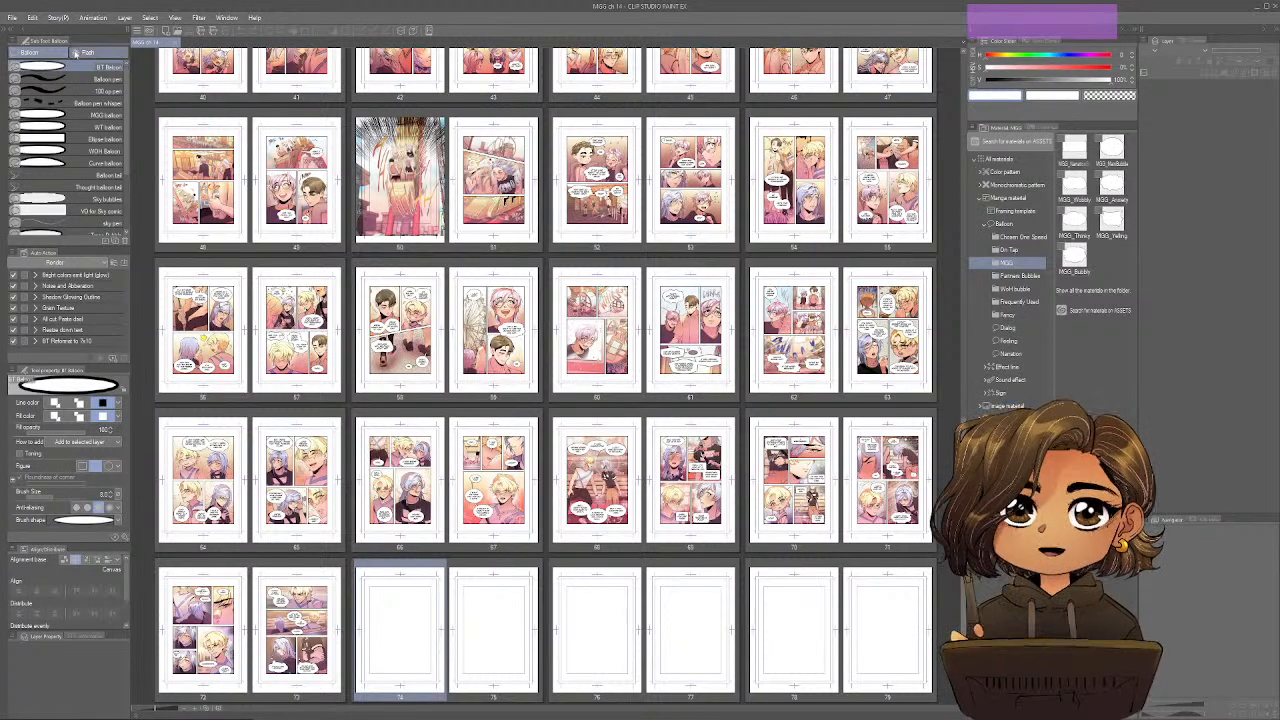
Activate the Text tool and open the Story Editor for chapter 14.
key("t")
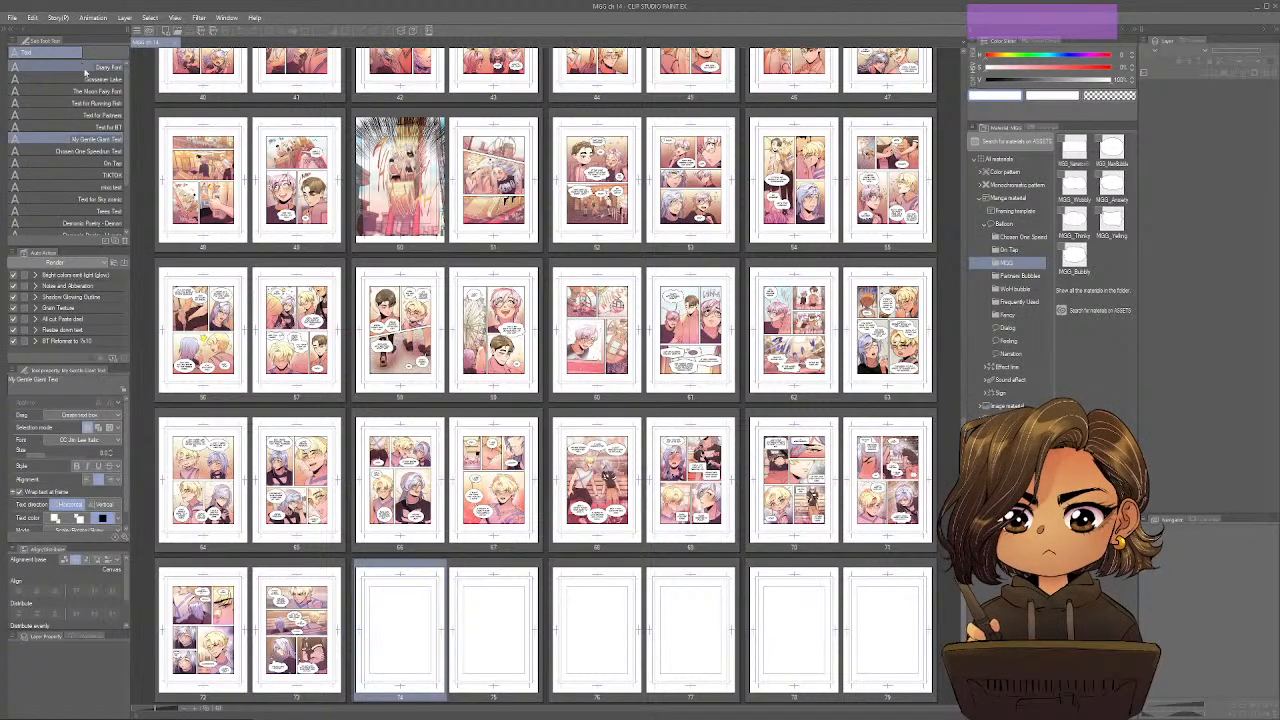
left_click(60, 18)
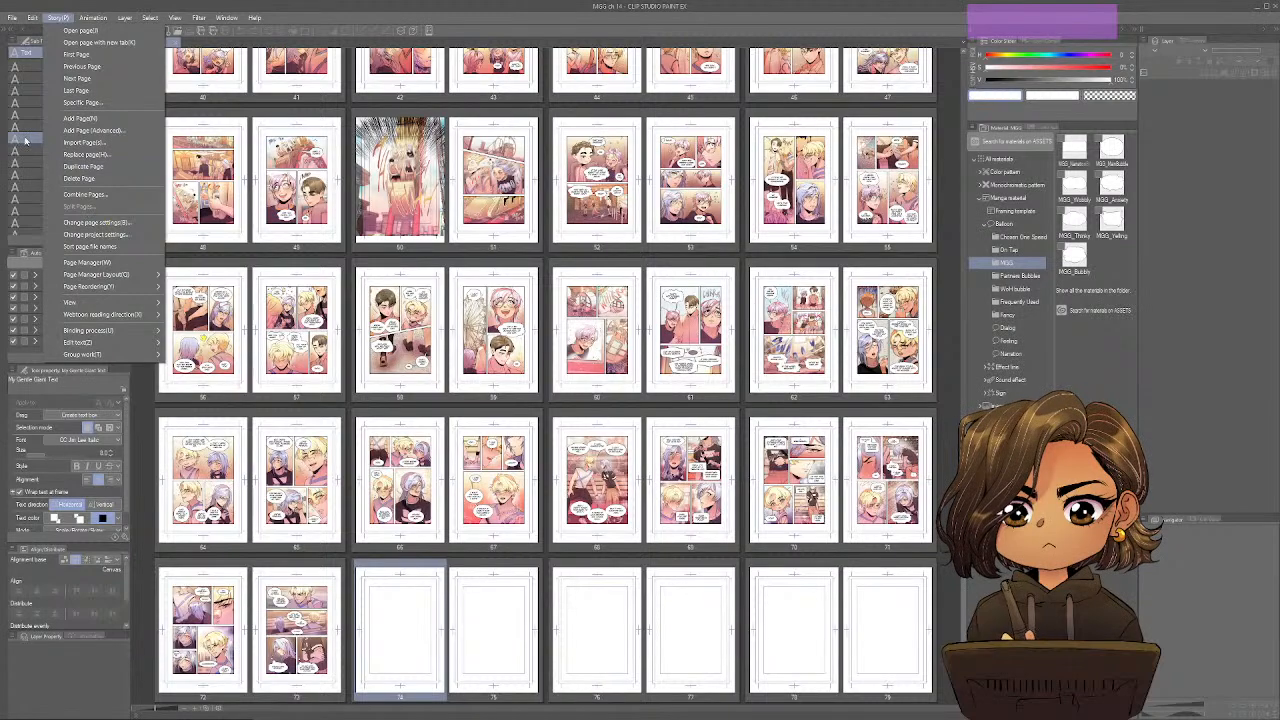
mouse_move(118, 343)
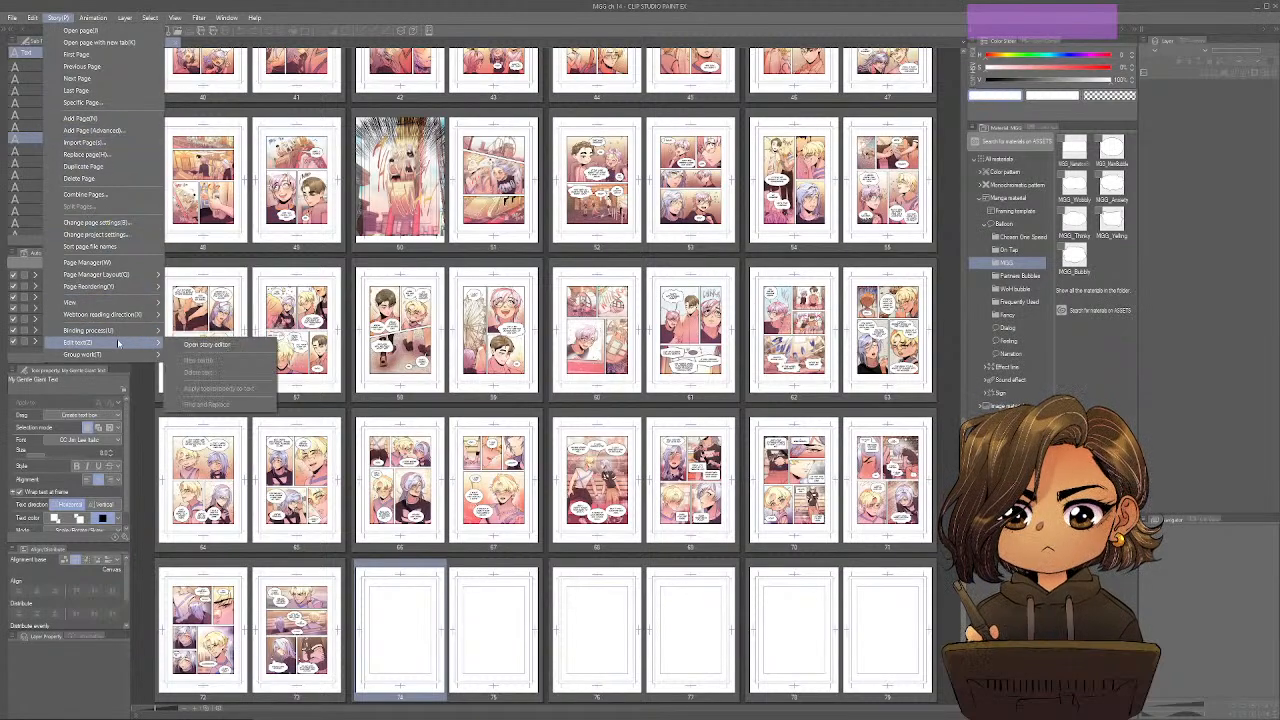
left_click(202, 347)
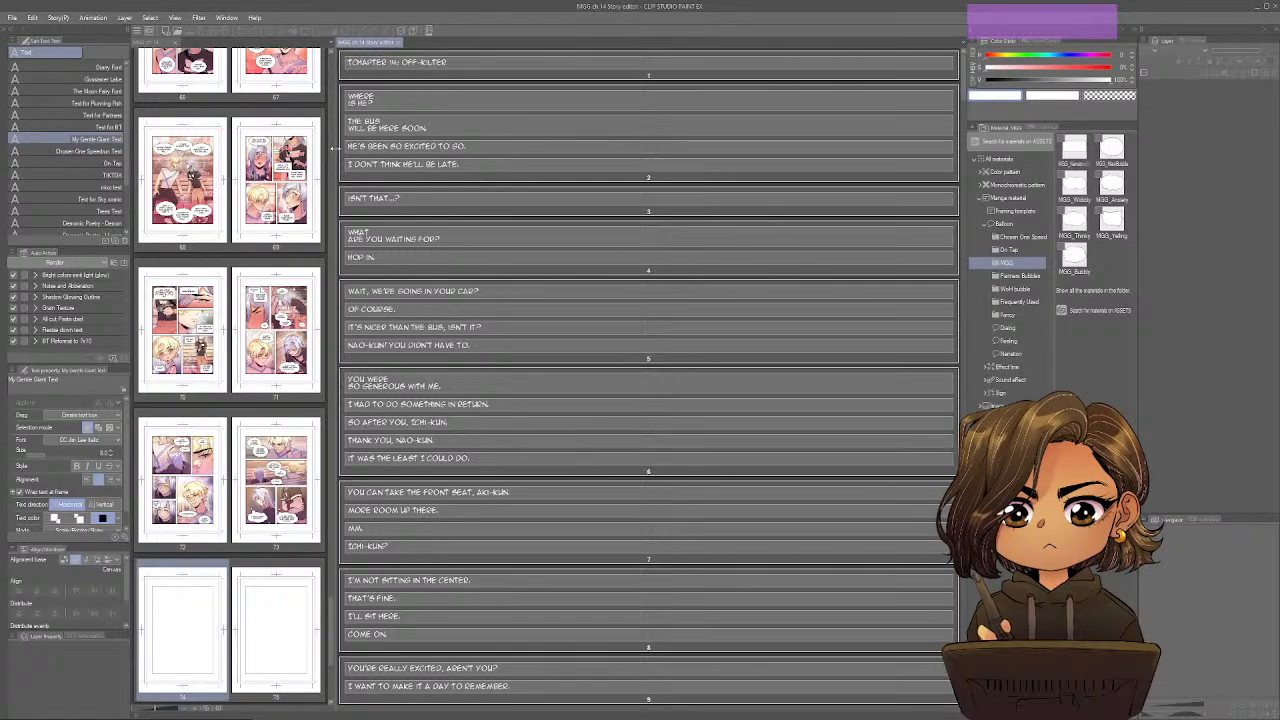
Hide the palettes around the workspace, widen the page manager and narrow the Story Editor beside it.
key("Tab")
key("Tab")
key("Tab")
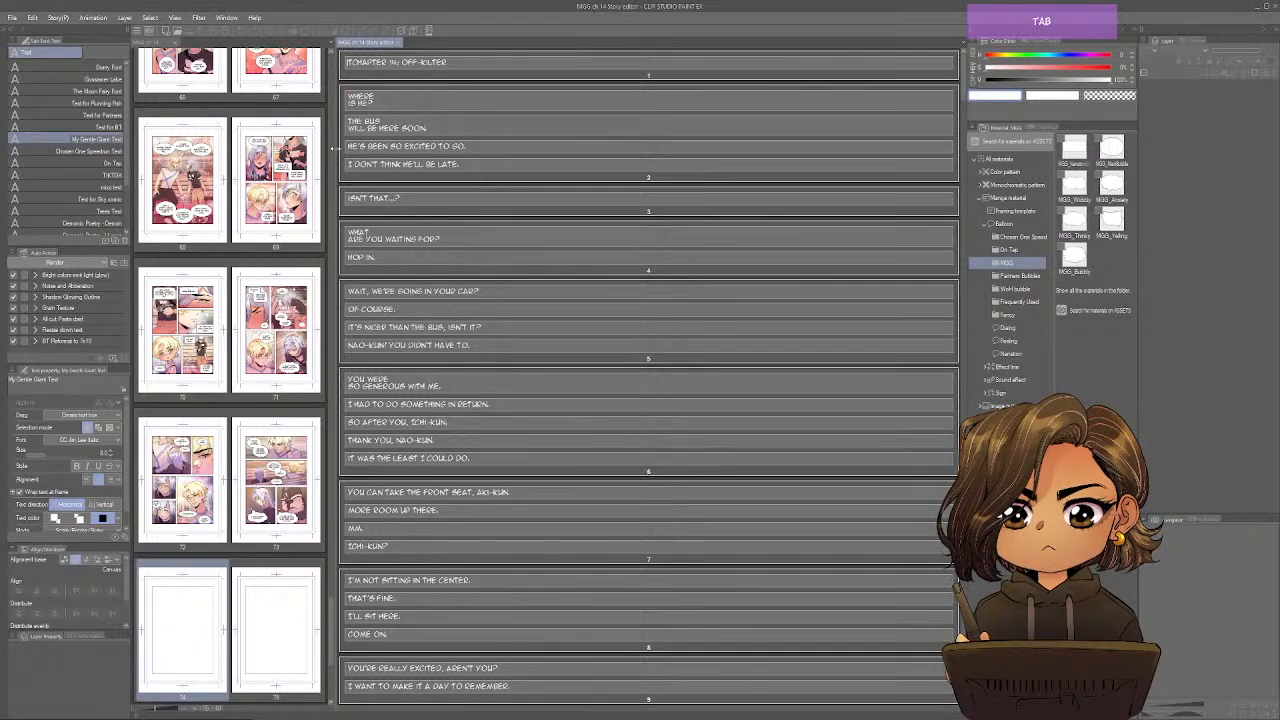
left_click(236, 196)
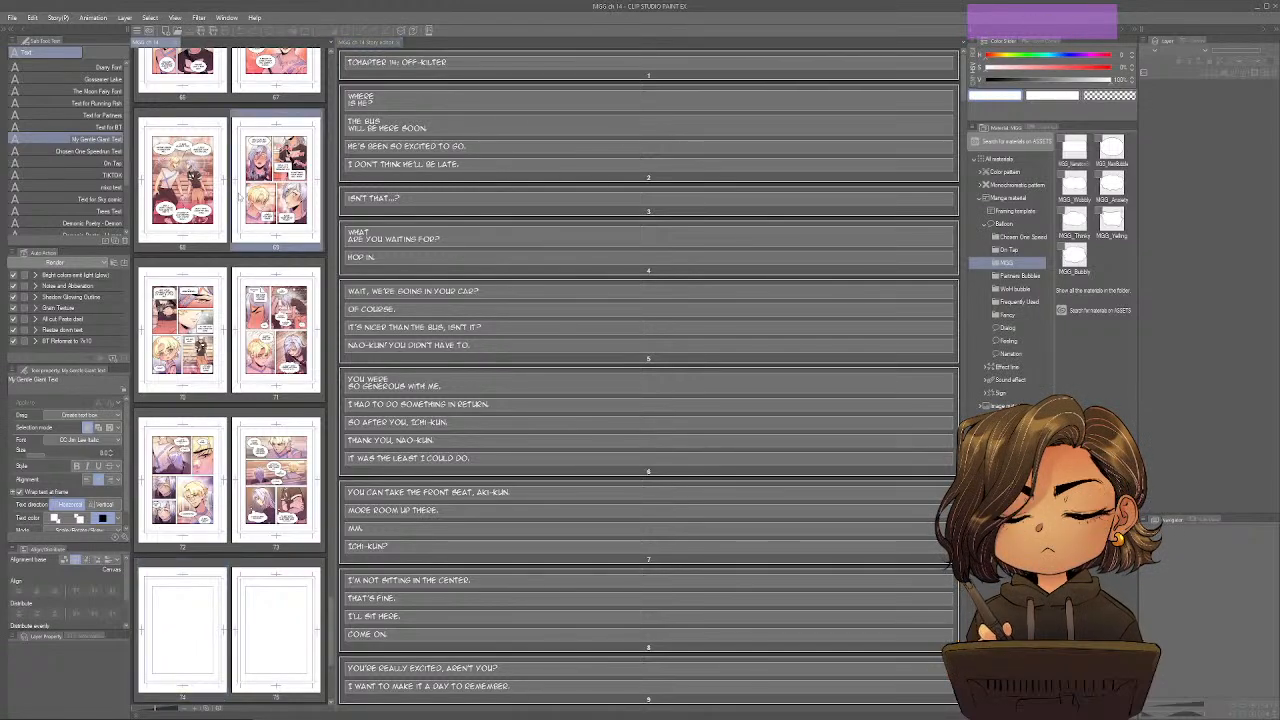
key("Tab")
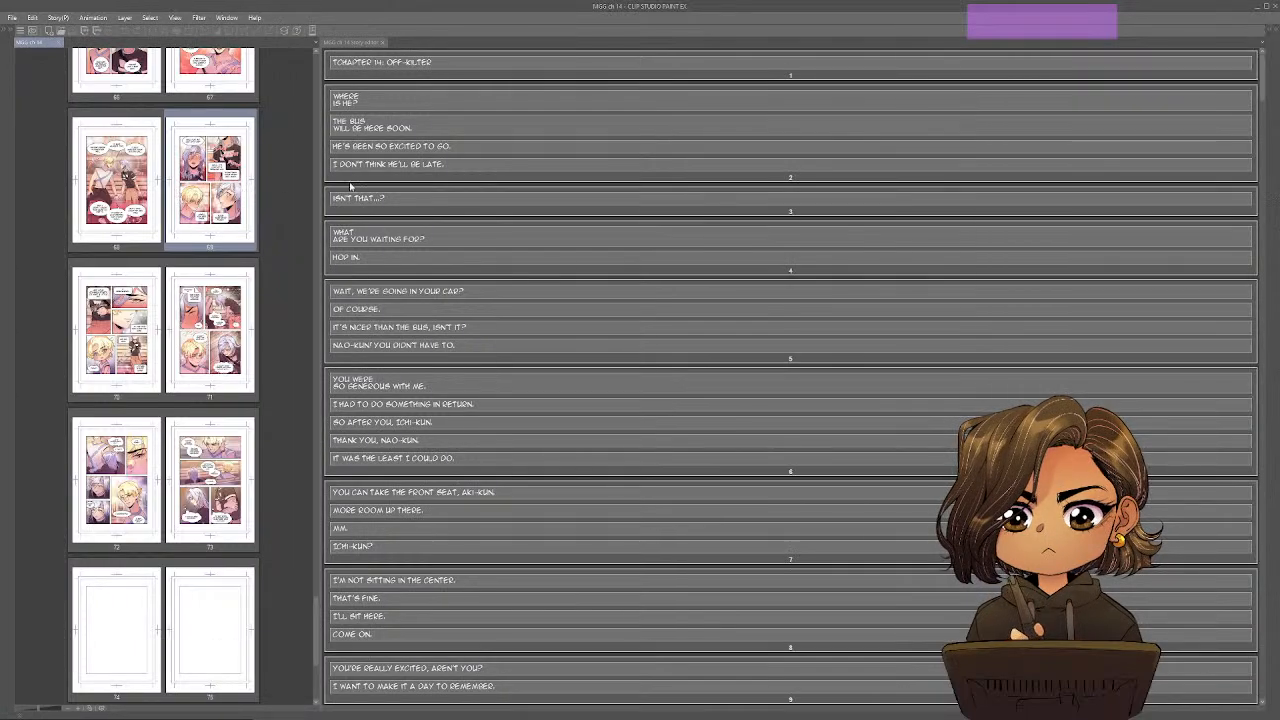
left_click_drag(318, 193, 968, 193)
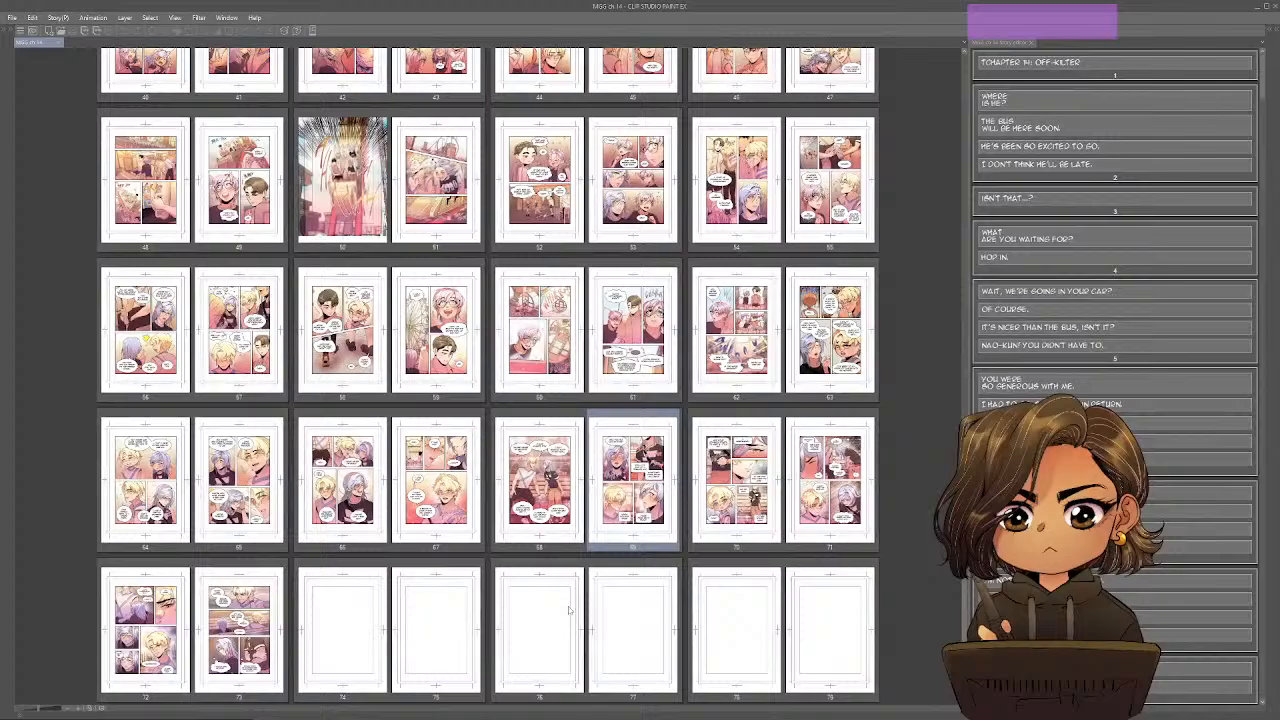
Select blank page 74 and enlarge the page thumbnails until each row shows a single two-page spread.
left_click(394, 630)
scroll(394, 630, "up", 2, "ctrl")
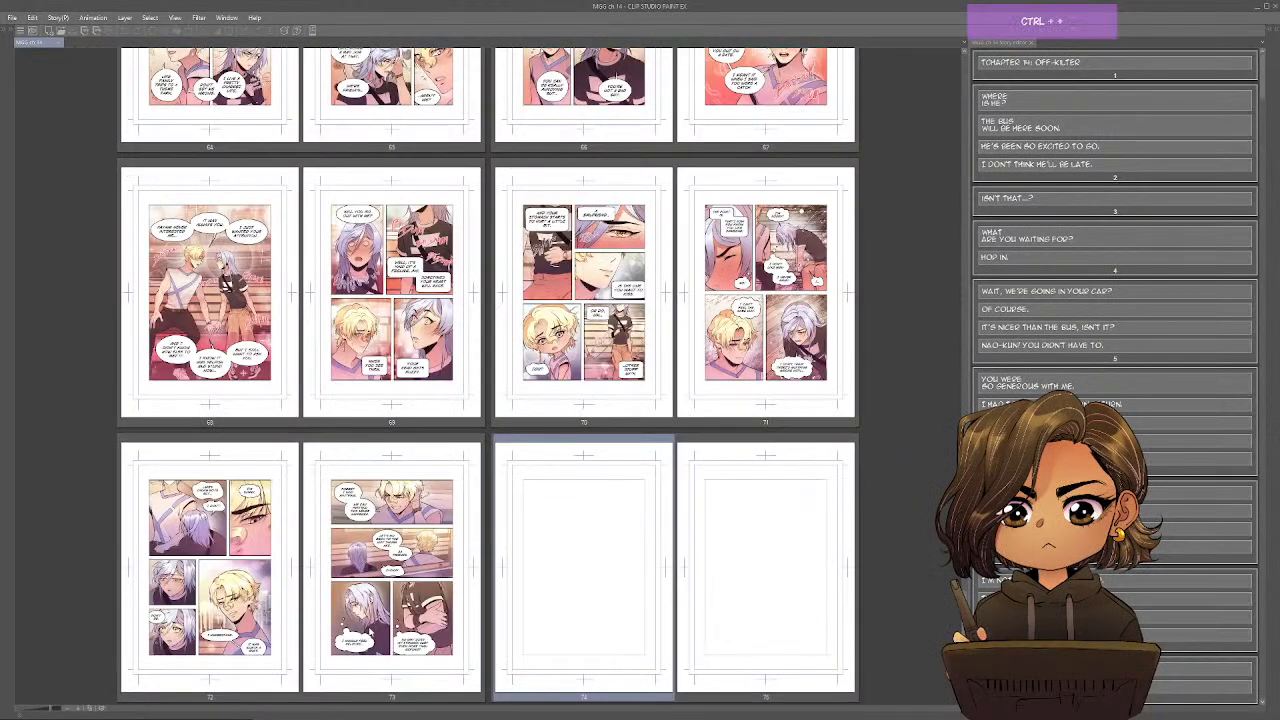
scroll(395, 632, "up", 2, "ctrl")
scroll(369, 631, "down", 2, "ctrl")
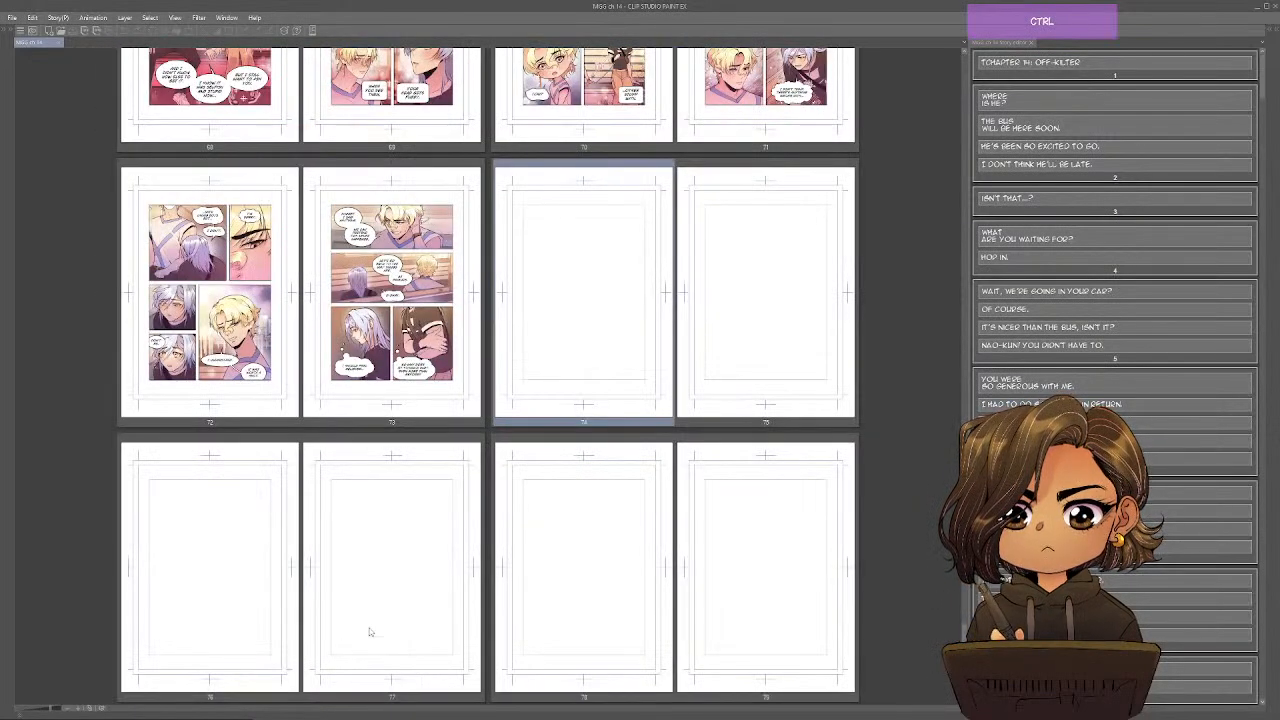
scroll(369, 631, "up", 1)
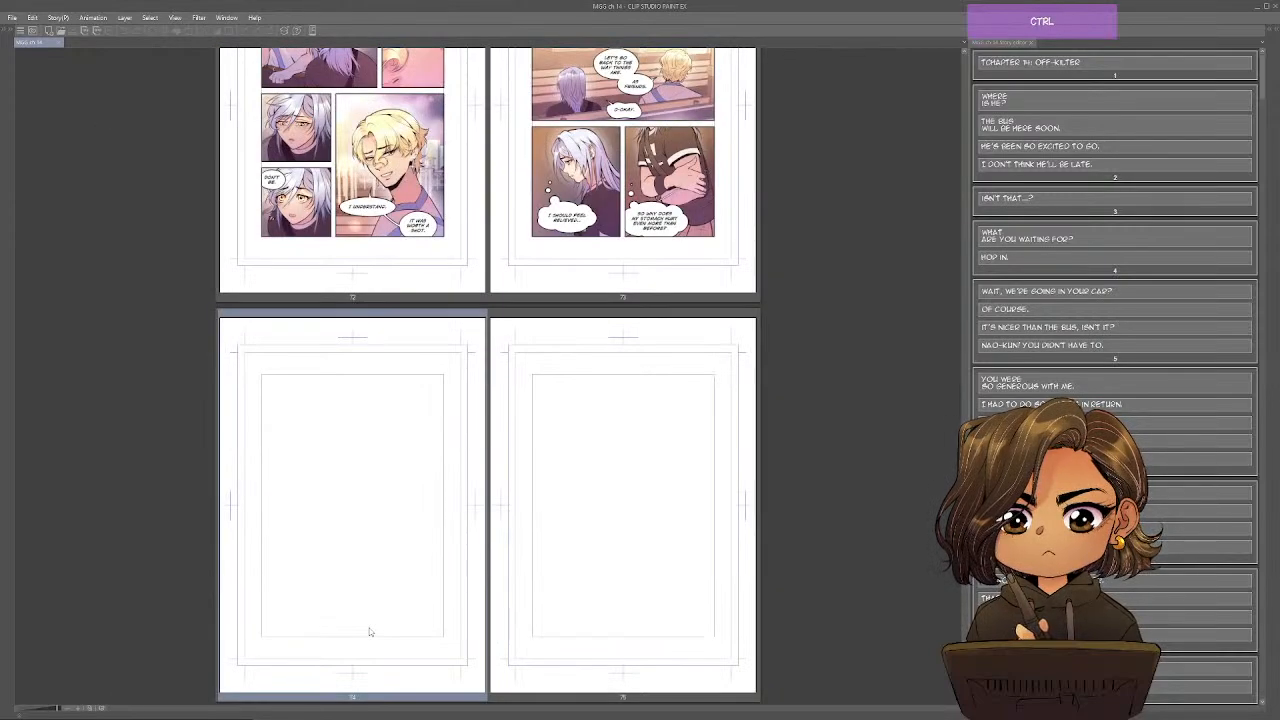
scroll(369, 631, "up", 1, "ctrl")
scroll(369, 631, "up", 5)
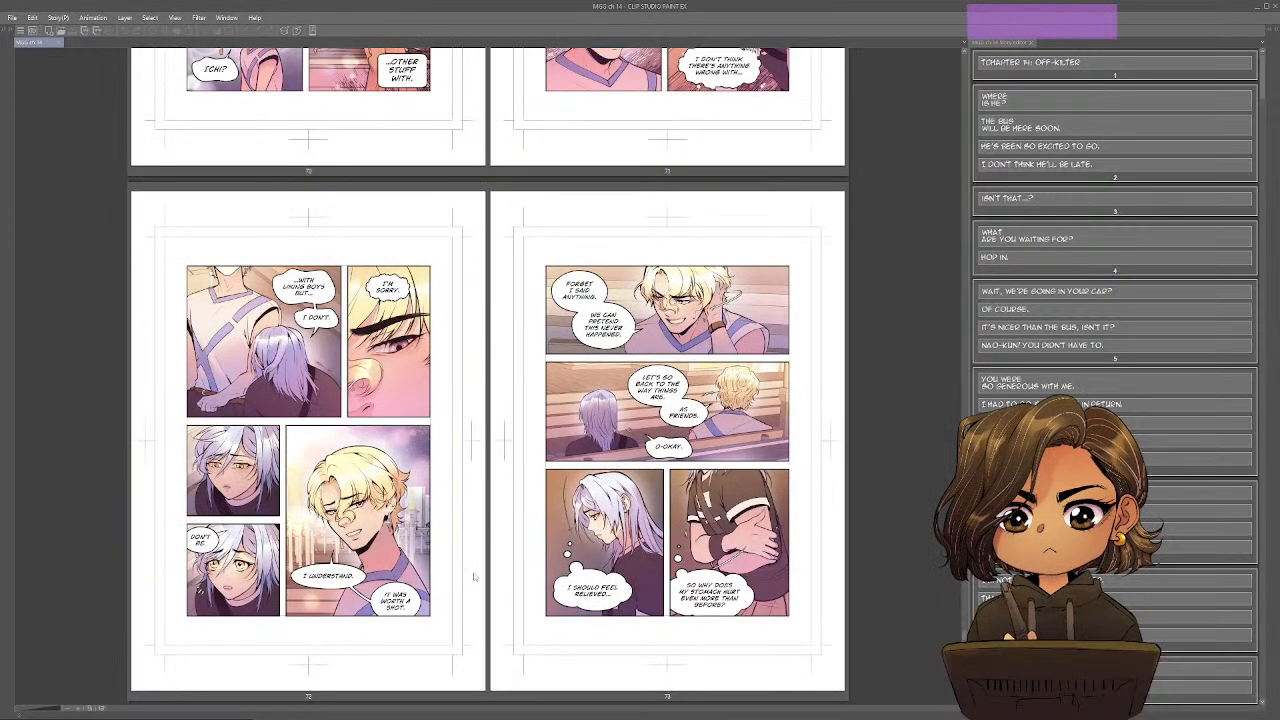
scroll(474, 577, "down", 2)
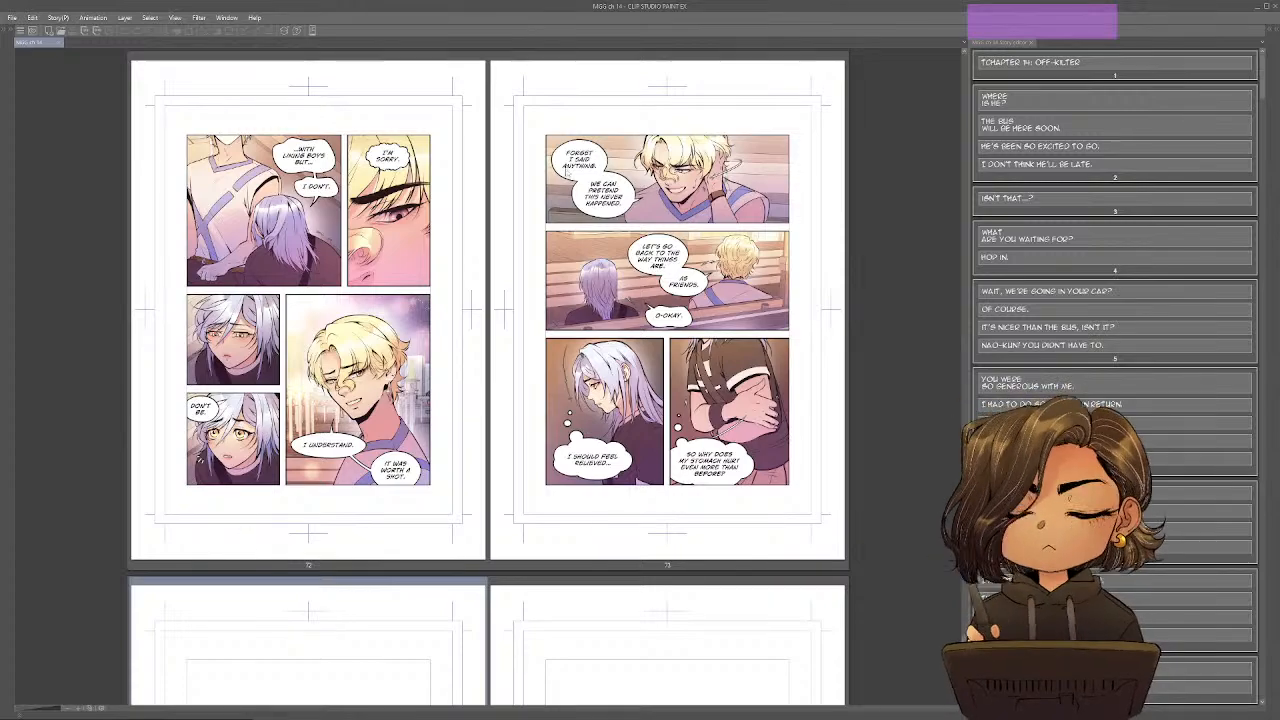
scroll(488, 380, "down", 2)
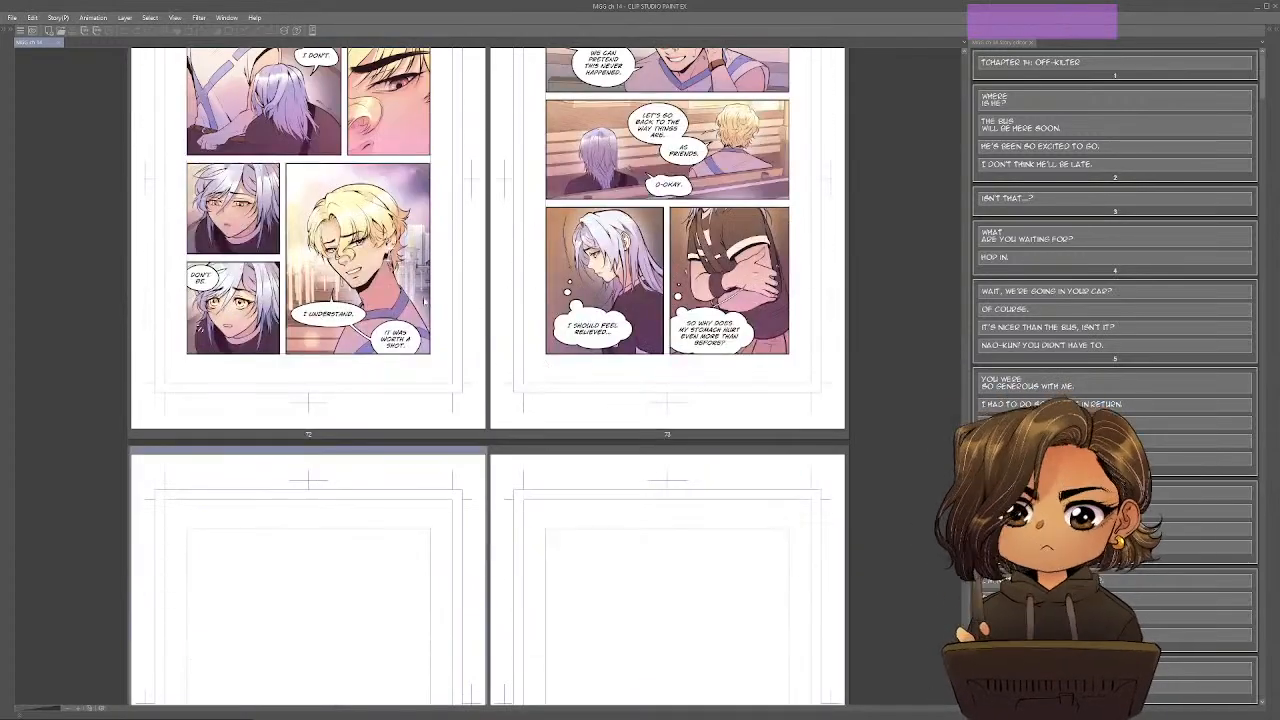
scroll(530, 343, "down", 20)
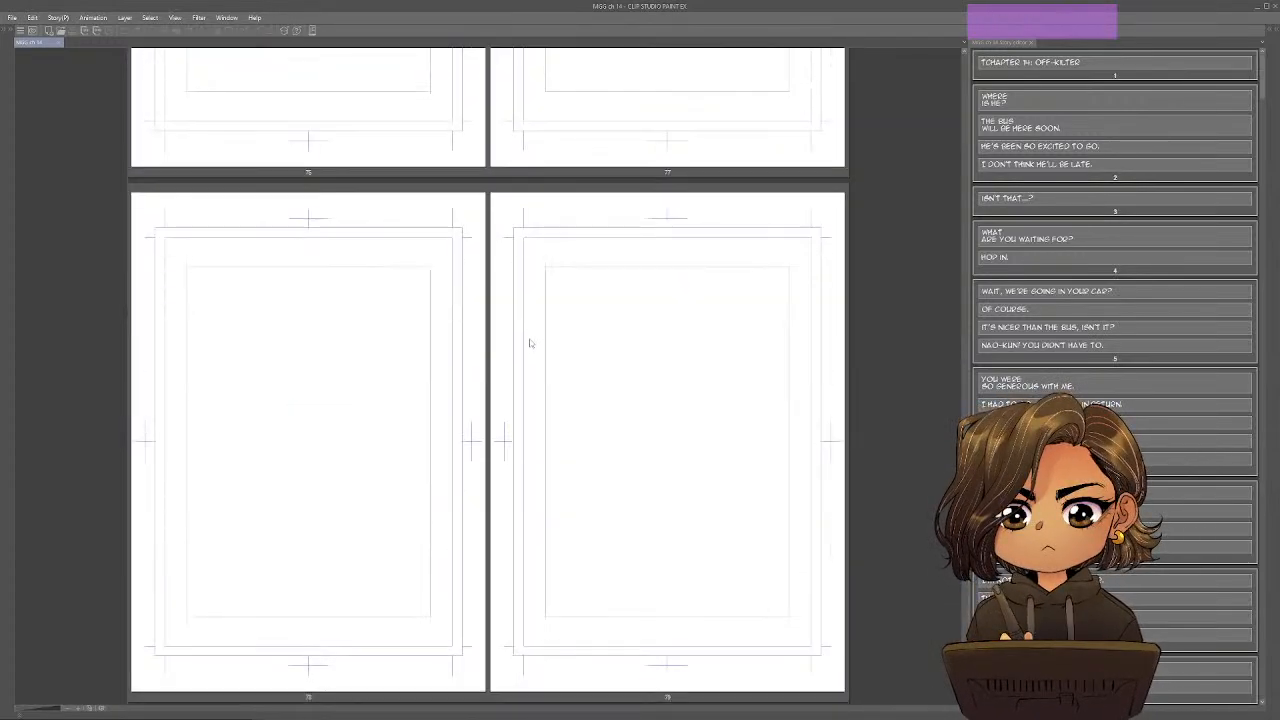
scroll(514, 450, "down", 4)
scroll(518, 462, "up", 2)
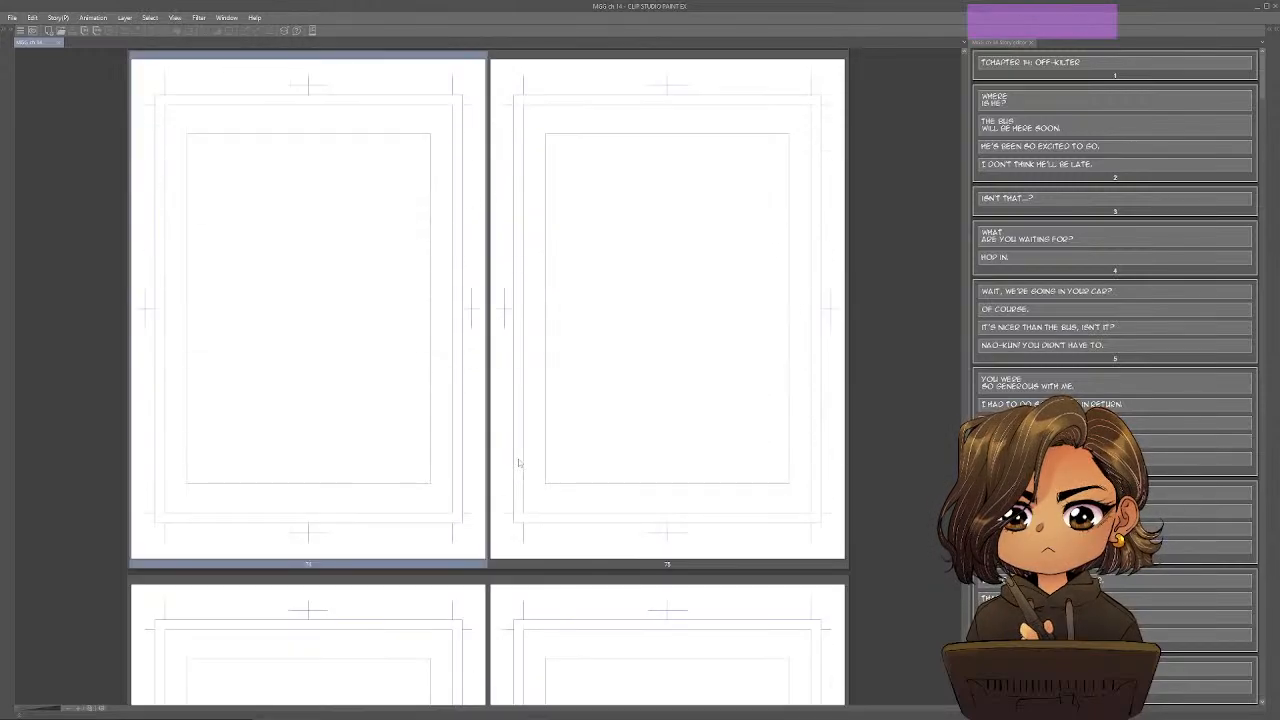
scroll(540, 445, "up", 4)
scroll(600, 430, "down", 2)
Try entering the placeholder text "ddfsaf" for page 74 in the Story Editor, and undo it.
left_click(1255, 121)
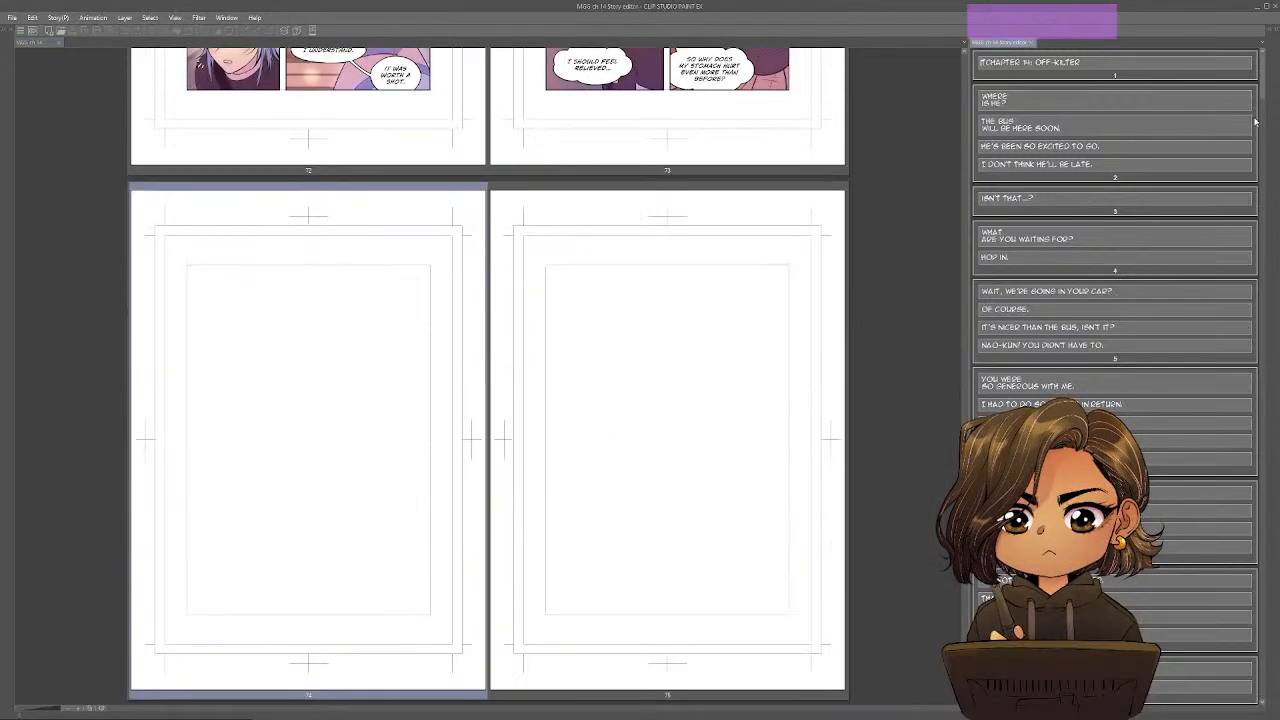
left_click_drag(1266, 70, 1275, 710)
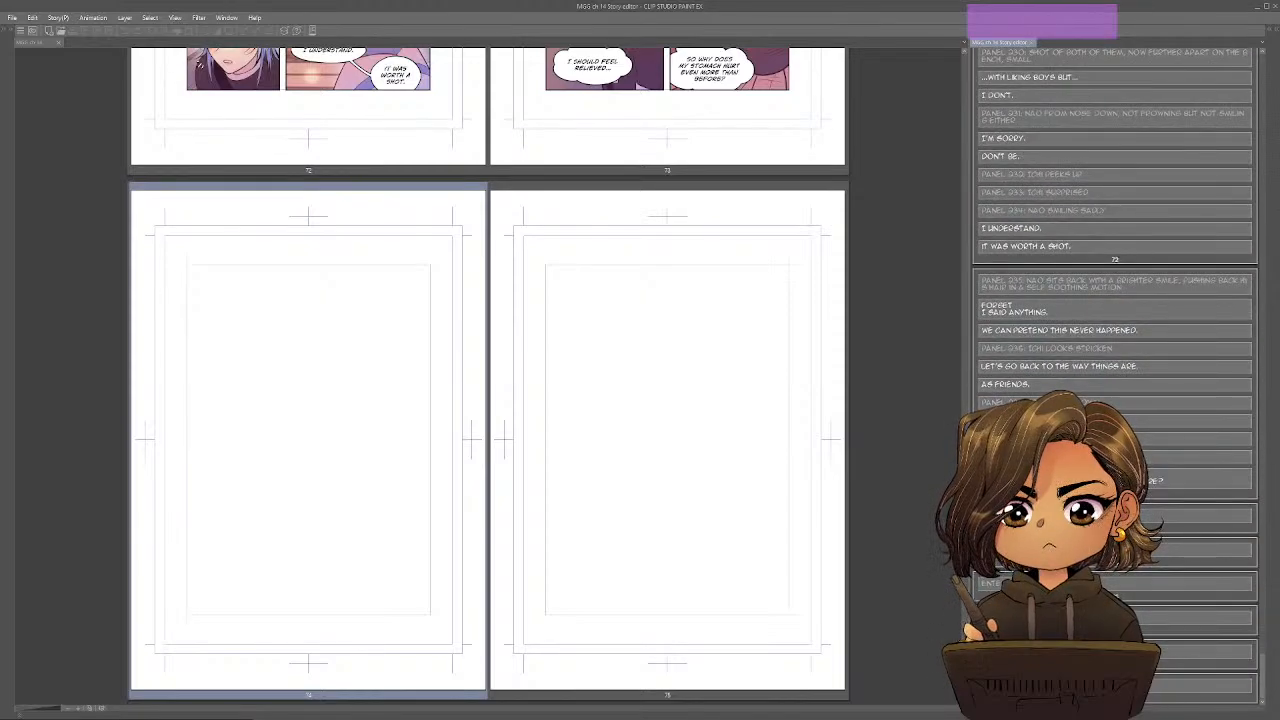
type("ddfsaf")
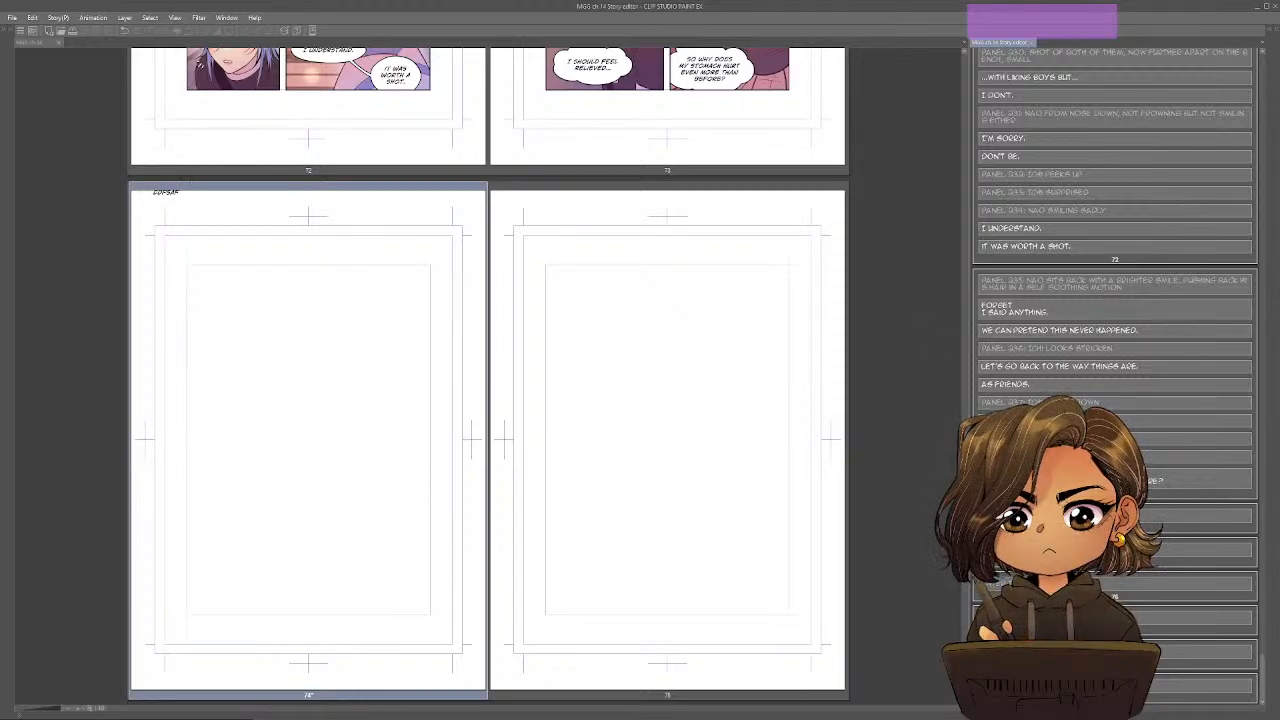
key("ctrl+z")
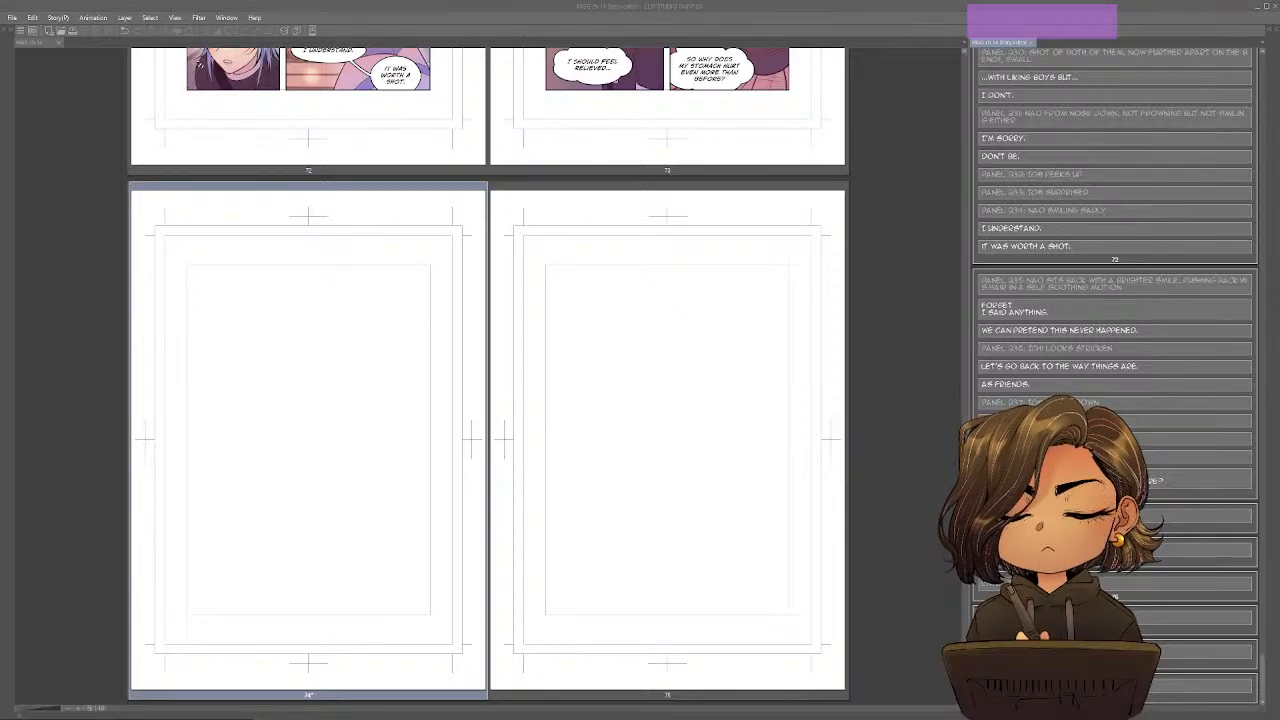
Switch to the Google Docs outline "My Gentle Giant - 14 - Off Kilter" and place its window next to the Story Editor.
left_click_drag(1279, 70, 605, 147)
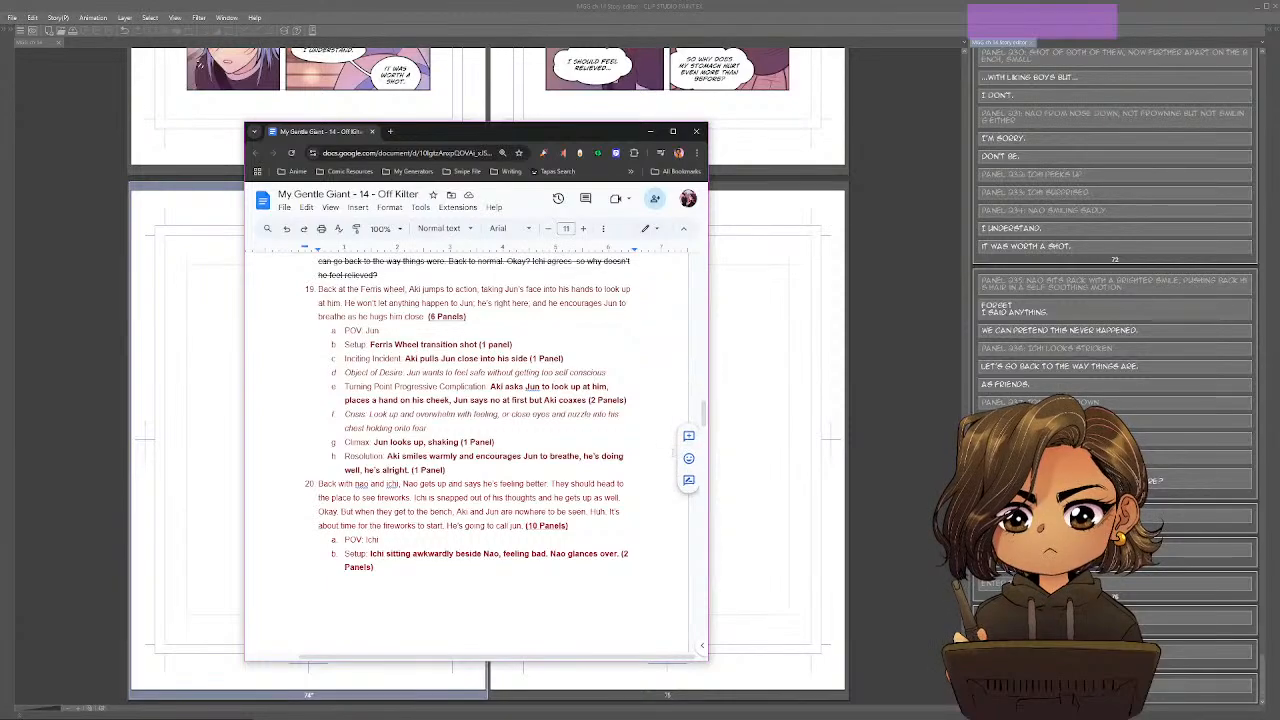
scroll(619, 378, "down", 1)
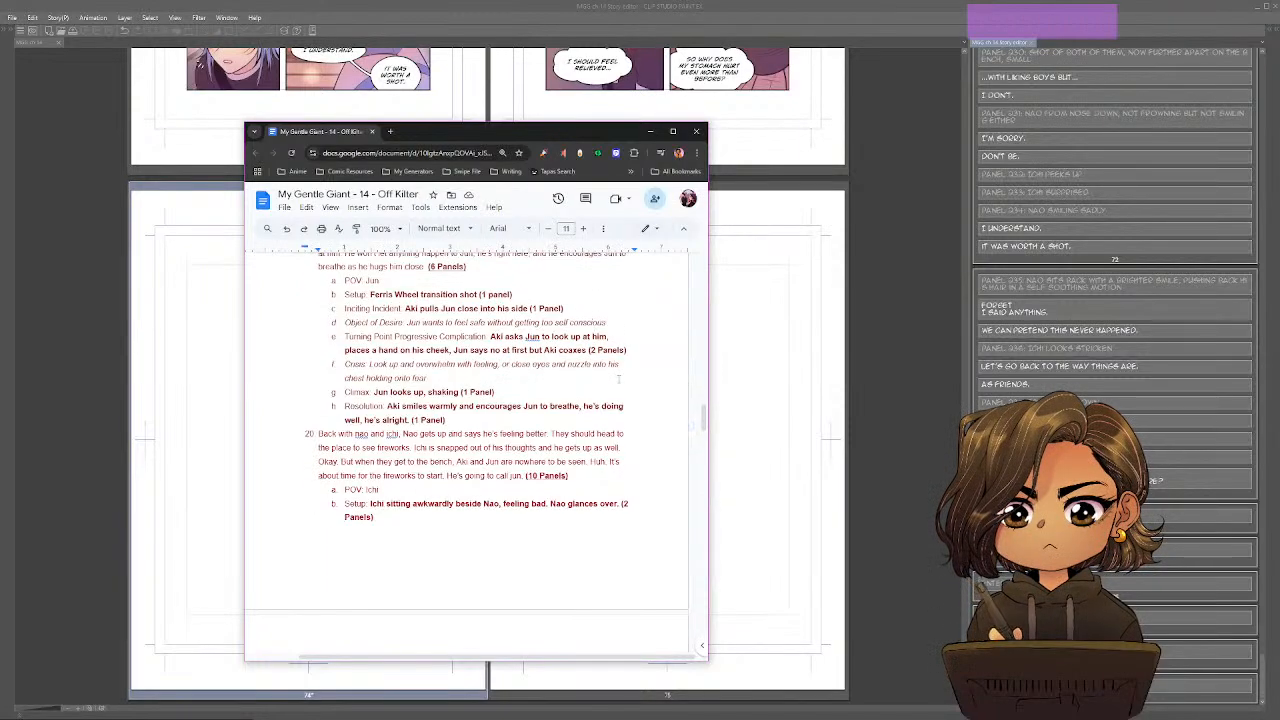
scroll(619, 378, "up", 1)
left_click_drag(496, 135, 738, 77)
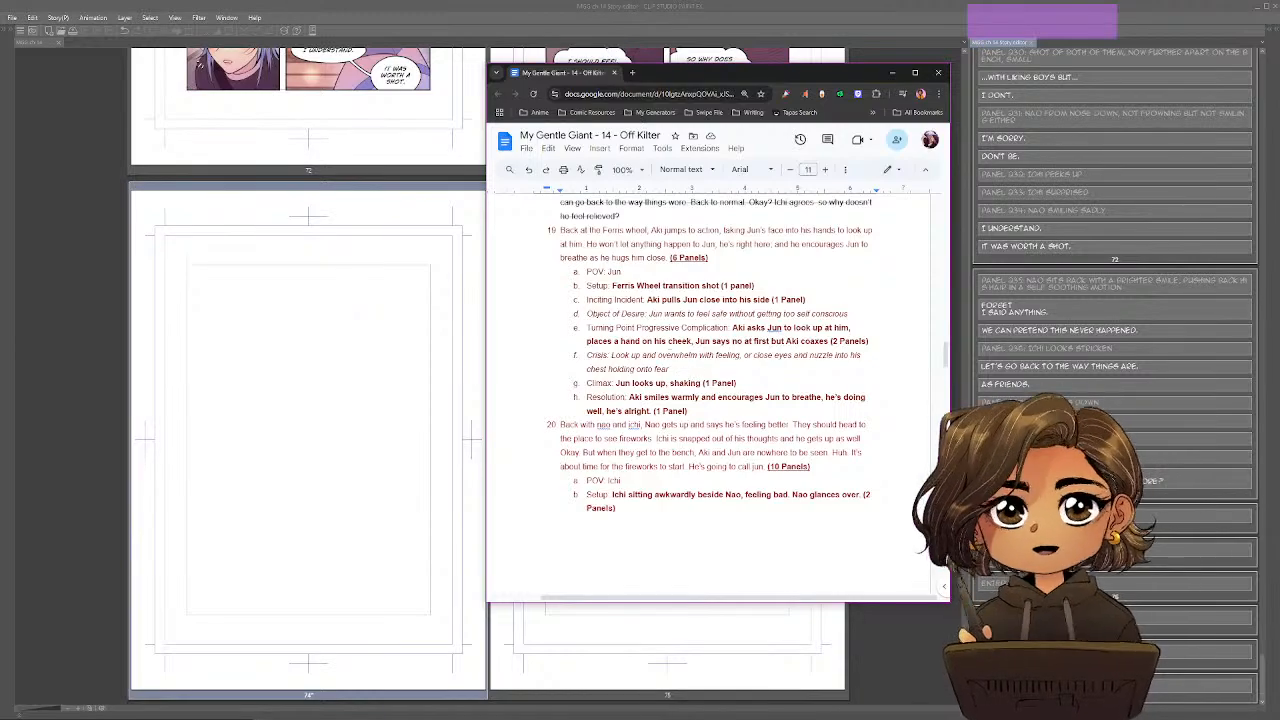
Review the outline's story beats and panel counts from scene 19 to the end of the document, and return to scene 19's setup.
left_click_drag(587, 286, 691, 412)
left_click(608, 314)
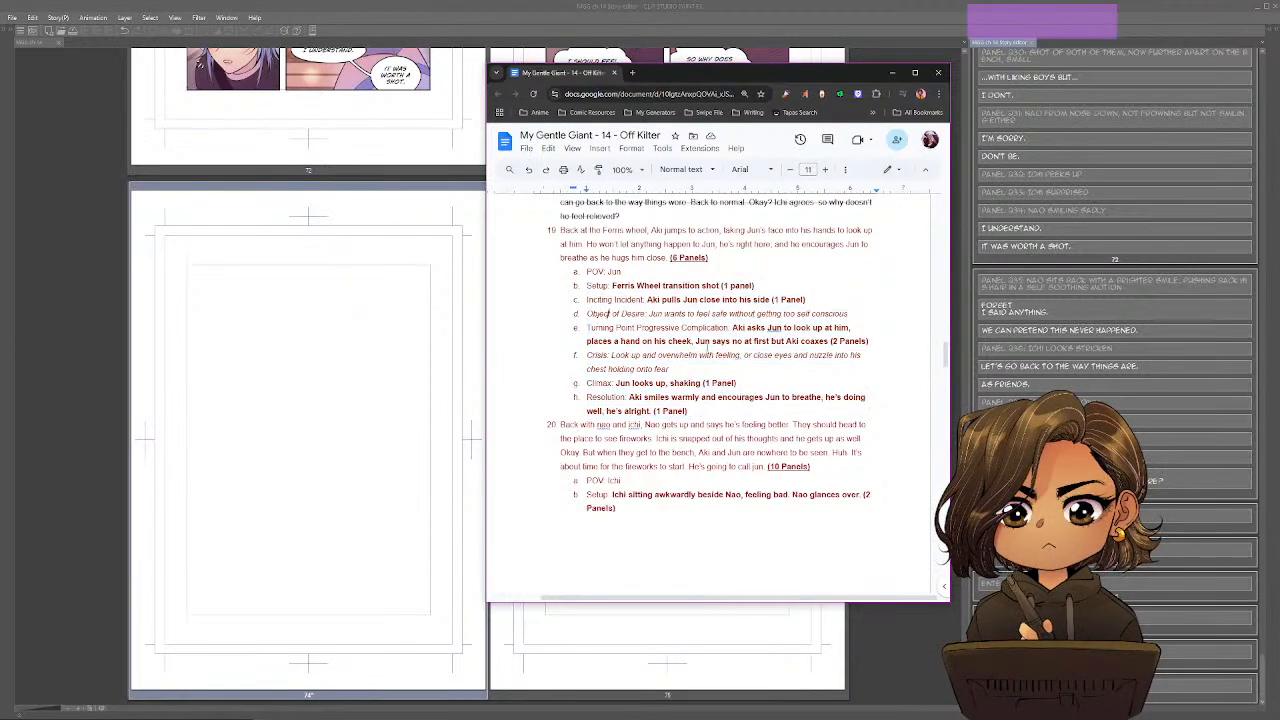
left_click(738, 412)
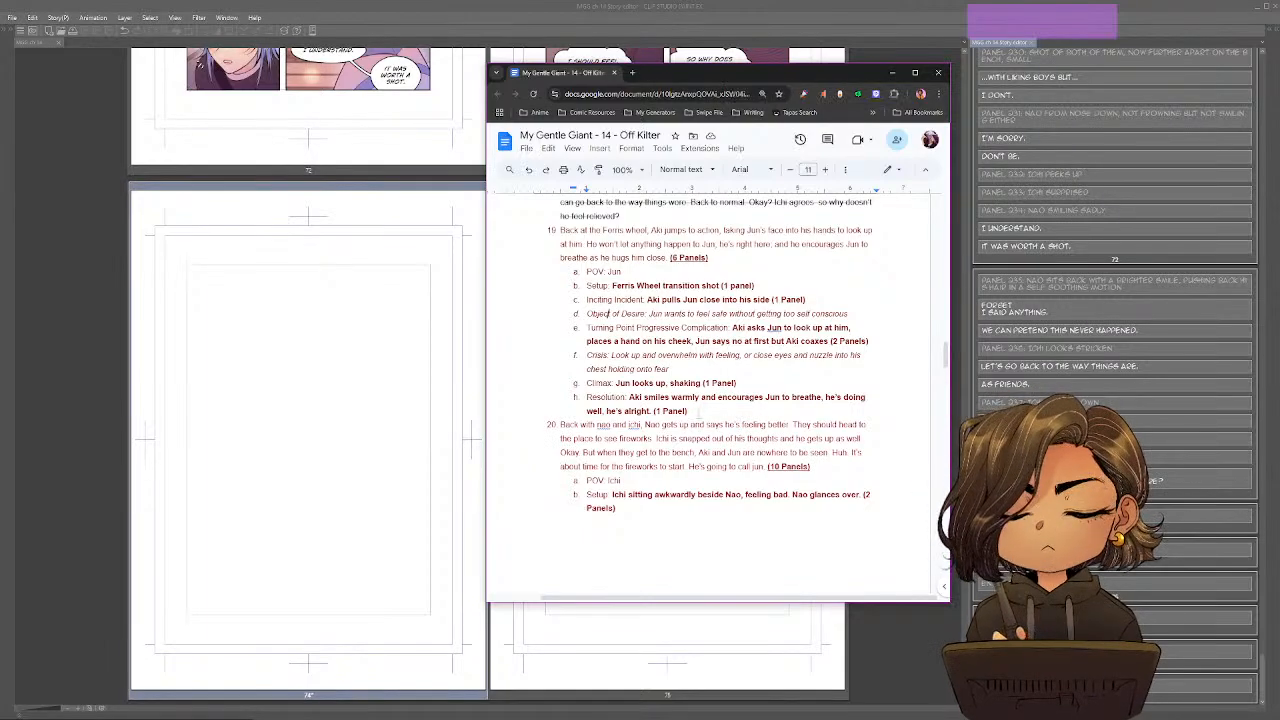
scroll(718, 286, "down", 5)
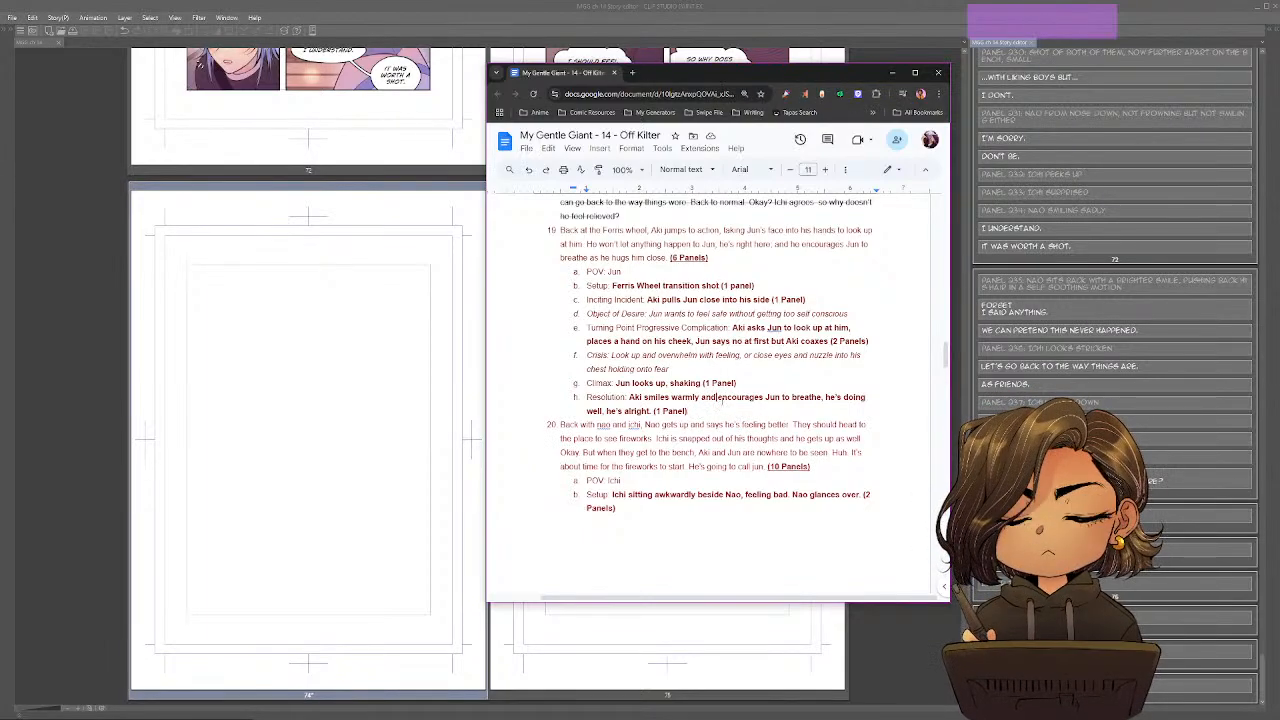
scroll(721, 399, "down", 10)
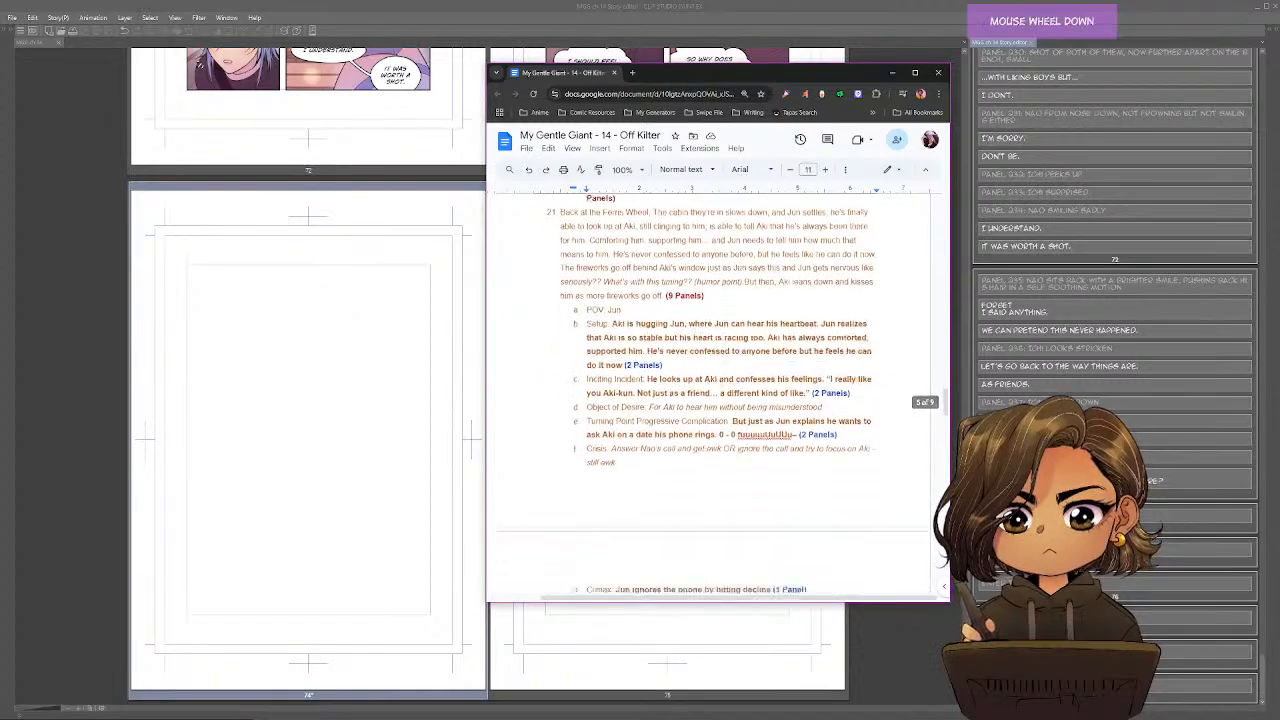
scroll(718, 400, "down", 10)
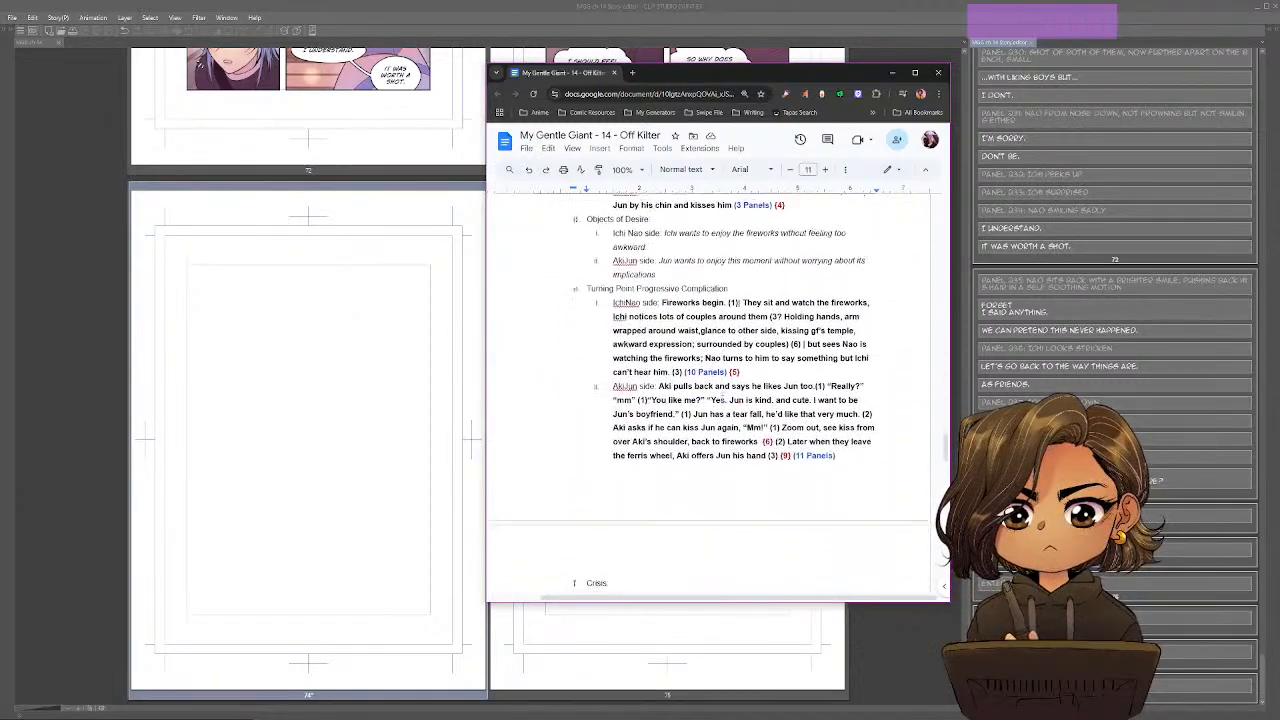
scroll(718, 400, "down", 2)
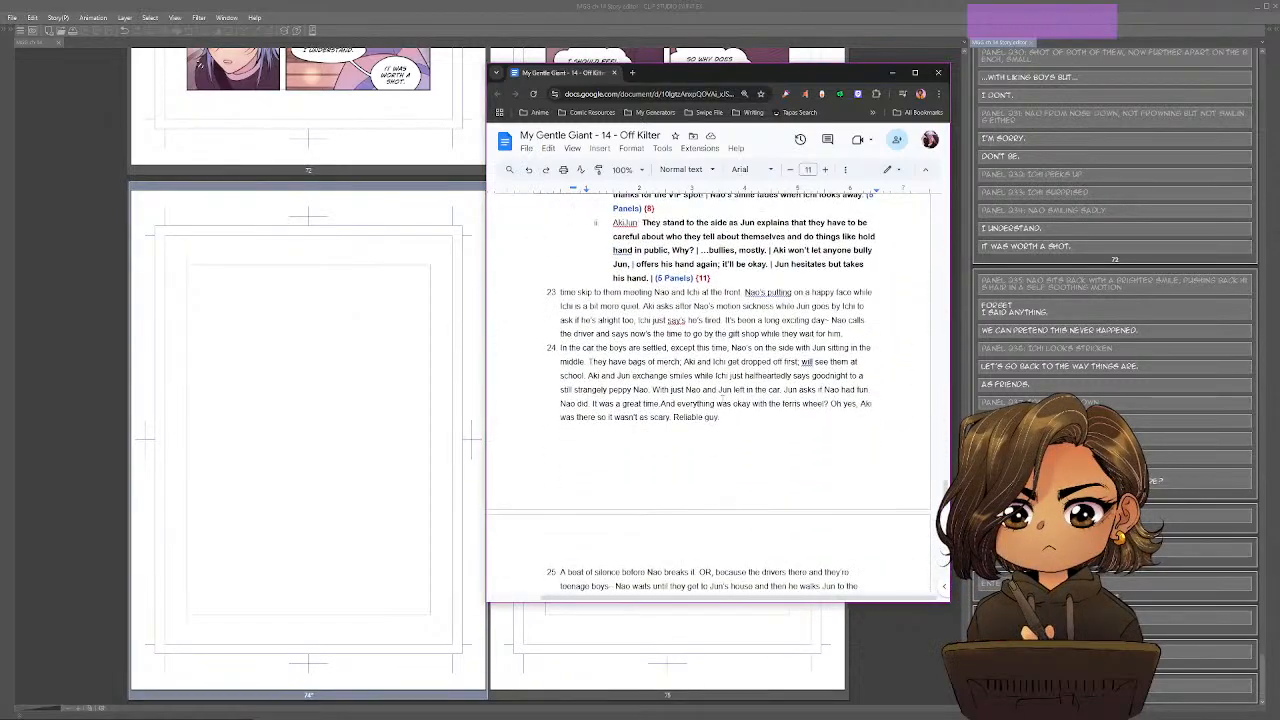
scroll(718, 400, "up", 4)
scroll(718, 400, "down", 15)
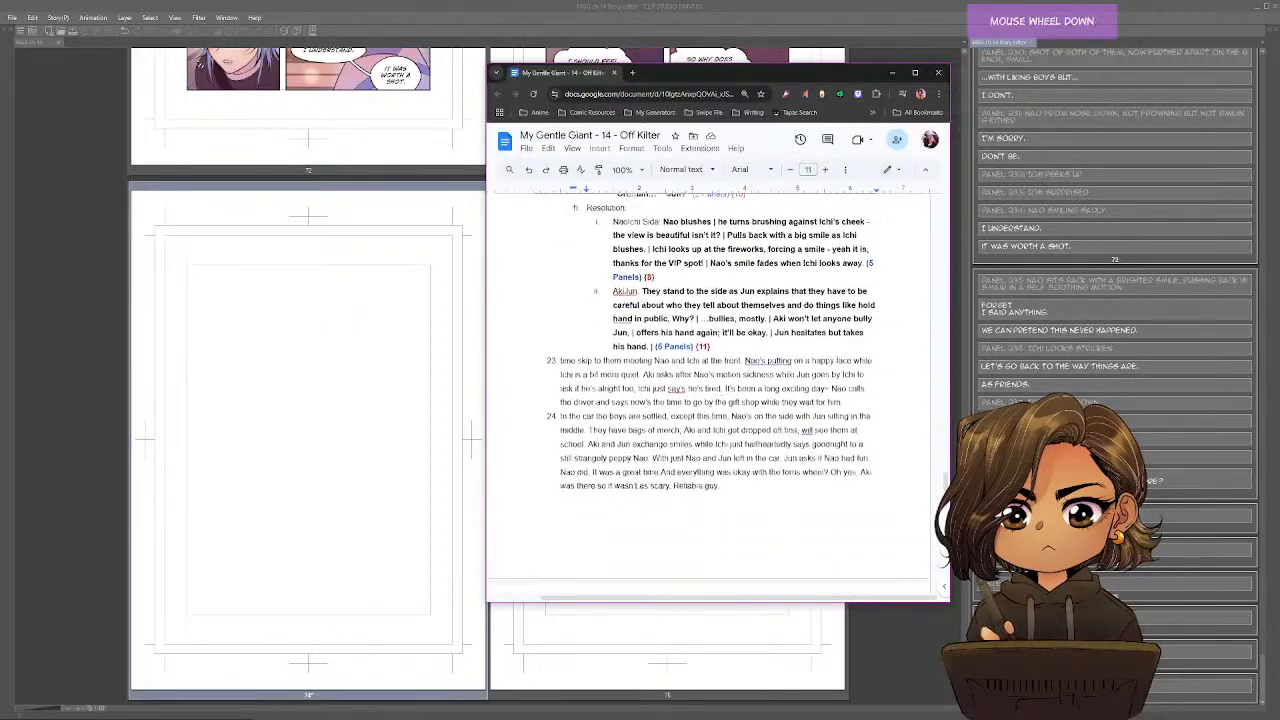
scroll(718, 400, "up", 12)
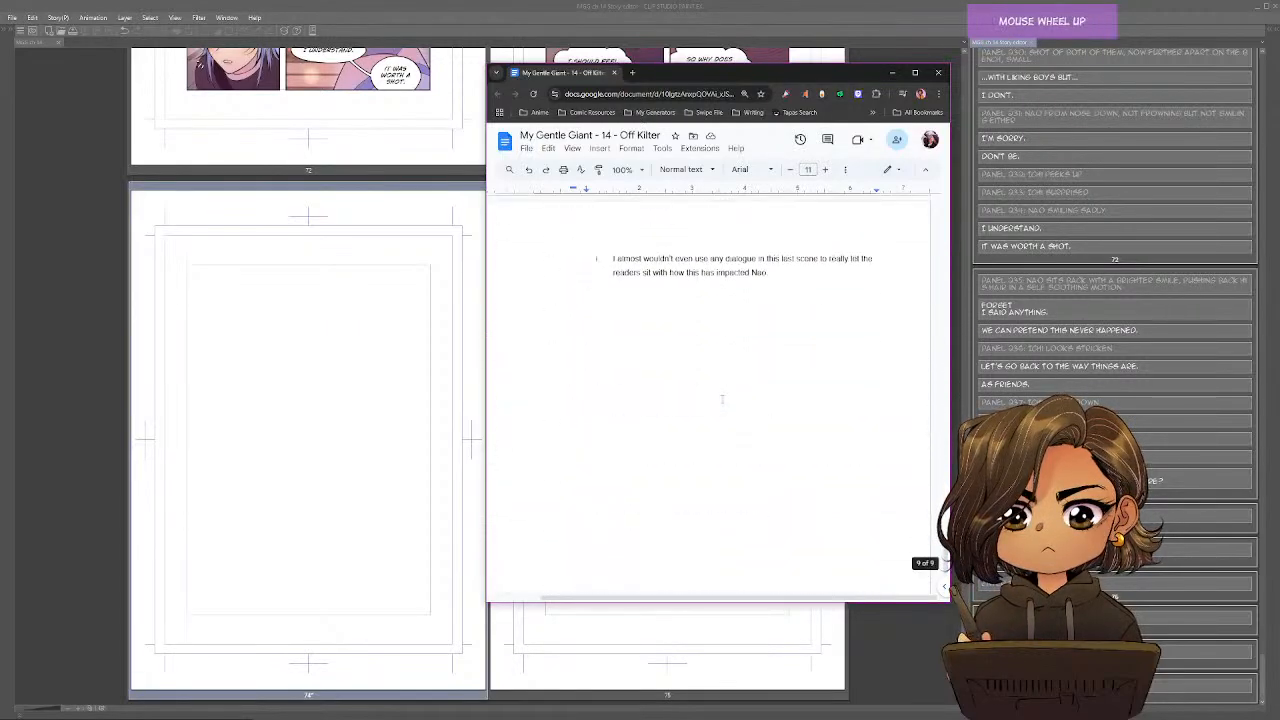
scroll(718, 400, "up", 20)
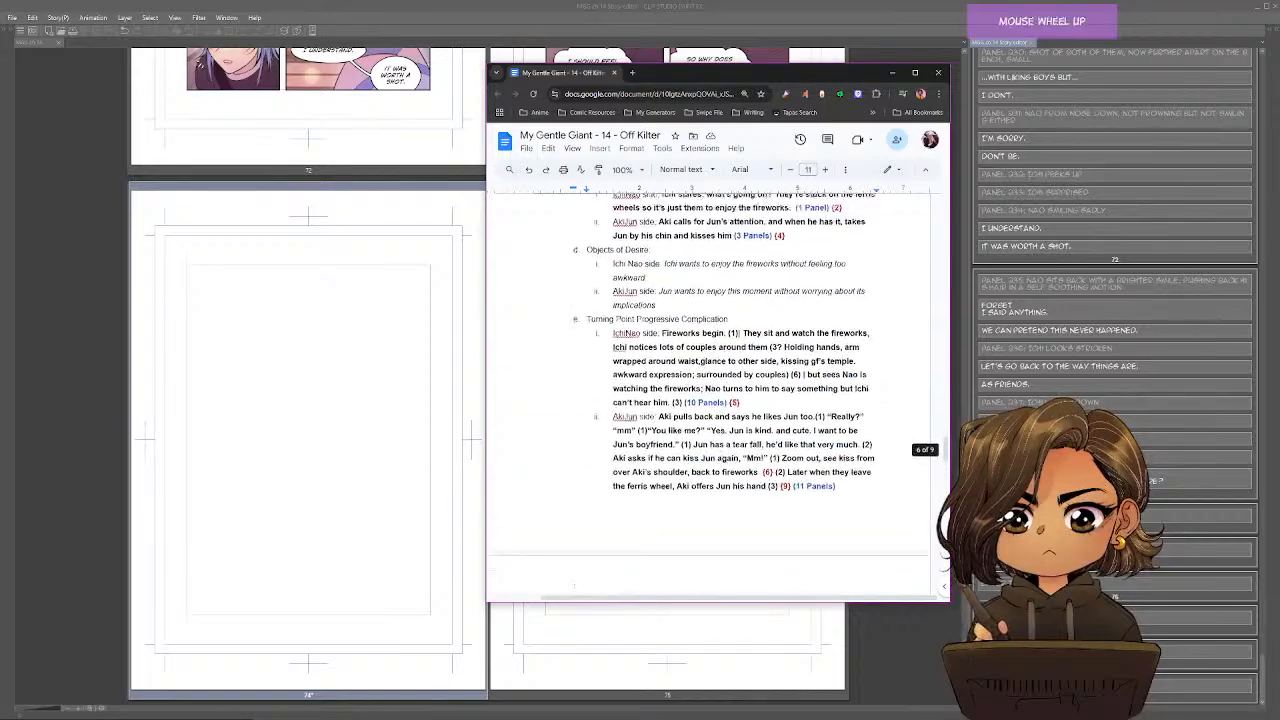
scroll(718, 400, "up", 10)
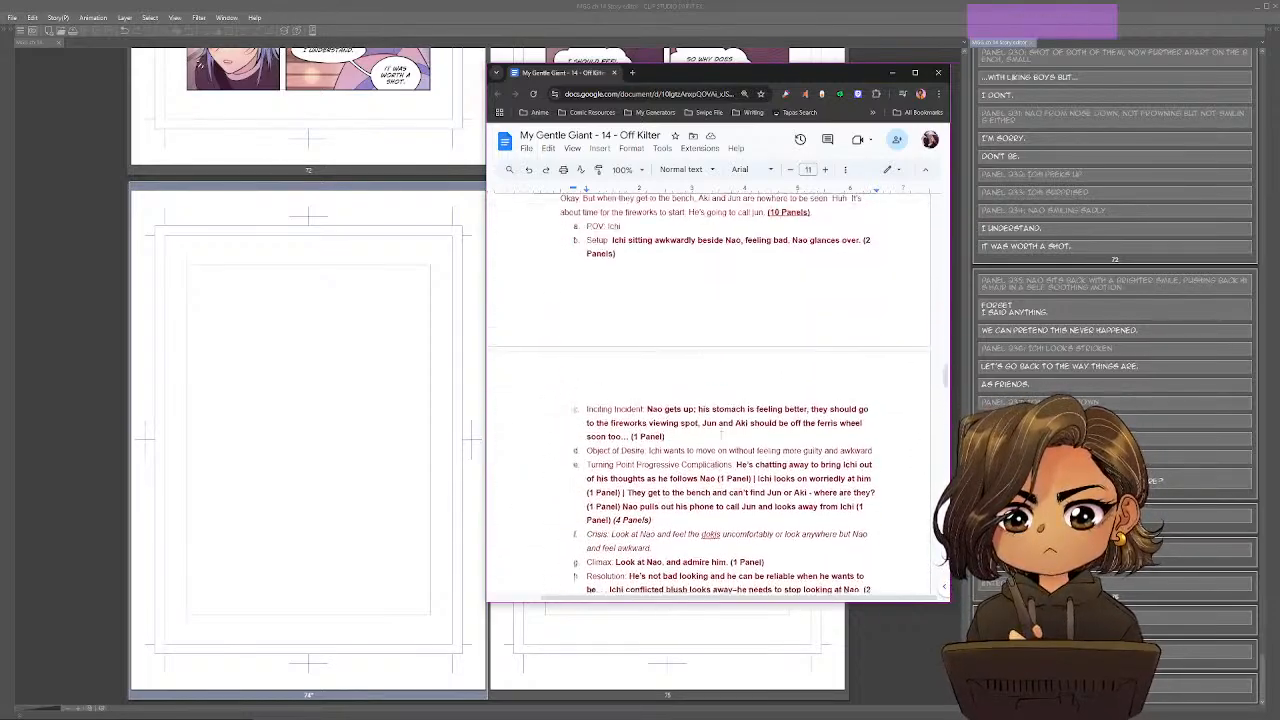
scroll(718, 446, "up", 3)
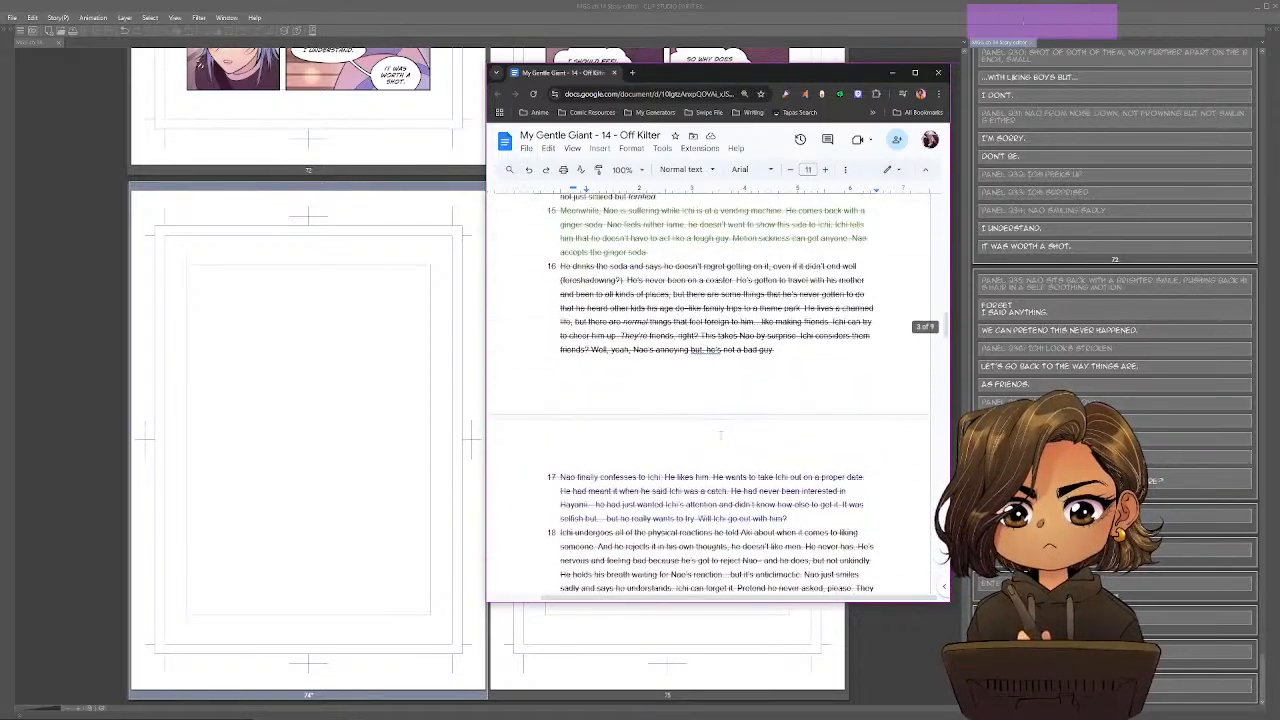
scroll(718, 446, "down", 5)
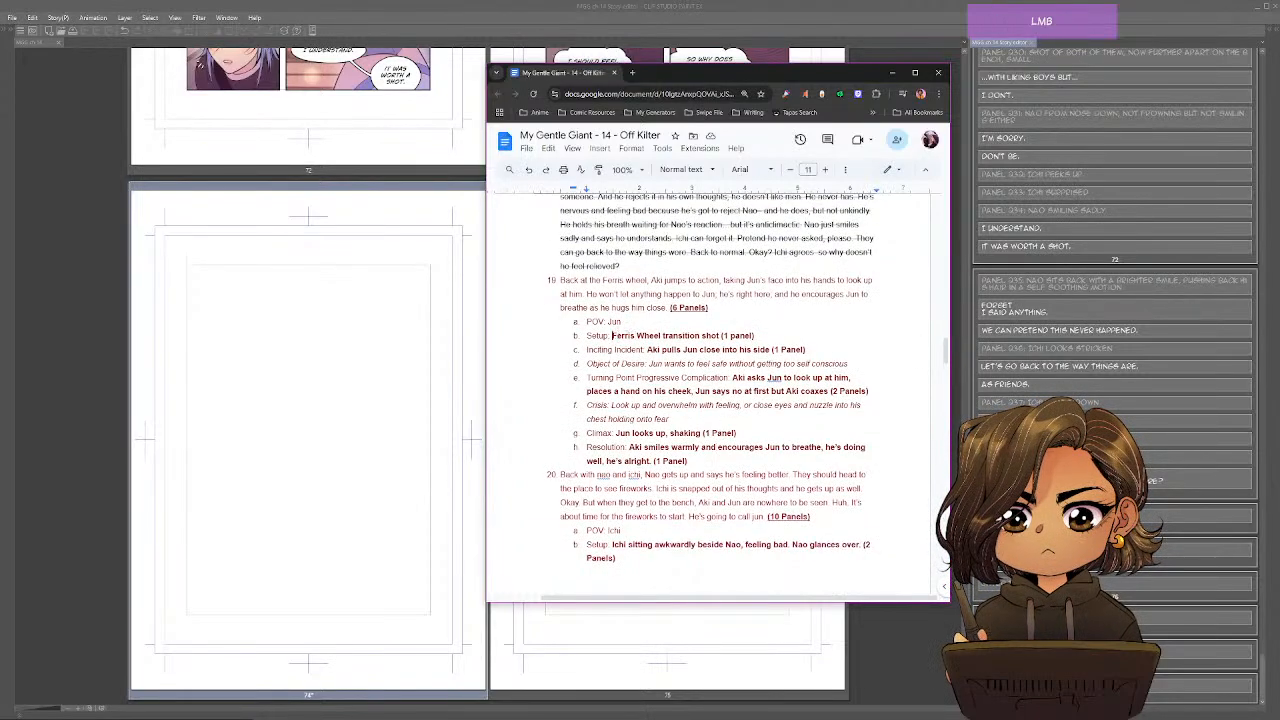
Write scene 19's setup as page 74's first script line in the Story Editor: "Panel 239: Ferris wheel shot".
left_click_drag(612, 335, 795, 338)
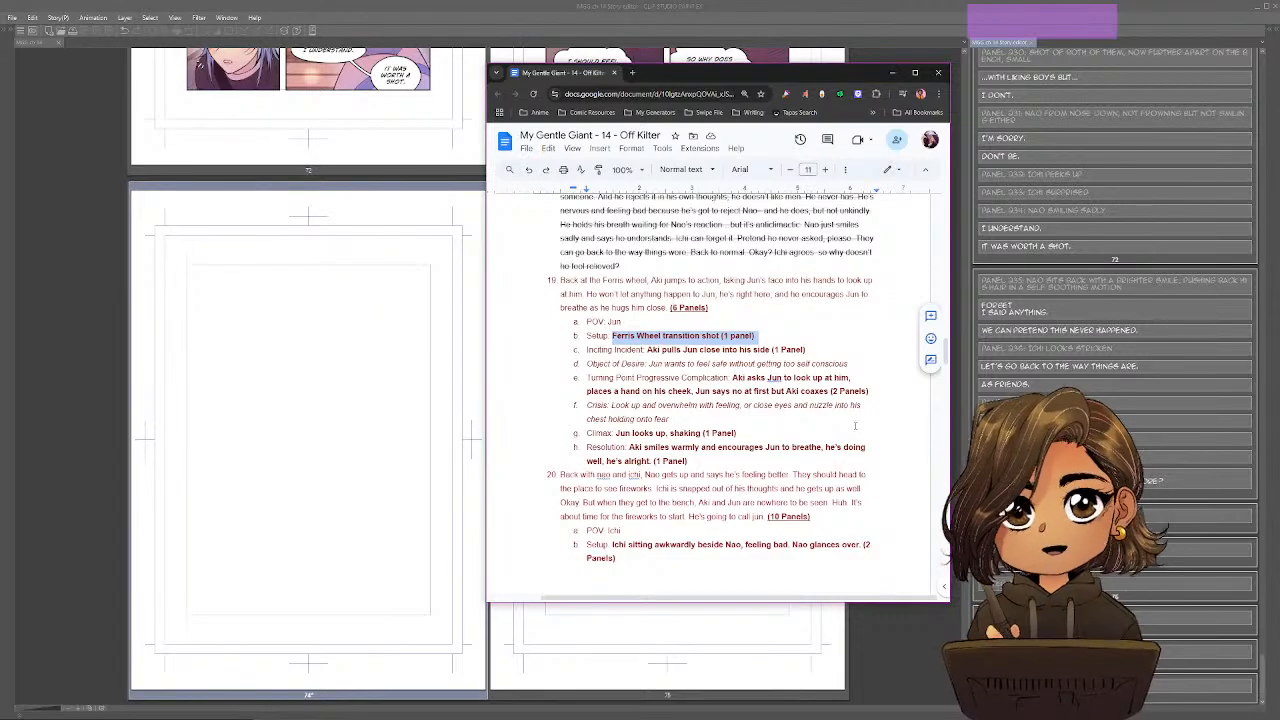
left_click(1050, 517)
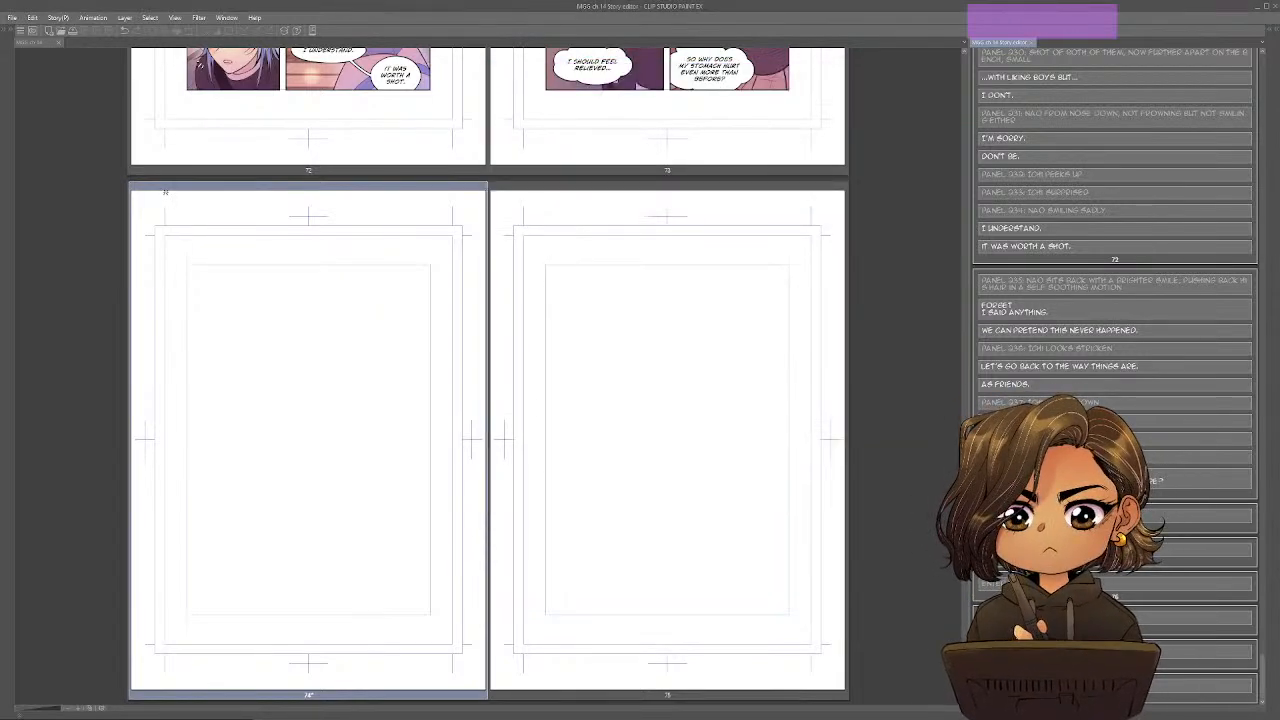
type("Ferris Wheel t")
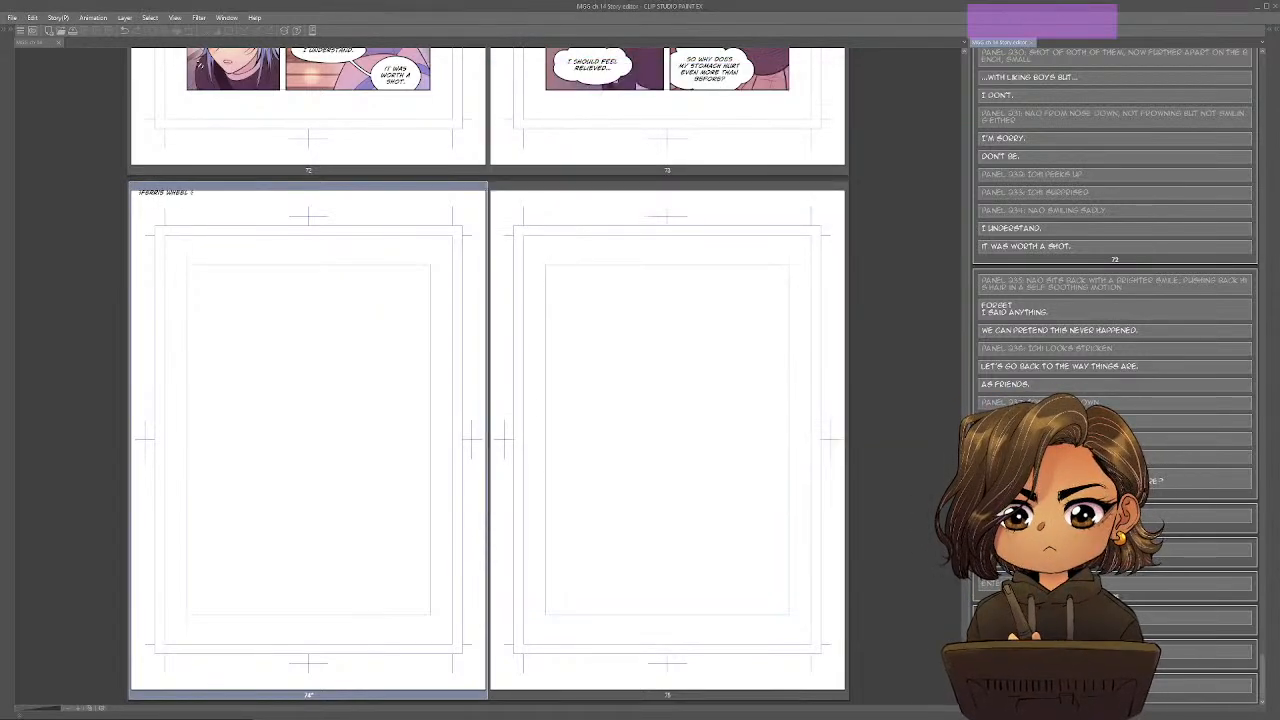
type("shot")
key("Left")
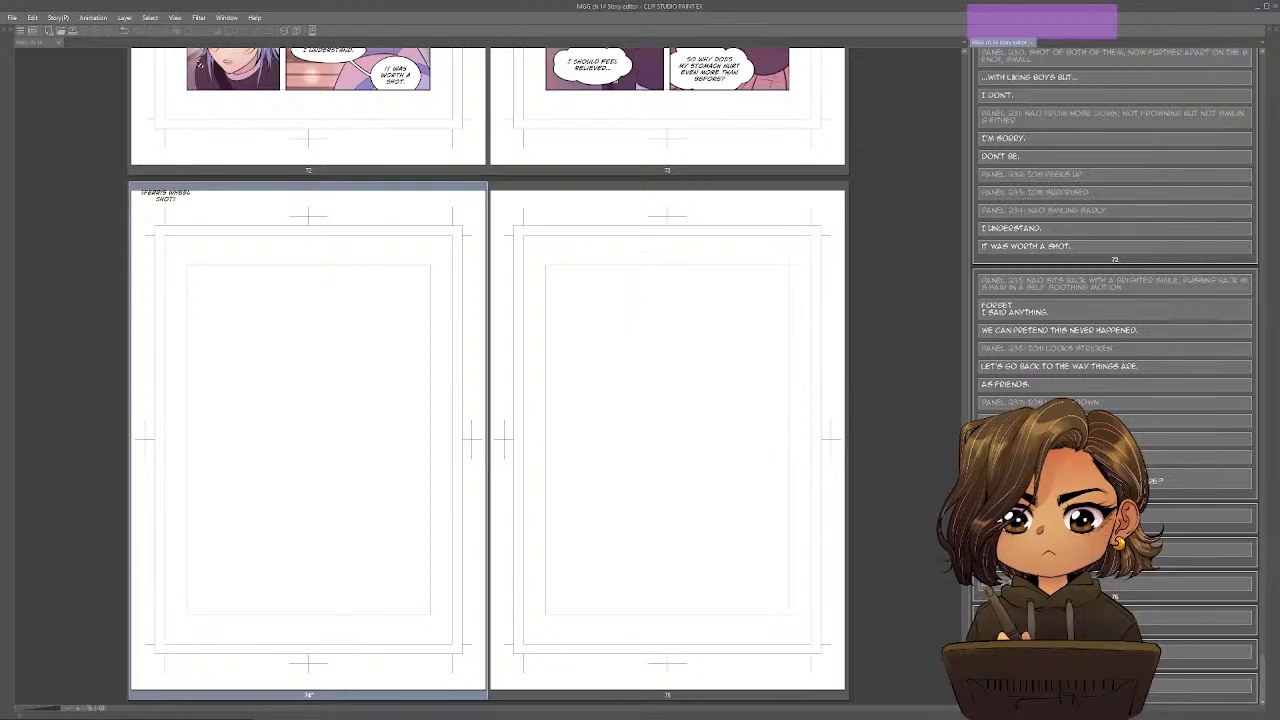
type("PANEL ")
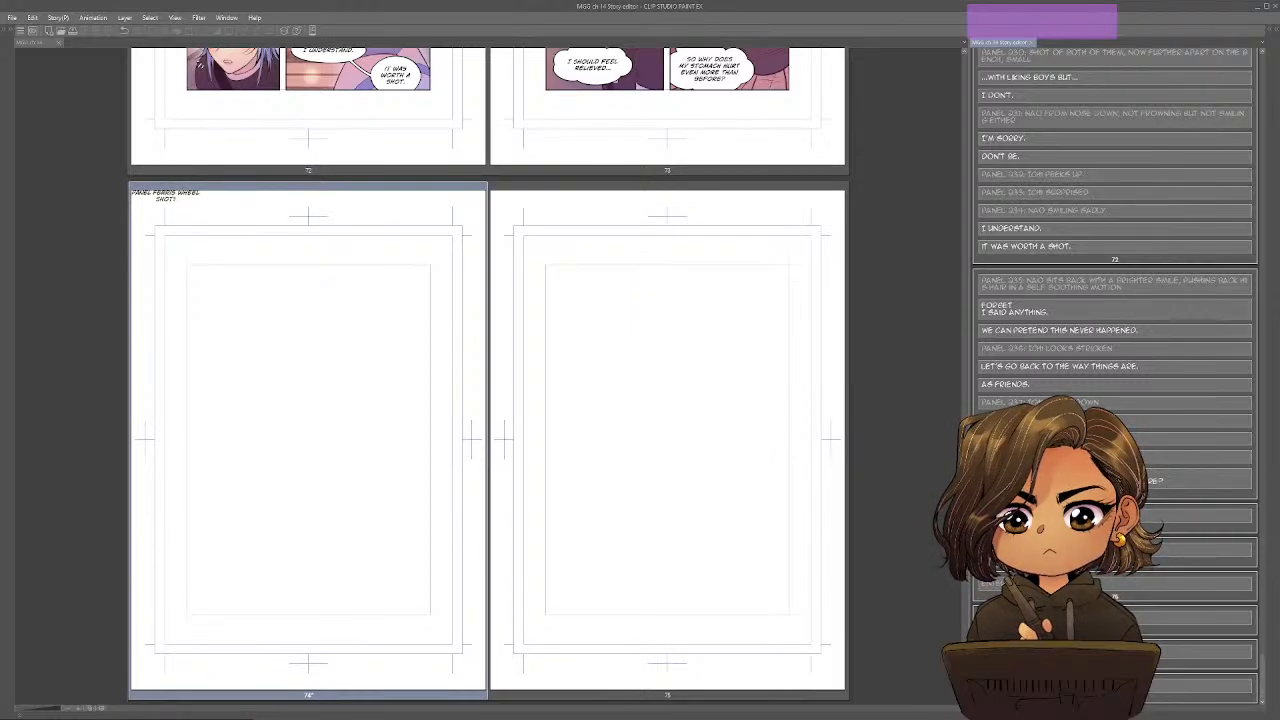
type("239:")
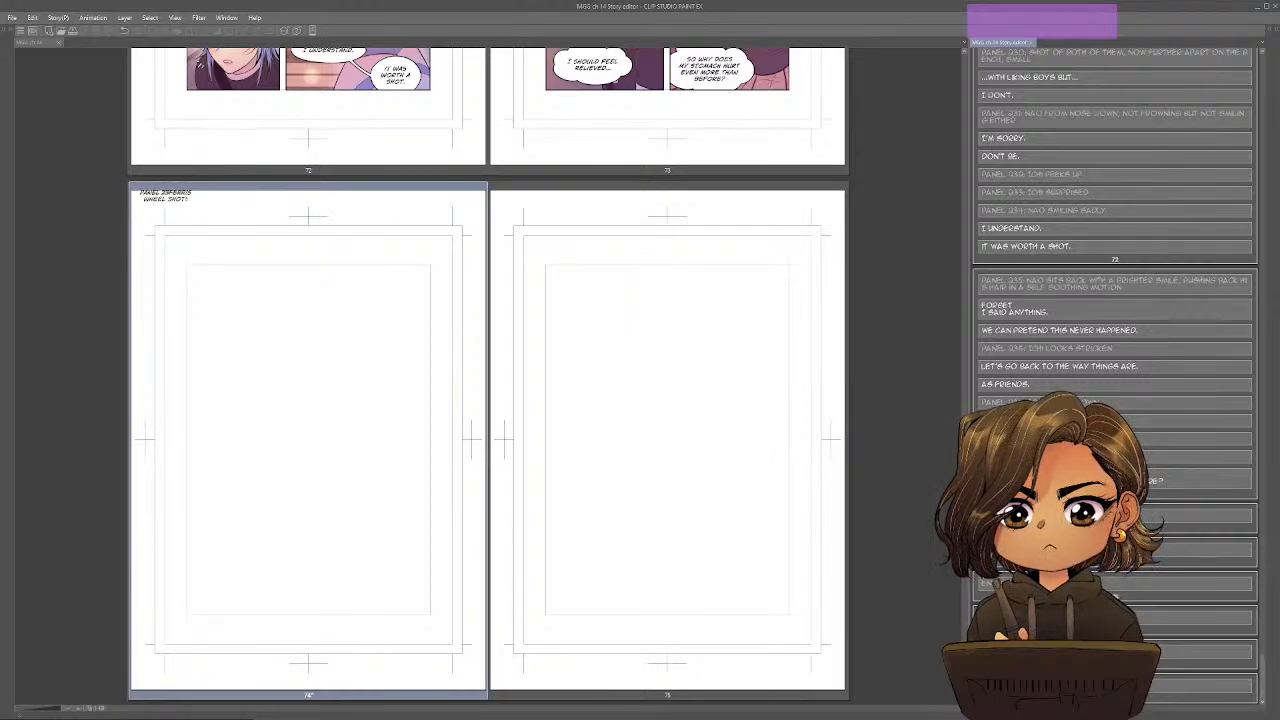
Switch to the Google Docs outline and strike through scene 19's Setup and POV lines.
key("alt+Tab")
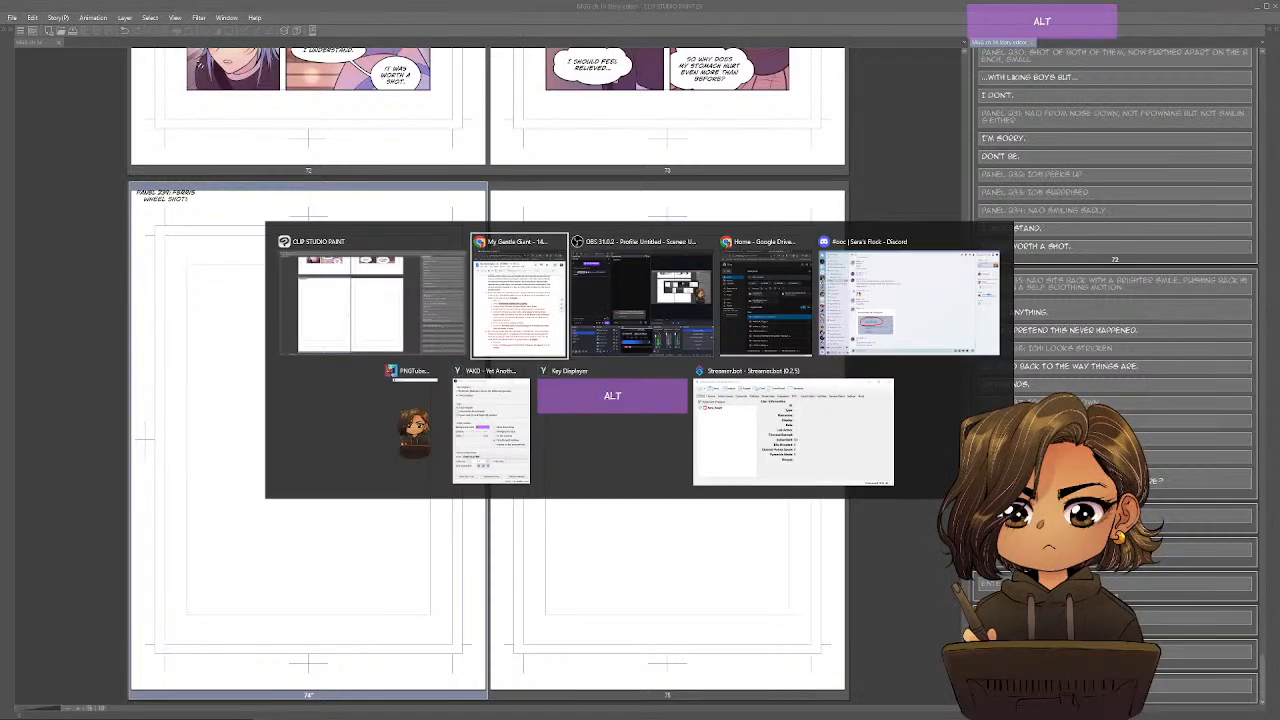
left_click(771, 335)
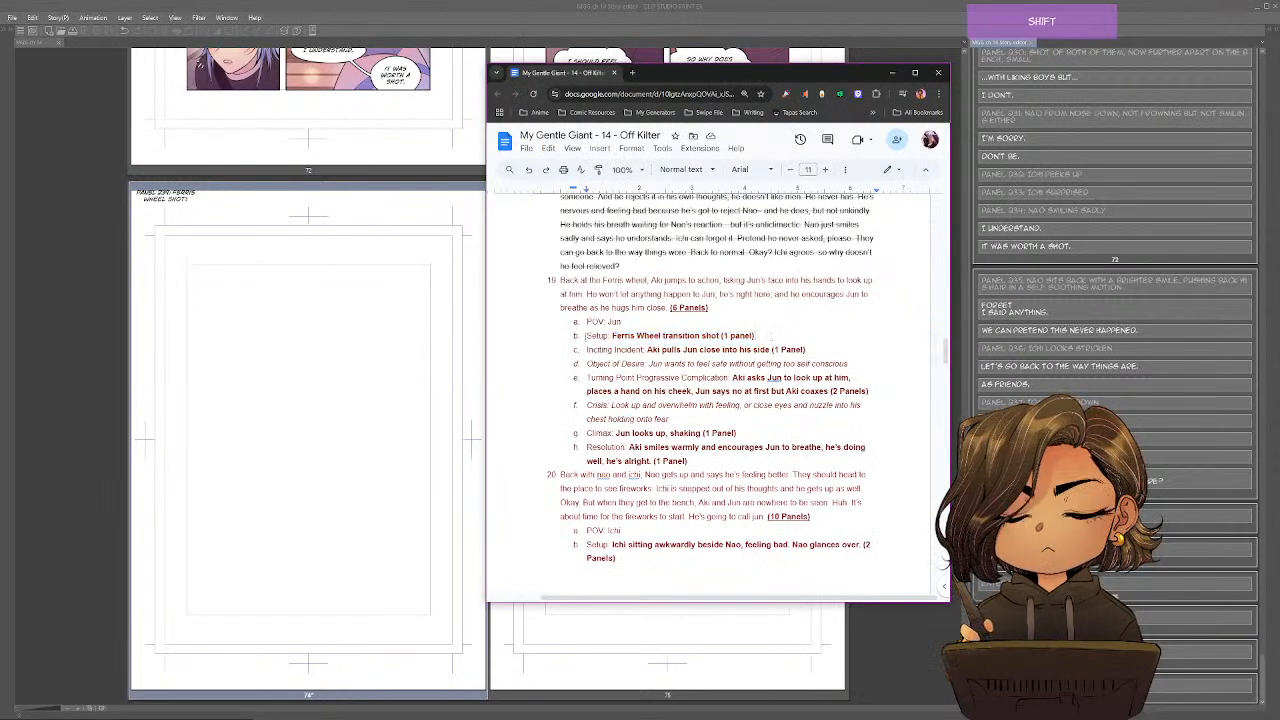
left_click(585, 337, "shift")
key("alt+shift+5")
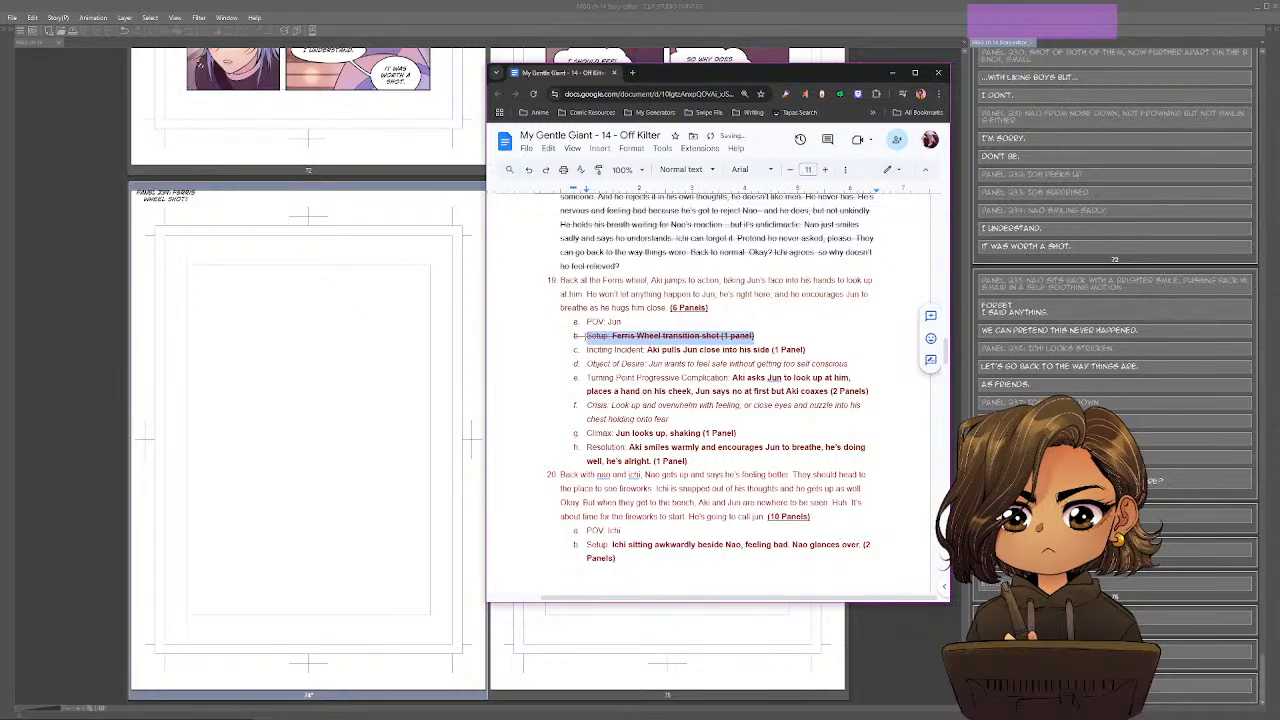
left_click_drag(624, 322, 563, 322)
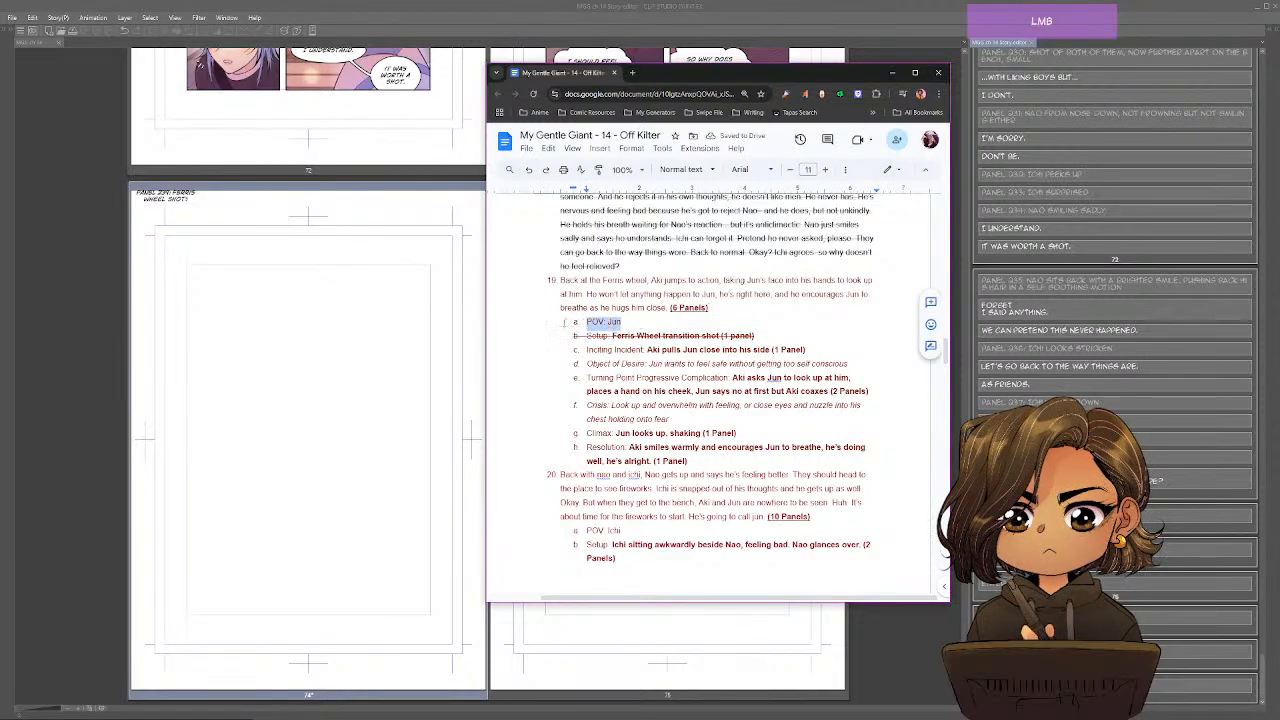
key("alt+shift+5")
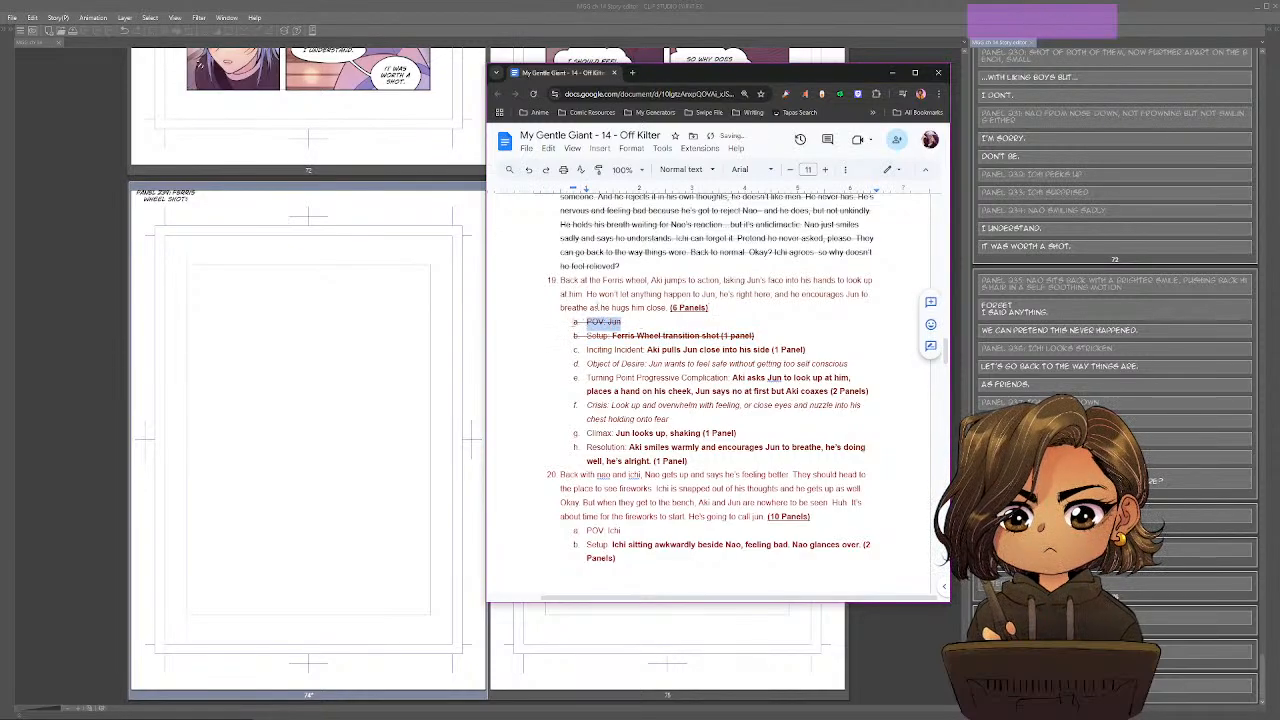
left_click(776, 325)
Read scene 19's inciting incident in the outline and start a second Story Editor entry on page 74 labelled "Panel 240:".
scroll(776, 322, "down", 1)
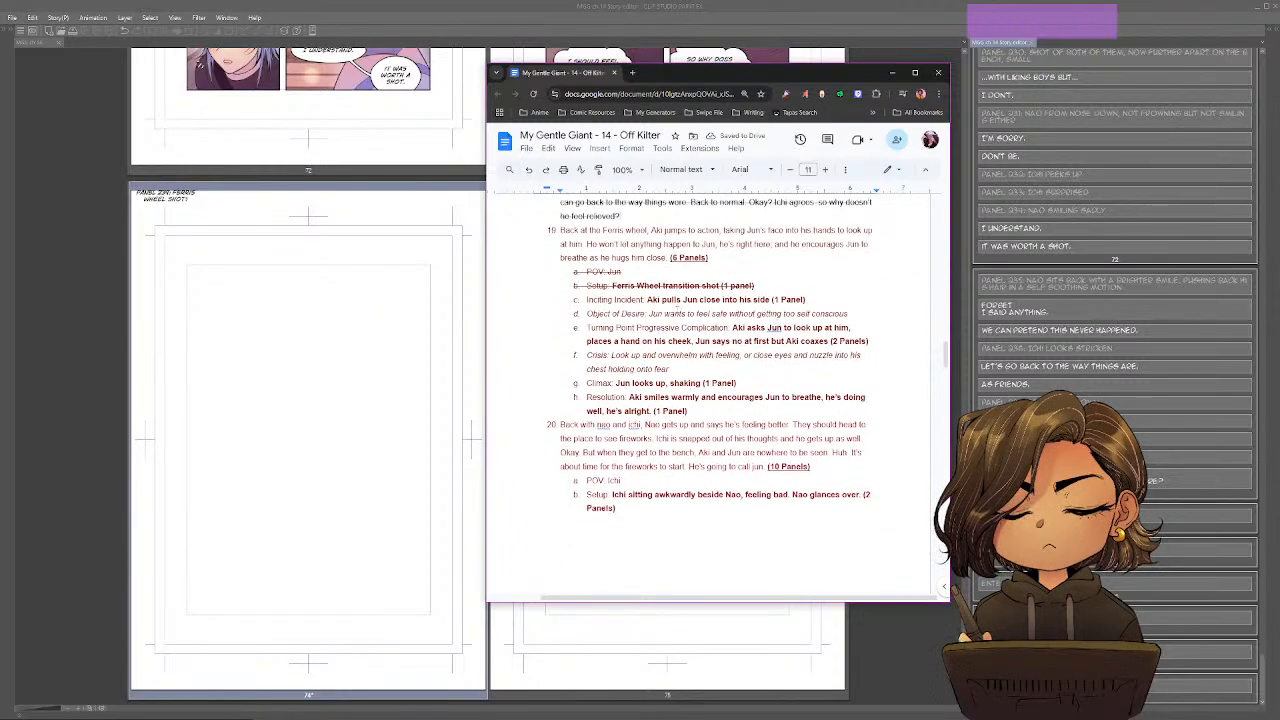
left_click_drag(661, 300, 806, 300)
left_click(866, 312)
left_click(1195, 484)
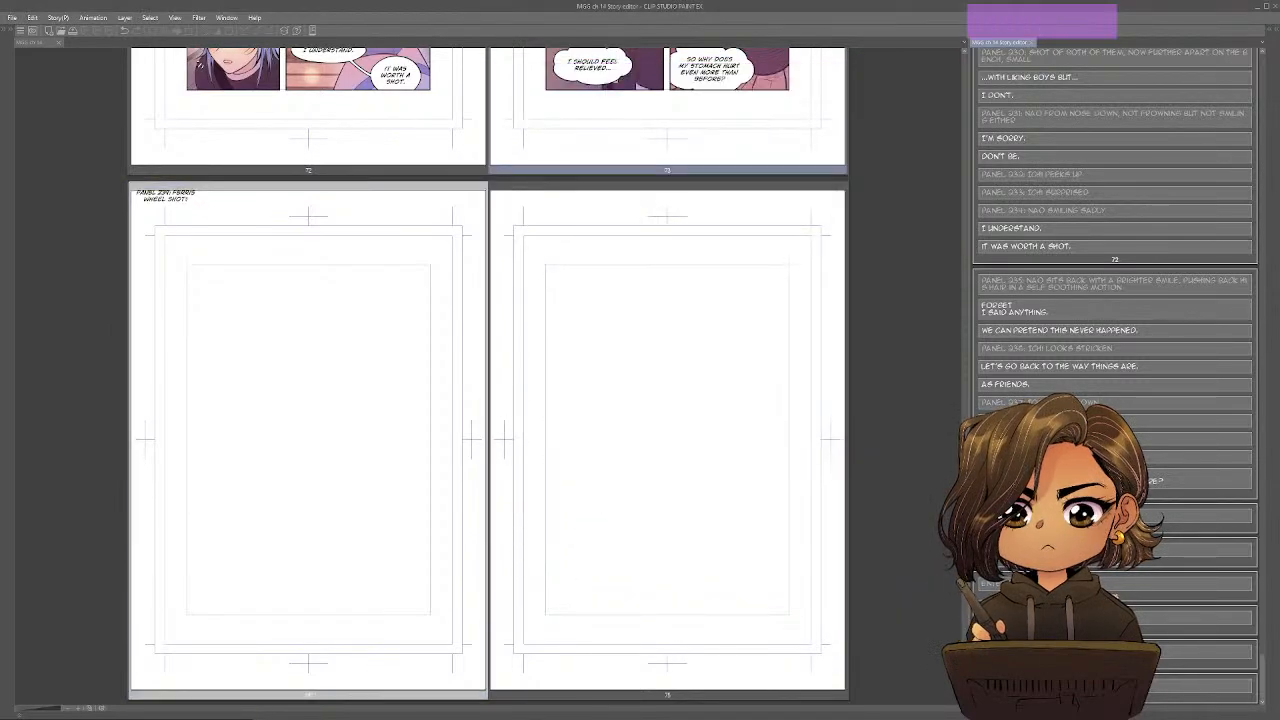
left_click(1195, 518)
key("Return")
type("Panel 2")
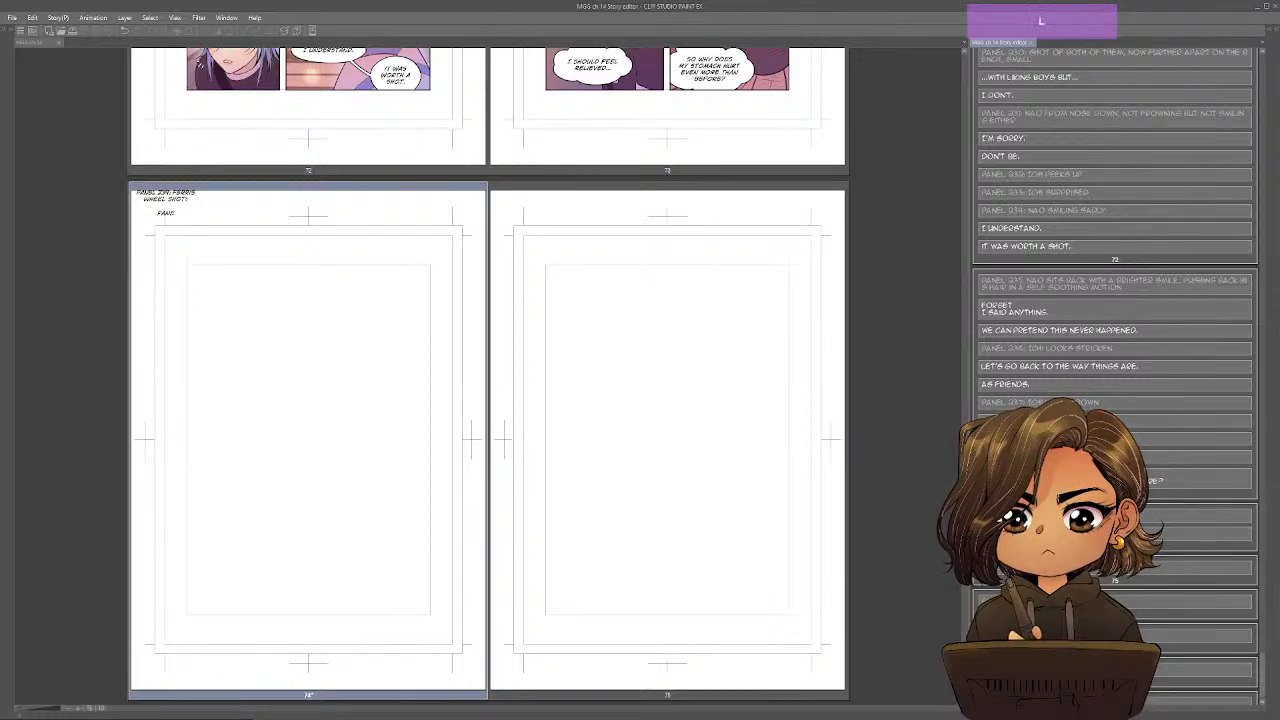
type("40:")
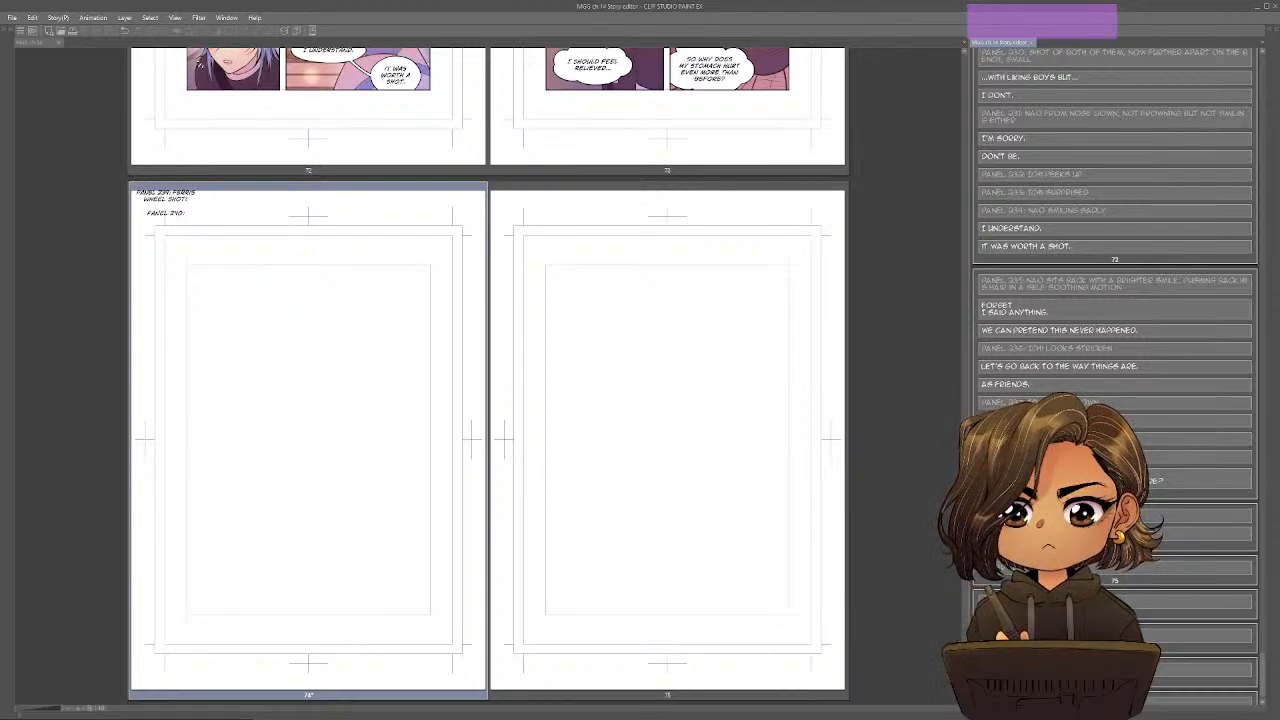
Describe panel 240 as "Aki pulls Jun close to his side", checking the wording against the outline.
key("shift")
type("Aki")
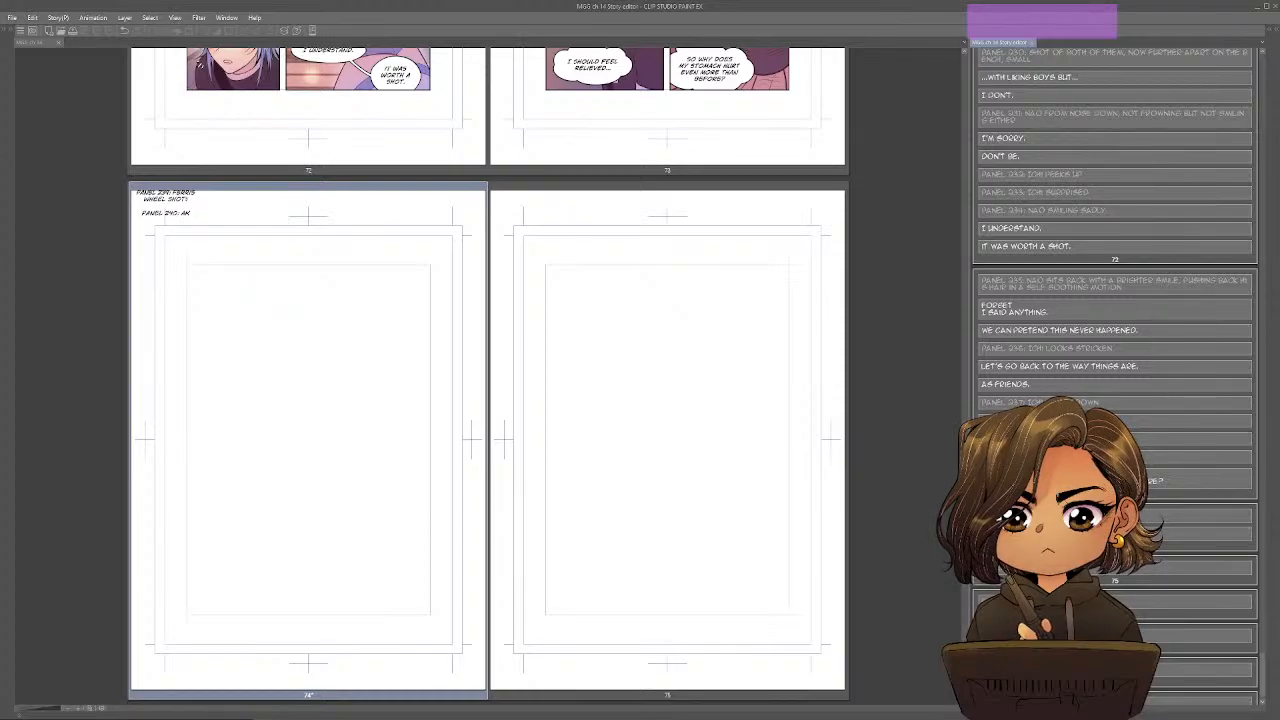
key("alt+Tab")
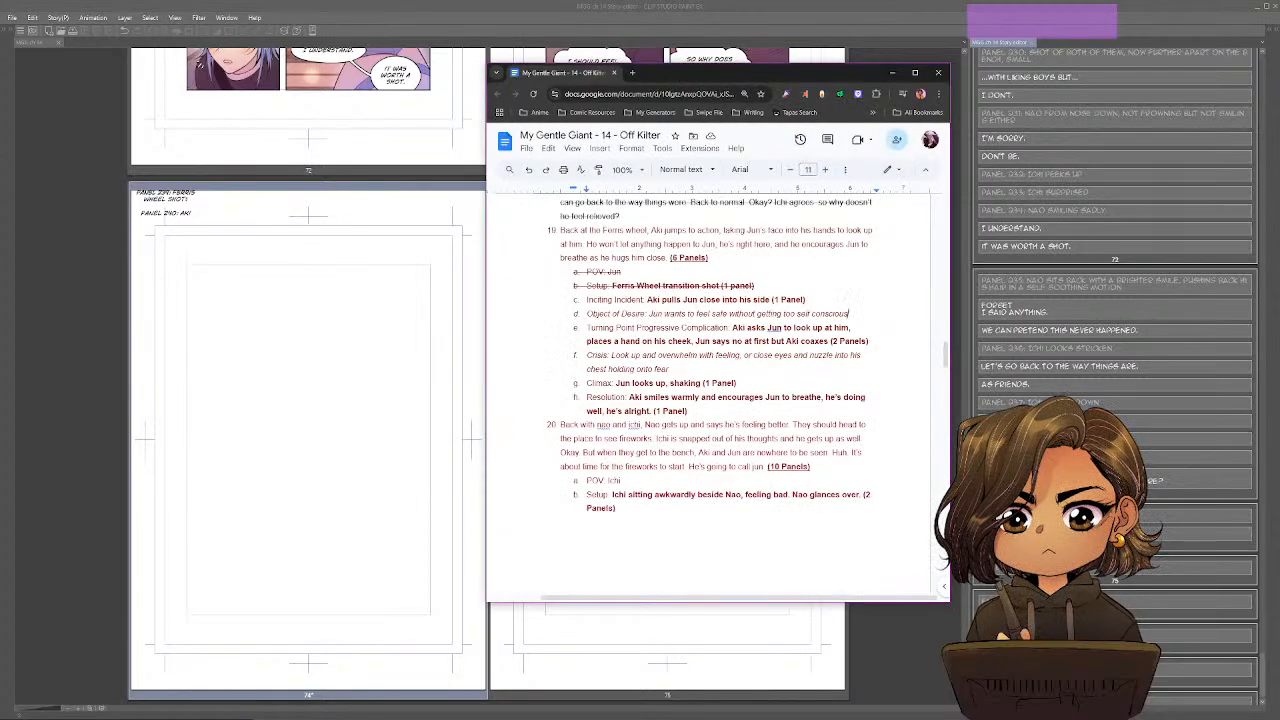
key("alt+Tab")
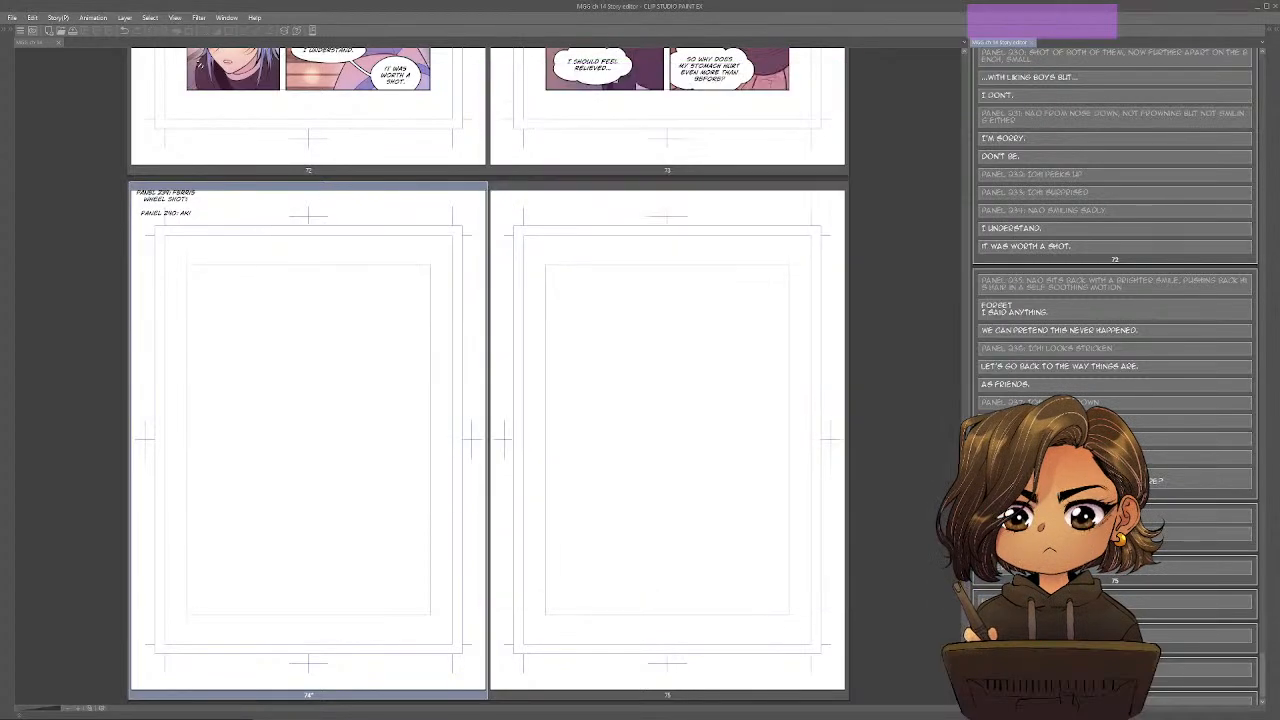
type("pulls a")
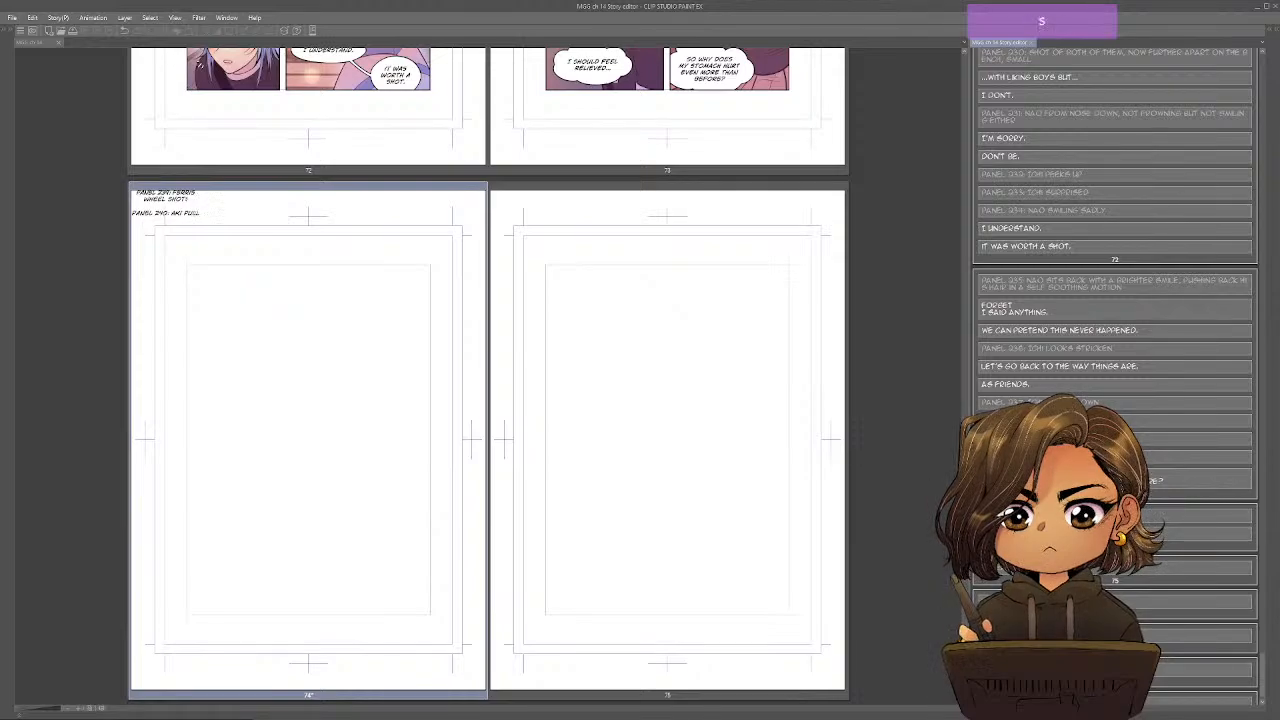
type("un close to his s")
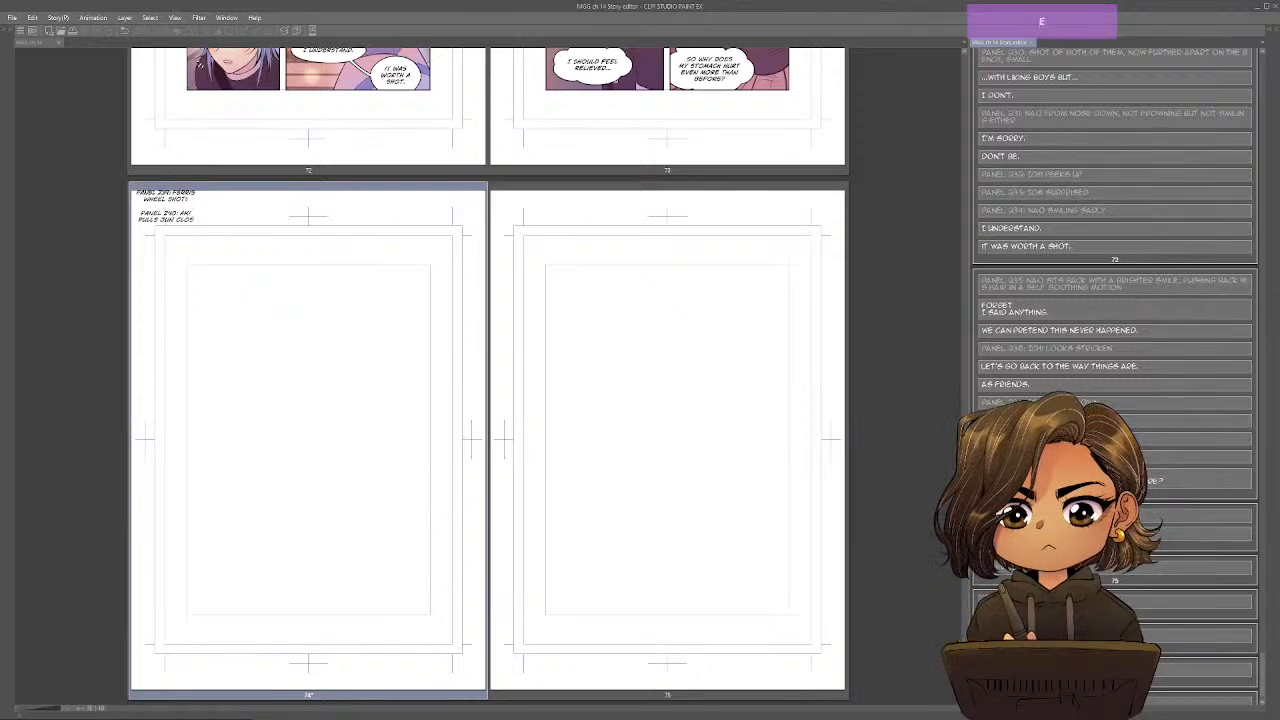
type("ide")
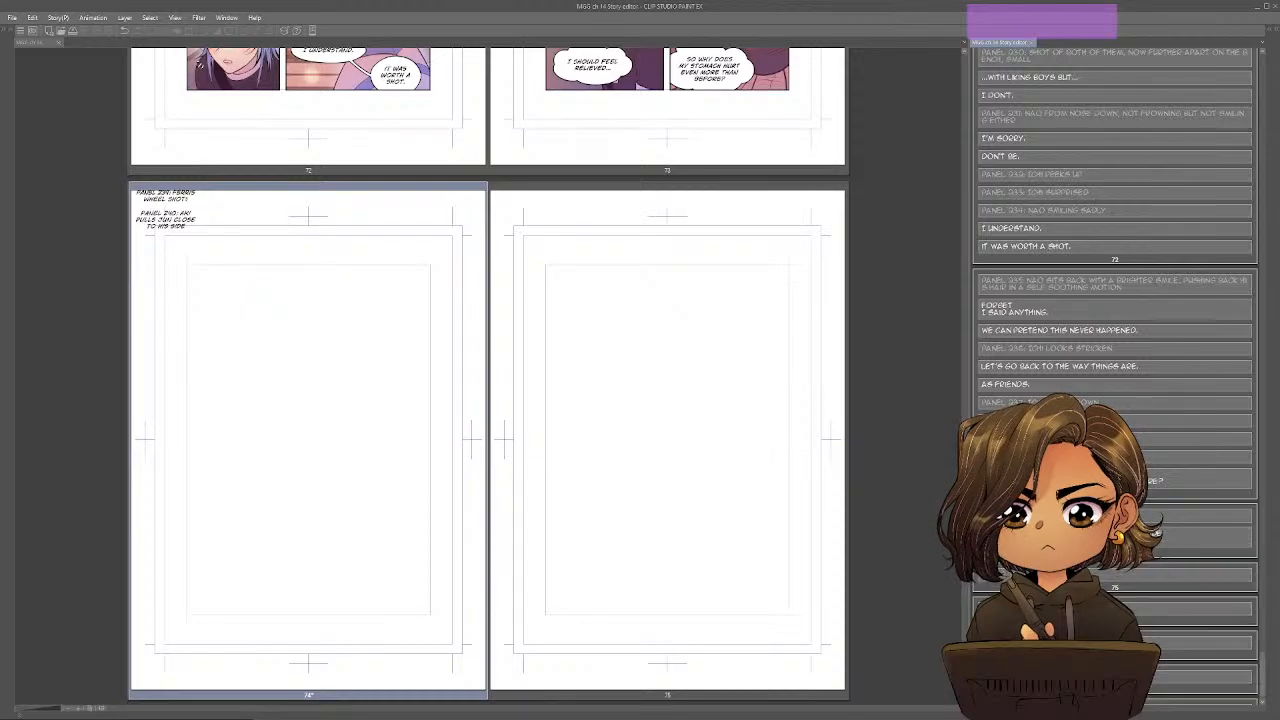
Switch to the Google Docs outline and strike through scene 19's Inciting Incident and Object of Desire lines.
key("alt+Tab")
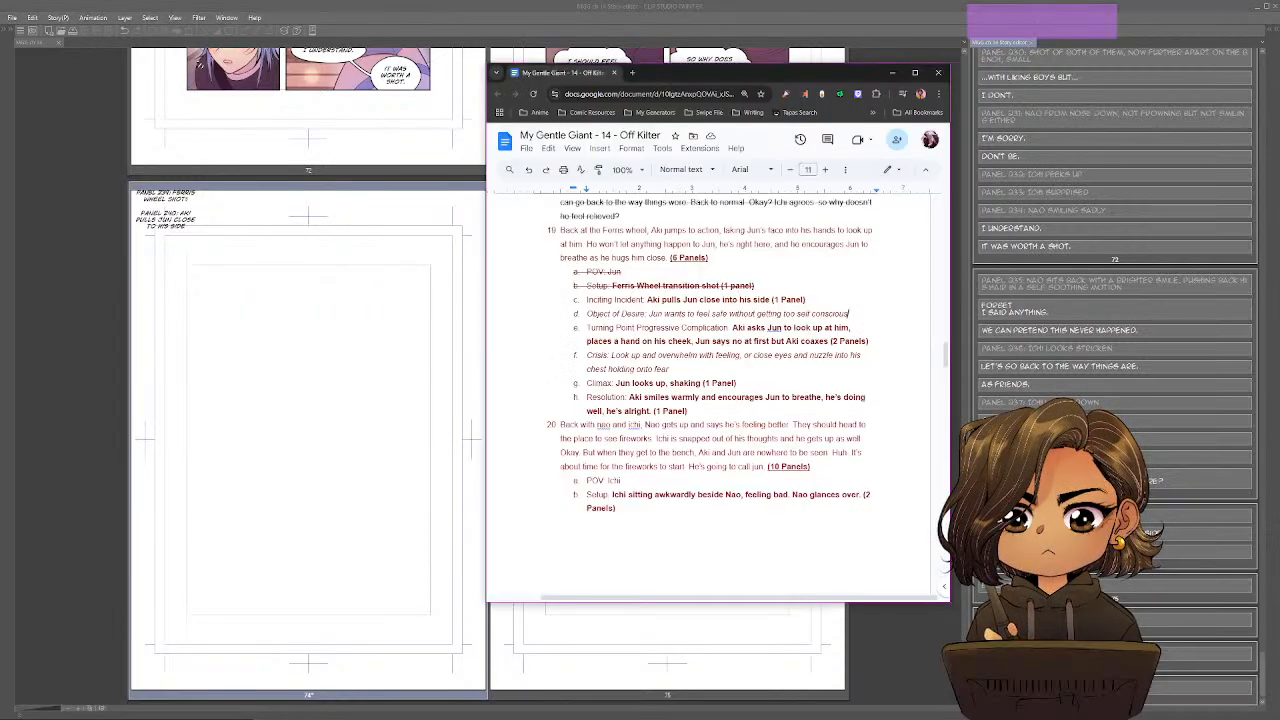
left_click_drag(848, 314, 578, 300)
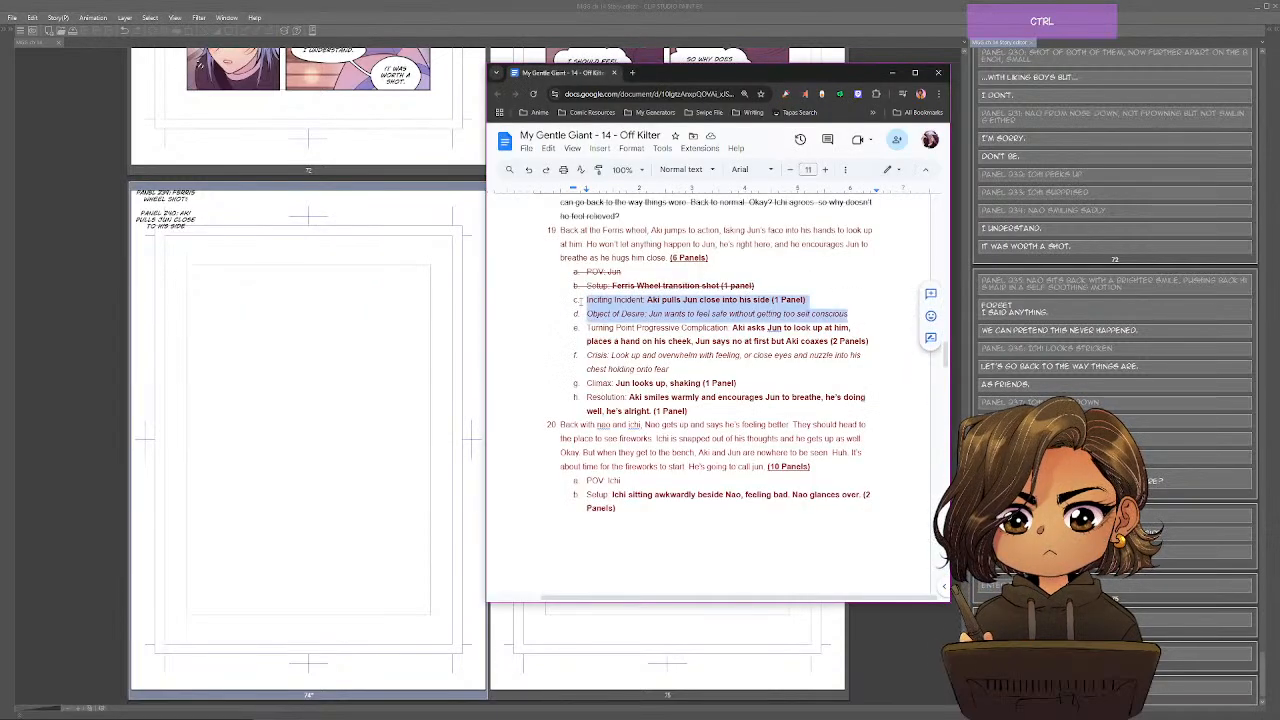
key("alt+shift+5")
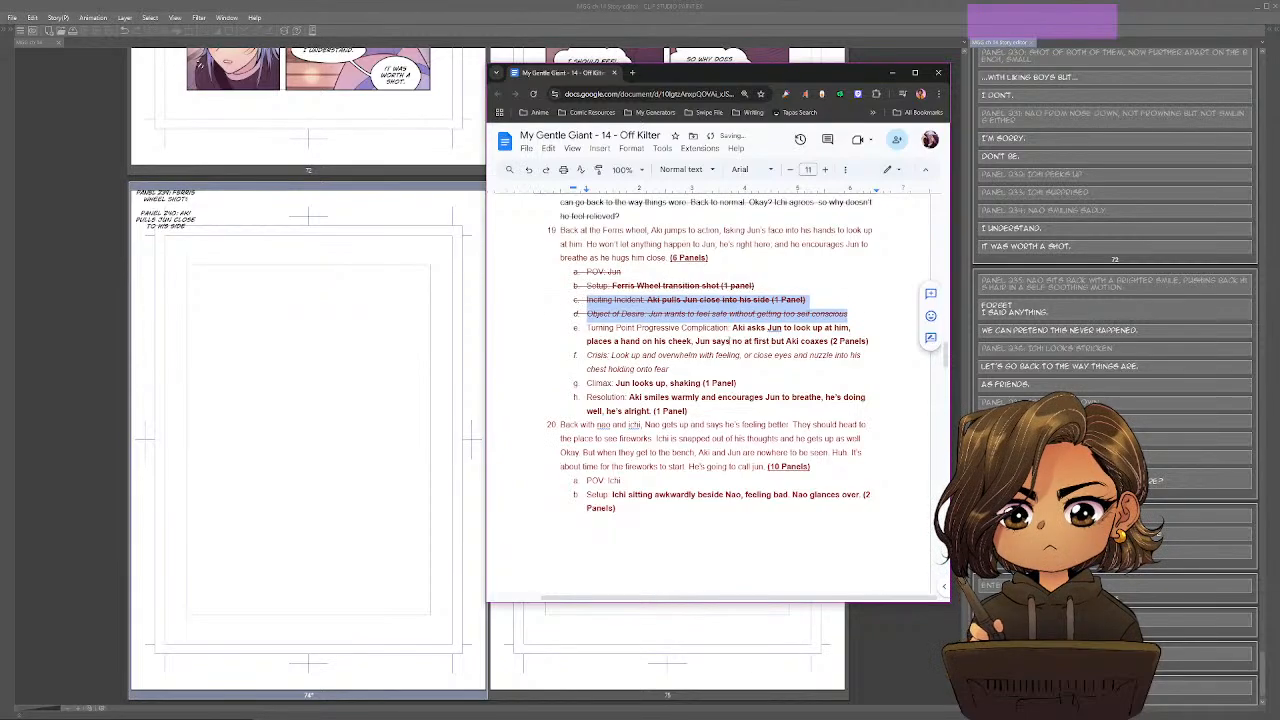
Mark the split between the two panels in scene 19's turning point line, right after "Jun says no at first".
left_click(829, 327)
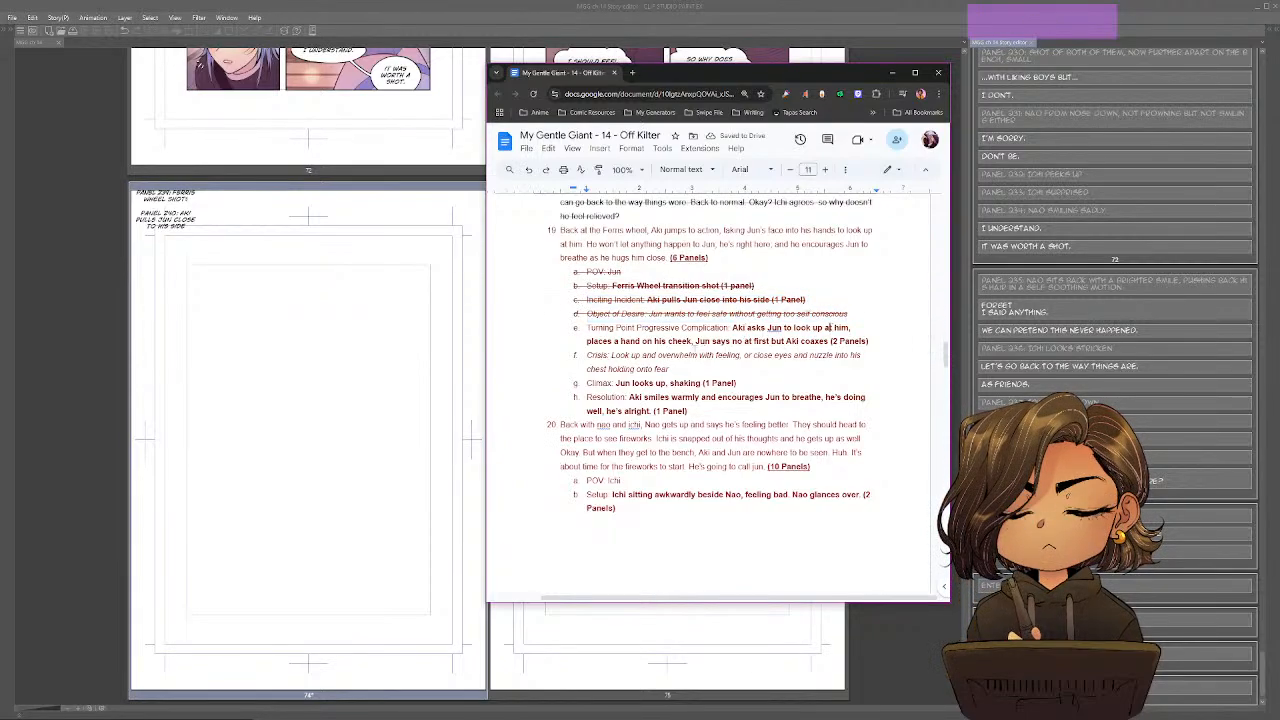
left_click_drag(733, 328, 744, 341)
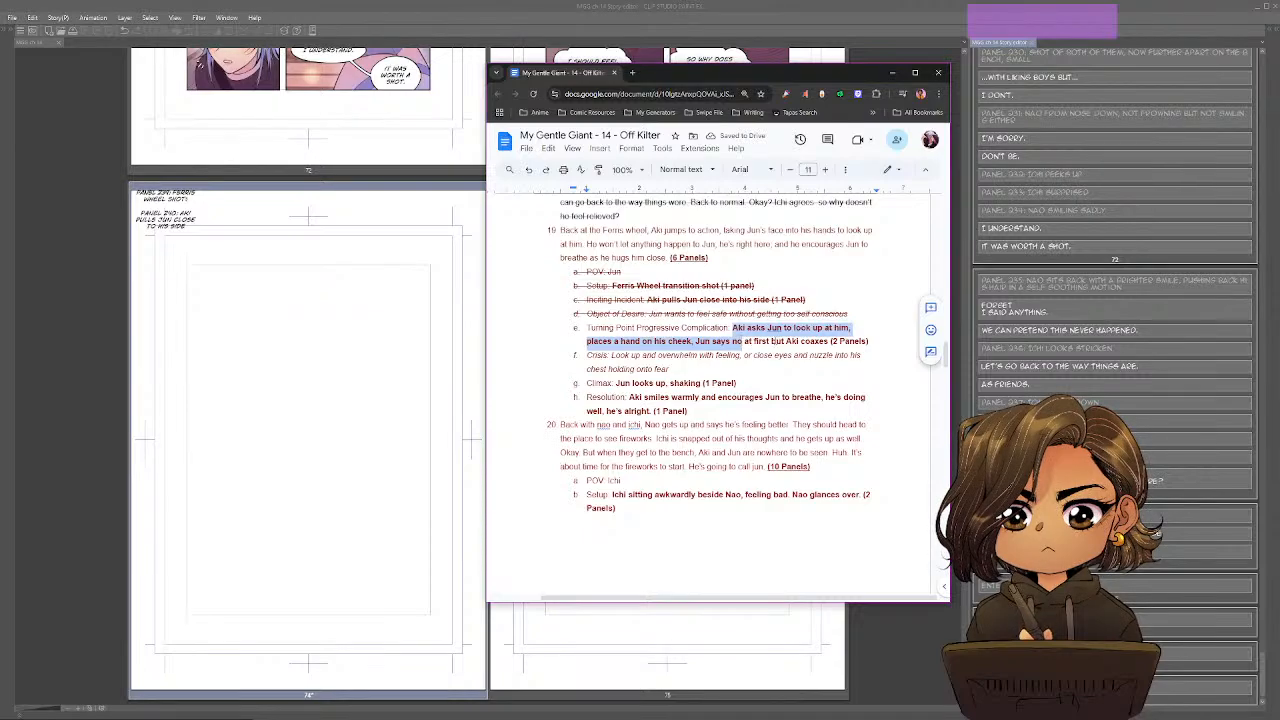
left_click(779, 341)
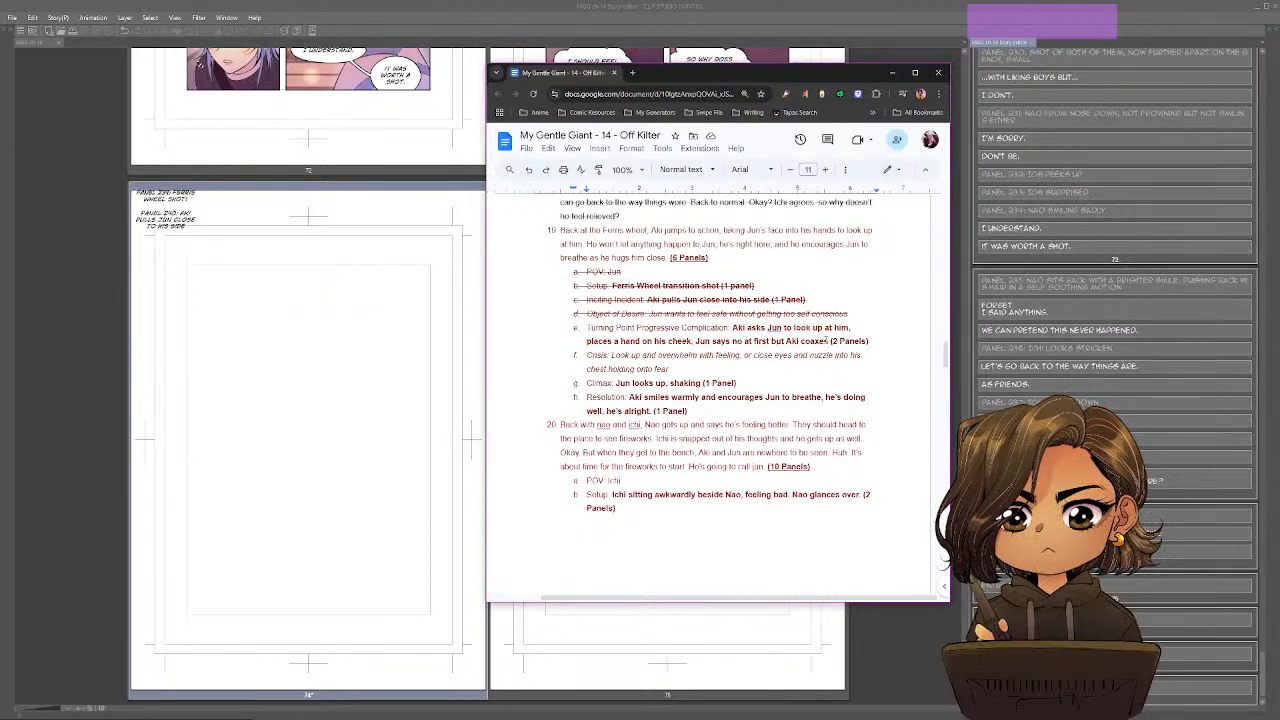
left_click_drag(732, 328, 771, 341)
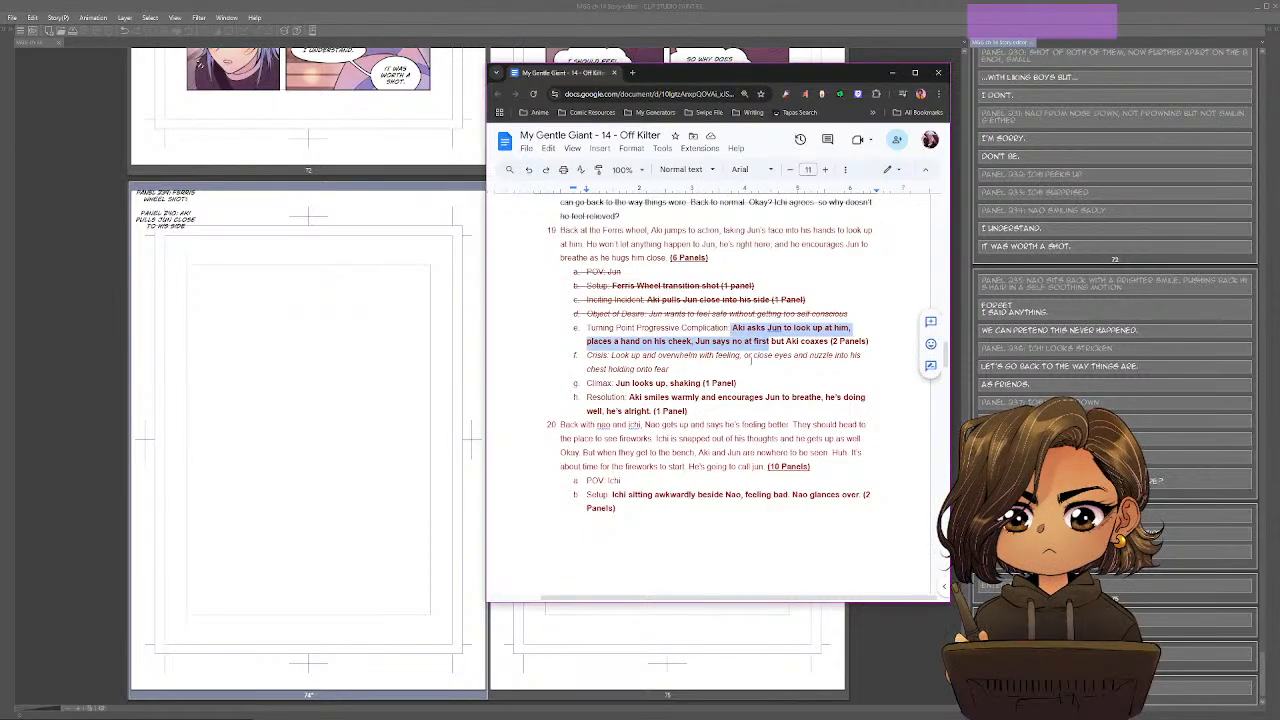
left_click(772, 341)
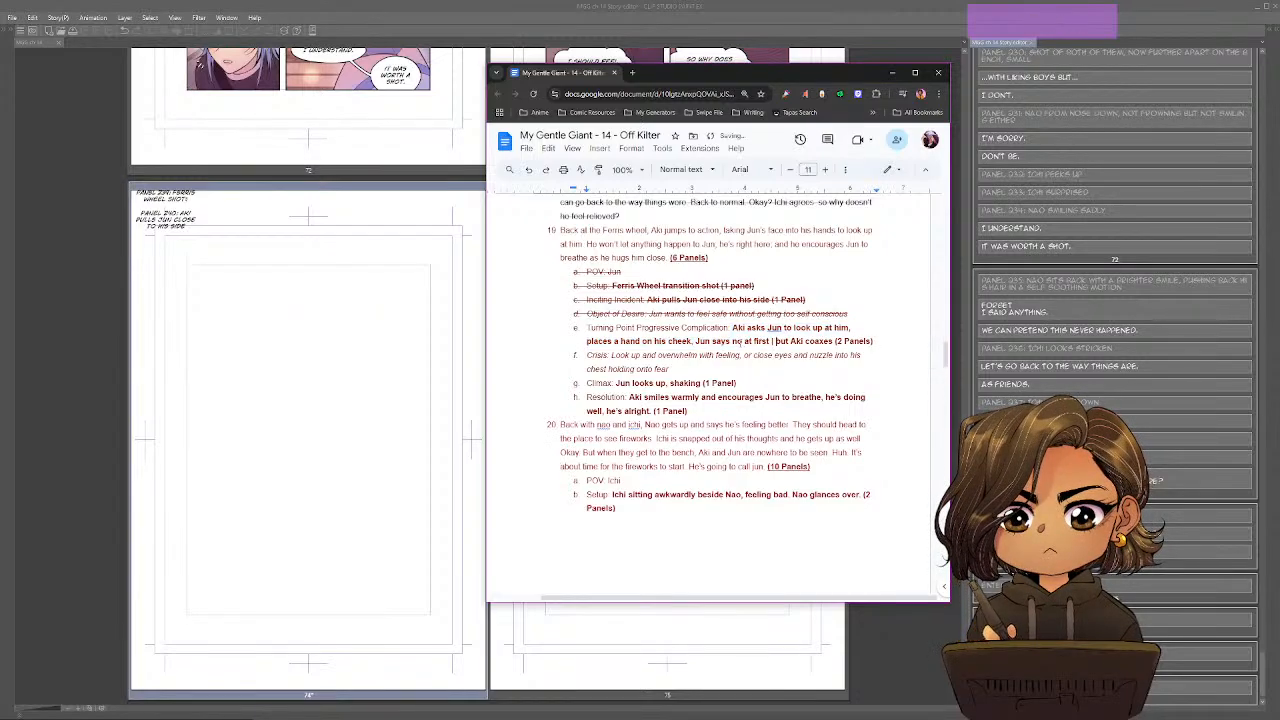
Return to Clip Studio Paint's Story Editor and start page 74's next entry as "Panel 241: Close up on Jun -".
key("alt+Tab")
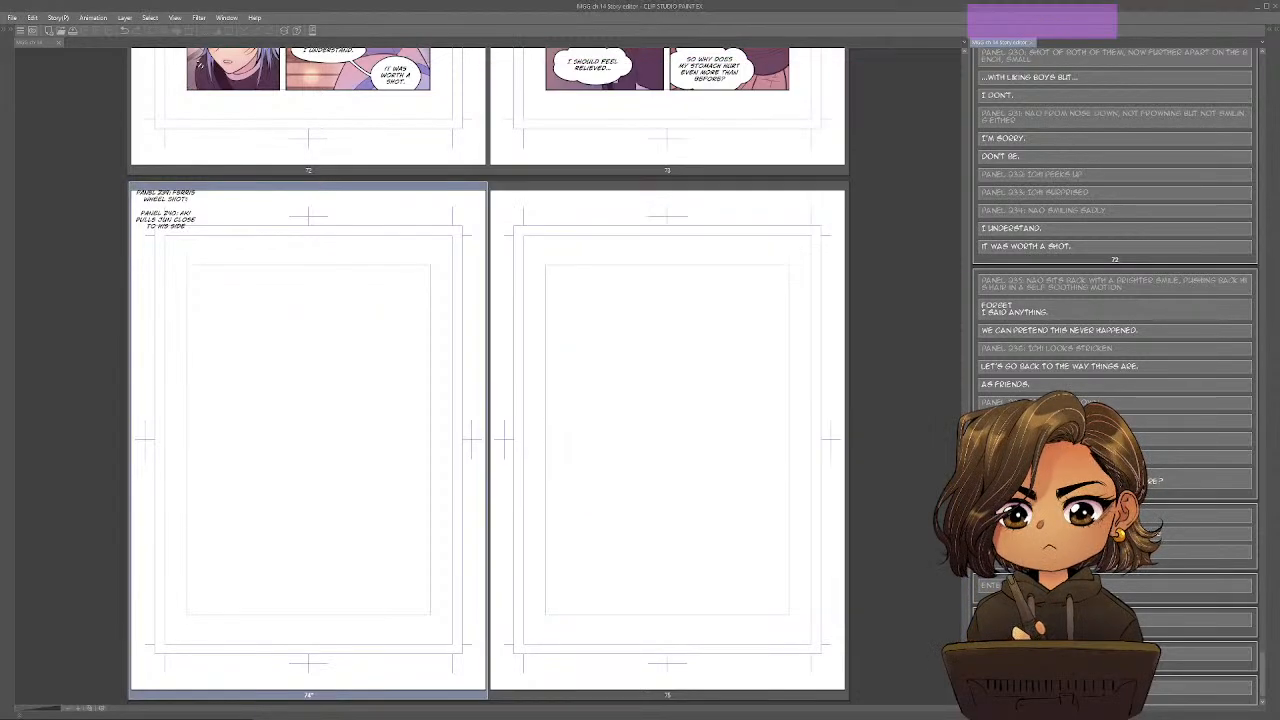
type("PANEL")
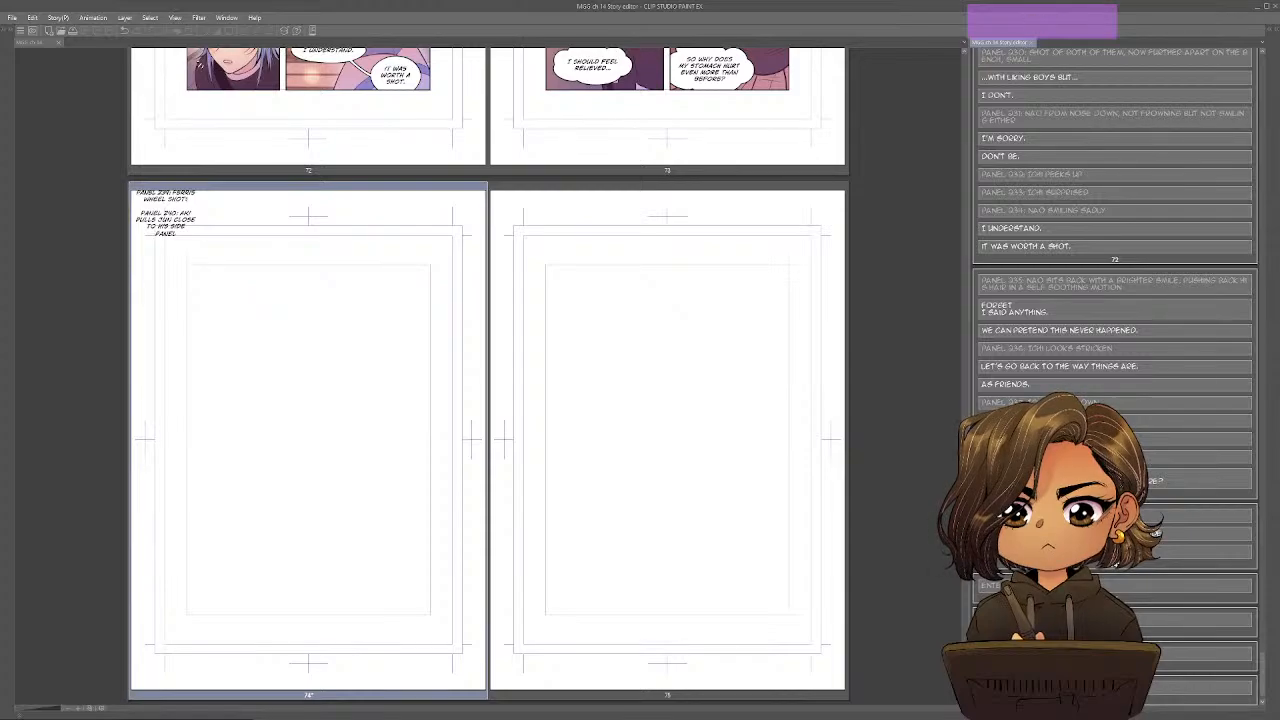
type(" 241:")
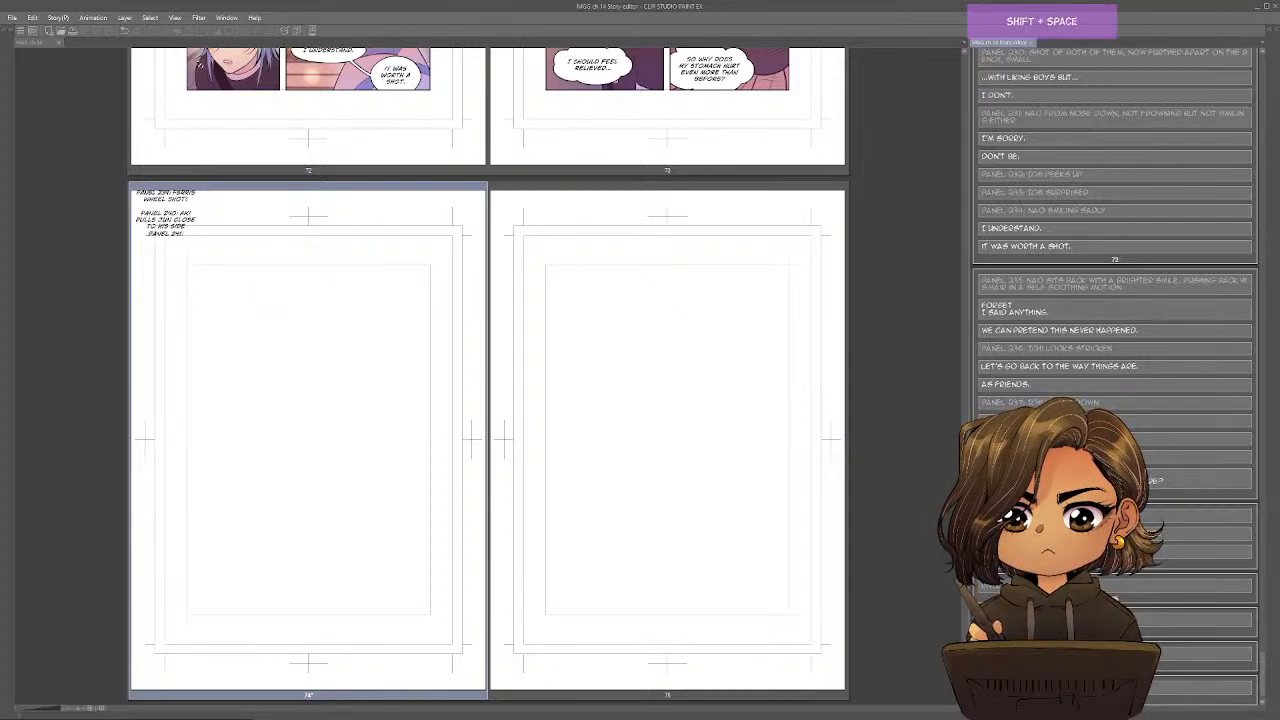
type(" CLOSUP")
key("BackSpace")
key("BackSpace")
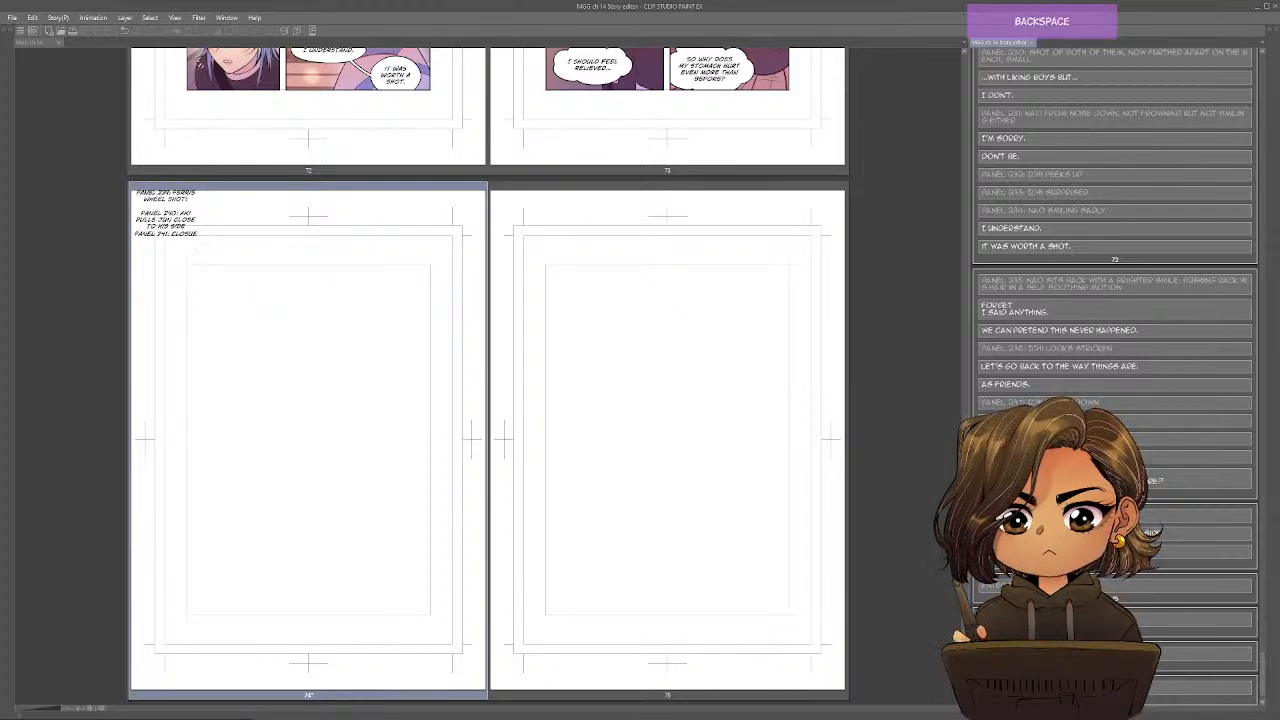
type("E UP ON JUN -")
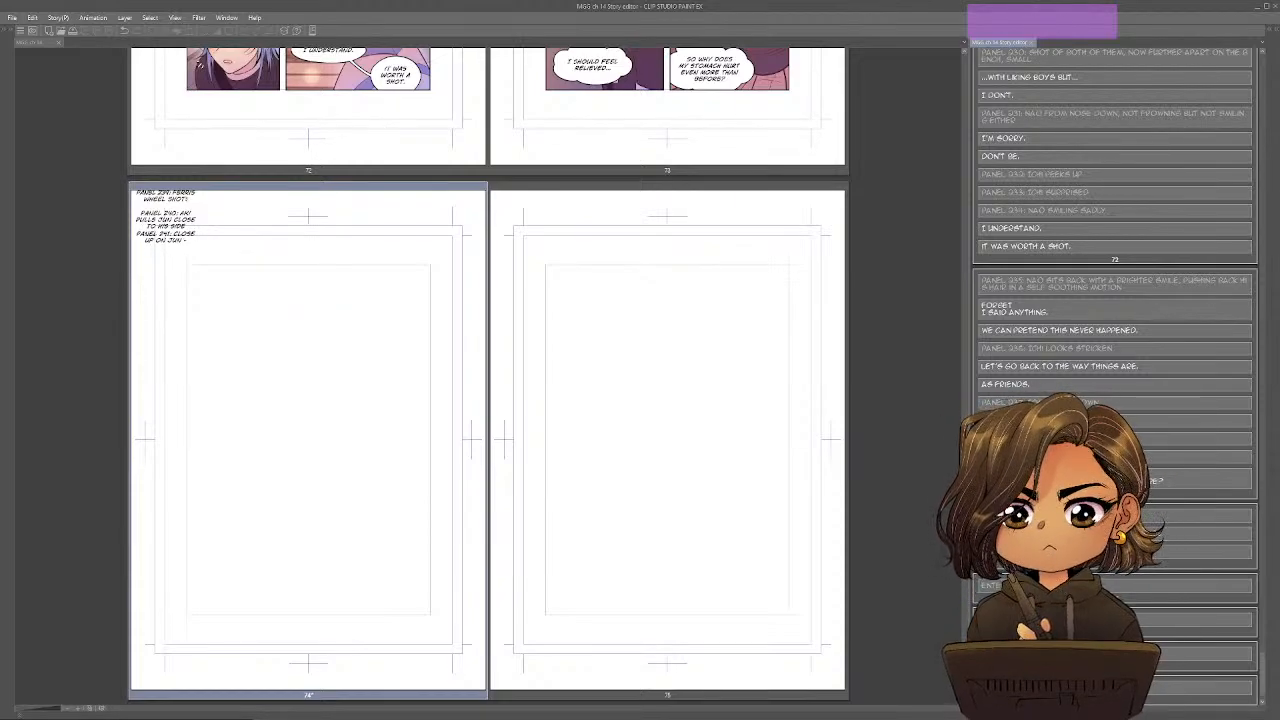
type(" REFUSING TO")
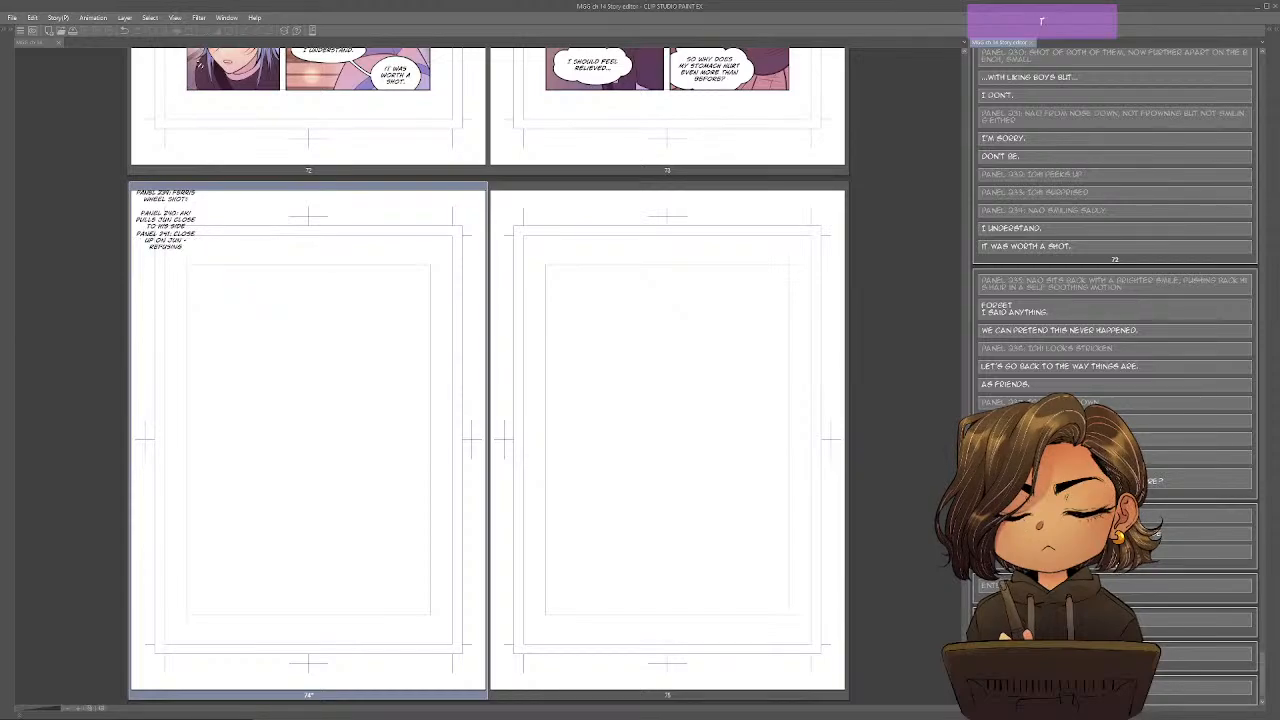
type(" MOVE")
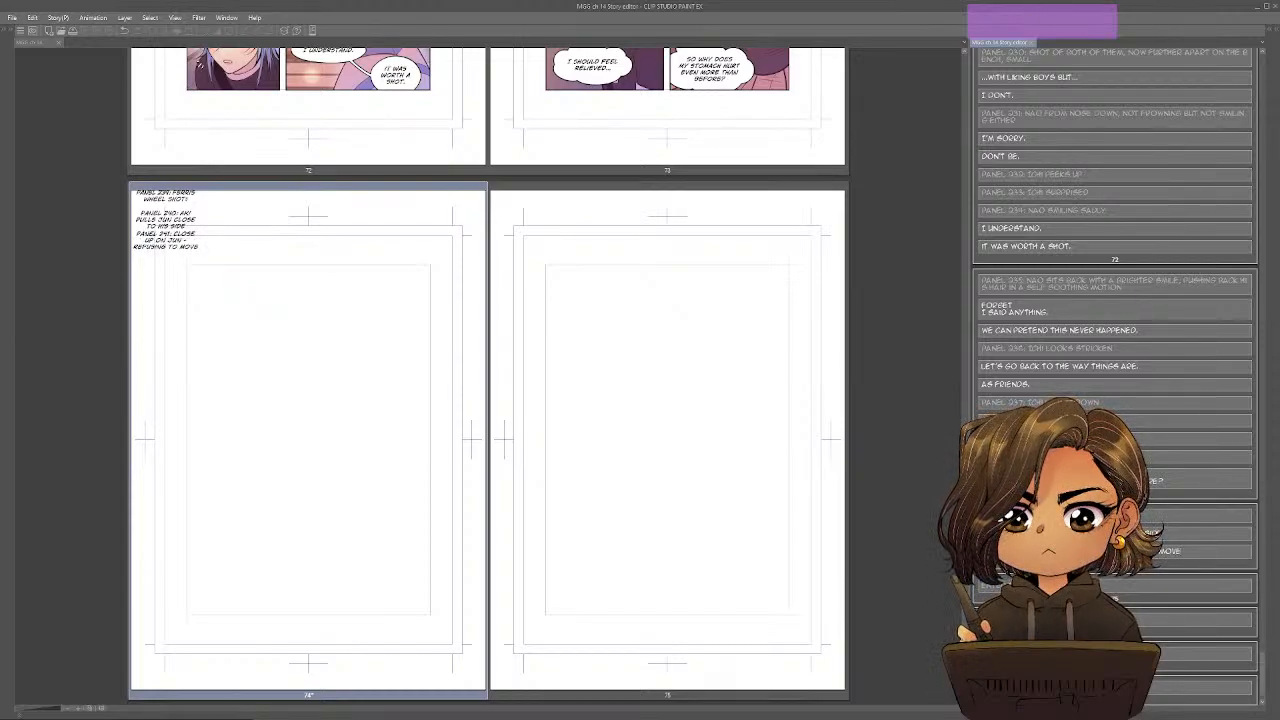
type(" WHEN")
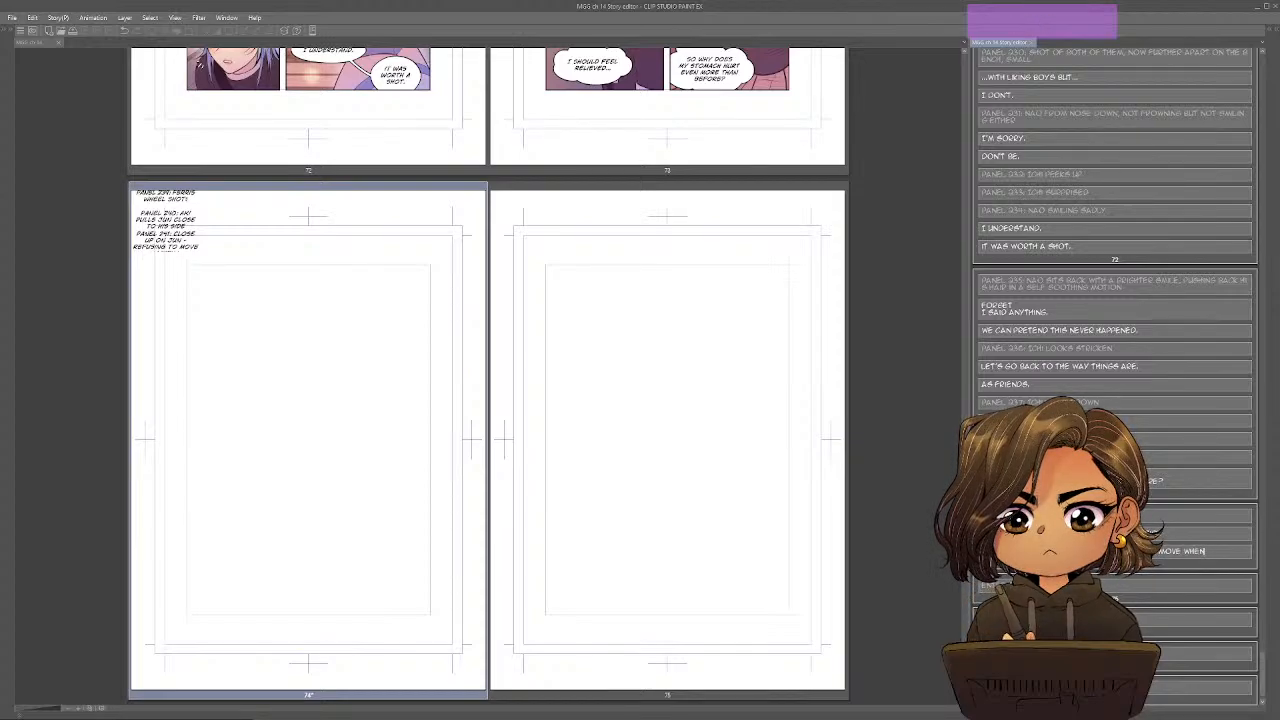
type(" IAKI ASKS")
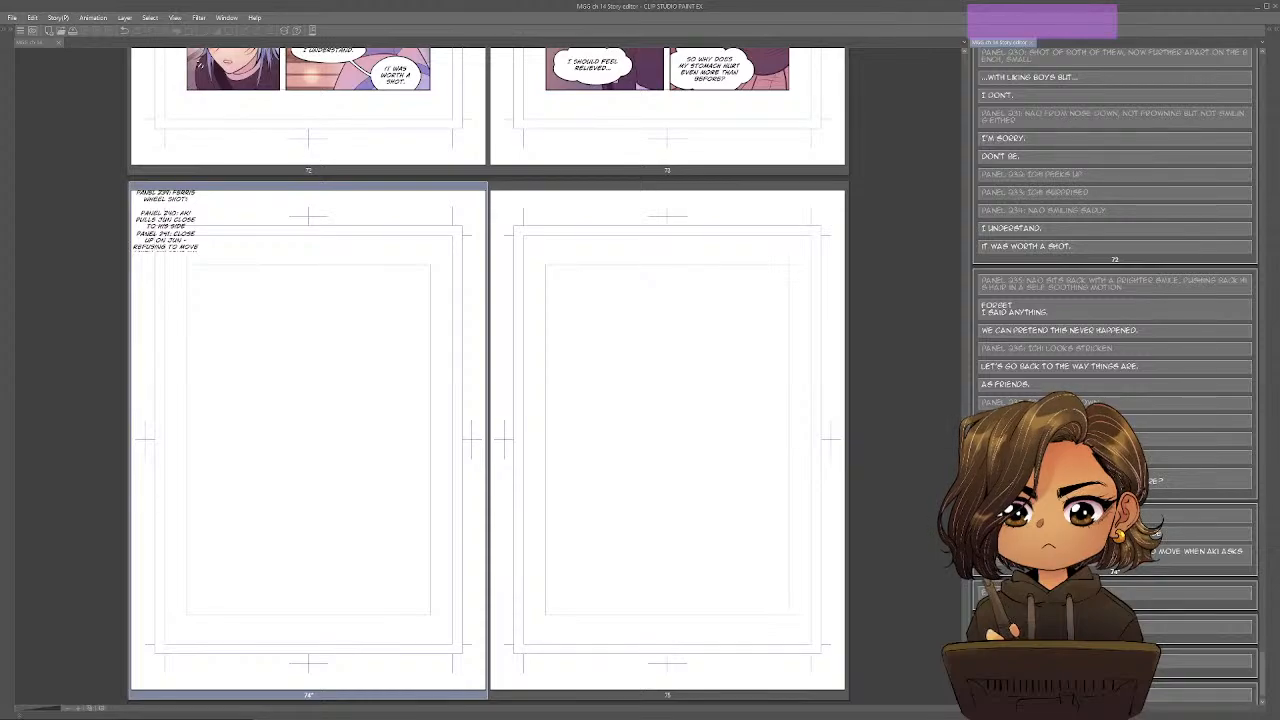
type(" HIM")
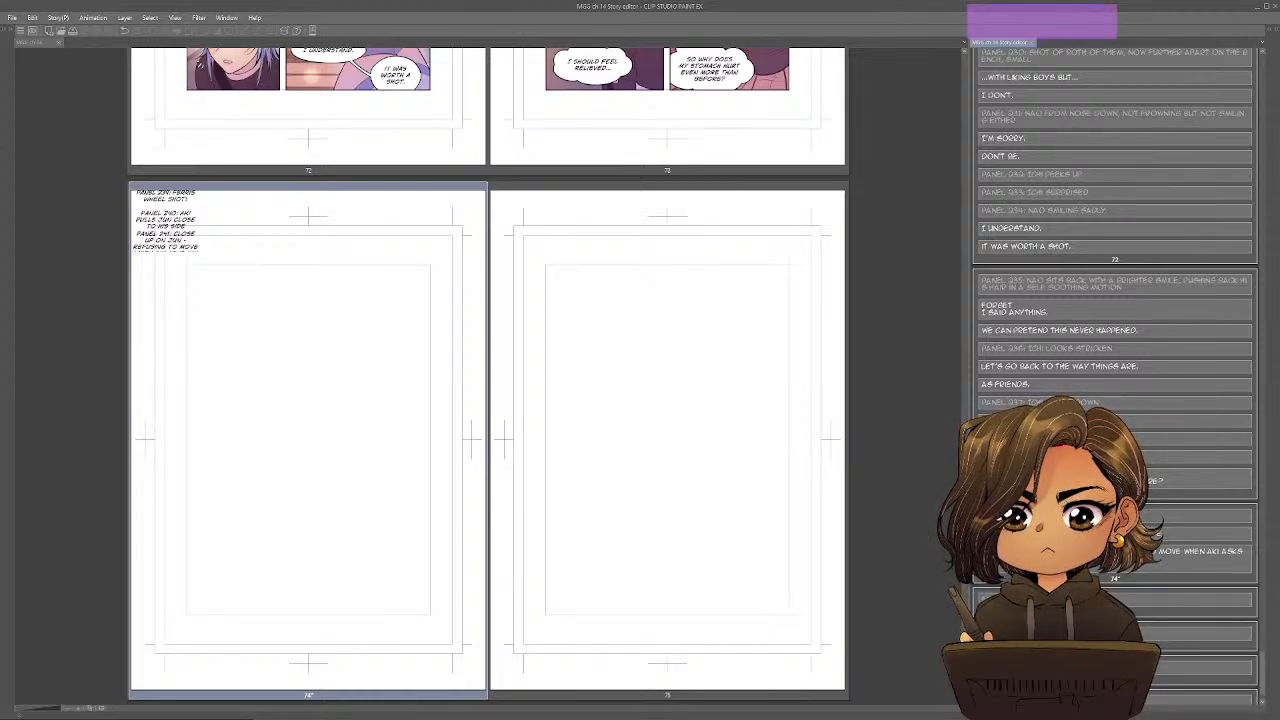
key("Return")
type("PANEL 2")
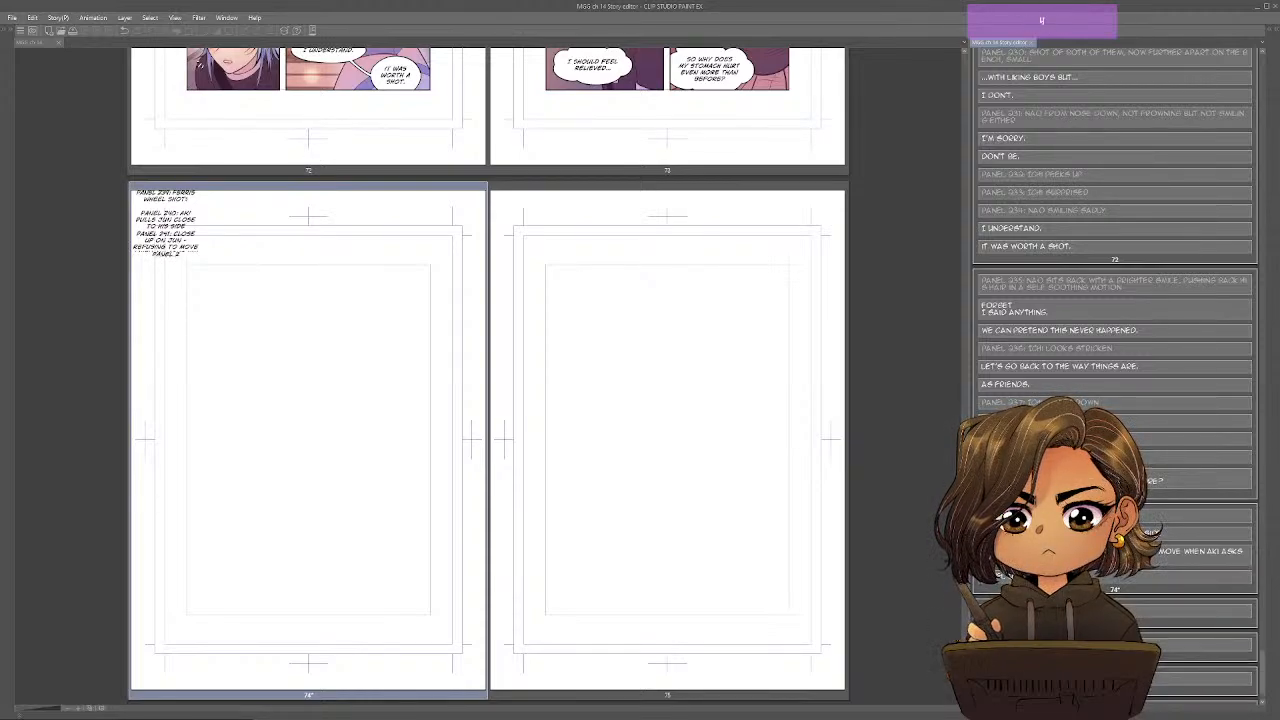
type("42:")
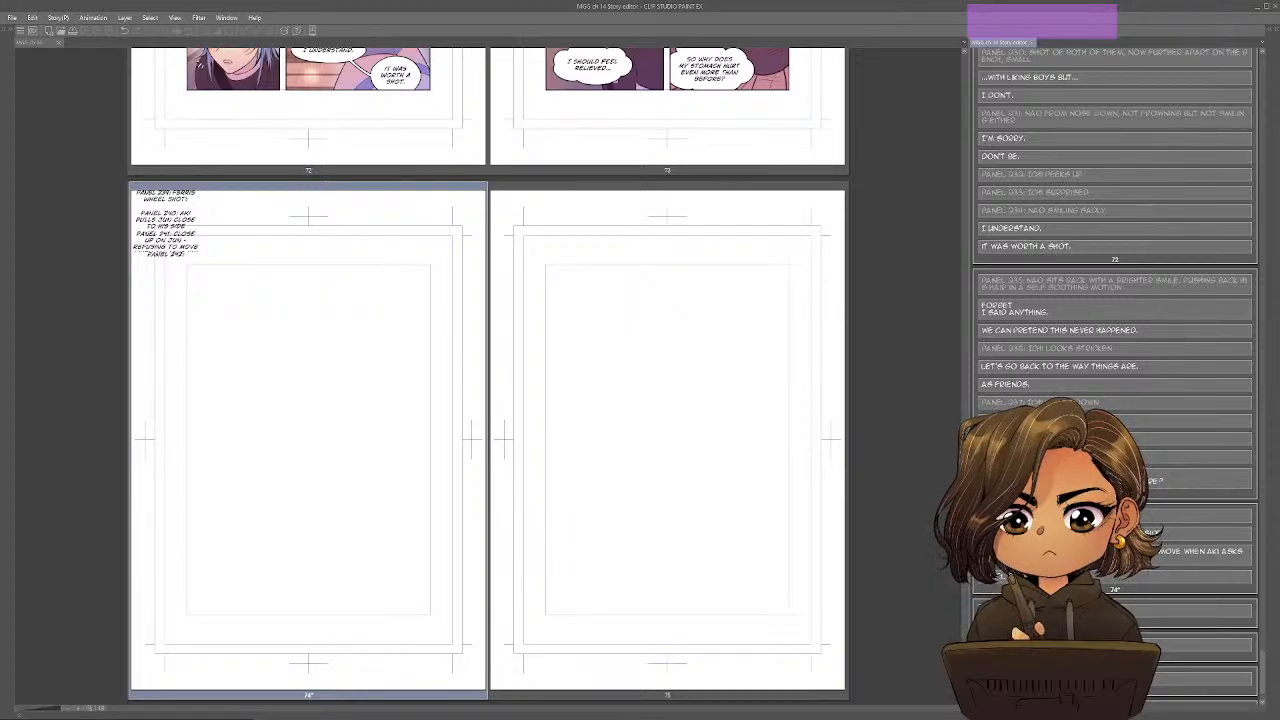
scroll(897, 594, "down", 2)
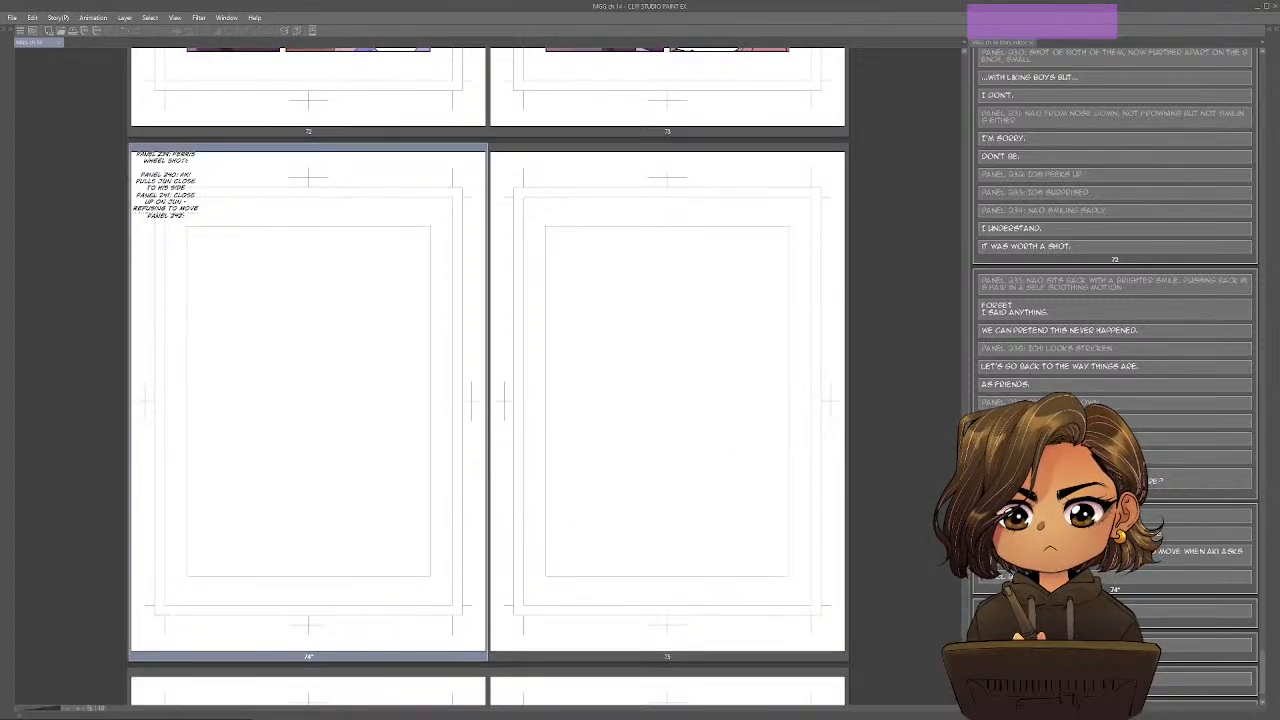
left_click(1010, 577)
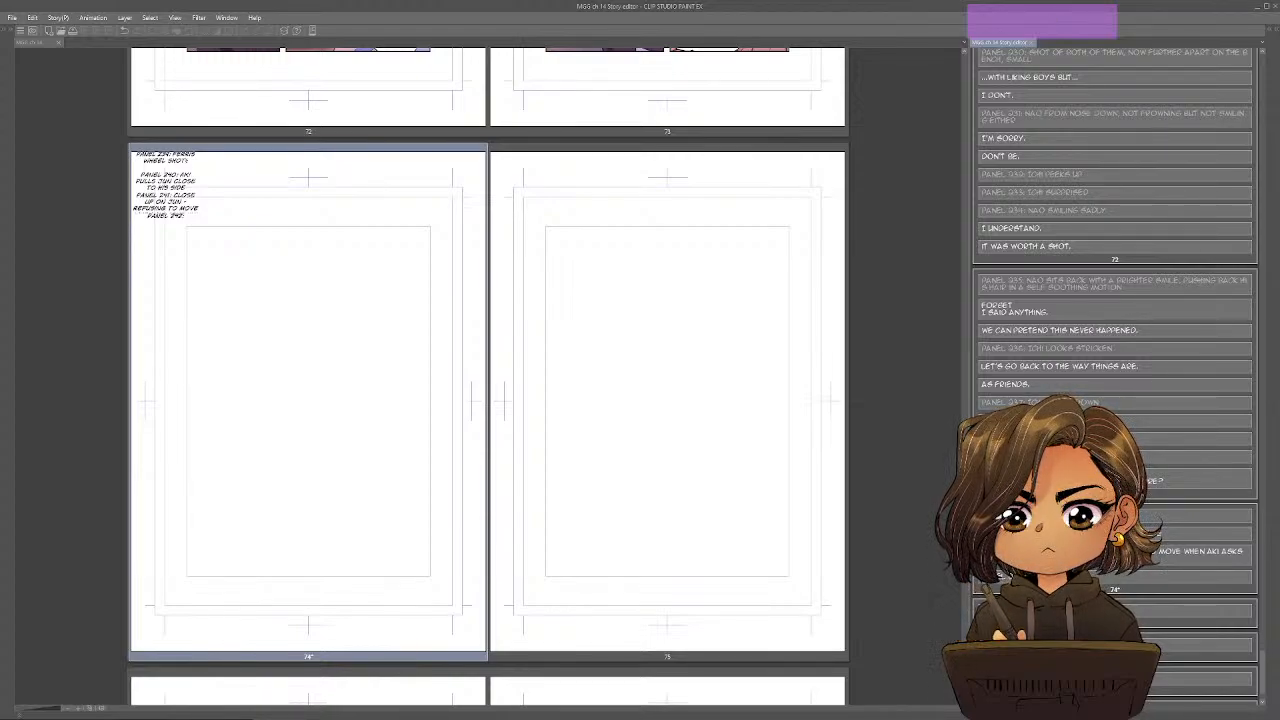
left_click(1010, 577)
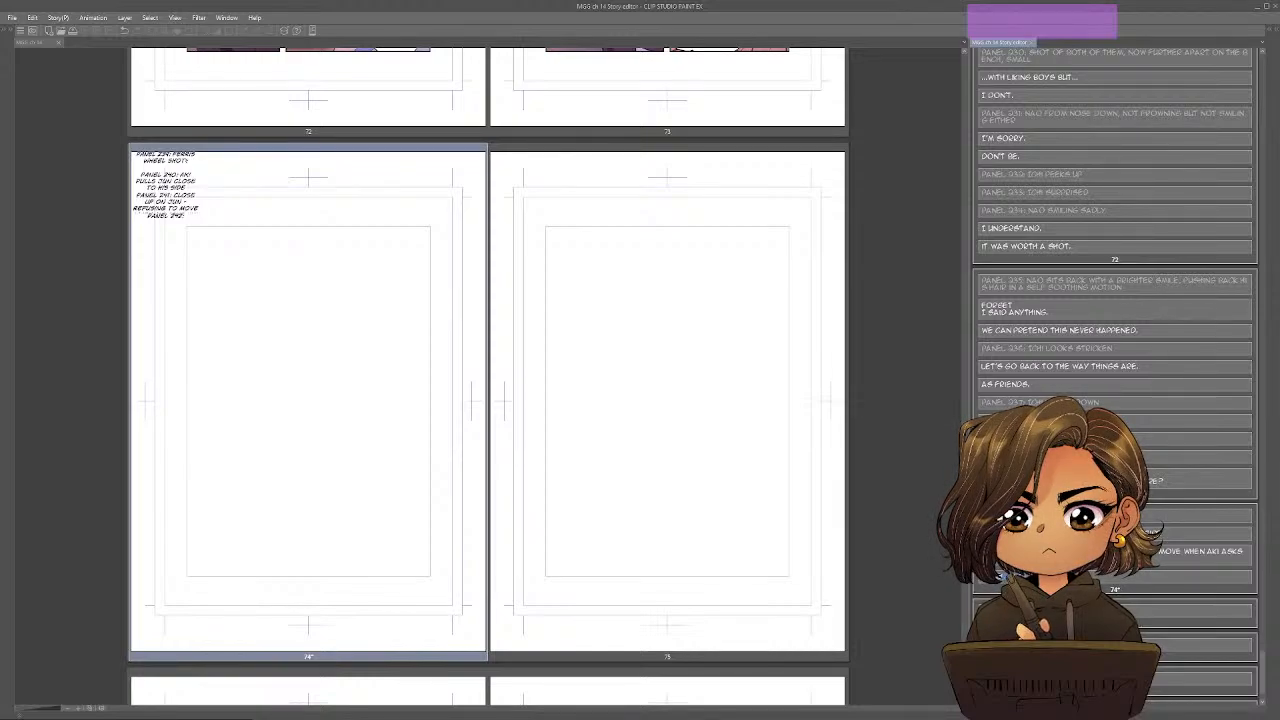
key("BackSpace")
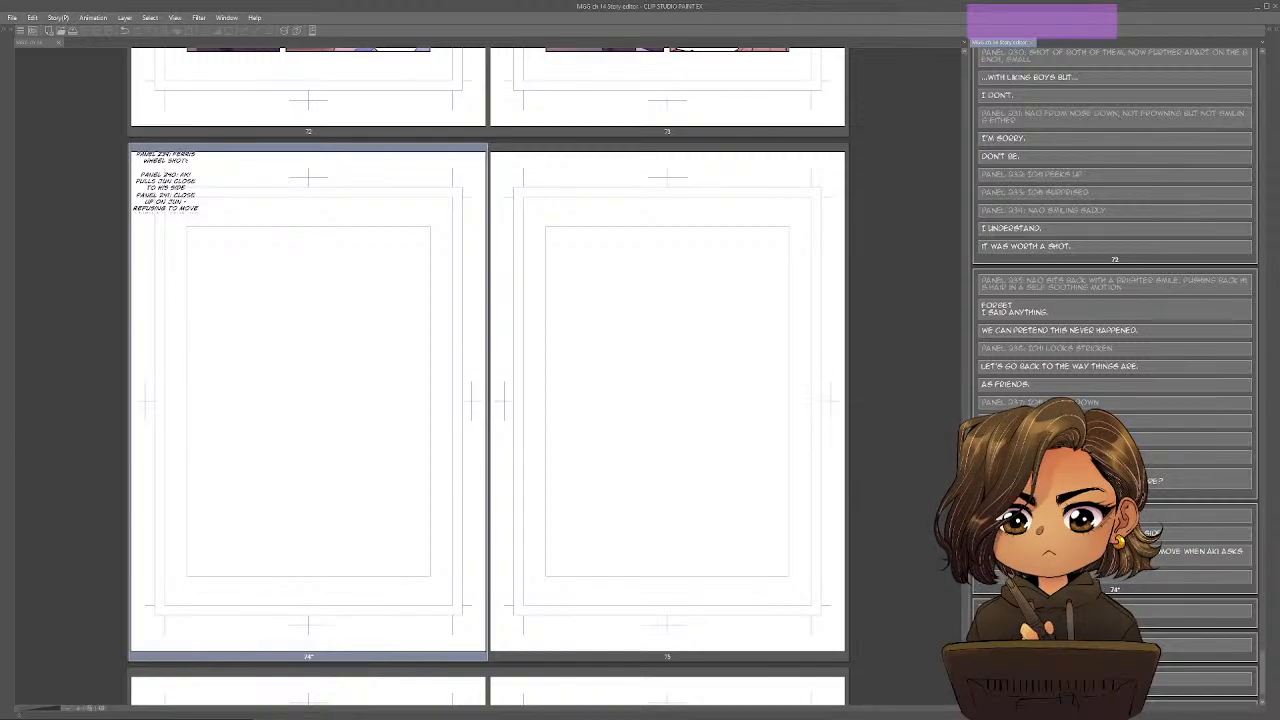
Write the dialogue lines "Jun." and "Look at me." as separate entries below panel 241's description.
type("UN.")
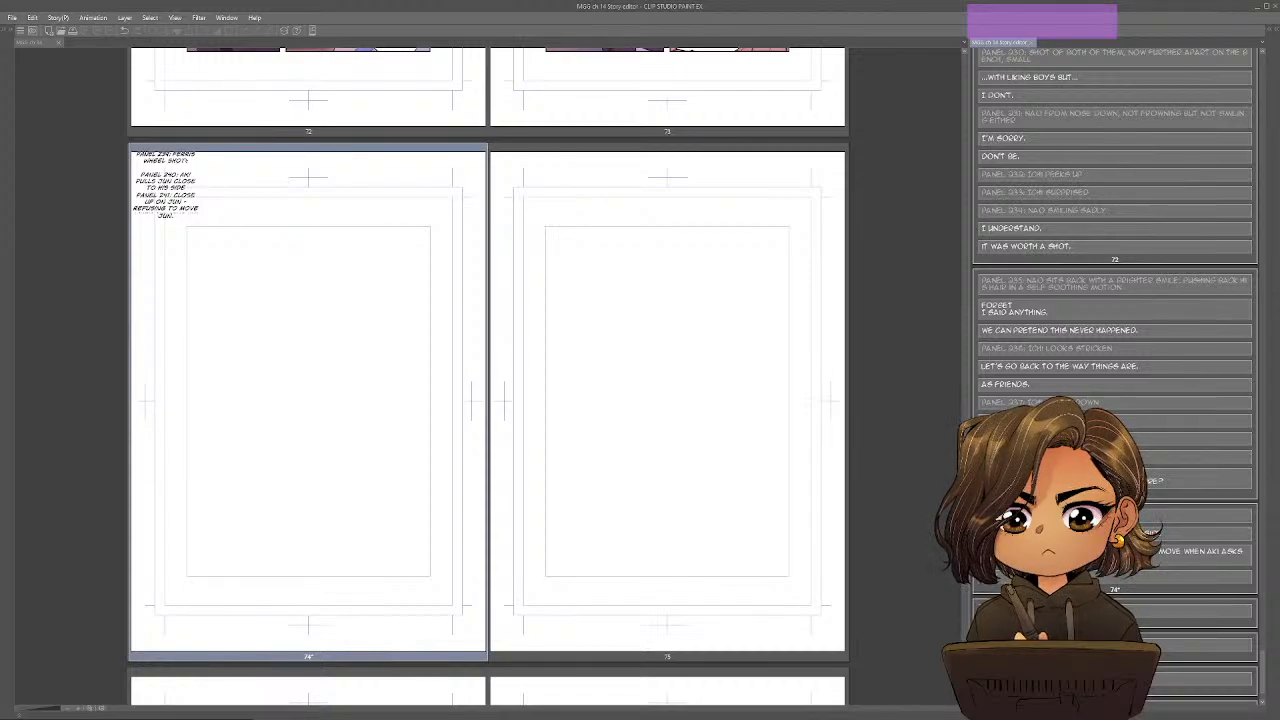
key("Return")
key("Return")
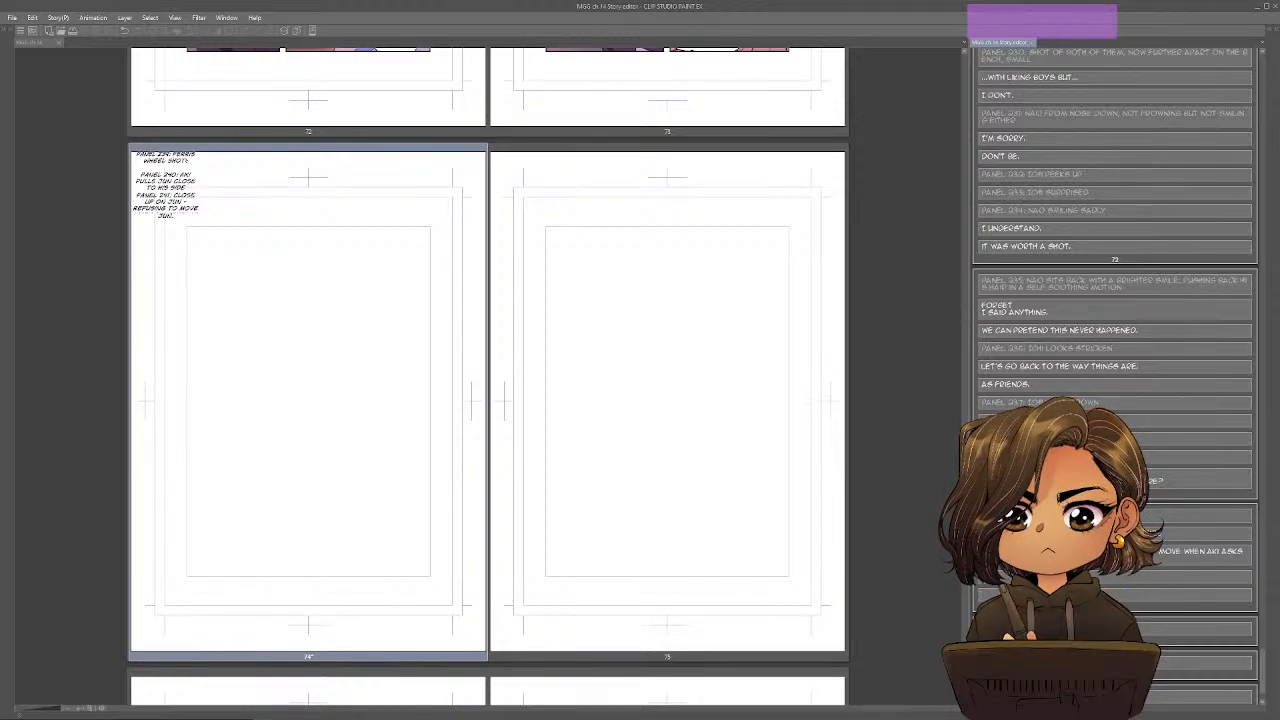
type("Loo")
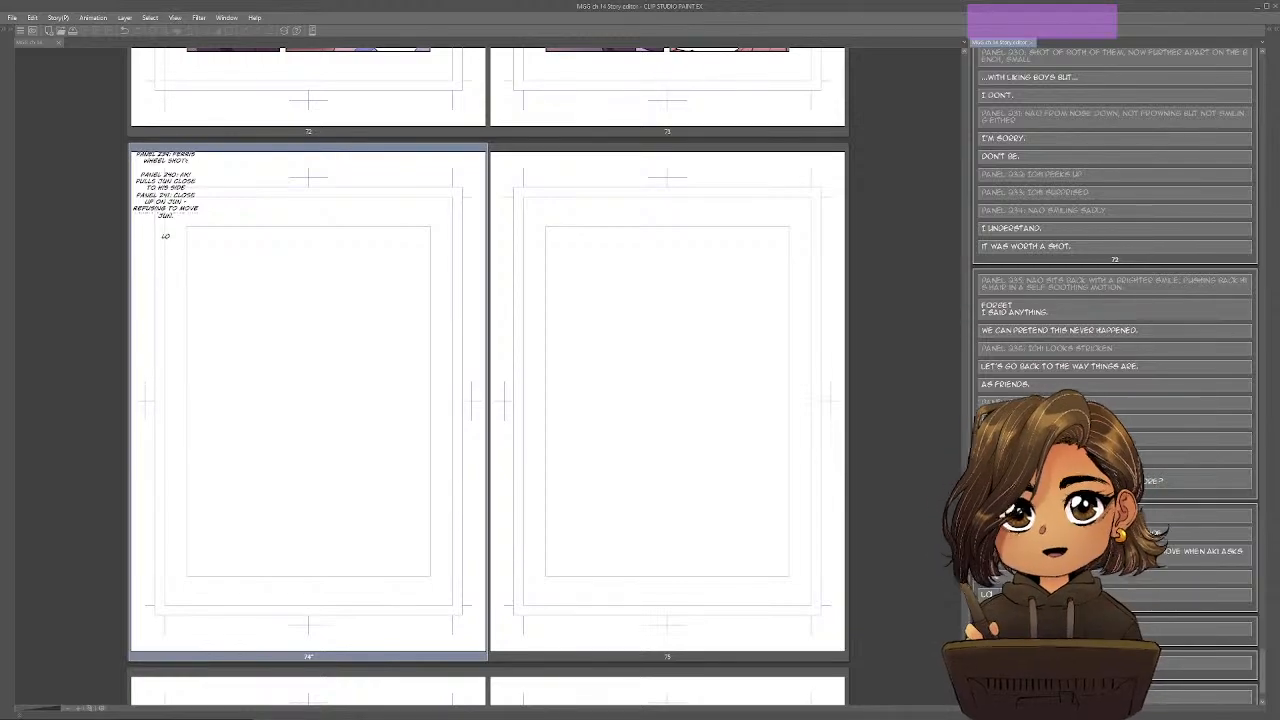
type("k at me.")
key("Return")
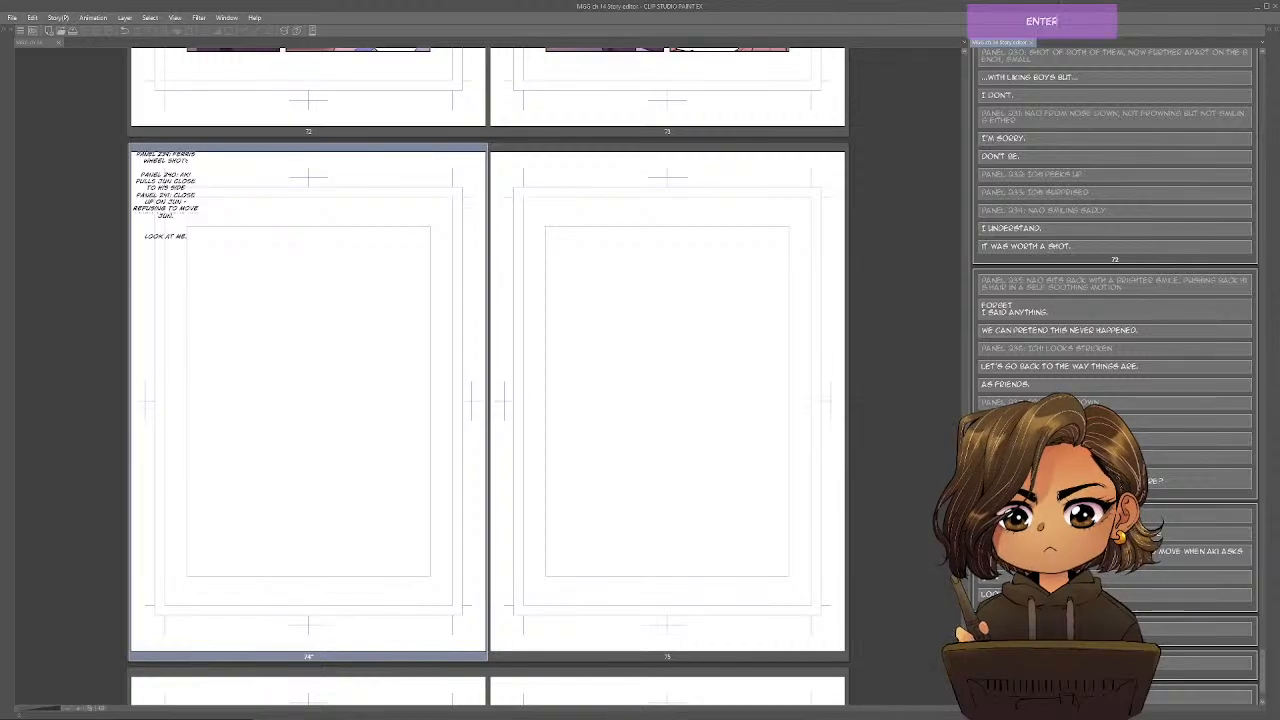
Add a parenthesized sound-effect entry for panel 241 labelled "Jun SFX:", with the effect text starting with "No".
type("Jun")
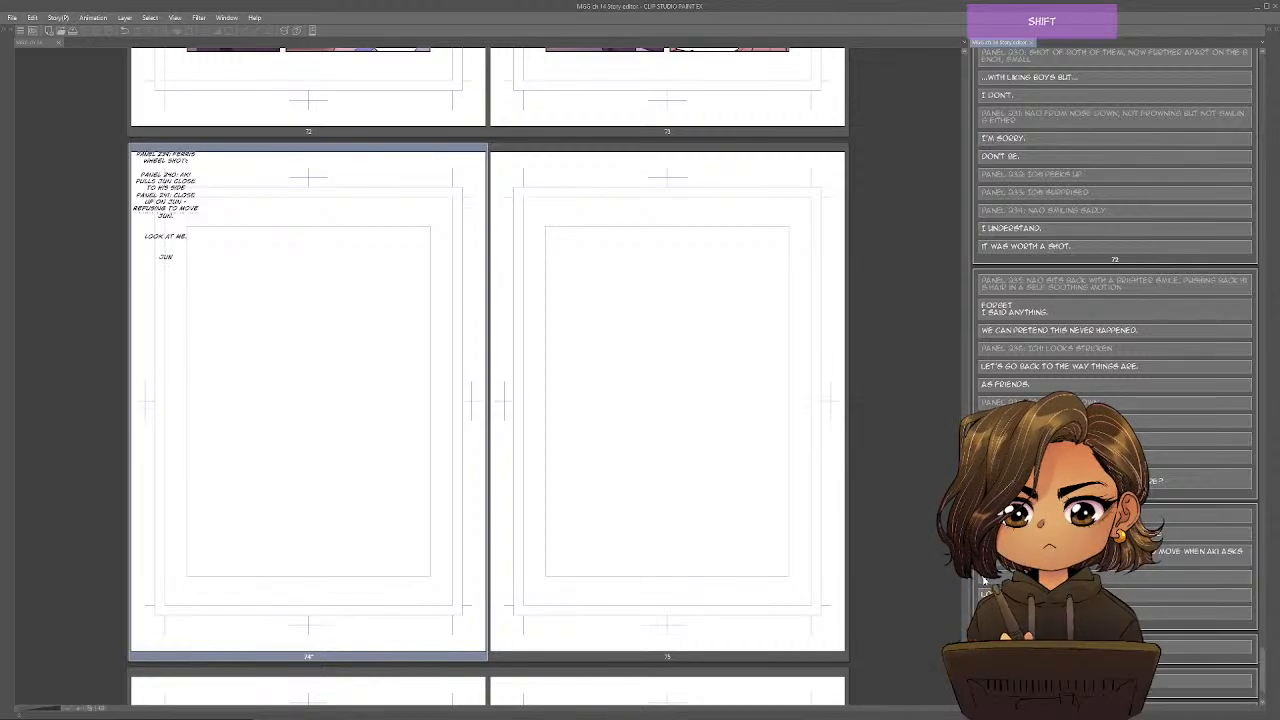
type(" SFX")
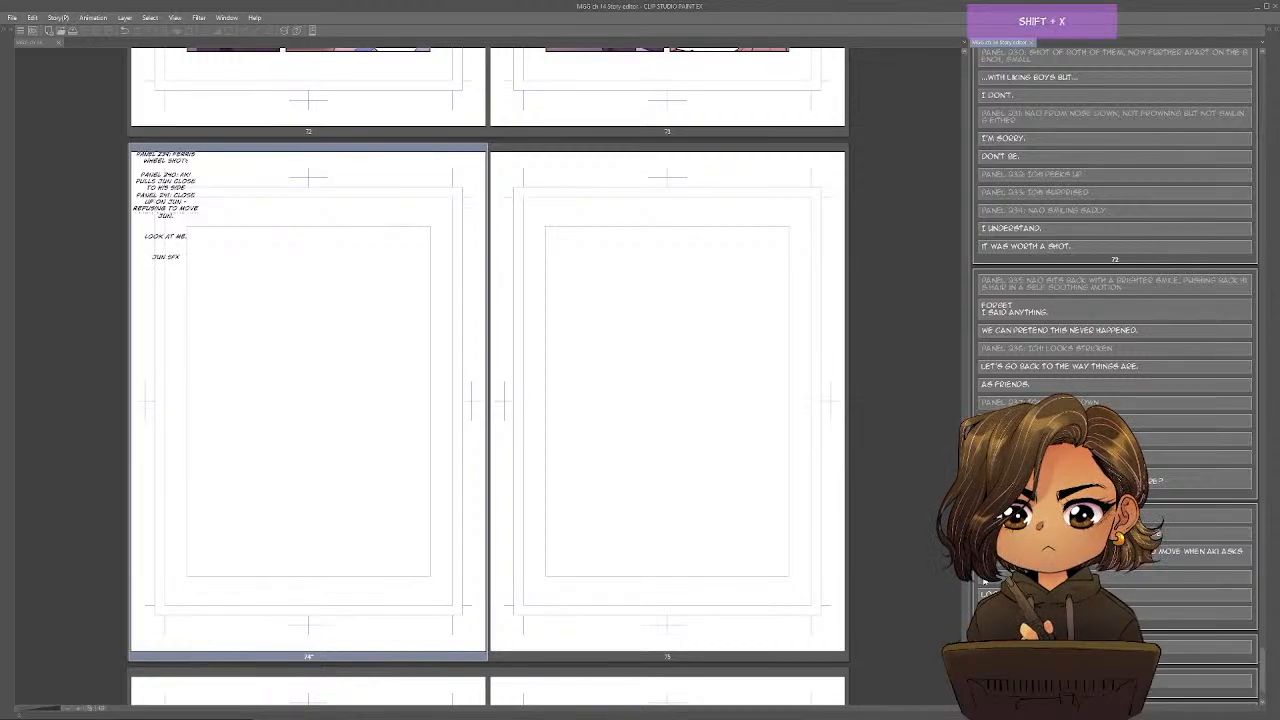
type(":")
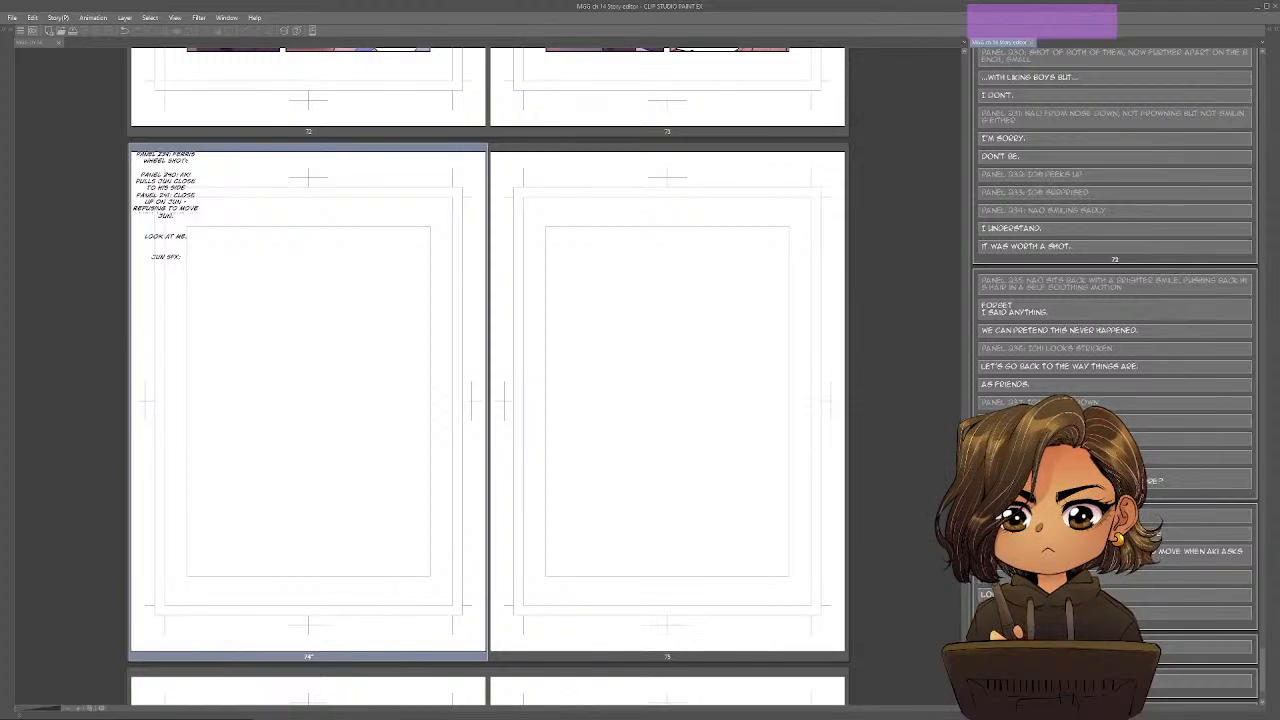
key("Home")
type("(")
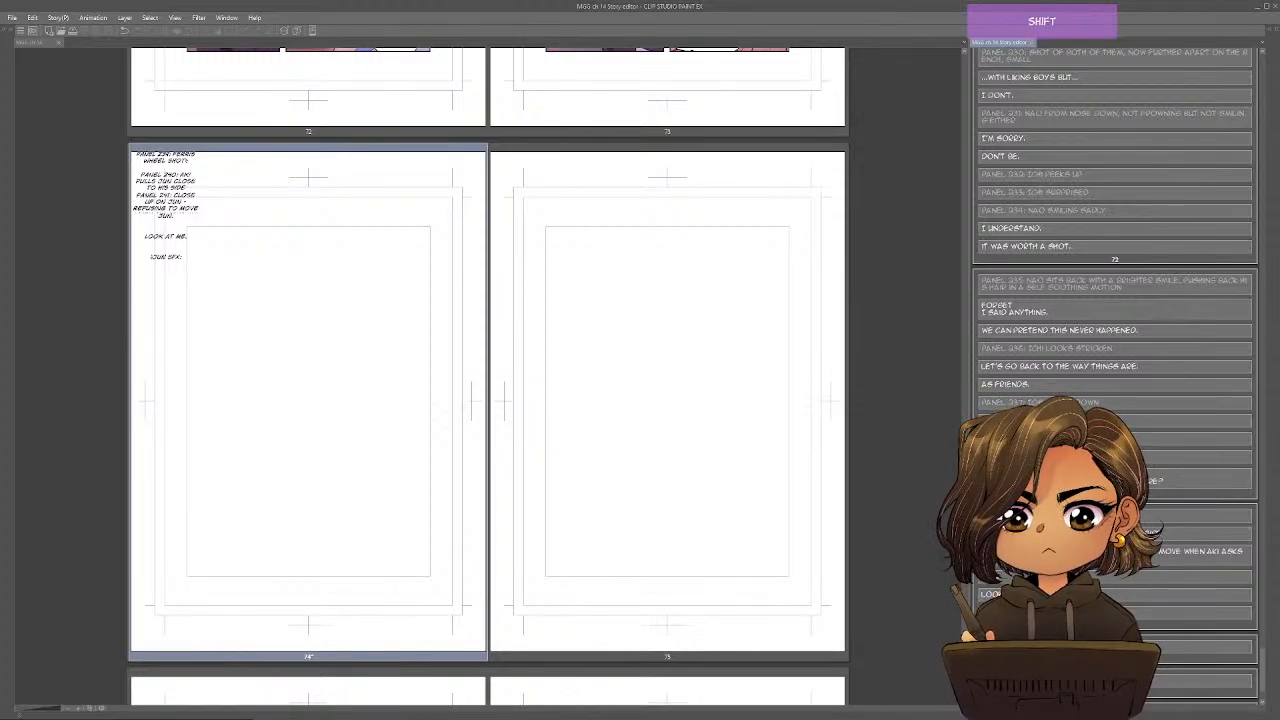
key("End")
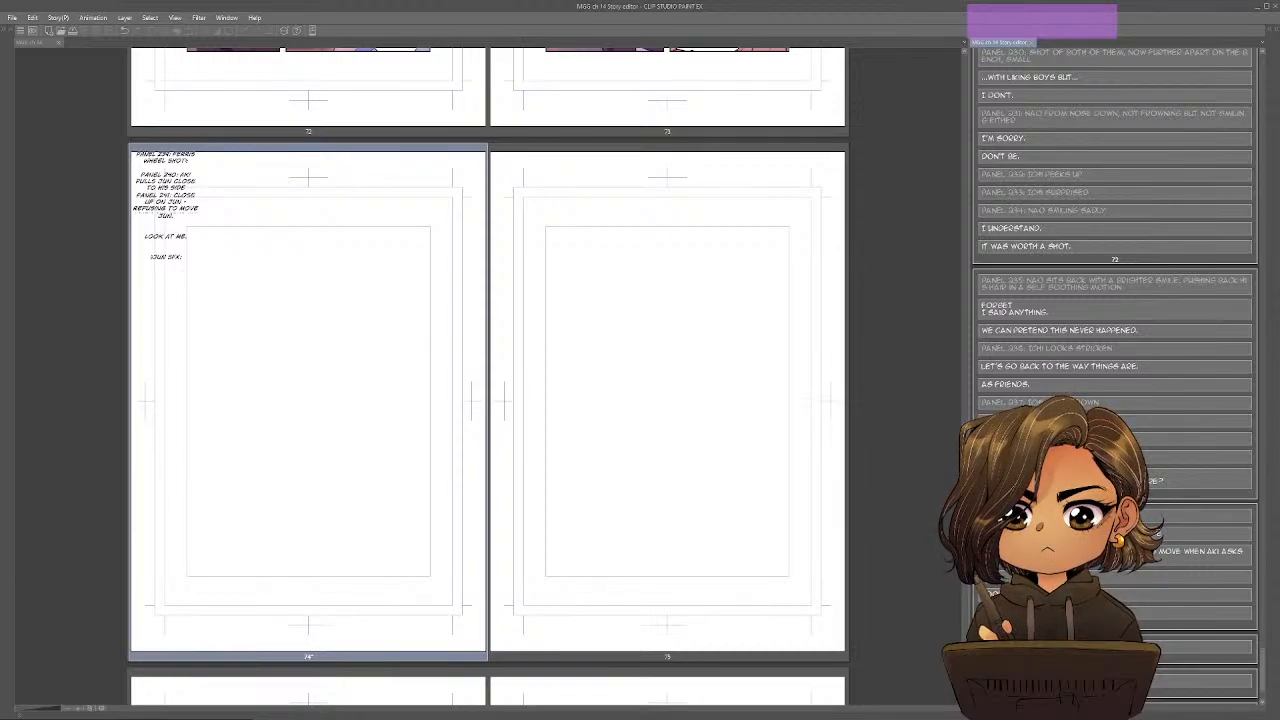
type("NO")
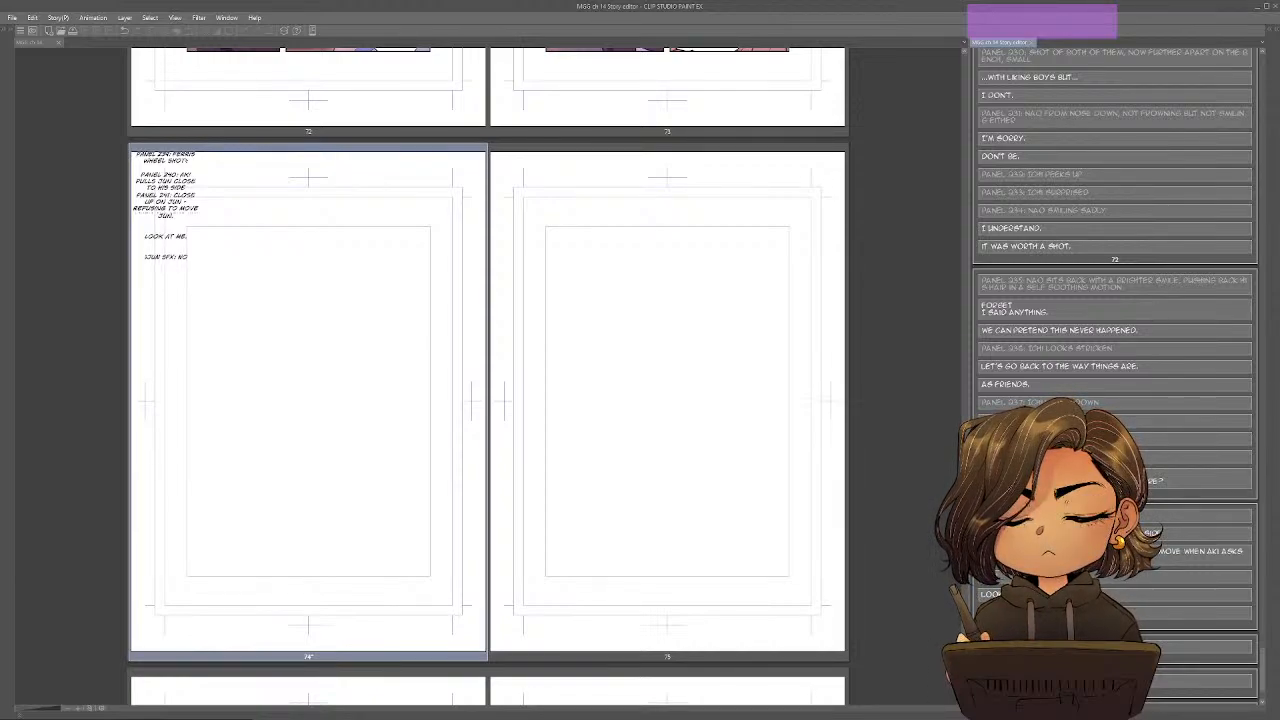
type(", NO!")
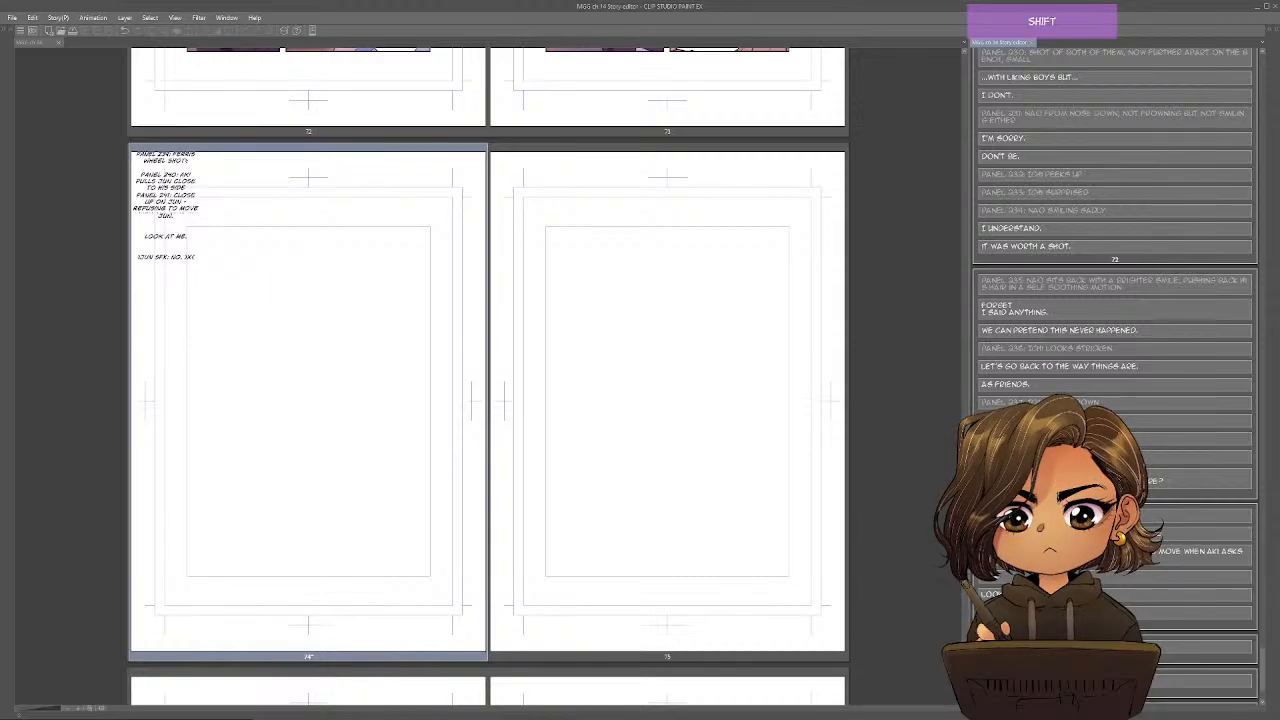
type("()")
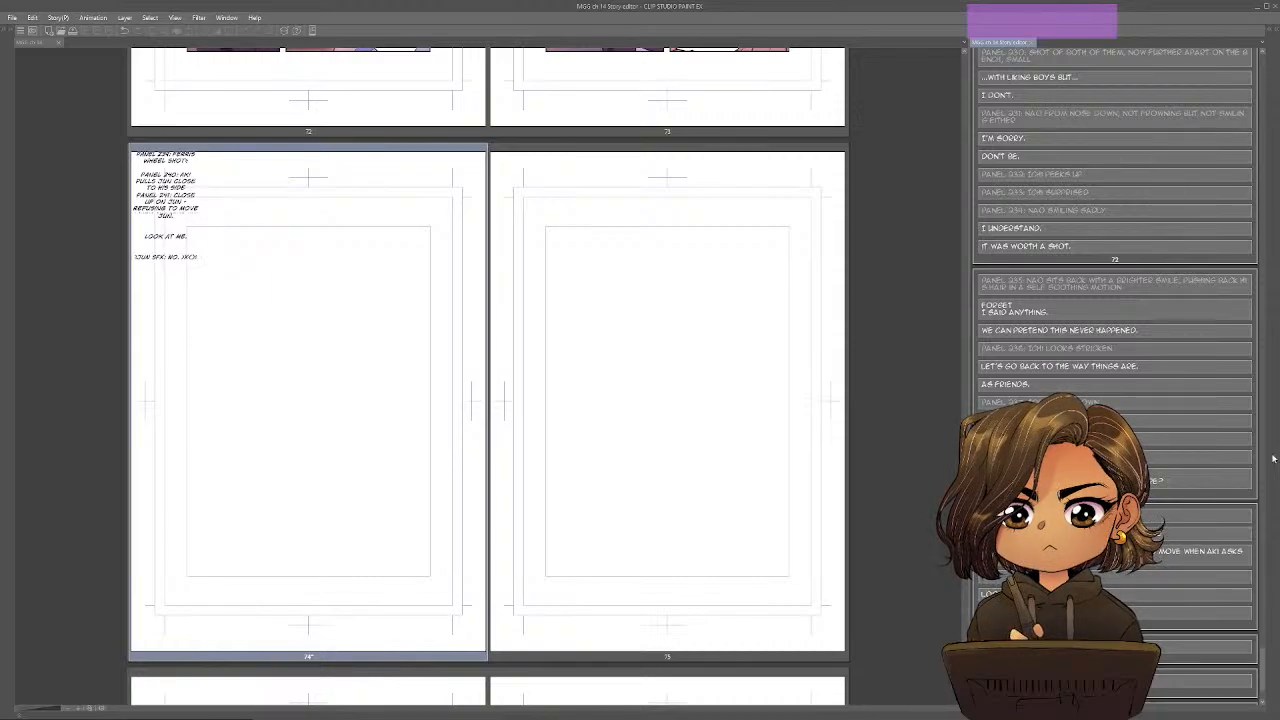
Add a new entry to page 74 reading "Panel 242: Aki puts a hand on Jun's cheek.".
key("alt+Tab")
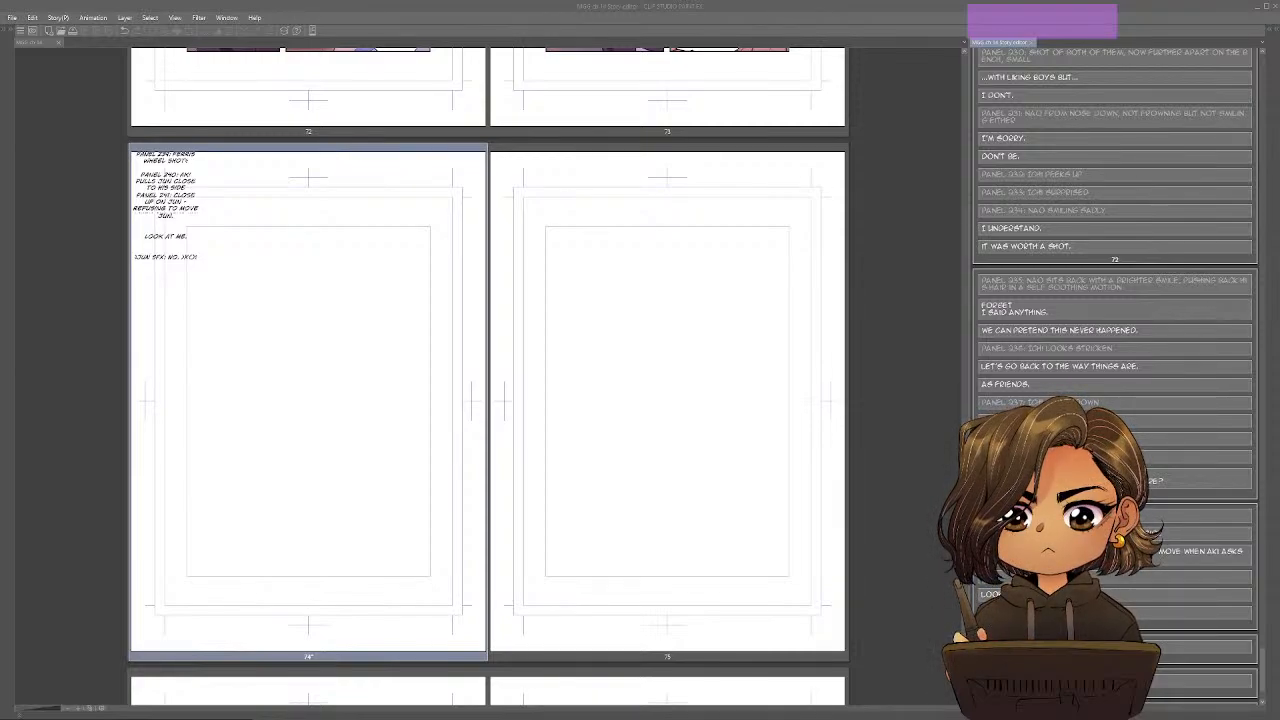
key("alt+Tab")
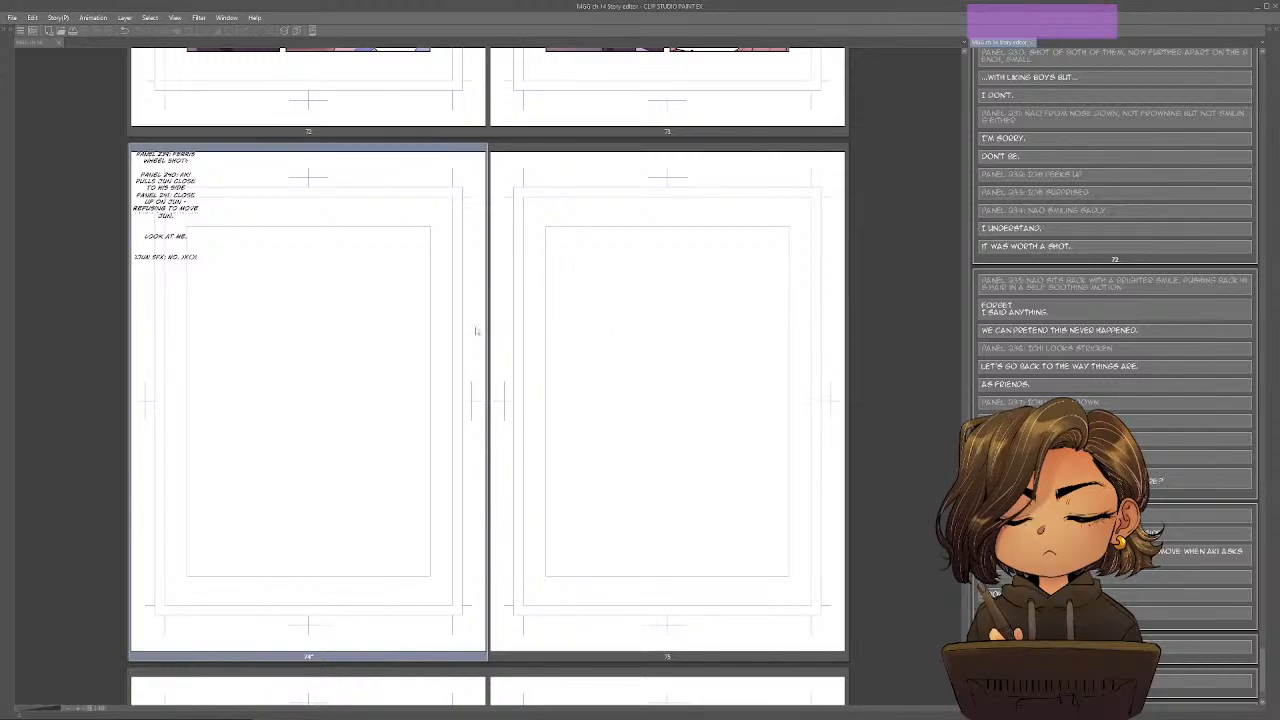
key("Return")
key("Return")
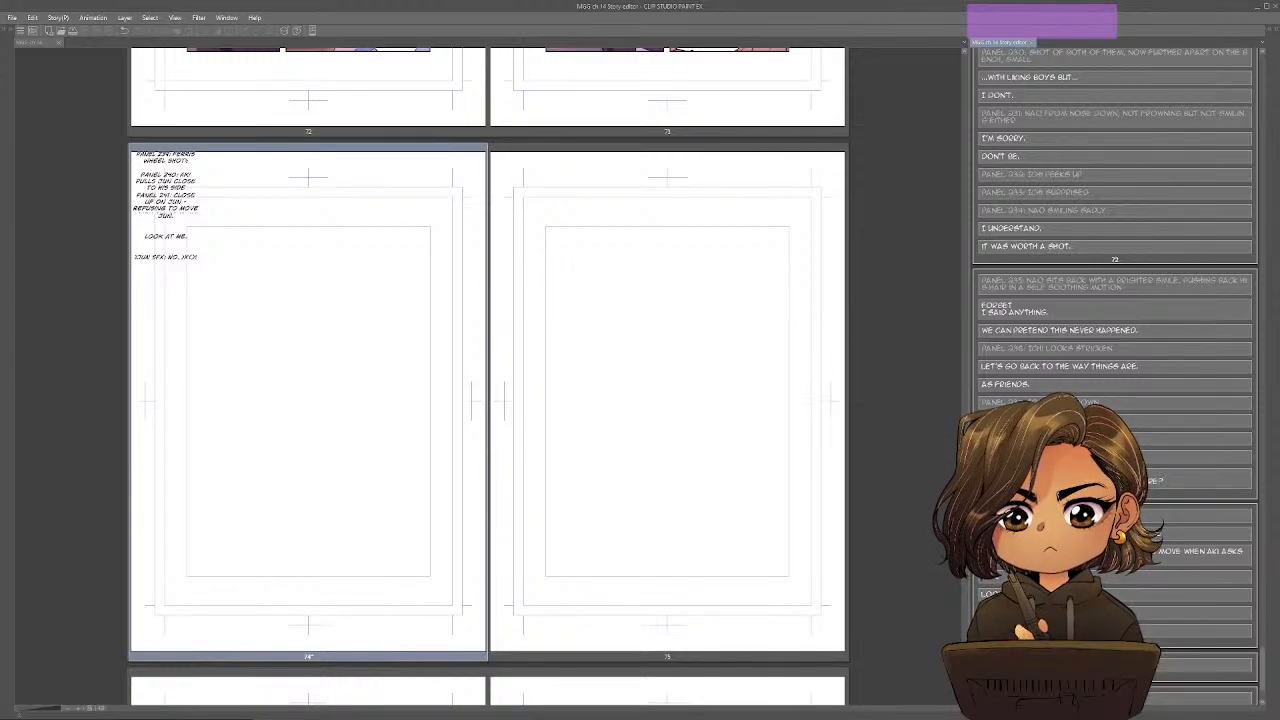
type("PANEL")
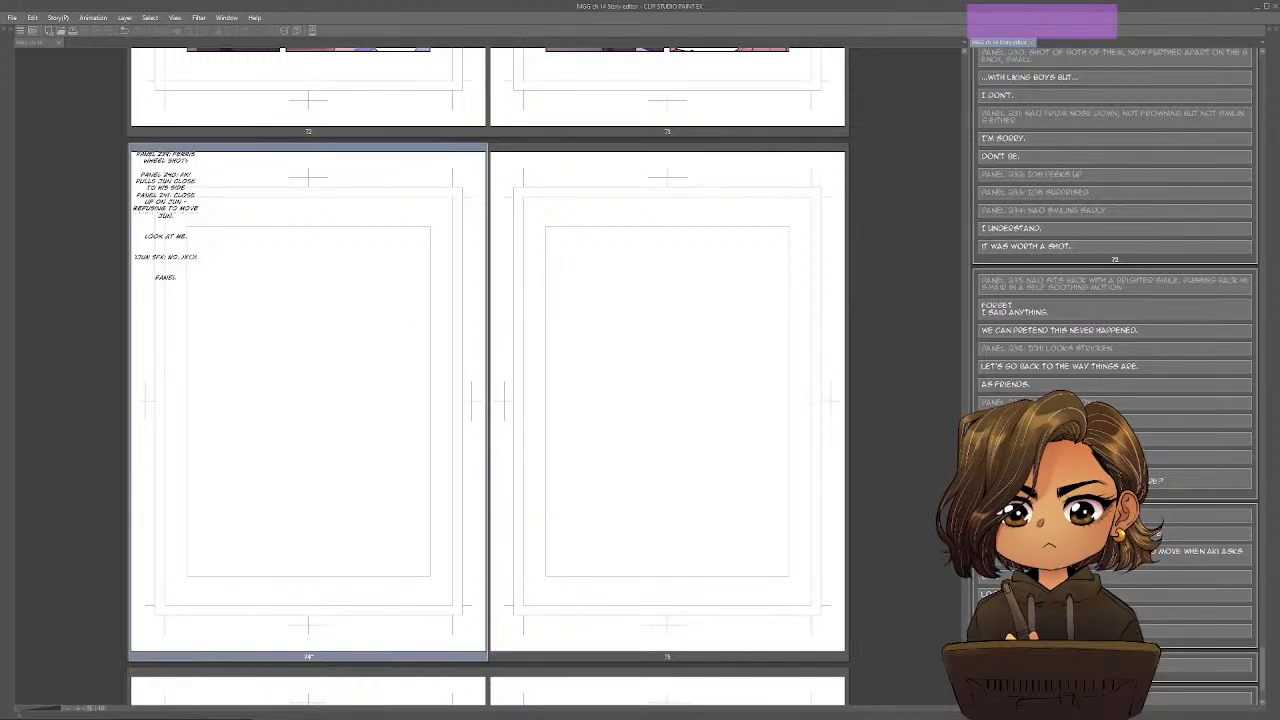
type(" 242:")
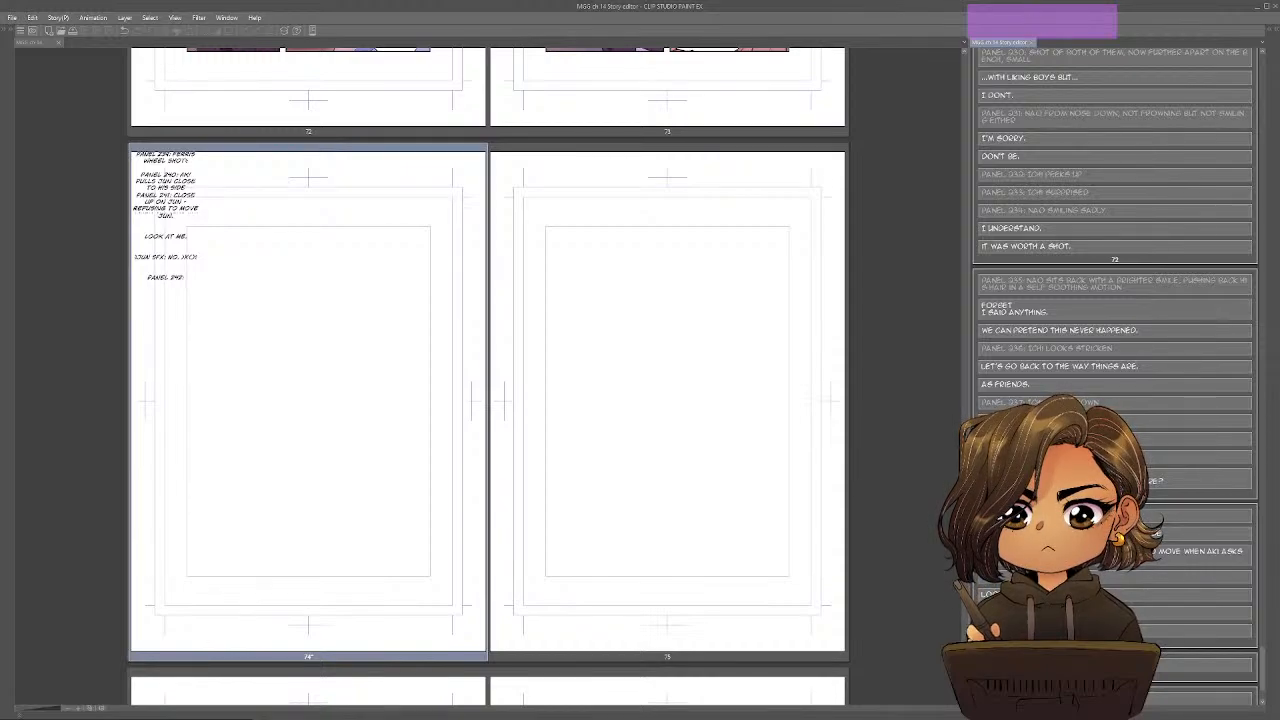
type(" AKI")
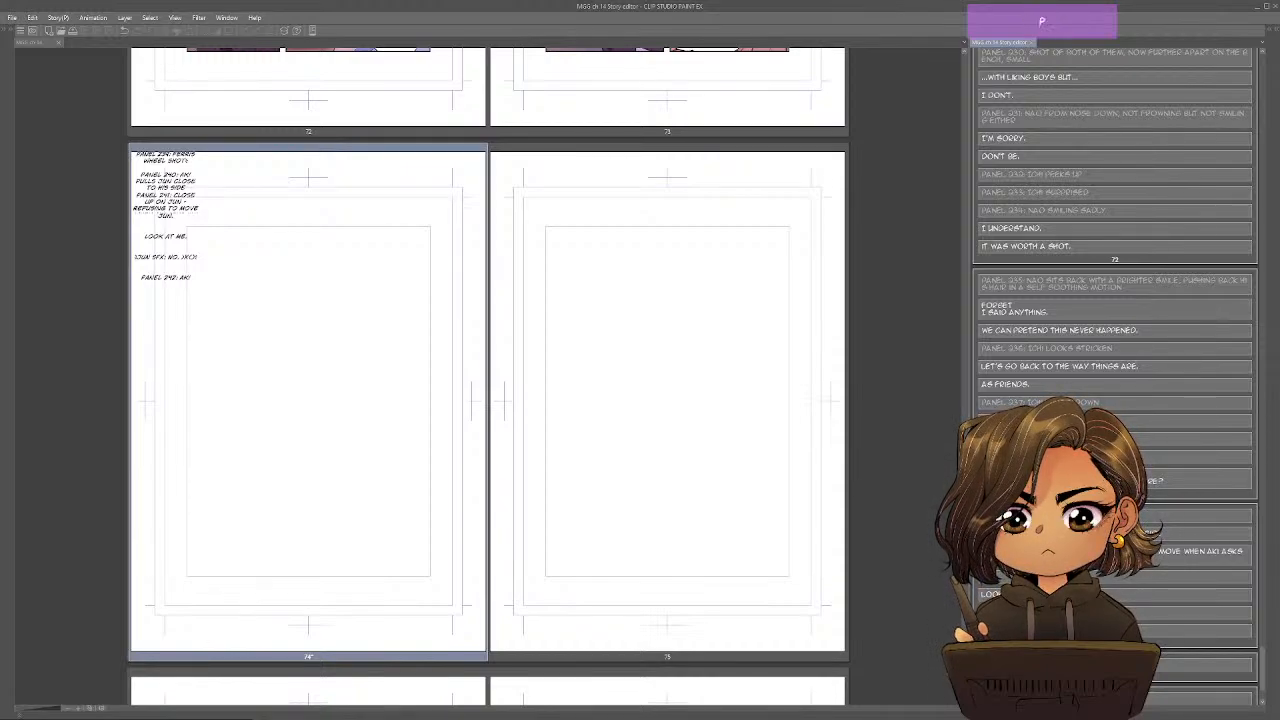
type(" PUTS A HAND ON JUN'S CH")
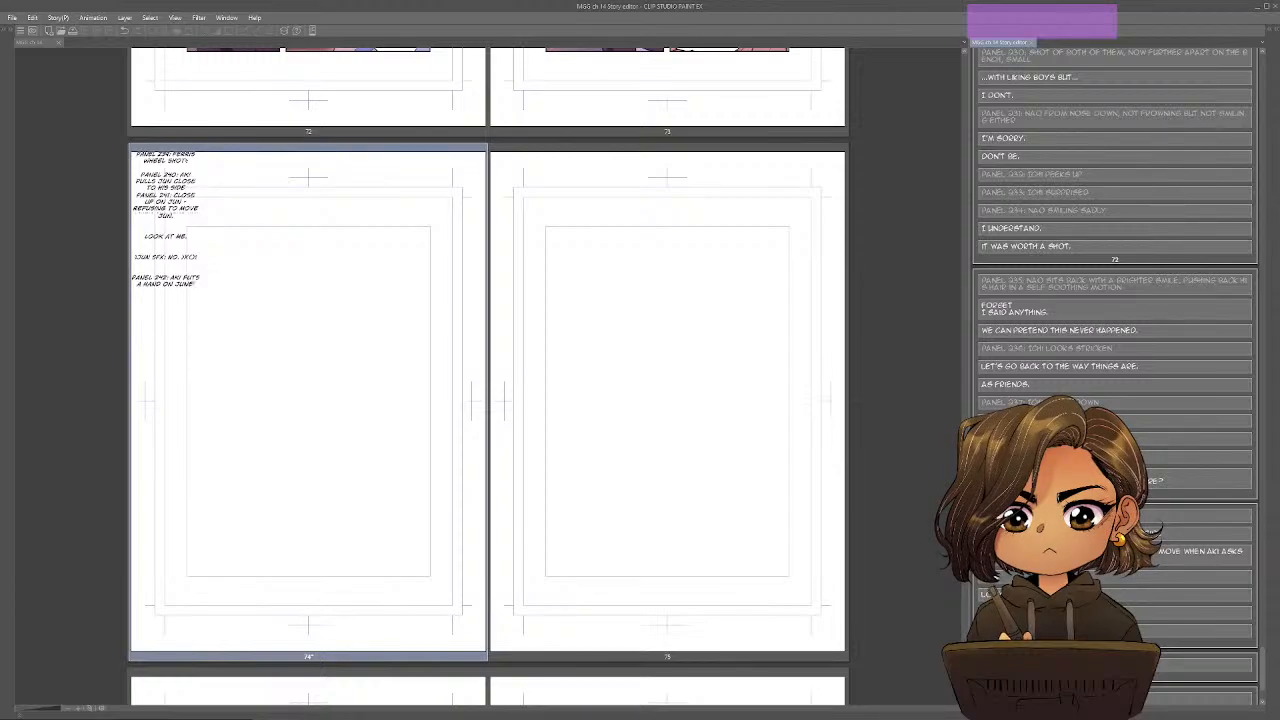
key("BackSpace")
key("BackSpace")
key("BackSpace")
key("BackSpace")
key("BackSpace")
key("BackSpace")
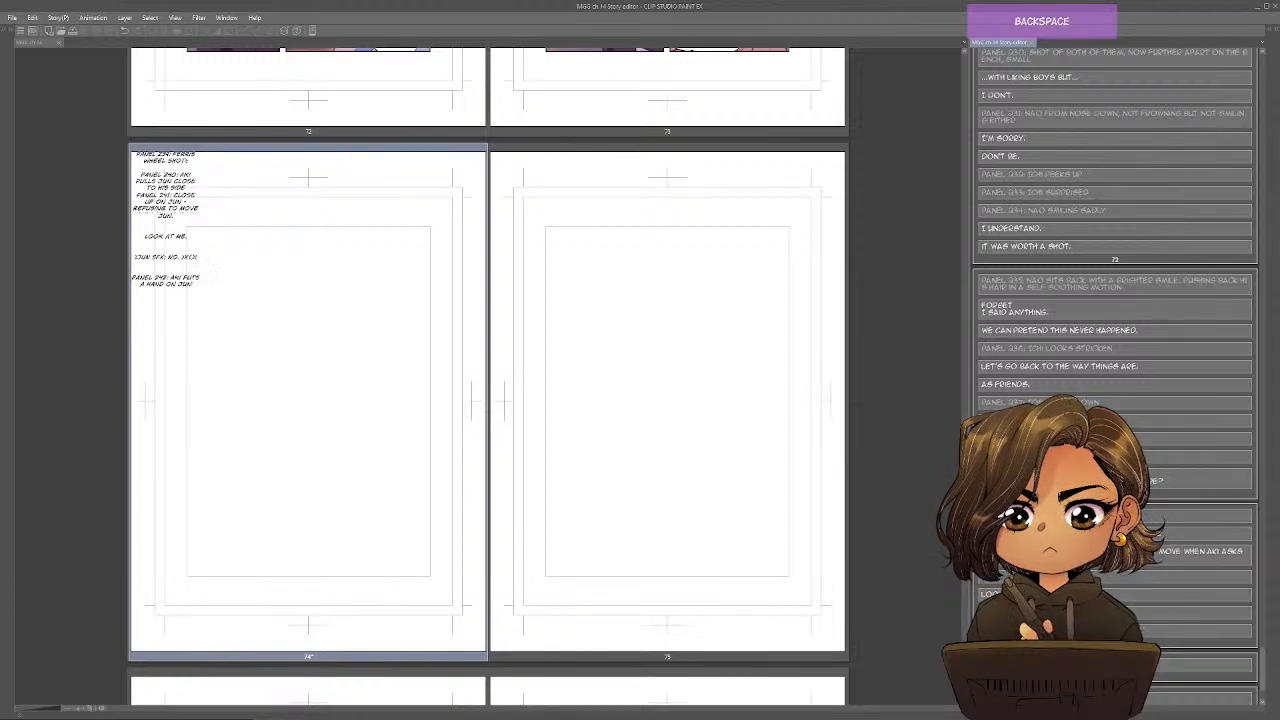
type("'S CHEEK.")
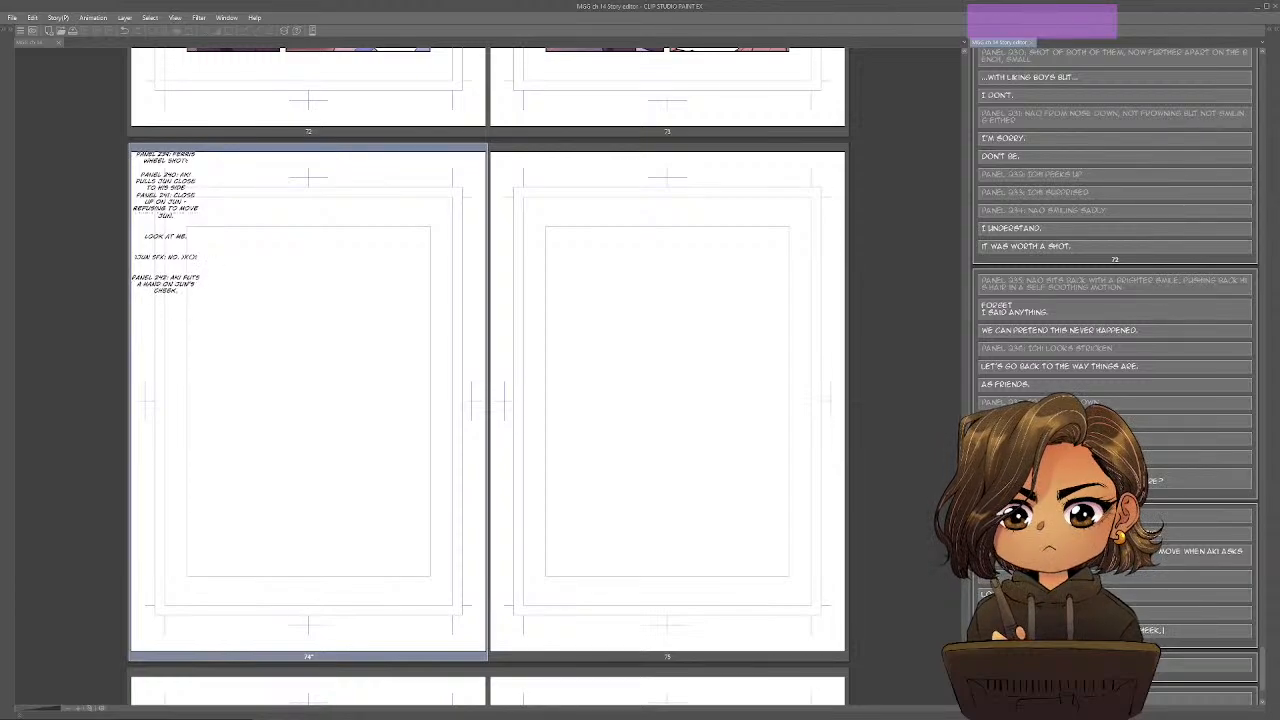
Write the dialogue line "Jun, please." as a separate entry below panel 242's description.
key("Return")
type("JUN")
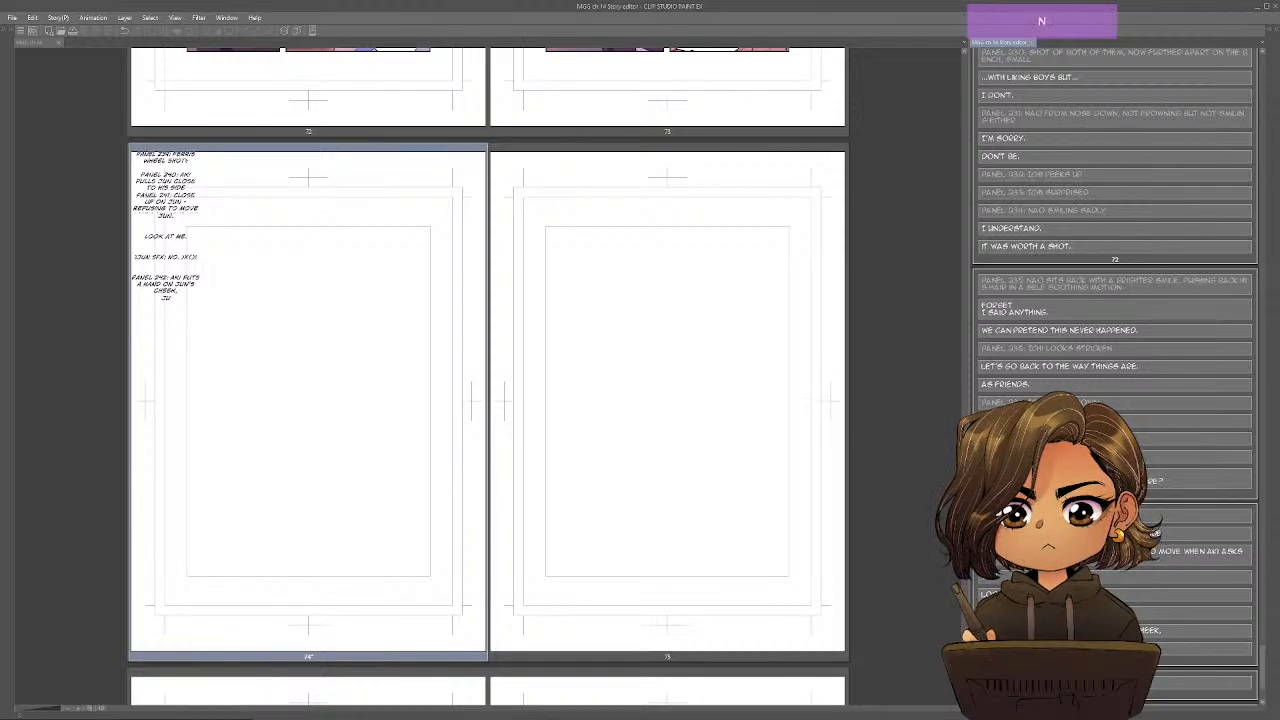
type(", PLEASE.")
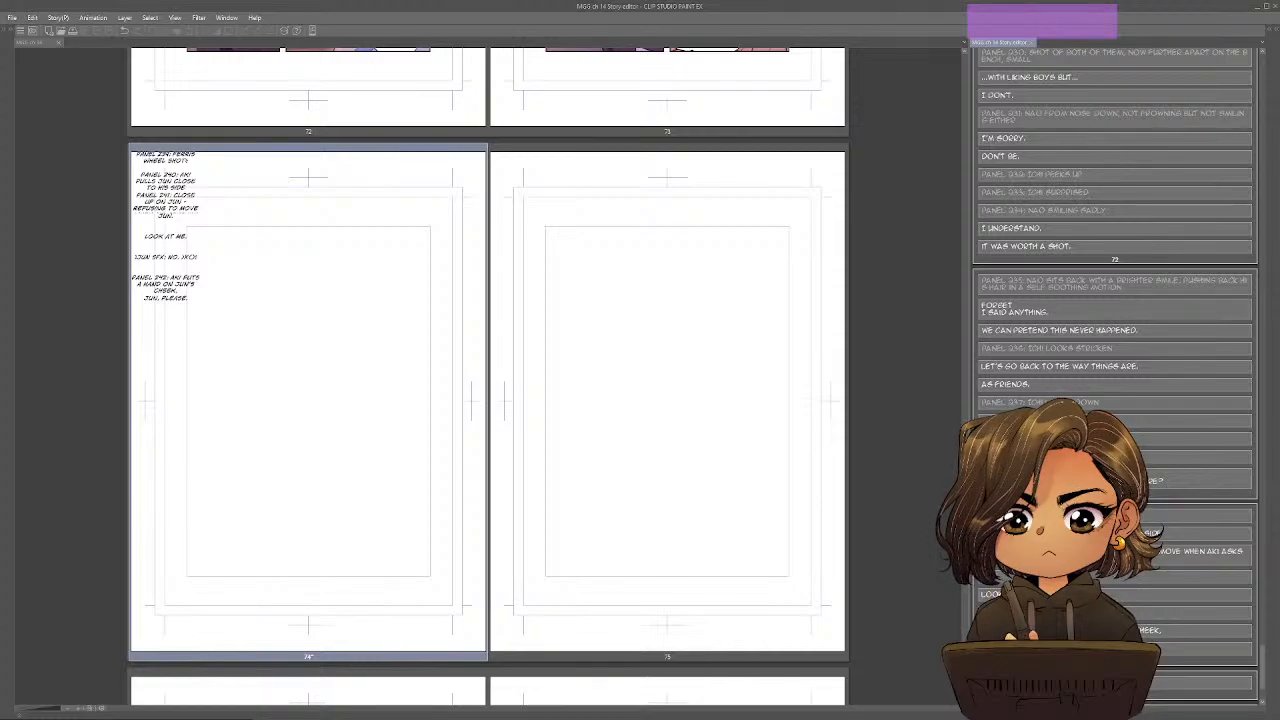
scroll(1115, 300, "down", 4)
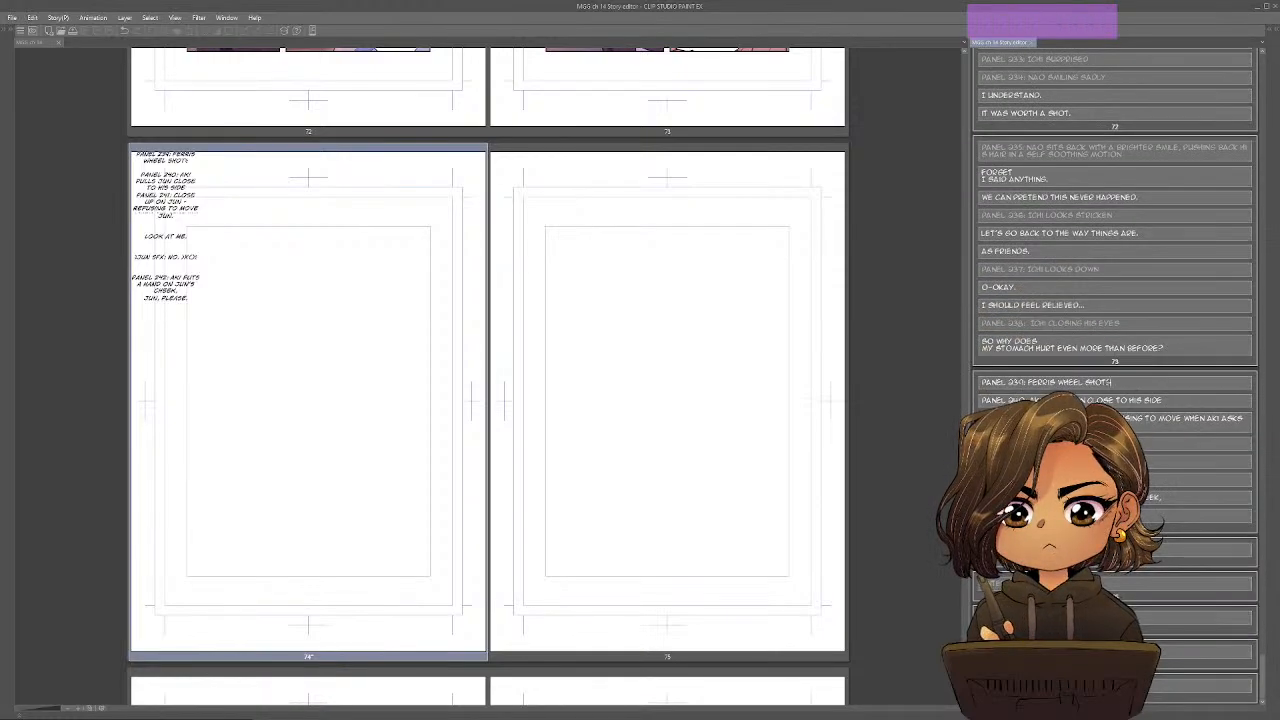
key("alt+Tab")
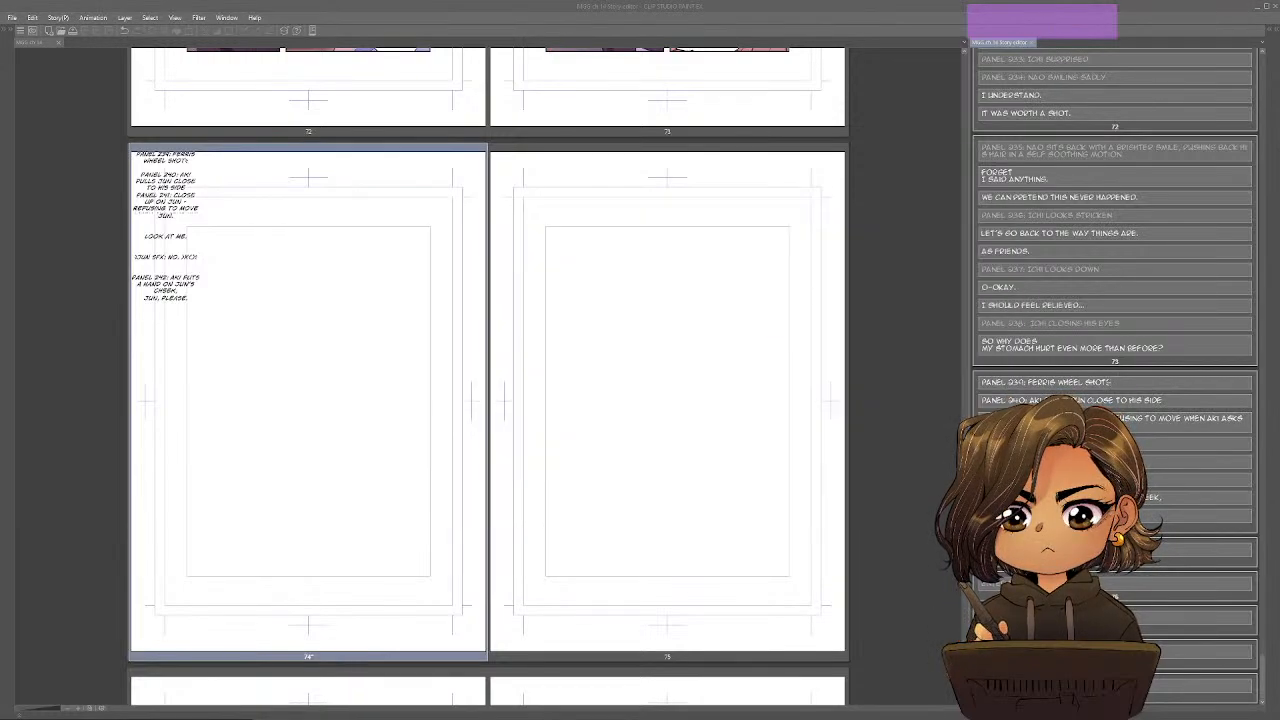
left_click(1110, 382)
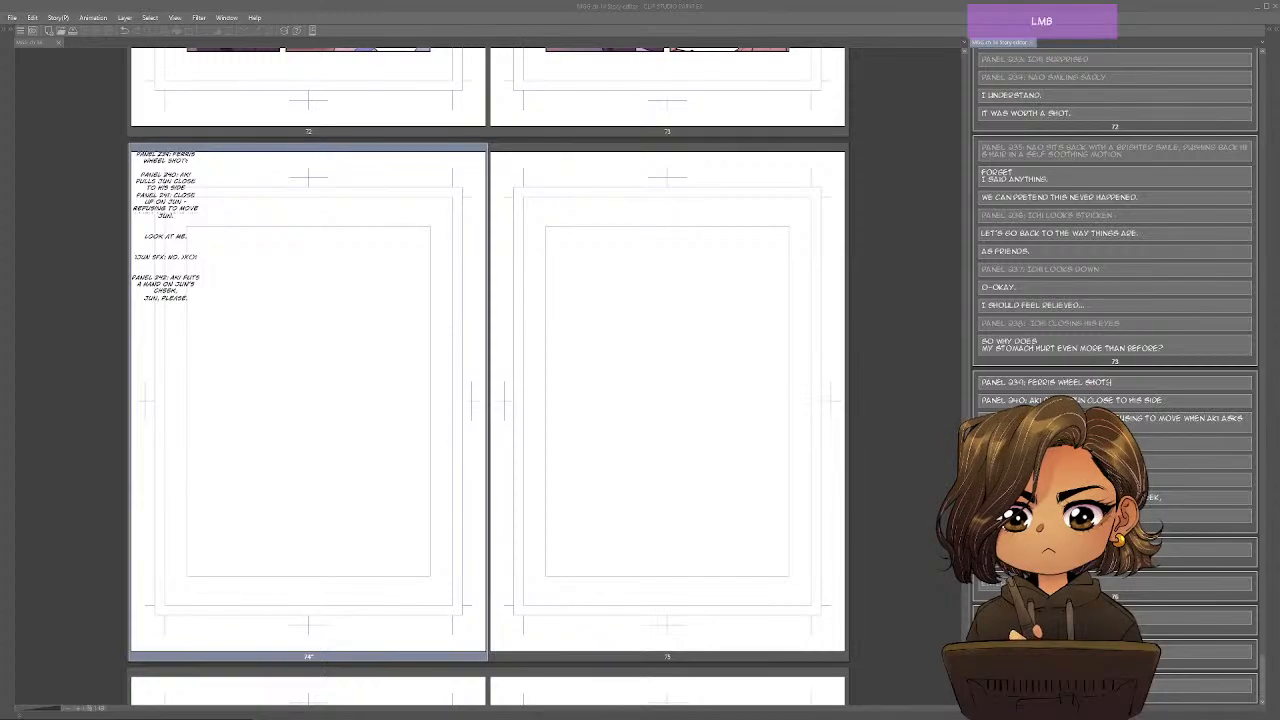
key("shift+2")
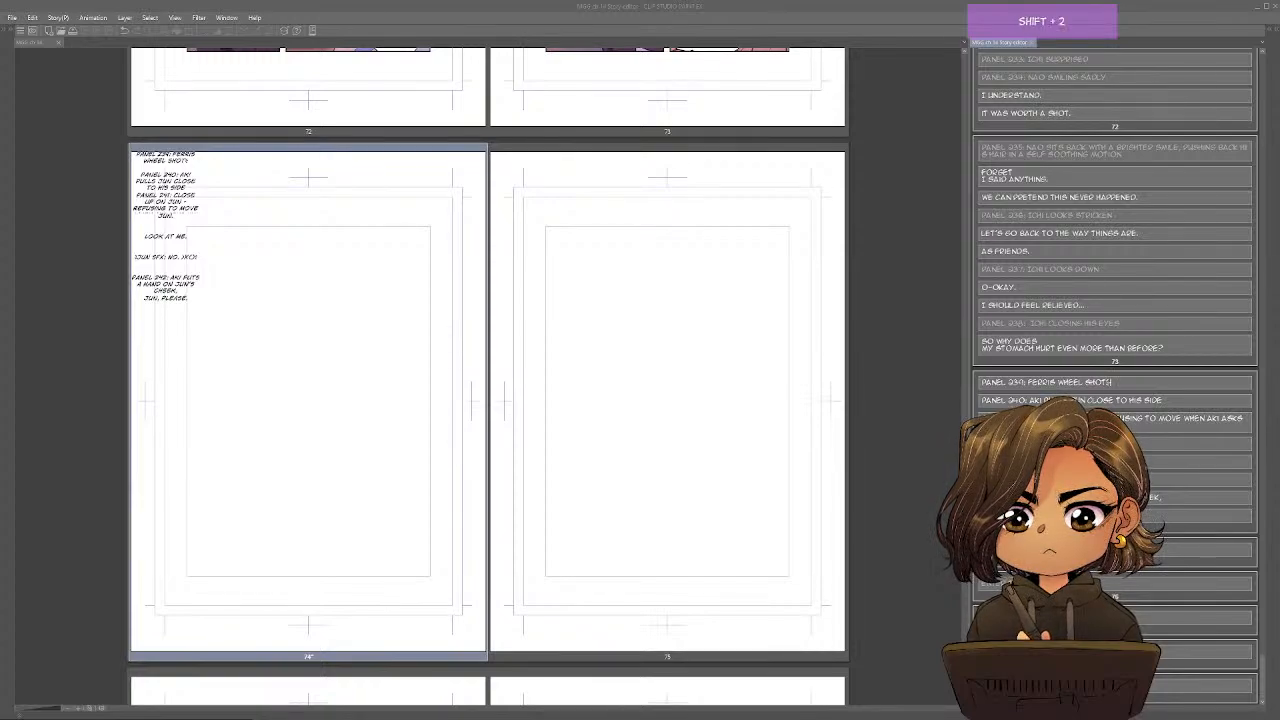
key("shift+space")
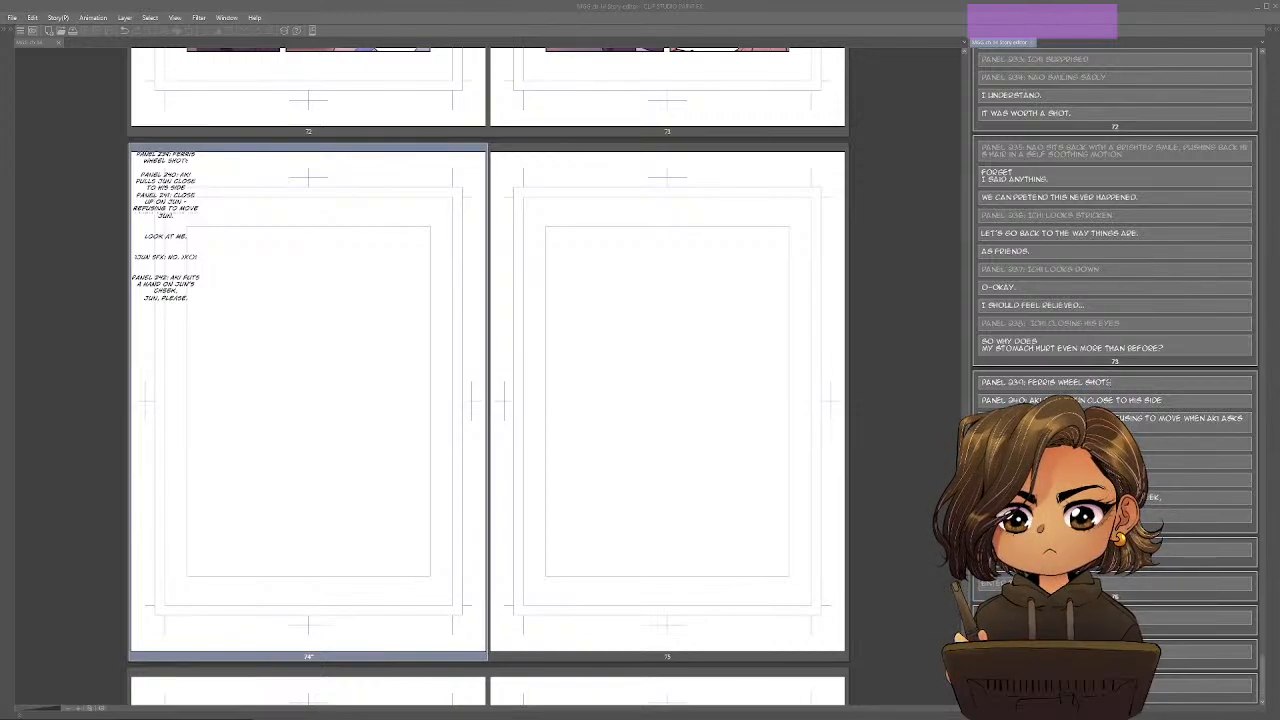
left_click(1109, 383)
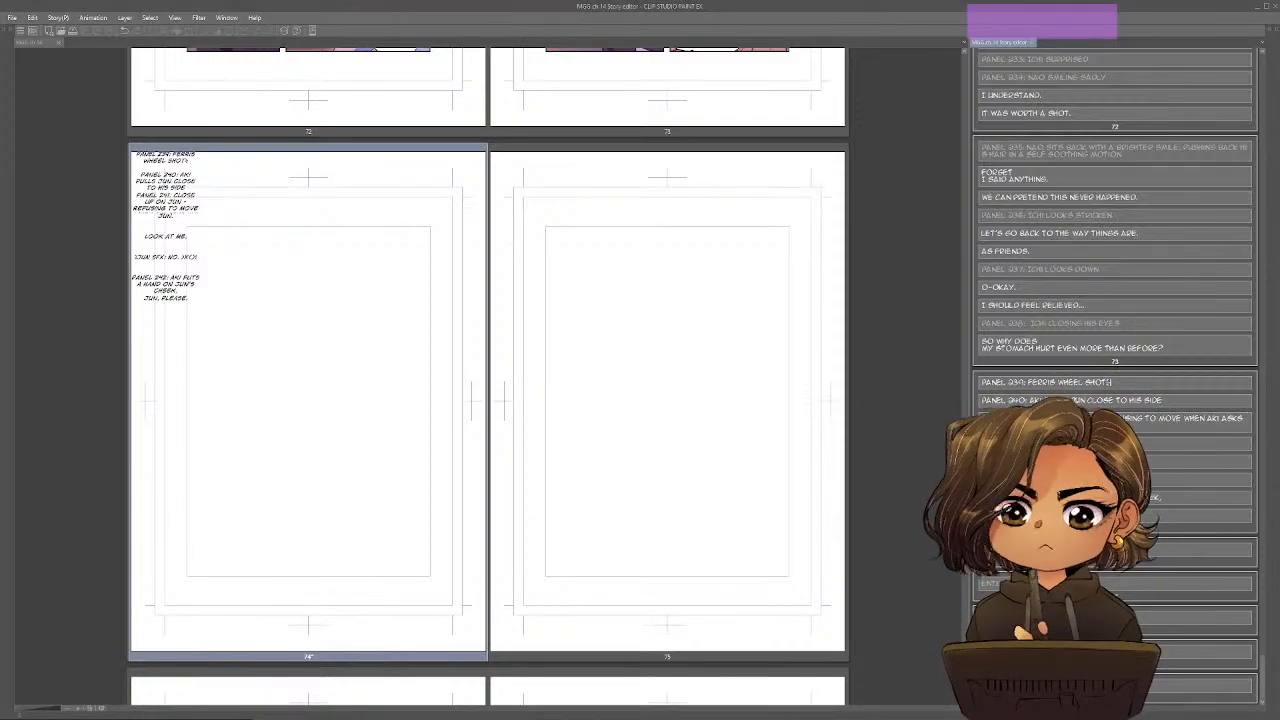
Switch to the Google Docs outline and strike through beat 19's Turning Point Progressive Complication and Crisis items.
key("alt+Tab")
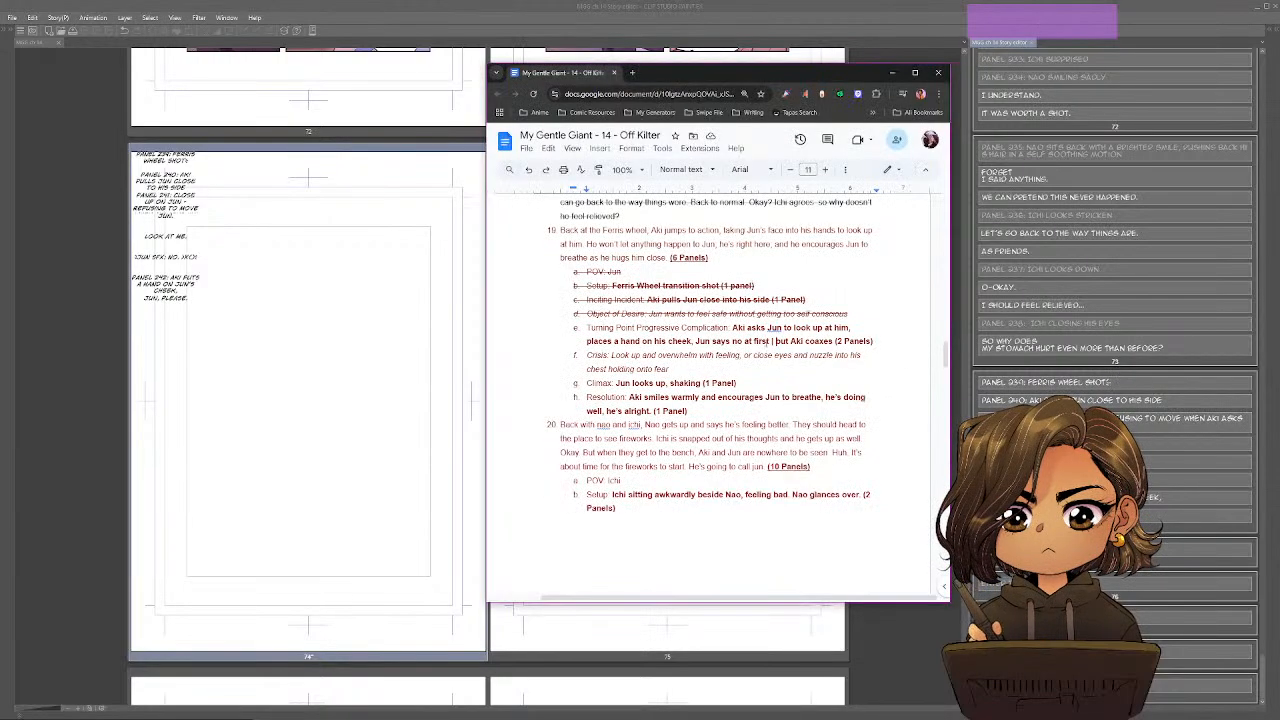
left_click_drag(682, 369, 587, 327)
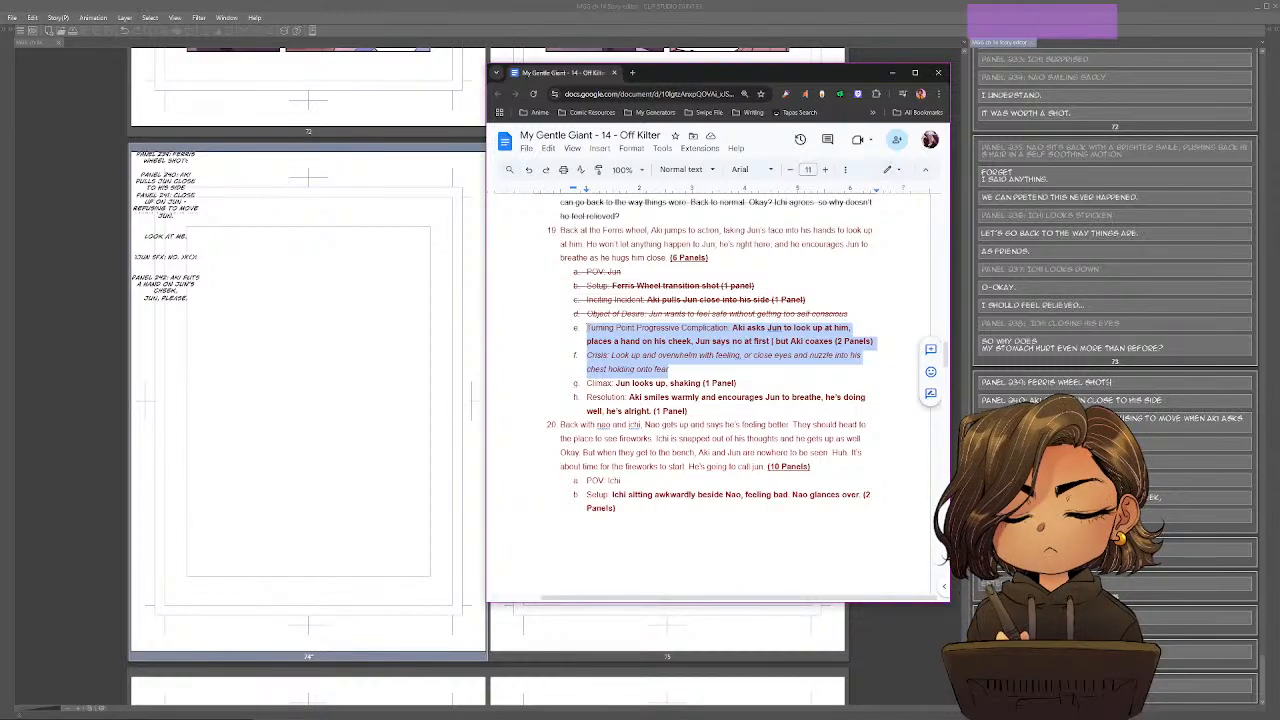
key("shift+alt")
key("alt+shift+5")
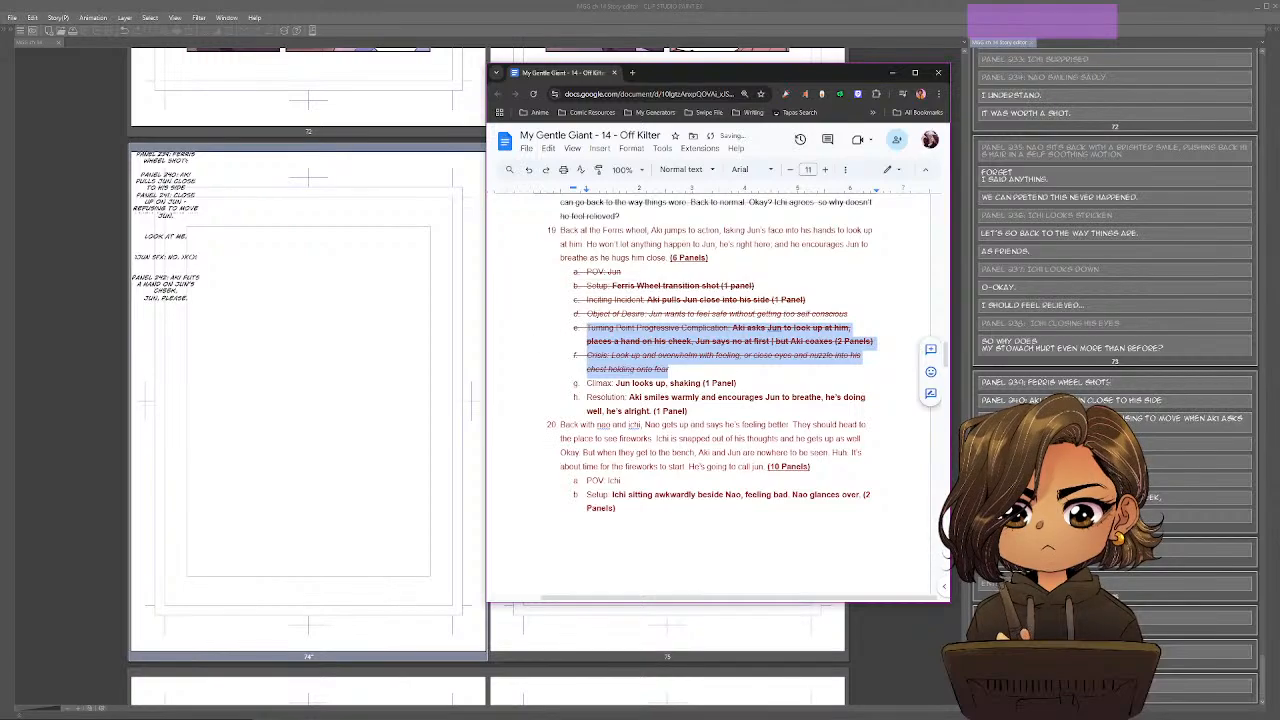
left_click(722, 369)
scroll(830, 330, "down", 1)
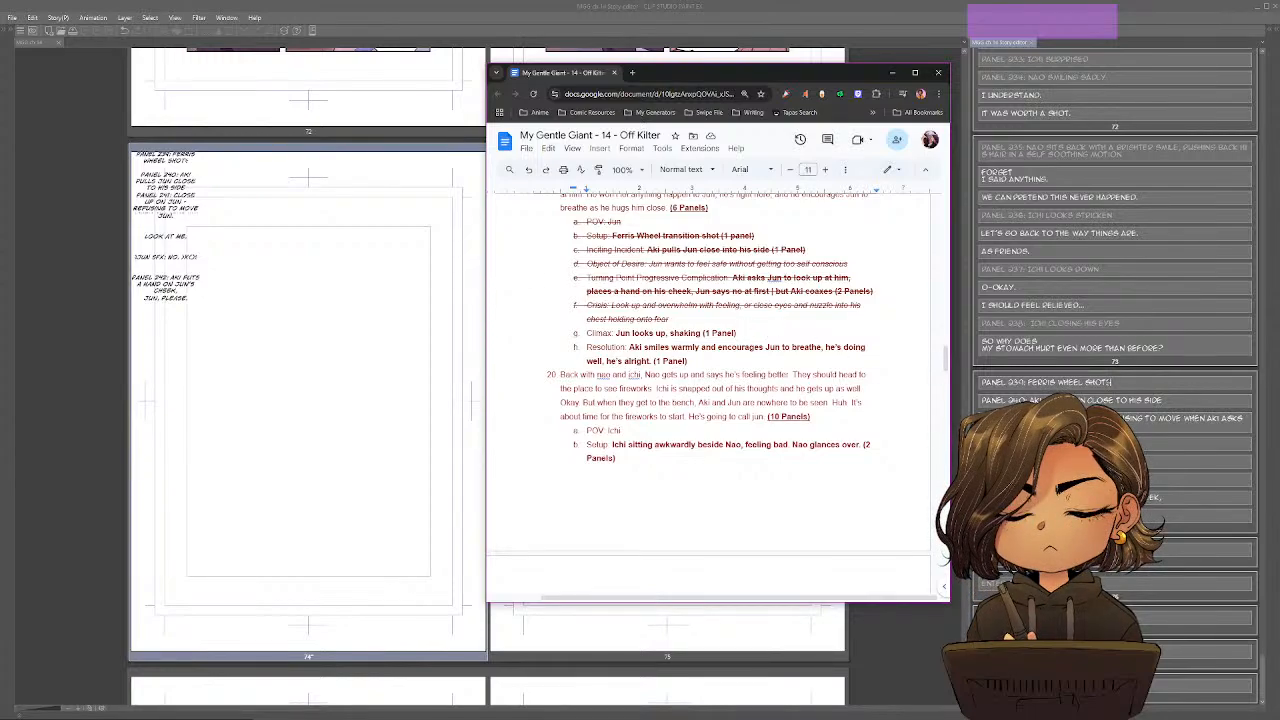
Return to Clip Studio Paint and write "Panel 243: Jun look up" as the first entry on page 75.
key("alt+Tab")
left_click(667, 401, "shift")
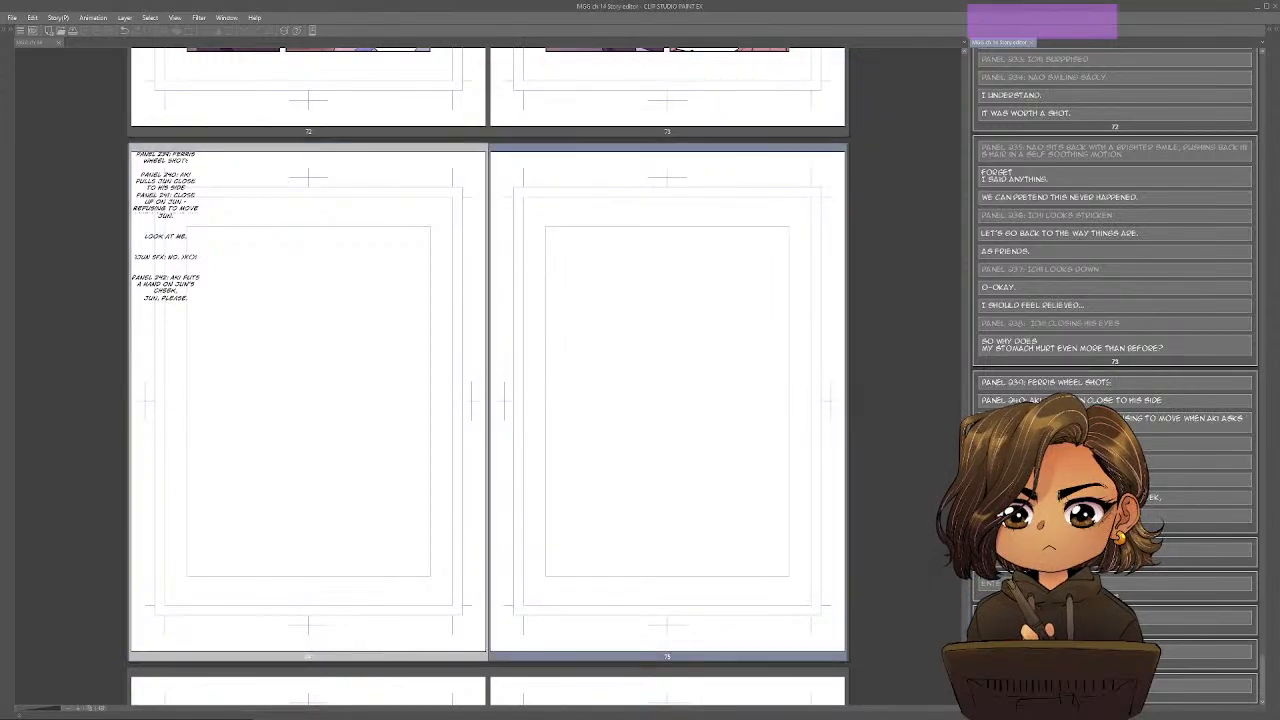
type("Pnel 2")
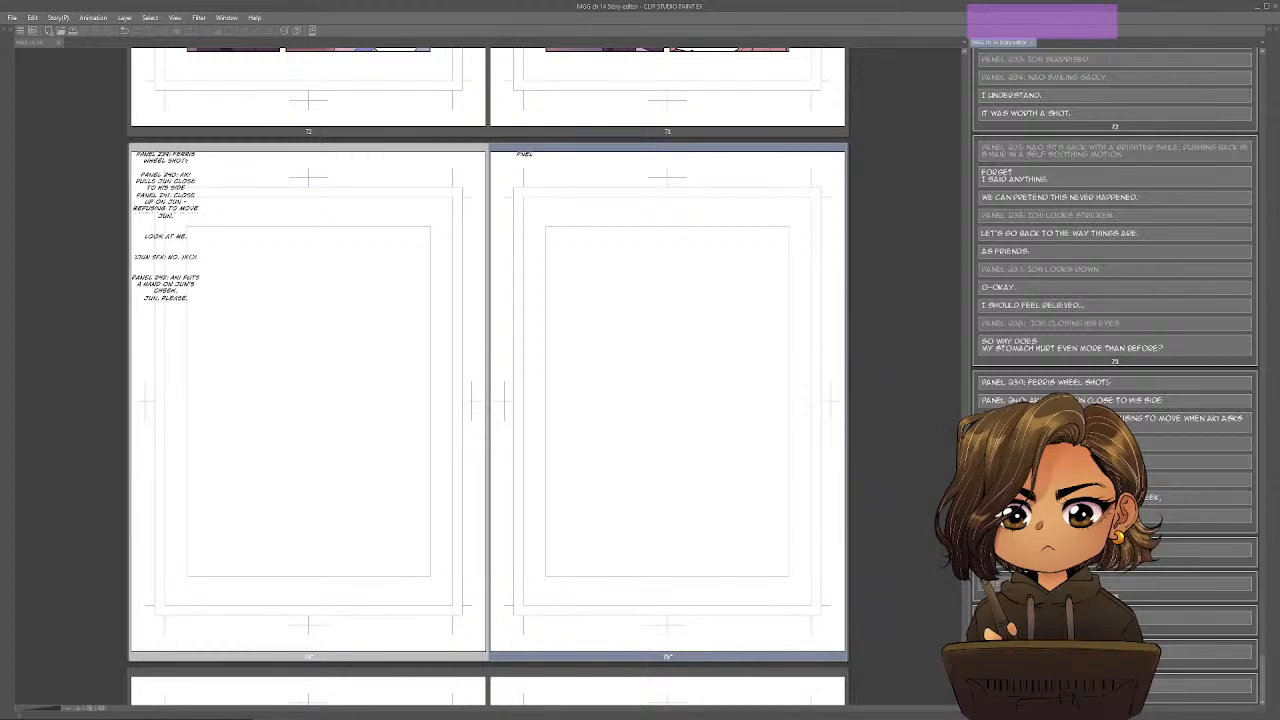
type("43:")
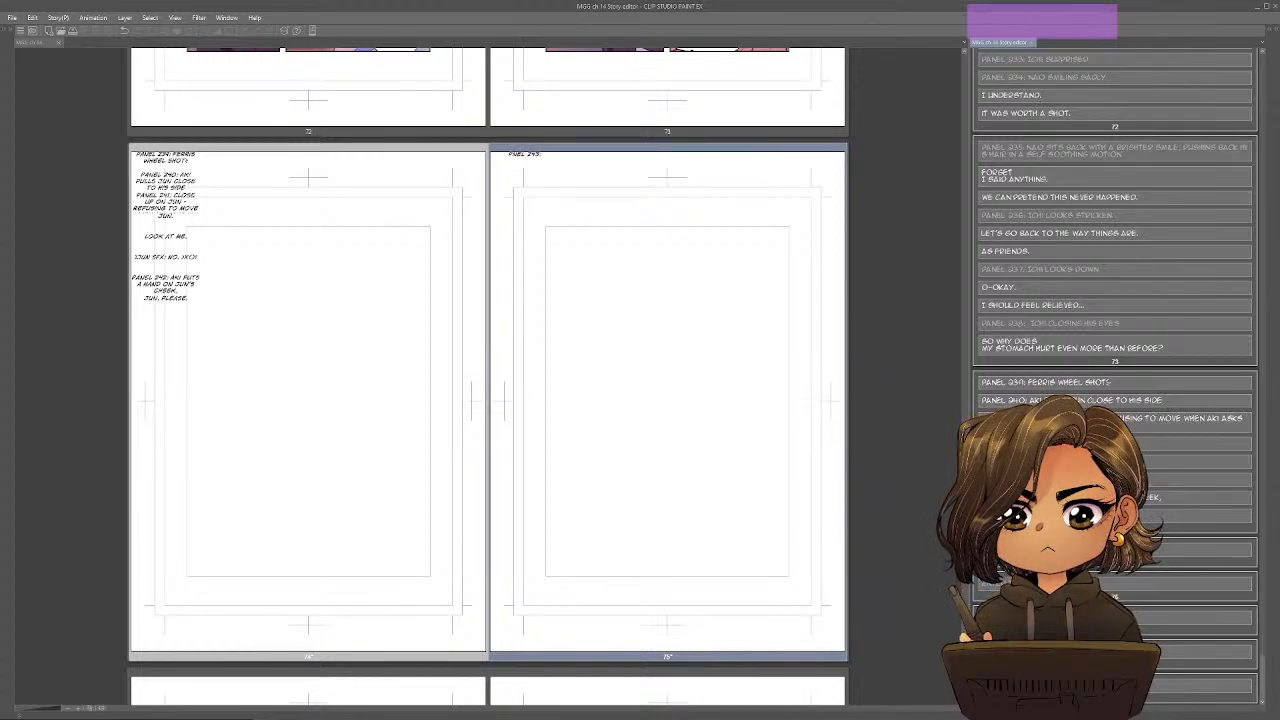
type(" Jun")
key("Return")
type("look up")
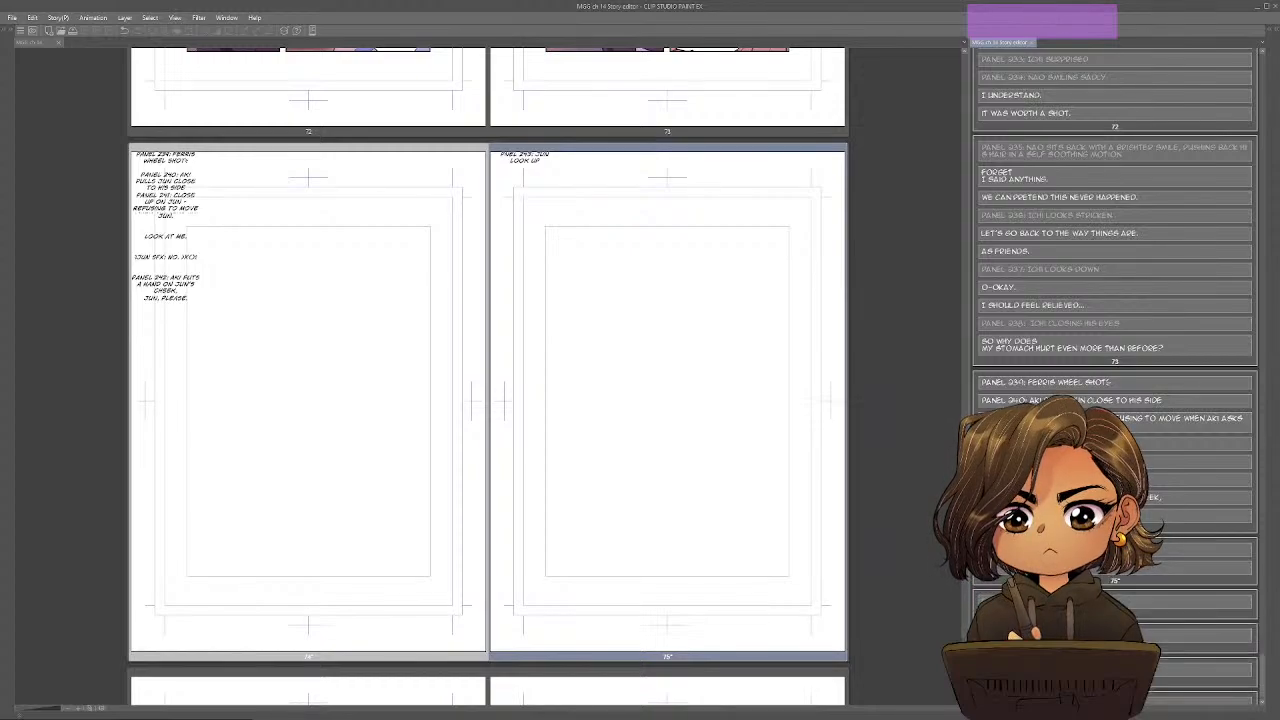
left_click(987, 550)
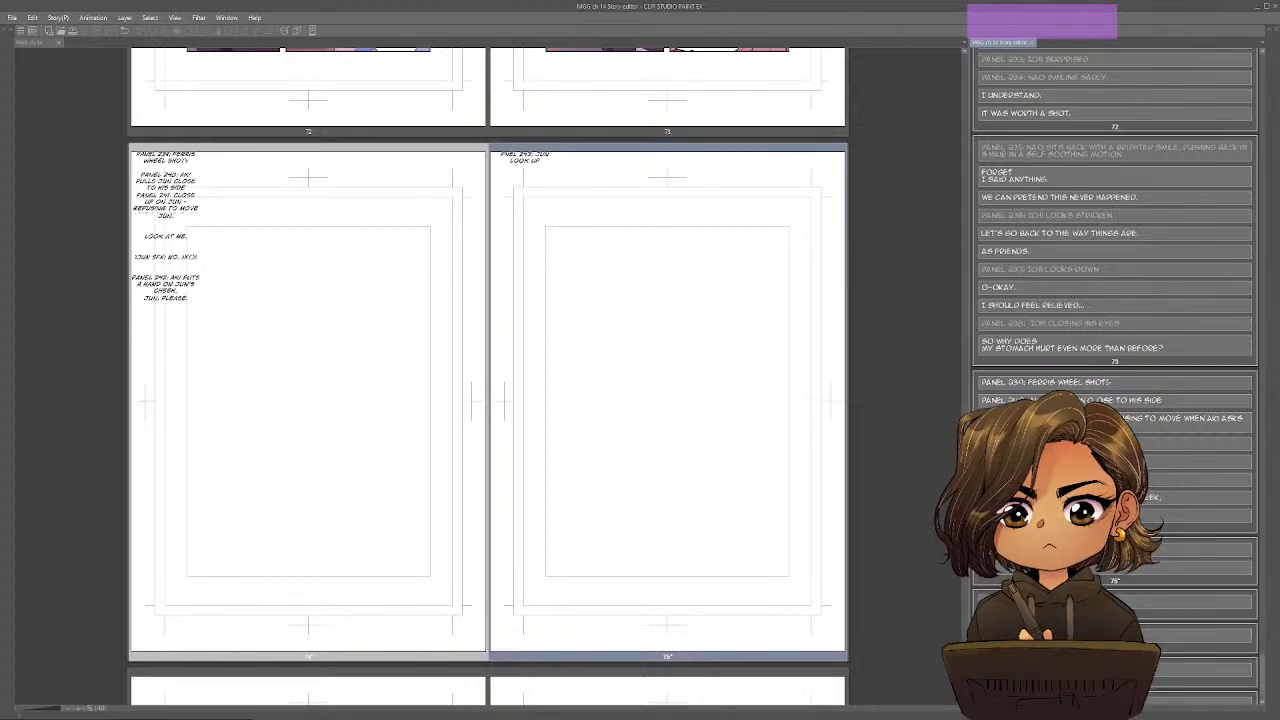
type("a")
key("BackSpace")
type("a")
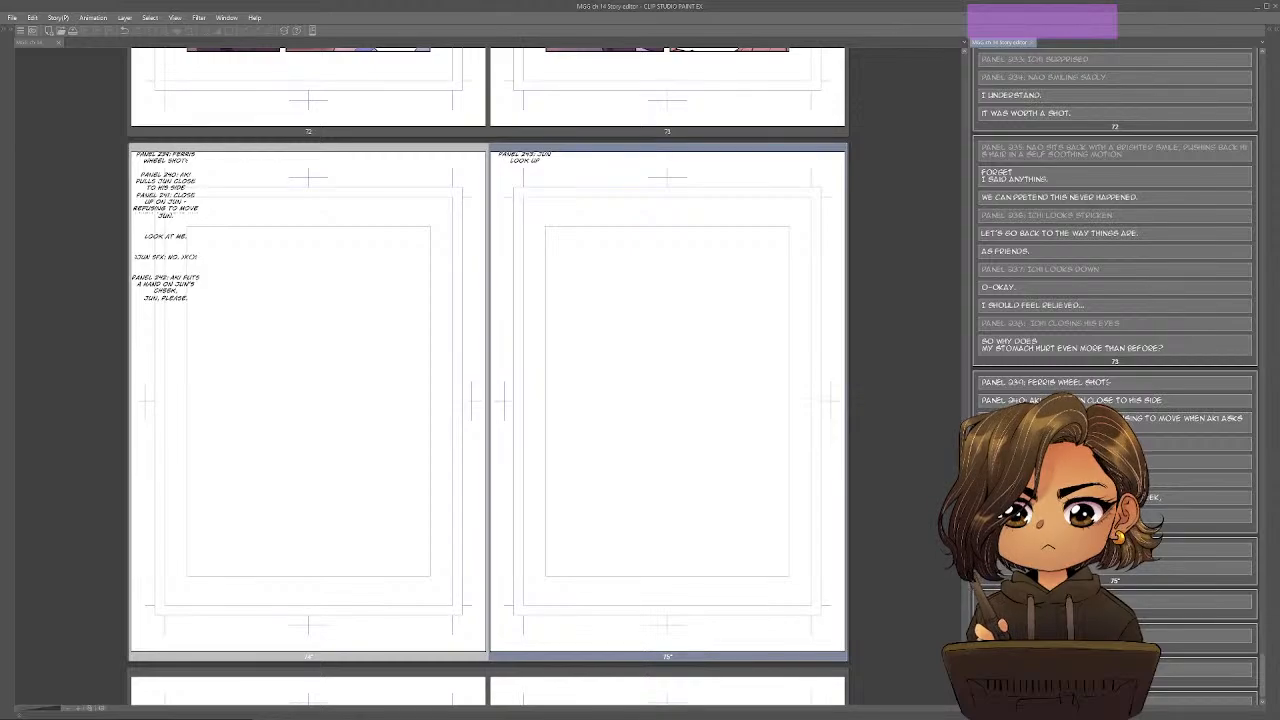
Start a separate entry labelled "Panel 244:" below panel 243's description on page 75.
key("Down")
type("Panel")
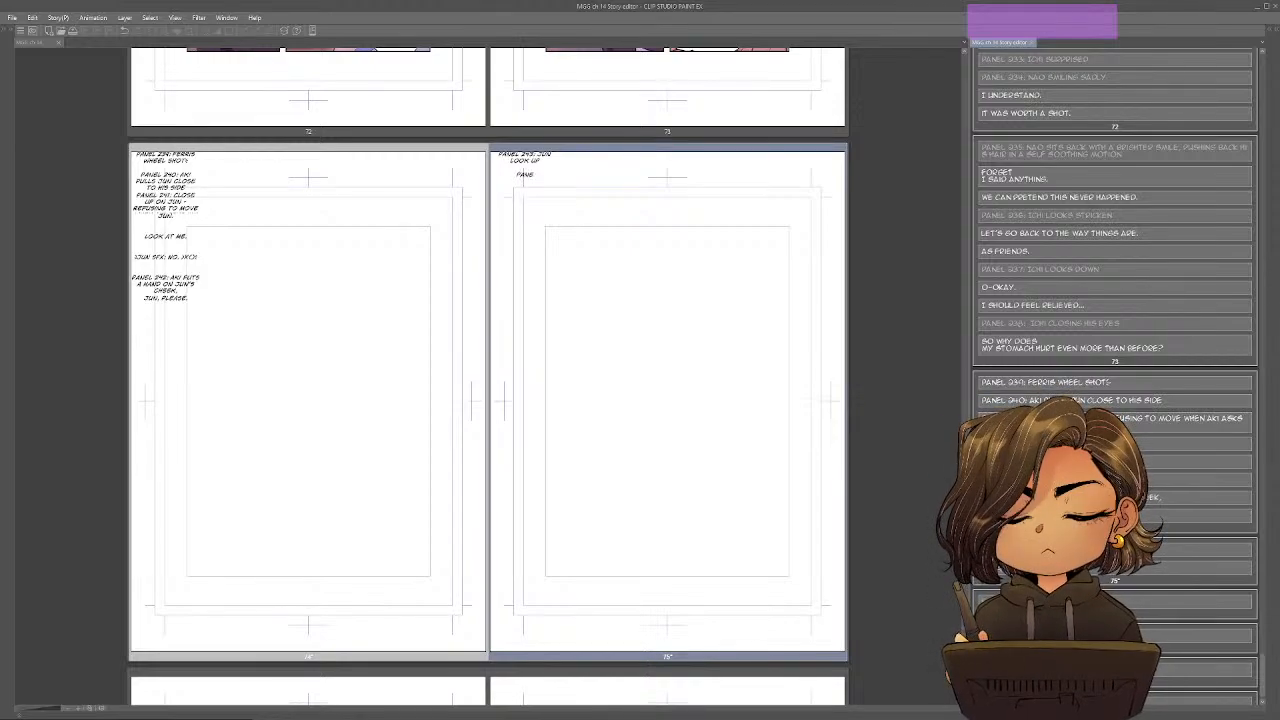
type(" 244:")
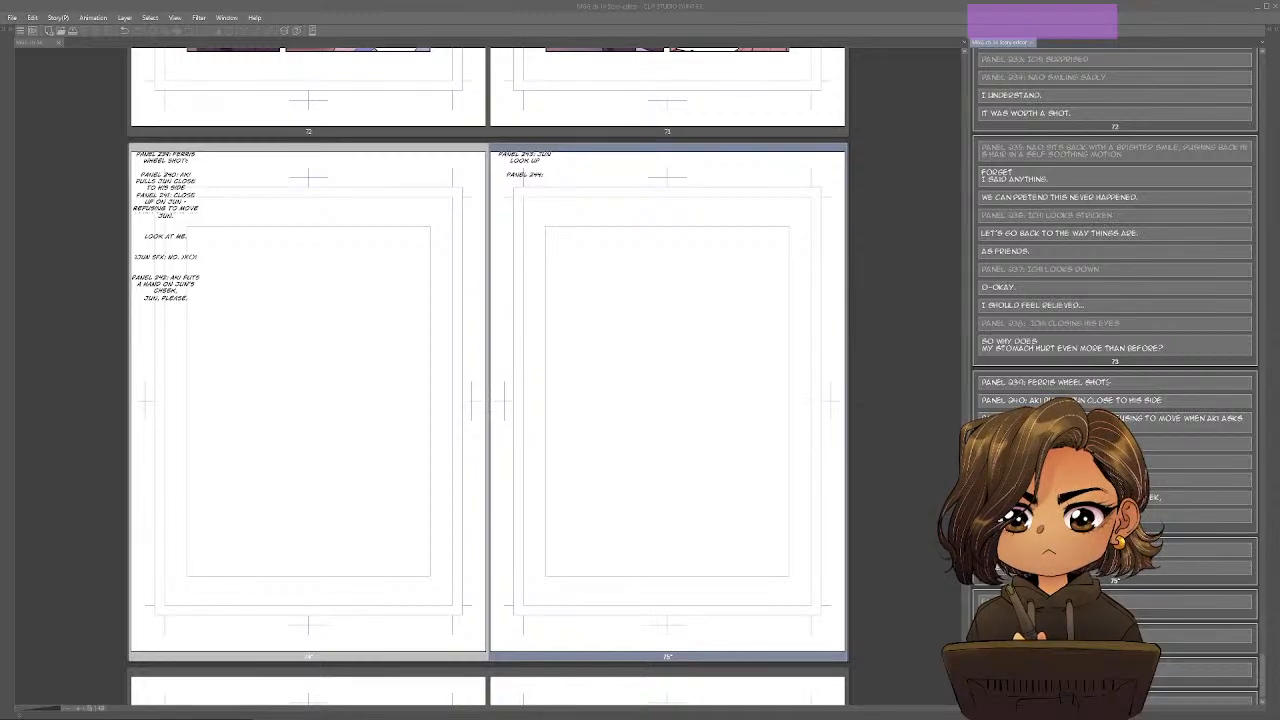
type("s to")
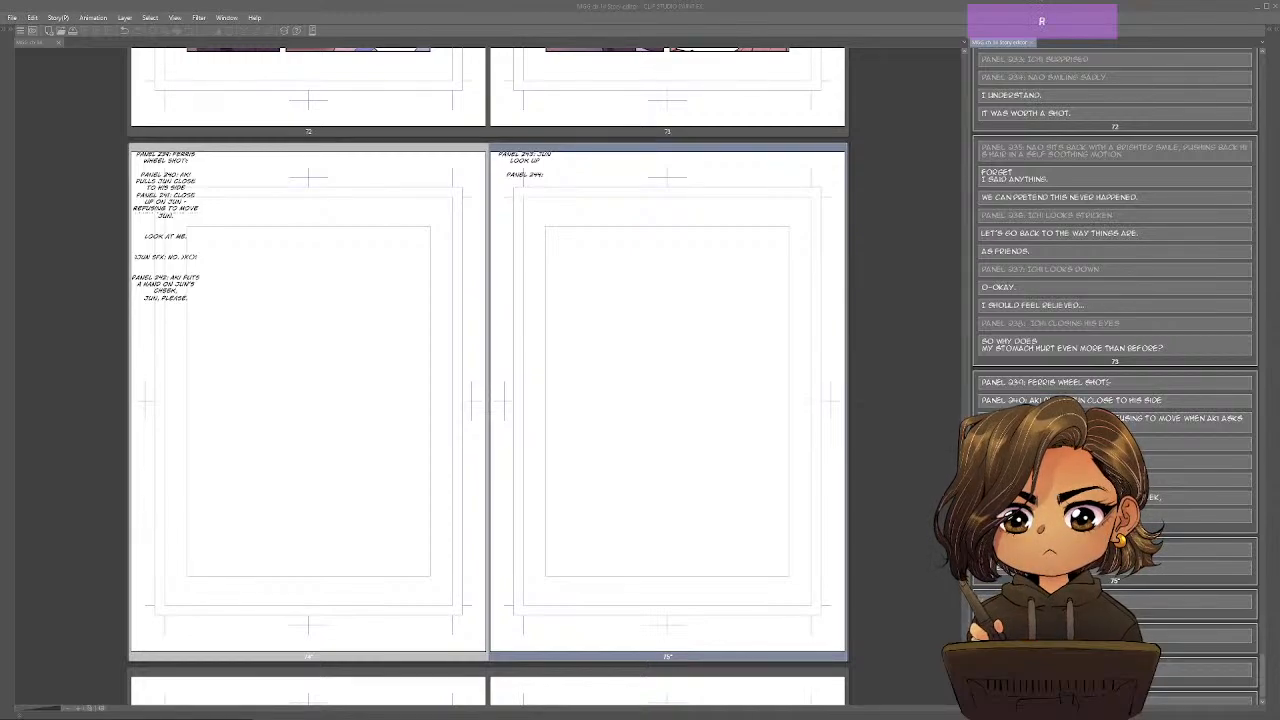
type("at")
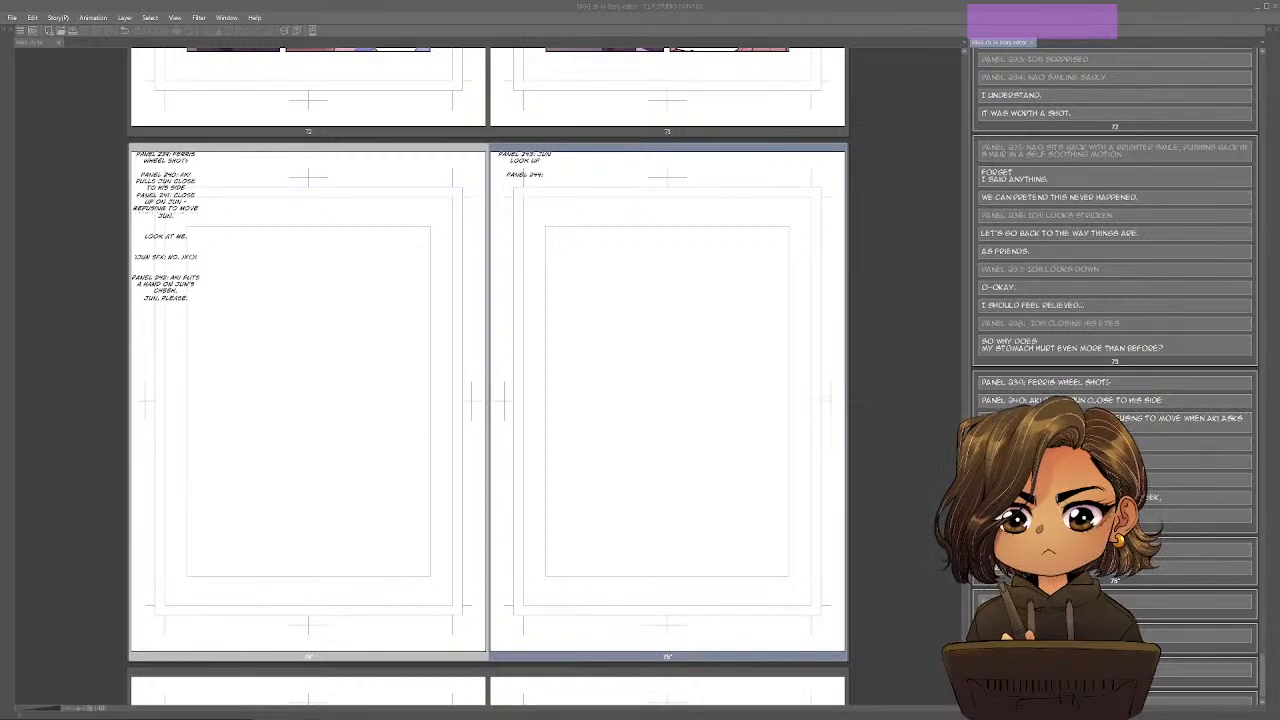
type("on the")
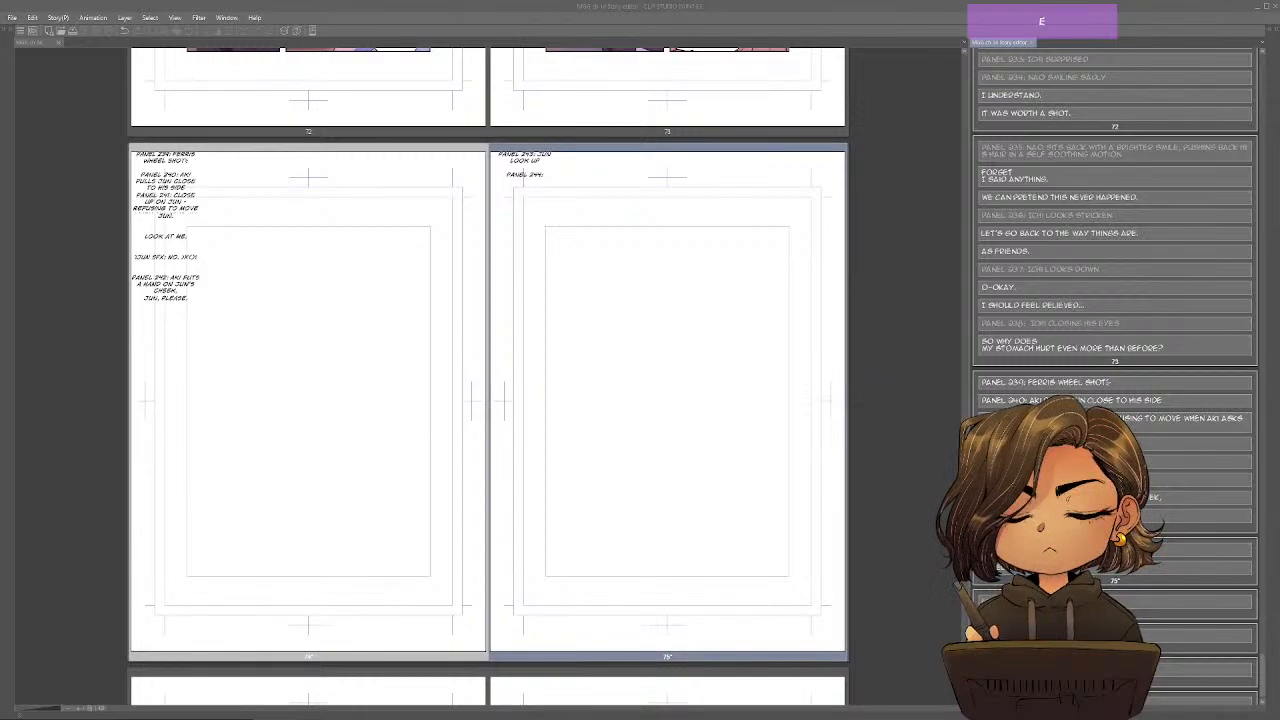
type(" lips")
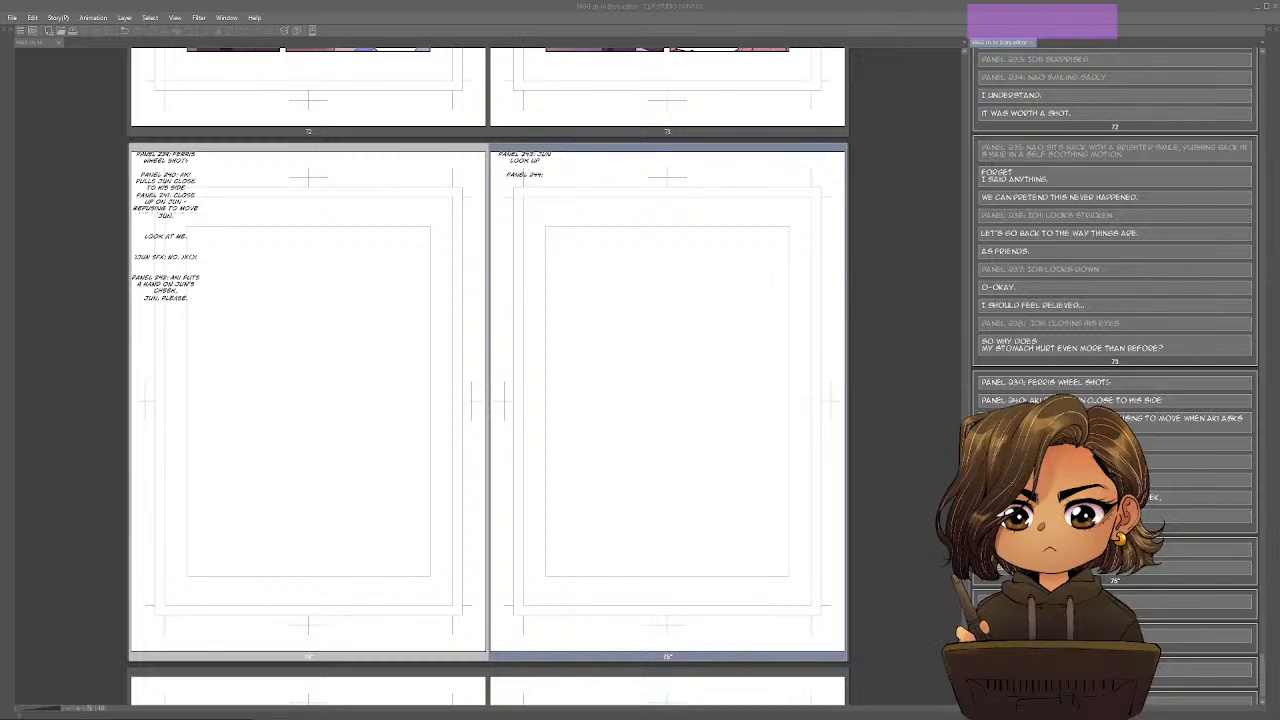
type(" to")
key("Return")
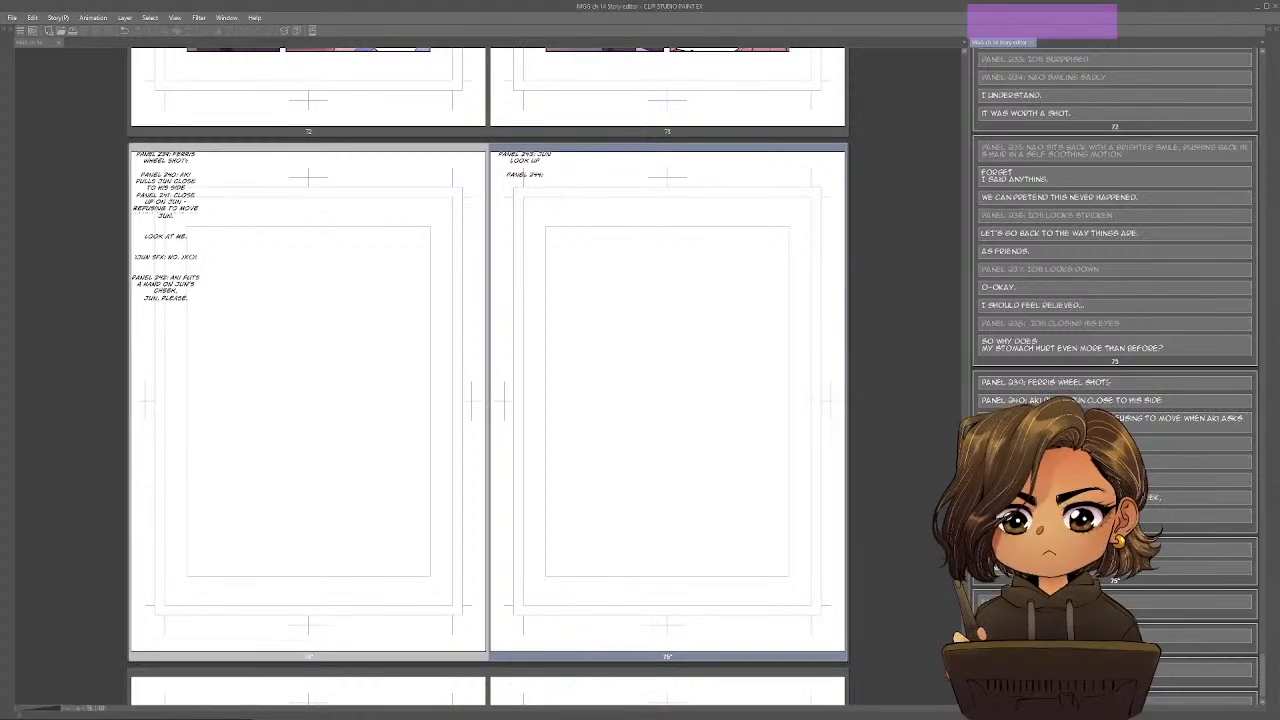
Switch to the Google Docs outline and strike through beat 19's Climax item.
key("alt+Tab")
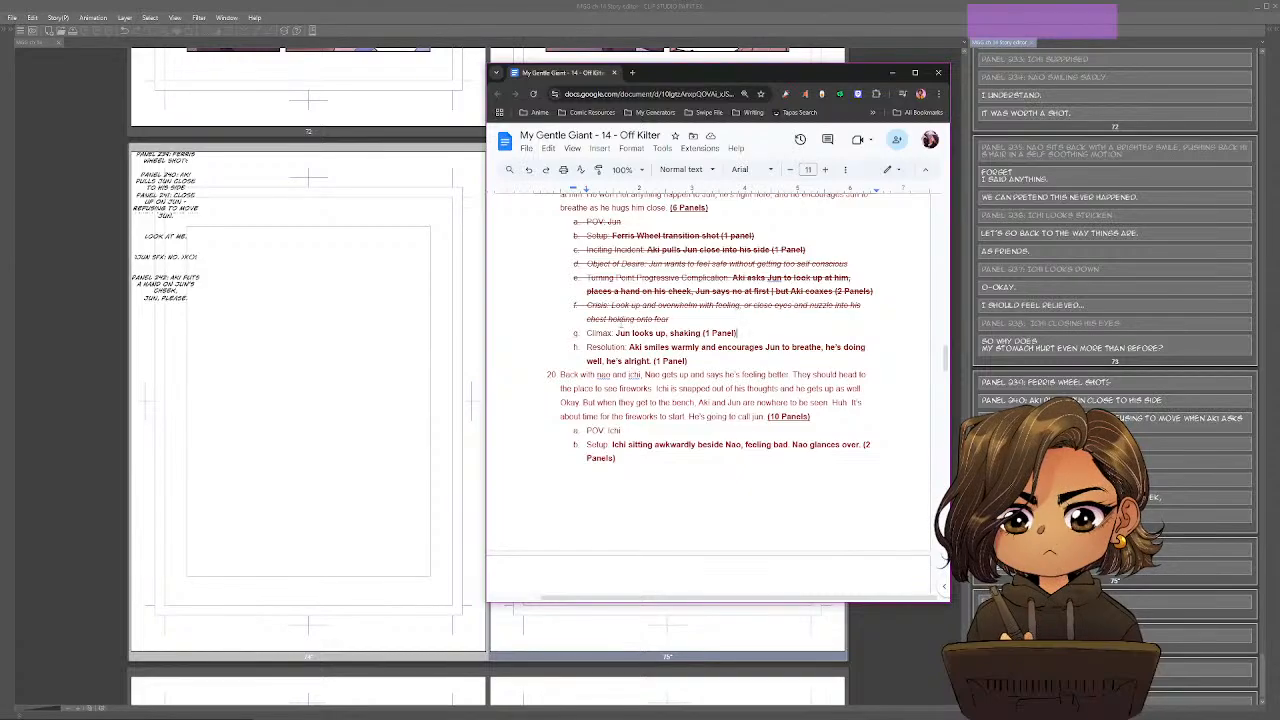
left_click(586, 333, "shift")
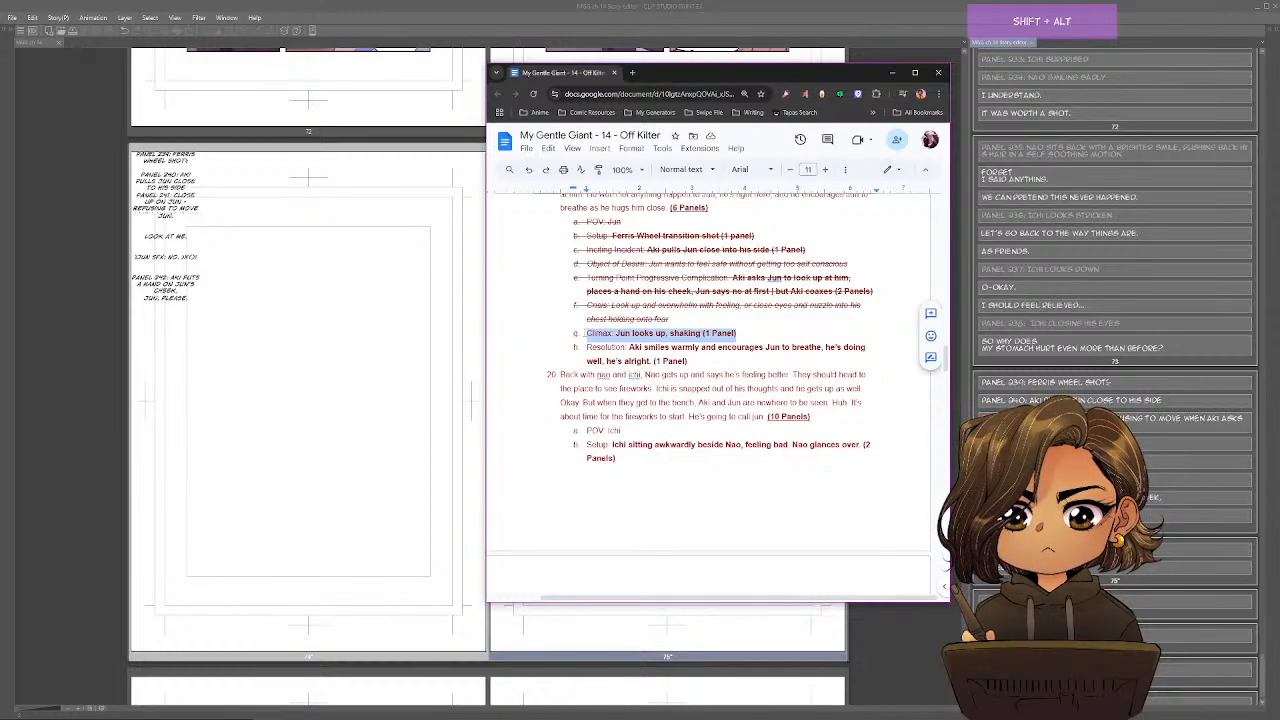
key("alt+shift+5")
left_click(717, 347)
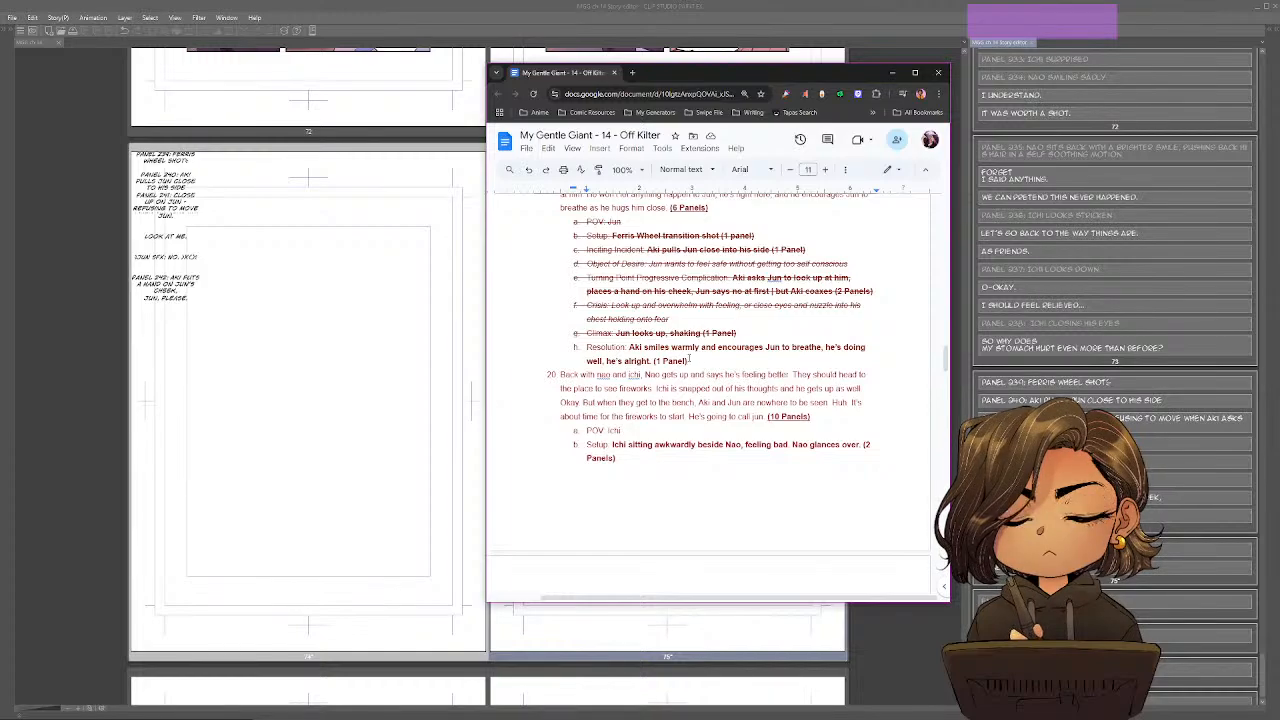
Copy "Aki smiles warmly and encourages Jun to breathe, he's doing well, he's alright." from beat 19's Resolution into Clip Studio Paint's panel 244 entry.
left_click_drag(630, 348, 653, 362)
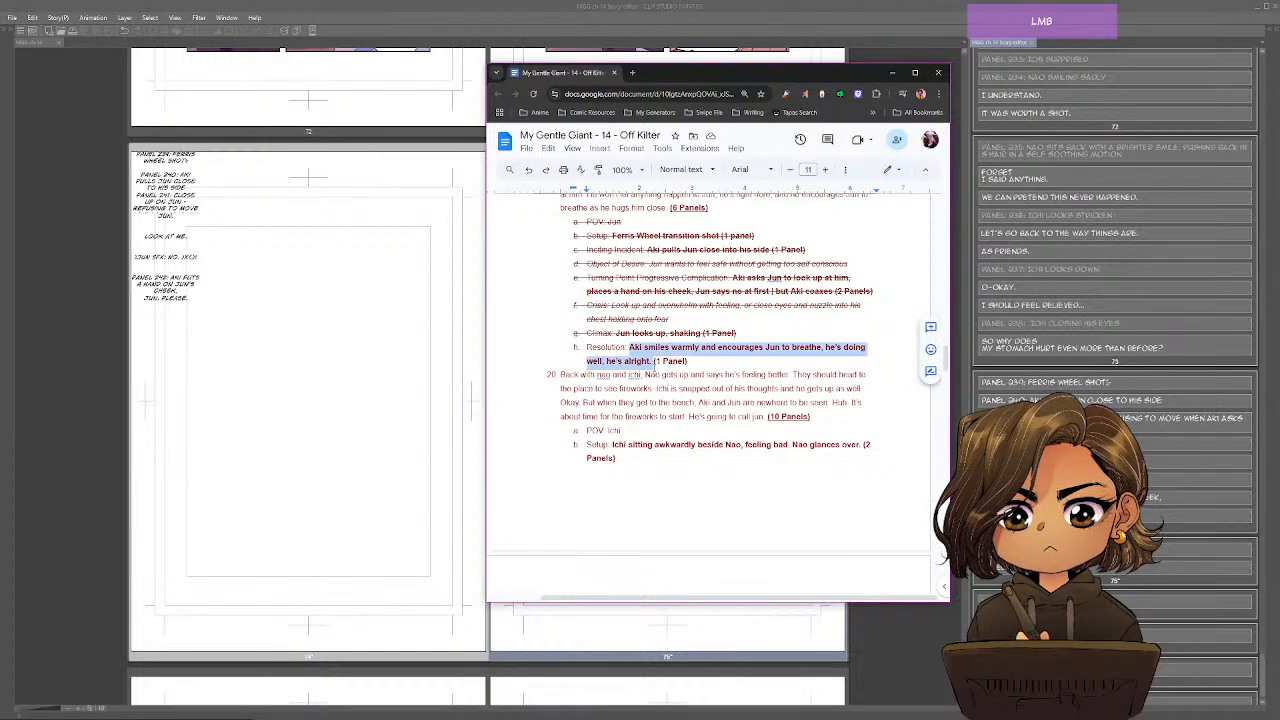
key("ctrl+c")
left_click(1118, 572)
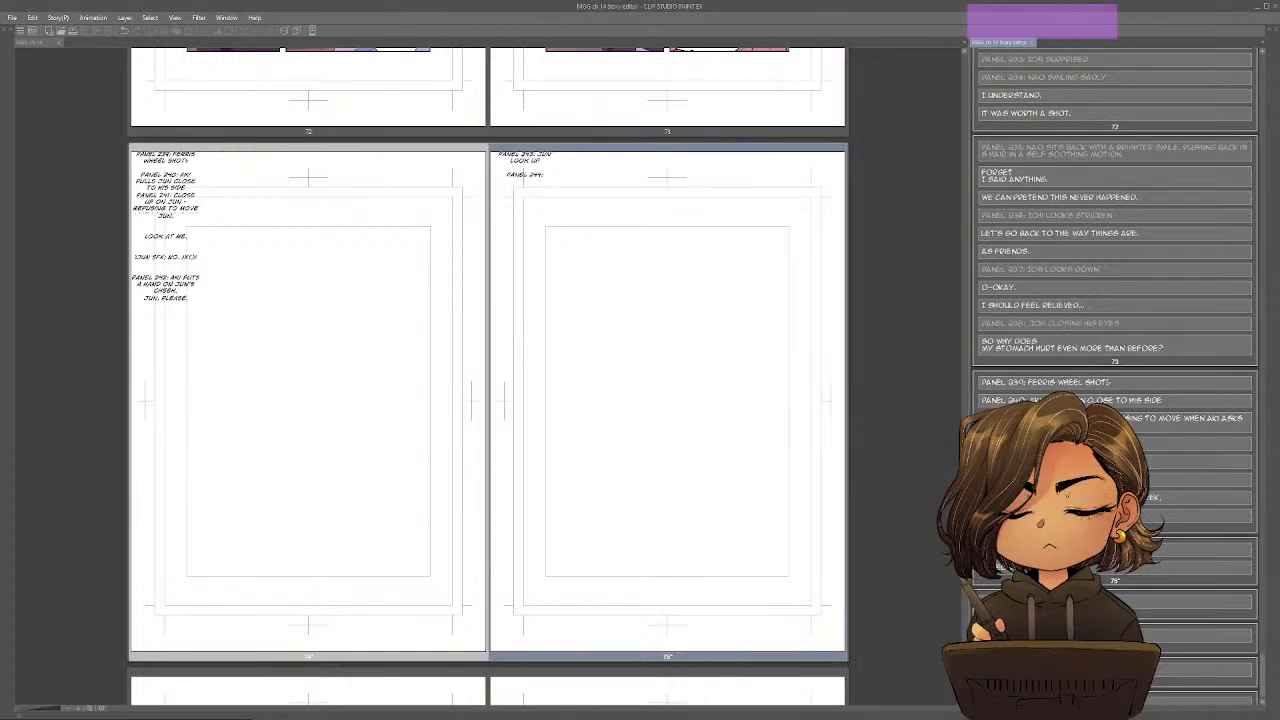
key("ctrl+v")
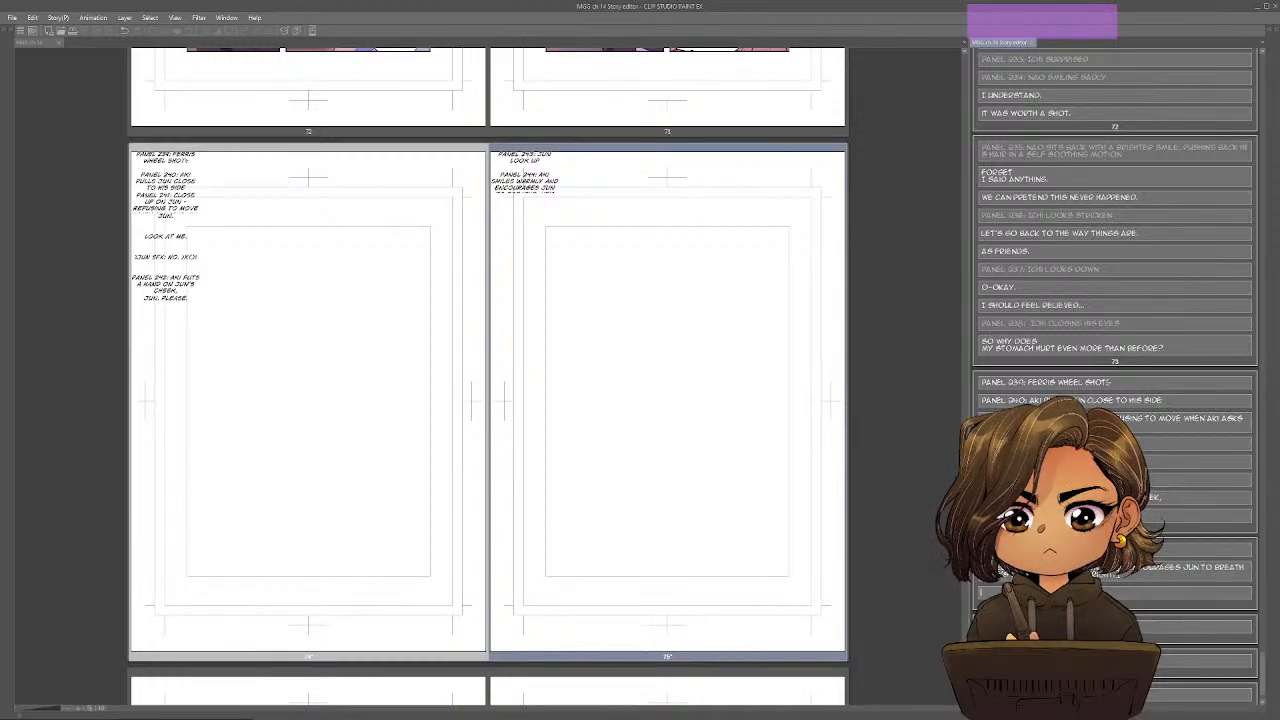
Write the dialogue lines "It's alright.", "Breathe." and "You're okay, Jun." as separate entries below panel 244's description.
type("It's alright.")
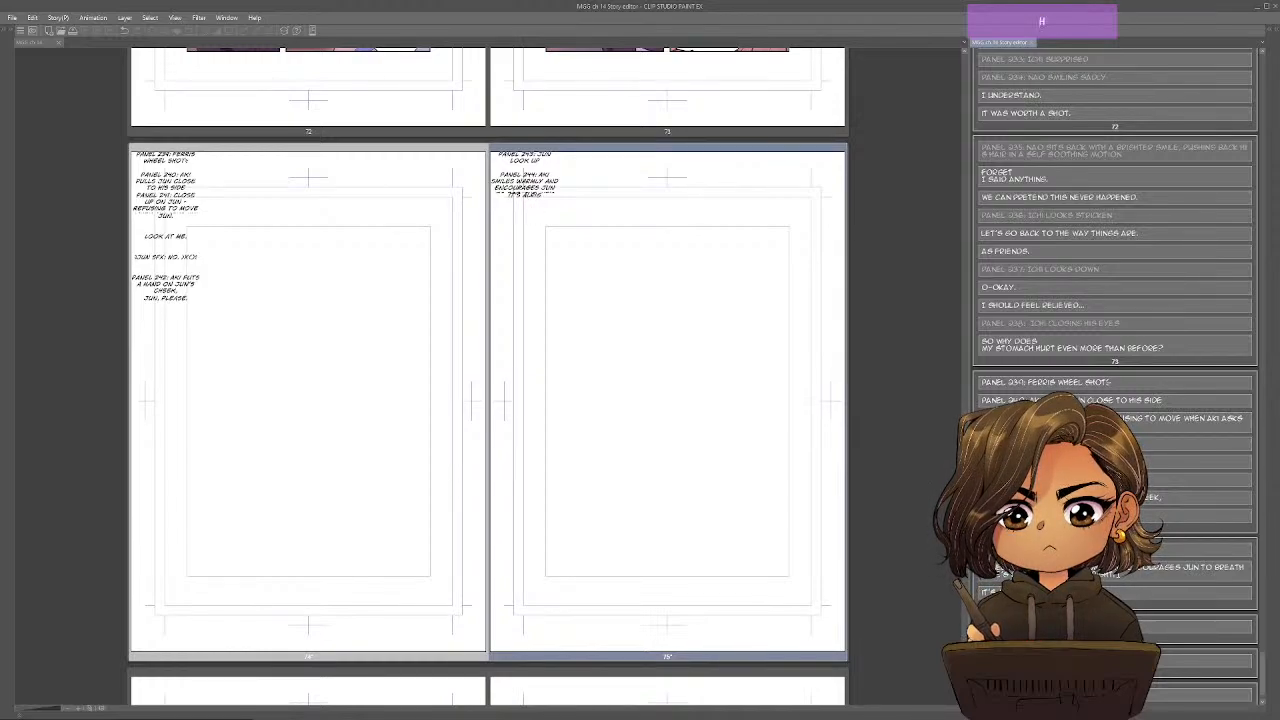
key("Return")
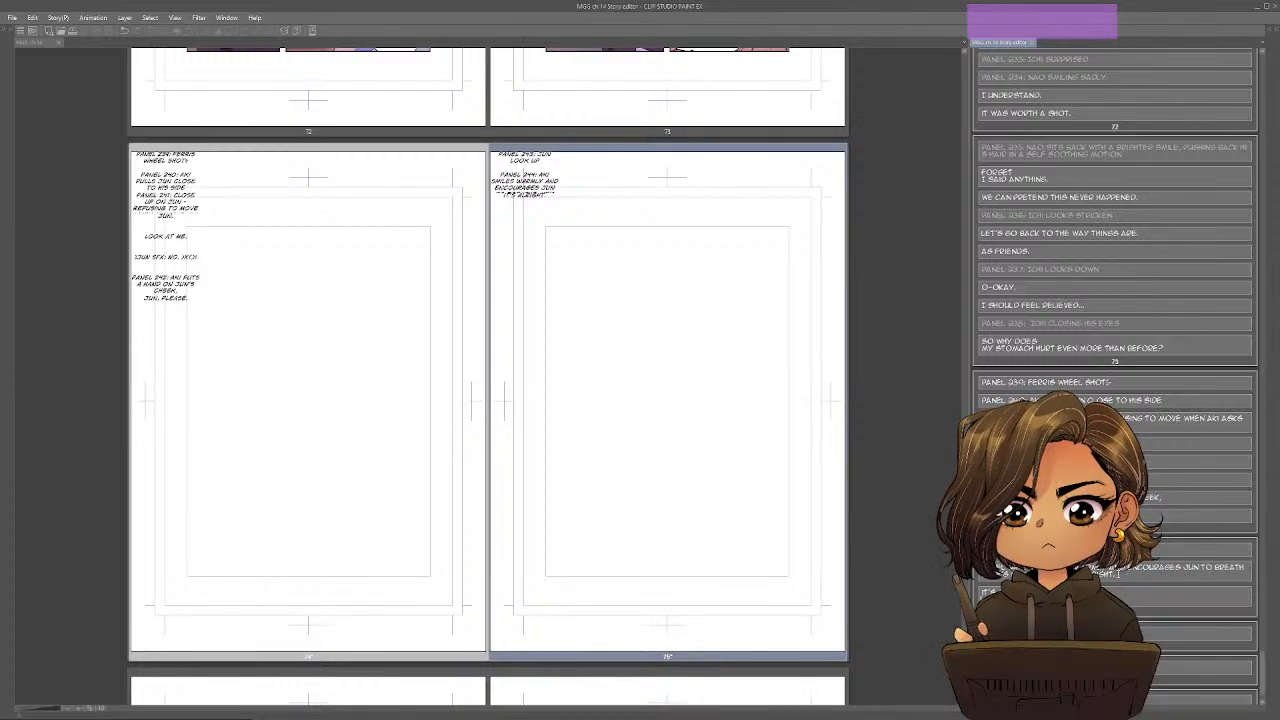
type("Breathe.")
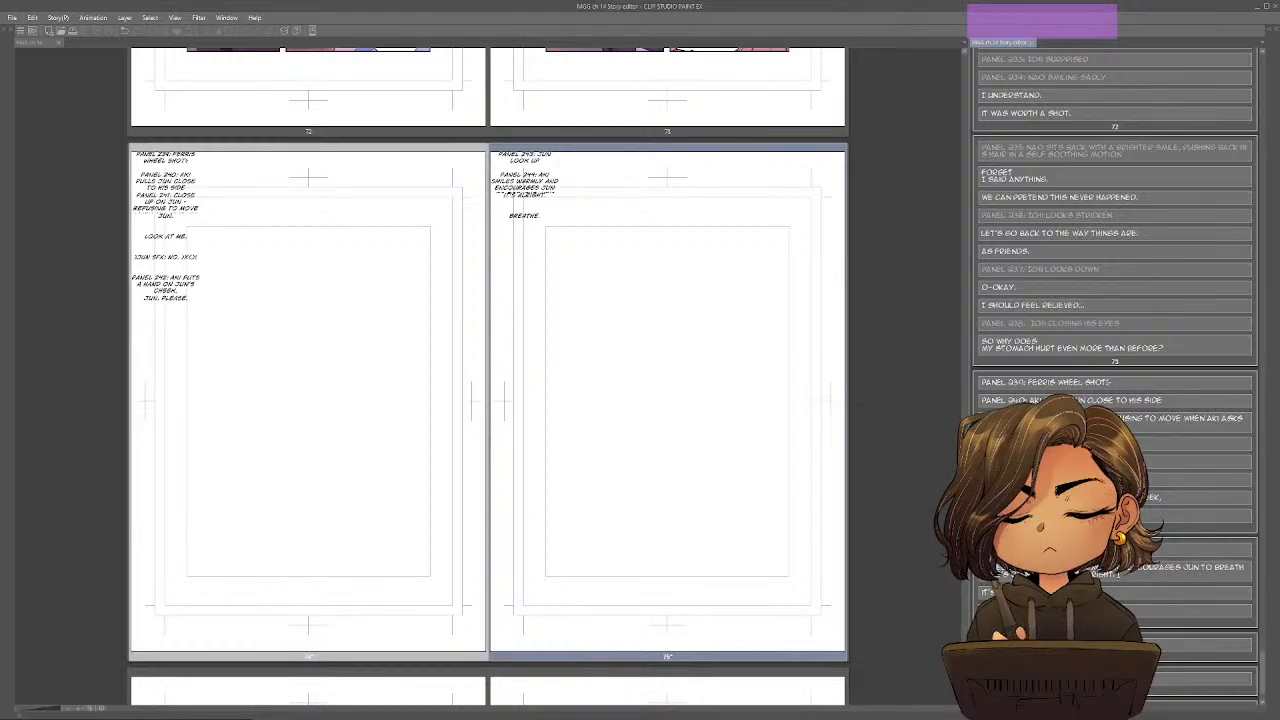
key("Return")
key("Return")
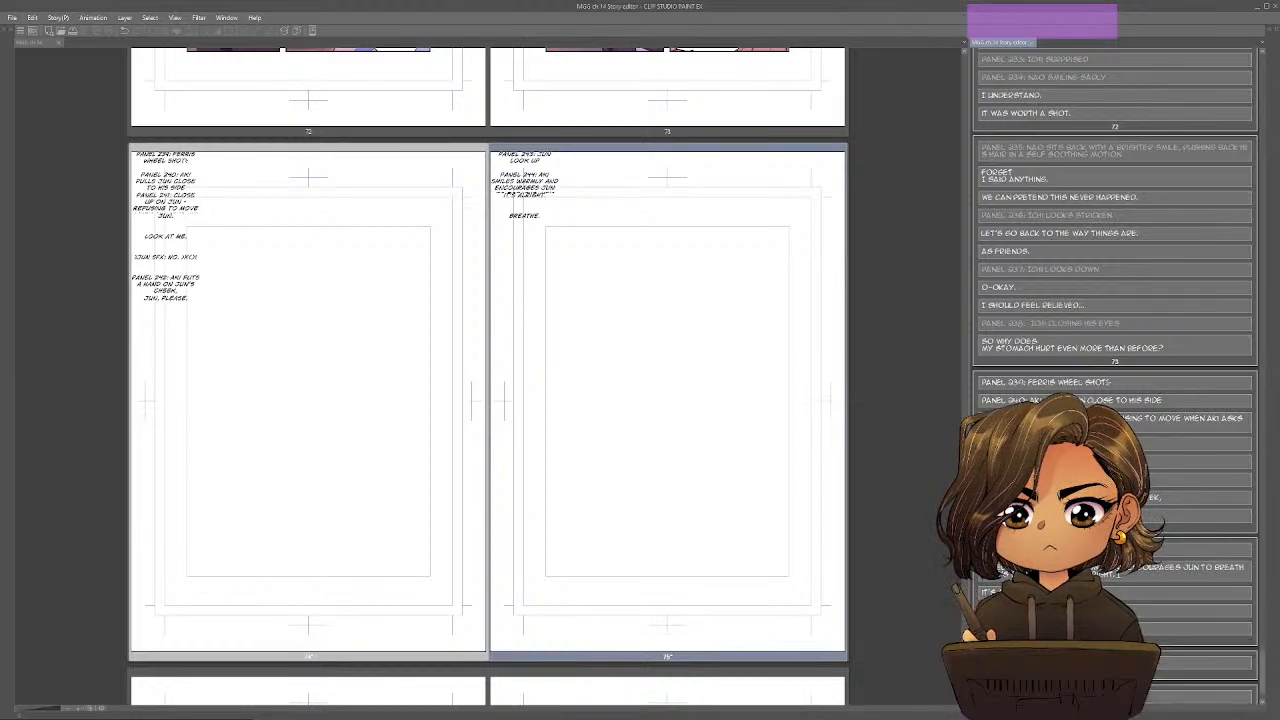
type("You're")
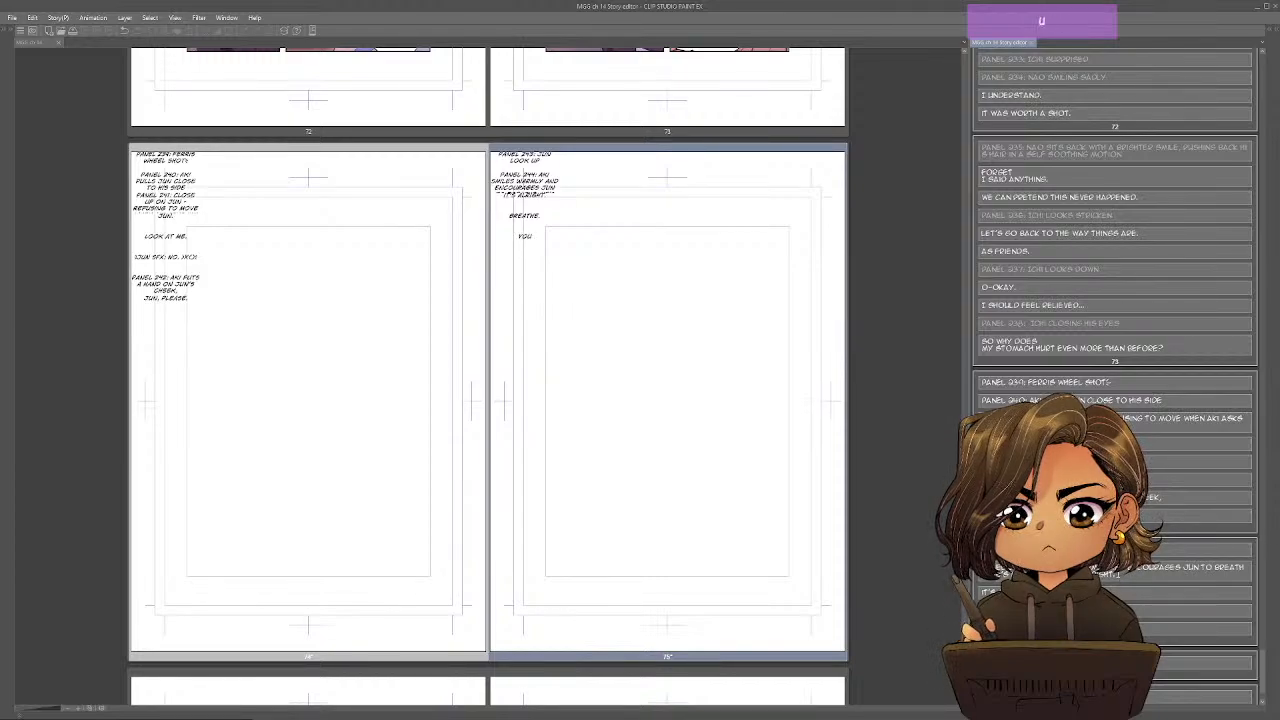
type(" okay, Jun")
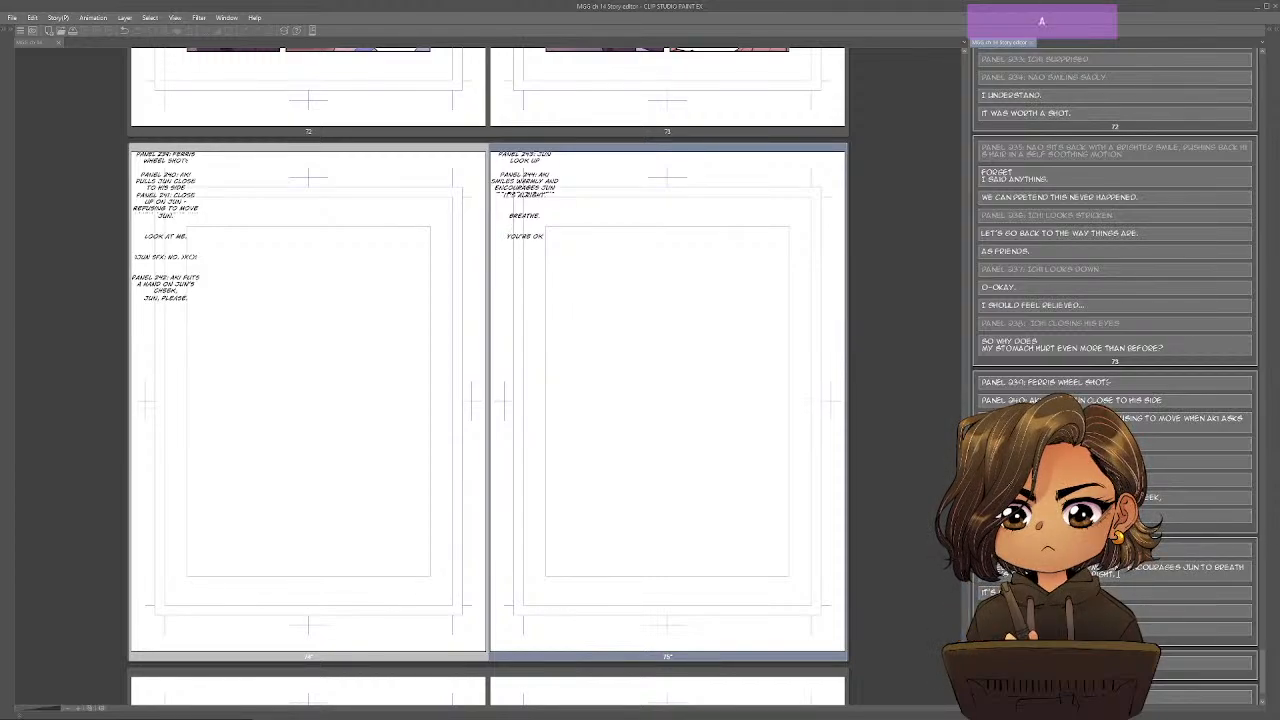
type(".")
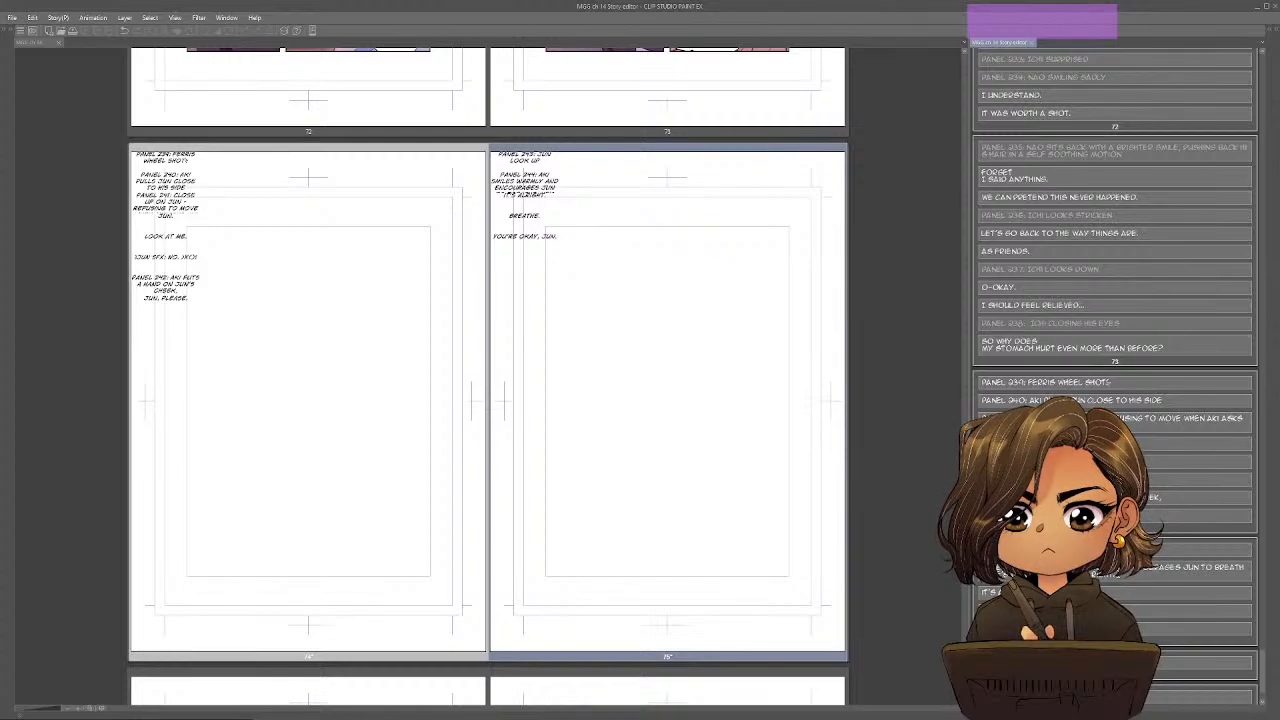
Start a separate entry labelled "Panel 245:" below panel 244's dialogue on page 75.
key("Return")
key("Return")
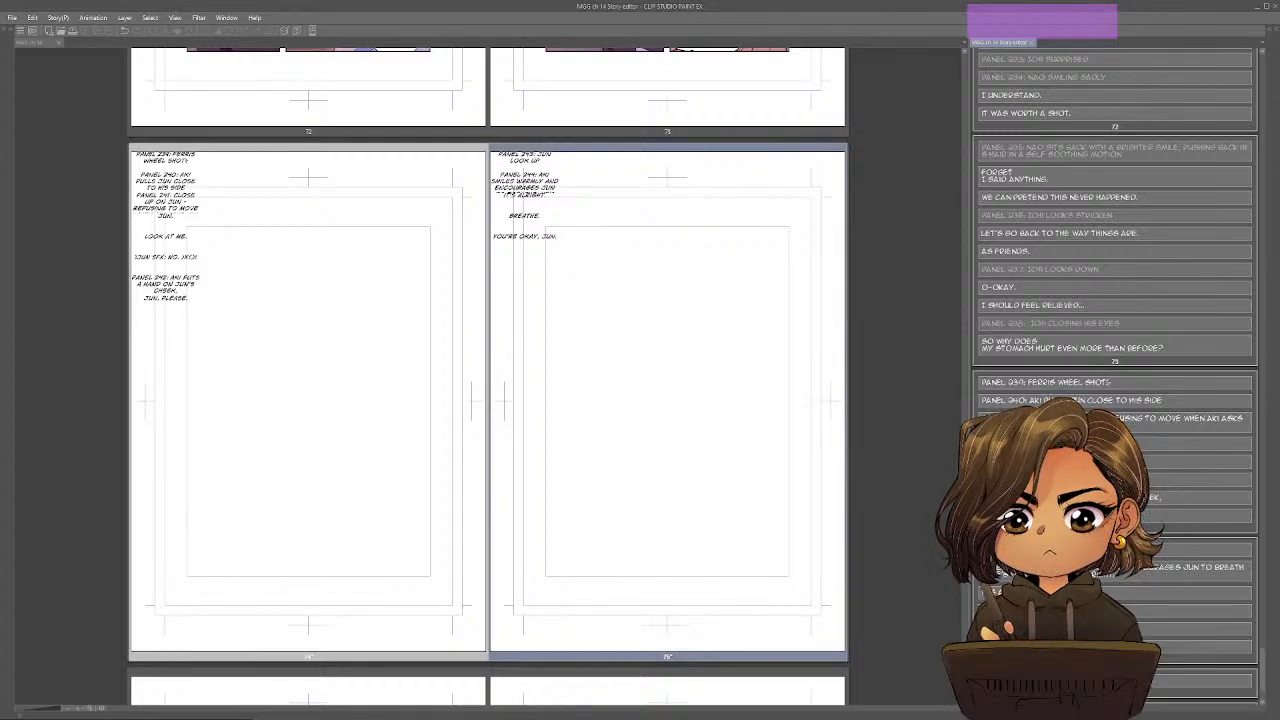
type("Panel")
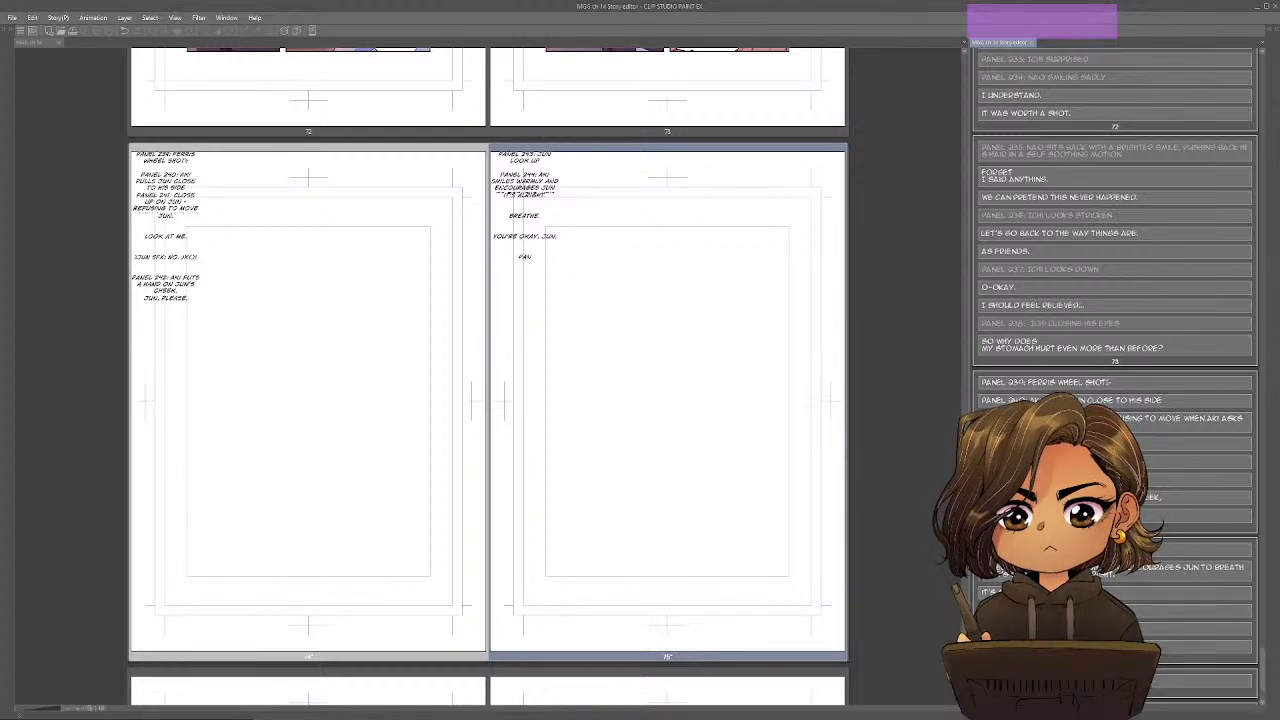
type(" 245:")
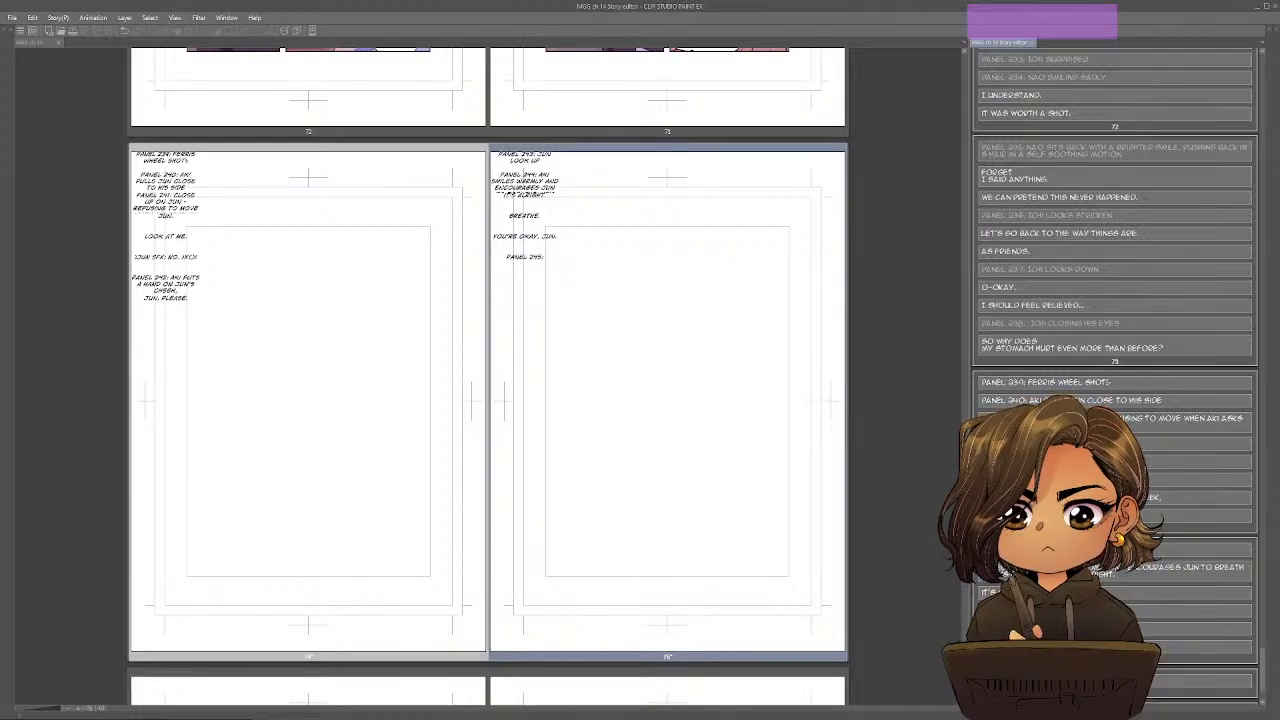
Switch to the Google Docs outline and strike through beat 19's Resolution item and its summary paragraph.
key("alt+Tab")
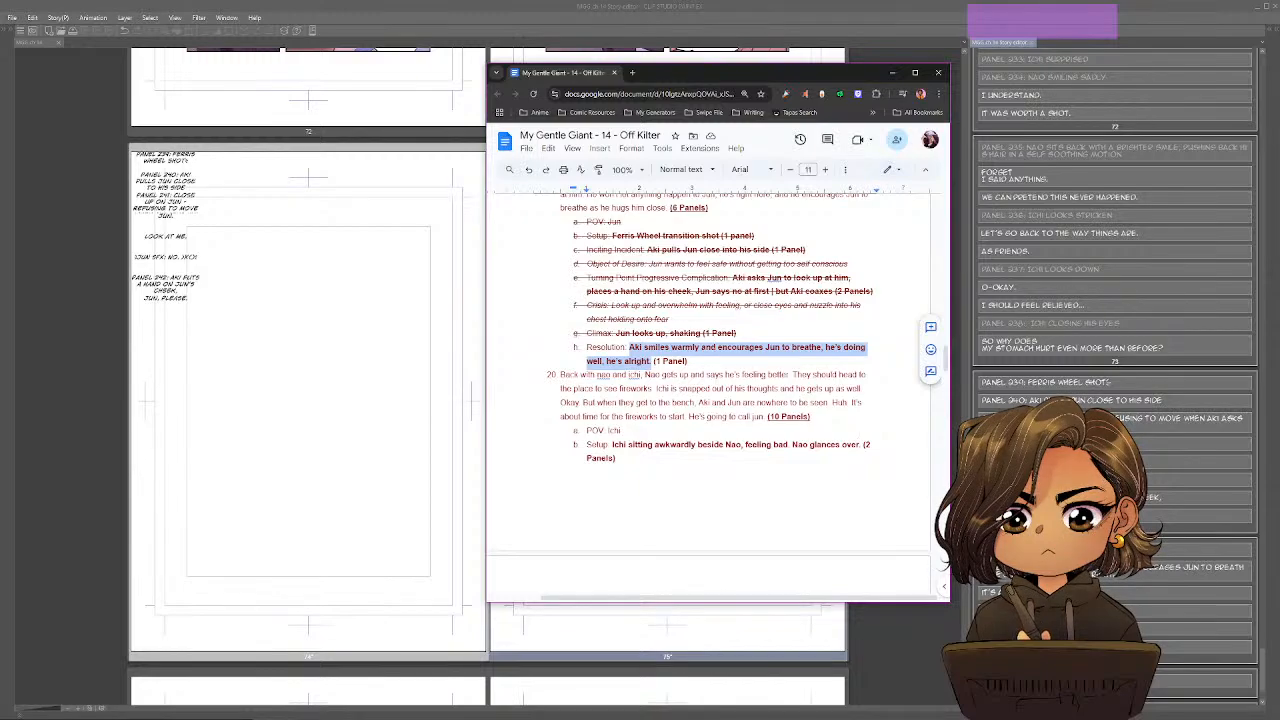
left_click_drag(690, 361, 569, 323)
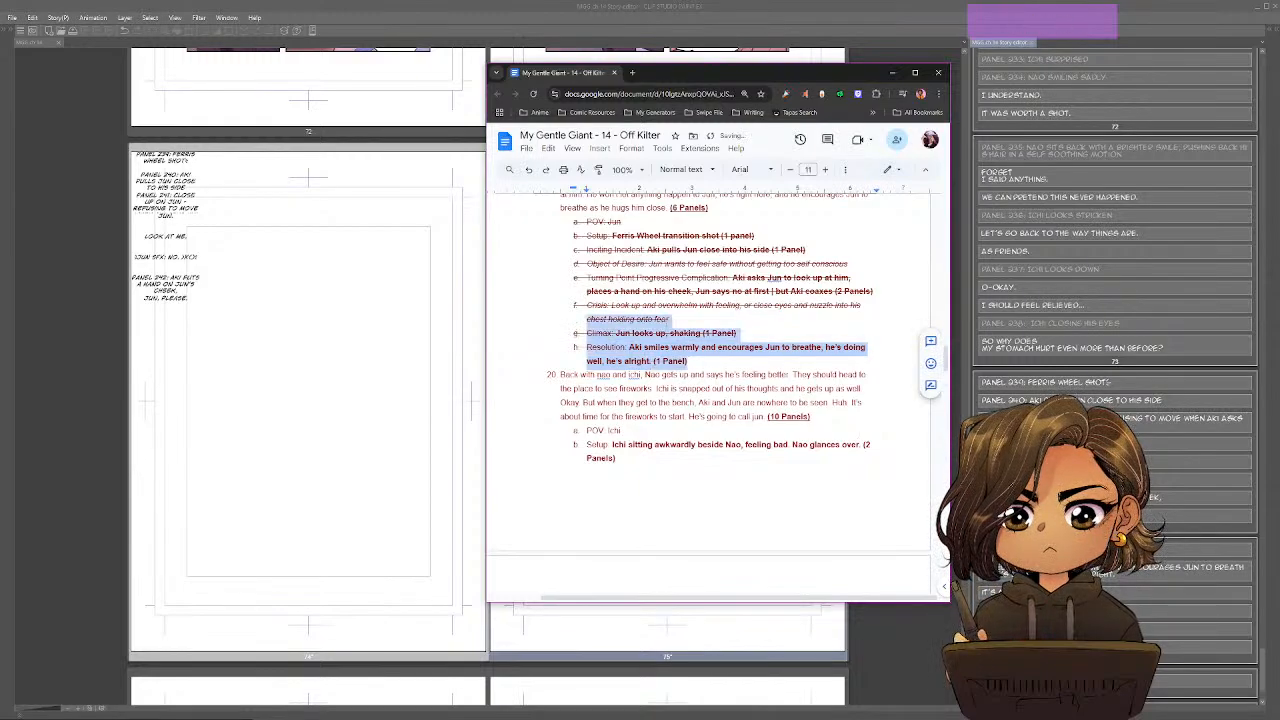
scroll(569, 323, "up", 1)
left_click_drag(708, 258, 560, 216)
left_click_drag(737, 263, 560, 230)
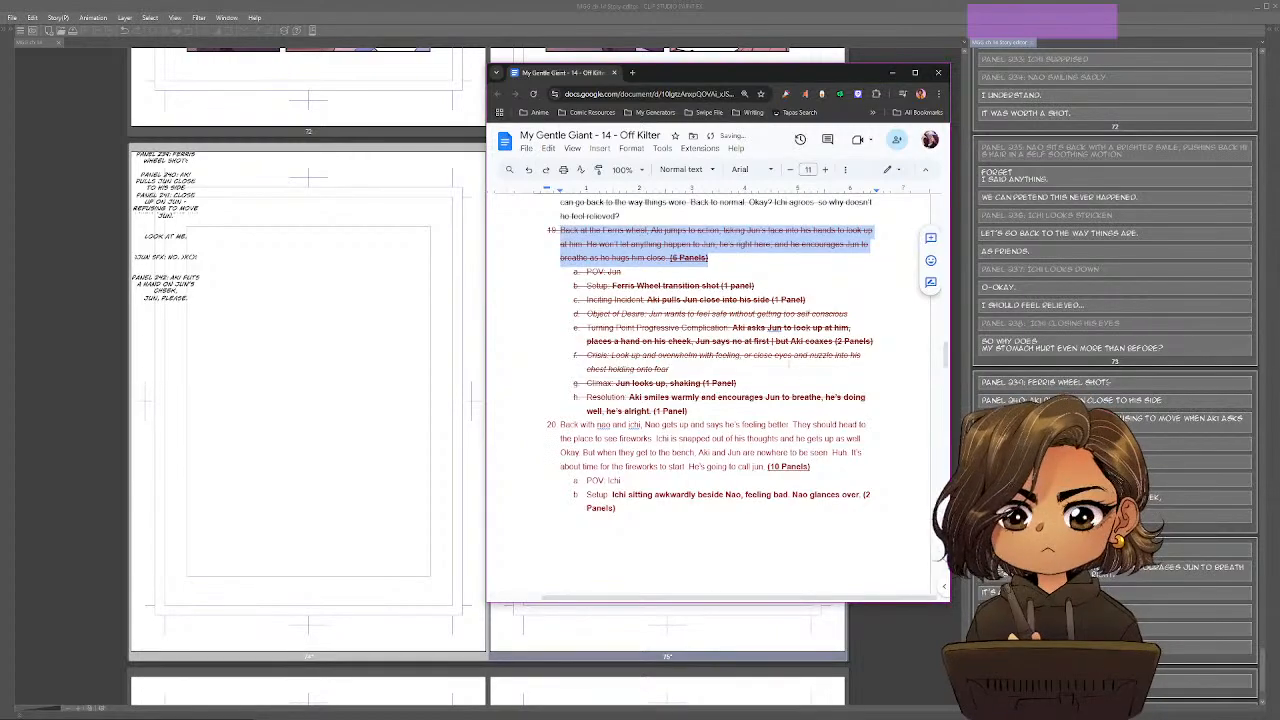
key("alt+shift+5")
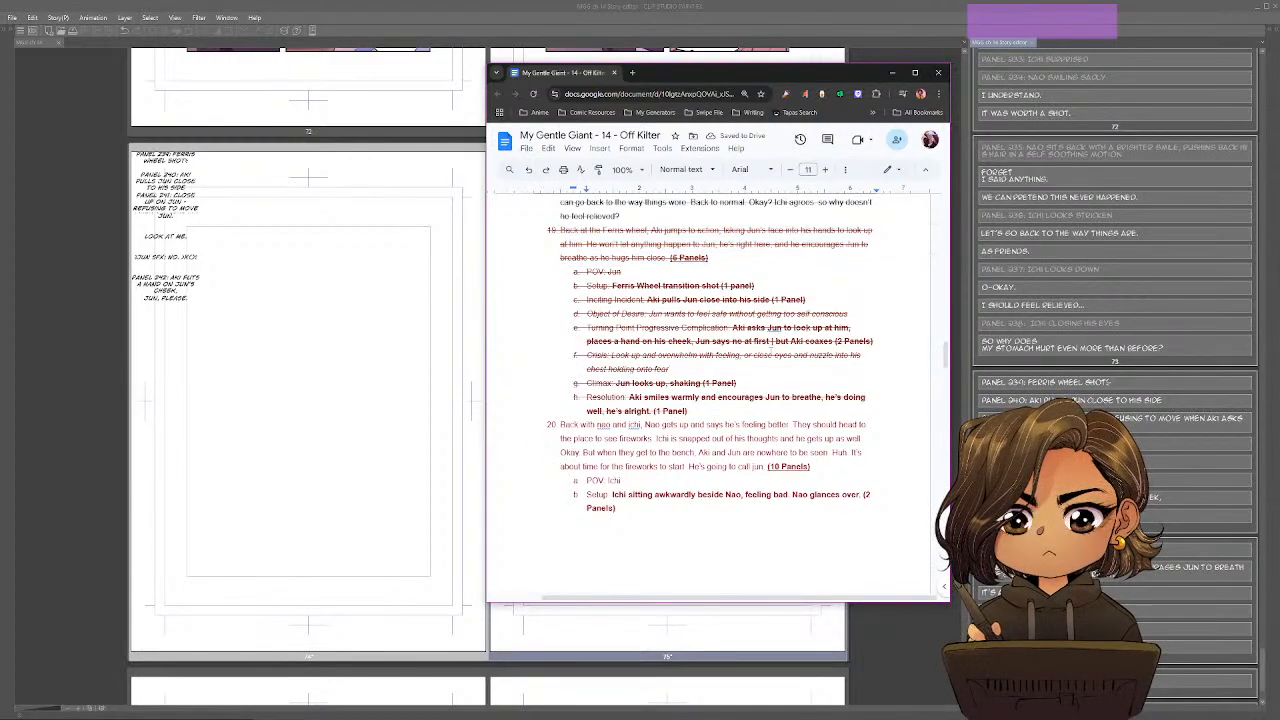
Look through the outline's upcoming beats 20 to 22, checking their panel breakdowns against the script pages in Clip Studio Paint.
scroll(732, 378, "down", 4)
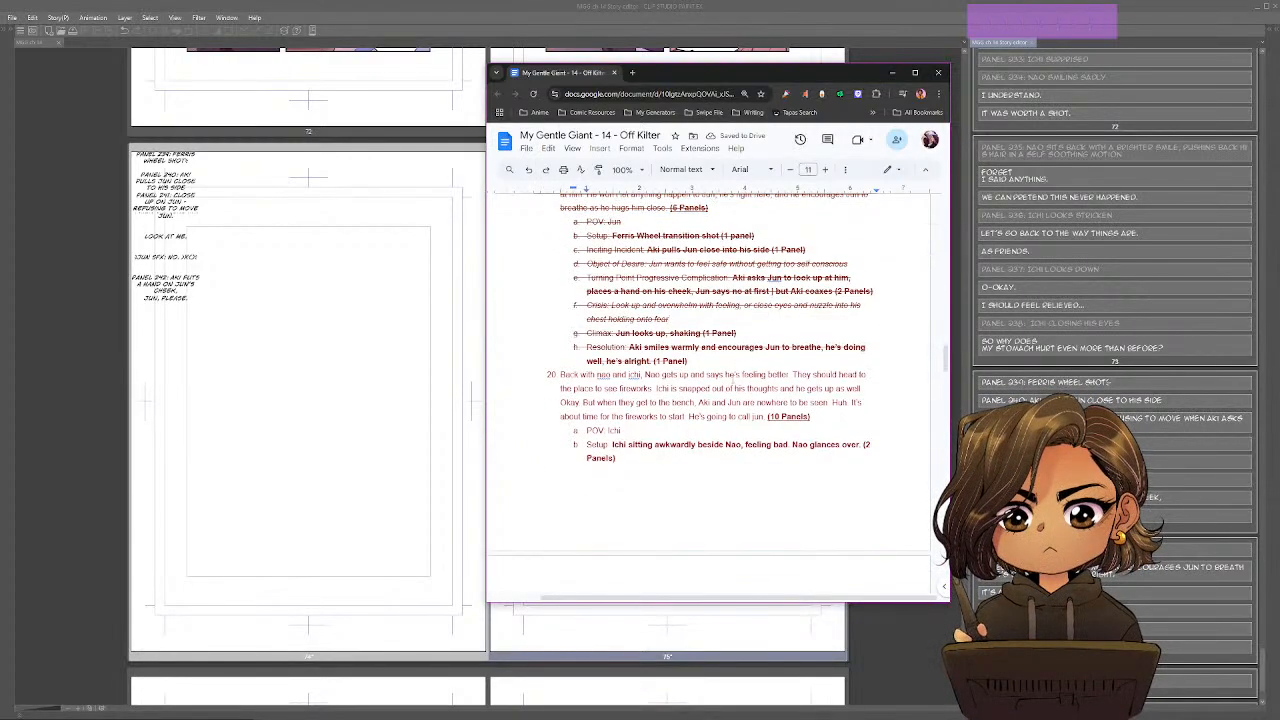
scroll(732, 378, "down", 1)
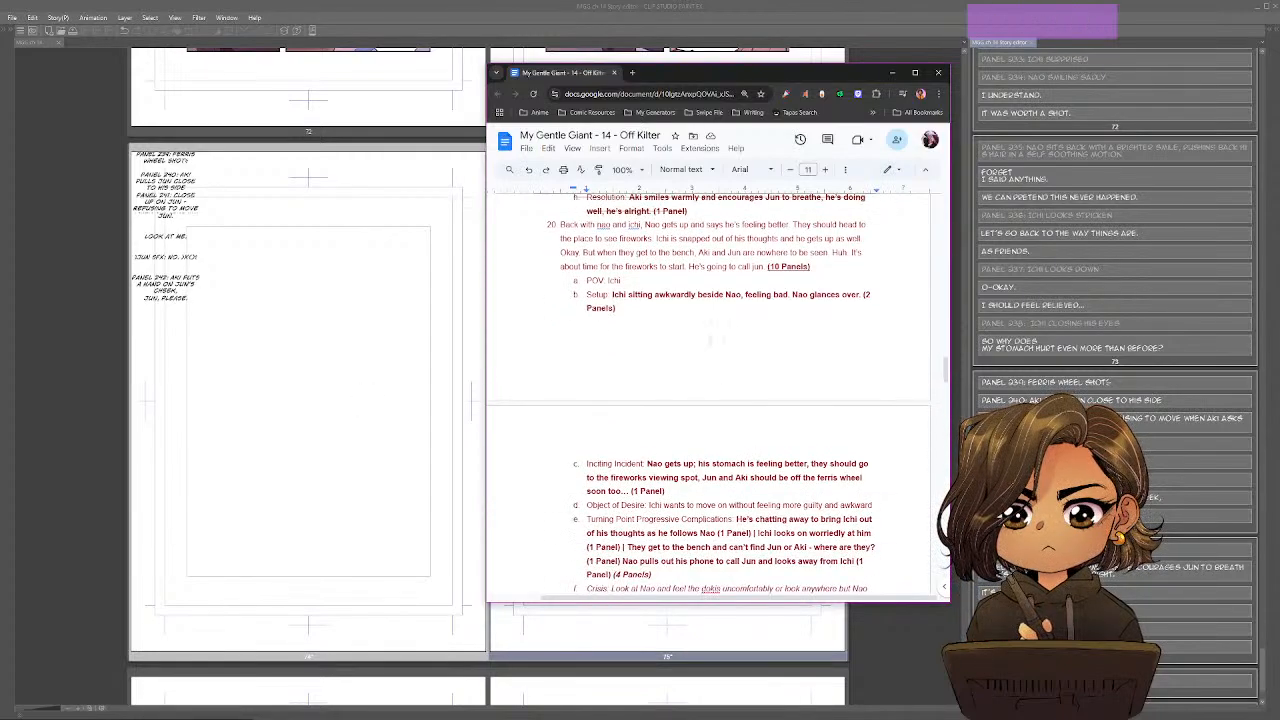
left_click(428, 392)
left_click(1190, 647)
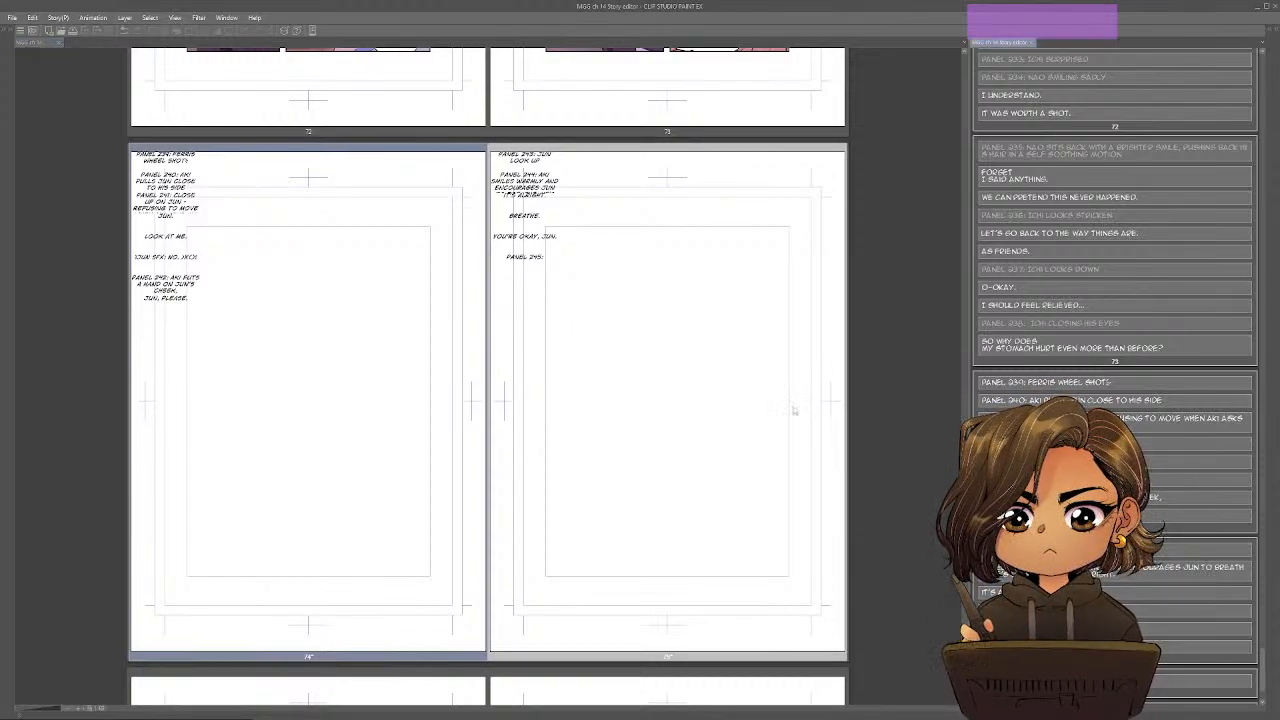
left_click(790, 410)
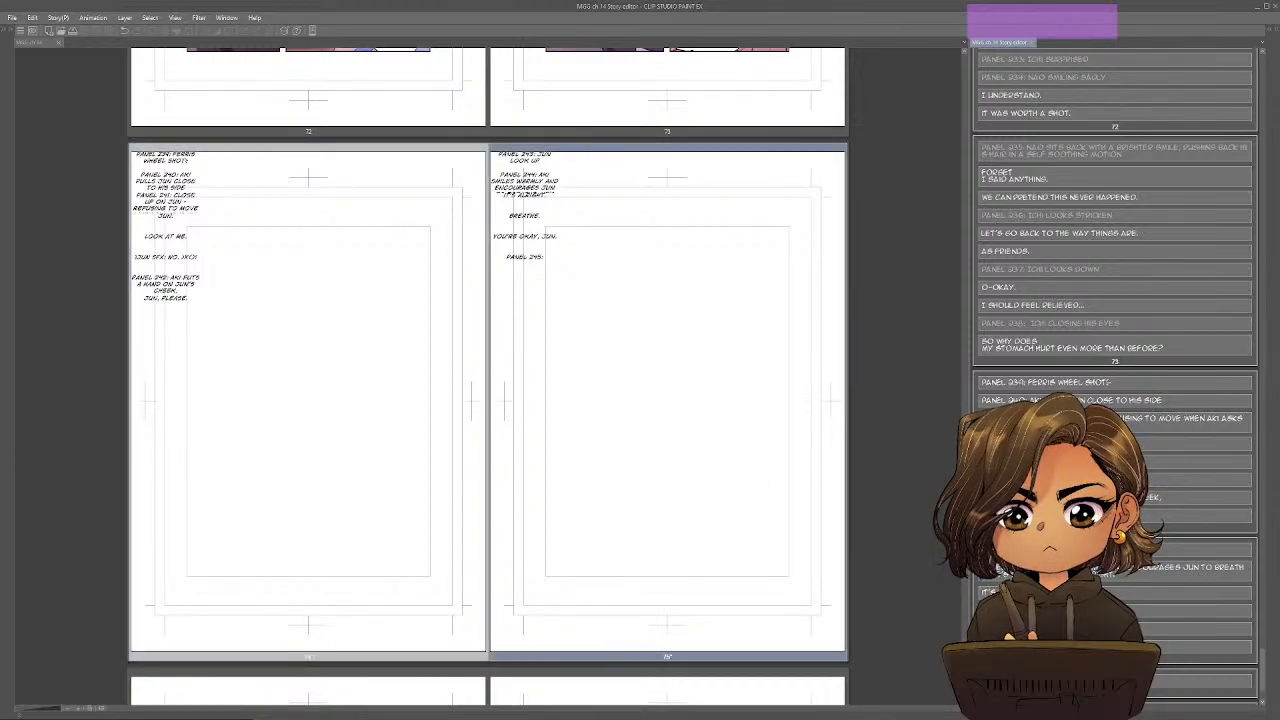
key("alt+Tab")
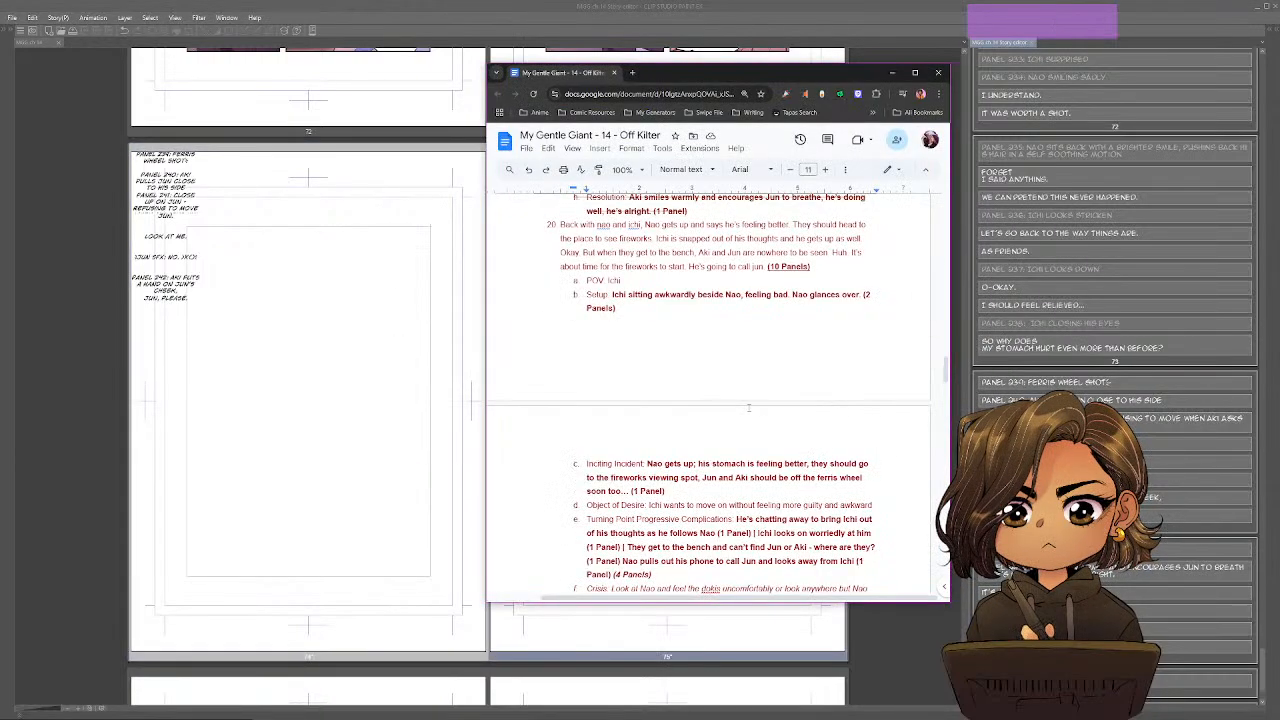
scroll(716, 356, "down", 15)
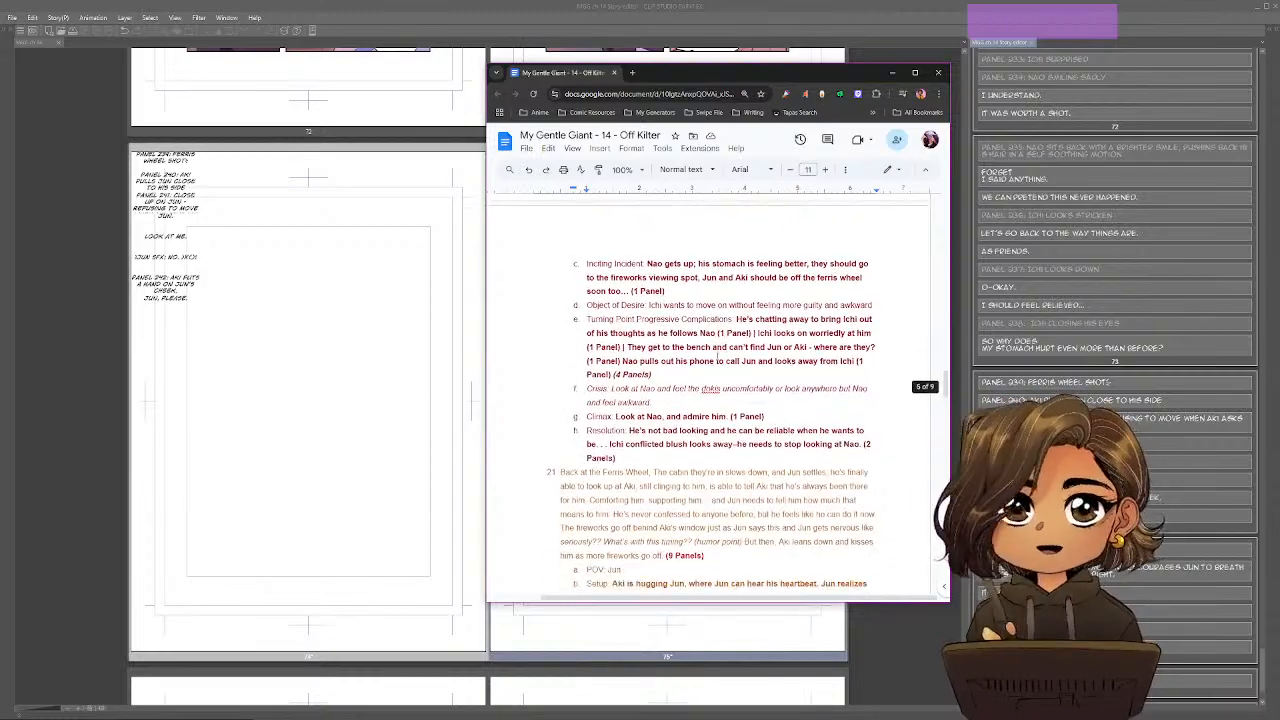
scroll(716, 356, "down", 15)
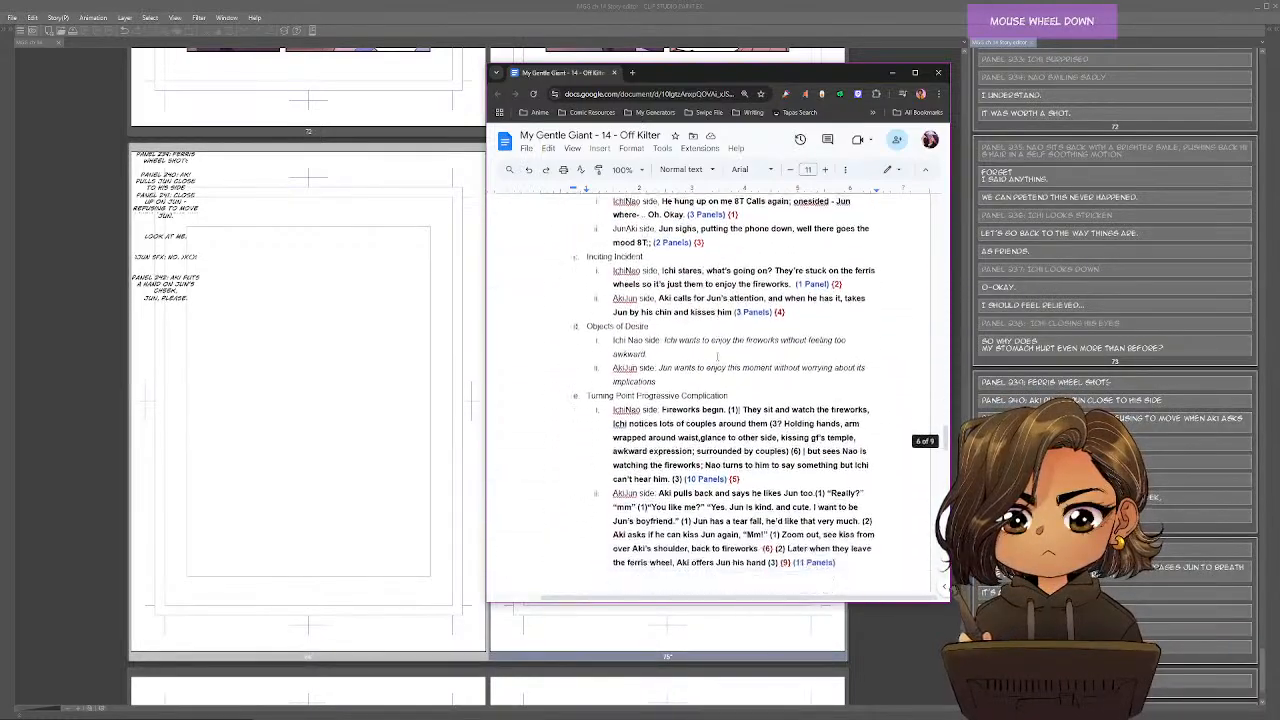
scroll(717, 355, "up", 2)
scroll(717, 355, "up", 20)
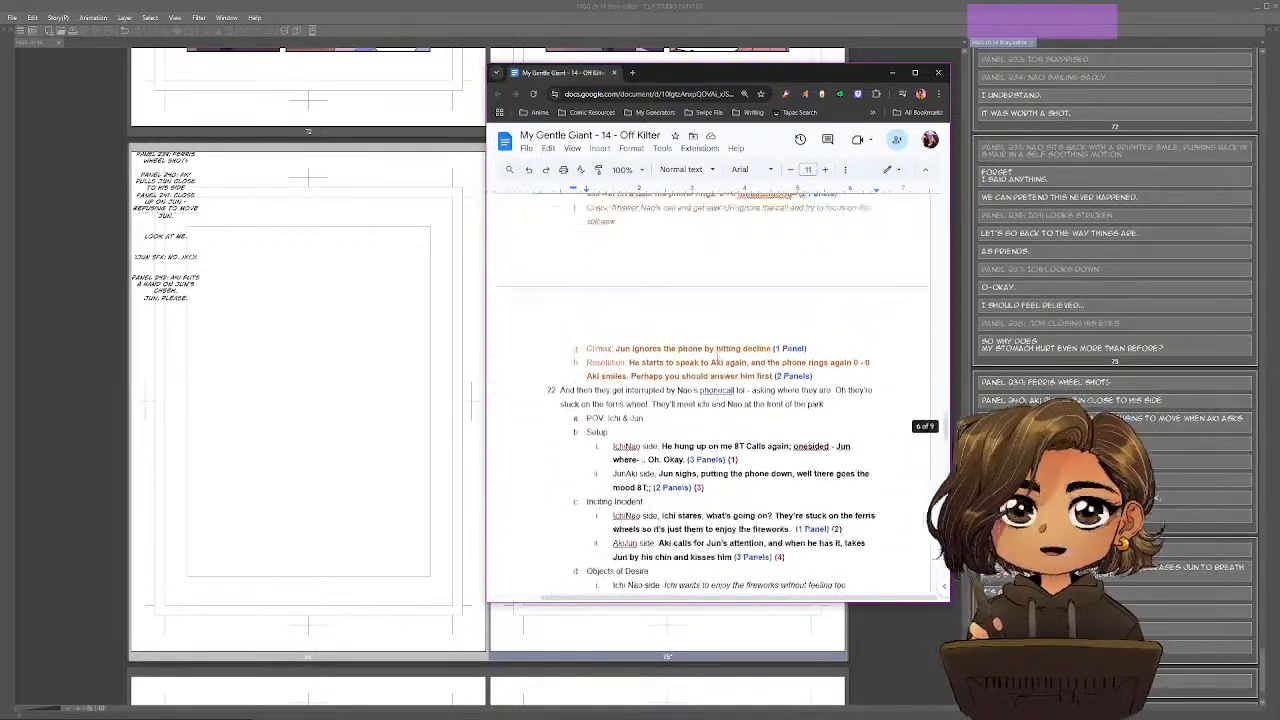
scroll(717, 355, "up", 5)
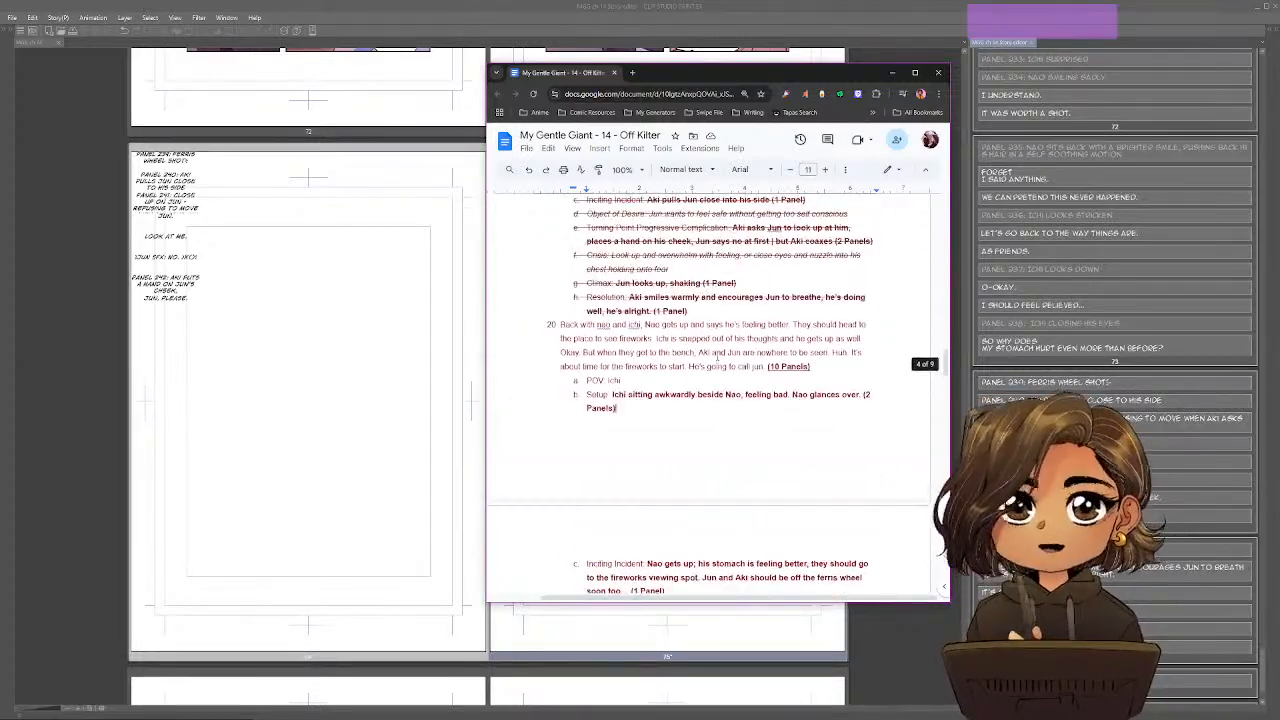
scroll(717, 357, "down", 1)
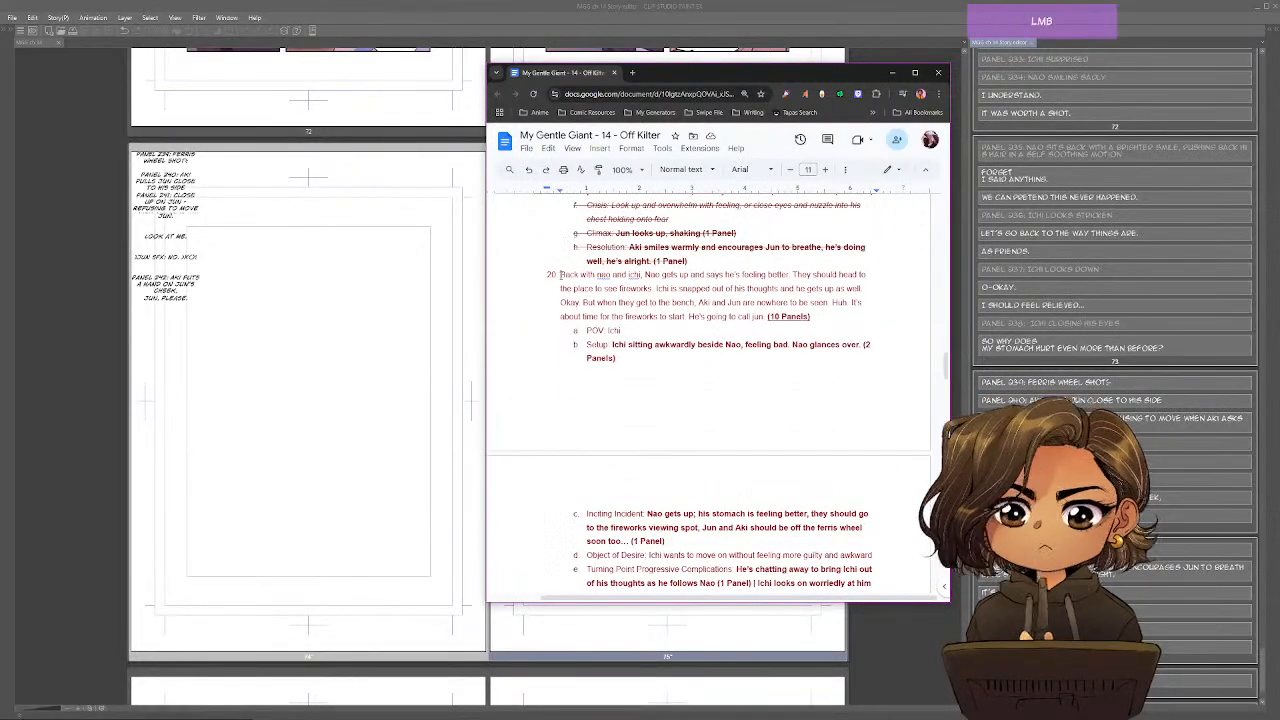
Strike through beat 20's summary paragraph in the outline, leaving out its panel count.
left_click_drag(561, 274, 827, 302)
left_click(827, 302)
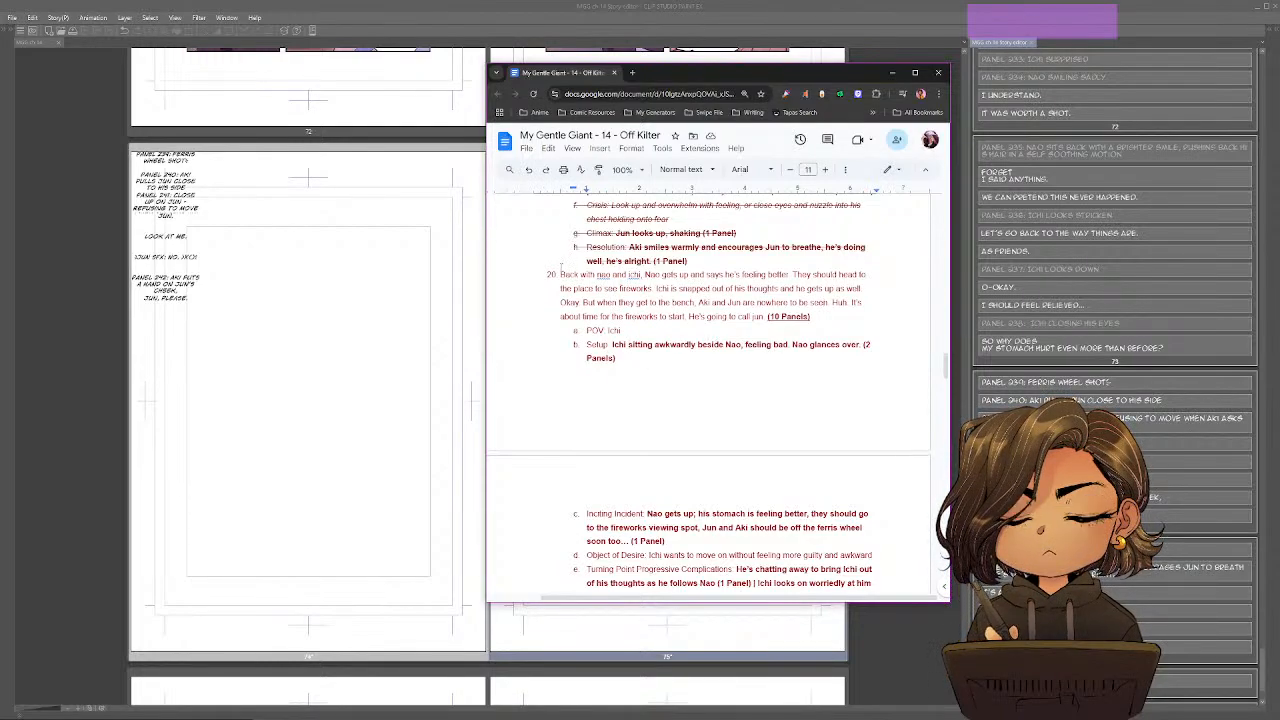
mouse_move(561, 267)
left_mouse_down()
mouse_move(812, 317)
mouse_move(561, 274)
left_mouse_up()
left_click(764, 317)
key("shift+alt+5")
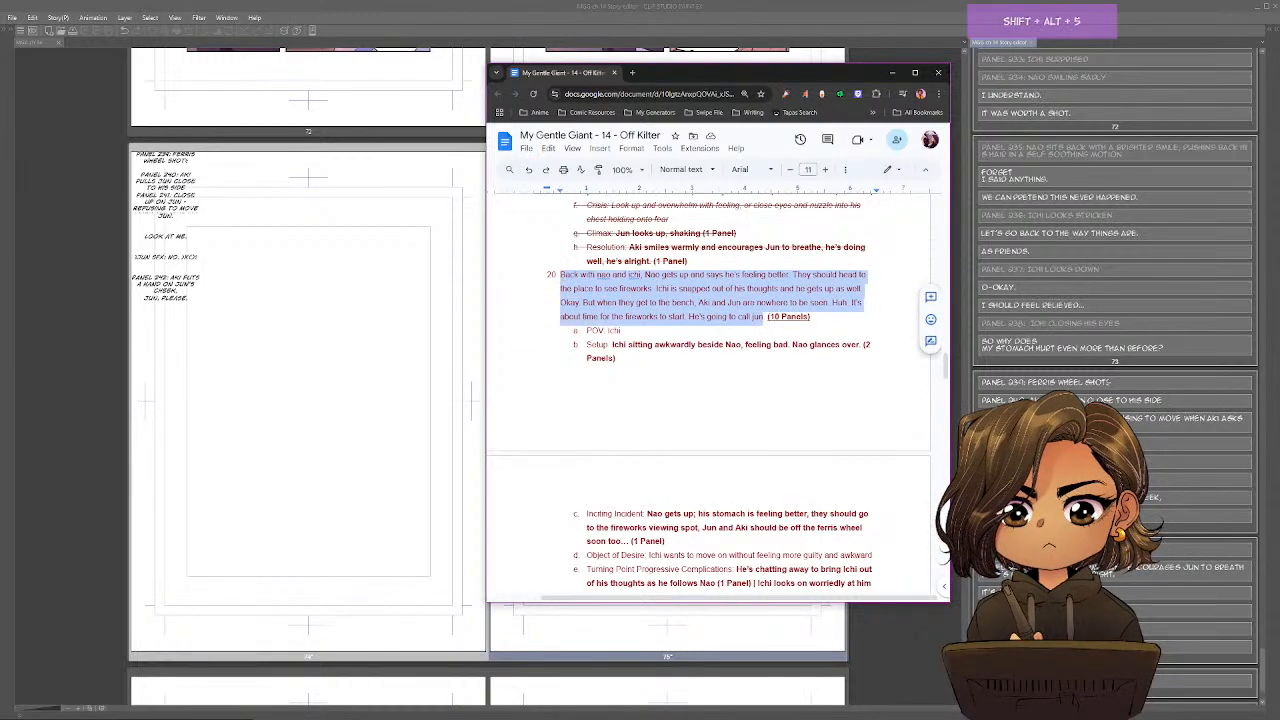
left_click(706, 360)
Strike through the "POV: Ichi" item under beat 20.
scroll(706, 360, "down", 1)
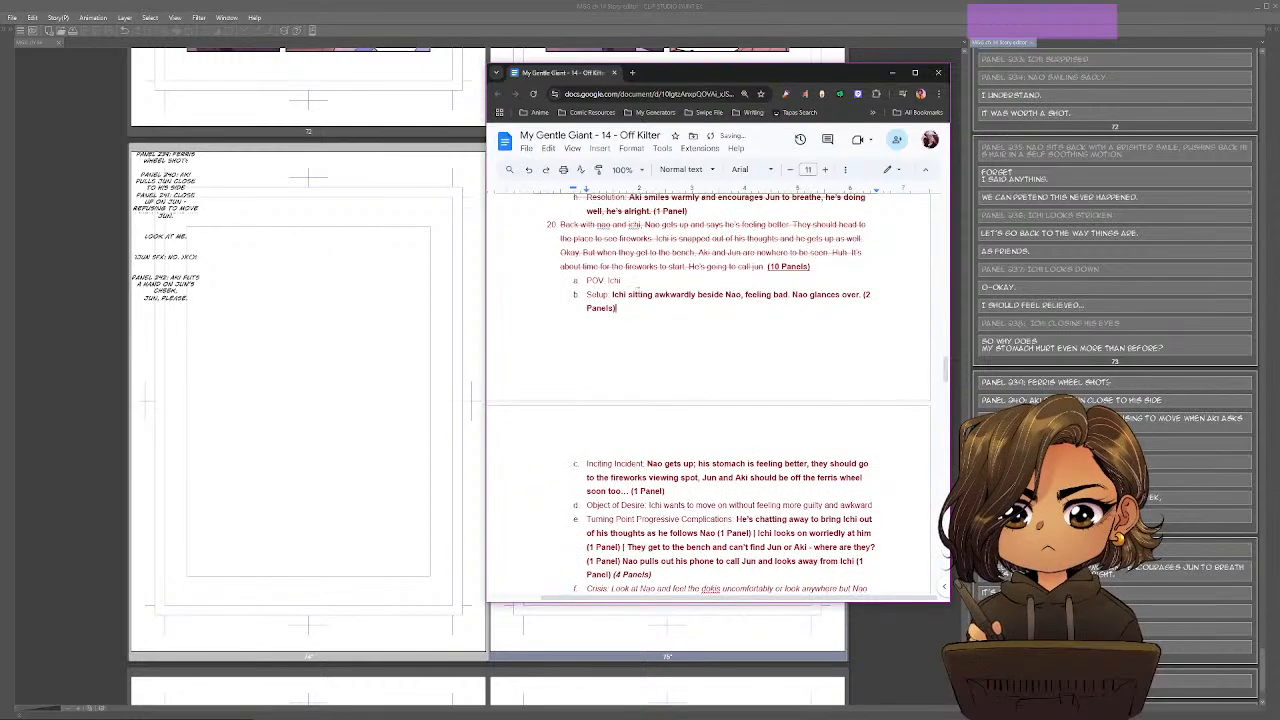
left_click_drag(636, 288, 586, 282)
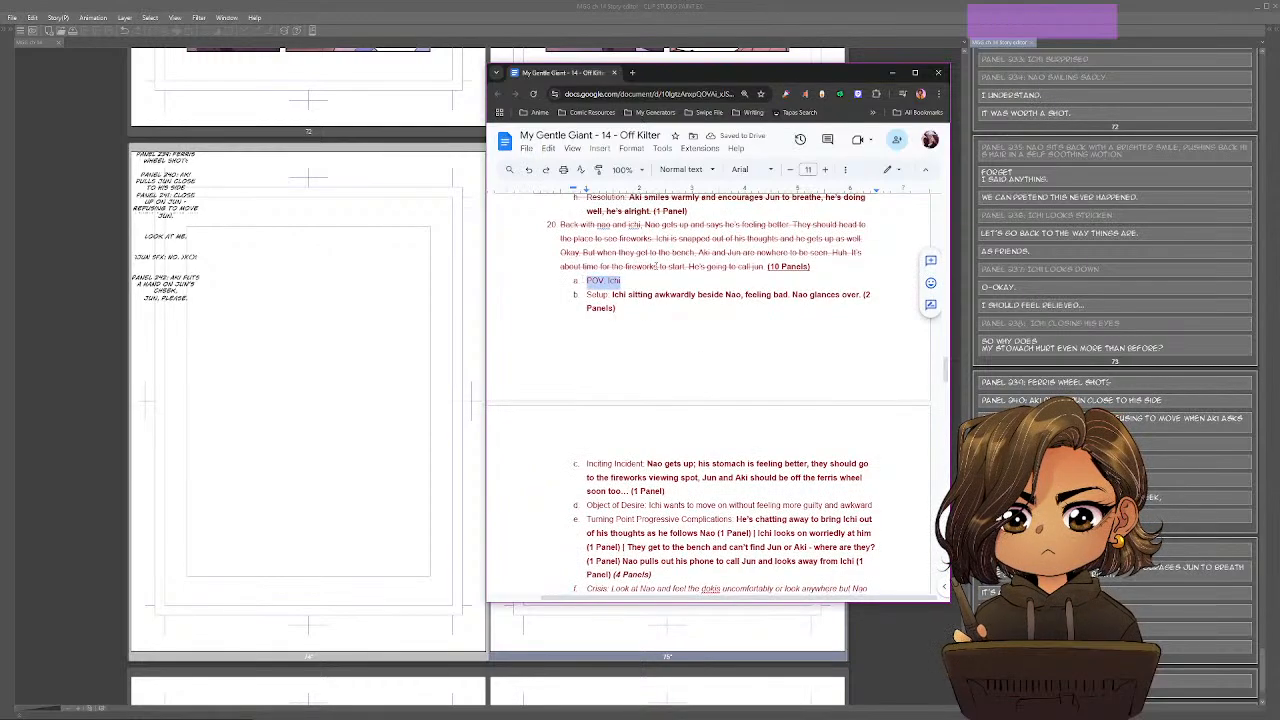
key("shift+alt+5")
scroll(841, 327, "down", 1)
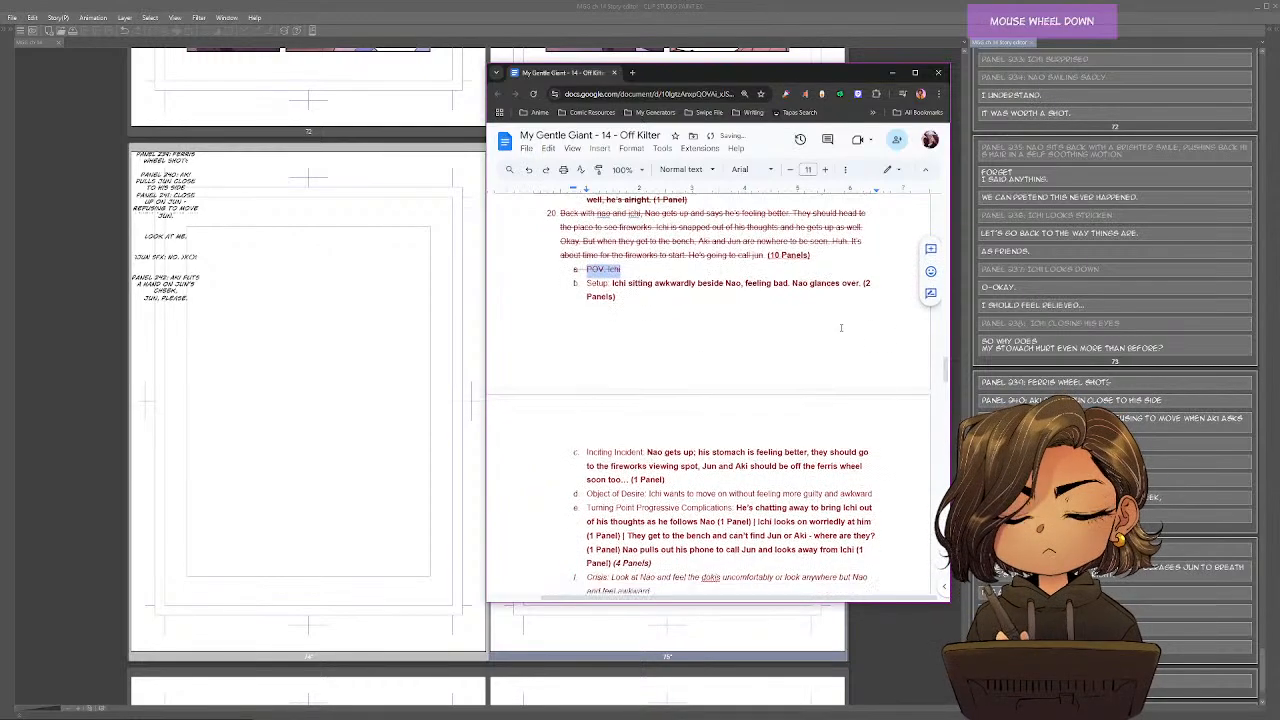
In beat 20's Setup item, separate "feeling bad" and "Nao glances over" with a "|" divider instead of the period.
scroll(841, 327, "down", 1)
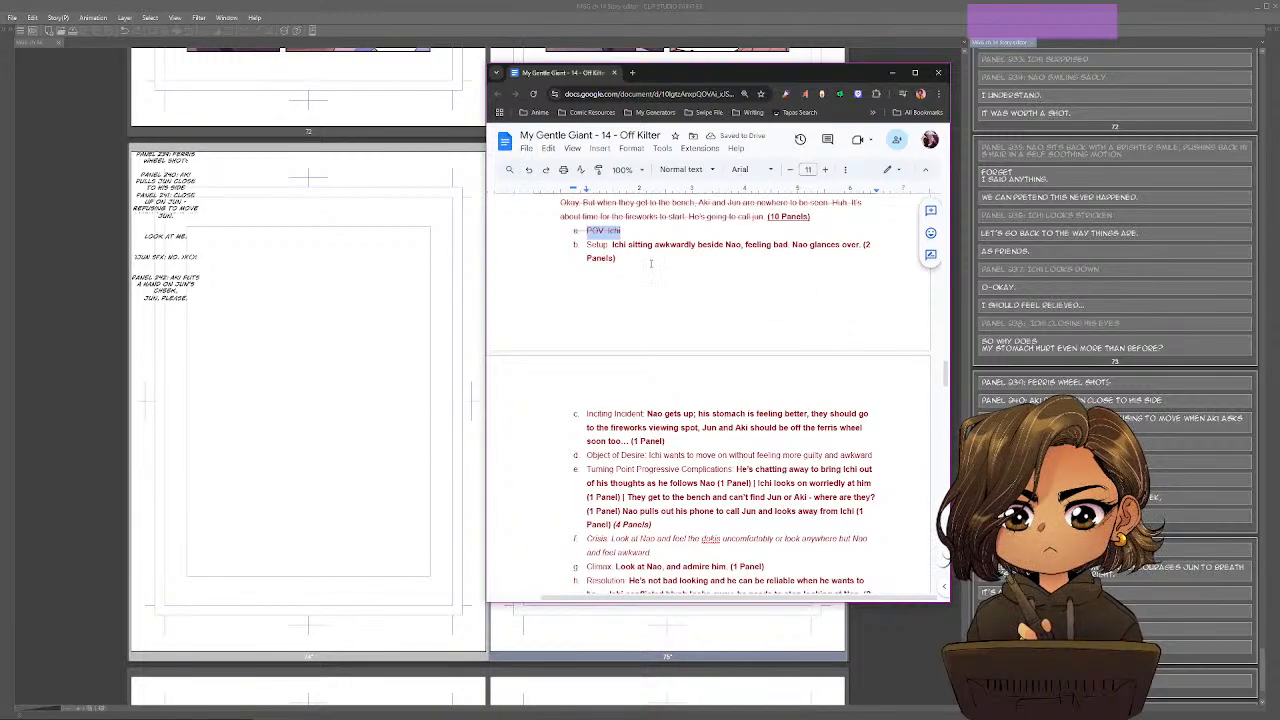
left_click(613, 245)
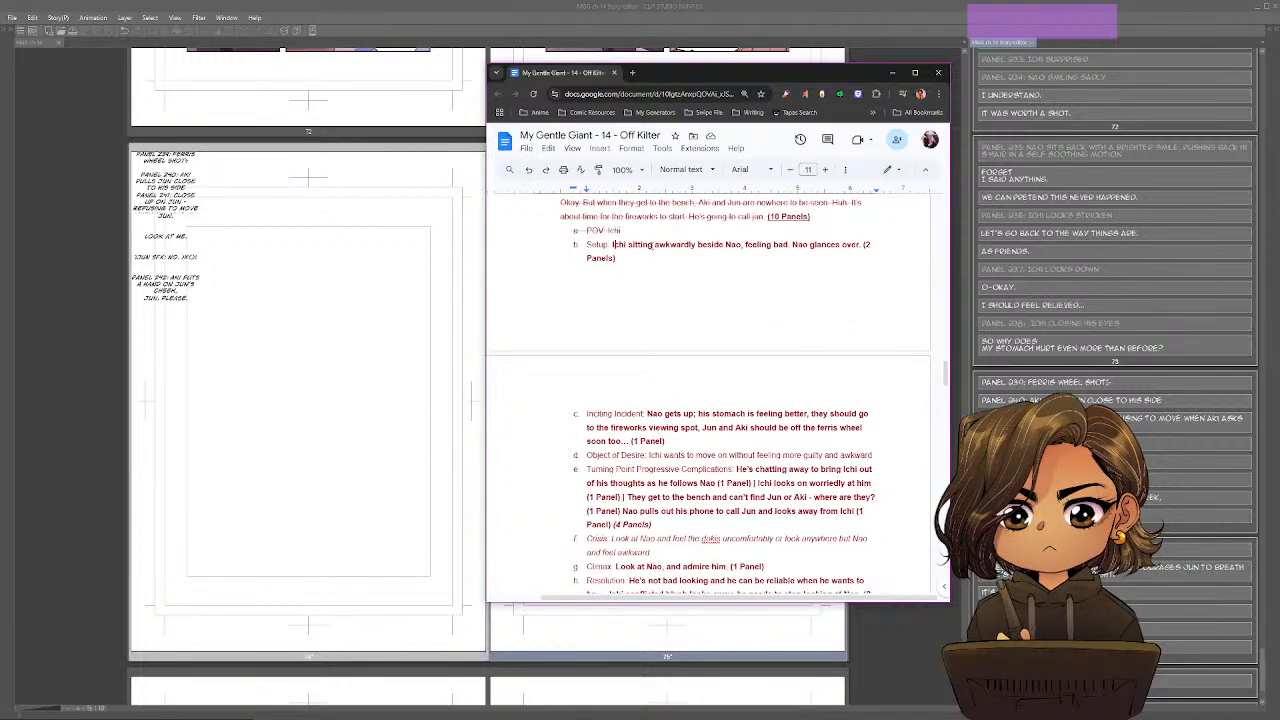
left_click_drag(864, 245, 845, 258)
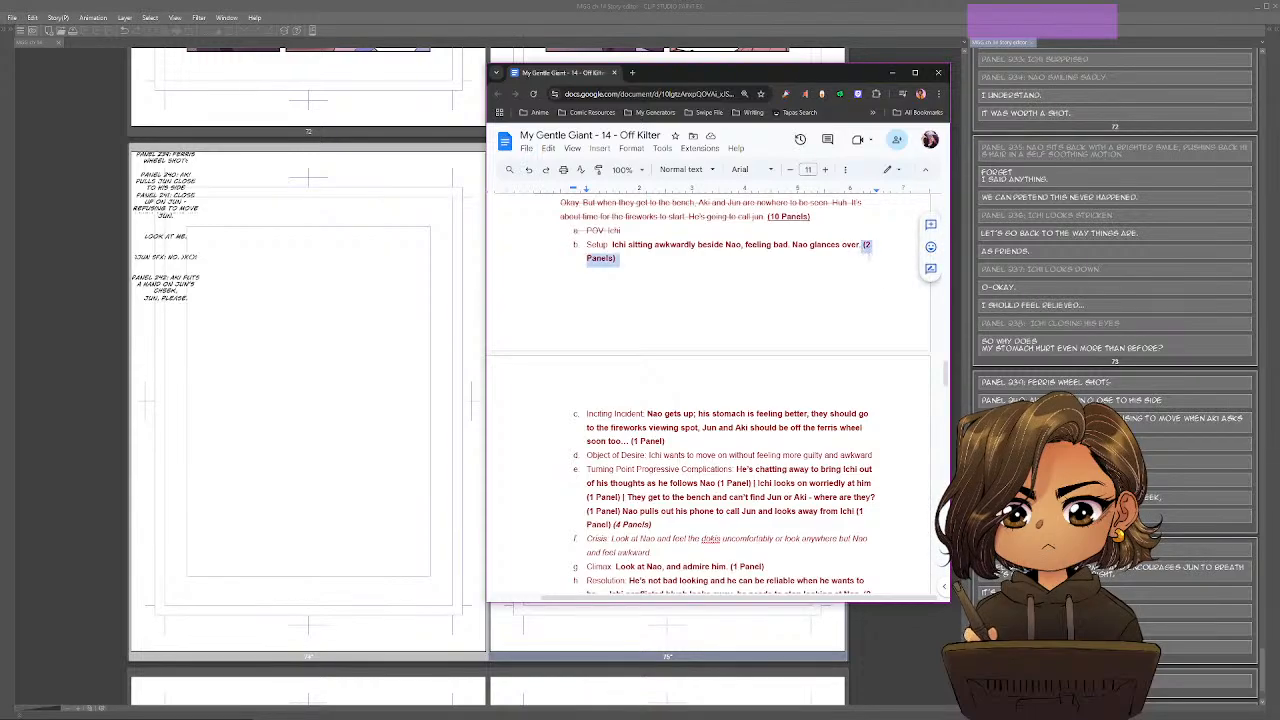
left_click(803, 252)
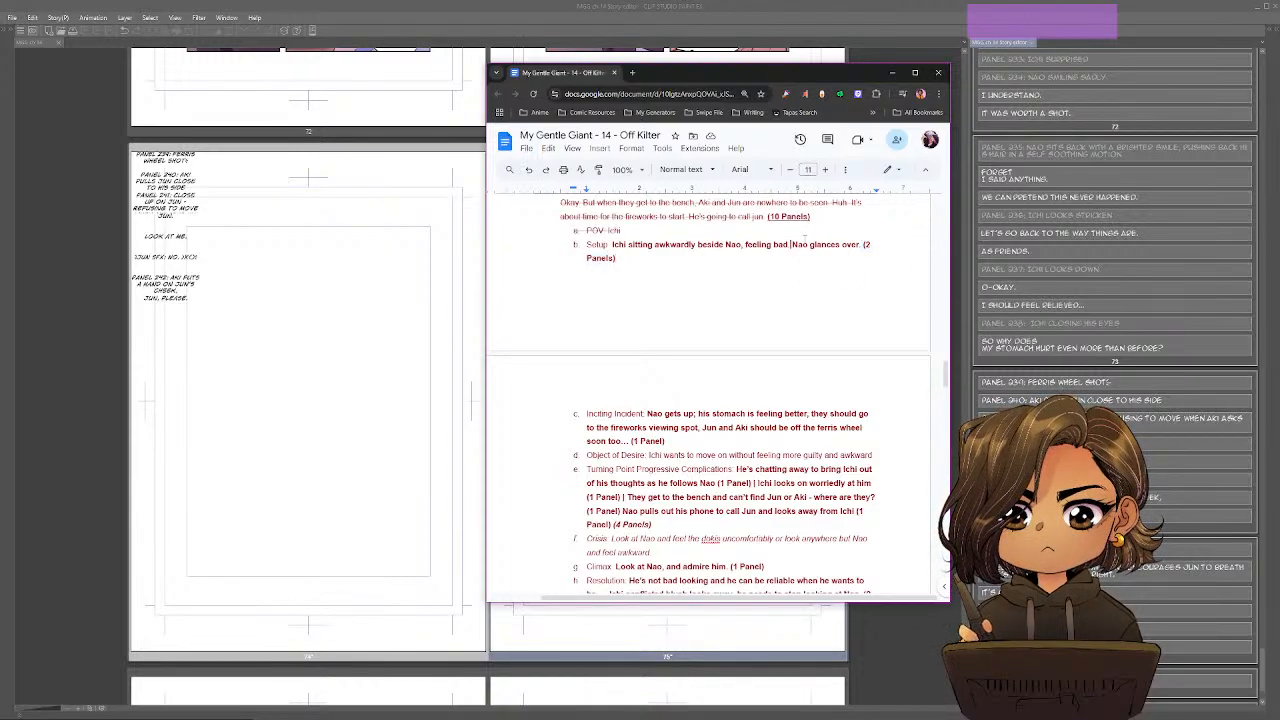
type("|")
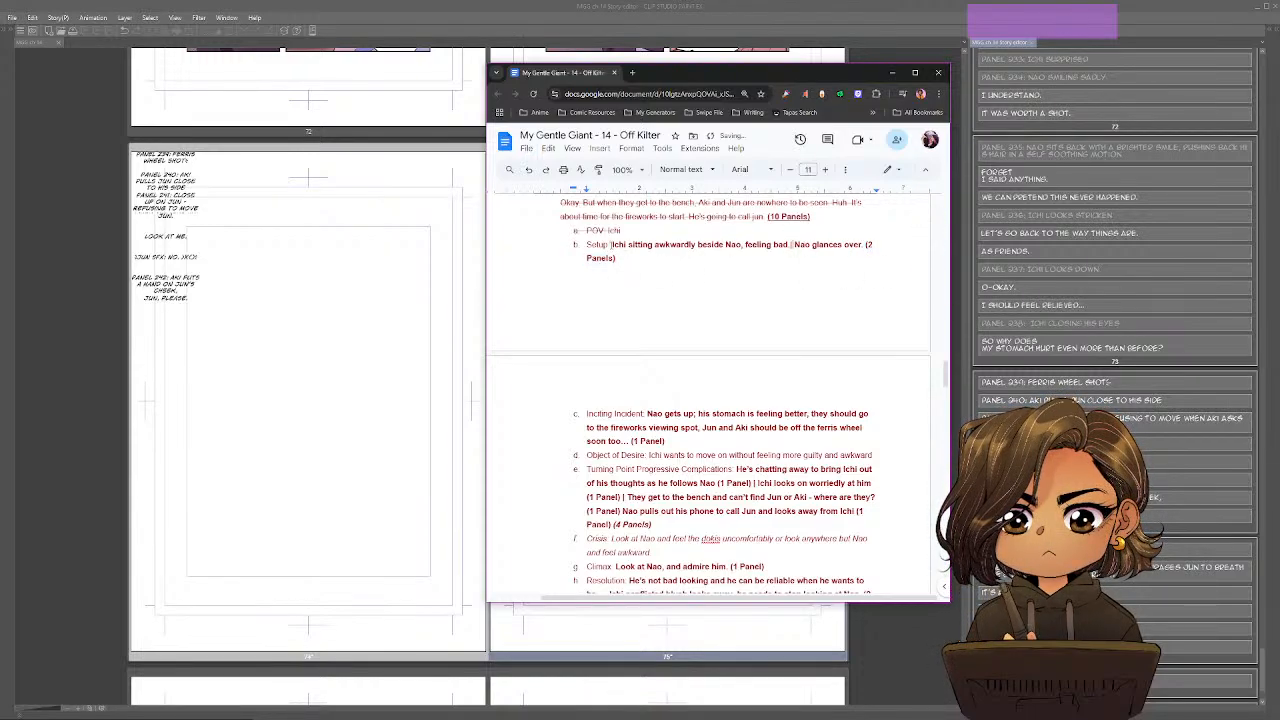
Copy "Ichi sitting awkwardly beside Nao, feeling bad" from the outline into page 75's Panel 245 line in Clip Studio Paint's Story Editor.
left_click(789, 245, "shift")
key("ctrl+c")
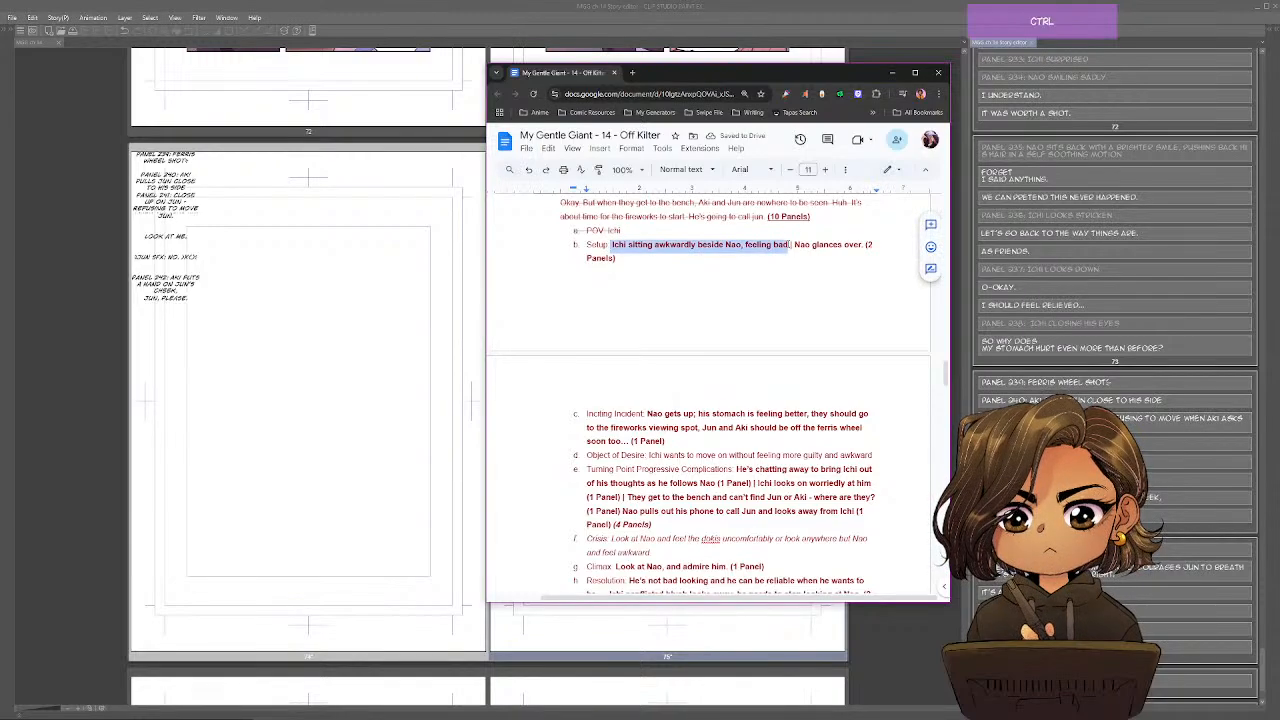
left_click(1125, 647)
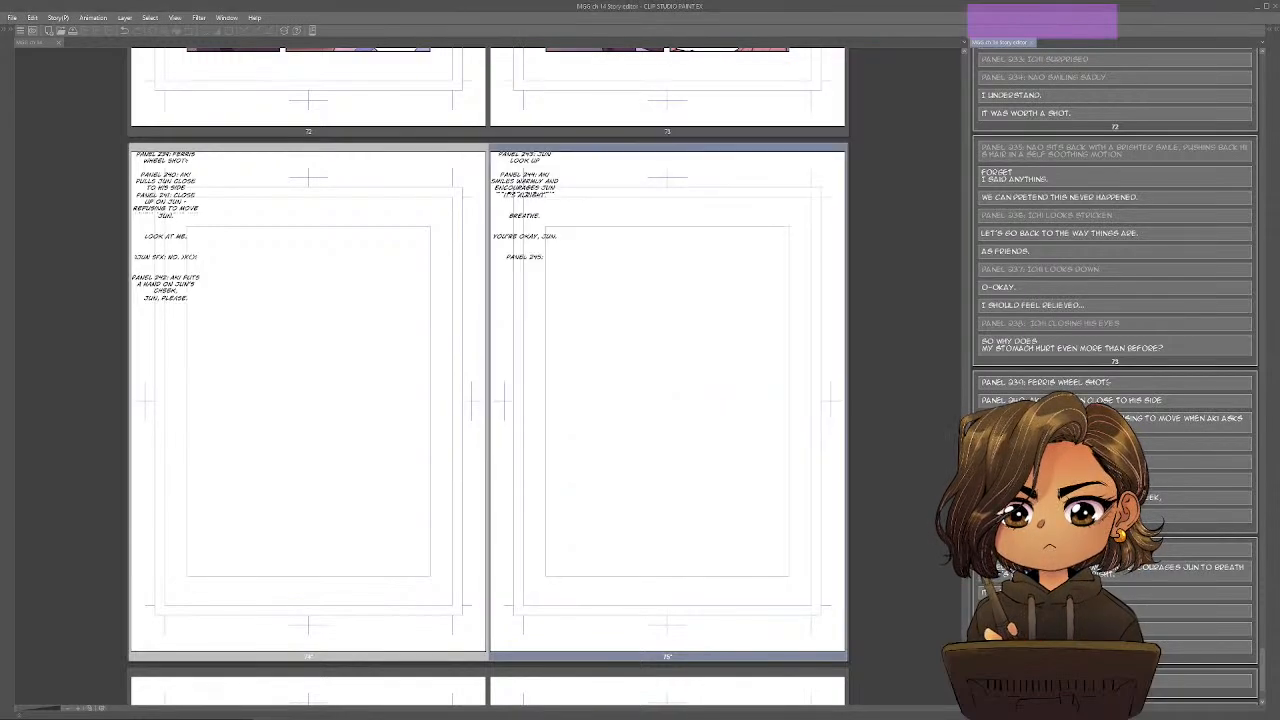
key("ctrl+v")
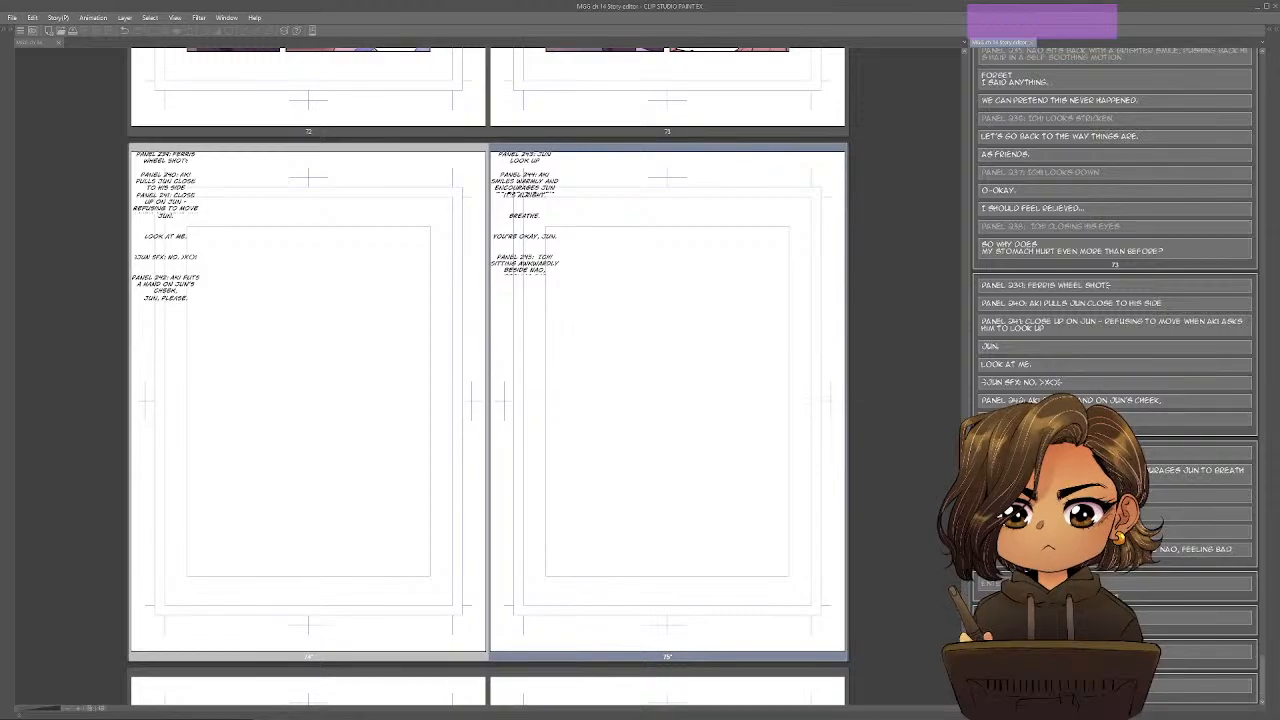
key("Return")
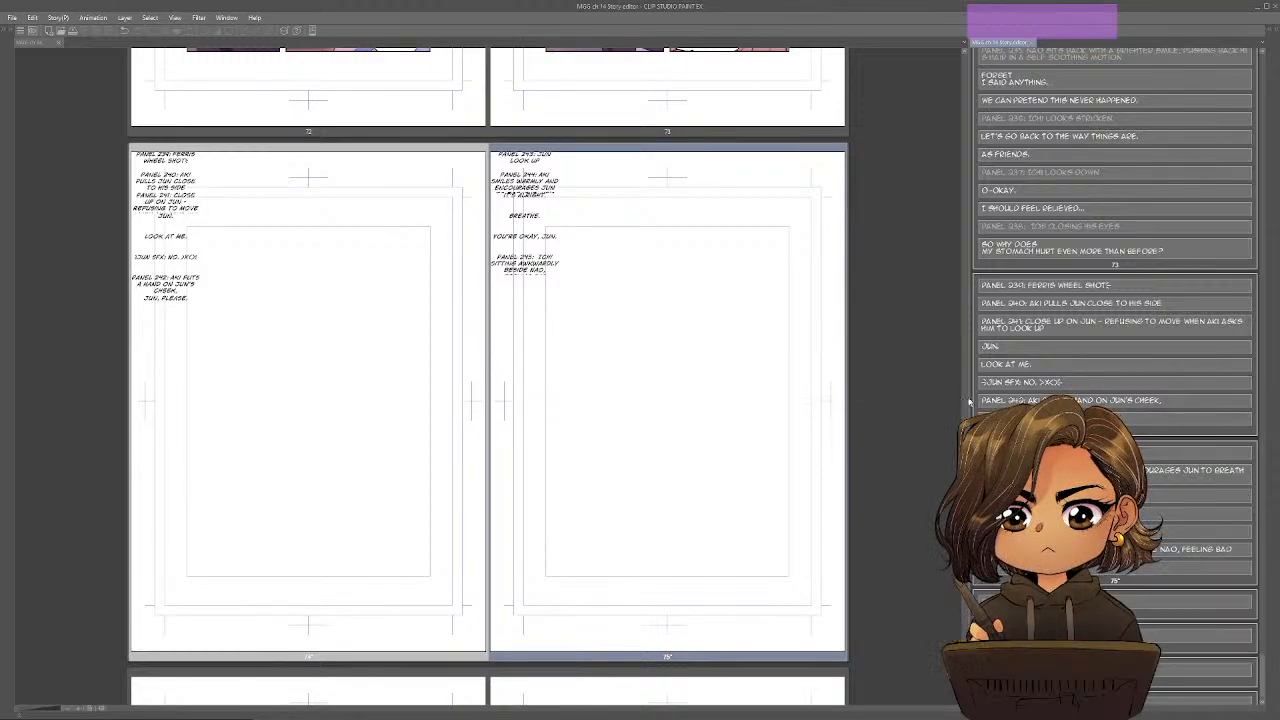
Add the line "Panel 246: Nao glances over" below Panel 245 on page 75.
scroll(765, 440, "up", 3)
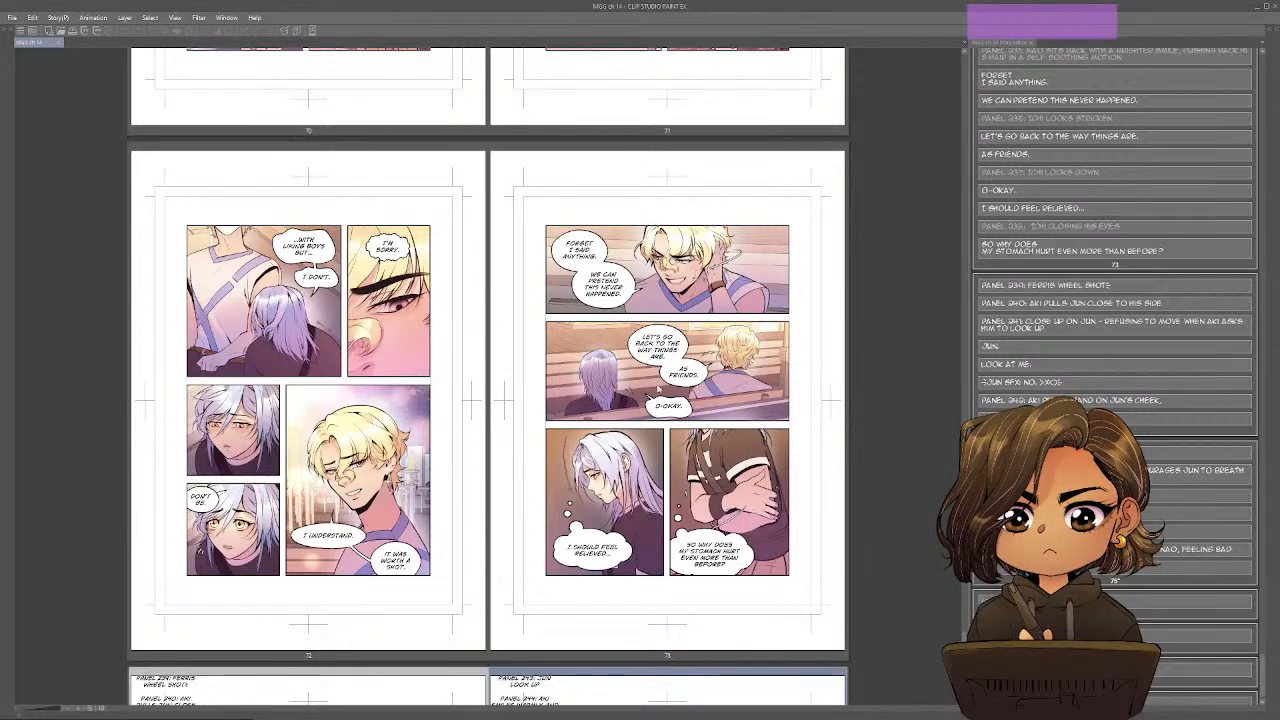
scroll(744, 372, "down", 3)
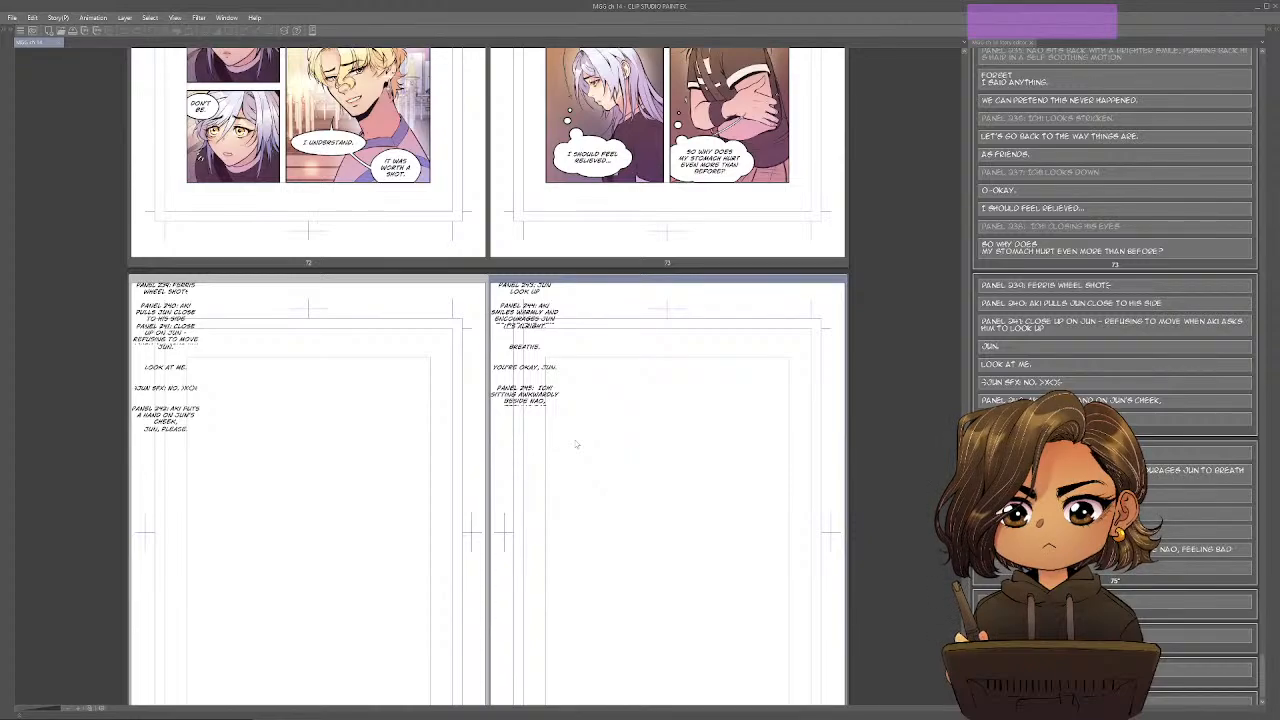
left_click(1090, 470)
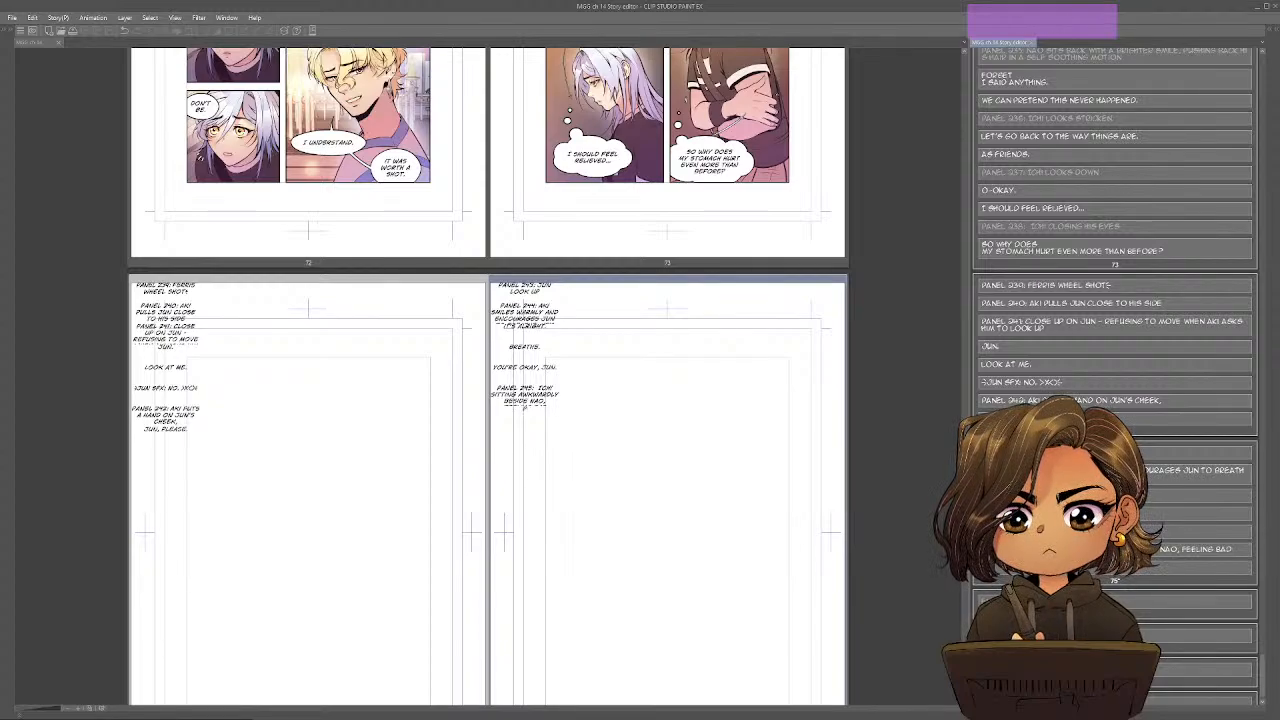
type("PANEL")
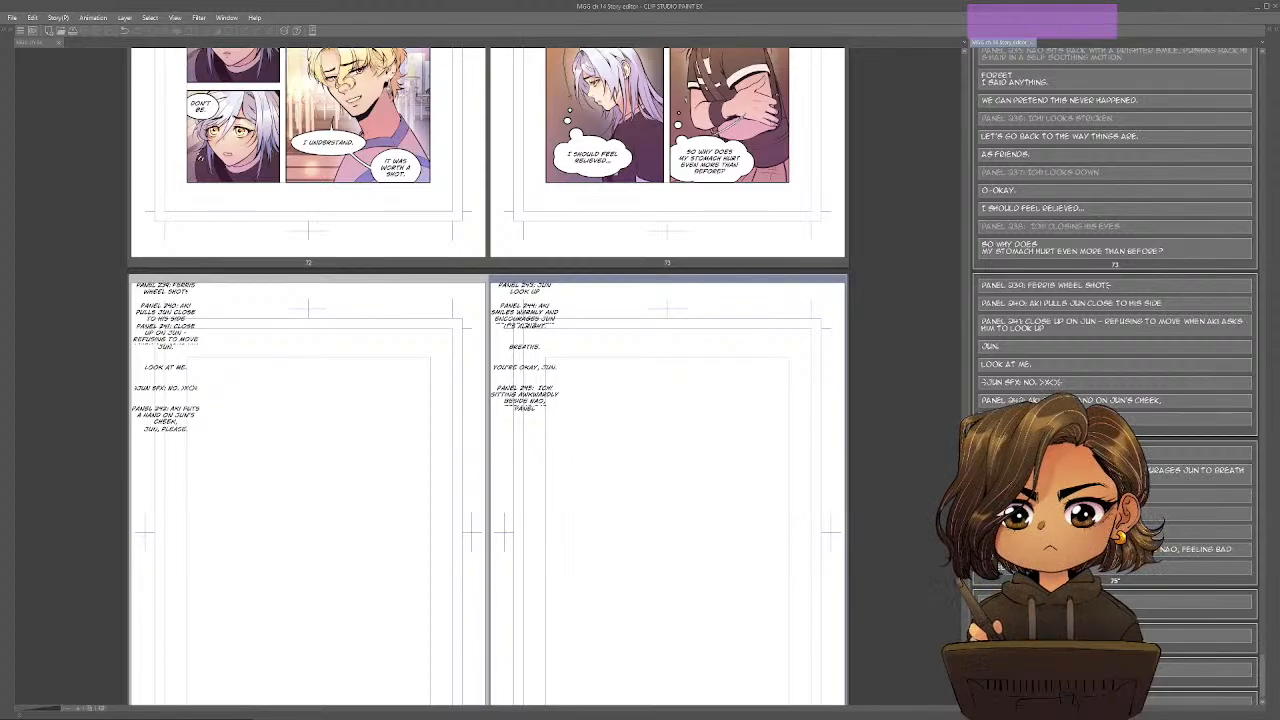
type(" 246: NA")
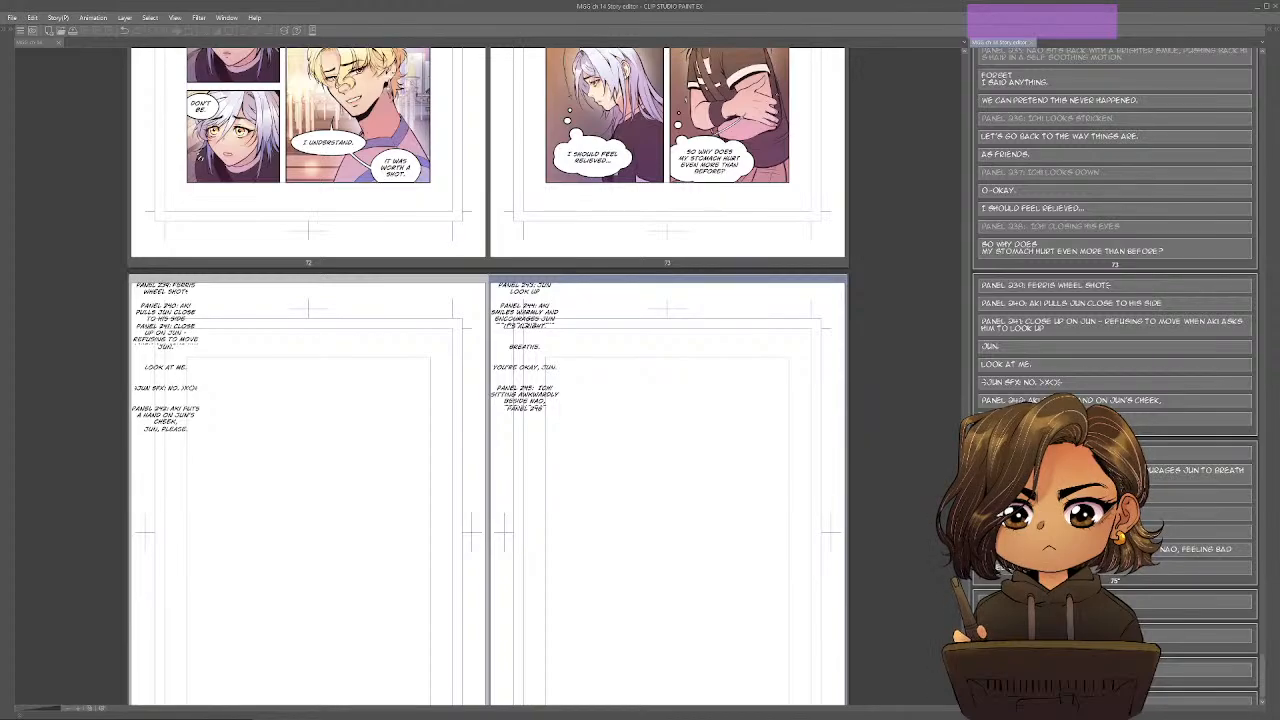
type("O")
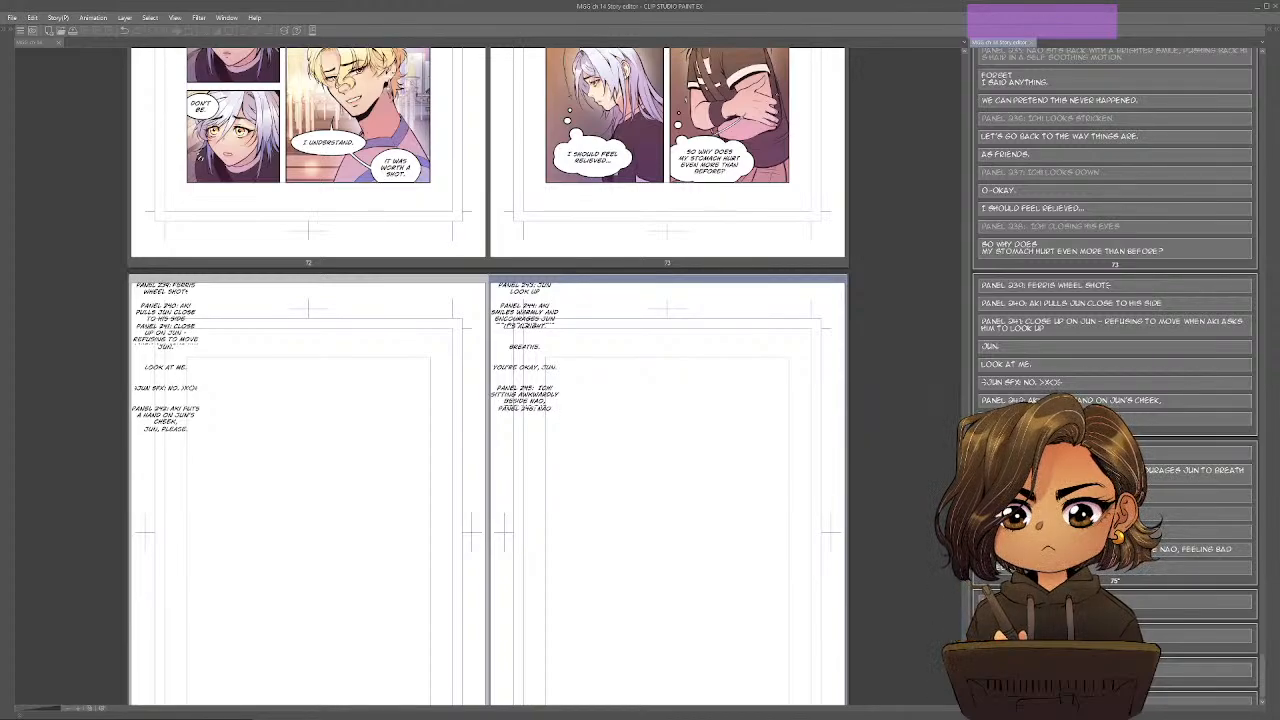
type(" SLAUCES OVER")
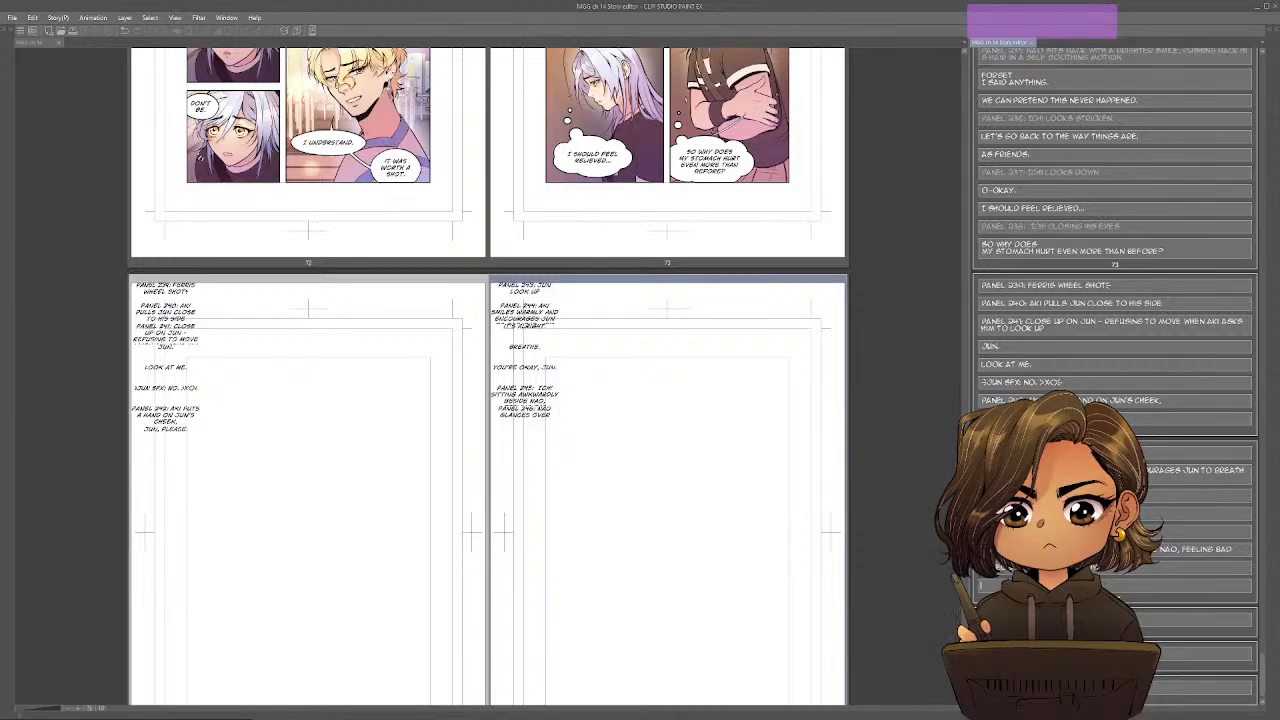
scroll(786, 485, "down", 3)
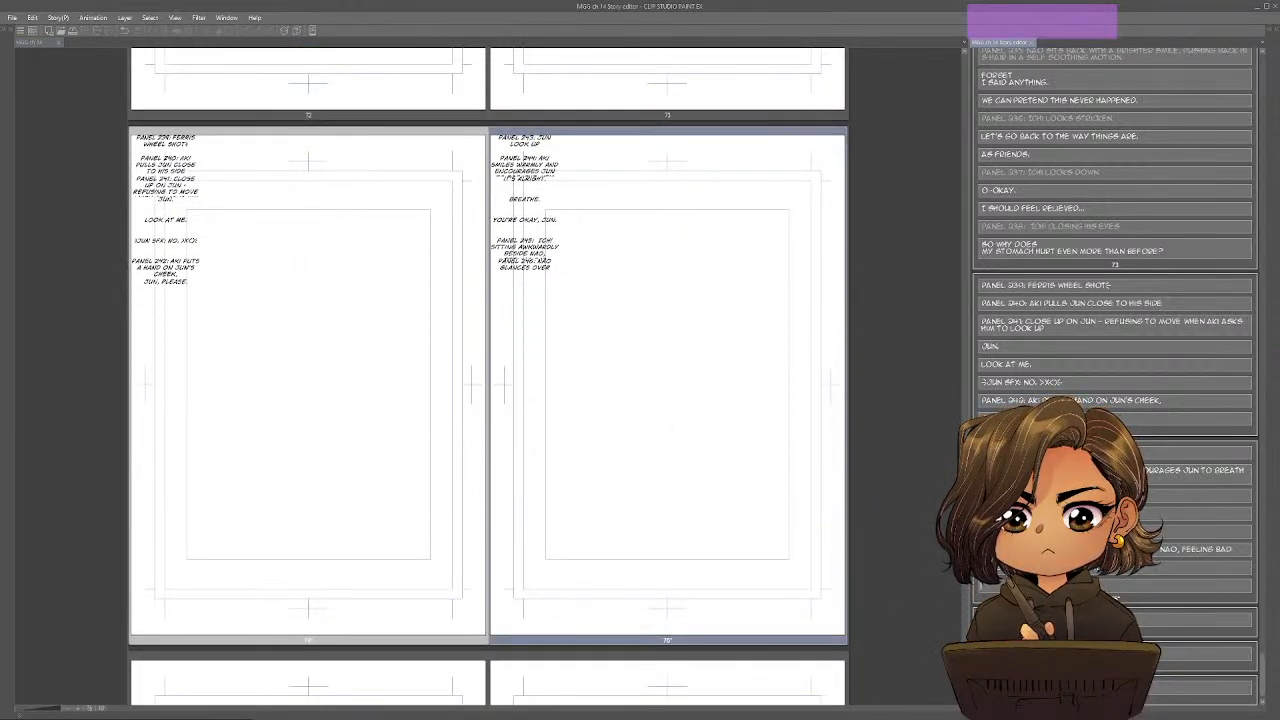
Switch to the Google Docs outline and strike through beat 20's whole Setup item, including its panel count.
key("alt+Tab")
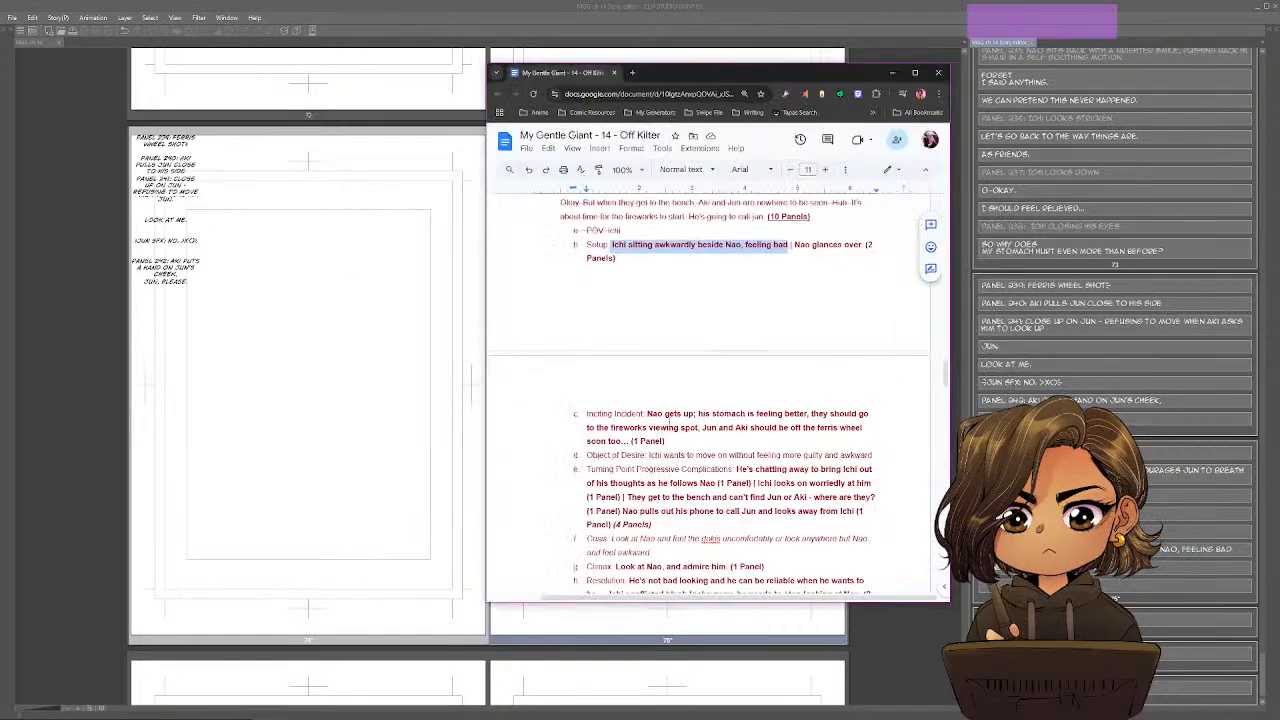
triple_click(590, 246)
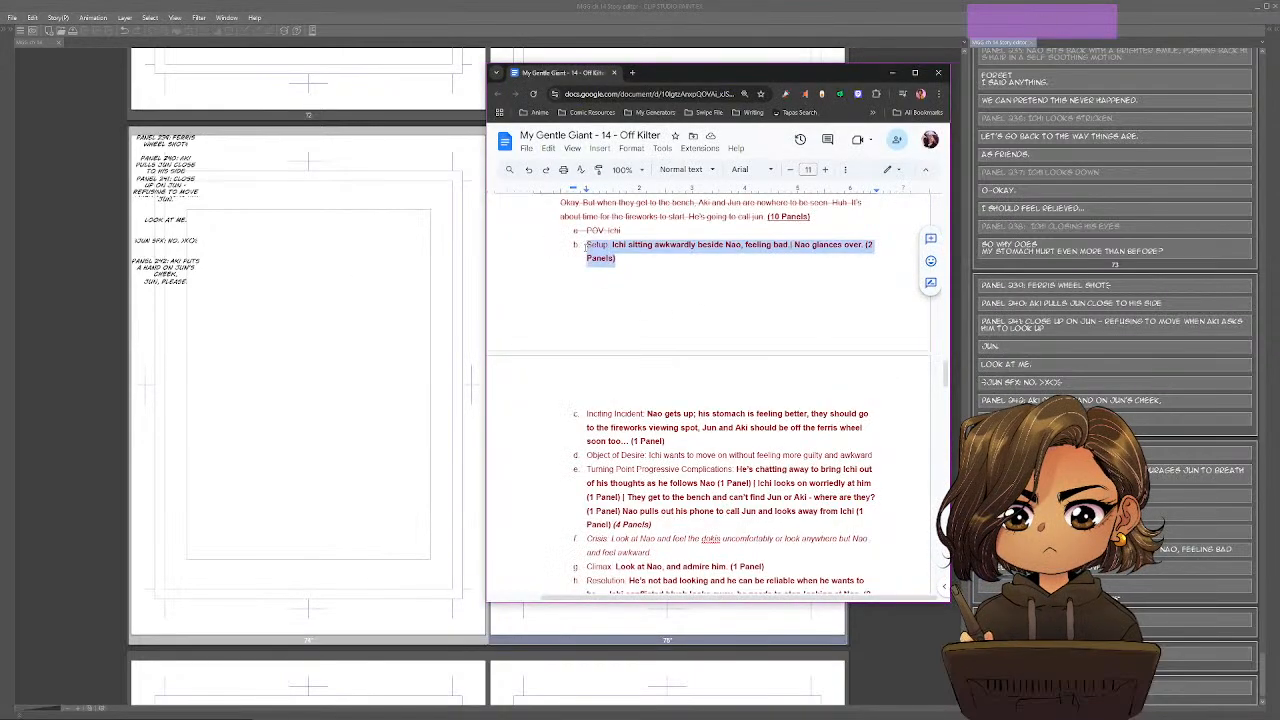
key("alt+shift+5")
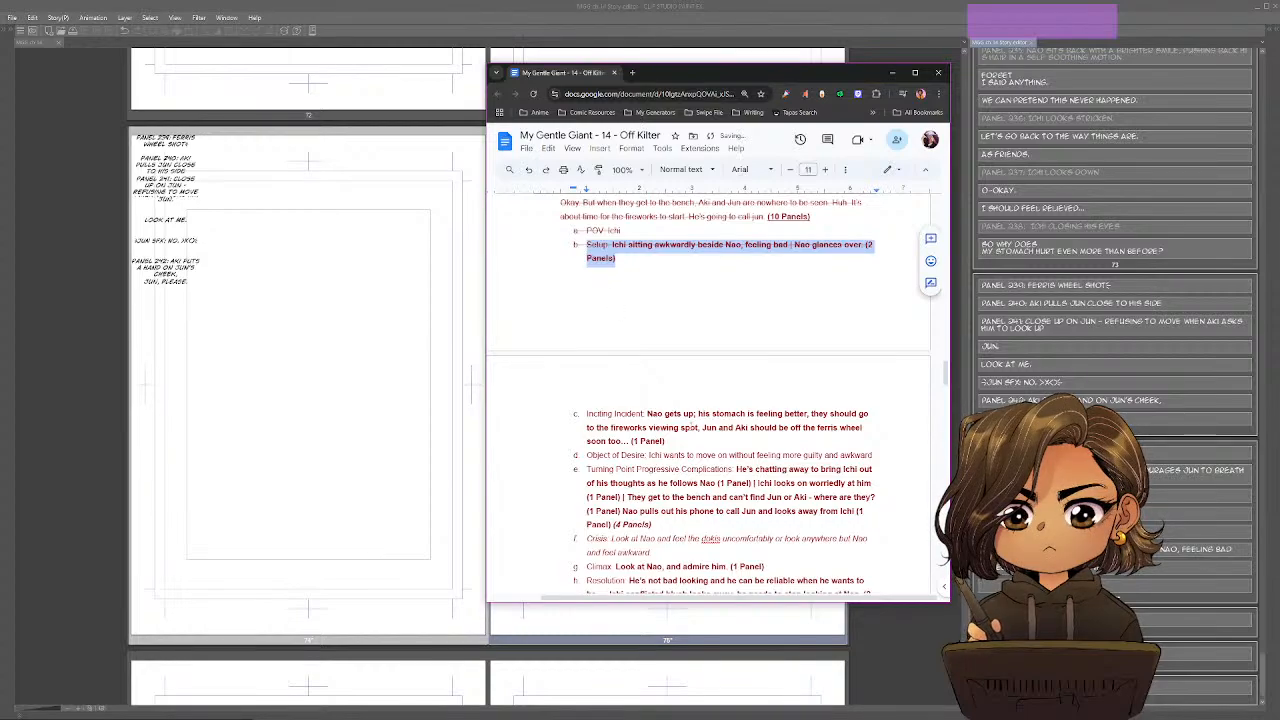
Copy beat 20's Inciting Incident description, without its panel count, into a new "Panel 247:" line on page 75 in the Story Editor.
left_click(697, 427)
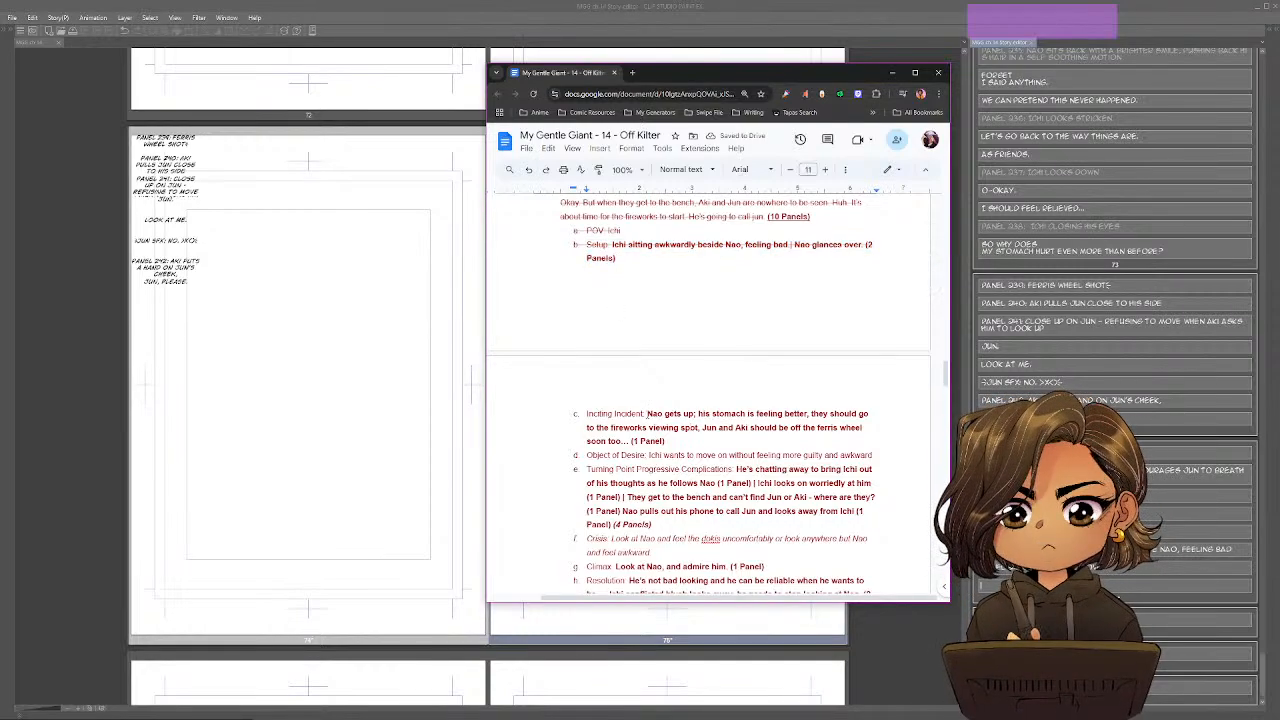
left_click_drag(646, 414, 629, 441)
key("ctrl+c")
left_click(688, 427)
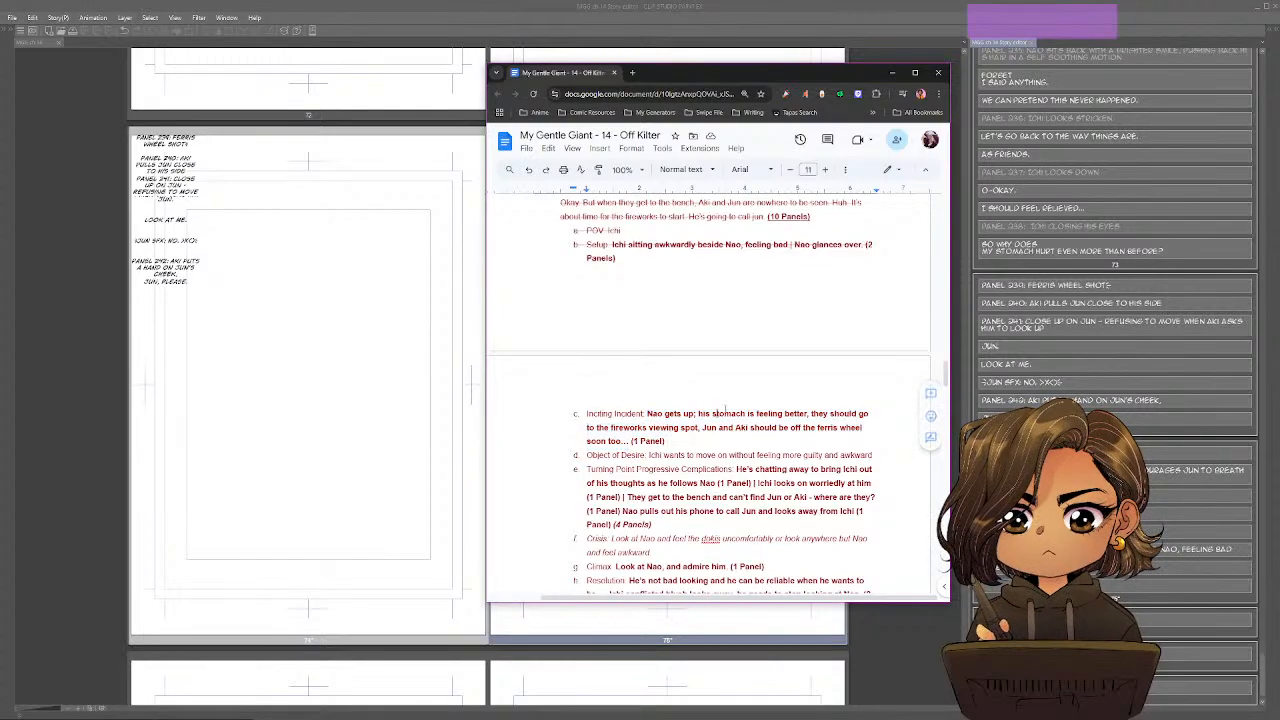
key("alt+Tab")
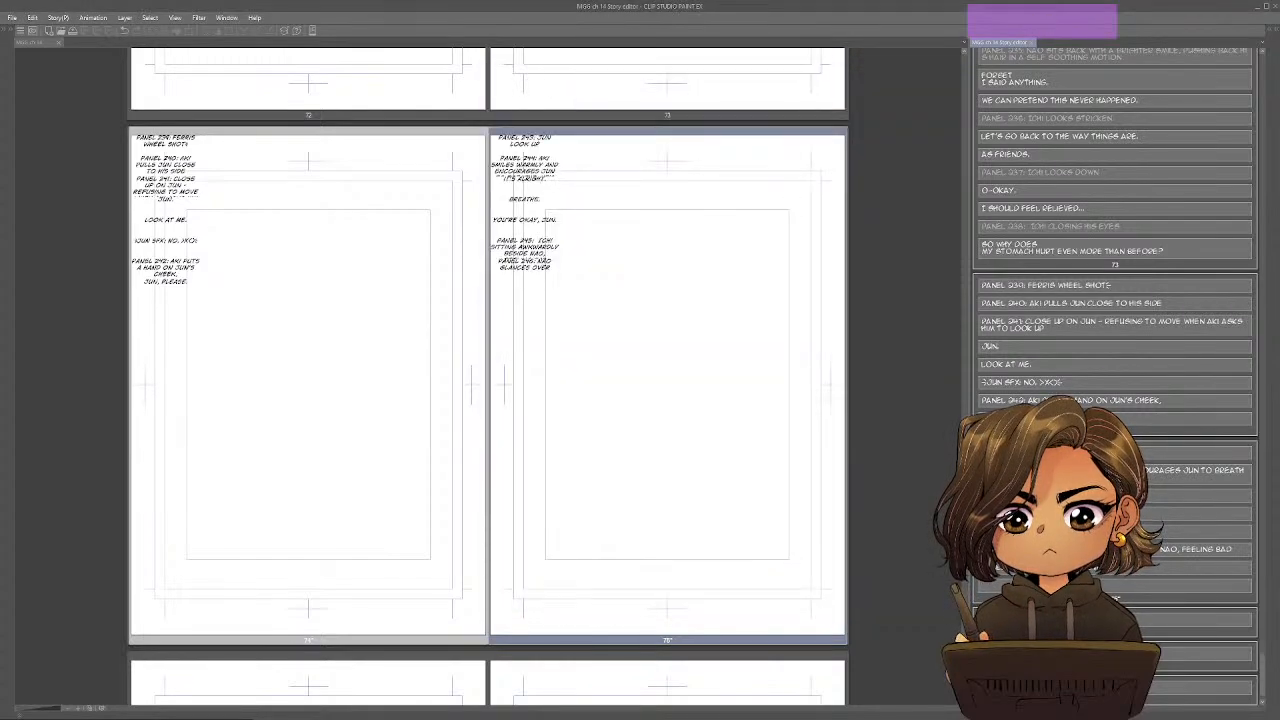
type("PANEL")
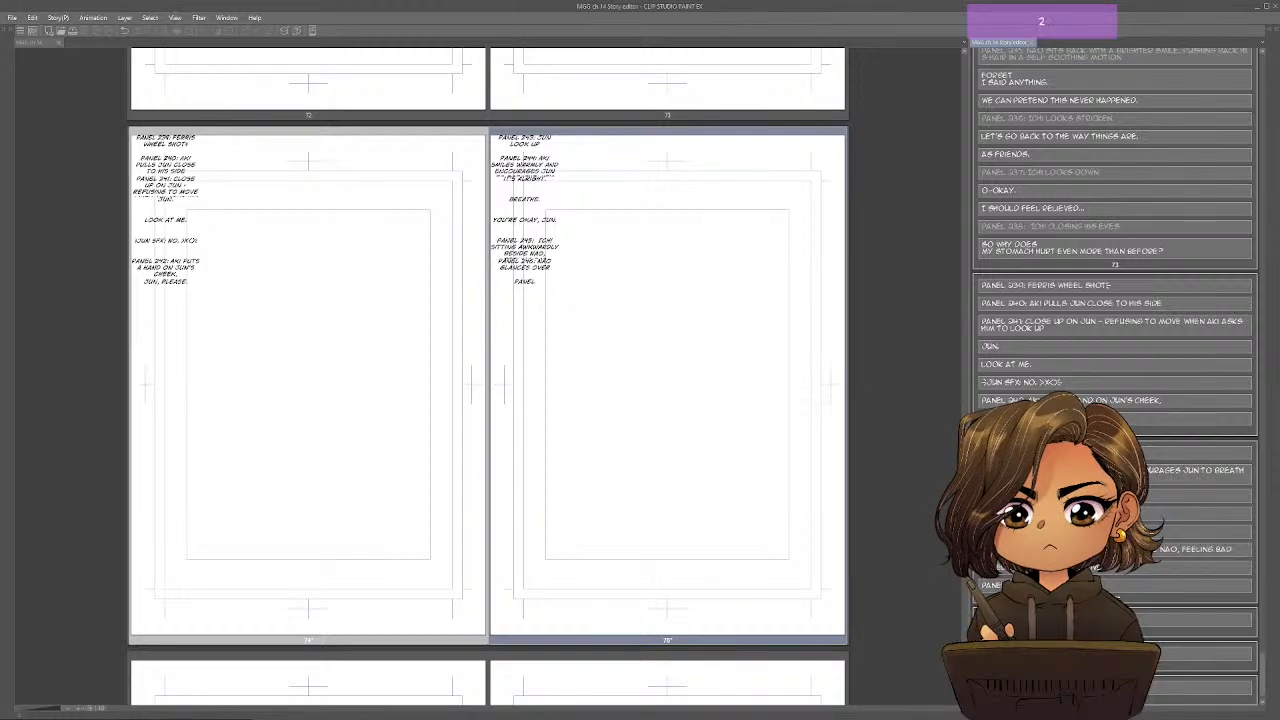
type(" 24")
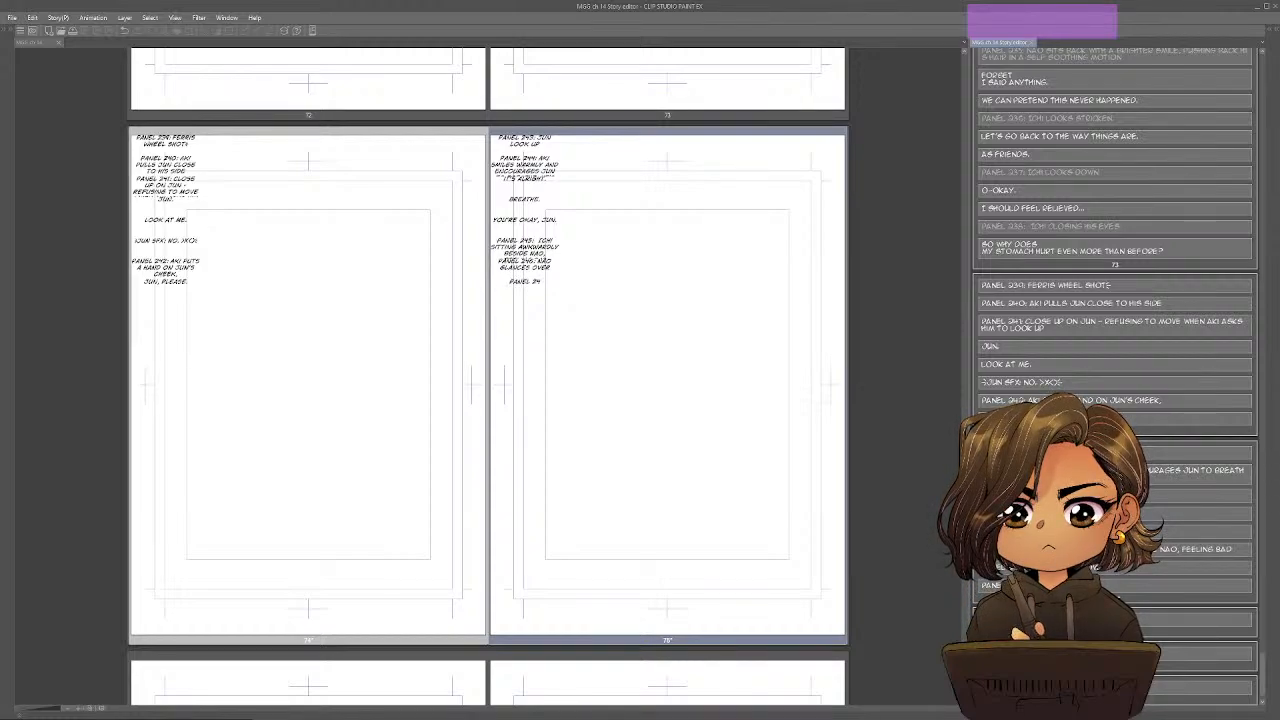
type("7:")
key("ctrl+v")
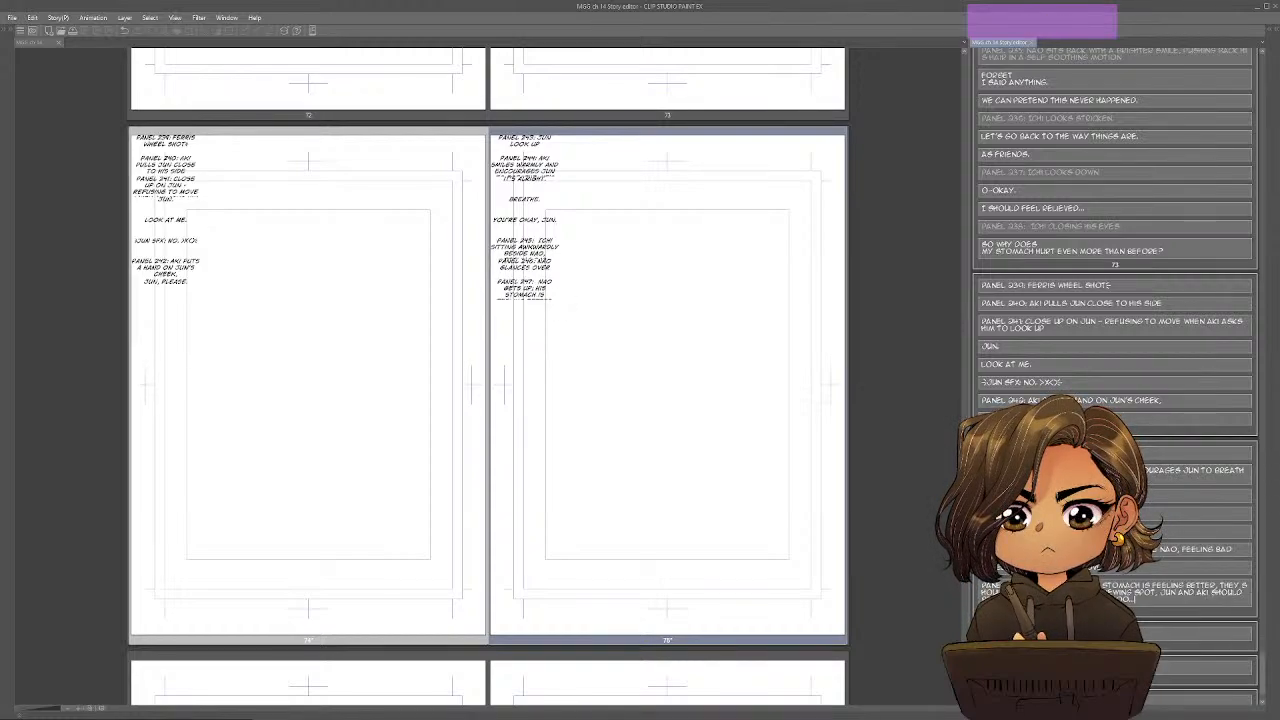
Add the dialogue "Well I'm feeling better." as a separate text block under Panel 247.
key("Return")
key("Return")
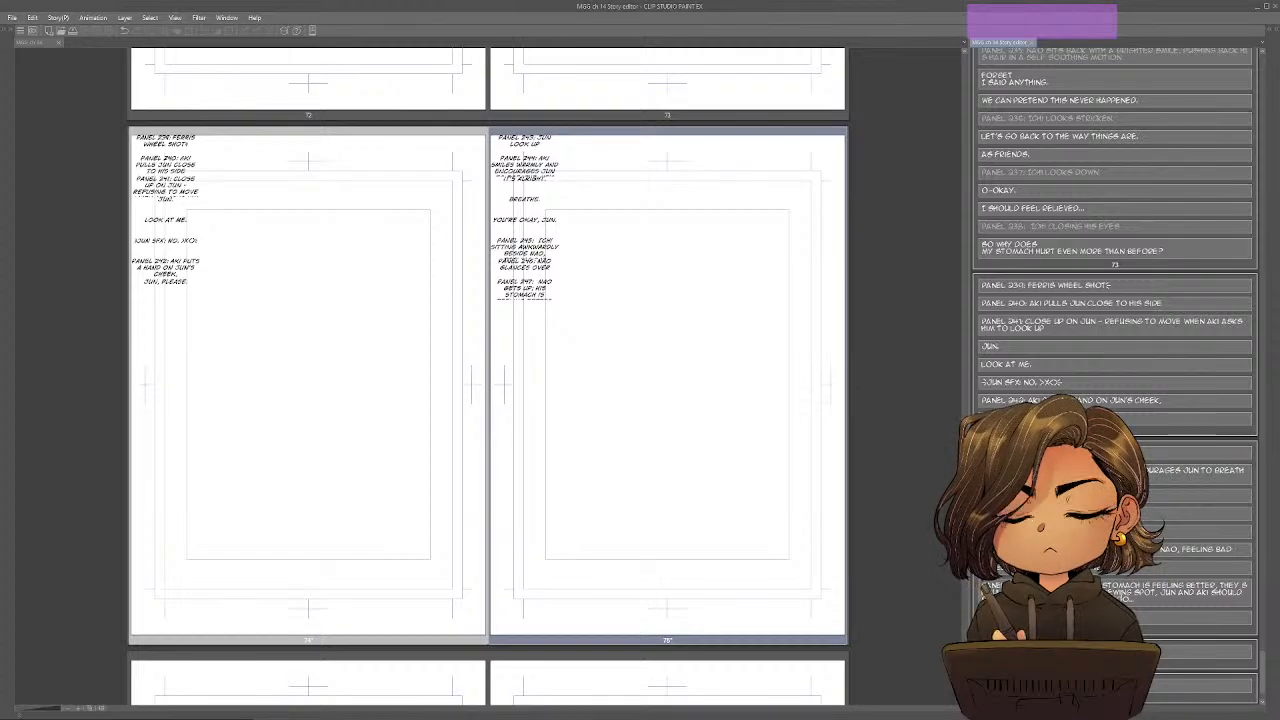
type("Well I'm feeling f")
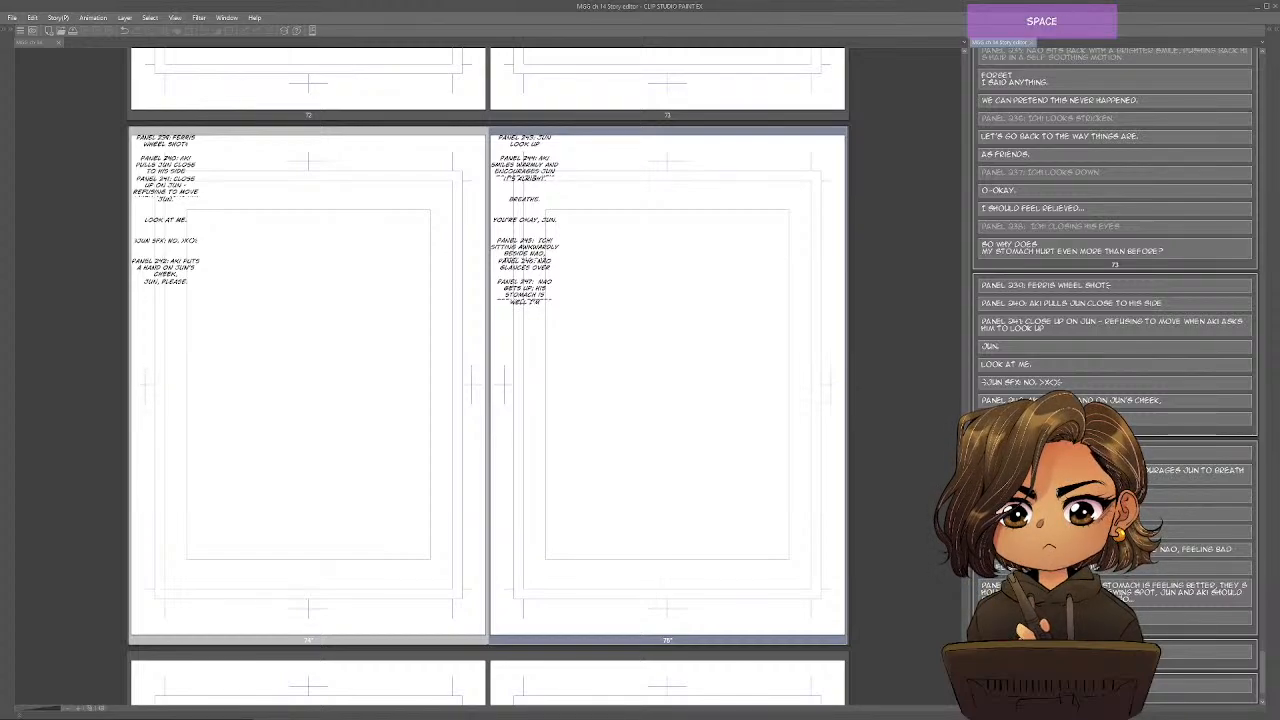
key("BackSpace")
type("better.")
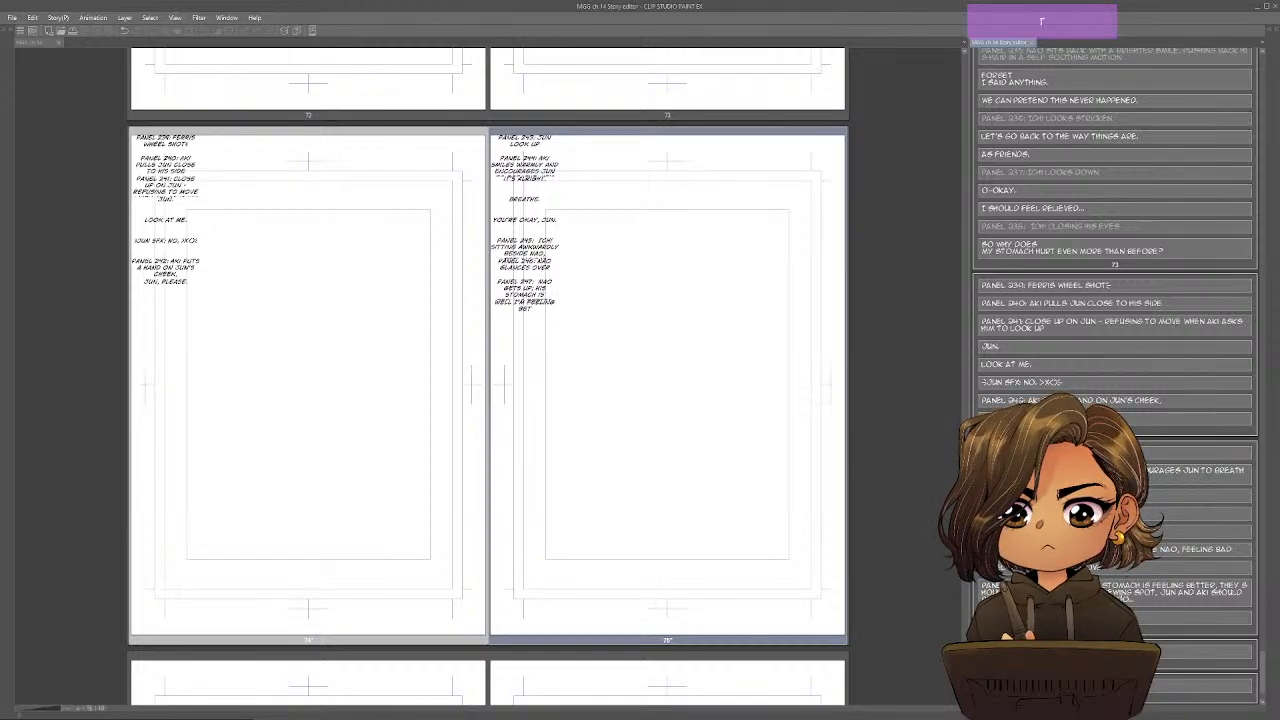
Add another dialogue block under Panel 247 reading "We should head to the V.I.P. spot".
key("Return")
key("Return")
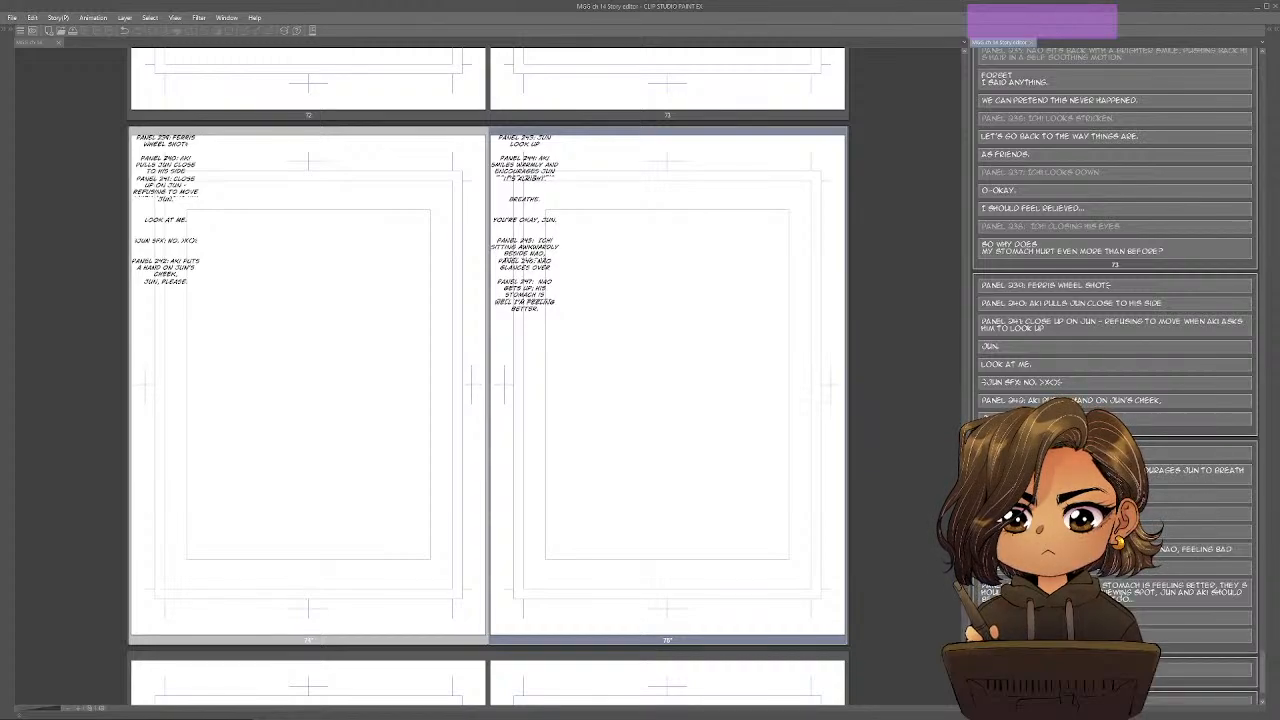
type("We should head to the ")
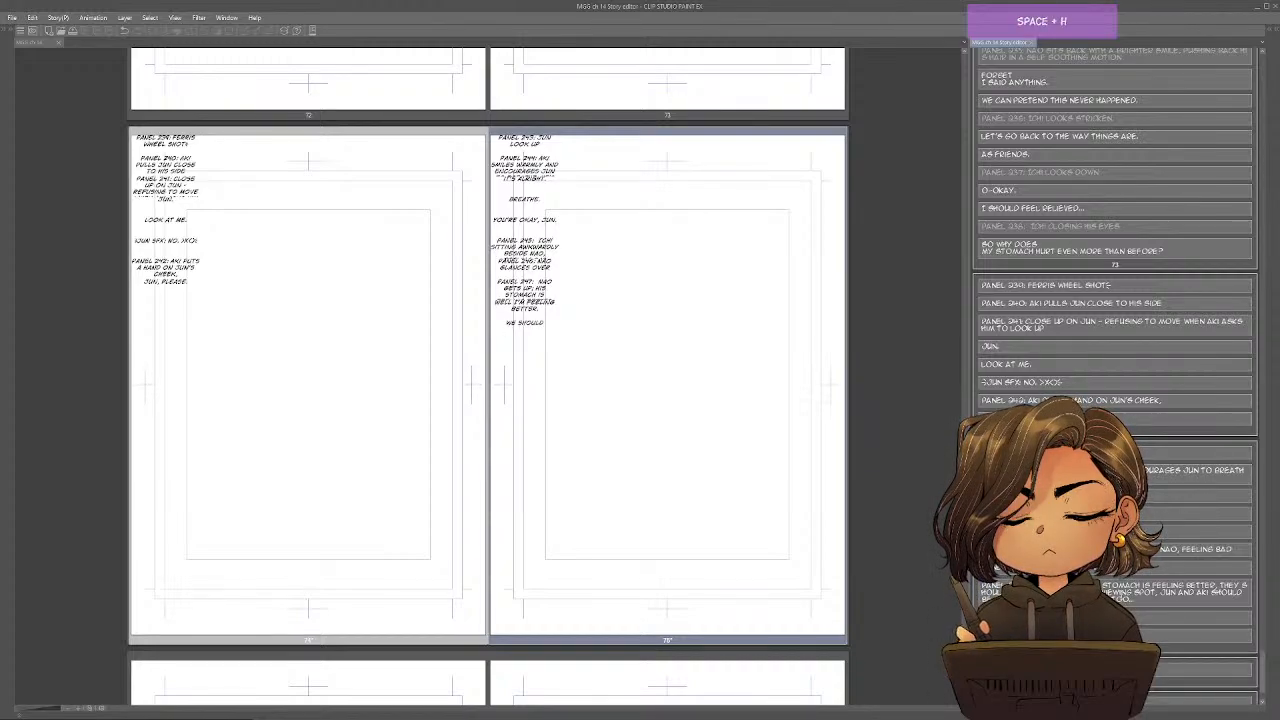
type("fire")
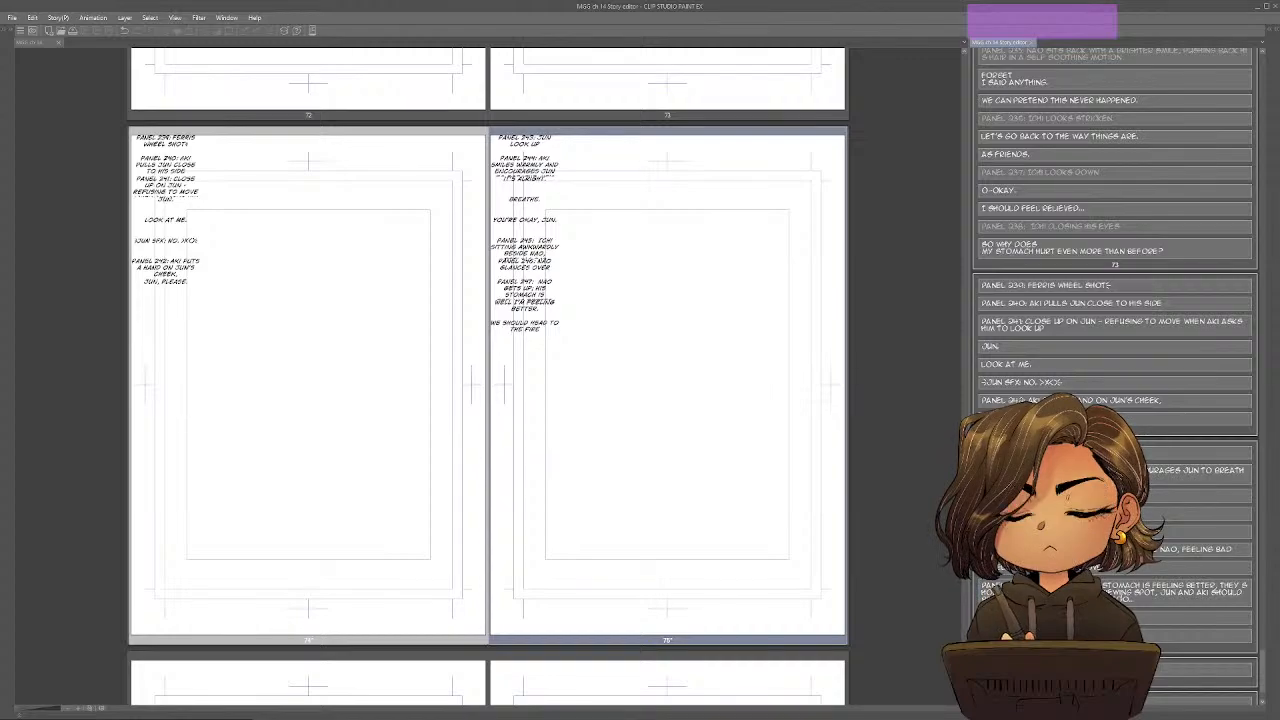
key("BackSpace")
key("BackSpace")
key("BackSpace")
key("BackSpace")
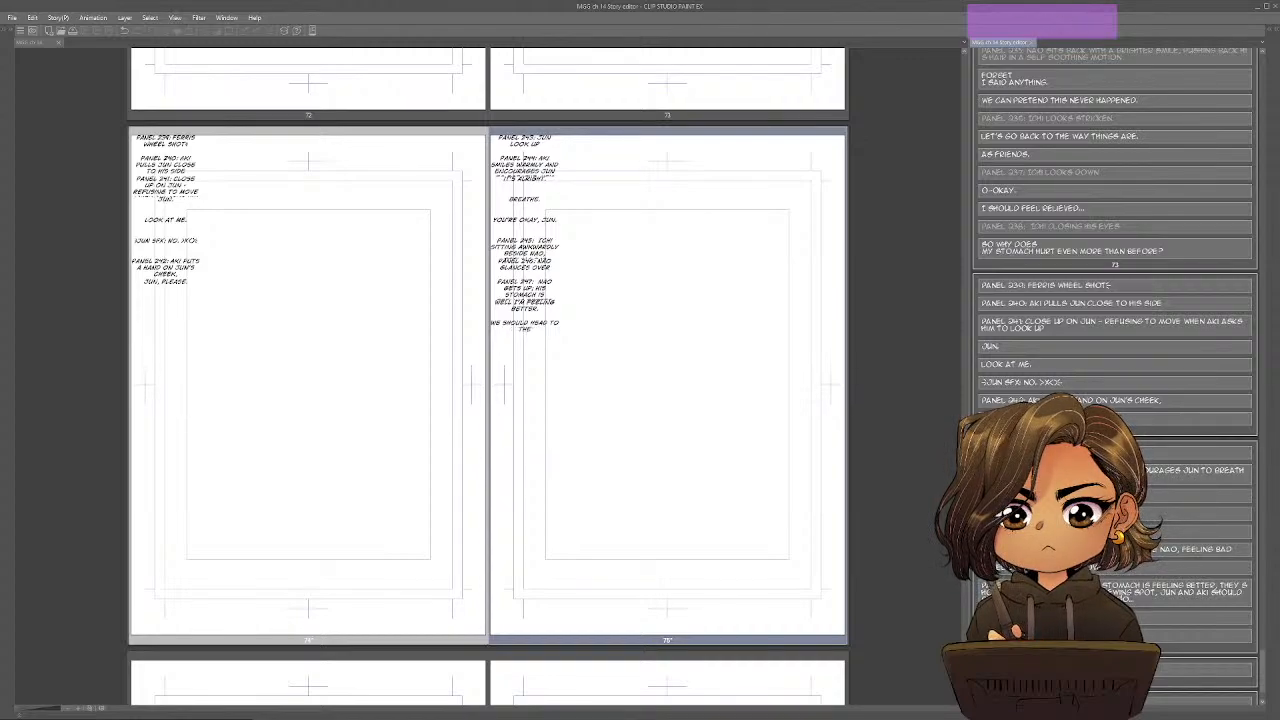
type("V.")
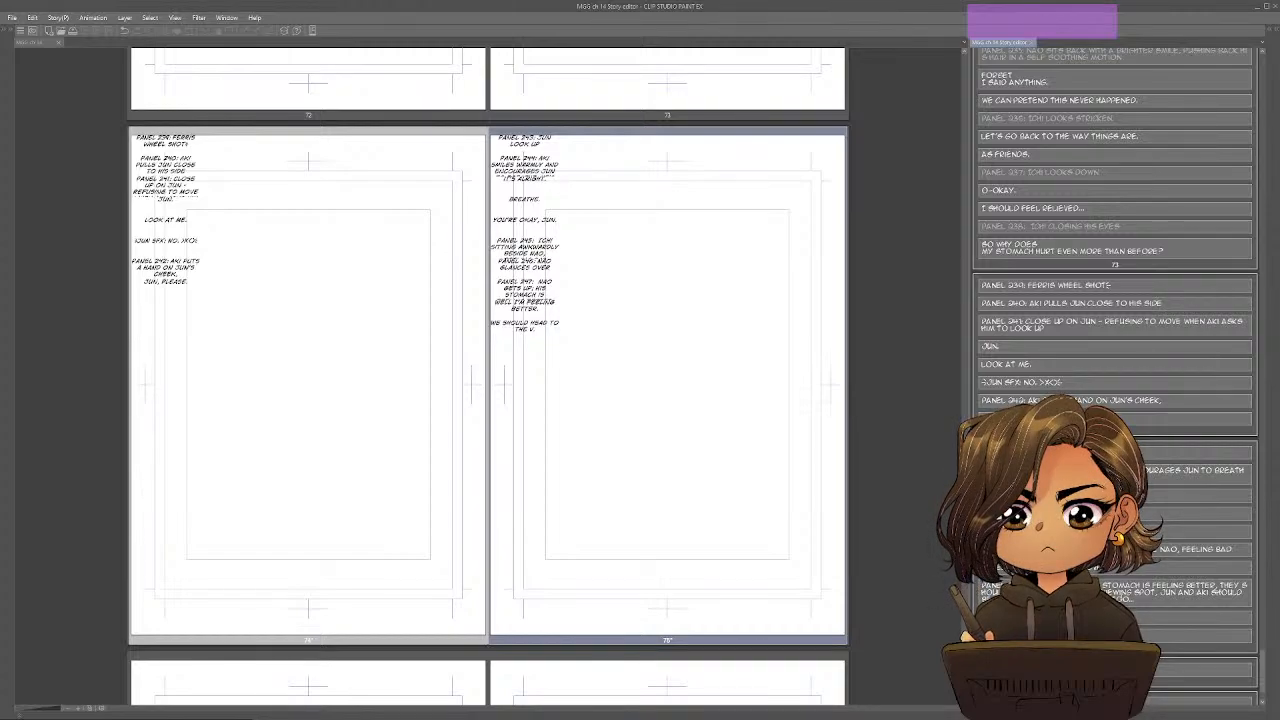
type("I.p. spot")
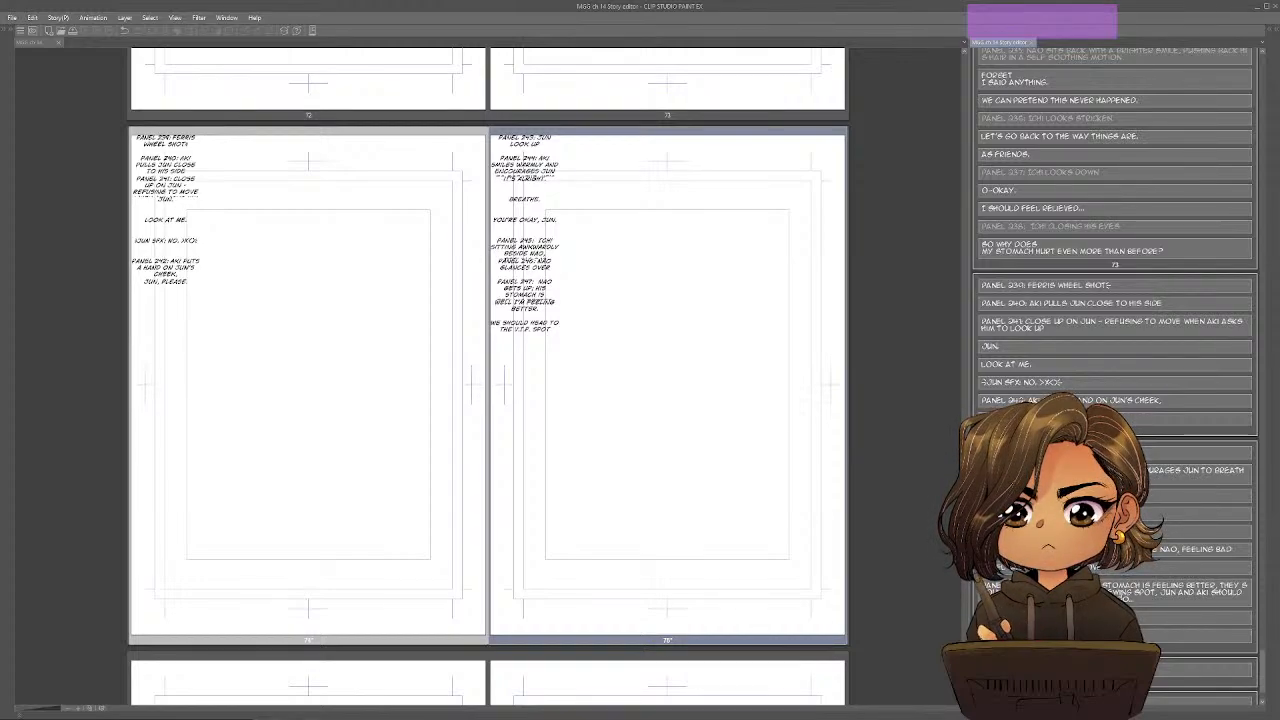
End the V.I.P. spot line with a period and add the dialogue "Aki and Jun must be off the ferris wheel by now." below it.
type(".")
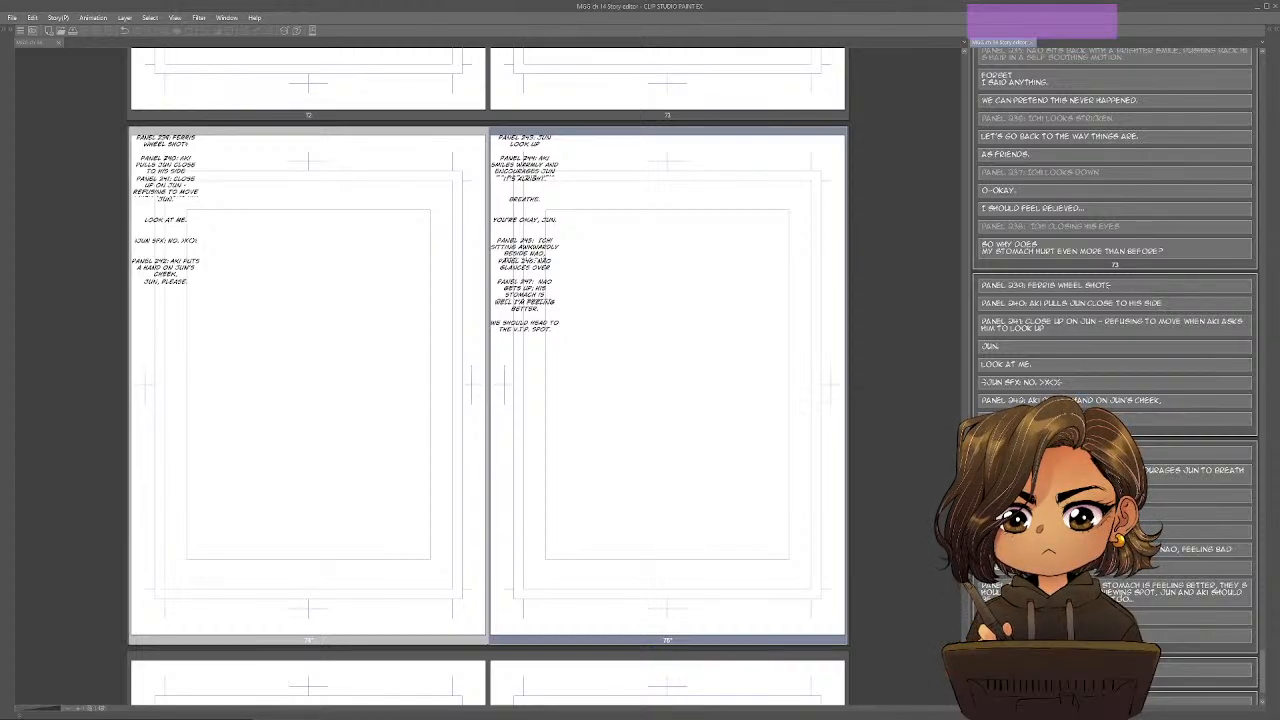
key("Return")
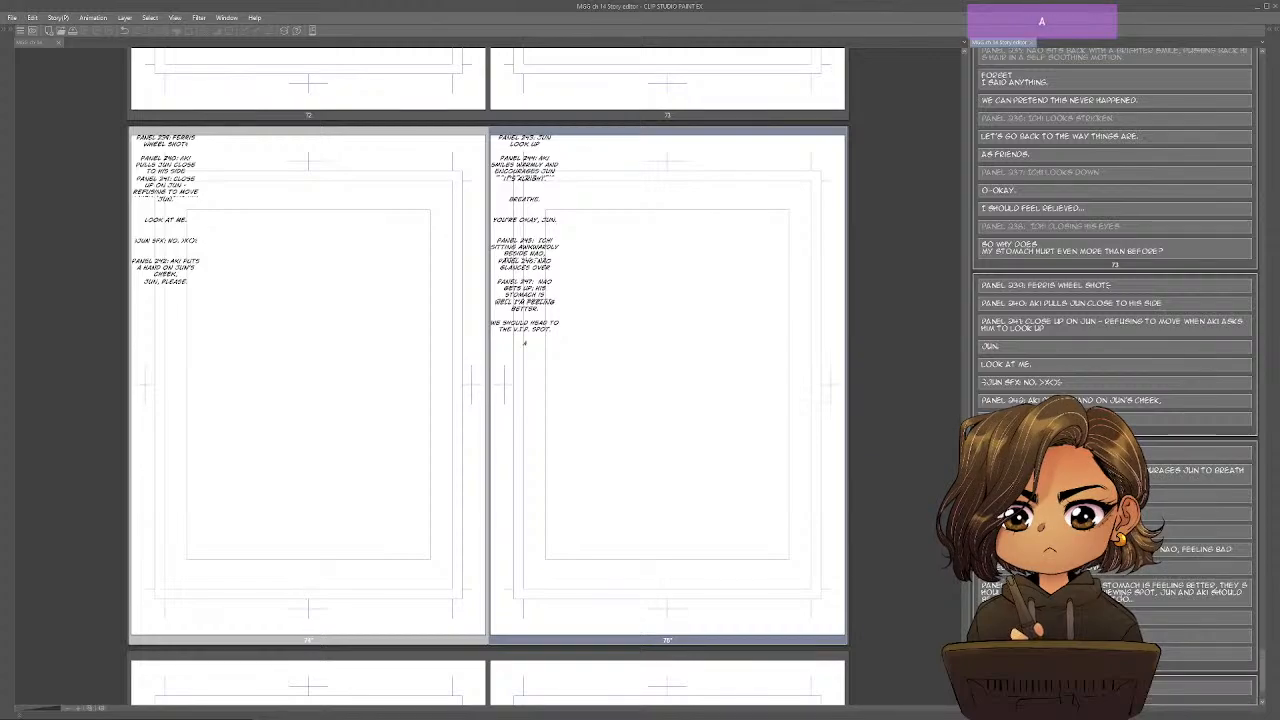
type("AKI AND JUN:")
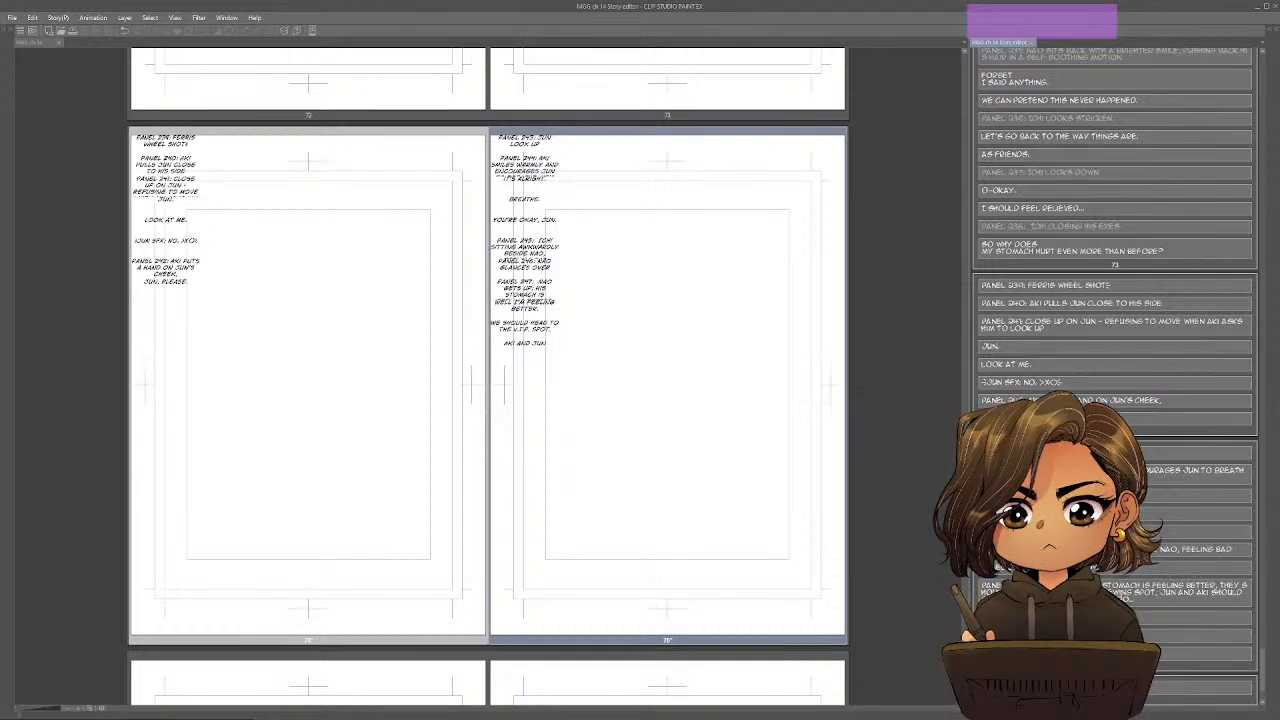
type("MU")
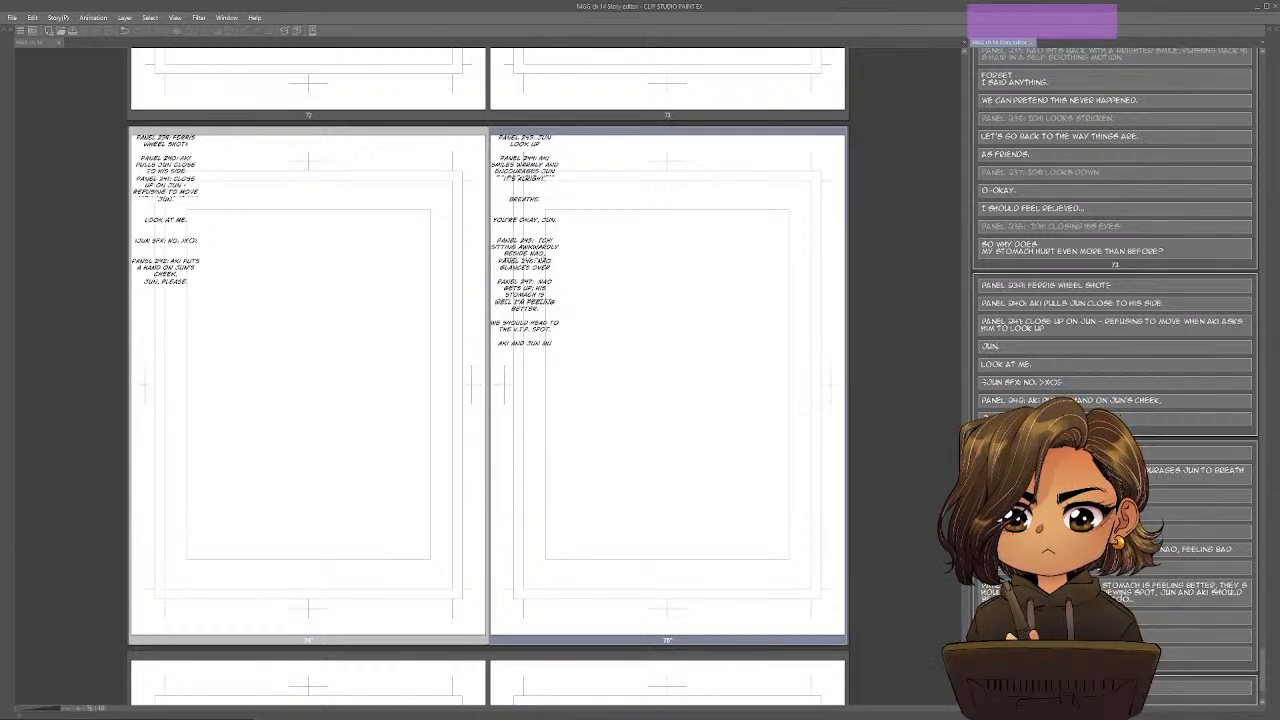
type("ST BE OFF THE F")
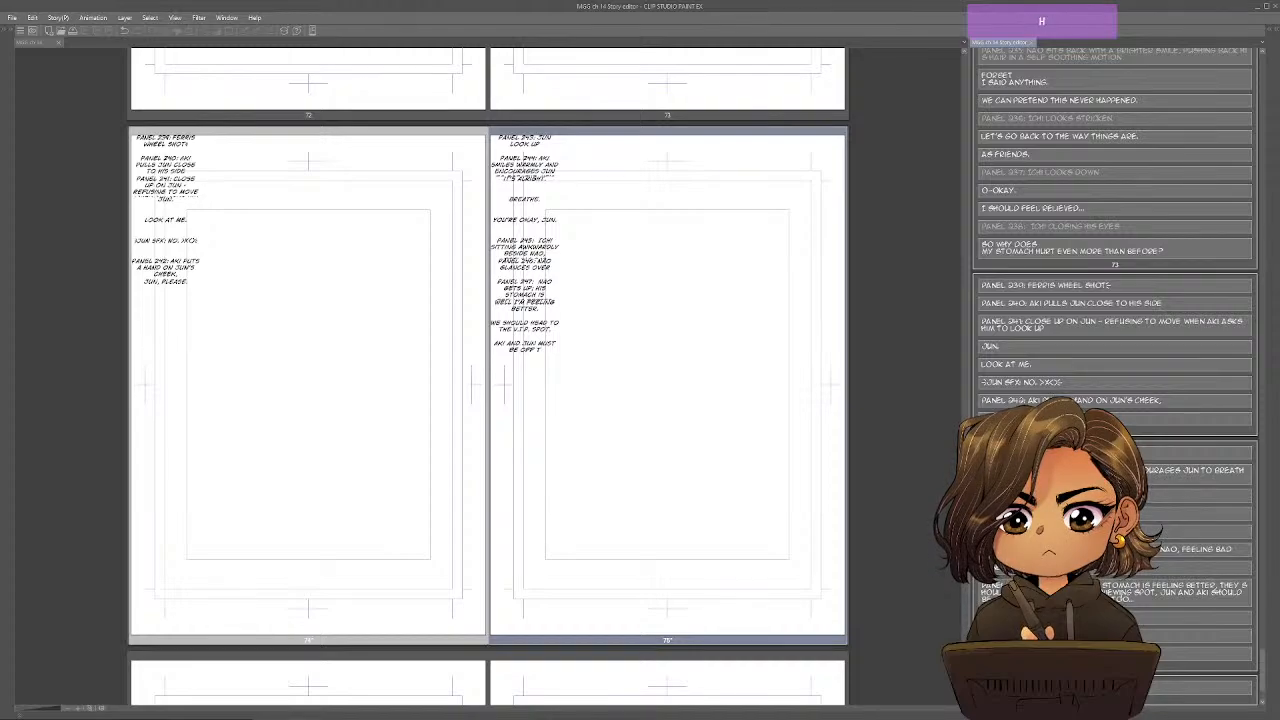
type("ERRIS WHEEL BY")
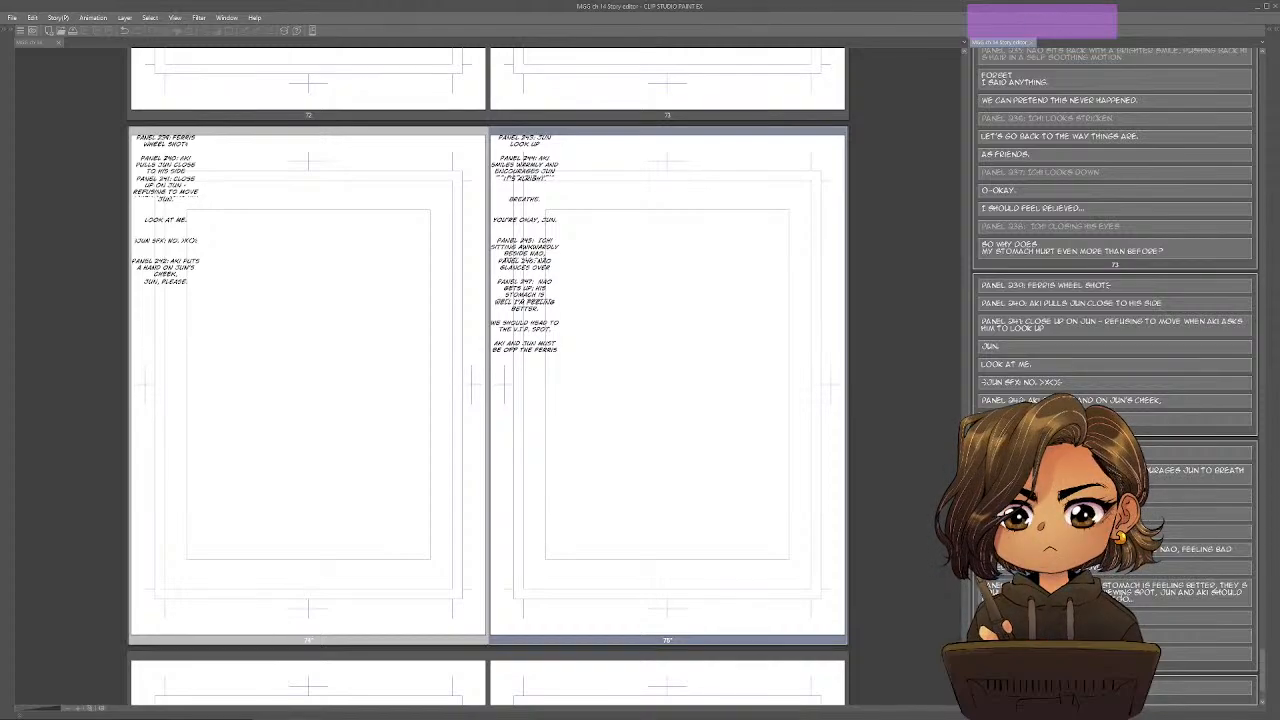
type(" NOW.")
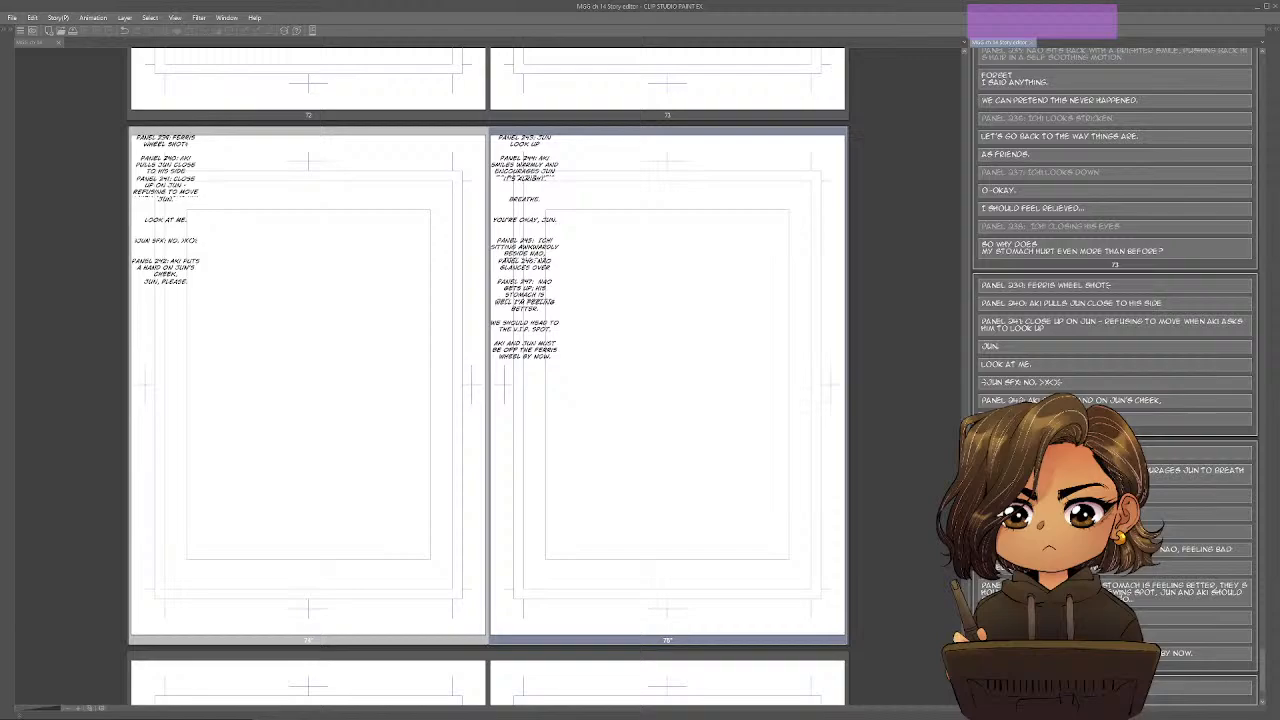
Add the dialogue "They'll wonder where we are." as a new text block at the end of page 75.
scroll(1115, 360, "down", 4)
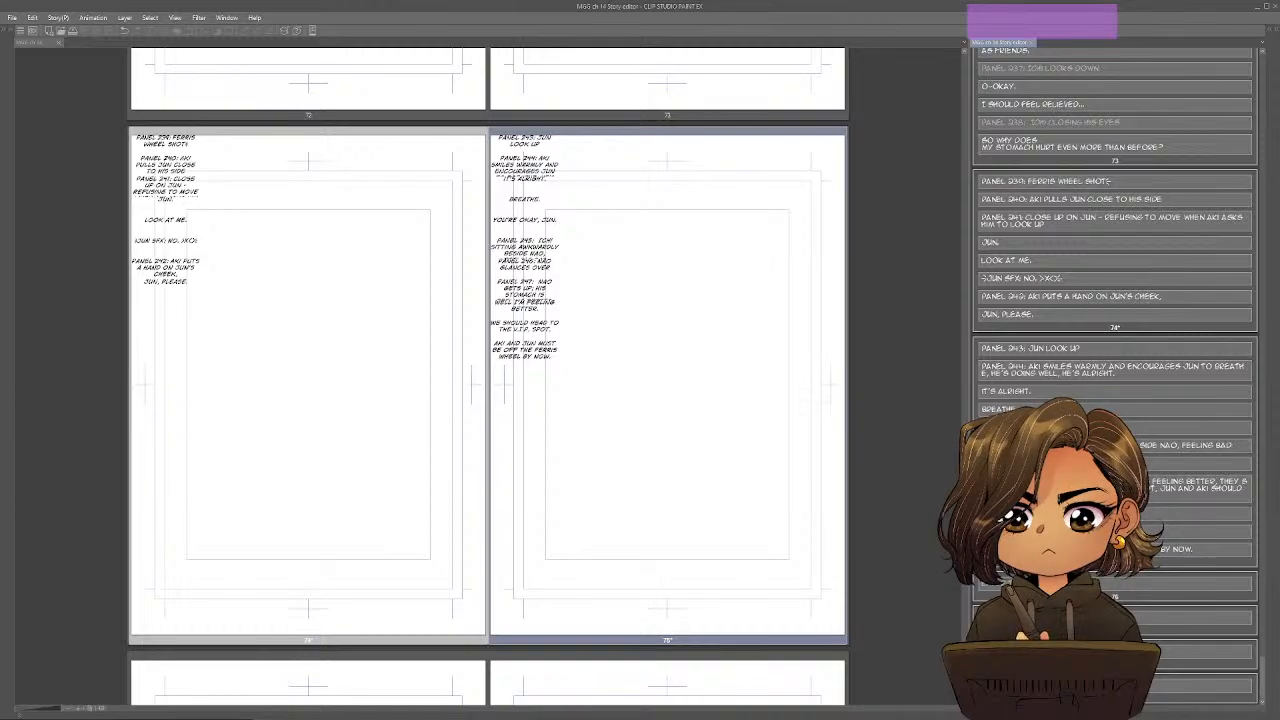
key("Return")
key("Return")
type("T")
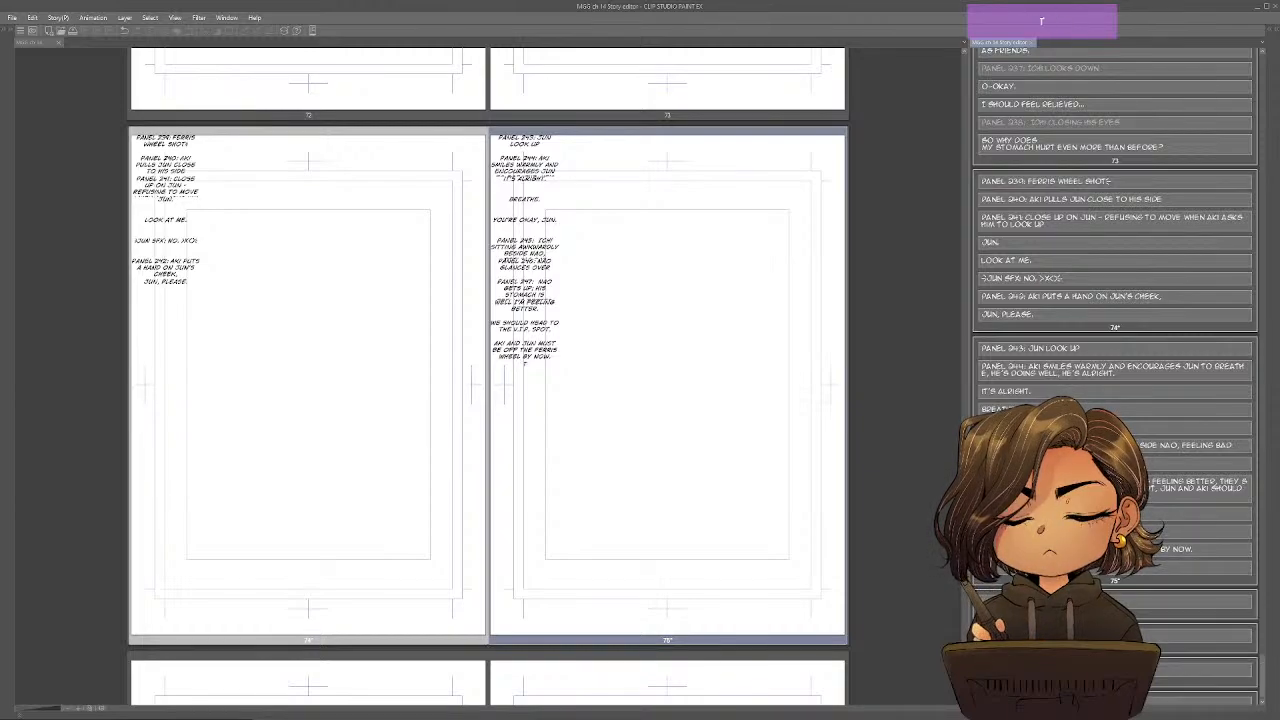
type("HEY'LL WONDER W")
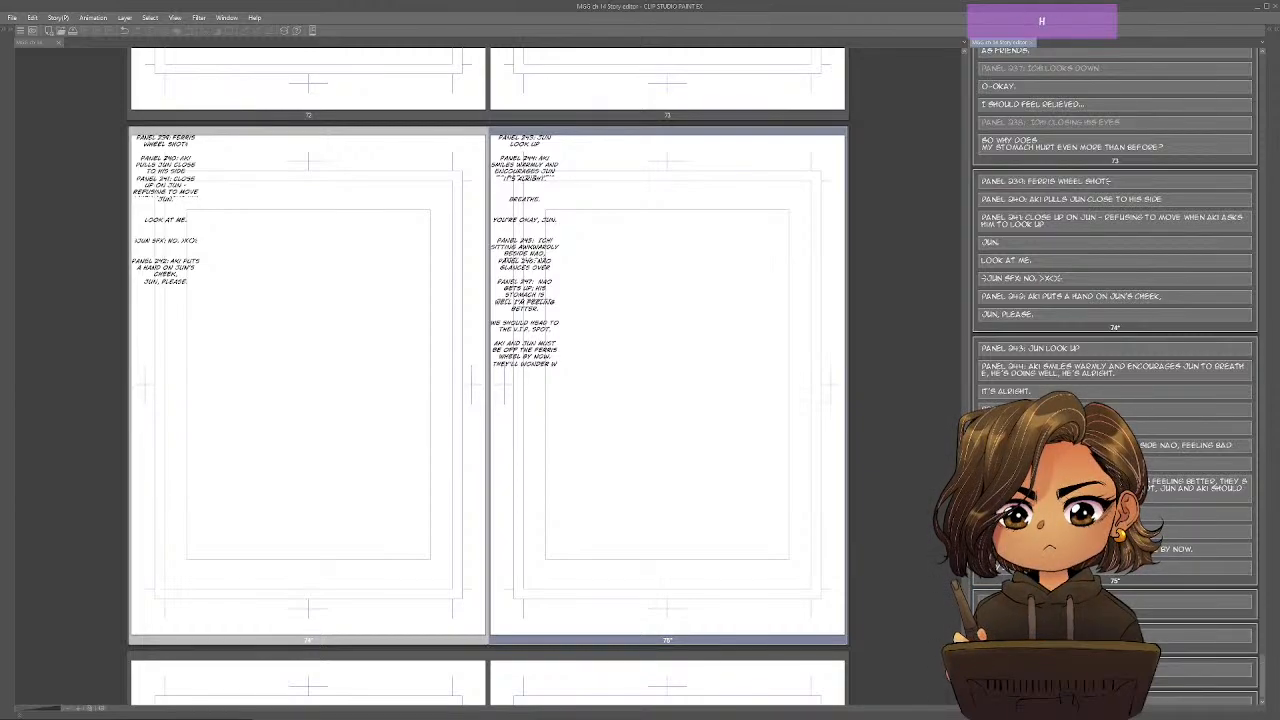
type("HERE WE ARE.")
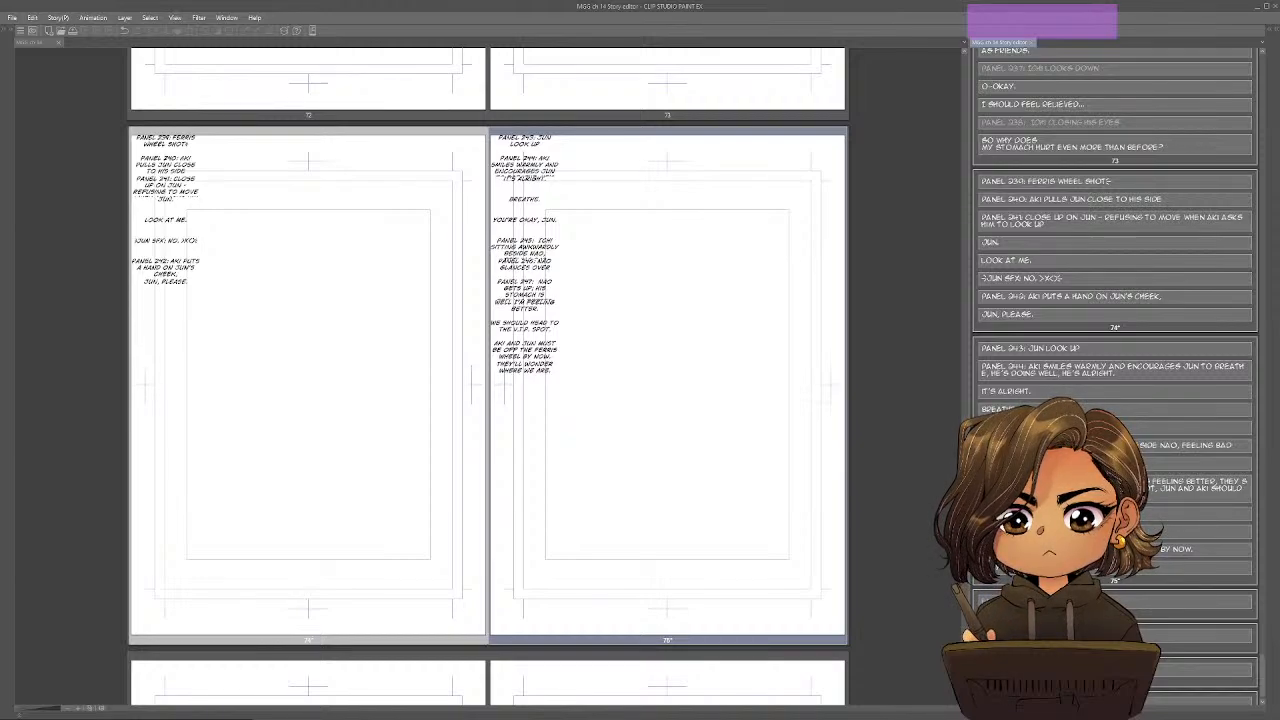
Move the Panel 247 description and all of its dialogue blocks from page 75 to page 76.
key("shift")
key("shift")
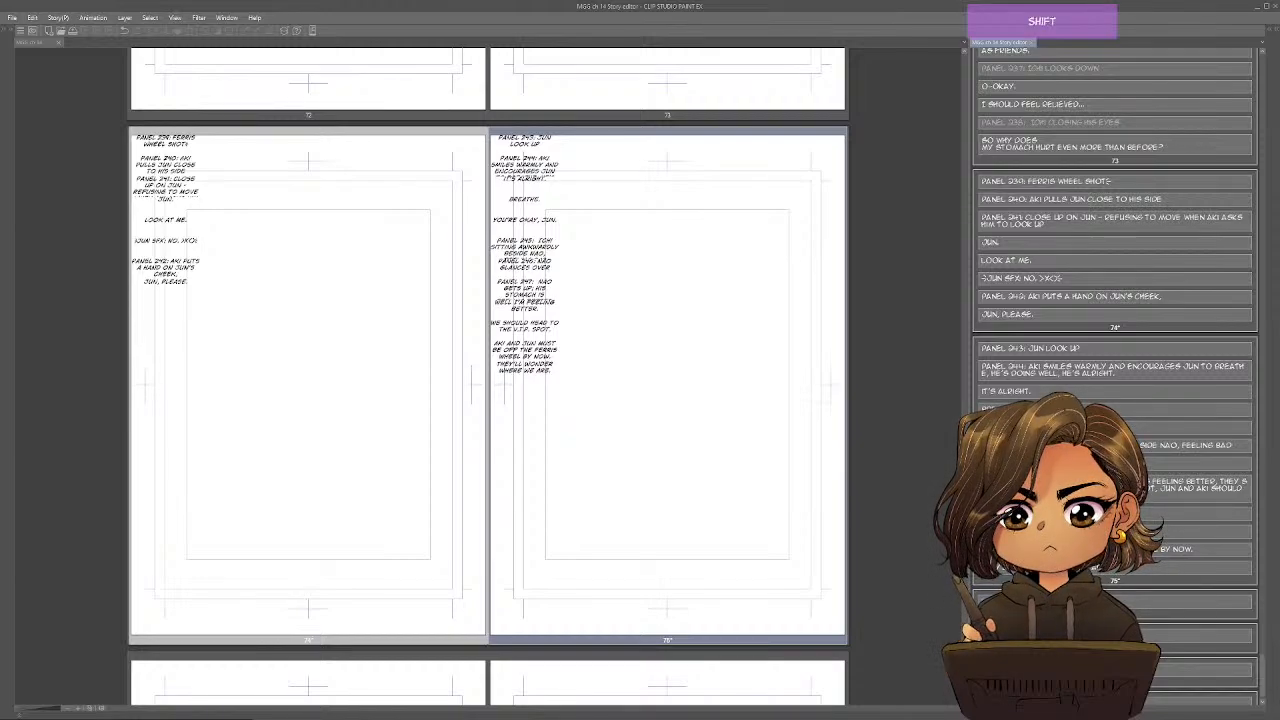
left_click(1198, 488)
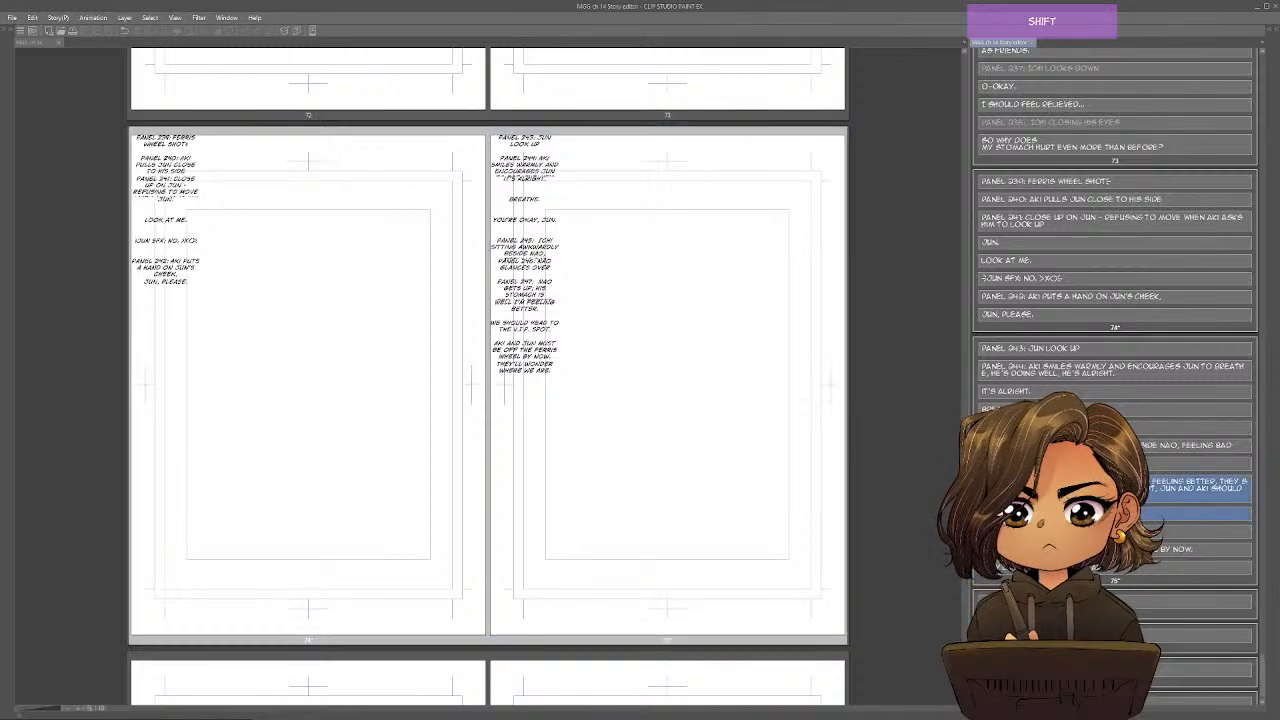
left_click(1198, 532, "shift")
key("ctrl+x")
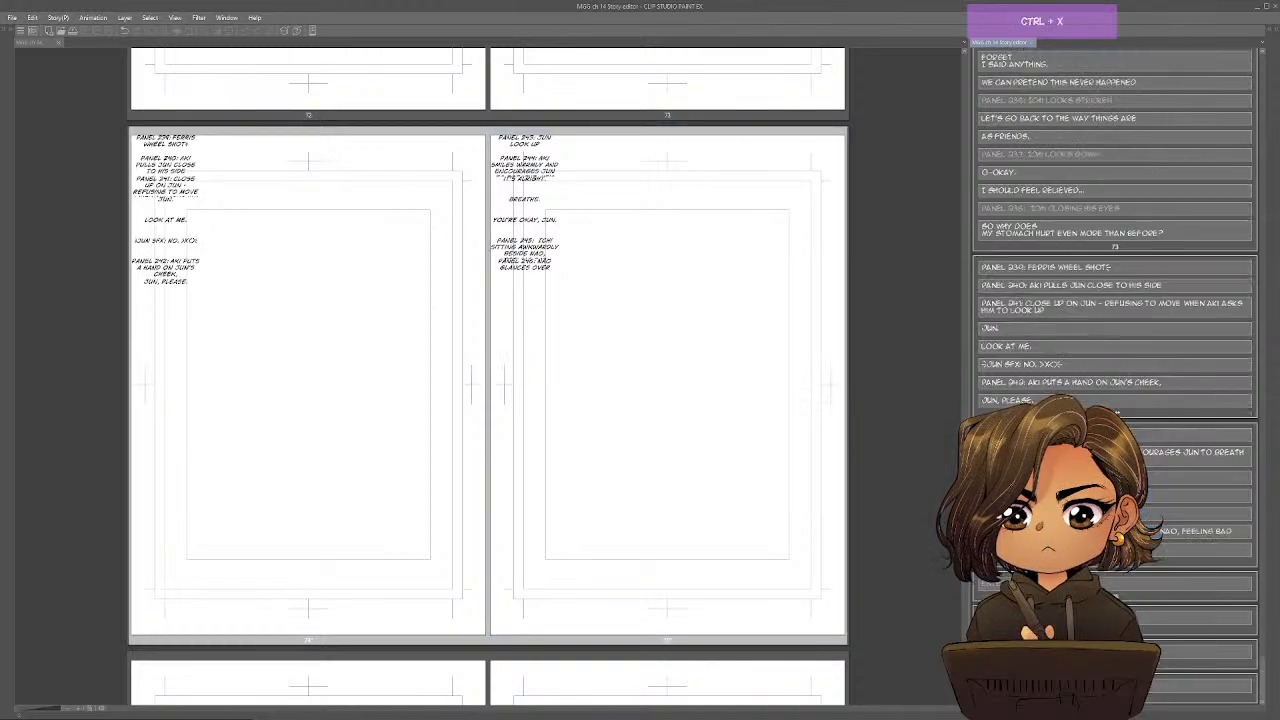
left_click(1198, 597)
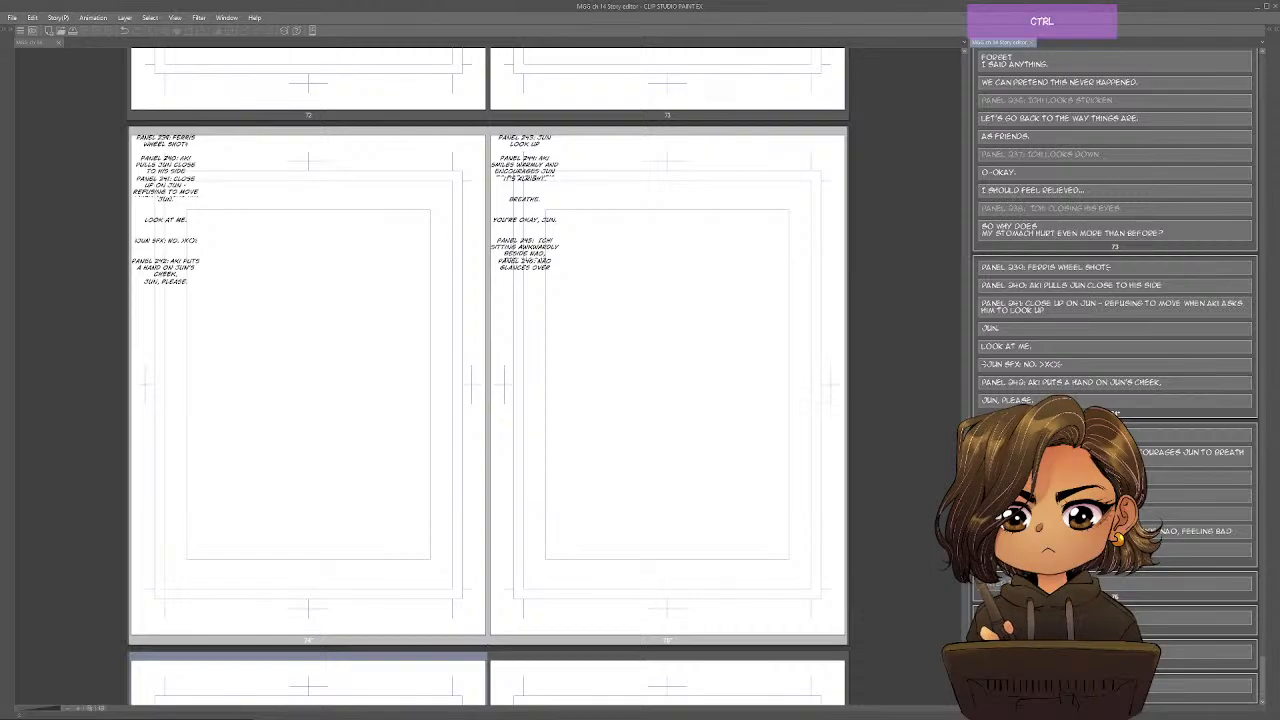
key("ctrl+v")
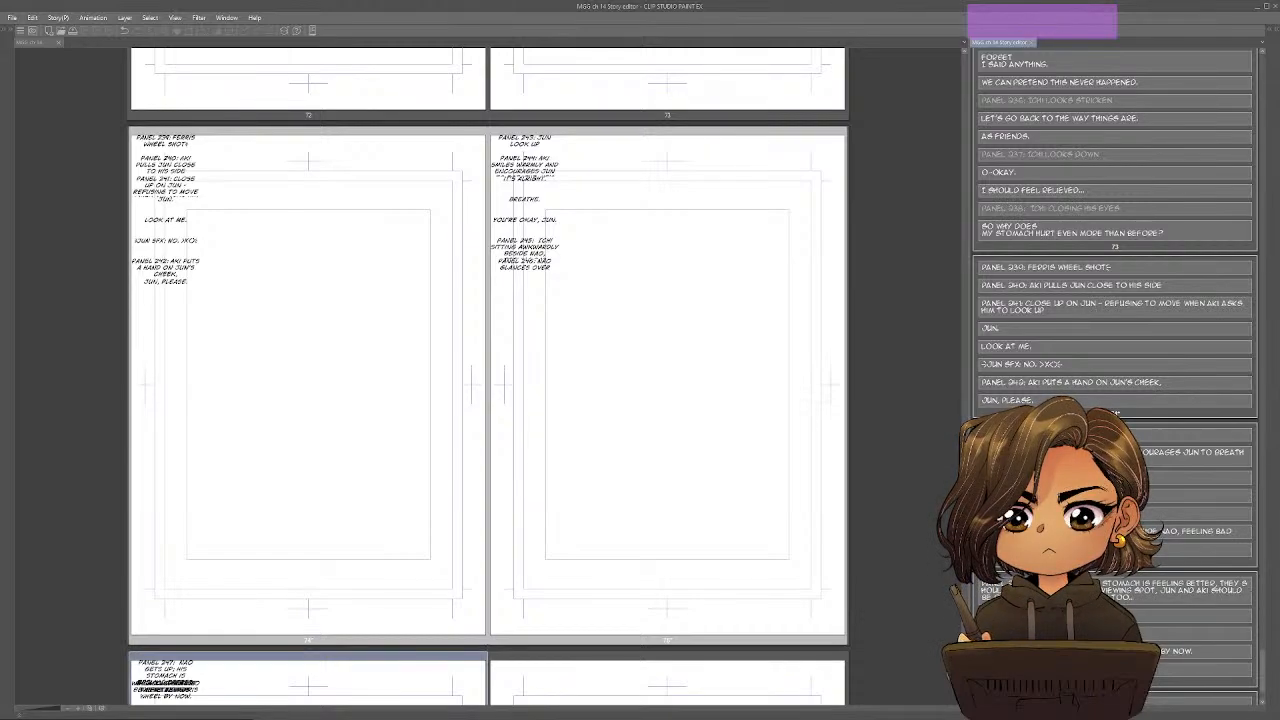
Start a new "Panel 248:" text block after the moved dialogue on page 76 in the Story Editor.
left_click(673, 376)
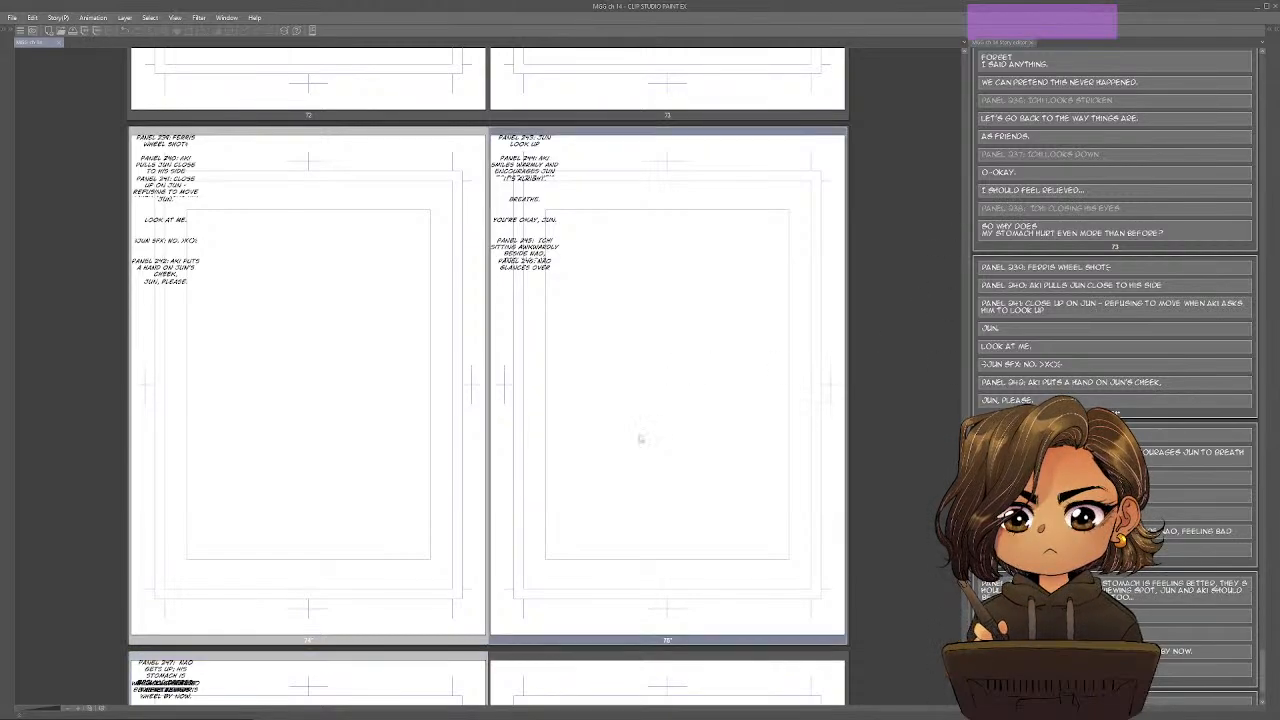
scroll(485, 360, "down", 2)
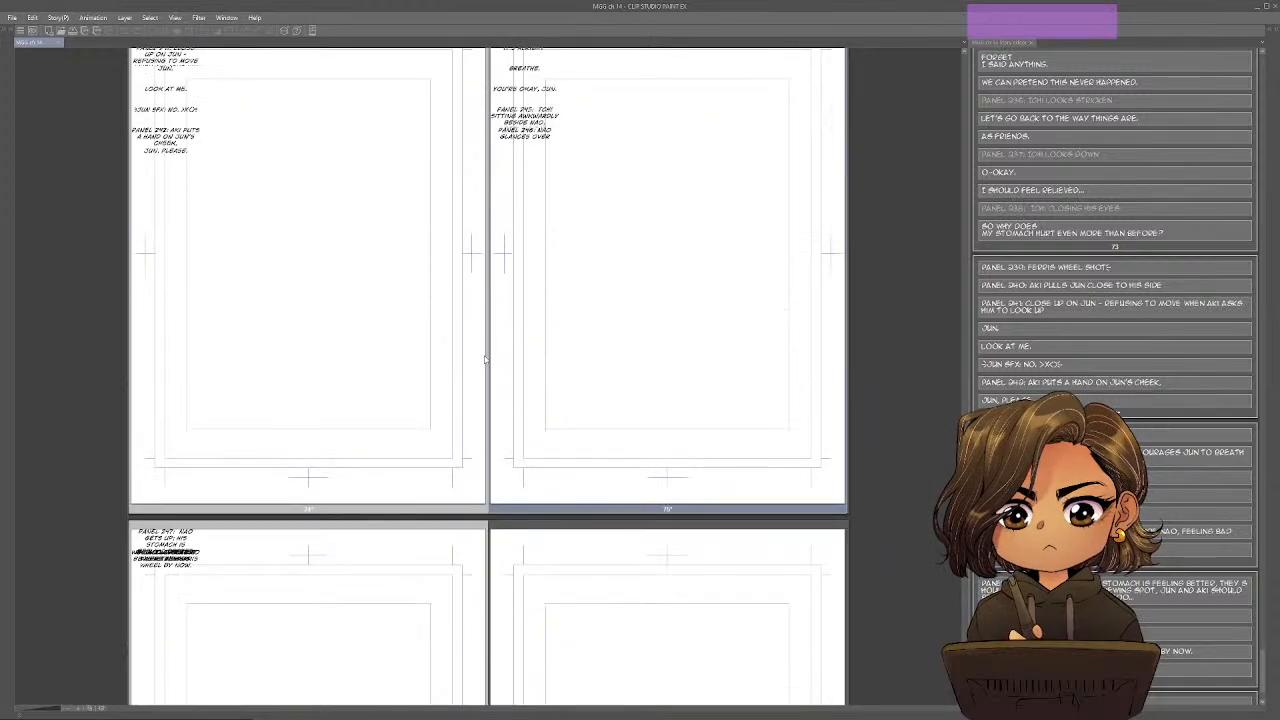
scroll(485, 360, "down", 6)
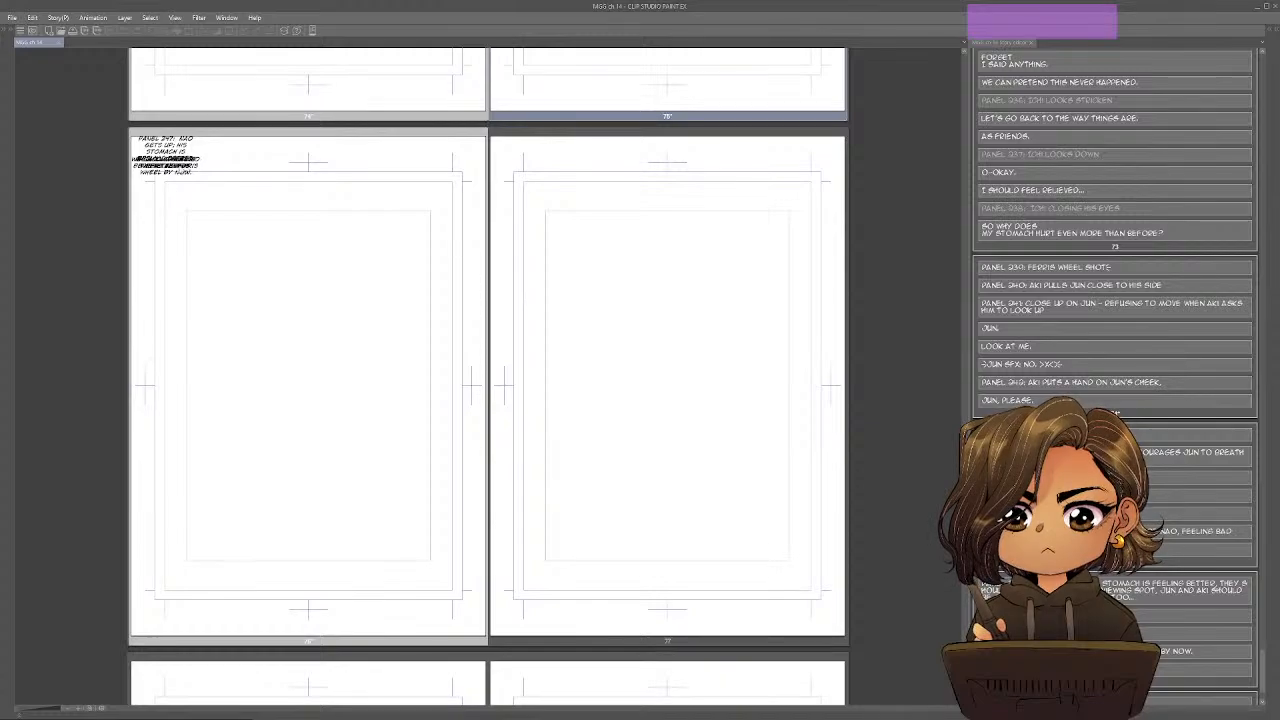
left_click(1060, 620)
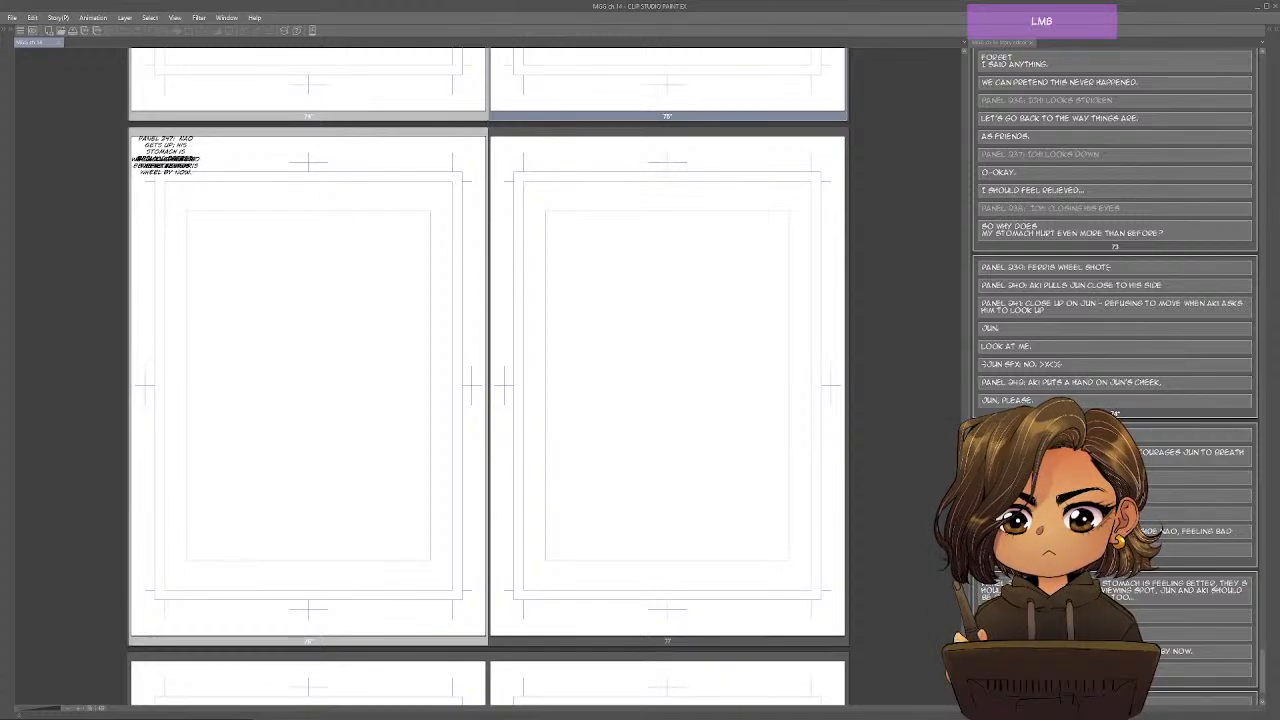
scroll(1060, 620, "down", 1)
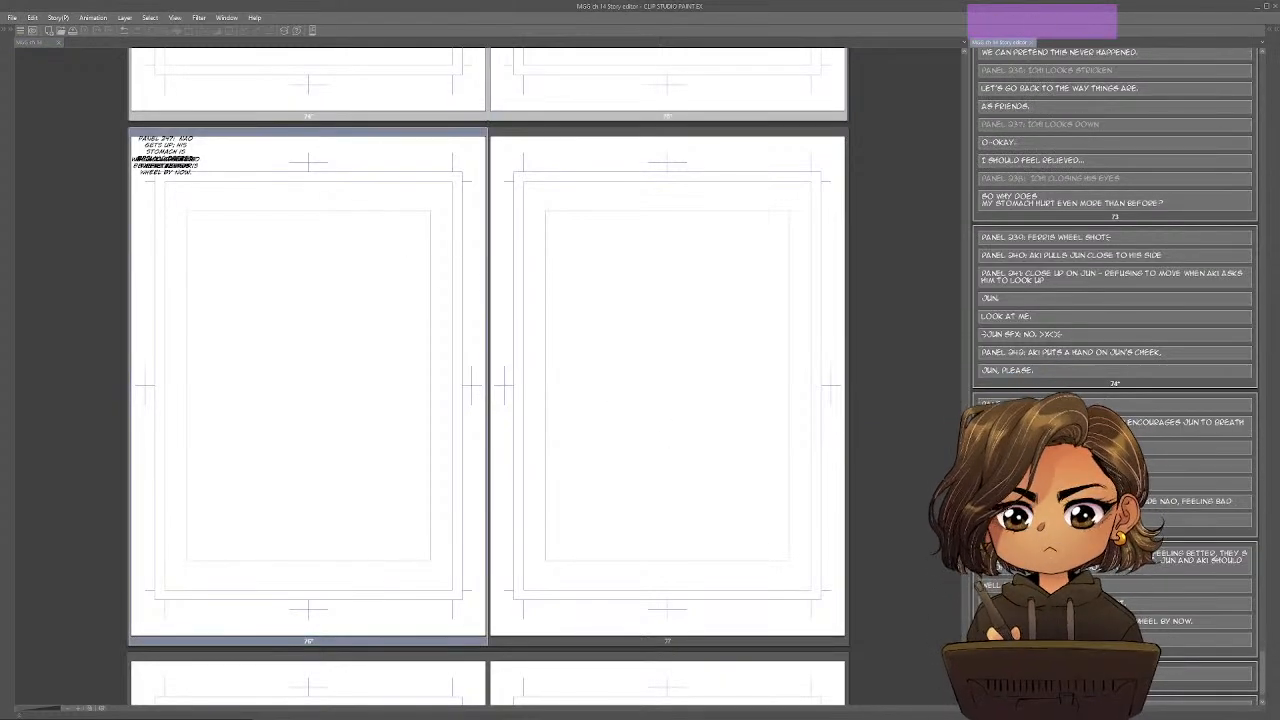
scroll(602, 229, "up", 1)
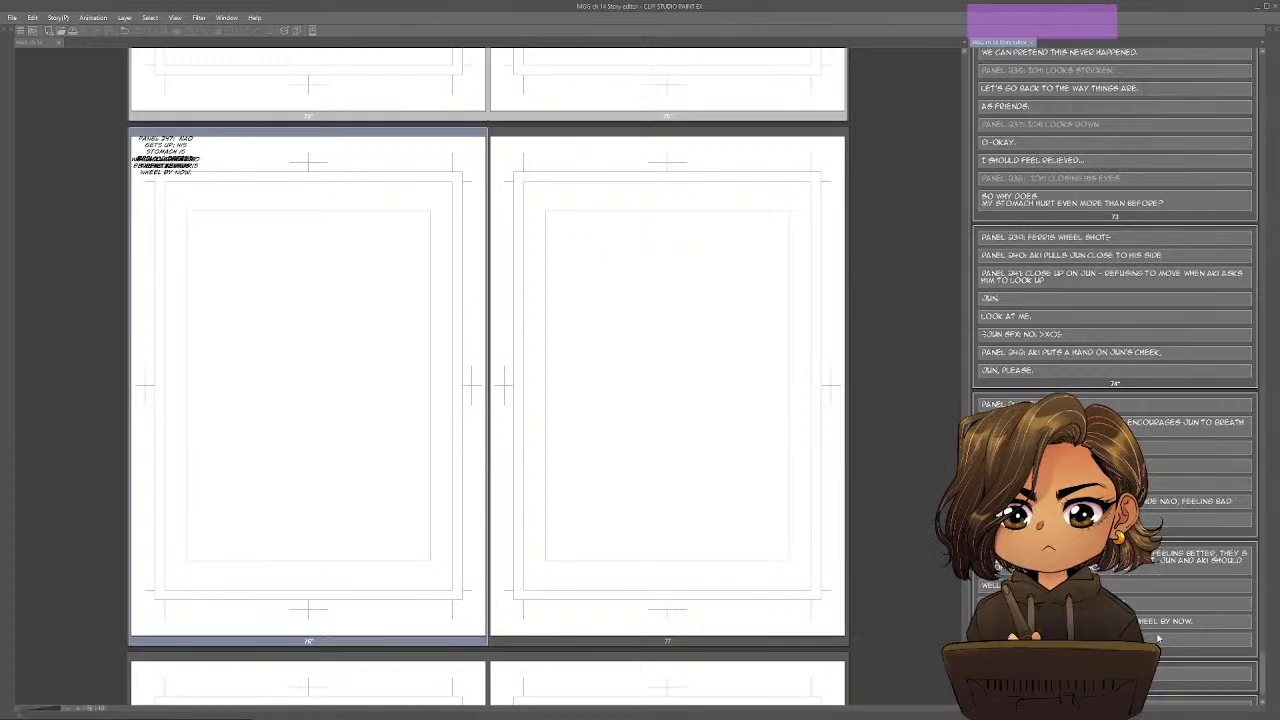
key("Return")
key("Return")
type("PANEL")
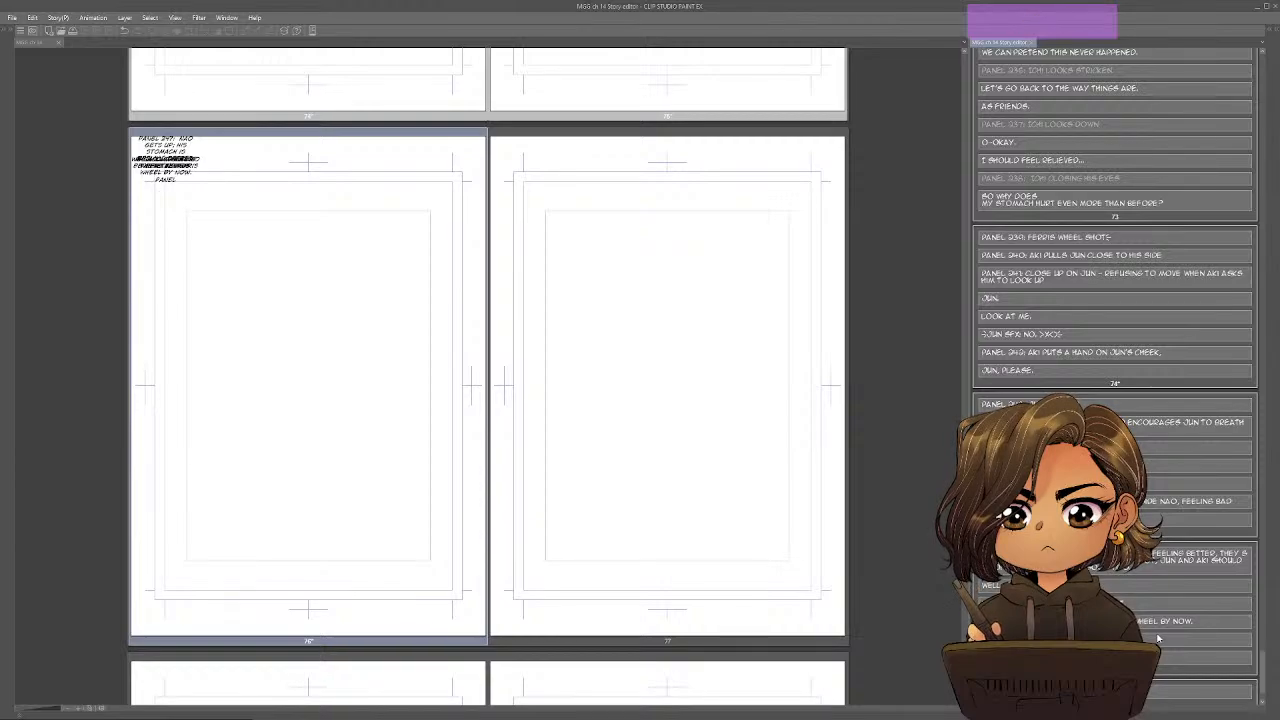
type(" 248:")
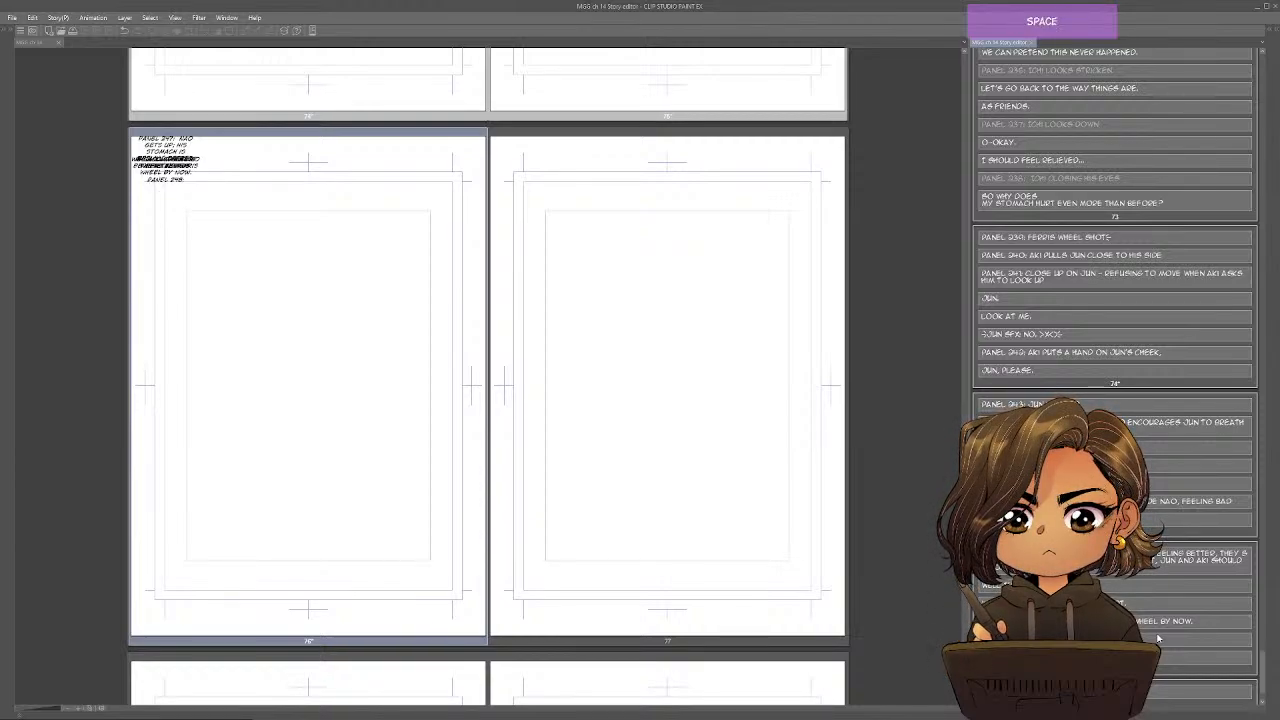
Switch to the Google Docs outline and strike through beat 20's Inciting Incident and Object of Desire items.
key("alt")
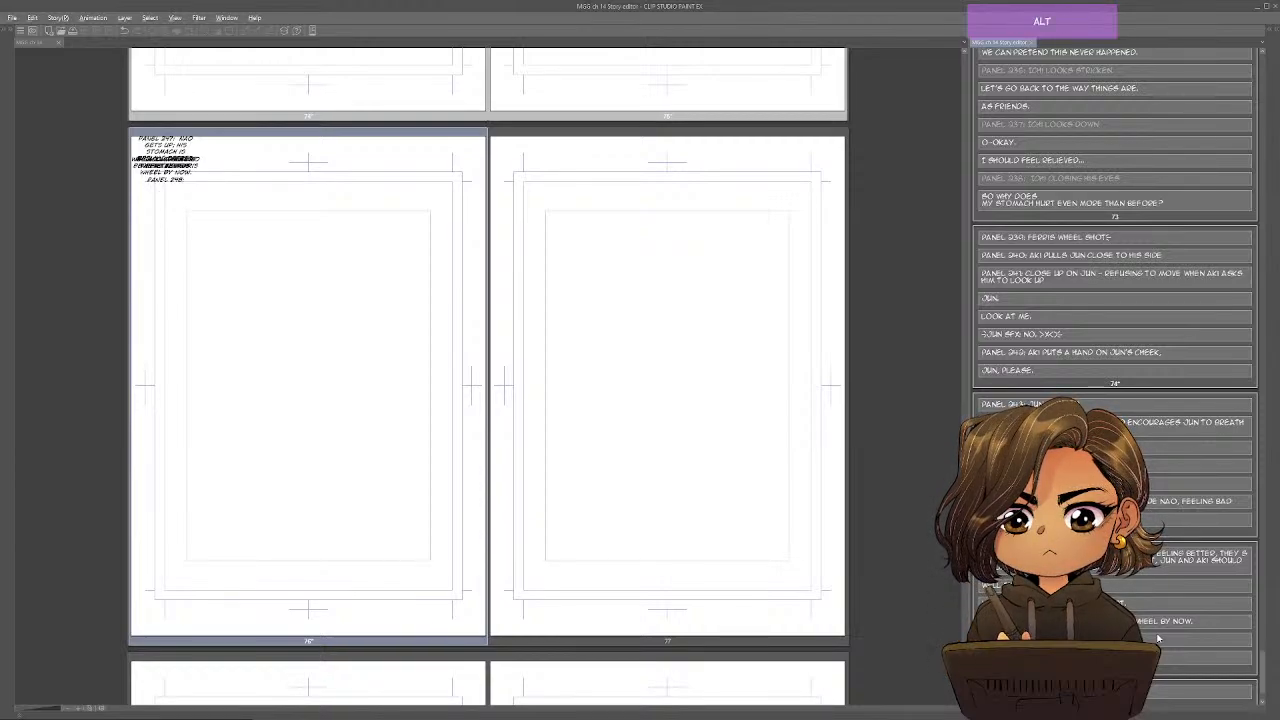
key("alt+Tab")
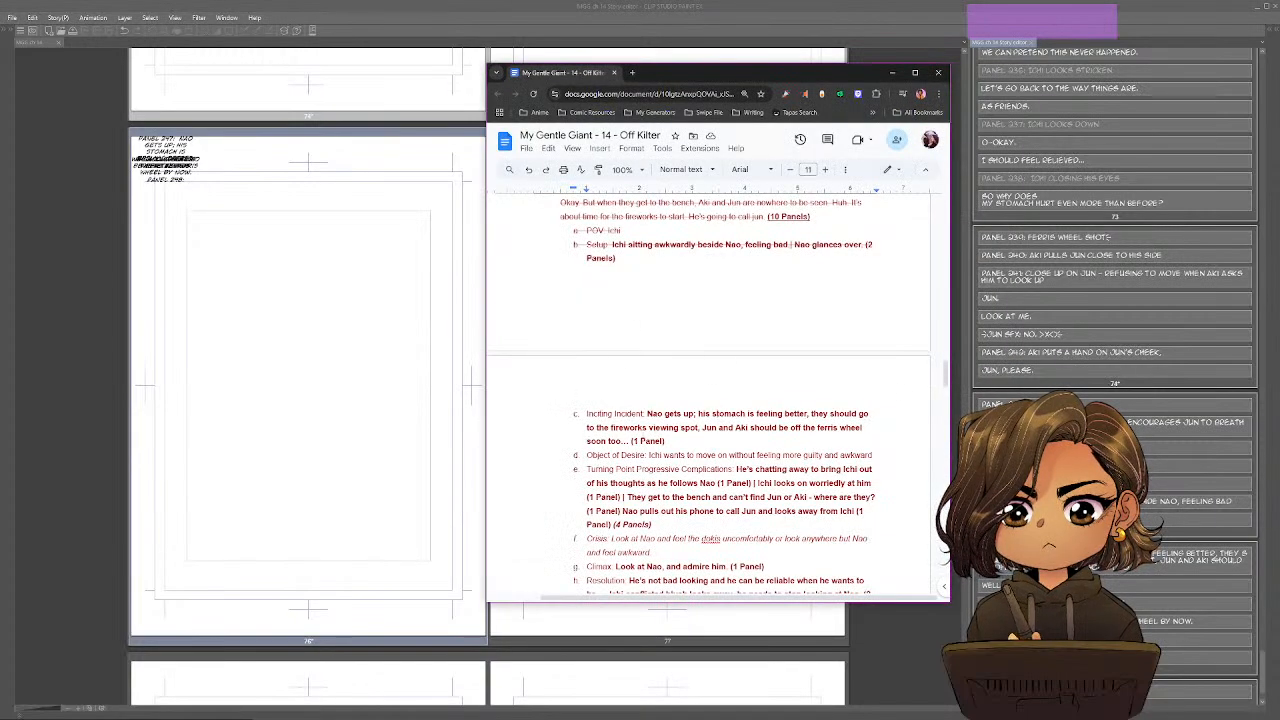
left_click_drag(665, 441, 575, 408)
key("alt+shift+5")
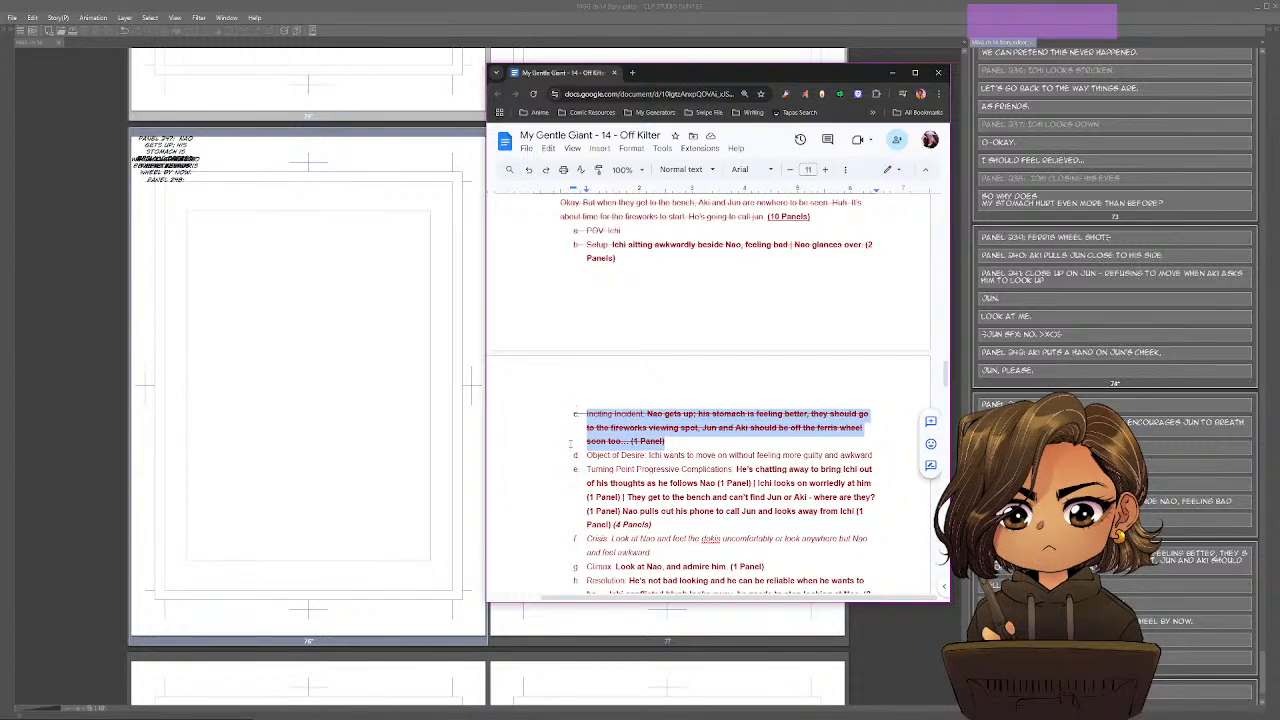
left_click(681, 427)
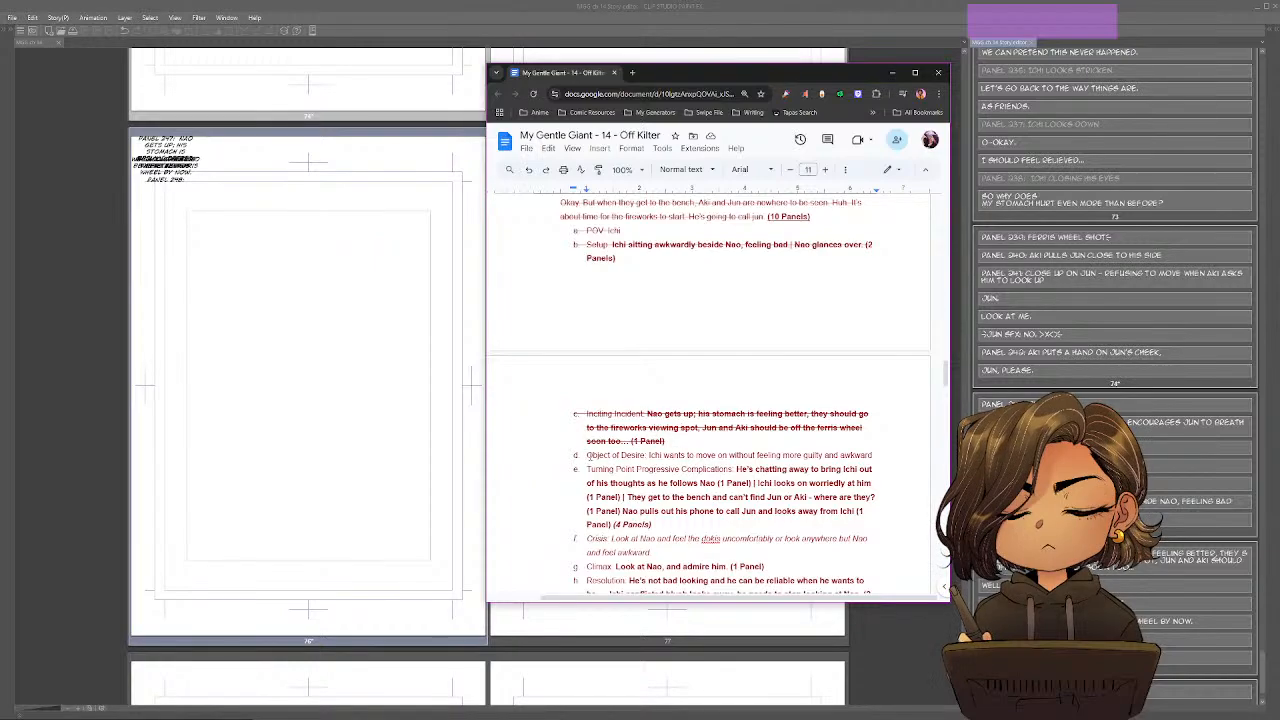
left_click_drag(587, 455, 879, 455)
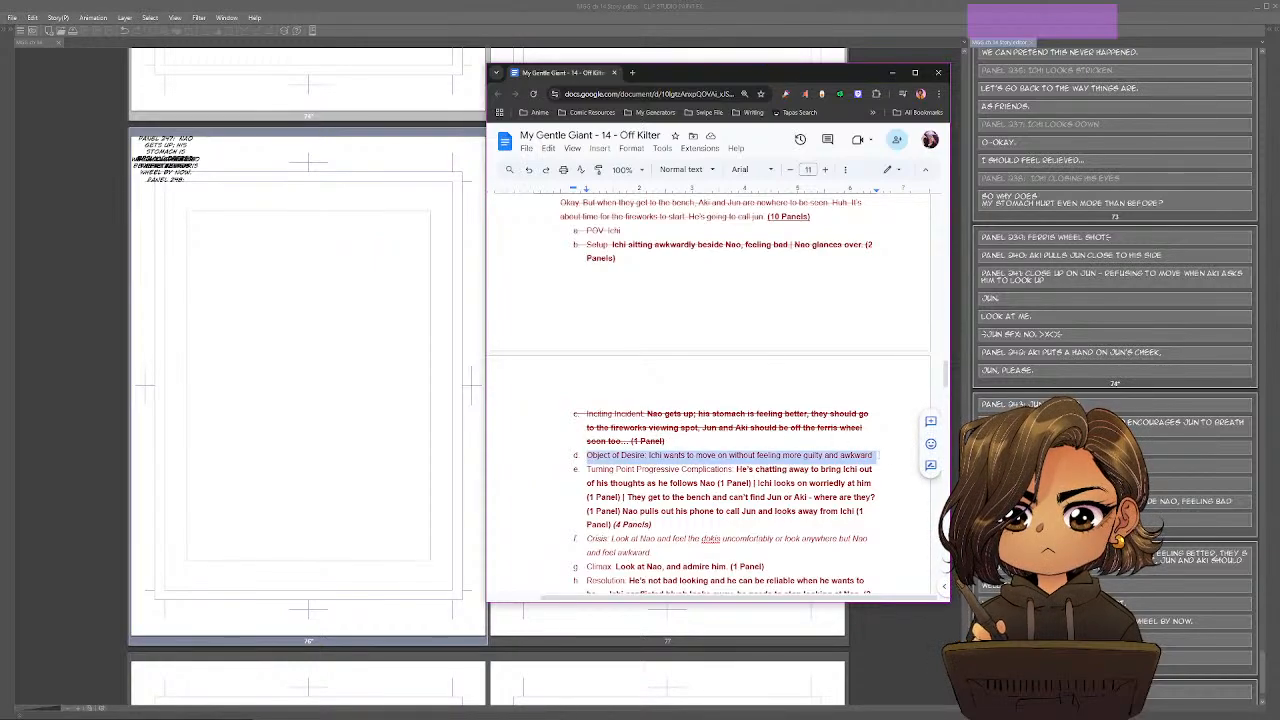
key("alt+shift+5")
left_click(783, 446)
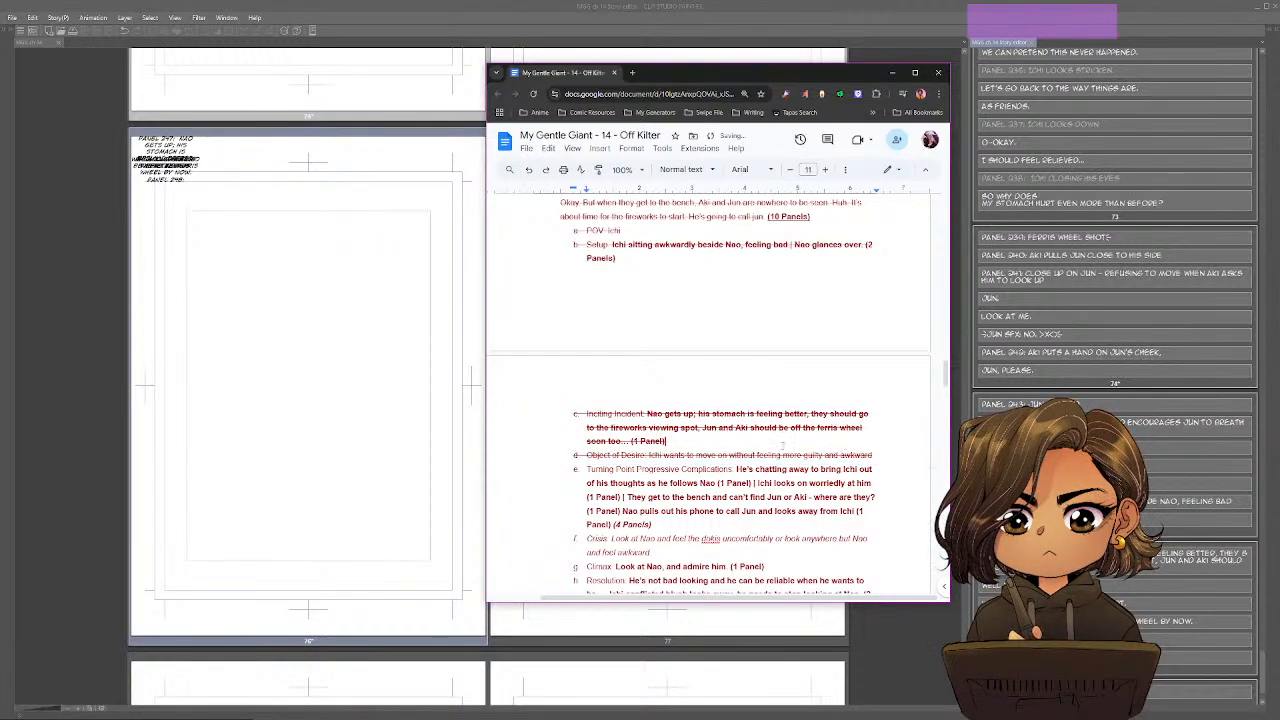
Split beat 20's Turning Point Progressive Complications text into four indented sub-items, one for each panel description.
scroll(781, 446, "down", 1)
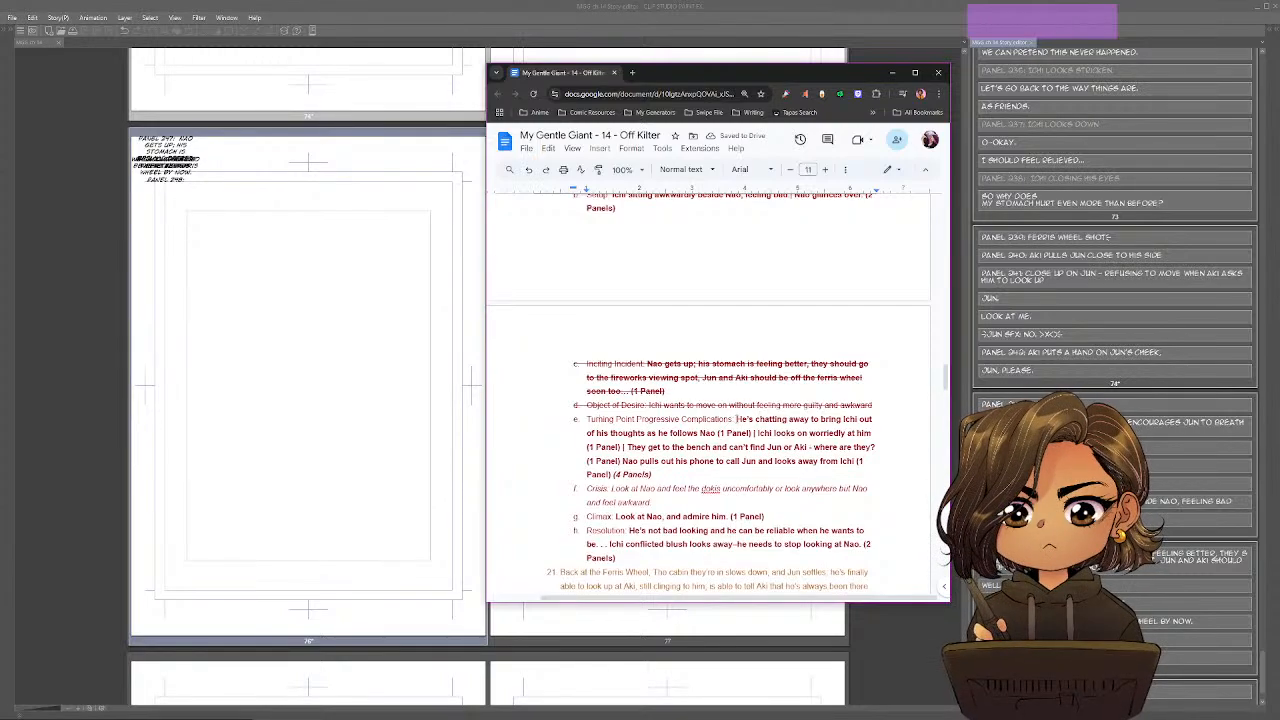
left_click(736, 419)
key("Return")
key("Tab")
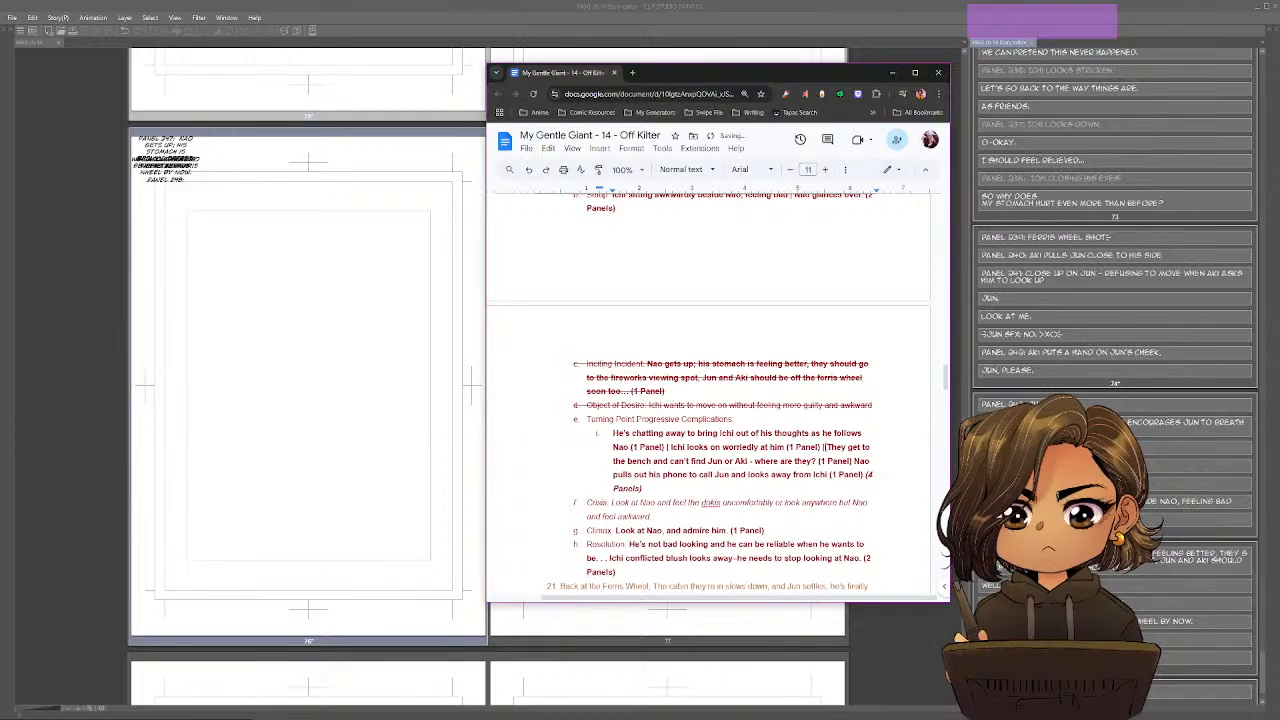
key("Return")
key("Tab")
key("shift+Tab")
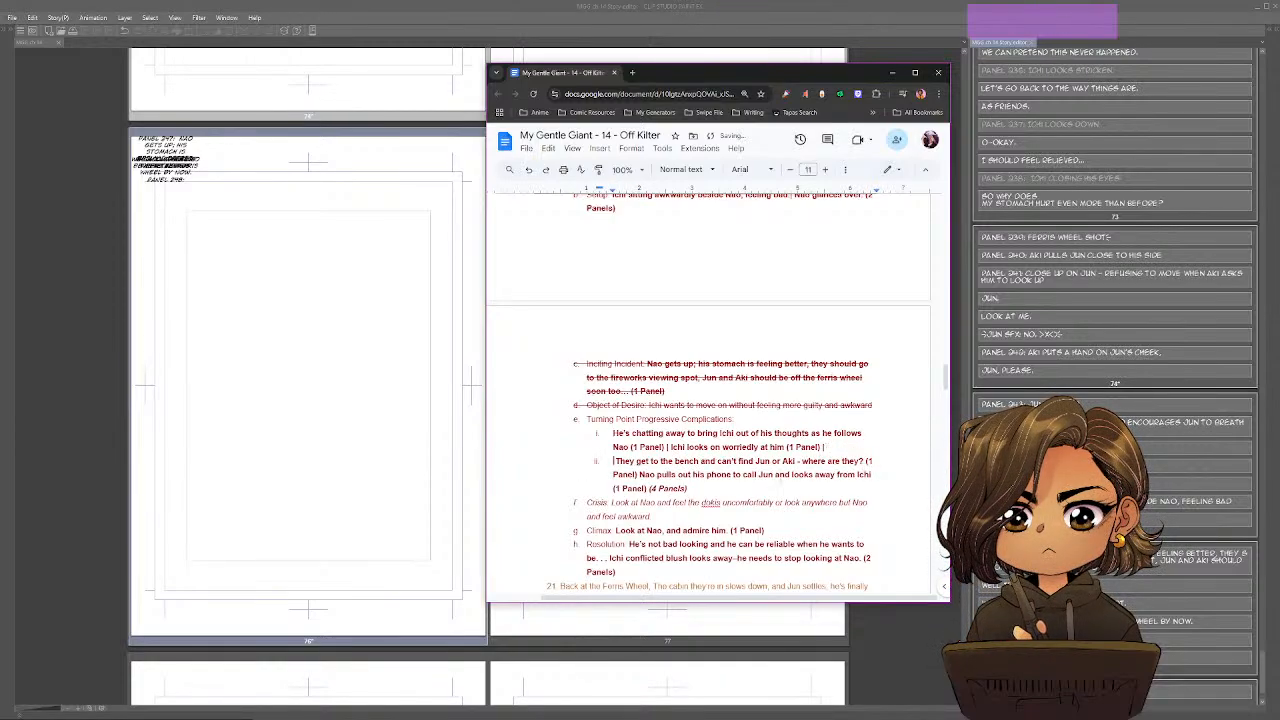
left_click(640, 474)
key("Return")
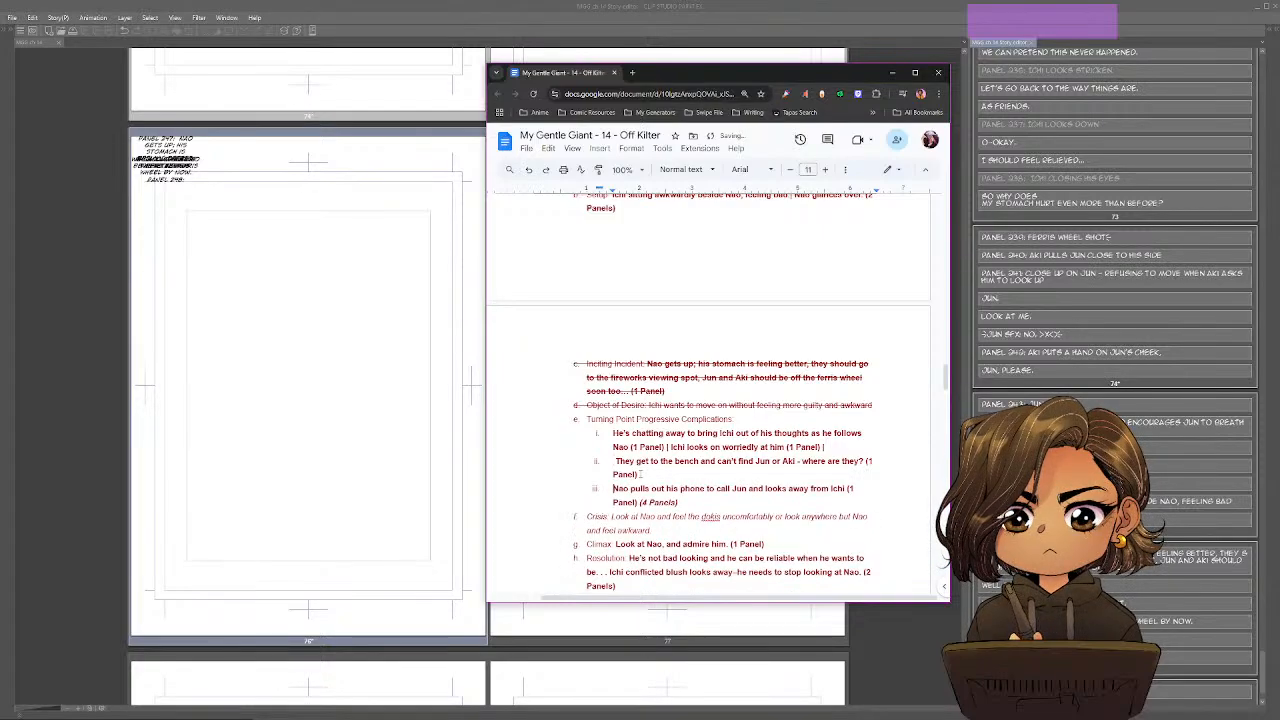
left_click(670, 447)
key("Return")
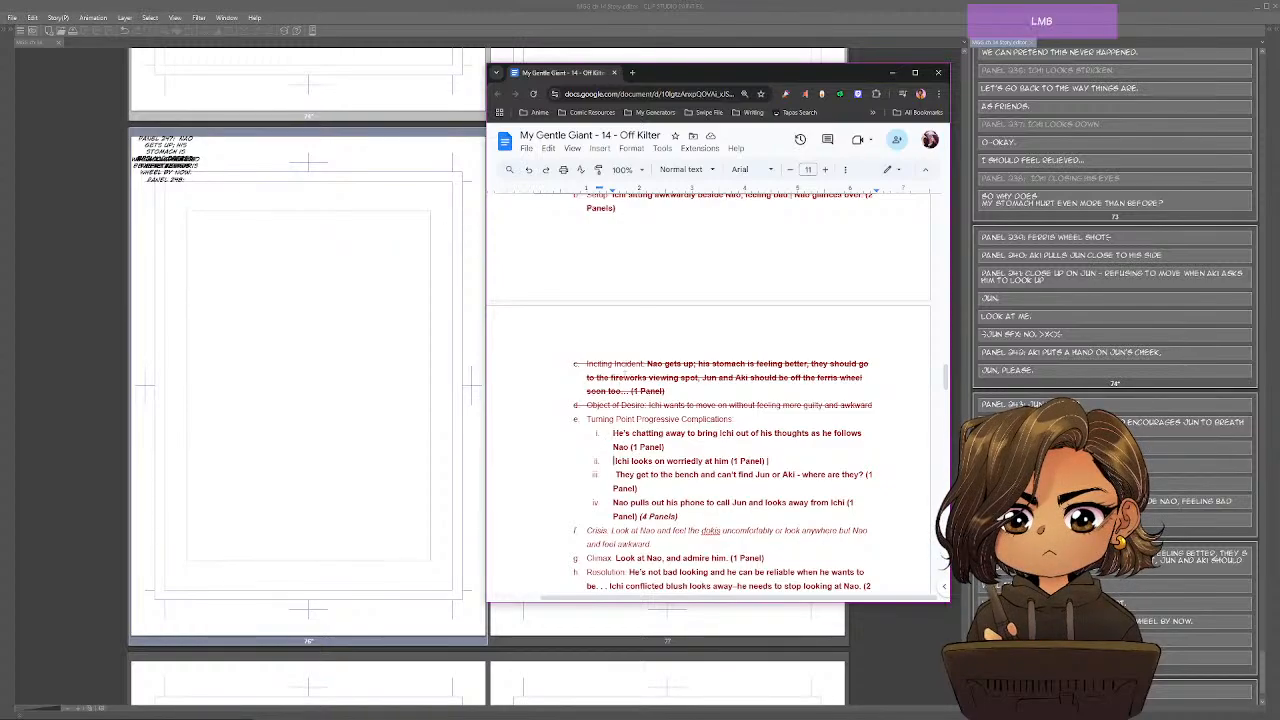
Copy "He's chatting away to bring Ichi out of his thoughts as he follows Nao" from the outline into the Story Editor's Panel 248 block.
left_click_drag(638, 419, 666, 447)
left_click(714, 434)
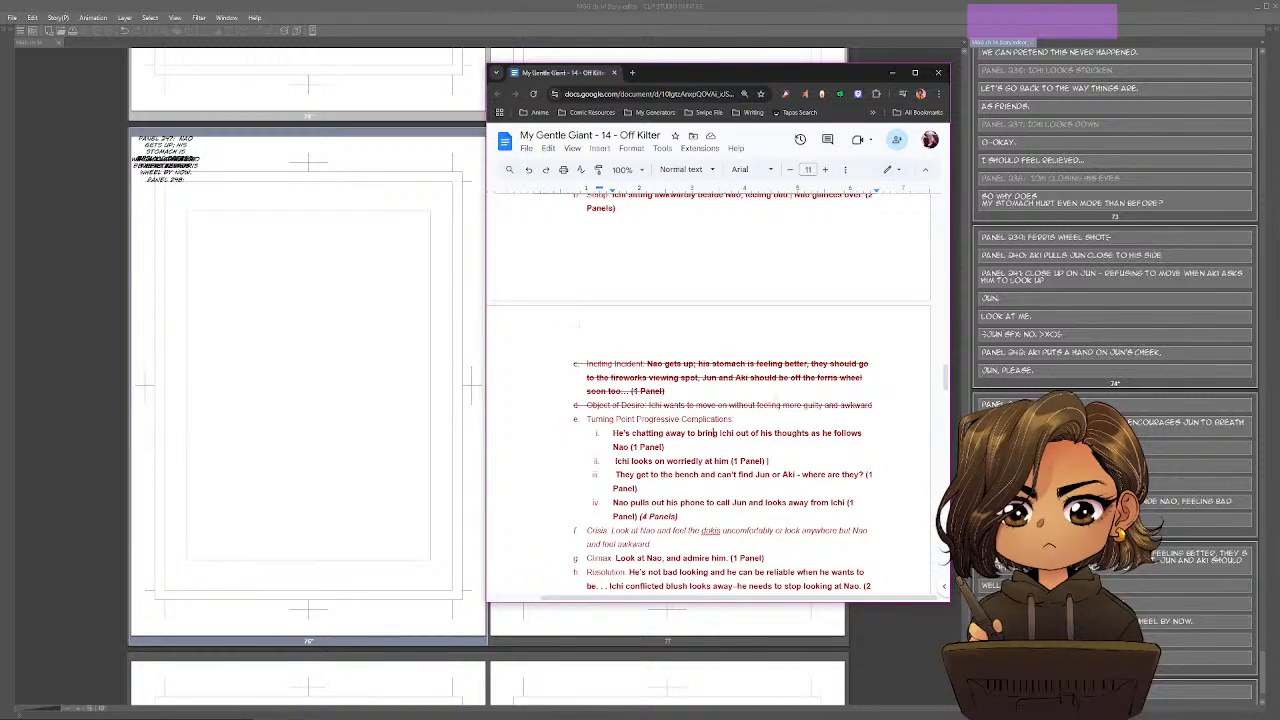
key("alt+Tab")
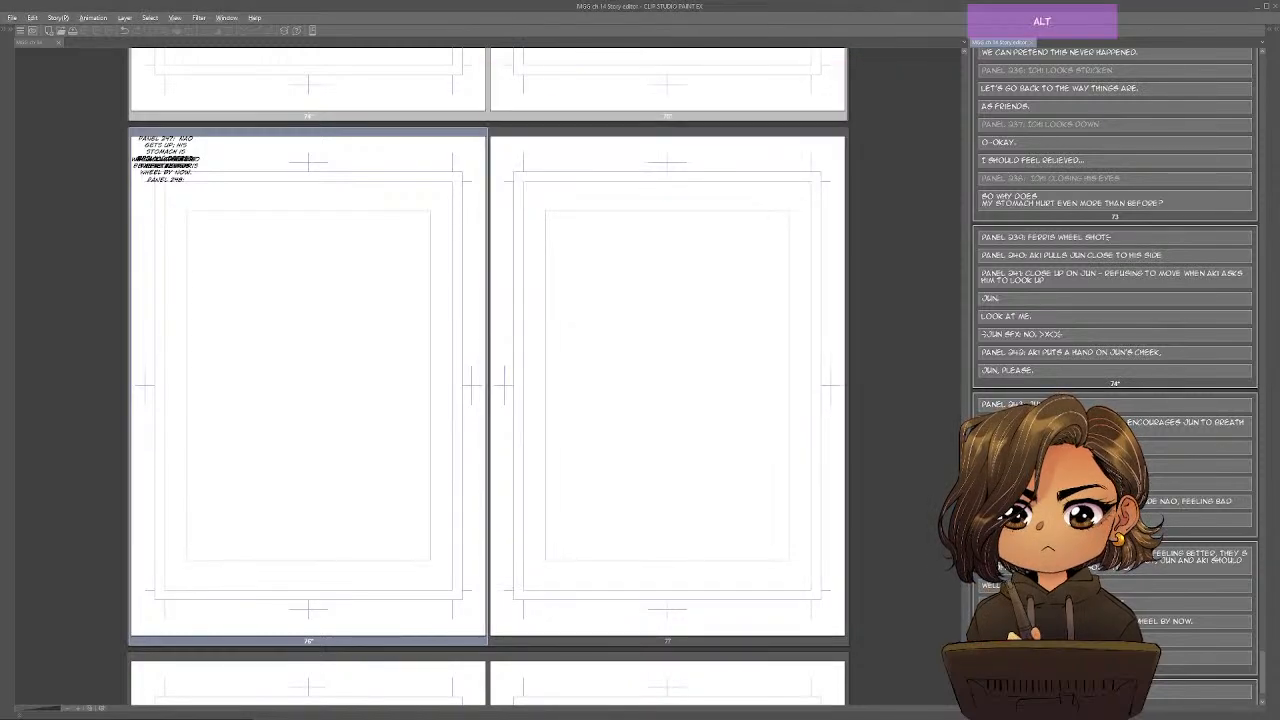
key("alt+Tab")
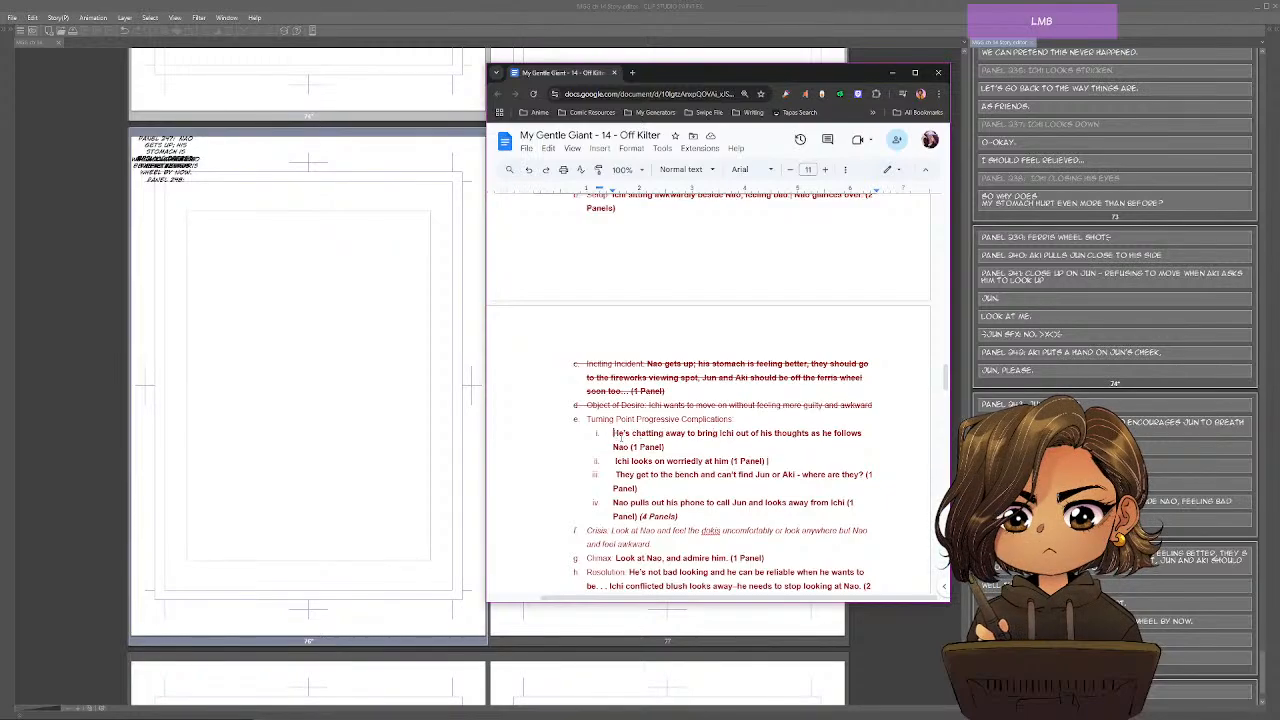
left_click_drag(613, 434, 629, 447)
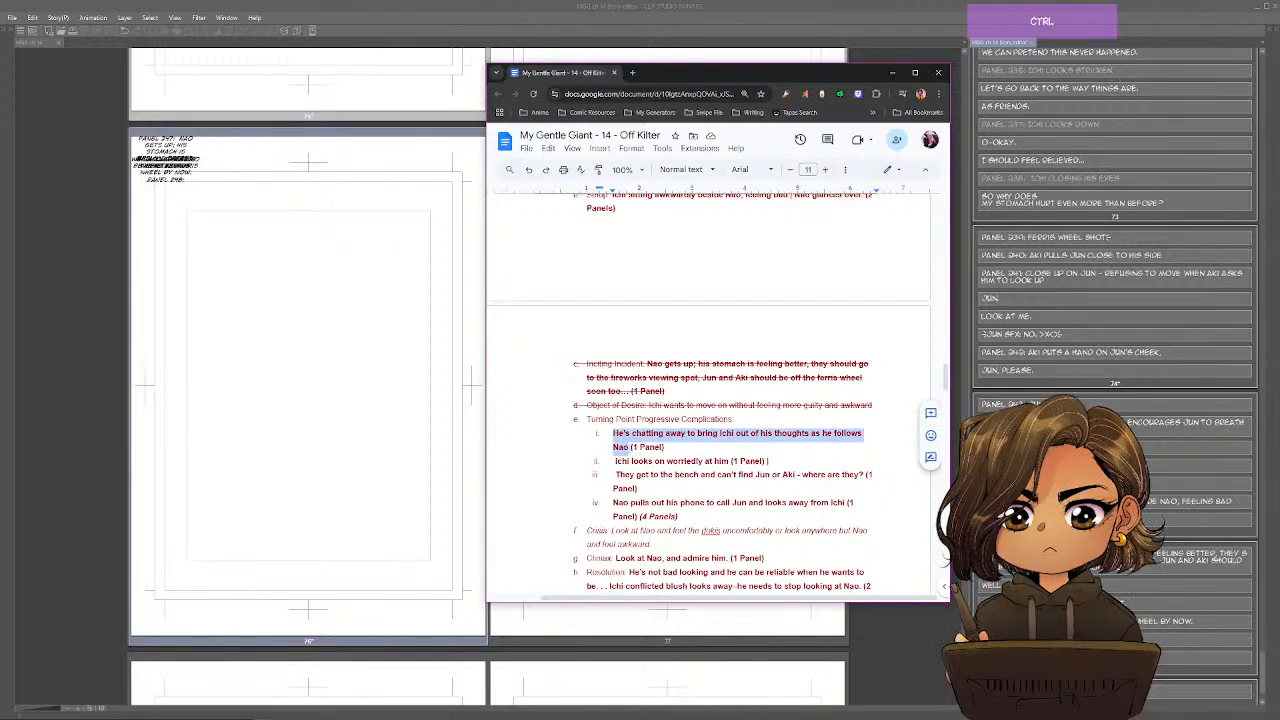
key("ctrl+c")
key("alt+Tab")
key("ctrl+v")
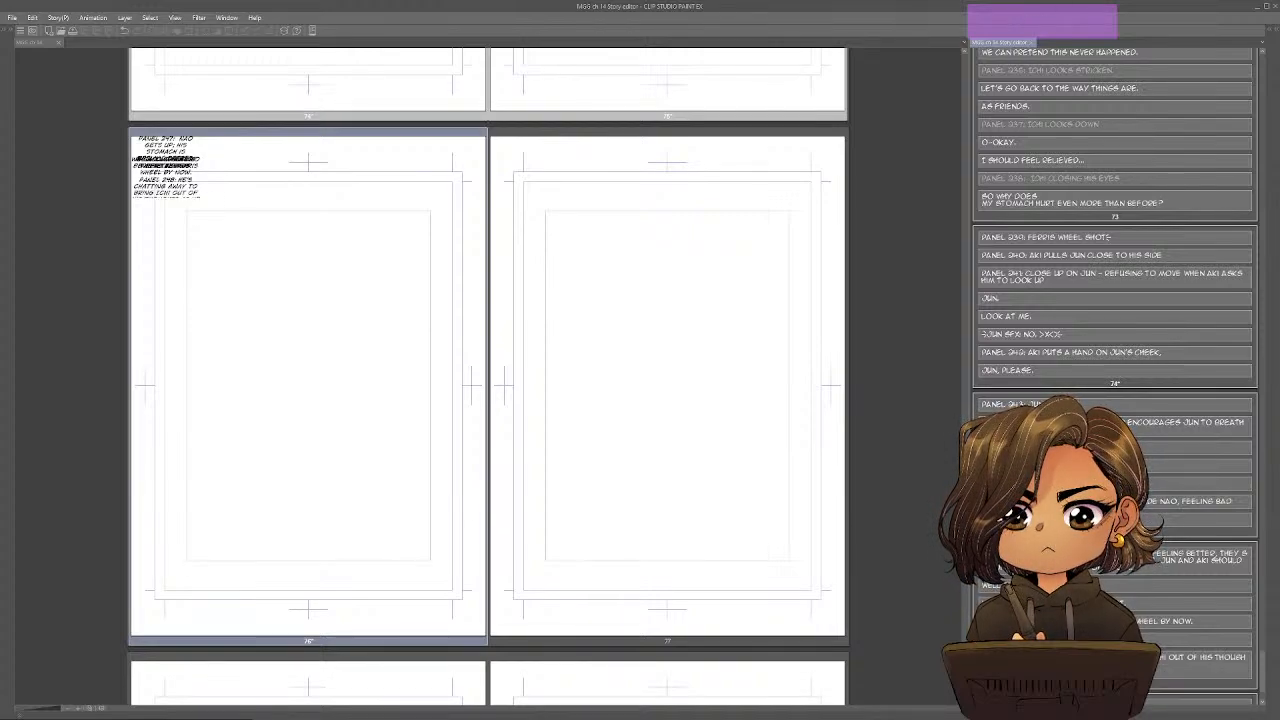
Add a "Panel 249:" block on page 76 and fill it with the outline's "Ichi looks on worriedly at him" description.
type("Panel")
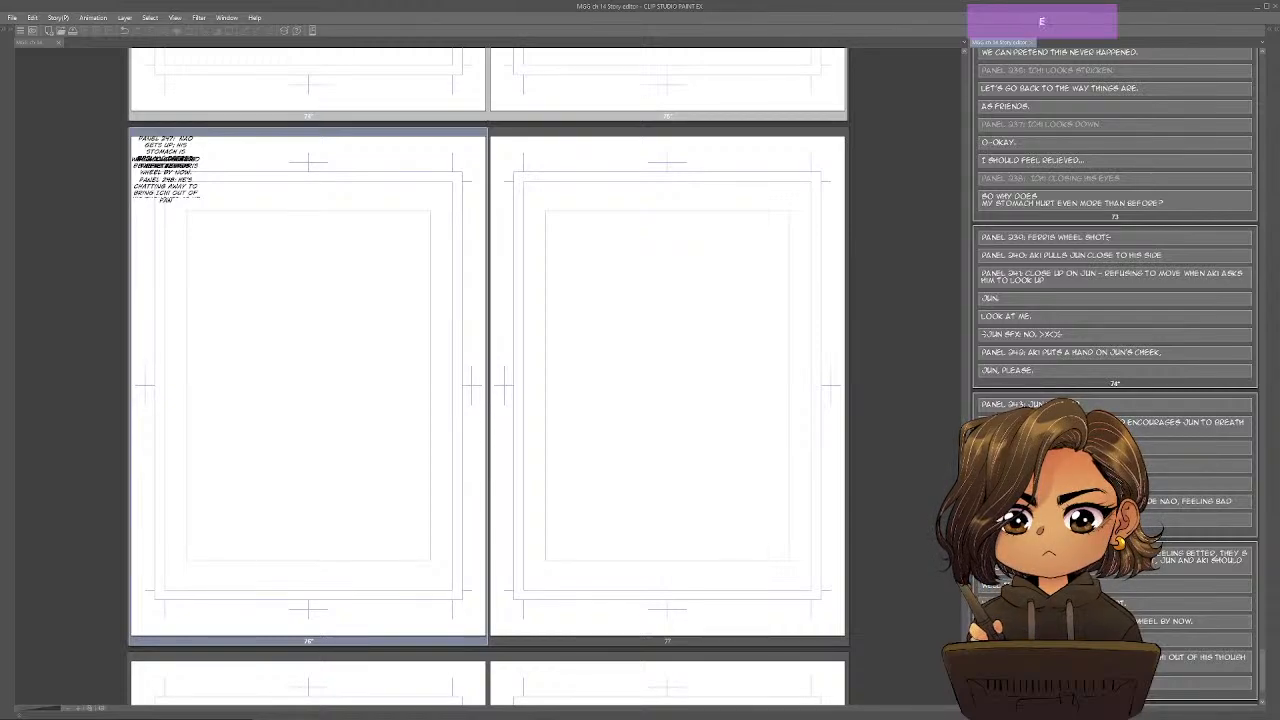
type(" 24")
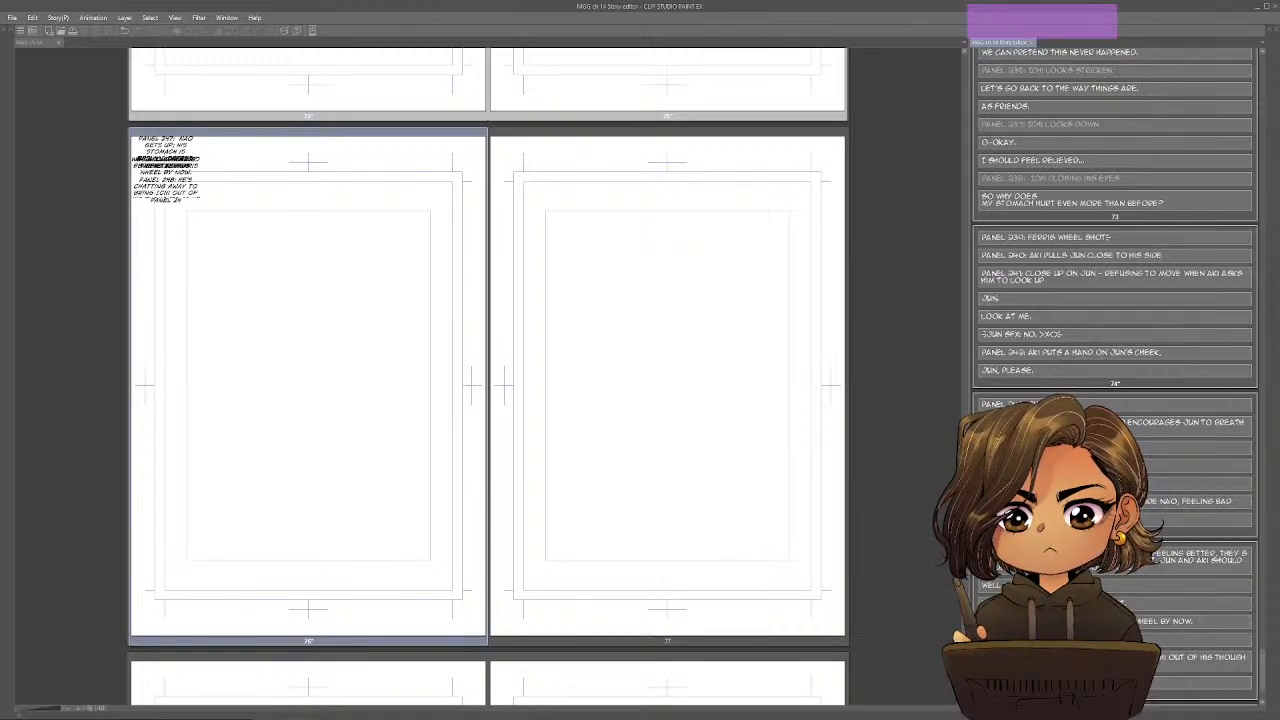
type("9:")
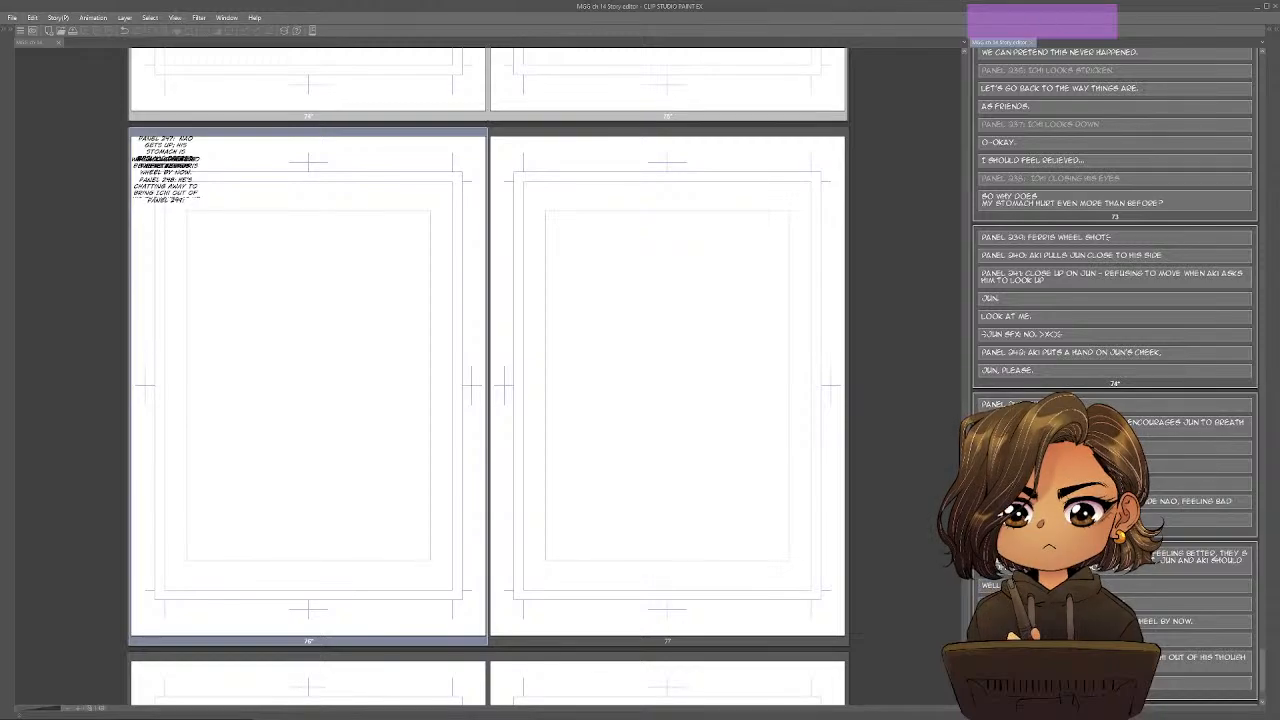
key("alt+Tab")
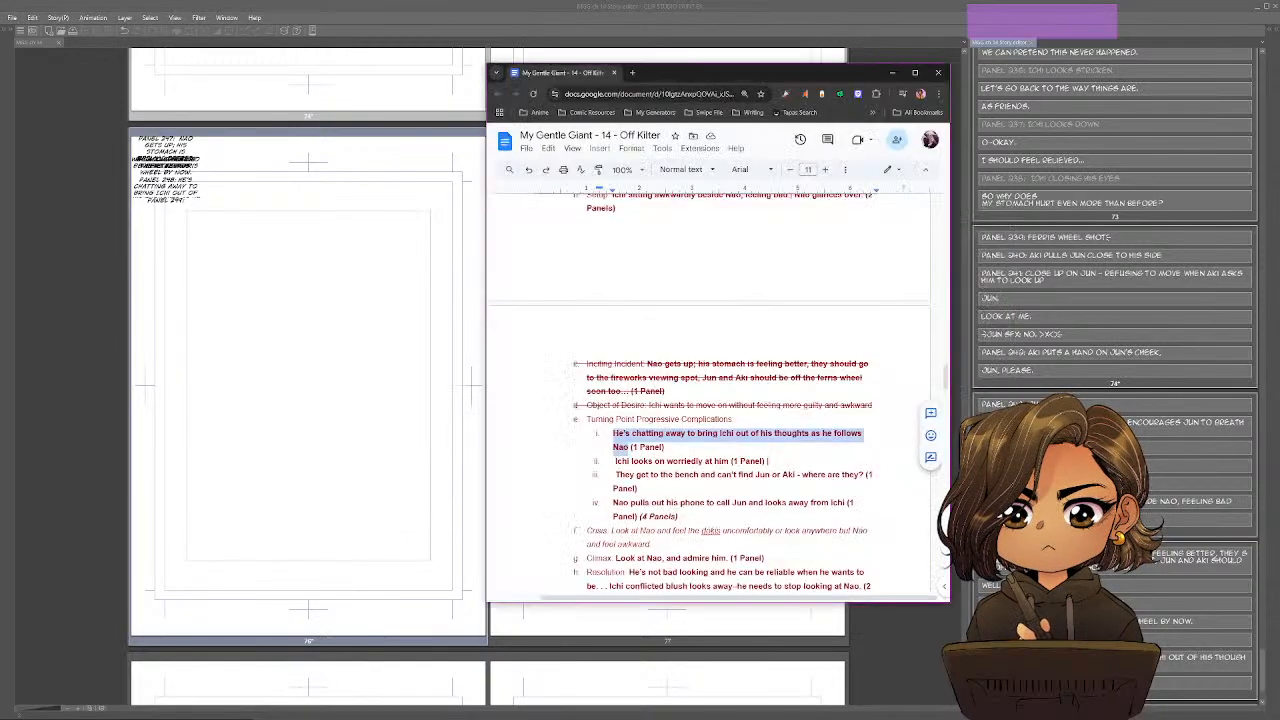
left_click_drag(614, 461, 729, 462)
key("ctrl+c")
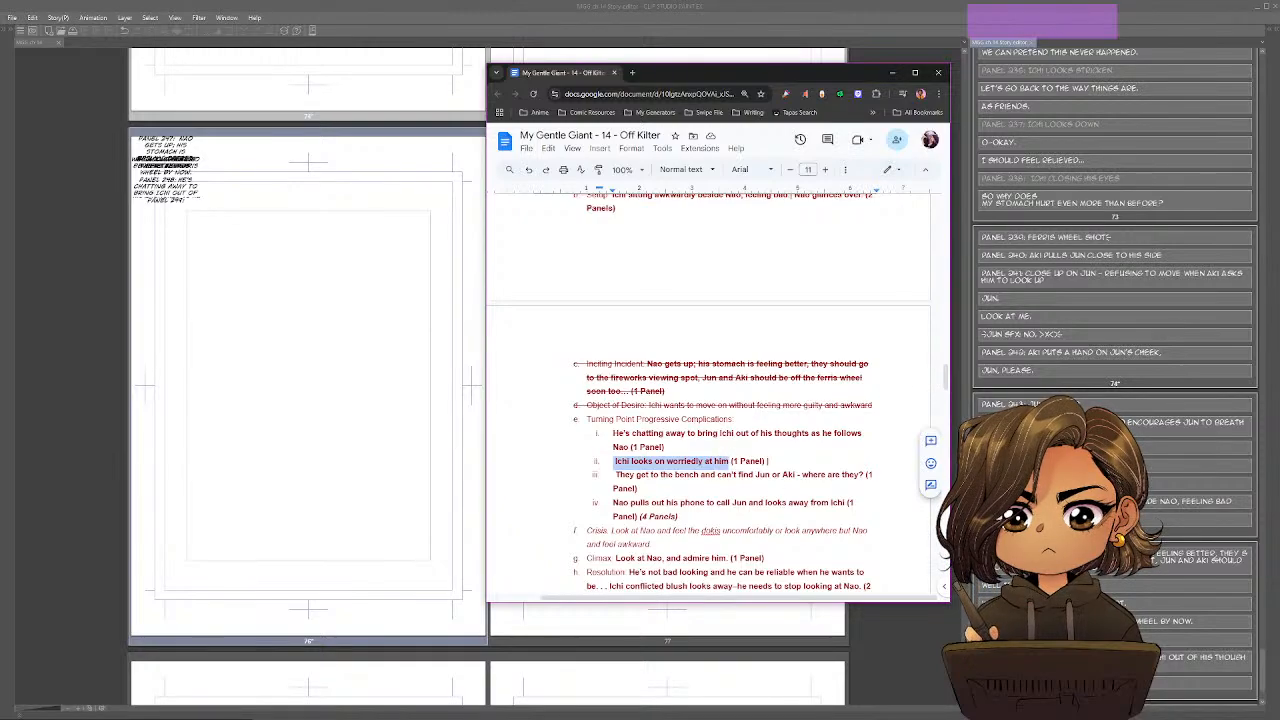
key("alt+Tab")
key("ctrl+v")
scroll(1115, 300, "down", 2)
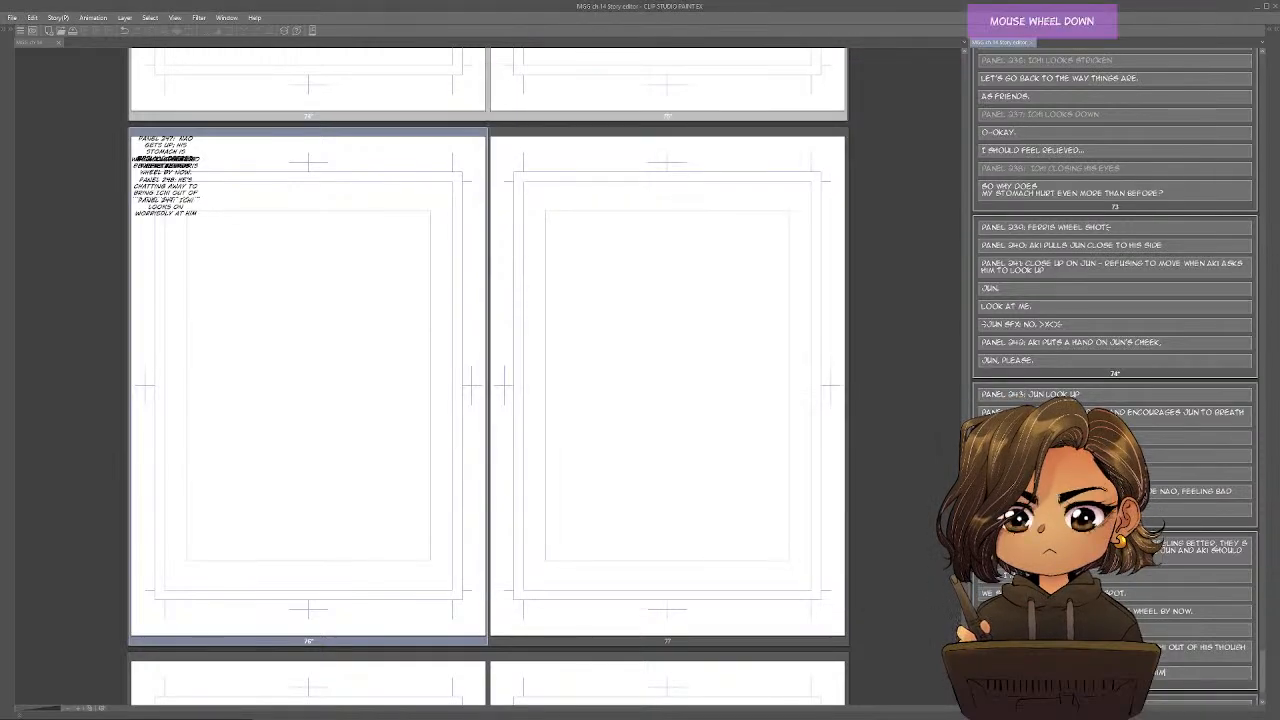
Add a "Panel 250:" block on page 76 with the outline text "They get to the bench and can't find Jun or Aki - where are they?".
key("alt+Tab")
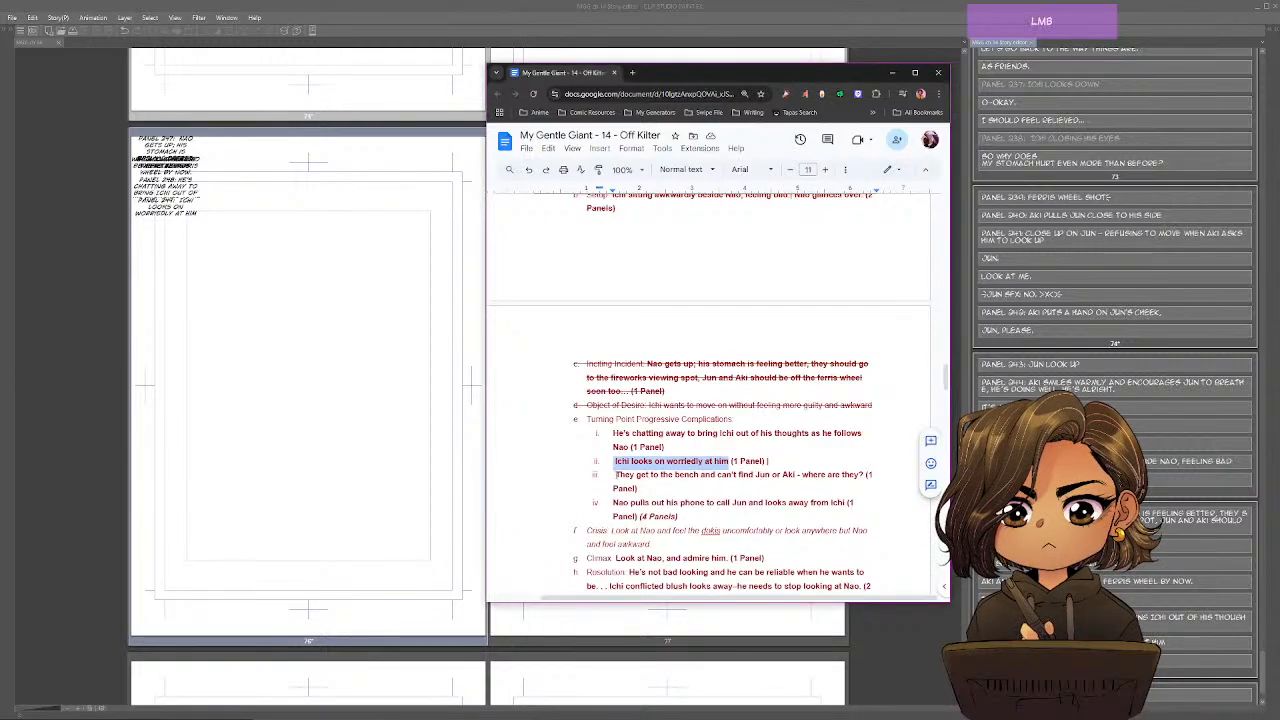
left_click_drag(614, 475, 863, 475)
key("ctrl+c")
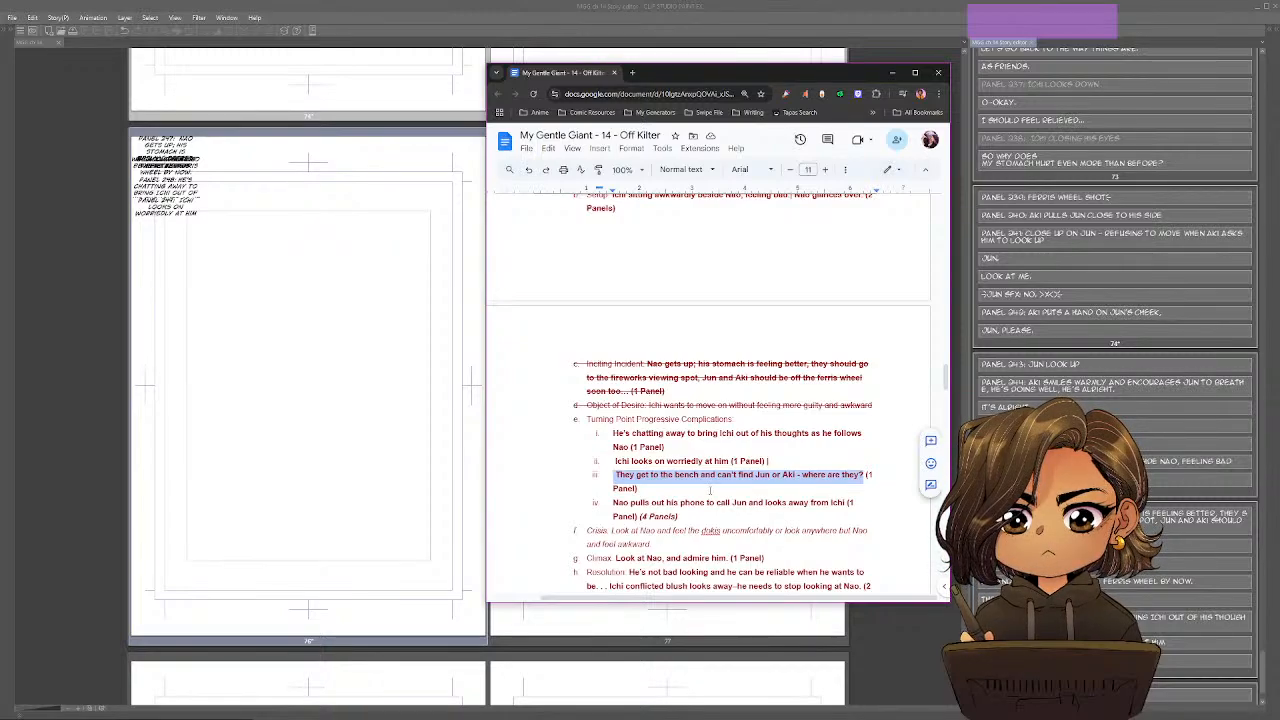
left_click(710, 490)
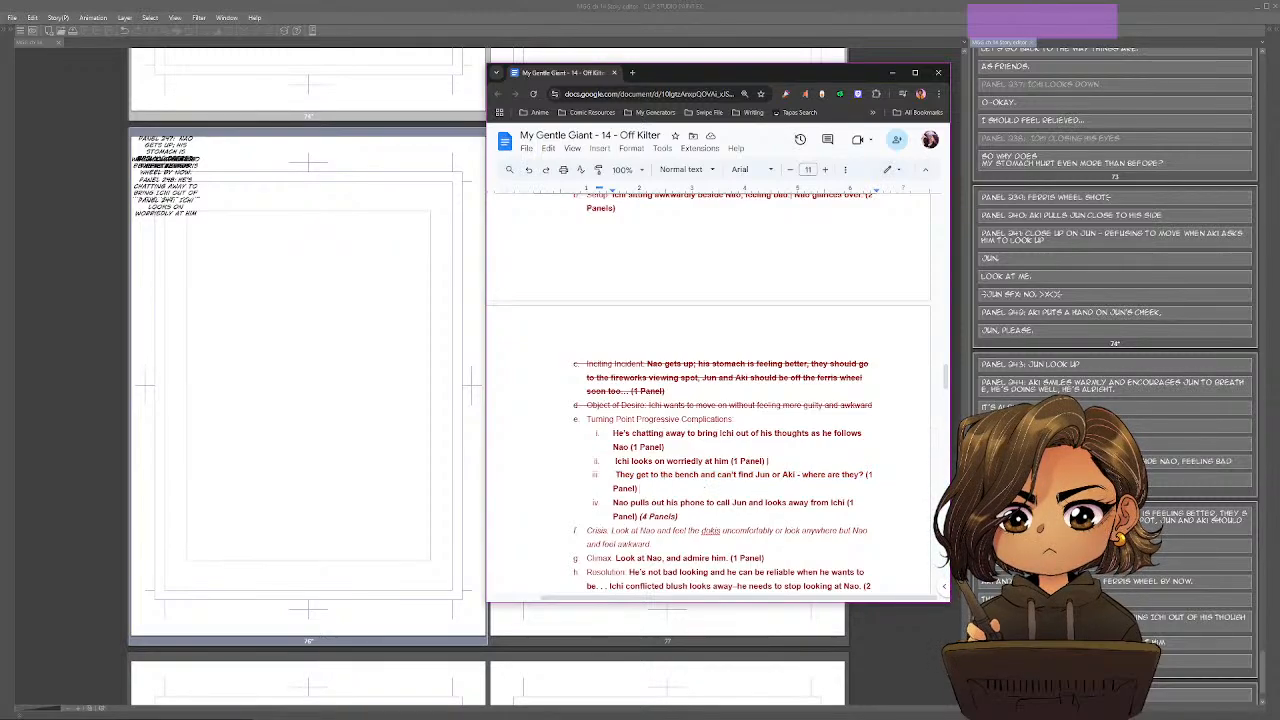
key("alt+Tab")
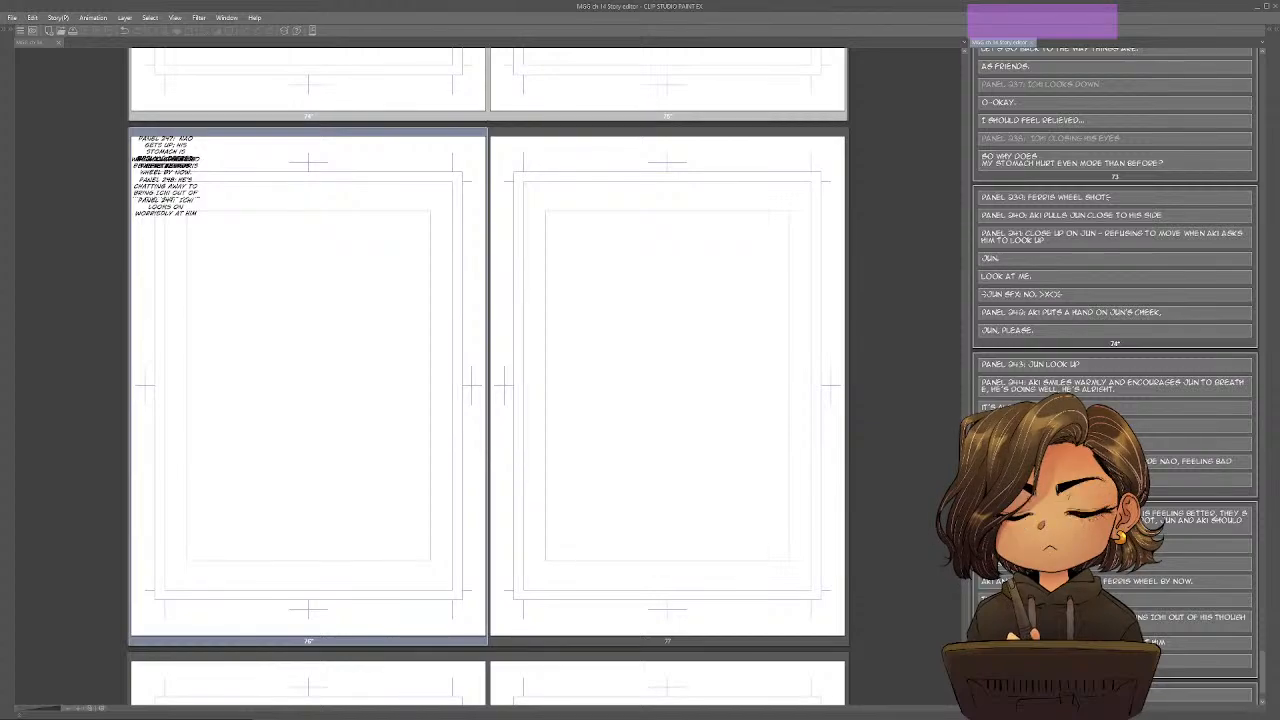
key("shift")
type("PANEL ")
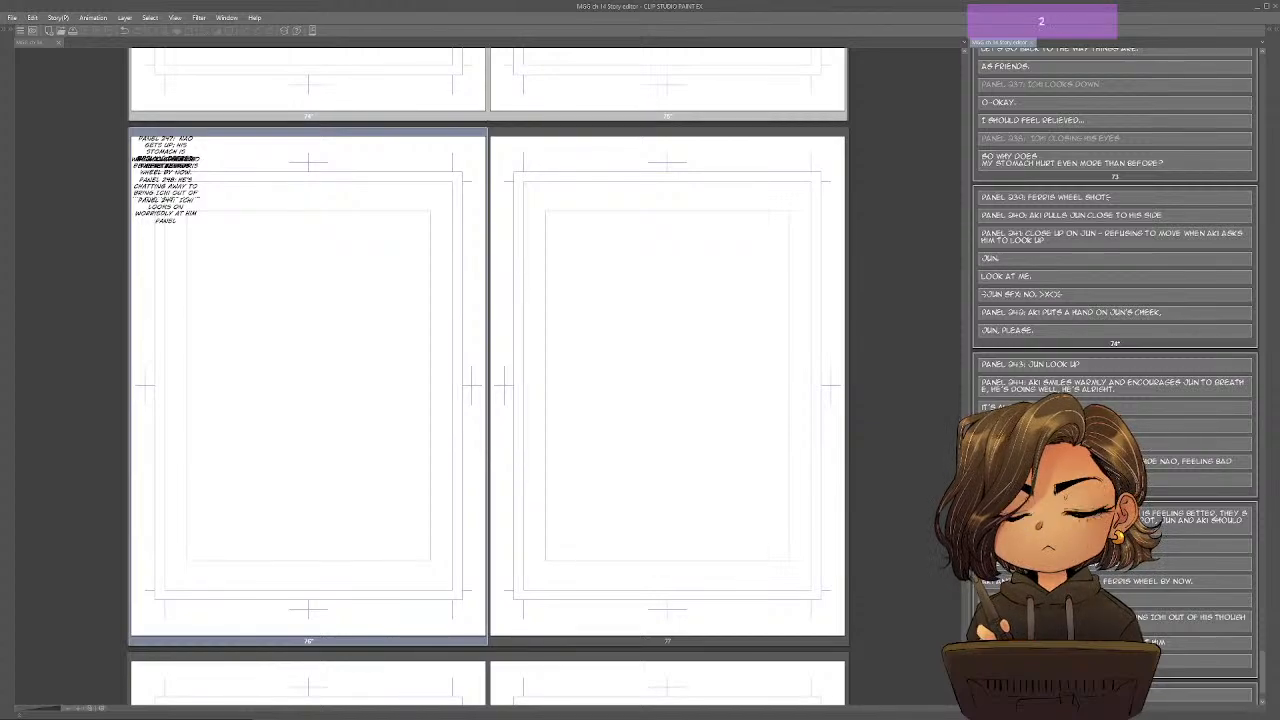
type("250:")
key("ctrl+v")
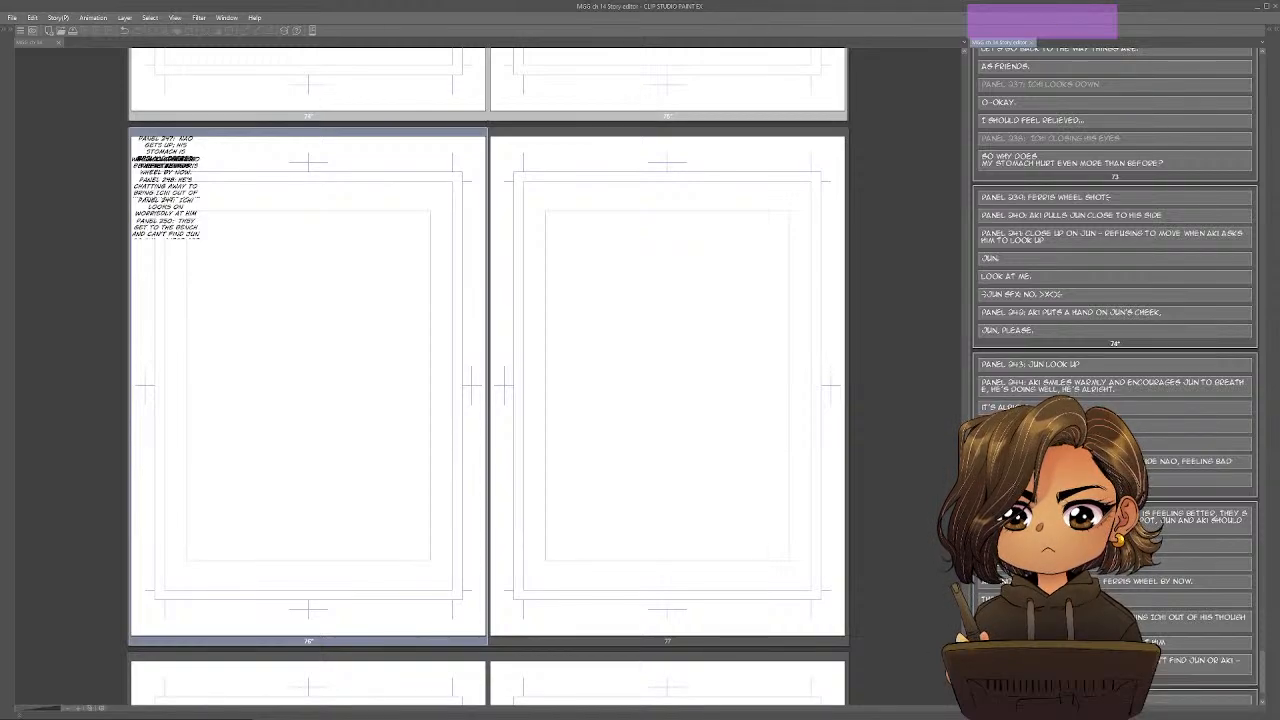
scroll(1115, 380, "down", 3)
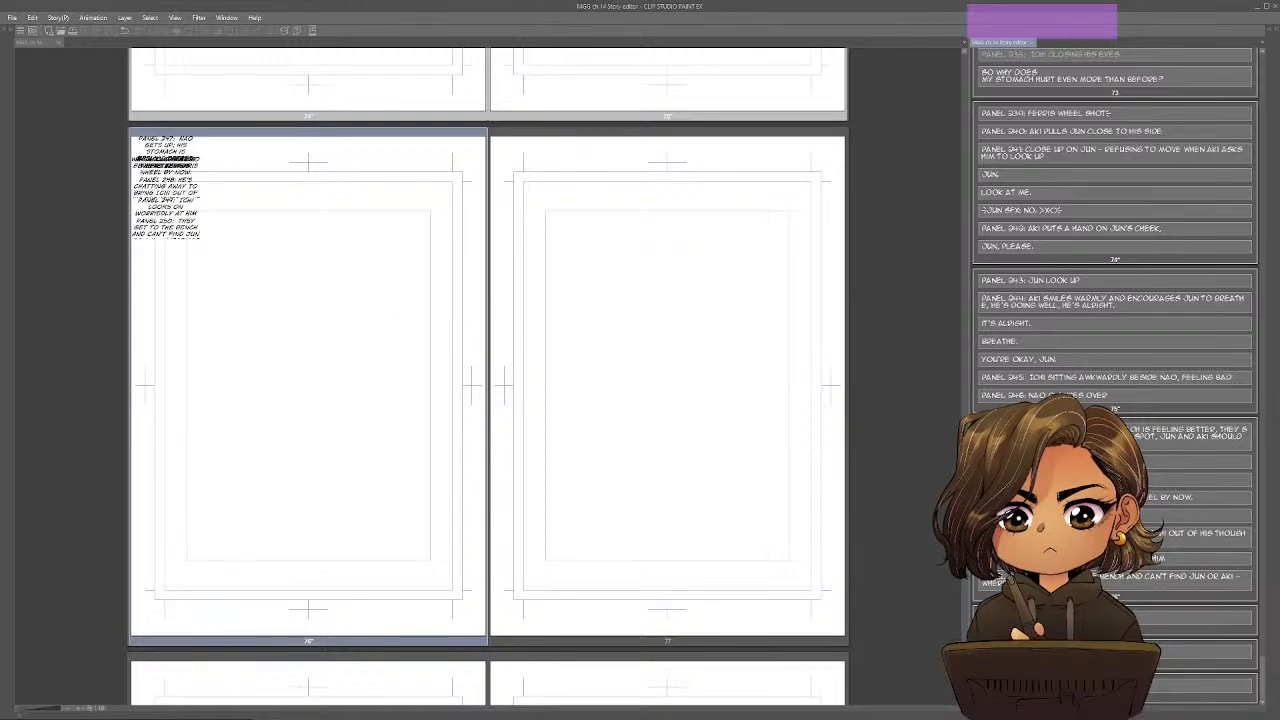
Start a separate dialogue block after the Panel 250 description with "Hm," and switch back to the Google Docs outline.
key("Return")
key("Return")
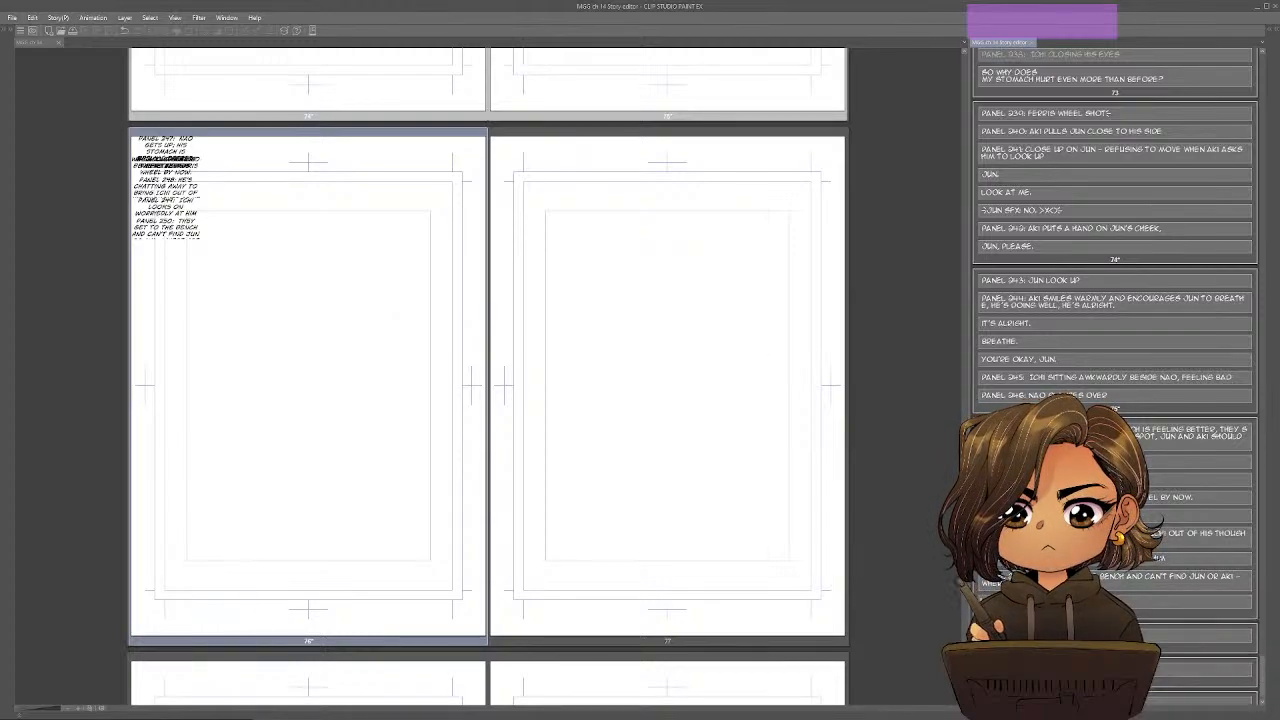
type("Huh,")
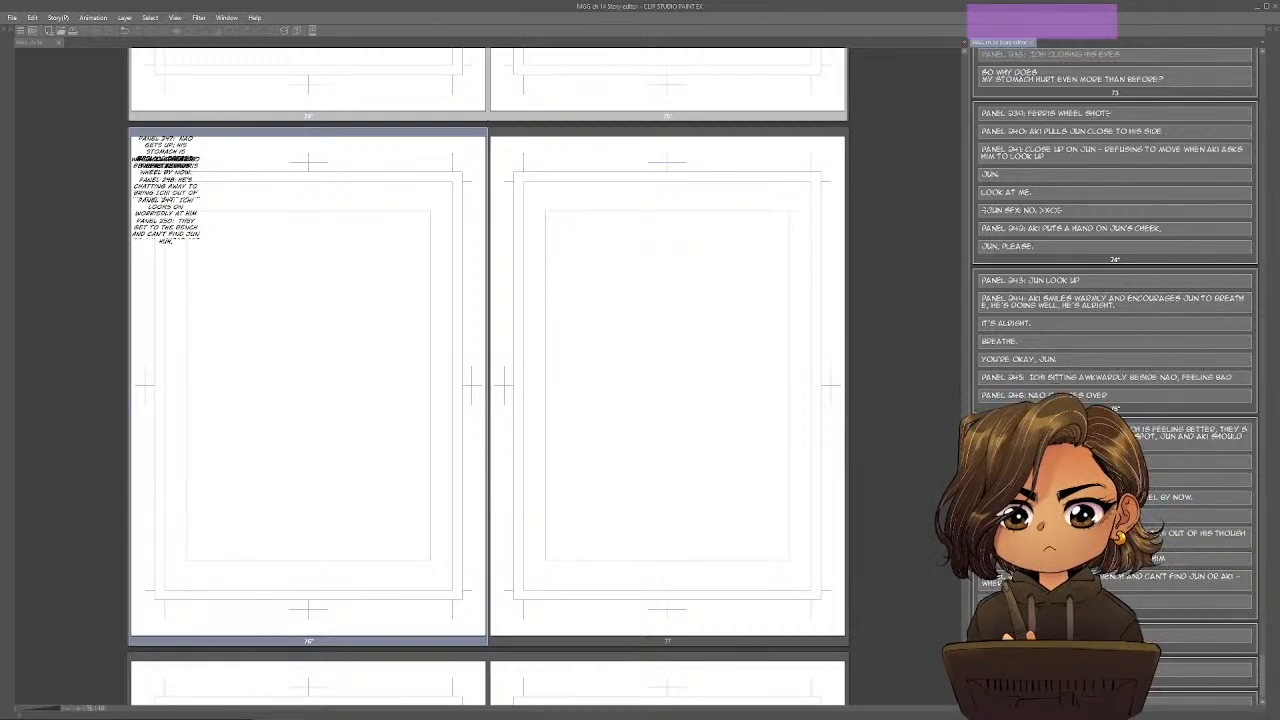
key("alt+Tab")
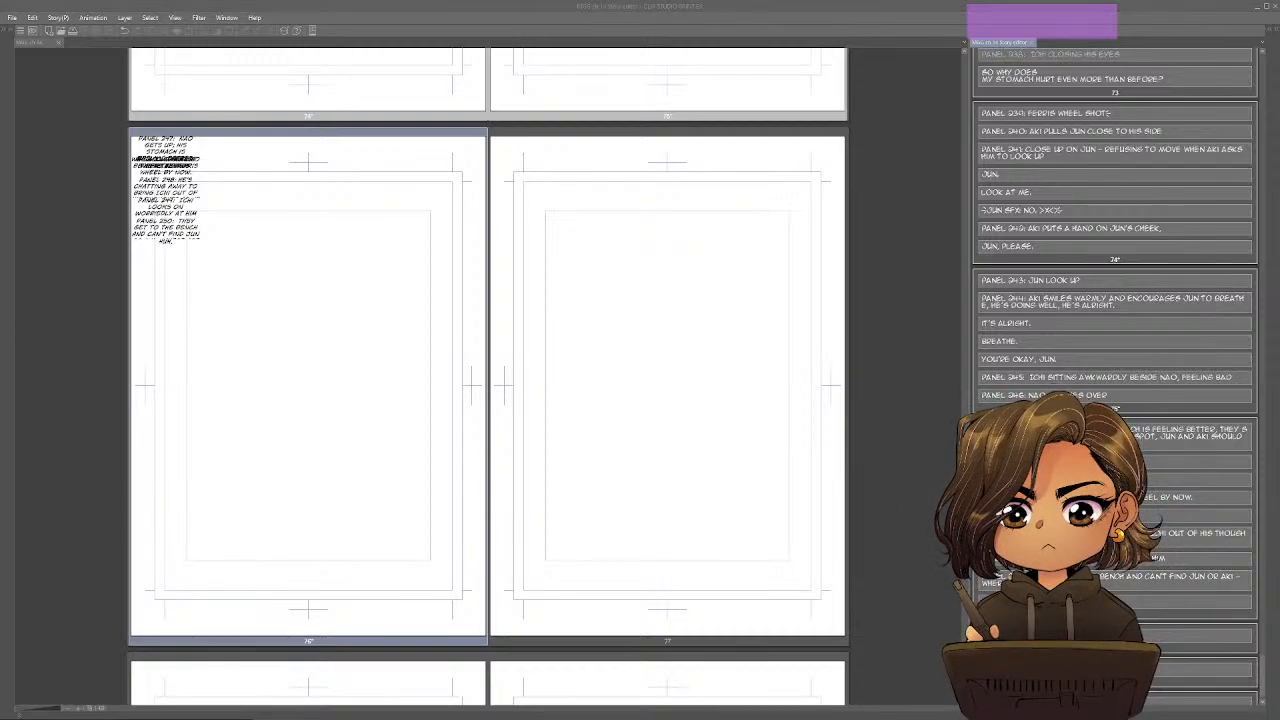
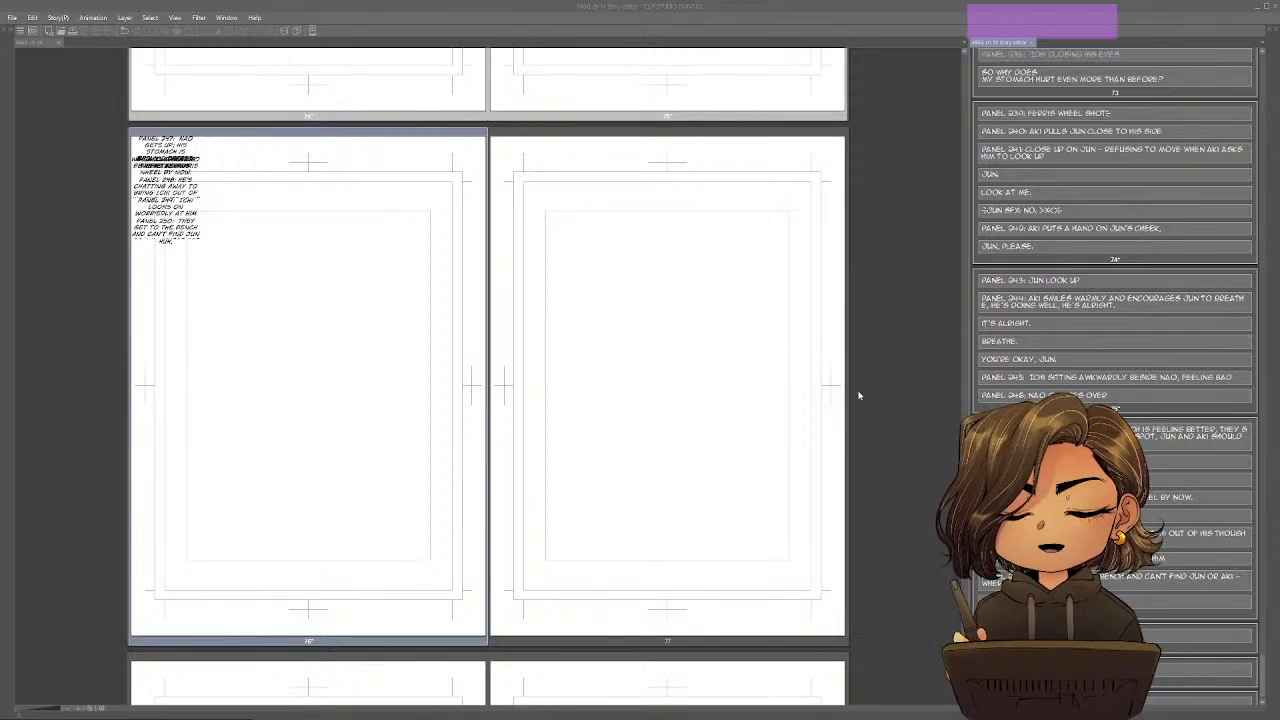
Complete the dialogue line after the Panel 250 description on page 76 with "where are they?".
left_click_drag(964, 656, 964, 655)
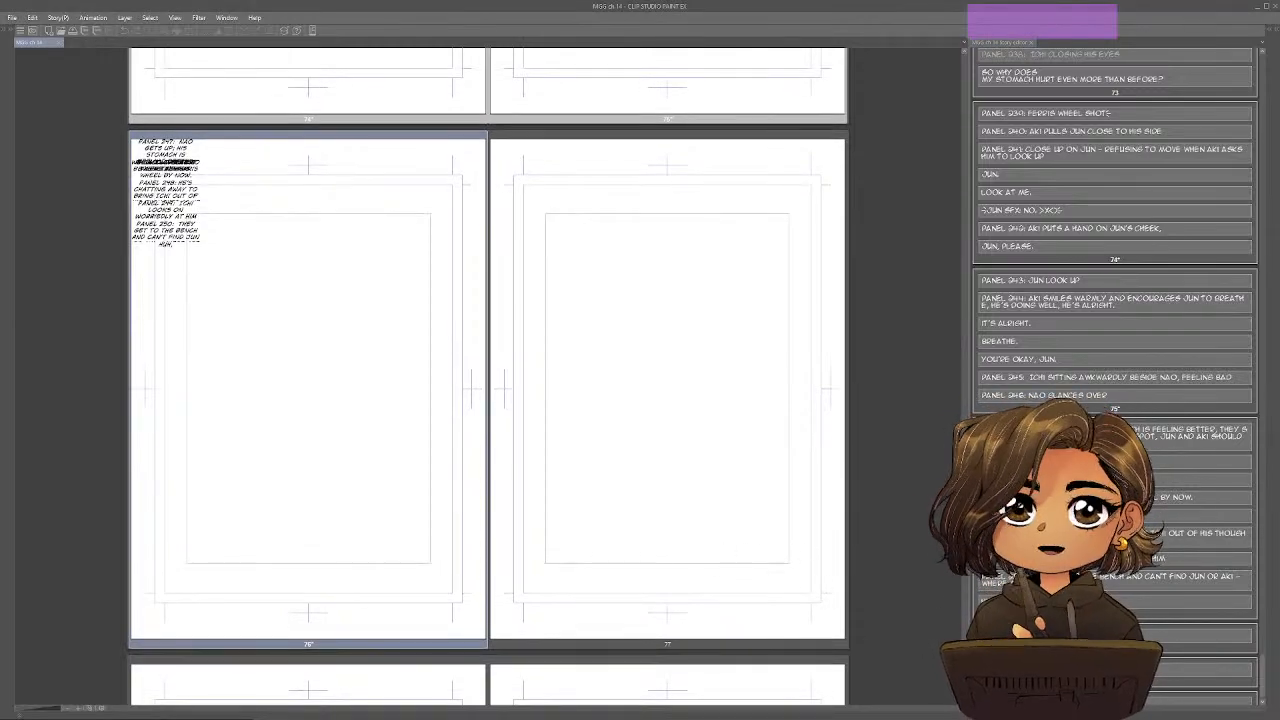
left_click(1200, 602)
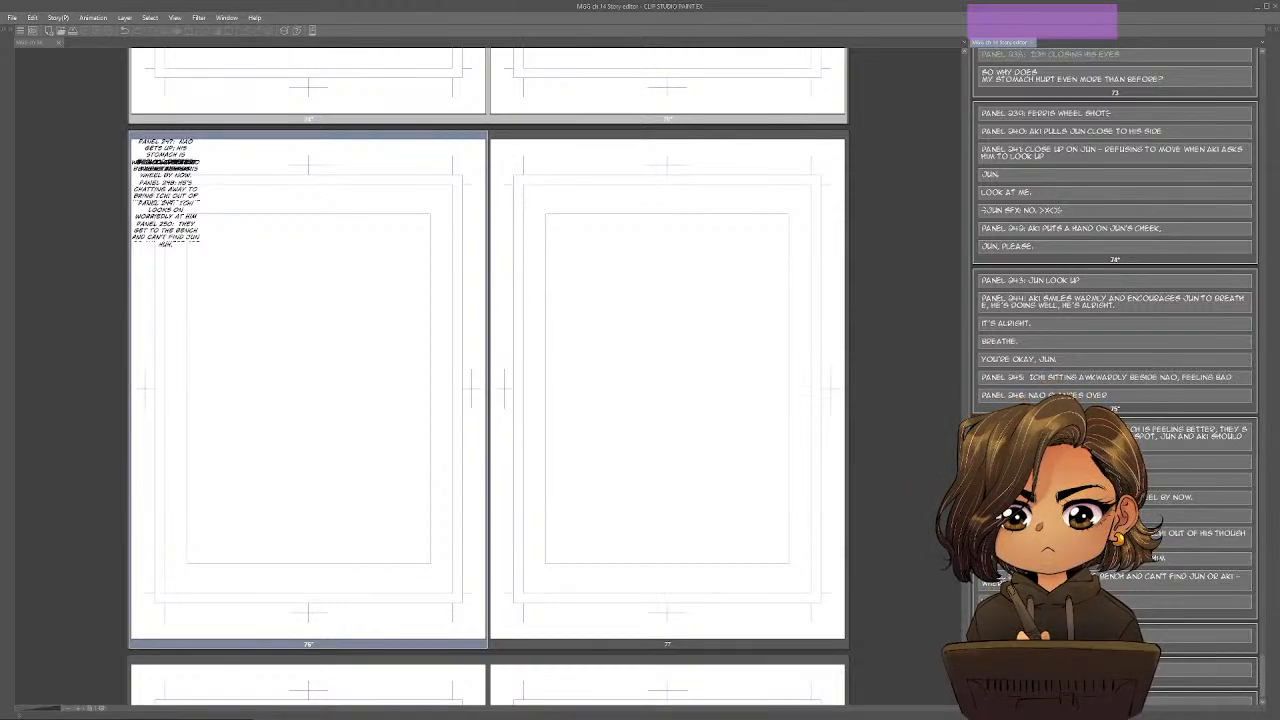
type("where are they?")
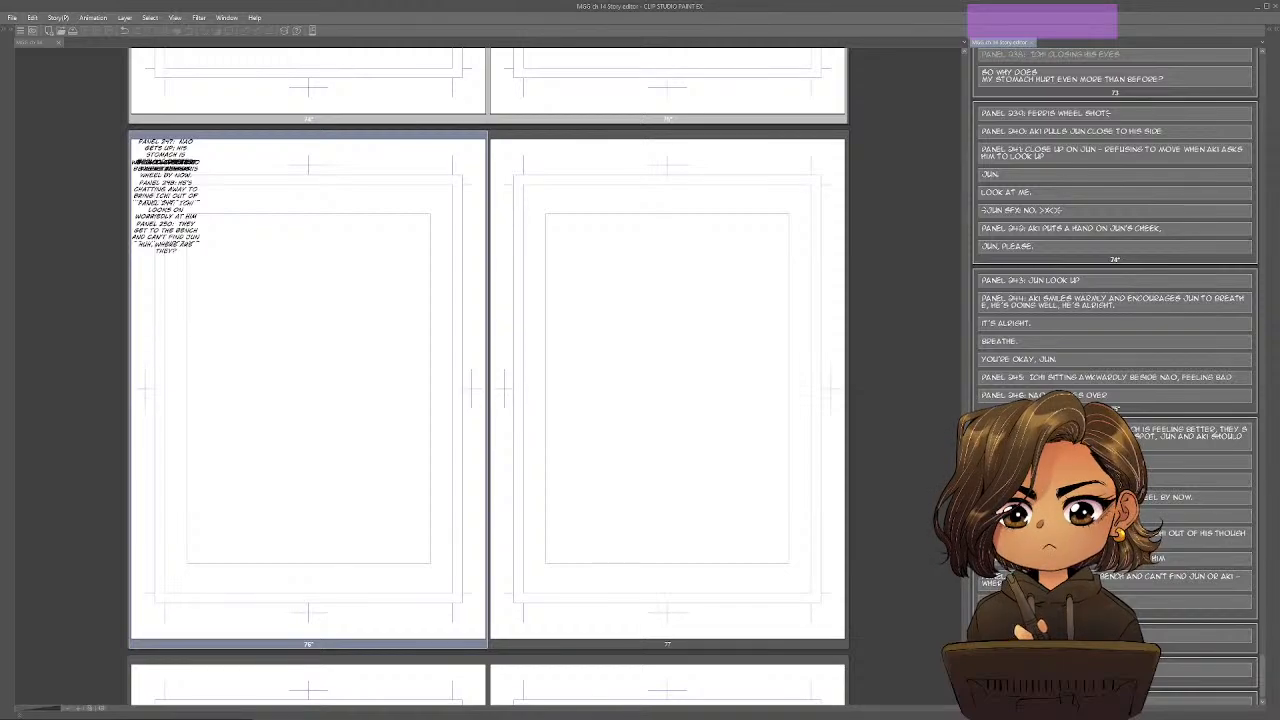
Replace "bench" with "spot" in the Panel 250 description on page 76.
left_click_drag(1123, 577, 1099, 577)
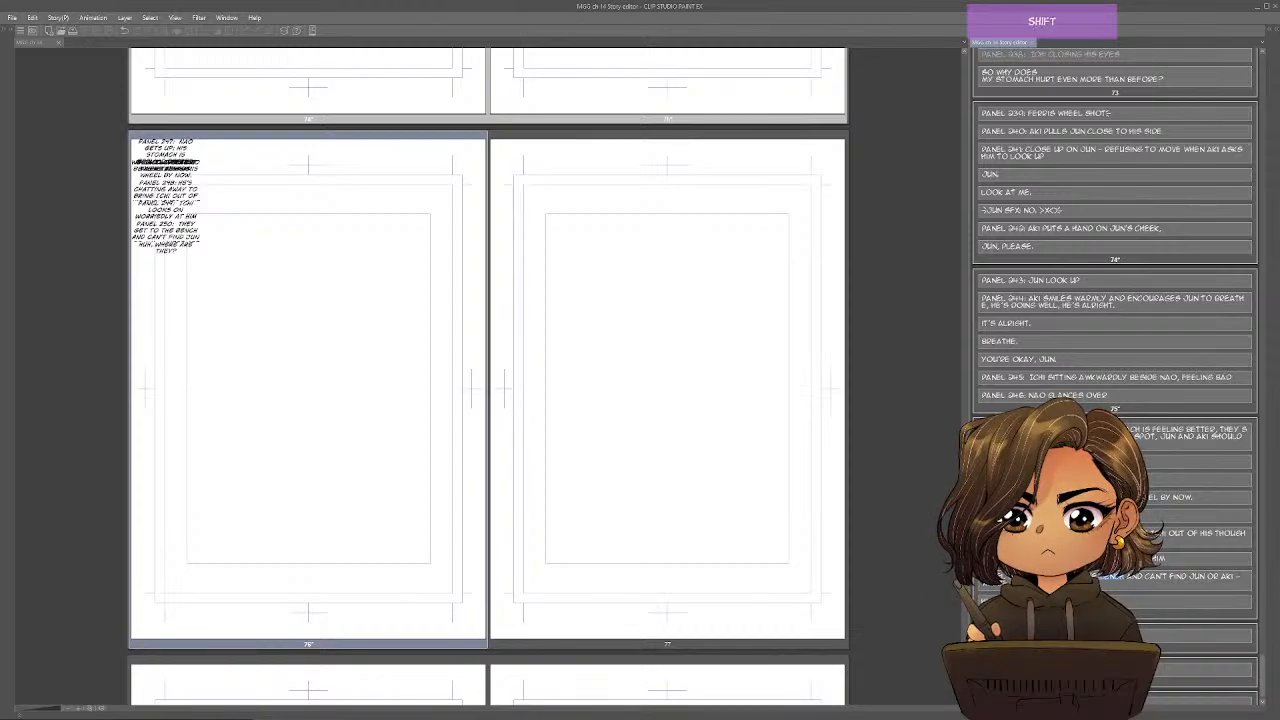
type("SPOT")
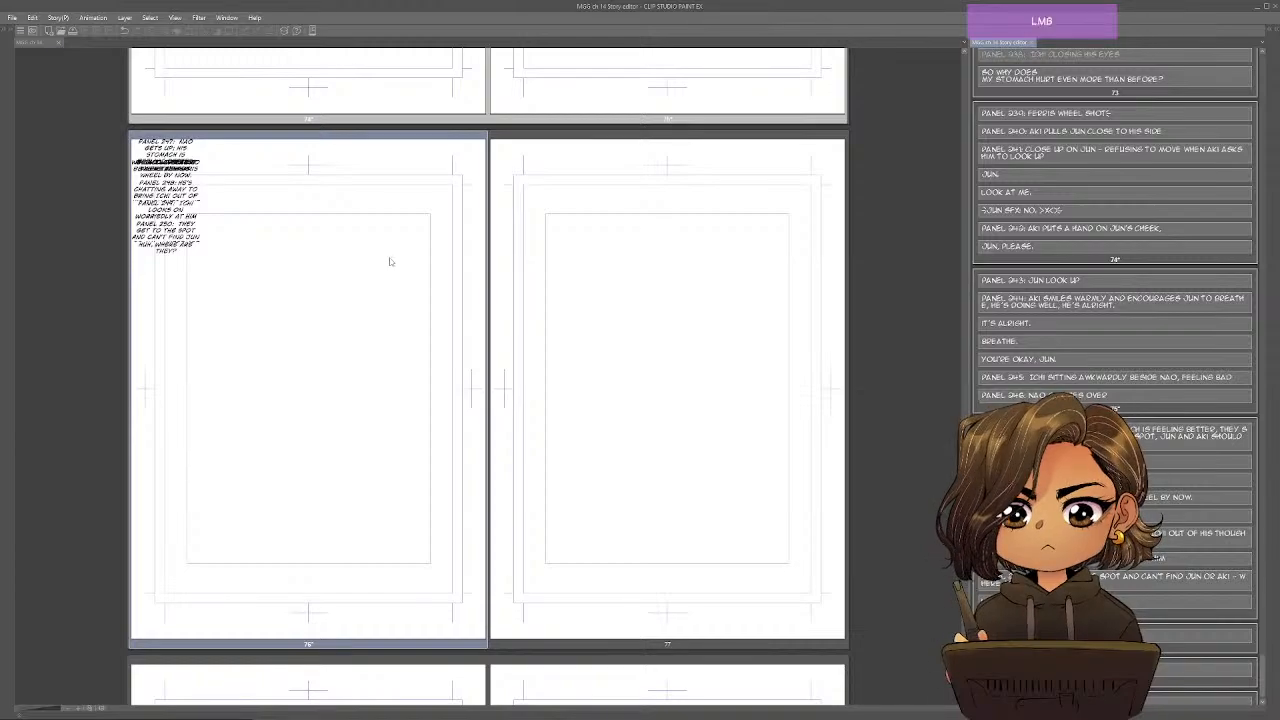
Select page 77's empty text block, then strike through the Turning Point heading and its first three sub-items in the Google Docs outline.
left_click(843, 440)
left_click(1200, 637)
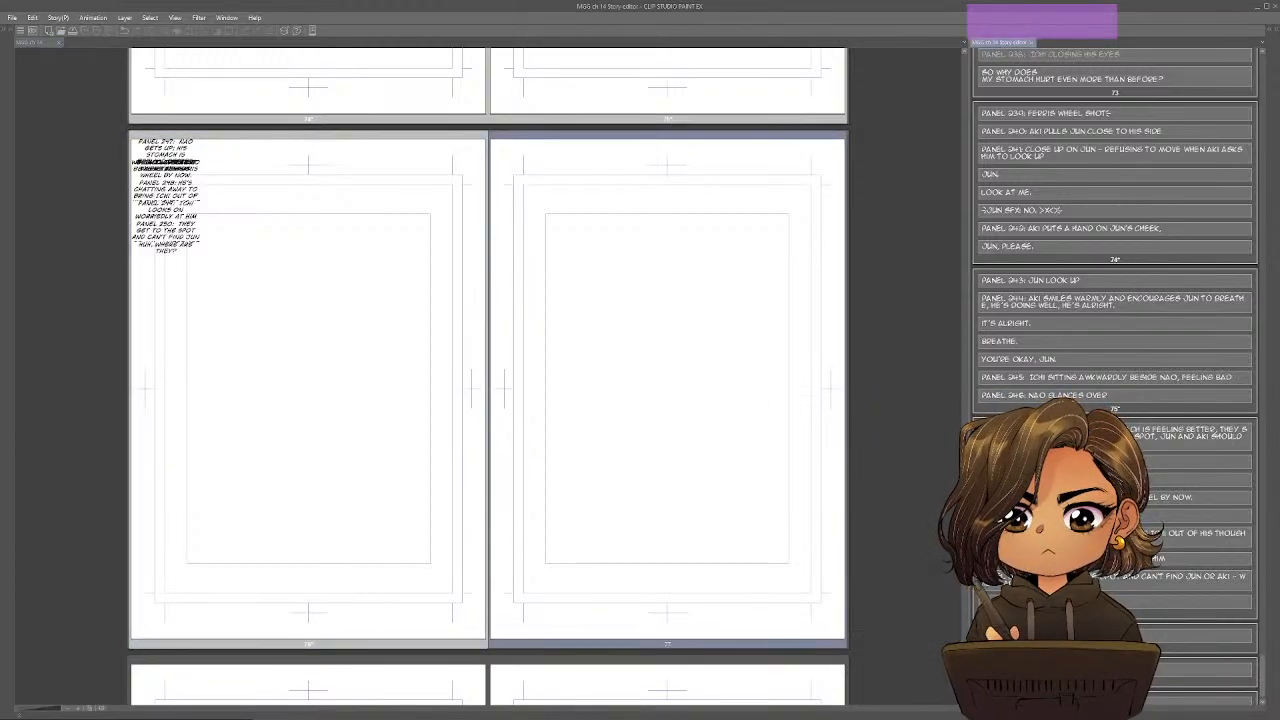
key("alt+Tab")
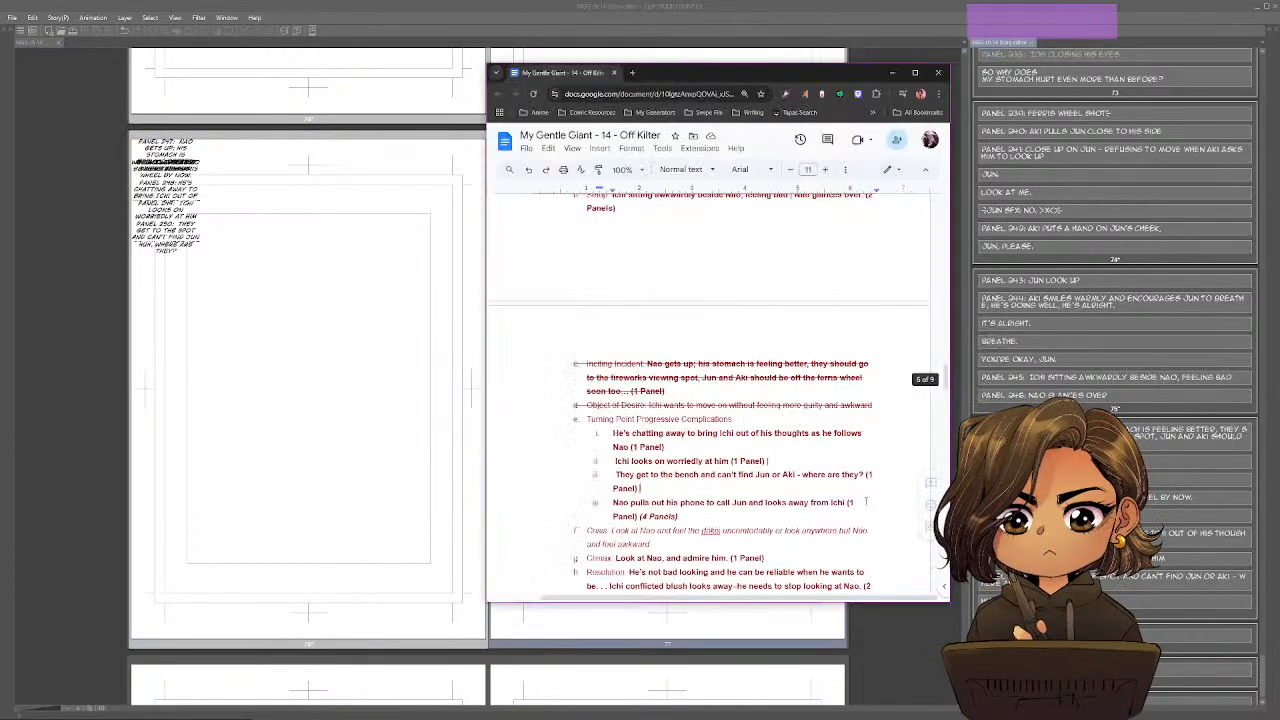
left_click_drag(587, 419, 727, 494)
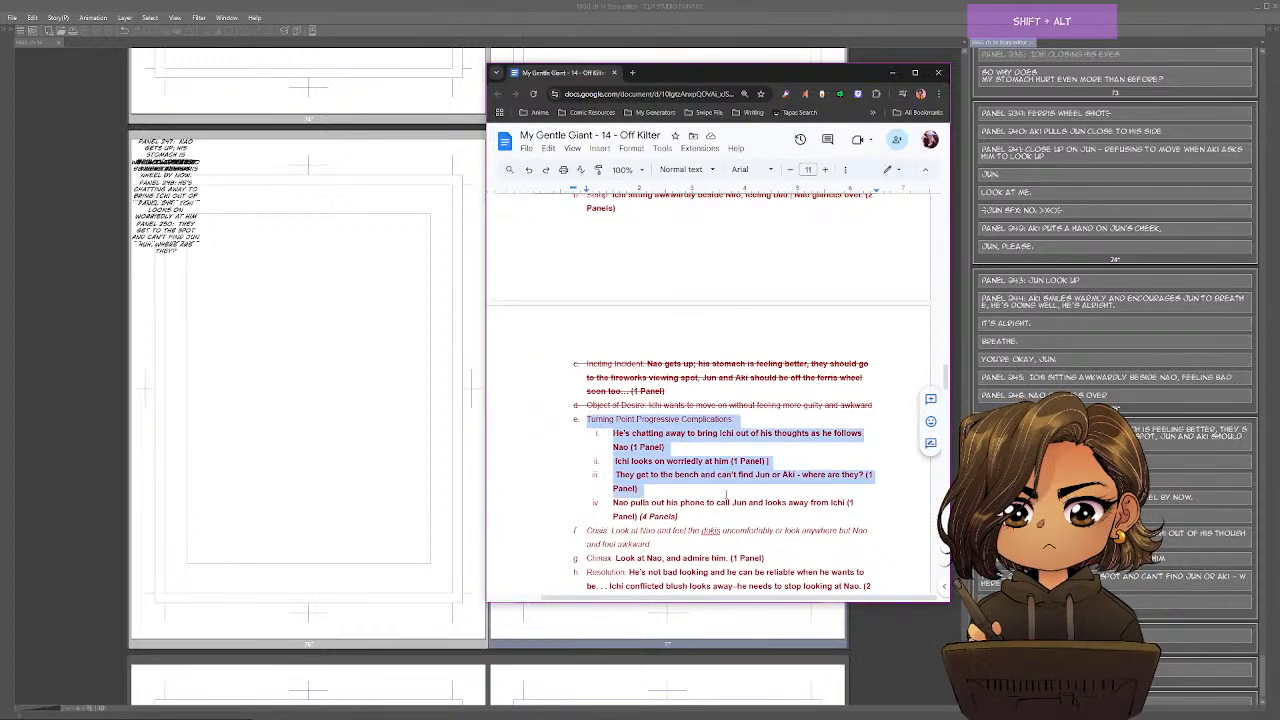
key("alt+shift+5")
left_click(703, 502)
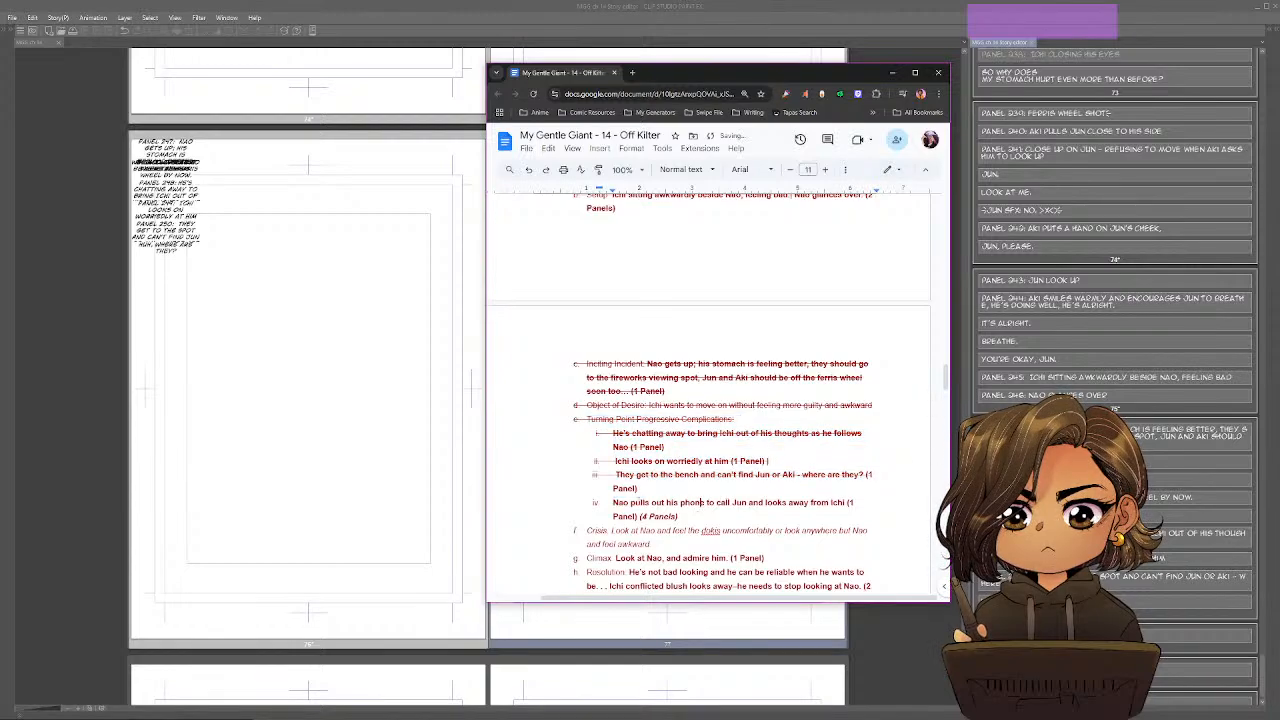
Add a "Panel 251:" block on page 77 with the outline text "Nao pulls out his phone to call Jun and looks away from Ichi".
left_click_drag(614, 502, 833, 504)
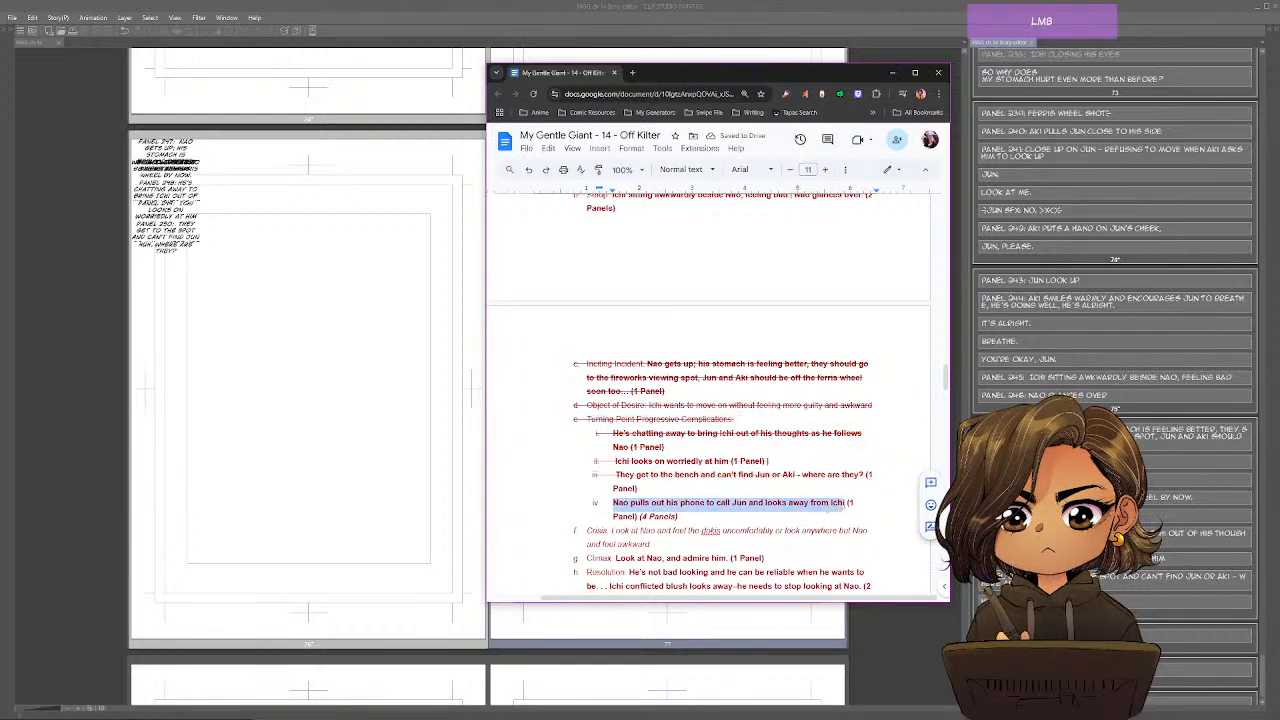
key("ctrl+c")
left_click(1200, 636)
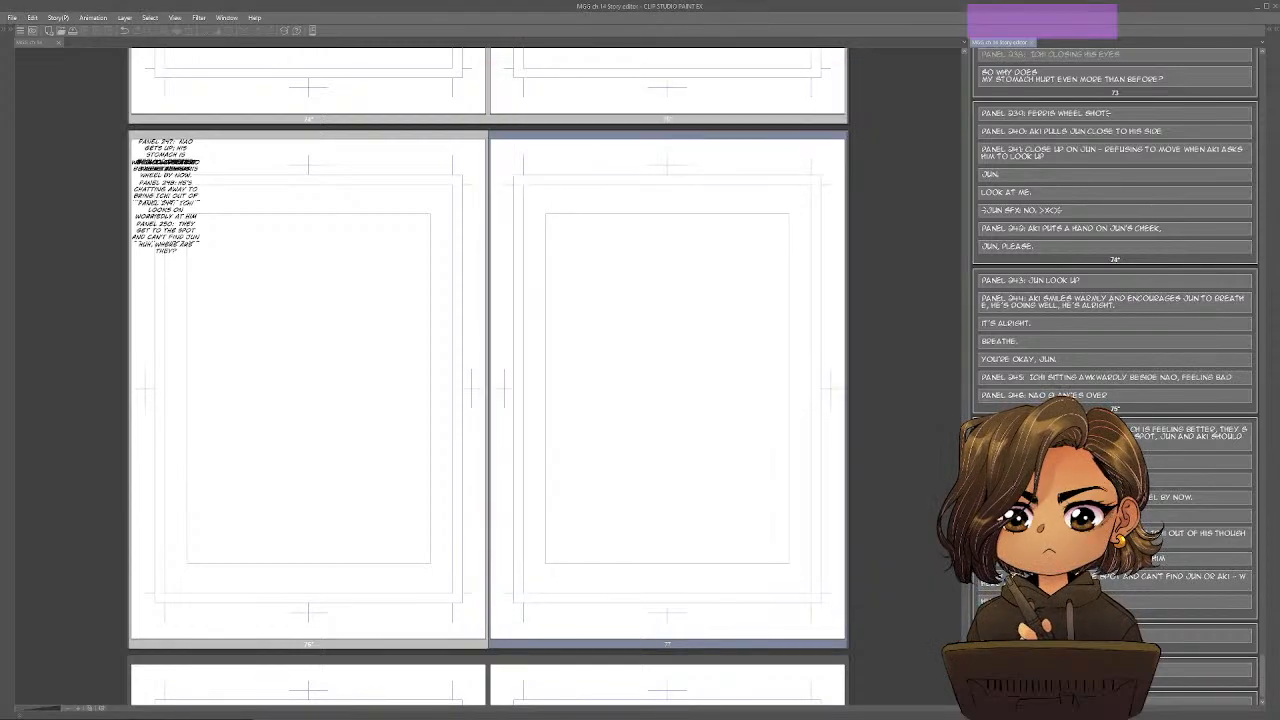
type("PANEL ")
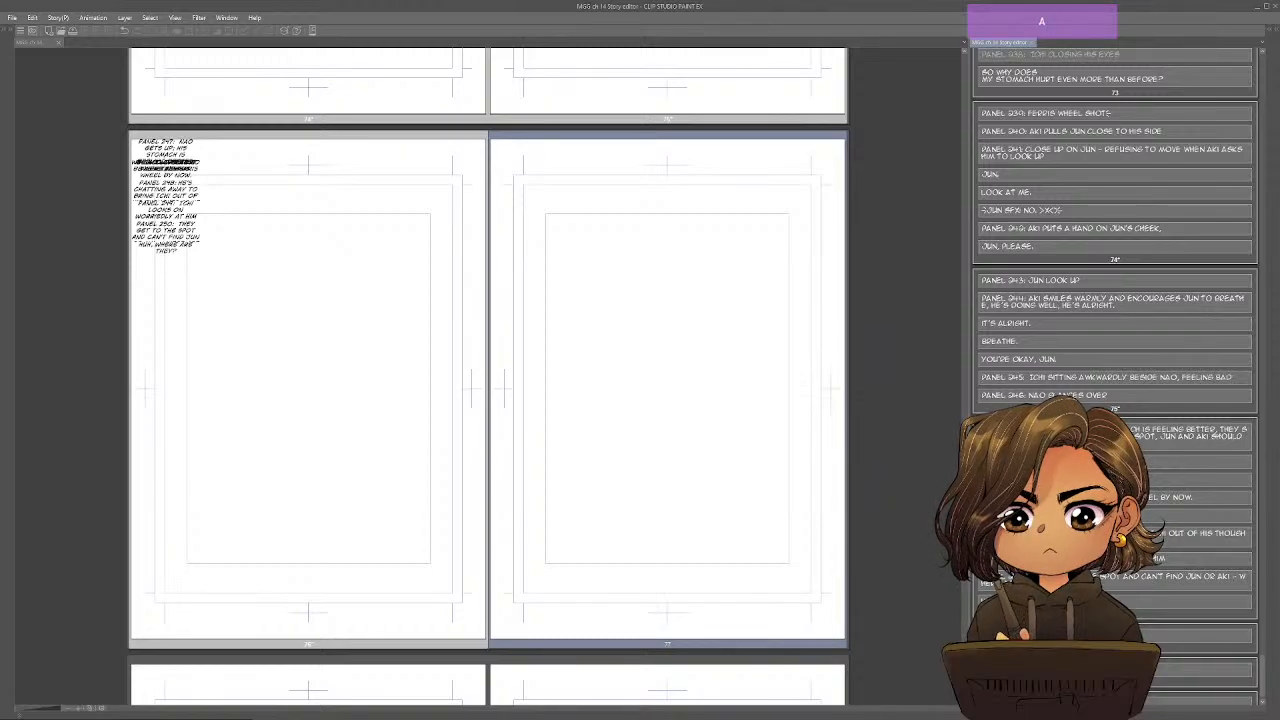
type("251:")
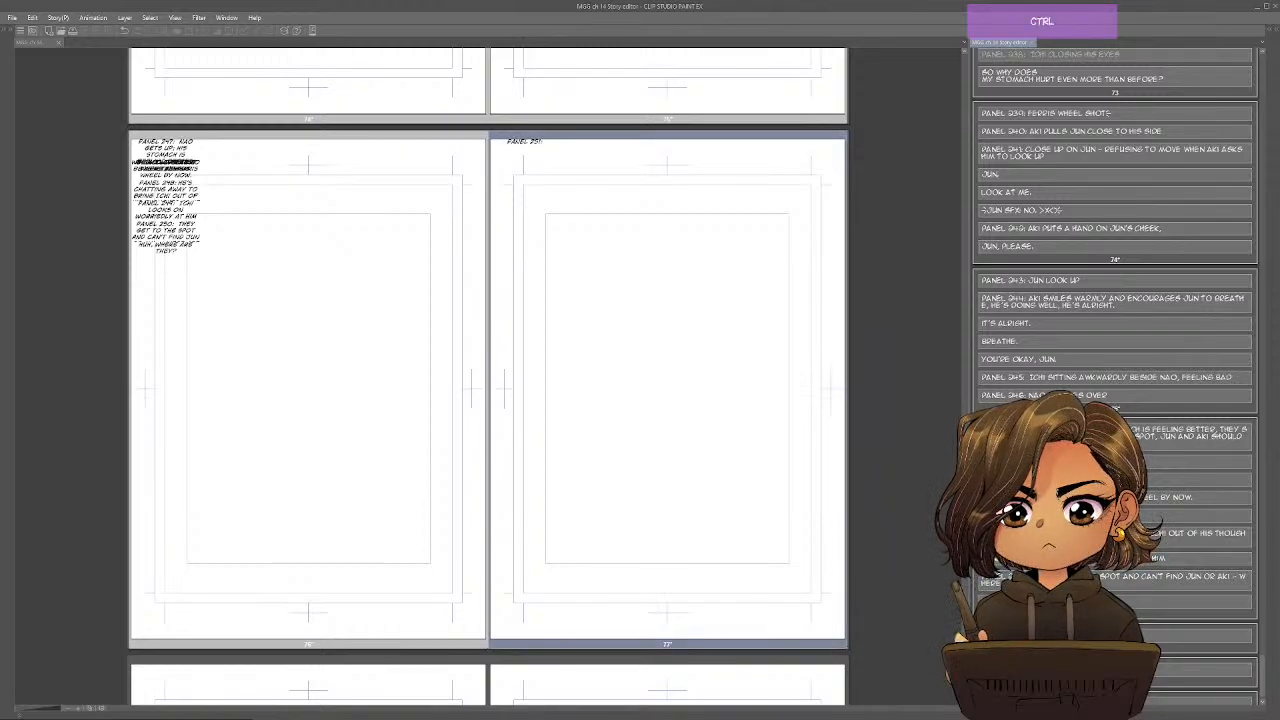
key("ctrl+v")
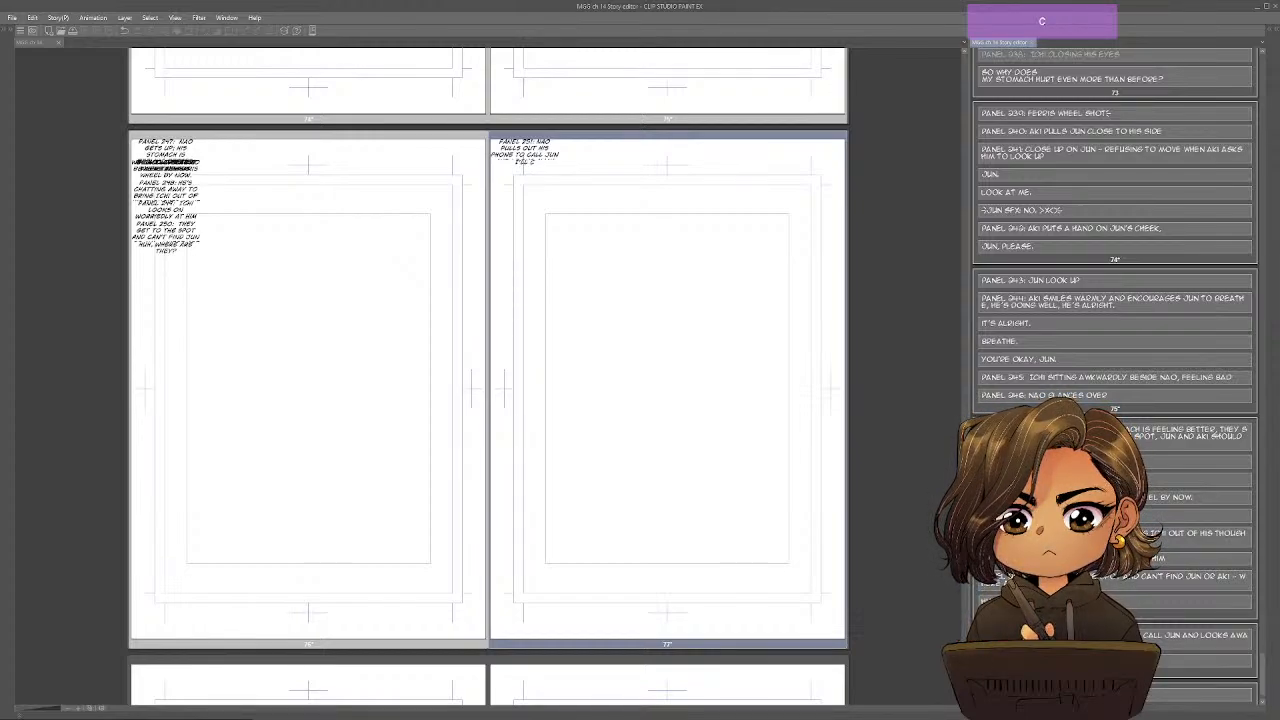
Add the dialogue "I'll call them." after the Panel 251 description and start a "Panel 252:" block on page 77.
type("ALL THEM.")
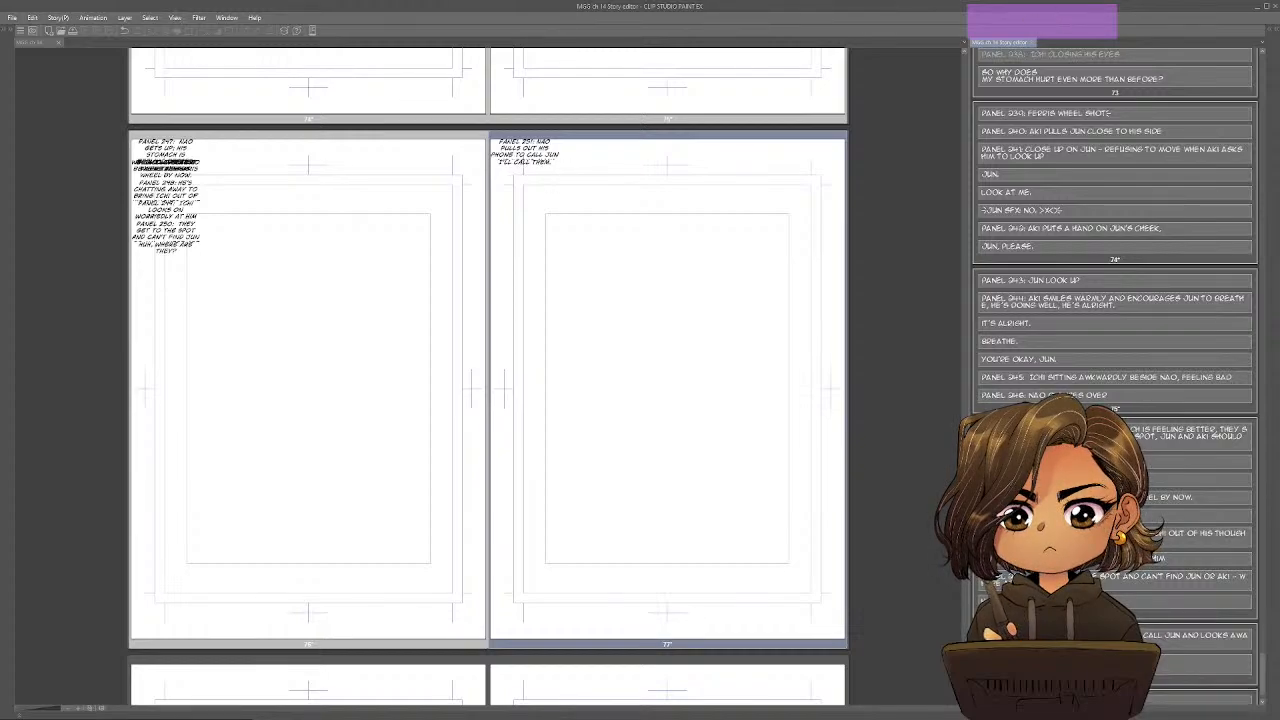
key("Return")
key("Return")
type("PANEL 2")
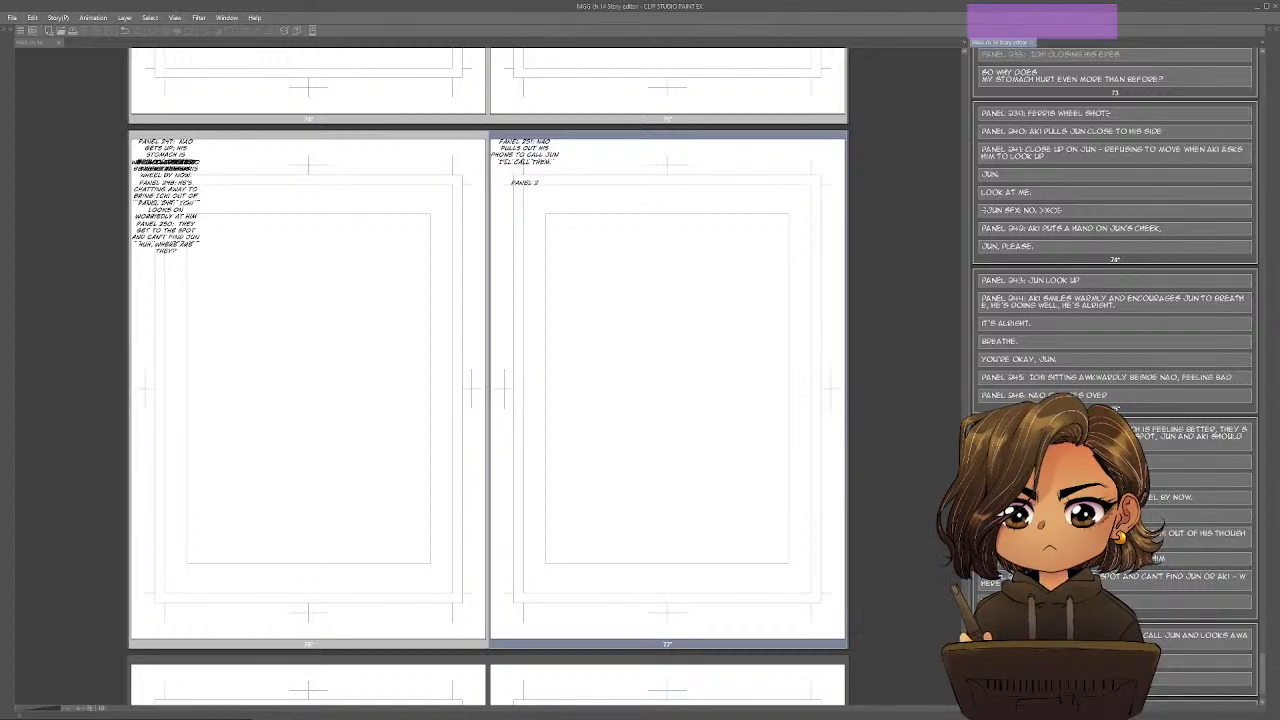
type("52:")
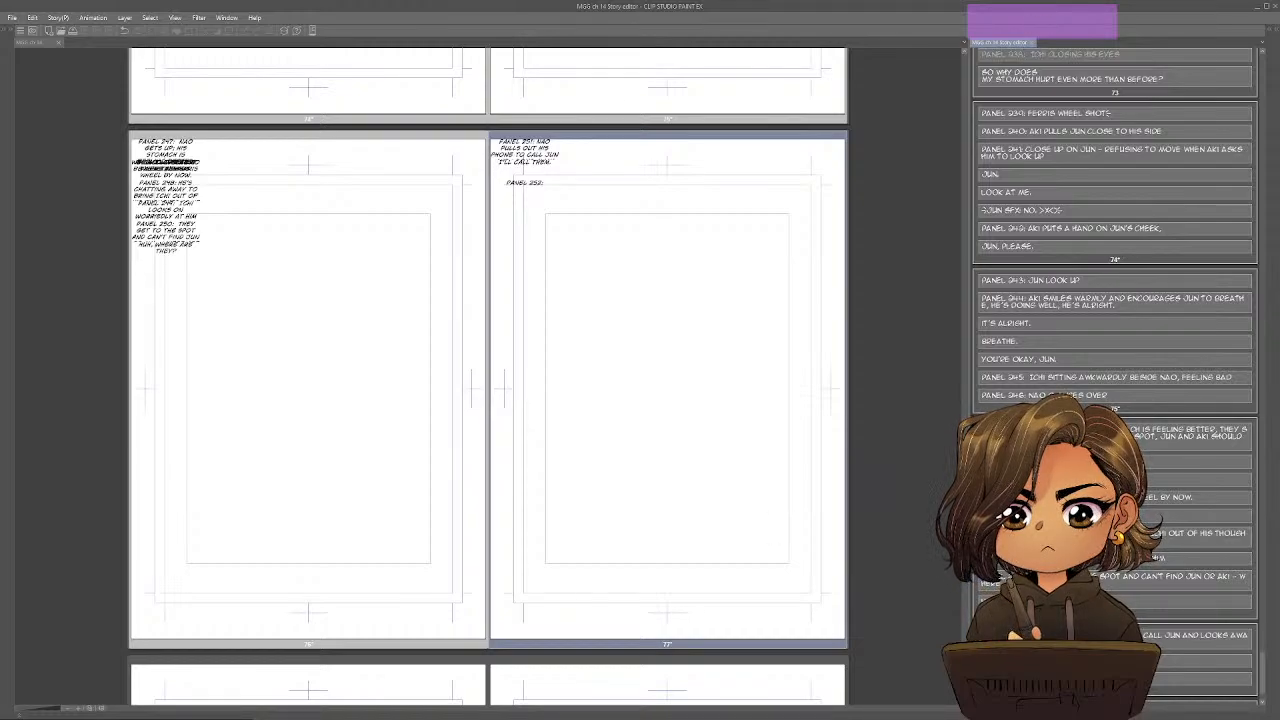
scroll(1115, 376, "down", 2)
Switch to the Google Docs outline and strike through the fourth Turning Point sub-item about Nao pulling out his phone.
key("alt+Tab")
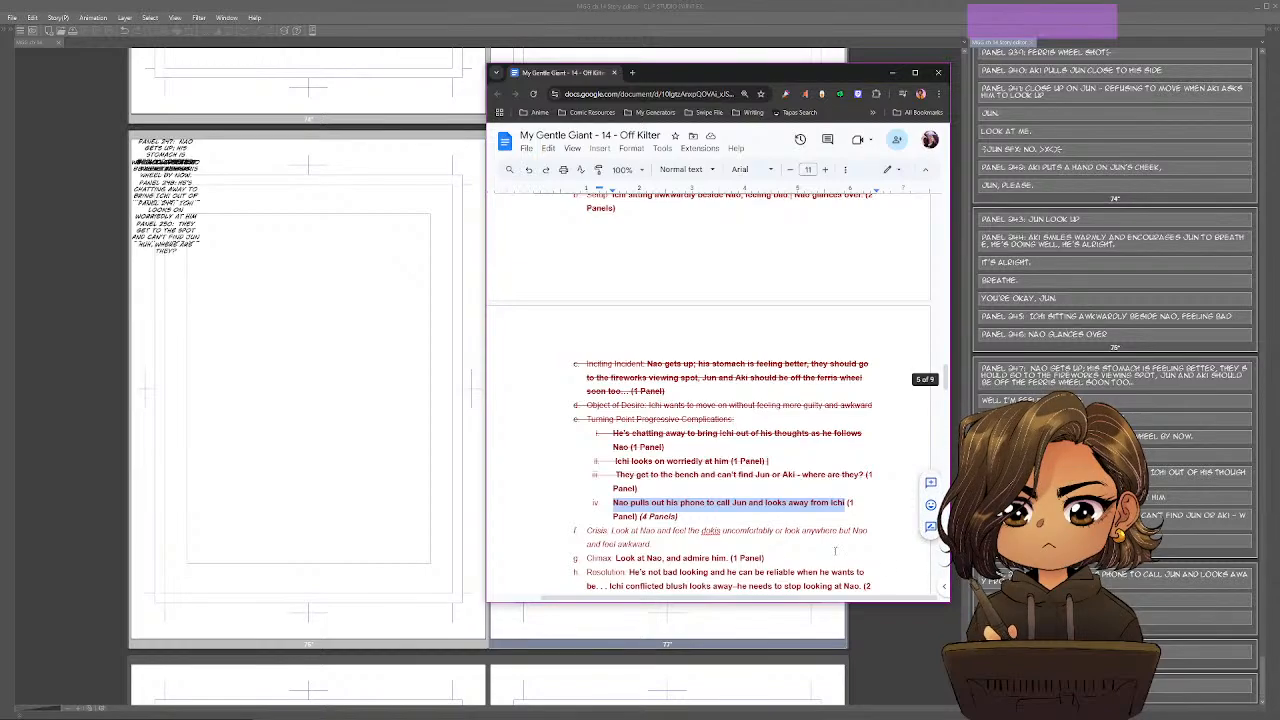
key("shift+Down")
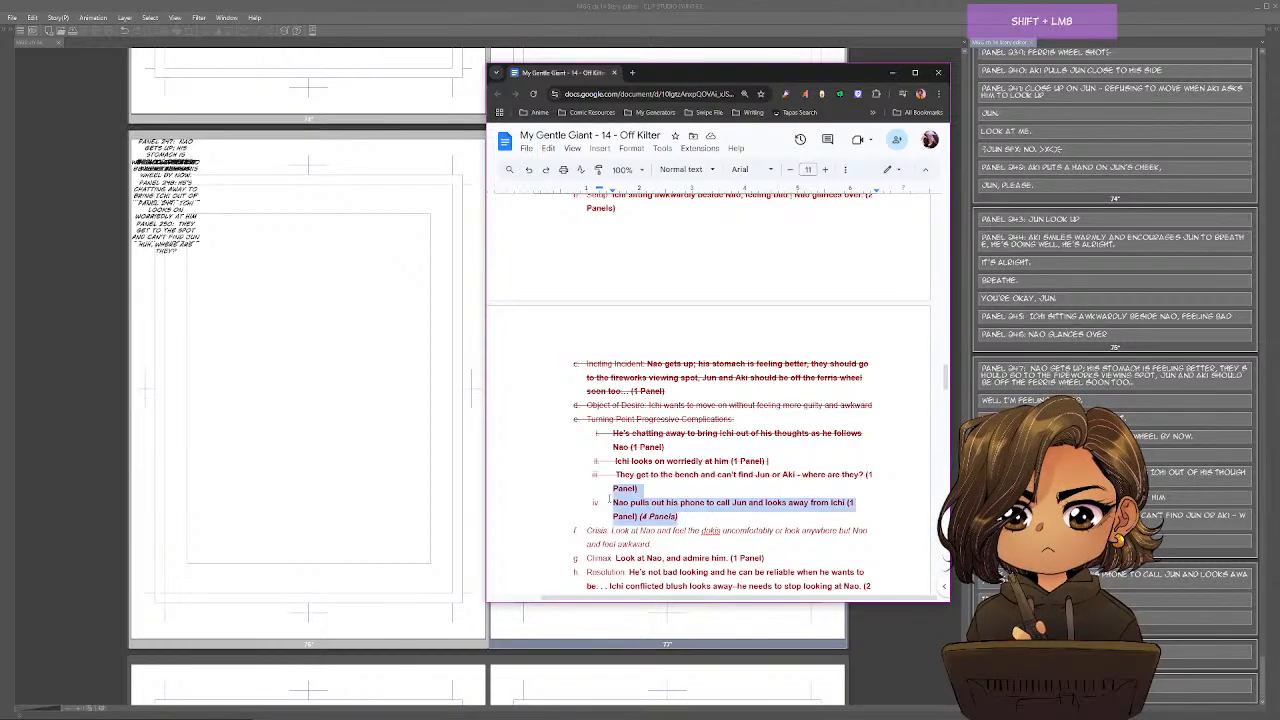
key("alt+shift+5")
left_click(833, 425)
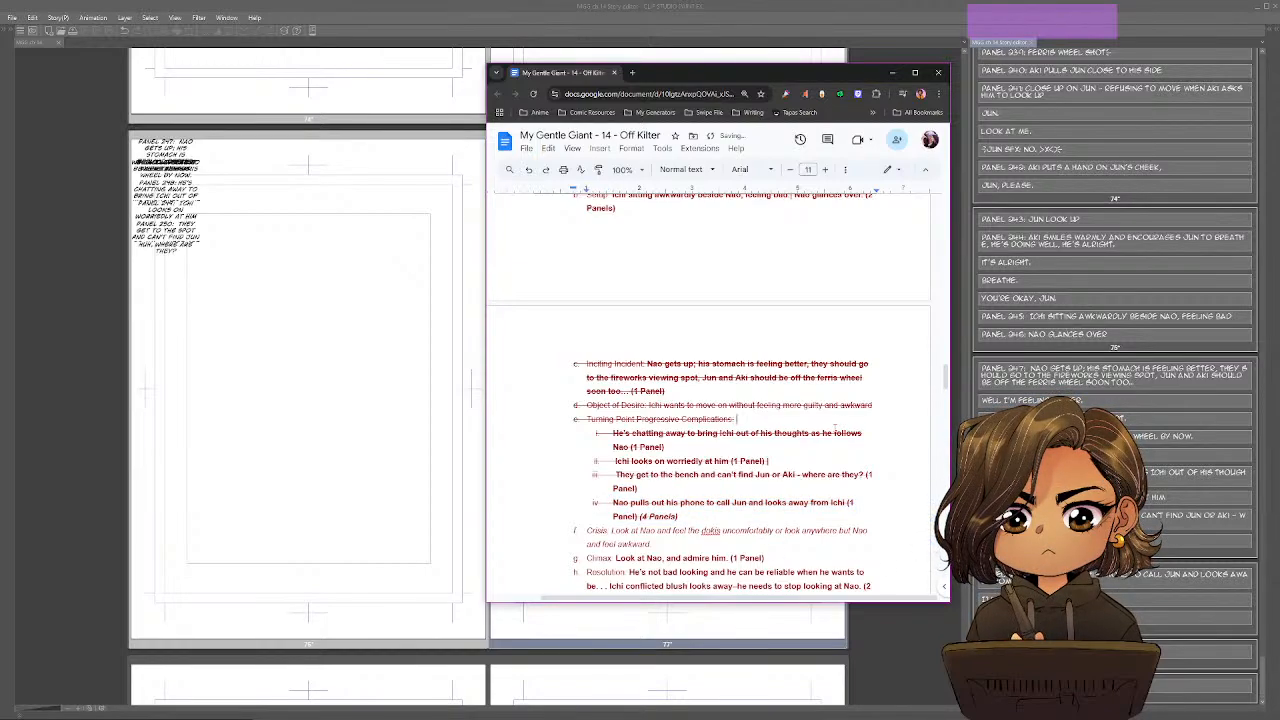
Copy the outline's Climax text "Look at Nao, and admire him." into the Story Editor's Panel 252 block.
scroll(833, 425, "down", 4)
scroll(833, 432, "up", 1)
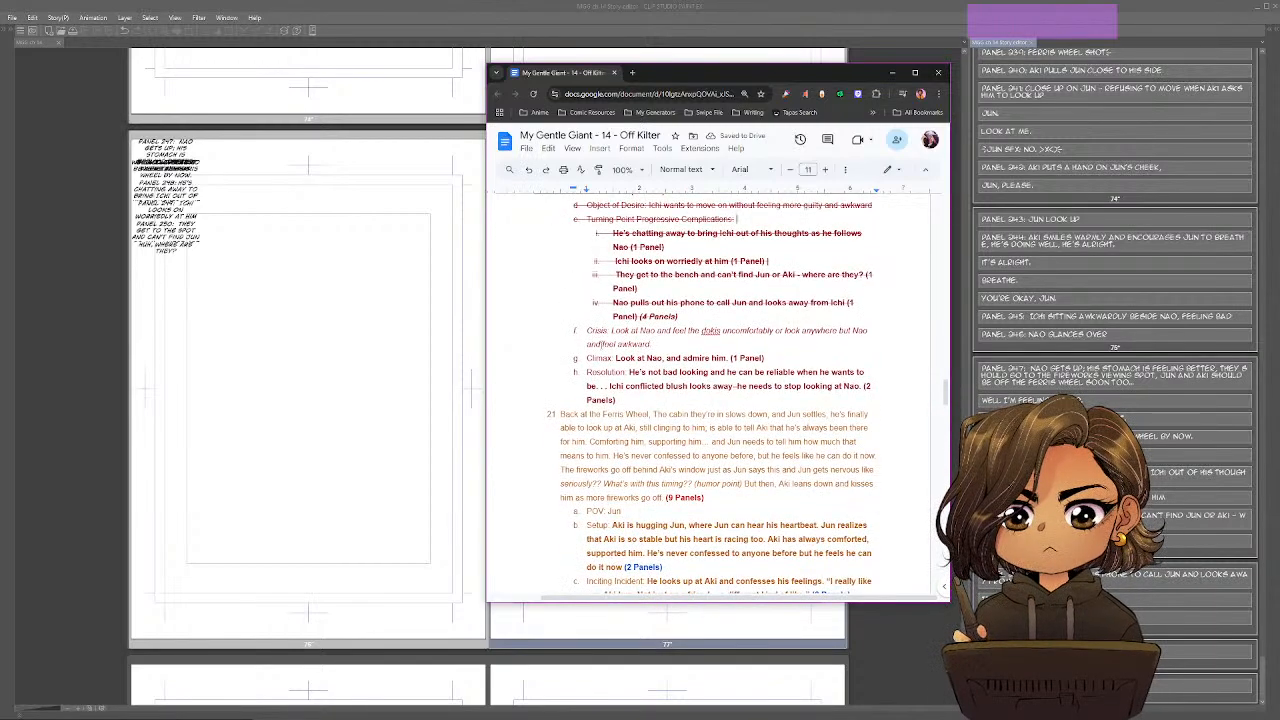
scroll(596, 267, "up", 3)
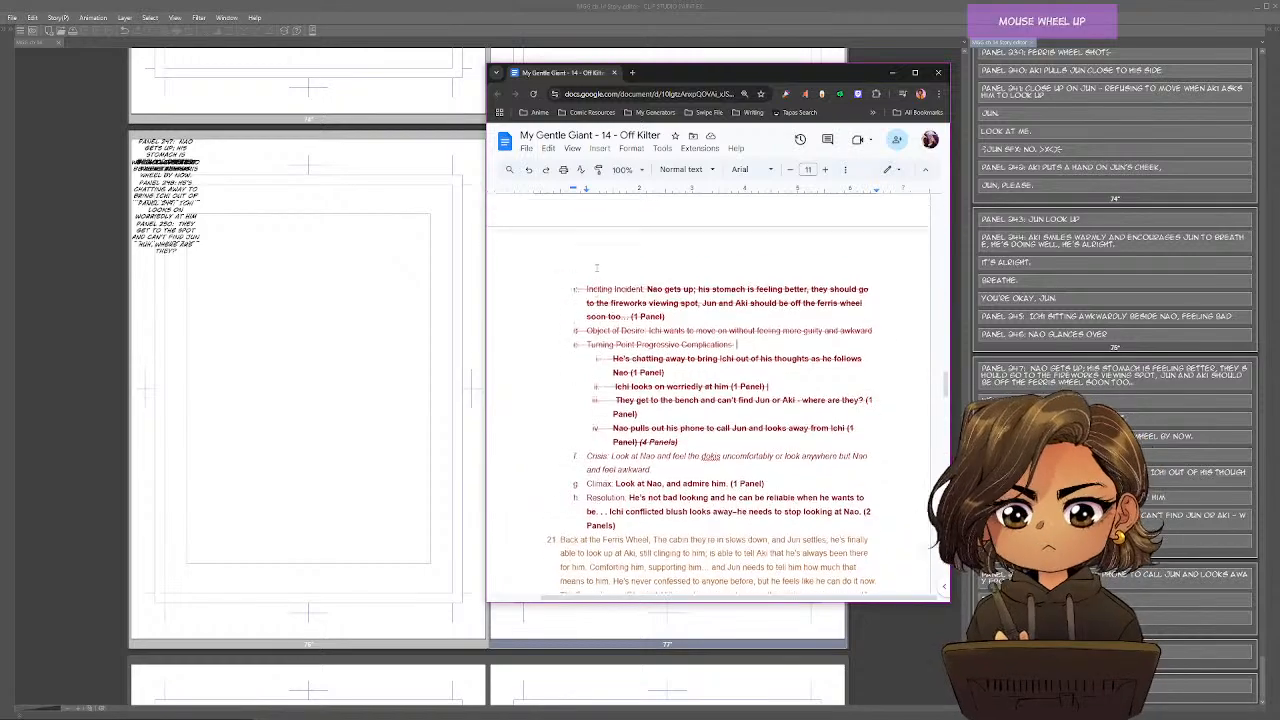
scroll(633, 405, "down", 1)
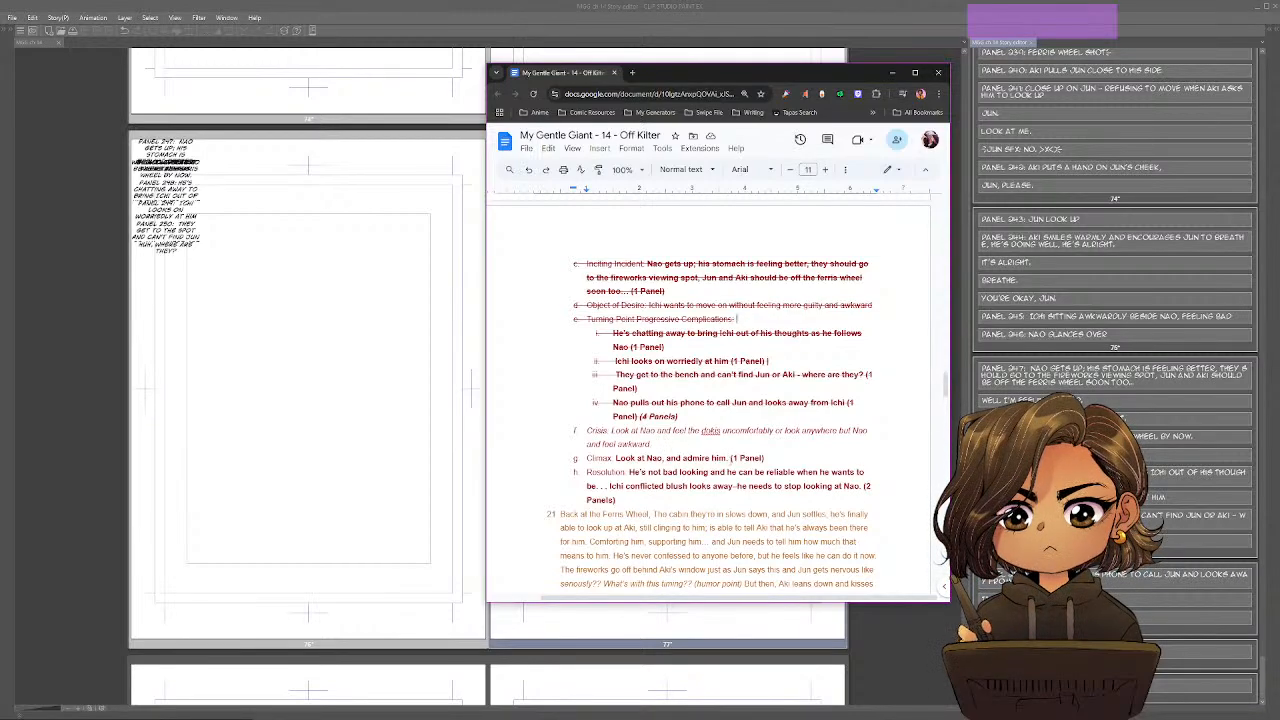
left_click_drag(729, 458, 617, 458)
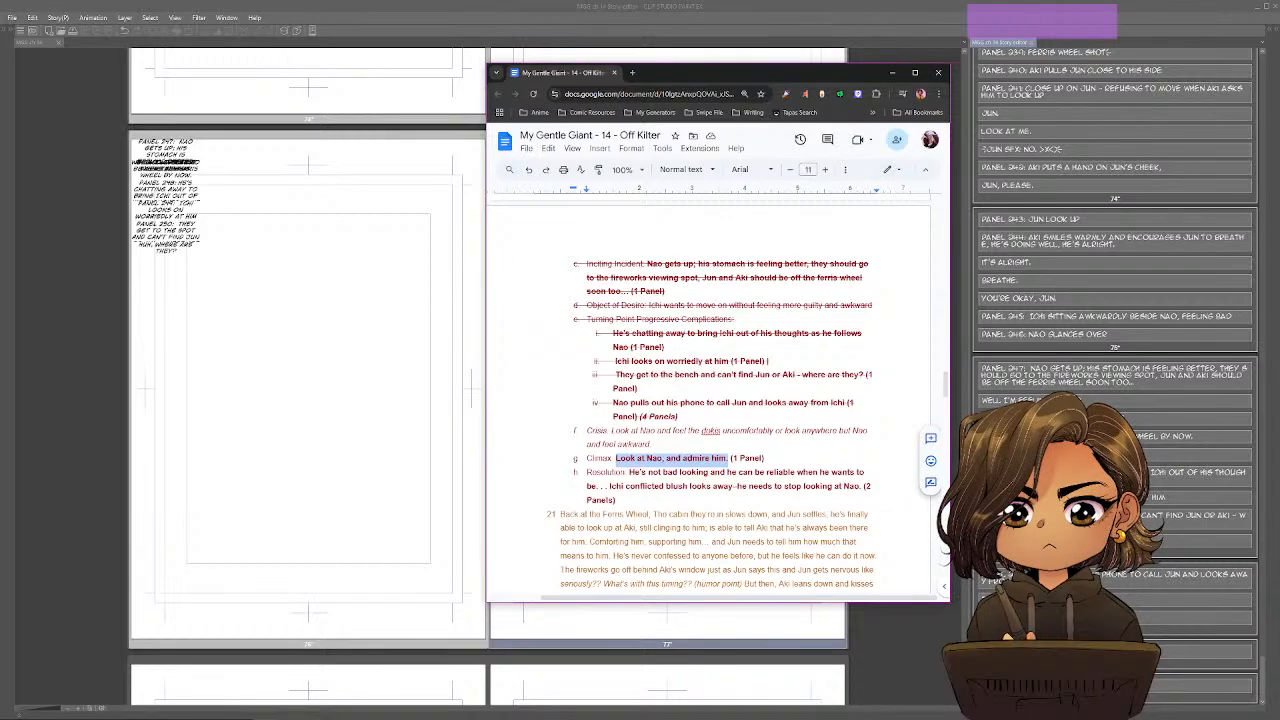
key("ctrl+c")
left_click(1150, 622)
key("ctrl+v")
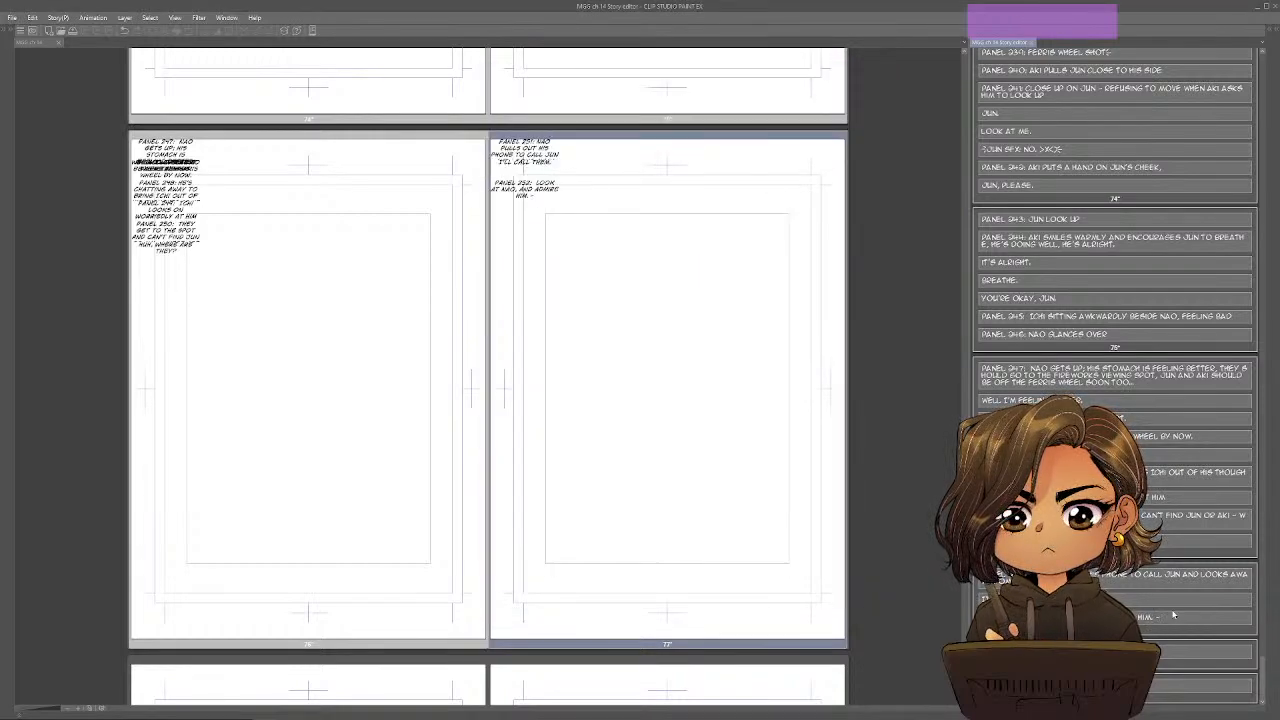
Append the note "- Nao in FG blurred, Ichi clear" to the Panel 252 description.
type("- NAO IN F")
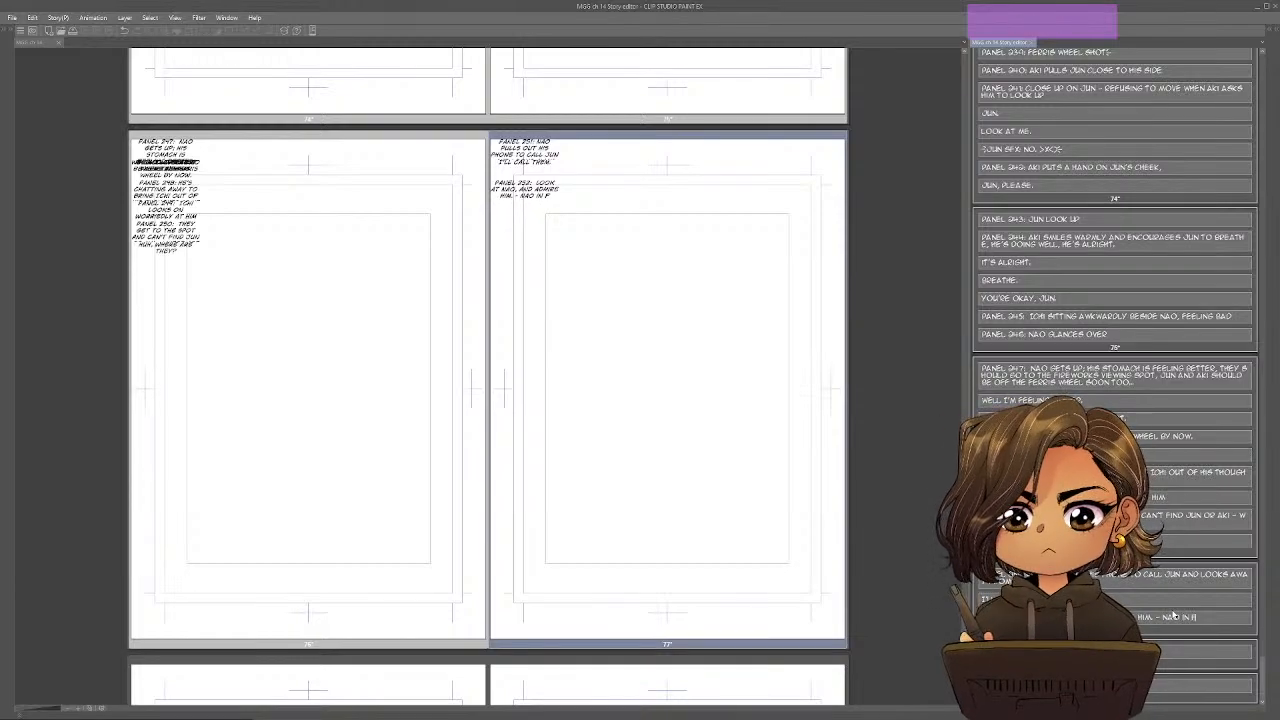
type("E")
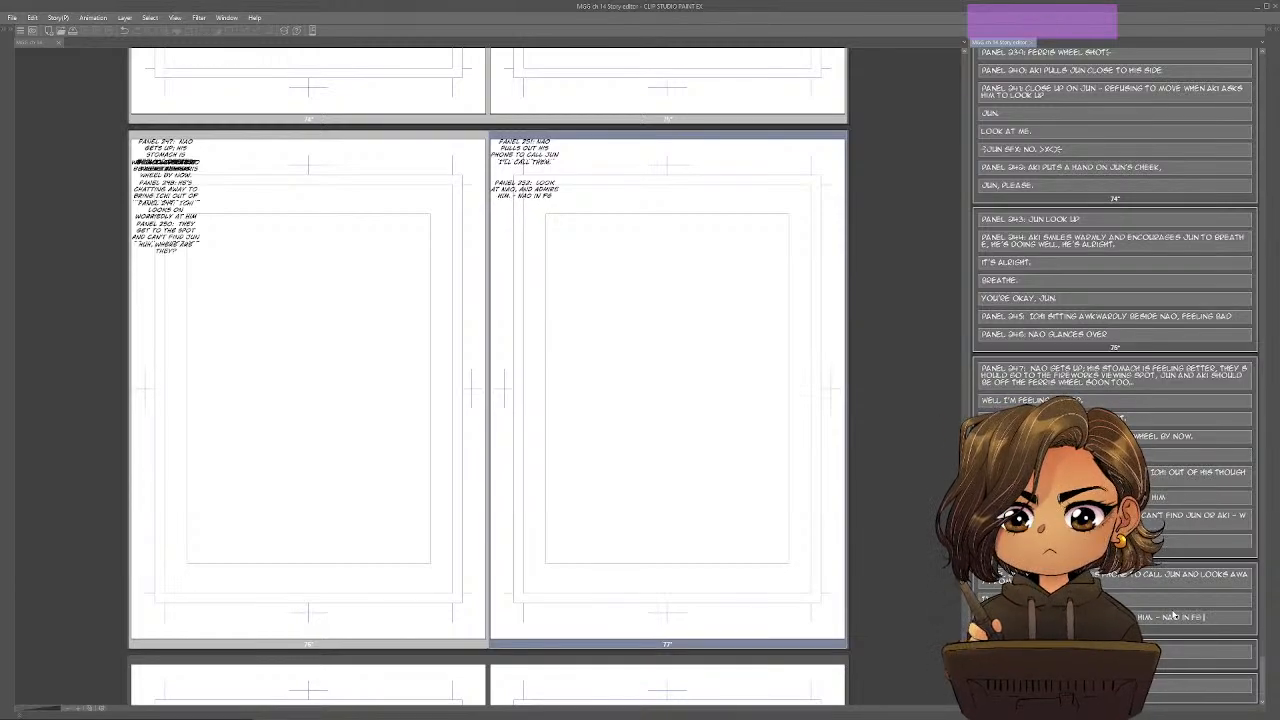
type(" BLURRED, I")
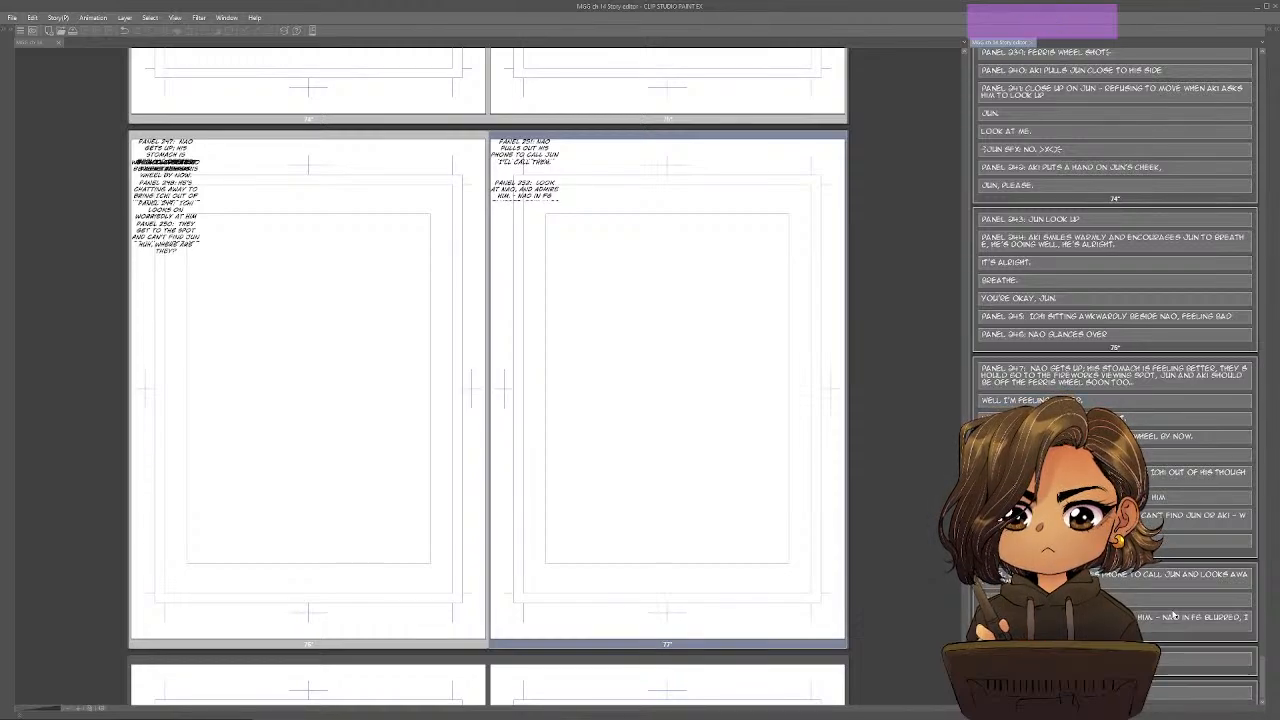
type("CHI CEAR")
Start a separate "Panel 253" block below the Panel 252 description on page 77.
key("Return")
key("Return")
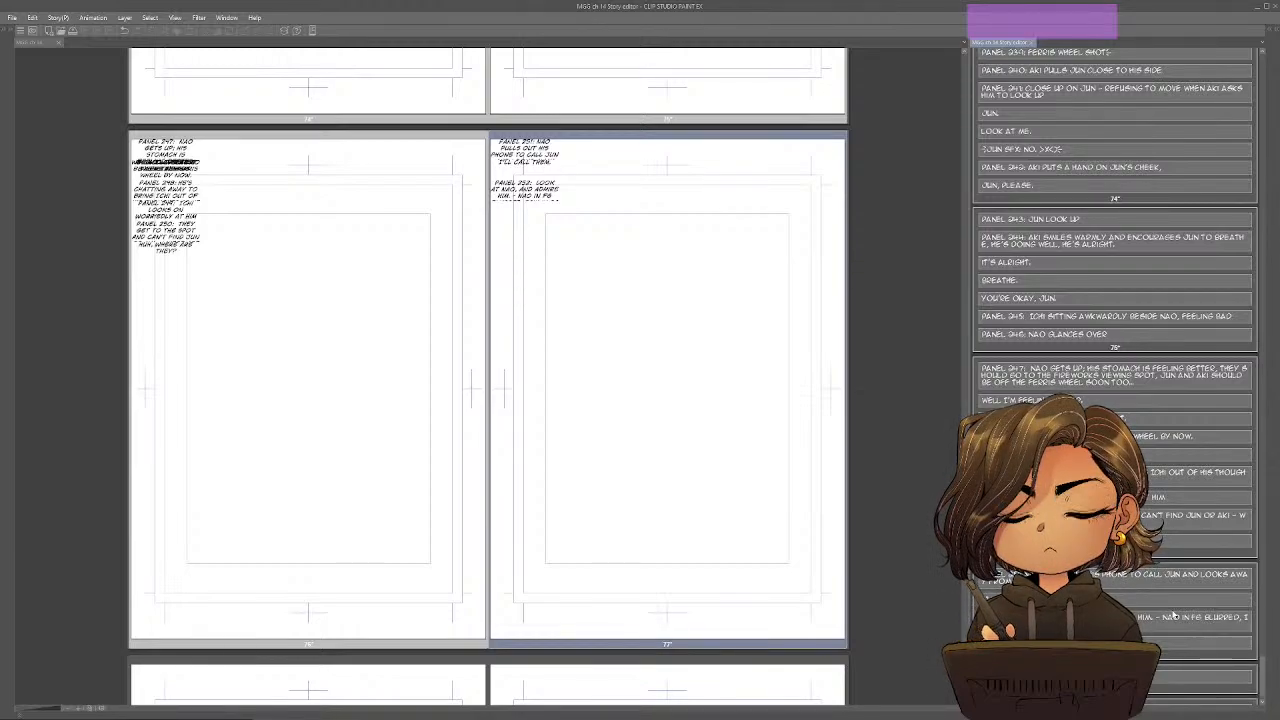
type("PANEL ")
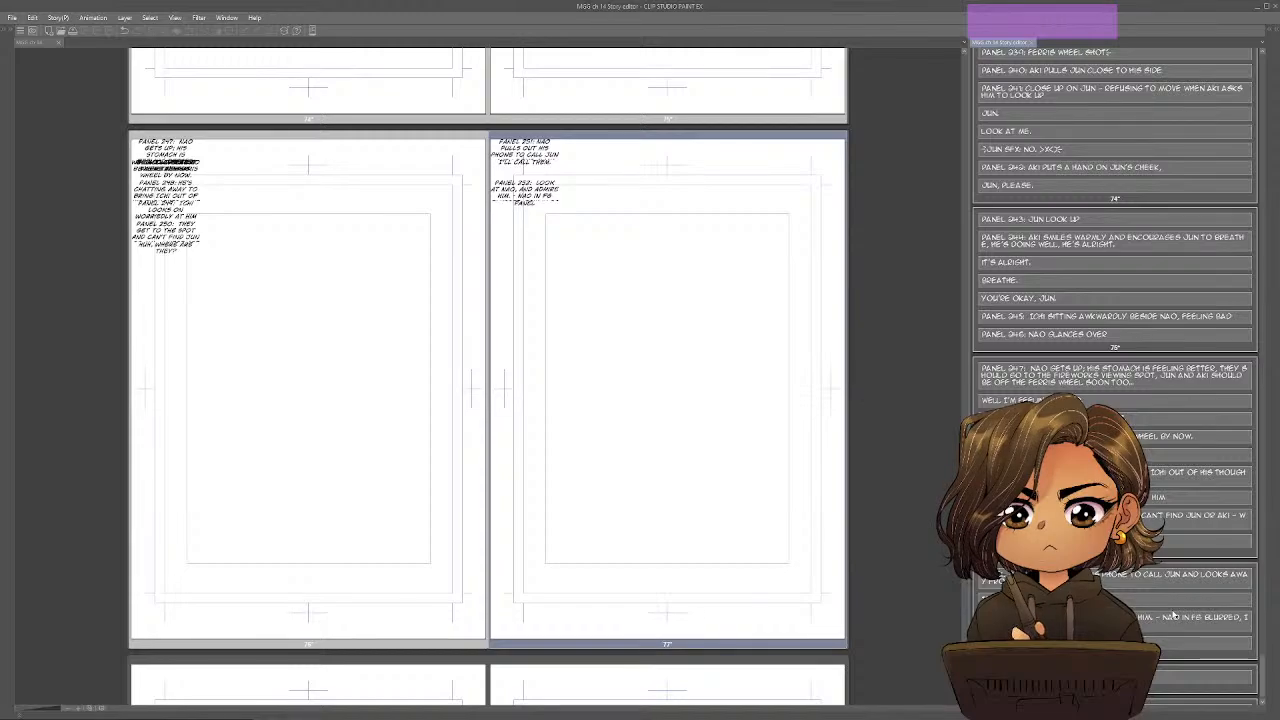
type("253:")
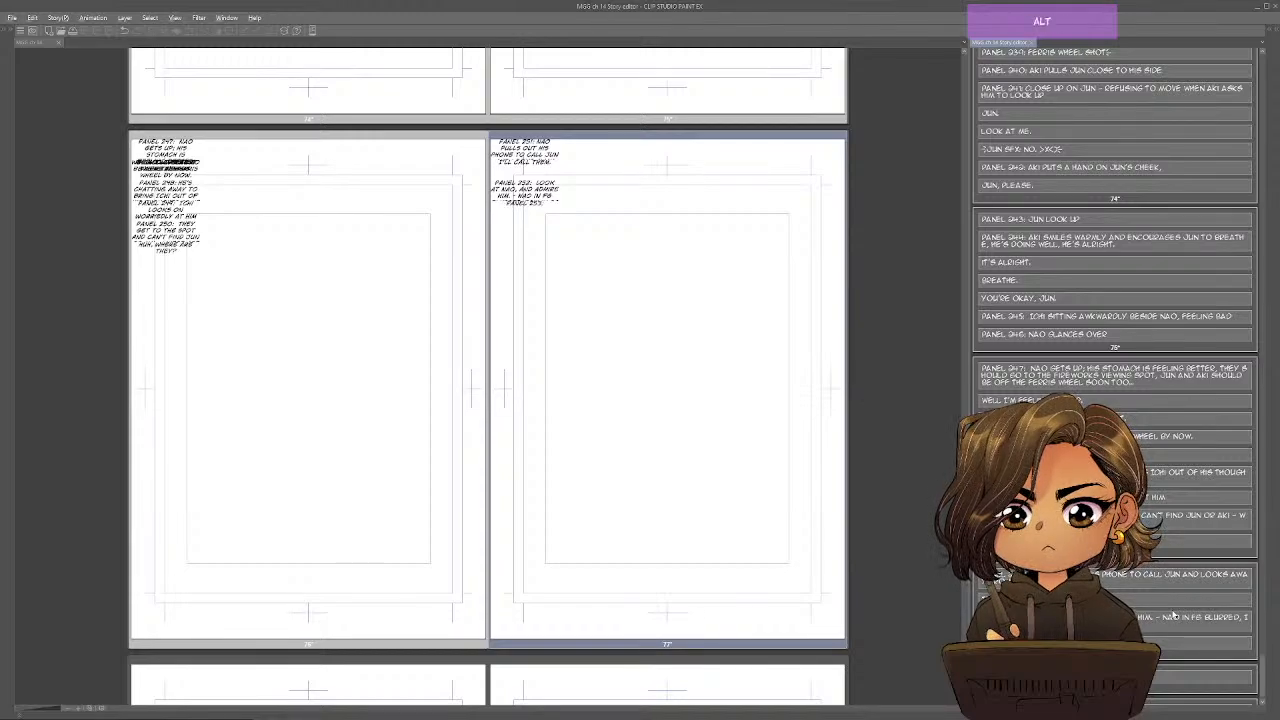
Switch to the Google Docs outline and split the Resolution text, nesting "He's not bad looking and he can be reliable when he wants to be..." as a sub-item.
key("alt+Tab")
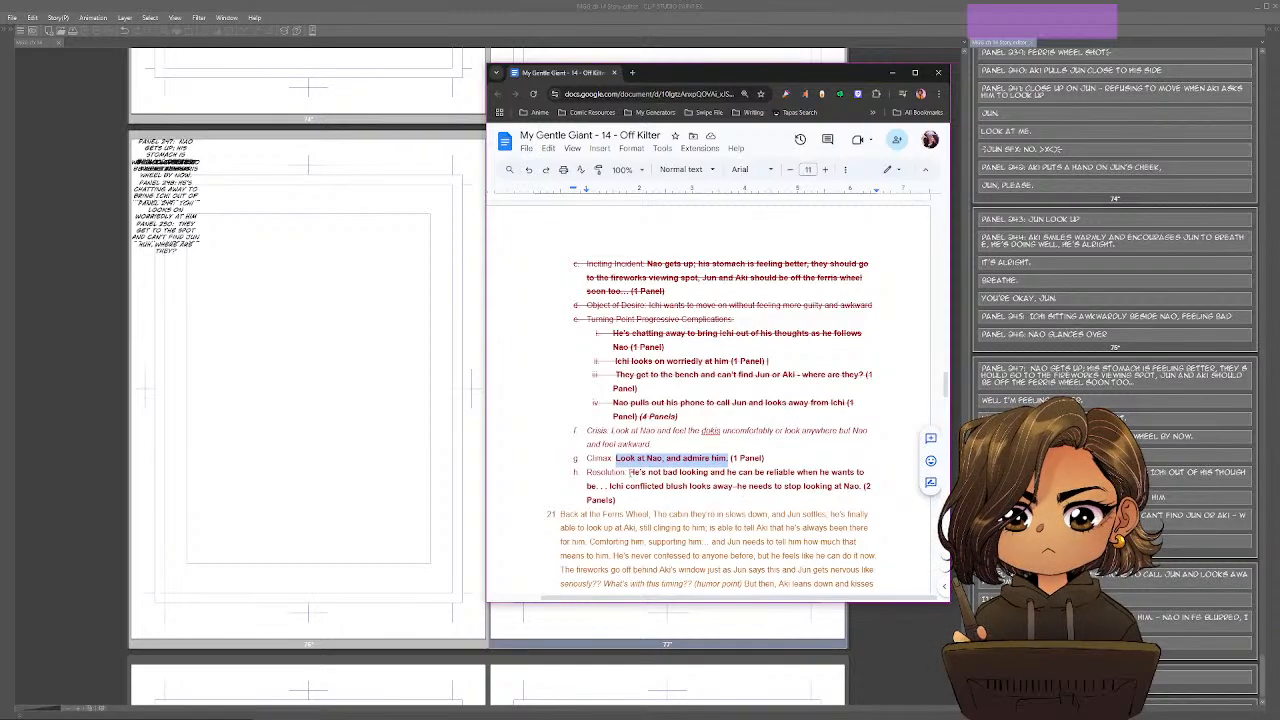
left_click(609, 486)
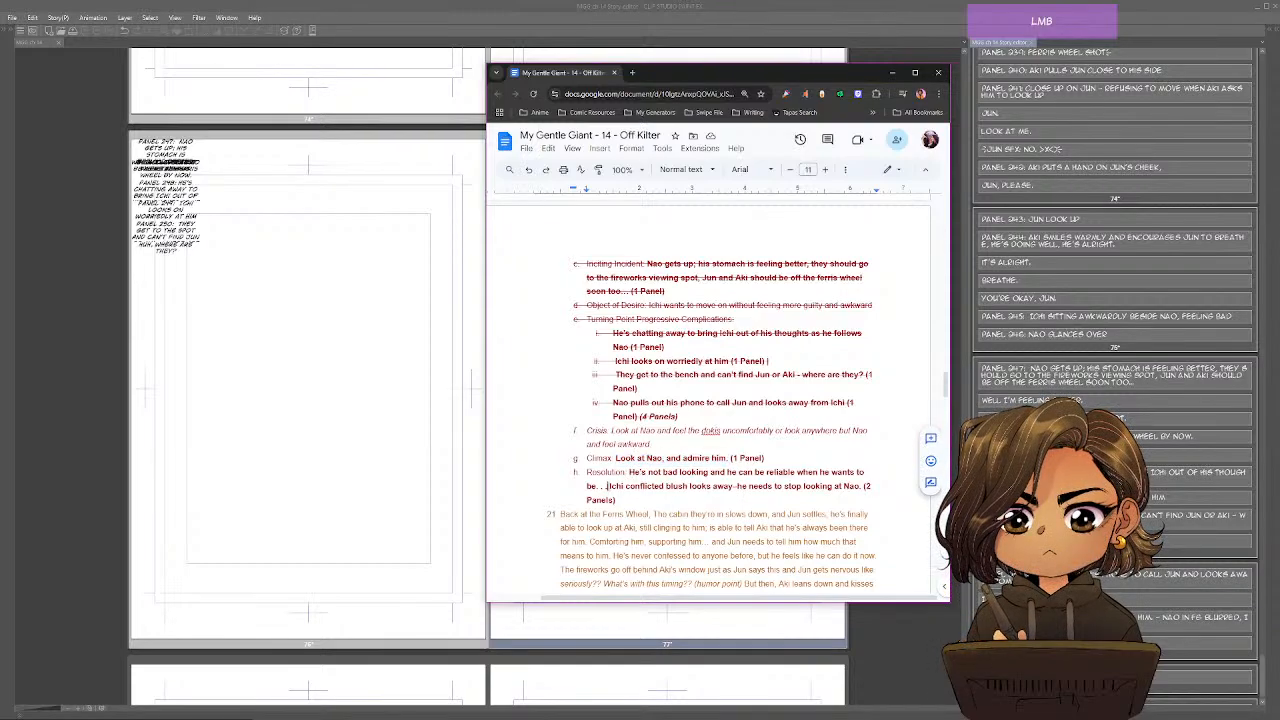
key("Return")
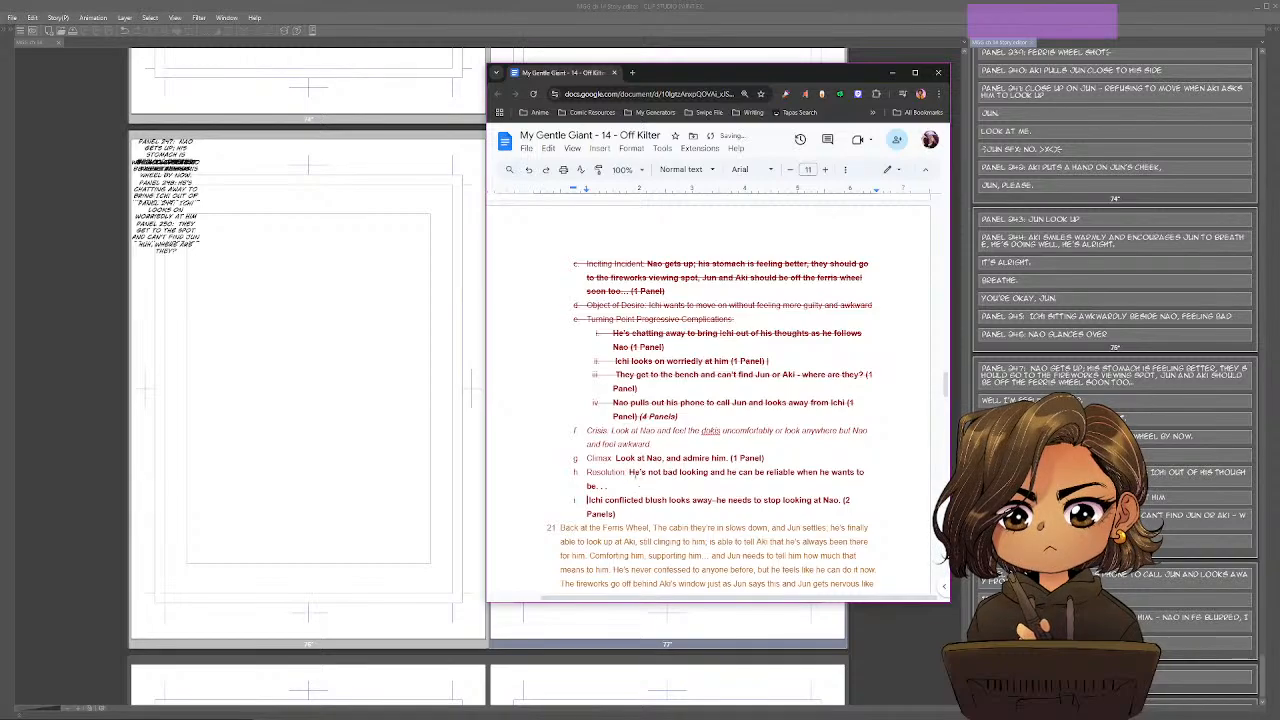
left_click(629, 472)
key("Return")
key("Tab")
Make "Ichi conflicted blush looks away" the second sub-item under Resolution in the outline.
left_click(592, 499)
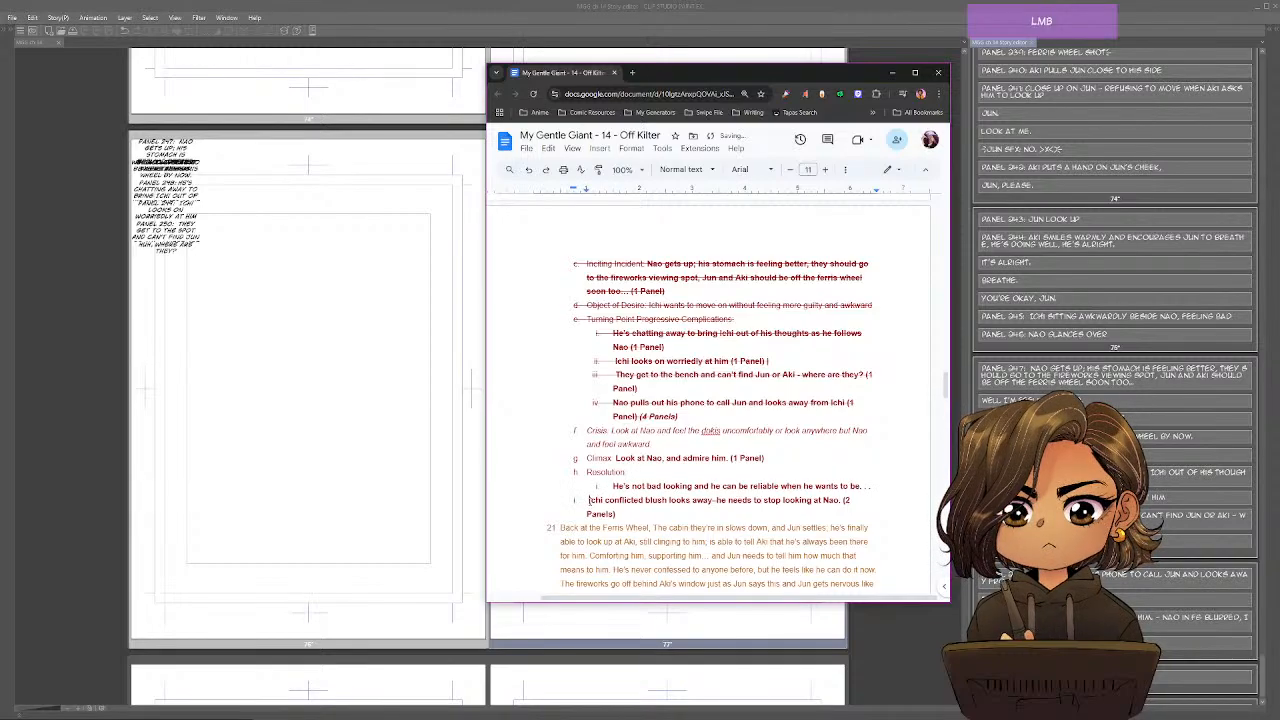
key("Tab")
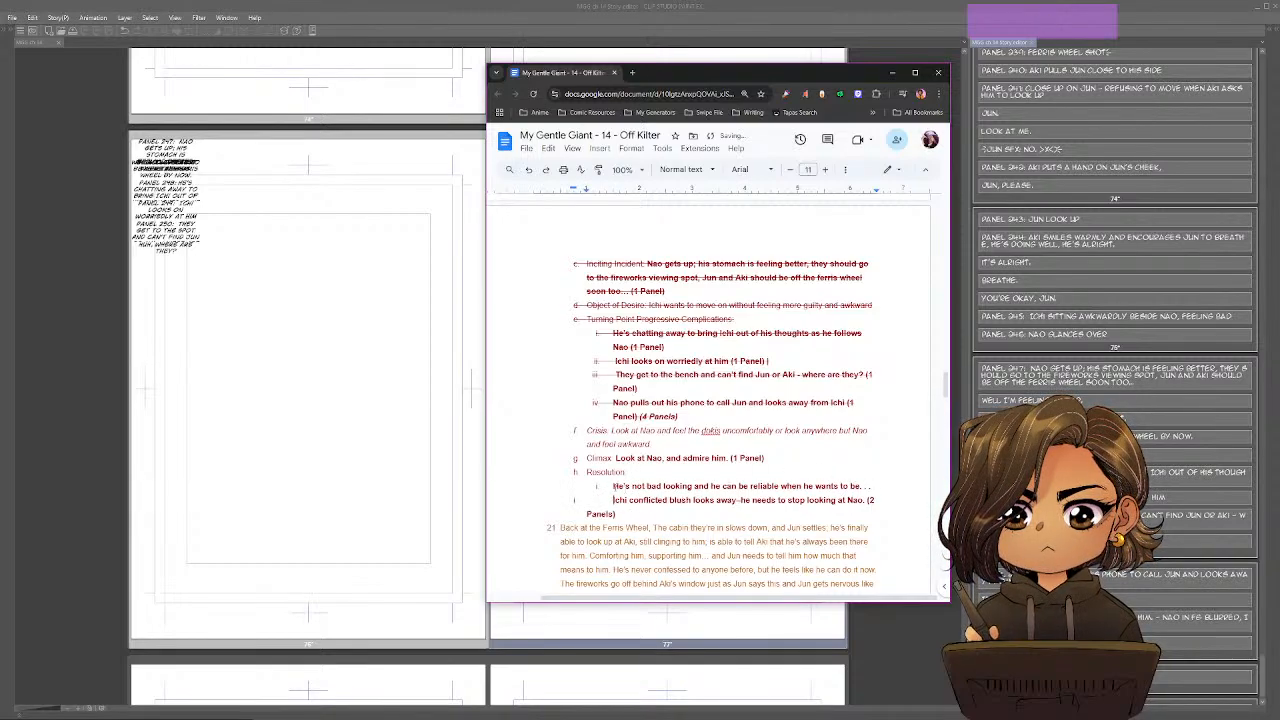
key("BackSpace")
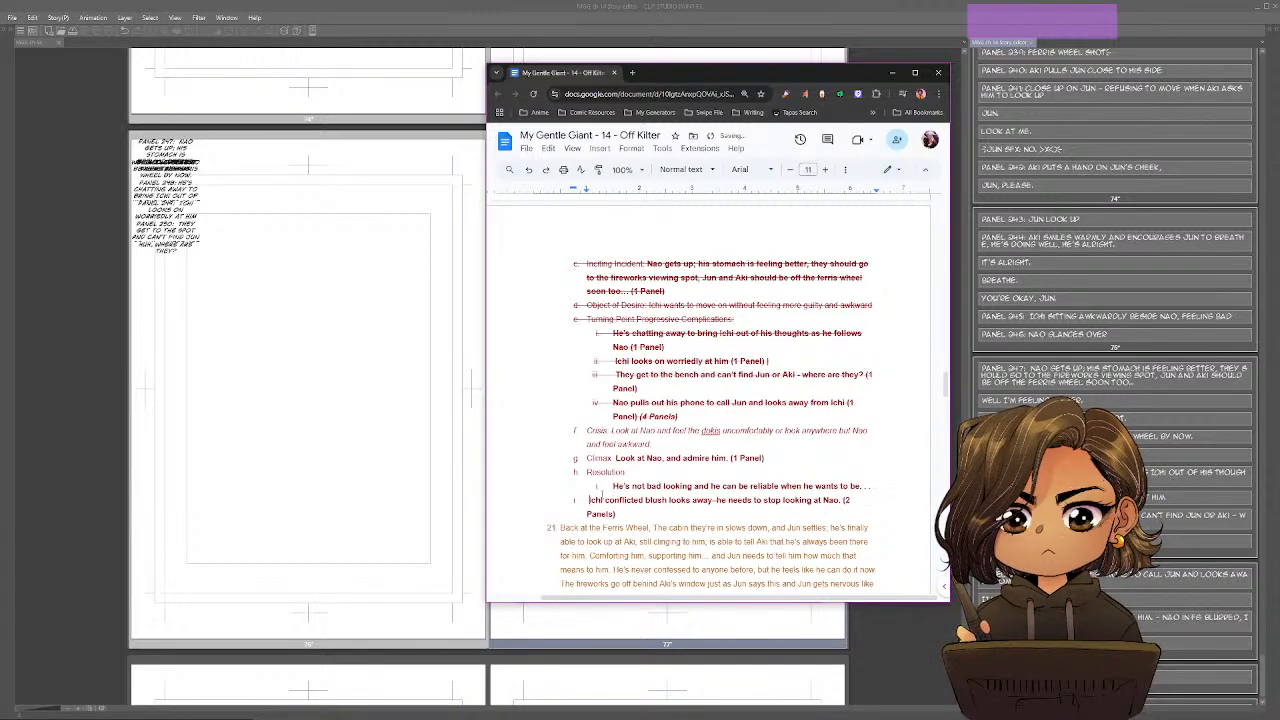
key("Tab")
key("BackSpace")
key("BackSpace")
key("BackSpace")
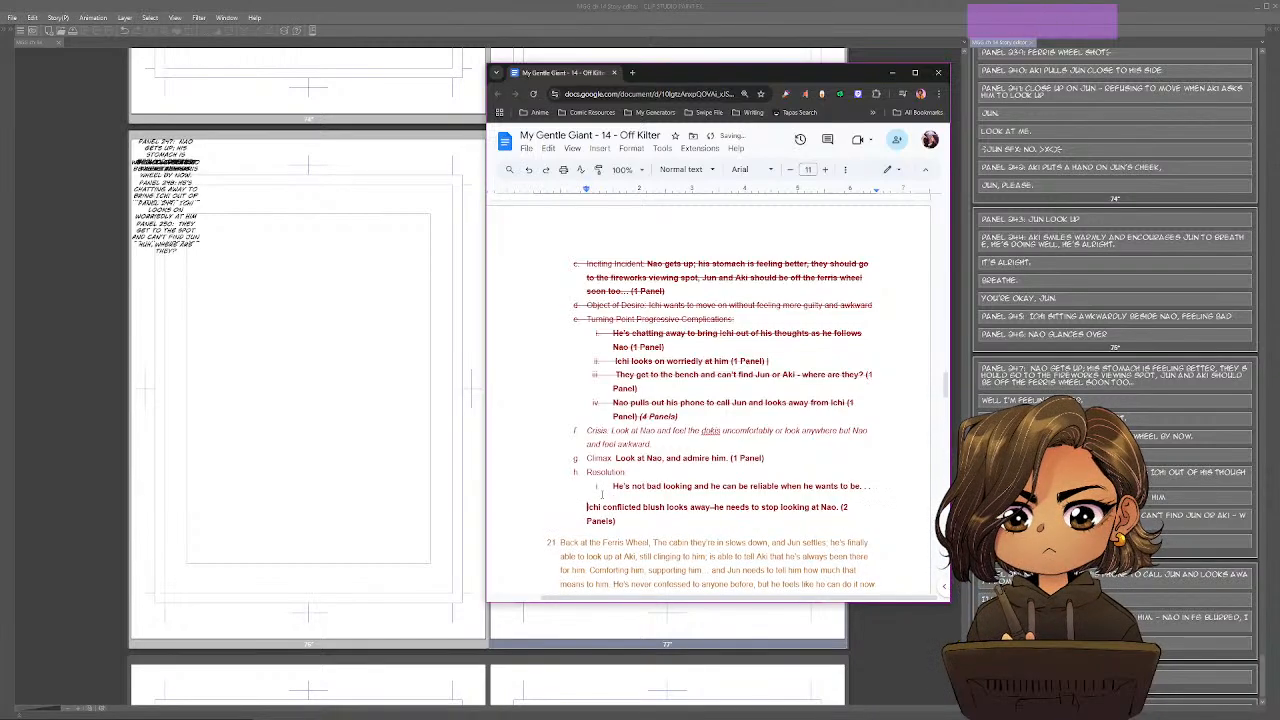
key("BackSpace")
key("BackSpace")
key("Return")
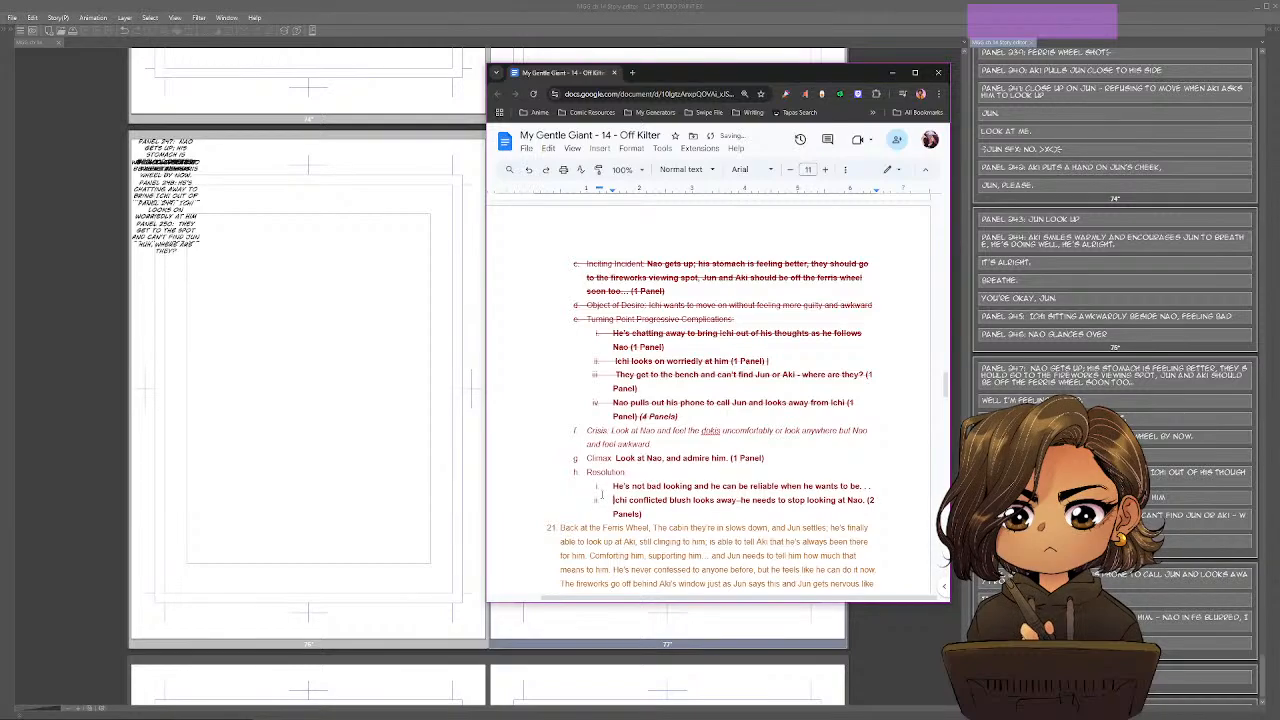
Copy the first Resolution sub-item into the Story Editor's Panel 253 block and insert "Sparkly shot of Nao" before the copied text.
left_click(609, 486)
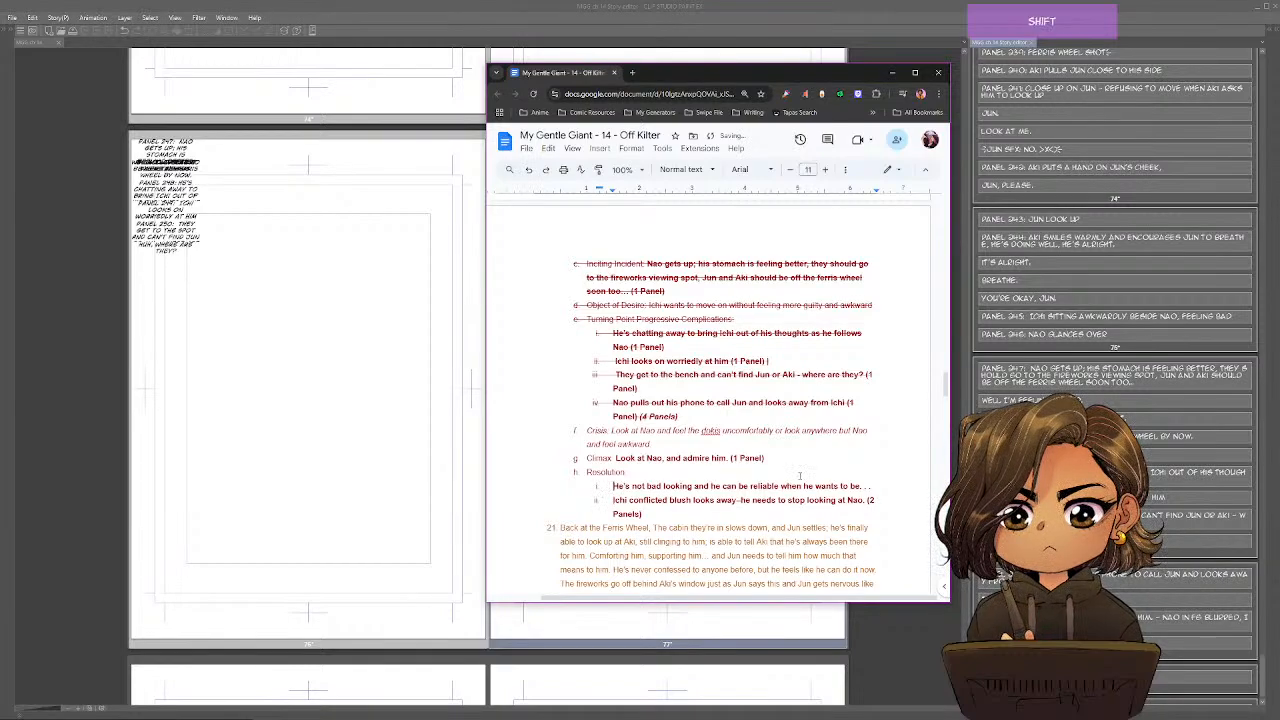
left_click(866, 486, "shift")
key("ctrl+c")
key("alt+Tab")
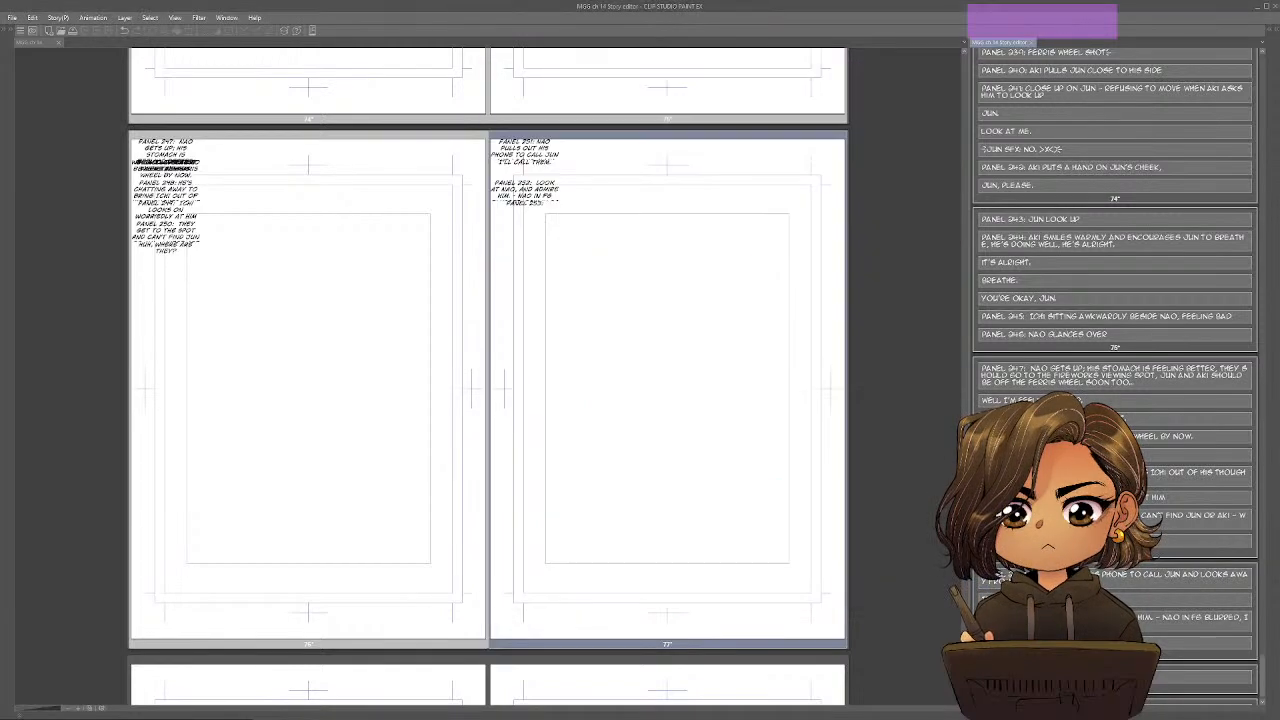
key("ctrl+v")
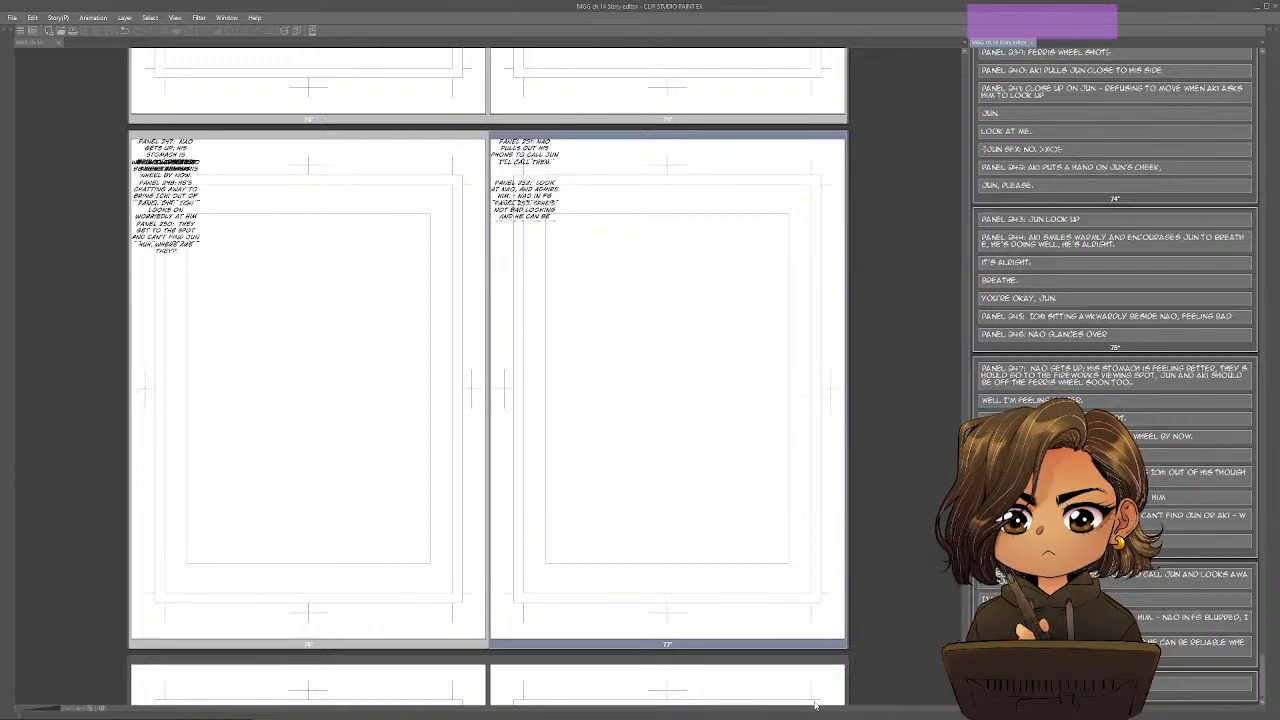
type("ARKLY SHOT O")
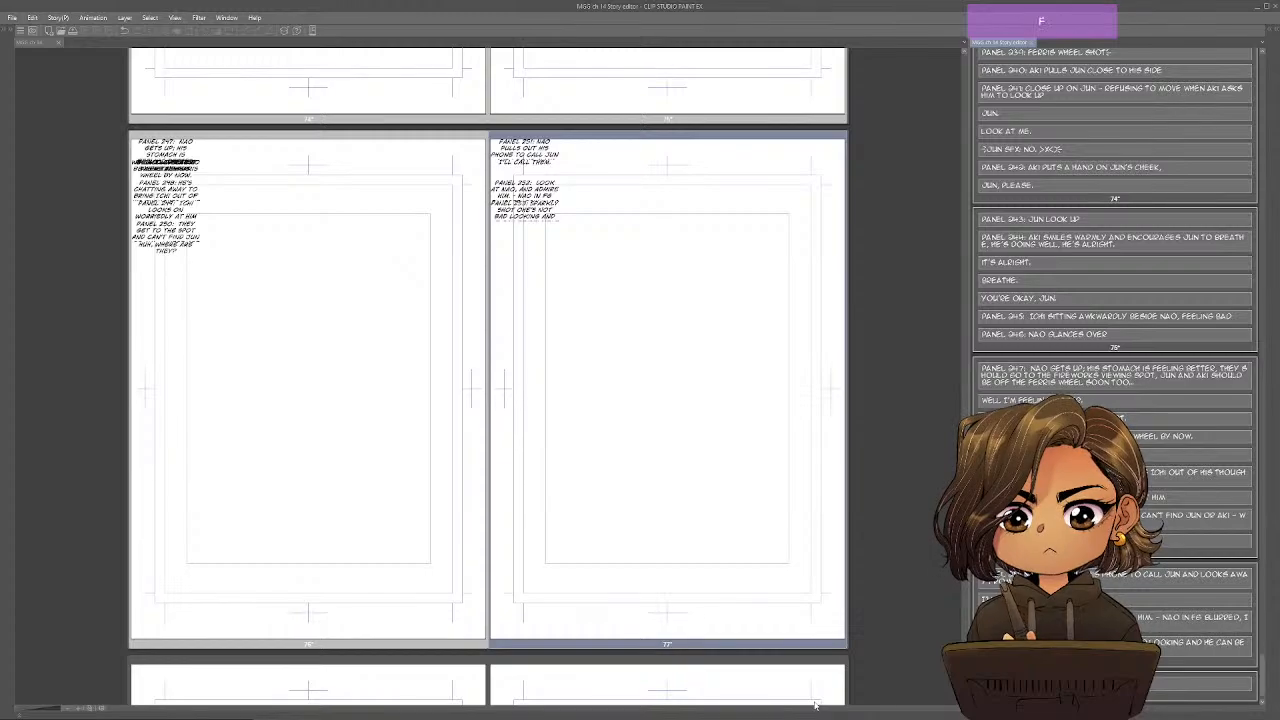
type("F NAO,")
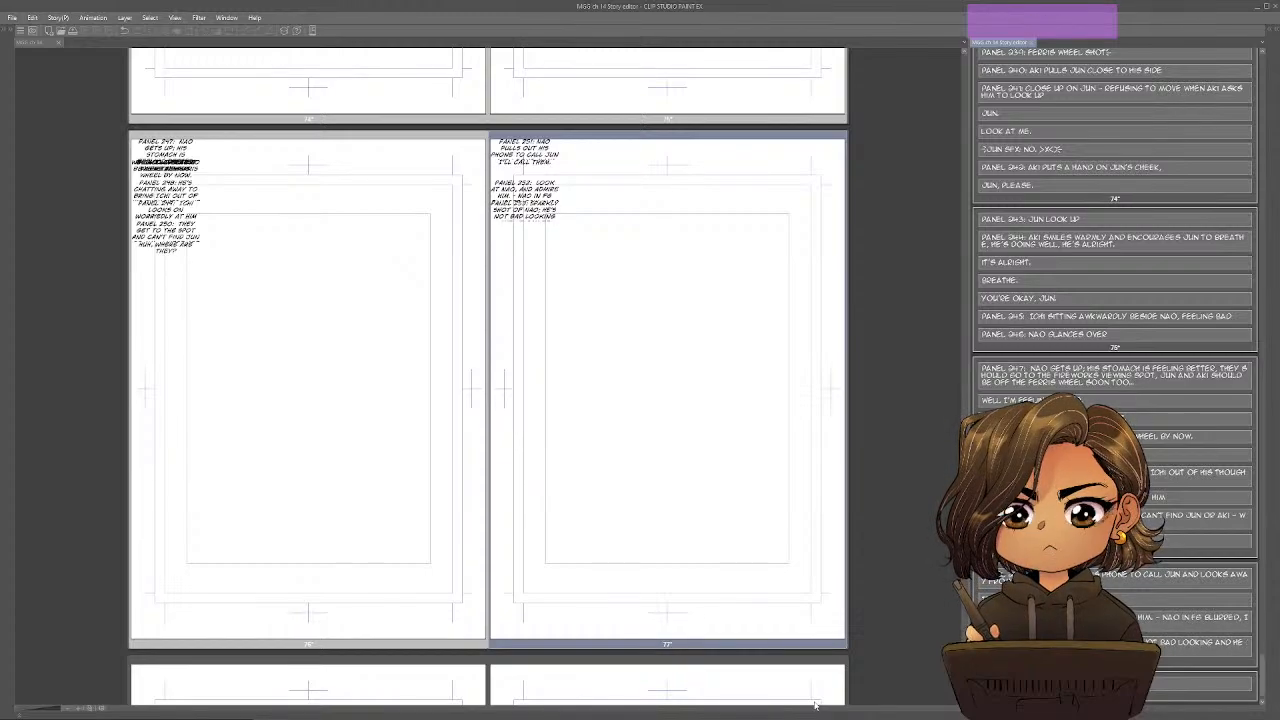
Add the line "He's pretty reliable when he wants to be..." as a separate block below the Panel 253 description on page 77.
left_click(880, 611)
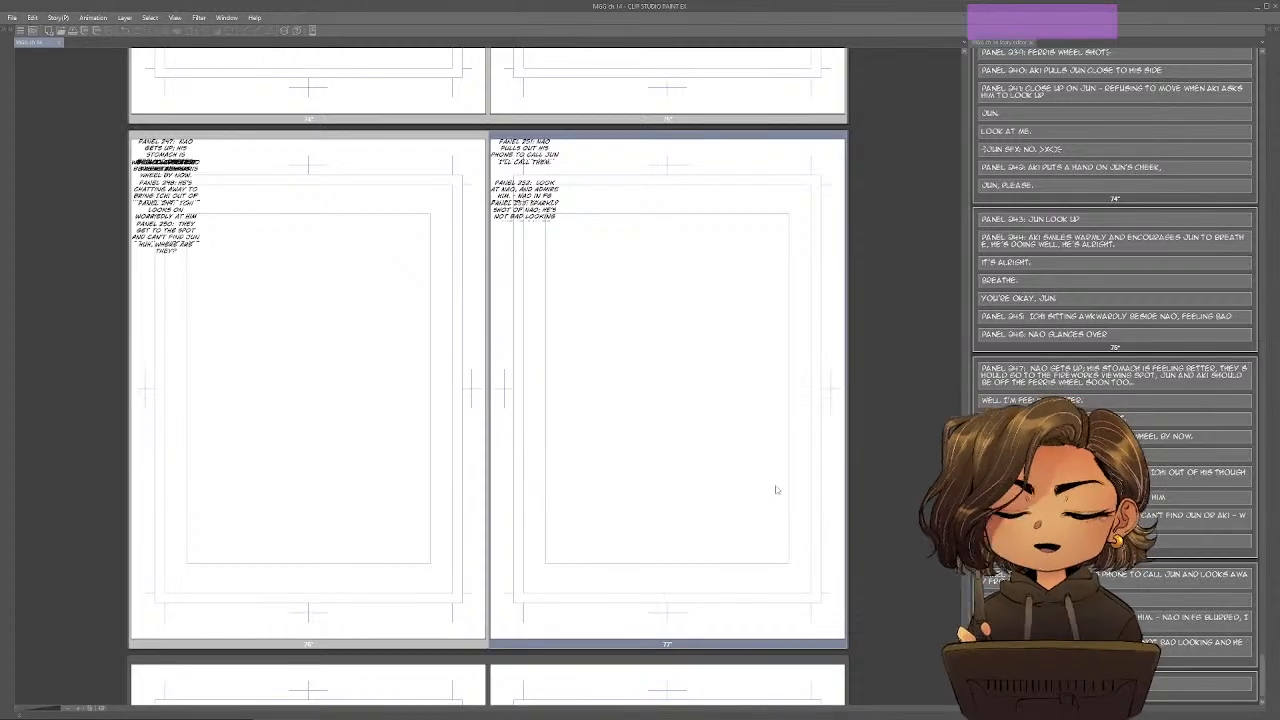
scroll(775, 490, "up", 3)
scroll(775, 490, "up", 1)
scroll(774, 489, "down", 1)
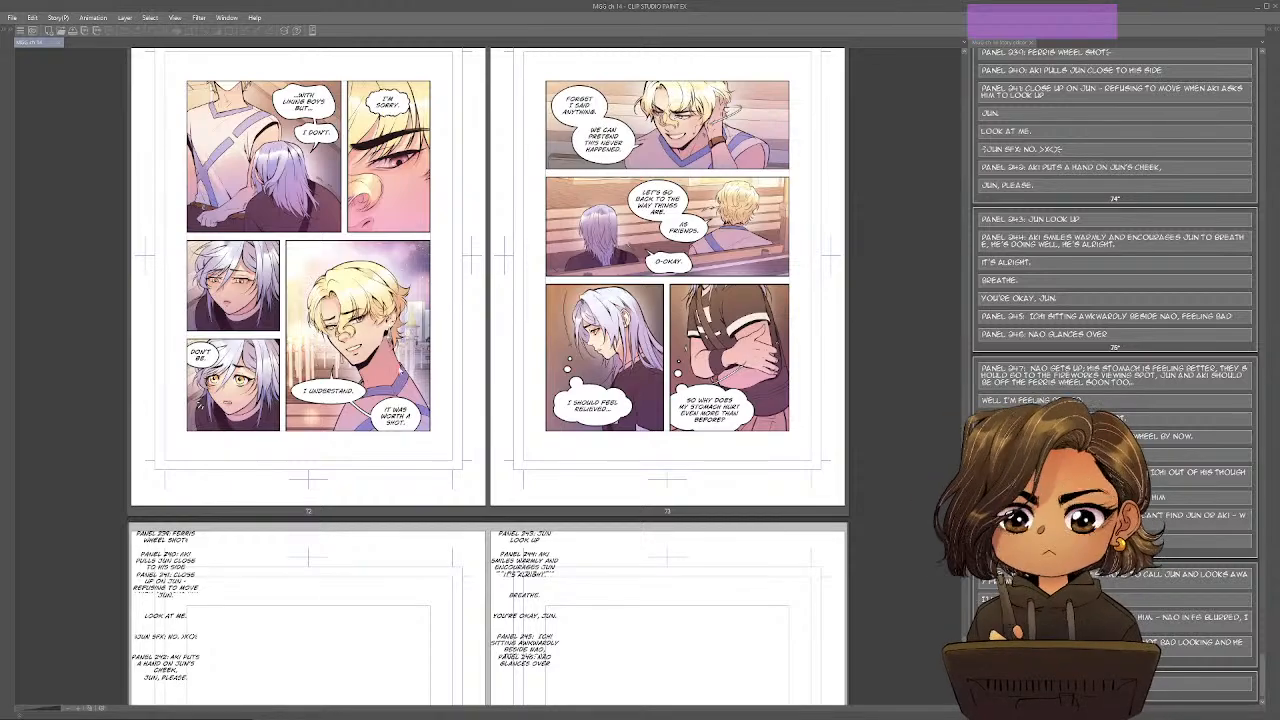
scroll(474, 455, "down", 10)
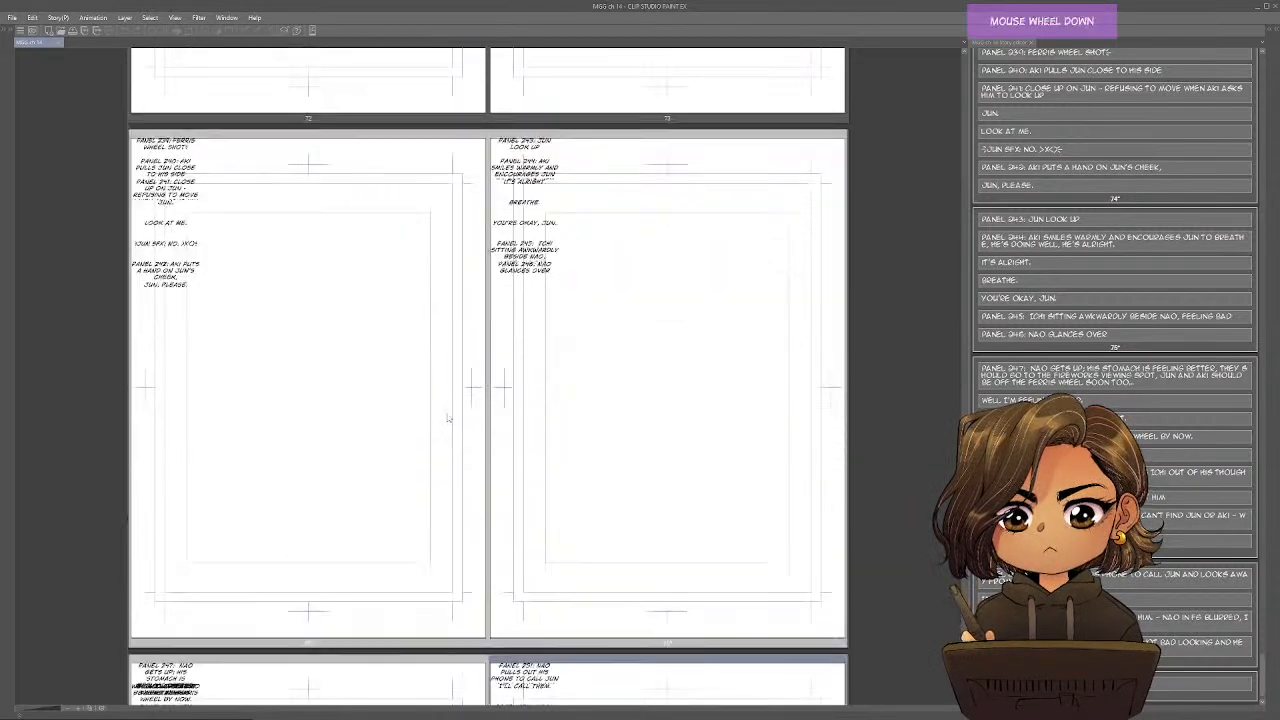
left_click(1050, 590)
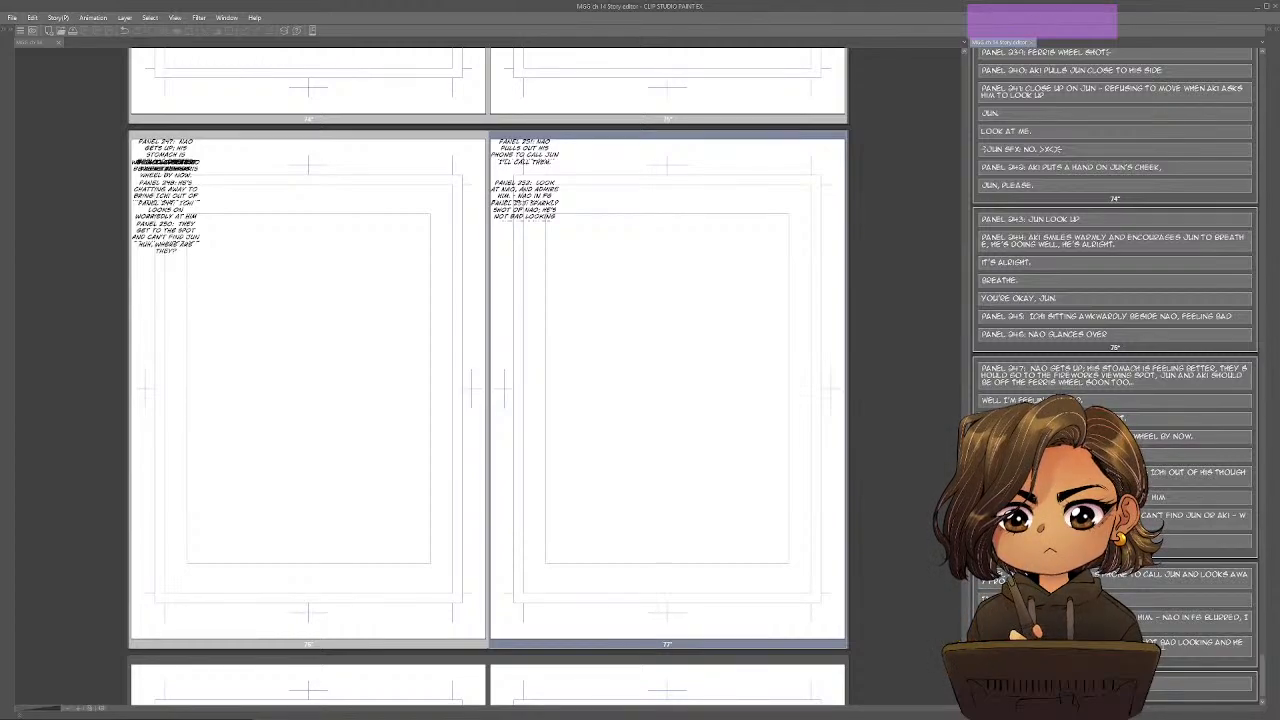
scroll(1147, 625, "down", 1)
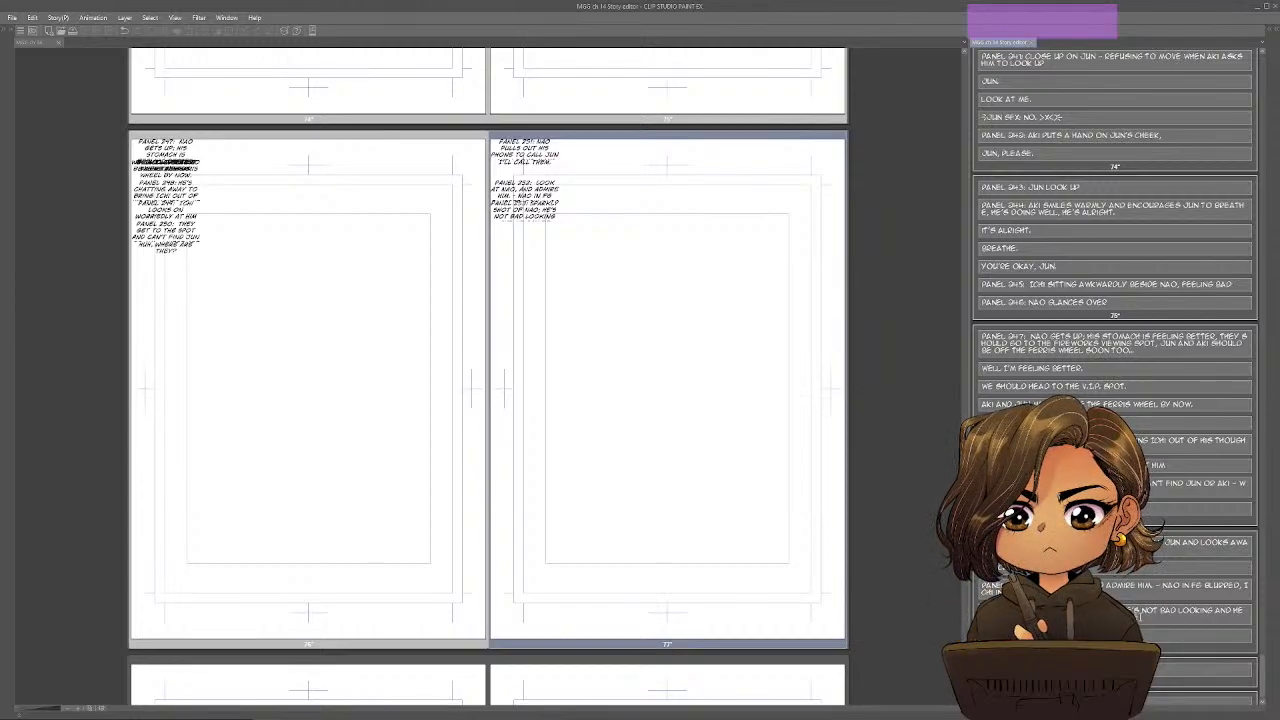
type("He's pretty reliable")
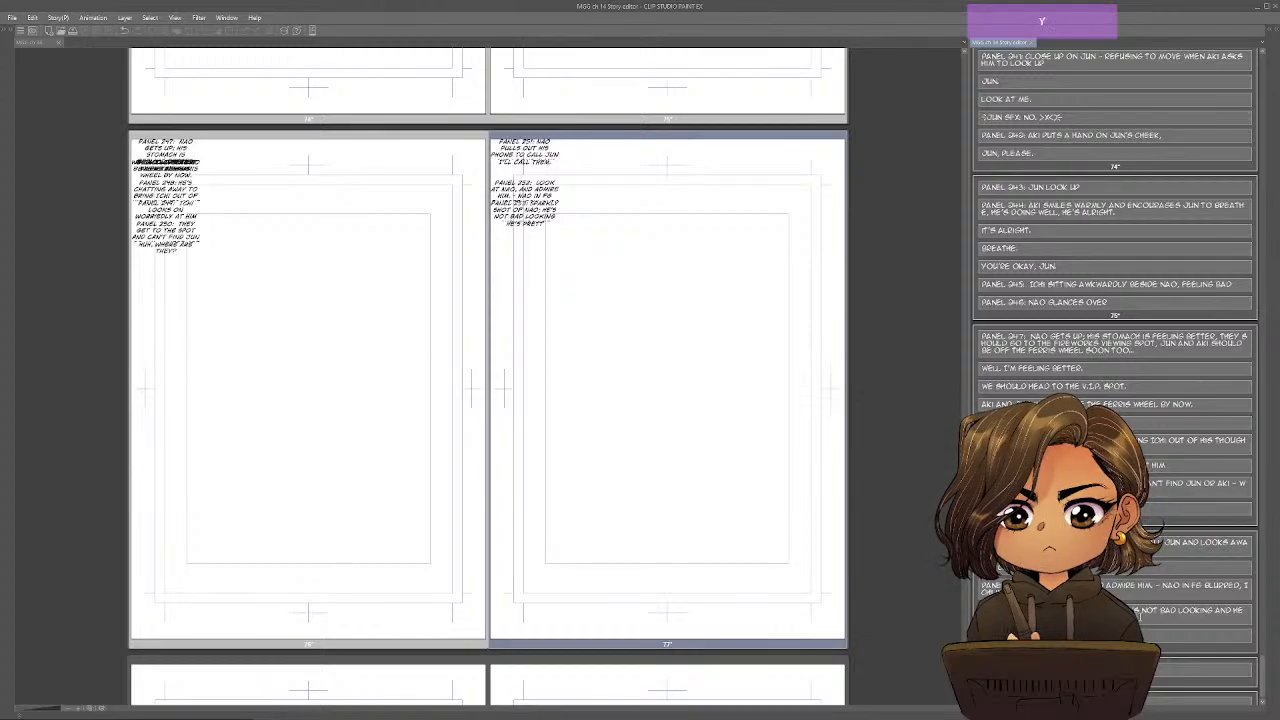
type(" when he wants to b")
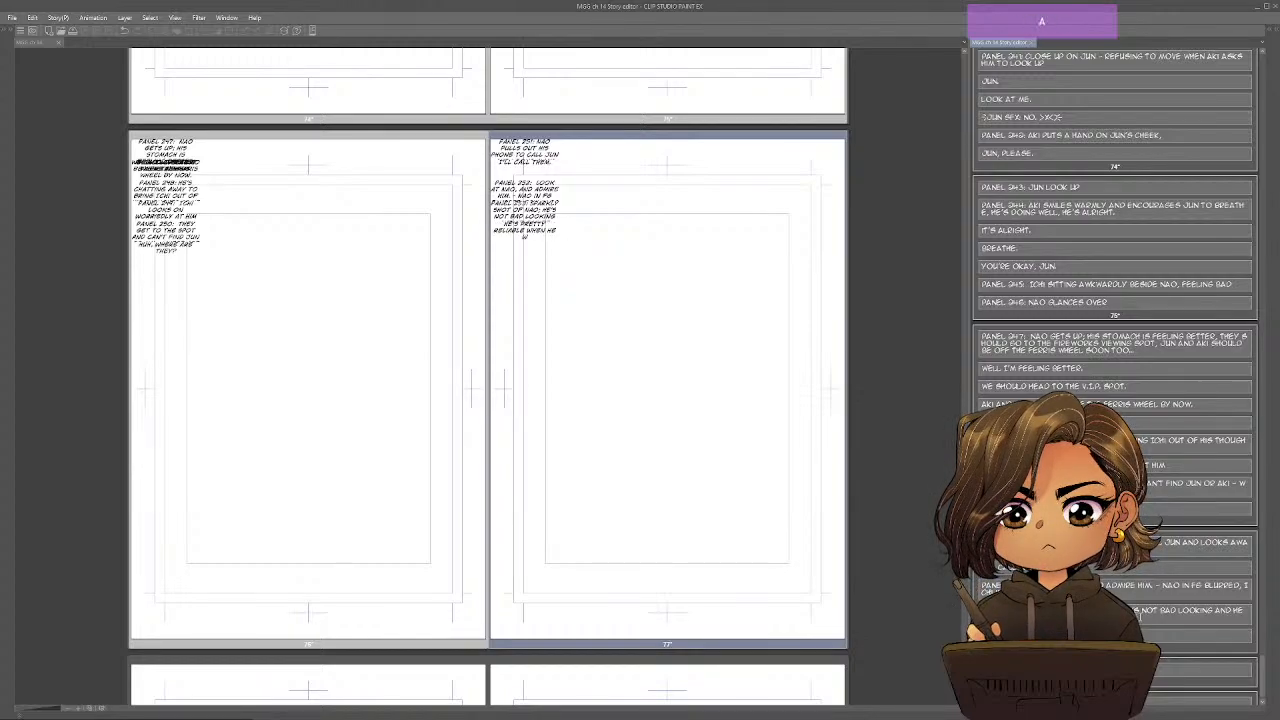
type("e...")
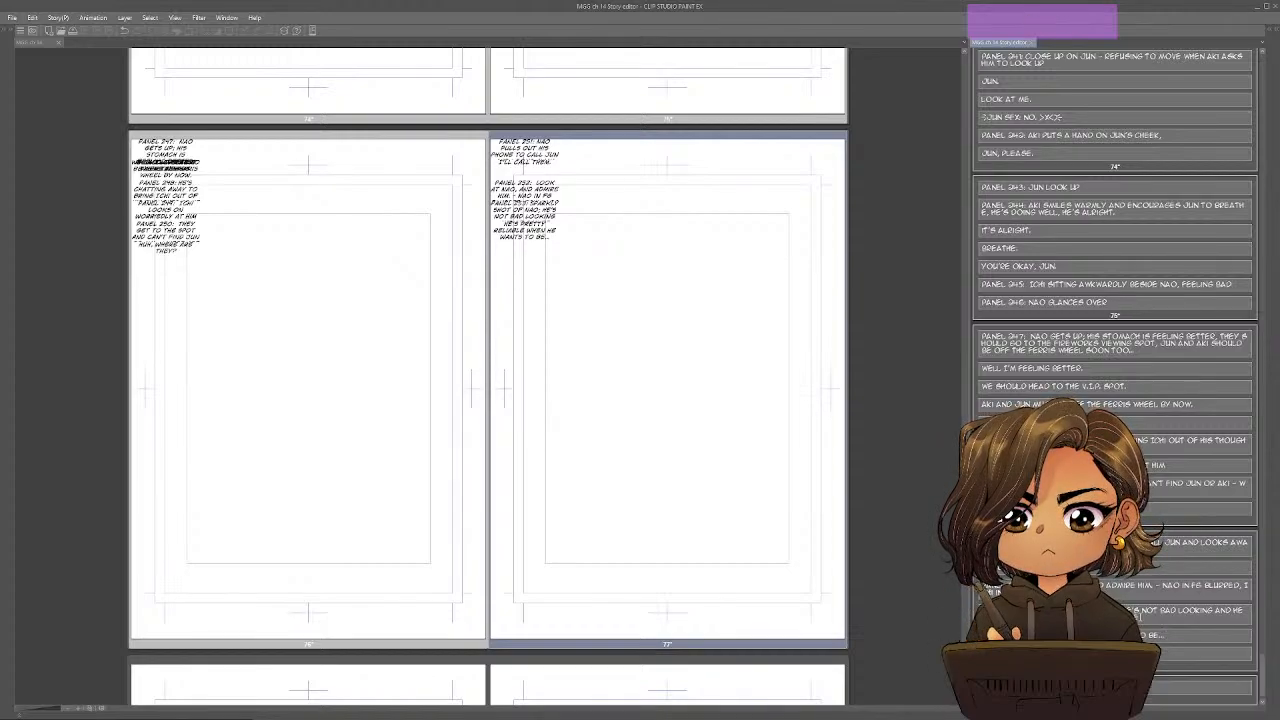
Switch to the Google Docs outline and strike through everything from the Crisis item to the first Resolution sub-item.
key("alt+Tab")
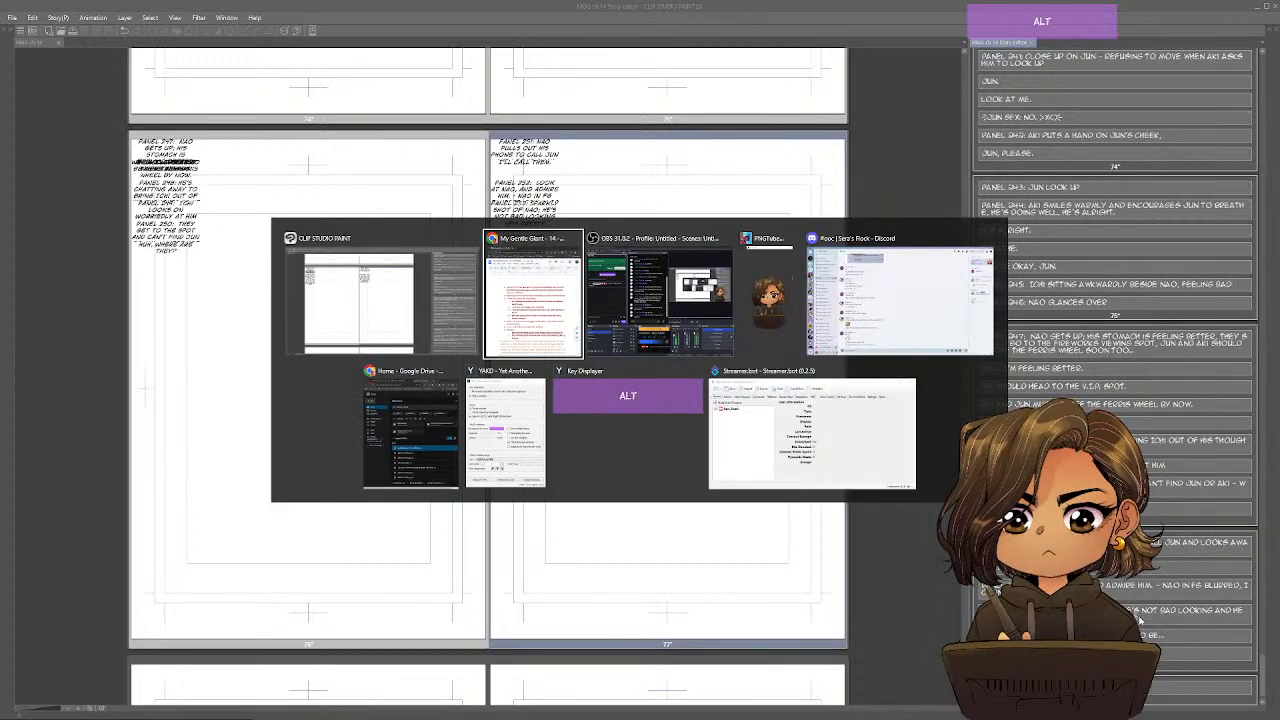
left_click(631, 472)
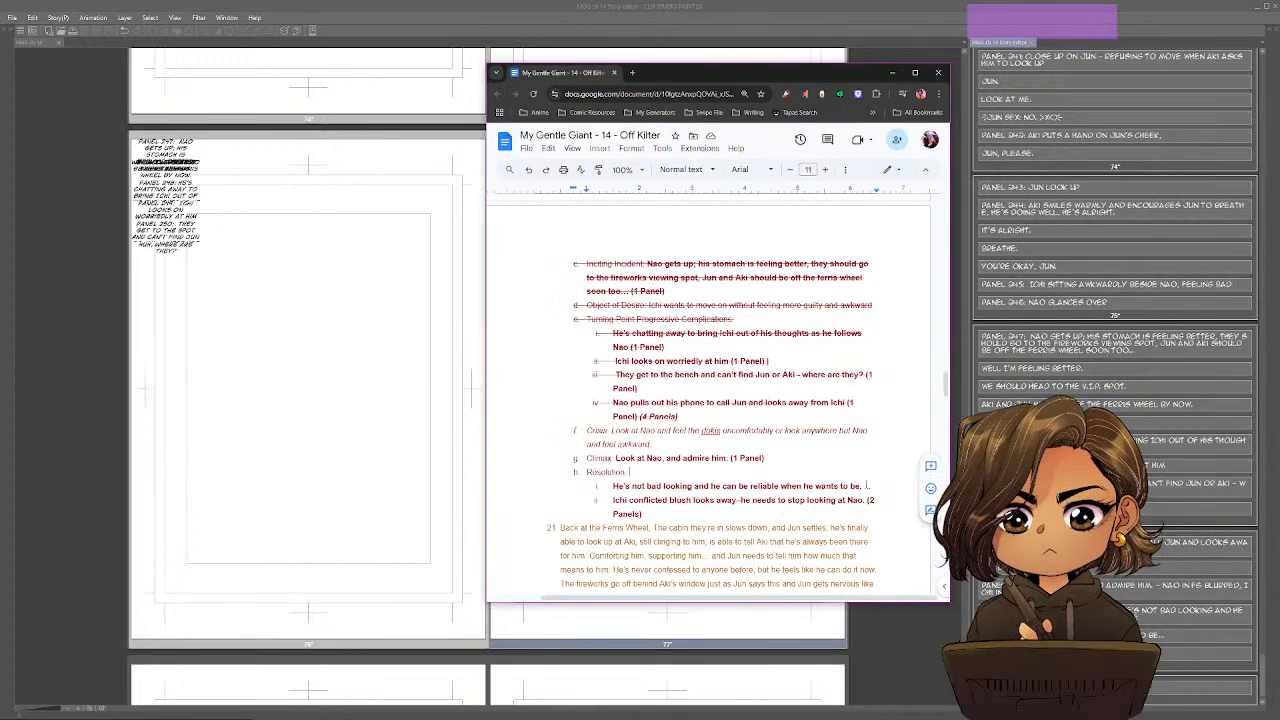
left_click_drag(873, 487, 586, 430)
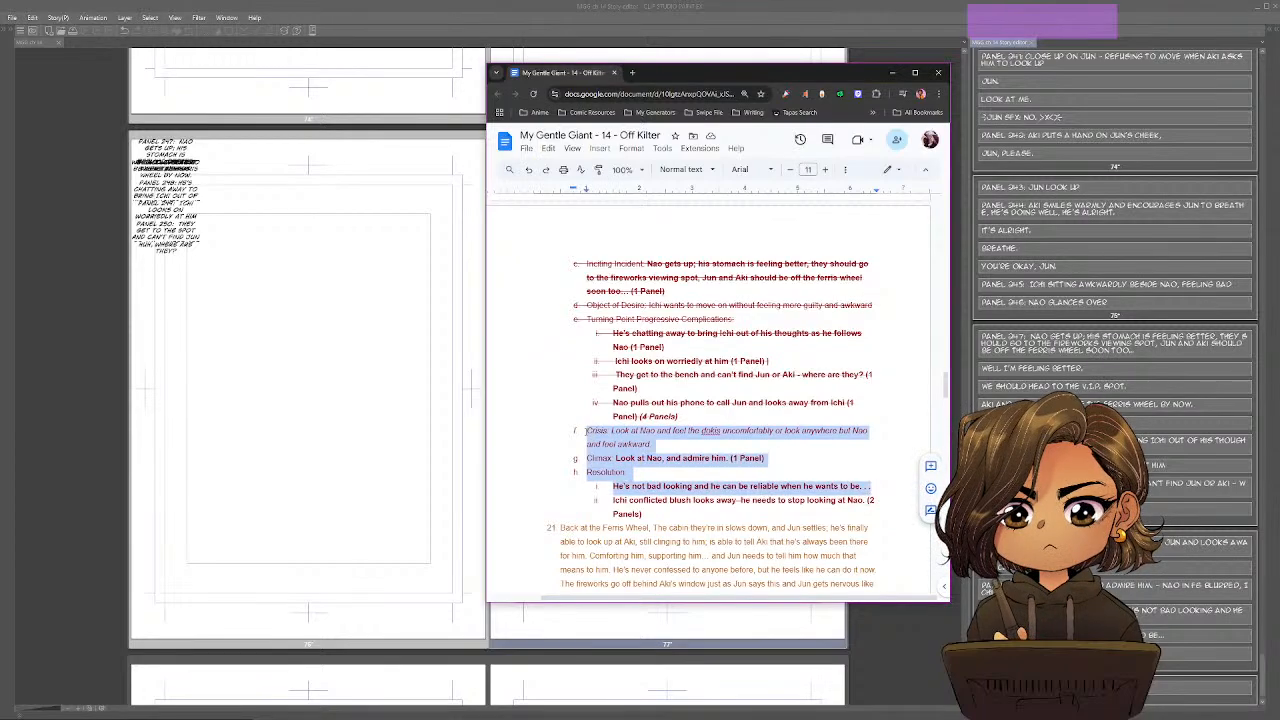
key("ctrl+c")
Return to the Story Editor and append the note "- Ichi thinking bubble" to the Panel 253 description.
key("alt+Tab")
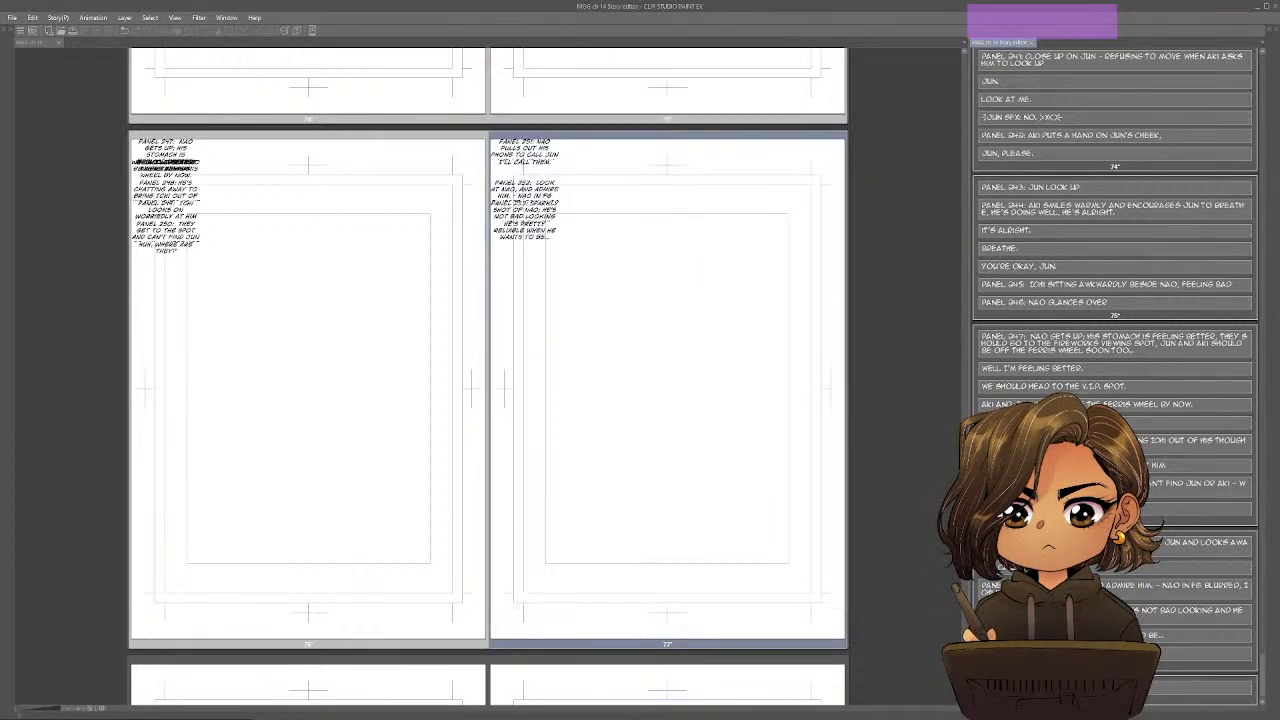
type("- ichi")
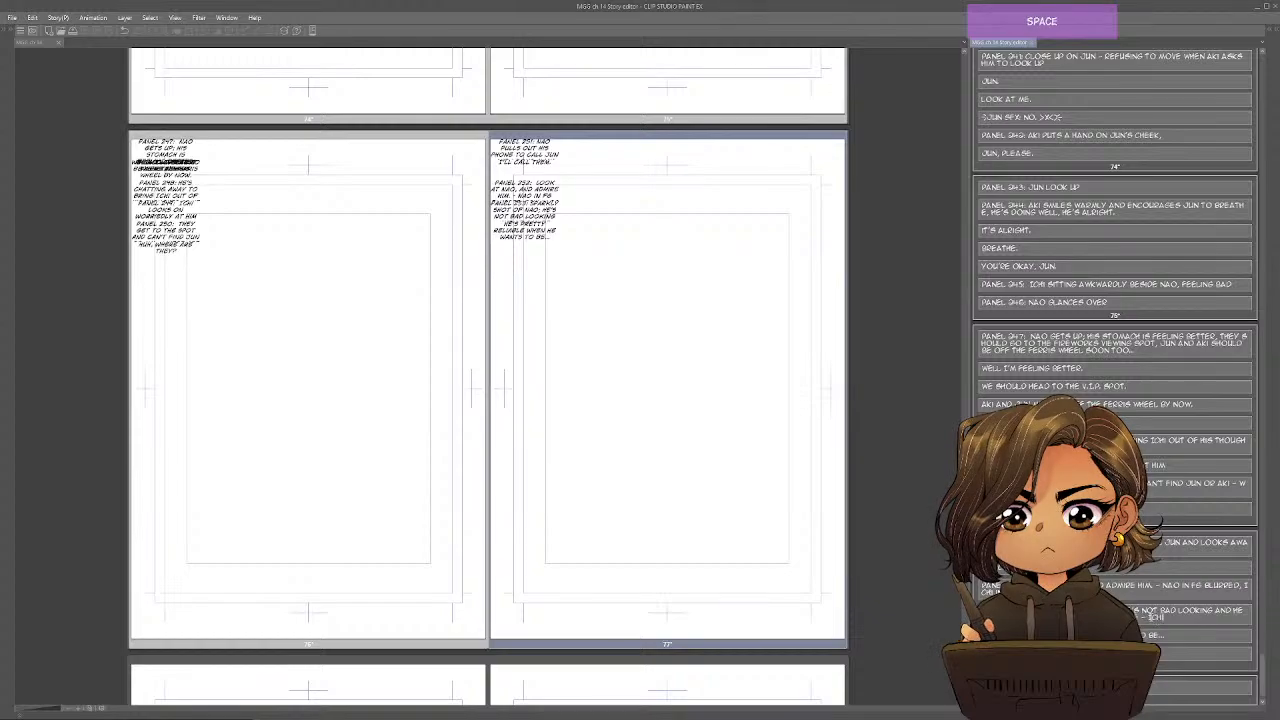
type(" thinking bubble")
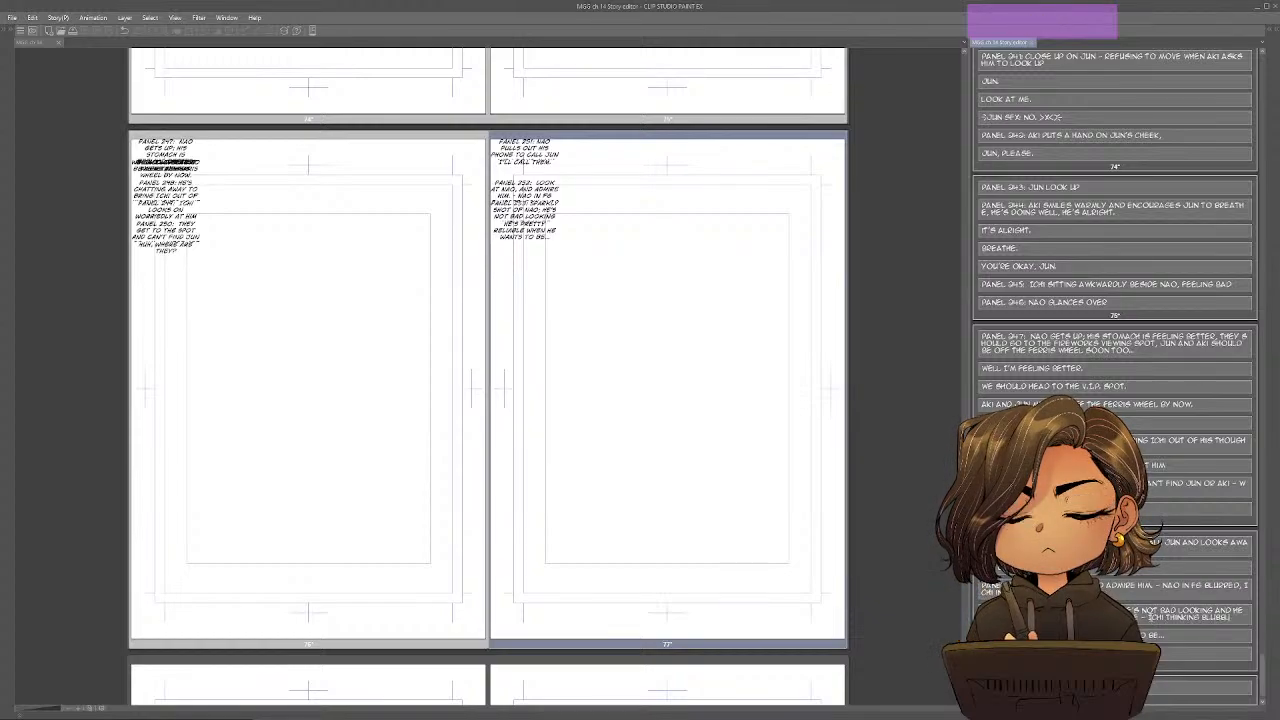
key("BackSpace")
key("BackSpace")
key("BackSpace")
key("BackSpace")
key("BackSpace")
key("BackSpace")
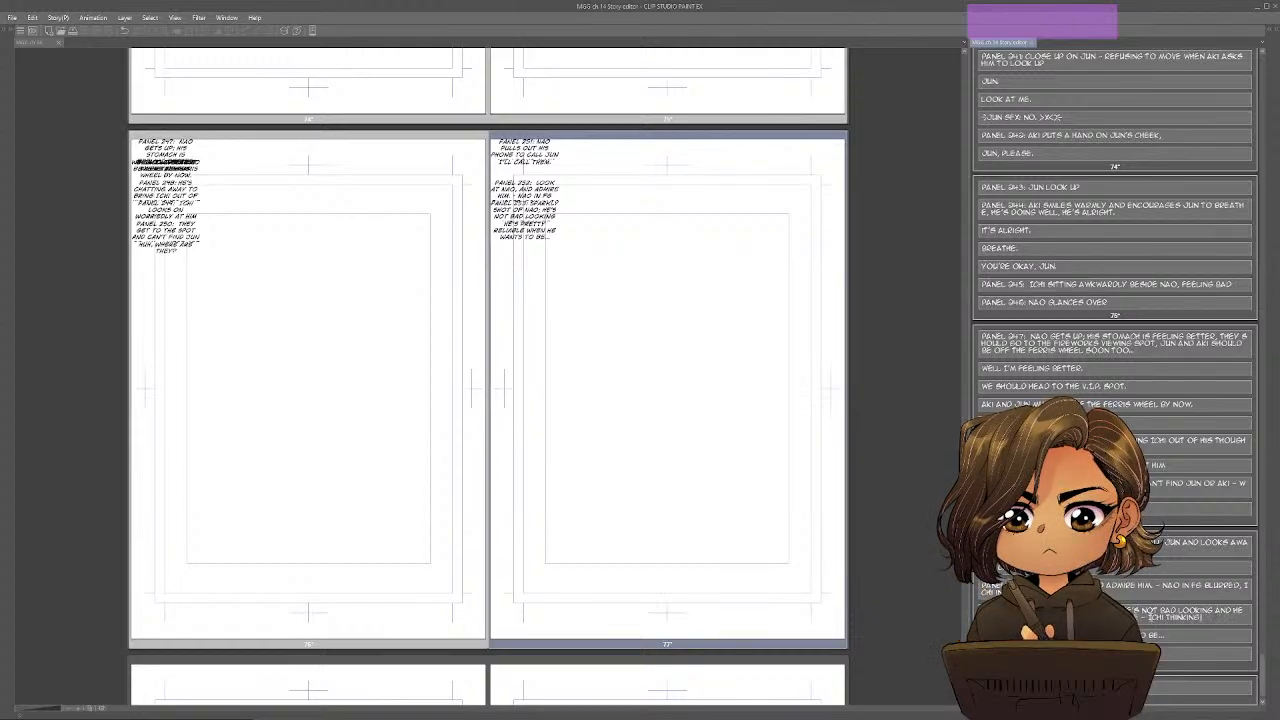
type("BUBBLE")
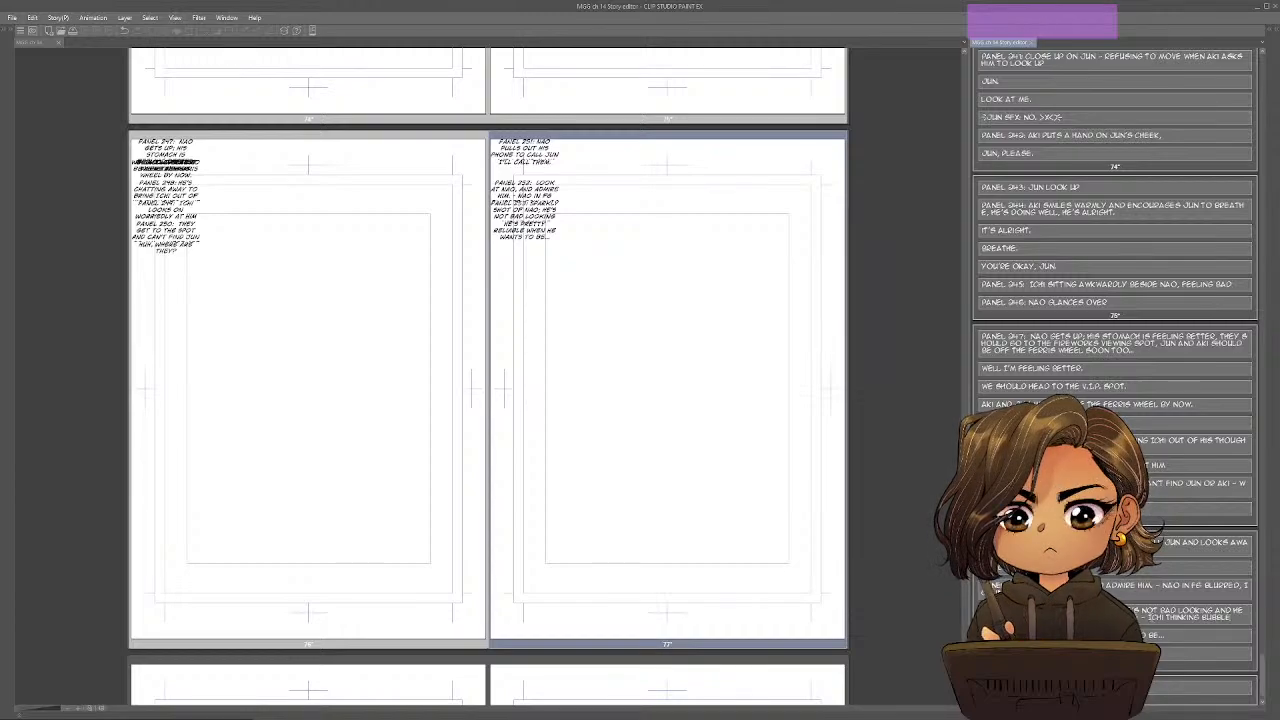
Start a separate "Panel 254:" block below the Panel 253 dialogue on page 77.
left_click(1115, 653)
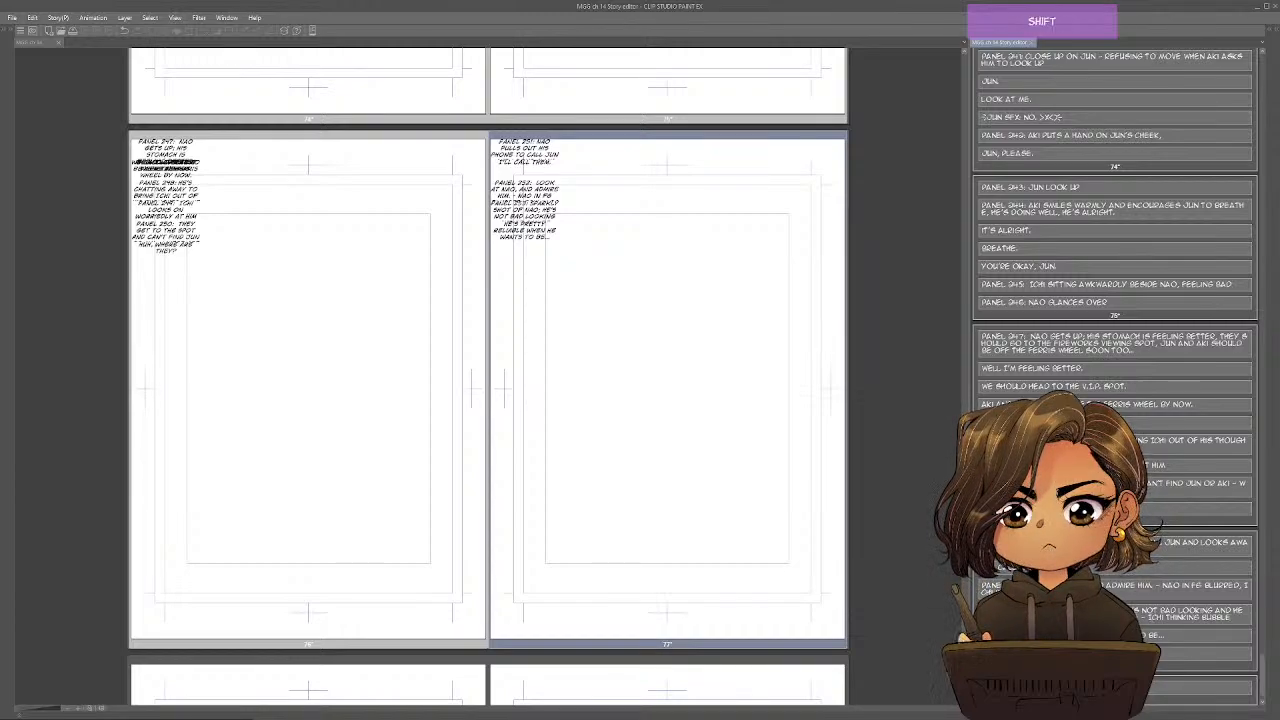
type("PANEL 25")
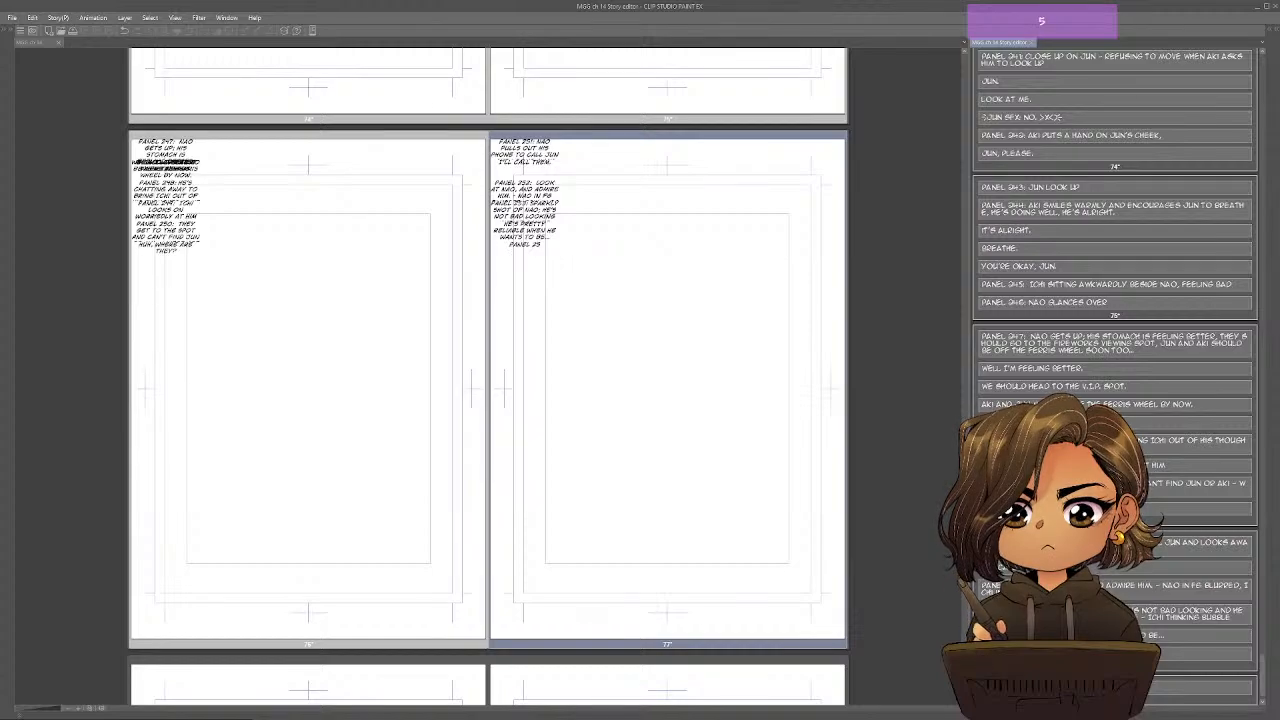
type("4:")
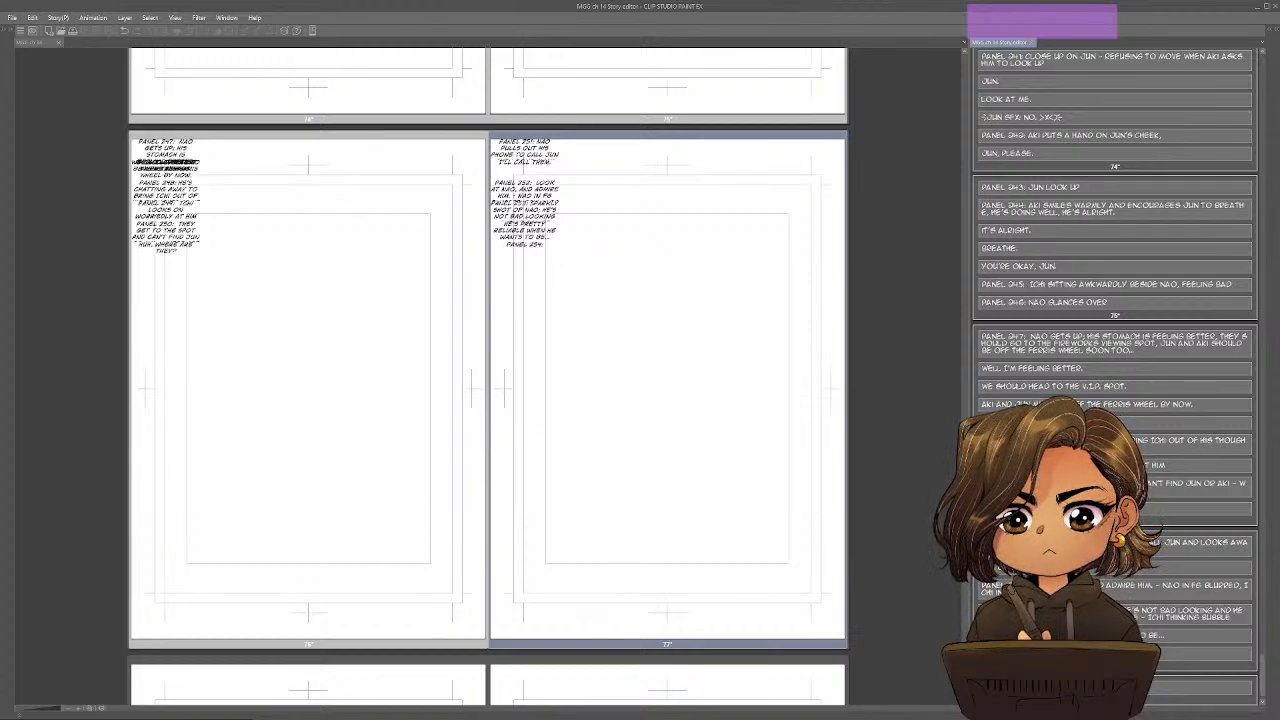
Copy the second Resolution sub-item, about Ichi's conflicted blush and needing to stop looking at Nao, into the Story Editor's Panel 254 block.
key("alt+Tab")
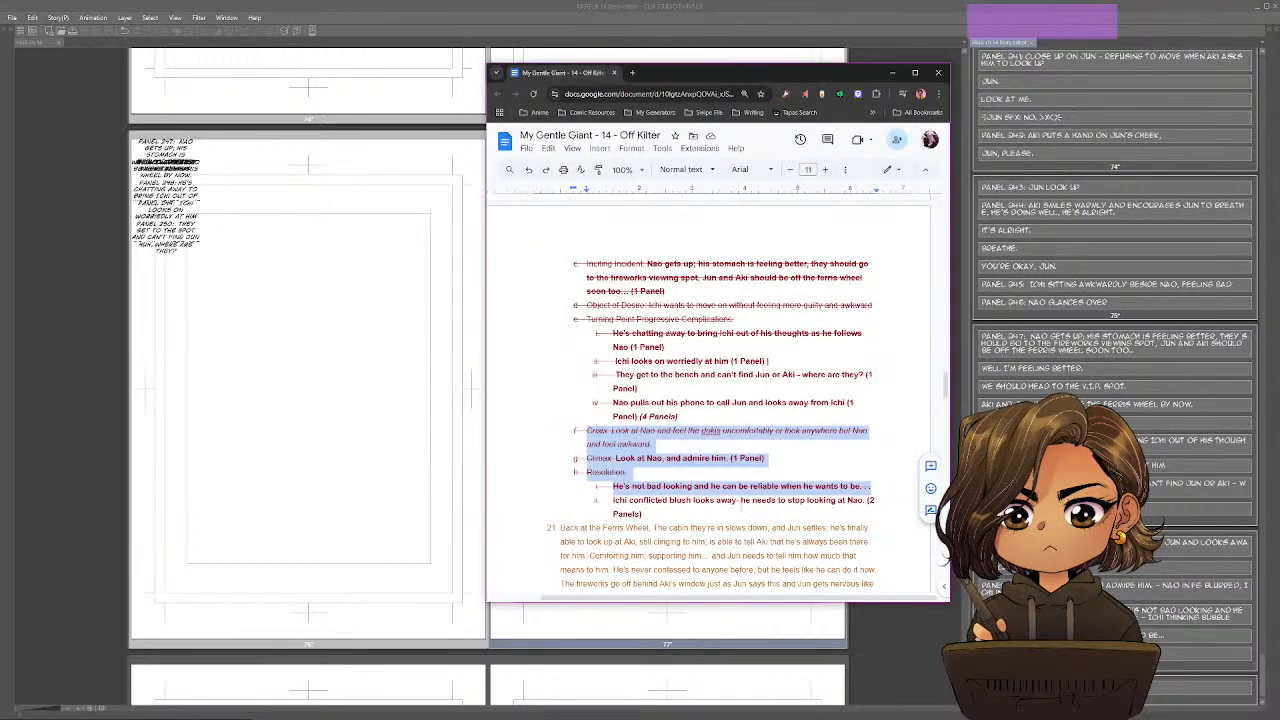
left_click_drag(613, 500, 870, 500)
key("ctrl+c")
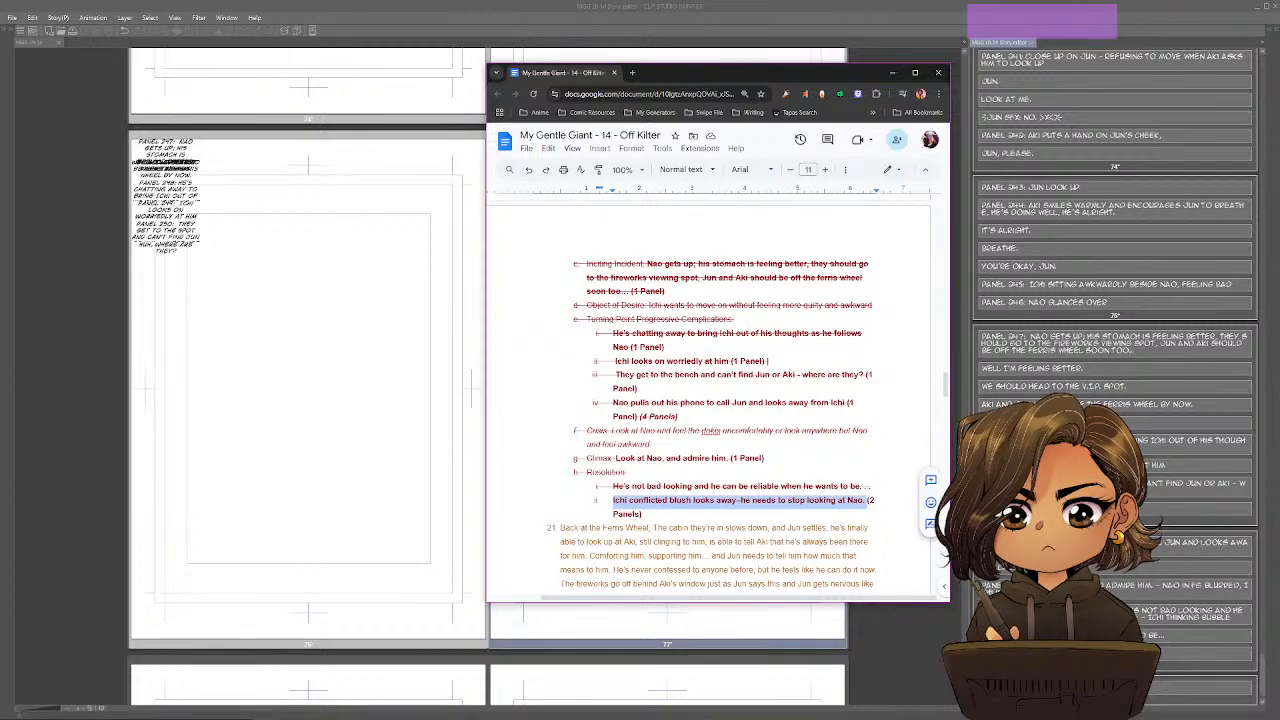
key("alt+Tab")
key("ctrl+v")
key("Return")
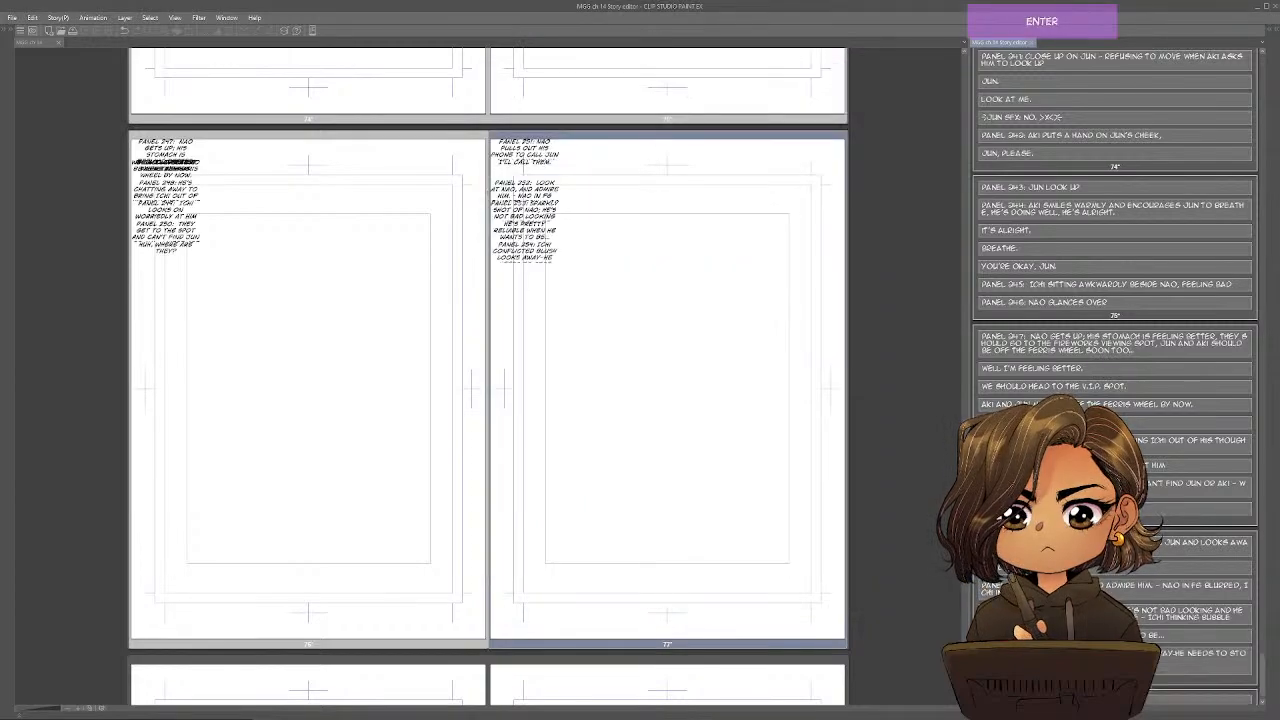
Add the line "SFX: I need to stop looking at him..." below the Panel 254 description on page 77.
key("shift")
type("SFX:")
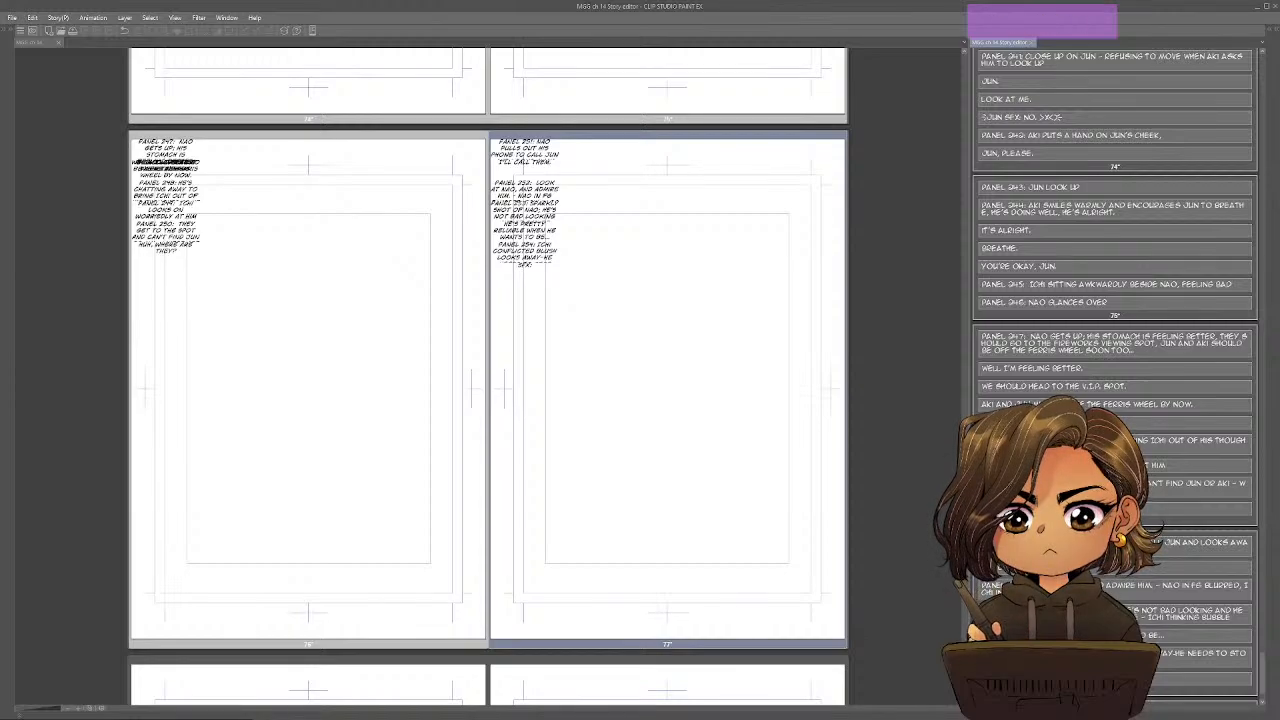
type(" NEED TO STOP")
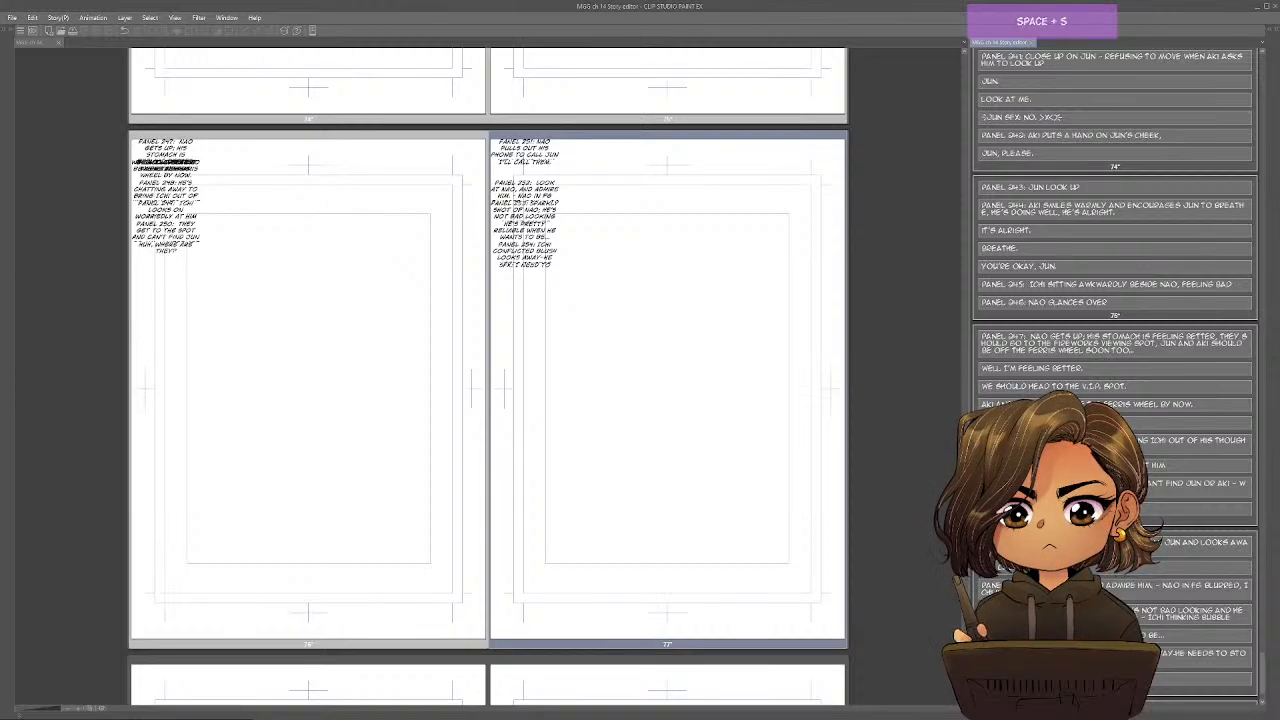
type(" LOOKING AT HIM.")
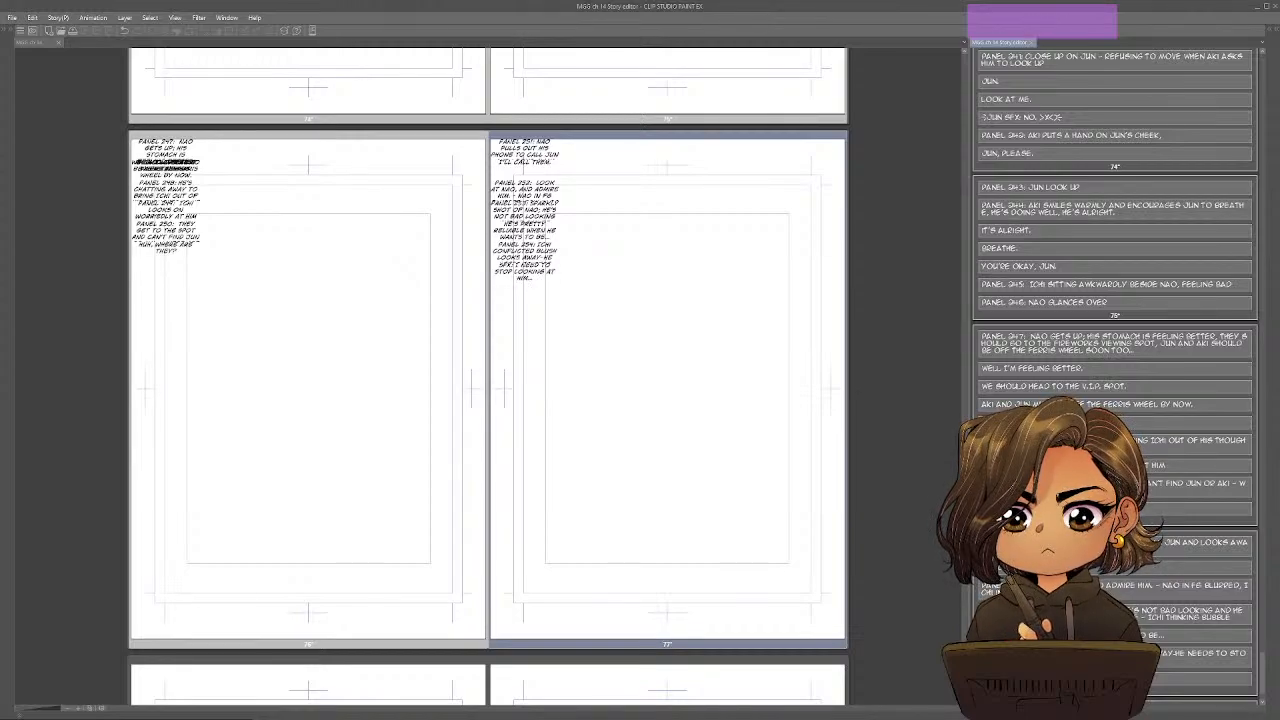
Go to the blank page 78 entry in the Story Editor, ready for its script text.
scroll(1115, 370, "down", 2)
left_click(1115, 686)
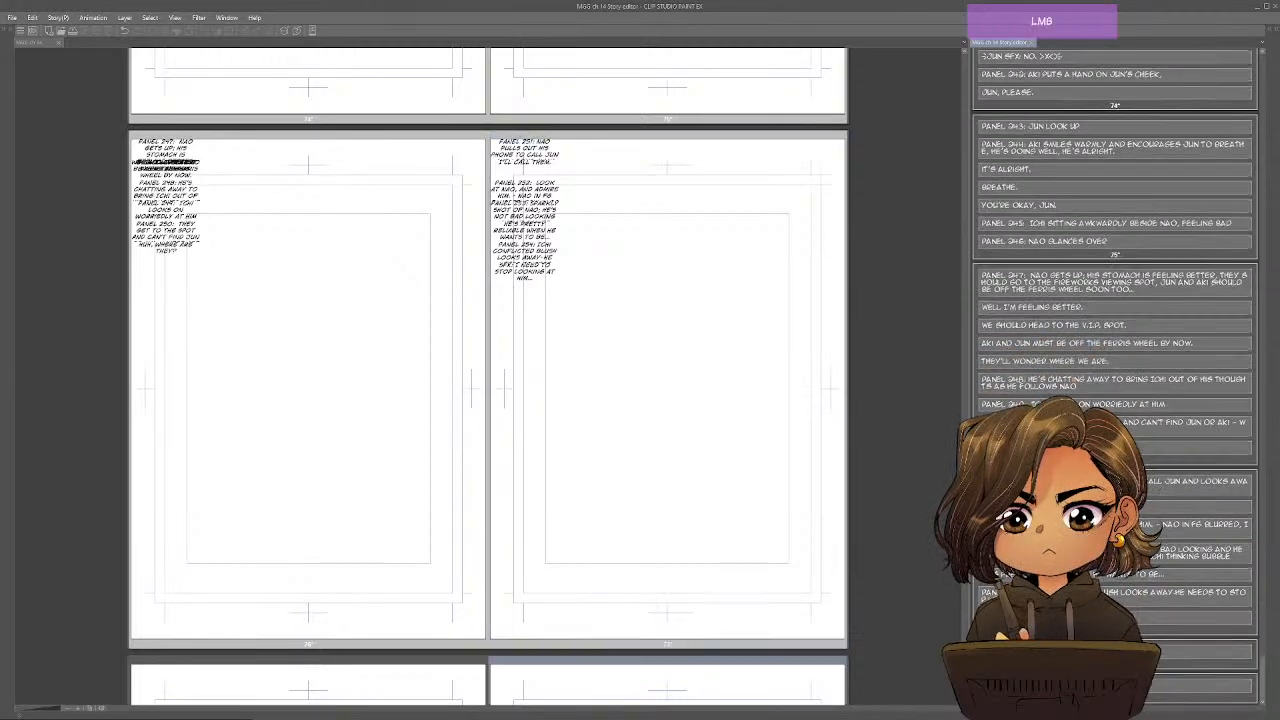
left_click(1115, 652)
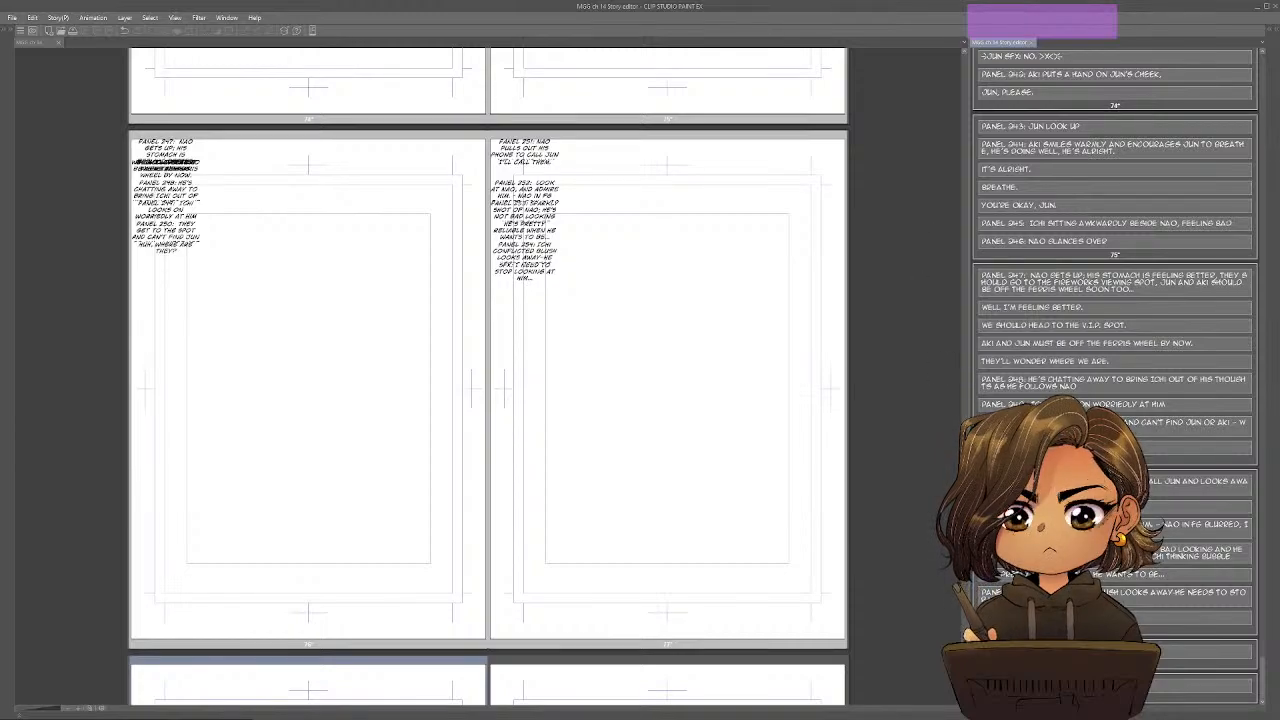
left_click_drag(964, 667, 964, 683)
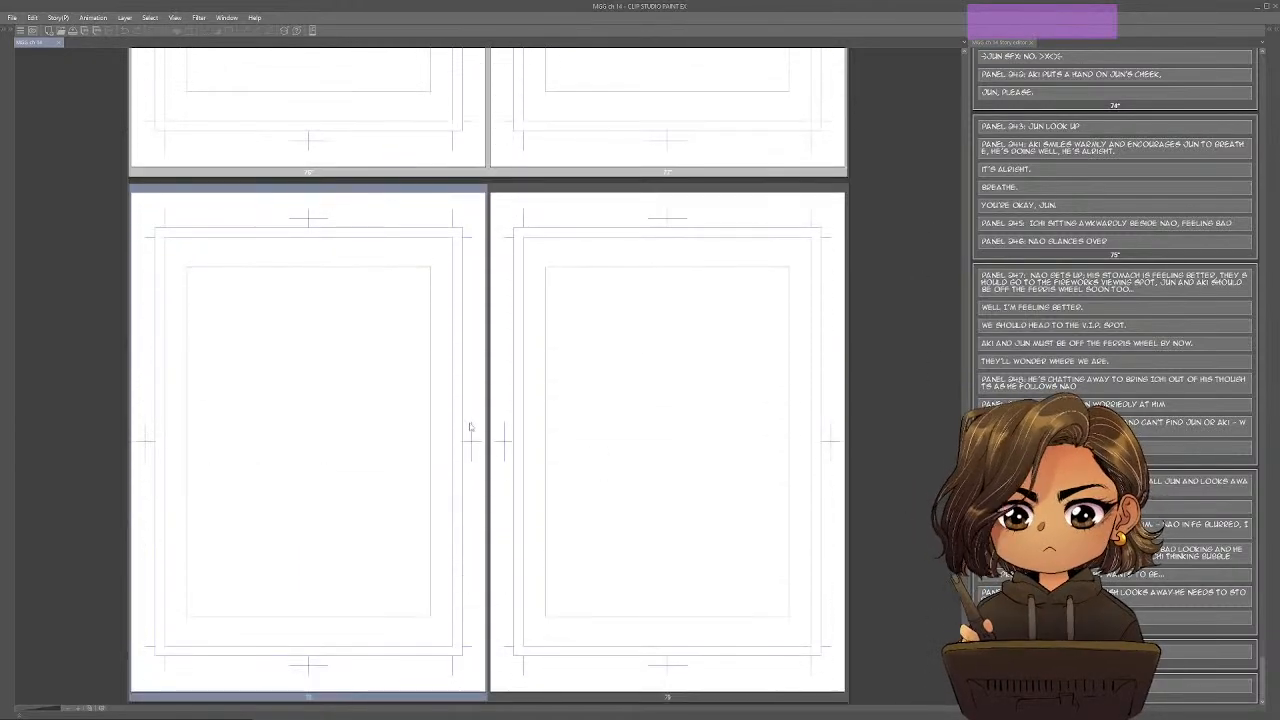
left_click(1080, 652)
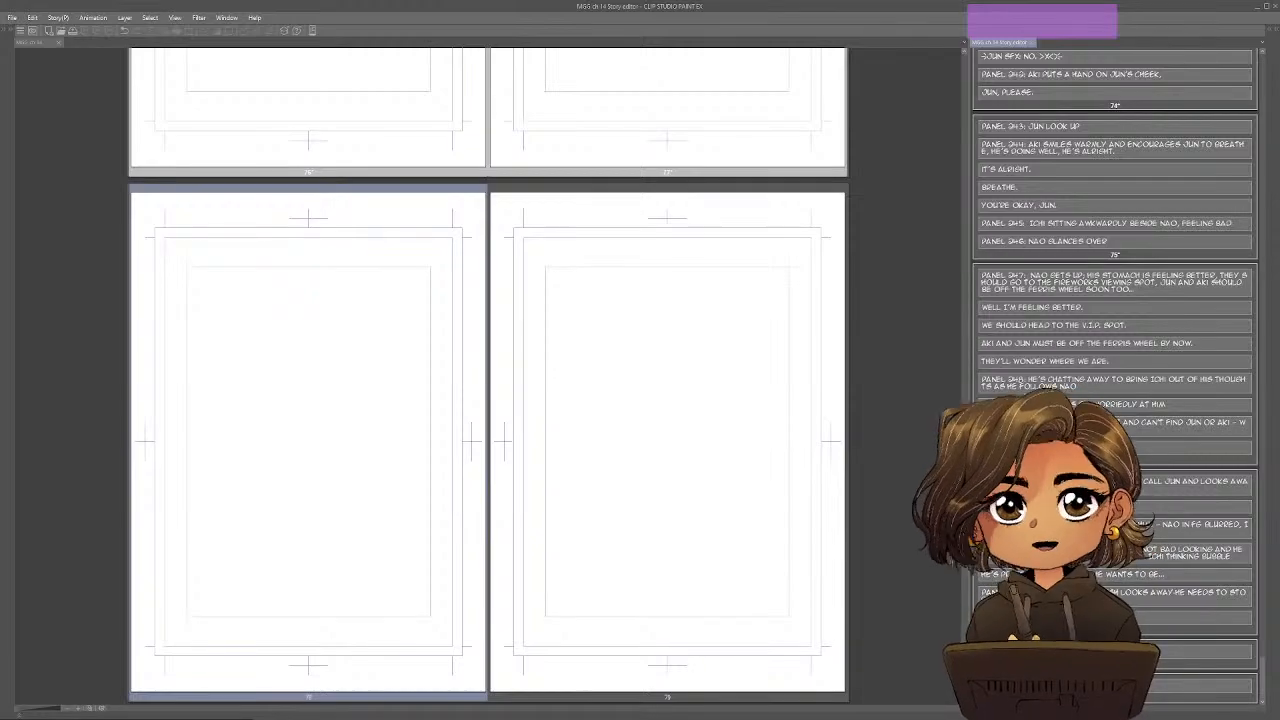
Switch to the Google Docs outline and strike through the Resolution sub-items up to Ichi's conflicted blush.
key("alt+Tab")
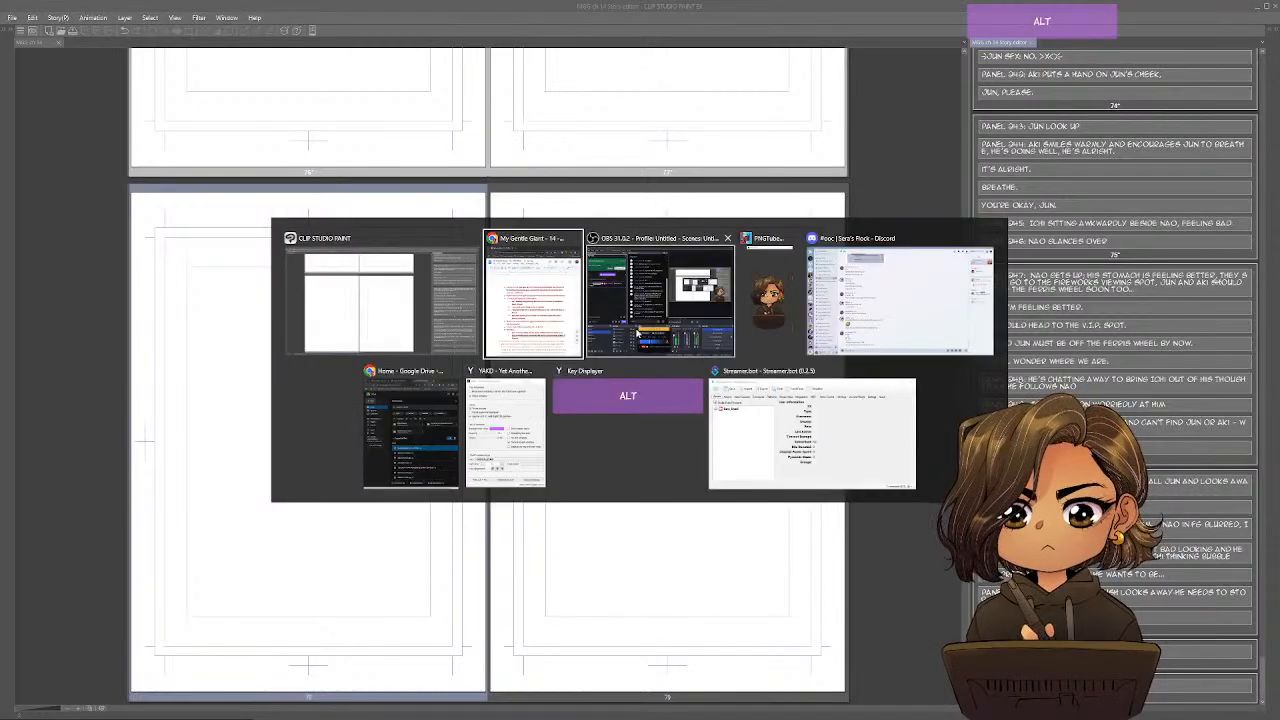
left_click_drag(643, 514, 614, 473)
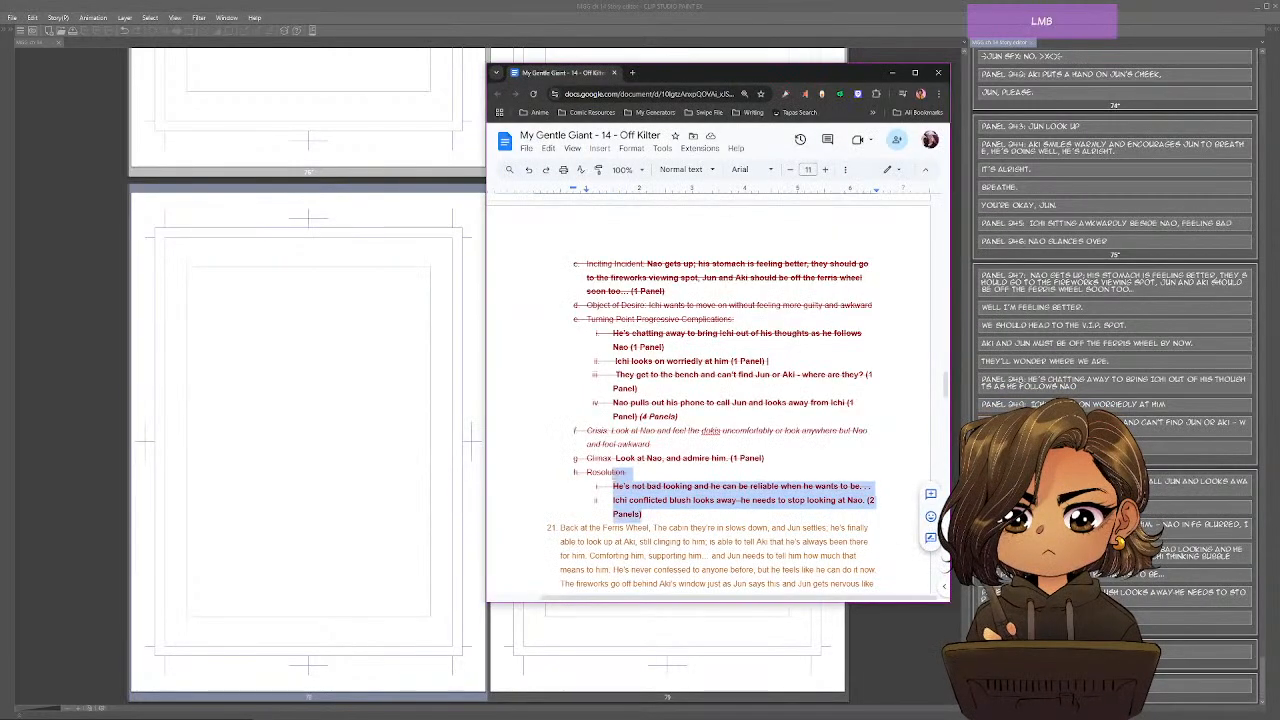
key("alt+shift+5")
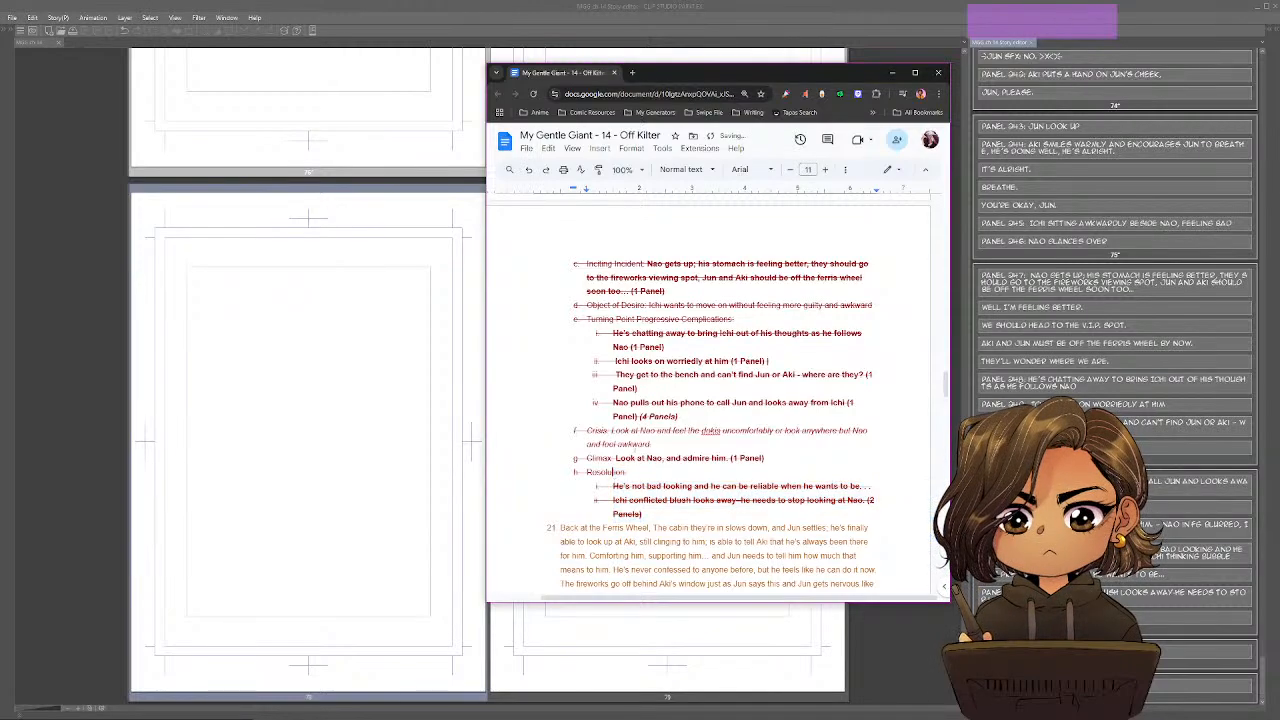
Strike through item 21's summary paragraph about the Ferris wheel confession, leaving out "(9 Panels)".
scroll(715, 400, "down", 3)
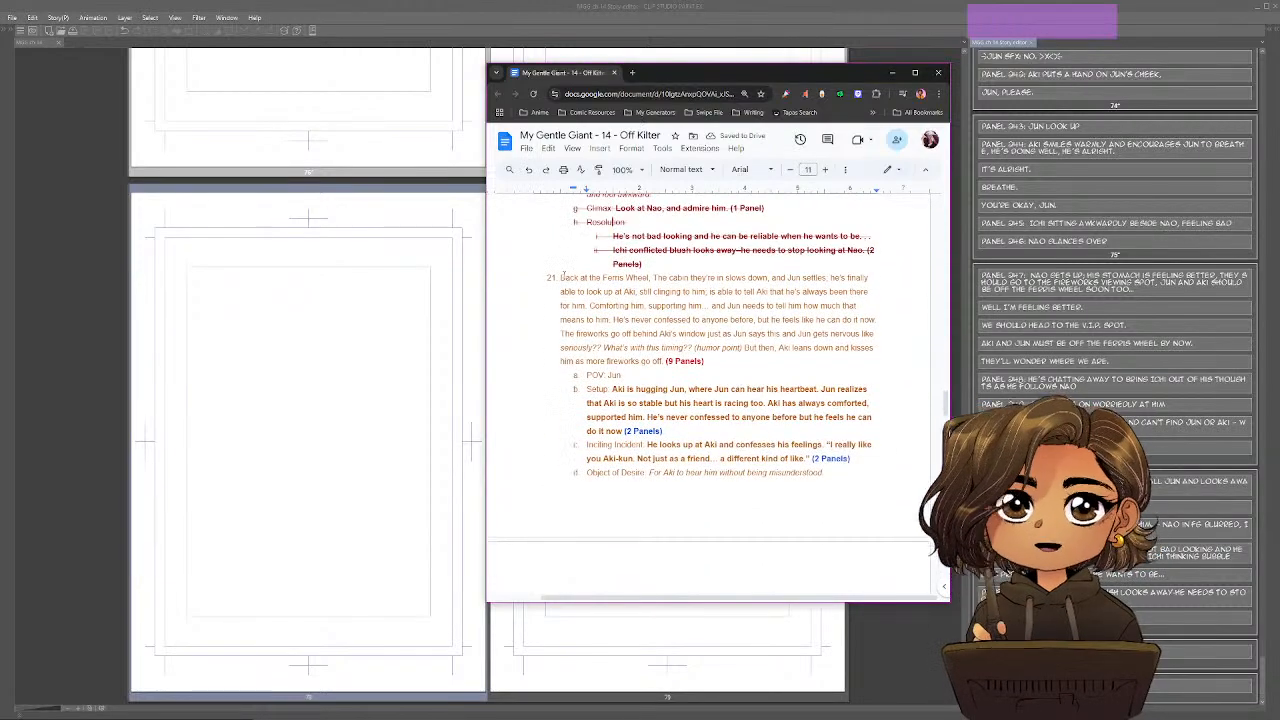
left_click(566, 280)
left_click_drag(575, 281, 665, 362)
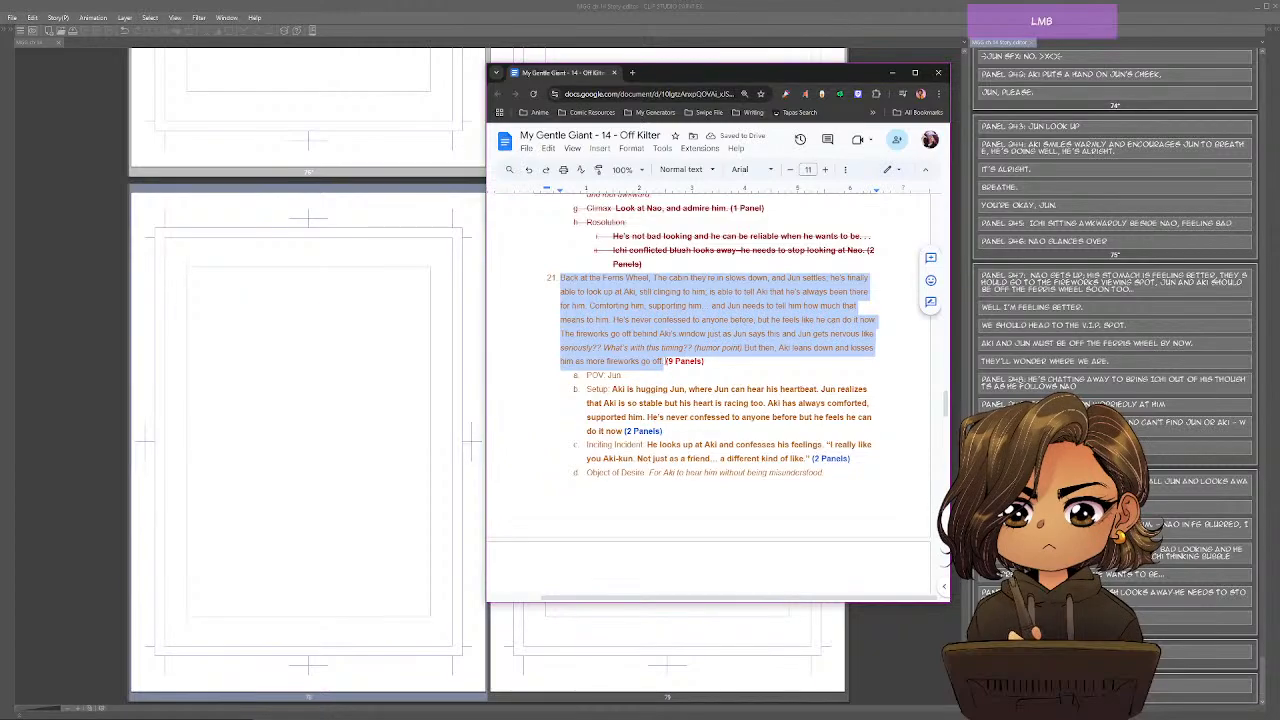
key("alt+shift+5")
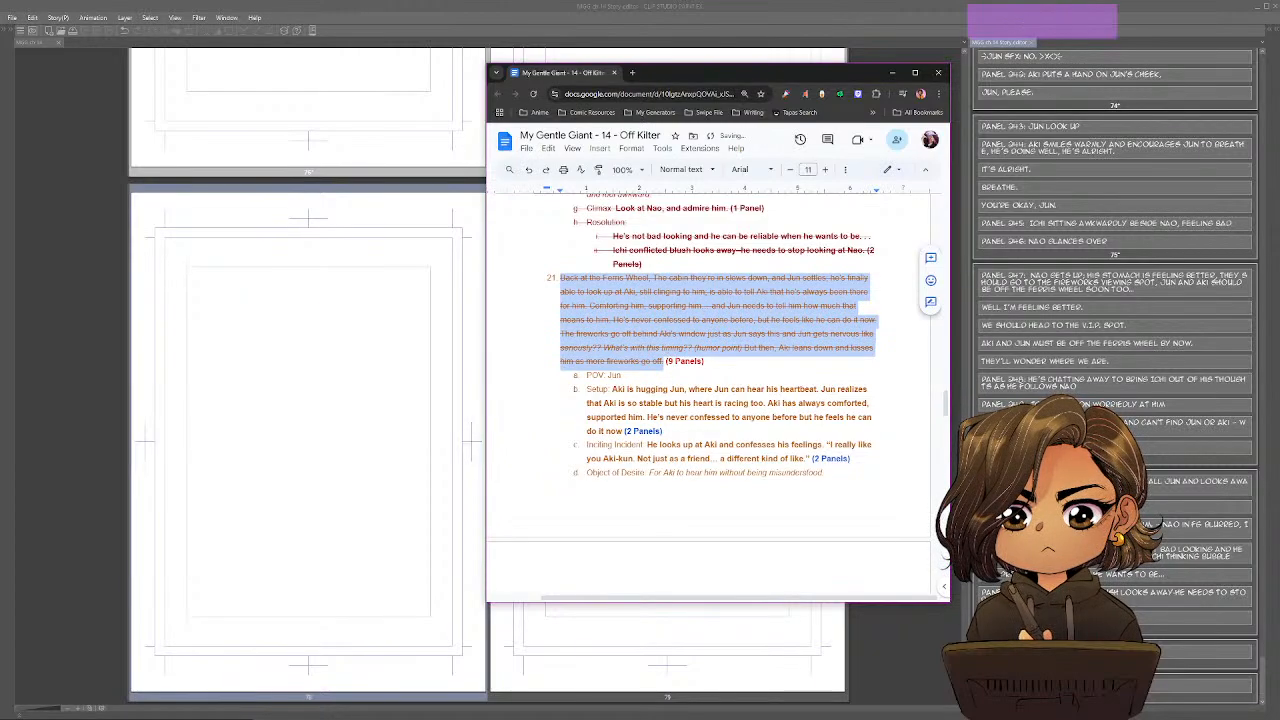
Move item 21's Setup text into an indented sub-item and split off a second sub-item starting at "but he feels he can do it now".
scroll(674, 356, "down", 2)
left_click(674, 357)
left_click_drag(587, 276, 631, 279)
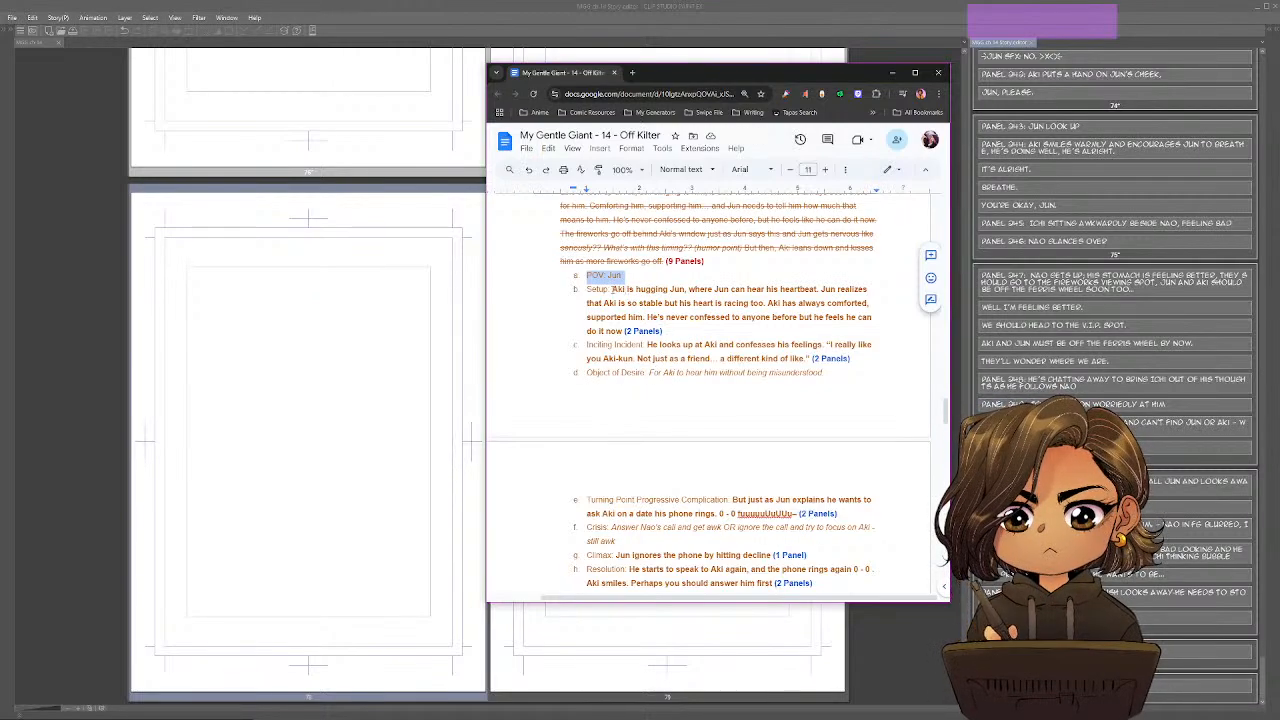
left_click(612, 289)
key("Return")
key("Tab")
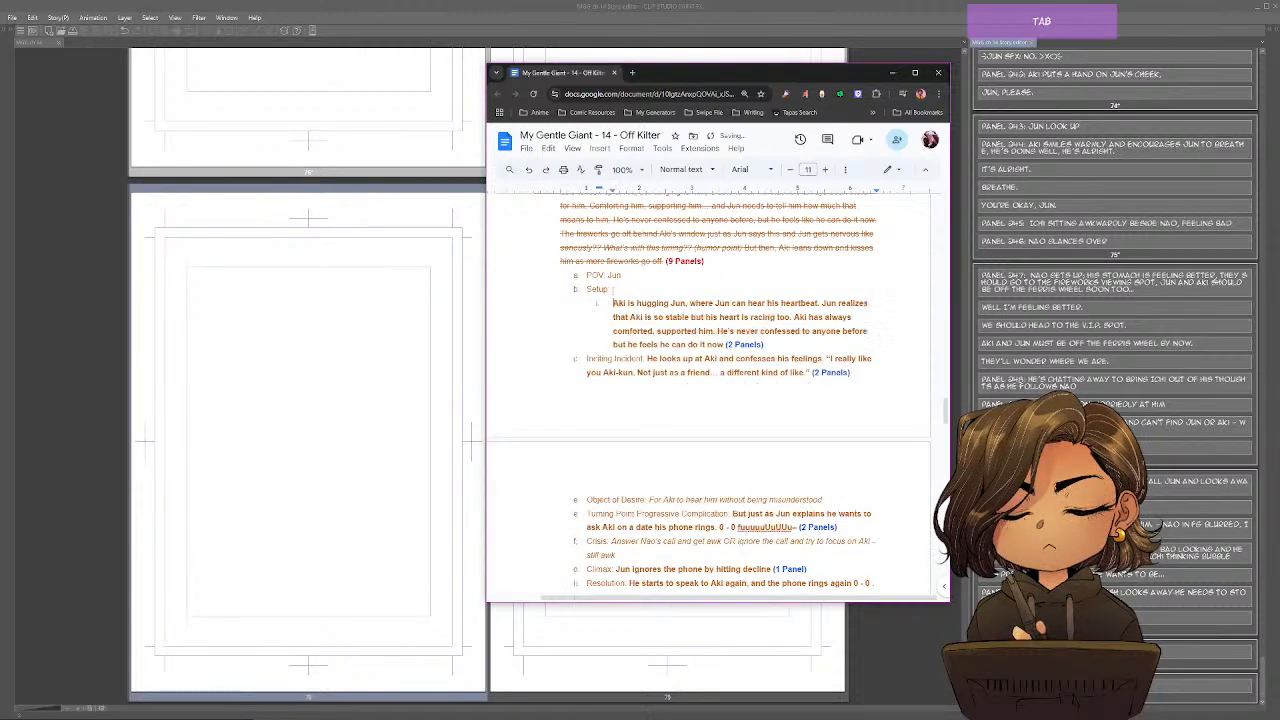
left_click(793, 317)
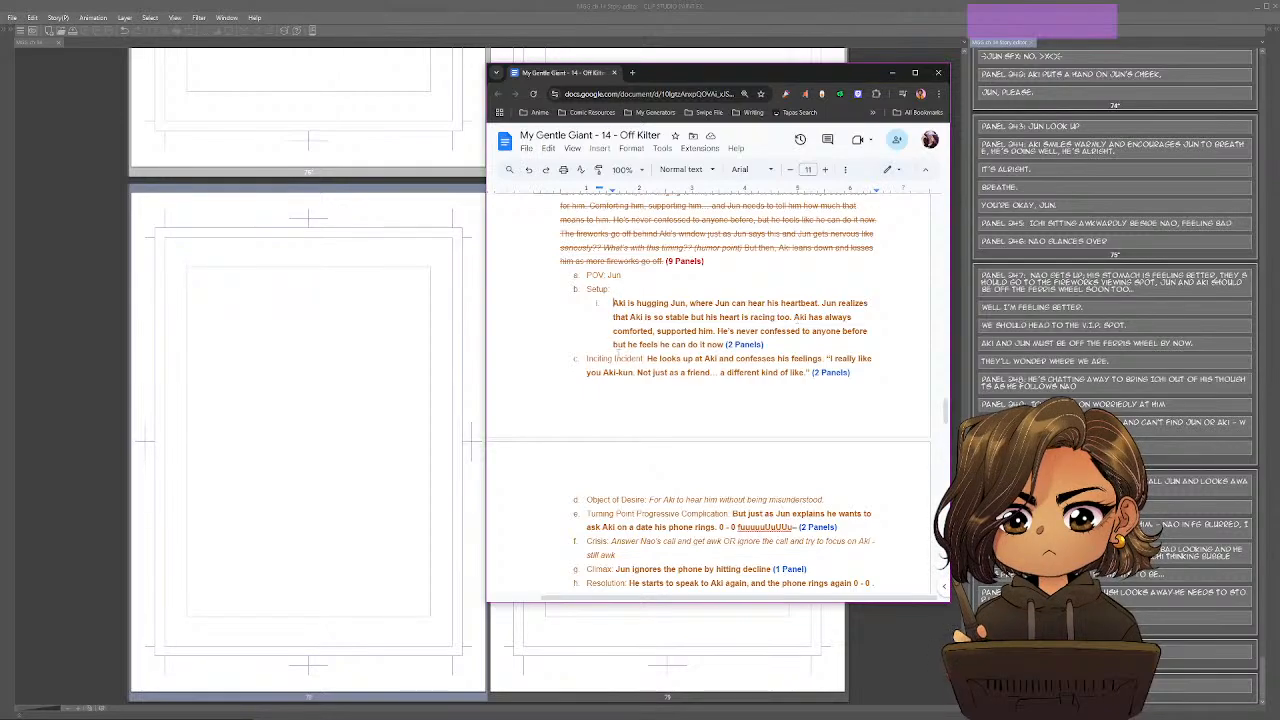
left_click(613, 344)
key("Return")
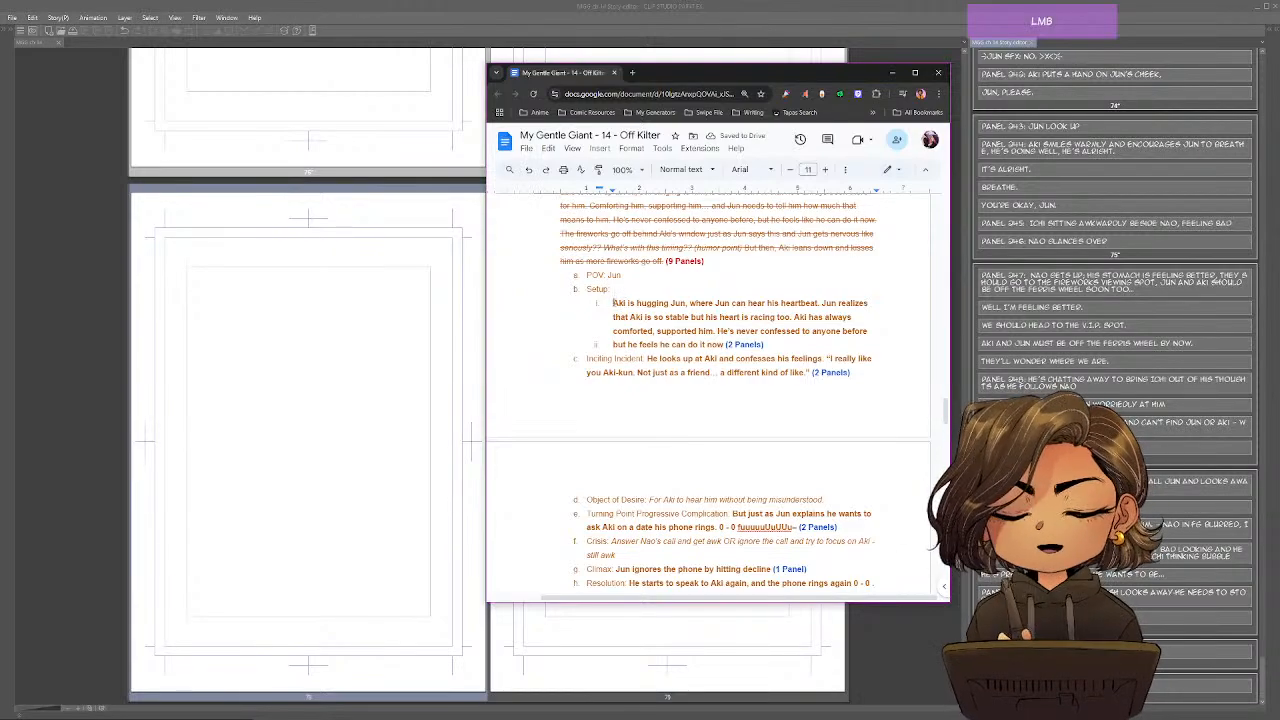
Copy "Aki is hugging Jun" from the first Setup sub-item and return to page 78's blank entry in Clip Studio Paint.
left_click_drag(613, 303, 686, 304)
key("ctrl+c")
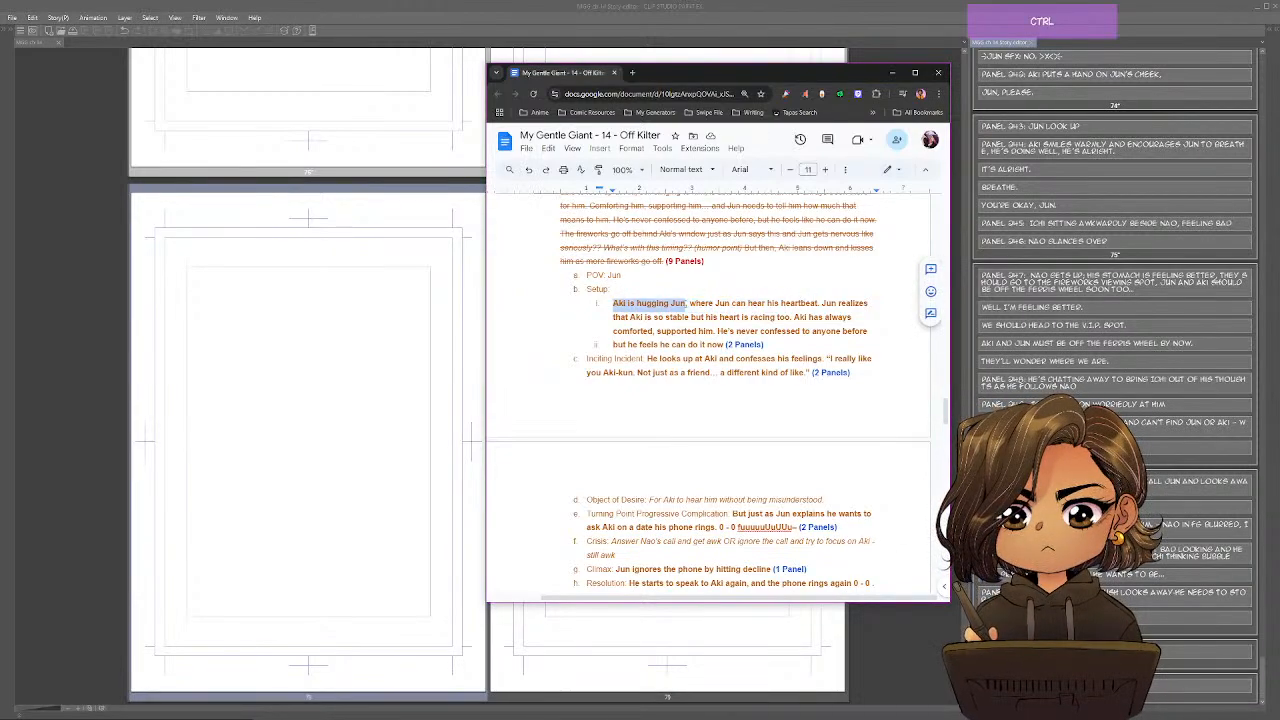
left_click(1154, 641)
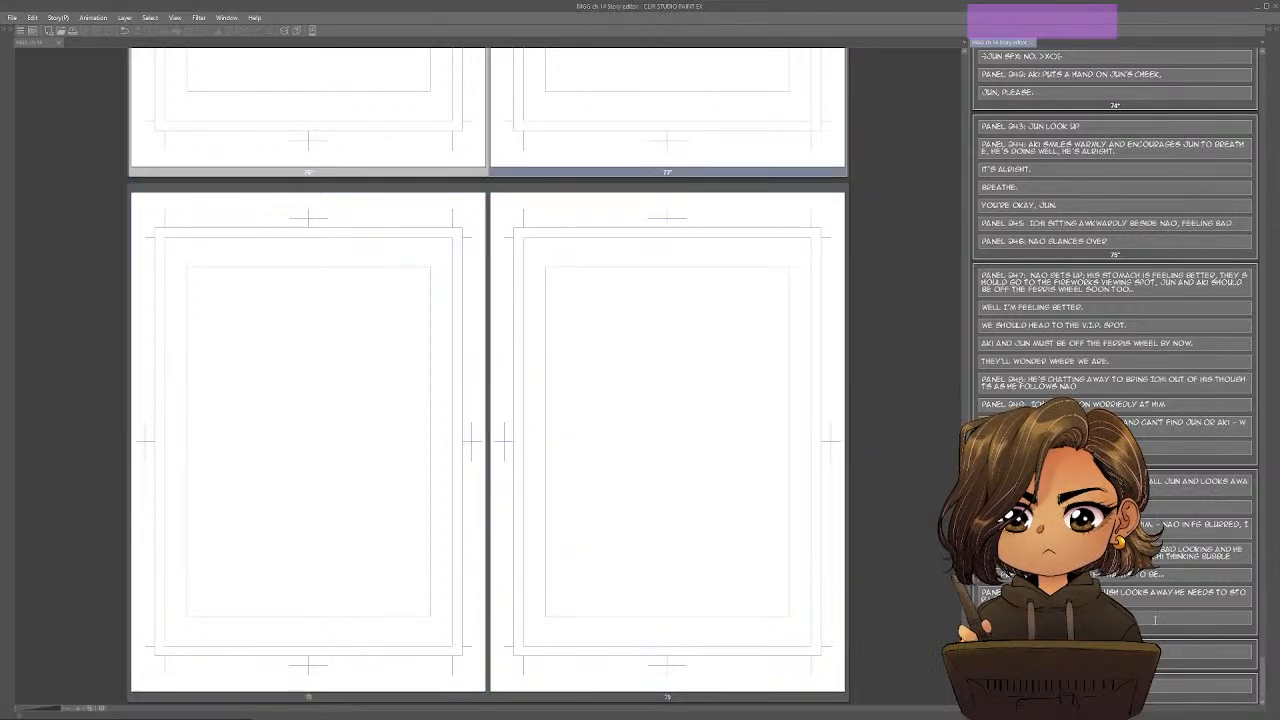
left_click(475, 323)
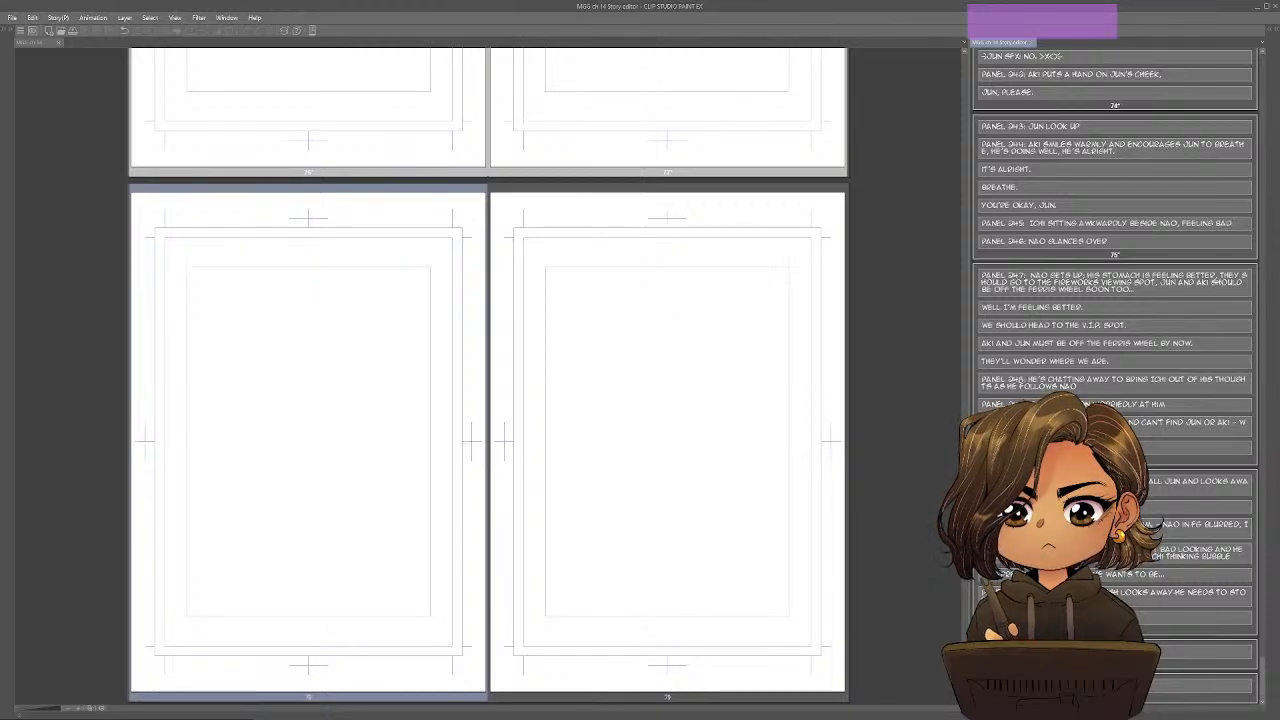
Enter the description "Panel 255: Aki is hugging Jun" on page 78, correcting the spelling of "Panel".
type("PANEL")
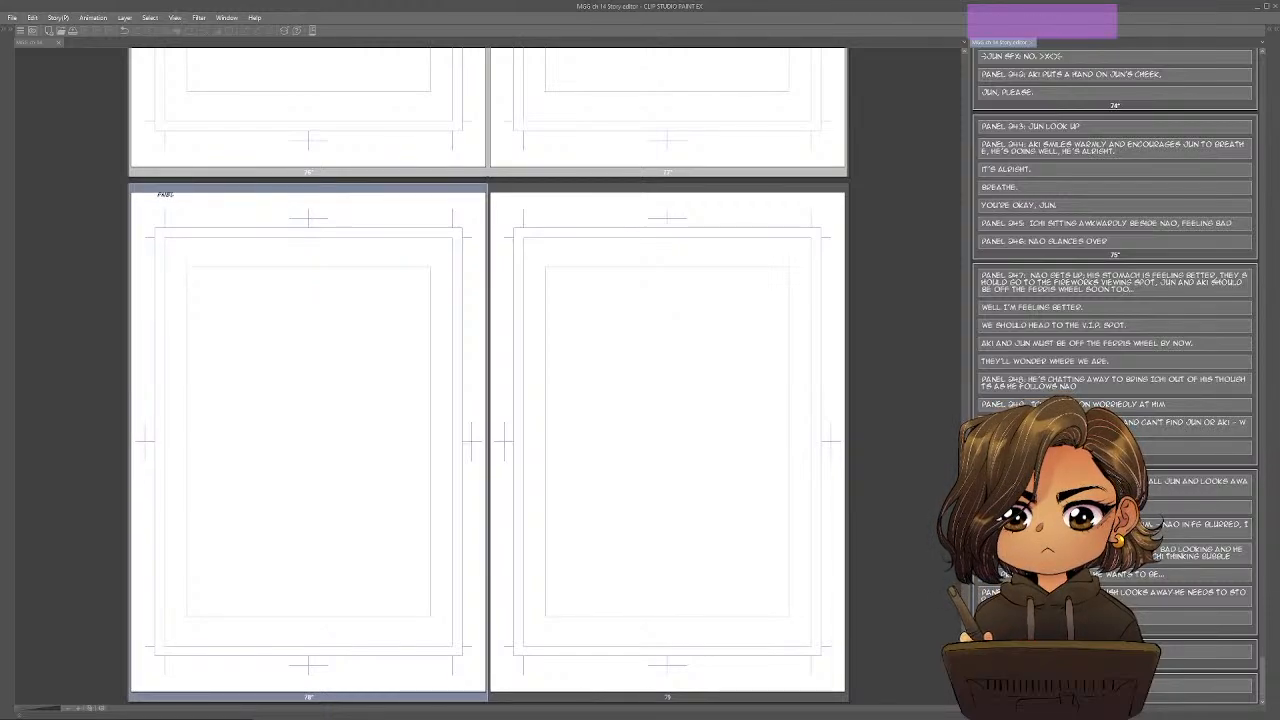
type(" 255")
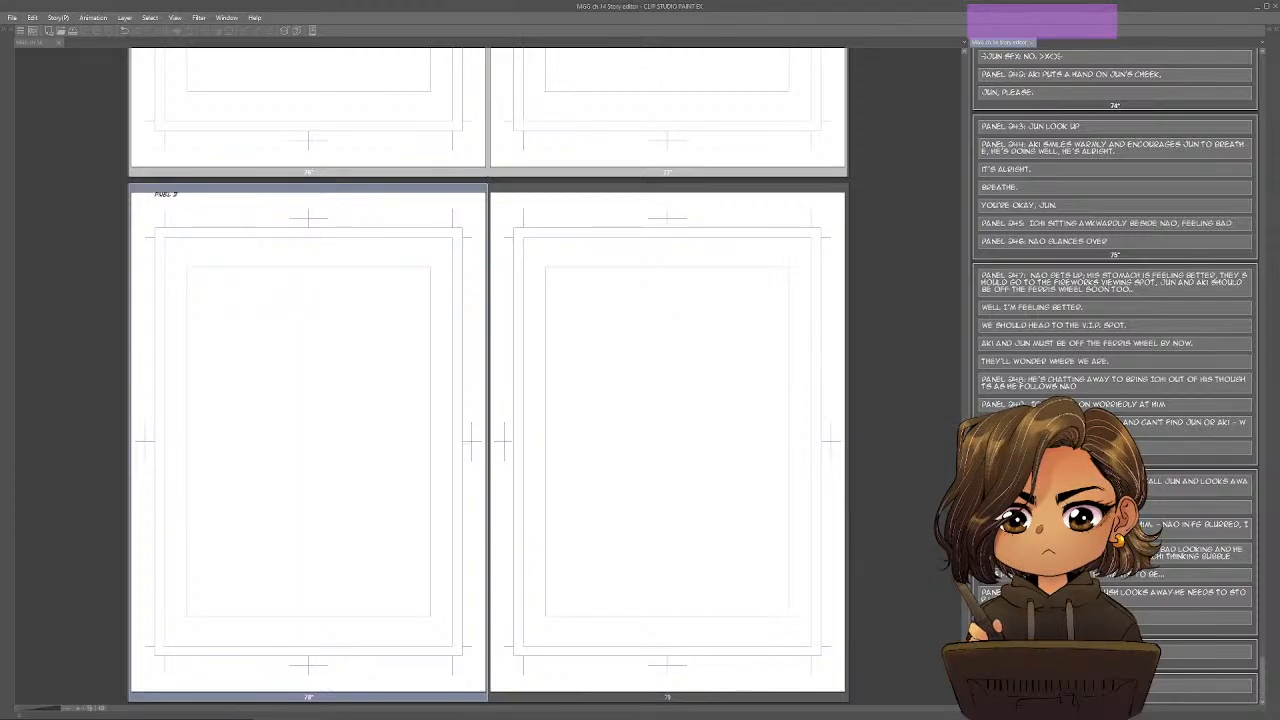
type(": AKI IS HUGGING JUN")
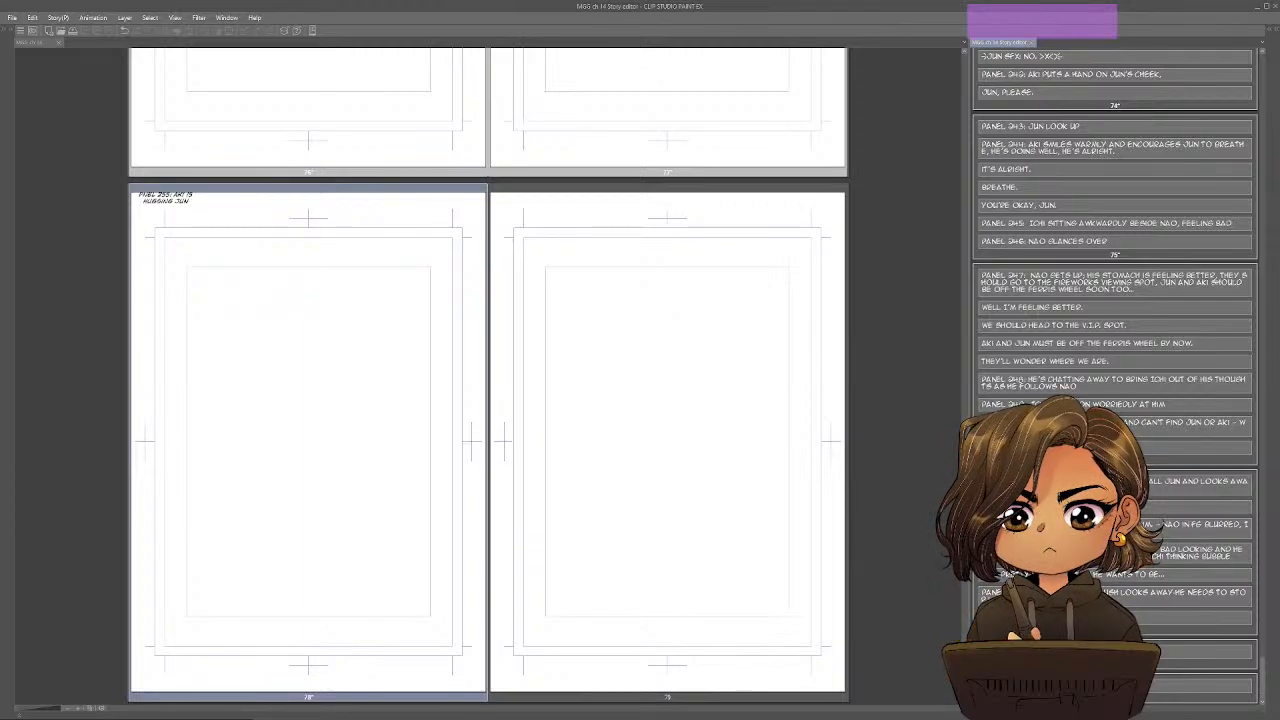
key("Left")
type("S")
key("BackSpace")
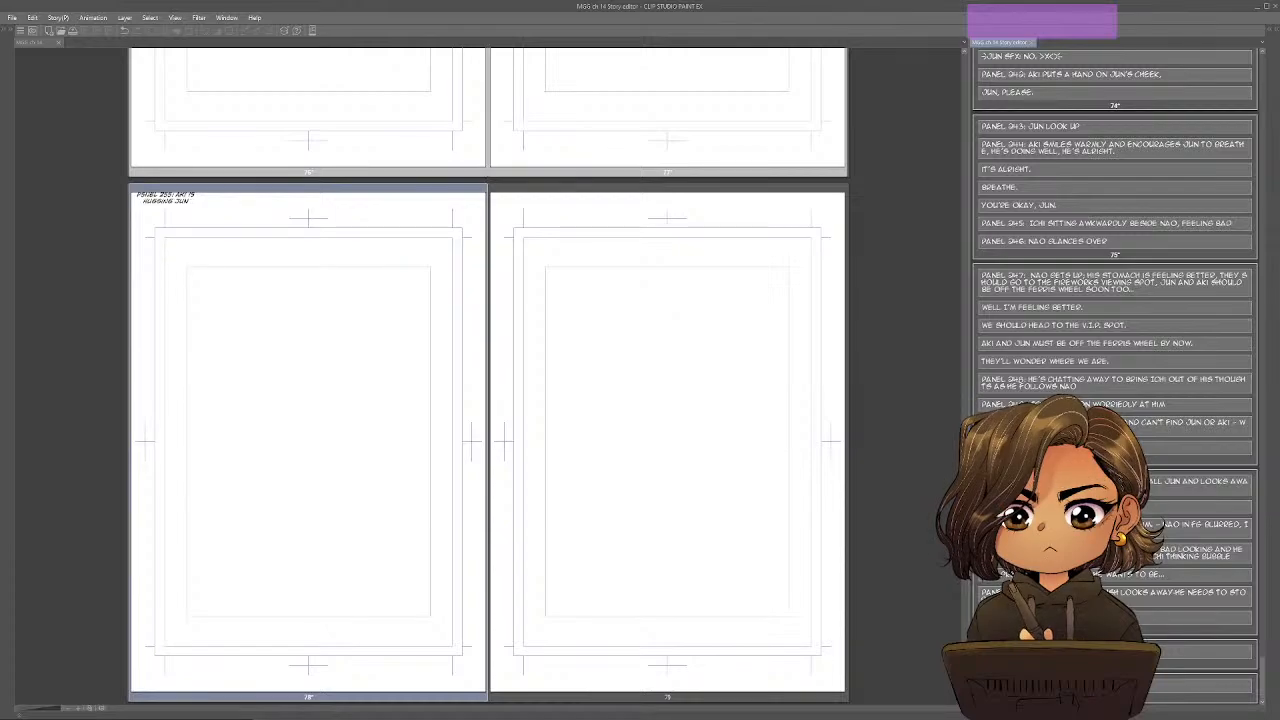
type("A")
Consult the outline's Setup text and add the separate line "Aki-kun always sounds so calm..." below the Panel 255 description.
key("Return")
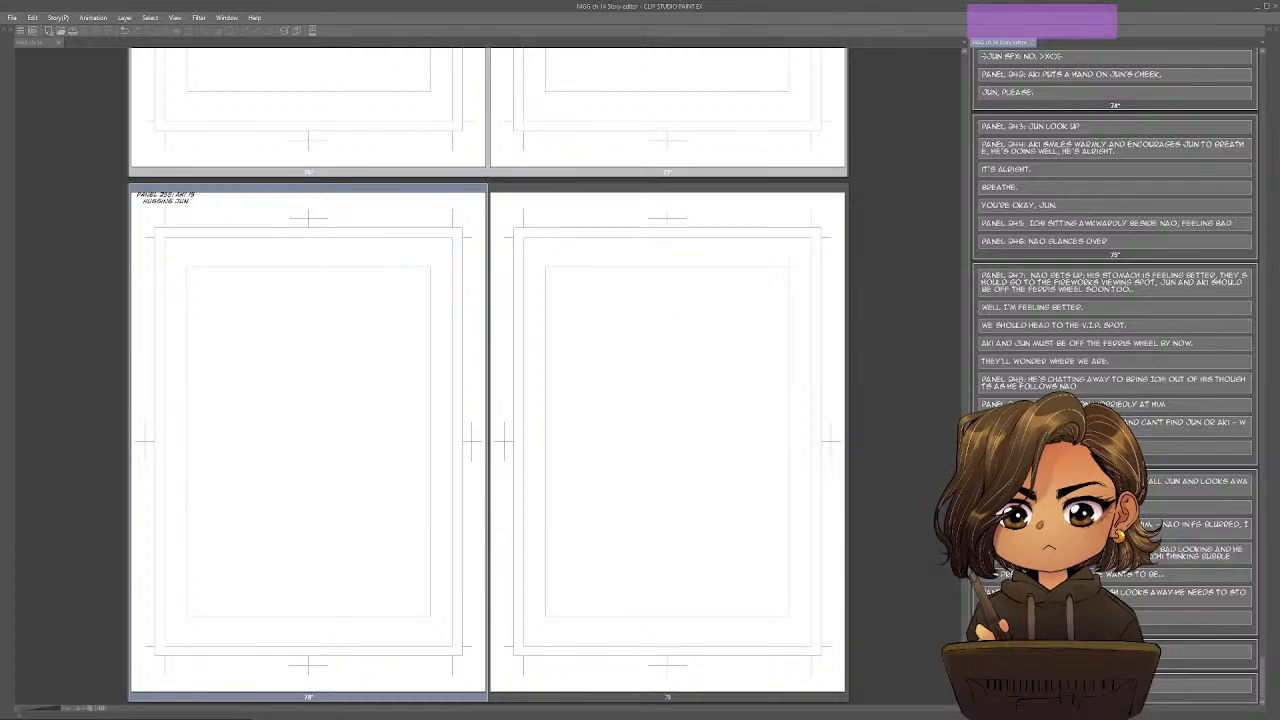
key("Return")
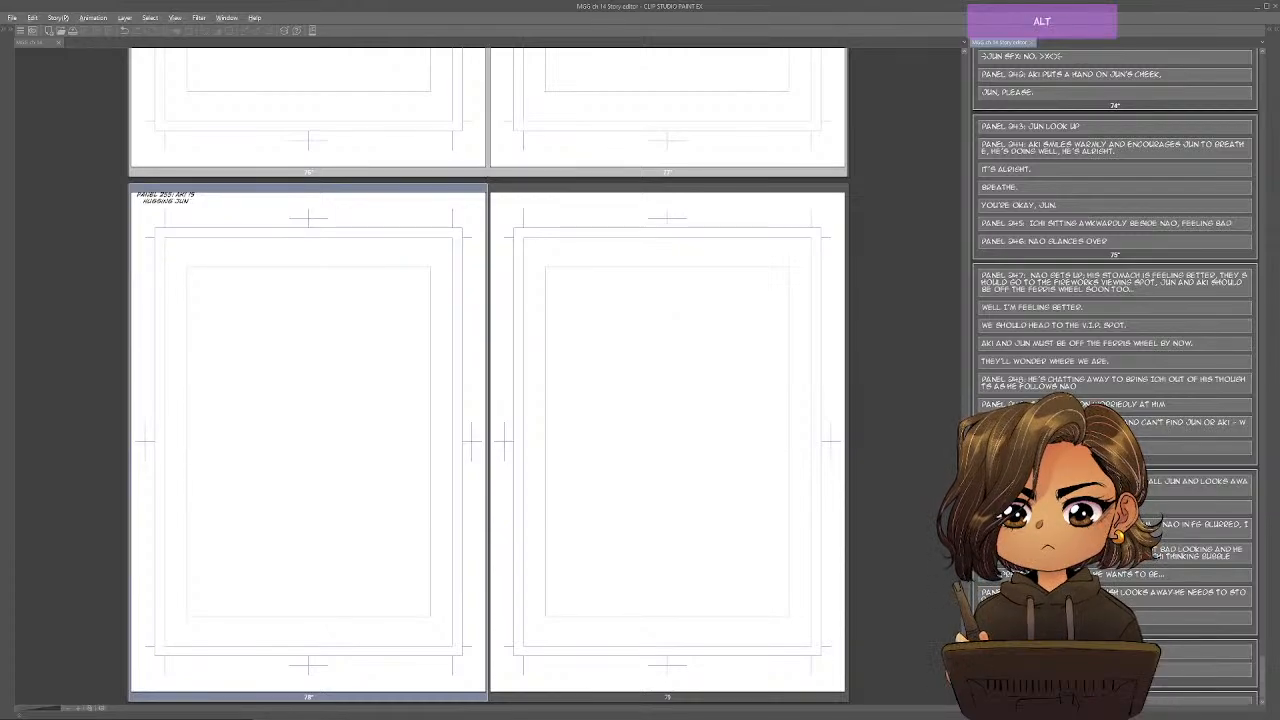
key("alt+Tab")
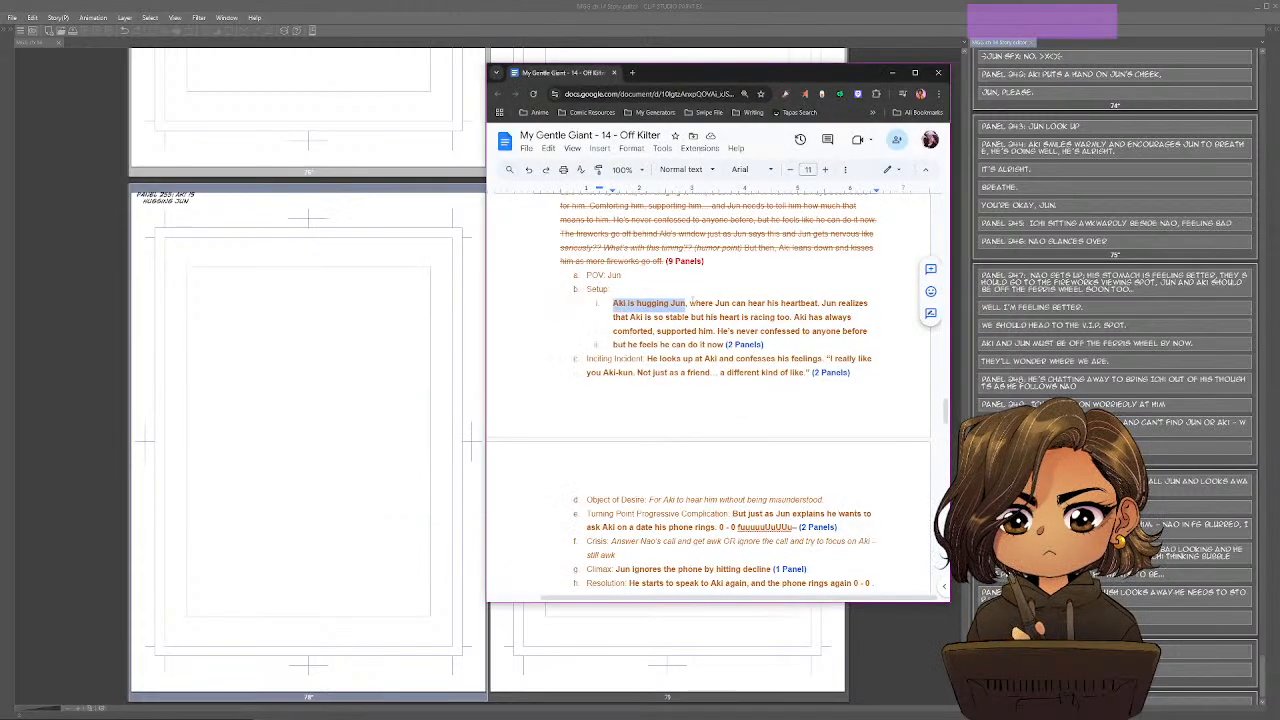
key("alt+Tab")
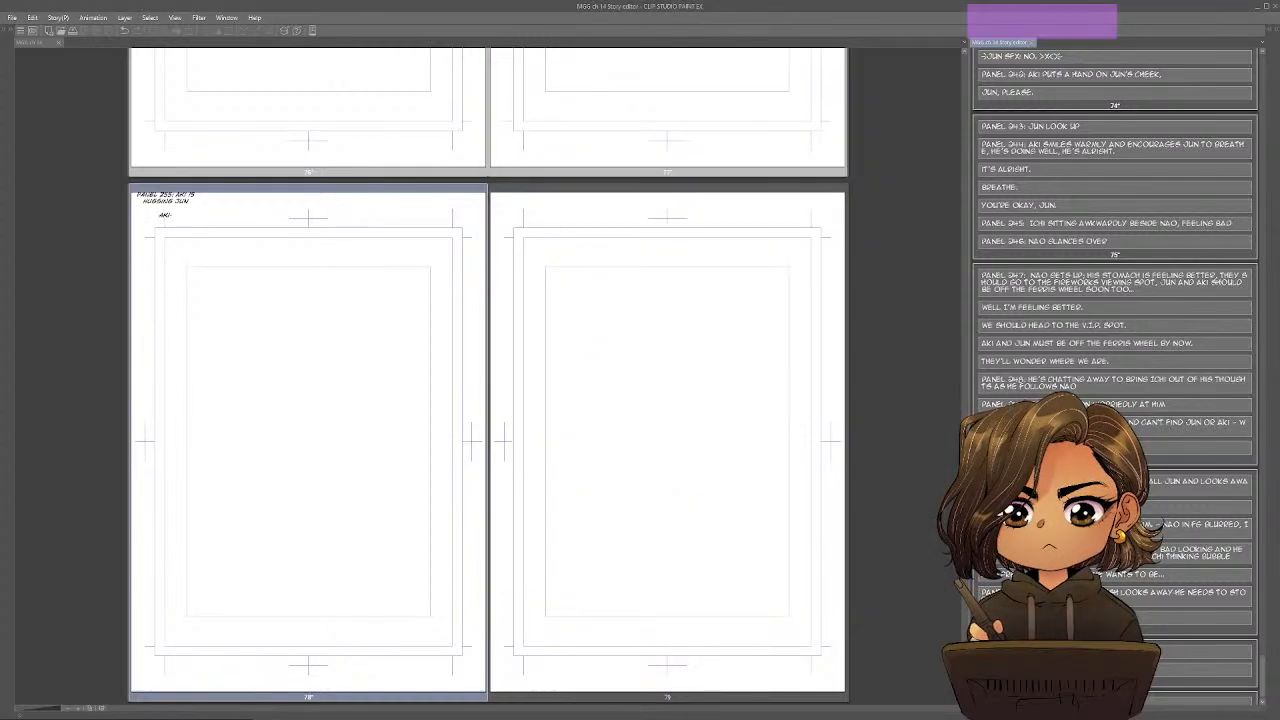
type("KUN ALWAY")
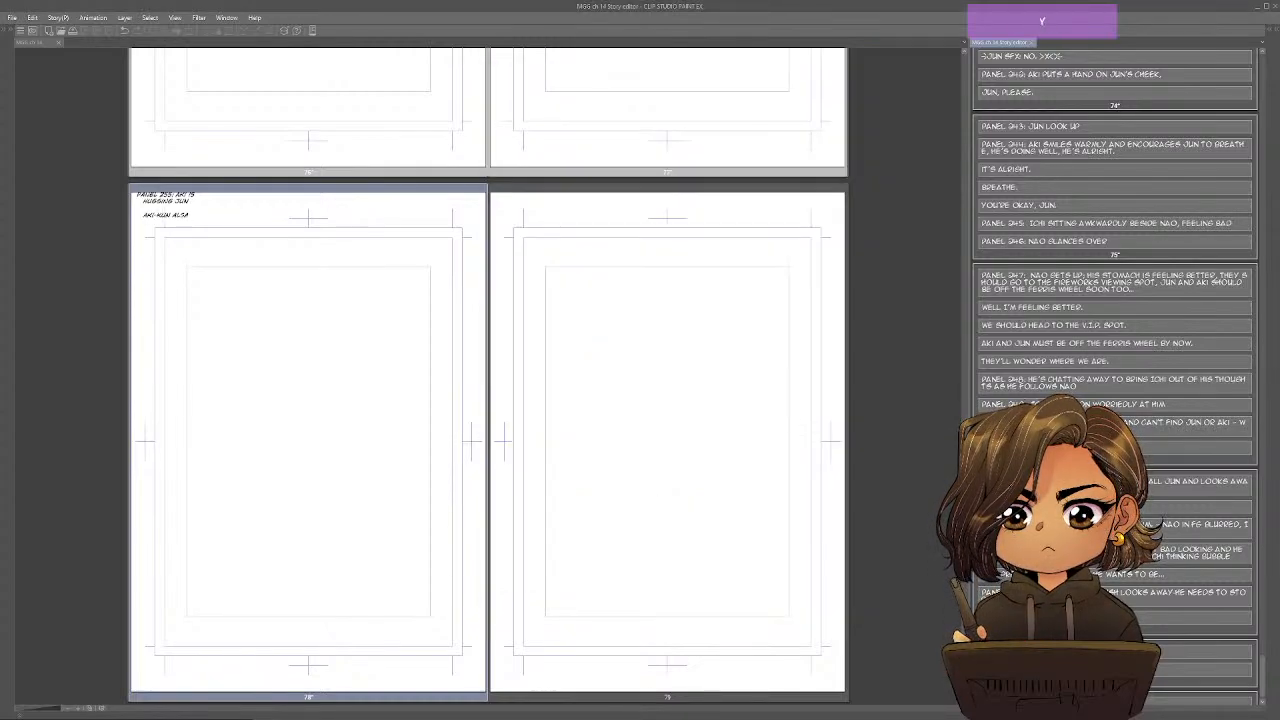
type("YS")
key("BackSpace")
key("BackSpace")
key("BackSpace")
key("BackSpace")
type("WAYS S")
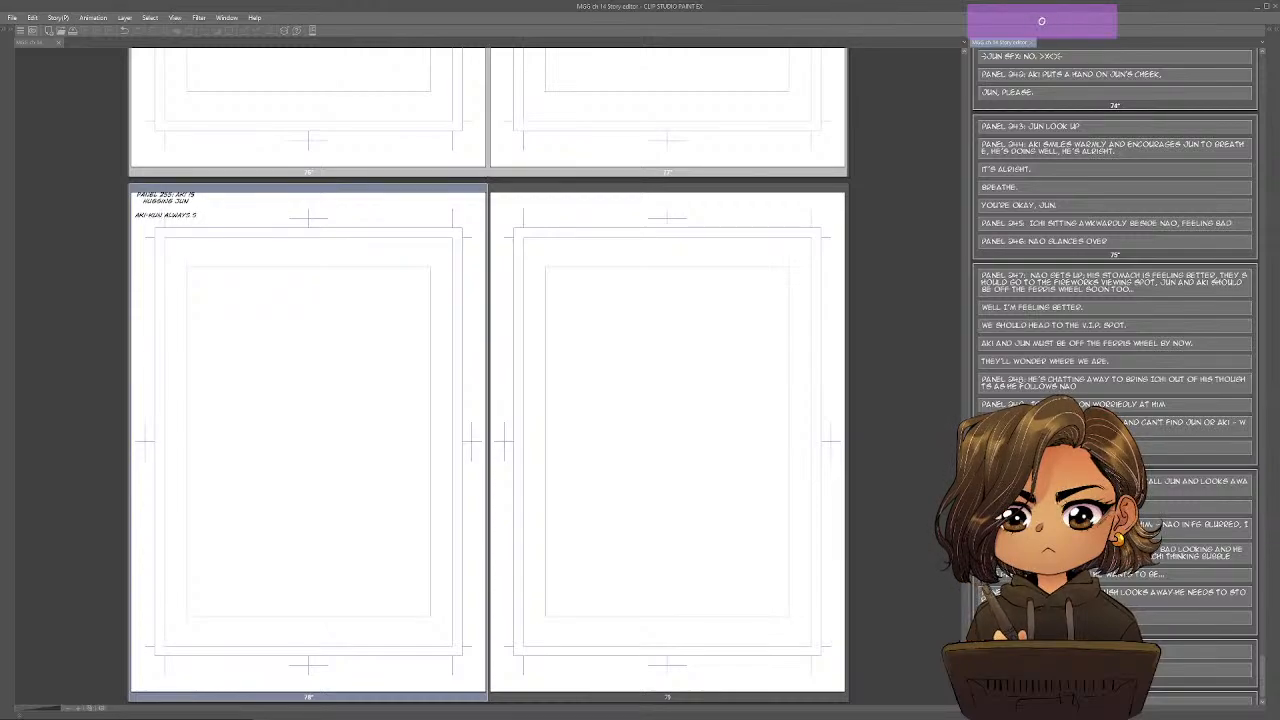
type("OUNDS SO CALM.")
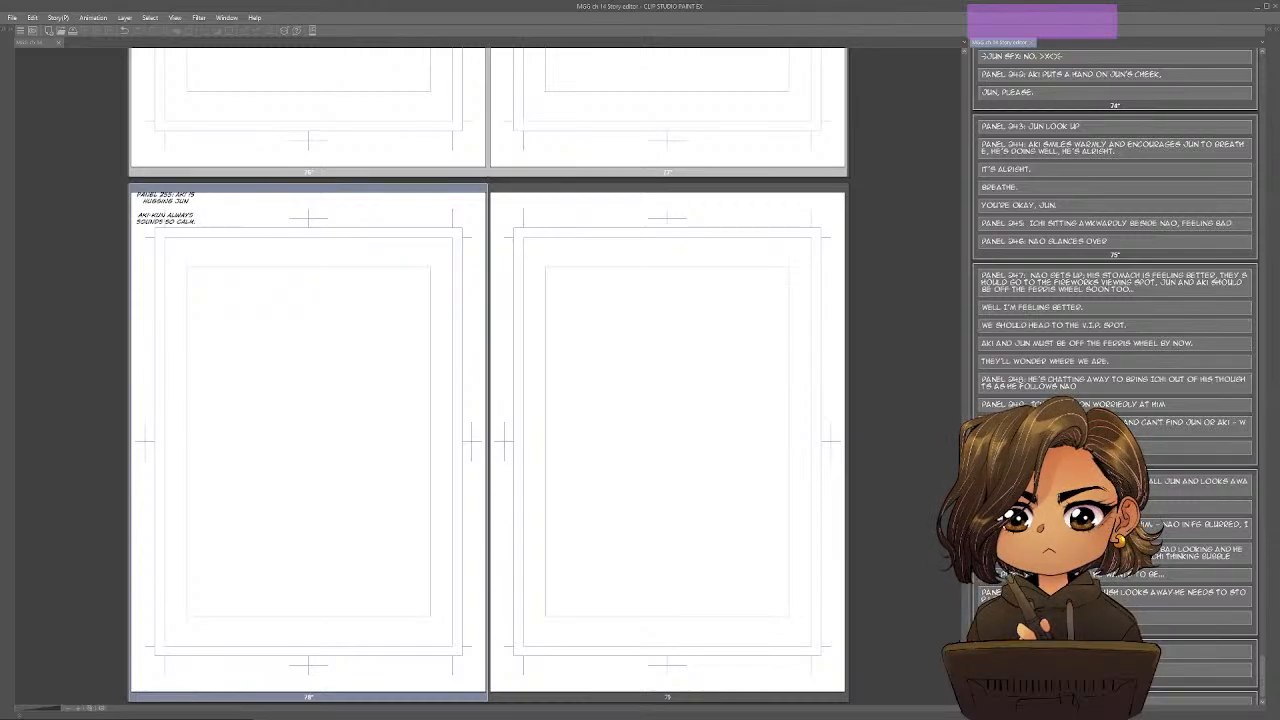
type("..")
End the "sounds so calm" line with a comma and add "But his heart is racing too." as a separate block below it.
key("Return")
key("BackSpace")
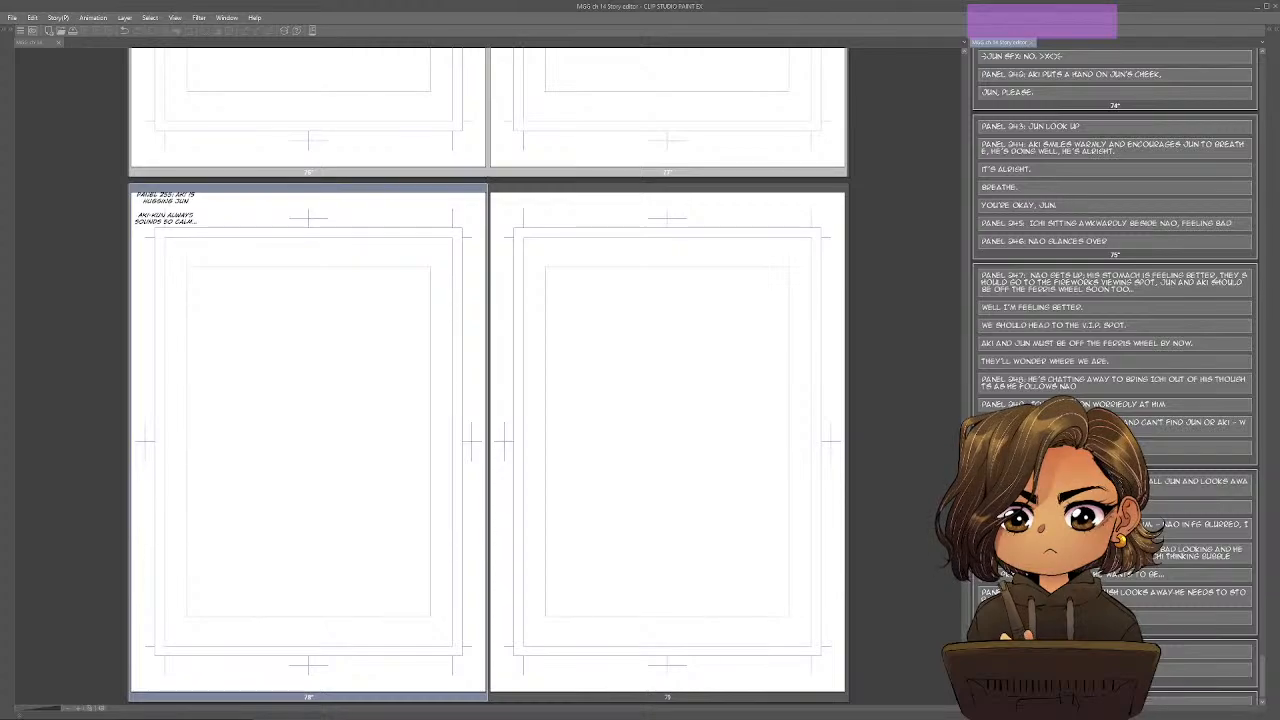
key("BackSpace")
key("BackSpace")
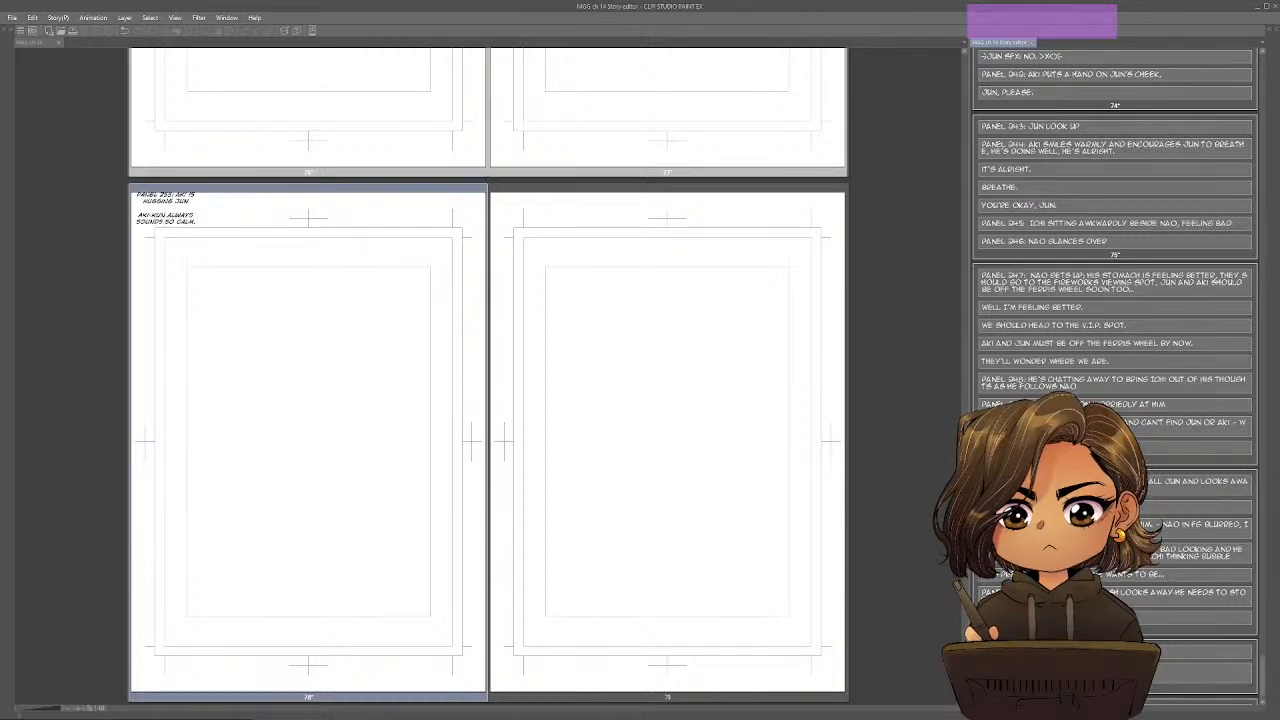
type("...BUT H")
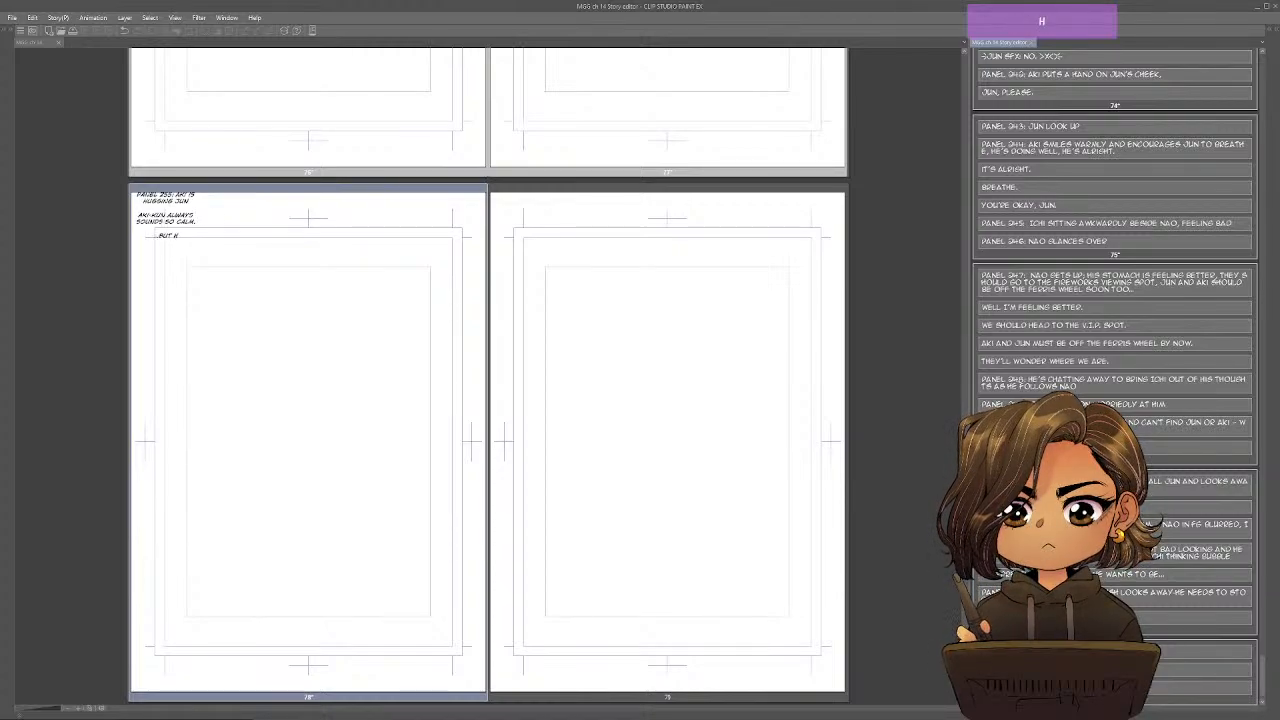
type("IS HEART !S RACING TOO.")
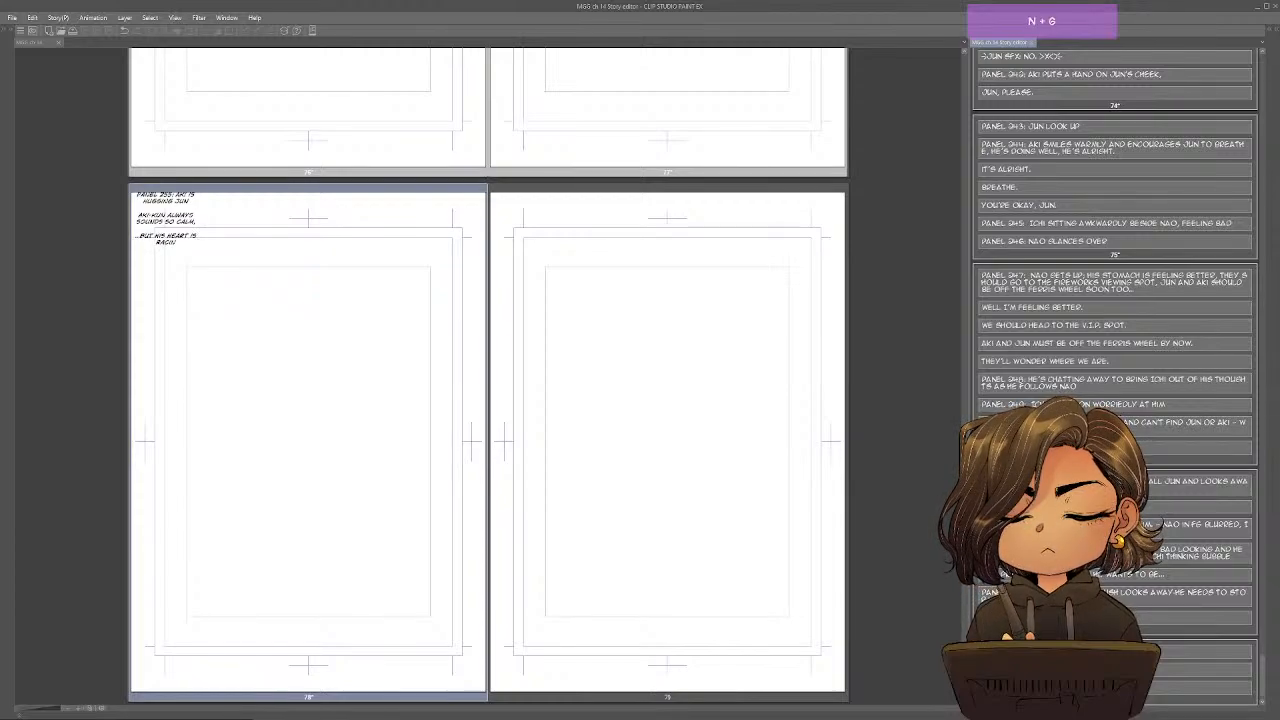
In the Google Docs outline, strike through the Setup text from "Aki is hugging Jun" through "his heart is racing too.".
key("alt+Tab")
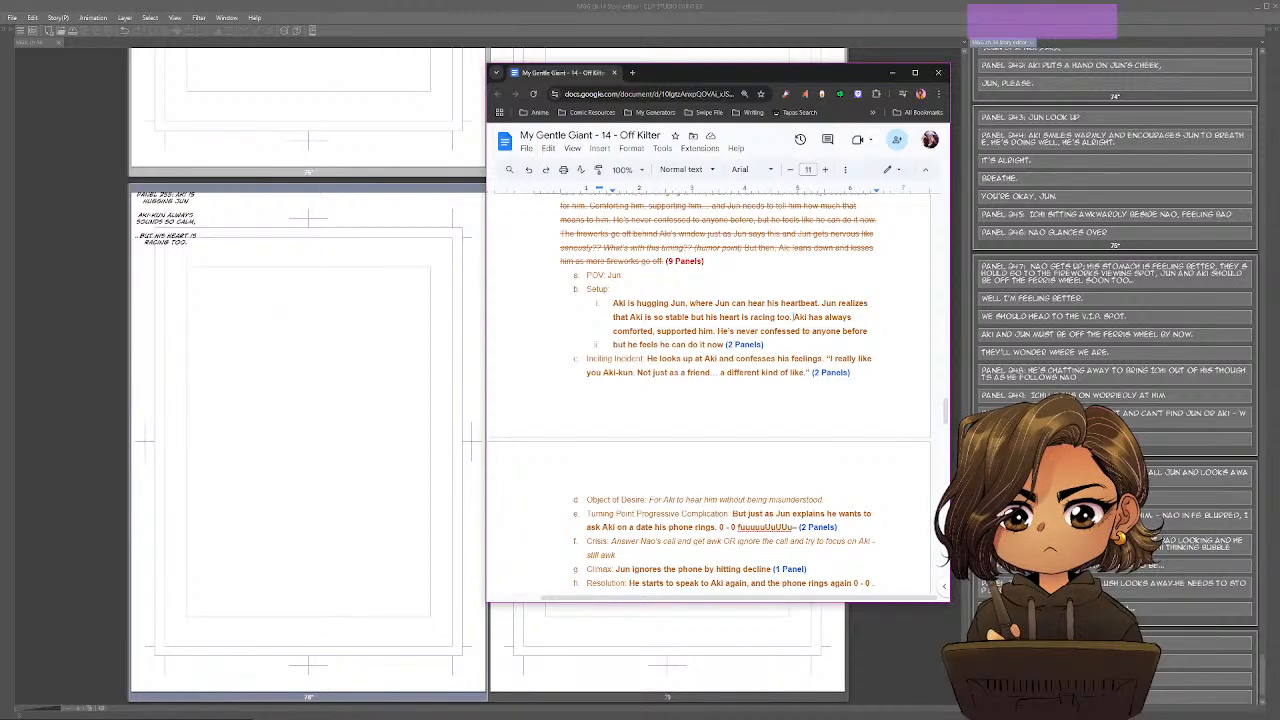
left_click_drag(793, 317, 612, 303)
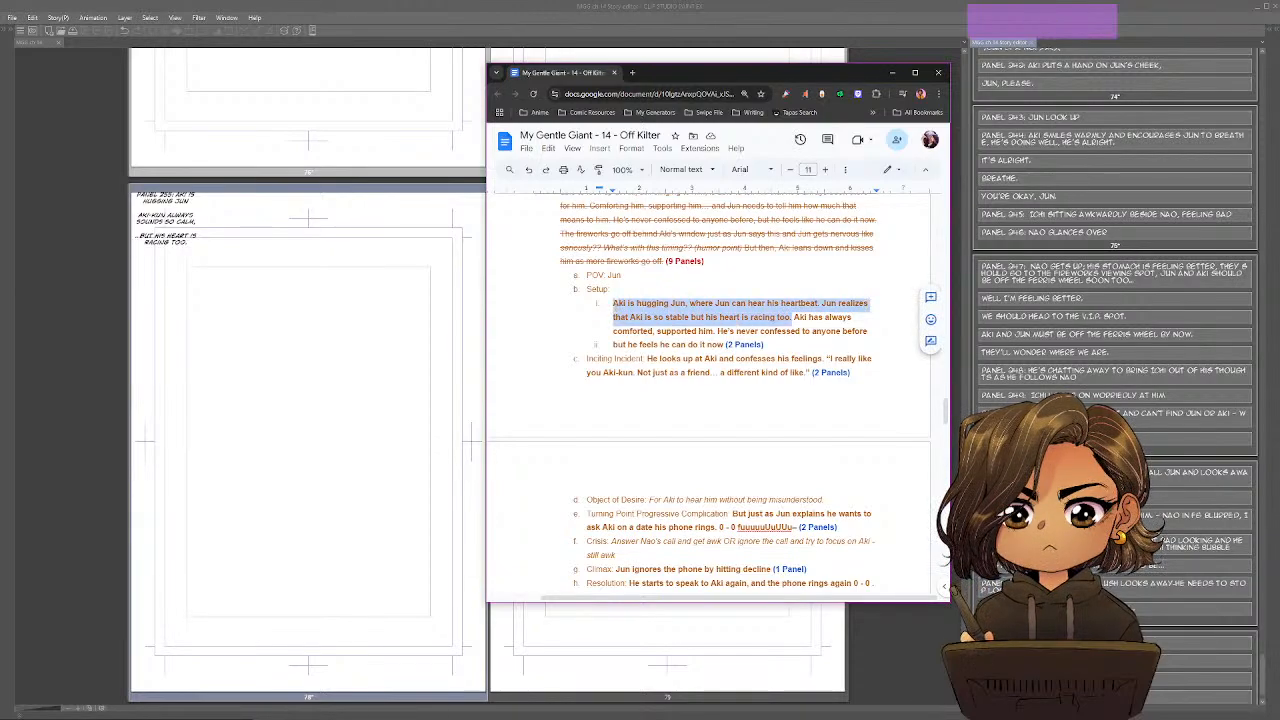
key("alt+shift+5")
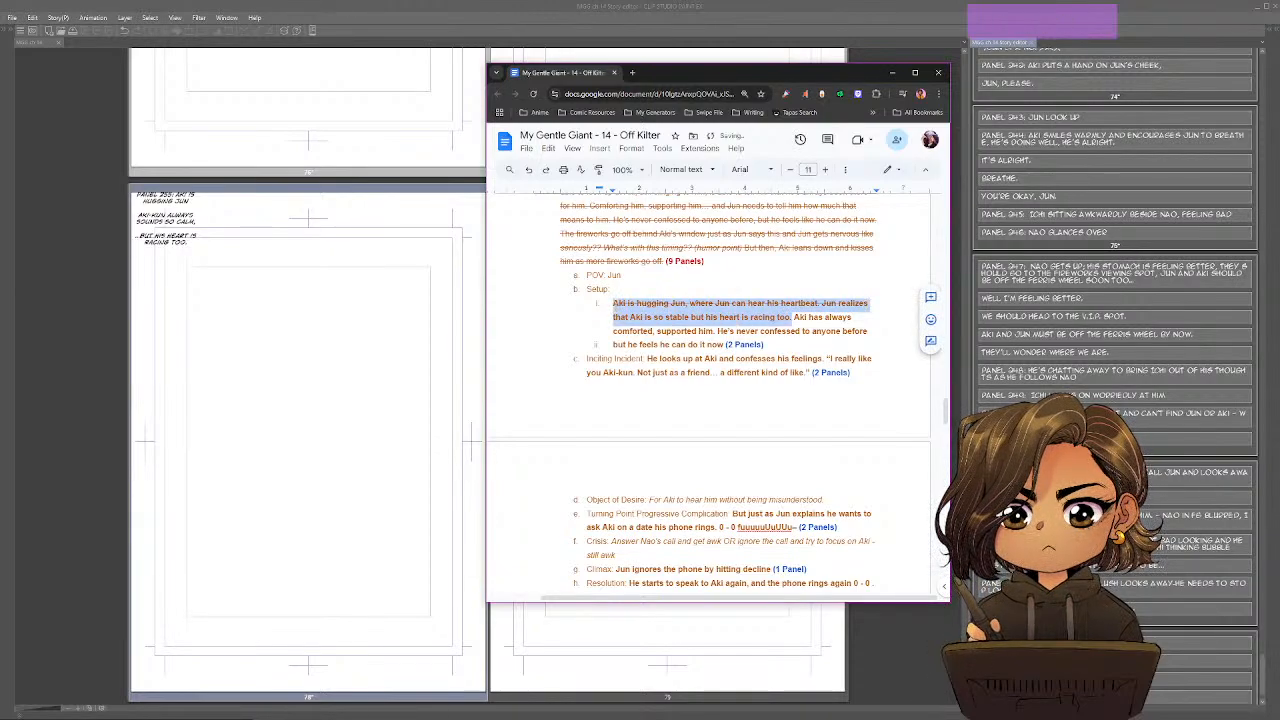
left_click(715, 331)
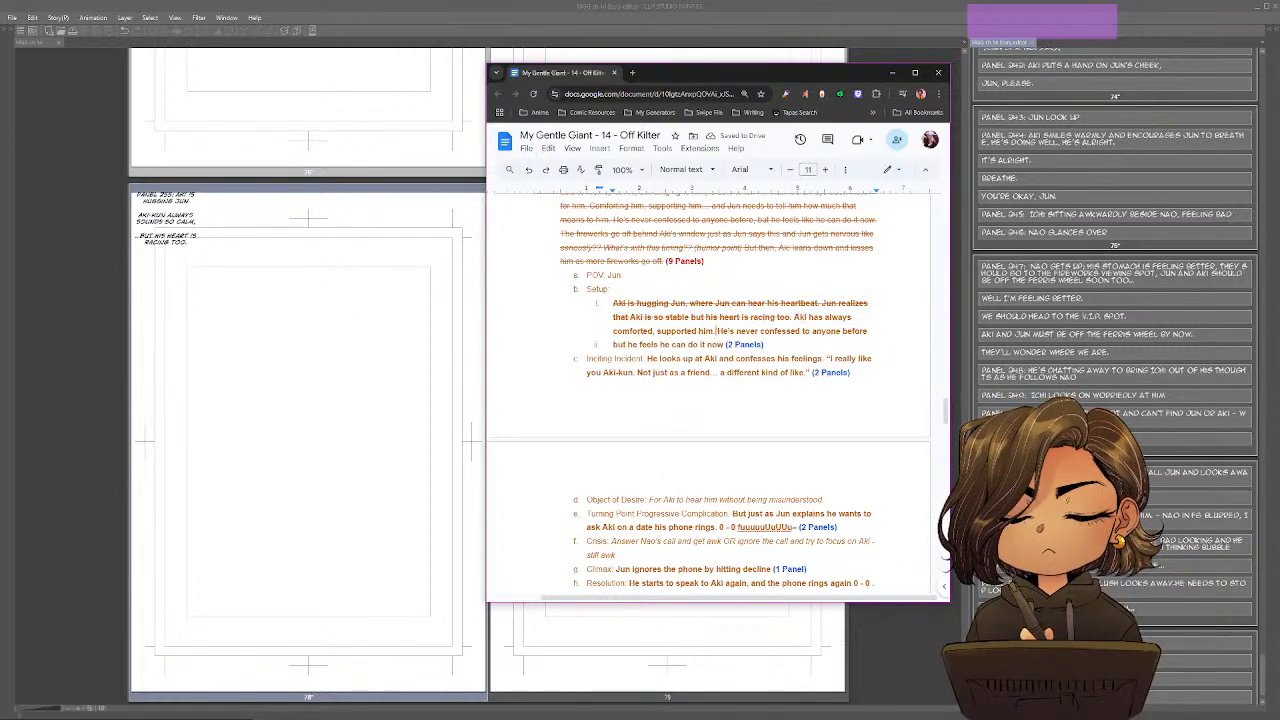
Consult the outline's remaining Setup text and add "He's always been there for me when I needed him most." on page 78 in Clip Studio Paint.
left_click(795, 317)
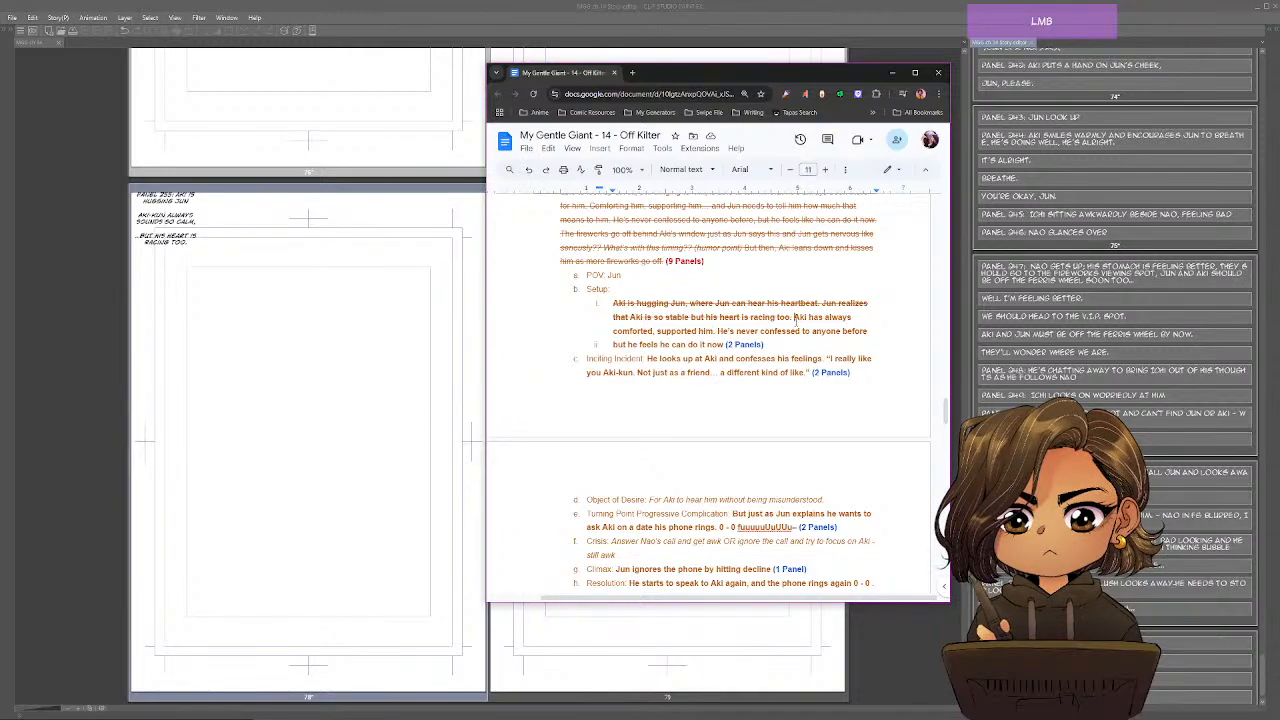
left_click_drag(796, 323, 801, 331)
left_click(719, 345)
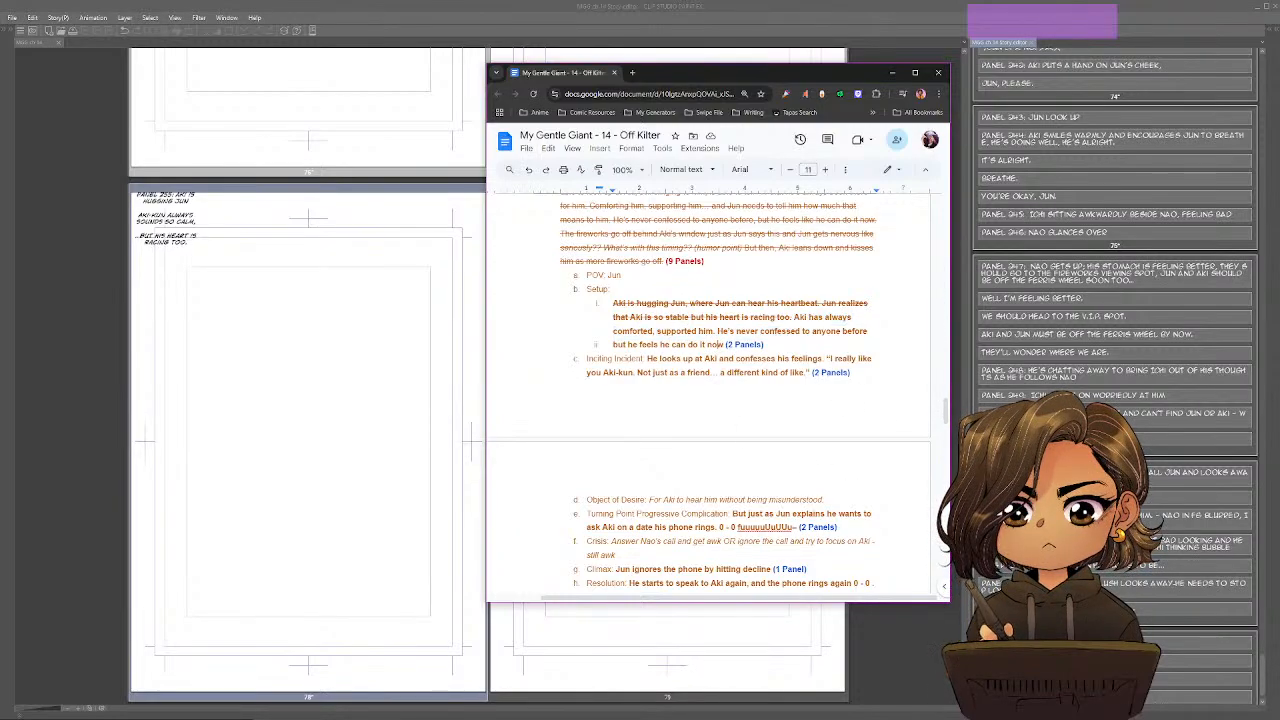
left_click(687, 319)
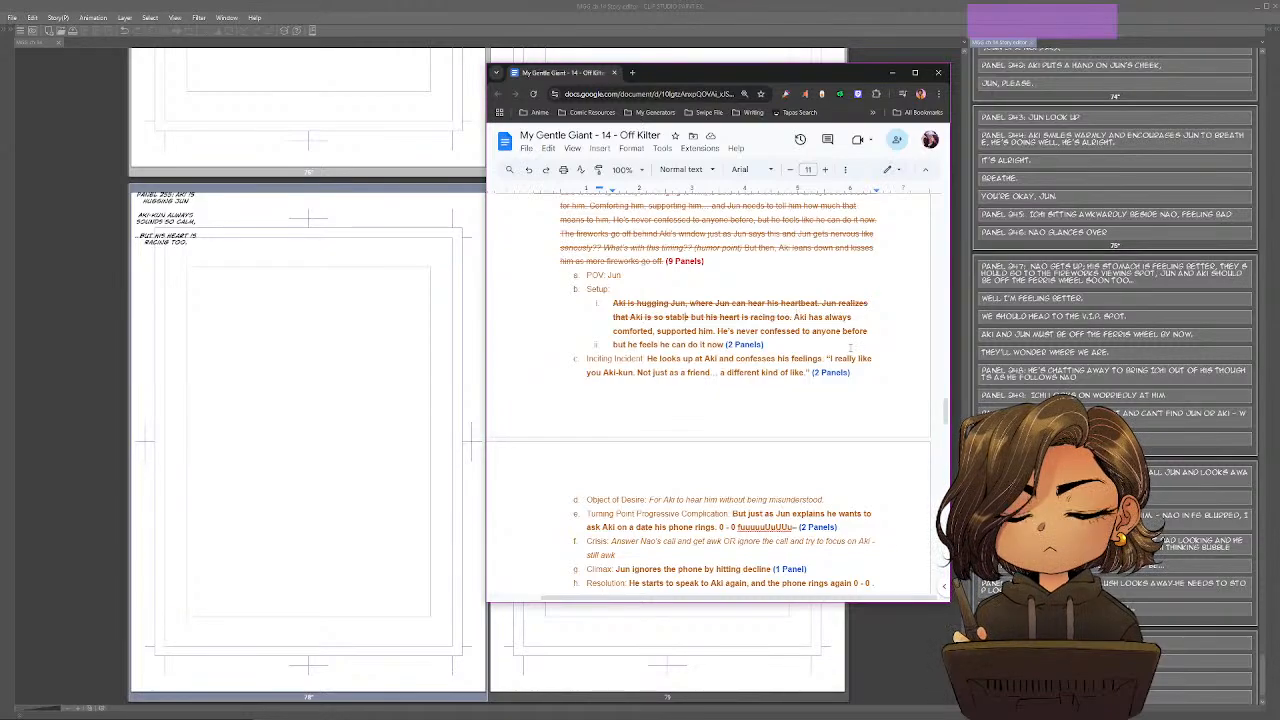
key("alt+Tab")
scroll(1115, 360, "down", 2)
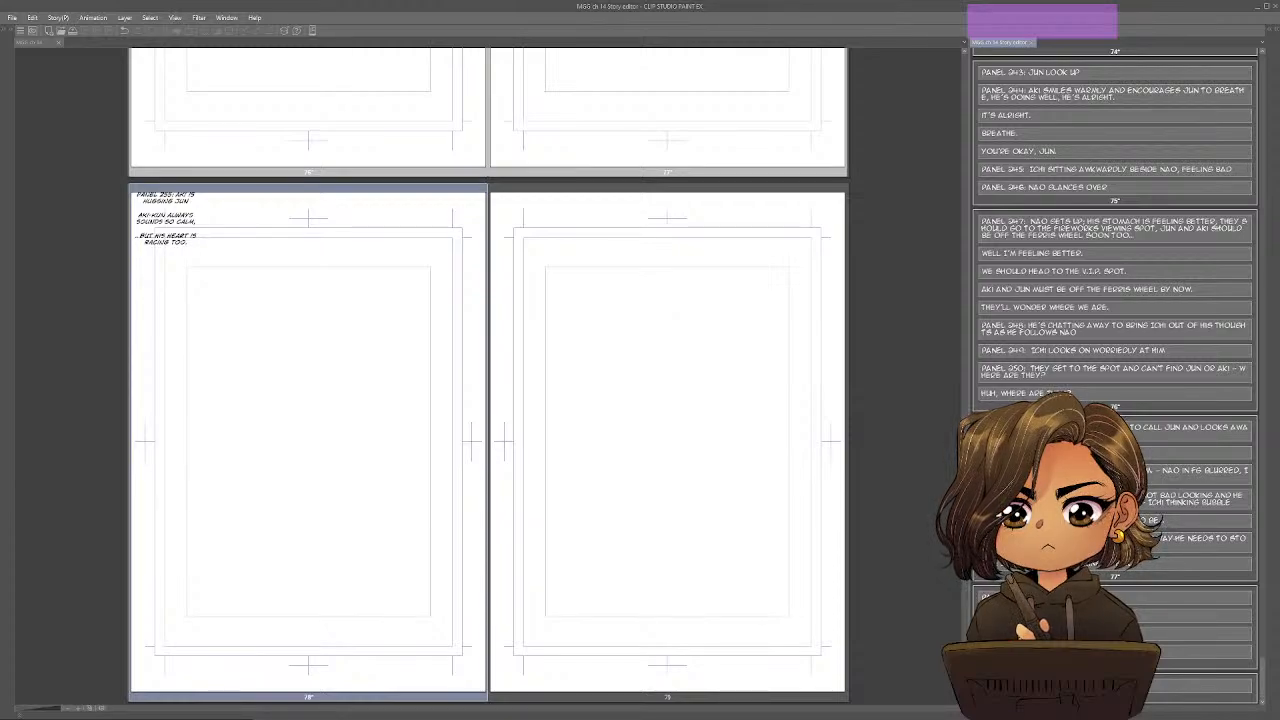
type("E'S ALWAYS BEEN")
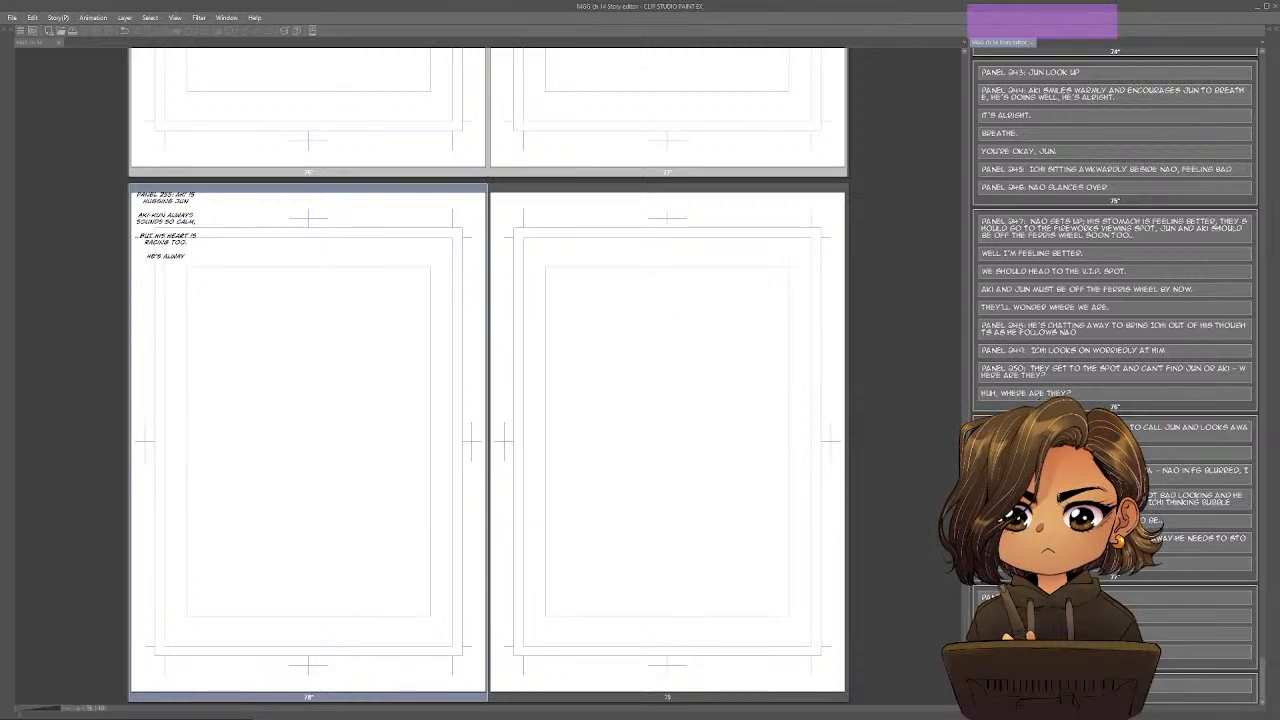
key("Return")
type("INERE FOR ME")
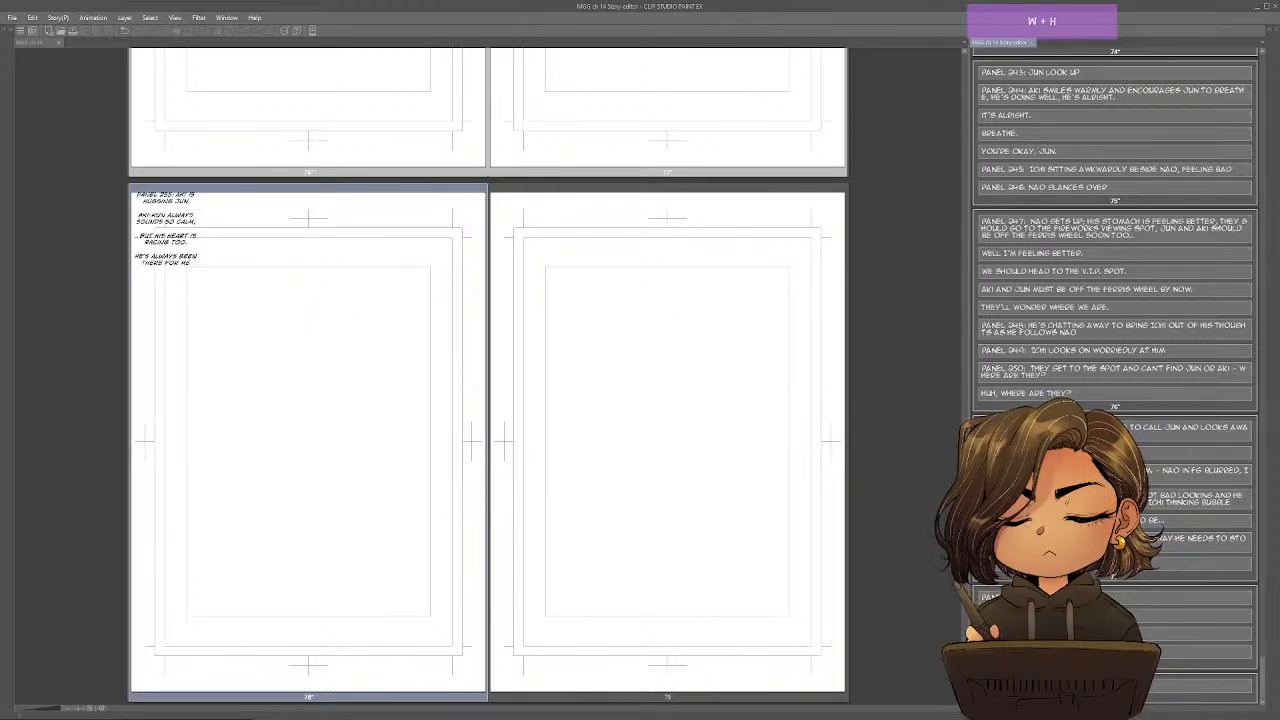
key("Return")
type("WHEN I NEEDED HIM MOS")
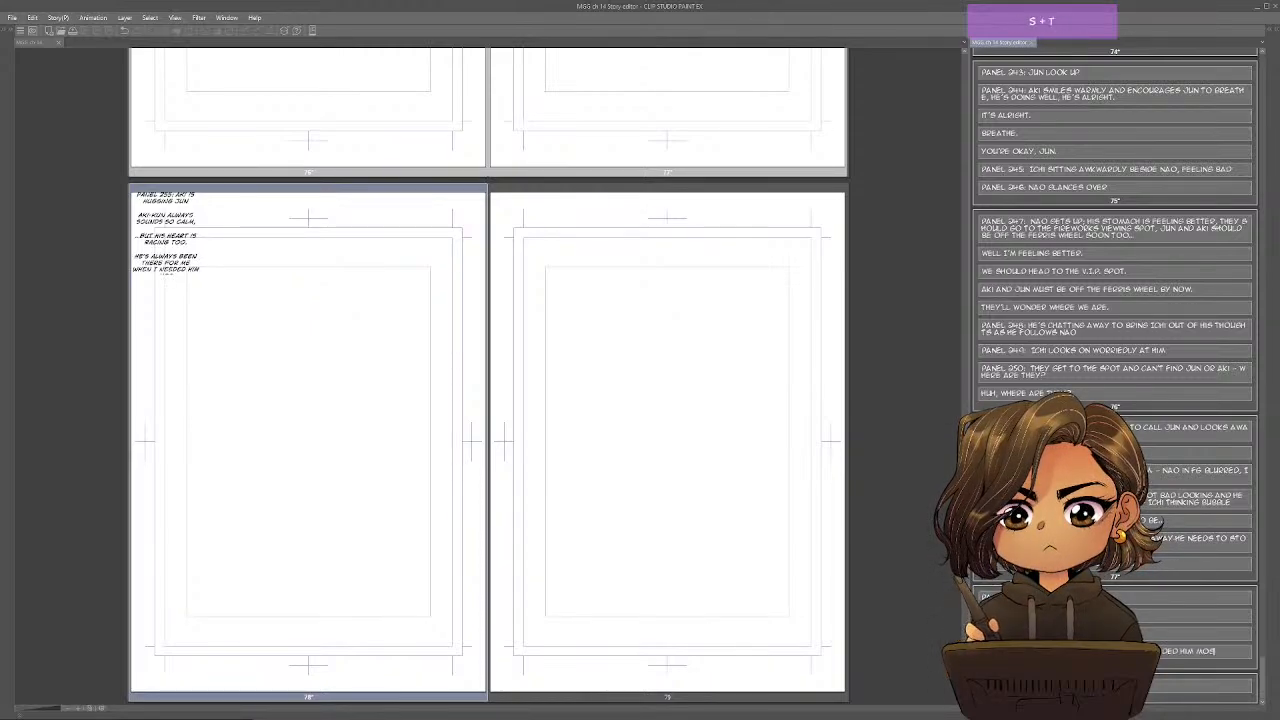
key("Return")
type("MOST.")
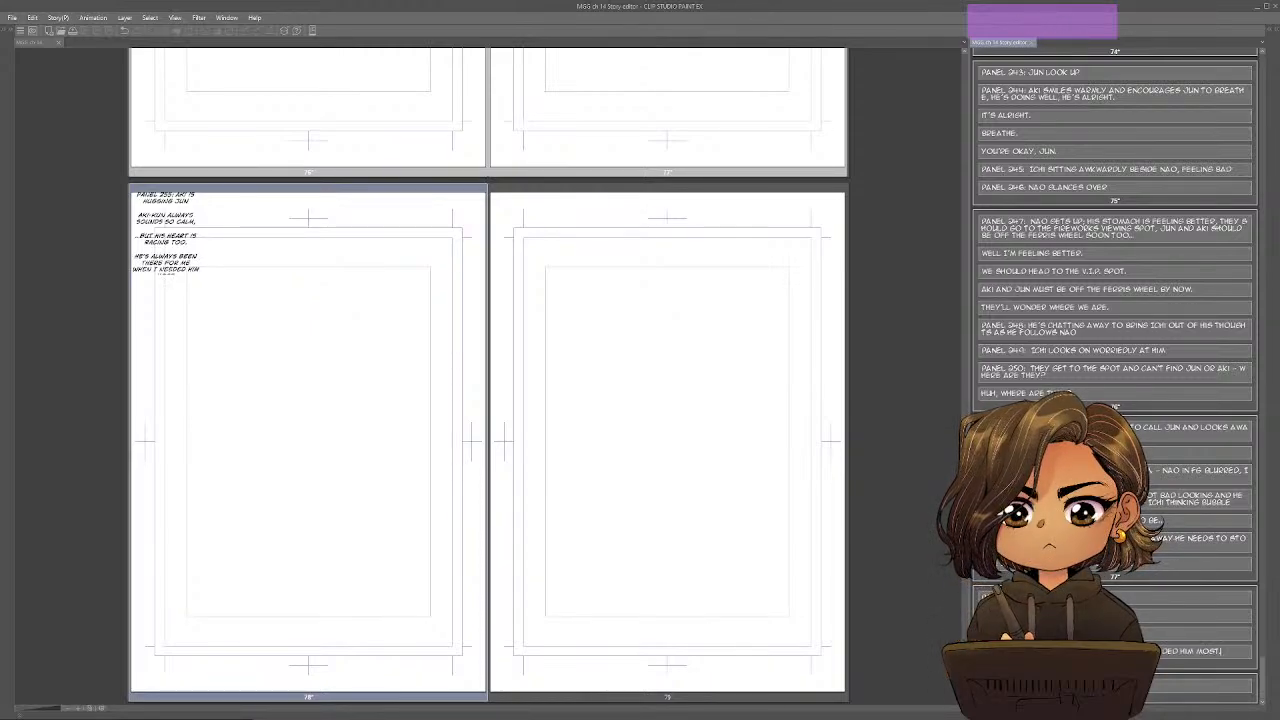
Add a separate description block on page 78 beginning "Panel 256: Jun pulls back and looks up at Aki, still thinking".
key("Return")
key("Return")
type("PA")
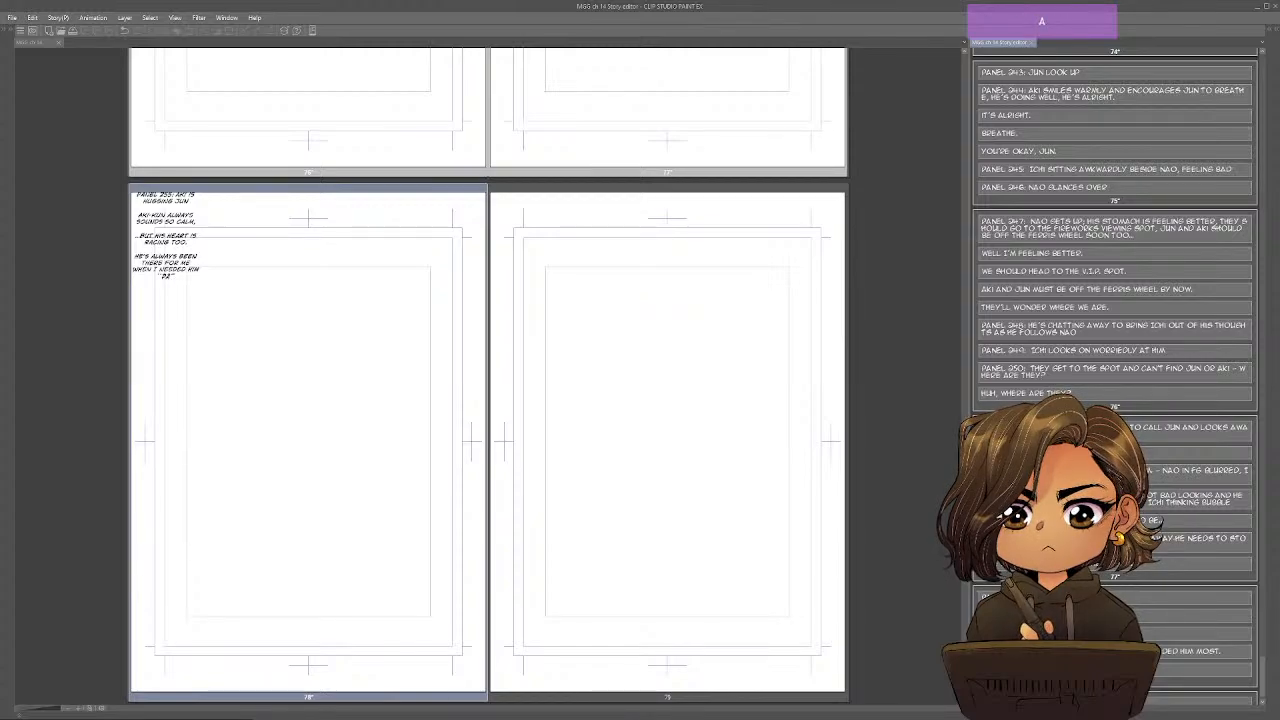
type("NEL 256")
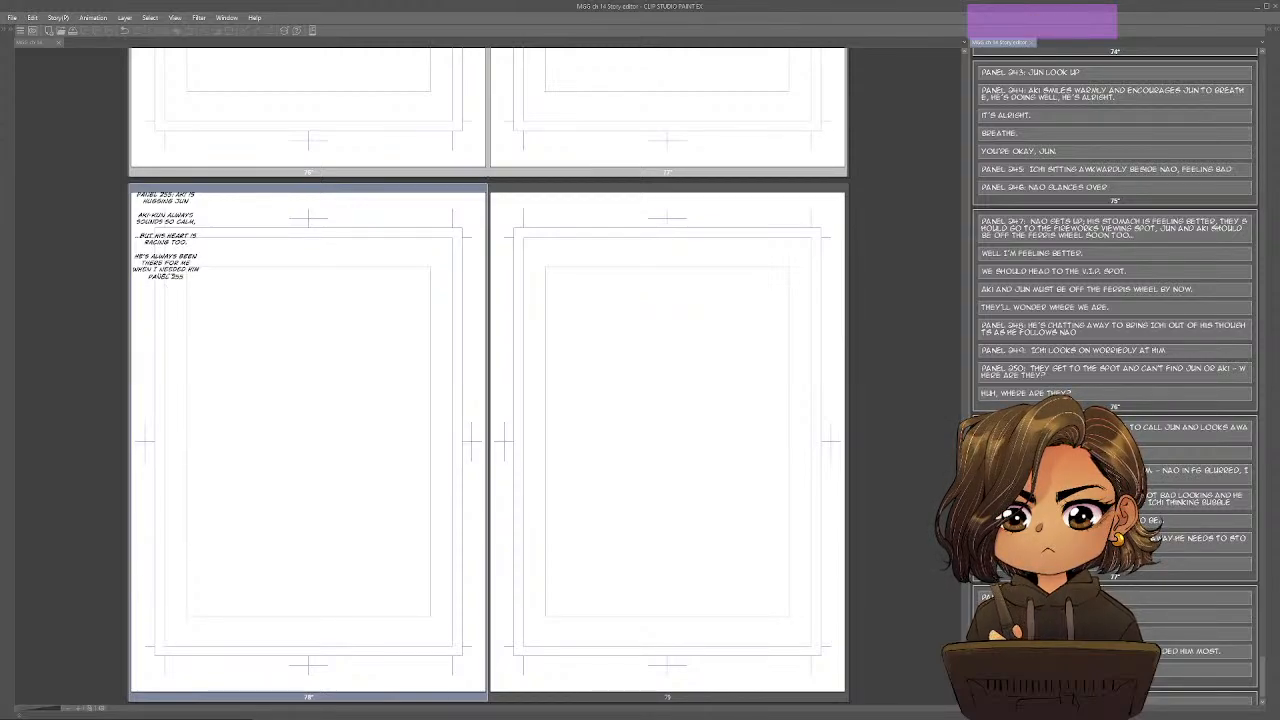
type(": JUN")
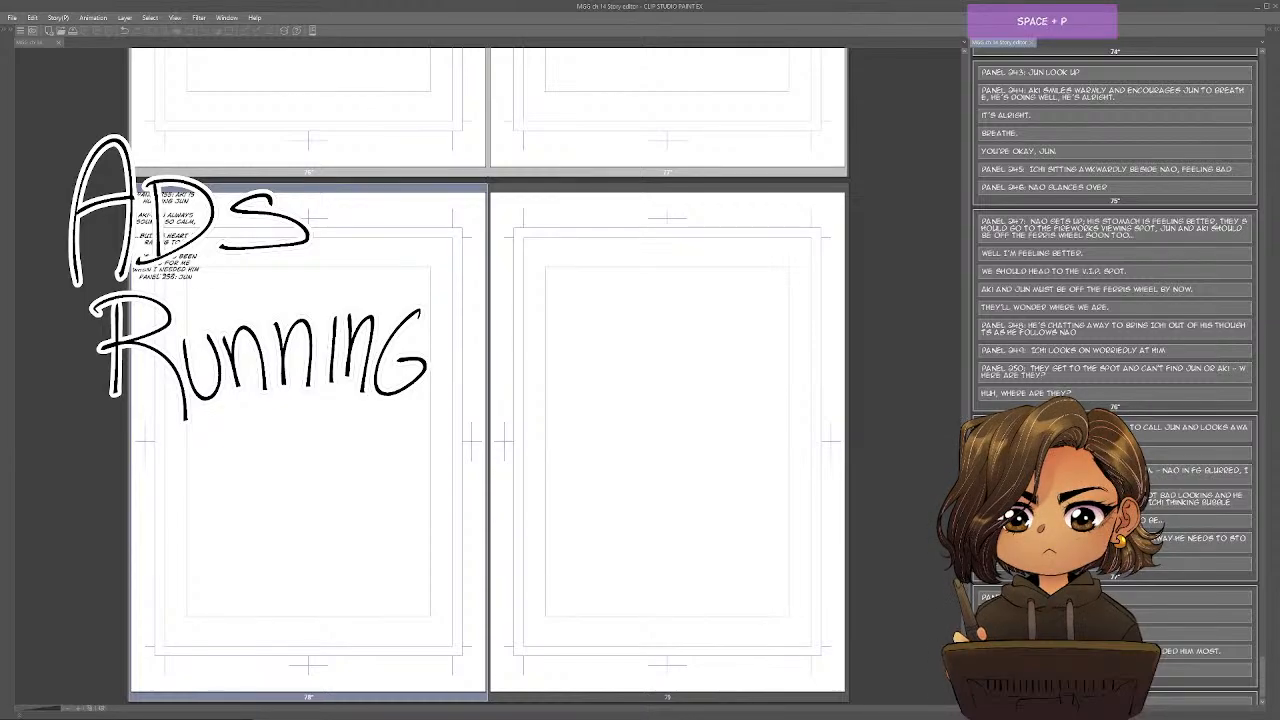
key("Return")
type("PULLS BA")
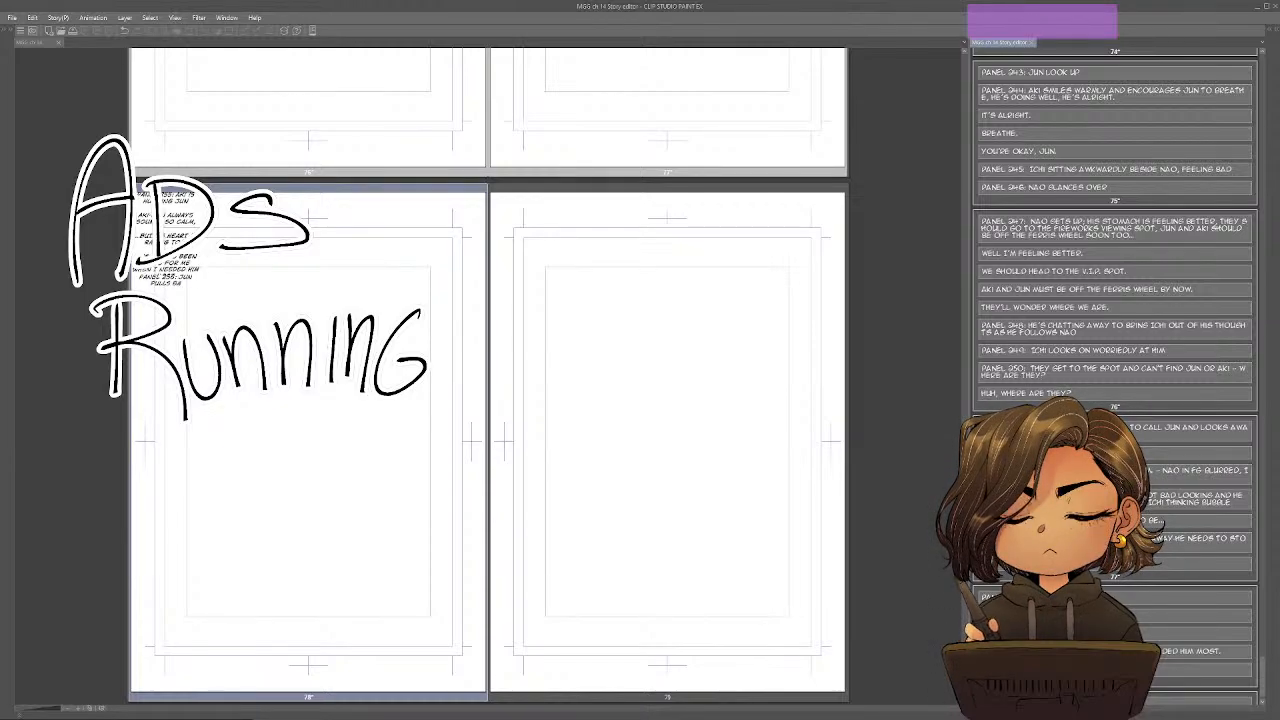
type("CK AND LOOKS UP")
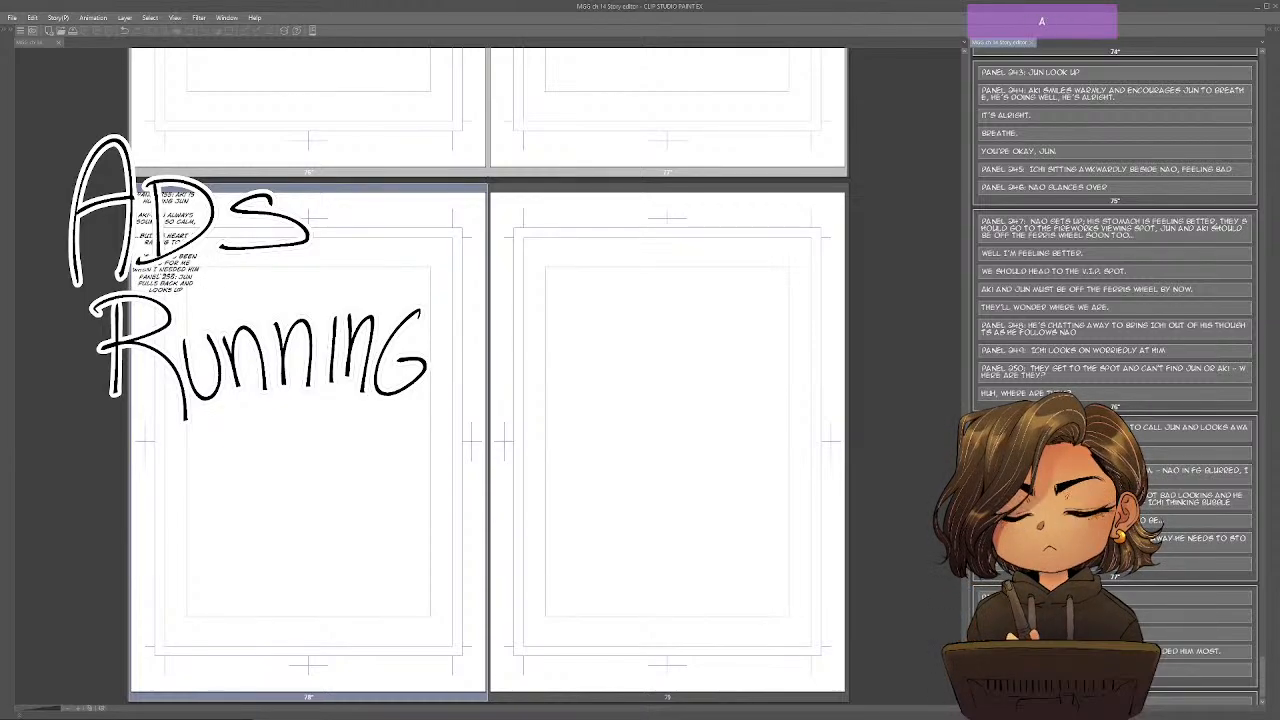
type(" AT AKI")
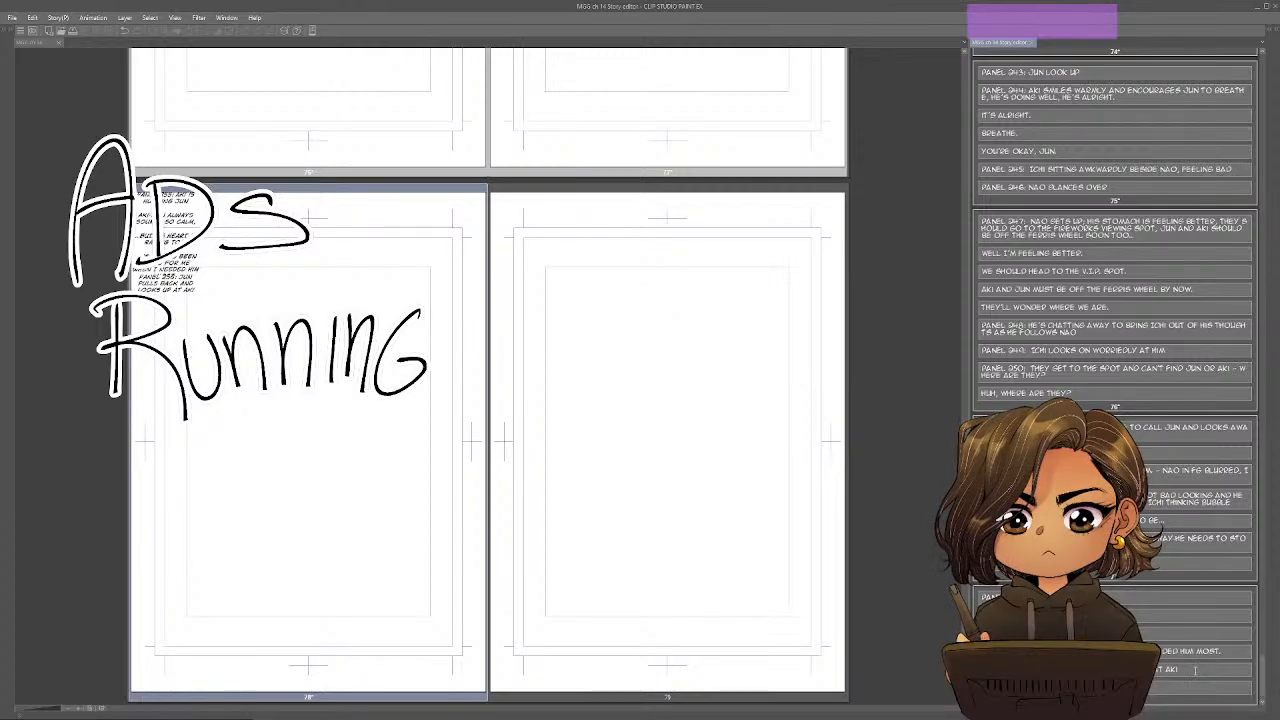
type(", ST")
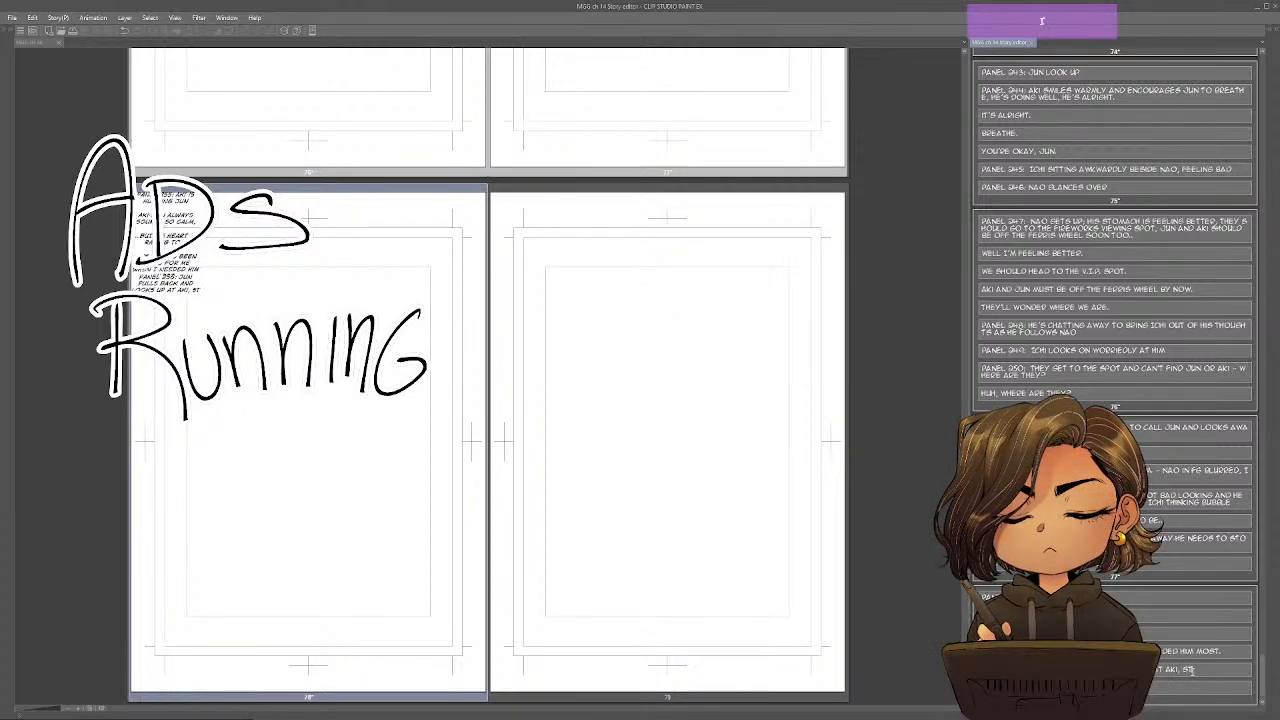
type("ILL THINKING")
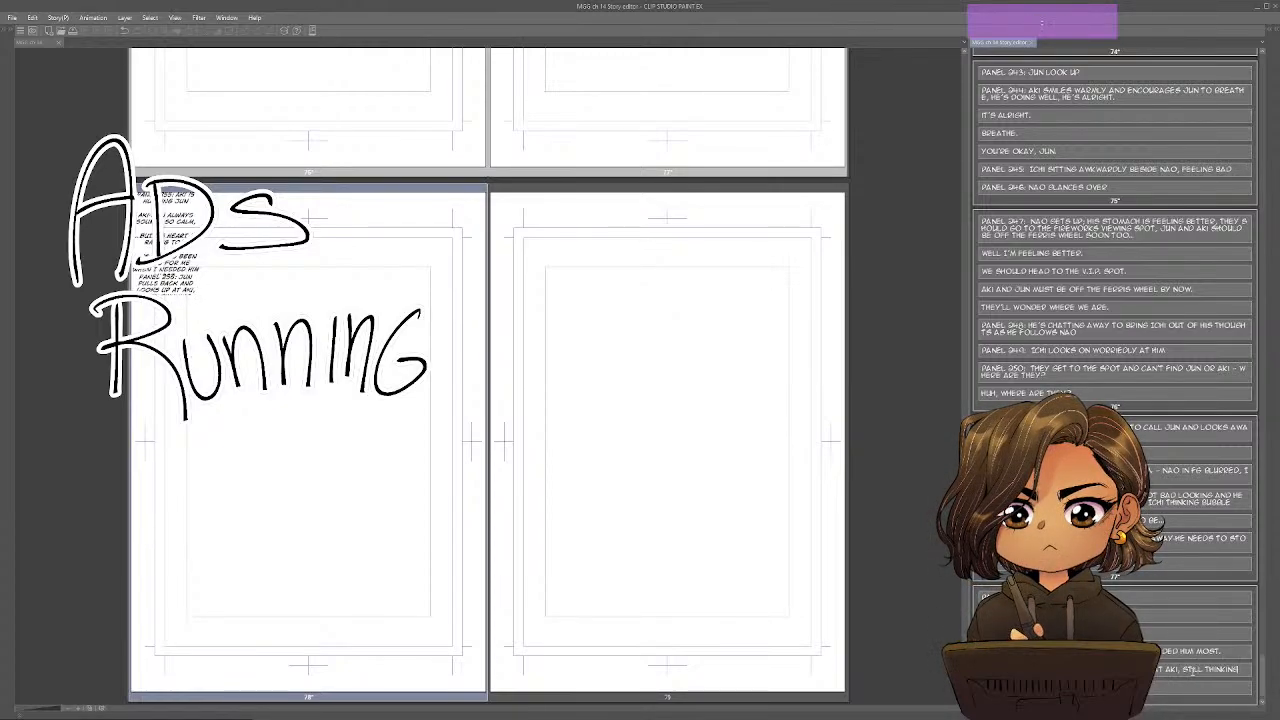
type(": Aos")
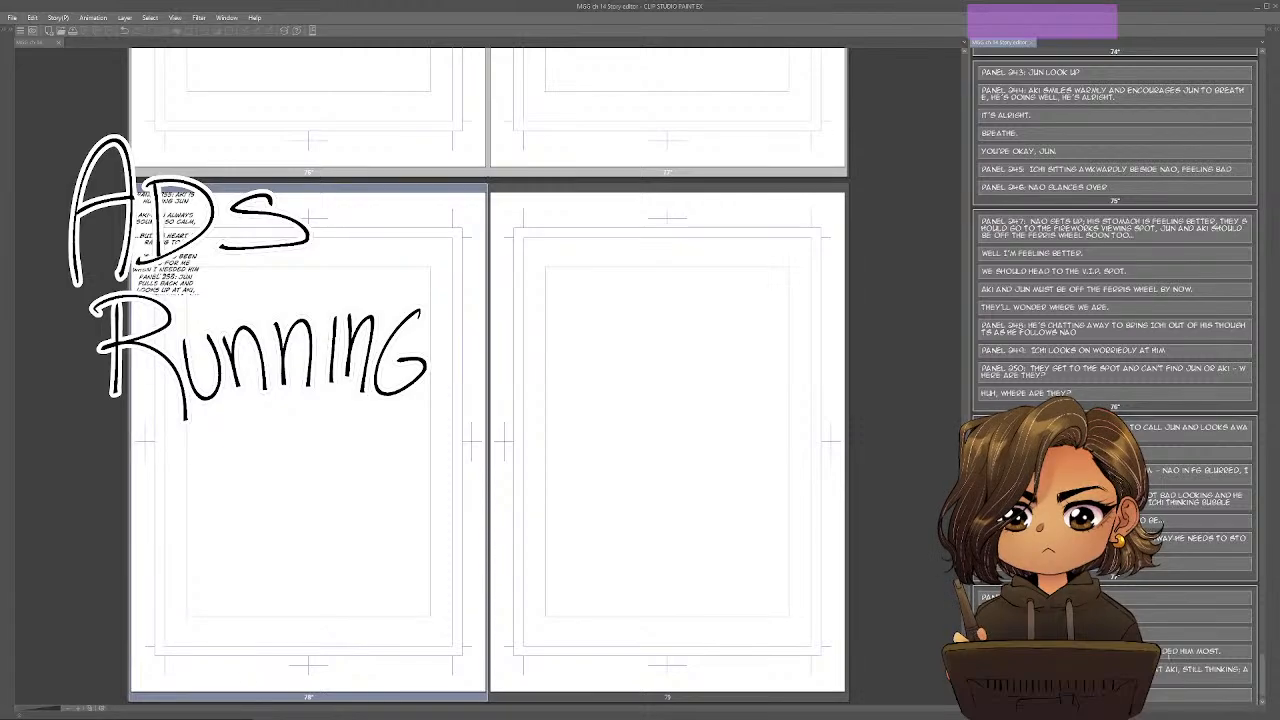
scroll(1123, 587, "down", 1)
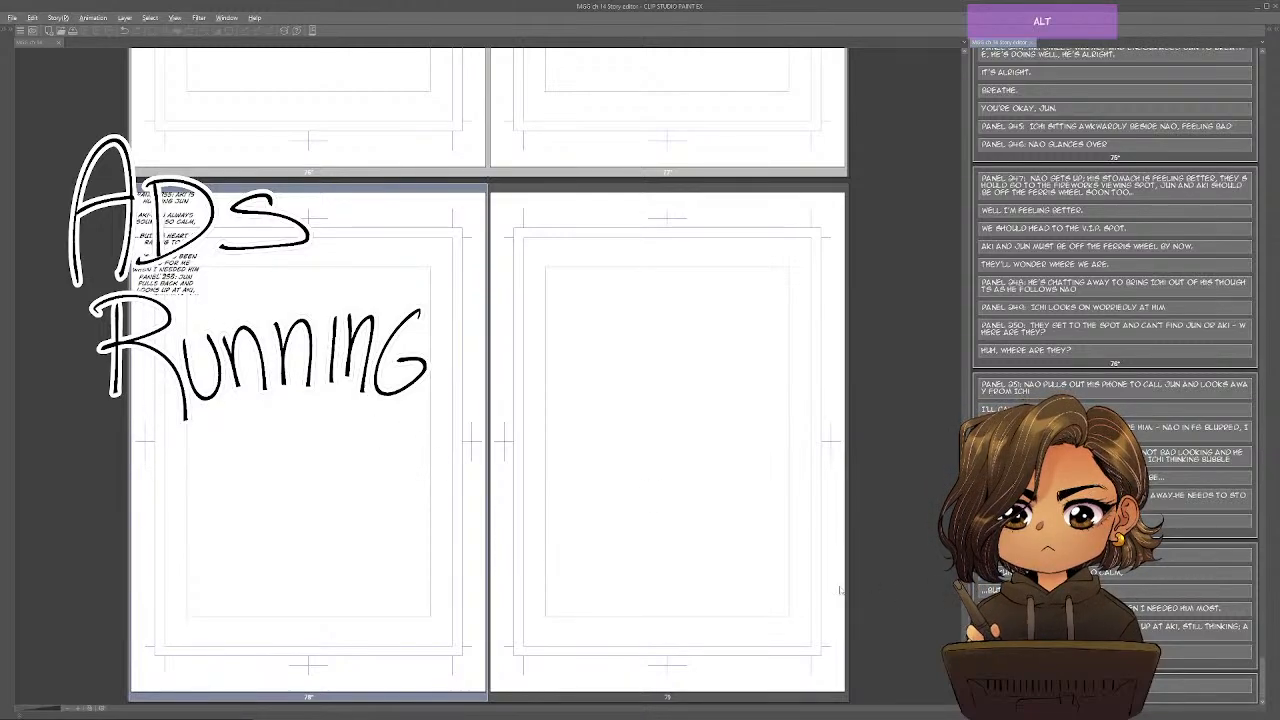
Check the outline again and add the line "There may not be a better time to tell him..." below the Panel 256 description.
key("alt+Tab")
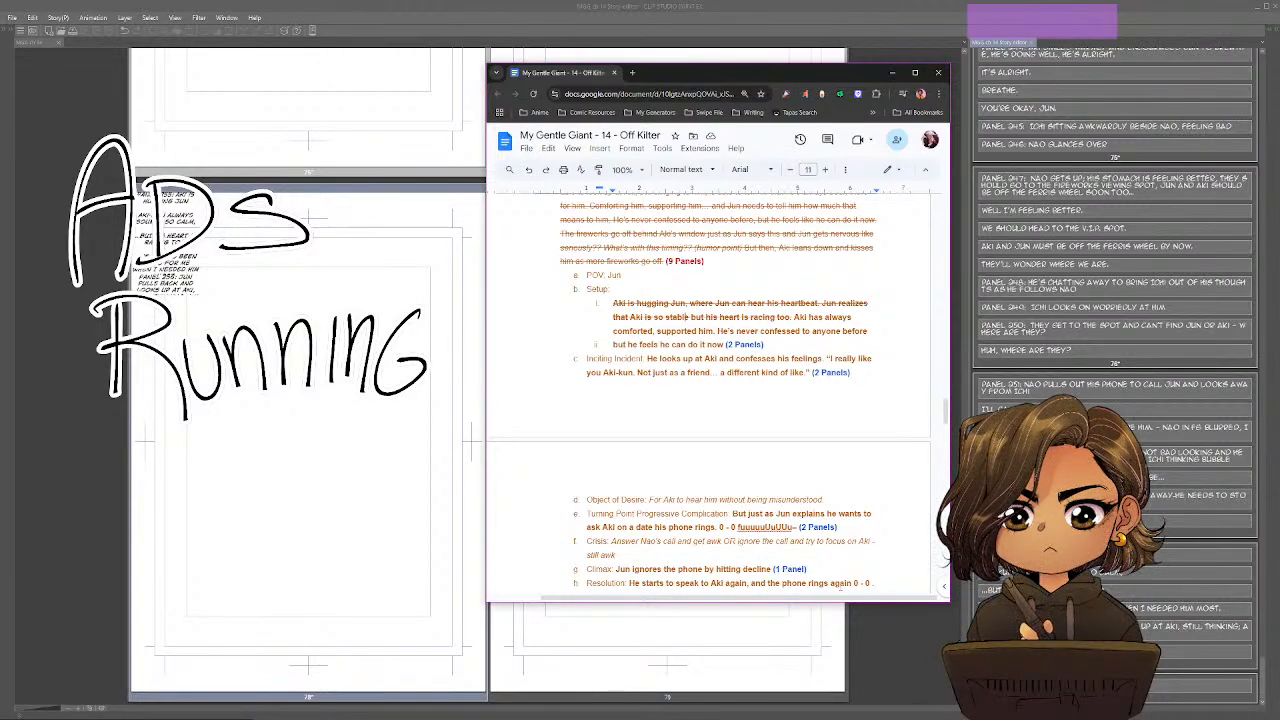
key("alt+Tab")
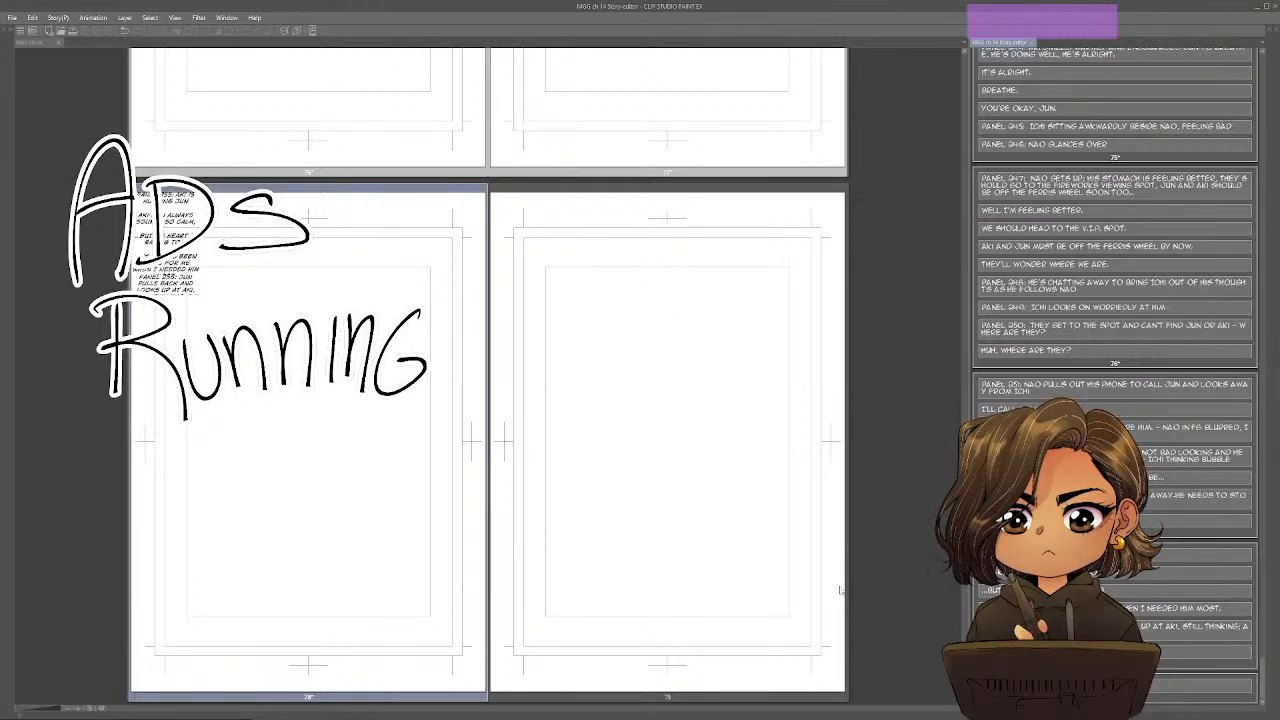
type("THINGS MAY NOT B")
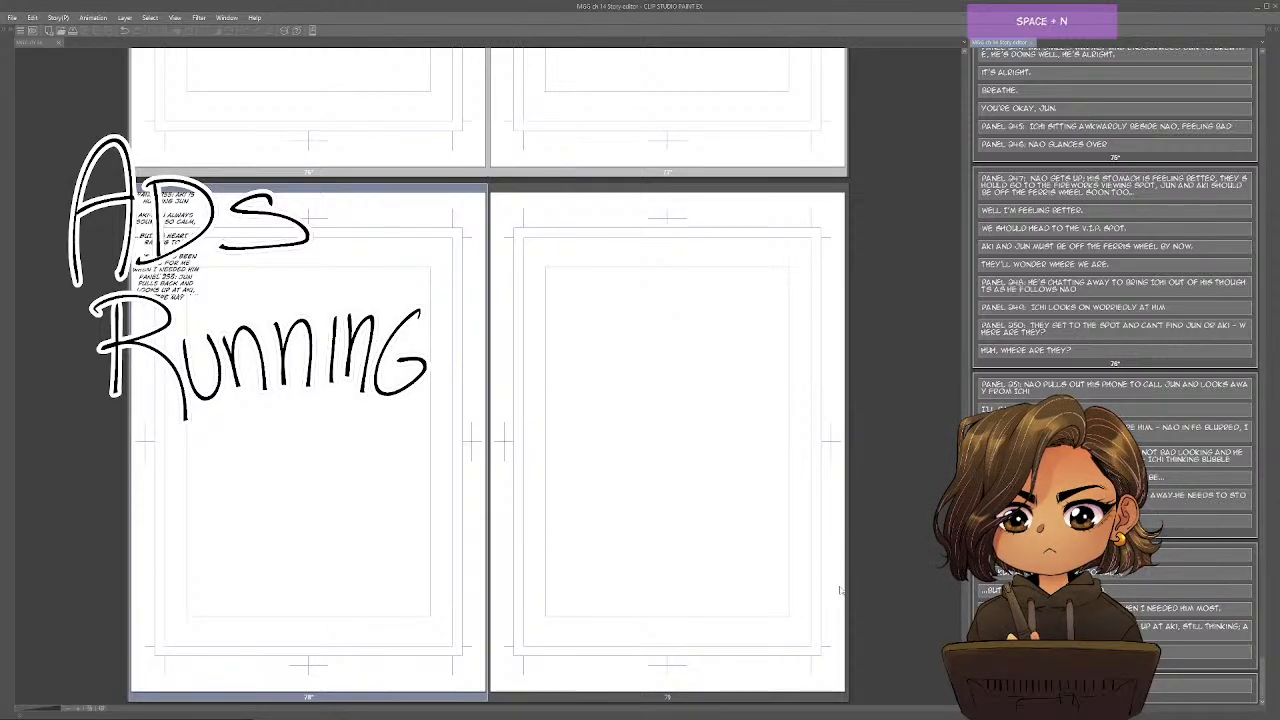
type("E A BETTER TIME TO")
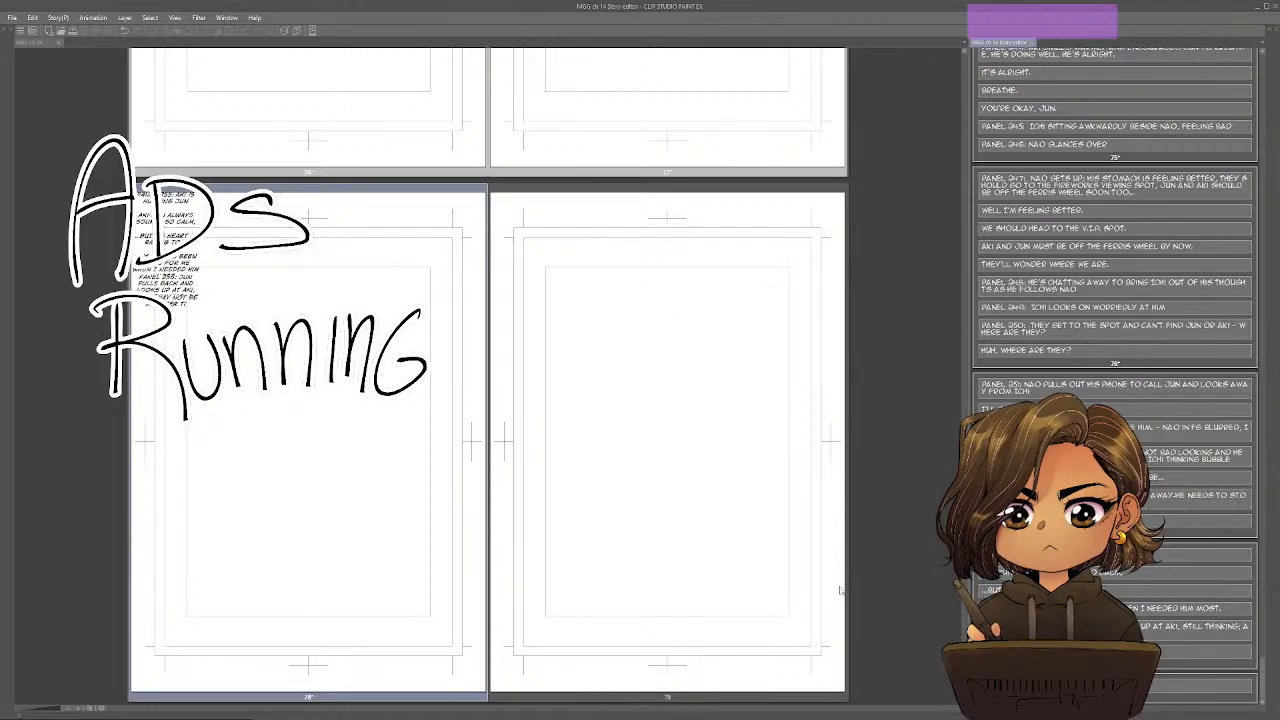
type(" TELL HIM")
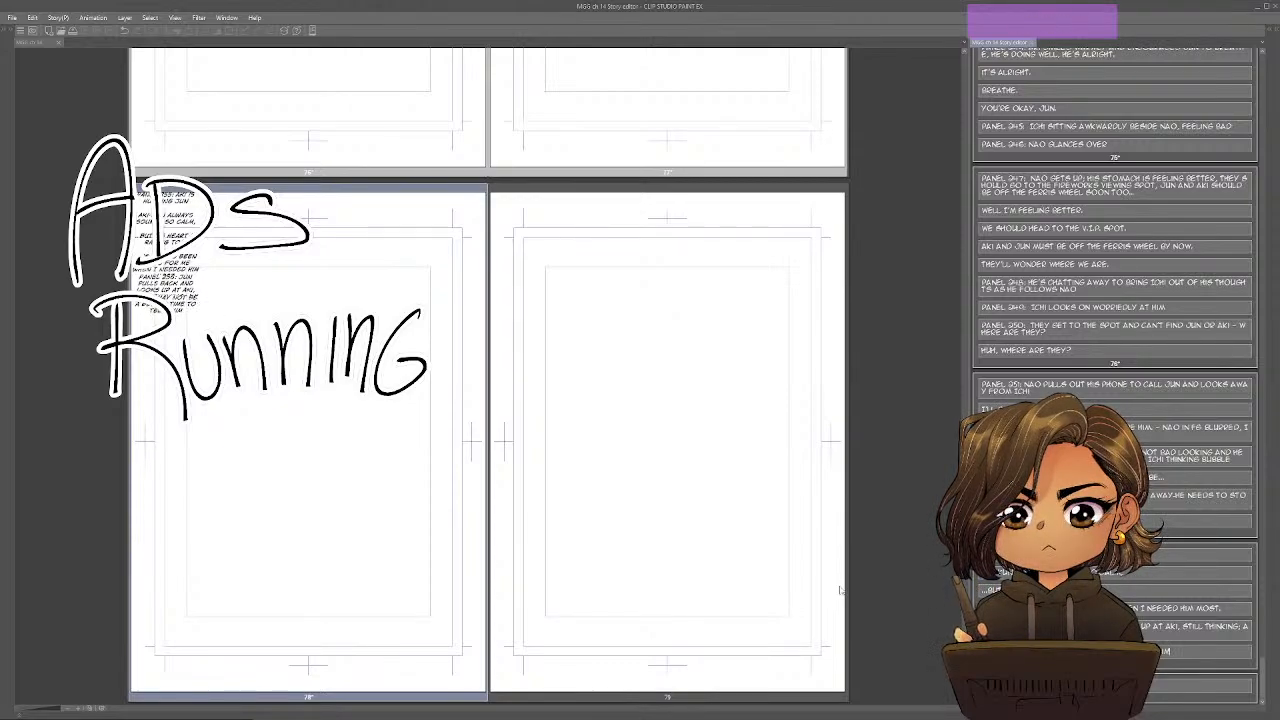
key("BackSpace")
key("BackSpace")
key("BackSpace")
type("HIM.")
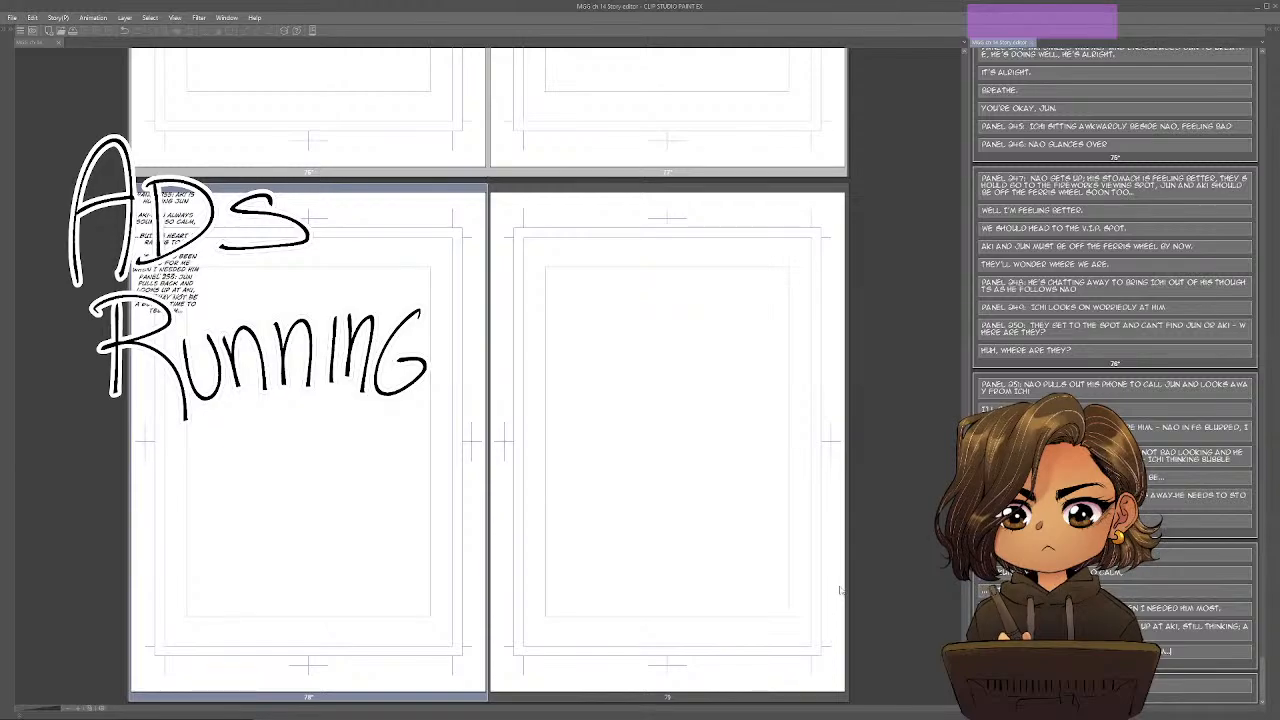
scroll(1000, 480, "down", 1)
Start a new block on page 78 with the label "Panel 257:".
key("Return")
key("Return")
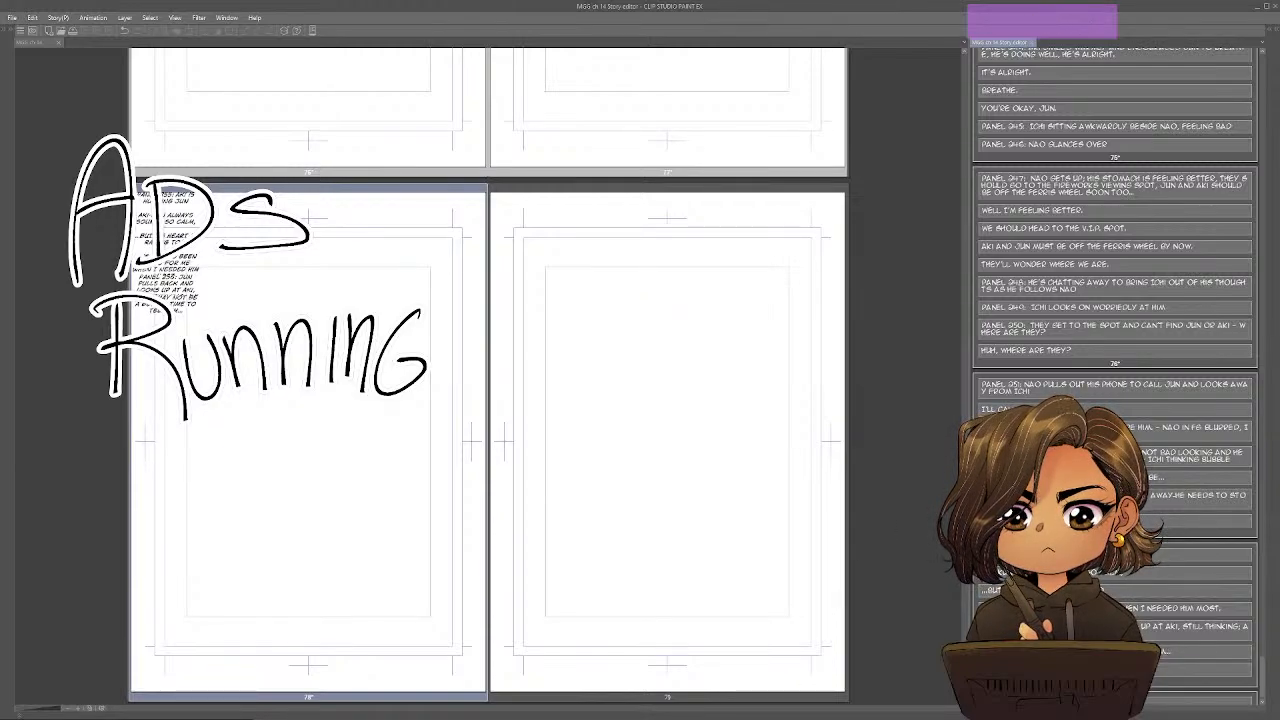
type("PANEL 257:")
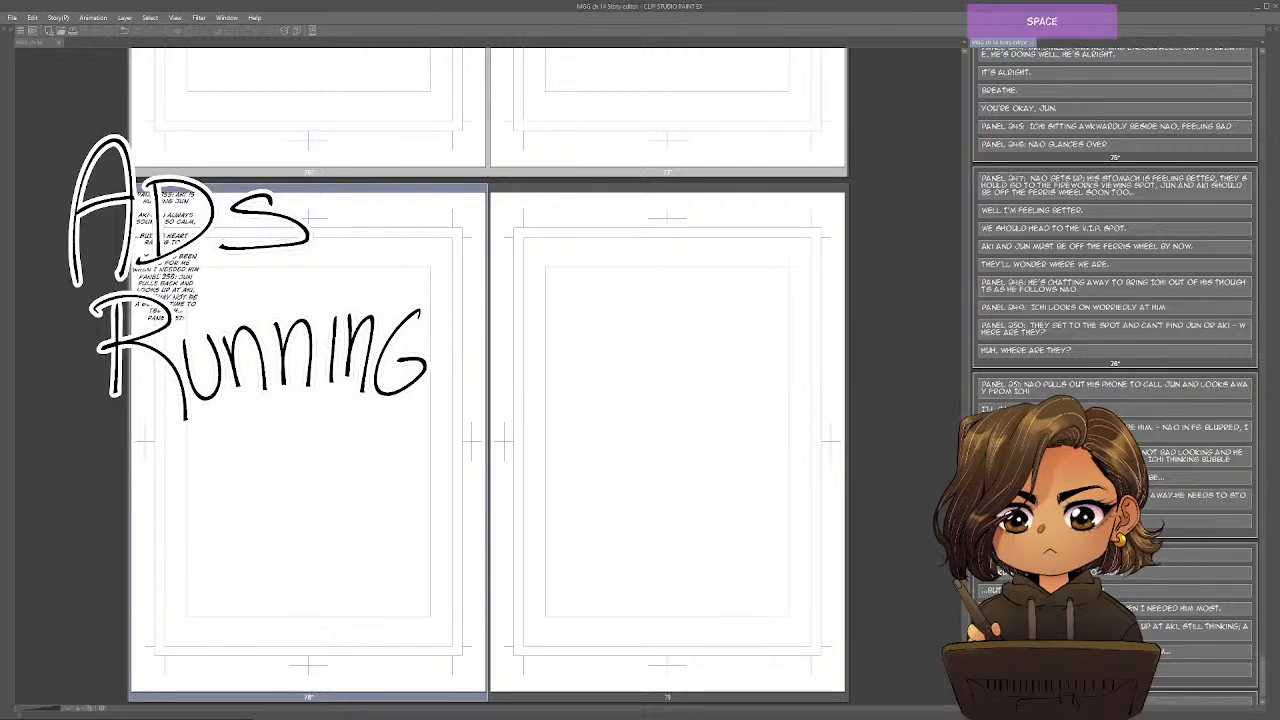
Switch to the Google Docs outline and strike through the rest of the Setup text, through "he can do it now (2 Panels)".
key("alt+Tab")
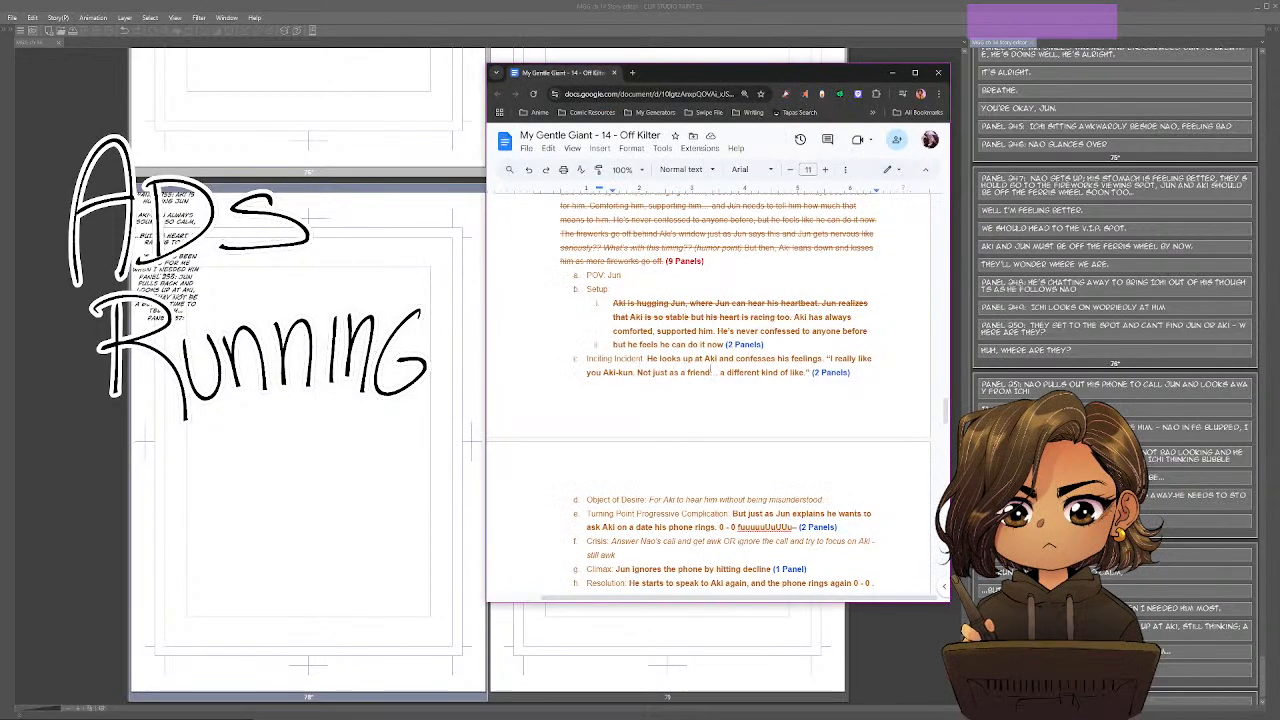
left_click_drag(779, 344, 607, 320)
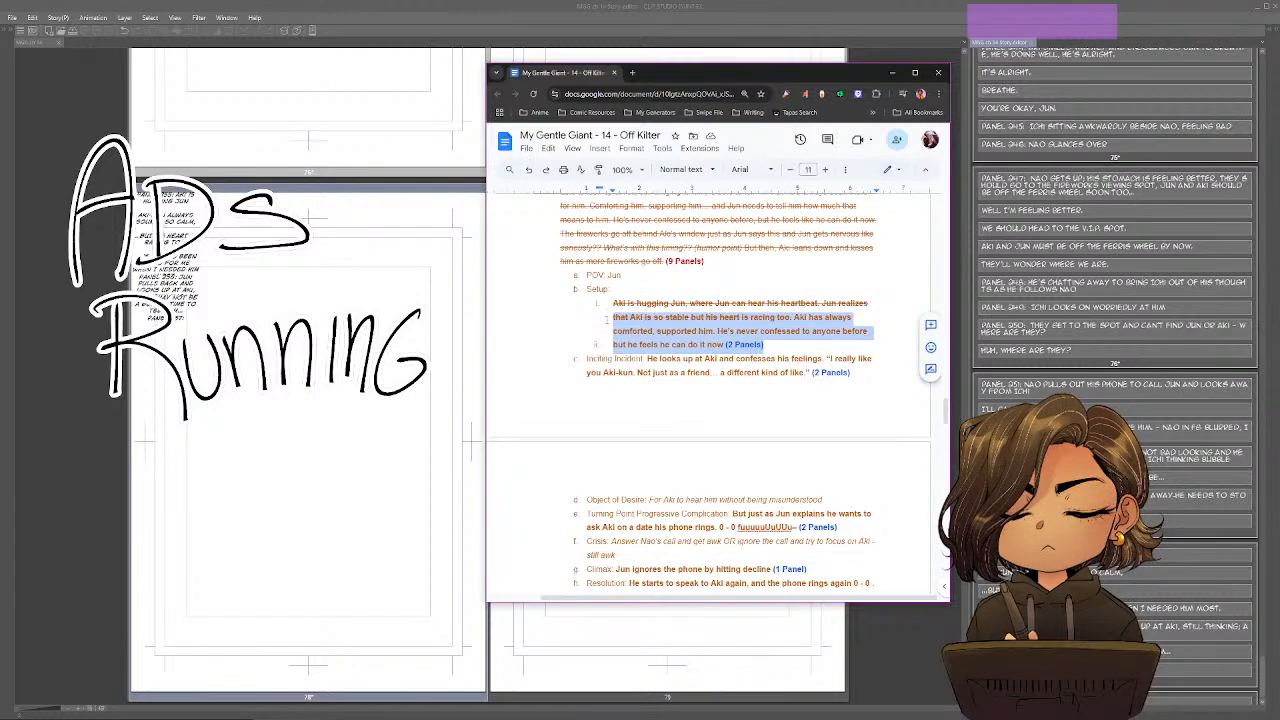
left_click(730, 302)
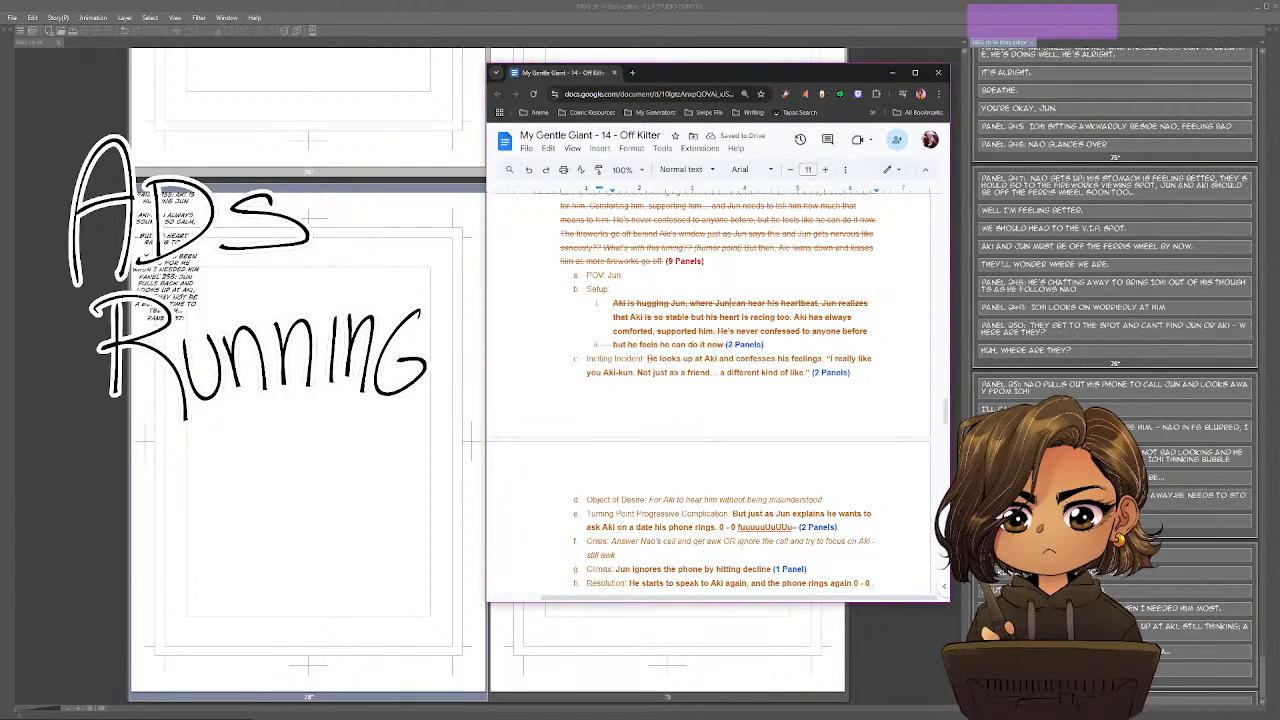
Move the Inciting Incident text starting "He looks up at Aki and confesses his feelings" into its own indented sub-item.
left_click(647, 358)
key("Return")
key("Tab")
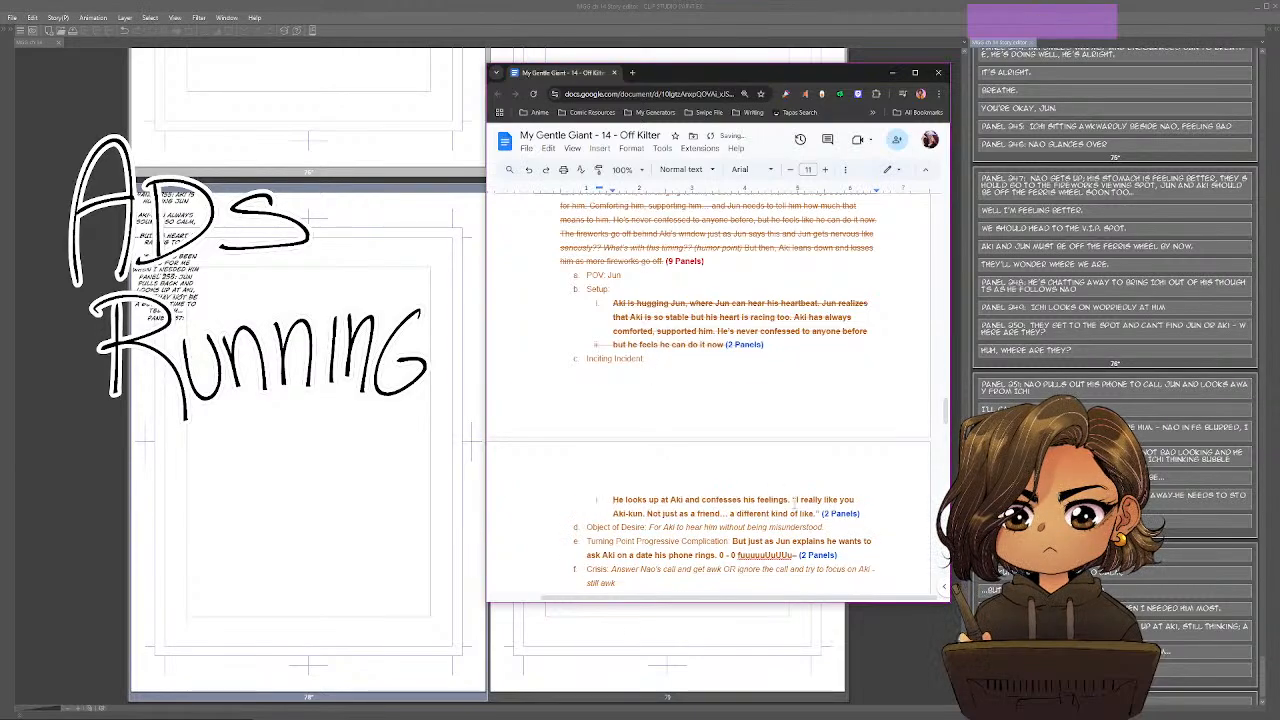
scroll(806, 422, "down", 2)
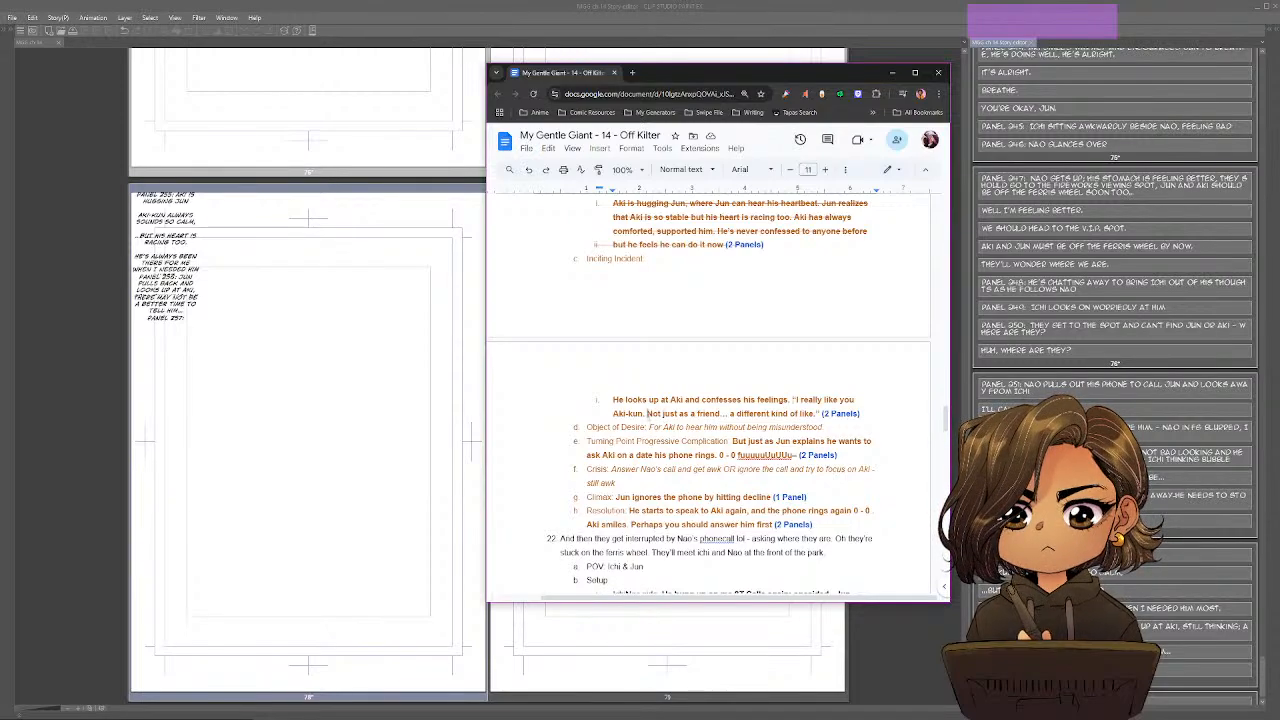
Split "Not just as a friend…" into its own outline sub-item and, in Clip Studio Paint, describe Panel 257 as "Jun closeup".
key("Return")
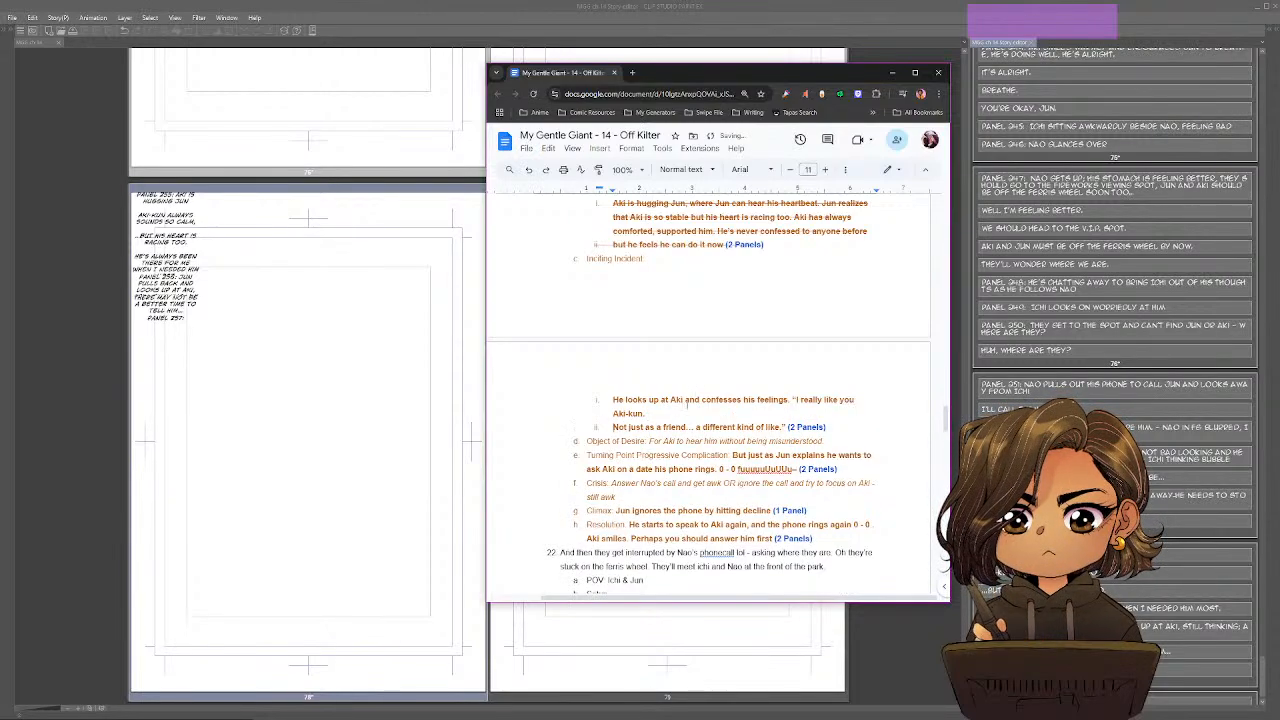
key("alt+Tab")
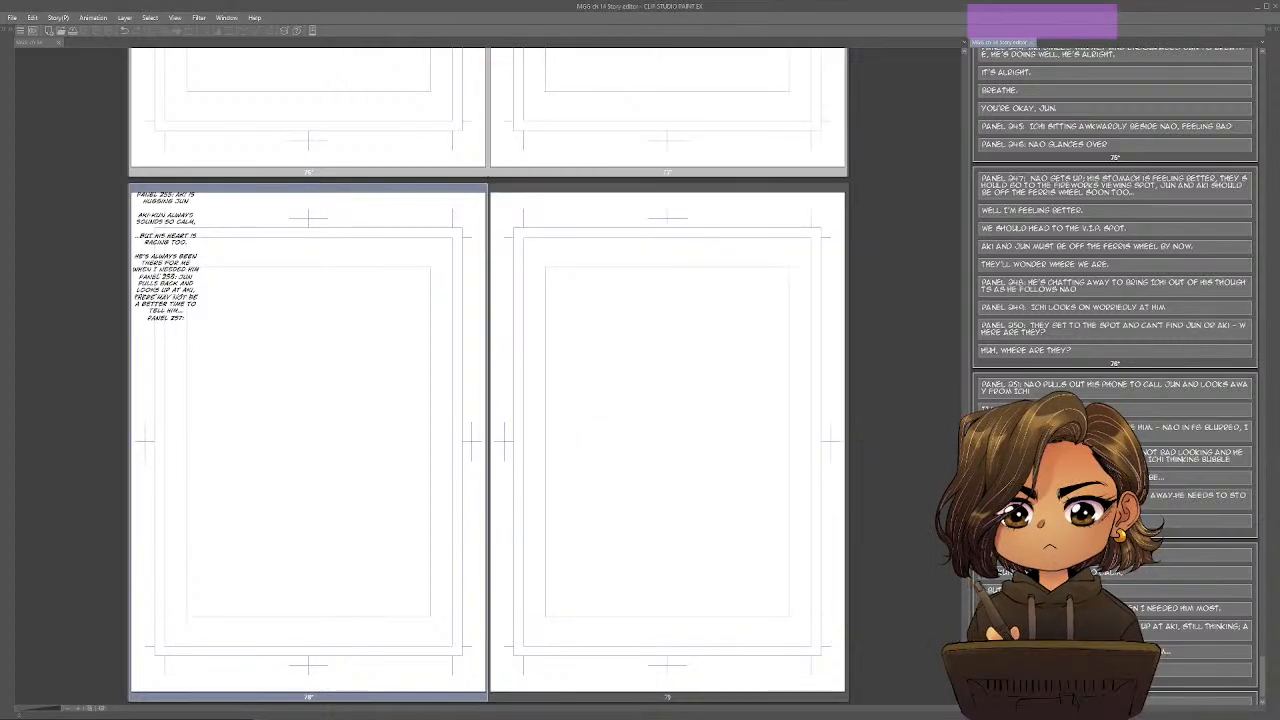
type("JUN")
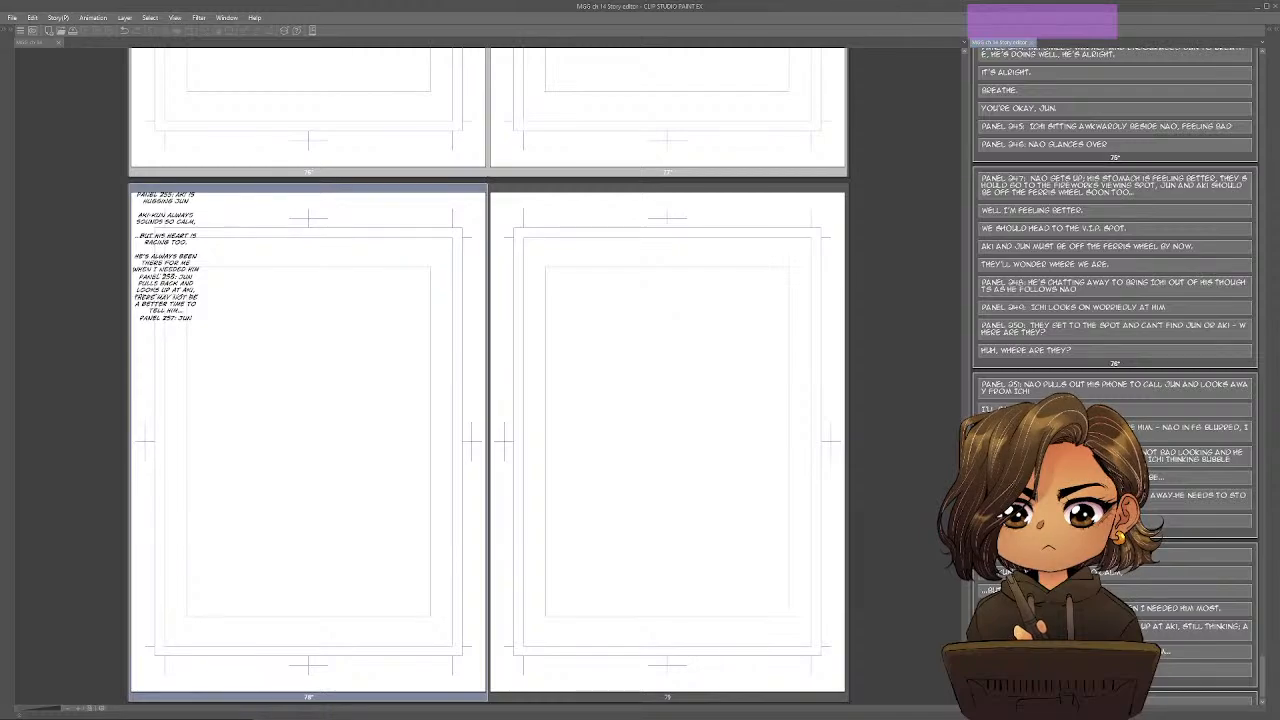
type(" CLOSEUP")
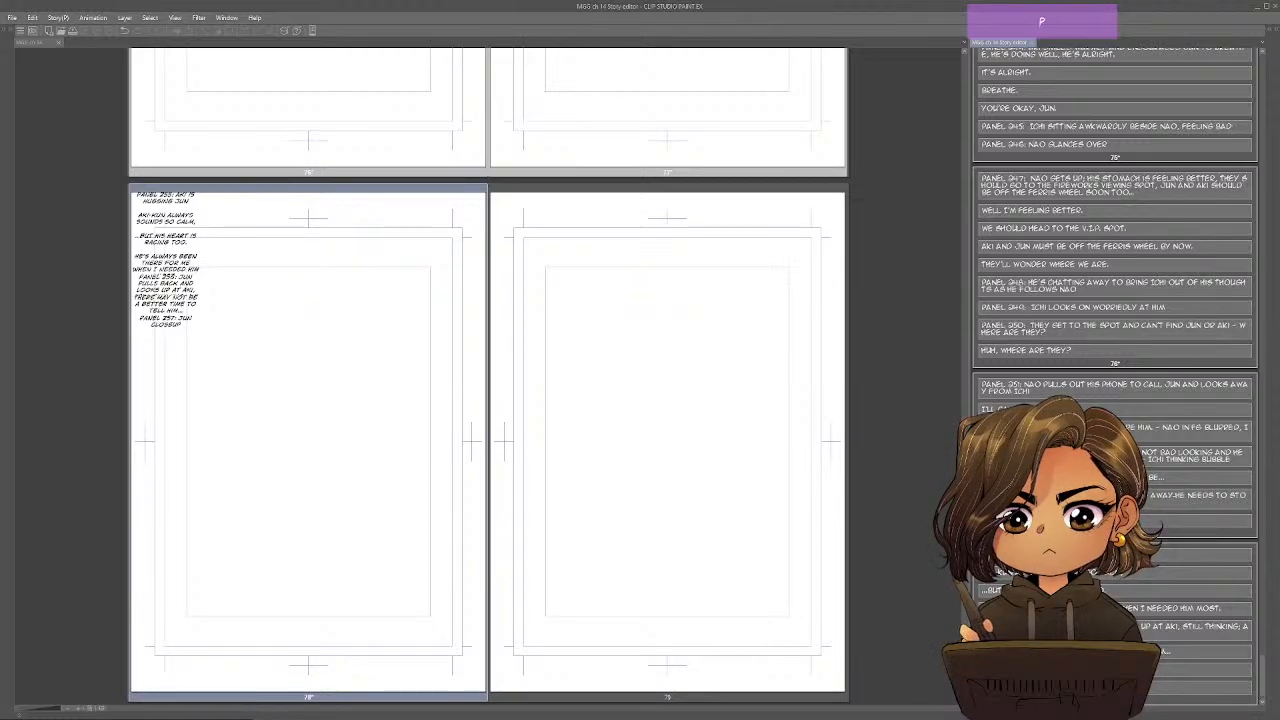
Add a new block on page 78 below Panel 257 reading "Panel 258: Aki closeup".
type("PANEL 258")
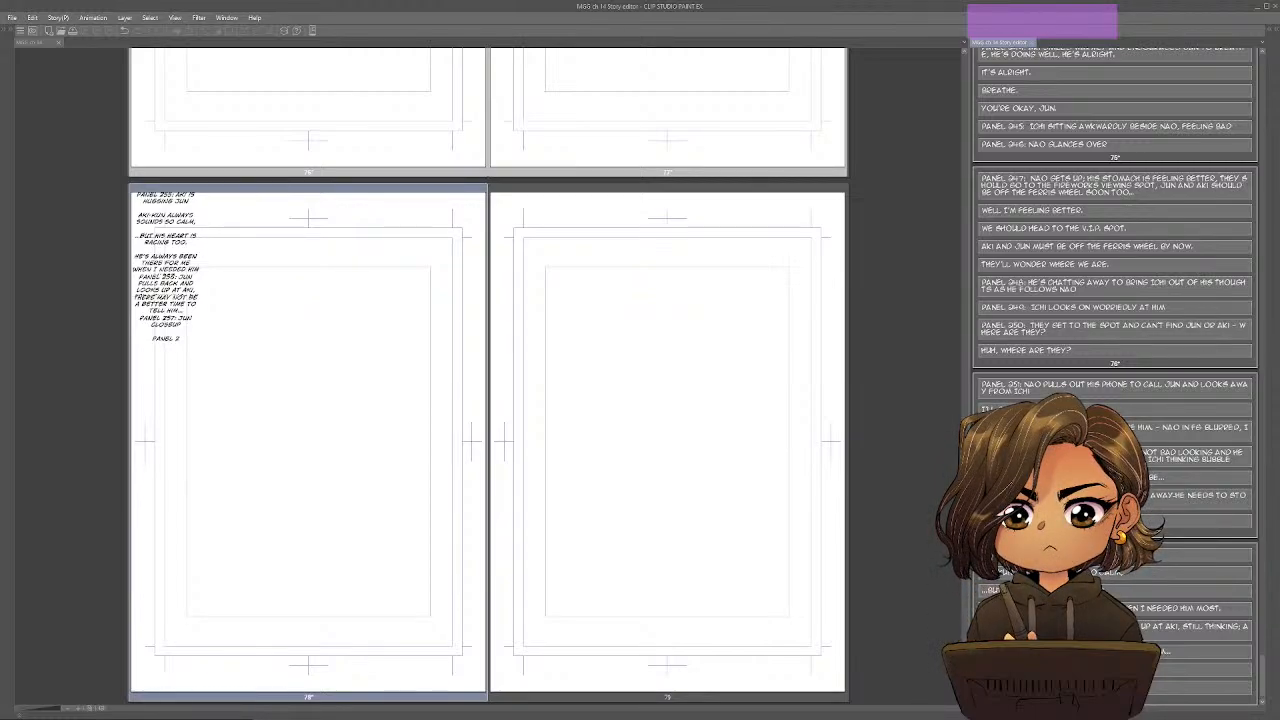
type(":")
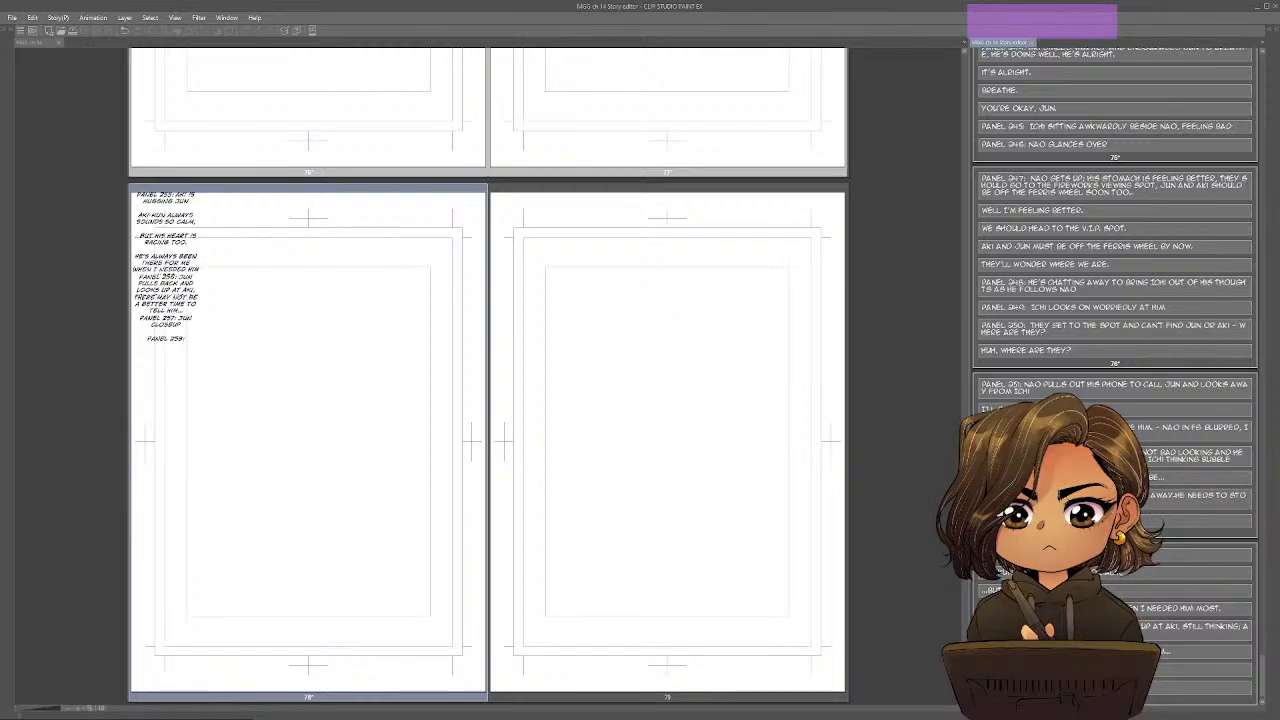
type(" Aki closeup")
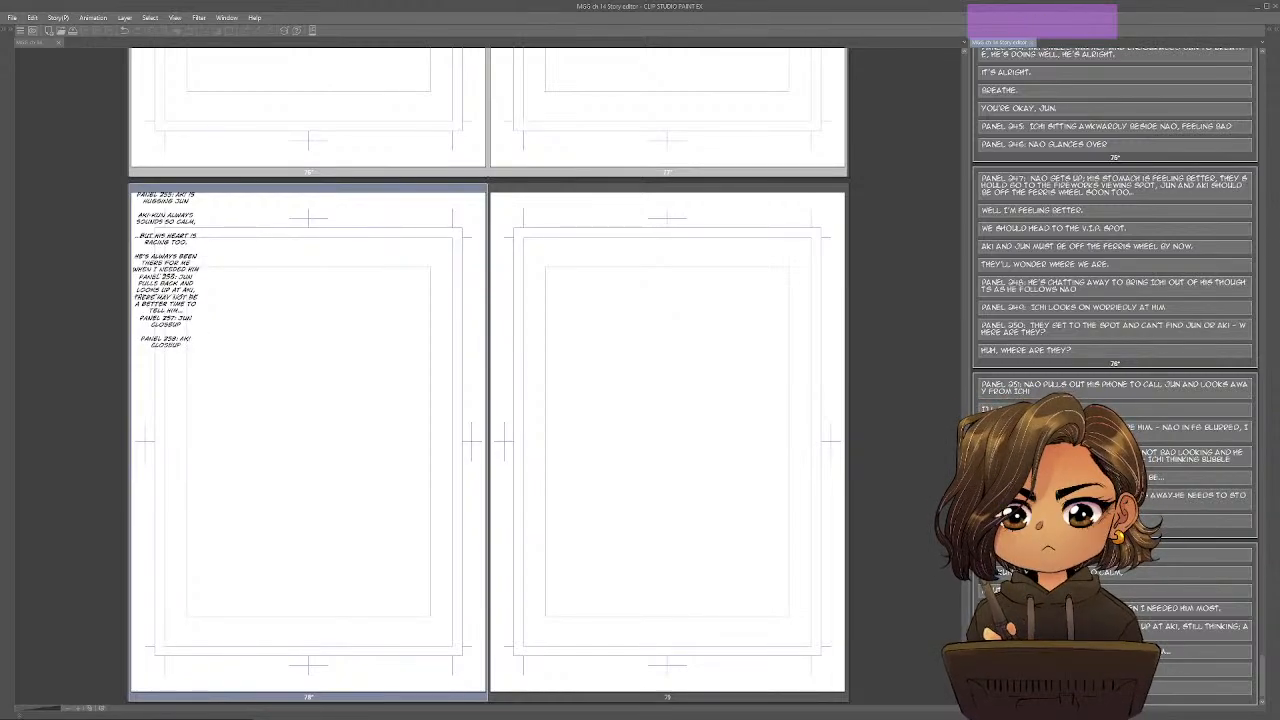
scroll(1115, 230, "down", 2)
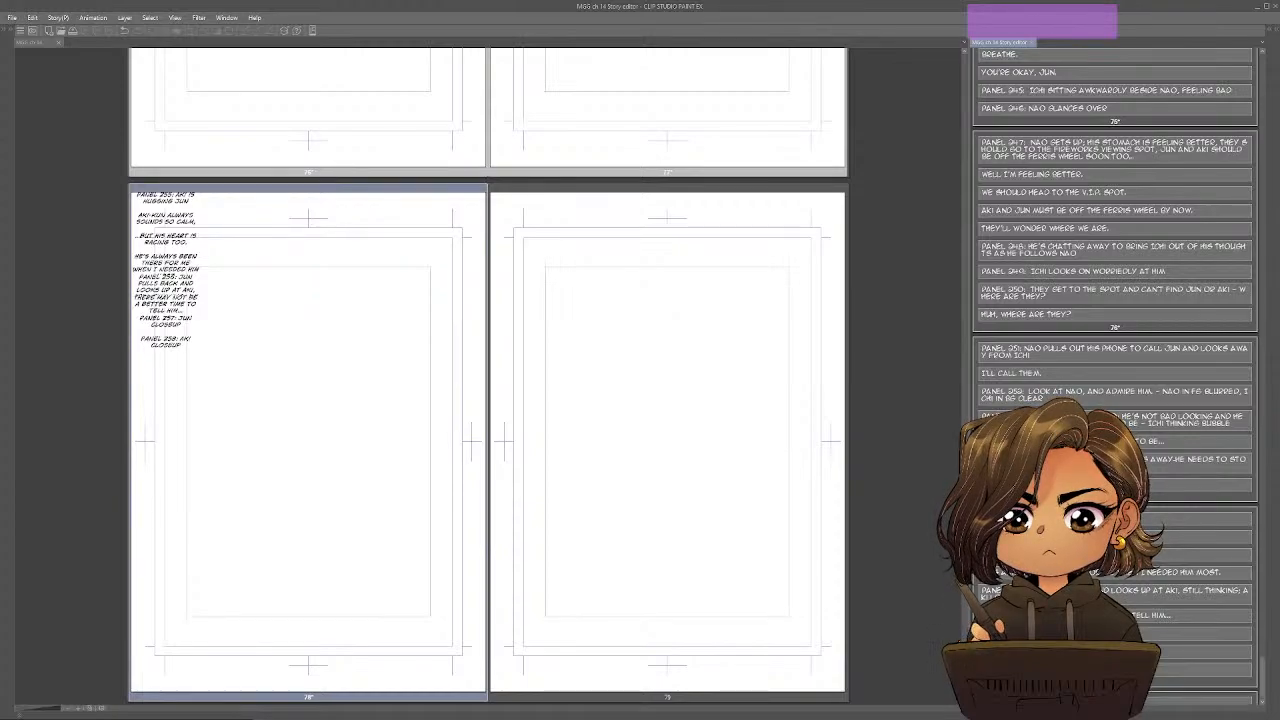
In the Google Docs outline, strike through "Inciting Incident" and "He looks up at Aki and confesses his feelings", and return to Clip Studio Paint.
key("alt+Tab")
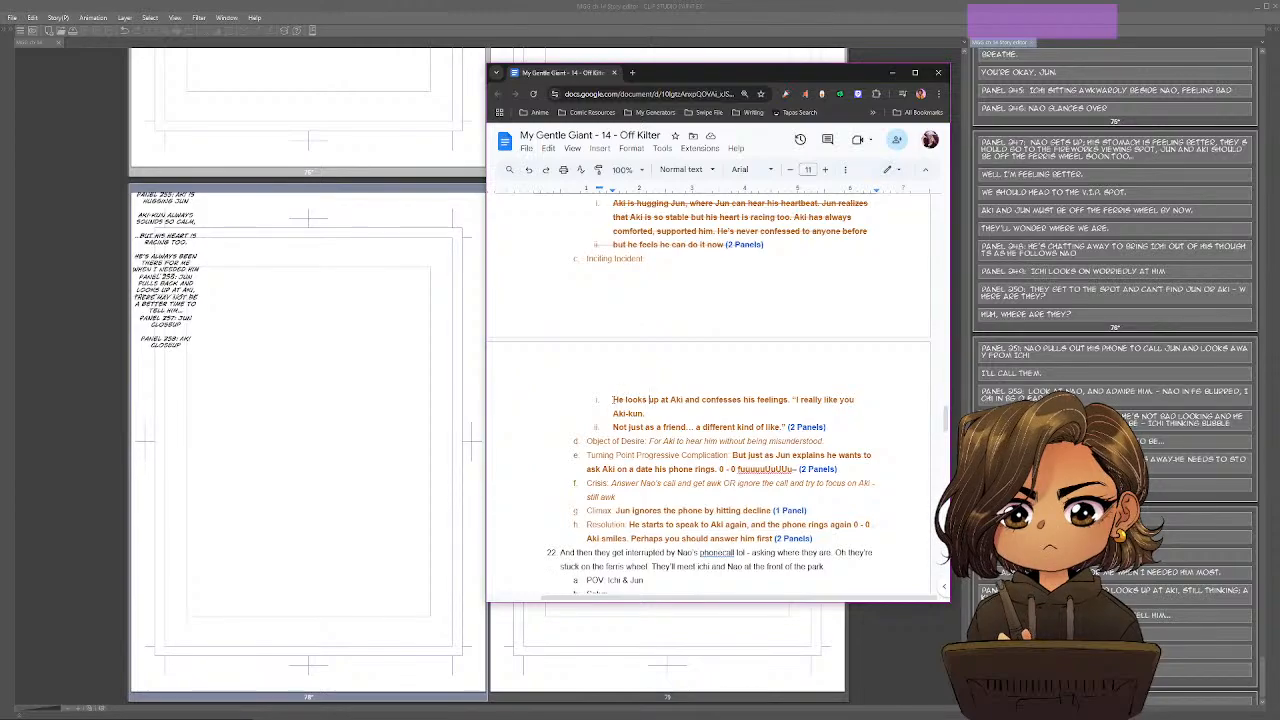
left_click_drag(613, 399, 791, 401)
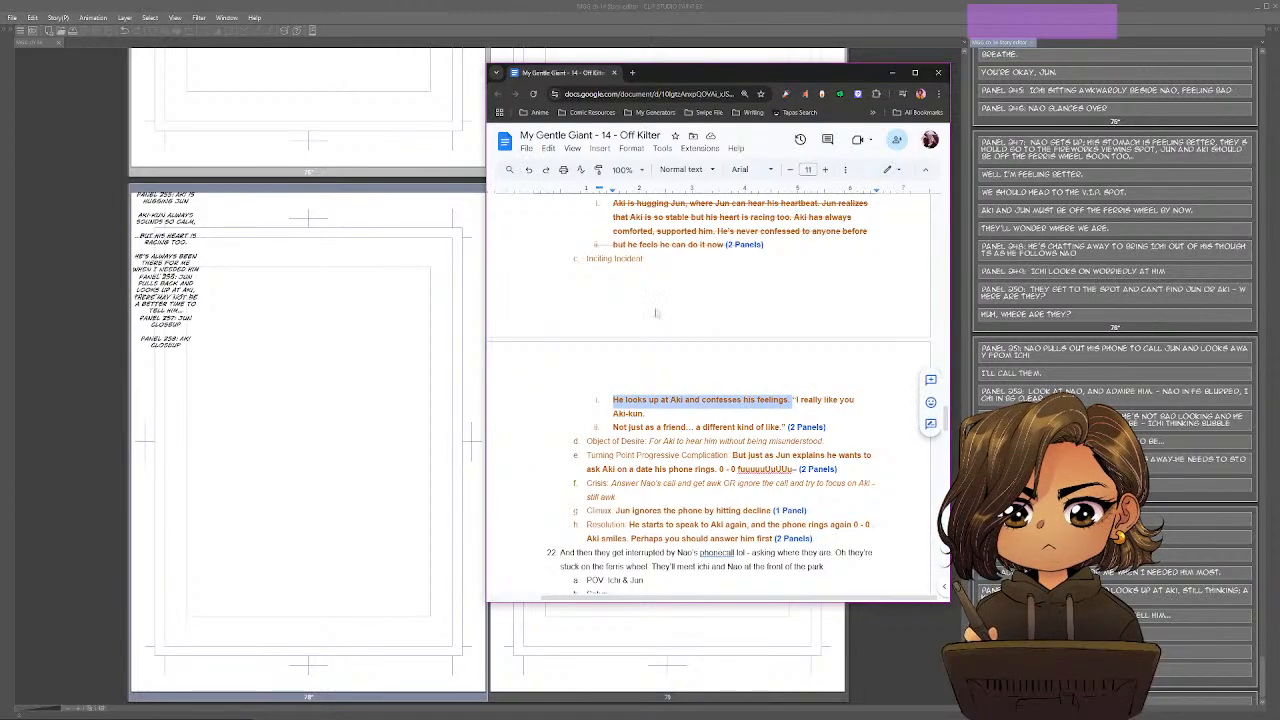
left_click(588, 260)
mouse_move(587, 260)
left_mouse_down()
mouse_move(655, 263)
mouse_move(771, 402)
mouse_move(790, 405)
mouse_move(743, 401)
mouse_move(573, 267)
left_mouse_up()
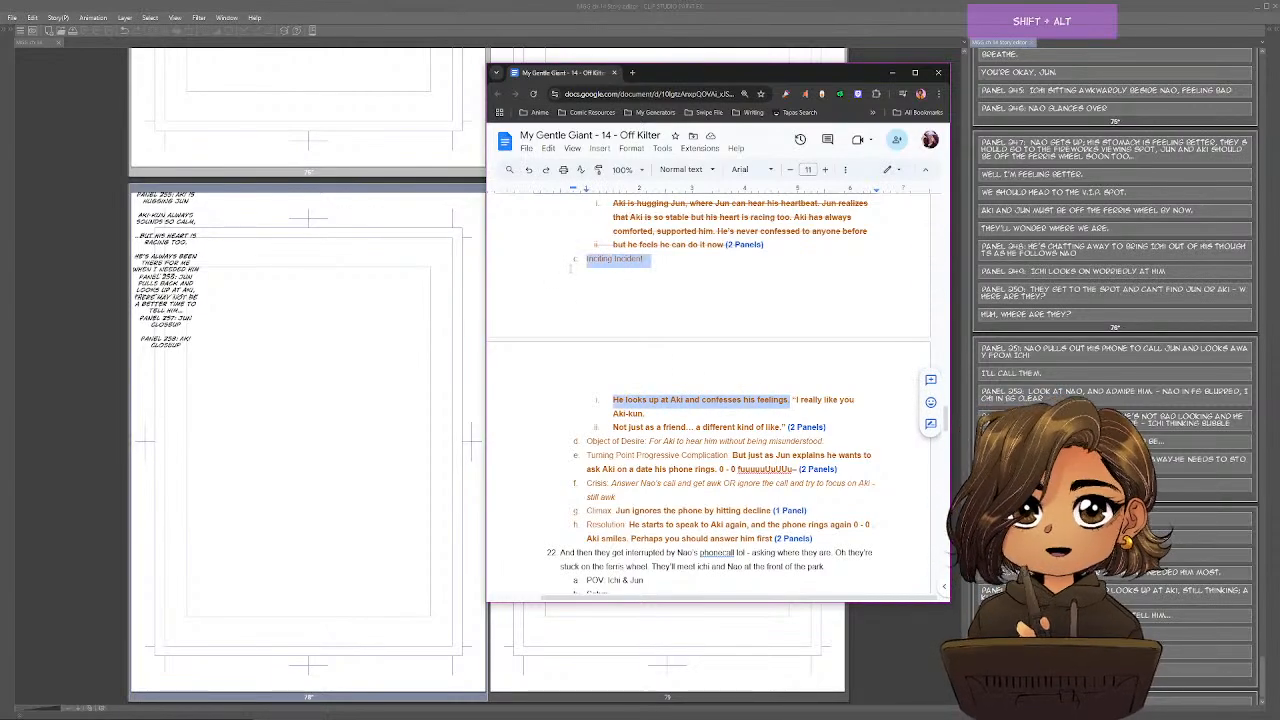
key("shift+alt+5")
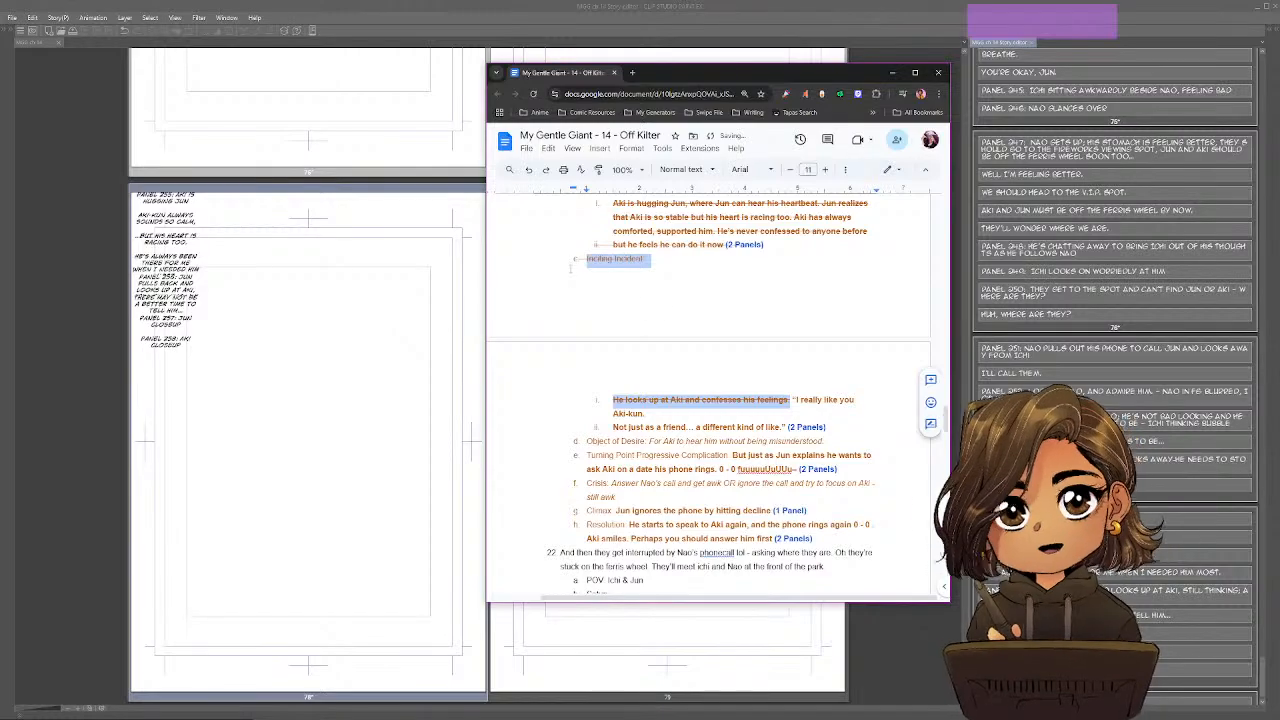
scroll(769, 472, "down", 3)
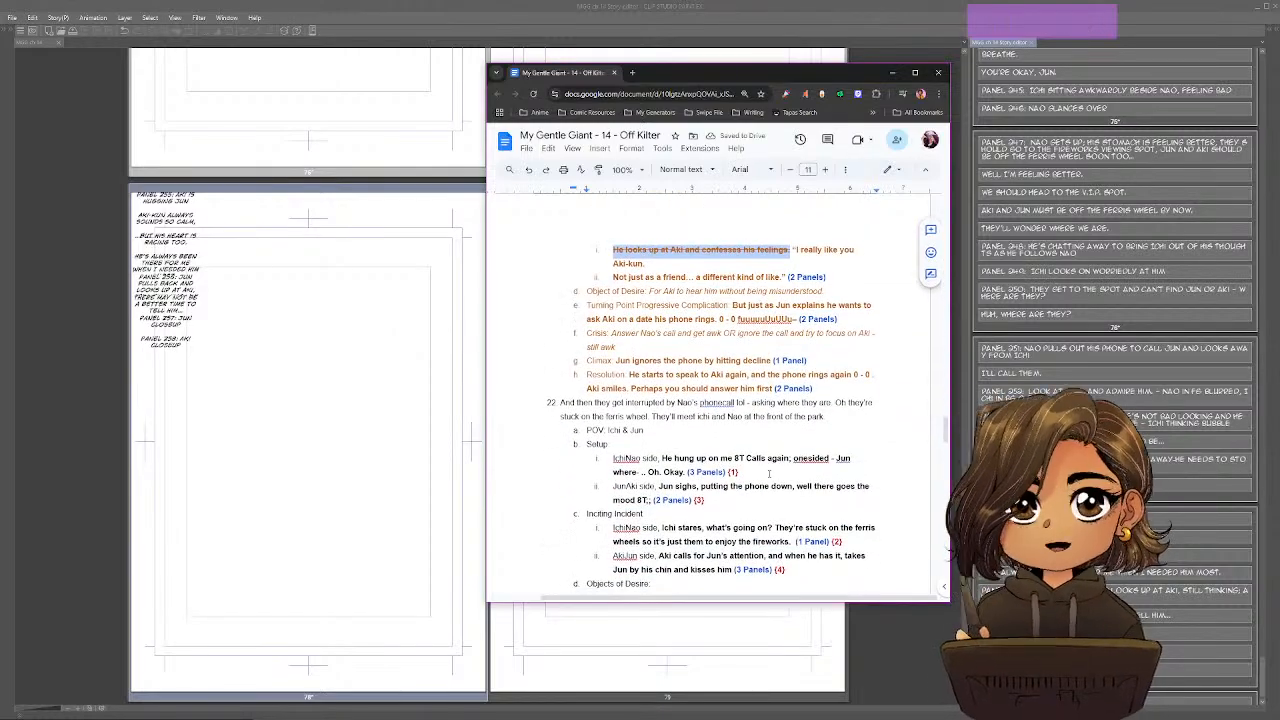
left_click(797, 250)
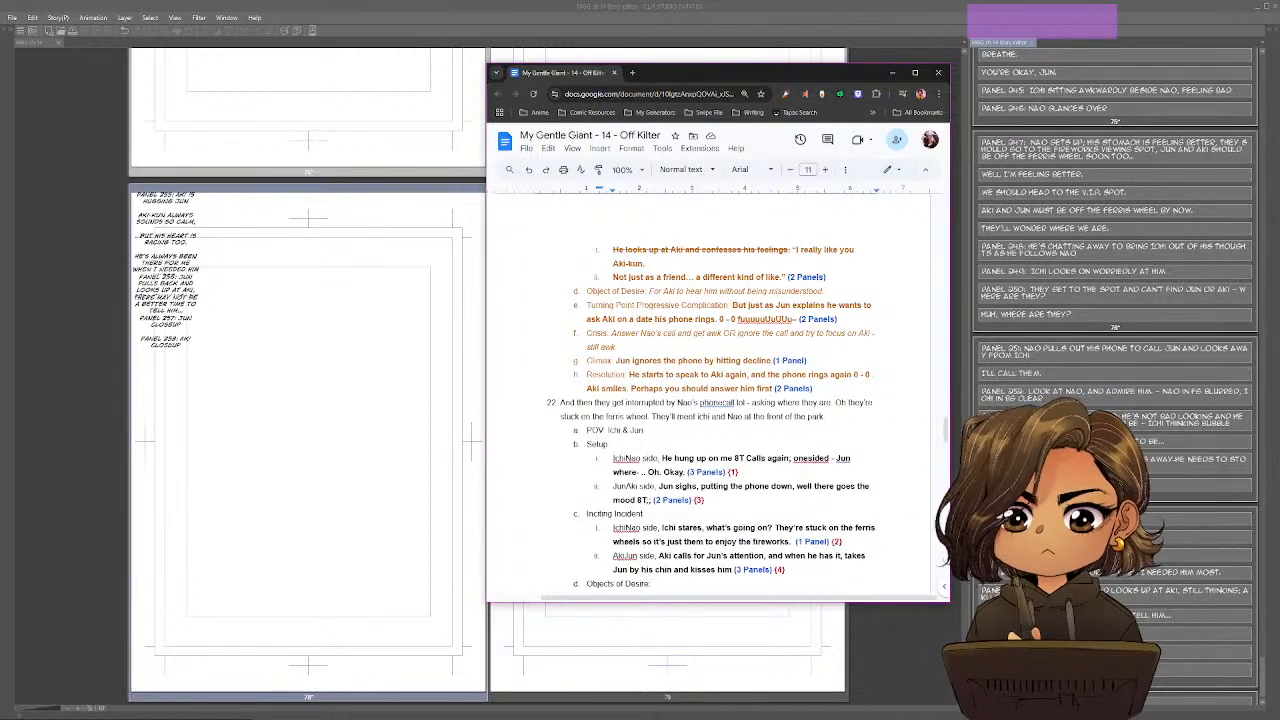
key("alt+Tab")
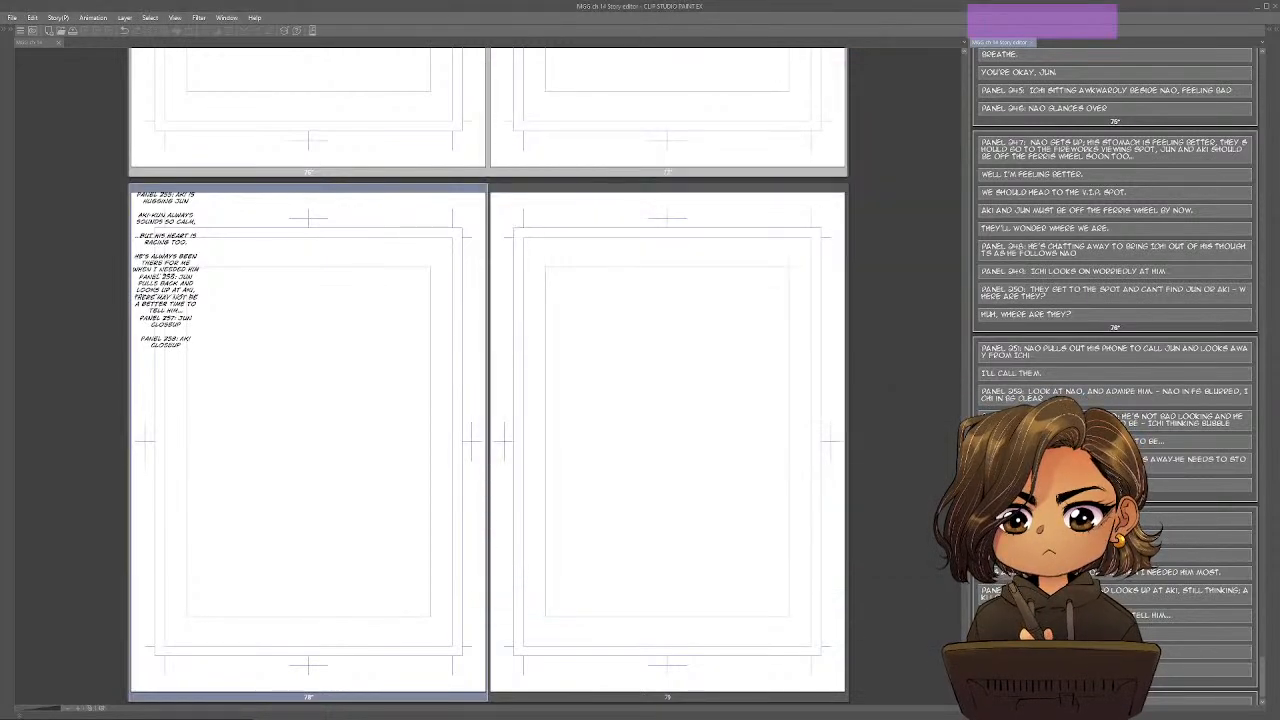
type("Aki")
key("BackSpace")
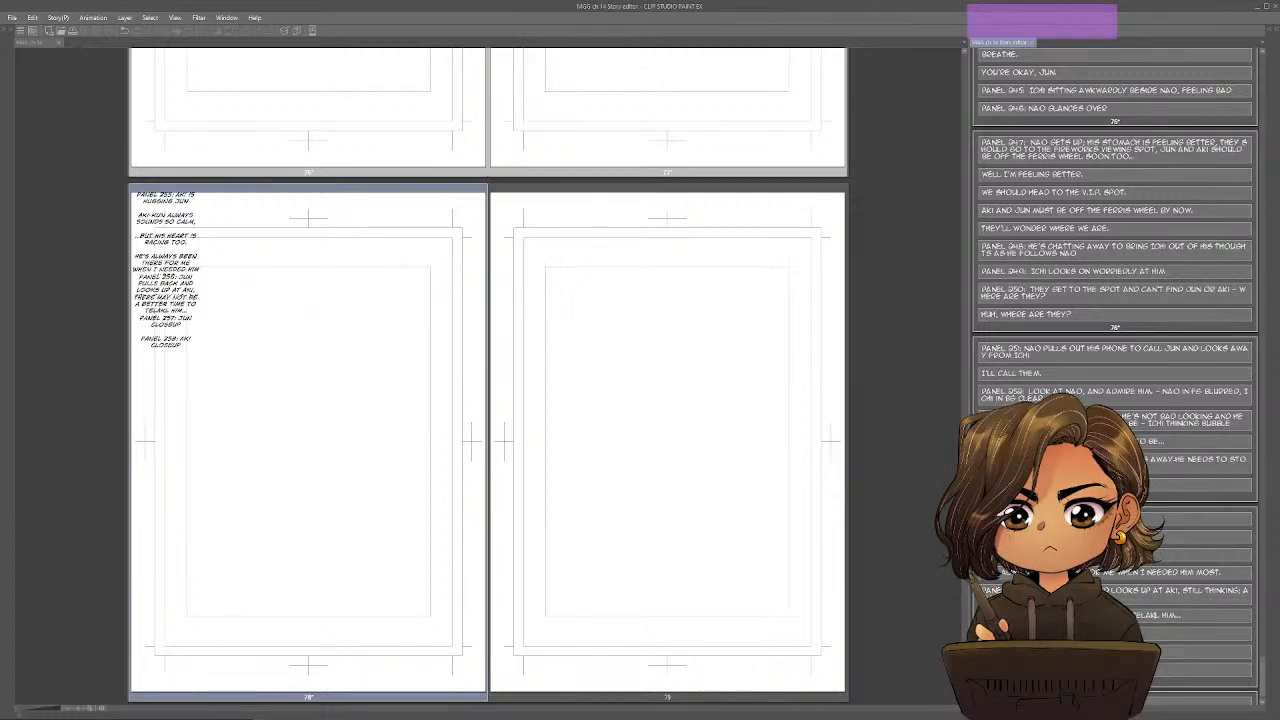
key("BackSpace")
key("BackSpace")
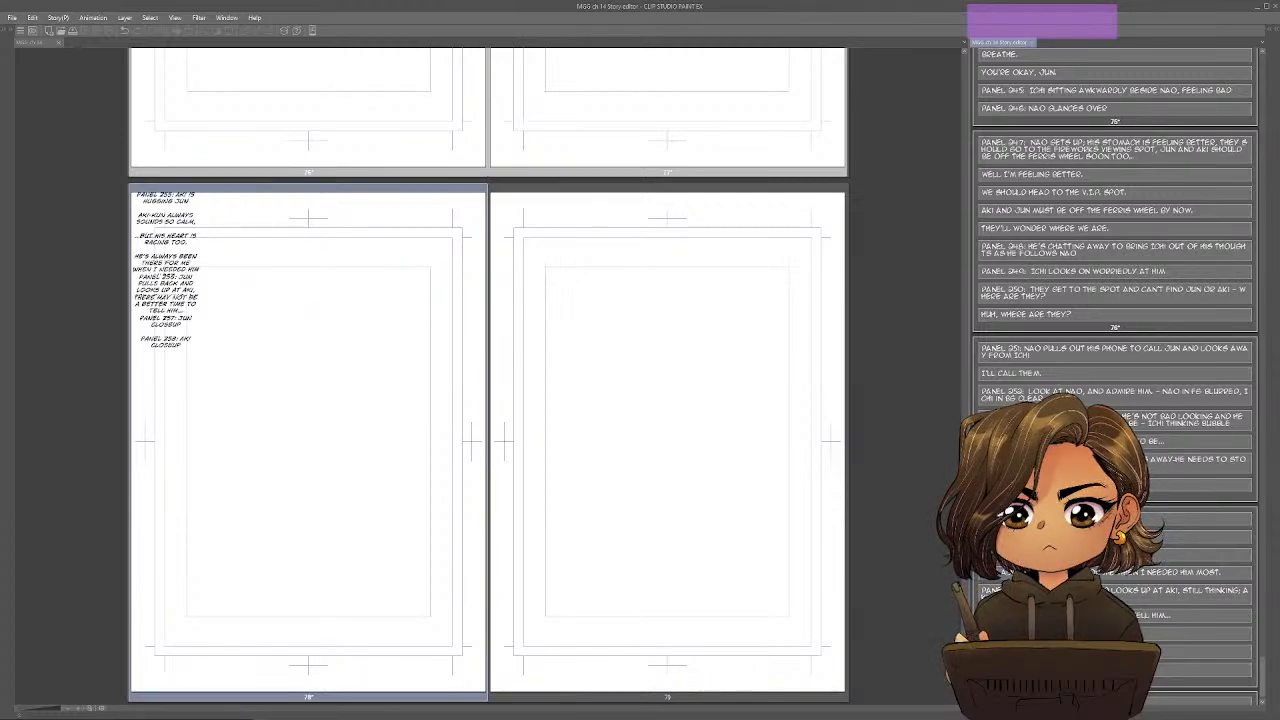
Start a dialogue block below the Panel 258 description on page 78 with "Aki-kun,".
scroll(1115, 250, "down", 1)
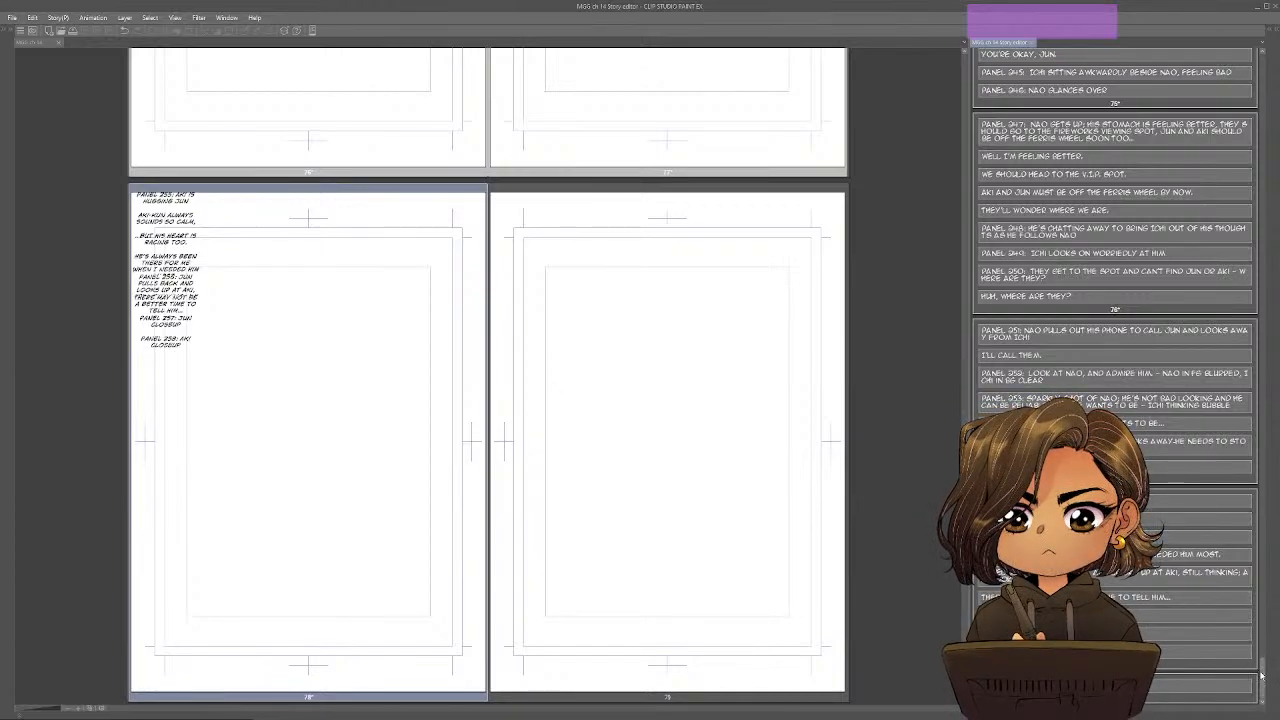
mouse_move(1261, 676)
left_mouse_down()
mouse_move(1268, 605)
mouse_move(1263, 677)
left_mouse_up()
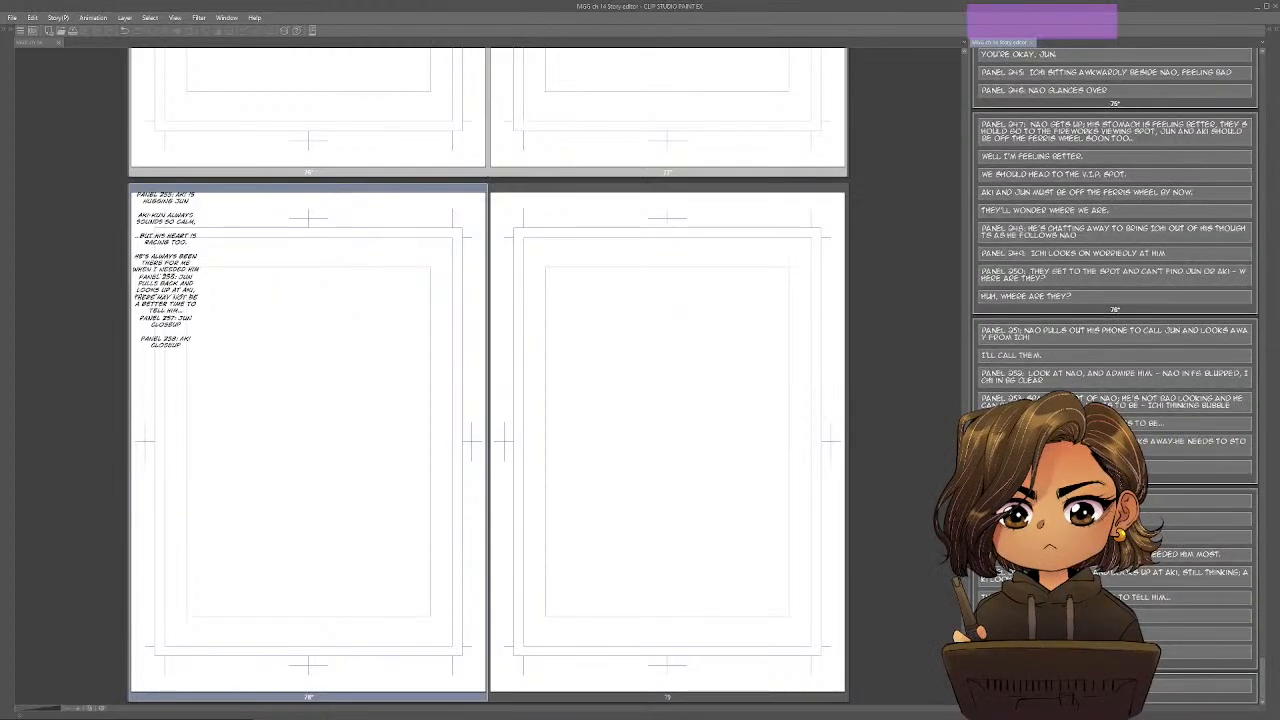
mouse_move(965, 690)
left_mouse_down()
mouse_move(990, 371)
mouse_move(978, 56)
mouse_move(970, 695)
left_mouse_up()
left_click(1262, 682)
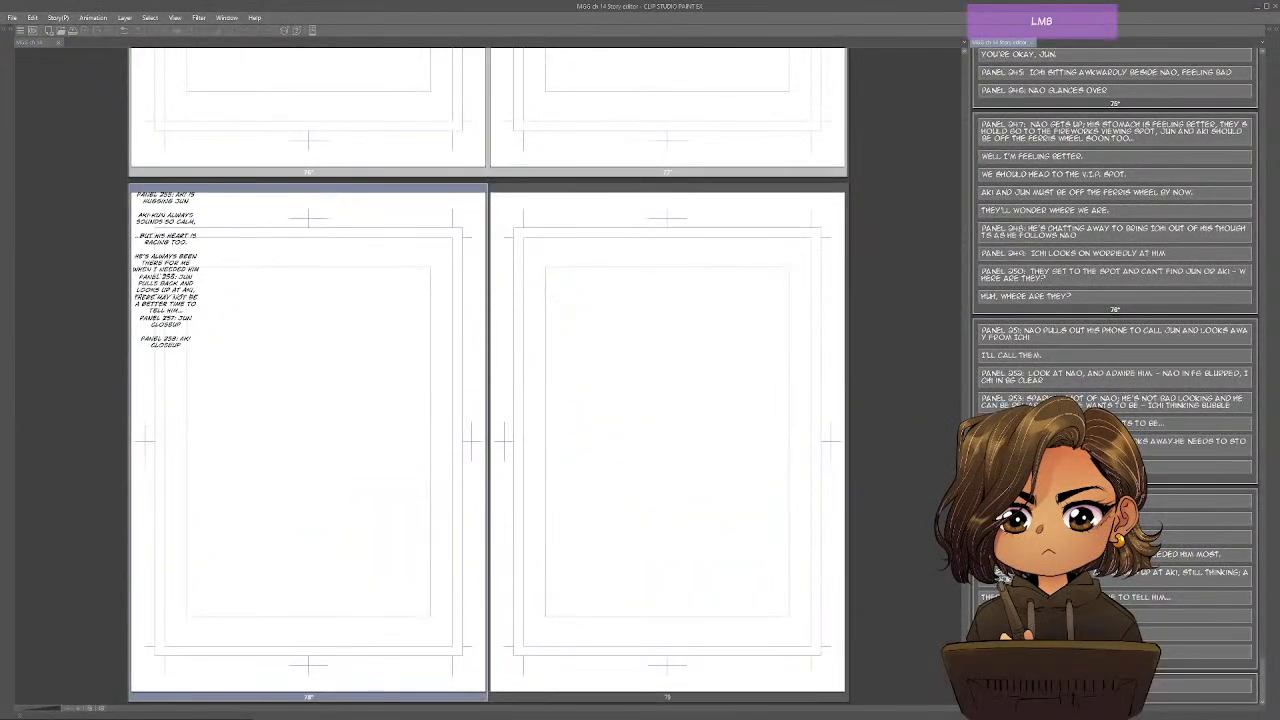
type("A")
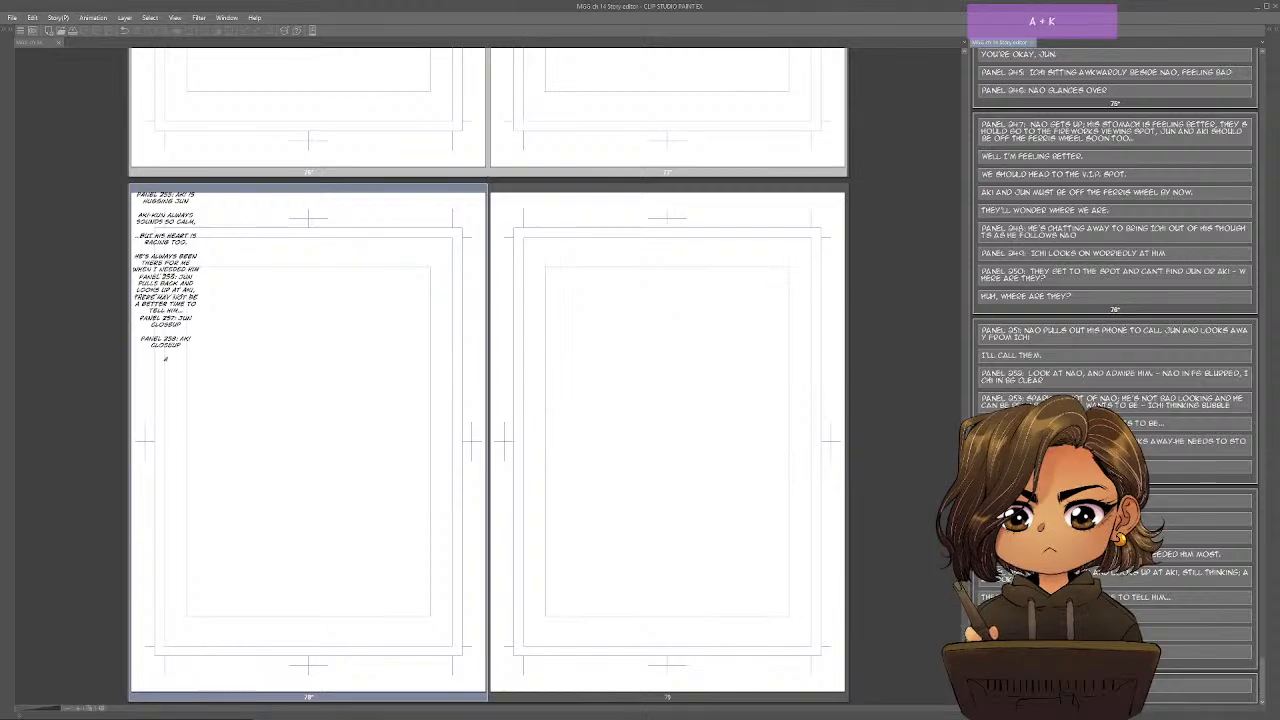
type("KI-KUN.")
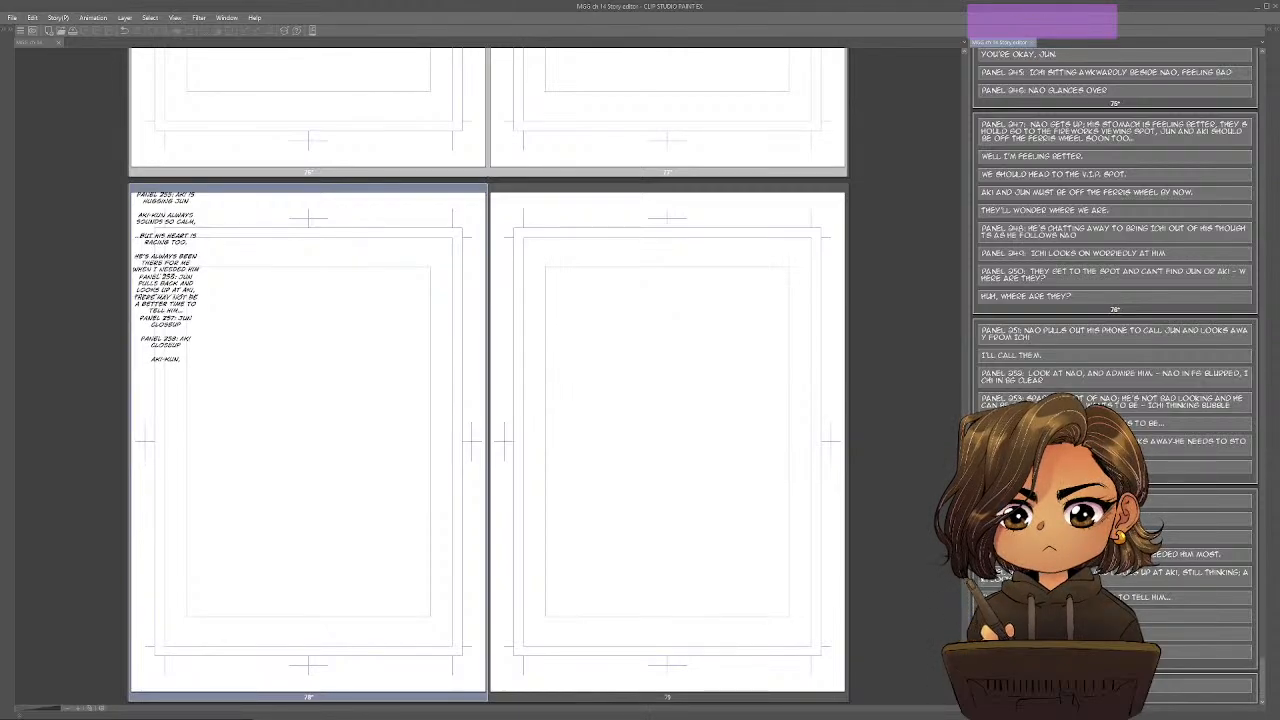
Check the confession wording in the outline and complete the "Aki-kun," dialogue line with "I like you.".
key("alt")
key("alt+Tab")
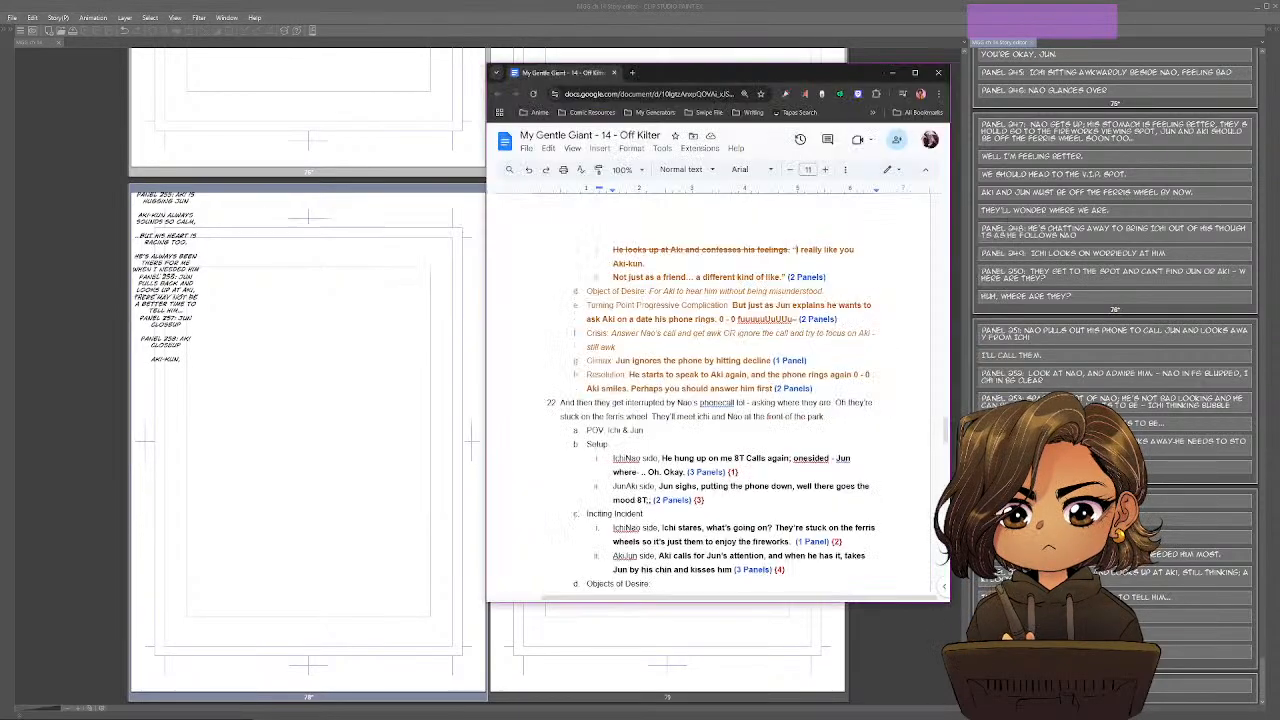
key("alt+Tab")
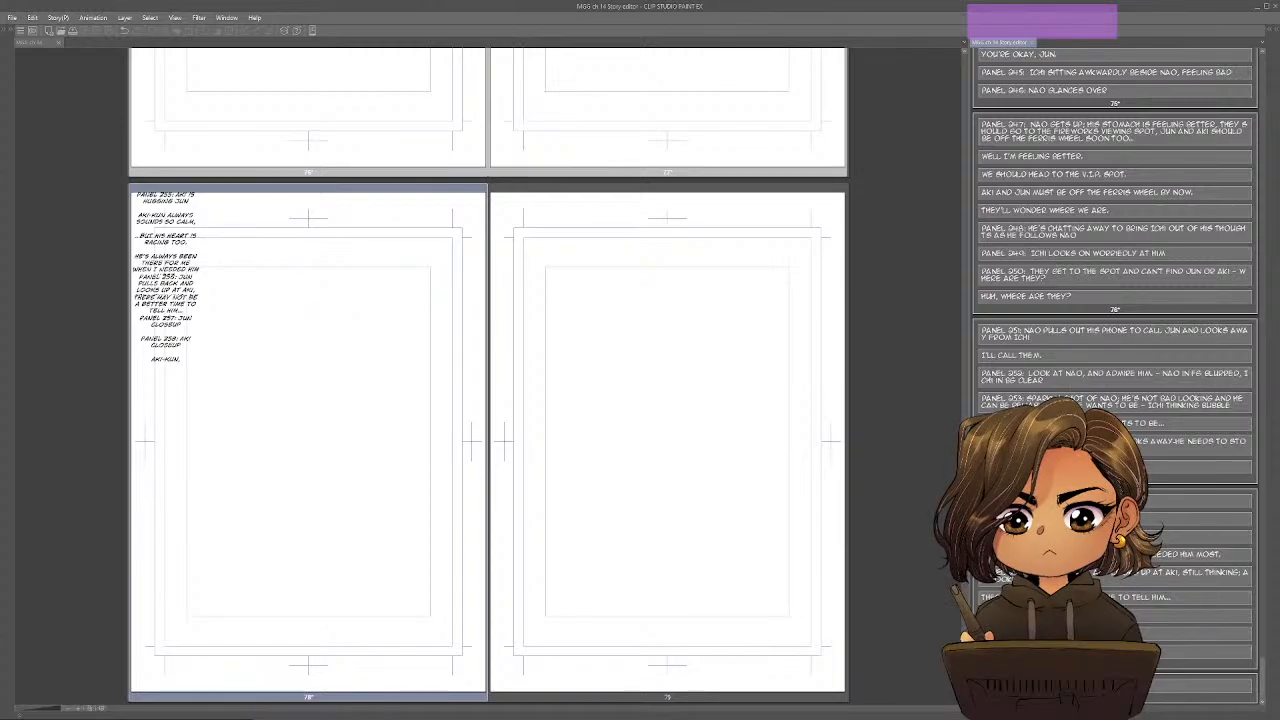
type("I L")
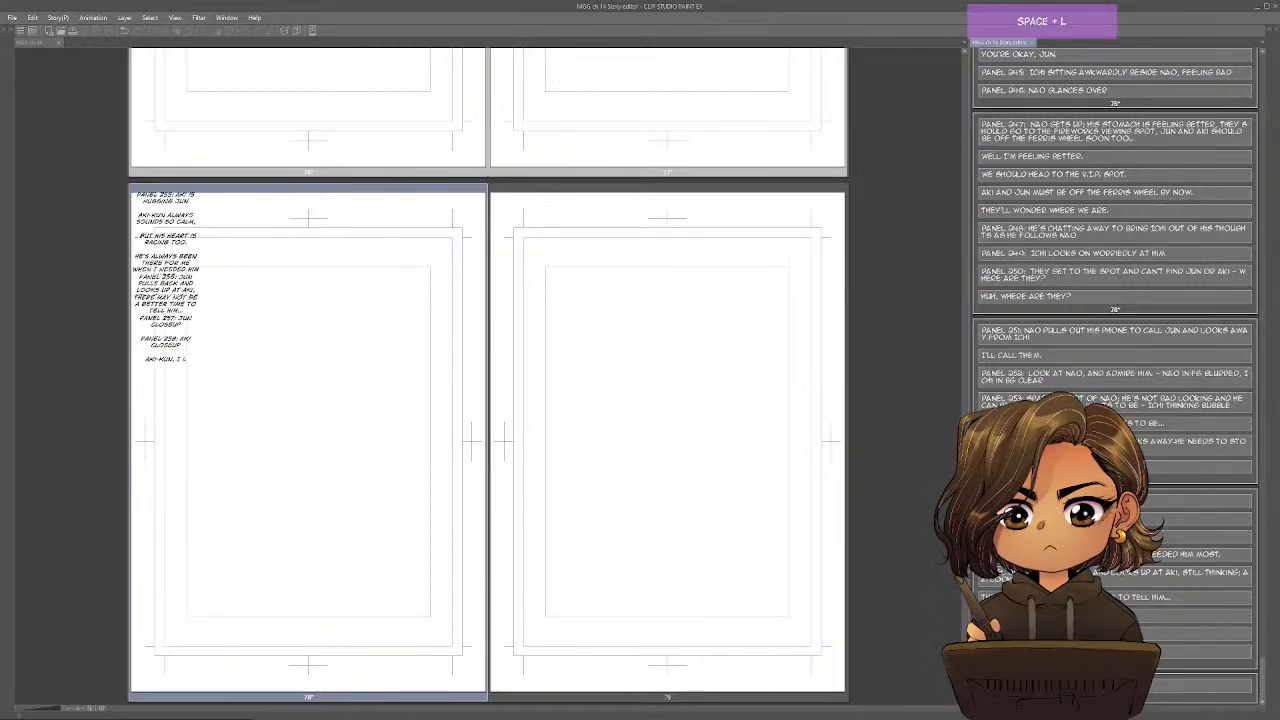
type("IKE YOU.")
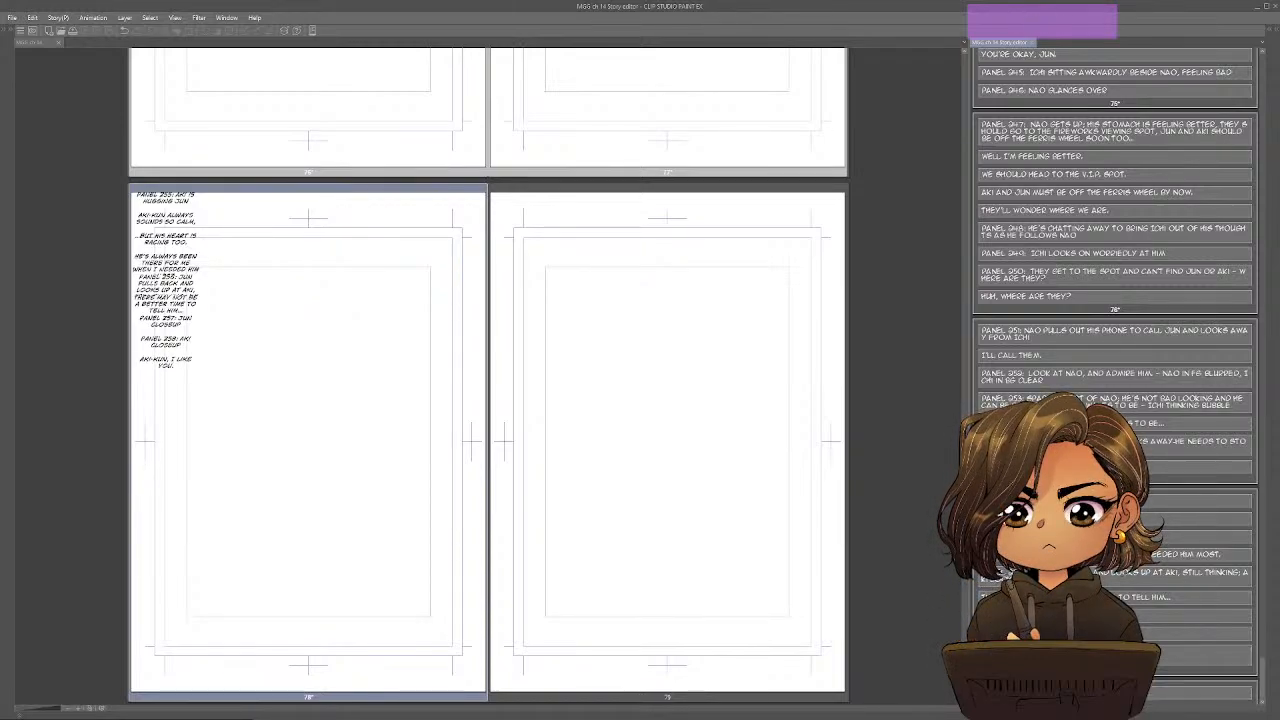
Switch to the Google Docs outline and strike through the quote "I really like you Aki-kun.".
key("alt+Tab")
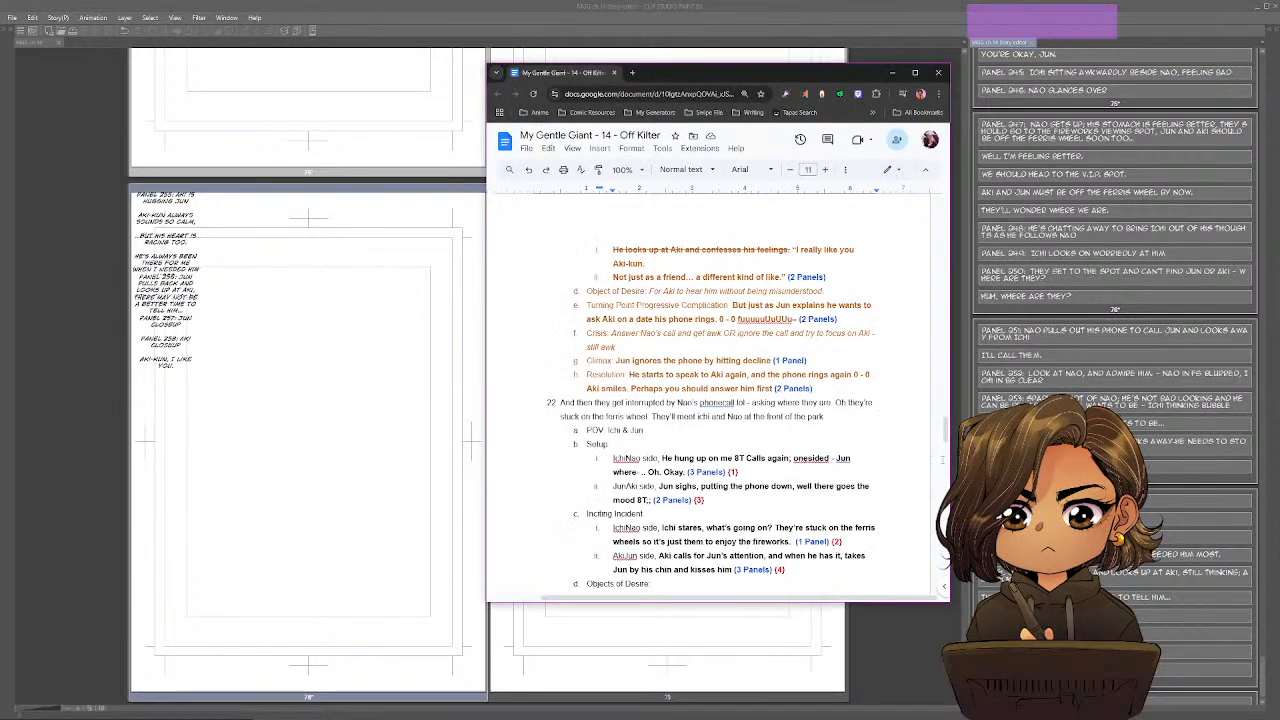
key("shift")
left_click(654, 268, "shift")
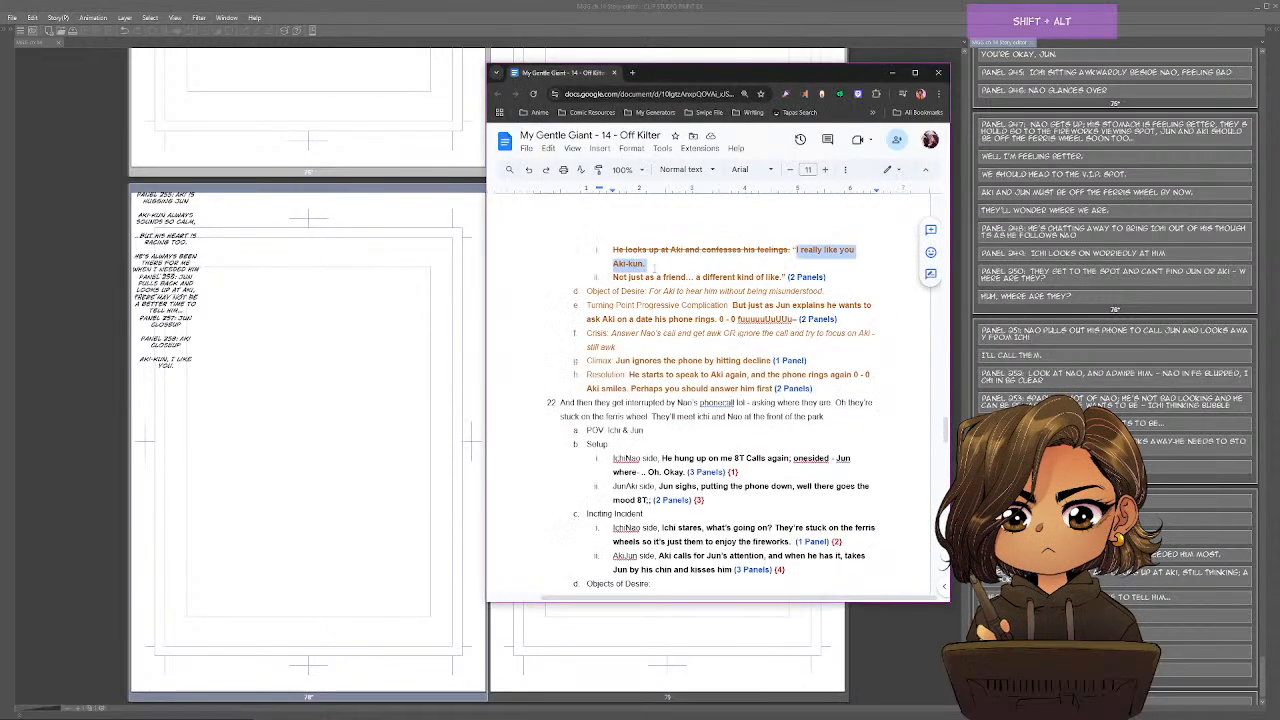
key("alt+shift+5")
left_click(737, 276)
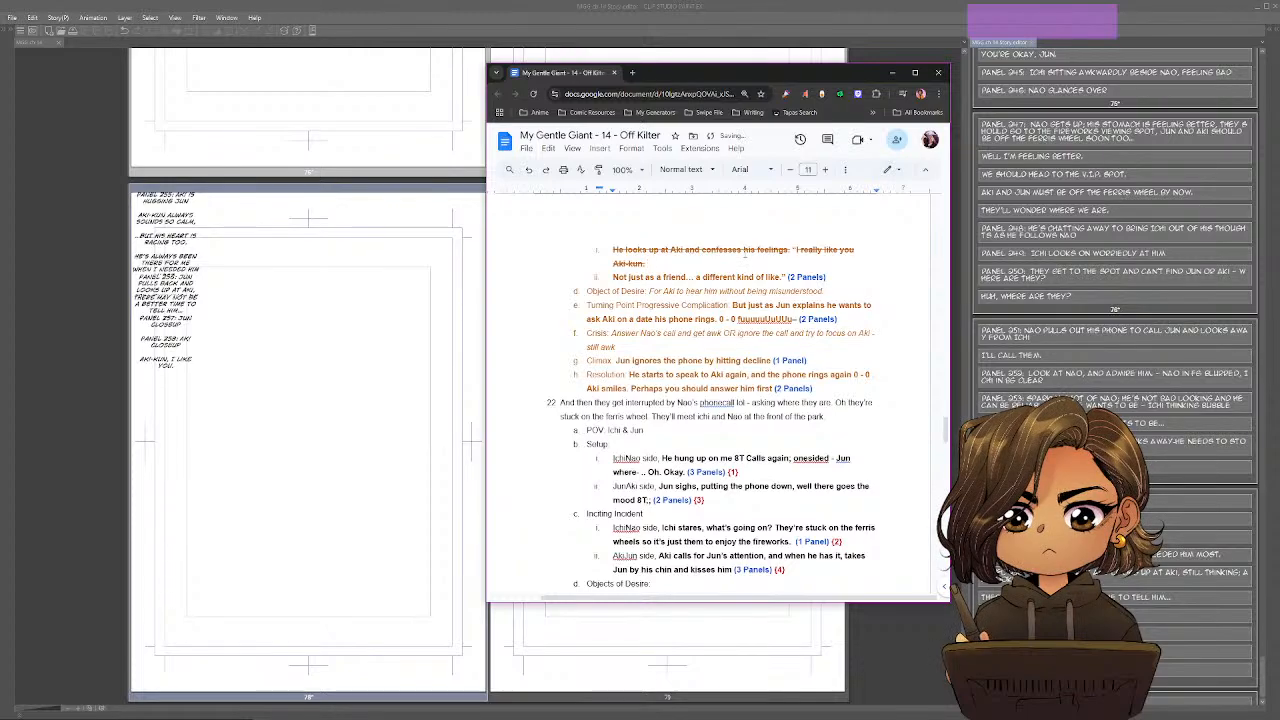
Return to Clip Studio Paint and add the dialogue line "...as more than a friend." below the confession on page 78.
key("alt+Tab")
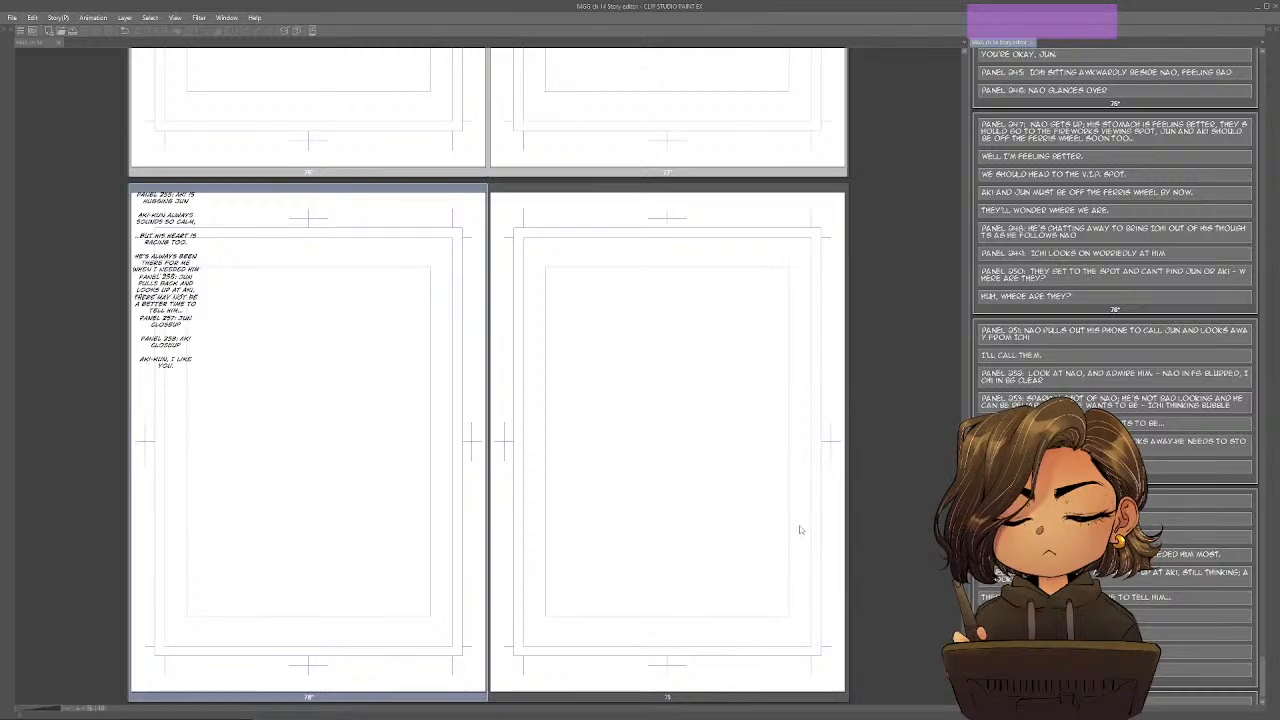
type("...AS M")
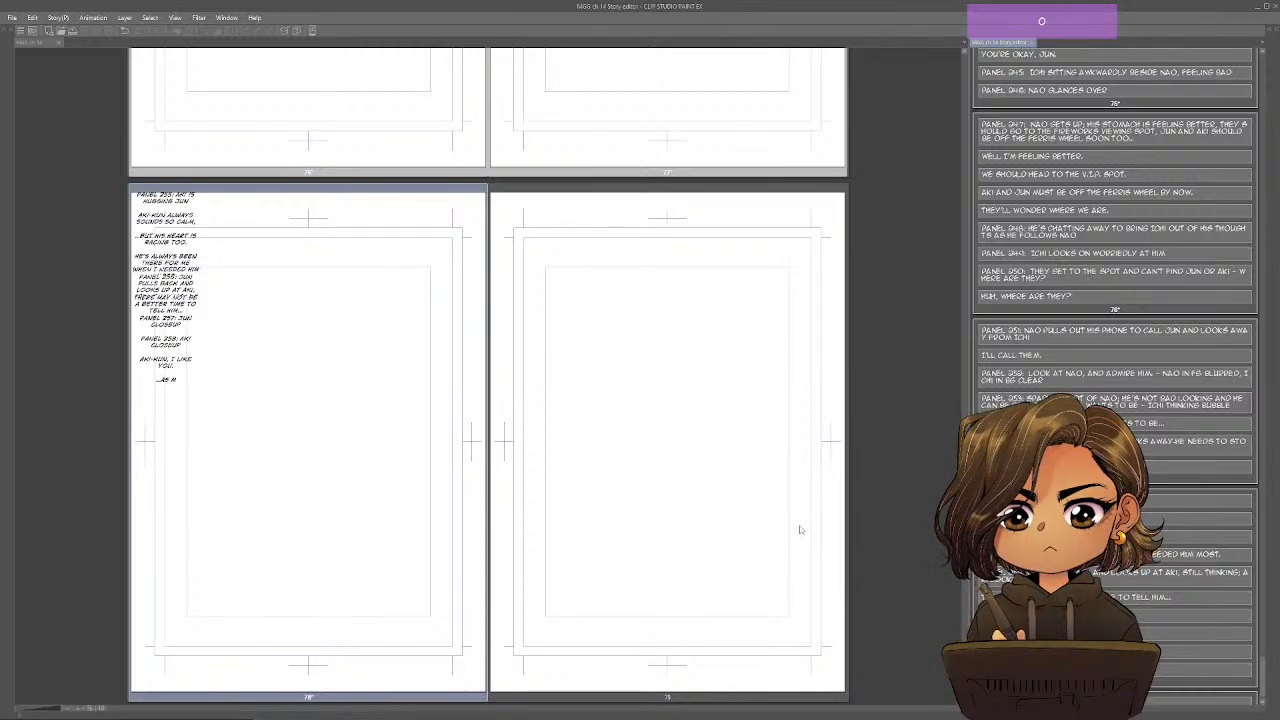
type("ORE THAN A FRIEND.")
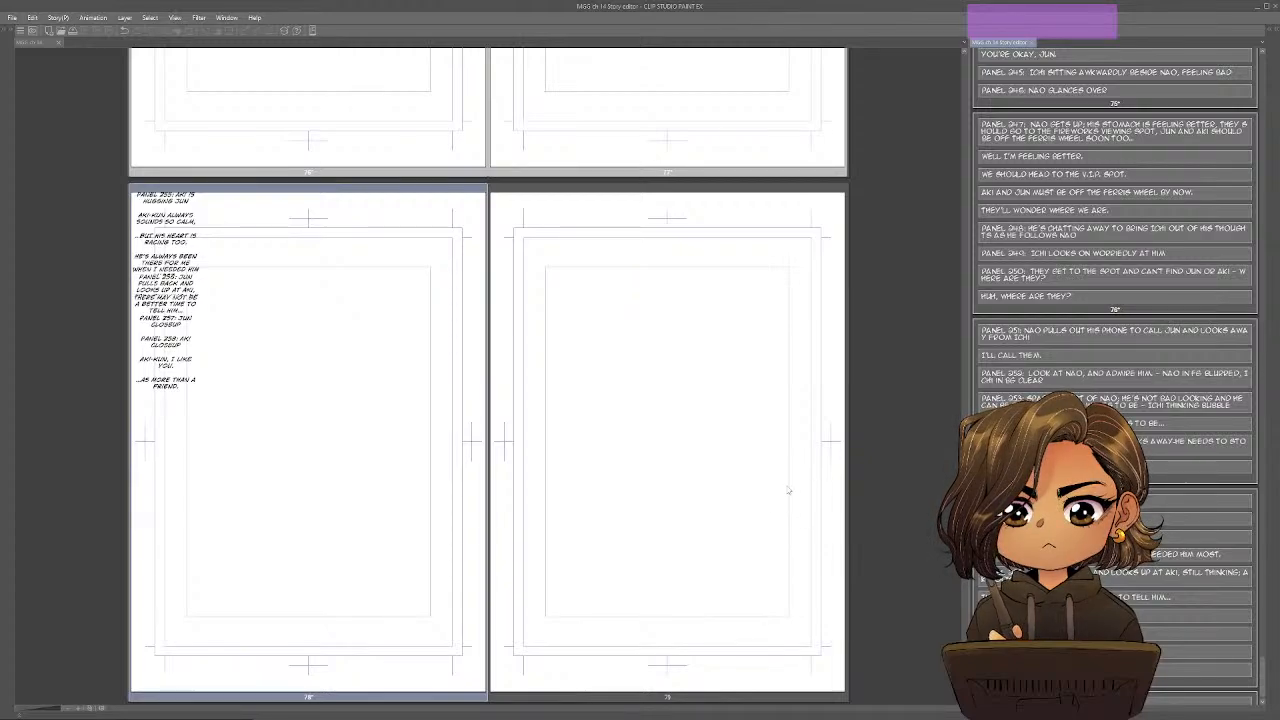
Extend the Panel 258 description with "- surprise and questioning" and the Panel 257 description with "- nervous".
type("- SURPRISE AND")
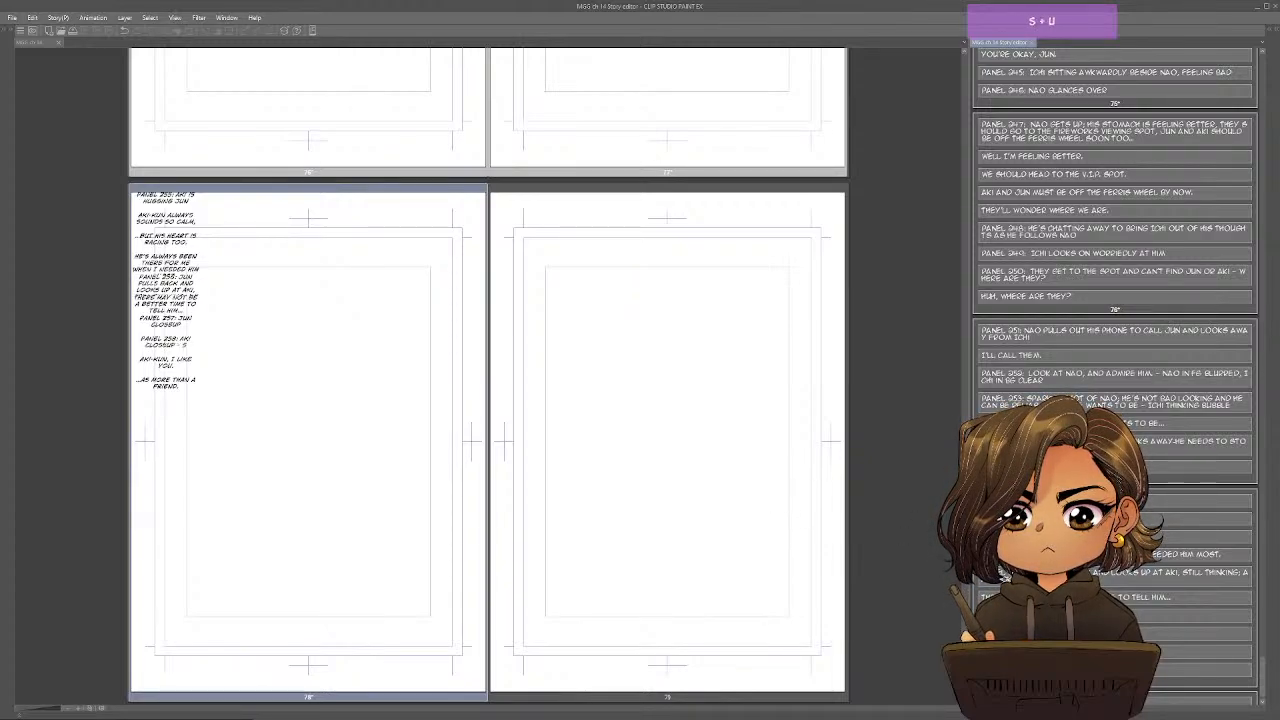
type(" QUESTIONING")
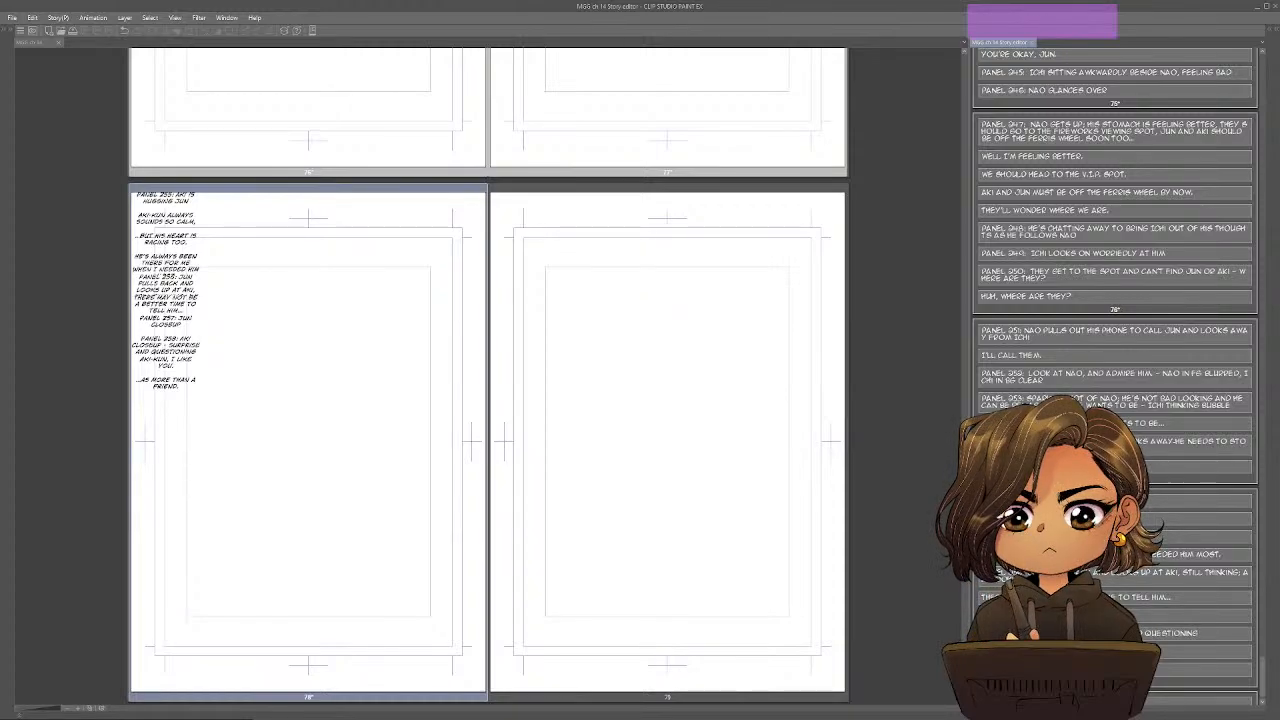
type(" - NERVOUS")
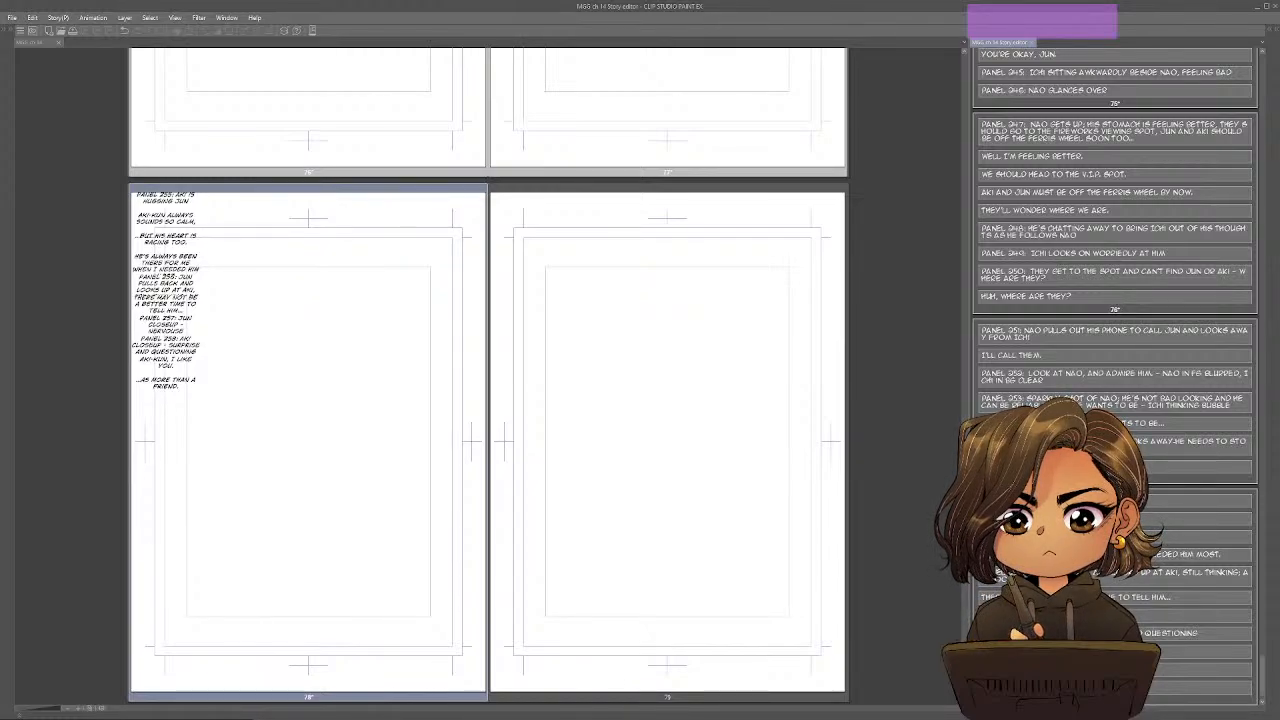
Extend the Panel 258 description on page 78 with "- thinking".
type("- ")
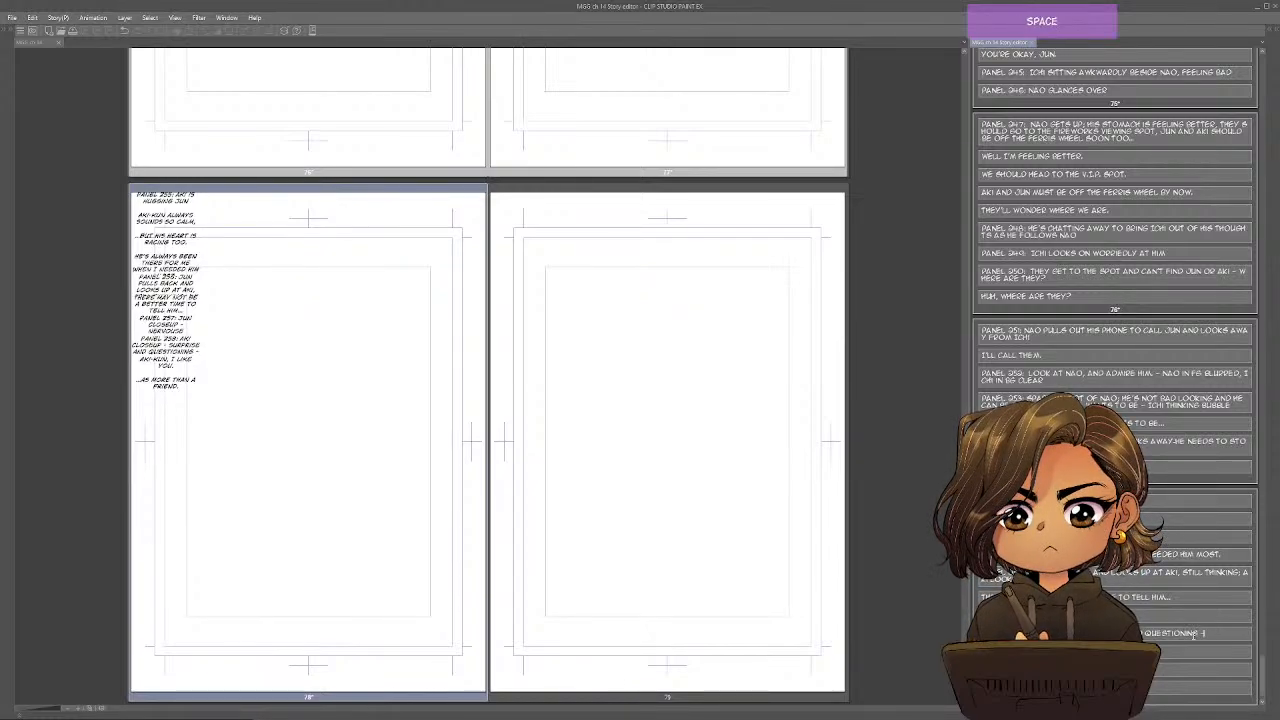
type("THINKING")
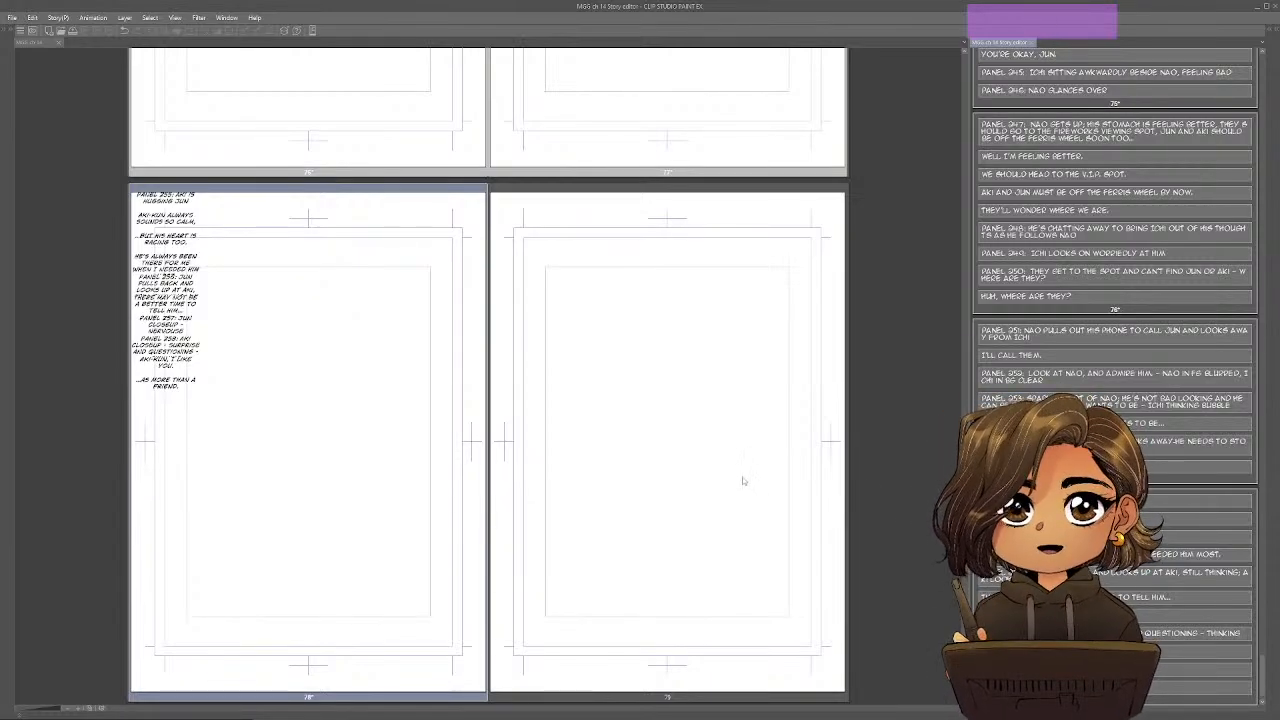
Add the dialogue line "A different kind of like!" below "...as more than a friend." on page 78.
scroll(1115, 300, "down", 1)
scroll(1115, 300, "down", 1)
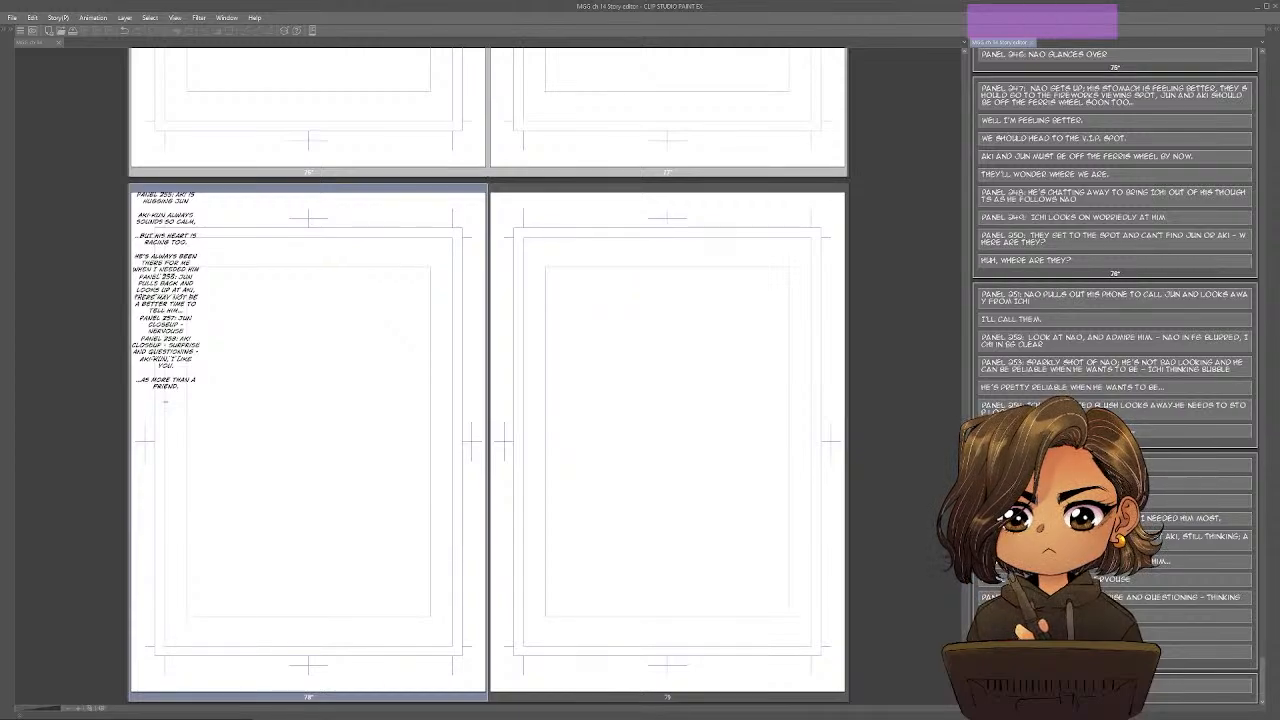
type("A")
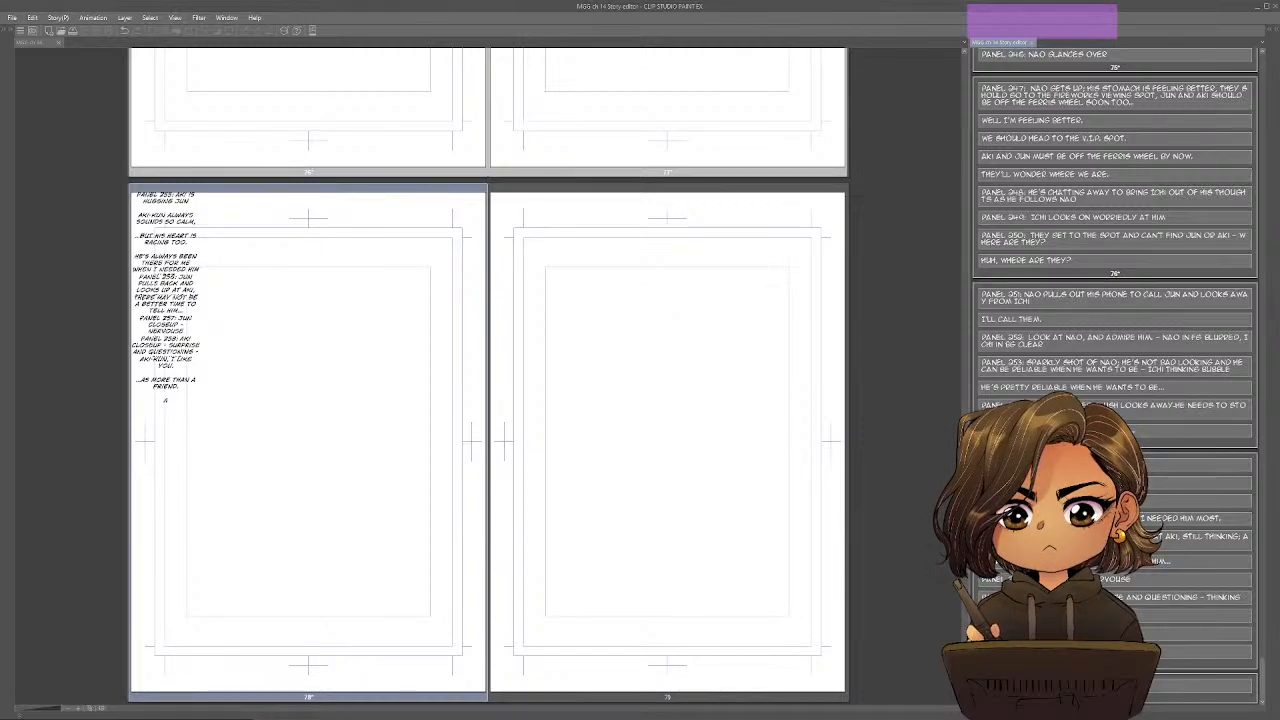
type(" DIFFERENT KIND O")
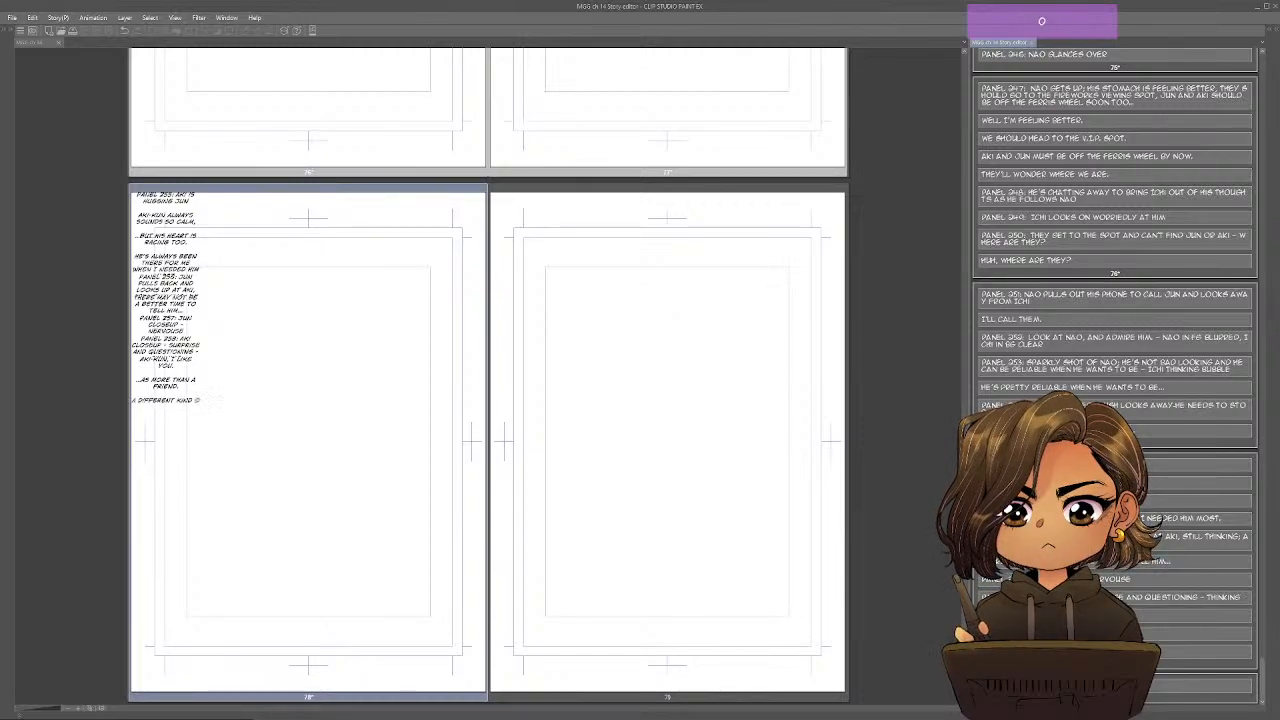
type("F LIKE!")
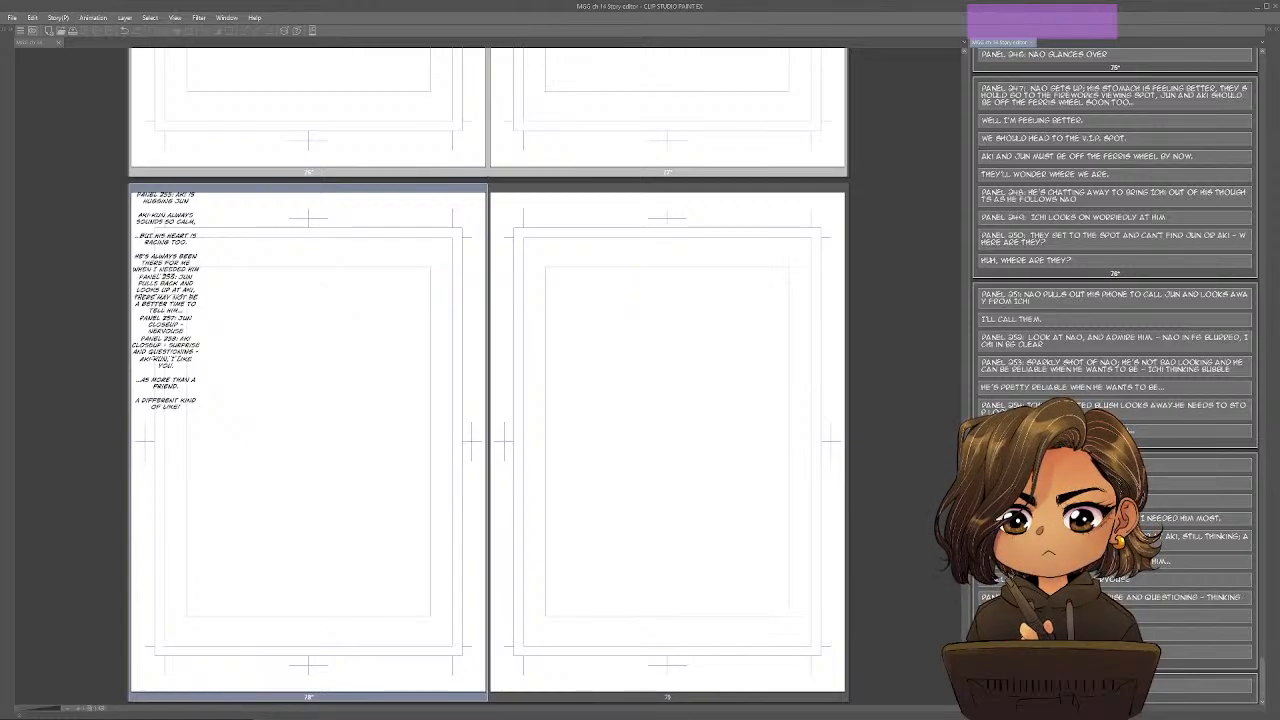
Switch to the Google Docs outline and strike through the "different kind of like" line, the Object of Desire line and the "Turning Point Progressive Complication" label.
left_click(667, 441)
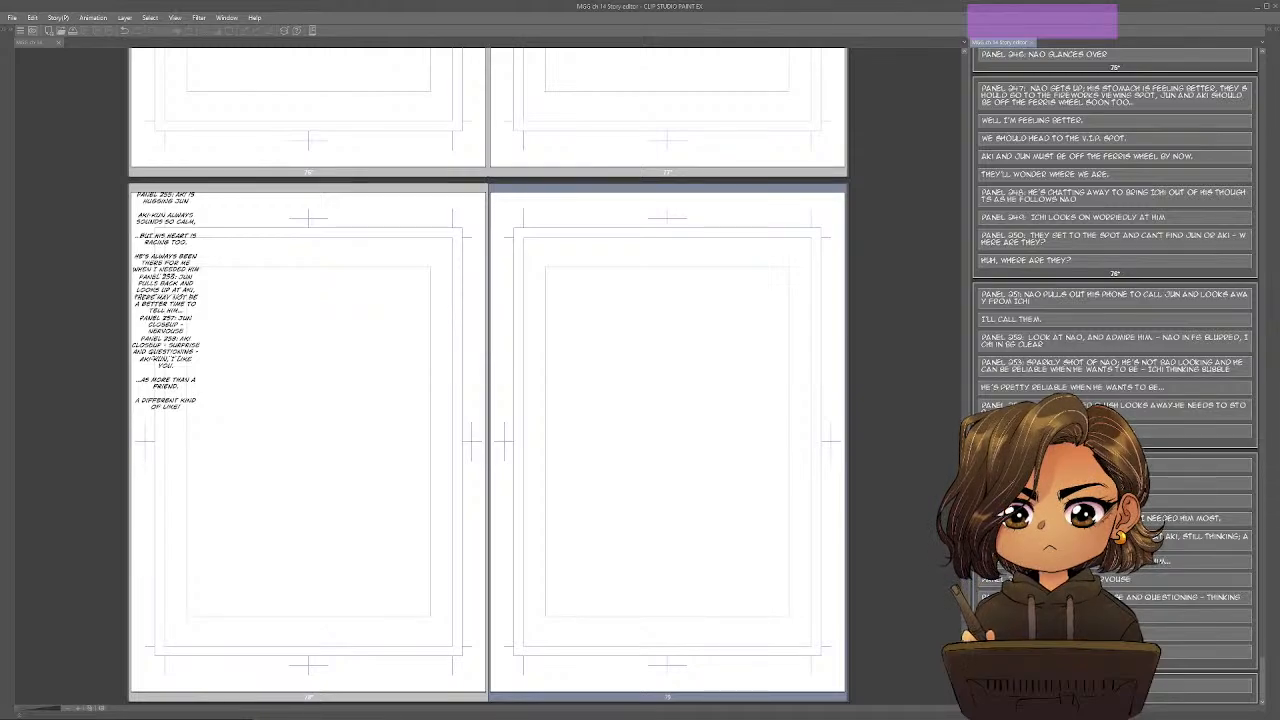
left_click(308, 441)
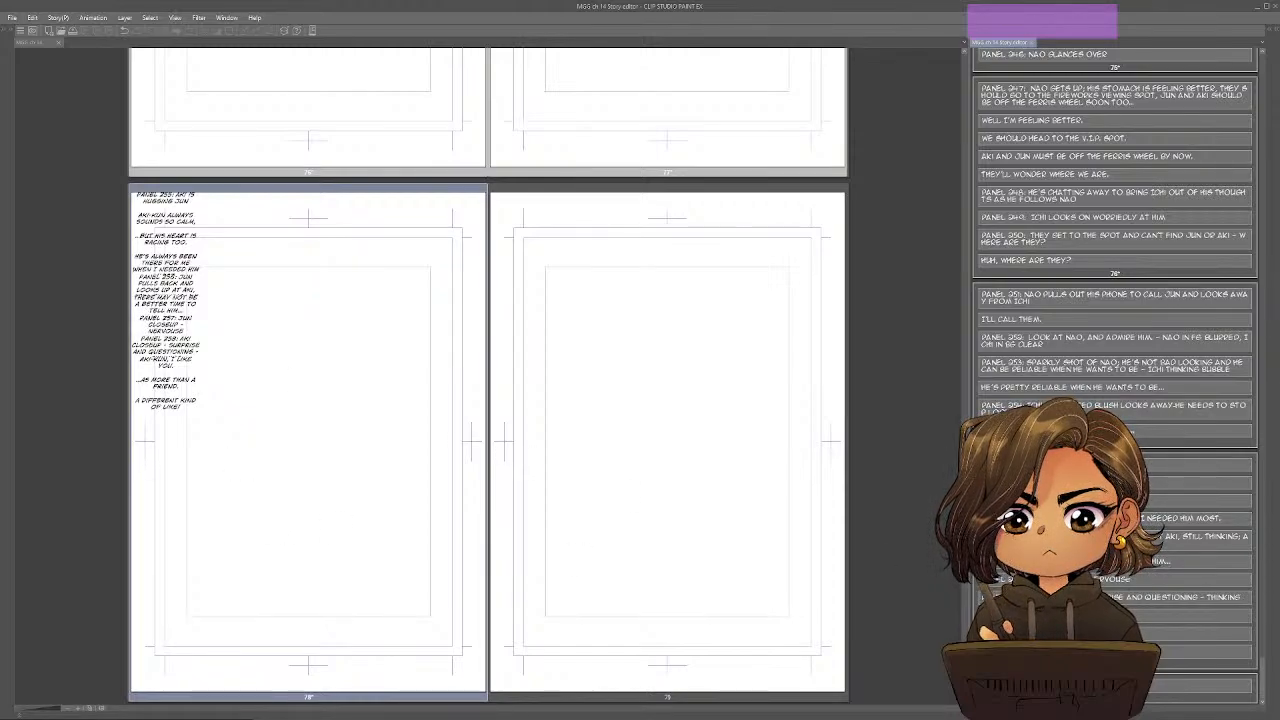
left_click(667, 440)
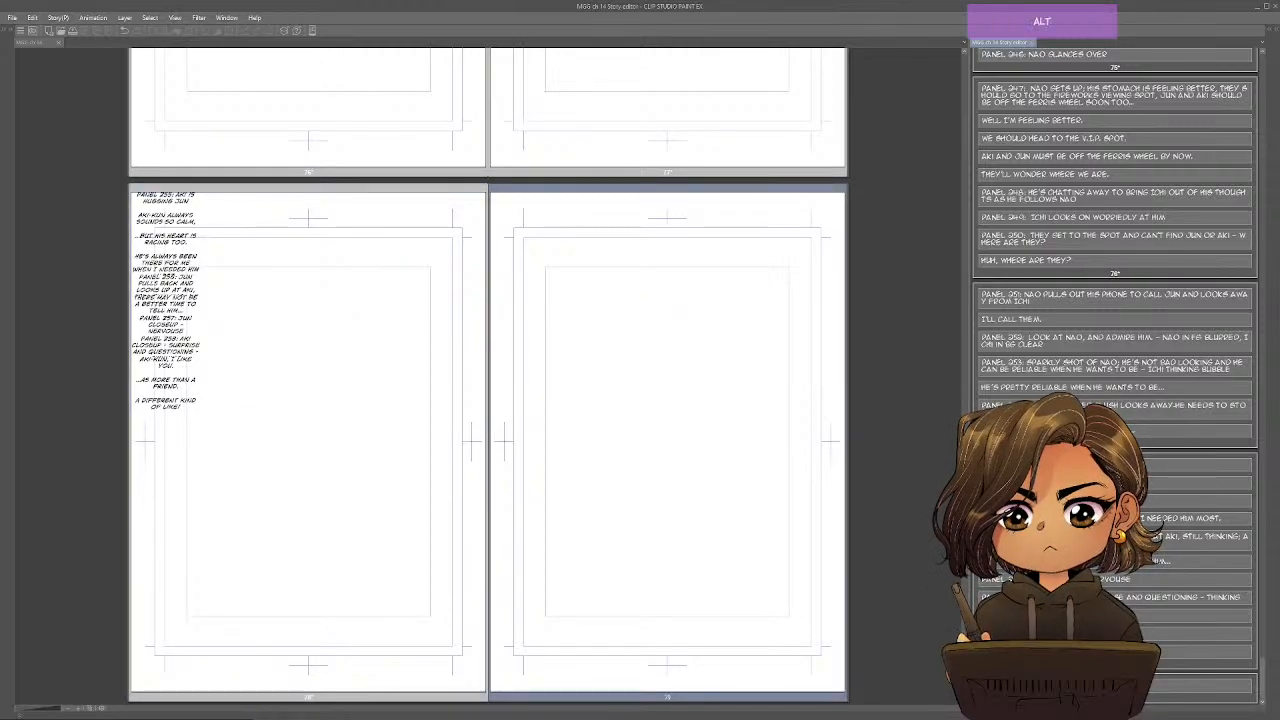
key("alt+Tab")
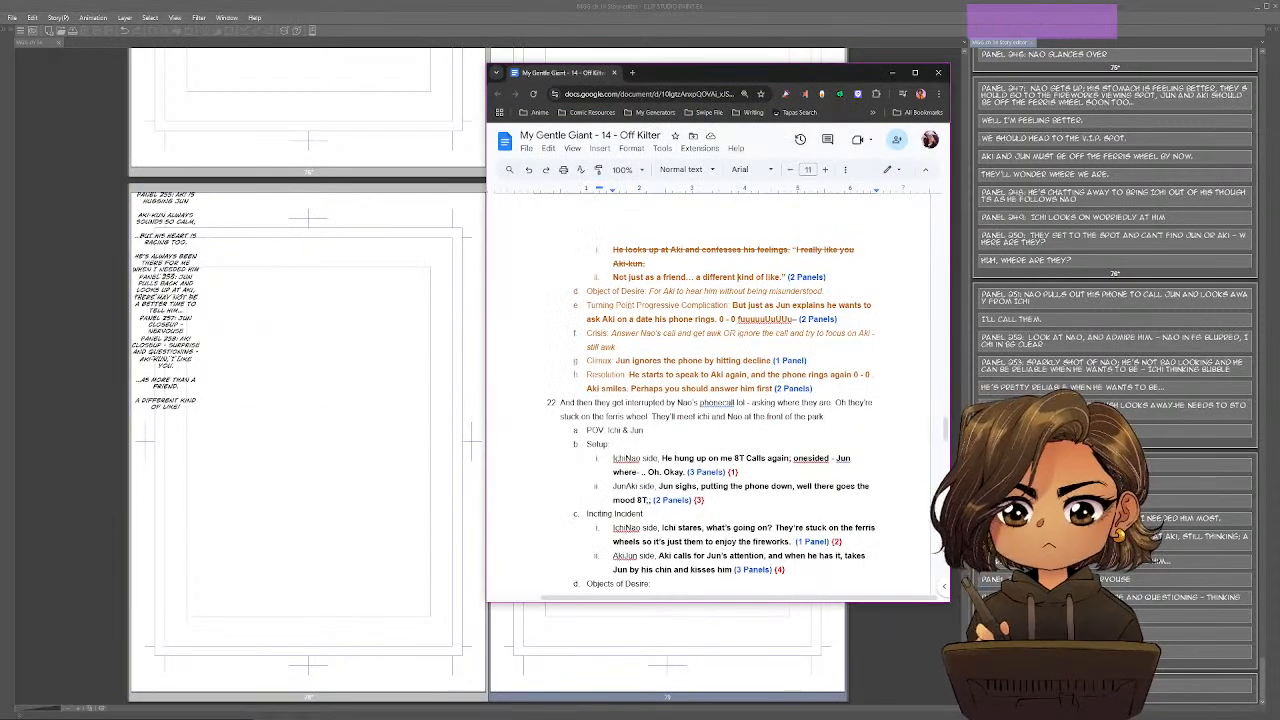
scroll(628, 305, "up", 3)
left_click_drag(826, 427, 641, 400)
key("alt+shift+5")
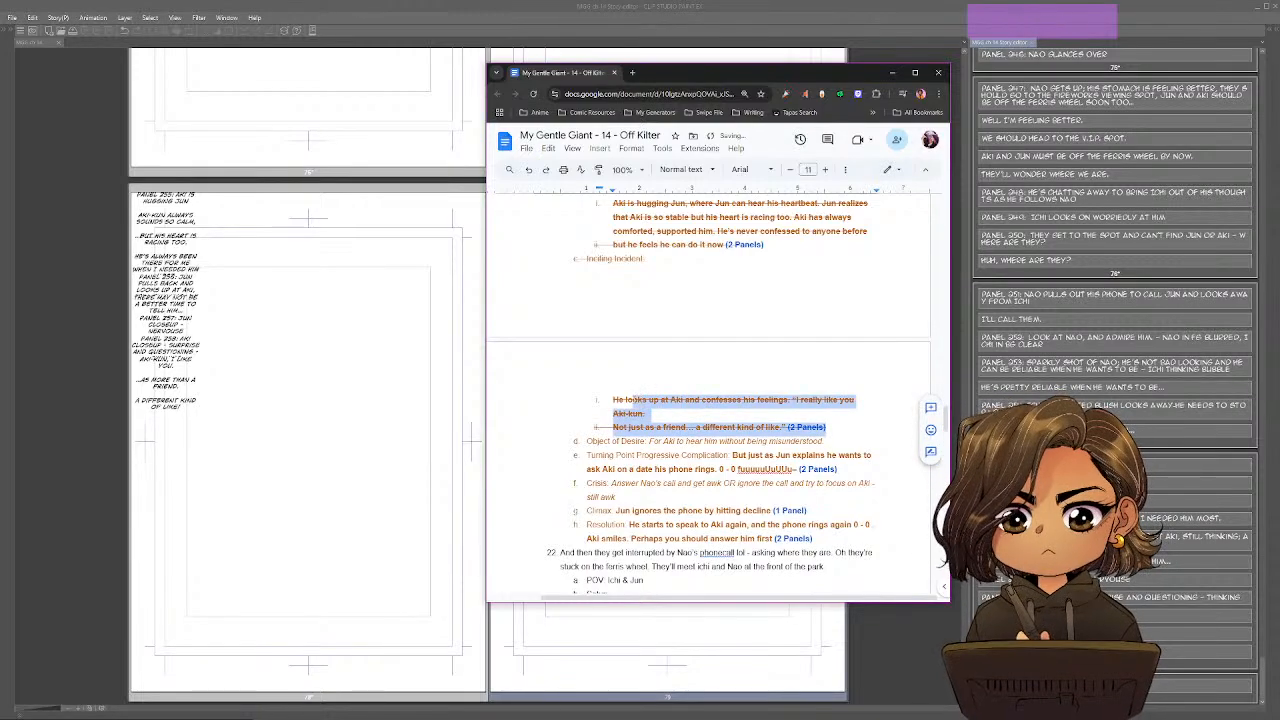
left_click(702, 421)
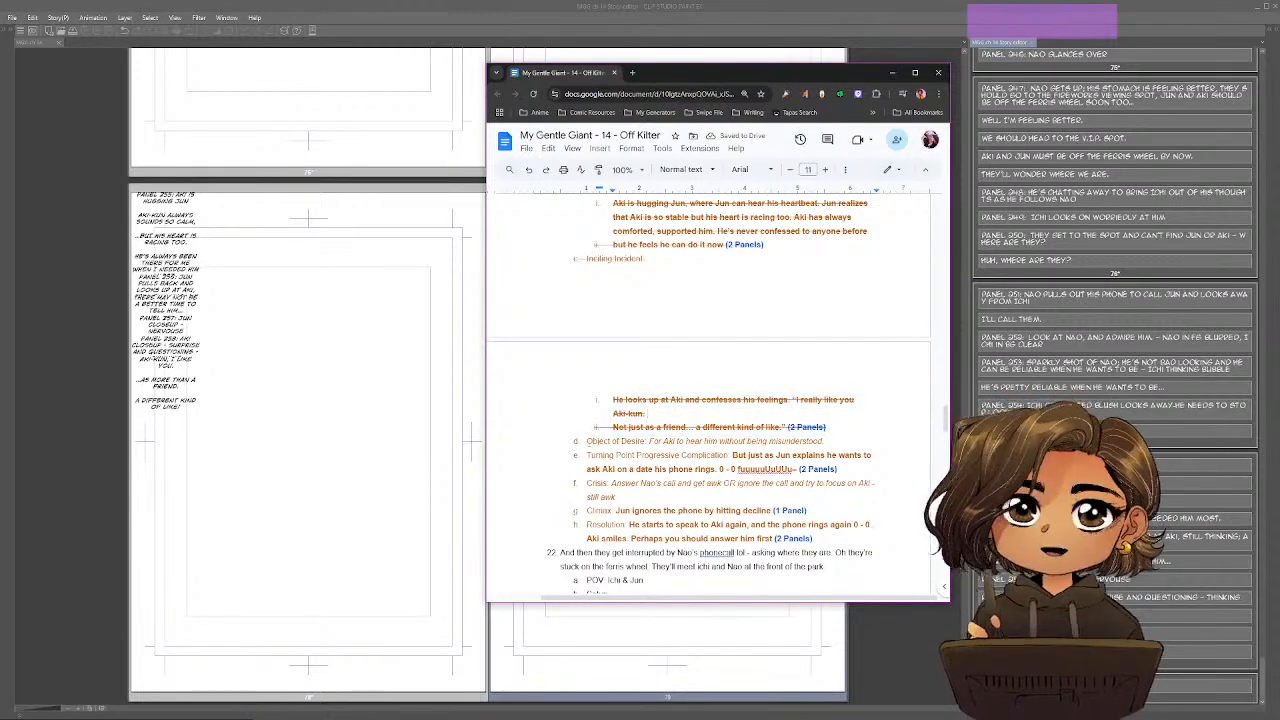
left_click_drag(587, 442, 732, 456)
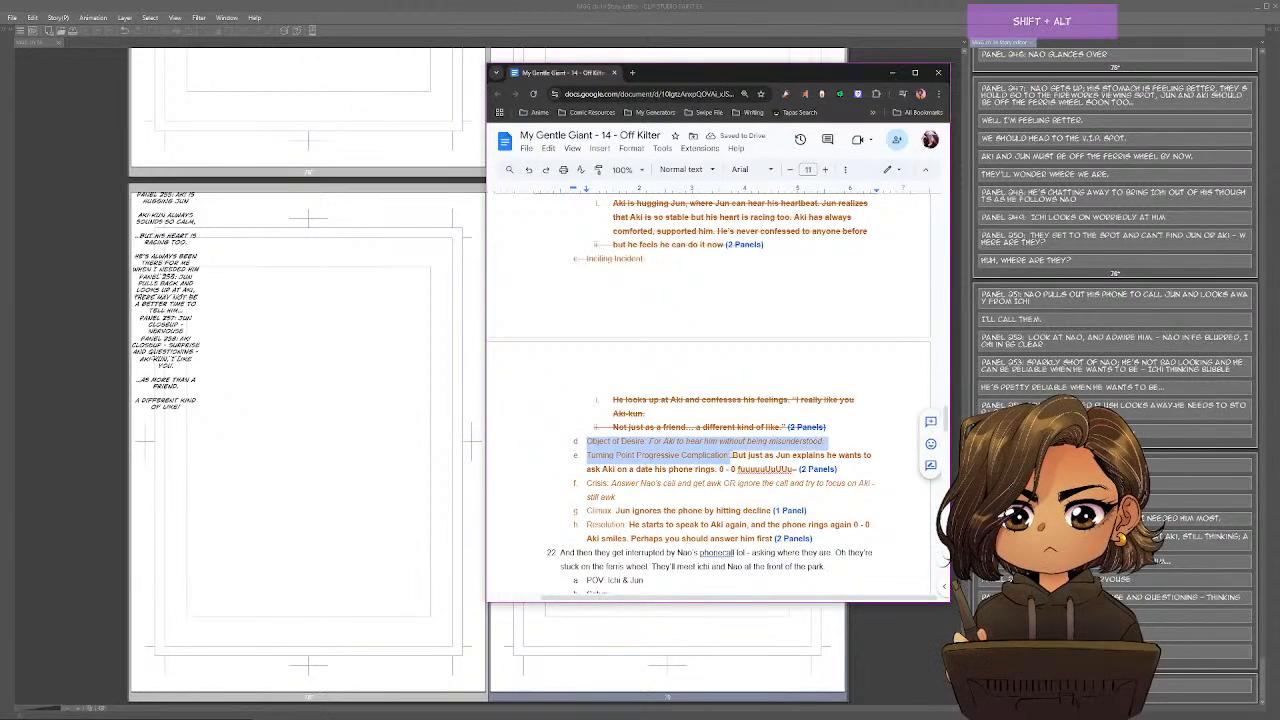
key("alt+shift+5")
Move the Turning Point text into two sub-items, splitting it between "he wants to ask" and "Aki on a date his phone rings".
left_click(731, 456)
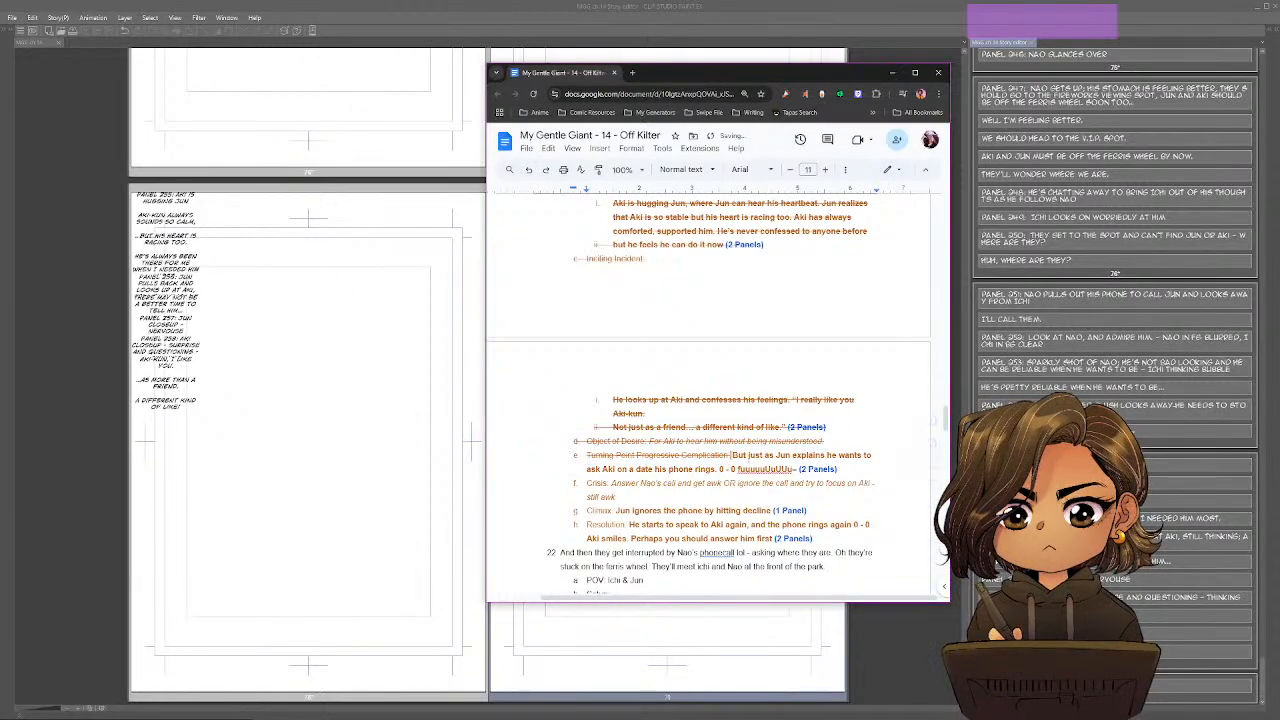
key("Return")
key("Tab")
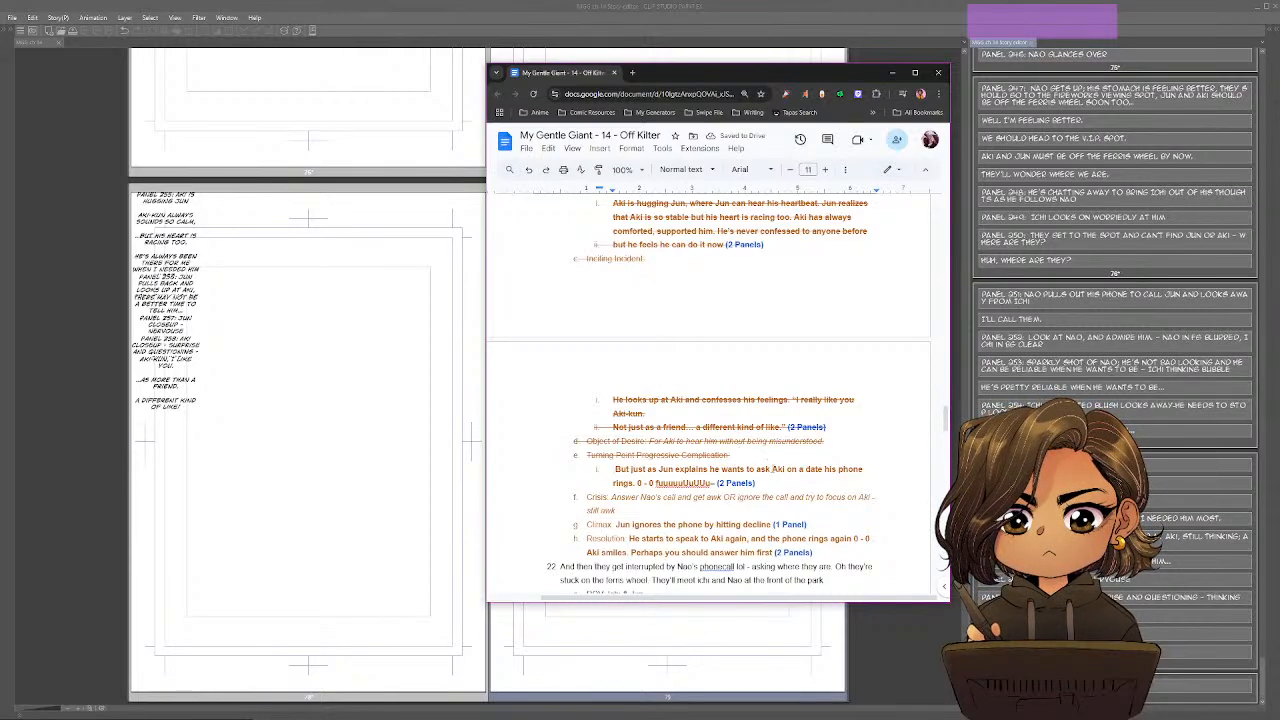
left_click(772, 469)
key("Return")
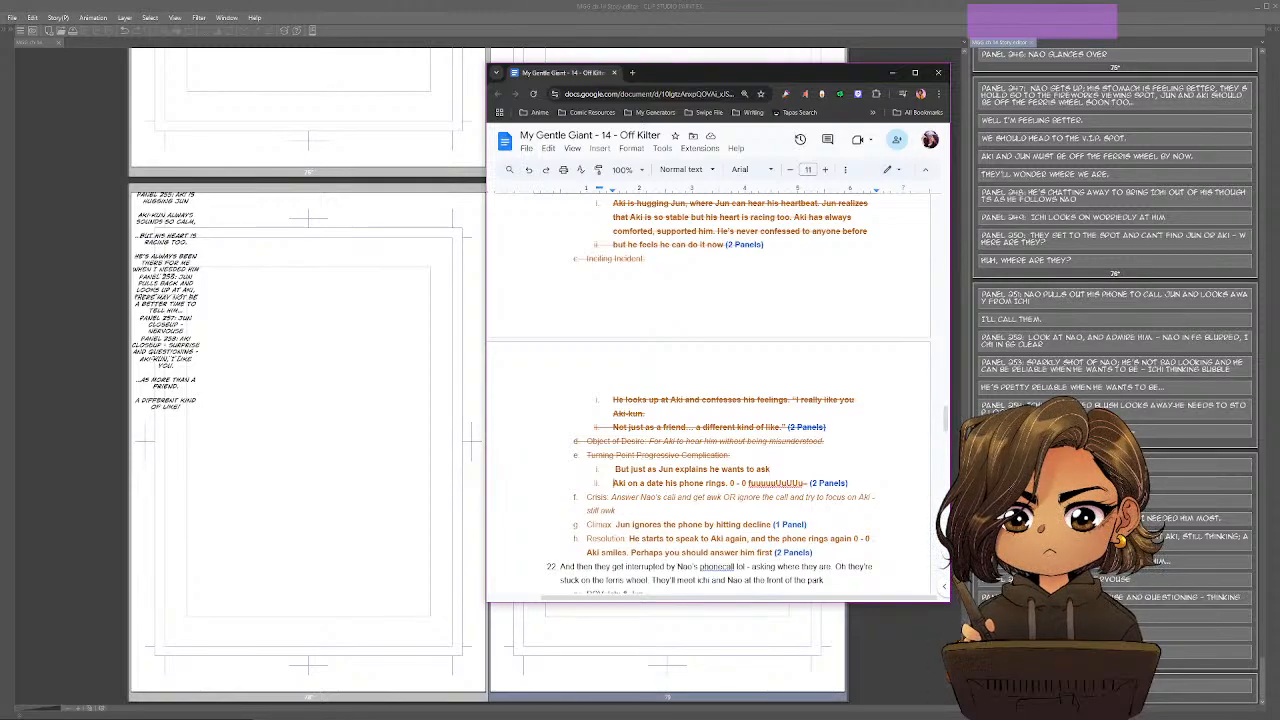
Return to Clip Studio Paint and start page 79's script with the label "Panel: 259:".
key("alt+Tab")
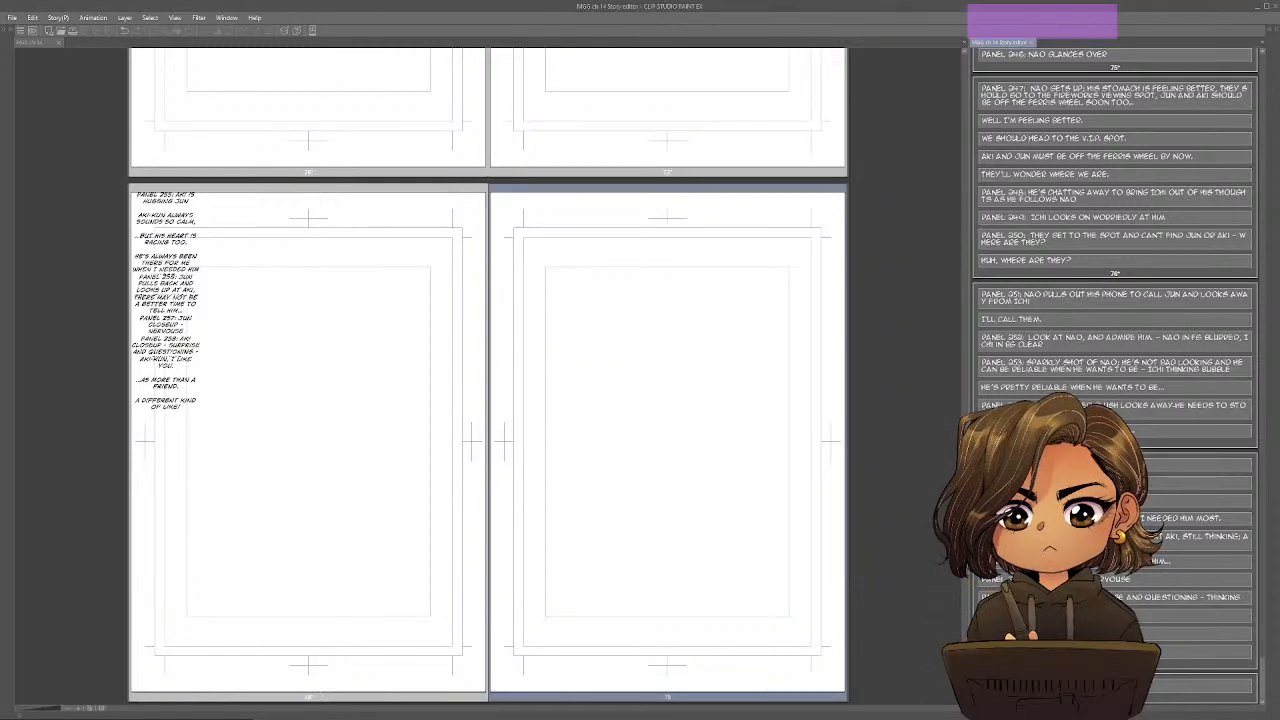
type("Pnel")
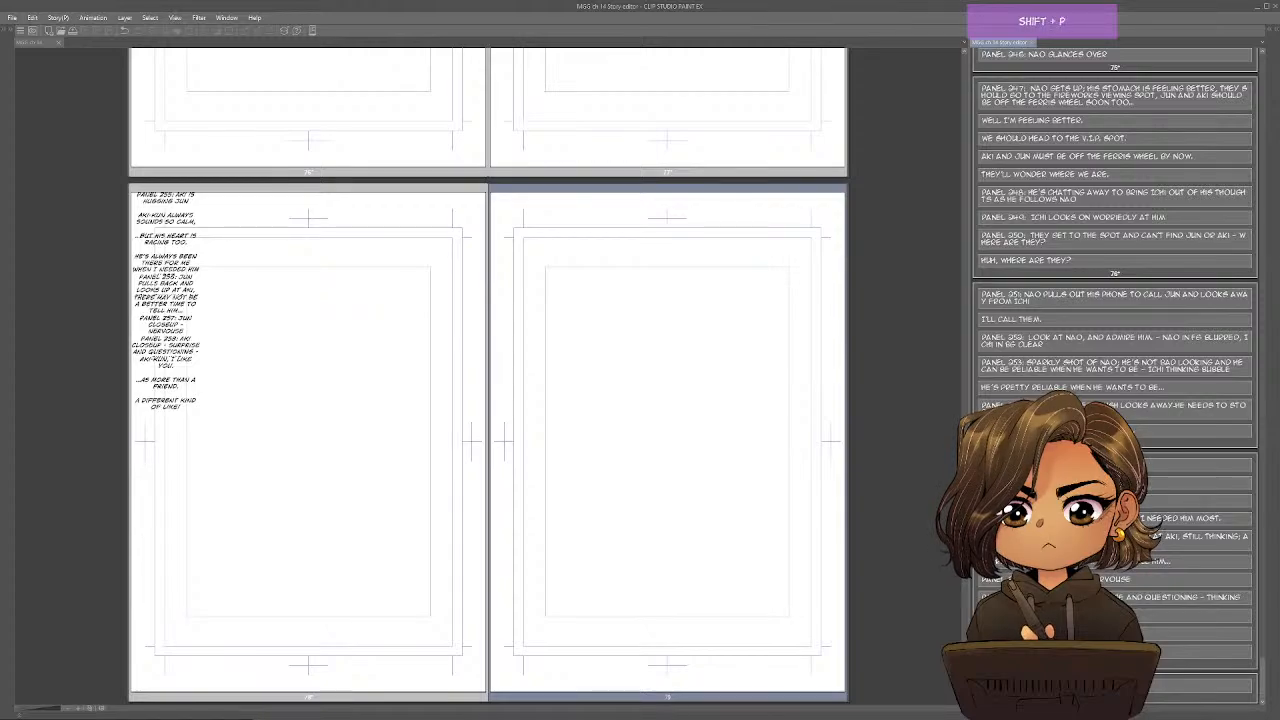
type(" 259")
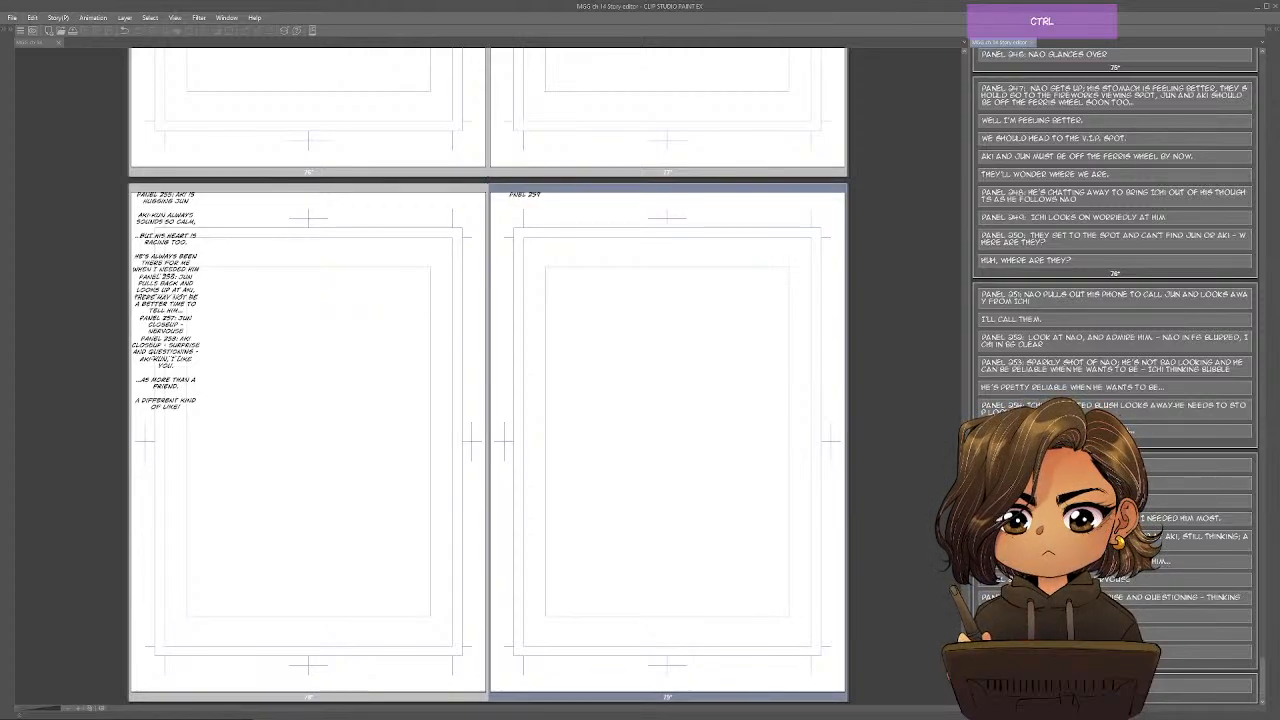
key("ctrl+a")
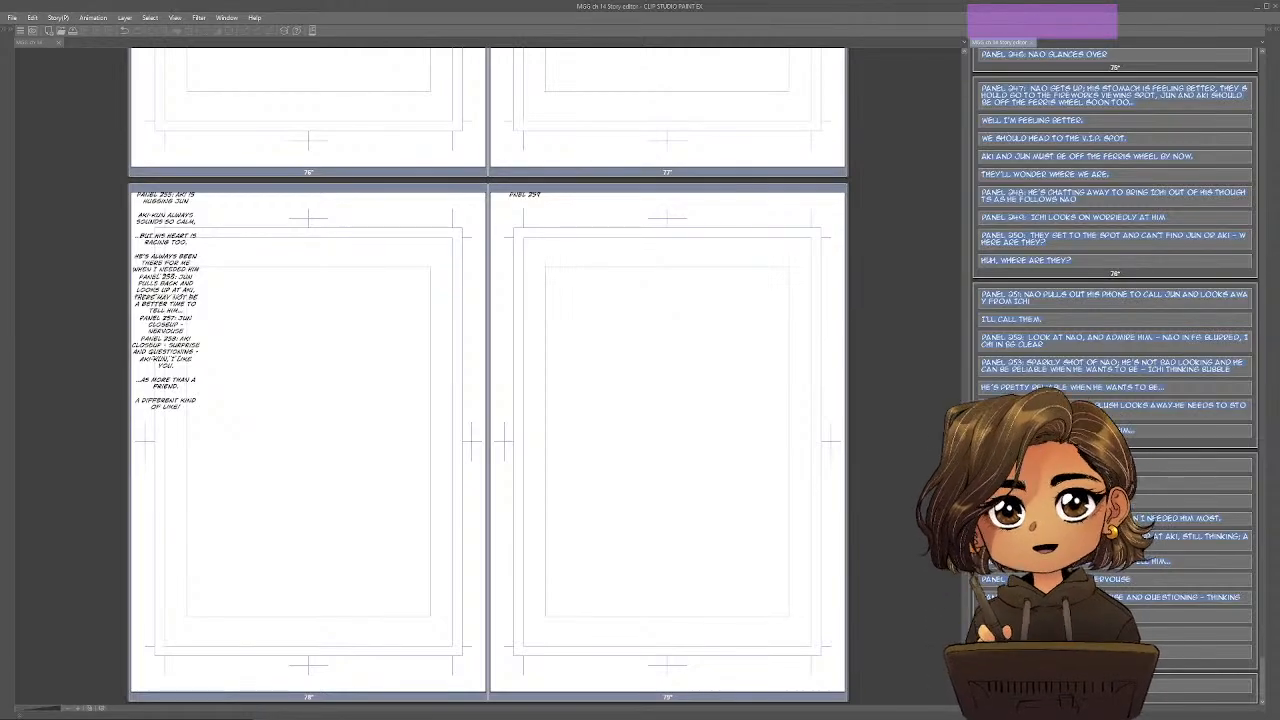
left_click(1200, 686)
left_click(1200, 686)
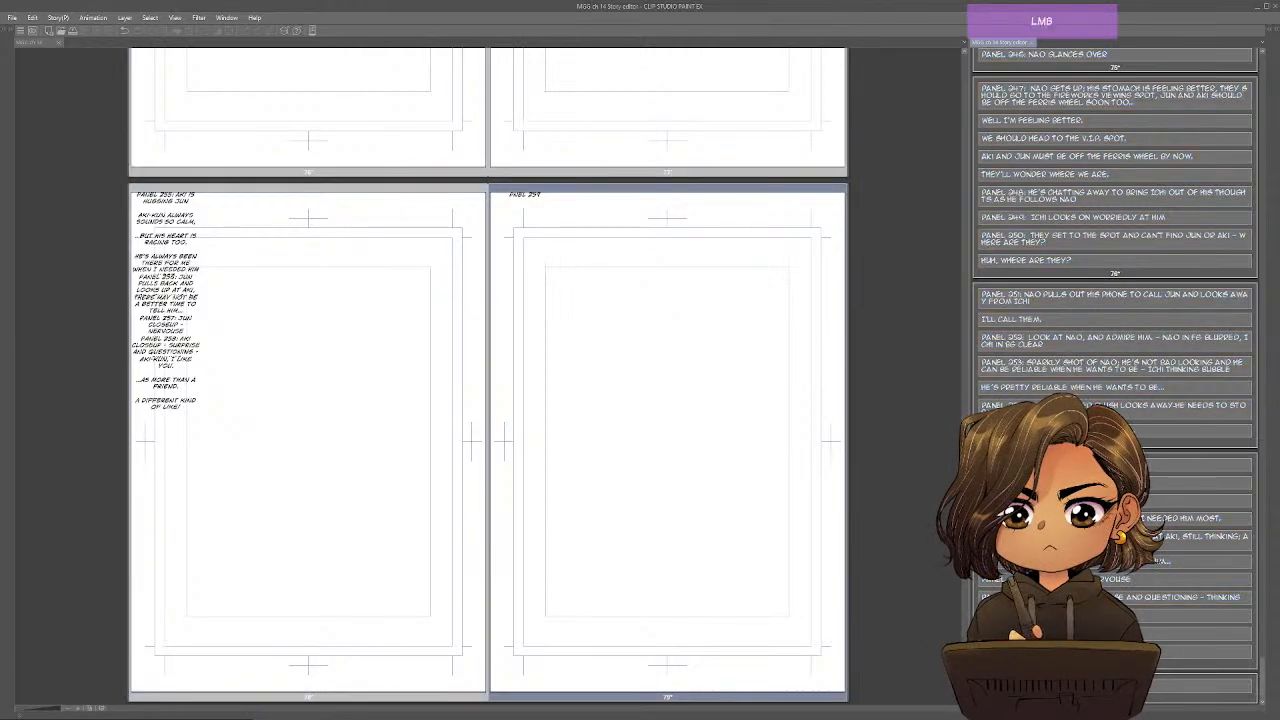
type("PA")
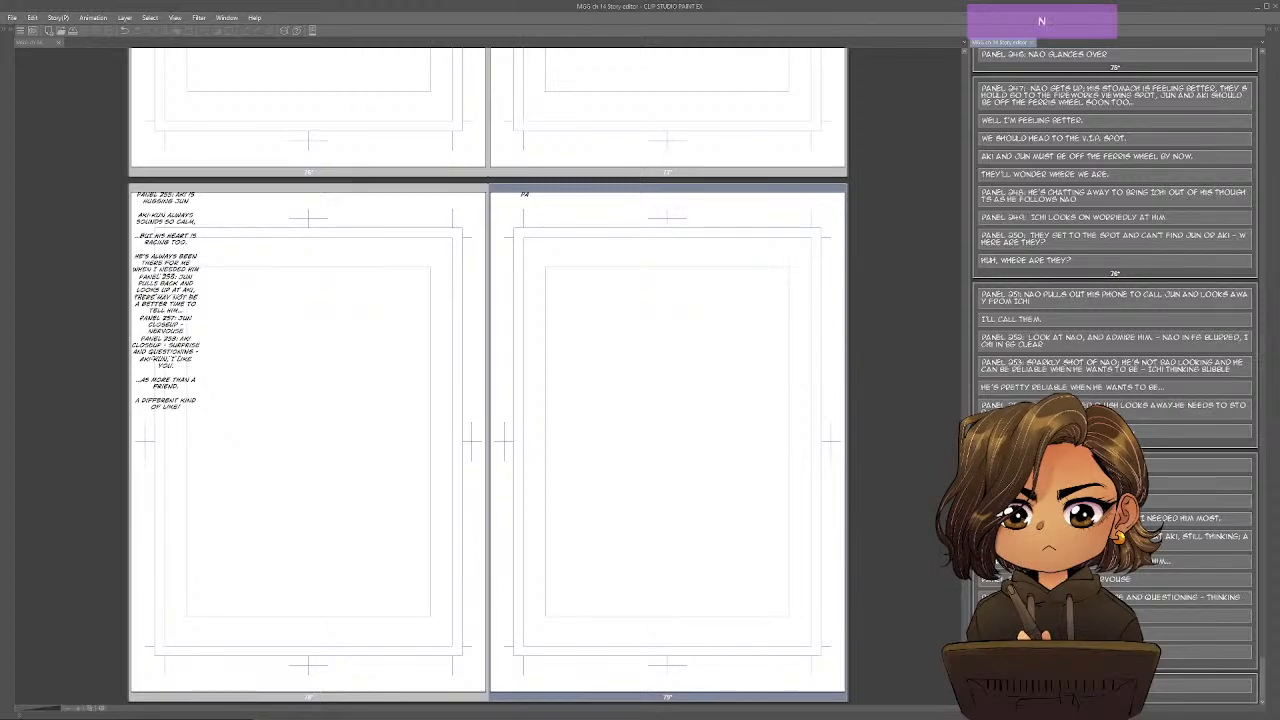
type("NEL: 2")
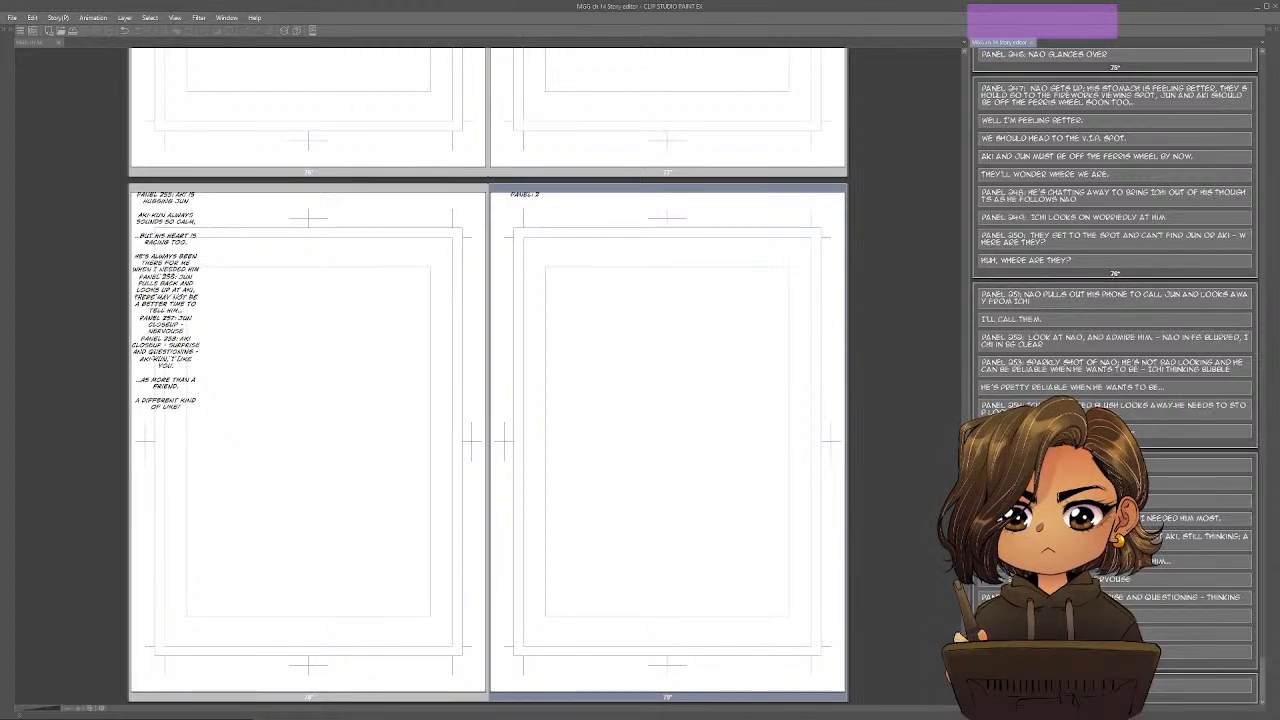
type("59")
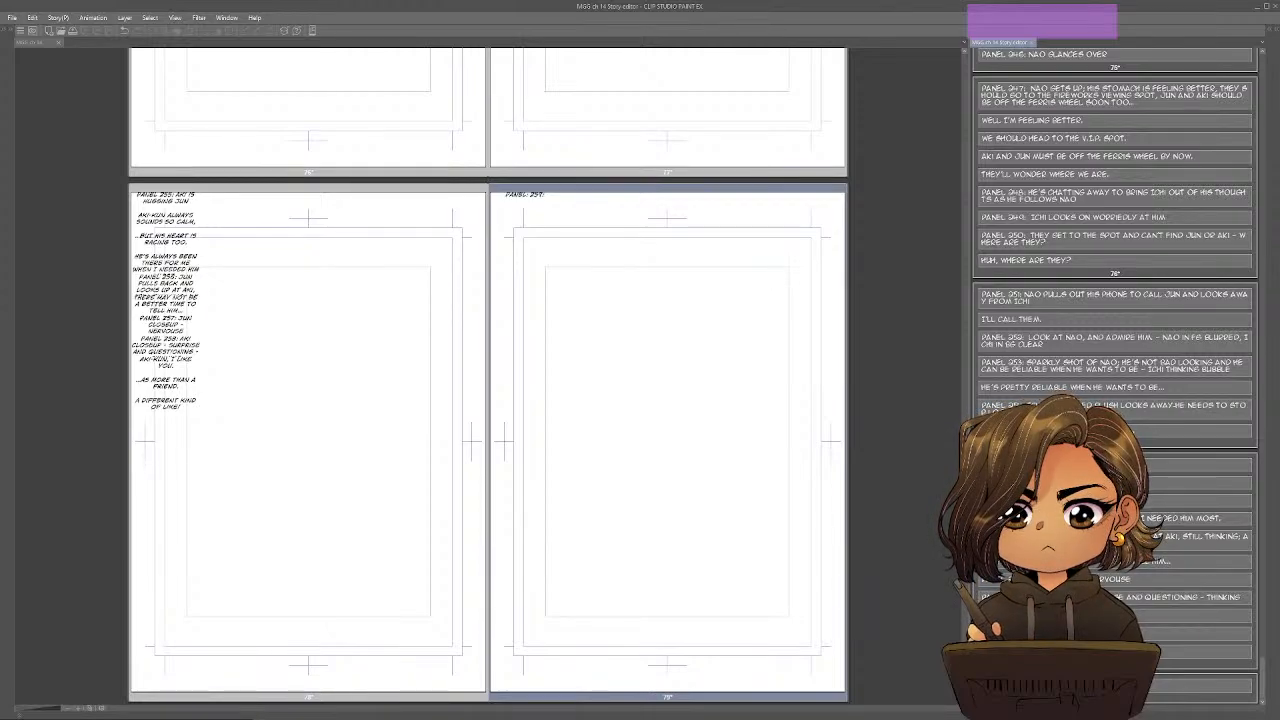
type(":")
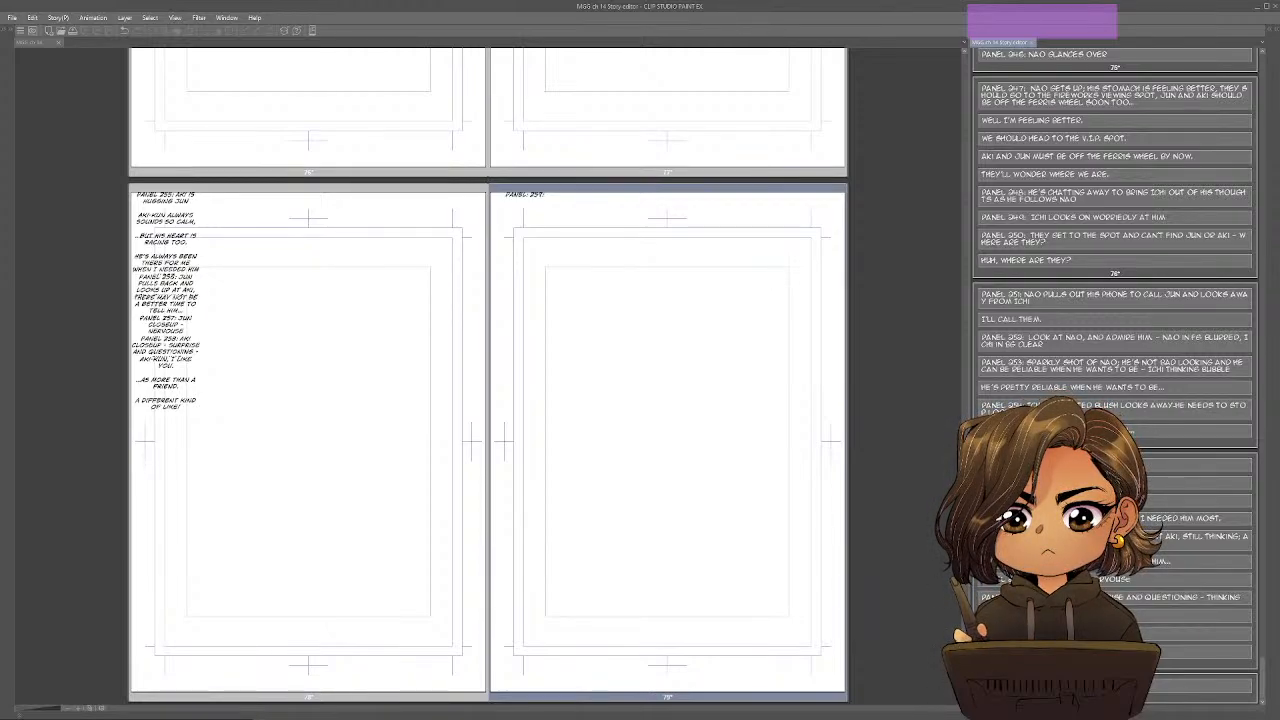
type(" ZOOM OUT")
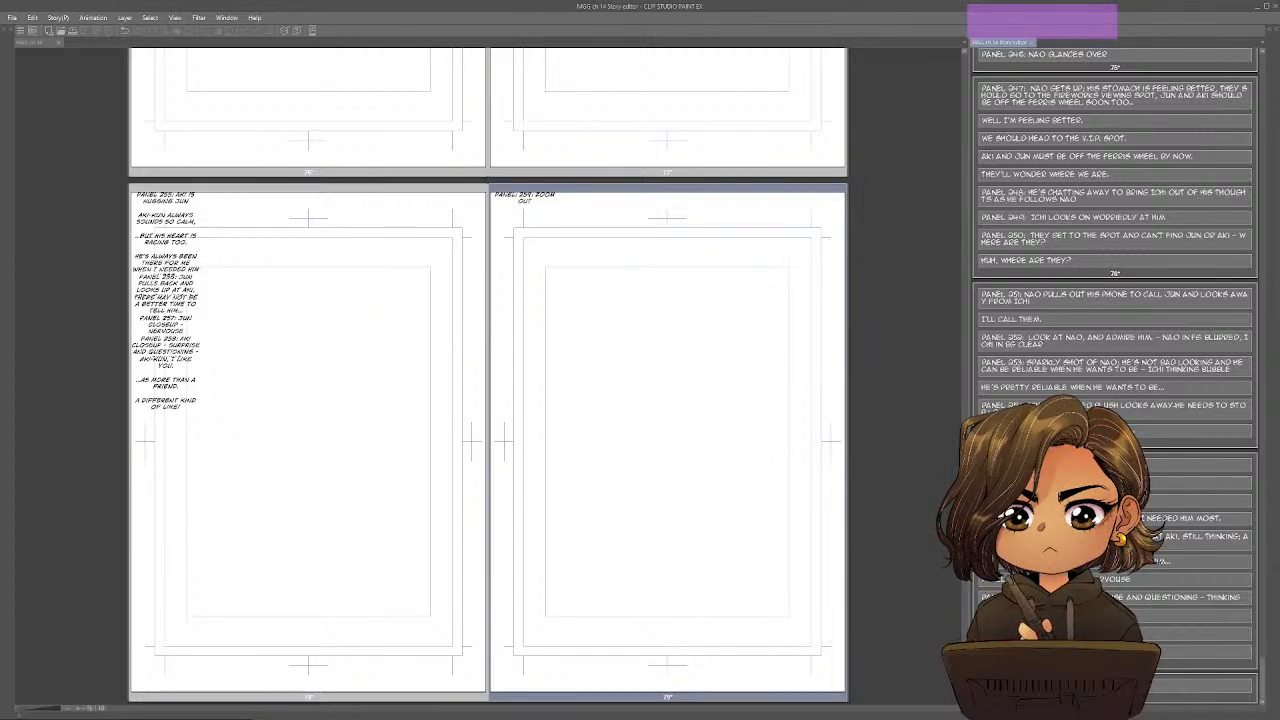
type(" ON JUN.")
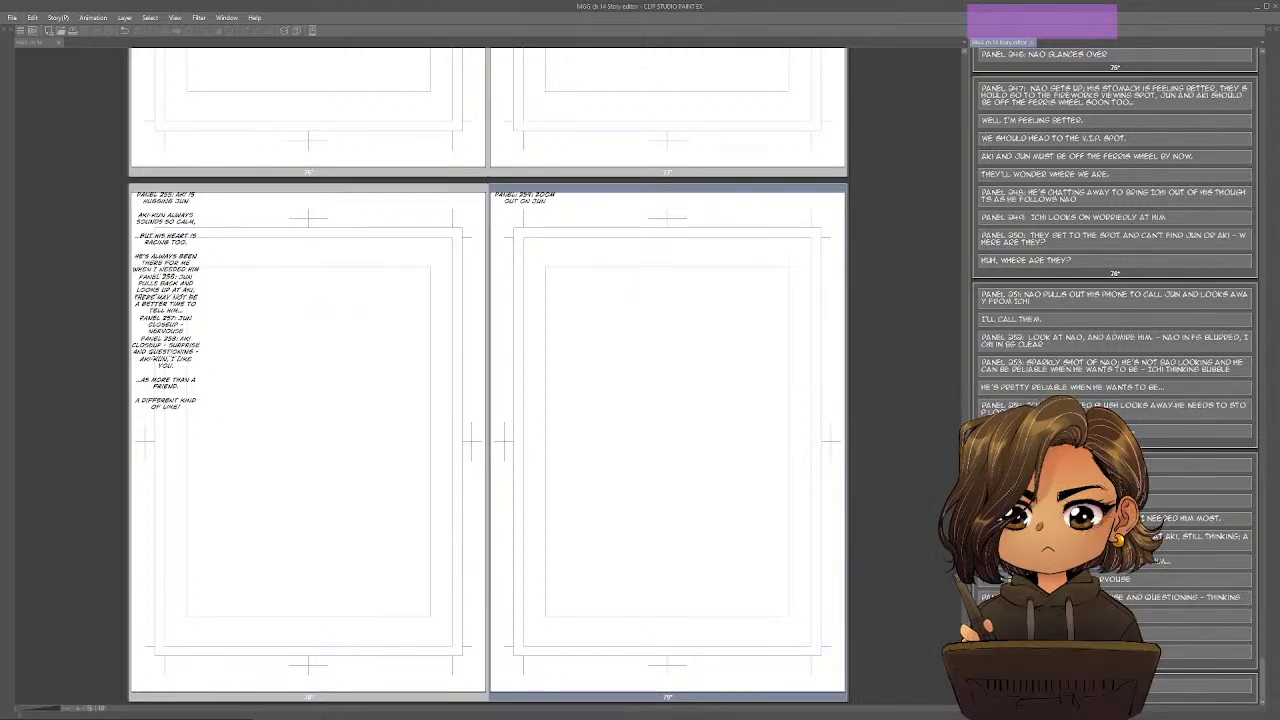
Switch to the Google Docs outline and review the Turning Point sub-items and the Crisis, Climax and Resolution lines that follow.
key("alt+Tab")
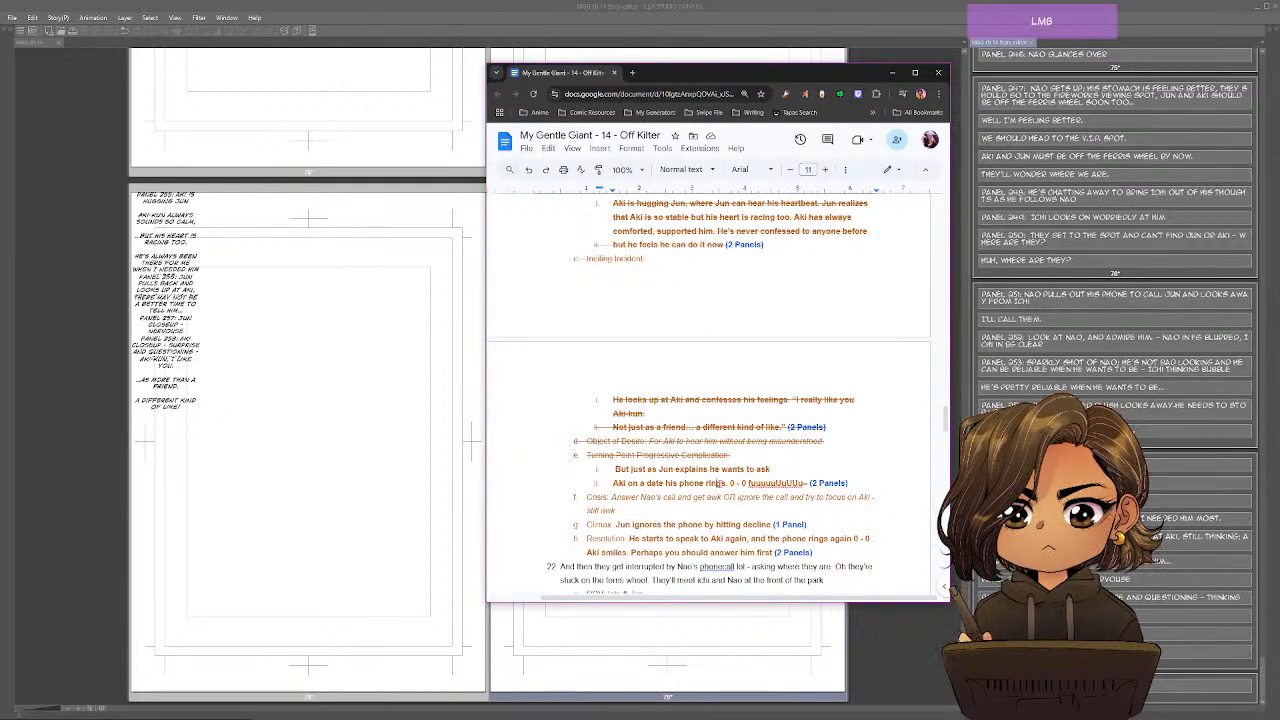
left_click_drag(806, 483, 607, 469)
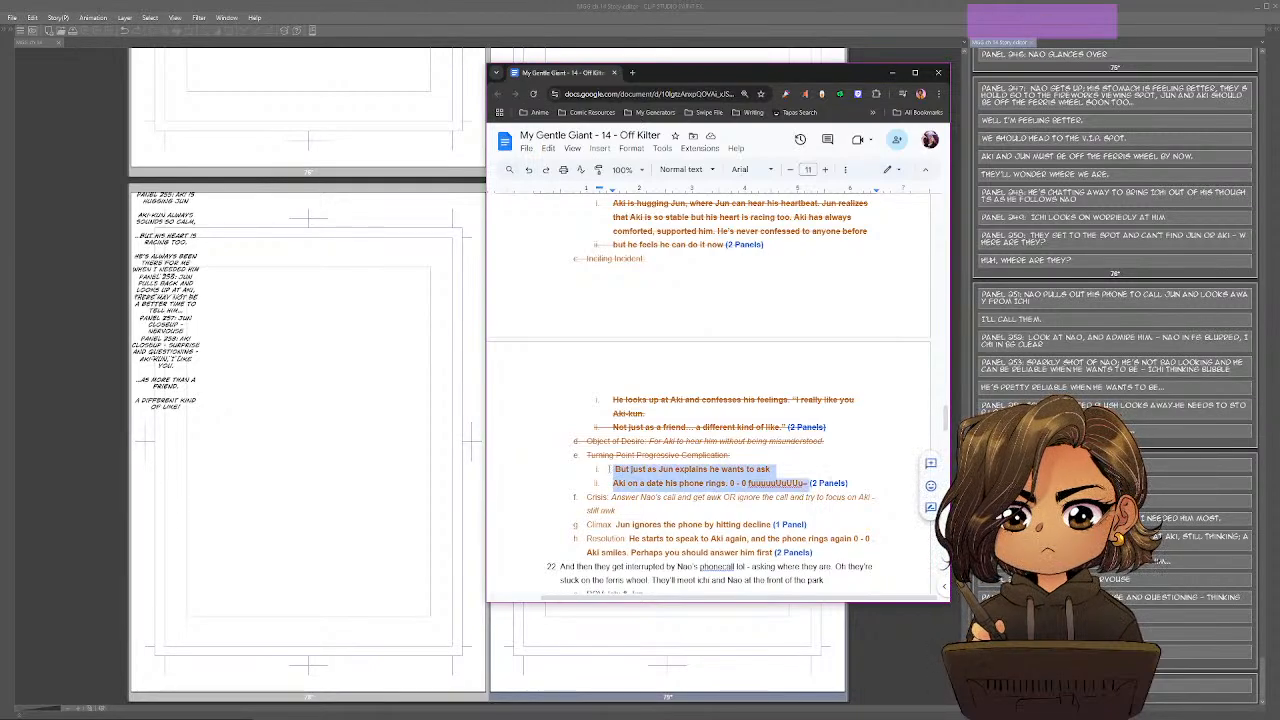
left_click(731, 455)
scroll(732, 396, "down", 1)
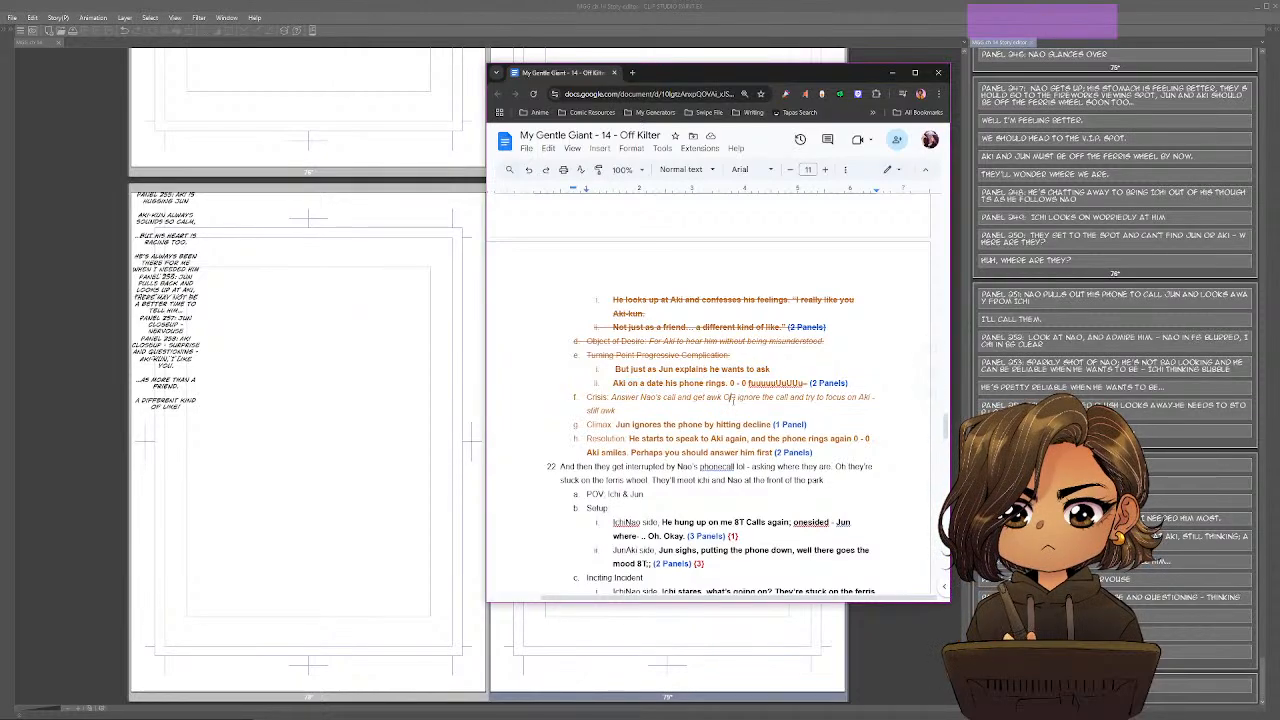
Return to Clip Studio Paint and extend Panel 259's description with "and Aki, we see them", viewed from the window.
key("alt+Tab")
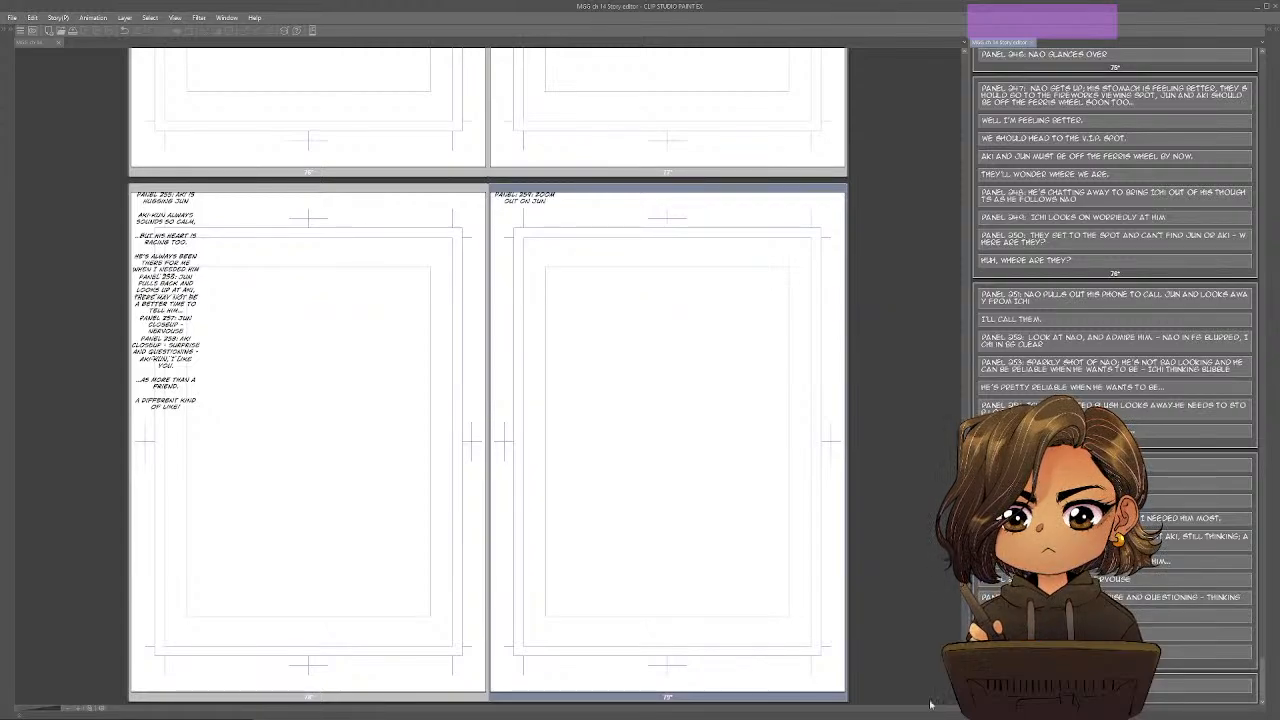
type("A")
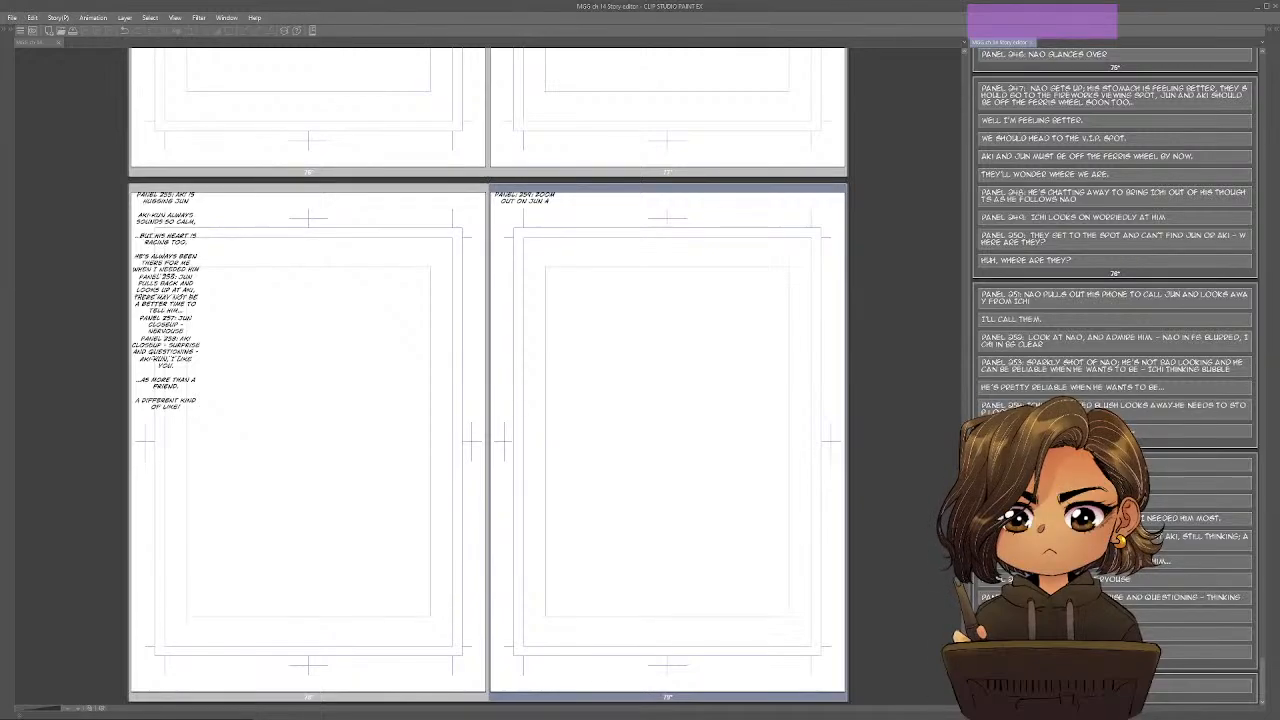
type("ND AKI,")
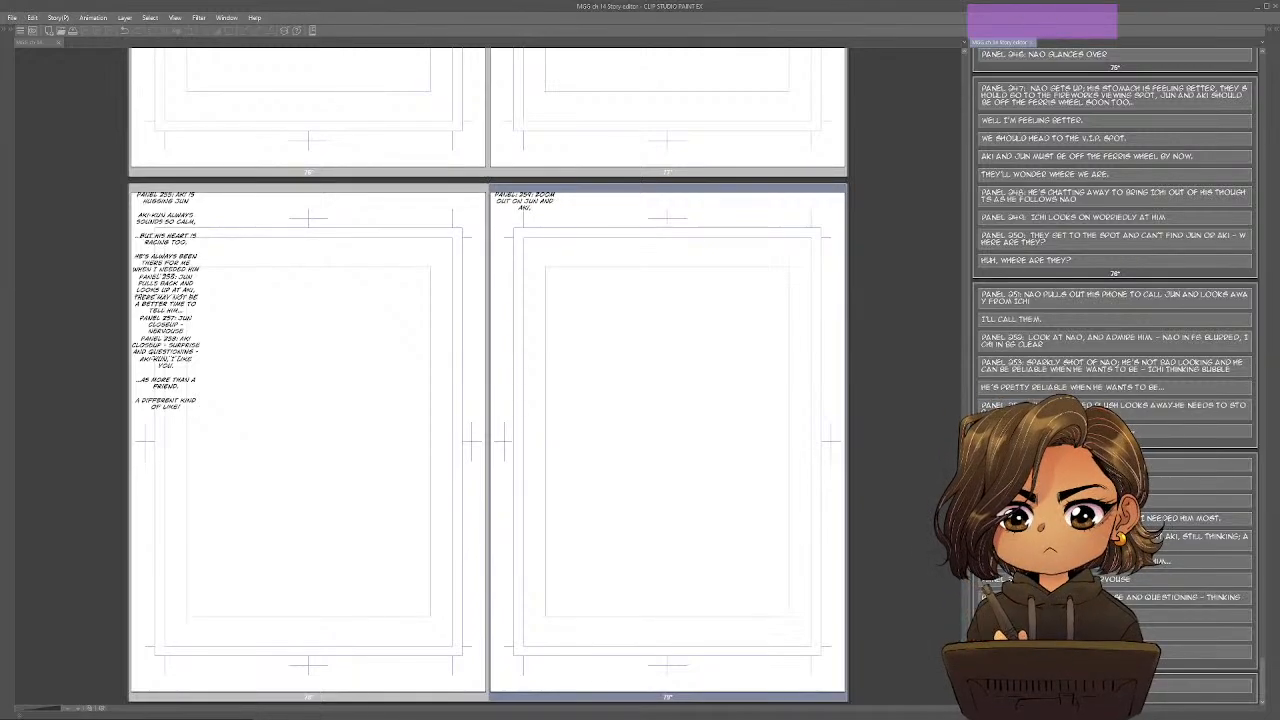
type(" WE SEE THEM FROM THE O")
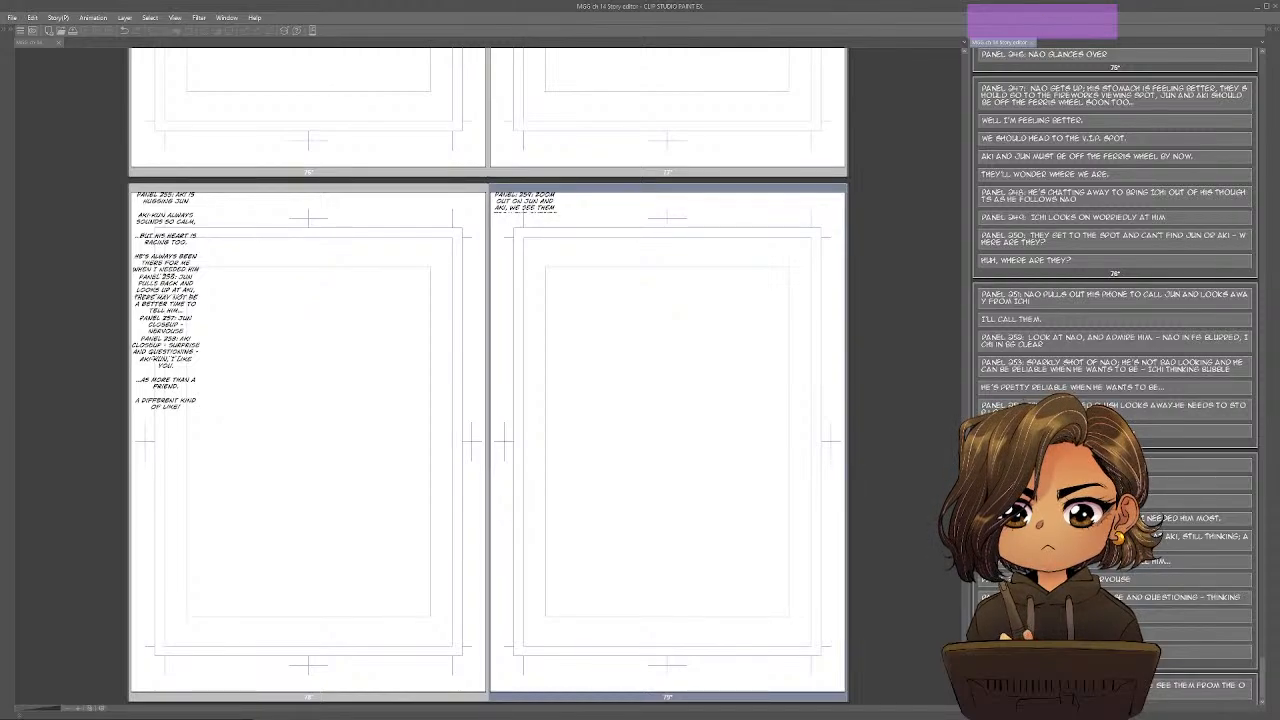
type(" WINDOW L")
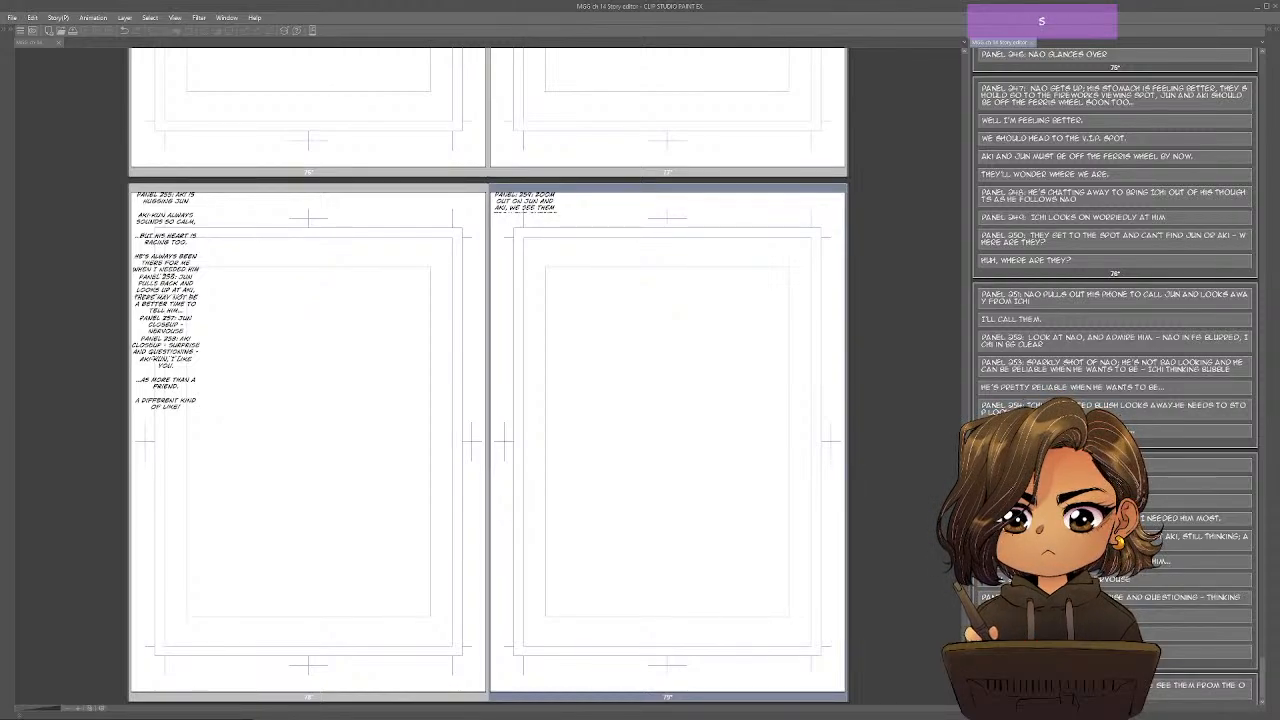
key("Return")
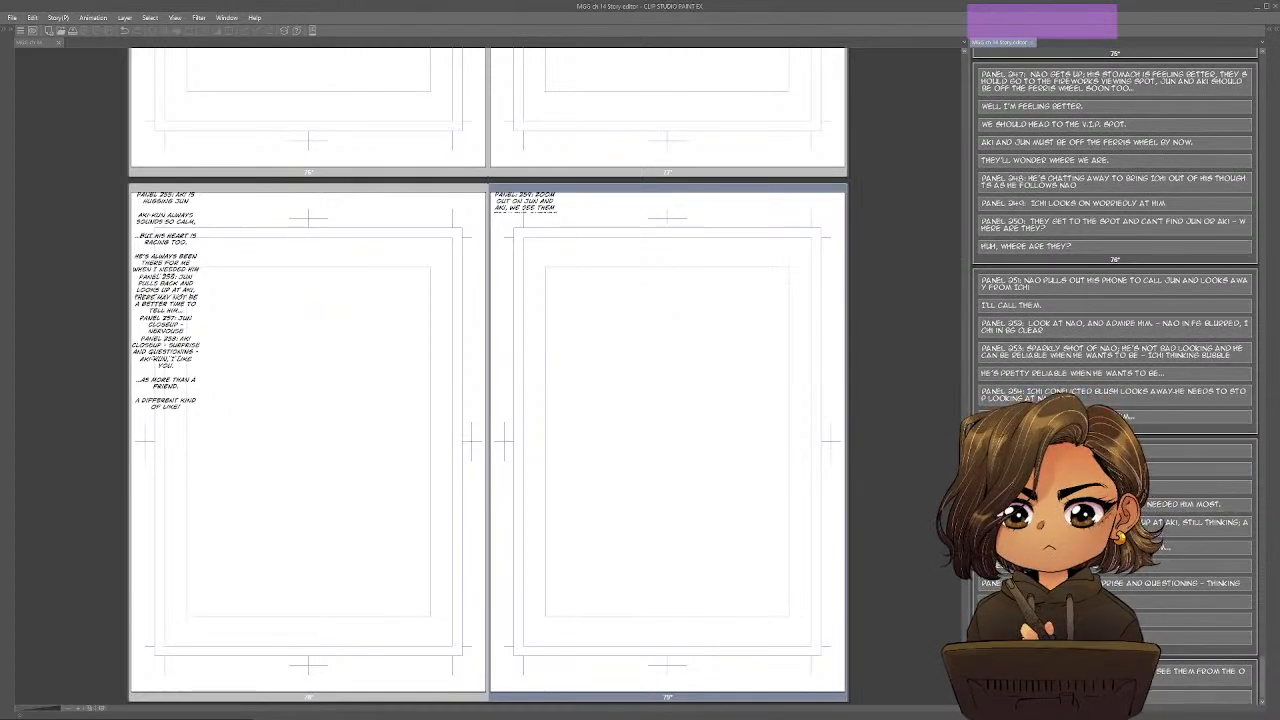
Add the dialogue line "Th-that's to say..." below Panel 259's description on page 79 and leave room for the next entry.
type("I'M A-TH")
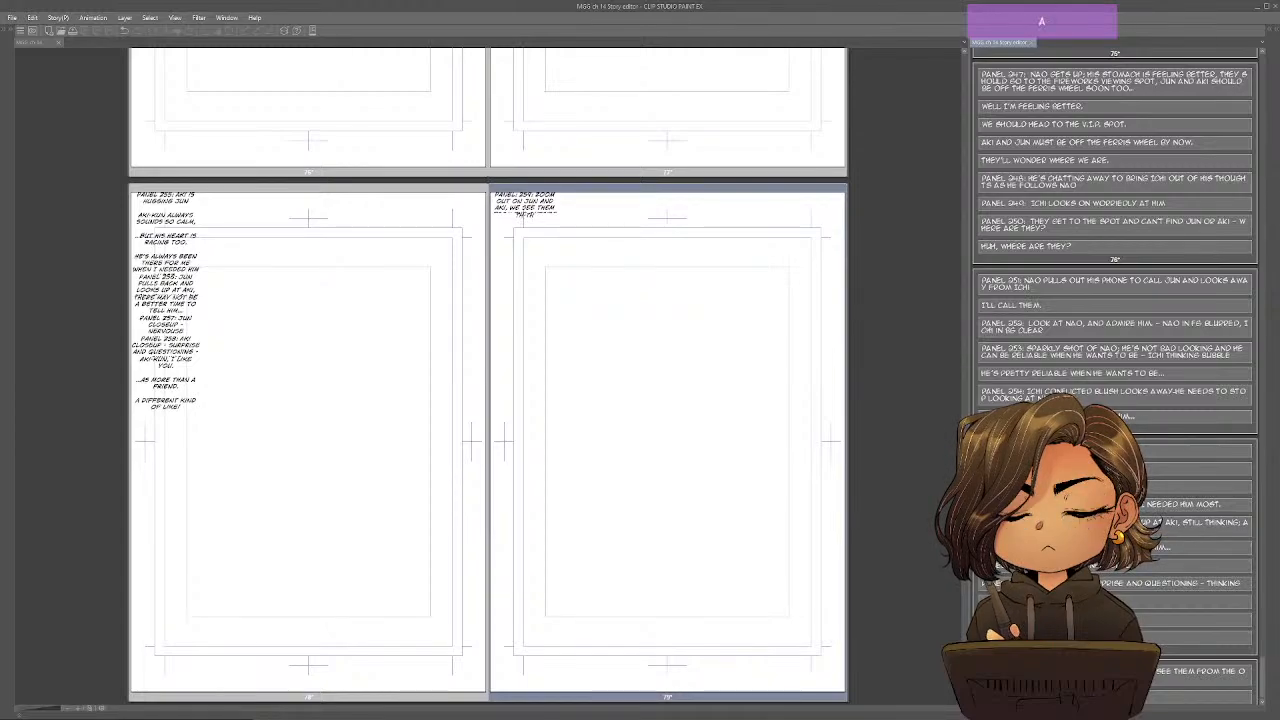
type("AT'S TO SAY")
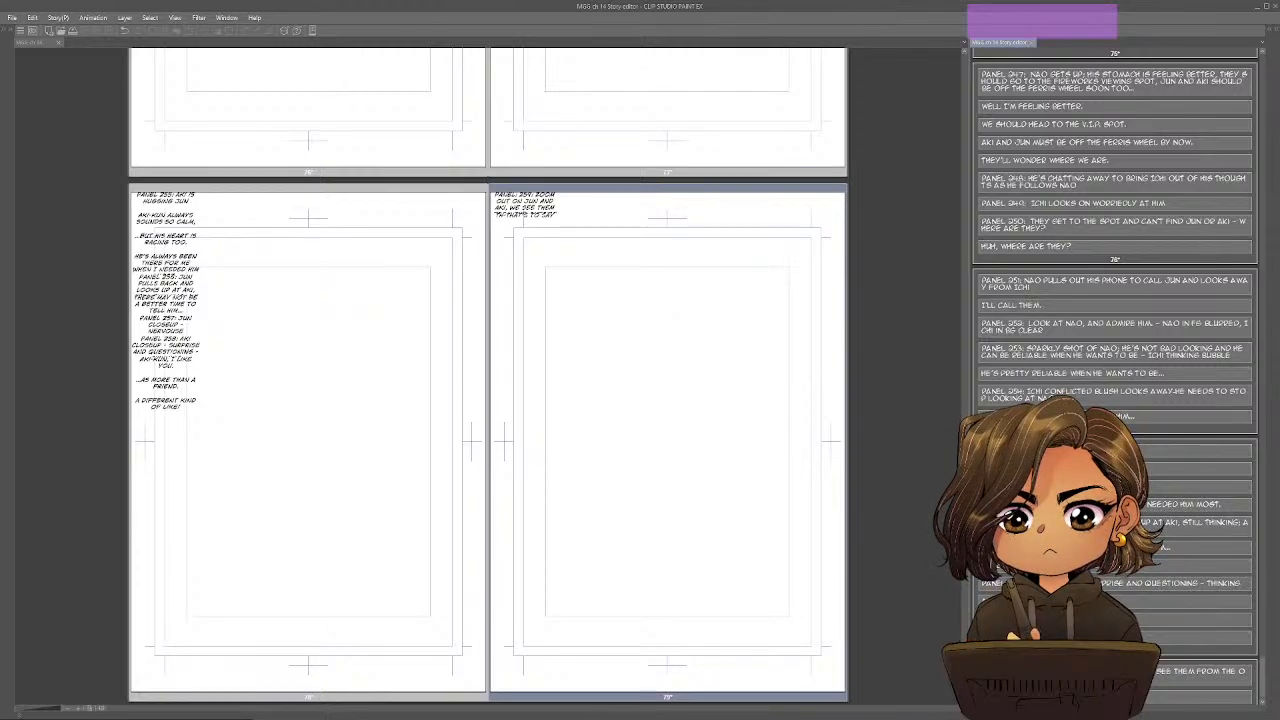
type("...")
key("Return")
key("Return")
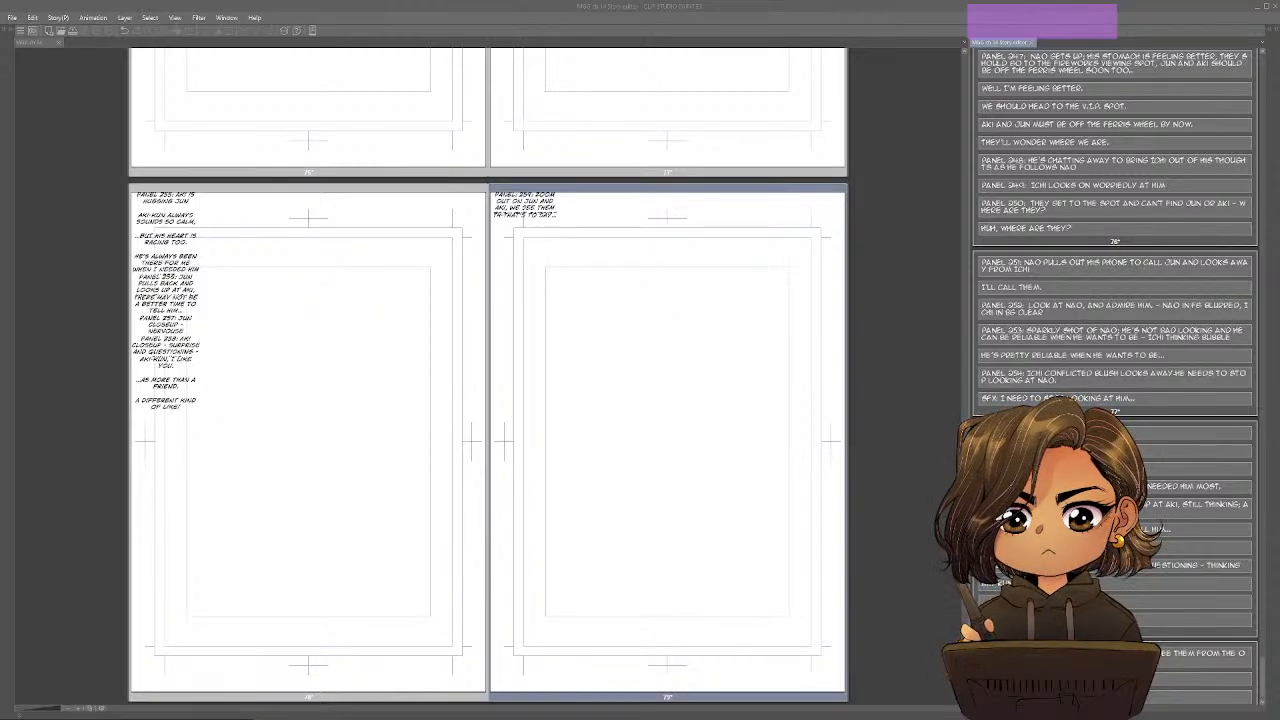
In the Windows sound settings, route Spotify's audio output to Speakers (Realtek High Definition Audio).
scroll(822, 338, "down", 2)
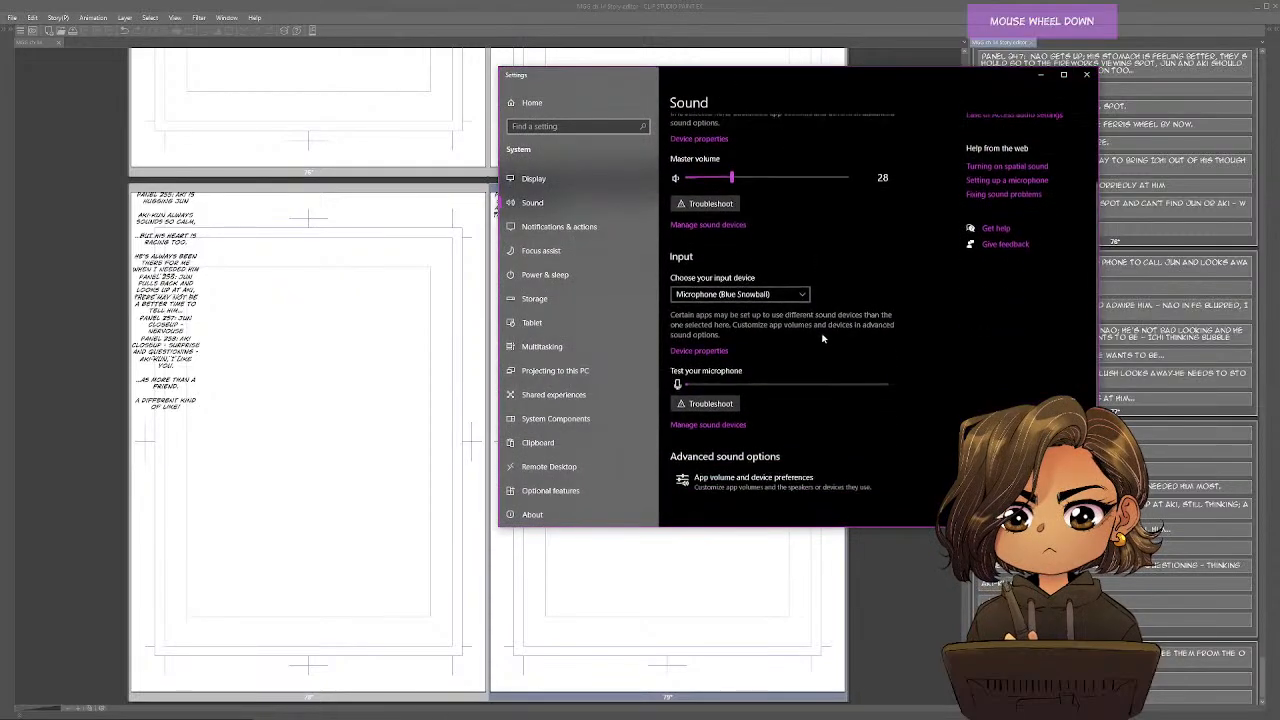
left_click(805, 500)
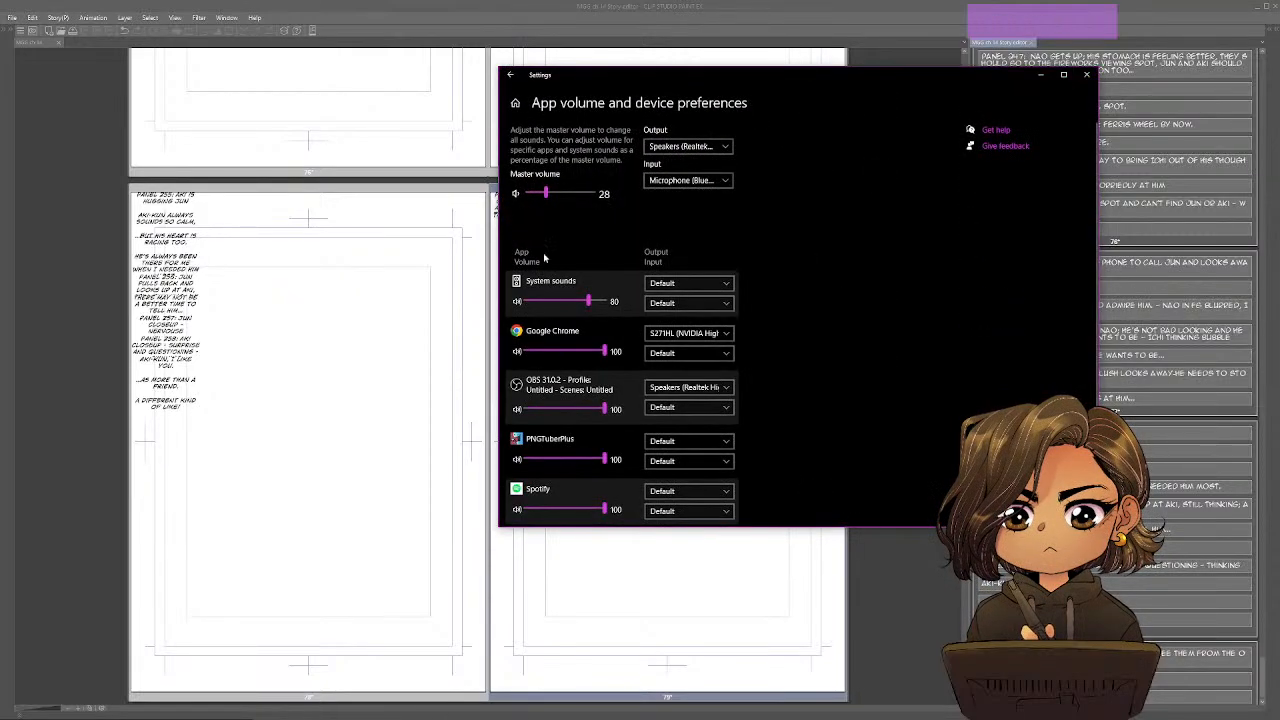
scroll(886, 402, "down", 2)
left_click(720, 411)
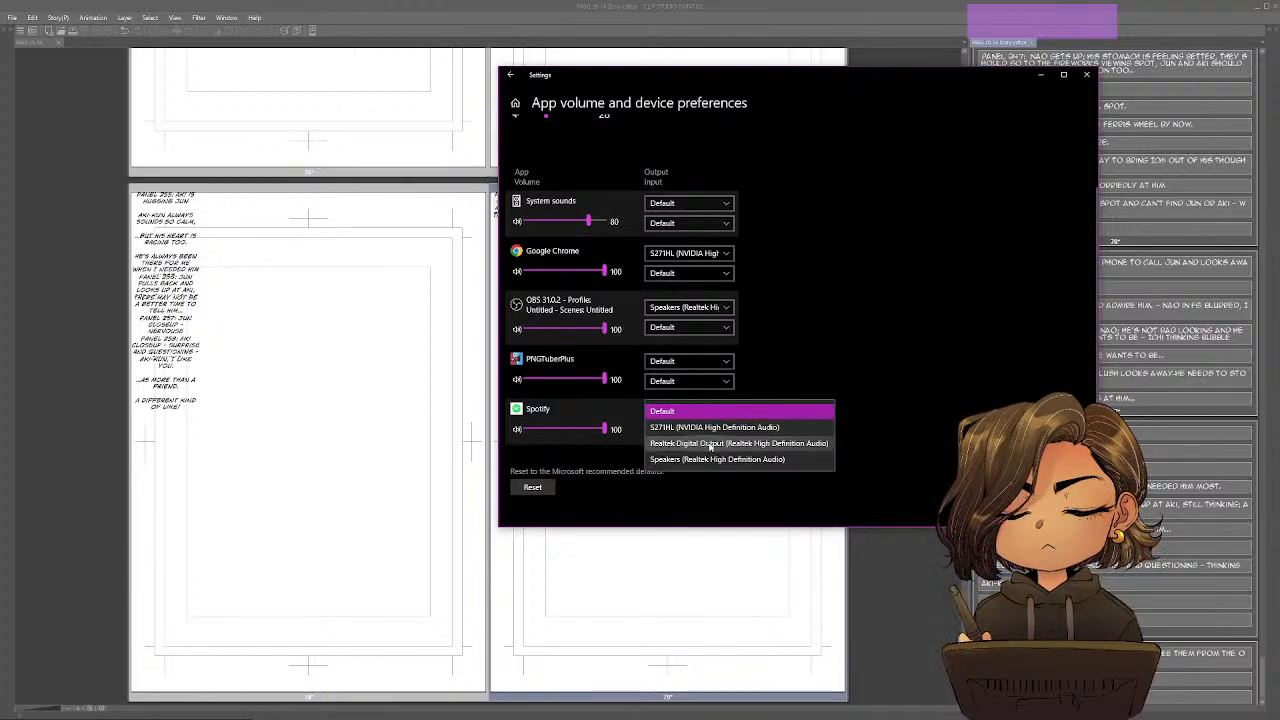
left_click(716, 459)
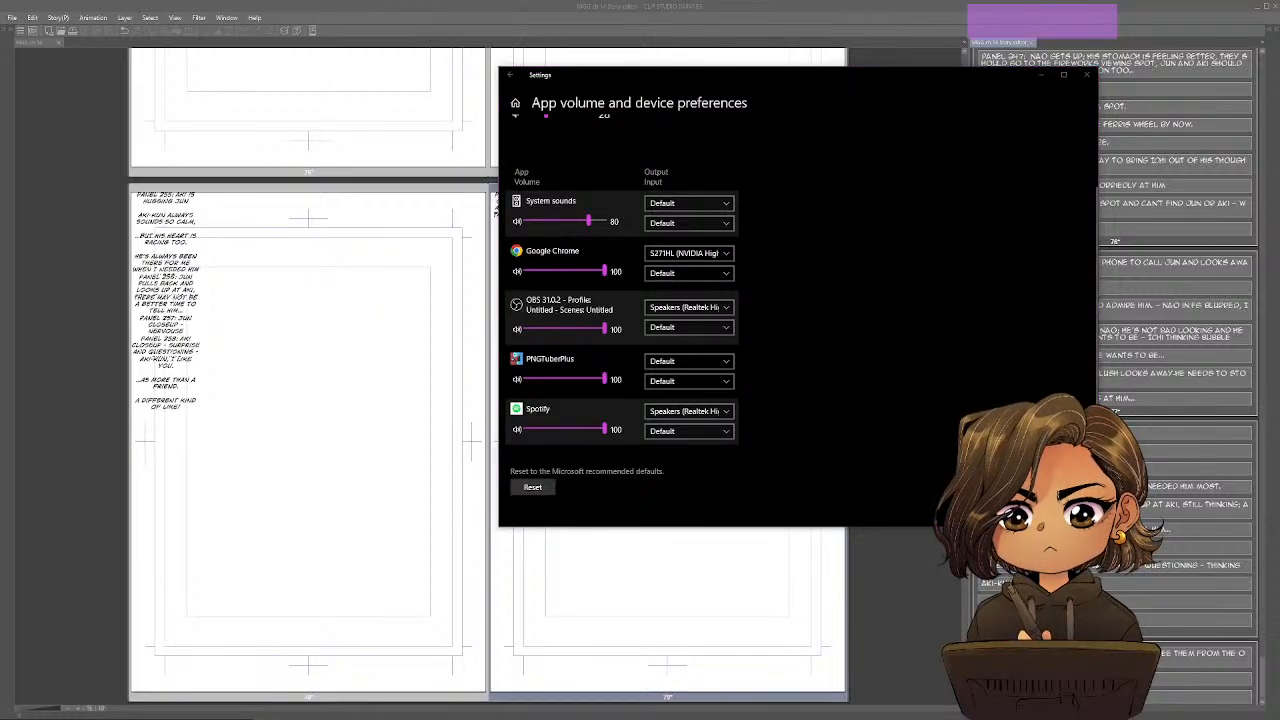
Lower the system's master volume and close the sound settings.
key("XF86AudioLowerVolume")
key("XF86AudioLowerVolume")
key("XF86AudioLowerVolume")
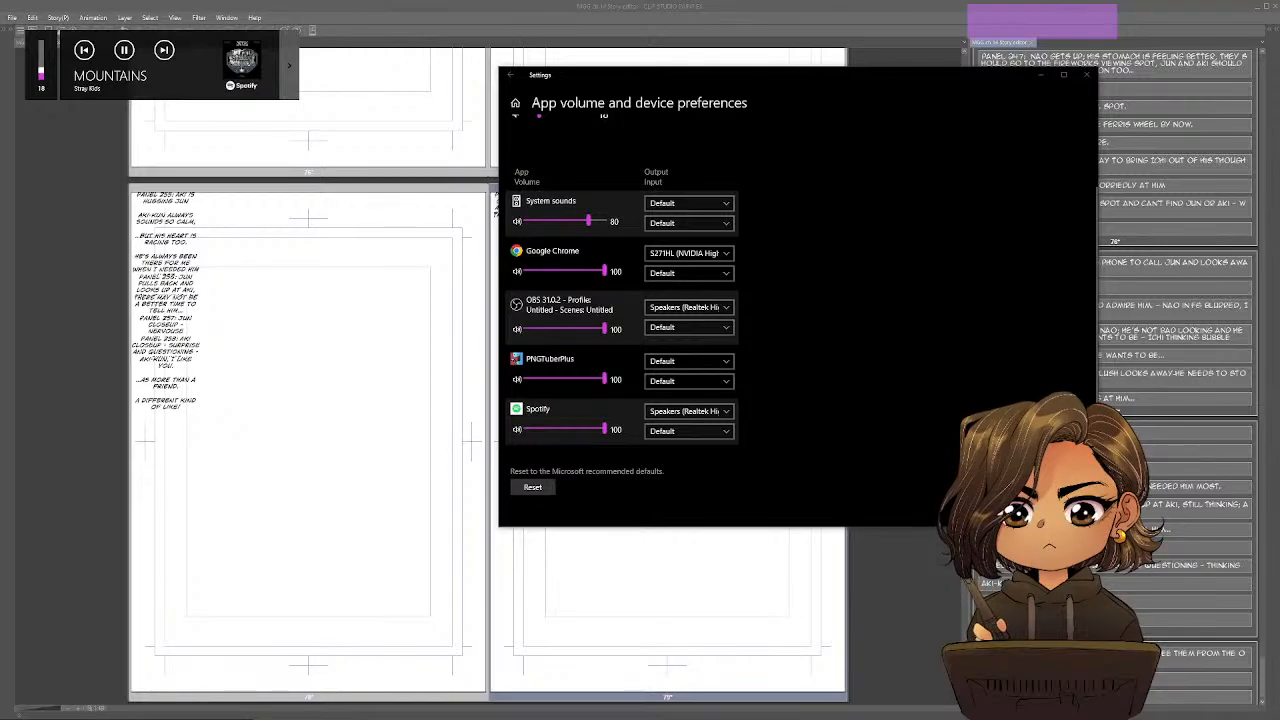
left_click(1086, 74)
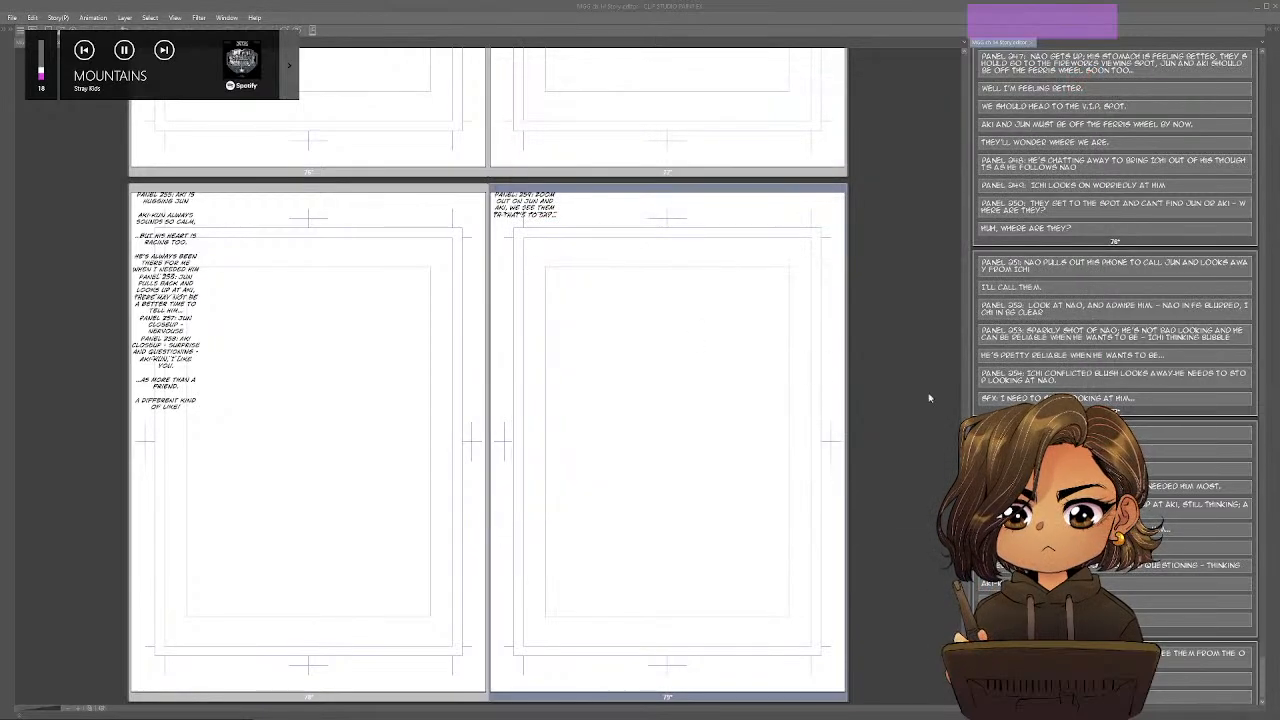
key("XF86AudioLowerVolume")
key("XF86AudioLowerVolume")
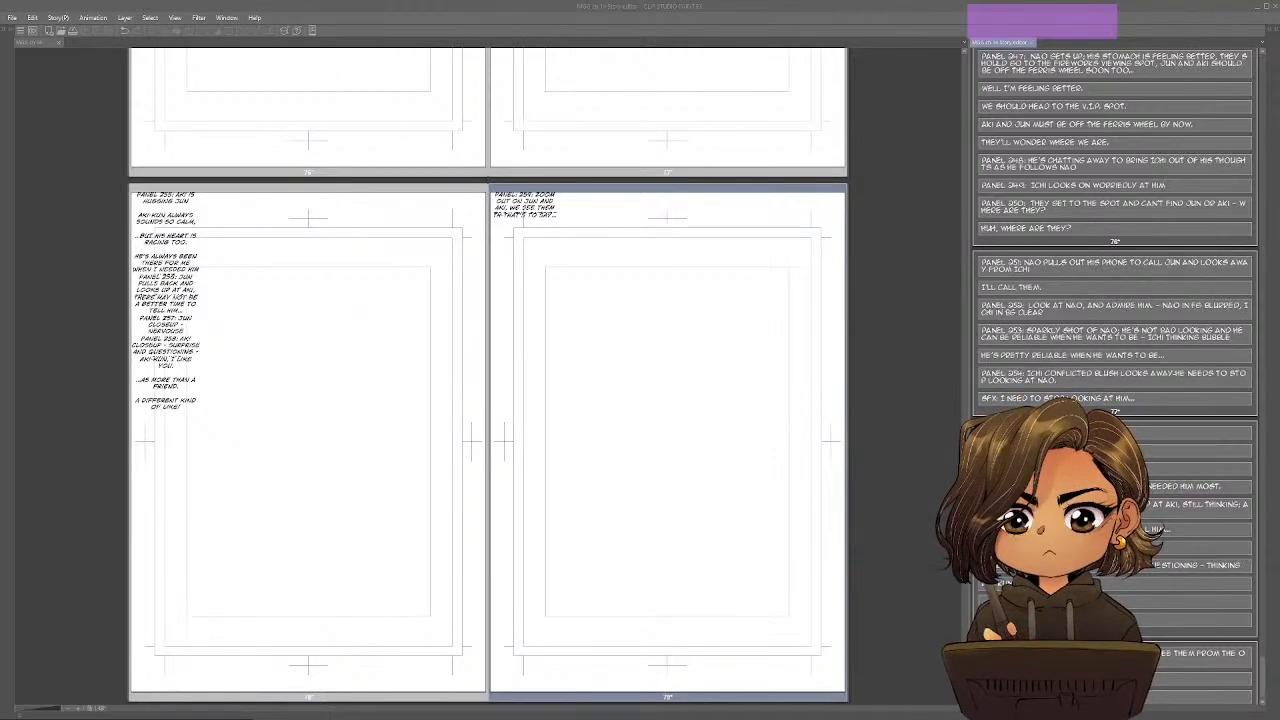
In the Google Docs outline, split "0 - 0 fuuuuuUuUUu-" into a third Turning Point sub-item and set its panel count to 3.
scroll(1115, 220, "down", 1)
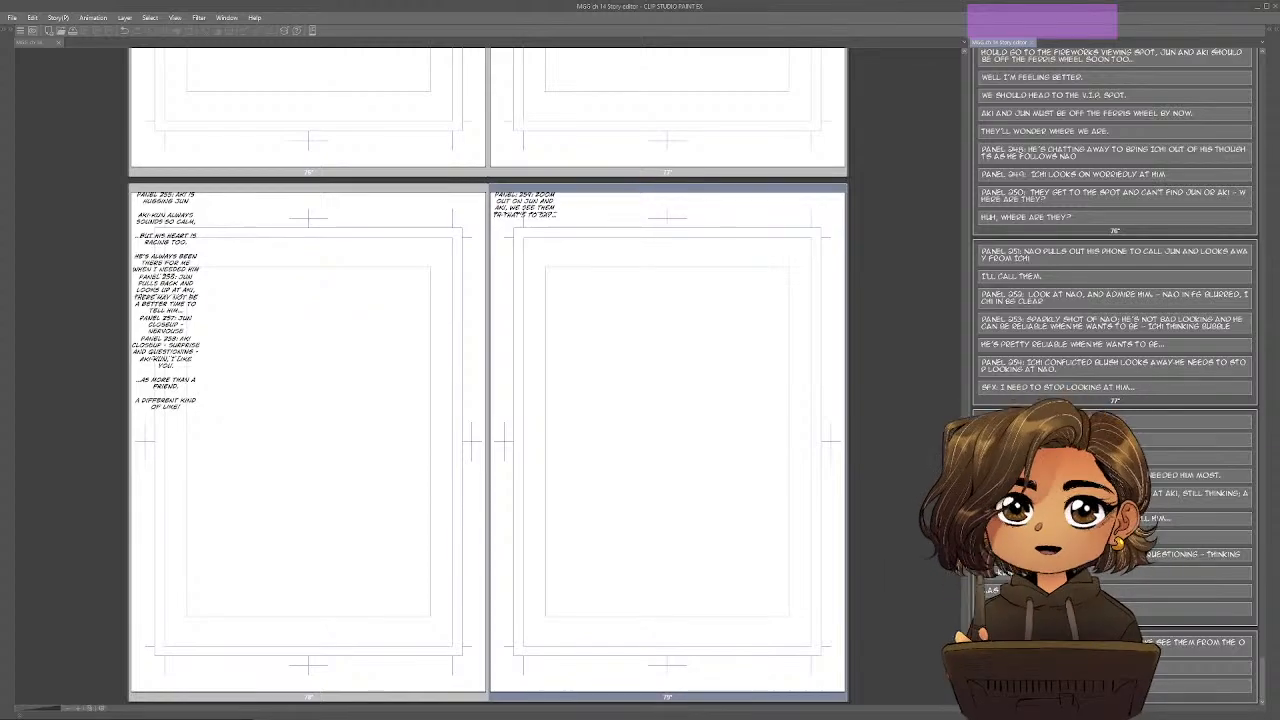
key("alt+Tab")
key("alt+Tab")
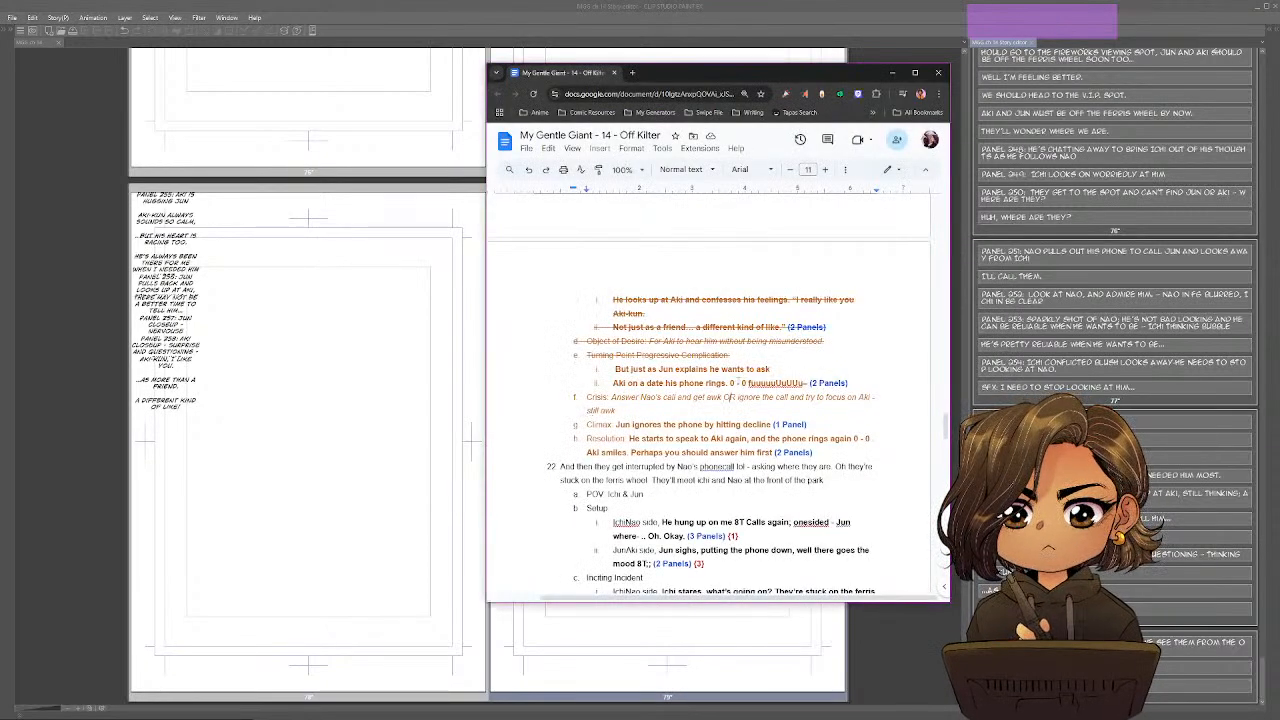
key("Return")
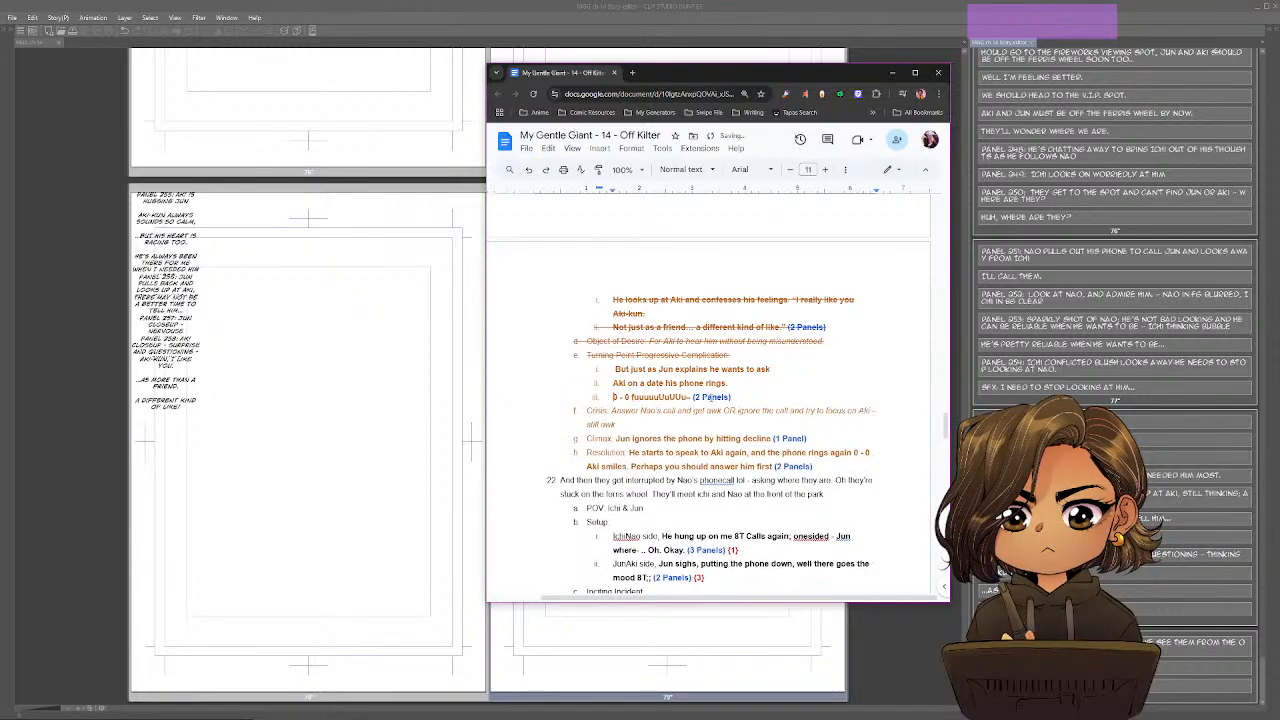
left_click(702, 398)
key("BackSpace")
type("3")
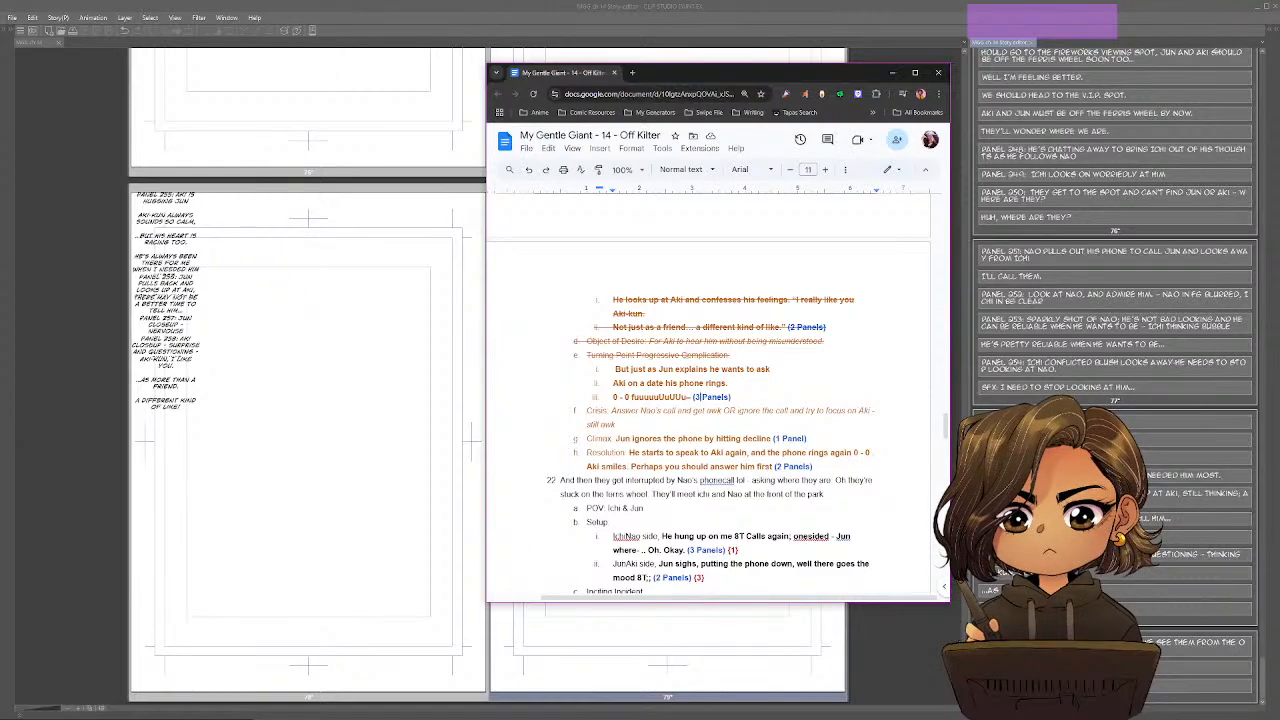
left_click(614, 369)
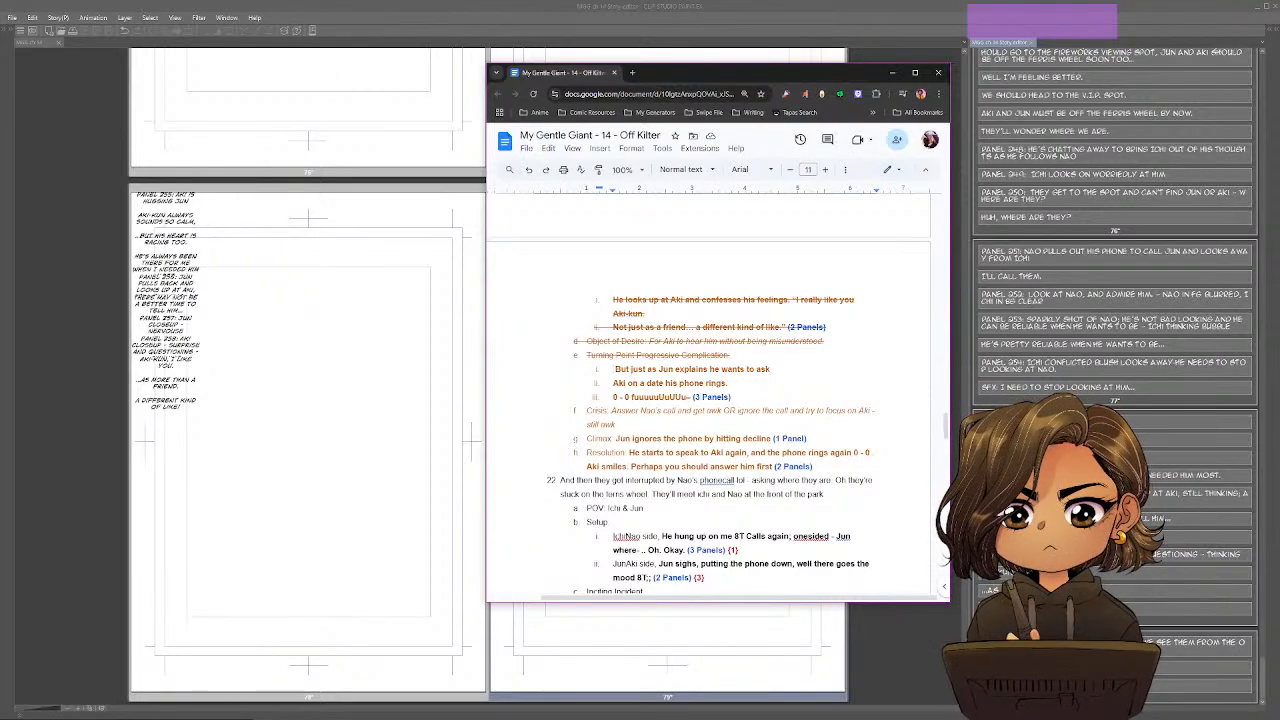
Return to Clip Studio Paint and start the next entry on page 79 with the label "Panel 260:".
left_click(1200, 685)
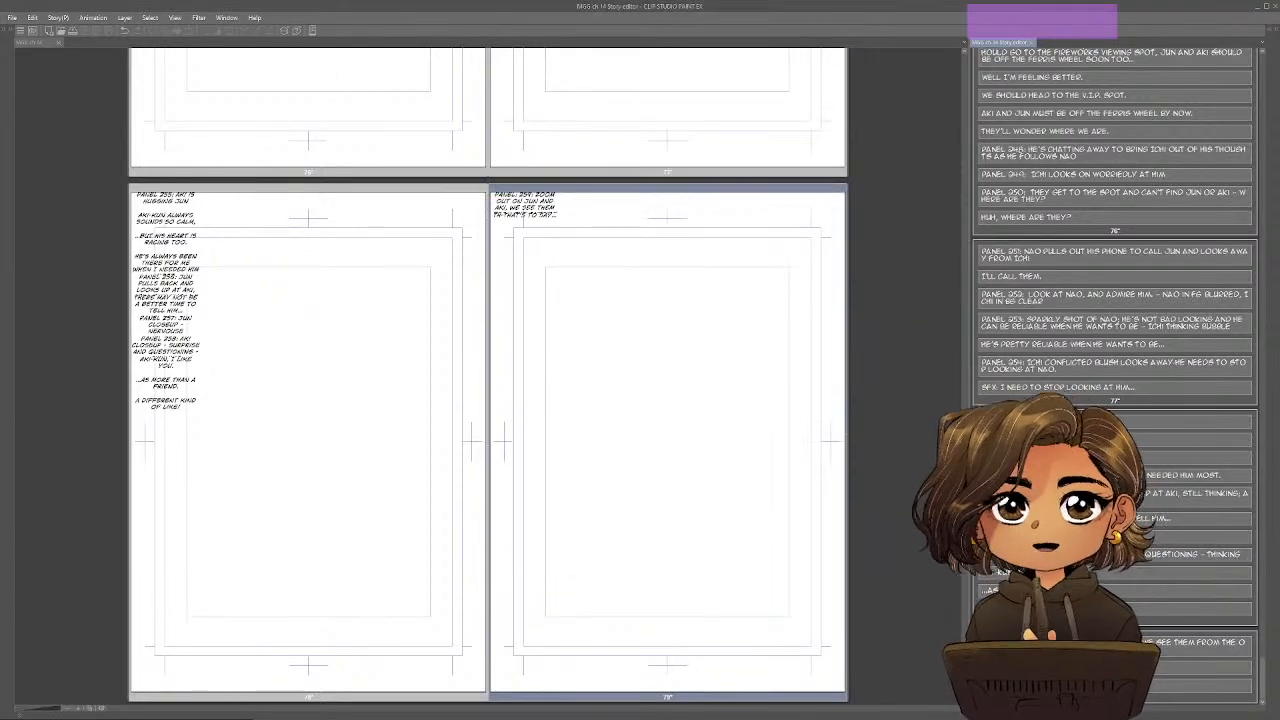
type("PAN")
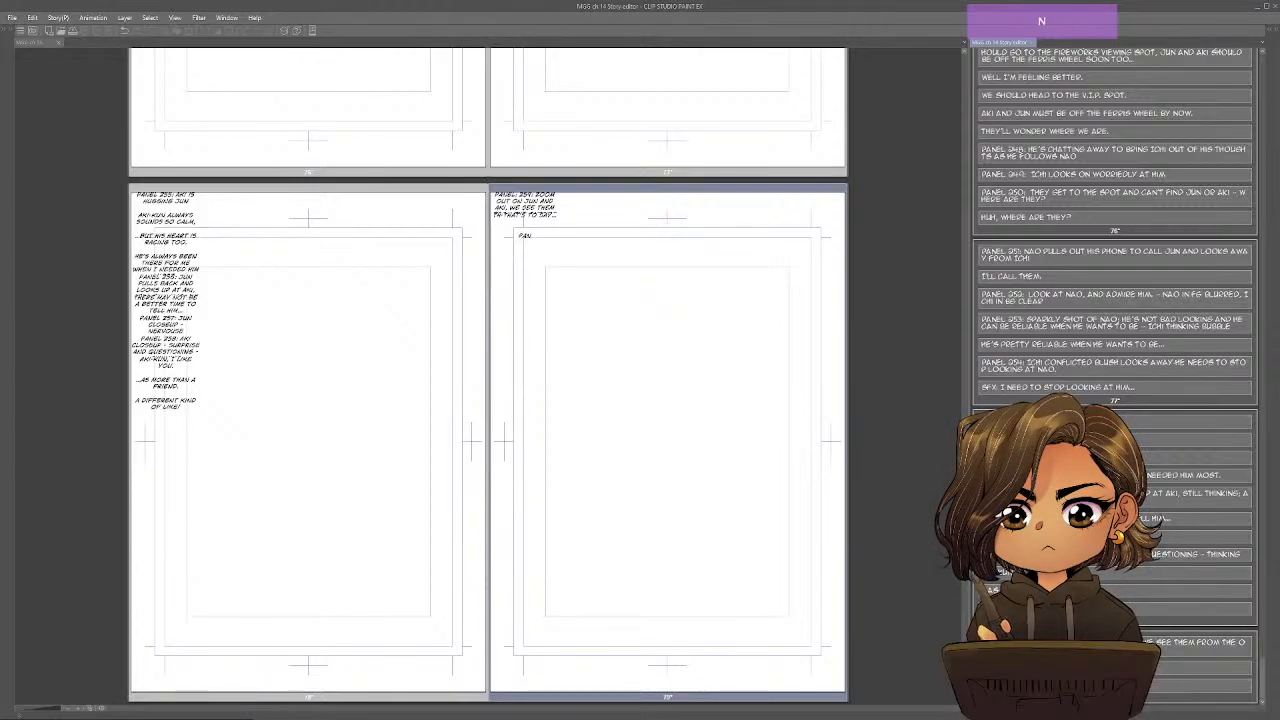
type("EL 260:")
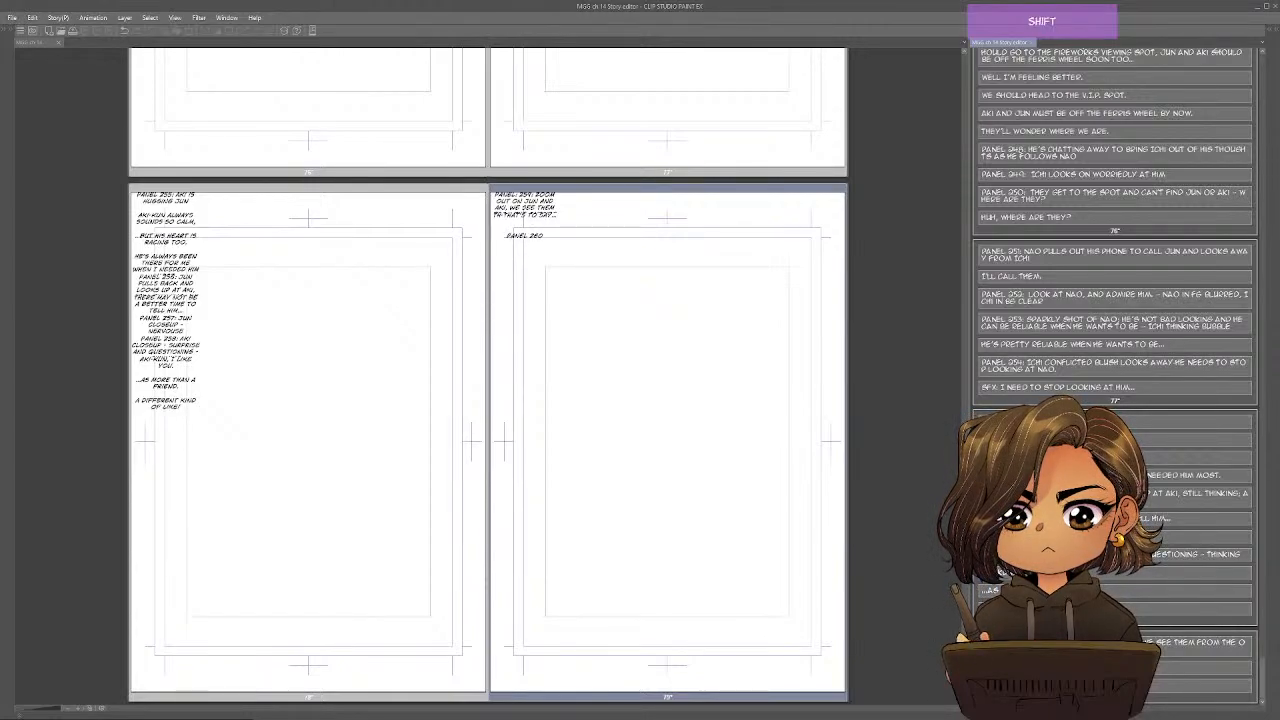
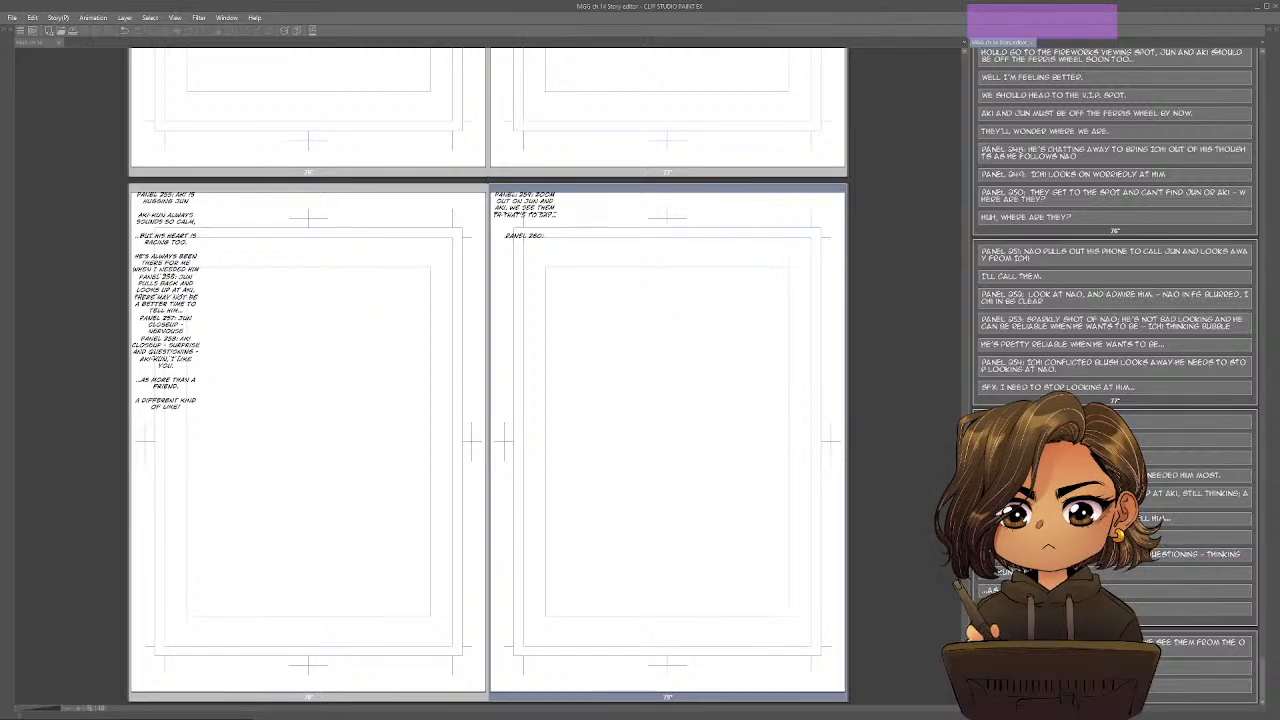
Complete the Panel 260 description on page 79 with "Shot of Jun's side, where his phone is in his pocket".
type("SHOT OF ")
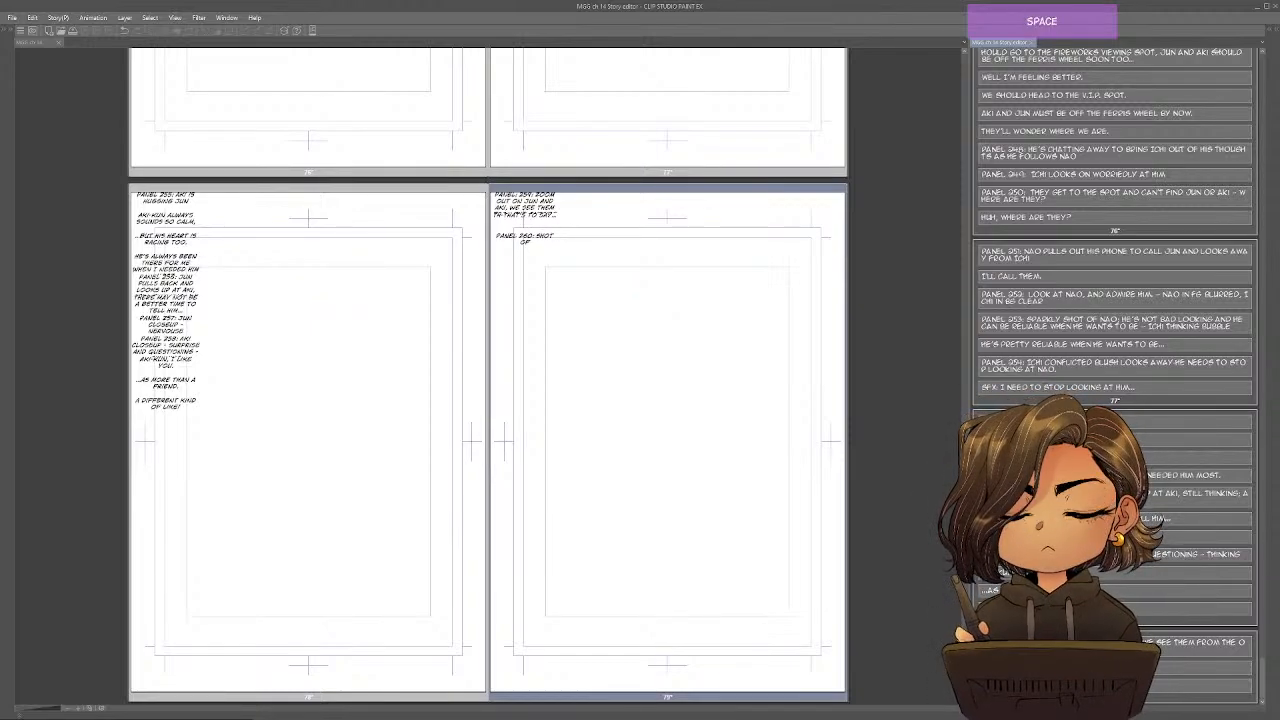
type("JUN'S SI")
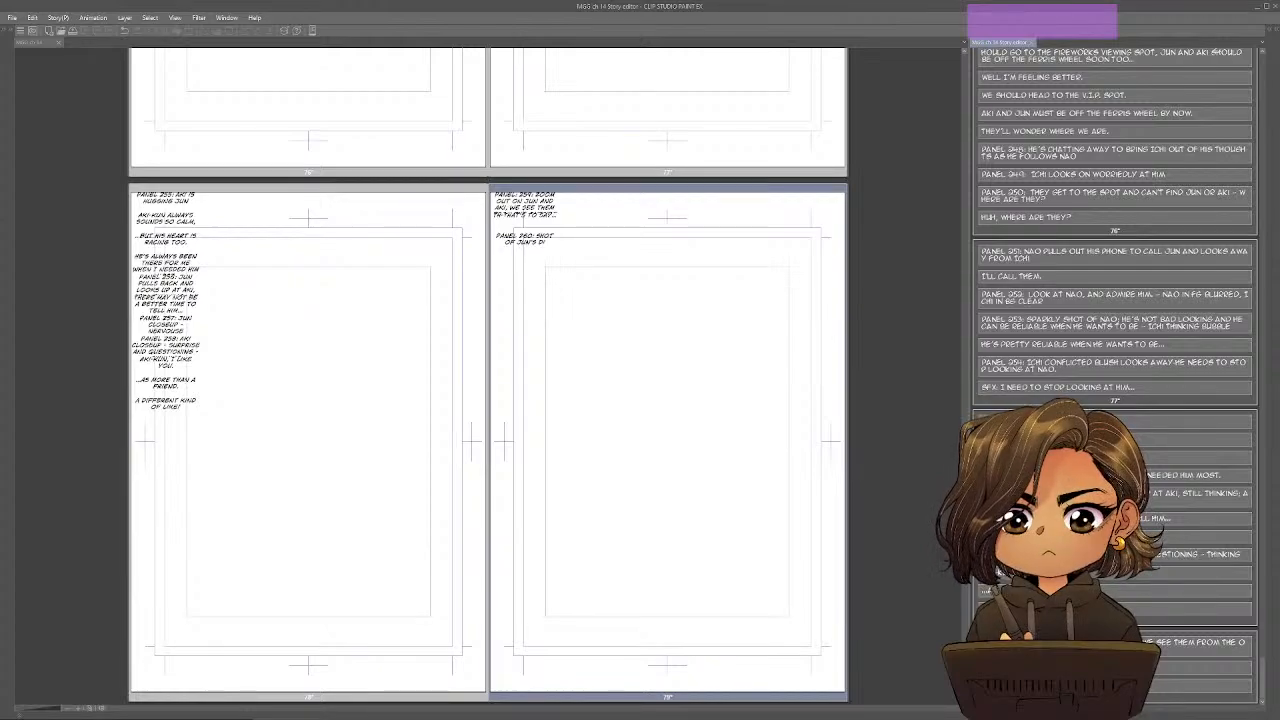
type("DE. W")
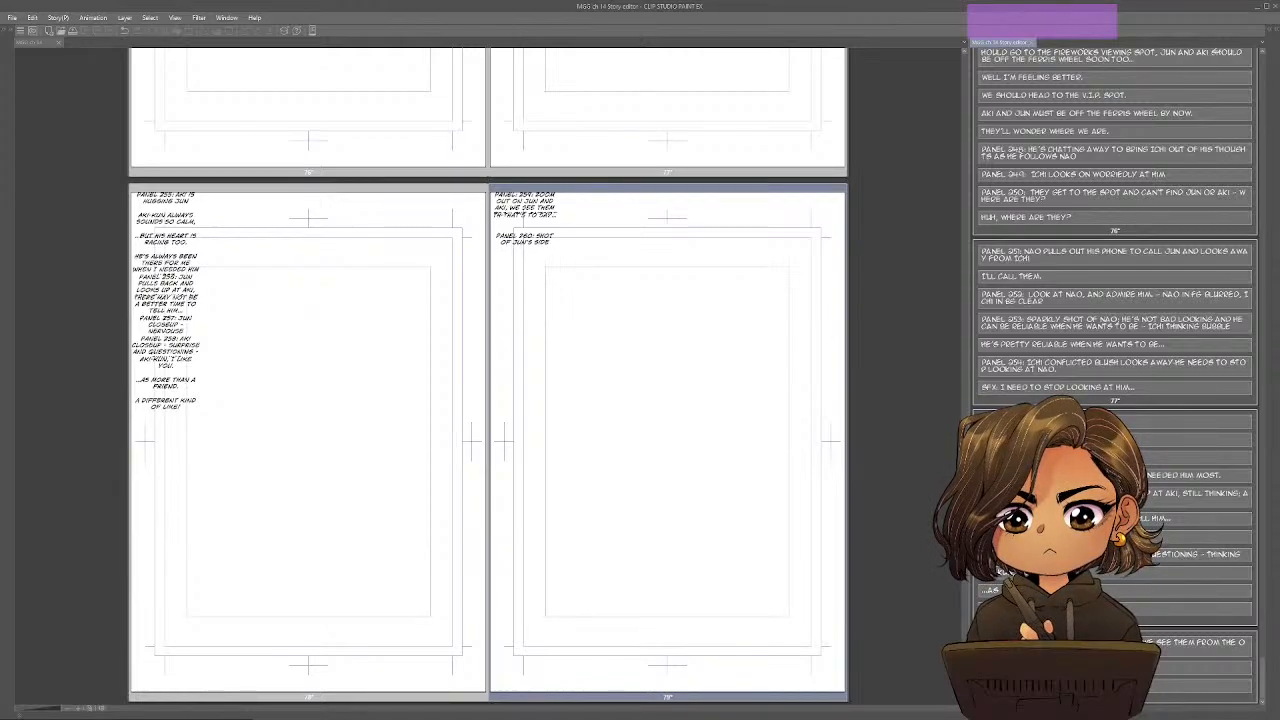
type("HERE HIS PHONE")
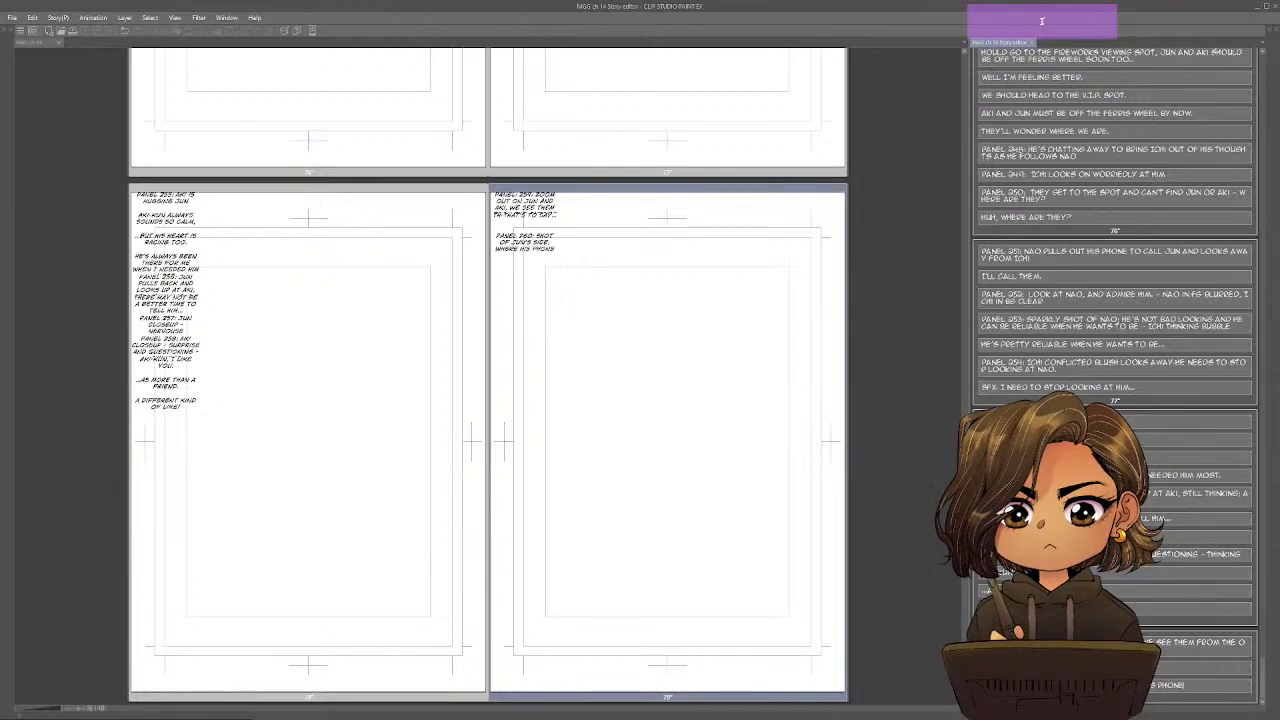
type(" IS IN HIS POCK")
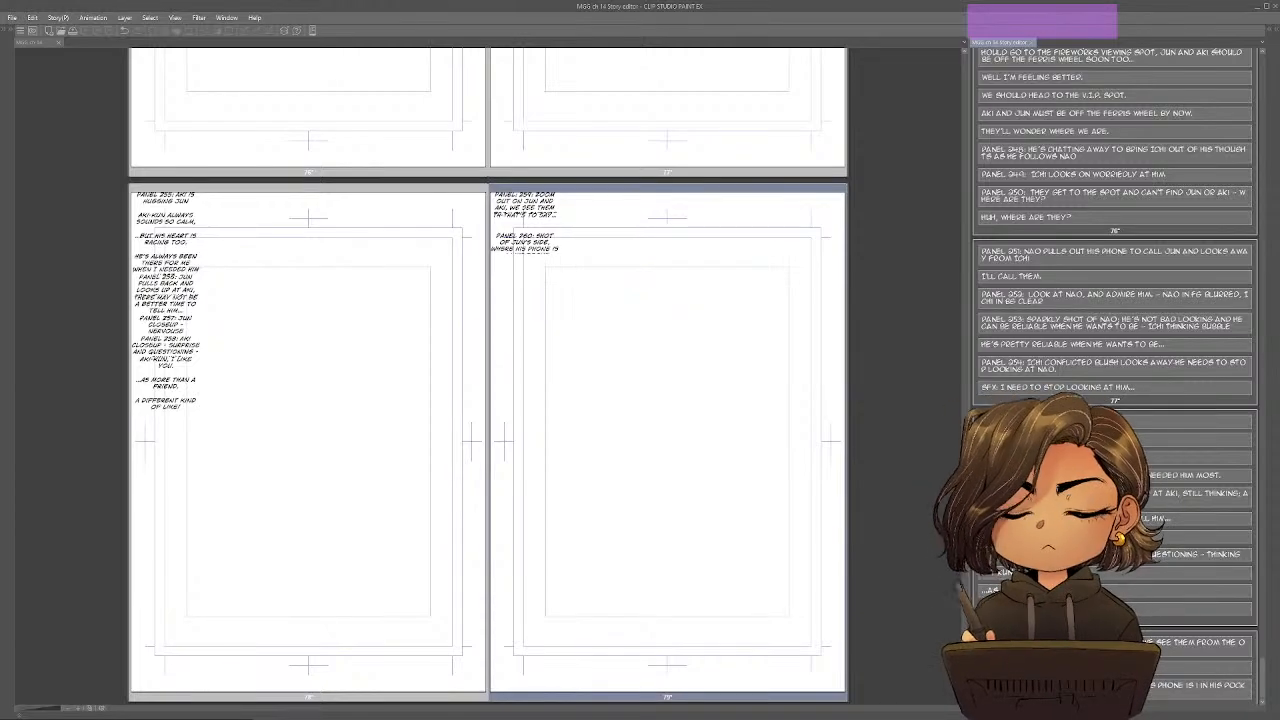
key("BackSpace")
key("BackSpace")
key("BackSpace")
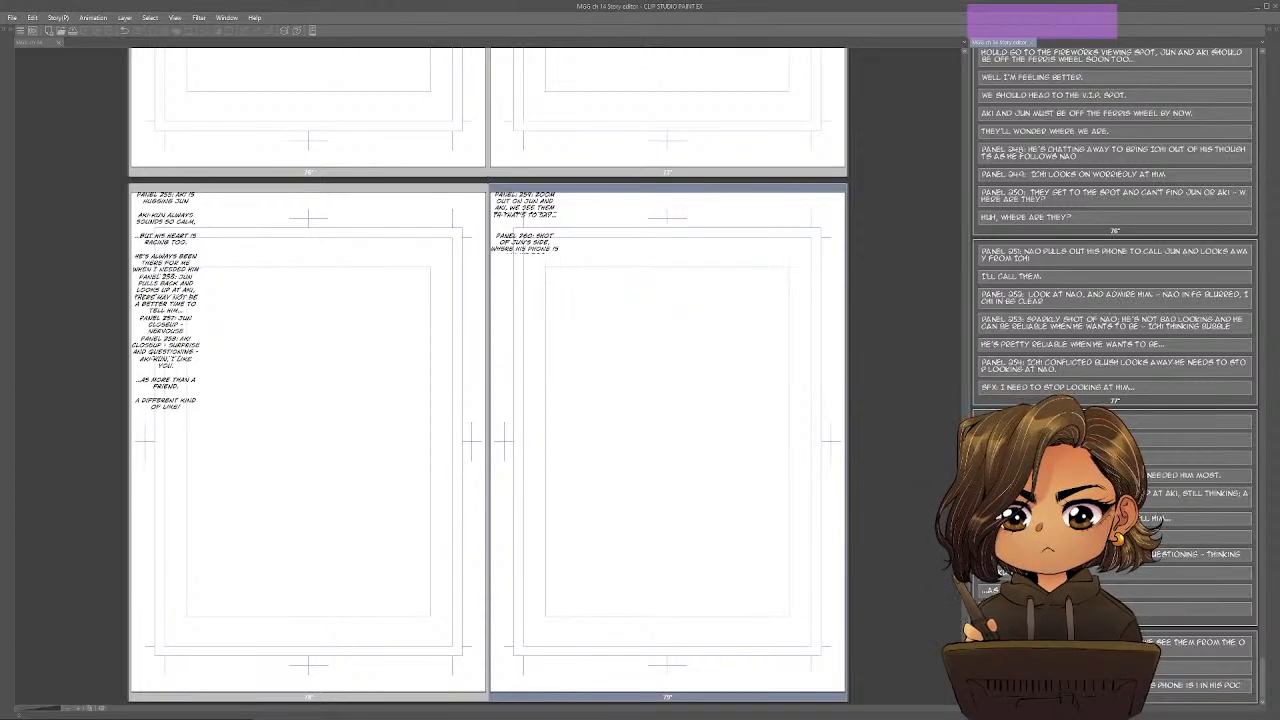
type("K")
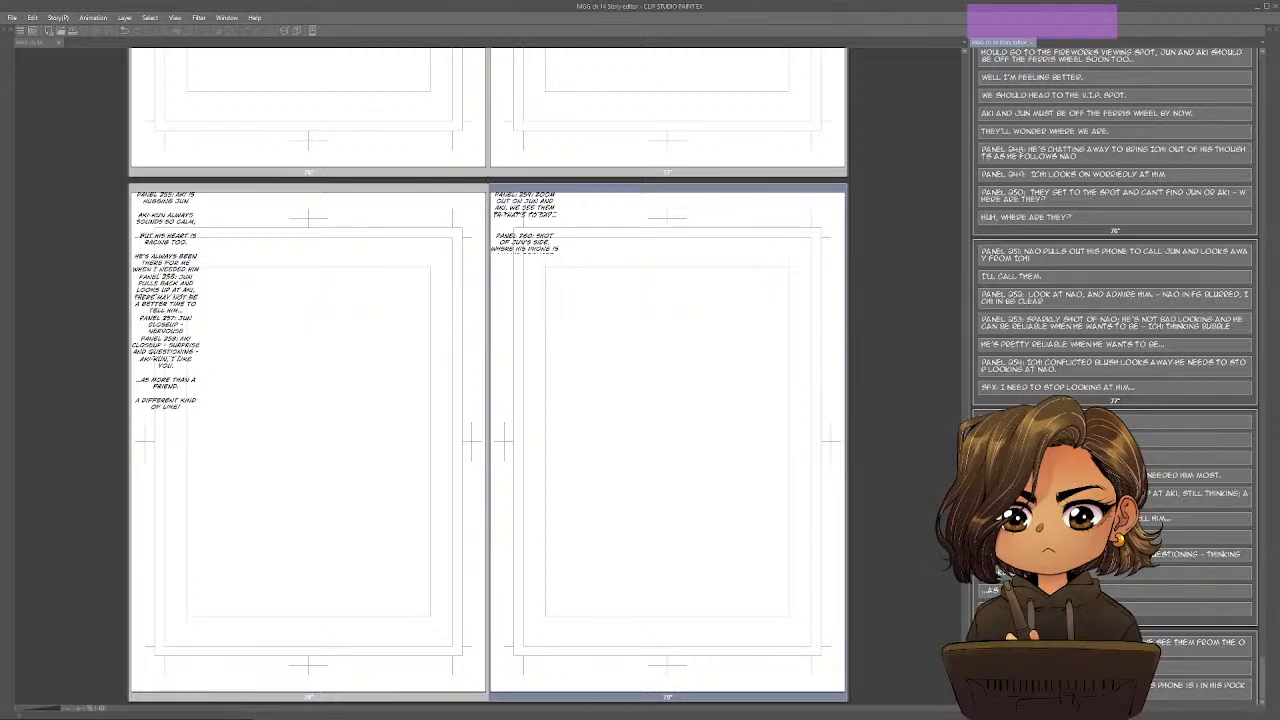
key("BackSpace")
type("ET")
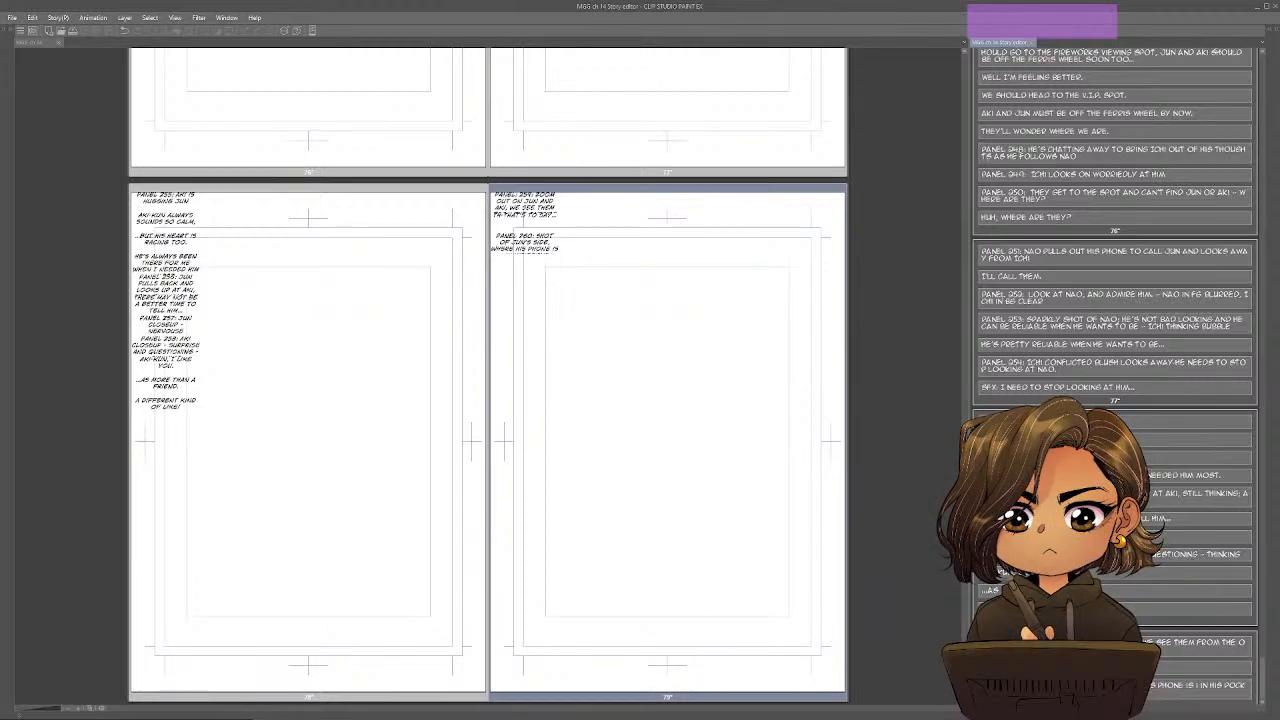
key("Return")
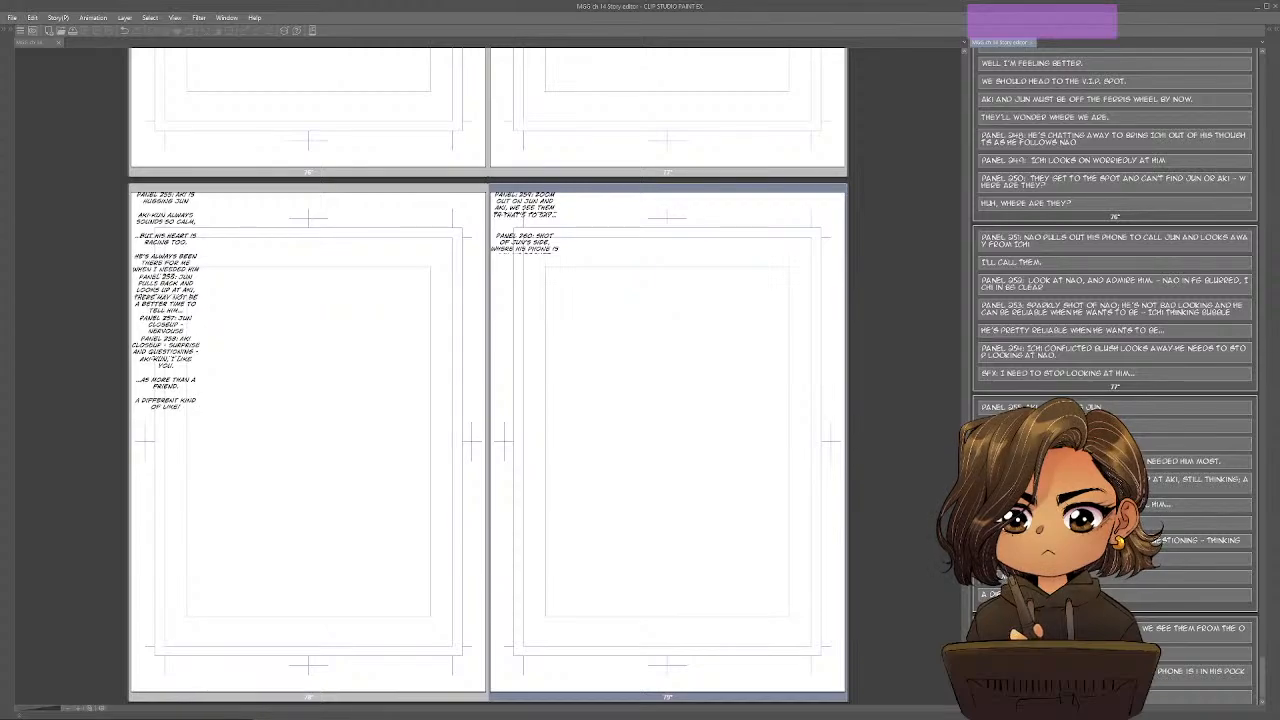
Below Panel 260, add the line "Would you go on a date with me?" and the entry "SFX: Ringing sound covers the speech bubble".
type("WOULD YOU GO ON")
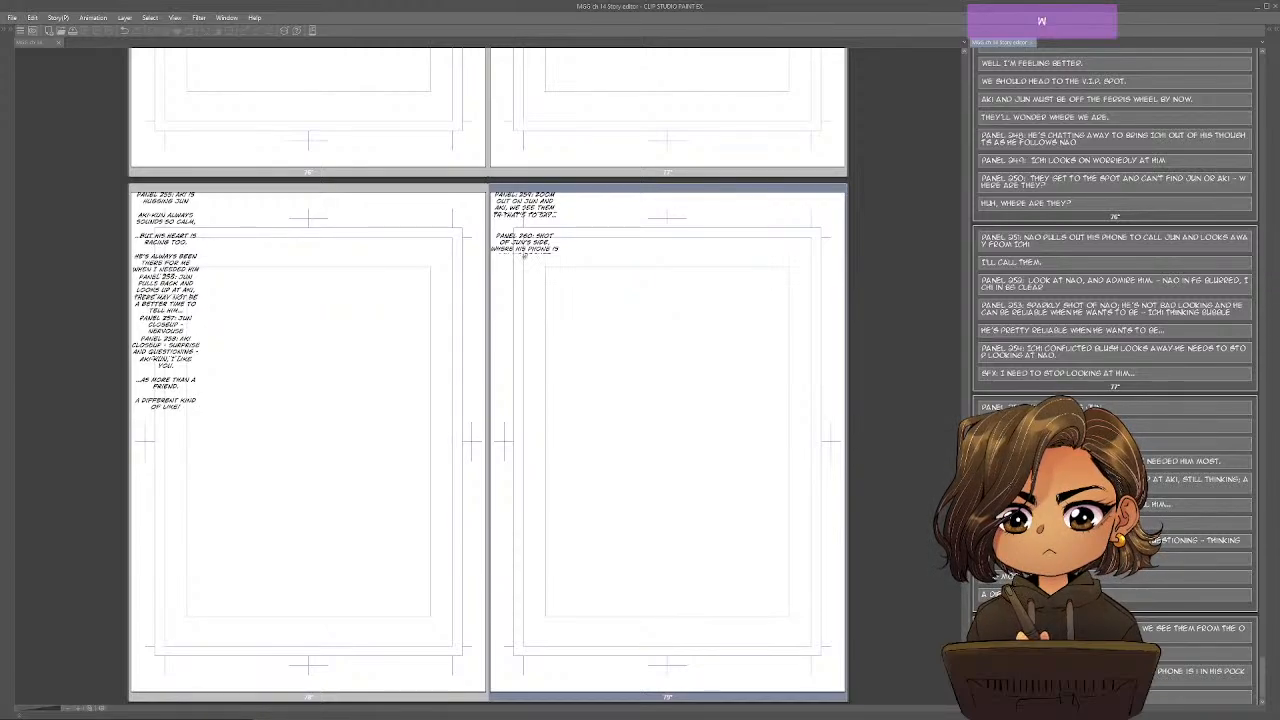
type(" A")
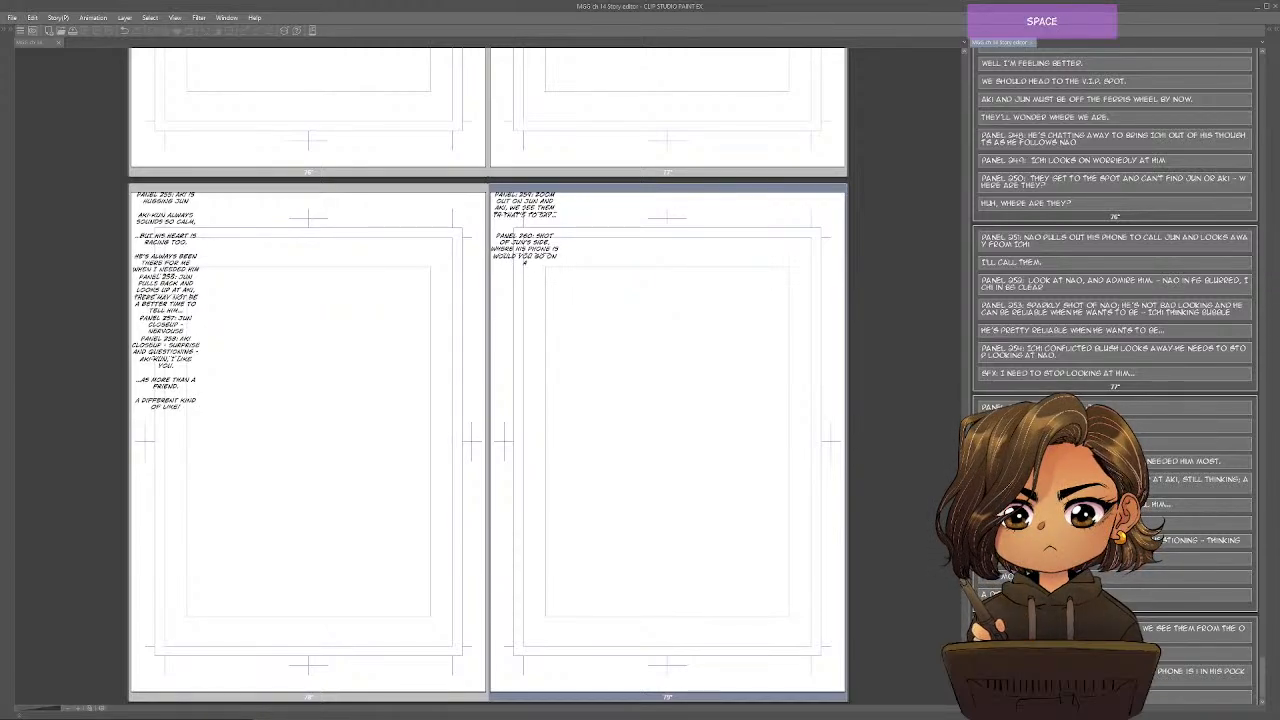
type(" DATE WITH ME?")
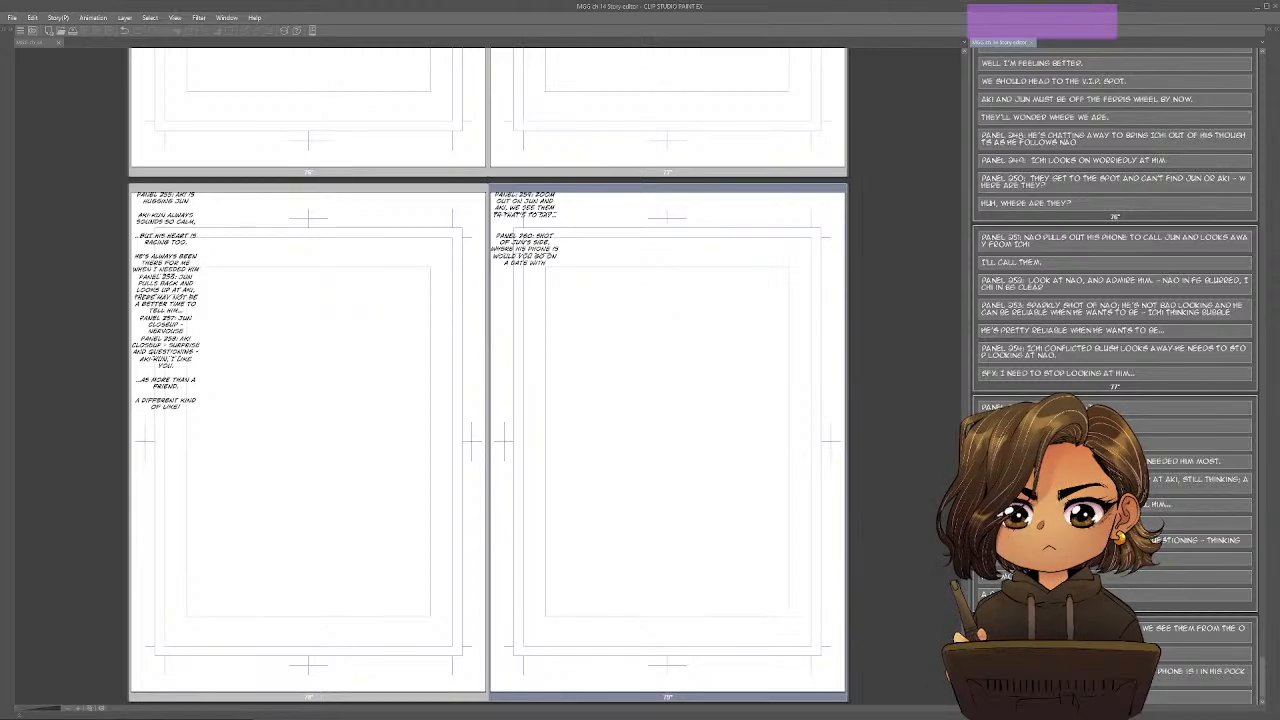
key("Return")
key("Return")
type("SFX: RI")
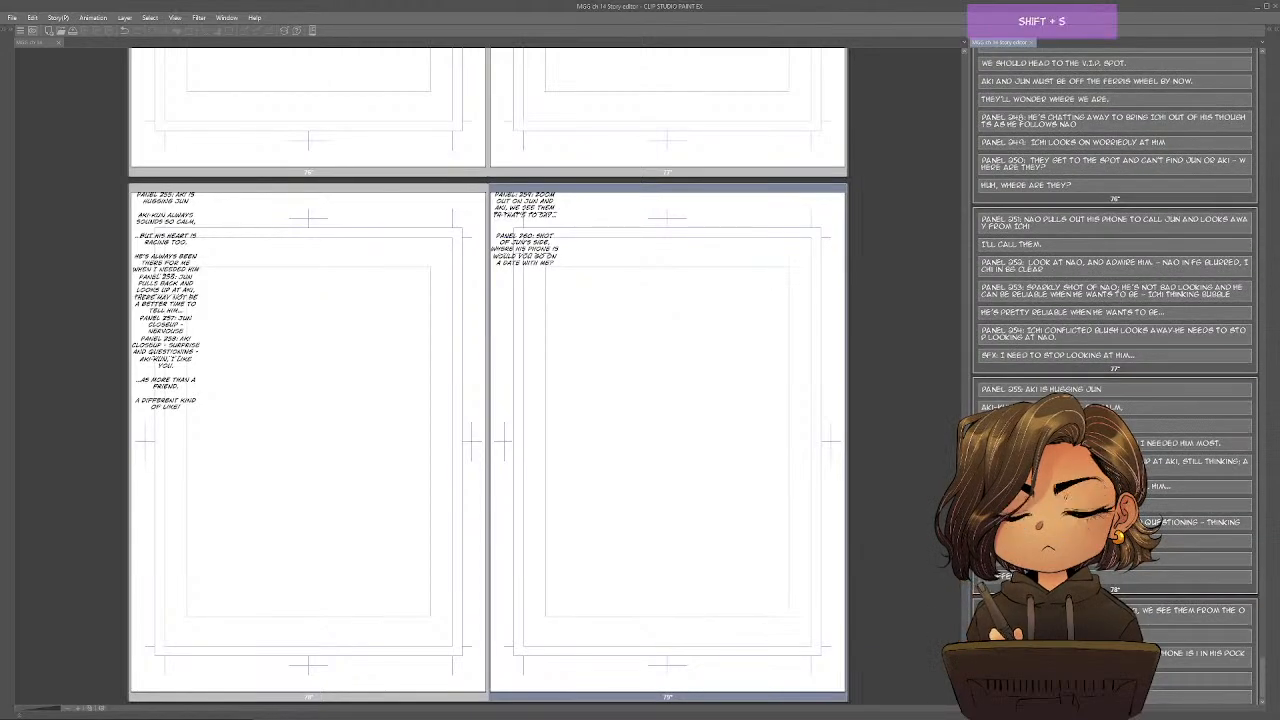
type("NGING SOUND ")
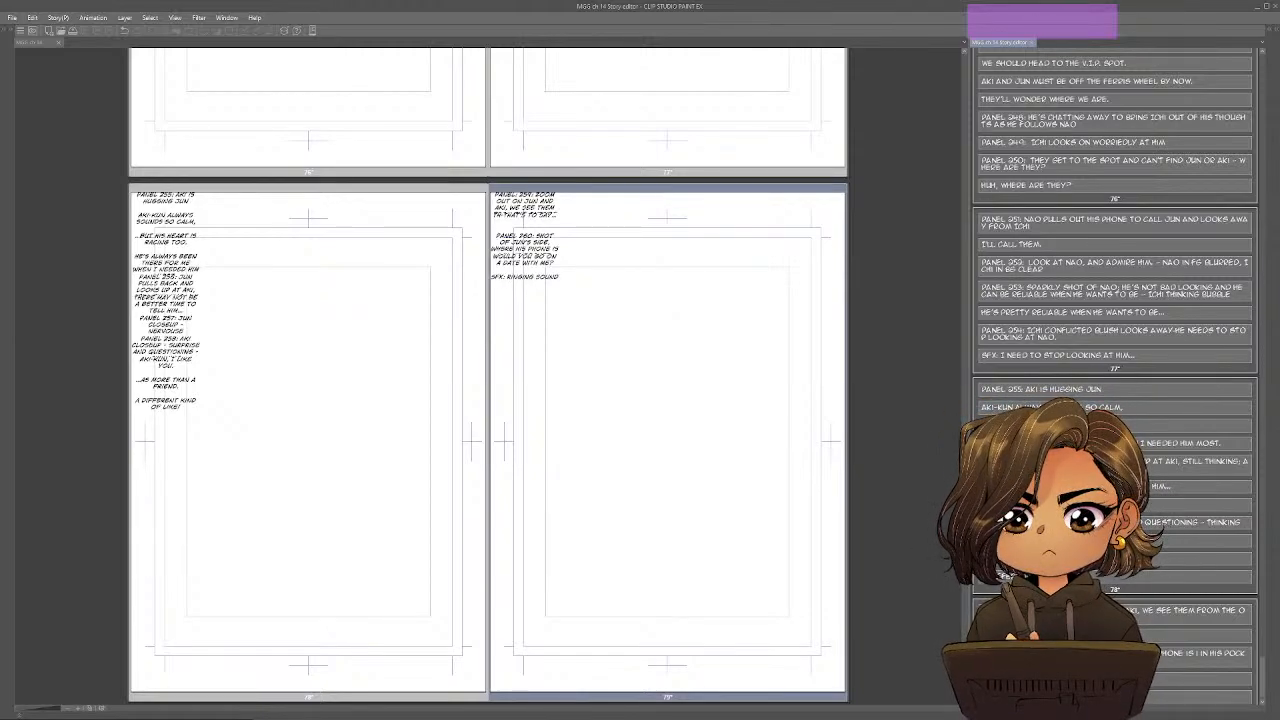
type("COVERS THE ")
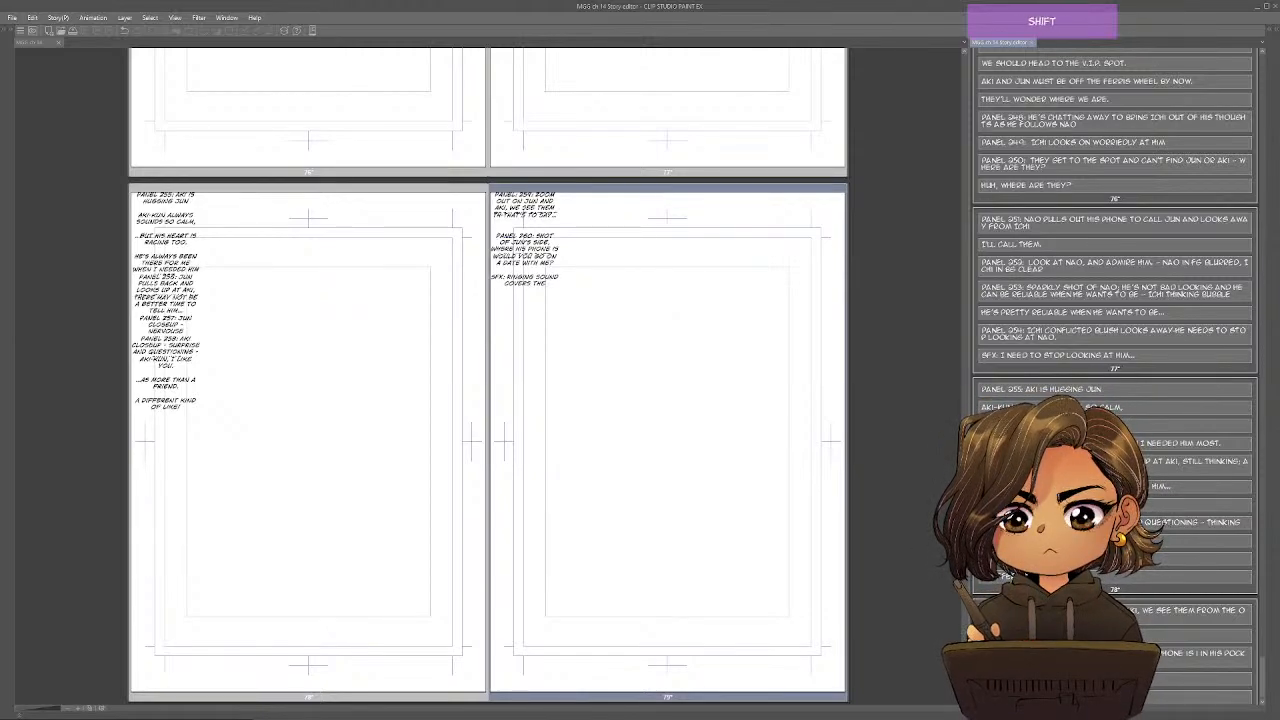
type("SPEECH BUBBLE")
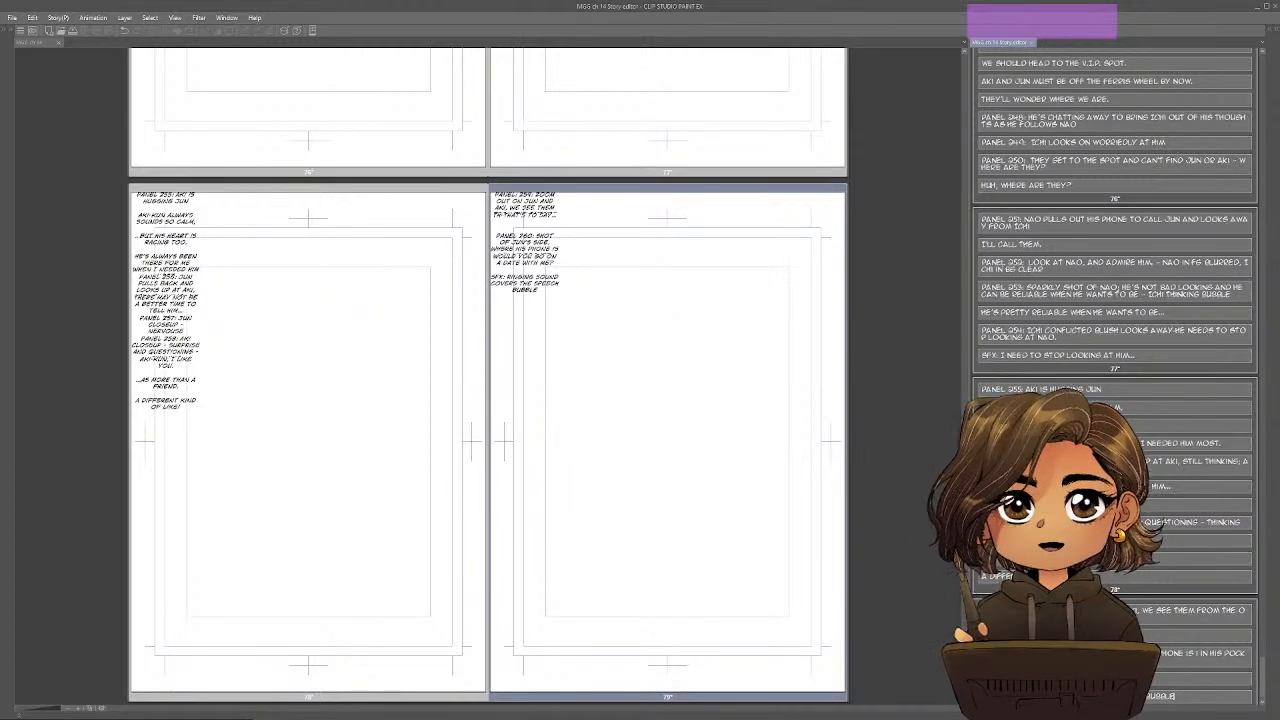
Add the entry "Panel 261: Jun pulls out his phone with a wth look on his face" to page 79.
key("Return")
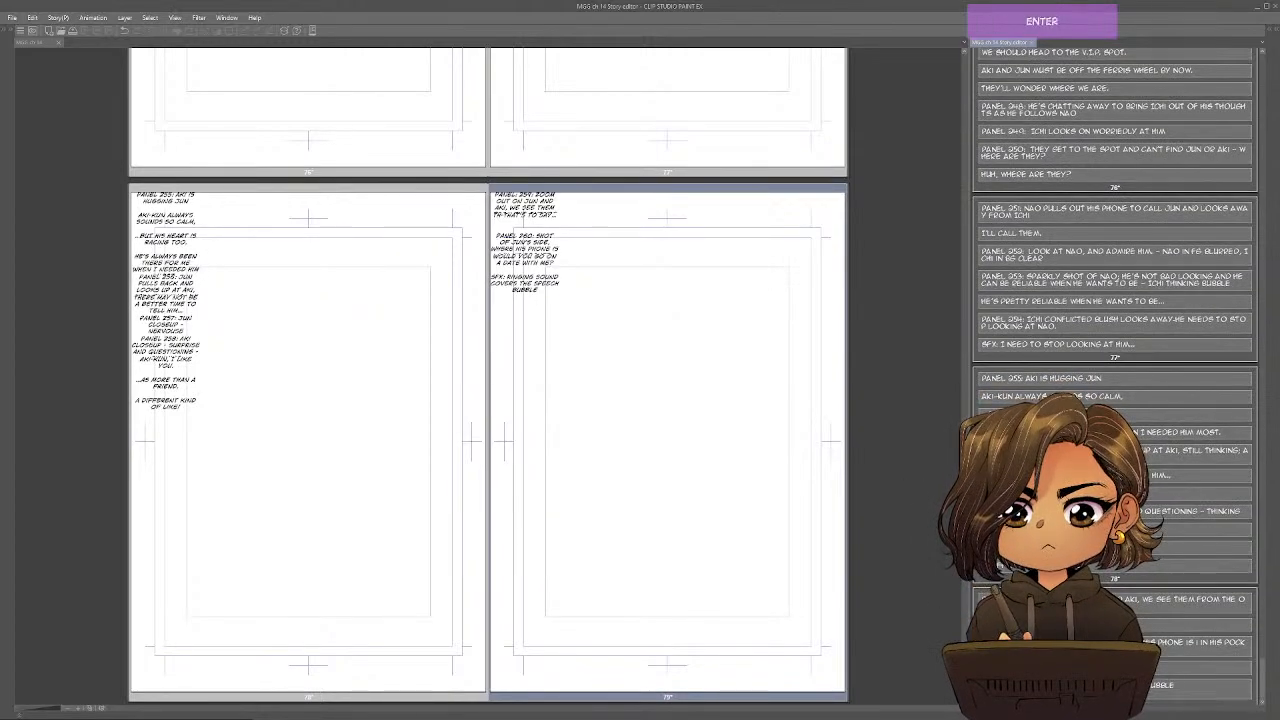
type("PANEL 26")
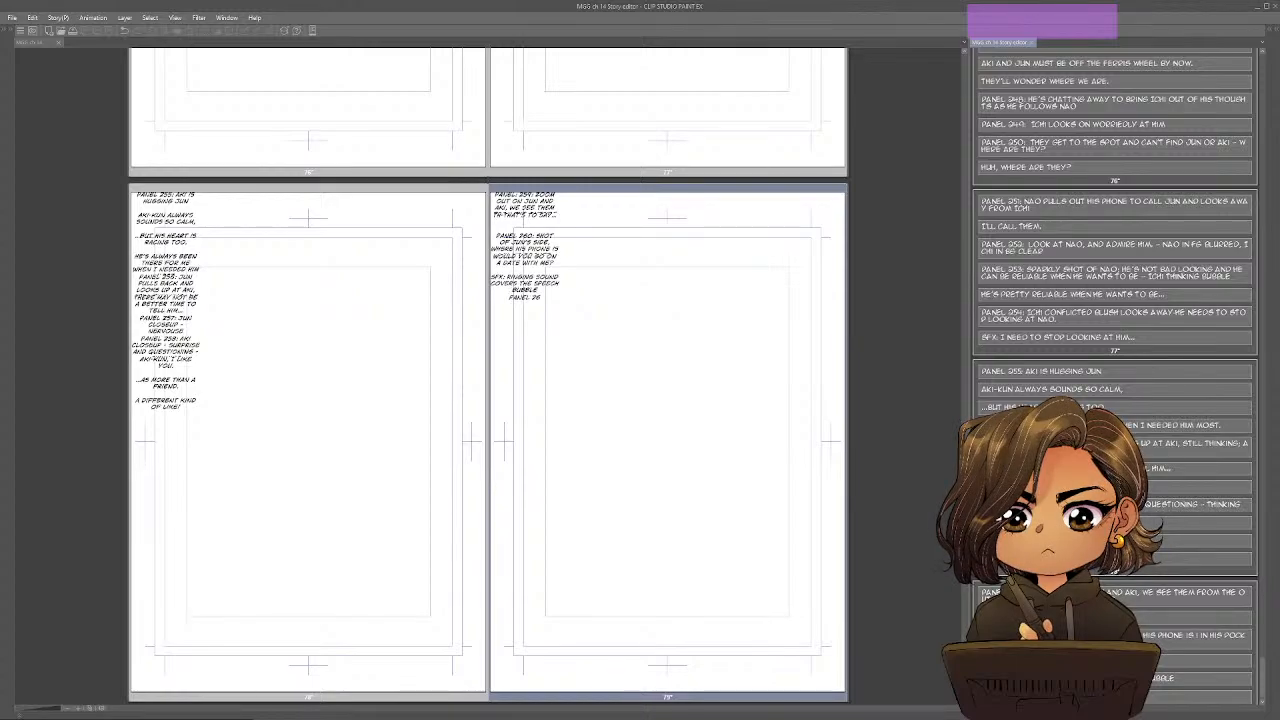
type("1: JUN PU")
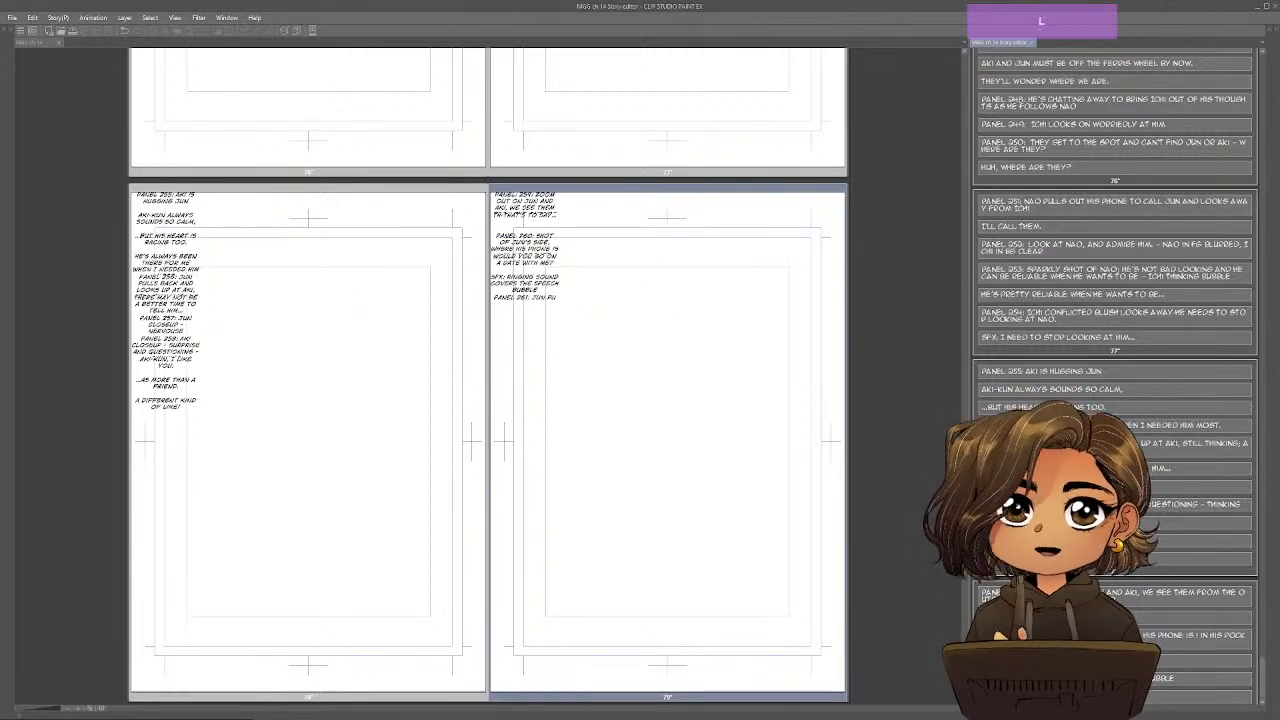
type("LLS OUT HIS PH")
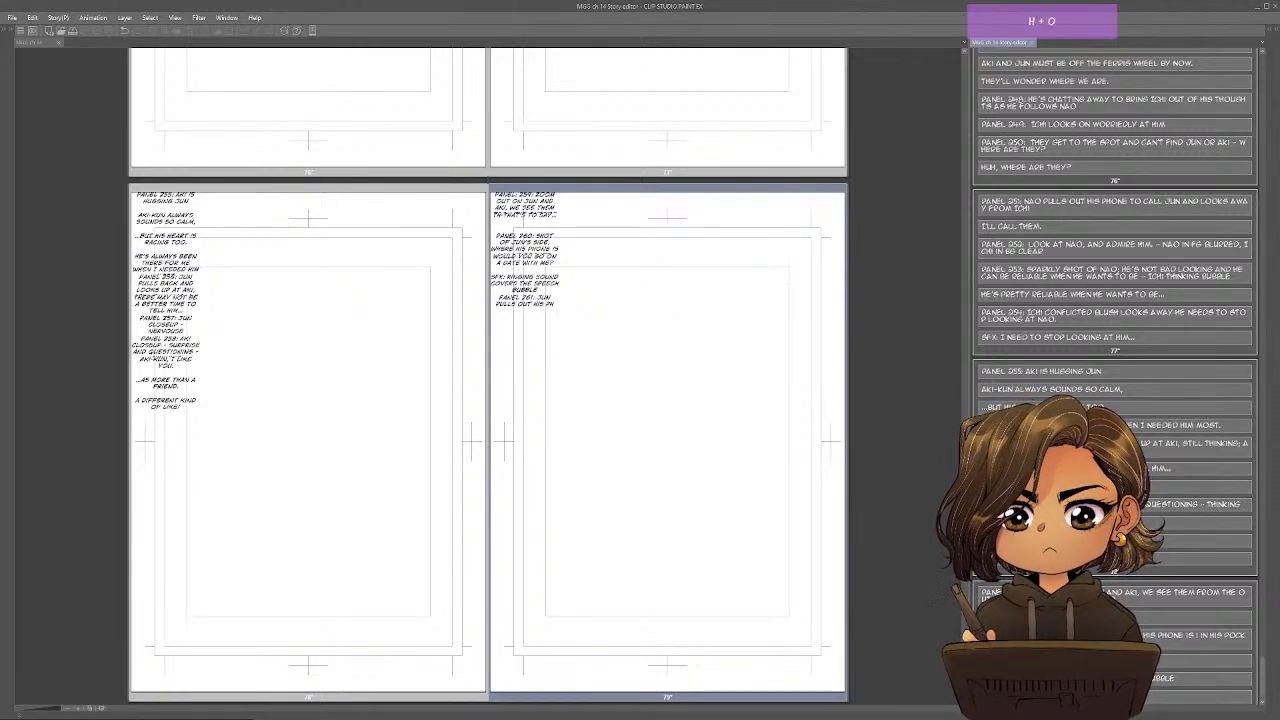
type("ONE WITH A ")
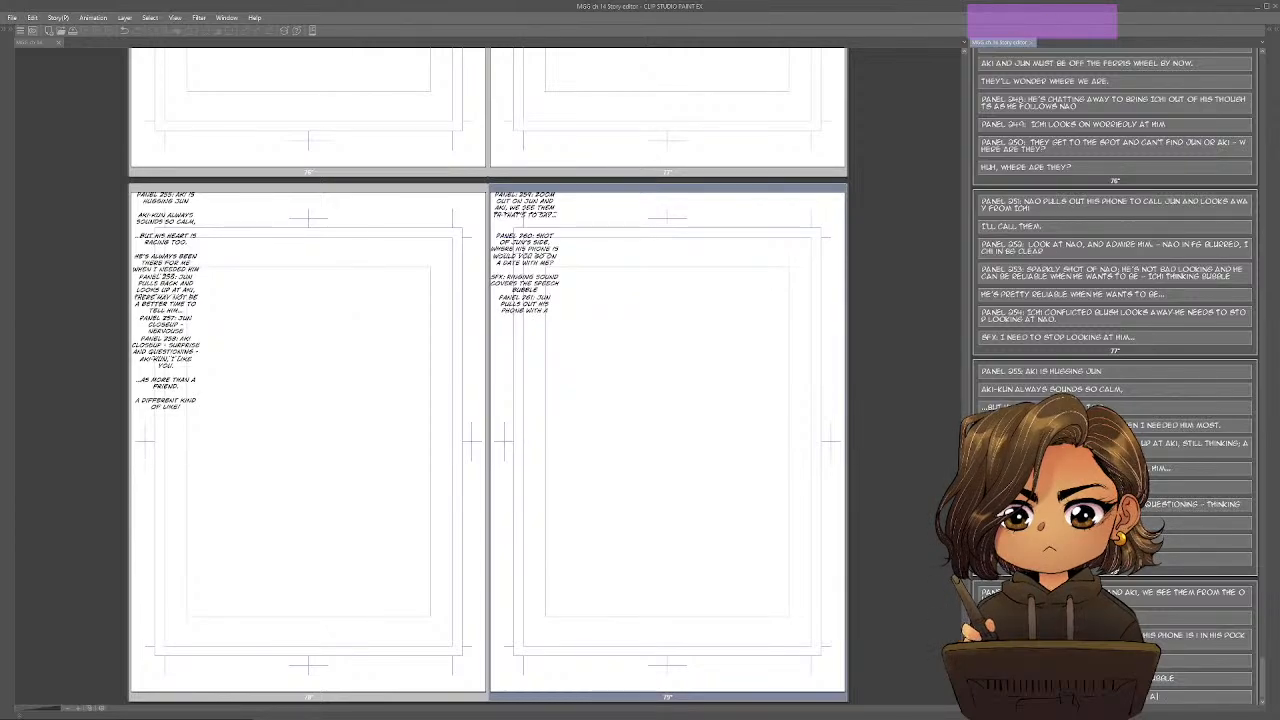
type("WTH LO")
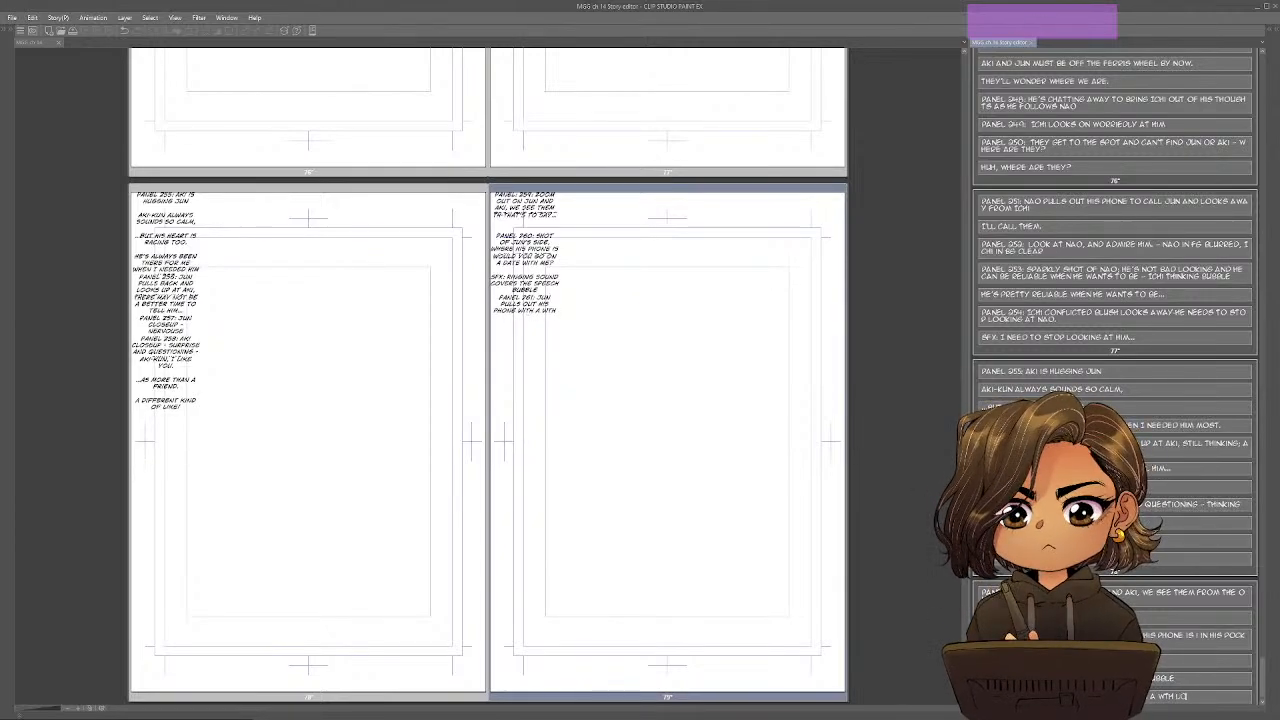
type("OK ON HIS FACE")
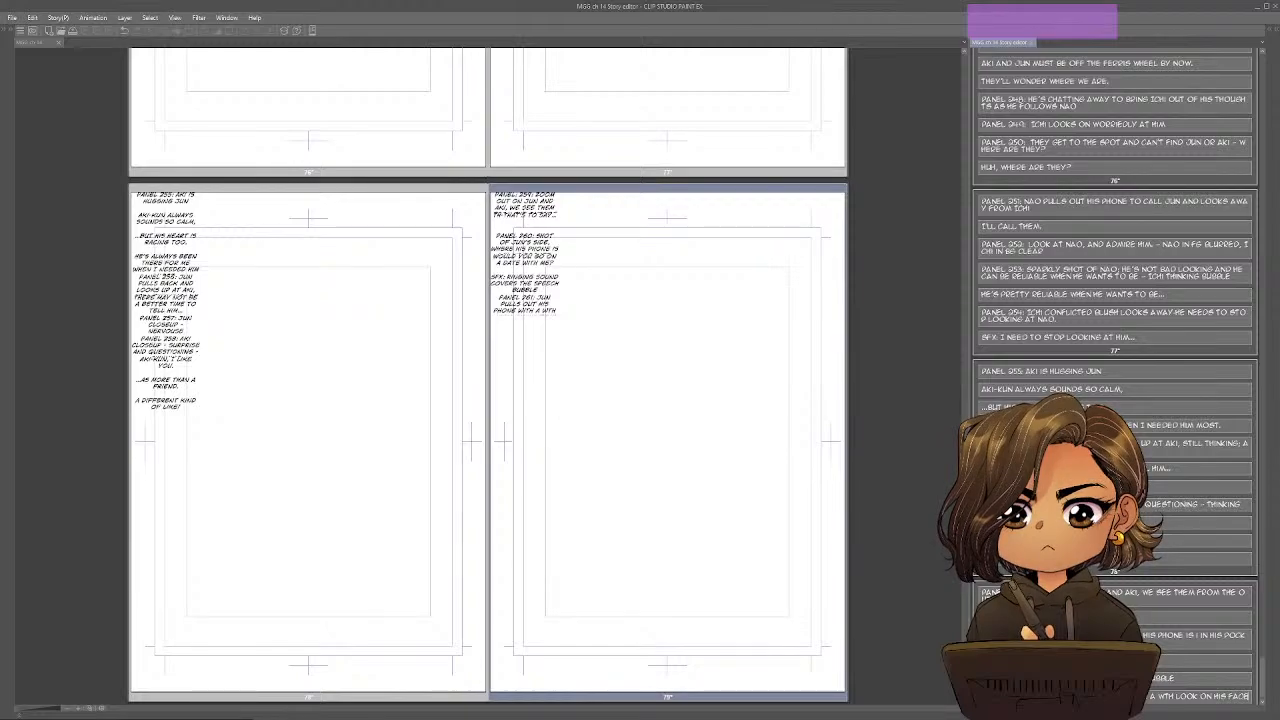
Below Panel 261, write "Seriously?!" and "Now?!" as two separate dialogue lines.
scroll(1115, 370, "down", 1)
scroll(1115, 370, "down", 1)
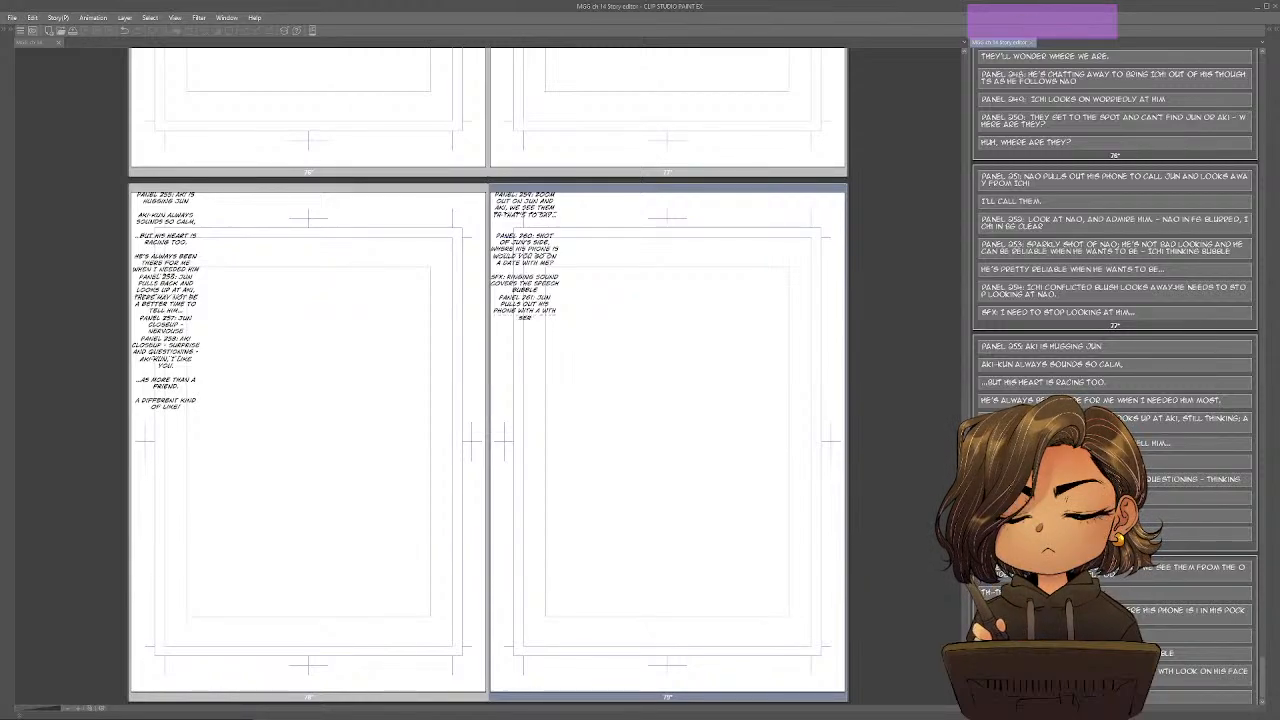
type("Y?")
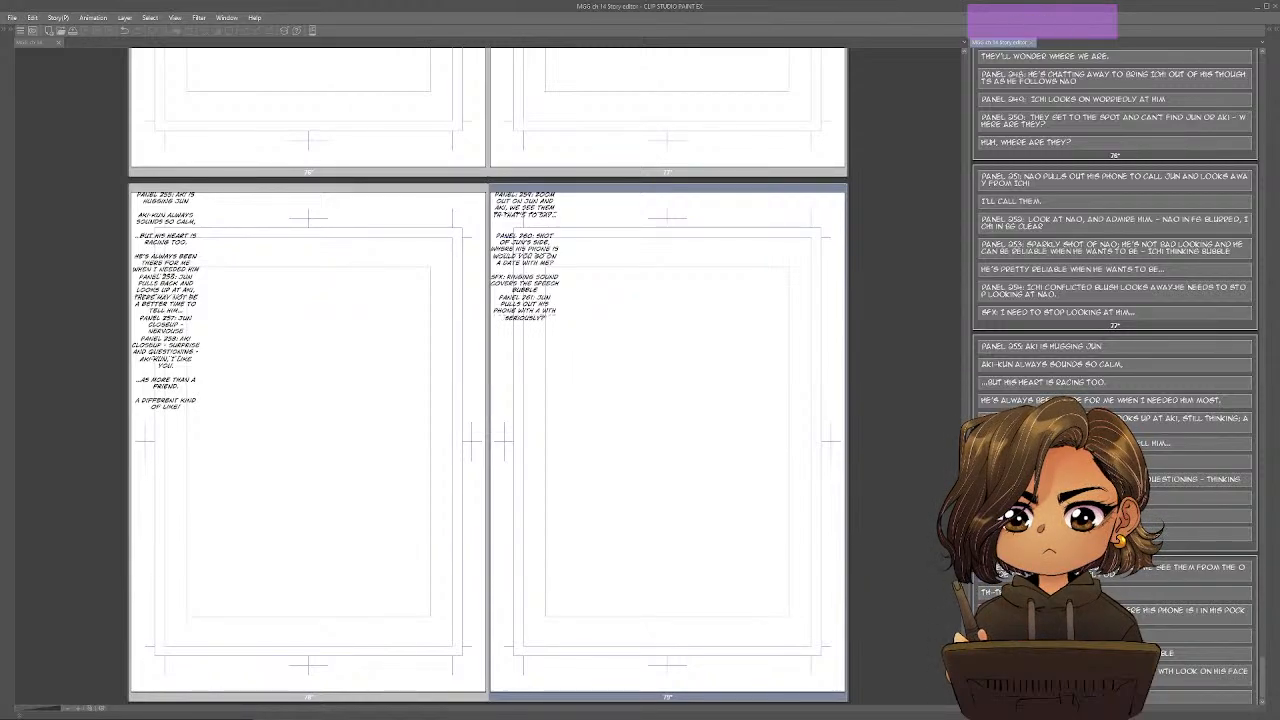
type("!")
key("Return")
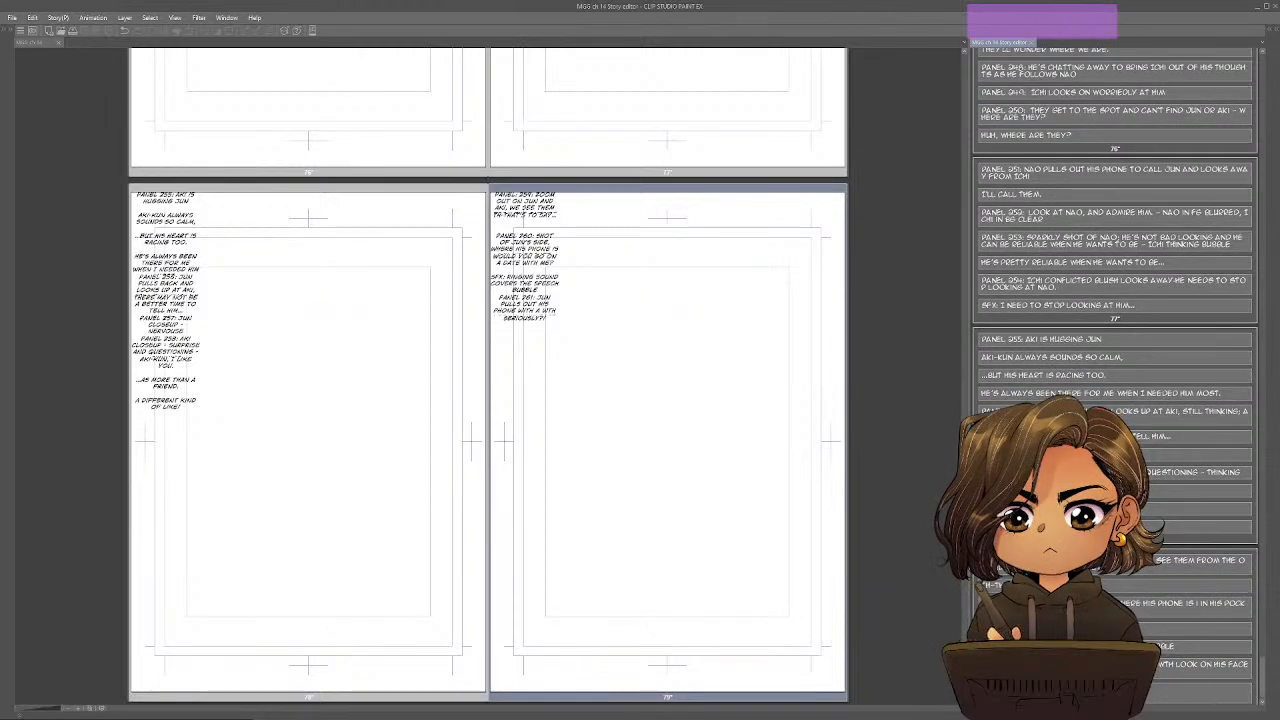
key("Return")
type("NOW?!")
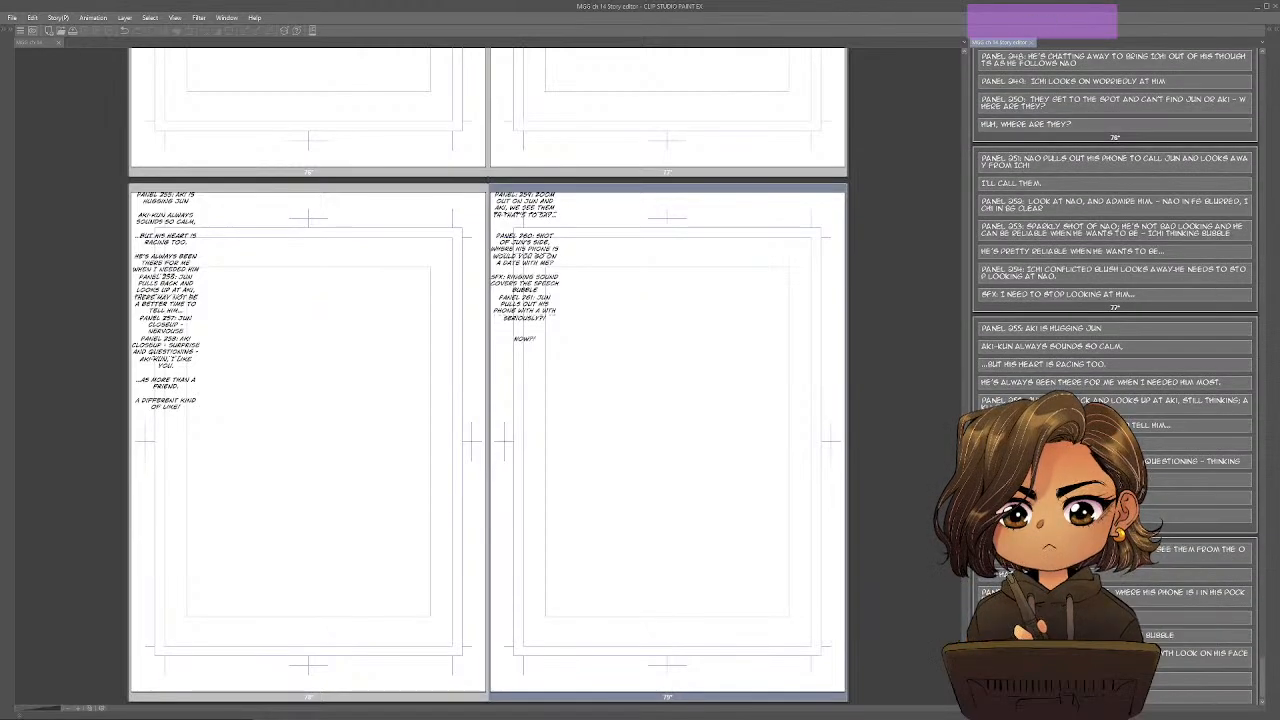
Add a separate entry reading "SFX: What's with this timing-" after the Panel 261 dialogue.
key("Return")
key("Return")
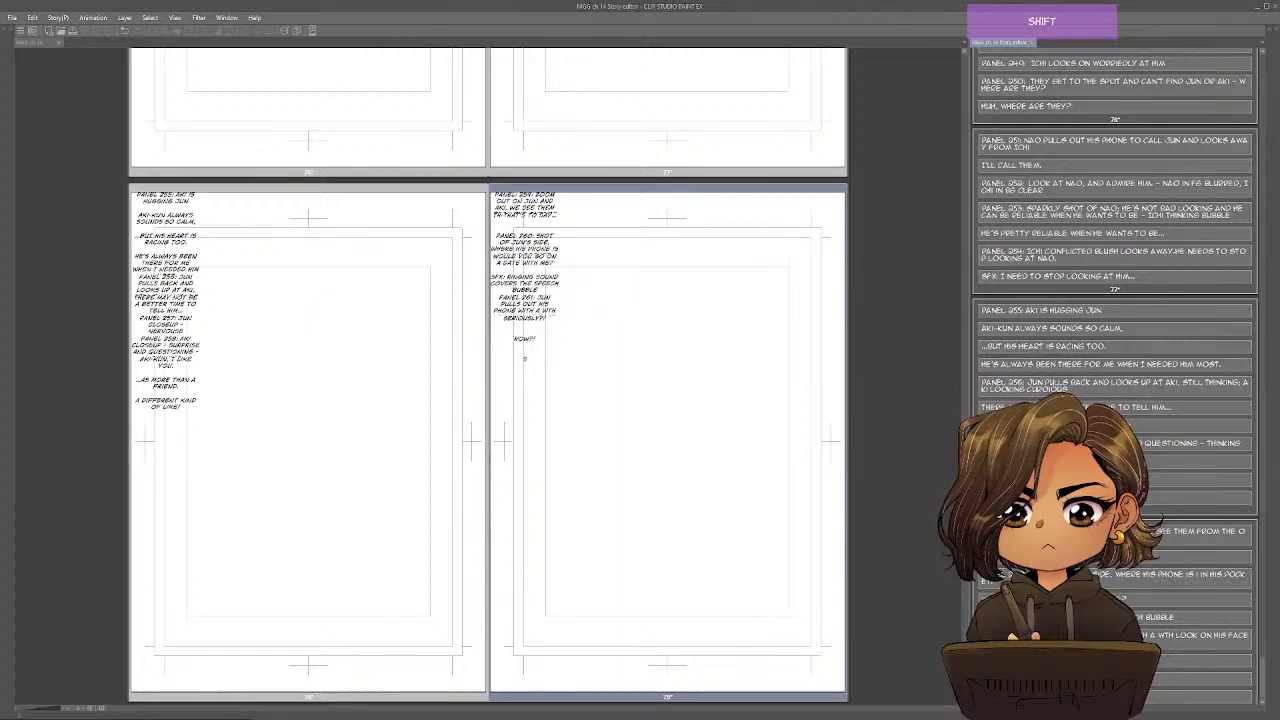
type("SFX: WHAT'S WITH THIS TIM")
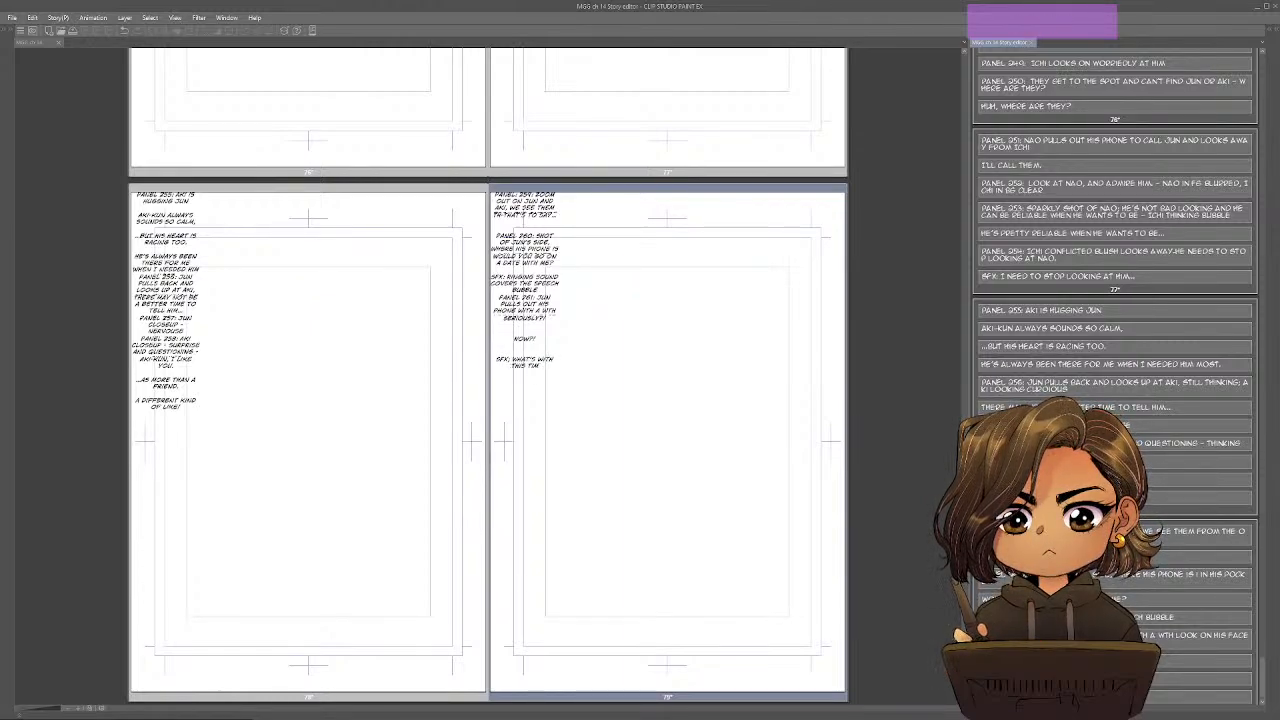
type("EING")
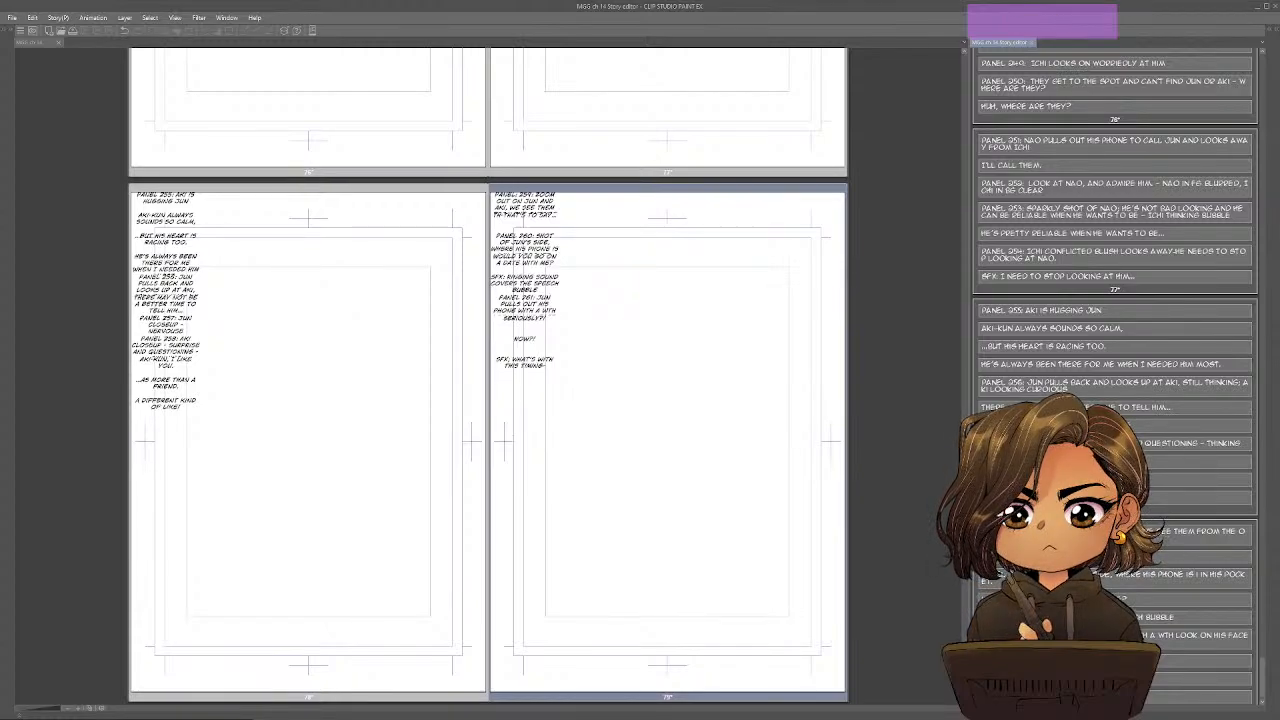
scroll(1115, 380, "down", 1)
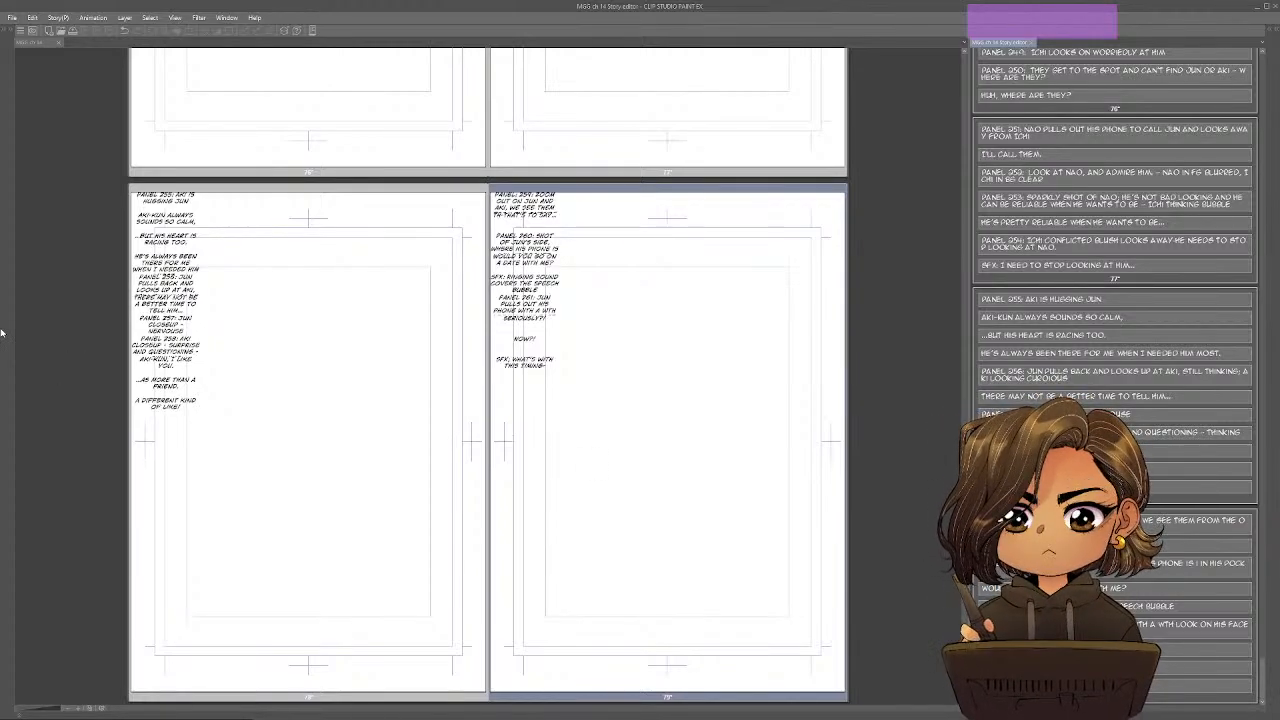
Switch to the Google Docs outline and strike through the three Turning Point Progressive Complication sub-items, from "But just as Jun explains" to "0 - 0 fuuuuuUuUUu-".
key("alt+Tab")
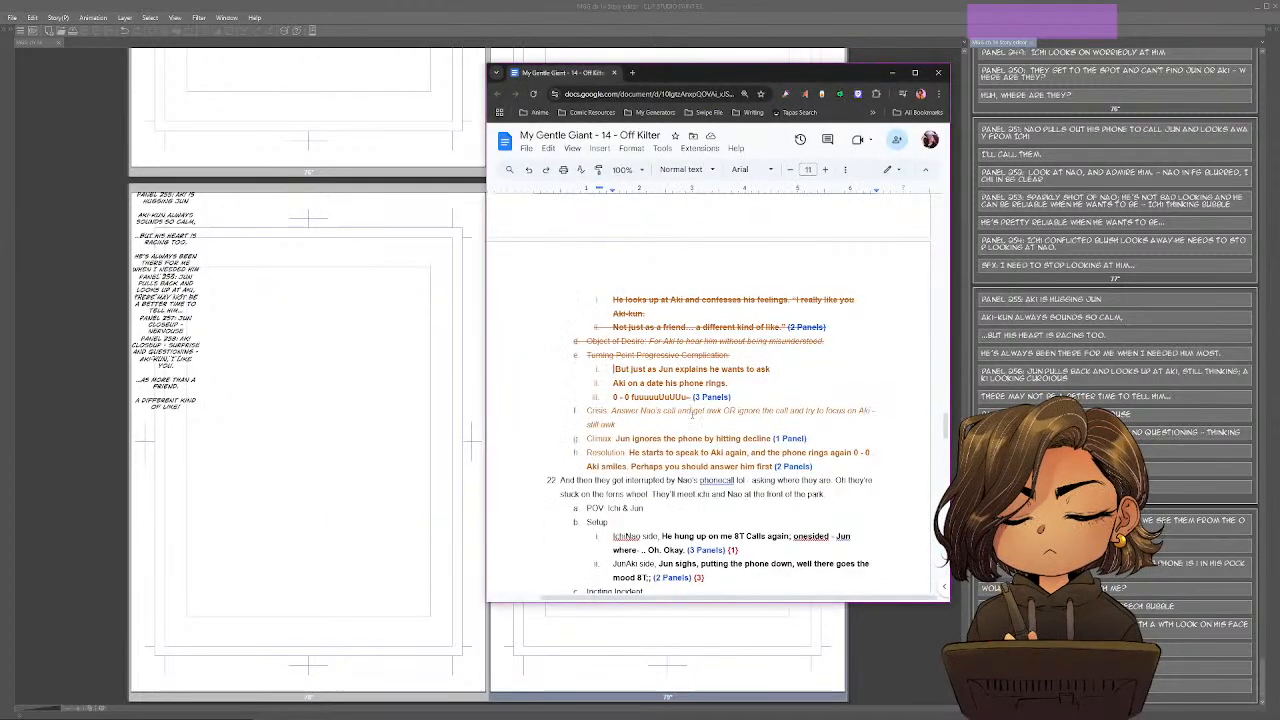
left_click_drag(752, 400, 586, 358)
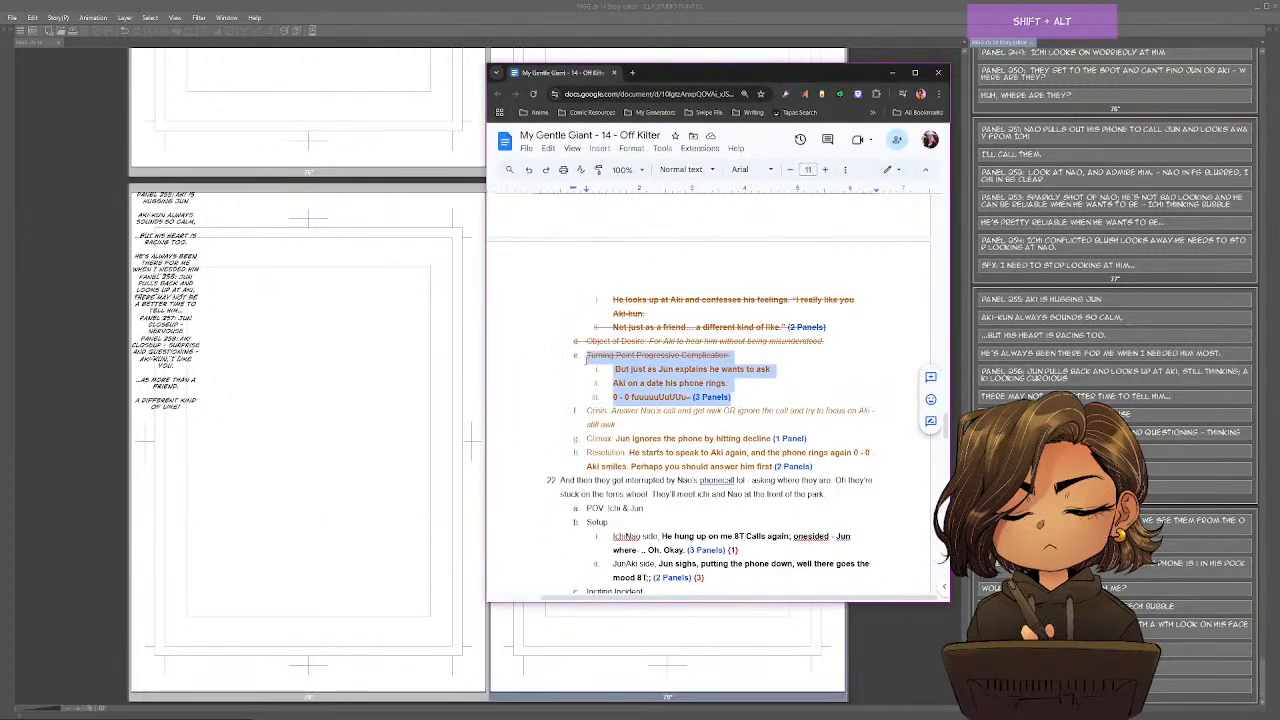
key("alt+shift+5")
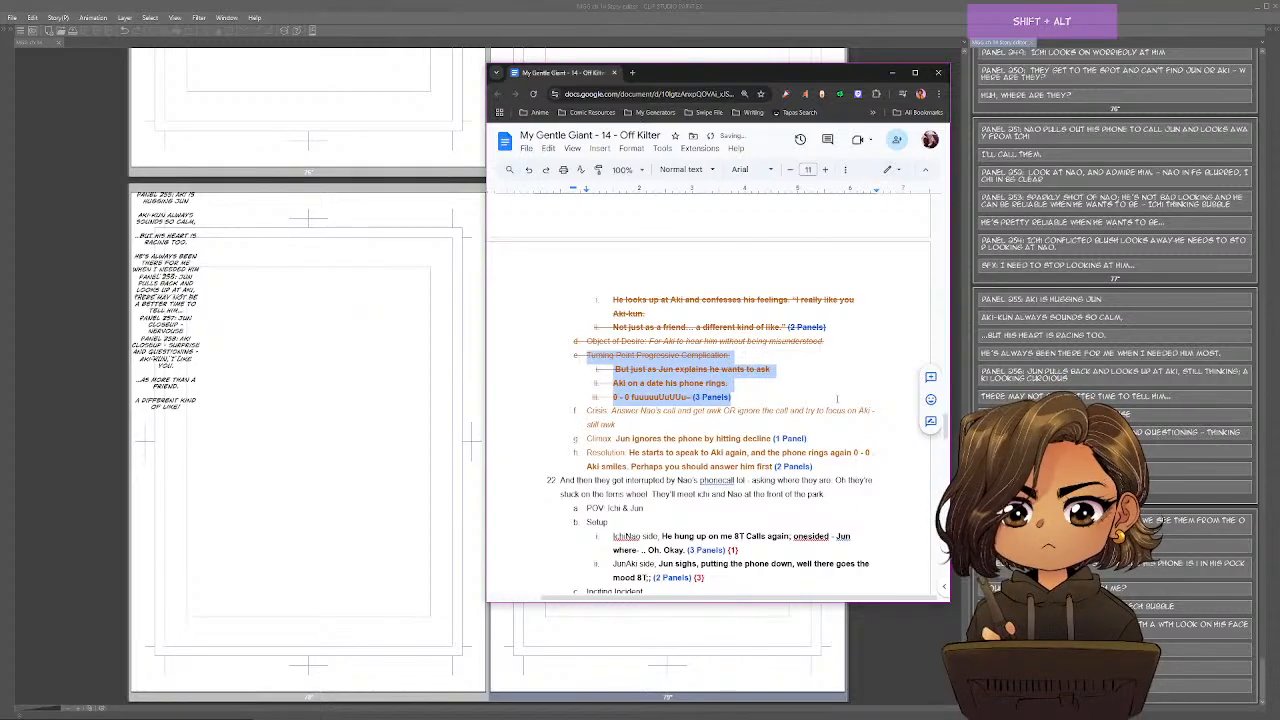
scroll(808, 424, "up", 10)
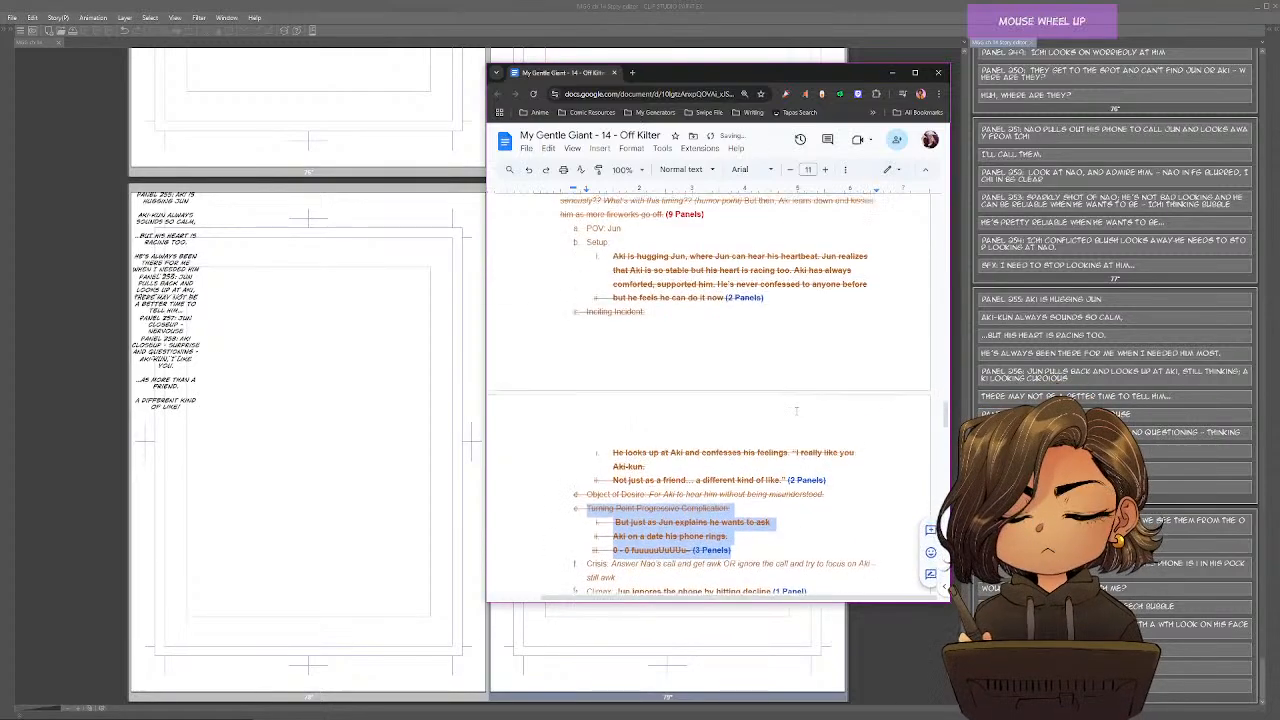
Review the outline items for the scene where Jun confesses to Aki, and close the Google Docs window to return to Clip Studio Paint.
scroll(797, 412, "up", 1)
left_click_drag(645, 280, 692, 485)
scroll(685, 460, "down", 3)
left_click_drag(662, 346, 737, 503)
scroll(735, 495, "down", 3)
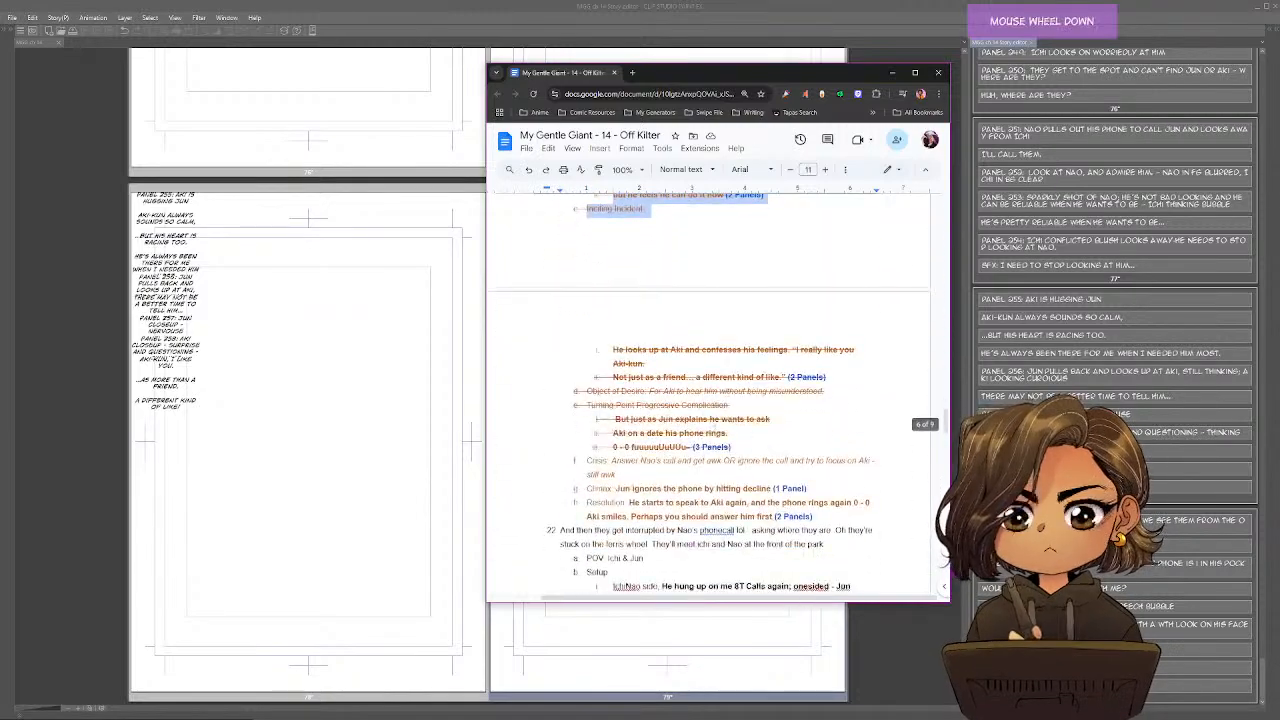
left_click_drag(698, 405, 727, 470)
left_click(852, 475)
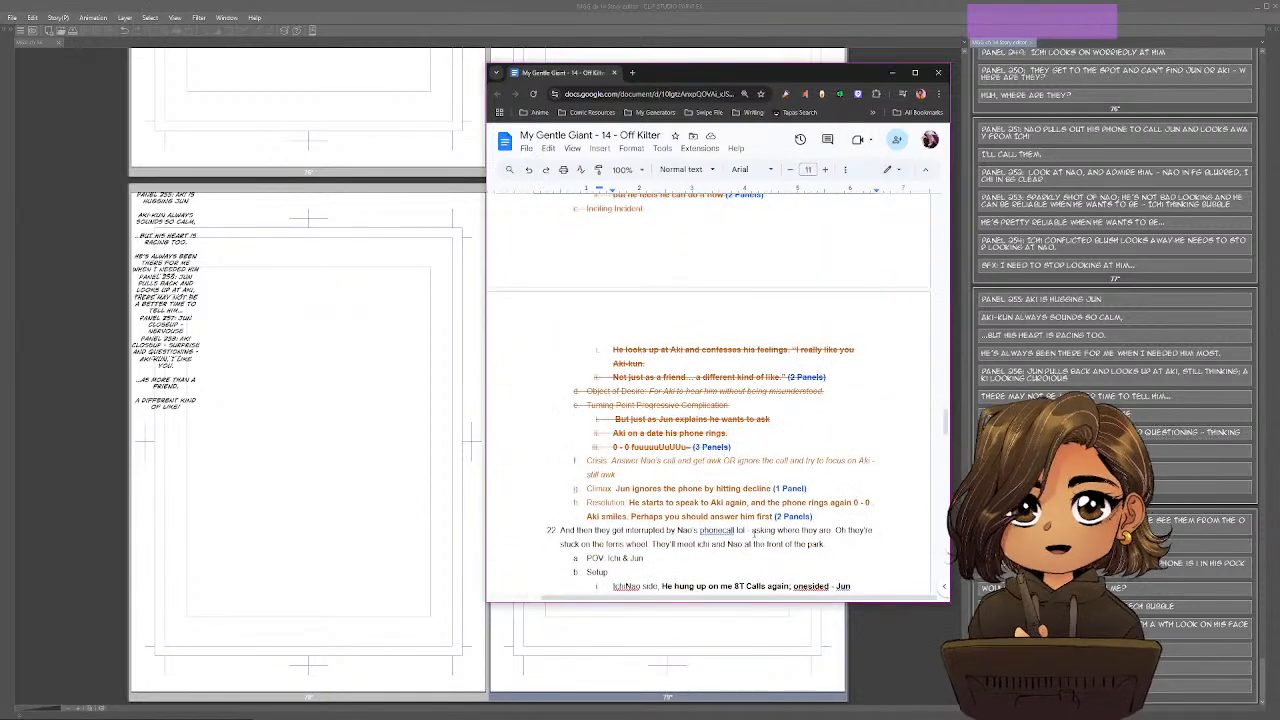
left_click(938, 72)
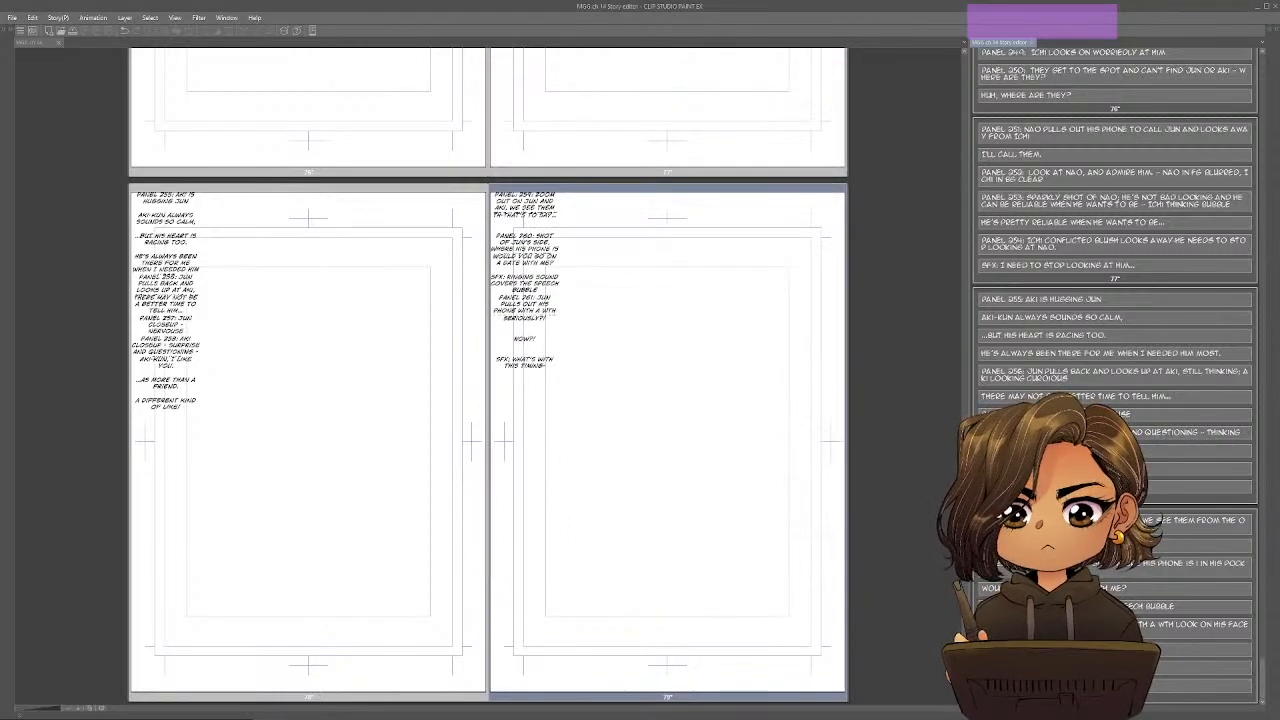
left_click_drag(964, 685, 964, 652)
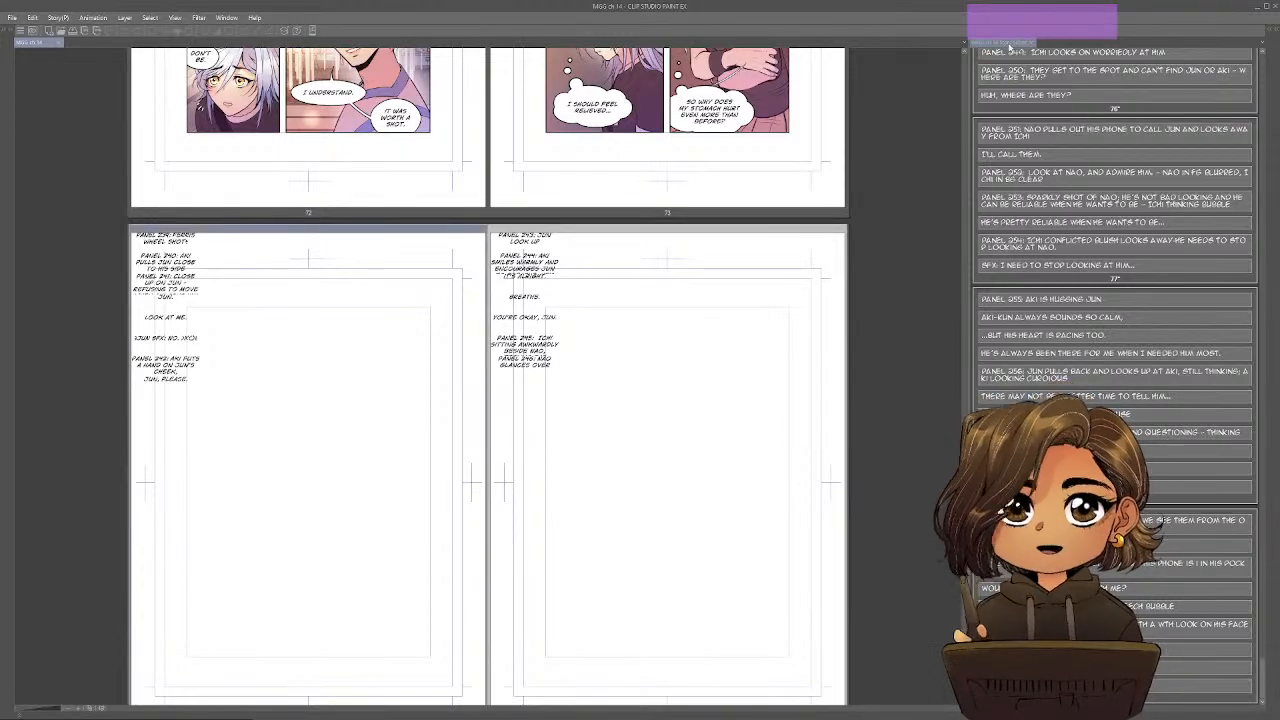
left_click(1025, 43)
left_click(1033, 44)
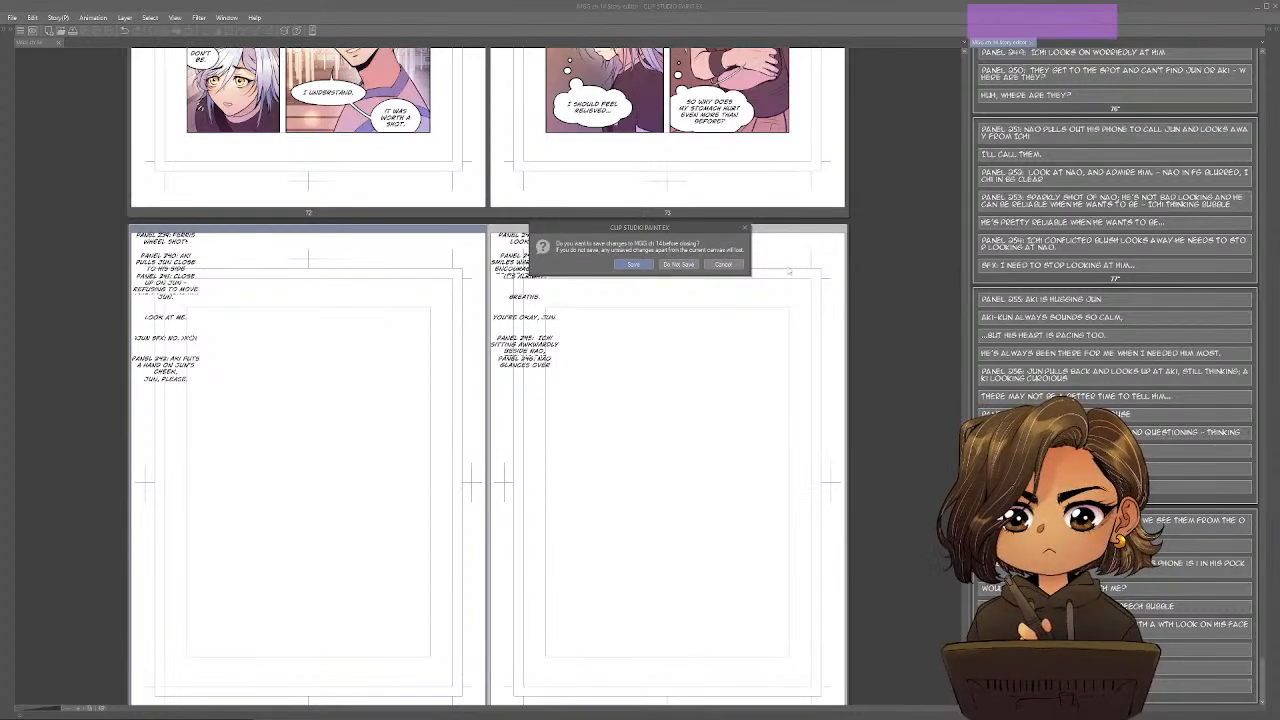
left_click(729, 265)
Save the chapter 14 file and close the Story Editor.
left_click(802, 312)
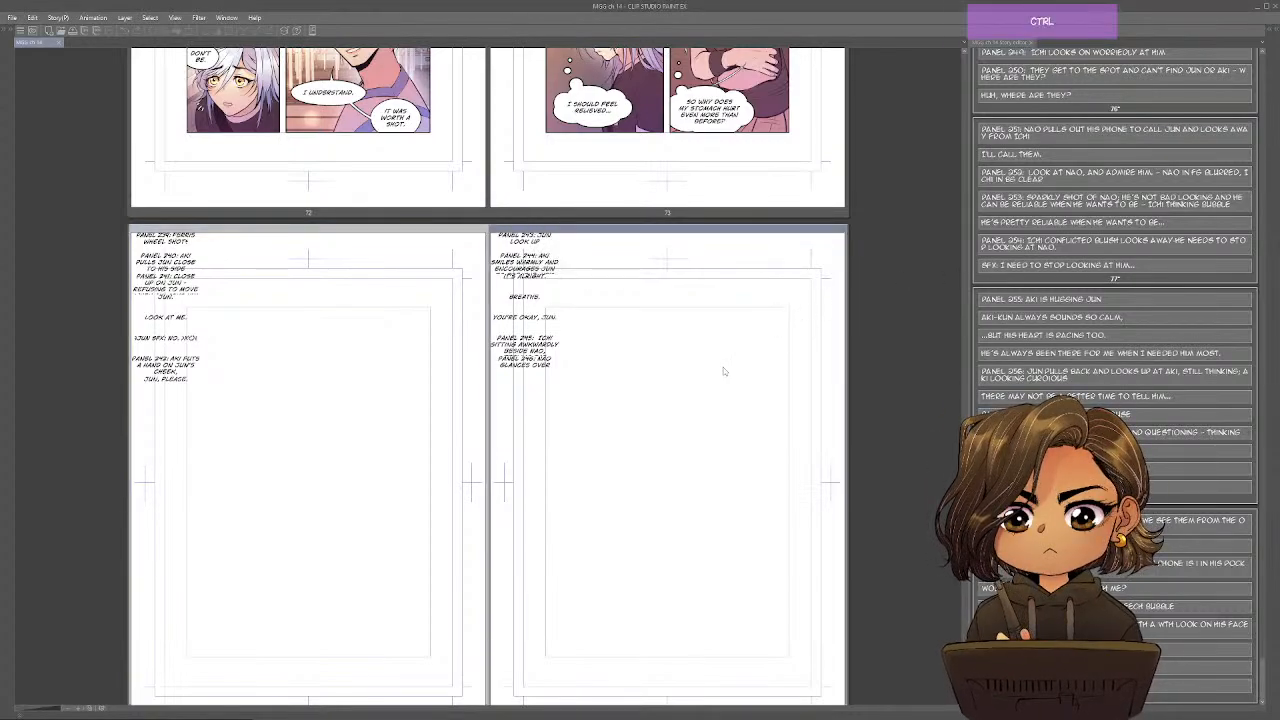
key("ctrl+s")
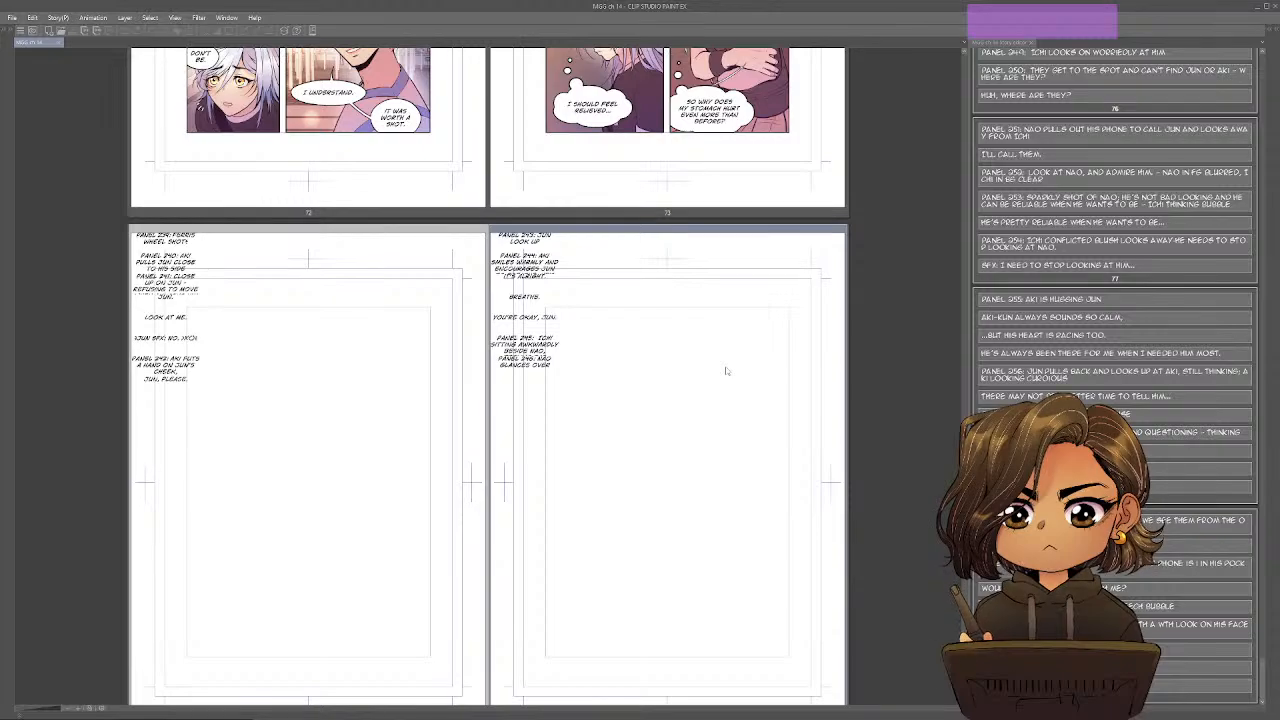
scroll(726, 371, "down", 10)
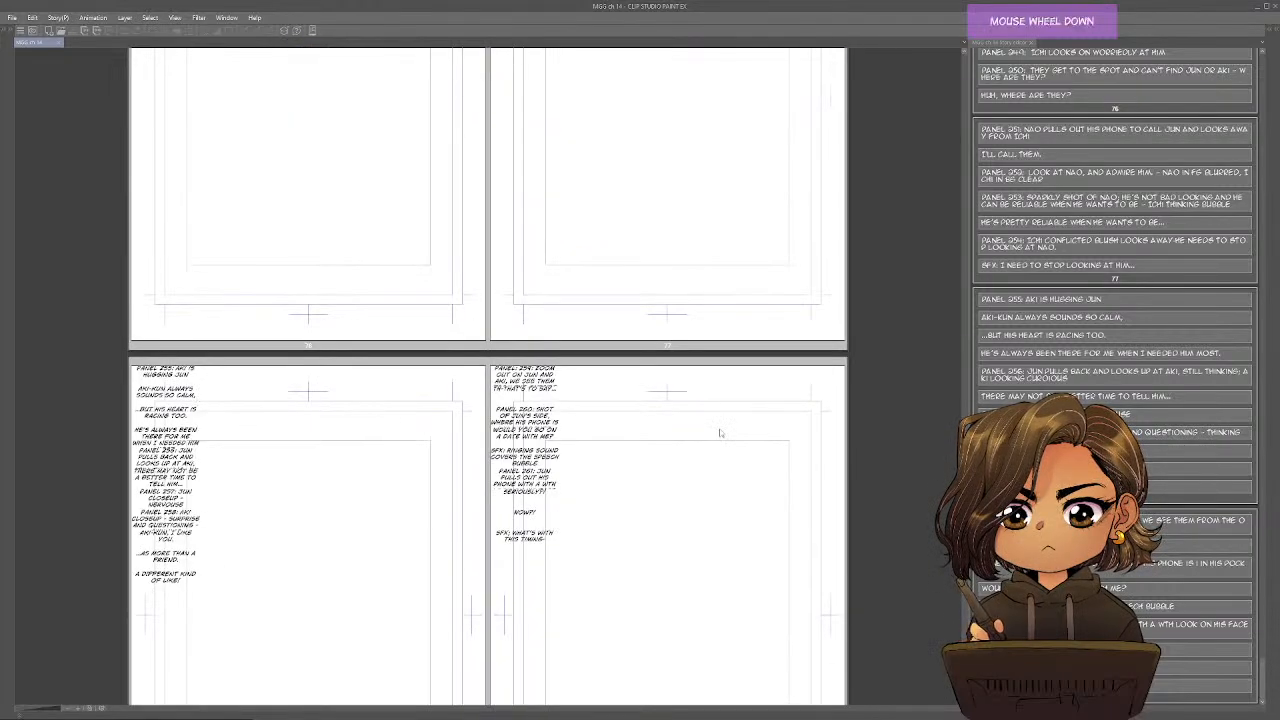
left_click(1034, 46)
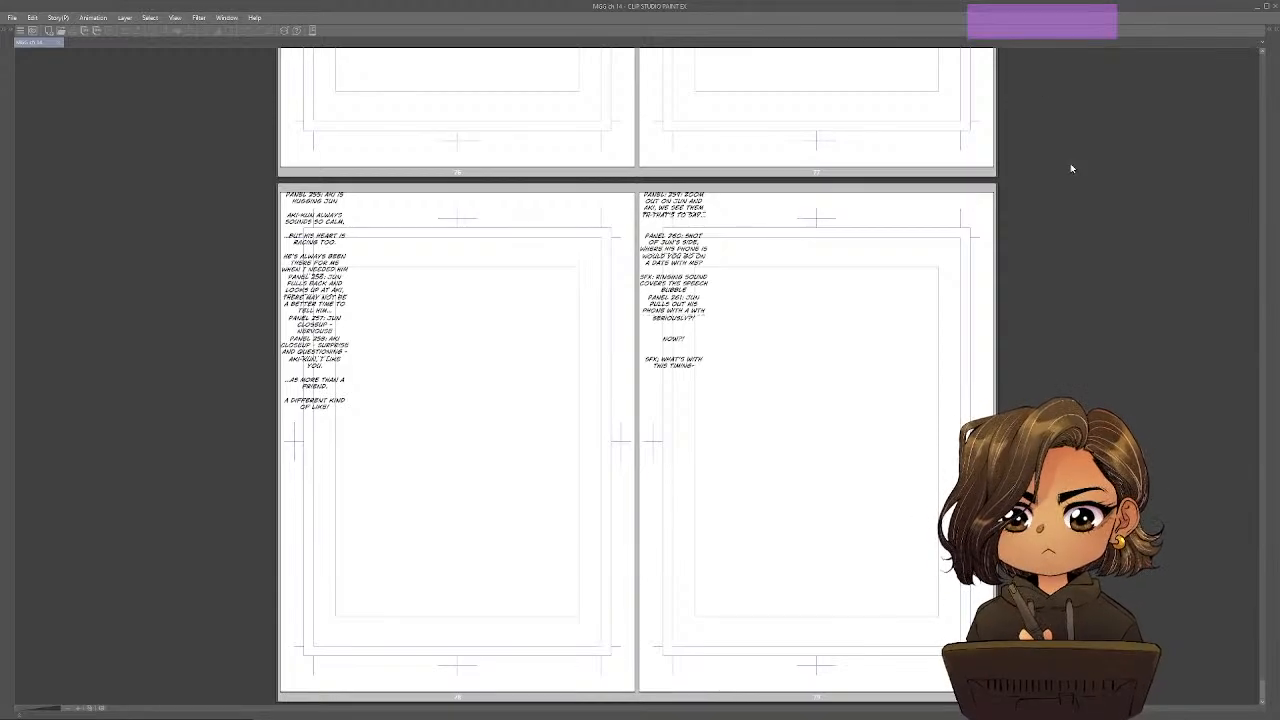
Bring back the hidden palettes and open pages 74 to 79 as separate canvases, ending on page 74.
key("Tab")
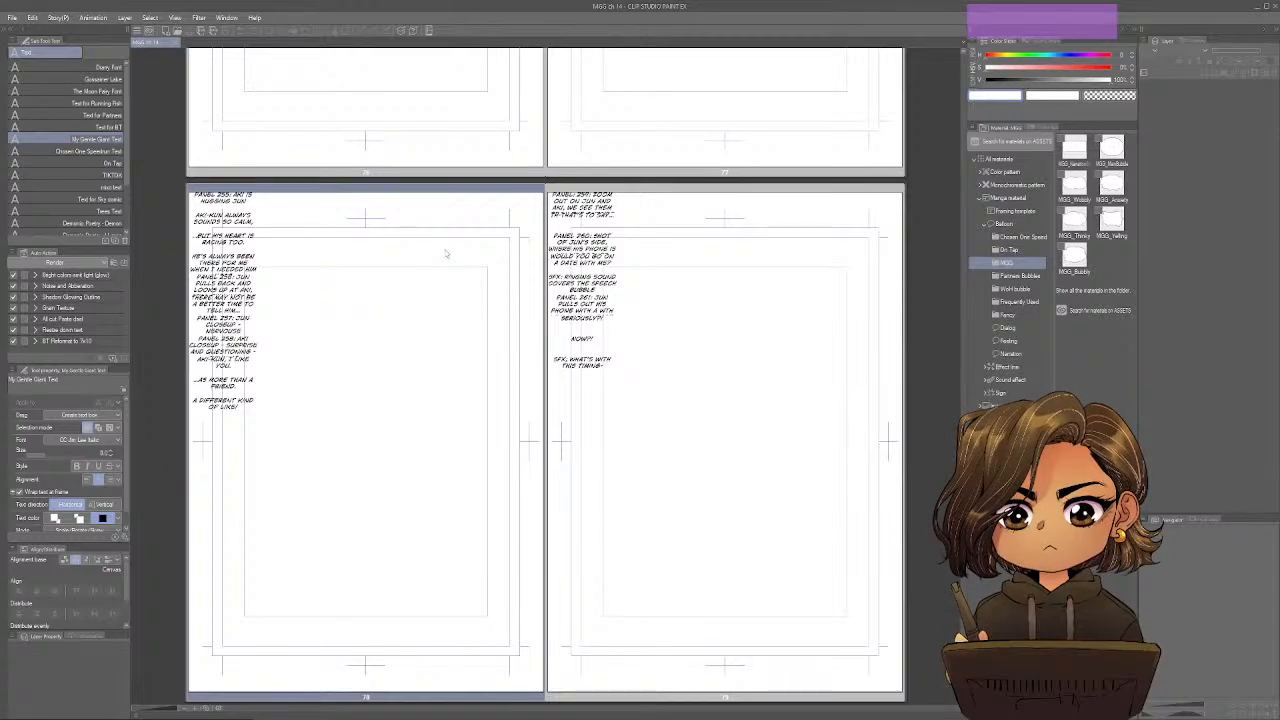
scroll(446, 254, "up", 5)
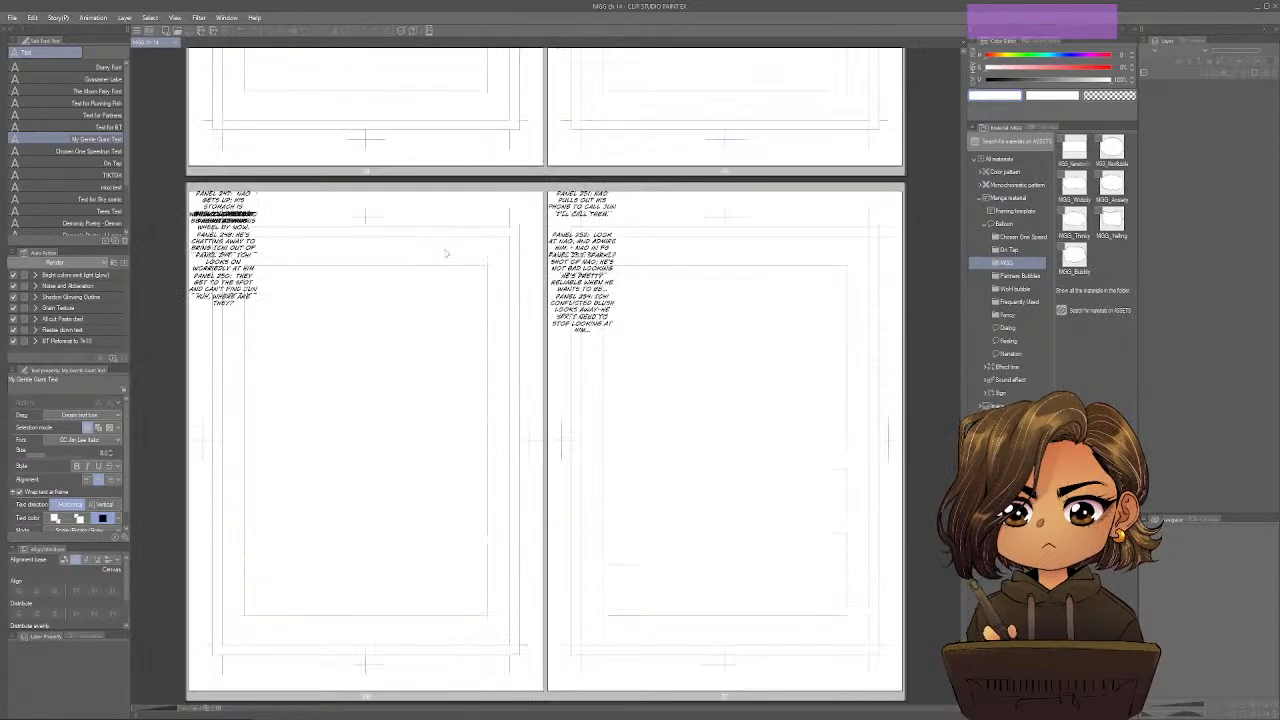
key("ctrl+minus")
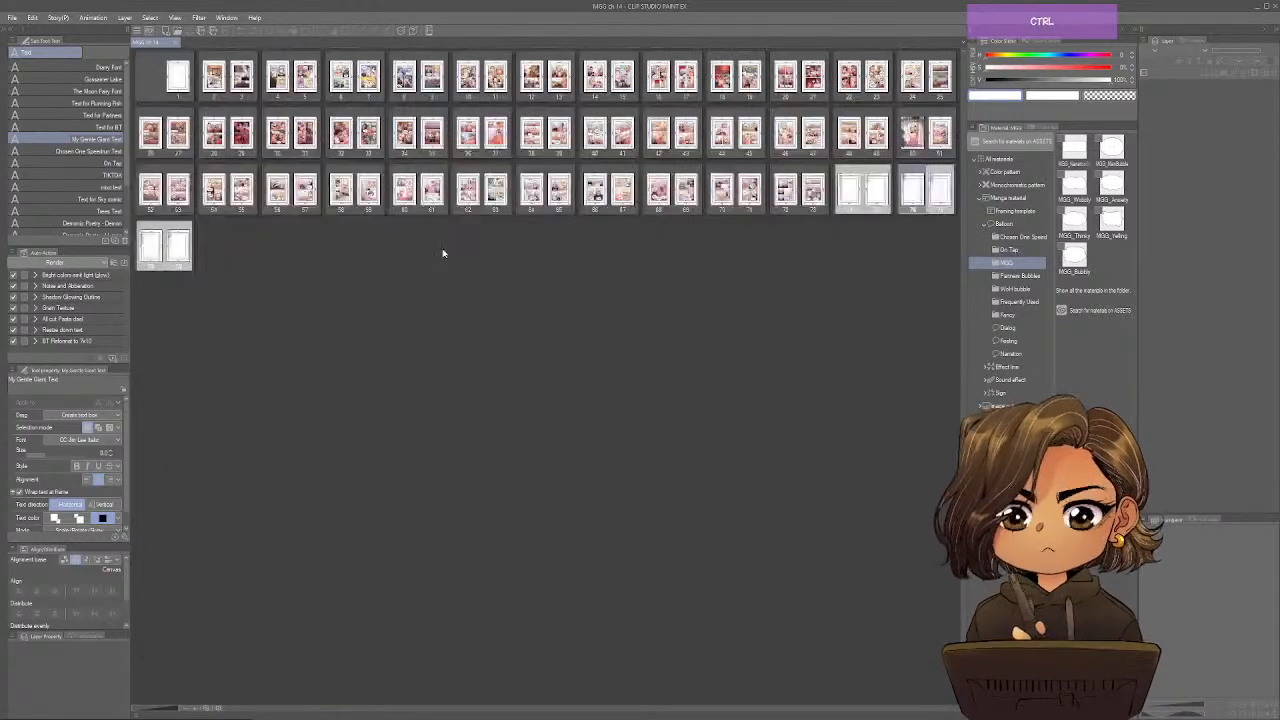
double_click(852, 198)
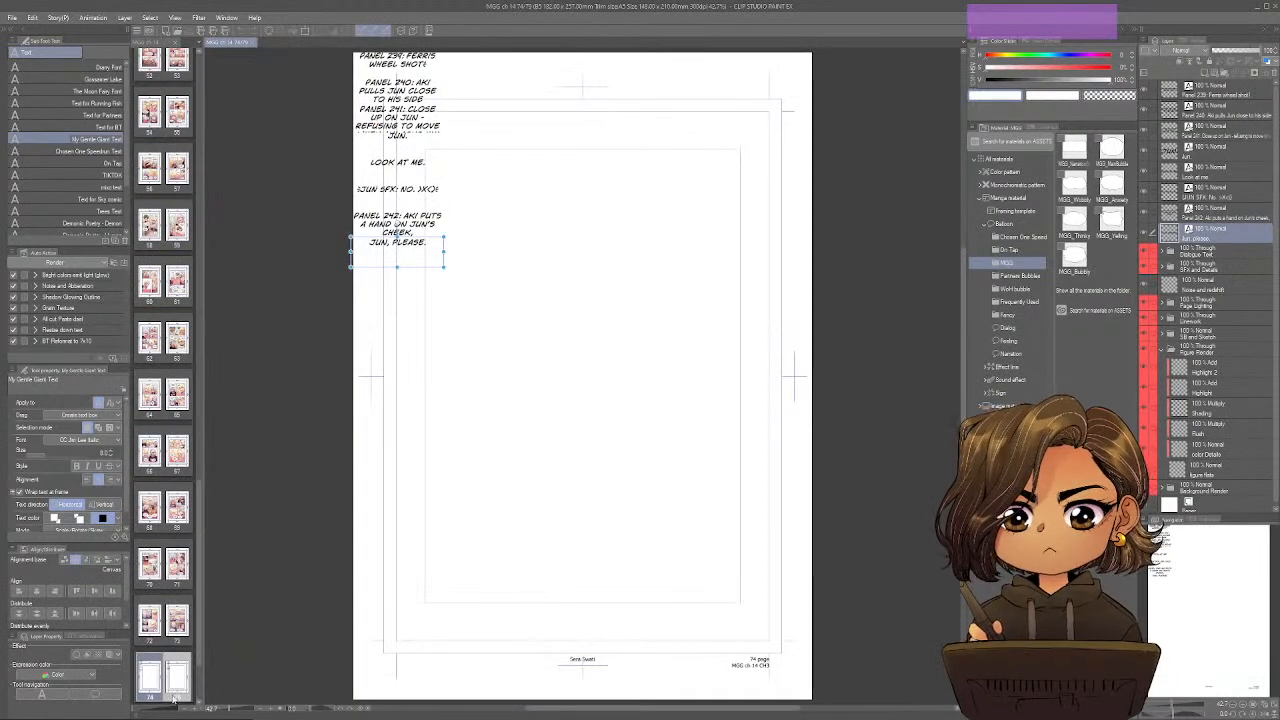
double_click(176, 686)
left_click_drag(199, 586, 200, 680)
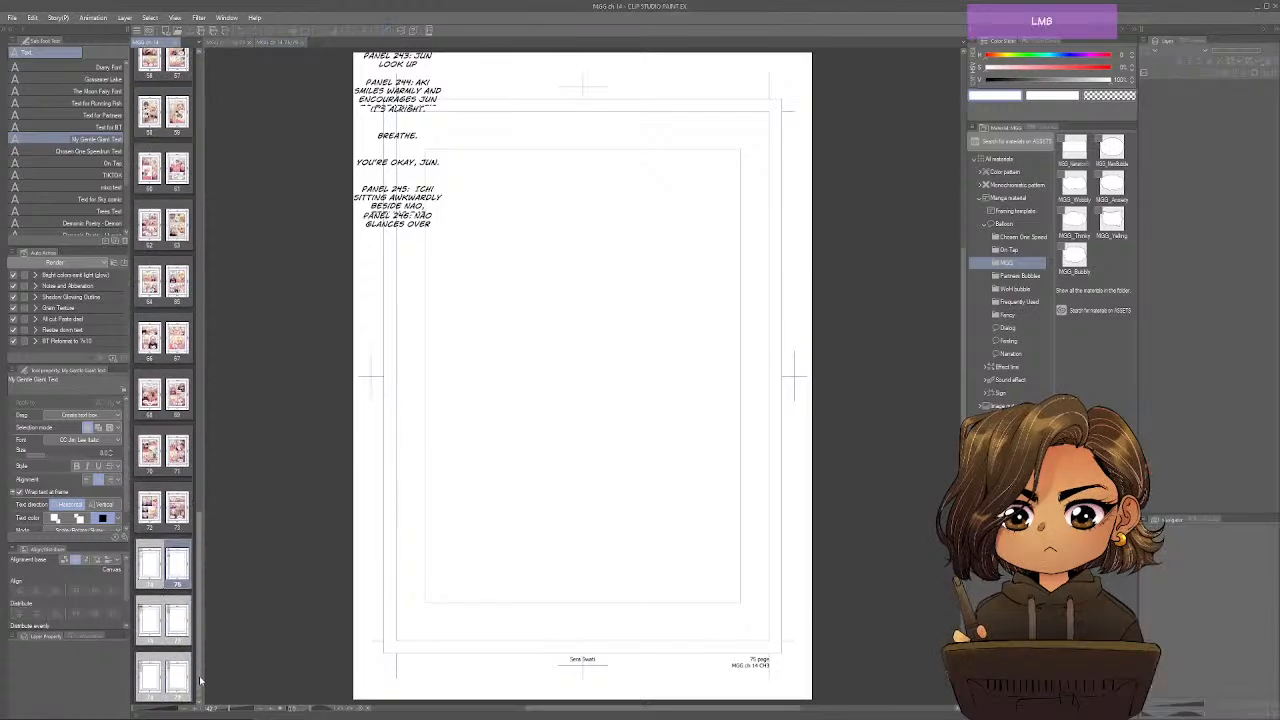
double_click(150, 615)
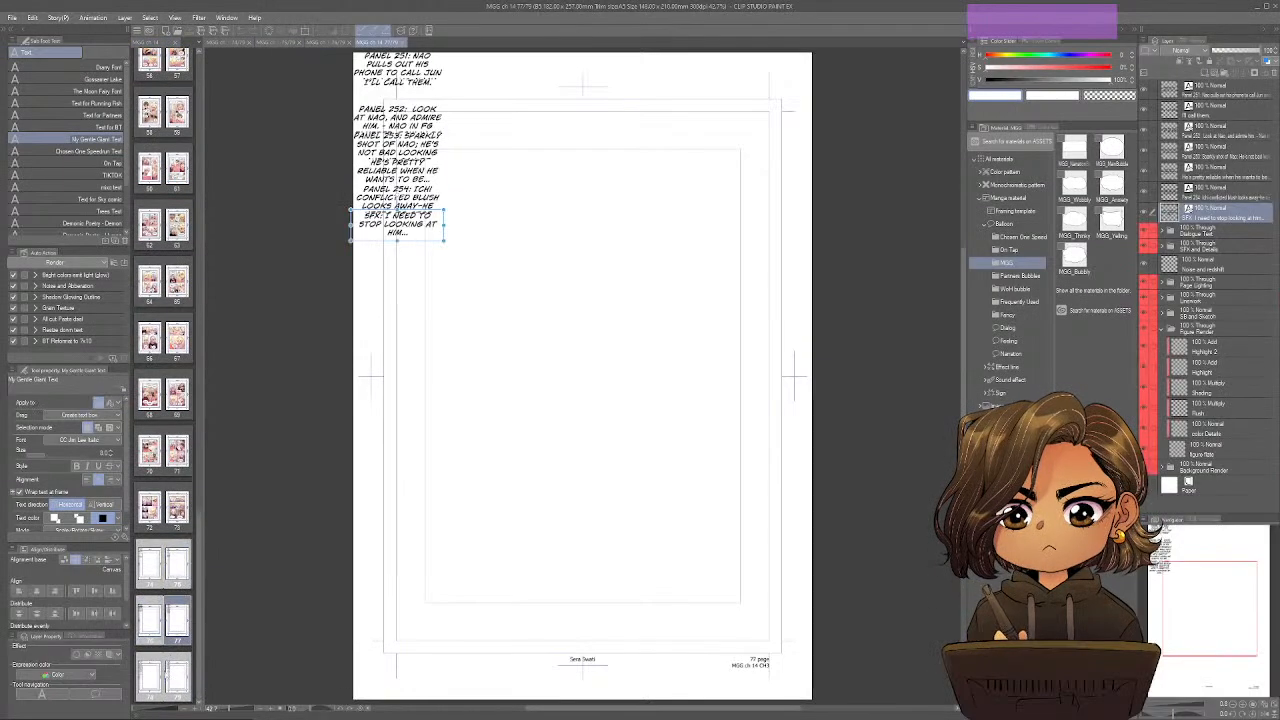
double_click(151, 679)
double_click(177, 679)
double_click(149, 575)
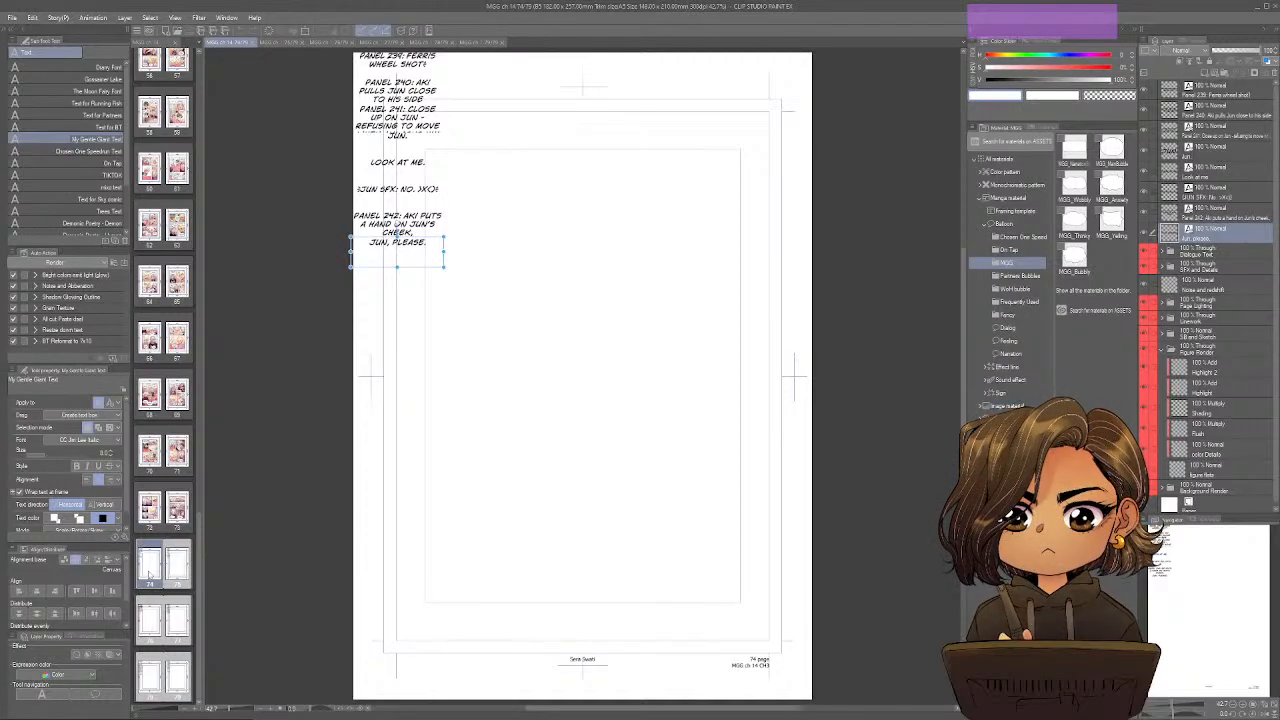
Draw a black rectangular frame border along page 74's innermost guide rectangle.
key("u")
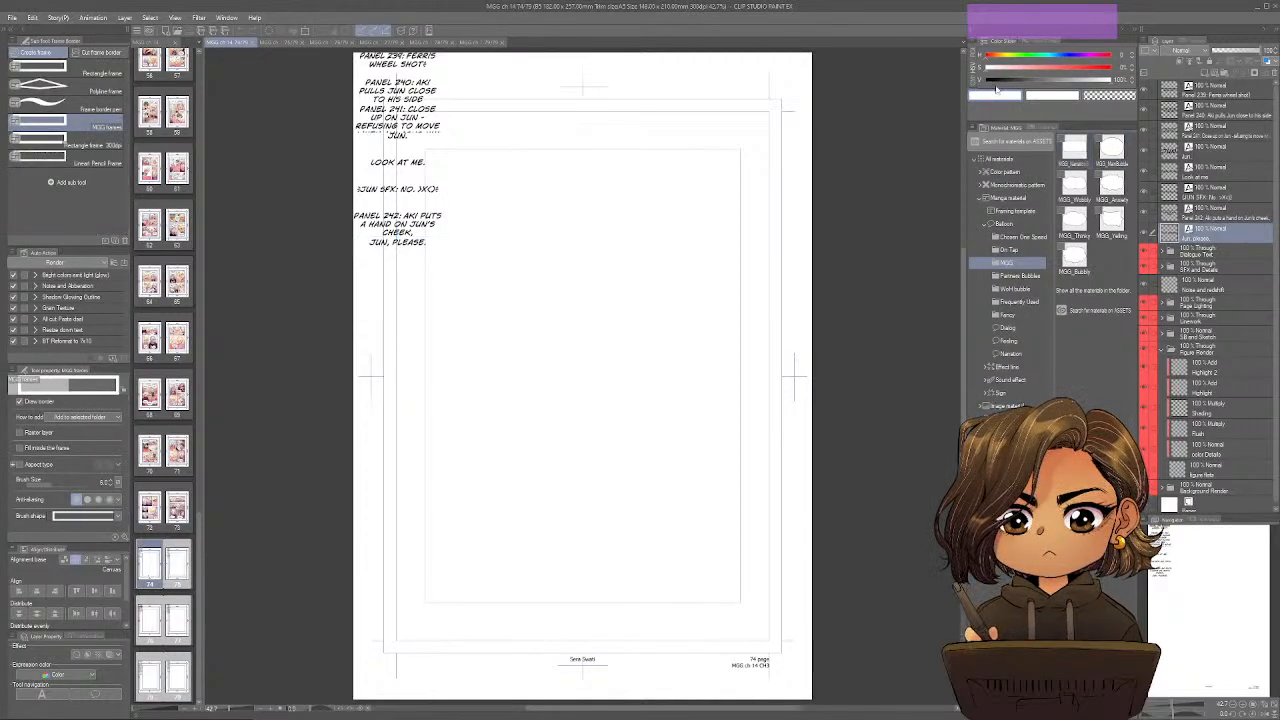
left_click(996, 82)
left_click_drag(425, 603, 740, 150)
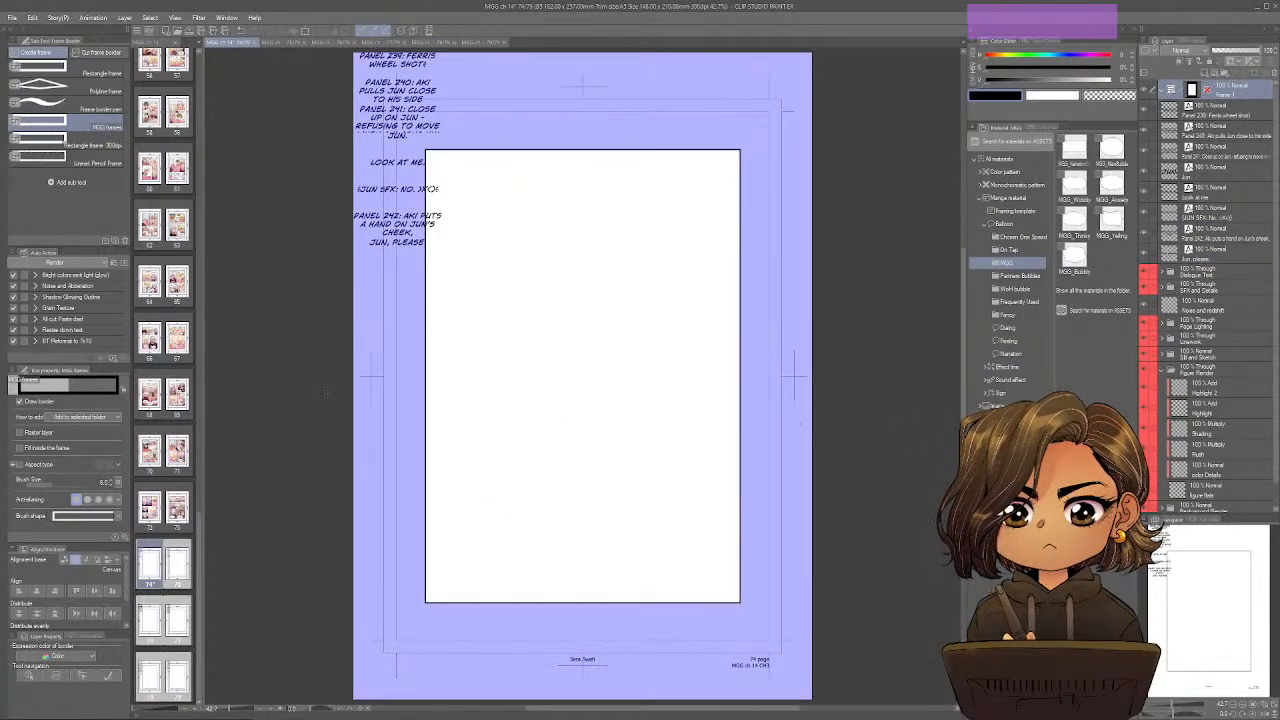
Draw the same full-size rectangular frame along the inner guides of pages 75, 76 and 77.
double_click(178, 565)
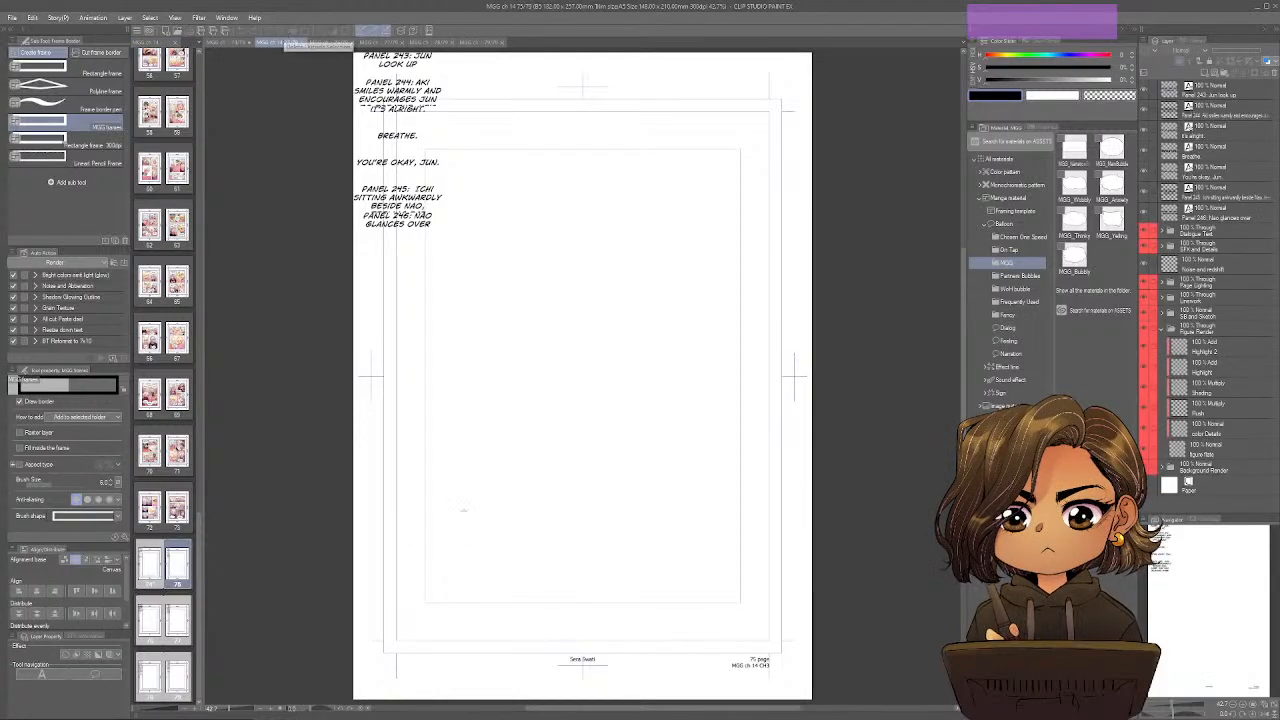
left_click_drag(425, 603, 740, 150)
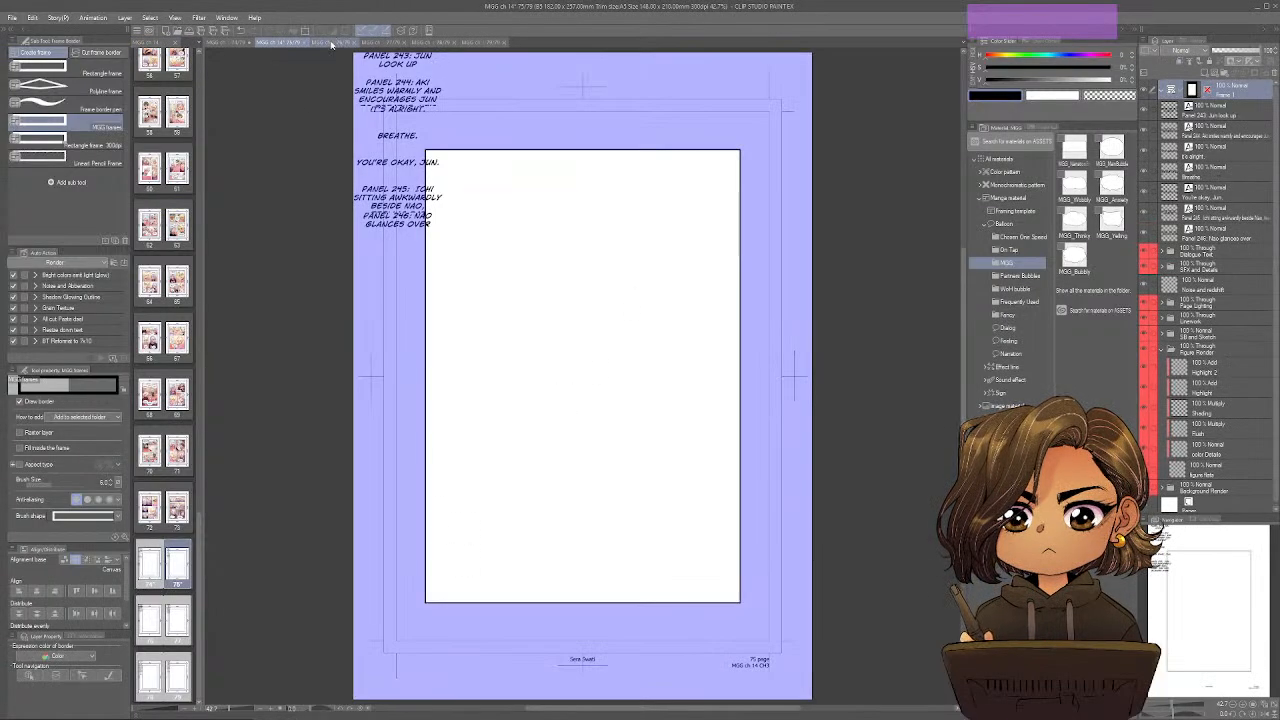
left_click(331, 43)
left_click_drag(425, 150, 740, 603)
left_click(380, 43)
left_click_drag(425, 150, 740, 603)
Draw matching rectangular frames along the inner guides of pages 78 and 79.
left_click(421, 42)
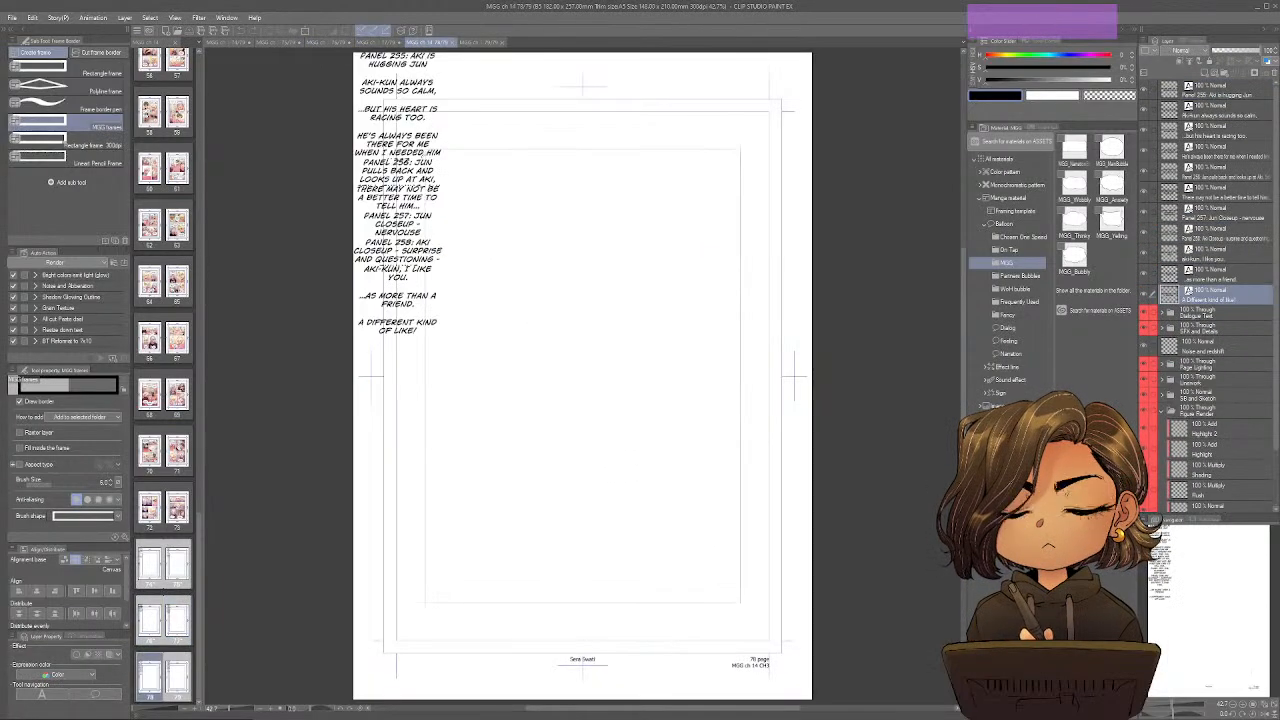
left_click_drag(458, 183, 740, 603)
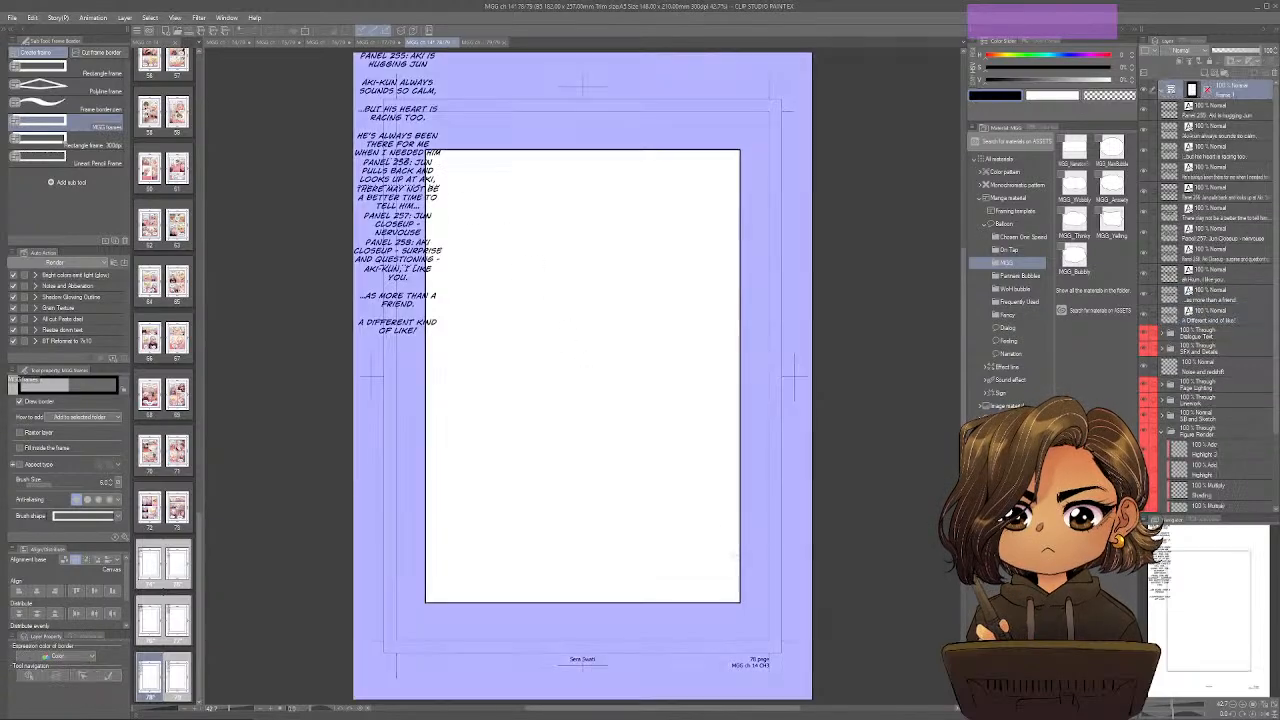
left_click(490, 43)
left_click_drag(425, 150, 740, 603)
On page 74, move all layers from the Panel 239 text down to the Background Render folder into the frame folder.
left_click(228, 42)
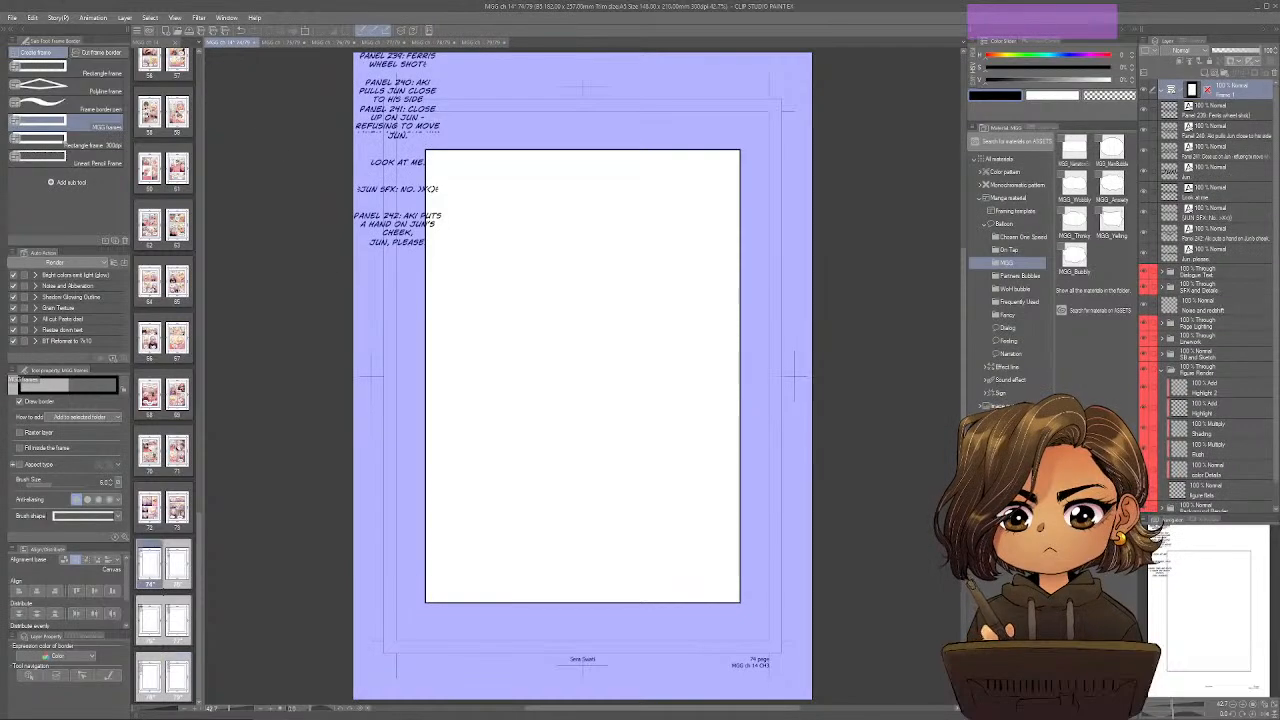
left_click(1233, 111)
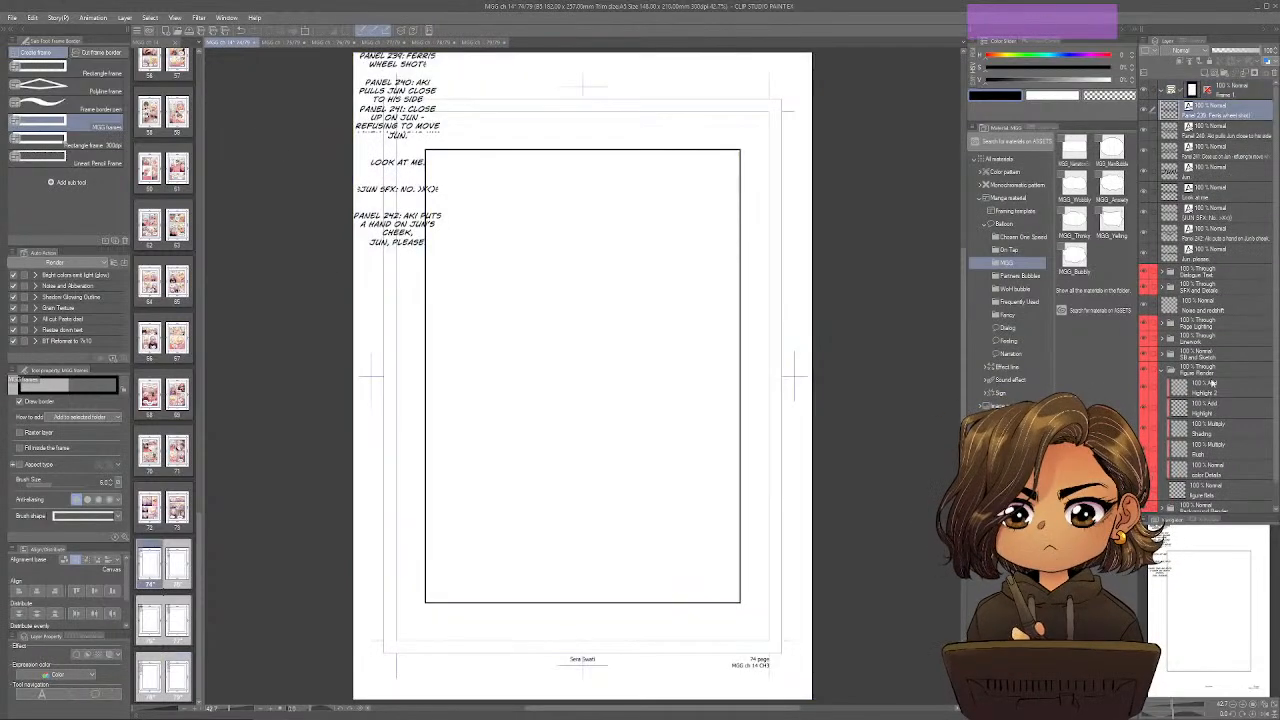
left_click_drag(1213, 382, 1224, 142)
left_click(1215, 483, "shift")
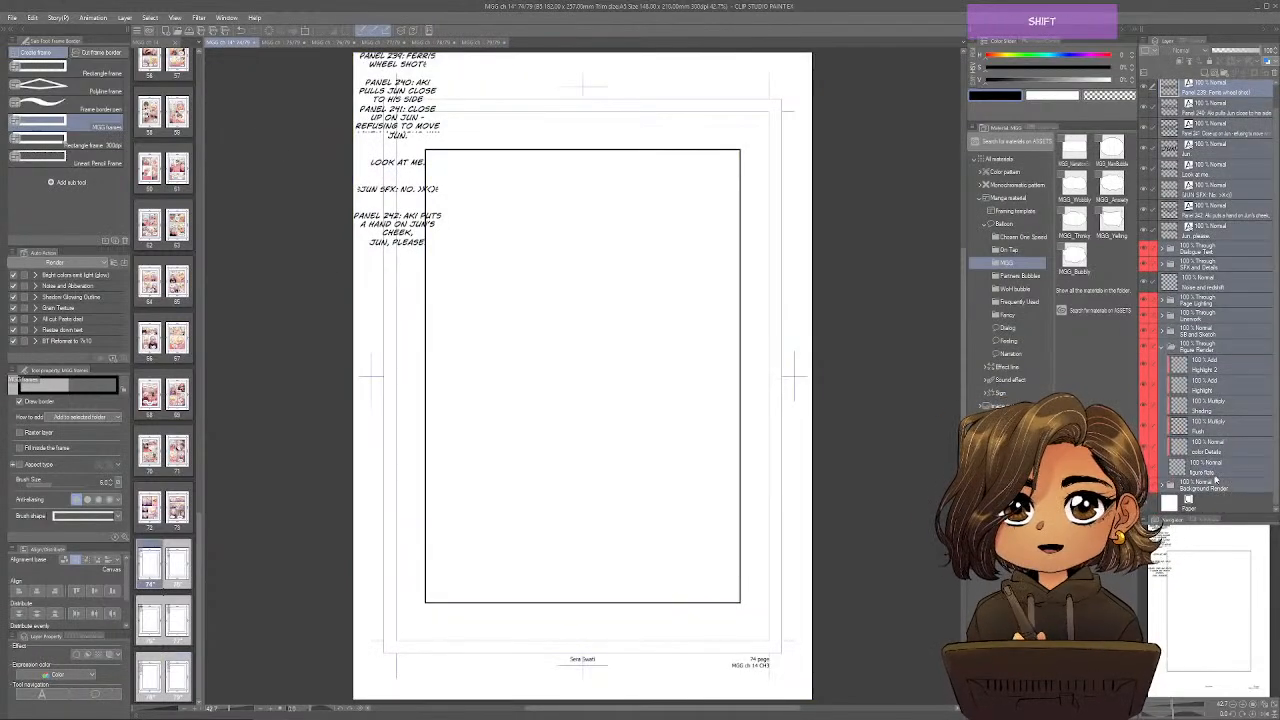
left_click_drag(1212, 311, 1212, 324)
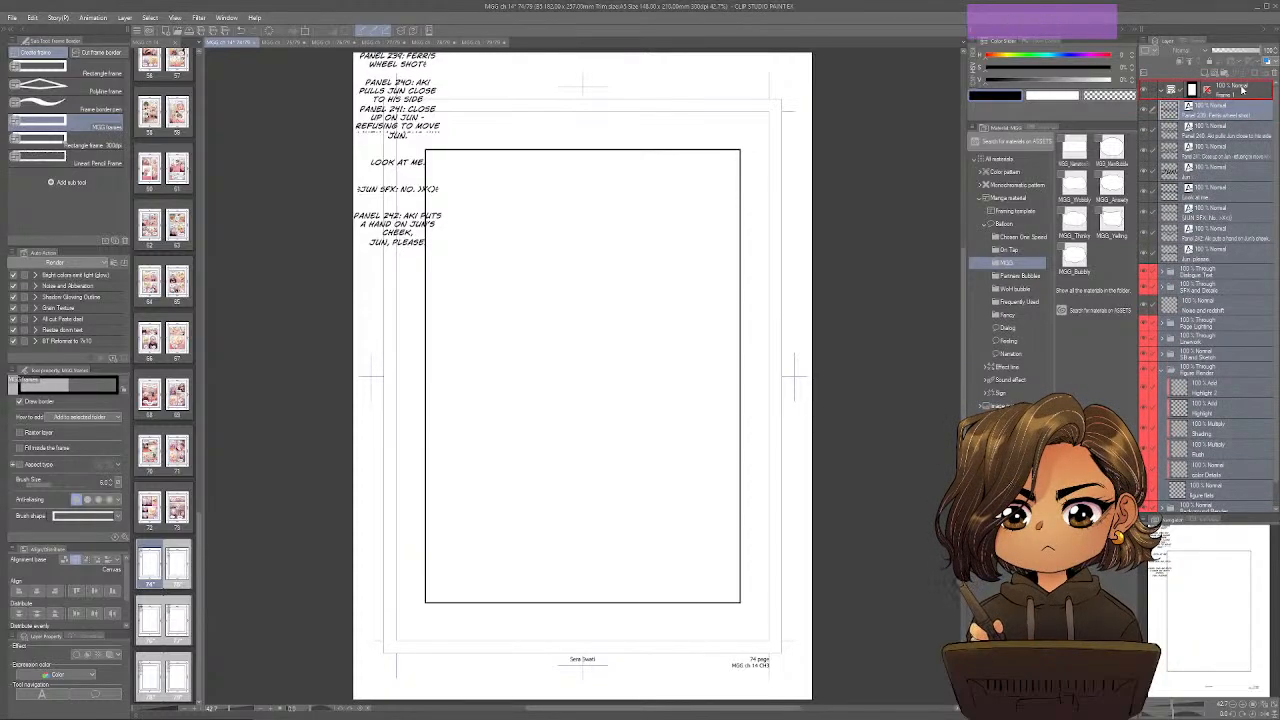
On page 75, move all layers from the Panel 243 text through the Background Render folder into the frame folder.
left_click(284, 42)
left_click(1225, 110)
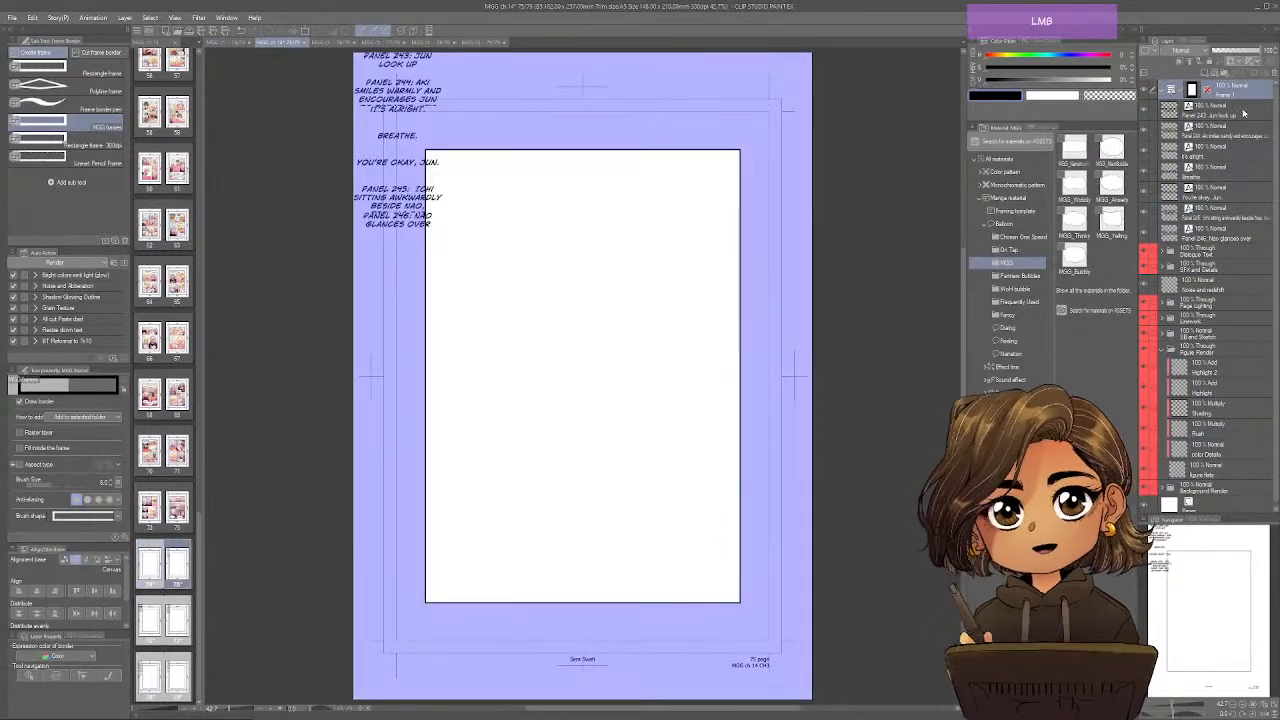
left_click(1231, 487, "shift")
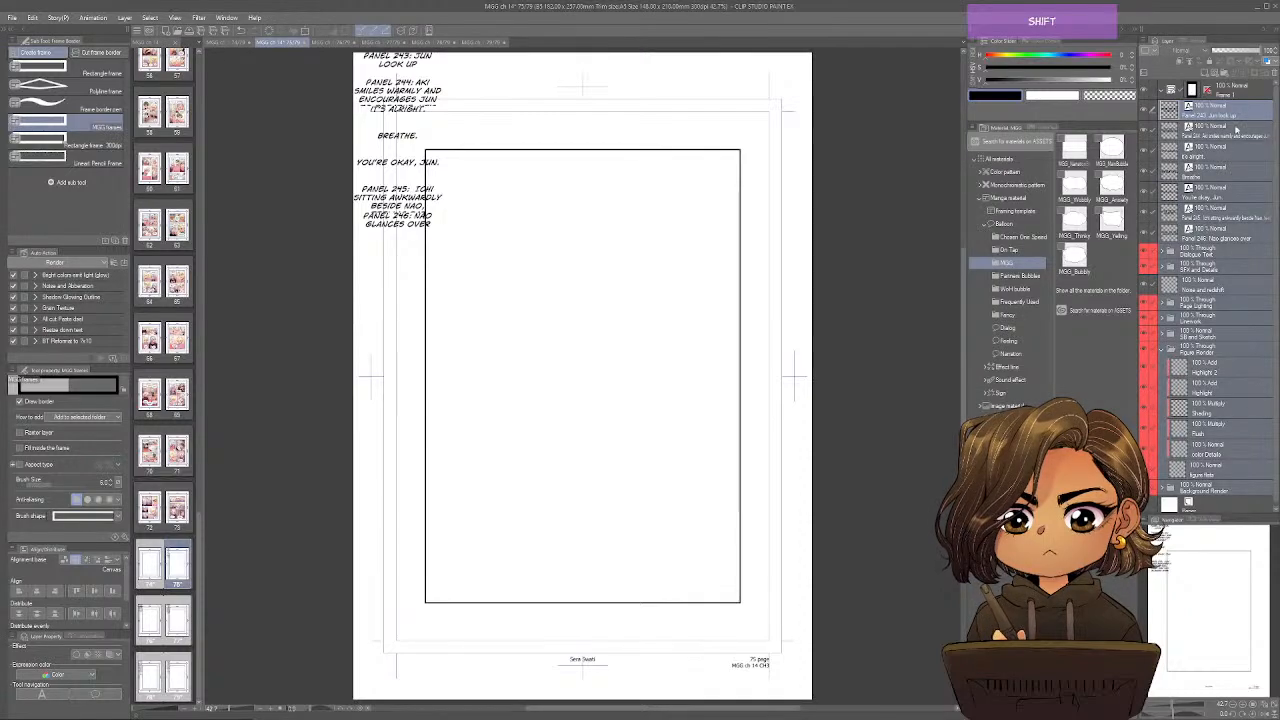
left_click_drag(1243, 93, 1243, 91)
On page 76, move all layers from the Panel 247 text through the Background Render folder into the frame folder.
left_click(333, 42)
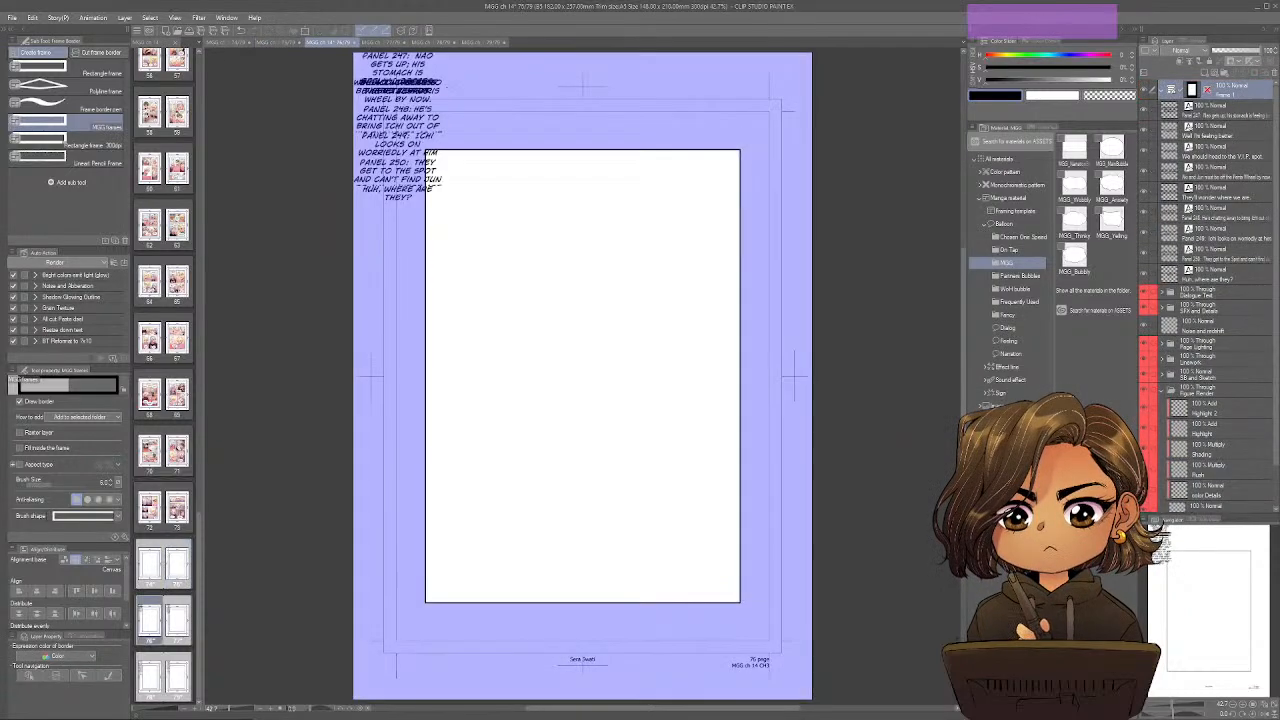
left_click(1236, 113)
left_click_drag(1240, 400, 1241, 301)
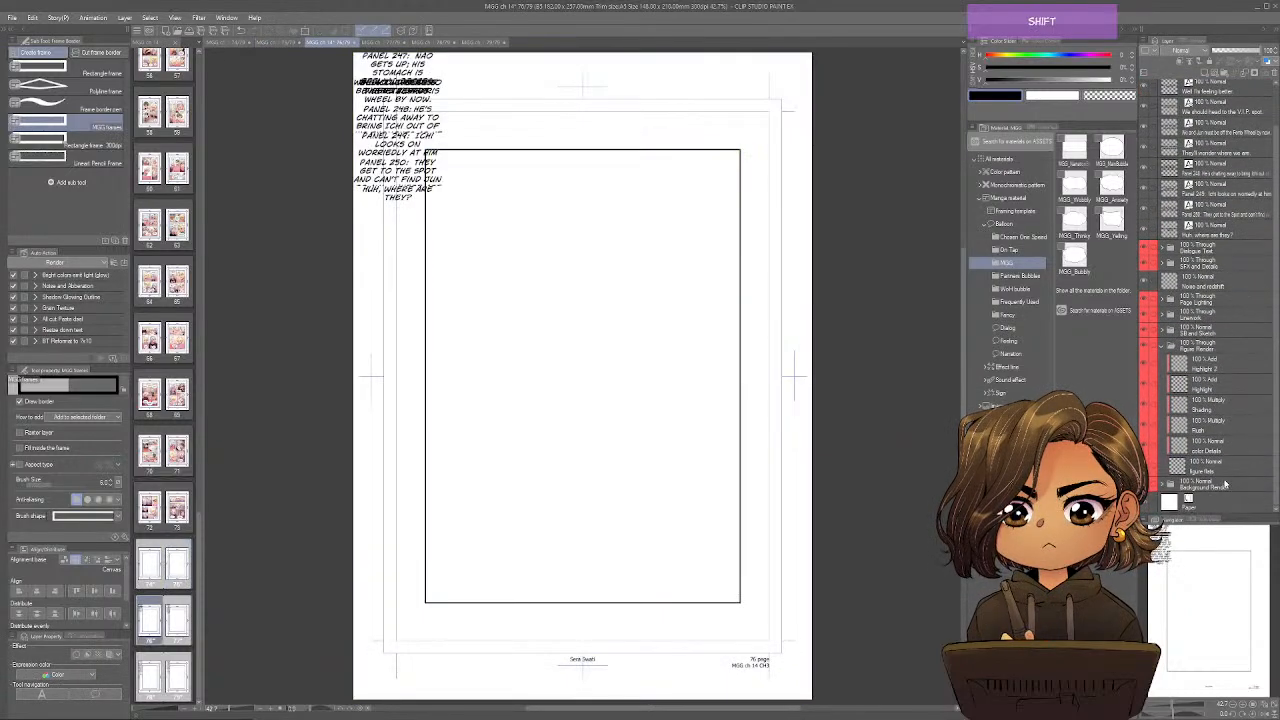
left_click(1224, 485, "shift")
left_click_drag(1228, 175, 1220, 349)
left_click_drag(1234, 115, 1234, 92)
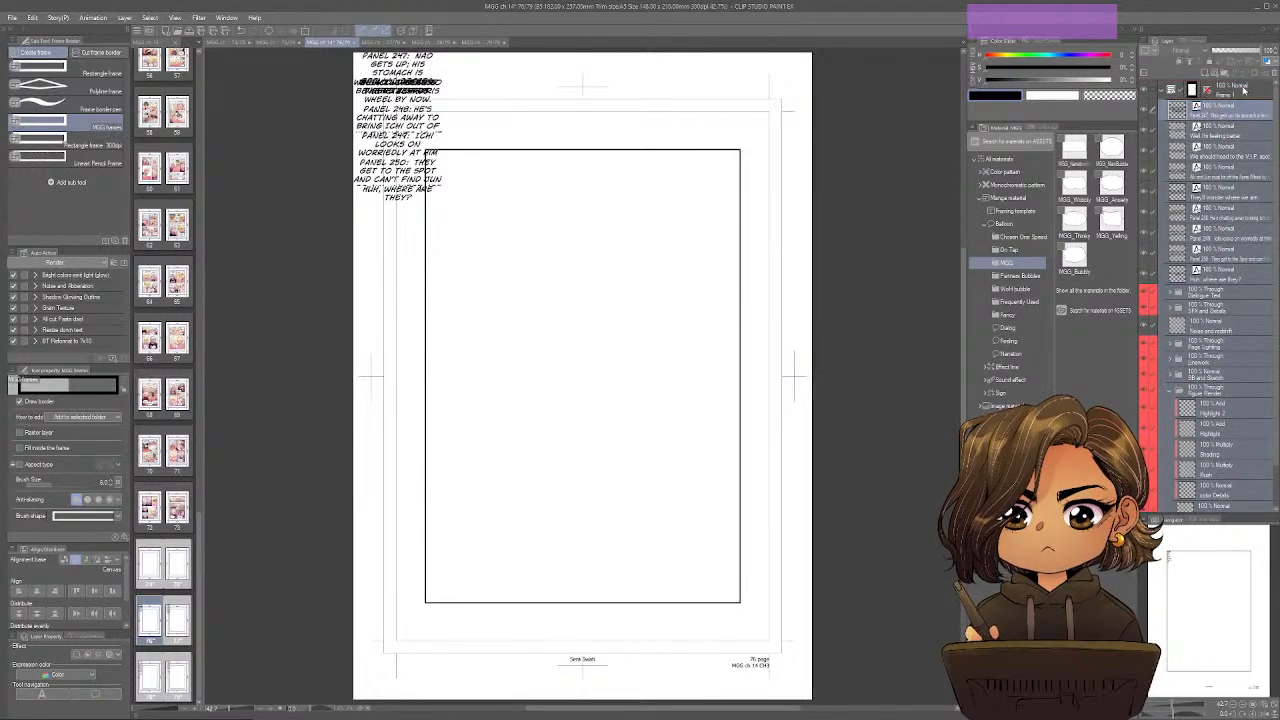
On page 77, move all layers from the Panel 251 text through the Background Render folder into the frame folder.
left_click(375, 42)
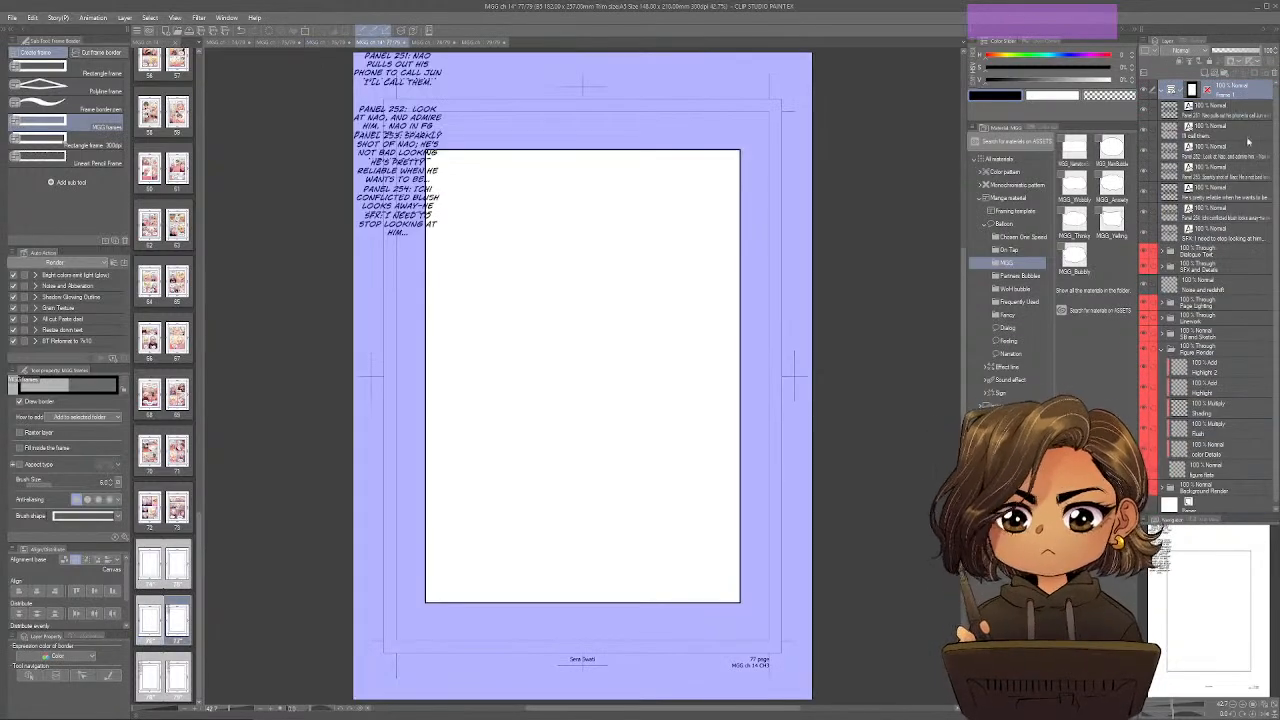
left_click(1240, 113)
left_click_drag(1228, 440, 1228, 420)
left_click(1222, 485, "shift")
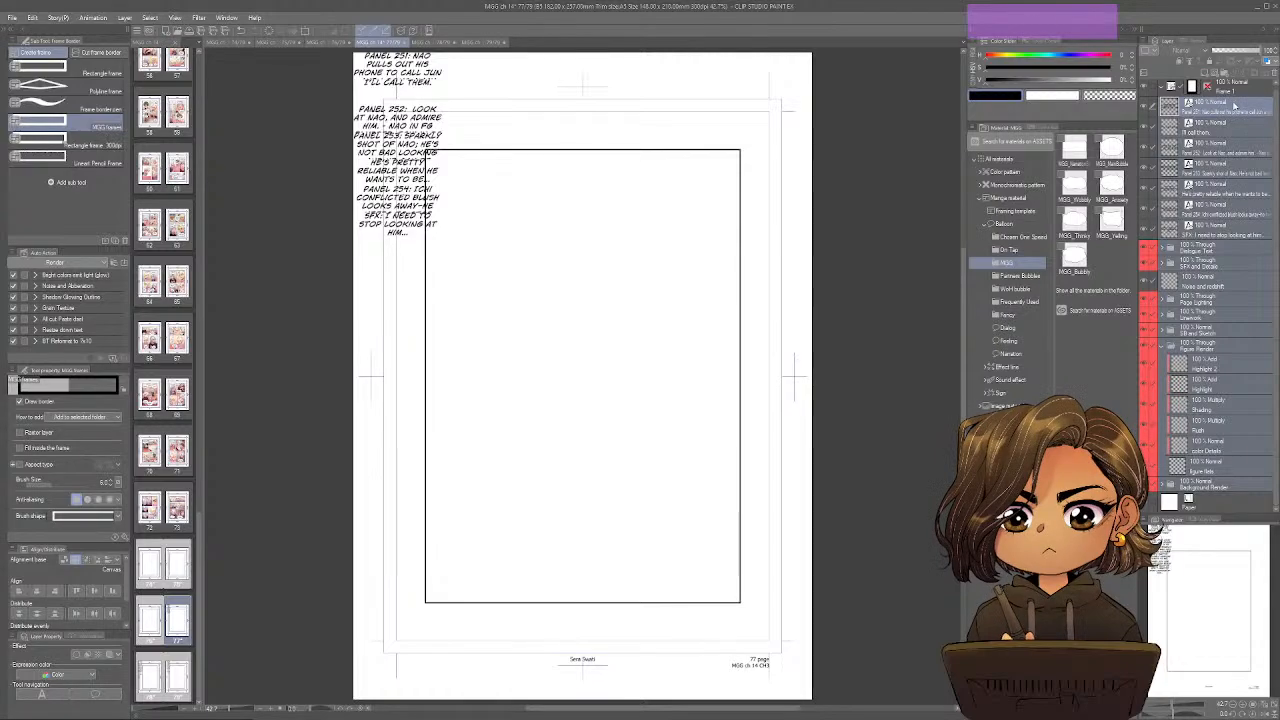
left_click_drag(1234, 104, 1238, 93)
On page 78, move all layers from the Panel 255 text through the Background Render folder into the frame folder.
left_click(443, 43)
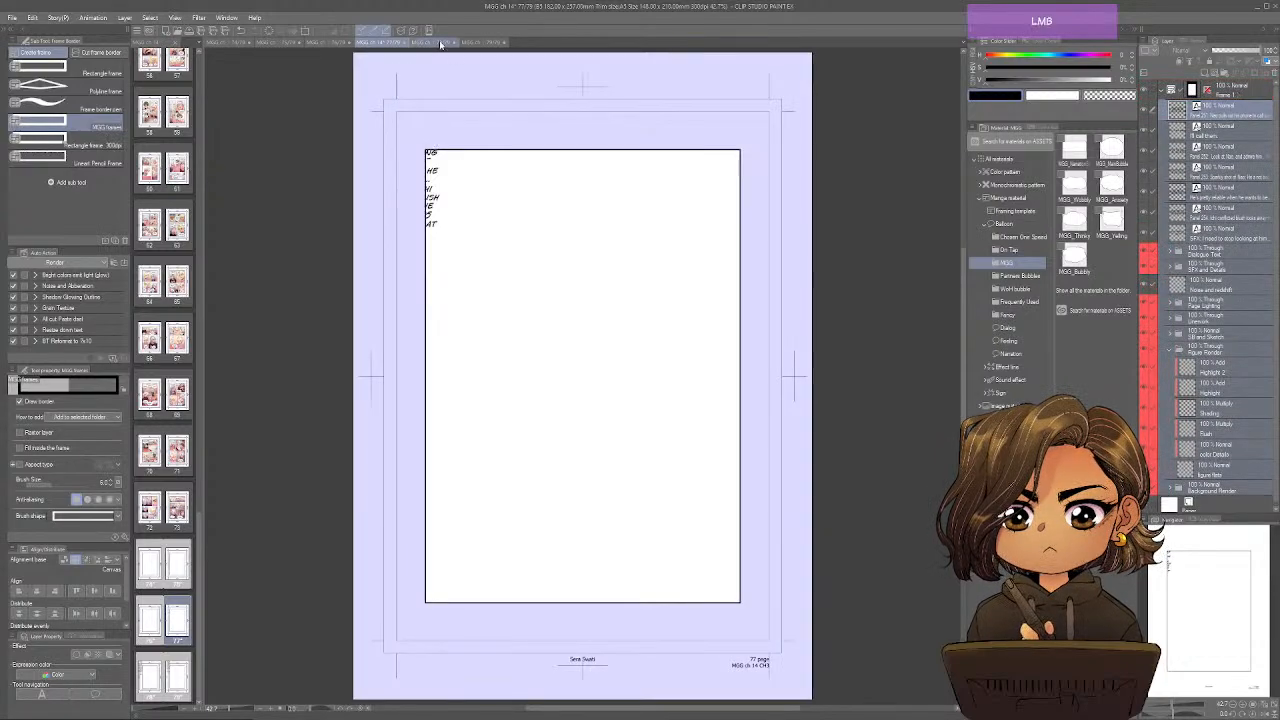
left_click(1218, 116)
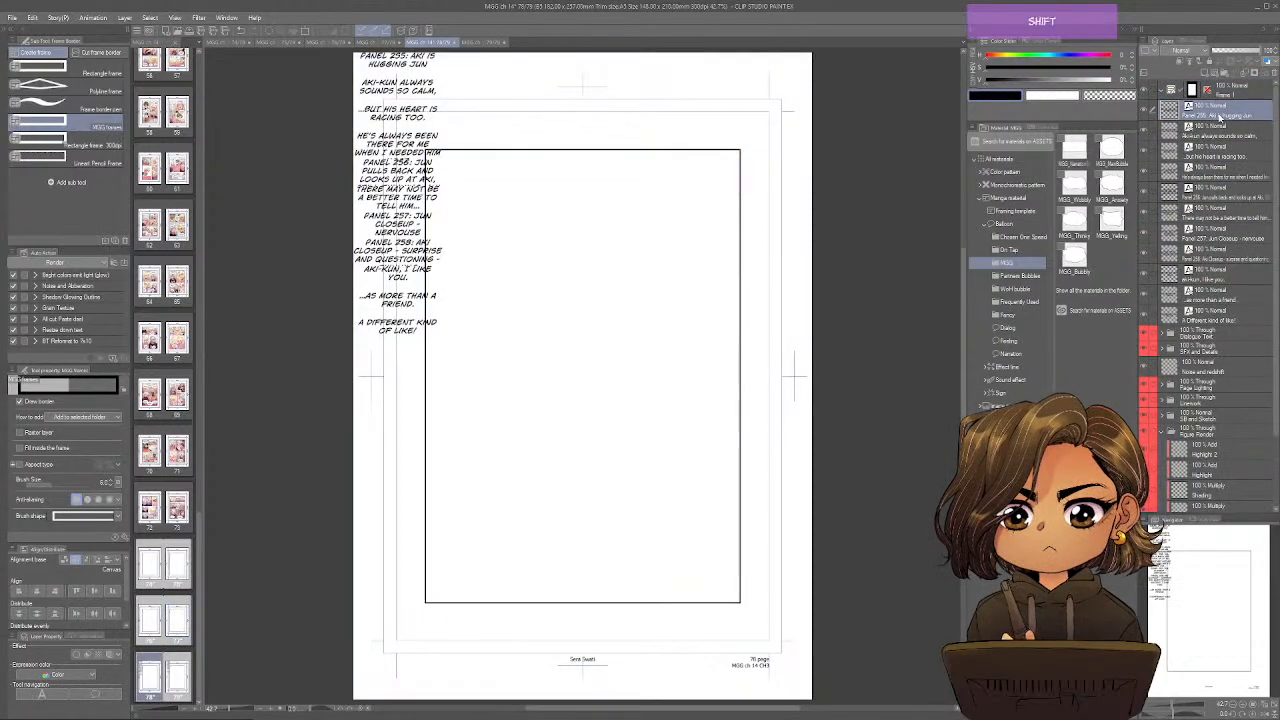
left_click_drag(1218, 497, 1220, 412)
left_click(1207, 483, "shift")
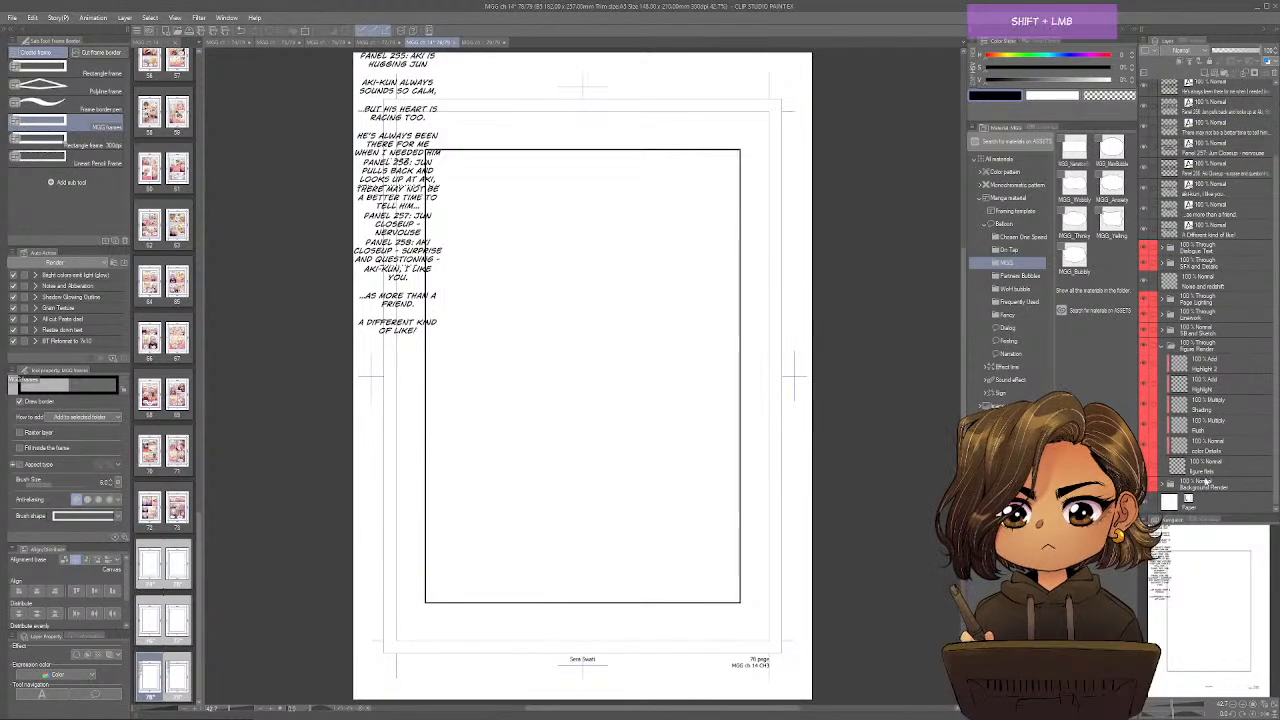
left_click_drag(1204, 122, 1189, 423)
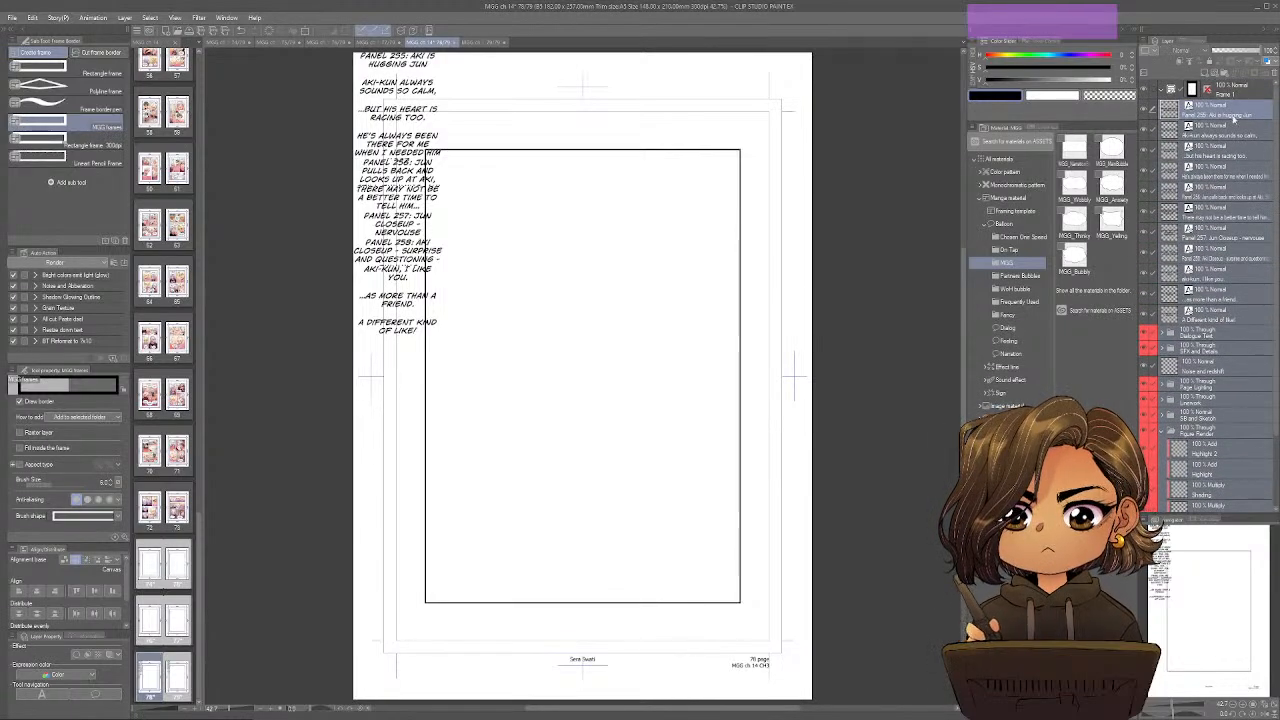
left_click_drag(1234, 117, 1238, 93)
On page 79, move all layers from the Panel 259 text through the Background Render folder into the frame folder.
left_click(480, 43)
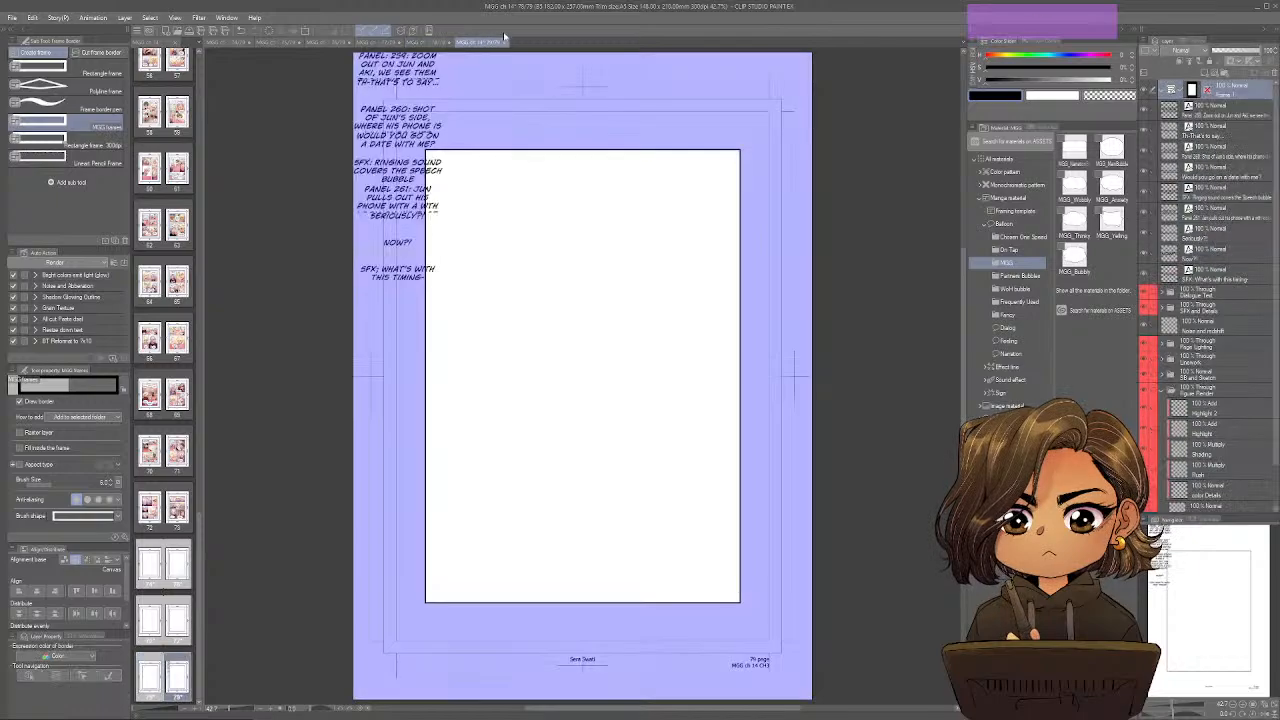
left_click(1220, 118)
left_click_drag(1239, 363, 1229, 211)
left_click(1204, 489, "shift")
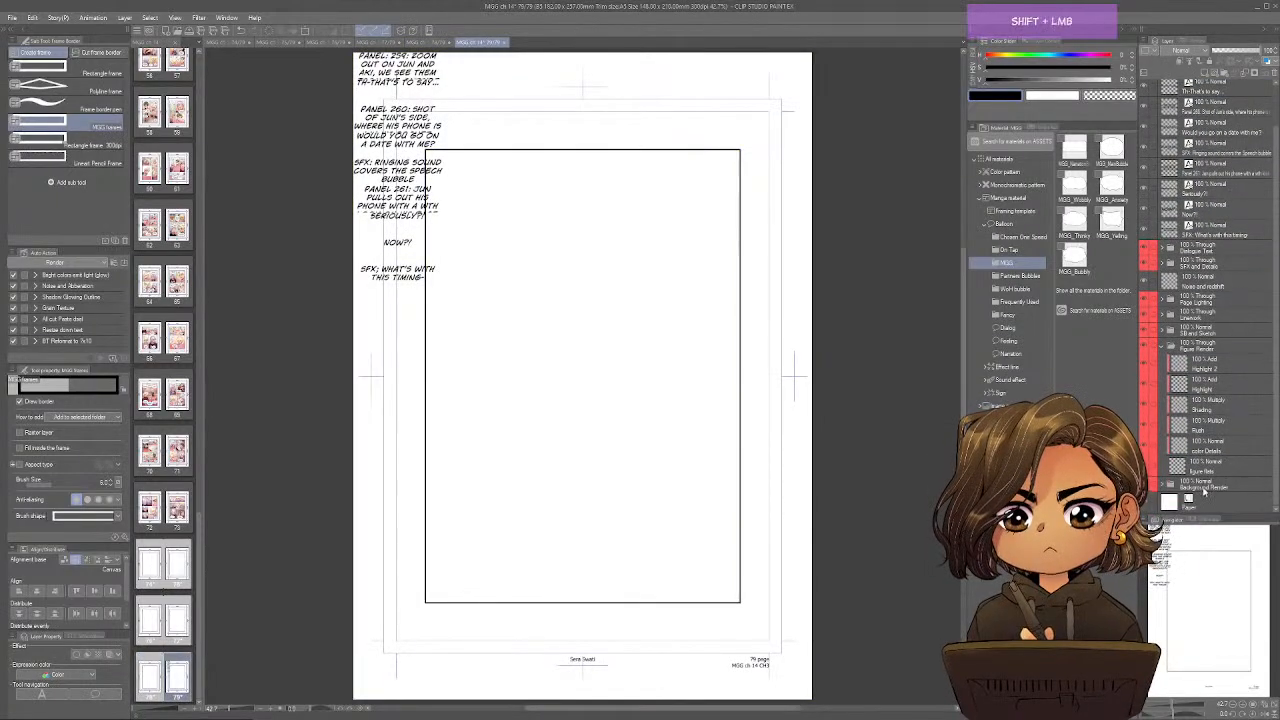
left_click_drag(1204, 138, 1205, 348)
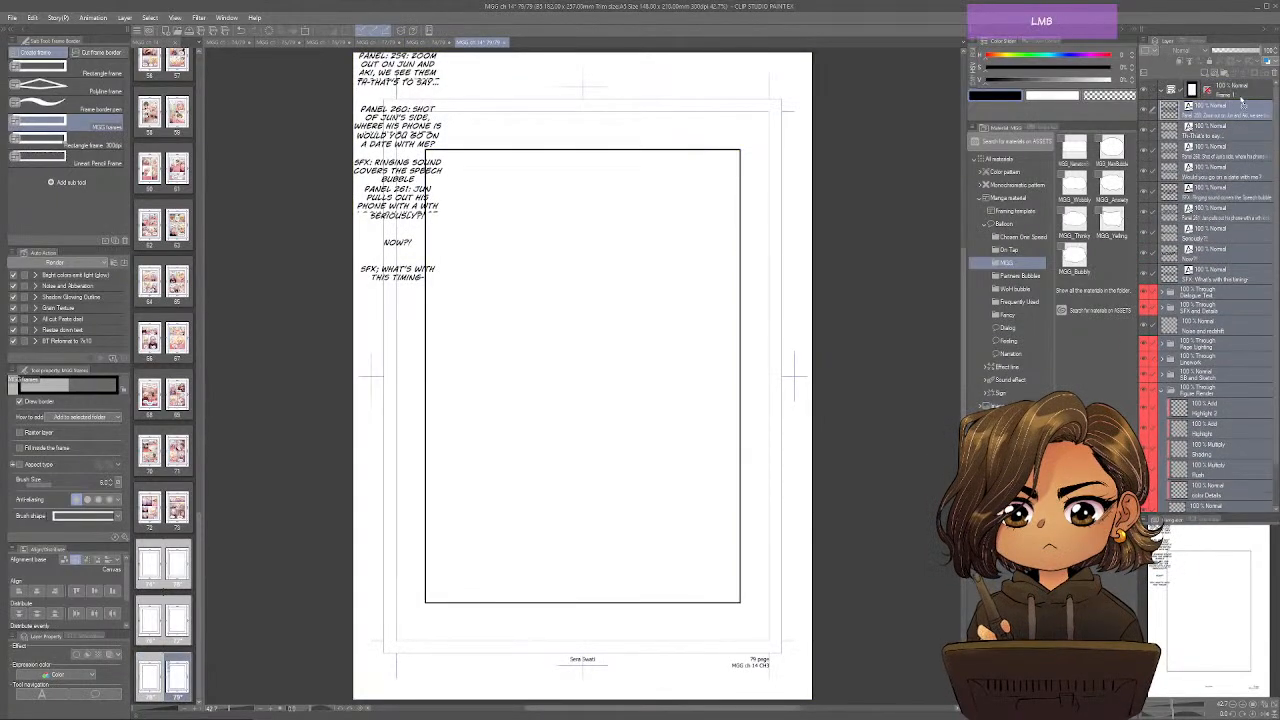
left_click_drag(1242, 100, 1238, 93)
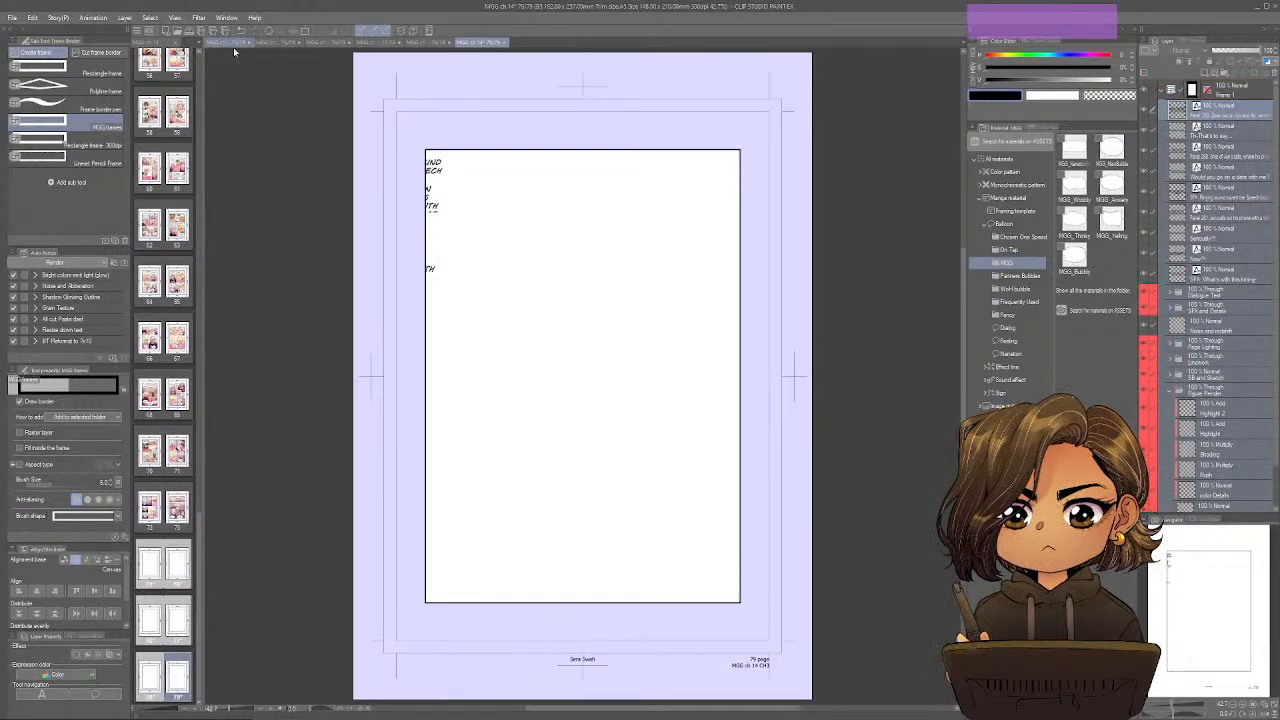
On page 74, widen the Panel 239 description to one line, move its layer above the frame folder, and place it in the page's upper margin.
key("o")
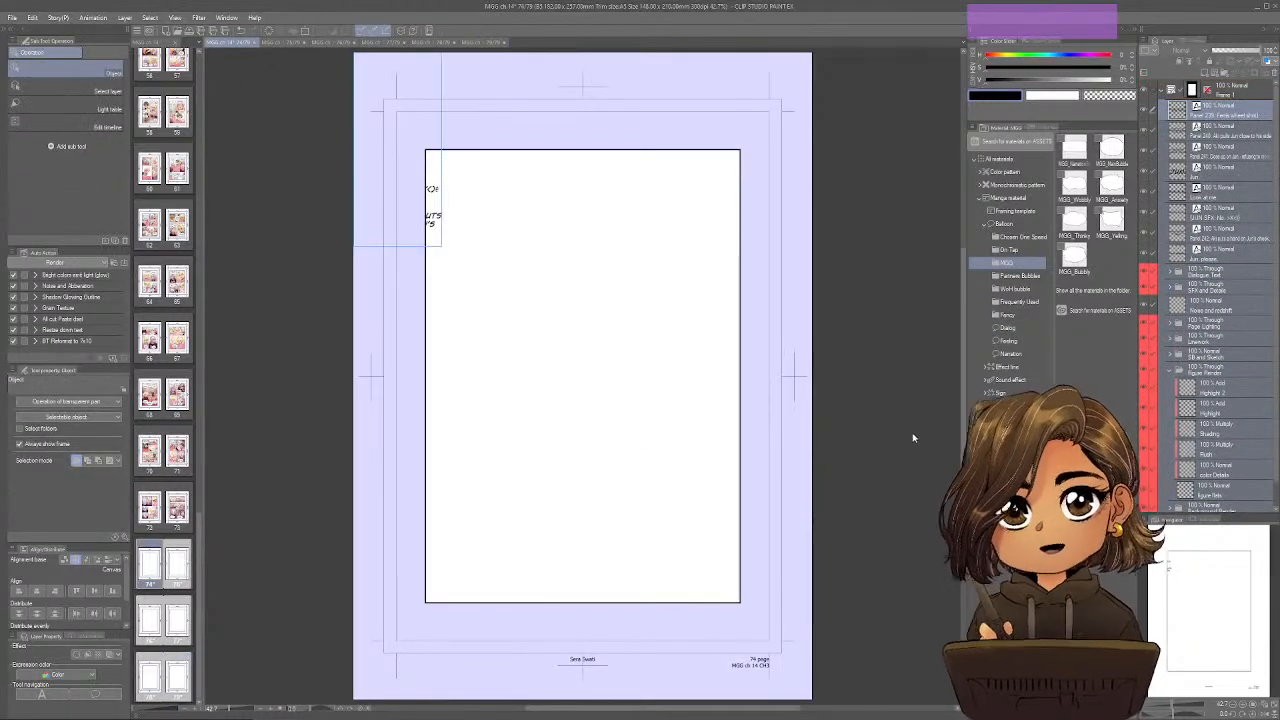
left_click(574, 227)
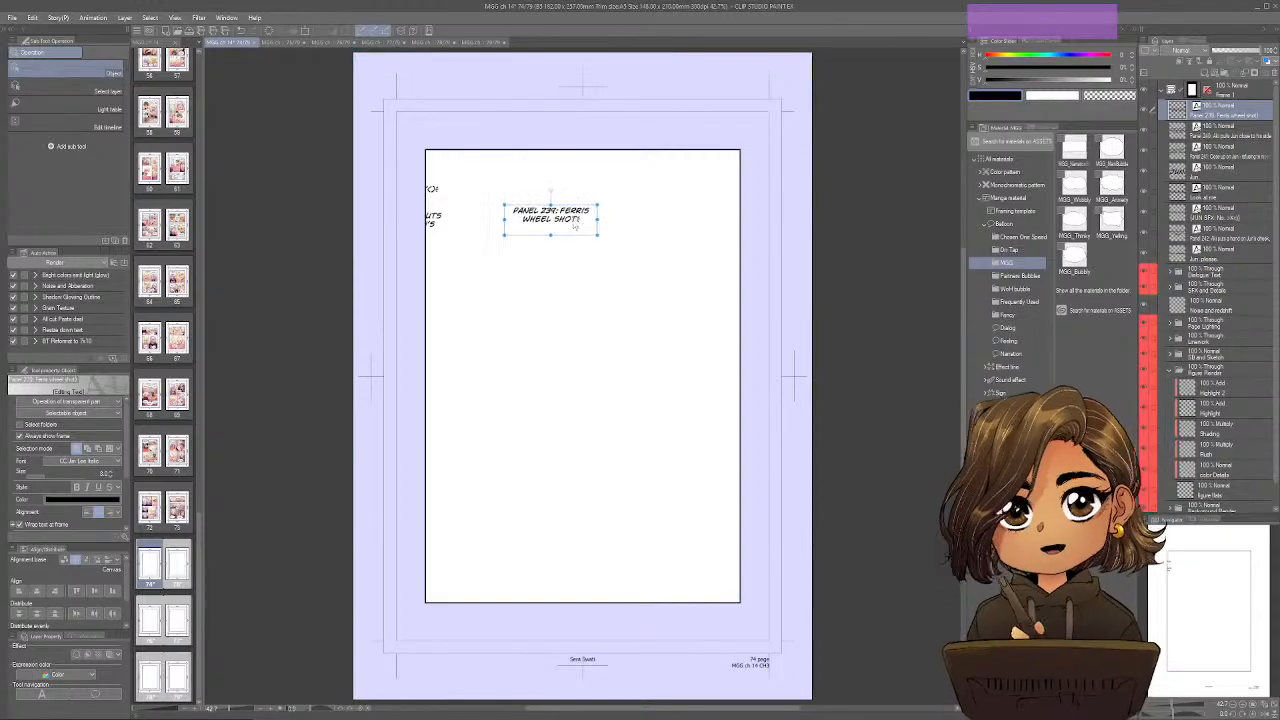
left_click_drag(597, 220, 690, 219)
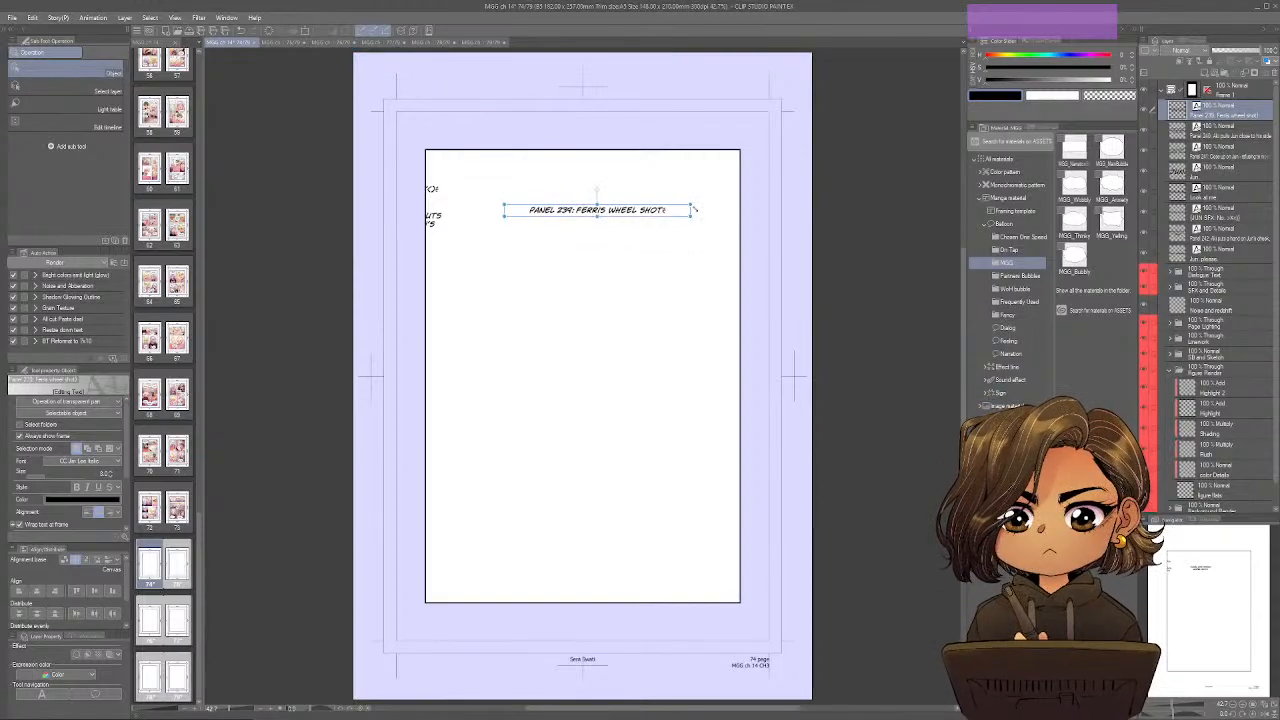
left_click_drag(1224, 112, 1222, 82)
left_click_drag(649, 212, 519, 65)
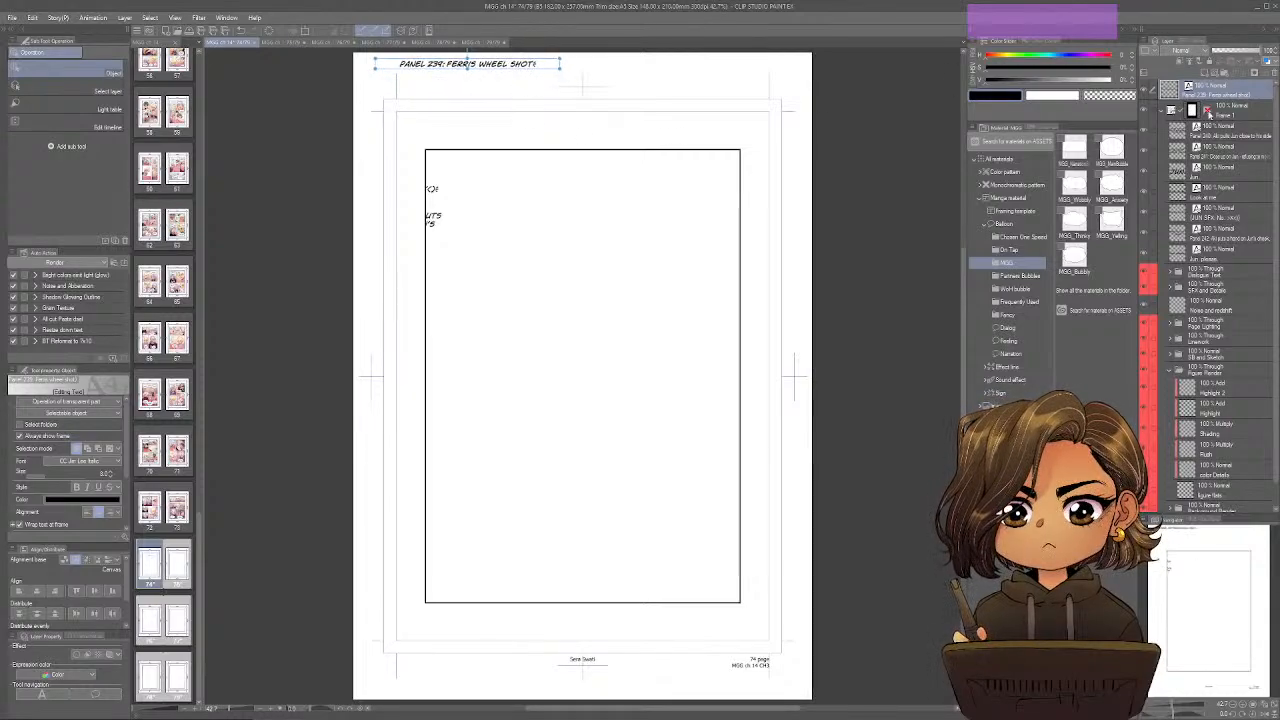
Move the Panel 240 description layer out of the frame folder and set it as one line beside the Panel 239 description.
left_click(1228, 134)
left_click_drag(1221, 133, 1218, 100)
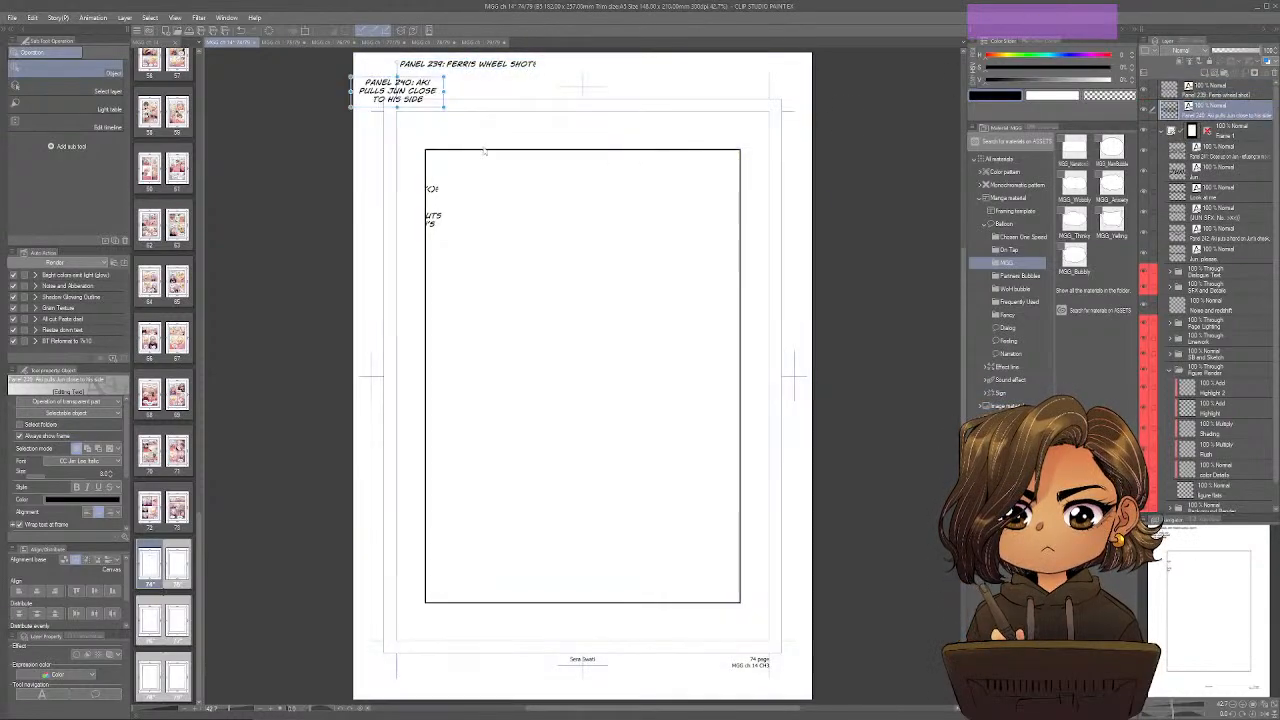
left_click_drag(436, 104, 475, 98)
left_click_drag(483, 101, 756, 67)
Move the Panel 241 description layer out of the frame folder and stretch it into one line below the first two descriptions.
left_click(1224, 153)
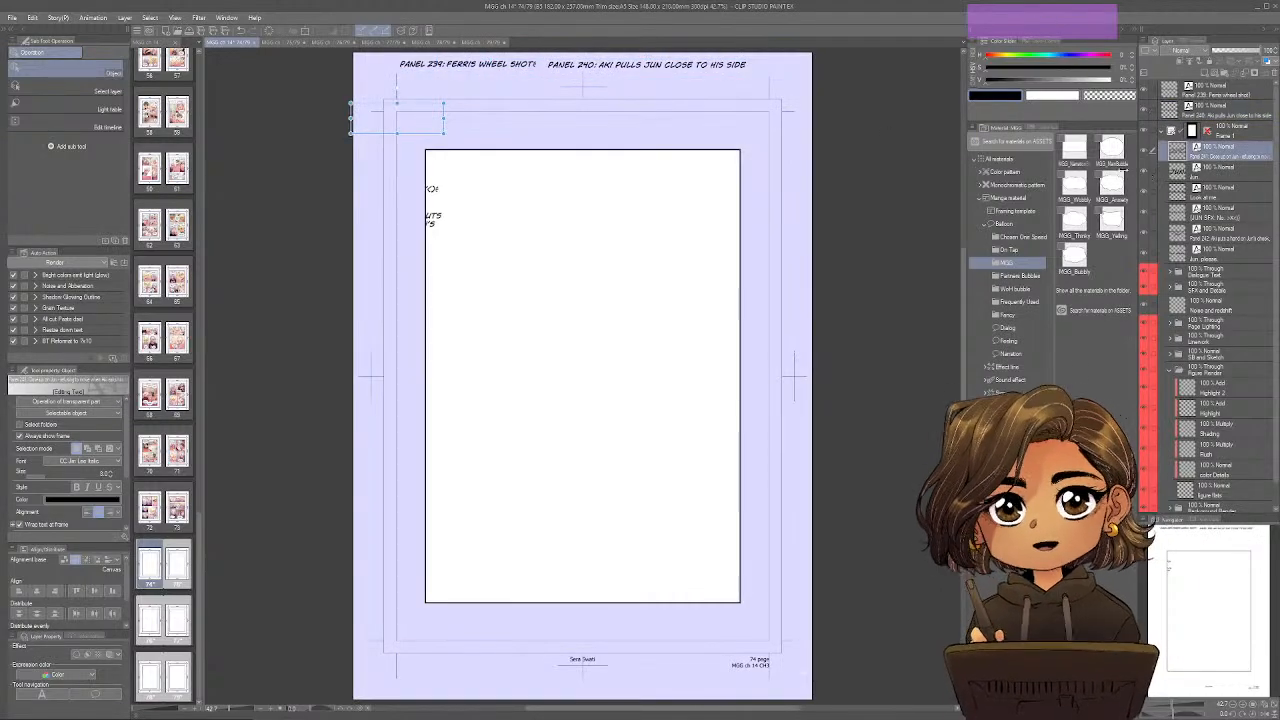
left_click_drag(436, 102, 481, 100)
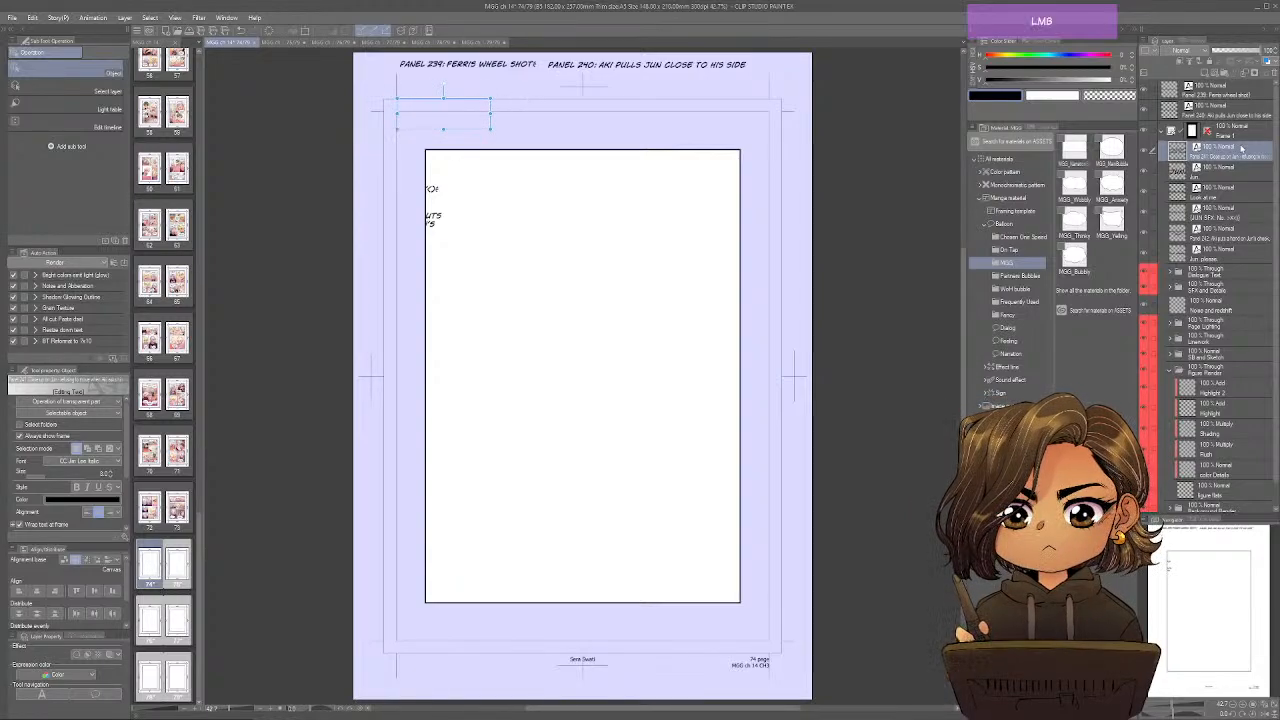
left_click_drag(1241, 149, 1242, 122)
left_click_drag(482, 128, 760, 86)
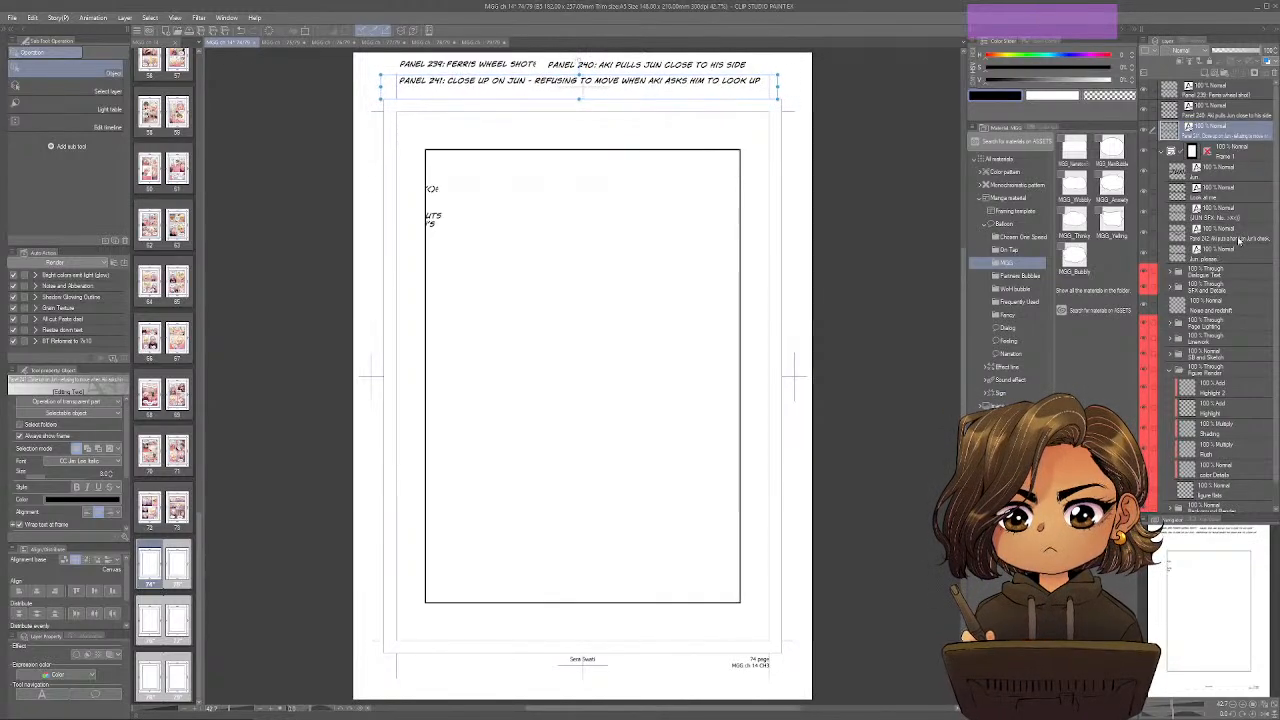
Move the Panel 242 description layer out of the frame folder and place it as one line under the Panel 241 description.
left_click_drag(1229, 235, 1221, 140)
left_click_drag(468, 253, 779, 110)
mouse_move(768, 108)
left_mouse_down()
mouse_move(851, 108)
mouse_move(755, 100)
left_mouse_up()
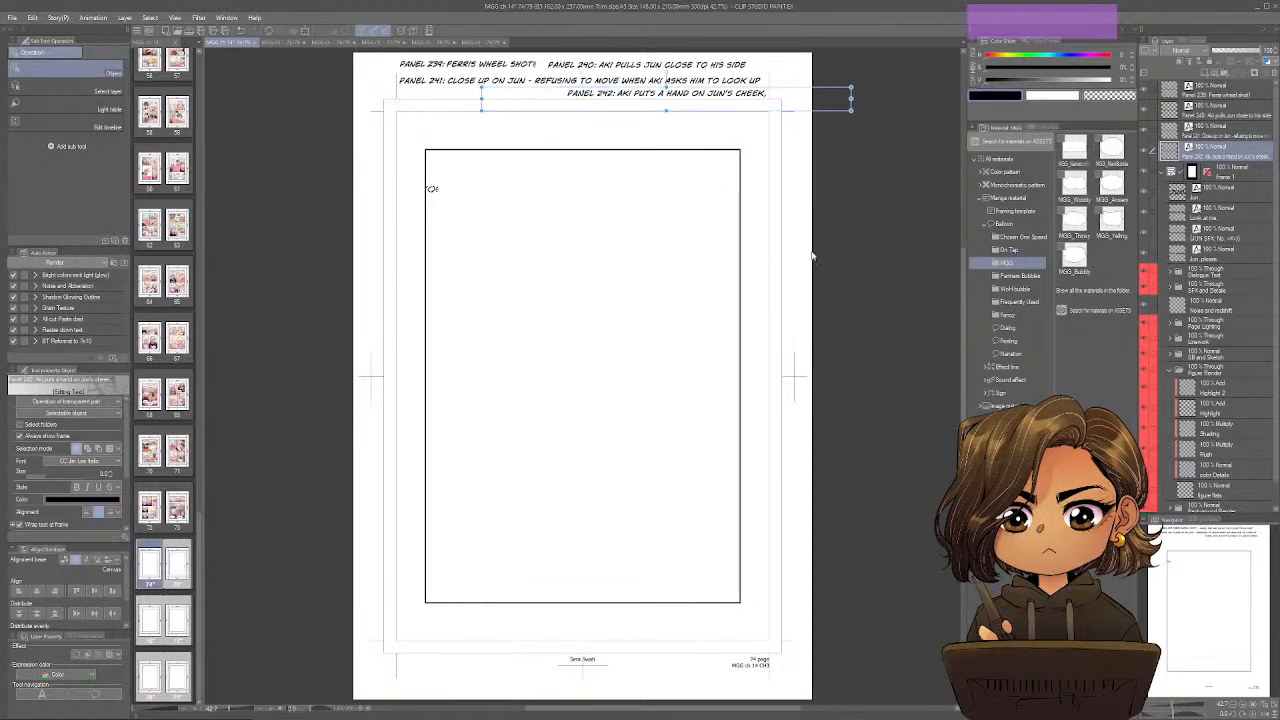
Move the four remaining dialogue layers, "Jun." through "Jun, please.", into the Dialogue Text folder and expand it.
left_click(1213, 194)
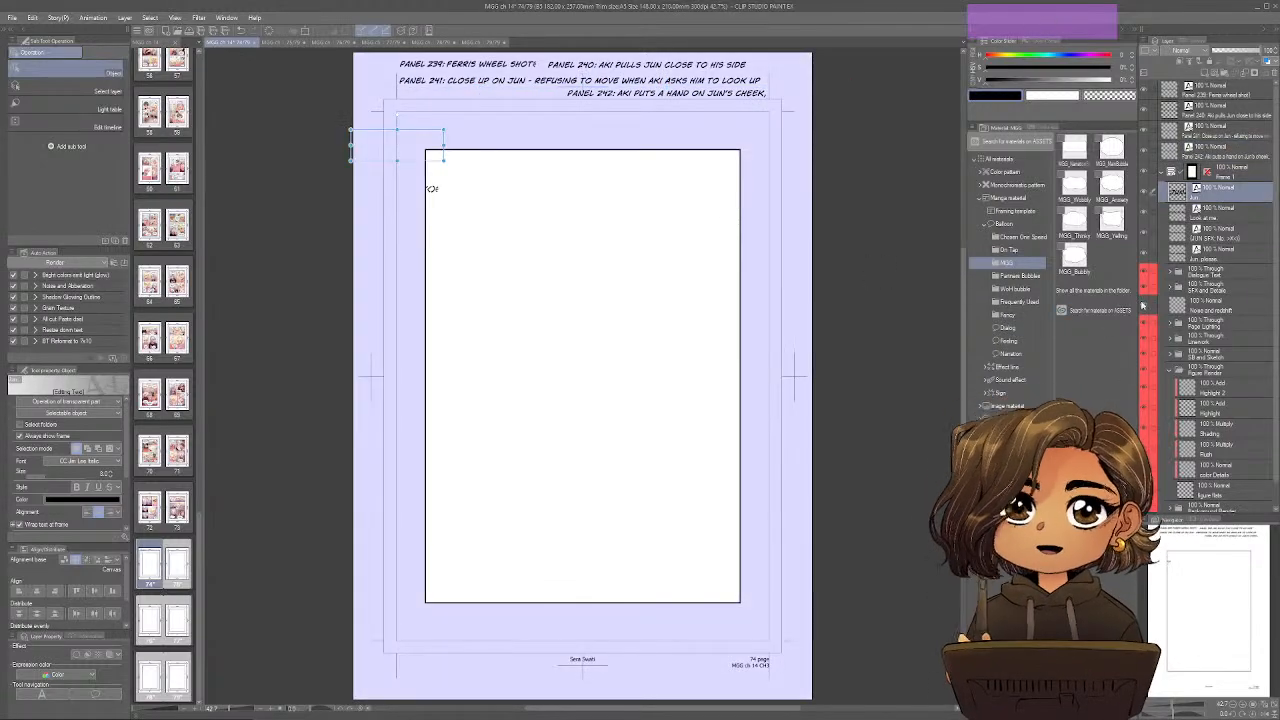
left_click(1226, 256, "shift")
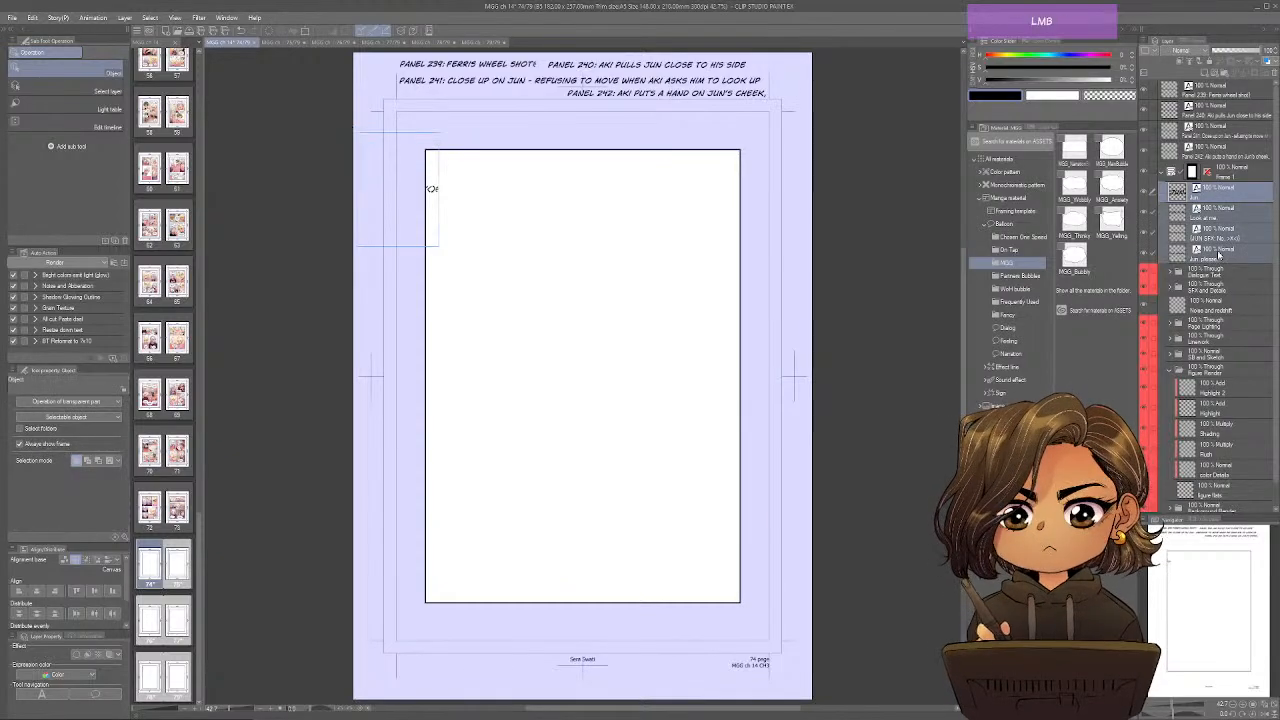
left_click_drag(1218, 254, 1220, 274)
left_click(1169, 190)
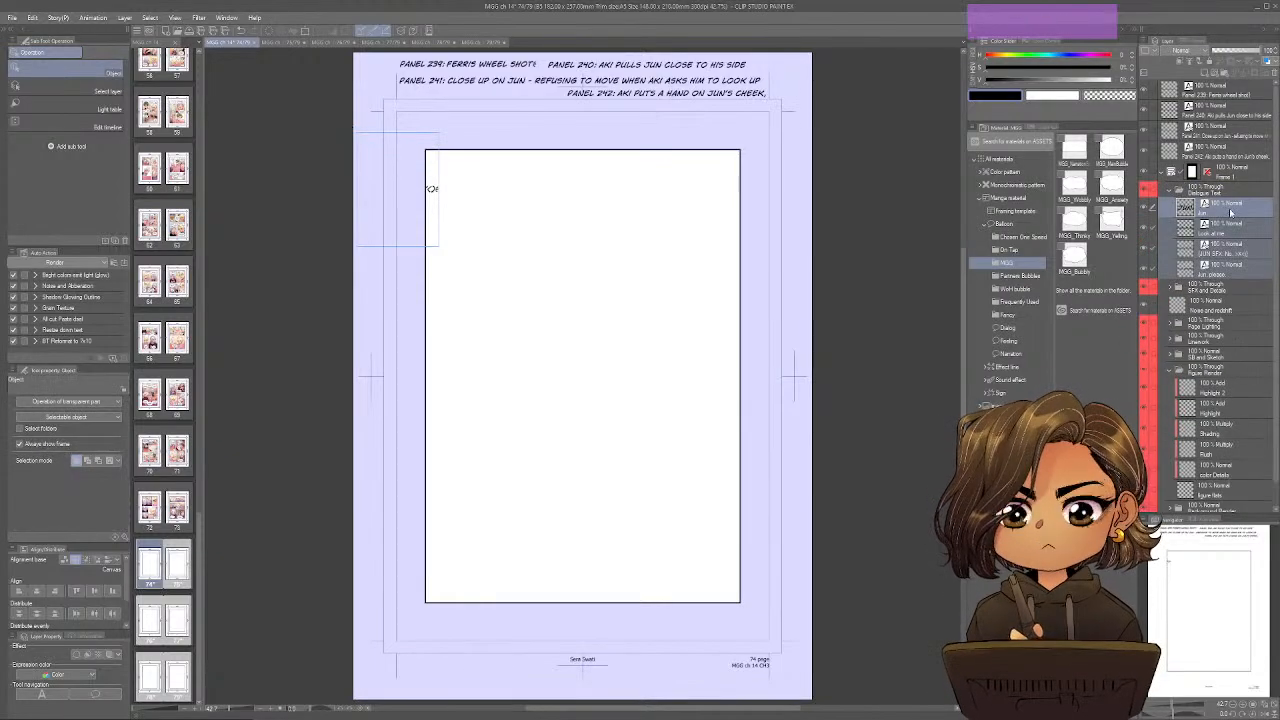
Place the "Jun." and "Look at me." texts inside the lower left part of the frame.
left_click(1231, 212)
left_click_drag(430, 158, 490, 80)
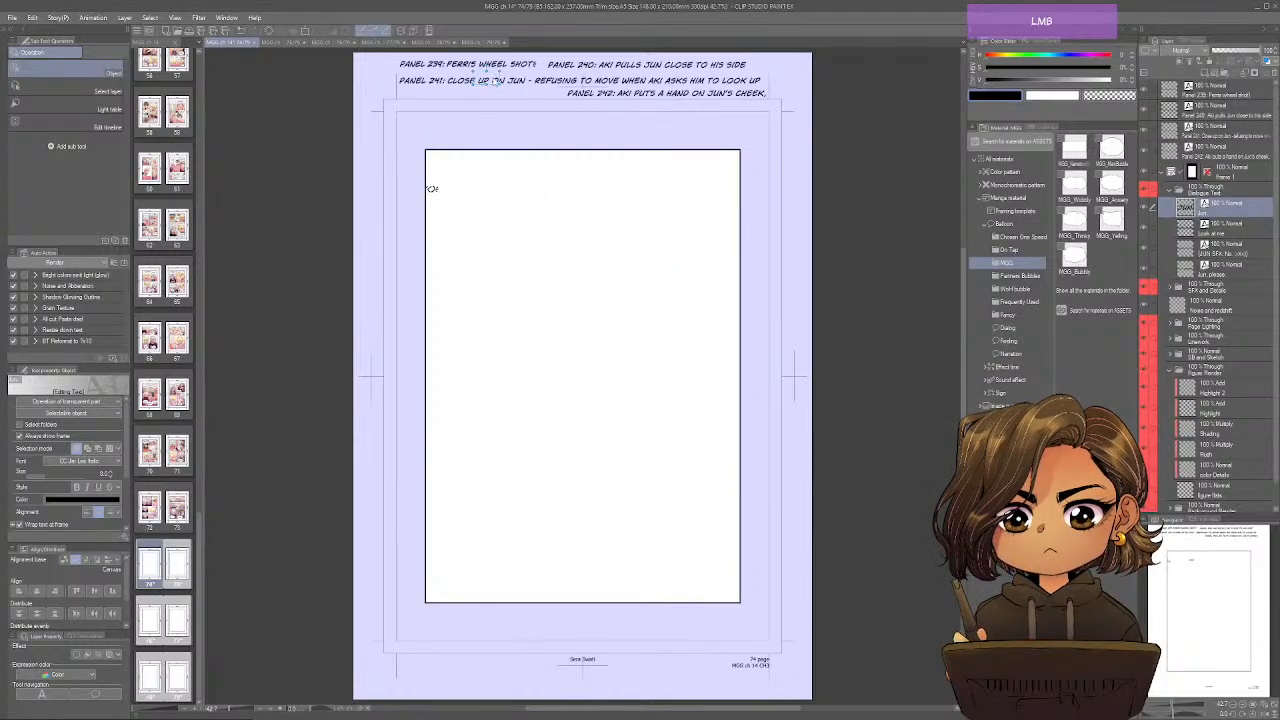
left_click_drag(620, 192, 514, 478)
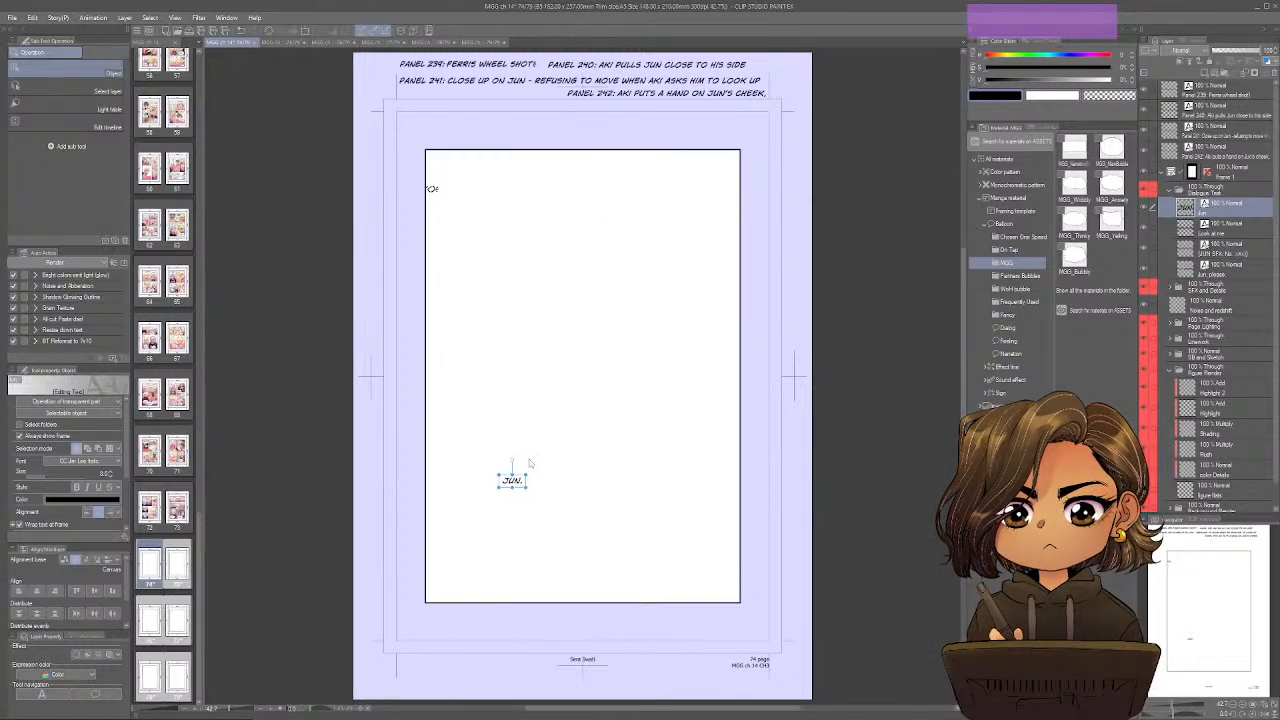
left_click(1203, 232)
left_click_drag(438, 181, 541, 511)
Place the "Jun SFX: No." text at the frame's lower left and "Jun, please." at its lower right.
left_click(1208, 248)
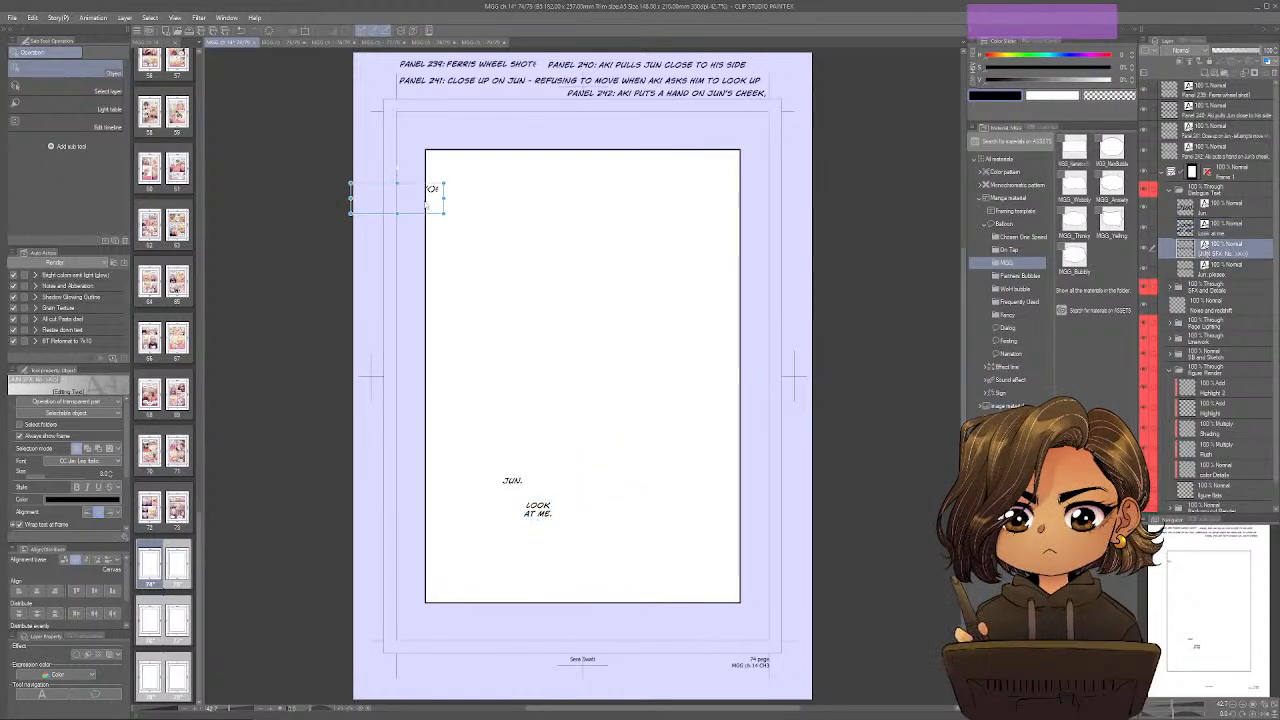
left_click_drag(428, 205, 576, 574)
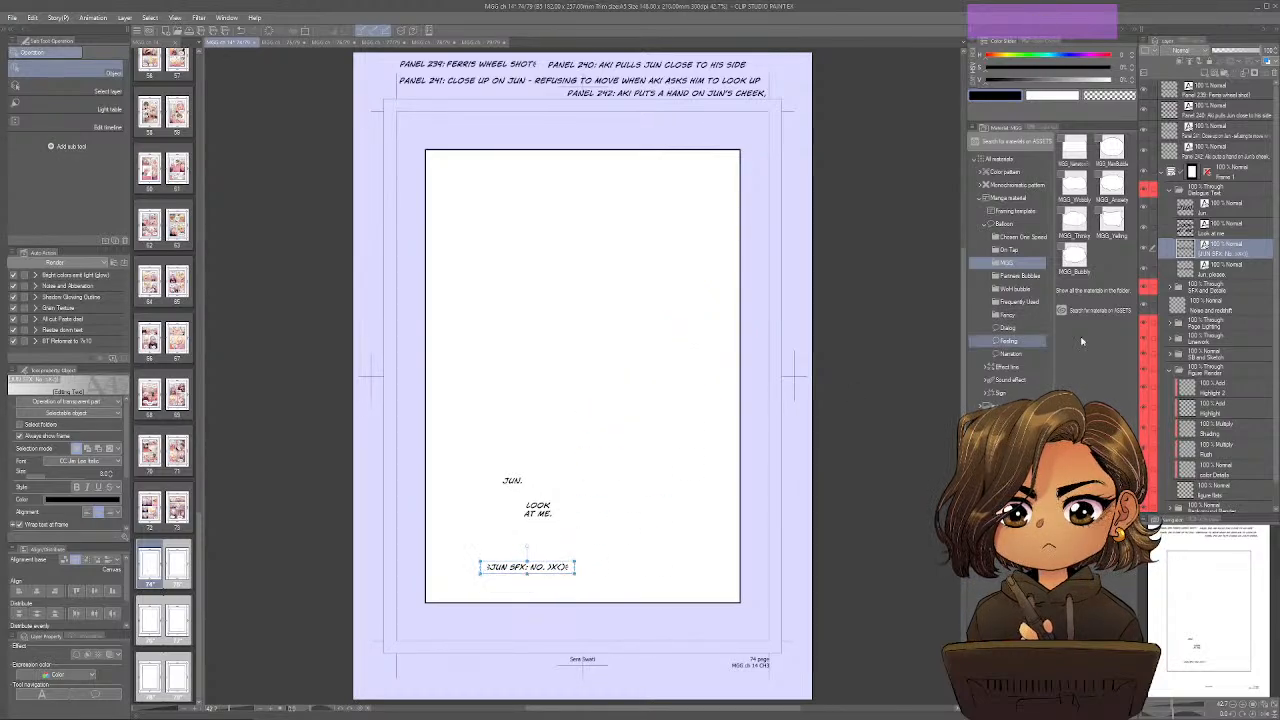
left_click(1216, 274)
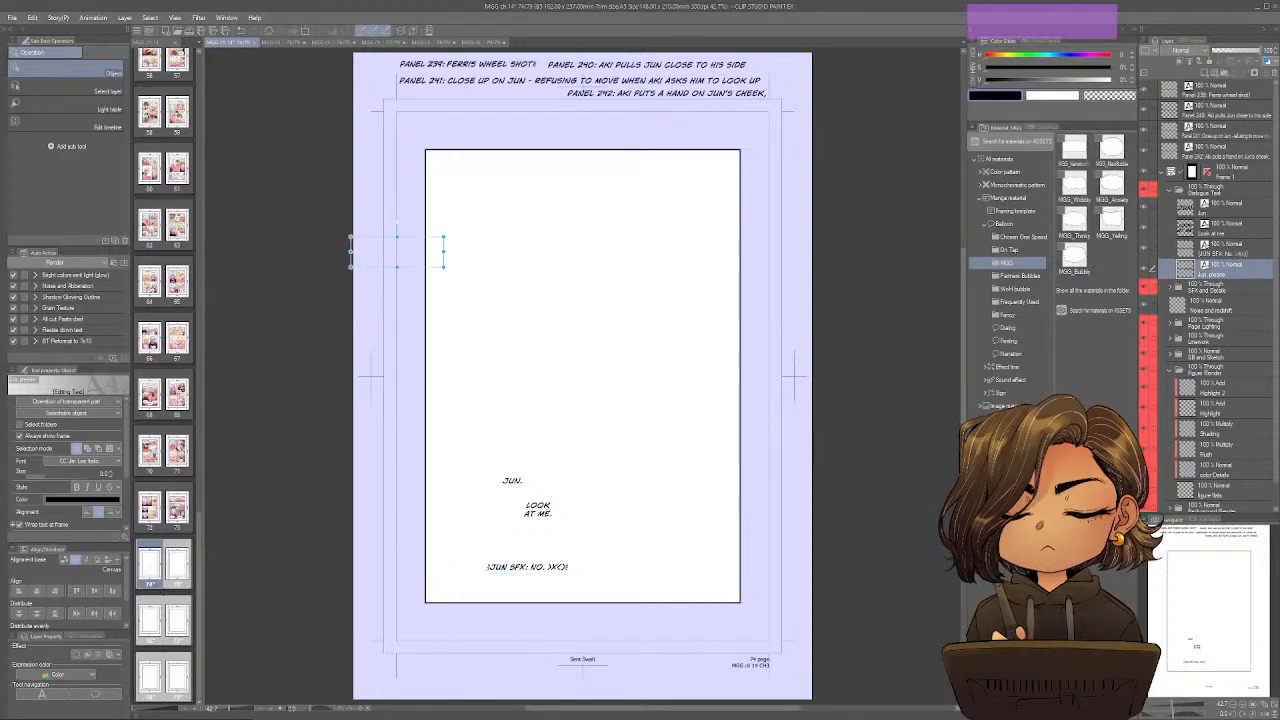
left_click_drag(428, 260, 675, 568)
Raise "Jun." and "Look at me." to just below the frame's middle, and shift the two lower texts slightly left.
left_click_drag(537, 509, 520, 401)
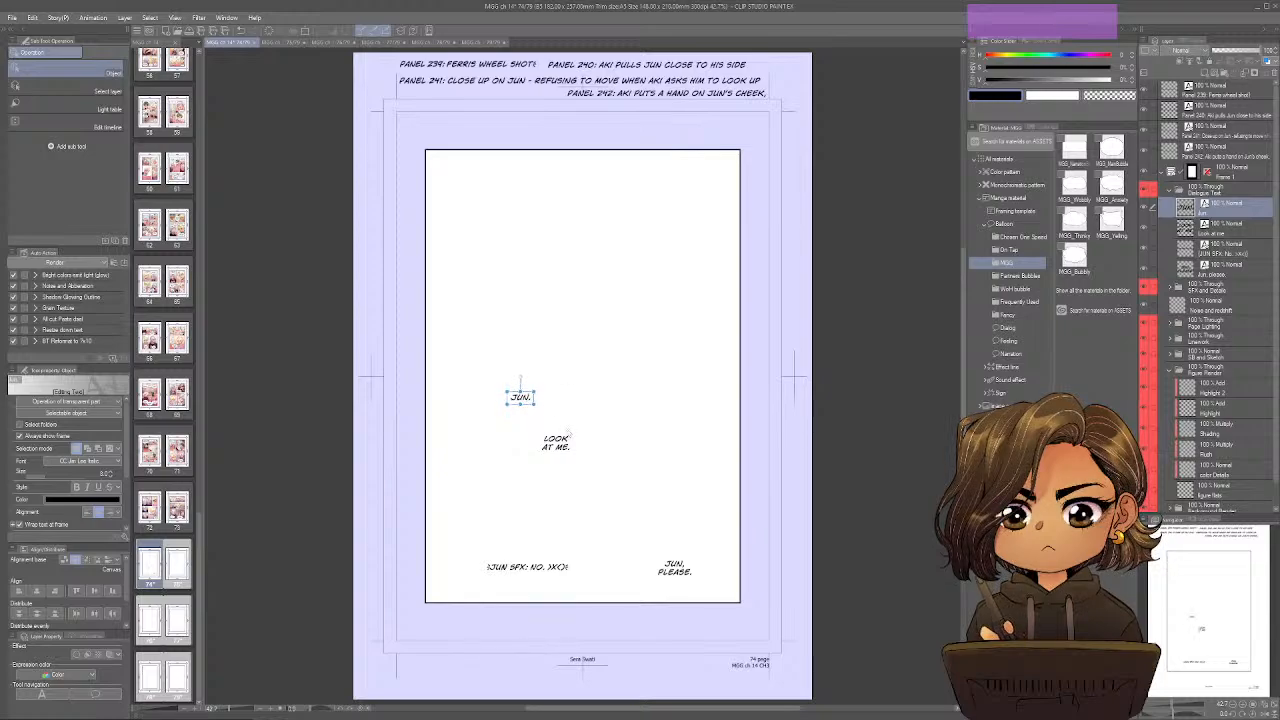
left_click_drag(556, 441, 554, 416)
left_click_drag(665, 550, 658, 548)
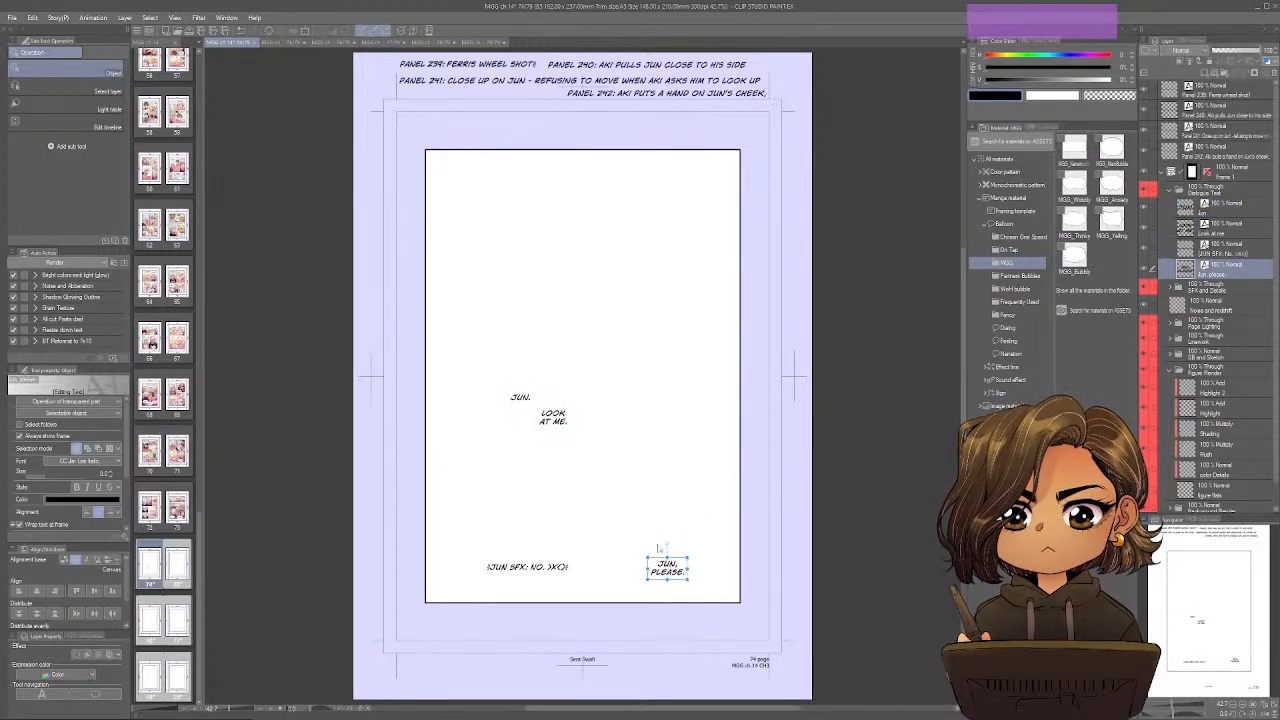
left_click_drag(550, 568, 521, 571)
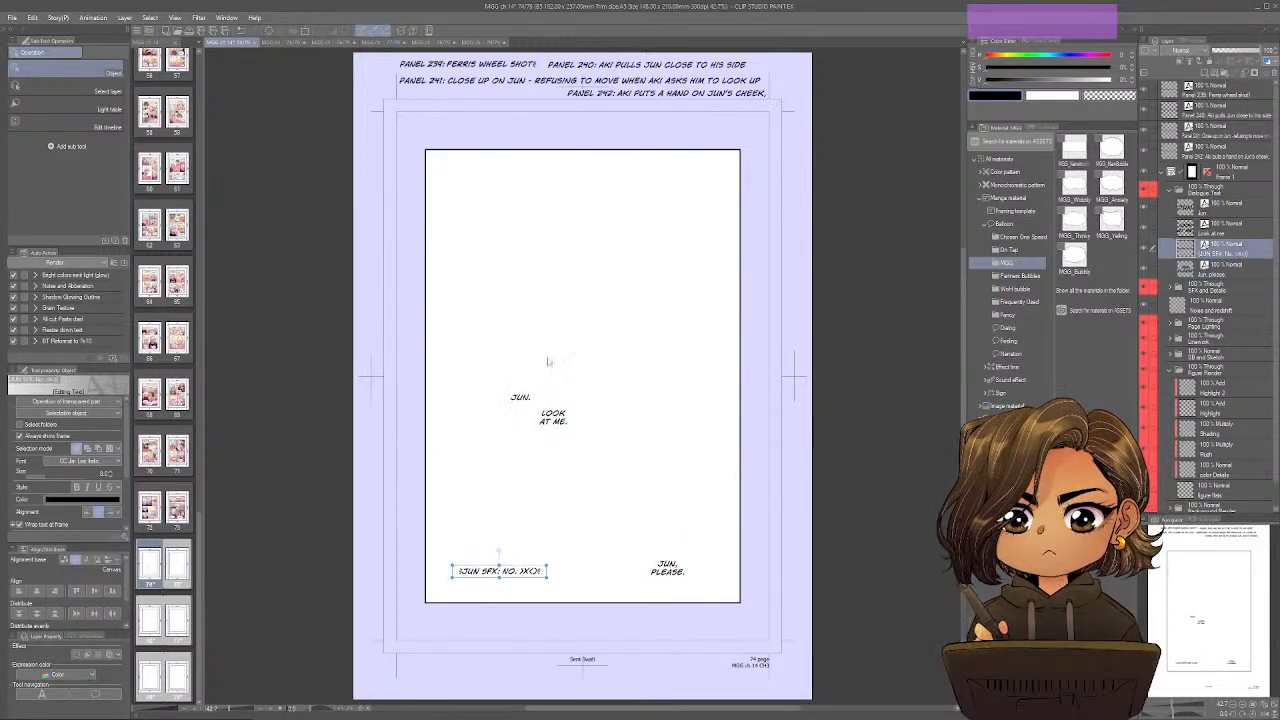
Divide page 74's frame into two rows, split the upper row with a narrow left panel and the lower row in half, and save.
key("u")
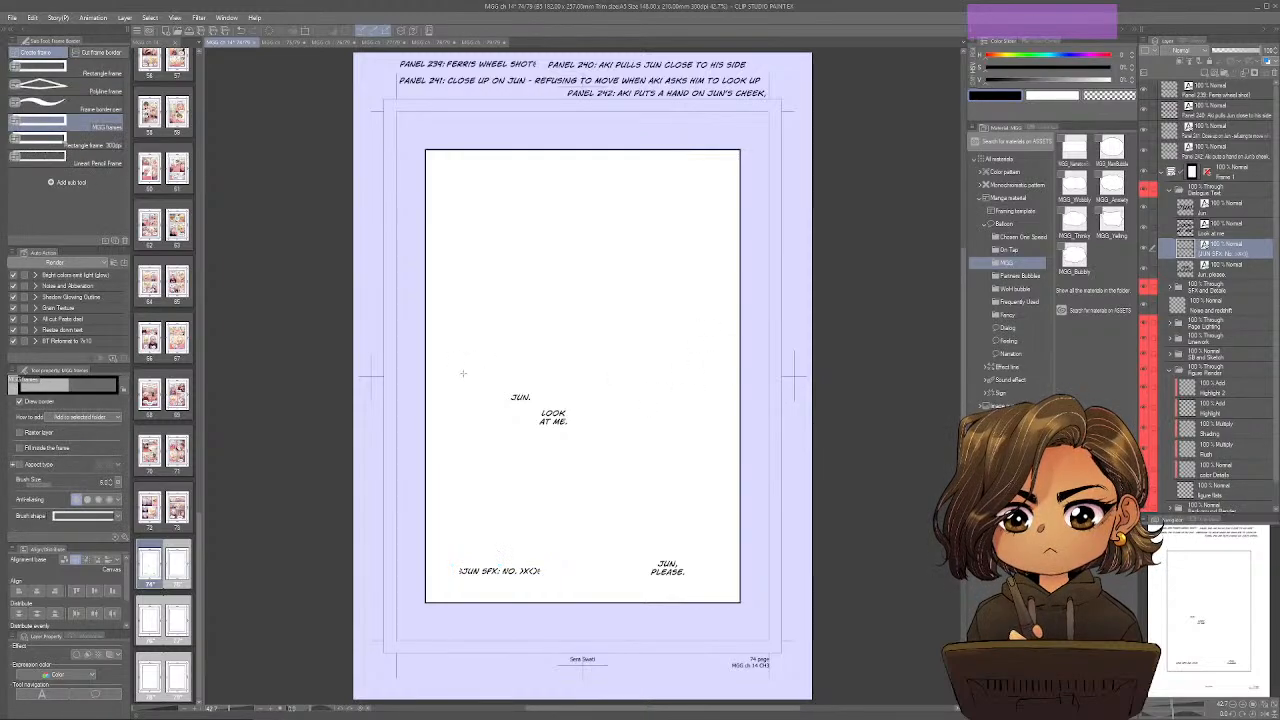
key("a")
left_click_drag(726, 376, 757, 359)
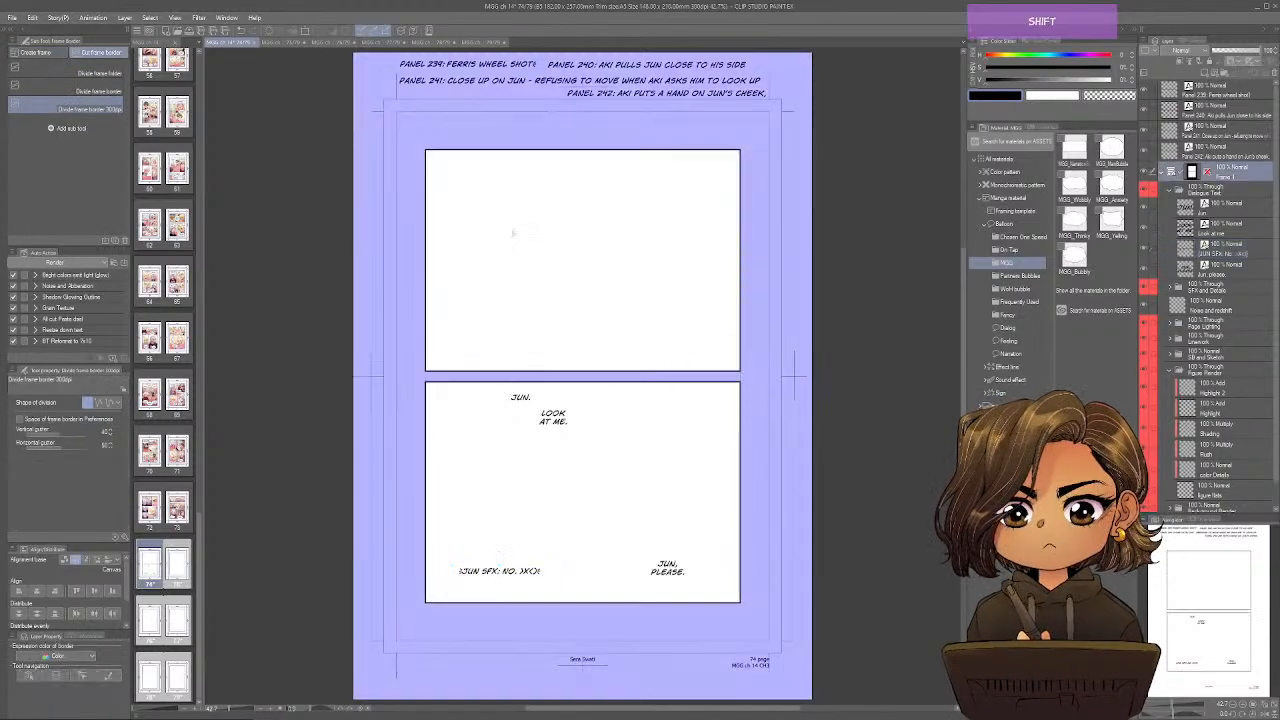
left_click_drag(520, 140, 520, 378)
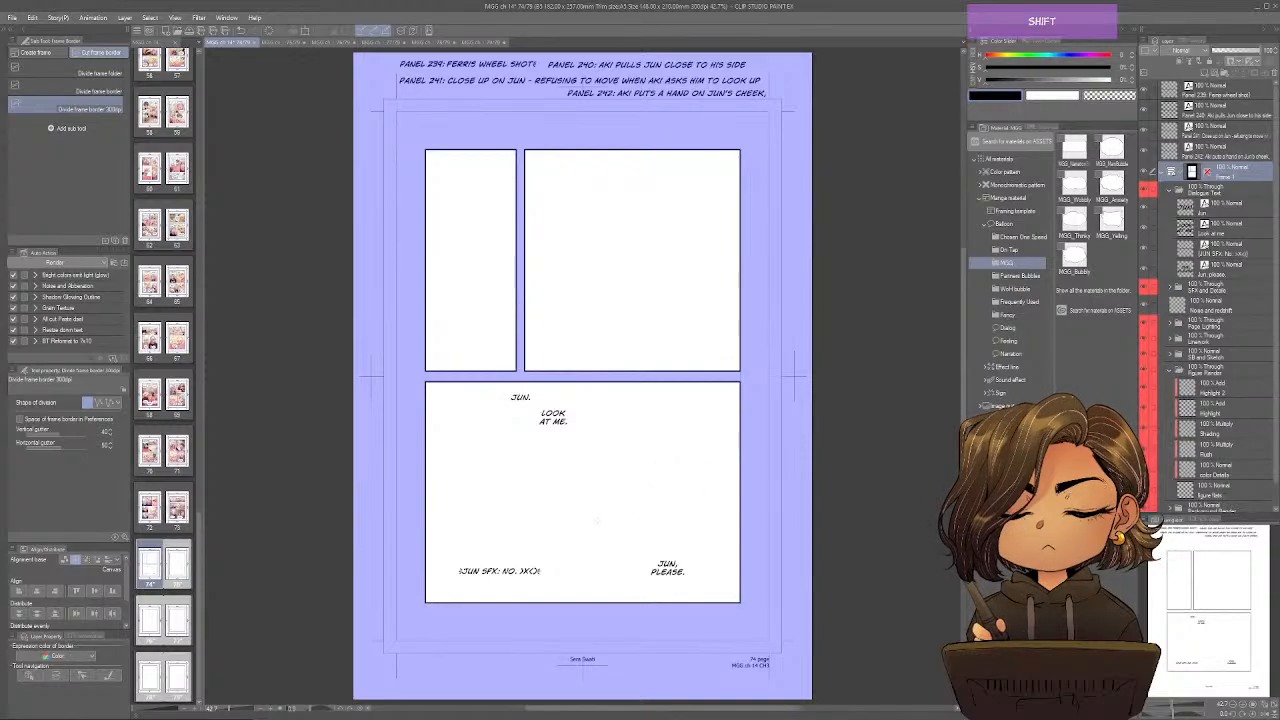
left_click_drag(583, 577, 583, 376)
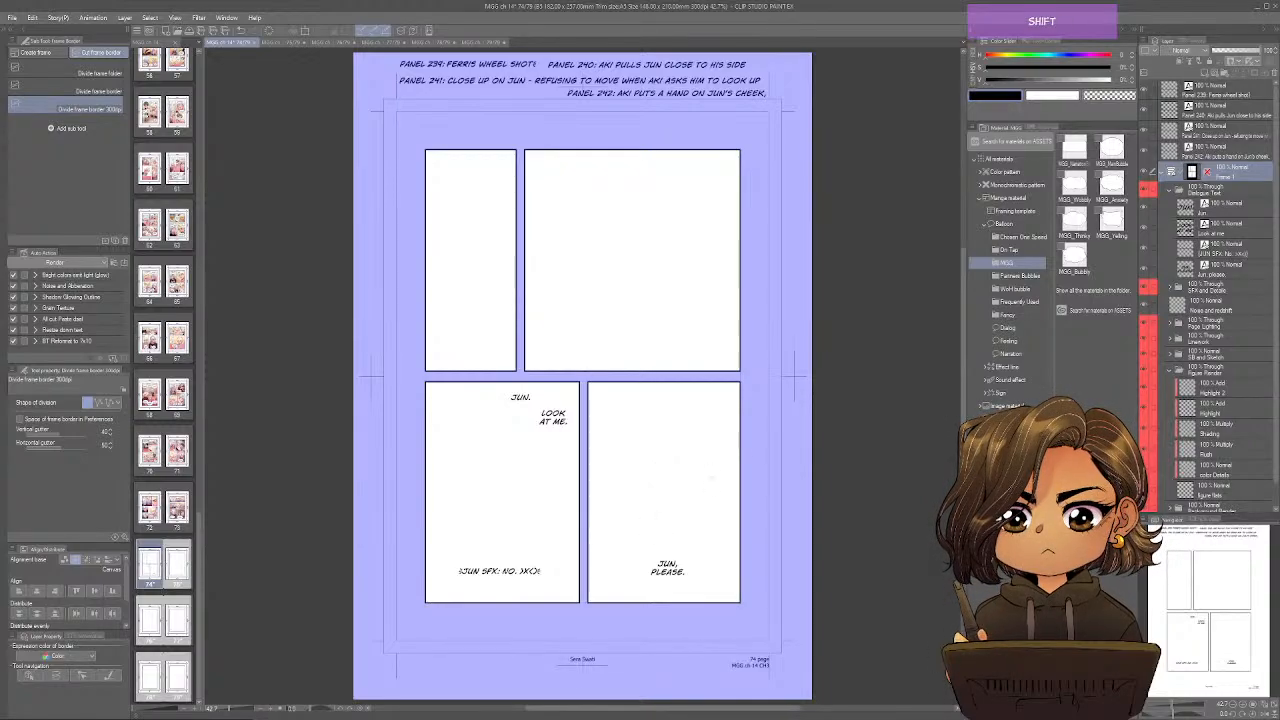
key("space")
mouse_move(699, 514)
left_mouse_down()
mouse_move(685, 473)
mouse_move(704, 534)
left_mouse_up()
key("ctrl")
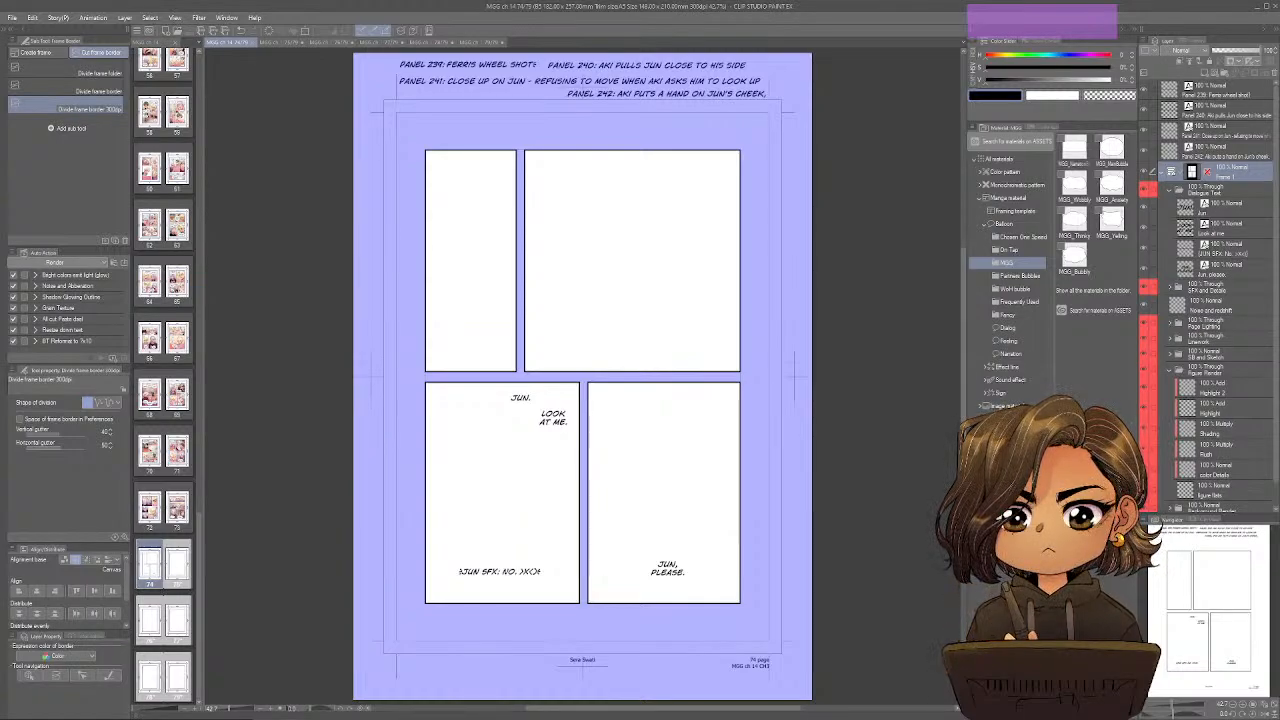
On page 75, move the Panel 243 to 246 note layers out of the frame folder to the top of the layer stack.
left_click(296, 40)
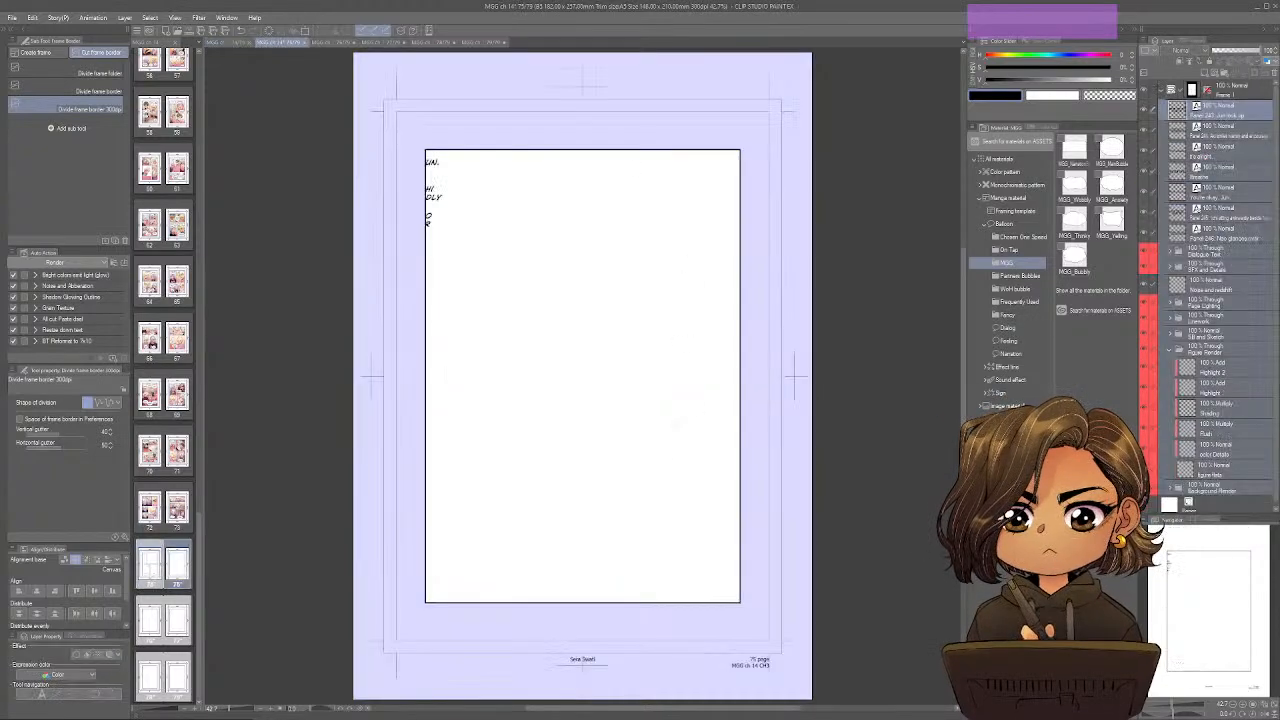
key("o")
left_click(1229, 112)
left_click_drag(1230, 112, 1238, 95)
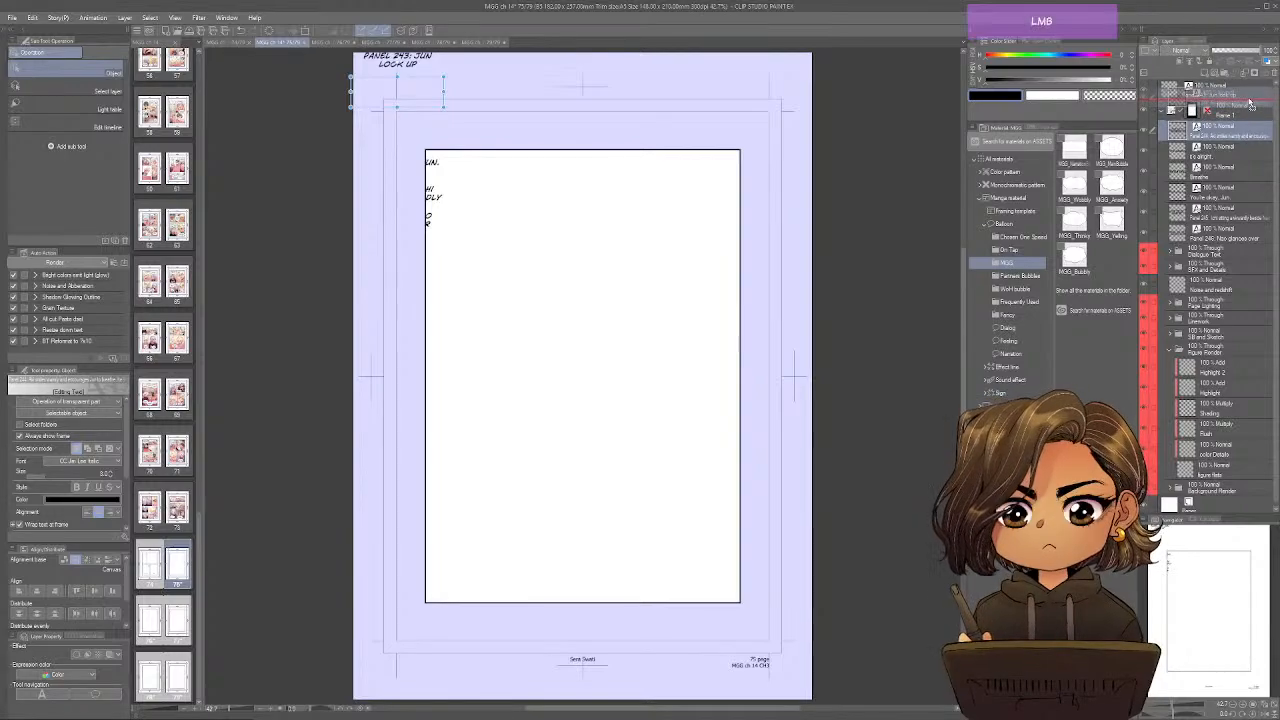
left_click_drag(1227, 217, 1237, 141)
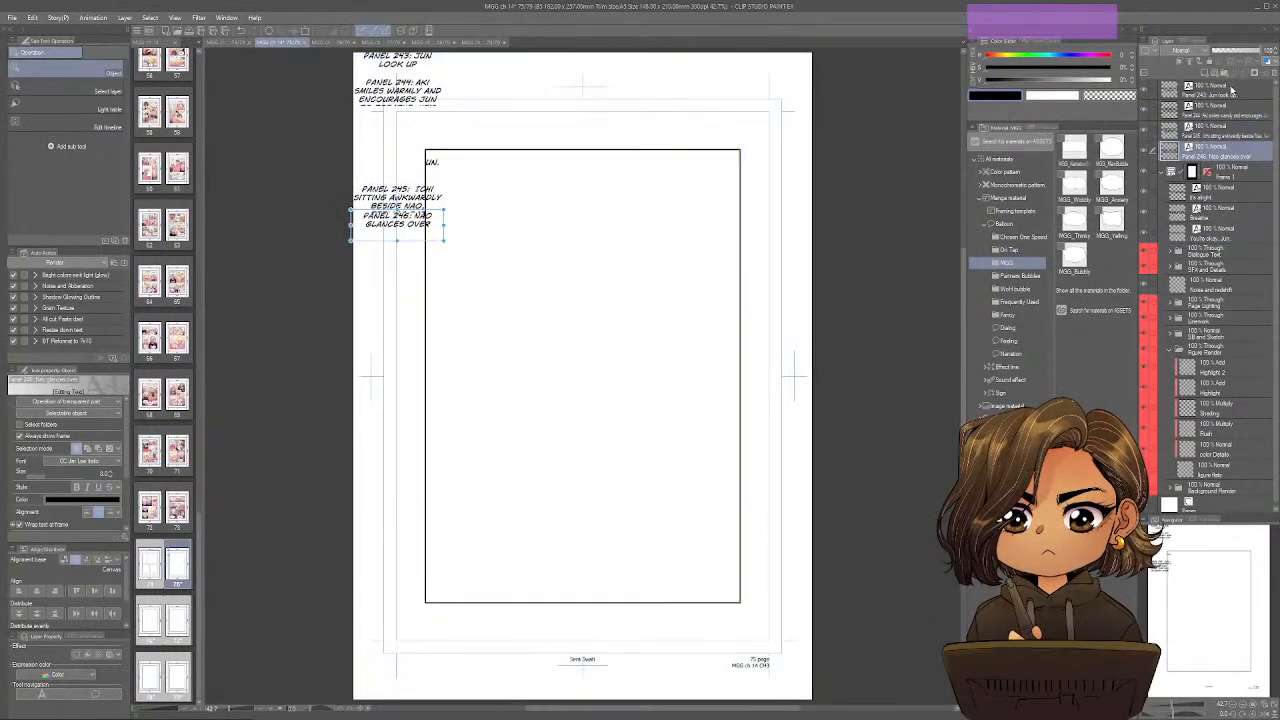
Widen the Panel 243 and Panel 244 notes and set them side by side in page 75's upper margin.
left_click(1232, 91)
left_click_drag(444, 81, 692, 79)
left_click_drag(579, 71, 513, 75)
left_click(1222, 116)
left_click_drag(444, 108, 776, 89)
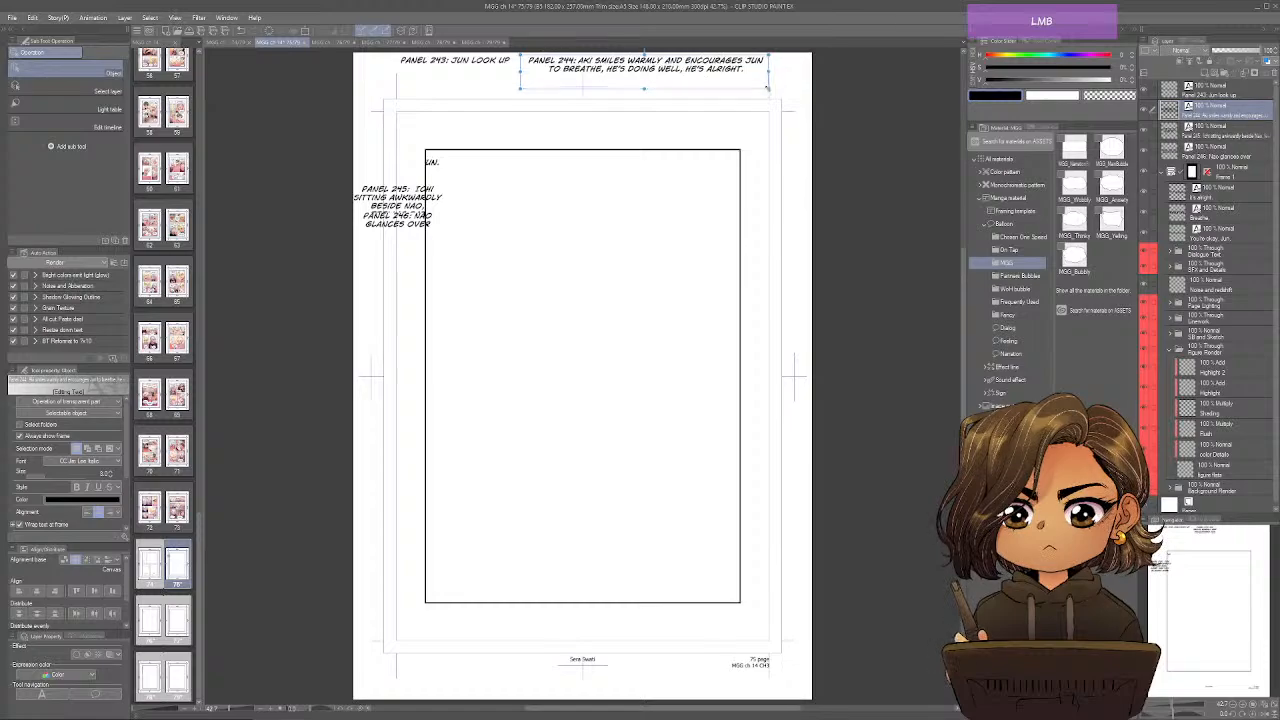
Place the Panel 245 note below the frame's lower left, widened to two lines, and the Panel 246 note below its lower right.
left_click(1238, 135)
left_click_drag(429, 206, 574, 641)
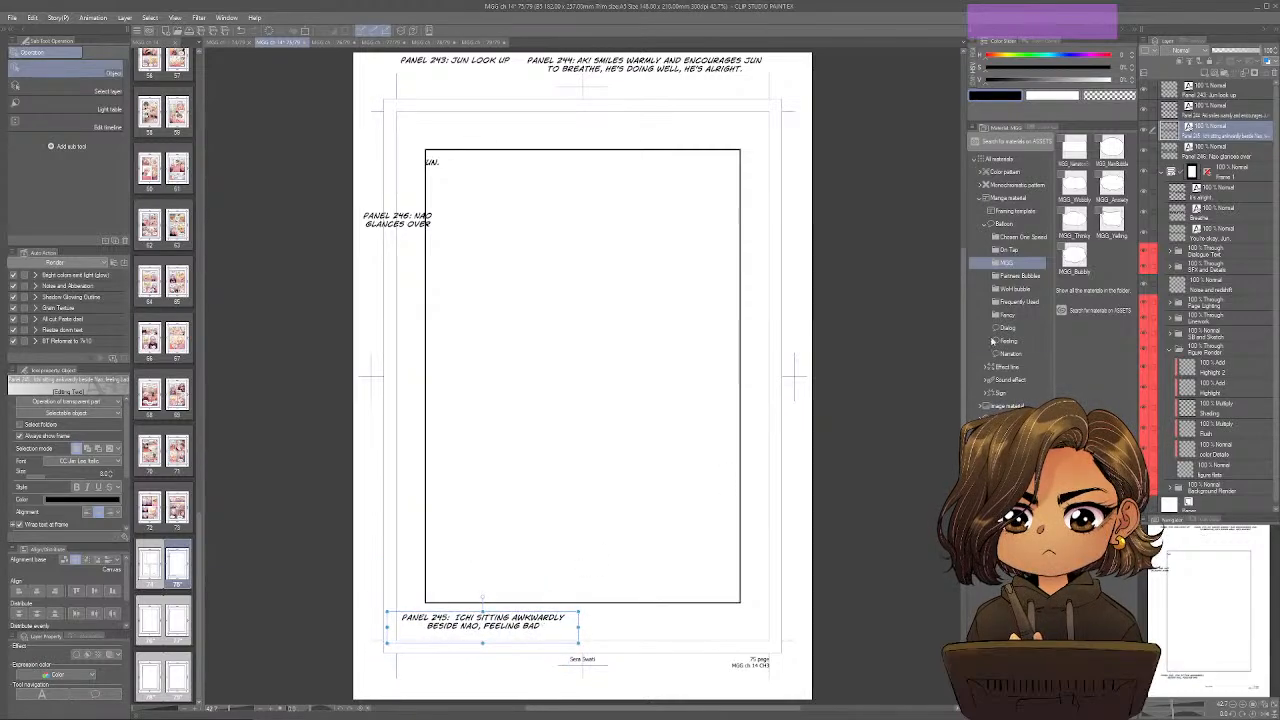
left_click(1220, 156)
left_click_drag(416, 212, 706, 614)
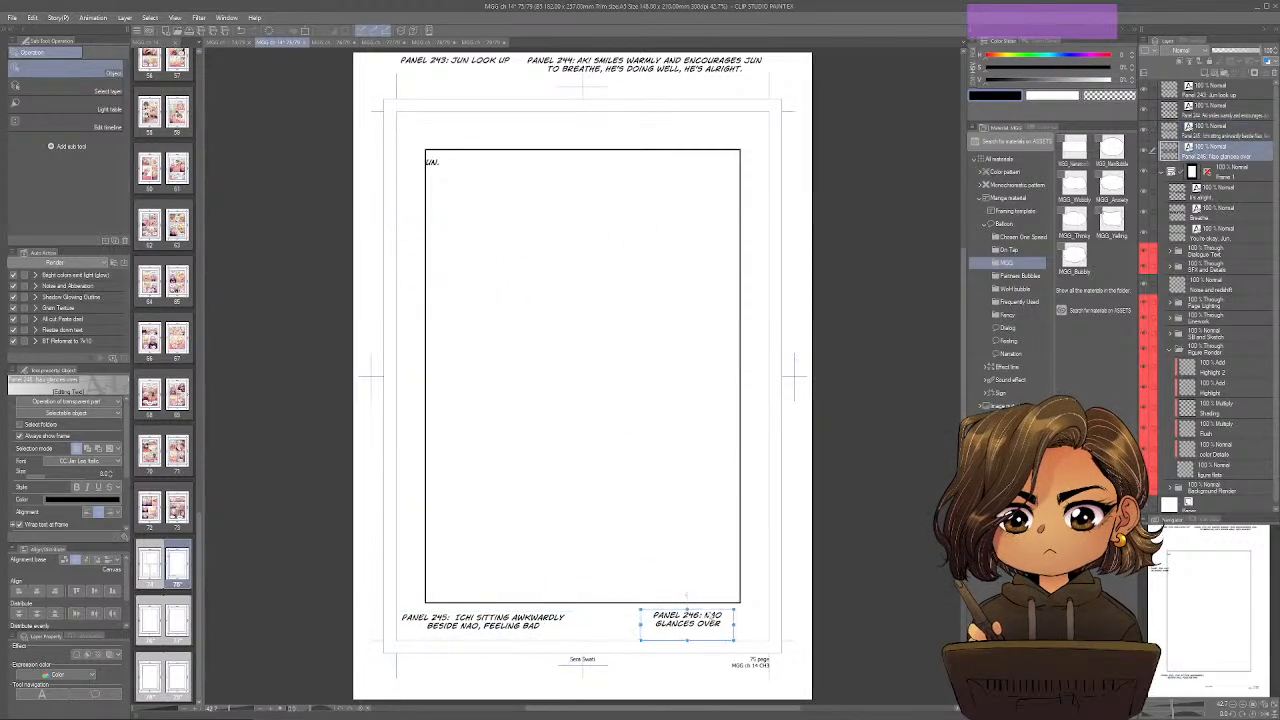
Place "It's alright." and "Breathe." near the frame's upper middle and "You're okay, Jun." at its right side above the middle.
left_click(1225, 194)
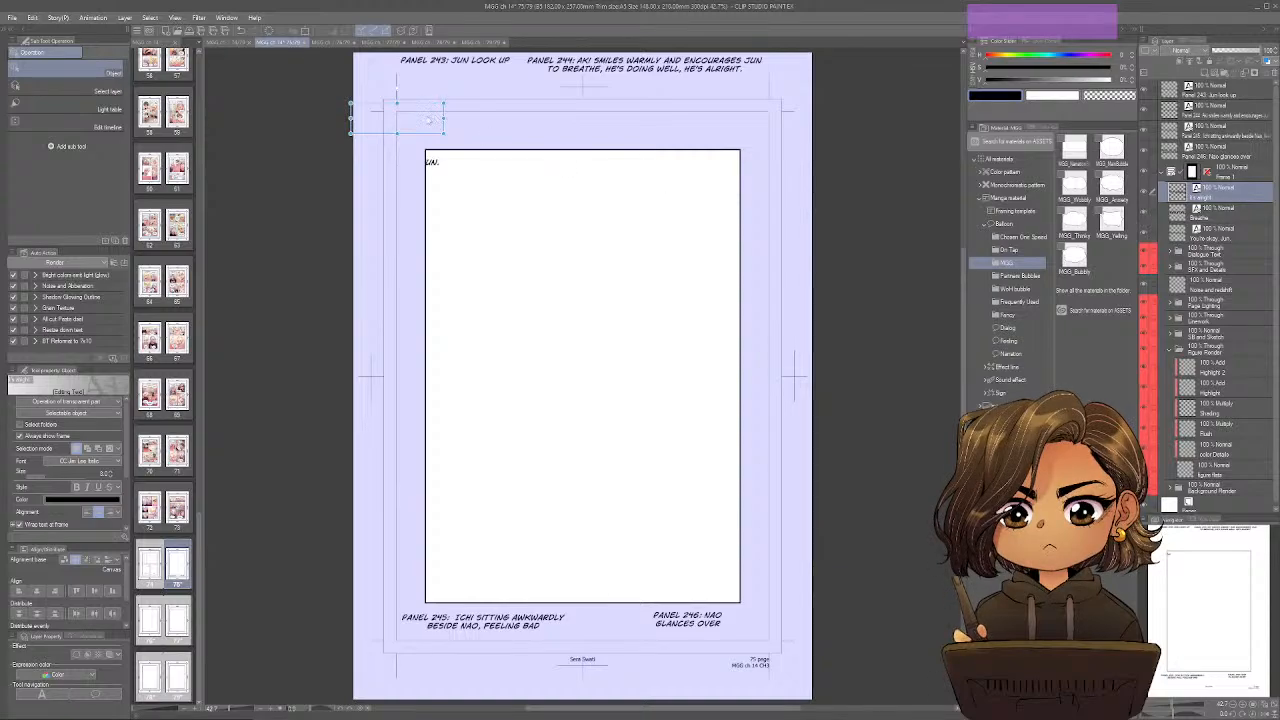
left_click_drag(428, 120, 594, 180)
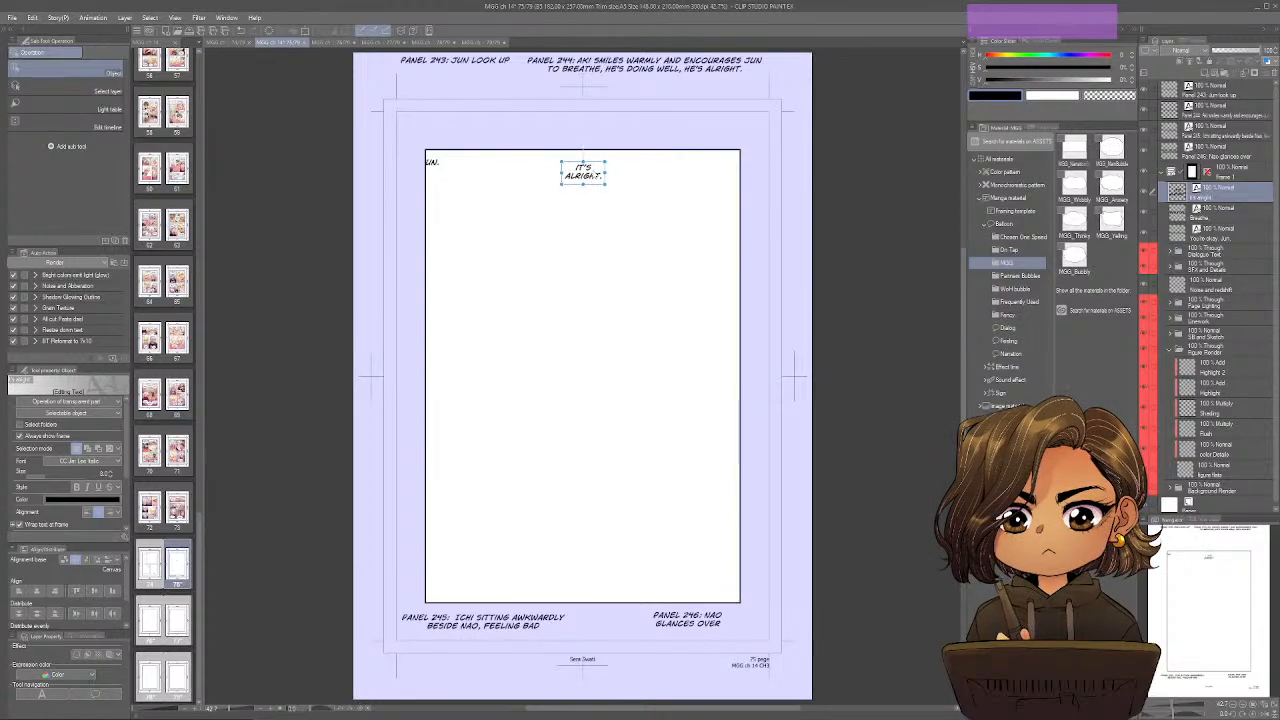
left_click(1232, 218)
left_click_drag(436, 160, 620, 211)
left_click(1219, 238)
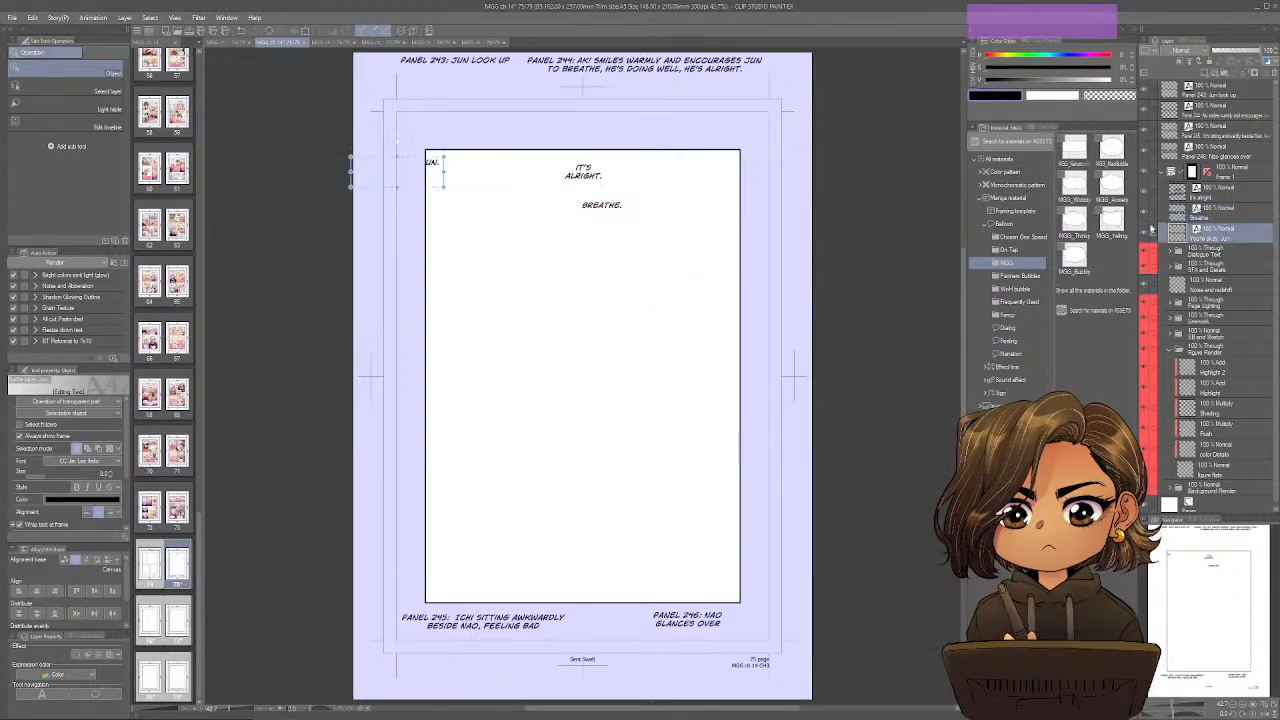
left_click_drag(432, 181, 697, 342)
Lower the three dialogue texts to the frame's middle, with "It's alright." highest, "Breathe." below it and "You're okay, Jun." to the right.
left_click_drag(603, 210, 631, 333)
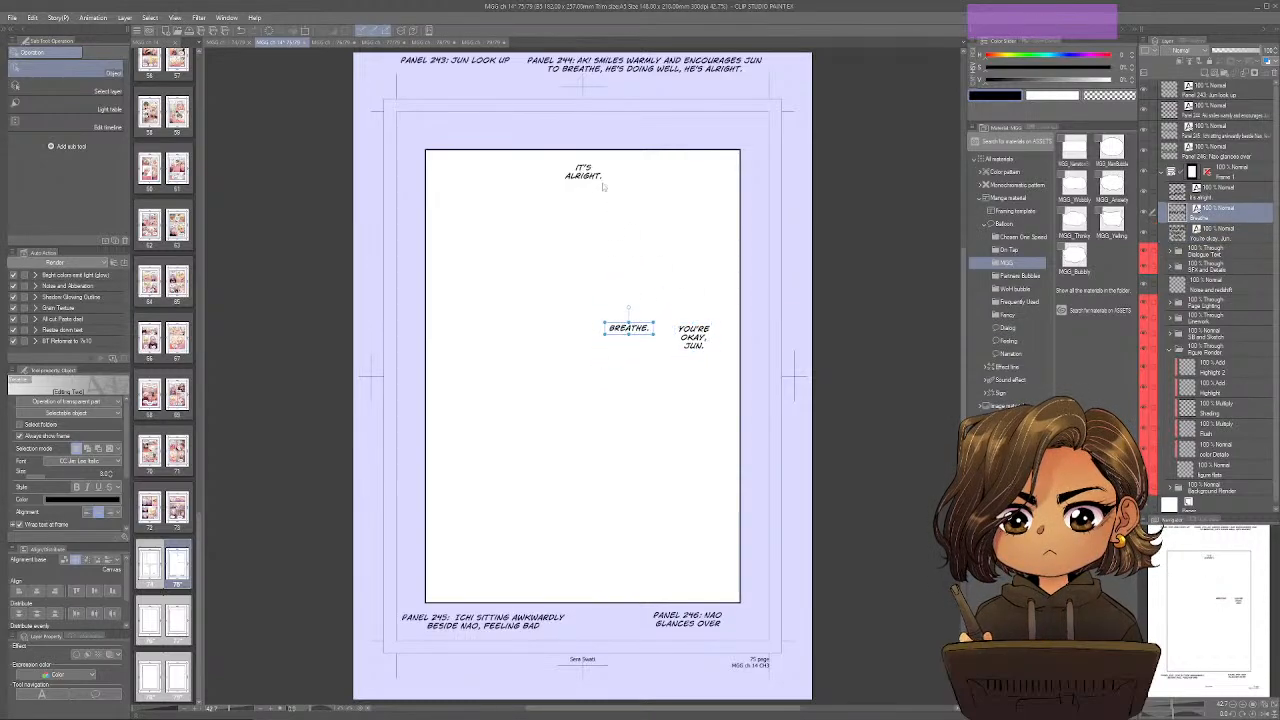
left_click_drag(596, 178, 602, 300)
left_click(630, 332)
left_click_drag(631, 348, 620, 391)
left_click_drag(589, 297, 620, 411)
left_click_drag(570, 366, 541, 364)
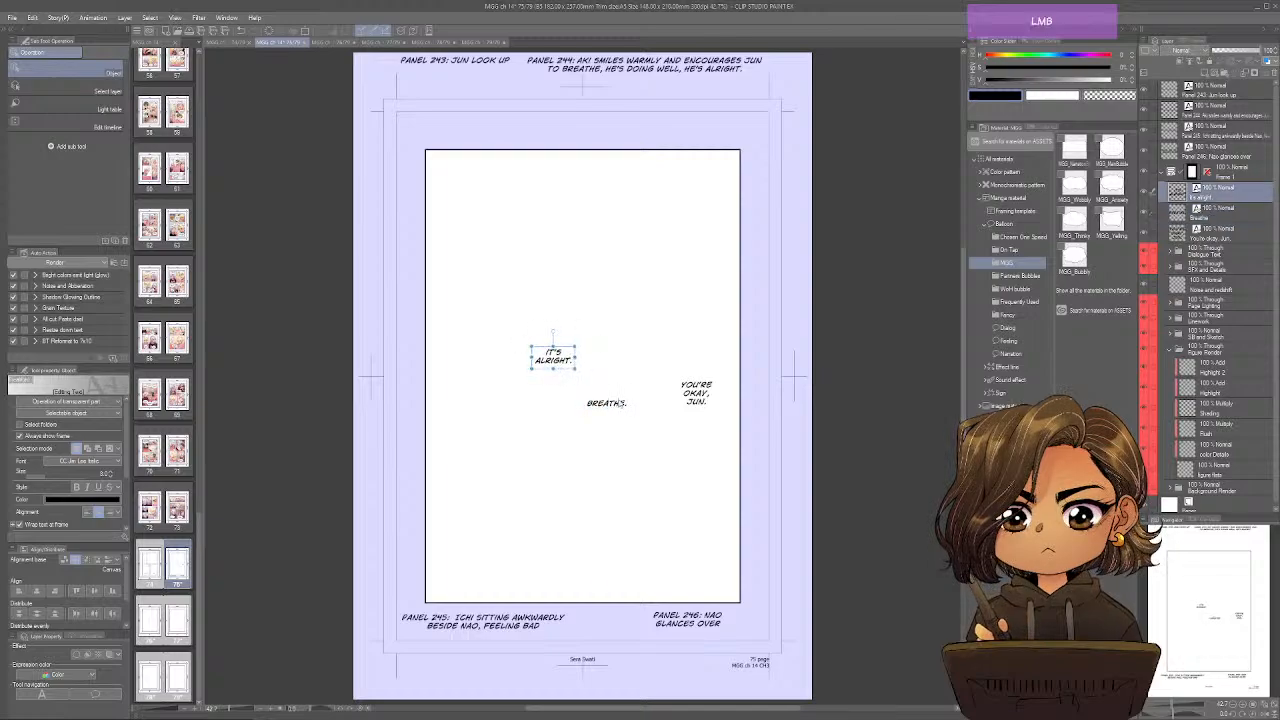
left_click_drag(640, 400, 688, 403)
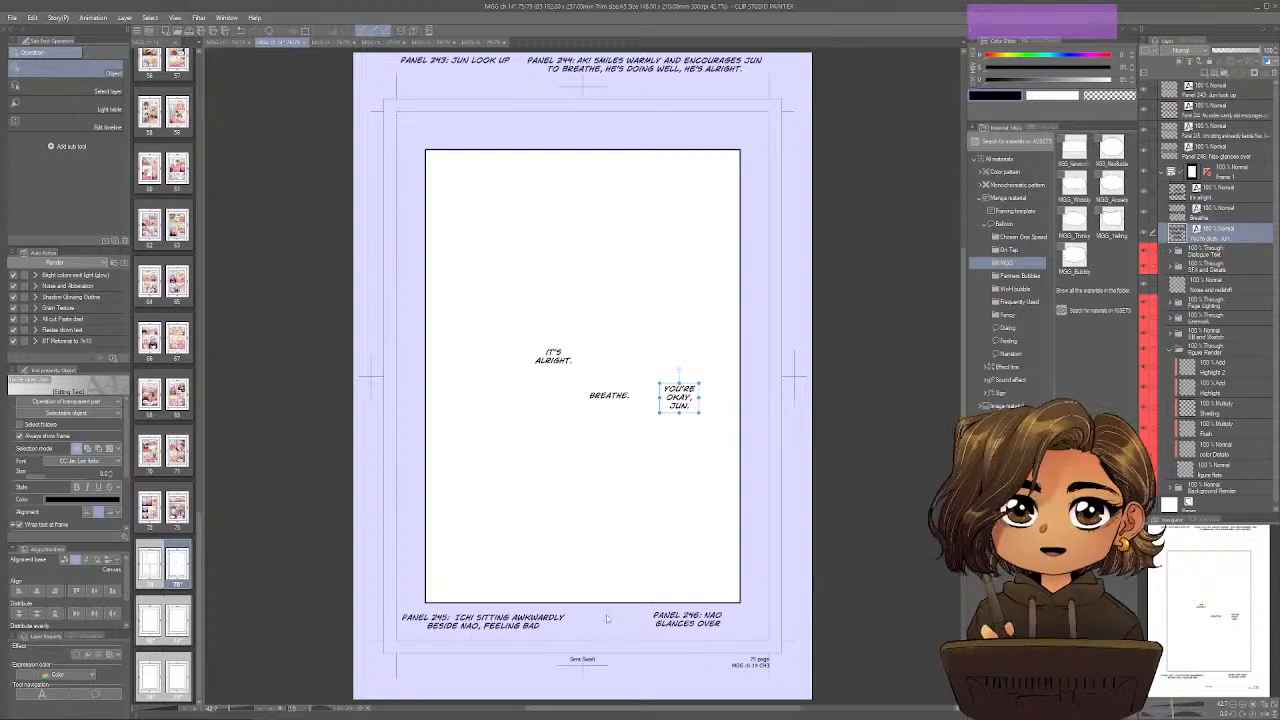
Divide page 75's frame into a taller upper and shorter lower row, split both rows in two, and rearrange the dialogue in the large upper panel.
key("u")
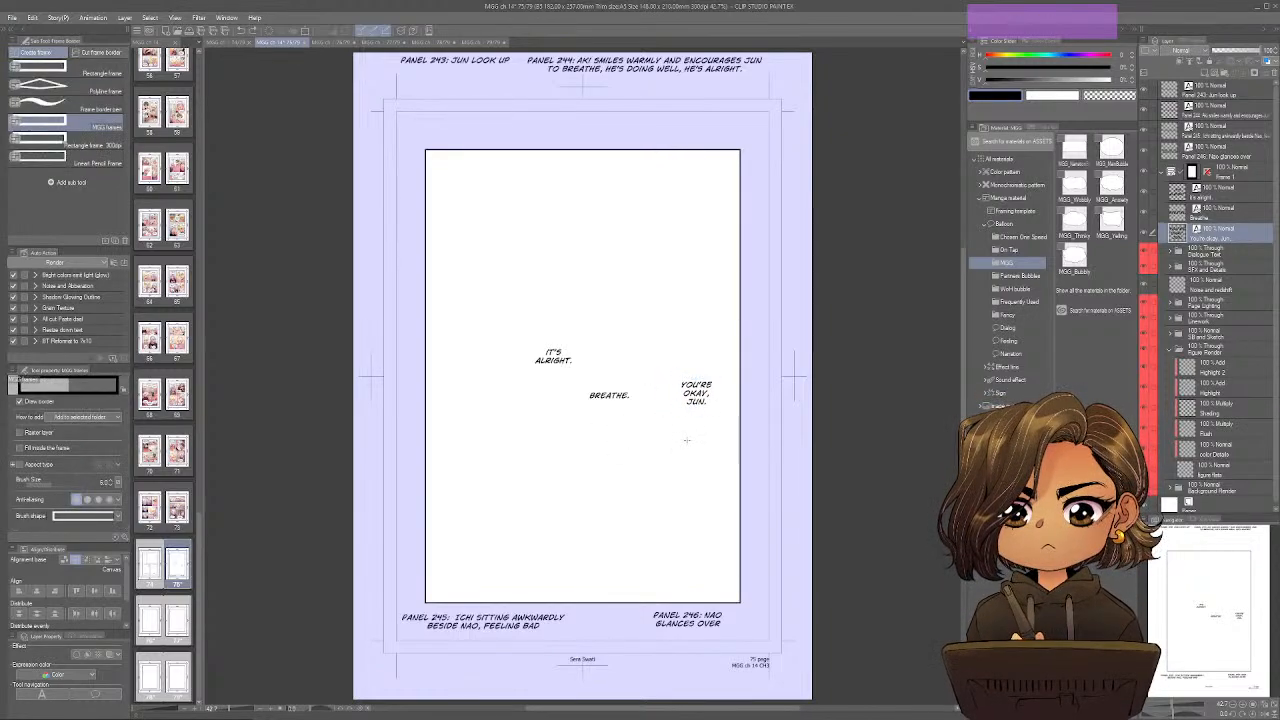
key("u")
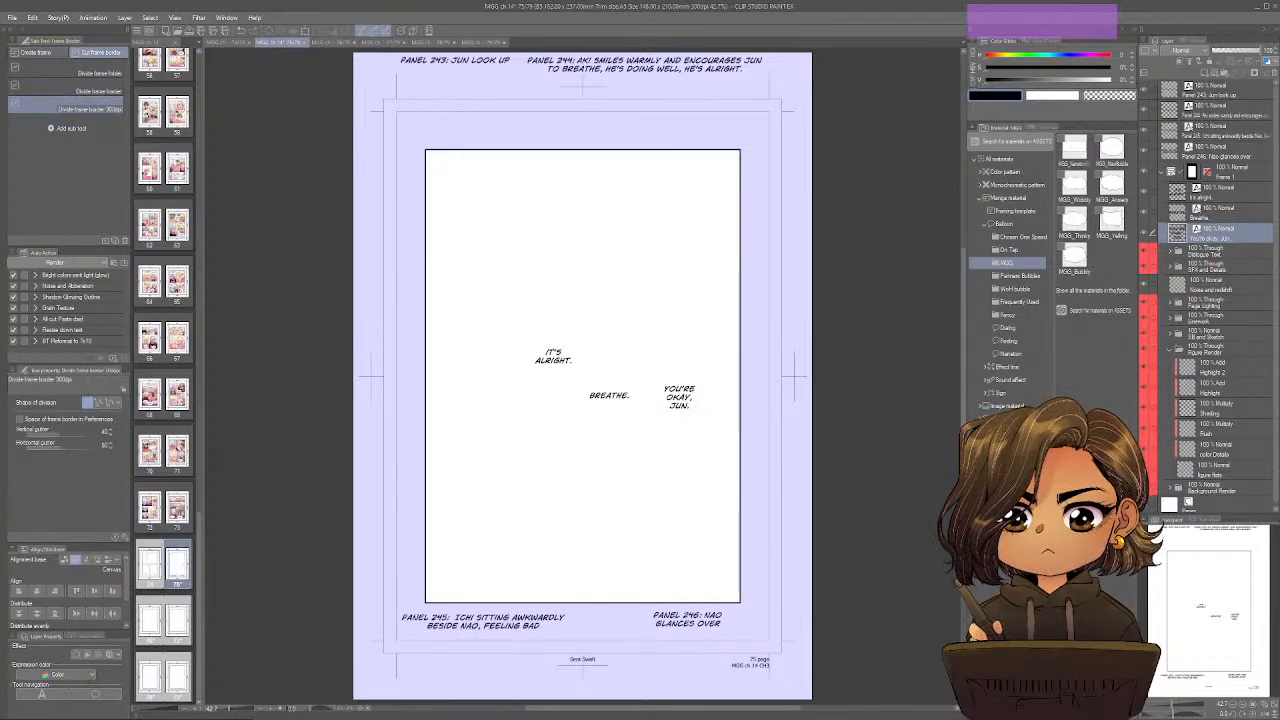
left_click_drag(678, 434, 628, 435)
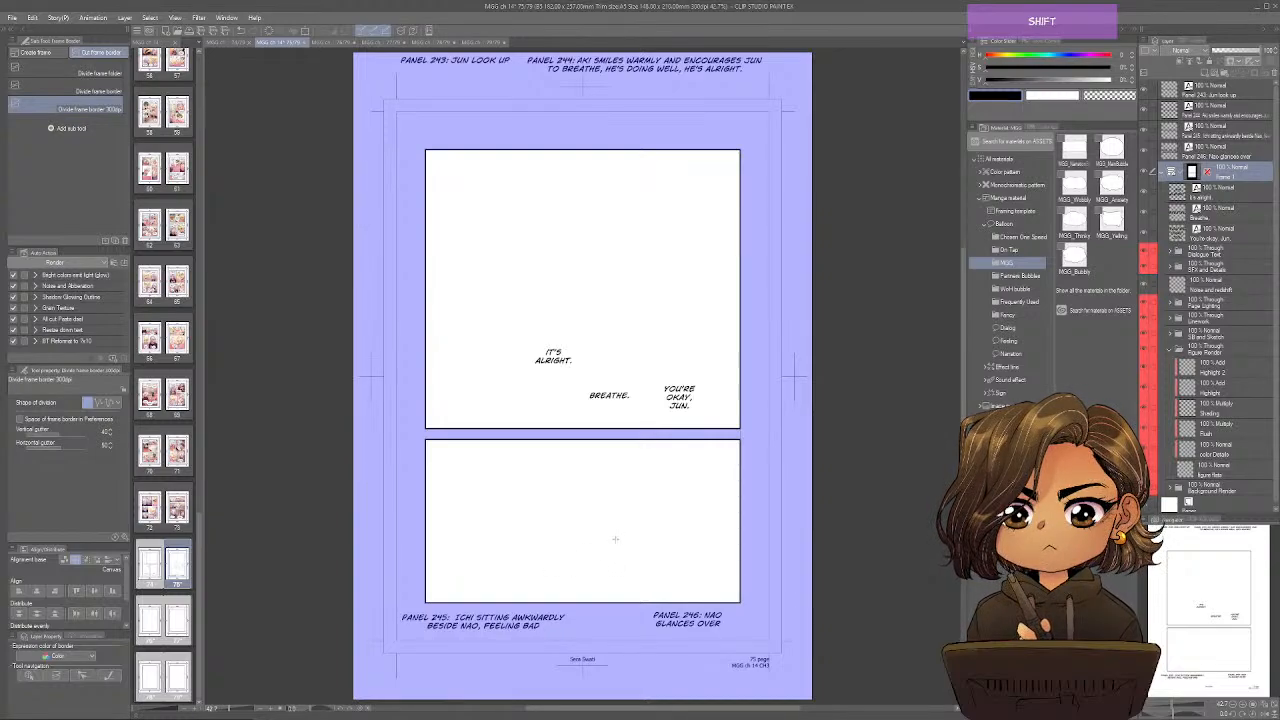
left_click_drag(603, 522, 590, 570)
left_click_drag(520, 356, 521, 290)
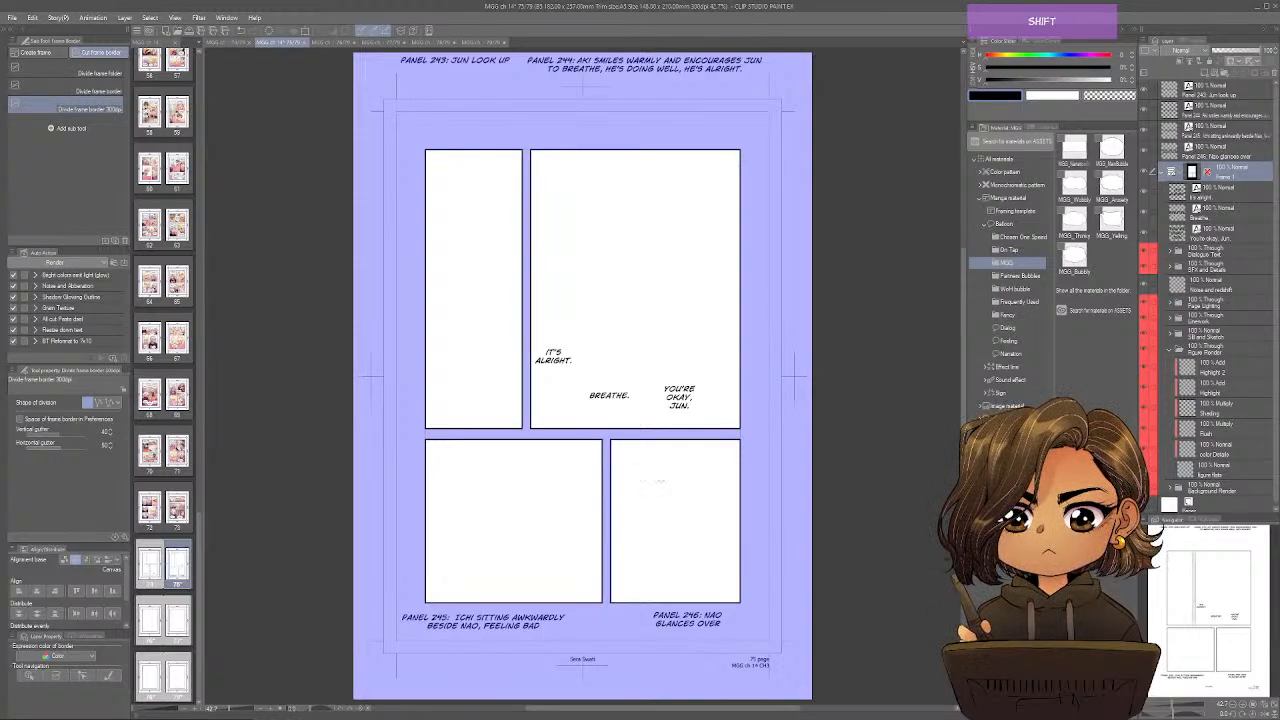
left_click_drag(555, 357, 579, 355)
left_click_drag(616, 397, 708, 398)
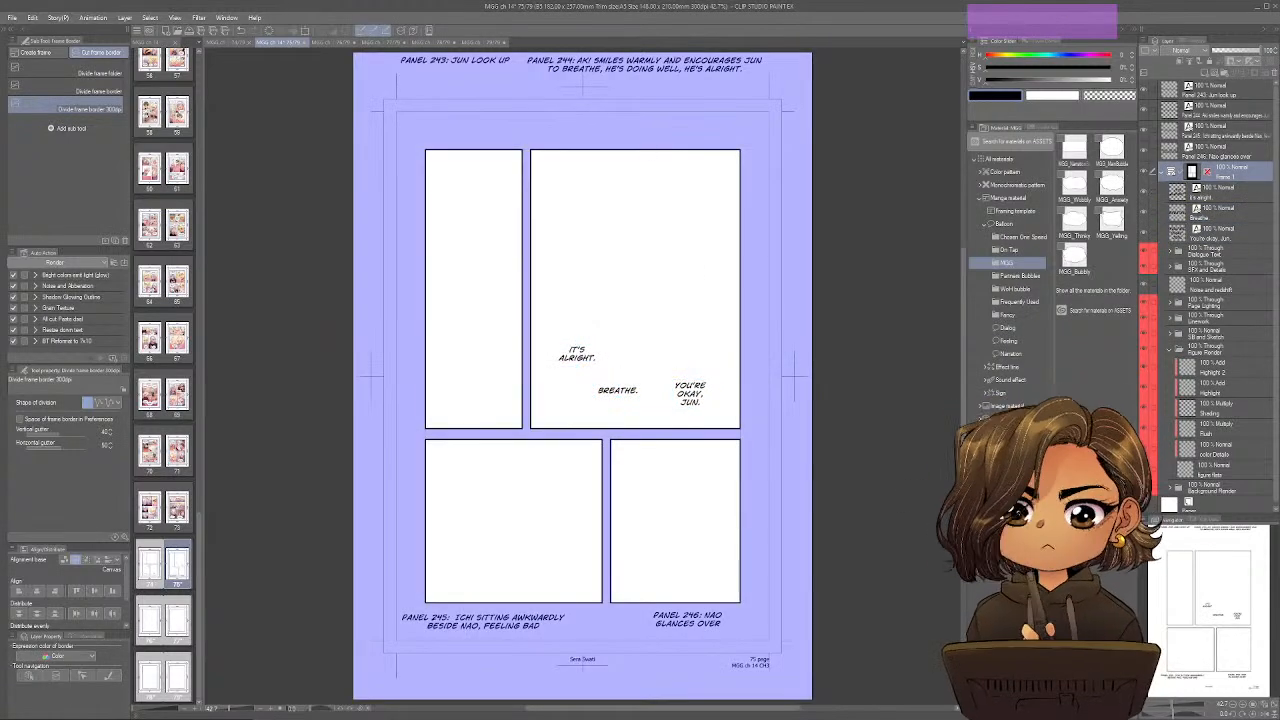
On page 76, move the Panel 247 to 250 note layers out of the frame folder to the top of the layer stack.
left_click(330, 43)
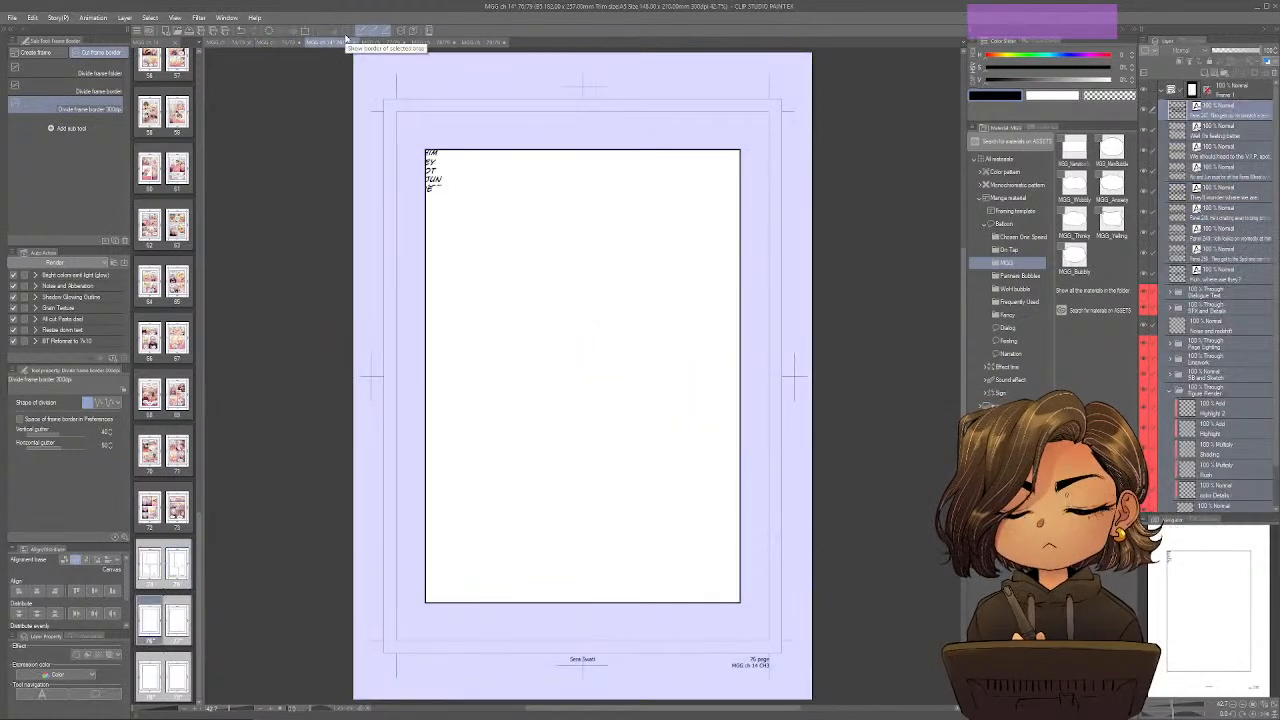
left_click(1228, 114)
left_click_drag(1228, 112, 1229, 82)
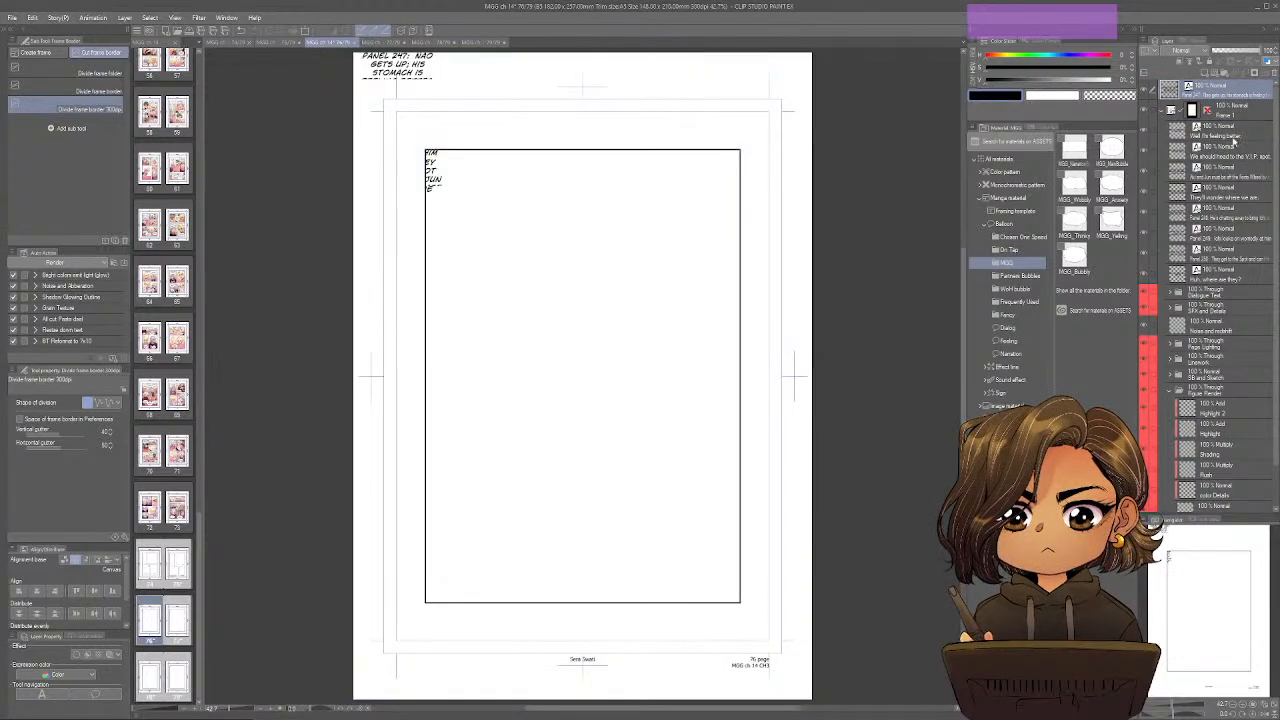
left_click(1233, 218)
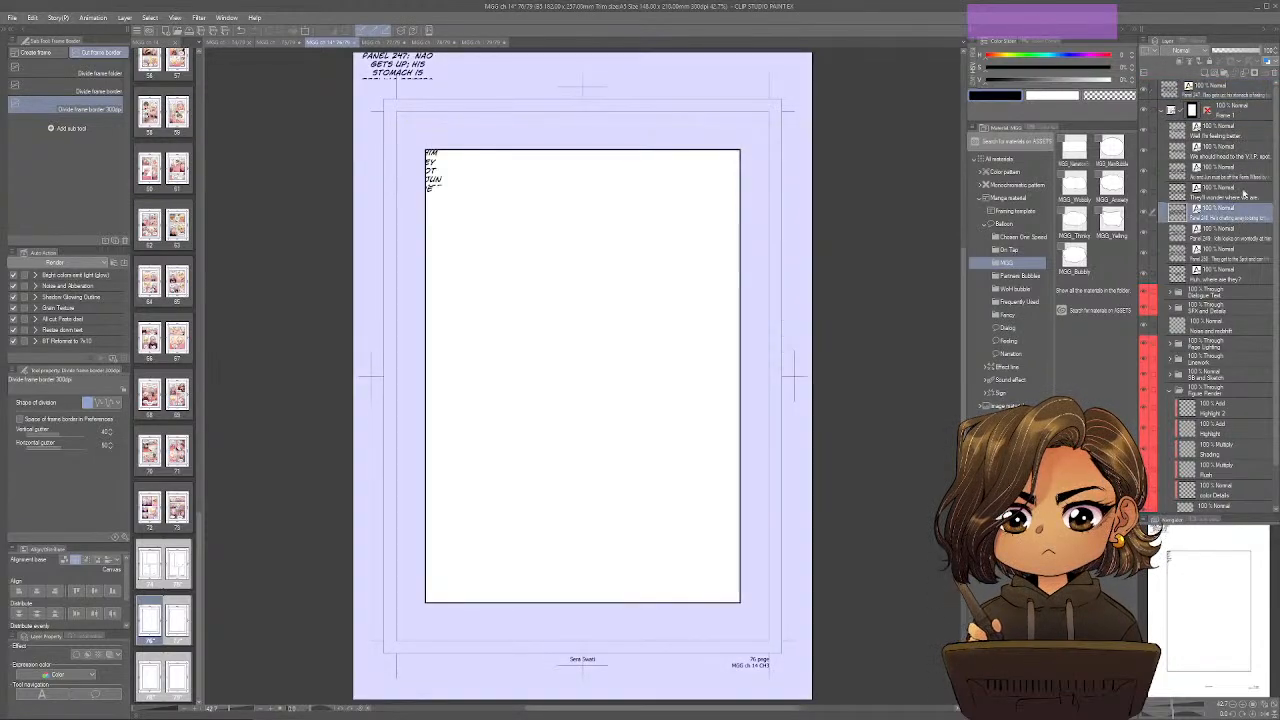
left_click_drag(1245, 195, 1233, 90)
left_click(1232, 230)
left_click(1233, 213)
left_click(1232, 217)
left_click(1233, 253, "shift")
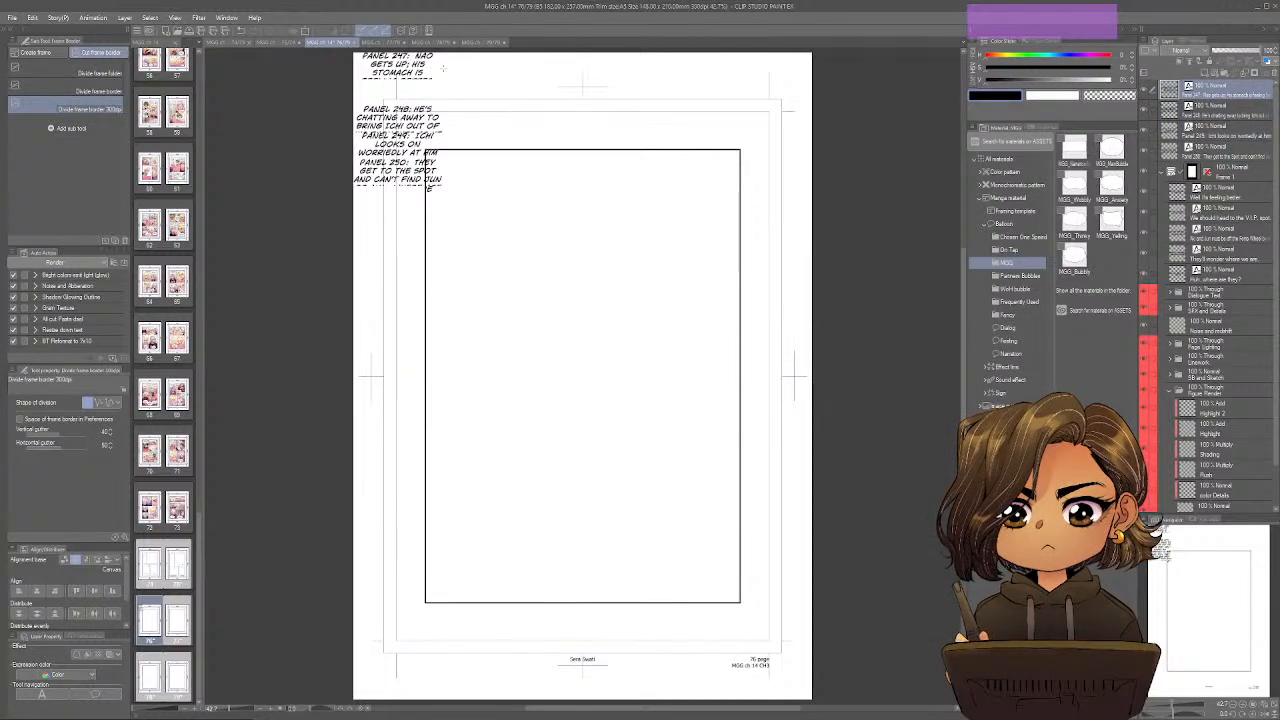
Widen the Panel 247, 248, 249 and 250 notes and stack them in order above page 76's frame.
key("o")
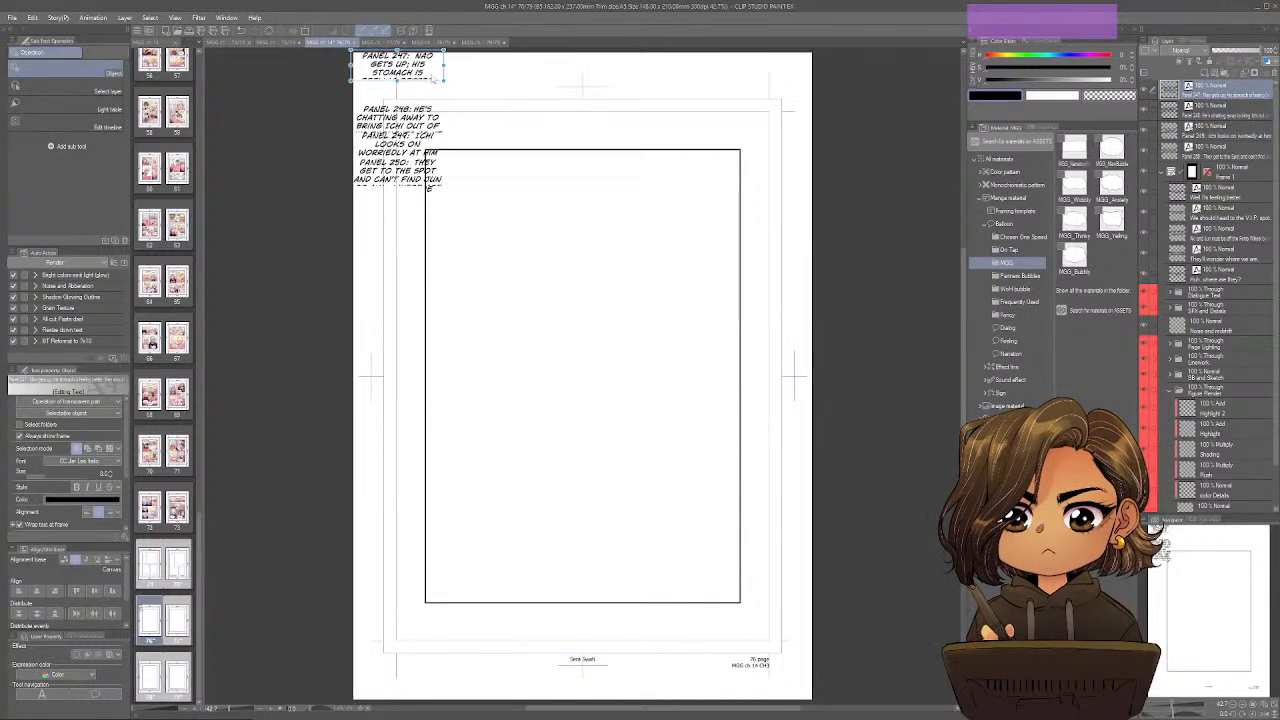
left_click_drag(433, 76, 747, 83)
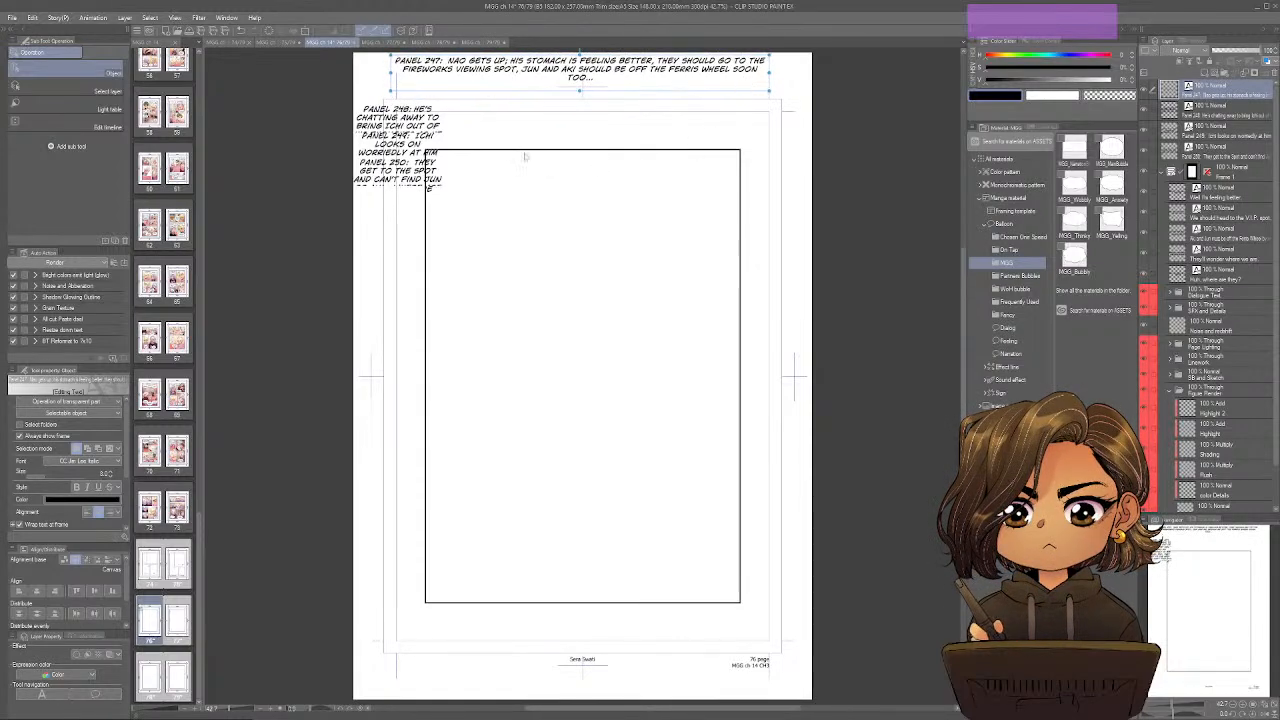
left_click_drag(428, 120, 726, 105)
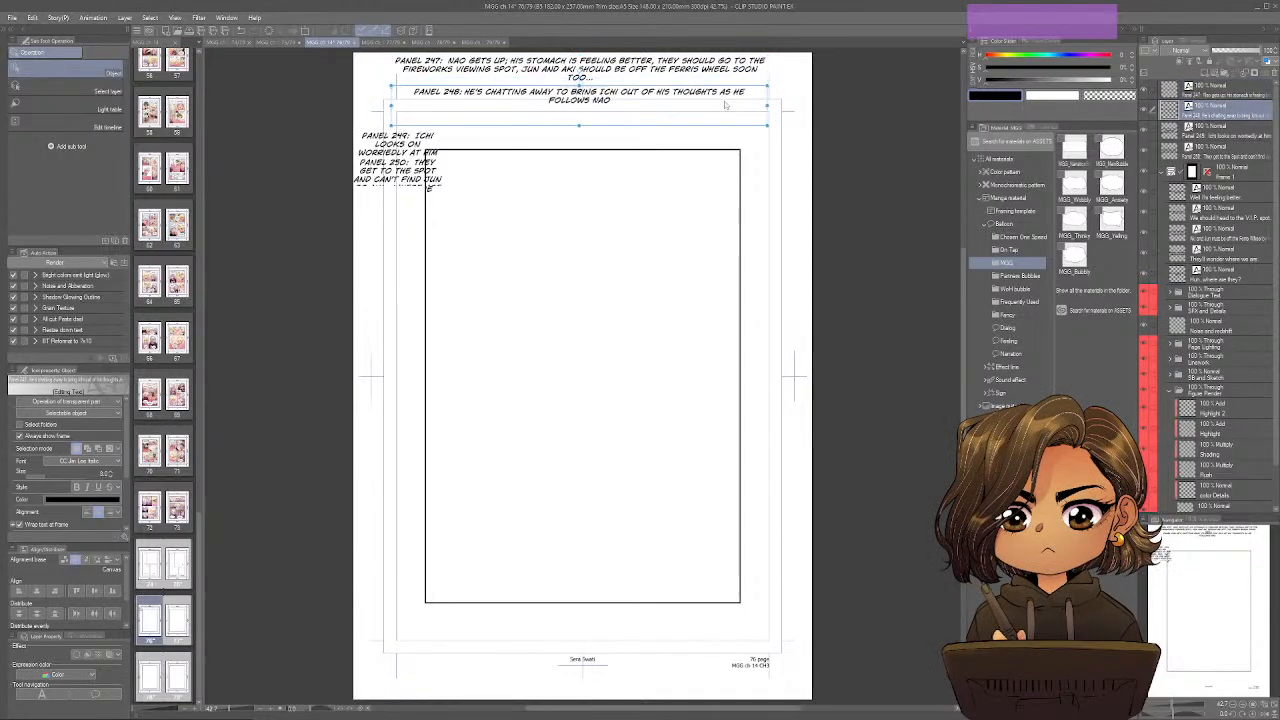
left_click_drag(413, 145, 768, 147)
left_click_drag(454, 168, 765, 152)
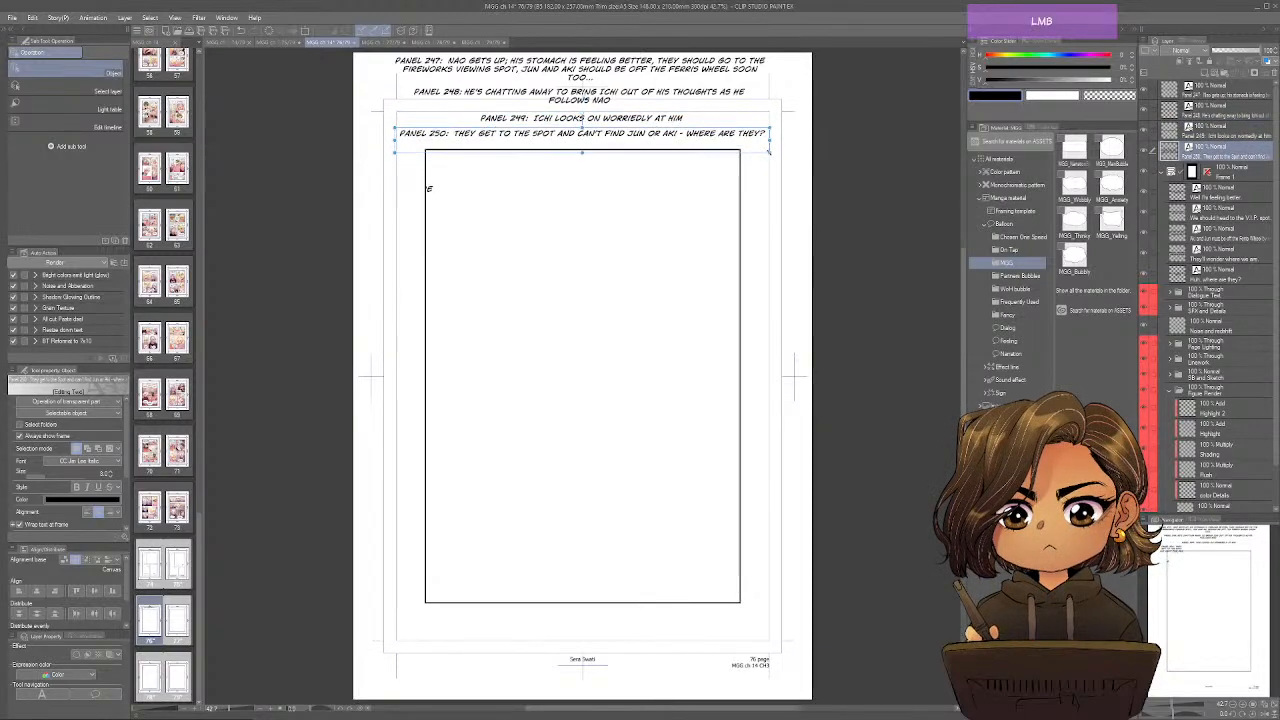
Place "Well I'm feeling better." and "We should head to the V.I.P. spot." at the frame's upper middle, with the Ferris wheel line at its upper right.
left_click(1224, 196)
left_click_drag(422, 96, 537, 176)
left_click(1239, 216)
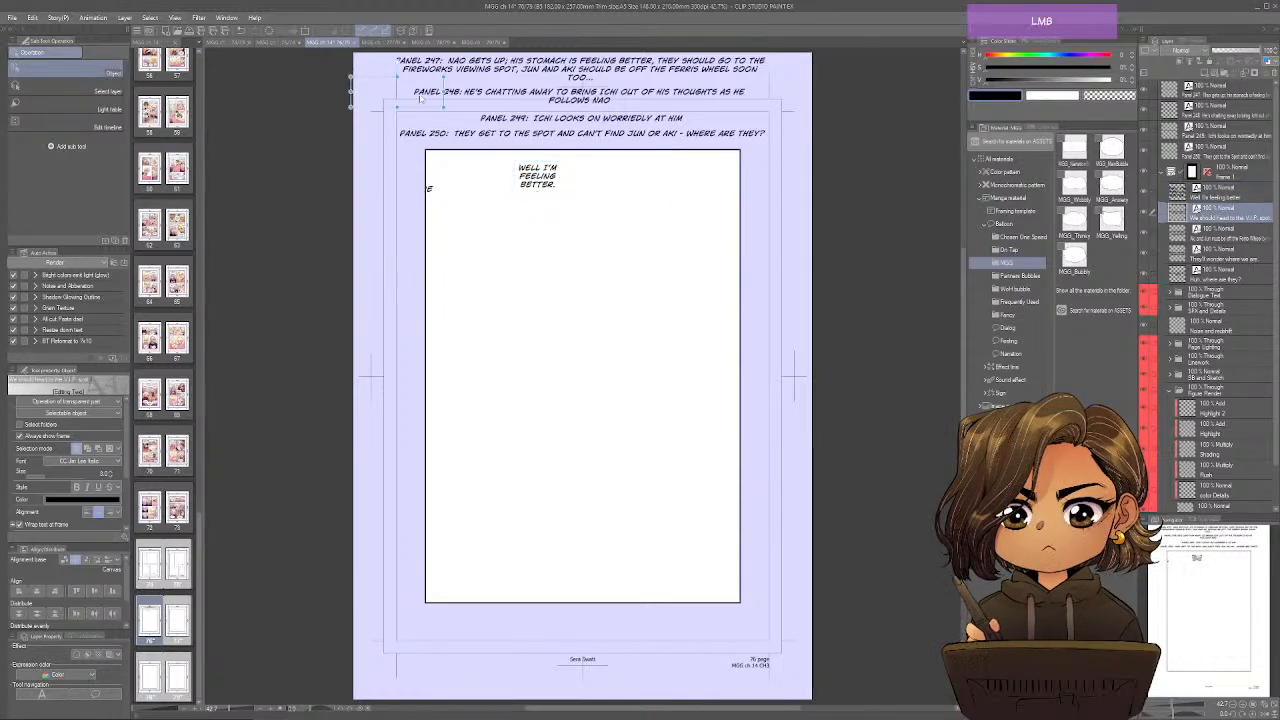
left_click_drag(421, 98, 607, 207)
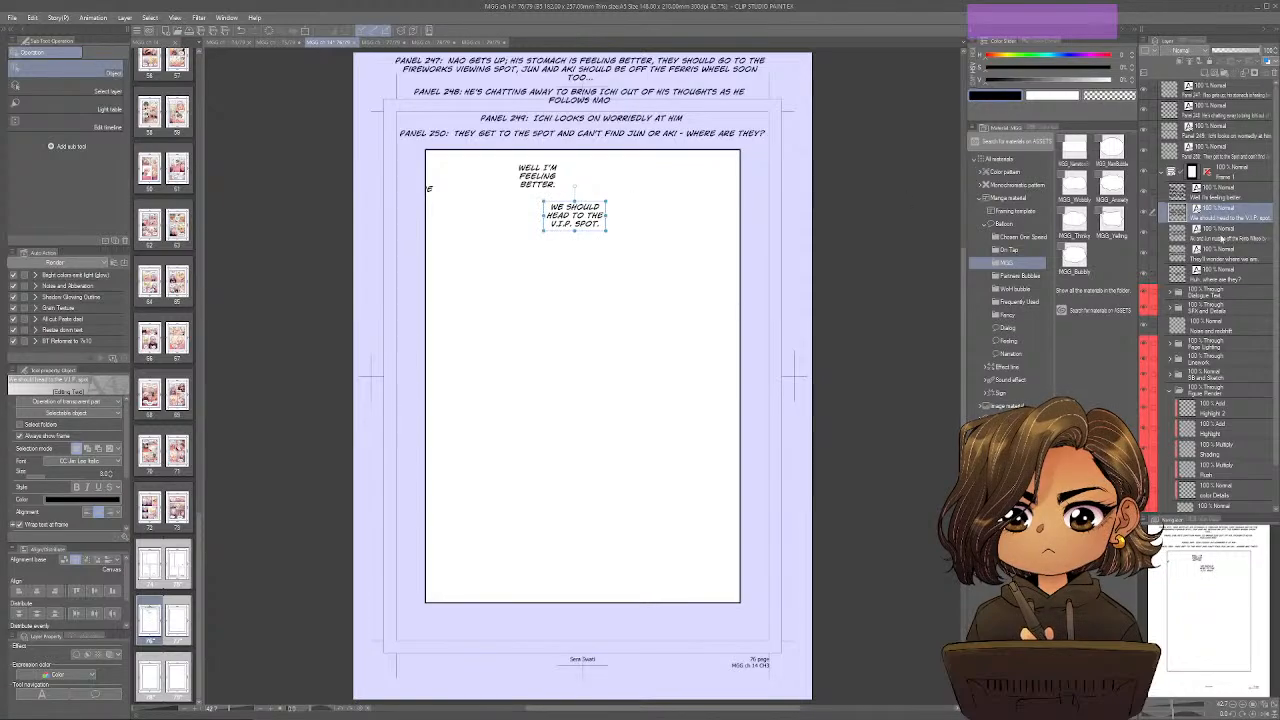
left_click(1210, 235)
left_click_drag(405, 195, 700, 175)
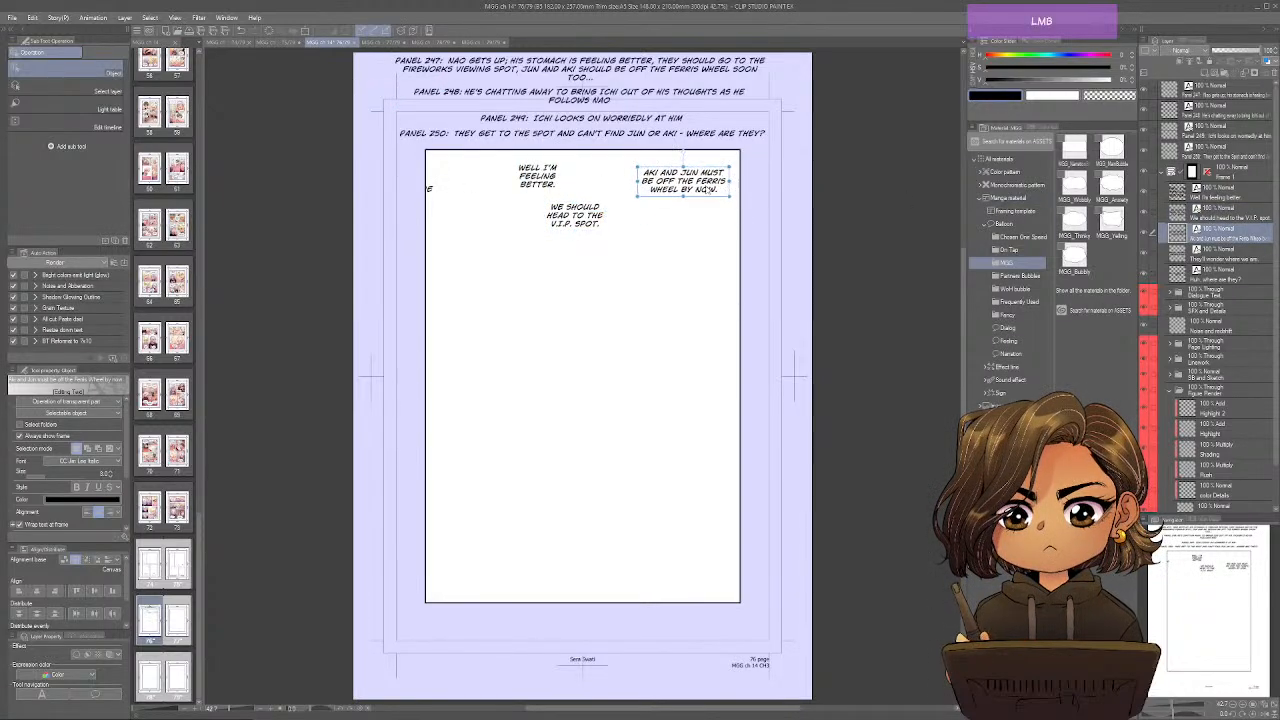
Place "They'll wonder where we are." left of centre just below the frame's middle and "Huh, where are they?" at its lower right.
left_click(1212, 256)
left_click_drag(428, 174, 580, 446)
left_click_drag(585, 494, 518, 415)
left_click(1212, 270)
left_click_drag(420, 195, 677, 570)
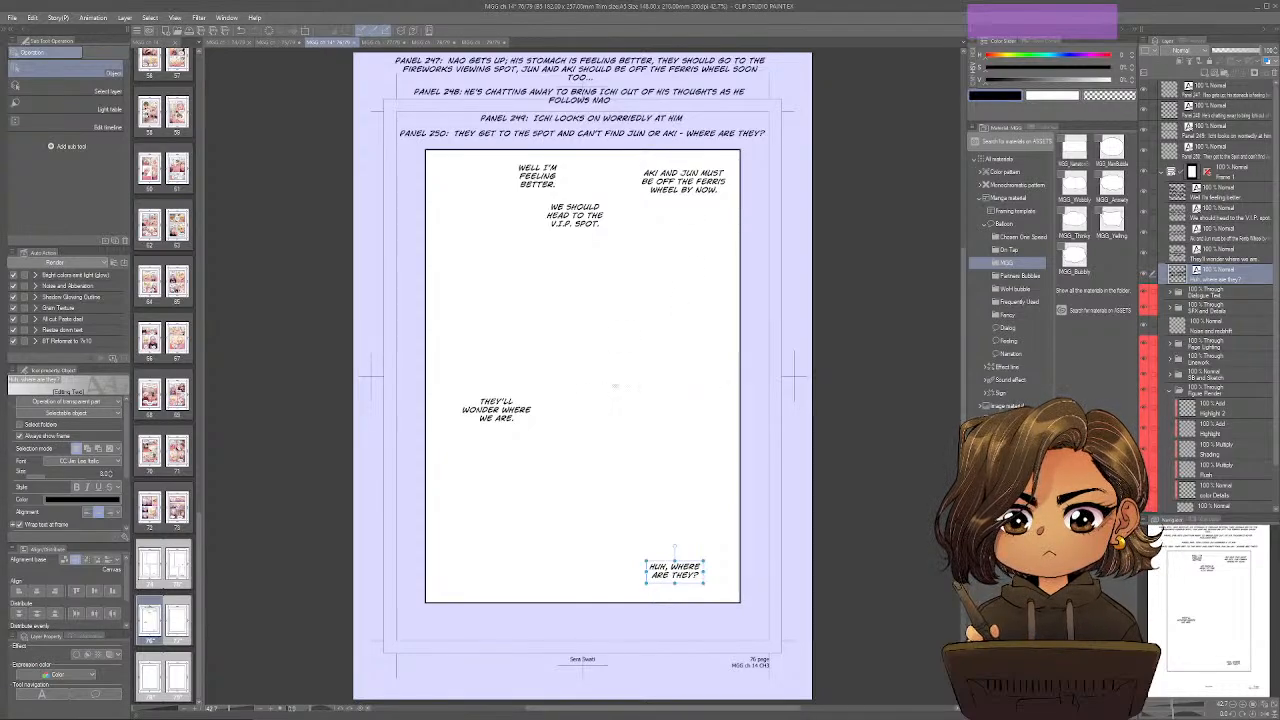
Divide page 76's frame into two equal rows, split the lower row slightly right of centre and the upper row with a wider left panel.
key("u")
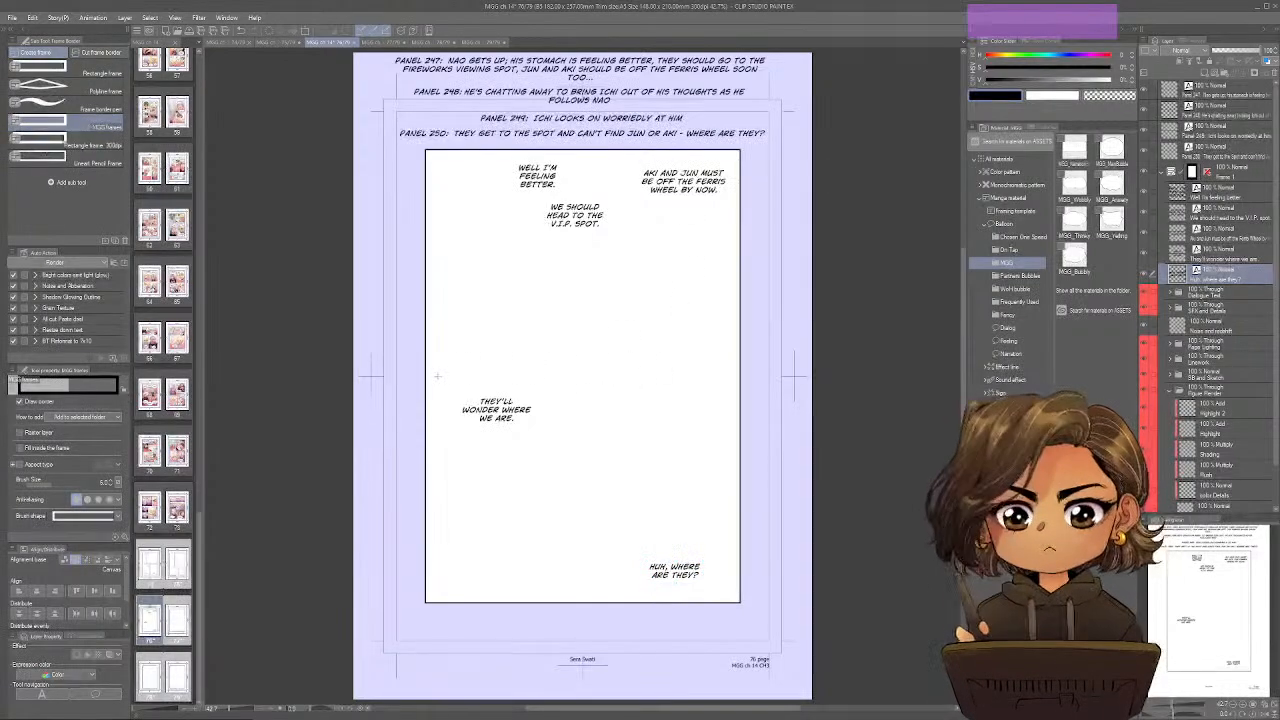
key("u")
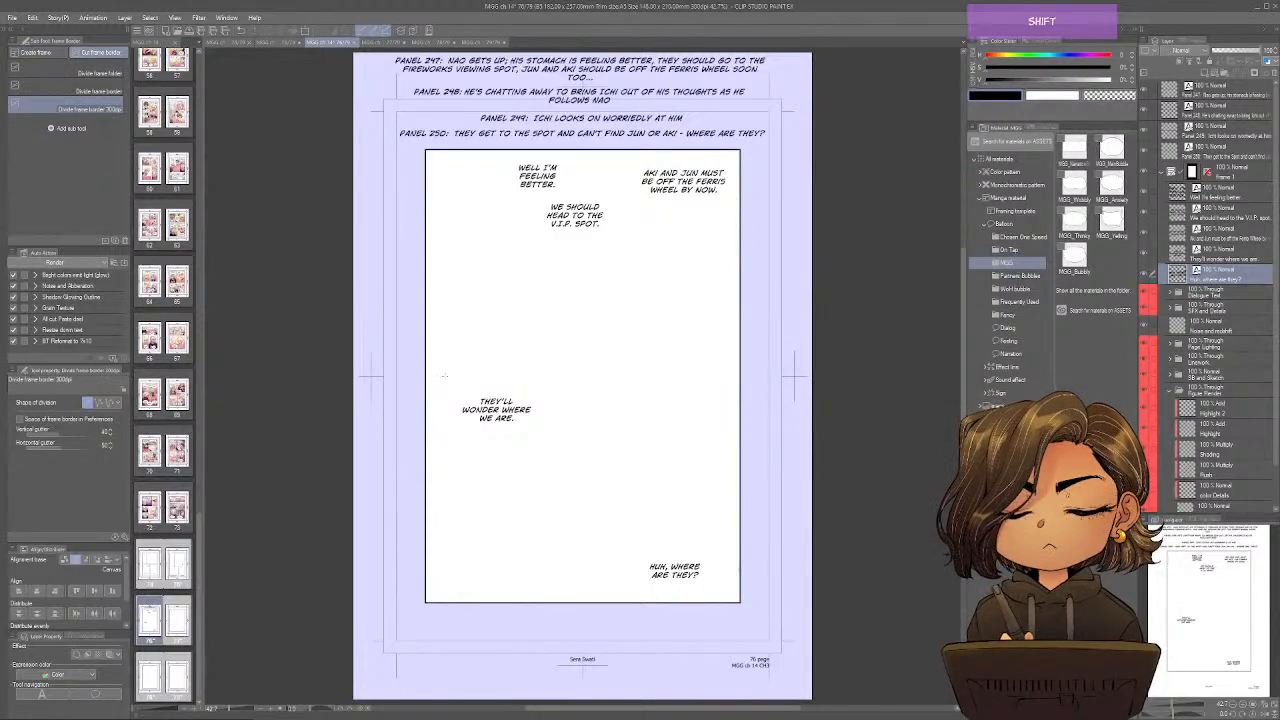
left_click_drag(444, 376, 790, 376)
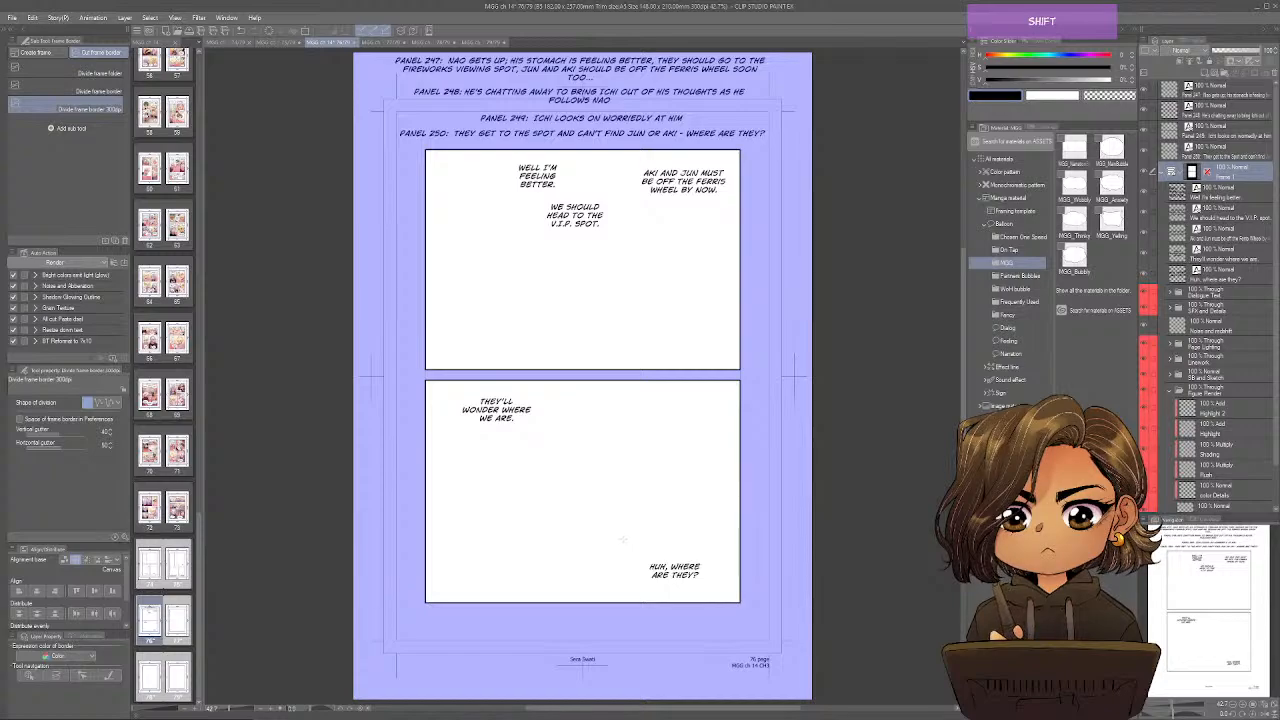
mouse_move(622, 538)
left_mouse_down()
mouse_move(622, 600)
mouse_move(626, 536)
left_mouse_up()
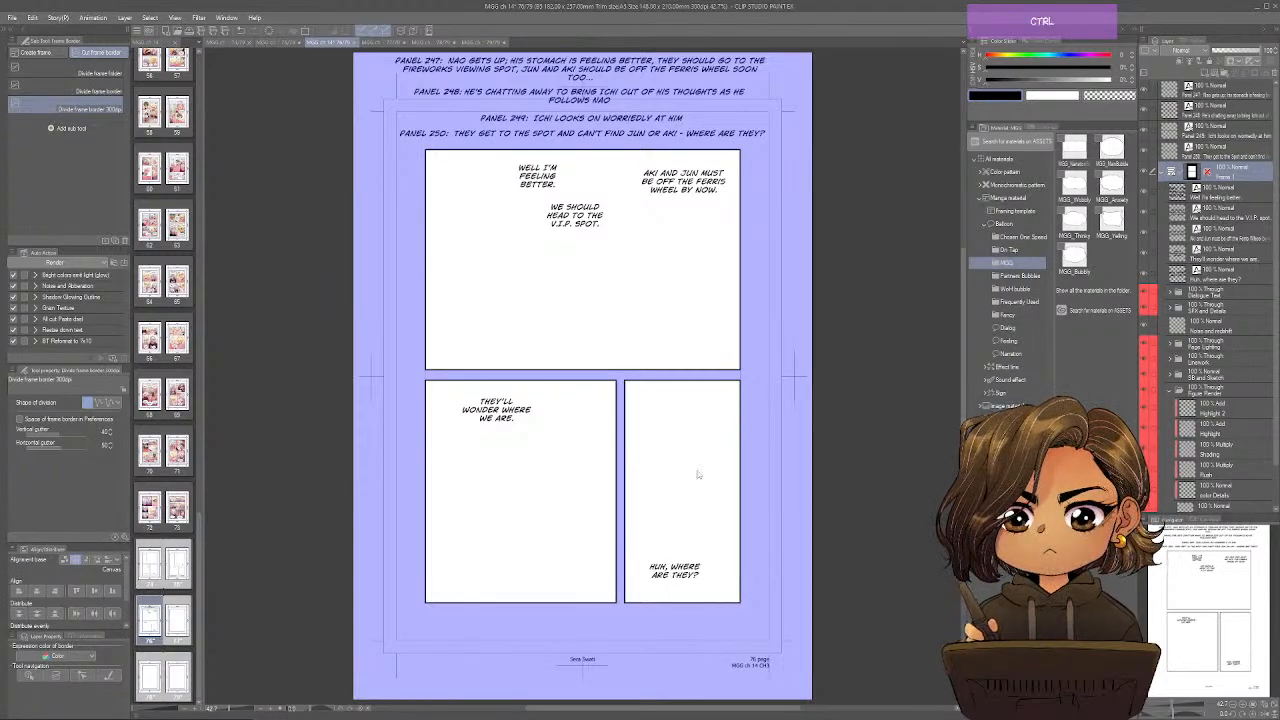
key("ctrl+z")
left_click_drag(602, 548, 601, 390)
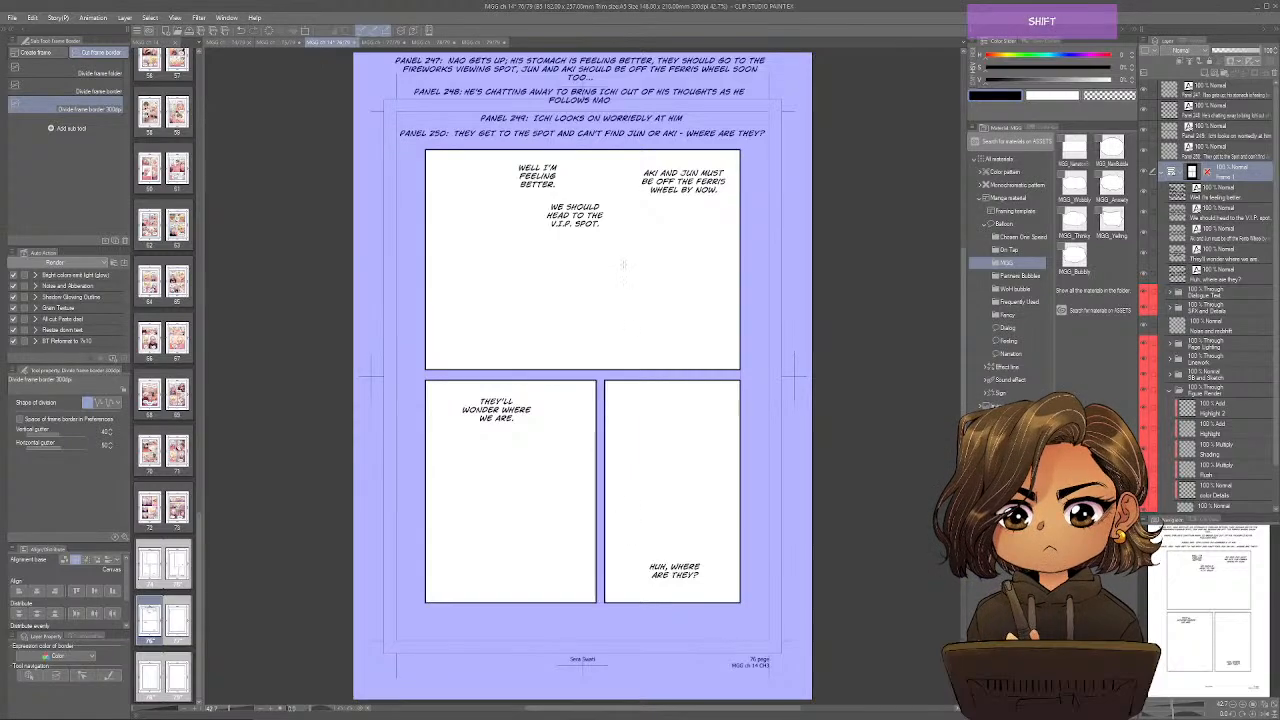
left_click_drag(623, 264, 623, 330)
left_click_drag(637, 575, 661, 567)
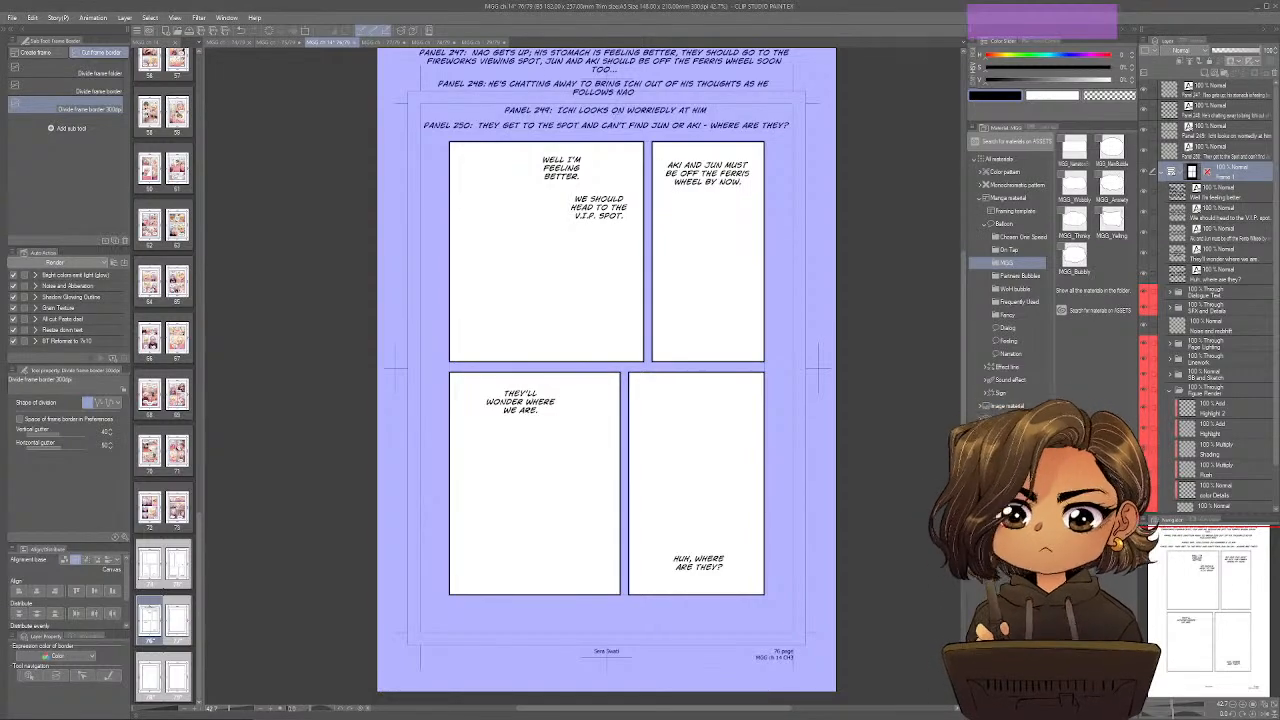
On page 77, move the Panel 251, 252, 253 and 254 note layers out of the frame folder to the top of the layer stack.
left_click(390, 42)
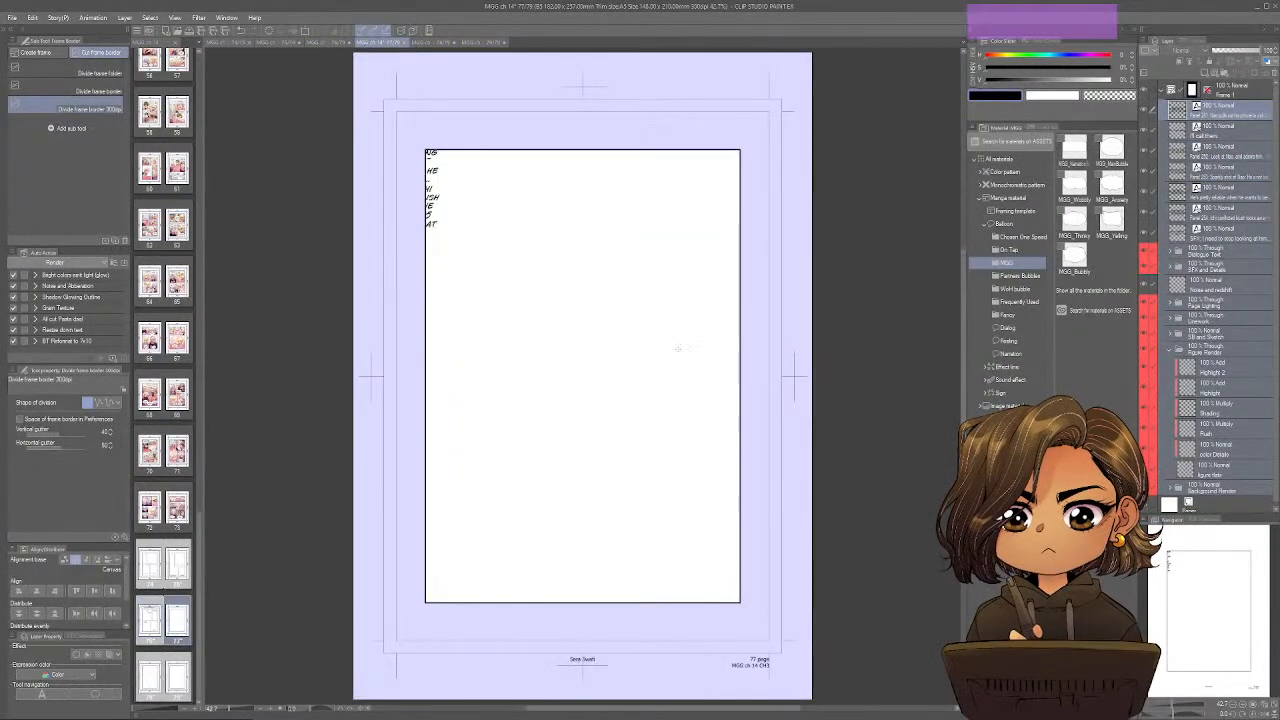
key("o")
left_click(1232, 116)
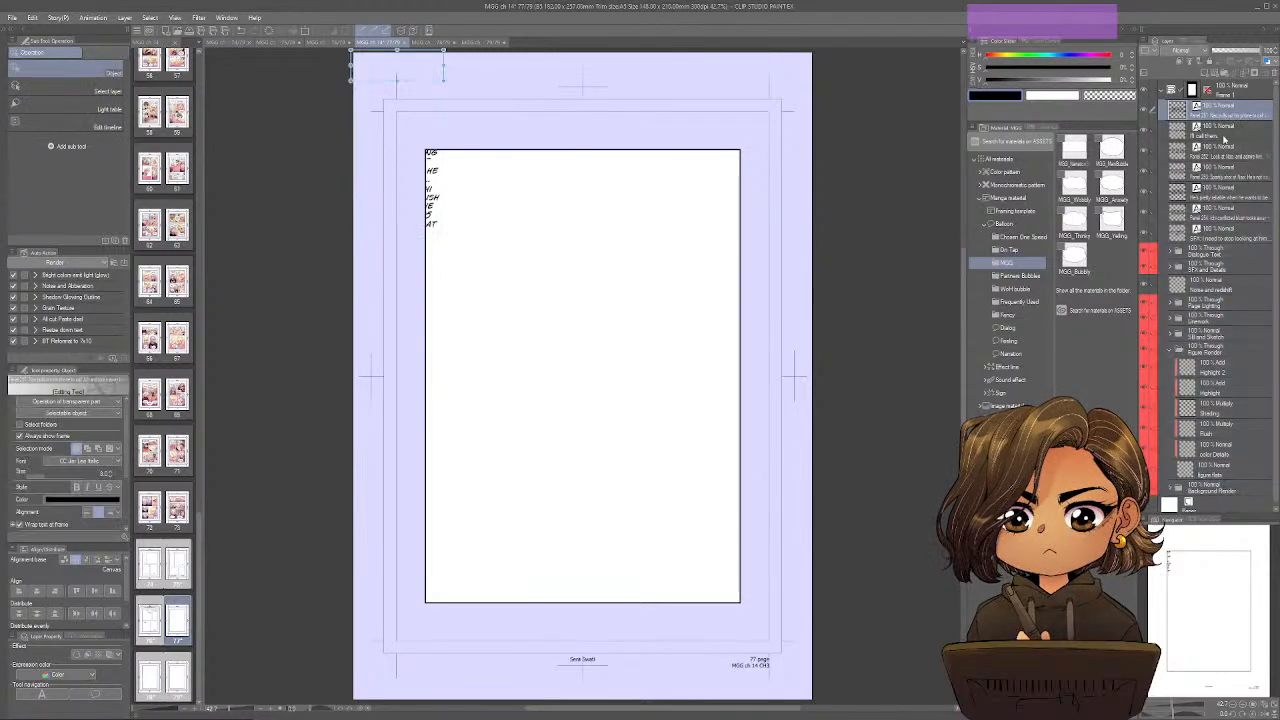
left_click(1220, 155, "ctrl")
left_click(1220, 175, "ctrl")
left_click(1220, 212, "ctrl")
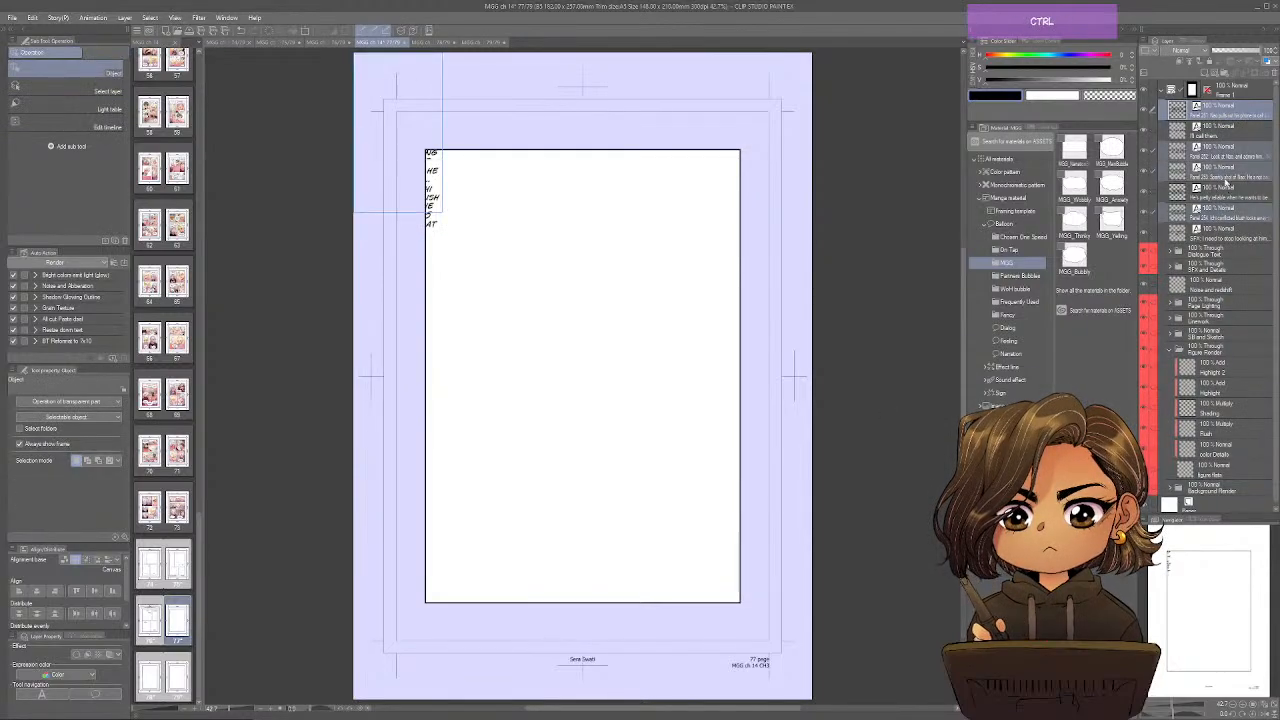
left_click_drag(1238, 106, 1238, 88)
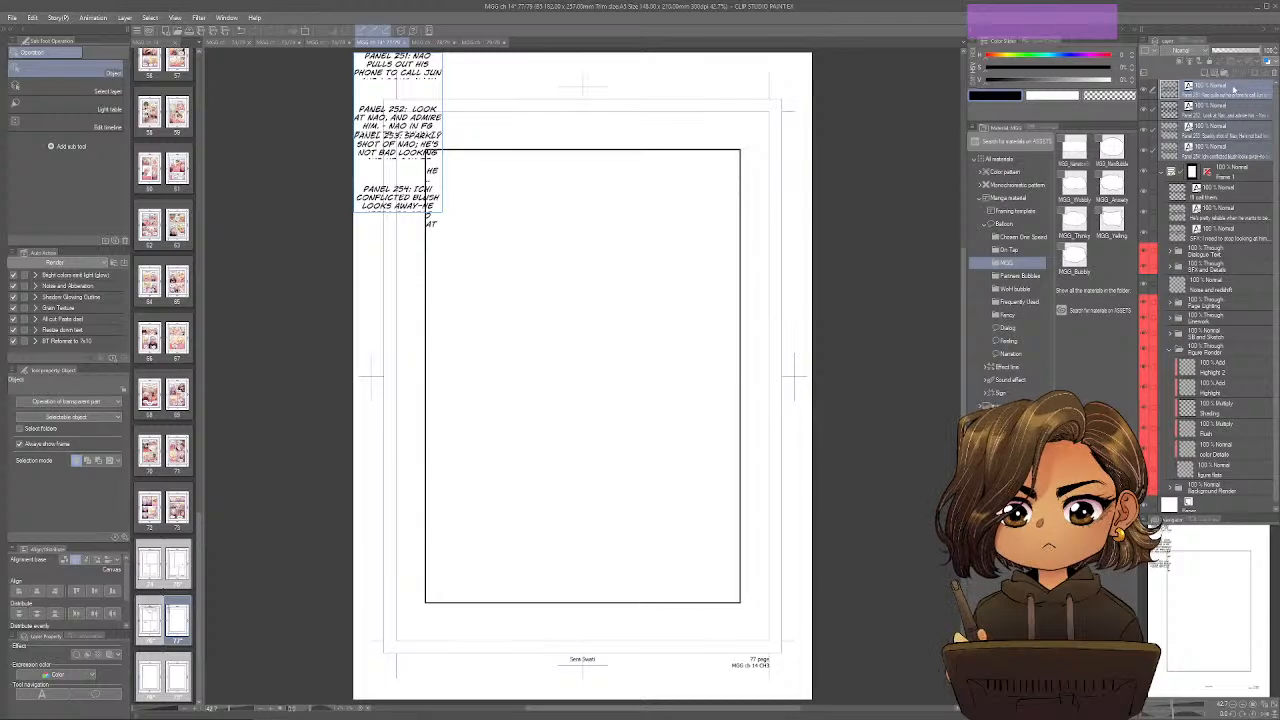
Widen the Panel 251, 252, 253 and 254 notes and stack them in order above page 77's frame.
left_click(1233, 90)
left_click_drag(438, 82, 766, 86)
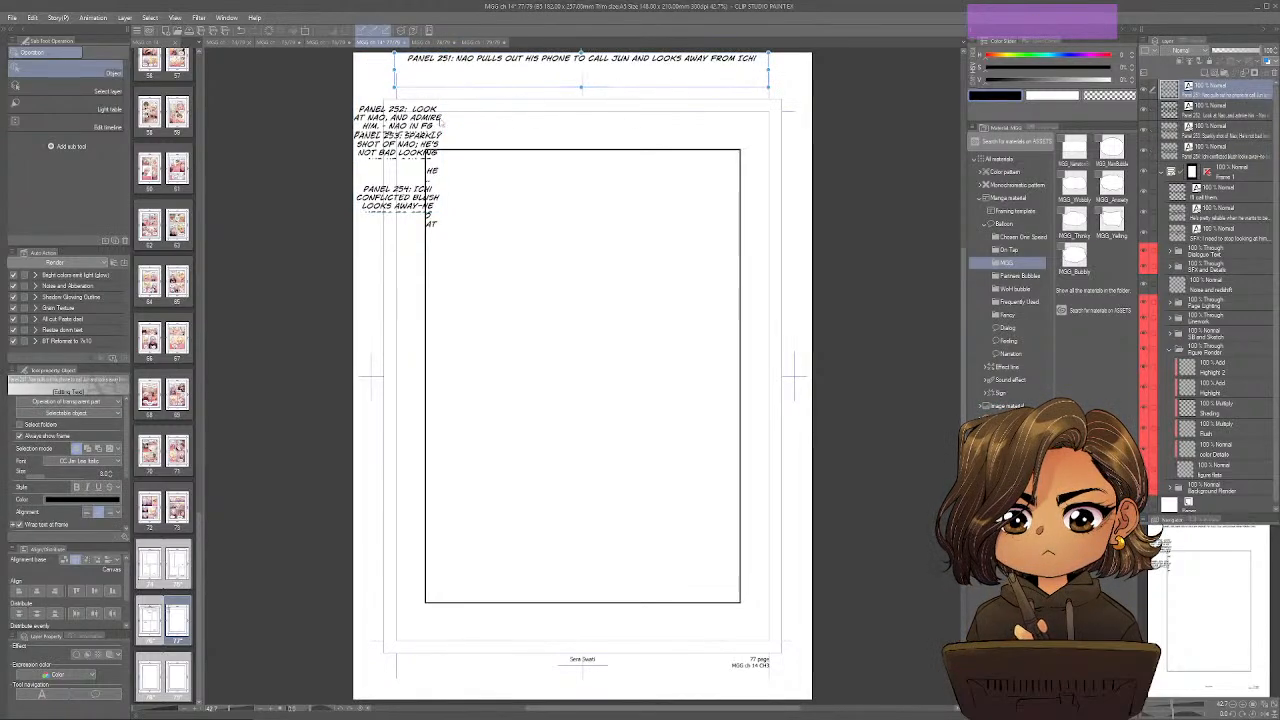
left_click_drag(441, 123, 753, 79)
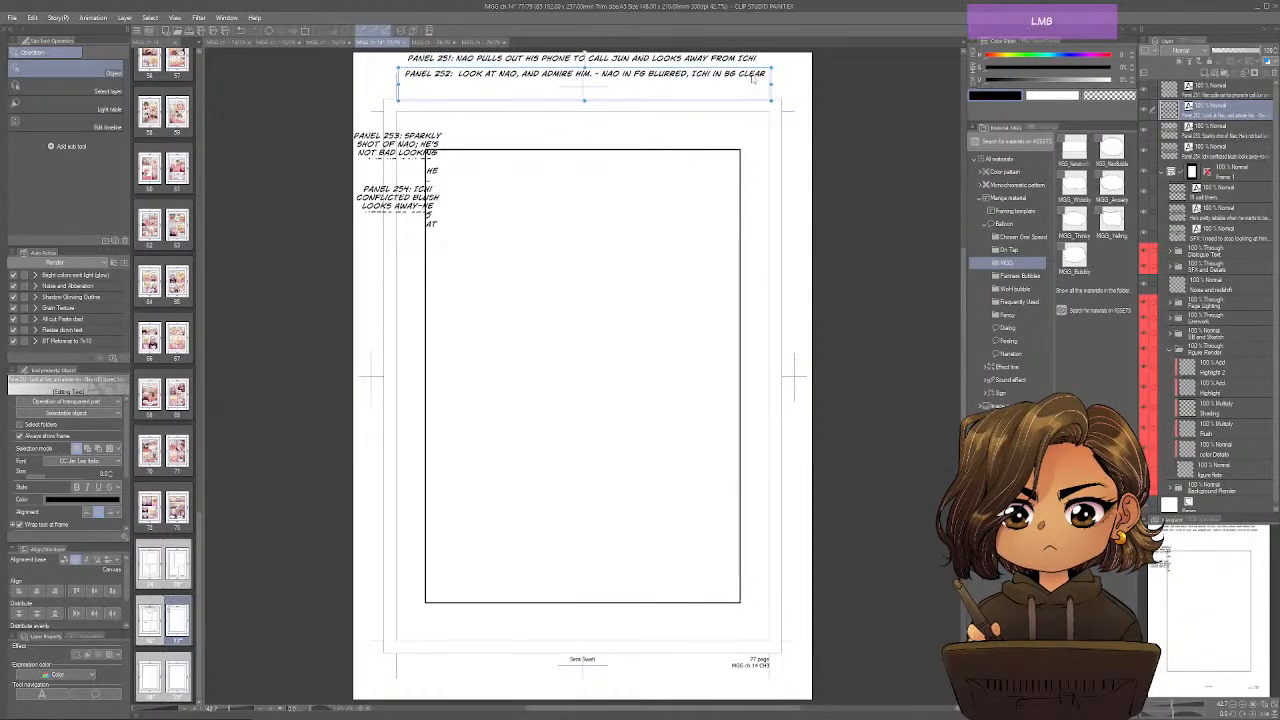
left_click_drag(398, 145, 768, 111)
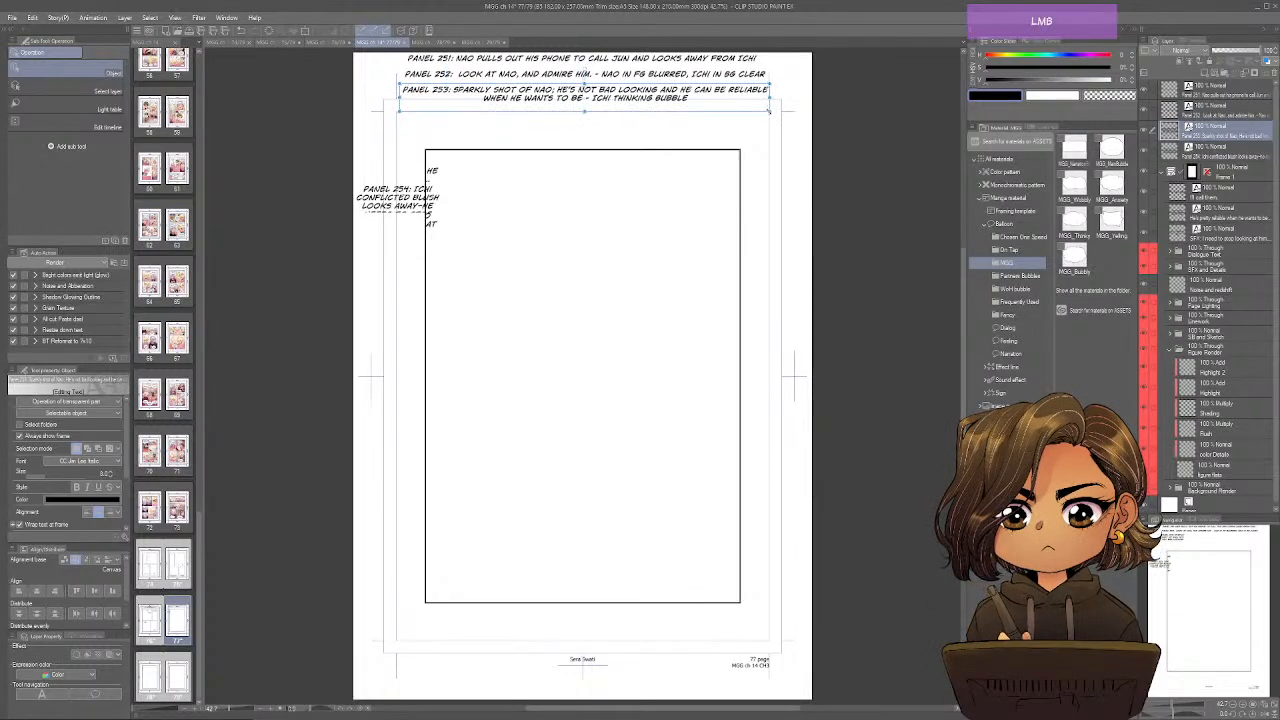
left_click_drag(400, 195, 450, 120)
left_click_drag(556, 135, 746, 132)
left_click_drag(721, 85, 690, 103)
Place "I'll call them." at the frame's upper left, "He's pretty reliable when he wants to be..." right of centre, and the SFX line at lower right.
left_click(1224, 190)
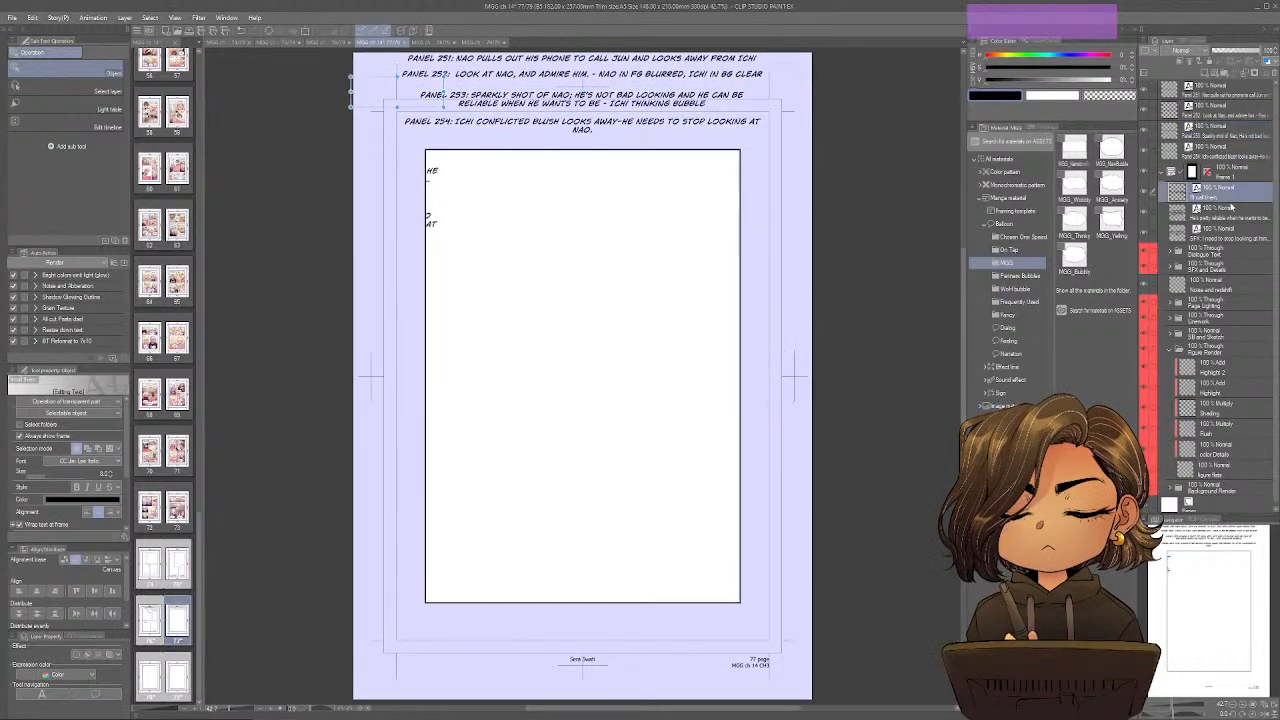
left_click_drag(432, 88, 665, 352)
left_click(1250, 217)
left_click(1245, 238)
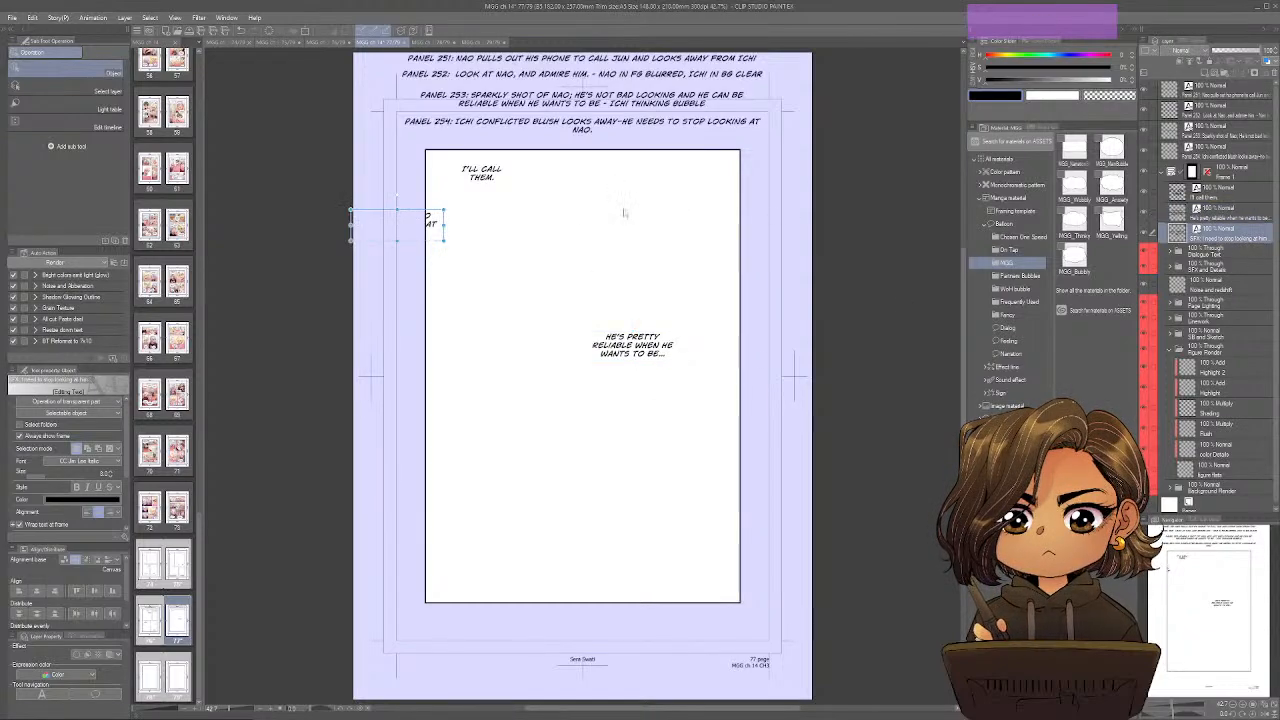
left_click_drag(445, 236, 713, 591)
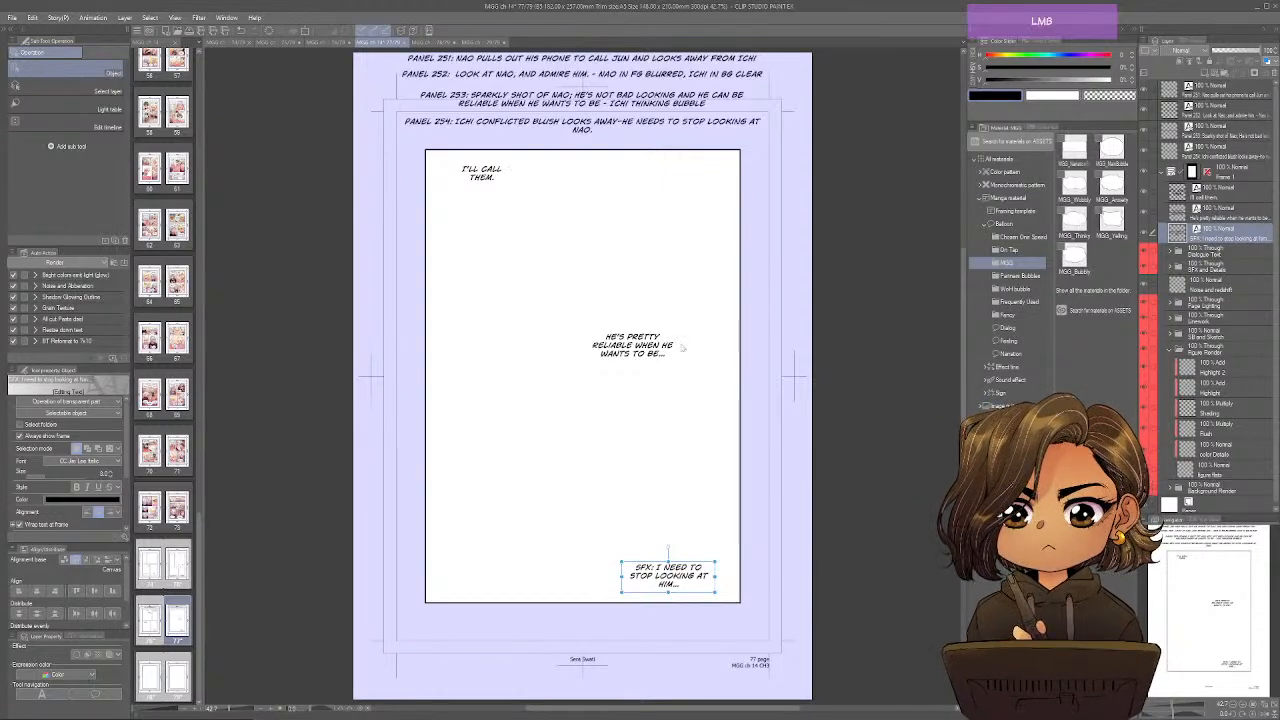
left_click_drag(632, 345, 678, 353)
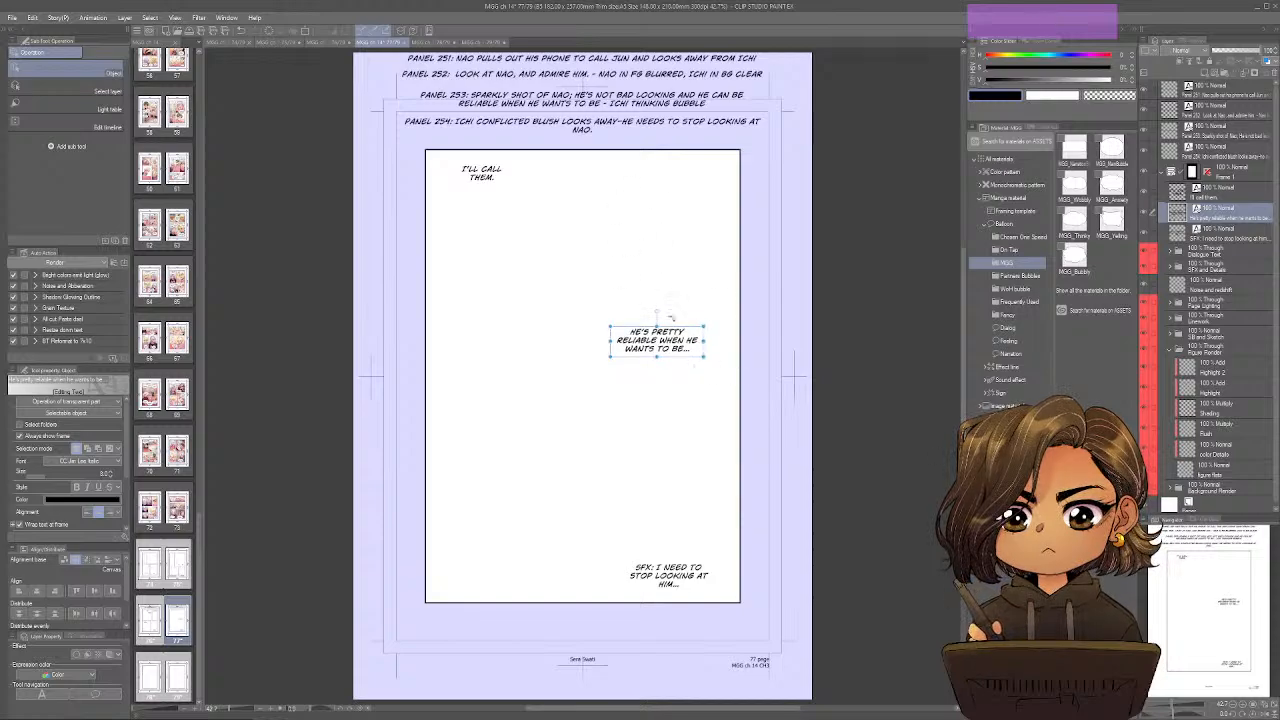
Divide page 77's frame into two equal rows, the upper with a narrower left panel, the lower with a wider one, and centre the SFX line.
key("u")
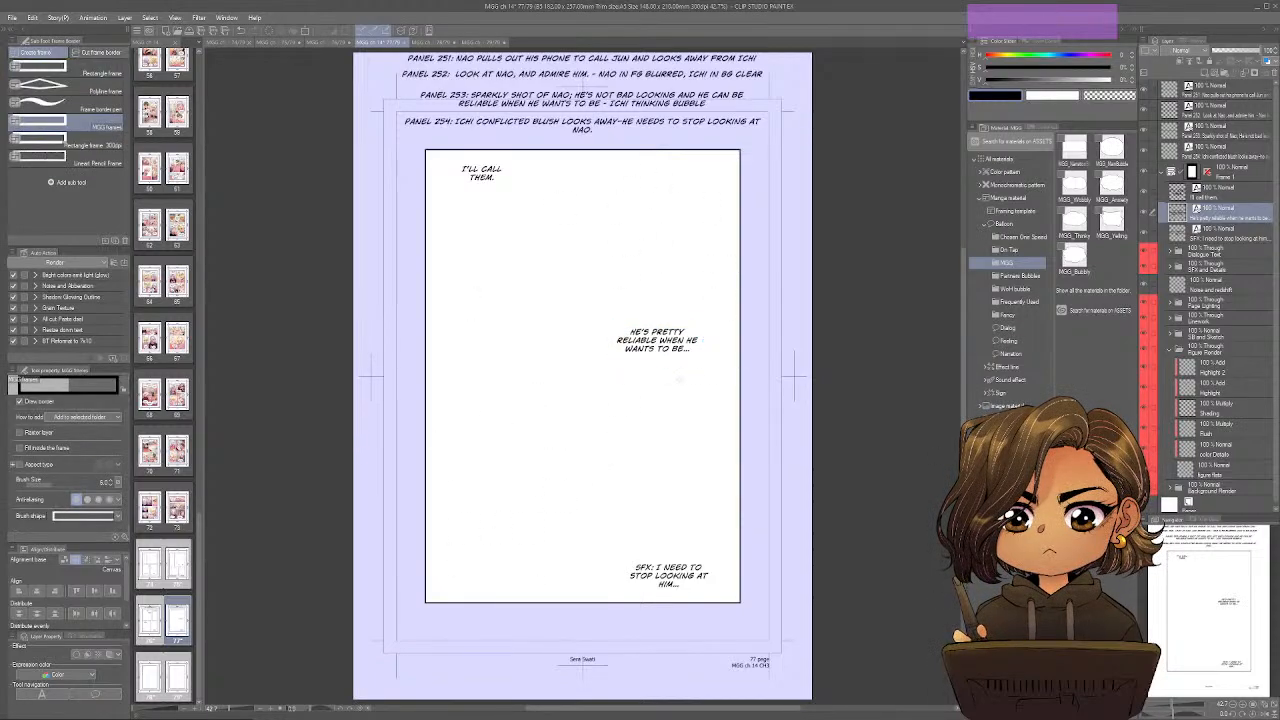
key("a")
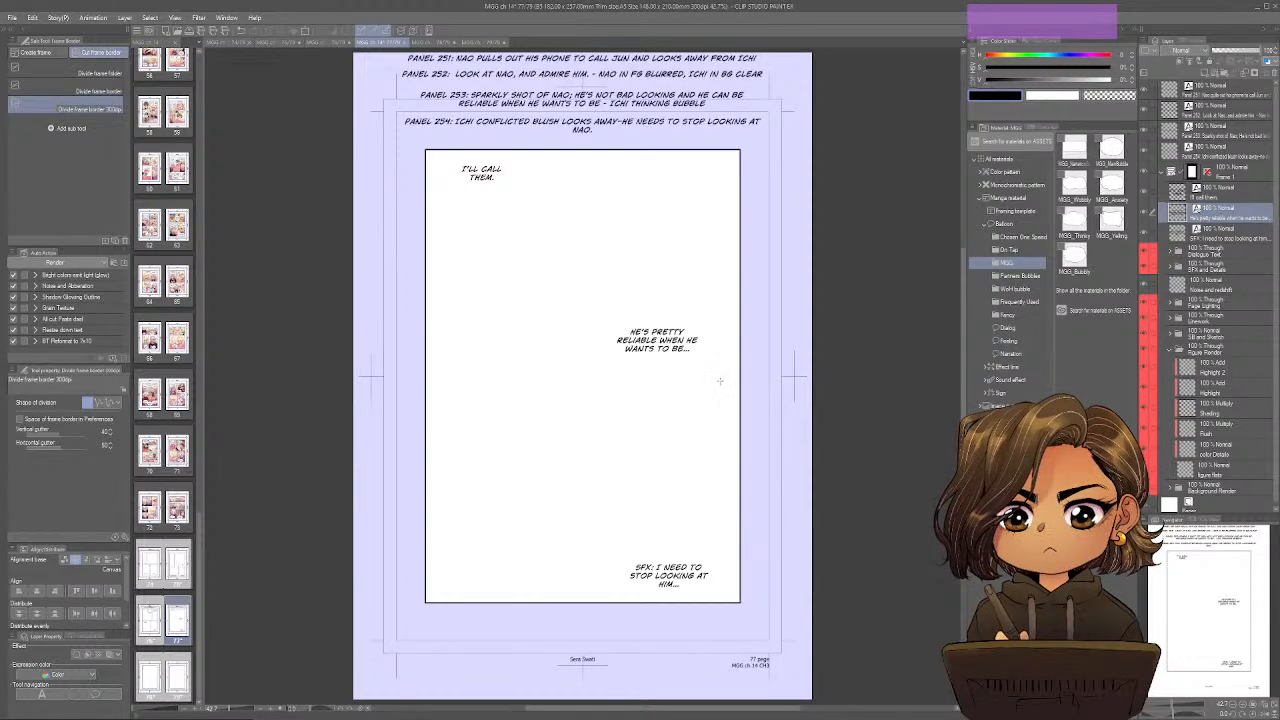
left_click_drag(719, 380, 410, 380)
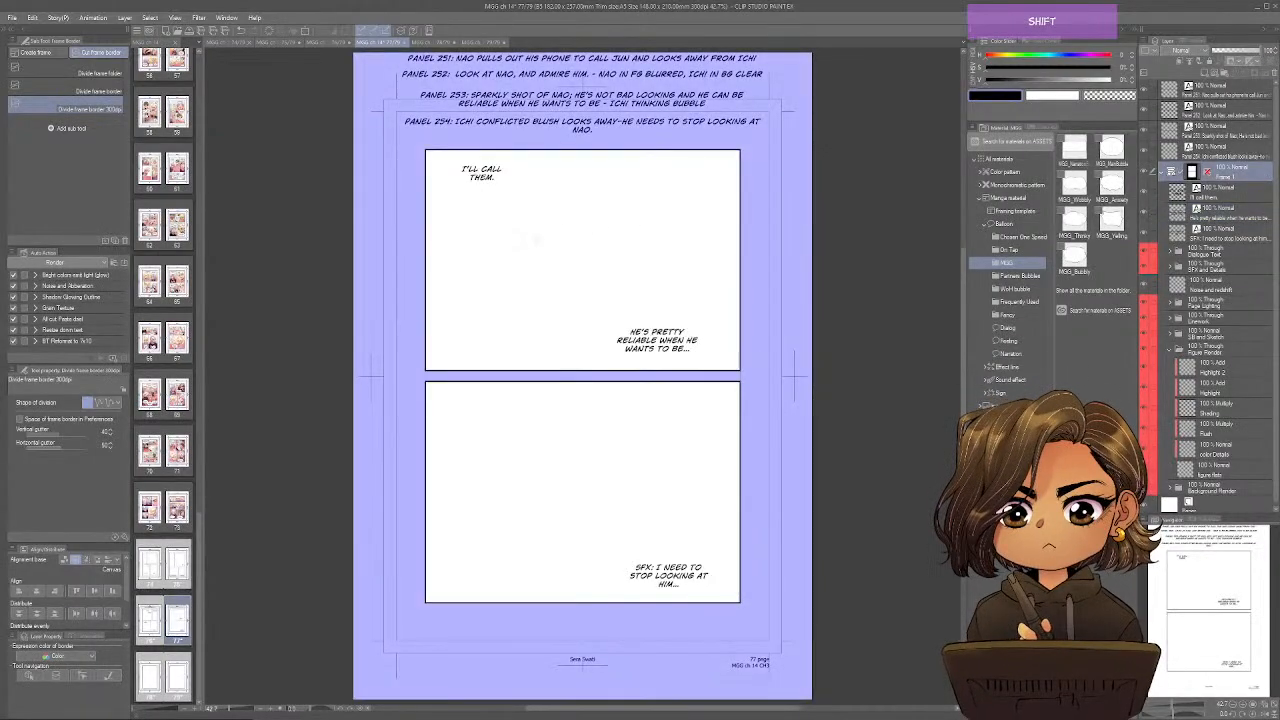
left_click_drag(540, 145, 540, 378)
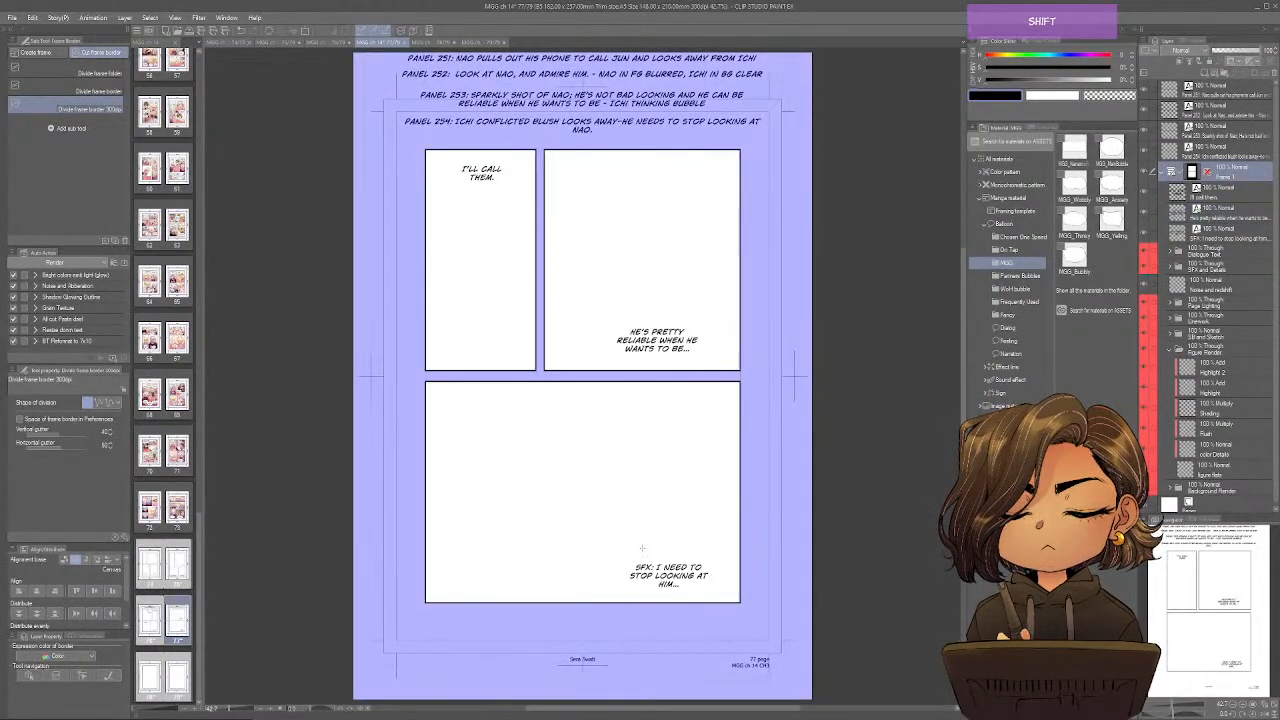
left_click_drag(618, 556, 620, 380)
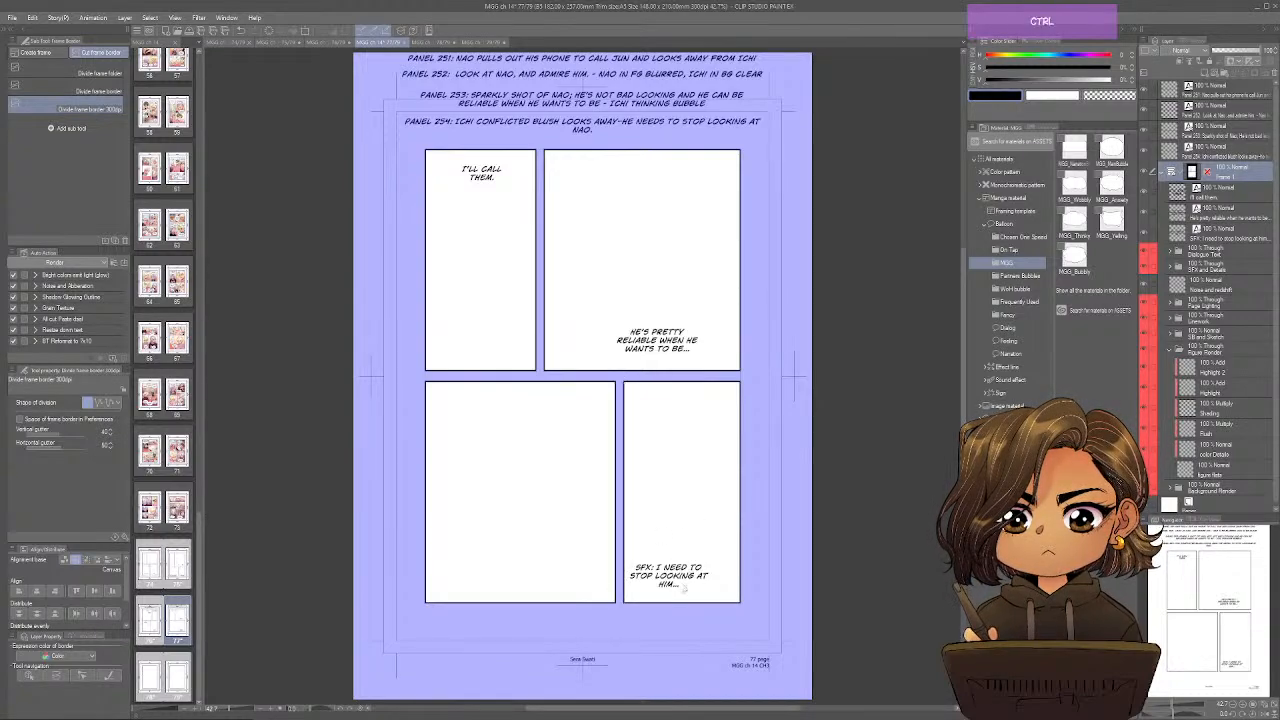
left_click_drag(684, 589, 695, 593)
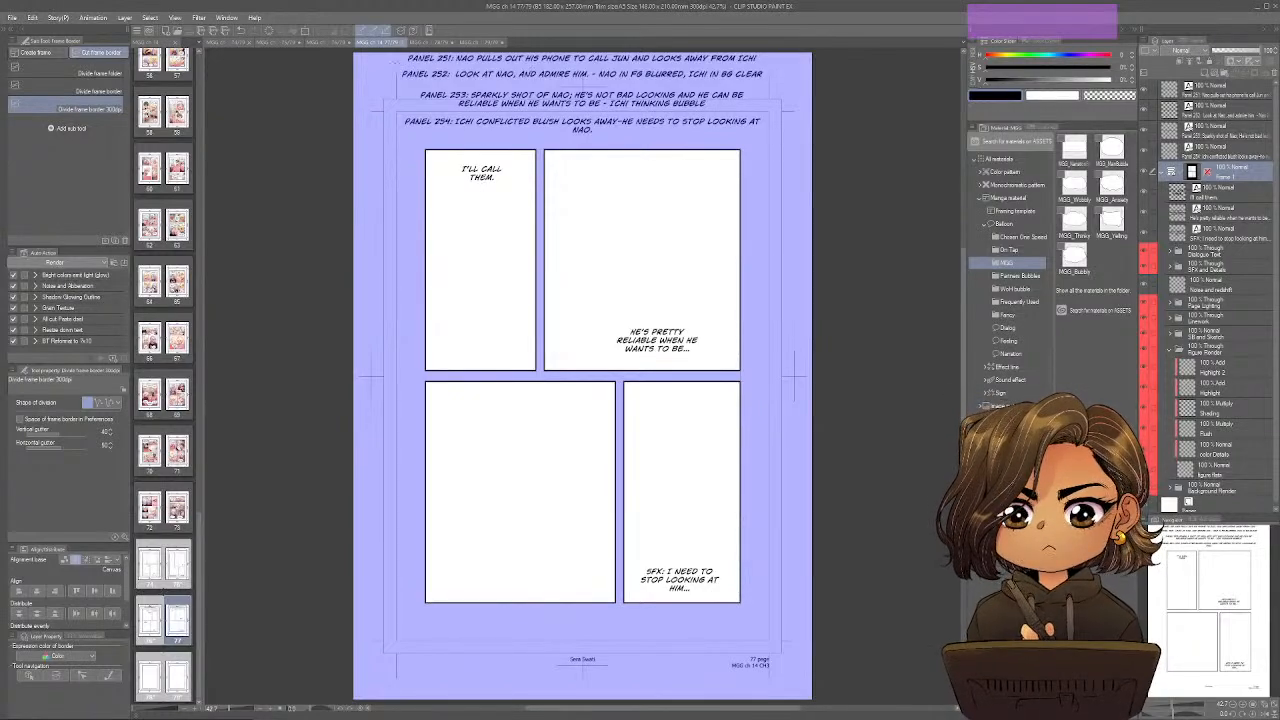
Recheck page 76's layout, then on page 78 move the Panel 255 to 258 note layers out of the frame folder to the stack's top.
left_click(335, 43)
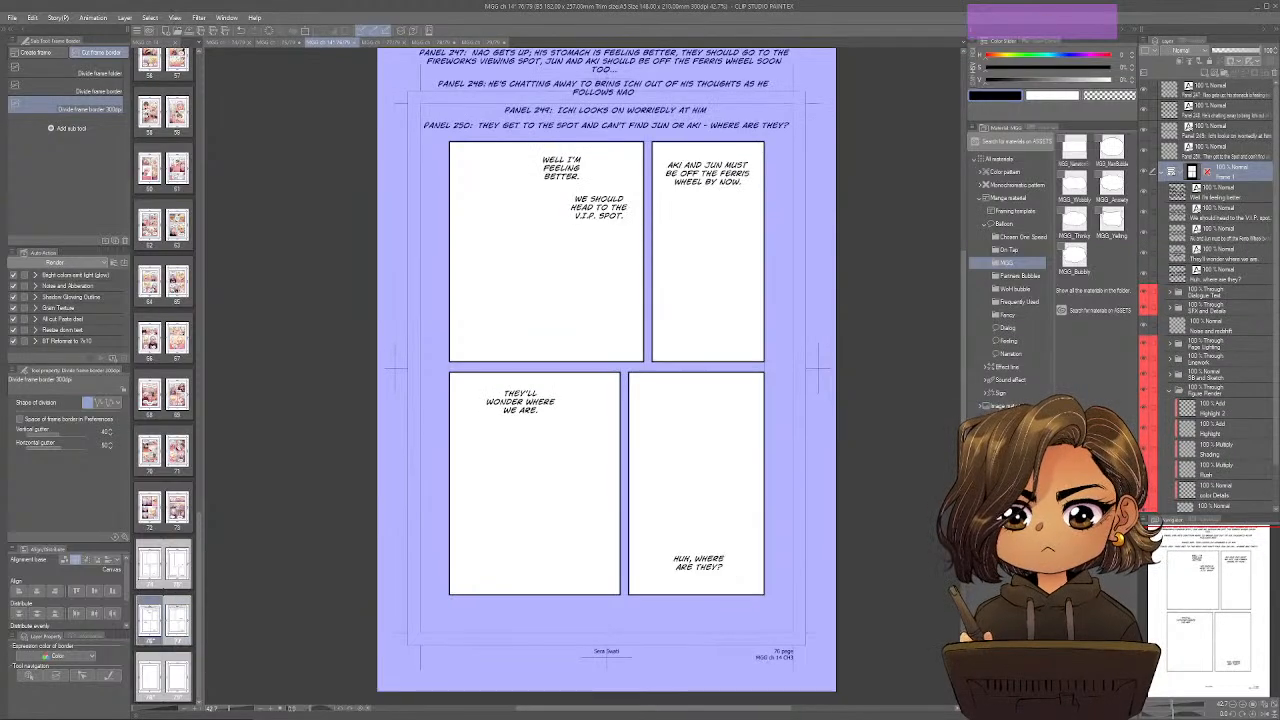
left_click(380, 43)
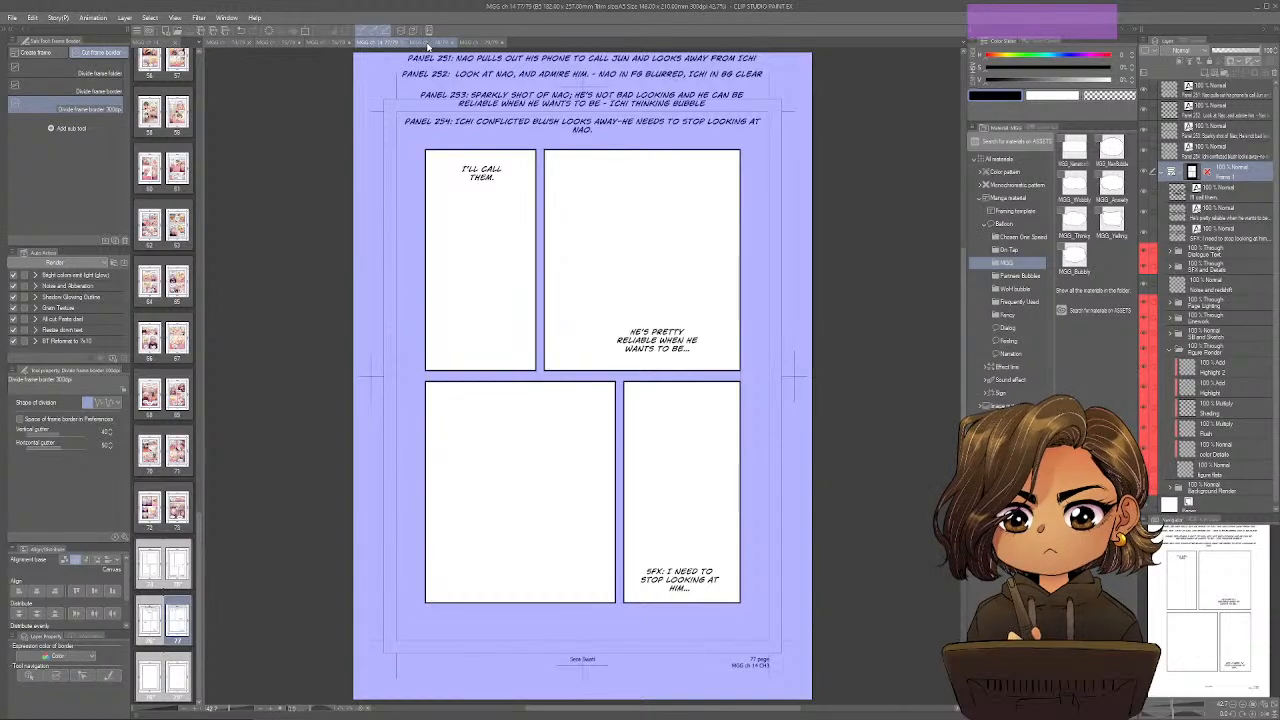
left_click(429, 44)
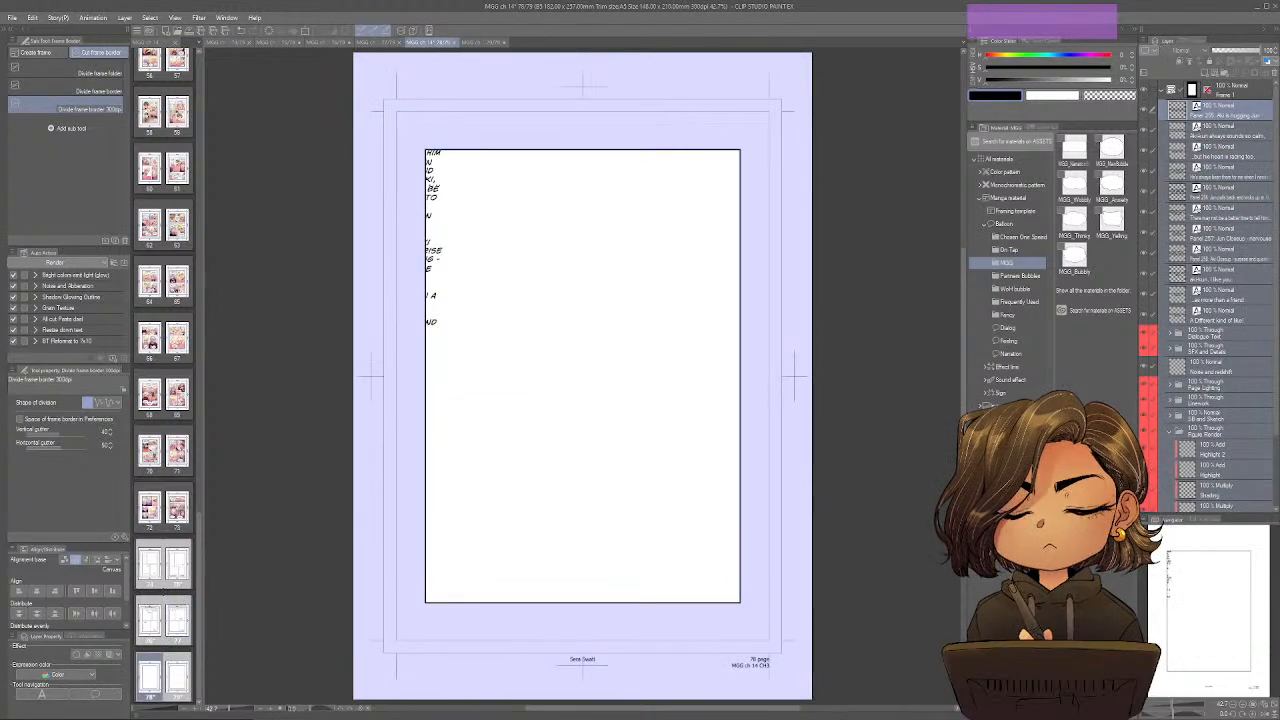
left_click(1239, 121)
left_click(1239, 114)
key("ctrl")
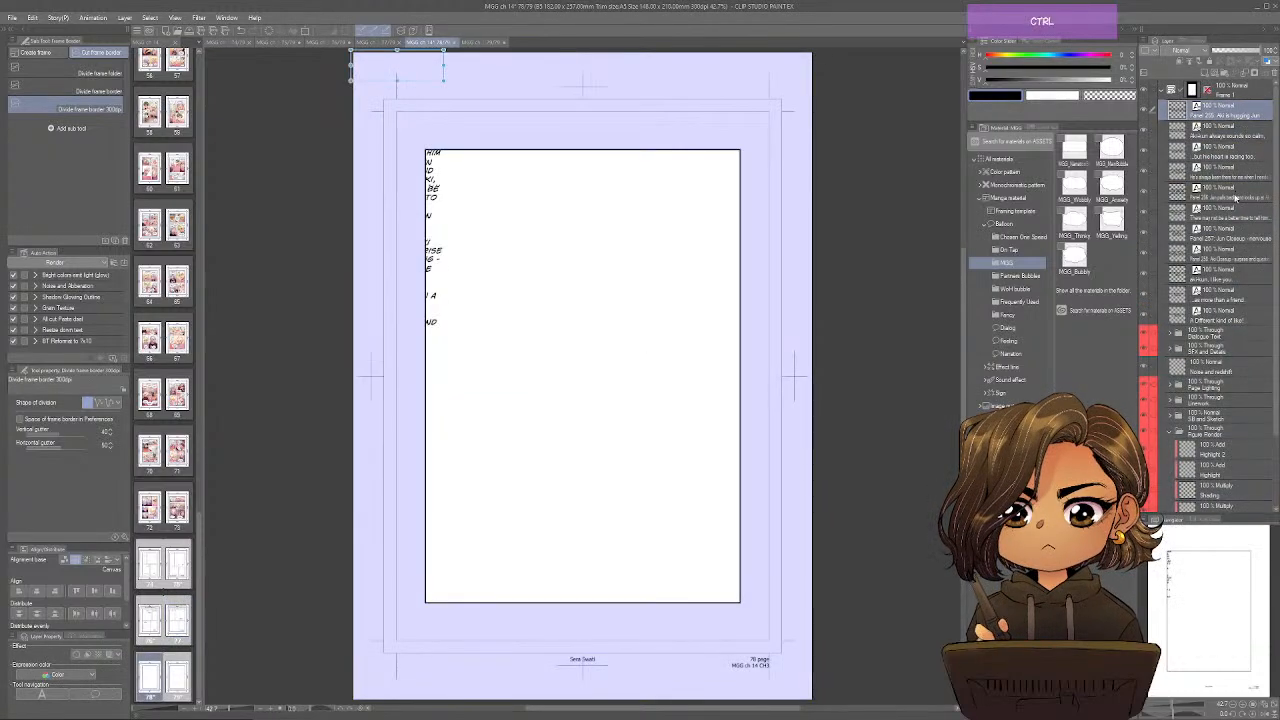
left_click(1239, 196, "ctrl")
left_click(1235, 232, "ctrl")
left_click(1228, 253, "ctrl")
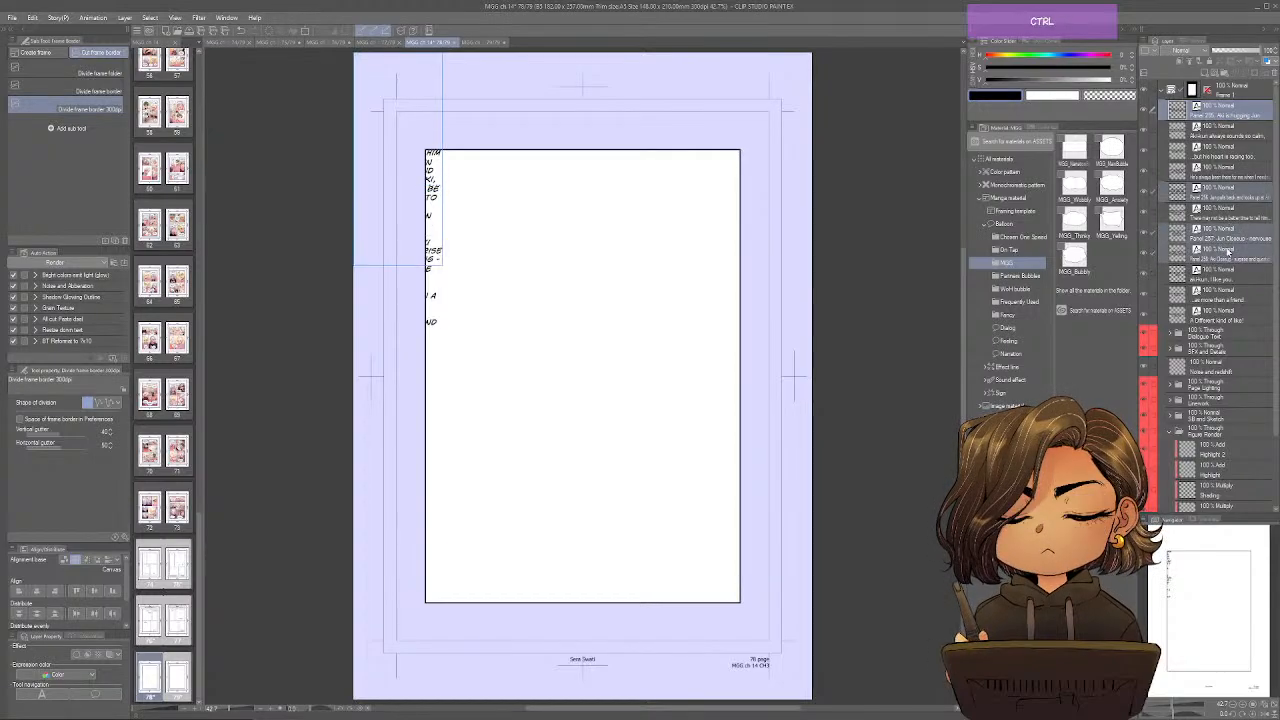
left_click_drag(1232, 142, 1239, 92)
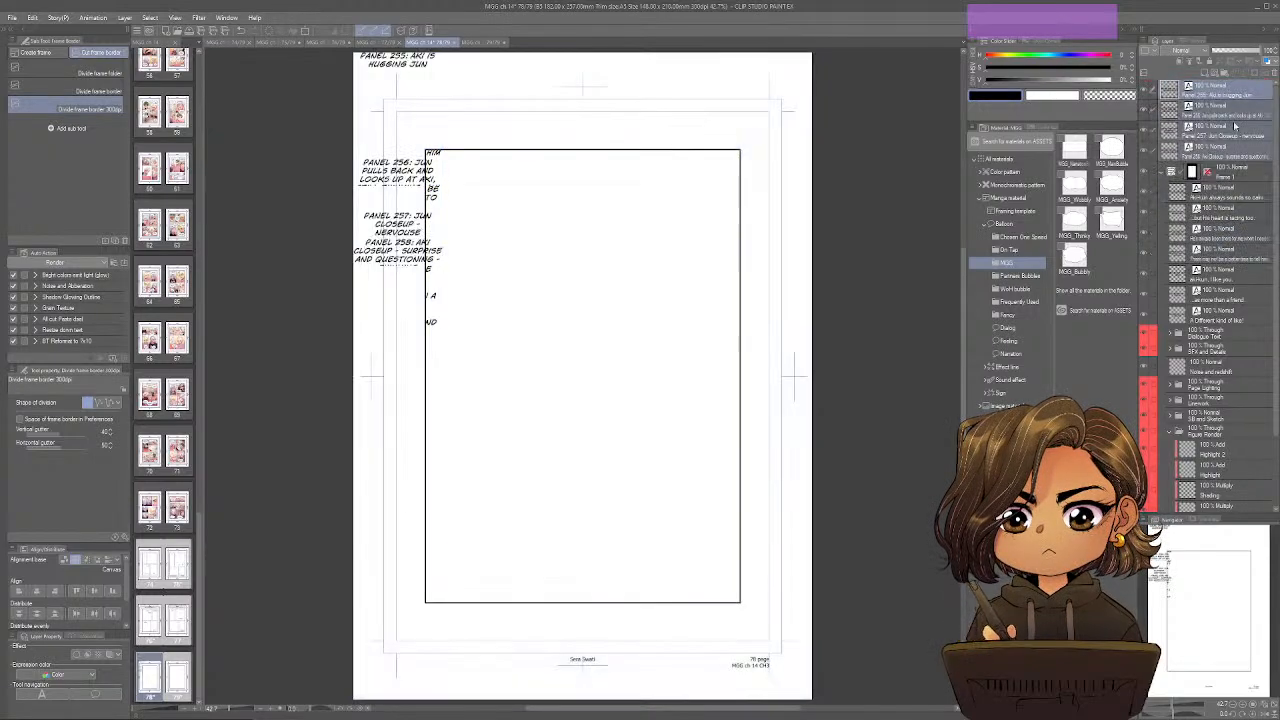
Widen the Panel 255, 256, 257 and 258 notes and stack them in order above page 78's frame.
left_click(1246, 96)
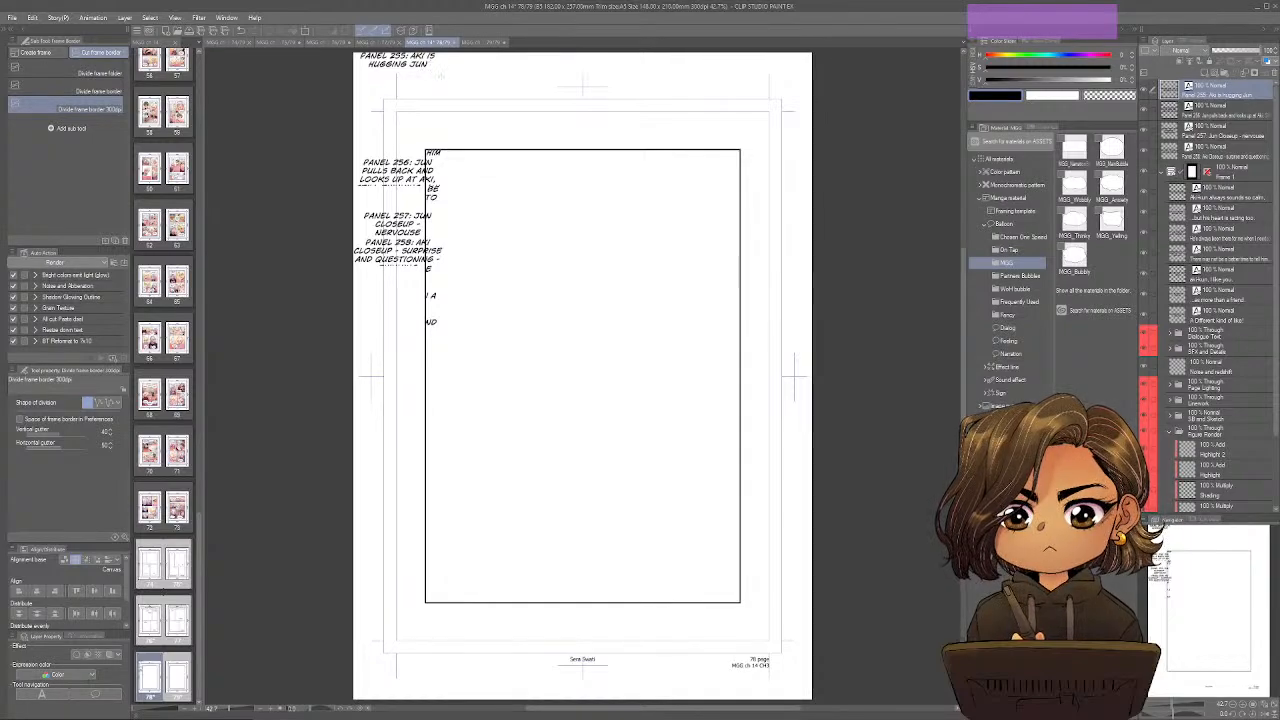
key("o")
left_click_drag(430, 63, 768, 85)
left_click(1228, 112)
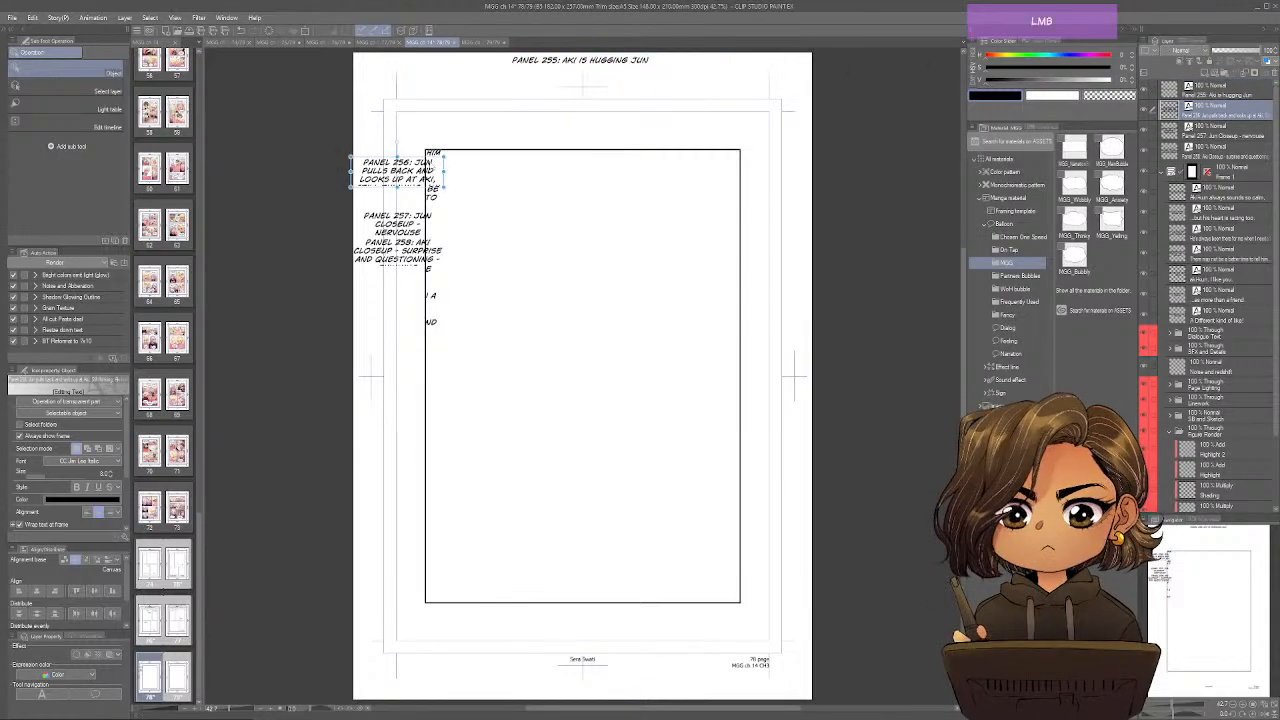
left_click_drag(397, 172, 770, 98)
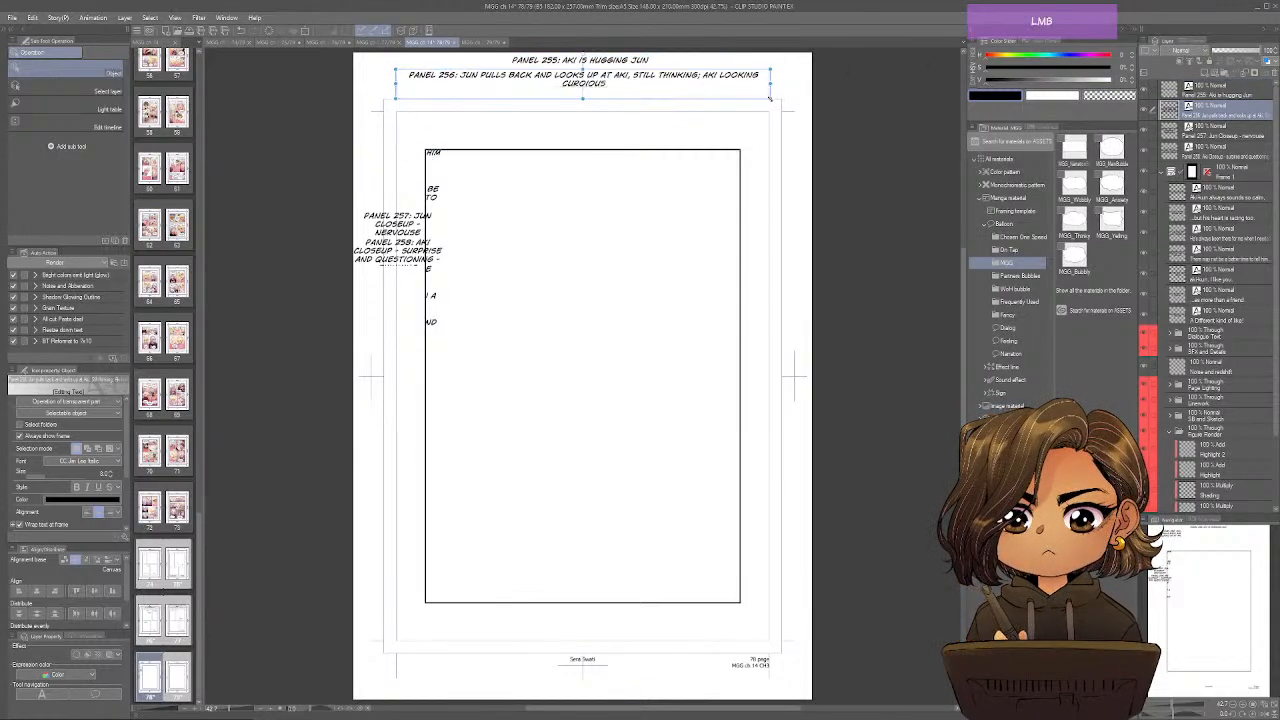
left_click(1228, 130)
left_click_drag(419, 232, 770, 127)
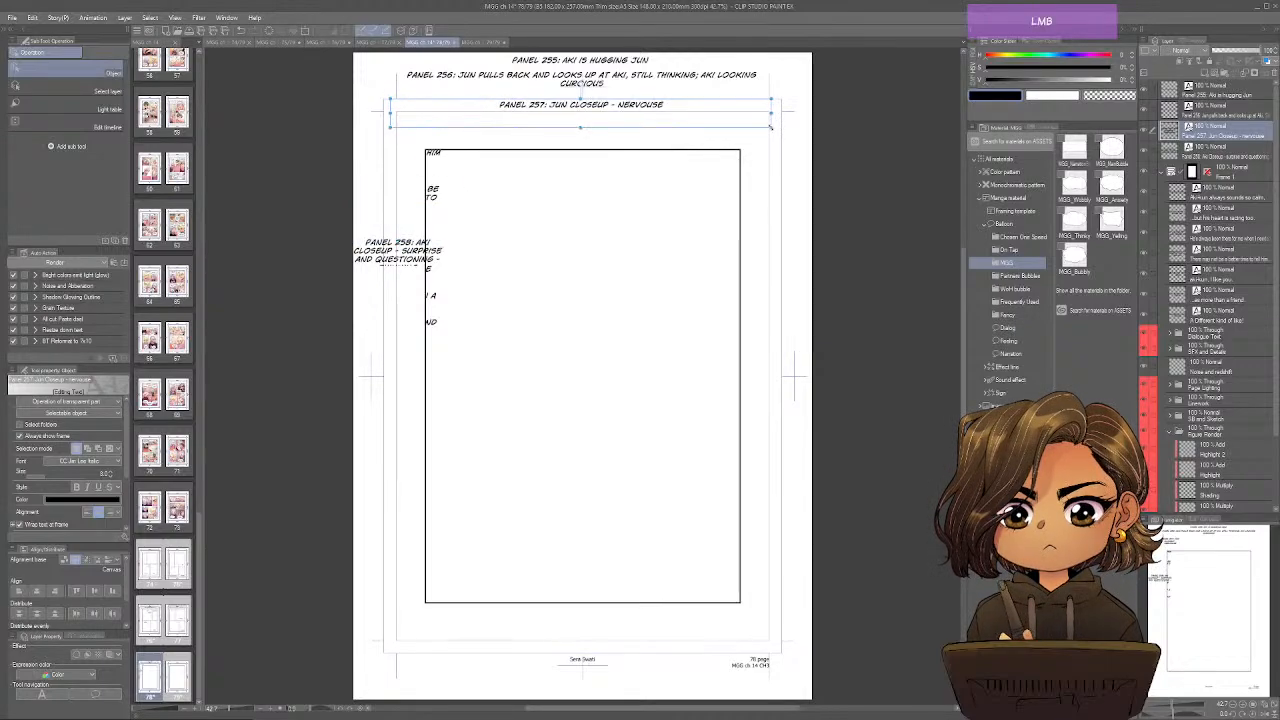
left_click(1228, 152)
left_click_drag(397, 254, 768, 142)
Place "Aki-kun always sounds so calm," at the frame's upper left and break it into three lines after "Aki-kun" and "sounds".
left_click(503, 221)
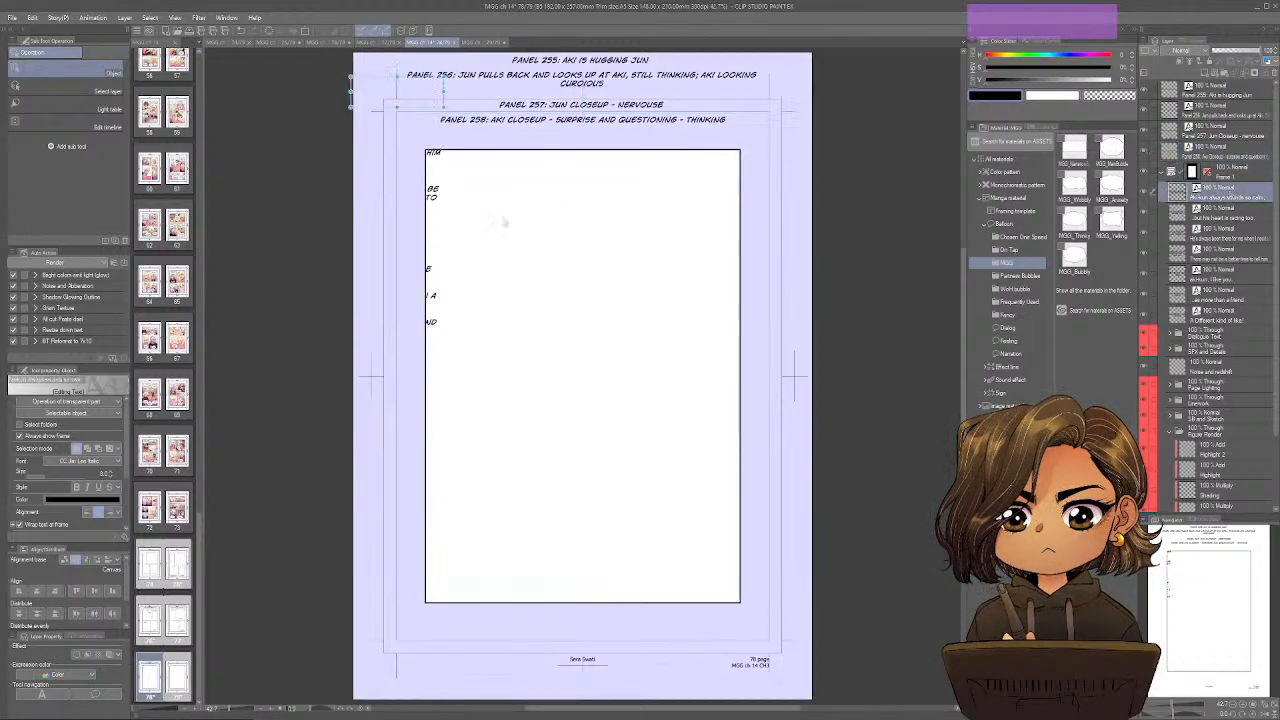
left_click_drag(423, 99, 544, 206)
left_click_drag(565, 214, 529, 225)
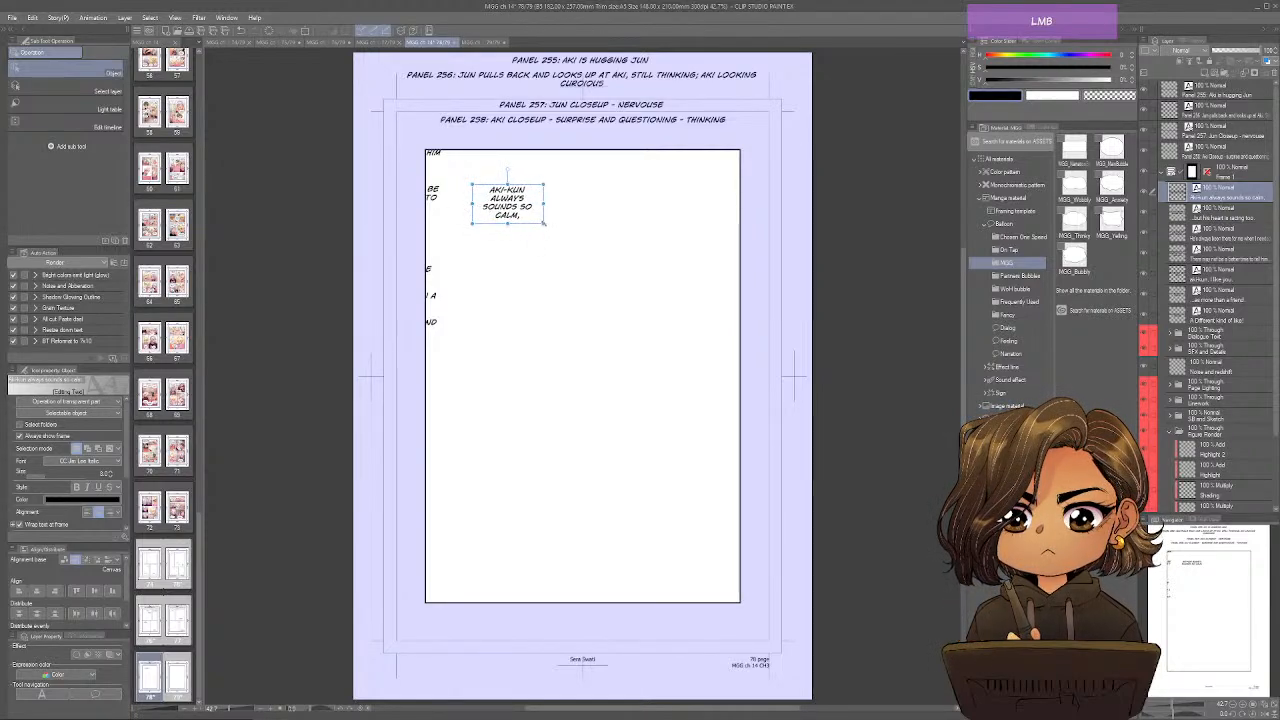
left_click_drag(549, 222, 547, 222)
left_click_drag(545, 222, 529, 176)
key("t")
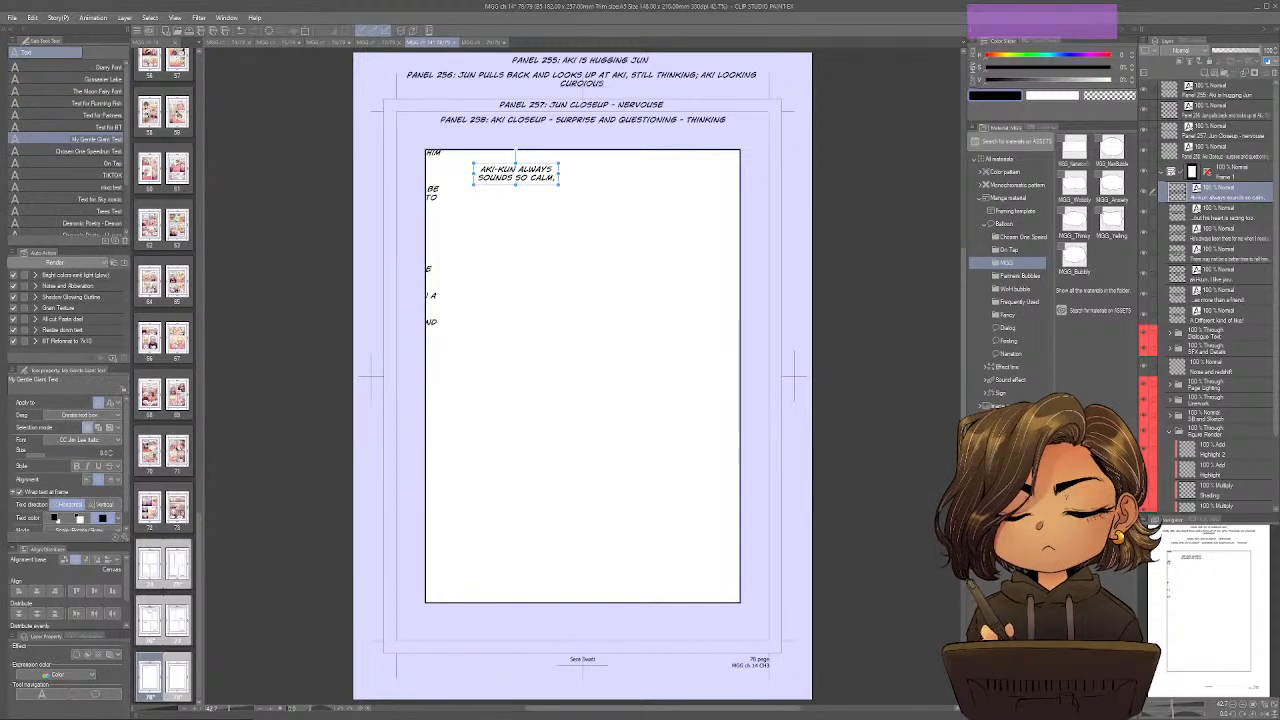
left_click(517, 170)
key("BackSpace")
key("Return")
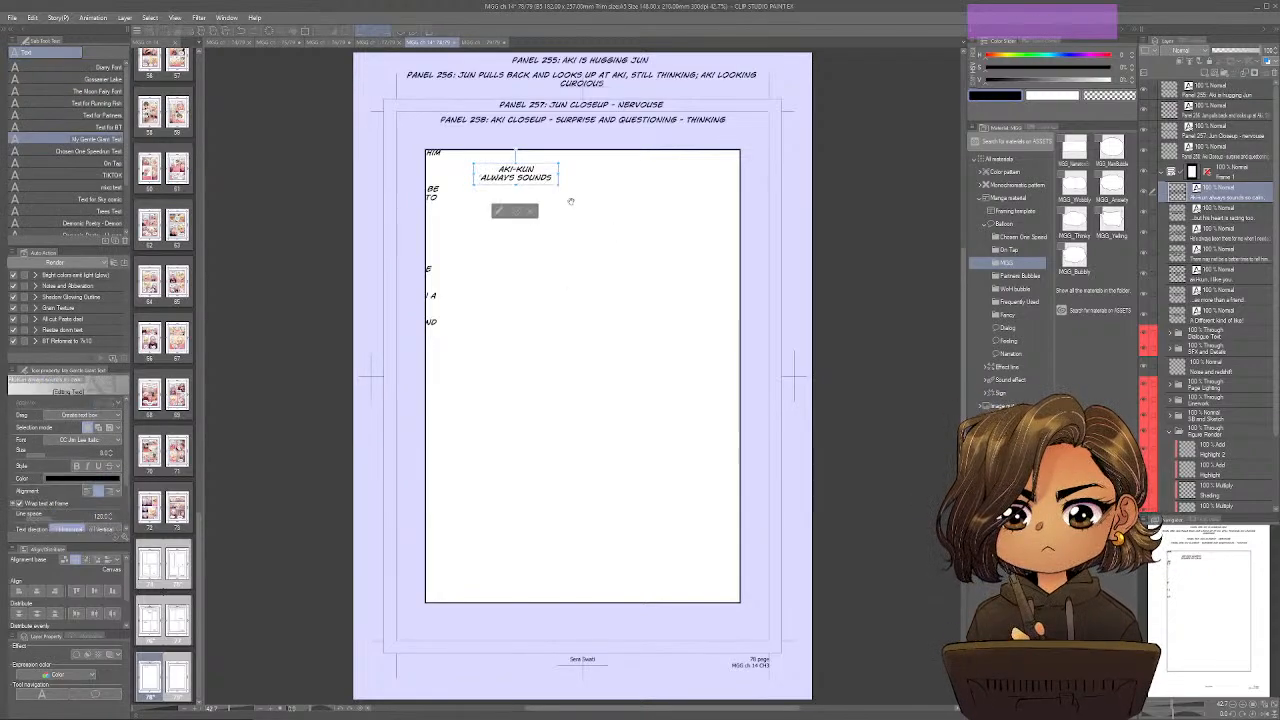
mouse_move(557, 189)
left_mouse_down()
mouse_move(557, 201)
mouse_move(554, 191)
left_mouse_up()
left_click(513, 220)
Place "...But his heart is racing too." directly beside the "so calm" line and narrow it to four lines.
left_click(1223, 218)
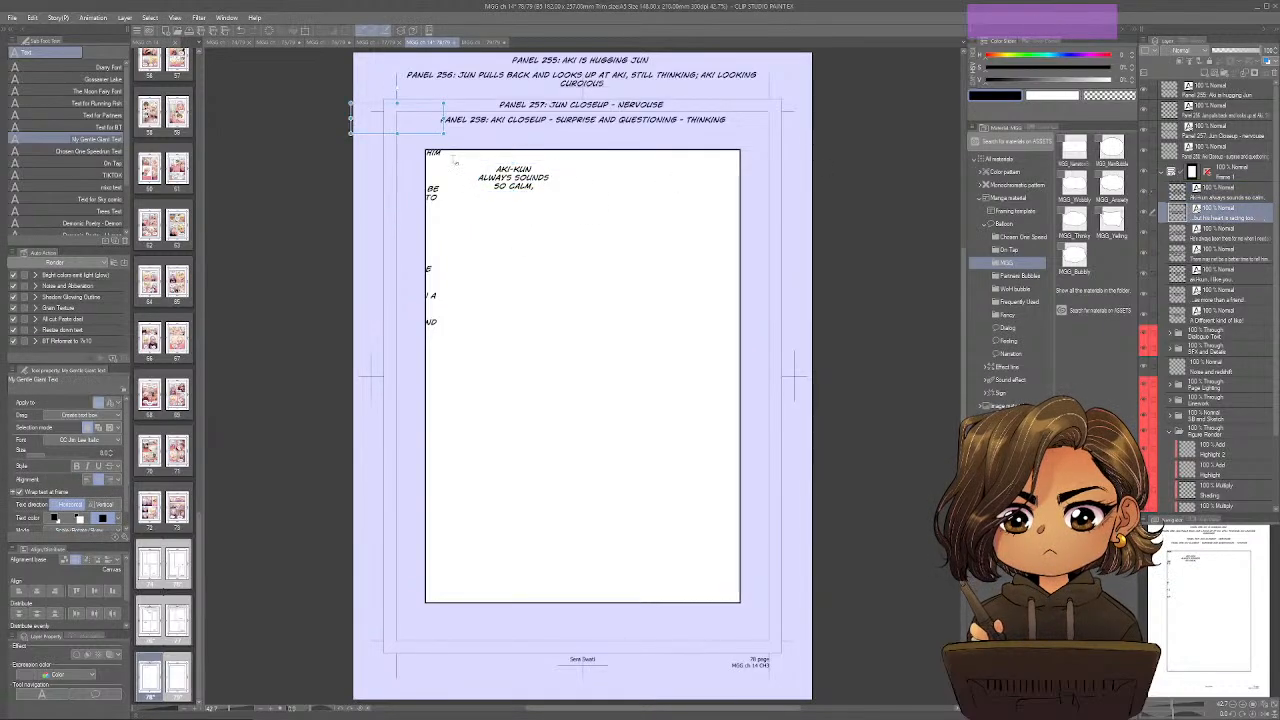
left_click_drag(398, 116, 646, 301)
left_click_drag(634, 296, 609, 202)
left_click_drag(602, 174, 593, 172)
Place "He's always been there for me when I needed him most." at the frame's upper right and "There may not be a better time to tell him..." below it.
left_click(1226, 229)
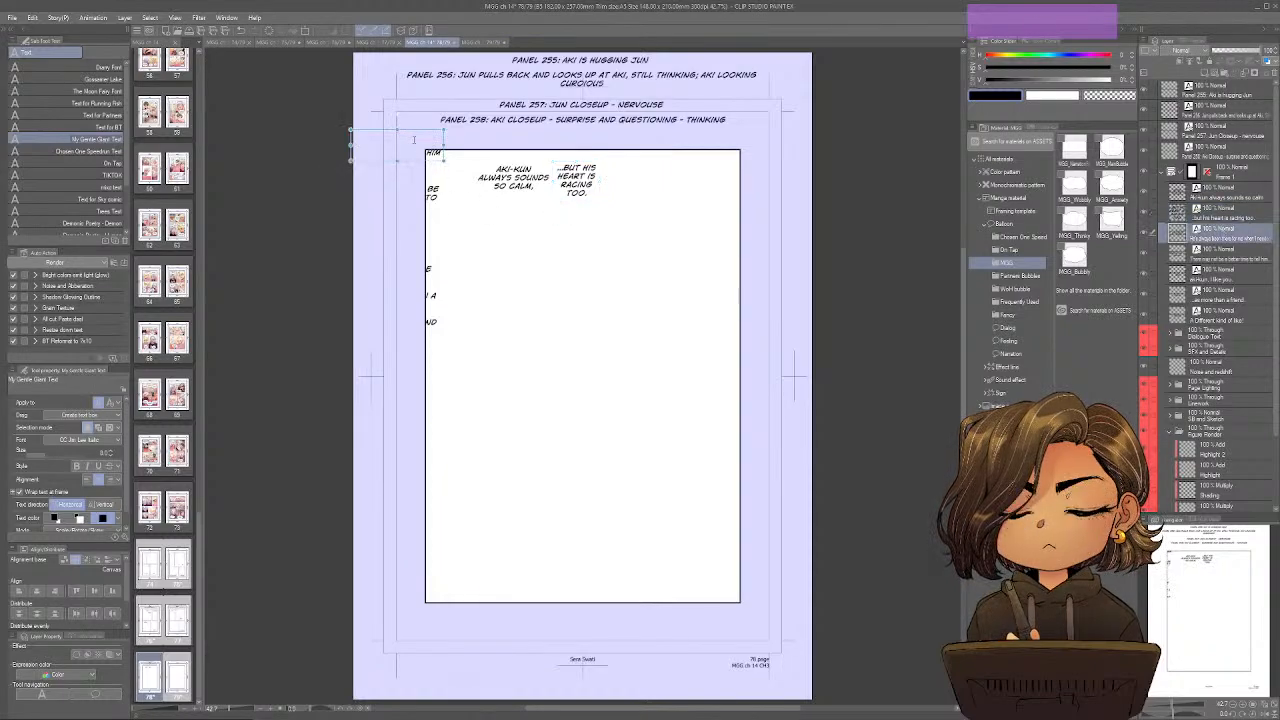
left_click_drag(414, 140, 672, 184)
left_click(1228, 258)
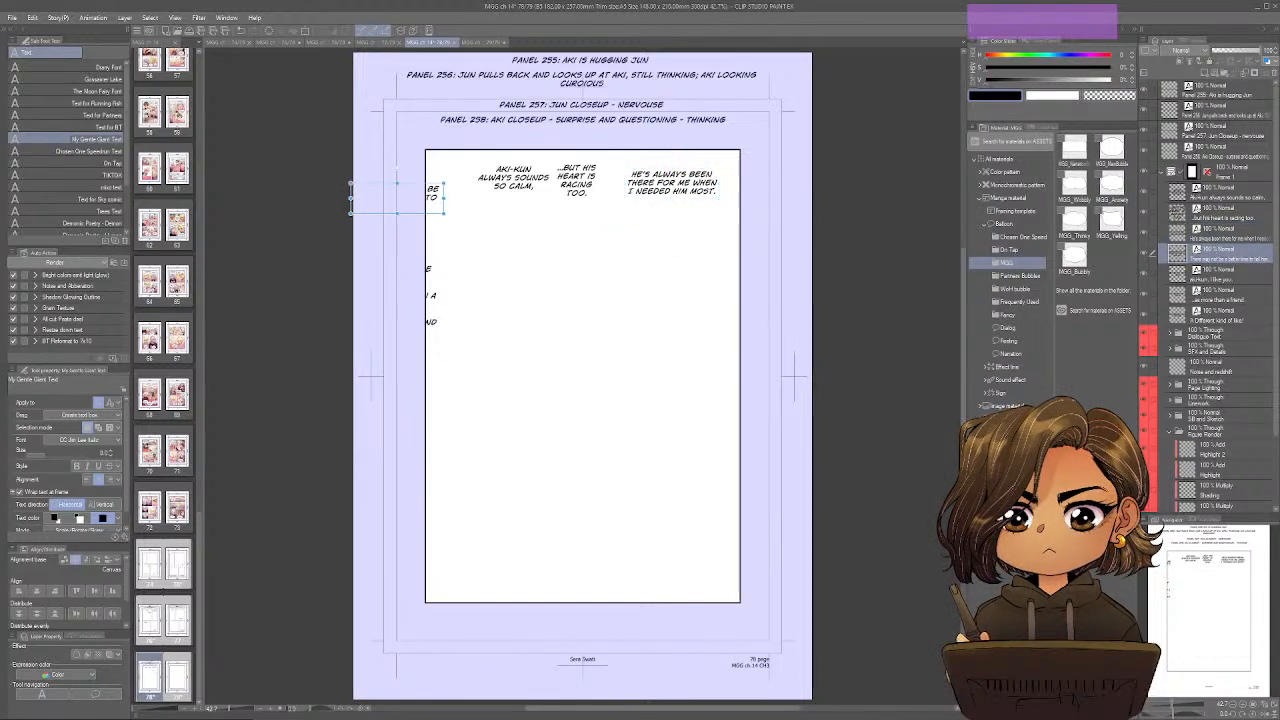
left_click_drag(676, 337, 635, 280)
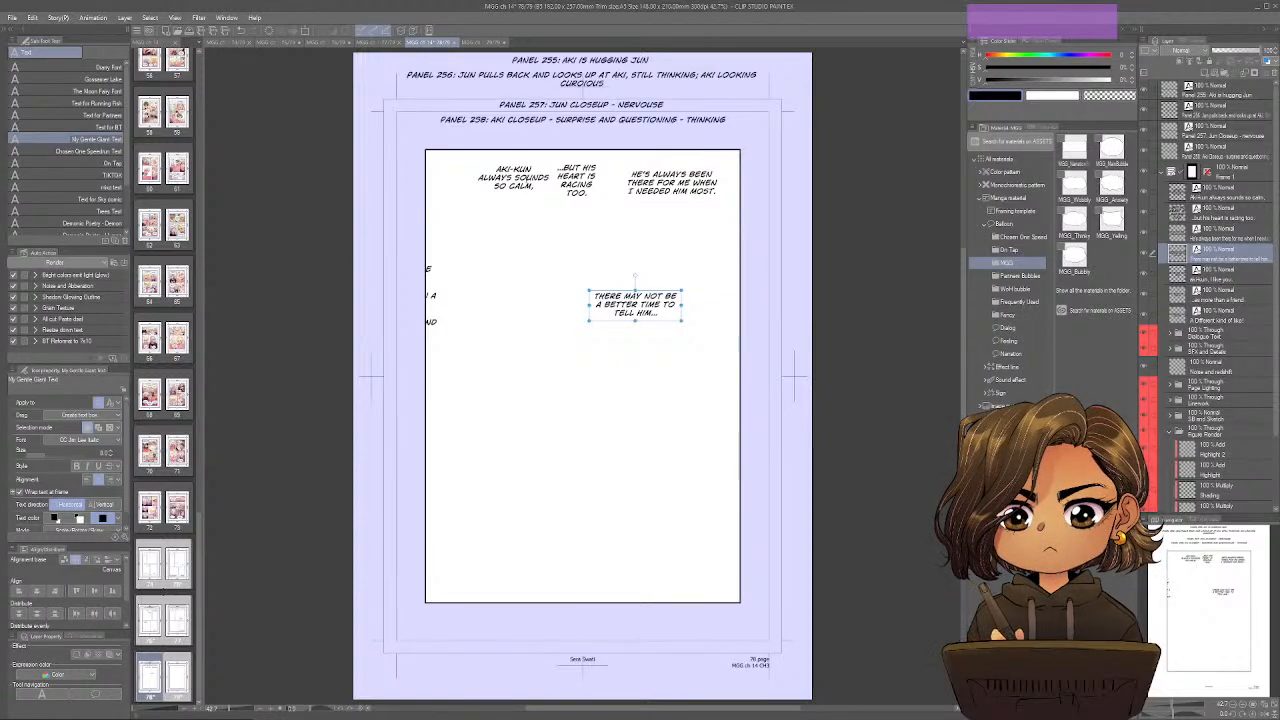
Move "Aki-kun always sounds so calm," farther left, put "...But his heart is racing too." below and beside it, and shift the other two thoughts leftward.
left_click_drag(513, 178, 476, 179)
left_click_drag(576, 181, 555, 206)
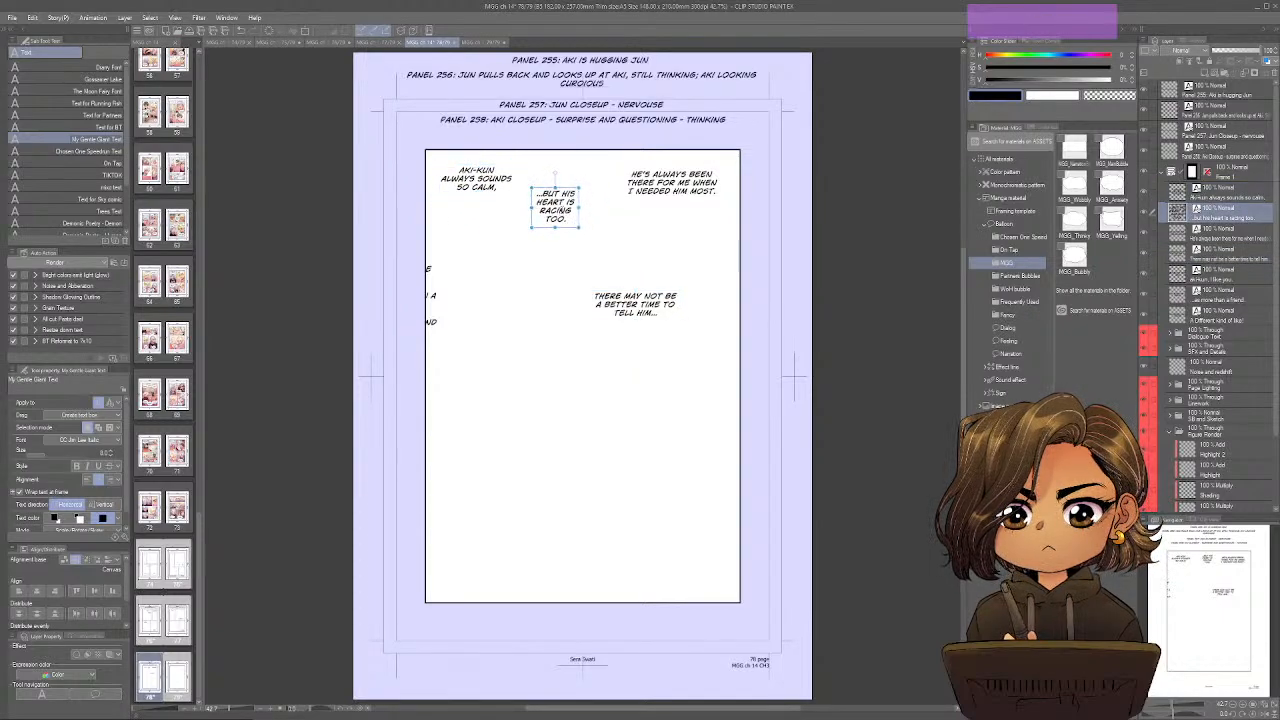
mouse_move(672, 183)
left_mouse_down()
mouse_move(653, 208)
mouse_move(657, 177)
left_mouse_up()
left_click_drag(635, 304, 497, 562)
Place "Aki-kun, I like you." in the frame's middle left, narrowed around two lines, and "There may not be a better time to tell him..." at middle right.
left_click(1245, 280)
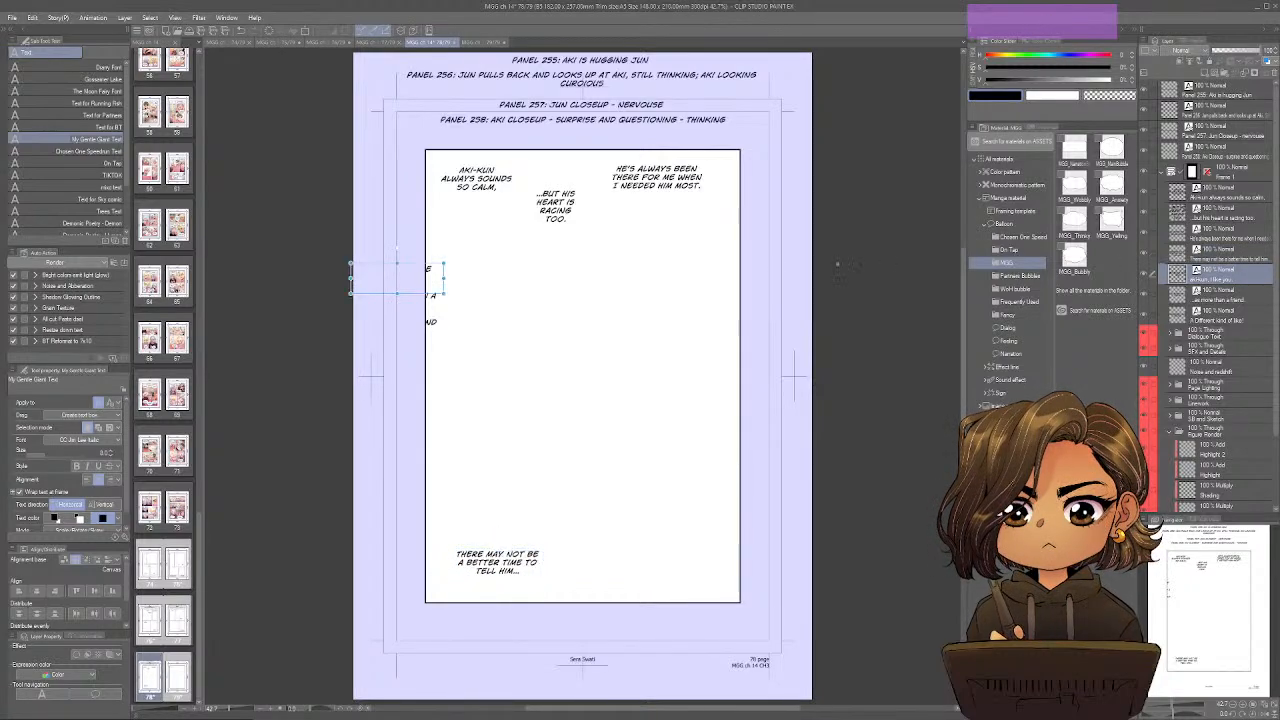
left_click_drag(397, 278, 560, 466)
left_click_drag(497, 562, 666, 336)
left_click(1222, 278)
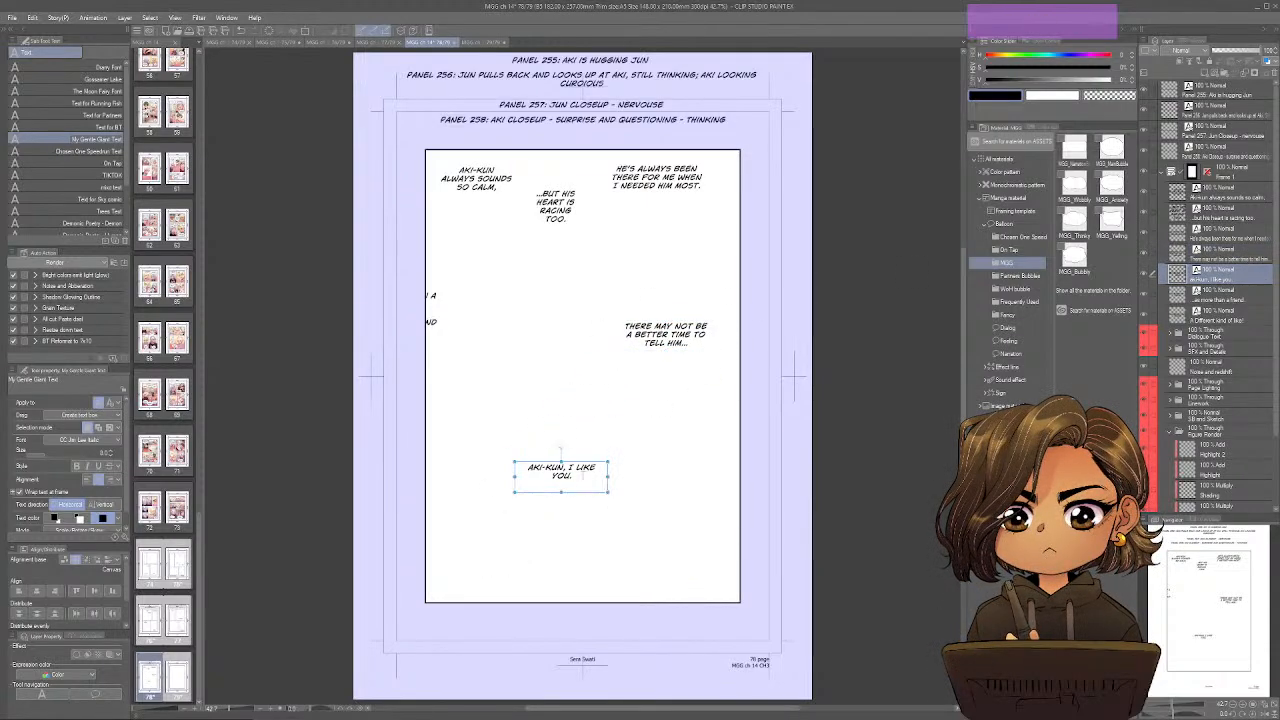
left_click_drag(606, 490, 500, 389)
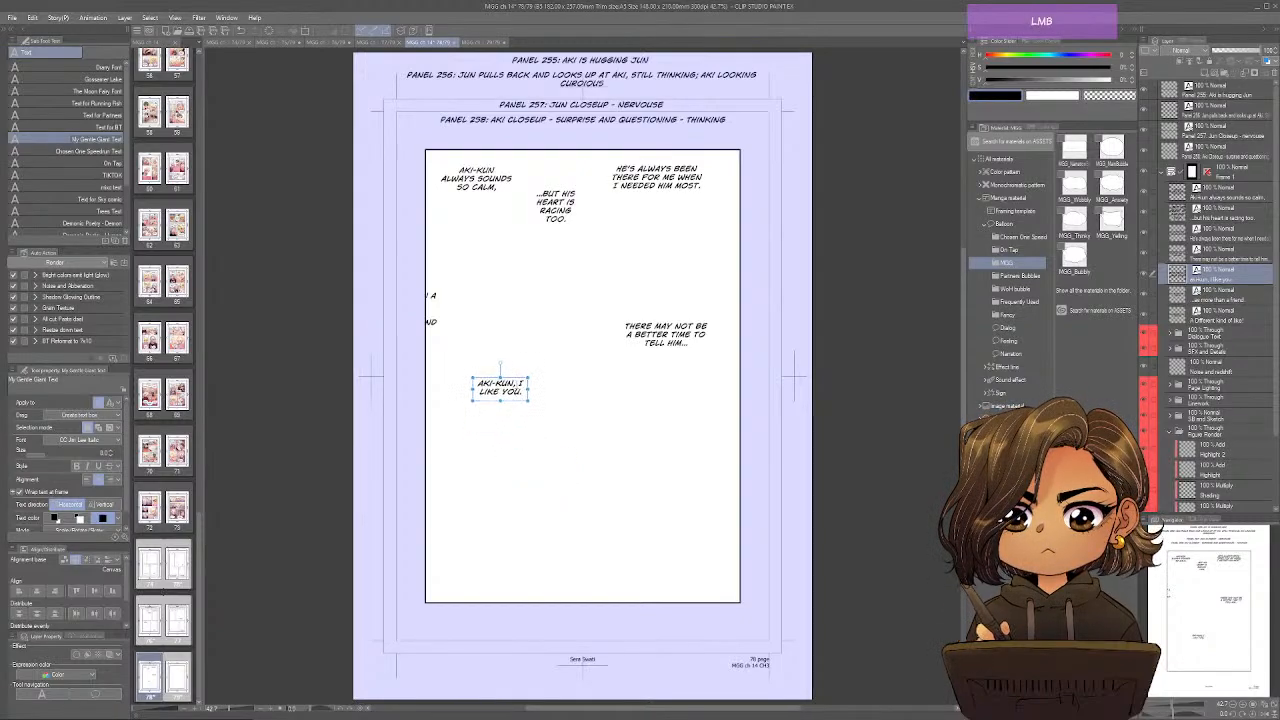
Tighten the four thought lines along the frame's upper edge, with "There may not be a better time to tell him..." beneath "He's always been there".
left_click_drag(480, 180, 483, 176)
left_click_drag(556, 207, 558, 192)
left_click_drag(657, 178, 643, 173)
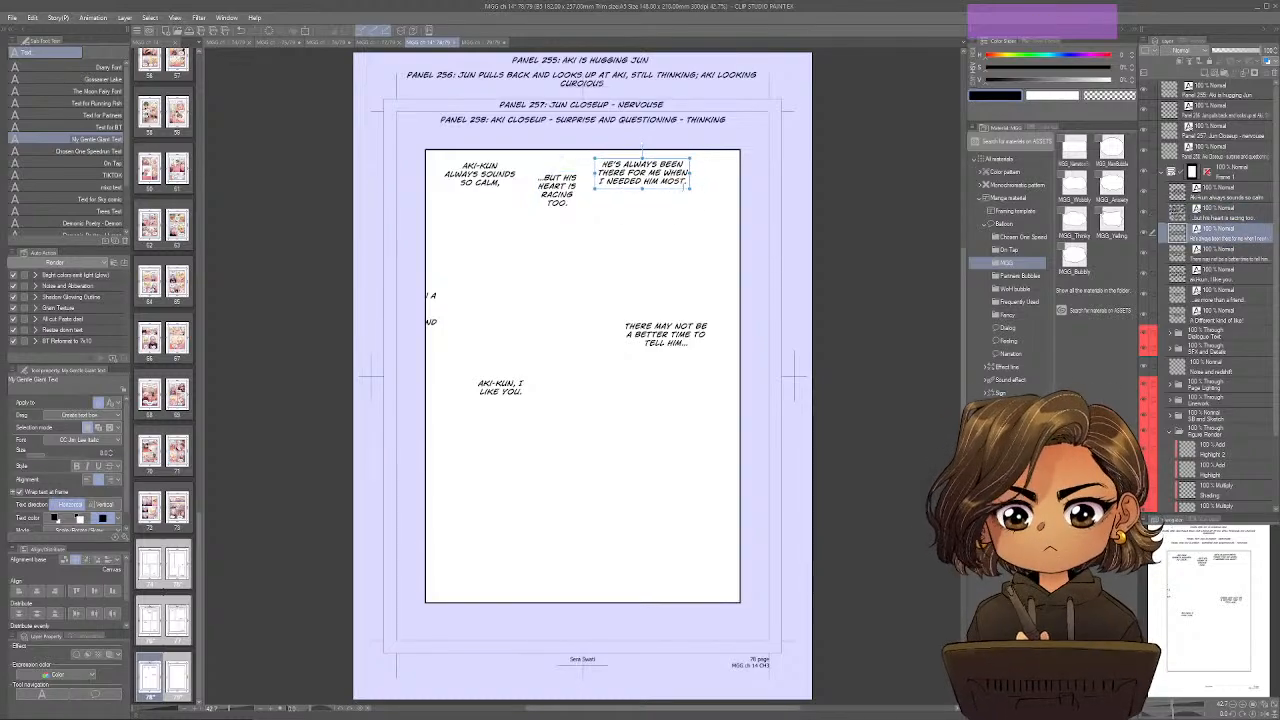
left_click_drag(665, 334, 685, 210)
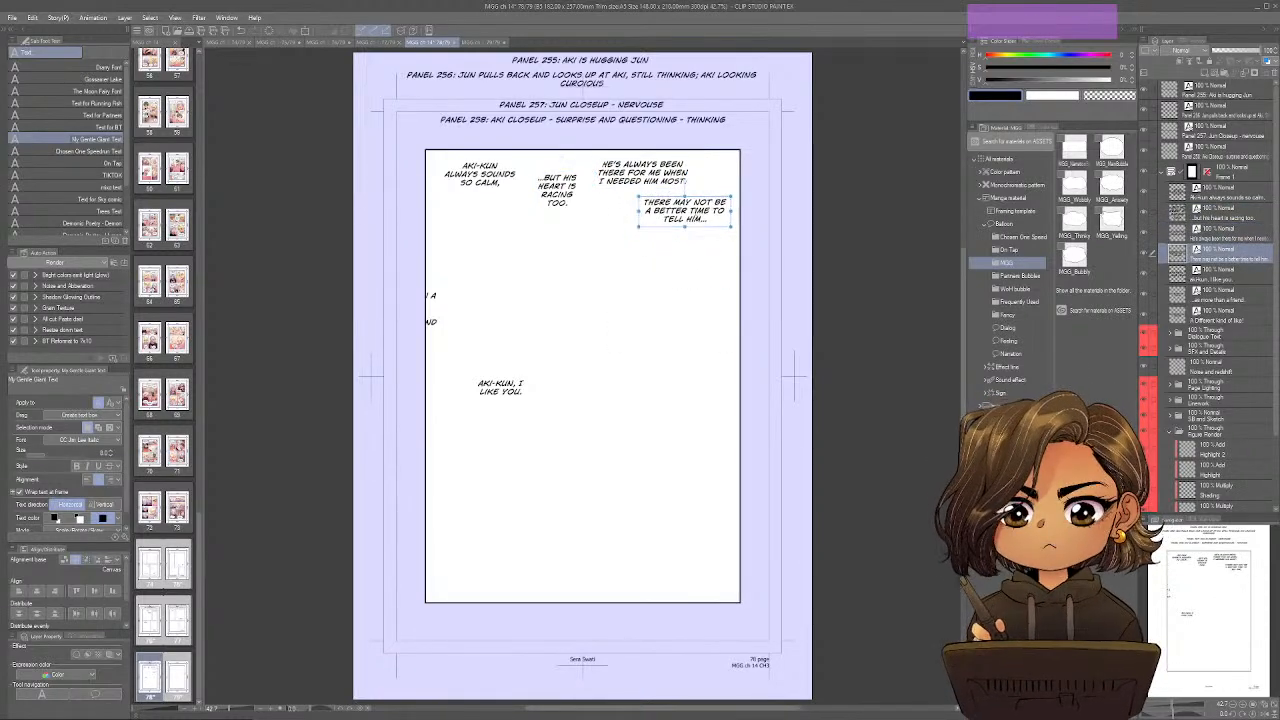
left_click_drag(557, 190, 553, 193)
left_click_drag(480, 175, 476, 177)
Place "...as more than a friend." below and right of "Aki-kun, I like you." and "A different kind of like!" in the frame's lower right corner.
left_click(1213, 299)
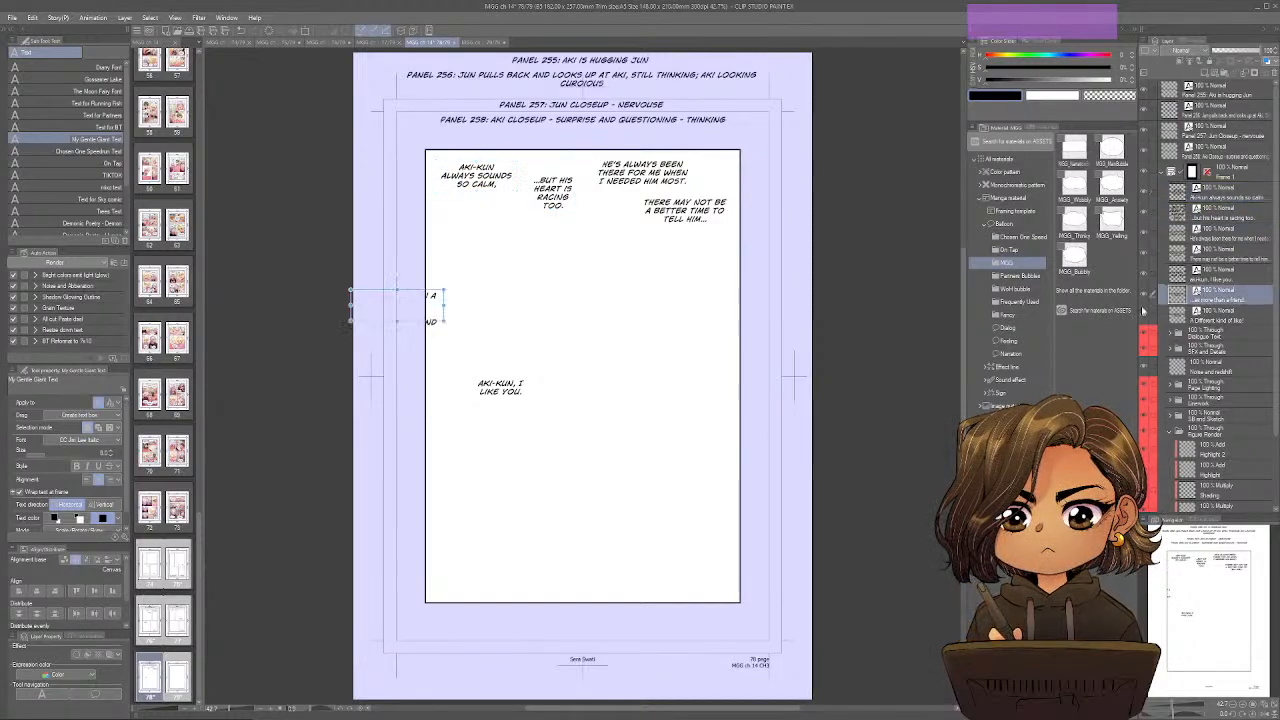
left_click_drag(433, 304, 607, 427)
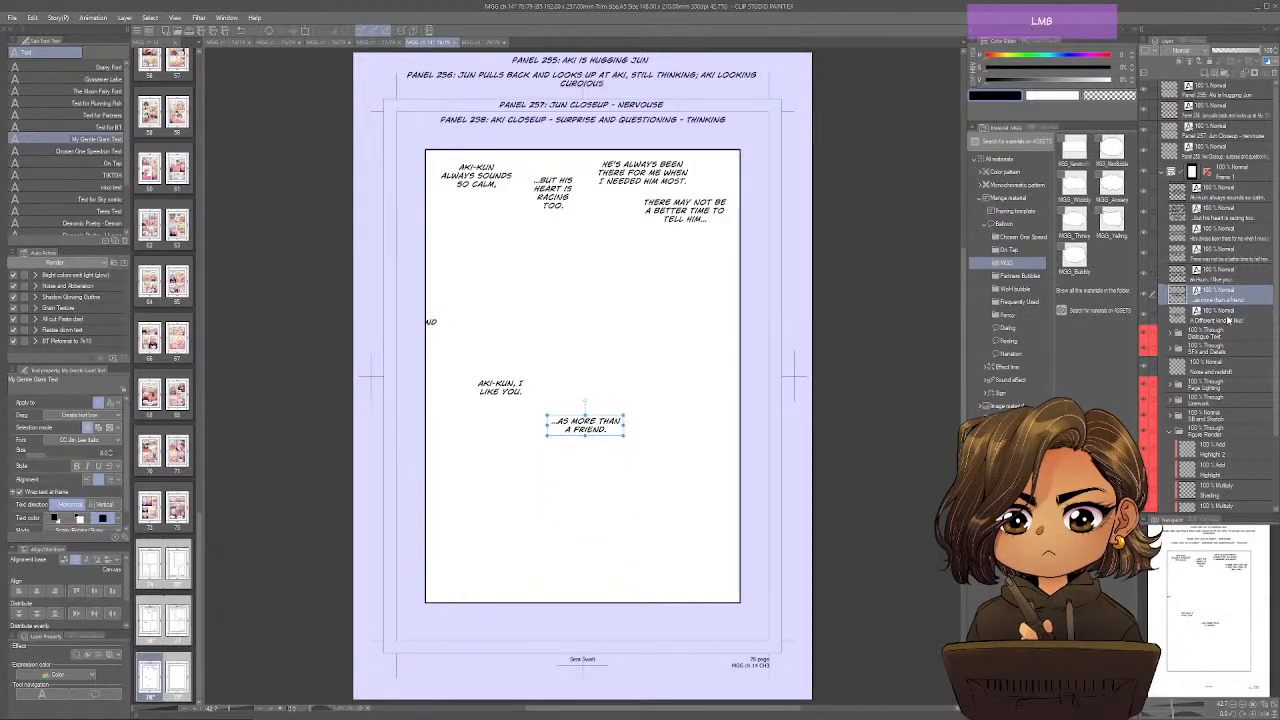
left_click(1229, 320)
left_click_drag(432, 327, 706, 569)
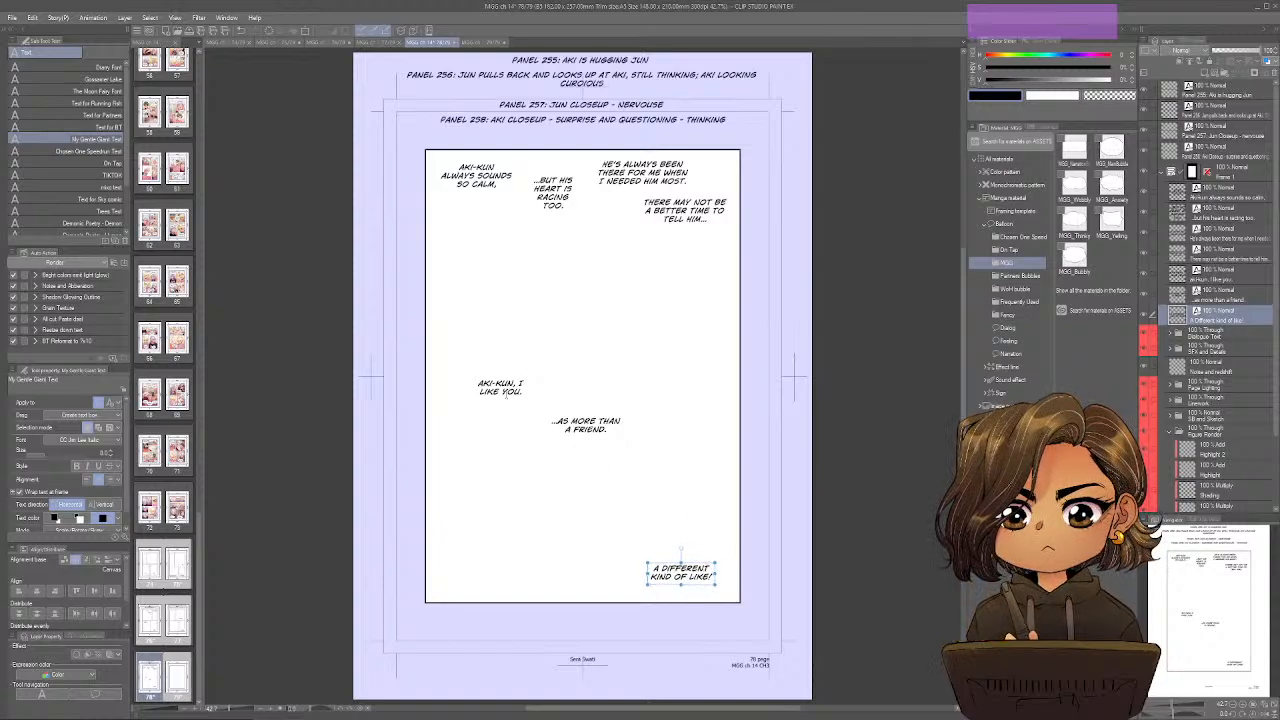
Raise "Aki-kun, I like you." and "...as more than a friend." toward the middle of the frame, keeping the second line lower.
left_click_drag(500, 387, 480, 370)
left_click_drag(586, 425, 586, 396)
mouse_move(480, 370)
left_mouse_down()
mouse_move(480, 347)
mouse_move(482, 362)
left_mouse_up()
left_click_drag(585, 396, 585, 393)
left_click_drag(480, 362, 481, 369)
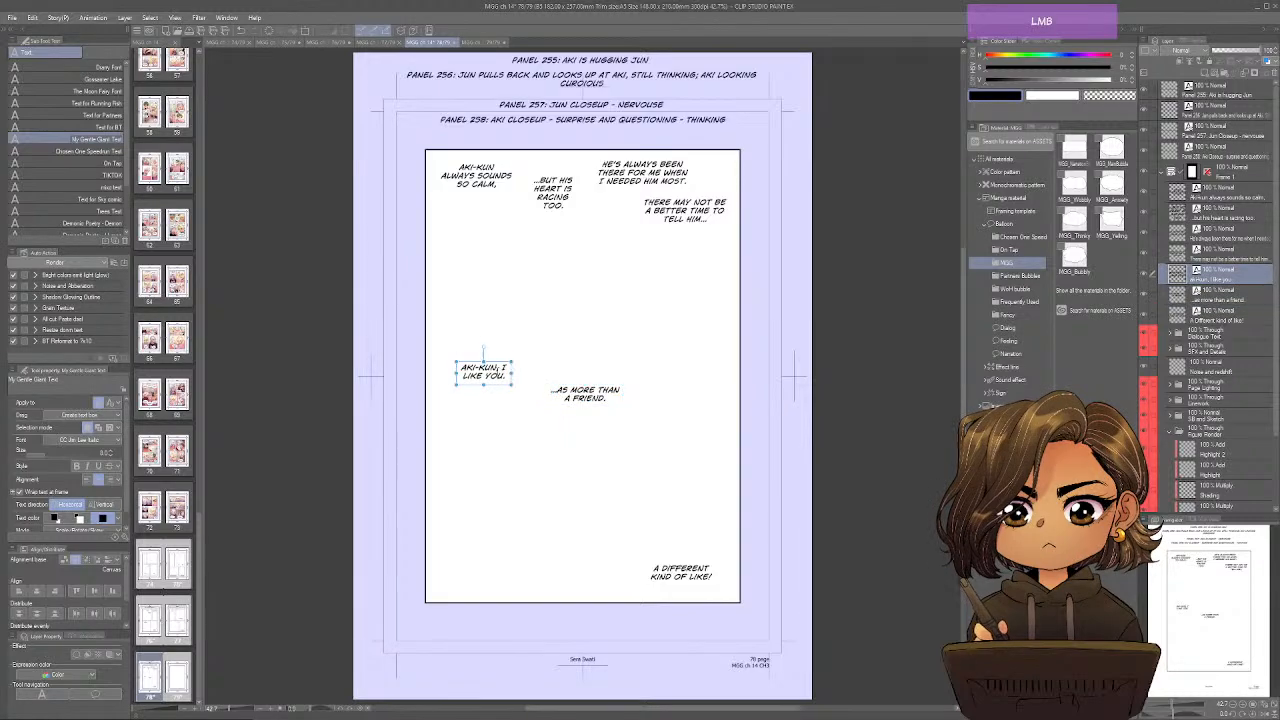
Divide page 78's frame horizontally into two rows just above "Aki-kun, I like you.".
key("ctrl+0")
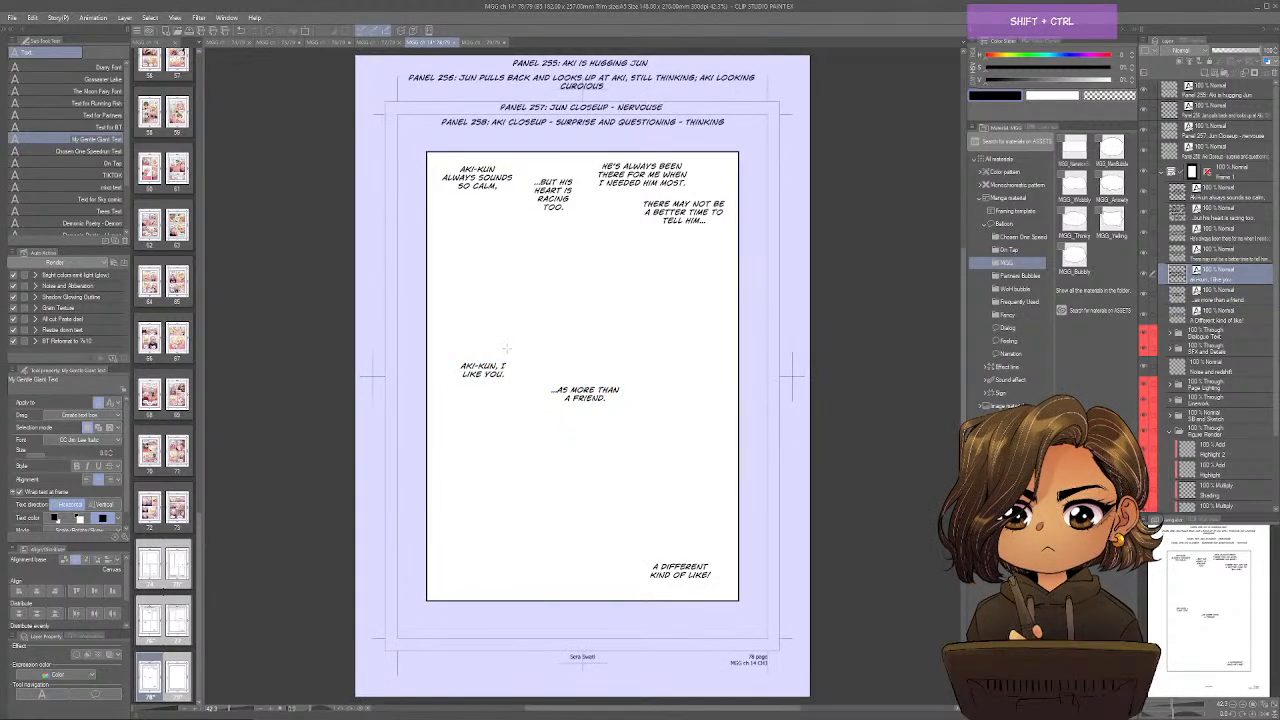
key("a")
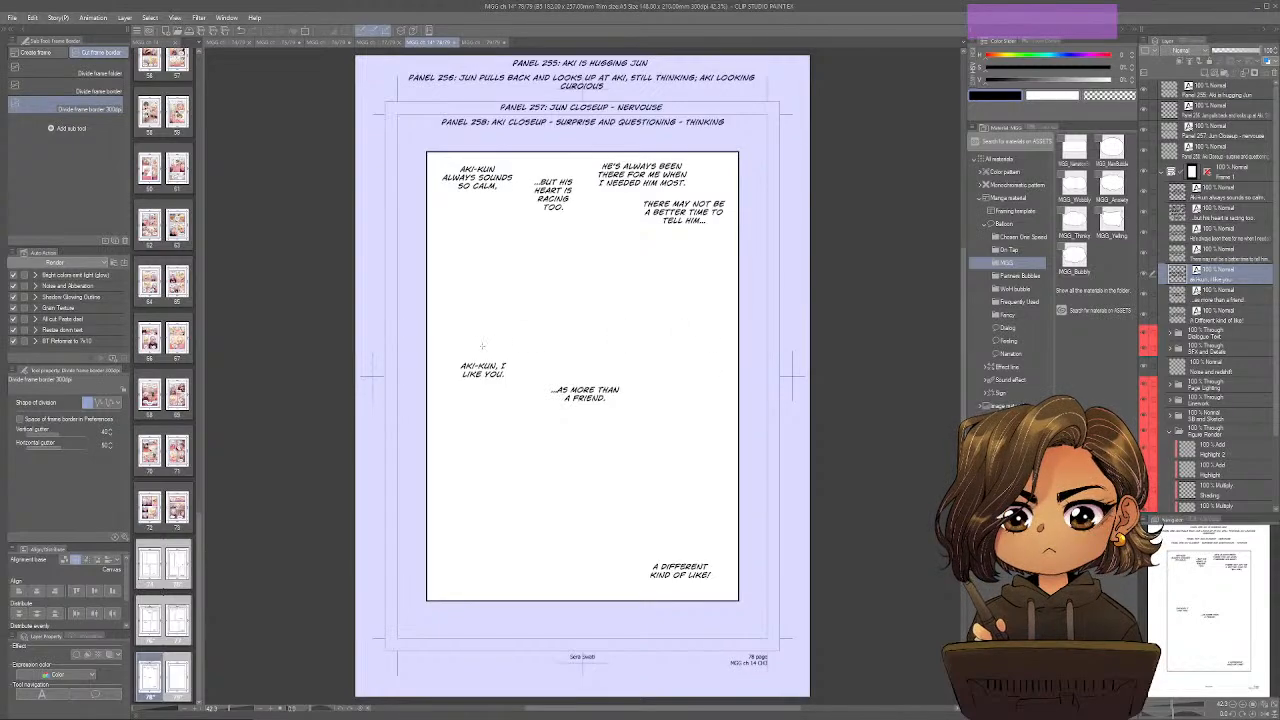
left_click_drag(481, 345, 745, 348)
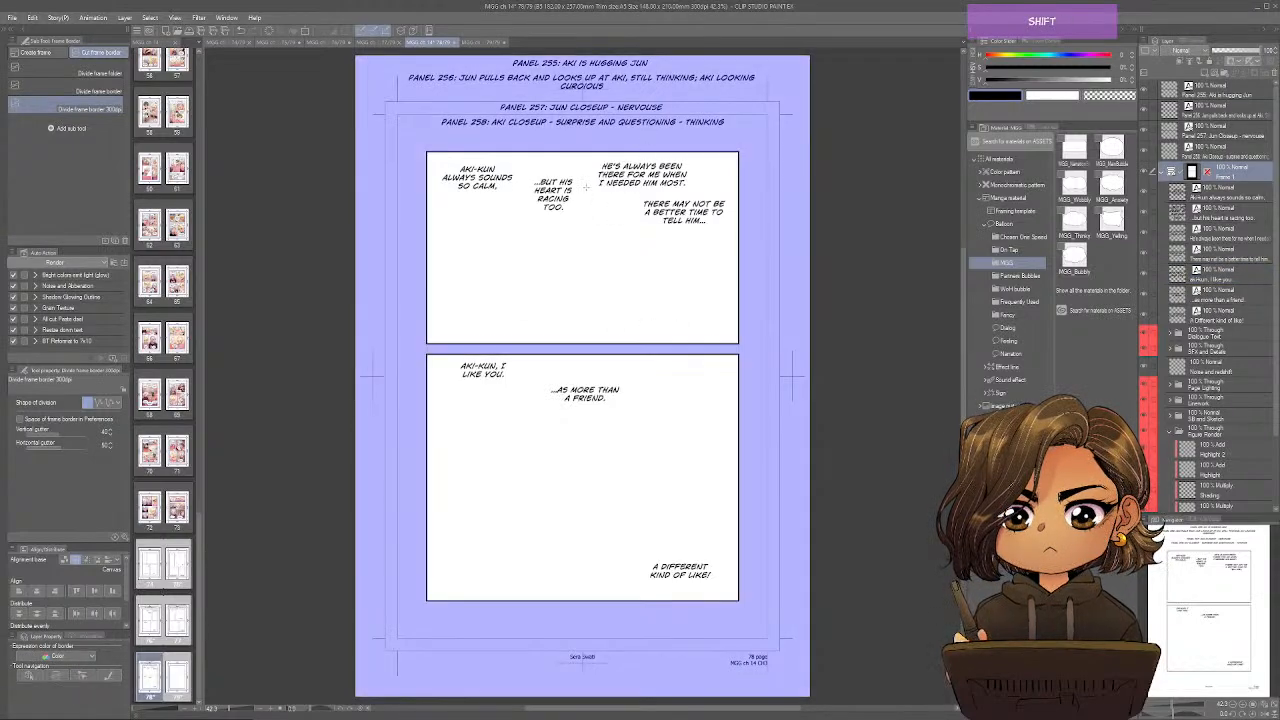
Undo a trial vertical split of the upper row and shift its first three dialogue lines slightly left.
left_click_drag(586, 196, 587, 348)
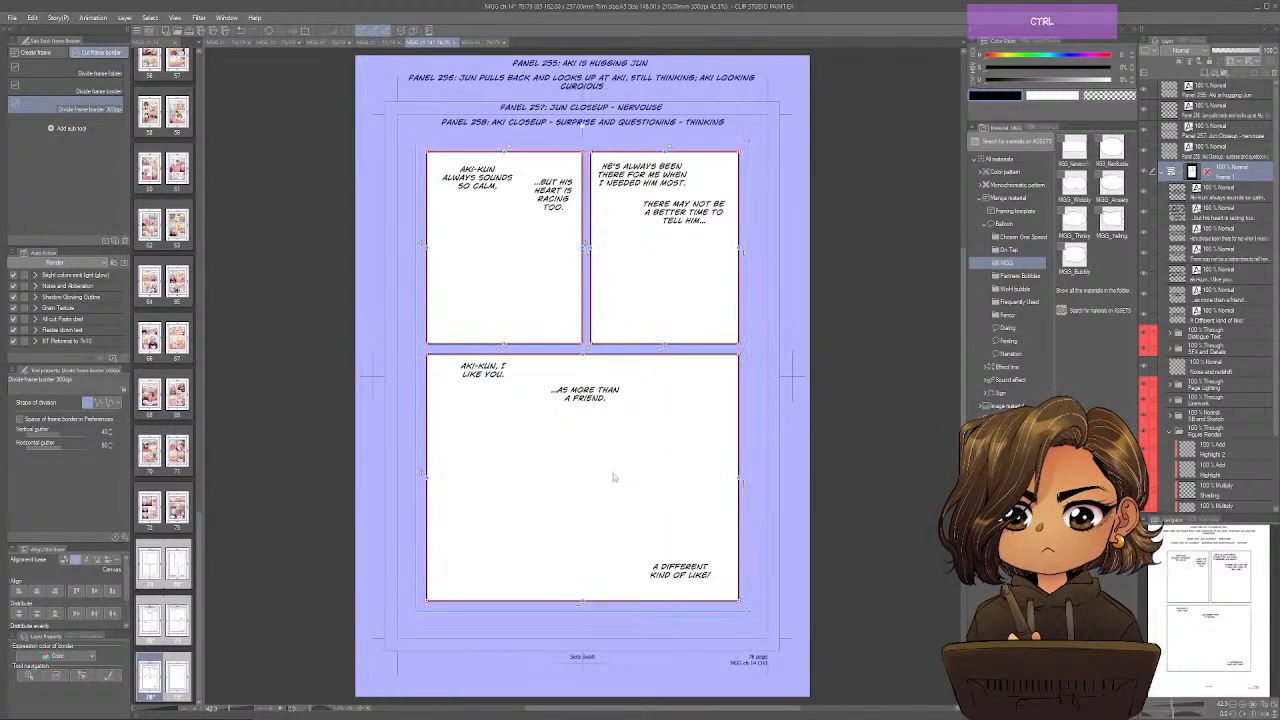
key("ctrl+z")
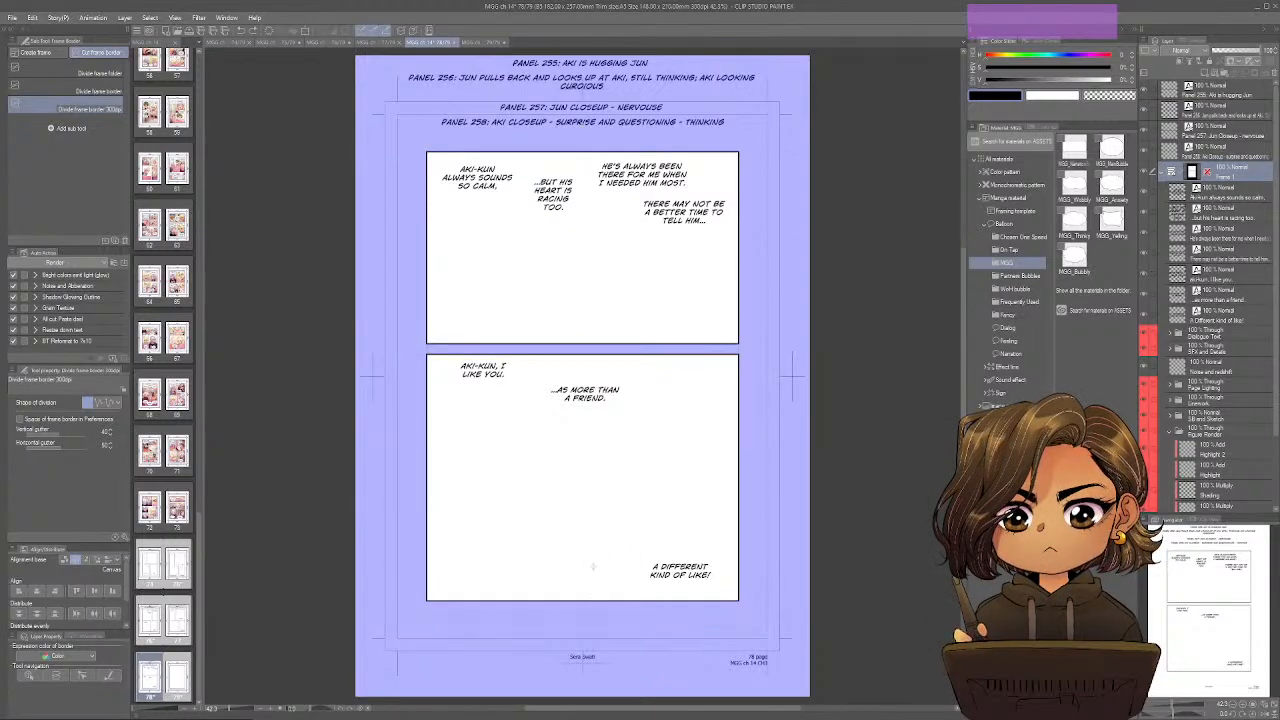
left_click_drag(479, 185, 475, 186)
left_click_drag(557, 205, 545, 208)
left_click(645, 178, "ctrl")
left_click_drag(656, 177, 600, 344)
Divide the upper row vertically before "He's always been there" and the lower row vertically through "...as more than a friend.".
left_click(572, 152, "ctrl")
left_click_drag(584, 600, 586, 380)
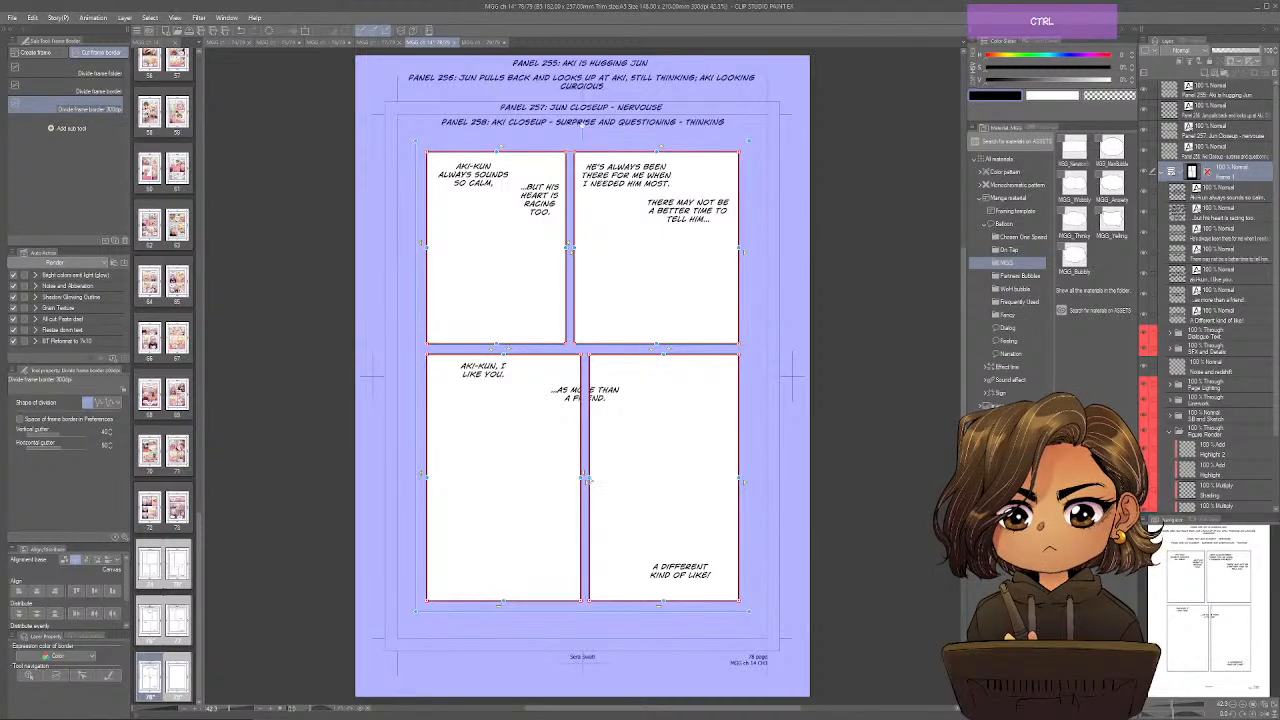
left_click_drag(588, 480, 590, 477)
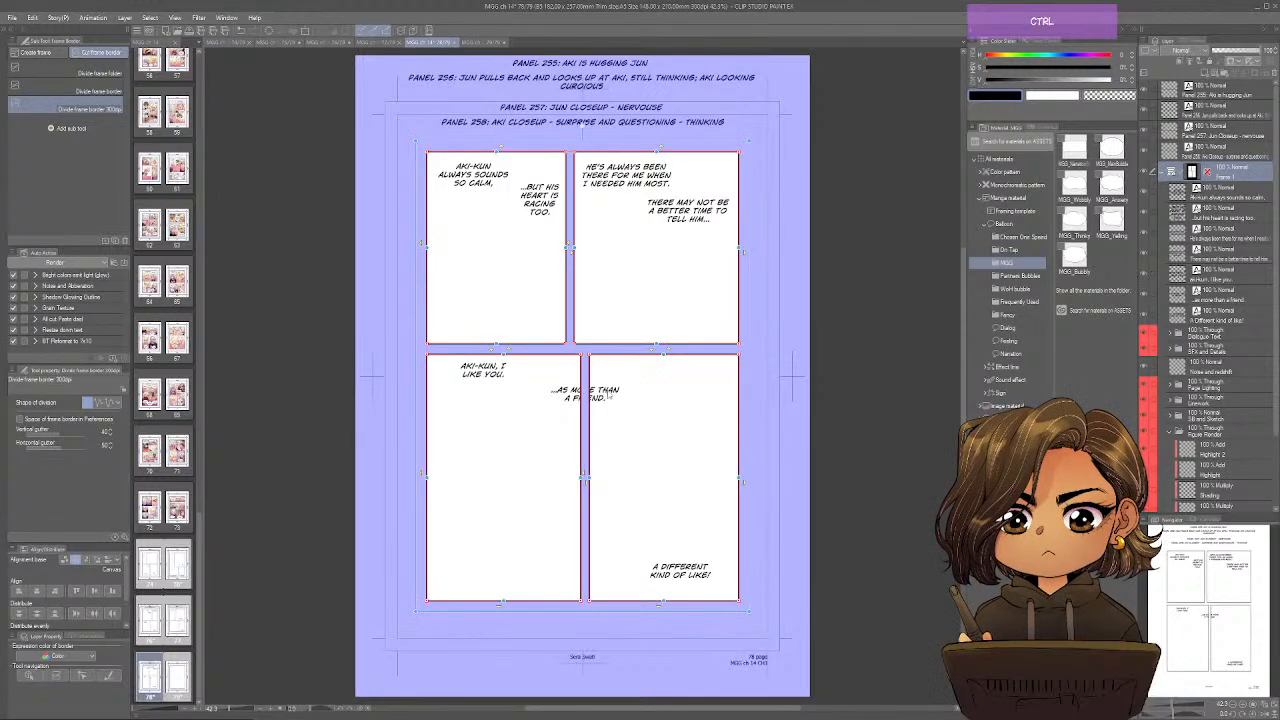
Move the "...as more than a friend." text layer out of the frame folder to just above it and give it a yellow palette colour.
left_click(617, 395, "ctrl")
left_click(1238, 173)
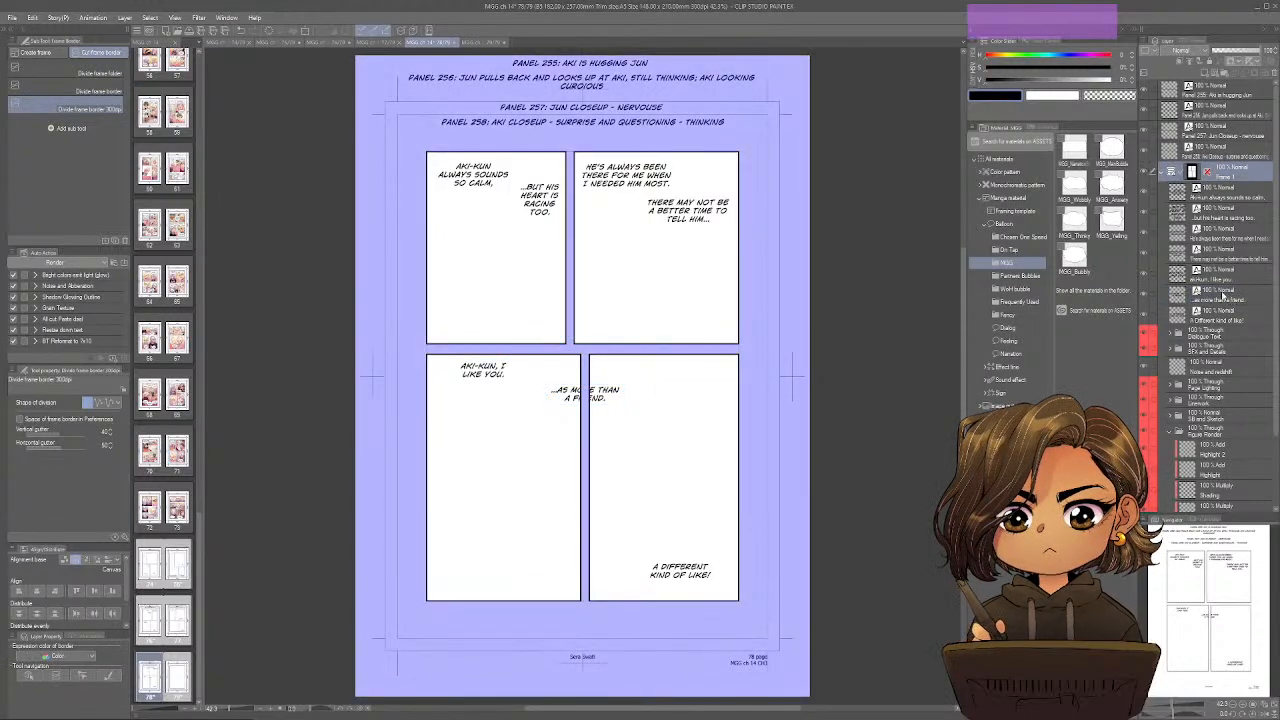
left_click(1229, 297)
left_click_drag(1235, 288, 1241, 166)
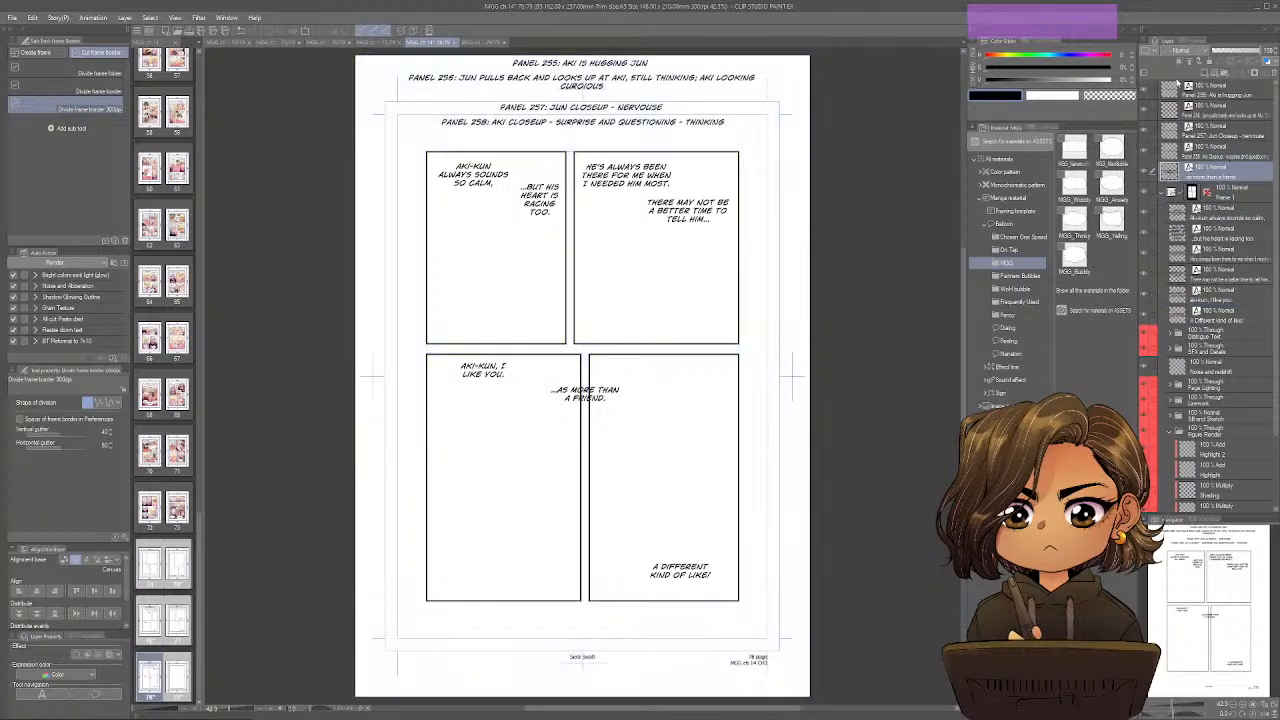
left_click(1149, 51)
left_click(1159, 95)
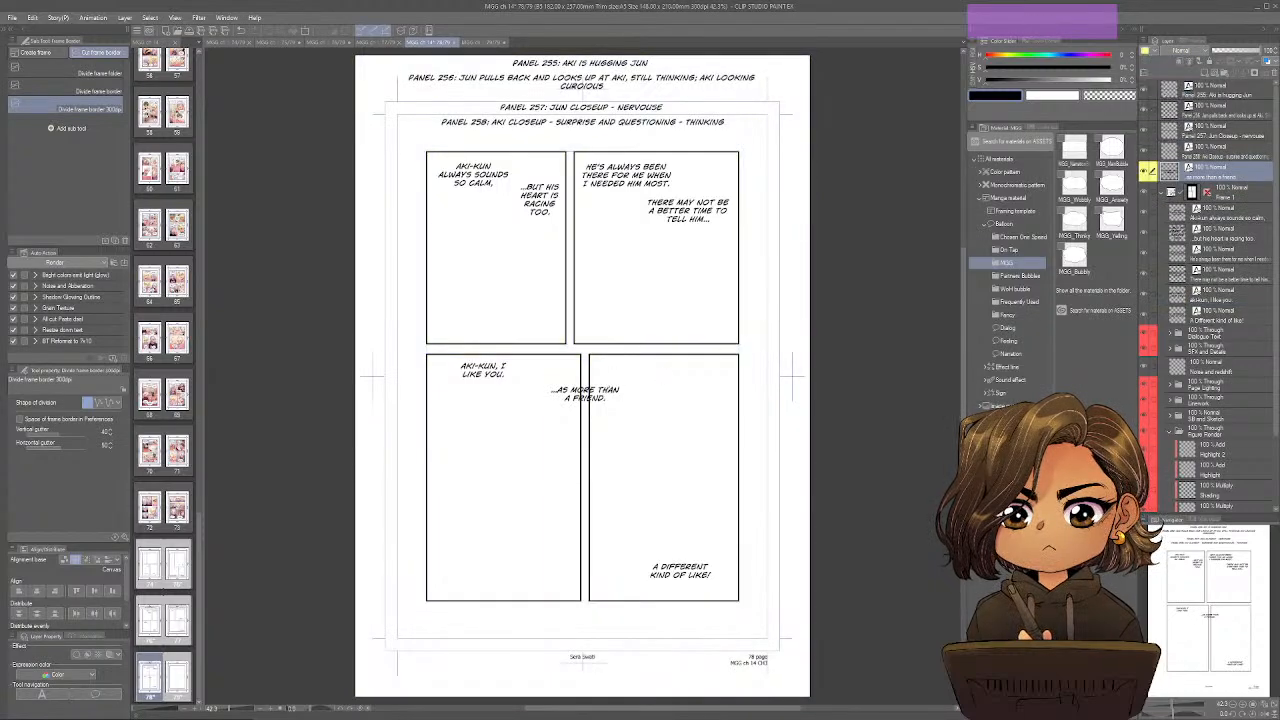
Undo the extra frame cut and lower "...as more than a friend." slightly across the gutter between the two lower panels.
left_click_drag(605, 352, 603, 606)
key("ctrl+z")
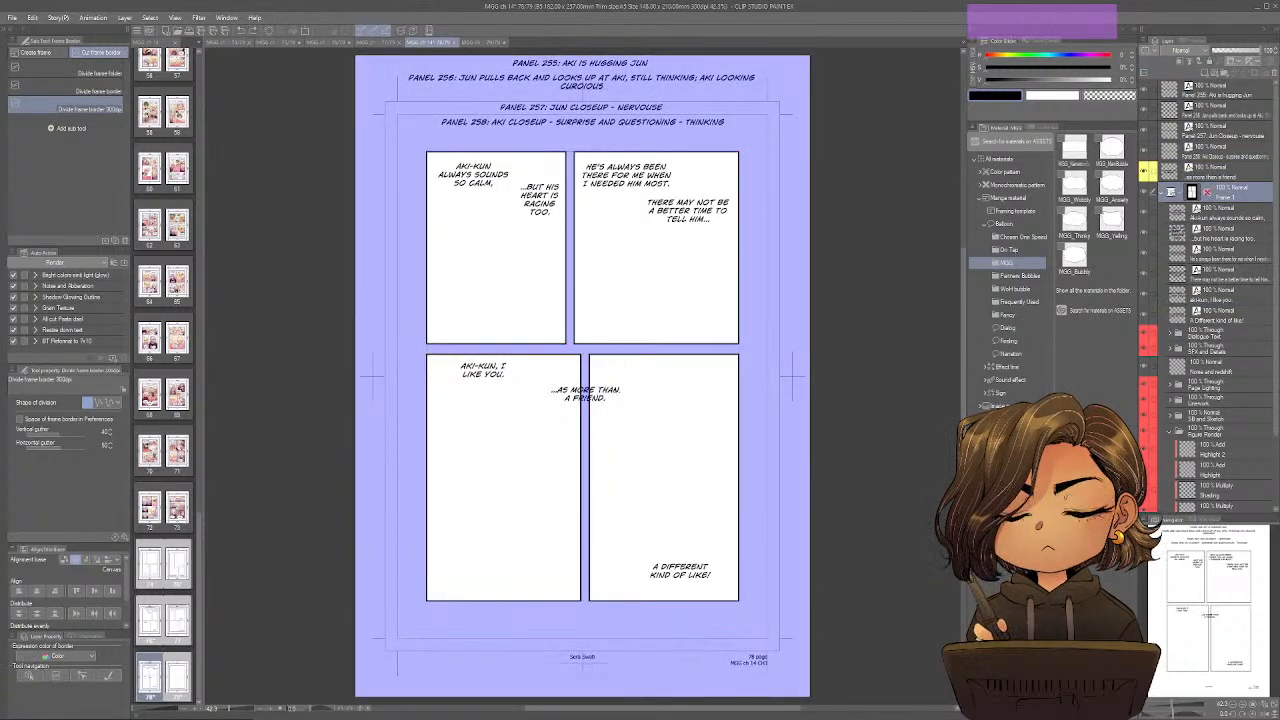
key("o")
left_click(605, 402)
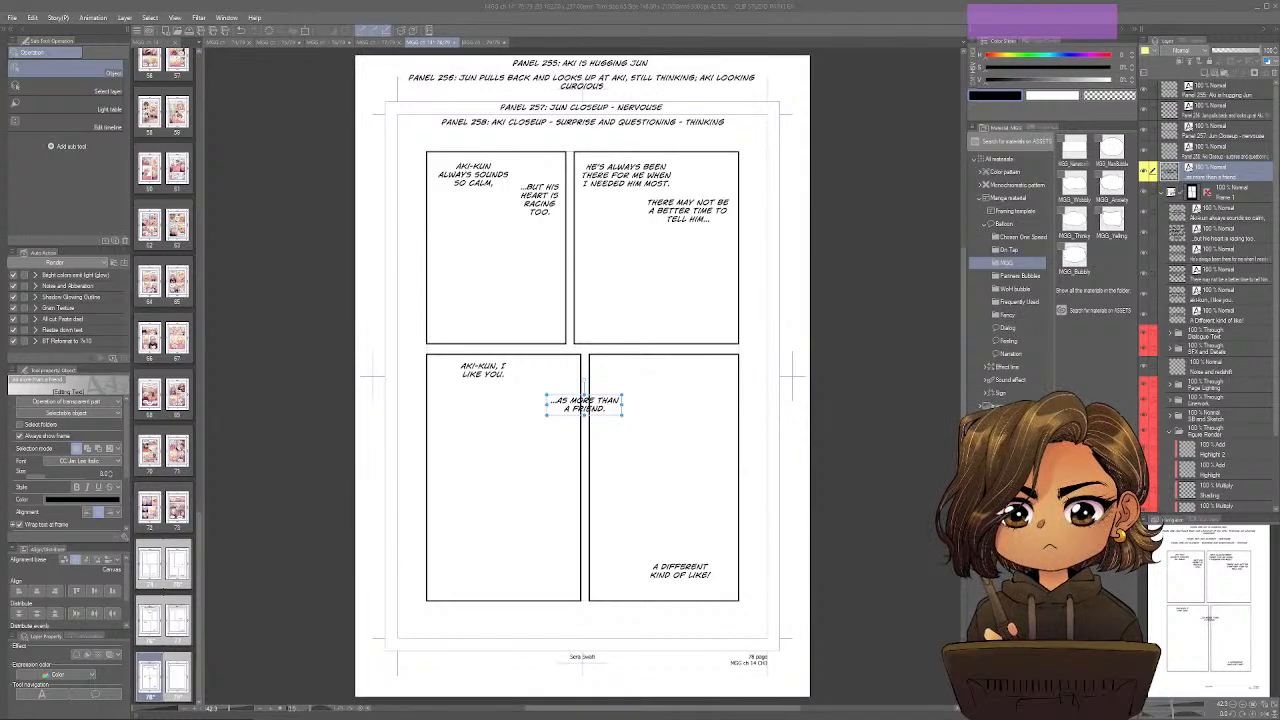
scroll(584, 404, "up", 1)
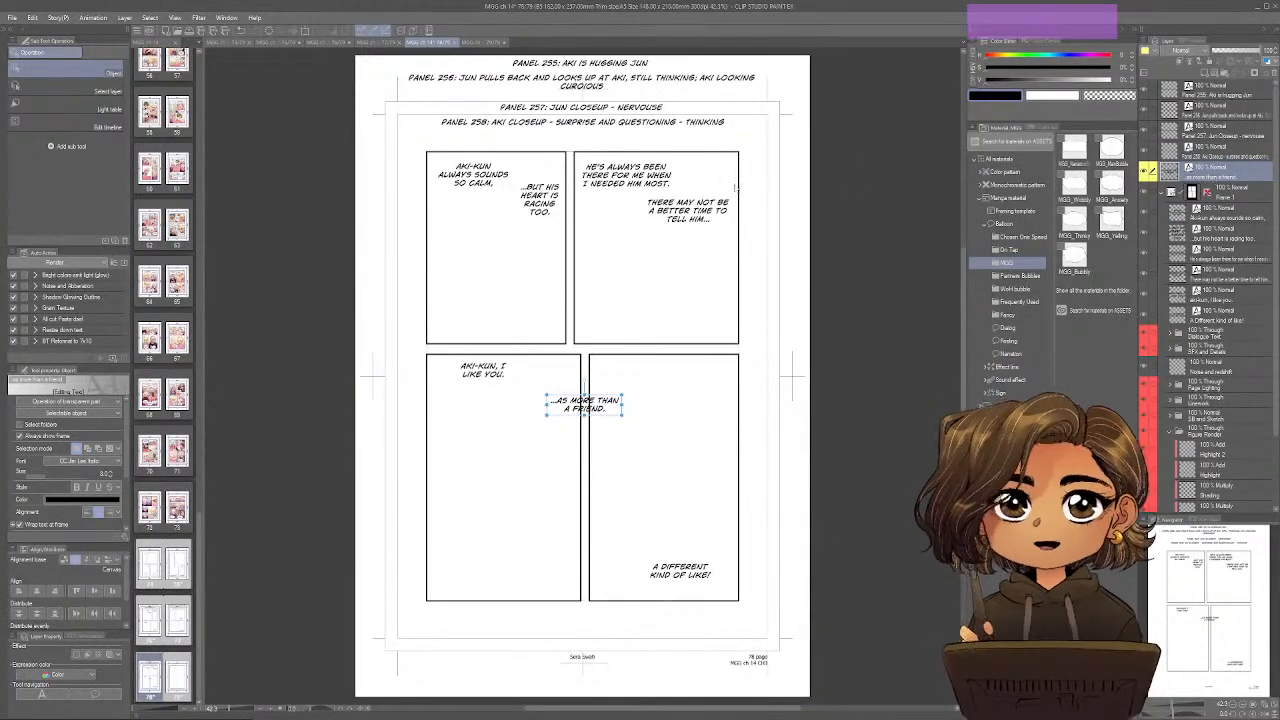
Switch to page 79 and move the Panel 259, 260 and 261 note layers out of the frame folder, above it.
left_click(481, 42)
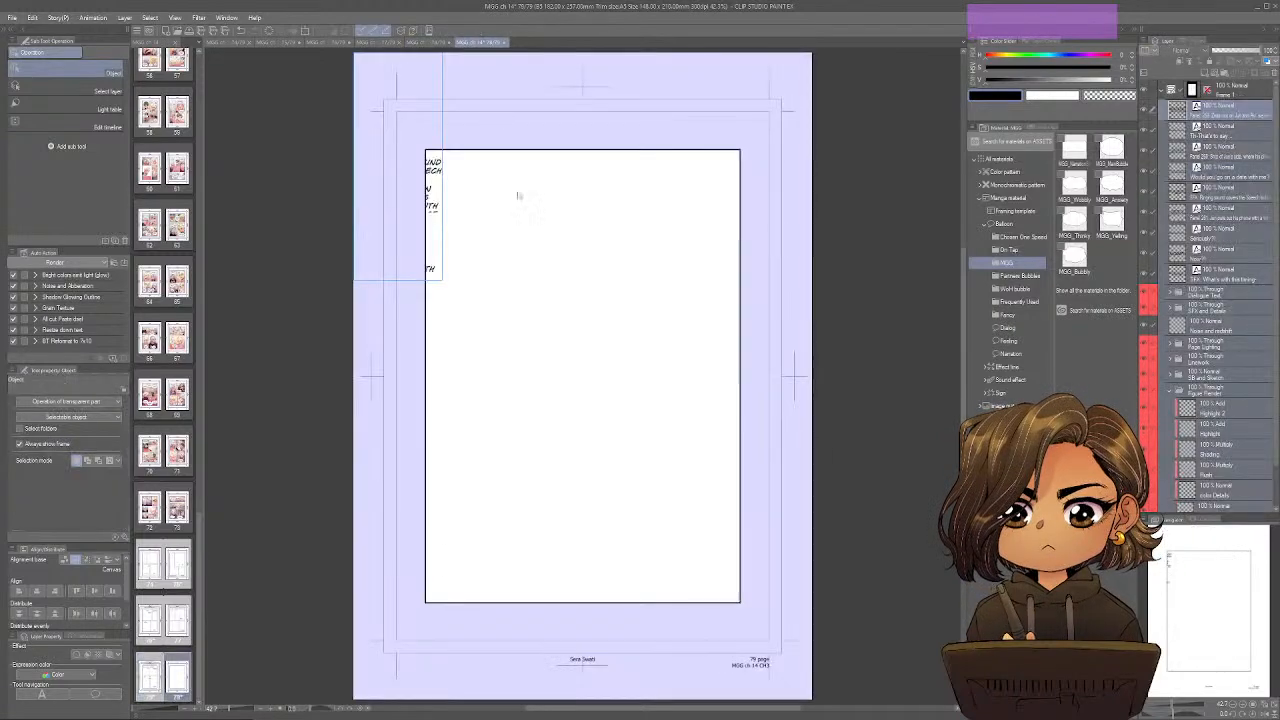
left_click(1242, 91)
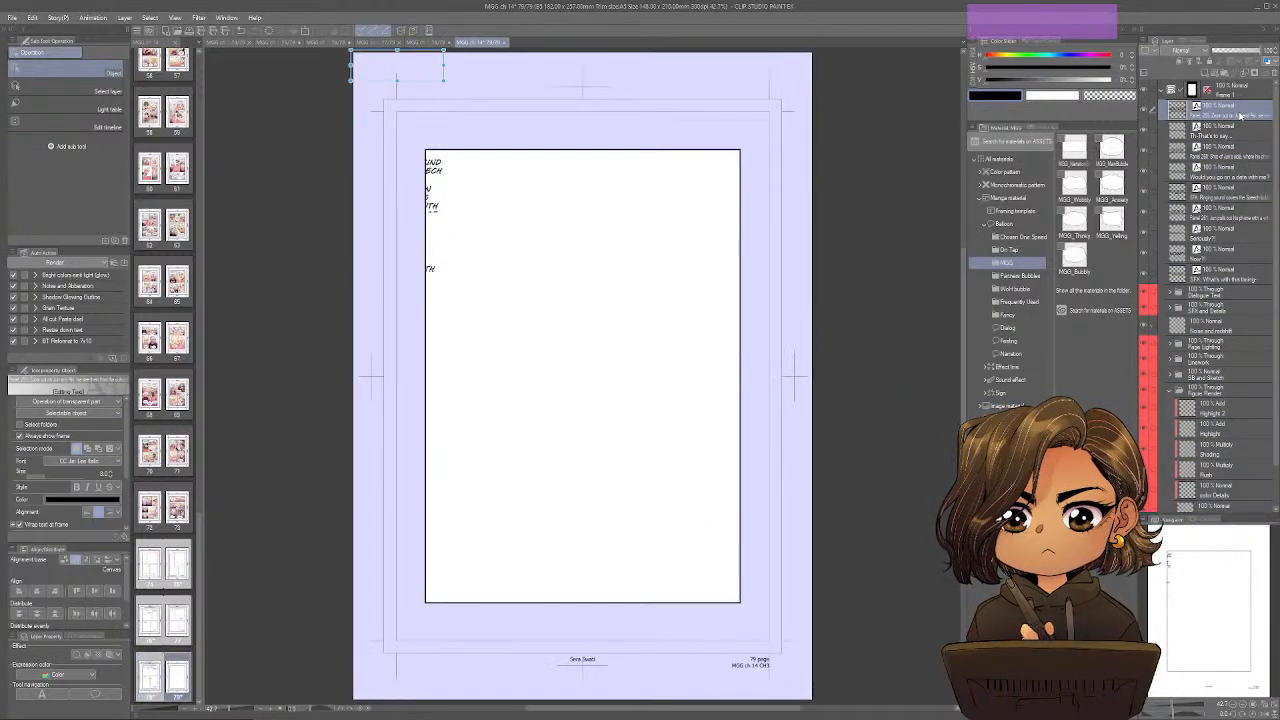
left_click_drag(1243, 91, 1241, 90)
left_click_drag(1242, 152, 1250, 110)
left_click_drag(1223, 212, 1238, 128)
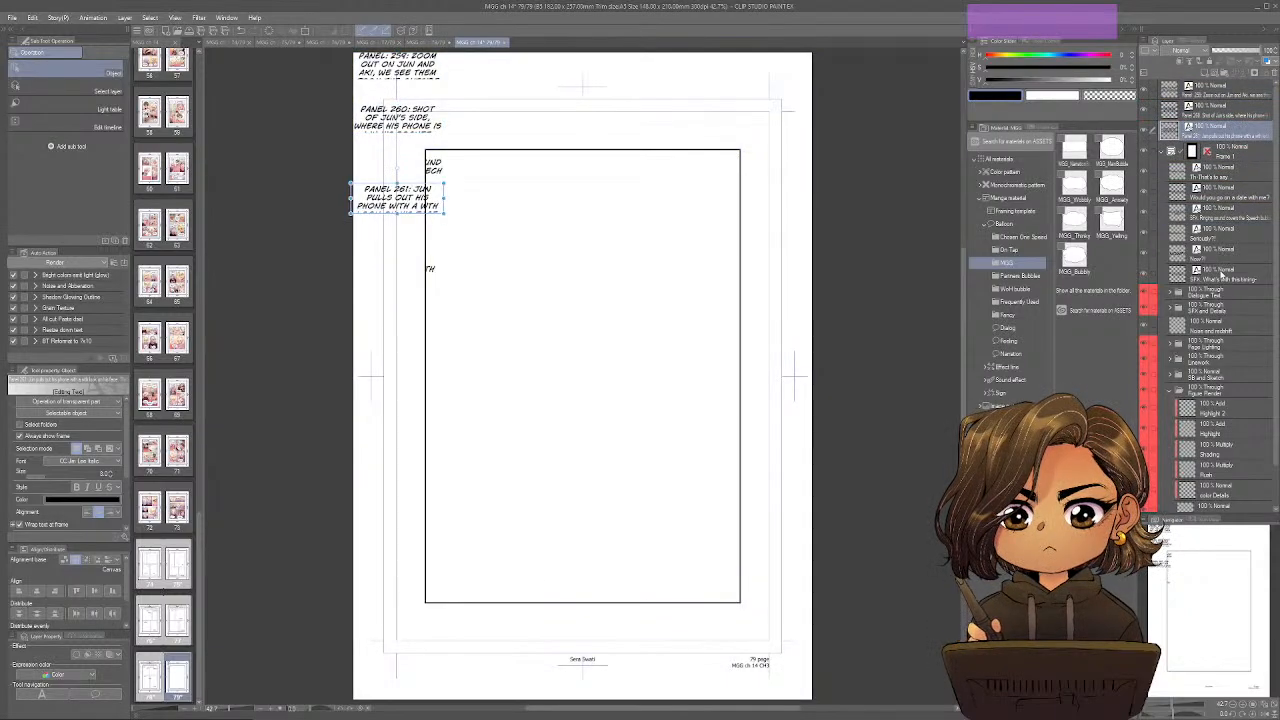
Place "Th-that's to say..." at the frame's upper left, fitted around two lines.
left_click(1222, 176)
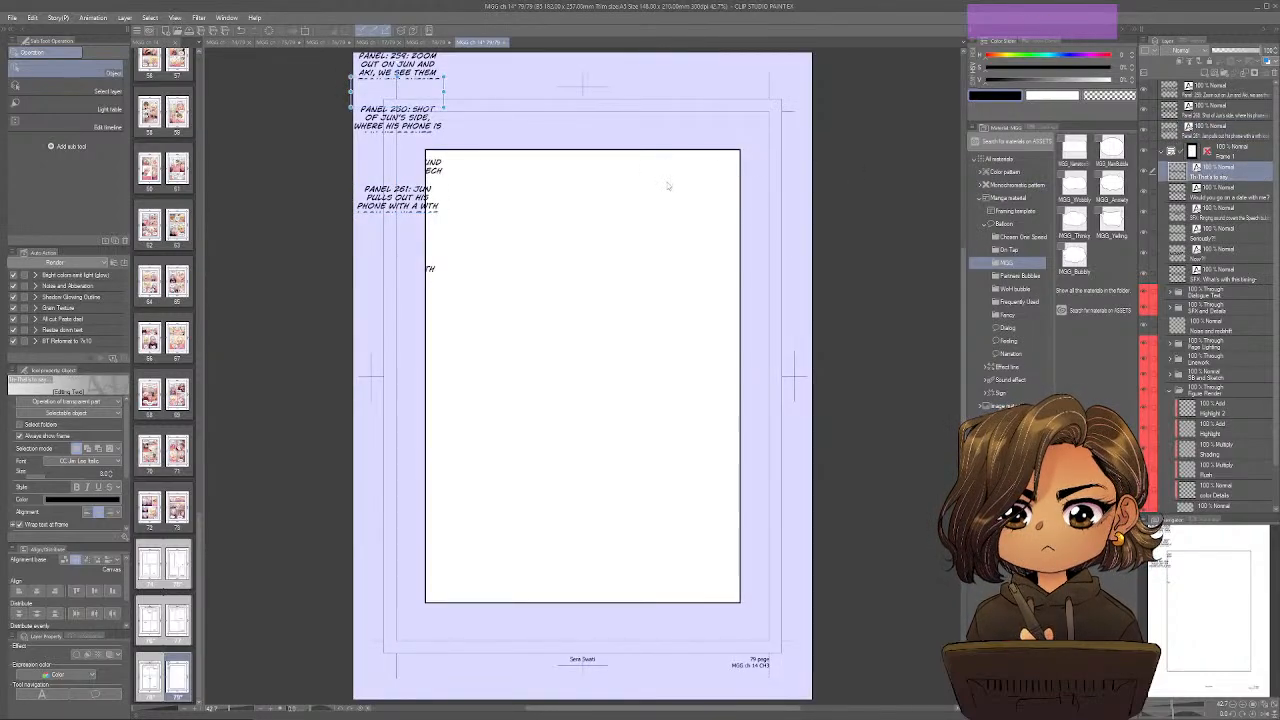
left_click_drag(436, 94, 523, 208)
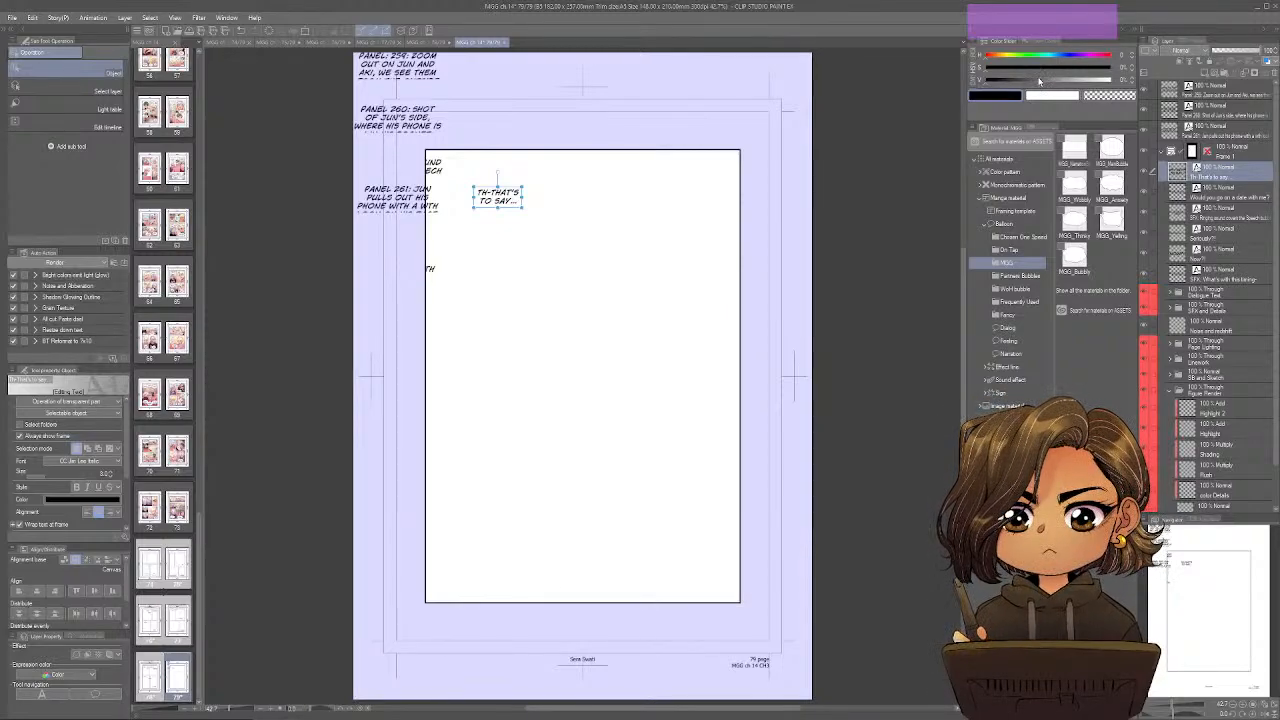
Widen the Panel 259, 260 and 261 notes and stack them in order above page 79's frame.
left_click(1219, 91)
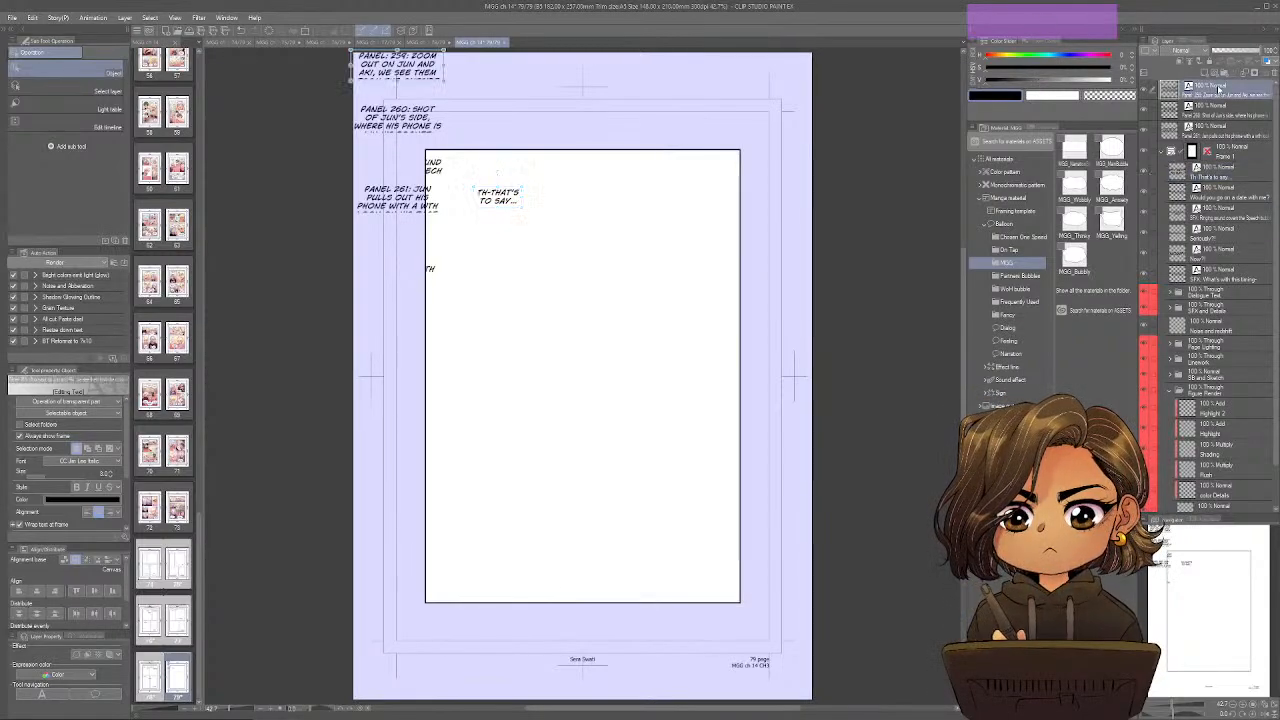
left_click_drag(434, 73, 744, 81)
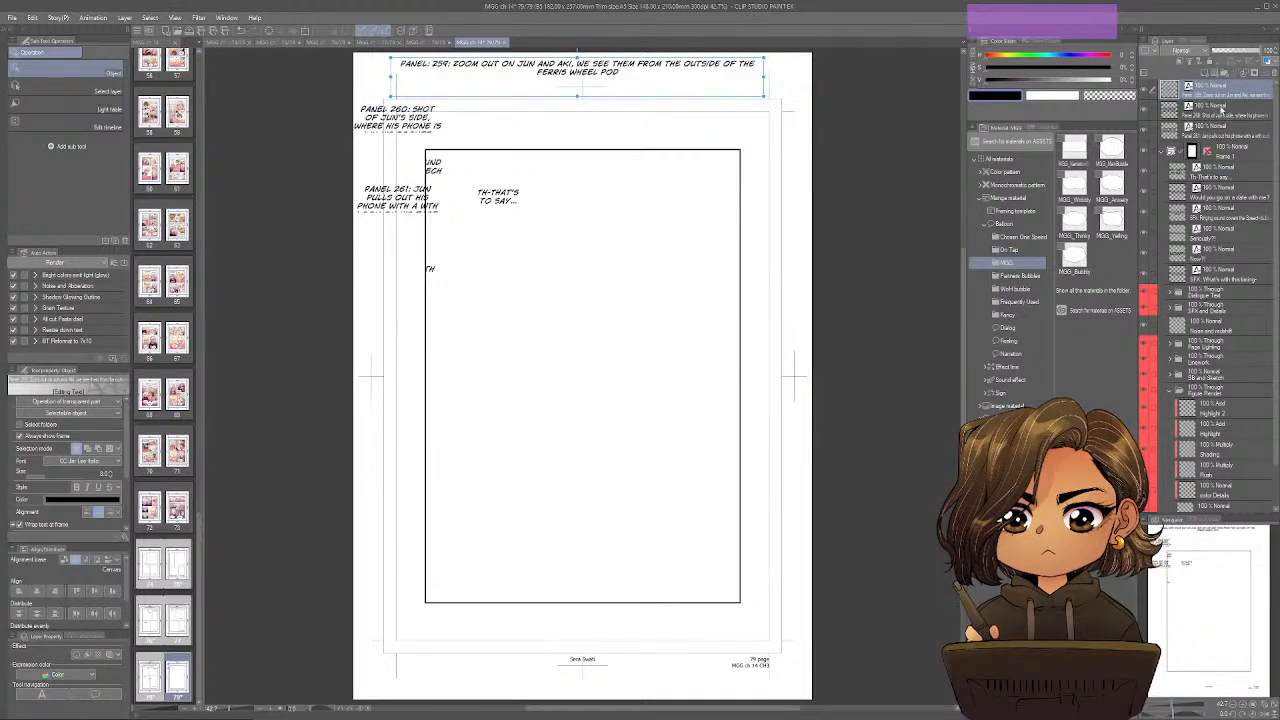
left_click(1206, 106)
left_click_drag(431, 123, 767, 110)
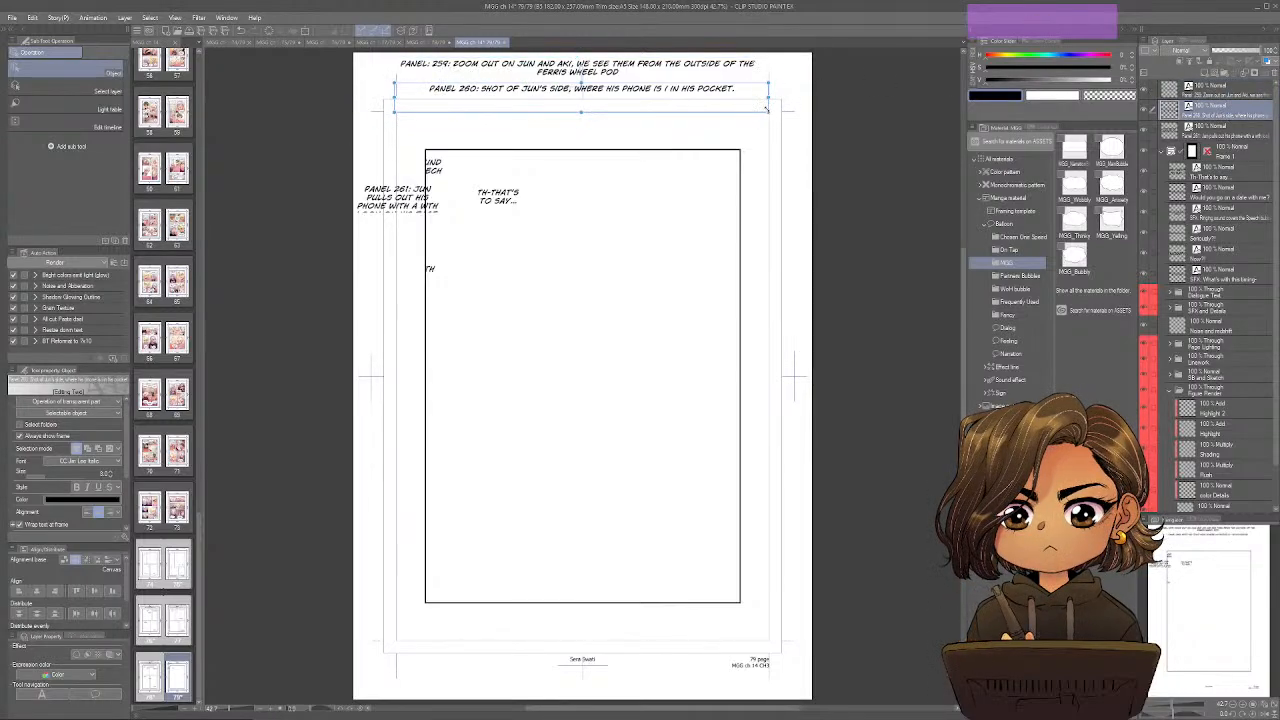
left_click_drag(400, 200, 768, 130)
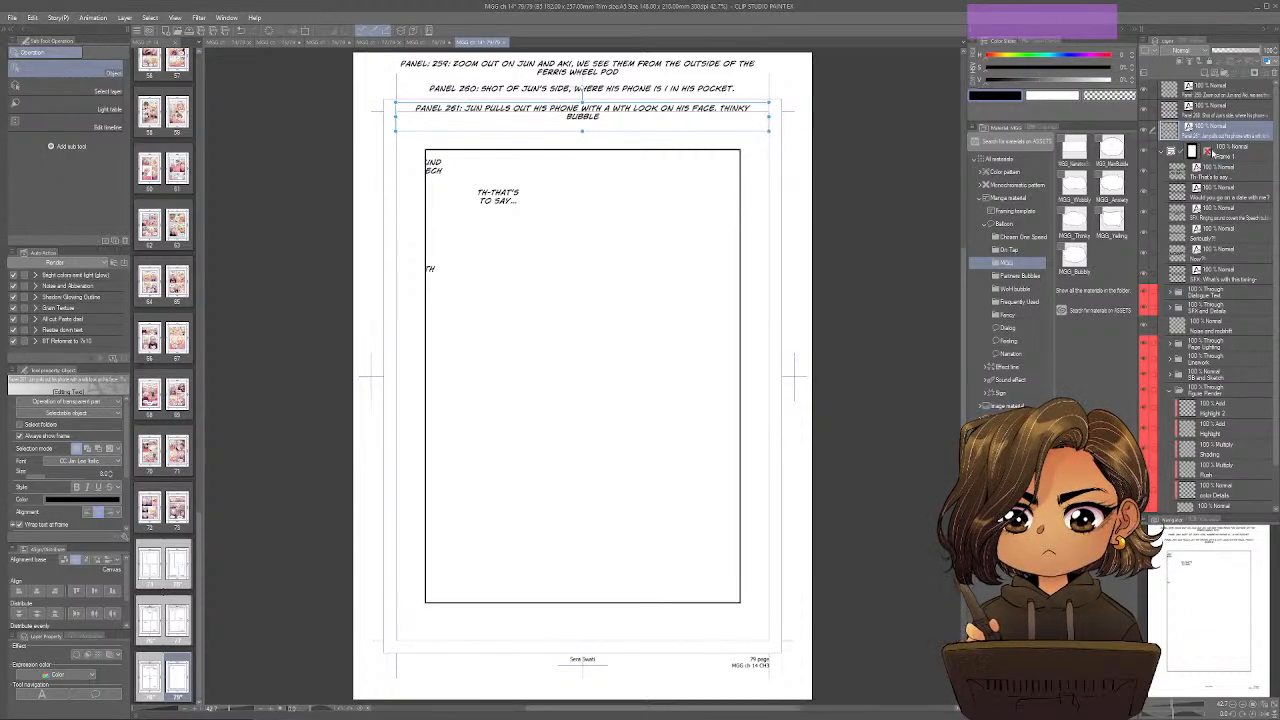
Place "Would you go on a date with me?" at the frame's left, below mid-height, with "SFX: Ringing sound covers the speech bubble" beneath it.
left_click_drag(512, 201, 520, 432)
left_click(446, 170)
left_click_drag(432, 166, 519, 476)
Place "Seriously?!" and "Now?!" staggered at the frame's right, below mid-height, and "SFX: What's with this timing-" in its lower right corner.
left_click(414, 219)
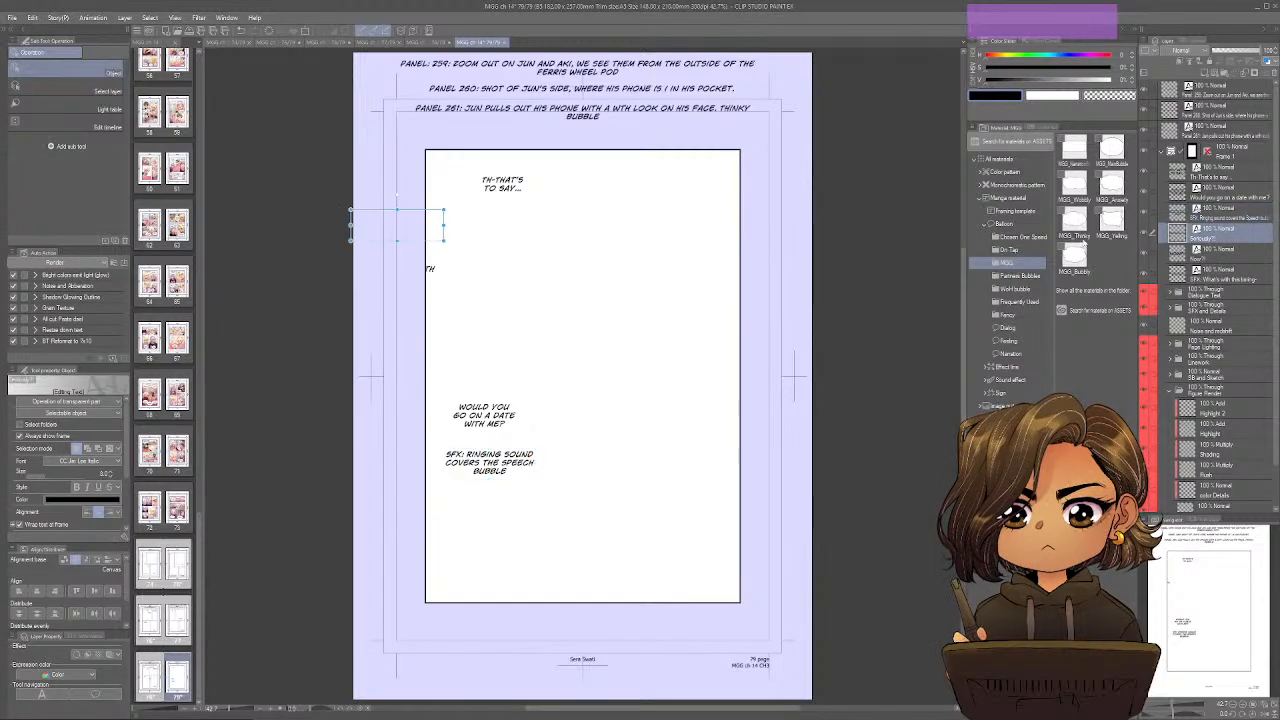
left_click_drag(415, 219, 660, 412)
left_click(1208, 256)
left_click_drag(420, 261, 707, 416)
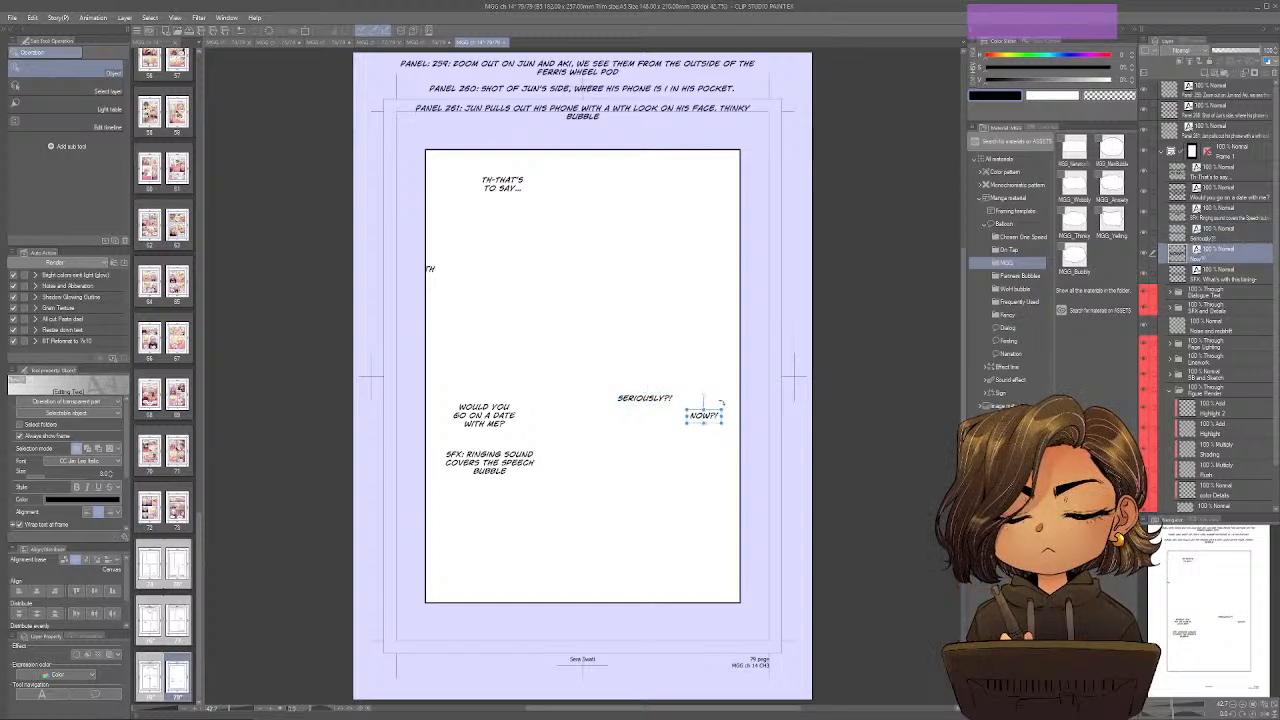
left_click(1210, 277)
left_click_drag(432, 280, 713, 590)
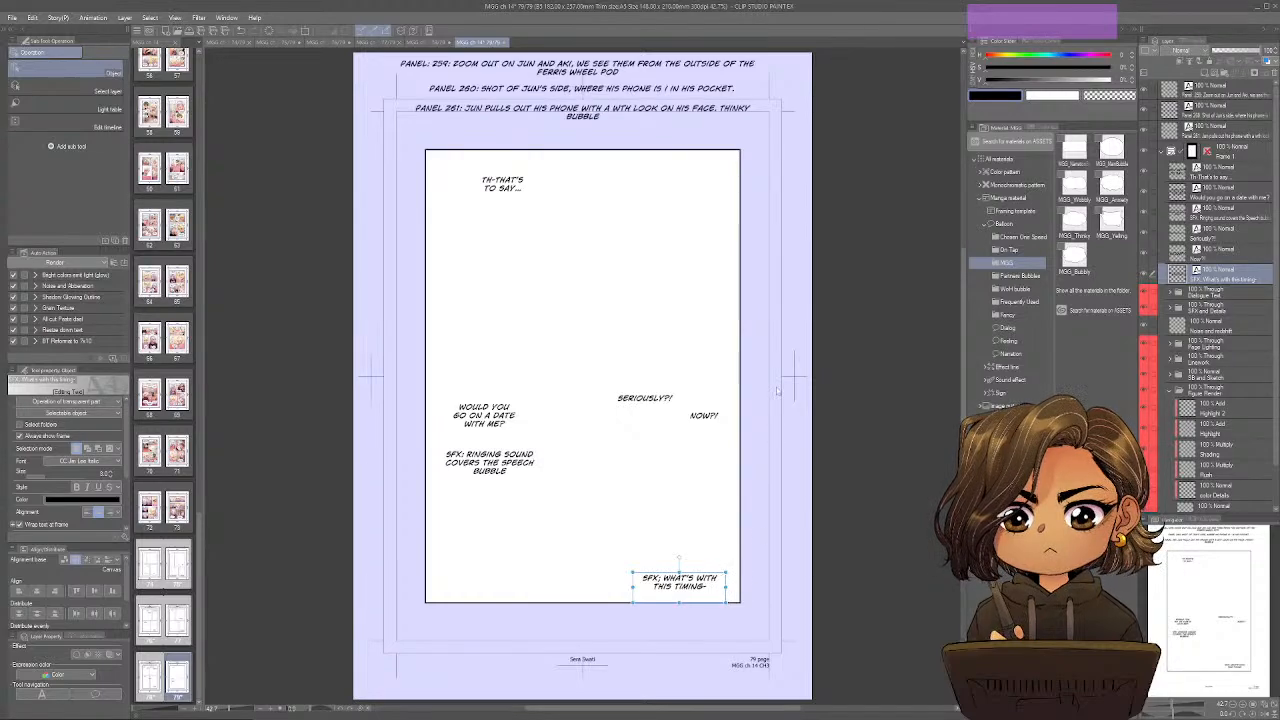
Divide page 79's frame into one full-width upper panel and two lower panels, the left one narrower, and save the work.
key("a")
key("a")
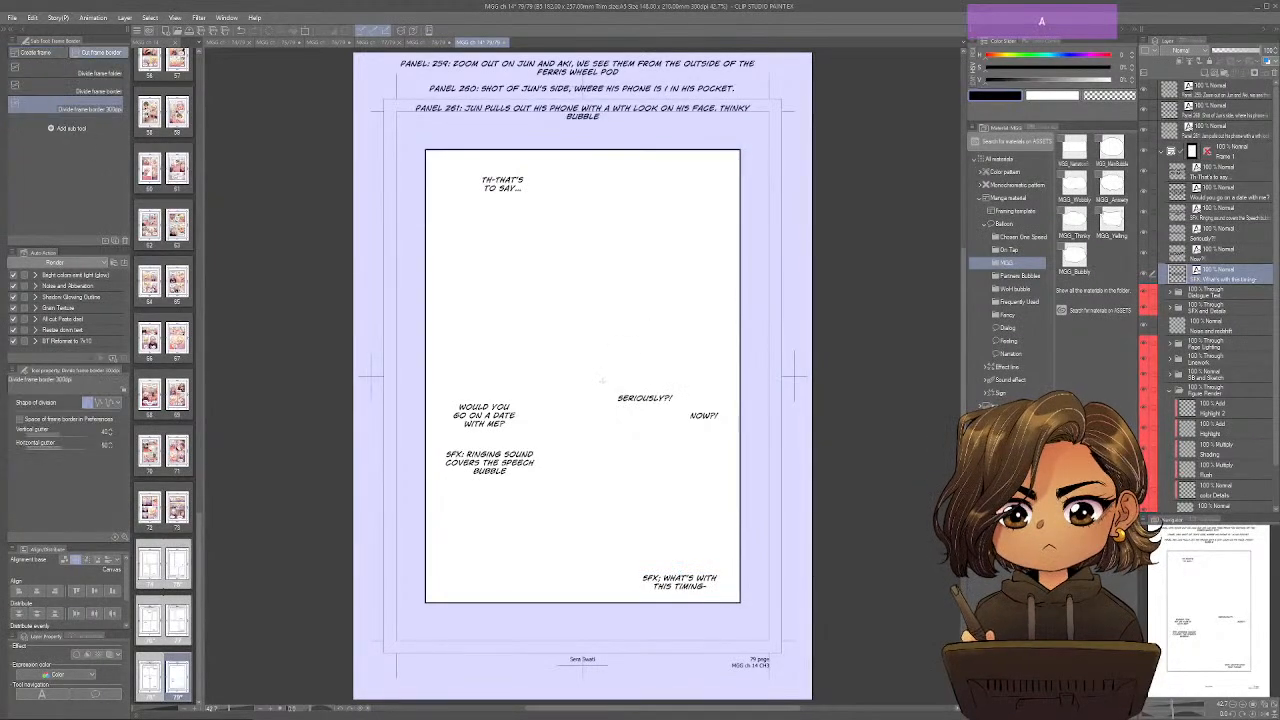
left_click_drag(717, 377, 640, 376)
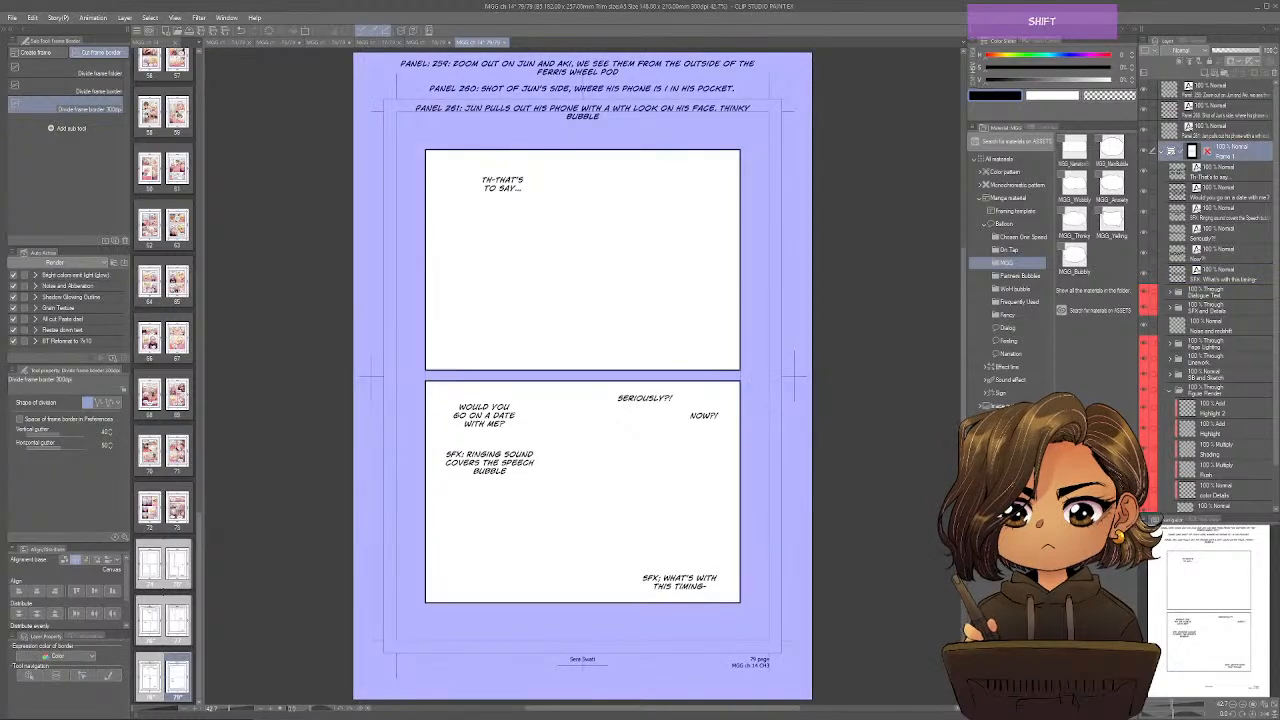
left_click_drag(552, 395, 552, 596)
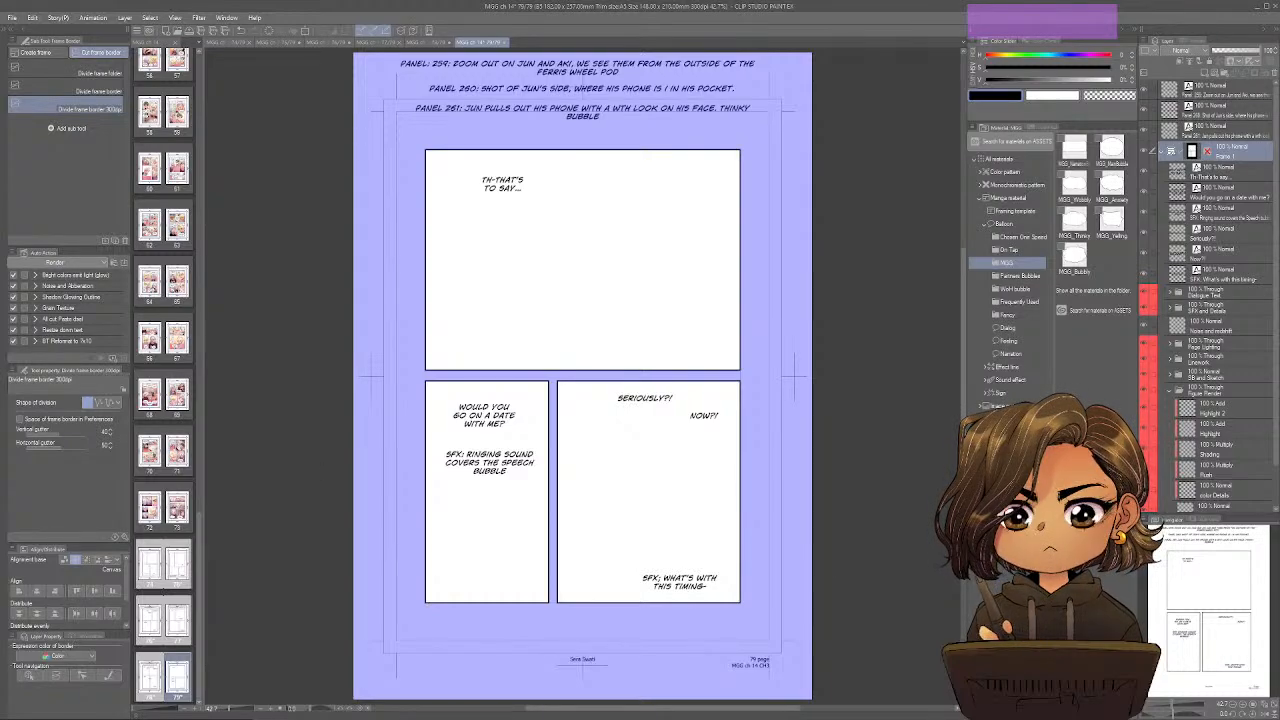
left_click(199, 541)
key("ctrl+s")
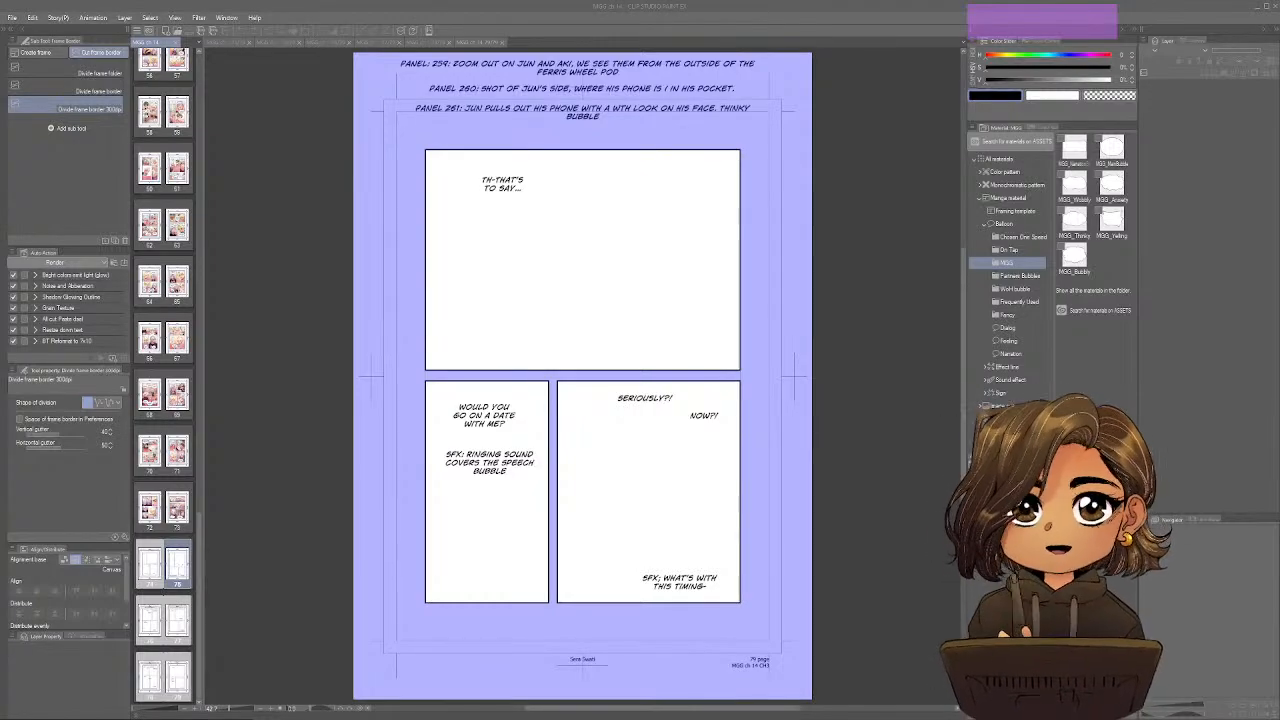
Switch to the Design pencil in black and make the SB layer in page 75's SB and Sketch folder active.
left_click(230, 44)
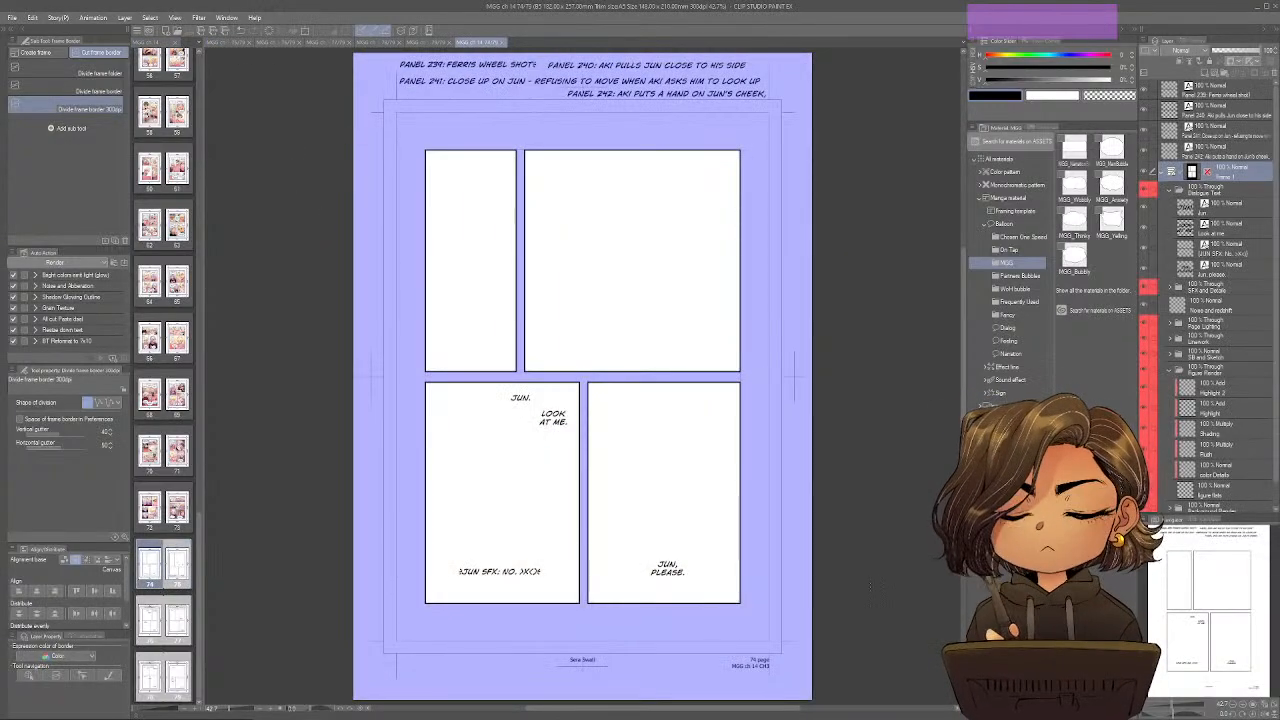
key("p")
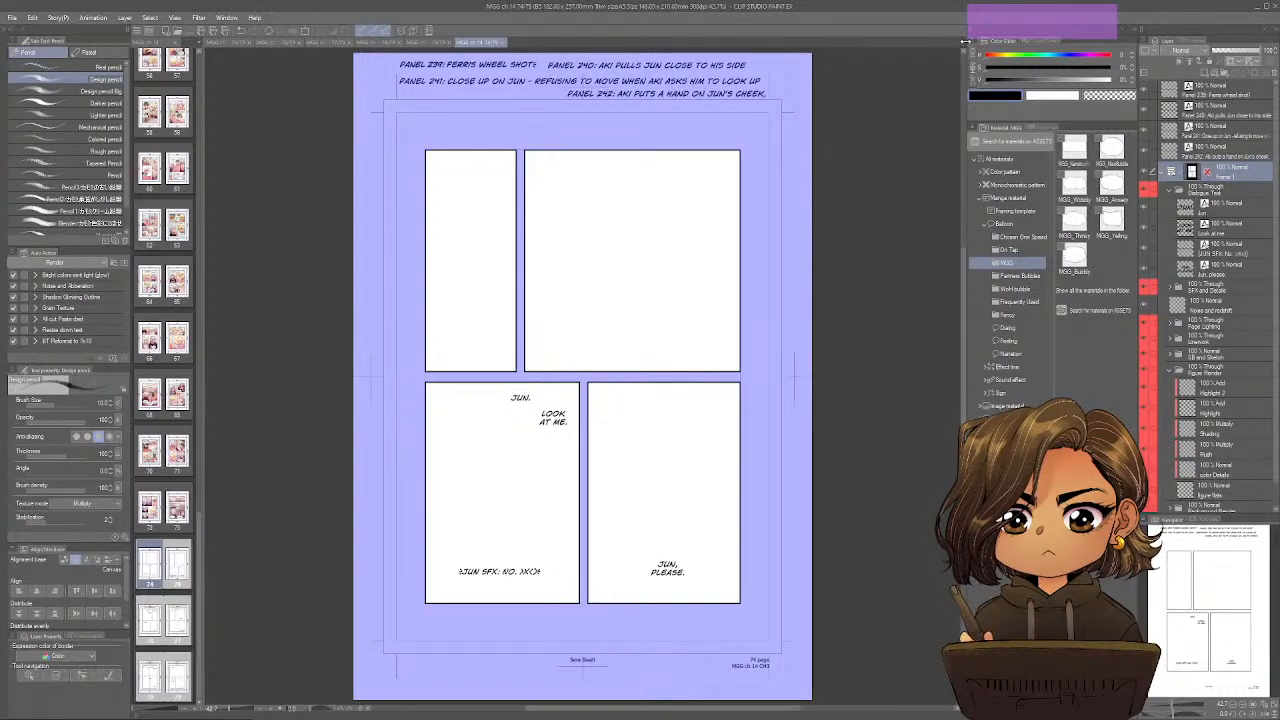
left_click(996, 94)
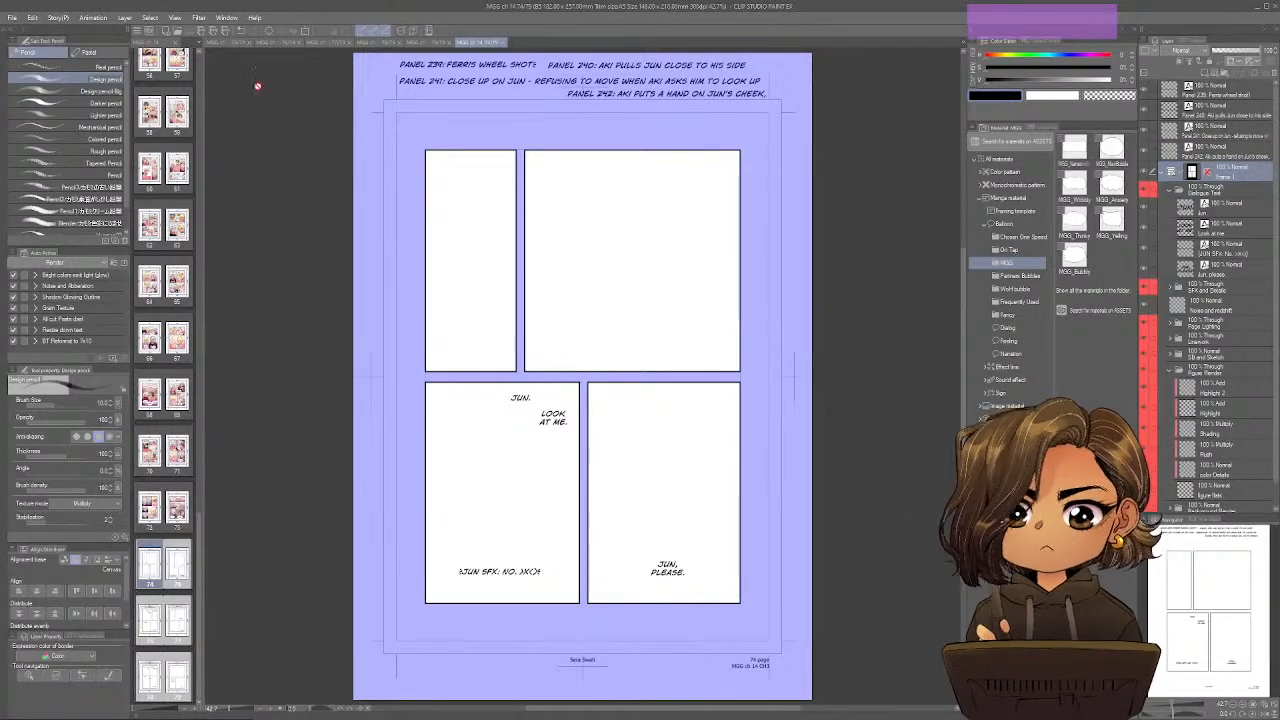
left_click(234, 43)
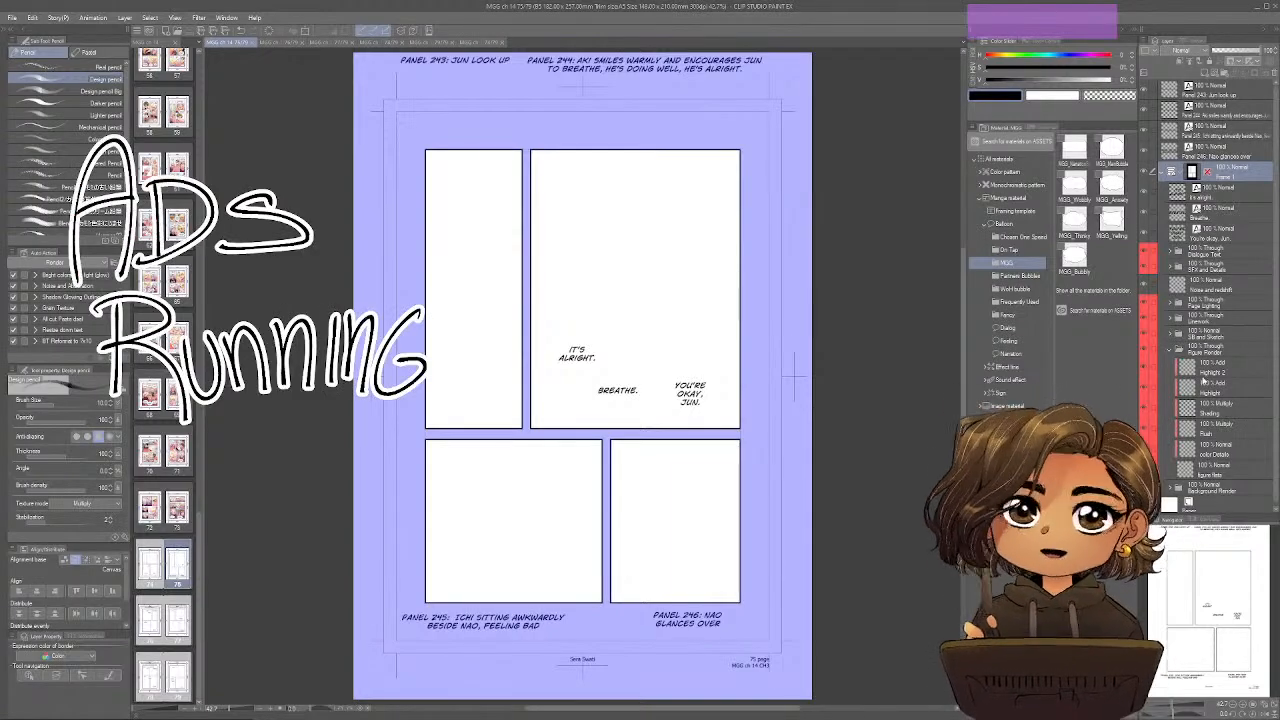
left_click(1173, 336)
left_click(1208, 371)
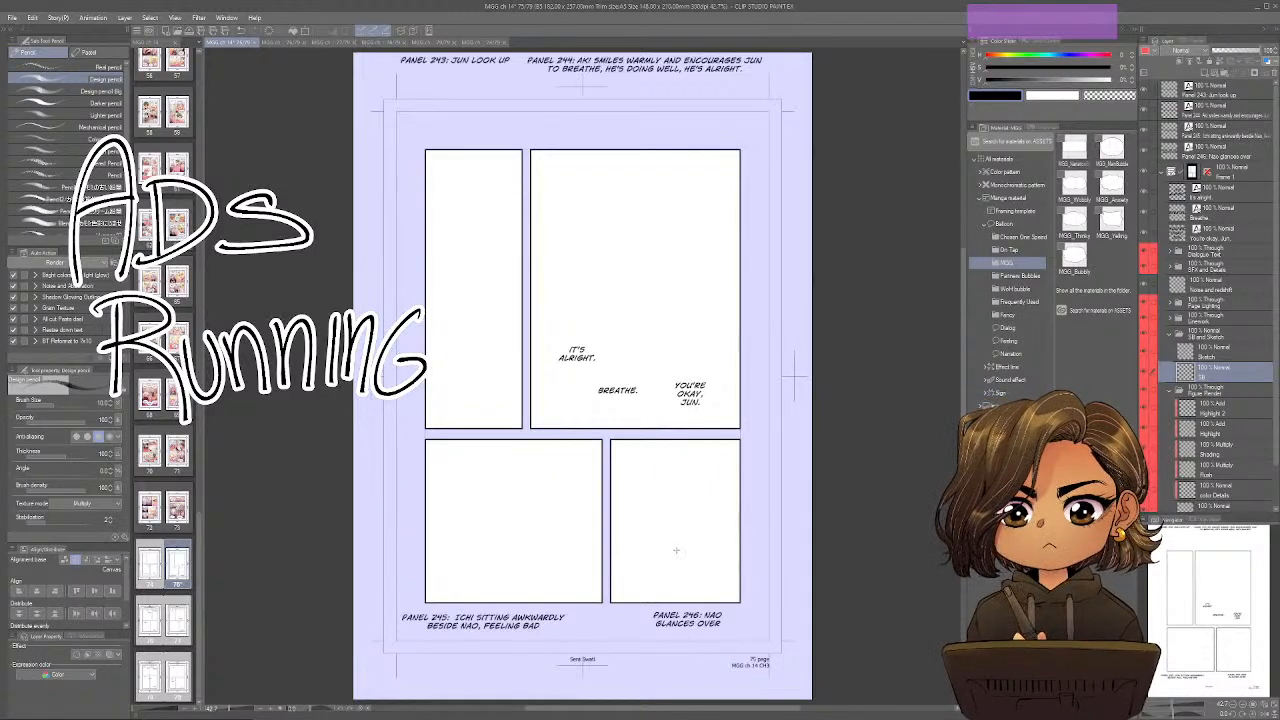
Try the Design pencil with loose strokes in page 75's right-hand panels and remove them.
mouse_move(668, 486)
left_mouse_down()
mouse_move(705, 482)
mouse_move(686, 555)
mouse_move(715, 546)
mouse_move(705, 580)
left_mouse_up()
left_click_drag(636, 502, 640, 542)
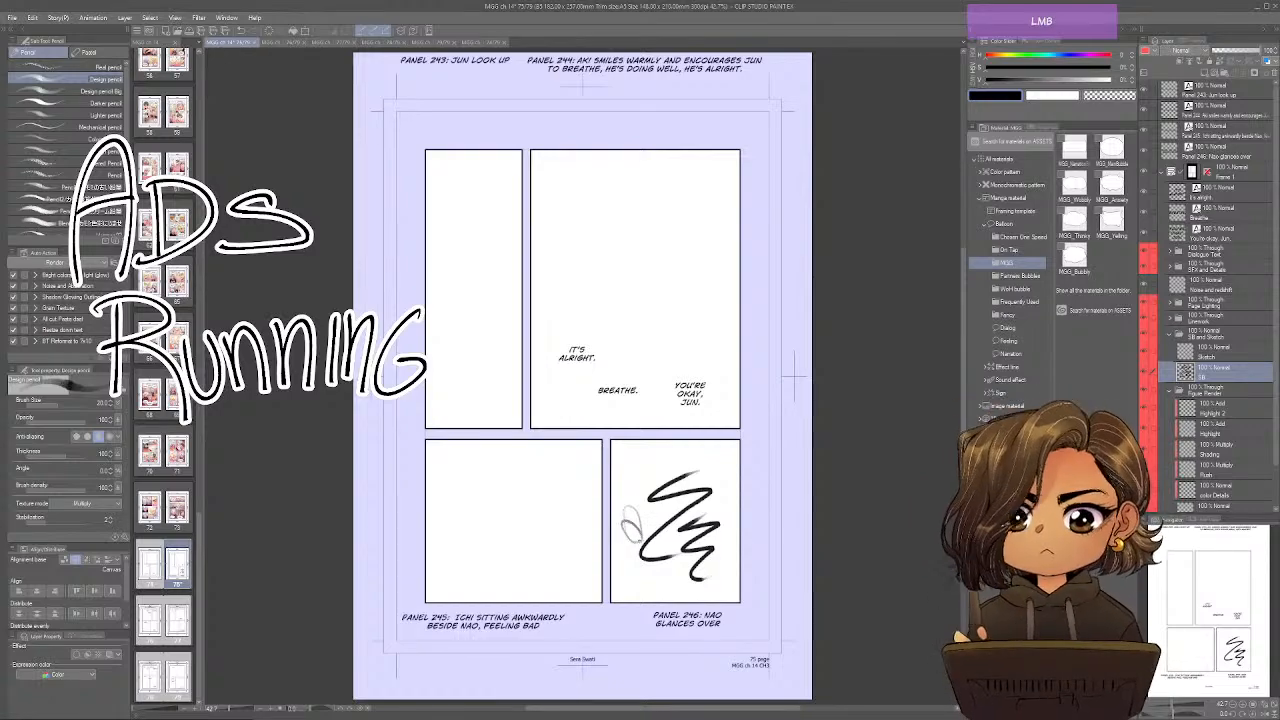
key("Delete")
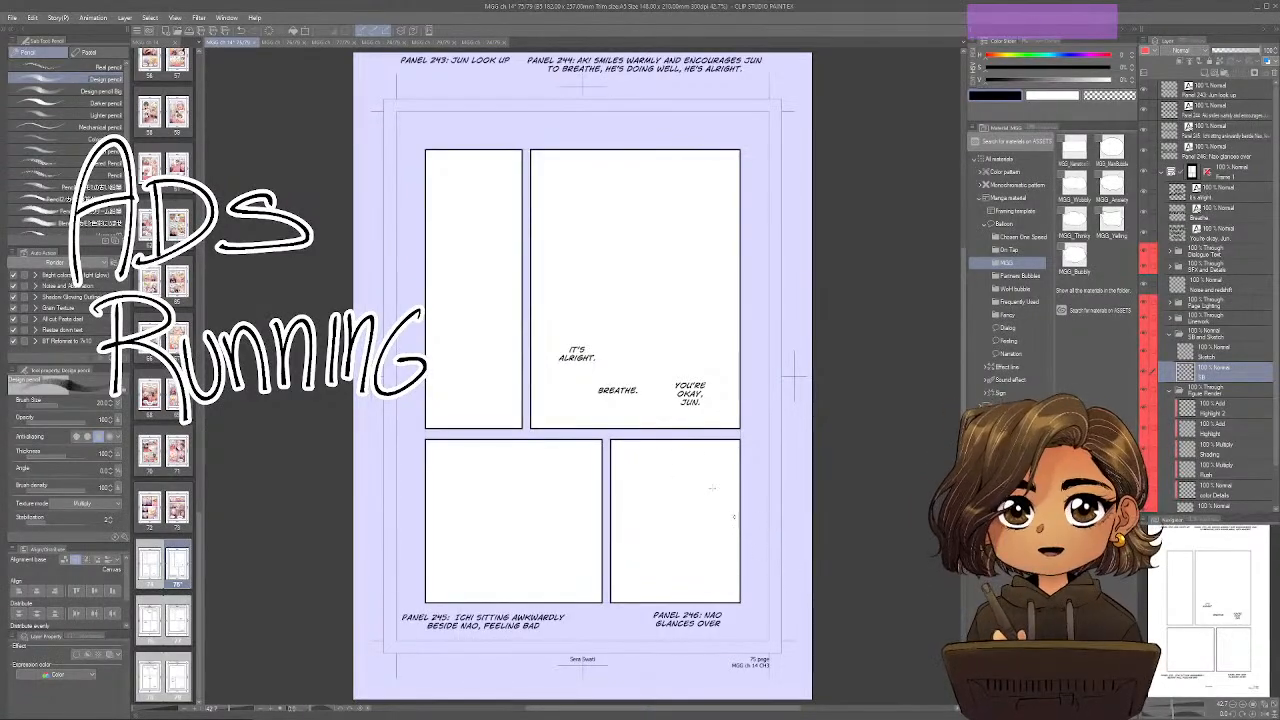
mouse_move(678, 167)
left_mouse_down()
mouse_move(592, 220)
mouse_move(628, 370)
mouse_move(684, 409)
left_mouse_up()
key("ctrl+z")
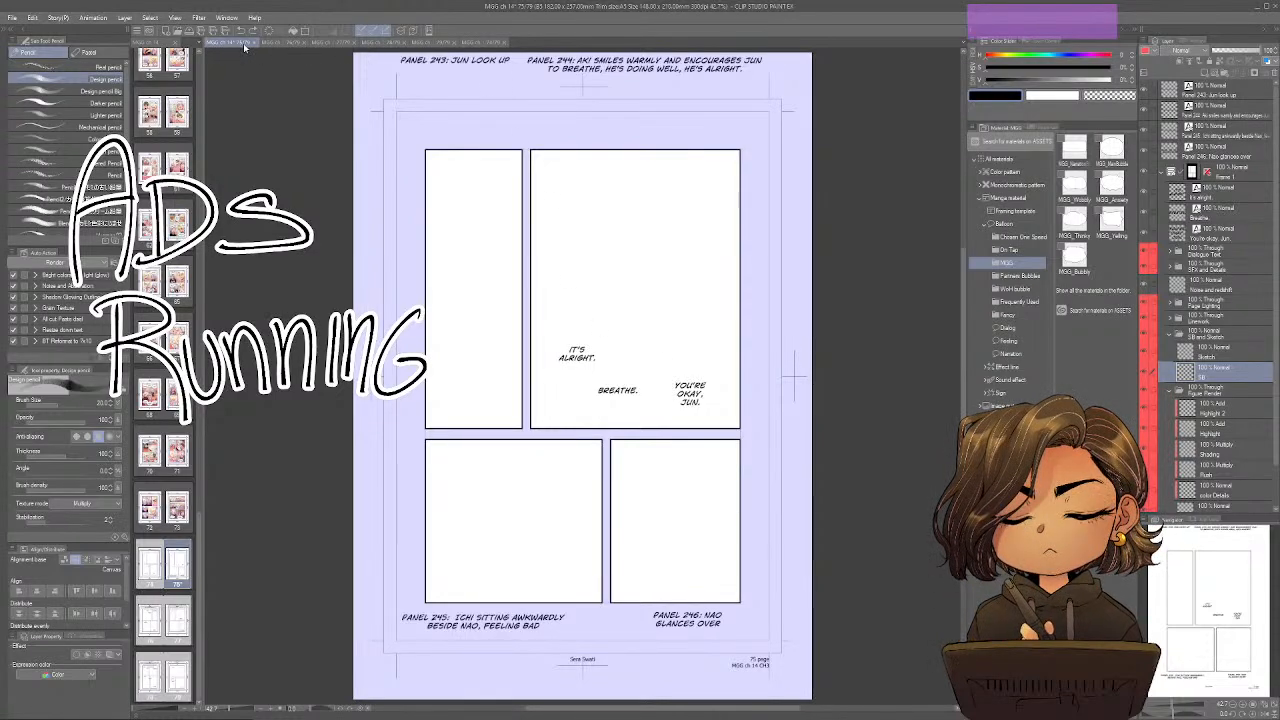
Move page 74 ahead of page 75 in the open document order and make its SB layer active.
left_click(481, 43)
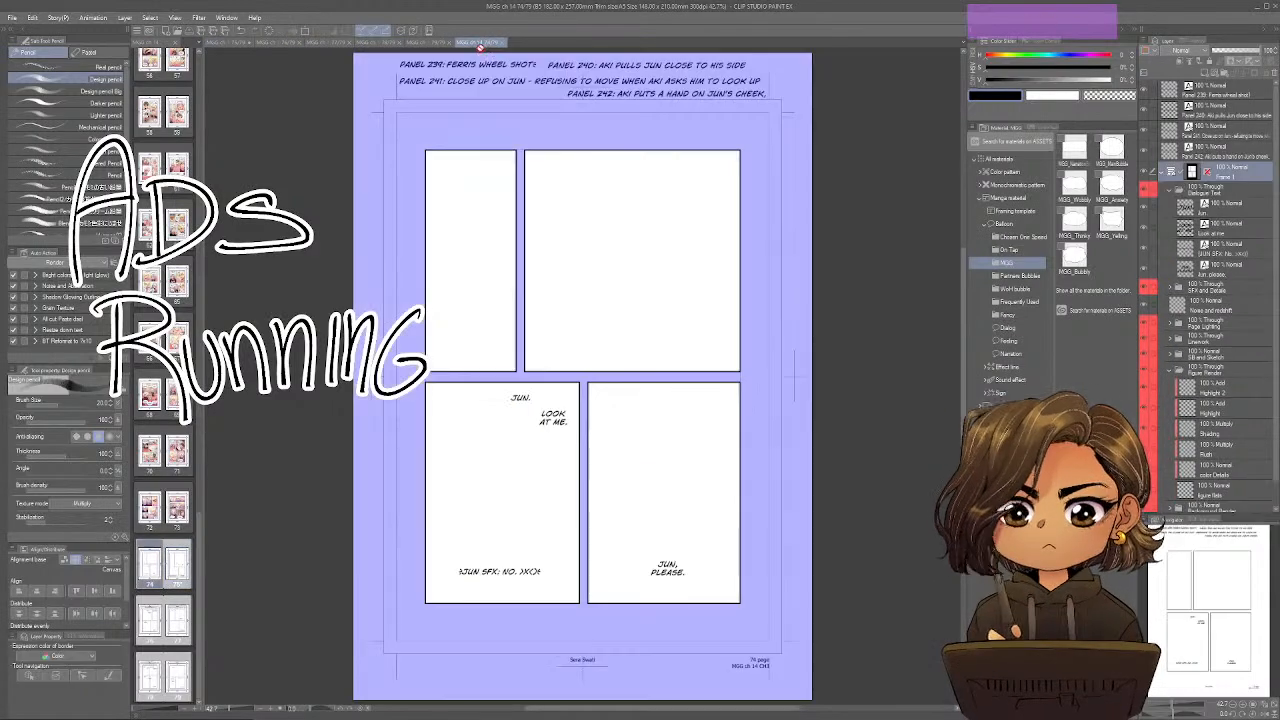
left_click_drag(481, 43, 232, 43)
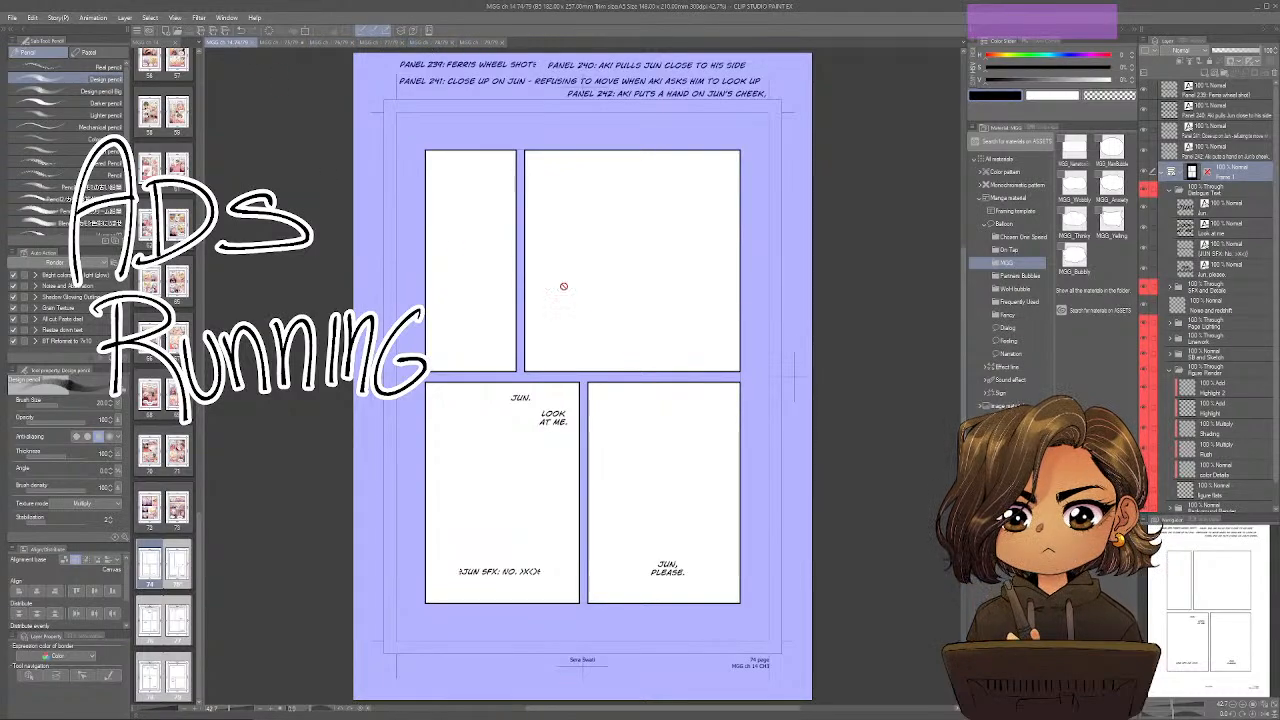
scroll(1205, 420, "down", 1)
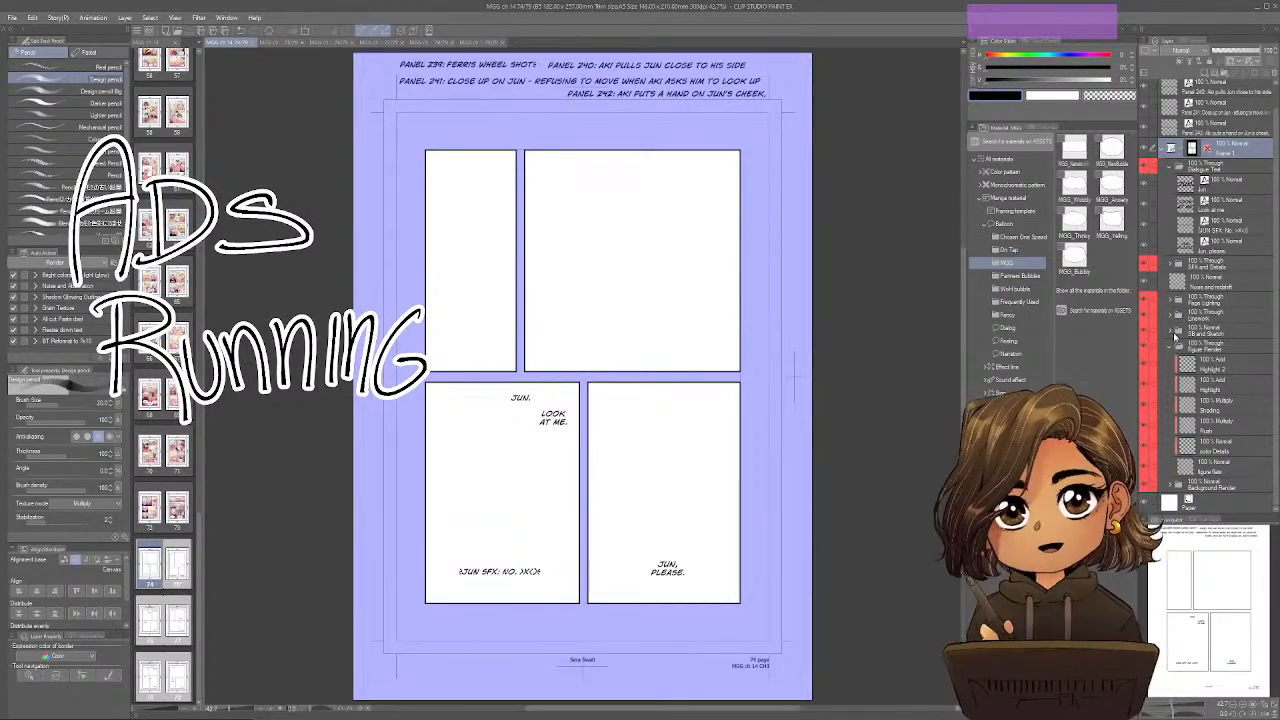
left_click(1204, 333)
left_click(1172, 333)
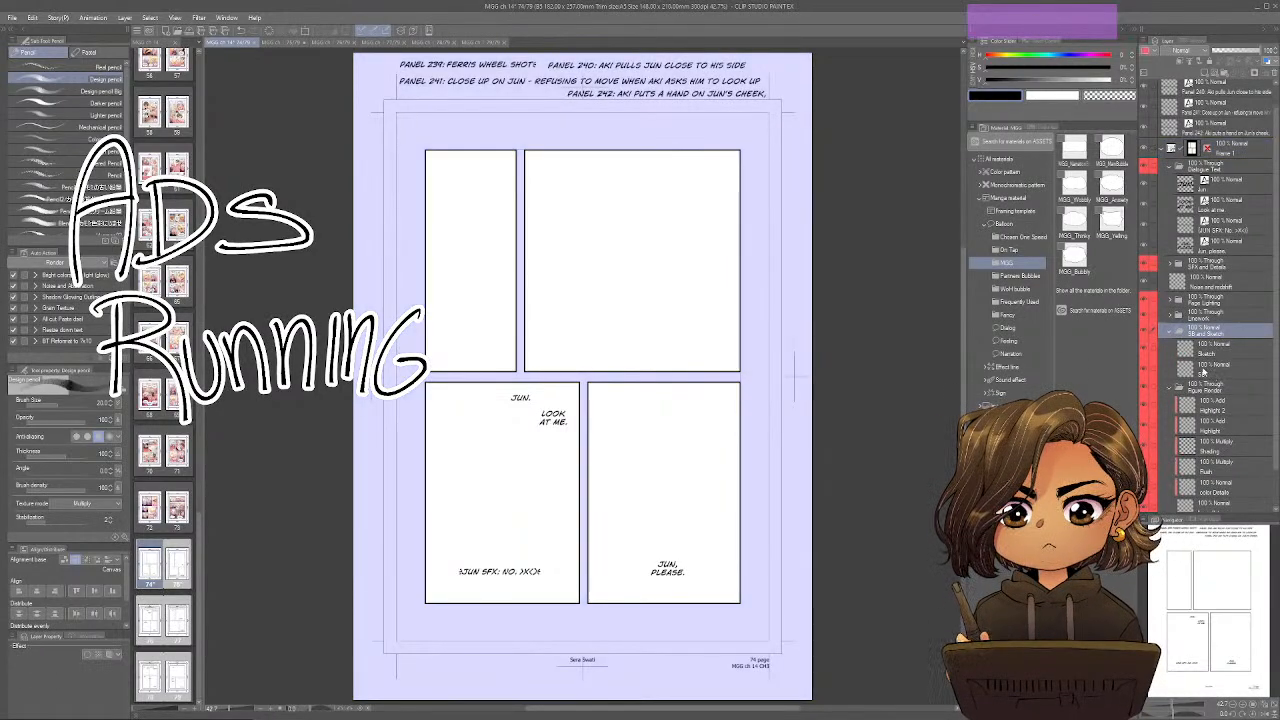
left_click(1216, 368)
Make the SB layer active on page 76 and expand the SB and Sketch folder on page 77.
left_click(282, 43)
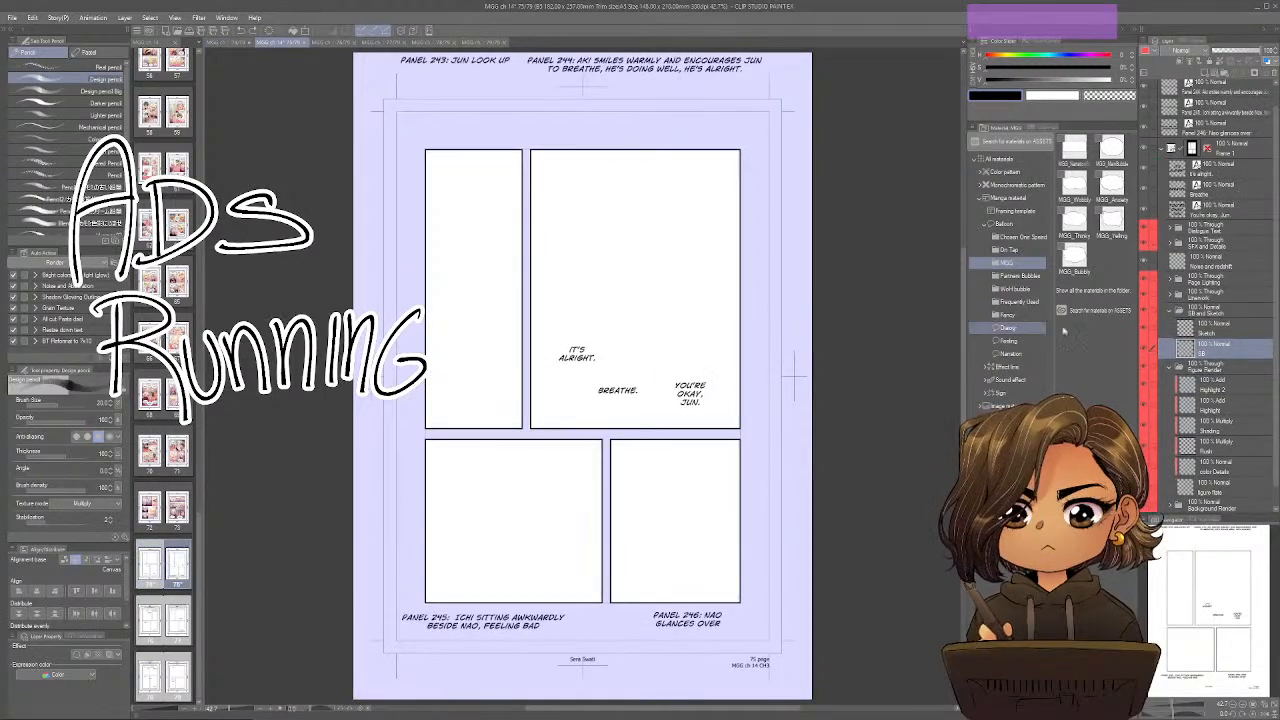
left_click(334, 43)
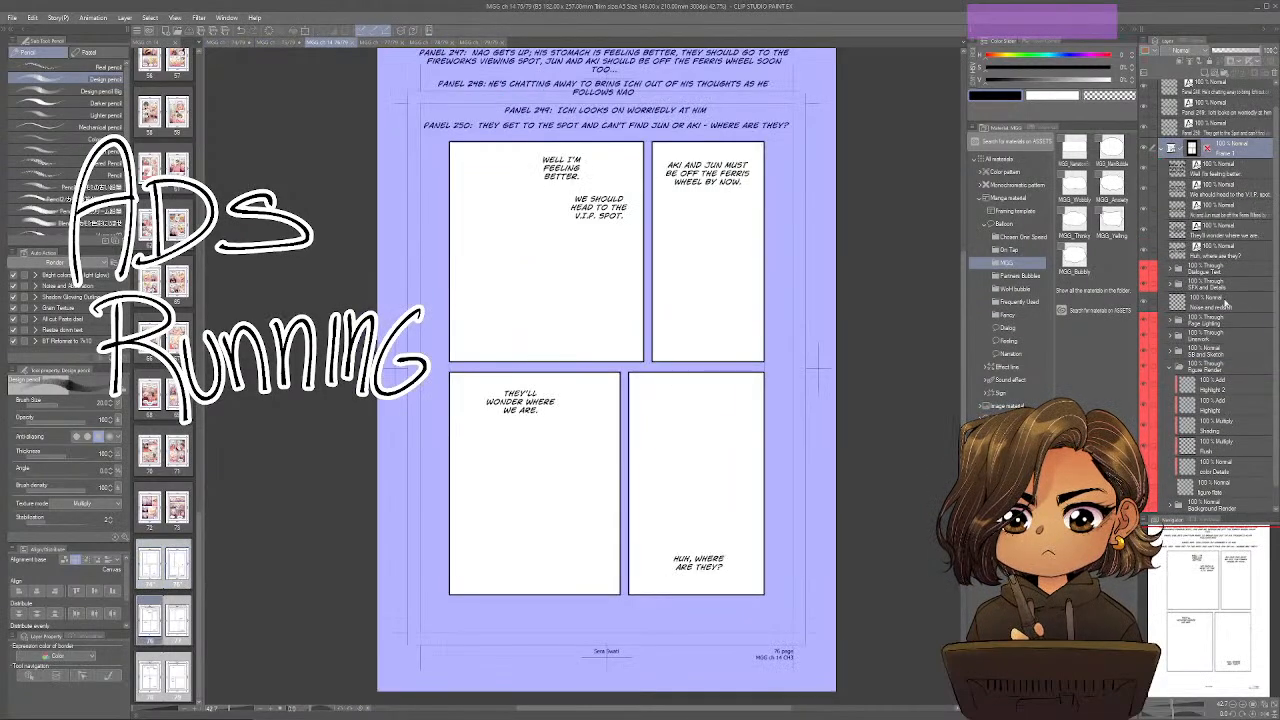
left_click(1170, 352)
left_click(1210, 387)
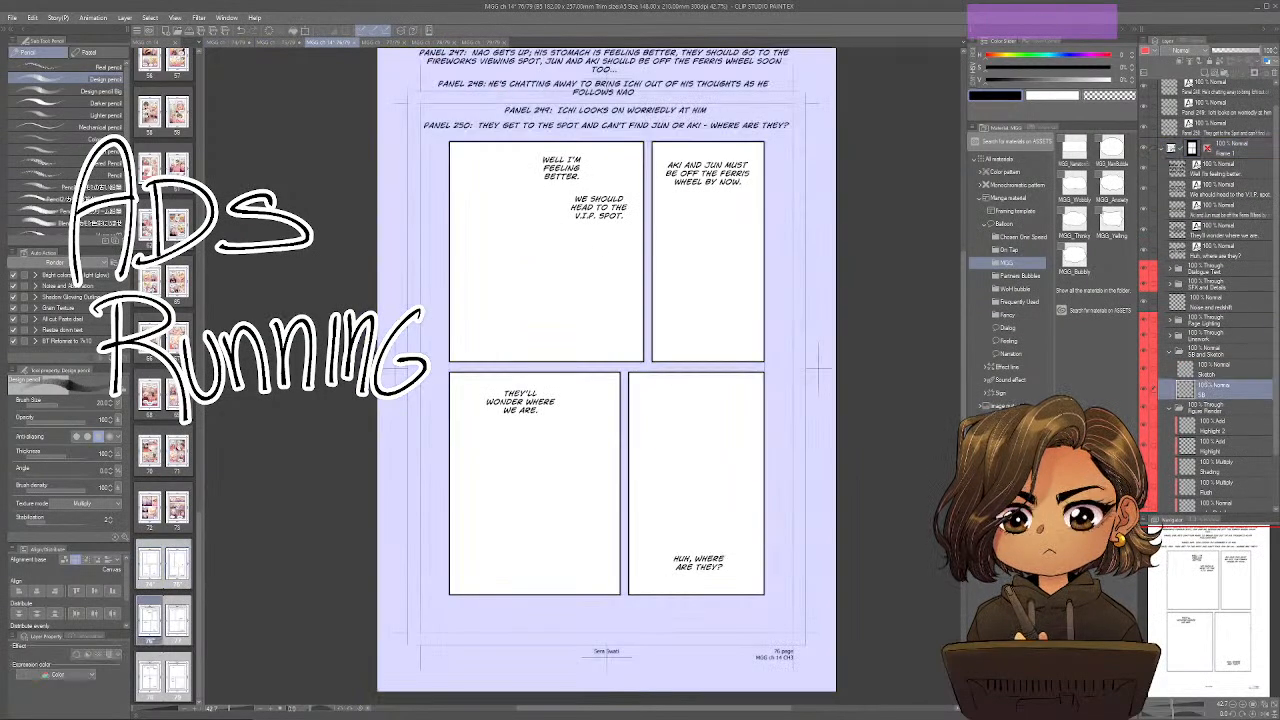
left_click(371, 44)
left_click(1173, 335)
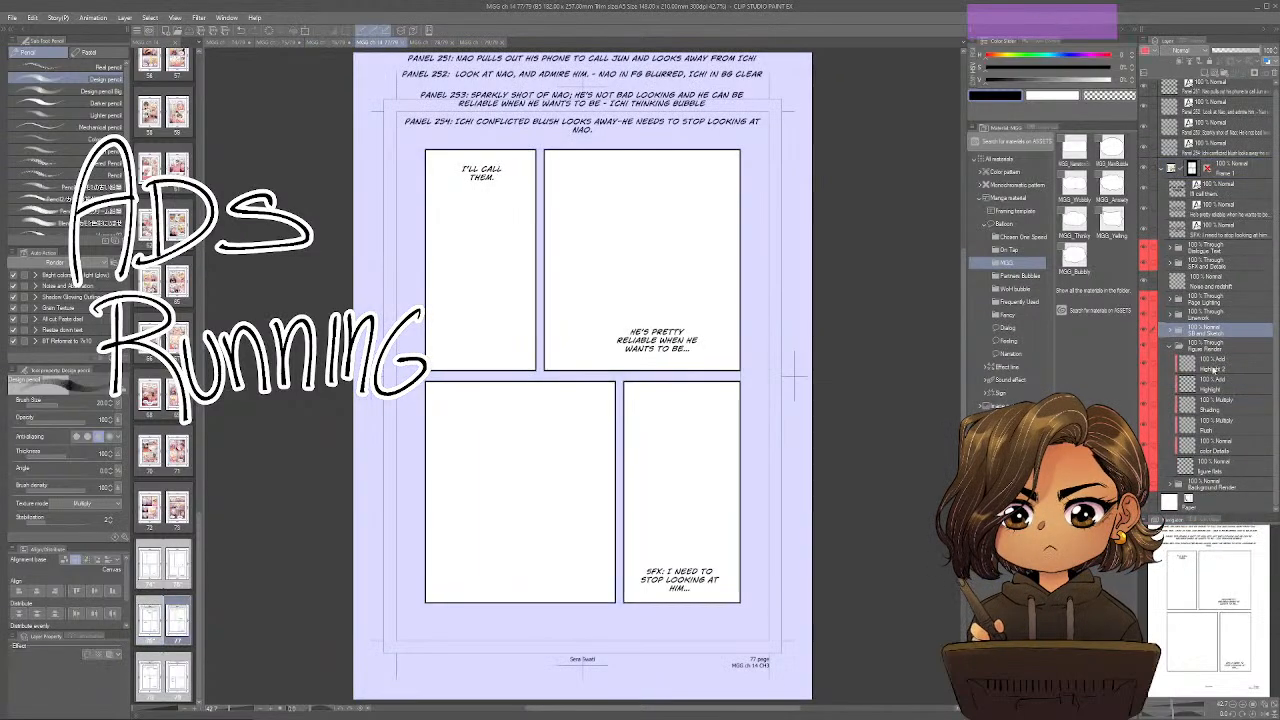
left_click(1172, 335)
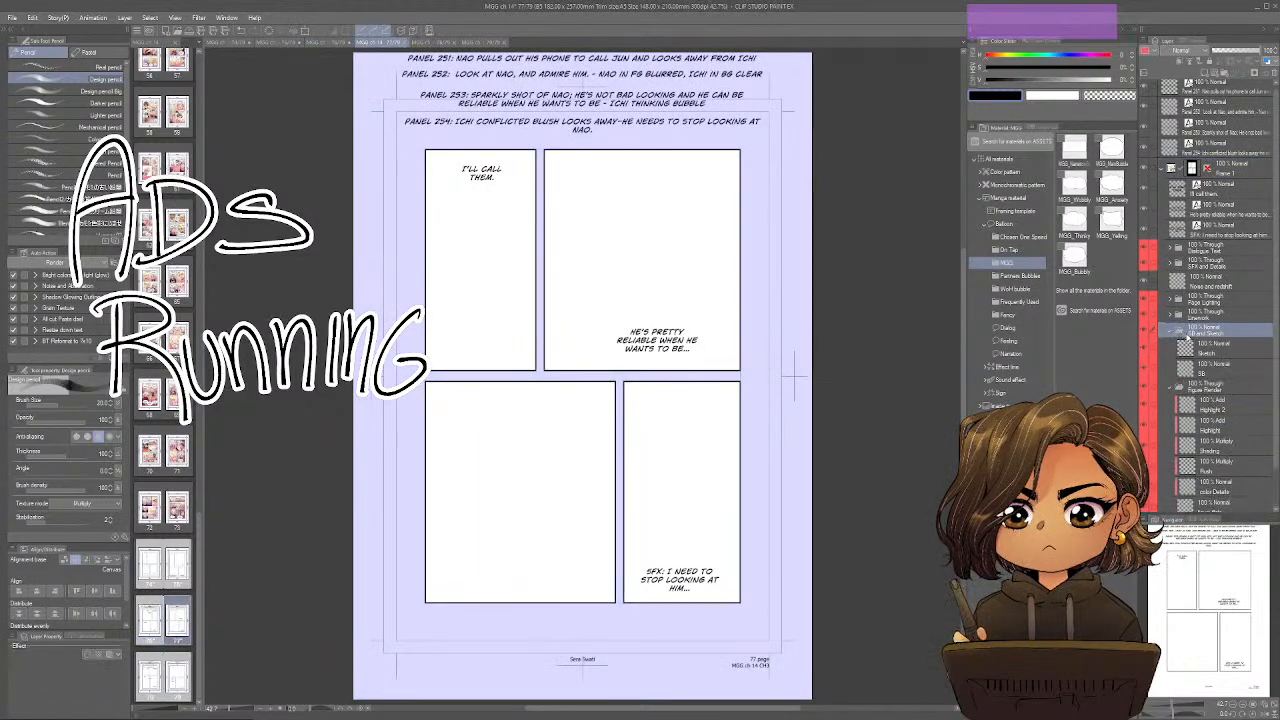
On page 78, expand the SB and Sketch folder and make its SB layer active.
left_click(428, 43)
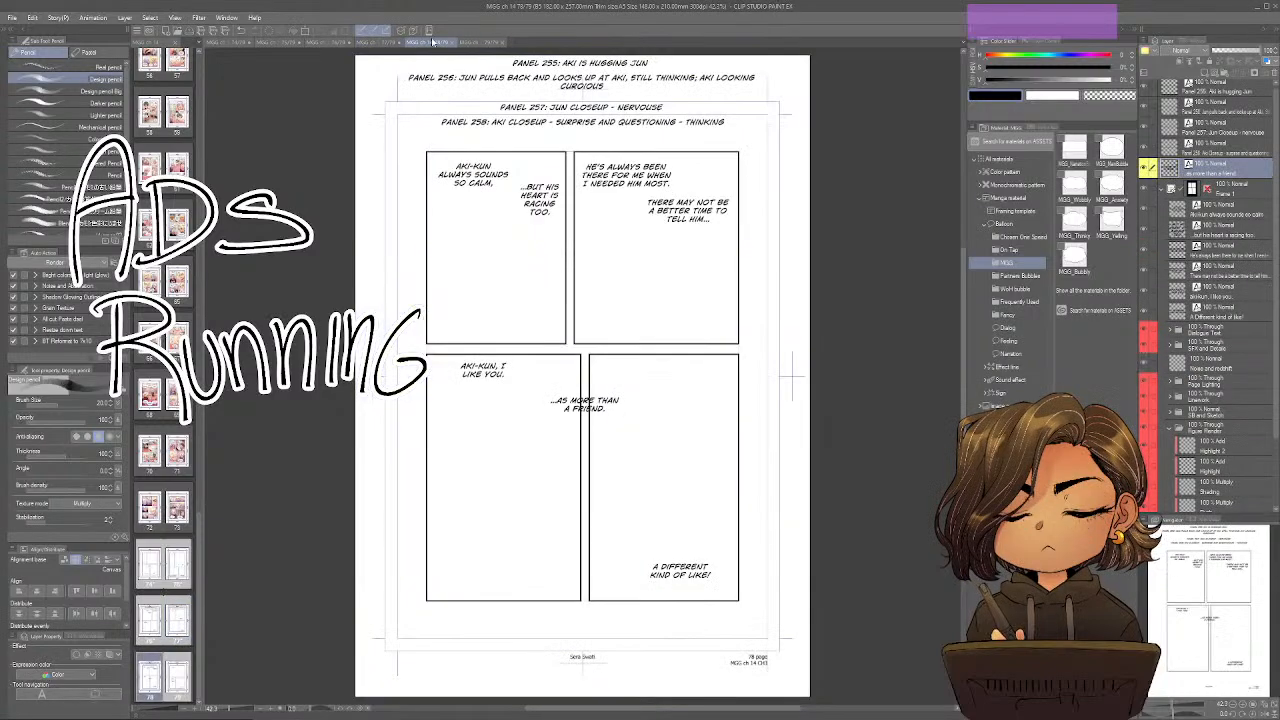
left_click(1173, 347)
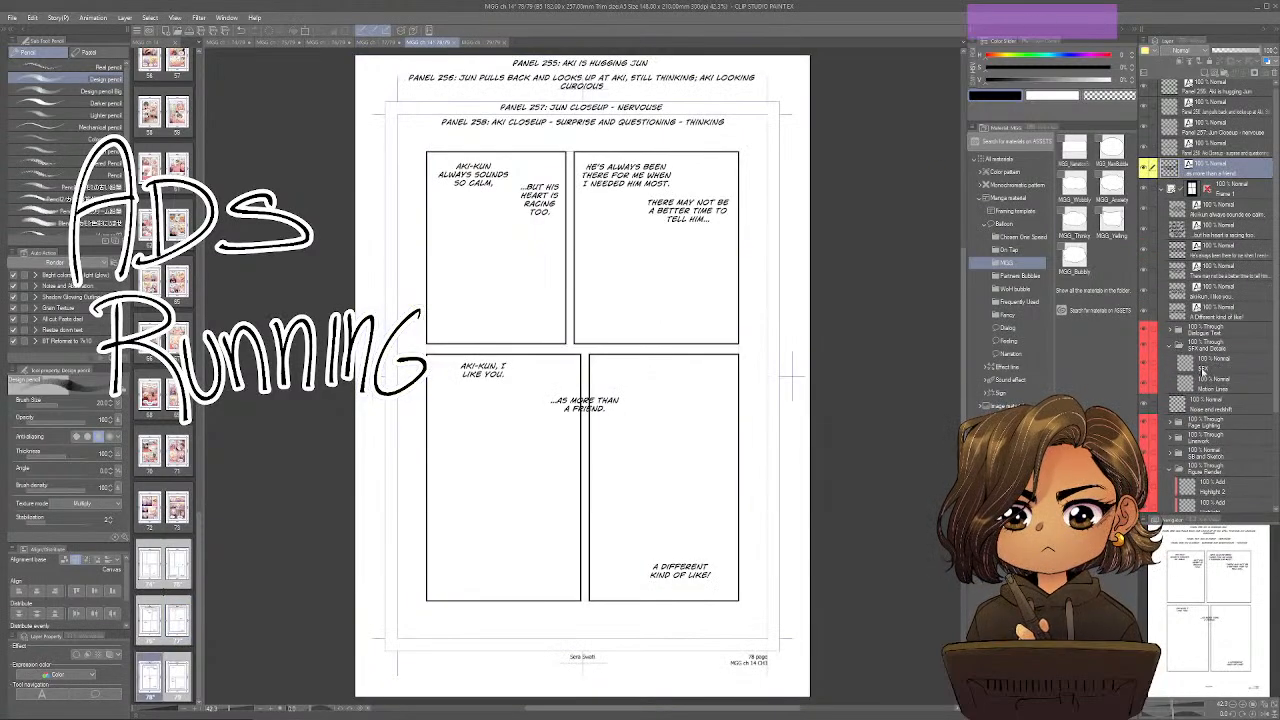
left_click(1213, 382)
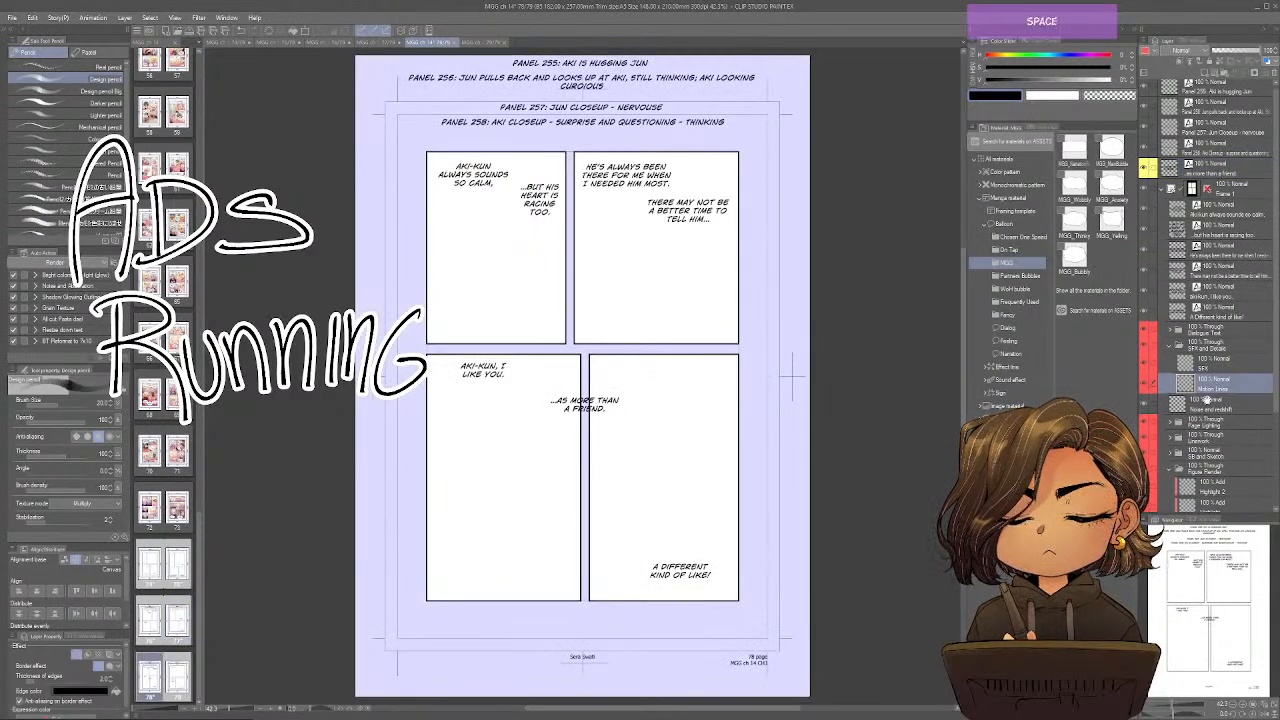
scroll(1206, 400, "down", 3)
left_click(1172, 335)
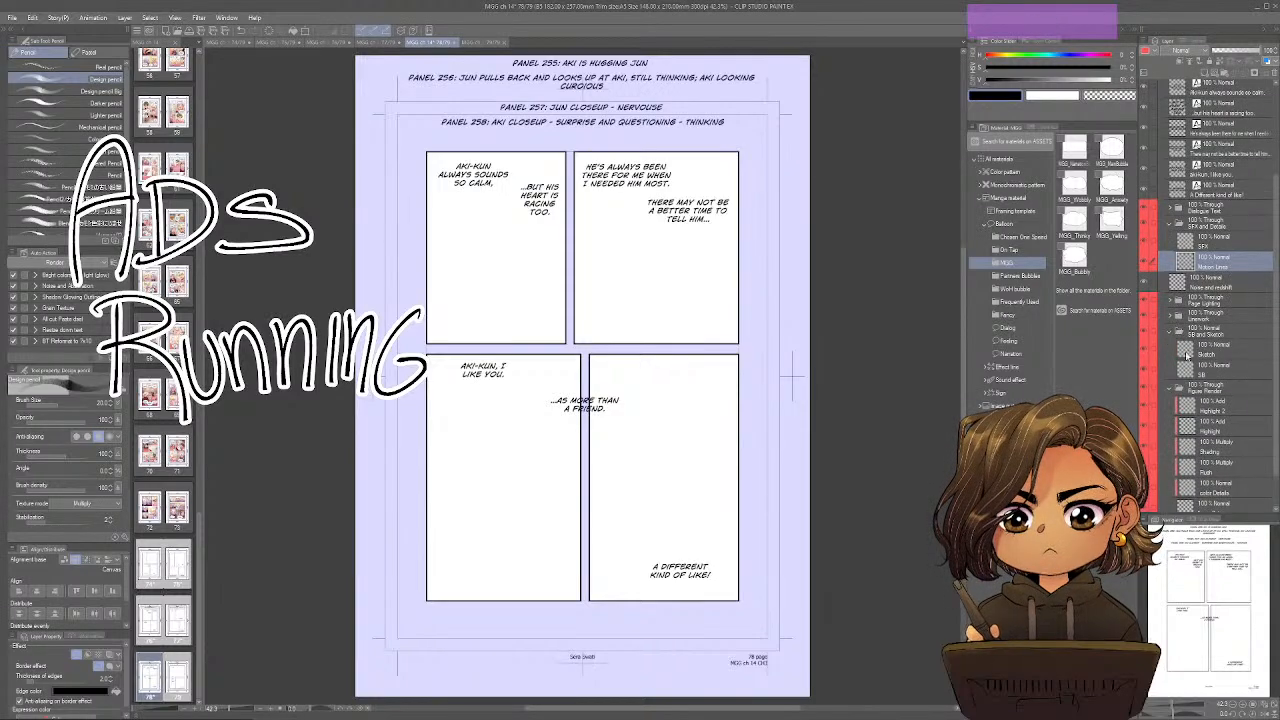
left_click(1206, 369)
key("space")
scroll(1219, 240, "down", 2)
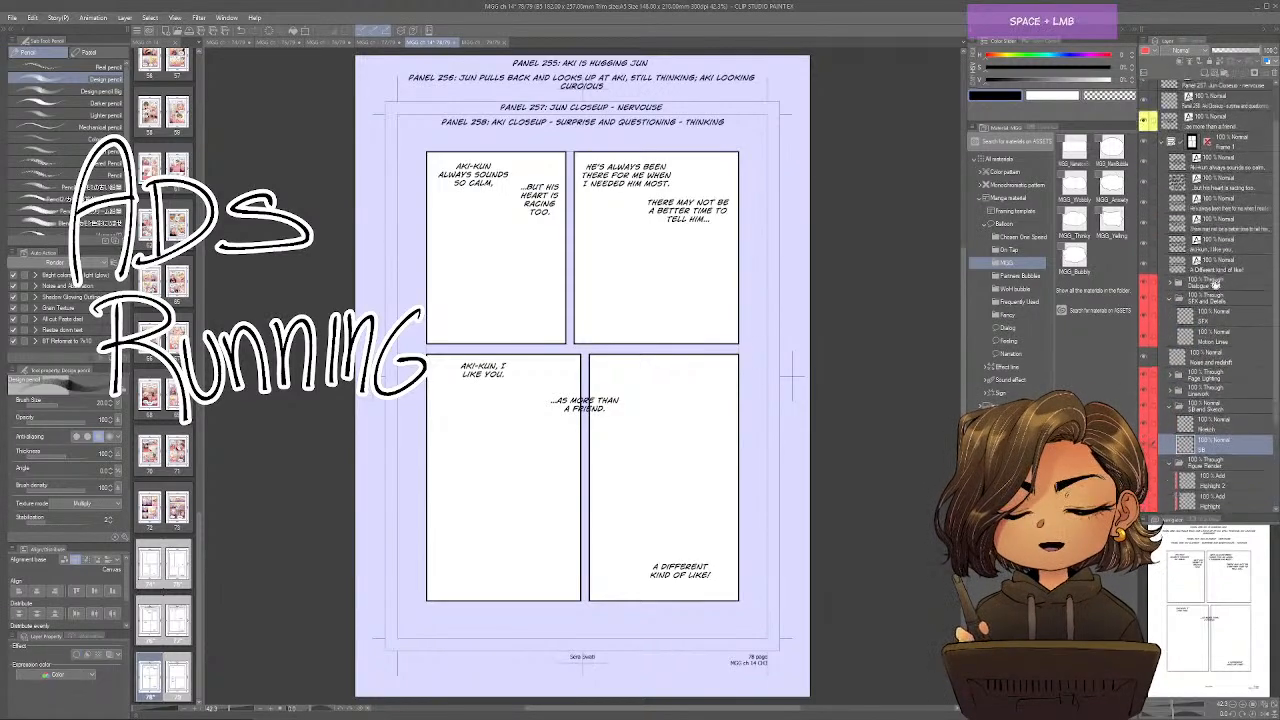
On page 79, expand the SB and Sketch folder and make its SB layer active.
left_click(475, 44)
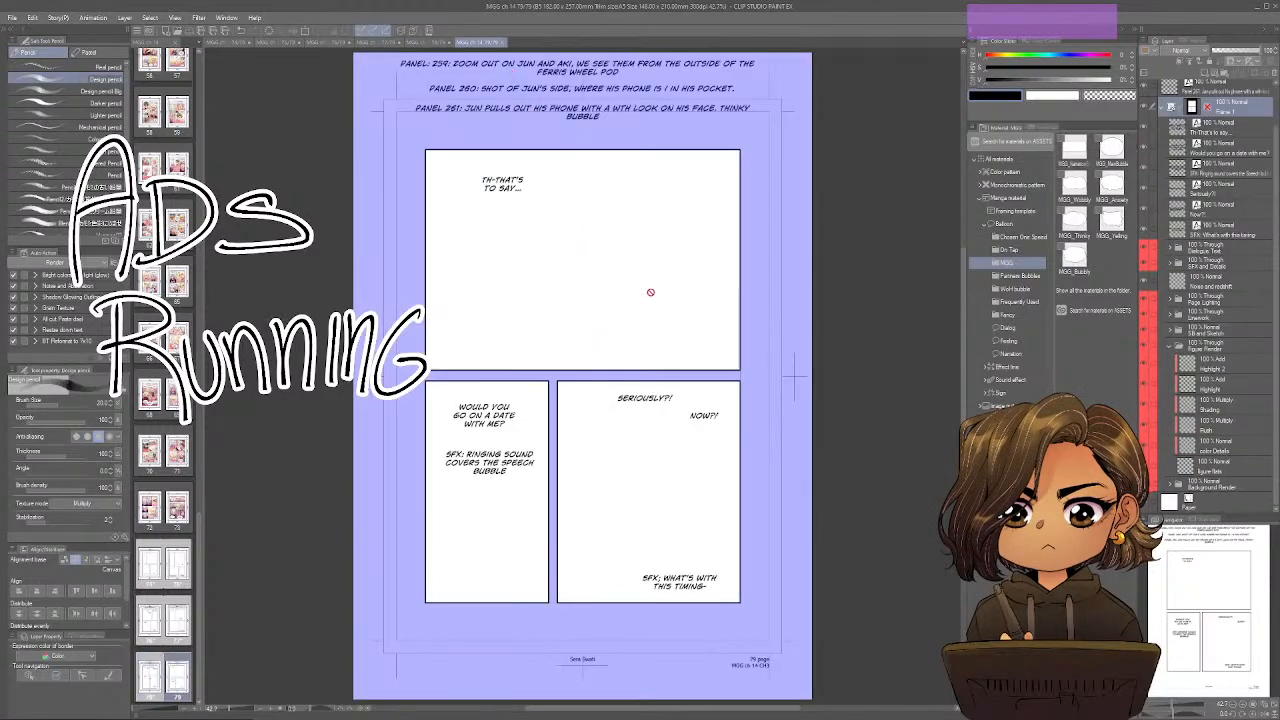
left_click(1172, 335)
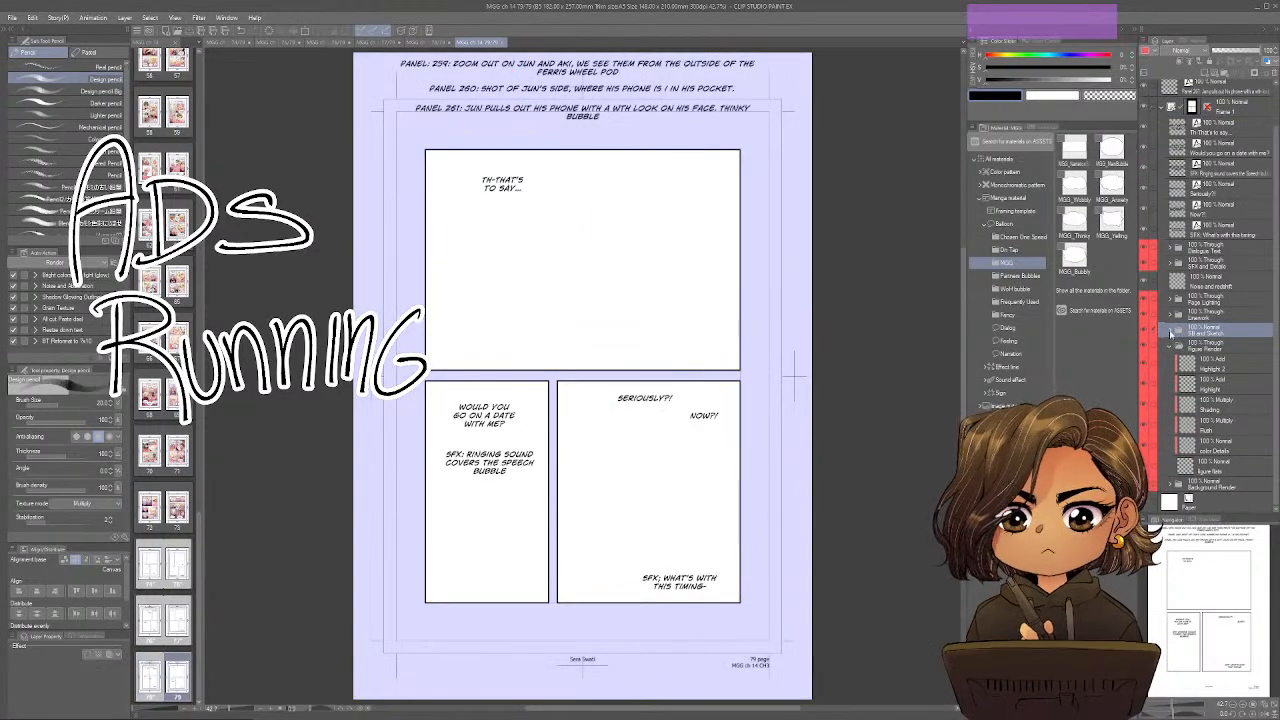
left_click(1170, 334)
left_click(1205, 365)
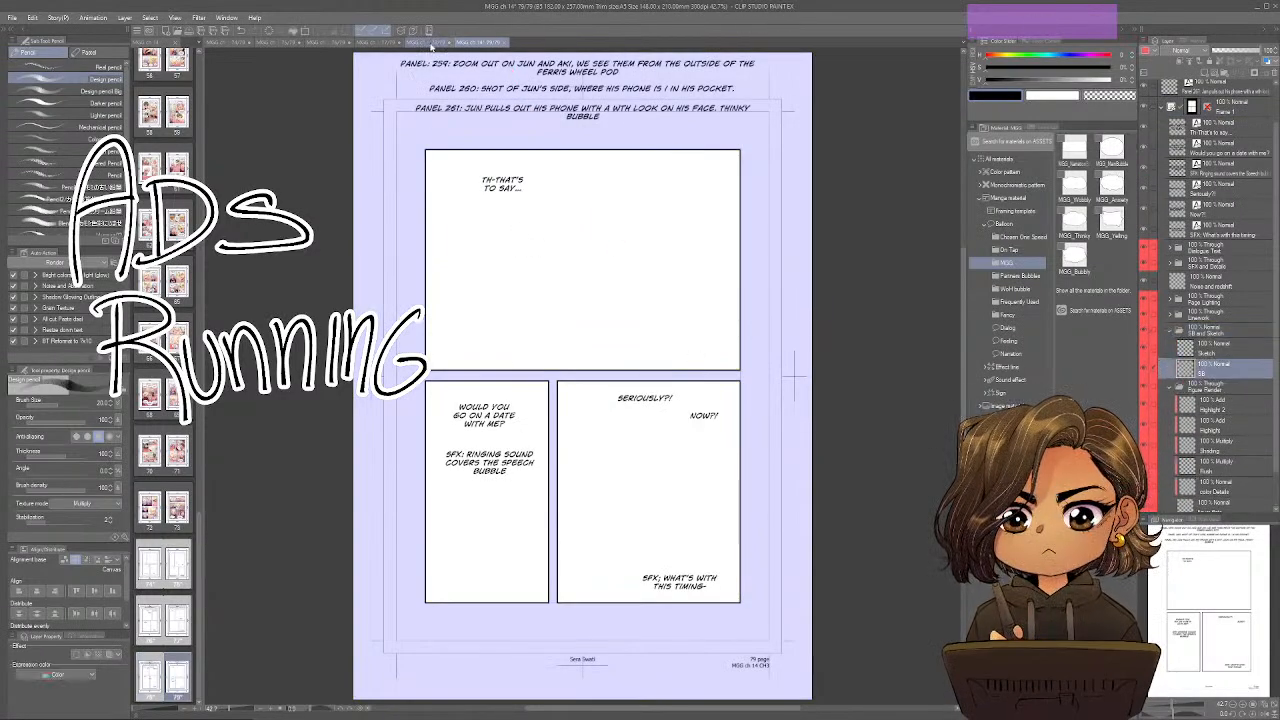
Return to page 74 and roughly sketch the ferris wheel's curved rim with its pods in the narrow first panel.
left_click(430, 43)
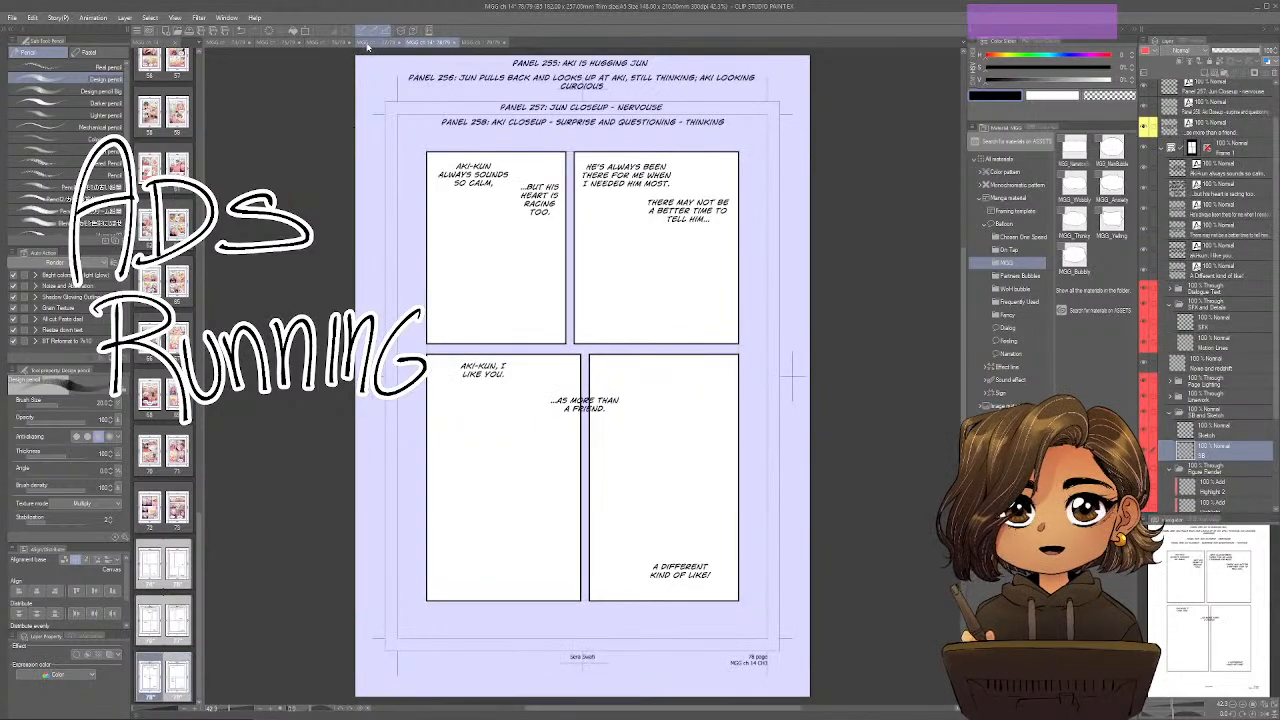
left_click(371, 45)
left_click(311, 42)
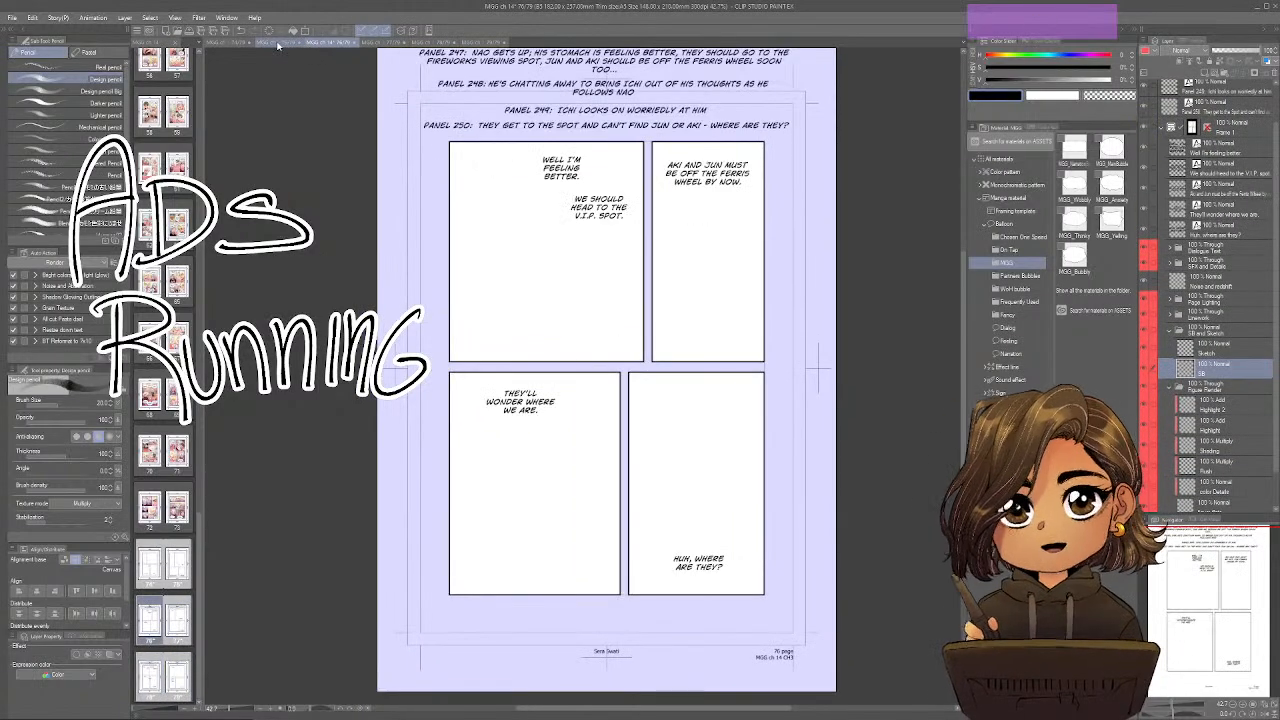
left_click(277, 45)
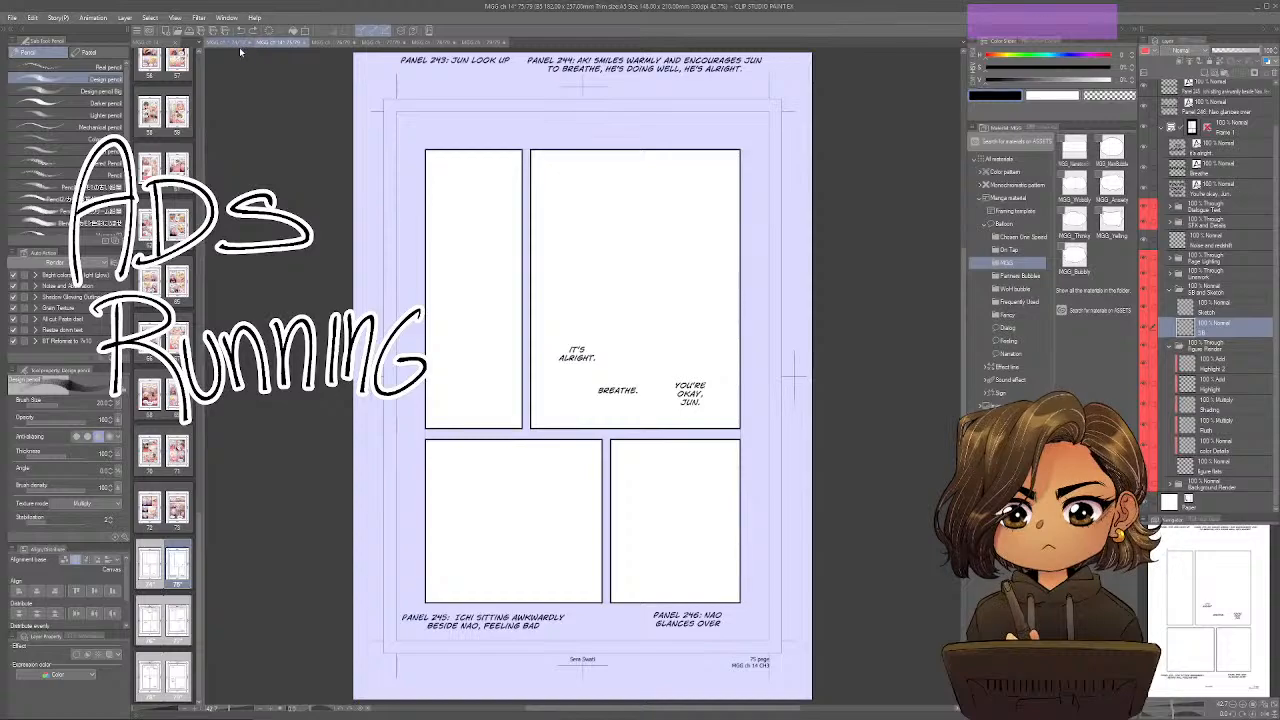
left_click(236, 45)
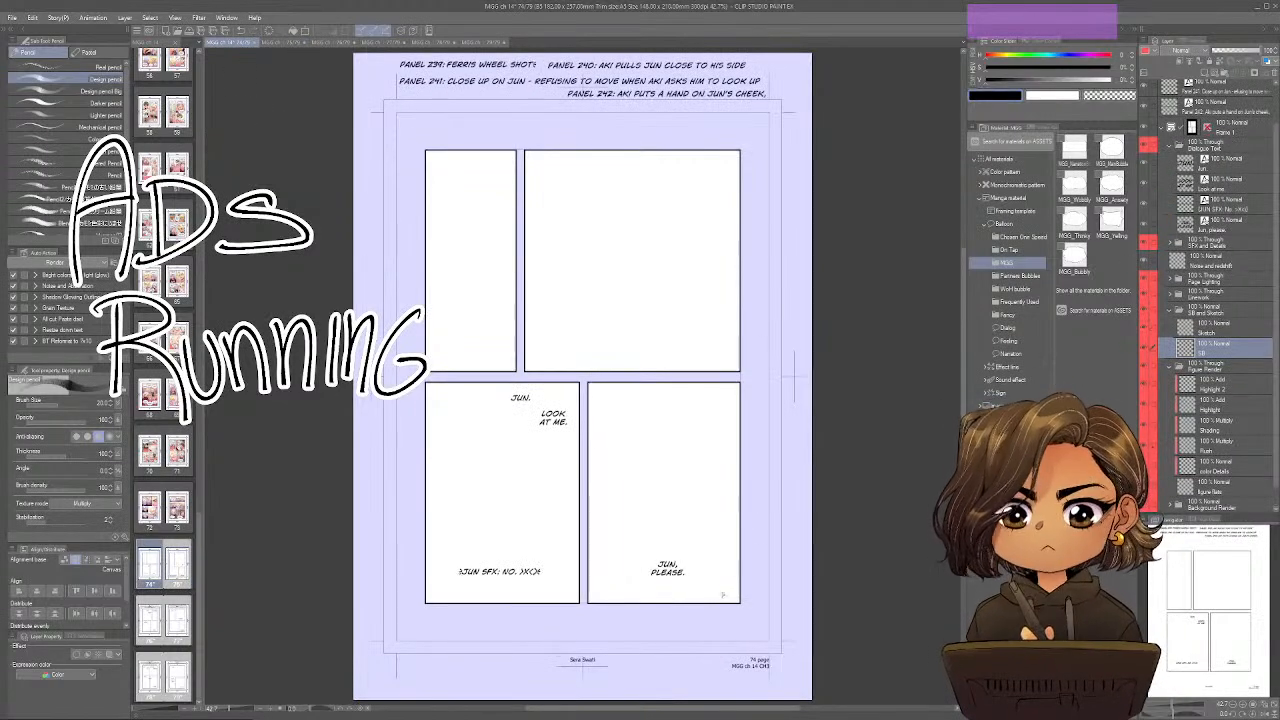
mouse_move(437, 168)
left_mouse_down()
mouse_move(480, 201)
mouse_move(473, 325)
mouse_move(454, 327)
mouse_move(470, 180)
mouse_move(487, 262)
left_mouse_up()
mouse_move(462, 326)
left_mouse_down()
mouse_move(471, 308)
mouse_move(468, 324)
left_mouse_up()
key("space")
left_click_drag(761, 182, 748, 232)
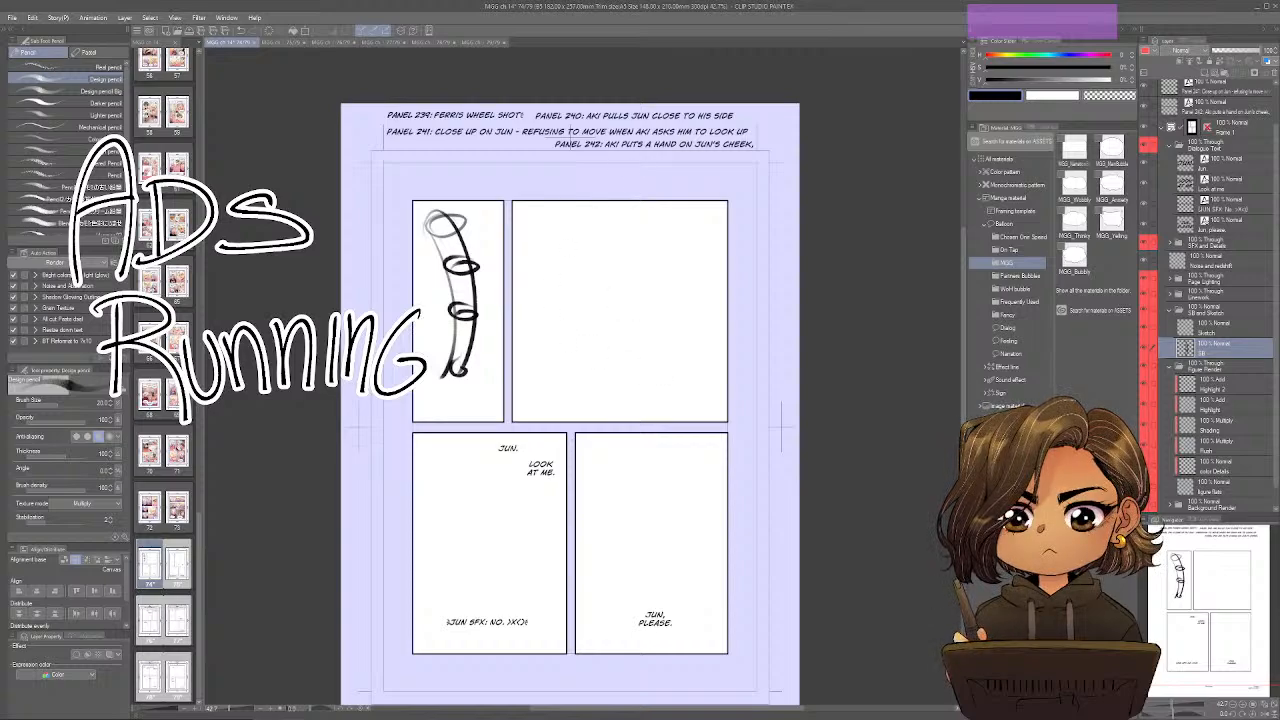
Widen the chapter's page overview beside the canvas and enlarge its thumbnails until two pages fit side by side.
left_click(199, 528)
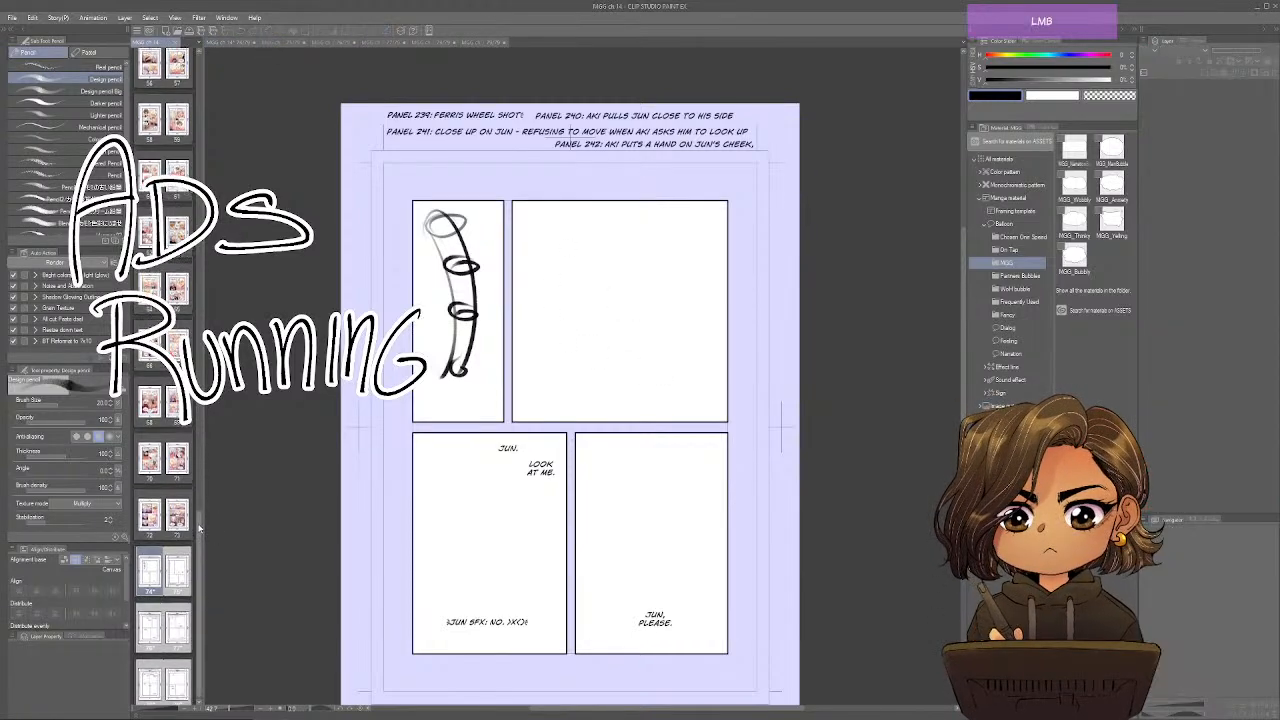
left_click_drag(199, 528, 329, 422)
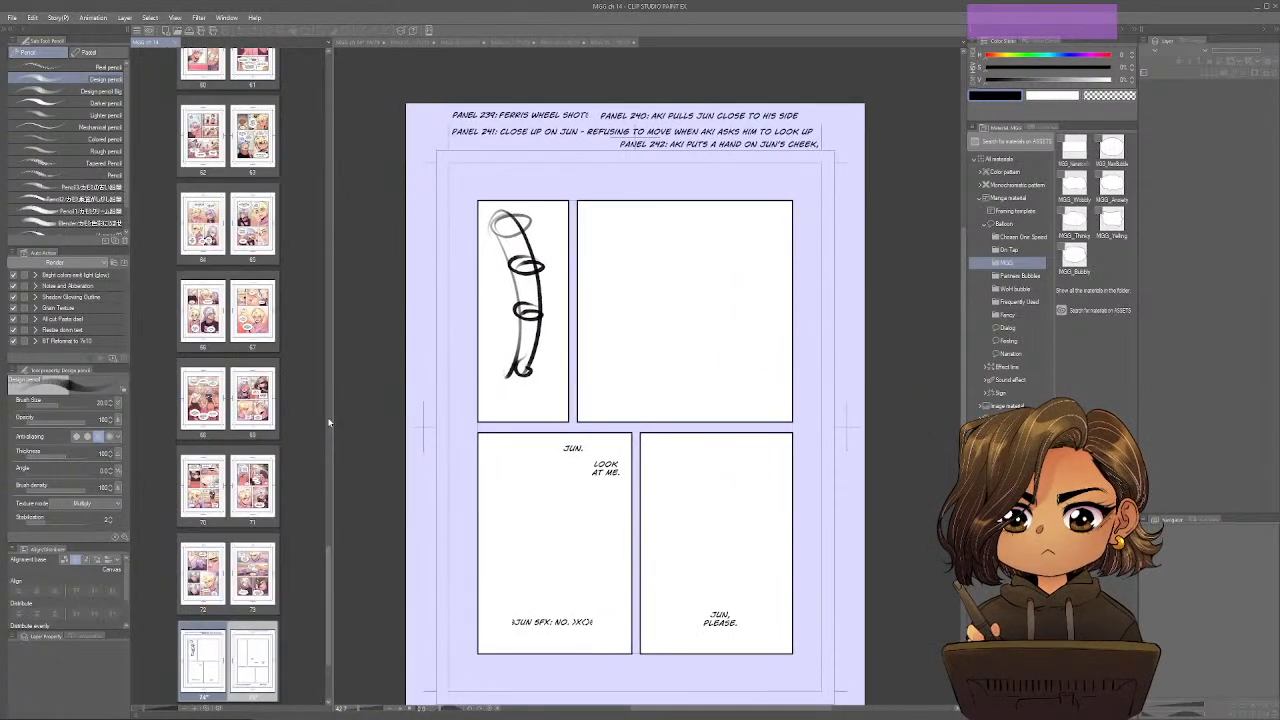
left_click_drag(333, 567, 255, 557)
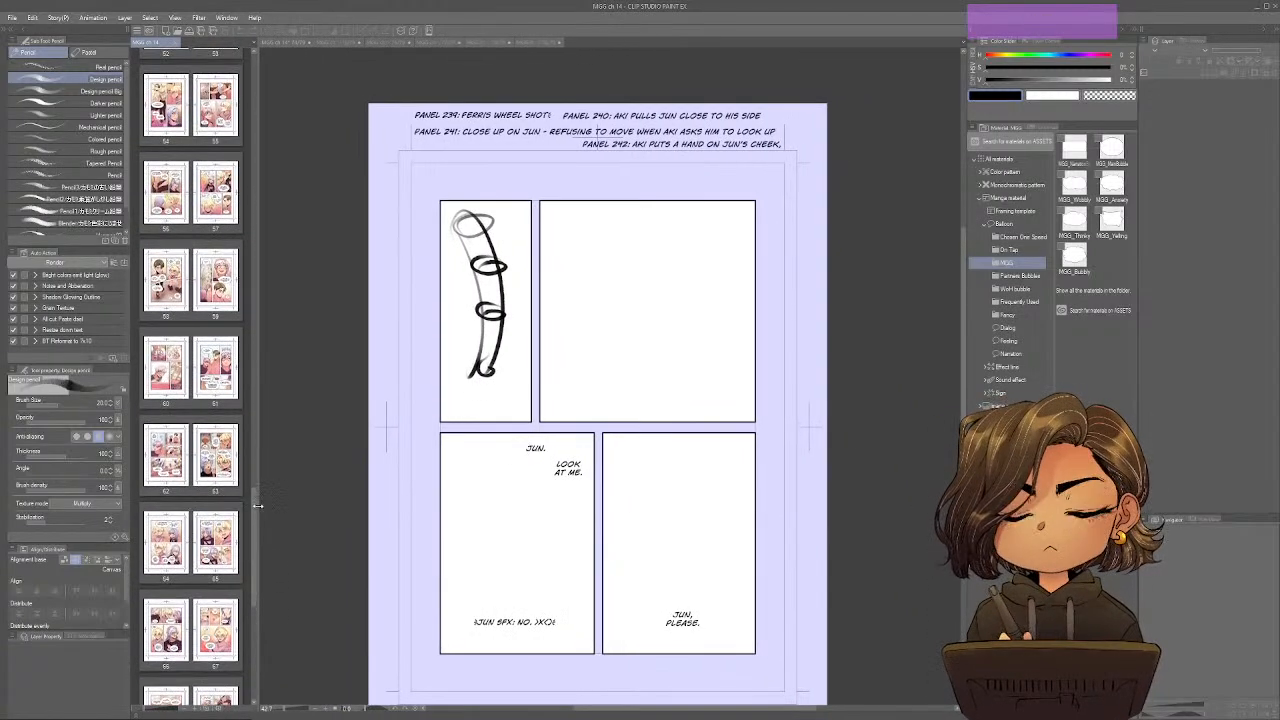
left_click_drag(258, 507, 777, 413)
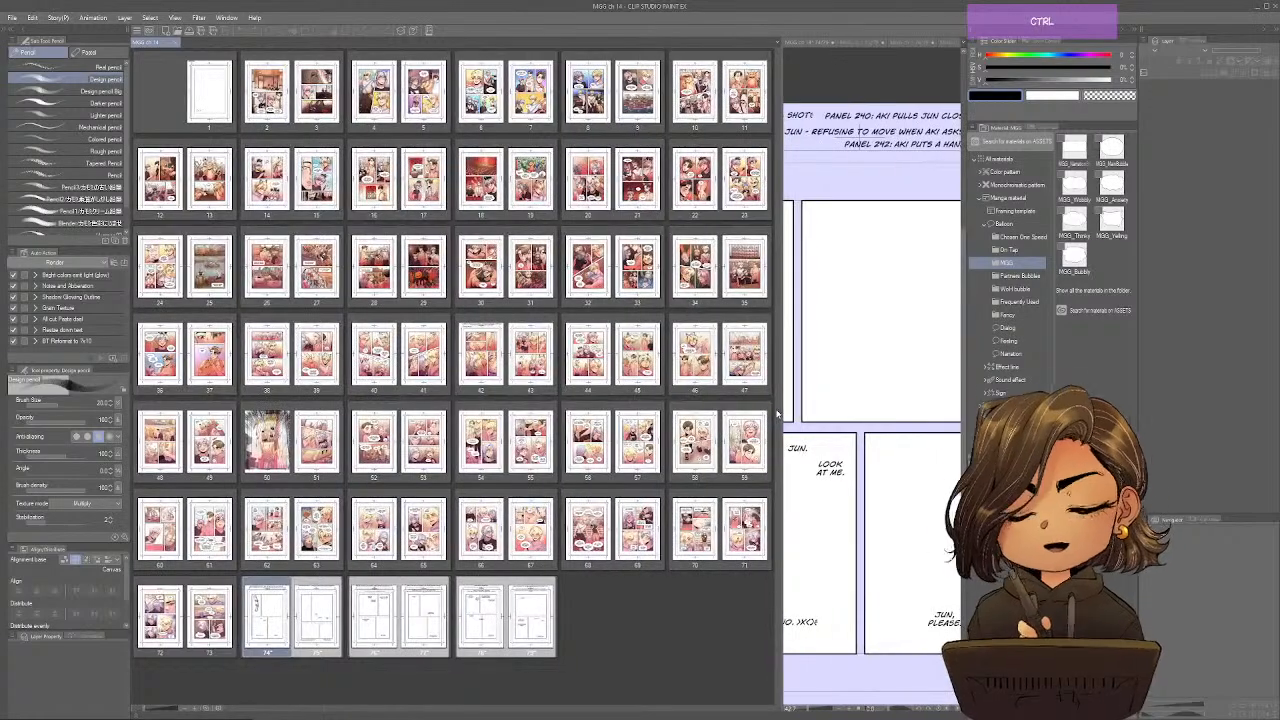
scroll(777, 413, "up", 3)
scroll(777, 413, "up", 2)
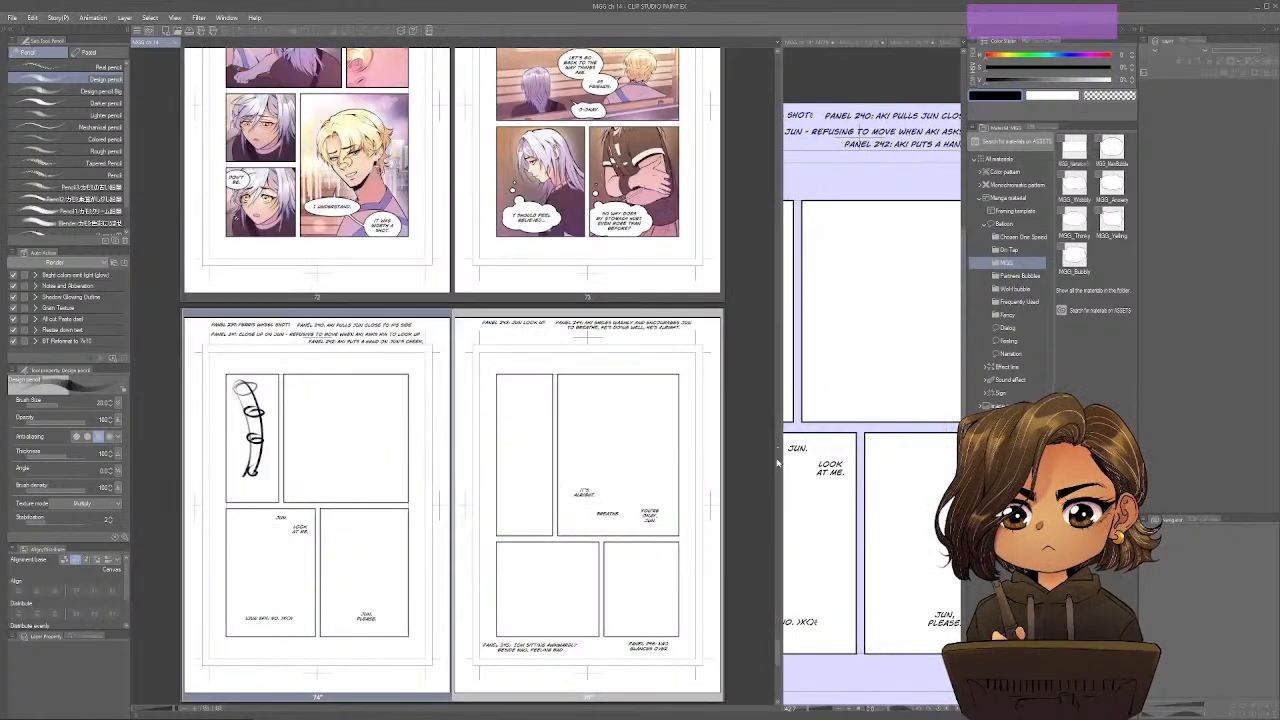
Review the finished pages from 73 back to the ferris wheel scenes on pages 60 to 62, then return to page 74.
left_click_drag(731, 334, 725, 503)
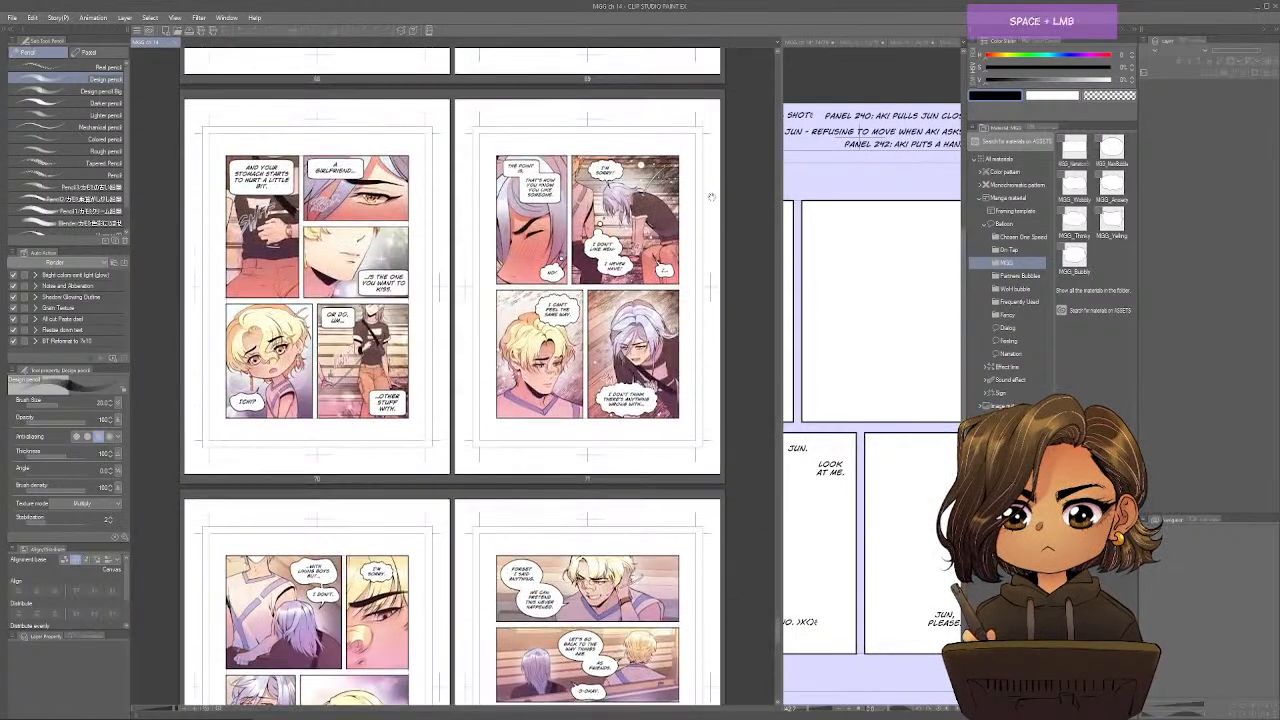
left_click_drag(711, 197, 705, 647)
left_click_drag(689, 203, 690, 645)
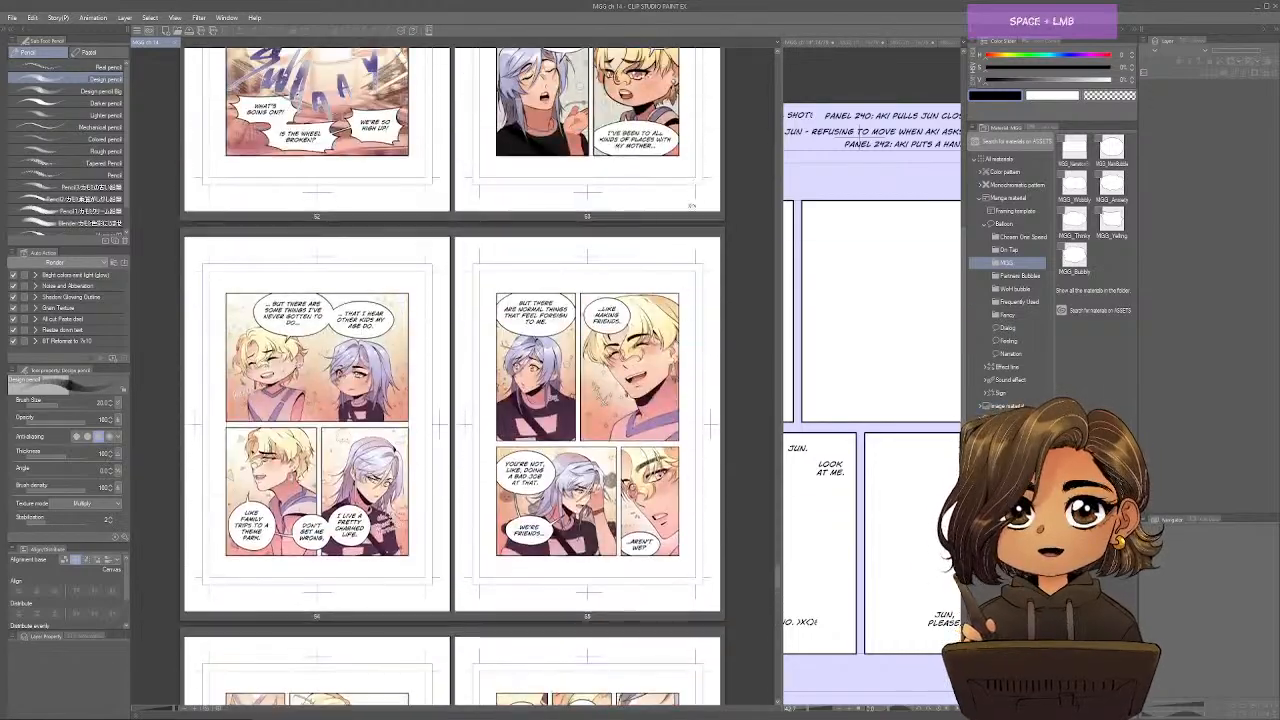
left_click_drag(691, 237, 680, 560)
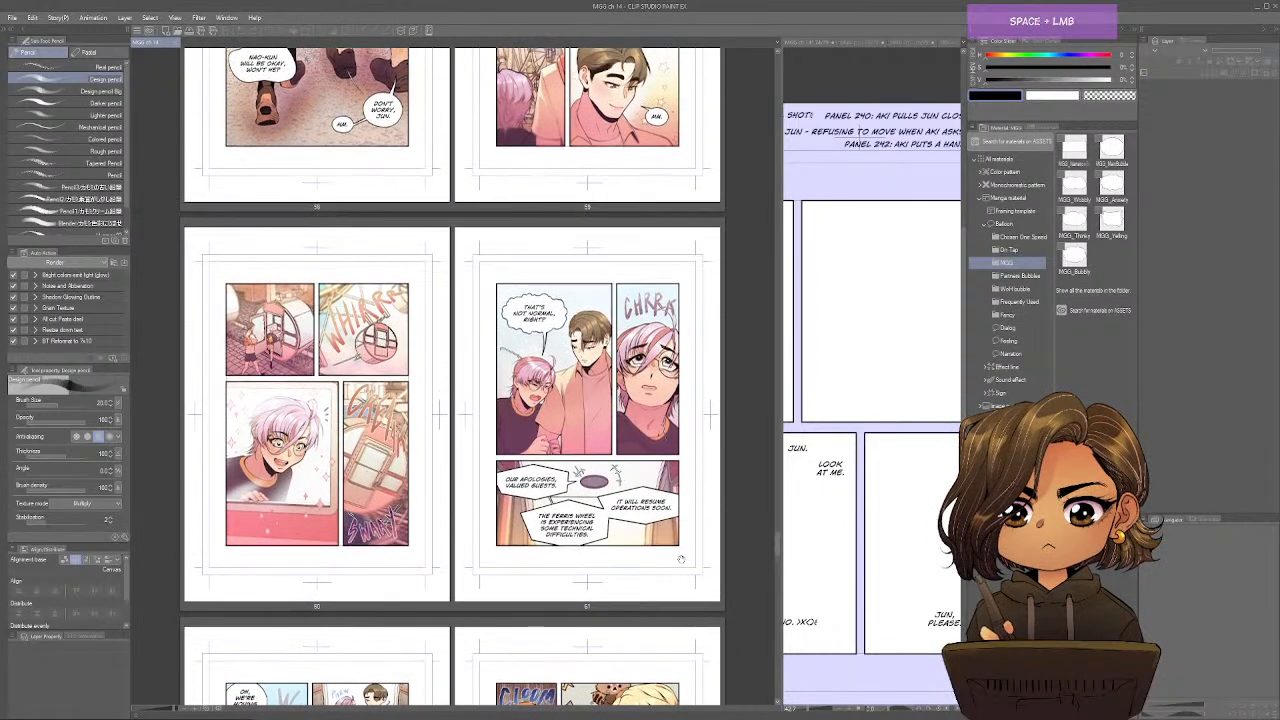
left_click_drag(680, 560, 705, 388)
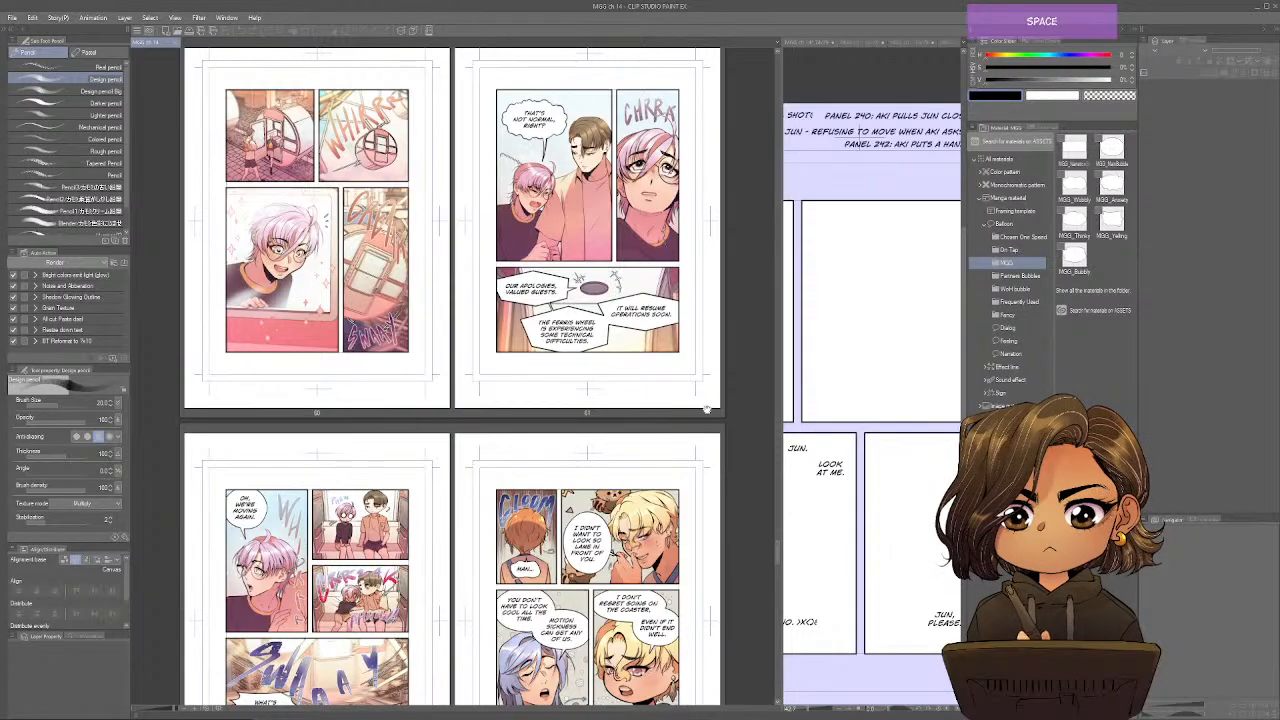
left_click_drag(660, 690, 655, 529)
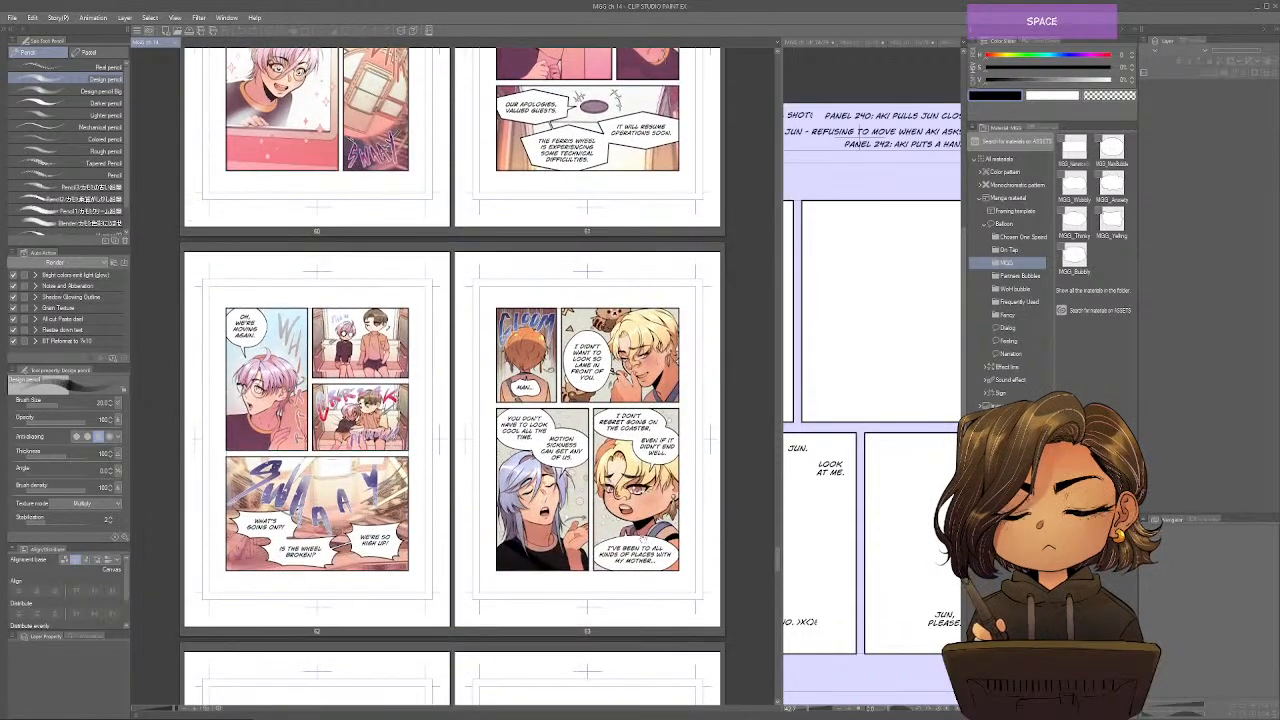
left_click_drag(653, 591, 650, 536)
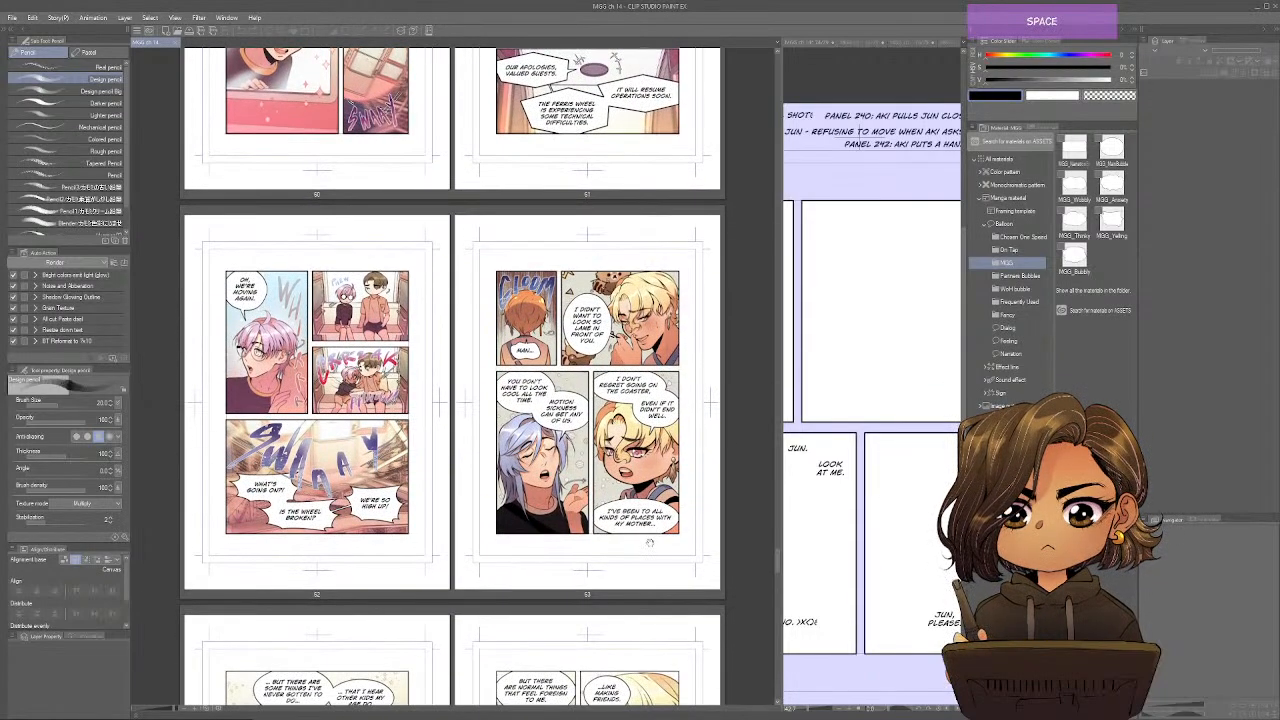
left_click_drag(667, 600, 666, 400)
left_click_drag(667, 650, 668, 150)
left_click_drag(668, 698, 672, 202)
left_click_drag(672, 640, 674, 168)
left_click_drag(675, 640, 680, 249)
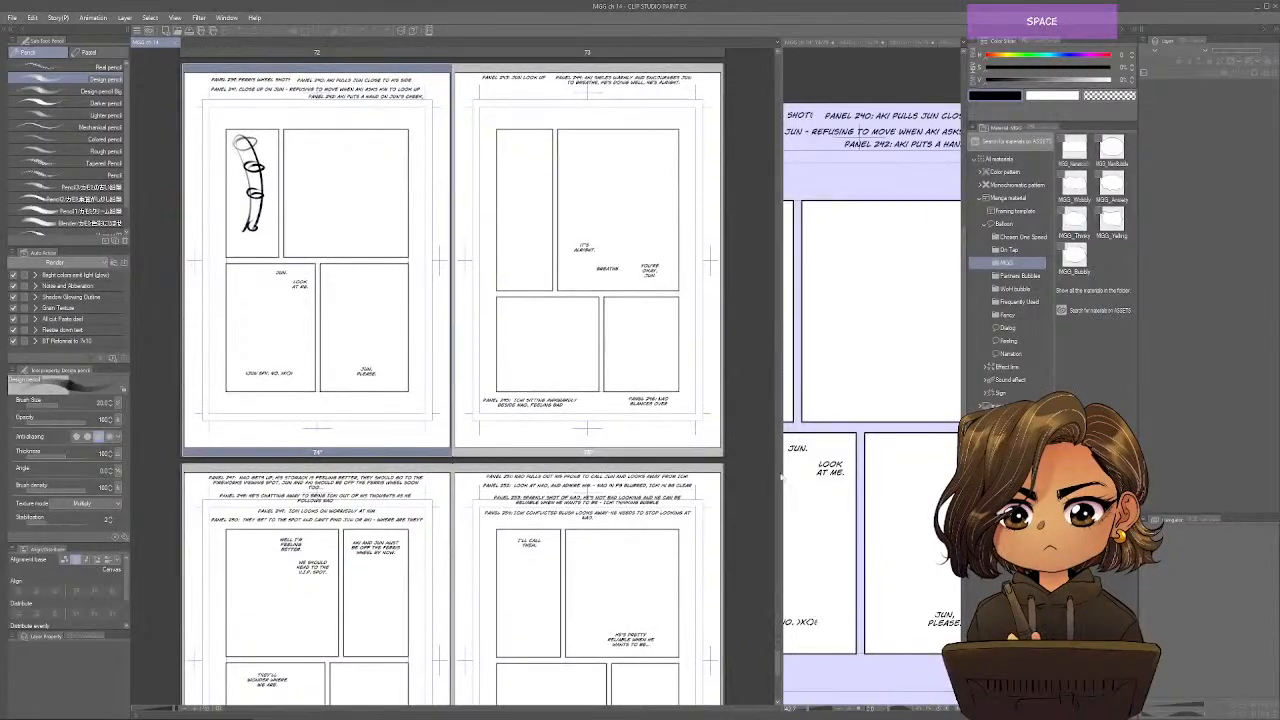
Shrink the page thumbnails and narrow the page overview to two columns beside page 74's canvas.
key("ctrl+minus")
key("ctrl+minus")
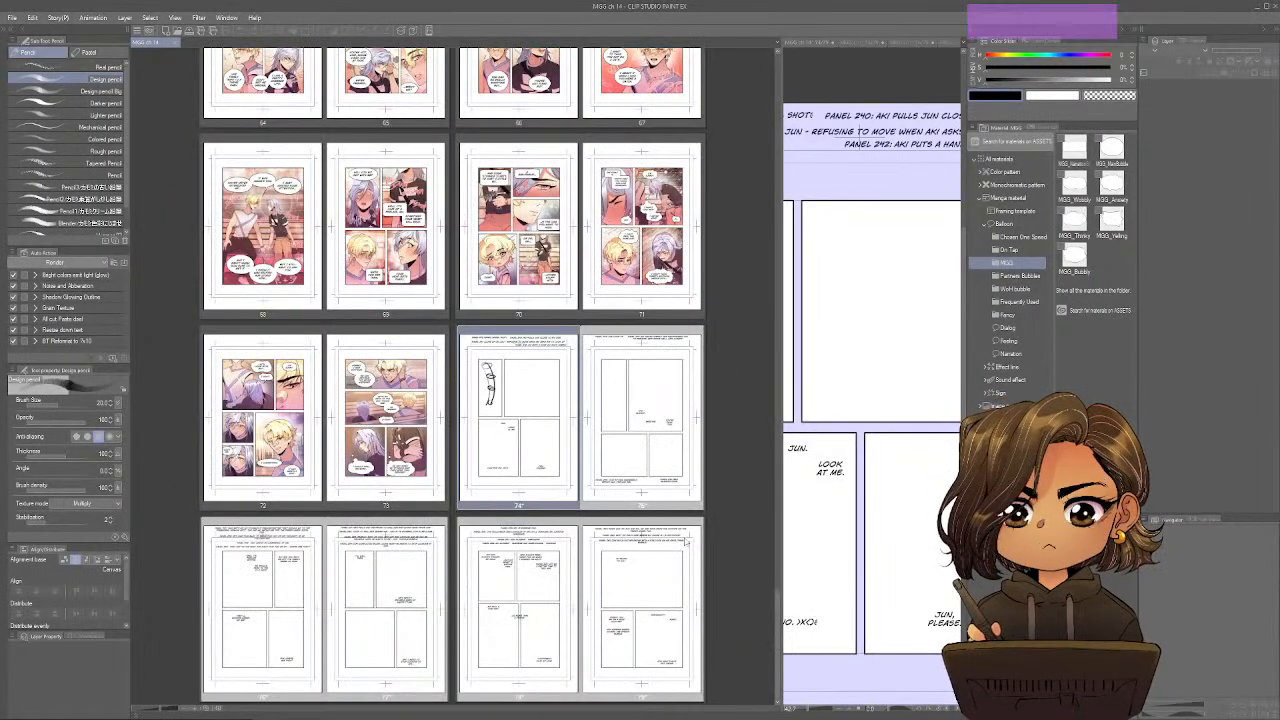
left_click_drag(780, 549, 390, 558)
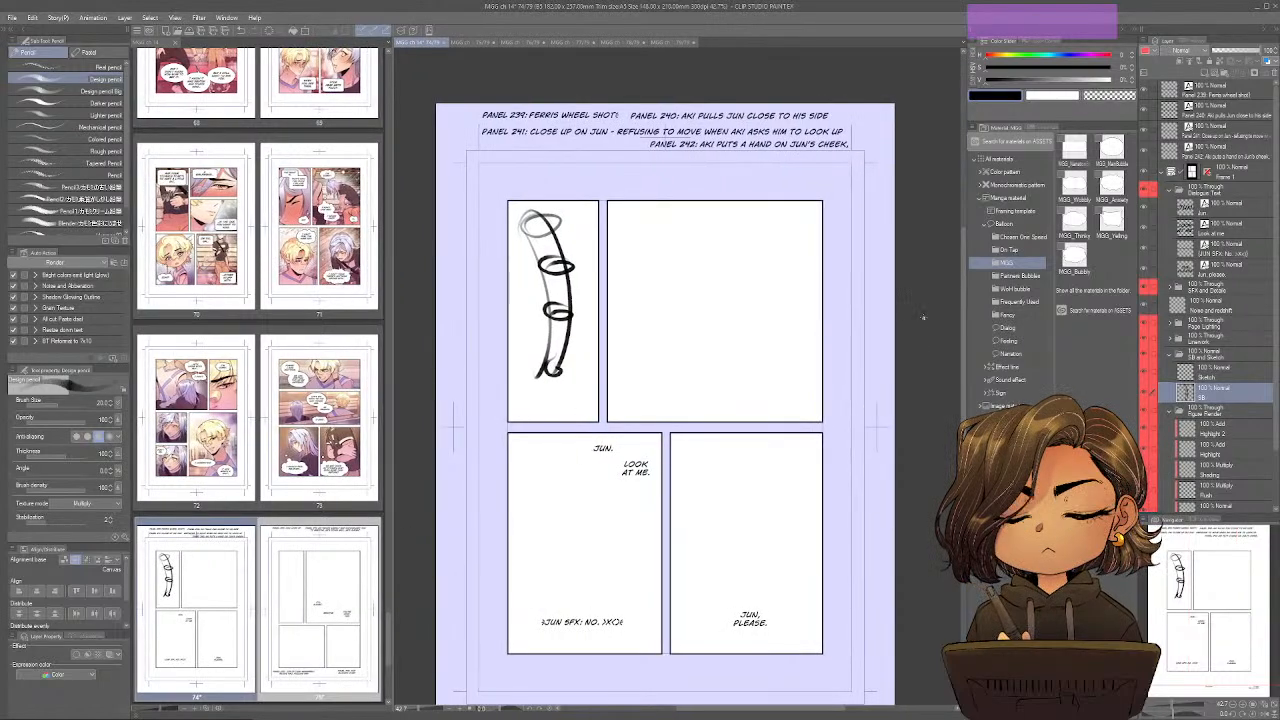
mouse_move(787, 408)
left_mouse_down()
mouse_move(785, 370)
mouse_move(781, 390)
left_mouse_up()
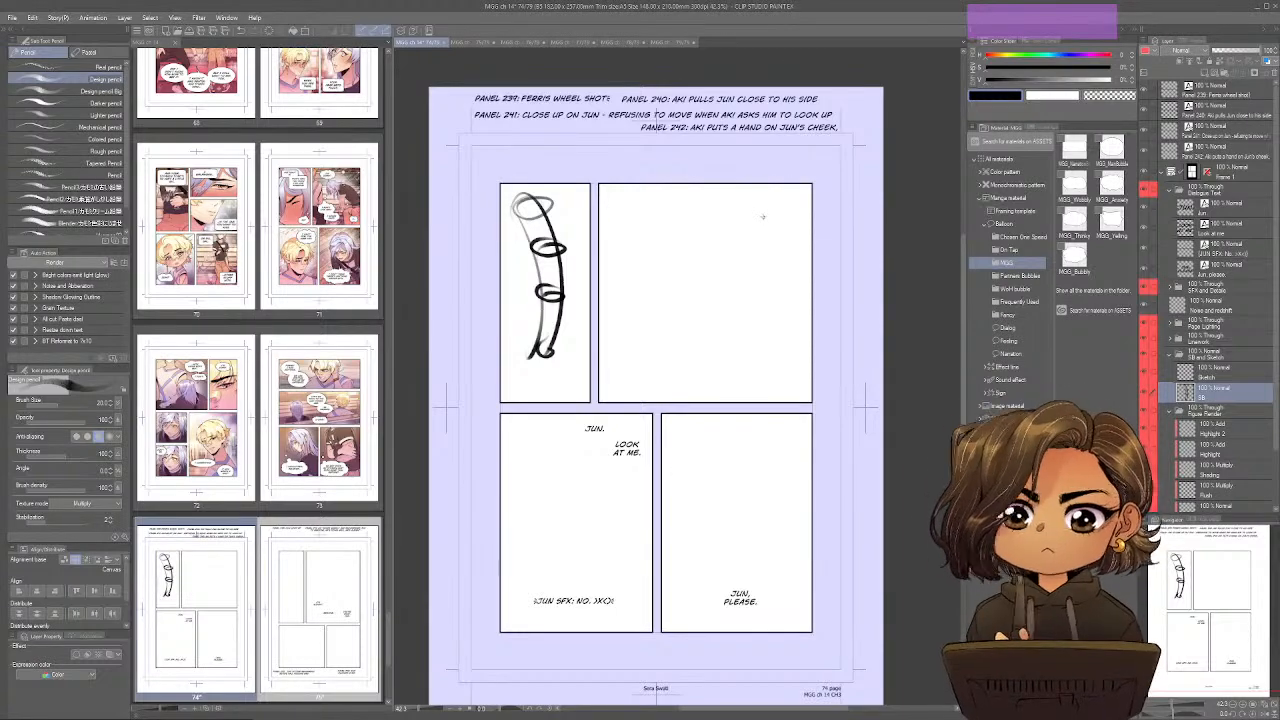
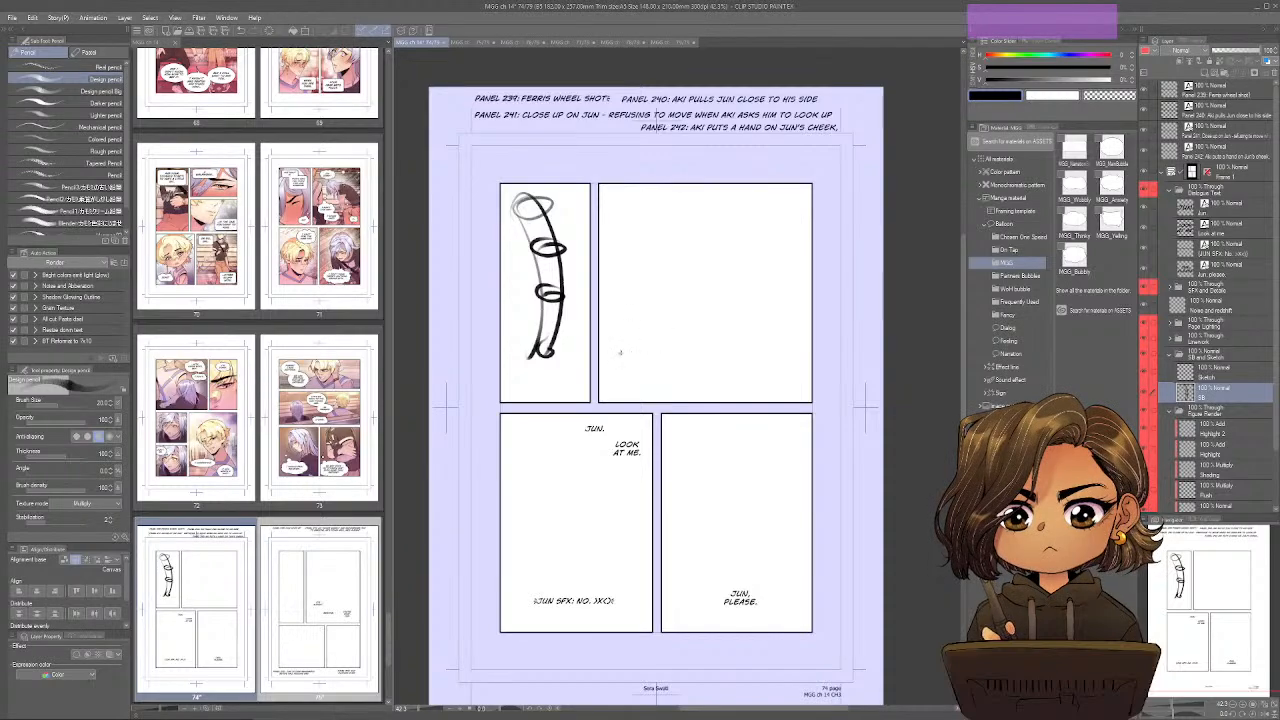
Rough in a large window frame with a sill line filling page 74's second panel.
mouse_move(620, 352)
left_mouse_down()
mouse_move(736, 333)
mouse_move(774, 349)
mouse_move(607, 348)
mouse_move(626, 211)
mouse_move(750, 200)
left_mouse_up()
mouse_move(788, 212)
left_mouse_down()
mouse_move(798, 325)
mouse_move(602, 206)
left_mouse_up()
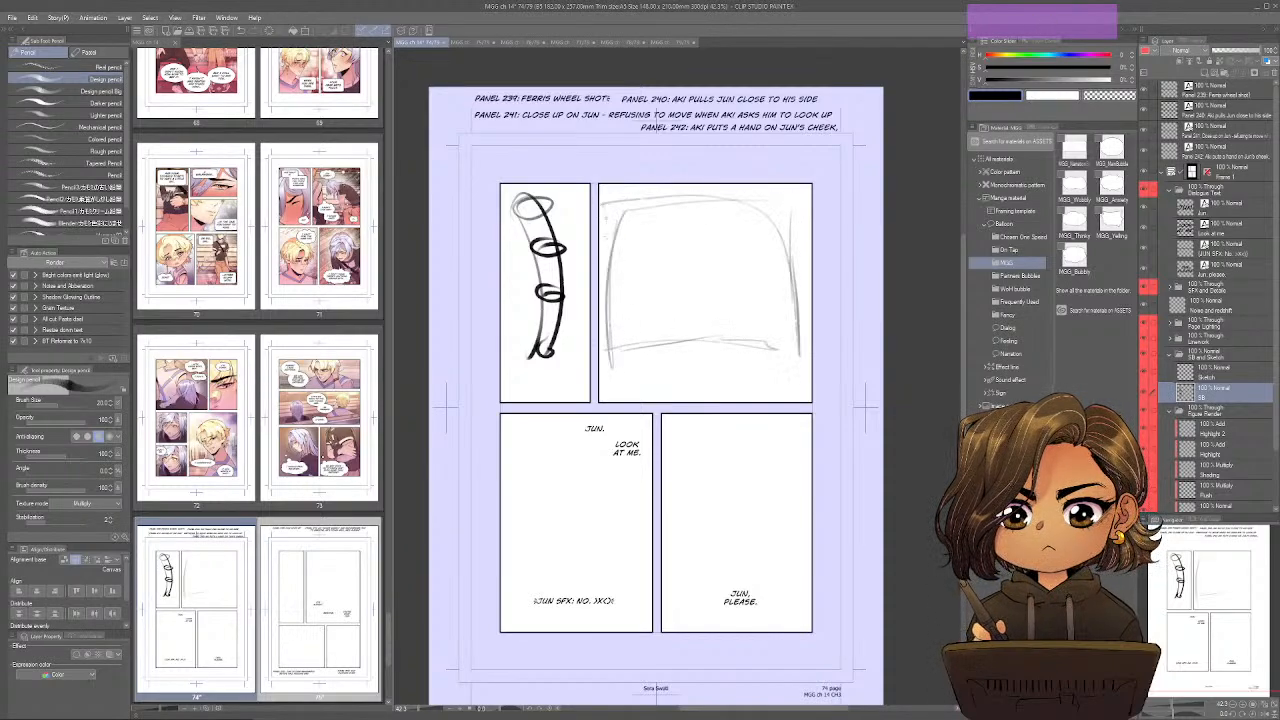
left_click_drag(606, 290, 608, 350)
mouse_move(798, 232)
left_mouse_down()
mouse_move(801, 336)
mouse_move(640, 336)
left_mouse_up()
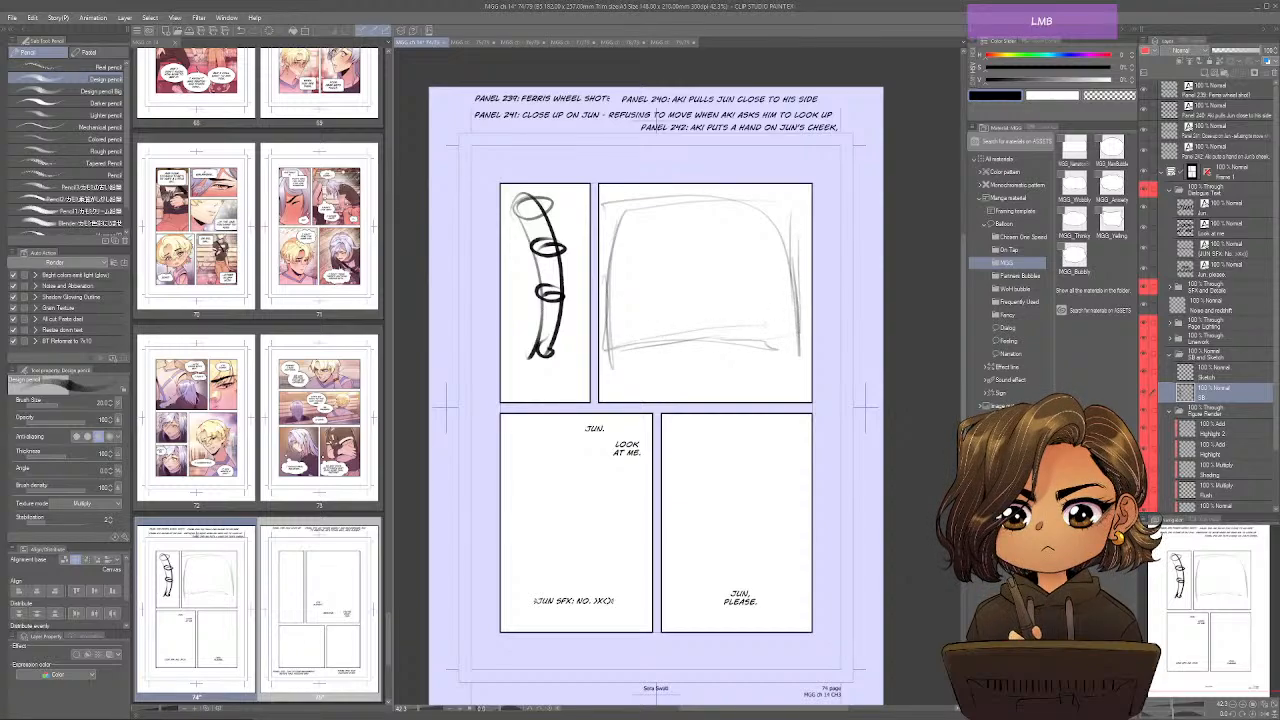
left_click_drag(783, 328, 627, 340)
left_click_drag(805, 318, 652, 334)
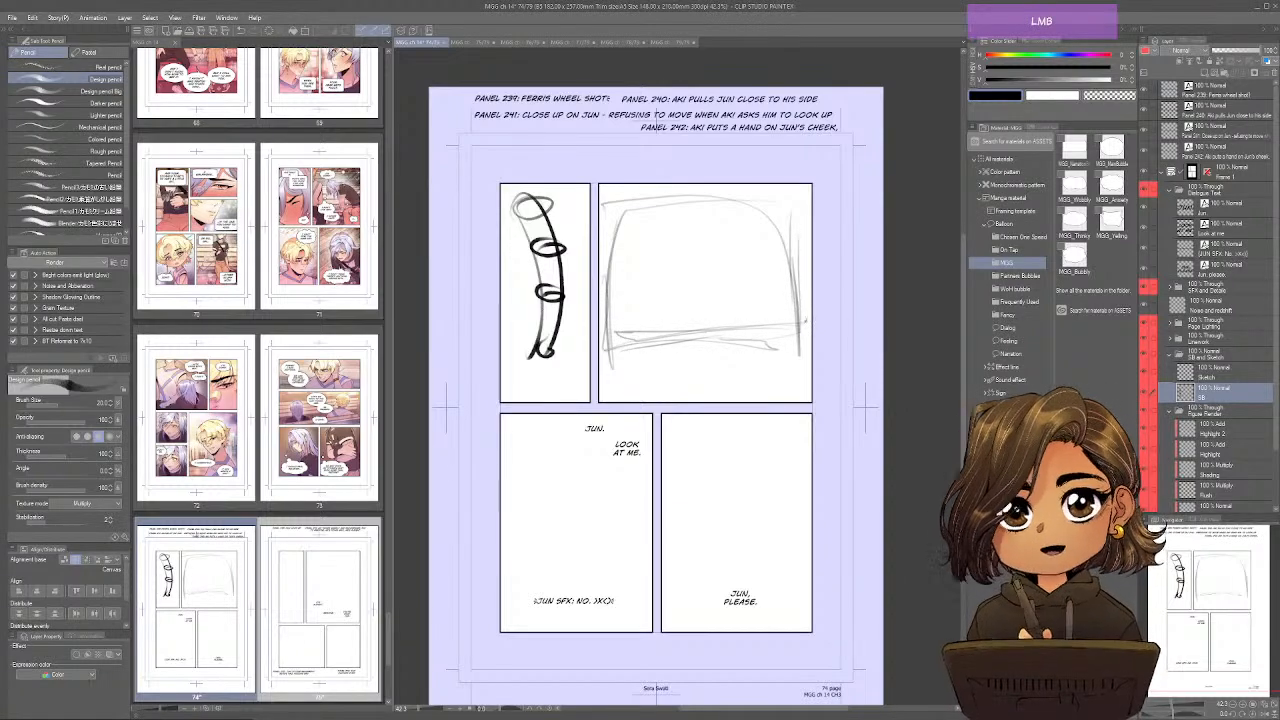
left_click_drag(800, 266, 802, 322)
mouse_move(614, 214)
left_mouse_down()
mouse_move(620, 346)
mouse_move(772, 201)
mouse_move(808, 198)
left_mouse_up()
left_click_drag(800, 198, 806, 318)
mouse_move(800, 216)
left_mouse_down()
mouse_move(800, 314)
mouse_move(646, 322)
left_mouse_up()
Sketch Aki pulling Jun close to his side inside the window frame, then reinforce the frame's upper and lower edges.
mouse_move(691, 251)
left_mouse_down()
mouse_move(708, 297)
mouse_move(712, 318)
mouse_move(710, 296)
mouse_move(742, 322)
left_mouse_up()
mouse_move(736, 320)
left_mouse_down()
mouse_move(708, 316)
mouse_move(732, 324)
left_mouse_up()
left_click_drag(704, 276, 726, 286)
mouse_move(708, 284)
left_mouse_down()
mouse_move(730, 296)
mouse_move(694, 286)
mouse_move(726, 299)
mouse_move(690, 318)
left_mouse_up()
left_click_drag(658, 283, 746, 292)
left_click_drag(698, 248, 680, 284)
mouse_move(686, 262)
left_mouse_down()
mouse_move(702, 280)
mouse_move(690, 288)
left_mouse_up()
mouse_move(682, 266)
left_mouse_down()
mouse_move(686, 282)
mouse_move(660, 292)
mouse_move(646, 334)
left_mouse_up()
mouse_move(712, 305)
left_mouse_down()
mouse_move(697, 334)
mouse_move(734, 326)
left_mouse_up()
left_click_drag(718, 276, 704, 288)
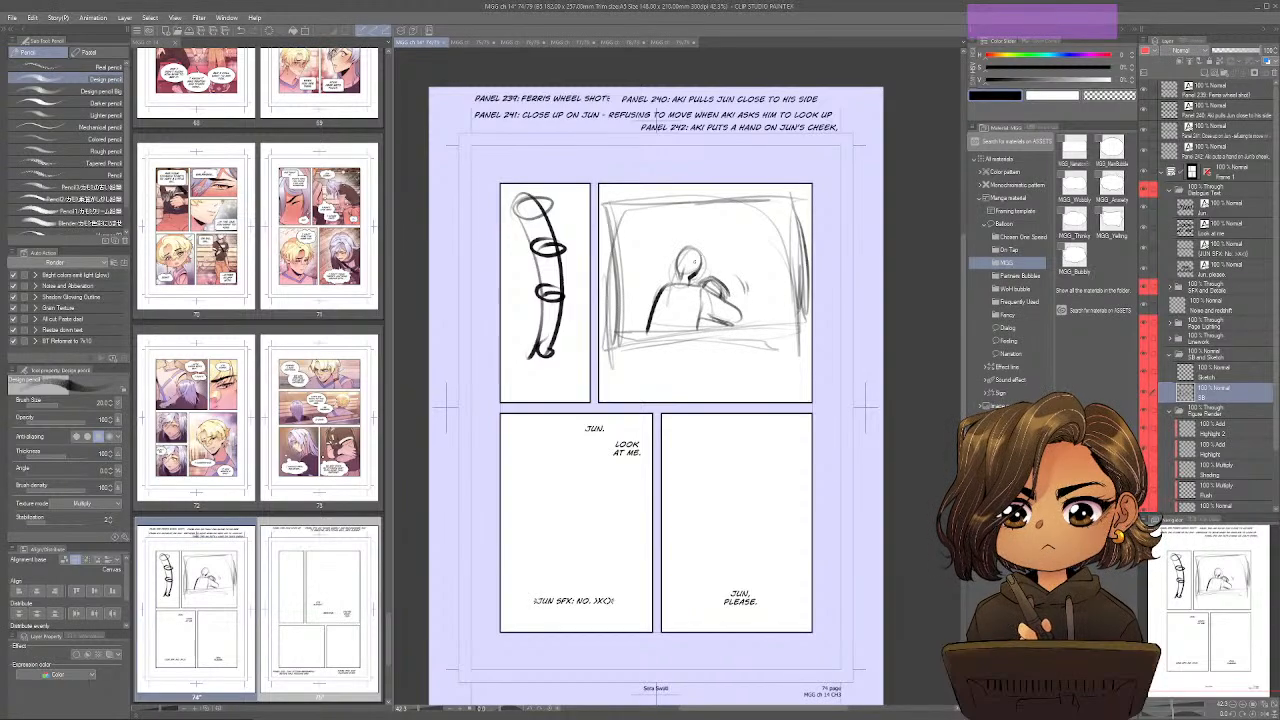
left_click_drag(608, 203, 786, 196)
left_click_drag(634, 350, 696, 344)
Add the ferris wheel's inner rim and support struts in page 74's narrow first panel.
left_click_drag(964, 302, 964, 327)
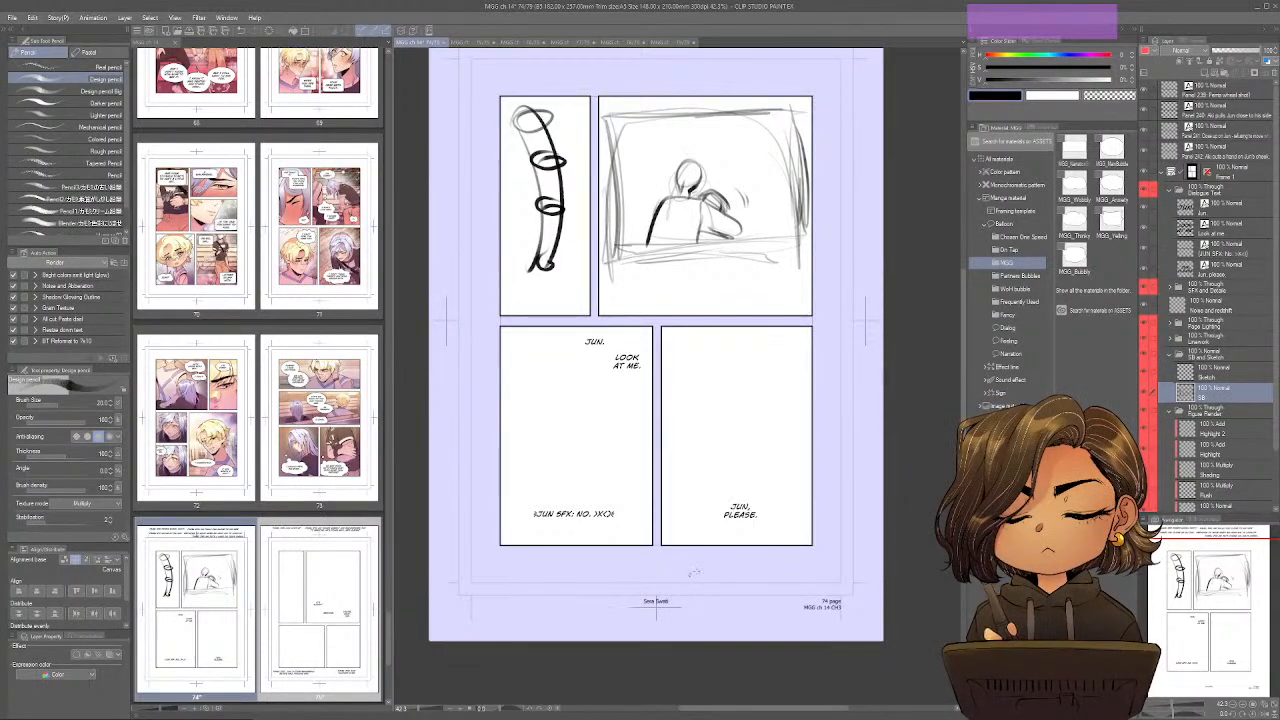
scroll(737, 185, "up", 2)
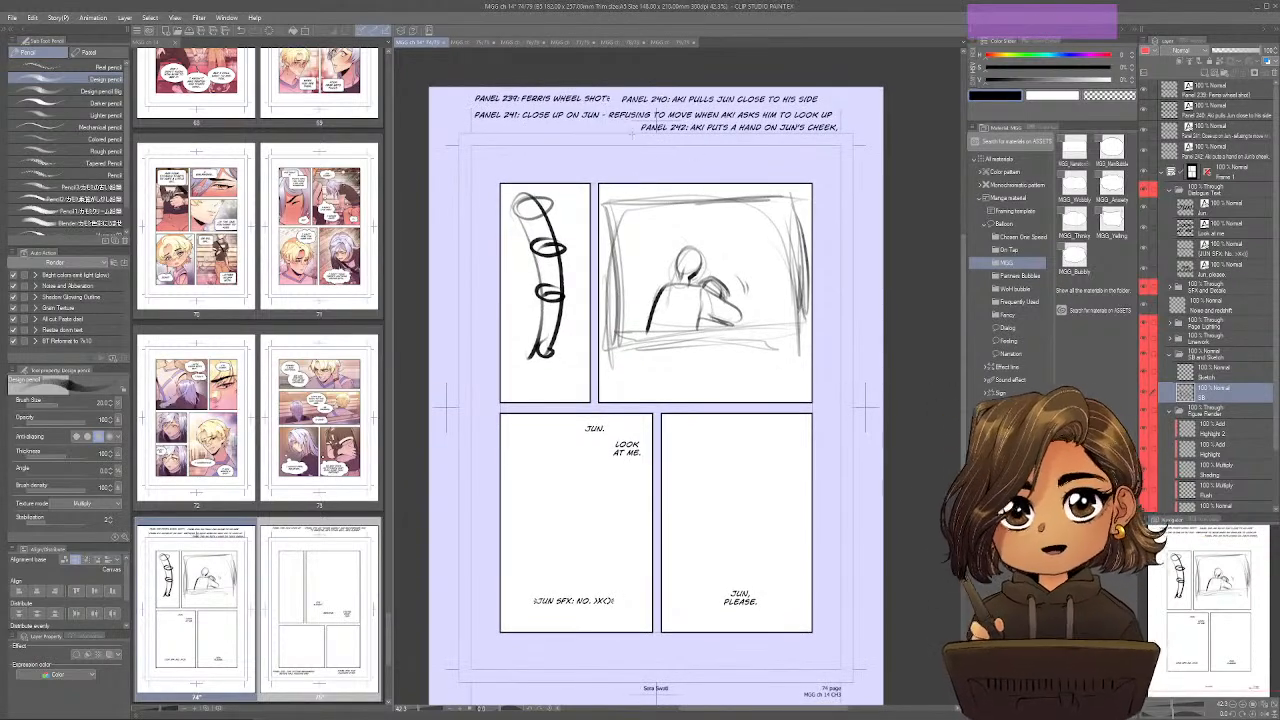
mouse_move(512, 210)
left_mouse_down()
mouse_move(540, 362)
mouse_move(524, 374)
left_mouse_up()
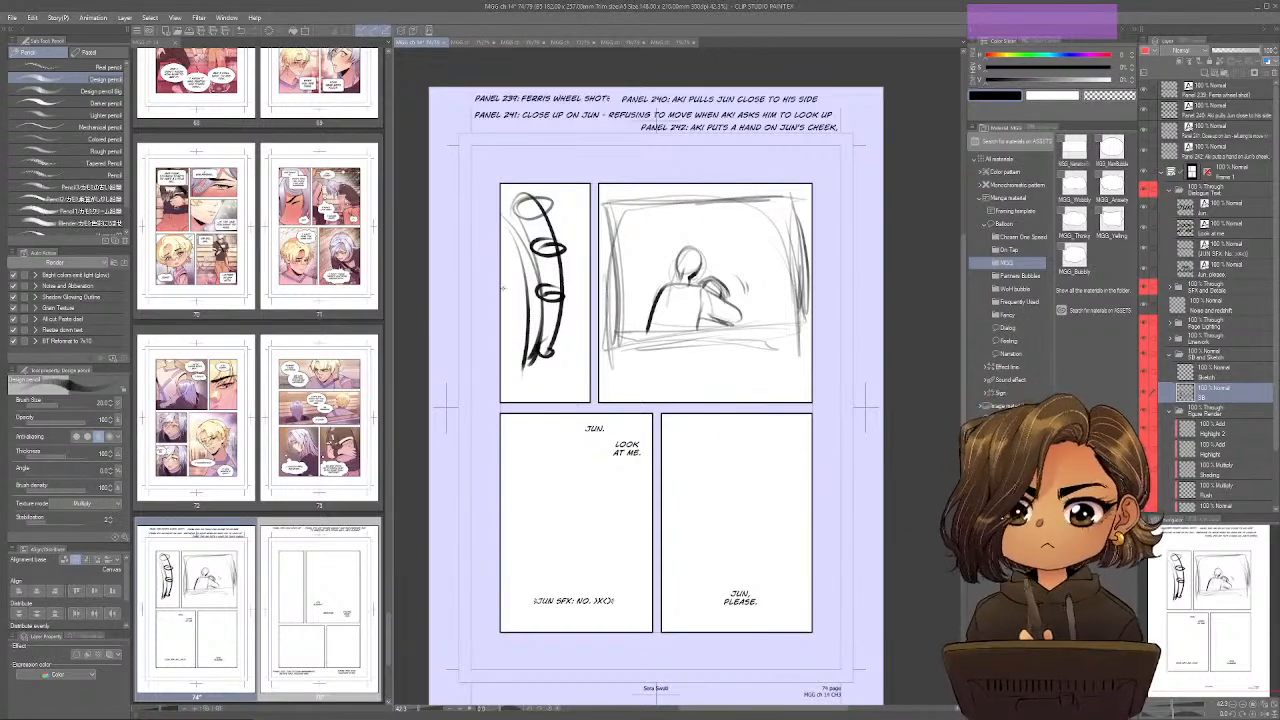
mouse_move(524, 252)
left_mouse_down()
mouse_move(502, 294)
mouse_move(518, 340)
mouse_move(502, 383)
mouse_move(511, 397)
left_mouse_up()
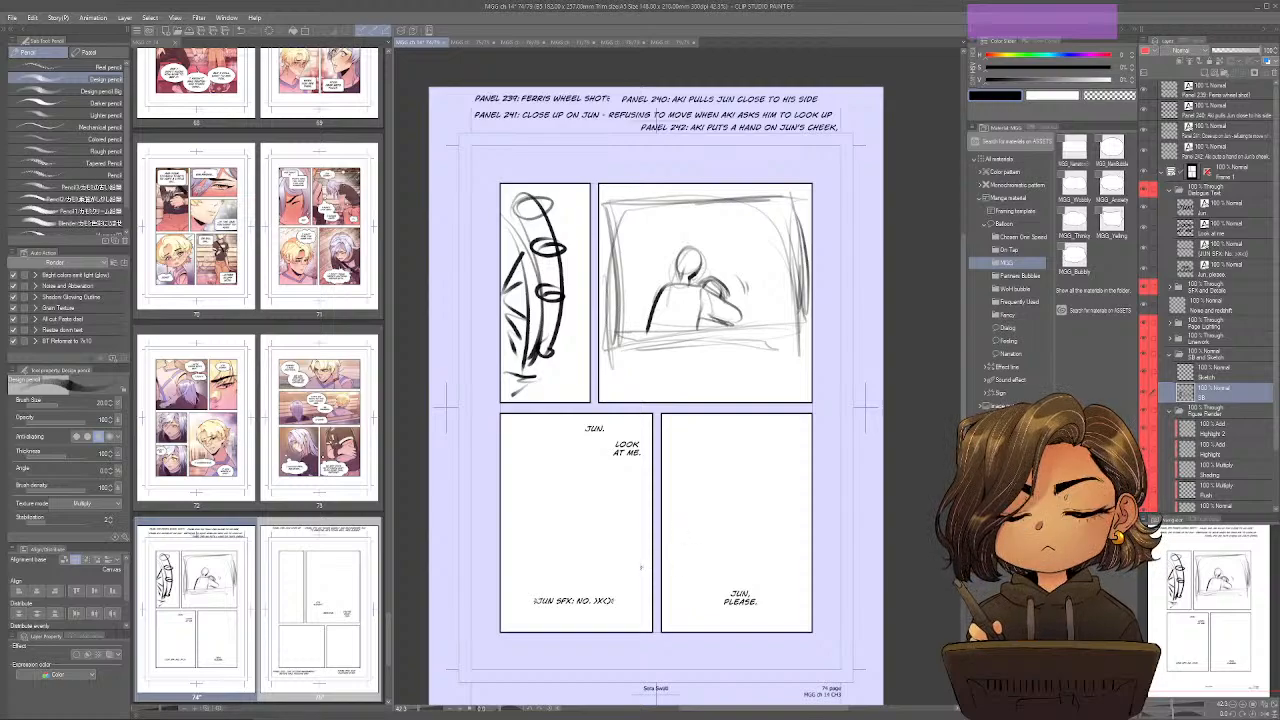
Block in Jun's bowed head with the surrounding shoulder and arm lines in page 74's third panel.
mouse_move(537, 501)
left_mouse_down()
mouse_move(551, 517)
mouse_move(528, 490)
mouse_move(592, 505)
mouse_move(545, 520)
left_mouse_up()
mouse_move(594, 468)
left_mouse_down()
mouse_move(582, 514)
mouse_move(550, 550)
left_mouse_up()
mouse_move(604, 509)
left_mouse_down()
mouse_move(572, 524)
mouse_move(532, 491)
mouse_move(548, 551)
left_mouse_up()
mouse_move(535, 494)
left_mouse_down()
mouse_move(510, 511)
mouse_move(538, 547)
mouse_move(522, 501)
mouse_move(501, 525)
left_mouse_up()
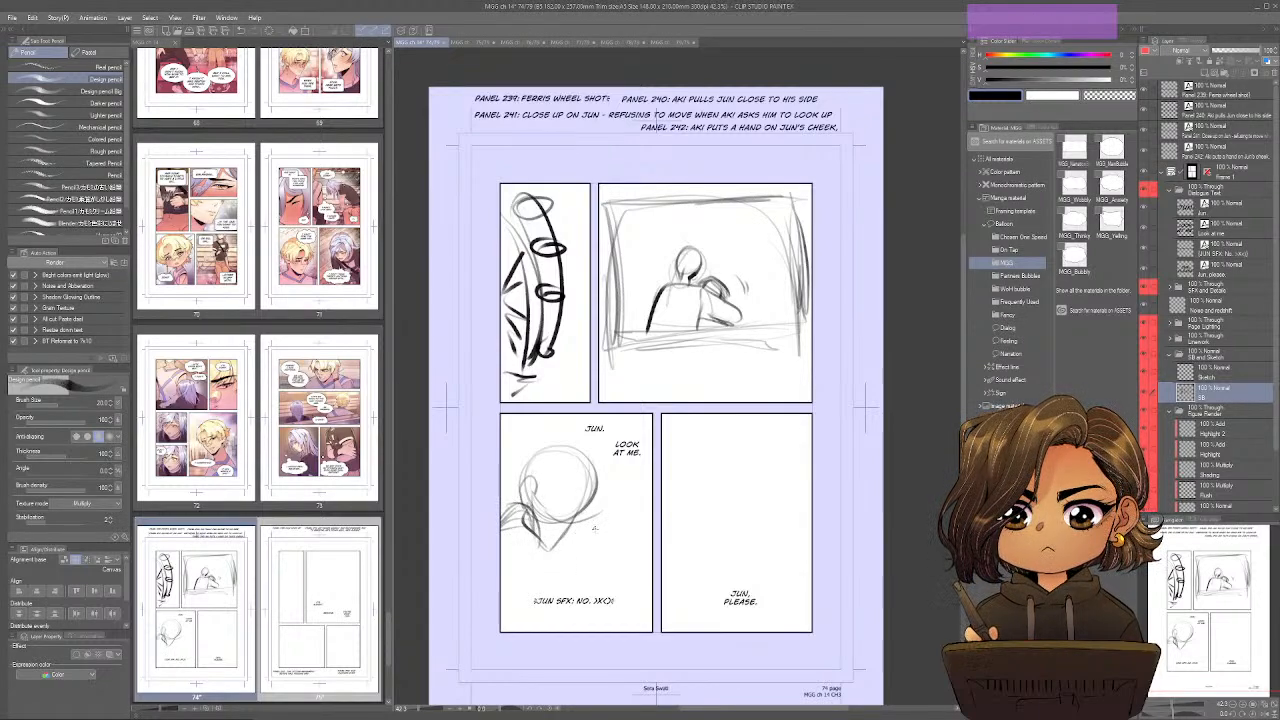
mouse_move(584, 550)
left_mouse_down()
mouse_move(612, 518)
mouse_move(622, 528)
mouse_move(626, 566)
mouse_move(584, 570)
left_mouse_up()
mouse_move(560, 452)
left_mouse_down()
mouse_move(498, 493)
mouse_move(522, 462)
mouse_move(599, 436)
mouse_move(598, 417)
mouse_move(645, 420)
mouse_move(624, 485)
left_mouse_up()
mouse_move(612, 446)
left_mouse_down()
mouse_move(633, 478)
mouse_move(601, 473)
mouse_move(643, 484)
left_mouse_up()
mouse_move(650, 516)
left_mouse_down()
mouse_move(631, 524)
mouse_move(631, 581)
left_mouse_up()
Darken Jun's lowered face and rough in the body lines beneath it in the third panel's close-up.
mouse_move(550, 538)
left_mouse_down()
mouse_move(575, 573)
mouse_move(545, 565)
mouse_move(588, 510)
left_mouse_up()
left_click_drag(594, 494, 572, 530)
mouse_move(598, 498)
left_mouse_down()
mouse_move(541, 497)
mouse_move(590, 508)
left_mouse_up()
mouse_move(584, 474)
left_mouse_down()
mouse_move(553, 542)
mouse_move(585, 511)
left_mouse_up()
left_click_drag(550, 508, 567, 518)
left_click_drag(547, 502, 572, 496)
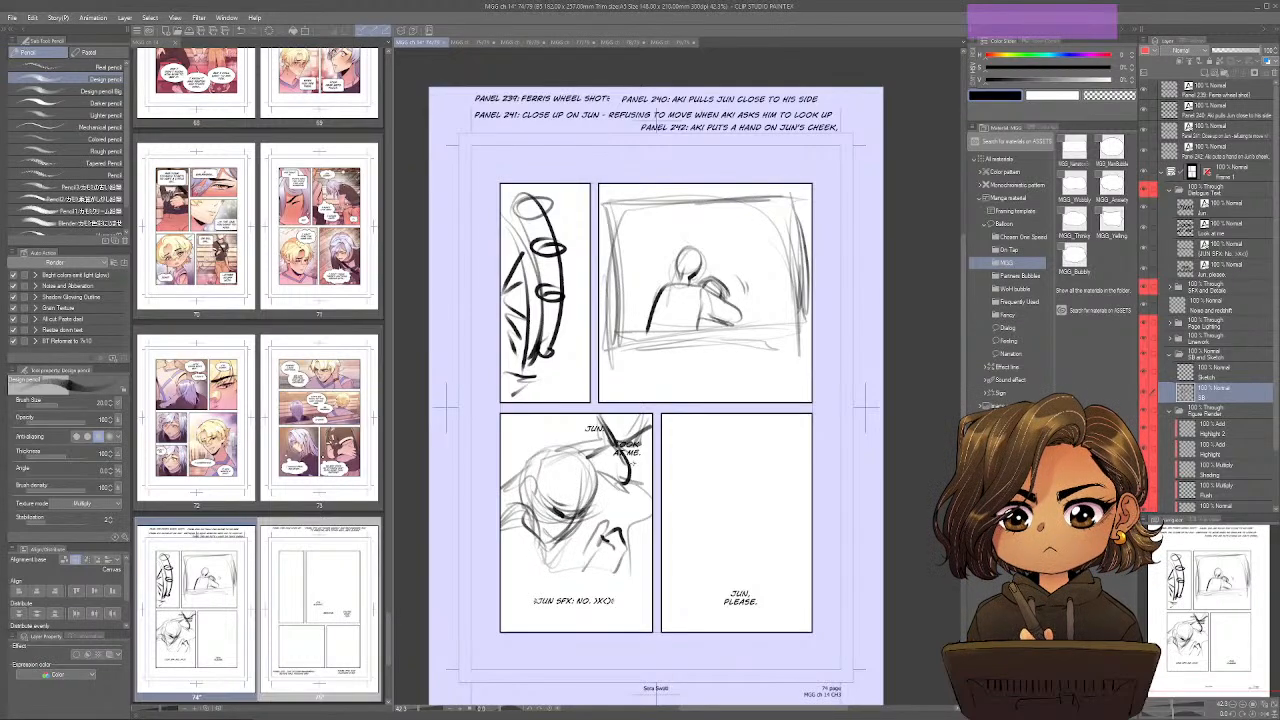
mouse_move(545, 598)
left_mouse_down()
mouse_move(508, 618)
mouse_move(590, 568)
left_mouse_up()
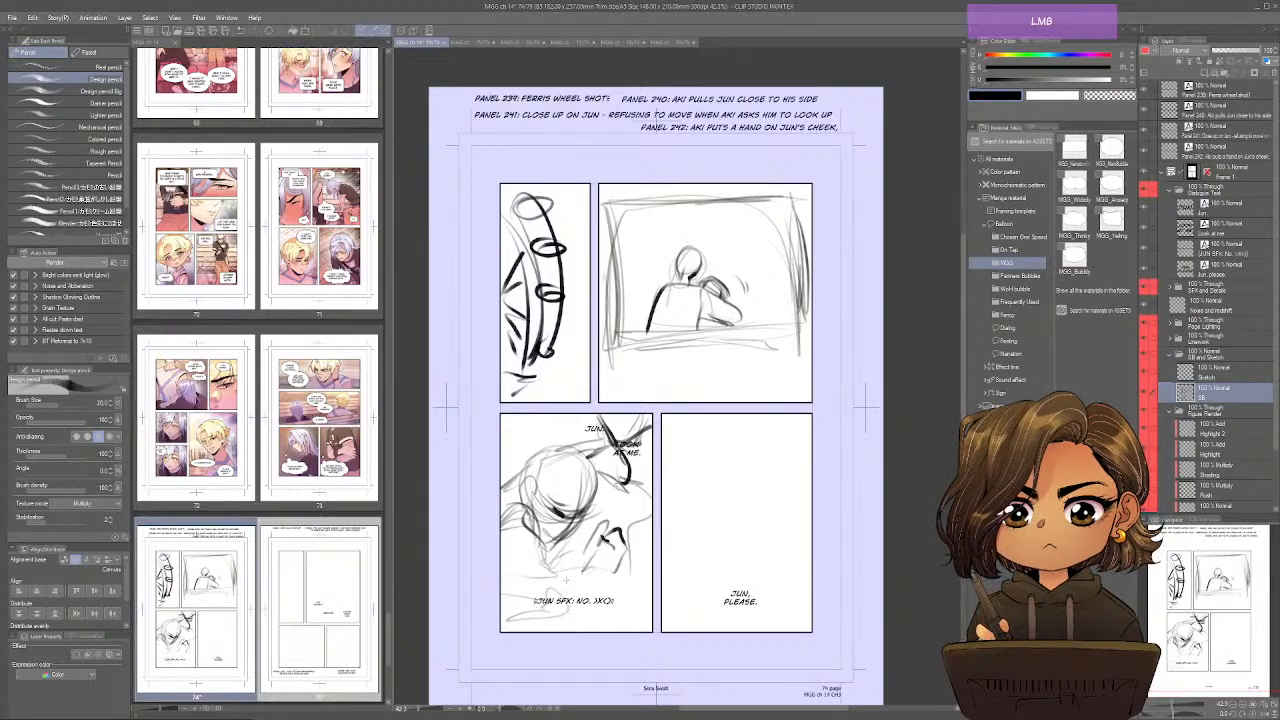
mouse_move(522, 632)
left_mouse_down()
mouse_move(550, 550)
mouse_move(522, 594)
mouse_move(591, 603)
left_mouse_up()
Sketch the head circle and tapering jaw lines for Jun in page 74's fourth panel.
key("space")
left_click_drag(751, 469, 723, 449)
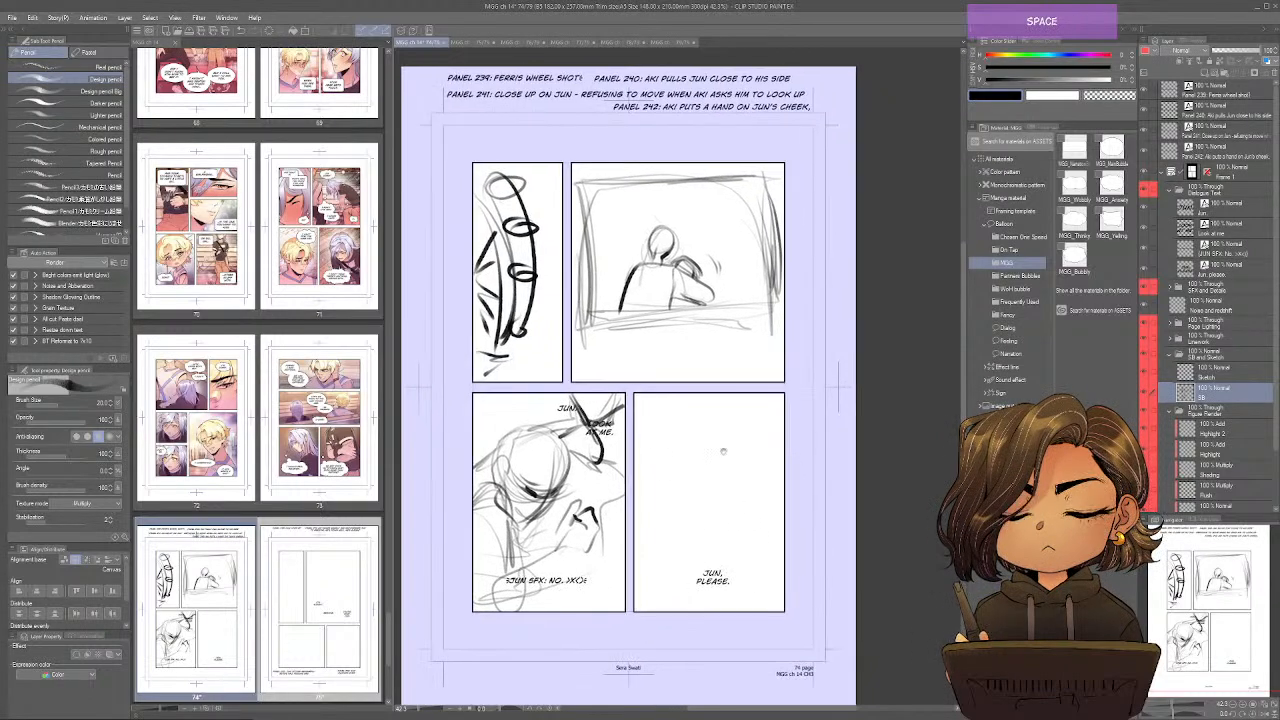
left_click_drag(802, 509, 792, 509)
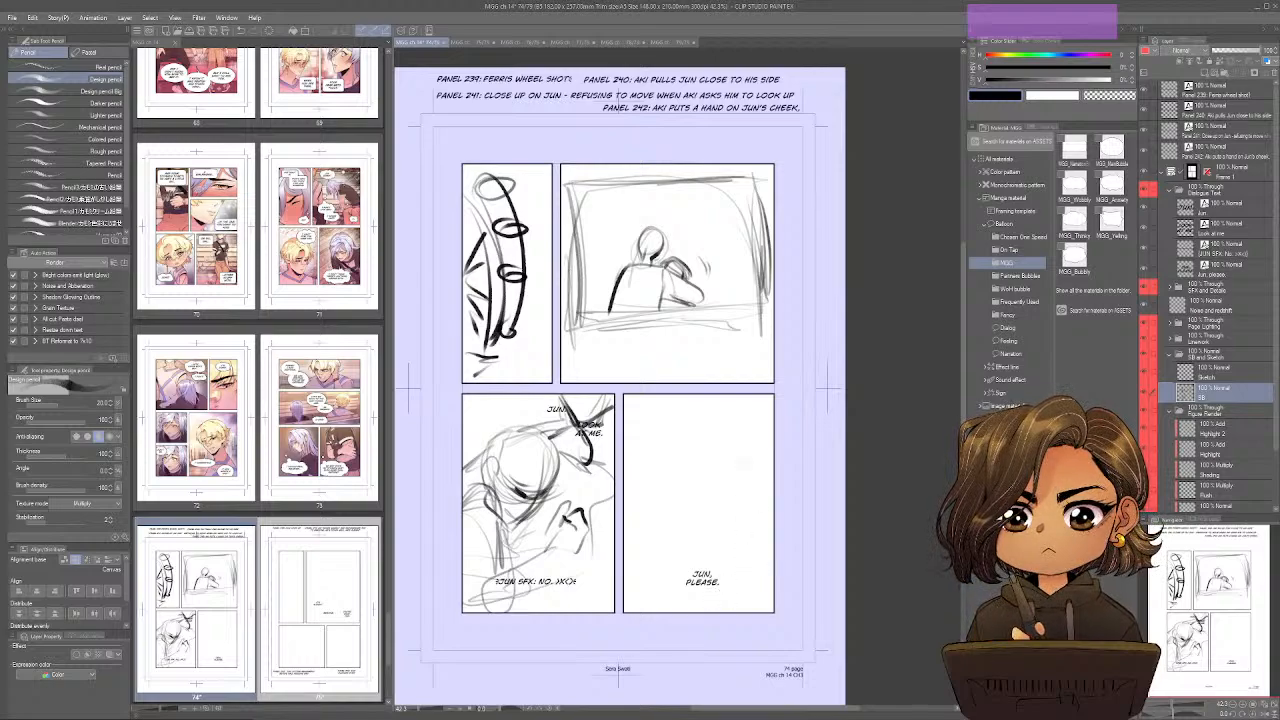
mouse_move(720, 428)
left_mouse_down()
mouse_move(690, 496)
mouse_move(745, 445)
left_mouse_up()
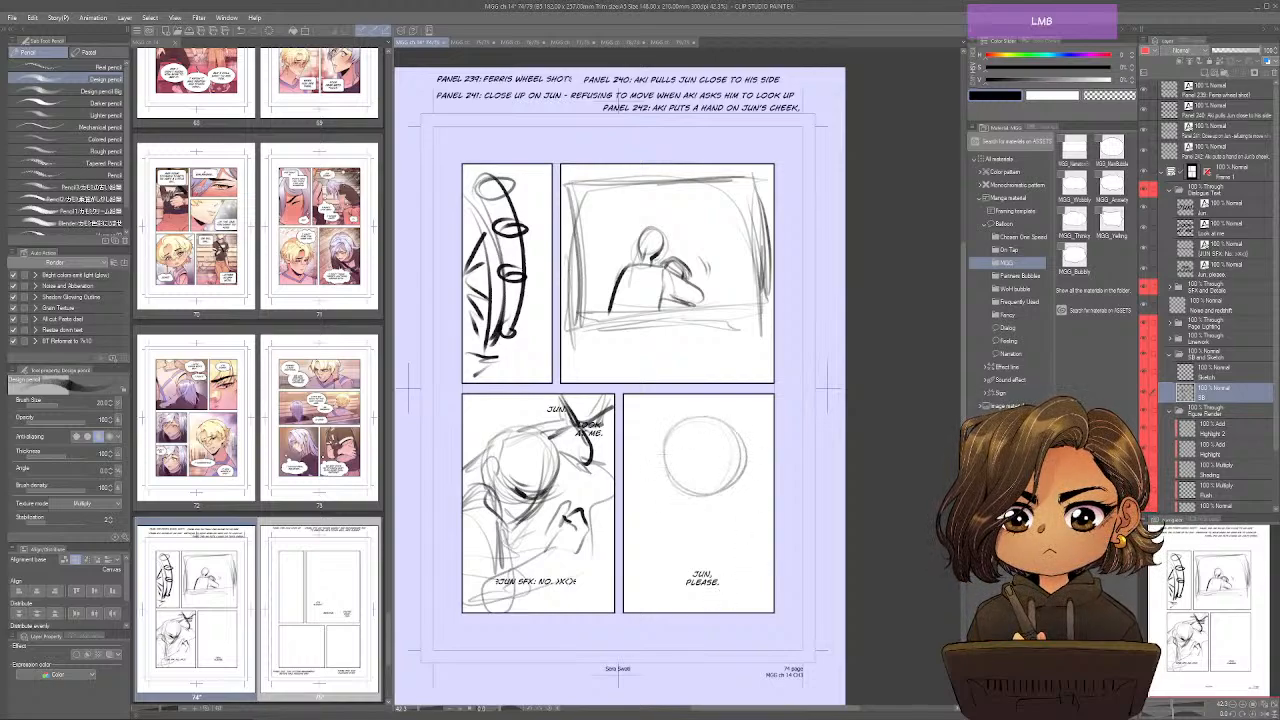
mouse_move(681, 497)
left_mouse_down()
mouse_move(744, 458)
mouse_move(726, 436)
left_mouse_up()
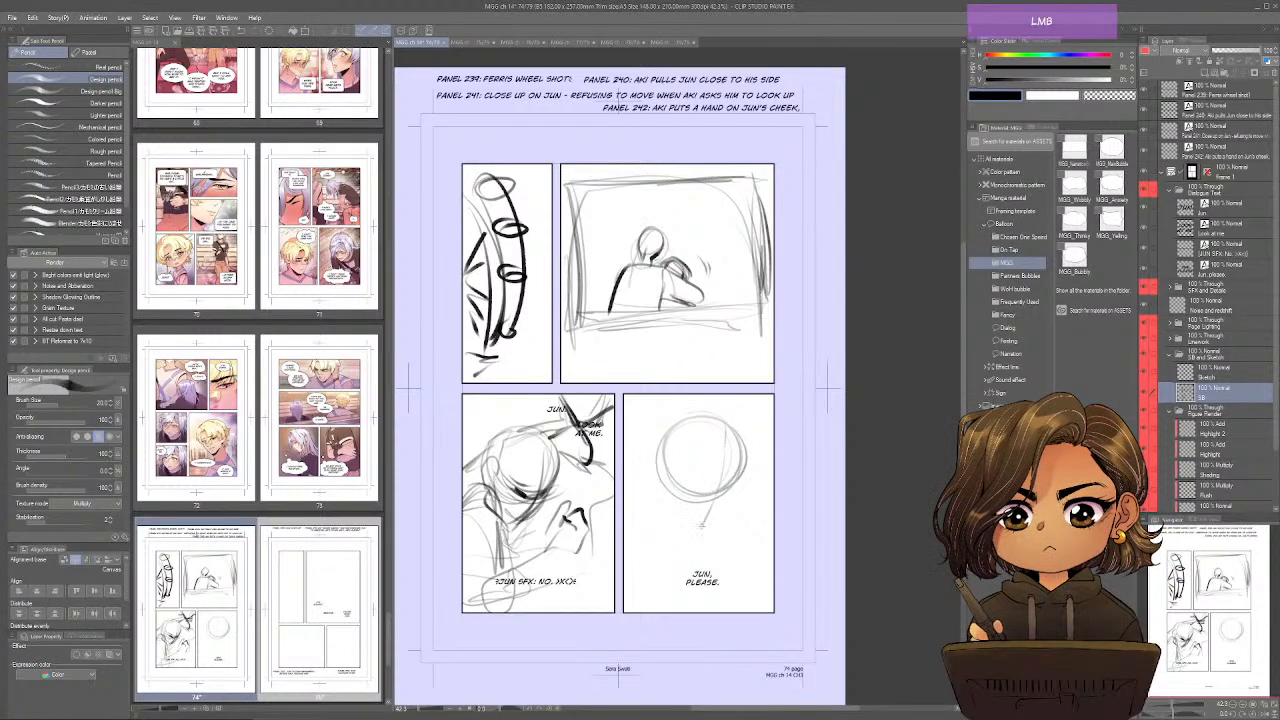
mouse_move(714, 497)
left_mouse_down()
mouse_move(700, 532)
mouse_move(742, 481)
mouse_move(688, 488)
mouse_move(710, 490)
mouse_move(686, 500)
left_mouse_up()
mouse_move(735, 488)
left_mouse_down()
mouse_move(701, 526)
mouse_move(690, 498)
mouse_move(660, 528)
left_mouse_up()
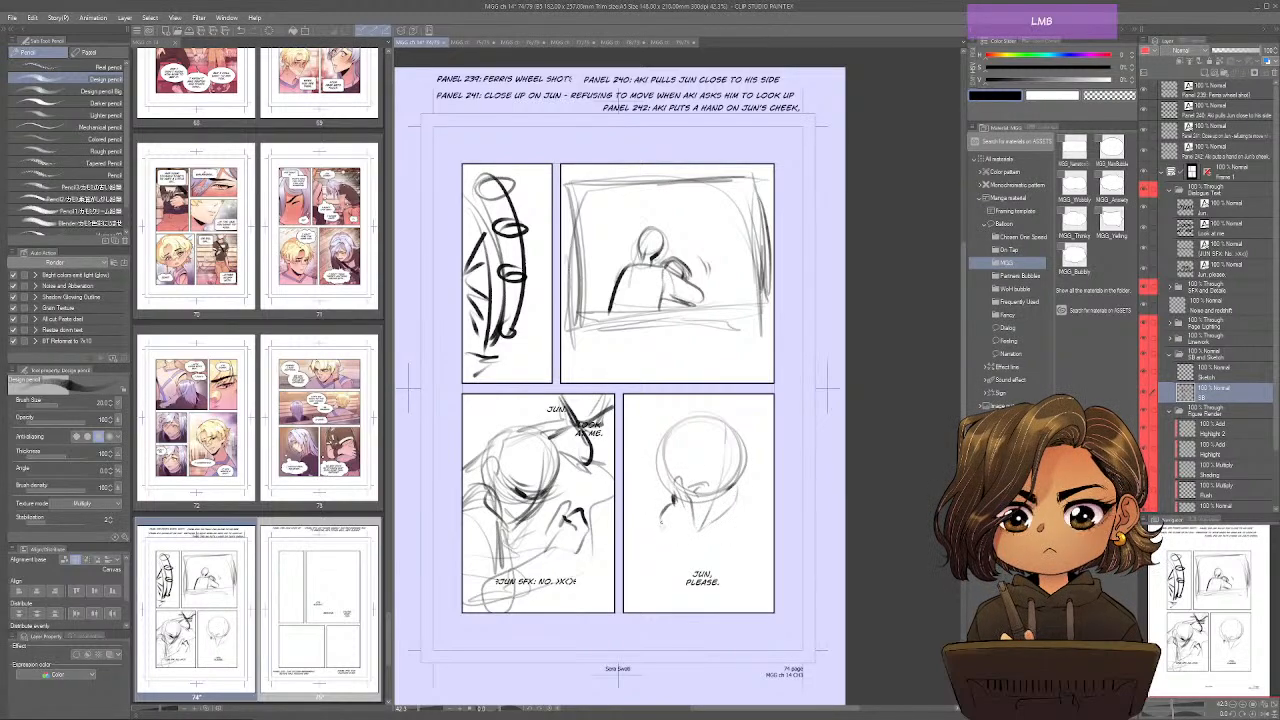
Draw Aki's hand on Jun's cheek with its forearm, adding short strokes beside the head in the fourth panel.
mouse_move(670, 482)
left_mouse_down()
mouse_move(660, 510)
mouse_move(700, 520)
mouse_move(663, 542)
left_mouse_up()
mouse_move(626, 504)
left_mouse_down()
mouse_move(660, 543)
mouse_move(726, 515)
left_mouse_up()
left_click_drag(747, 446, 764, 433)
mouse_move(764, 433)
left_mouse_down()
mouse_move(748, 437)
mouse_move(766, 424)
left_mouse_up()
left_click_drag(746, 442, 768, 428)
mouse_move(698, 534)
left_mouse_down()
mouse_move(740, 590)
mouse_move(674, 606)
left_mouse_up()
mouse_move(708, 546)
left_mouse_down()
mouse_move(734, 588)
mouse_move(748, 524)
mouse_move(722, 566)
left_mouse_up()
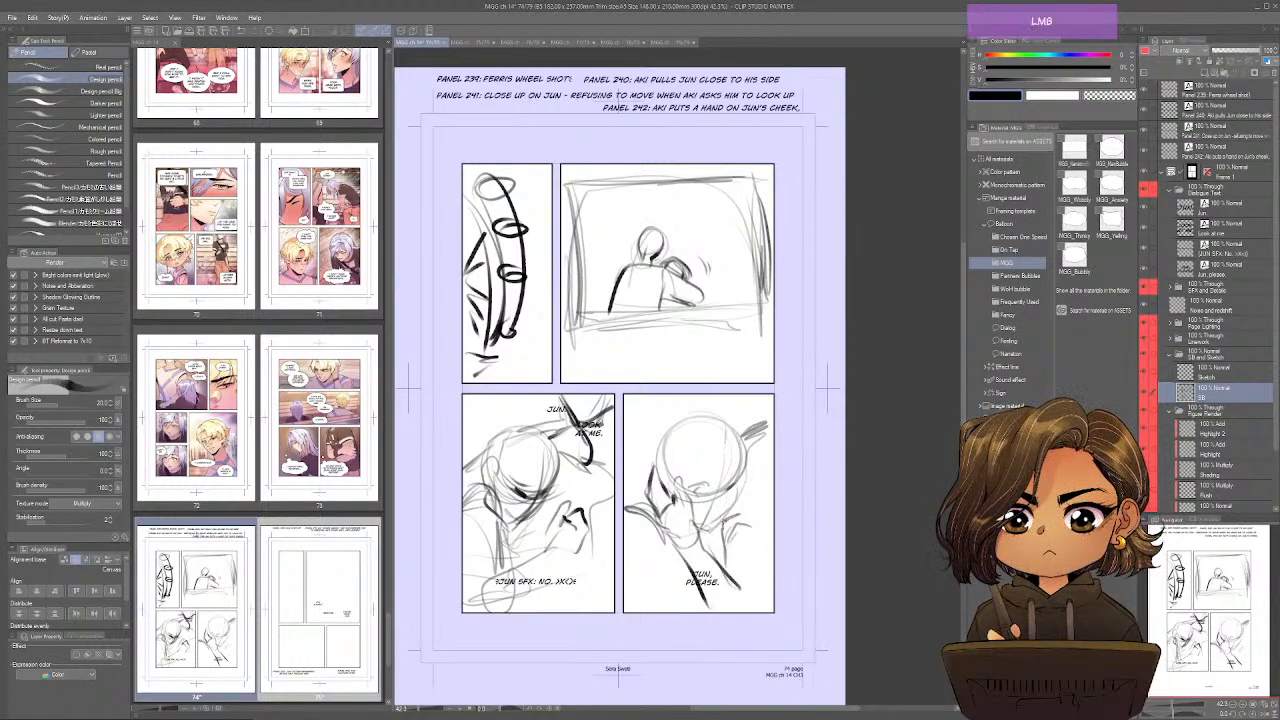
Add bold clothing and sleeve strokes around the arm and below Jun's head in the fourth panel.
key("Return")
mouse_move(724, 518)
left_mouse_down()
mouse_move(747, 529)
mouse_move(722, 566)
mouse_move(750, 532)
mouse_move(722, 572)
left_mouse_up()
left_click_drag(676, 536, 664, 554)
mouse_move(690, 556)
left_mouse_down()
mouse_move(676, 602)
mouse_move(632, 612)
left_mouse_up()
mouse_move(674, 530)
left_mouse_down()
mouse_move(658, 584)
mouse_move(678, 612)
left_mouse_up()
left_click_drag(676, 556, 686, 602)
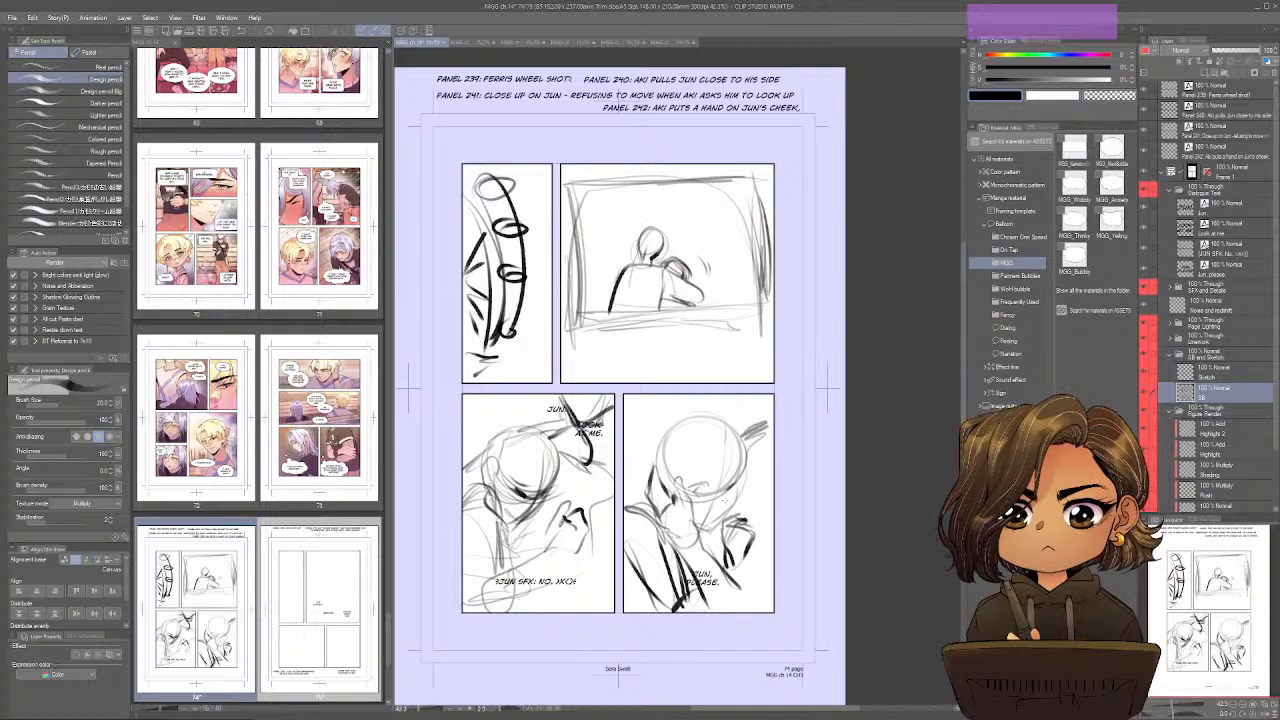
mouse_move(676, 514)
left_mouse_down()
mouse_move(660, 610)
mouse_move(694, 620)
left_mouse_up()
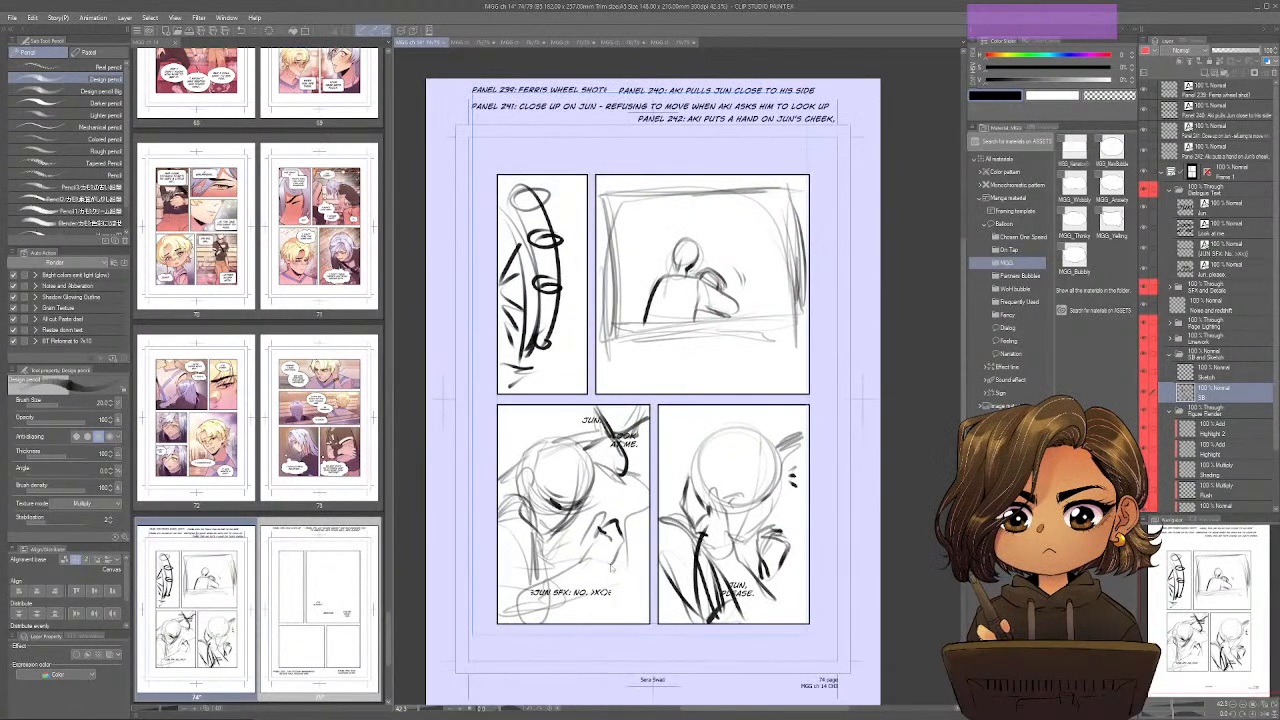
Switch to page 75 and sketch Jun's upturned face with guidelines, wide eyes and brows in the first panel.
left_click_drag(751, 584, 724, 573)
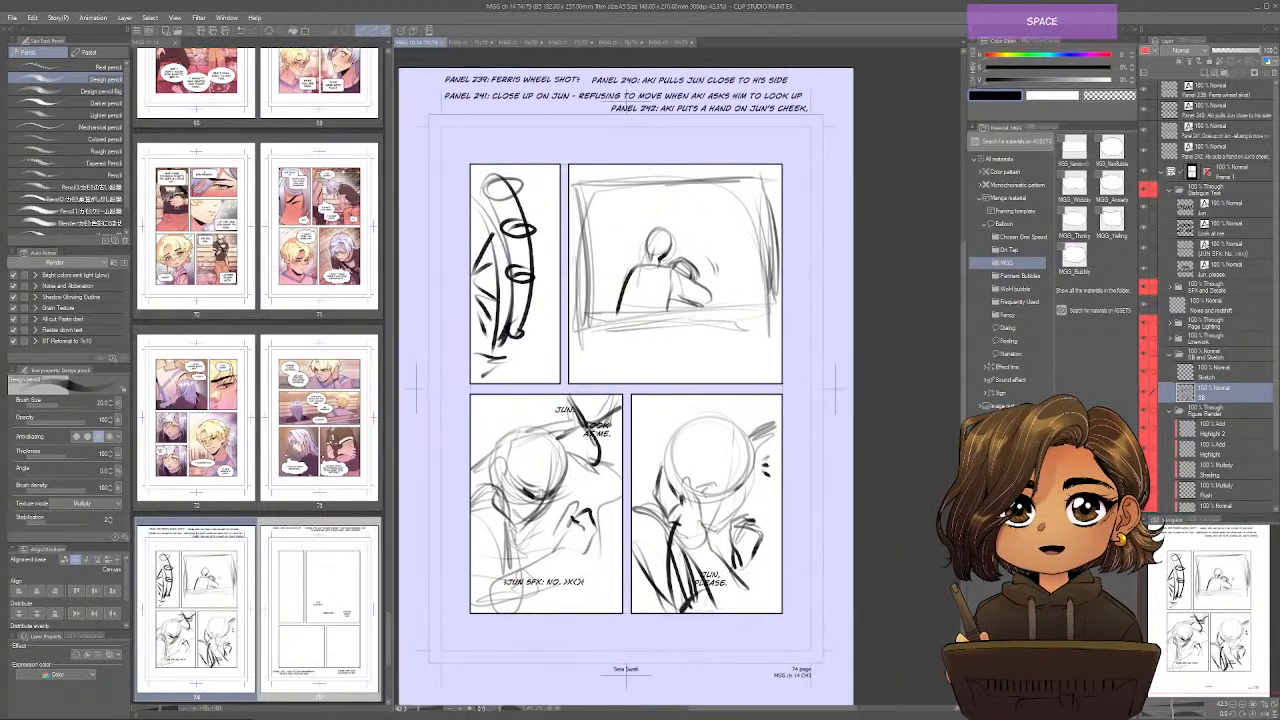
left_click(472, 42)
left_click_drag(767, 257, 753, 277)
mouse_move(572, 232)
left_mouse_down()
mouse_move(535, 285)
mouse_move(588, 300)
mouse_move(598, 262)
mouse_move(540, 300)
left_mouse_up()
mouse_move(530, 228)
left_mouse_down()
mouse_move(586, 221)
mouse_move(568, 365)
mouse_move(566, 290)
mouse_move(565, 372)
left_mouse_up()
mouse_move(600, 264)
left_mouse_down()
mouse_move(516, 272)
mouse_move(537, 264)
mouse_move(538, 286)
mouse_move(558, 276)
left_mouse_up()
mouse_move(542, 268)
left_mouse_down()
mouse_move(536, 286)
mouse_move(594, 278)
left_mouse_up()
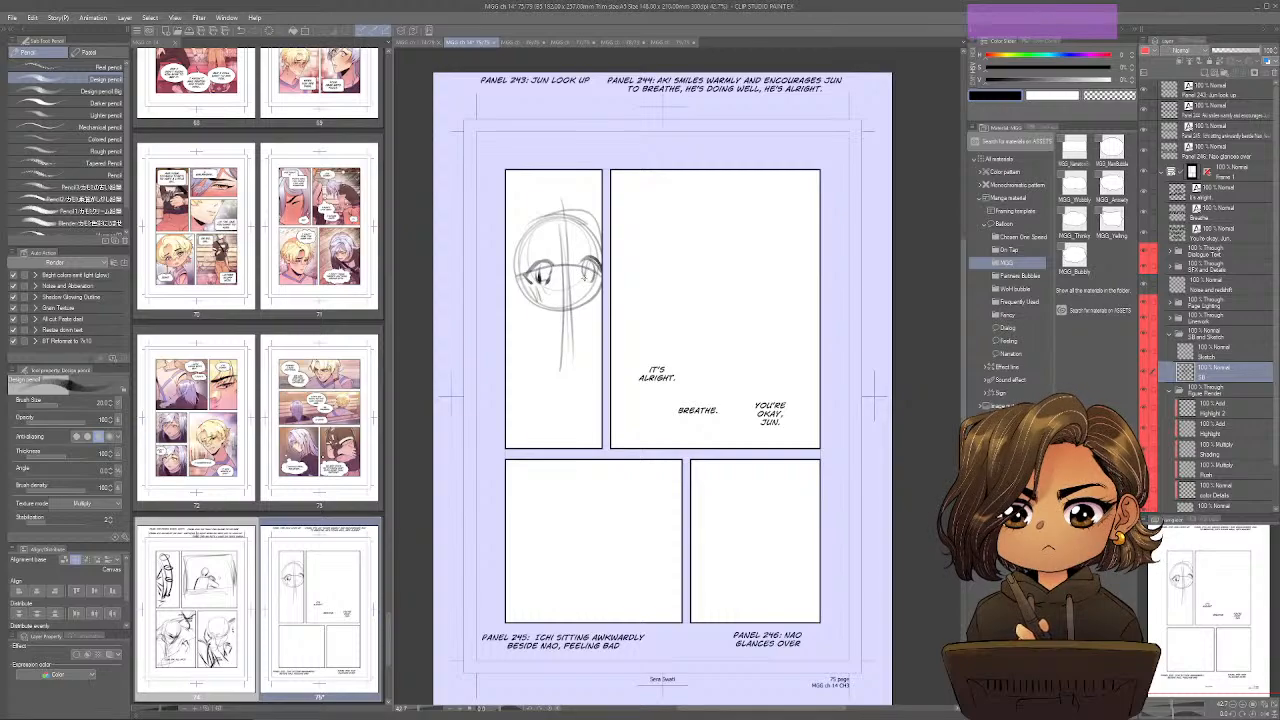
mouse_move(522, 254)
left_mouse_down()
mouse_move(598, 238)
mouse_move(520, 292)
mouse_move(528, 284)
left_mouse_up()
left_click_drag(566, 250, 578, 262)
left_click_drag(522, 298, 531, 326)
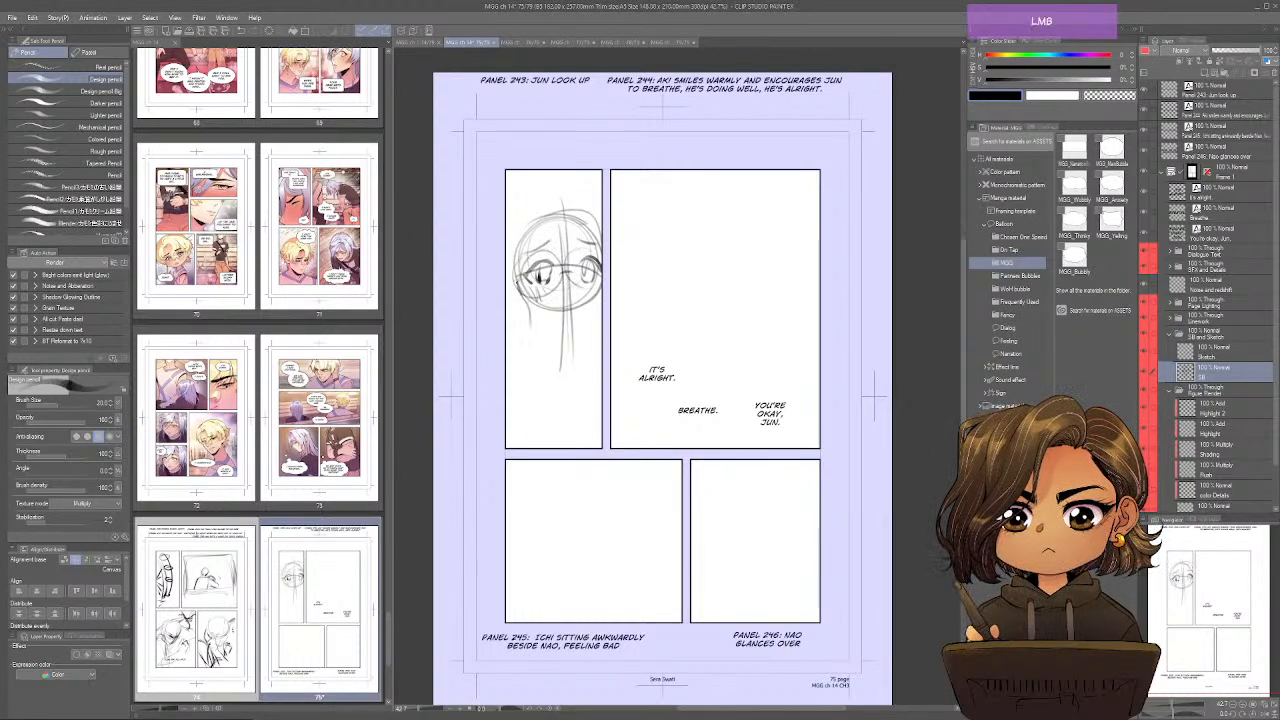
Add the hand against Jun's cheek, the neck, dark clothing strokes and a small mouth in page 75's first panel.
mouse_move(518, 276)
left_mouse_down()
mouse_move(508, 292)
mouse_move(524, 322)
left_mouse_up()
mouse_move(508, 276)
left_mouse_down()
mouse_move(528, 350)
mouse_move(511, 415)
left_mouse_up()
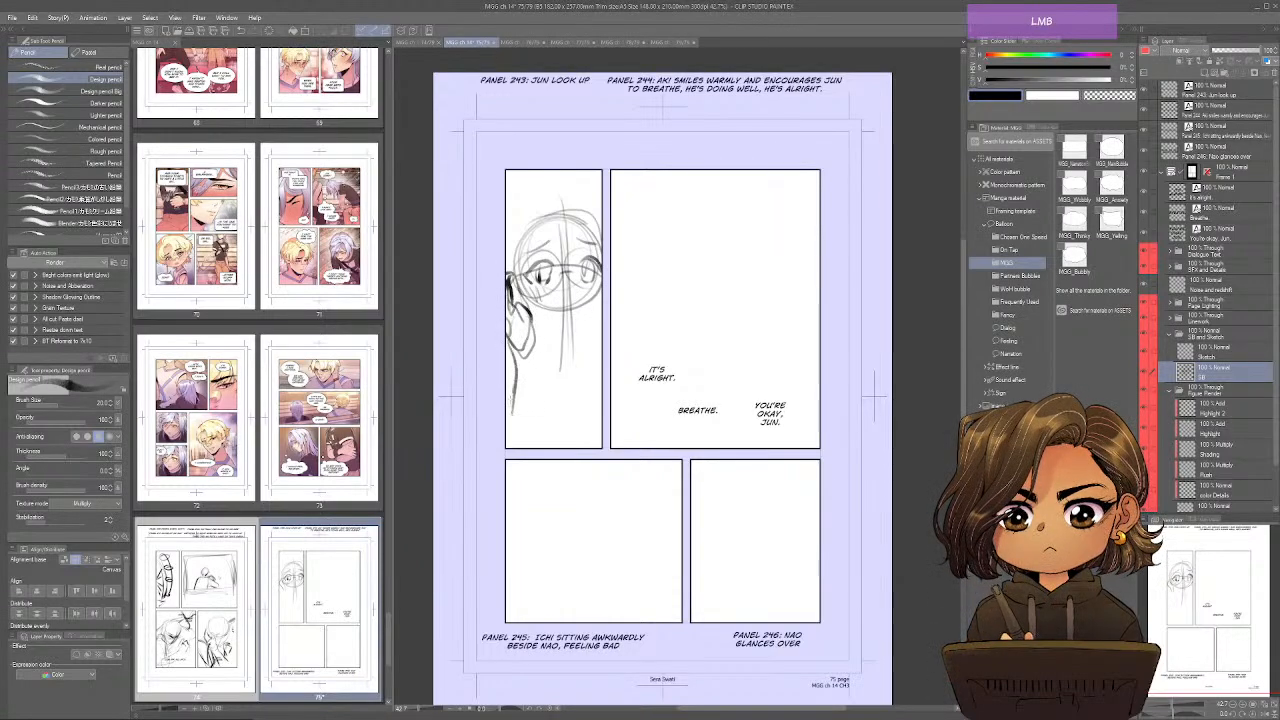
mouse_move(532, 311)
left_mouse_down()
mouse_move(554, 338)
mouse_move(597, 308)
mouse_move(538, 414)
left_mouse_up()
mouse_move(560, 338)
left_mouse_down()
mouse_move(544, 388)
mouse_move(572, 358)
left_mouse_up()
mouse_move(574, 360)
left_mouse_down()
mouse_move(546, 346)
mouse_move(554, 393)
left_mouse_up()
left_click_drag(584, 342, 565, 430)
mouse_move(578, 372)
left_mouse_down()
mouse_move(559, 445)
mouse_move(531, 446)
left_mouse_up()
mouse_move(535, 342)
left_mouse_down()
mouse_move(542, 434)
mouse_move(508, 396)
mouse_move(506, 412)
left_mouse_up()
left_click_drag(536, 340, 521, 444)
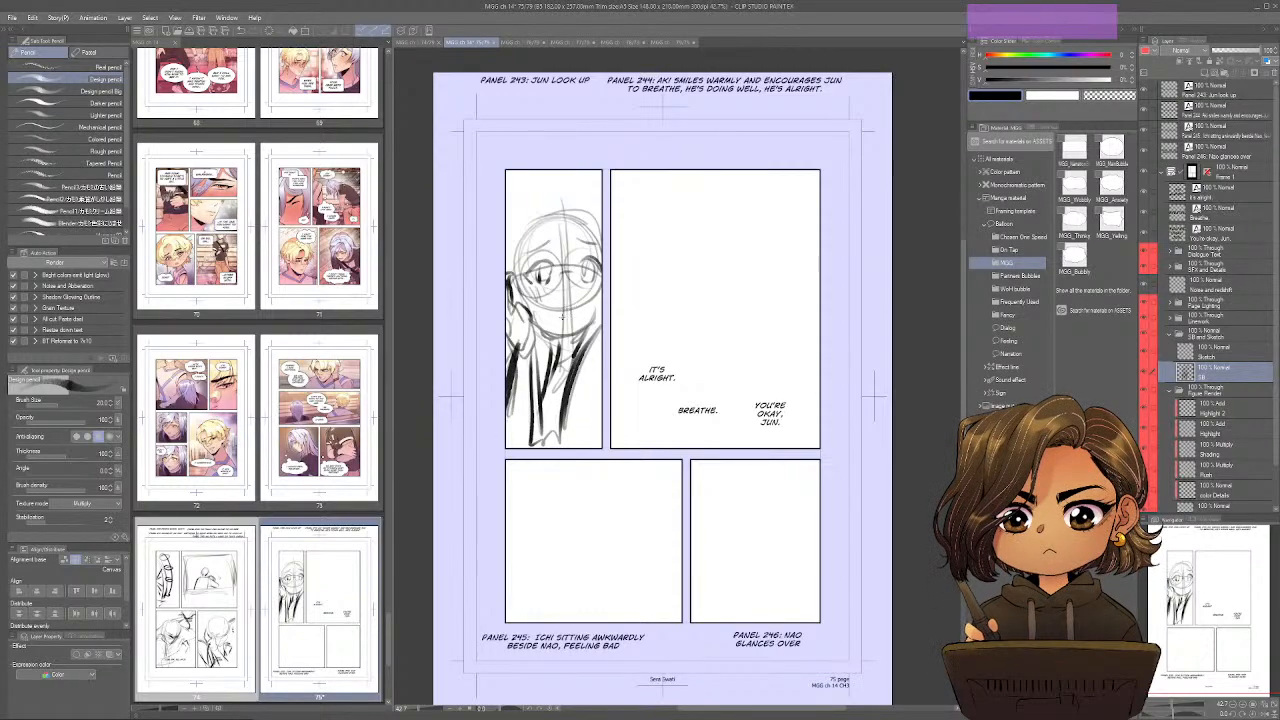
left_click_drag(567, 312, 556, 318)
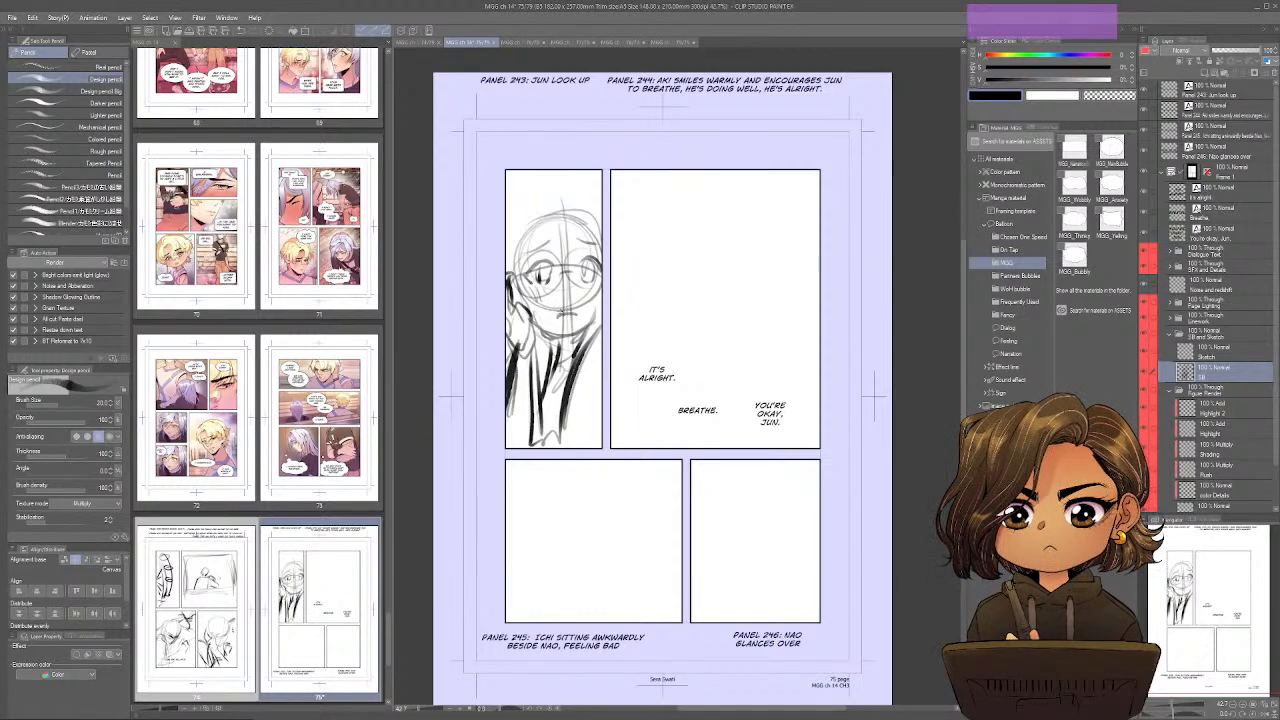
Nudge the "Breathe.", "You're okay, Jun." and "It's alright." dialogue texts within page 75's second panel.
left_click_drag(796, 400, 749, 423)
left_click(600, 396, "ctrl")
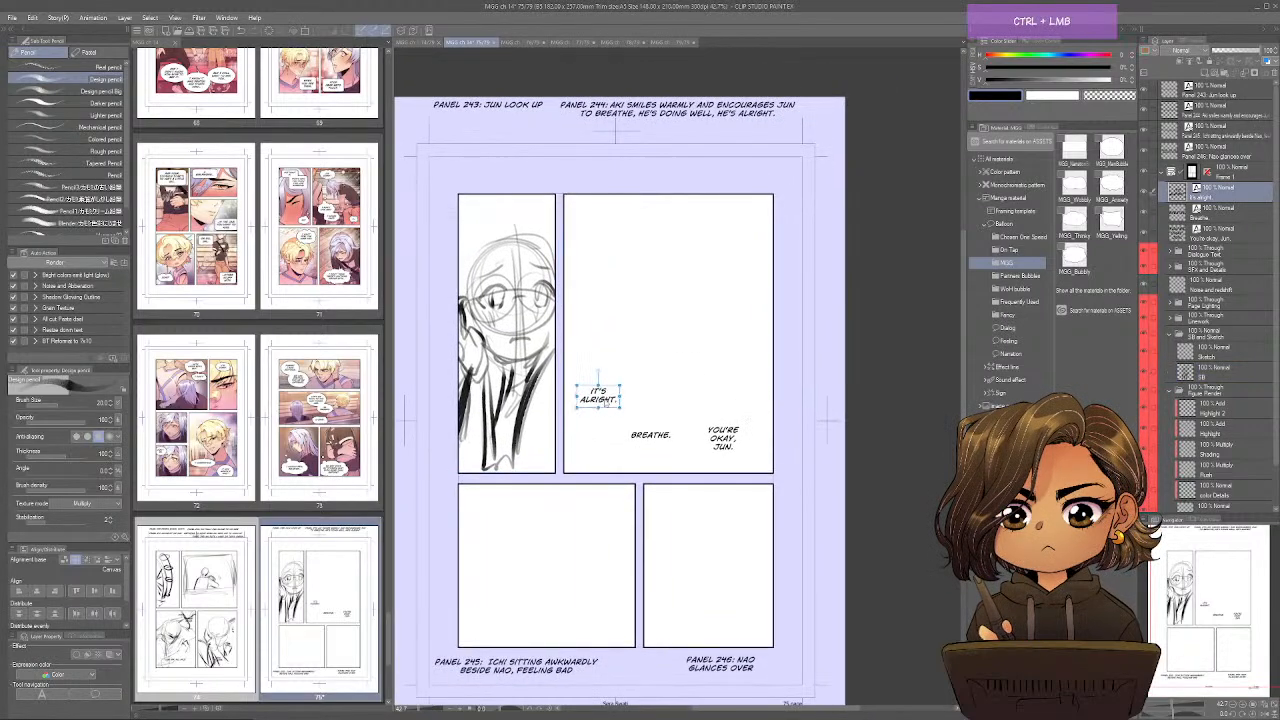
left_click_drag(640, 445, 633, 448)
left_click_drag(722, 438, 718, 439)
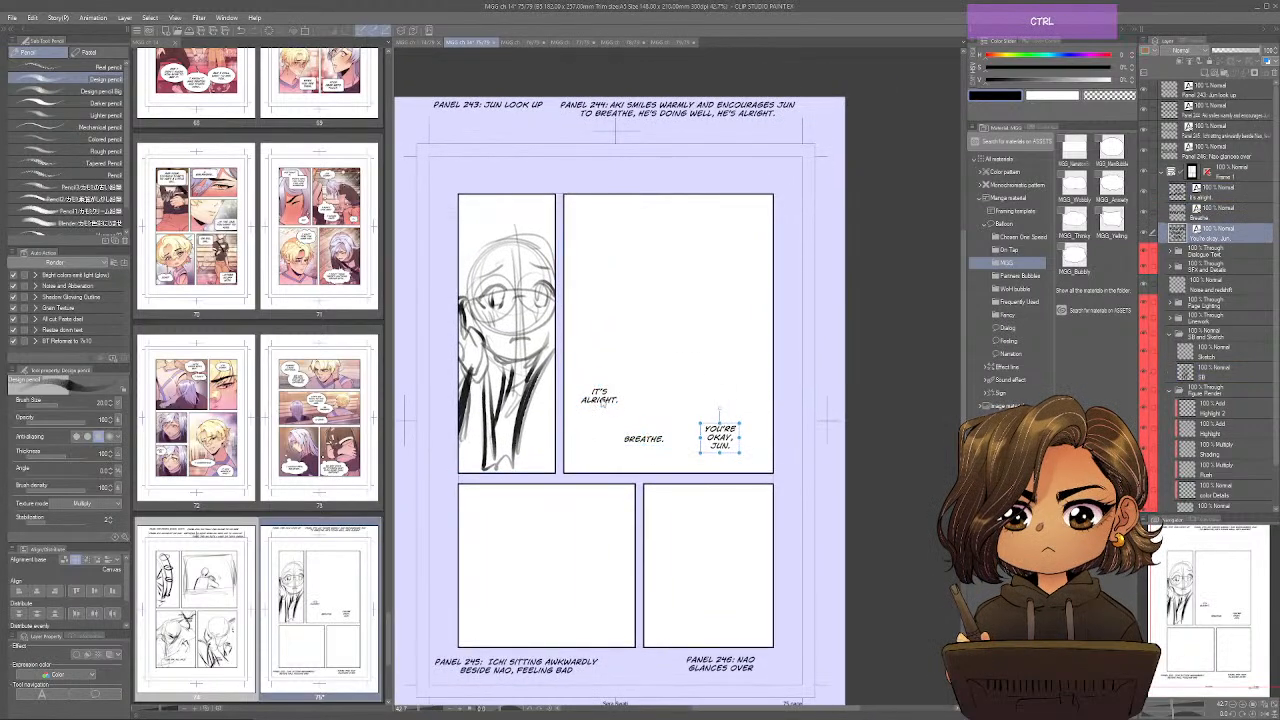
left_click_drag(600, 397, 594, 402)
On the SB layer, sketch Aki's head with a center guideline, jaw and facial contours in page 75's second panel.
left_click(1215, 372)
mouse_move(648, 232)
left_mouse_down()
mouse_move(674, 323)
mouse_move(716, 278)
left_mouse_up()
left_click_drag(712, 220, 632, 298)
left_click_drag(658, 208, 676, 388)
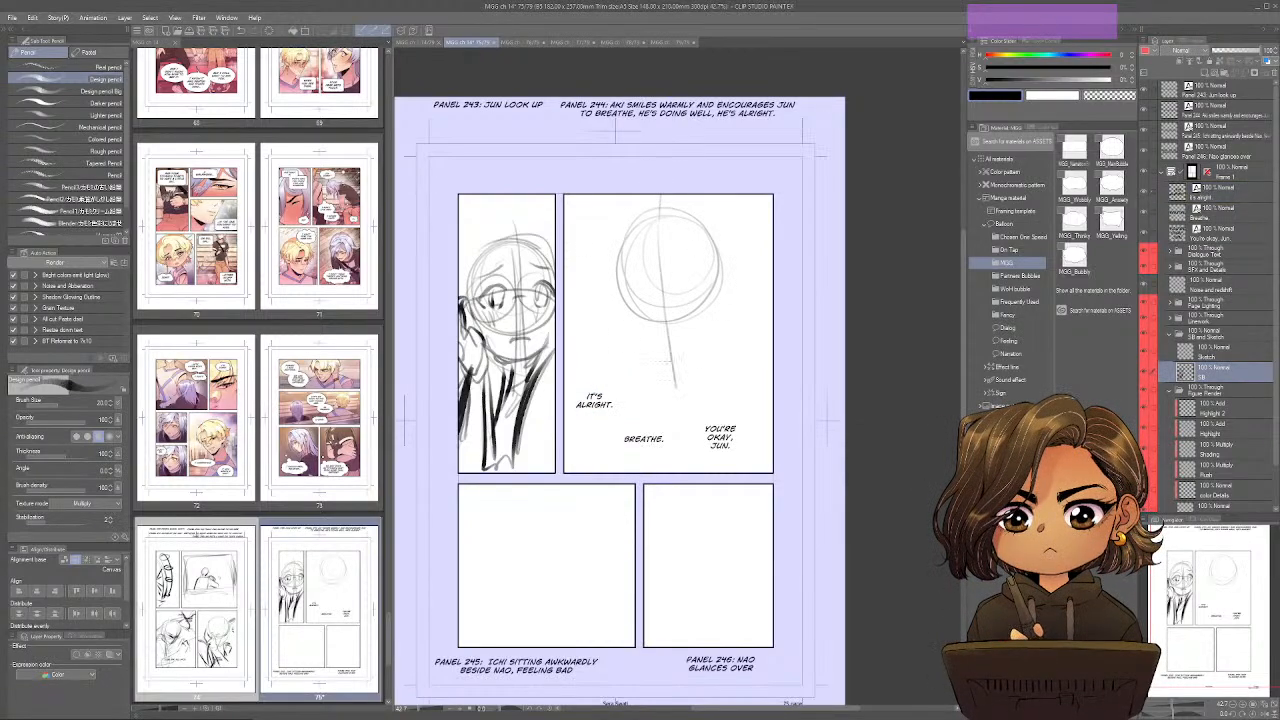
mouse_move(652, 258)
left_mouse_down()
mouse_move(662, 376)
mouse_move(634, 348)
left_mouse_up()
left_click_drag(612, 268, 627, 320)
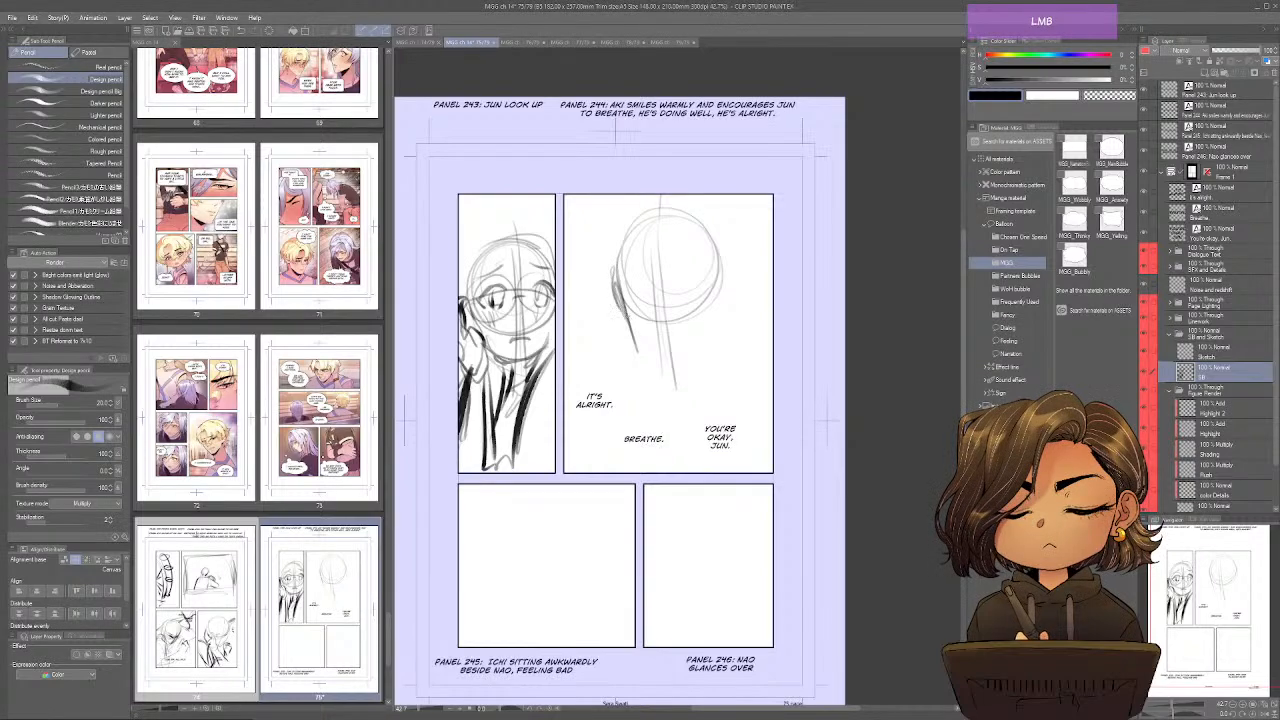
mouse_move(726, 272)
left_mouse_down()
mouse_move(702, 345)
mouse_move(684, 354)
left_mouse_up()
mouse_move(610, 303)
left_mouse_down()
mouse_move(686, 312)
mouse_move(648, 334)
mouse_move(648, 366)
left_mouse_up()
mouse_move(710, 334)
left_mouse_down()
mouse_move(676, 374)
mouse_move(658, 372)
left_mouse_up()
left_click_drag(620, 293, 660, 375)
Rough in Aki's neck, collar and shoulders behind the dialogue, and add his closed smiling eyes.
mouse_move(632, 332)
left_mouse_down()
mouse_move(640, 391)
mouse_move(628, 389)
left_mouse_up()
mouse_move(634, 376)
left_mouse_down()
mouse_move(608, 397)
mouse_move(672, 434)
left_mouse_up()
left_click_drag(712, 322, 704, 434)
mouse_move(706, 384)
left_mouse_down()
mouse_move(750, 426)
mouse_move(676, 412)
left_mouse_up()
mouse_move(680, 442)
left_mouse_down()
mouse_move(594, 404)
mouse_move(574, 414)
left_mouse_up()
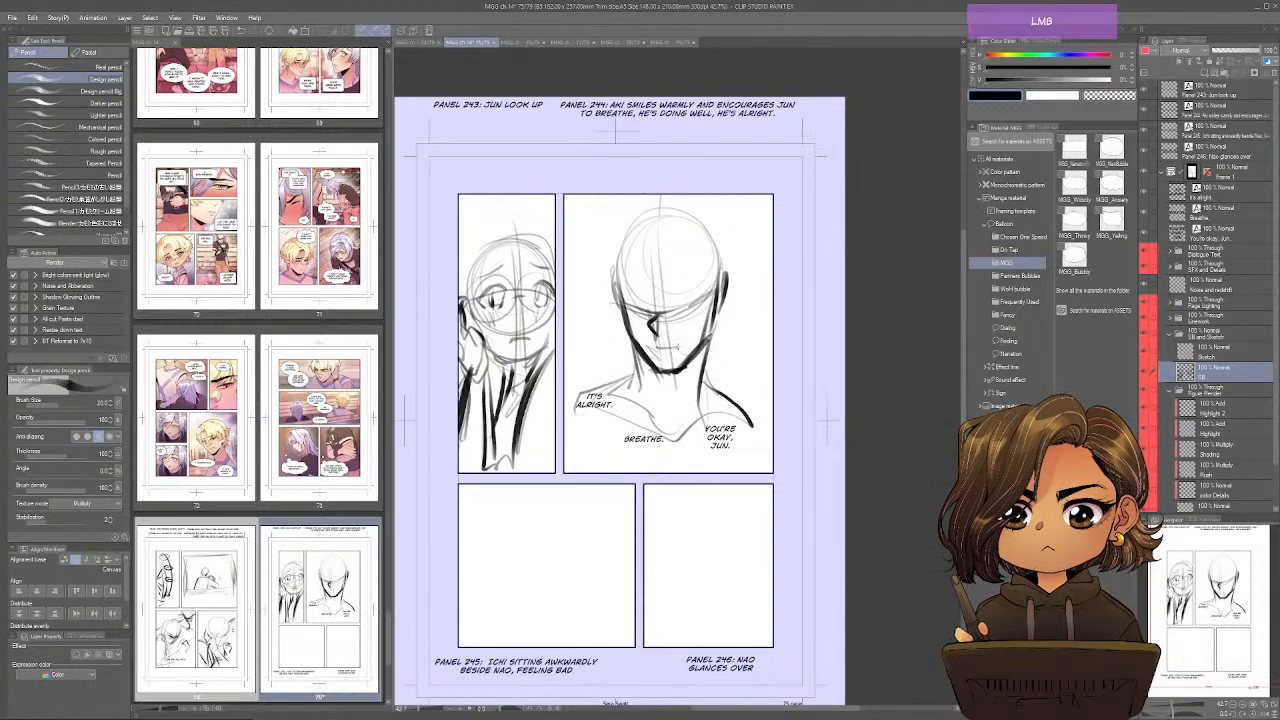
mouse_move(648, 295)
left_mouse_down()
mouse_move(618, 291)
mouse_move(706, 291)
left_mouse_up()
Draw sparkles on both sides of Aki's head in page 75's second panel.
key("space")
left_click_drag(656, 514, 702, 470)
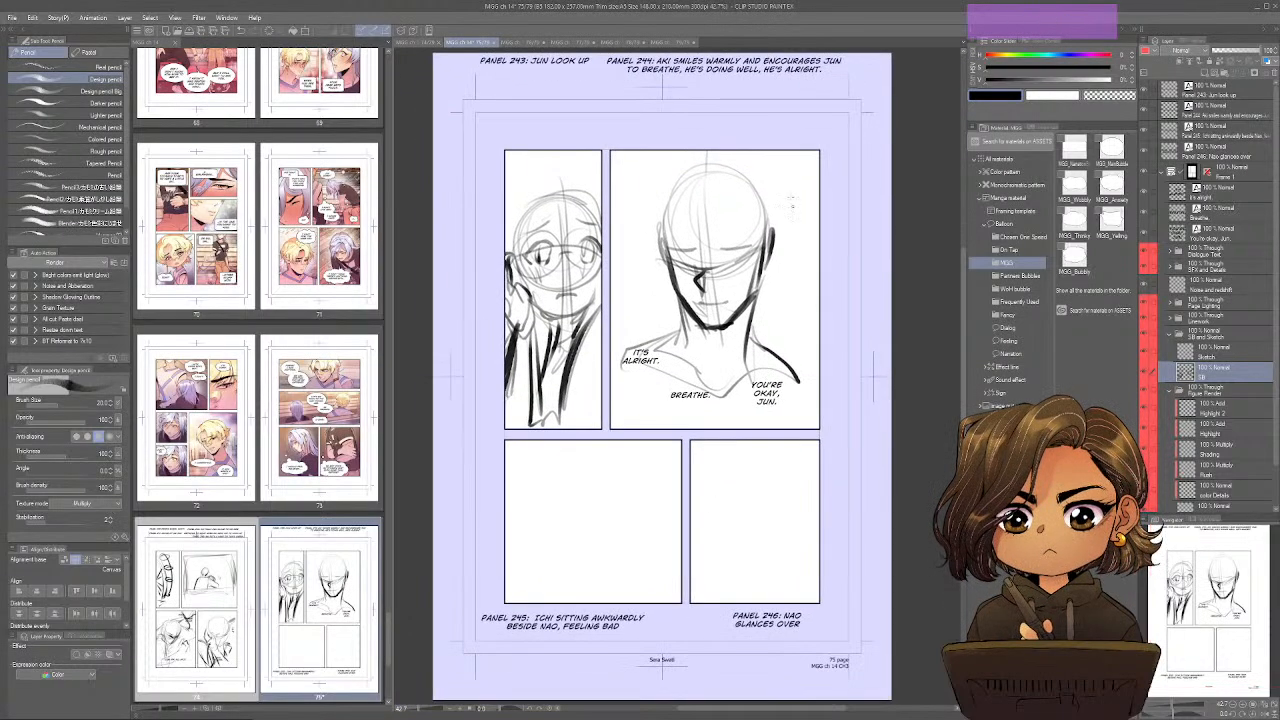
mouse_move(794, 162)
left_mouse_down()
mouse_move(778, 190)
mouse_move(814, 188)
mouse_move(796, 206)
left_mouse_up()
left_click_drag(796, 204, 812, 186)
mouse_move(619, 272)
left_mouse_down()
mouse_move(614, 293)
mouse_move(634, 292)
left_mouse_up()
left_click_drag(614, 293, 622, 312)
Sketch a tall lamp post with a pointed top at one side of page 75's third panel.
key("space")
mouse_move(645, 651)
left_mouse_down()
mouse_move(659, 532)
mouse_move(649, 560)
mouse_move(669, 563)
left_mouse_up()
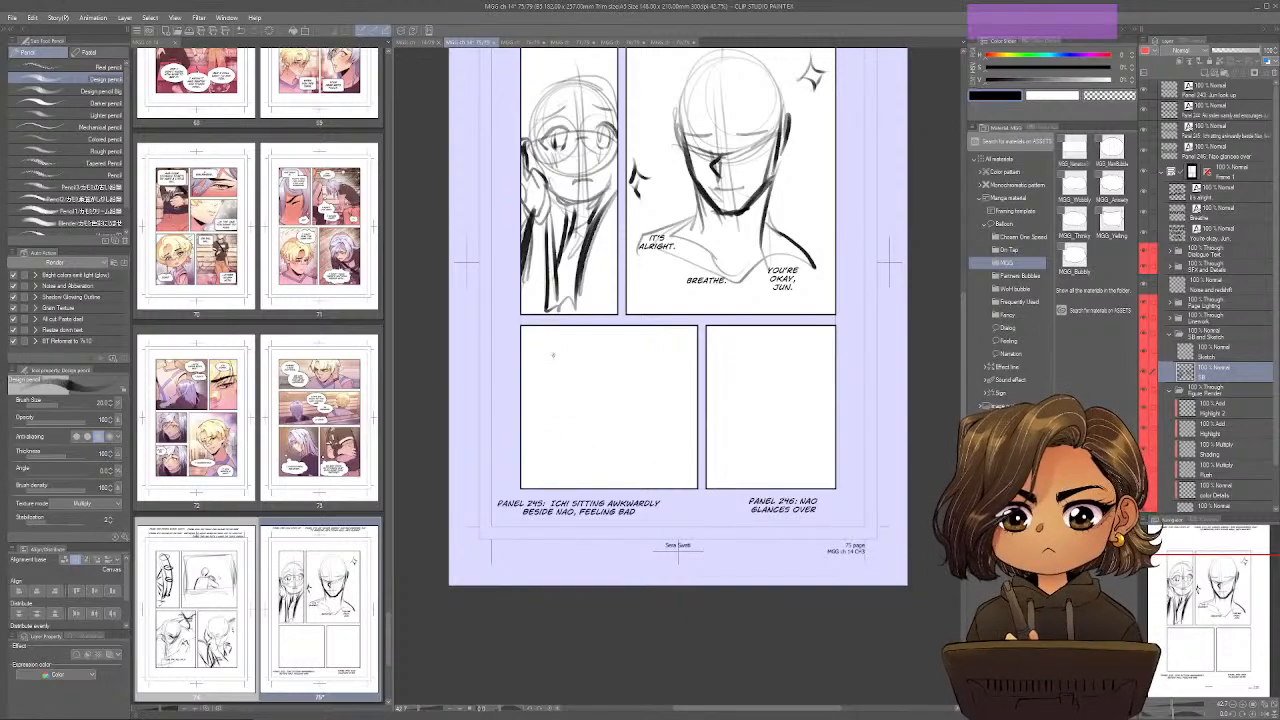
mouse_move(554, 486)
left_mouse_down()
mouse_move(550, 338)
mouse_move(554, 431)
left_mouse_up()
left_click_drag(549, 354, 551, 378)
left_click_drag(555, 353, 557, 445)
left_click_drag(551, 356, 552, 454)
left_click_drag(557, 376, 574, 416)
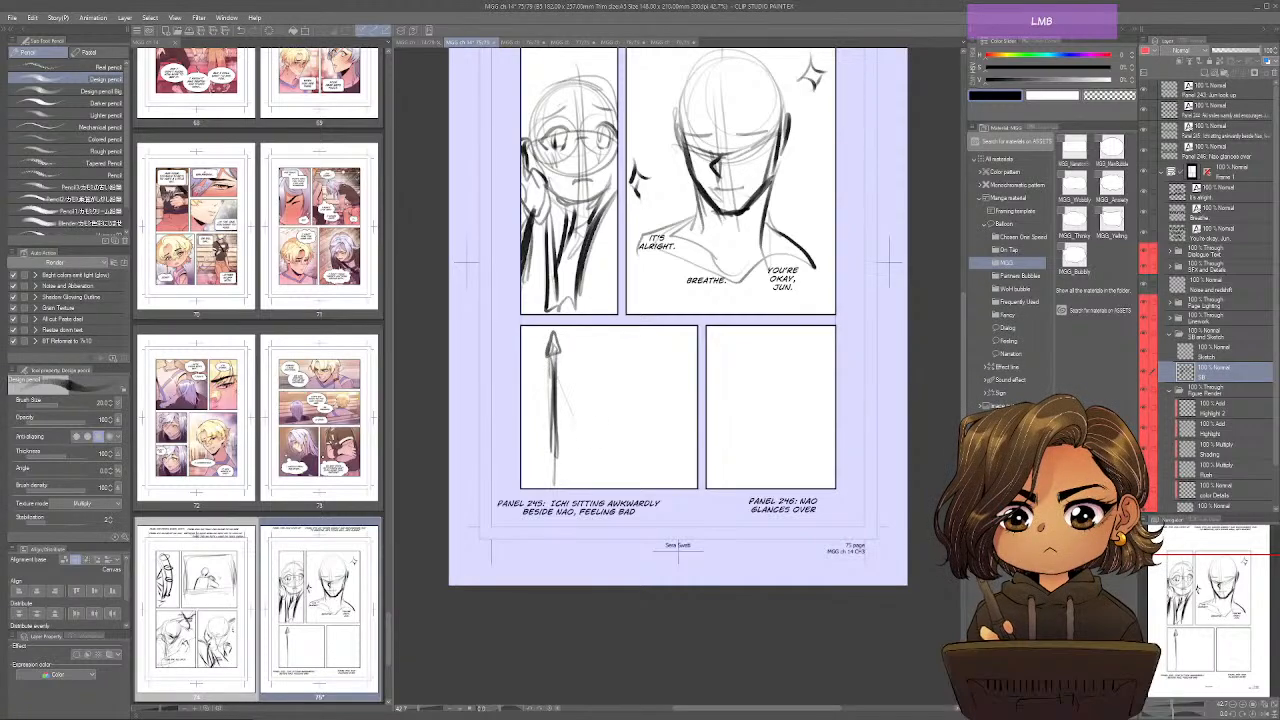
Draw a bench with Ichi and Nao as two simple figures seated apart in page 75's third panel.
mouse_move(584, 468)
left_mouse_down()
mouse_move(650, 456)
mouse_move(570, 462)
mouse_move(605, 462)
mouse_move(573, 452)
mouse_move(577, 437)
mouse_move(666, 436)
left_mouse_up()
mouse_move(665, 436)
left_mouse_down()
mouse_move(665, 462)
mouse_move(576, 466)
left_mouse_up()
left_click_drag(584, 466, 636, 467)
left_click_drag(591, 426, 591, 466)
left_click_drag(645, 425, 645, 463)
mouse_move(644, 423)
left_mouse_down()
mouse_move(644, 457)
mouse_move(612, 460)
left_mouse_up()
mouse_move(630, 438)
left_mouse_down()
mouse_move(652, 439)
mouse_move(637, 466)
mouse_move(640, 421)
mouse_move(636, 436)
left_mouse_up()
mouse_move(582, 468)
left_mouse_down()
mouse_move(568, 471)
mouse_move(661, 465)
left_mouse_up()
left_click_drag(660, 465, 663, 487)
mouse_move(579, 470)
left_mouse_down()
mouse_move(588, 487)
mouse_move(567, 464)
mouse_move(621, 442)
left_mouse_up()
Add loose background and horizon lines behind the bench and lamp post in page 75's third panel.
mouse_move(518, 457)
left_mouse_down()
mouse_move(560, 388)
mouse_move(573, 321)
left_mouse_up()
left_click_drag(570, 396, 667, 389)
left_click_drag(582, 402, 498, 403)
left_click_drag(853, 385, 789, 390)
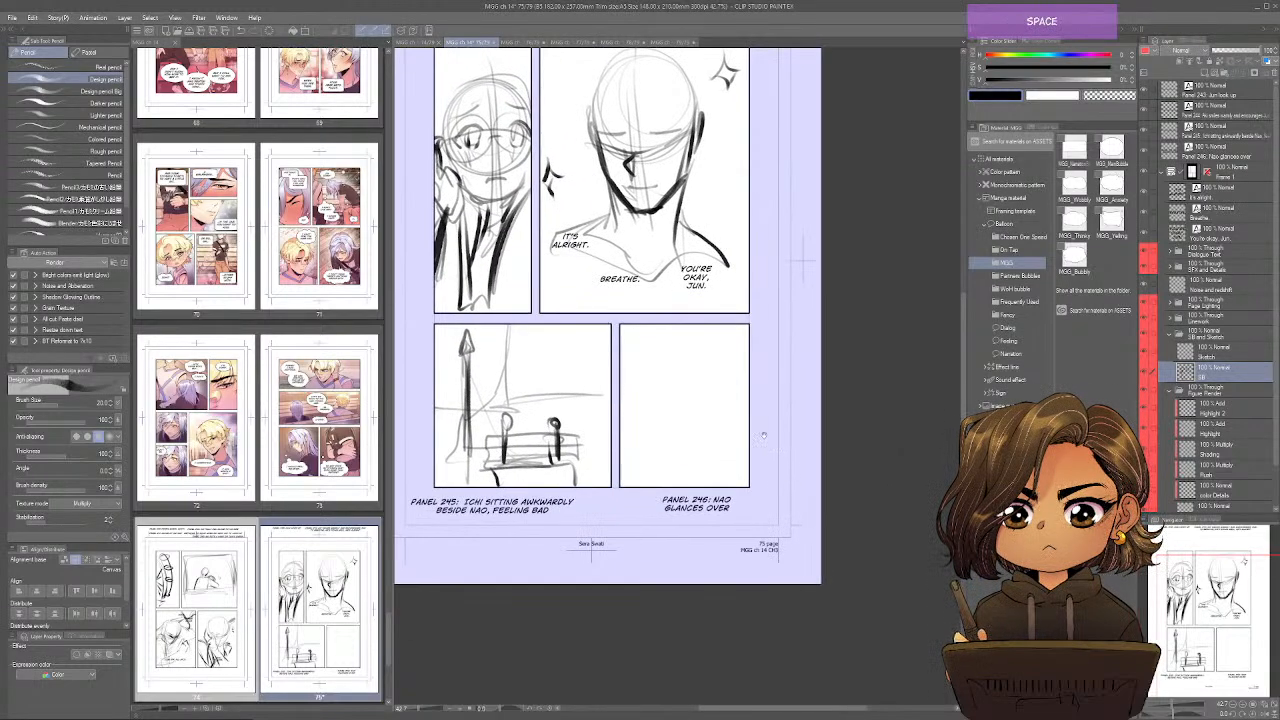
left_click_drag(802, 260, 800, 287)
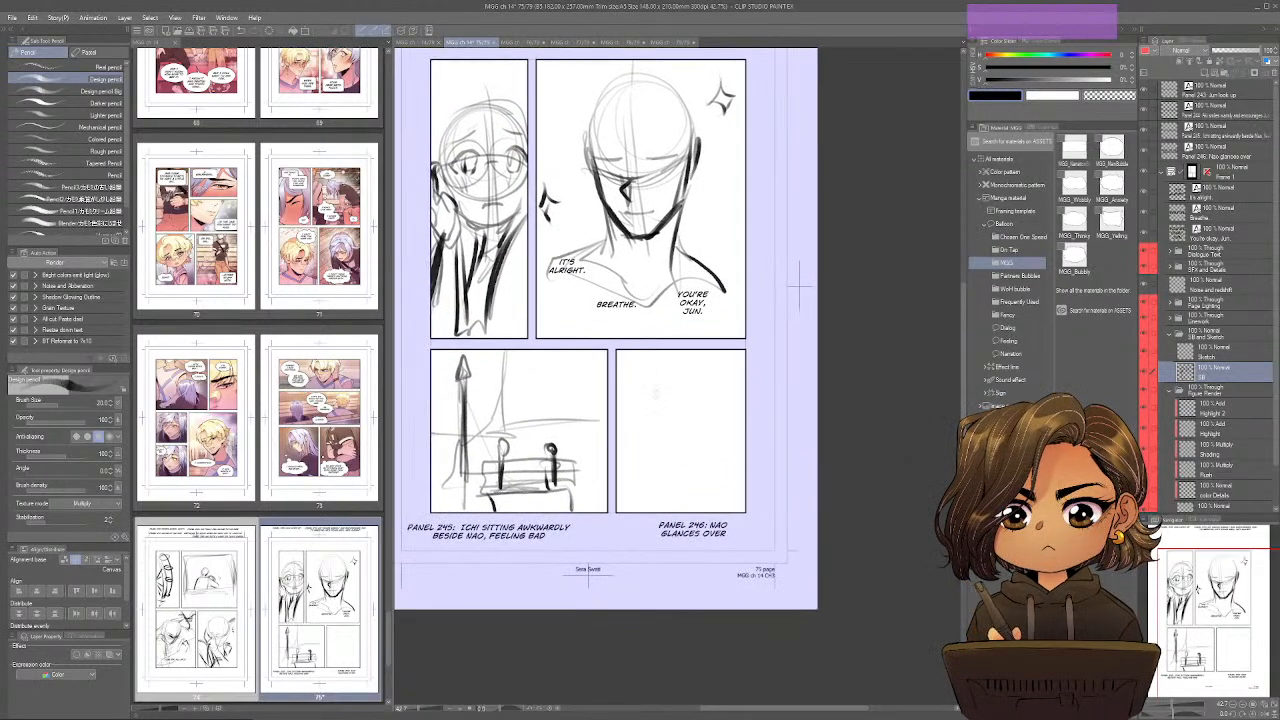
Sketch Nao's head glancing sideways, with face guides, an eye, ear, neck and rough hair, in page 75's fourth panel.
mouse_move(673, 428)
left_mouse_down()
mouse_move(709, 385)
mouse_move(657, 429)
mouse_move(688, 362)
mouse_move(690, 435)
mouse_move(648, 412)
mouse_move(646, 392)
mouse_move(660, 472)
left_mouse_up()
mouse_move(638, 396)
left_mouse_down()
mouse_move(652, 462)
mouse_move(692, 443)
mouse_move(700, 405)
mouse_move(695, 430)
mouse_move(672, 421)
mouse_move(675, 405)
mouse_move(650, 419)
mouse_move(645, 453)
mouse_move(667, 464)
mouse_move(685, 444)
mouse_move(655, 455)
left_mouse_up()
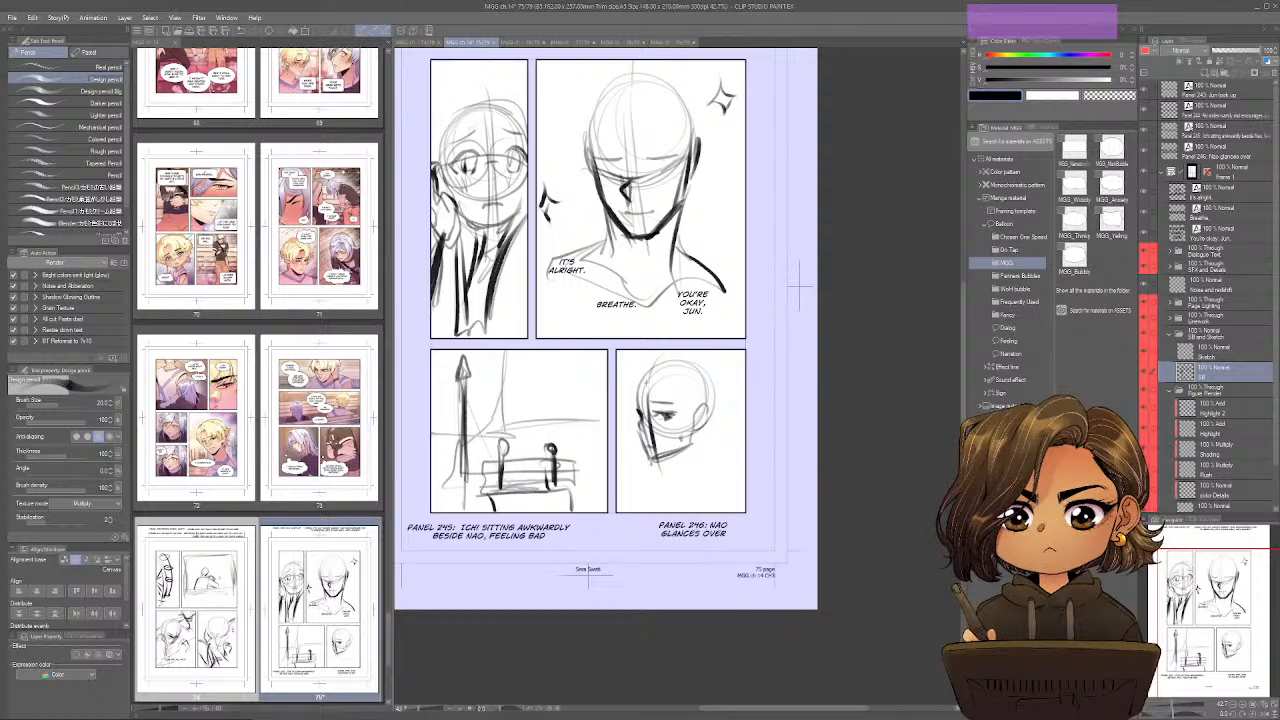
mouse_move(648, 380)
left_mouse_down()
mouse_move(700, 367)
mouse_move(727, 408)
mouse_move(711, 443)
mouse_move(668, 456)
mouse_move(664, 495)
left_mouse_up()
left_click_drag(708, 437, 705, 468)
key("space")
left_click_drag(770, 514, 839, 594)
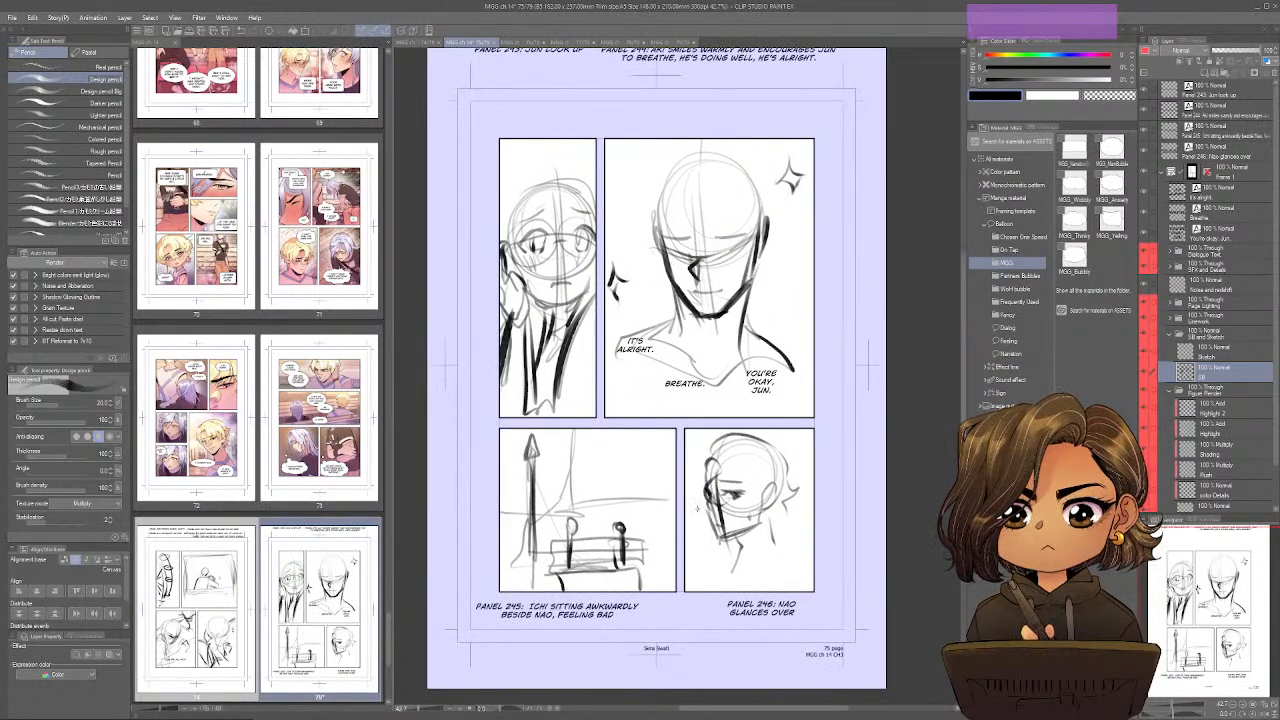
key("ctrl+z")
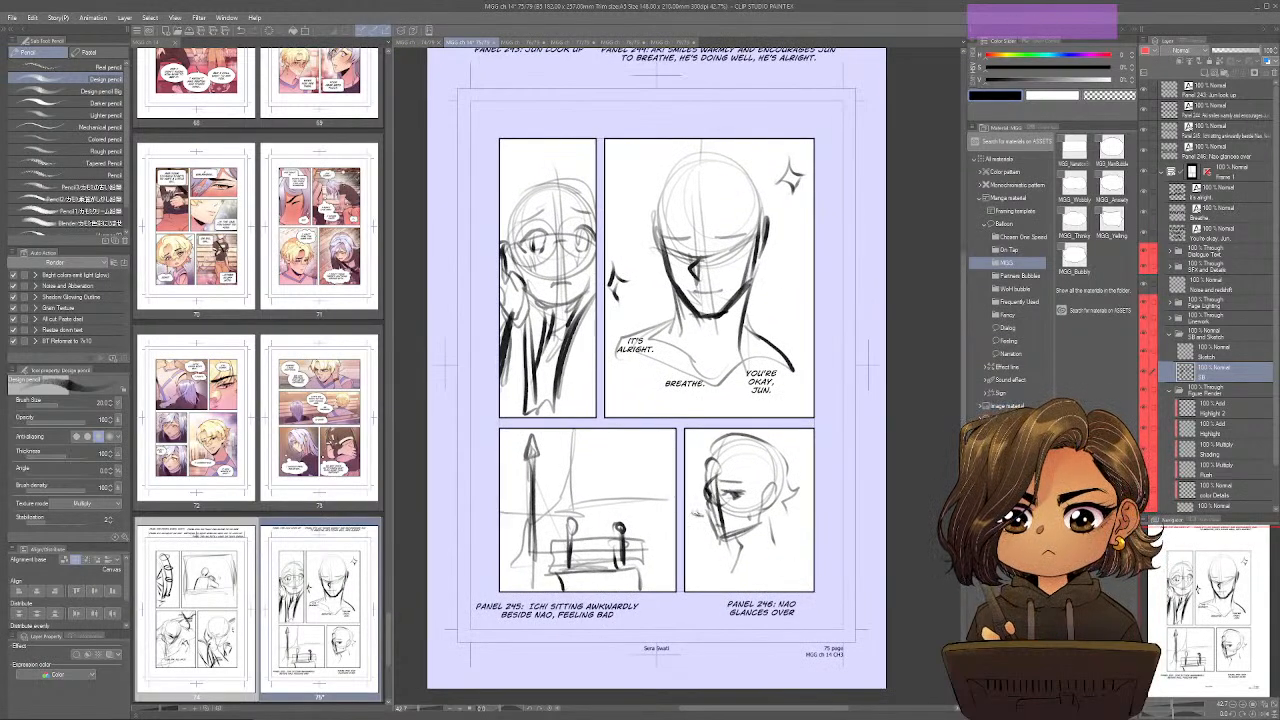
left_click_drag(787, 589, 740, 562)
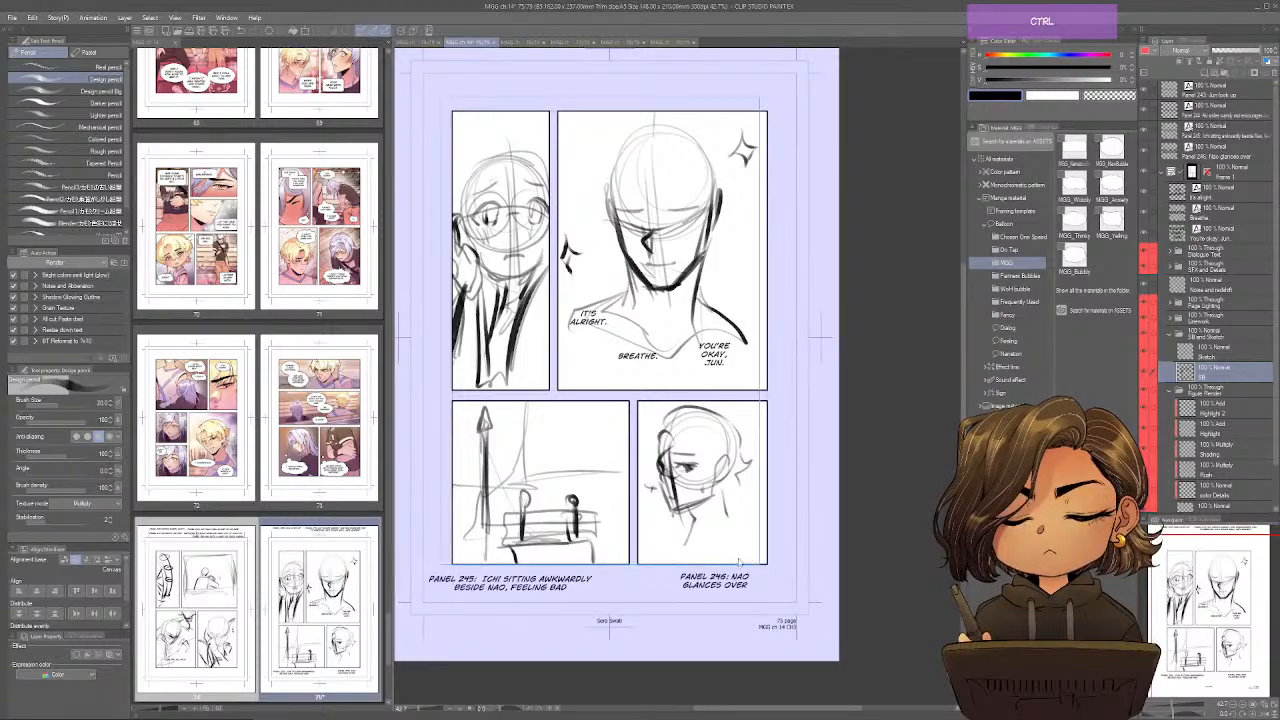
Save pages 75 and 74, and switch to page 76.
key("ctrl+s")
left_click(418, 43)
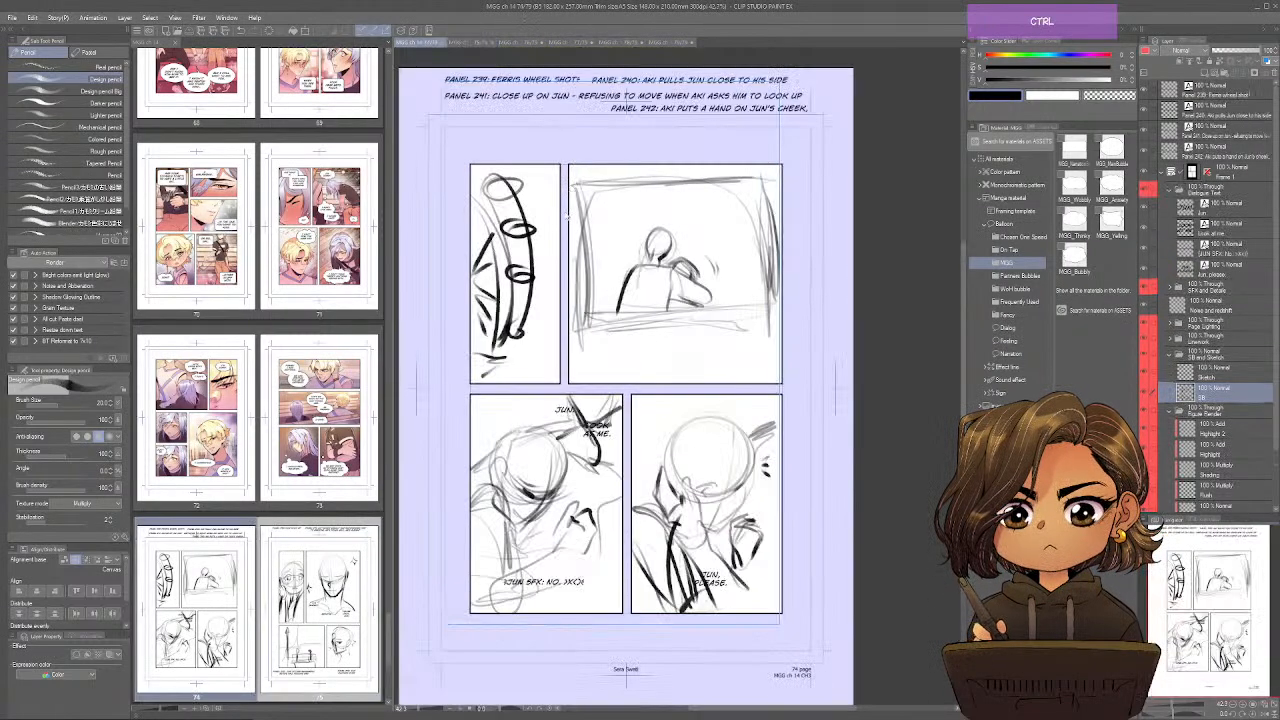
key("ctrl+s")
left_click(521, 43)
left_click_drag(797, 462, 758, 519)
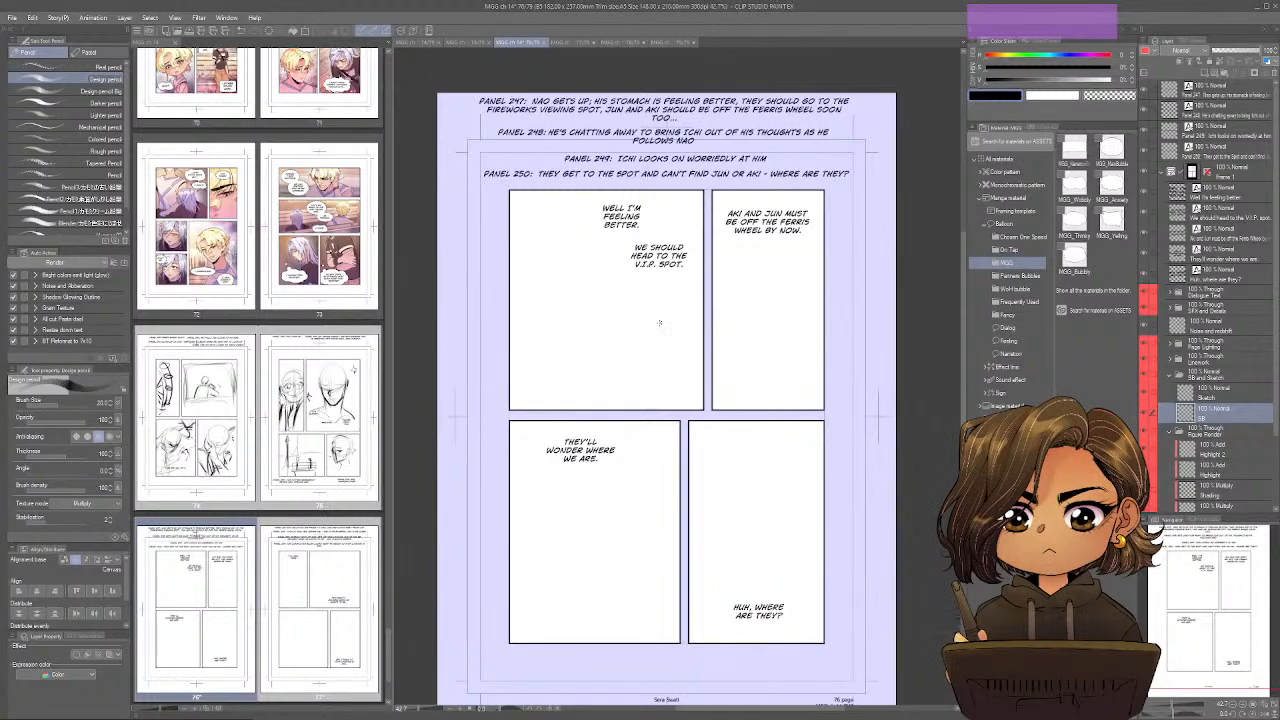
Sketch Ichi as a rounded foreground figure labelled "Ichi" with small accent lines in page 76's first panel.
mouse_move(644, 350)
left_mouse_down()
mouse_move(697, 321)
mouse_move(635, 344)
mouse_move(634, 374)
left_mouse_up()
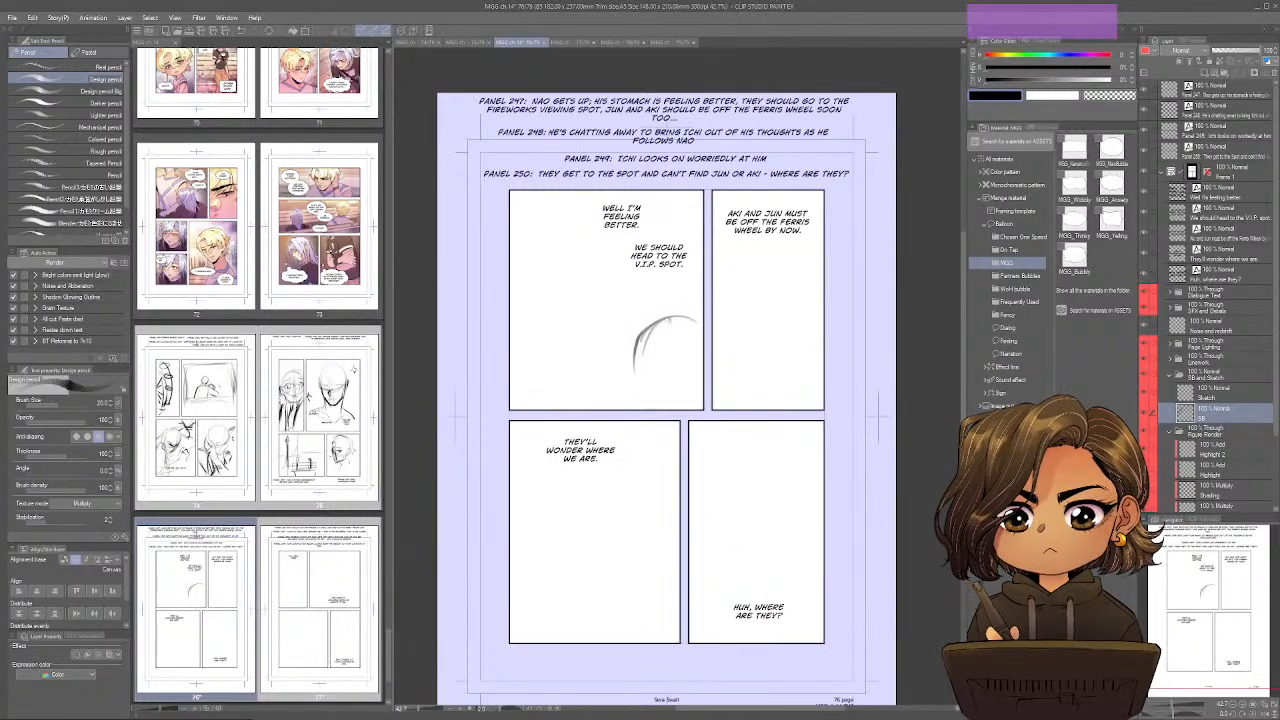
left_click_drag(656, 316, 690, 310)
mouse_move(646, 350)
left_mouse_down()
mouse_move(684, 345)
mouse_move(637, 408)
left_mouse_up()
mouse_move(652, 362)
left_mouse_down()
mouse_move(640, 400)
mouse_move(666, 396)
left_mouse_up()
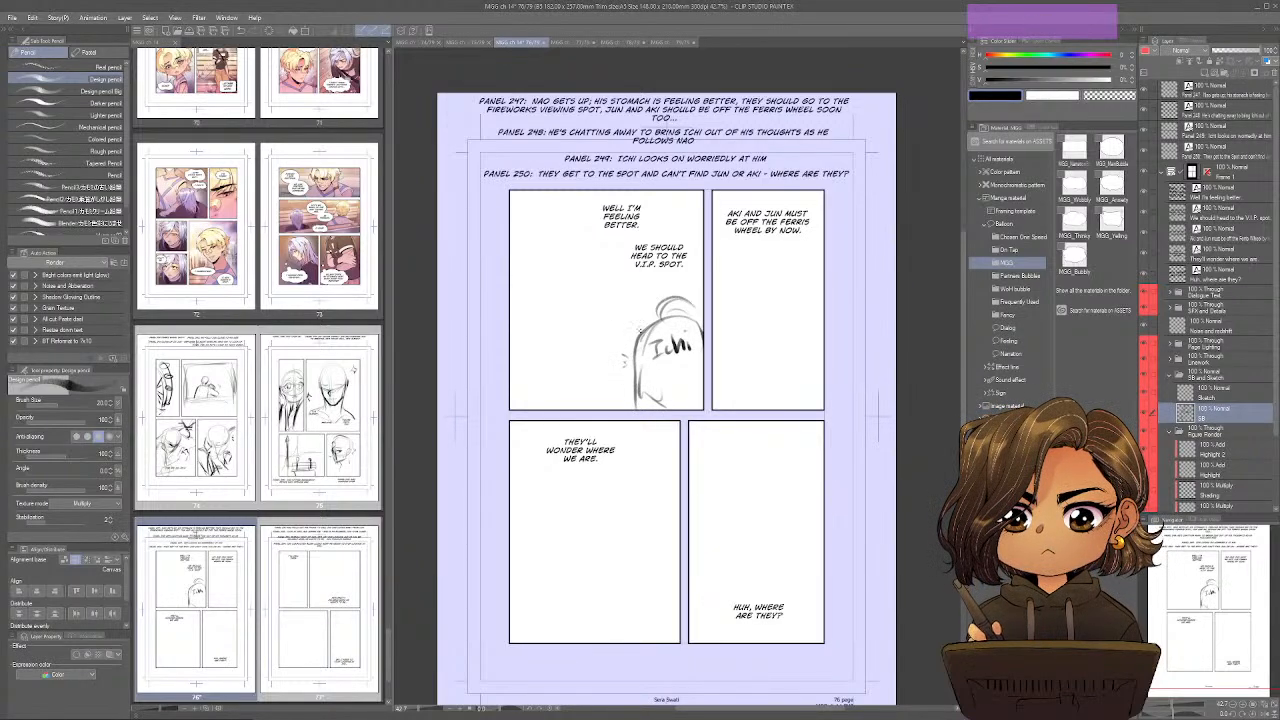
mouse_move(626, 292)
left_mouse_down()
mouse_move(650, 314)
mouse_move(646, 300)
left_mouse_up()
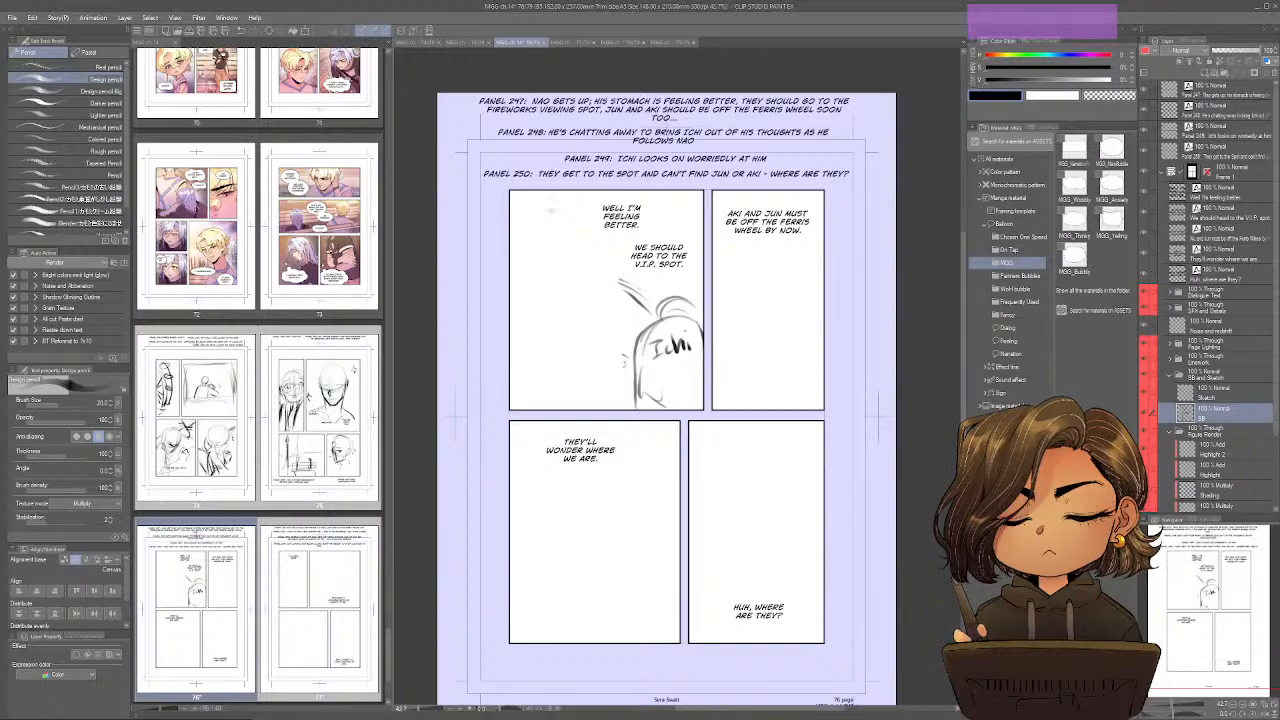
Sketch Nao standing with a hand on his hip in page 76's first panel, with a curved arrow and handwritten note beside him.
mouse_move(560, 213)
left_mouse_down()
mouse_move(546, 240)
mouse_move(578, 245)
mouse_move(545, 254)
mouse_move(548, 268)
mouse_move(556, 240)
mouse_move(556, 268)
mouse_move(573, 266)
left_mouse_up()
mouse_move(570, 267)
left_mouse_down()
mouse_move(593, 286)
mouse_move(583, 262)
mouse_move(547, 294)
left_mouse_up()
mouse_move(568, 262)
left_mouse_down()
mouse_move(588, 281)
mouse_move(564, 338)
left_mouse_up()
mouse_move(556, 280)
left_mouse_down()
mouse_move(552, 334)
mouse_move(588, 290)
mouse_move(612, 310)
mouse_move(576, 348)
left_mouse_up()
mouse_move(566, 258)
left_mouse_down()
mouse_move(550, 276)
mouse_move(548, 345)
left_mouse_up()
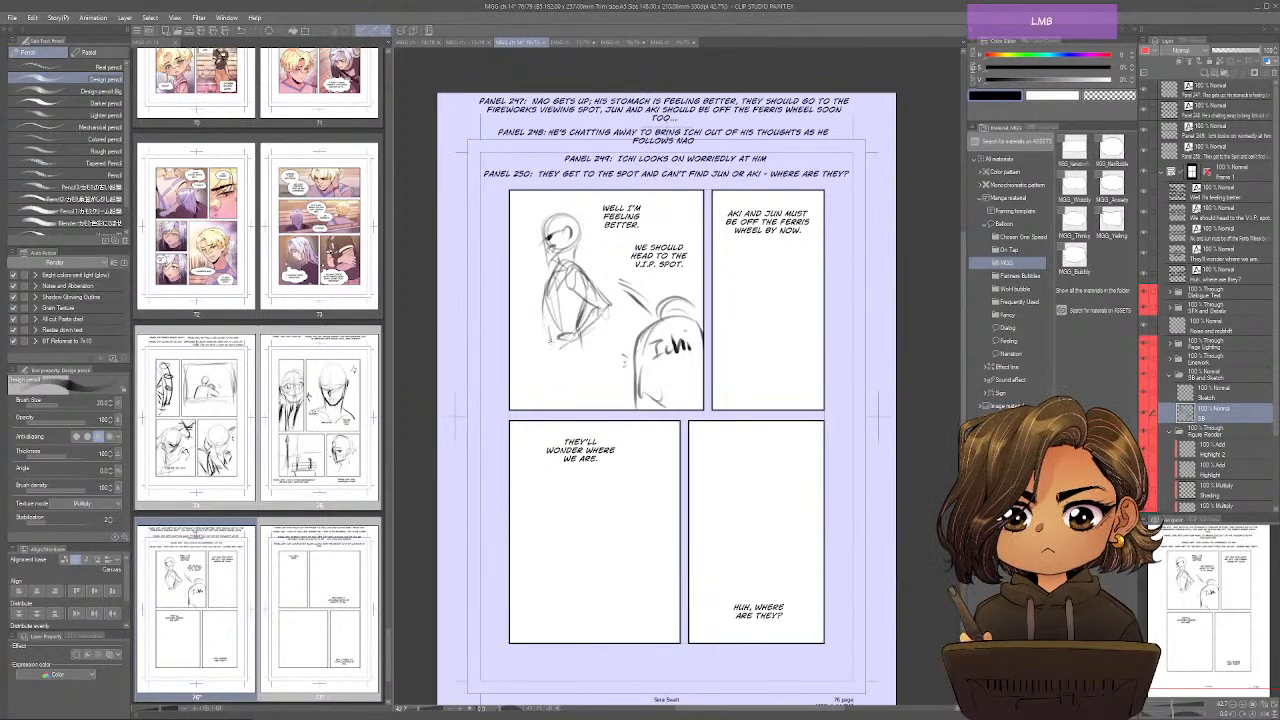
mouse_move(586, 297)
left_mouse_down()
mouse_move(540, 368)
mouse_move(549, 375)
left_mouse_up()
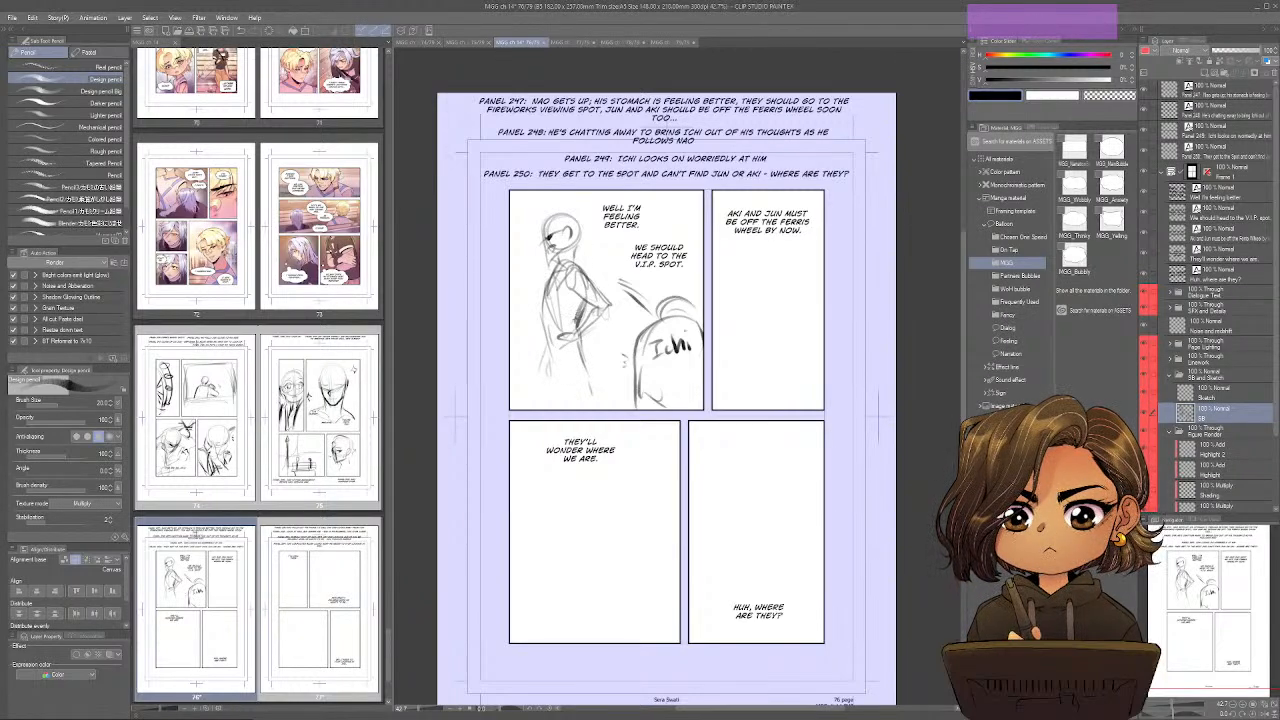
mouse_move(590, 320)
left_mouse_down()
mouse_move(596, 264)
mouse_move(597, 305)
mouse_move(573, 318)
mouse_move(576, 345)
mouse_move(535, 284)
left_mouse_up()
left_click_drag(527, 336, 526, 352)
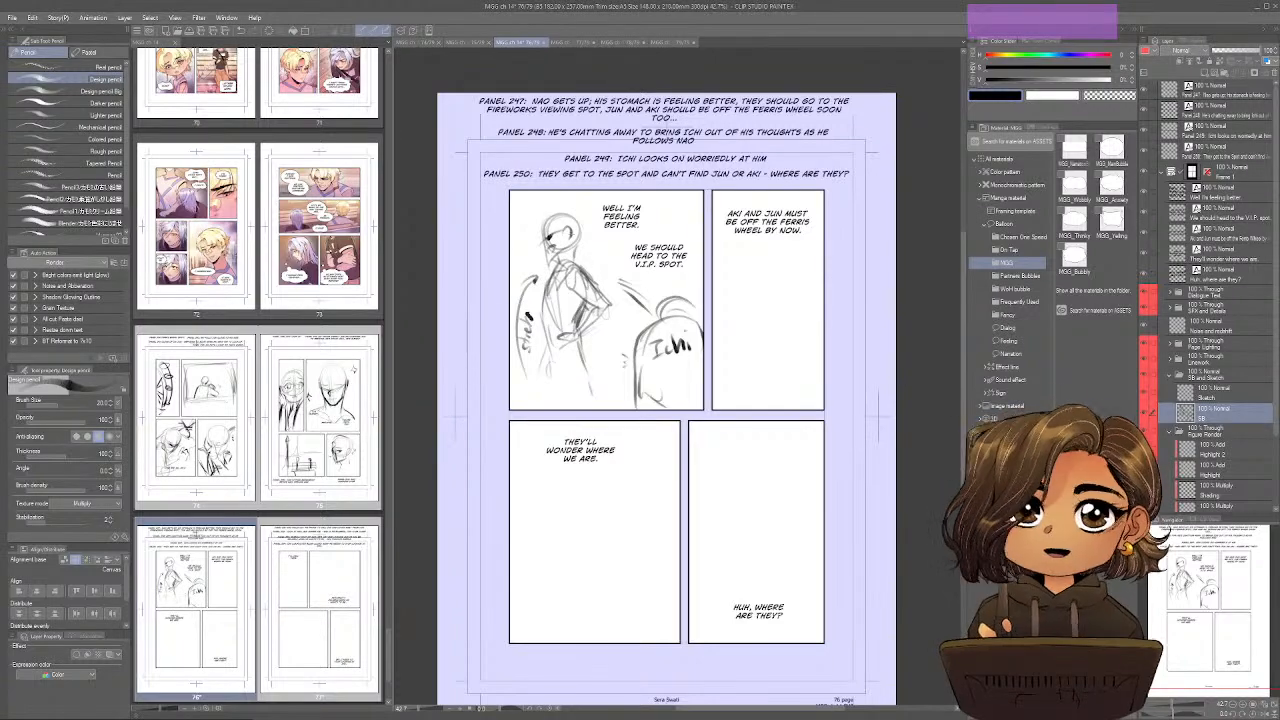
Write "Come on" low in page 76's second panel and outline a face tapering to the chin above it.
left_click_drag(759, 579, 678, 586)
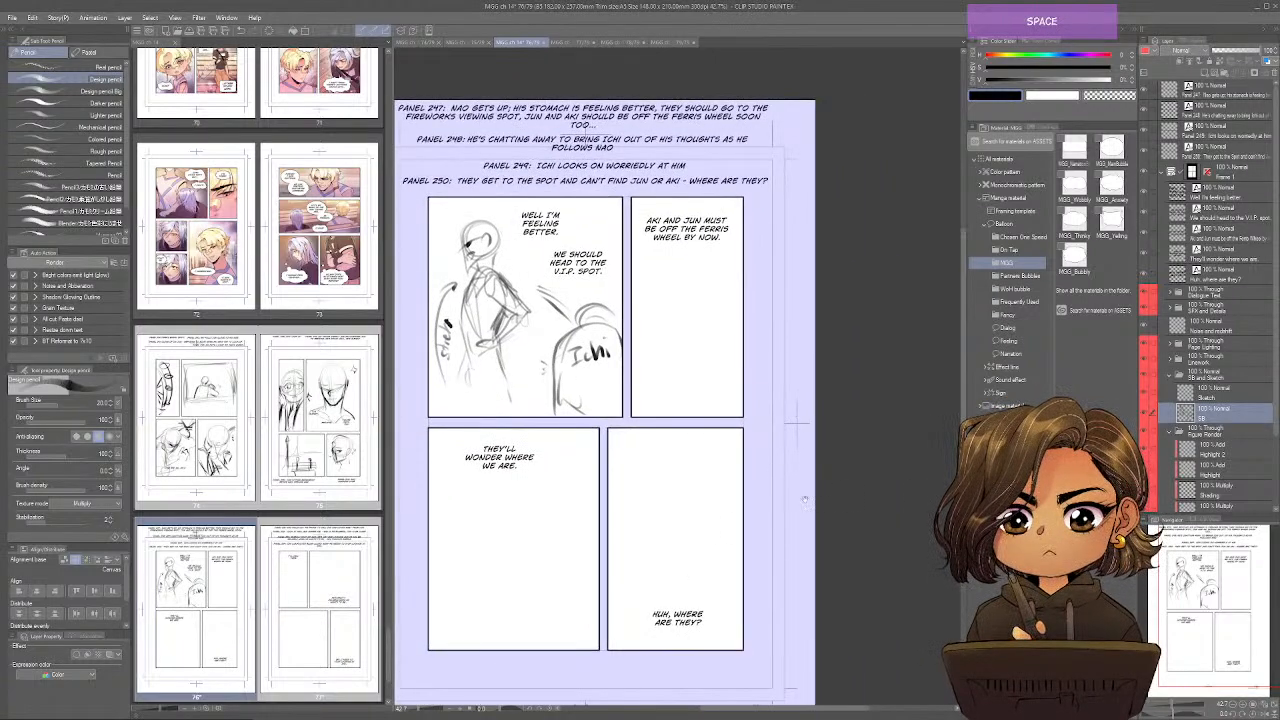
mouse_move(685, 201)
left_mouse_down()
mouse_move(665, 215)
mouse_move(686, 220)
left_mouse_up()
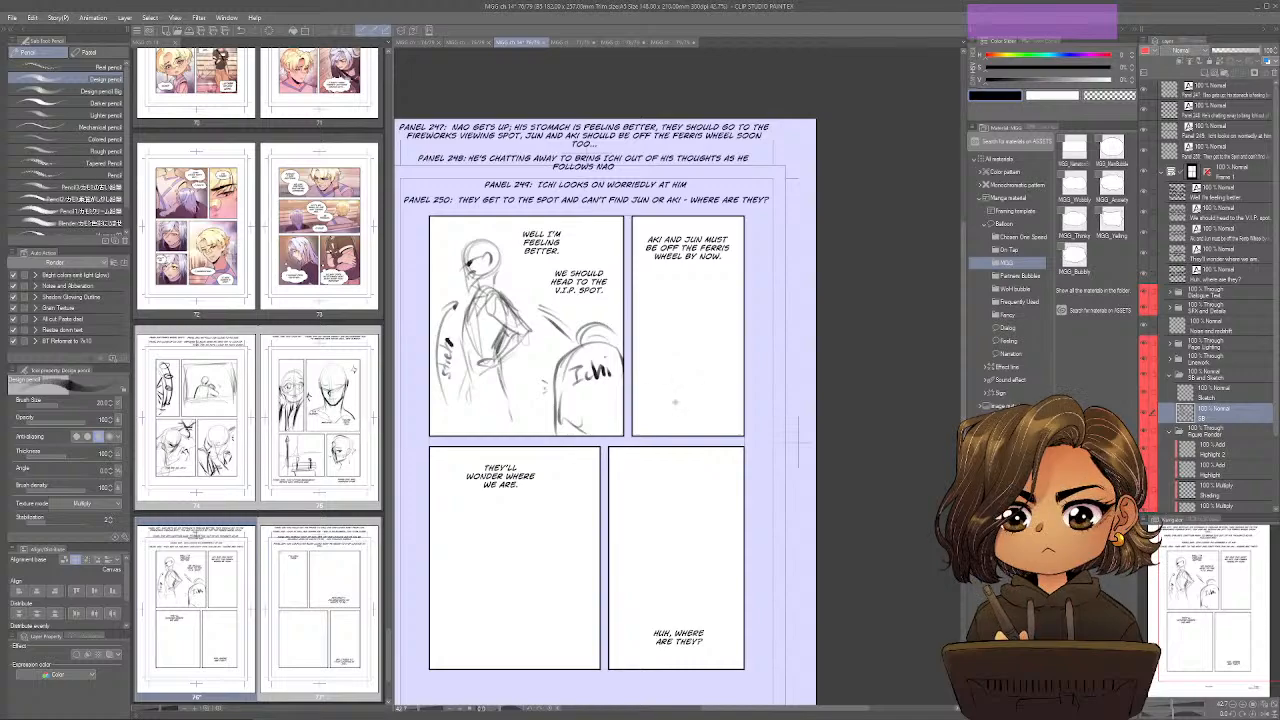
left_click_drag(677, 408, 708, 394)
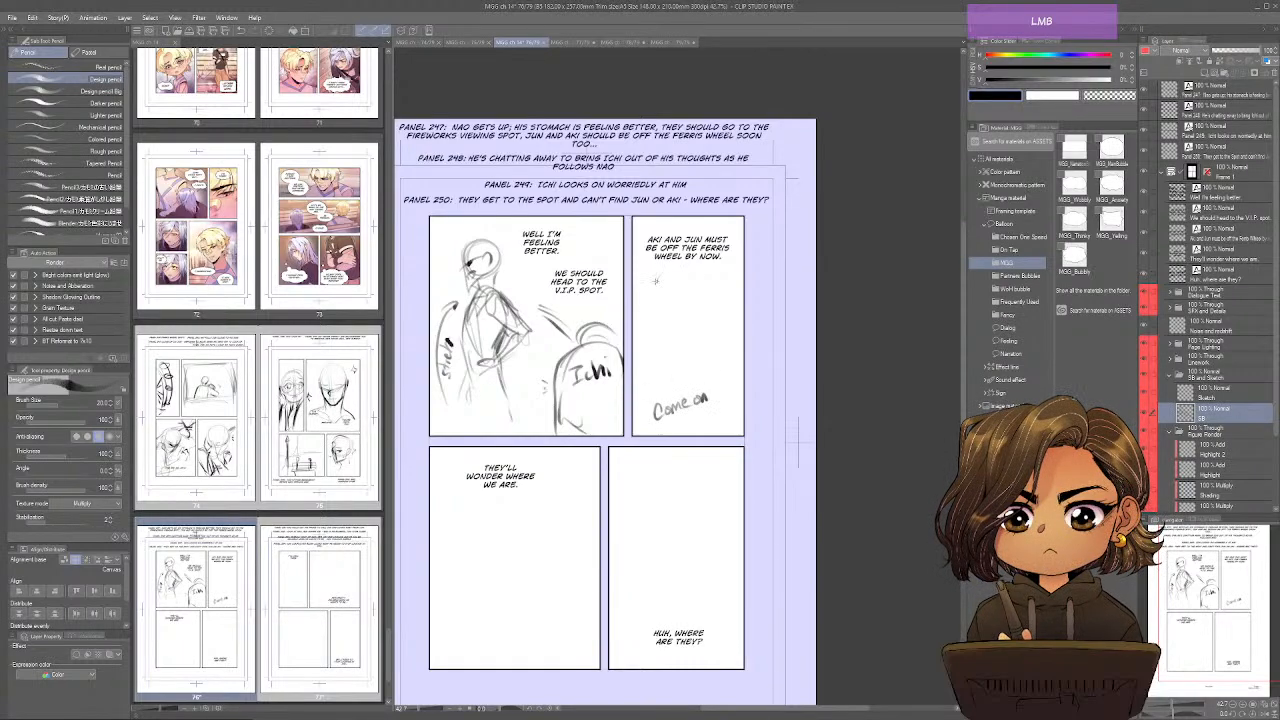
mouse_move(655, 281)
left_mouse_down()
mouse_move(656, 330)
mouse_move(678, 366)
mouse_move(722, 328)
mouse_move(662, 340)
mouse_move(678, 364)
left_mouse_up()
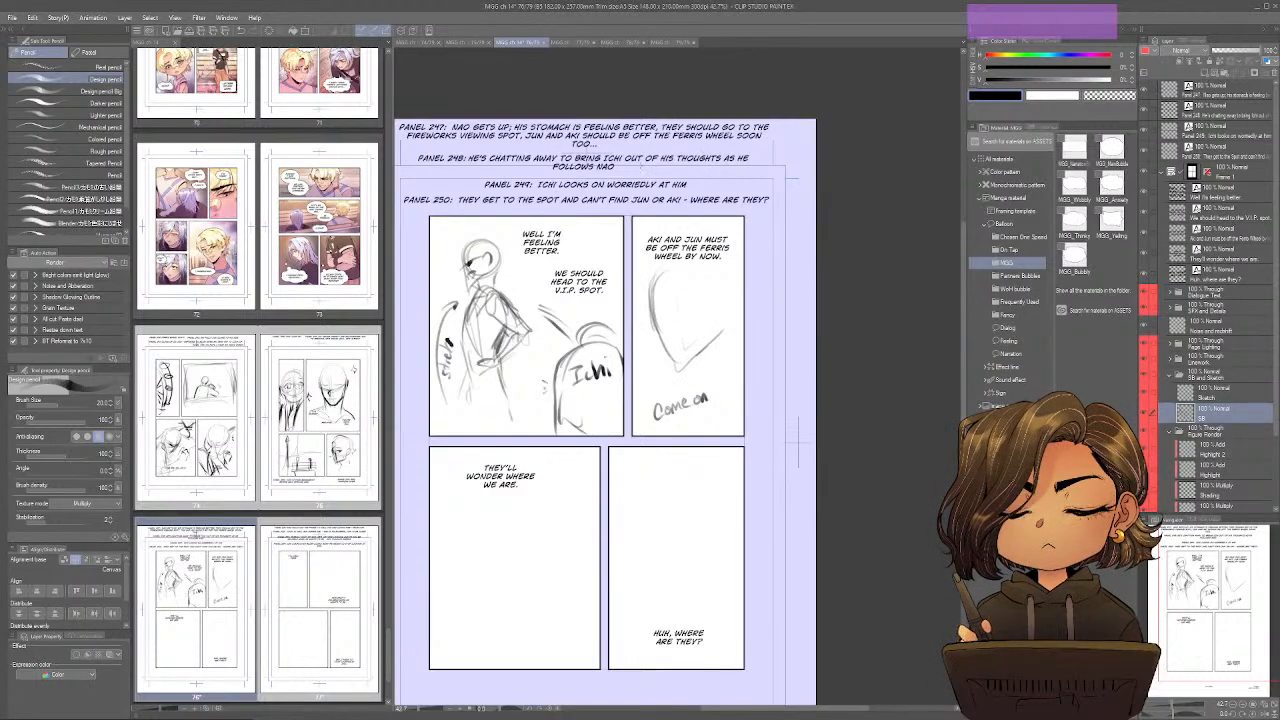
left_click(638, 153)
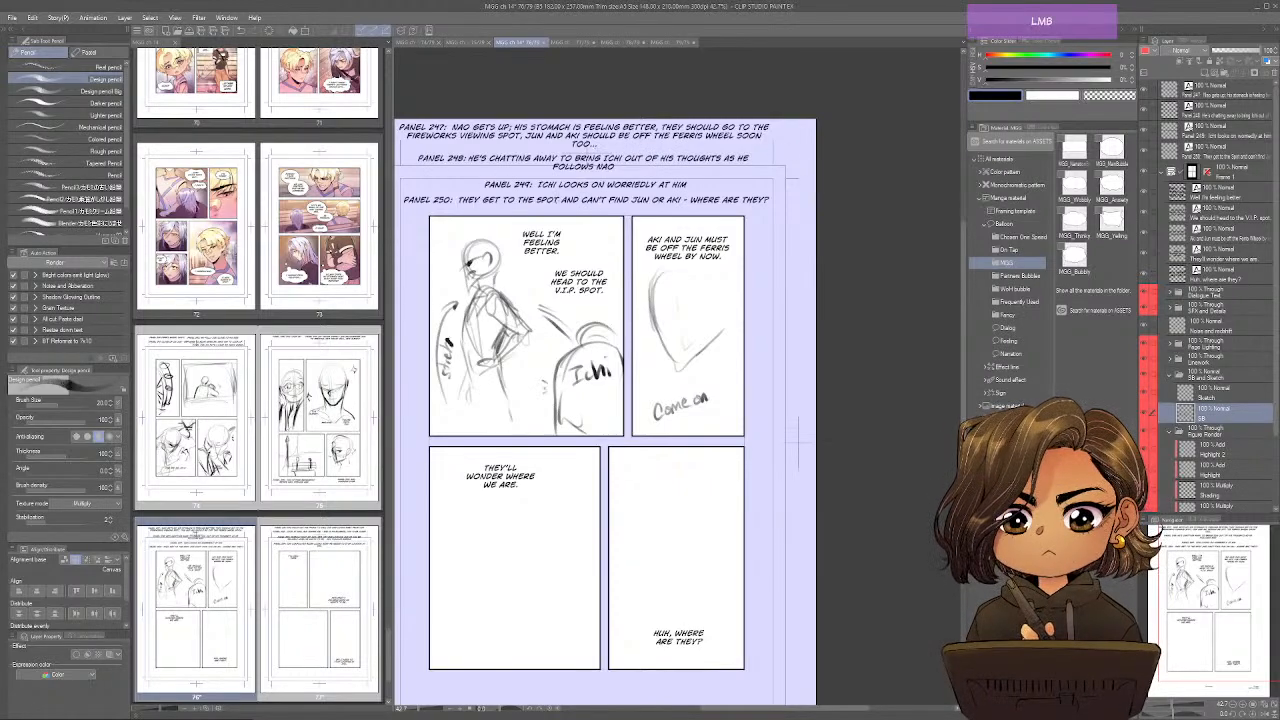
Sketch the foreground head labelled "Nao" in page 76's third panel, and move the "They'll wonder where we are." dialogue above it.
key("space")
left_click_drag(559, 584, 576, 558)
mouse_move(452, 512)
left_mouse_down()
mouse_move(508, 606)
mouse_move(472, 636)
left_mouse_up()
left_click_drag(450, 576, 460, 596)
mouse_move(466, 572)
left_mouse_down()
mouse_move(464, 586)
mouse_move(476, 578)
left_mouse_up()
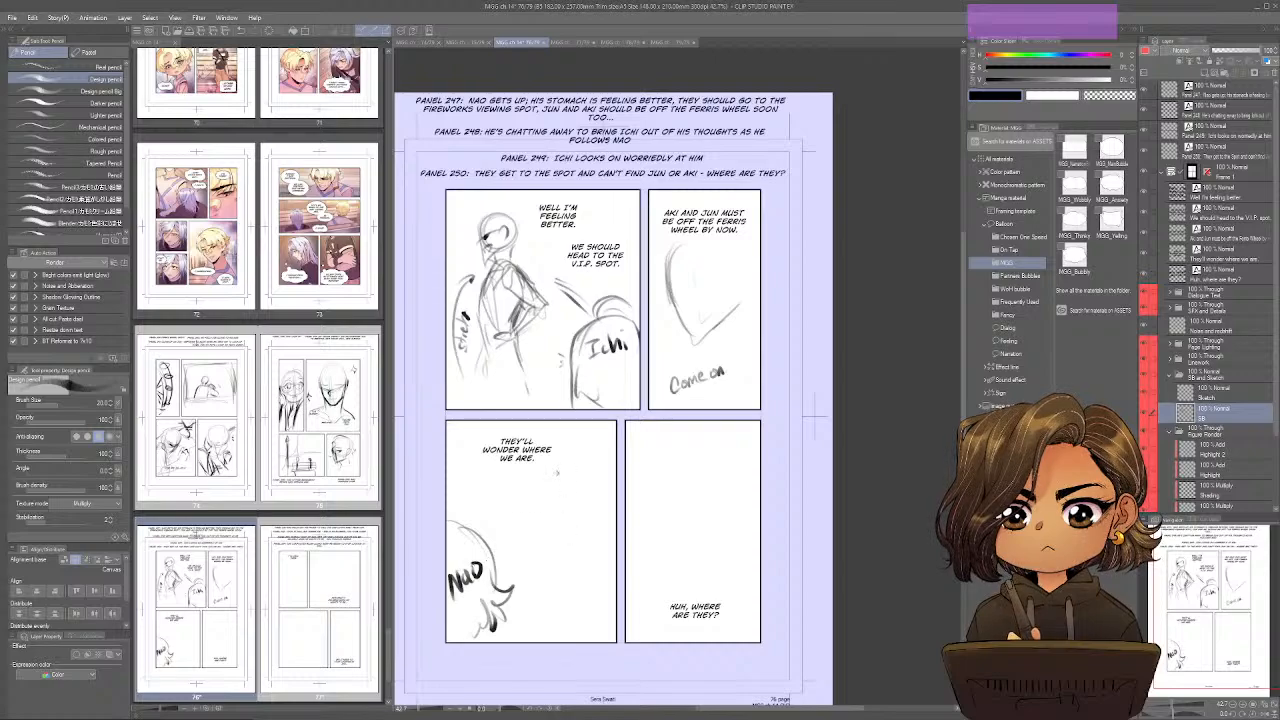
mouse_move(521, 449)
left_mouse_down()
mouse_move(495, 454)
mouse_move(482, 515)
left_mouse_up()
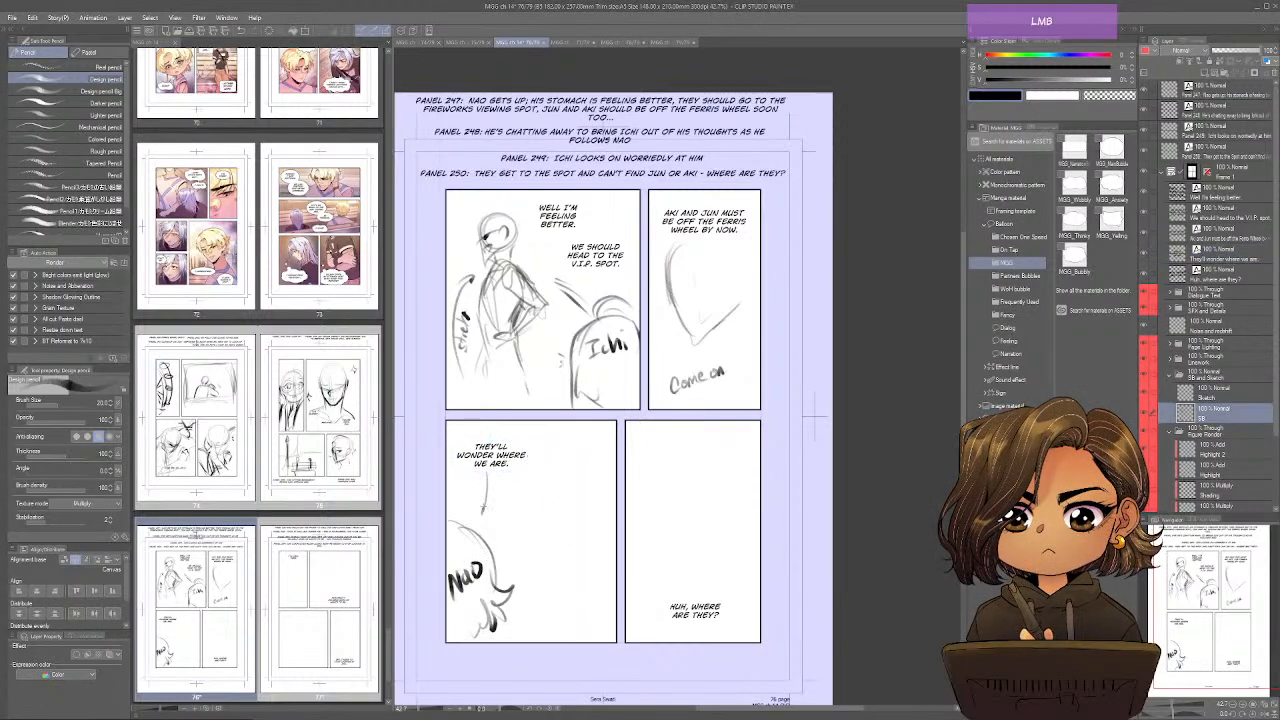
Sketch Ichi's round head, neck and shoulder line in the middle of page 76's third panel.
mouse_move(556, 473)
left_mouse_down()
mouse_move(551, 503)
mouse_move(583, 487)
mouse_move(562, 506)
left_mouse_up()
left_click_drag(560, 513, 558, 540)
mouse_move(547, 482)
left_mouse_down()
mouse_move(580, 541)
mouse_move(522, 527)
mouse_move(517, 558)
left_mouse_up()
mouse_move(528, 533)
left_mouse_down()
mouse_move(551, 523)
mouse_move(575, 566)
mouse_move(540, 569)
left_mouse_up()
left_click_drag(524, 540, 528, 576)
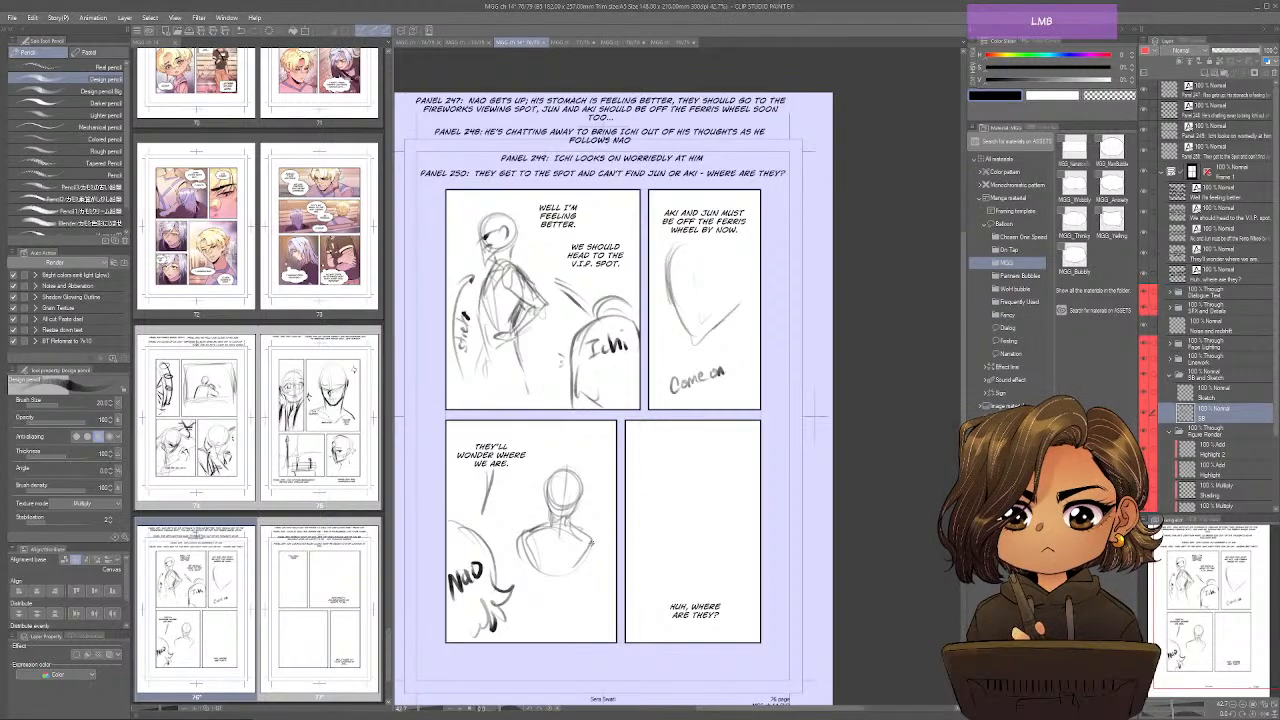
Draw Ichi's torso, arms and hips in page 76's third panel, and add small accent marks beside his head.
left_click_drag(592, 542, 576, 587)
mouse_move(528, 578)
left_mouse_down()
mouse_move(554, 600)
mouse_move(540, 594)
left_mouse_up()
mouse_move(556, 570)
left_mouse_down()
mouse_move(536, 592)
mouse_move(566, 562)
left_mouse_up()
mouse_move(576, 566)
left_mouse_down()
mouse_move(582, 616)
mouse_move(564, 630)
left_mouse_up()
mouse_move(546, 590)
left_mouse_down()
mouse_move(534, 620)
mouse_move(562, 640)
left_mouse_up()
left_click_drag(534, 628, 526, 642)
left_click_drag(592, 536, 584, 610)
left_click_drag(594, 548, 590, 608)
left_click_drag(596, 600, 592, 636)
left_click_drag(522, 538, 518, 610)
left_click_drag(534, 566, 526, 642)
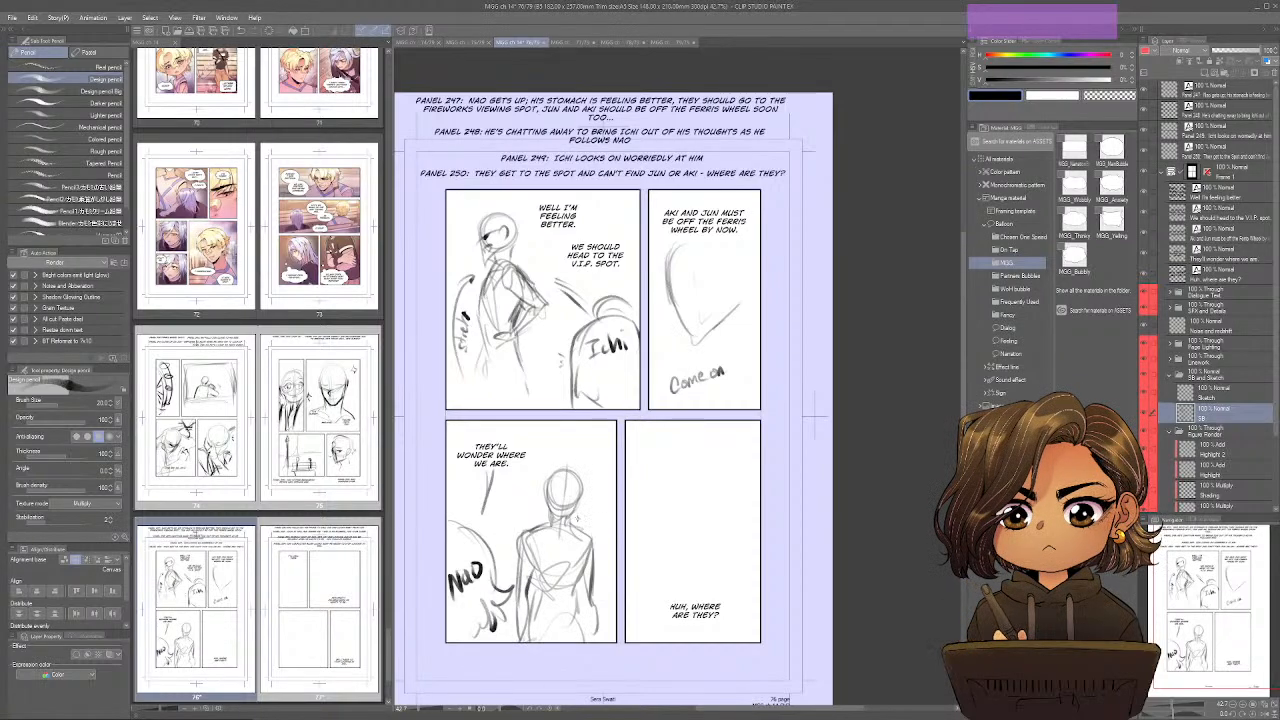
left_click_drag(563, 509, 559, 521)
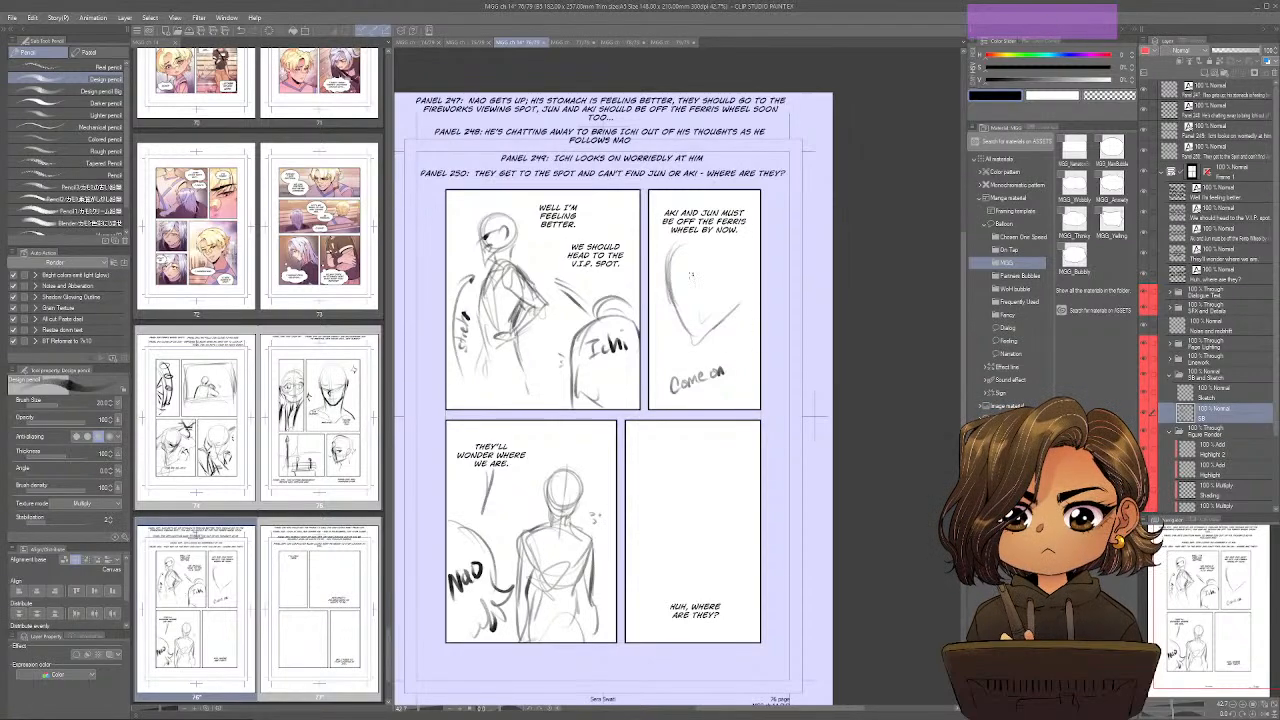
Add facial features, an ear, neck and loose hair strokes to Nao's face in page 76's second panel.
mouse_move(668, 305)
left_mouse_down()
mouse_move(733, 268)
mouse_move(699, 333)
mouse_move(708, 348)
left_mouse_up()
mouse_move(684, 279)
left_mouse_down()
mouse_move(706, 272)
mouse_move(708, 284)
left_mouse_up()
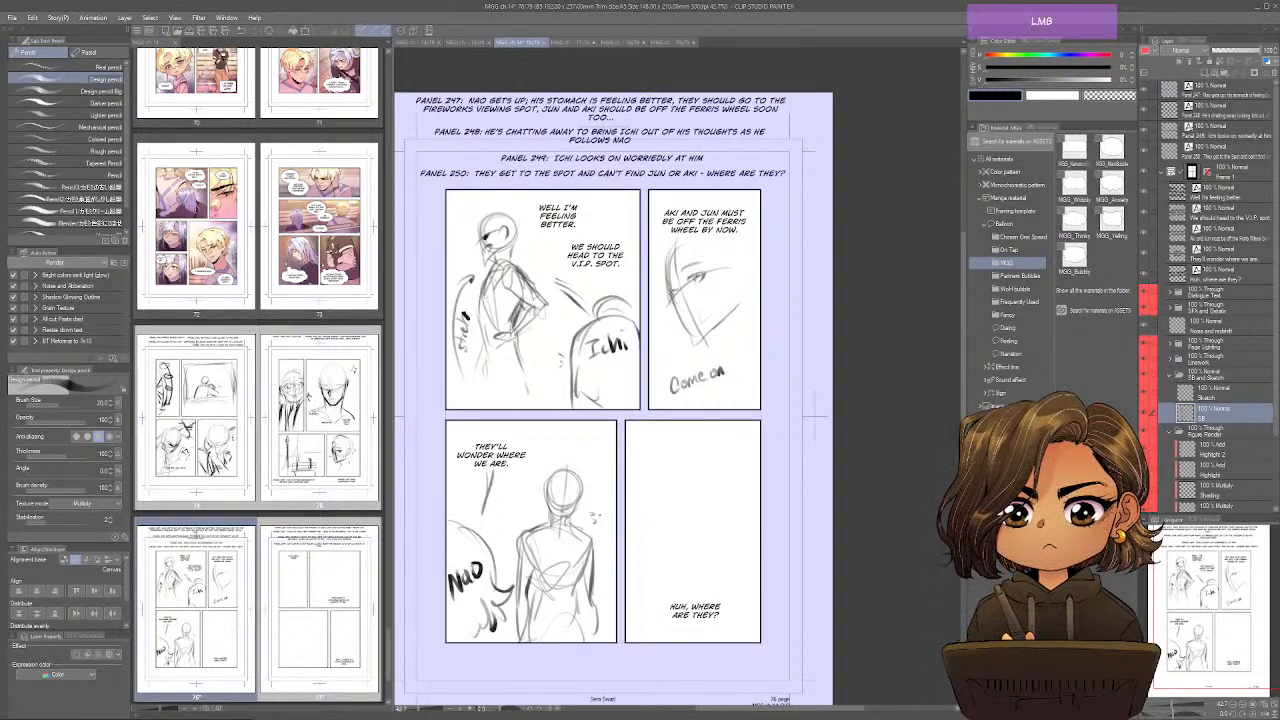
left_click_drag(690, 303, 707, 317)
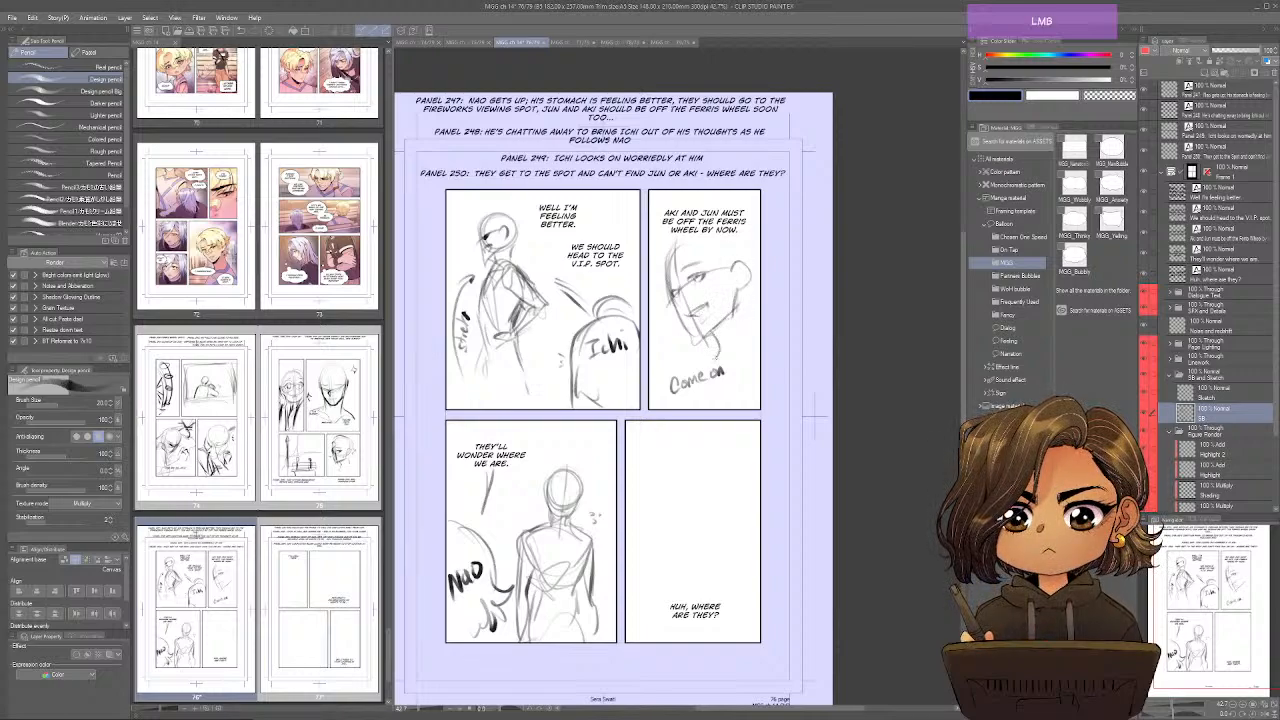
left_click_drag(722, 318, 708, 364)
mouse_move(668, 252)
left_mouse_down()
mouse_move(654, 306)
mouse_move(680, 276)
mouse_move(696, 296)
left_mouse_up()
mouse_move(672, 230)
left_mouse_down()
mouse_move(700, 240)
mouse_move(700, 260)
left_mouse_up()
left_click_drag(730, 250, 744, 262)
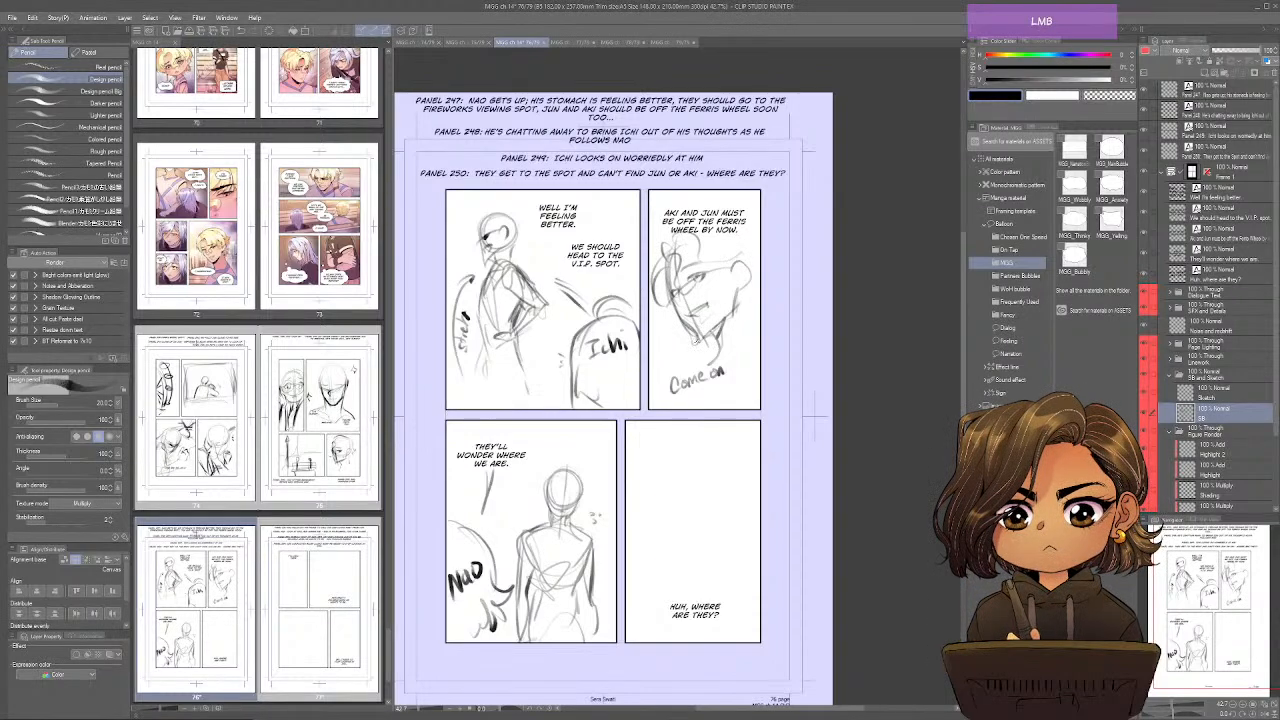
Mirror the canvas view to check page 76's sketches, and restore the normal orientation.
key("ctrl+shift+s")
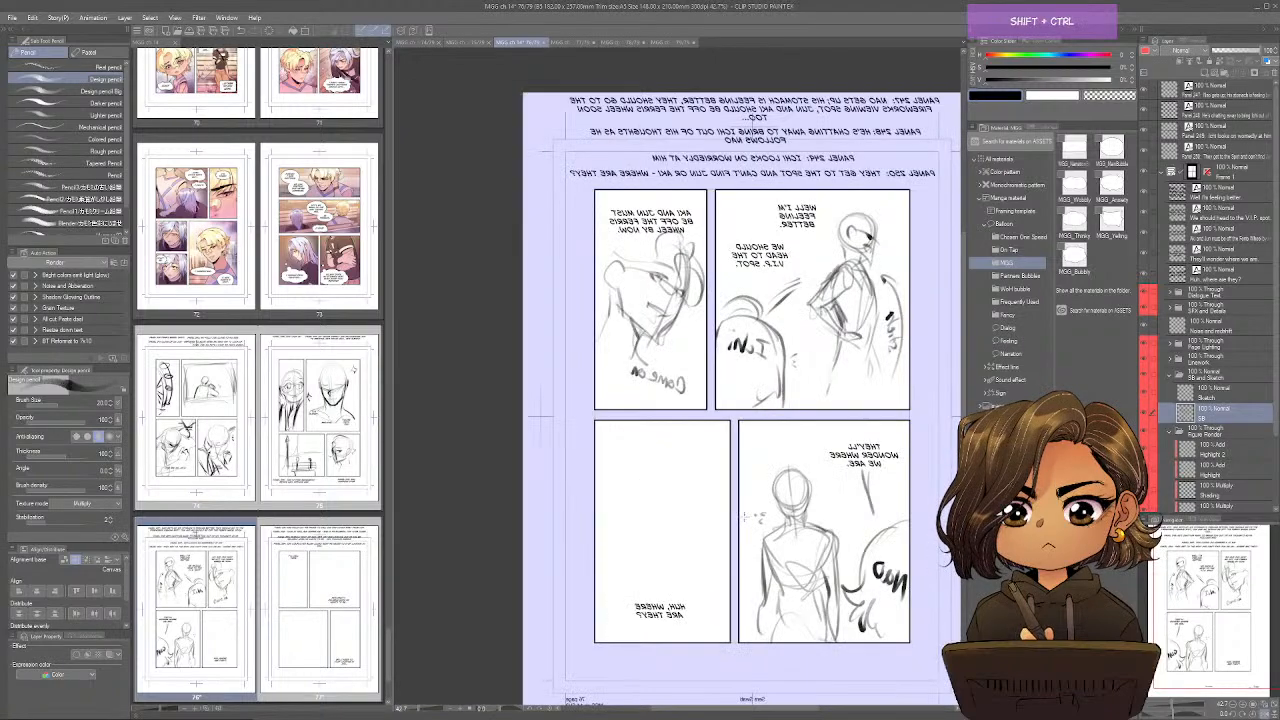
key("ctrl+shift+s")
key("ctrl+shift+s")
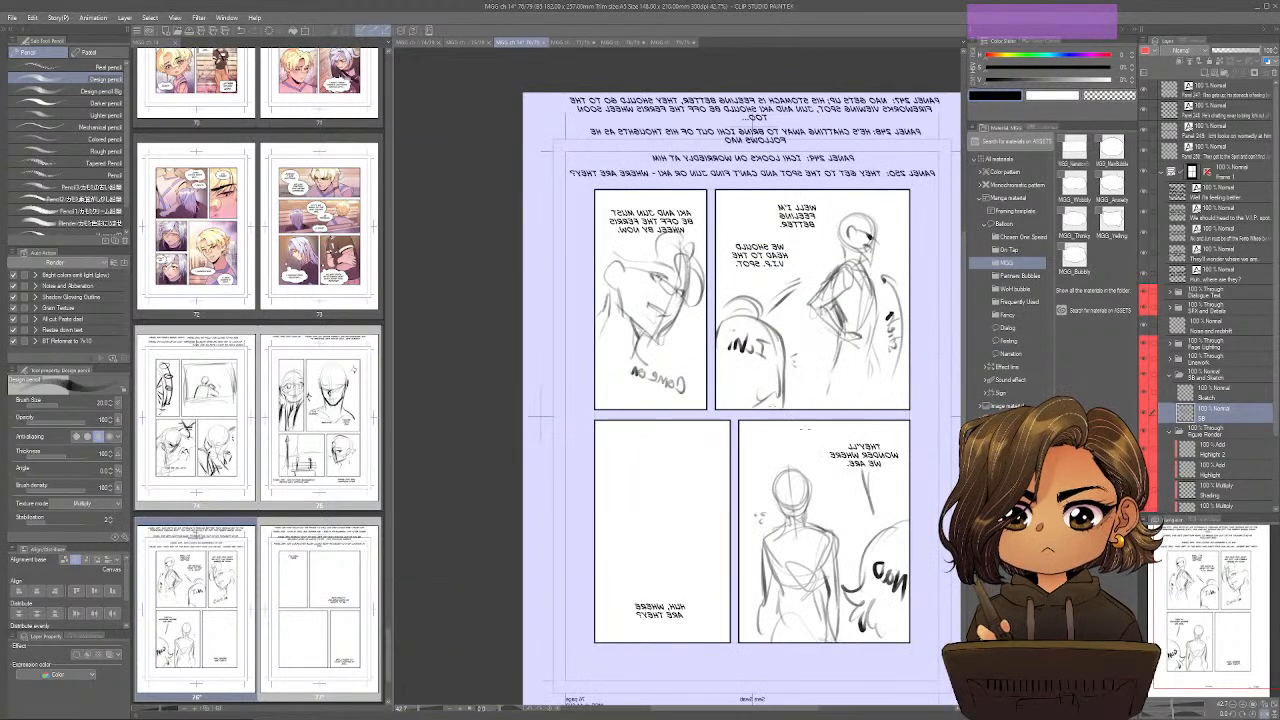
key("ctrl+shift+s")
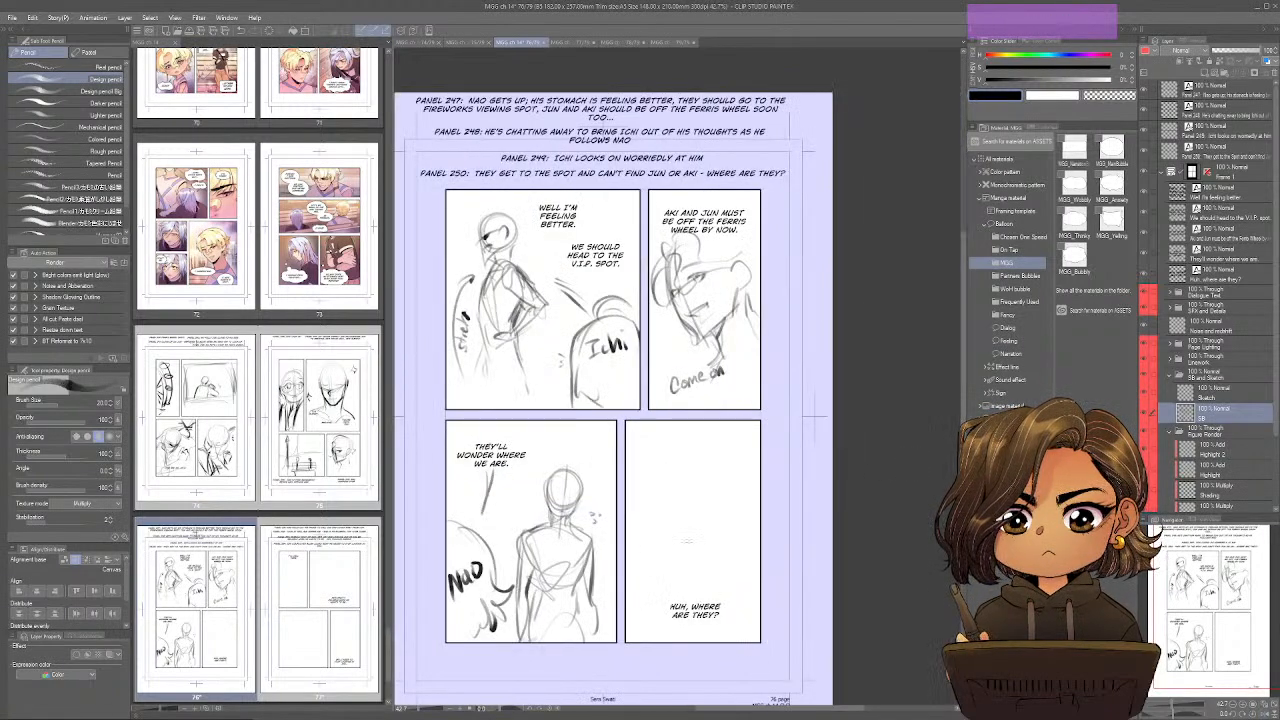
Sketch a curved frame with horizontal lines above and a ground line below as the background of page 76's fourth panel.
left_click_drag(680, 578, 707, 520)
left_click_drag(827, 548, 807, 589)
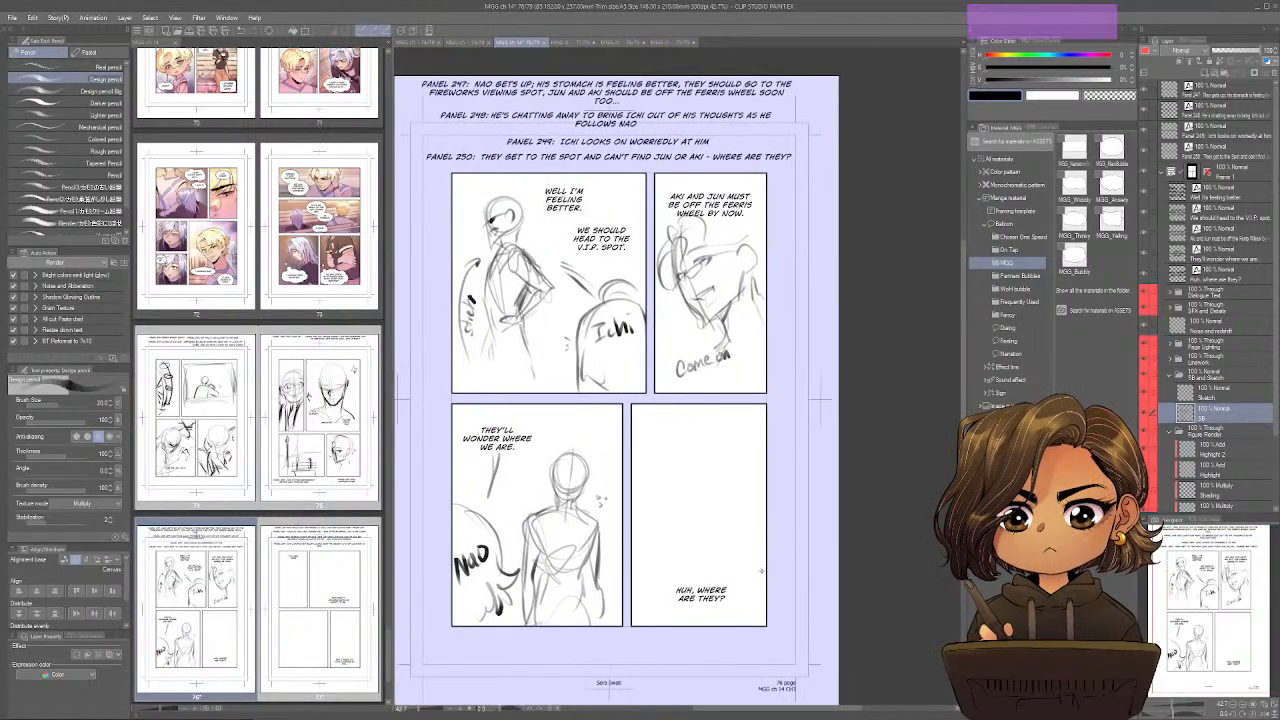
left_click_drag(820, 400, 809, 357)
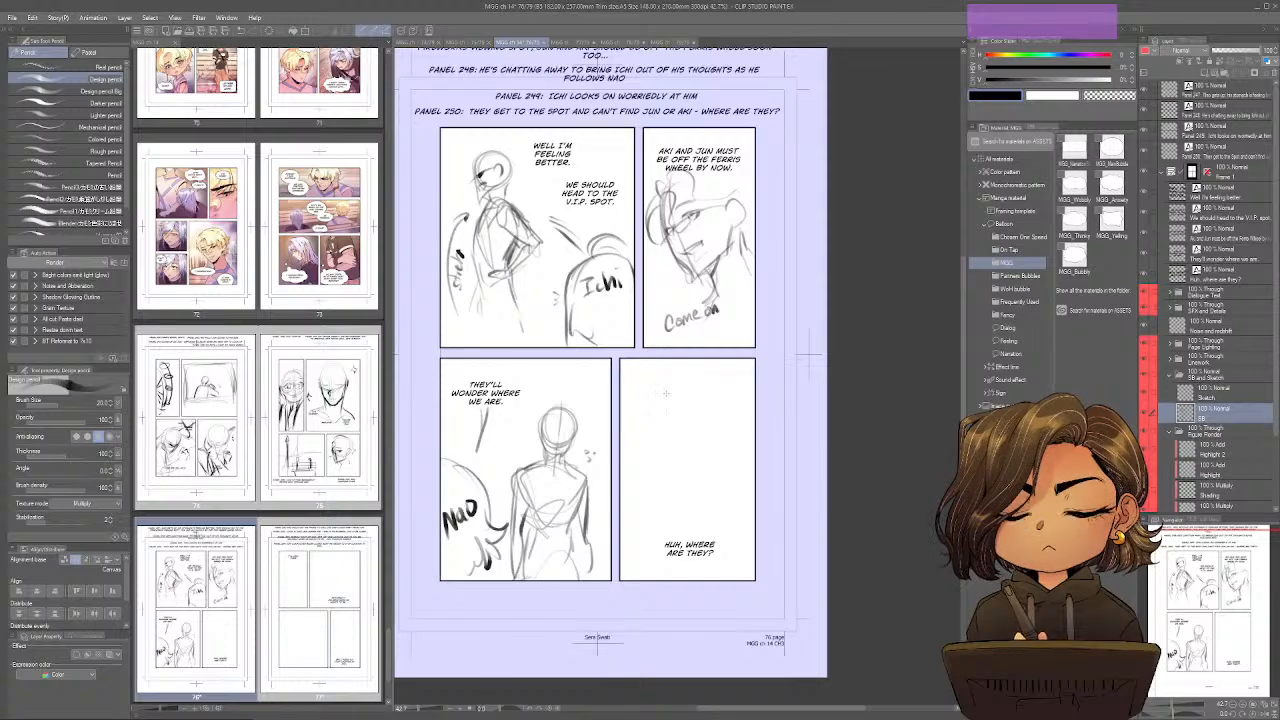
mouse_move(667, 391)
left_mouse_down()
mouse_move(643, 400)
mouse_move(640, 418)
left_mouse_up()
mouse_move(643, 409)
left_mouse_down()
mouse_move(724, 390)
mouse_move(642, 432)
mouse_move(621, 384)
left_mouse_up()
mouse_move(712, 378)
left_mouse_down()
mouse_move(629, 377)
mouse_move(755, 376)
left_mouse_up()
mouse_move(642, 412)
left_mouse_down()
mouse_move(742, 430)
mouse_move(744, 448)
left_mouse_up()
left_click_drag(706, 416, 742, 446)
left_click_drag(637, 410, 629, 472)
mouse_move(622, 409)
left_mouse_down()
mouse_move(633, 510)
mouse_move(618, 511)
mouse_move(754, 514)
left_mouse_up()
mouse_move(632, 516)
left_mouse_down()
mouse_move(745, 518)
mouse_move(700, 511)
left_mouse_up()
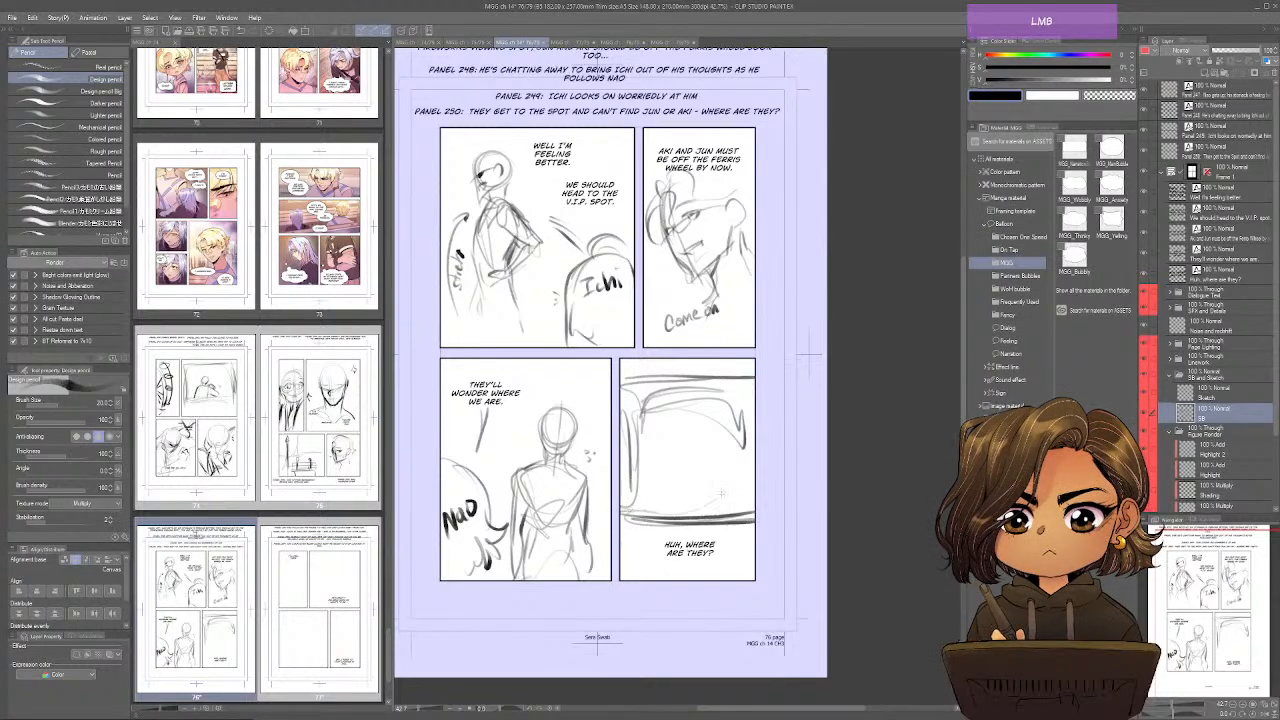
Draw a heart shape on a low curved base in the centre of page 76's fourth panel.
mouse_move(700, 430)
left_mouse_down()
mouse_move(669, 436)
mouse_move(699, 464)
mouse_move(672, 410)
mouse_move(683, 444)
mouse_move(715, 418)
mouse_move(702, 416)
mouse_move(706, 454)
left_mouse_up()
mouse_move(703, 432)
left_mouse_down()
mouse_move(718, 416)
mouse_move(699, 458)
left_mouse_up()
left_click_drag(676, 450, 716, 464)
left_click_drag(662, 458, 722, 460)
left_click_drag(722, 454, 728, 468)
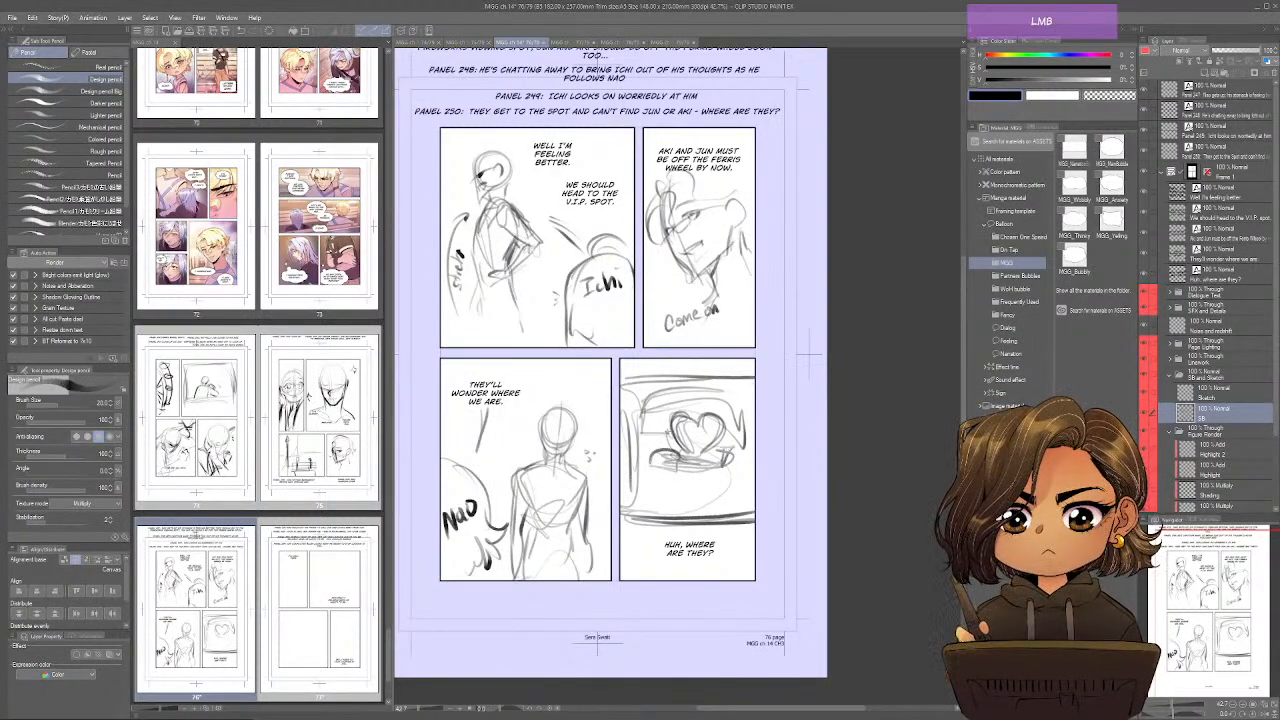
Draw Ichi and Nao as two simple stick figures standing before the heart in page 76's fourth panel.
left_click_drag(664, 421, 627, 422)
mouse_move(684, 470)
left_mouse_down()
mouse_move(686, 500)
mouse_move(659, 480)
mouse_move(660, 502)
left_mouse_up()
mouse_move(656, 432)
left_mouse_down()
mouse_move(690, 496)
mouse_move(698, 452)
mouse_move(688, 504)
mouse_move(718, 463)
mouse_move(690, 504)
left_mouse_up()
left_click_drag(692, 454, 692, 517)
left_click_drag(685, 477, 684, 507)
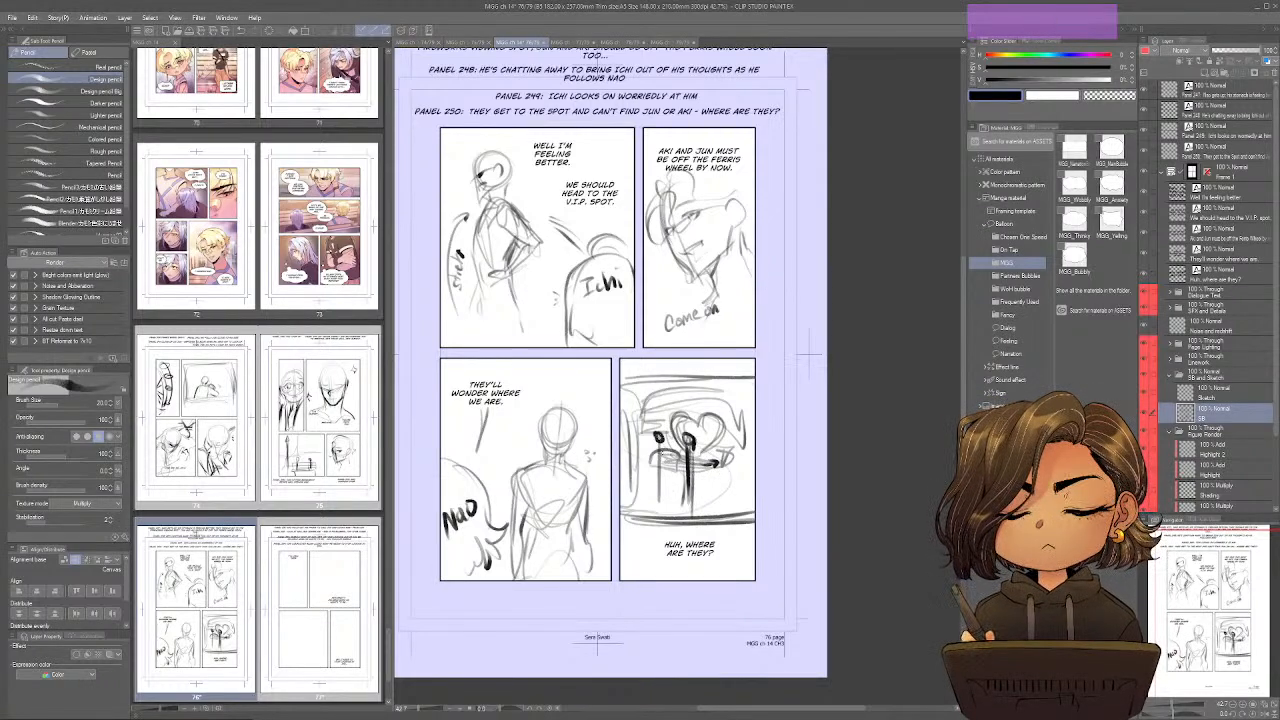
left_click_drag(658, 435, 657, 507)
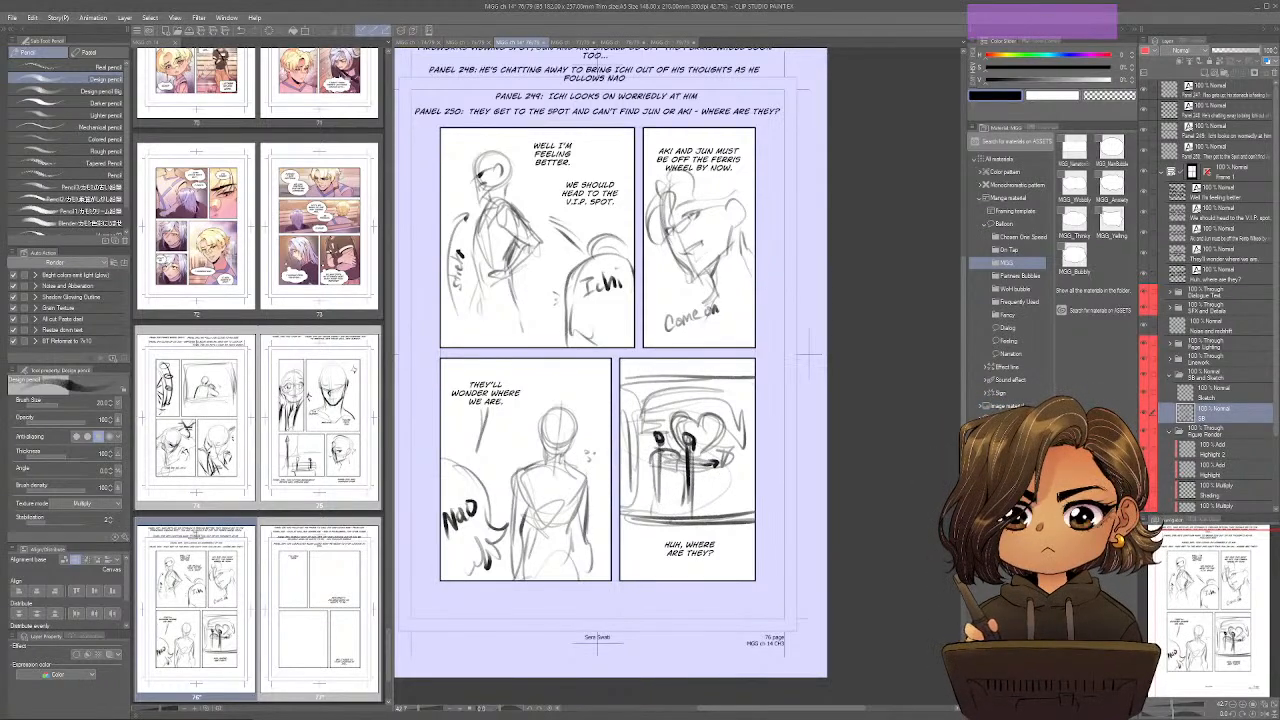
key("space")
left_click_drag(672, 334, 675, 381)
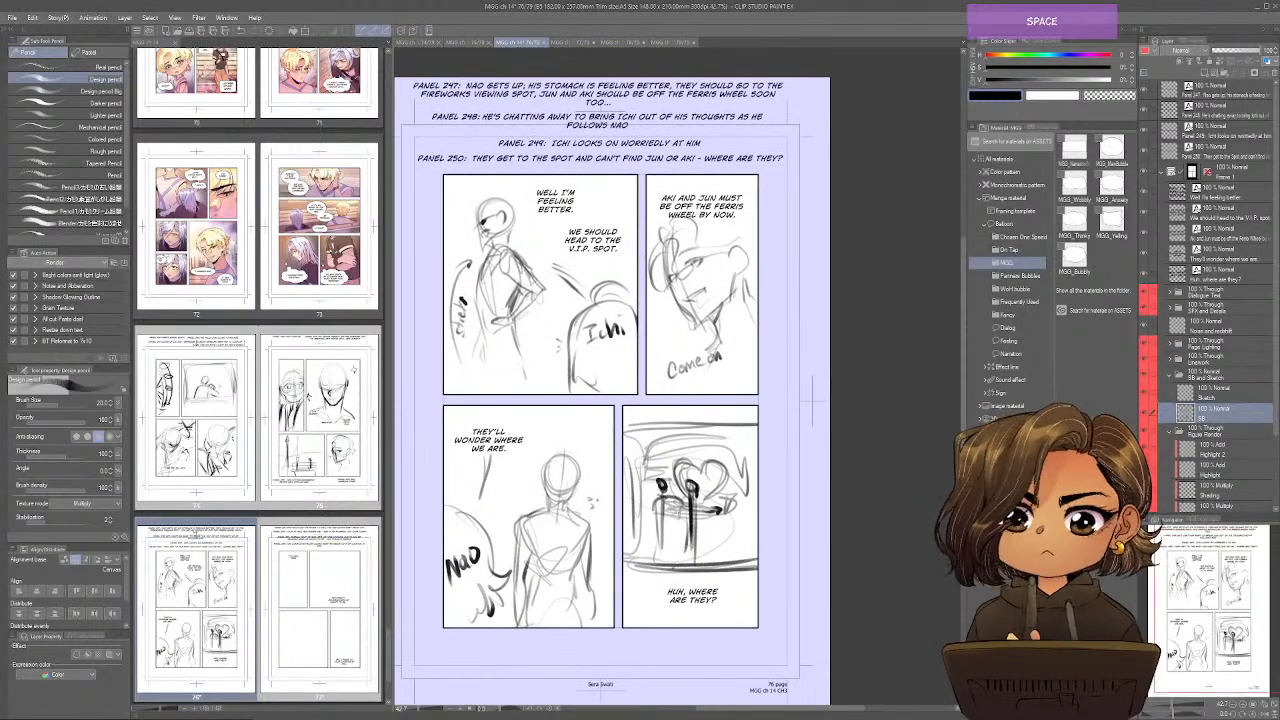
Save page 76 and switch to page 77 of chapter 14.
key("ctrl+s")
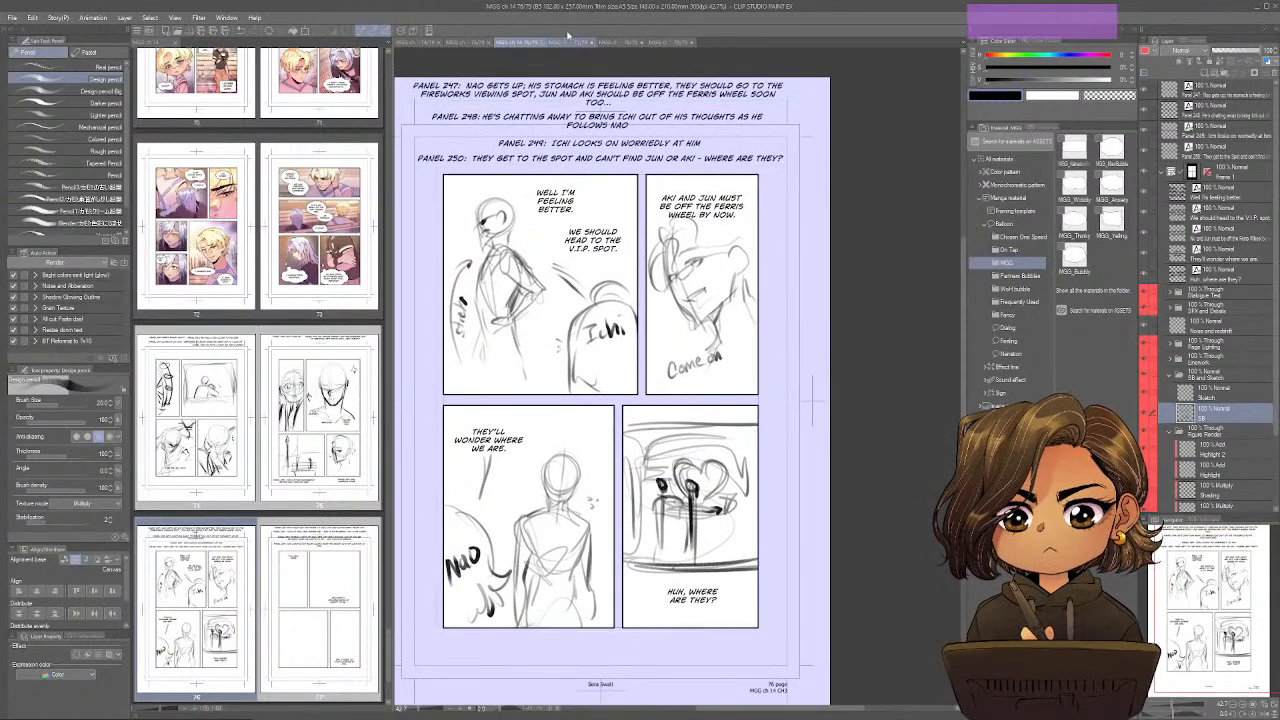
left_click(571, 42)
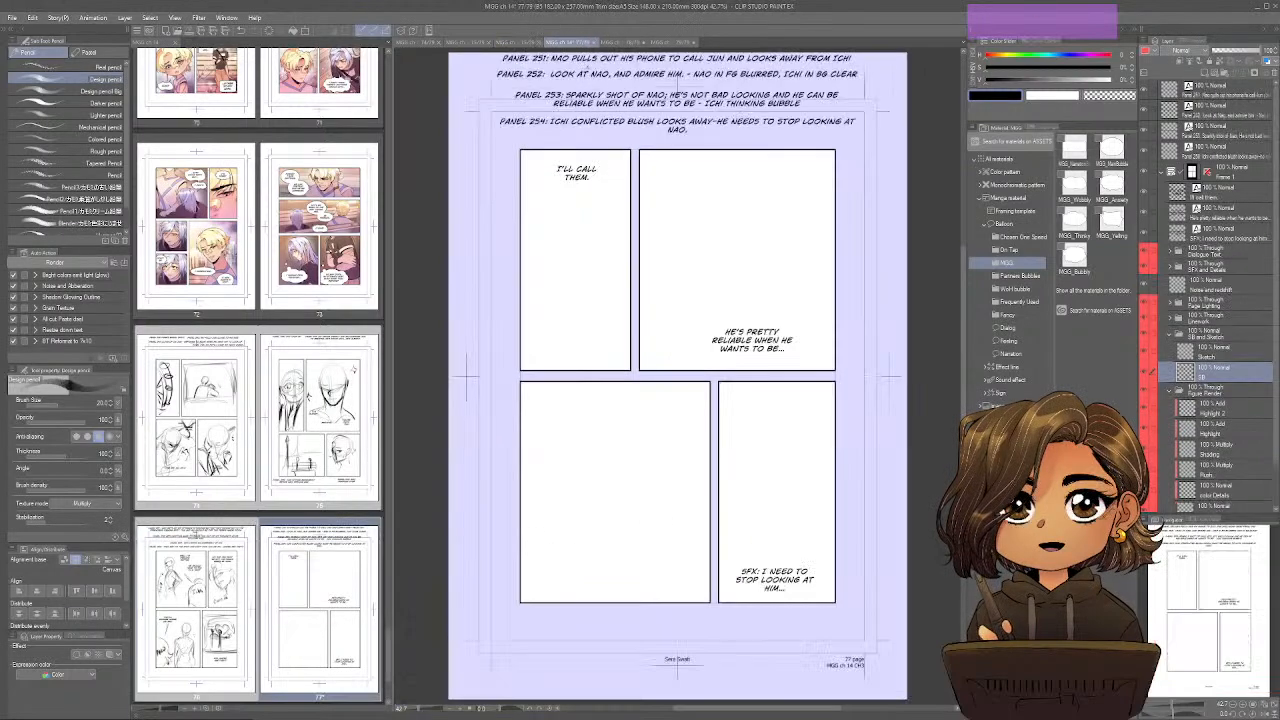
key("space")
left_click_drag(660, 537, 647, 550)
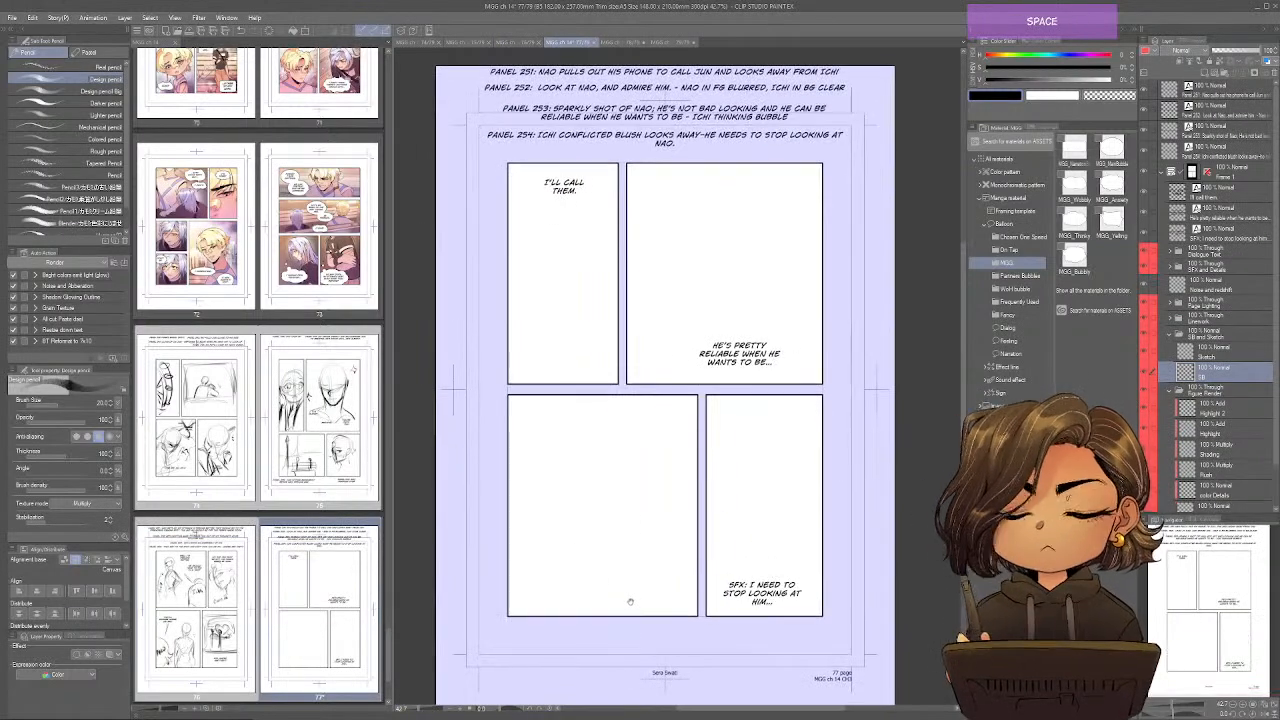
Read page 77's notes for panels 251 to 254 and look over the remaining pages in the chapter overview.
key("ctrl")
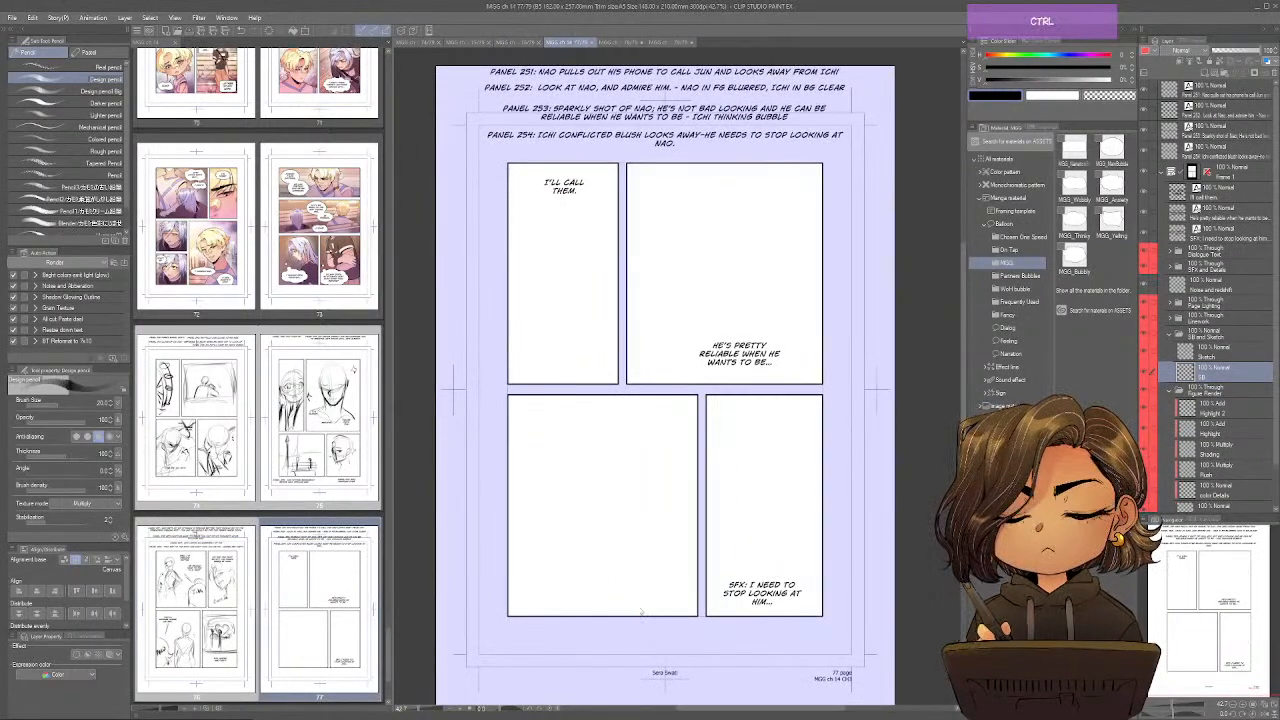
key("space")
left_click_drag(639, 604, 638, 593)
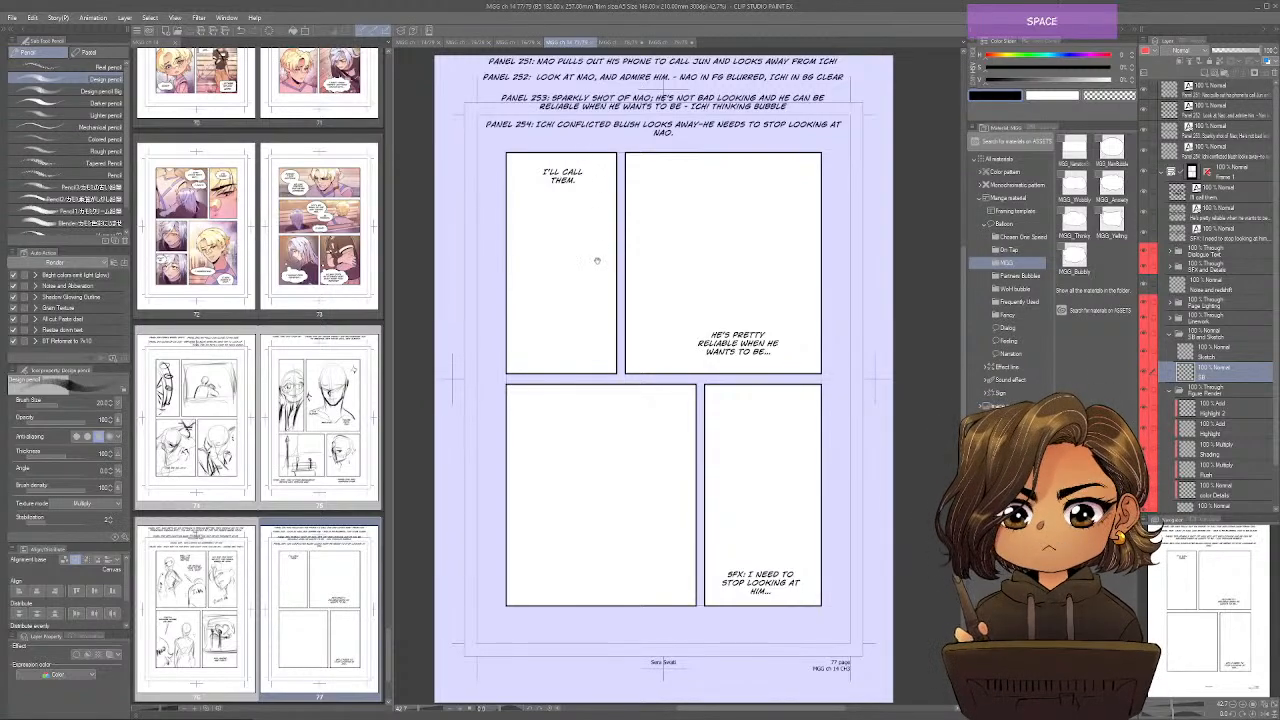
left_click_drag(602, 360, 603, 407)
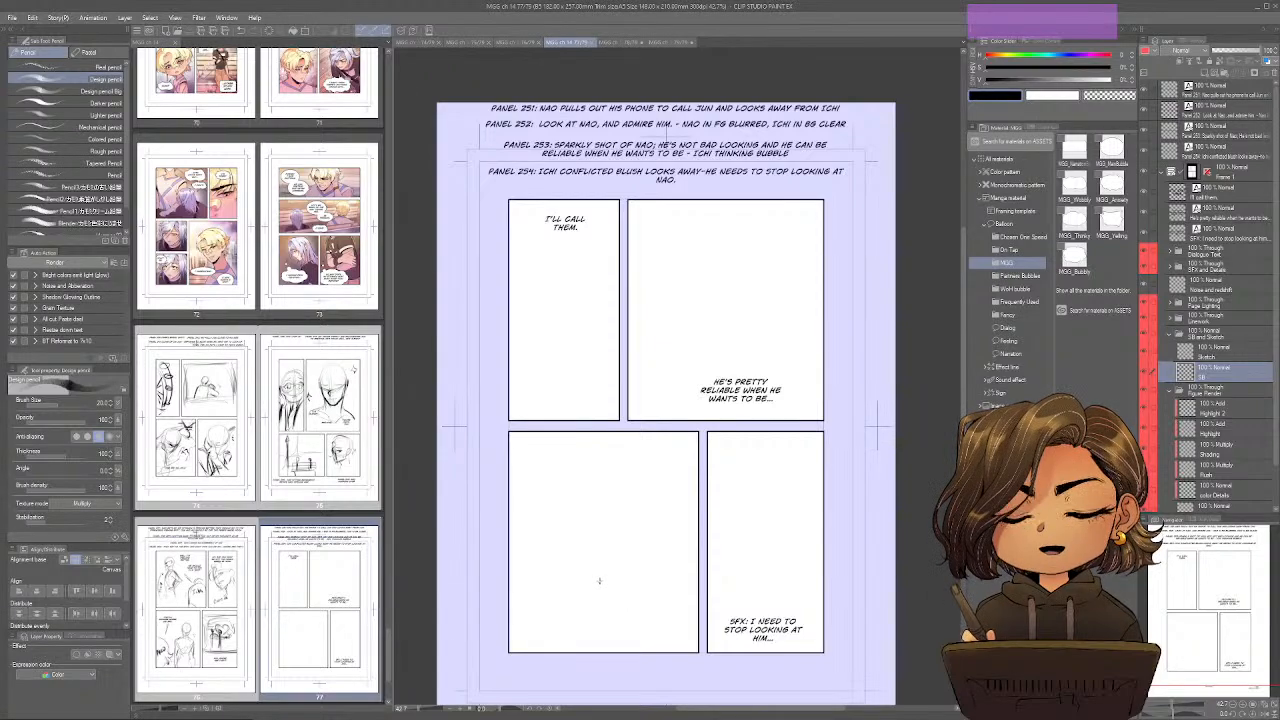
left_click_drag(597, 622, 591, 590)
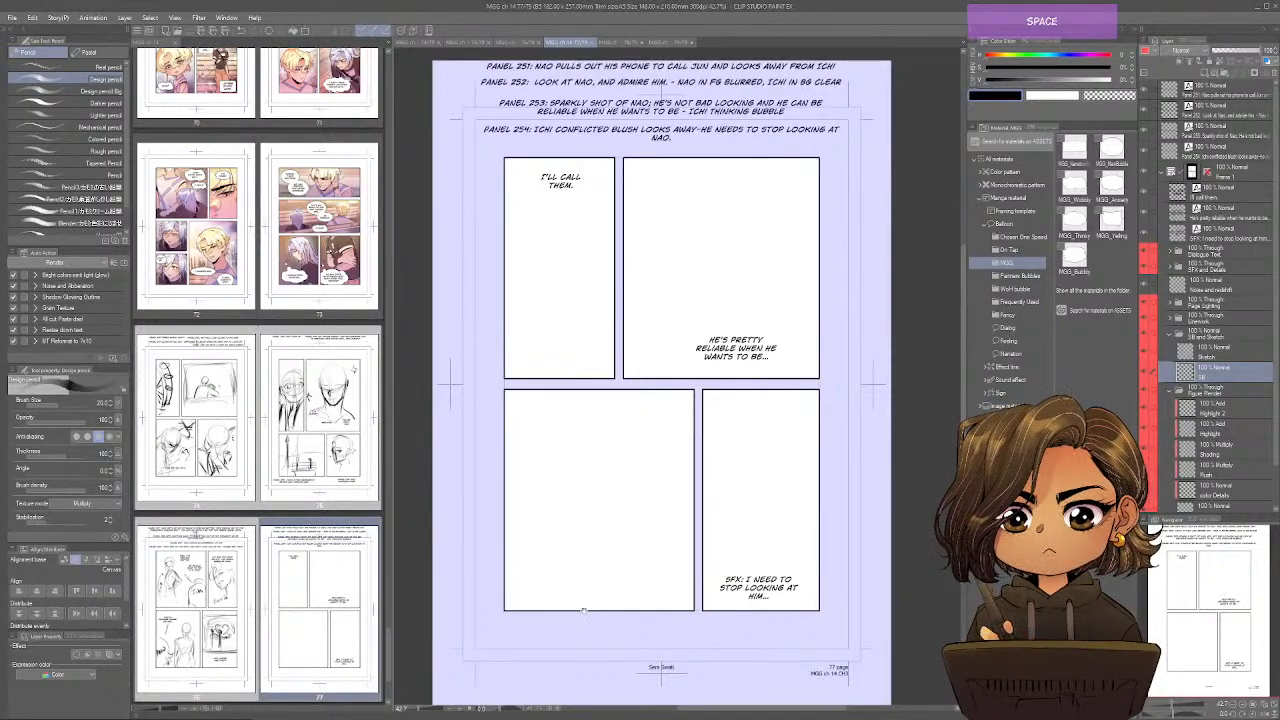
scroll(1133, 311, "down", 2)
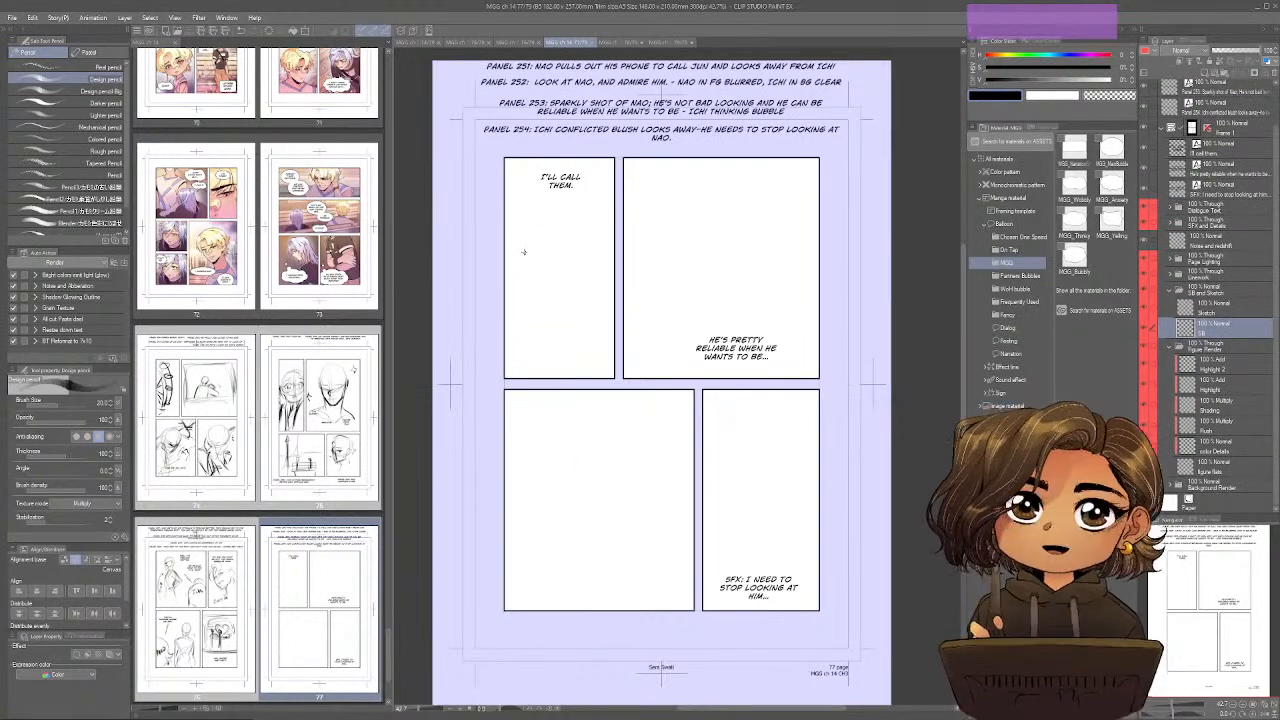
left_click_drag(535, 256, 587, 250)
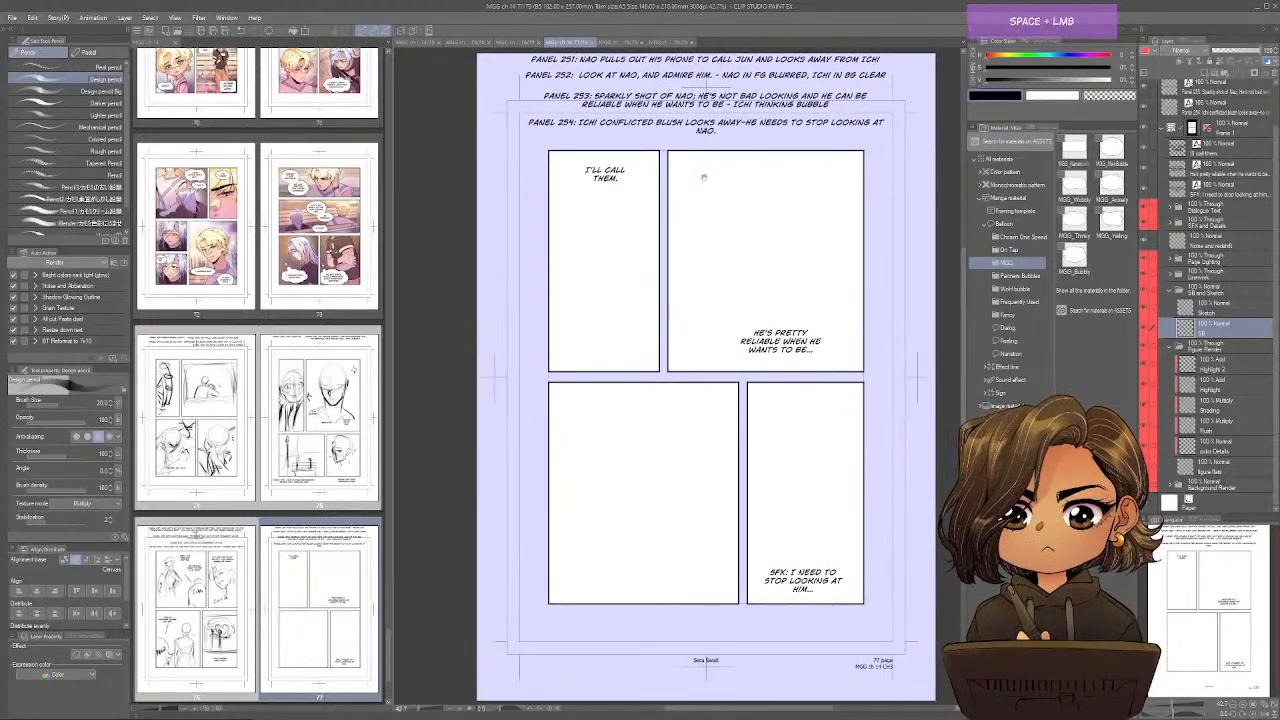
left_click_drag(704, 178, 672, 197)
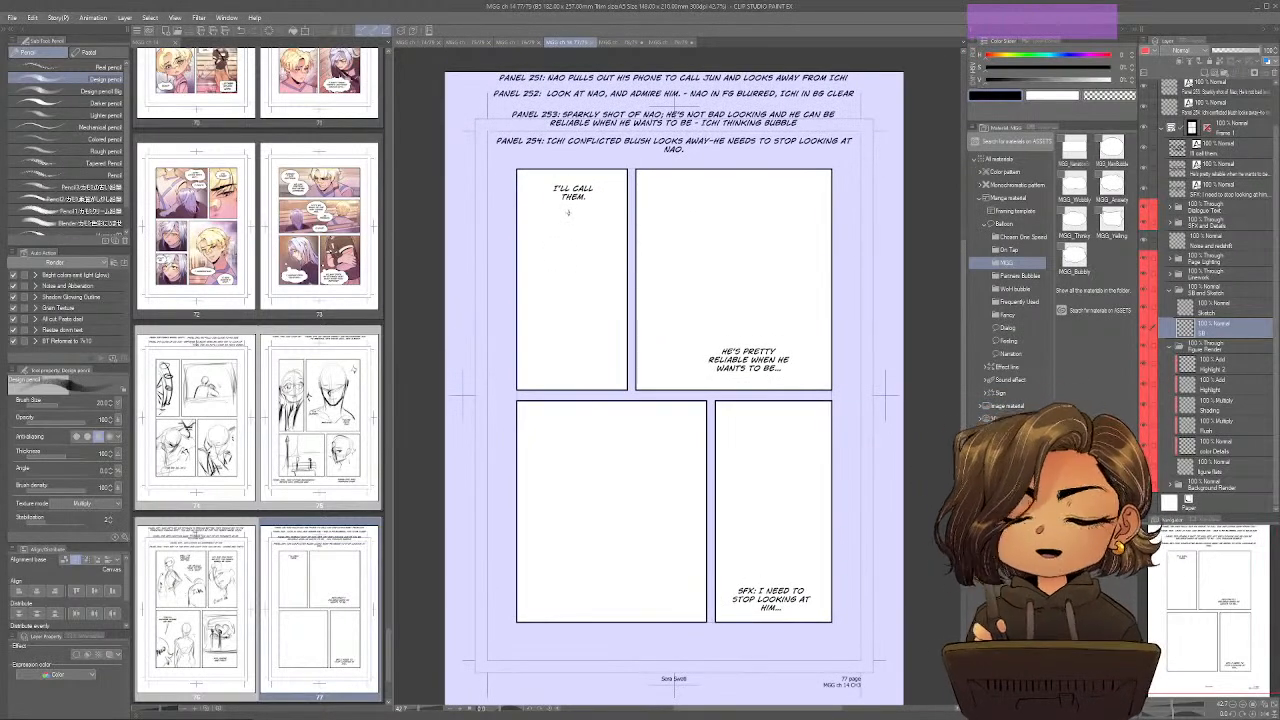
left_click_drag(390, 636, 384, 680)
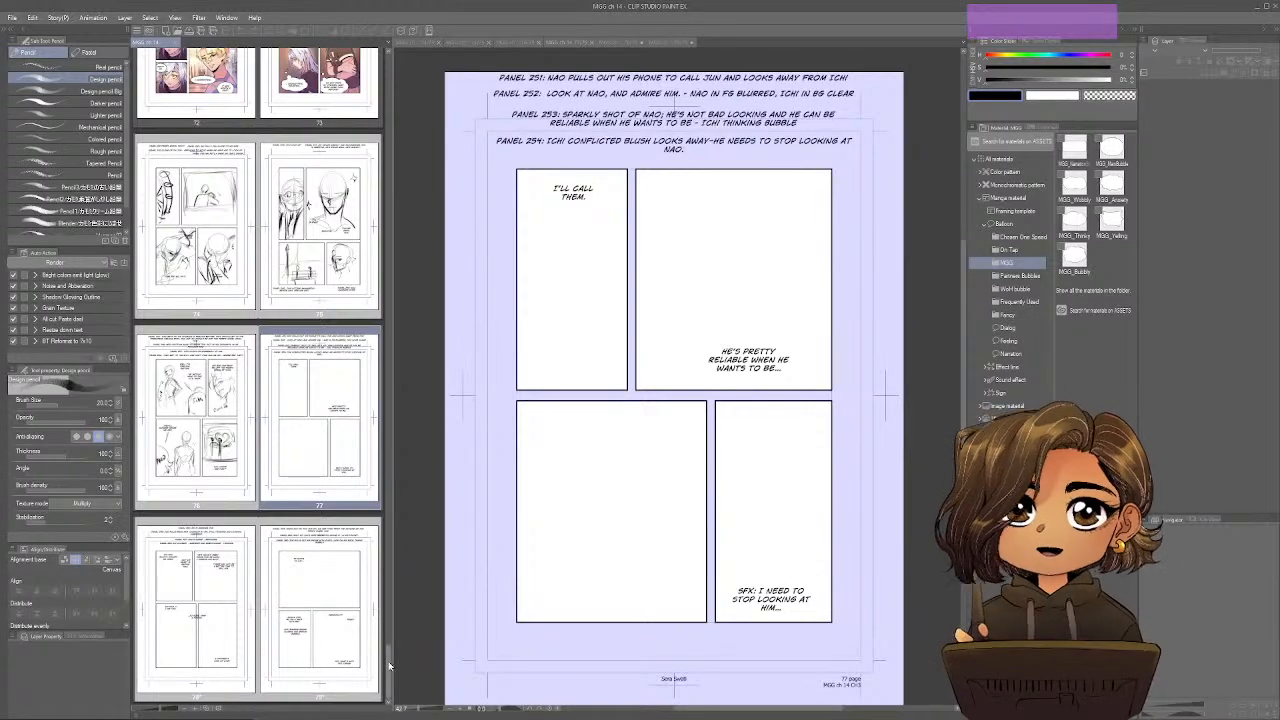
mouse_move(483, 519)
left_mouse_down()
mouse_move(505, 490)
mouse_move(491, 495)
left_mouse_up()
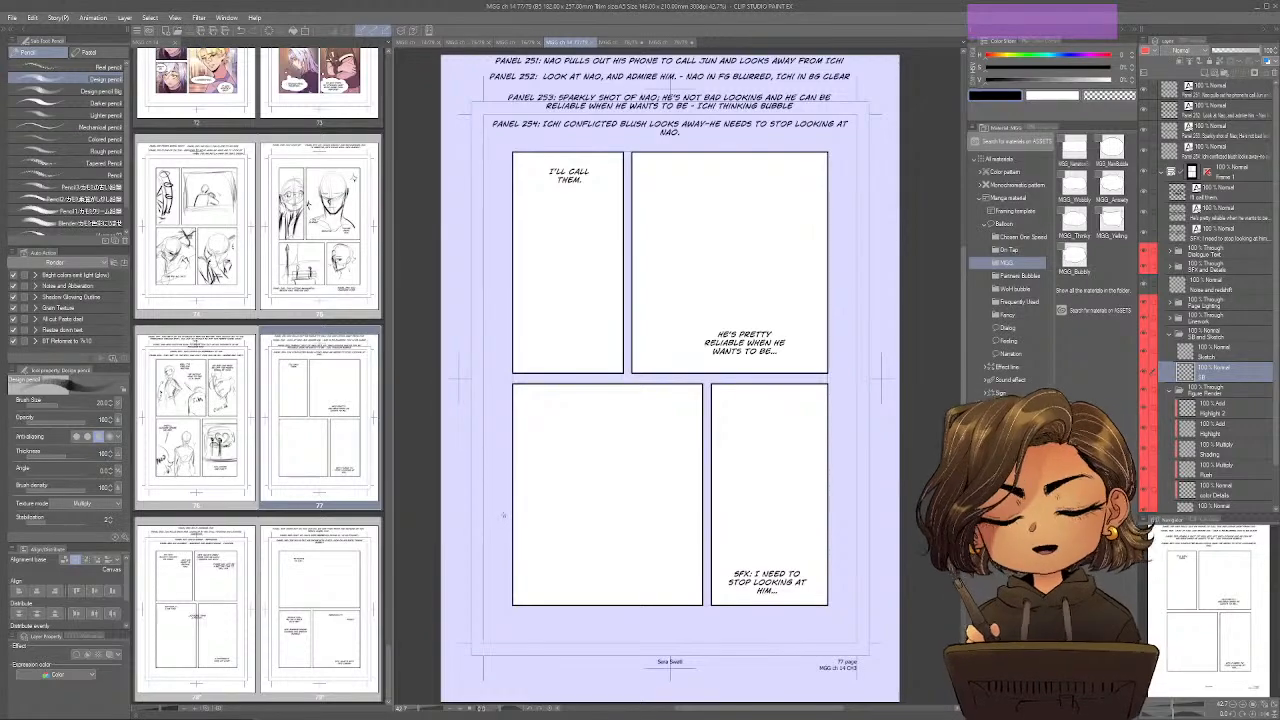
key("space")
mouse_move(501, 507)
left_mouse_down()
mouse_move(511, 489)
mouse_move(507, 511)
left_mouse_up()
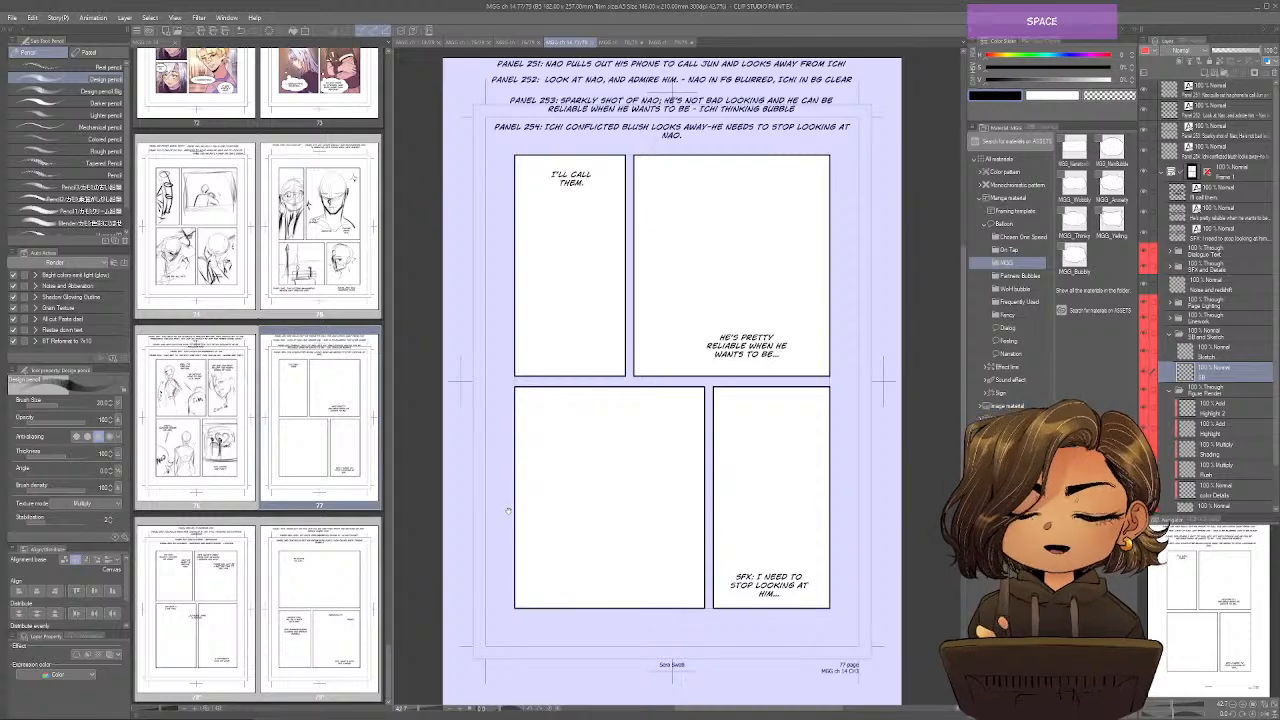
left_click_drag(513, 503, 507, 507)
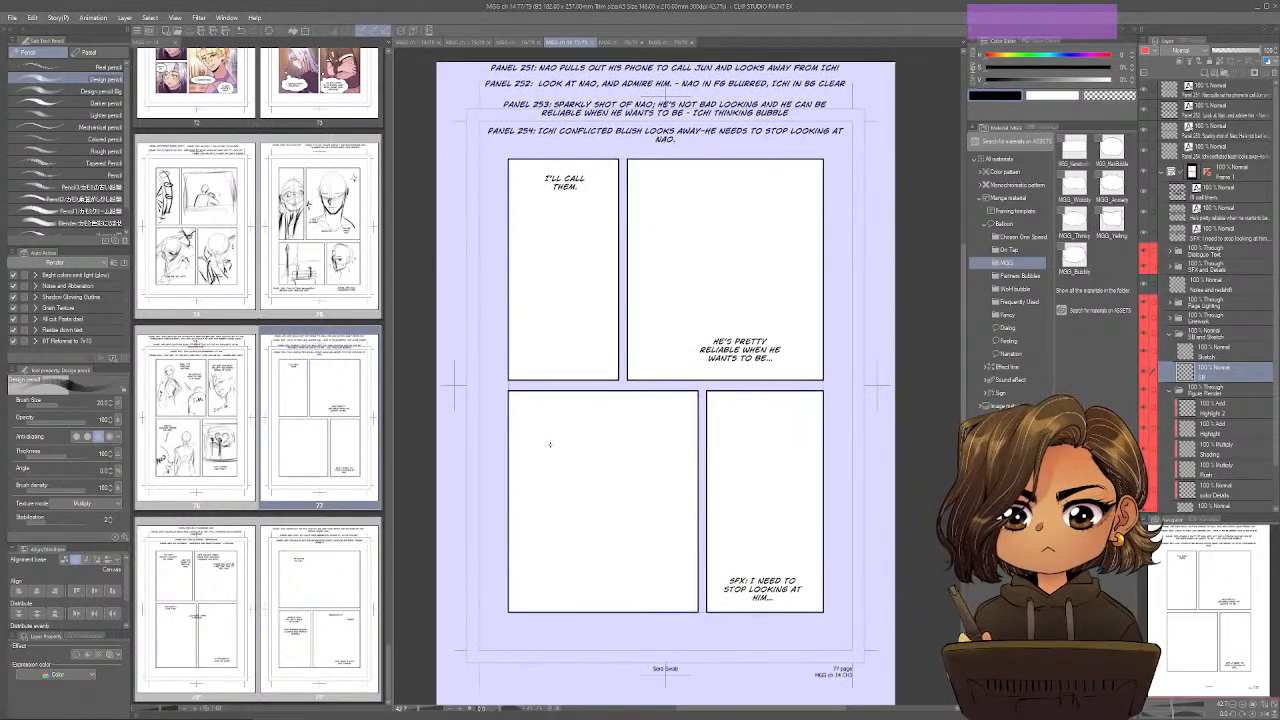
left_click_drag(571, 292, 580, 257)
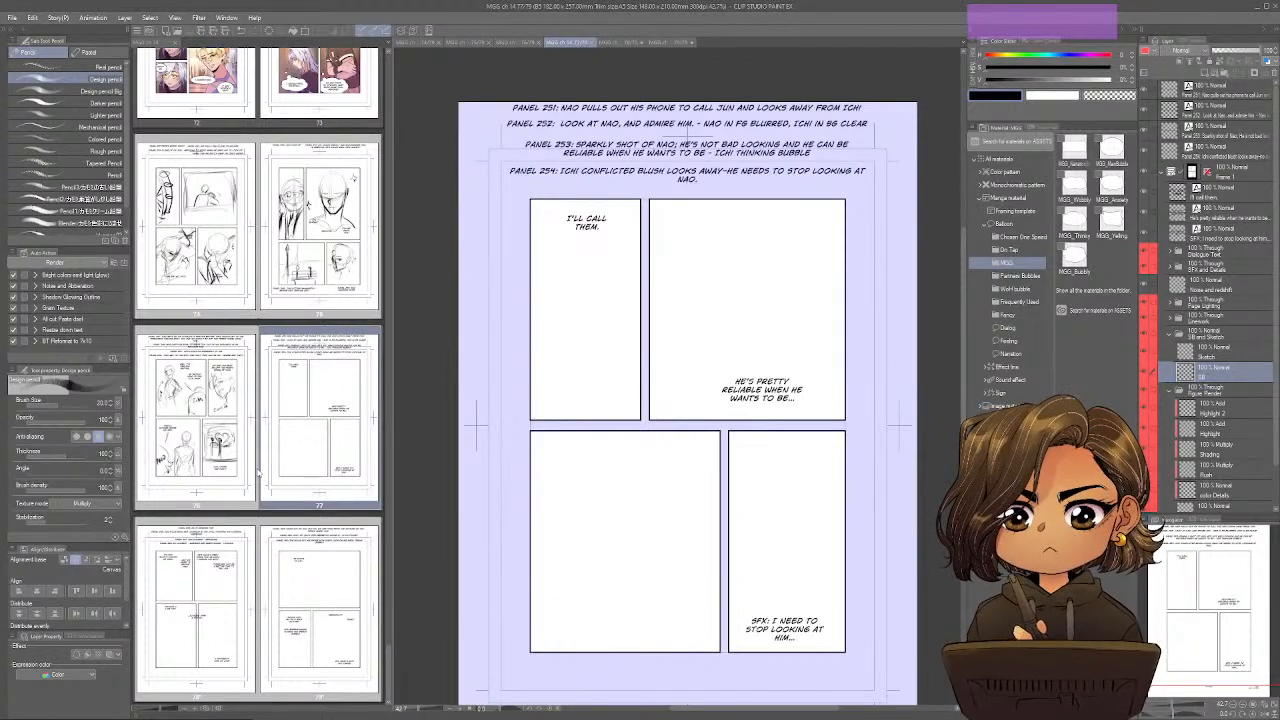
Sketch Nao's oval head below the dialogue in page 77's first panel, with a small phone shape in front of him.
mouse_move(635, 237)
left_mouse_down()
mouse_move(588, 250)
mouse_move(584, 275)
mouse_move(610, 262)
mouse_move(596, 294)
left_mouse_up()
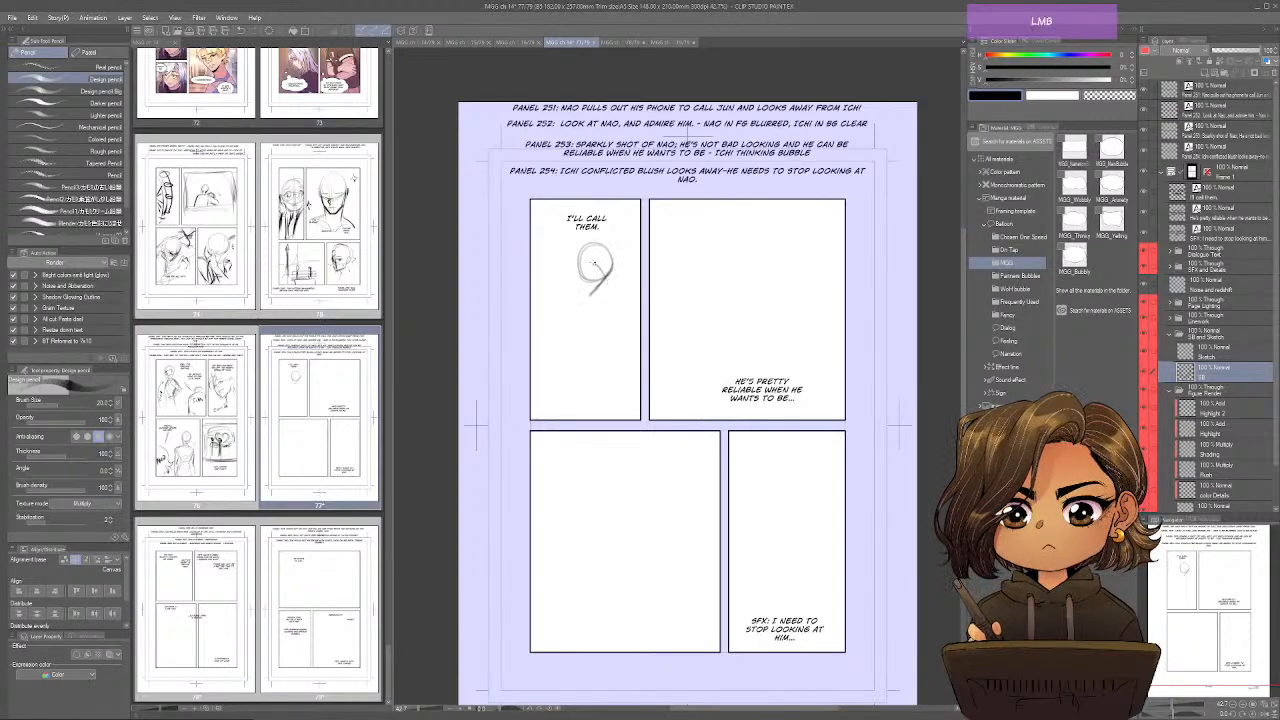
mouse_move(584, 250)
left_mouse_down()
mouse_move(579, 281)
mouse_move(609, 323)
mouse_move(624, 318)
mouse_move(606, 336)
left_mouse_up()
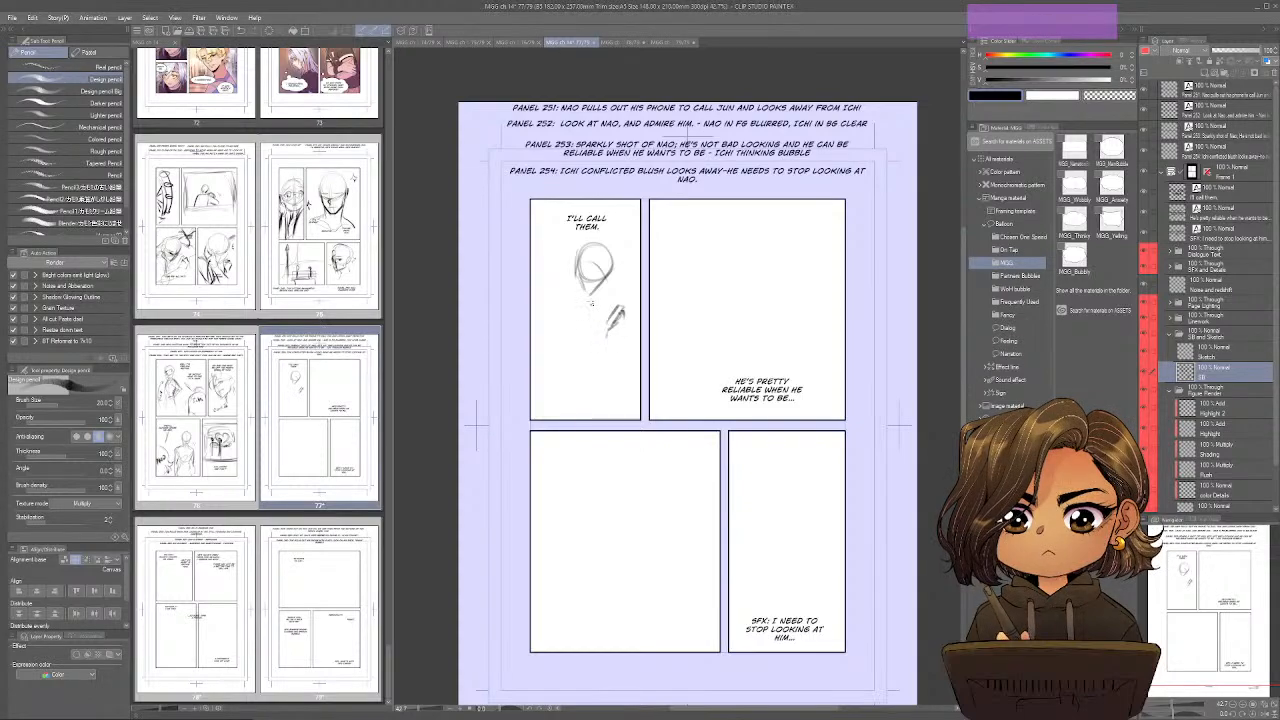
mouse_move(586, 280)
left_mouse_down()
mouse_move(579, 291)
mouse_move(578, 271)
mouse_move(581, 291)
left_mouse_up()
left_click_drag(588, 243, 574, 265)
mouse_move(599, 242)
left_mouse_down()
mouse_move(576, 262)
mouse_move(562, 295)
mouse_move(573, 303)
left_mouse_up()
Sketch Nao's shoulders, torso, lowered arm and hips beneath the head in page 77's first panel.
left_click_drag(578, 273, 556, 298)
mouse_move(575, 299)
left_mouse_down()
mouse_move(539, 306)
mouse_move(578, 341)
mouse_move(549, 301)
mouse_move(537, 333)
mouse_move(540, 303)
mouse_move(521, 324)
mouse_move(523, 349)
mouse_move(538, 329)
mouse_move(580, 362)
left_mouse_up()
left_click_drag(582, 360, 552, 391)
left_click_drag(556, 344, 551, 388)
left_click_drag(586, 344, 583, 398)
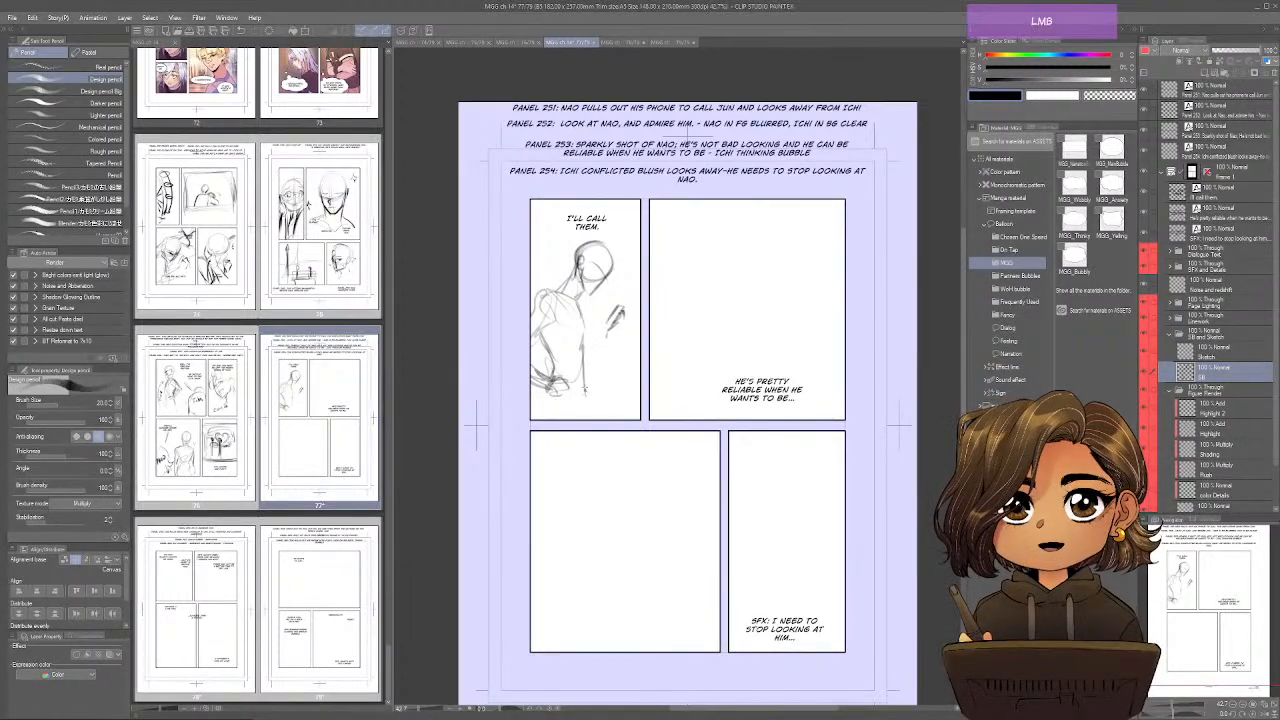
Draw Nao's raised forearm and hand holding the phone, and reinforce the neck, chest and waist lines.
mouse_move(620, 322)
left_mouse_down()
mouse_move(609, 365)
mouse_move(590, 363)
left_mouse_up()
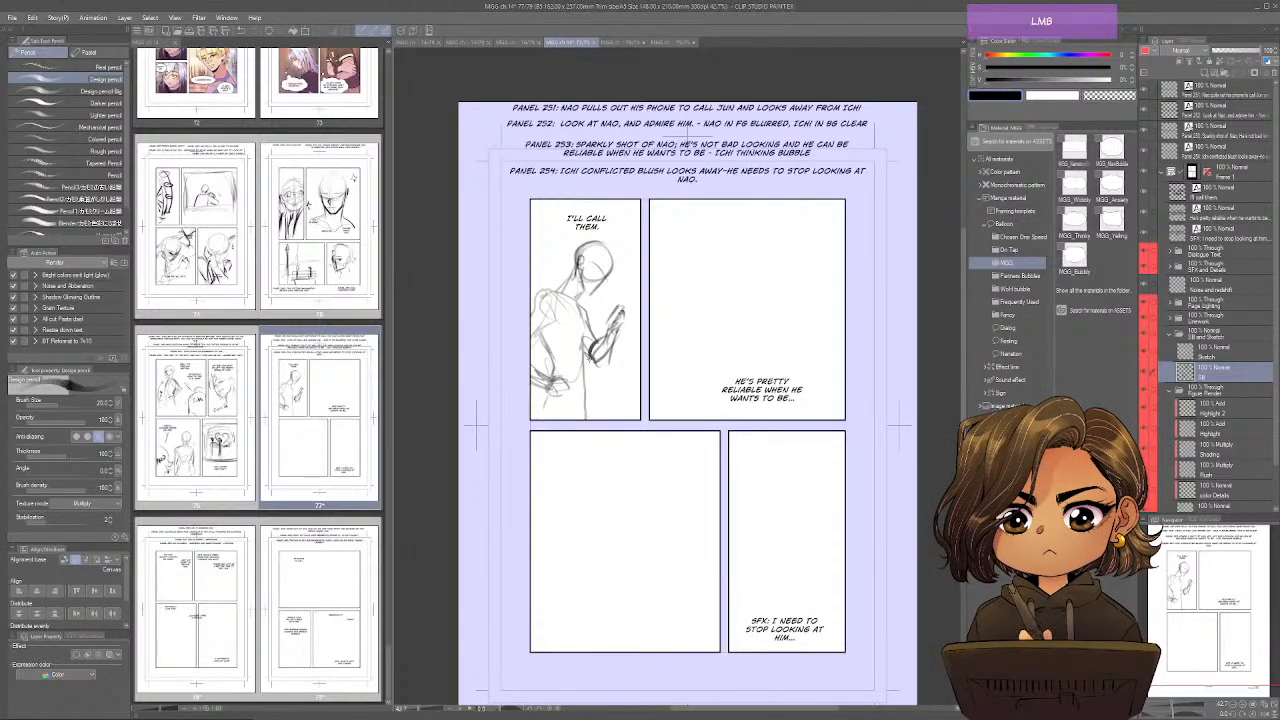
mouse_move(577, 300)
left_mouse_down()
mouse_move(580, 320)
mouse_move(533, 332)
mouse_move(580, 262)
mouse_move(591, 298)
mouse_move(584, 278)
left_mouse_up()
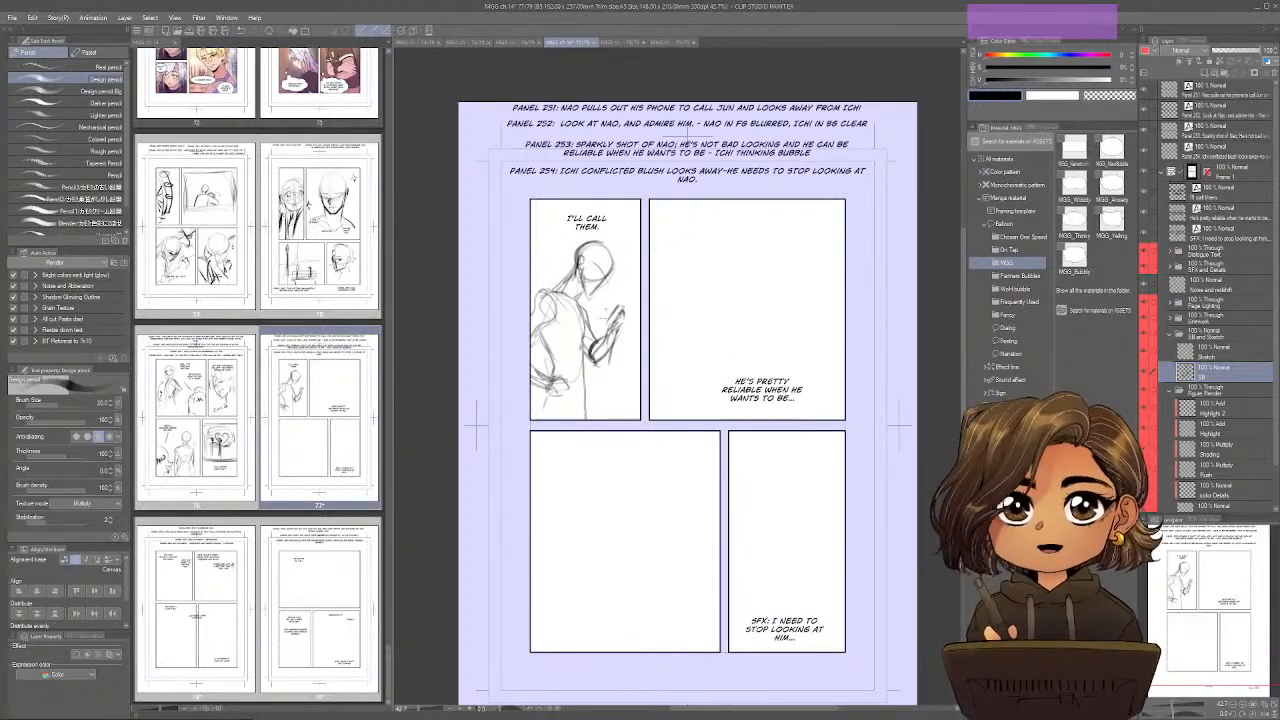
mouse_move(584, 366)
left_mouse_down()
mouse_move(586, 419)
mouse_move(545, 419)
mouse_move(557, 378)
mouse_move(570, 380)
left_mouse_up()
mouse_move(574, 305)
left_mouse_down()
mouse_move(582, 325)
mouse_move(546, 335)
mouse_move(611, 335)
left_mouse_up()
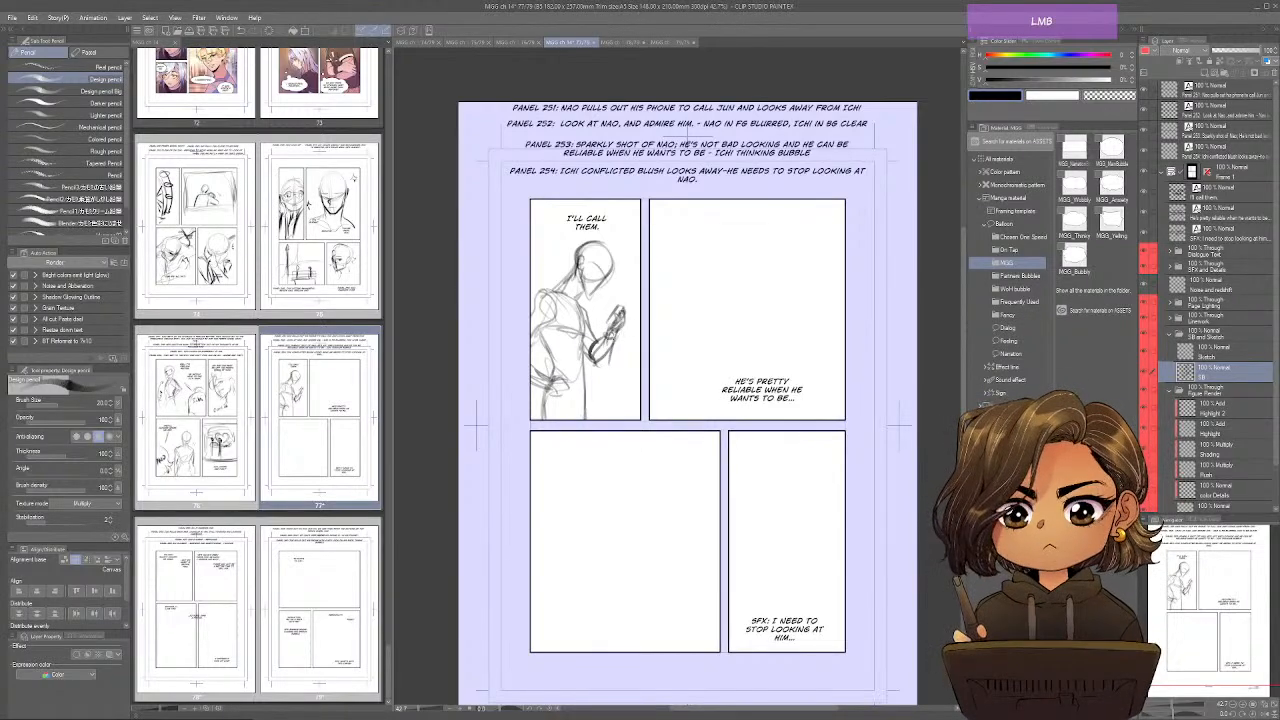
left_click_drag(607, 333, 601, 347)
left_click_drag(620, 333, 588, 362)
left_click_drag(582, 337, 588, 347)
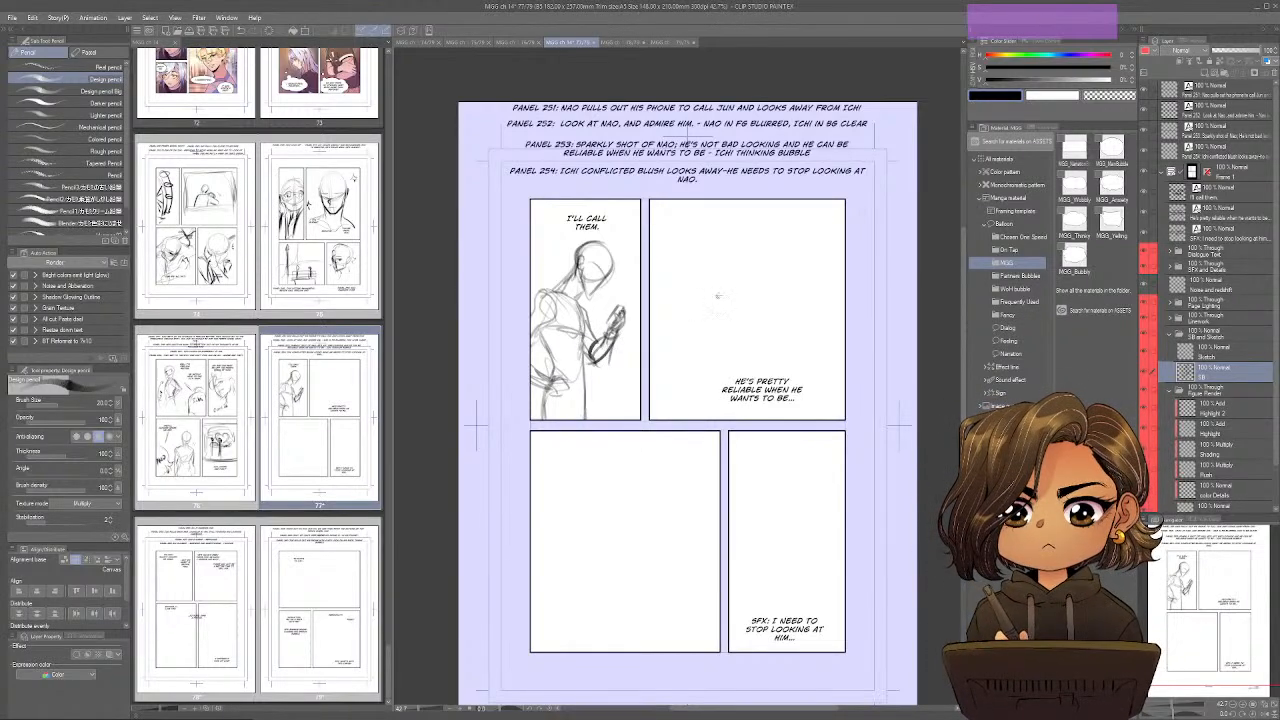
Add curved motion lines beside Nao's head and phone in page 77's first panel.
left_click_drag(717, 296, 739, 350)
left_click_drag(599, 320, 583, 344)
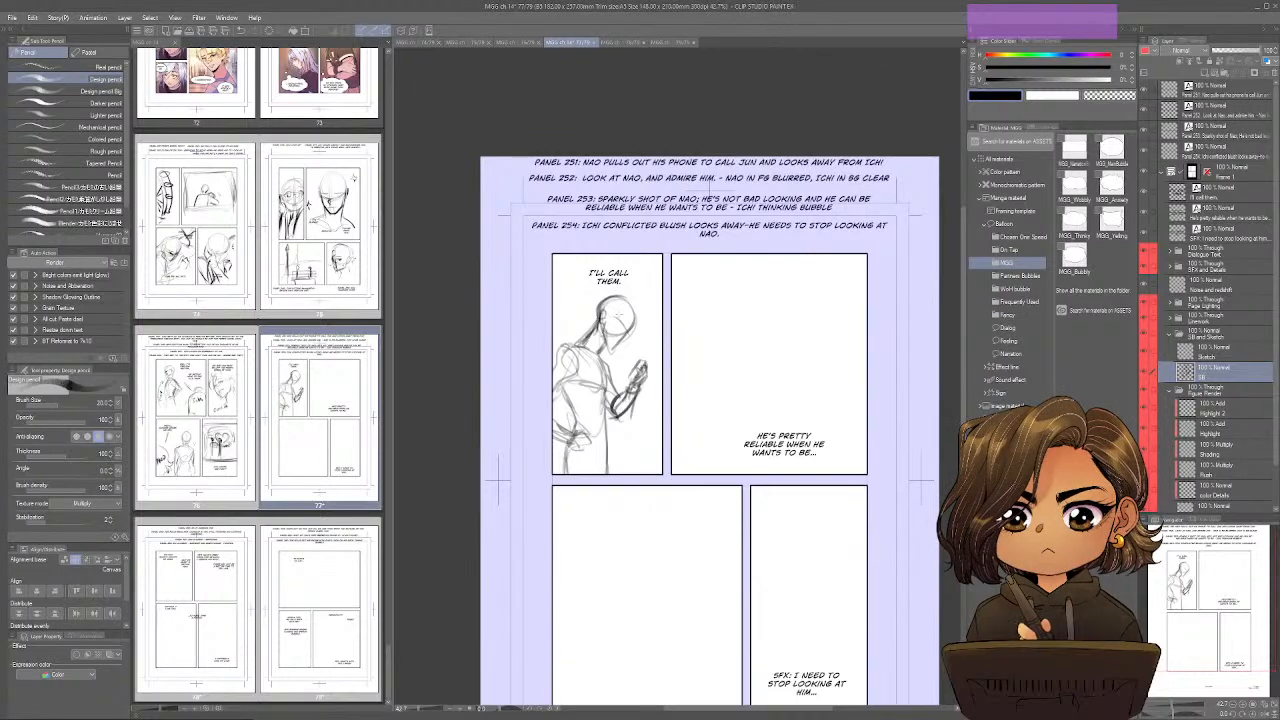
left_click_drag(643, 304, 645, 339)
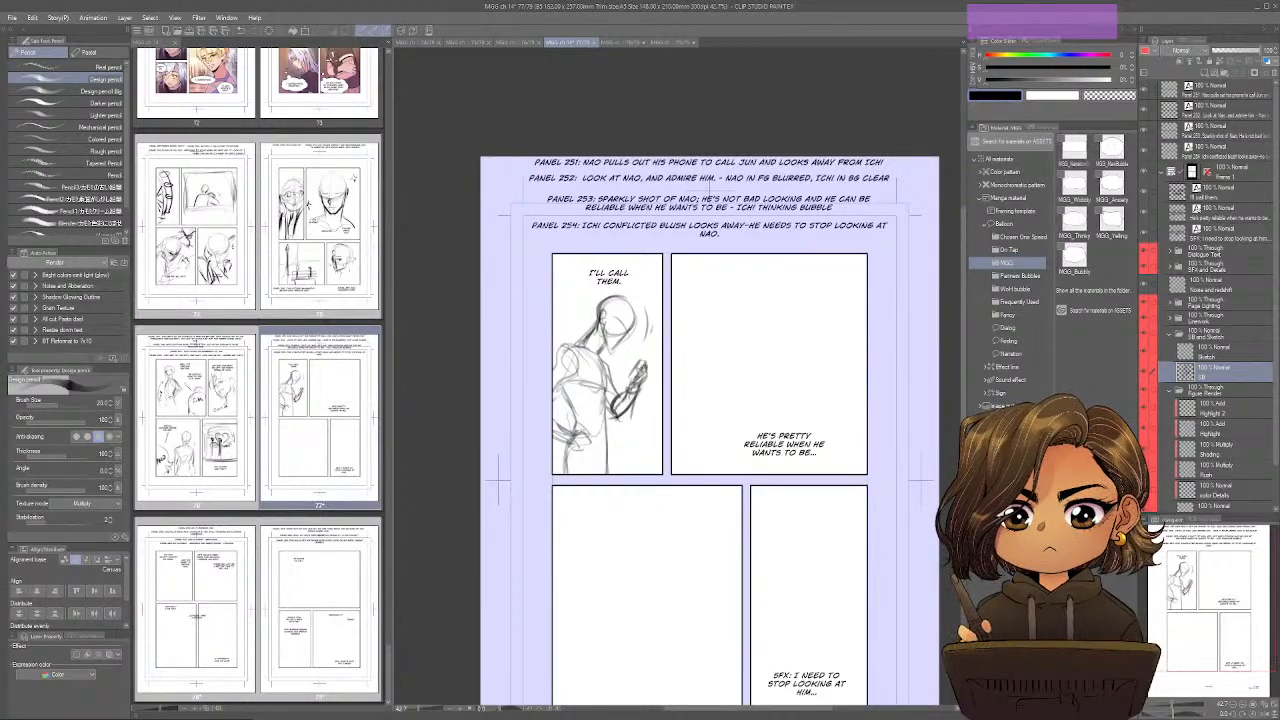
scroll(709, 430, "up", 2)
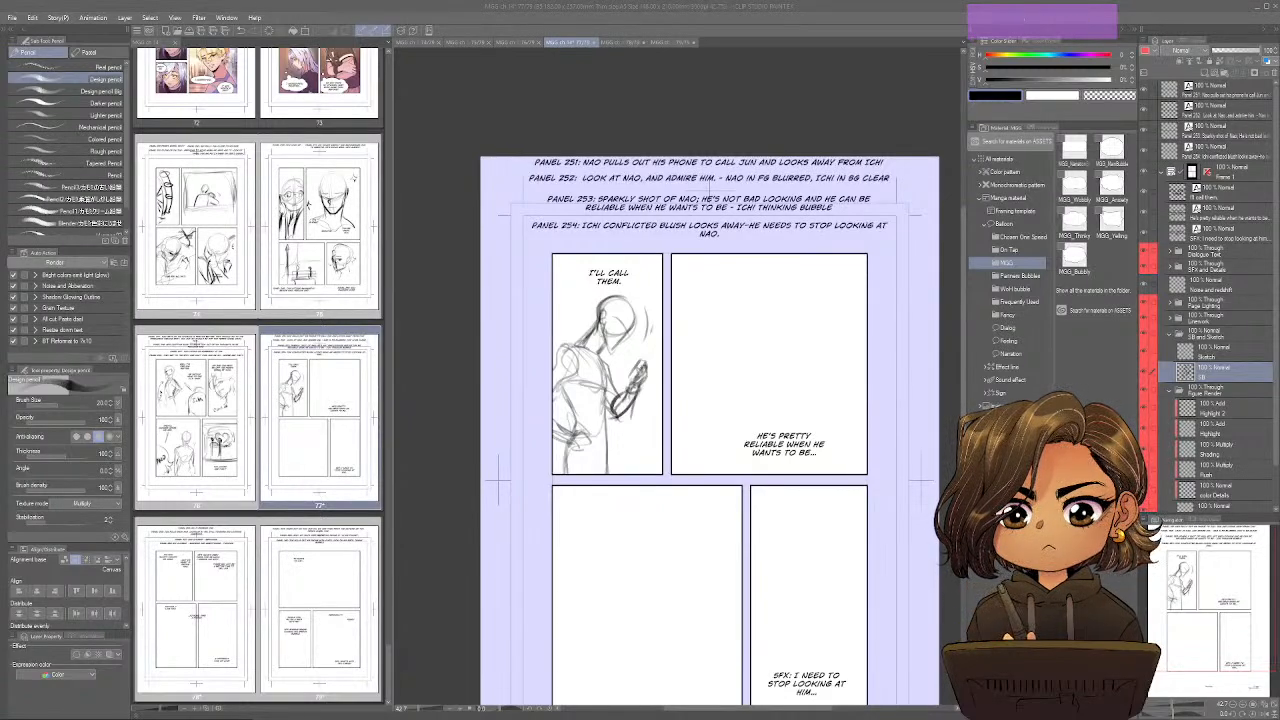
scroll(709, 430, "up", 3)
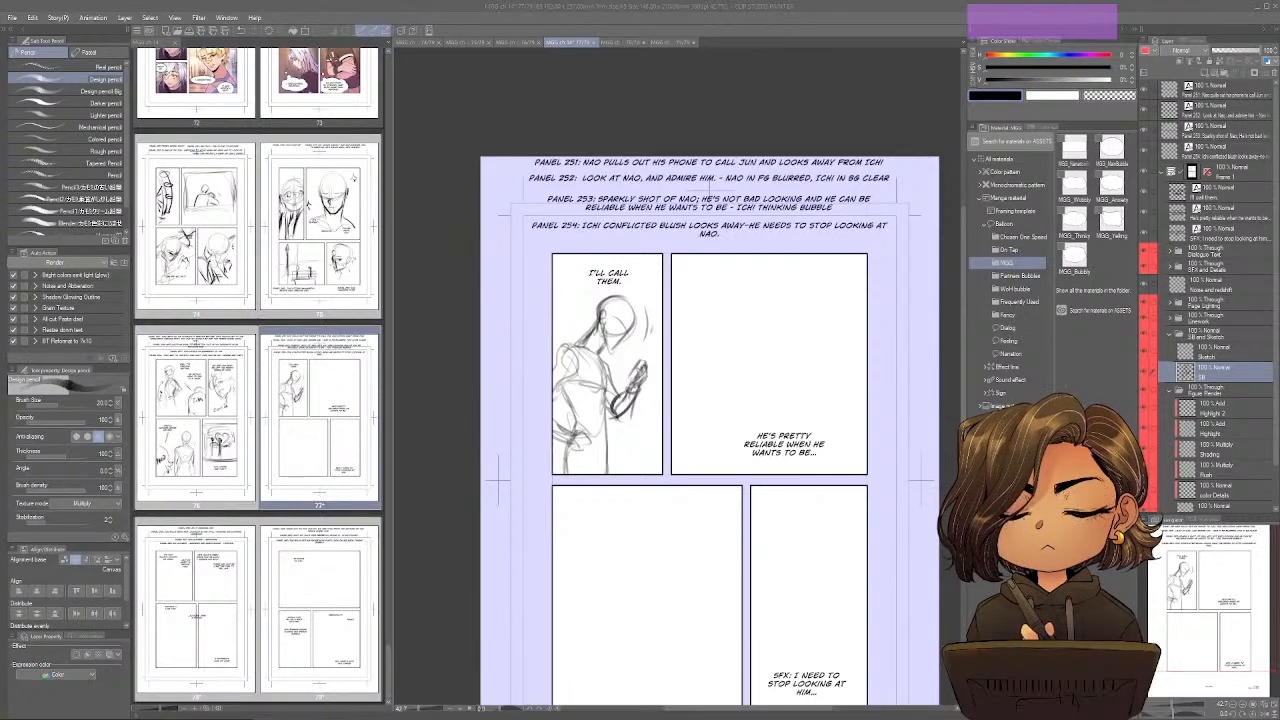
scroll(709, 430, "up", 1)
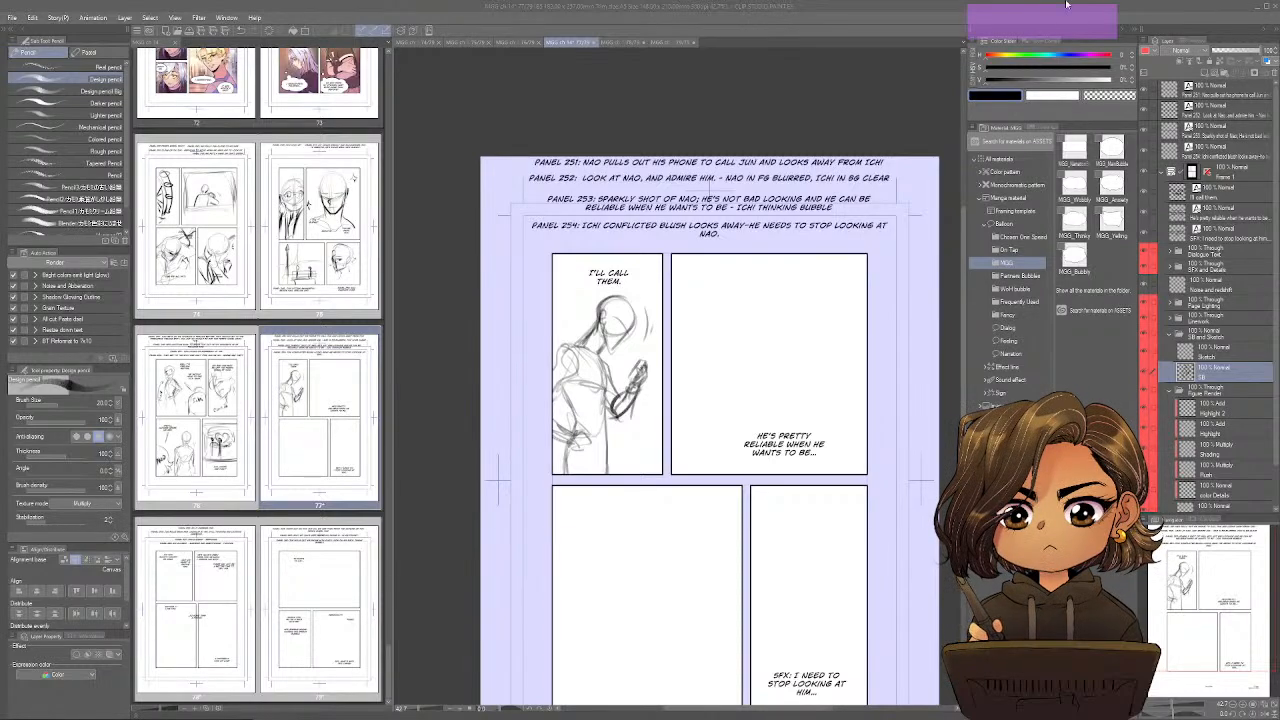
key("space")
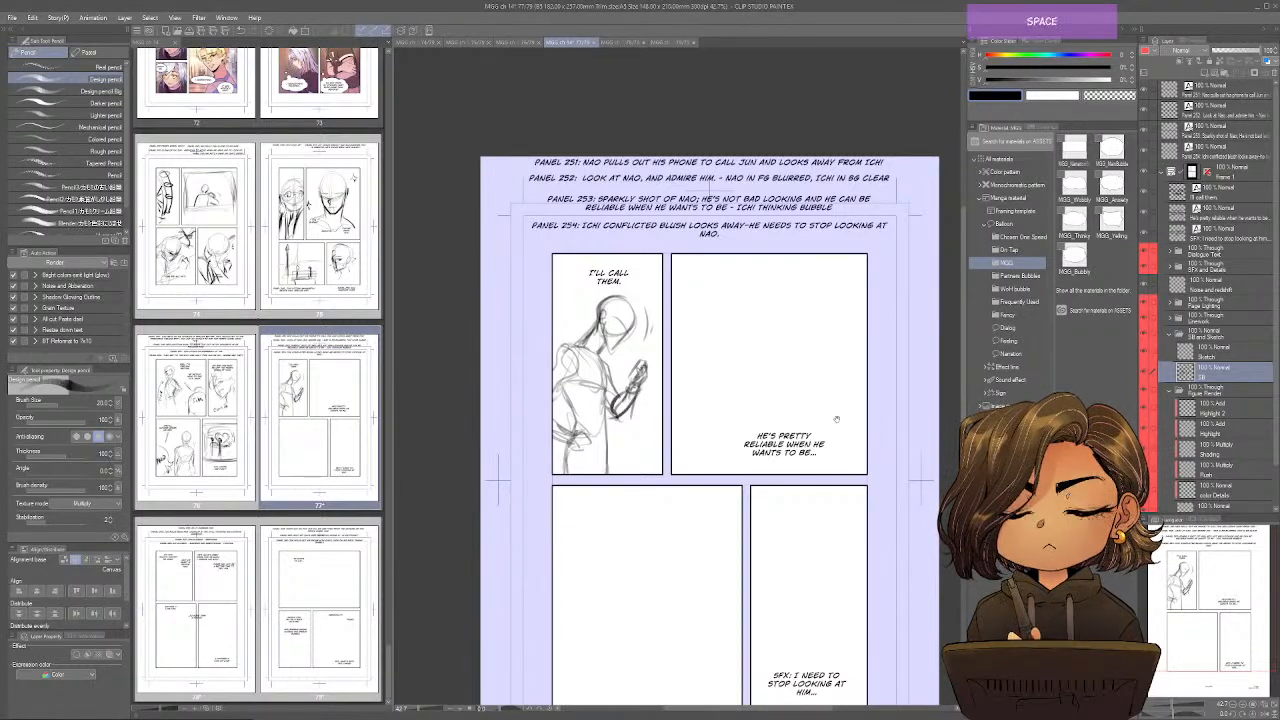
left_click_drag(778, 474, 698, 426)
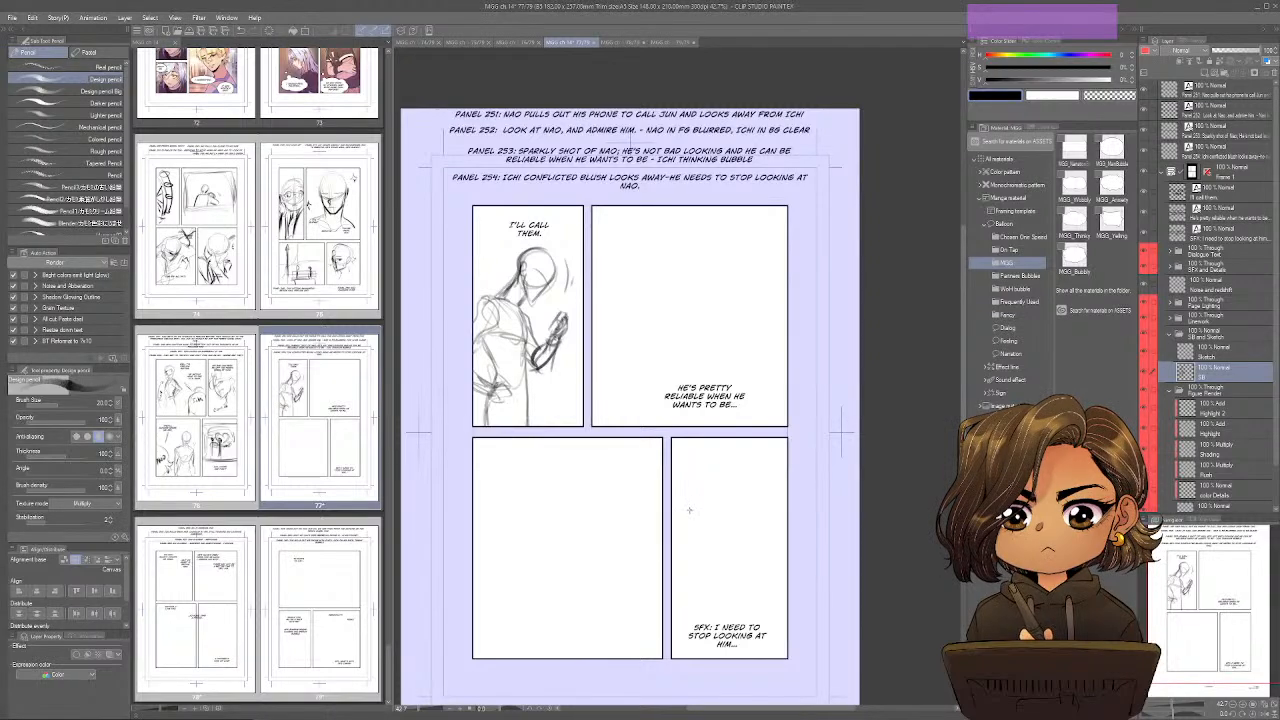
left_click_drag(571, 342, 566, 383)
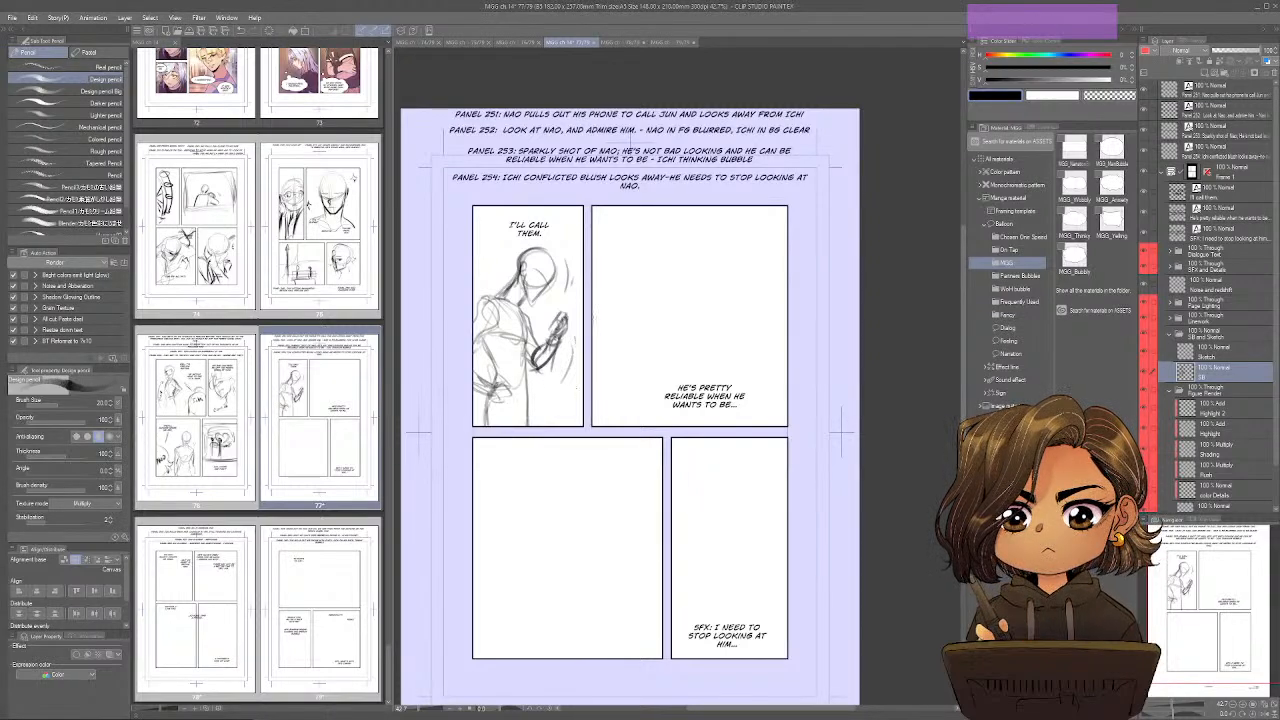
Sketch a large round head with a centre line and jaw guides for Ichi in page 77's second panel.
key("space")
left_click_drag(592, 316, 605, 359)
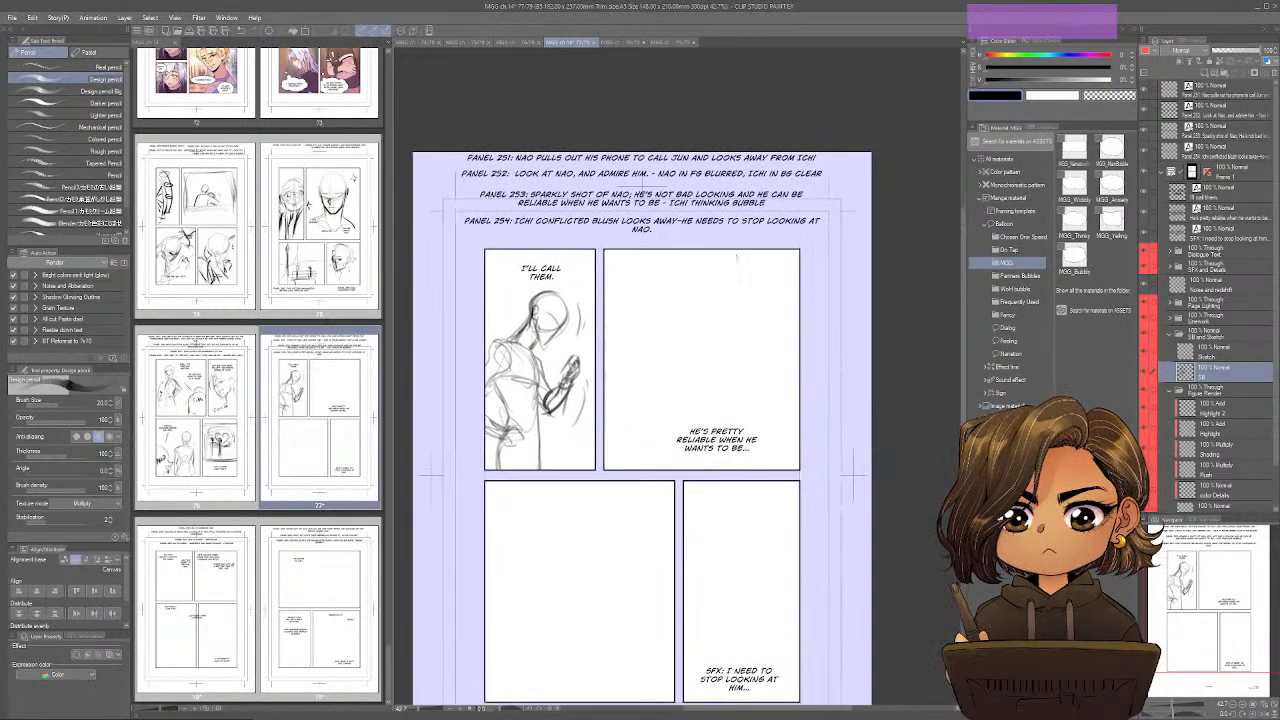
mouse_move(656, 326)
left_mouse_down()
mouse_move(618, 340)
mouse_move(660, 378)
mouse_move(694, 336)
mouse_move(616, 330)
left_mouse_up()
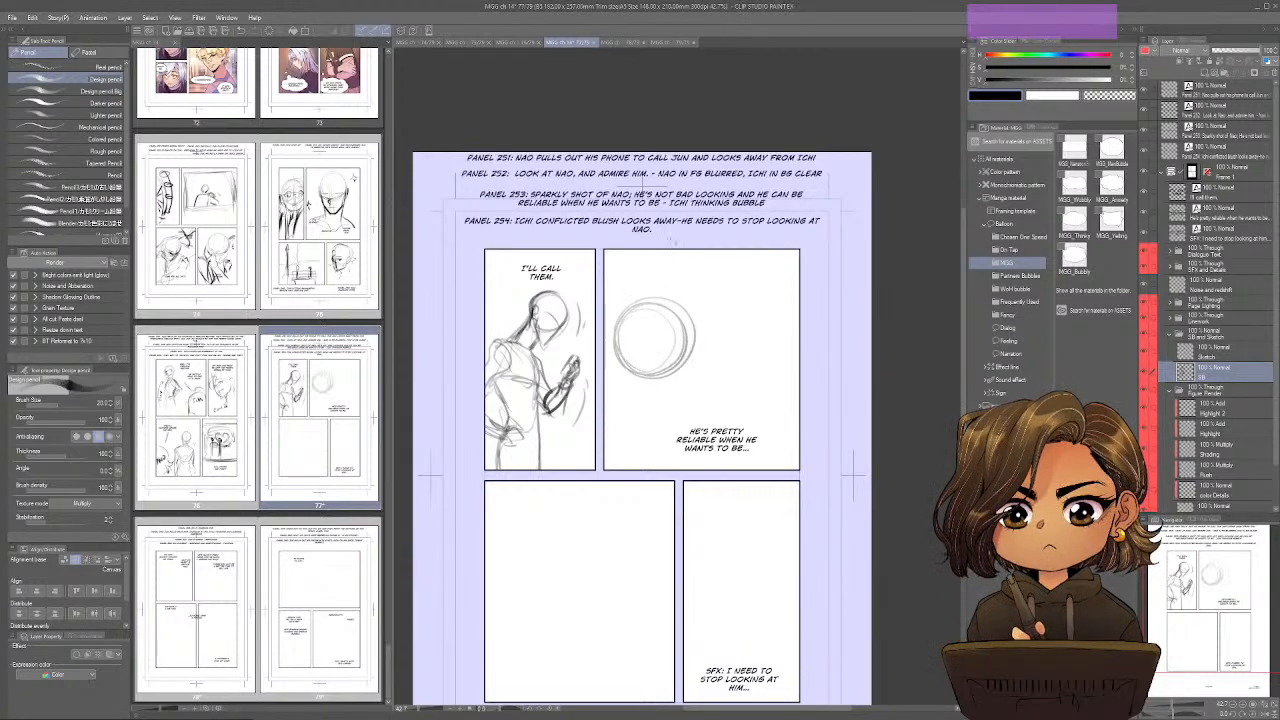
key("ctrl")
left_click_drag(641, 293, 670, 410)
Draw Ichi's eyes, brows, mouth, chin, ear and a strand of fringe on the head in page 77's second panel.
mouse_move(612, 350)
left_mouse_down()
mouse_move(644, 402)
mouse_move(687, 356)
left_mouse_up()
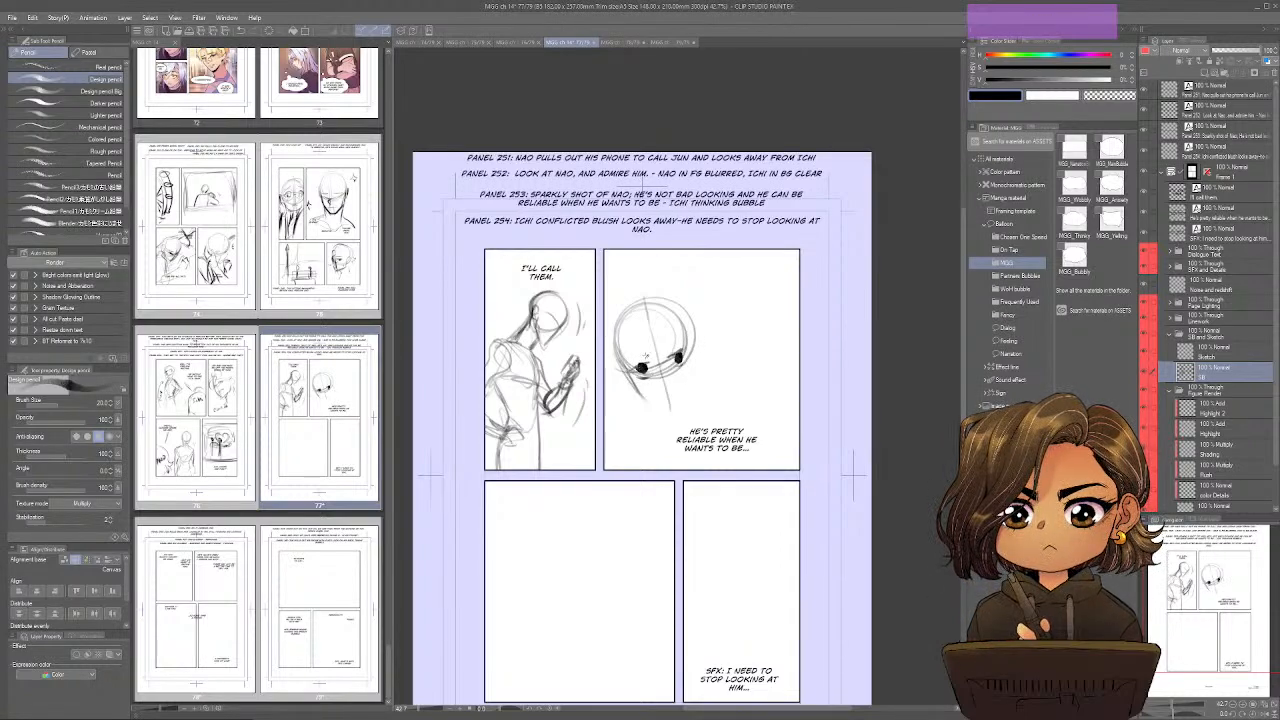
mouse_move(647, 360)
left_mouse_down()
mouse_move(626, 363)
mouse_move(682, 344)
left_mouse_up()
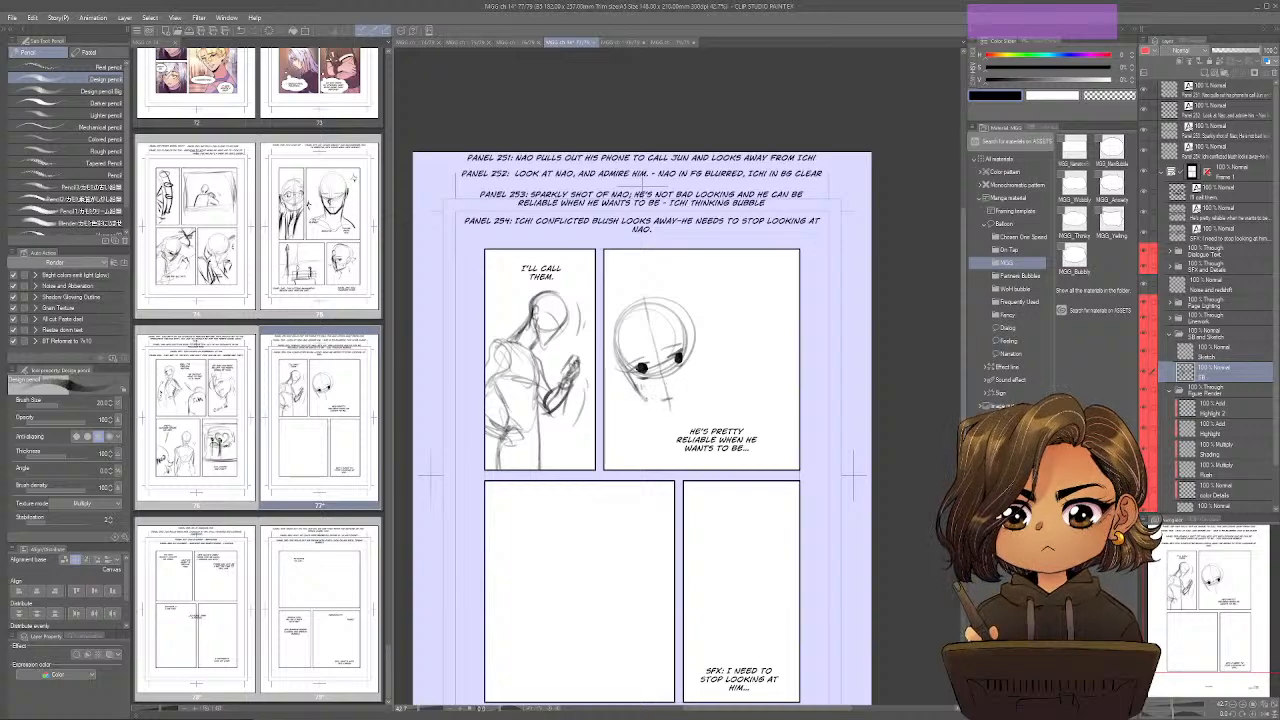
left_click_drag(641, 389, 668, 411)
left_click_drag(699, 354, 685, 400)
mouse_move(660, 318)
left_mouse_down()
mouse_move(645, 384)
mouse_move(658, 362)
left_mouse_up()
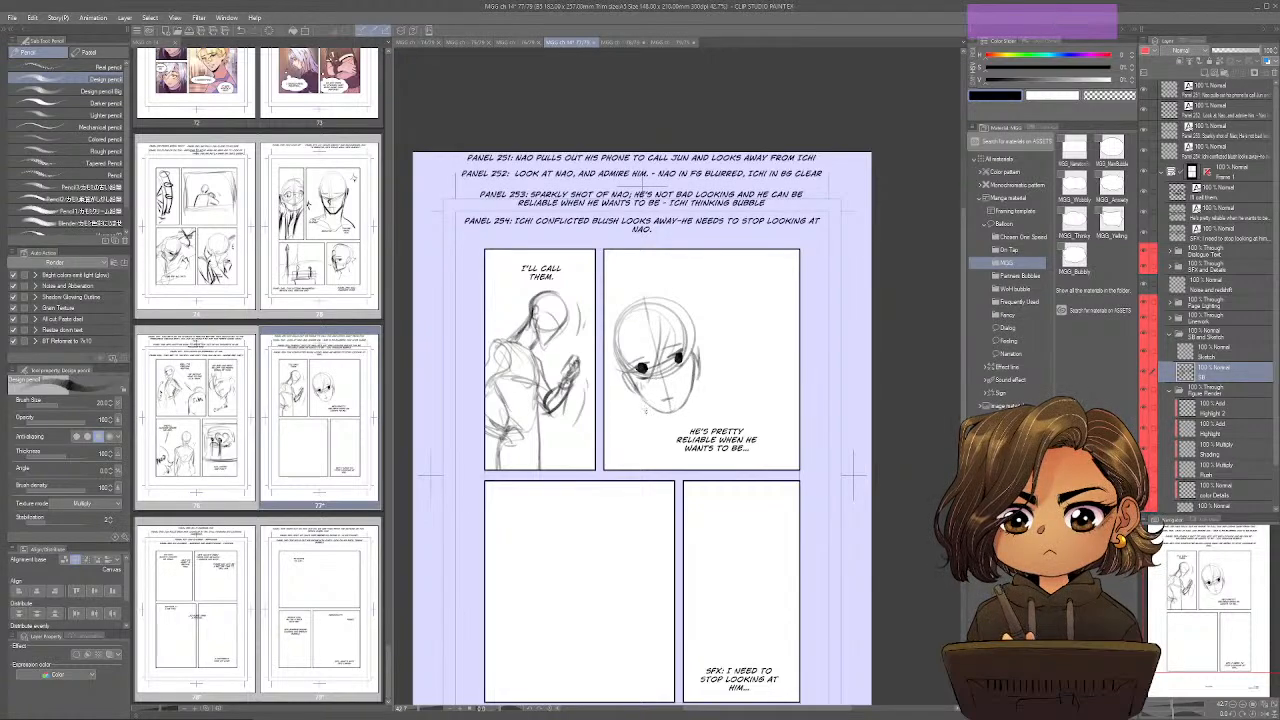
Draw Ichi's neck and sloping shoulder lines beneath the head in page 77's second panel.
left_click_drag(644, 408, 662, 430)
left_click_drag(690, 386, 694, 426)
mouse_move(662, 404)
left_mouse_down()
mouse_move(652, 438)
mouse_move(678, 440)
left_mouse_up()
mouse_move(684, 404)
left_mouse_down()
mouse_move(670, 448)
mouse_move(716, 446)
left_mouse_up()
left_click_drag(658, 431, 628, 459)
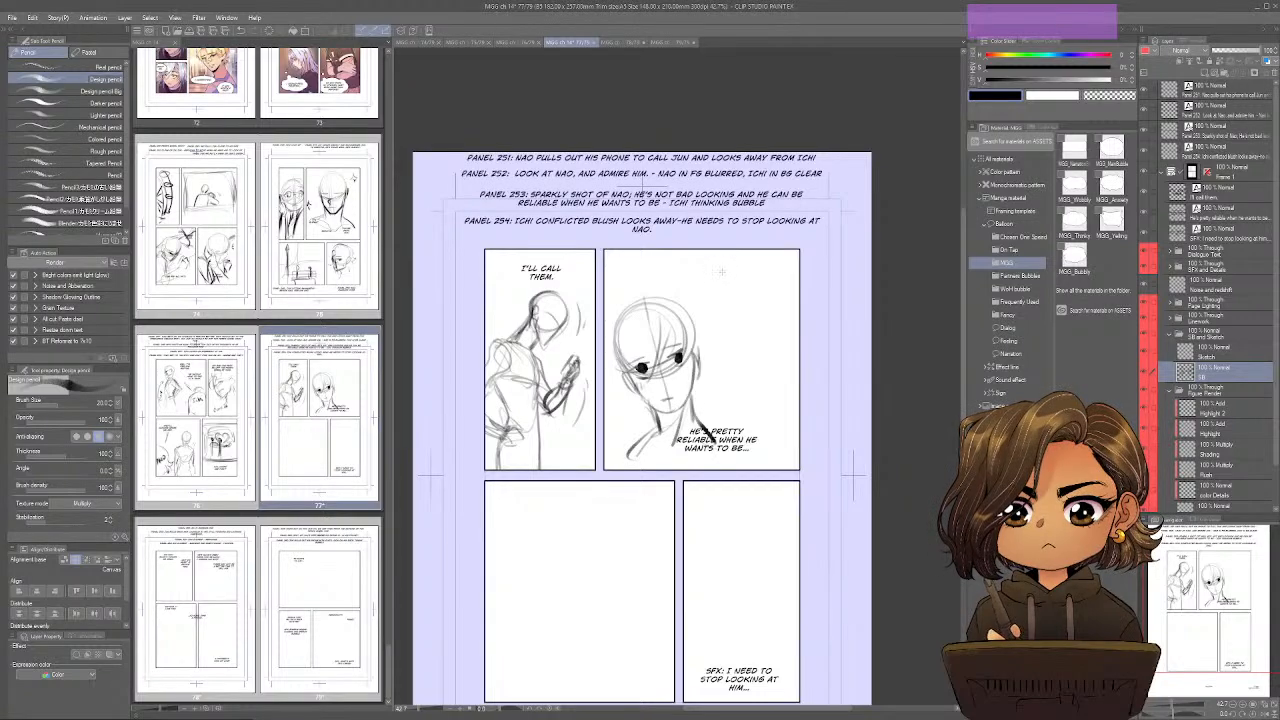
Sketch Nao's large, angular foreground face profile, with eye, nose and jaw, along the right side of page 77's second panel.
mouse_move(710, 250)
left_mouse_down()
mouse_move(752, 364)
mouse_move(739, 351)
left_mouse_up()
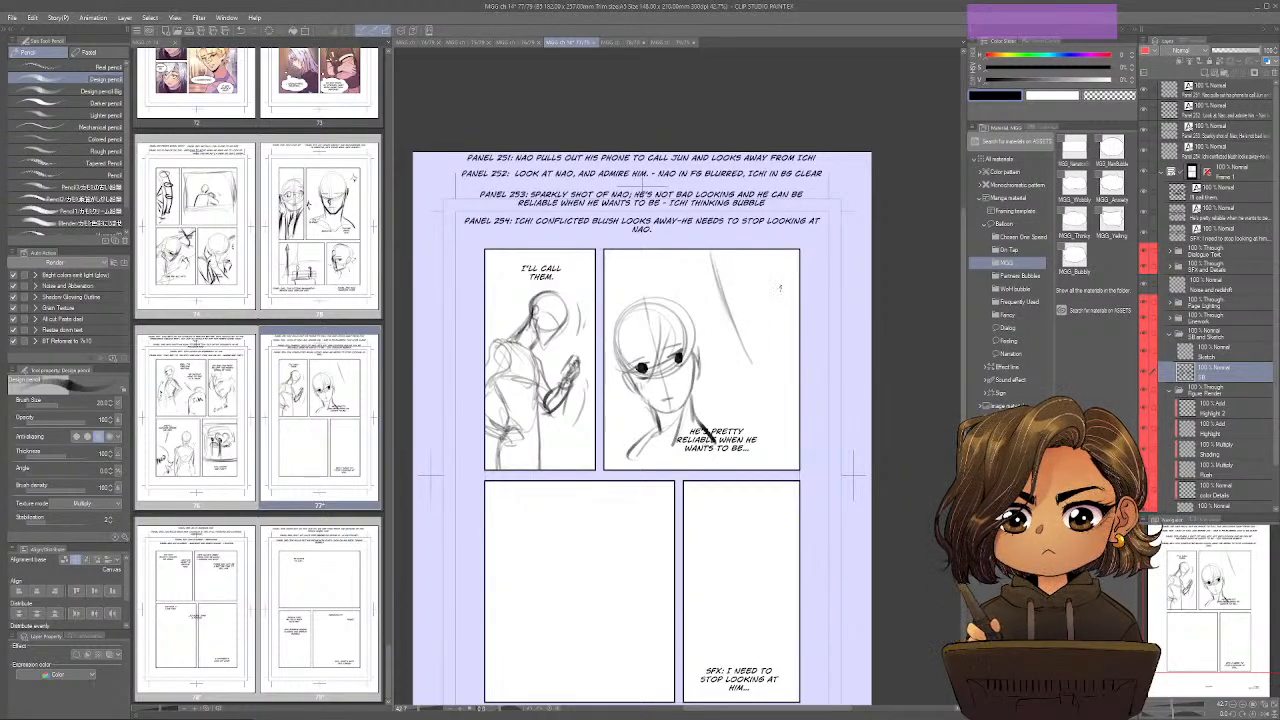
left_click_drag(728, 418, 782, 316)
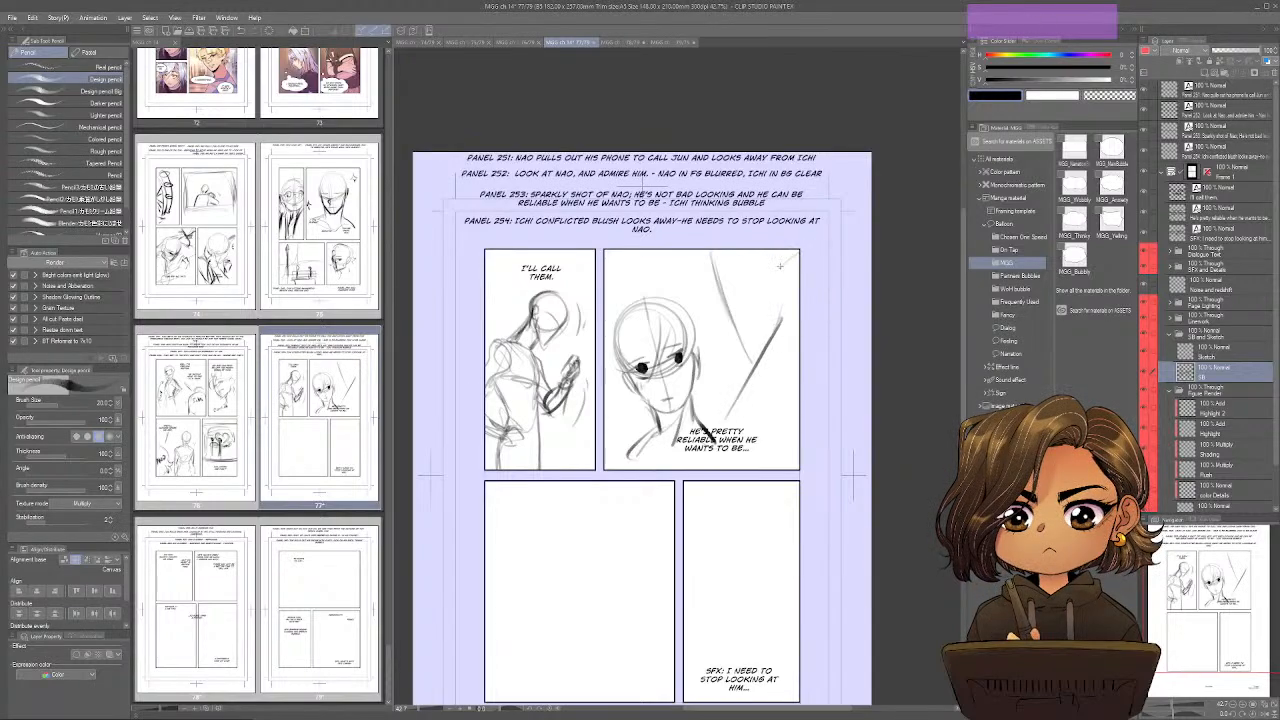
mouse_move(782, 252)
left_mouse_down()
mouse_move(746, 290)
mouse_move(760, 332)
left_mouse_up()
left_click_drag(748, 284, 760, 330)
mouse_move(710, 246)
left_mouse_down()
mouse_move(697, 274)
mouse_move(725, 293)
mouse_move(713, 298)
mouse_move(758, 366)
left_mouse_up()
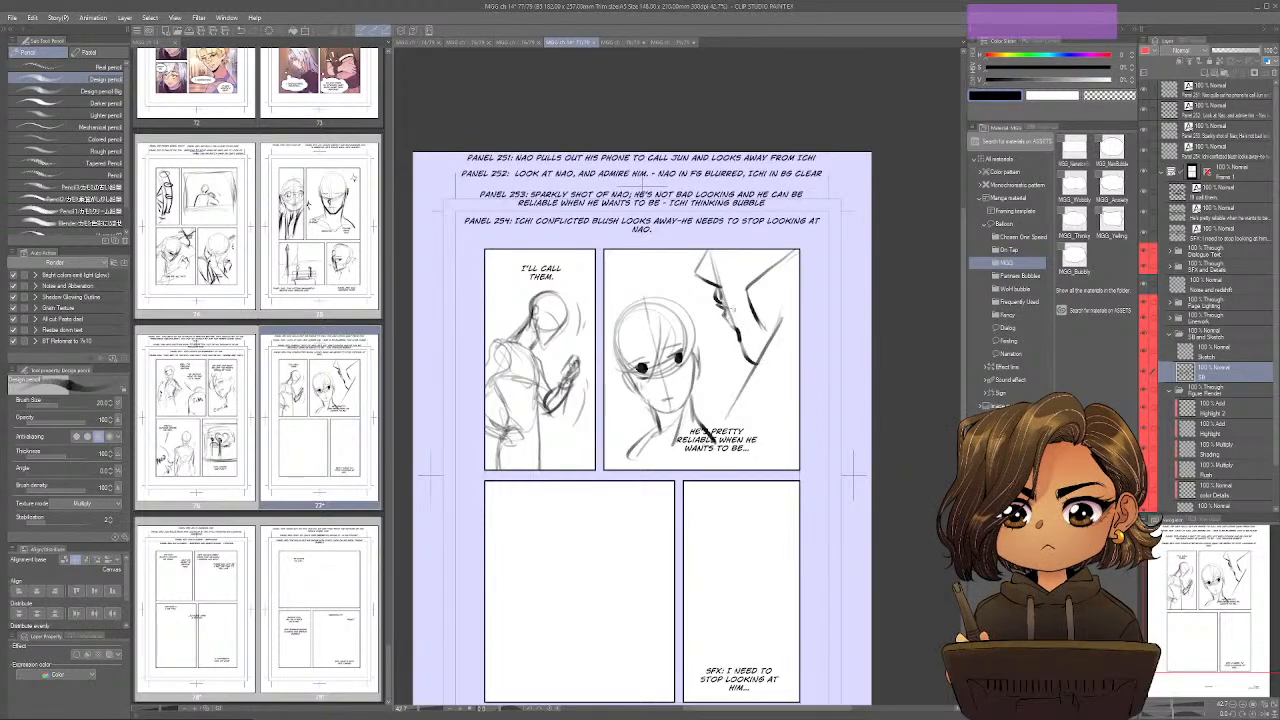
left_click_drag(730, 311, 743, 295)
left_click_drag(708, 246, 690, 267)
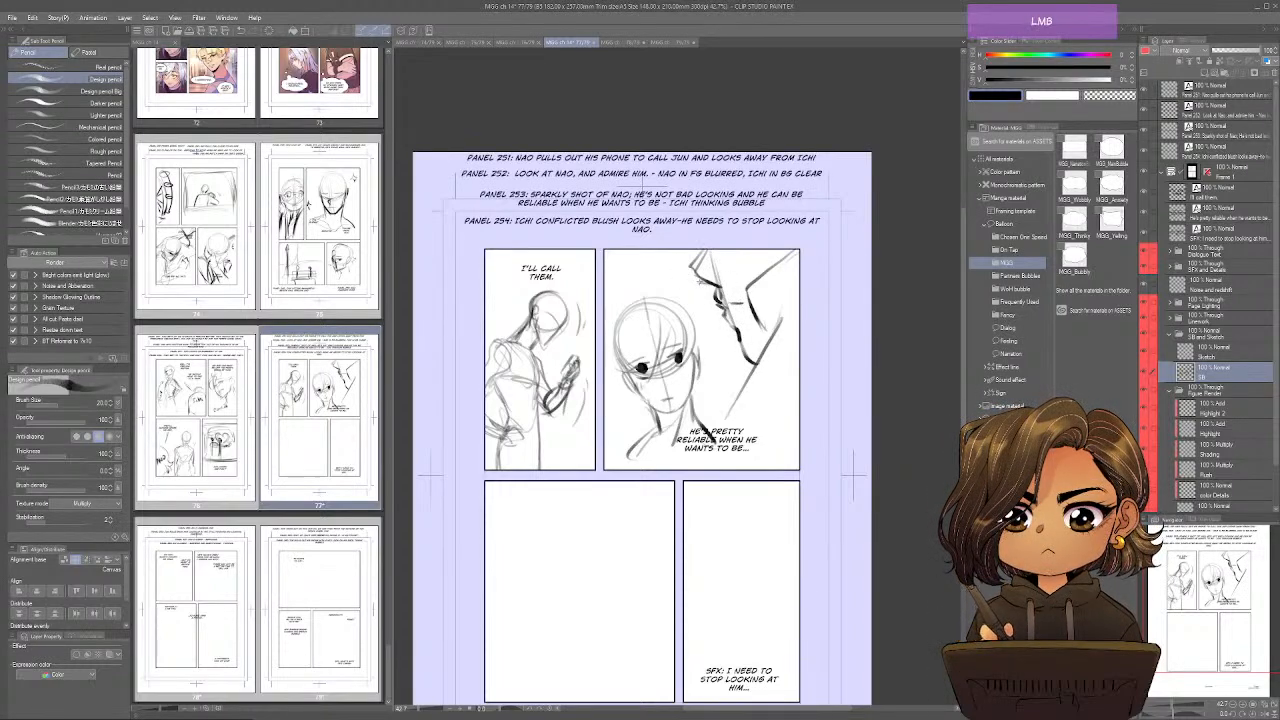
Draw Nao's foreground neck and shoulder in heavy lines, shade the lower corner, and letter "BLUR" on the figure.
left_click_drag(783, 315, 777, 339)
left_click_drag(778, 271, 769, 319)
mouse_move(776, 248)
left_mouse_down()
mouse_move(768, 355)
mouse_move(712, 455)
left_mouse_up()
left_click_drag(787, 432, 758, 468)
left_click_drag(724, 422, 686, 468)
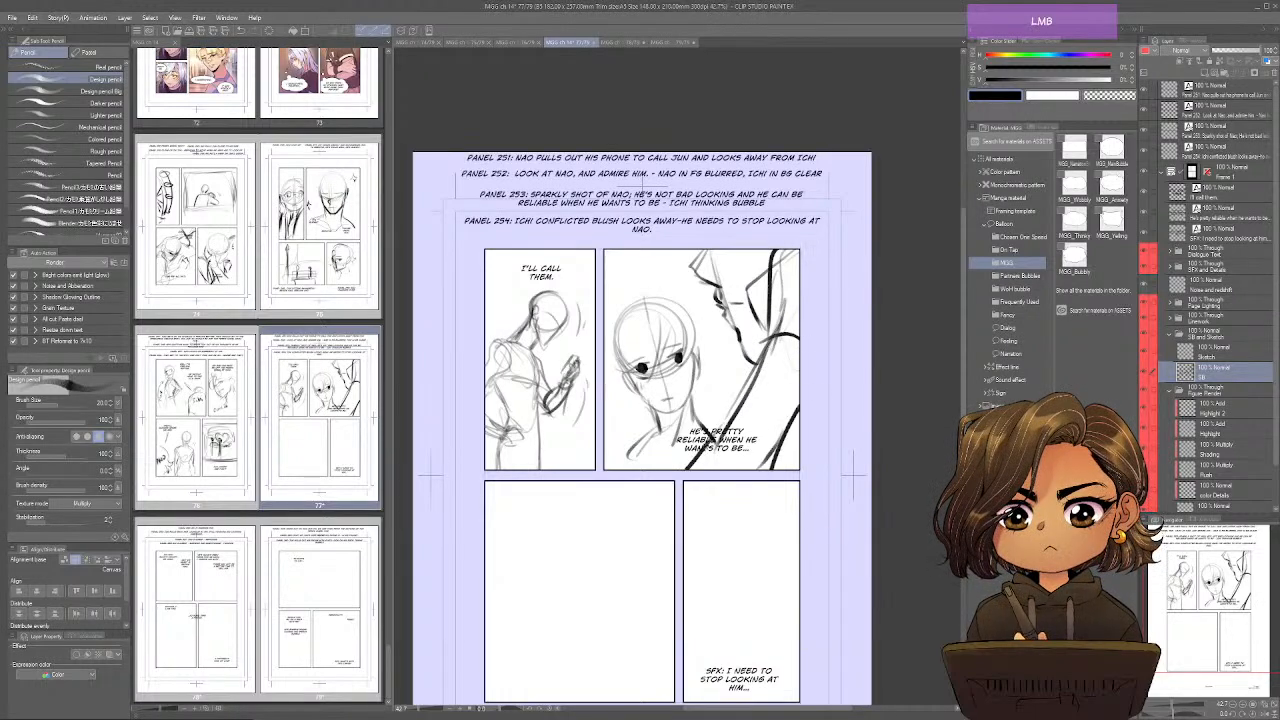
mouse_move(748, 426)
left_mouse_down()
mouse_move(764, 438)
mouse_move(798, 372)
mouse_move(799, 472)
left_mouse_up()
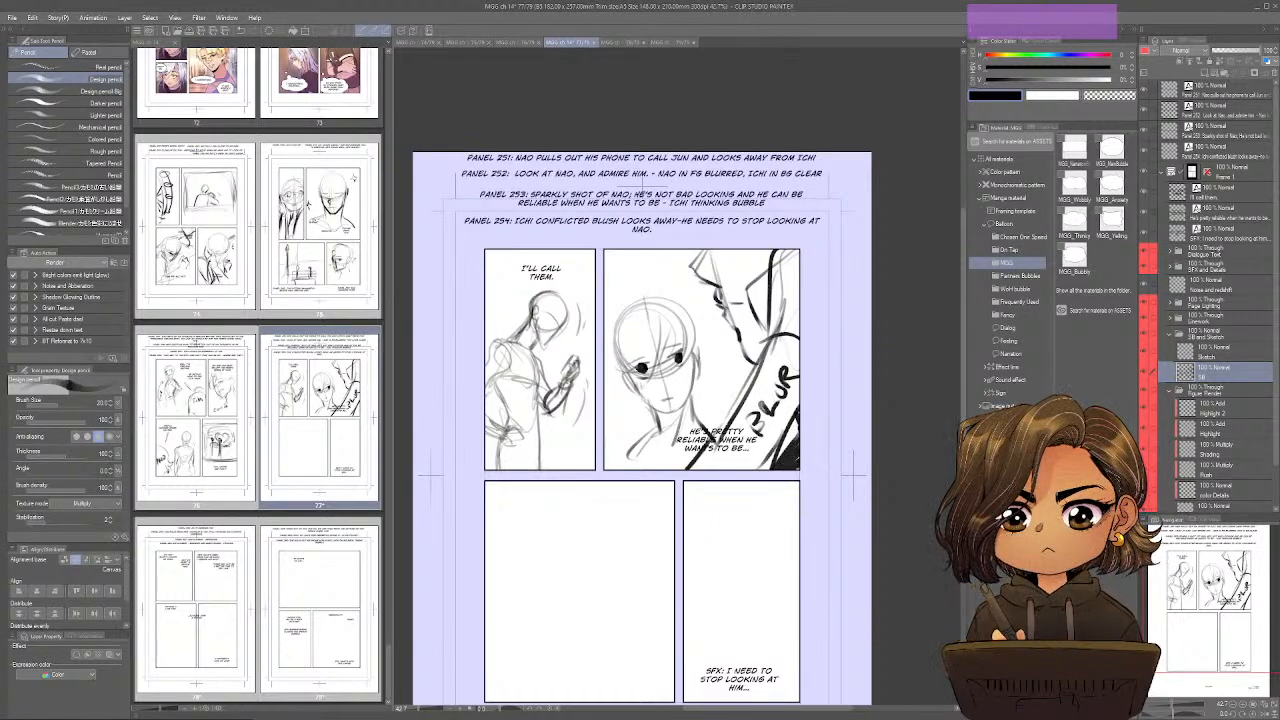
Move the "He's pretty reliable when he wants to be..." text from page 77's second panel to the bottom of the third.
left_click_drag(741, 579, 772, 426)
left_click_drag(735, 494, 728, 520)
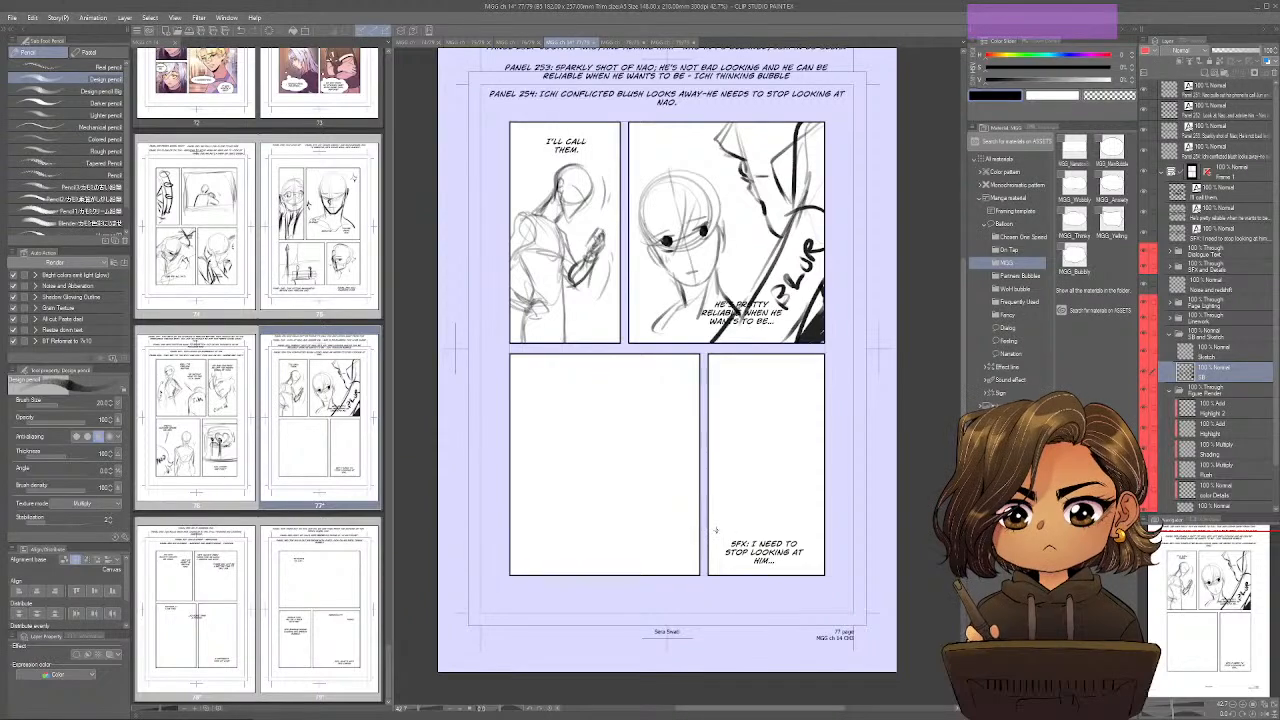
mouse_move(715, 530)
left_mouse_down()
mouse_move(714, 585)
mouse_move(713, 515)
left_mouse_up()
left_click_drag(769, 340, 616, 566)
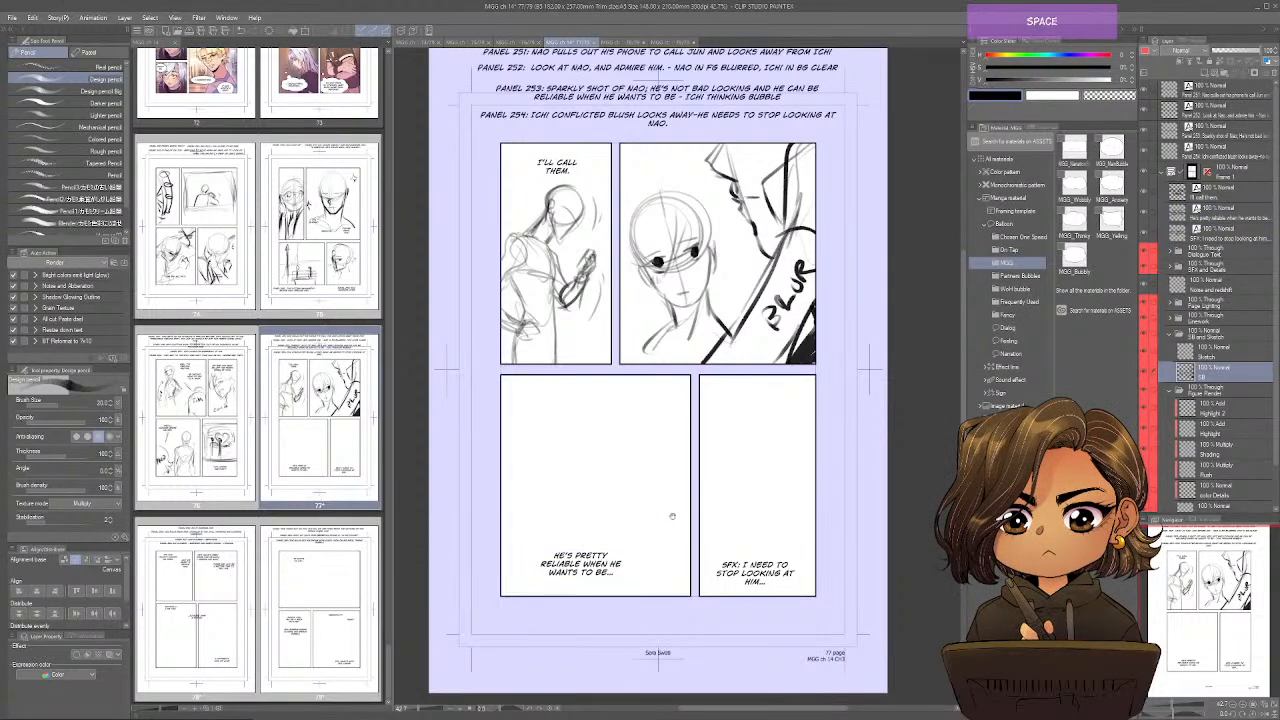
left_click_drag(672, 516, 690, 502)
Sketch a large round head circle for Nao near the top of page 77's third panel.
mouse_move(658, 408)
left_mouse_down()
mouse_move(627, 379)
mouse_move(602, 447)
mouse_move(584, 380)
mouse_move(650, 430)
left_mouse_up()
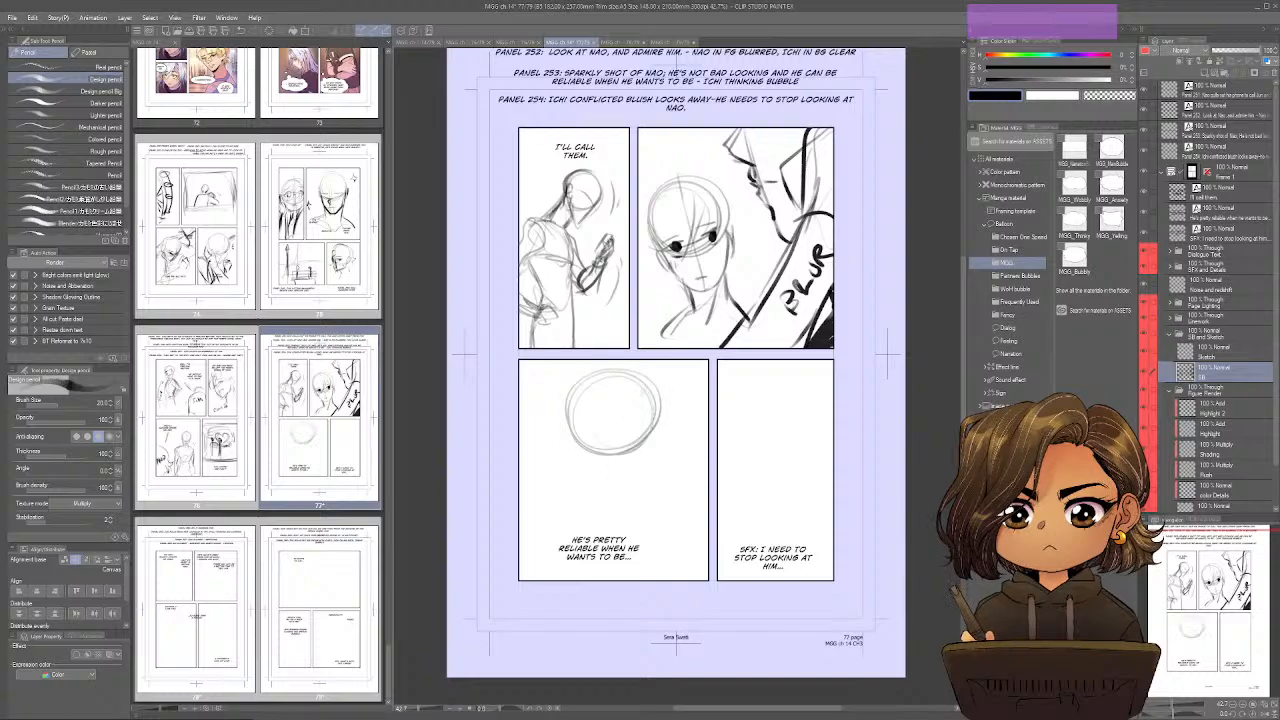
mouse_move(568, 406)
left_mouse_down()
mouse_move(620, 364)
mouse_move(660, 390)
mouse_move(636, 464)
left_mouse_up()
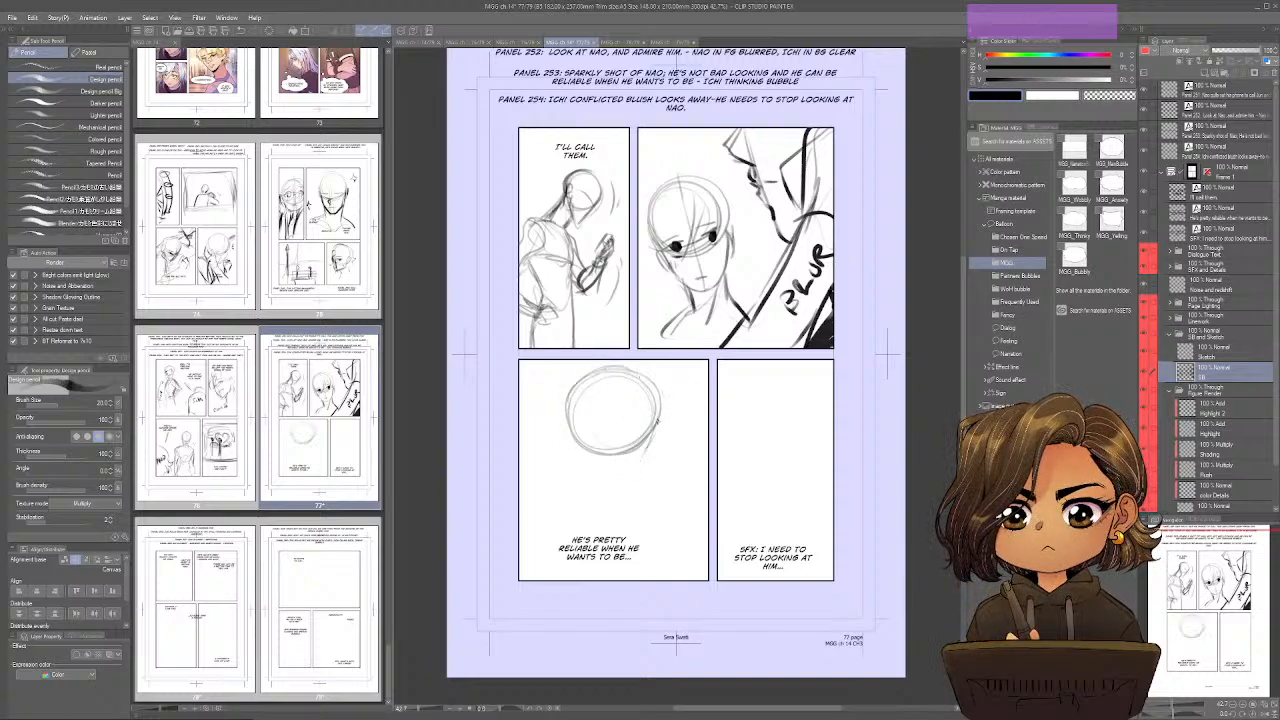
left_click_drag(657, 420, 656, 433)
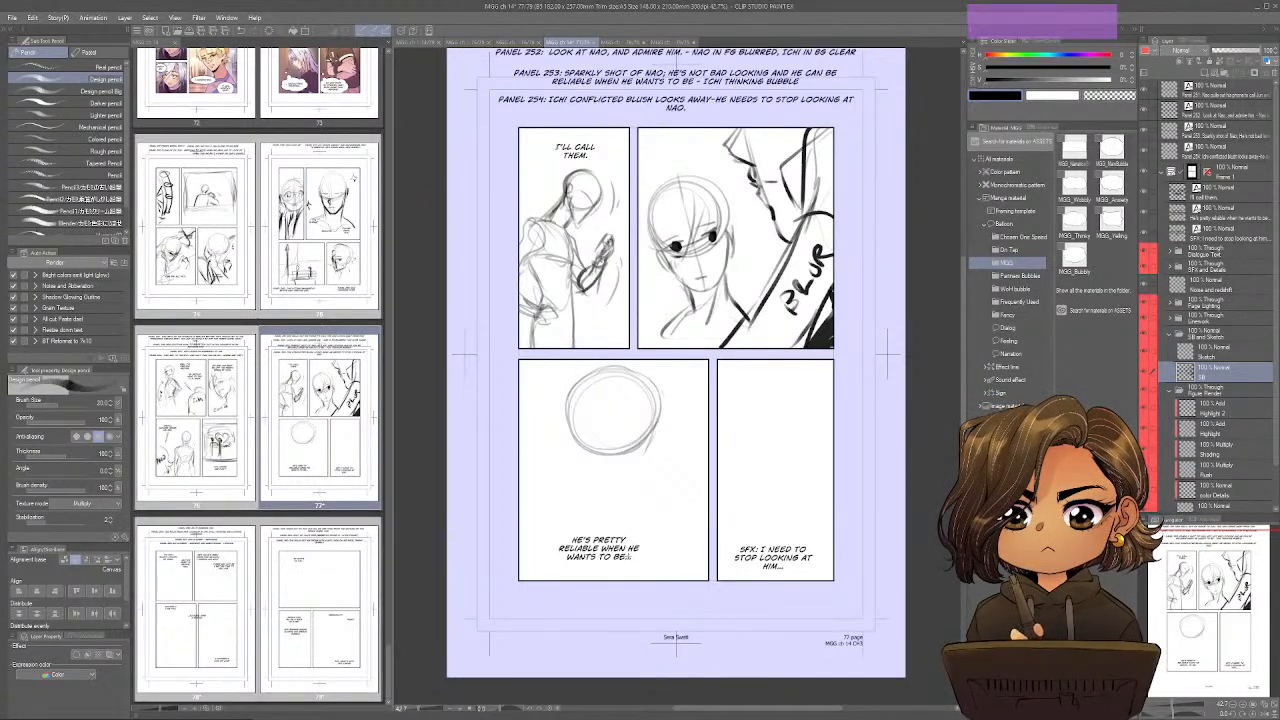
key("space")
left_click_drag(631, 538, 631, 550)
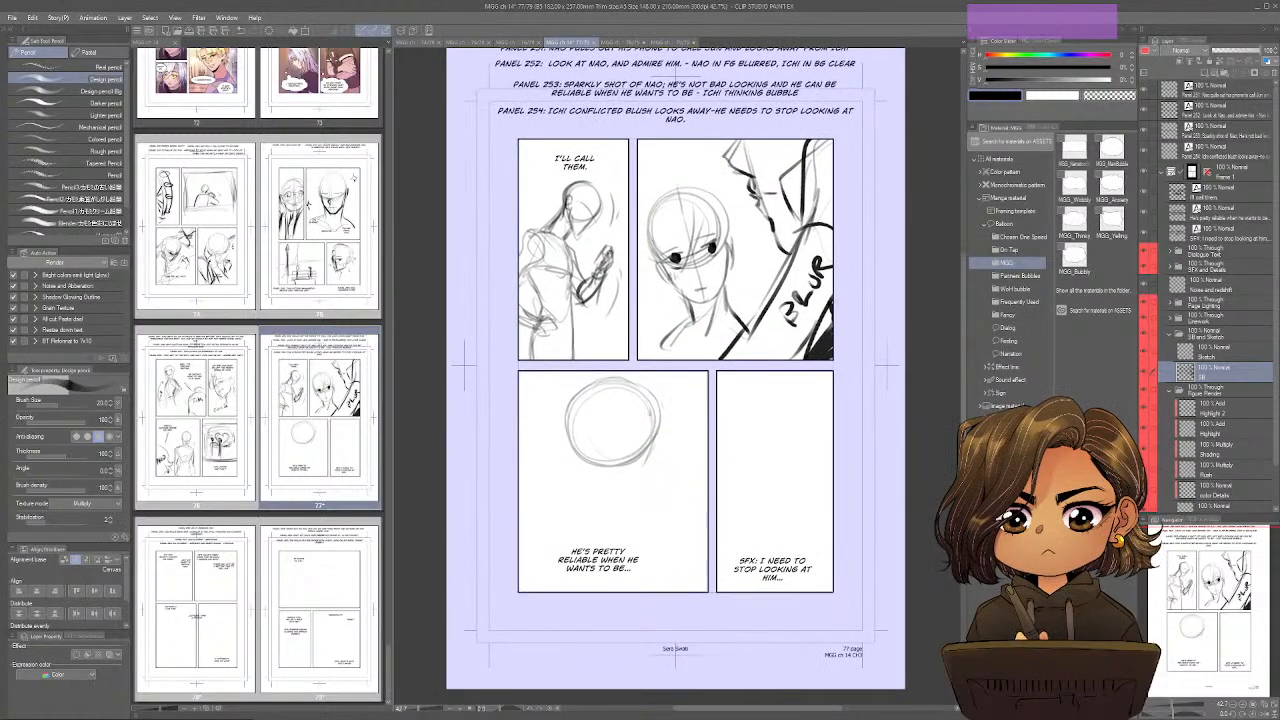
mouse_move(660, 428)
left_mouse_down()
mouse_move(643, 391)
mouse_move(587, 384)
mouse_move(568, 430)
left_mouse_up()
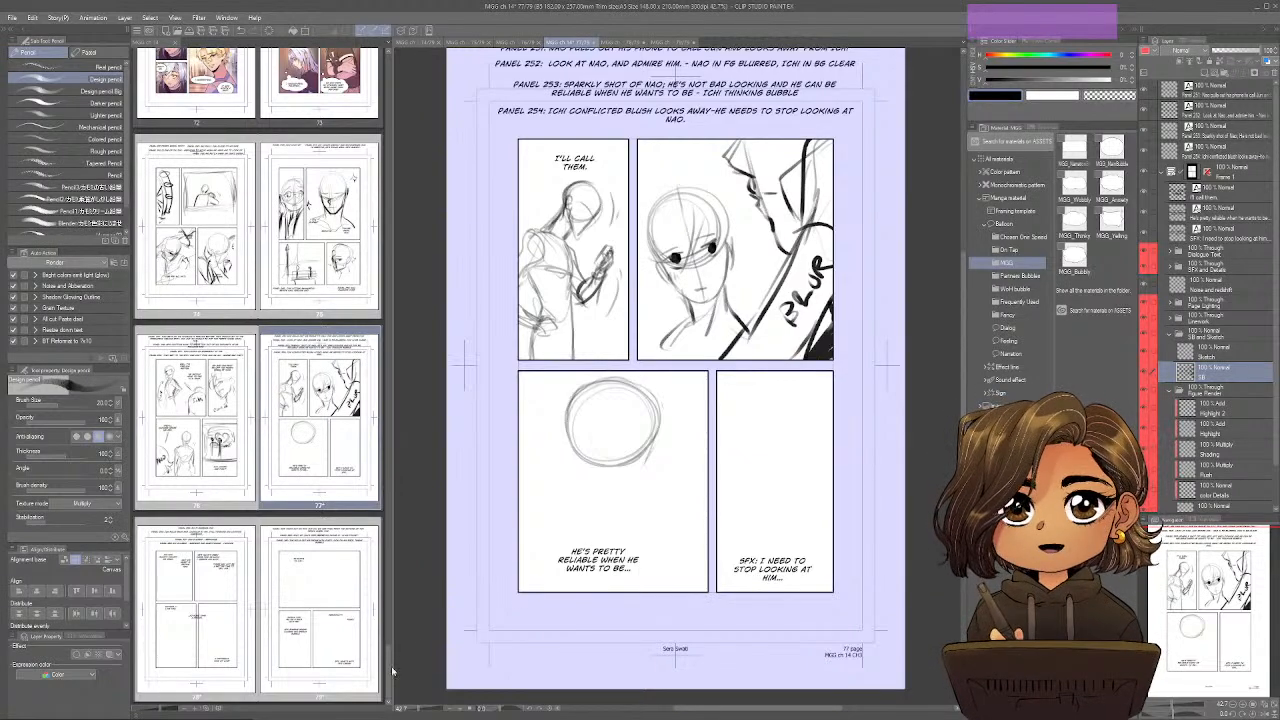
mouse_move(391, 668)
left_mouse_down()
mouse_move(404, 589)
mouse_move(397, 674)
left_mouse_up()
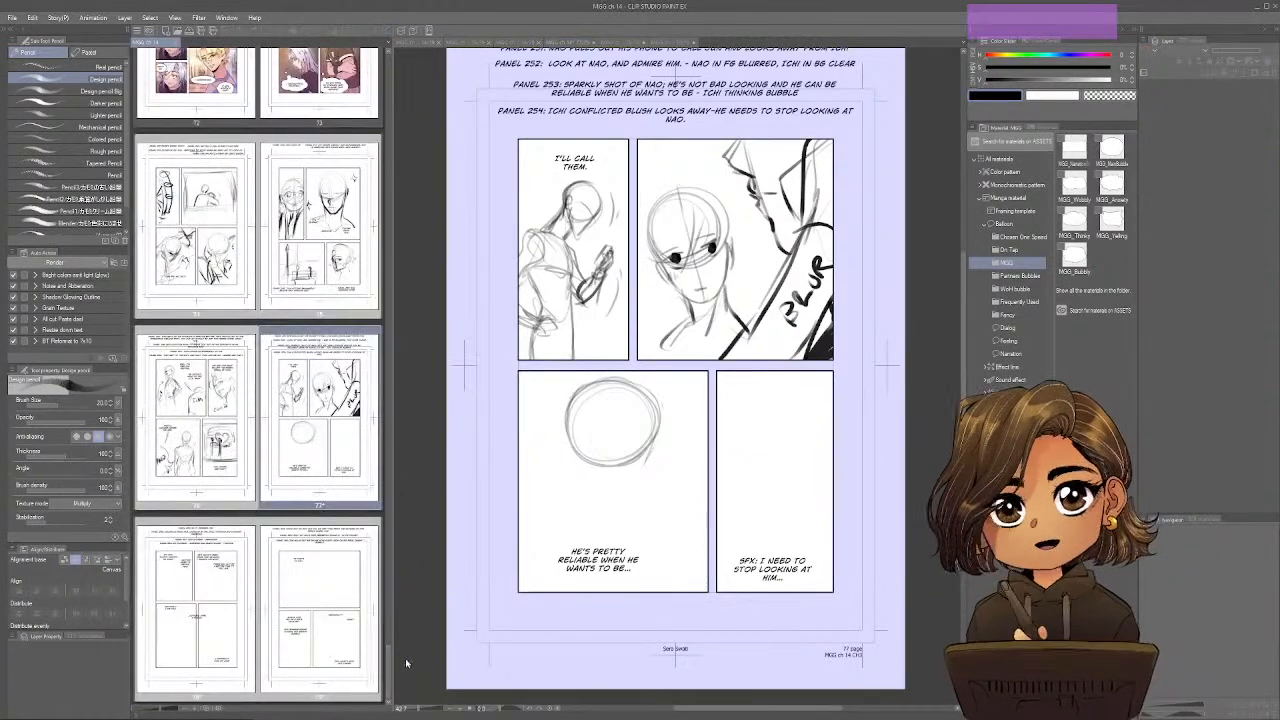
left_click(820, 577)
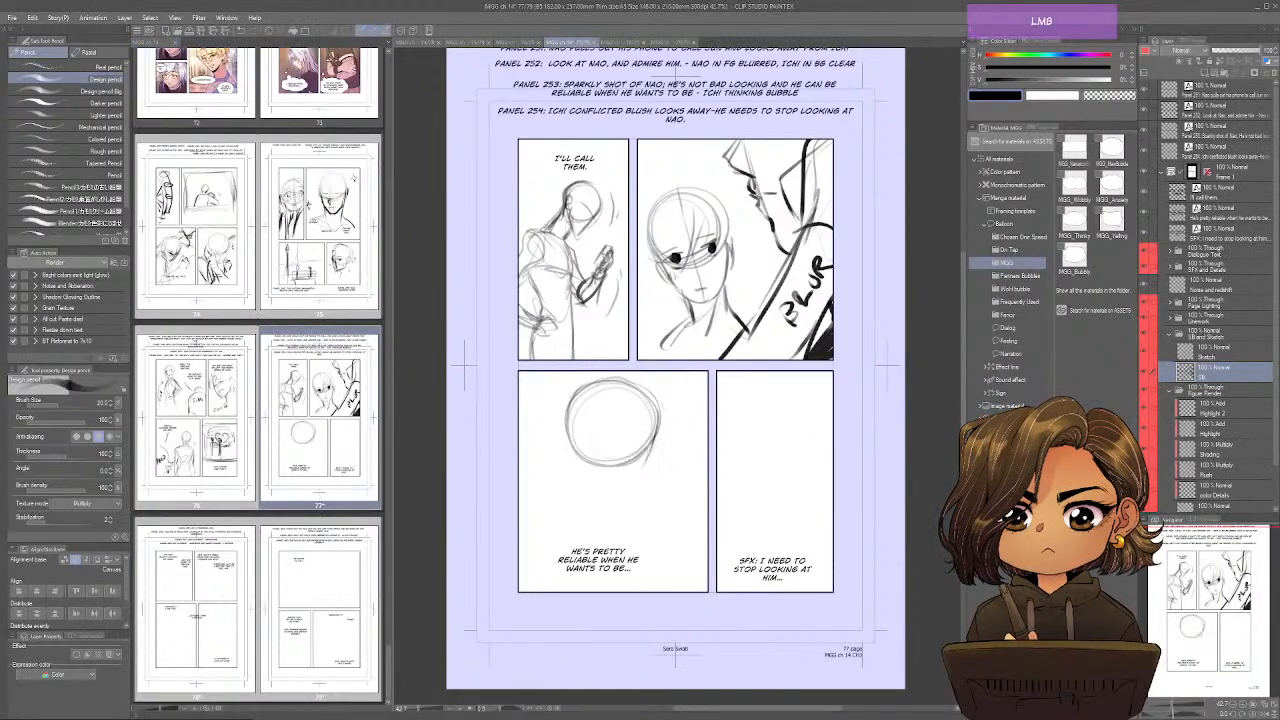
Add a slanting jaw line and a tilted eye guide to Nao's head circle in page 77's third panel.
left_click_drag(653, 438, 620, 502)
left_click_drag(703, 604, 714, 574)
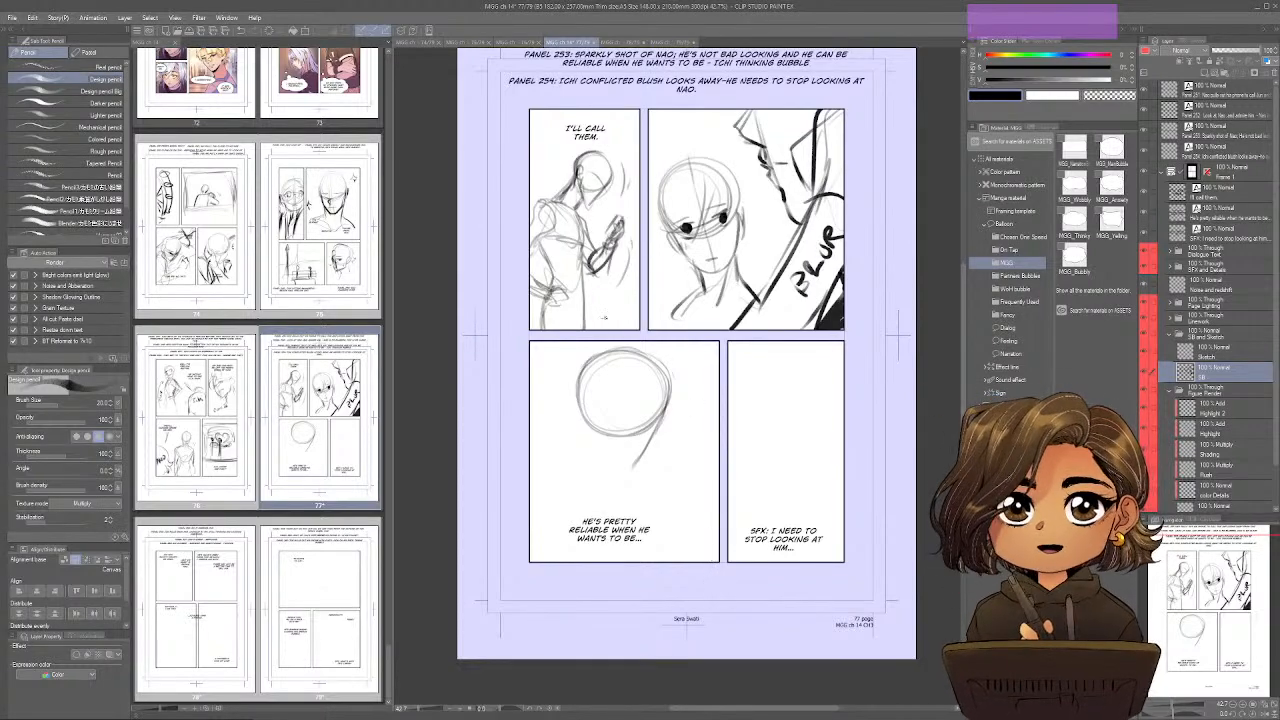
left_click_drag(668, 424, 590, 406)
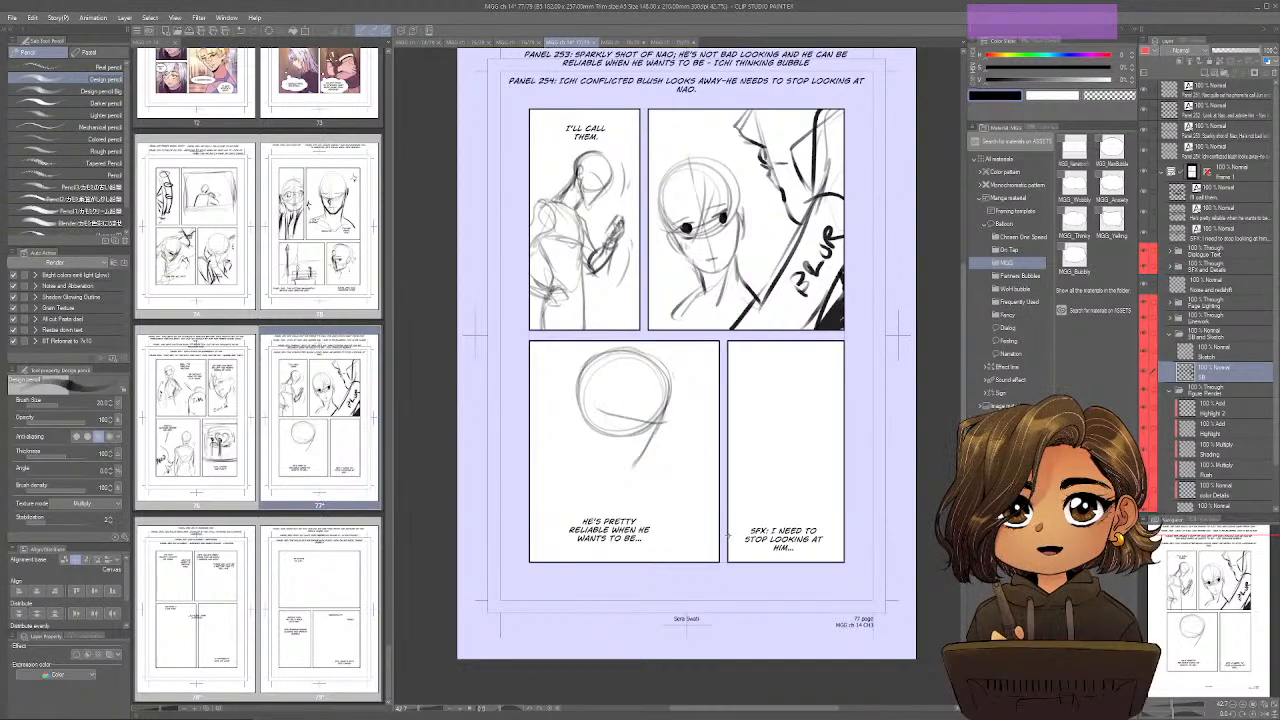
key("ctrl")
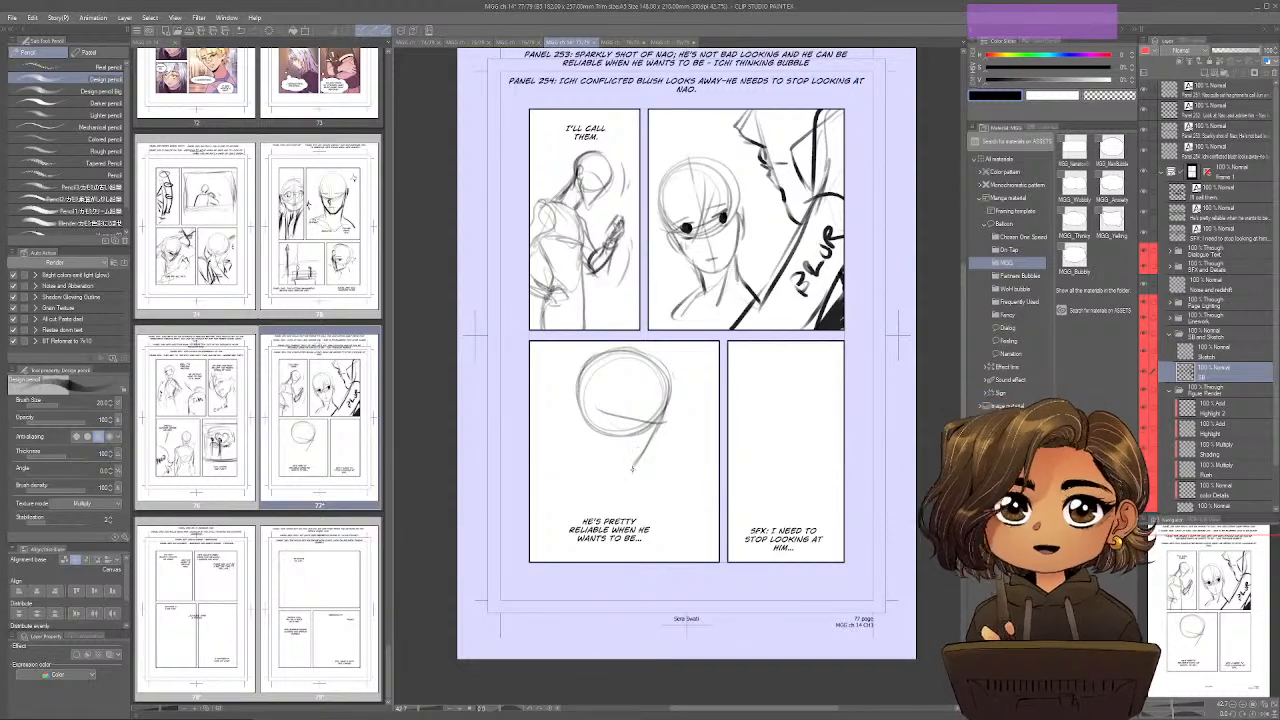
Draw Nao's jaw, brow, downcast eye, nose and neck in page 77's third panel.
left_click_drag(591, 424, 632, 467)
left_click_drag(593, 398, 588, 428)
mouse_move(668, 401)
left_mouse_down()
mouse_move(649, 450)
mouse_move(641, 421)
mouse_move(658, 419)
mouse_move(599, 435)
mouse_move(655, 413)
left_mouse_up()
mouse_move(631, 455)
left_mouse_down()
mouse_move(661, 426)
mouse_move(620, 482)
left_mouse_up()
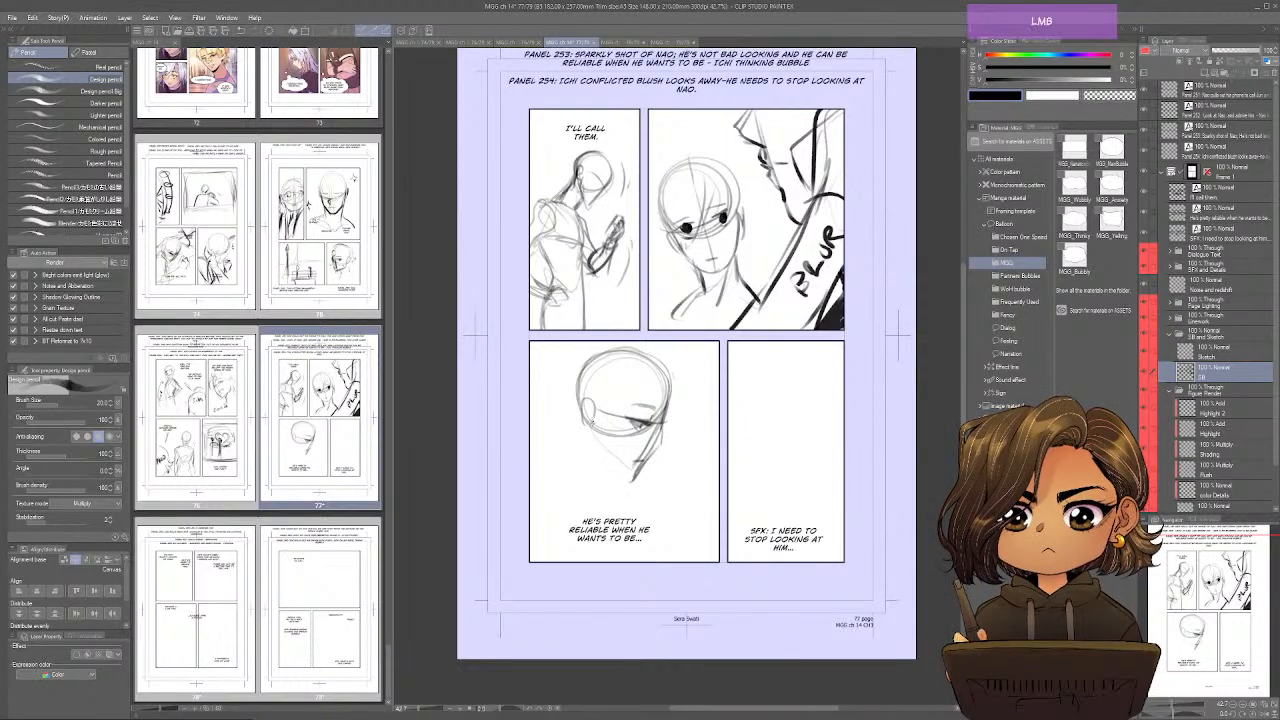
left_click_drag(594, 428, 624, 484)
mouse_move(580, 421)
left_mouse_down()
mouse_move(578, 467)
mouse_move(603, 487)
left_mouse_up()
mouse_move(664, 423)
left_mouse_down()
mouse_move(652, 466)
mouse_move(615, 488)
mouse_move(566, 486)
left_mouse_up()
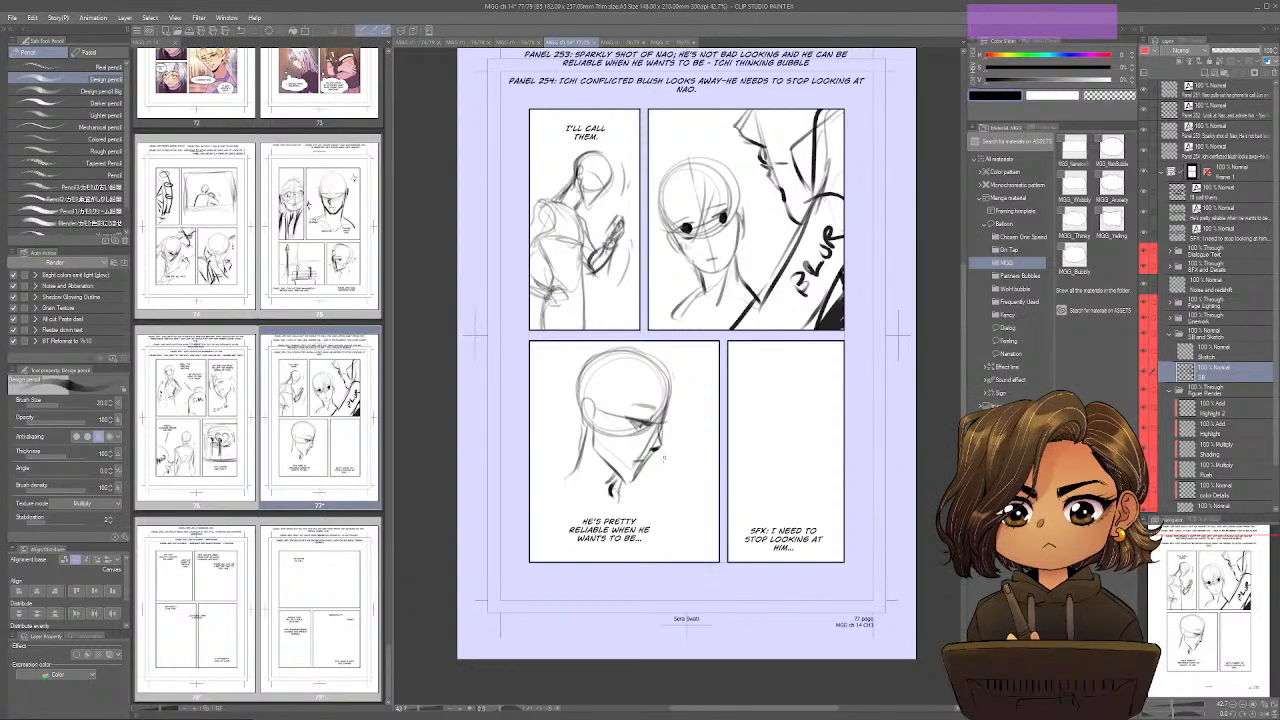
Draw Nao's shoulders, shirt collar and upper-body outline down to the bottom edge of page 77's third panel.
mouse_move(656, 453)
left_mouse_down()
mouse_move(686, 505)
mouse_move(657, 526)
mouse_move(685, 548)
left_mouse_up()
mouse_move(685, 500)
left_mouse_down()
mouse_move(704, 529)
mouse_move(677, 560)
left_mouse_up()
left_click_drag(627, 491, 646, 522)
left_click_drag(564, 498, 549, 505)
mouse_move(552, 488)
left_mouse_down()
mouse_move(600, 508)
mouse_move(610, 546)
left_mouse_up()
mouse_move(628, 502)
left_mouse_down()
mouse_move(660, 562)
mouse_move(644, 520)
left_mouse_up()
left_click_drag(578, 466, 531, 515)
mouse_move(531, 526)
left_mouse_down()
mouse_move(582, 502)
mouse_move(584, 543)
left_mouse_up()
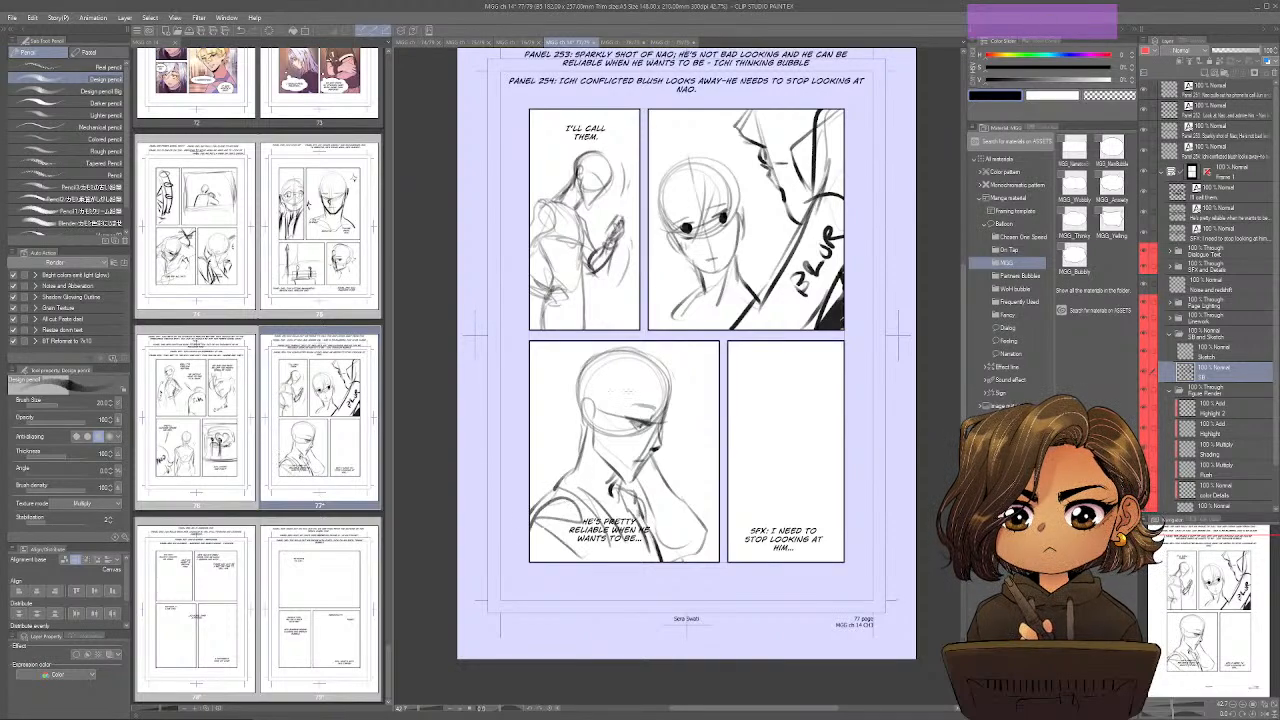
Reinforce Nao's skull outline and draw the ear and back of the neck in page 77's third panel.
mouse_move(597, 359)
left_mouse_down()
mouse_move(581, 424)
mouse_move(595, 420)
left_mouse_up()
mouse_move(585, 373)
left_mouse_down()
mouse_move(637, 346)
mouse_move(672, 402)
mouse_move(666, 415)
left_mouse_up()
left_click_drag(612, 349, 667, 387)
mouse_move(608, 350)
left_mouse_down()
mouse_move(580, 371)
mouse_move(570, 428)
mouse_move(590, 455)
mouse_move(572, 478)
left_mouse_up()
Sketch Nao's wavy fringe and tousled hair around the head in page 77's third panel.
left_click_drag(799, 378, 775, 380)
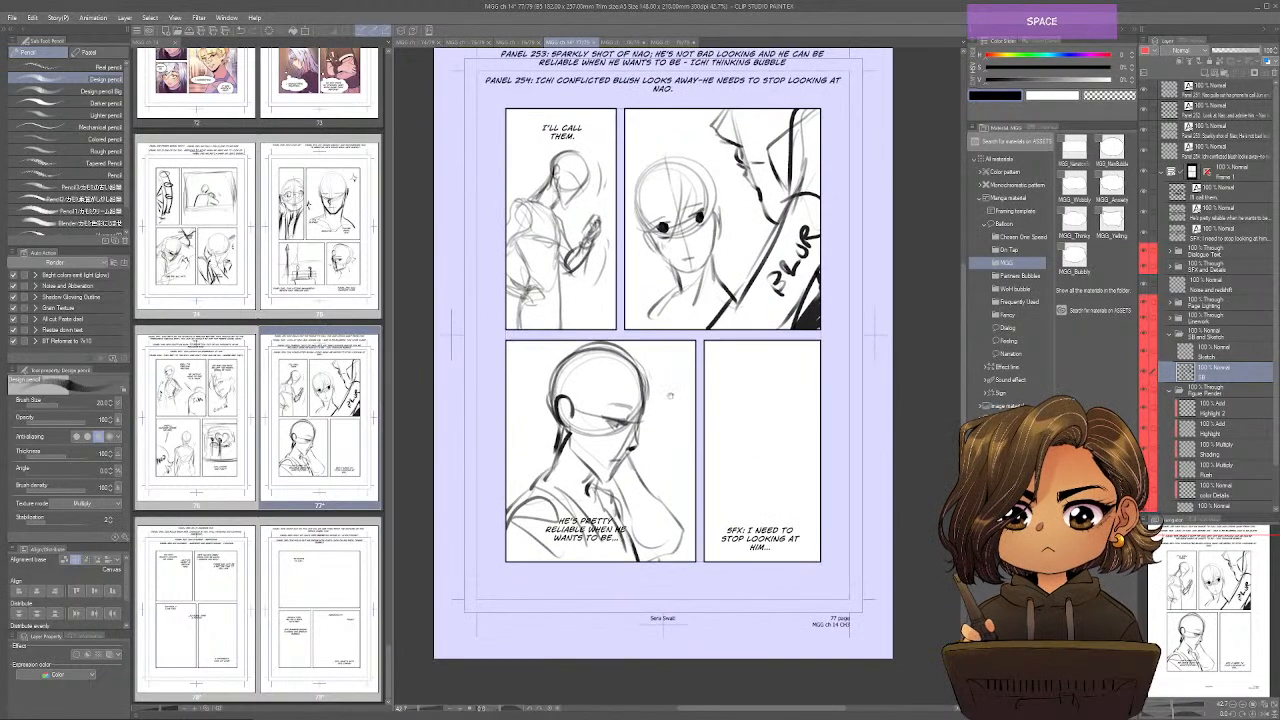
left_click_drag(648, 364, 648, 437)
mouse_move(636, 372)
left_mouse_down()
mouse_move(600, 428)
mouse_move(586, 426)
left_mouse_up()
left_click_drag(632, 360, 580, 388)
mouse_move(612, 344)
left_mouse_down()
mouse_move(540, 380)
mouse_move(552, 358)
left_mouse_up()
mouse_move(562, 348)
left_mouse_down()
mouse_move(538, 362)
mouse_move(536, 422)
mouse_move(552, 446)
left_mouse_up()
left_click_drag(648, 350, 626, 374)
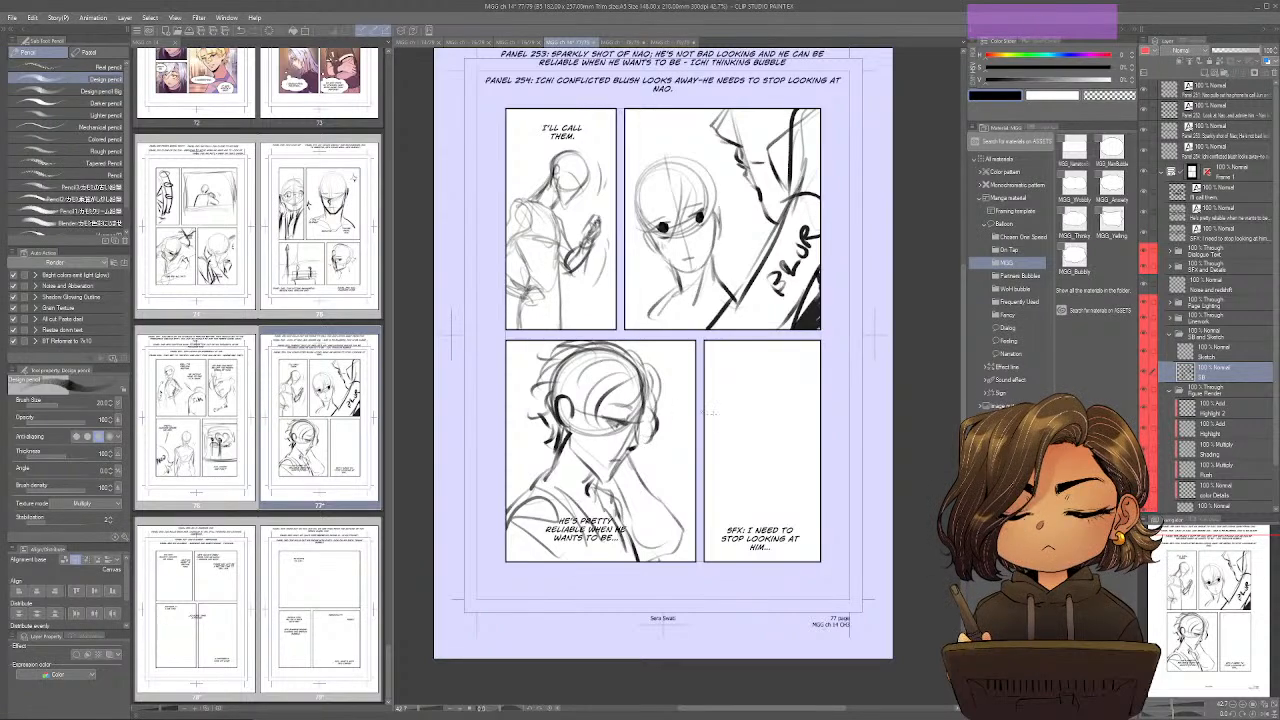
Sketch Ichi's turned head with eye, jaw and ear, plus a loose neck and shoulder line, in page 77's fourth panel.
left_click_drag(709, 413, 668, 420)
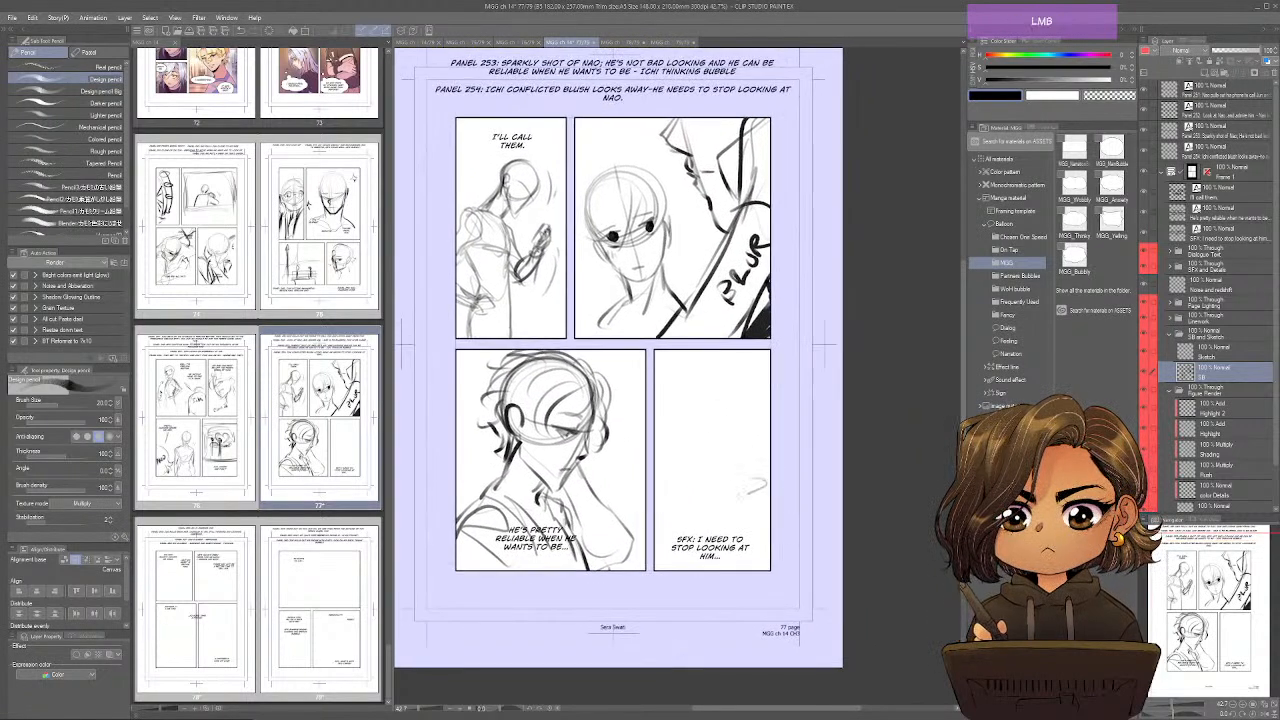
left_click_drag(734, 502, 768, 492)
mouse_move(680, 400)
left_mouse_down()
mouse_move(740, 420)
mouse_move(700, 445)
mouse_move(680, 395)
mouse_move(682, 462)
mouse_move(694, 414)
left_mouse_up()
mouse_move(690, 428)
left_mouse_down()
mouse_move(700, 474)
mouse_move(704, 432)
mouse_move(693, 466)
mouse_move(724, 455)
left_mouse_up()
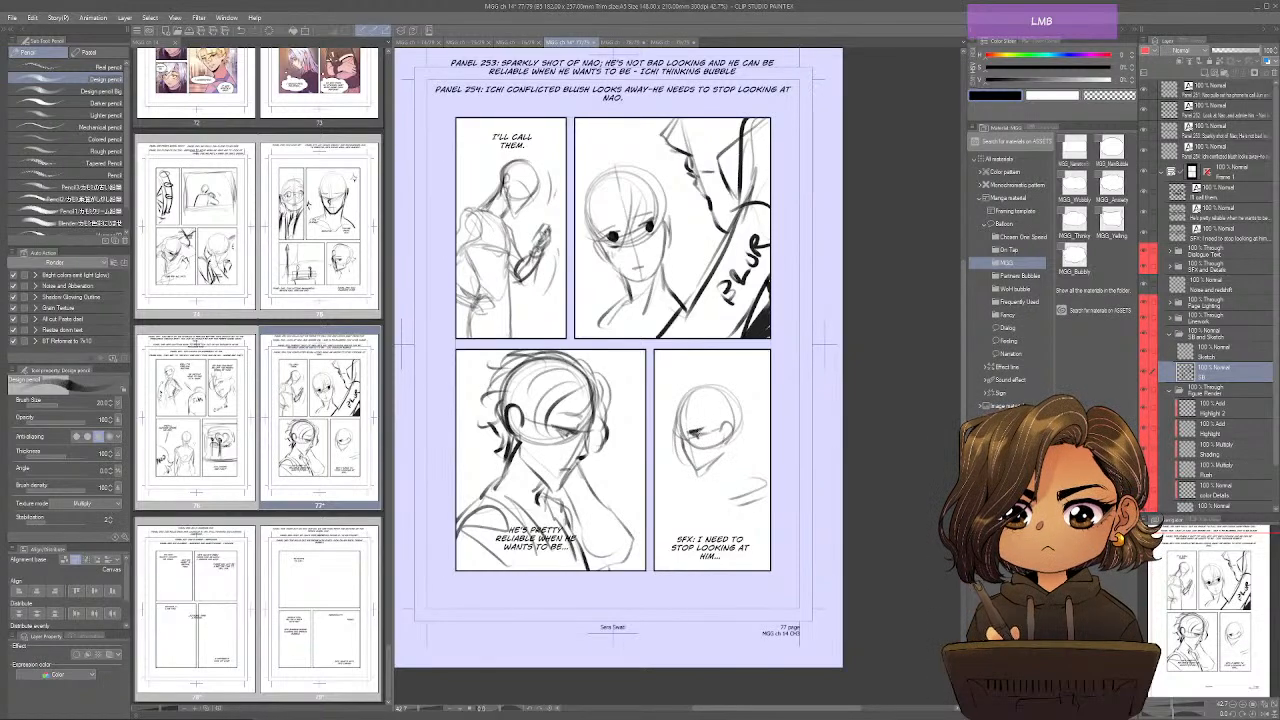
left_click_drag(692, 459, 708, 488)
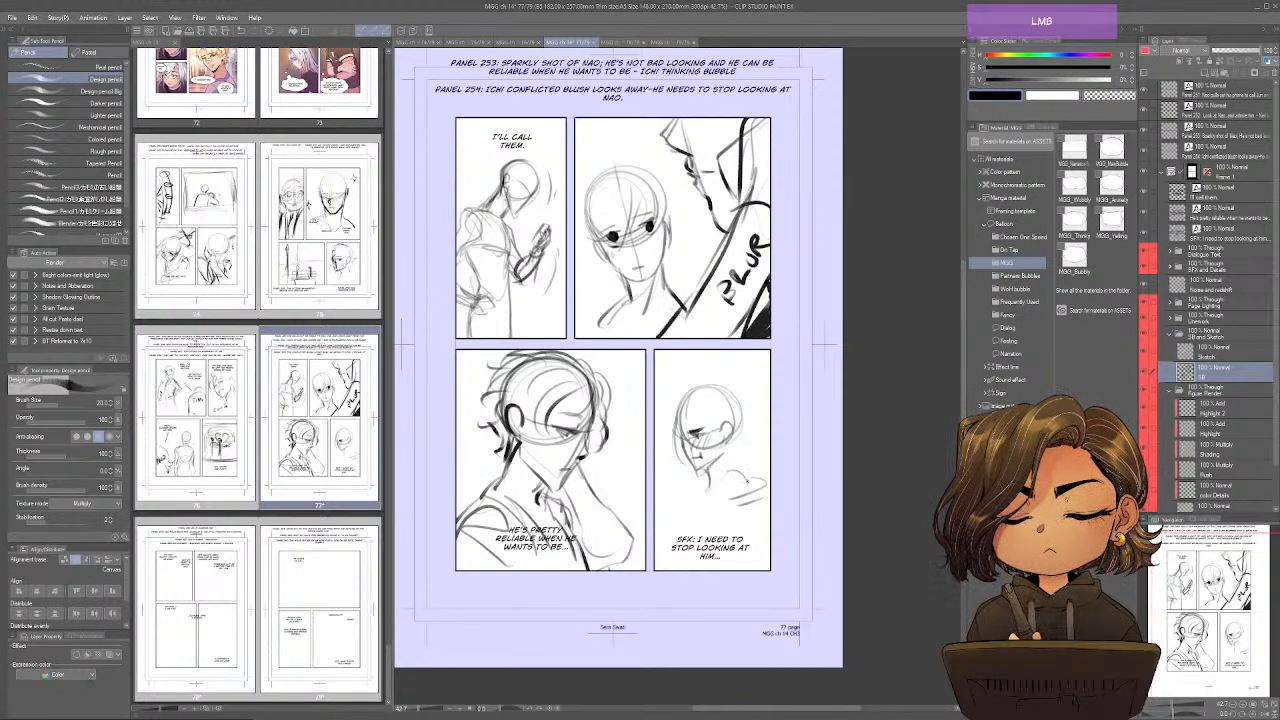
left_click_drag(733, 447, 726, 467)
mouse_move(704, 405)
left_mouse_down()
mouse_move(706, 439)
mouse_move(728, 451)
left_mouse_up()
left_click_drag(724, 432, 752, 472)
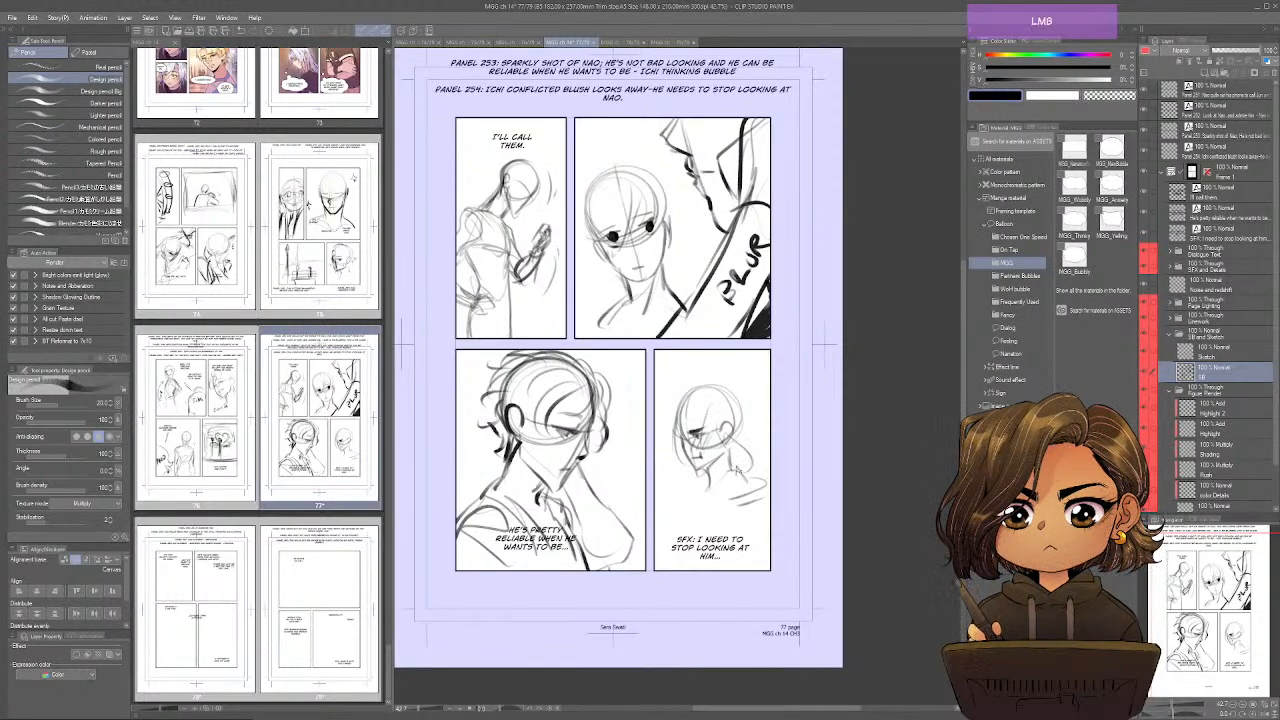
Draw Ichi's fringe and a rounded hair bun on top of the head in page 77's fourth panel.
mouse_move(690, 391)
left_mouse_down()
mouse_move(672, 447)
mouse_move(687, 411)
mouse_move(716, 420)
left_mouse_up()
mouse_move(698, 390)
left_mouse_down()
mouse_move(688, 382)
mouse_move(712, 386)
left_mouse_up()
left_click_drag(713, 384, 731, 393)
Sketch Ichi's back, shoulder, chest and folded arms below the head in page 77's fourth panel.
mouse_move(764, 445)
left_mouse_down()
mouse_move(762, 463)
mouse_move(692, 506)
left_mouse_up()
mouse_move(739, 470)
left_mouse_down()
mouse_move(760, 485)
mouse_move(740, 534)
mouse_move(711, 549)
mouse_move(708, 508)
mouse_move(697, 535)
left_mouse_up()
mouse_move(714, 513)
left_mouse_down()
mouse_move(723, 526)
mouse_move(667, 538)
mouse_move(692, 549)
left_mouse_up()
mouse_move(696, 486)
left_mouse_down()
mouse_move(673, 518)
mouse_move(687, 521)
left_mouse_up()
mouse_move(755, 478)
left_mouse_down()
mouse_move(766, 540)
mouse_move(718, 570)
left_mouse_up()
left_click_drag(752, 506, 720, 570)
left_click_drag(757, 476, 758, 530)
left_click_drag(694, 536, 718, 570)
left_click_drag(731, 527, 701, 551)
mouse_move(725, 545)
left_mouse_down()
mouse_move(691, 557)
mouse_move(705, 555)
left_mouse_up()
left_click_drag(755, 489, 725, 517)
Save page 77 and switch to page 78's canvas, showing all four empty panels.
left_click_drag(518, 564, 535, 593)
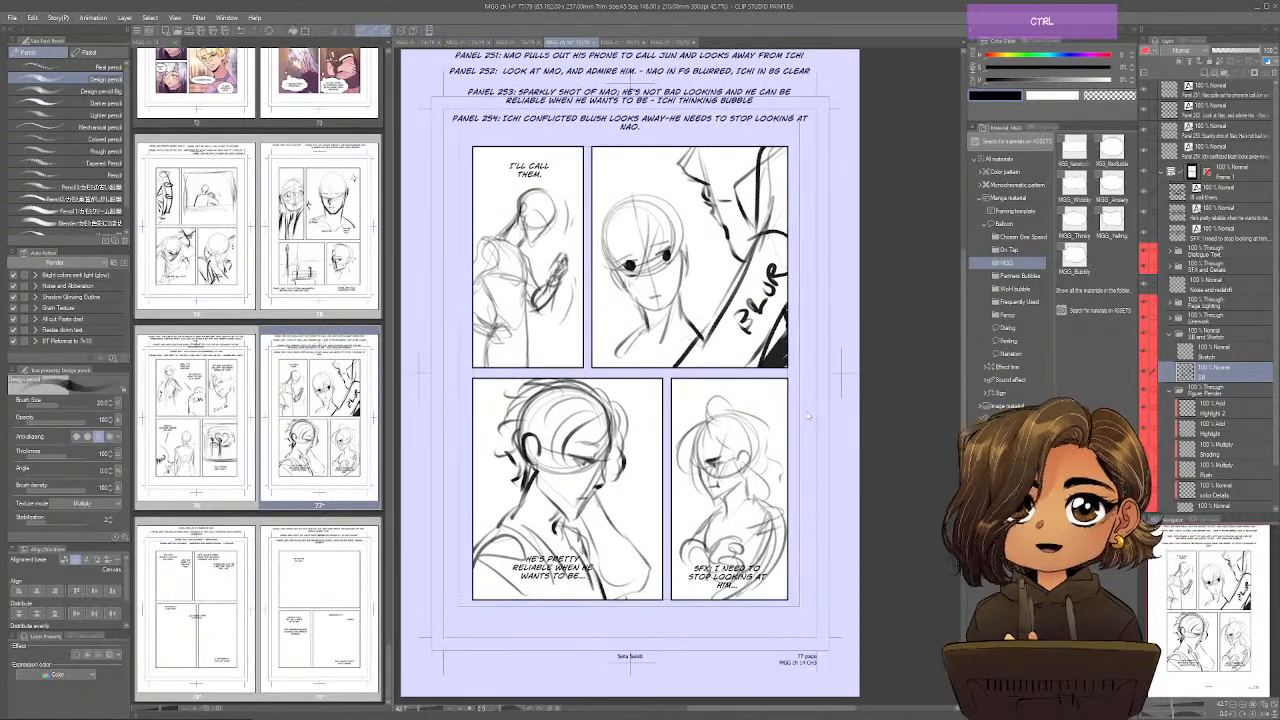
key("ctrl+Tab")
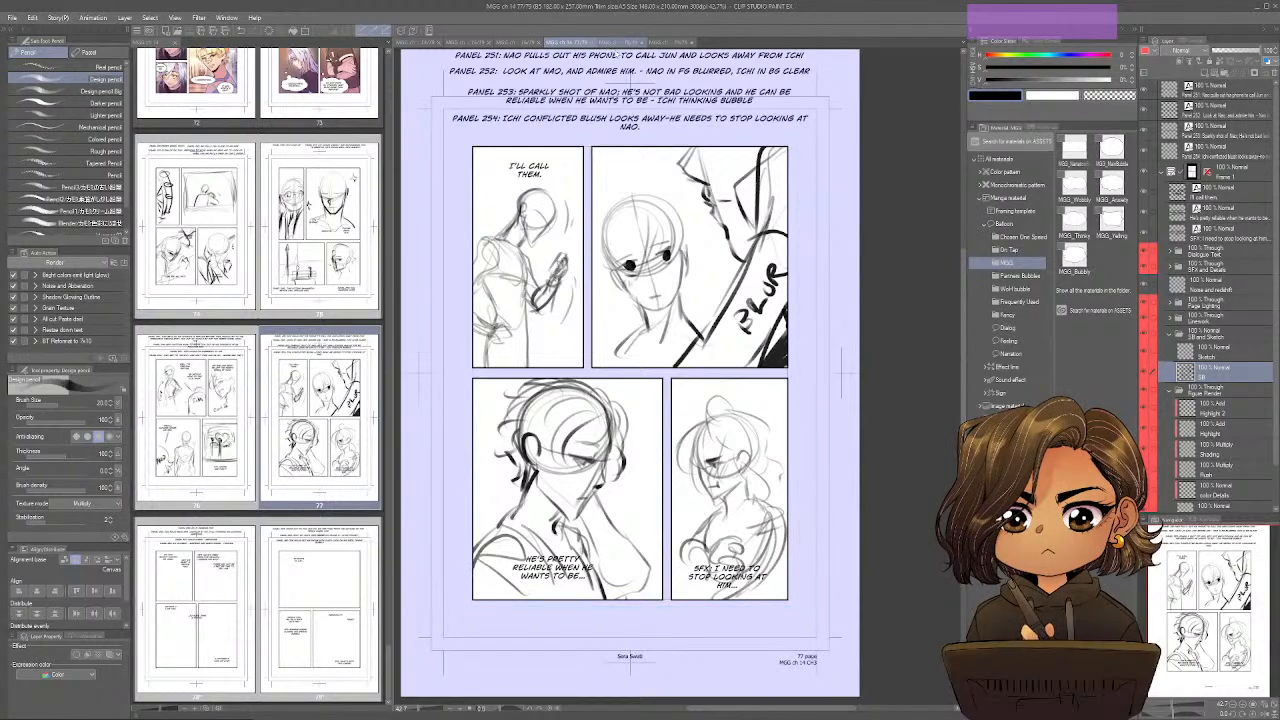
left_click_drag(732, 553, 713, 587)
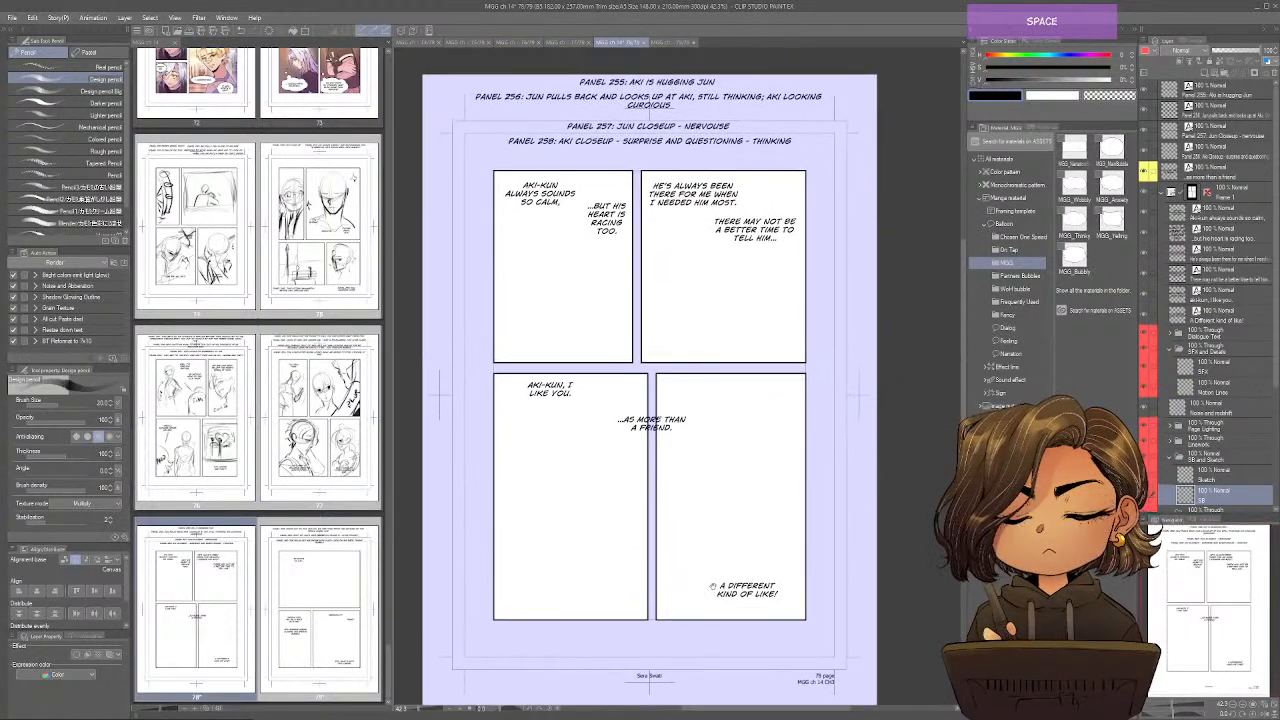
left_click_drag(785, 292, 808, 278)
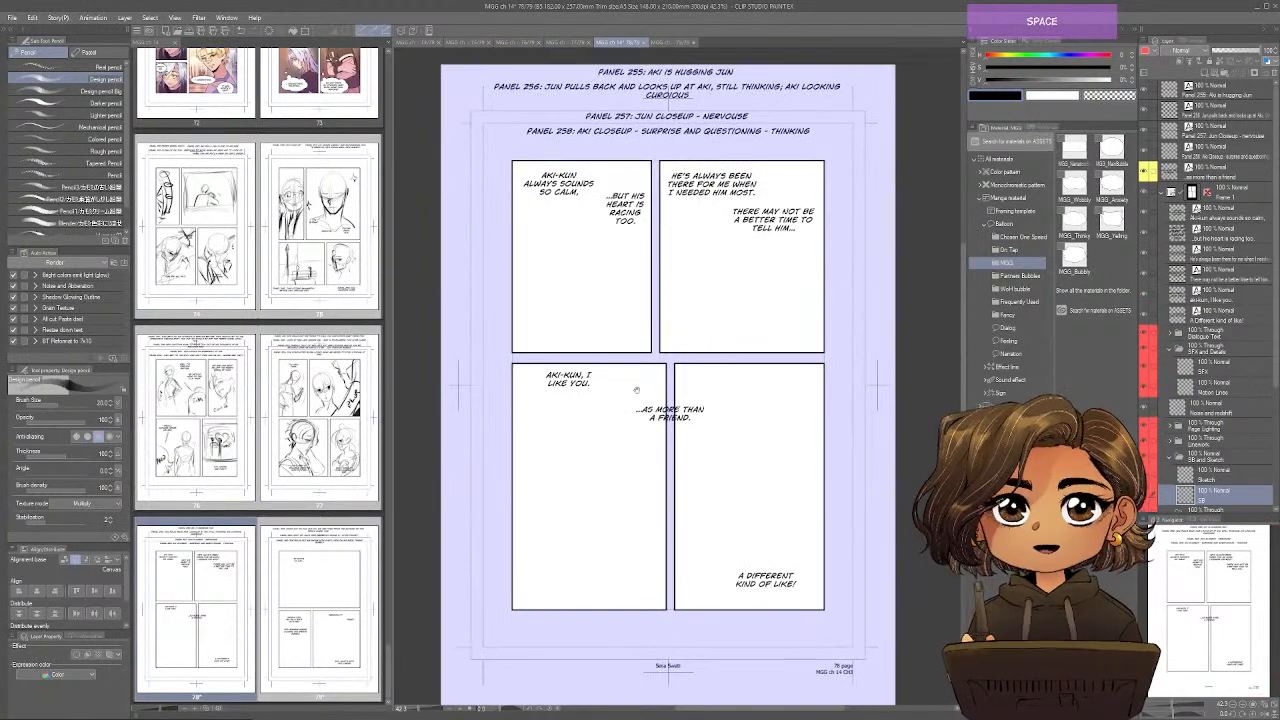
left_click_drag(688, 414, 687, 456)
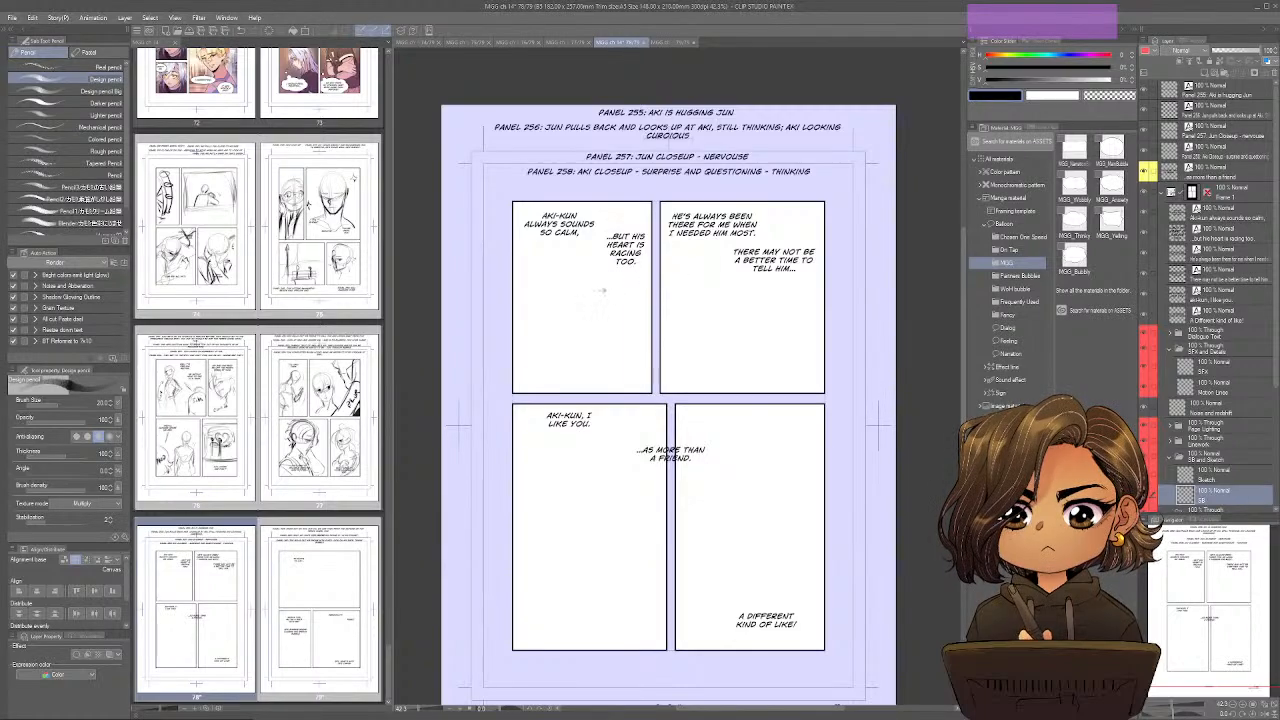
Sketch Jun's bowed head with face guides, neck and shoulder in page 78's first panel.
mouse_move(566, 281)
left_mouse_down()
mouse_move(560, 312)
mouse_move(585, 270)
mouse_move(575, 331)
mouse_move(590, 312)
mouse_move(558, 290)
mouse_move(570, 334)
mouse_move(581, 303)
left_mouse_up()
mouse_move(578, 324)
left_mouse_down()
mouse_move(588, 289)
mouse_move(591, 305)
mouse_move(575, 298)
mouse_move(582, 312)
mouse_move(516, 346)
mouse_move(530, 388)
mouse_move(560, 352)
left_mouse_up()
left_click_drag(556, 362, 536, 386)
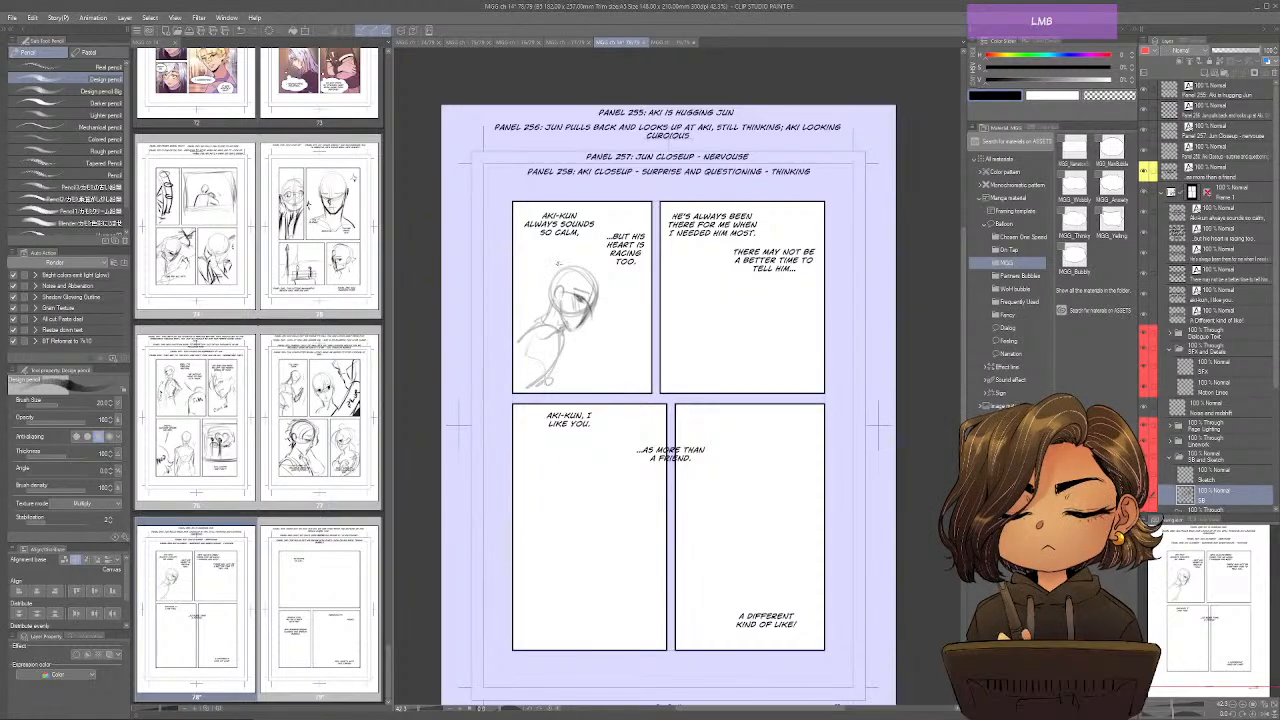
left_click_drag(558, 263, 574, 267)
Sketch Aki's head, neck and broad shoulders behind and above Jun in page 78's first panel.
mouse_move(595, 266)
left_mouse_down()
mouse_move(619, 258)
mouse_move(555, 274)
mouse_move(548, 216)
mouse_move(586, 210)
mouse_move(594, 238)
mouse_move(590, 204)
left_mouse_up()
mouse_move(546, 256)
left_mouse_down()
mouse_move(594, 236)
mouse_move(558, 262)
left_mouse_up()
left_click_drag(566, 200, 526, 334)
left_click_drag(543, 290, 514, 330)
left_click_drag(590, 258, 623, 336)
mouse_move(598, 262)
left_mouse_down()
mouse_move(620, 286)
mouse_move(524, 288)
mouse_move(514, 300)
mouse_move(534, 334)
left_mouse_up()
mouse_move(534, 332)
left_mouse_down()
mouse_move(514, 346)
mouse_move(566, 360)
mouse_move(536, 362)
mouse_move(565, 351)
mouse_move(538, 324)
mouse_move(555, 327)
mouse_move(511, 347)
left_mouse_up()
left_click_drag(528, 277, 513, 288)
left_click_drag(539, 301, 513, 309)
Draw Aki's arms and hands wrapped around Jun in page 78's first panel.
mouse_move(610, 311)
left_mouse_down()
mouse_move(598, 323)
mouse_move(612, 358)
mouse_move(546, 376)
mouse_move(614, 354)
left_mouse_up()
mouse_move(602, 286)
left_mouse_down()
mouse_move(626, 274)
mouse_move(640, 316)
mouse_move(624, 312)
left_mouse_up()
mouse_move(612, 344)
left_mouse_down()
mouse_move(556, 358)
mouse_move(590, 346)
mouse_move(564, 341)
mouse_move(582, 352)
mouse_move(560, 374)
mouse_move(604, 348)
mouse_move(596, 364)
mouse_move(590, 344)
mouse_move(566, 370)
mouse_move(582, 356)
mouse_move(576, 372)
mouse_move(620, 368)
mouse_move(636, 384)
mouse_move(648, 320)
left_mouse_up()
left_click_drag(650, 374, 638, 392)
left_click_drag(620, 318, 610, 352)
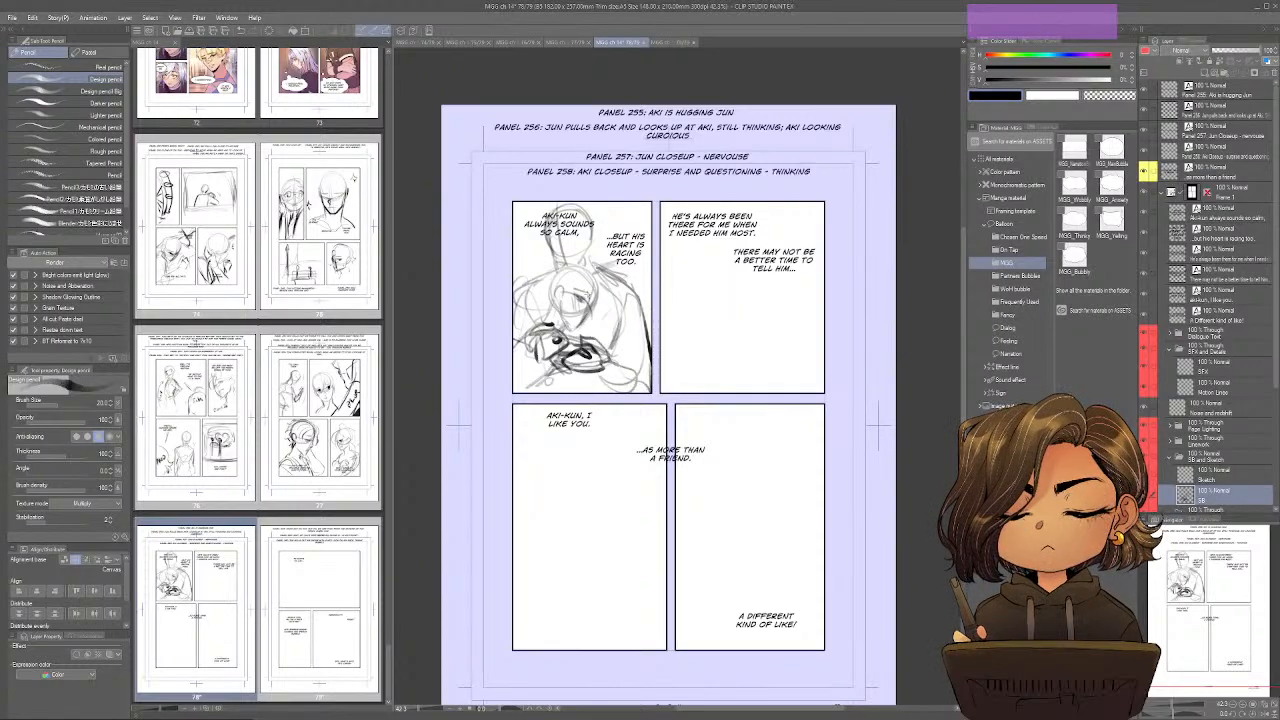
Shift the first panel's two dialogue lines slightly lower and touch up Aki's sketched shoulders on the SB layer.
left_click_drag(593, 246, 575, 265)
left_click_drag(546, 225, 557, 267)
mouse_move(545, 250)
left_mouse_down()
mouse_move(562, 204)
mouse_move(592, 238)
mouse_move(588, 262)
mouse_move(579, 256)
mouse_move(592, 238)
mouse_move(562, 225)
mouse_move(624, 264)
mouse_move(596, 292)
mouse_move(541, 296)
mouse_move(547, 306)
mouse_move(527, 314)
left_mouse_up()
left_click(563, 232, "ctrl")
left_click(1216, 495)
mouse_move(578, 280)
left_mouse_down()
mouse_move(566, 302)
mouse_move(592, 308)
left_mouse_up()
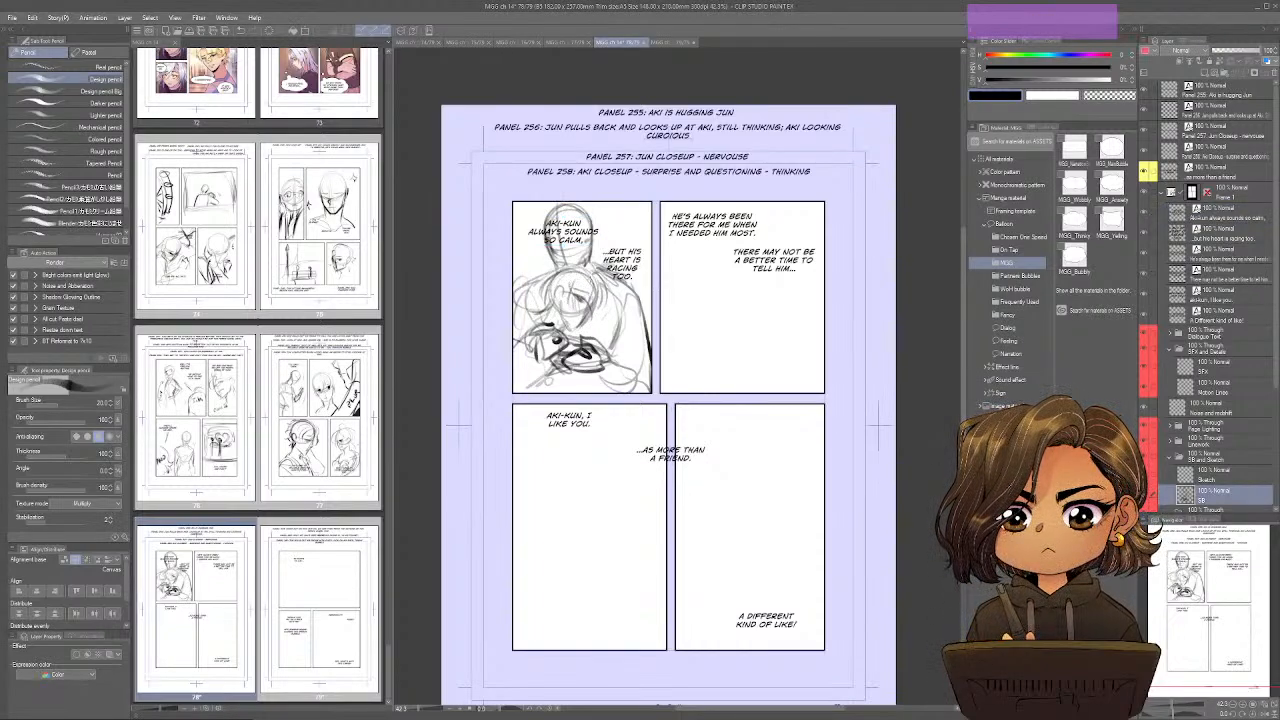
left_click_drag(604, 254, 578, 282)
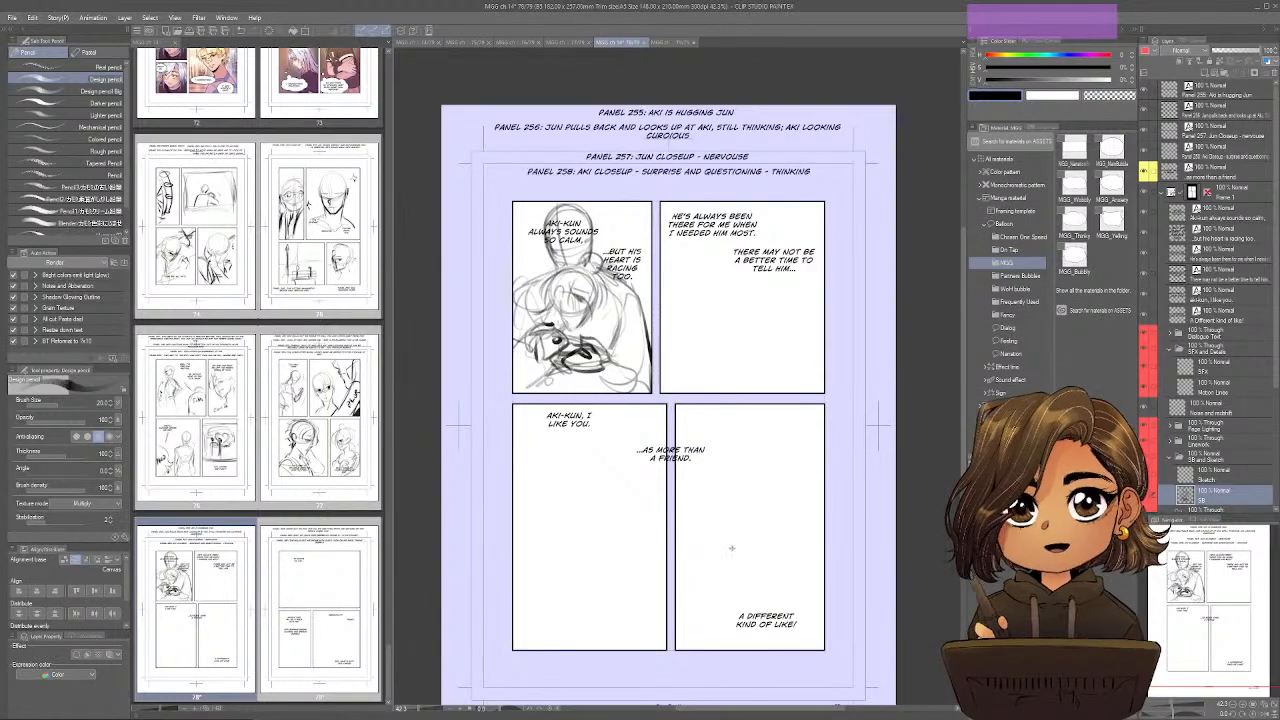
Rough in bubble outlines around the two dialogue lines in page 78's second panel.
key("space")
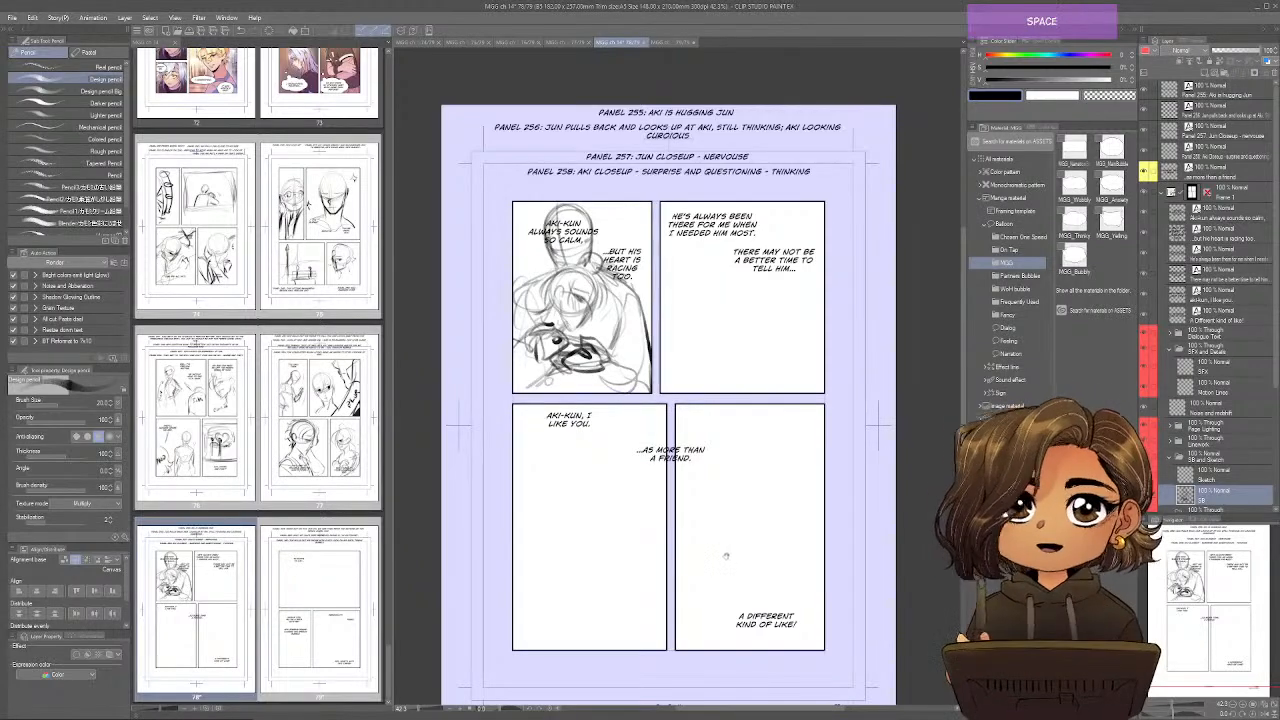
left_click_drag(722, 569, 670, 572)
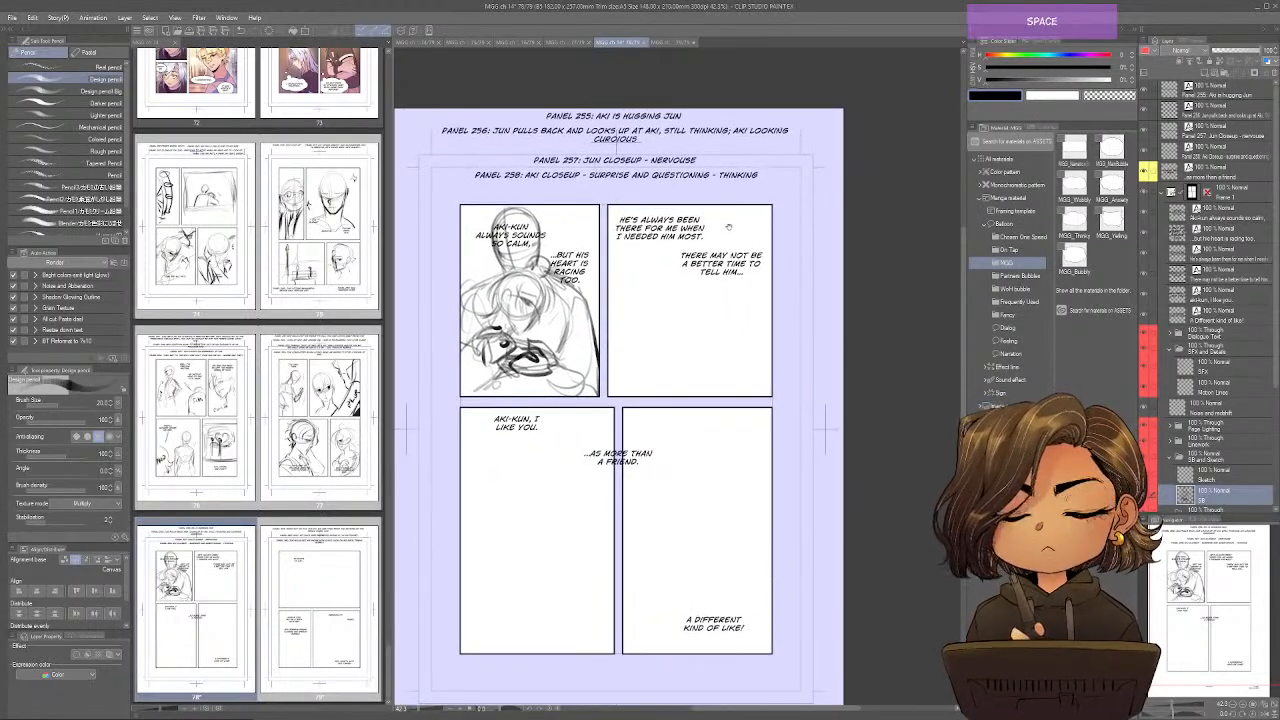
mouse_move(716, 206)
left_mouse_down()
mouse_move(724, 238)
mouse_move(772, 235)
left_mouse_up()
mouse_move(608, 245)
left_mouse_down()
mouse_move(687, 233)
mouse_move(669, 240)
mouse_move(690, 277)
left_mouse_up()
left_click_drag(772, 274, 738, 281)
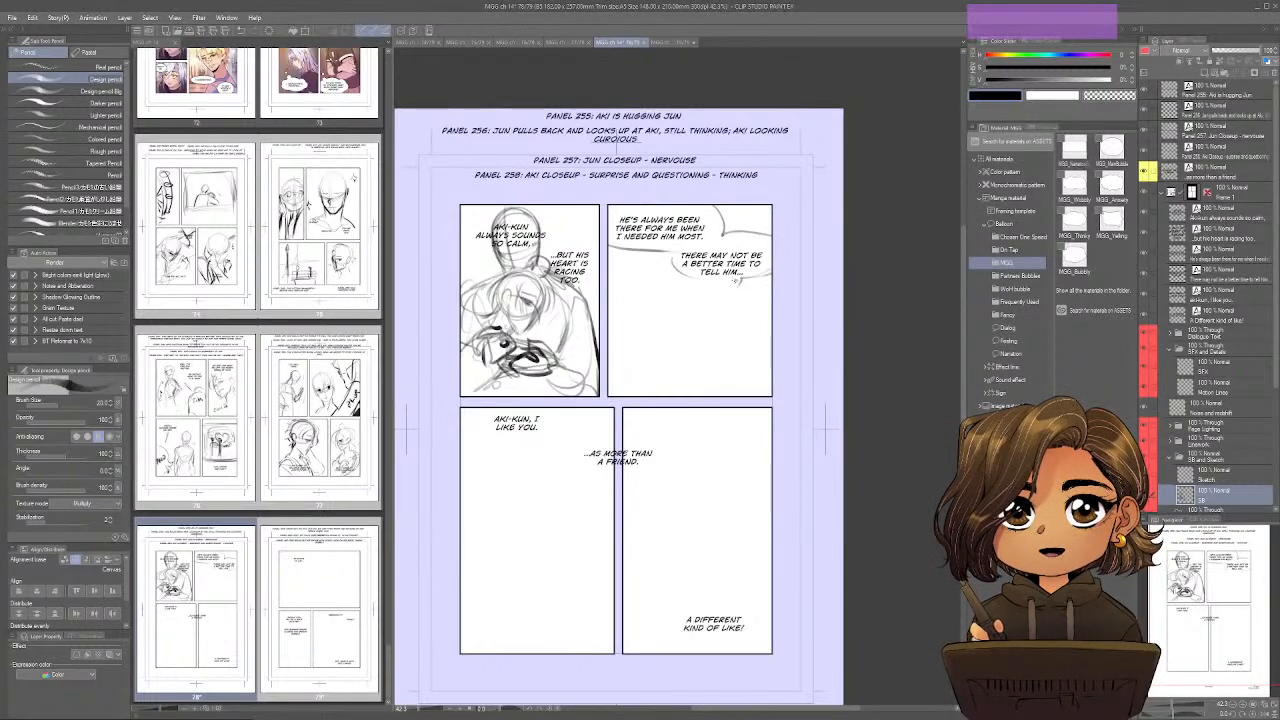
Erase the bubble outline around "There may not be a better time to tell him..." in the second panel.
key("space")
left_click_drag(795, 559, 791, 534)
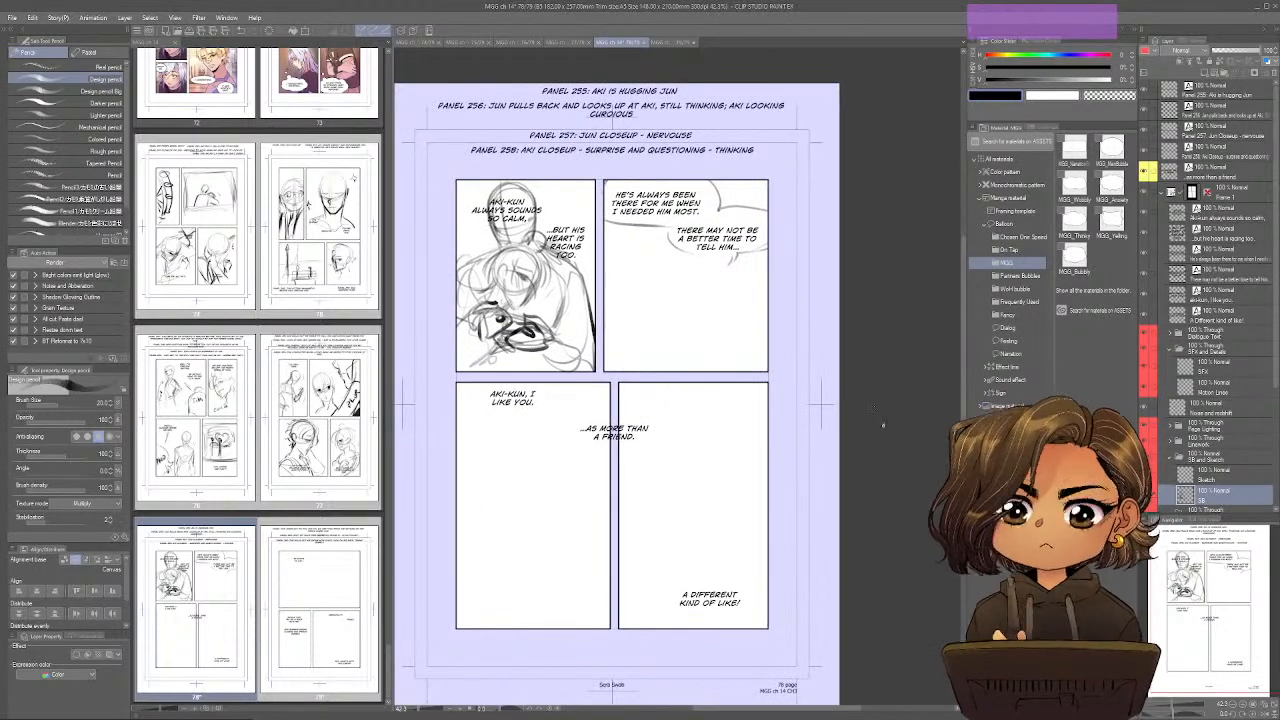
key("e")
left_click_drag(682, 253, 662, 233)
mouse_move(746, 246)
left_mouse_down()
mouse_move(777, 238)
mouse_move(724, 270)
left_mouse_up()
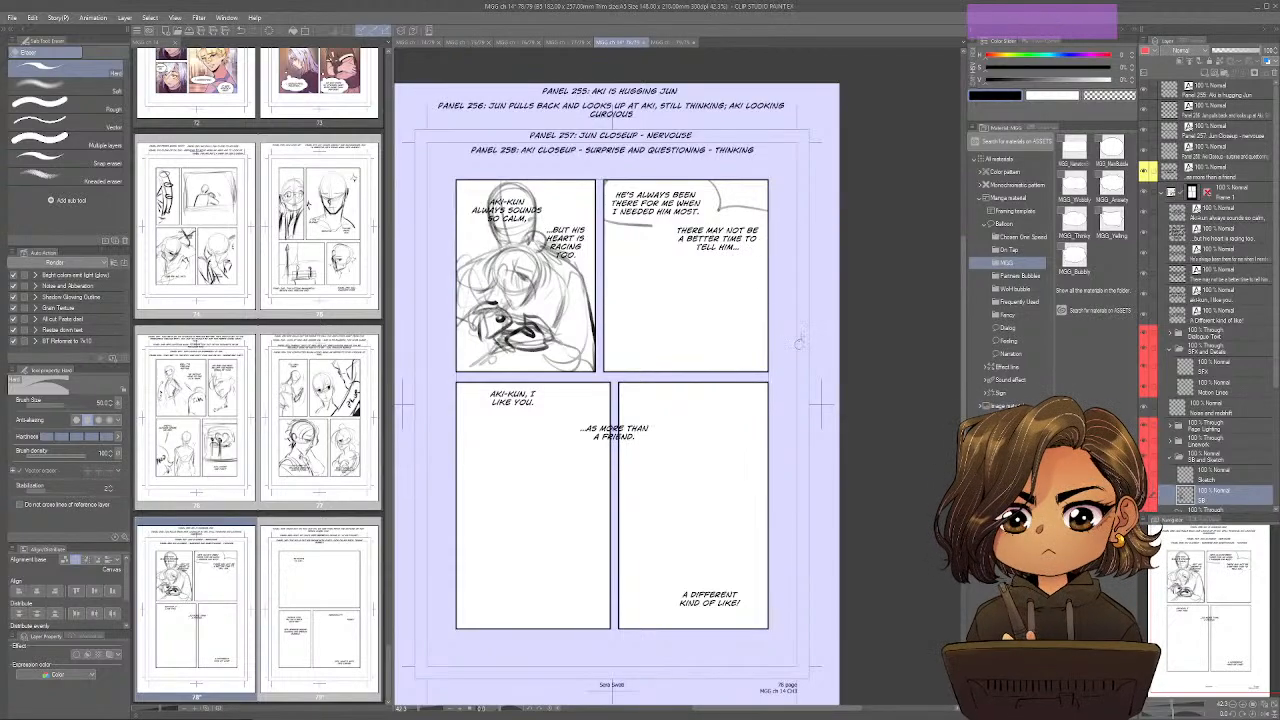
Redraw the second panel's lower bubble and add small thought-bubble circles beneath it.
left_click_drag(713, 383, 711, 395)
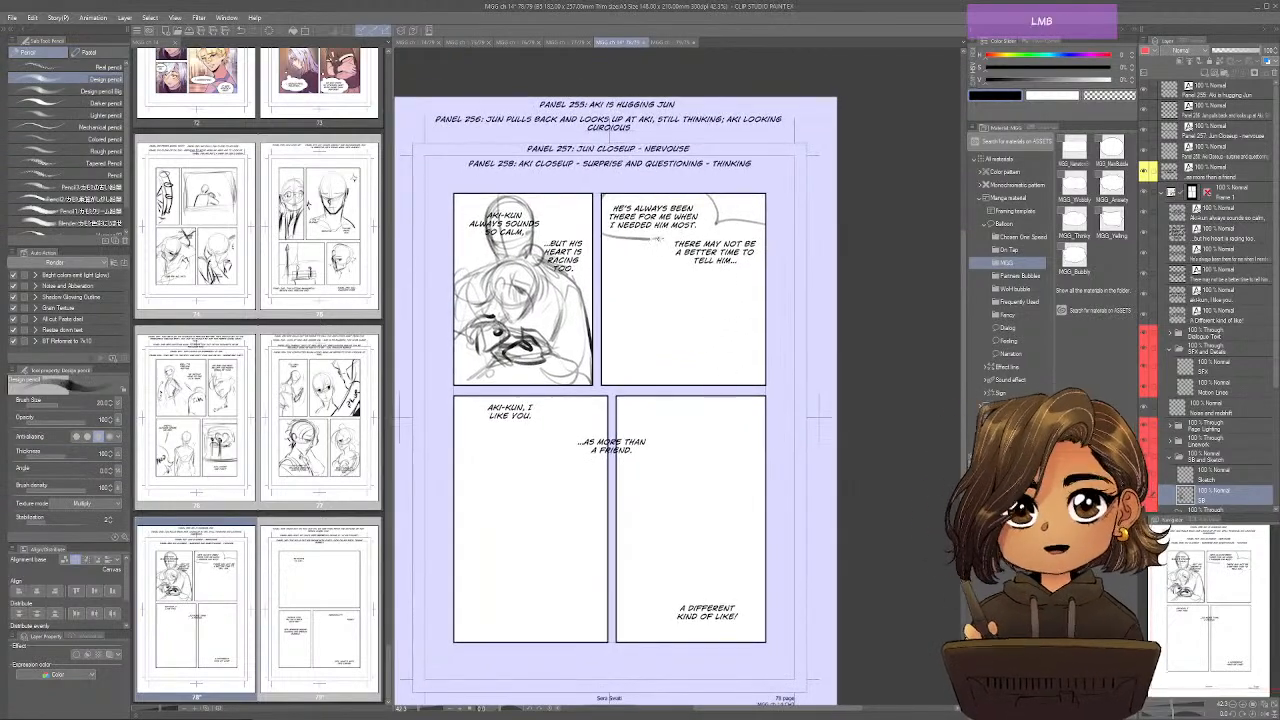
left_click_drag(767, 261, 745, 267)
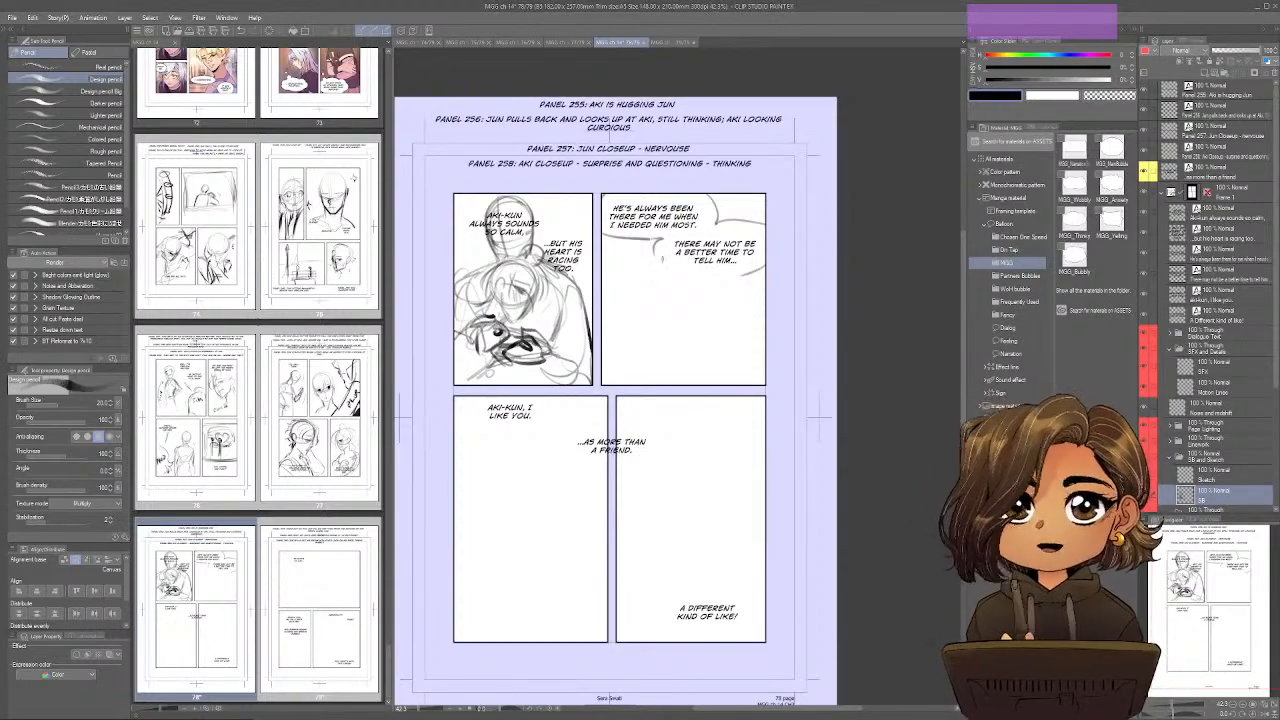
left_click_drag(662, 260, 731, 284)
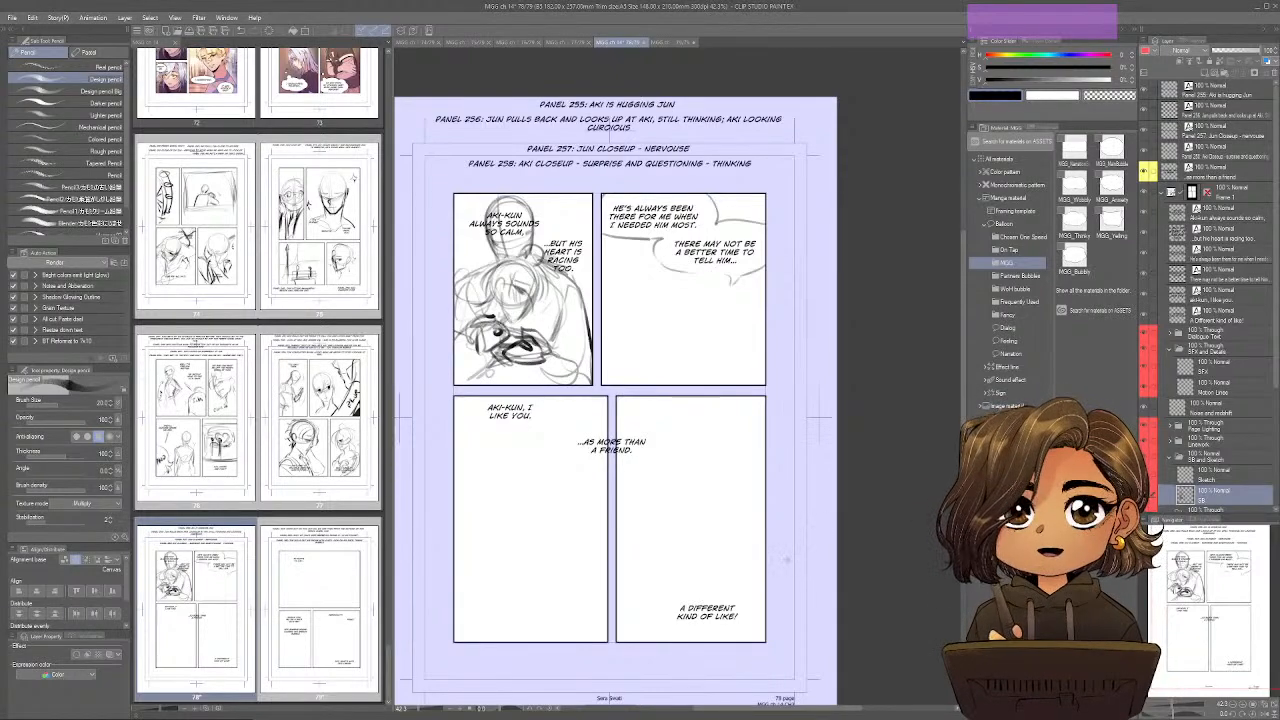
left_click_drag(786, 560, 754, 598)
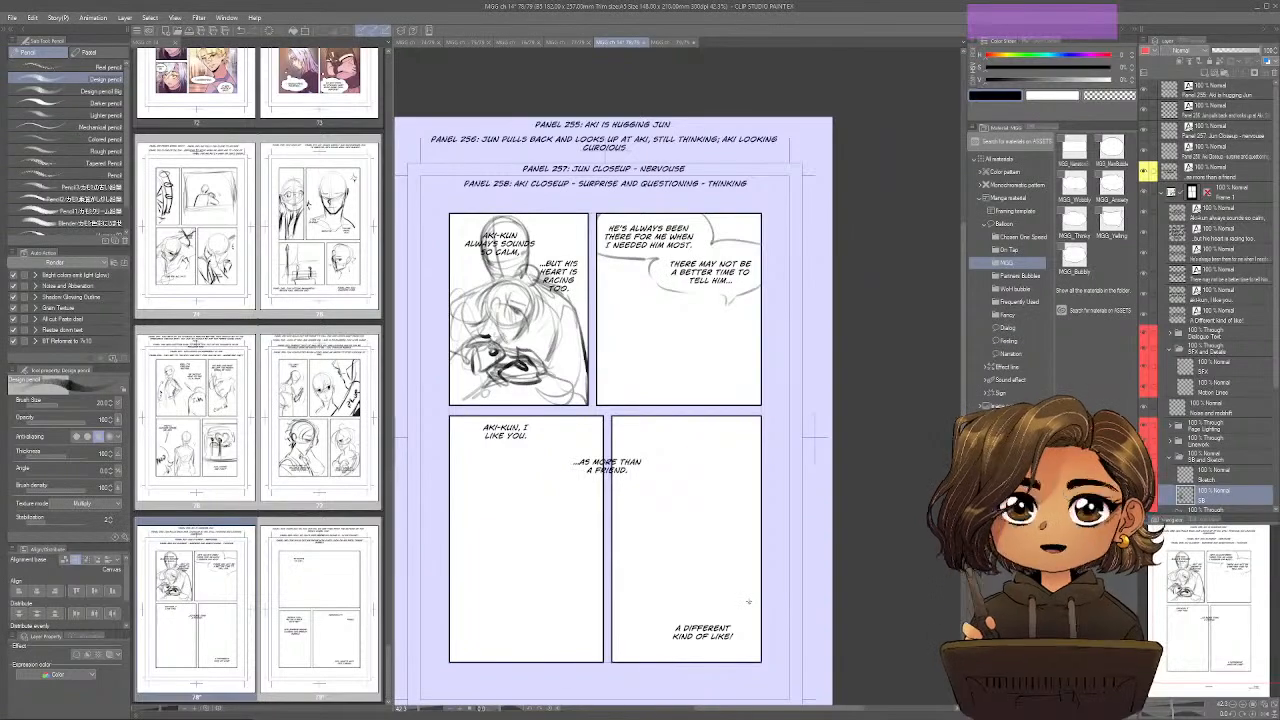
left_click_drag(772, 269, 784, 262)
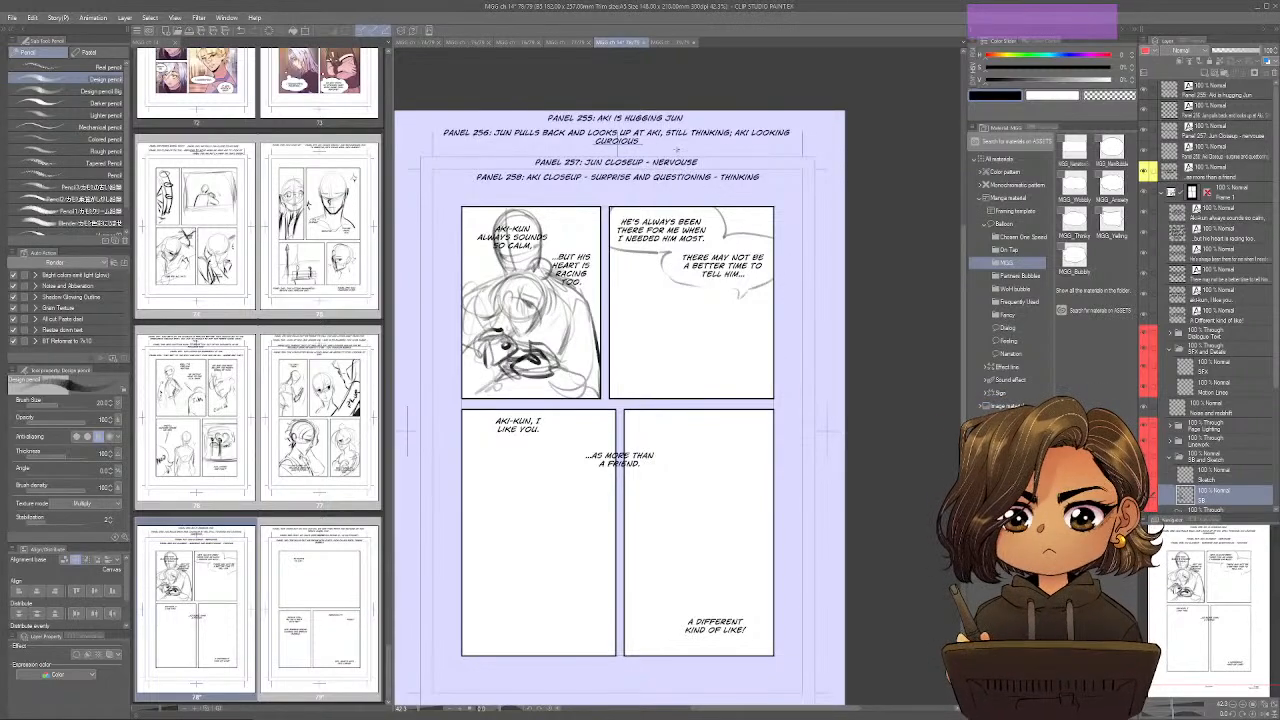
left_click_drag(737, 285, 753, 295)
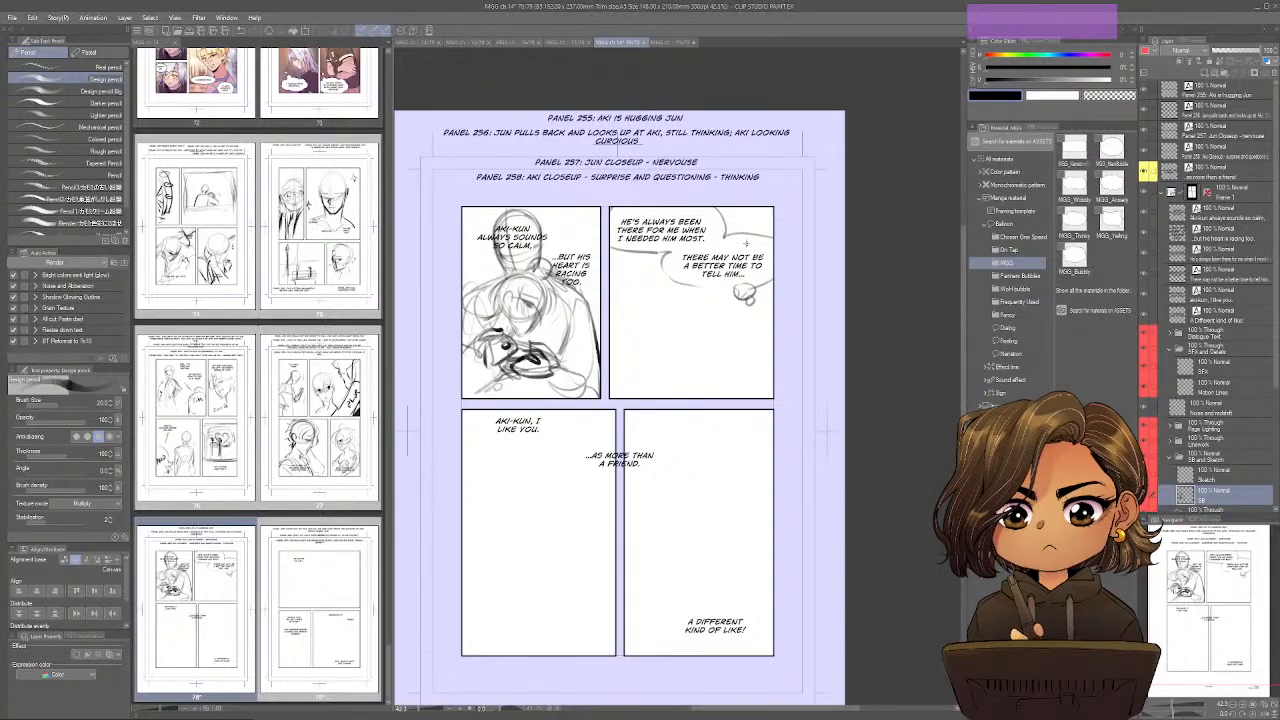
Sketch Jun's small head, neck and shoulders on the left side of page 78's second panel, undoing stray strokes.
mouse_move(722, 345)
left_mouse_down()
mouse_move(678, 351)
mouse_move(634, 332)
mouse_move(652, 307)
mouse_move(656, 344)
mouse_move(656, 322)
mouse_move(655, 344)
mouse_move(634, 340)
left_mouse_up()
key("ctrl+z")
key("ctrl+z")
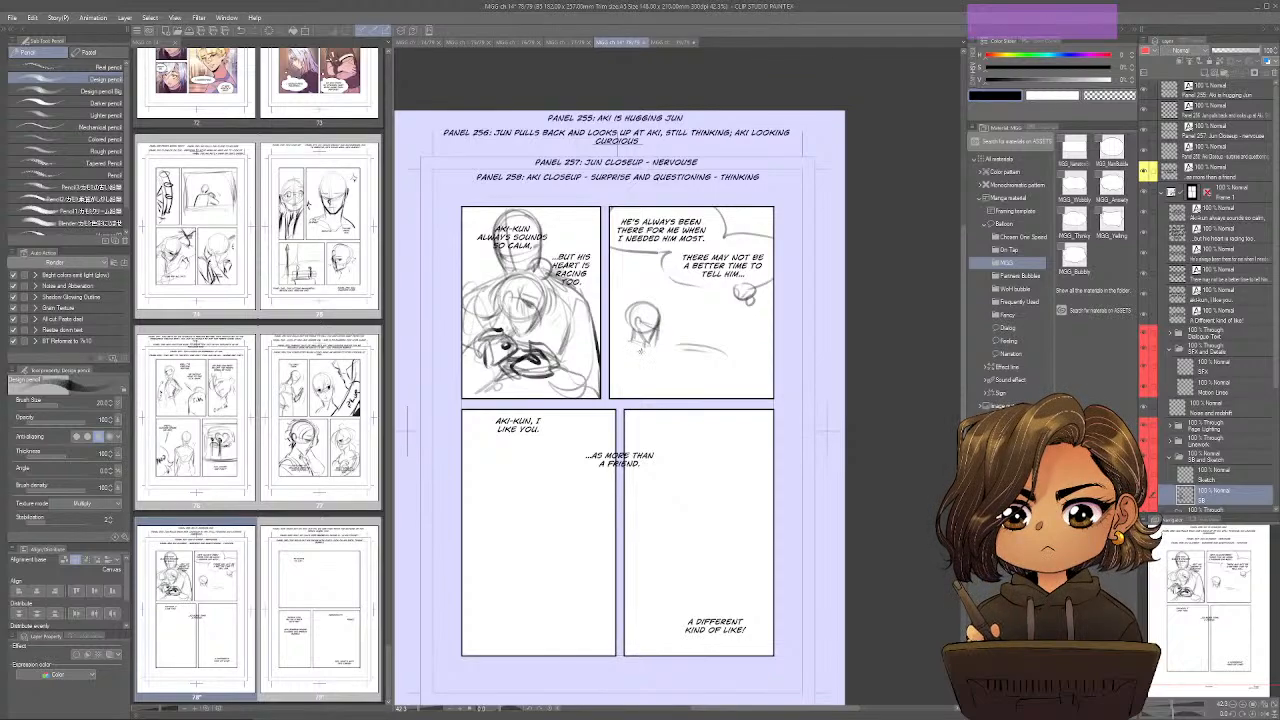
mouse_move(640, 350)
left_mouse_down()
mouse_move(646, 371)
mouse_move(630, 346)
mouse_move(616, 350)
mouse_move(626, 386)
mouse_move(656, 384)
mouse_move(663, 358)
mouse_move(676, 375)
left_mouse_up()
Sketch Aki's larger torso, shoulders and arms beside Jun in page 78's second panel.
mouse_move(684, 328)
left_mouse_down()
mouse_move(711, 317)
mouse_move(711, 301)
mouse_move(692, 295)
mouse_move(736, 328)
mouse_move(685, 322)
mouse_move(691, 362)
mouse_move(733, 383)
mouse_move(699, 381)
left_mouse_up()
mouse_move(744, 317)
left_mouse_down()
mouse_move(741, 366)
mouse_move(710, 381)
mouse_move(744, 377)
left_mouse_up()
mouse_move(685, 330)
left_mouse_down()
mouse_move(691, 366)
mouse_move(672, 371)
left_mouse_up()
mouse_move(676, 361)
left_mouse_down()
mouse_move(642, 399)
mouse_move(771, 379)
left_mouse_up()
left_click_drag(738, 394, 767, 387)
left_click_drag(745, 342, 771, 338)
Add horizontal background lines behind the two figures in the second panel and touch up their arms and bodies.
left_click_drag(646, 346, 671, 342)
left_click_drag(585, 350, 599, 347)
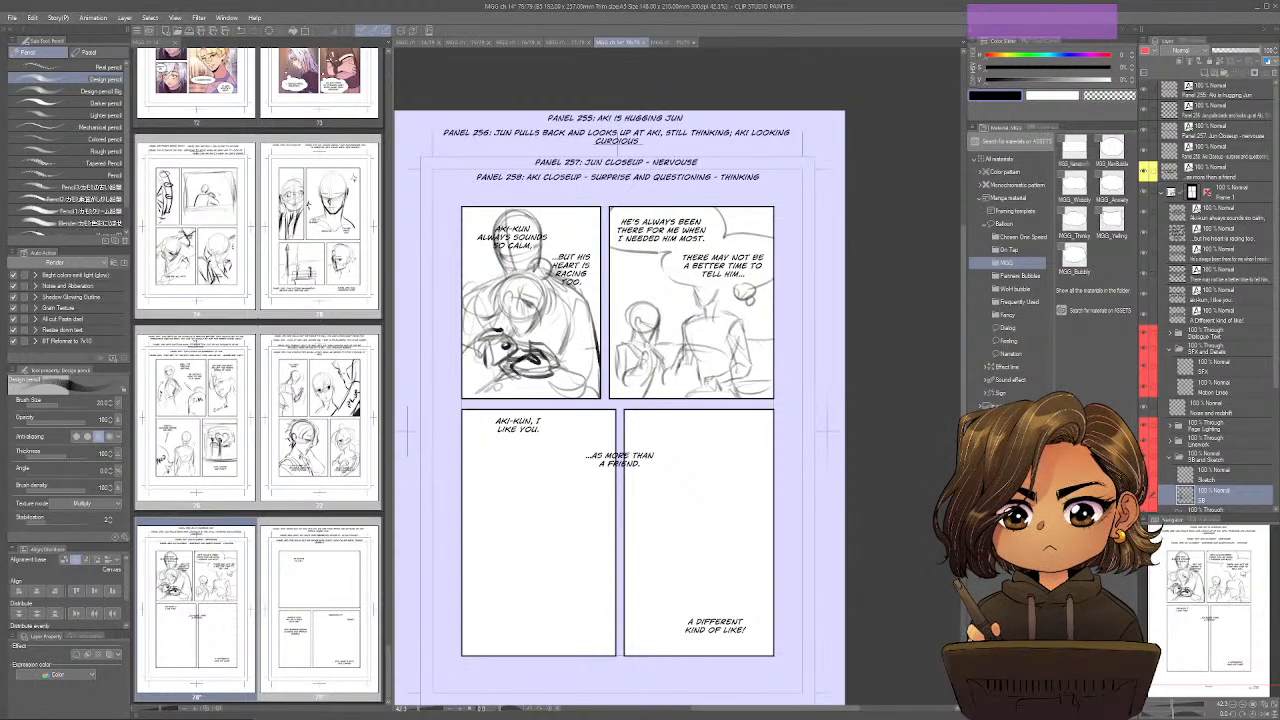
left_click_drag(764, 333, 774, 327)
left_click_drag(752, 341, 777, 334)
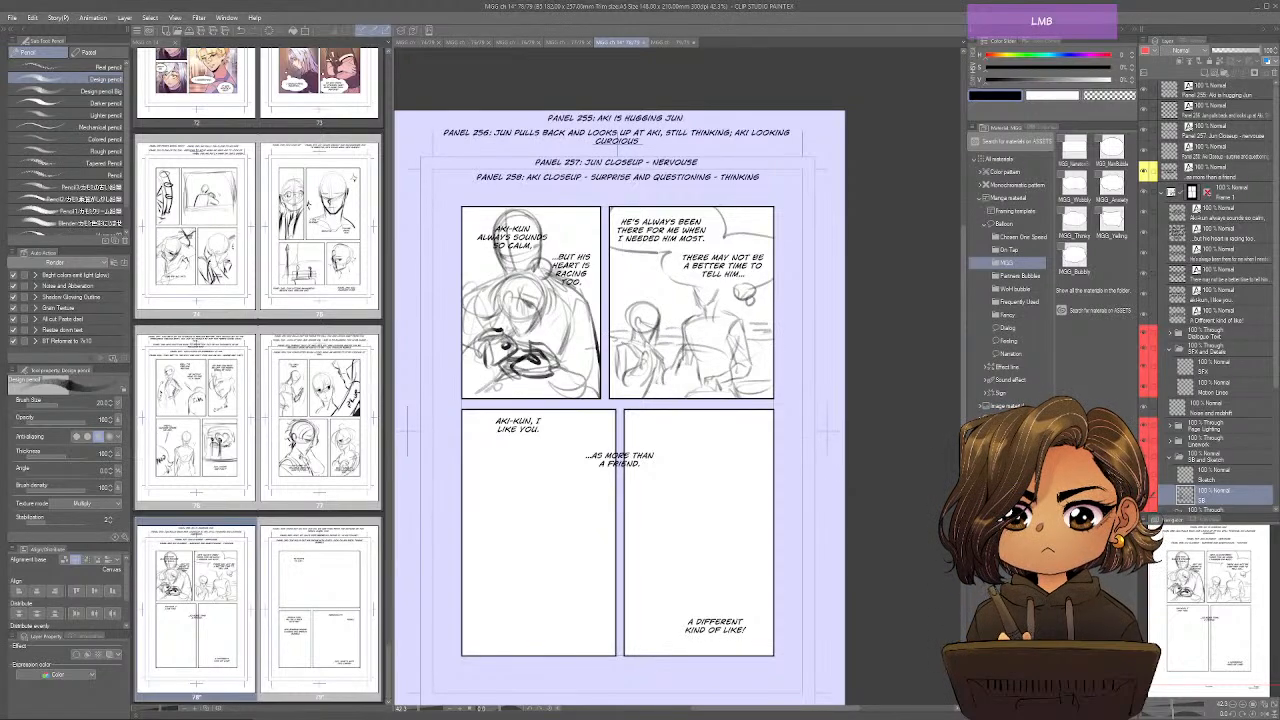
left_click_drag(647, 377, 635, 401)
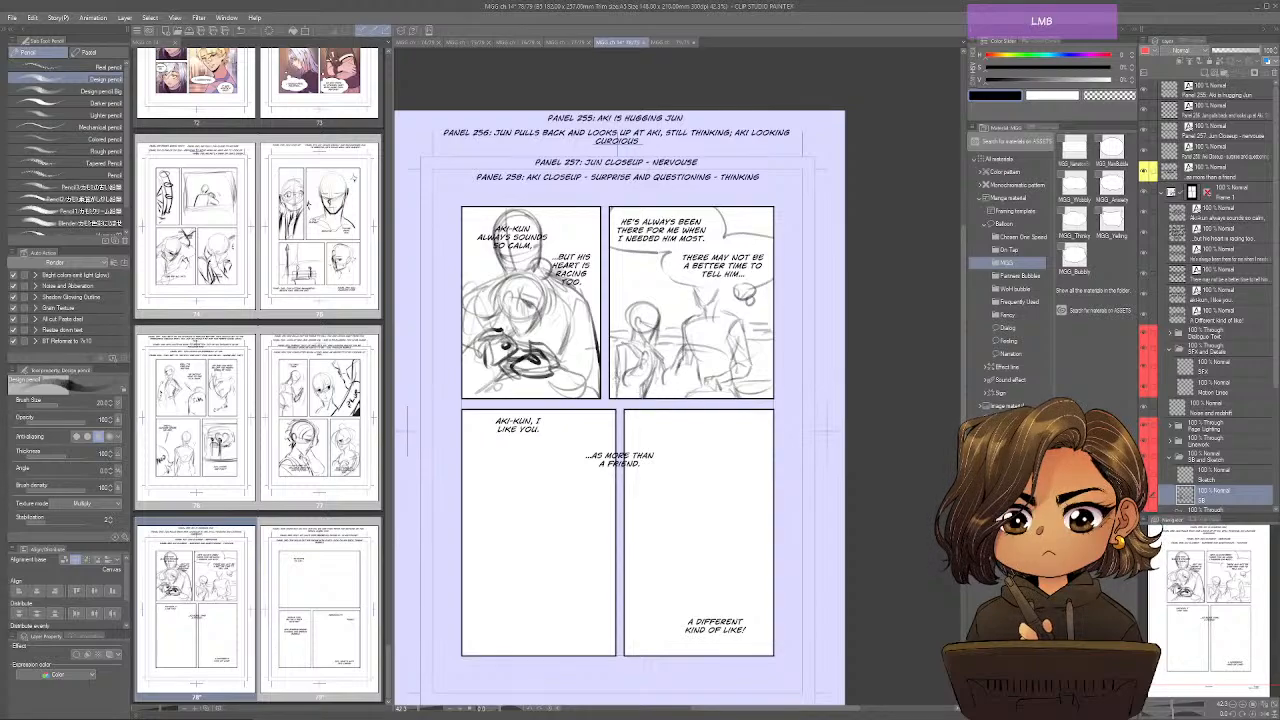
mouse_move(697, 365)
left_mouse_down()
mouse_move(692, 398)
mouse_move(646, 387)
left_mouse_up()
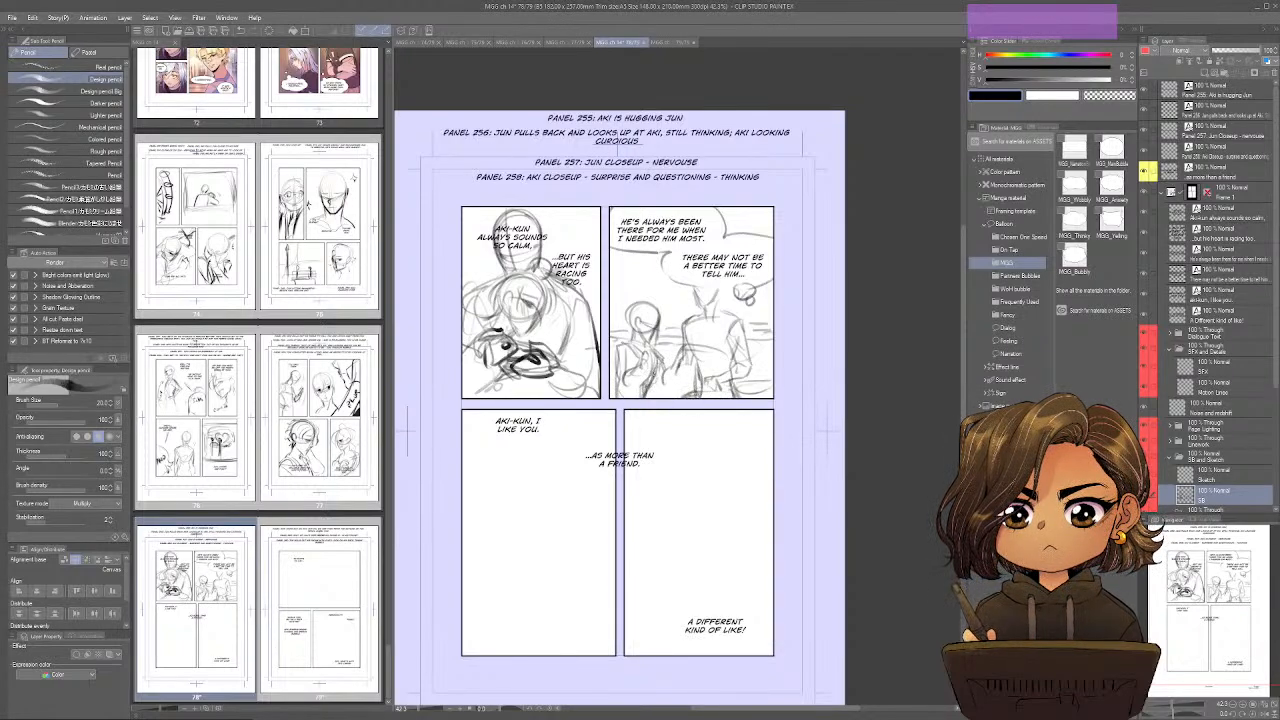
Sketch Jun's close-up head with circle, face guides, jaw and neck in page 78's third panel.
left_click_drag(743, 454, 697, 409)
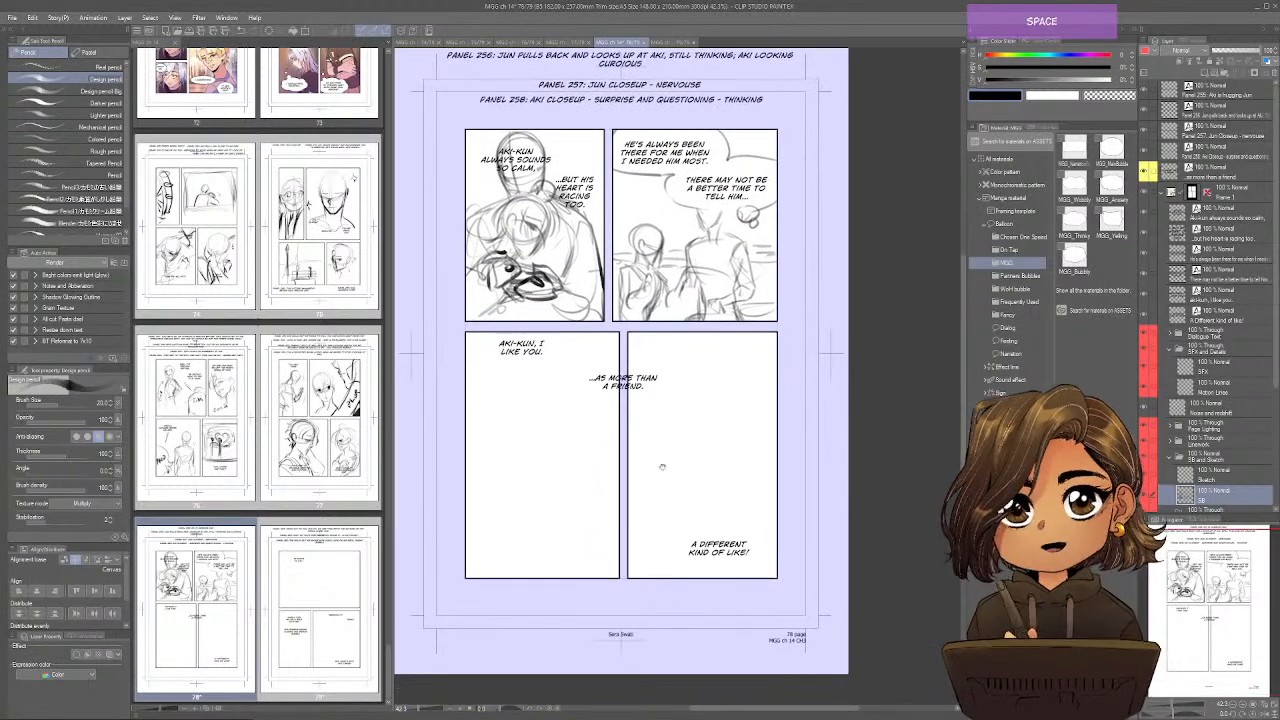
left_click_drag(604, 544, 656, 555)
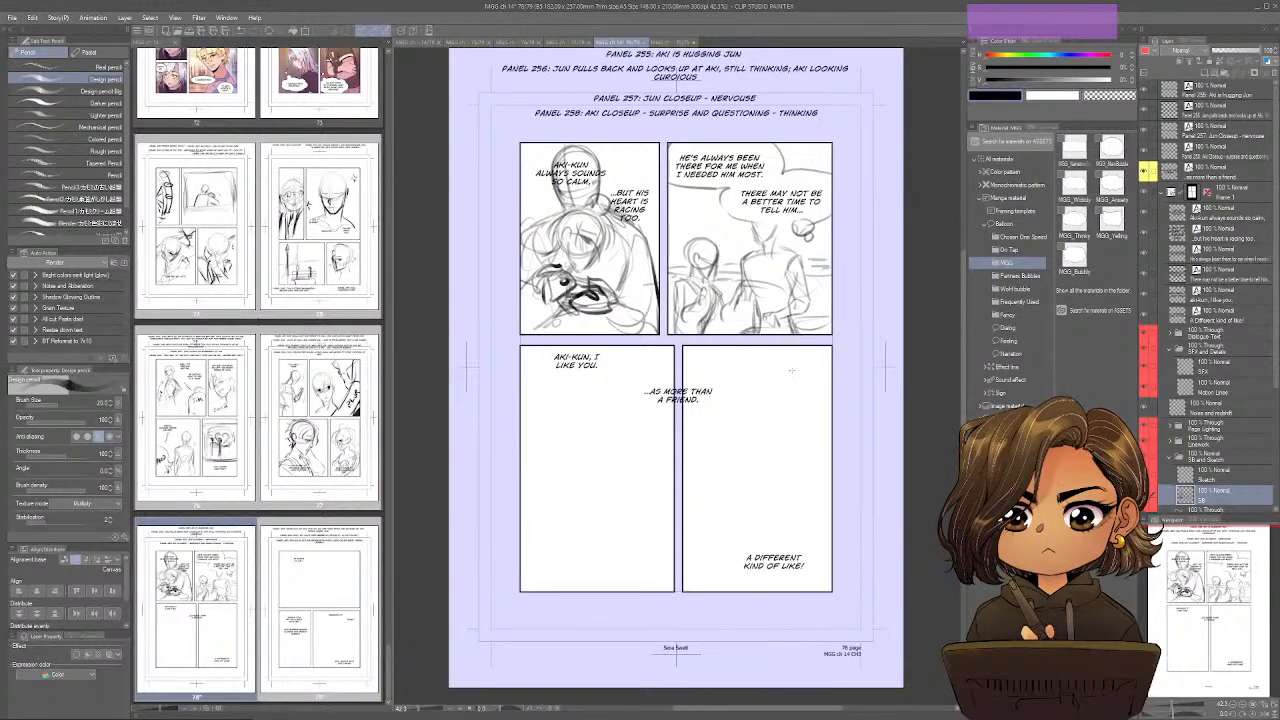
mouse_move(571, 426)
left_mouse_down()
mouse_move(553, 430)
mouse_move(566, 486)
mouse_move(594, 497)
left_mouse_up()
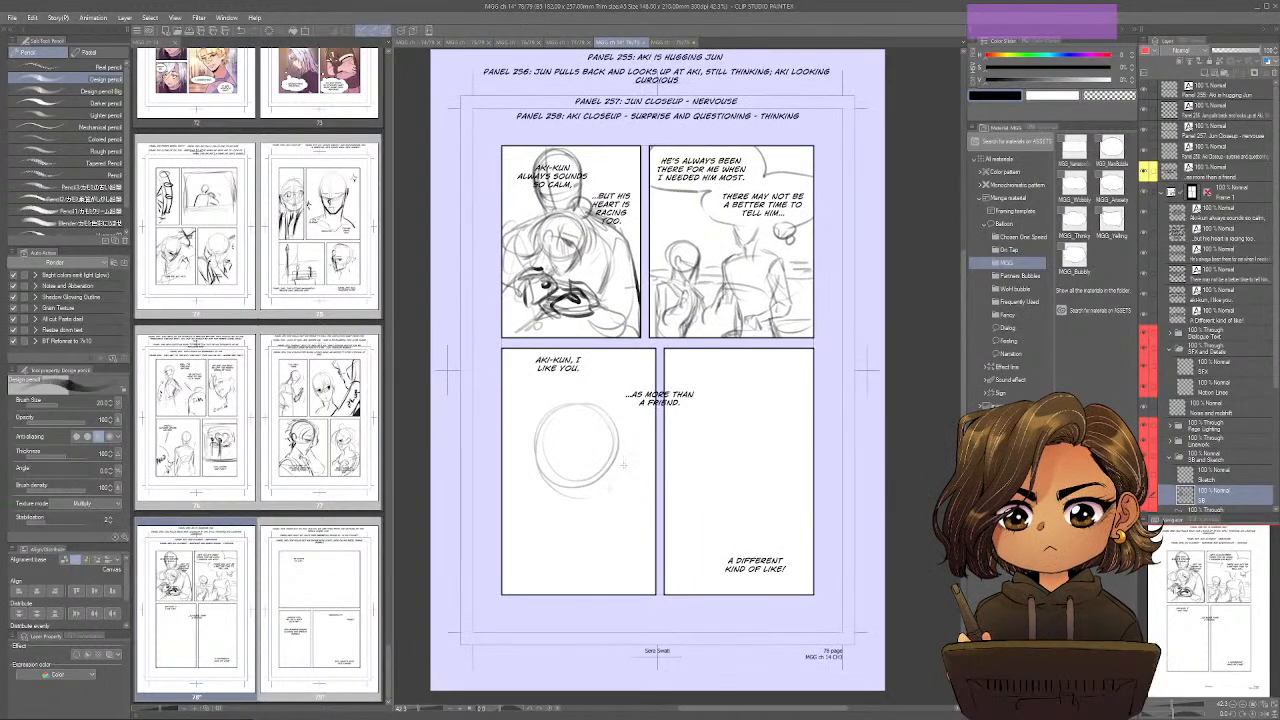
left_click_drag(576, 392, 590, 563)
mouse_move(610, 444)
left_mouse_down()
mouse_move(596, 445)
mouse_move(620, 472)
mouse_move(620, 426)
mouse_move(602, 514)
left_mouse_up()
mouse_move(532, 436)
left_mouse_down()
mouse_move(548, 506)
mouse_move(604, 518)
mouse_move(553, 540)
mouse_move(624, 526)
mouse_move(632, 594)
left_mouse_up()
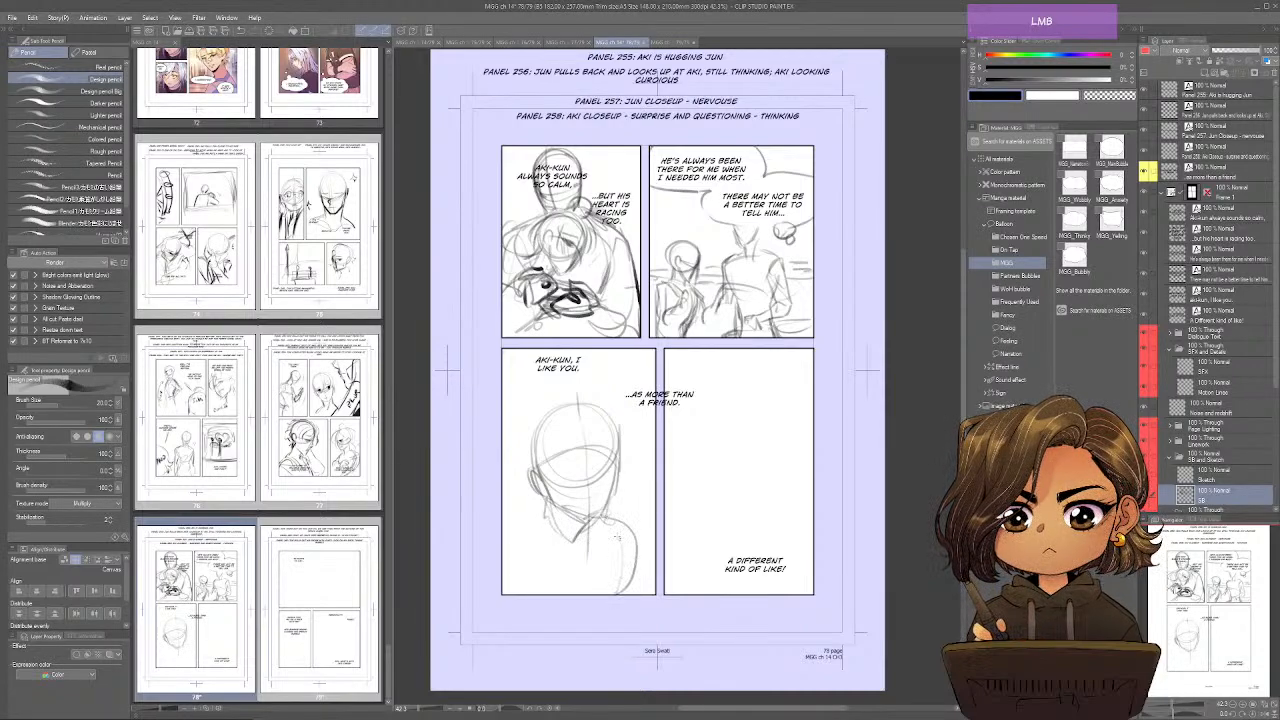
Add Jun's shoulders and collar in the third panel and strengthen the jaw, skull and ear outlines.
mouse_move(620, 534)
left_mouse_down()
mouse_move(548, 552)
mouse_move(502, 542)
mouse_move(500, 563)
left_mouse_up()
mouse_move(535, 502)
left_mouse_down()
mouse_move(508, 513)
mouse_move(548, 551)
left_mouse_up()
left_click_drag(528, 524, 566, 560)
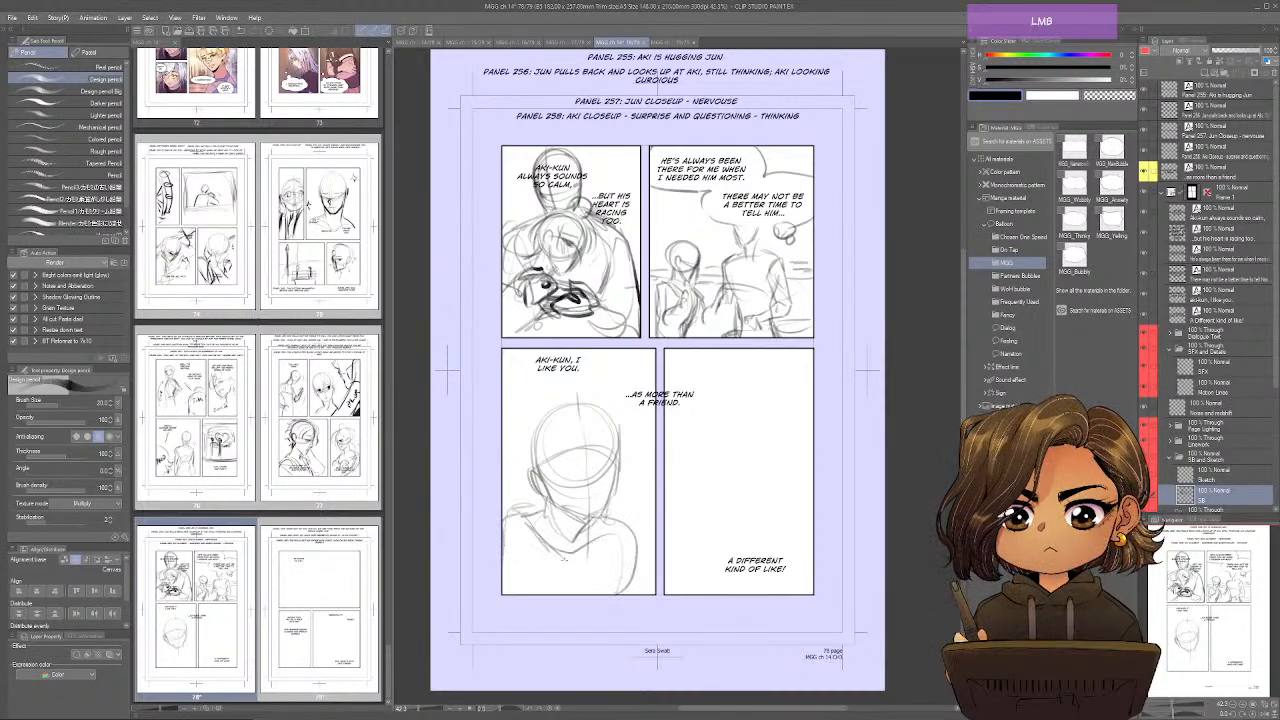
mouse_move(546, 498)
left_mouse_down()
mouse_move(578, 536)
mouse_move(606, 506)
left_mouse_up()
mouse_move(606, 476)
left_mouse_down()
mouse_move(616, 506)
mouse_move(618, 474)
left_mouse_up()
mouse_move(584, 402)
left_mouse_down()
mouse_move(529, 474)
mouse_move(528, 447)
mouse_move(540, 483)
left_mouse_up()
left_click_drag(526, 465, 530, 491)
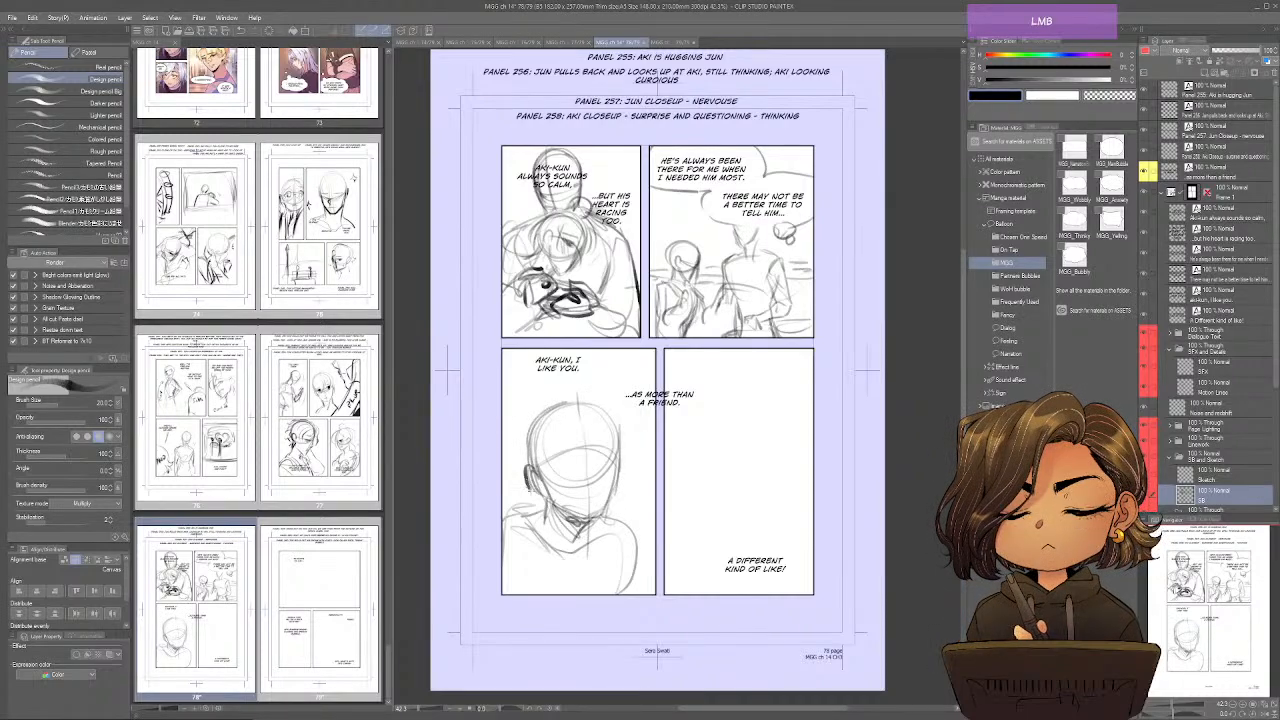
Darken Jun's face guides, neck and shoulder lines in the third panel and check the head with the canvas mirrored.
mouse_move(580, 404)
left_mouse_down()
mouse_move(590, 528)
mouse_move(588, 516)
left_mouse_up()
left_click_drag(536, 472, 618, 448)
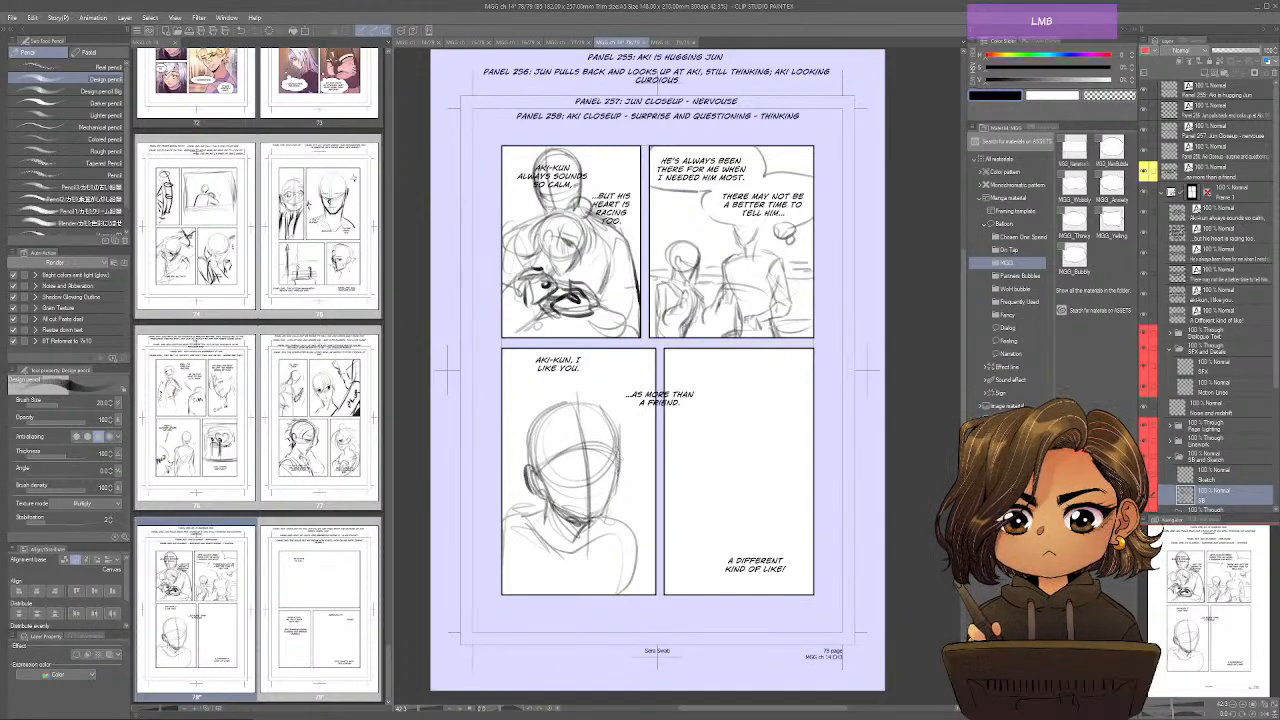
left_click_drag(610, 498, 586, 542)
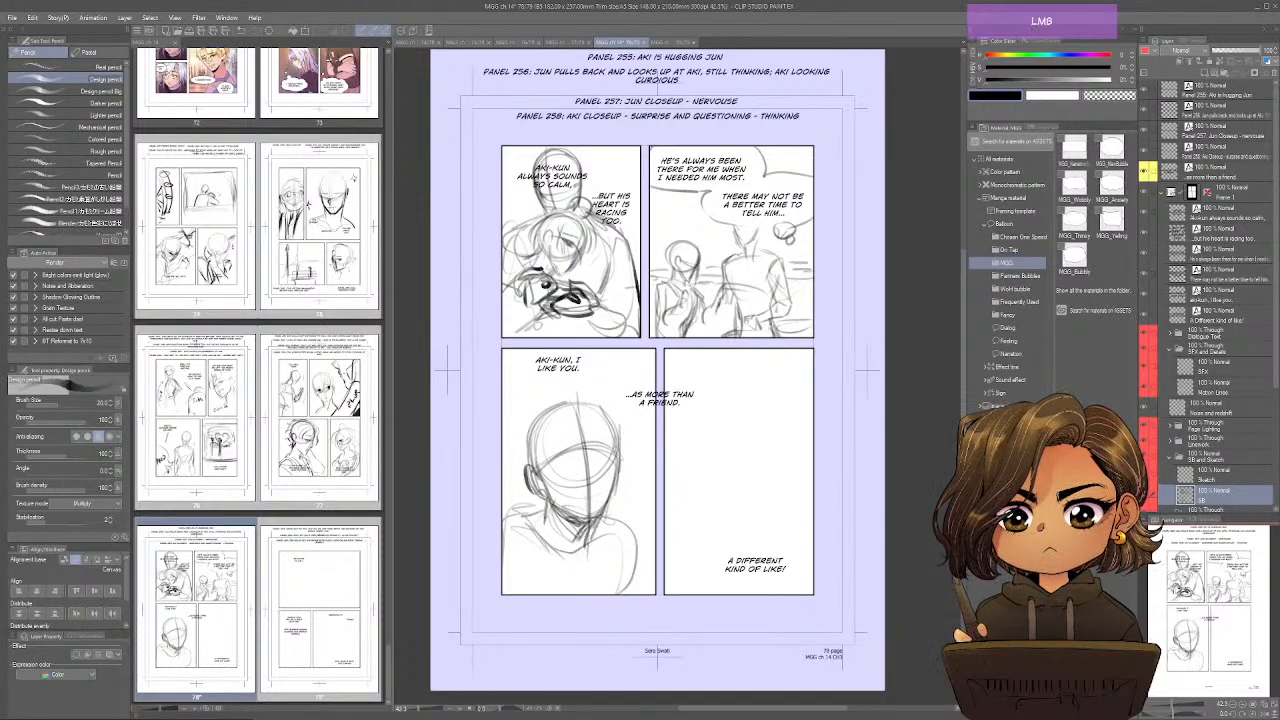
left_click_drag(548, 503, 526, 524)
left_click_drag(614, 516, 640, 594)
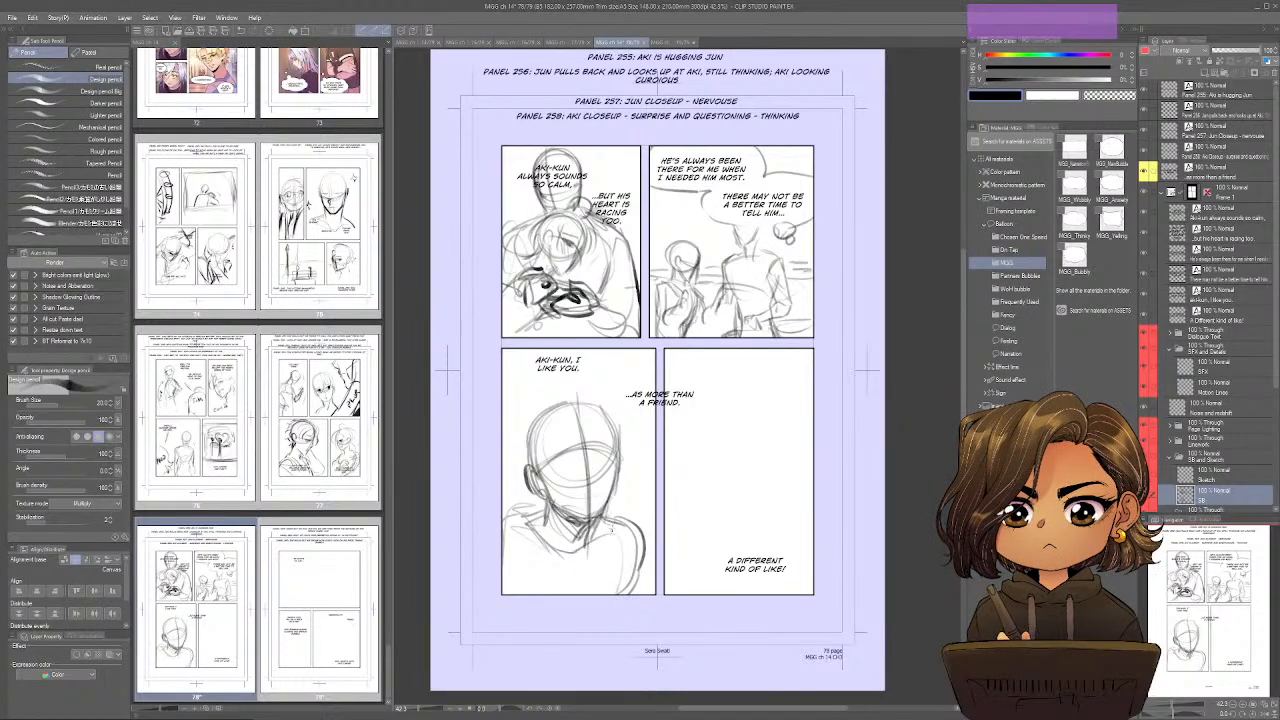
left_click_drag(549, 539, 526, 545)
left_click_drag(565, 482, 552, 458)
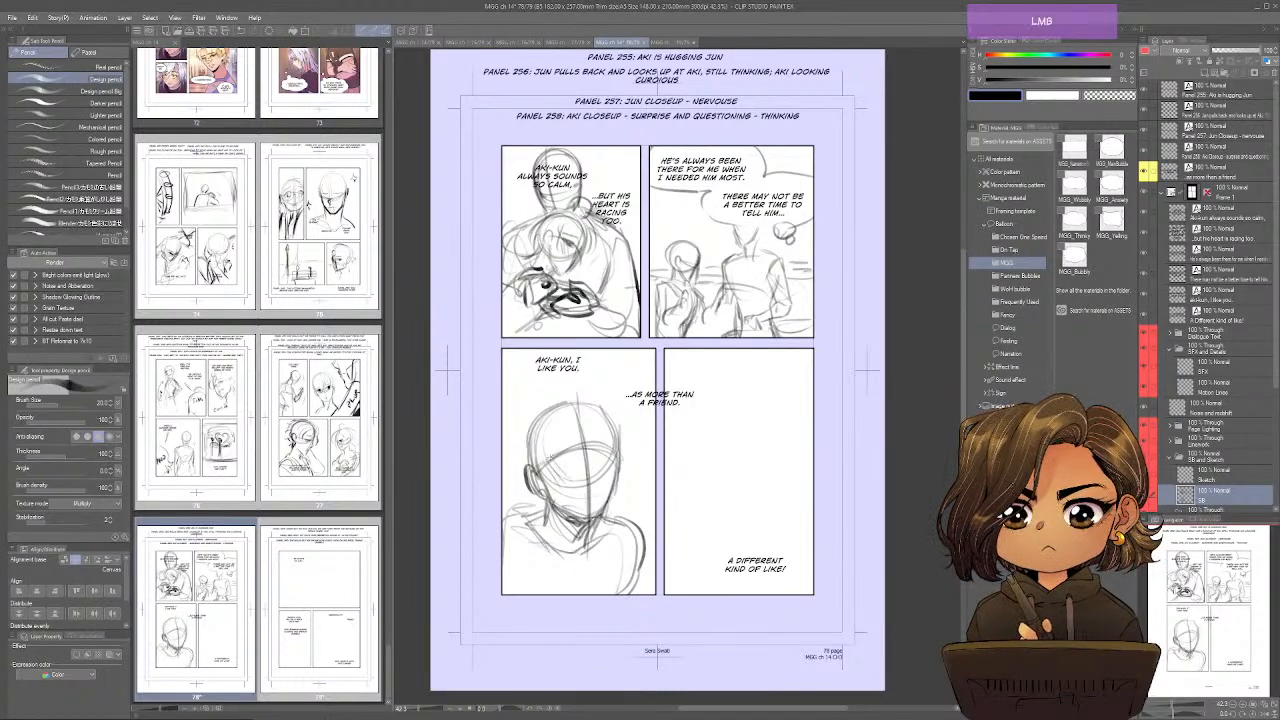
key("ctrl+shift+h")
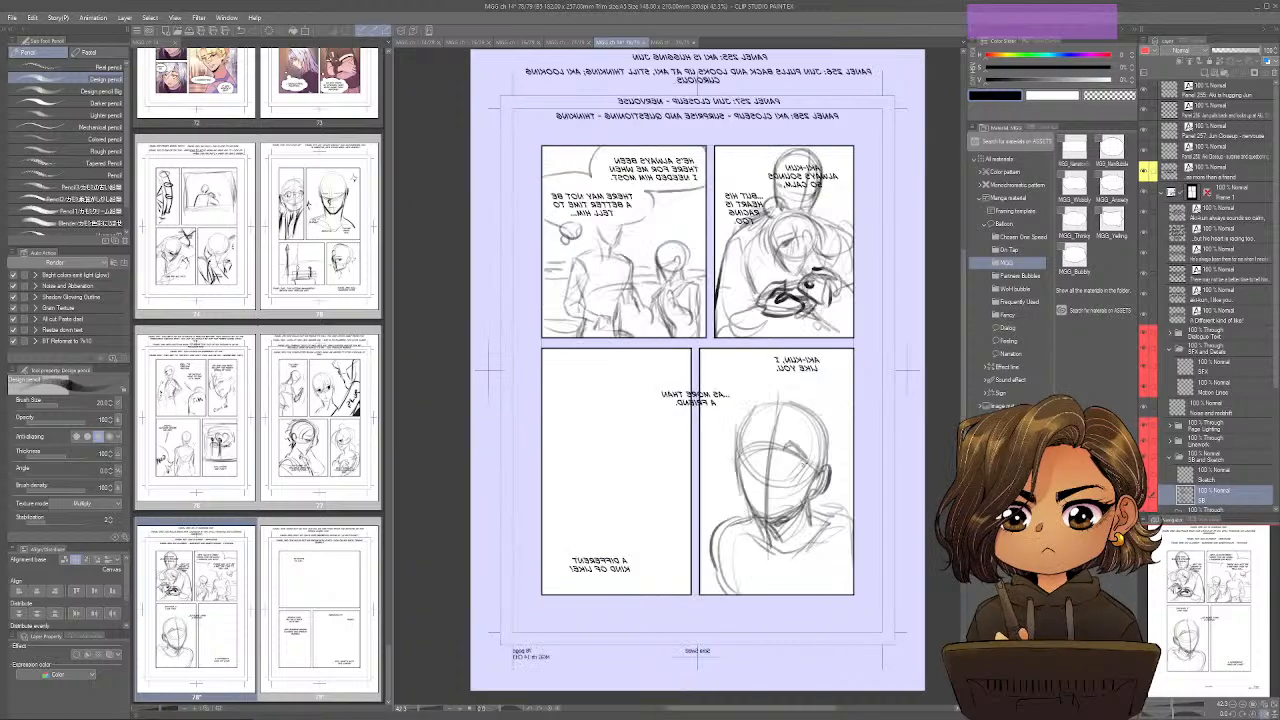
mouse_move(737, 451)
left_mouse_down()
mouse_move(777, 411)
mouse_move(736, 455)
left_mouse_up()
key("ctrl+shift+h")
Reposition the lines "Aki-kun, I like you." and "...as more than a friend." above Jun's head in the third panel.
left_click_drag(720, 412, 683, 401)
left_click_drag(603, 382, 590, 362)
left_click_drag(504, 352, 498, 360)
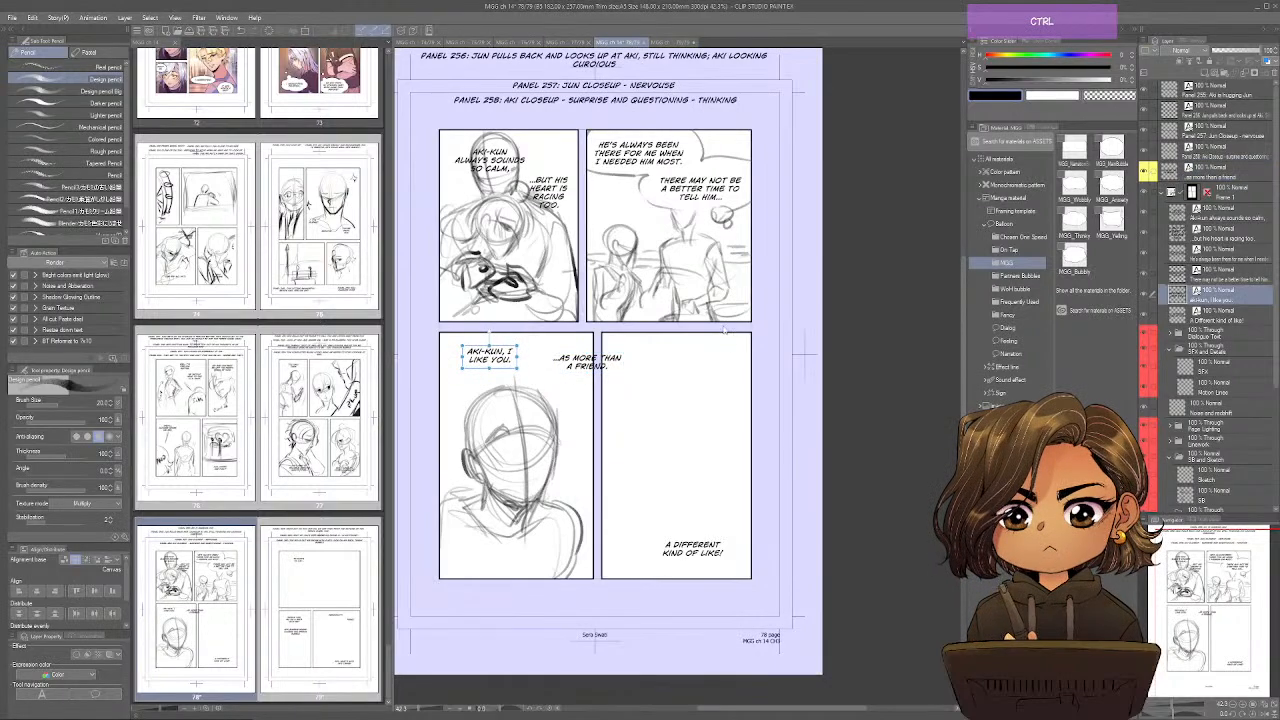
left_click(520, 400, "ctrl")
Sketch Aki's close-up head circle, jaw and ear in page 78's fourth panel.
left_click_drag(668, 439, 638, 425)
mouse_move(700, 372)
left_mouse_down()
mouse_move(680, 415)
mouse_move(668, 328)
mouse_move(705, 415)
left_mouse_up()
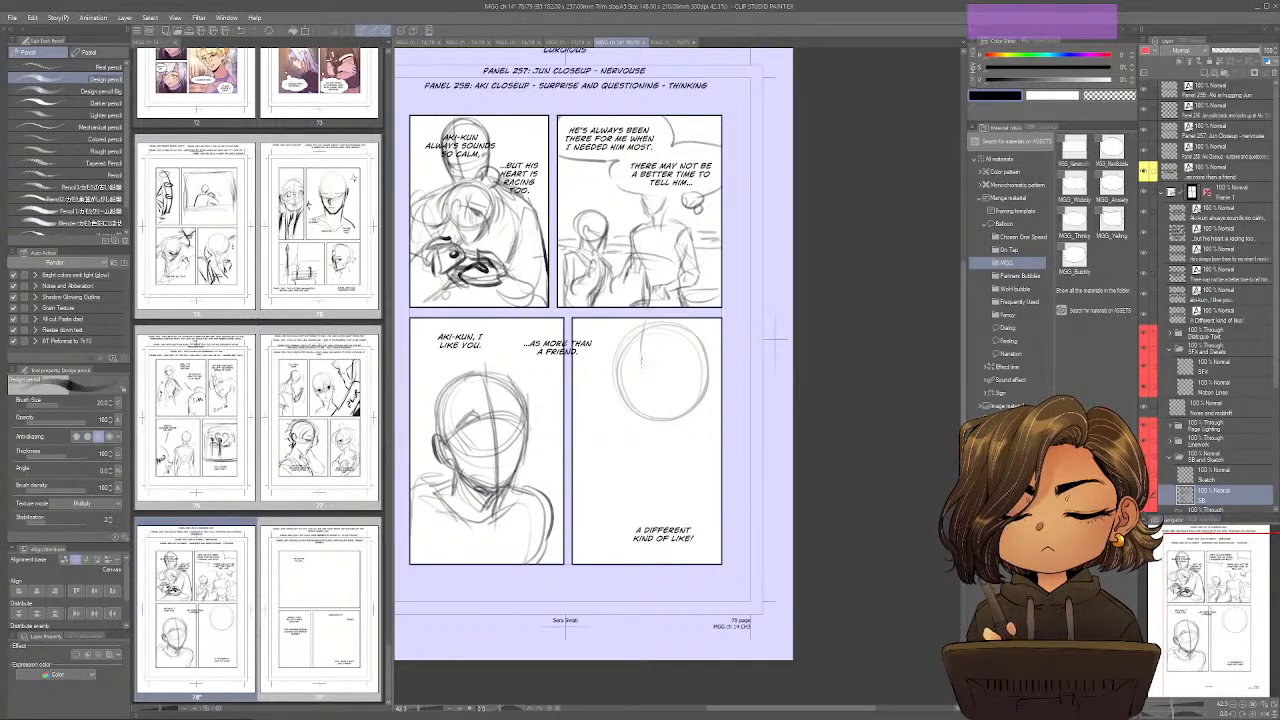
left_click_drag(618, 385, 642, 452)
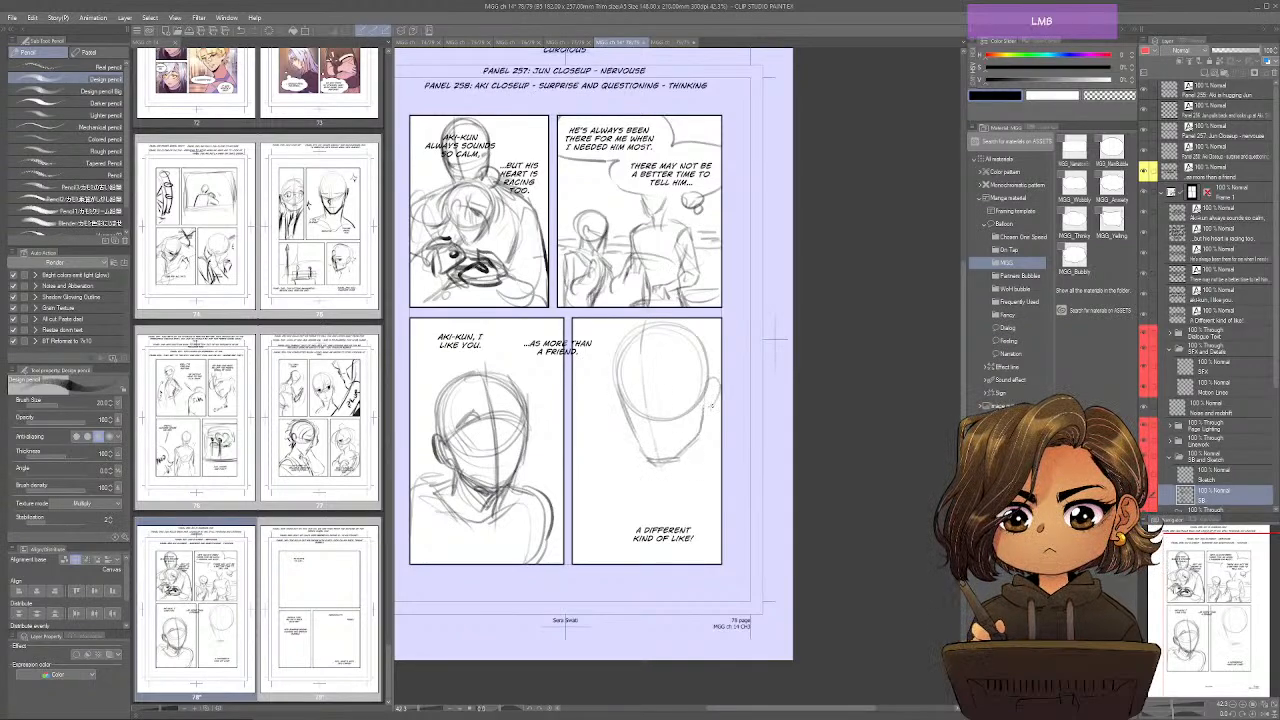
left_click_drag(712, 405, 712, 412)
Draw Aki's eyes, brows and mouth in the fourth panel, along with the neck and shoulder lines.
mouse_move(638, 400)
left_mouse_down()
mouse_move(622, 395)
mouse_move(688, 395)
mouse_move(616, 390)
left_mouse_up()
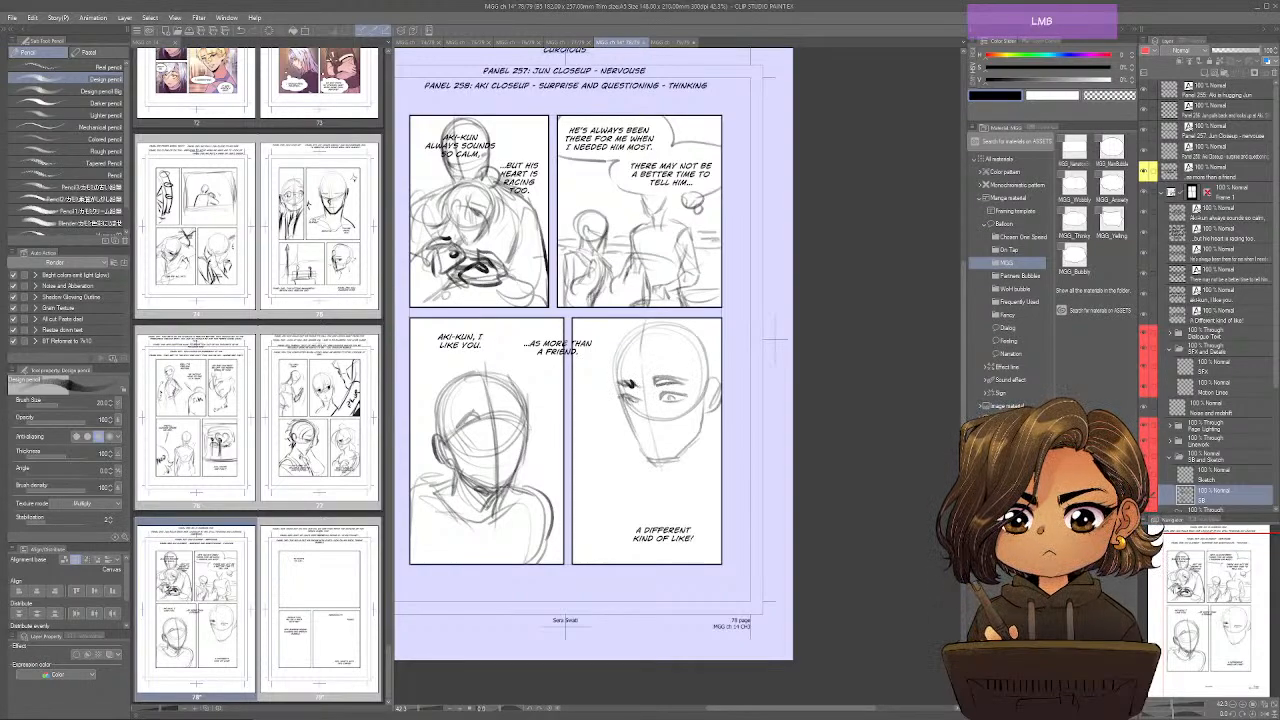
mouse_move(638, 382)
left_mouse_down()
mouse_move(618, 380)
mouse_move(638, 438)
mouse_move(668, 462)
mouse_move(706, 430)
mouse_move(646, 510)
left_mouse_up()
mouse_move(699, 441)
left_mouse_down()
mouse_move(643, 438)
mouse_move(646, 476)
mouse_move(598, 516)
left_mouse_up()
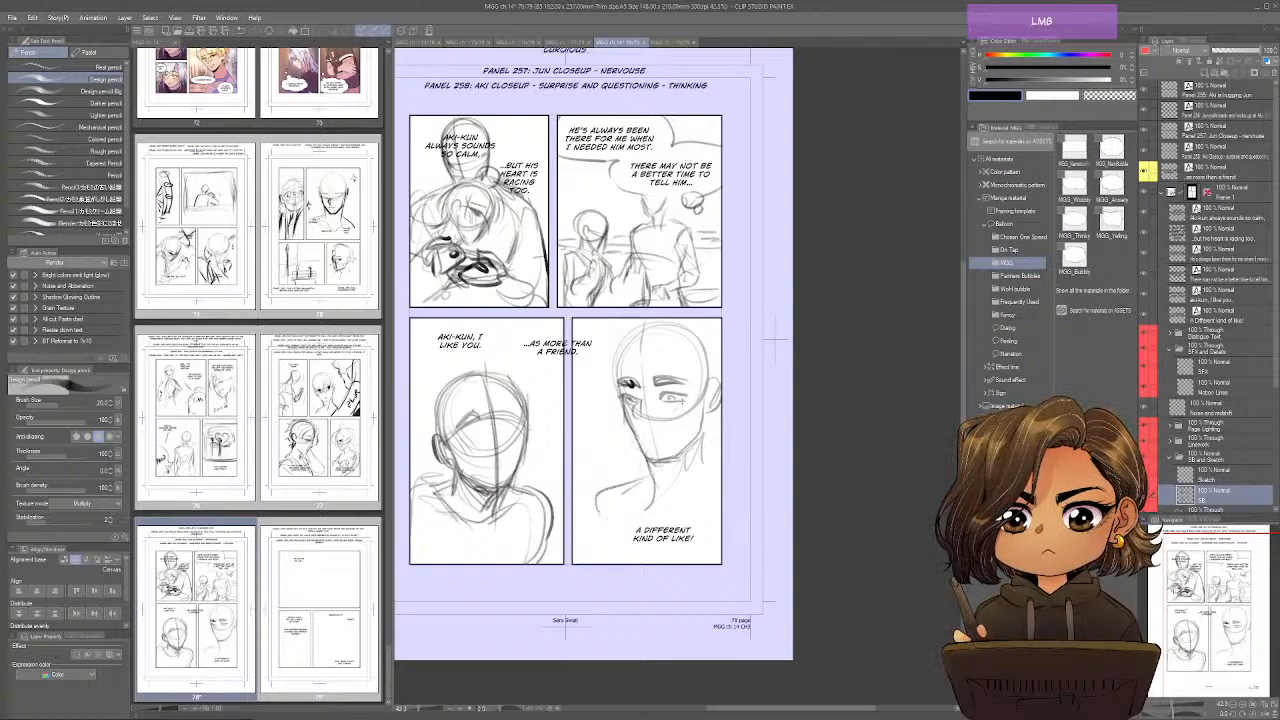
left_click_drag(680, 399, 690, 405)
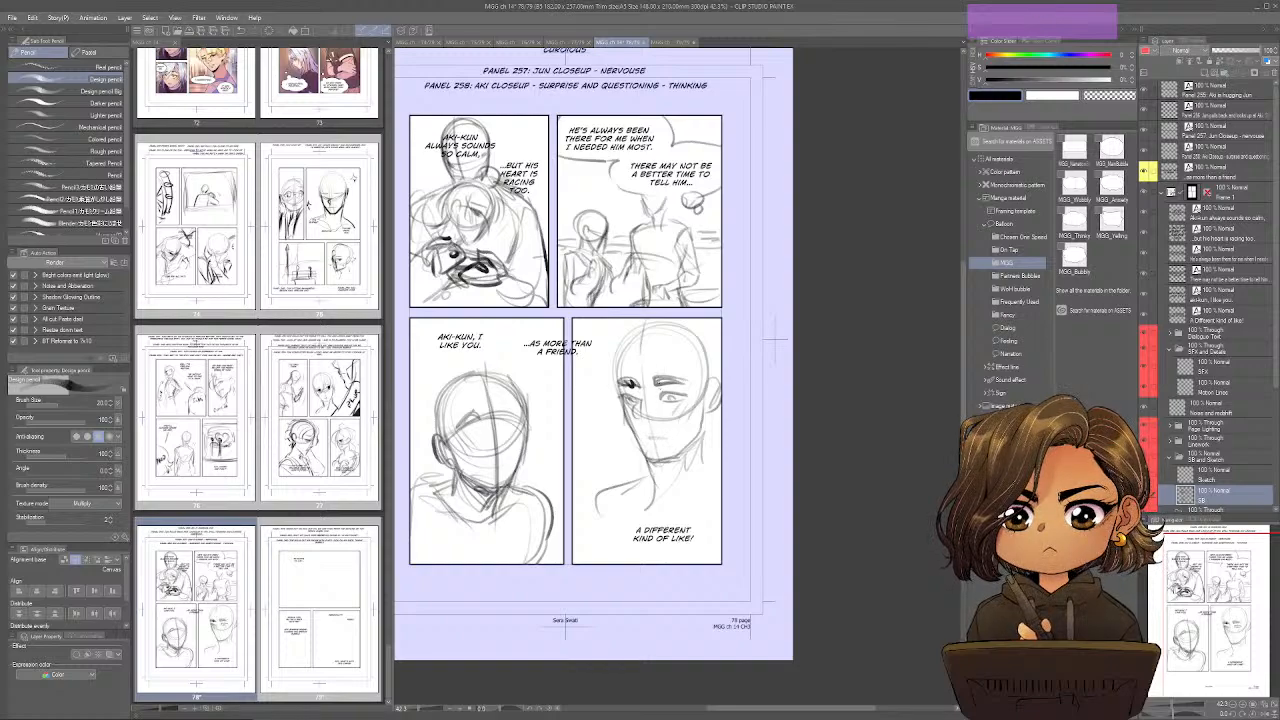
Refine Aki's brow and eye lines in page 78's fourth panel and add the neck, shoulder and collar contours.
mouse_move(632, 342)
left_mouse_down()
mouse_move(624, 374)
mouse_move(618, 362)
mouse_move(660, 325)
mouse_move(708, 340)
mouse_move(717, 371)
left_mouse_up()
left_click_drag(636, 349, 661, 366)
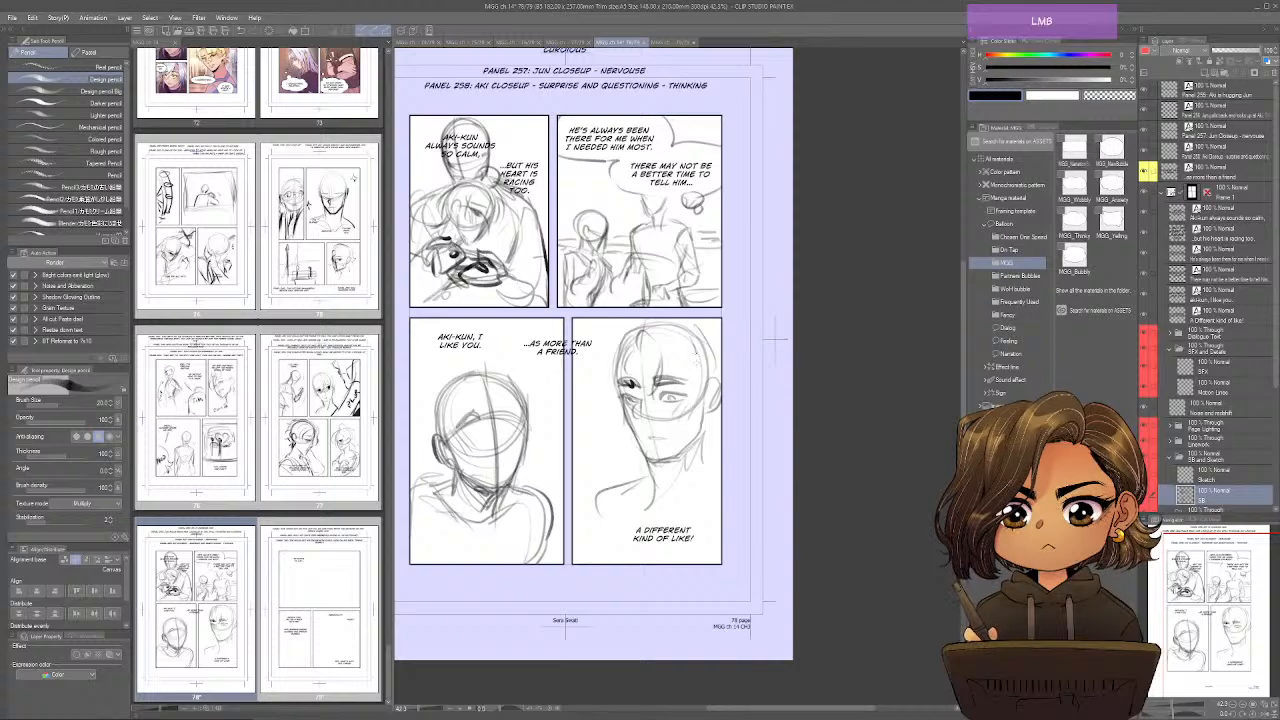
left_click_drag(639, 448, 656, 492)
mouse_move(637, 441)
left_mouse_down()
mouse_move(644, 486)
mouse_move(586, 490)
mouse_move(597, 568)
left_mouse_up()
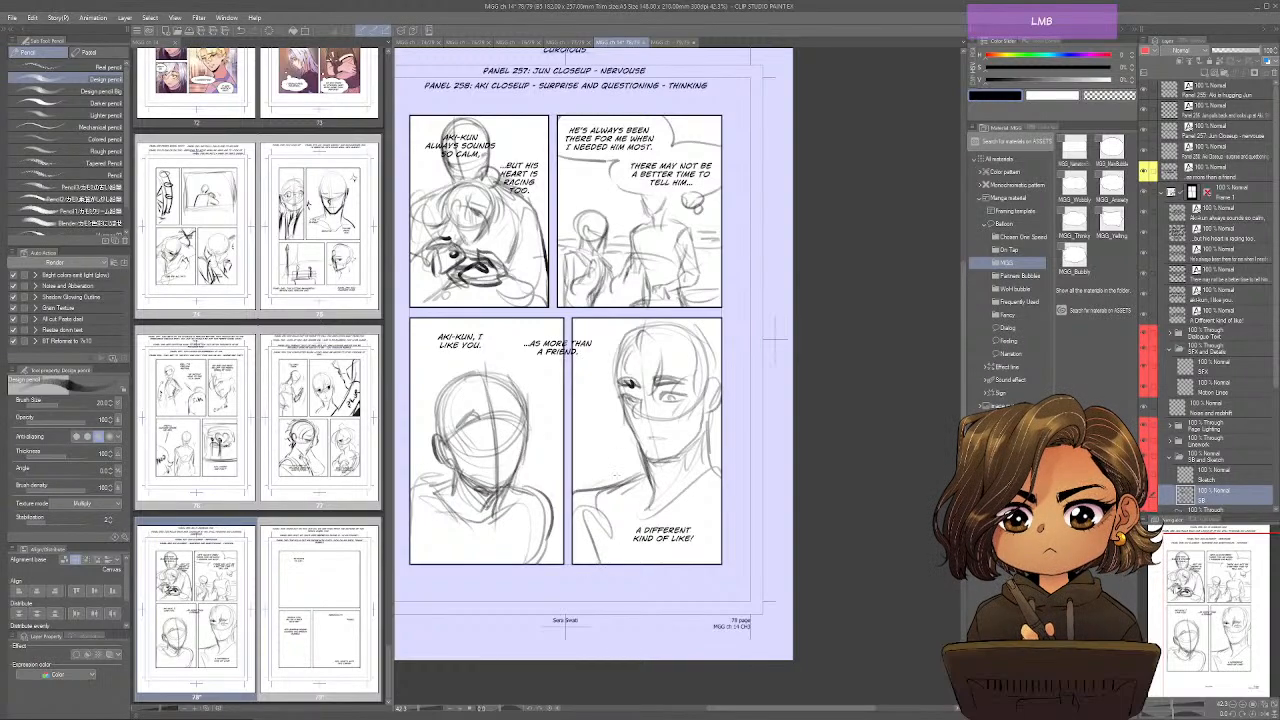
left_click_drag(616, 476, 654, 471)
left_click_drag(595, 426, 658, 441)
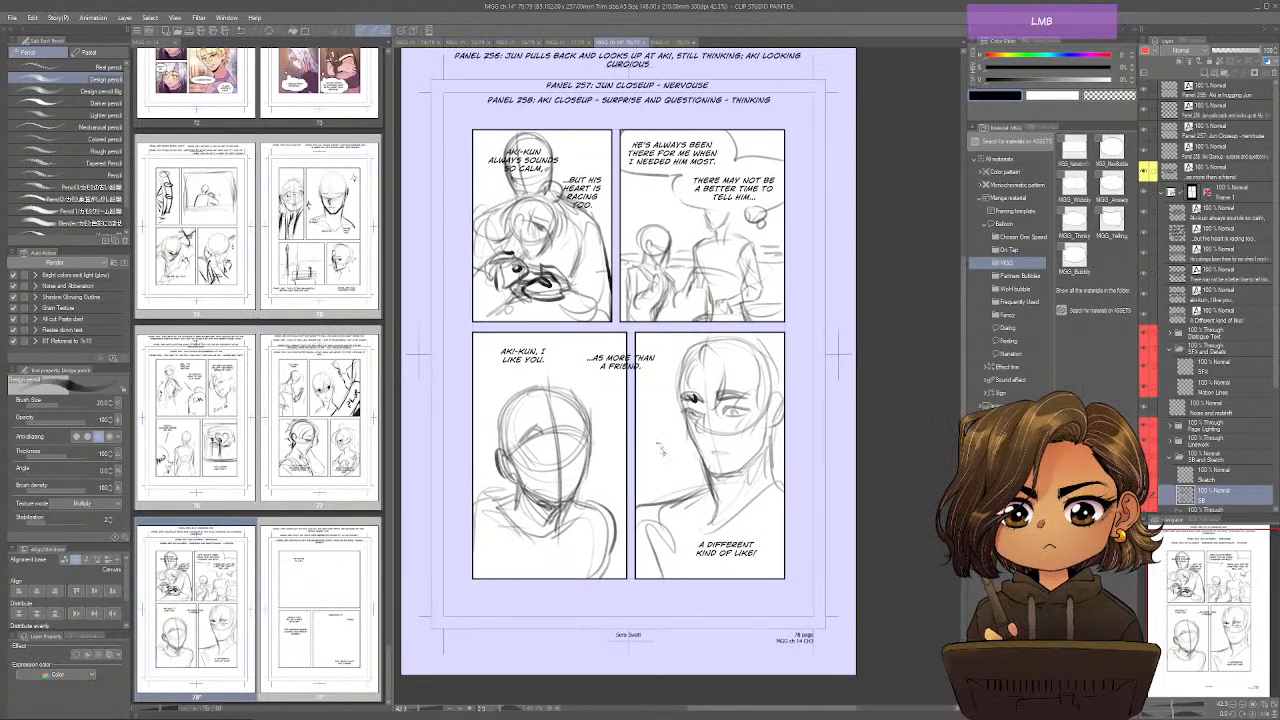
left_click_drag(750, 340, 764, 386)
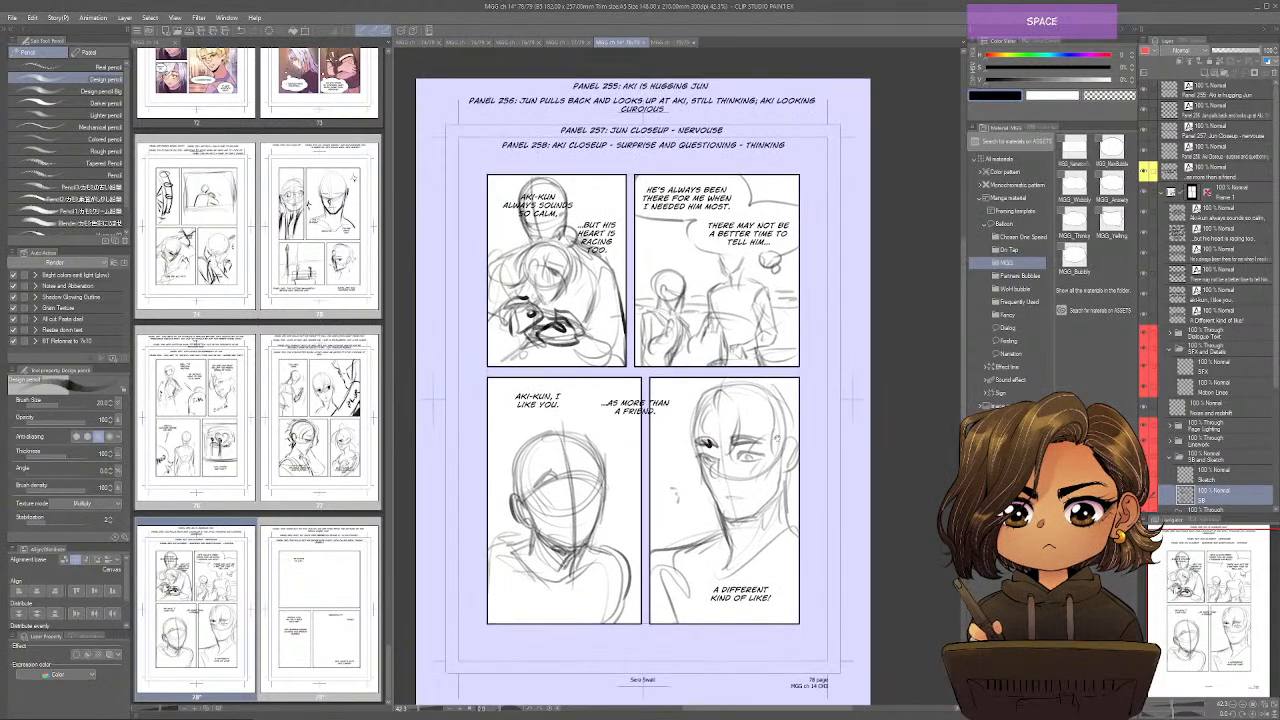
Switch to page 79 and move the line "Th-that's to say..." closer to the first panel's upper-left corner.
left_click(667, 42)
left_click_drag(657, 150, 669, 158)
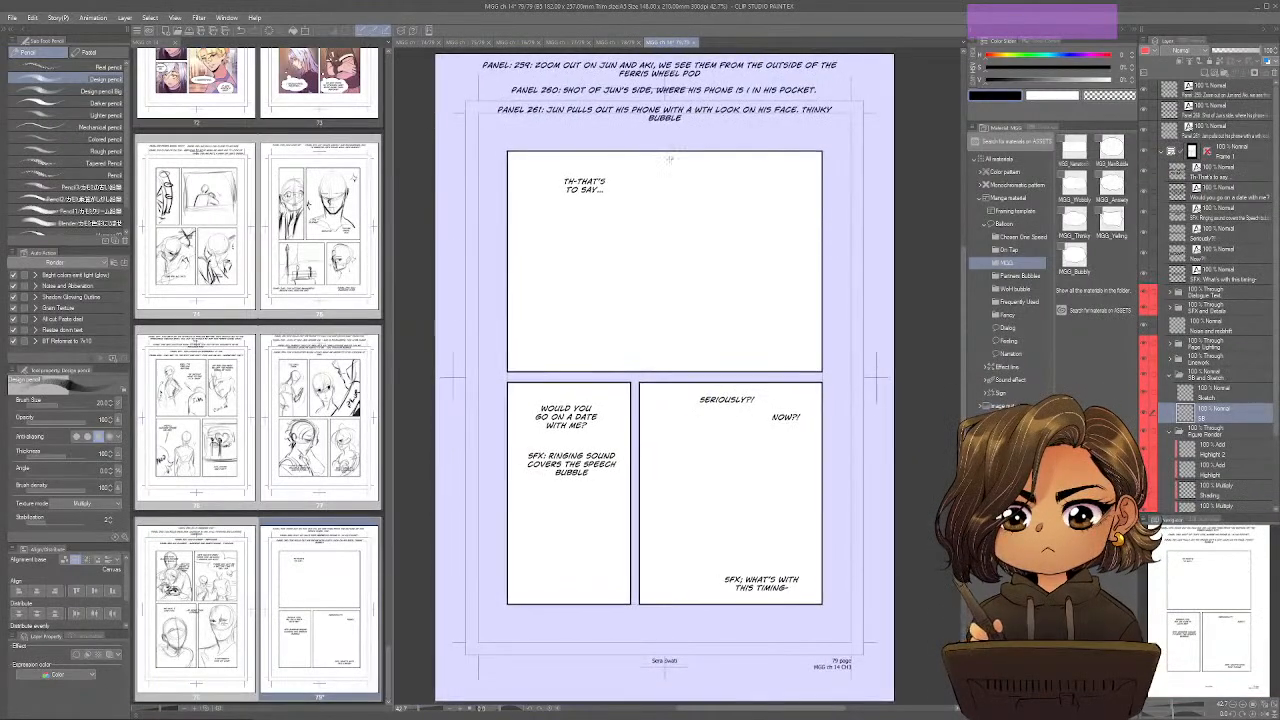
left_click_drag(598, 183, 582, 178, "ctrl")
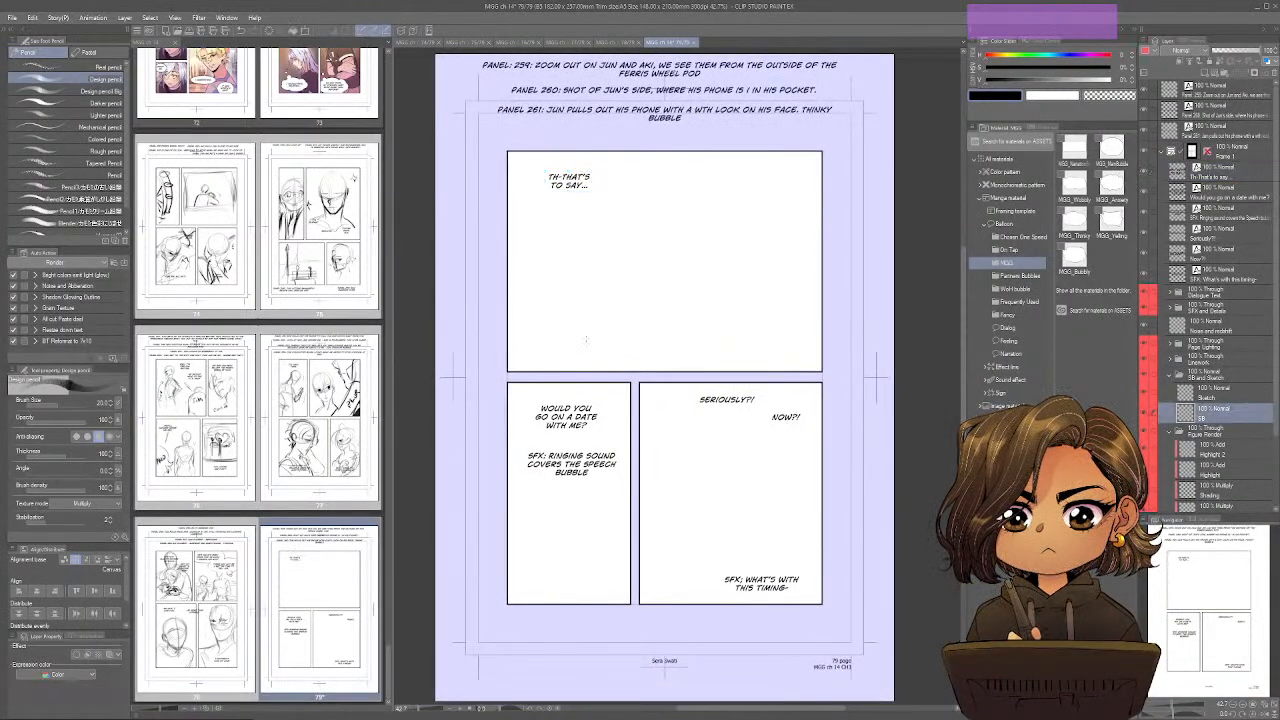
Rough in a base line across the bottom of page 79's first panel and erase its long strokes.
left_click_drag(540, 325, 787, 355)
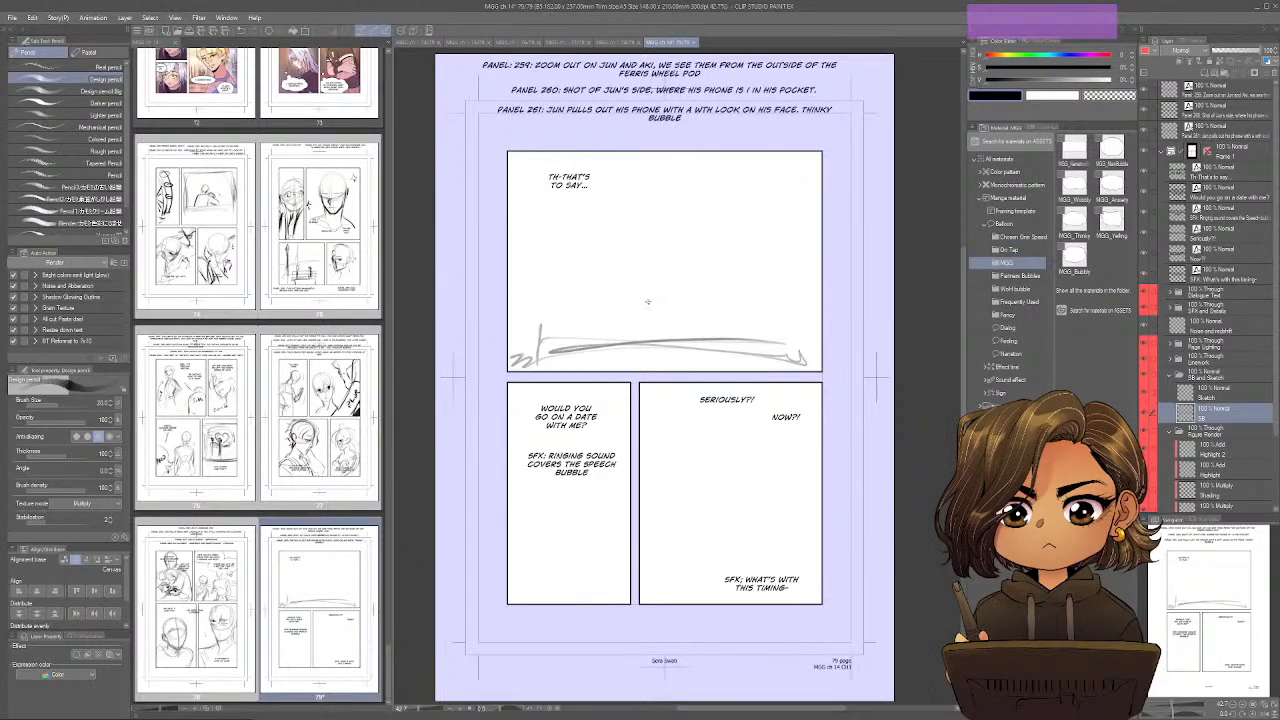
key("e")
left_click_drag(550, 346, 797, 356)
key("p")
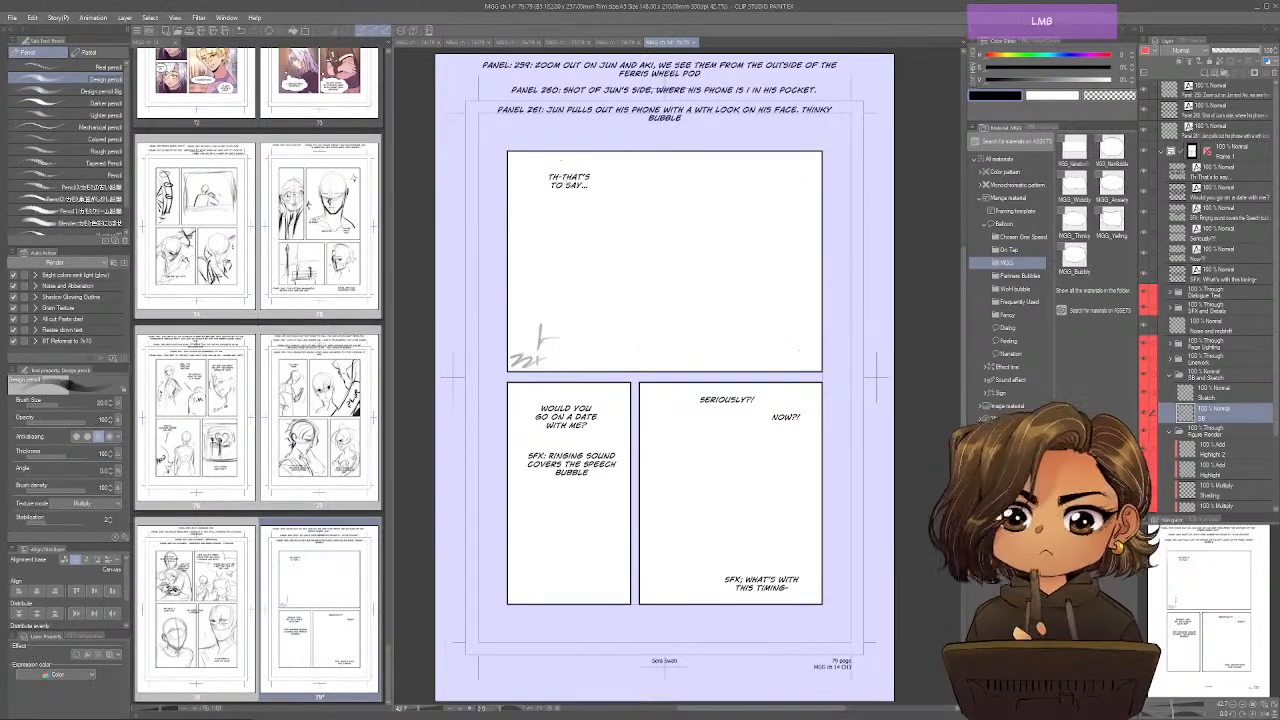
Sketch the Ferris wheel pod's side walls, bench edge and floor in the first panel.
left_click_drag(555, 172, 570, 295)
left_click_drag(560, 210, 574, 300)
mouse_move(810, 166)
left_mouse_down()
mouse_move(783, 313)
mouse_move(616, 321)
mouse_move(590, 300)
mouse_move(540, 344)
left_mouse_up()
left_click_drag(572, 318, 737, 322)
mouse_move(618, 276)
left_mouse_down()
mouse_move(781, 281)
mouse_move(779, 344)
left_mouse_up()
mouse_move(779, 320)
left_mouse_down()
mouse_move(792, 358)
mouse_move(537, 364)
mouse_move(580, 355)
left_mouse_up()
left_click_drag(558, 341, 538, 356)
left_click_drag(606, 298, 612, 295)
left_click_drag(601, 312, 572, 352)
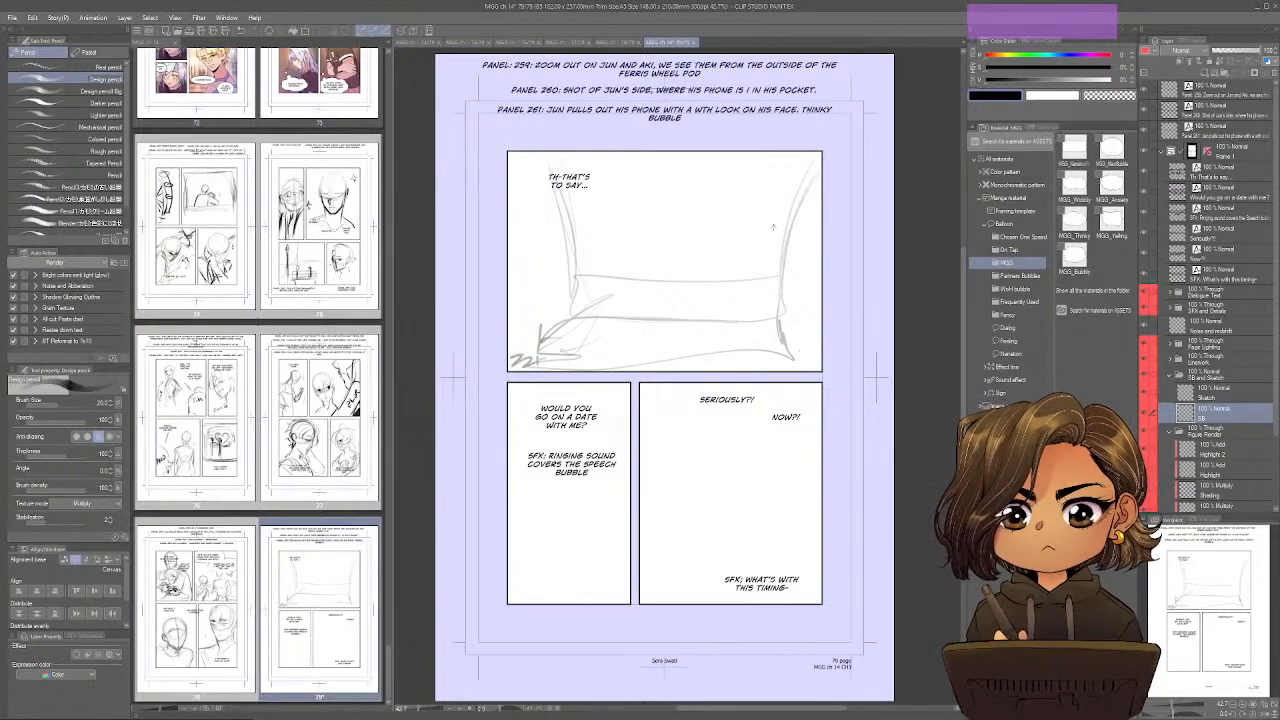
Reinforce the pod's slanted side walls in the first panel with darker, doubled lines.
left_click_drag(818, 196, 775, 308)
left_click_drag(552, 156, 580, 294)
left_click_drag(535, 166, 570, 324)
left_click_drag(580, 312, 597, 291)
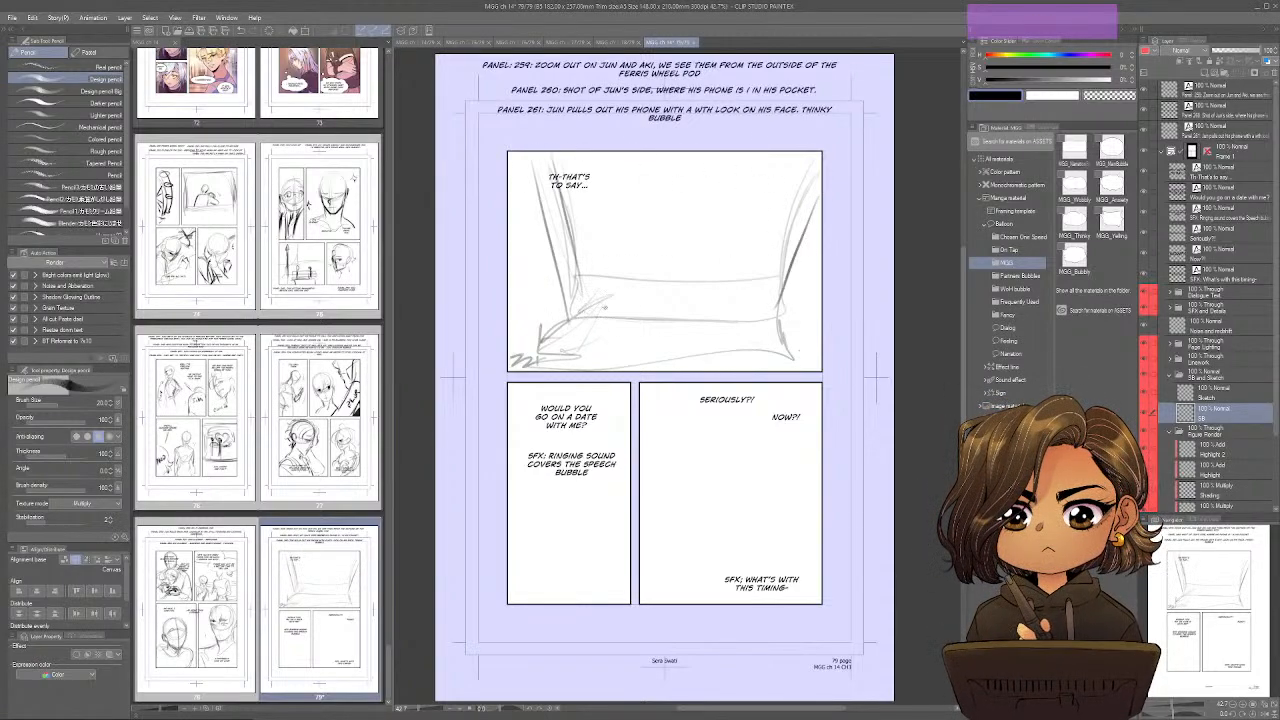
Sketch Jun and Aki as simple seated figures facing each other in the pod, with their legs in the foreground.
left_click_drag(610, 345, 650, 247)
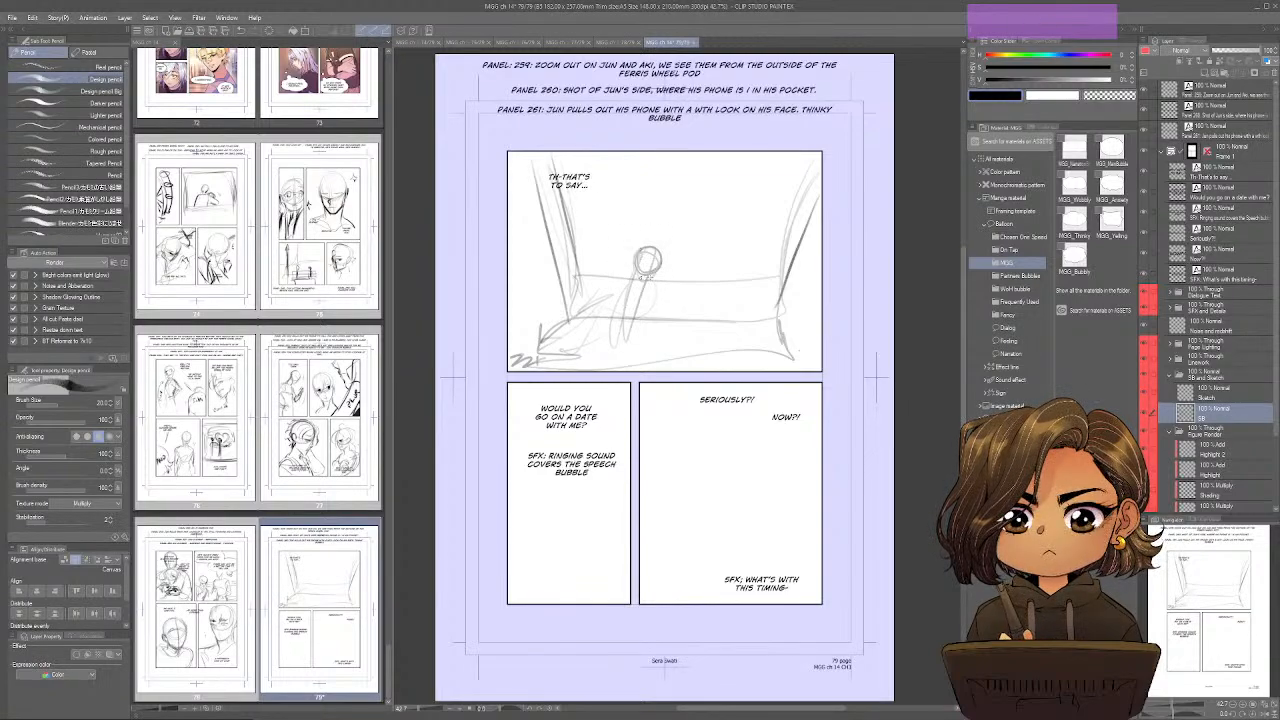
mouse_move(712, 214)
left_mouse_down()
mouse_move(716, 244)
mouse_move(688, 232)
mouse_move(718, 236)
mouse_move(741, 297)
left_mouse_up()
mouse_move(706, 258)
left_mouse_down()
mouse_move(744, 316)
mouse_move(630, 340)
left_mouse_up()
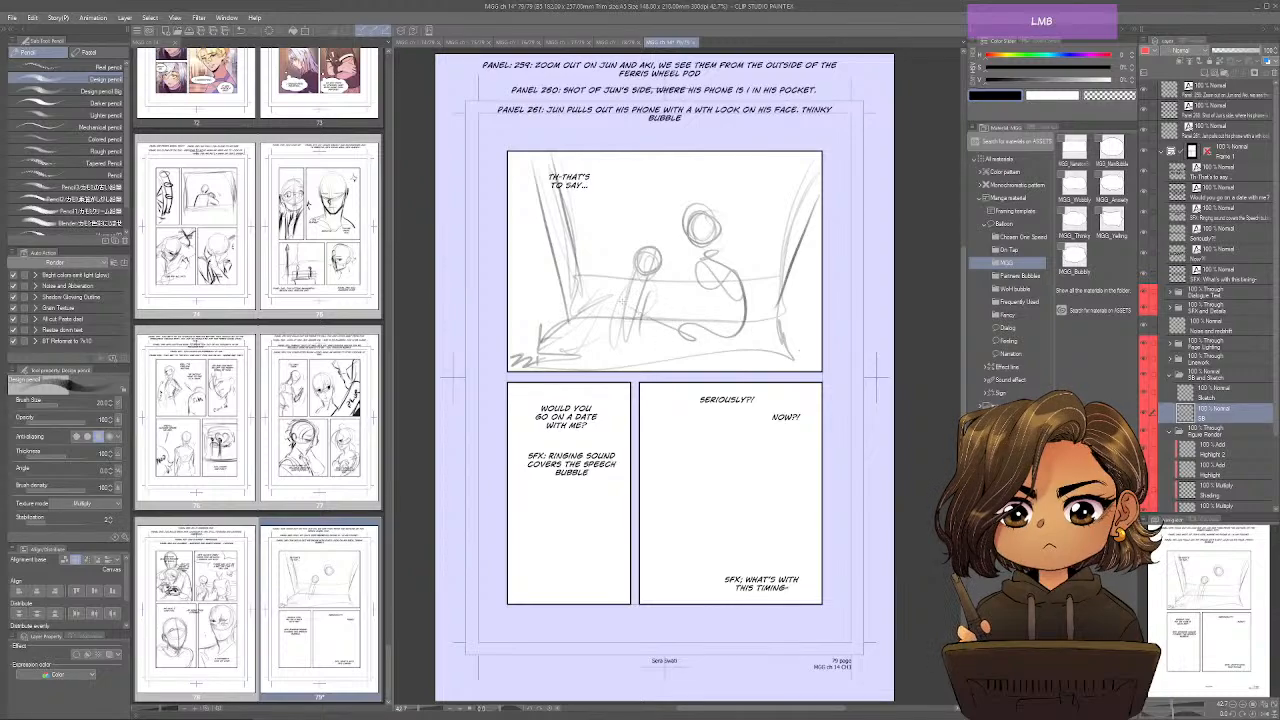
mouse_move(626, 290)
left_mouse_down()
mouse_move(646, 354)
mouse_move(716, 336)
mouse_move(752, 355)
left_mouse_up()
left_click_drag(696, 356, 638, 368)
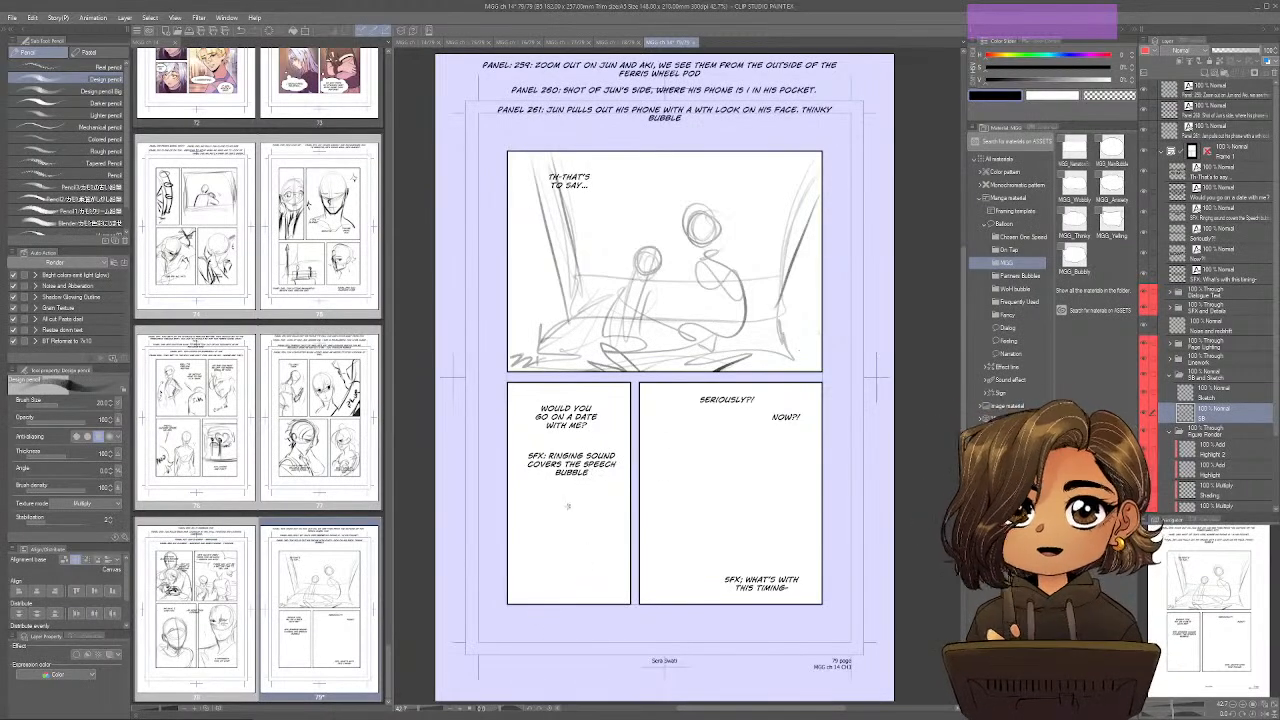
Sketch Jun's side in page 79's second panel and hand-letter a bold "RING" sound effect diagonally over it.
left_click_drag(614, 394, 512, 492)
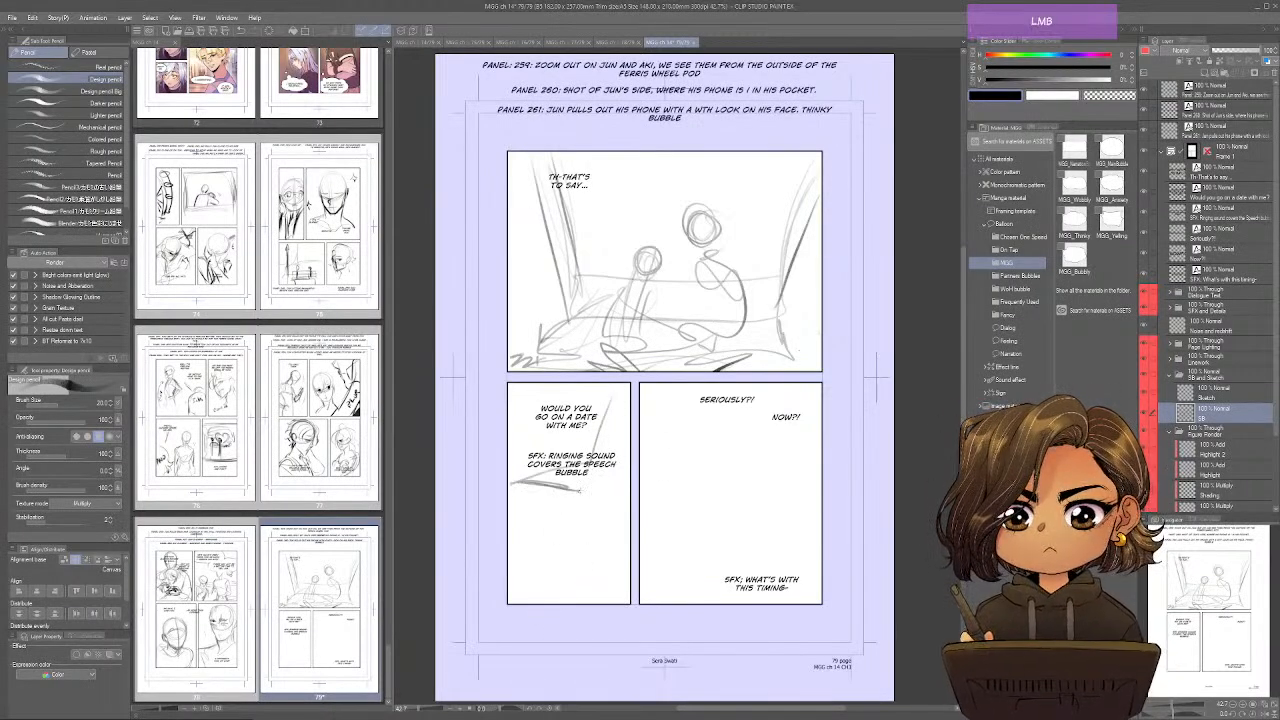
mouse_move(592, 464)
left_mouse_down()
mouse_move(600, 508)
mouse_move(516, 534)
left_mouse_up()
mouse_move(522, 416)
left_mouse_down()
mouse_move(516, 480)
mouse_move(528, 458)
left_mouse_up()
left_click_drag(530, 462, 545, 486)
mouse_move(546, 438)
left_mouse_down()
mouse_move(542, 502)
mouse_move(574, 430)
mouse_move(586, 504)
mouse_move(548, 577)
left_mouse_up()
mouse_move(562, 512)
left_mouse_down()
mouse_move(566, 545)
mouse_move(597, 566)
left_mouse_up()
mouse_move(604, 494)
left_mouse_down()
mouse_move(598, 522)
mouse_move(628, 502)
mouse_move(602, 545)
left_mouse_up()
left_click_drag(588, 544, 512, 568)
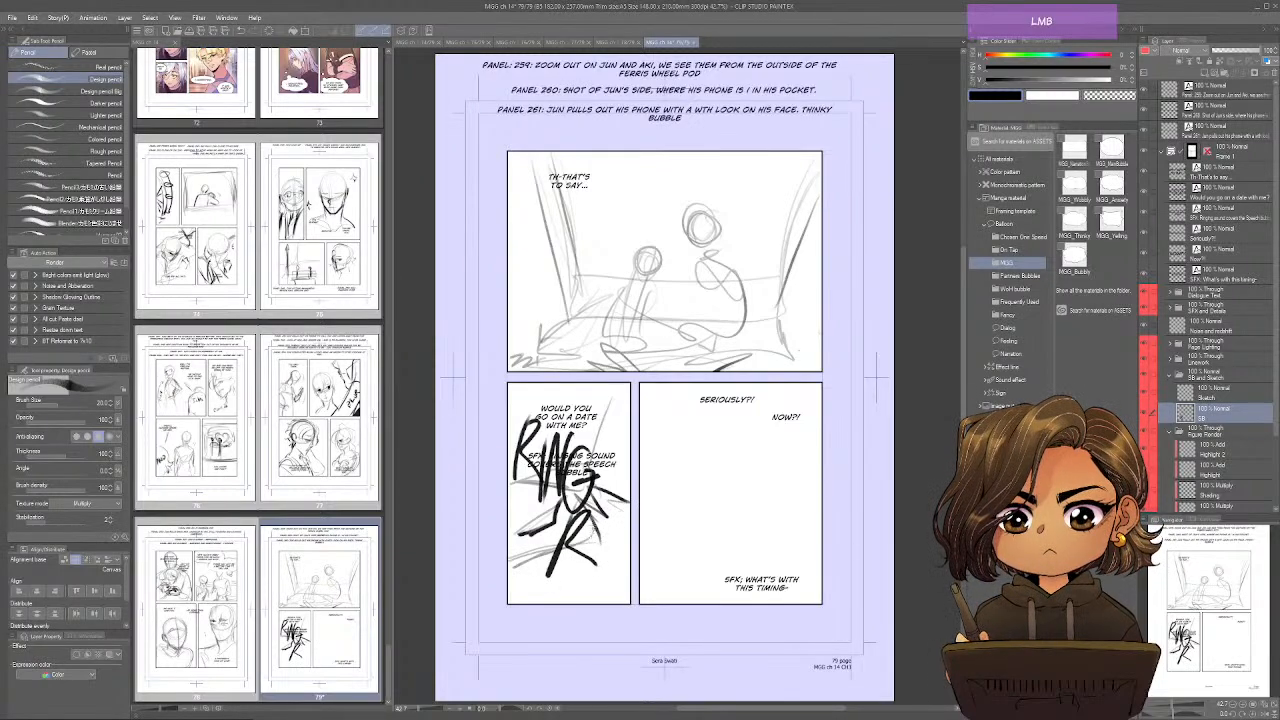
Add clothing contours and folds around the "RING" lettering, with dark accents at the second panel's edges.
left_click_drag(608, 546, 630, 573)
mouse_move(613, 569)
left_mouse_down()
mouse_move(568, 603)
mouse_move(624, 582)
left_mouse_up()
mouse_move(612, 581)
left_mouse_down()
mouse_move(631, 593)
mouse_move(599, 602)
left_mouse_up()
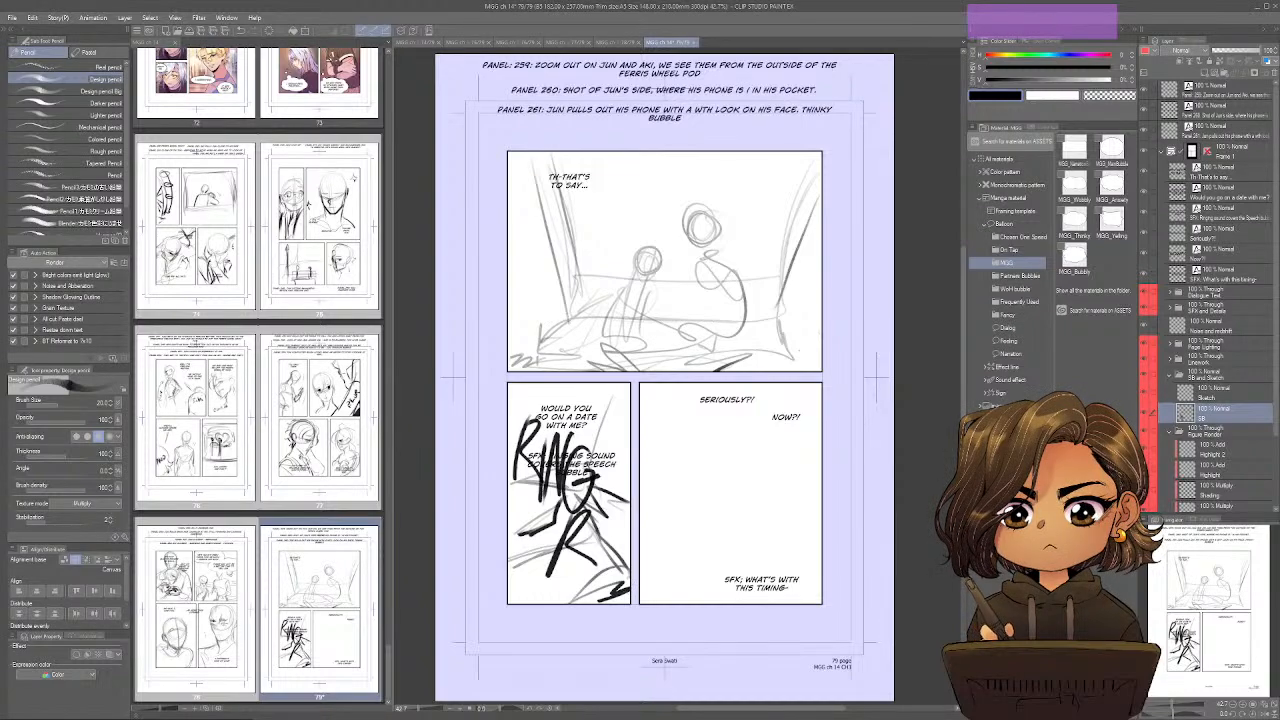
left_click_drag(603, 474, 622, 388)
left_click_drag(558, 478, 590, 467)
left_click_drag(602, 475, 615, 453)
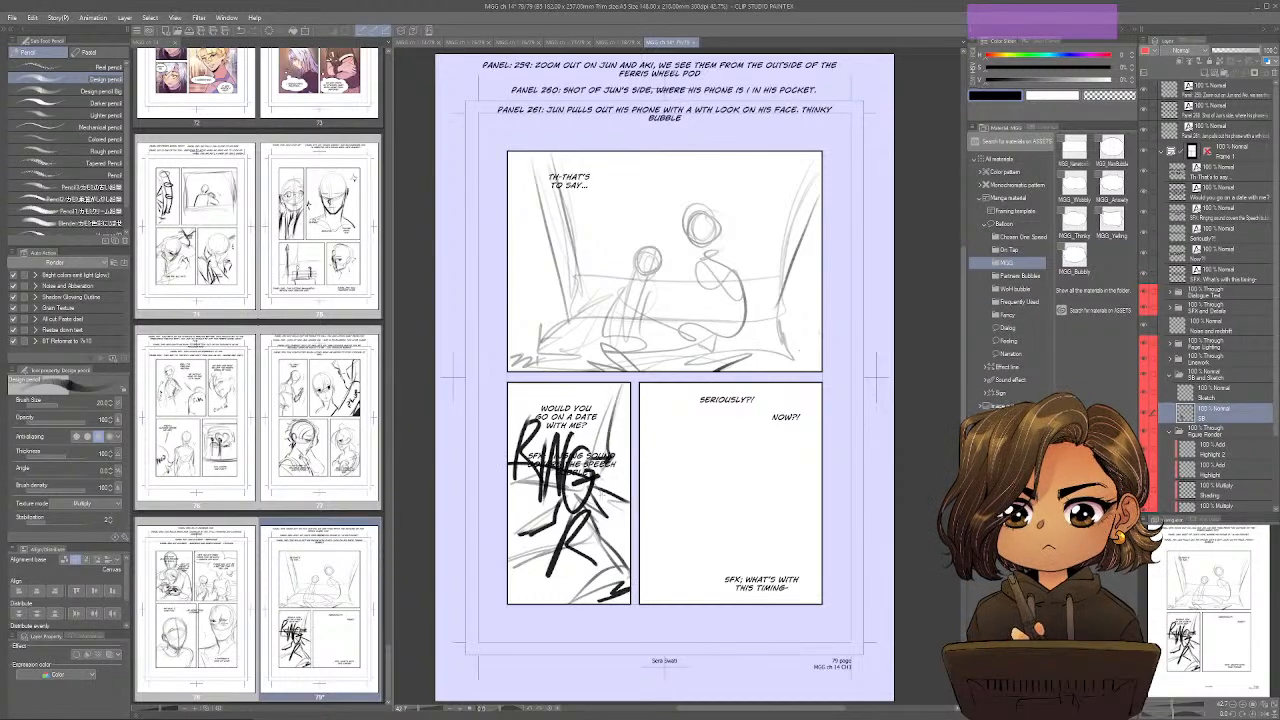
left_click_drag(555, 488, 514, 531)
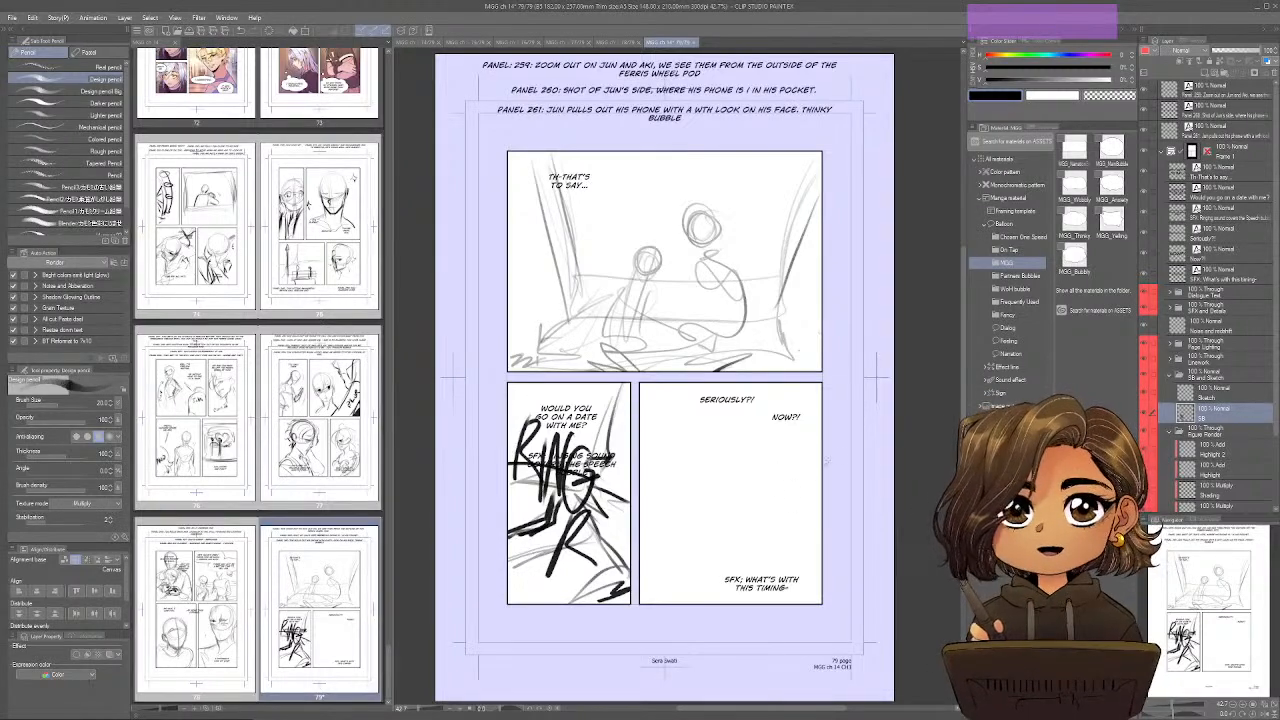
Sketch the large partial figure along the third panel's right edge, with a bold contour down its arm.
mouse_move(783, 436)
left_mouse_down()
mouse_move(783, 385)
mouse_move(794, 443)
left_mouse_up()
mouse_move(776, 386)
left_mouse_down()
mouse_move(799, 456)
mouse_move(737, 572)
left_mouse_up()
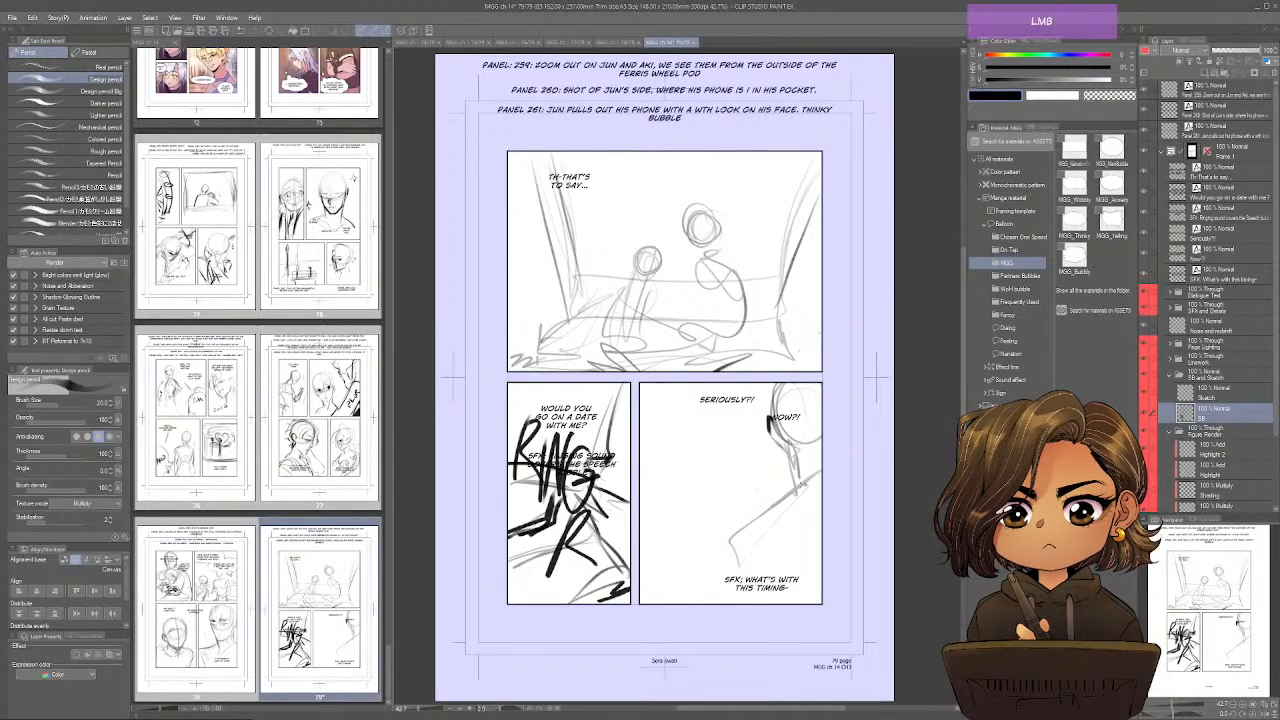
mouse_move(807, 485)
left_mouse_down()
mouse_move(749, 552)
mouse_move(748, 602)
left_mouse_up()
mouse_move(768, 538)
left_mouse_down()
mouse_move(752, 601)
mouse_move(763, 604)
left_mouse_up()
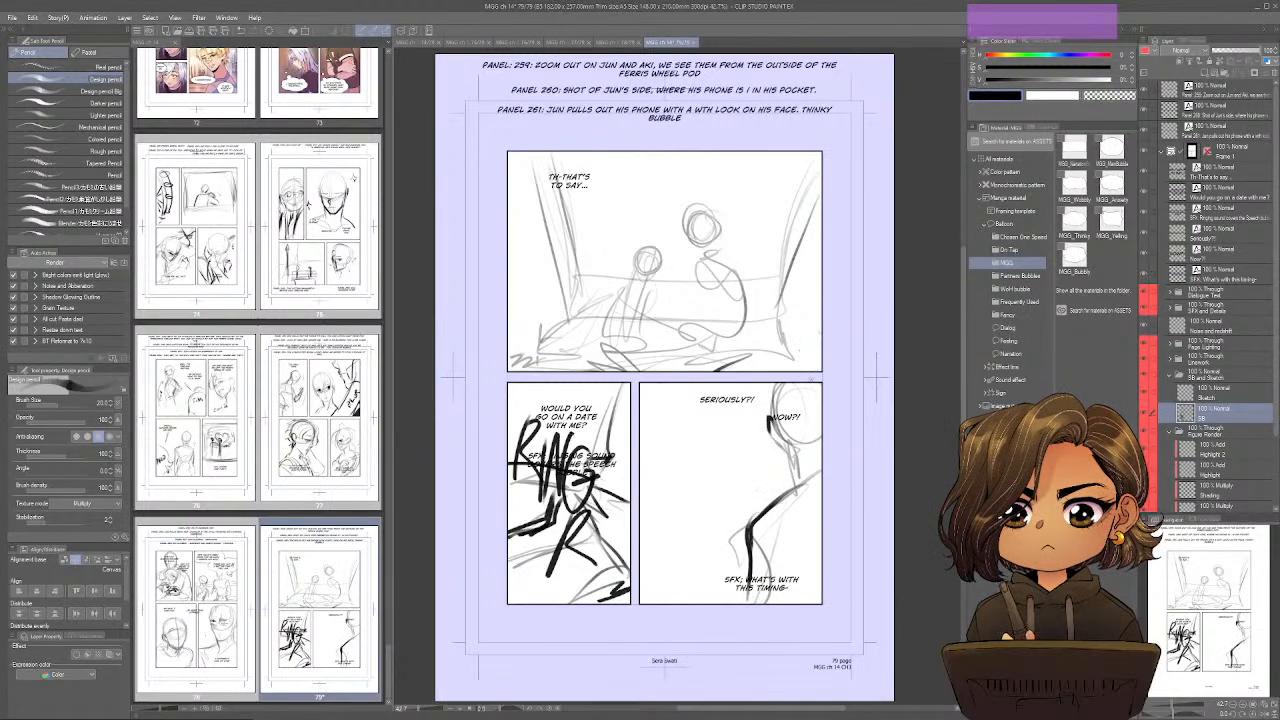
left_click_drag(778, 384, 801, 422)
left_click_drag(786, 384, 821, 458)
mouse_move(820, 438)
left_mouse_down()
mouse_move(770, 518)
mouse_move(757, 590)
left_mouse_up()
left_click_drag(745, 532, 659, 548)
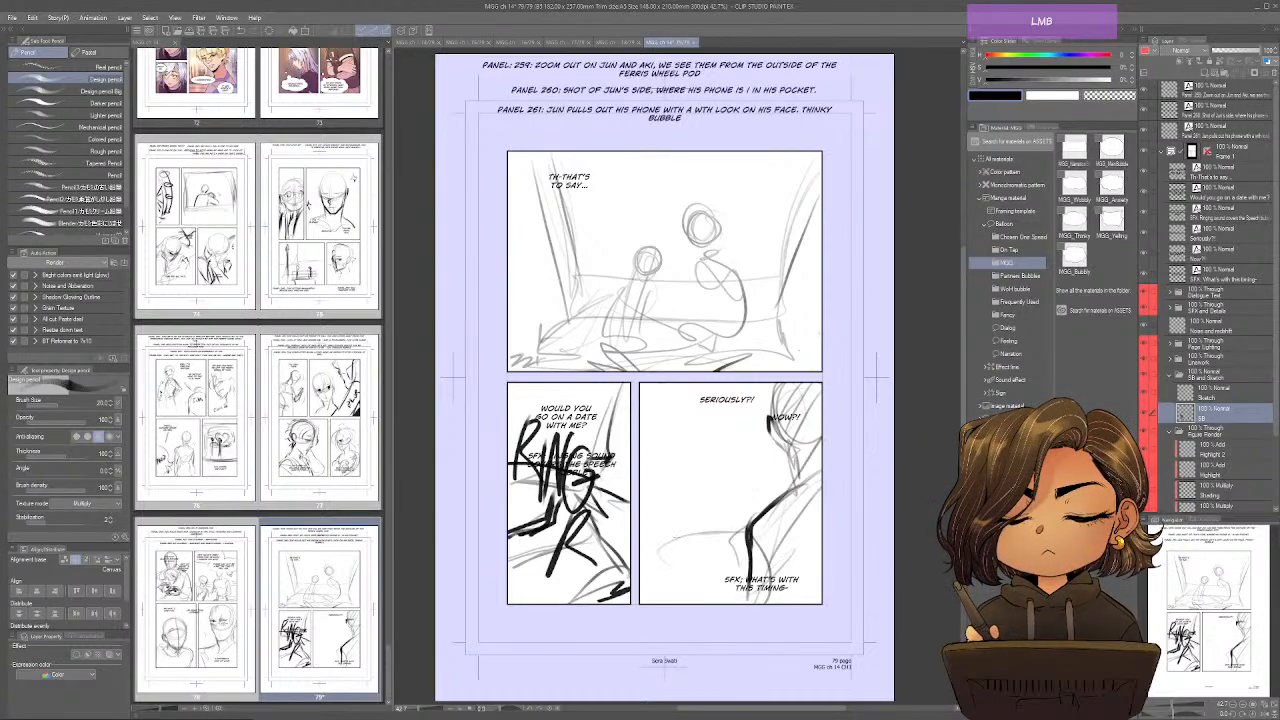
Rough in the pod's vertical frame lines and seat edges behind the third panel's figure.
left_click_drag(667, 434, 646, 580)
left_click_drag(658, 386, 664, 528)
mouse_move(746, 386)
left_mouse_down()
mouse_move(746, 522)
mouse_move(670, 530)
mouse_move(660, 600)
left_mouse_up()
left_click_drag(650, 542, 668, 602)
left_click_drag(748, 432, 750, 512)
left_click_drag(736, 384, 760, 500)
left_click_drag(736, 384, 766, 530)
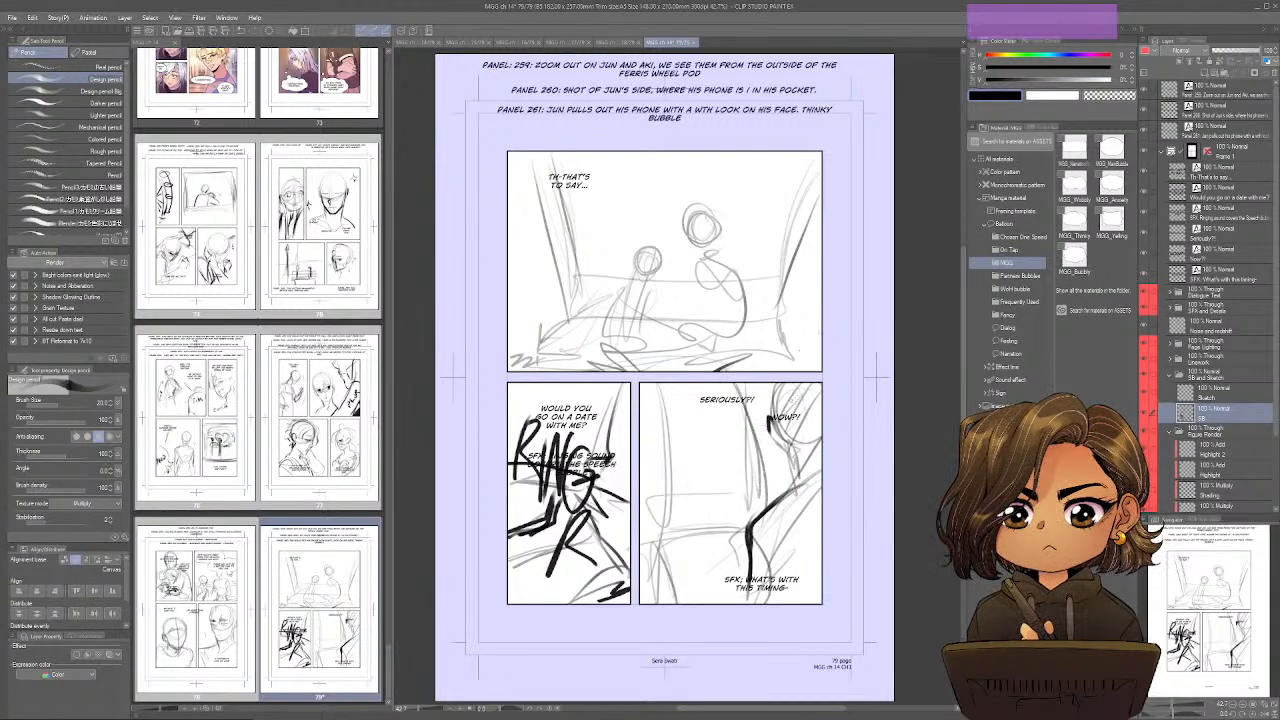
Reposition "Seriously?!" and "Now?!" in the third panel and sketch Jun's head, raised hand and emphasis marks.
left_click_drag(727, 399, 680, 398)
mouse_move(785, 414)
left_mouse_down()
mouse_move(765, 407)
mouse_move(720, 464)
mouse_move(726, 419)
mouse_move(744, 436)
mouse_move(740, 426)
mouse_move(712, 478)
mouse_move(741, 451)
left_mouse_up()
left_click(731, 450, "ctrl")
left_click_drag(674, 498, 695, 514)
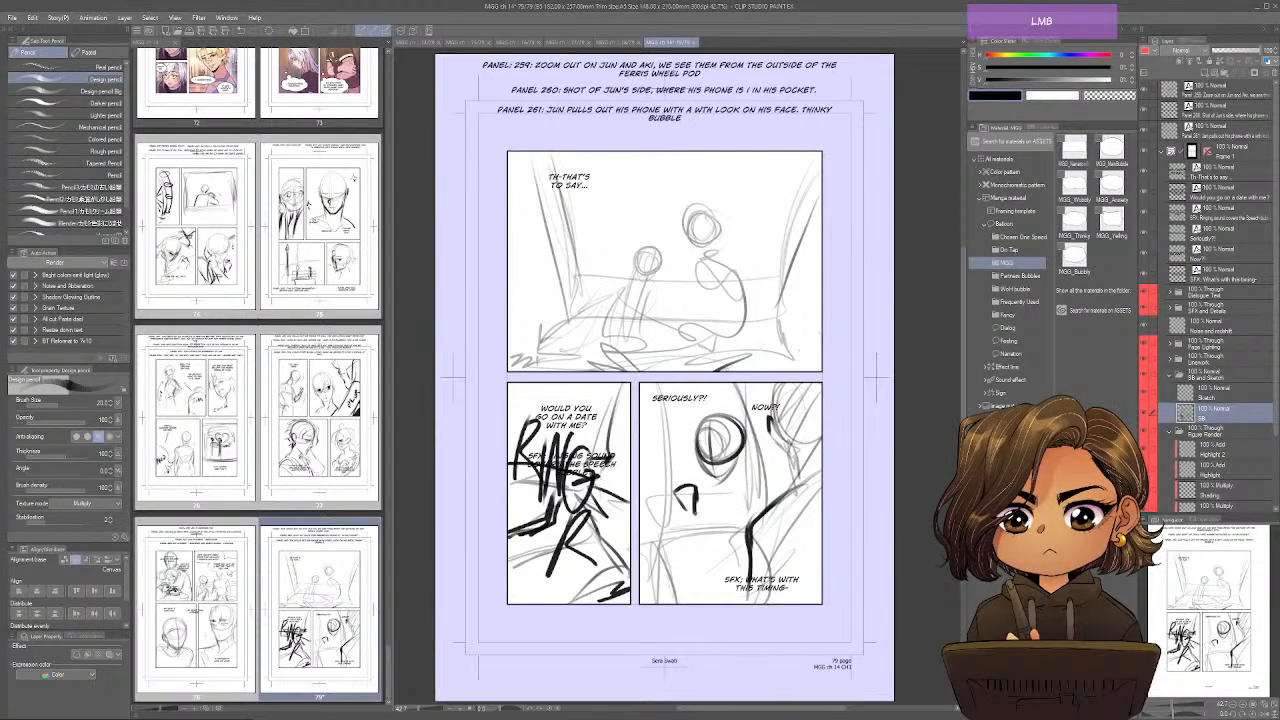
mouse_move(656, 423)
left_mouse_down()
mouse_move(681, 440)
mouse_move(658, 454)
mouse_move(658, 438)
mouse_move(664, 462)
mouse_move(734, 454)
mouse_move(700, 454)
left_mouse_up()
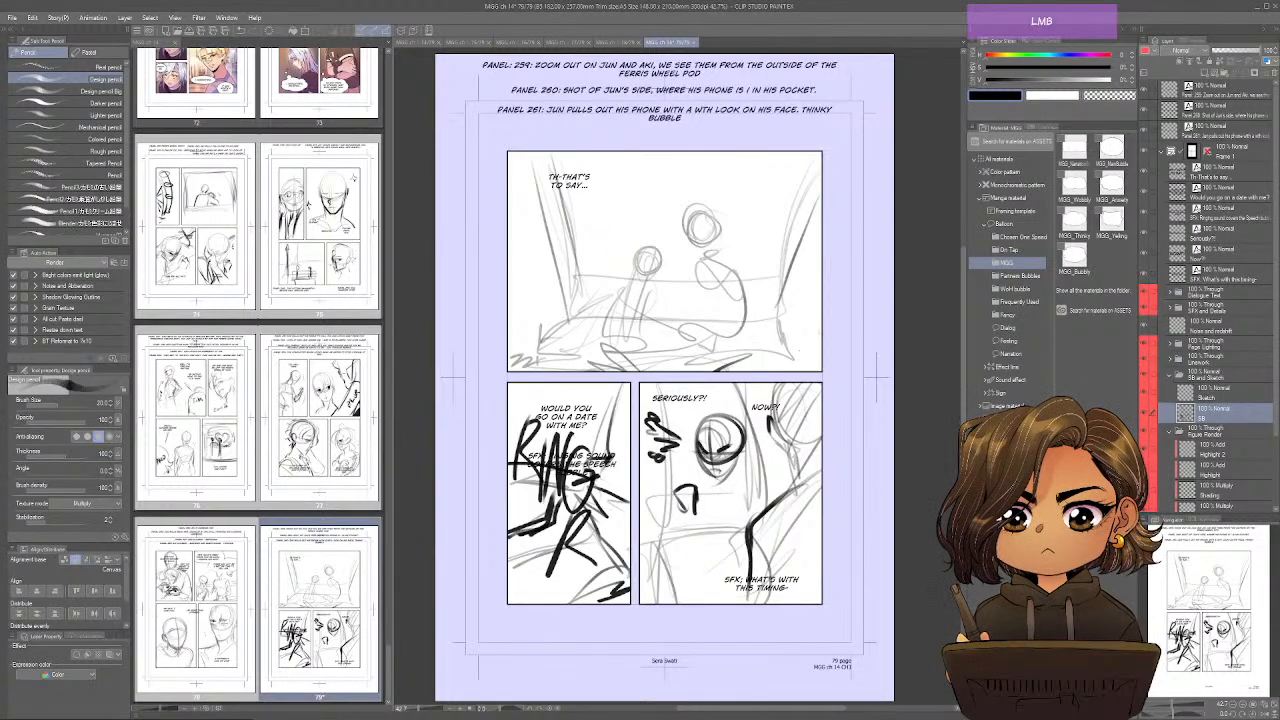
Sketch Jun's torso, the arm holding the phone and the seated legs in the third panel.
mouse_move(738, 456)
left_mouse_down()
mouse_move(756, 482)
mouse_move(748, 526)
left_mouse_up()
mouse_move(682, 498)
left_mouse_down()
mouse_move(666, 546)
mouse_move(718, 544)
left_mouse_up()
mouse_move(754, 488)
left_mouse_down()
mouse_move(754, 526)
mouse_move(700, 578)
left_mouse_up()
left_click_drag(700, 518, 692, 548)
mouse_move(720, 484)
left_mouse_down()
mouse_move(728, 588)
mouse_move(692, 598)
left_mouse_up()
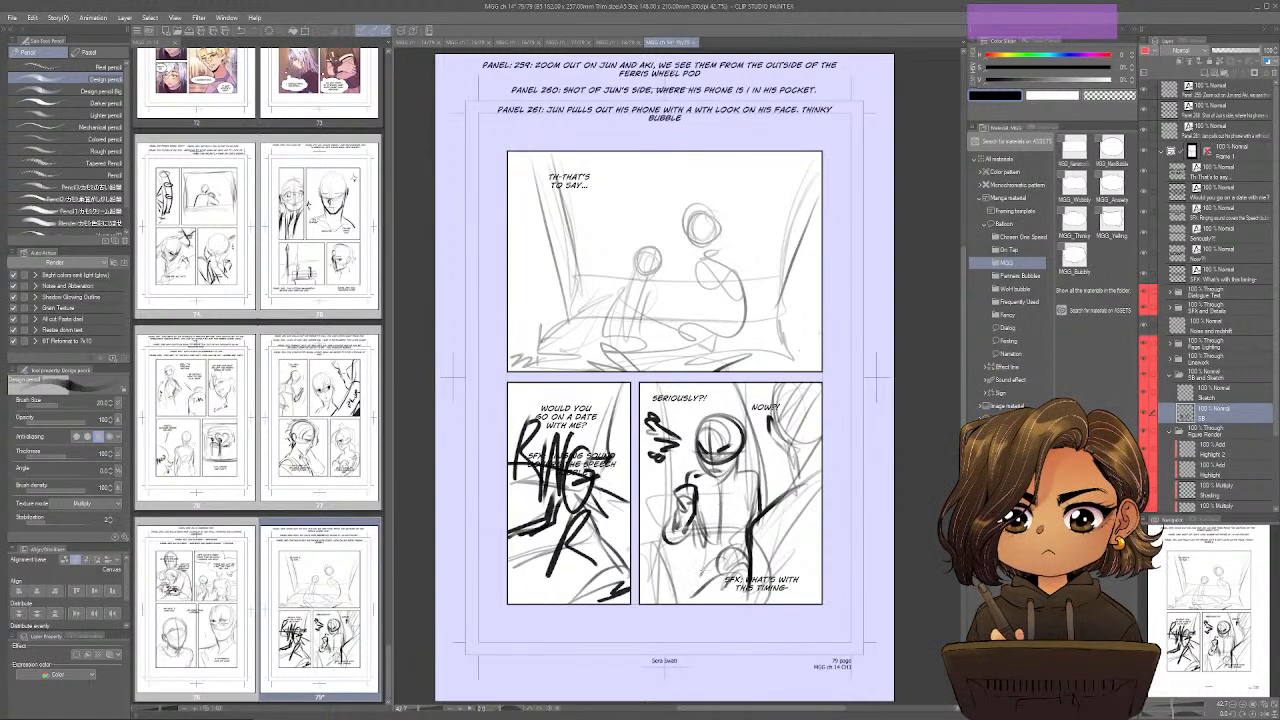
left_click_drag(706, 546, 660, 606)
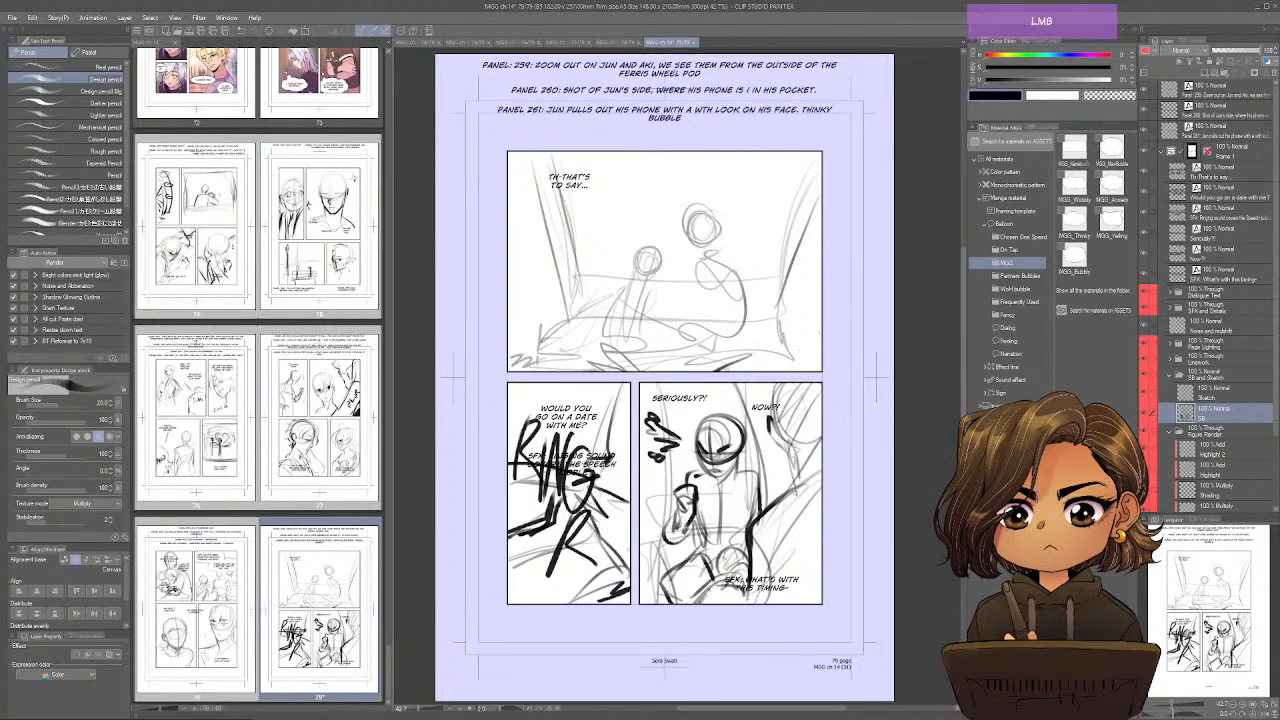
mouse_move(735, 562)
left_mouse_down()
mouse_move(704, 602)
mouse_move(710, 585)
mouse_move(737, 603)
left_mouse_up()
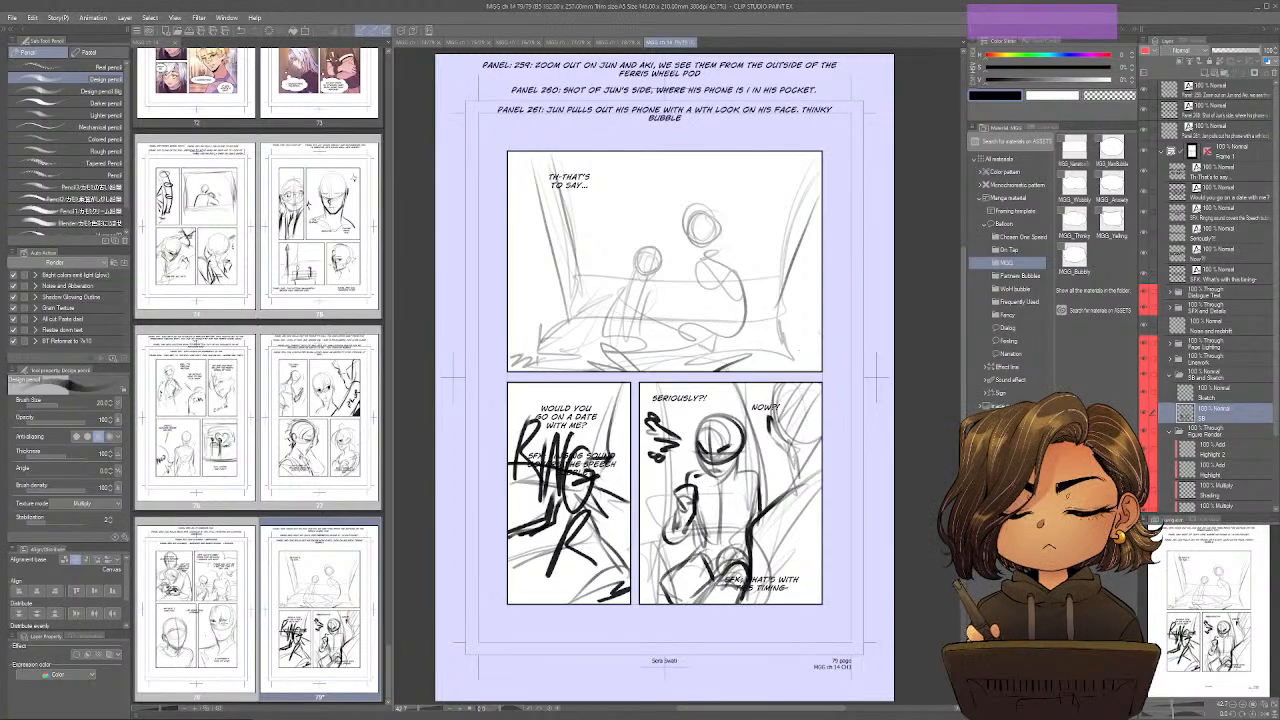
Darken Jun's torso centre line, chest, waist and shoulder lines and the leg contour in the third panel.
left_click_drag(722, 474, 715, 574)
mouse_move(700, 529)
left_mouse_down()
mouse_move(727, 541)
mouse_move(754, 531)
left_mouse_up()
mouse_move(698, 510)
left_mouse_down()
mouse_move(717, 522)
mouse_move(723, 507)
left_mouse_up()
left_click_drag(699, 490, 751, 477)
left_click_drag(737, 483, 757, 475)
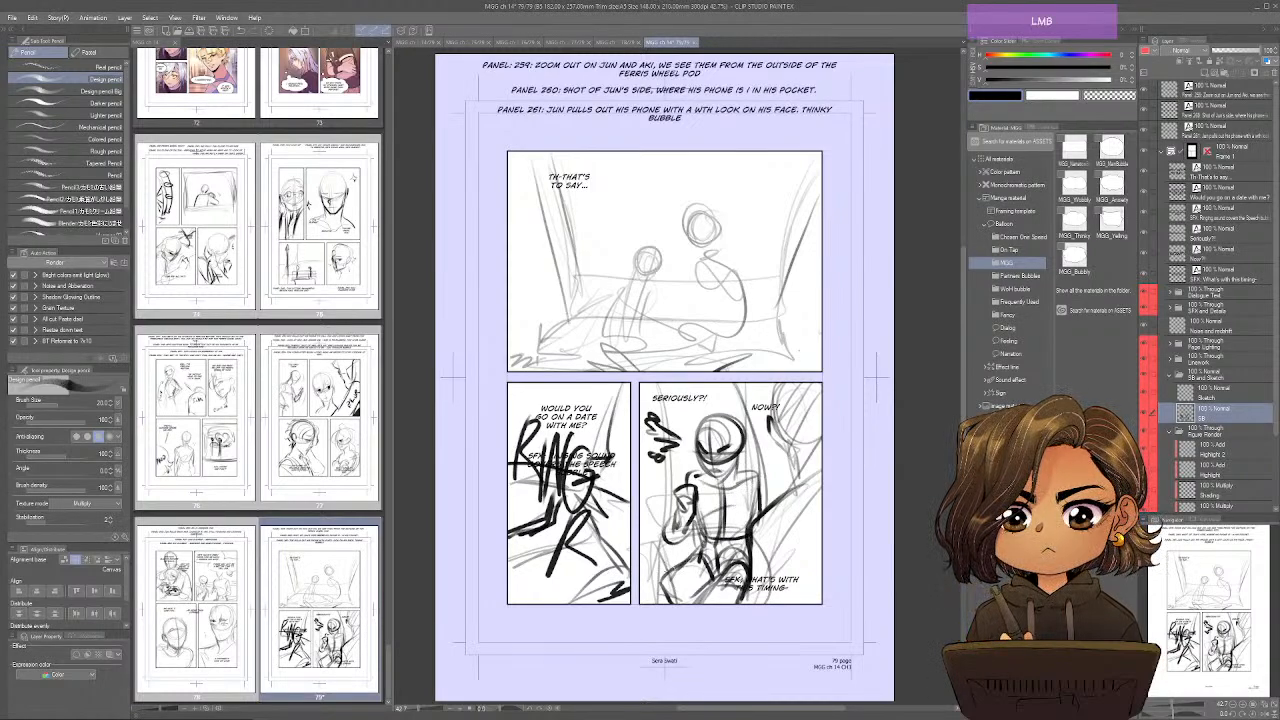
mouse_move(676, 566)
left_mouse_down()
mouse_move(646, 592)
mouse_move(662, 602)
mouse_move(640, 599)
left_mouse_up()
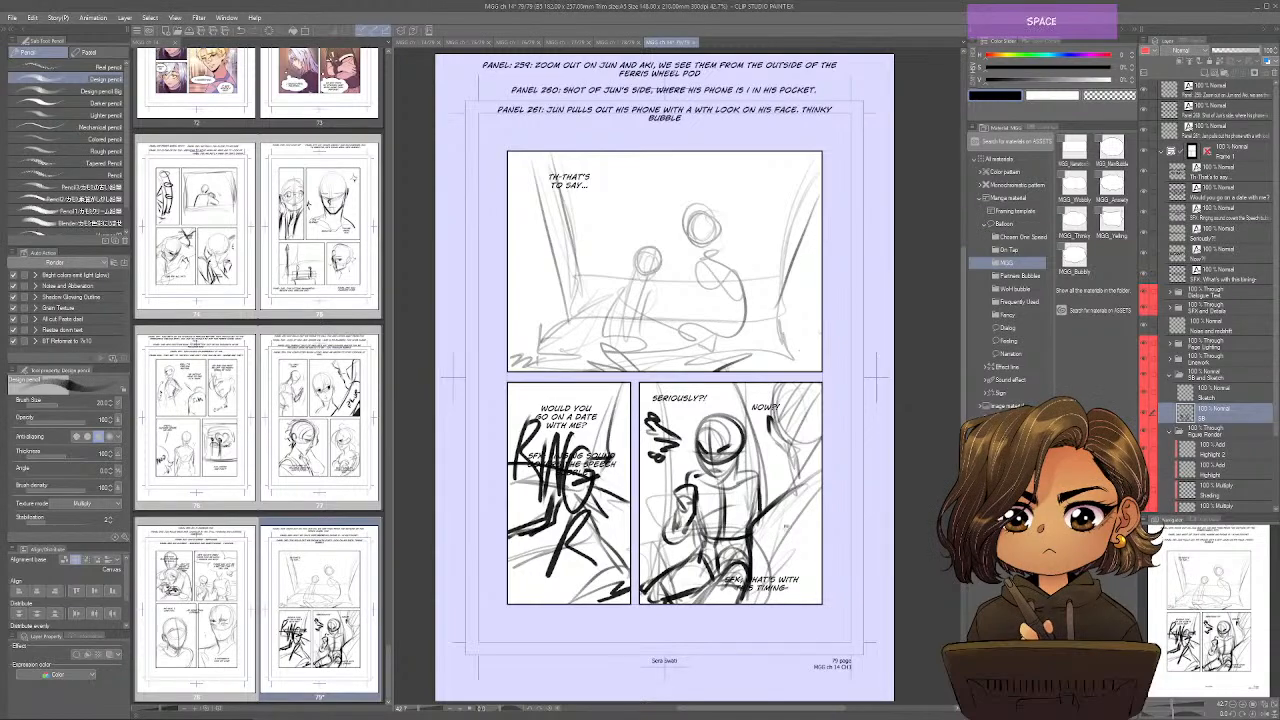
Save page 79 and clear the selection around the whole canvas.
left_click_drag(776, 547, 779, 447)
key("ctrl+a")
key("ctrl+s")
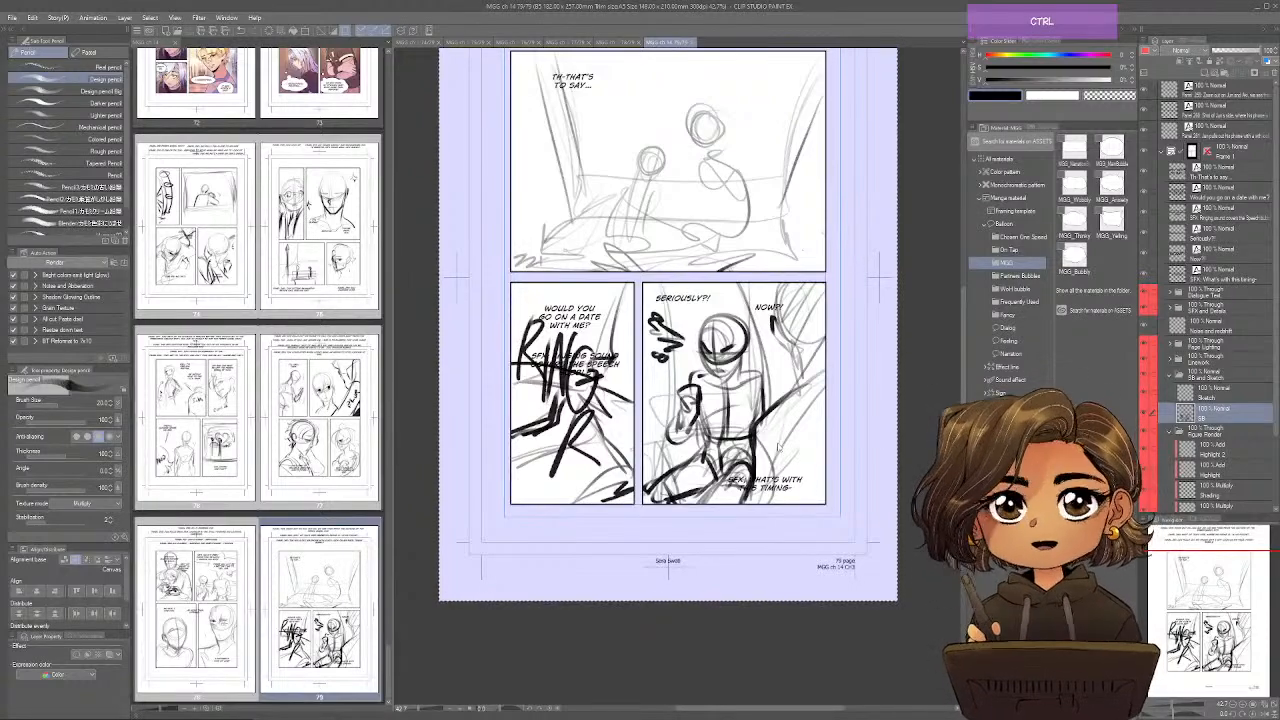
key("ctrl+d")
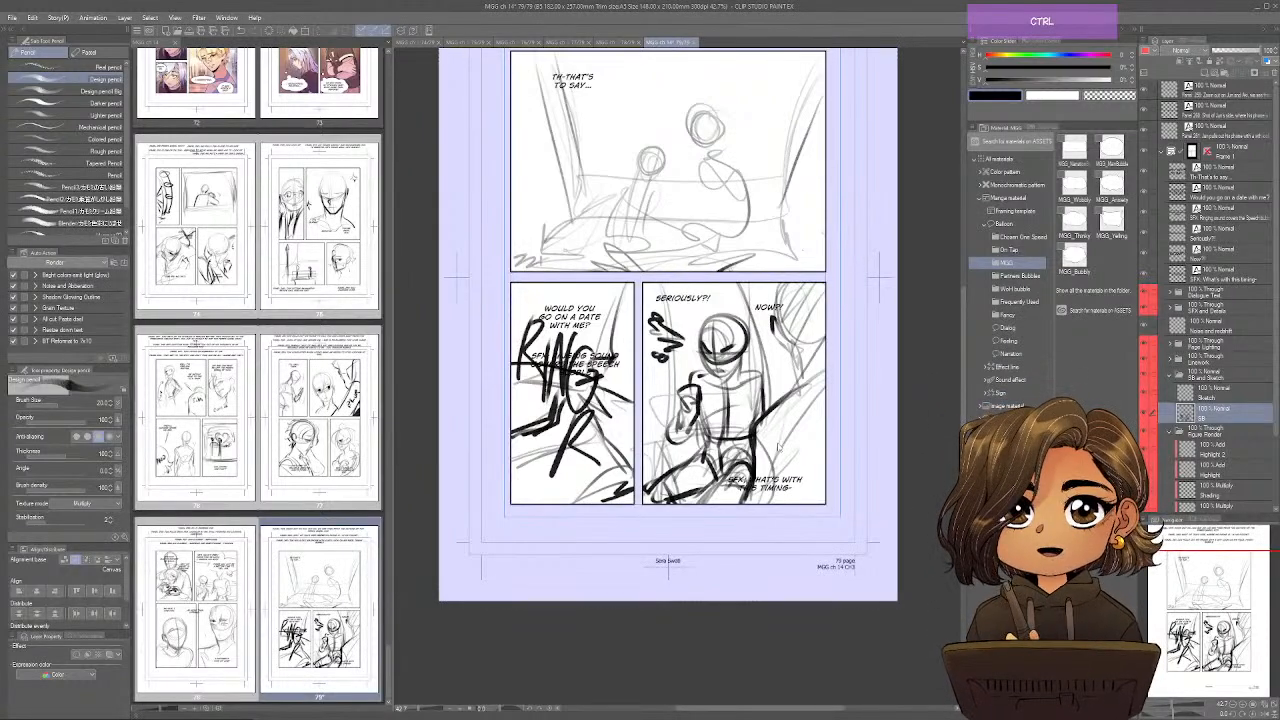
key("space")
left_click_drag(778, 446, 769, 543)
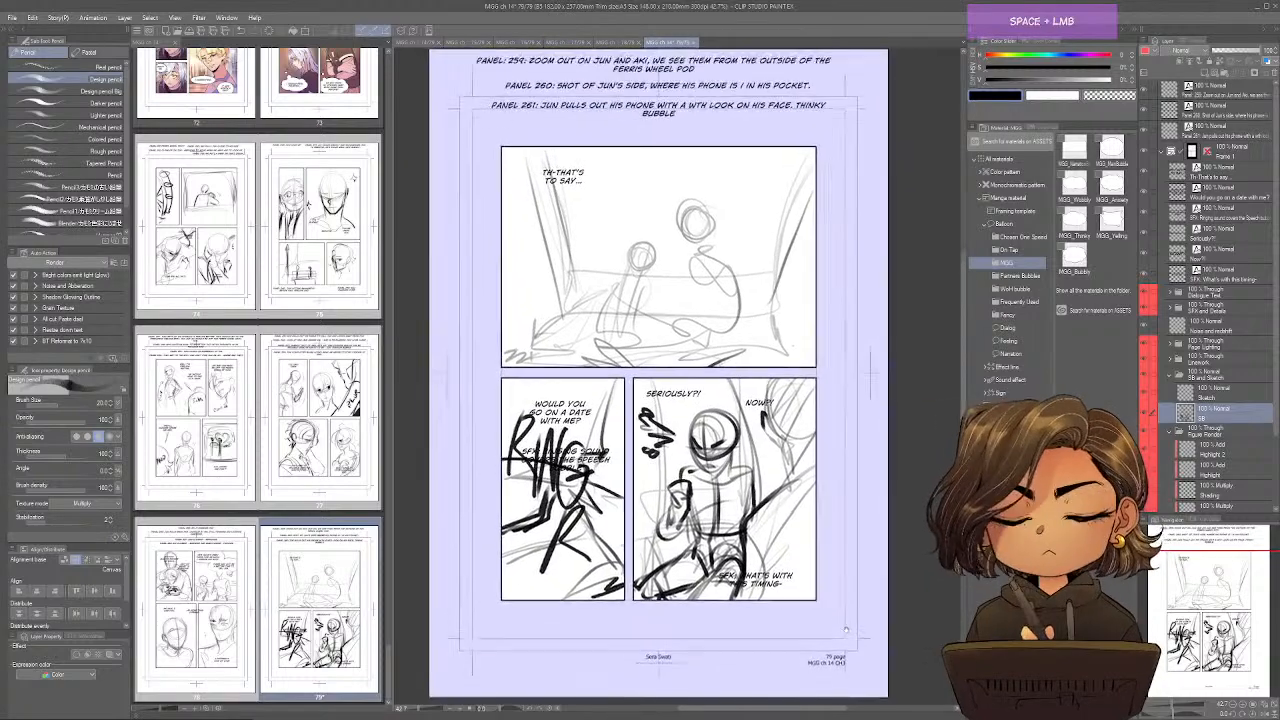
left_click_drag(846, 630, 845, 639)
key("ctrl+s")
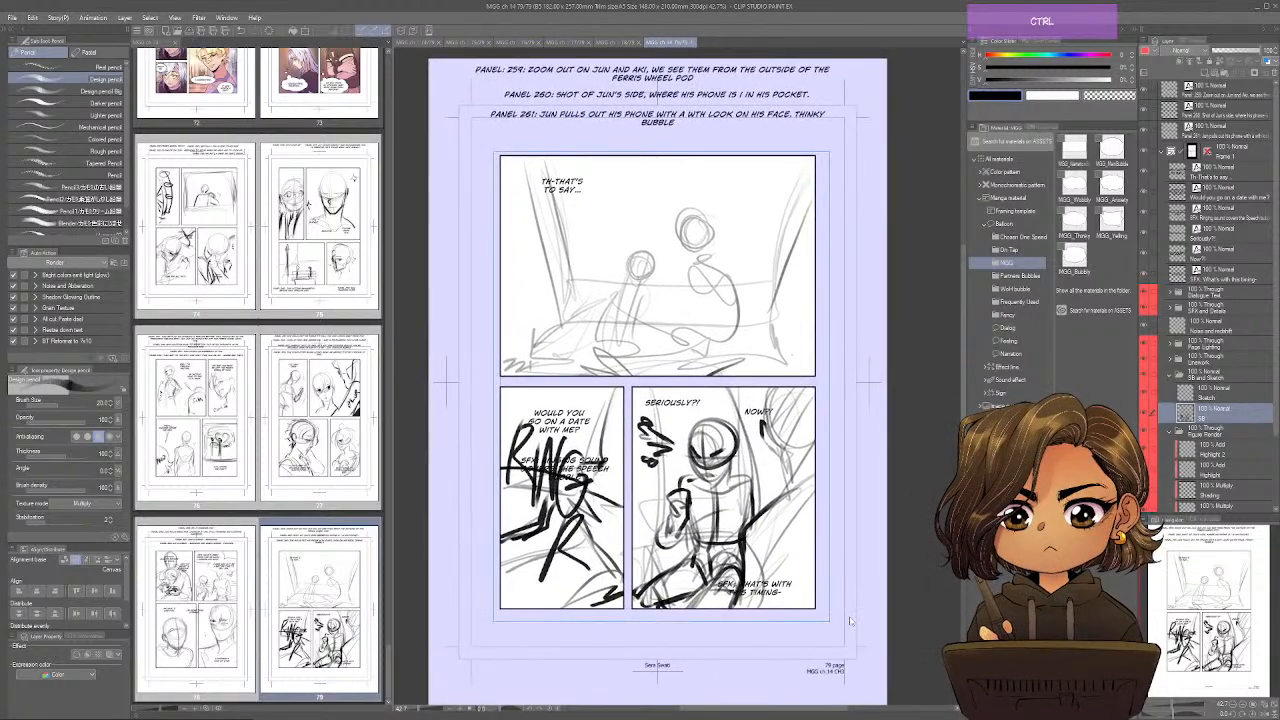
key("space")
left_click_drag(850, 621, 828, 617)
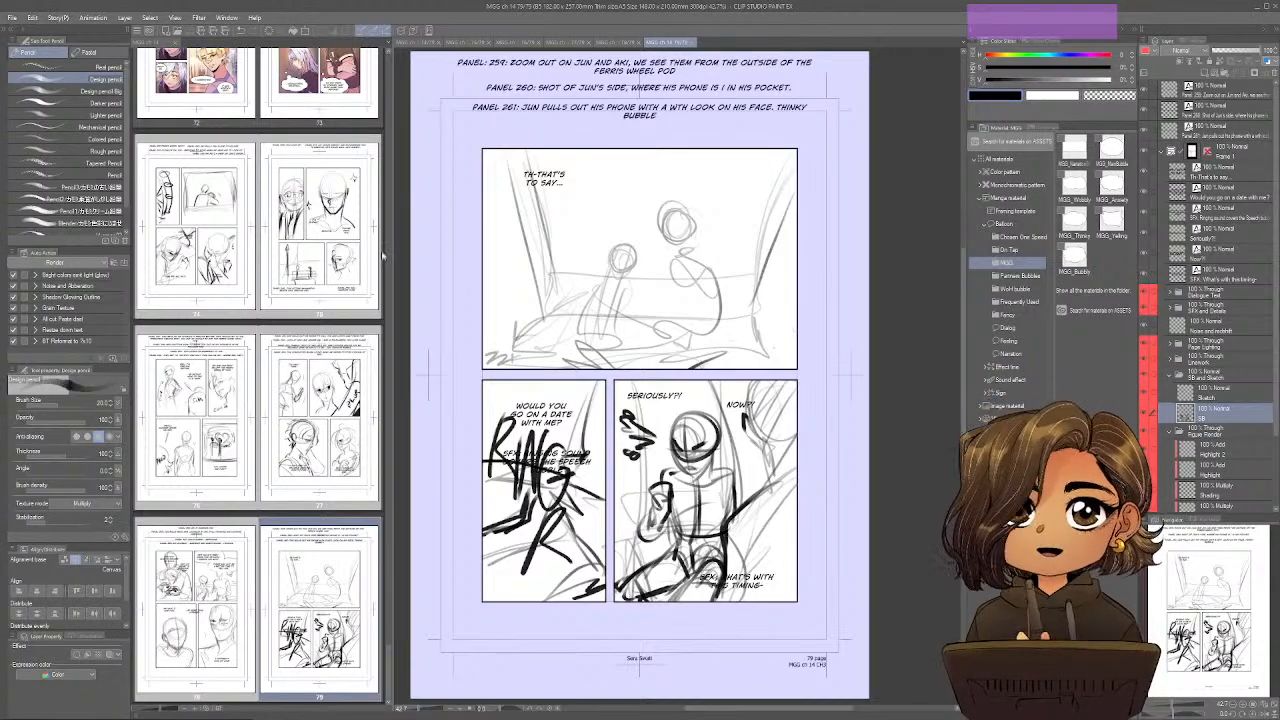
Open page 74 from the story's page overview.
double_click(198, 230)
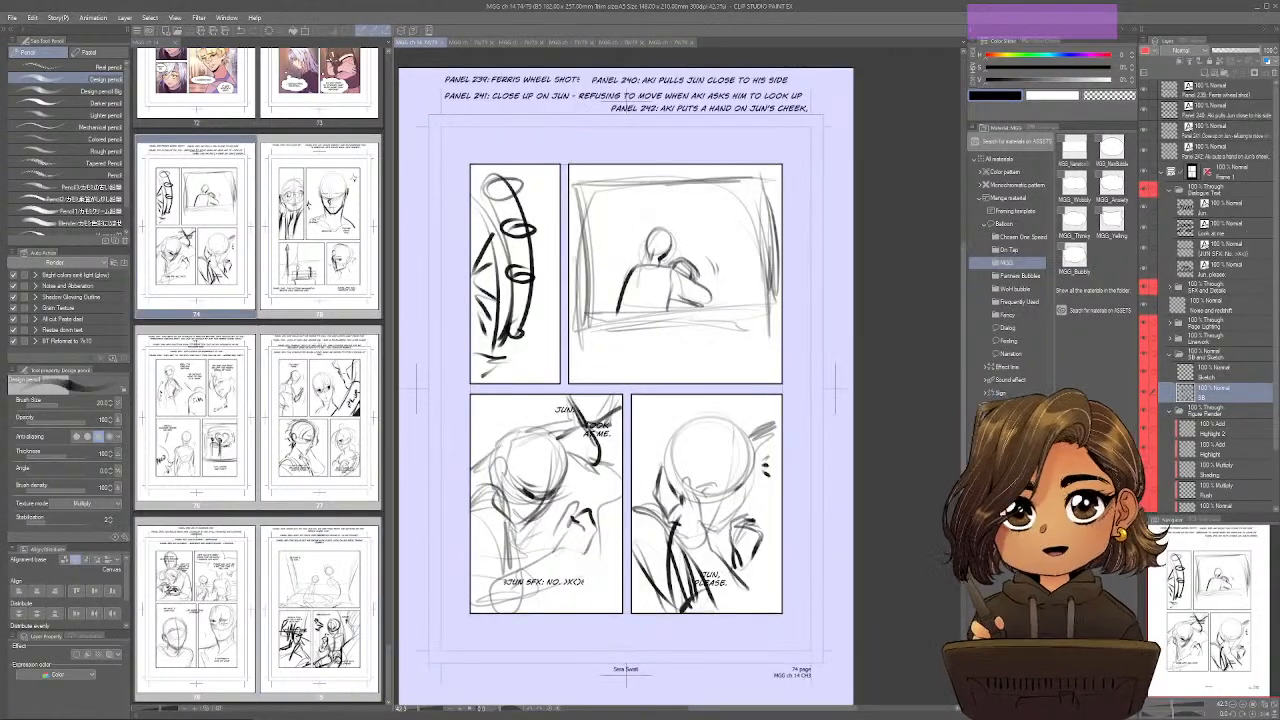
Switch to SketchUp and open the recent model Amusement Park 1 B.
left_click(258, 236)
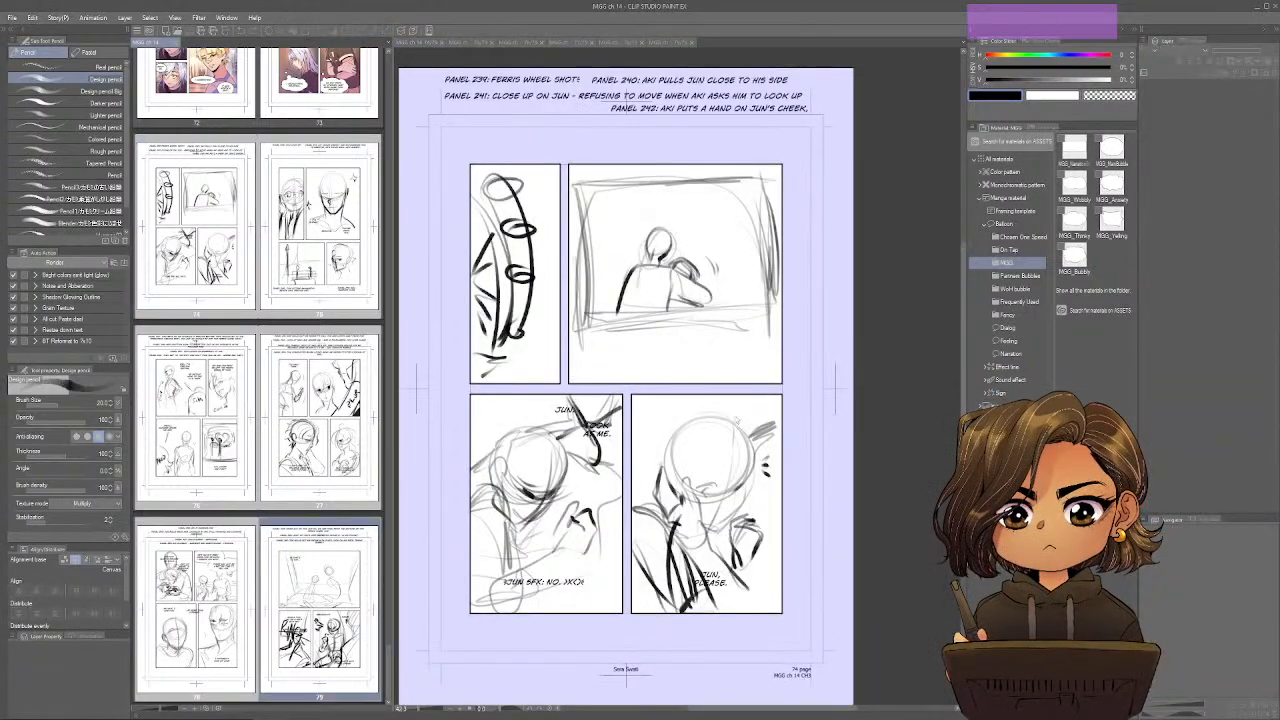
left_click(254, 236)
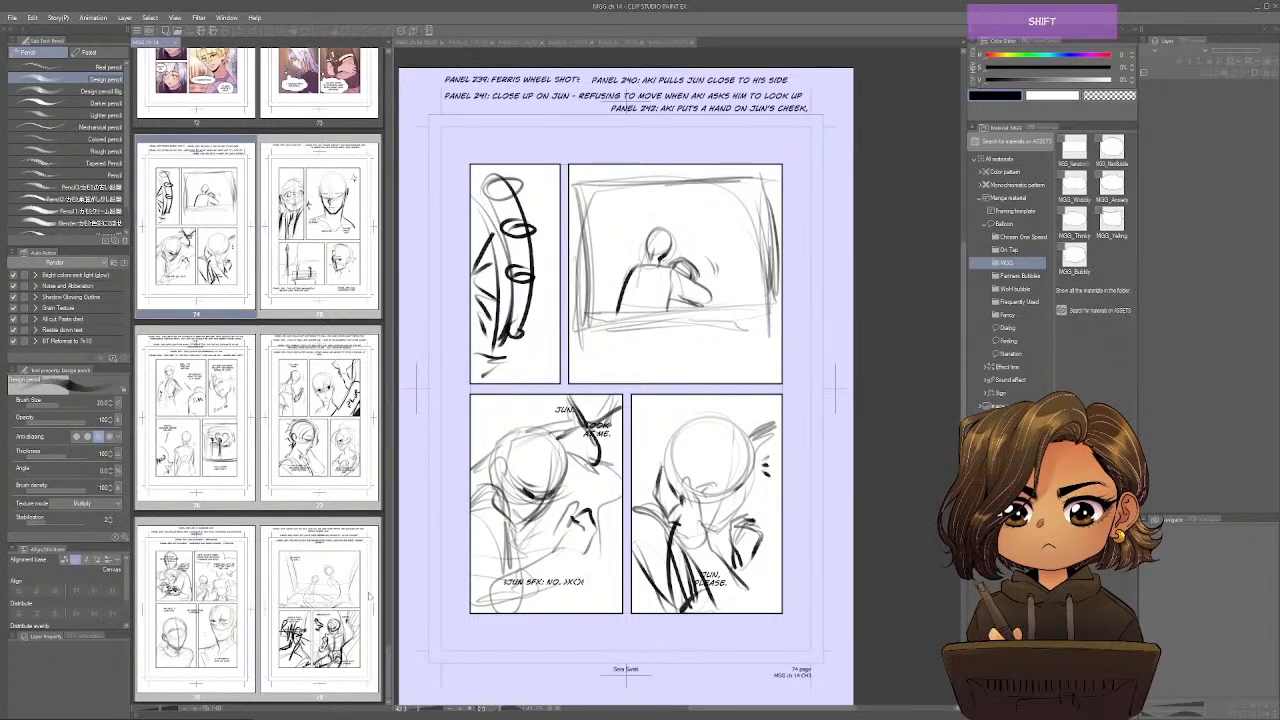
key("ctrl")
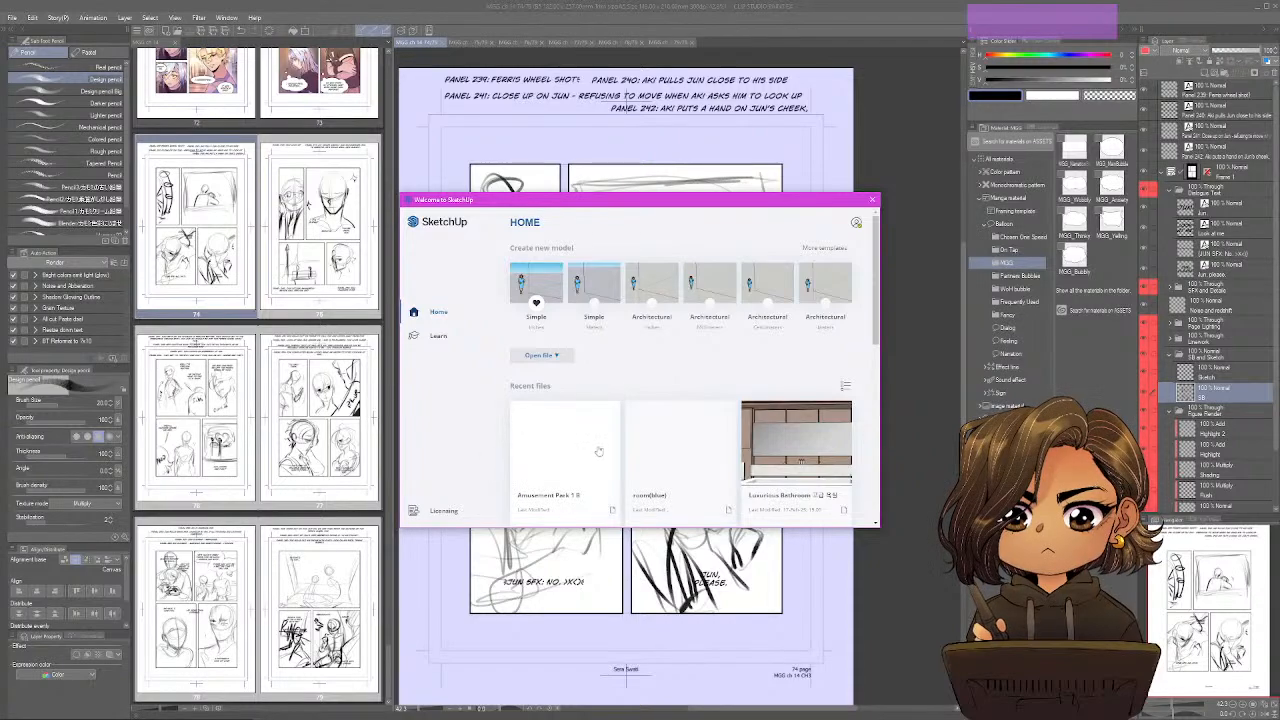
left_click(590, 450)
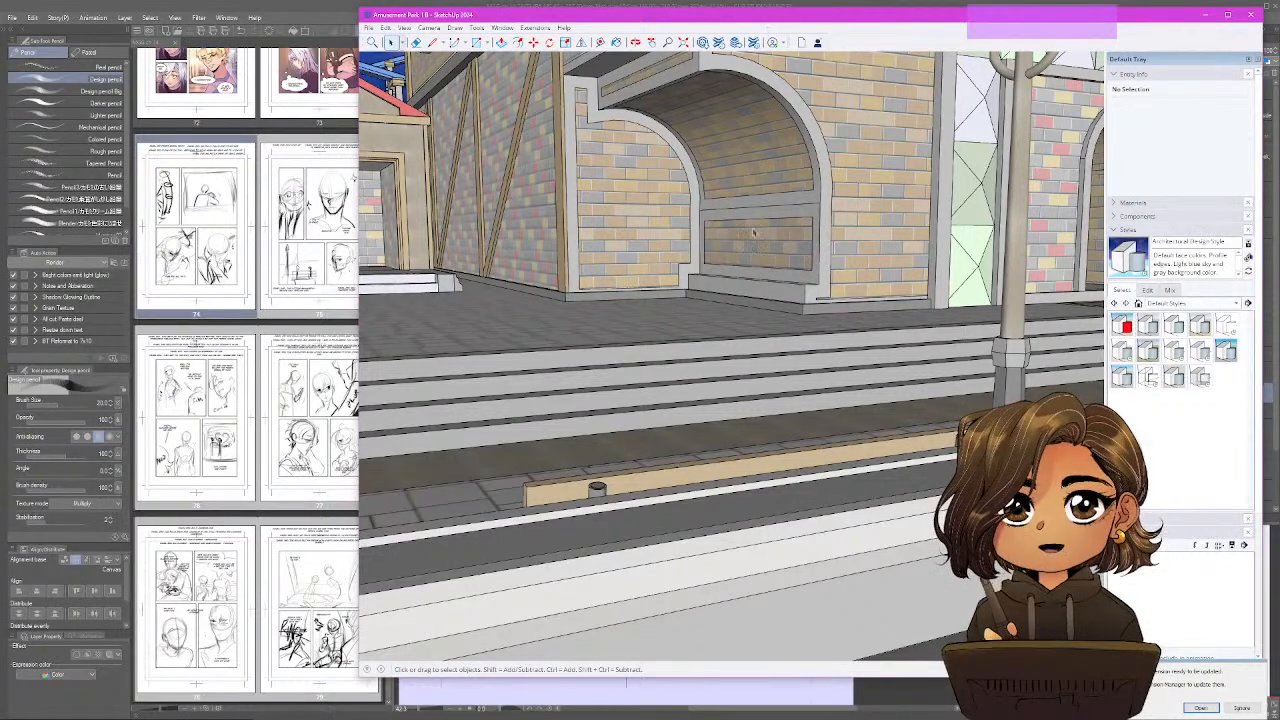
Fit the SketchUp window beside the comic's page overview and close the Default Tray.
left_click_drag(893, 24, 900, 41)
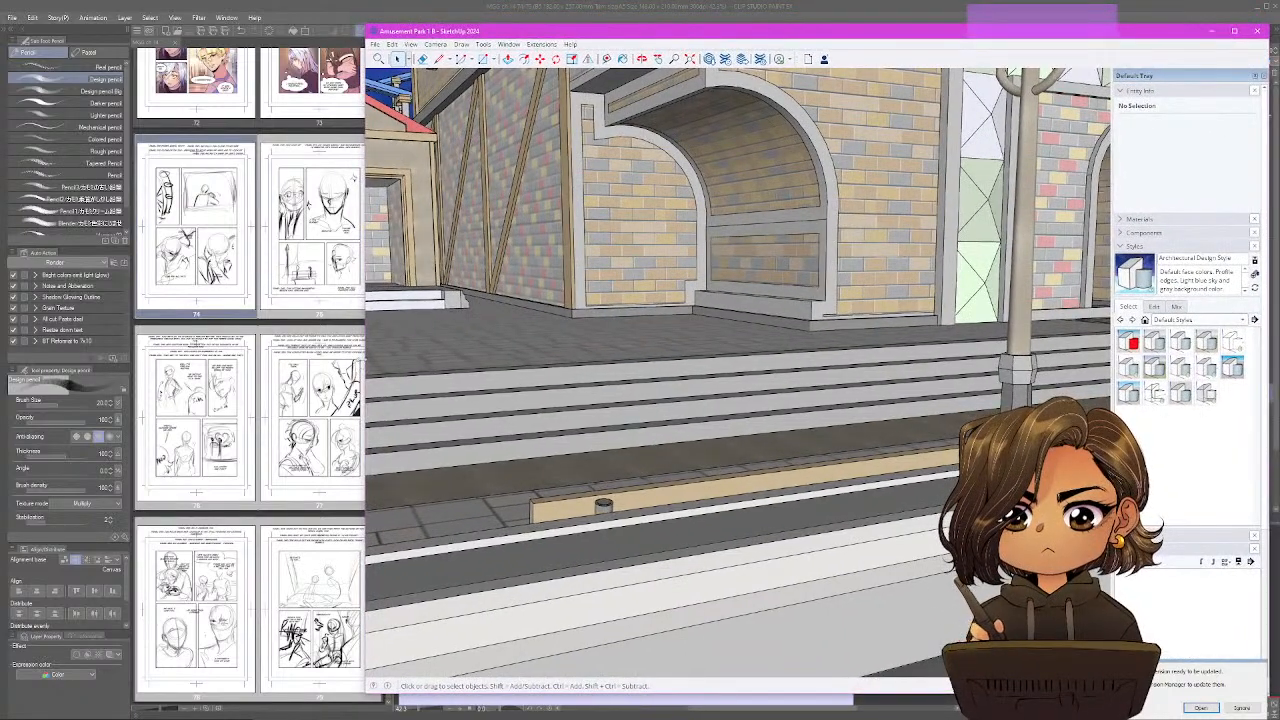
left_click_drag(377, 357, 381, 395)
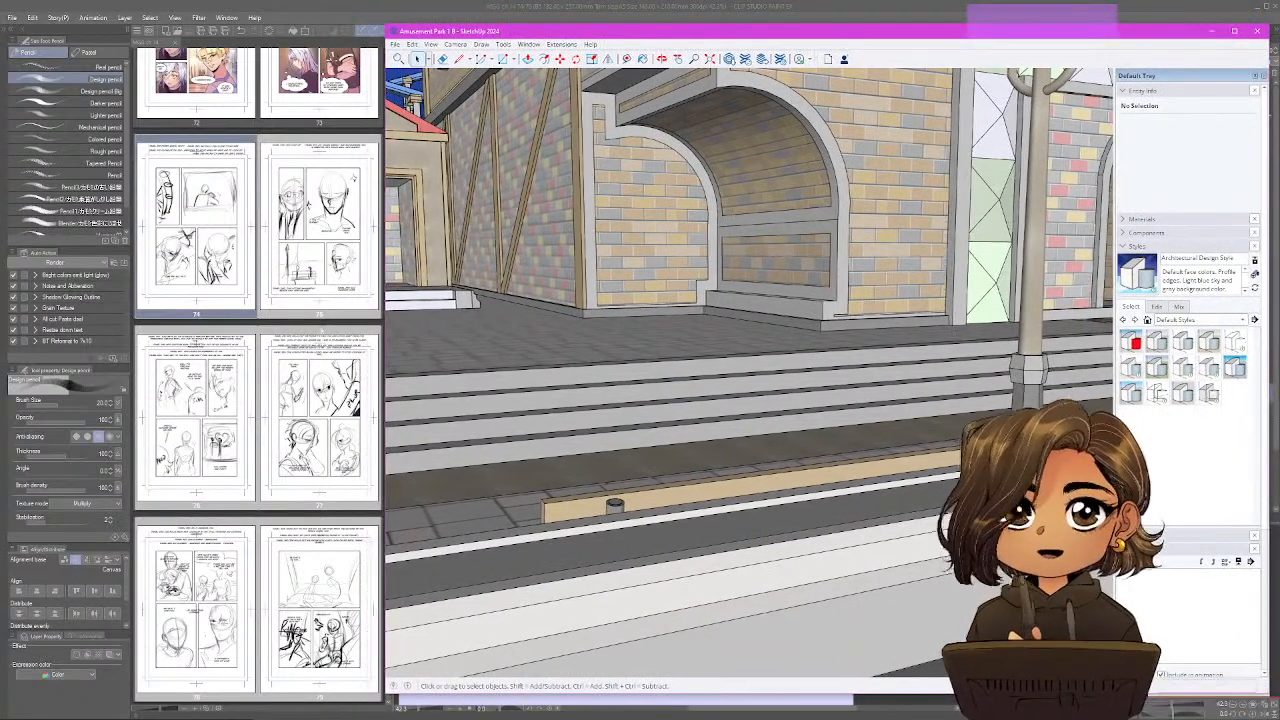
left_click(1256, 76)
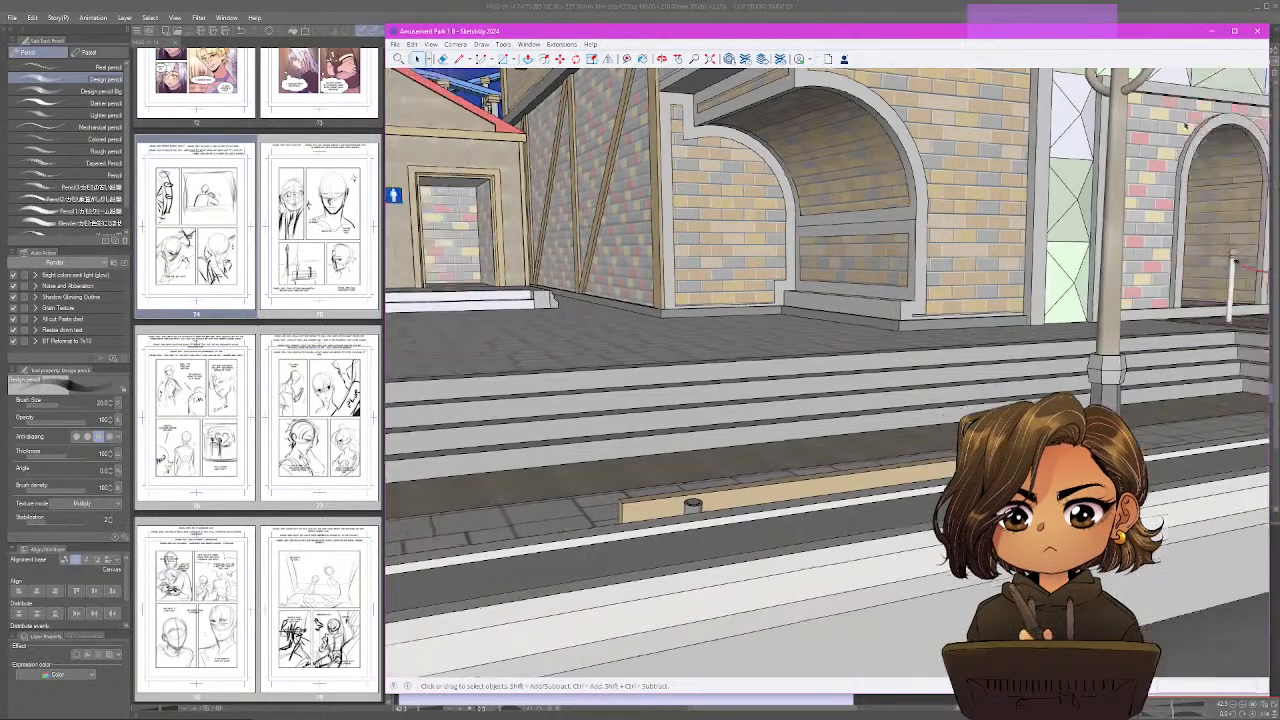
Frame an eye-level view of the swing carousel with the lamp post and benches in front and the Ferris wheel behind.
scroll(760, 360, "up", 2)
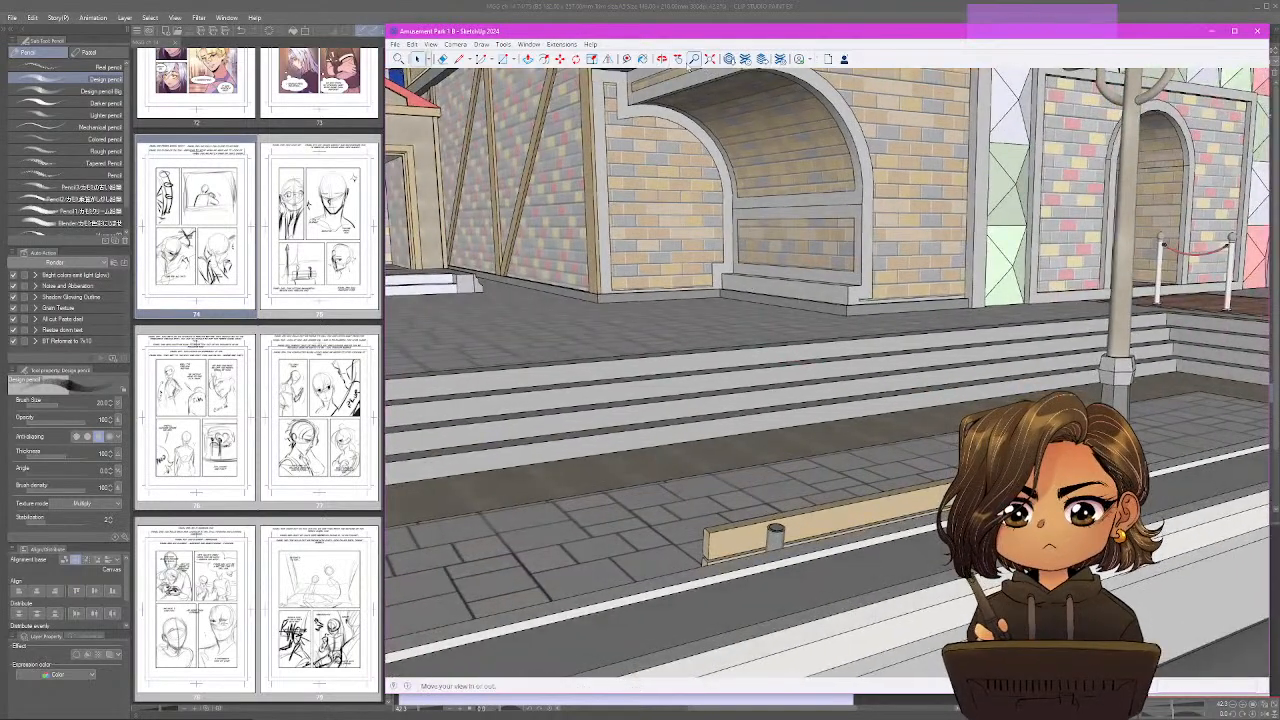
mouse_move(812, 479)
left_mouse_down()
mouse_move(737, 457)
mouse_move(686, 477)
mouse_move(843, 506)
mouse_move(990, 470)
left_mouse_up()
scroll(686, 477, "up", 2)
left_click_drag(985, 396, 700, 396)
mouse_move(700, 396)
left_mouse_down()
mouse_move(1106, 386)
mouse_move(796, 383)
mouse_move(1108, 364)
left_mouse_up()
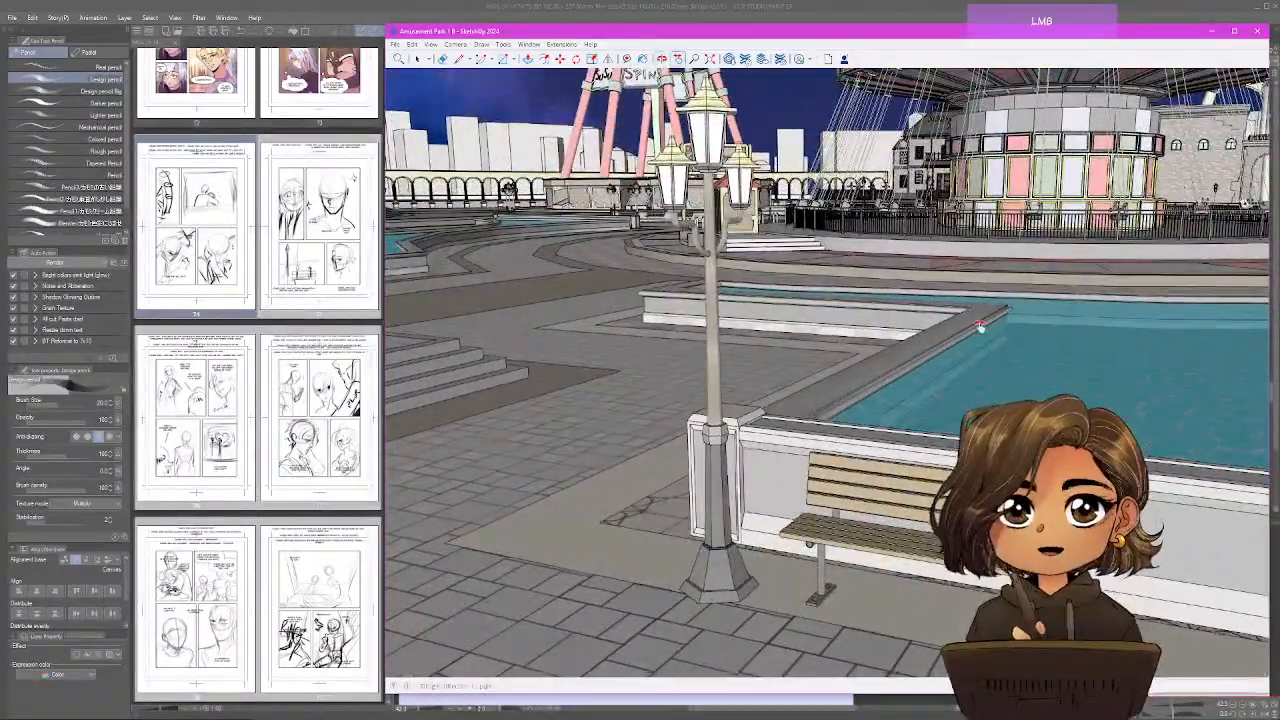
mouse_move(977, 323)
left_mouse_down()
mouse_move(919, 392)
mouse_move(935, 313)
mouse_move(950, 350)
mouse_move(986, 374)
mouse_move(1046, 384)
mouse_move(860, 350)
mouse_move(934, 354)
mouse_move(903, 393)
mouse_move(916, 384)
mouse_move(871, 377)
mouse_move(899, 380)
mouse_move(892, 392)
mouse_move(869, 378)
mouse_move(893, 370)
mouse_move(858, 386)
left_mouse_up()
scroll(889, 372, "down", 2)
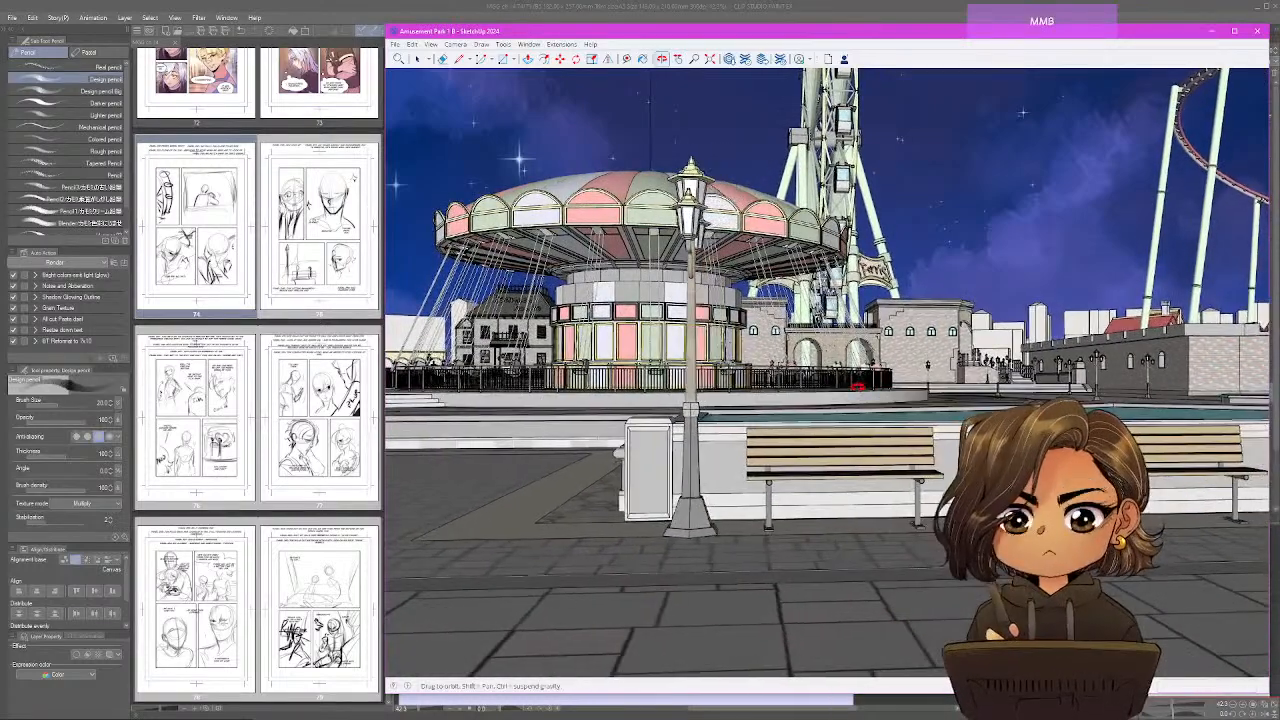
Open the 2D graphic export for the current amusement park view.
left_click(398, 48)
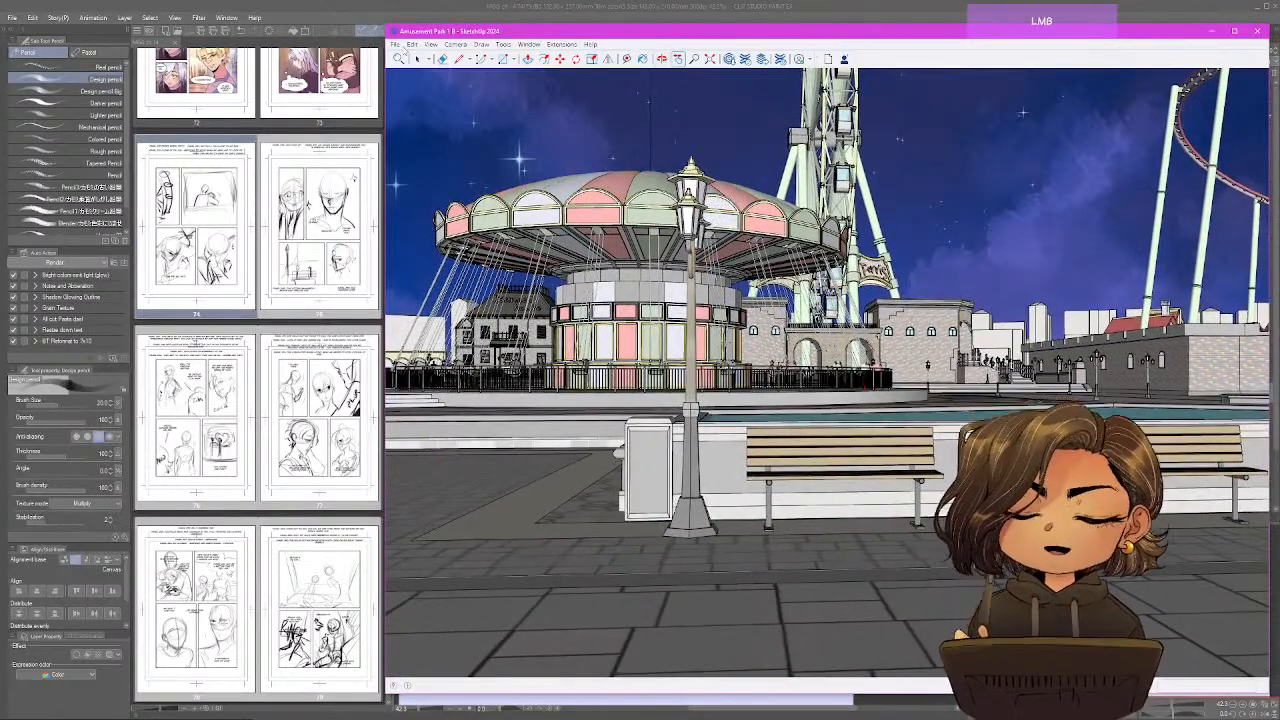
left_click(398, 48)
mouse_move(528, 198)
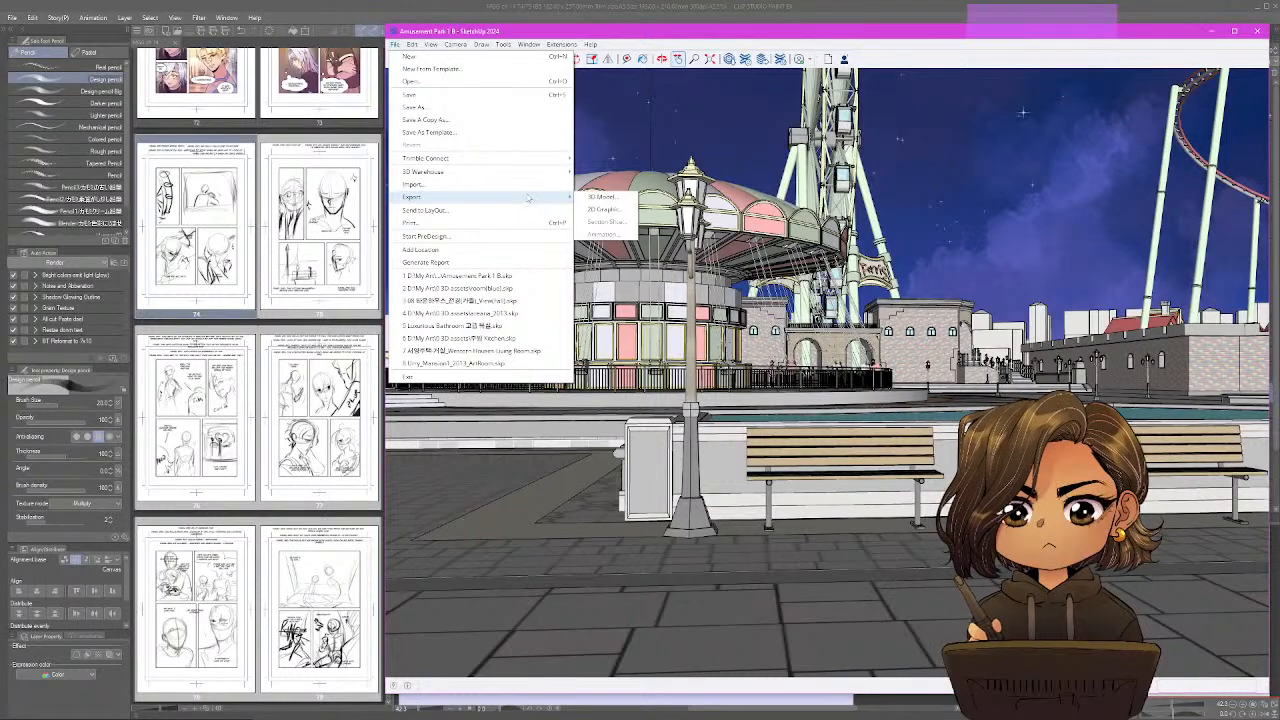
left_click(611, 212)
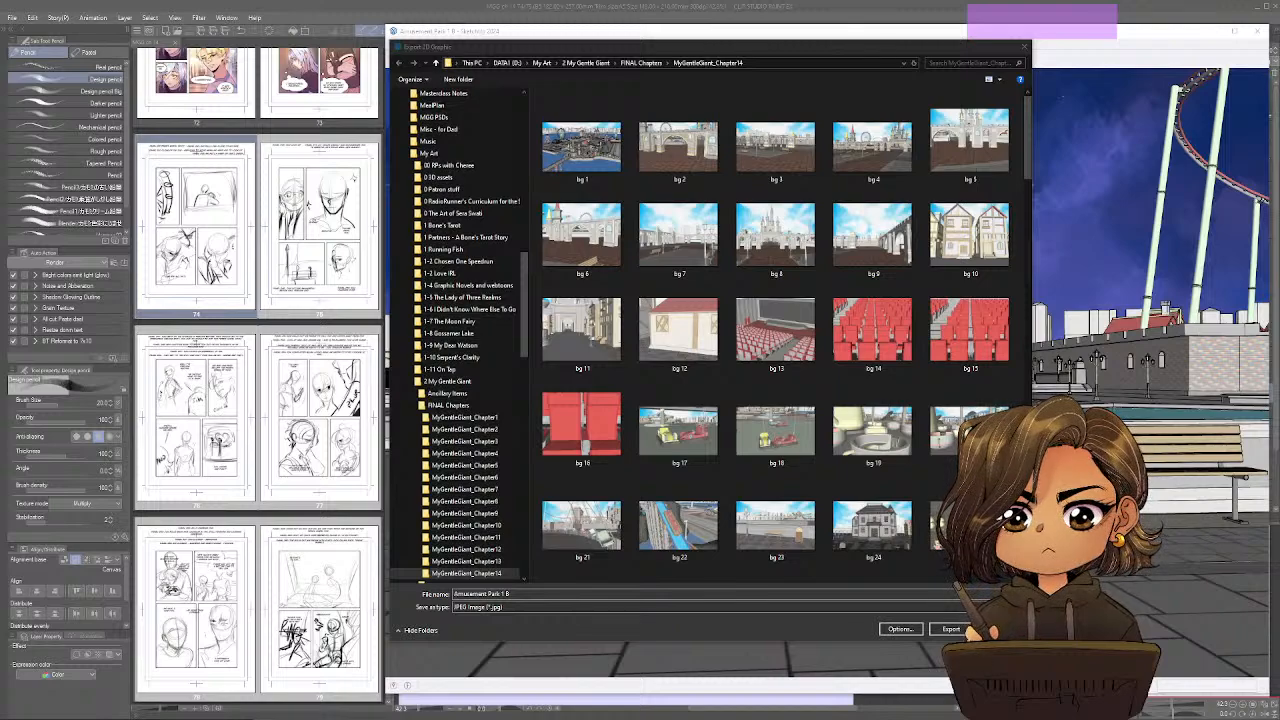
left_click(1027, 138)
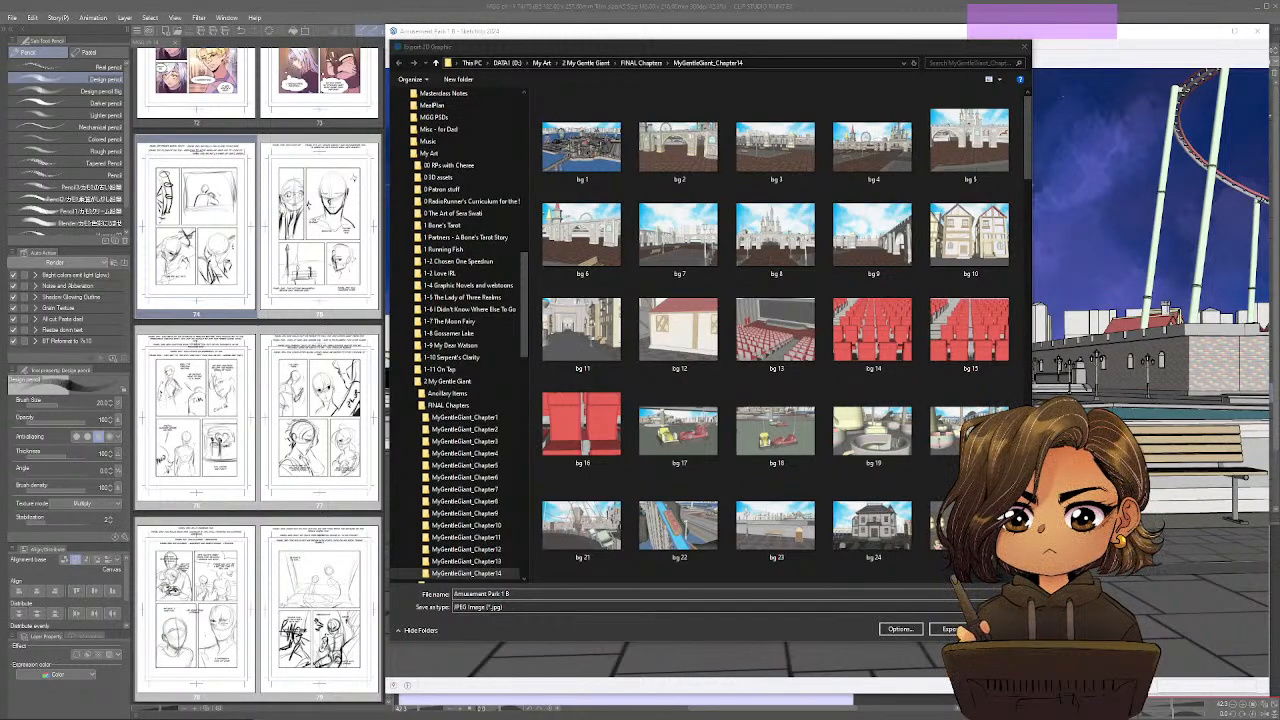
left_click(1027, 138)
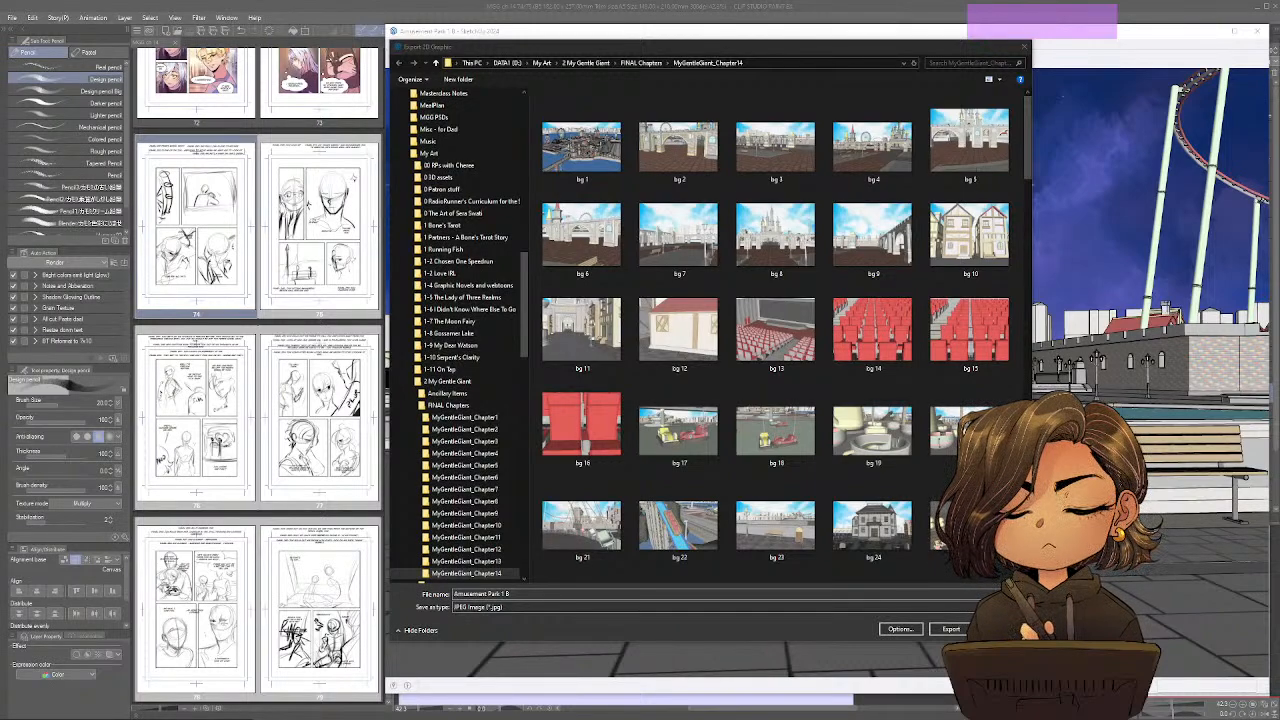
key("space")
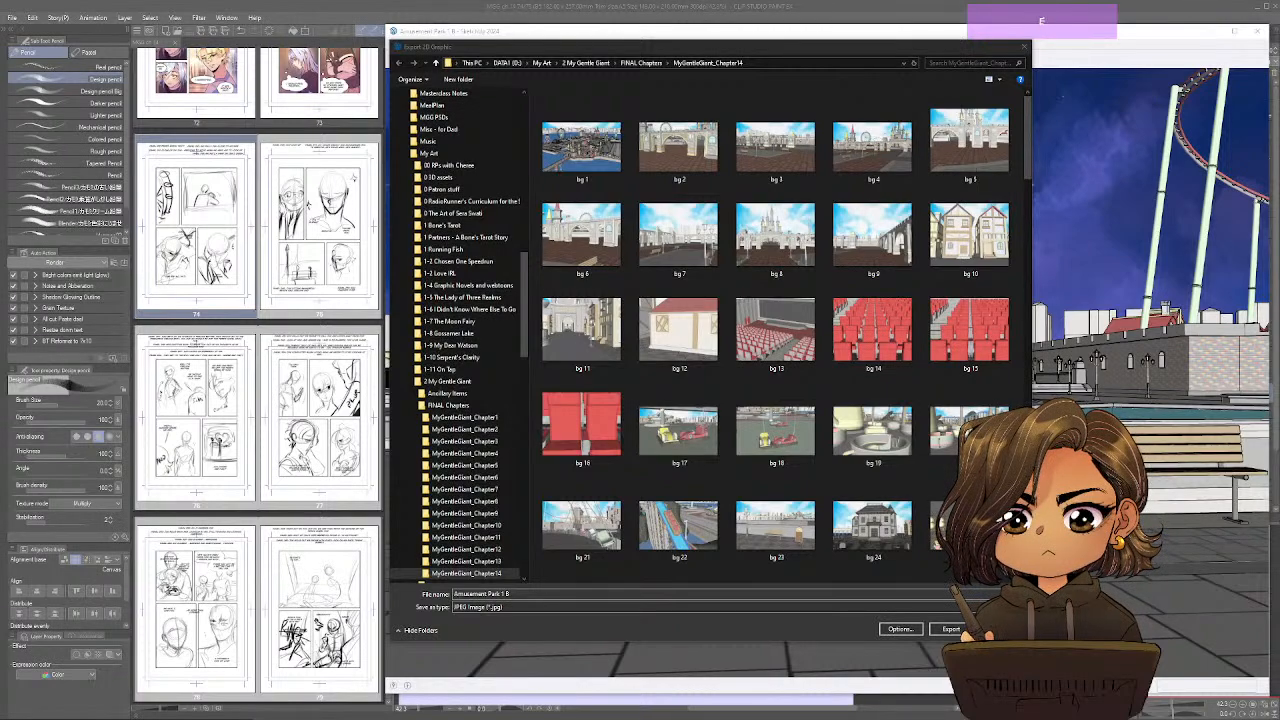
key("space")
key("BackSpace")
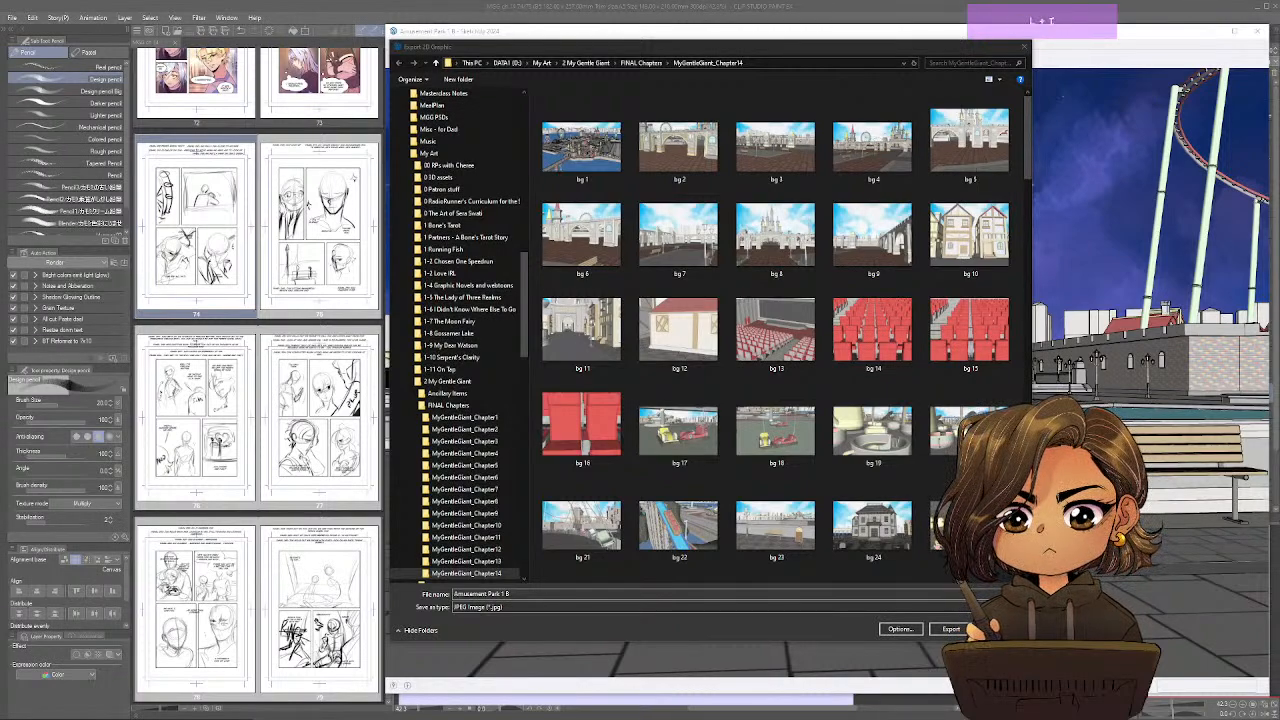
key("space")
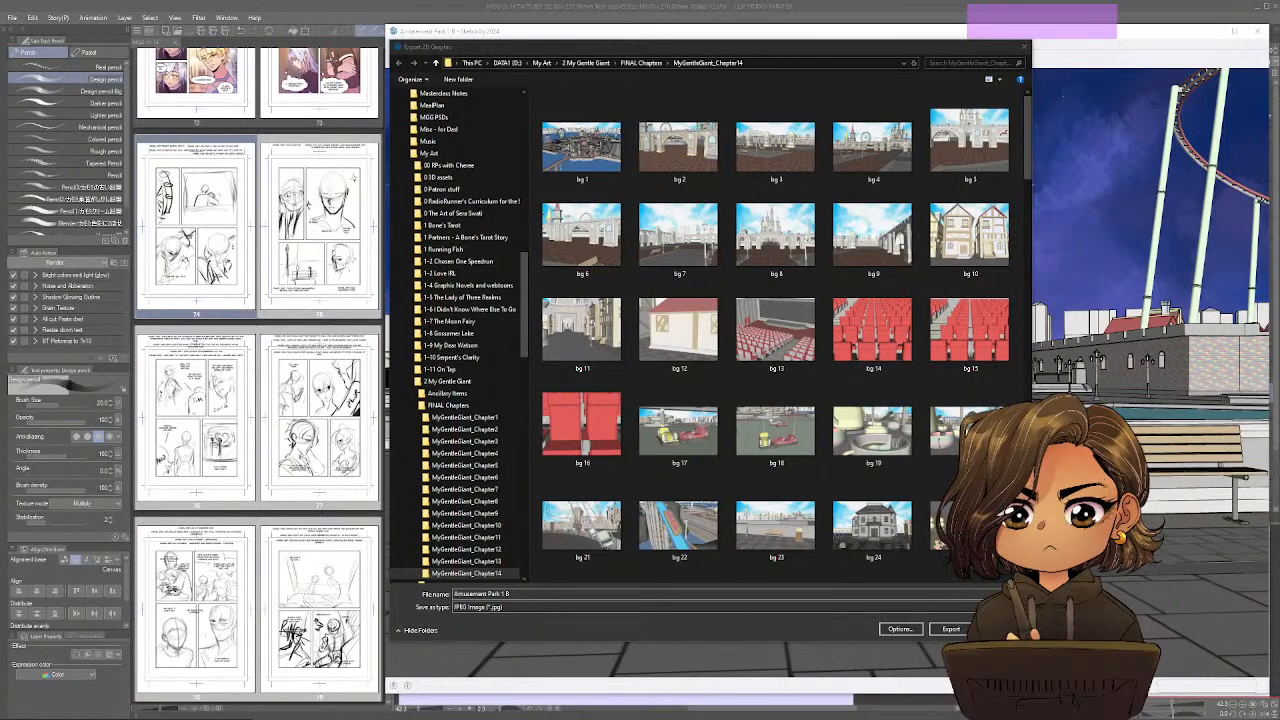
key("space")
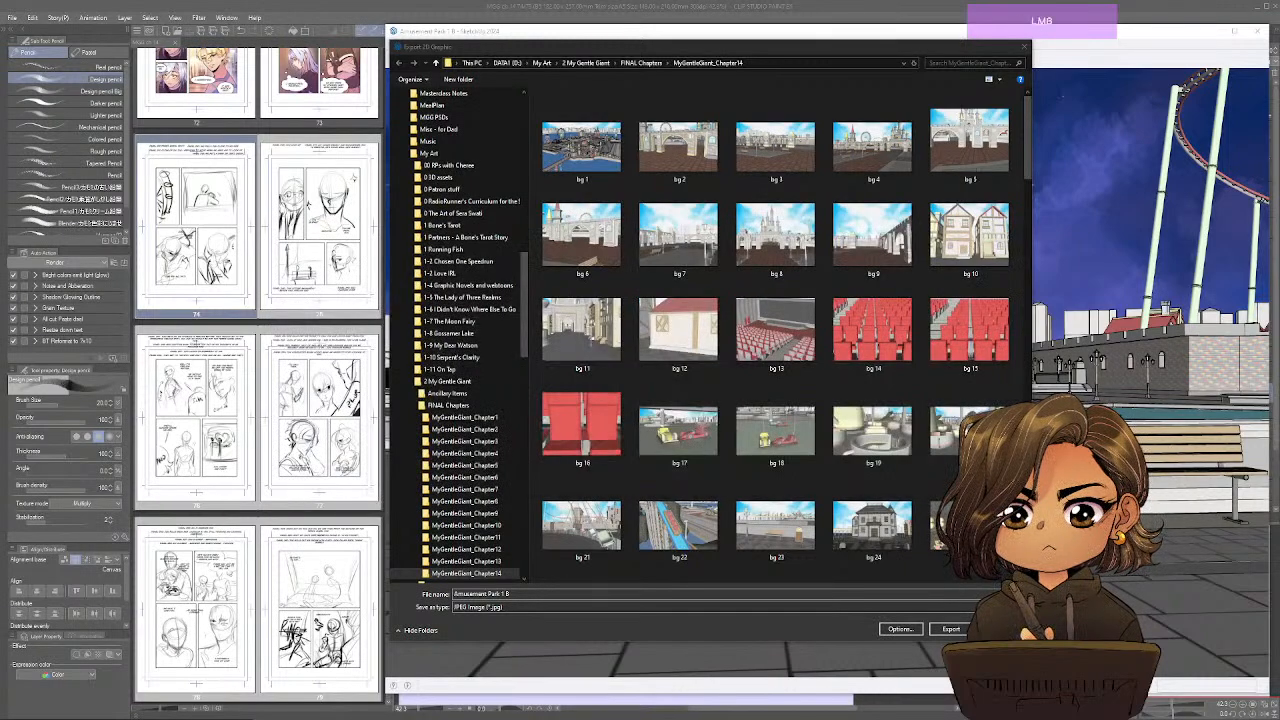
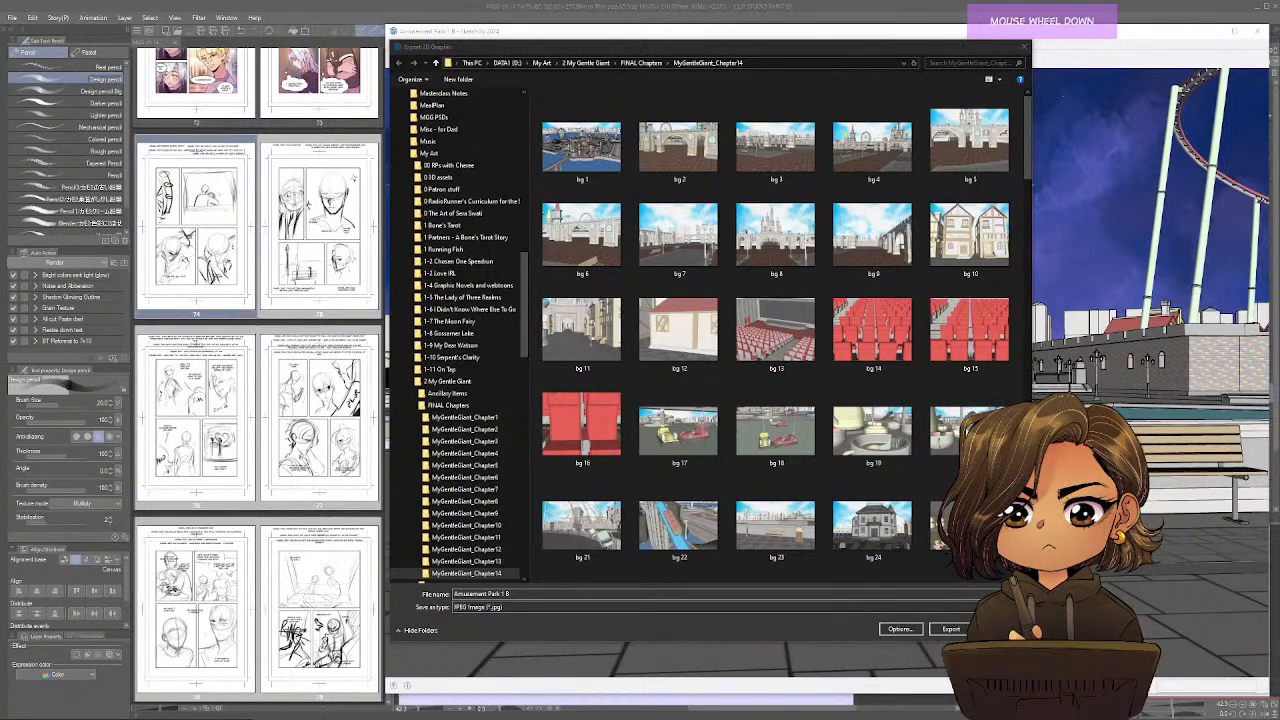
scroll(778, 335, "down", 2)
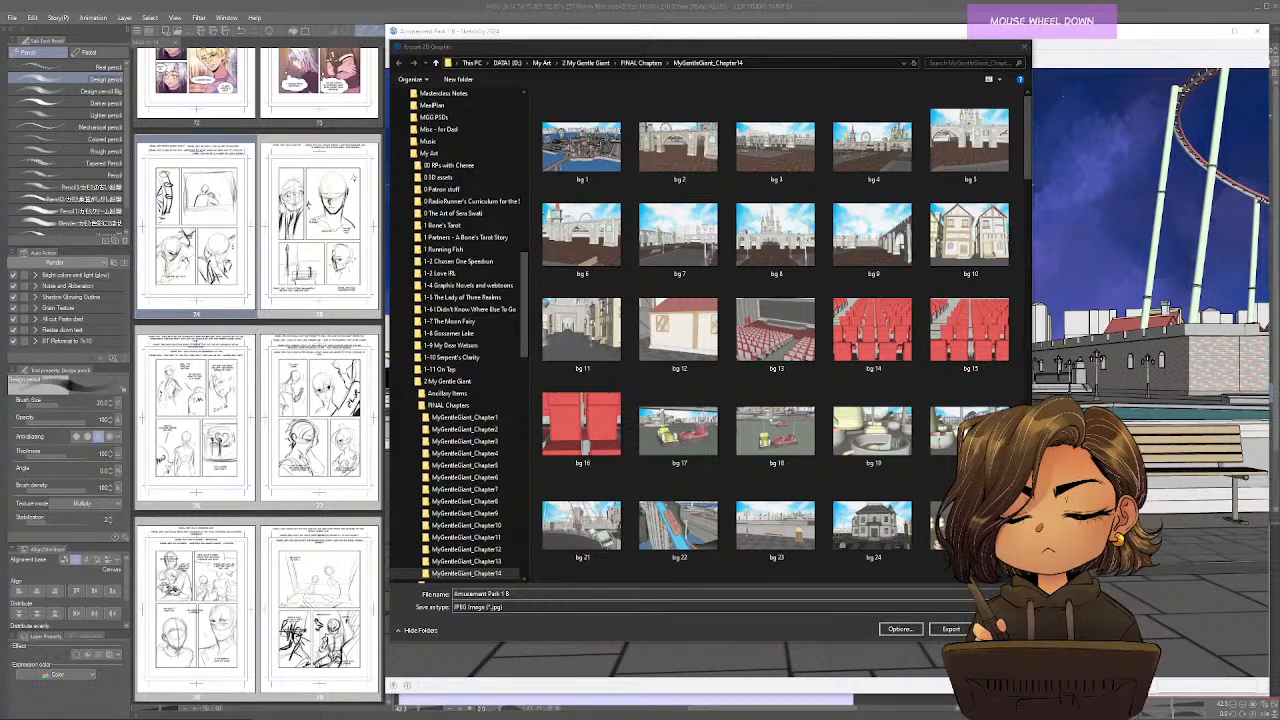
scroll(778, 335, "up", 2)
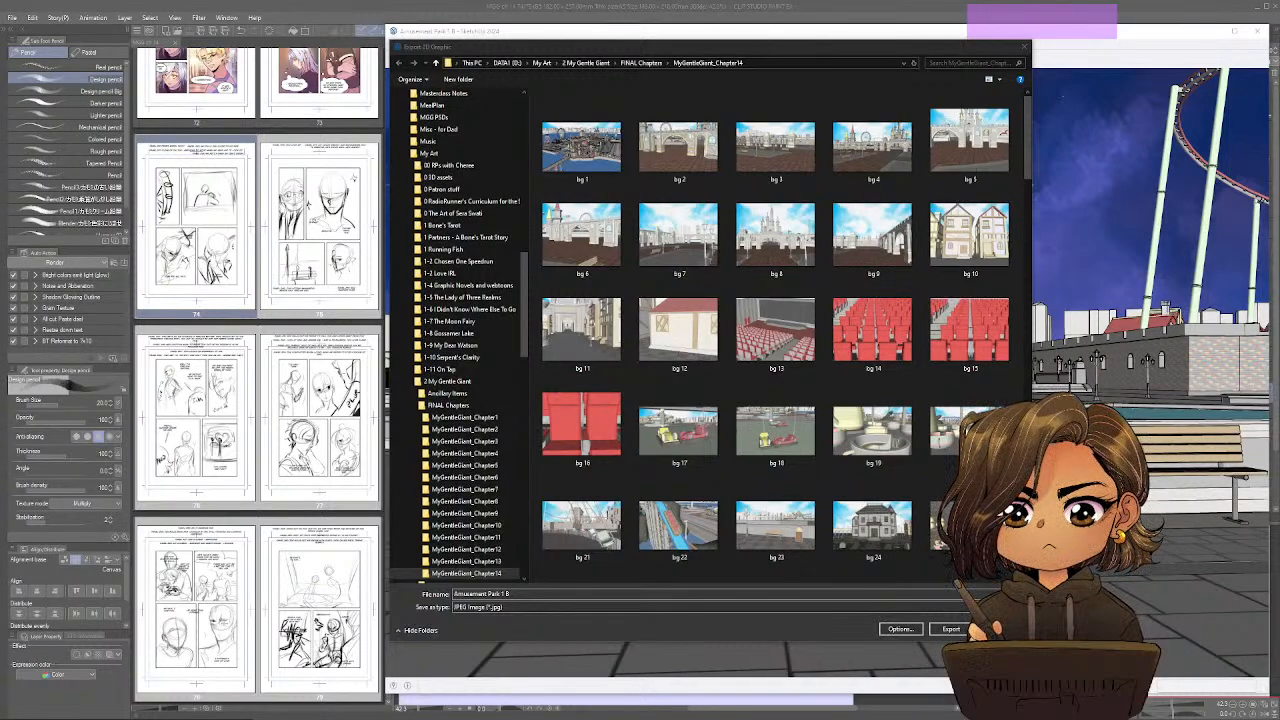
scroll(776, 335, "down", 1)
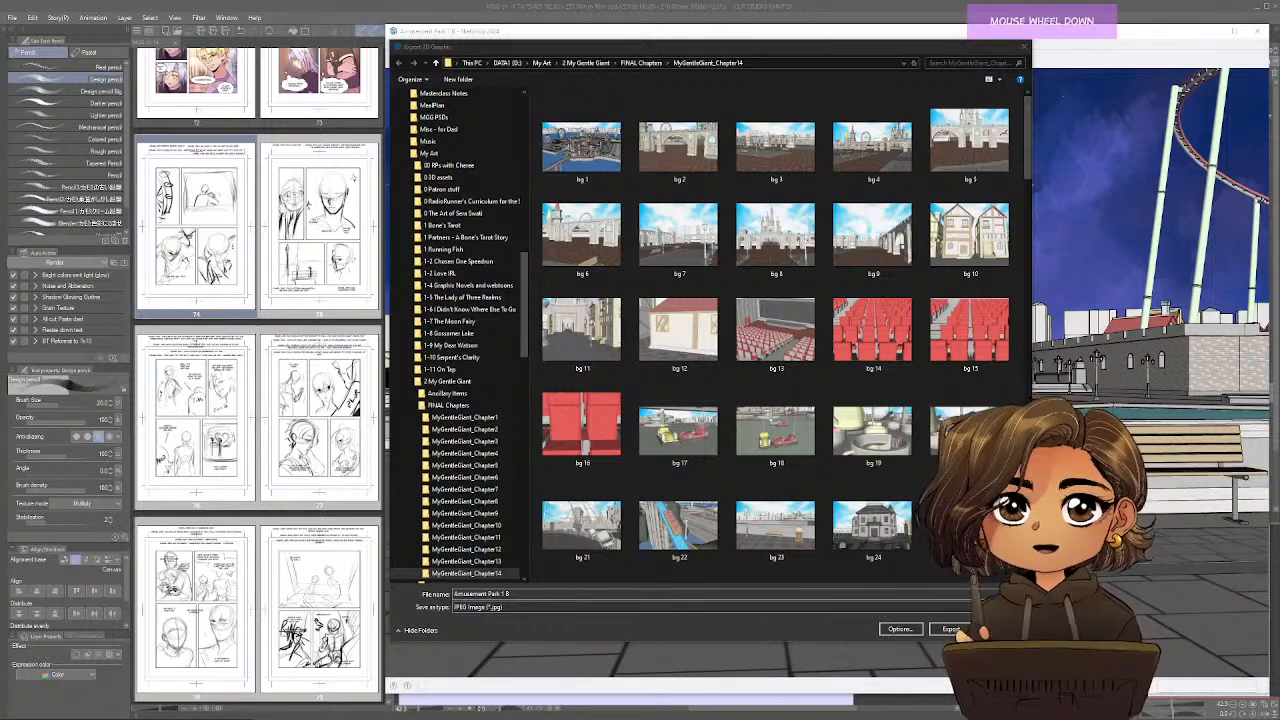
scroll(776, 335, "down", 2)
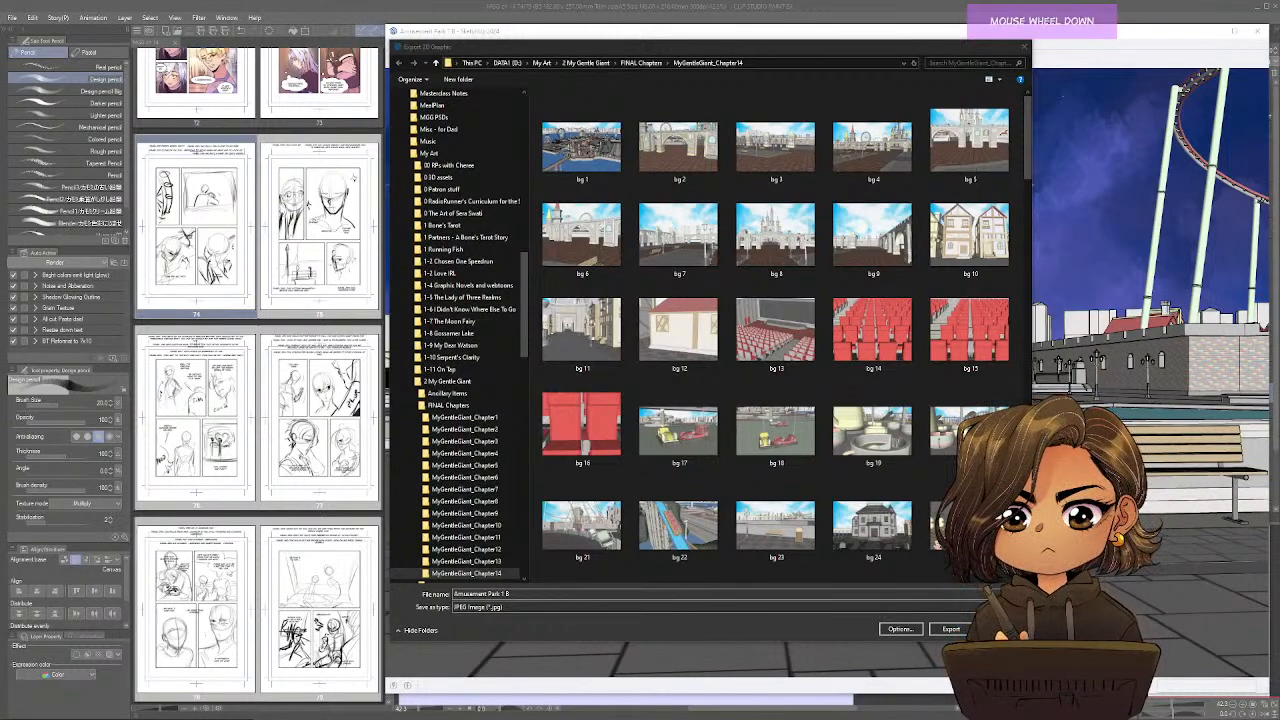
scroll(776, 335, "down", 1)
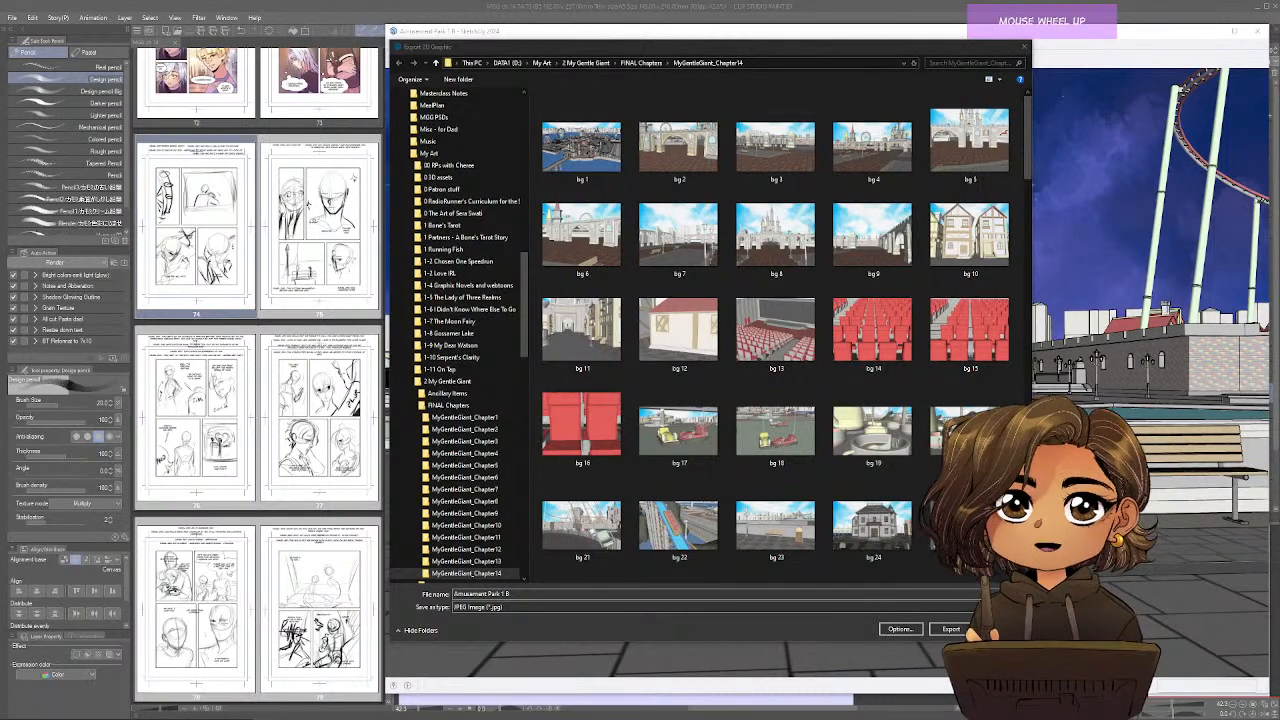
scroll(776, 335, "up", 2)
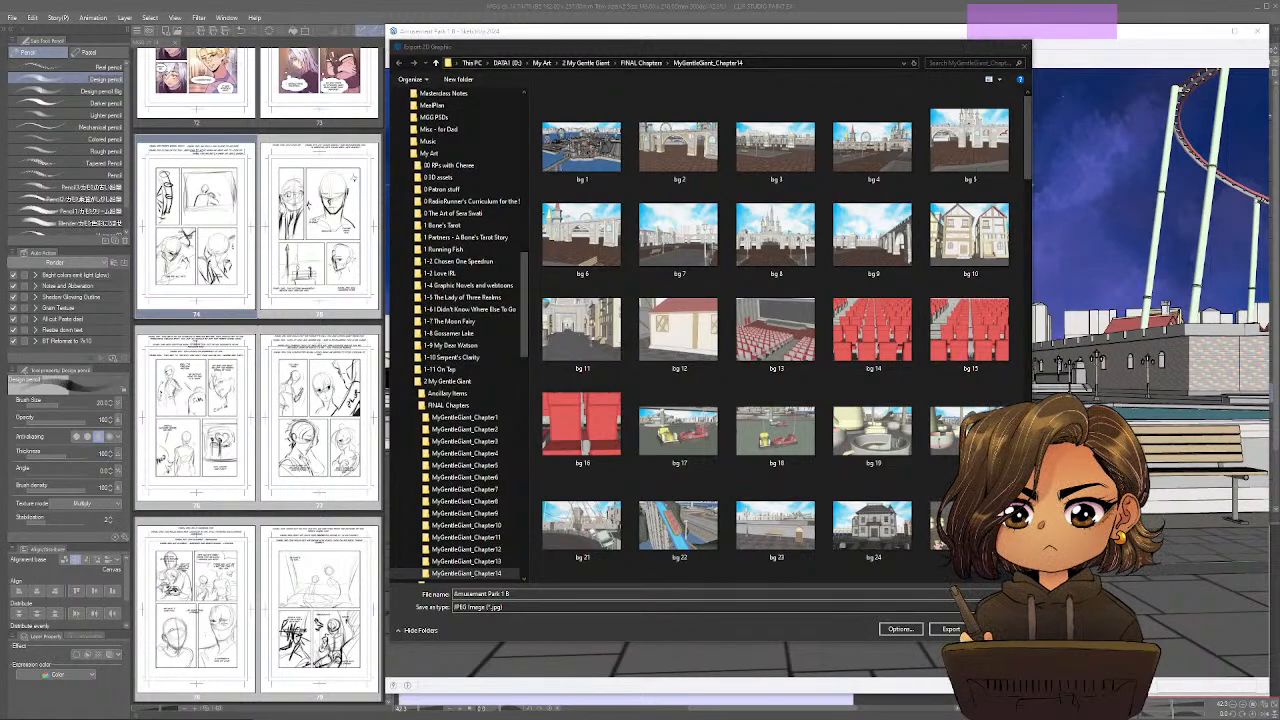
left_click(700, 594)
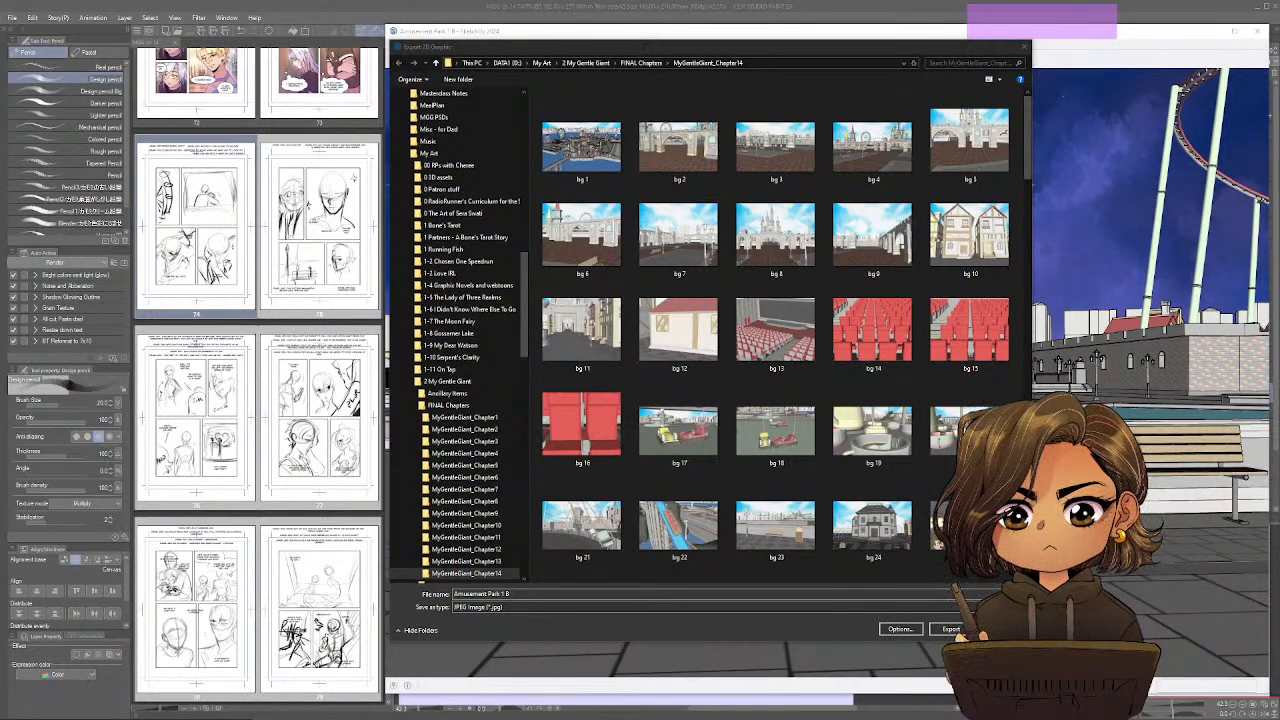
left_click(700, 594)
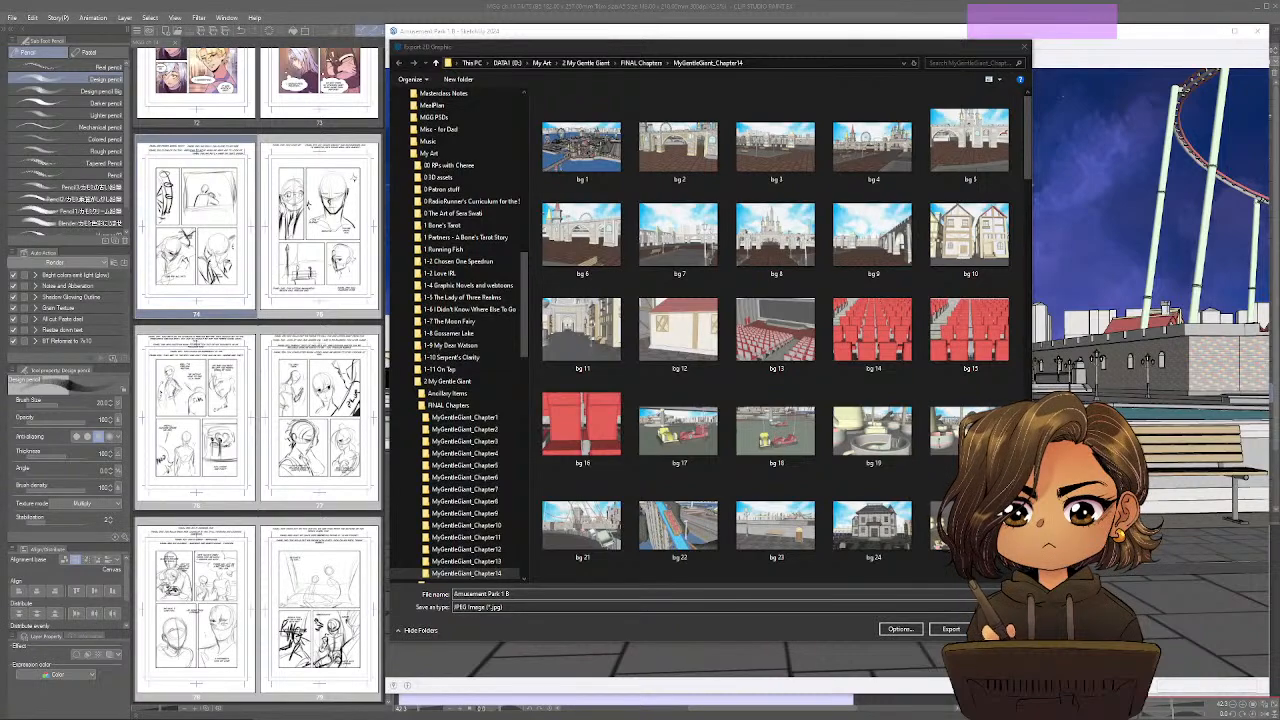
left_click(700, 594)
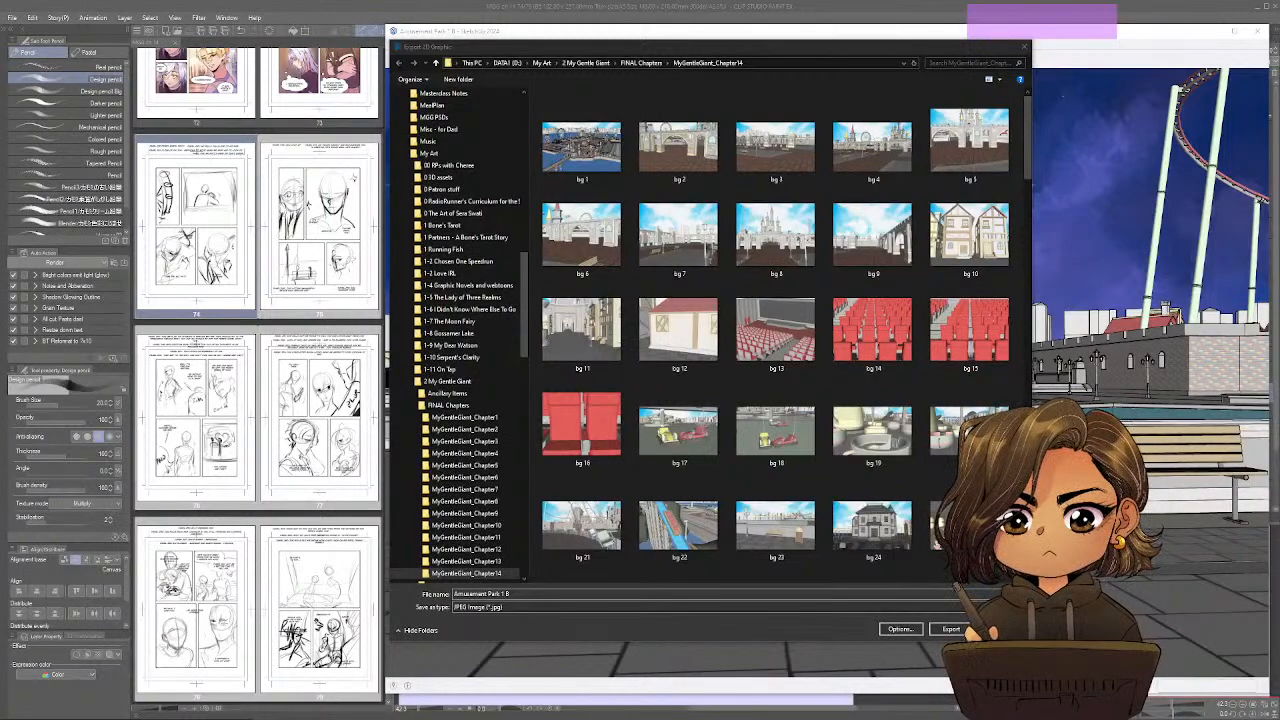
Export the carousel and benches view as a JPEG named 59 in the MyGentleGiant_Chapter14 folder, following the existing bg numbering.
left_click(609, 51)
left_click_drag(609, 51, 607, 66)
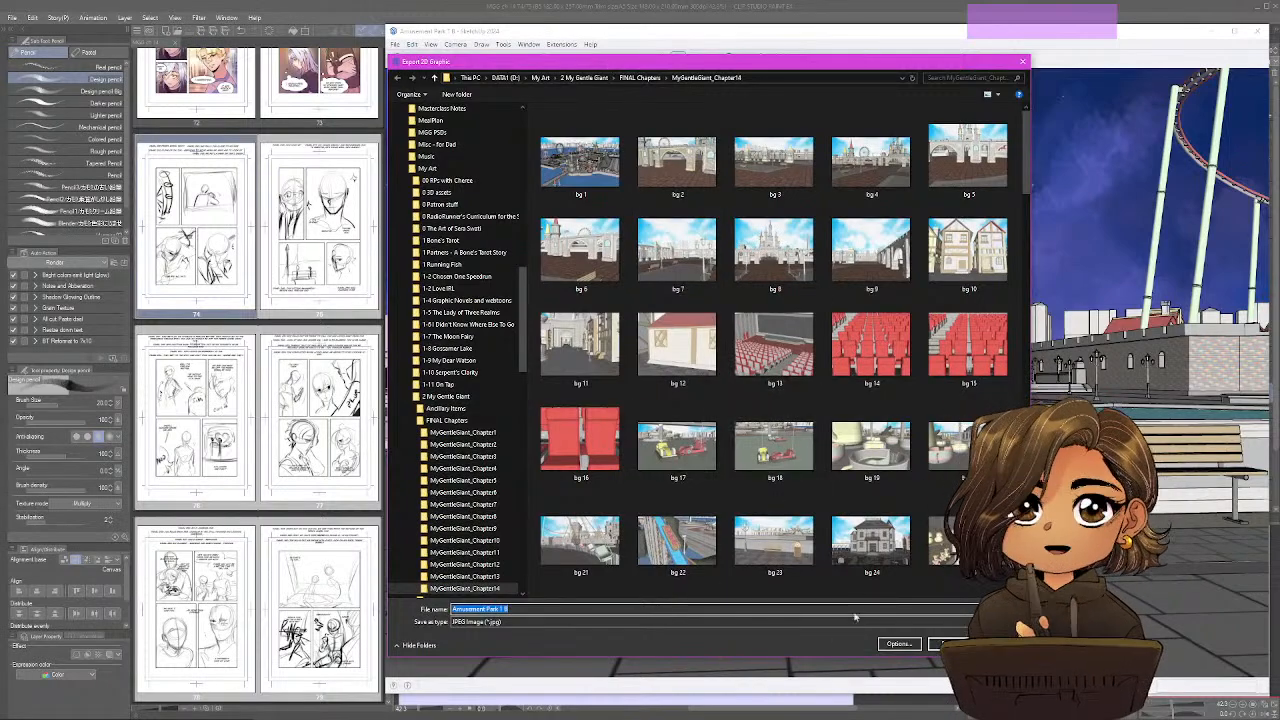
scroll(795, 401, "down", 10)
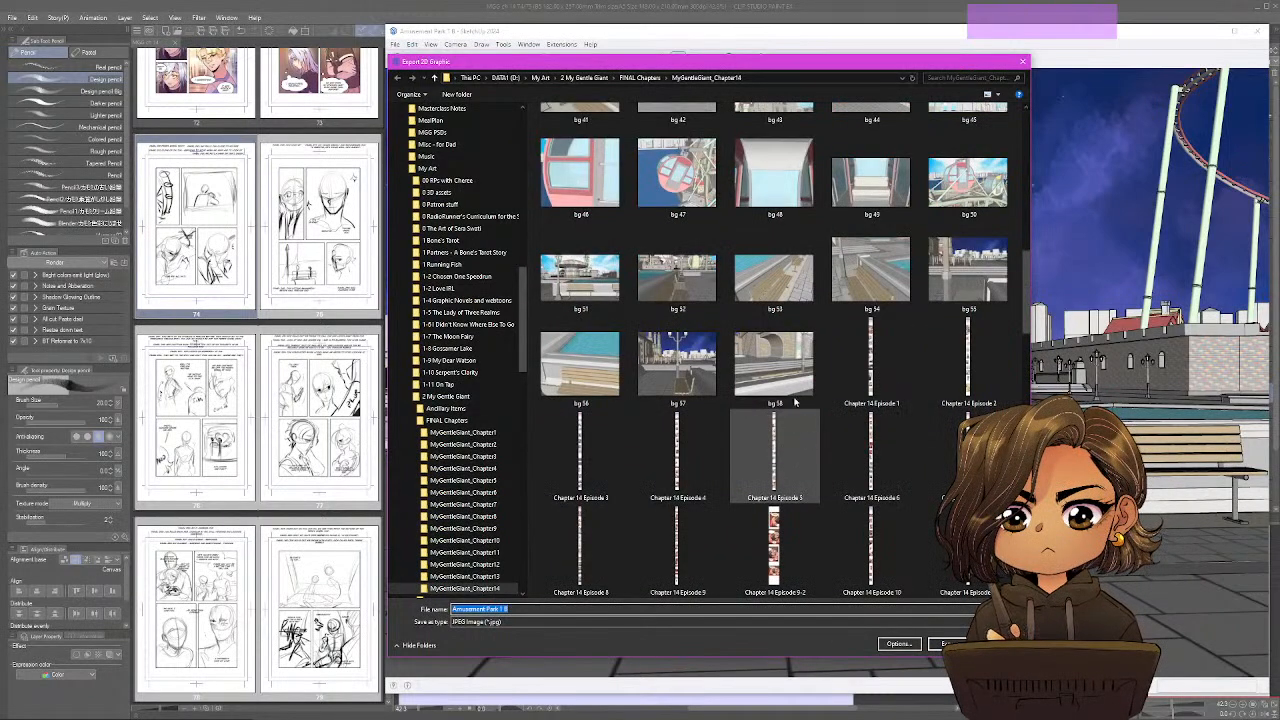
left_click(774, 370)
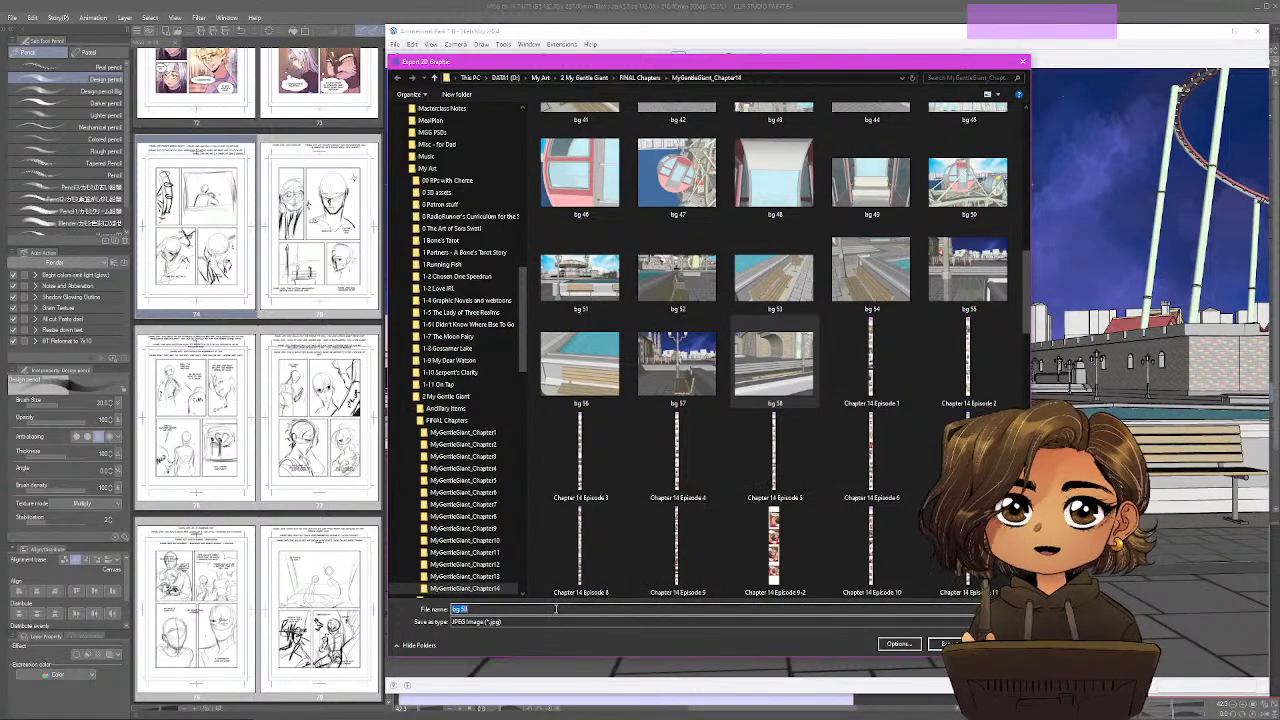
scroll(686, 380, "up", 10)
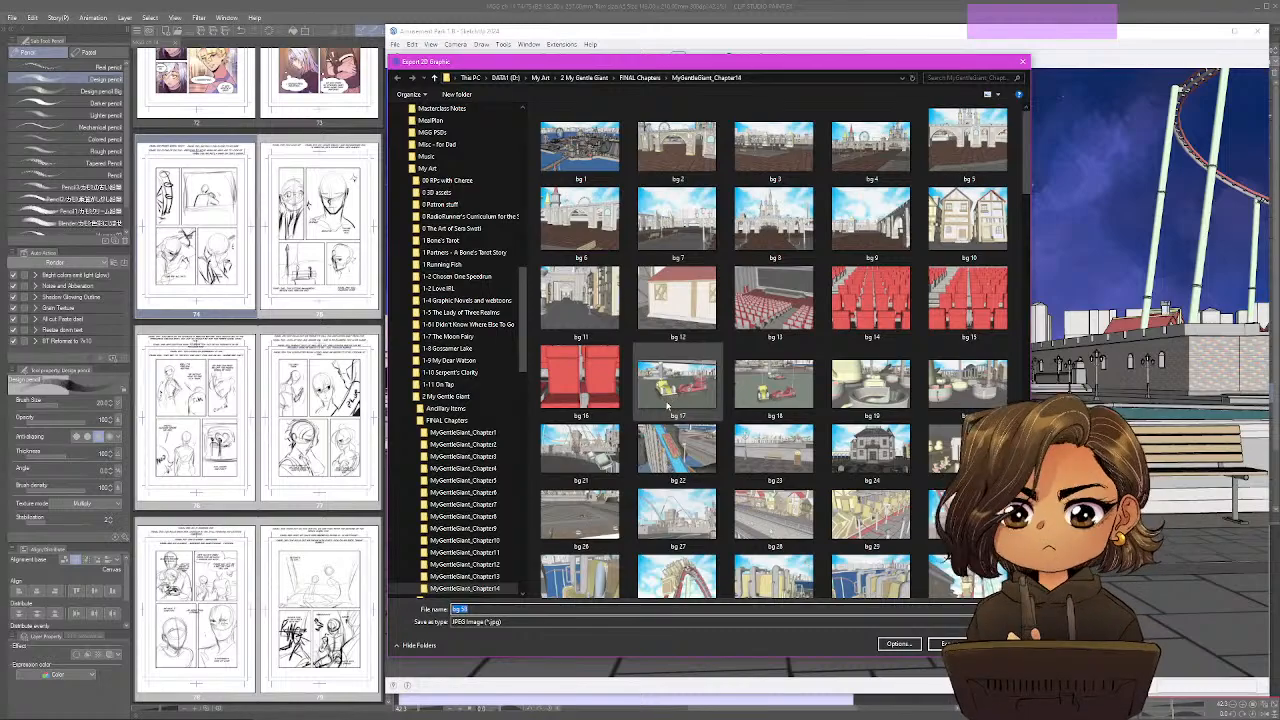
key("Return")
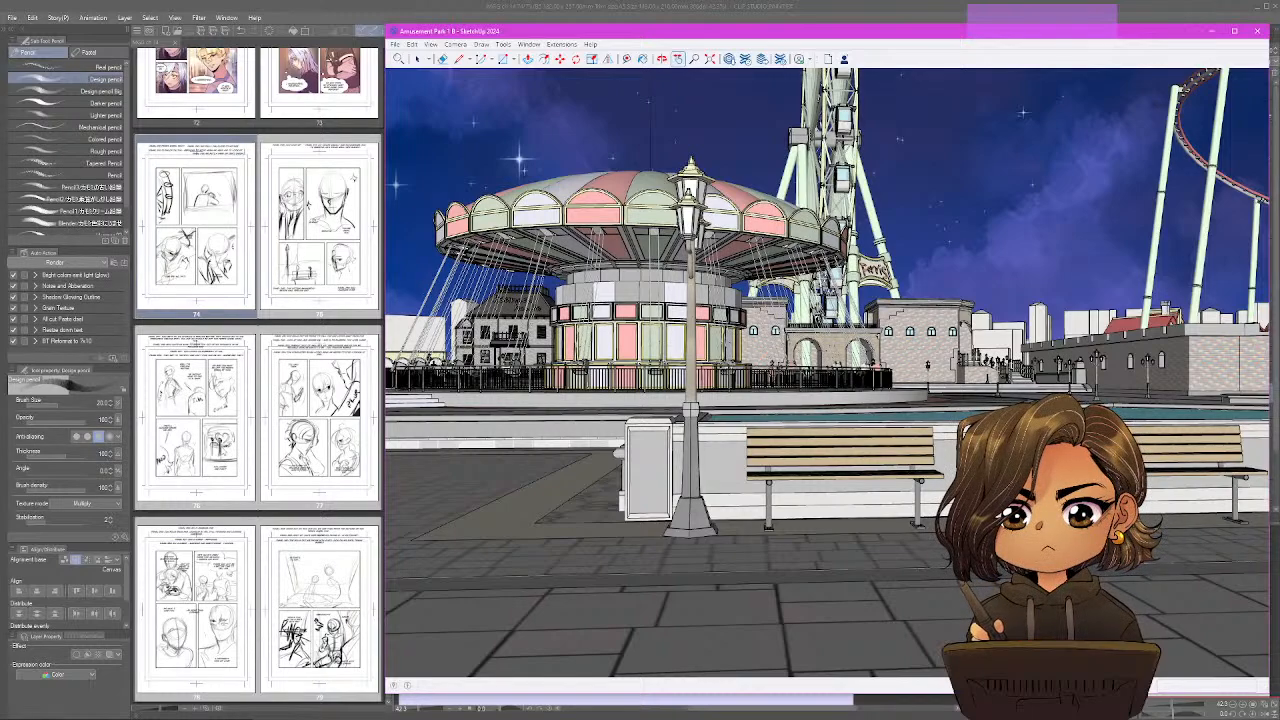
Switch to Clip Studio Paint and open comic page 75.
double_click(296, 249)
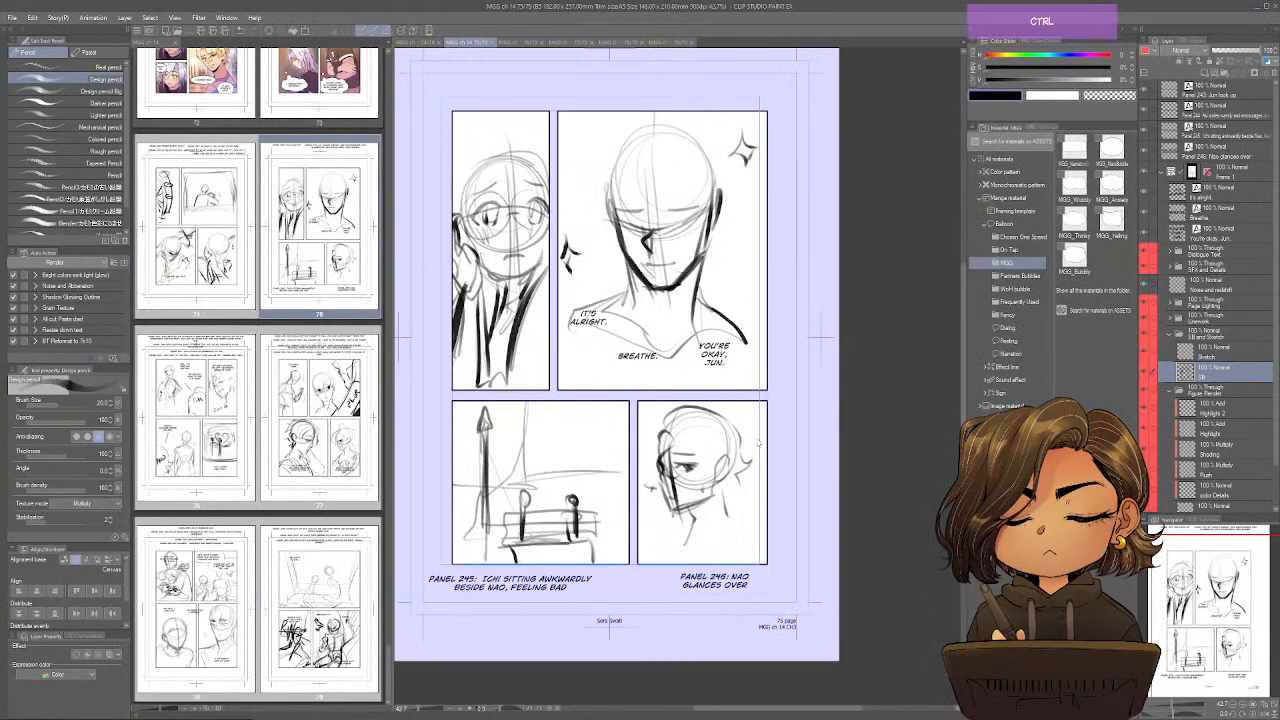
key("ctrl+o")
scroll(523, 215, "down", 8)
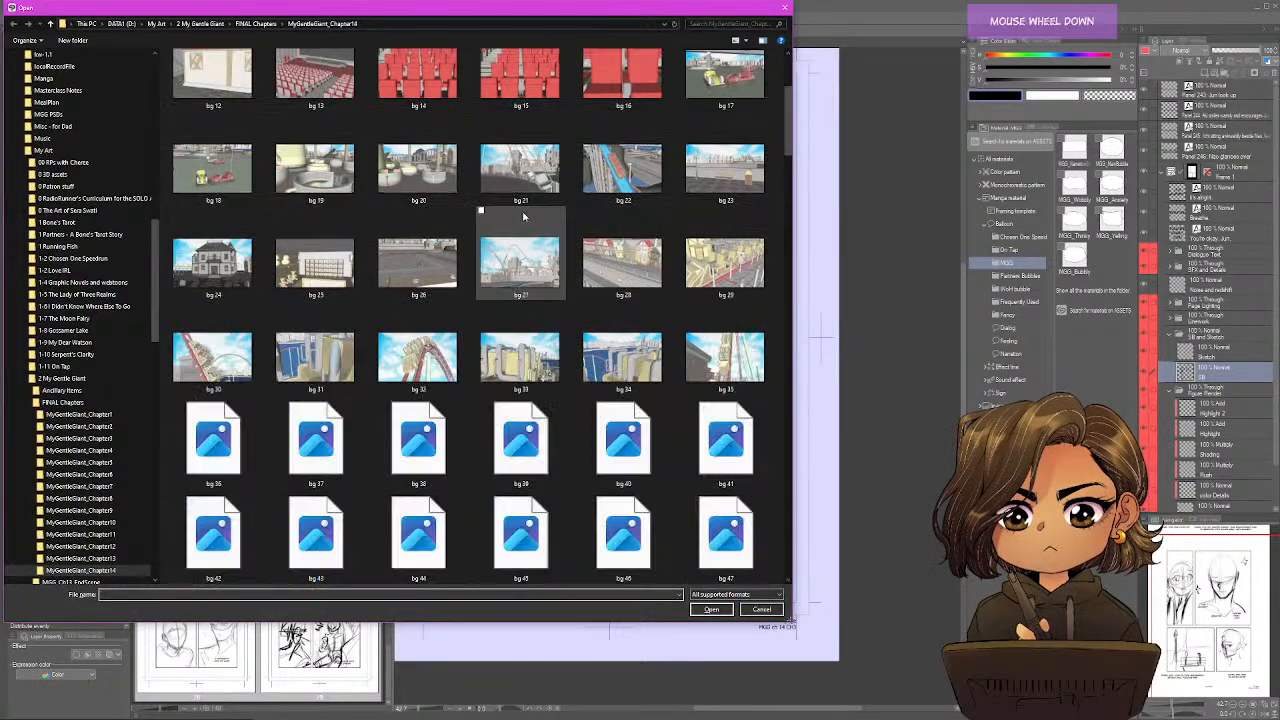
scroll(523, 215, "up", 5)
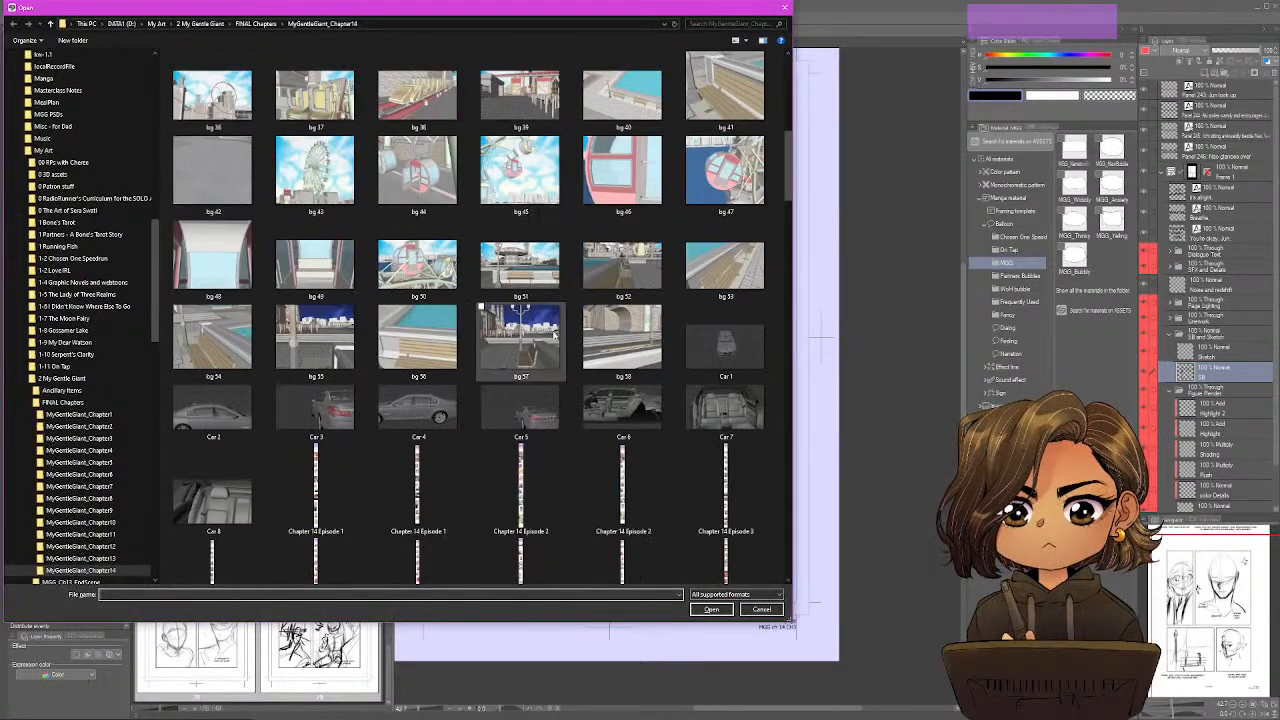
left_click(519, 352)
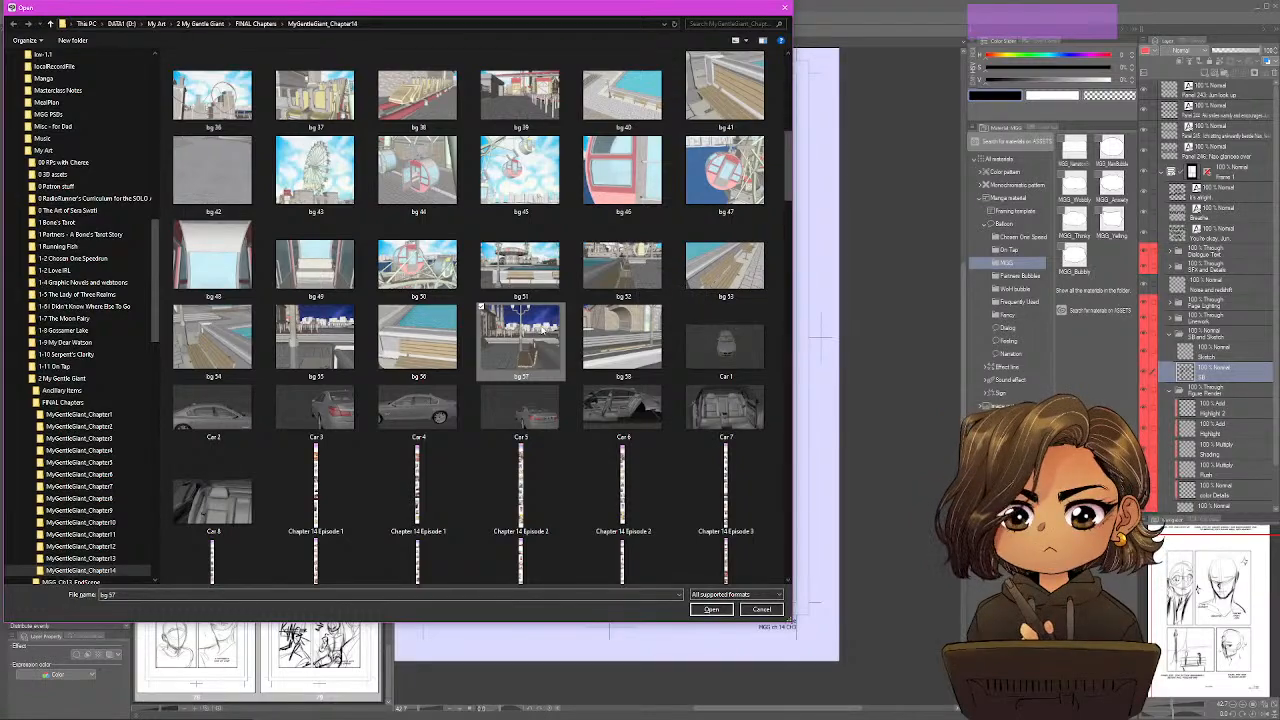
left_click(784, 7)
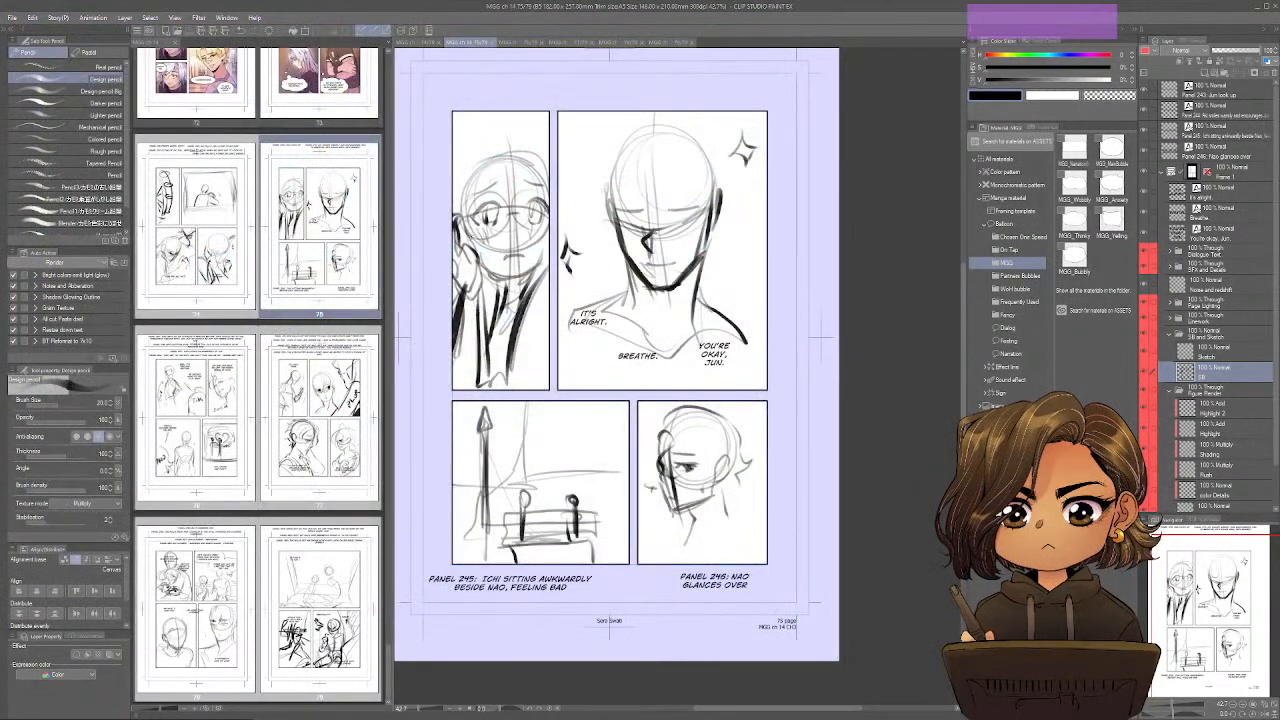
left_click_drag(587, 393, 639, 414)
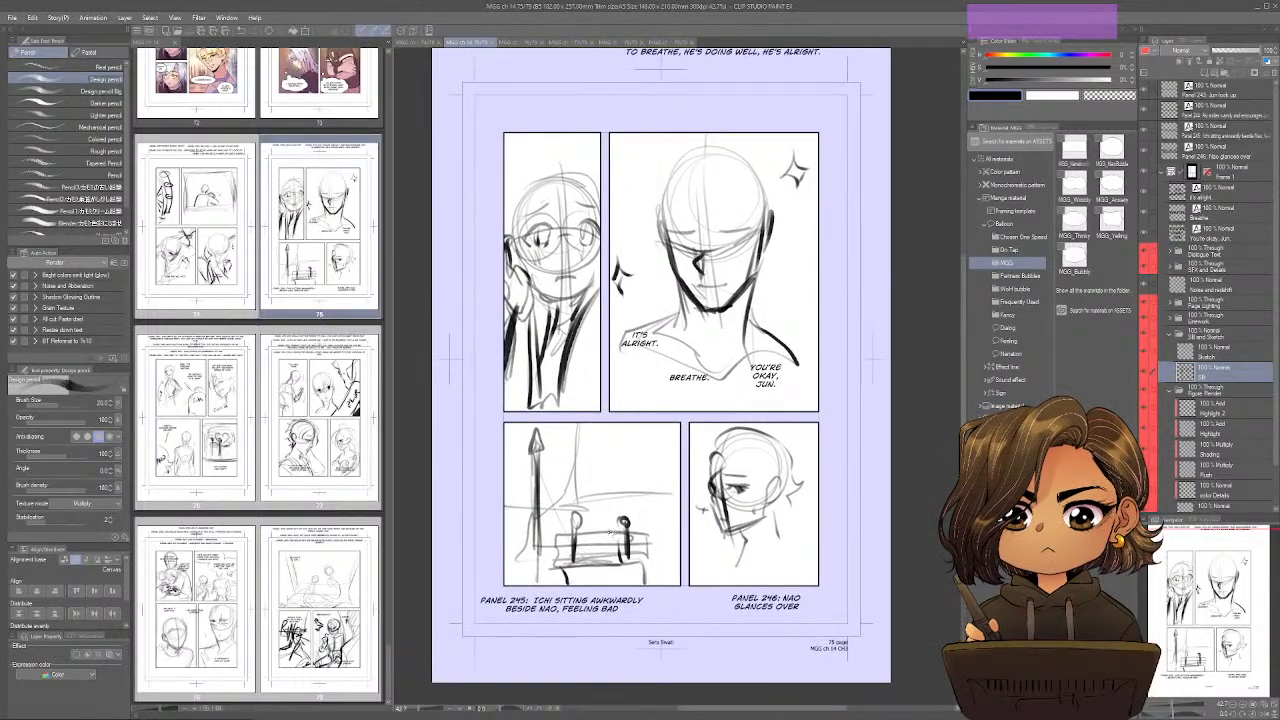
key("alt+Tab")
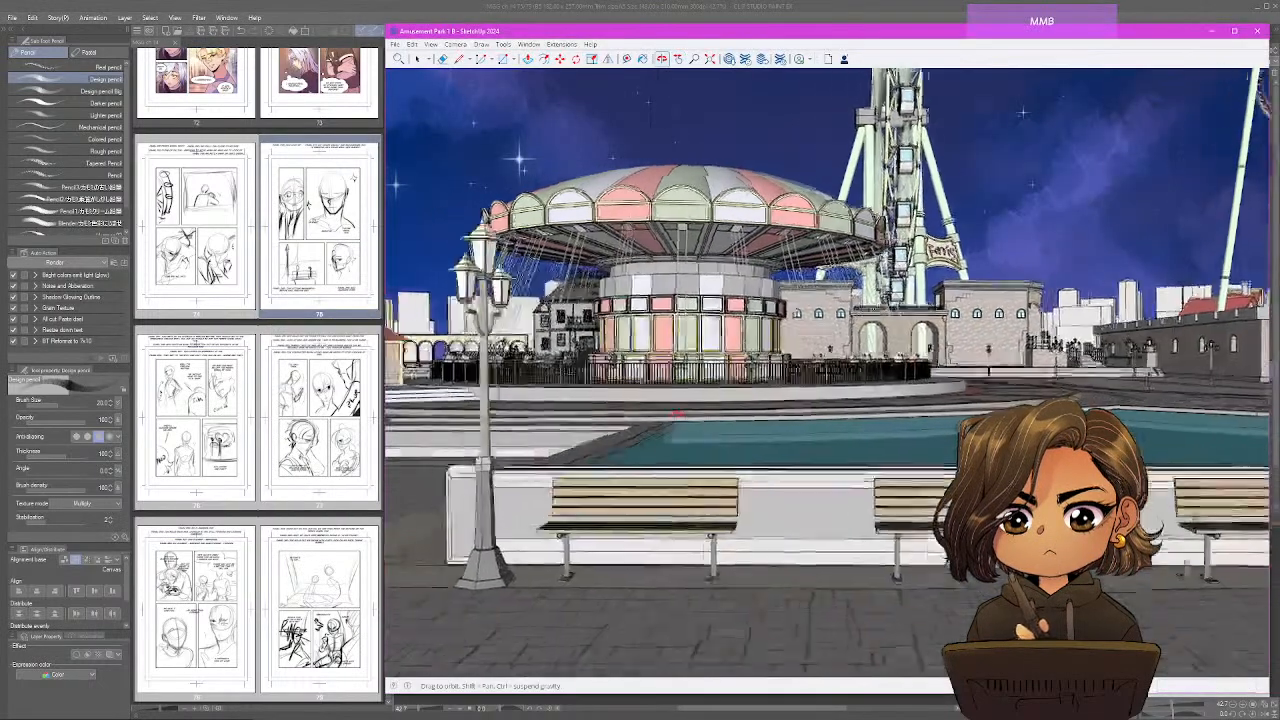
mouse_move(677, 414)
left_mouse_down()
mouse_move(826, 405)
mouse_move(722, 417)
left_mouse_up()
key("alt+Tab")
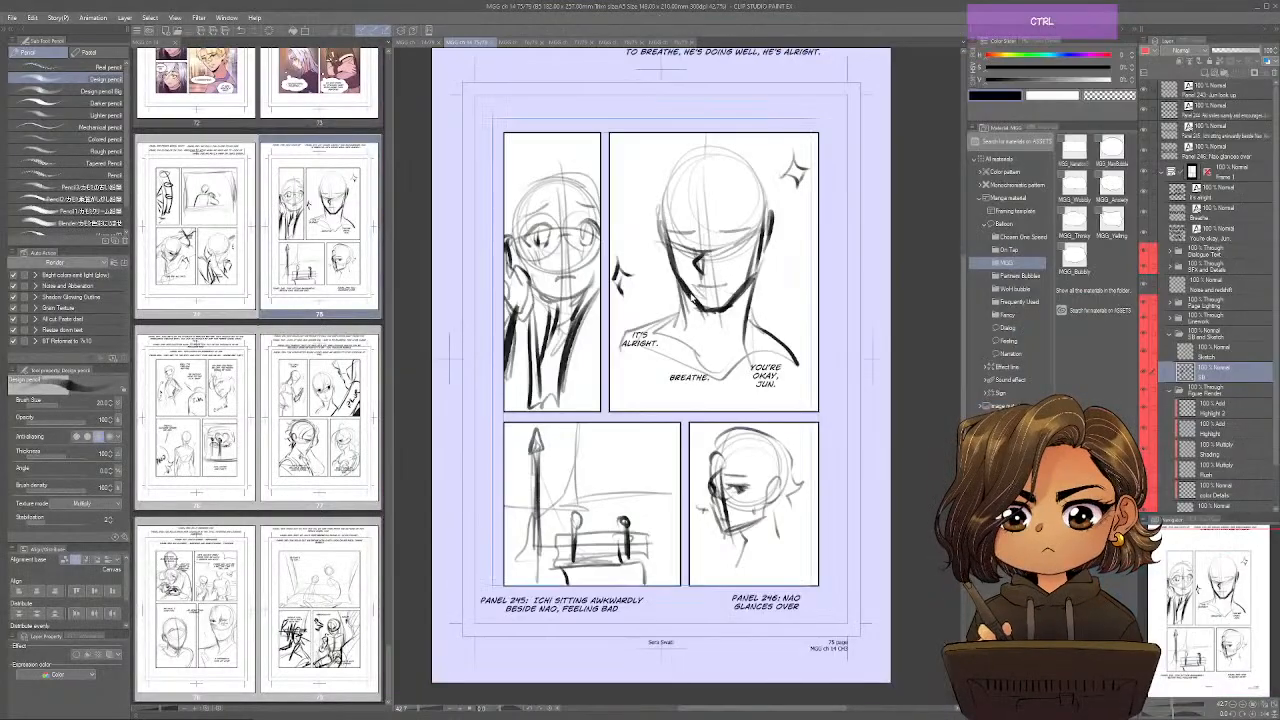
Open the background images bg 57 and 59 from the MyGentleGiant_Chapter14 folder.
key("ctrl+o")
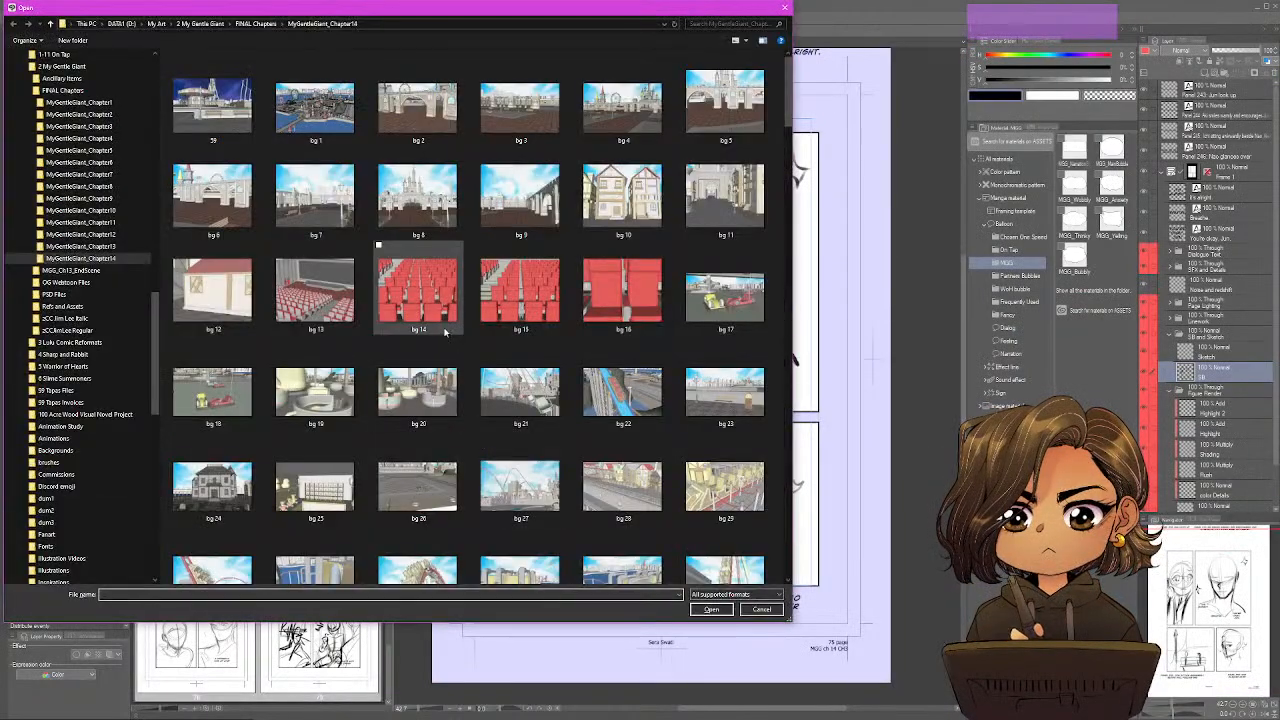
scroll(445, 333, "down", 5)
scroll(445, 333, "down", 3)
scroll(445, 333, "up", 2)
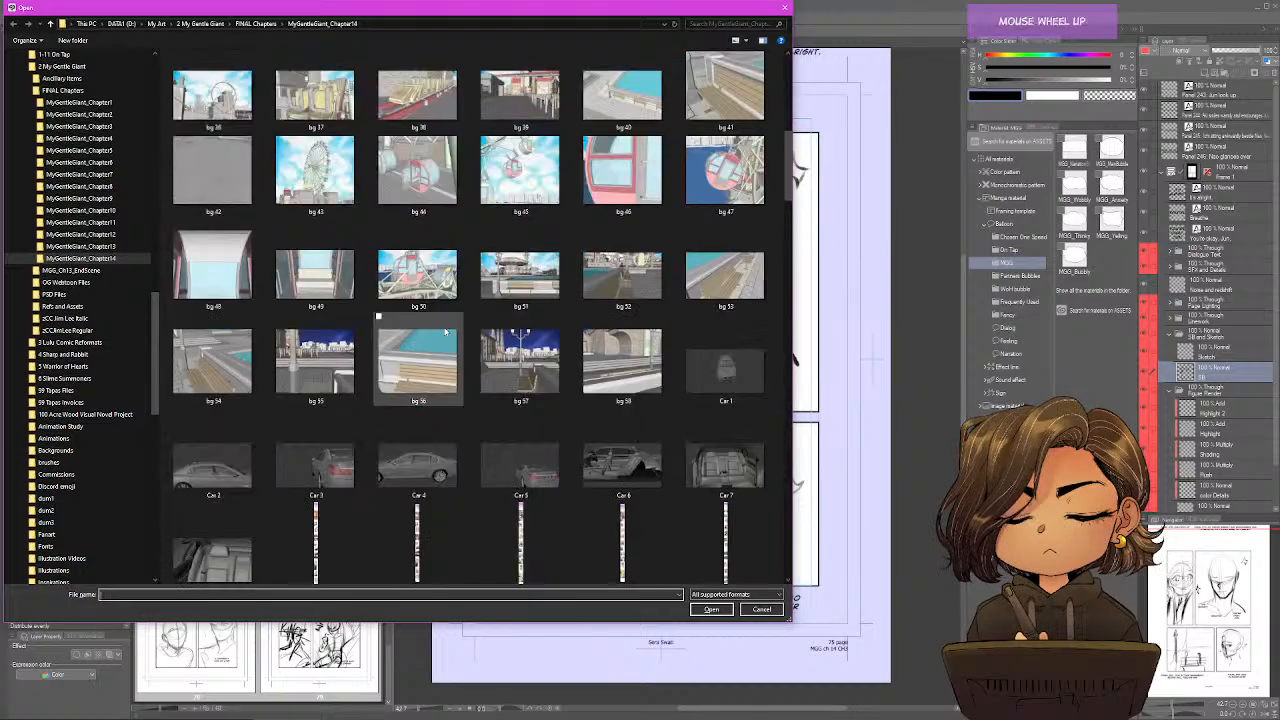
double_click(528, 372)
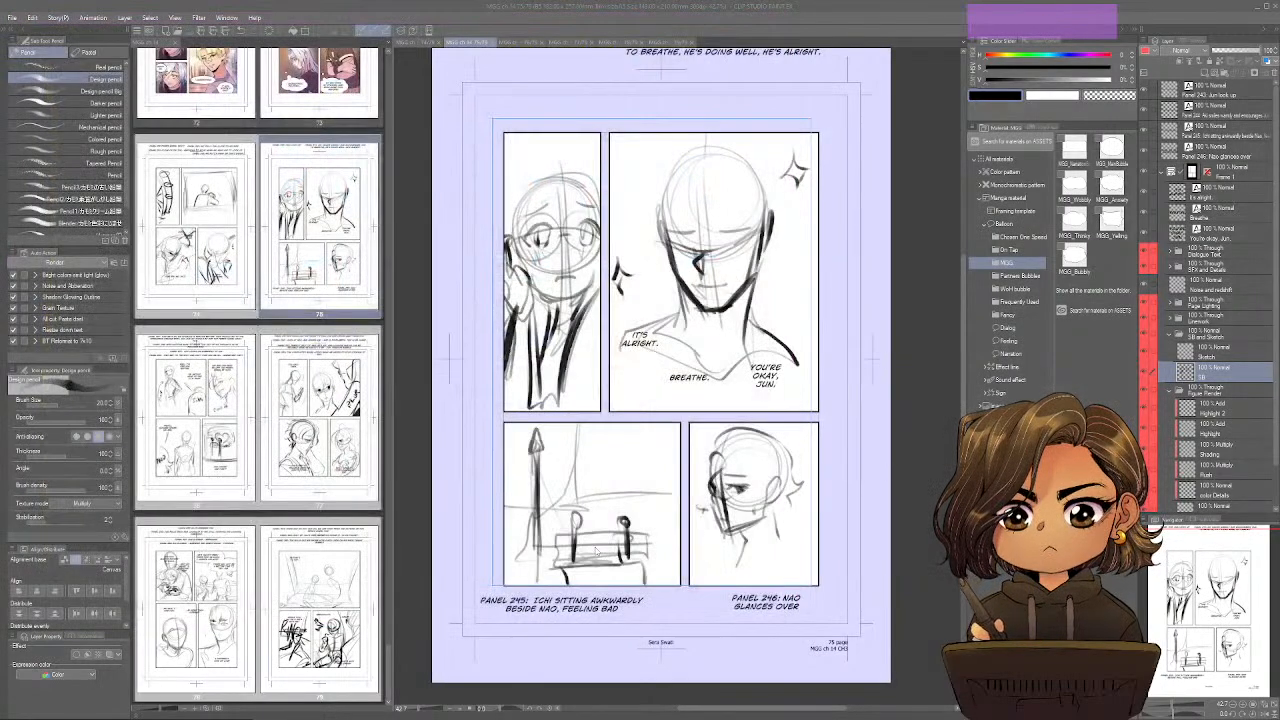
key("ctrl+o")
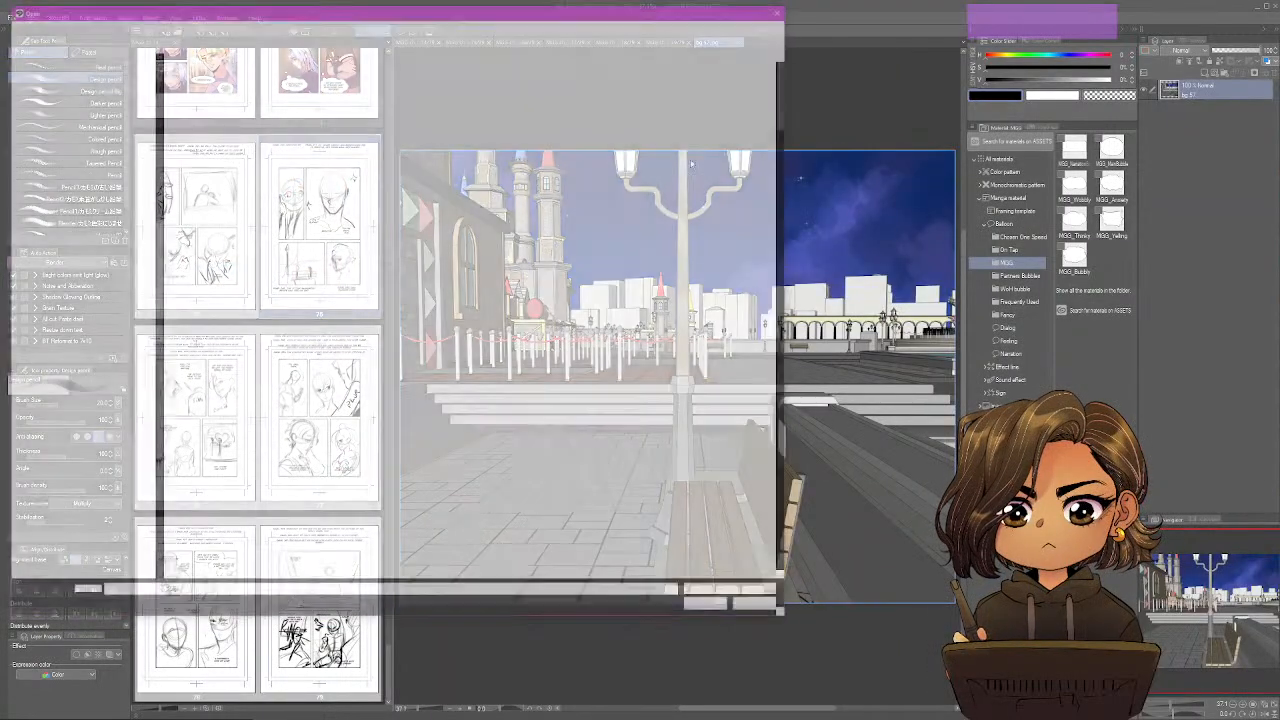
scroll(483, 247, "up", 5)
double_click(212, 105)
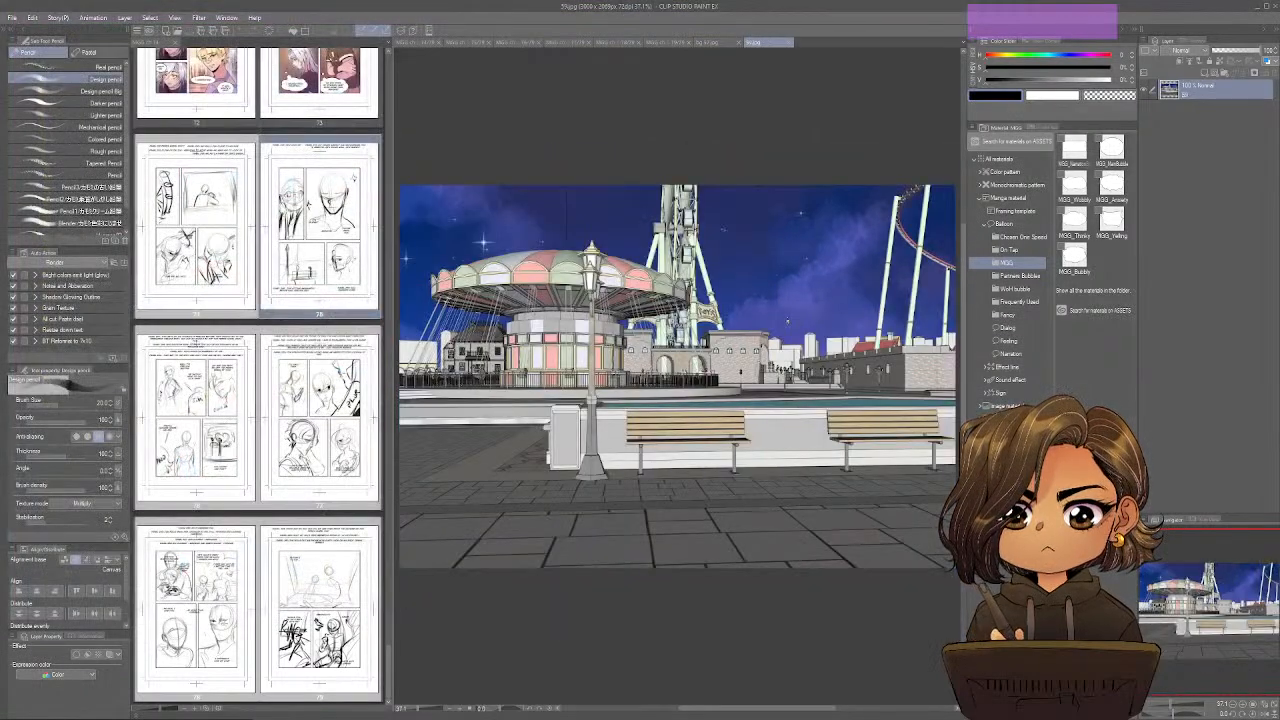
Copy the image 59 and paste it into page 75 directly above the BG Flats layer in the Background Render folder.
key("ctrl+c")
left_click(457, 43)
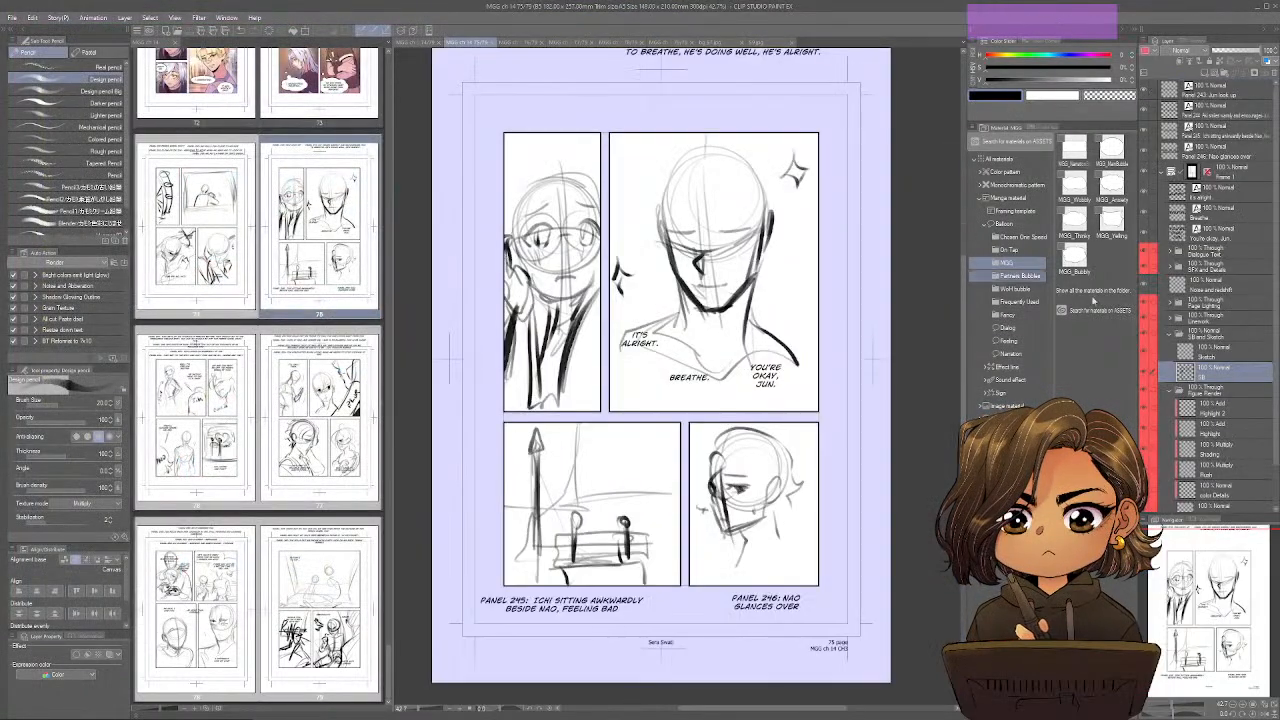
scroll(1211, 423, "down", 2)
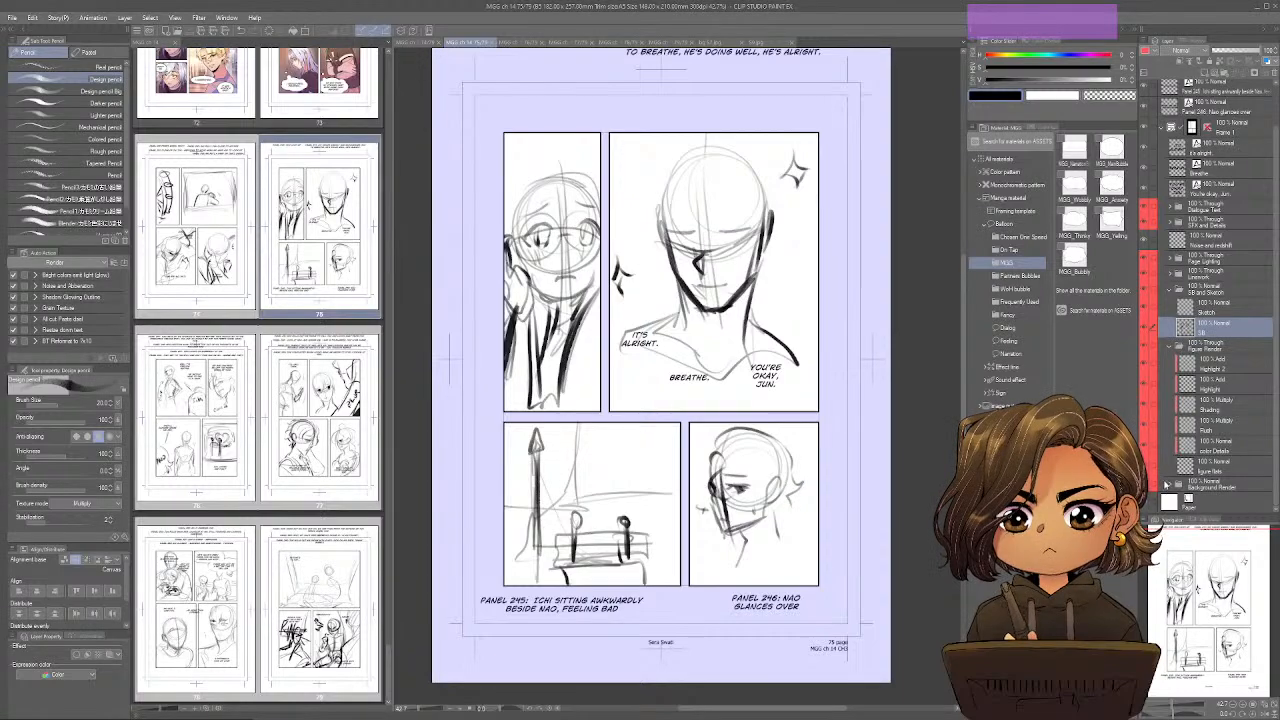
scroll(1180, 482, "down", 3)
left_click(1230, 482)
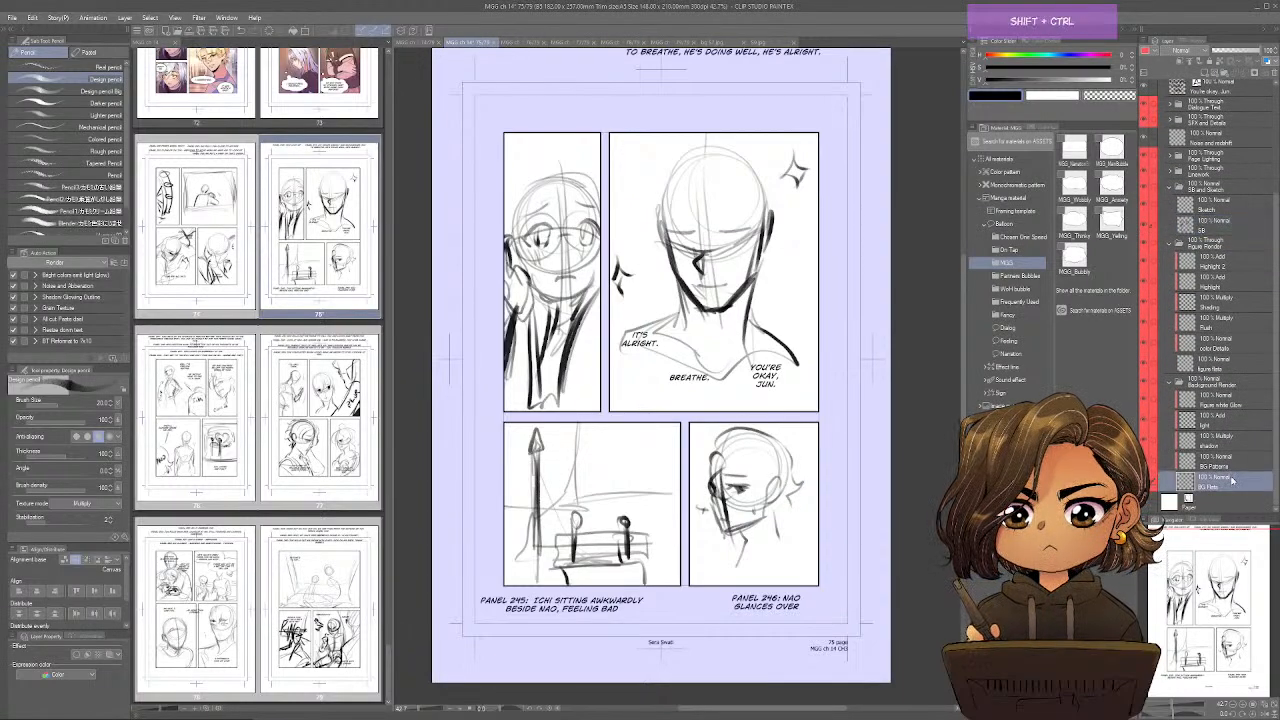
key("ctrl+shift+v")
Scale the pasted background to about 55% and position it over panel 245 so a bench lines up with the sketched one.
key("ctrl+t")
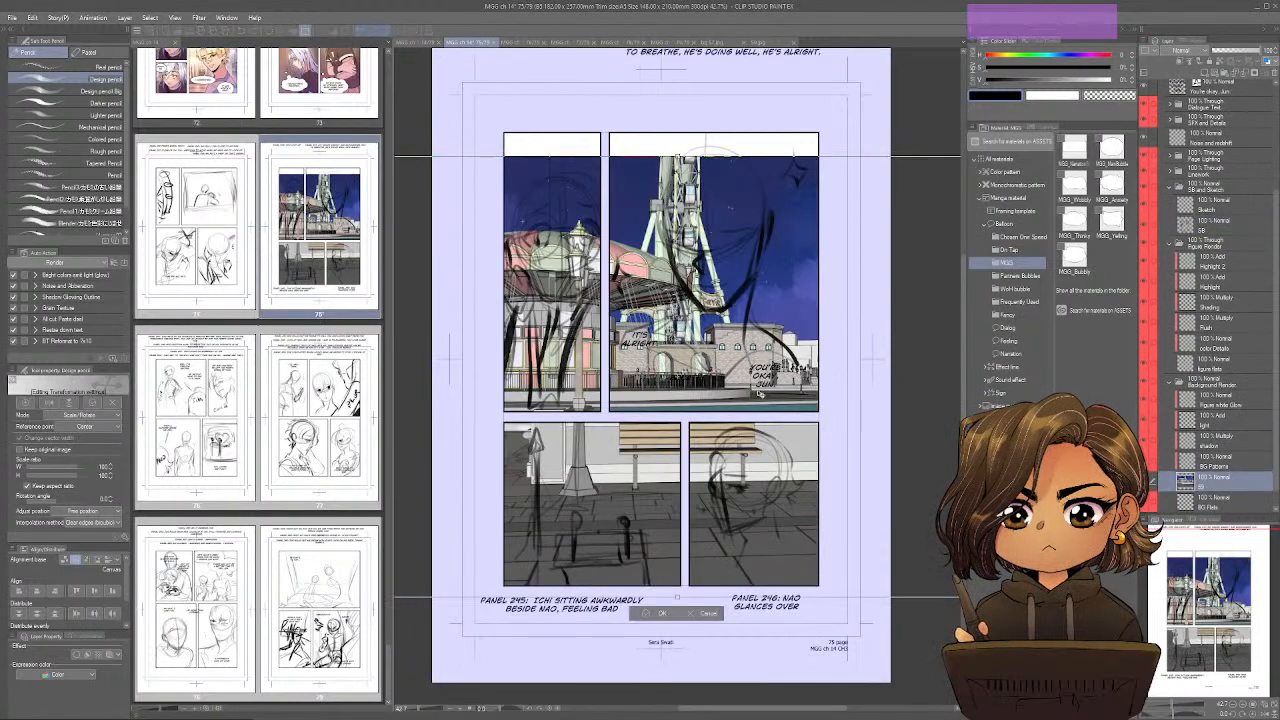
left_click_drag(708, 395, 708, 454)
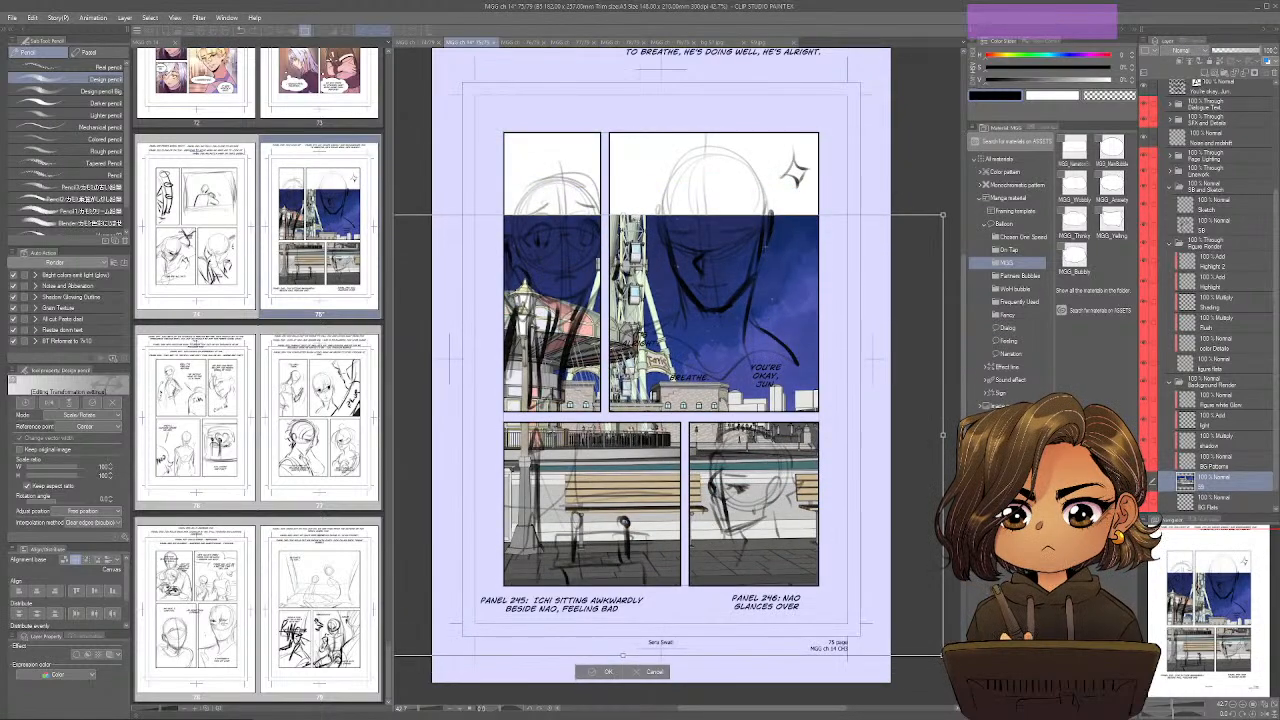
left_click_drag(943, 215, 655, 413)
left_click_drag(600, 500, 716, 480)
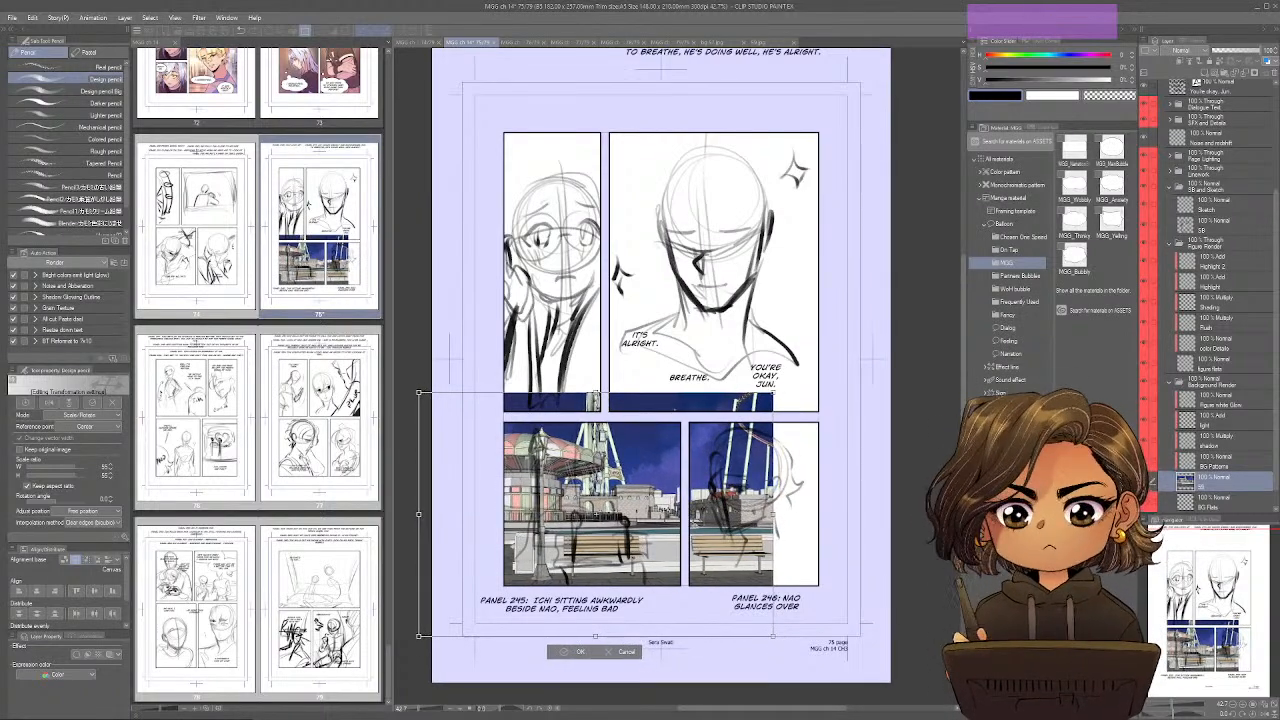
left_click(567, 652)
Select the area around panel 245, mask the background layer to that rectangle, and clear the selection.
key("m")
left_click_drag(493, 595, 686, 421)
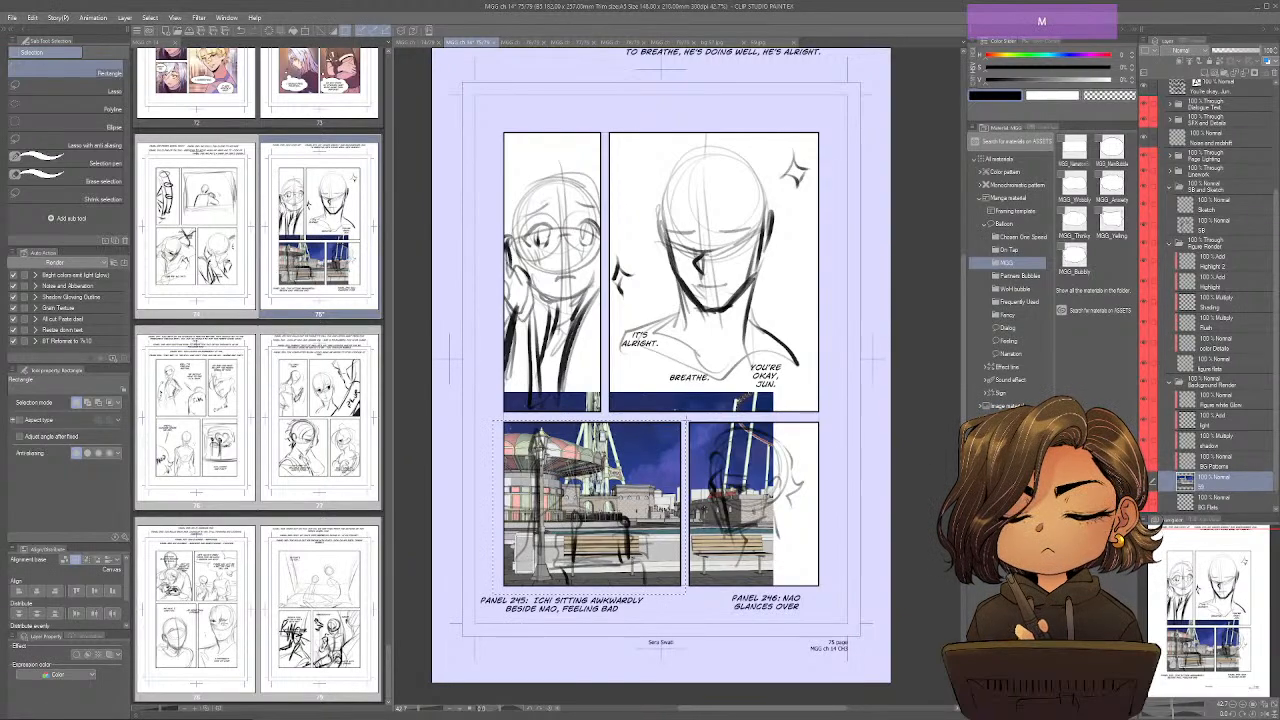
left_click(1254, 72)
key("ctrl+d")
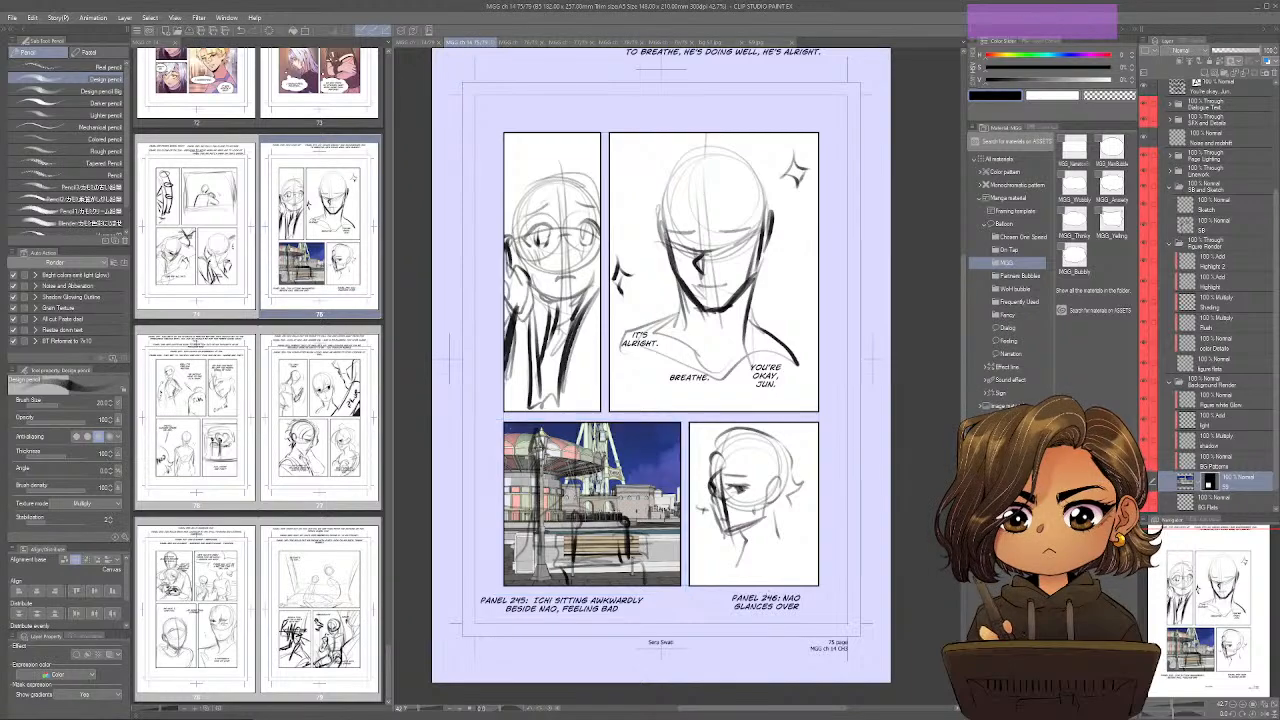
Close the 59 image, then copy the bg 57 image and paste it into page 75 directly above the 59 layer.
left_click(765, 42)
key("ctrl+w")
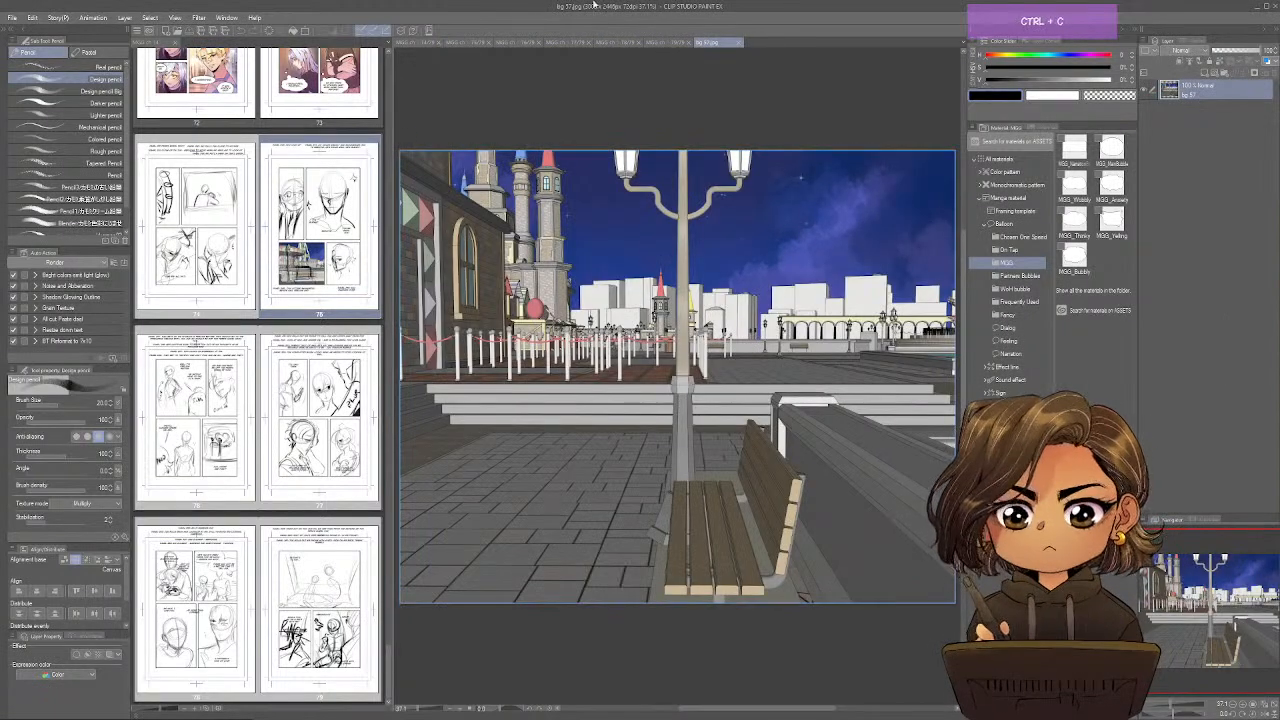
left_click(468, 42)
scroll(1202, 470, "down", 2)
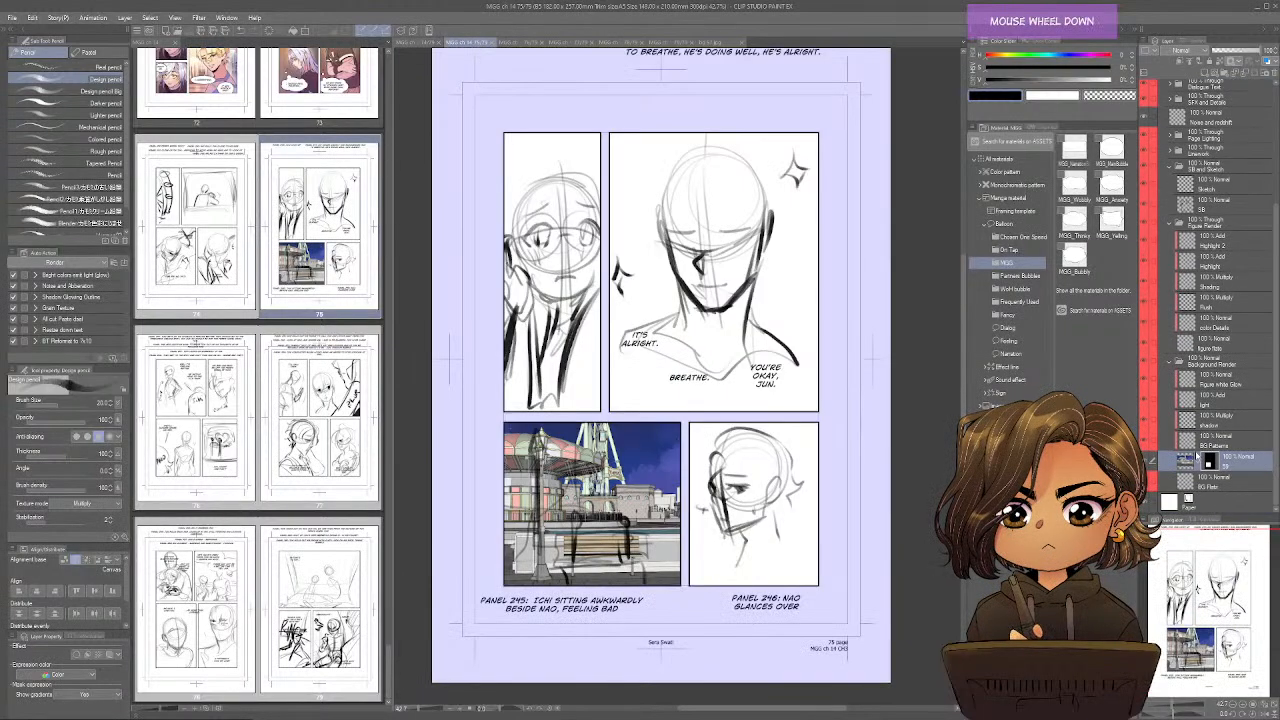
key("ctrl+v")
key("ctrl+t")
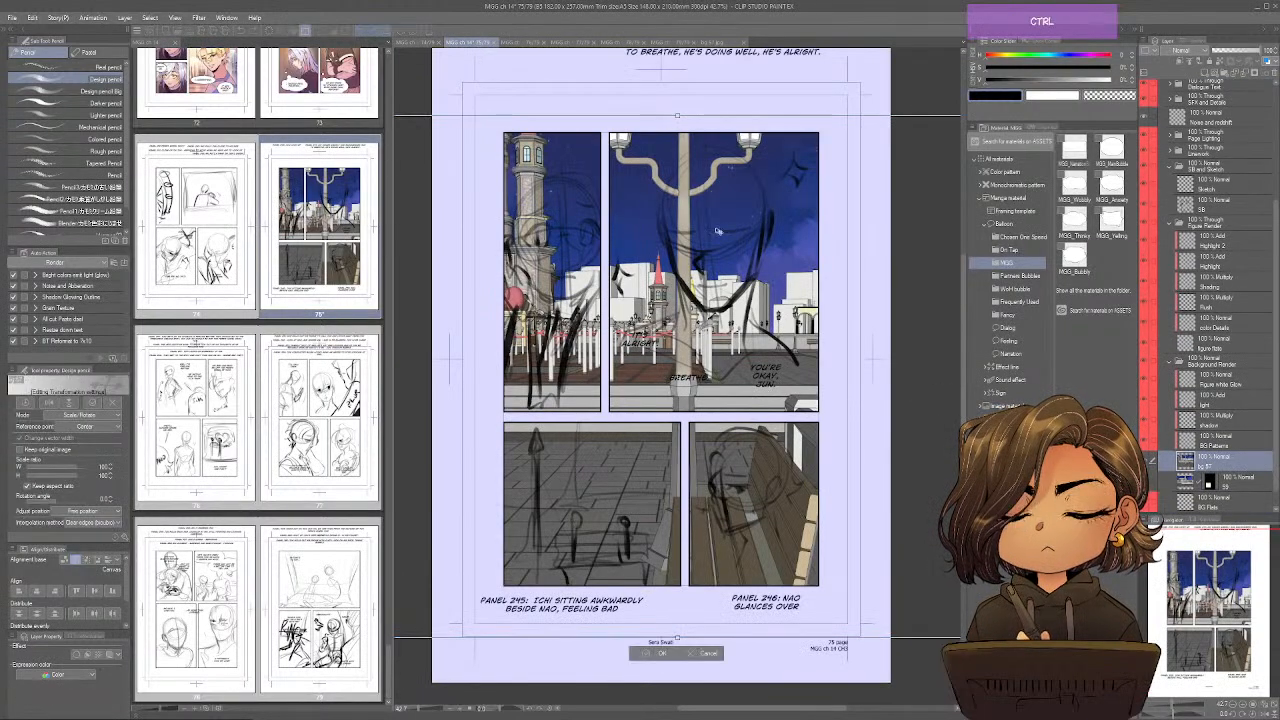
Scale the pasted bg 57 background to about 114% and position it so the lamp post runs through panel 246.
left_click_drag(678, 116, 711, 379)
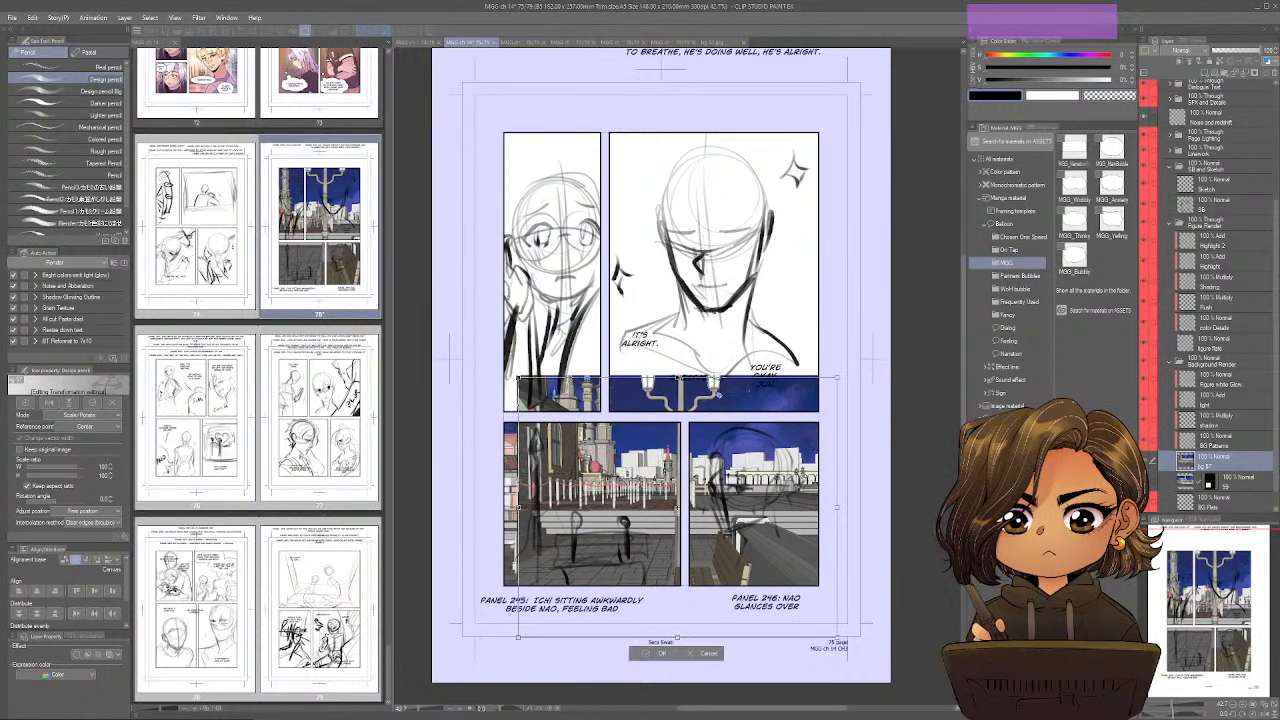
left_click_drag(715, 450, 782, 489)
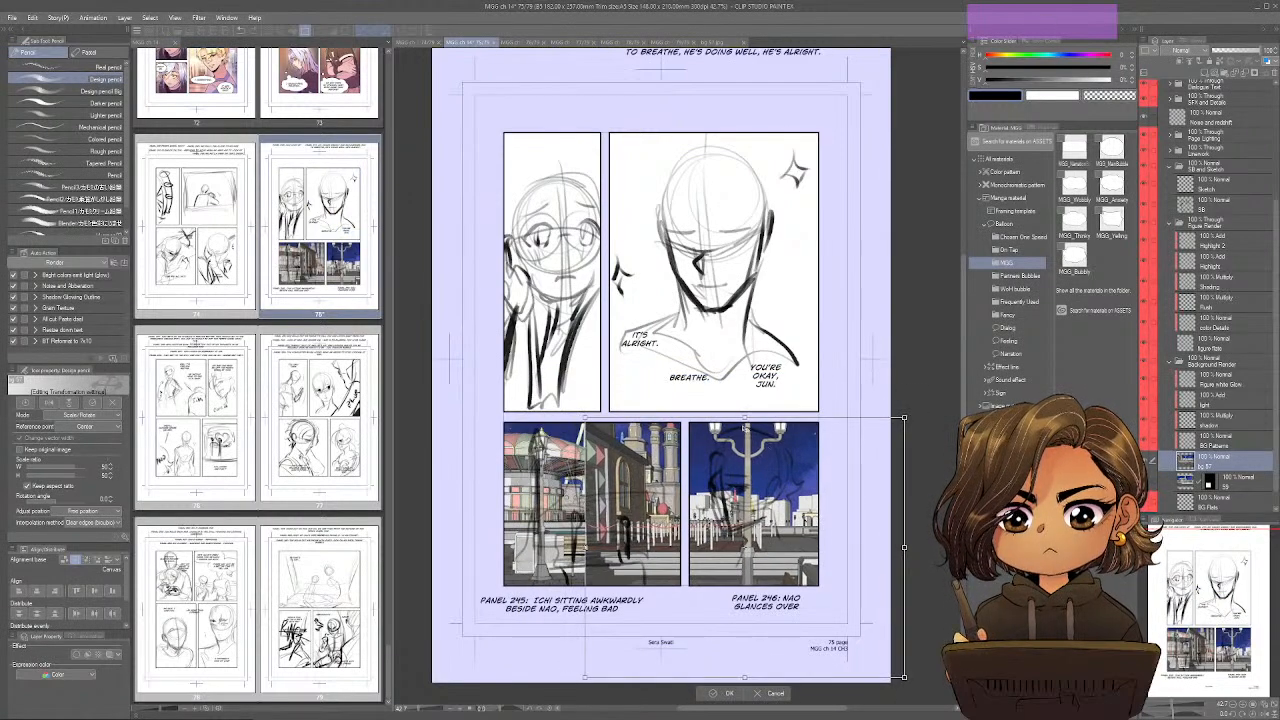
left_click_drag(745, 424, 756, 278)
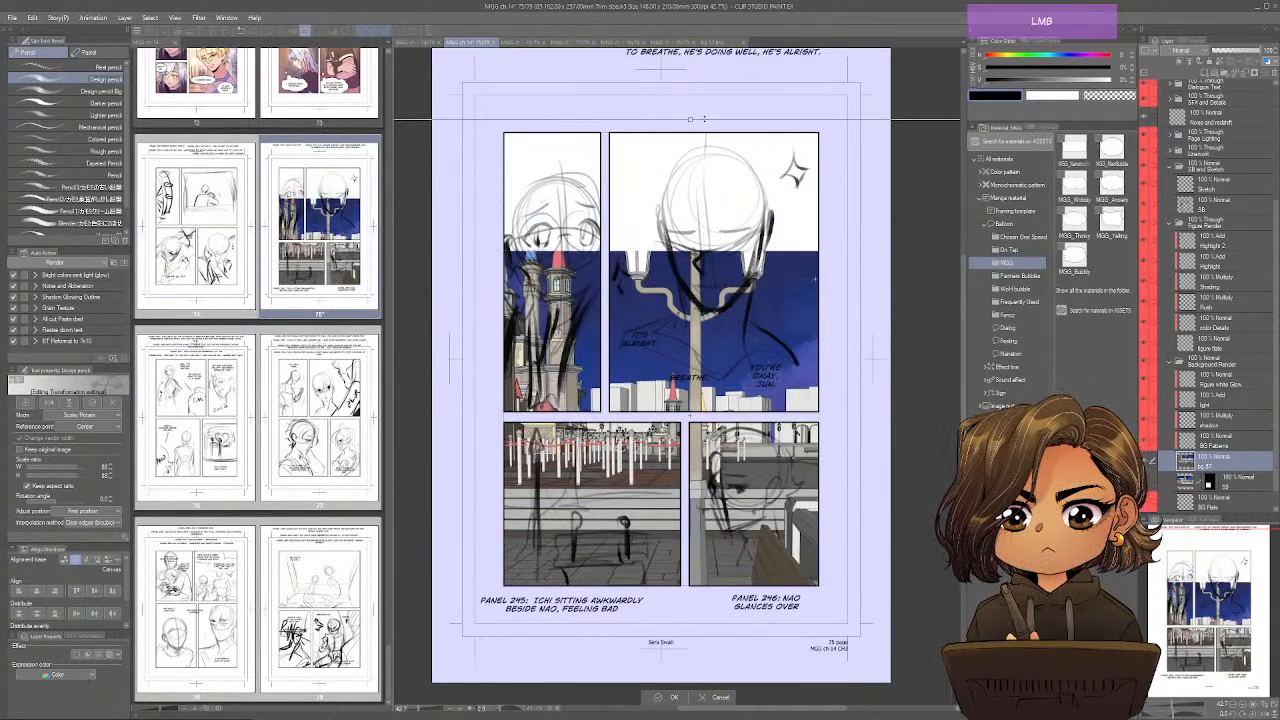
left_click_drag(750, 178, 767, 251)
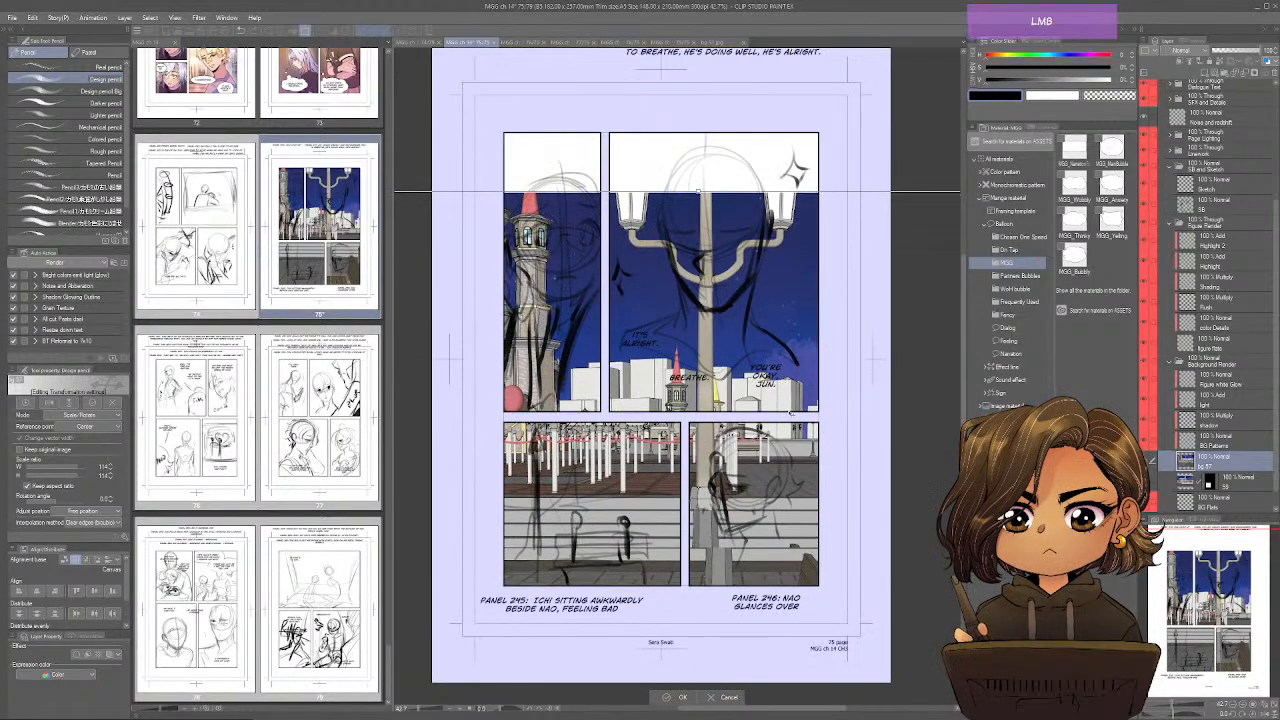
left_click_drag(791, 413, 793, 413)
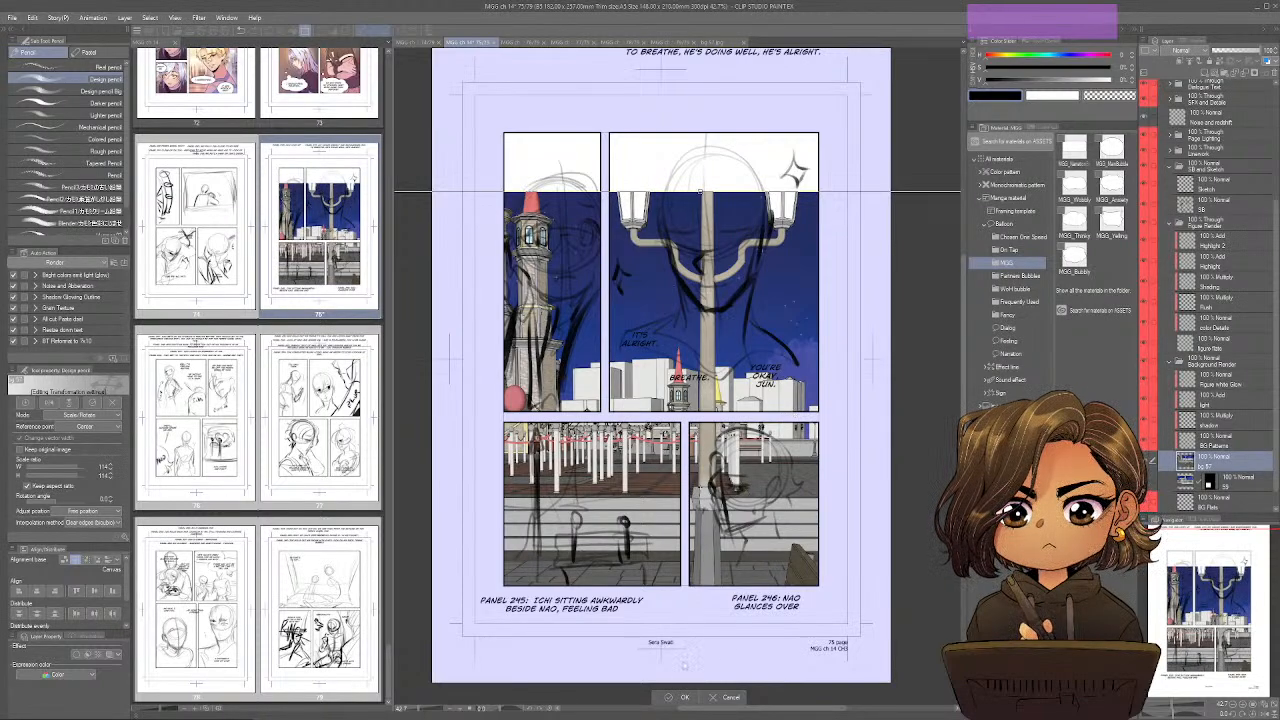
left_click(683, 697)
Copy the area around panel 246 onto its own layer, delete the full-size bg 57 layer and save the page.
key("m")
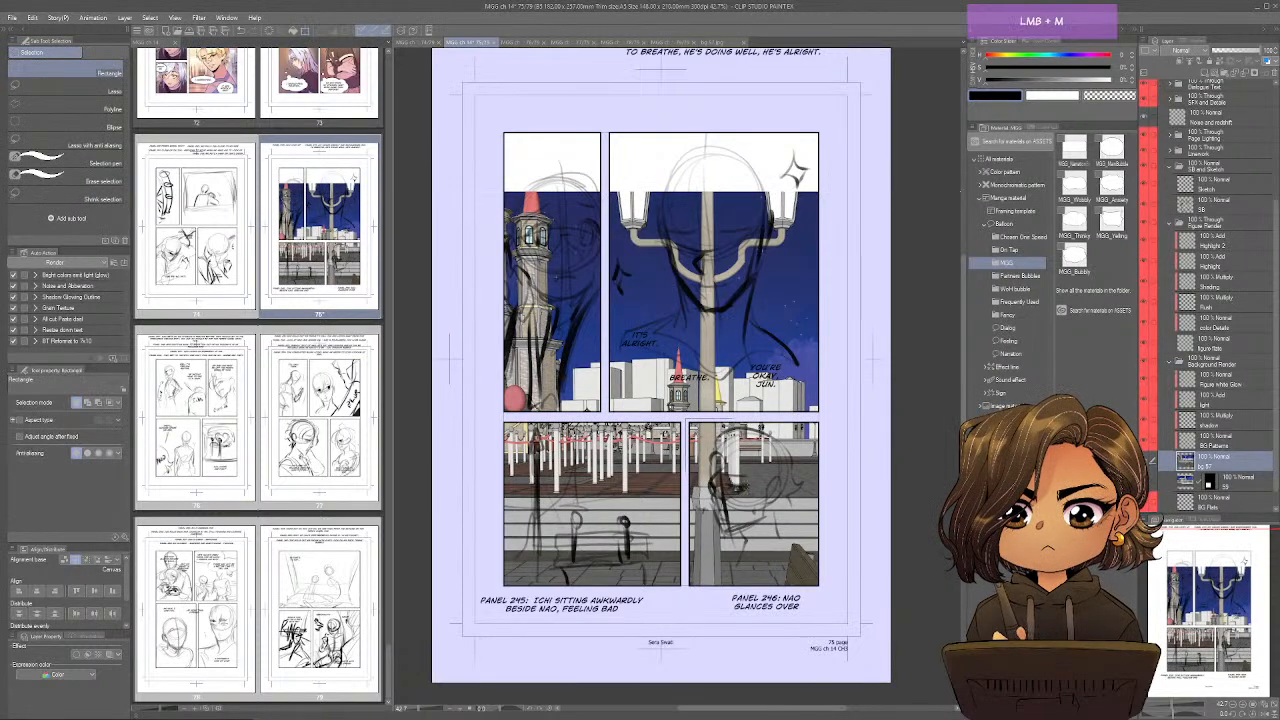
left_click_drag(685, 418, 833, 594)
key("ctrl+x")
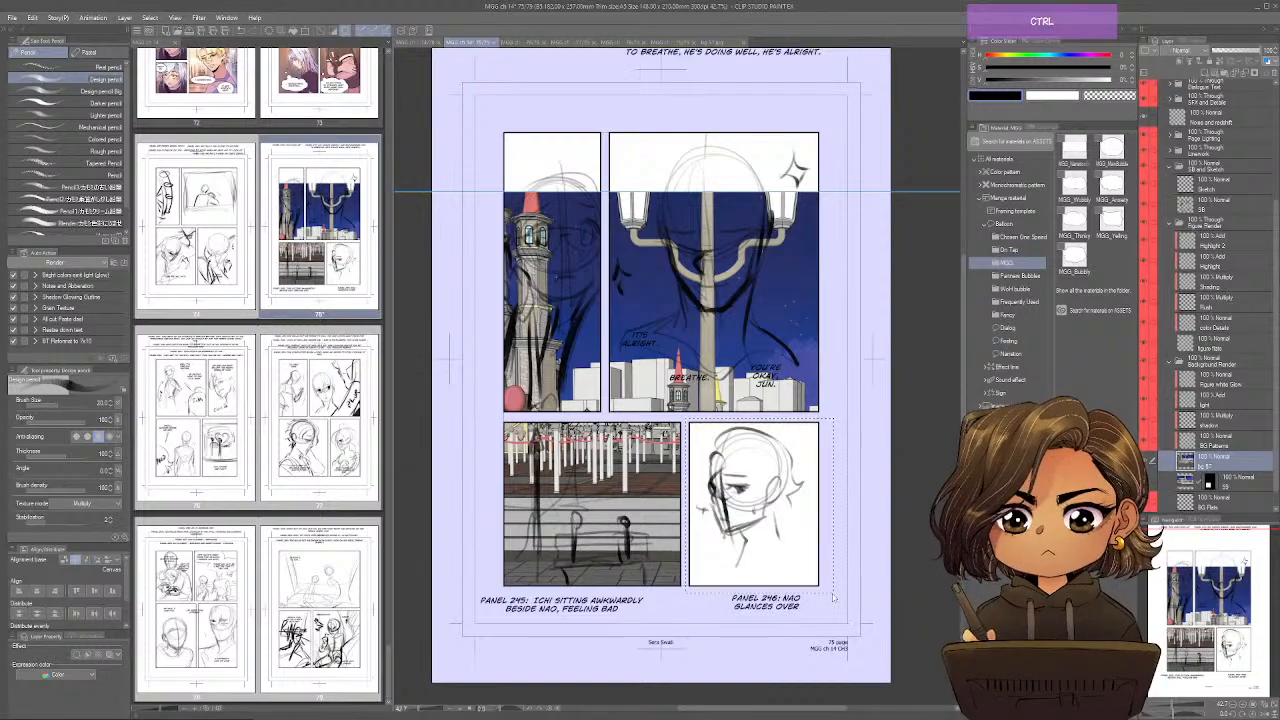
key("ctrl+v")
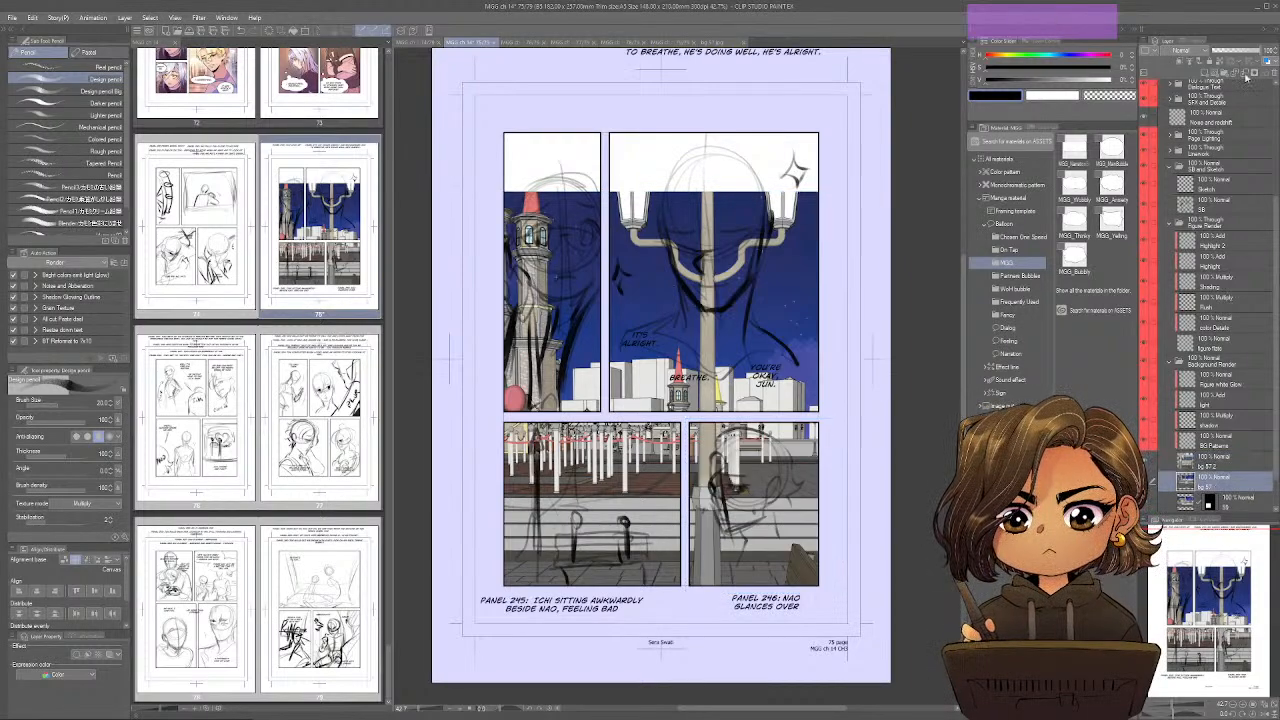
left_click(1274, 73)
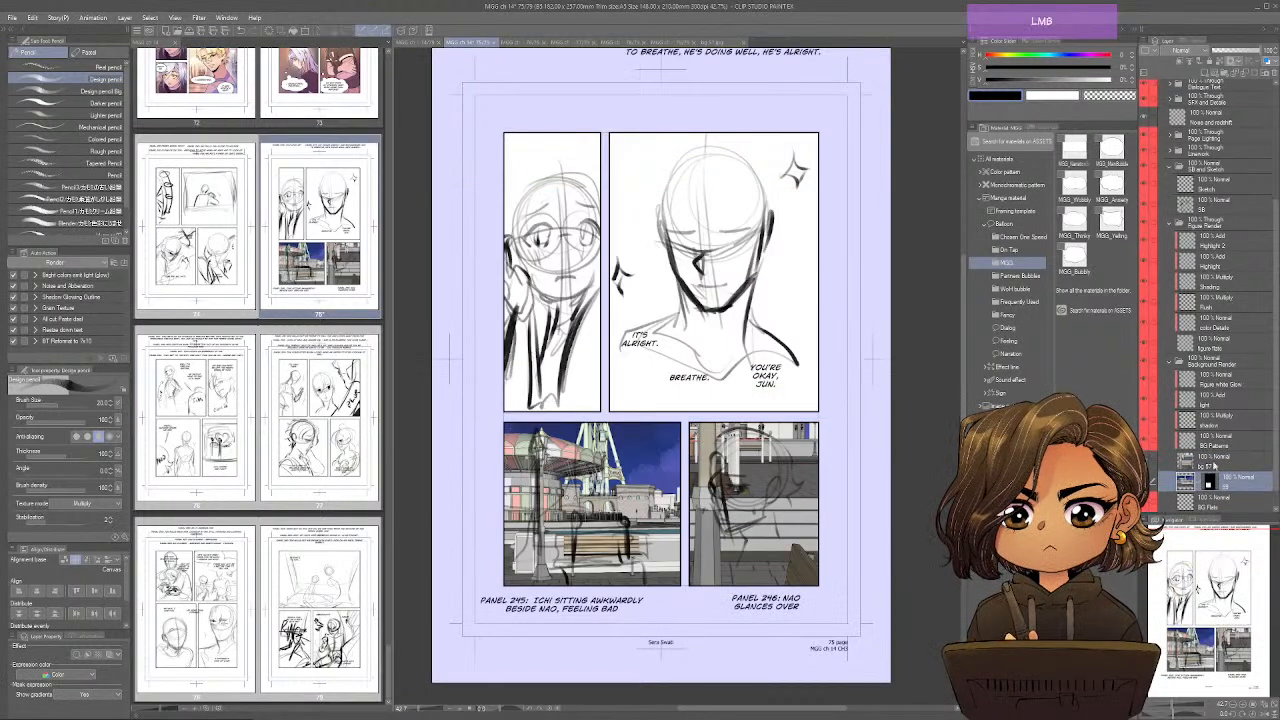
left_click(1212, 460)
key("ctrl+s")
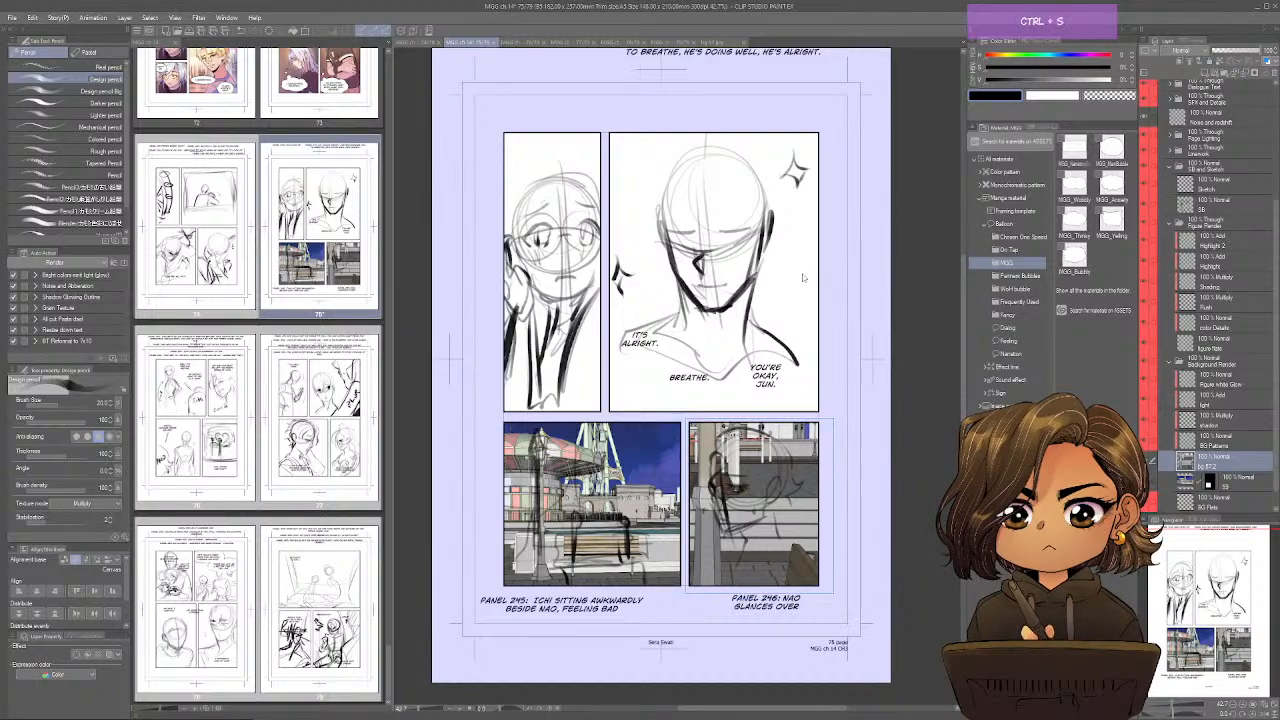
left_click(513, 43)
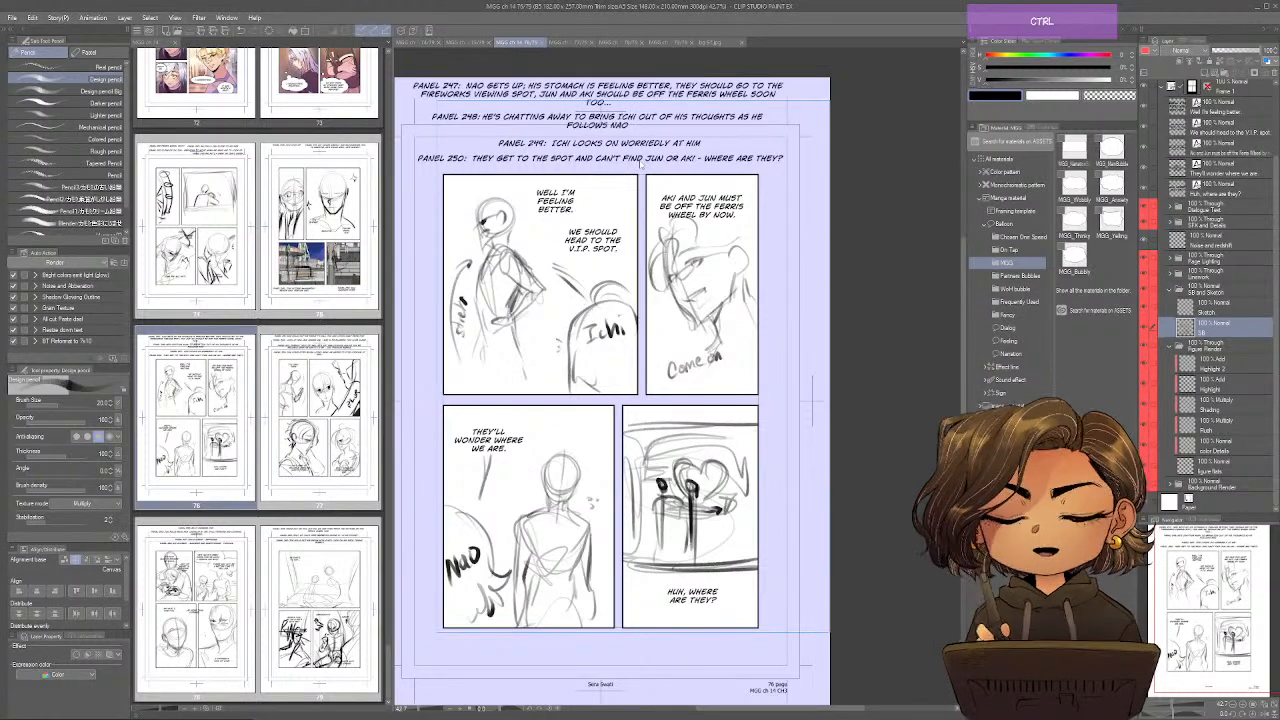
key("ctrl+v")
left_click_drag(1233, 330, 1235, 475)
scroll(1226, 454, "down", 1)
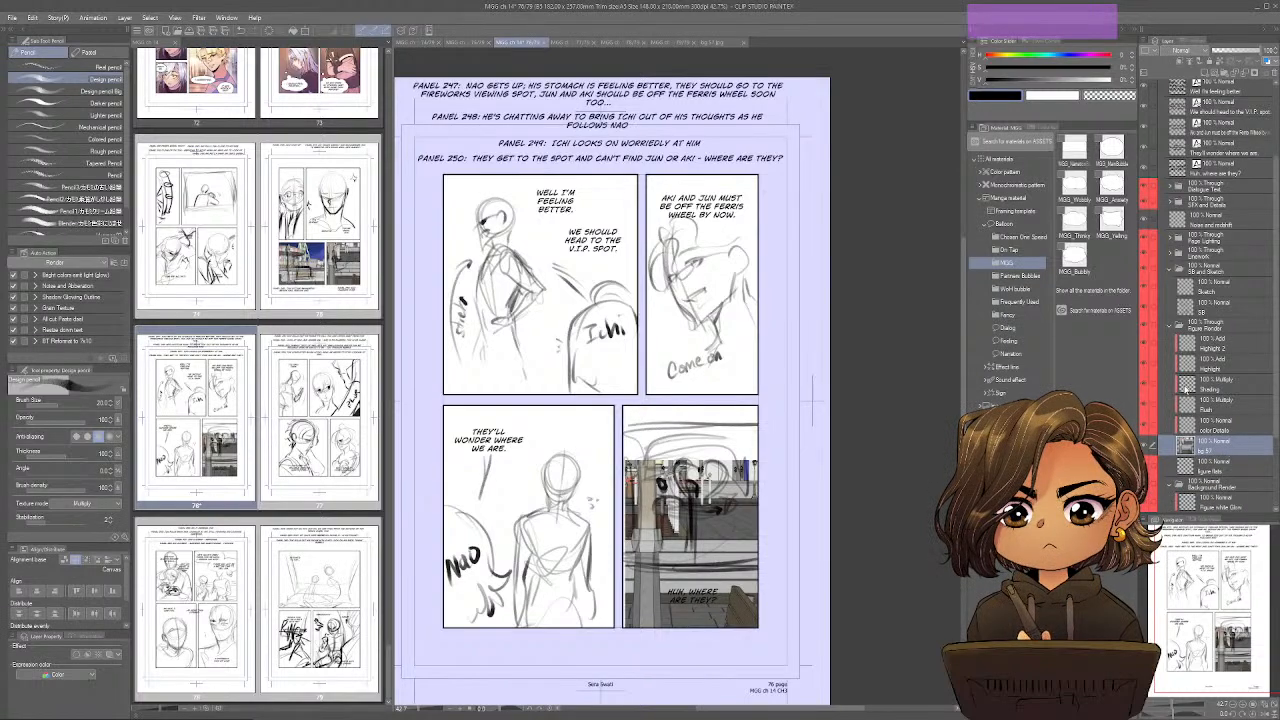
scroll(1183, 397, "down", 3)
left_click_drag(1225, 342, 1228, 462)
key("ctrl+t")
left_click_drag(710, 585, 630, 443)
left_click(652, 508)
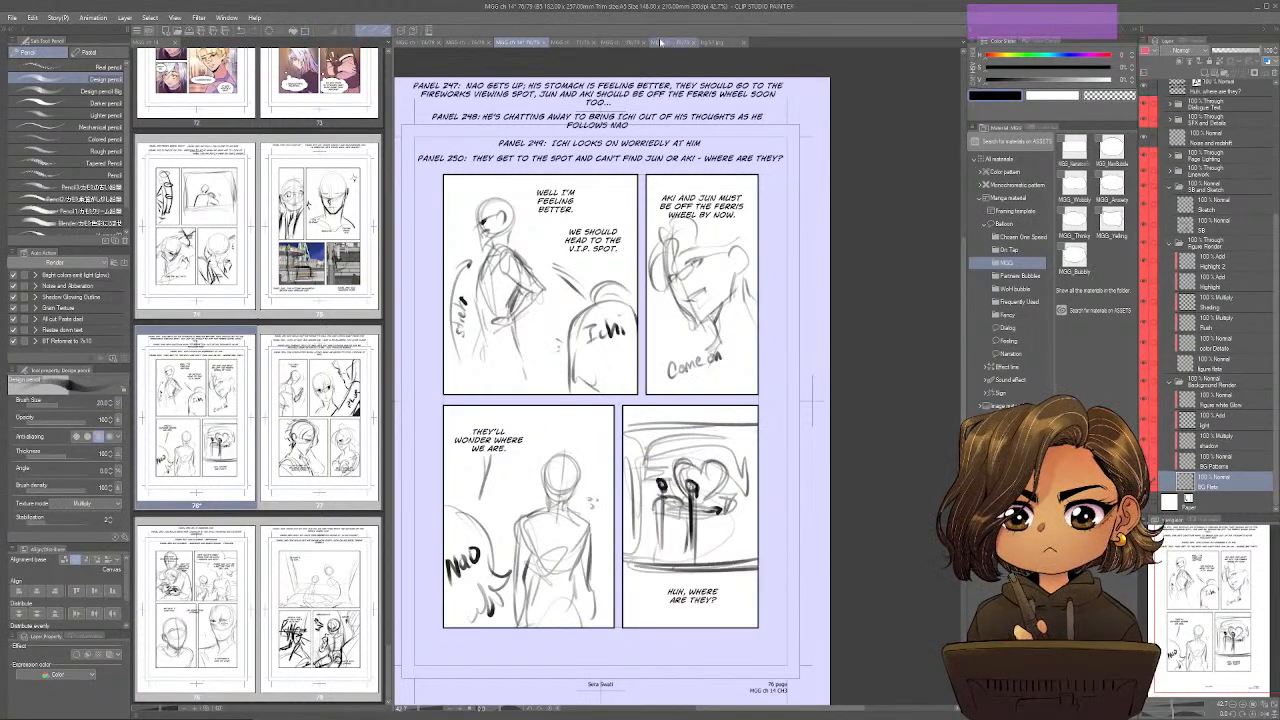
Copy the full bg 57 image and paste it into page 76 directly above the BG Flats layer.
left_click(712, 42)
key("ctrl+c")
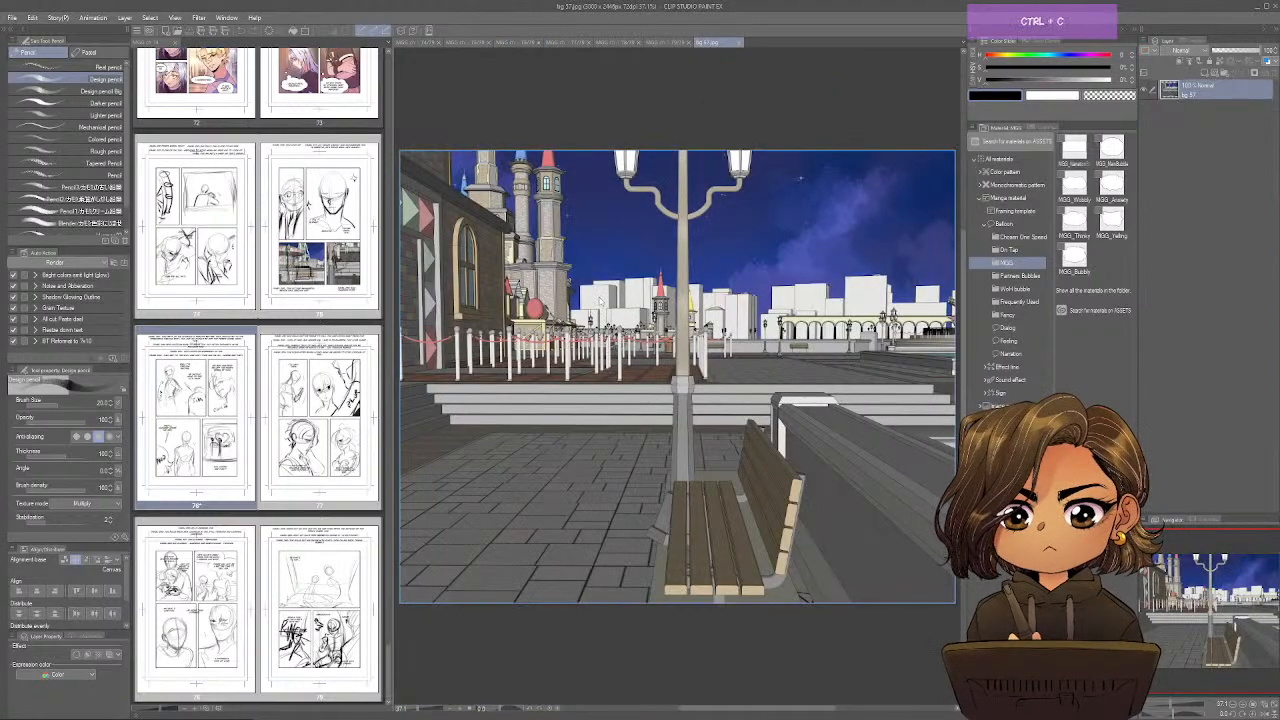
left_click(504, 42)
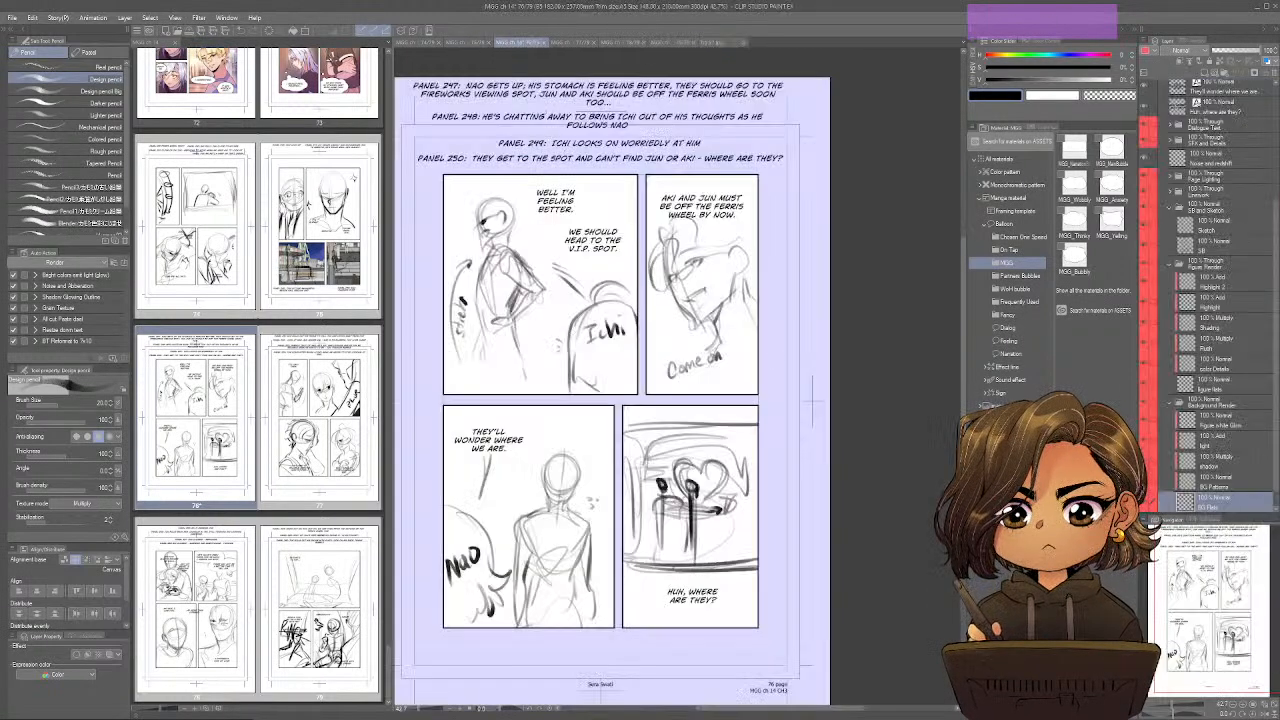
key("ctrl+shift+v")
key("ctrl+t")
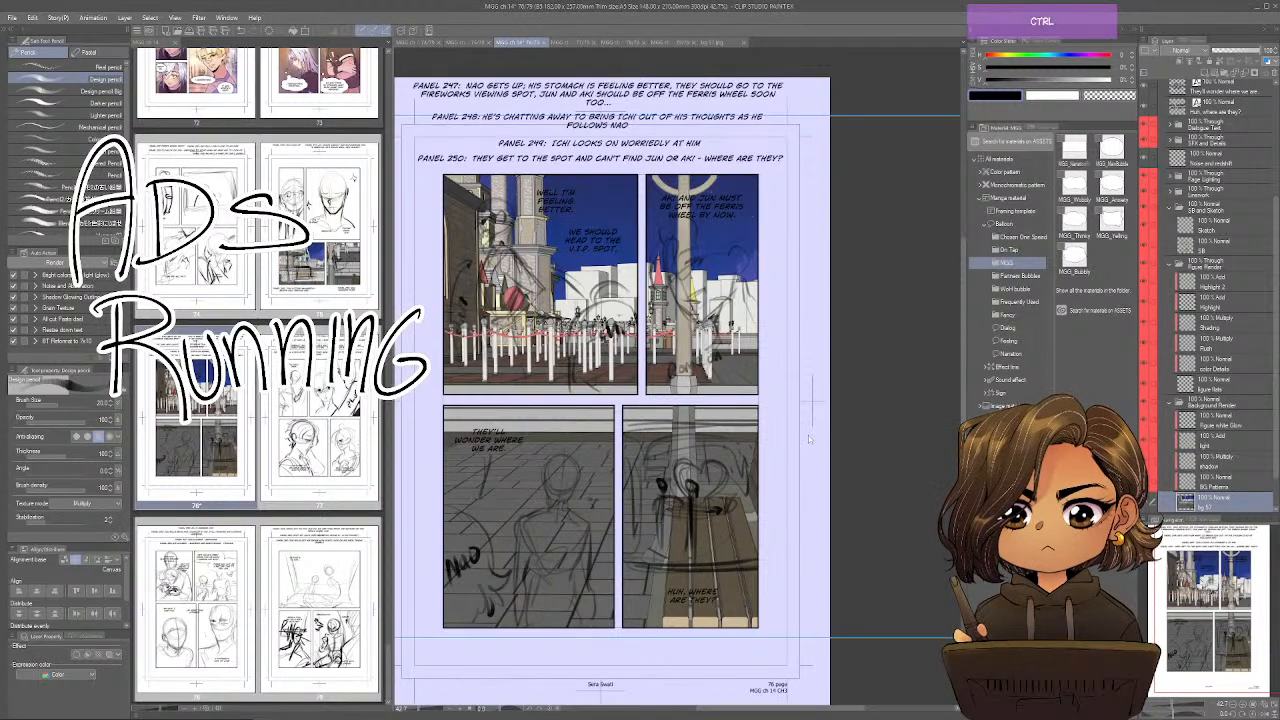
Scale the pasted background to about 92% and position it over panel 247 with the lamp post between the two sketched figures.
left_click_drag(714, 512, 509, 486)
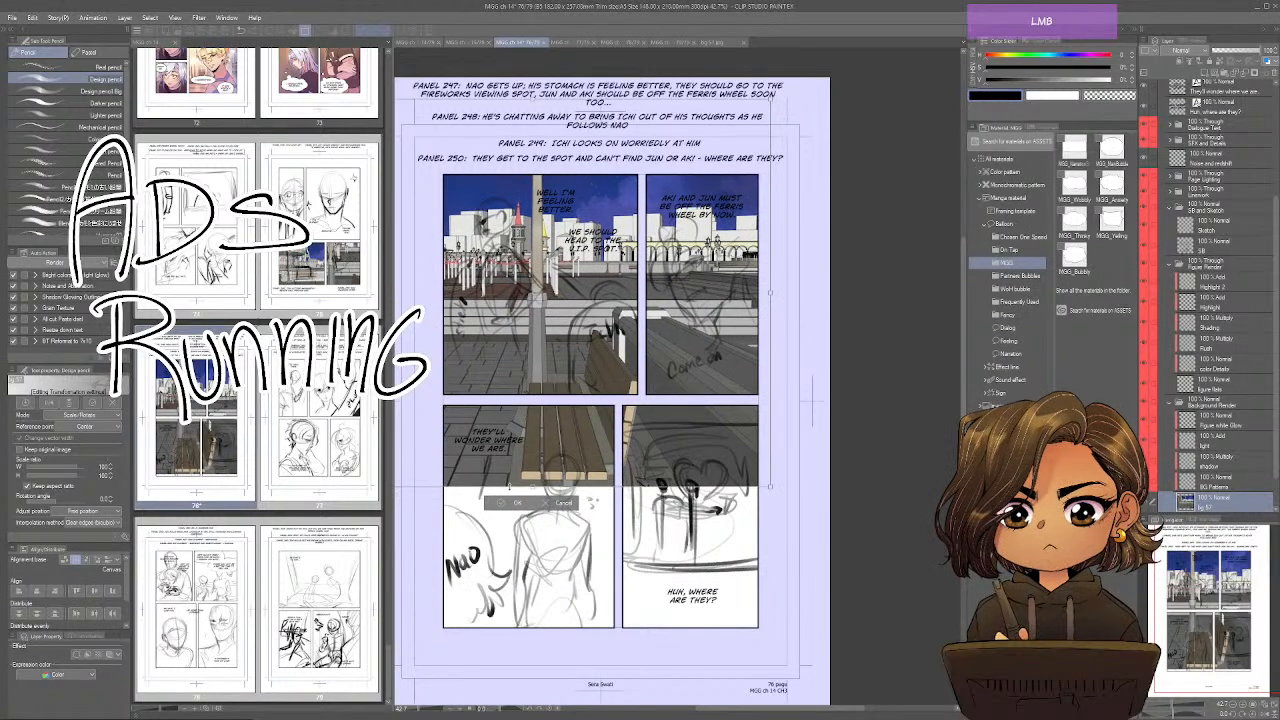
left_click_drag(525, 407, 562, 562)
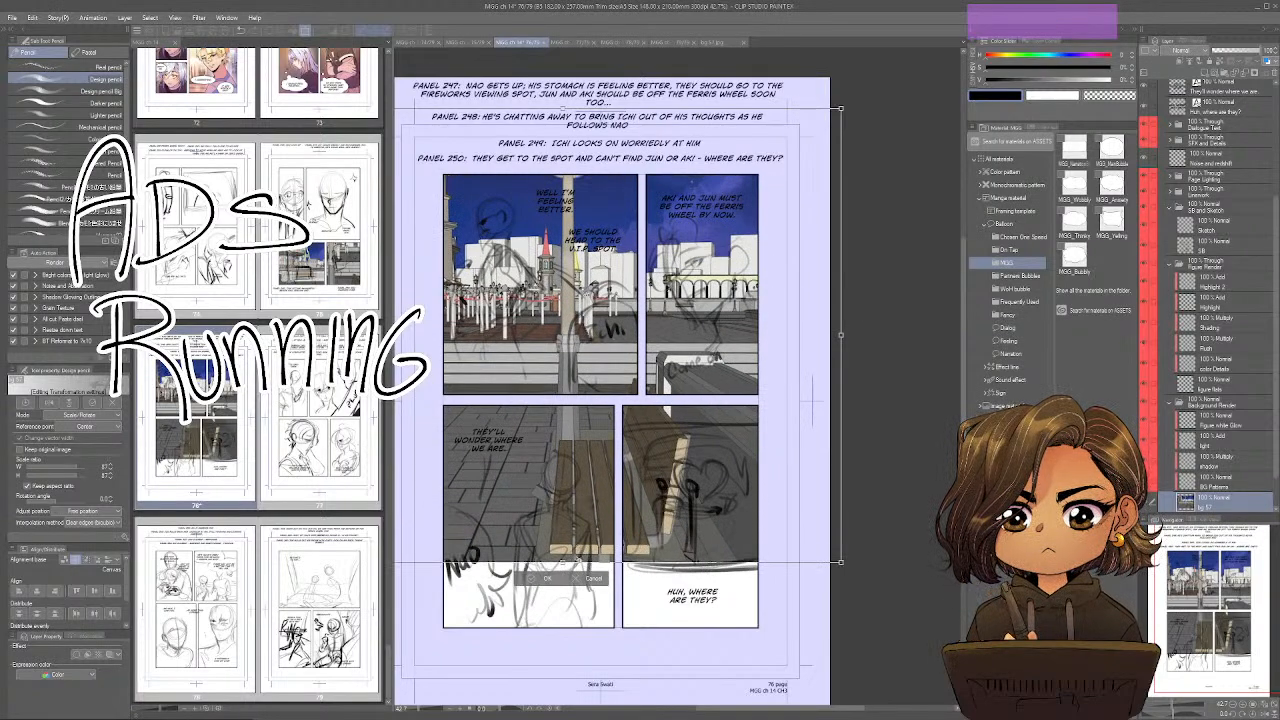
left_click_drag(576, 511, 573, 521)
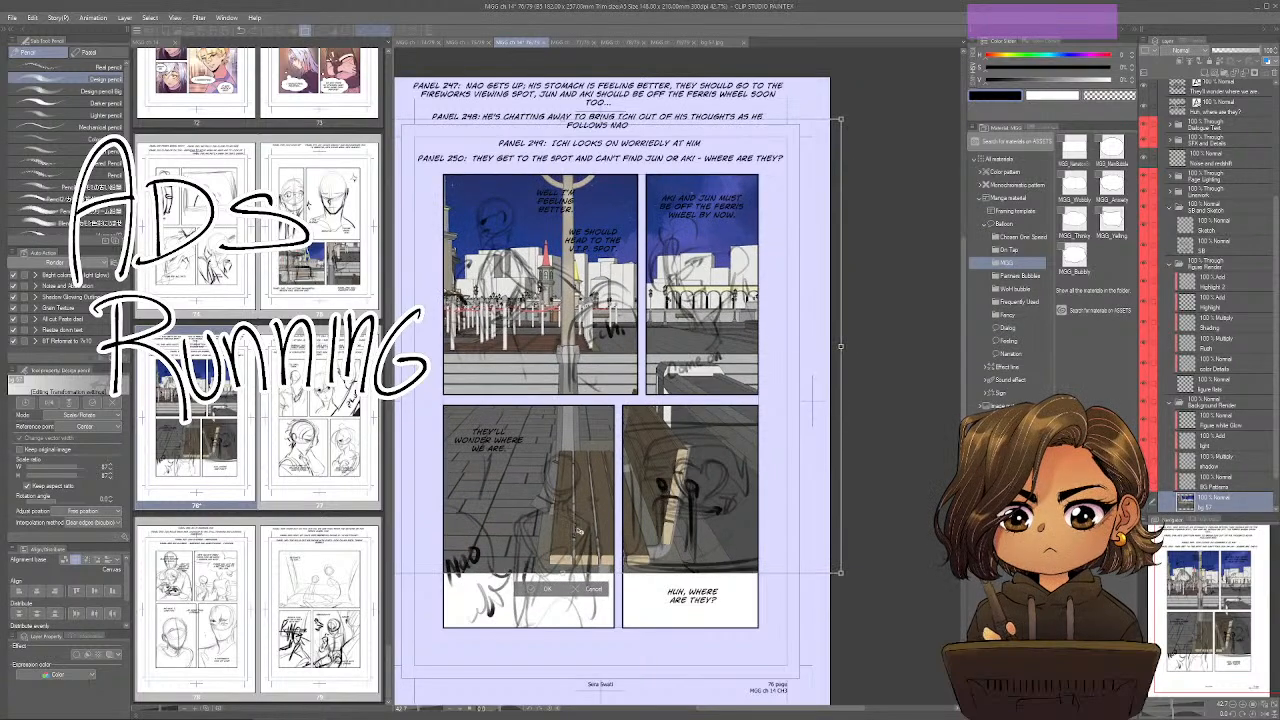
left_click_drag(562, 572, 562, 600)
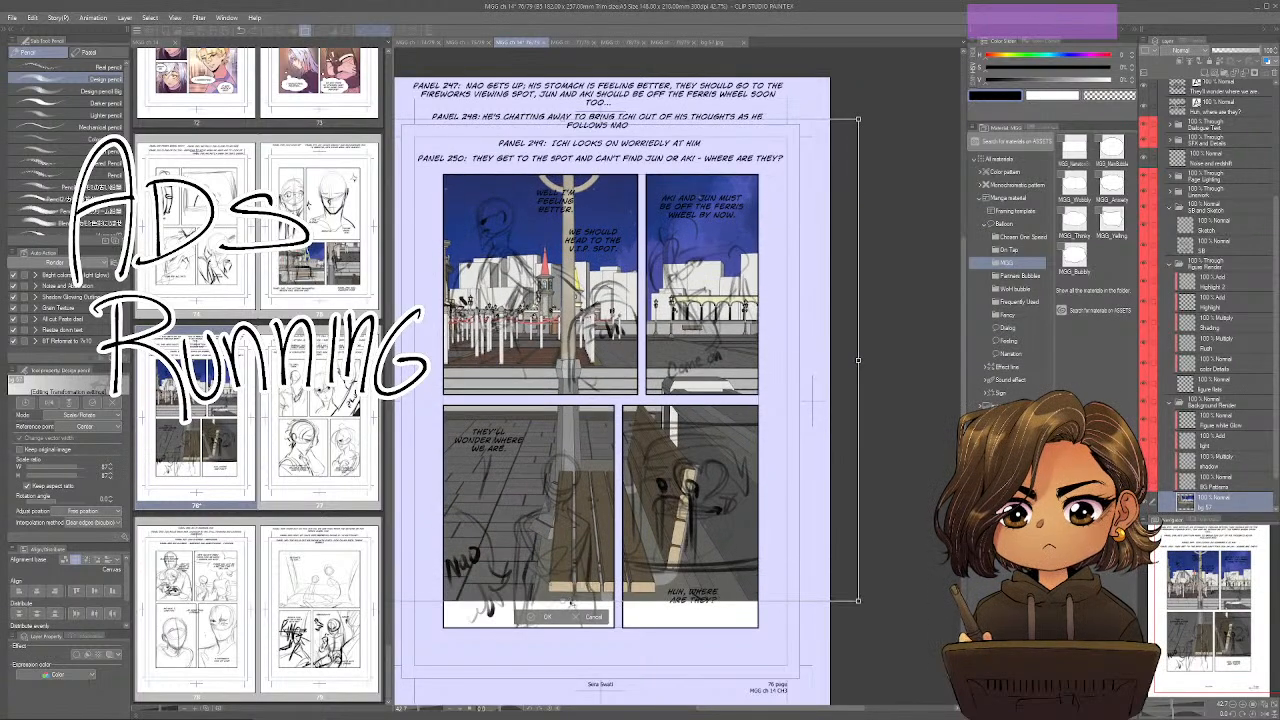
left_click_drag(579, 546, 577, 531)
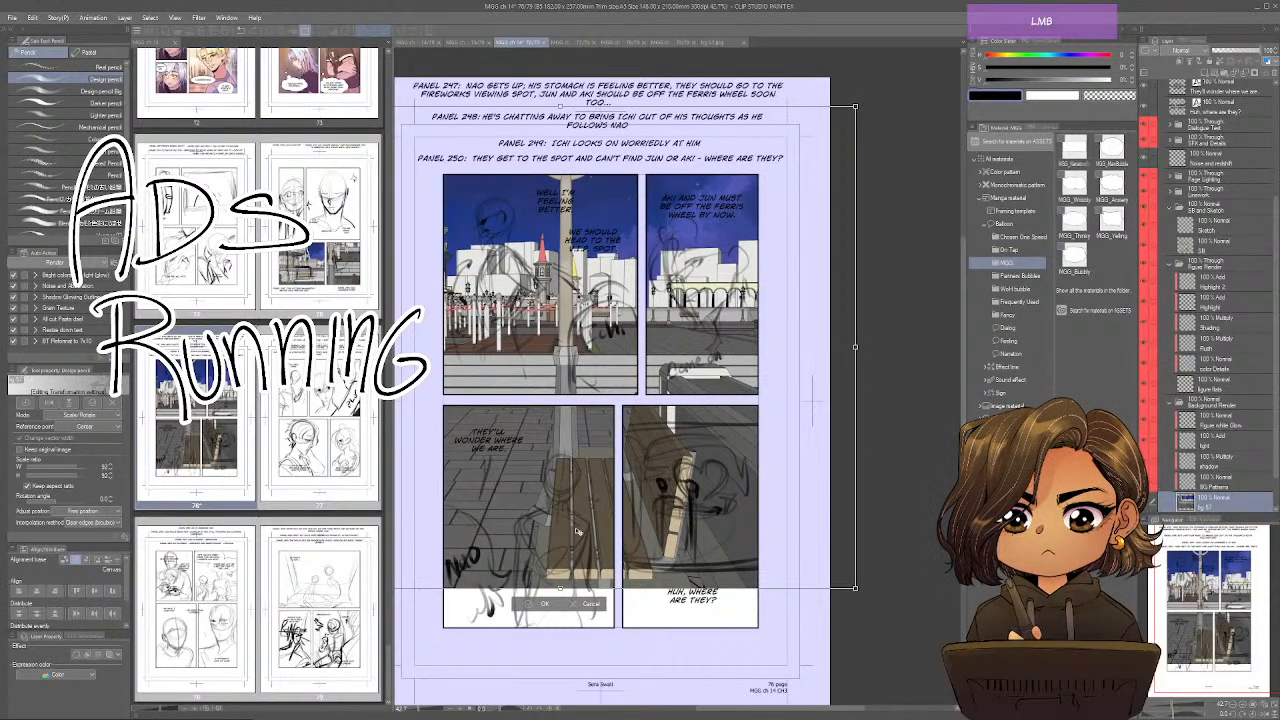
left_click_drag(577, 531, 579, 532)
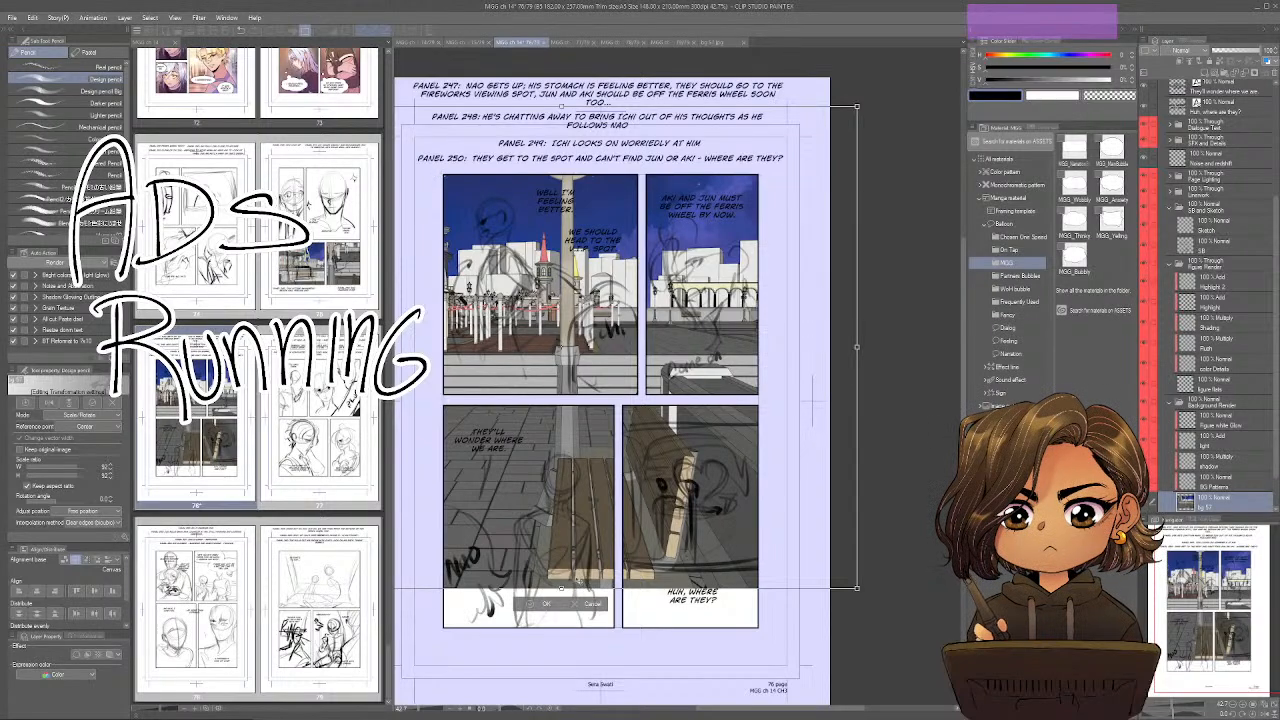
key("Return")
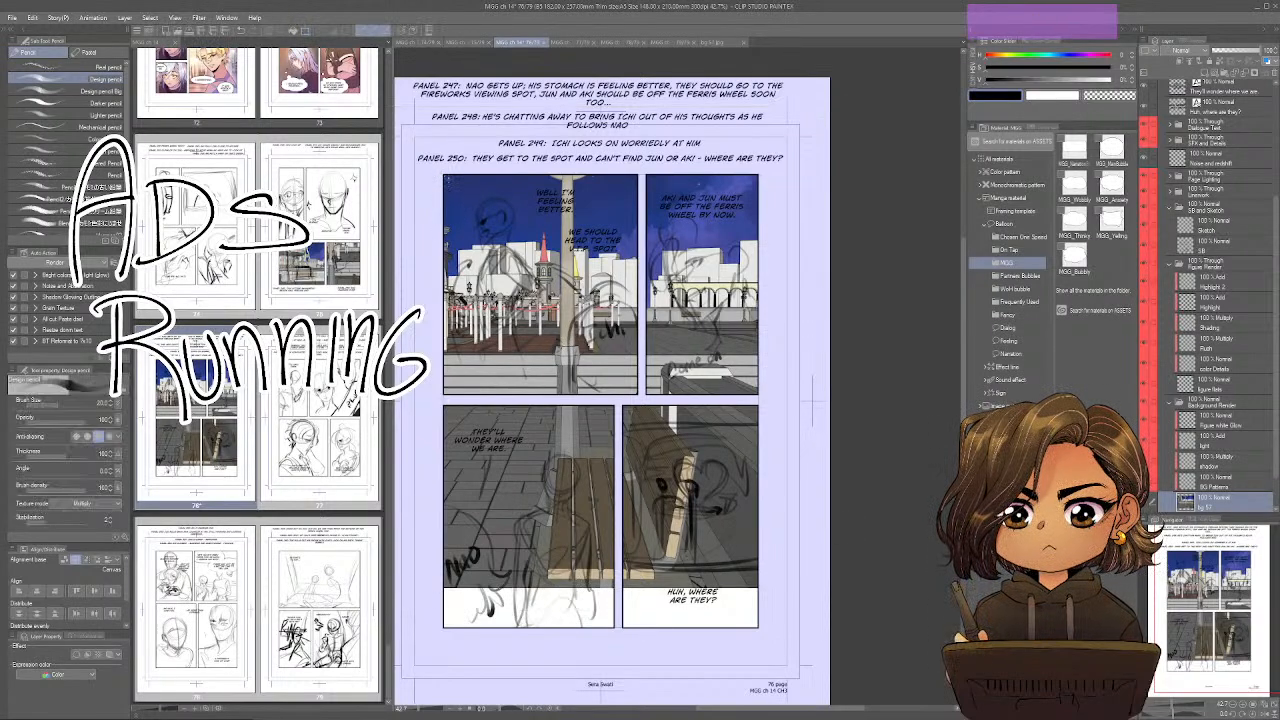
Select the area around panel 247 and mask the bg 57 layer to that rectangle.
key("m")
mouse_move(441, 167)
left_mouse_down()
mouse_move(622, 316)
mouse_move(640, 401)
left_mouse_up()
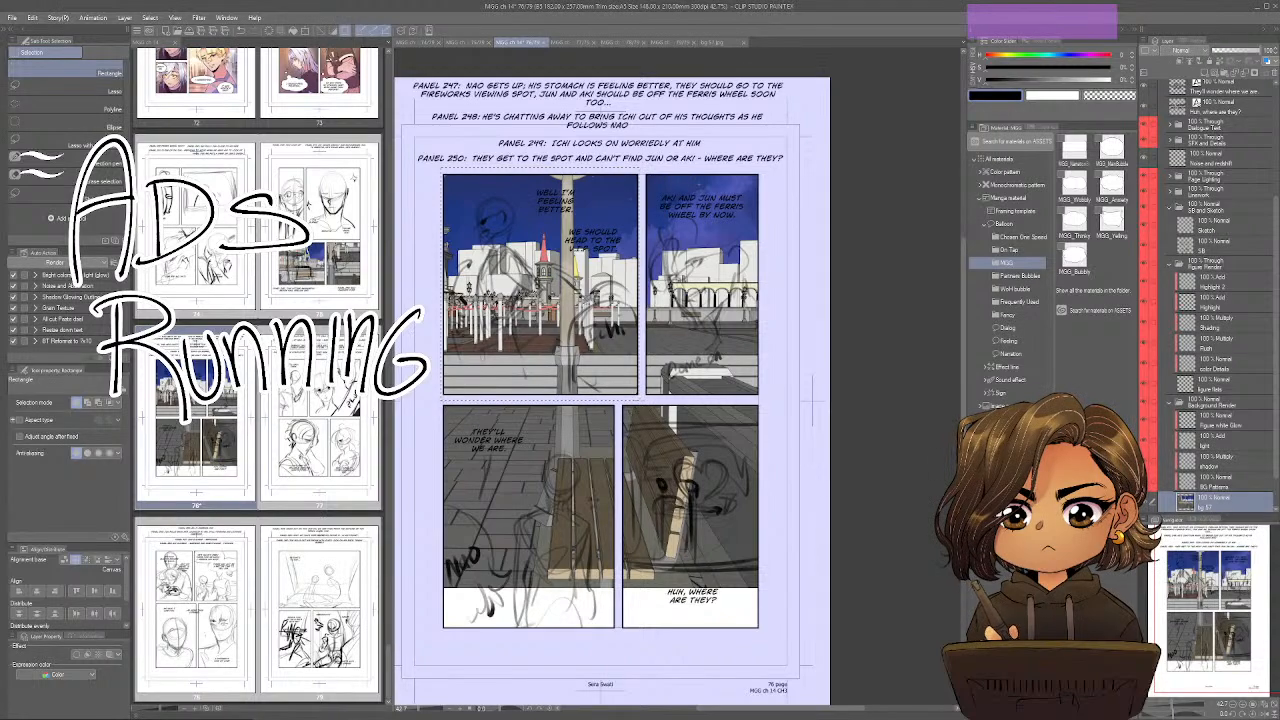
left_click(1246, 73)
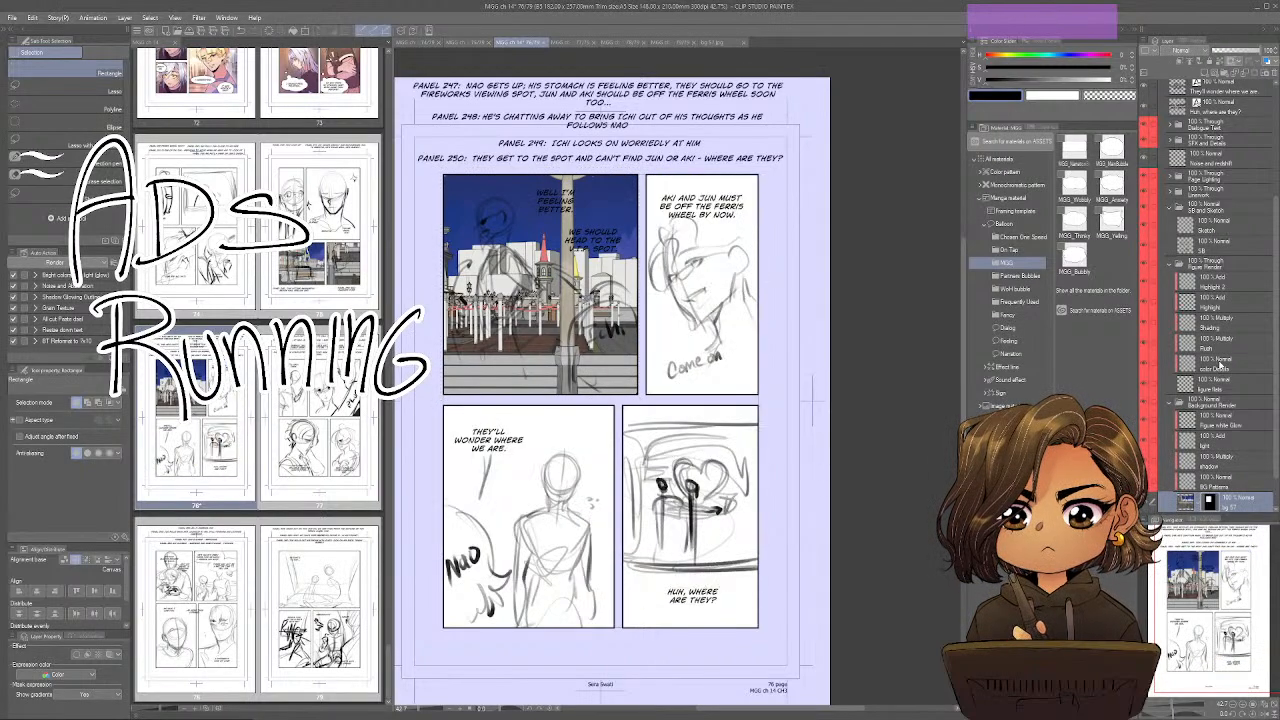
scroll(1220, 365, "down", 2)
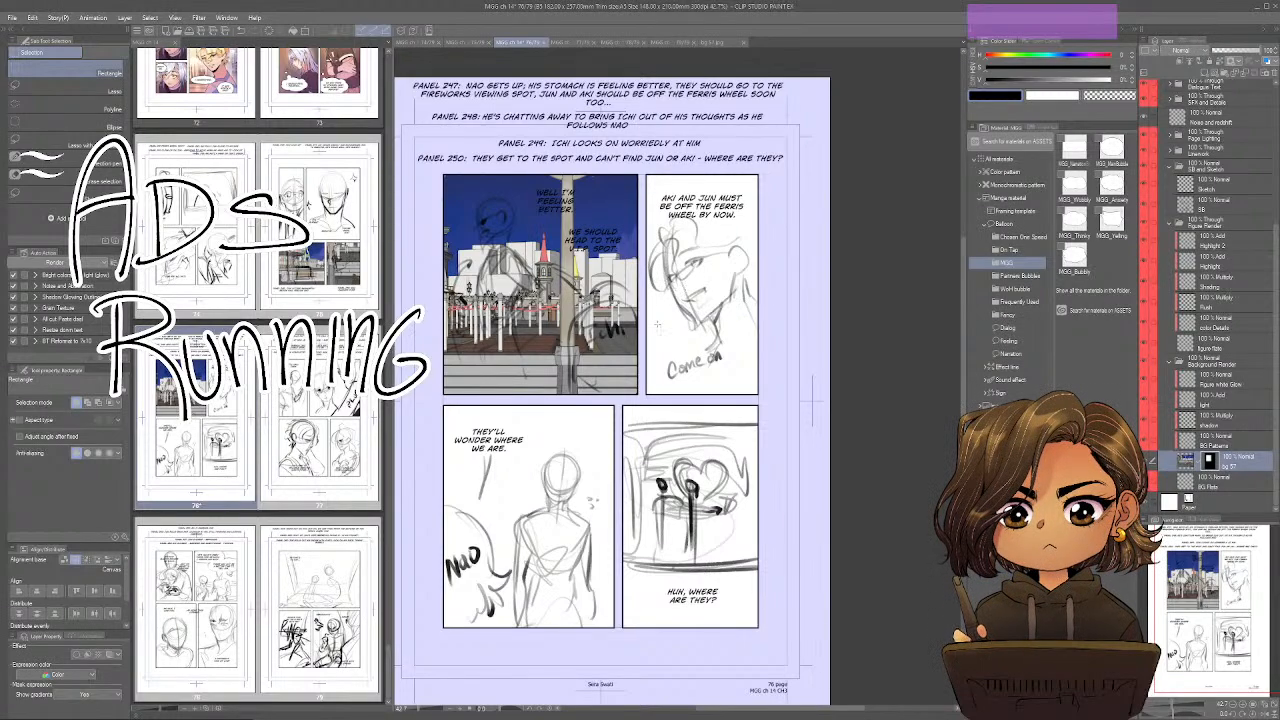
Sample the night-sky blue from panel 247 and lasso-fill panel 248 with it on the BG Flats layer.
right_click(529, 209)
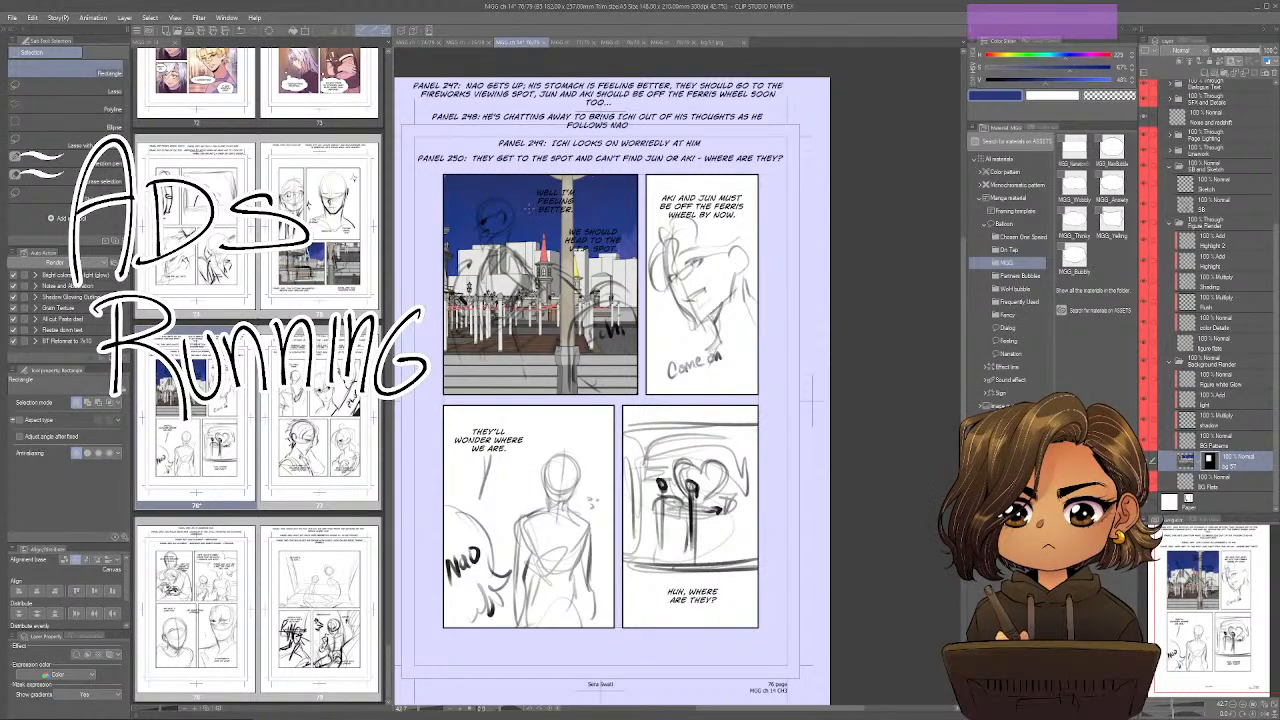
key("u")
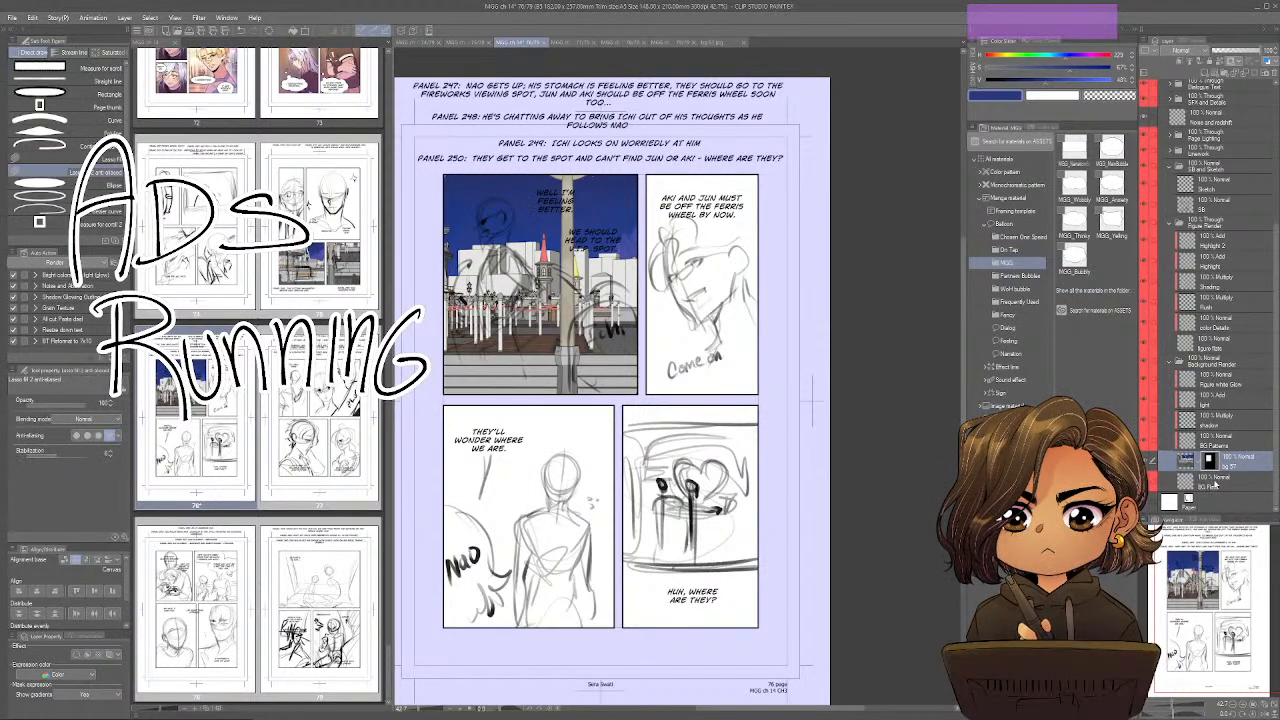
left_click(1212, 484)
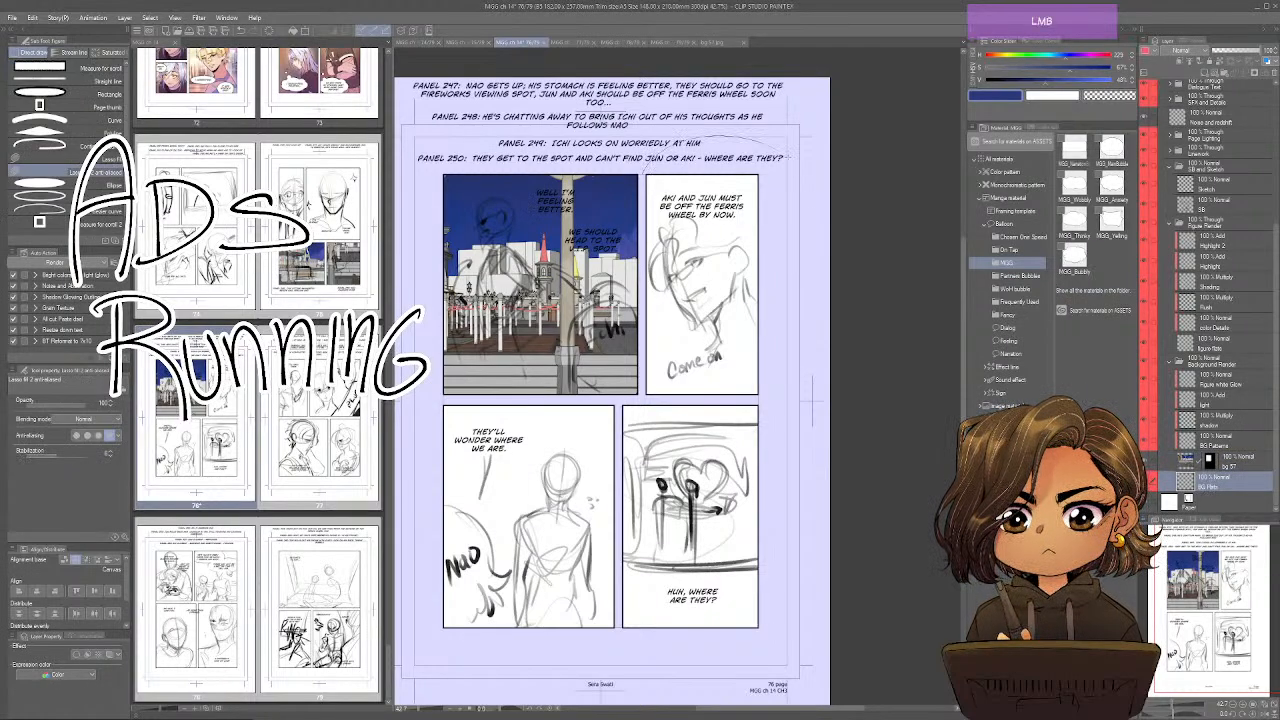
left_click_drag(643, 399, 655, 384)
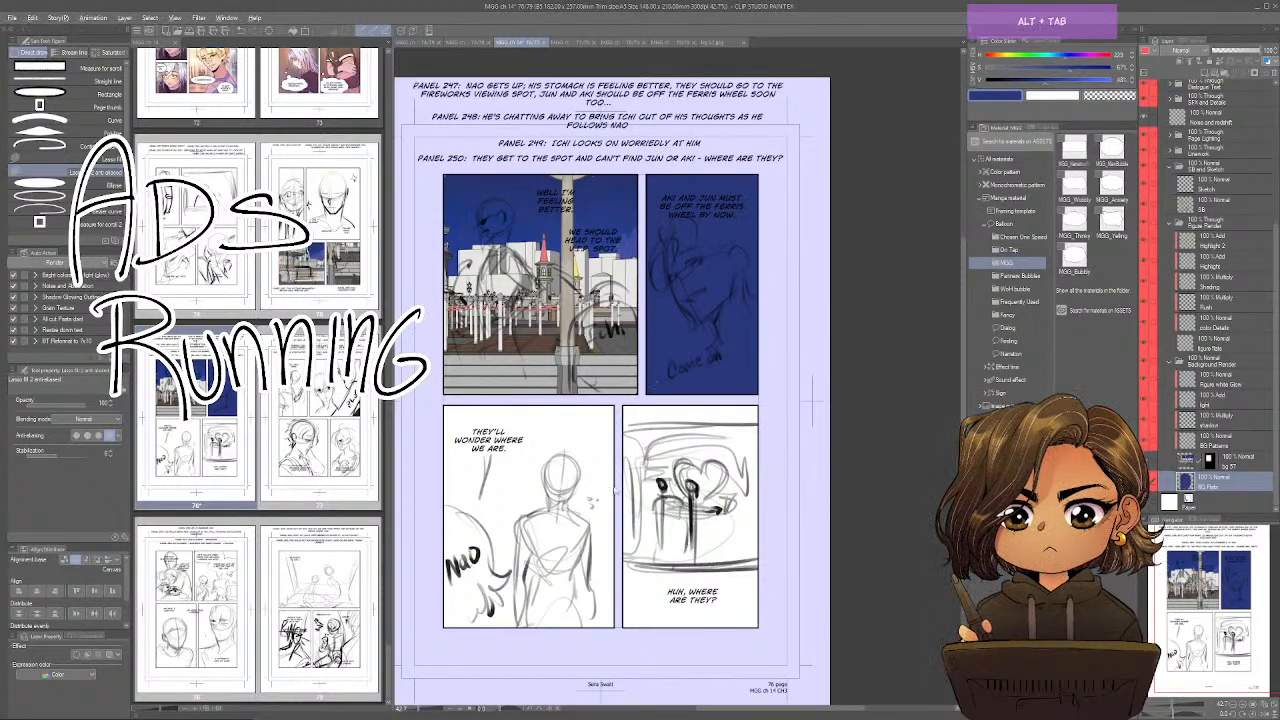
Switch to SketchUp and frame the paved walkway with the poolside benches and lamp post, with the teapot ride in the background.
key("alt+Tab")
mouse_move(683, 415)
left_mouse_down()
mouse_move(880, 420)
mouse_move(694, 440)
mouse_move(880, 451)
mouse_move(774, 451)
mouse_move(555, 511)
mouse_move(534, 457)
left_mouse_up()
key("h")
key("o")
key("h")
left_click_drag(851, 480, 563, 432)
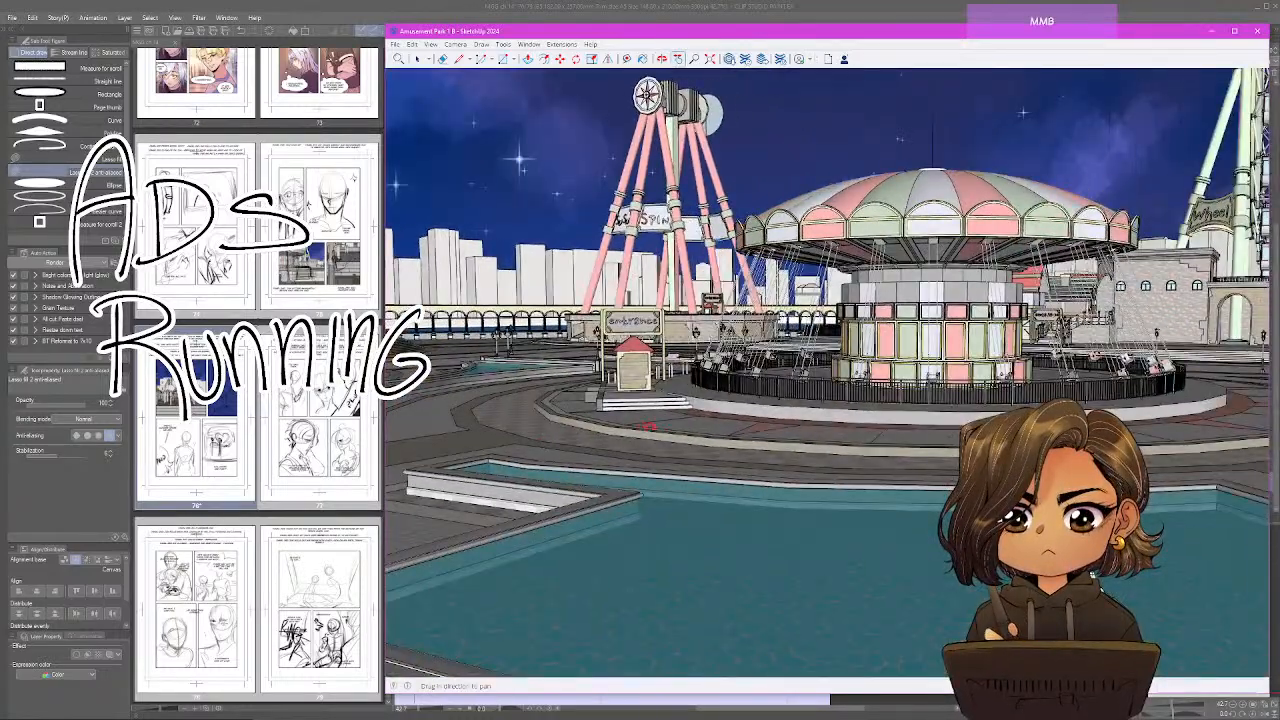
key("o")
left_click_drag(648, 424, 842, 474)
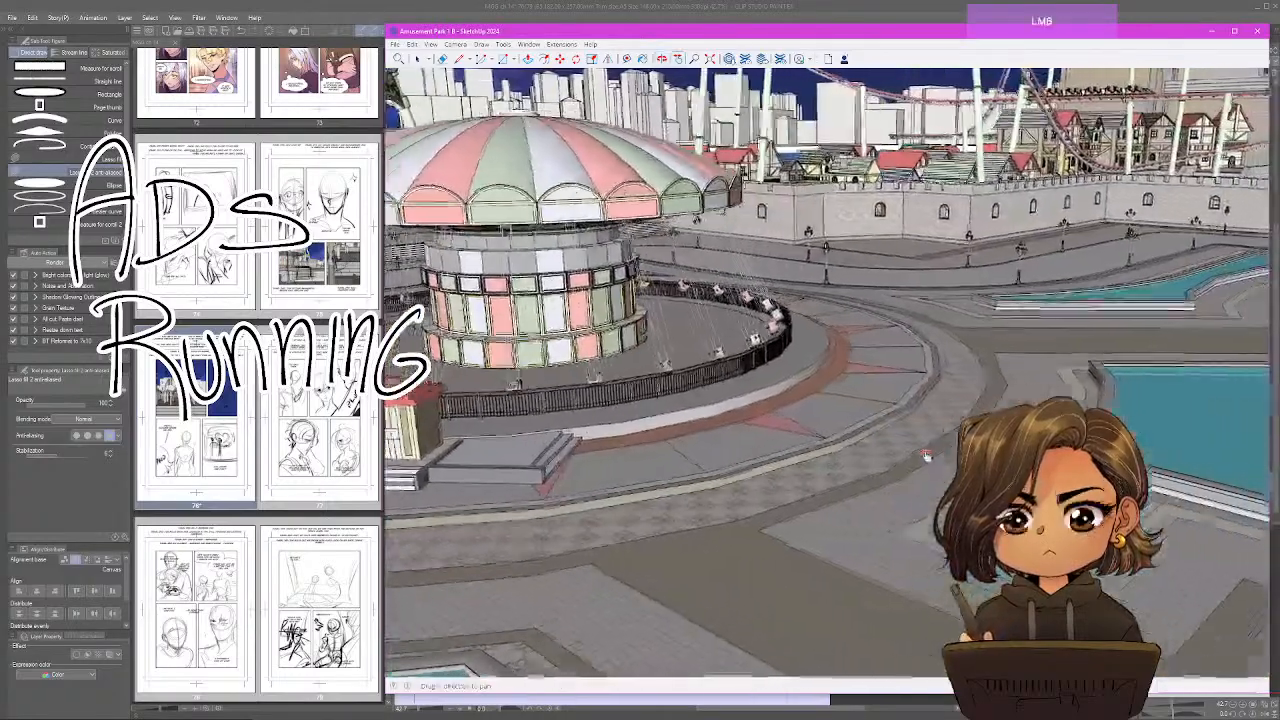
left_click_drag(926, 456, 822, 443)
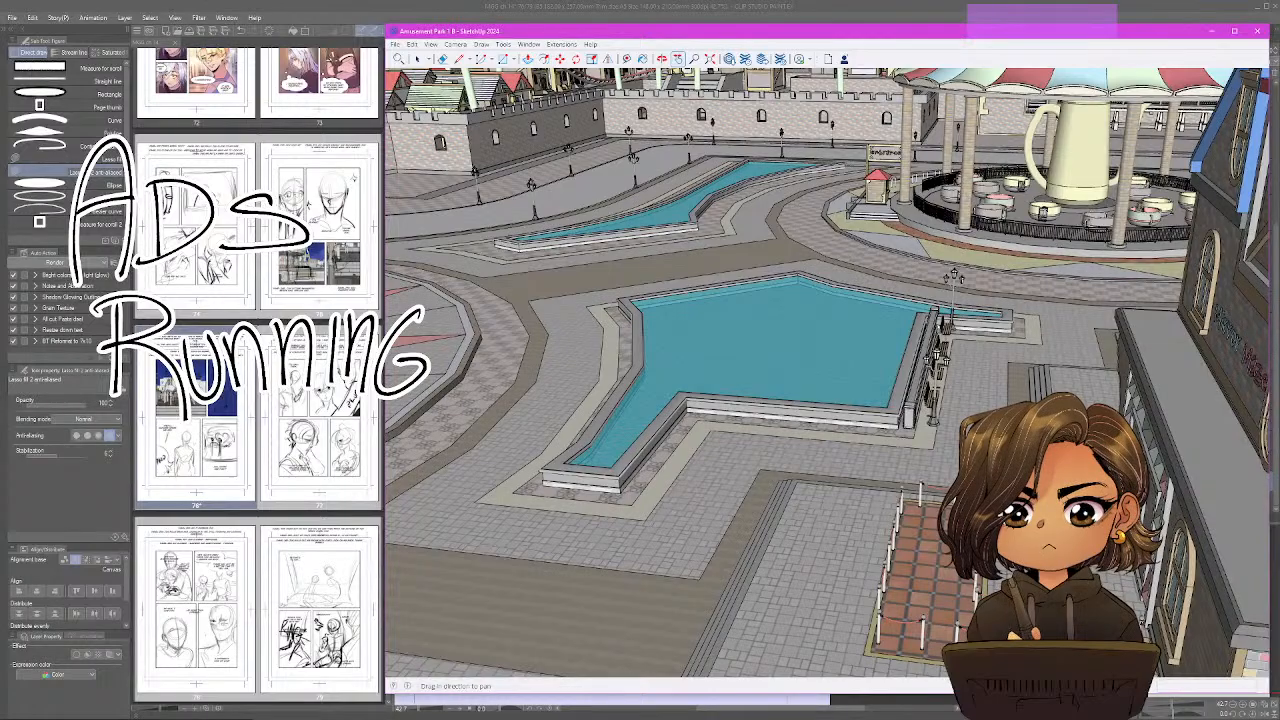
scroll(993, 375, "up", 2)
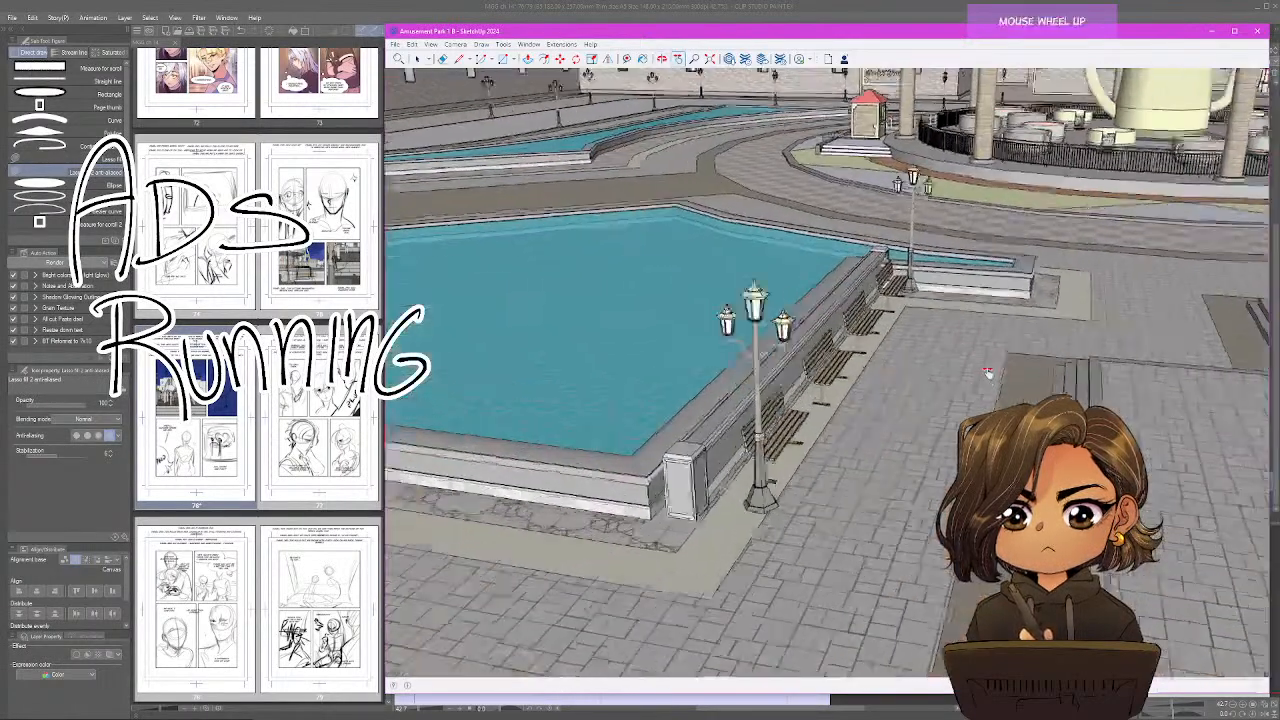
scroll(988, 373, "up", 2)
mouse_move(988, 373)
left_mouse_down()
mouse_move(812, 425)
mouse_move(834, 374)
mouse_move(812, 457)
left_mouse_up()
scroll(834, 374, "up", 2)
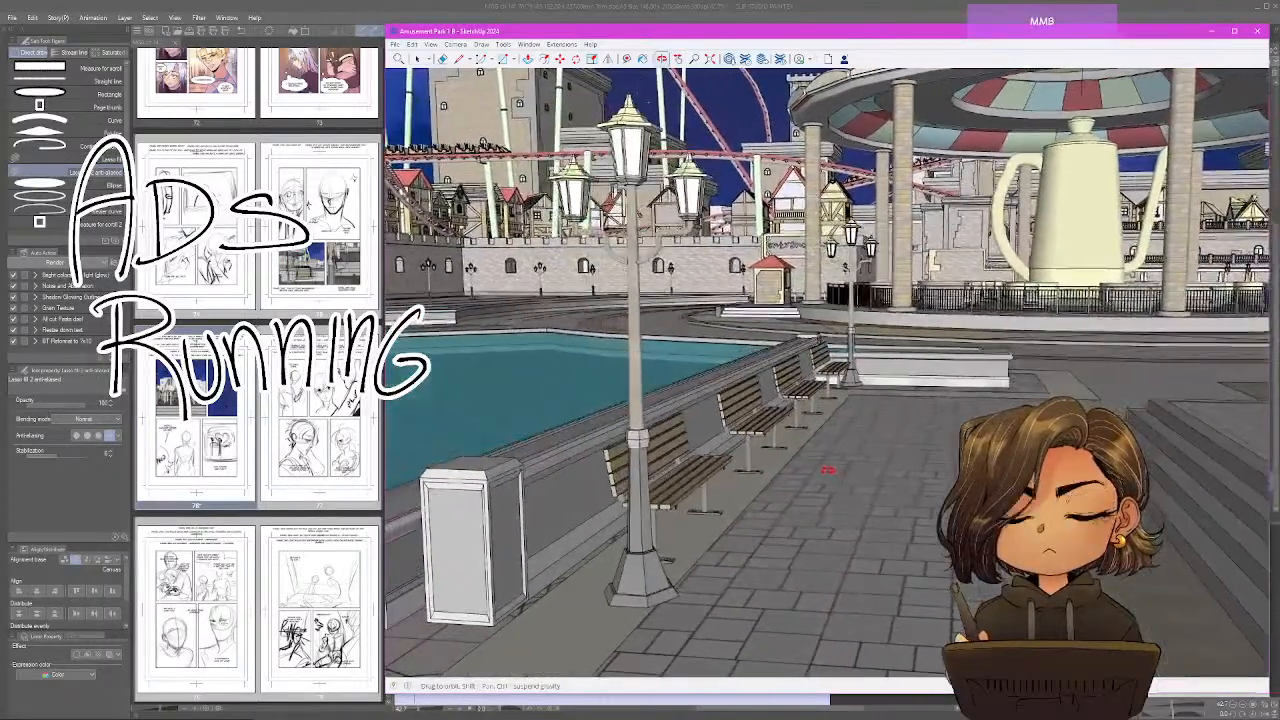
scroll(777, 448, "up", 2)
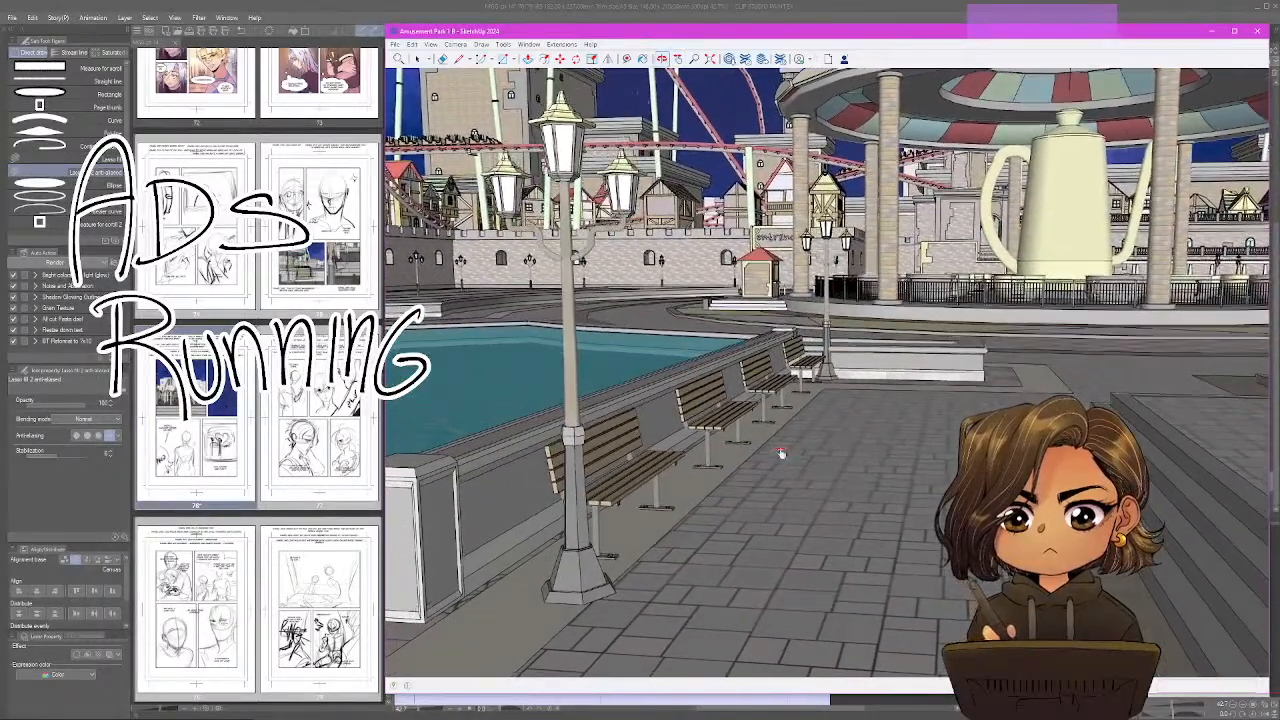
left_click_drag(760, 400, 755, 417)
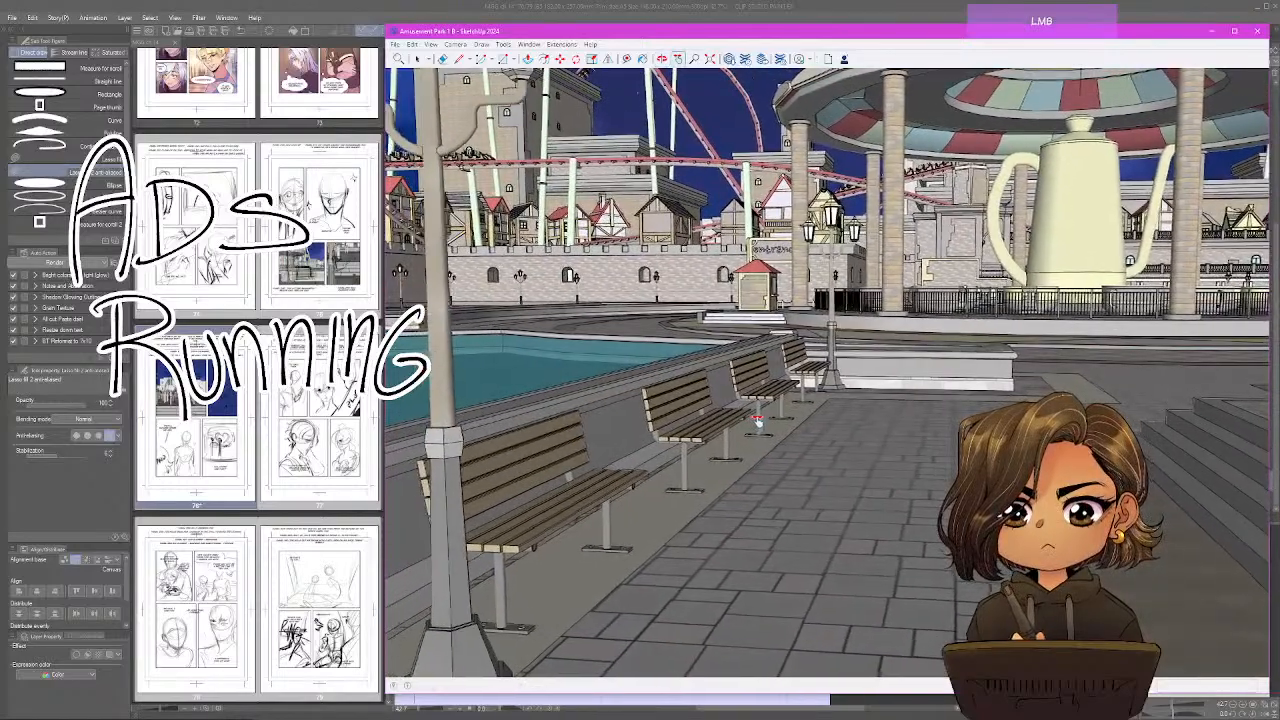
left_click_drag(760, 425, 777, 432)
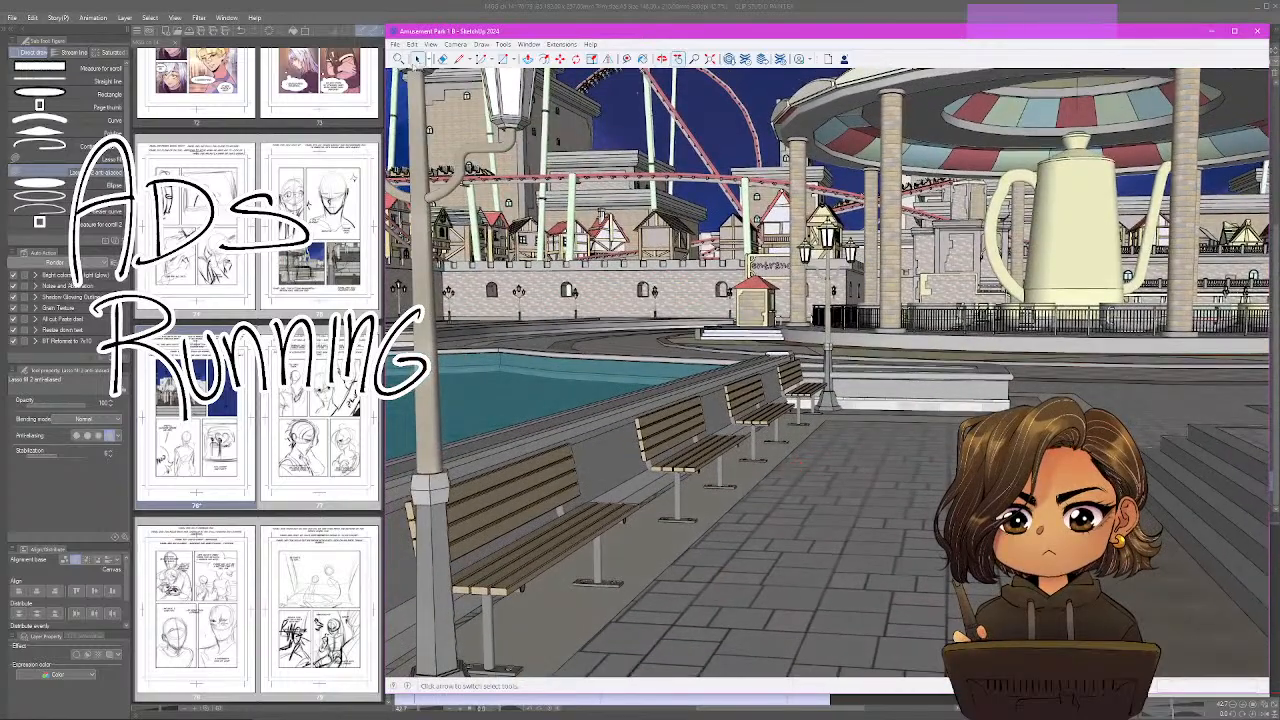
Export the bench walkway view as a 2D JPEG image named 60 in the MyGentleGiant_Chapter14 folder.
left_click(395, 45)
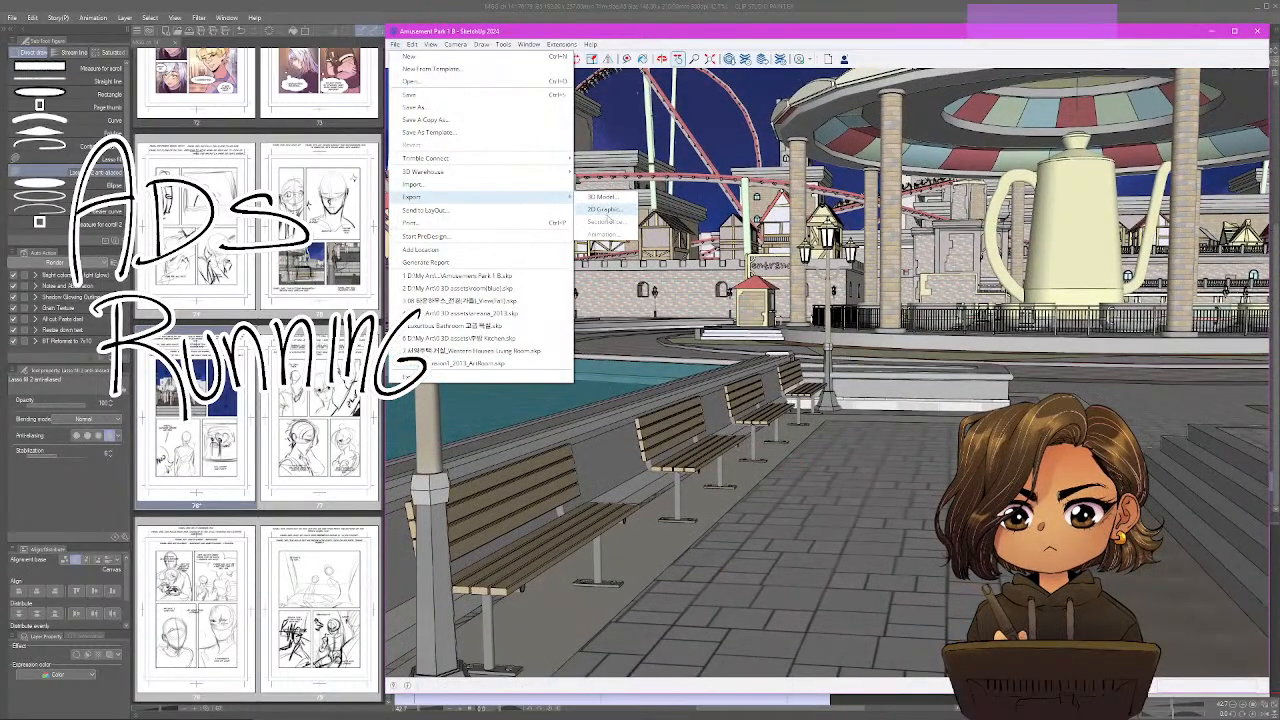
left_click(602, 209)
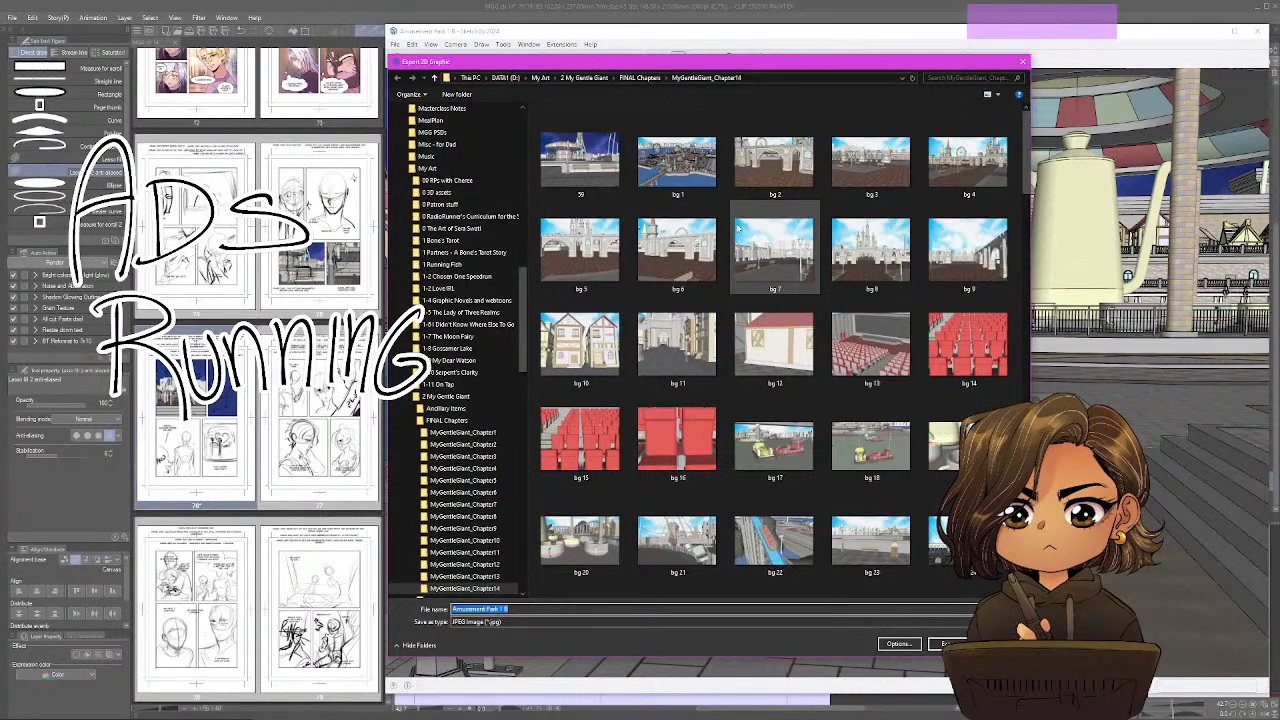
type("60")
key("Return")
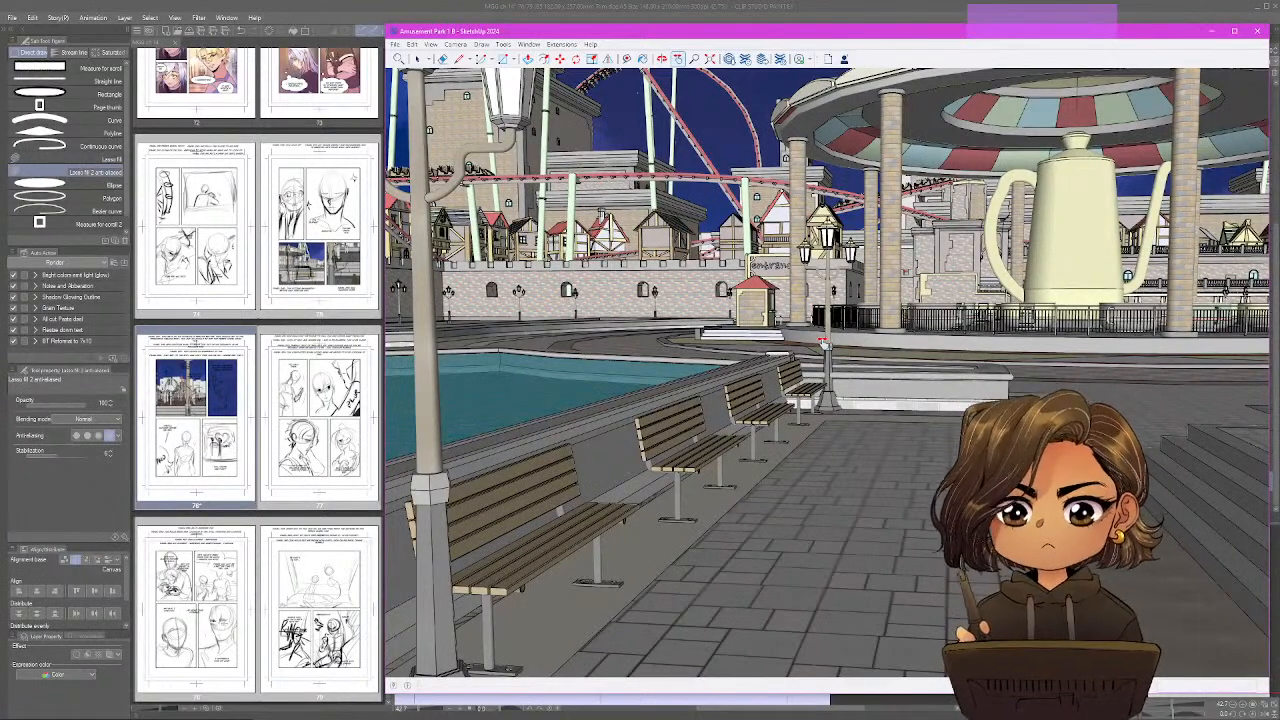
Frame a high view over the seaside arcade onto the heart-shaped fountain between the two curved pools.
scroll(1020, 408, "down", 5)
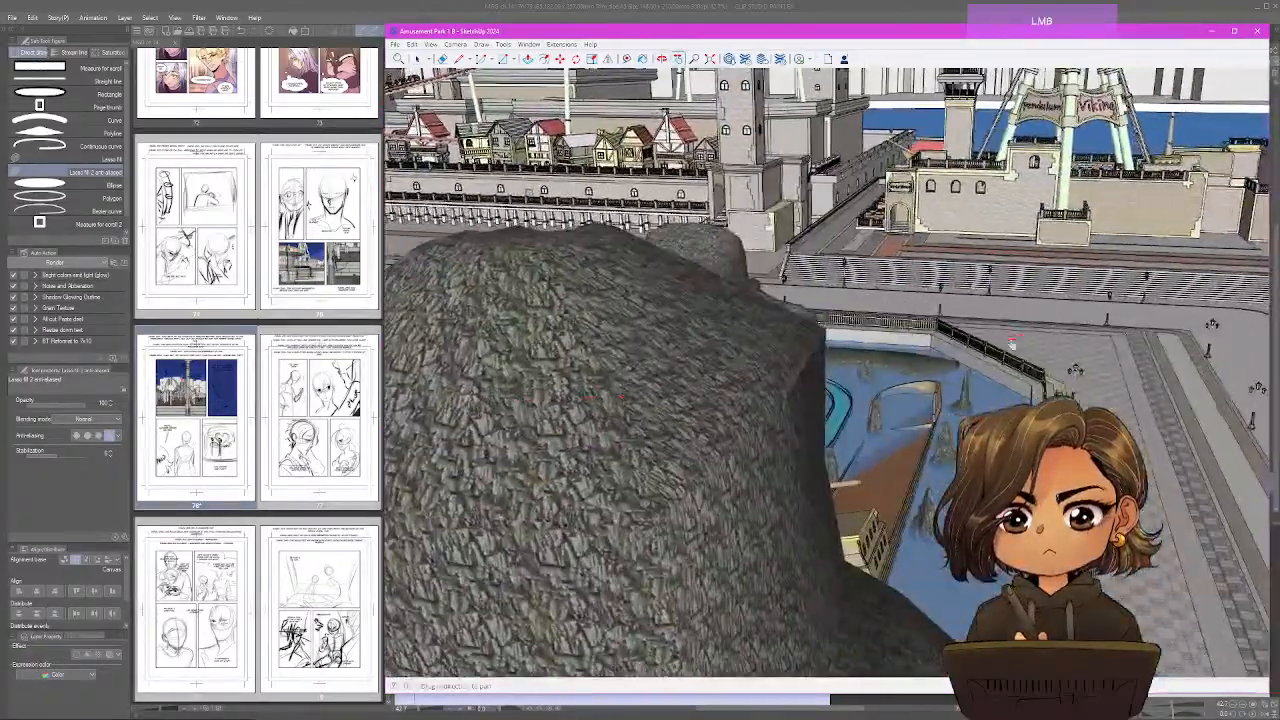
left_click_drag(1012, 344, 998, 309)
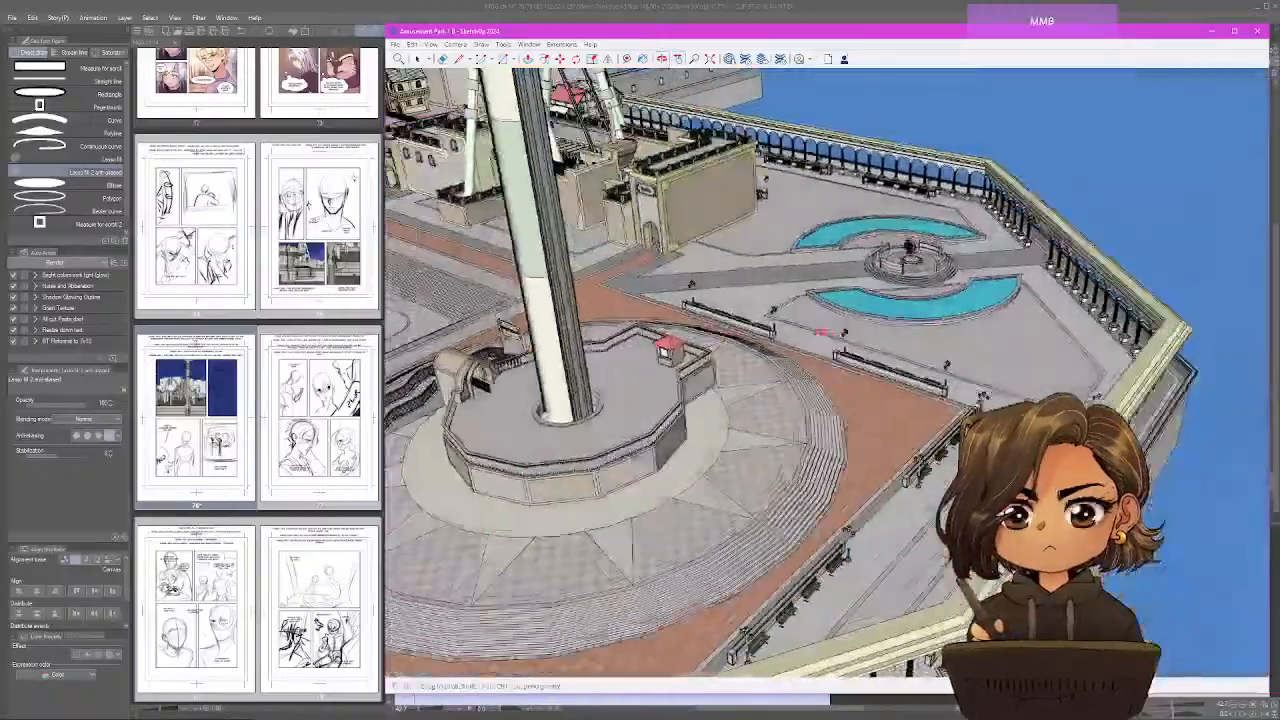
left_click_drag(820, 333, 953, 303)
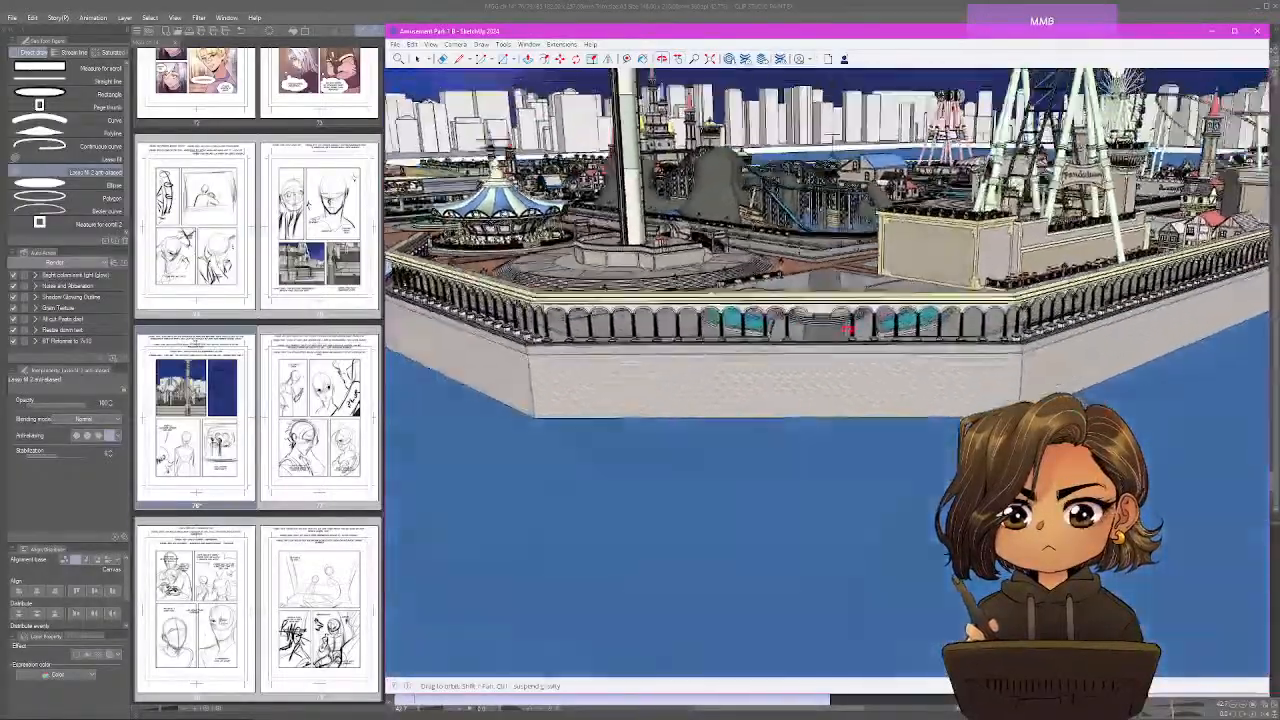
scroll(848, 330, "up", 8)
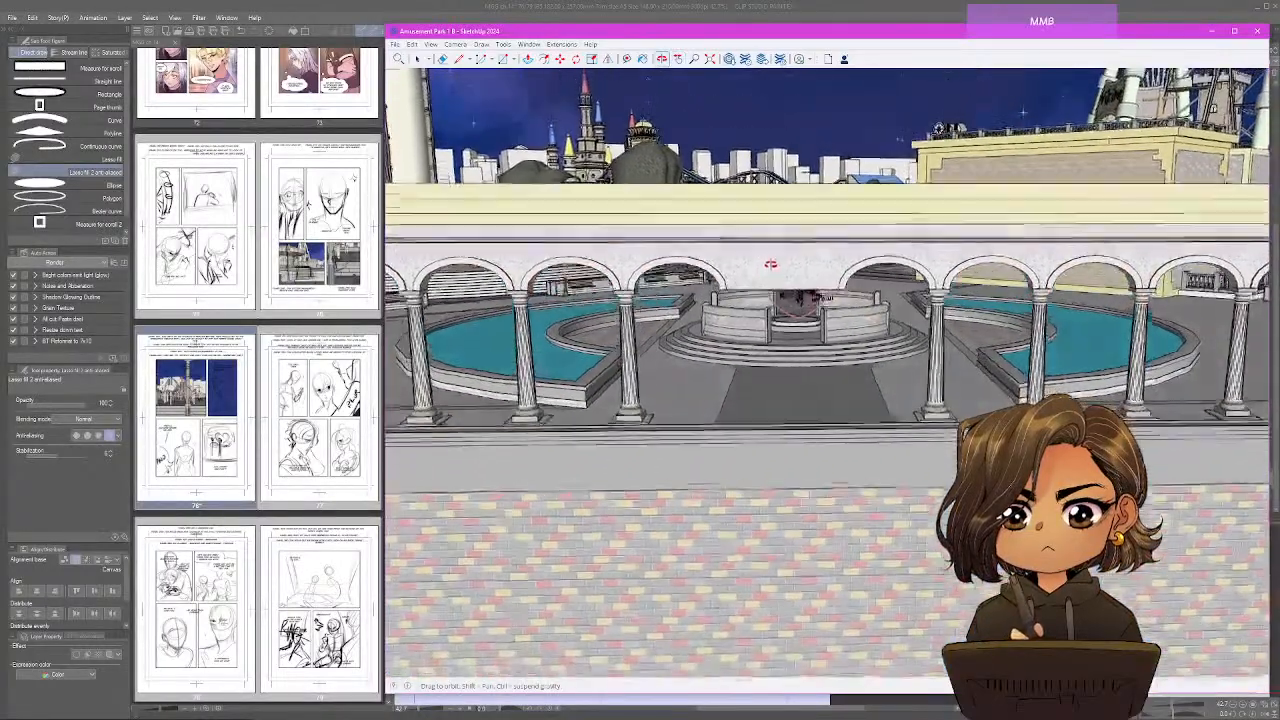
left_click_drag(771, 264, 768, 243)
left_click_drag(848, 258, 857, 284)
mouse_move(835, 355)
left_mouse_down()
mouse_move(848, 240)
mouse_move(851, 371)
mouse_move(866, 336)
mouse_move(846, 269)
mouse_move(846, 309)
mouse_move(820, 280)
mouse_move(877, 309)
left_mouse_up()
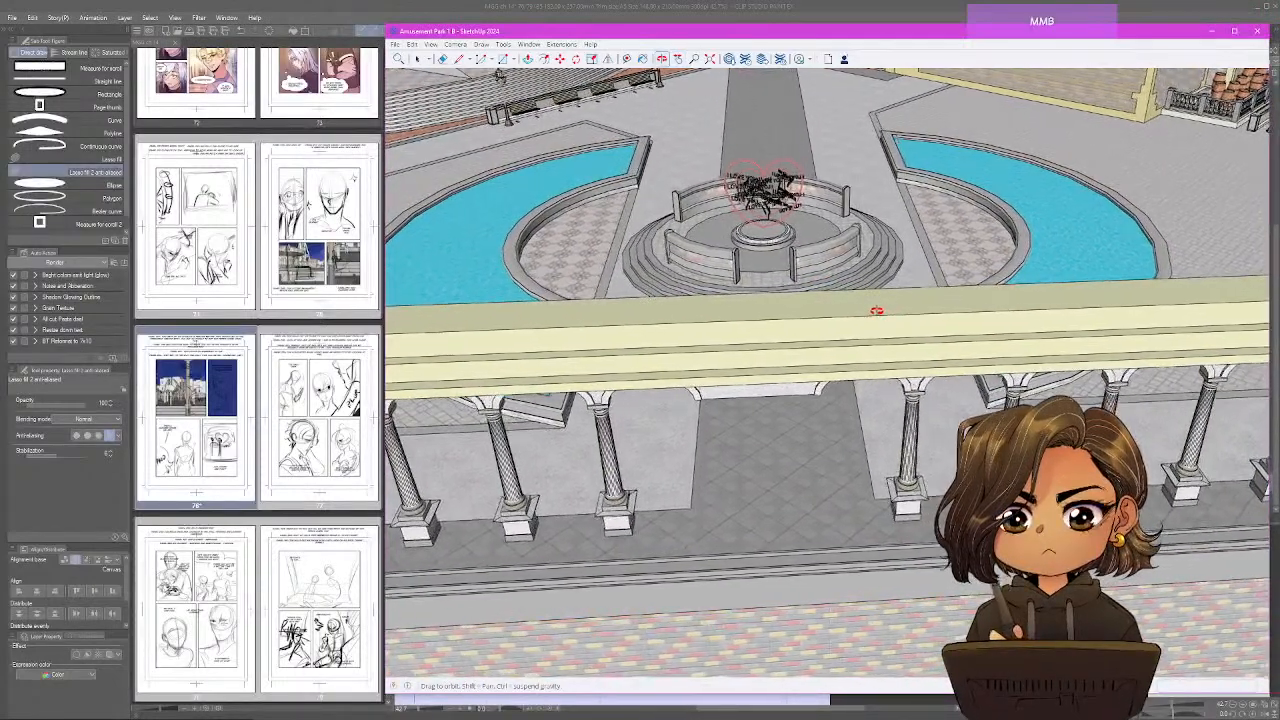
Export the heart fountain view as a 2D JPEG image named 61 in the same chapter folder.
left_click(397, 45)
mouse_move(480, 197)
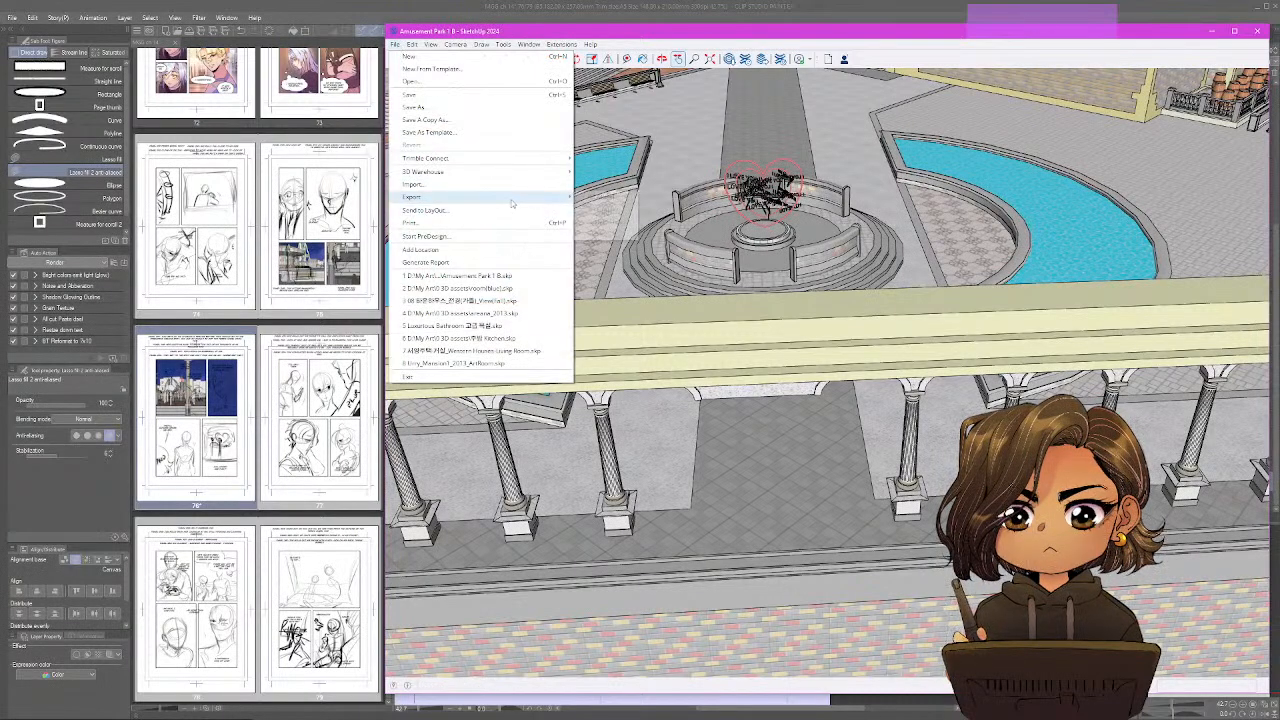
left_click(605, 209)
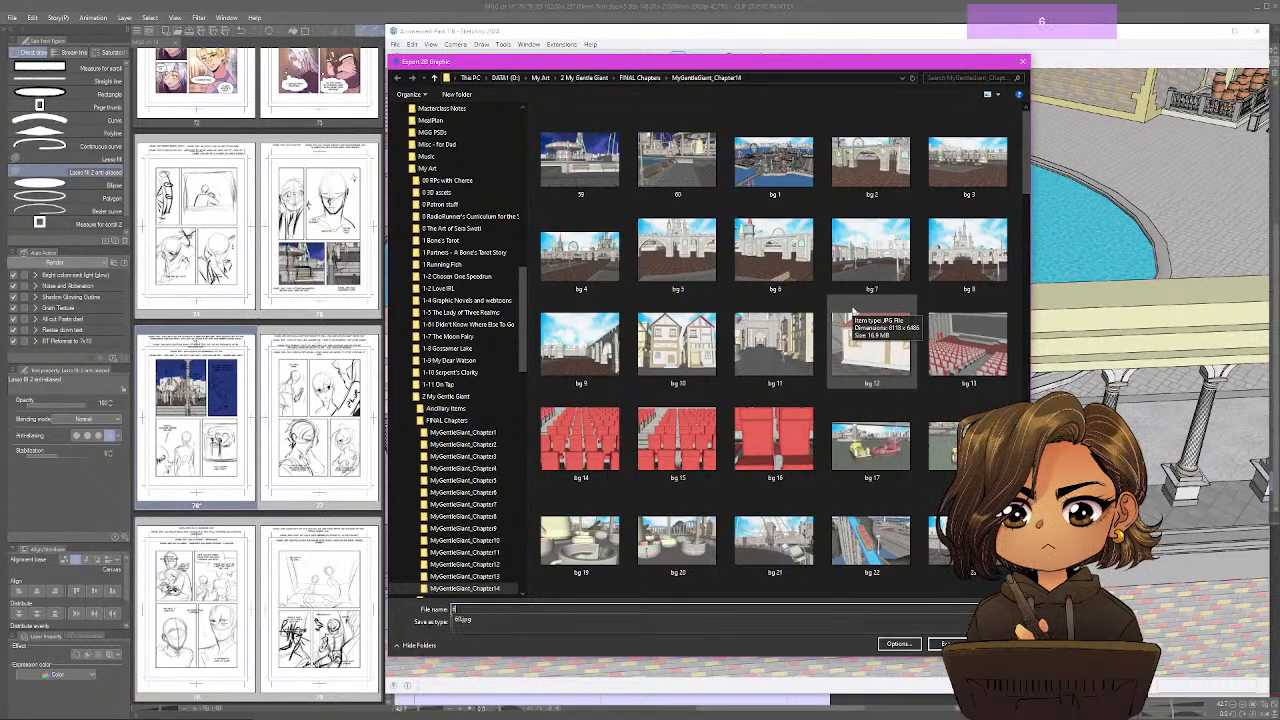
key("Return")
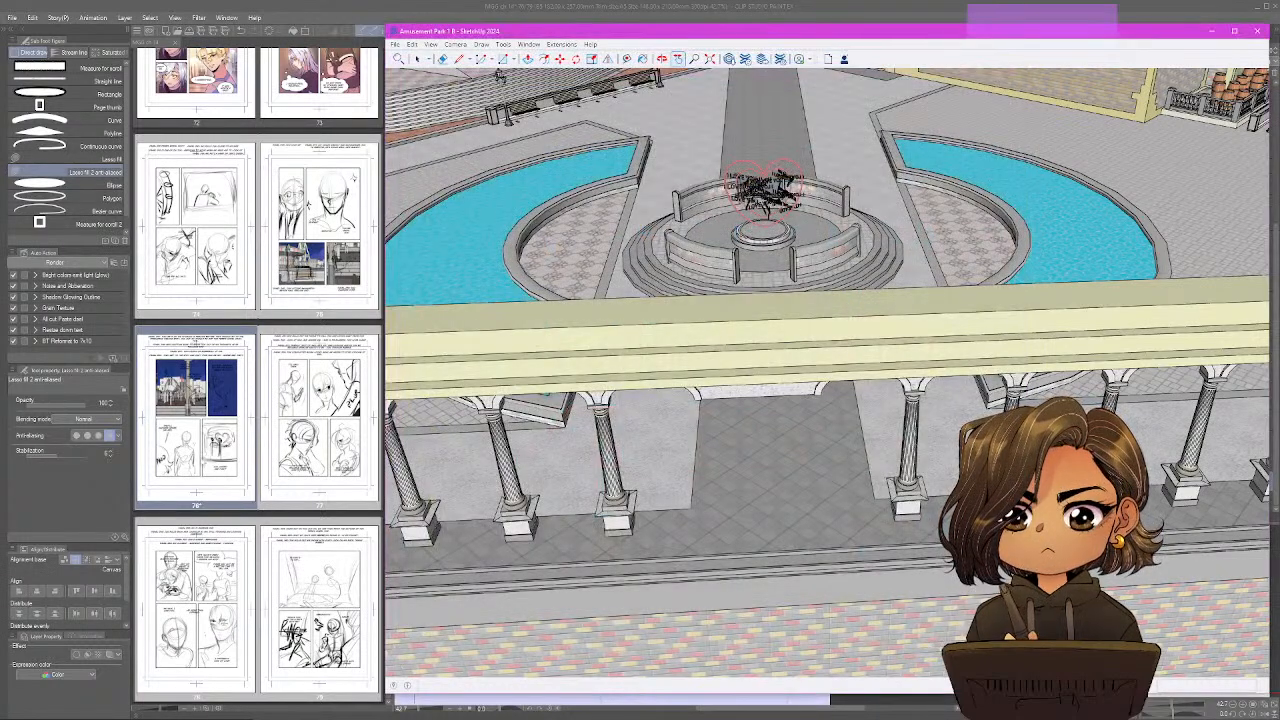
Return to Clip Studio Paint, close the bg 57 image, and open the exported images 60 and 61 together.
left_click(180, 437)
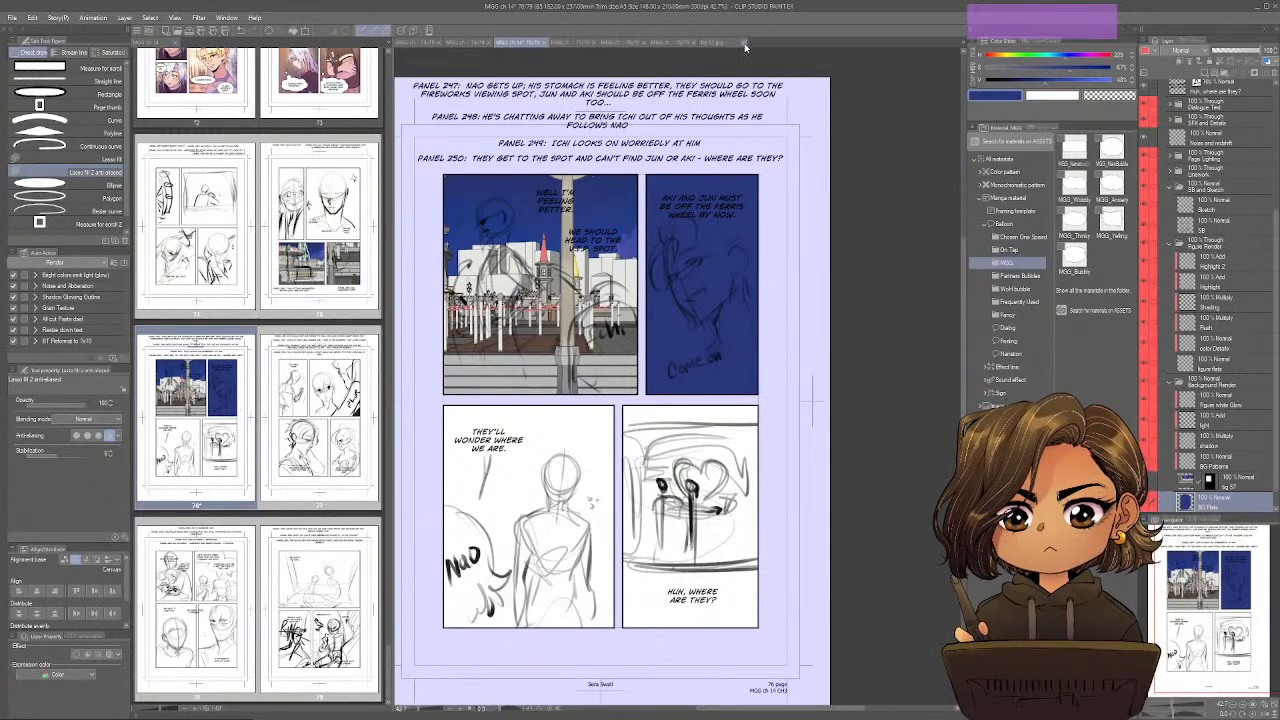
key("ctrl+o")
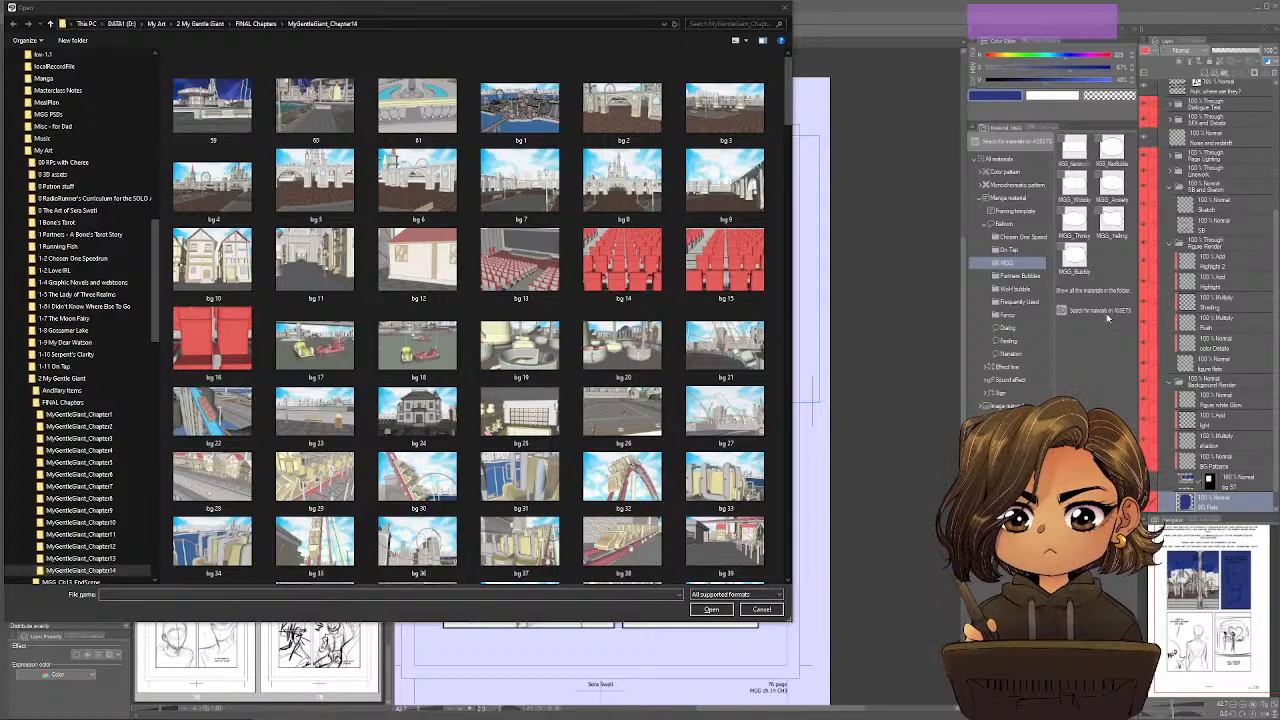
scroll(481, 305, "down", 15)
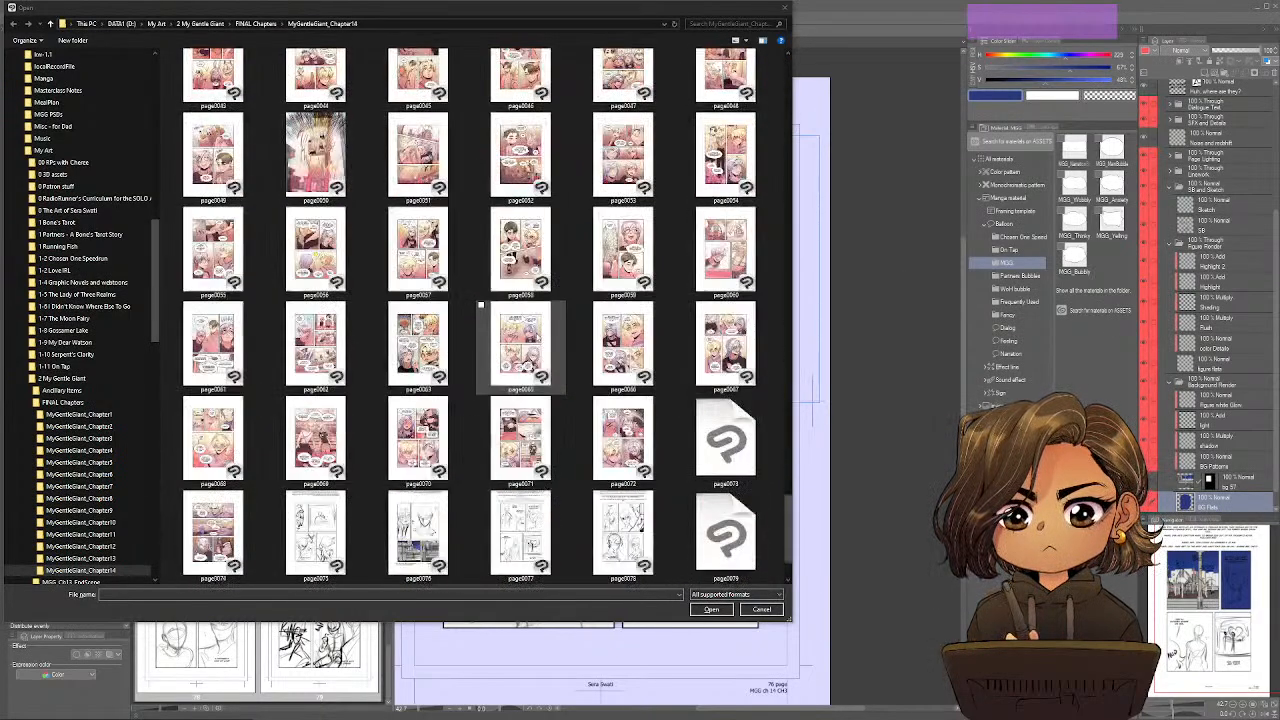
scroll(481, 305, "down", 1)
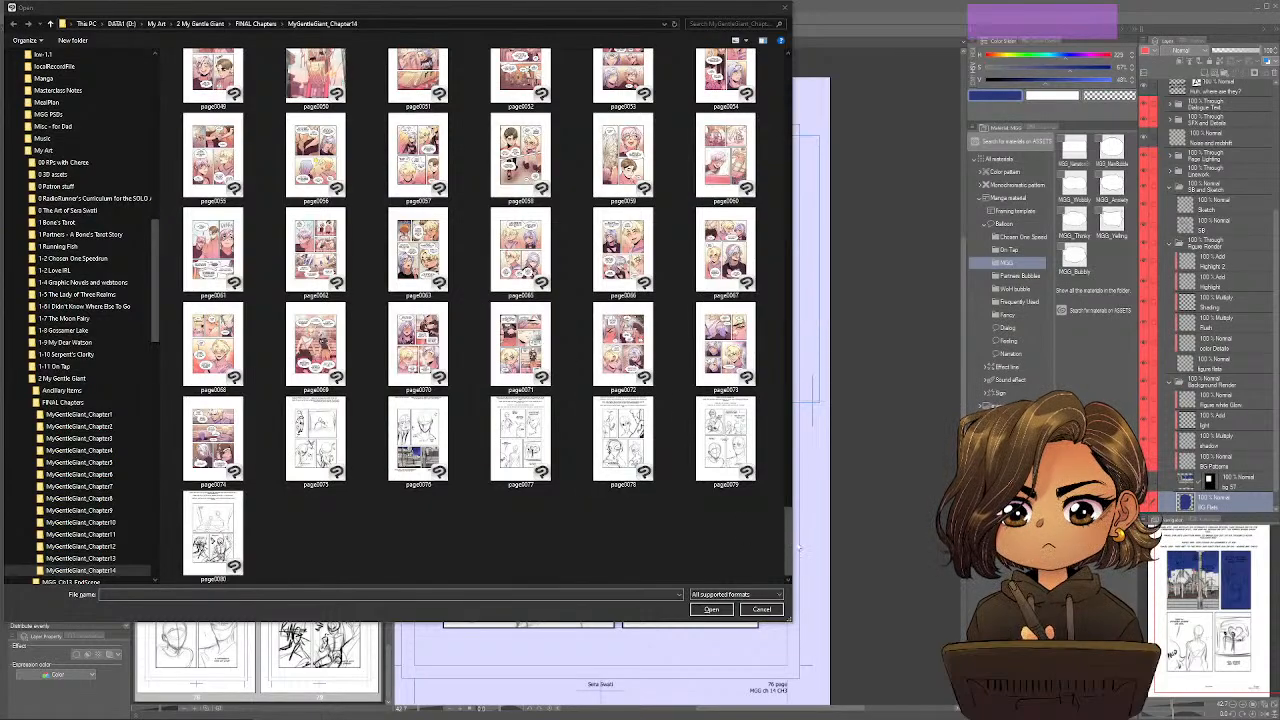
left_click_drag(788, 549, 831, 20)
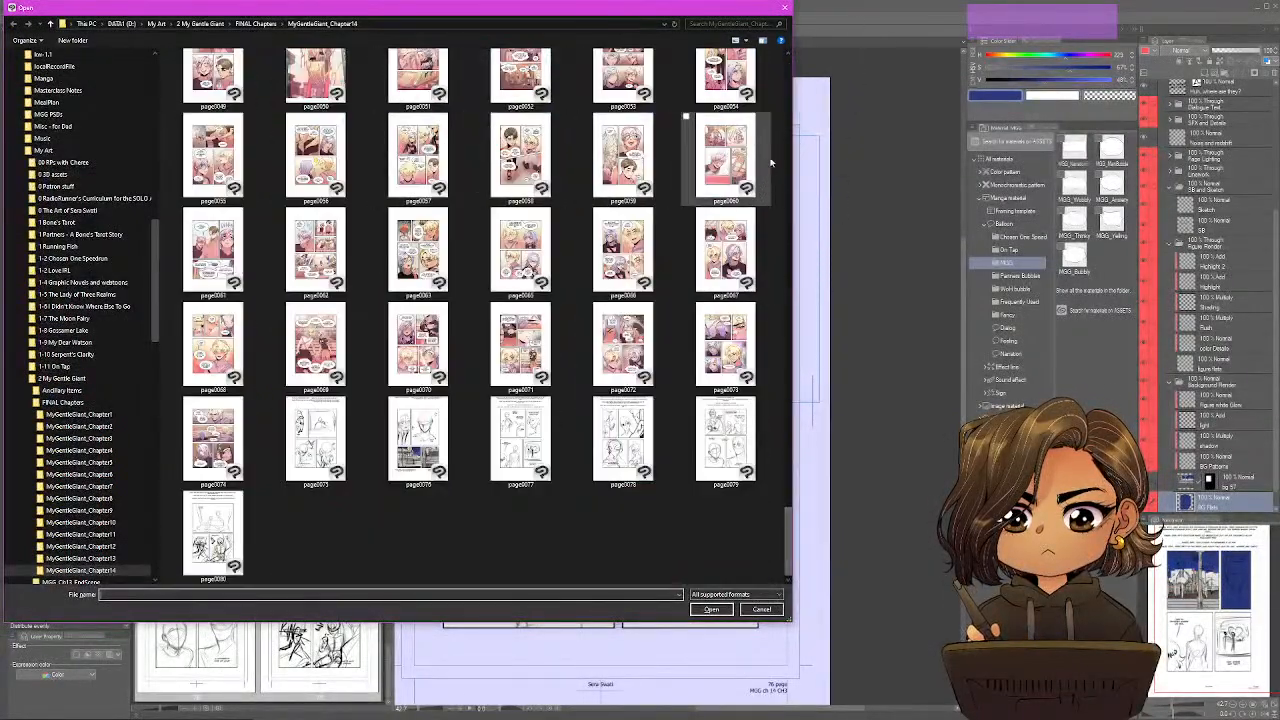
left_click(787, 68)
left_click(315, 85)
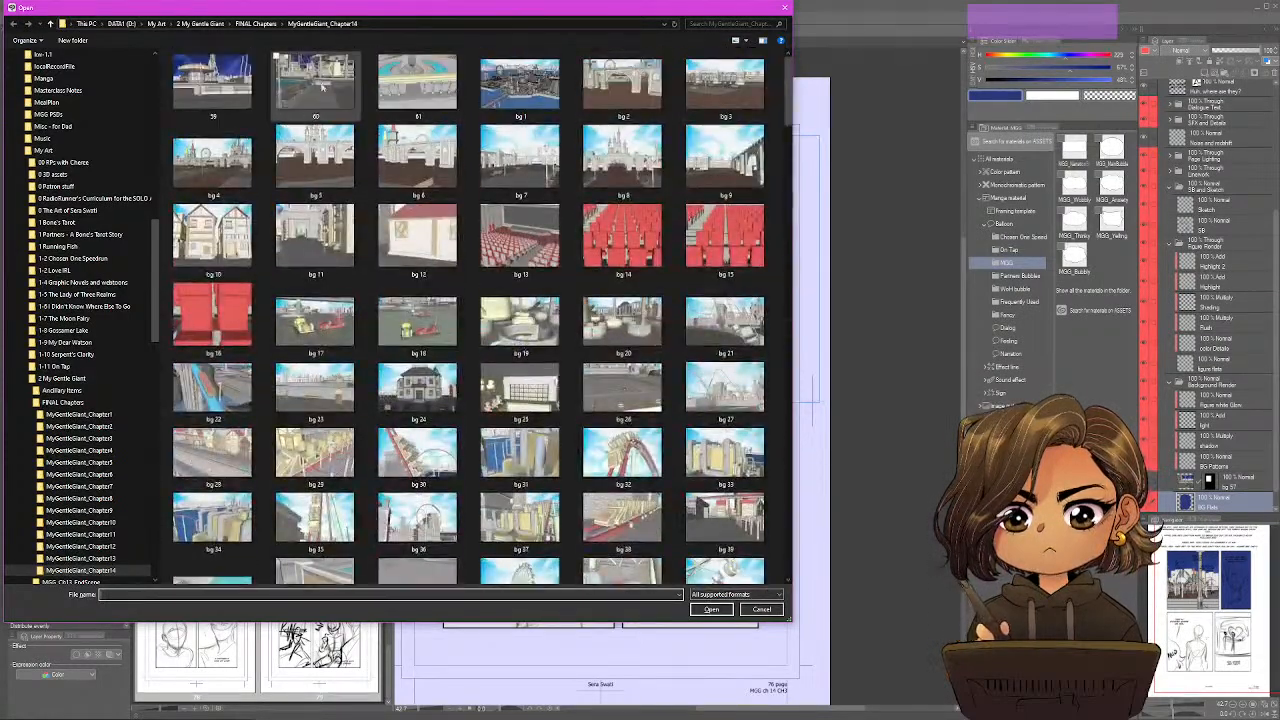
left_click(418, 85, "ctrl")
key("Return")
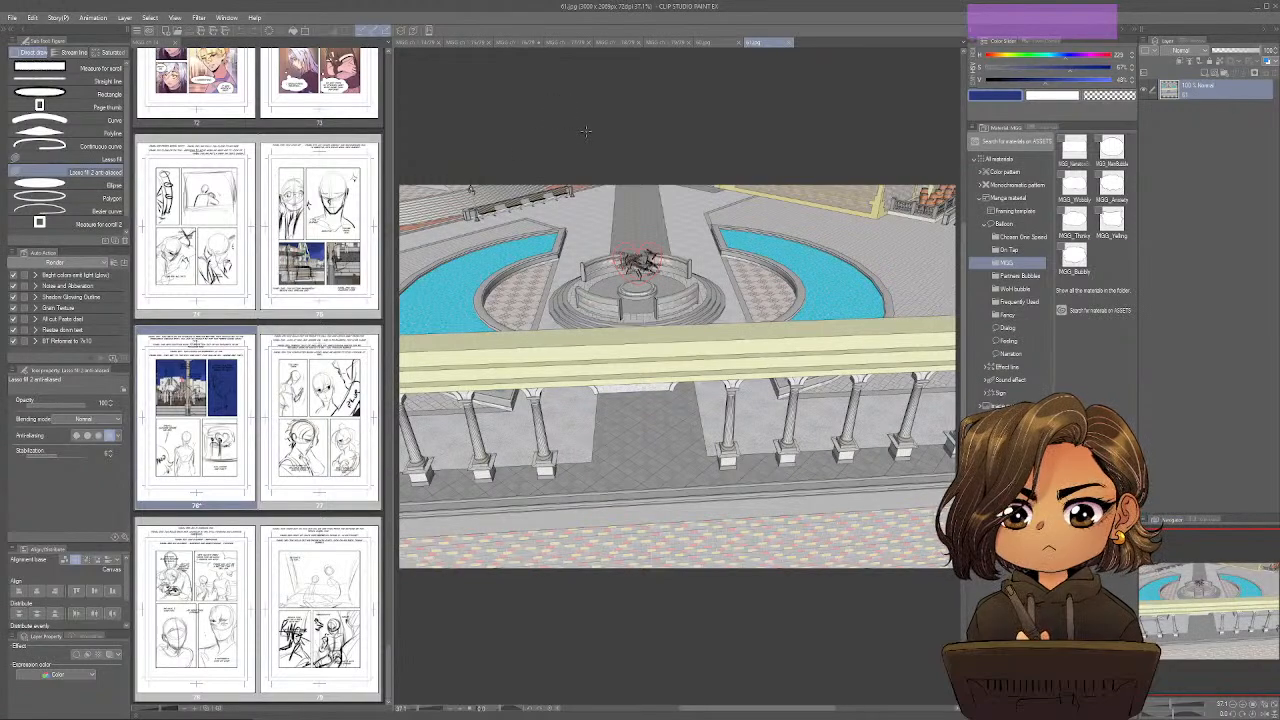
Copy the full image 60 and paste it into page 76 directly above the bg 57 layer.
left_click(710, 42)
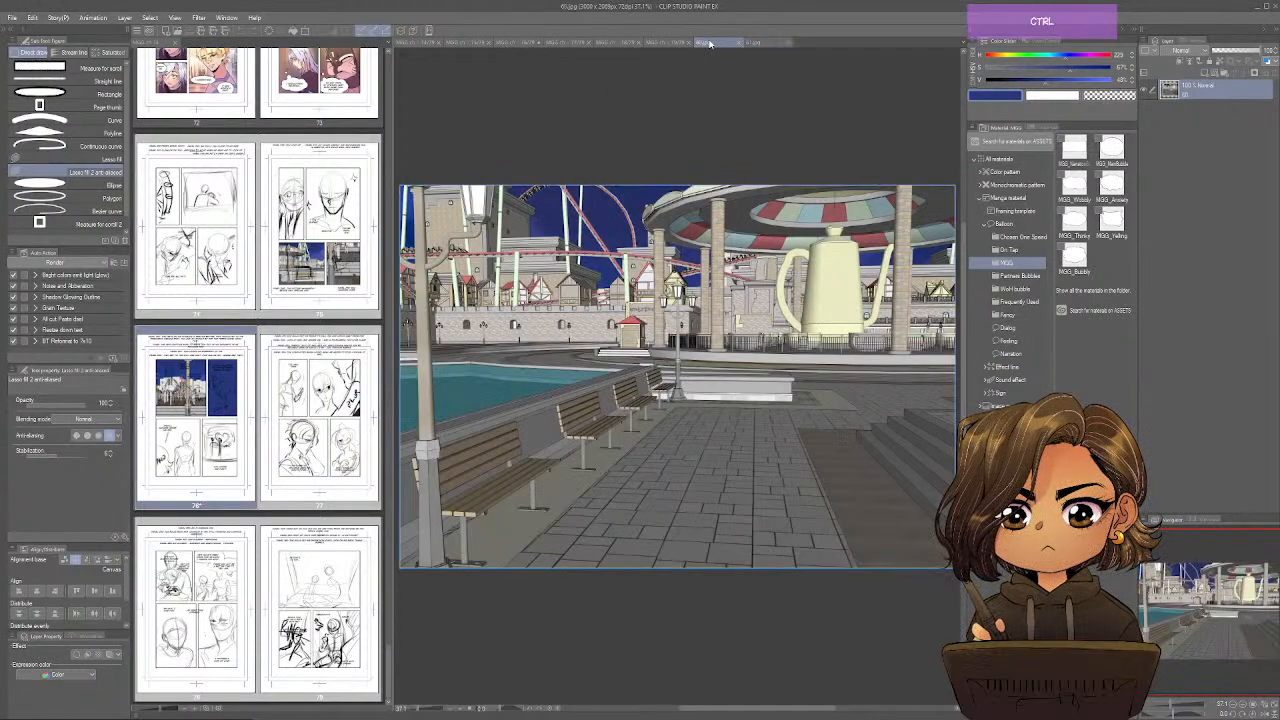
left_click(475, 42)
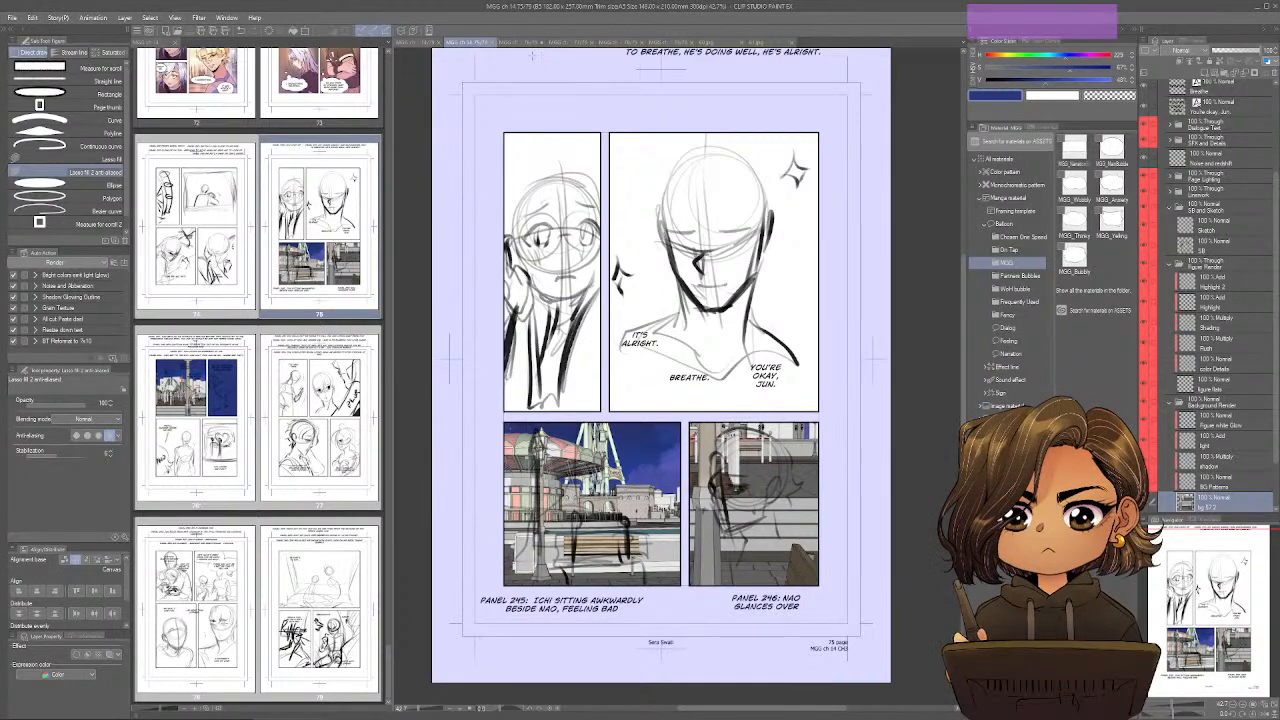
left_click(522, 42)
scroll(1200, 470, "down", 2)
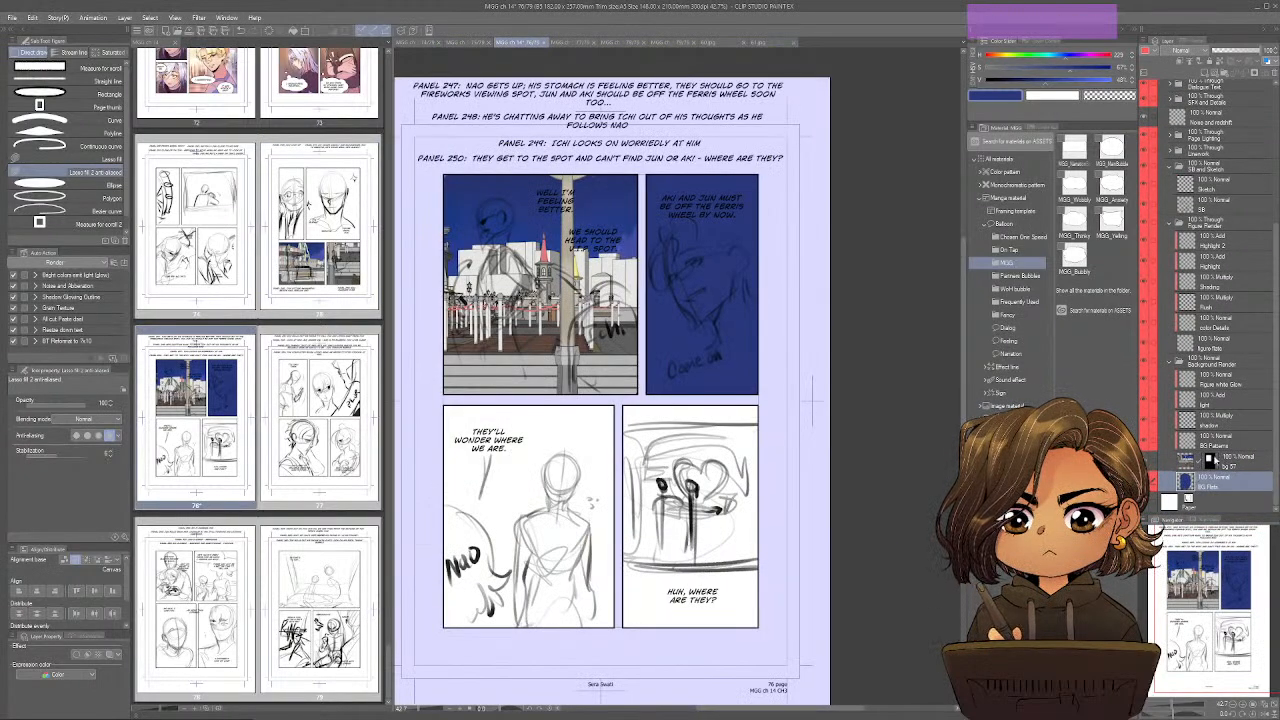
key("ctrl+v")
Move the pasted background so the pool and benches sit behind the sketched figure in panel 249.
key("ctrl+t")
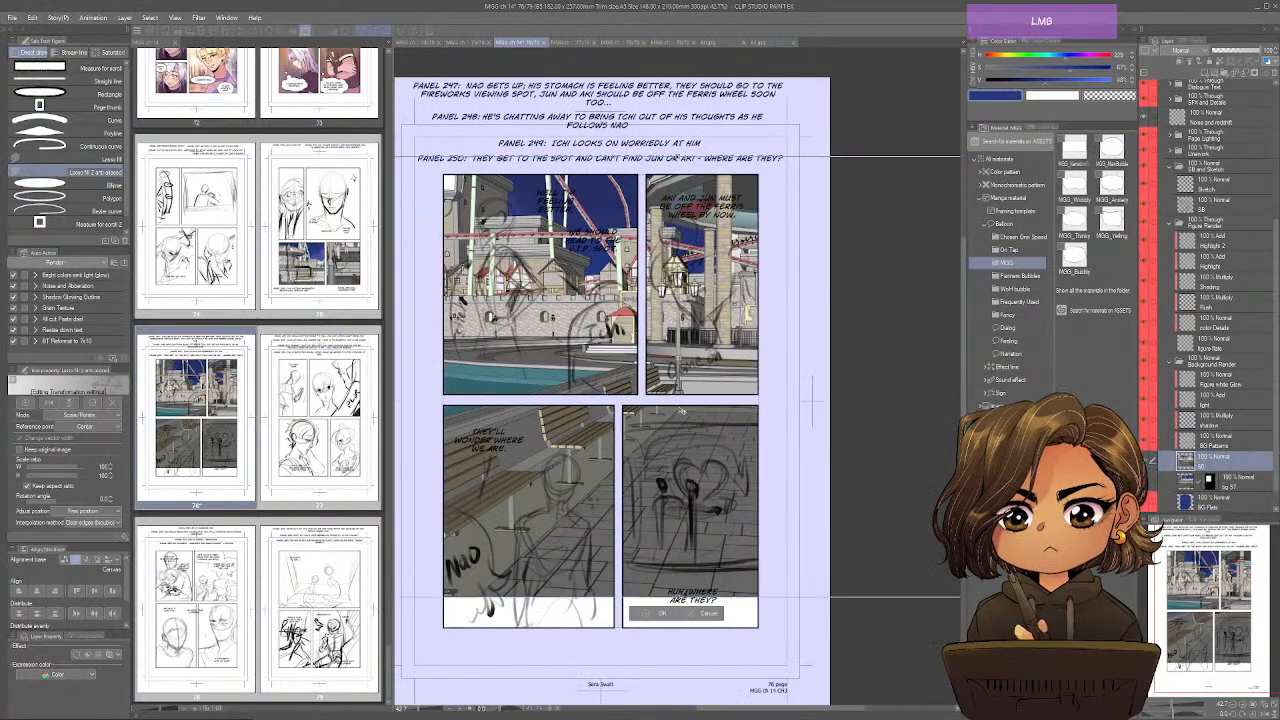
left_click_drag(681, 410, 681, 487)
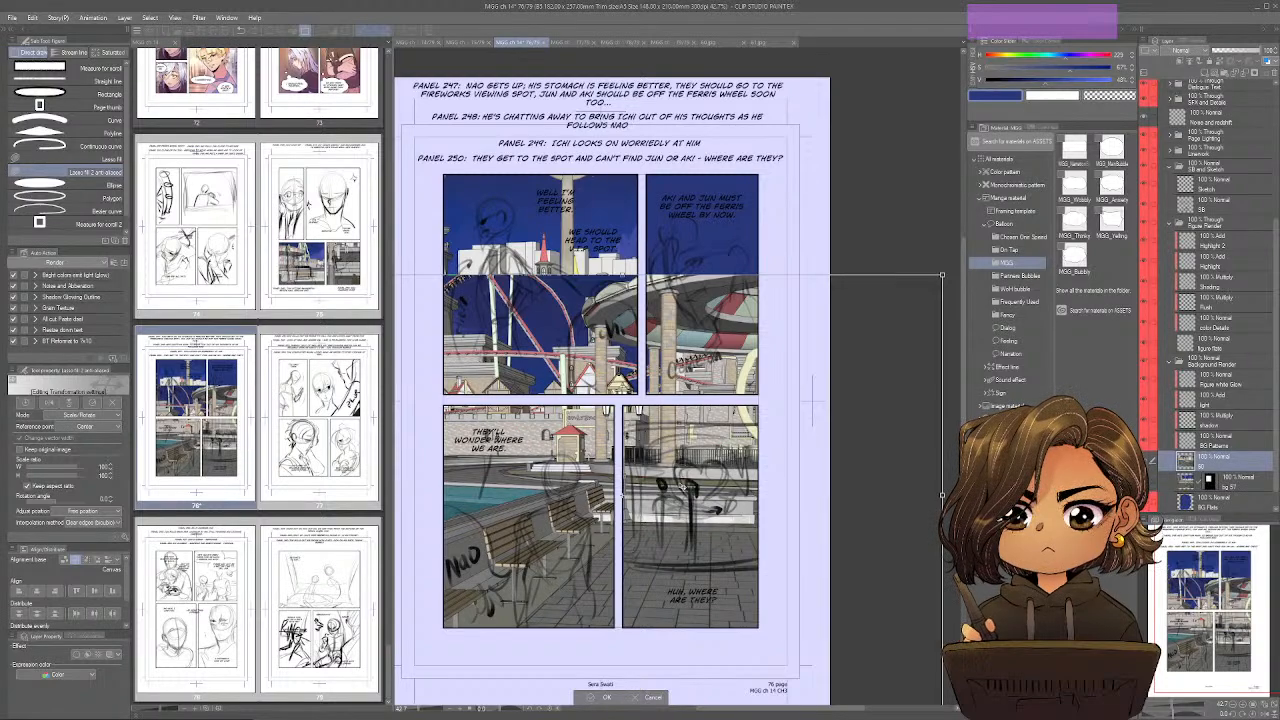
left_click(603, 697)
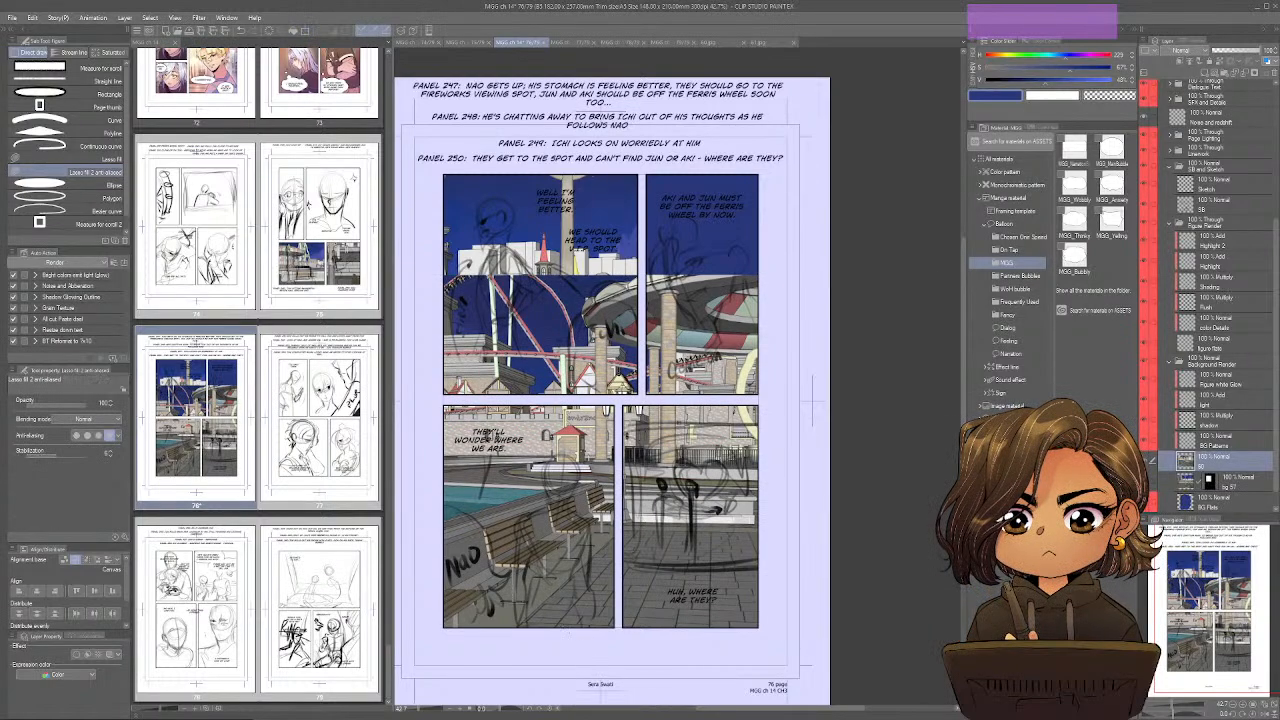
Cut the panel 249 area of the background onto its own layer and delete the leftover layer 60.
key("m")
mouse_move(440, 402)
left_mouse_down()
mouse_move(570, 538)
mouse_move(619, 632)
left_mouse_up()
key("ctrl+x")
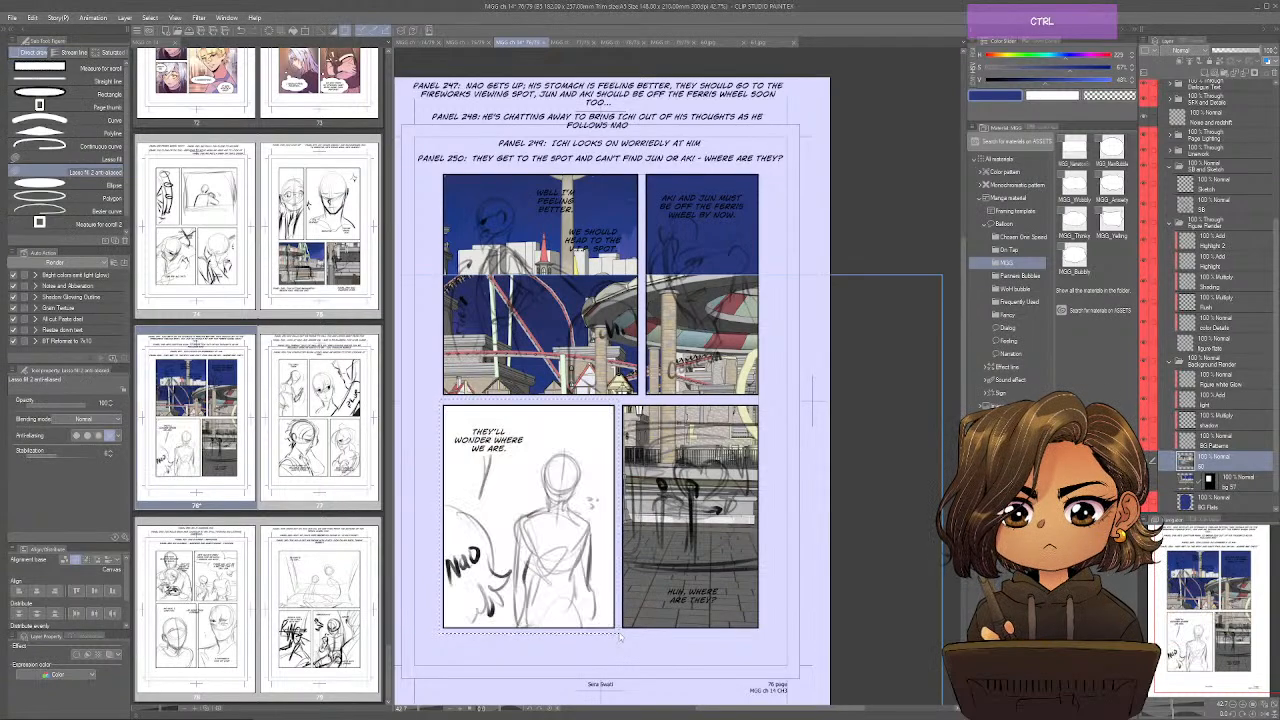
key("ctrl+v")
left_click(1223, 481)
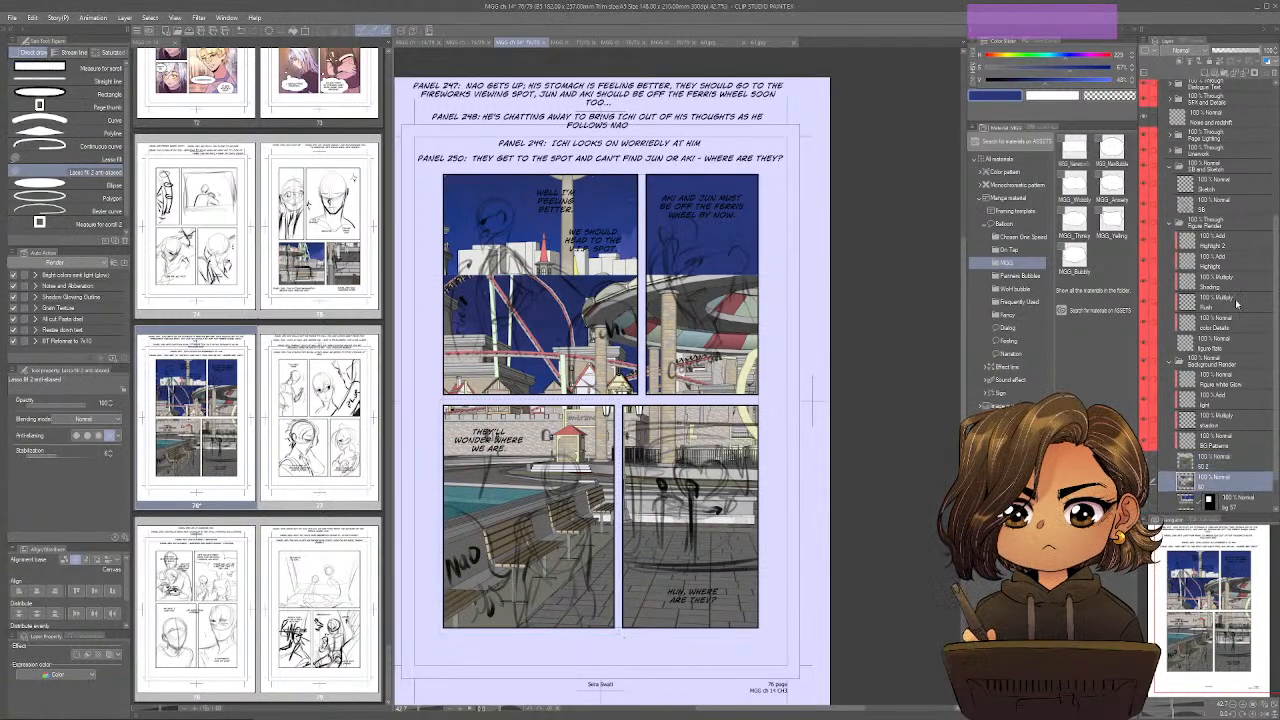
left_click(1275, 78)
left_click(733, 43)
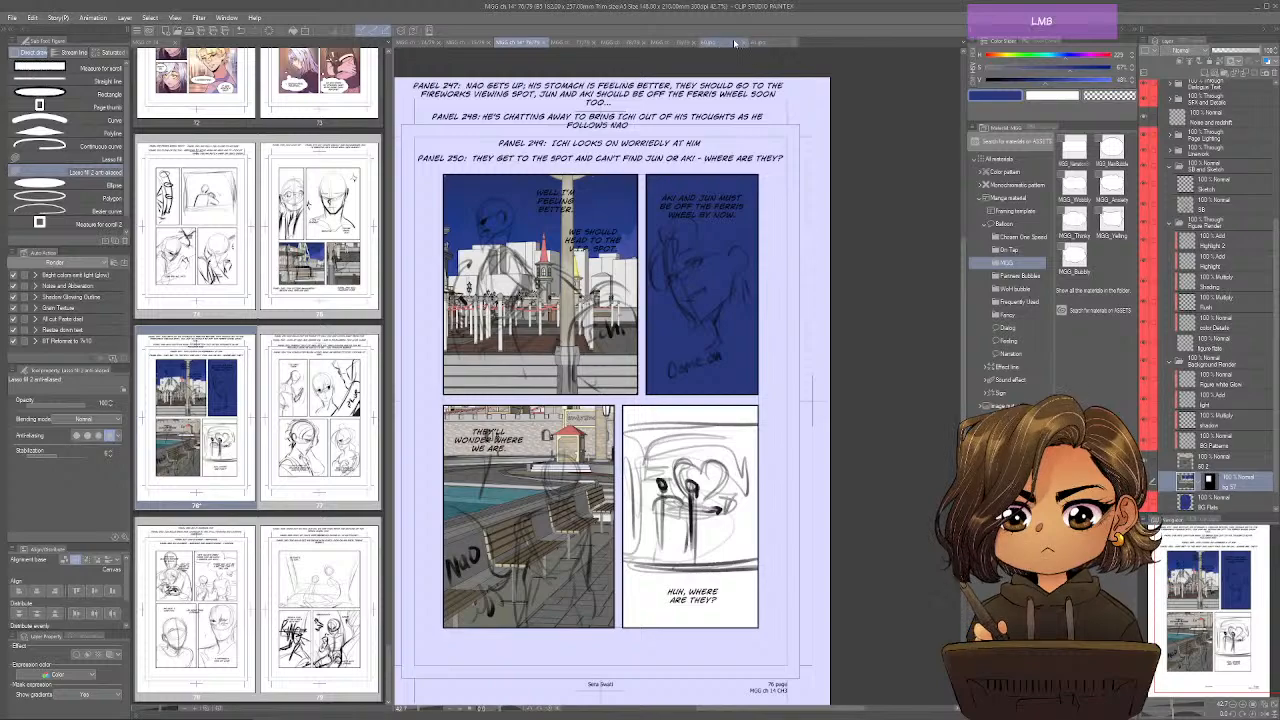
Copy the full image 61 and paste it into page 76 above the bg 57 layer.
key("ctrl+Tab")
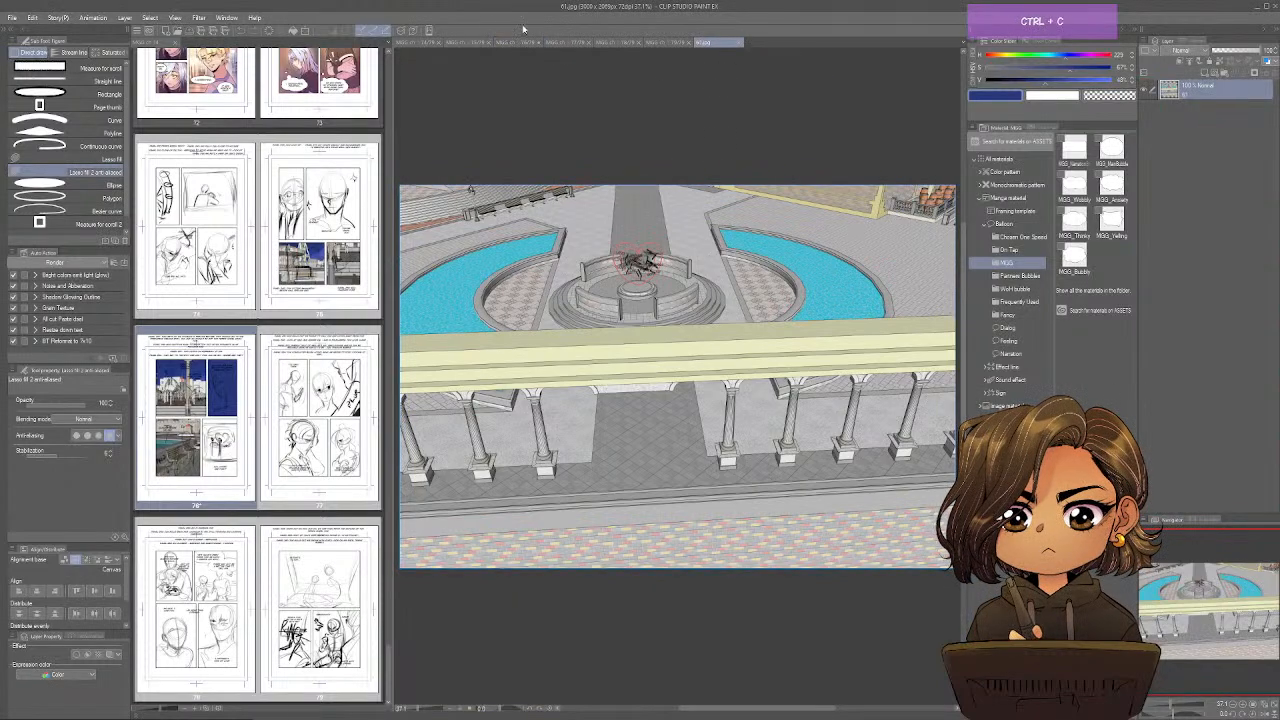
left_click(518, 45)
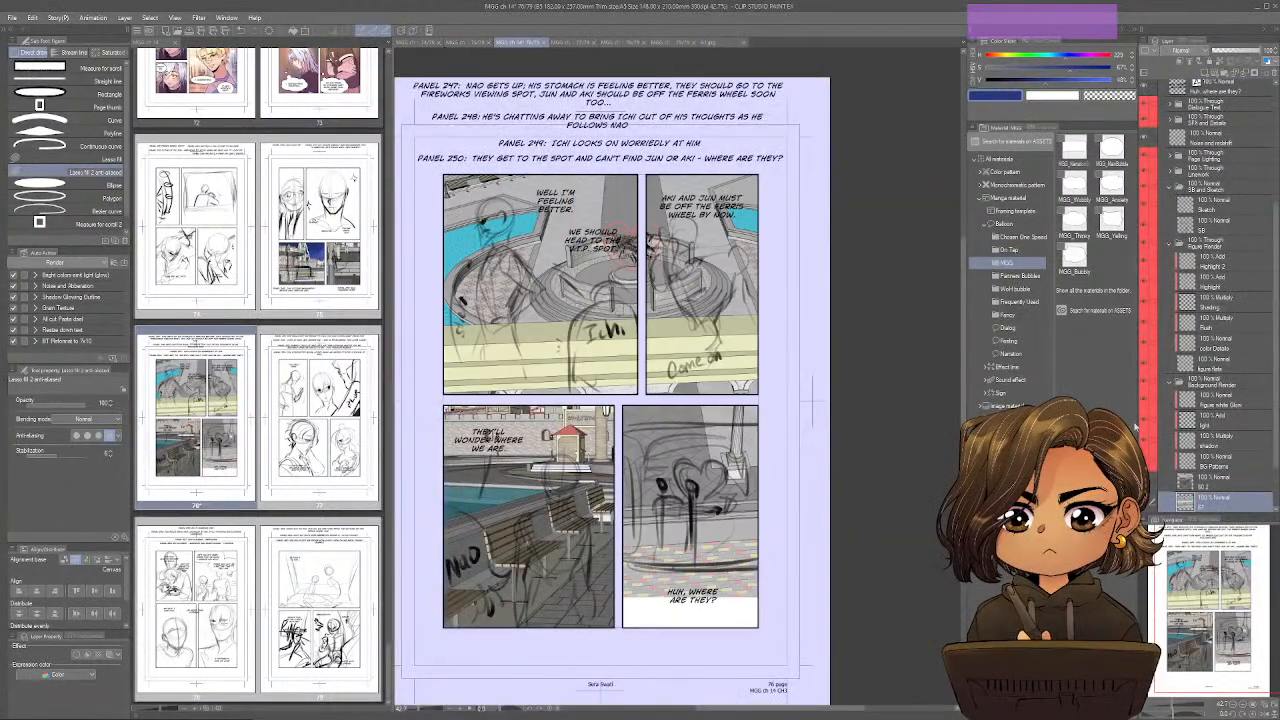
left_click_drag(834, 482, 732, 423)
key("ctrl+v")
Scale down the pasted background and position it so the fountain sits behind the sketched figures in panel 250.
key("ctrl+t")
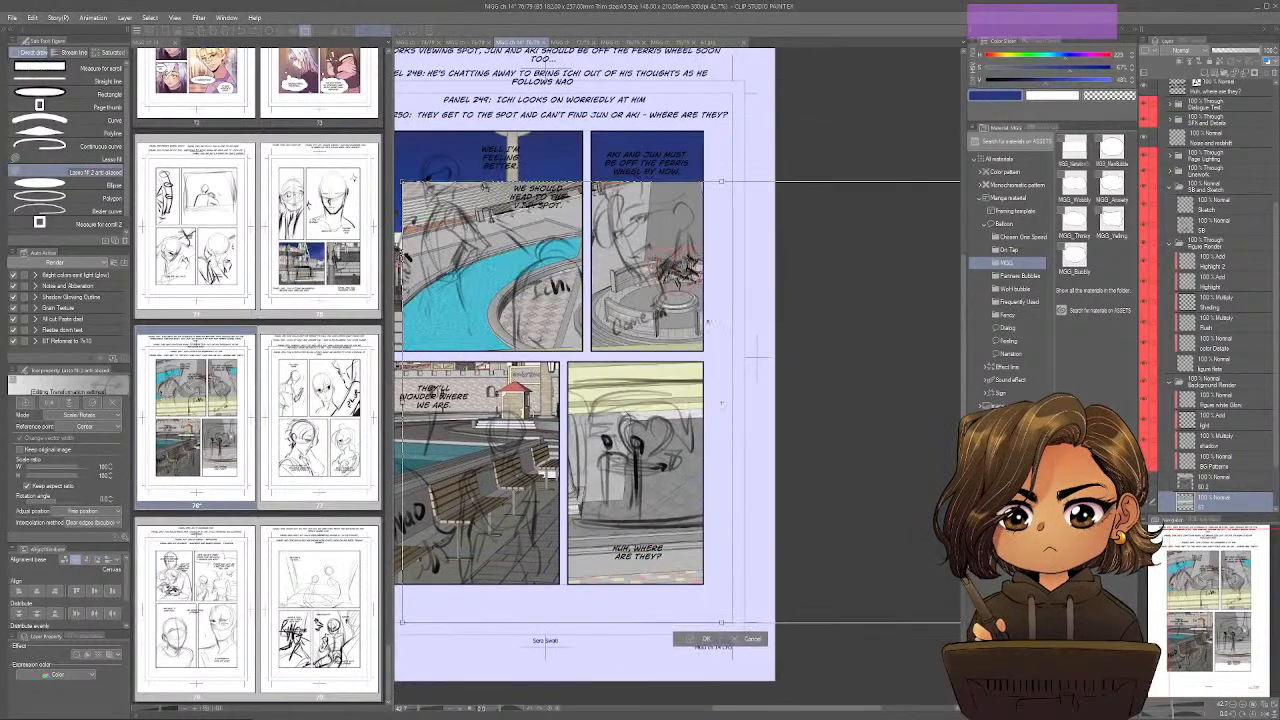
left_click_drag(720, 182, 720, 388)
left_click_drag(777, 438, 714, 408)
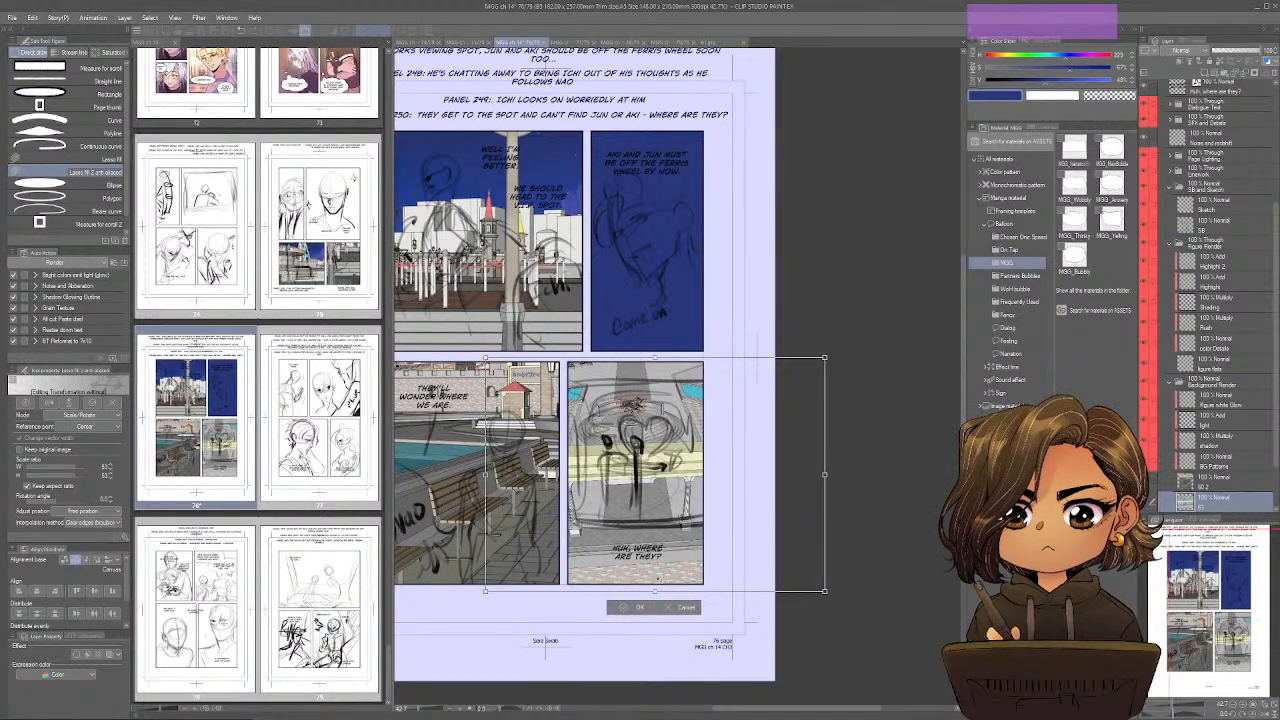
left_click_drag(654, 357, 655, 329)
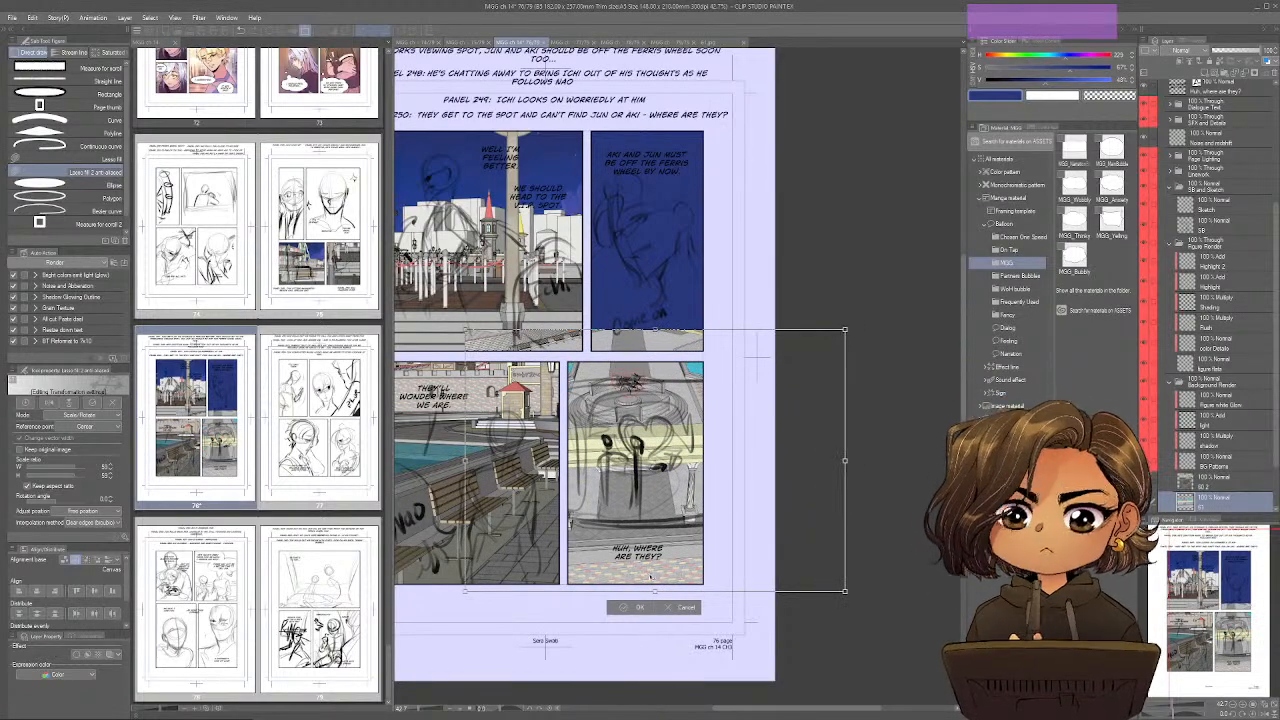
mouse_move(654, 591)
left_mouse_down()
mouse_move(662, 612)
mouse_move(673, 608)
mouse_move(654, 570)
left_mouse_up()
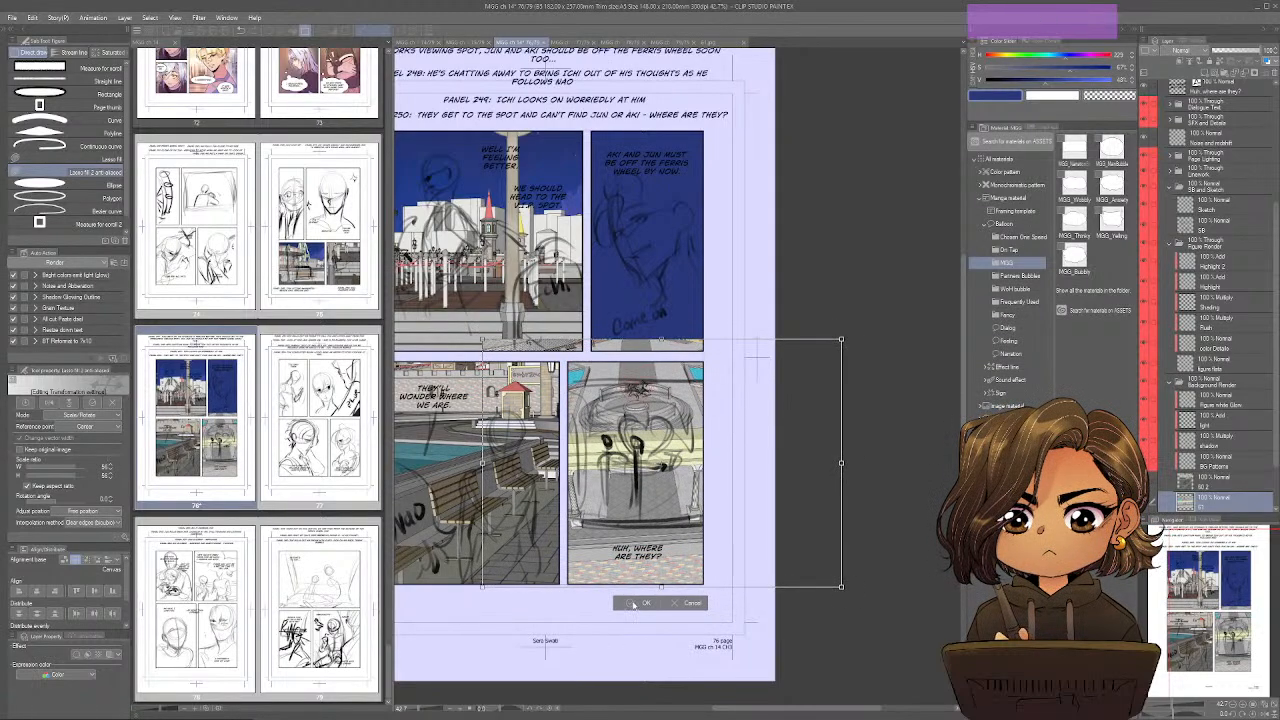
left_click(634, 602)
Cut the panel 250 area of the background onto its own layer, then delete the leftover layer 61 and deselect.
left_click_drag(582, 374, 682, 425)
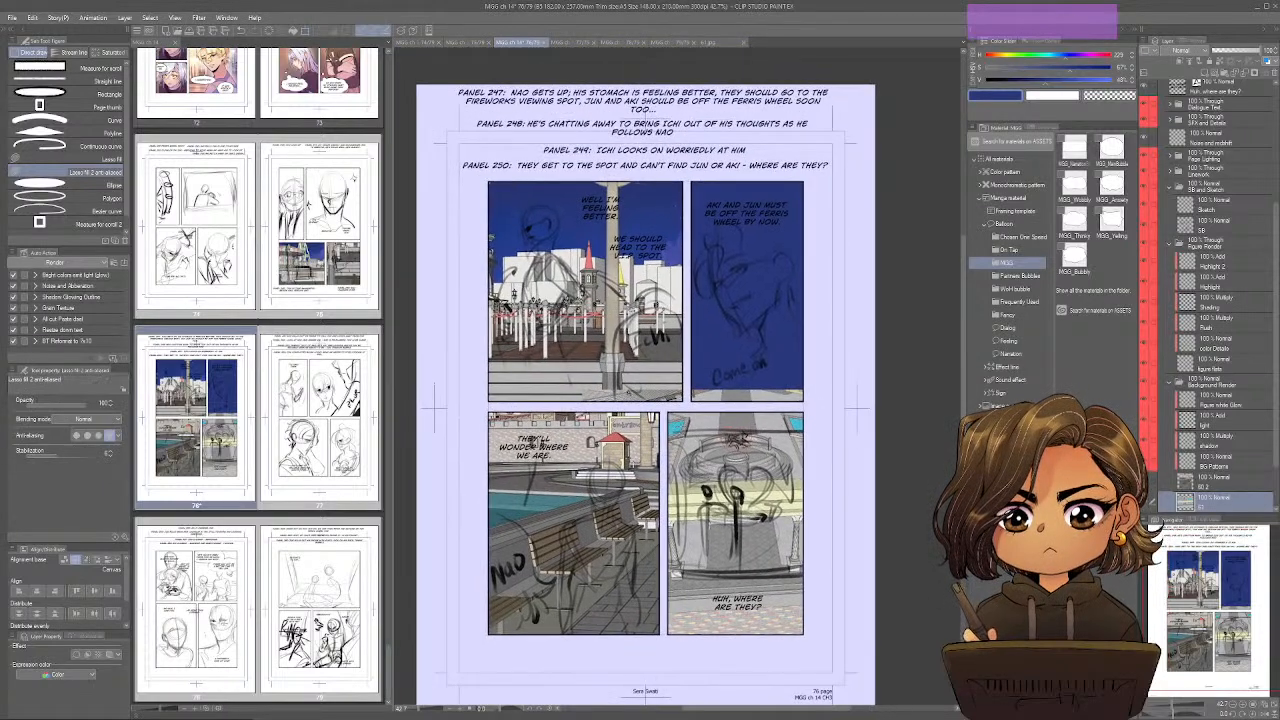
key("m")
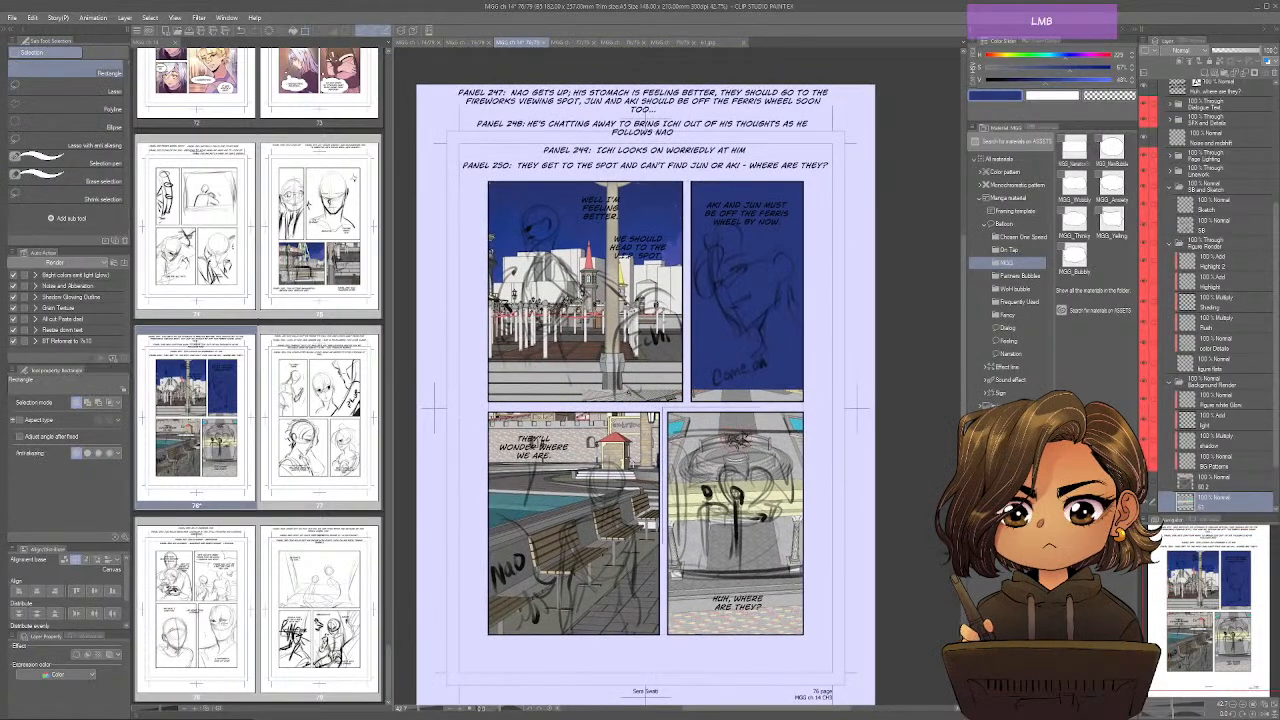
left_click_drag(764, 556, 807, 638)
key("ctrl+x")
key("ctrl+v")
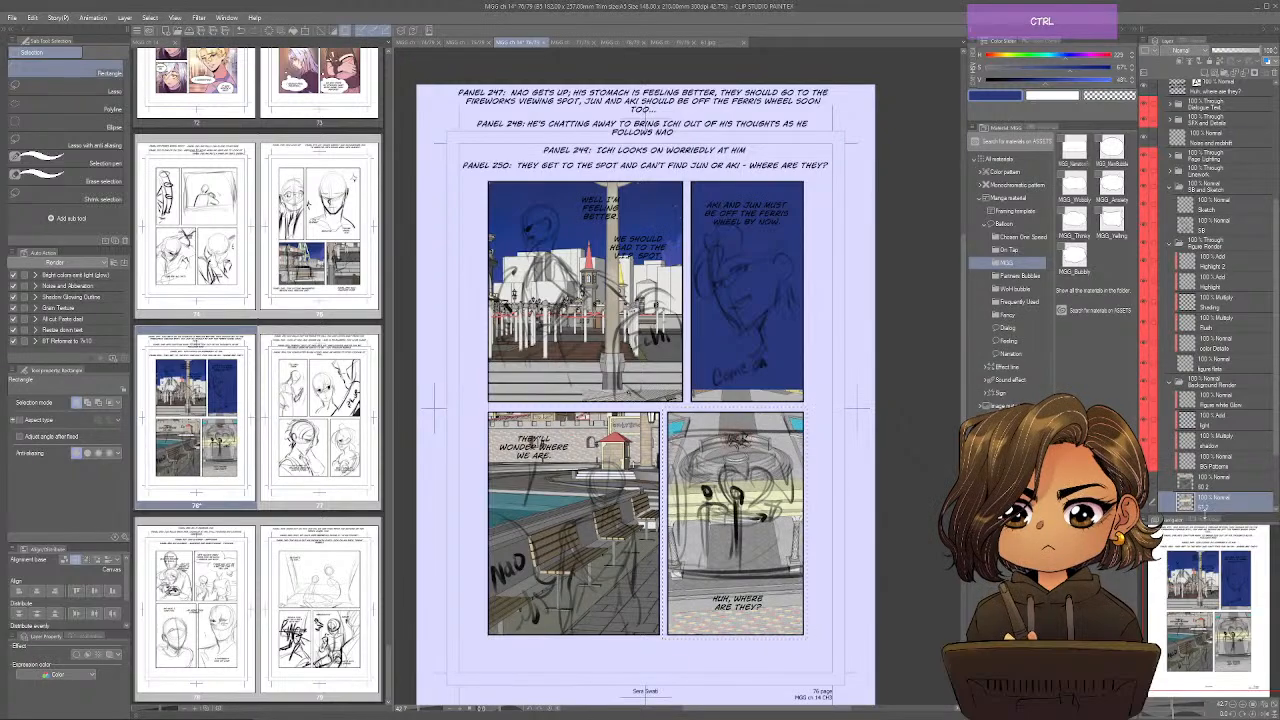
scroll(1205, 480, "down", 3)
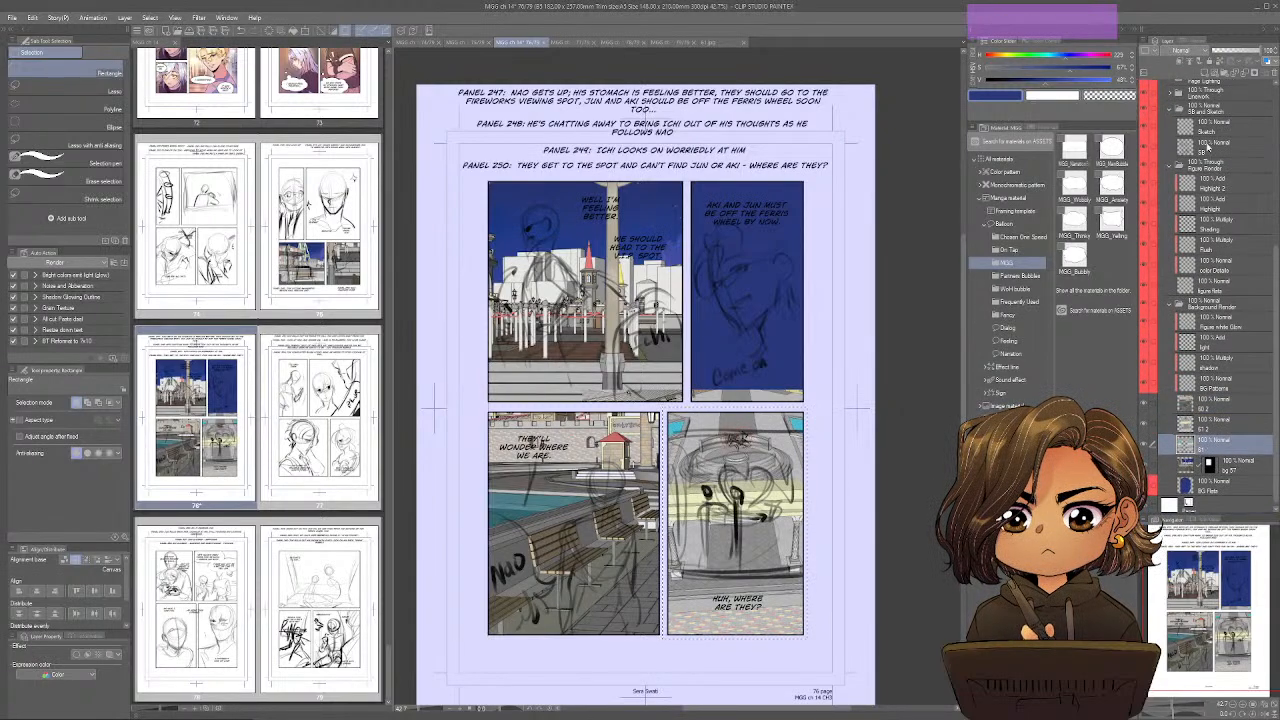
left_click(1275, 75)
key("ctrl+d")
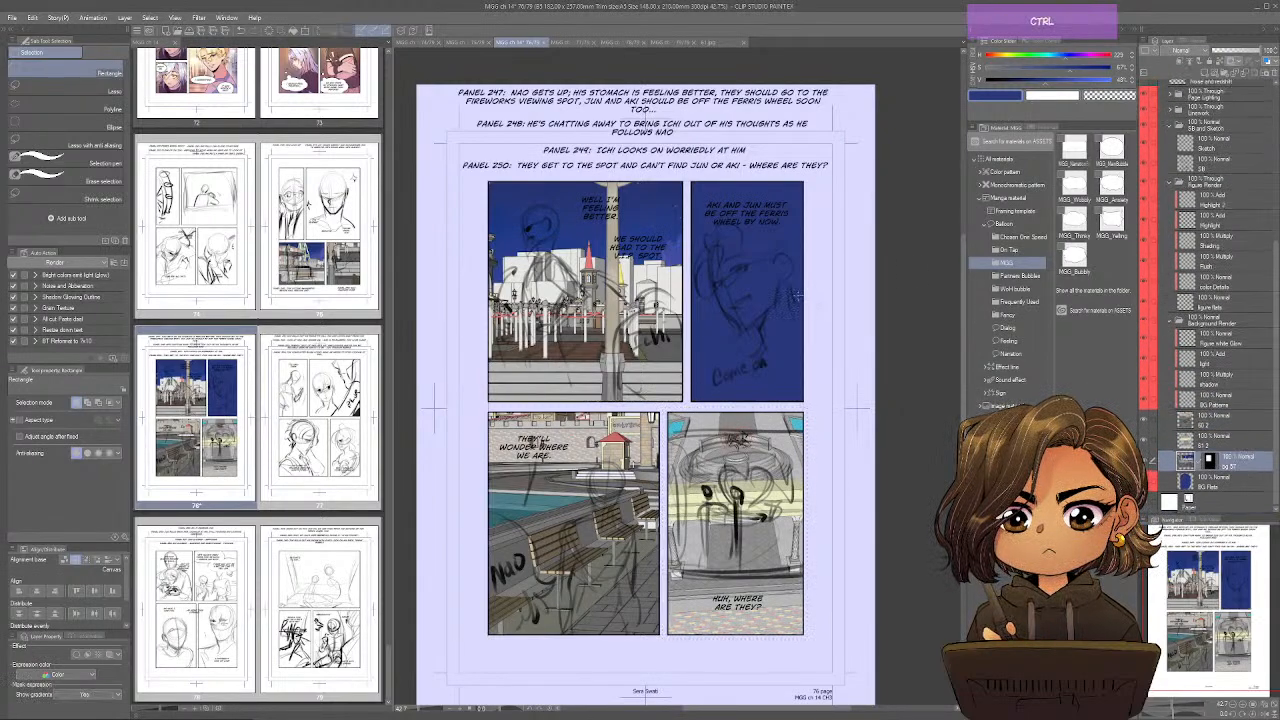
Save page 76 and close the image 61.
key("ctrl+s")
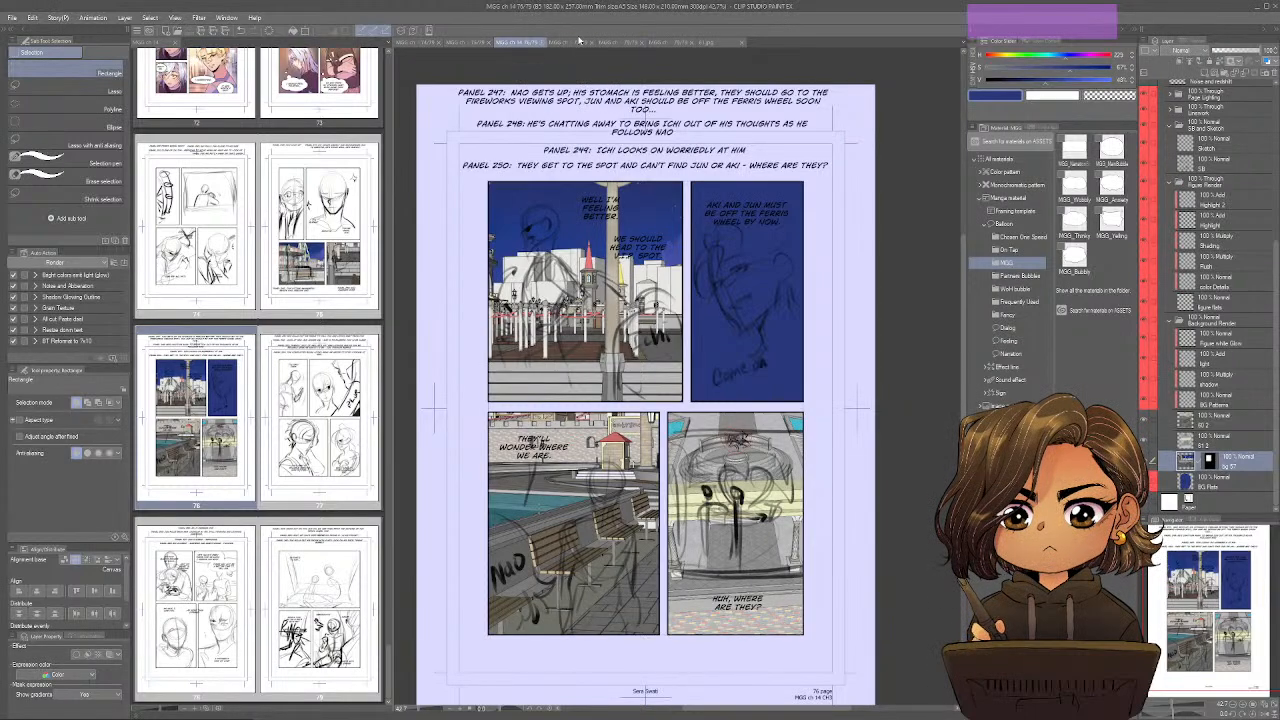
left_click(710, 42)
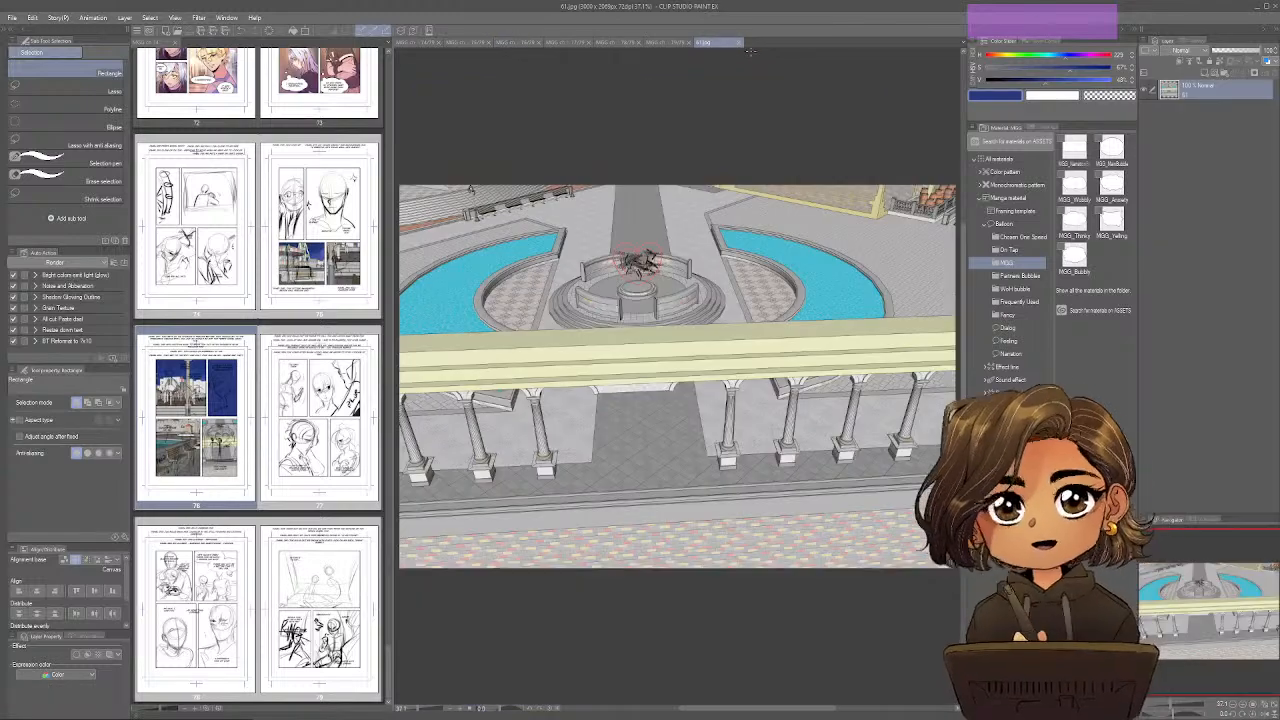
left_click(739, 45)
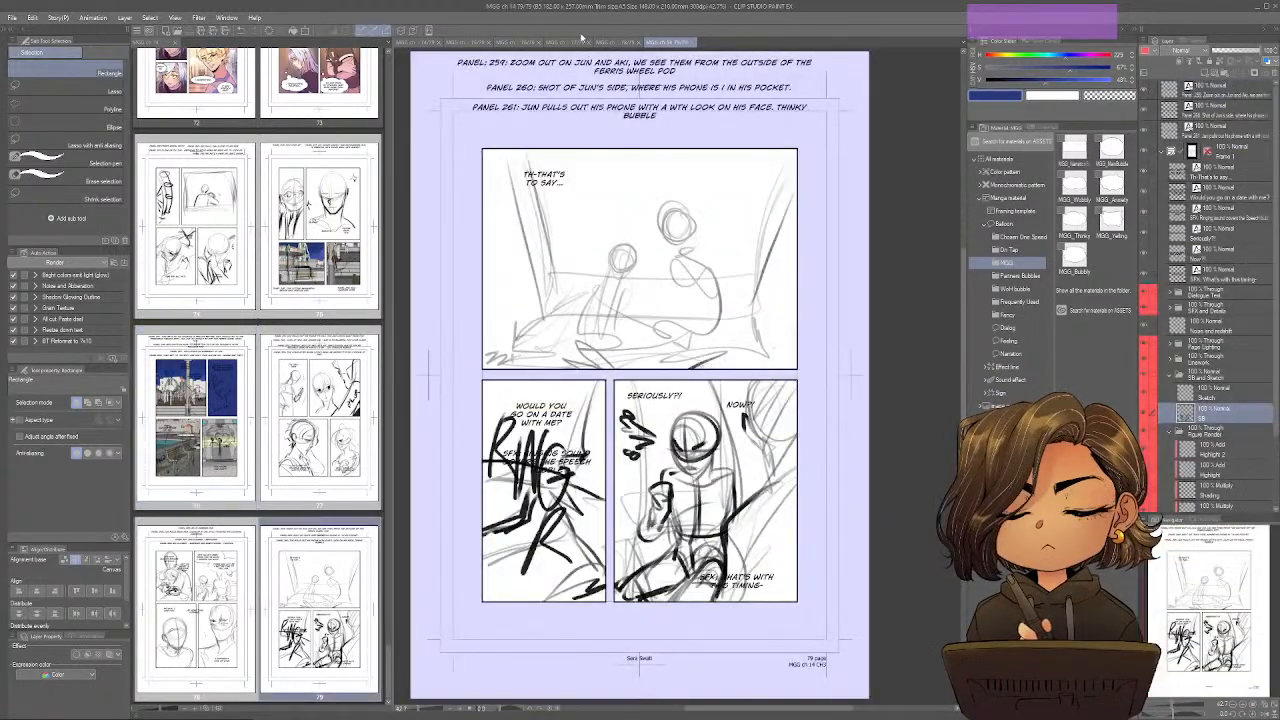
Bring up page 77 with panels 251 to 254.
left_click(527, 45)
left_click(522, 42)
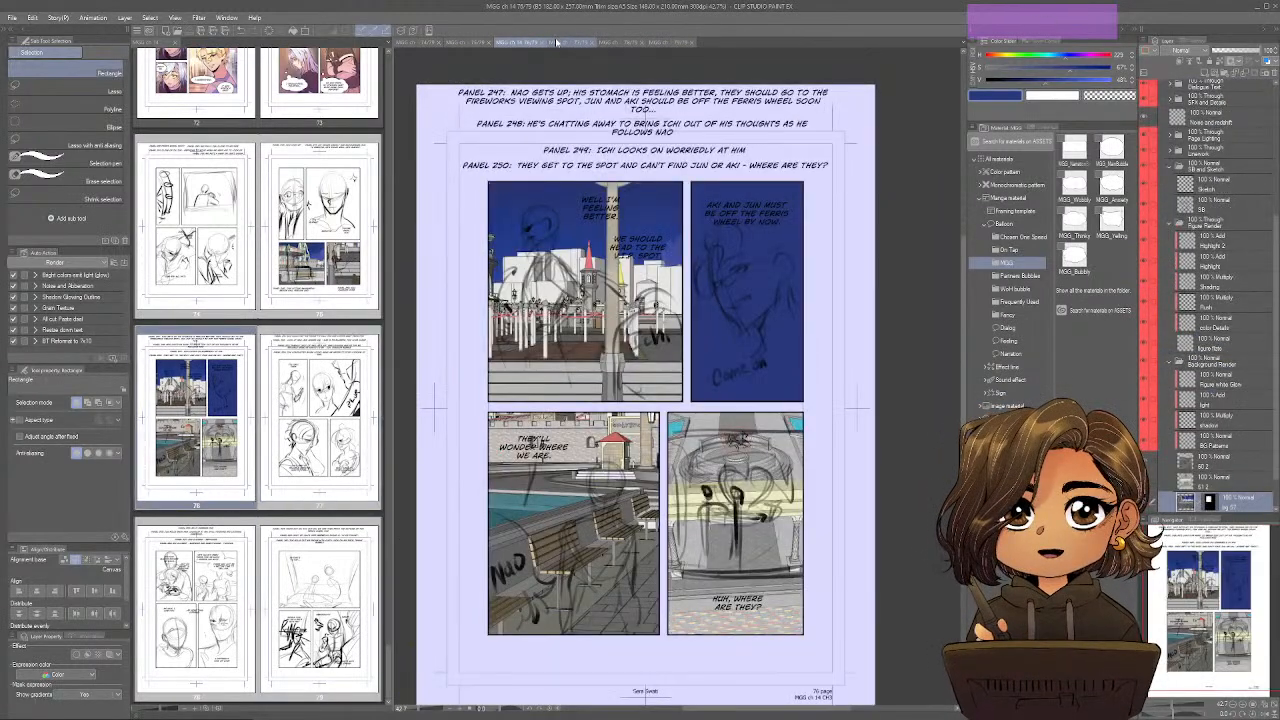
left_click(558, 44)
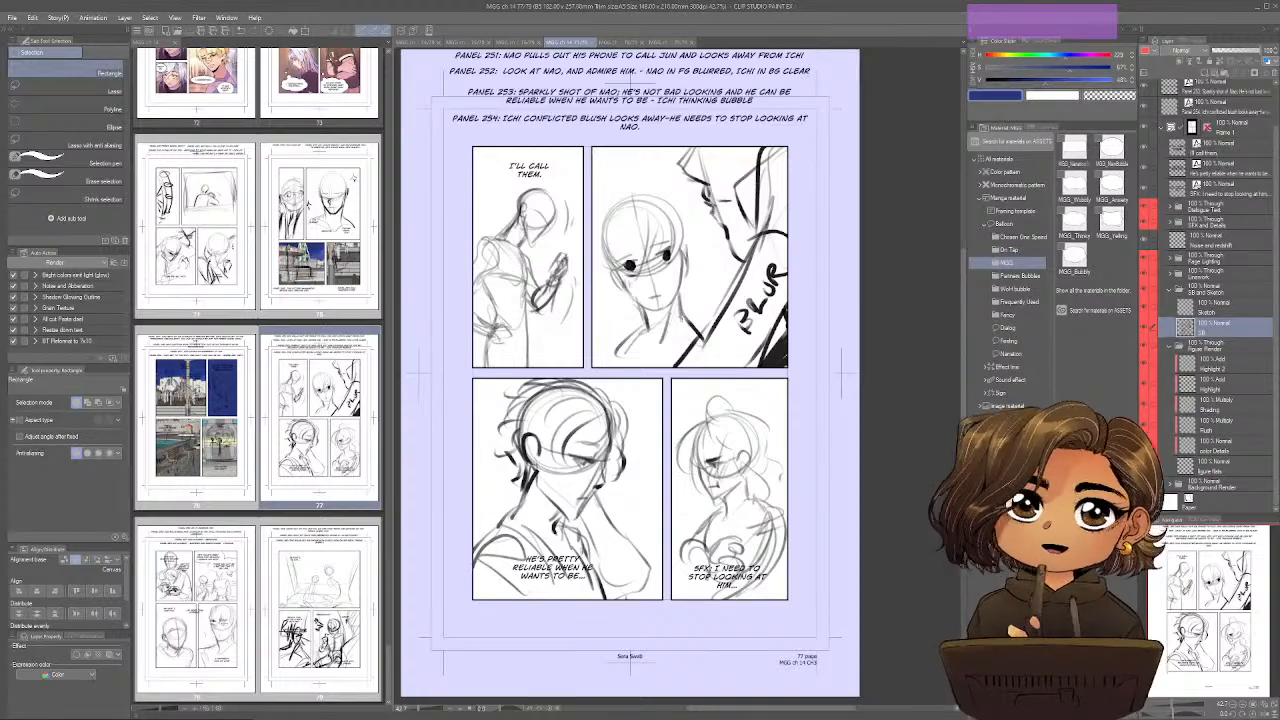
Switch to SketchUp and move the camera down to the waterfront walkway beside the colonnade, checking it against page 77's sketches.
key("alt+Tab")
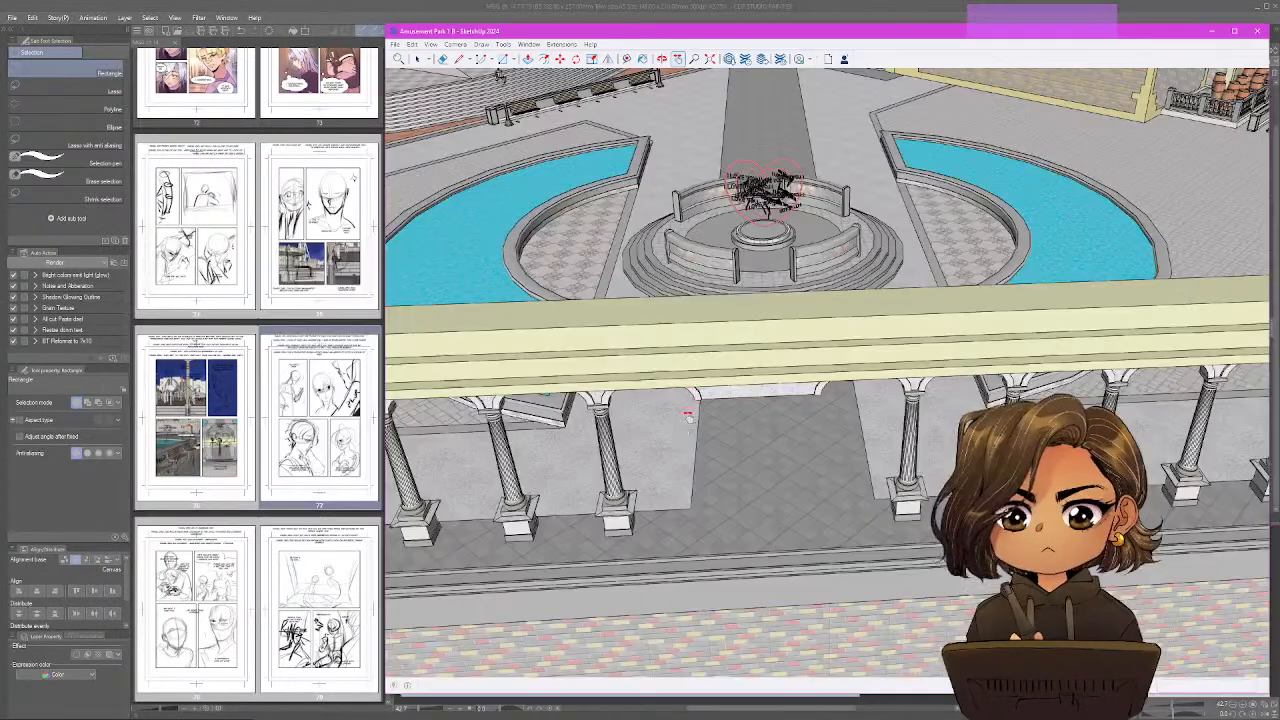
mouse_move(689, 409)
left_mouse_down()
mouse_move(830, 360)
mouse_move(1050, 365)
mouse_move(1114, 380)
mouse_move(1012, 384)
mouse_move(999, 338)
mouse_move(875, 376)
left_mouse_up()
scroll(1013, 381, "up", 3)
scroll(1012, 380, "up", 5)
mouse_move(1003, 458)
left_mouse_down()
mouse_move(1000, 435)
mouse_move(923, 423)
mouse_move(967, 419)
left_mouse_up()
key("h")
key("alt+Tab")
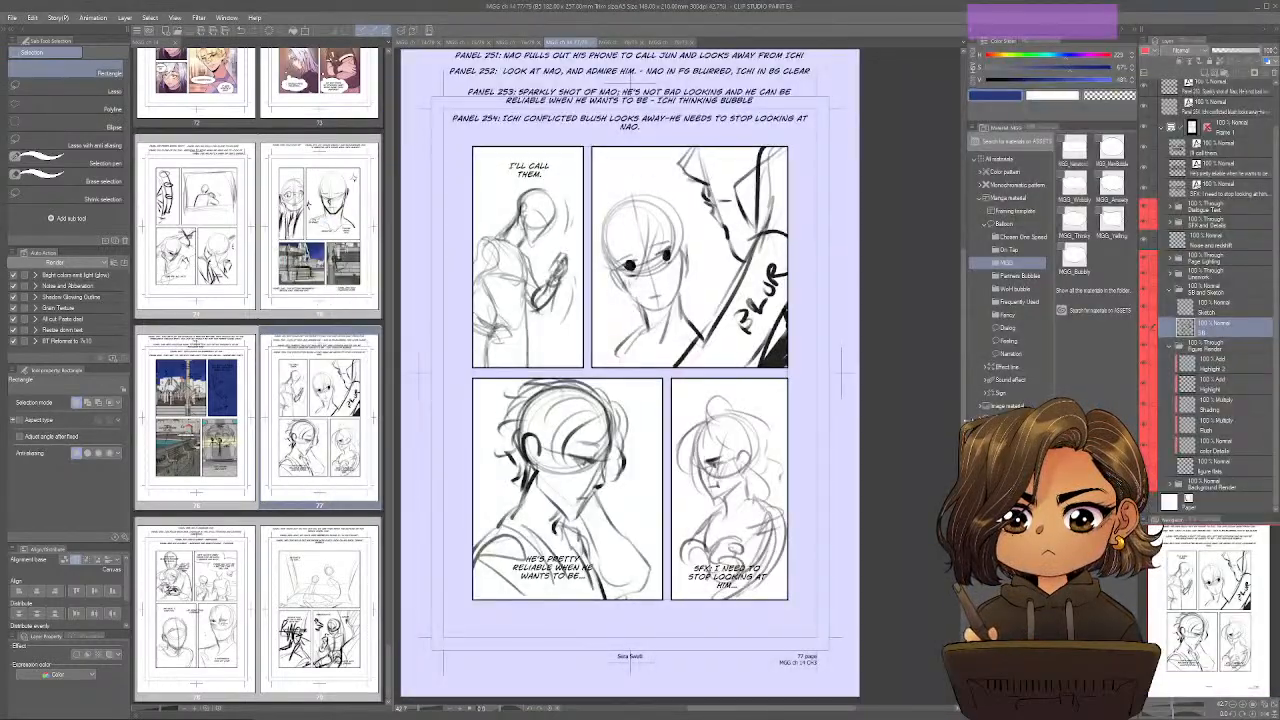
Refine the SketchUp camera to look along the receding columns with the water and skyline beside them, comparing with page 77.
key("alt+Tab")
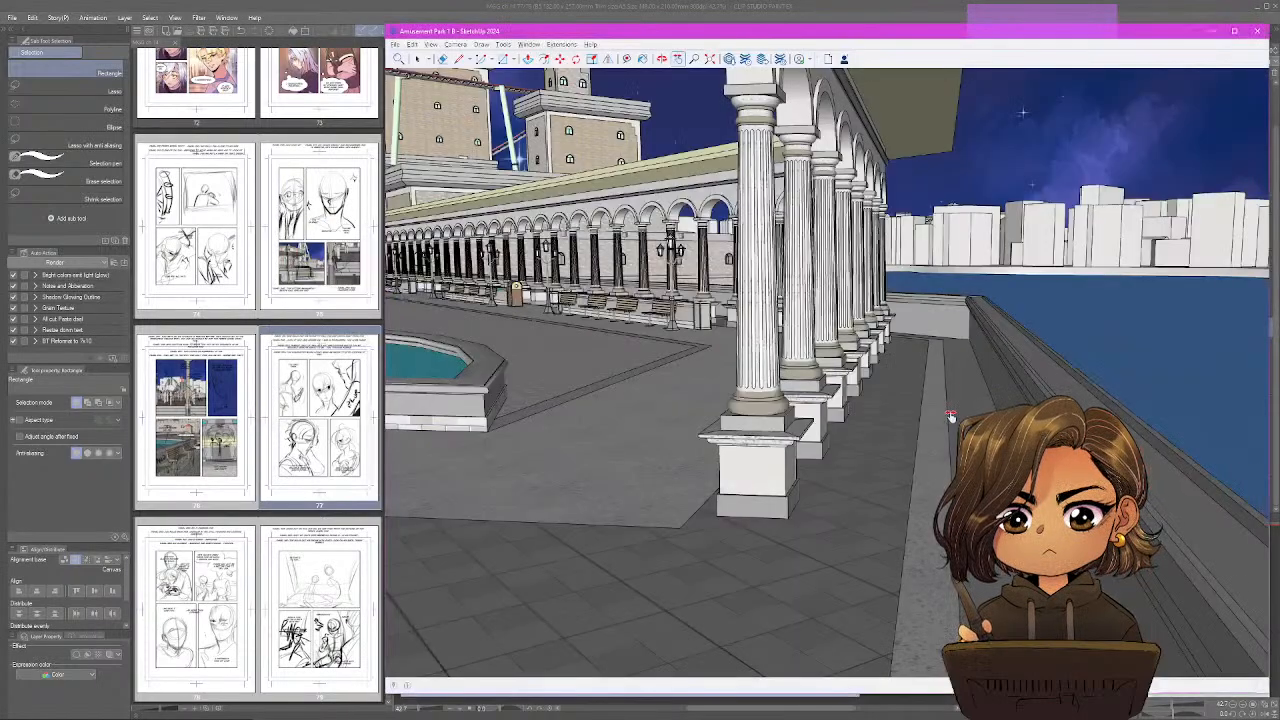
left_click(908, 404)
mouse_move(908, 404)
left_mouse_down()
mouse_move(877, 406)
mouse_move(892, 405)
left_mouse_up()
key("alt+Tab")
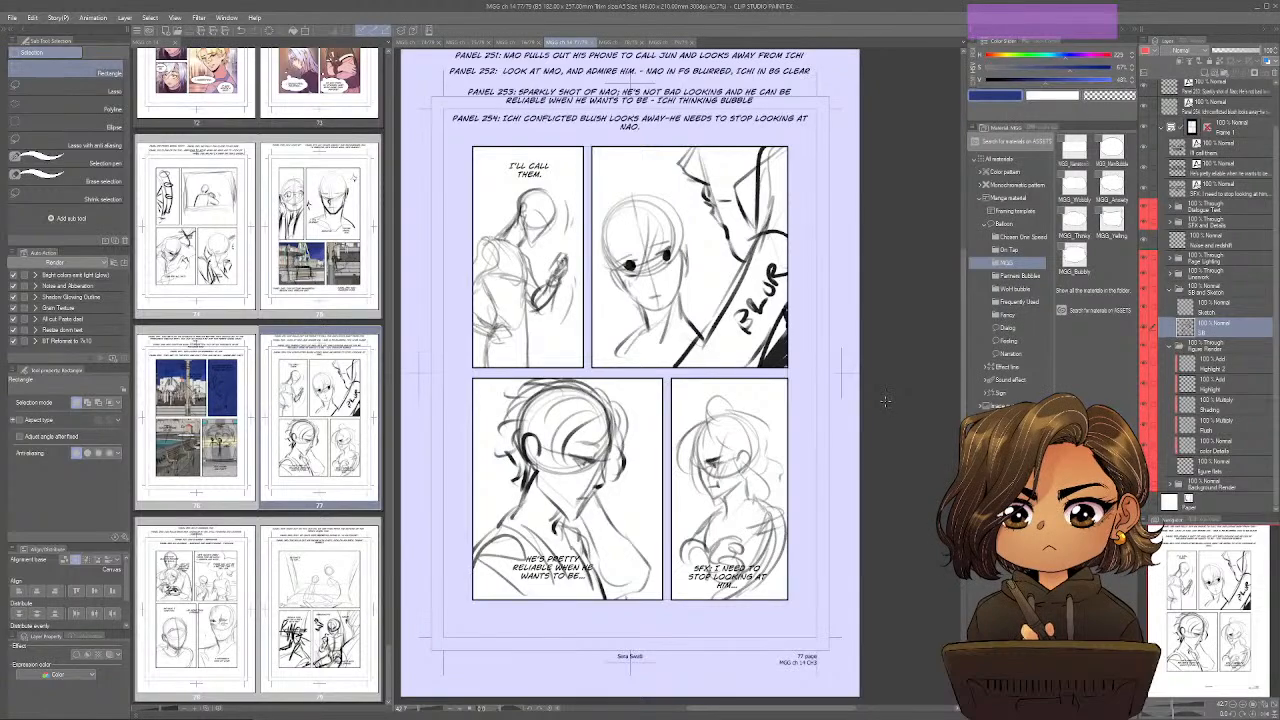
key("alt+Tab")
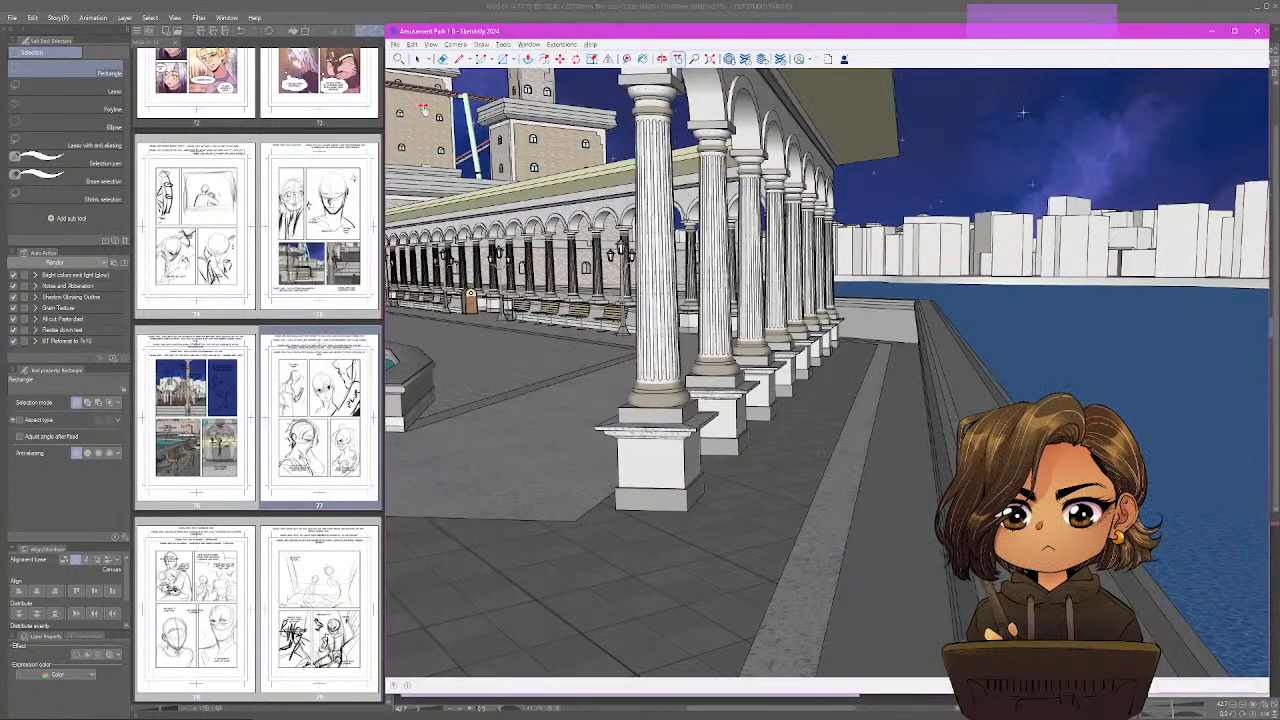
left_click(395, 44)
key("alt+Tab")
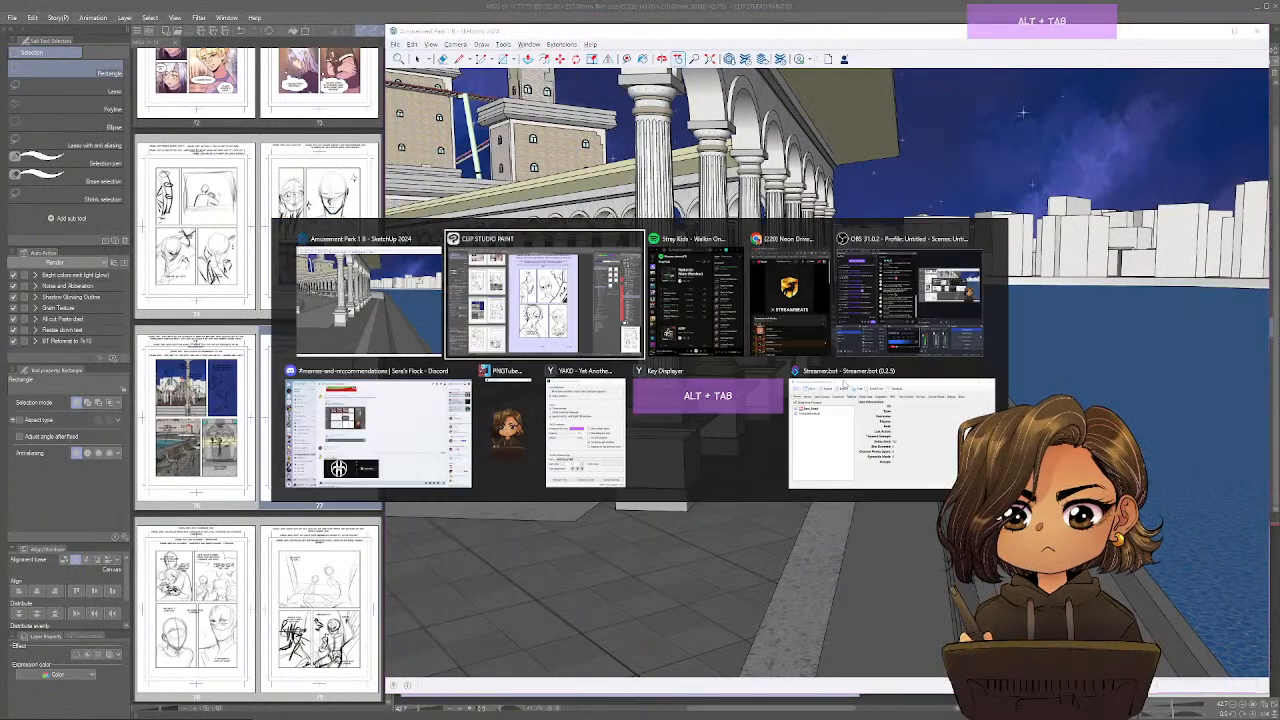
key("alt+Tab")
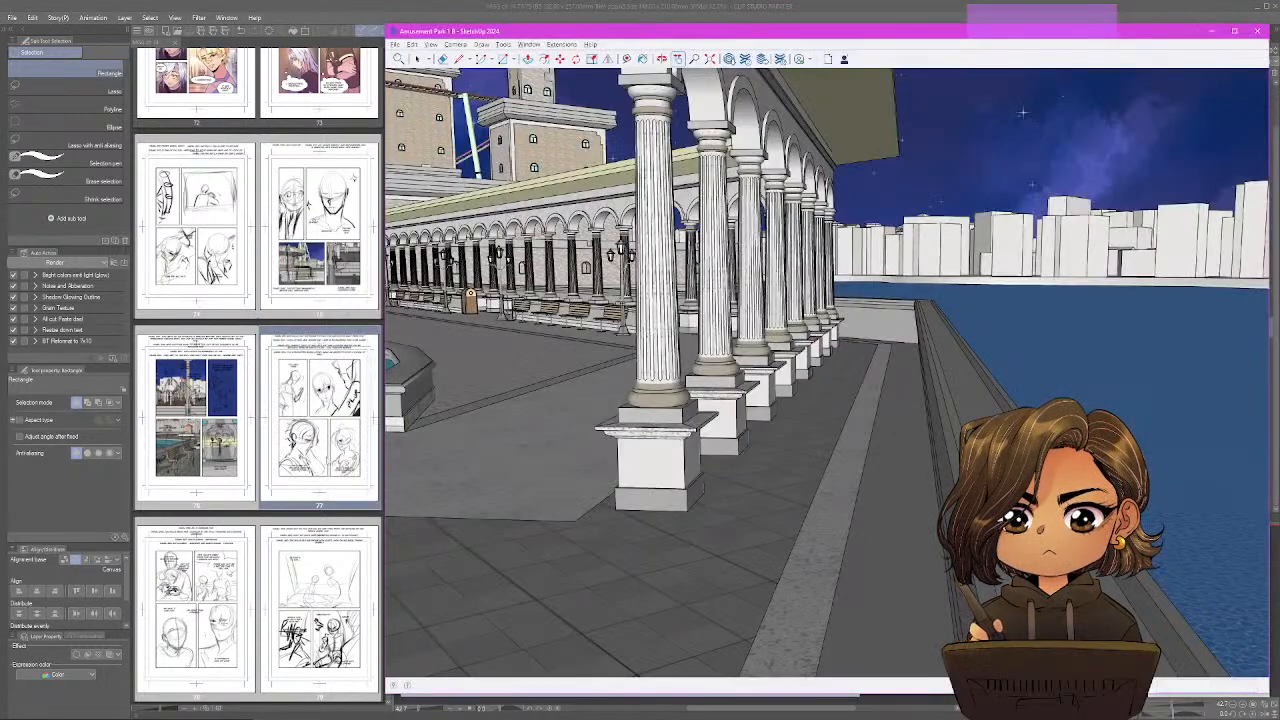
mouse_move(880, 440)
left_mouse_down()
mouse_move(904, 452)
mouse_move(857, 486)
left_mouse_up()
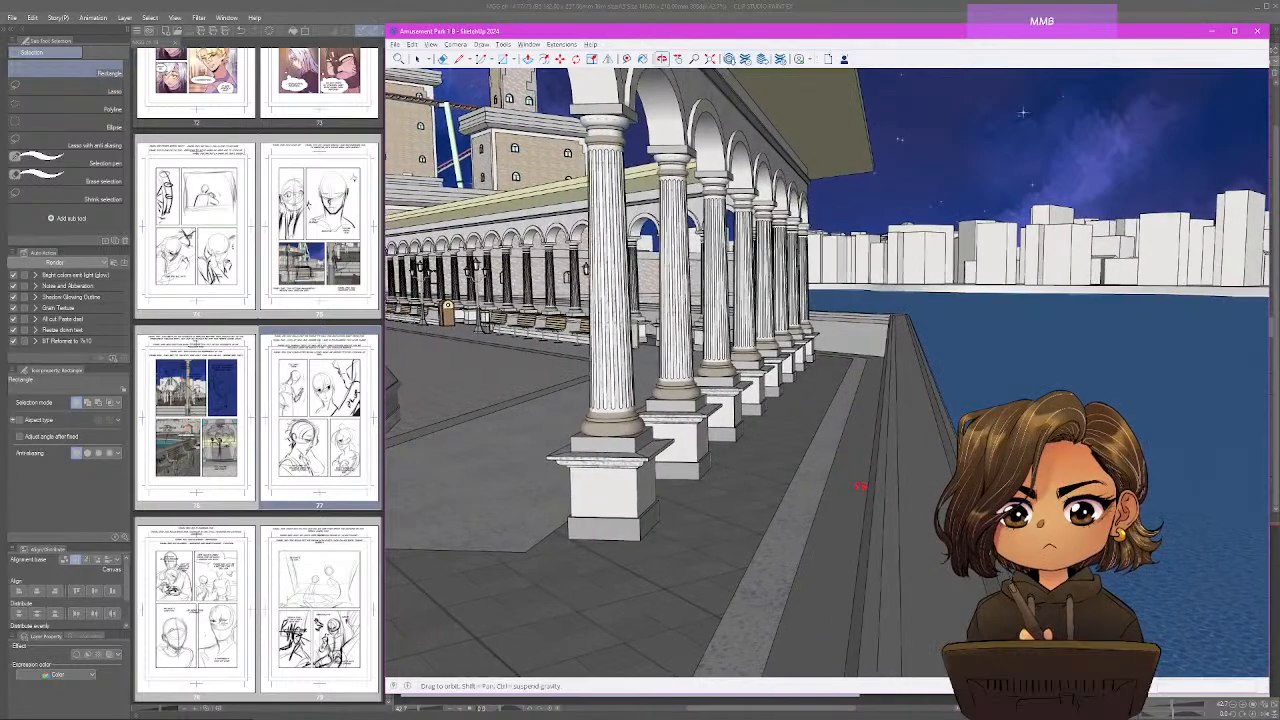
Export the colonnade view as a 2D JPEG image named 62 into the MyGentleGiant_Chapter14 folder.
left_click(396, 44)
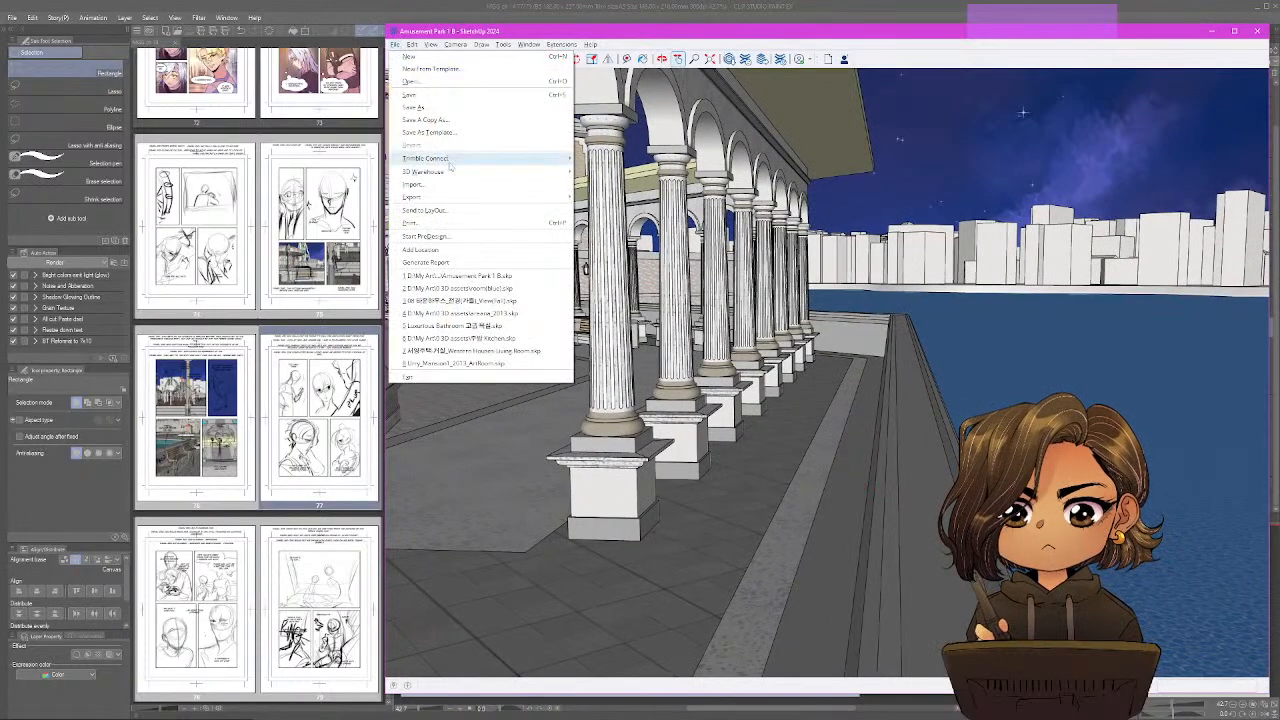
mouse_move(456, 196)
left_click(604, 209)
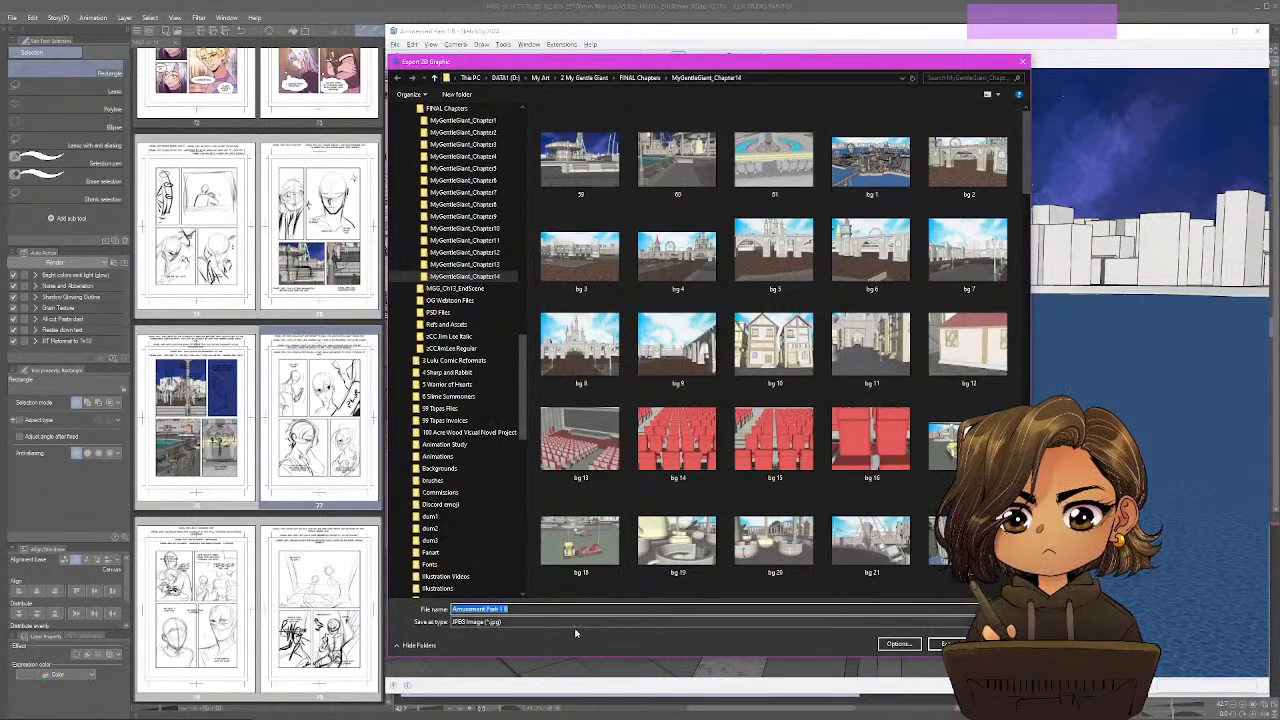
type("62")
key("Return")
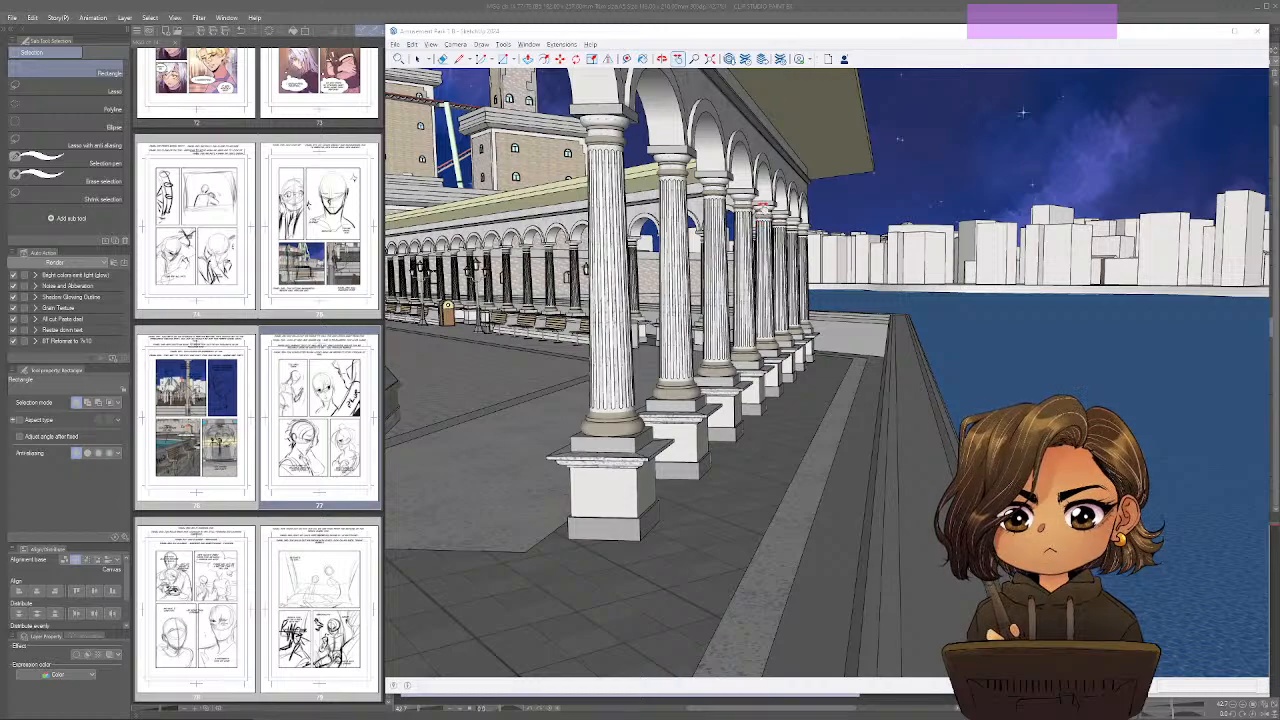
Turn the camera to the colonnade's opposite direction, with the water left of the columns and the pool on the right.
left_click(776, 40)
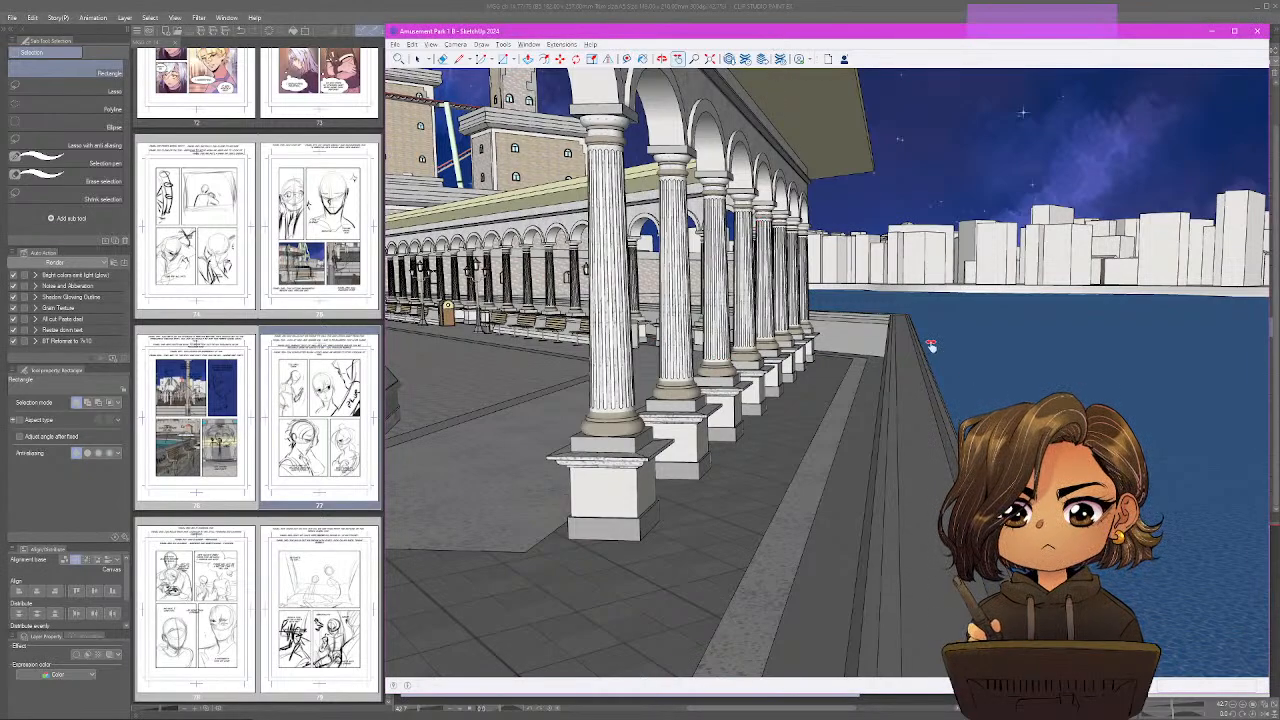
mouse_move(931, 345)
left_mouse_down()
mouse_move(557, 371)
mouse_move(838, 368)
mouse_move(709, 281)
mouse_move(1036, 310)
mouse_move(1262, 408)
mouse_move(620, 366)
mouse_move(592, 305)
mouse_move(648, 331)
mouse_move(646, 304)
mouse_move(680, 335)
mouse_move(730, 350)
left_mouse_up()
scroll(592, 303, "up", 5)
scroll(592, 303, "up", 3)
key("h")
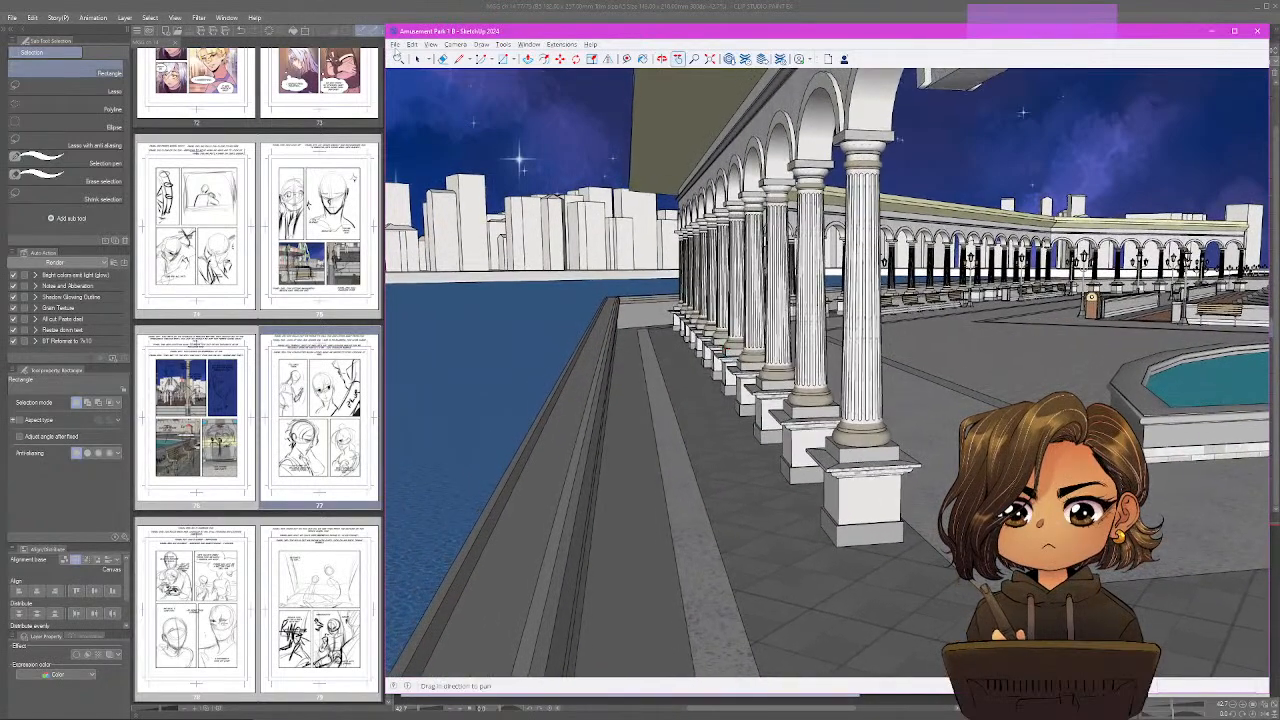
Export the reversed colonnade view as a 2D JPEG image named 63 into the same chapter folder.
left_click(395, 44)
mouse_move(491, 196)
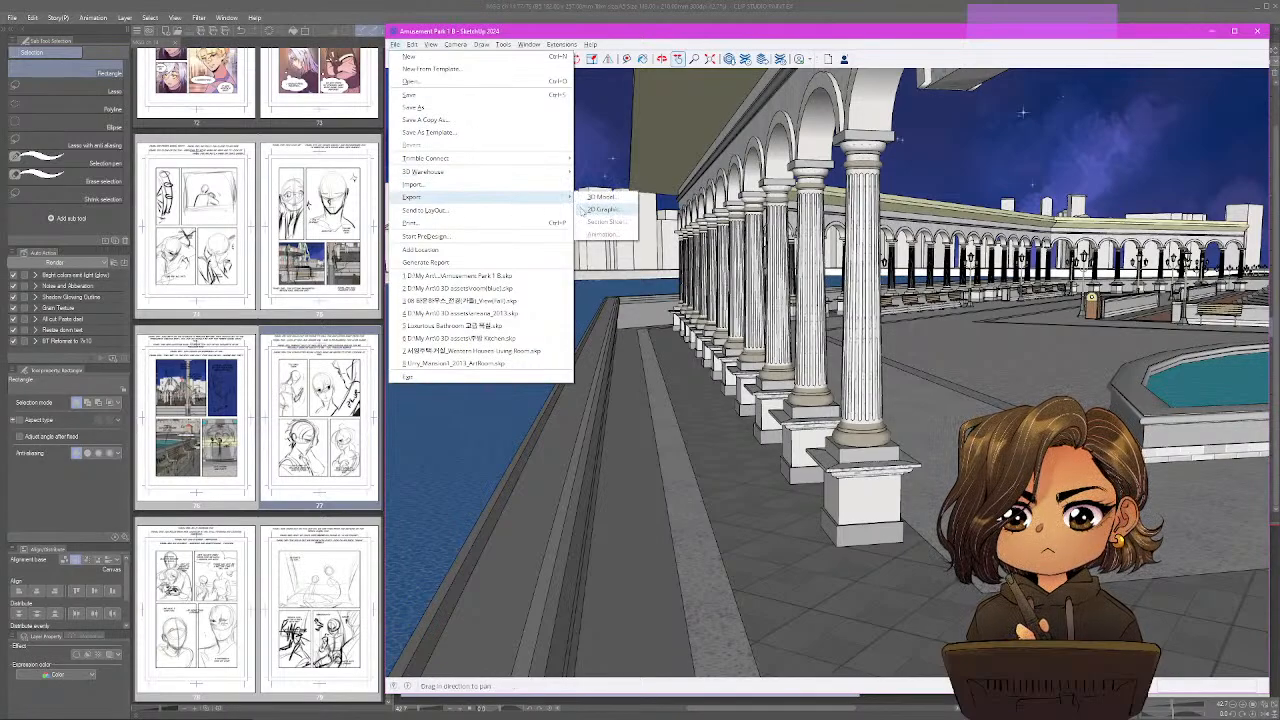
left_click(582, 210)
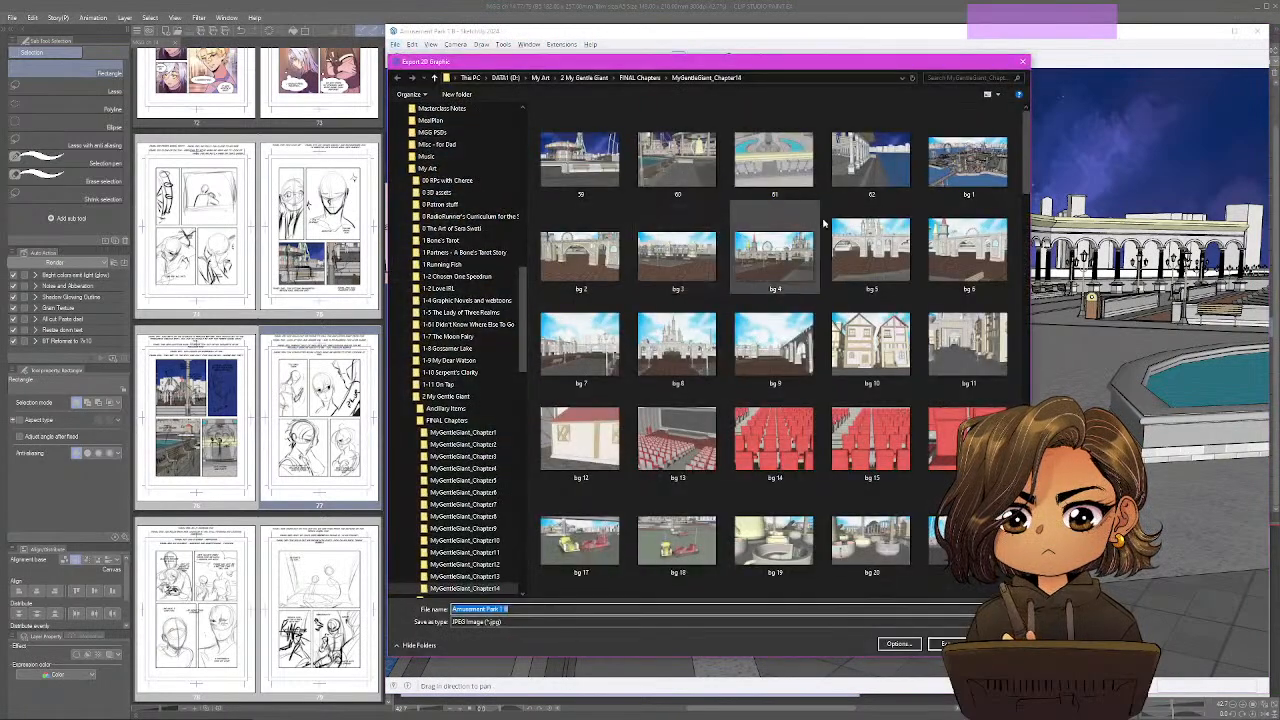
type("63")
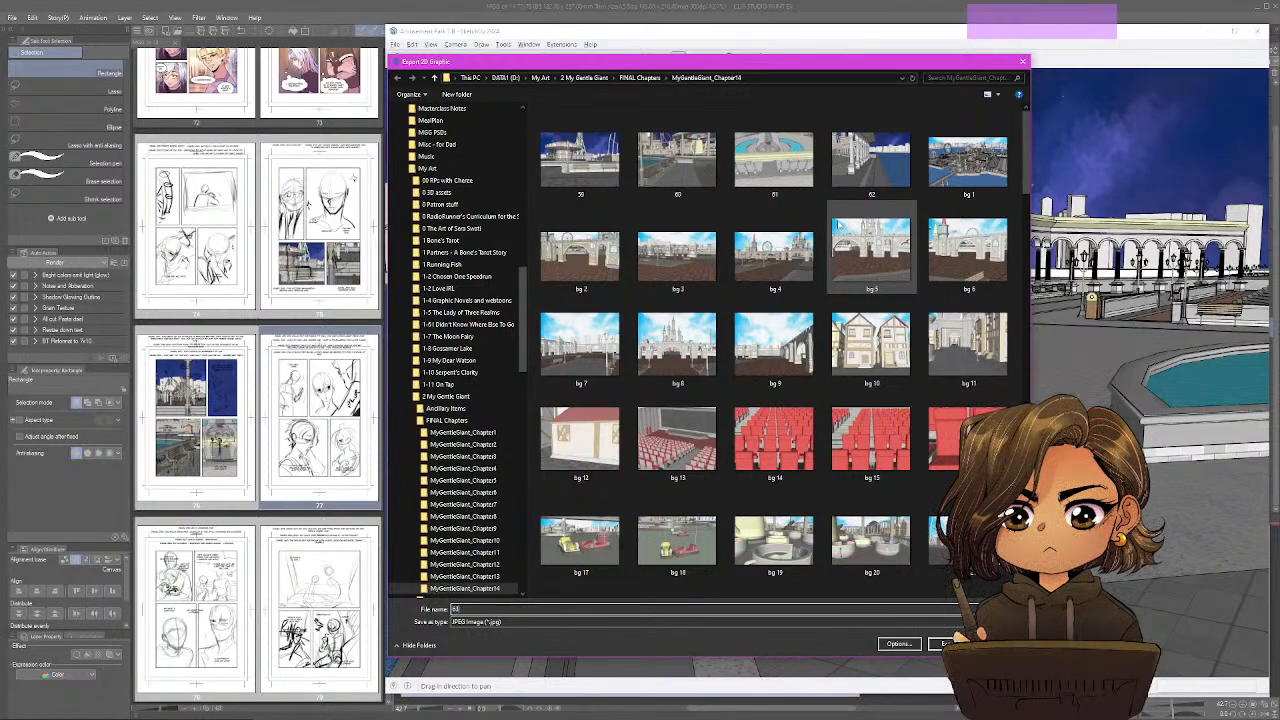
key("Return")
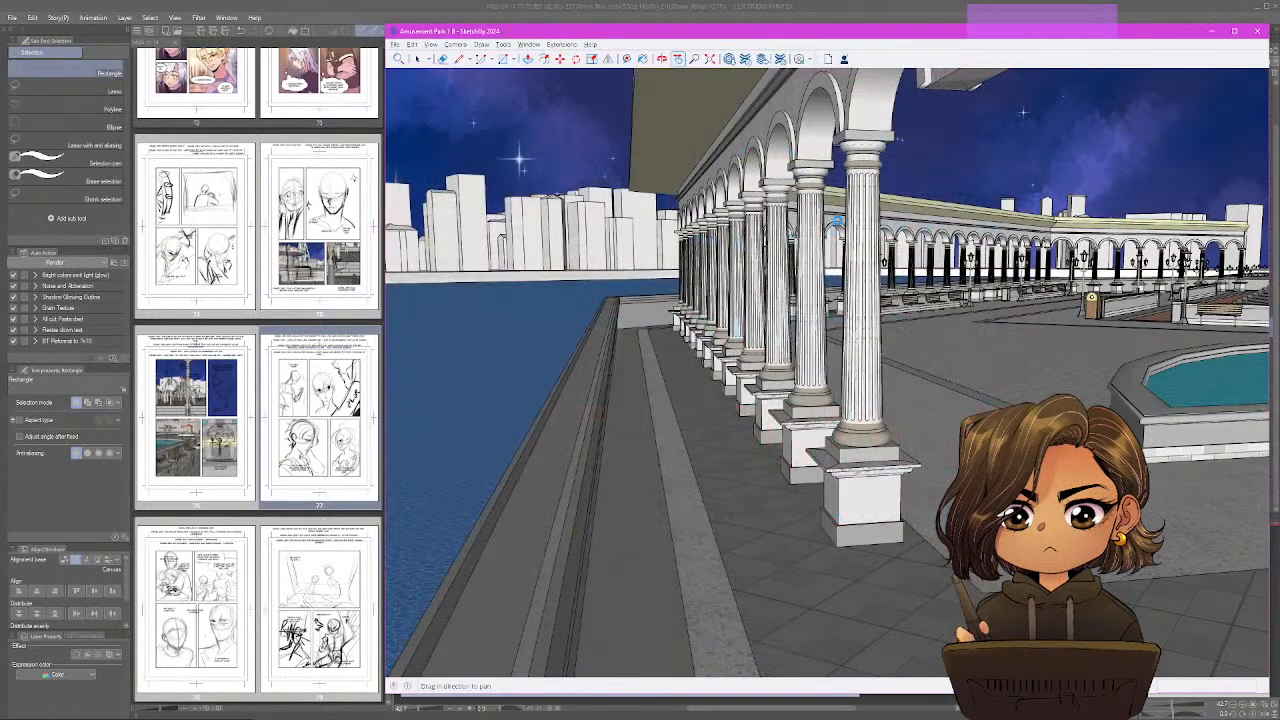
Switch to Clip Studio Paint, open the colonnade image 62 from the MyGentleGiant_Chapter14 folder and copy it.
left_click(799, 5)
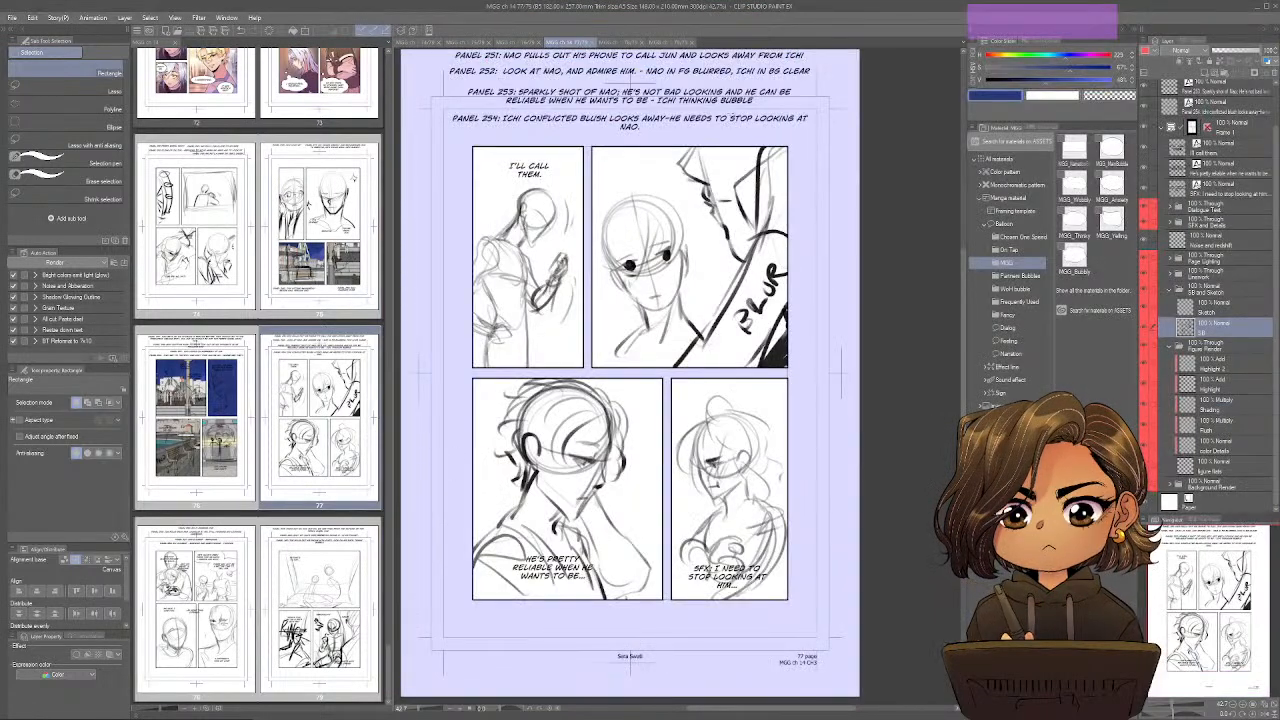
key("ctrl+o")
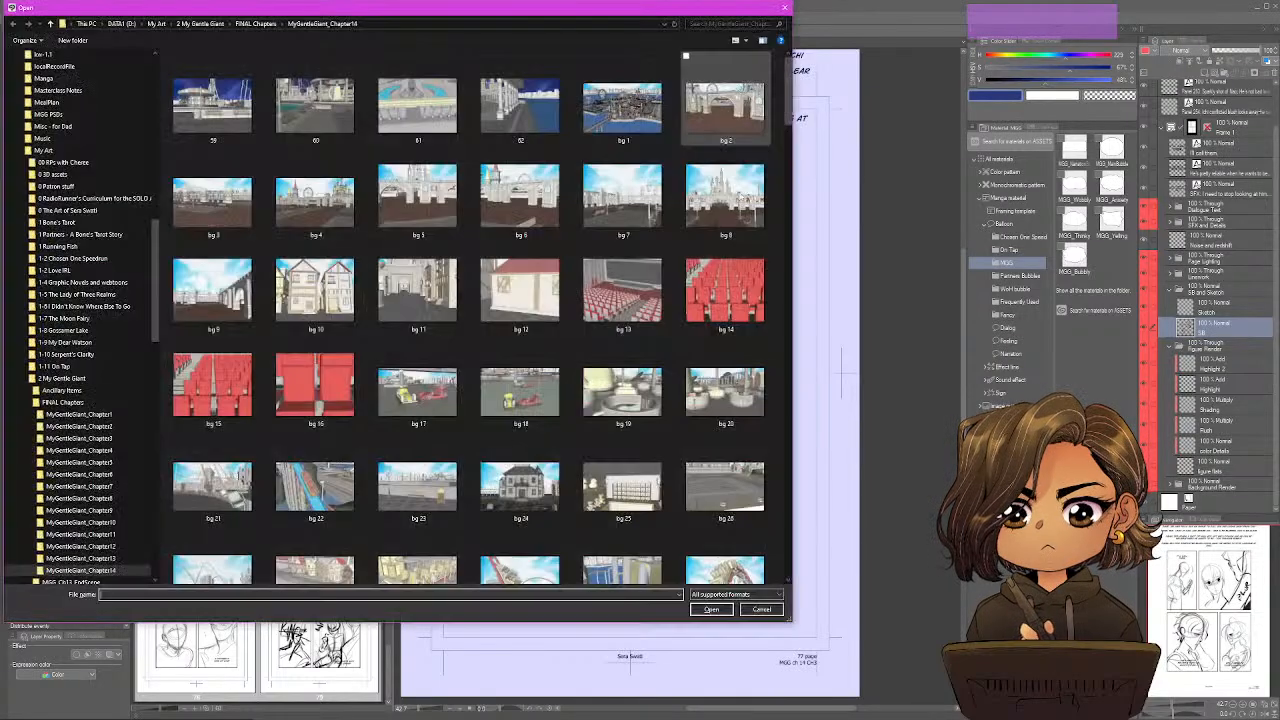
left_click(520, 102)
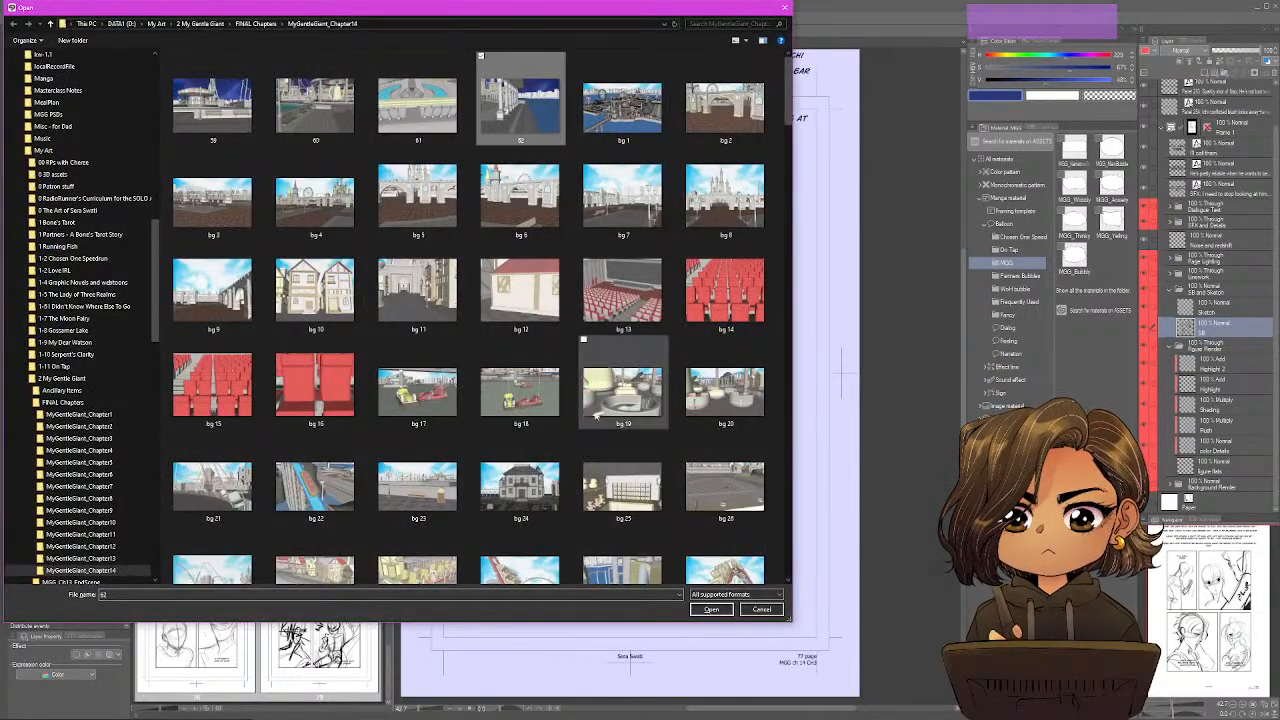
left_click(711, 609)
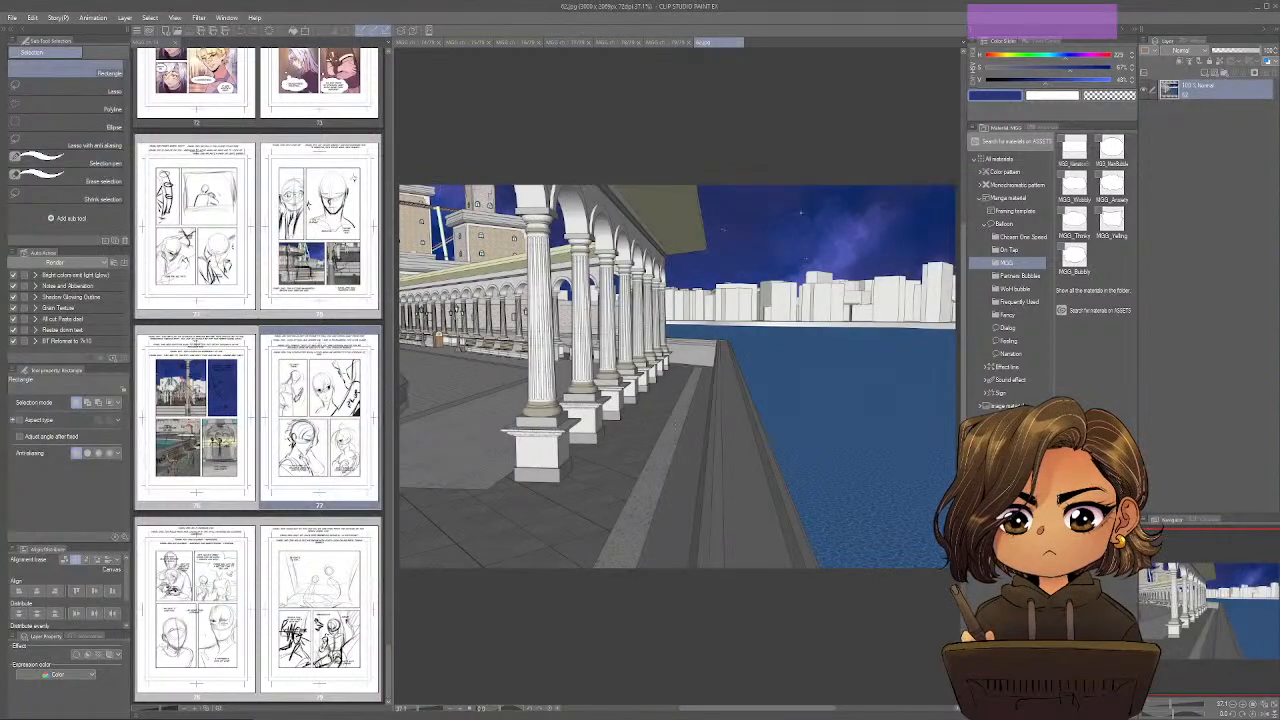
key("ctrl+c")
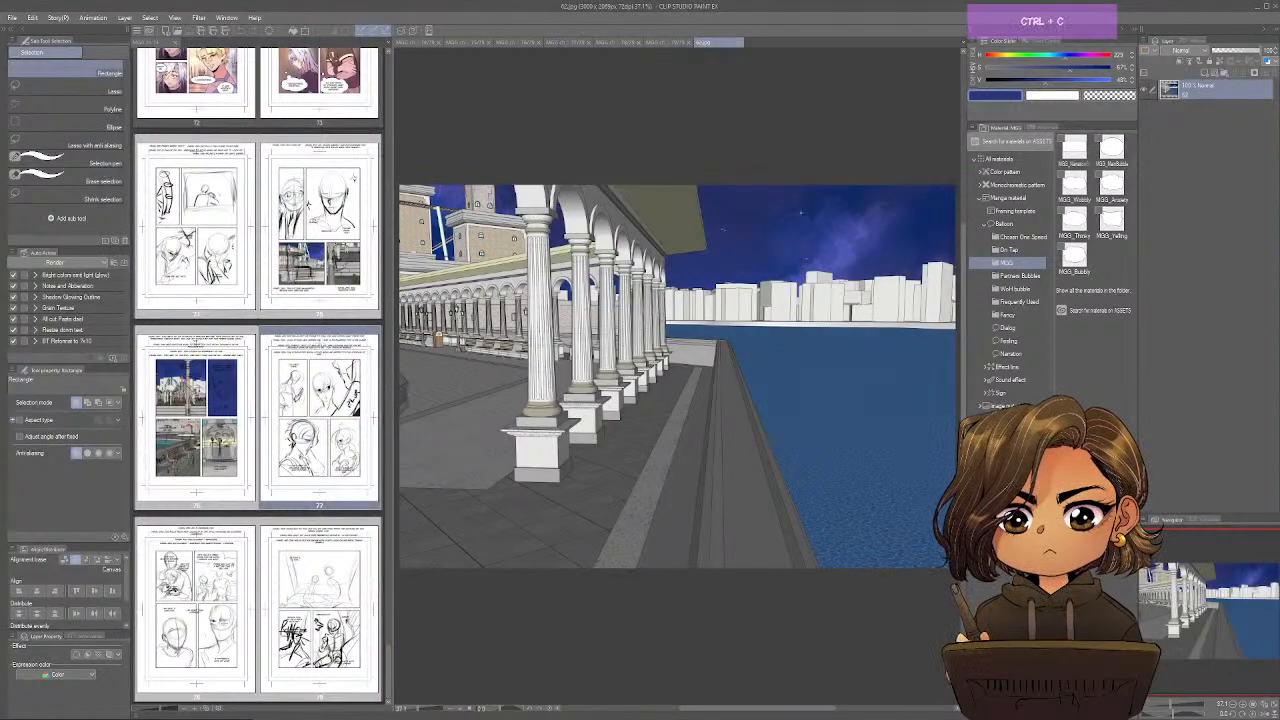
Paste the colonnade image into page 77's Background Render folder, directly above the BG Flats layer.
left_click(514, 43)
left_click(573, 43)
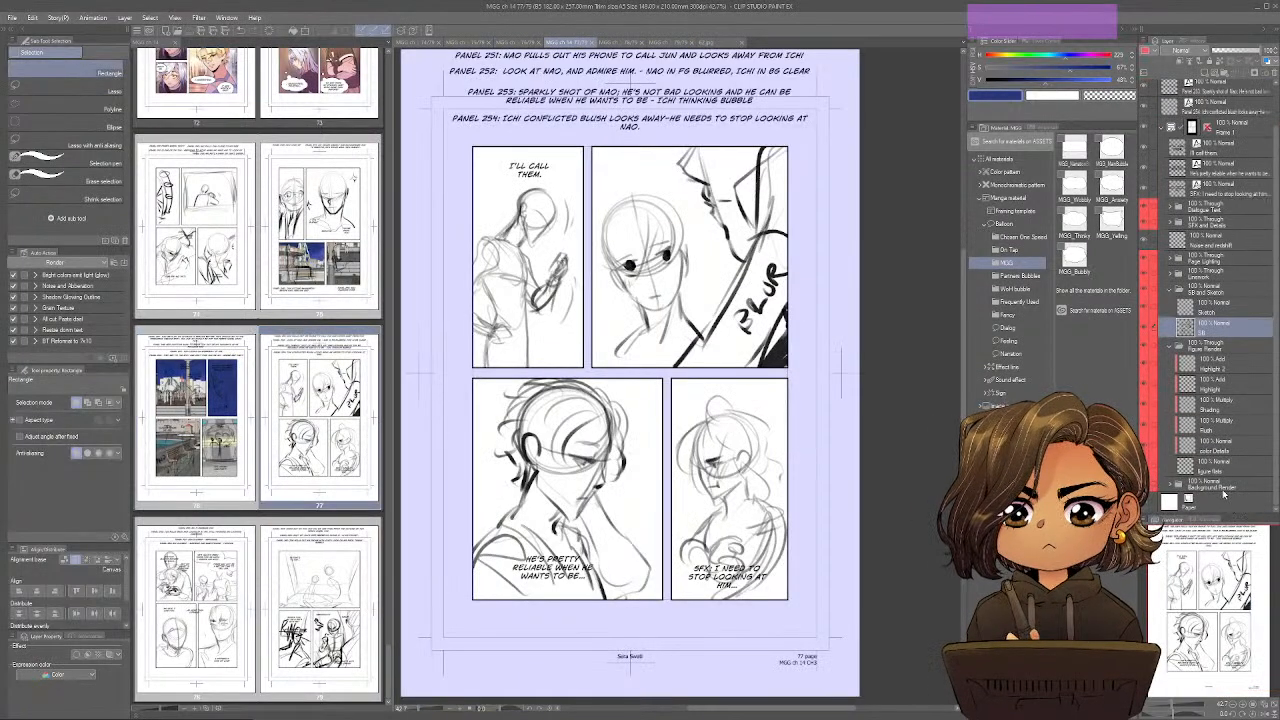
left_click(1170, 486)
scroll(1171, 487, "down", 3)
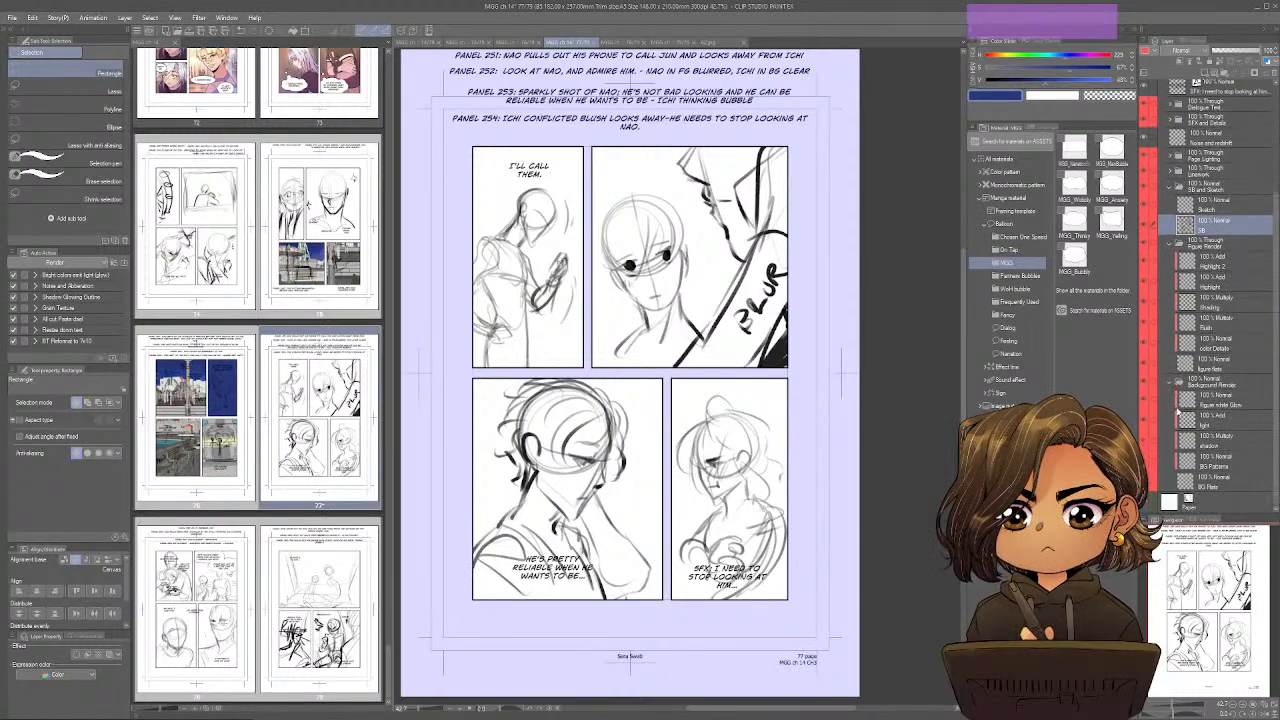
left_click(1206, 485)
key("ctrl+shift+v")
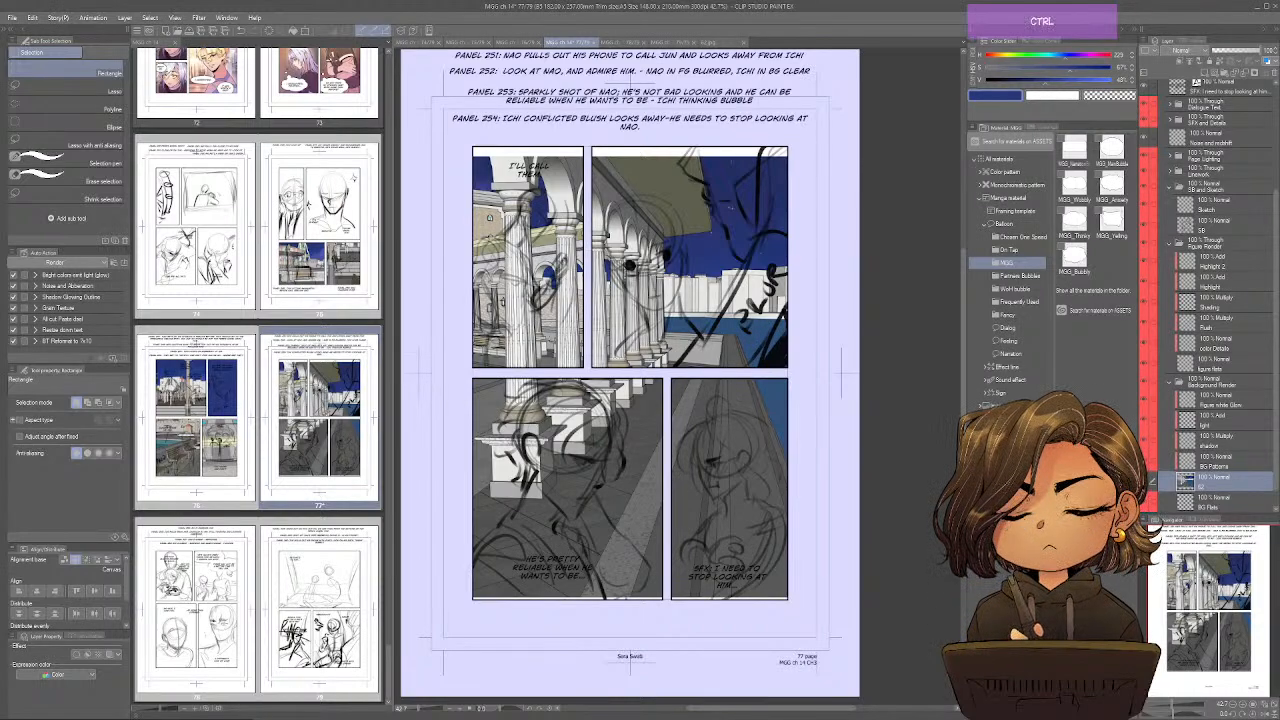
Shrink the pasted colonnade so its columns and walkway fill the "I'll call them" panel, and mask the layer to that panel.
key("ctrl+t")
left_click_drag(722, 420, 702, 391)
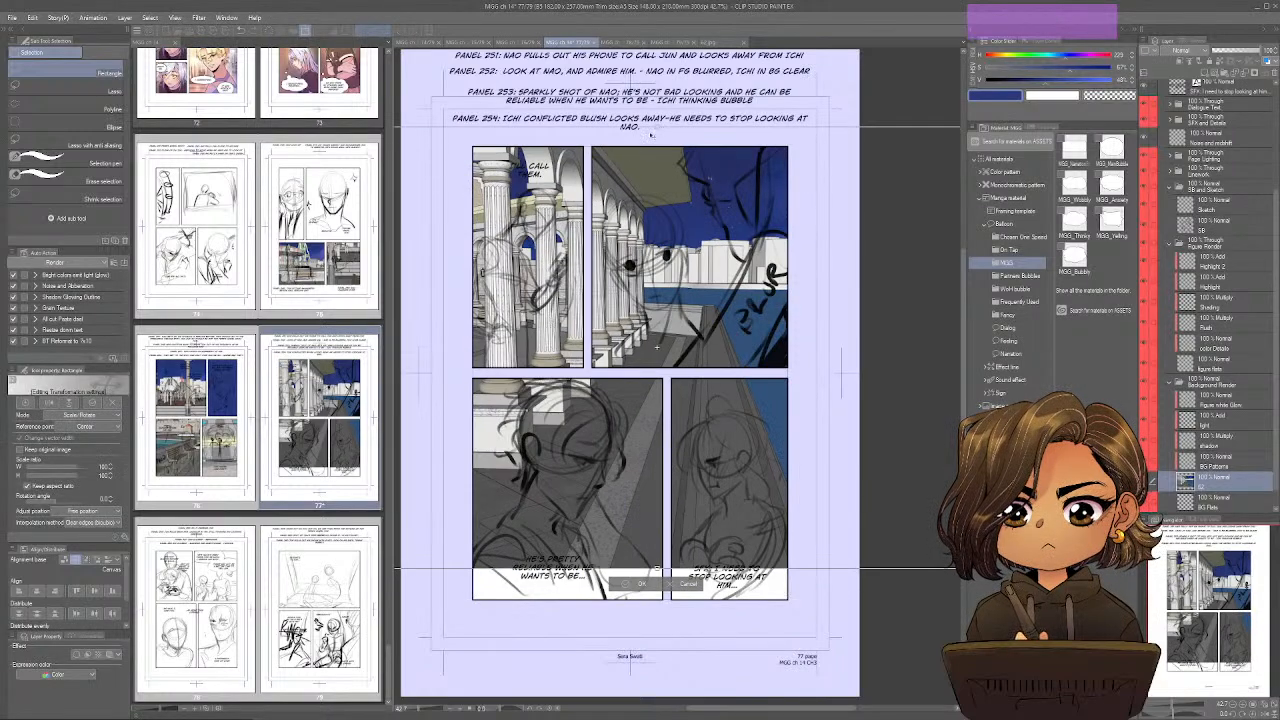
left_click_drag(657, 127, 657, 206)
left_click_drag(680, 320, 587, 210)
left_click_drag(631, 281, 641, 296)
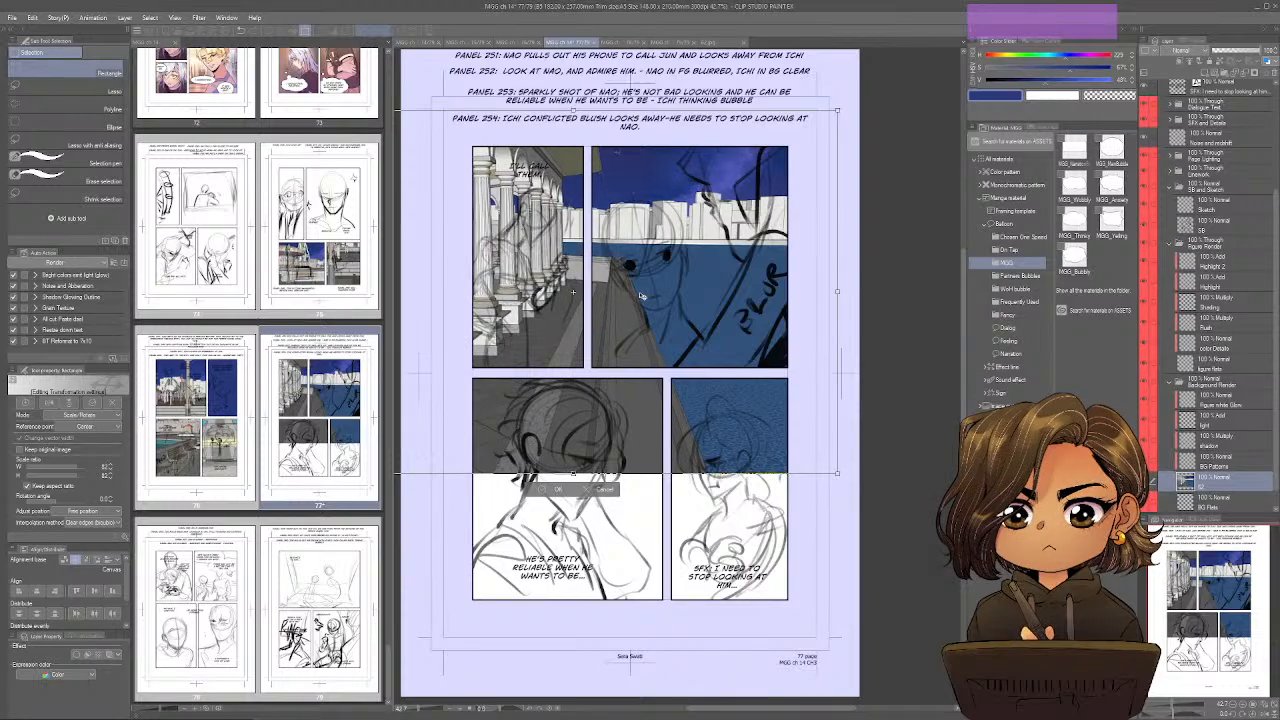
left_click(558, 489)
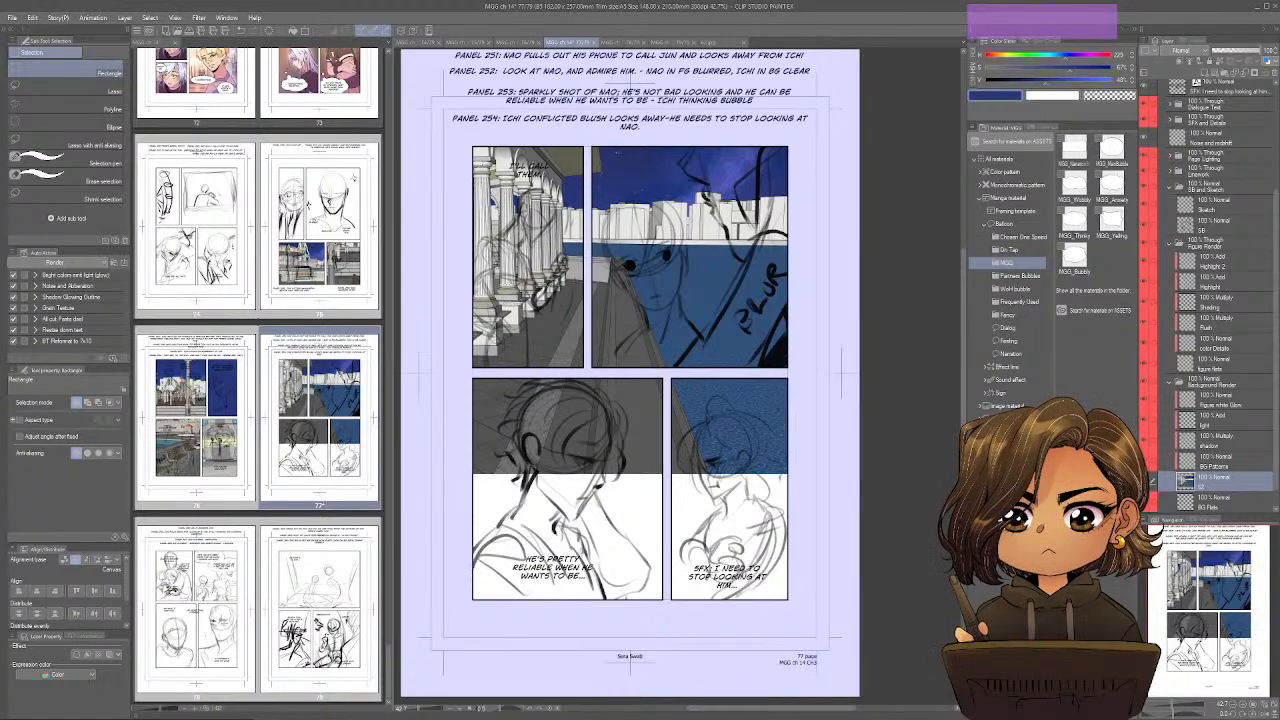
left_click_drag(469, 140, 588, 374)
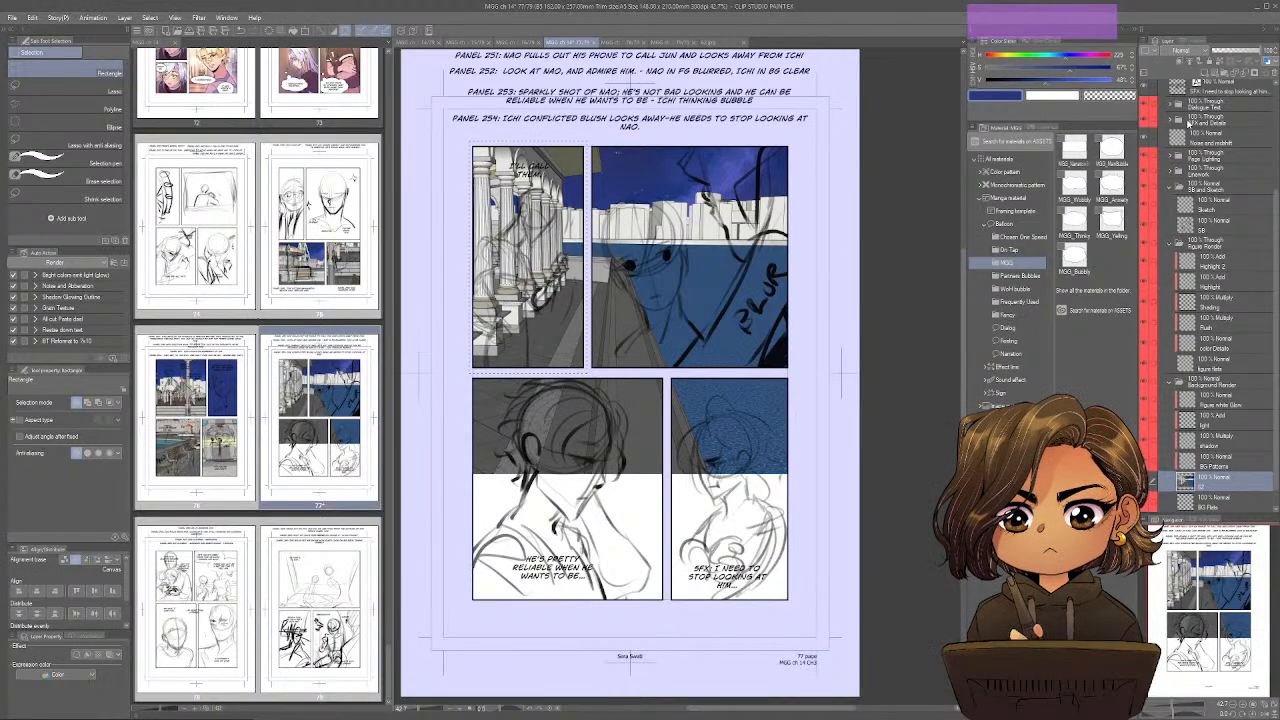
left_click(1242, 73)
Paste a second copy of image 62 above BG Flats, enlarging it to 127% with the columns behind the lower-left panel's figure.
left_click(1242, 499)
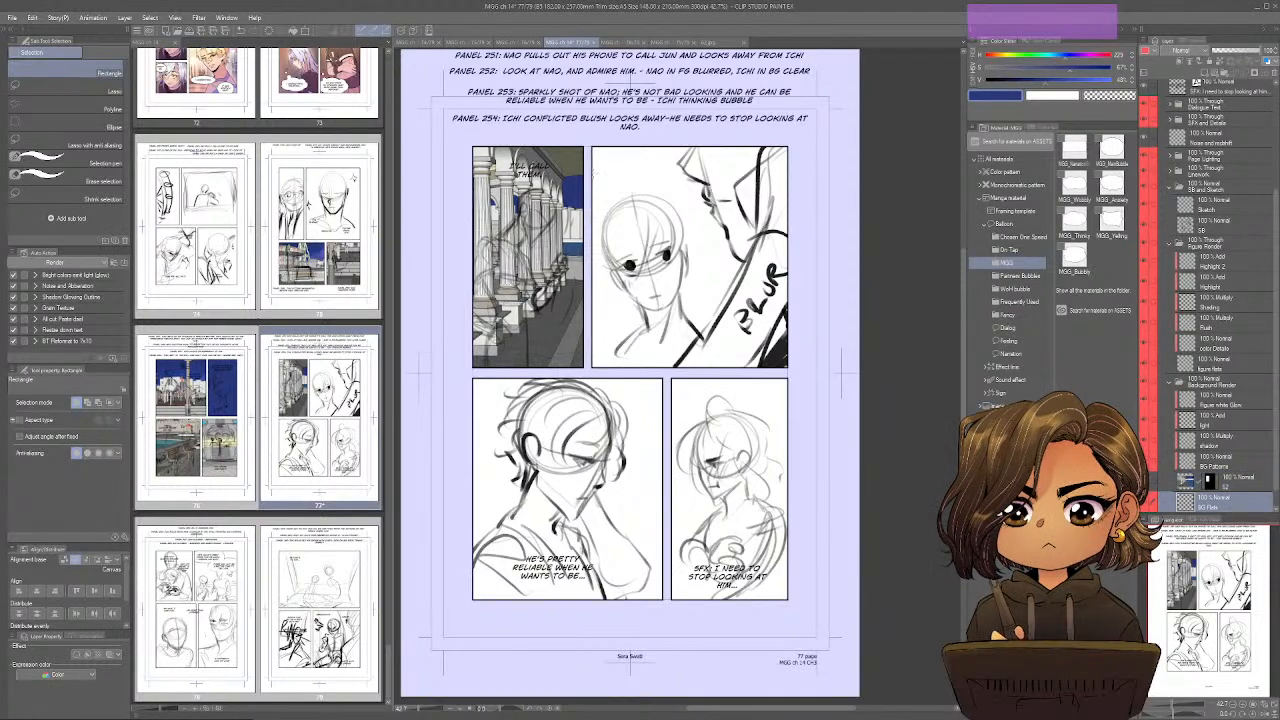
key("ctrl+shift+v")
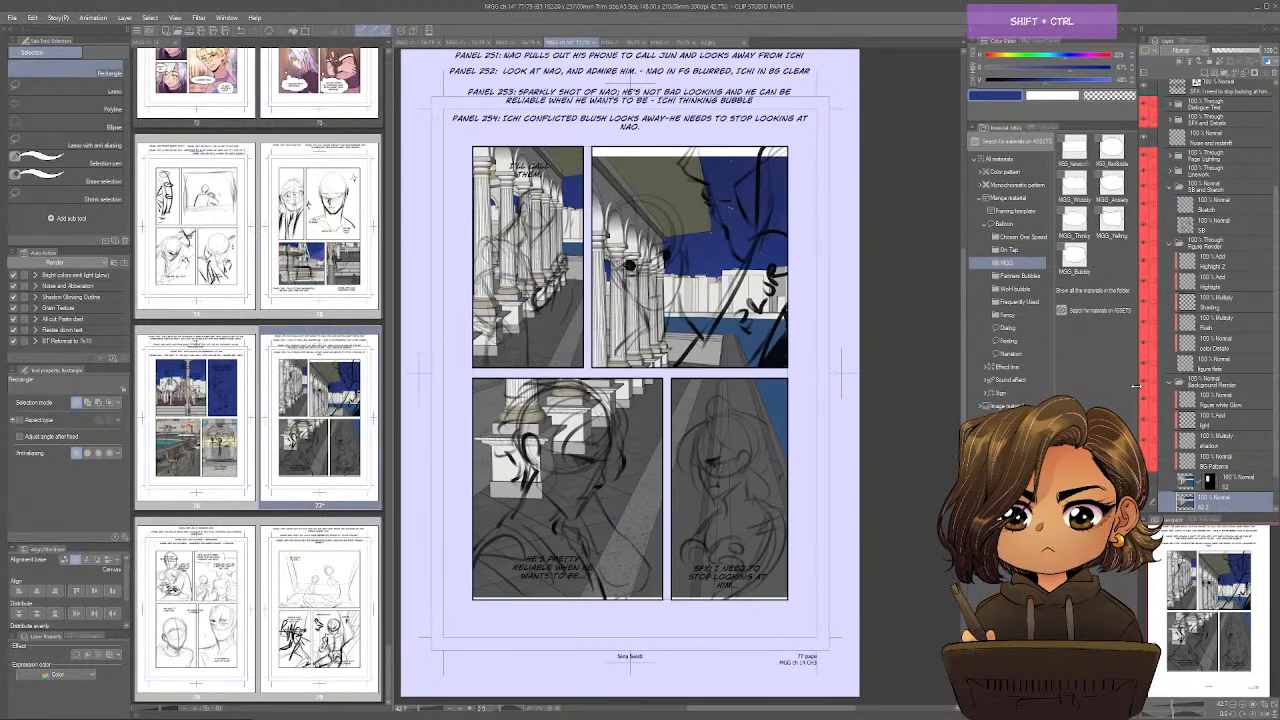
key("ctrl+t")
left_click_drag(712, 322, 784, 547)
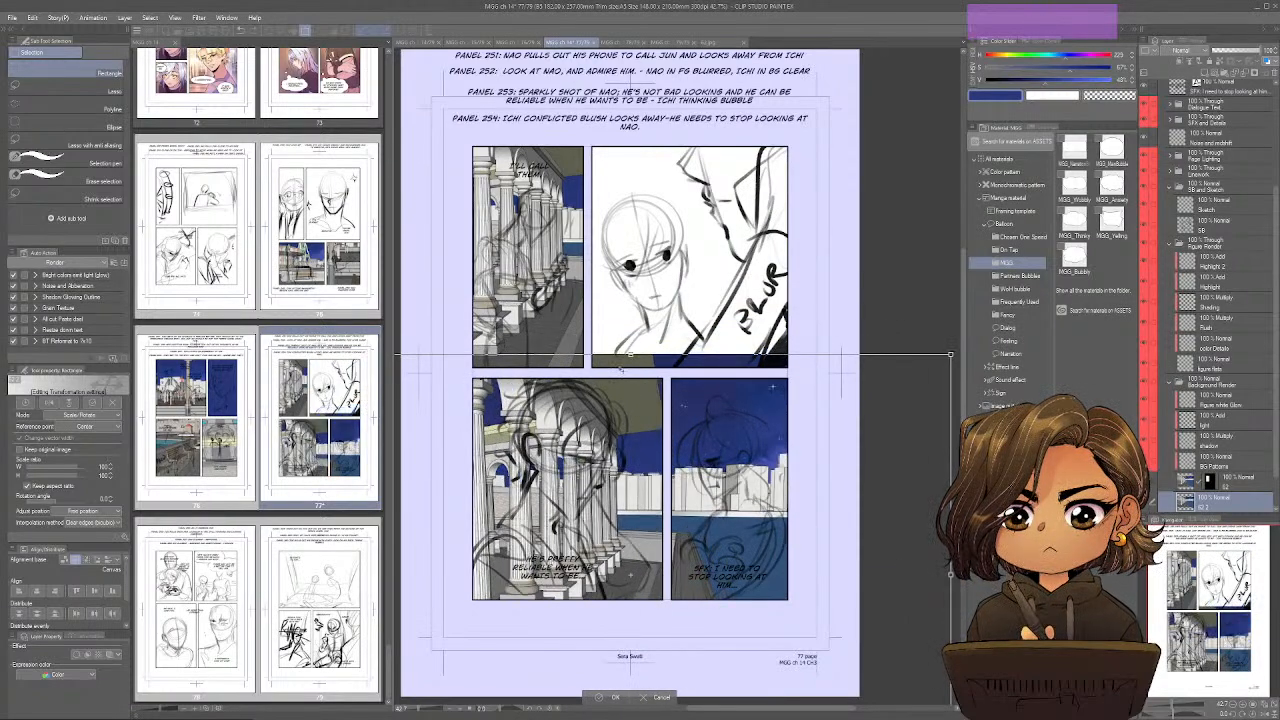
left_click_drag(950, 354, 1118, 238)
left_click_drag(812, 337, 764, 394)
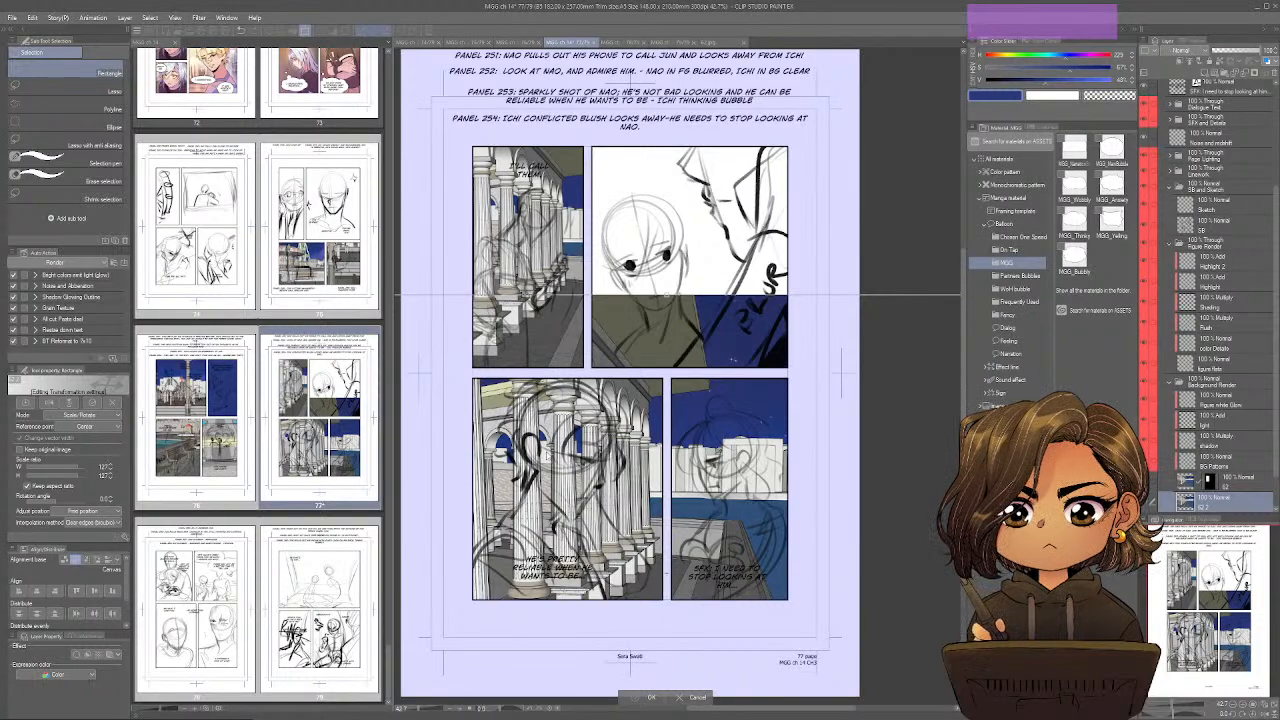
key("Return")
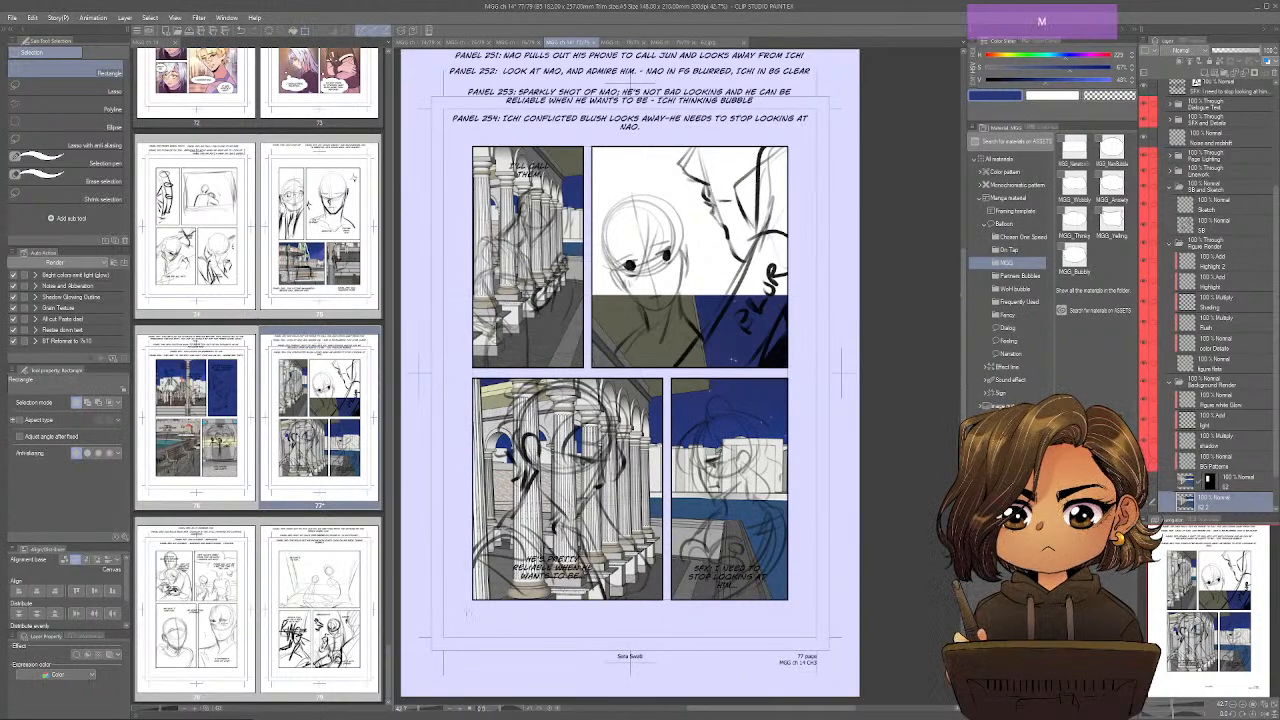
Separate the lower-left panel's part of the colonnade onto its own layer, delete the leftover image layer and save the page.
left_click_drag(467, 610, 669, 373)
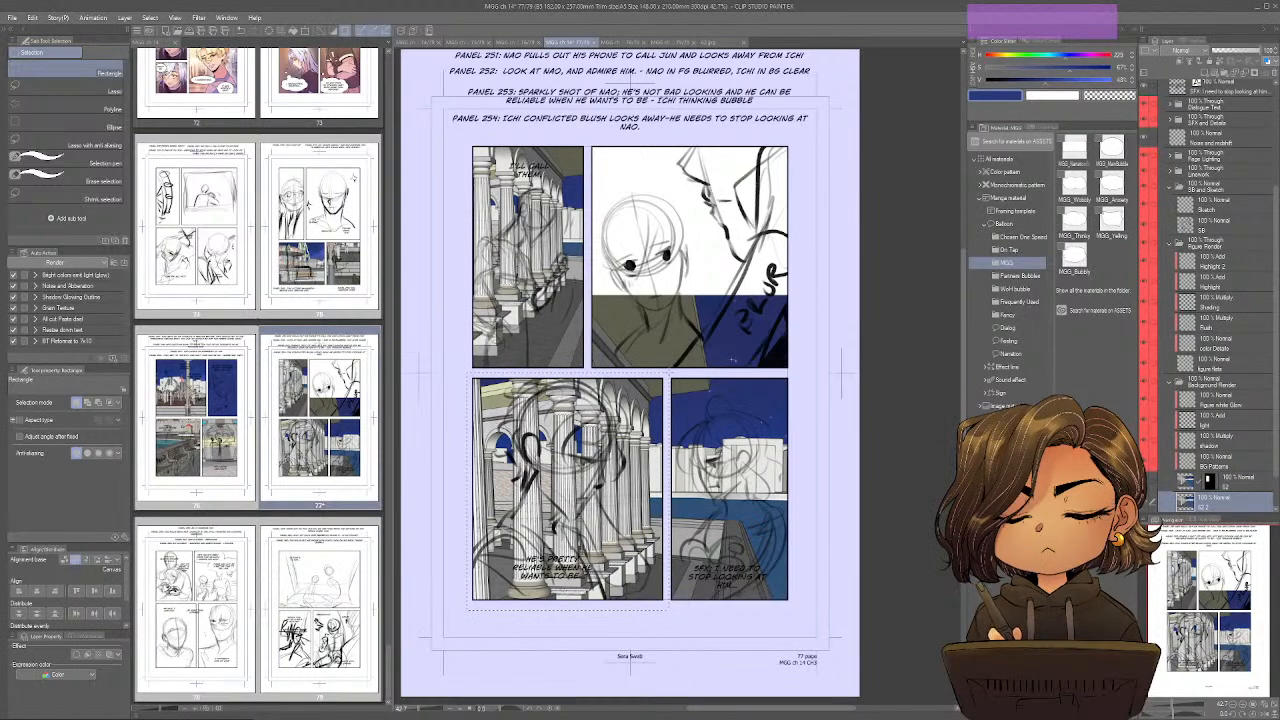
key("ctrl+x")
key("ctrl+v")
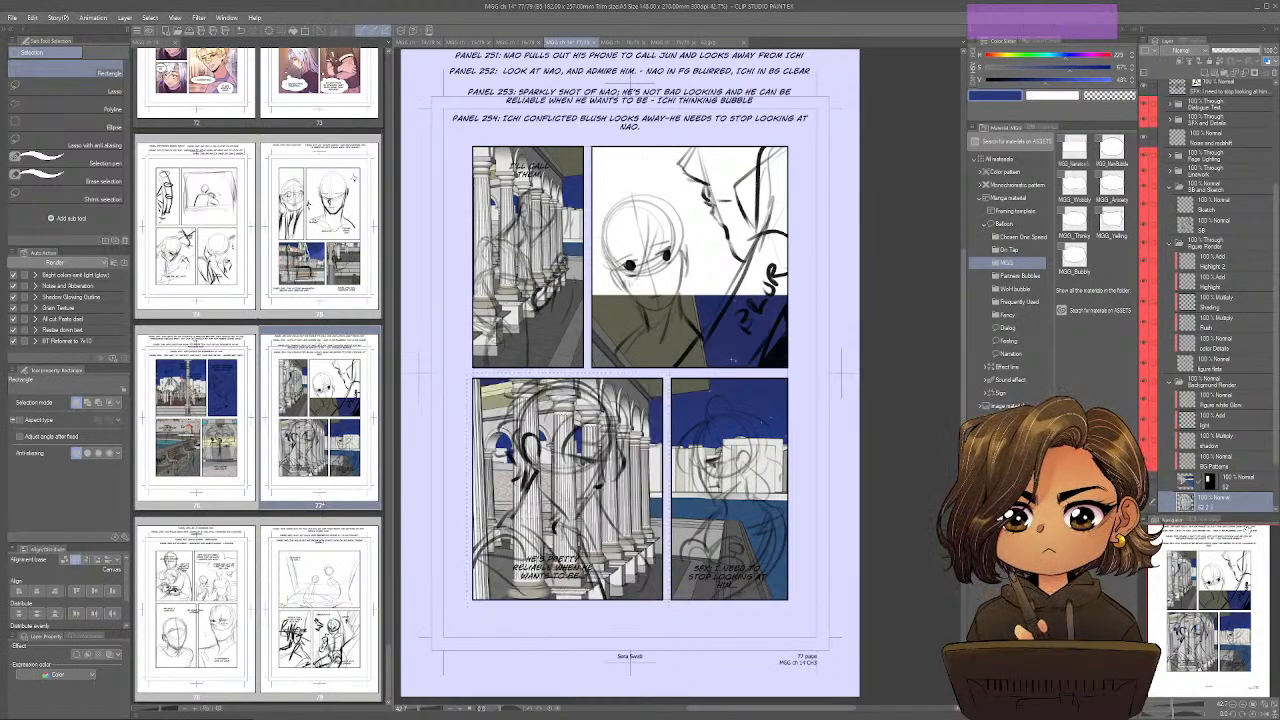
left_click(1220, 462)
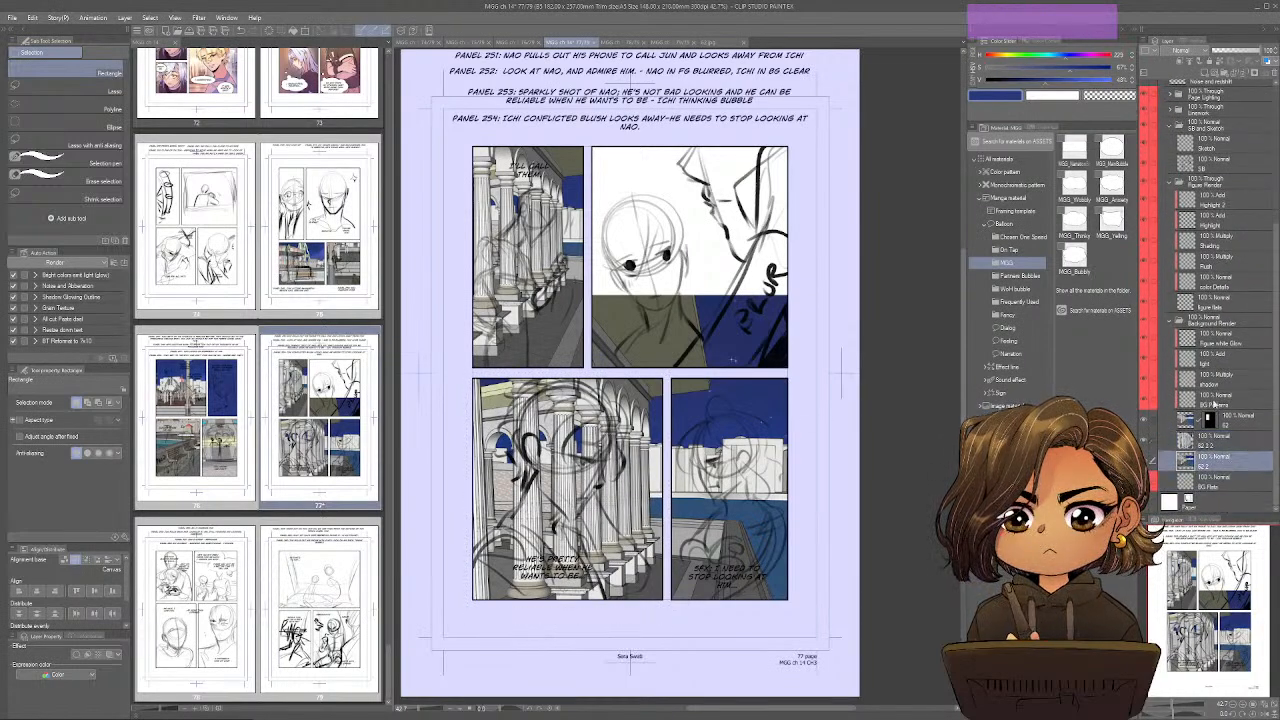
left_click(1273, 74)
key("ctrl+s")
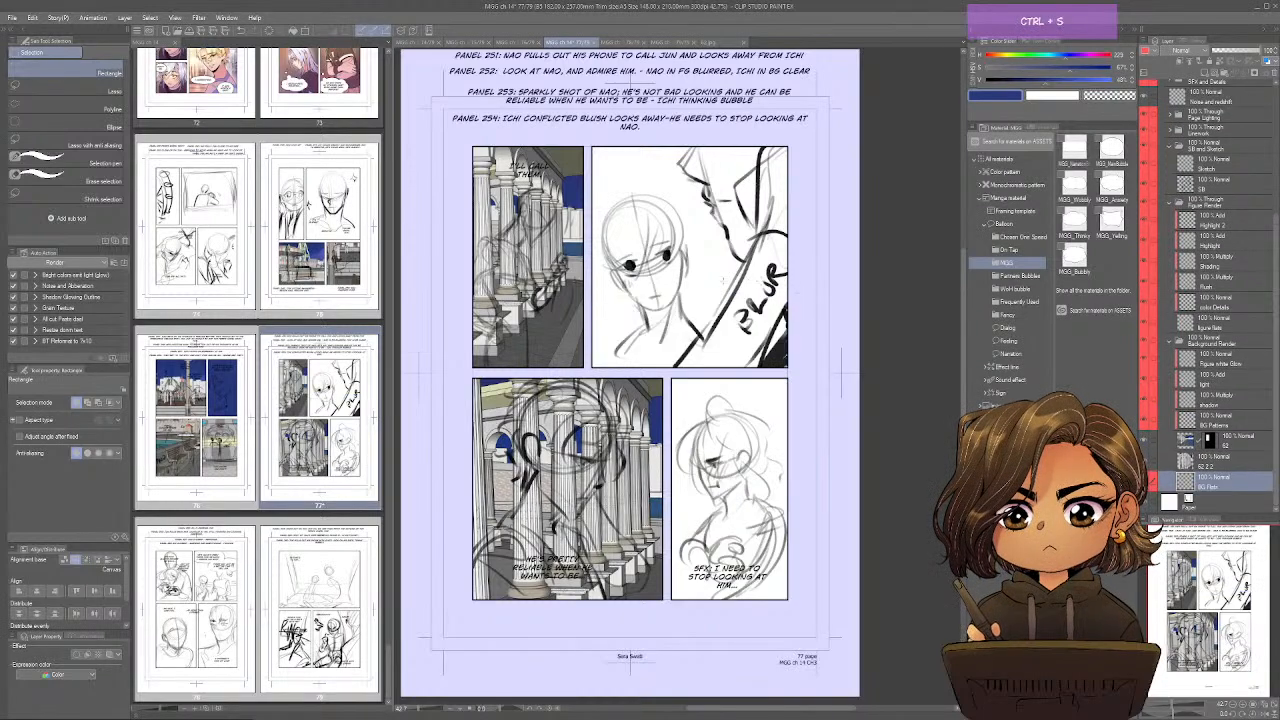
Close image 62, open the reversed colonnade image 63 from the chapter folder and copy it.
key("ctrl+Tab")
key("ctrl+Tab")
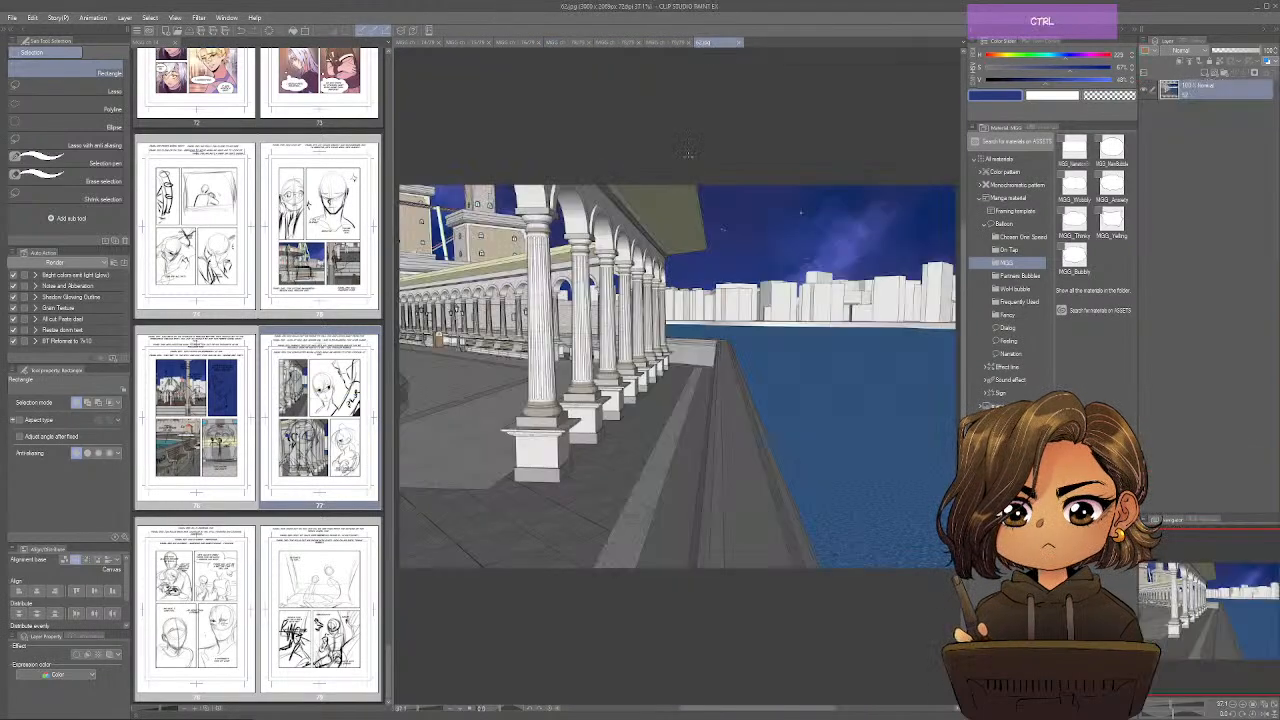
key("ctrl+o")
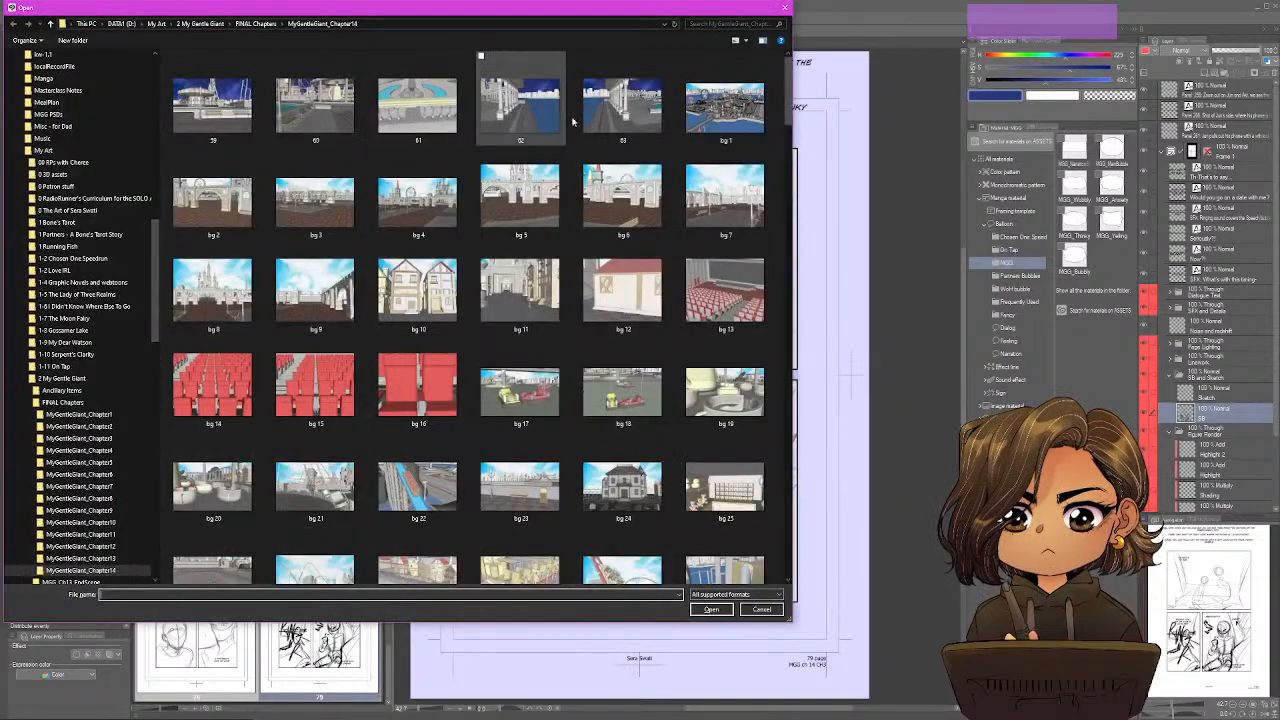
left_click(647, 130)
double_click(647, 130)
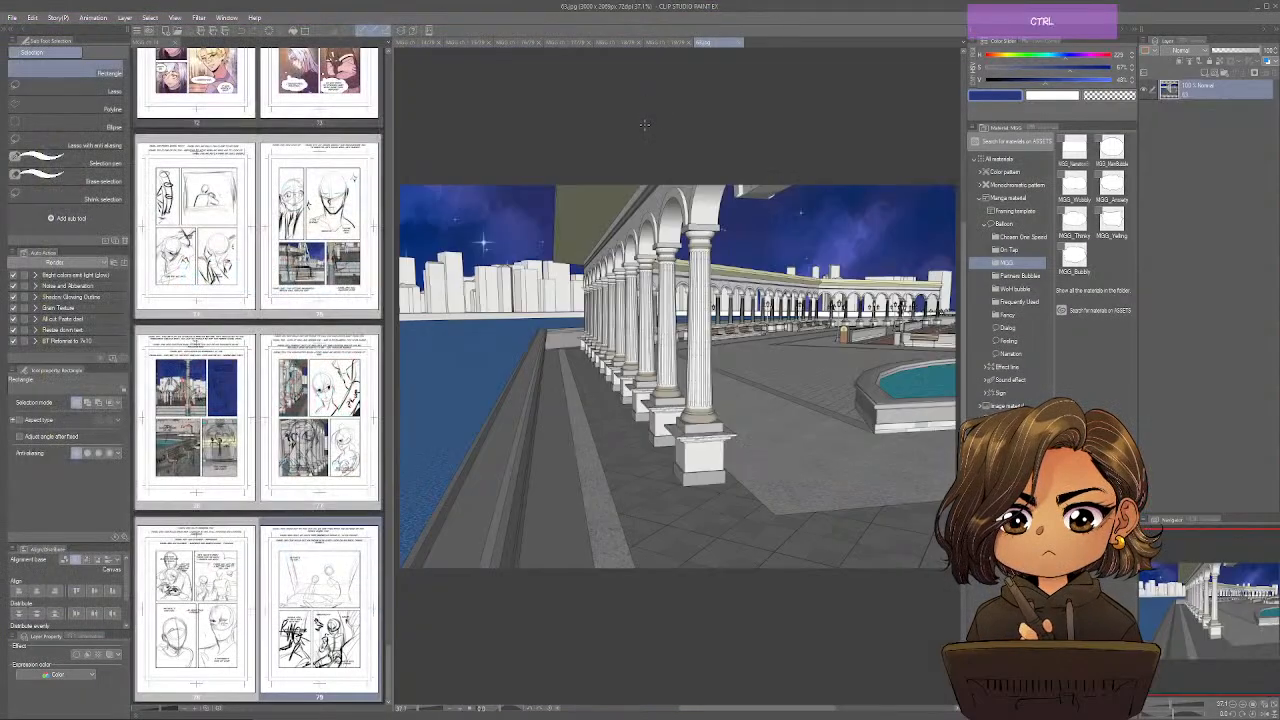
Paste image 63 into page 77 above BG Flats and position its receding columns behind the lower-right panel's figure.
left_click(570, 42)
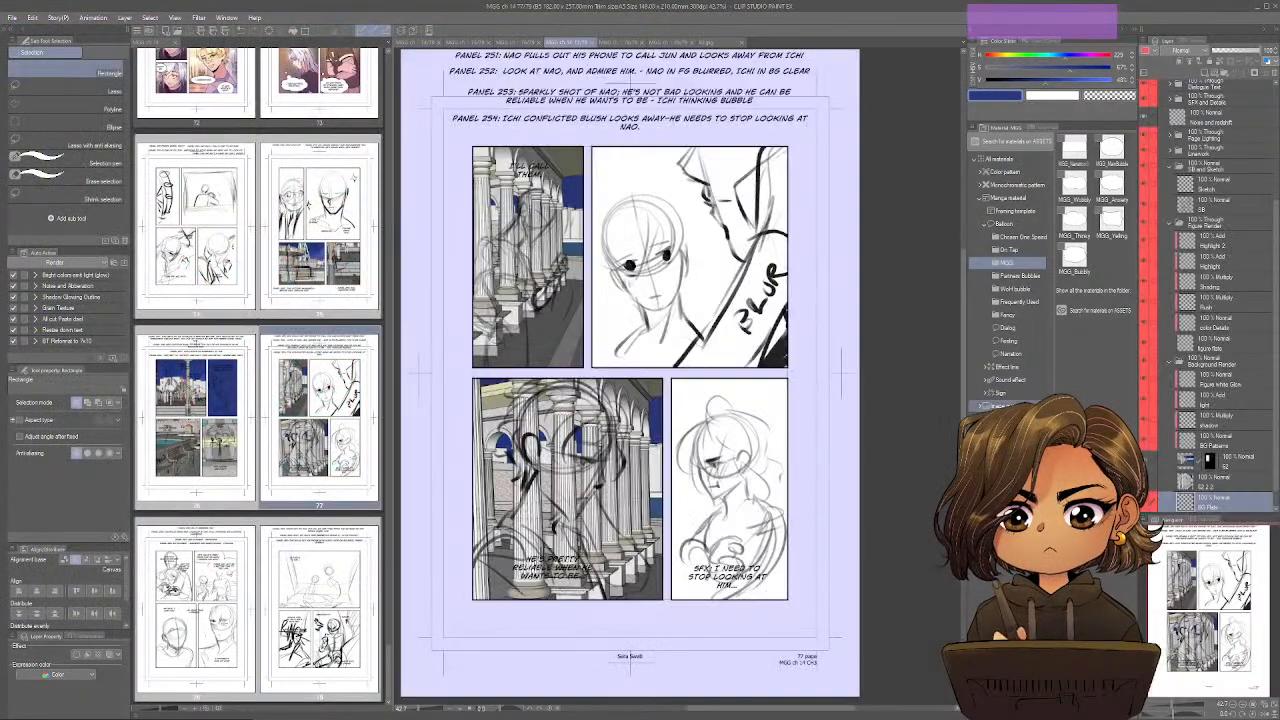
key("ctrl+shift+v")
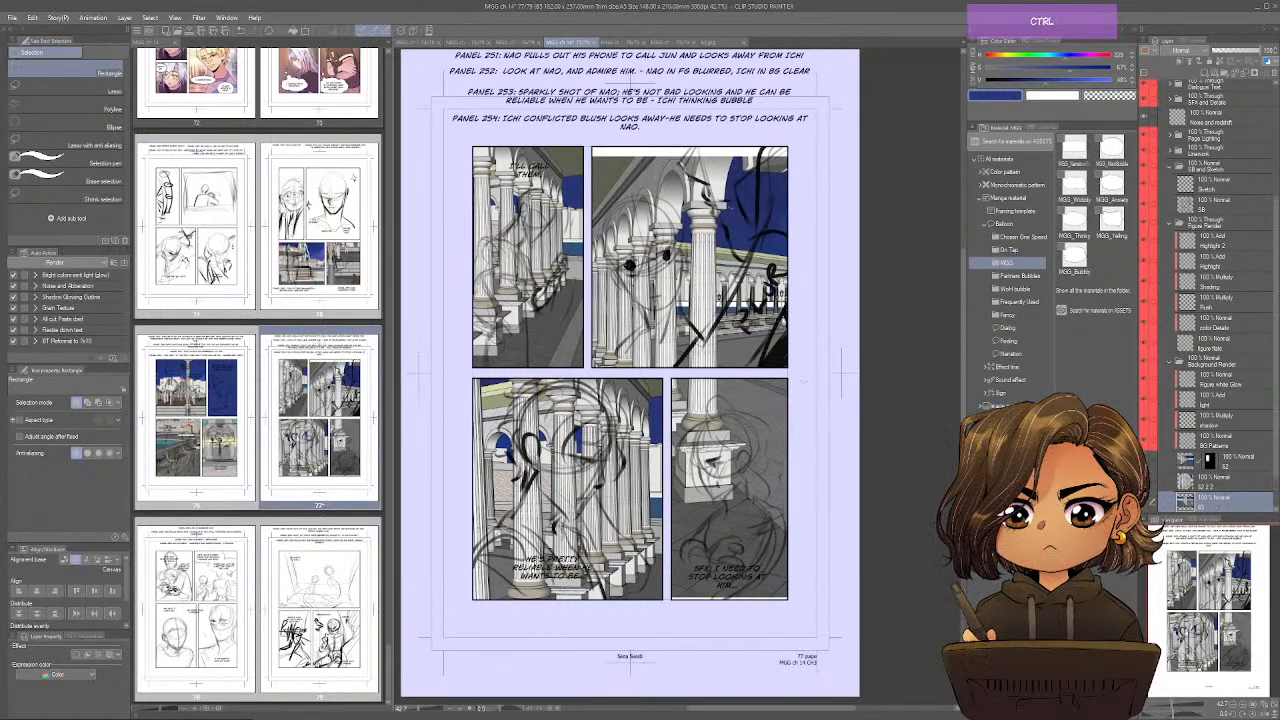
key("ctrl+t")
left_click_drag(687, 320, 817, 461)
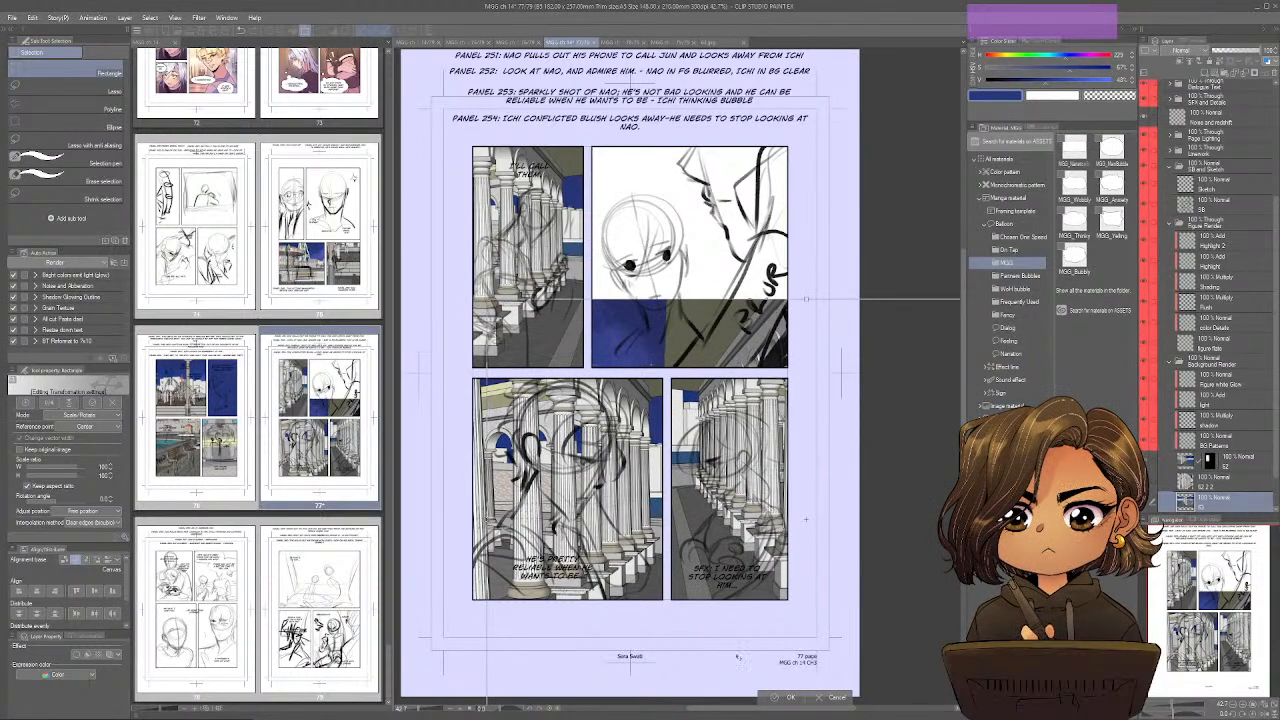
left_click(790, 696)
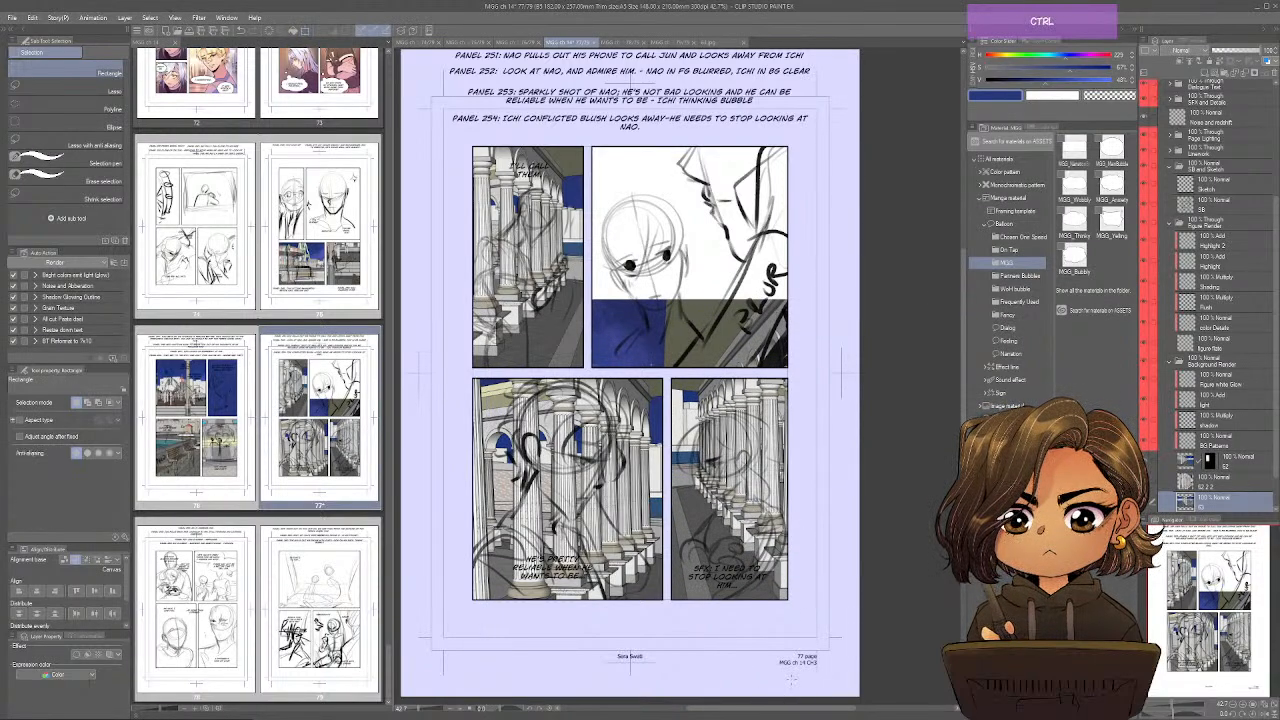
Duplicate the reversed colonnade layer and move the copy so its arches fill the upper-right panel.
key("k")
left_click_drag(803, 527, 691, 374)
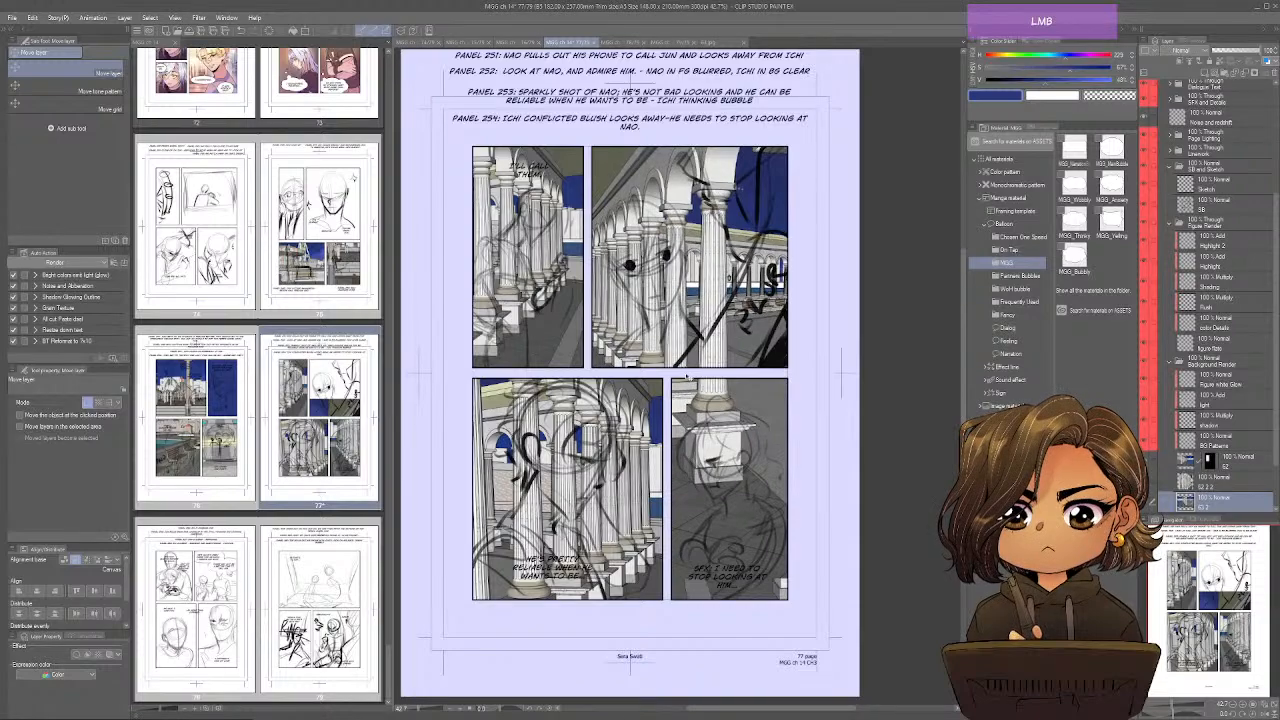
left_click_drag(792, 332, 794, 329)
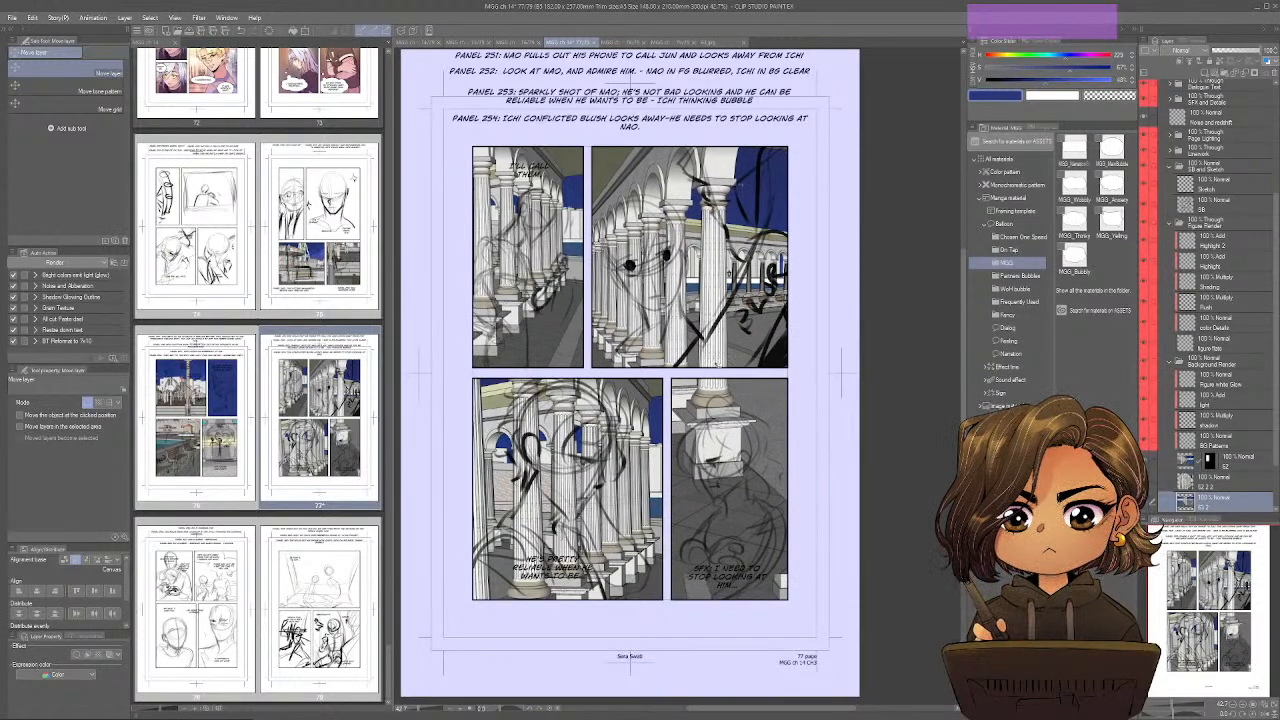
Separate the upper-right panel's part of the duplicate onto its own layer, delete the rest of the duplicate and clear the selection.
key("m")
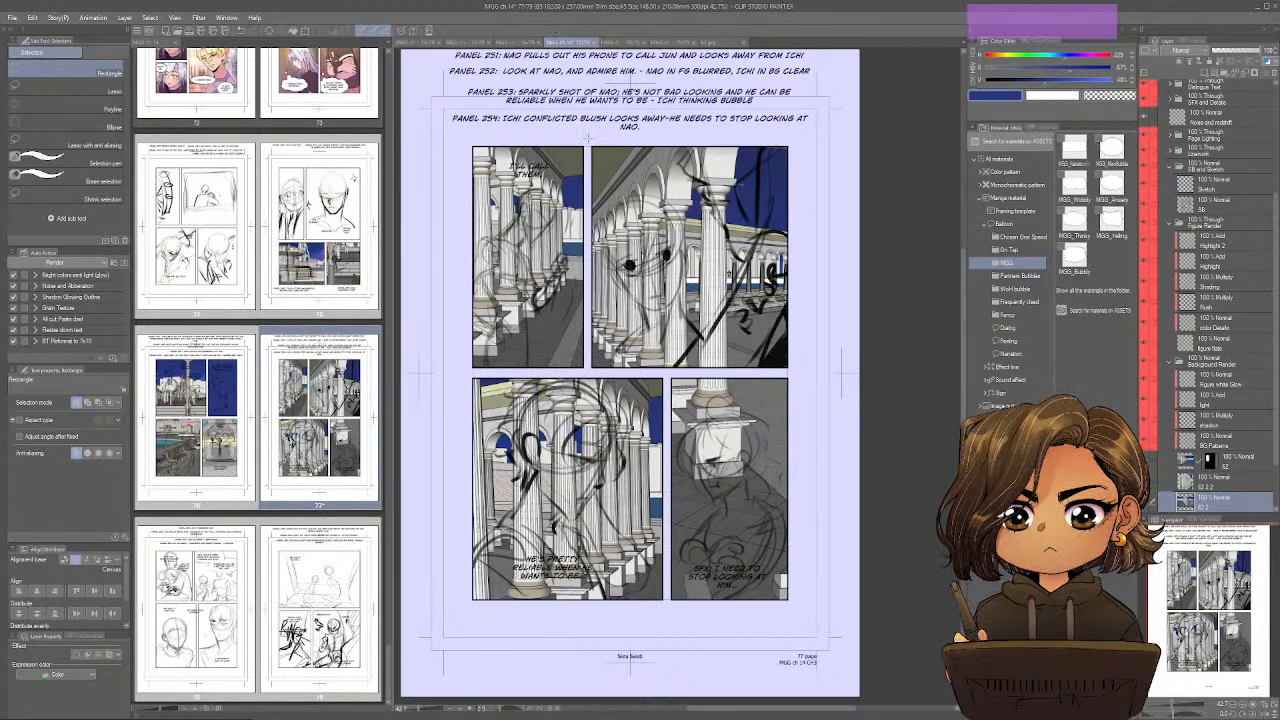
left_click_drag(588, 136, 796, 371)
key("ctrl+x")
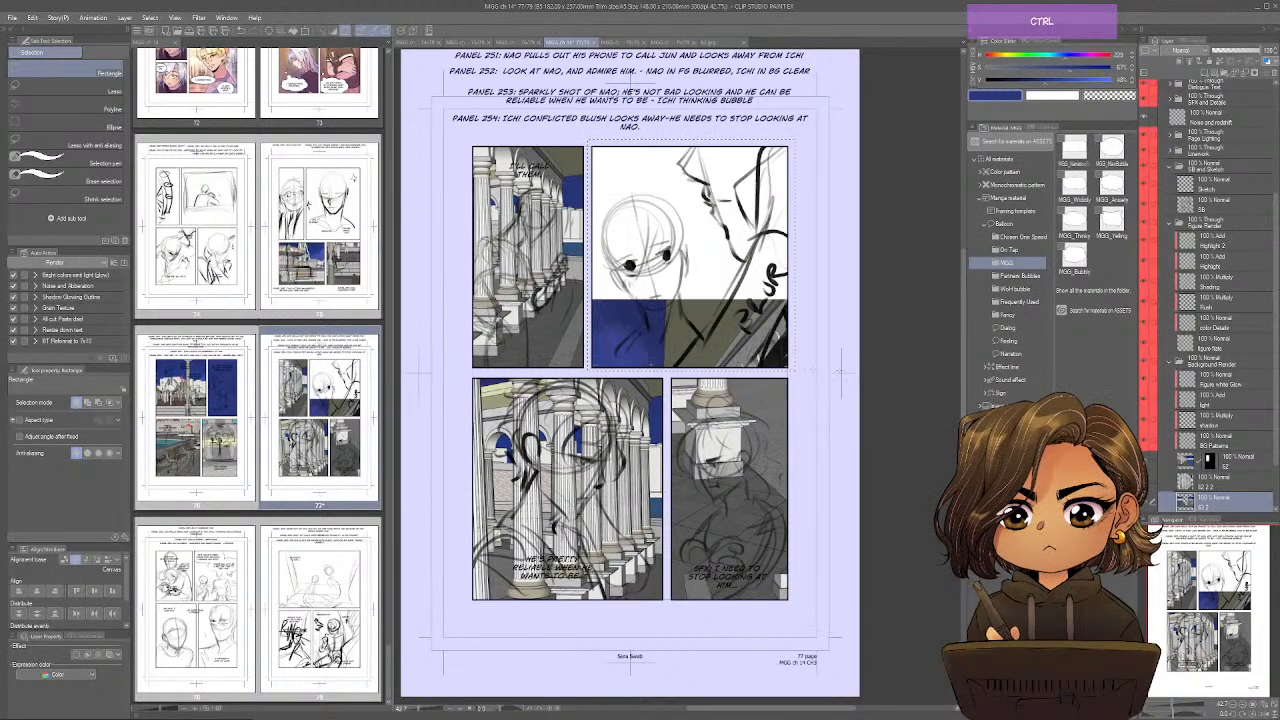
key("ctrl+v")
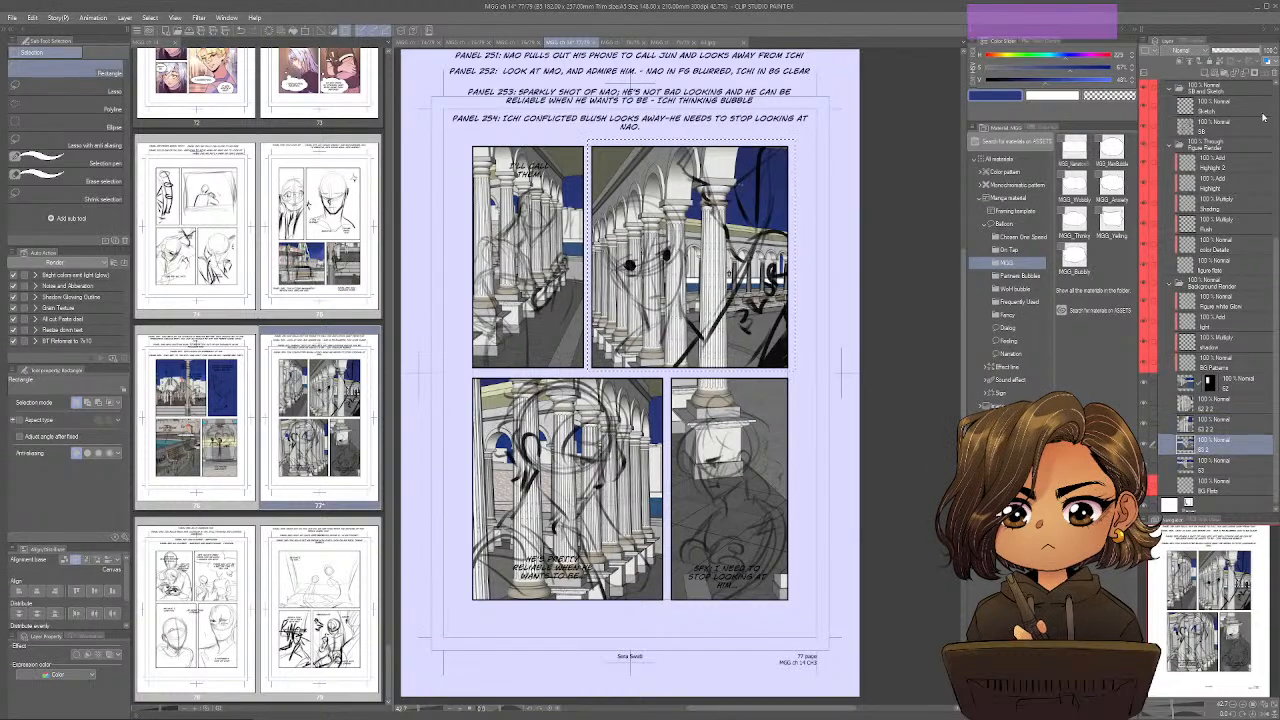
left_click(1269, 73)
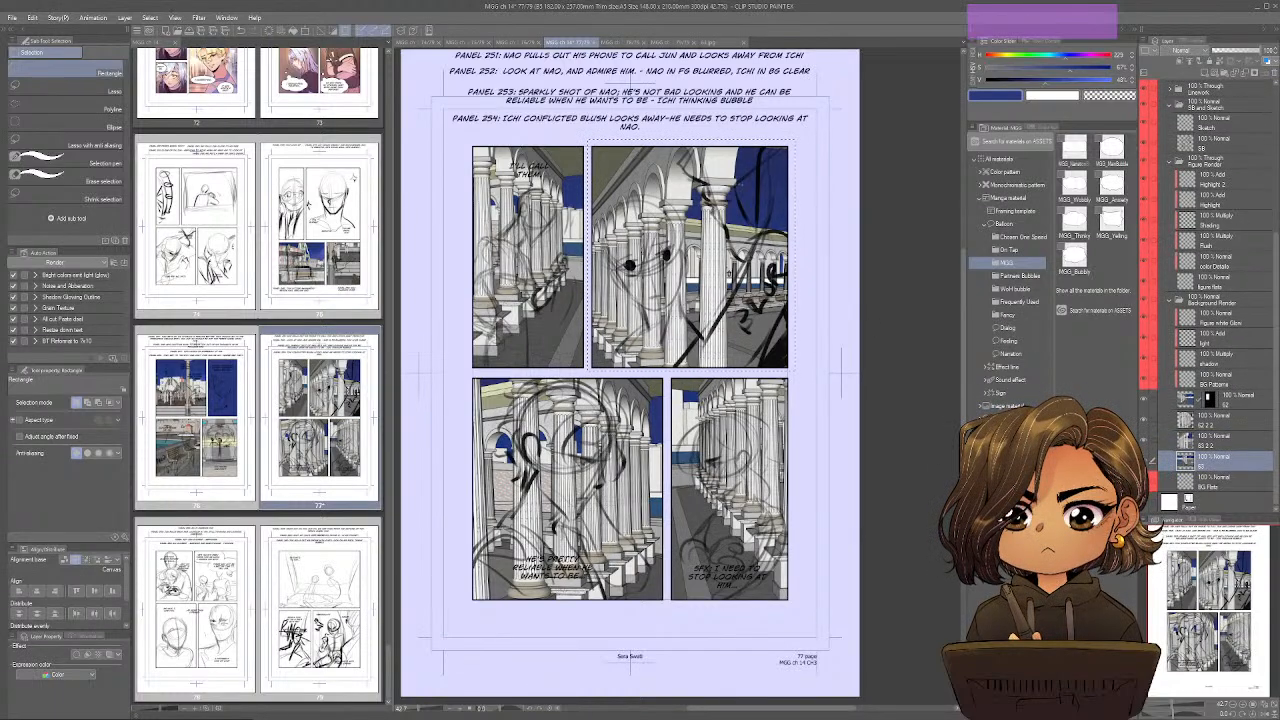
key("ctrl+d")
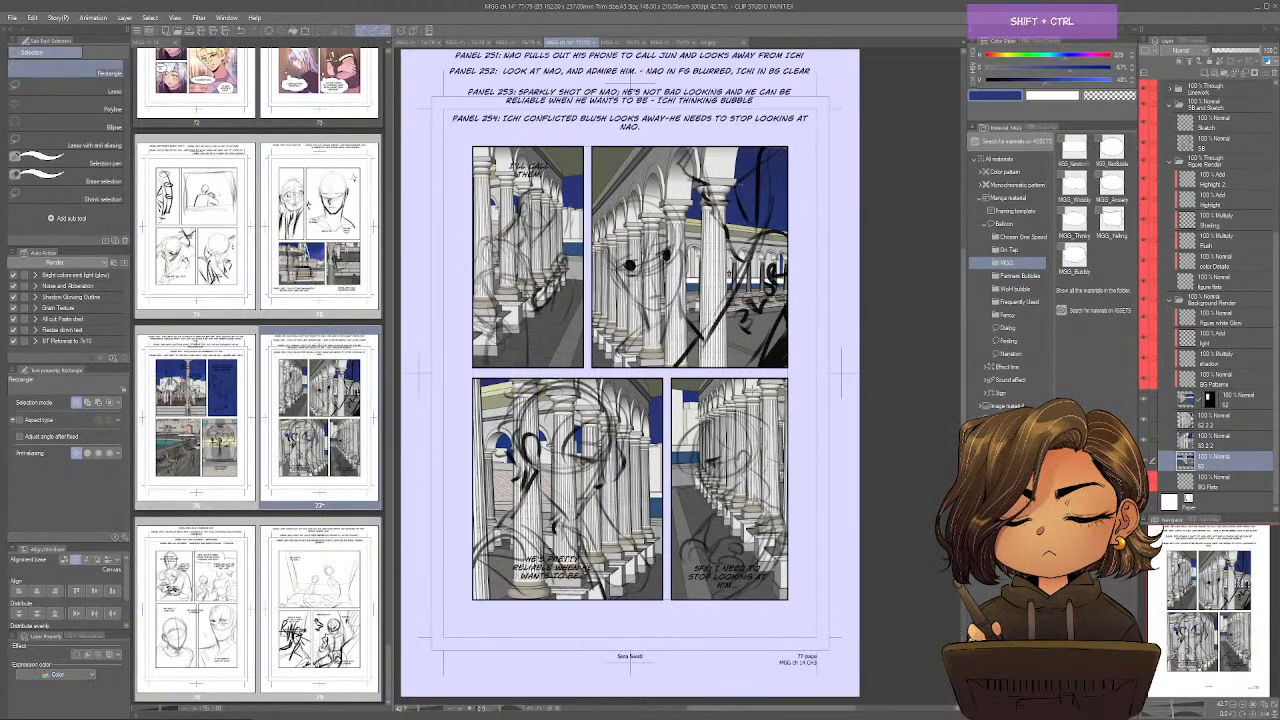
Separate the lower-right panel's part of the colonnade image onto its own layer, delete the rest of that image and save page 77.
left_click(730, 480, "ctrl+shift")
key("m")
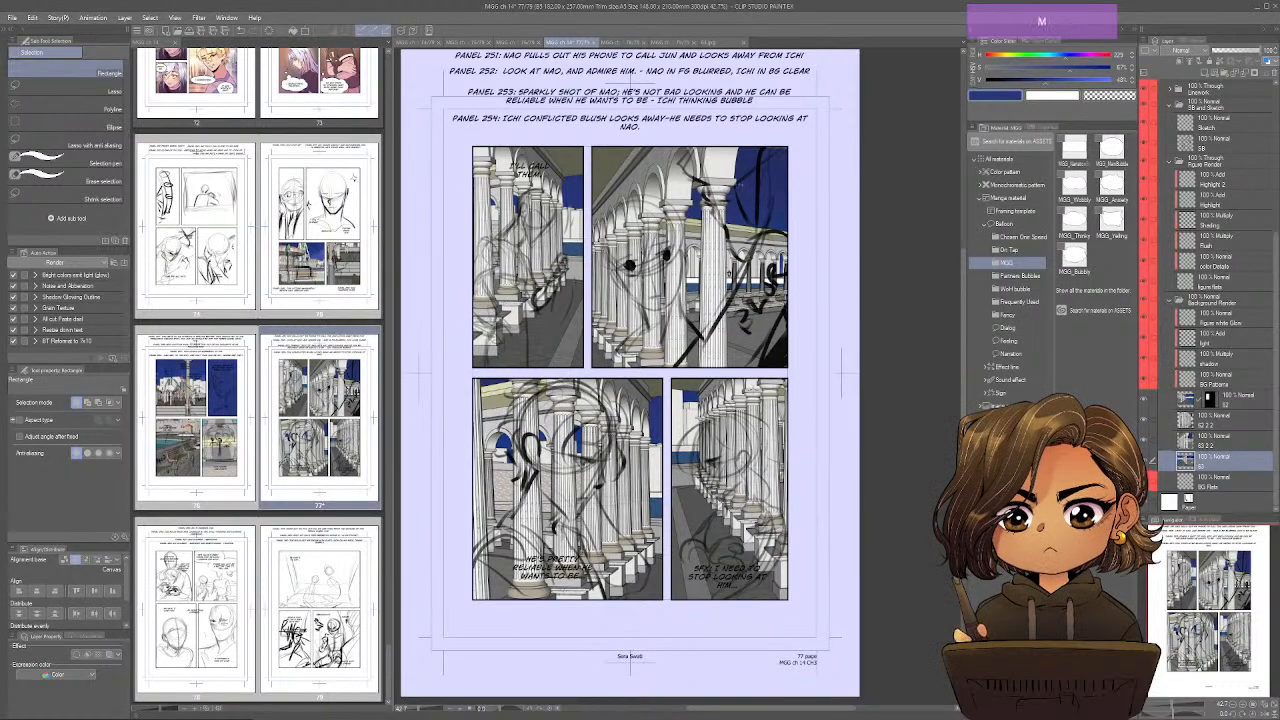
mouse_move(669, 376)
left_mouse_down()
mouse_move(738, 540)
mouse_move(798, 603)
left_mouse_up()
key("ctrl+x")
key("ctrl+v")
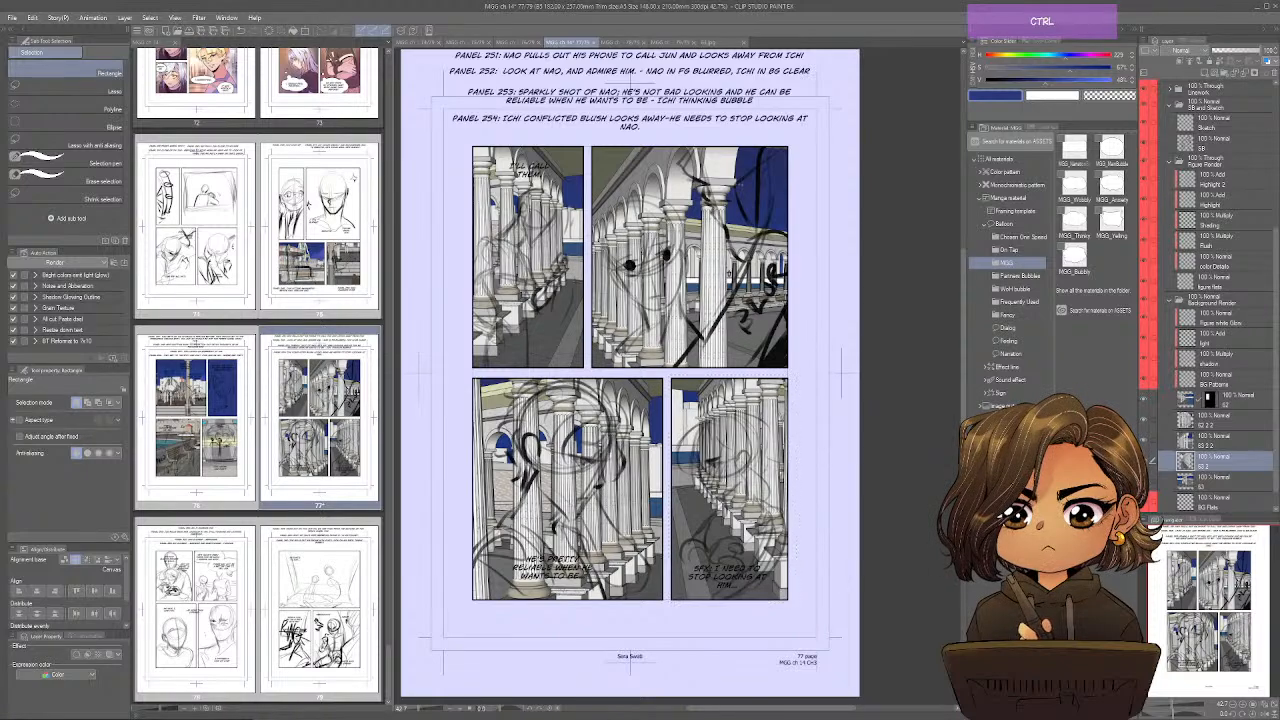
scroll(1197, 460, "down", 1)
left_click(1197, 460)
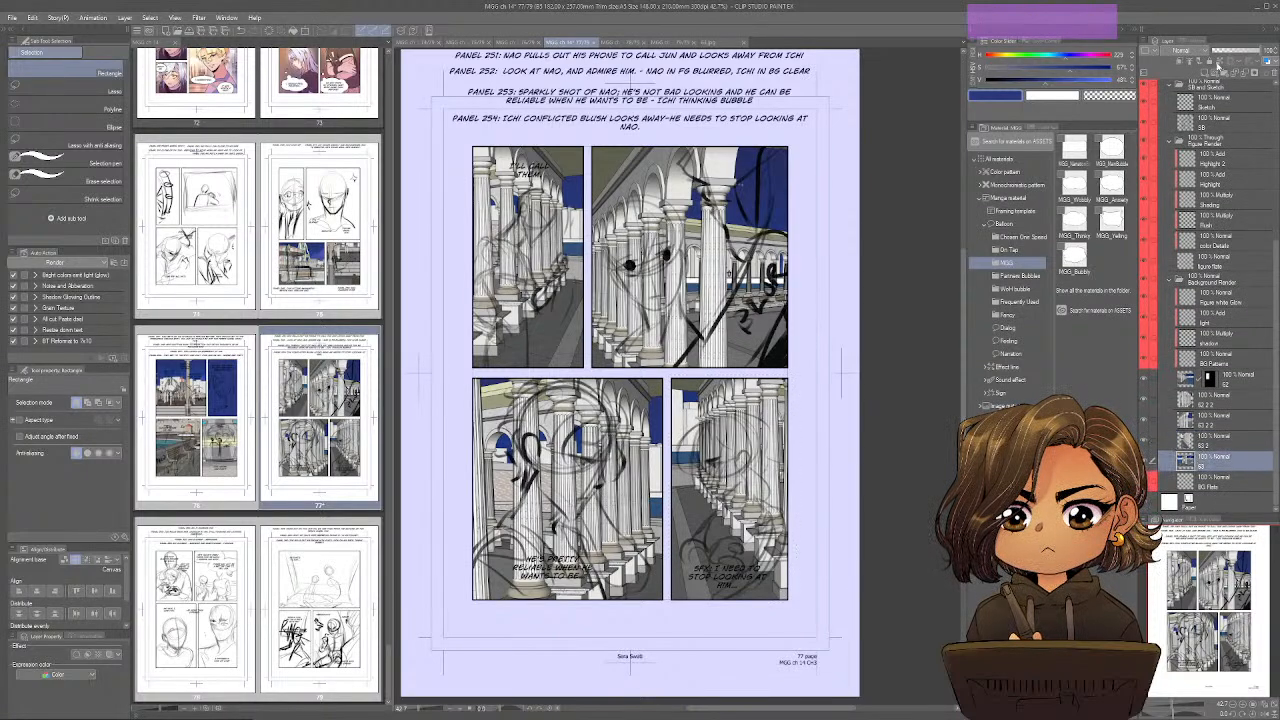
left_click(1273, 78)
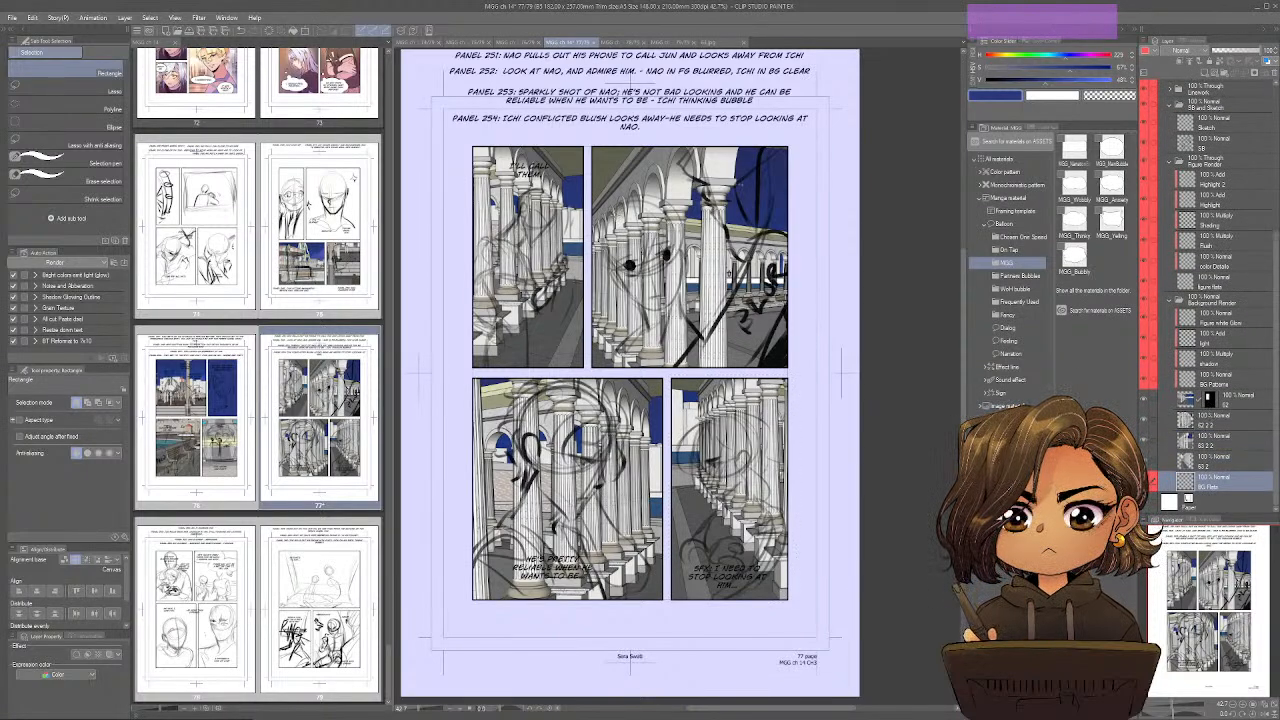
key("ctrl+s")
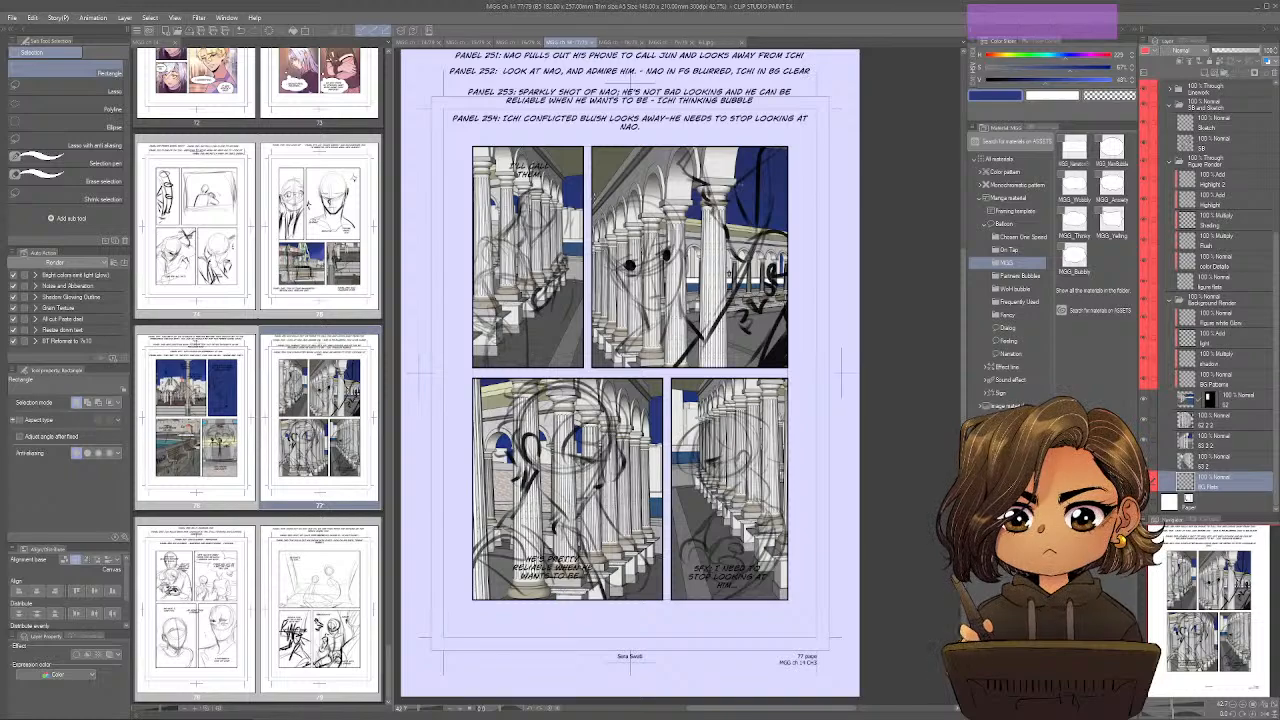
Look over the sketched panels of pages 78 and 79 and go back to page 74.
left_click(617, 42)
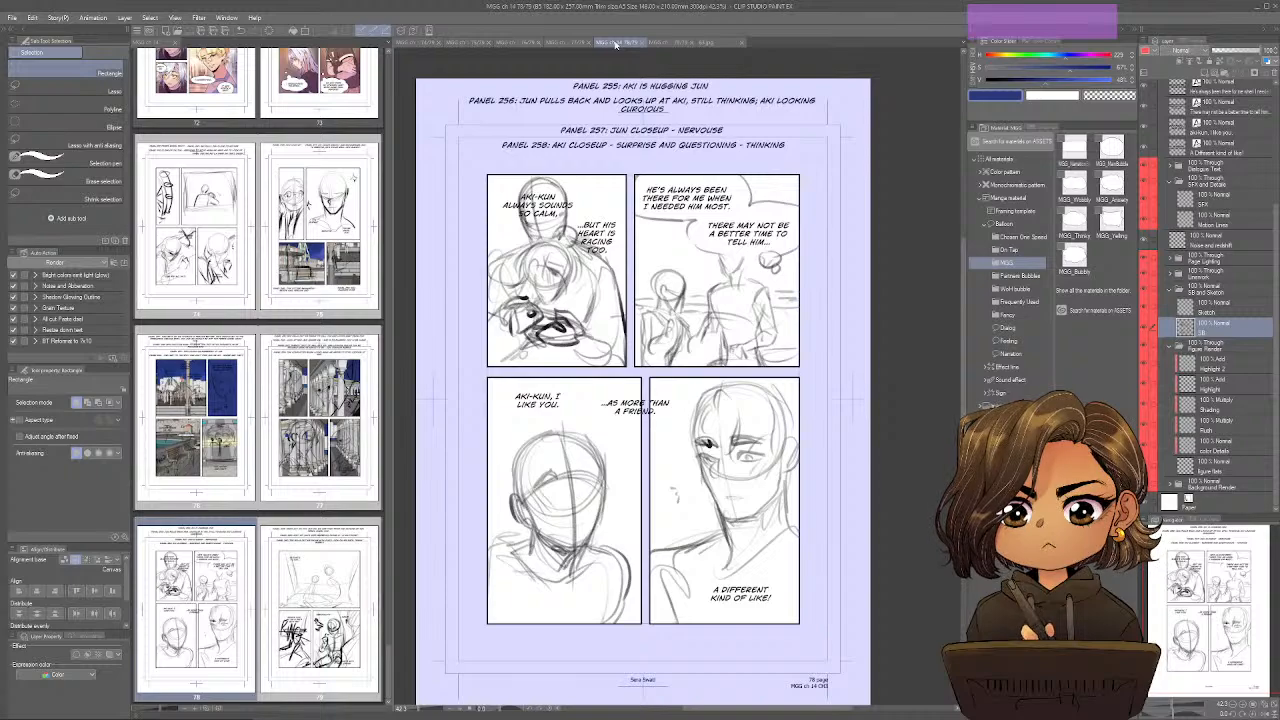
left_click(675, 42)
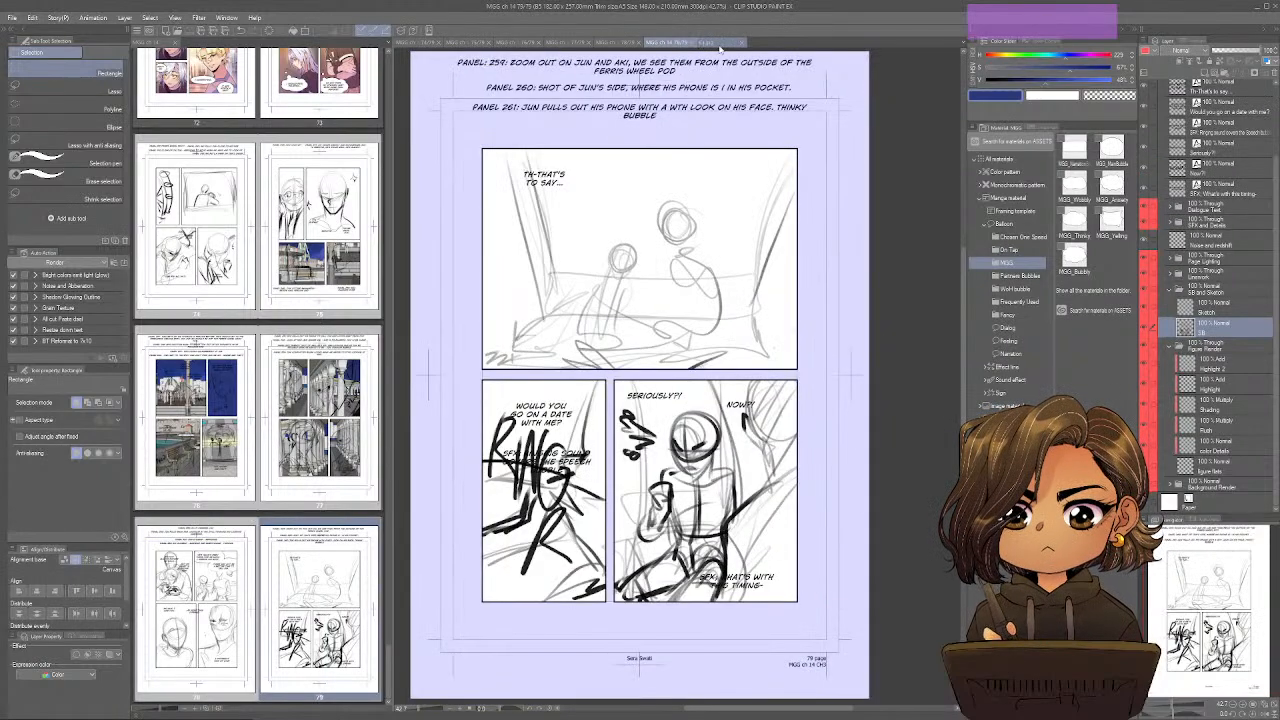
left_click(418, 42)
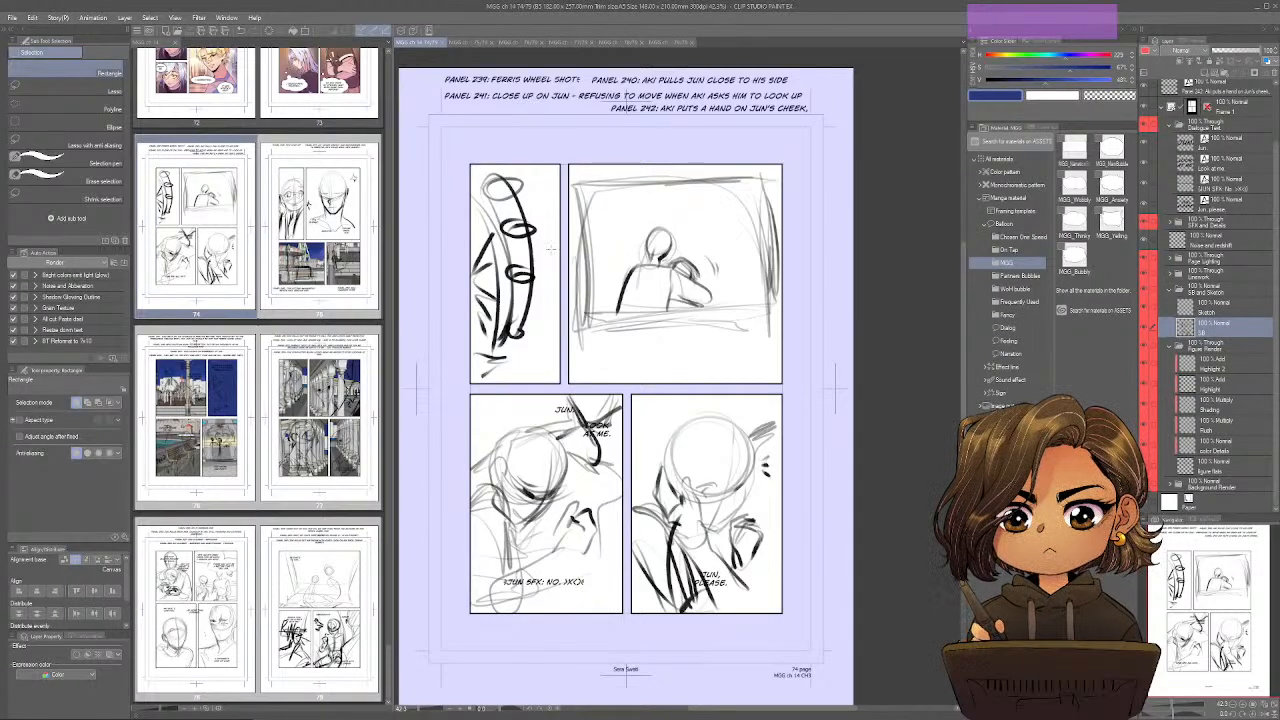
Switch to SketchUp and frame the whole ferris wheel from a low angle against the night sky and city skyline.
key("alt+Tab")
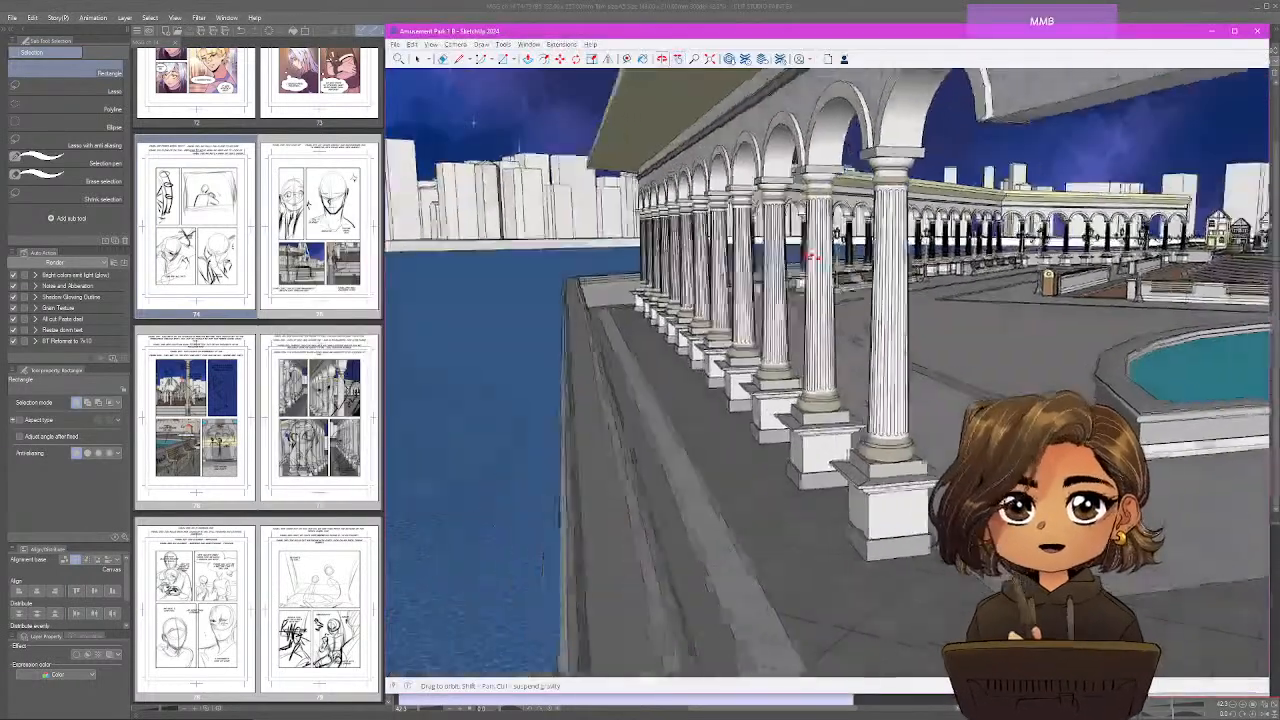
left_click_drag(812, 257, 1018, 262)
scroll(1018, 262, "down", 8)
left_click(1018, 212)
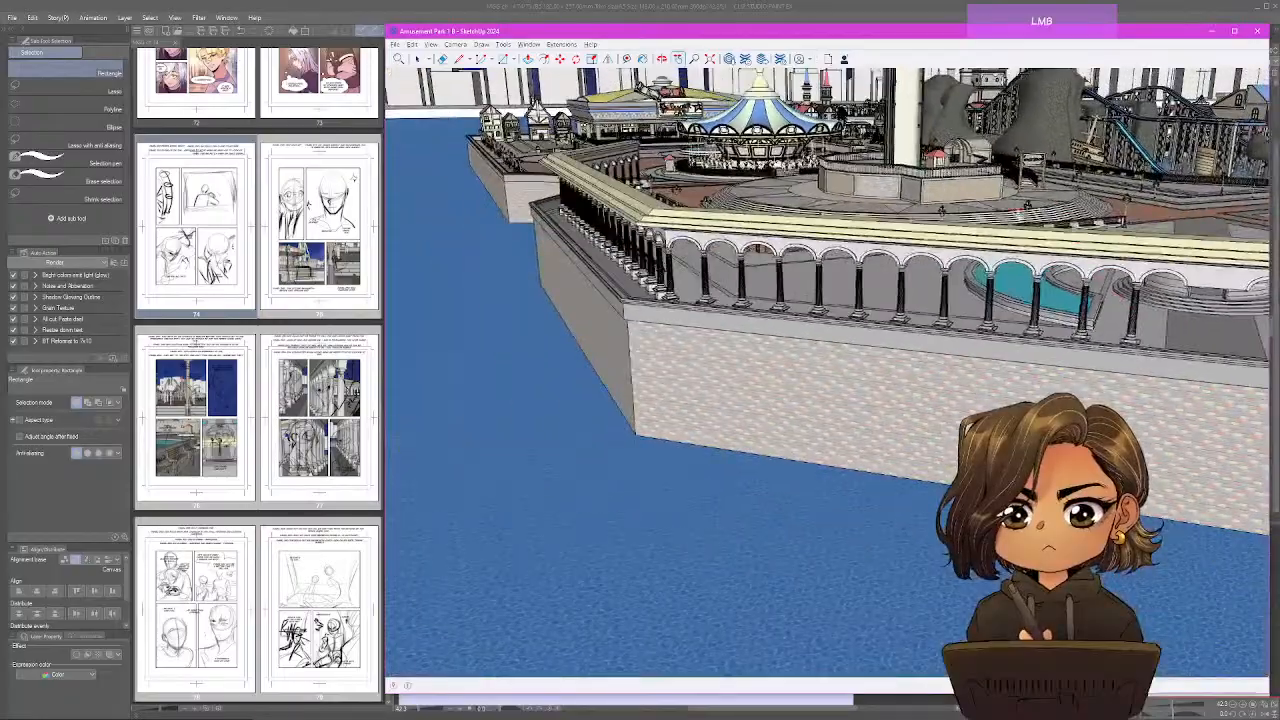
mouse_move(1018, 212)
left_mouse_down()
mouse_move(900, 310)
mouse_move(810, 330)
mouse_move(620, 340)
left_mouse_up()
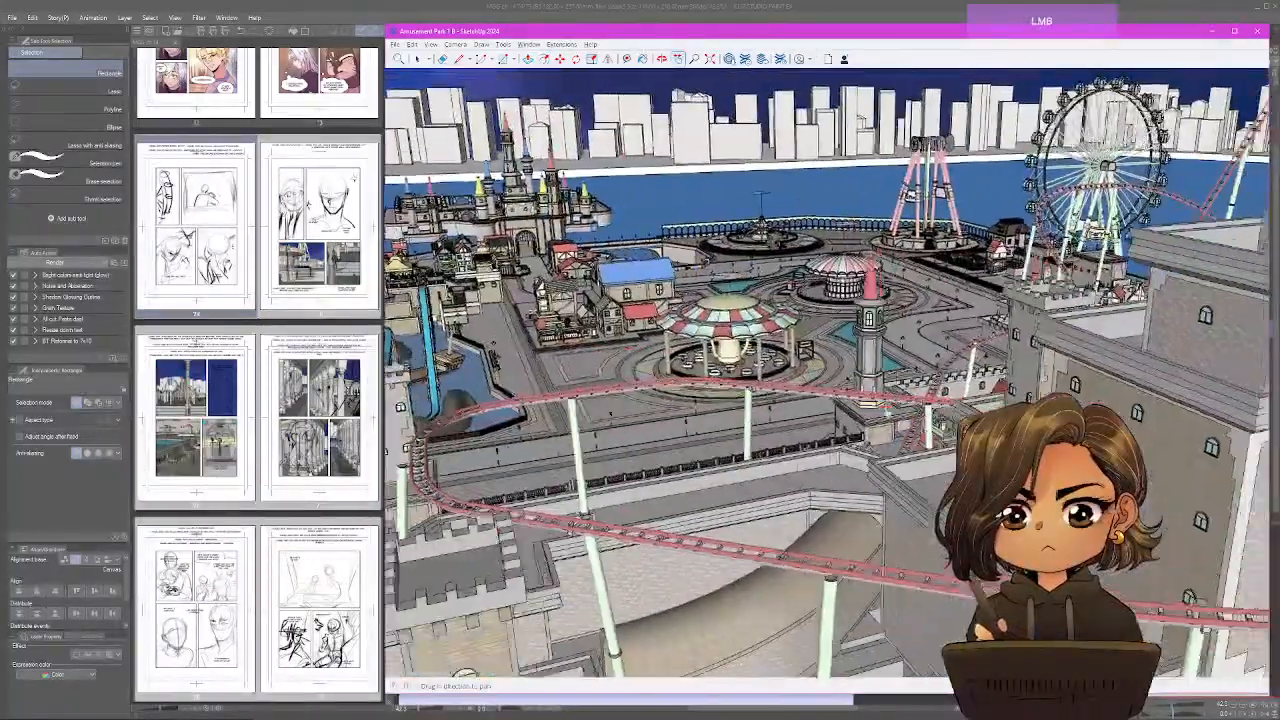
mouse_move(730, 340)
left_mouse_down()
mouse_move(600, 365)
mouse_move(610, 400)
mouse_move(850, 460)
left_mouse_up()
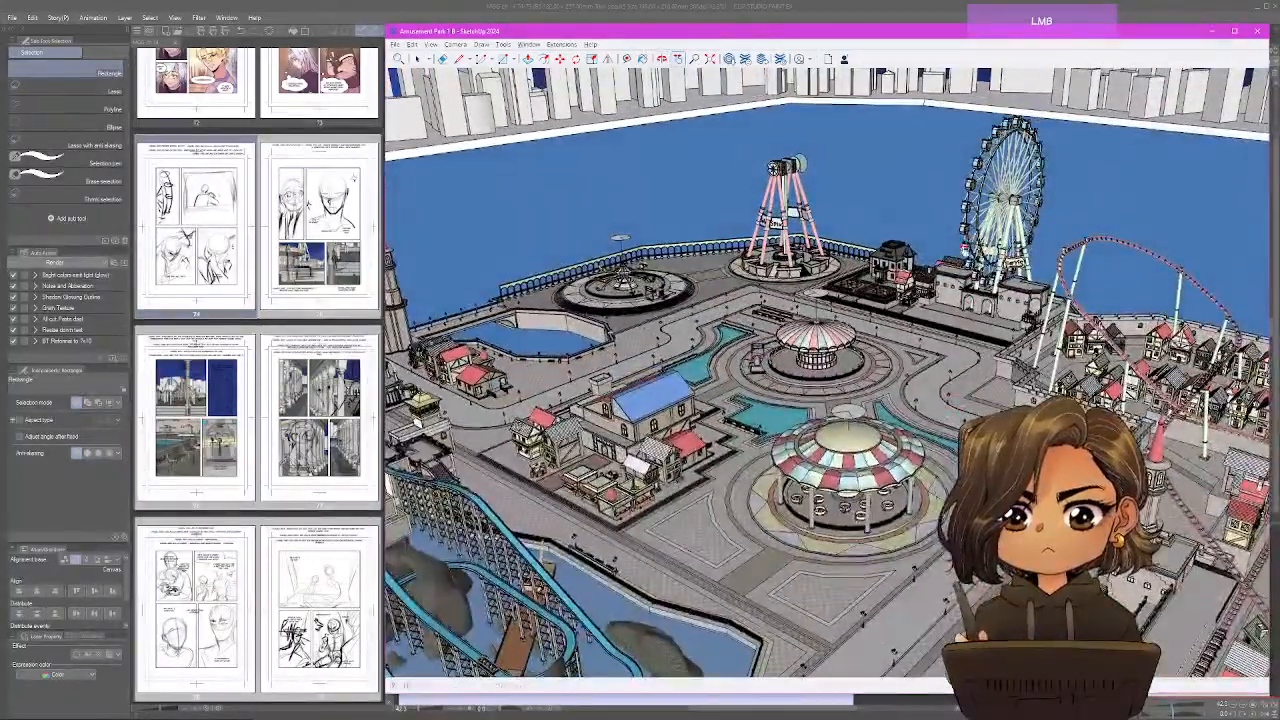
mouse_move(965, 247)
left_mouse_down()
mouse_move(928, 317)
mouse_move(940, 295)
mouse_move(940, 366)
mouse_move(848, 418)
mouse_move(855, 331)
left_mouse_up()
scroll(928, 317, "up", 7)
scroll(928, 317, "up", 3)
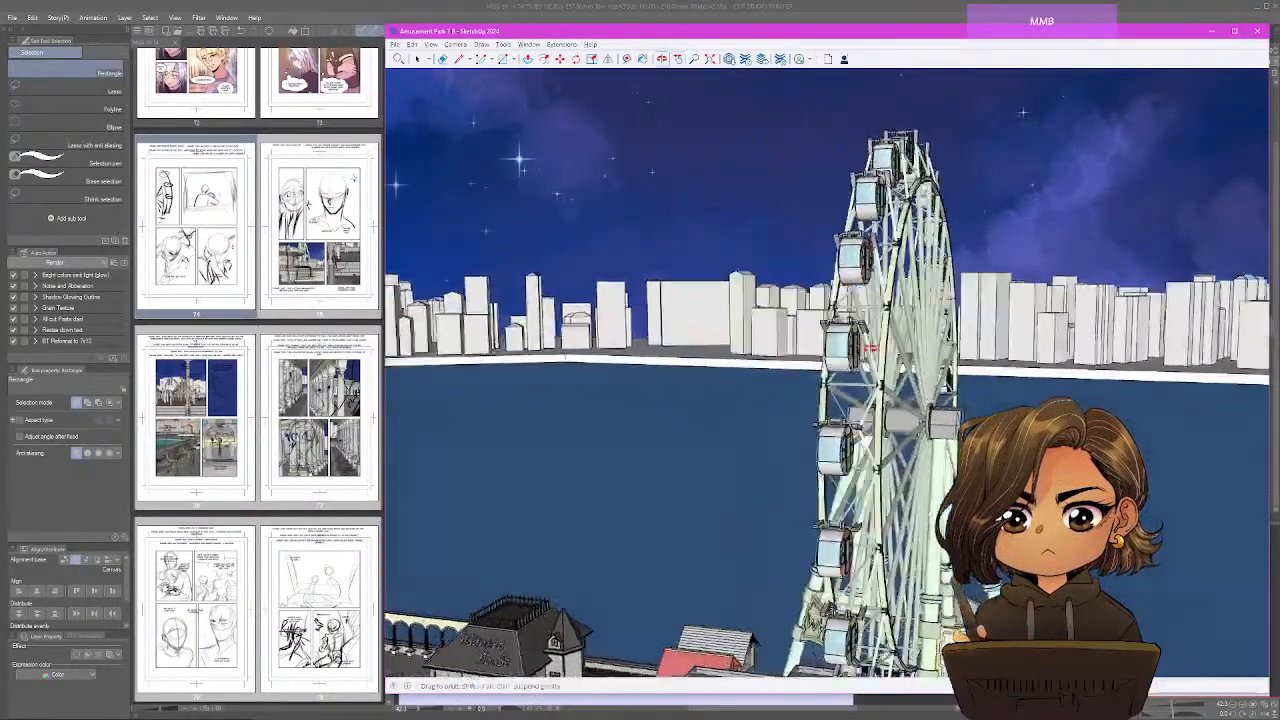
mouse_move(870, 349)
left_mouse_down()
mouse_move(1110, 325)
mouse_move(1015, 318)
mouse_move(794, 365)
left_mouse_up()
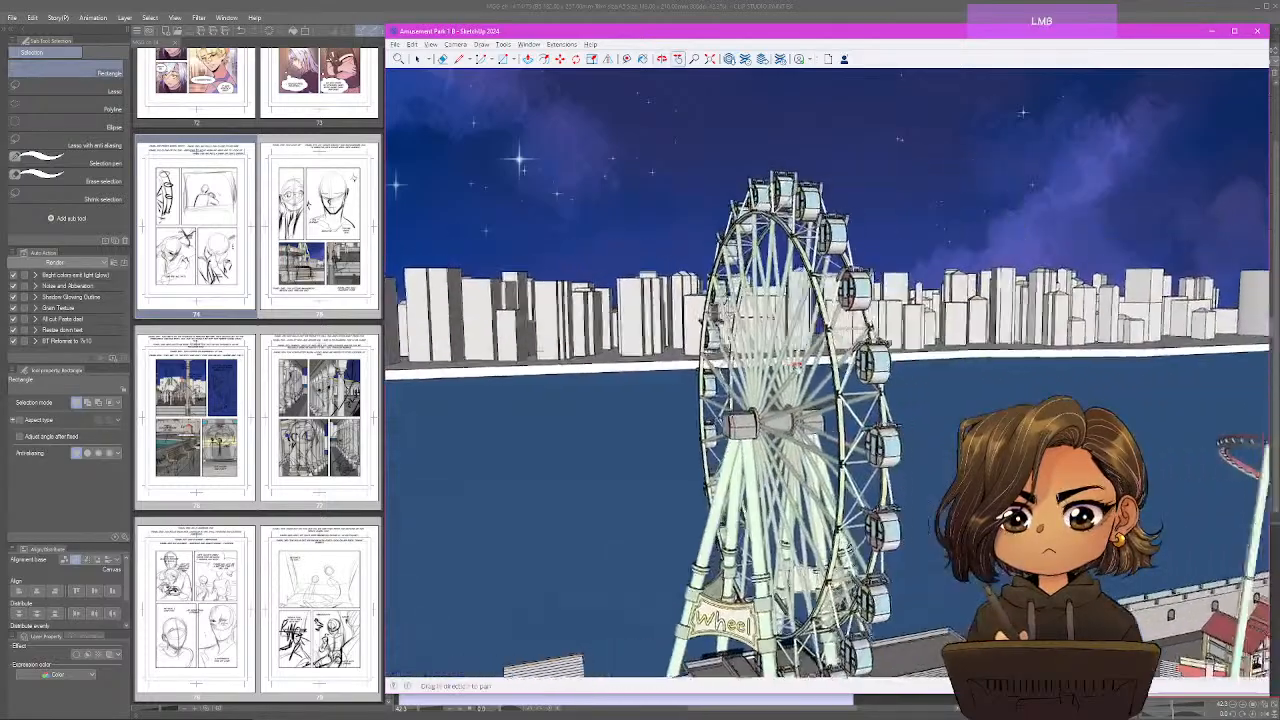
left_click_drag(718, 395, 795, 382)
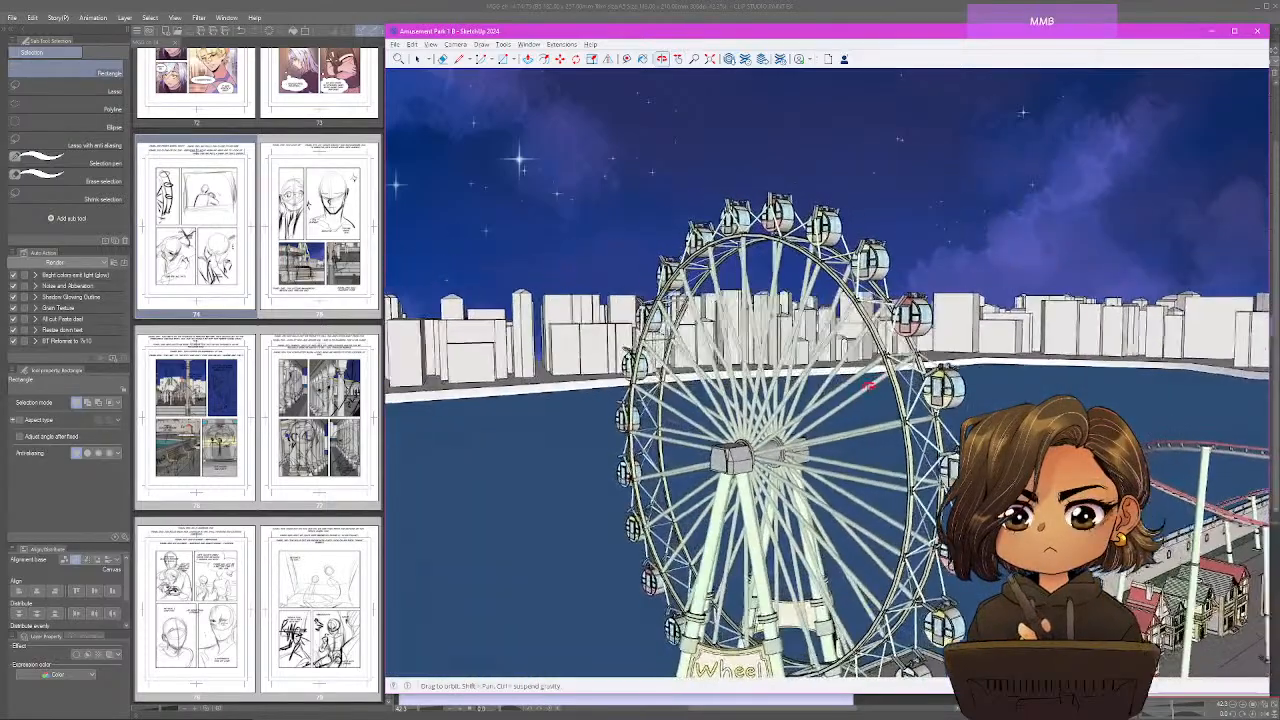
mouse_move(825, 412)
left_mouse_down()
mouse_move(786, 540)
mouse_move(755, 322)
mouse_move(731, 333)
mouse_move(757, 315)
left_mouse_up()
key("h")
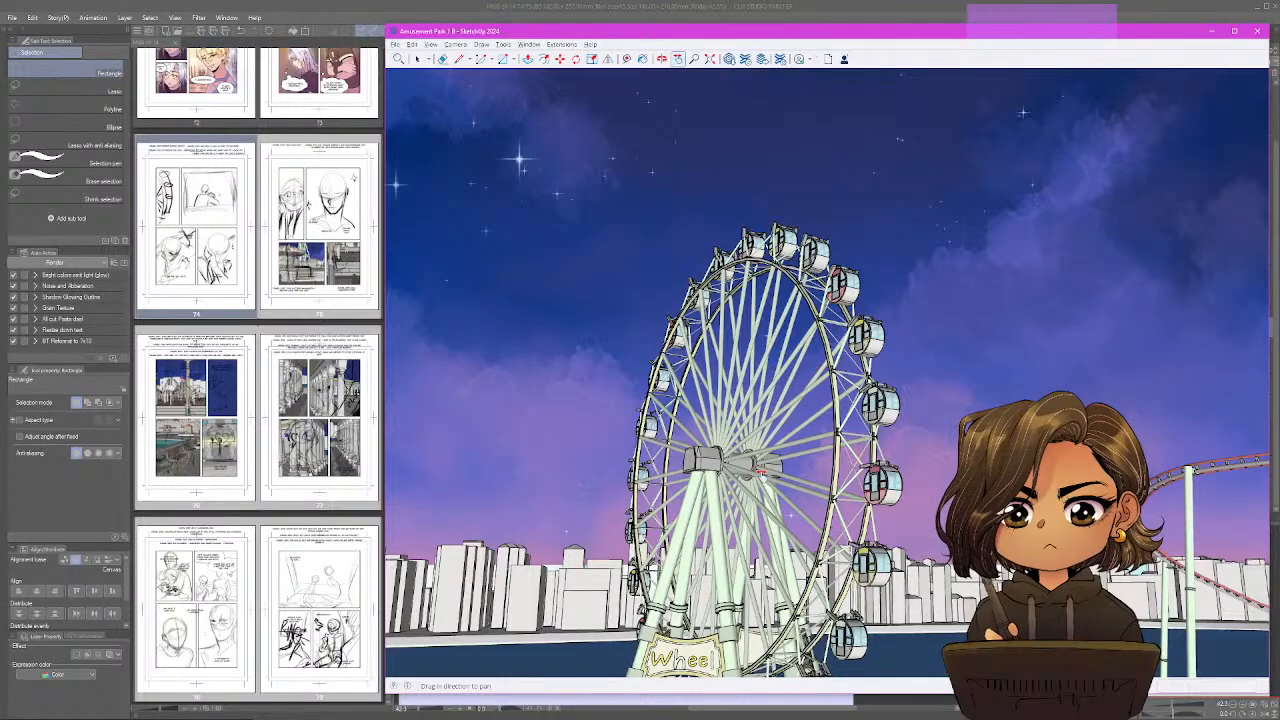
mouse_move(760, 470)
left_mouse_down()
mouse_move(758, 382)
mouse_move(754, 403)
left_mouse_up()
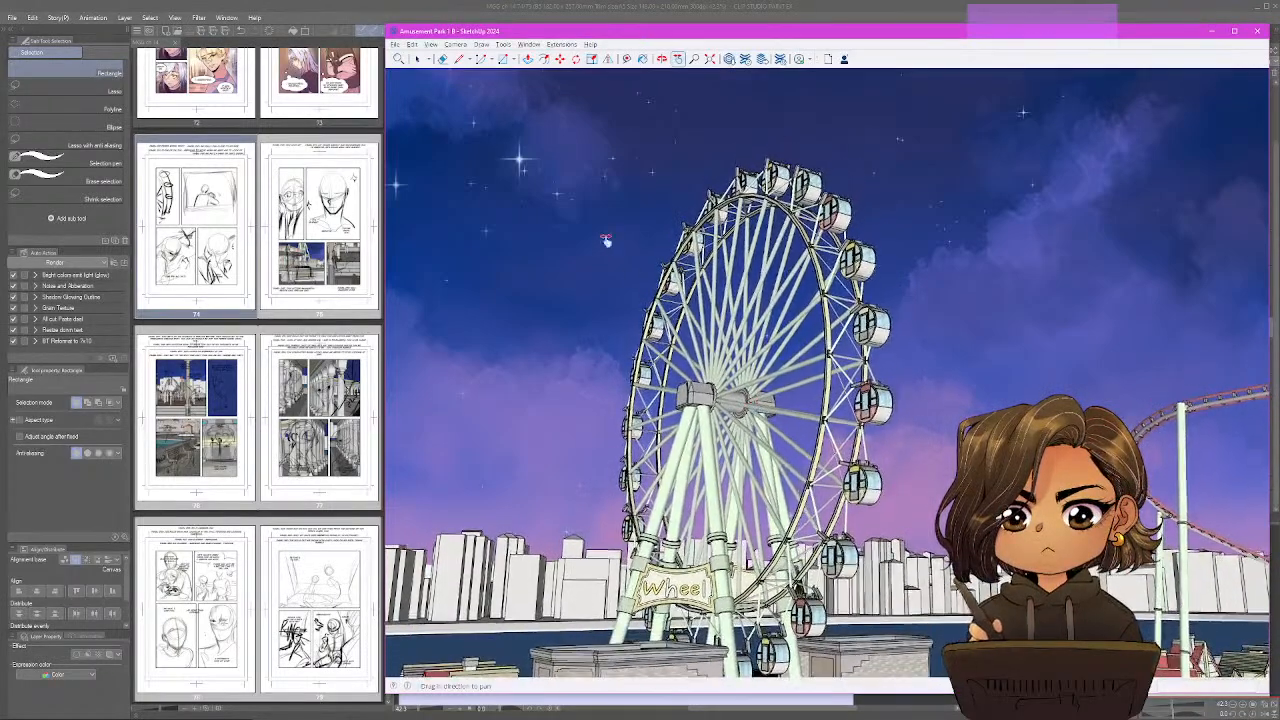
Export the ferris wheel view as a JPEG image named 64 in the MyGentleGiant_Chapter14 folder.
left_click(395, 45)
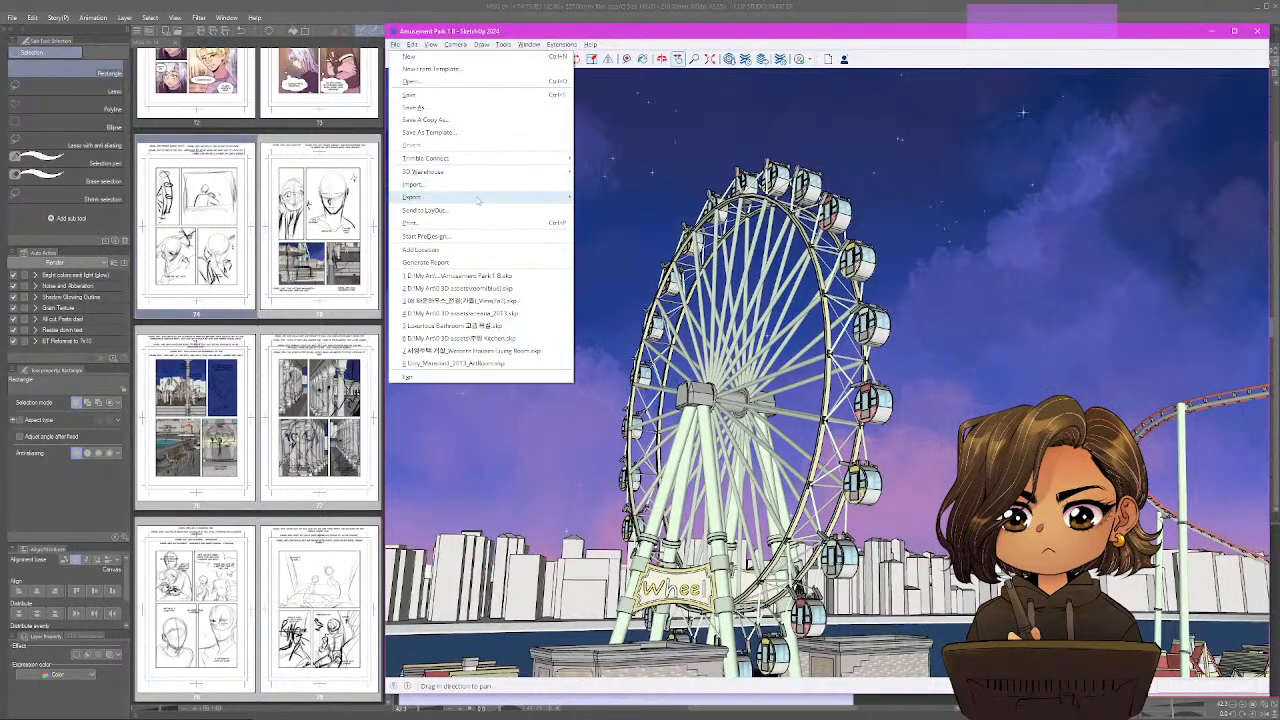
mouse_move(450, 197)
left_click(606, 210)
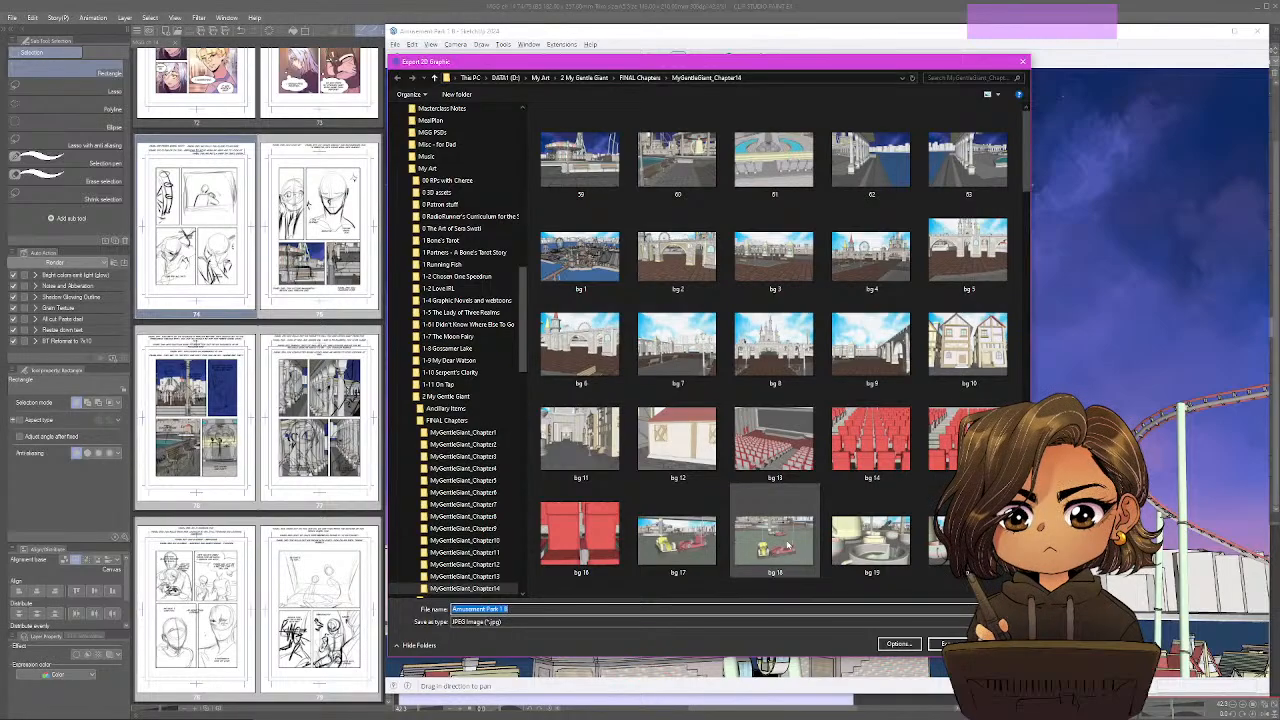
type("64")
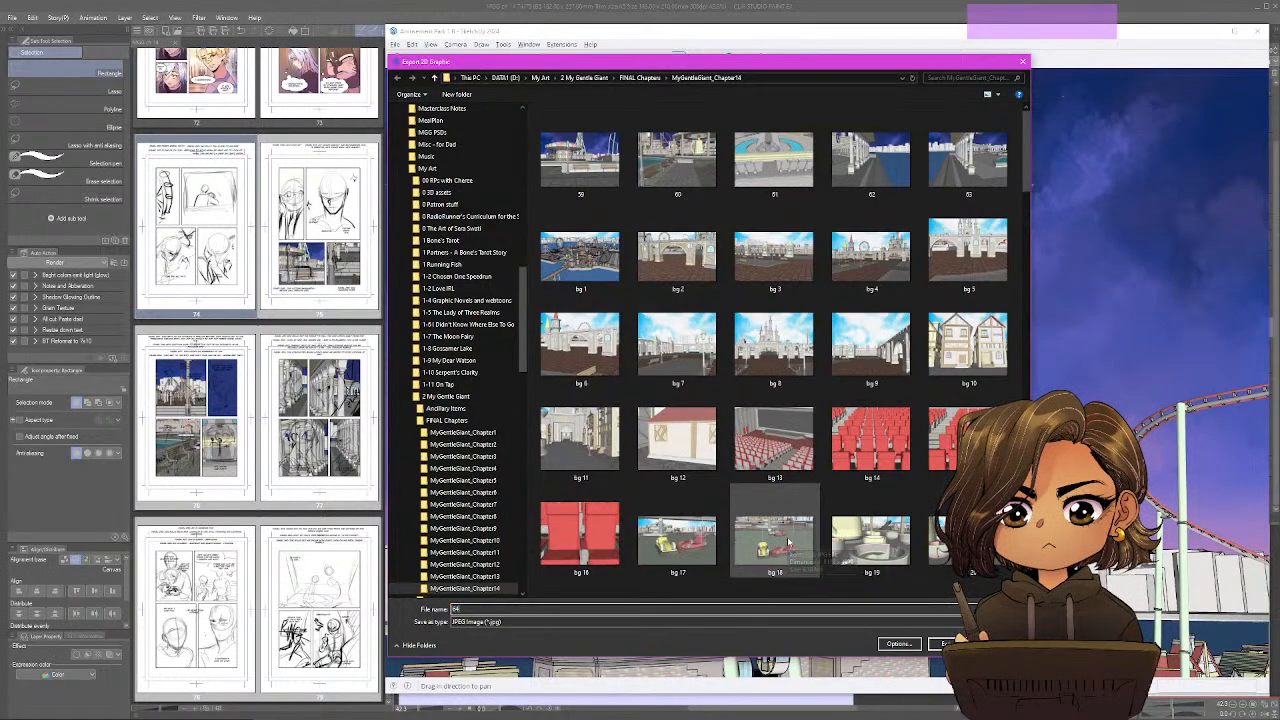
key("Return")
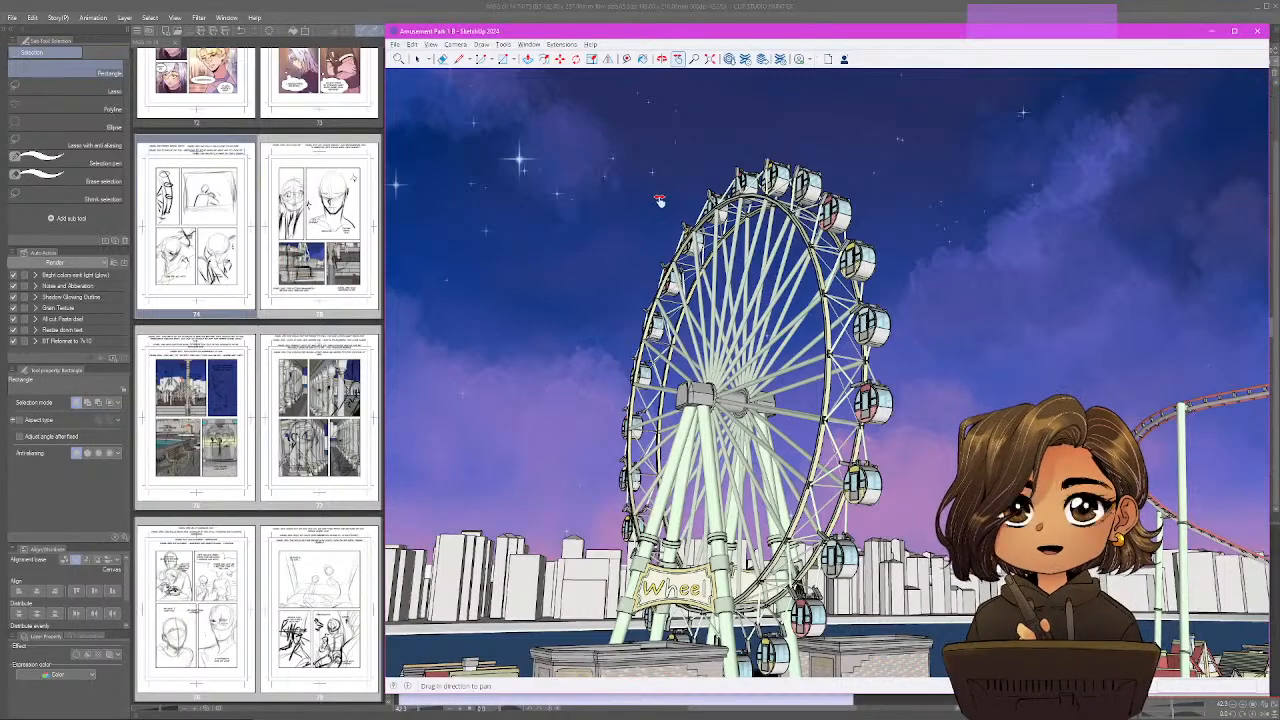
Frame a close-up of a pink-rimmed ferris wheel cabin with its large window facing the camera and the skyline behind.
key("o")
left_click_drag(745, 183, 597, 476)
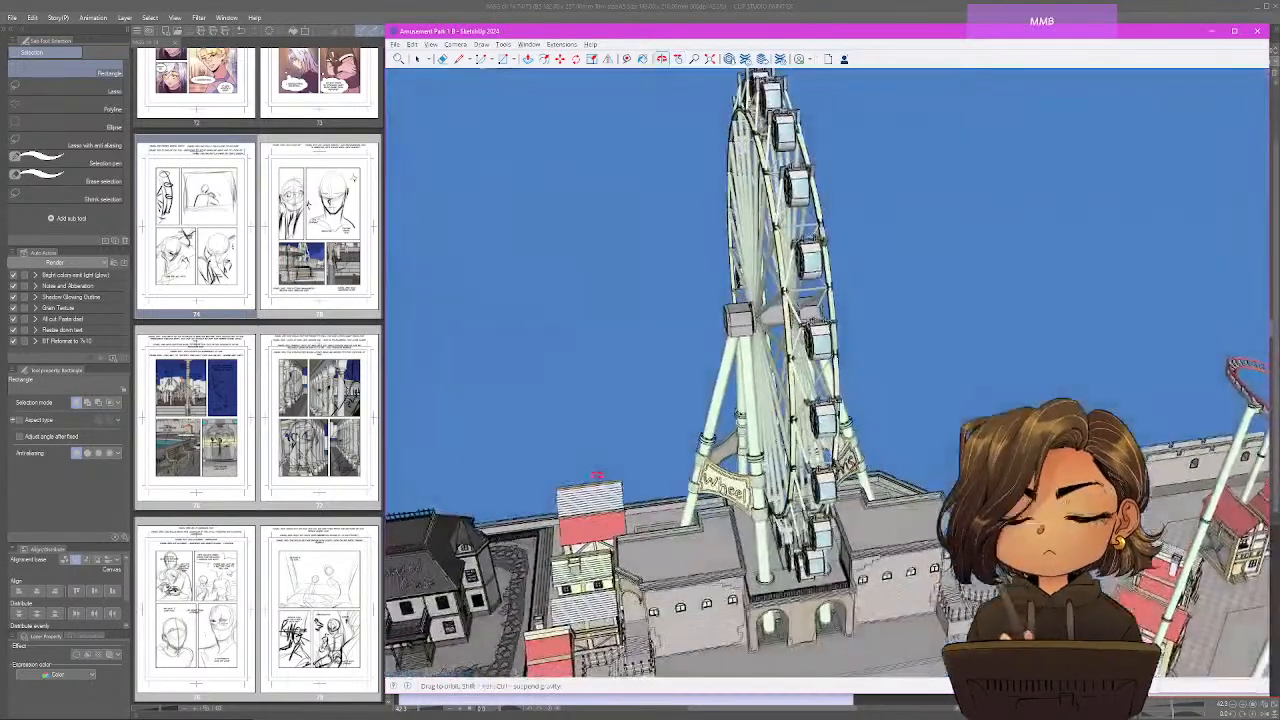
key("h")
mouse_move(785, 165)
left_mouse_down()
mouse_move(766, 280)
mouse_move(809, 137)
mouse_move(760, 177)
mouse_move(760, 221)
mouse_move(697, 207)
mouse_move(687, 266)
mouse_move(748, 195)
left_mouse_up()
scroll(760, 221, "up", 8)
key("o")
scroll(697, 207, "up", 3)
scroll(697, 207, "up", 1)
left_click_drag(692, 296, 707, 275)
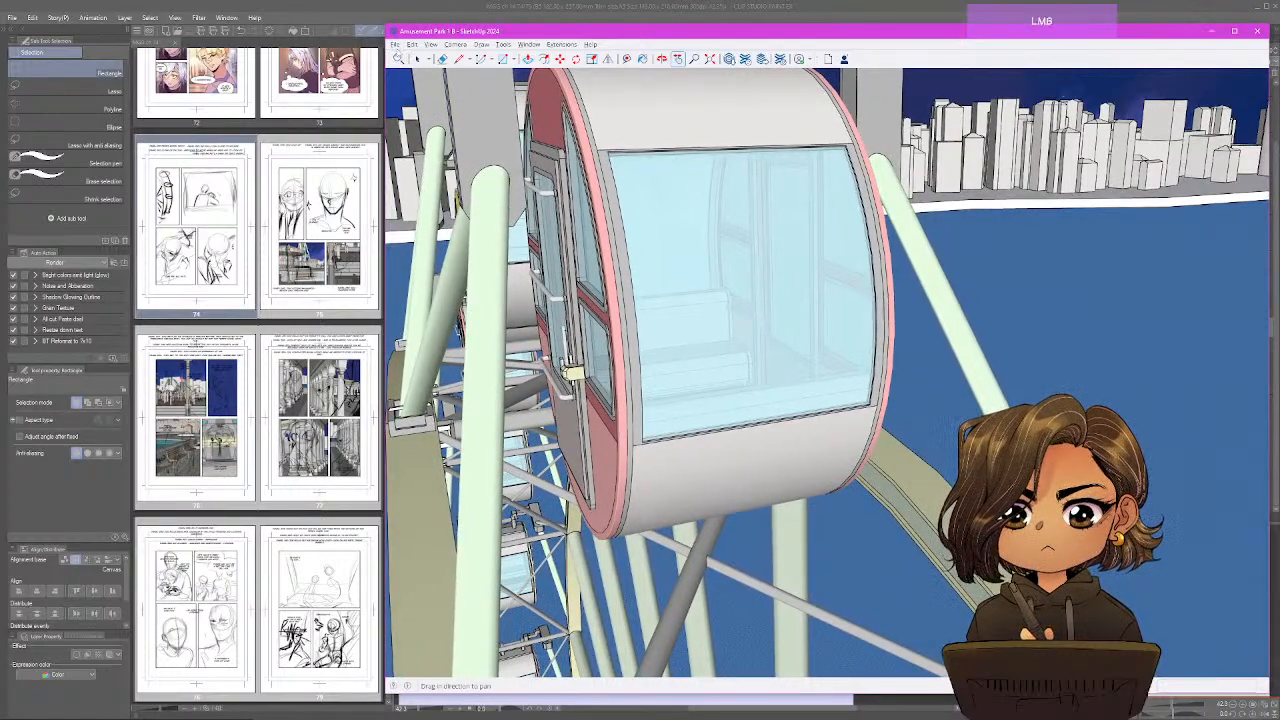
Export the cabin close-up as a JPEG image named 65 in the chapter folder.
left_click(395, 44)
mouse_move(477, 205)
left_click(585, 210)
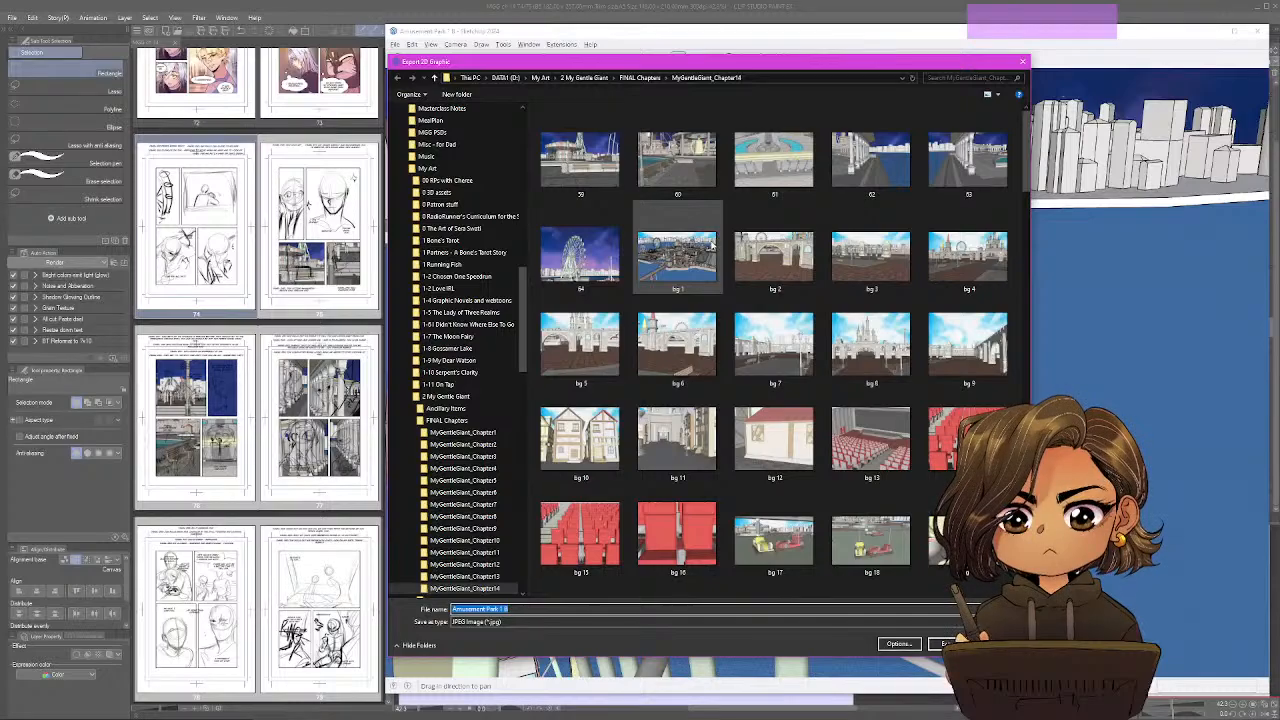
type("5")
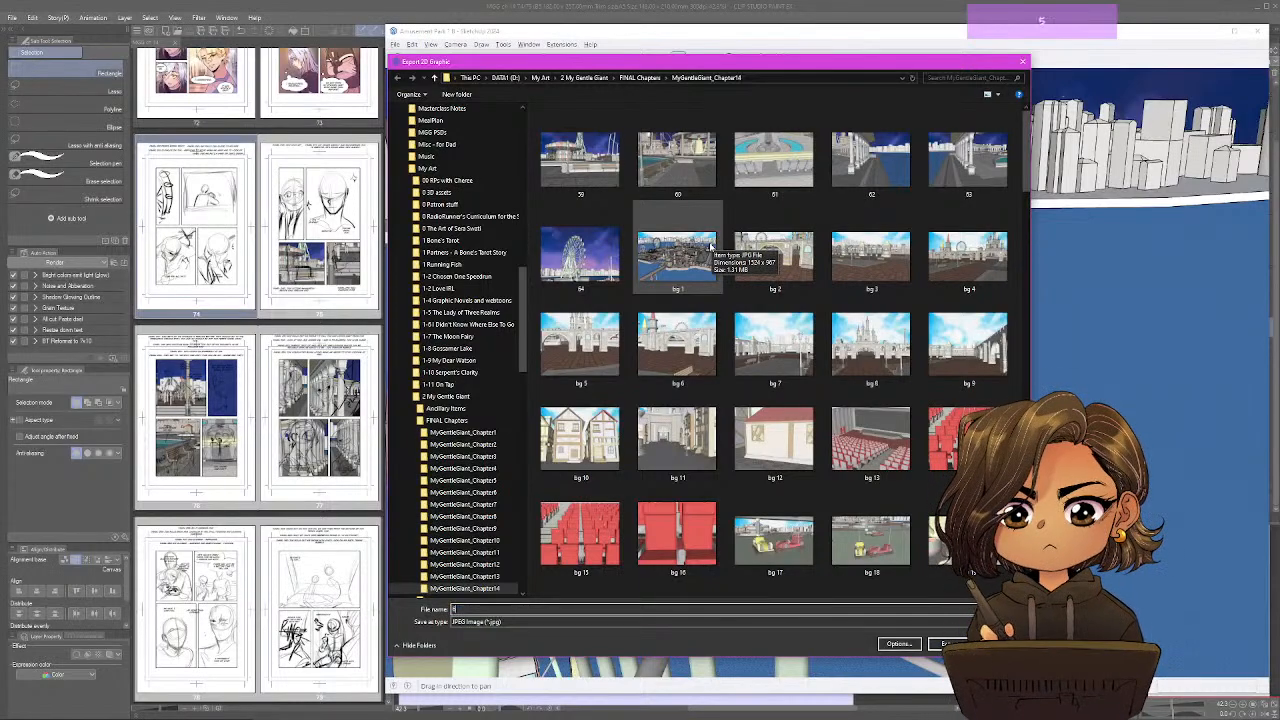
key("Return")
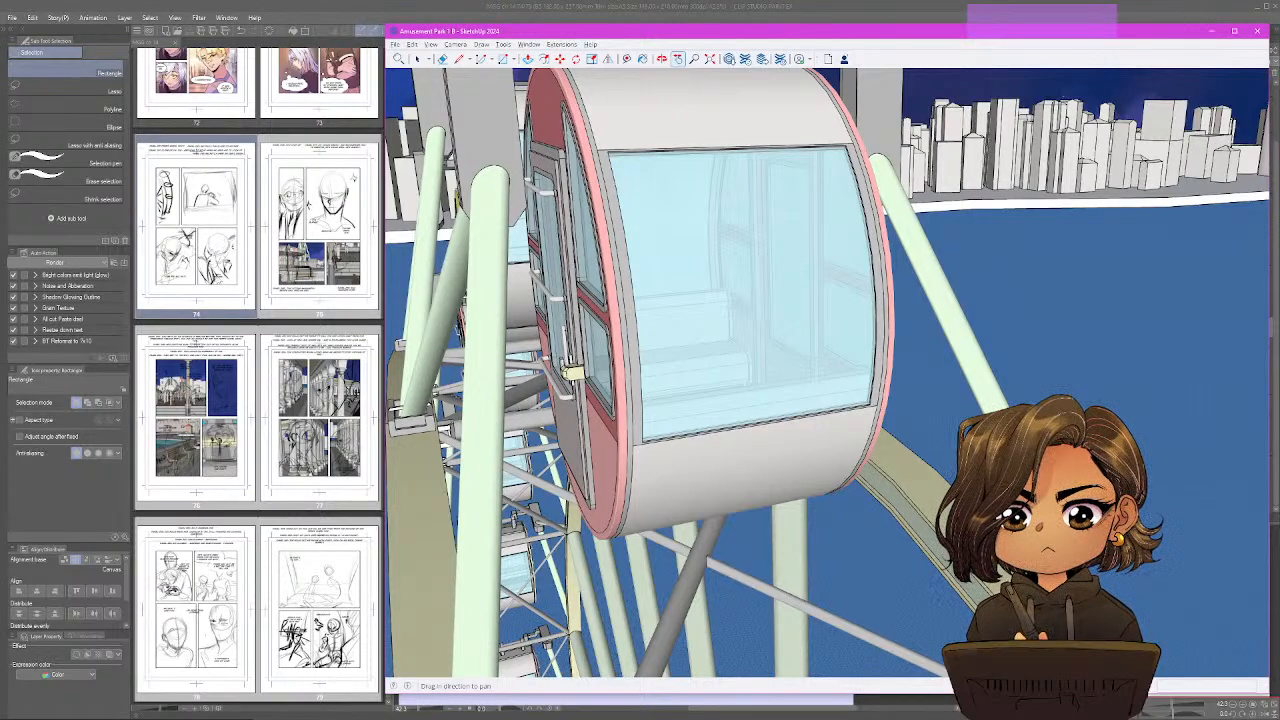
Return to Clip Studio Paint, open the ferris wheel image 64 from the chapter folder and copy it.
left_click(216, 221)
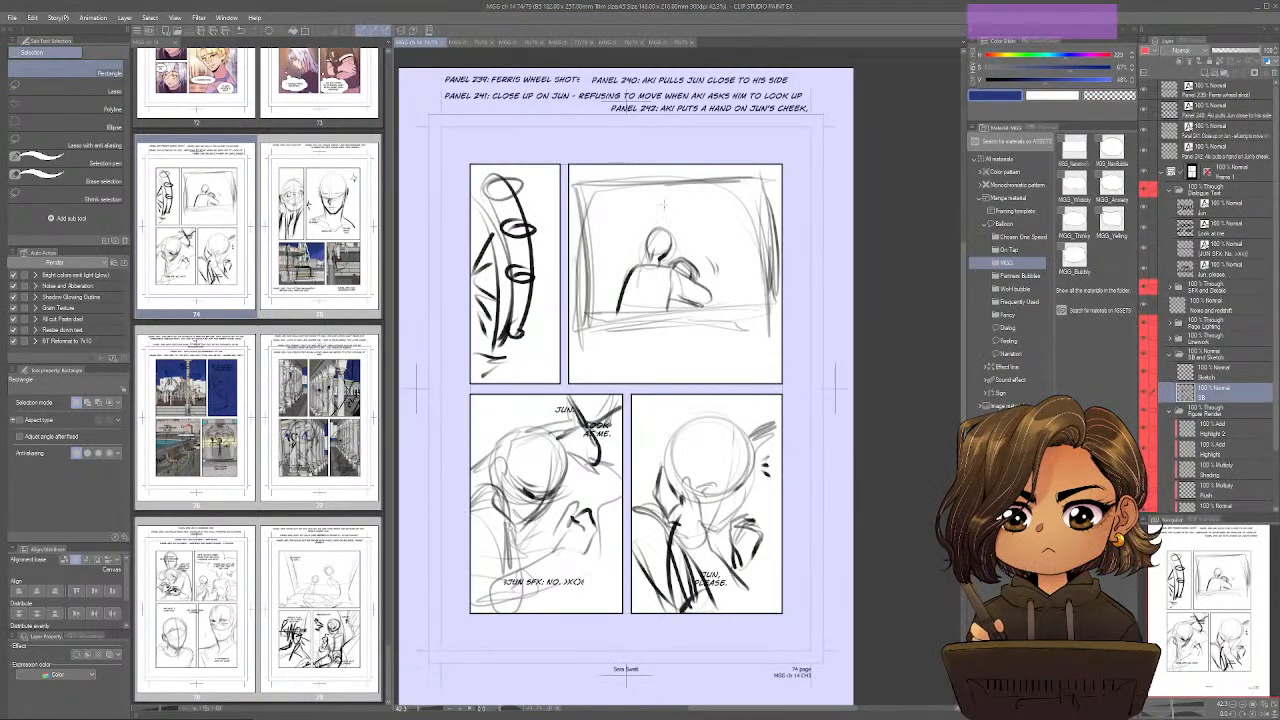
key("ctrl+o")
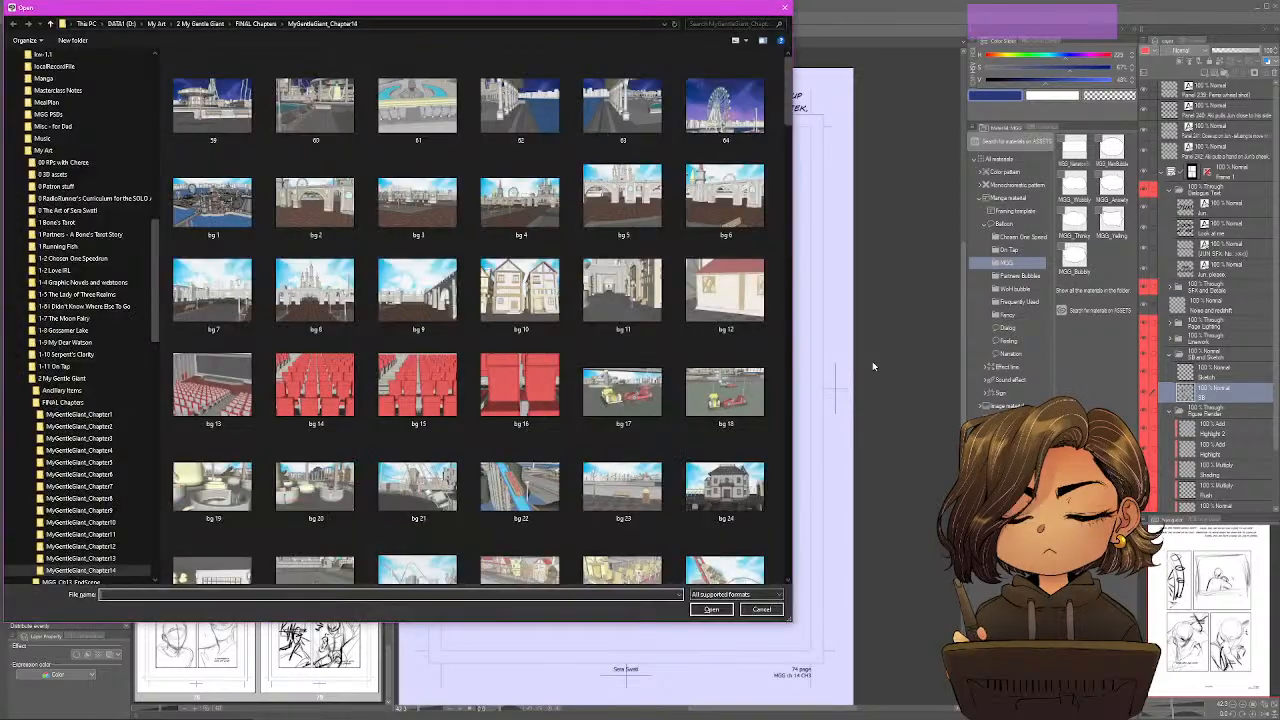
double_click(716, 110)
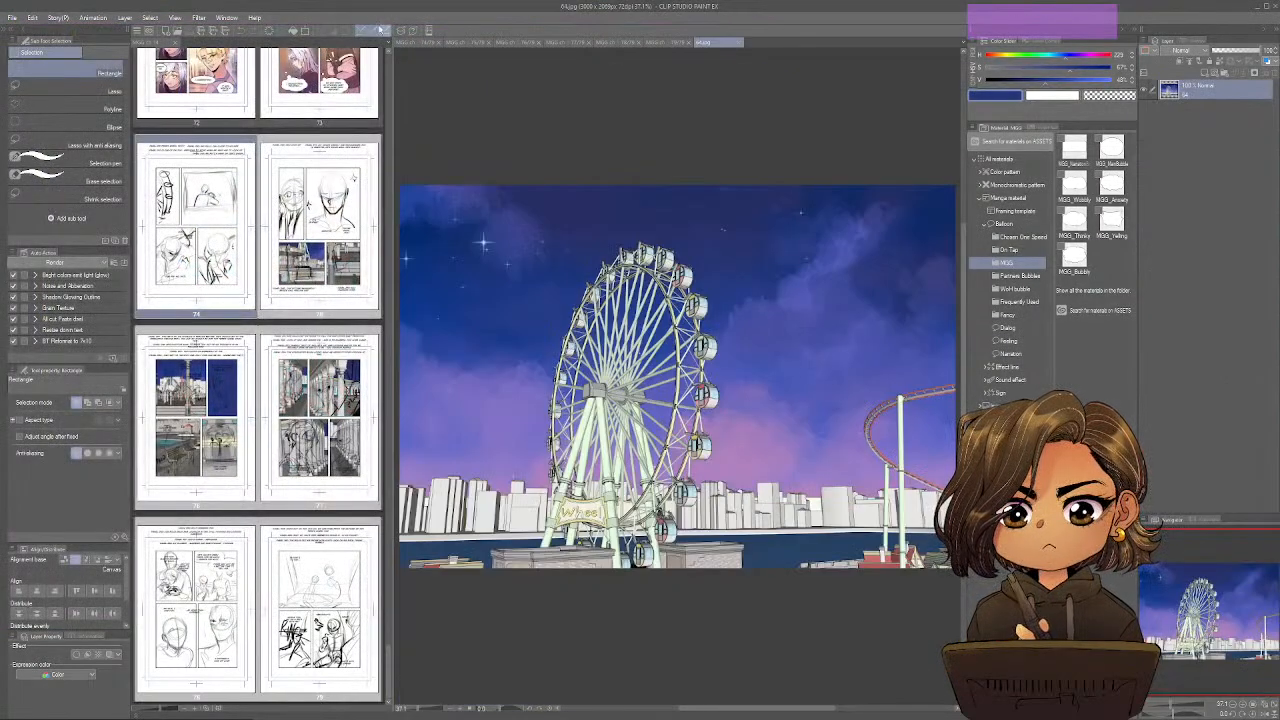
Paste image 64 into page 74 above Figure Flats, then scale it down and position the wheel's cabins in the upper-left panel.
left_click(418, 42)
scroll(1223, 433, "down", 3)
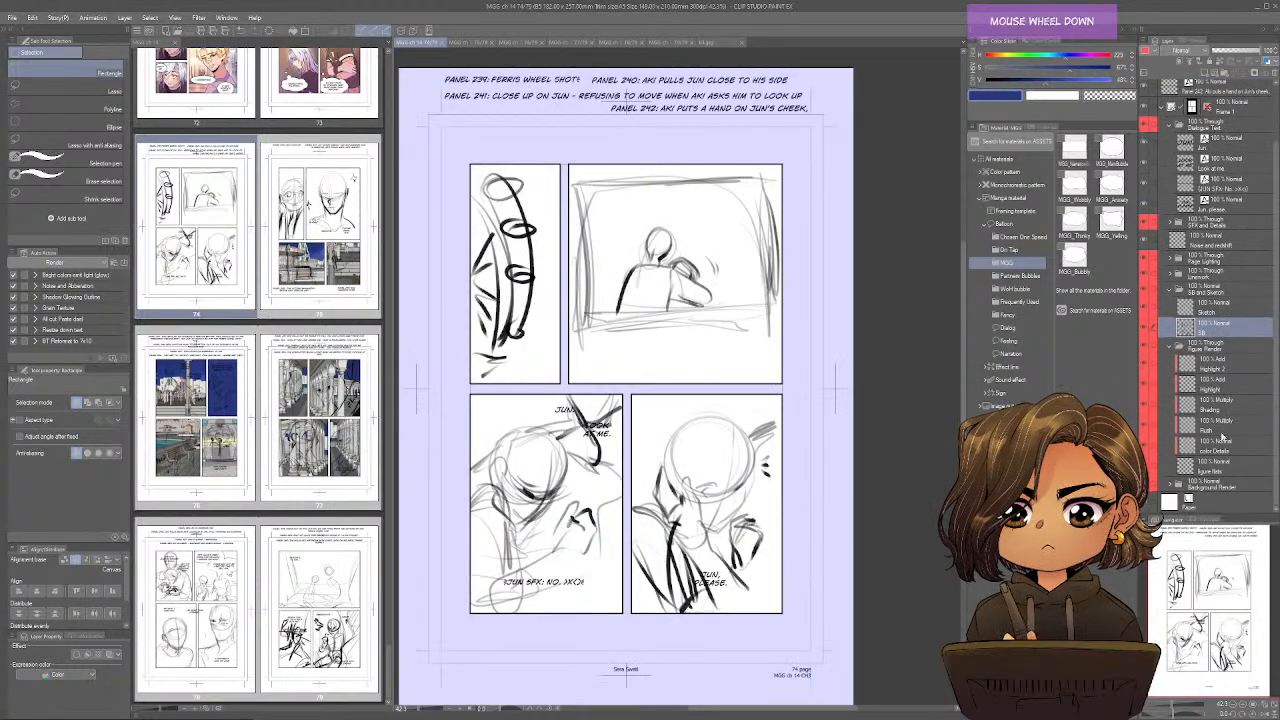
left_click(1217, 470)
key("ctrl+shift+v")
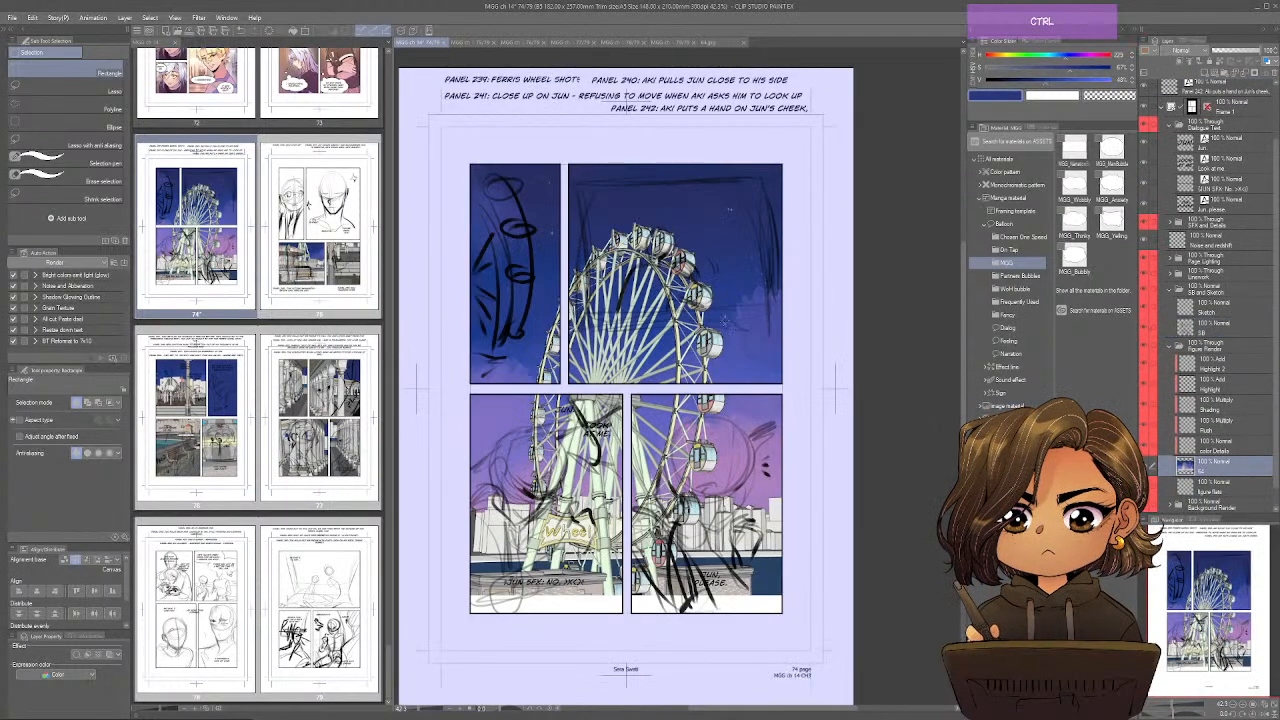
key("ctrl+t")
left_click_drag(725, 321, 605, 239)
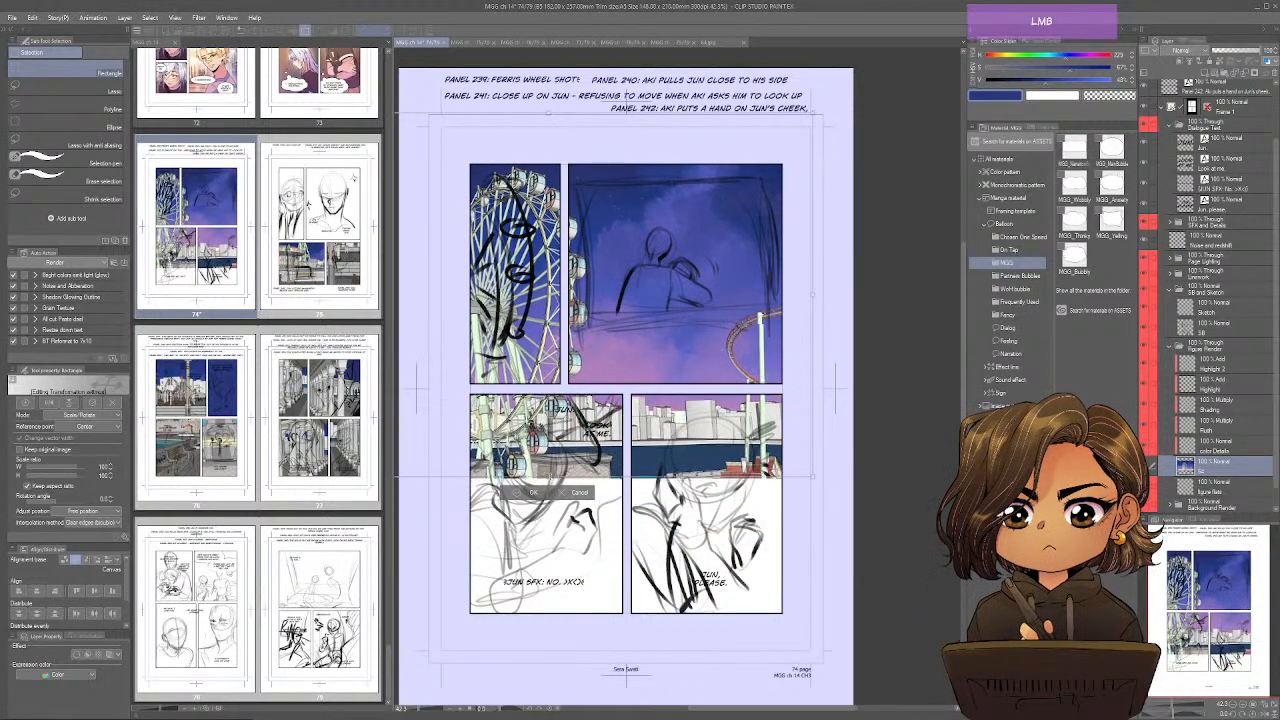
left_click_drag(548, 113, 541, 133)
left_click_drag(605, 300, 599, 300)
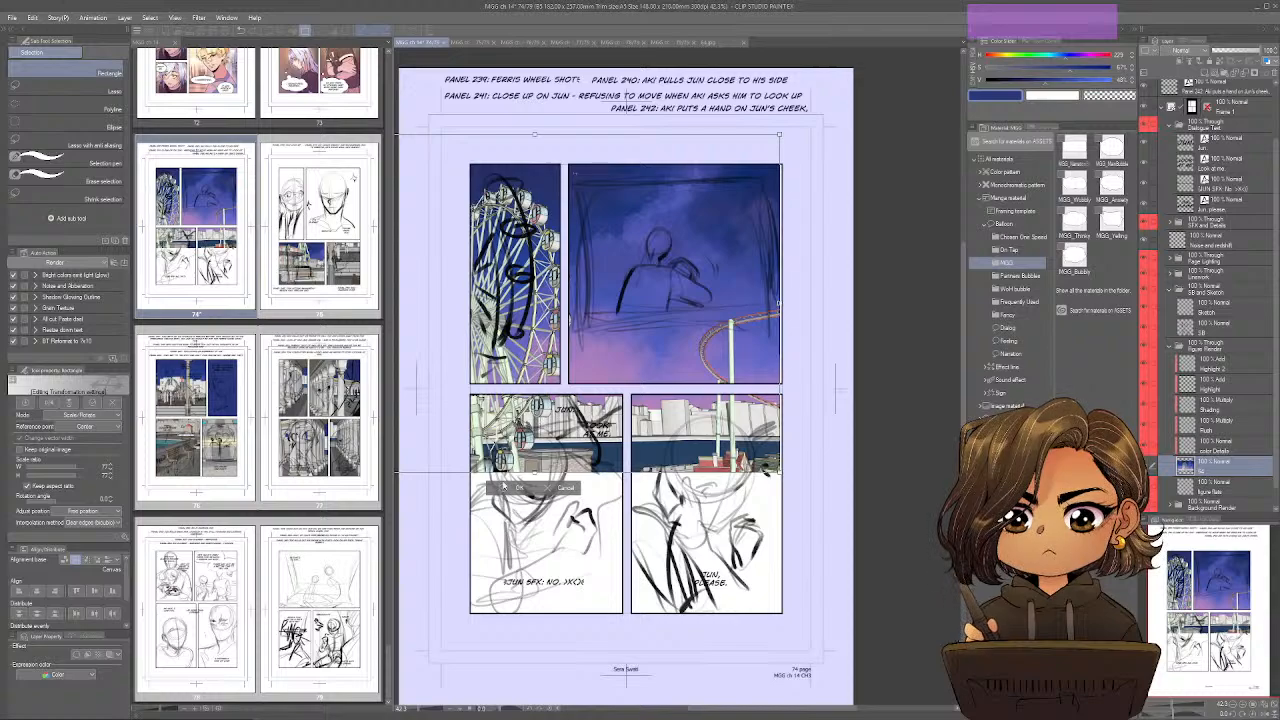
Separate the upper-left panel's part of the ferris wheel image onto its own layer.
key("m")
left_click_drag(463, 157, 562, 389)
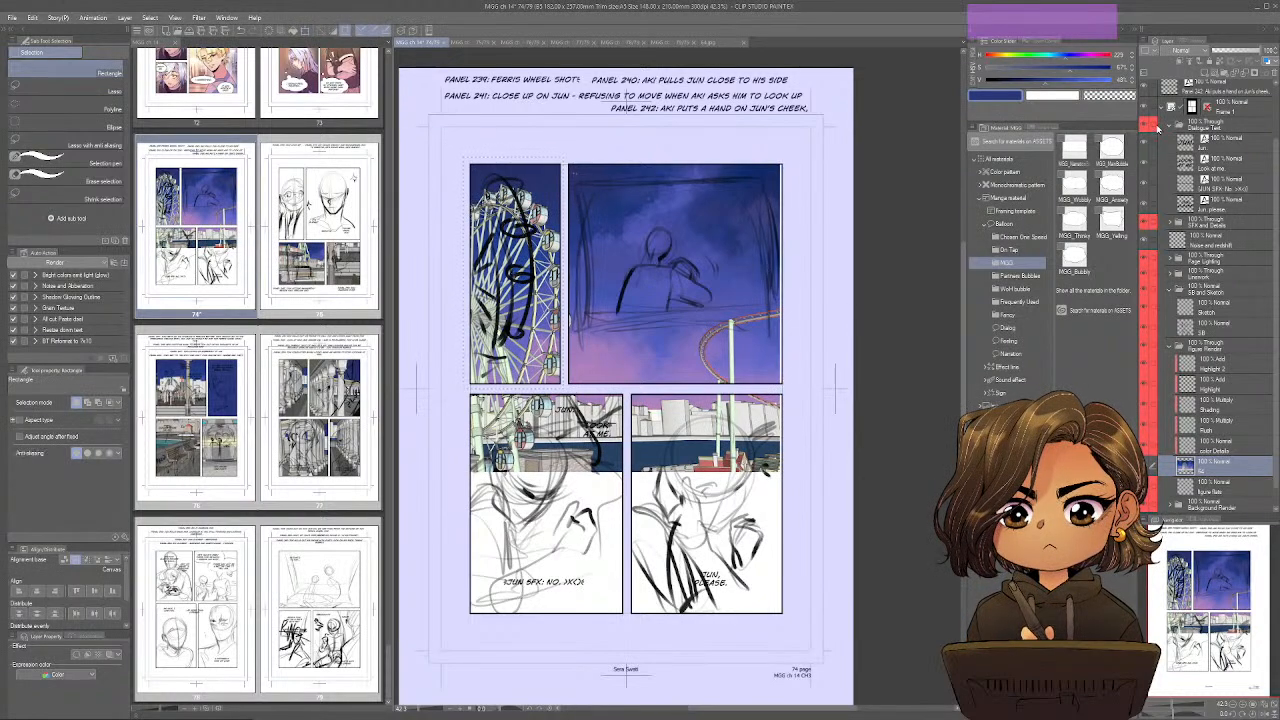
key("ctrl+x")
key("ctrl+v")
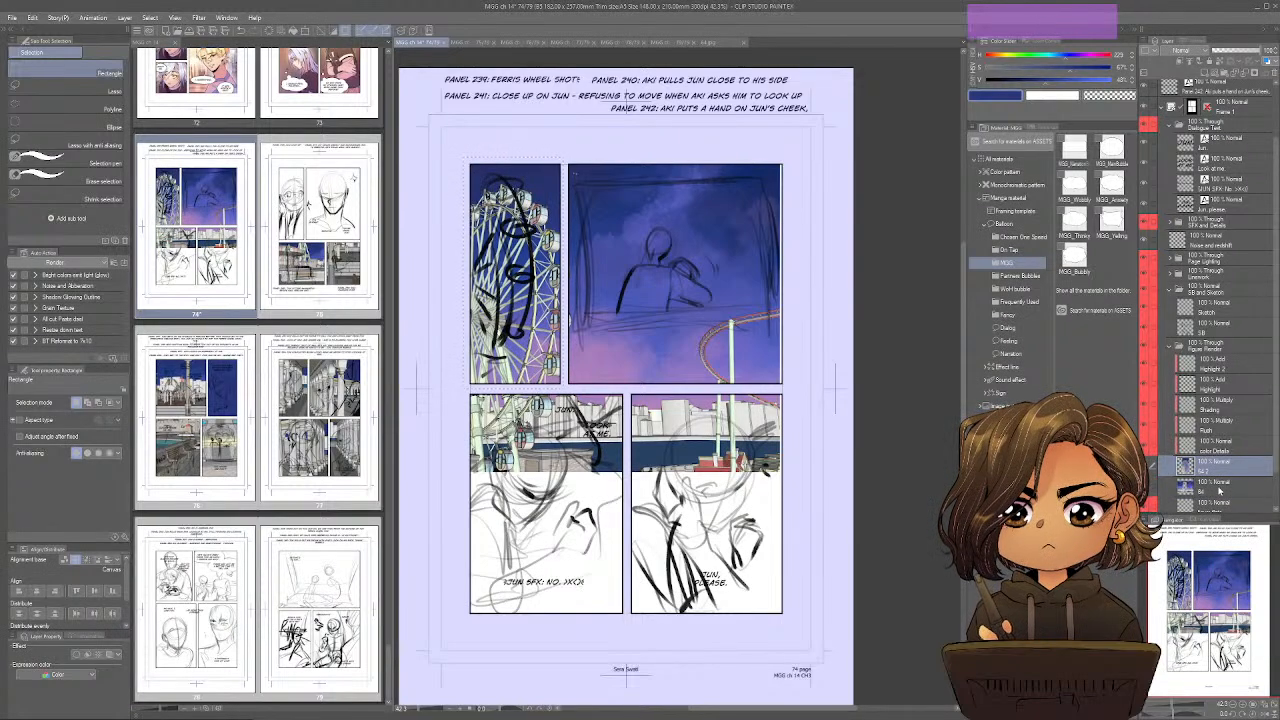
Delete the leftover ferris wheel image layer beneath the separated panel piece on page 74 and close image 64.
left_click(1220, 491)
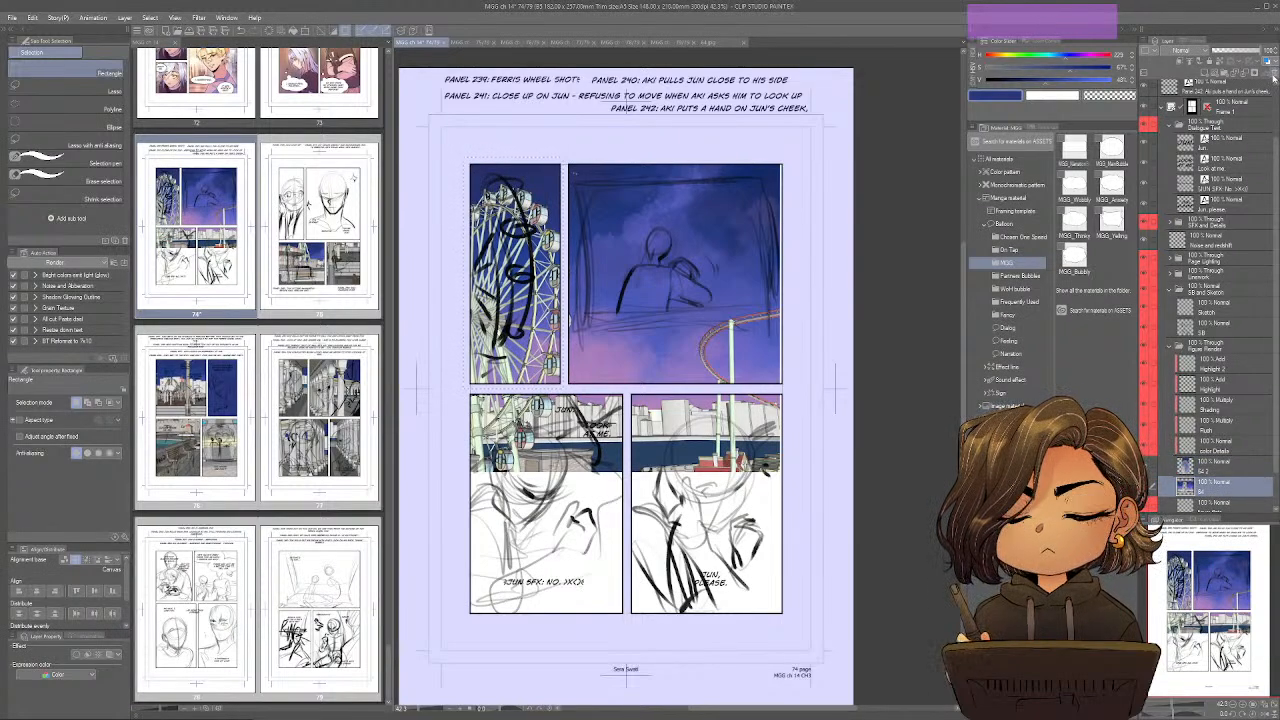
left_click(1270, 74)
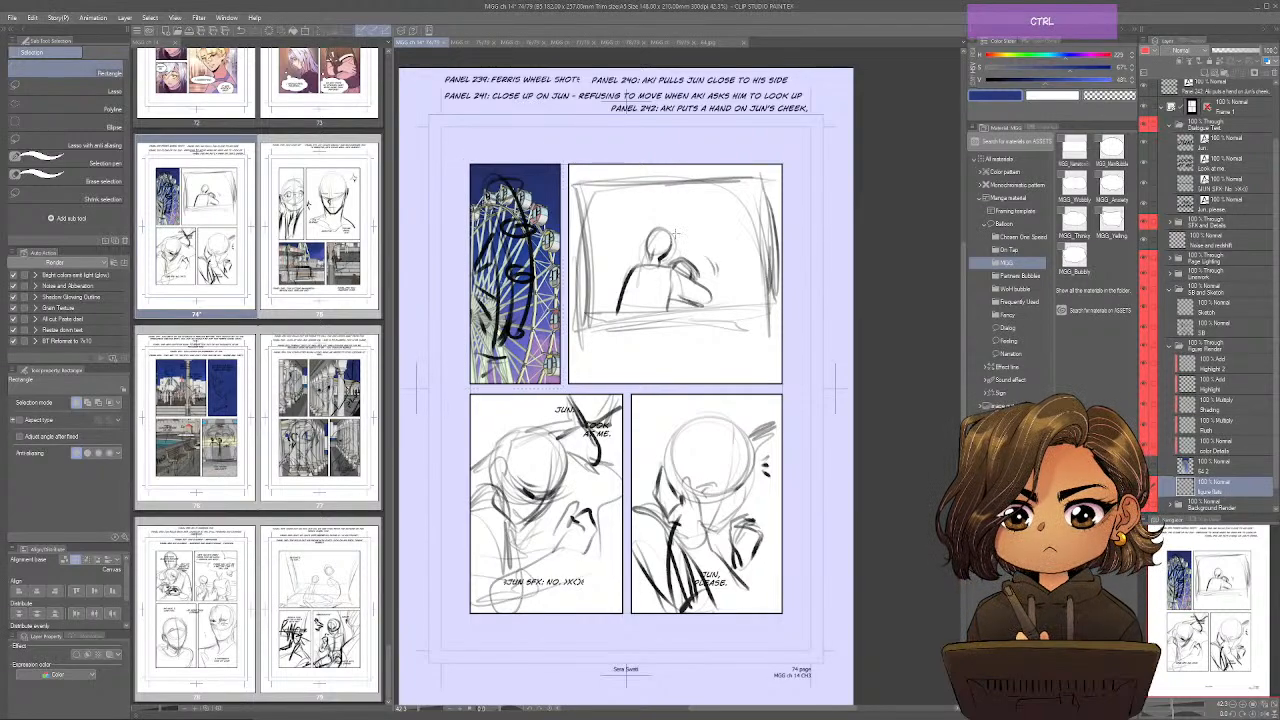
left_click_drag(675, 233, 691, 229)
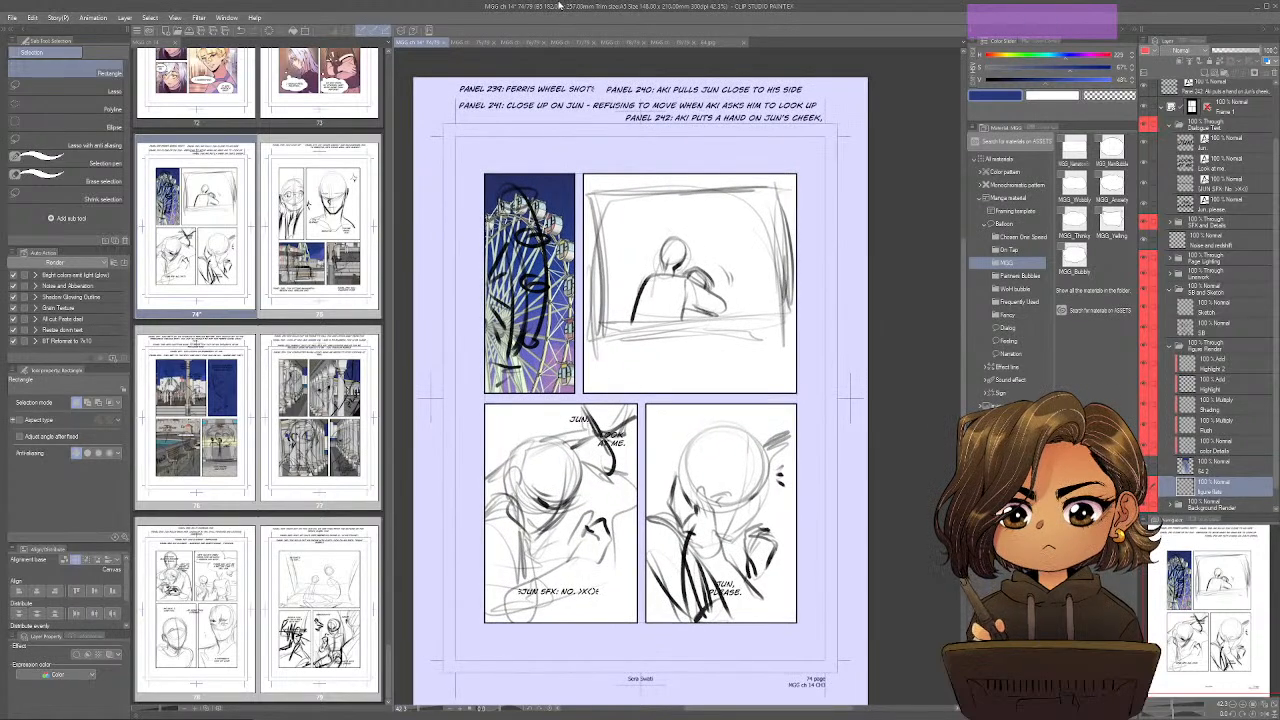
left_click(738, 43)
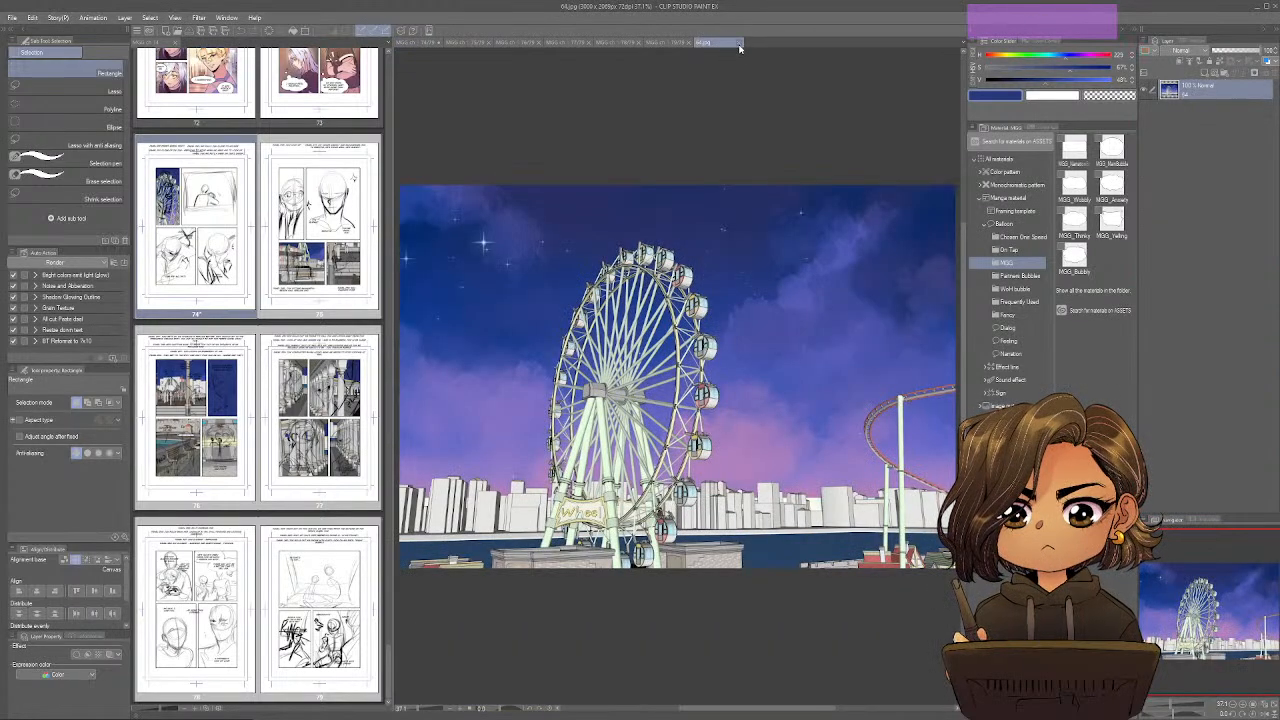
left_click(738, 44)
Open the cabin image 65 from the chapter folder, copy it and paste it into page 74 above Figure Flats.
key("ctrl+o")
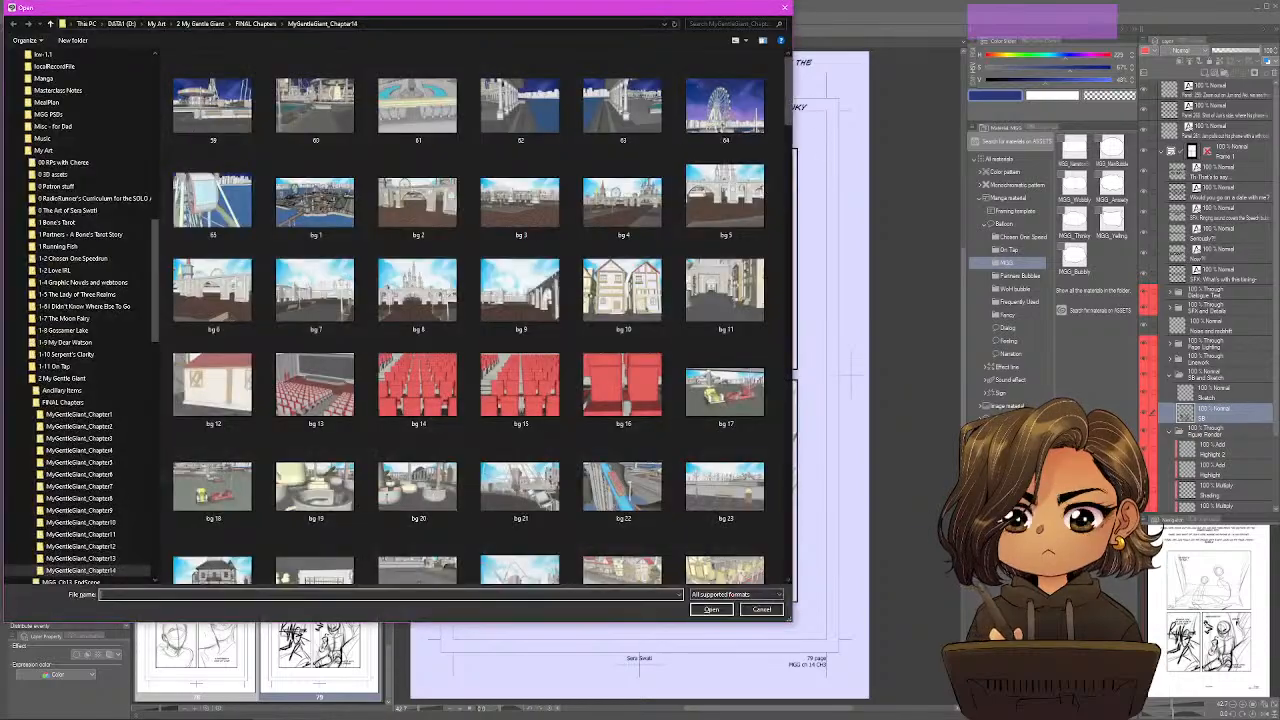
double_click(215, 212)
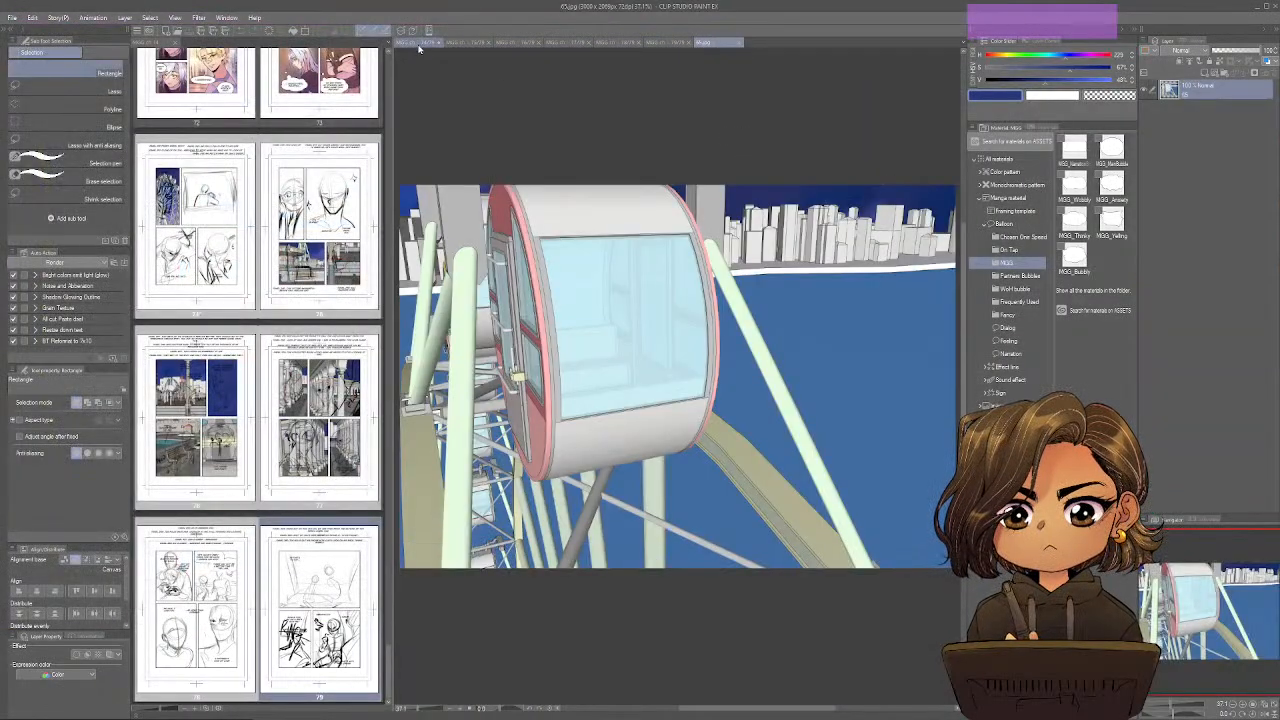
left_click(418, 44)
key("ctrl+v")
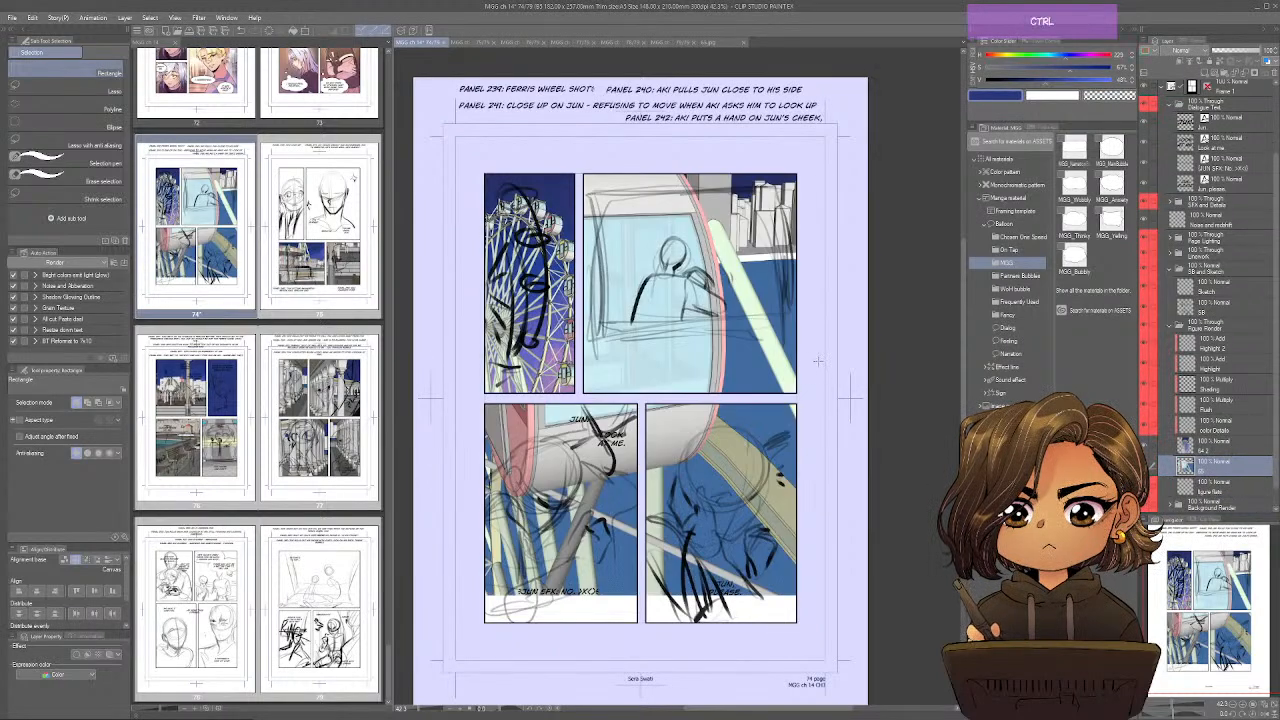
Scale down image 65 and position the cabin's window around the sketched couple in the upper-right panel.
key("ctrl+t")
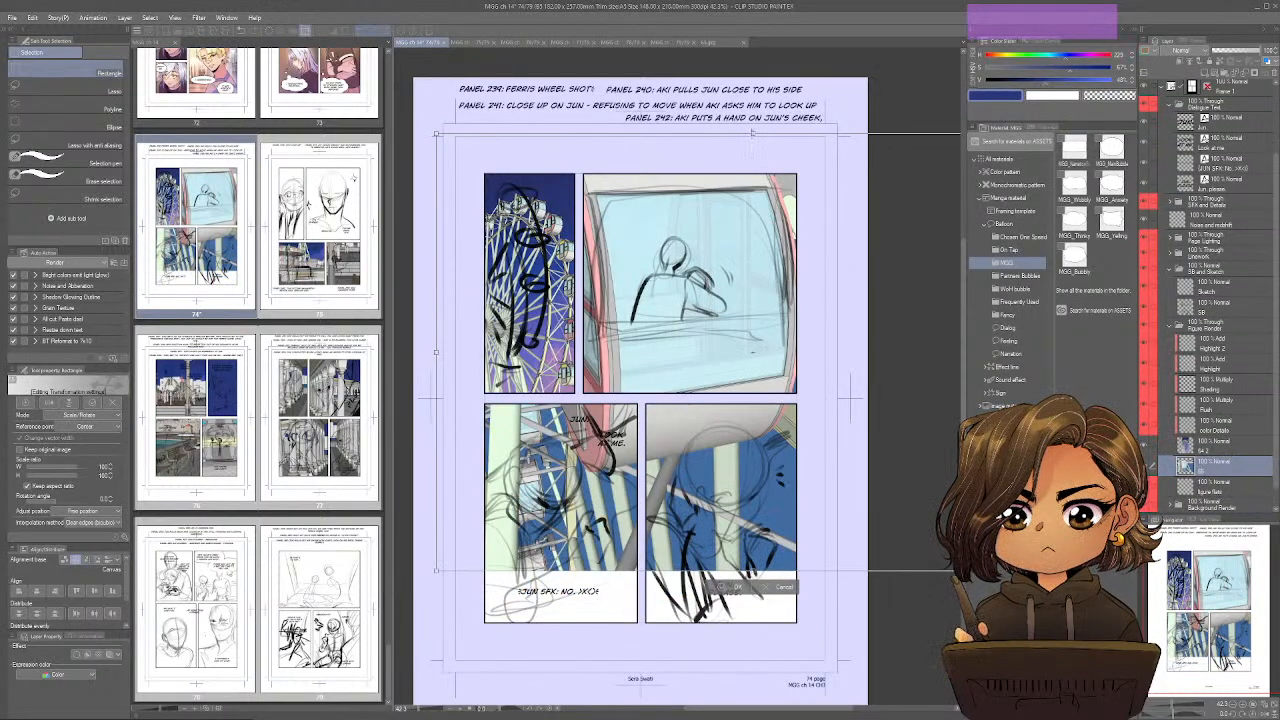
left_click_drag(753, 133, 753, 239)
left_click_drag(749, 361, 720, 252)
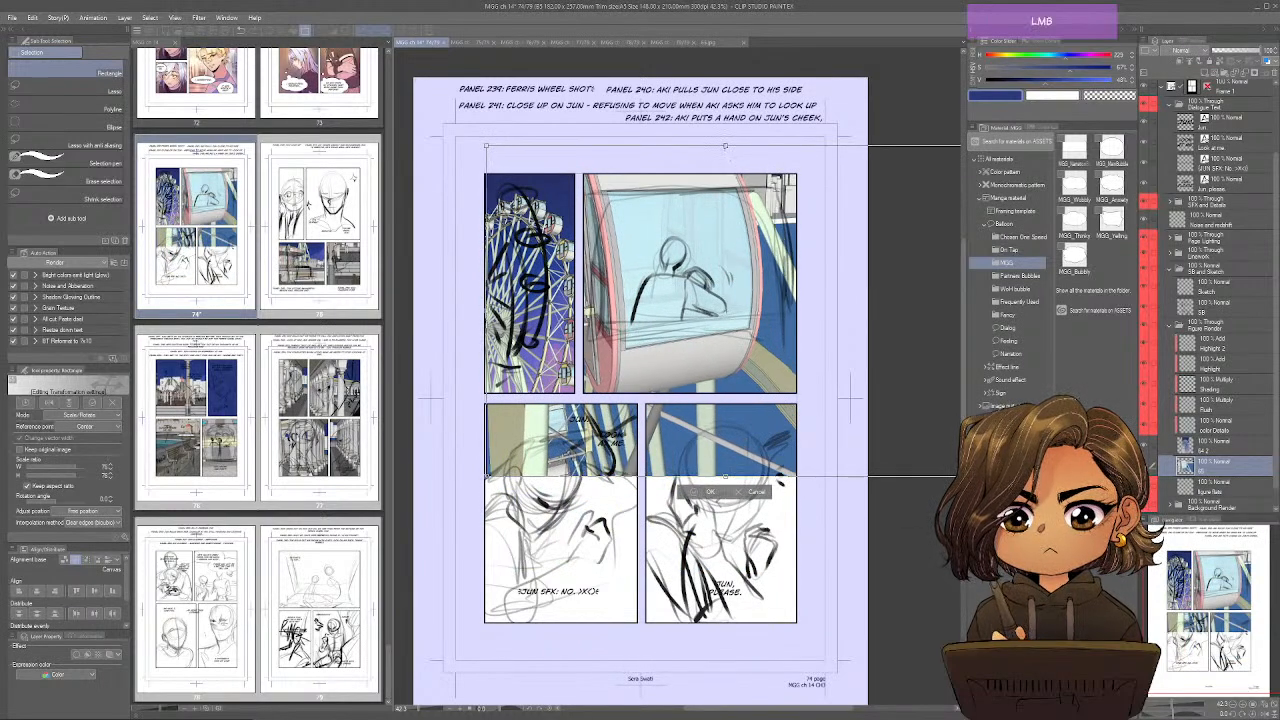
left_click_drag(725, 145, 722, 117)
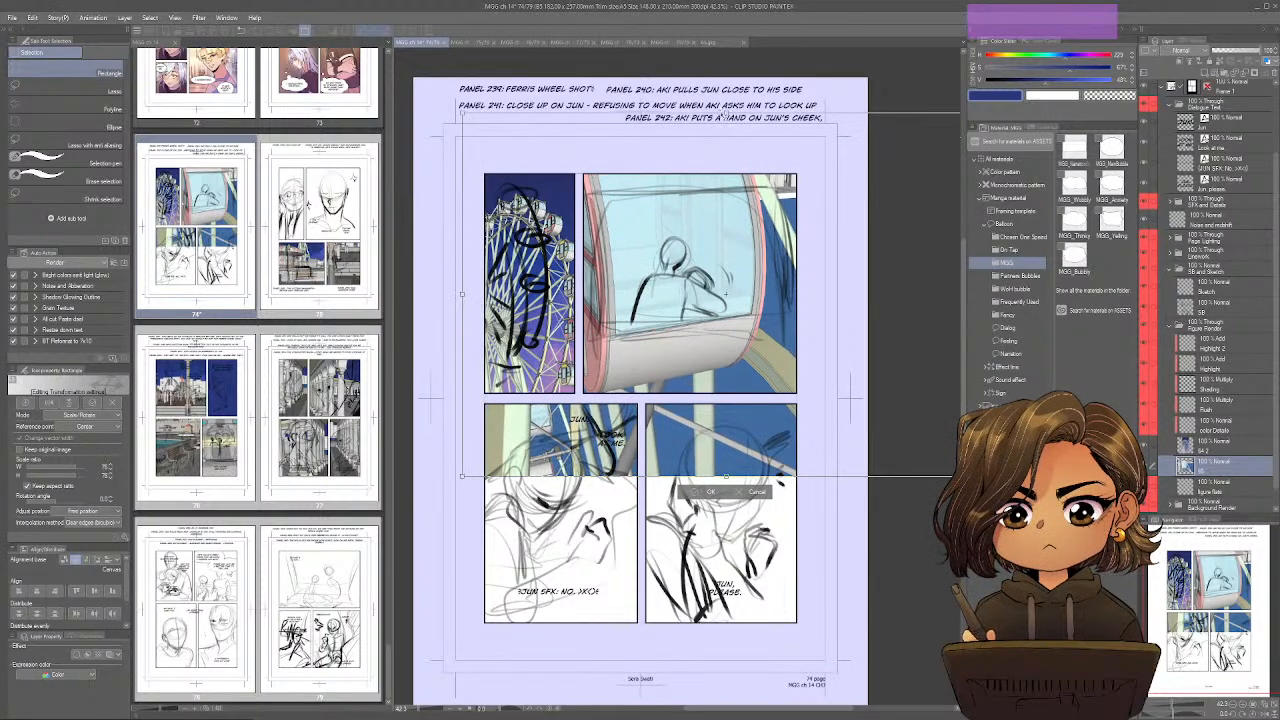
left_click_drag(741, 196, 749, 232)
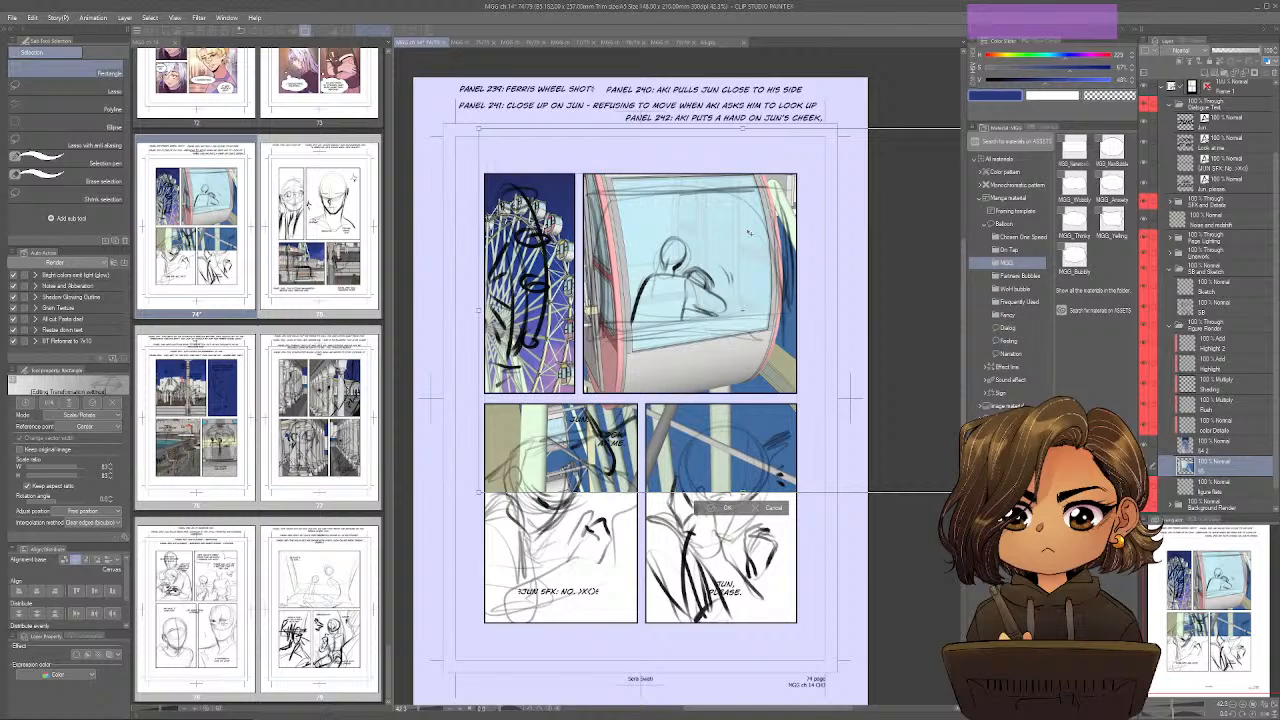
left_click(726, 508)
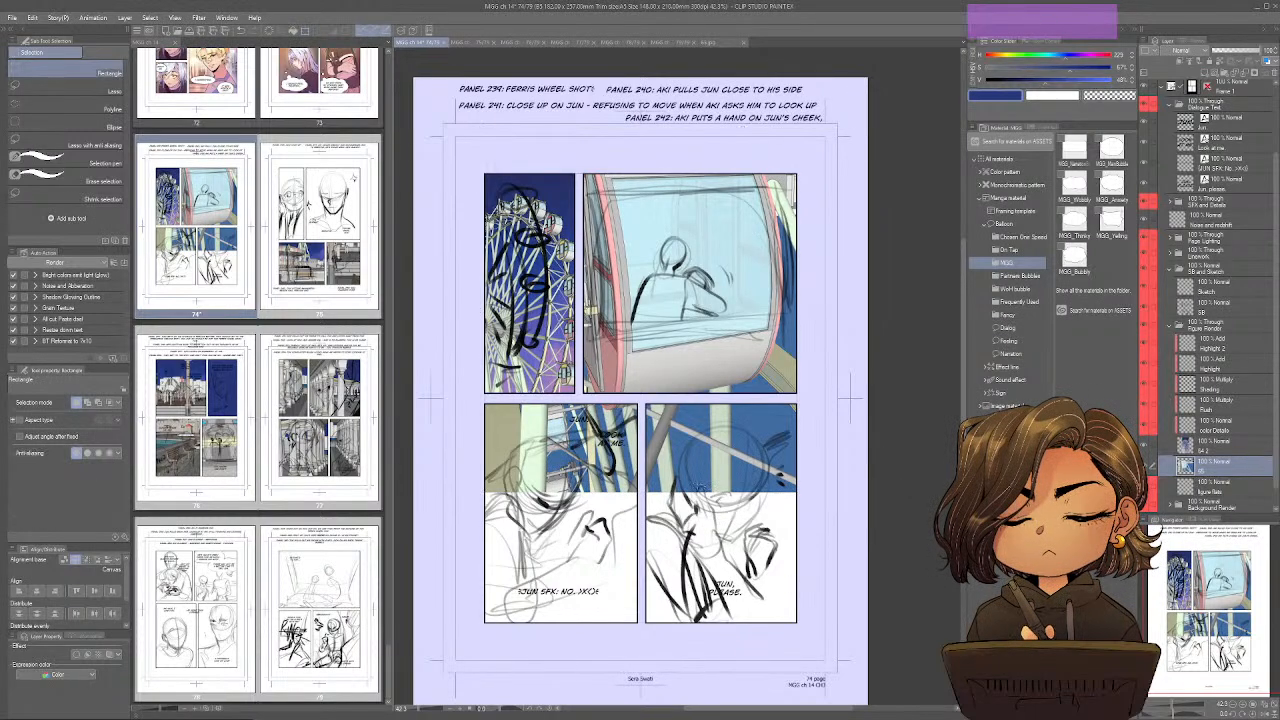
Mask image 65 so that only the upper-right panel's area shows the cabin.
left_click_drag(812, 168, 580, 397)
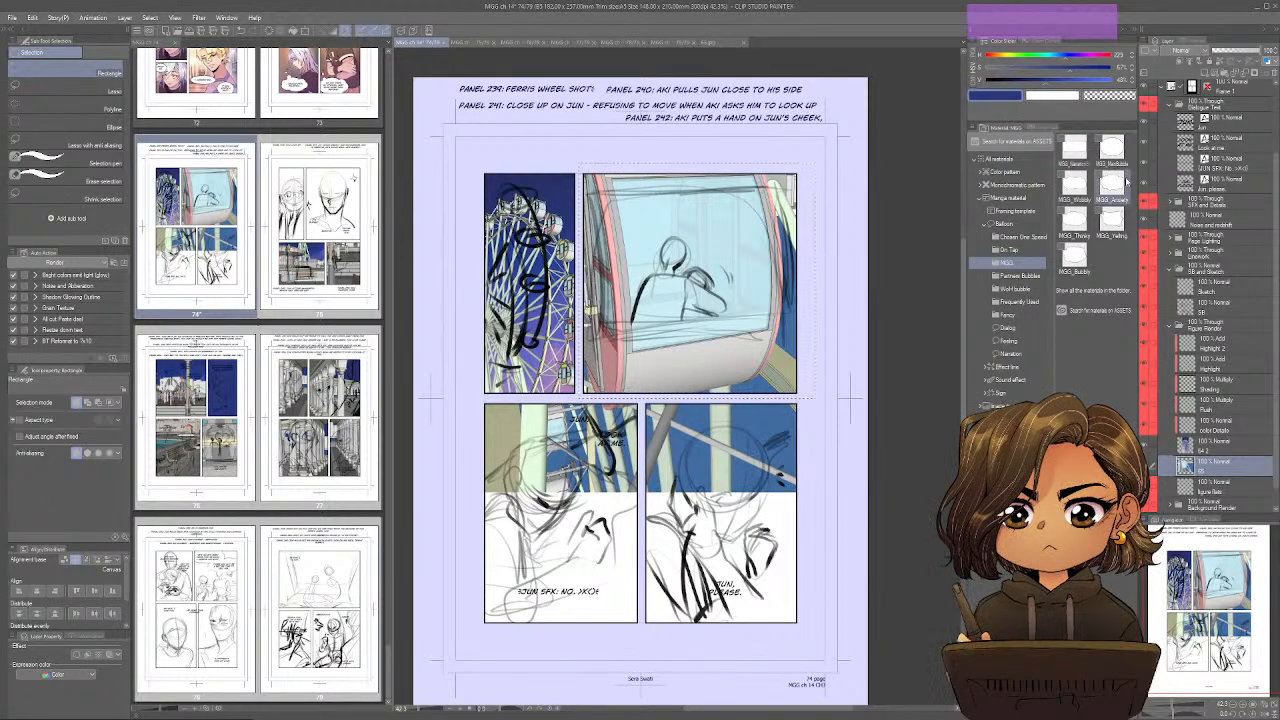
left_click(1253, 73)
left_click_drag(657, 284, 660, 256)
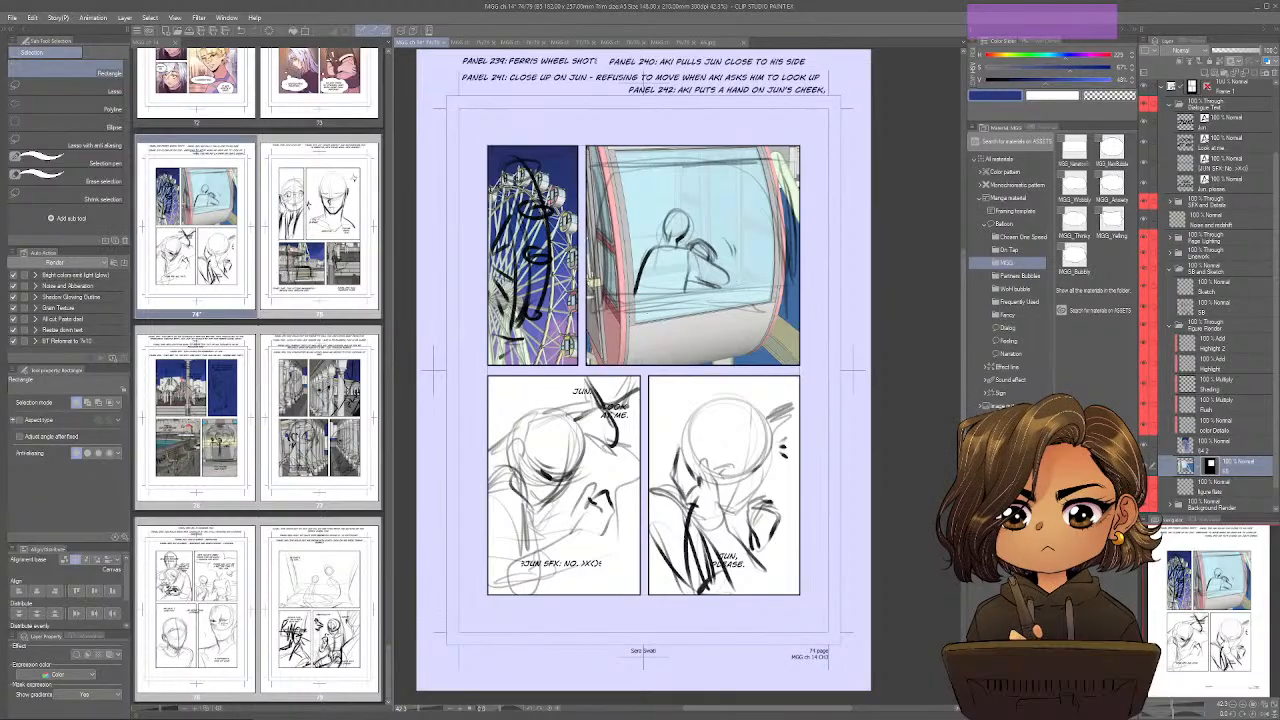
Switch to SketchUp, bring the whole amusement park island into view and turn on the display of section planes.
key("alt+Tab")
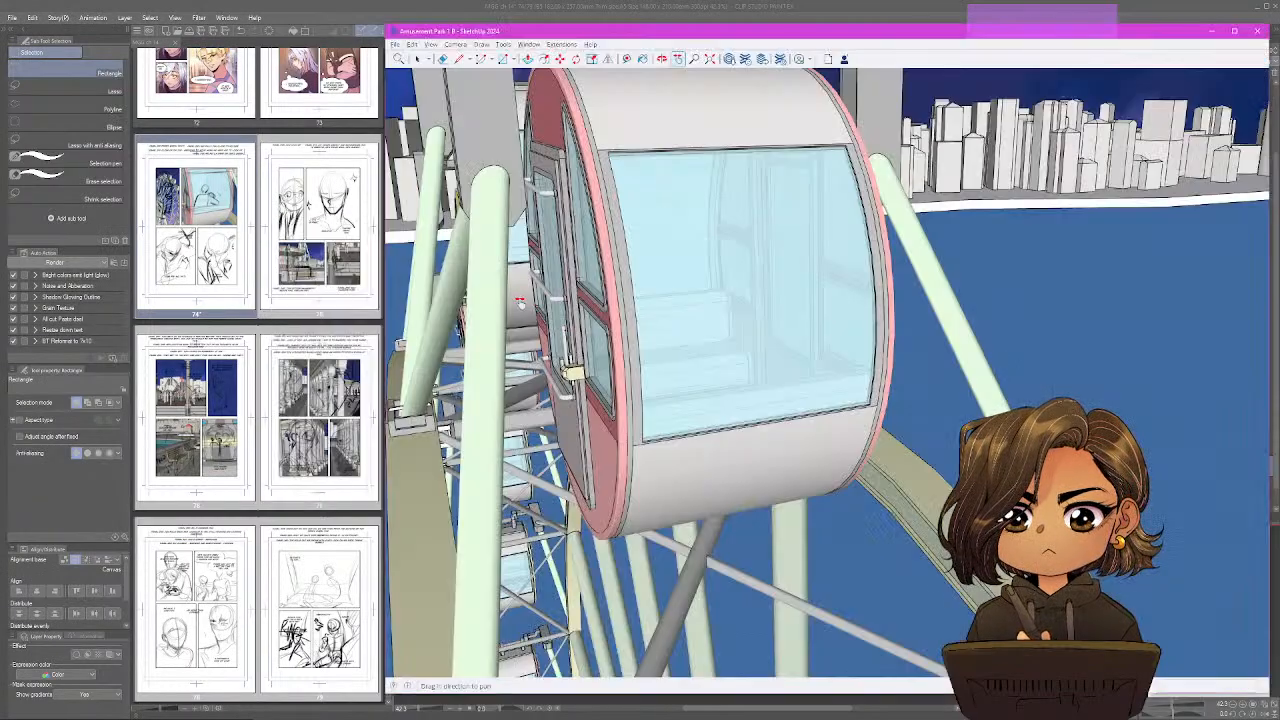
left_click_drag(520, 304, 909, 411)
scroll(908, 411, "down", 6)
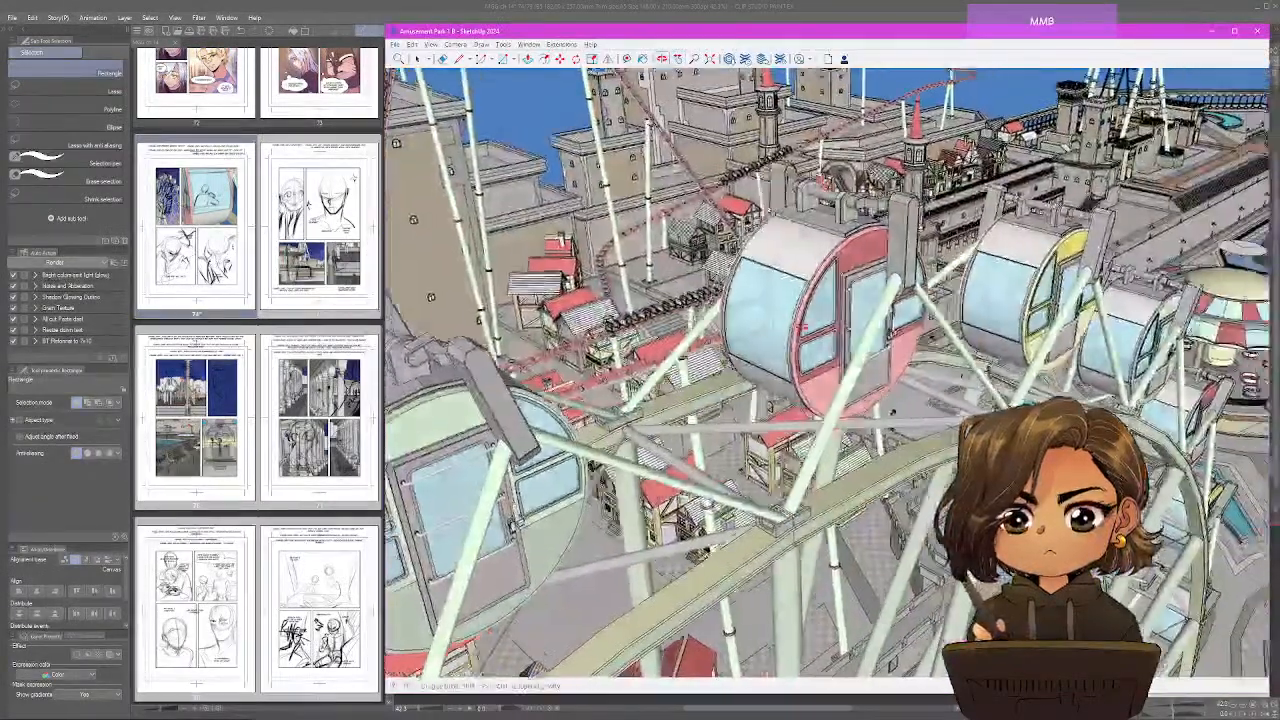
scroll(908, 411, "down", 8)
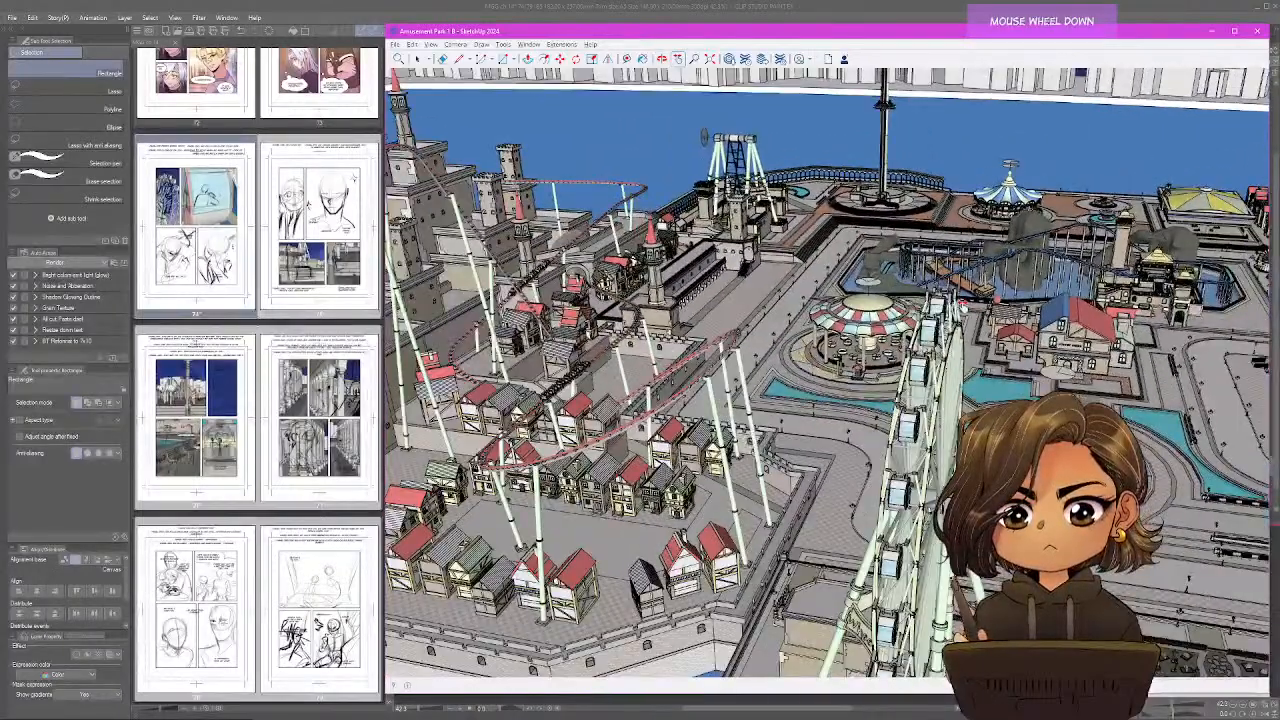
scroll(814, 338, "down", 2)
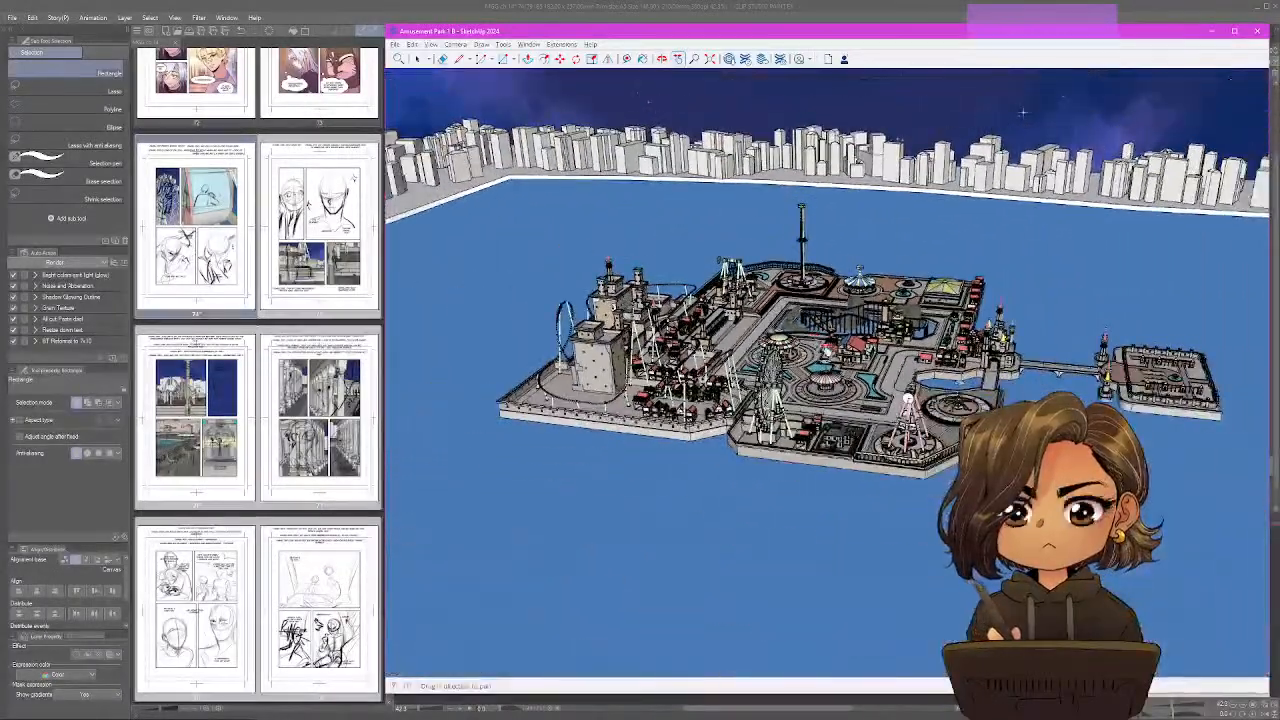
scroll(814, 338, "up", 1)
left_click_drag(814, 338, 789, 347)
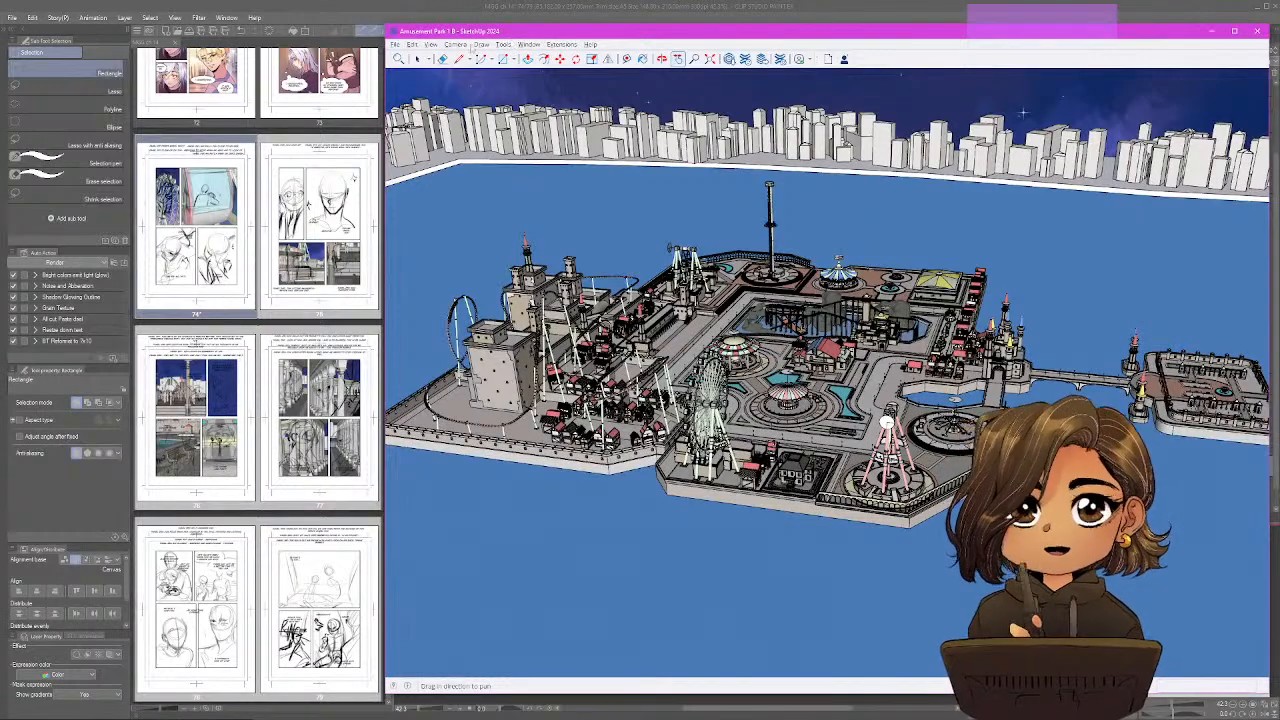
left_click(430, 44)
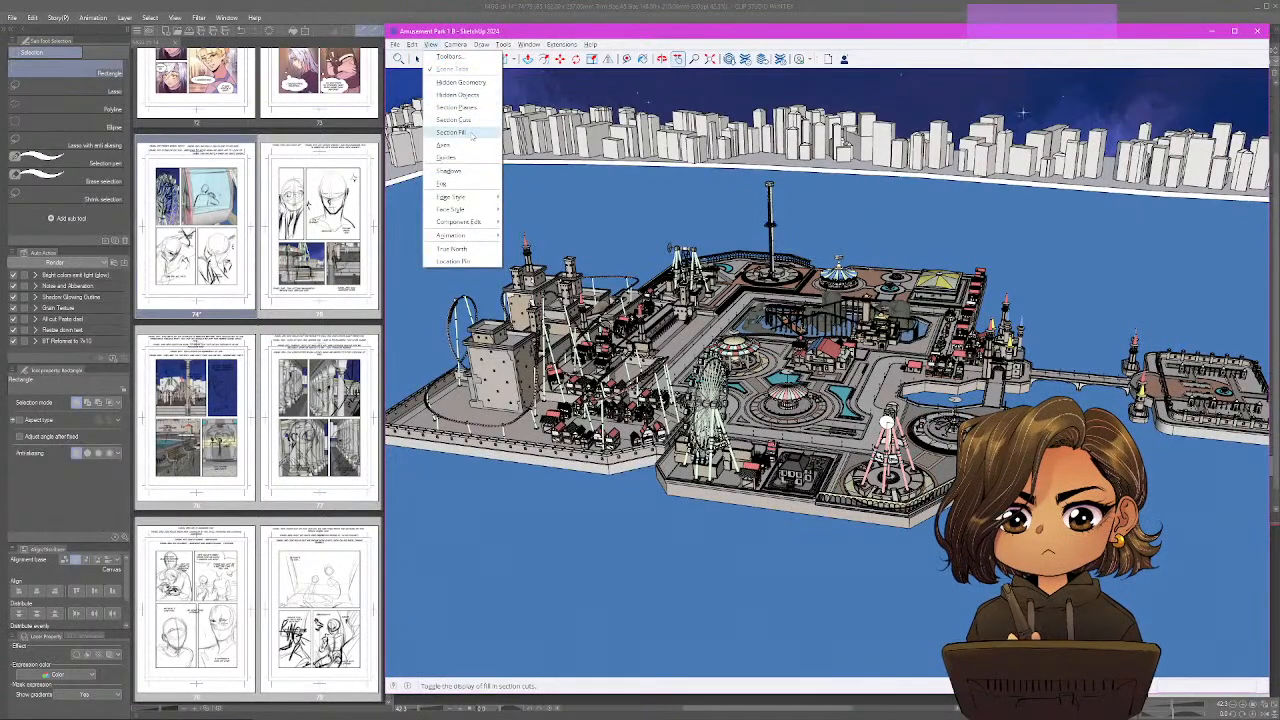
left_click(470, 108)
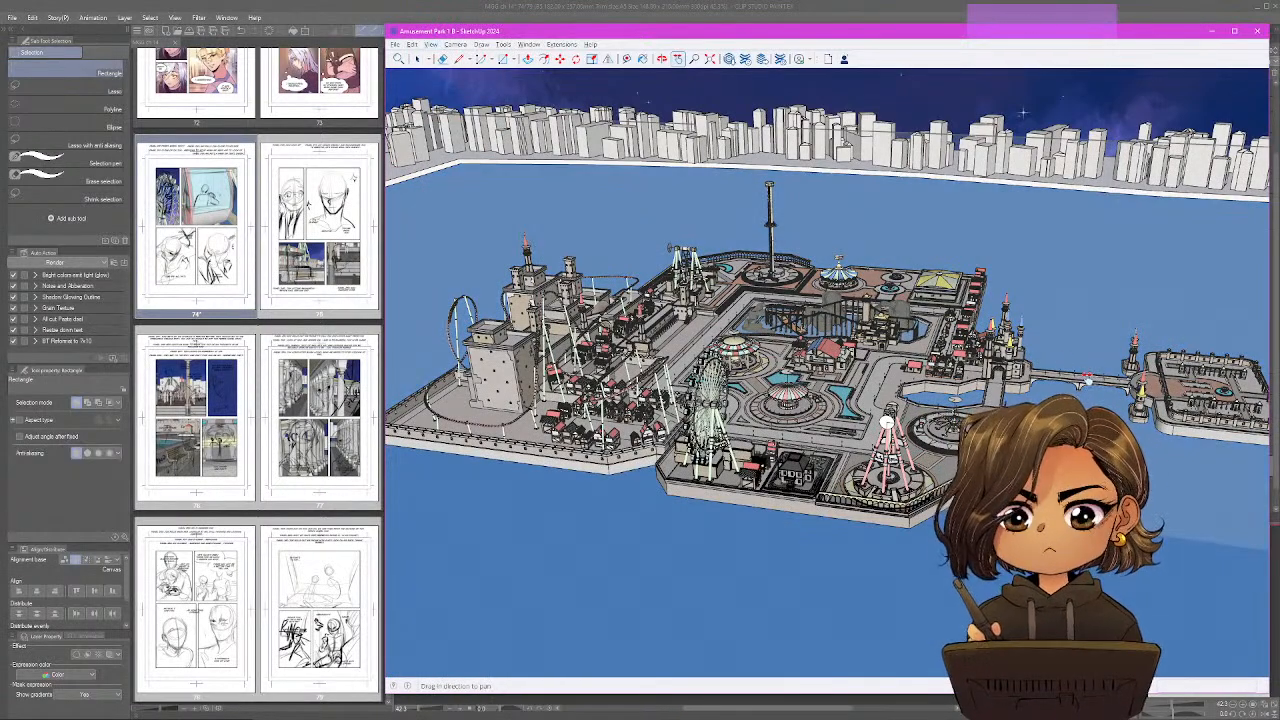
Examine the numbered section planes around the island and surrounding city from several angles.
left_click(418, 59)
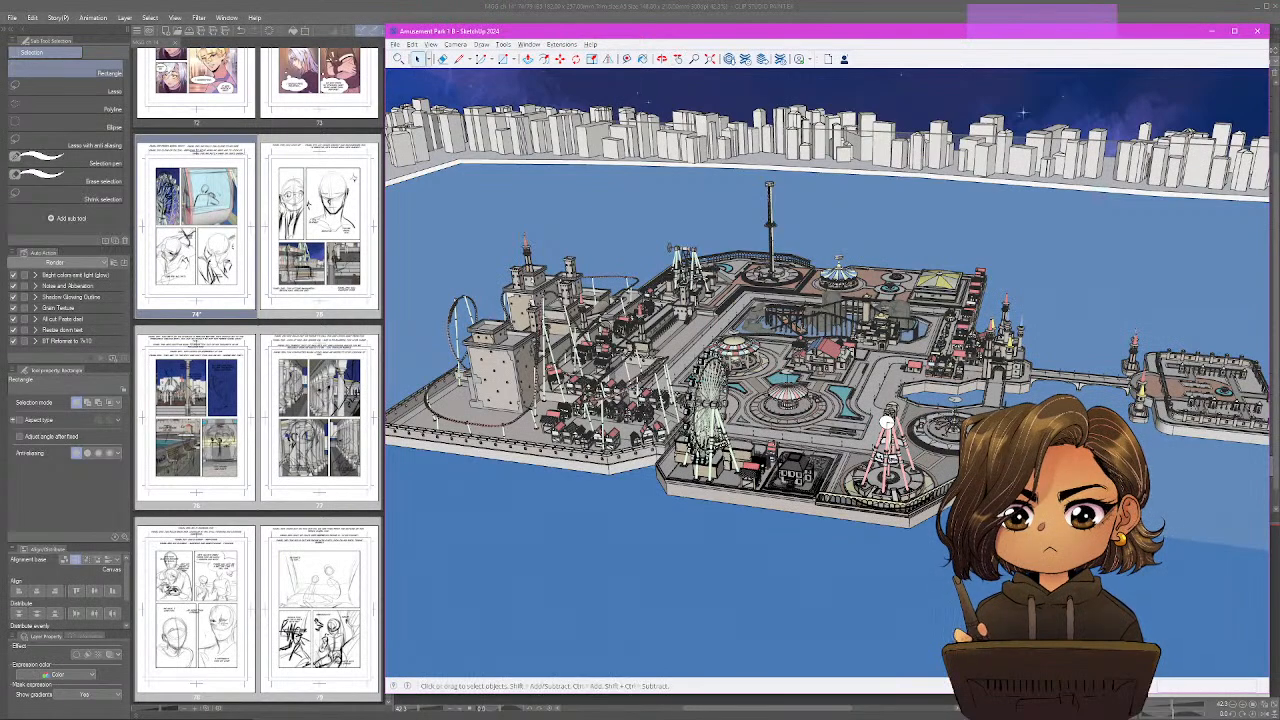
left_click_drag(830, 255, 536, 133)
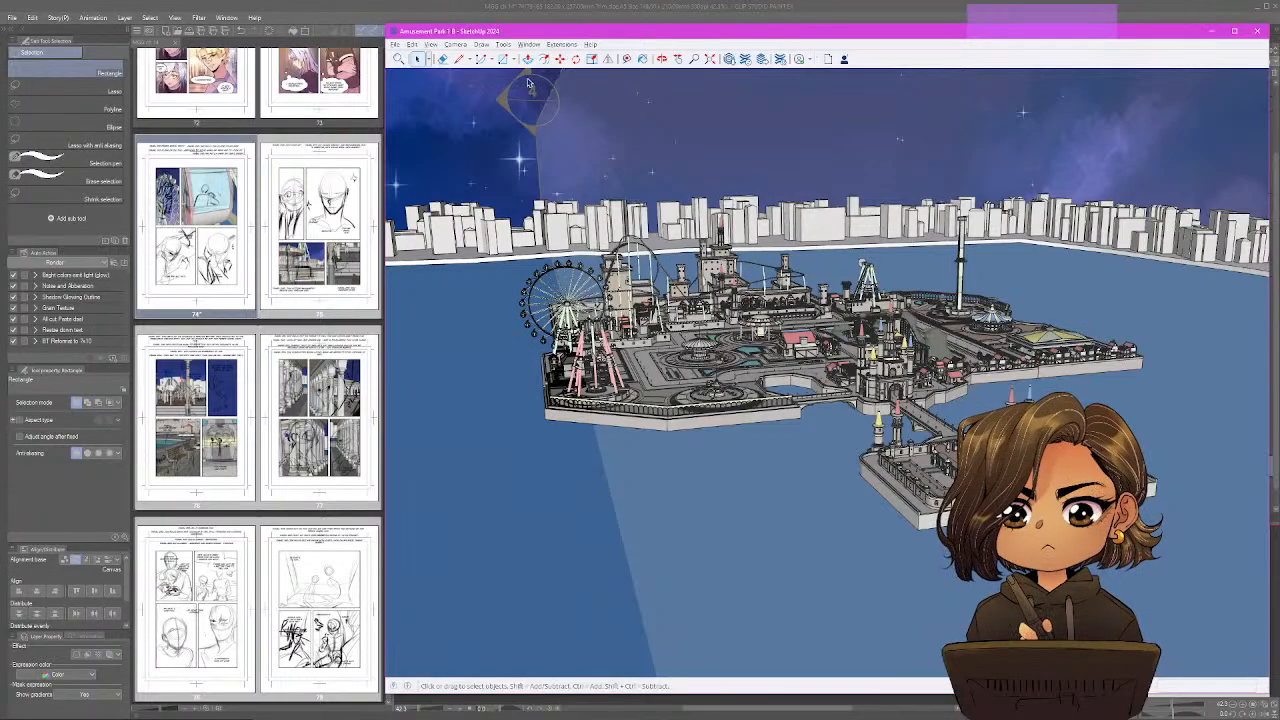
scroll(492, 192, "down", 6)
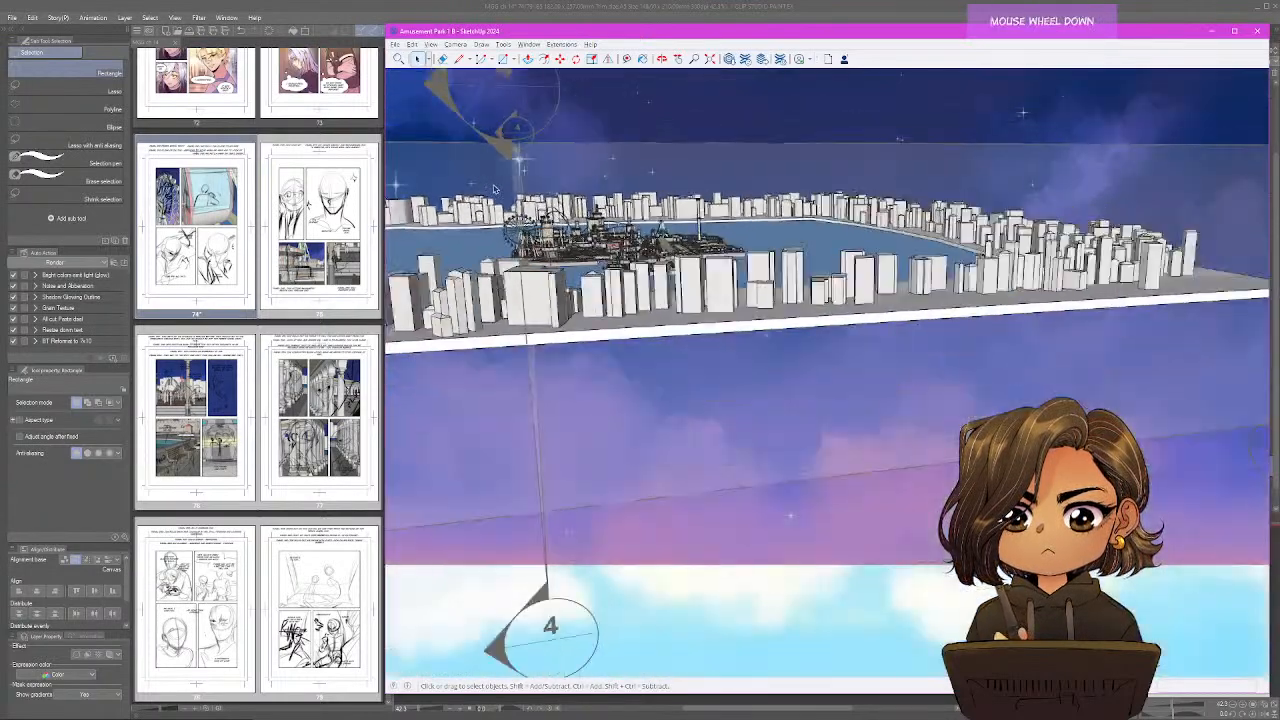
scroll(500, 196, "down", 2)
mouse_move(505, 198)
left_mouse_down()
mouse_move(967, 233)
mouse_move(955, 283)
left_mouse_up()
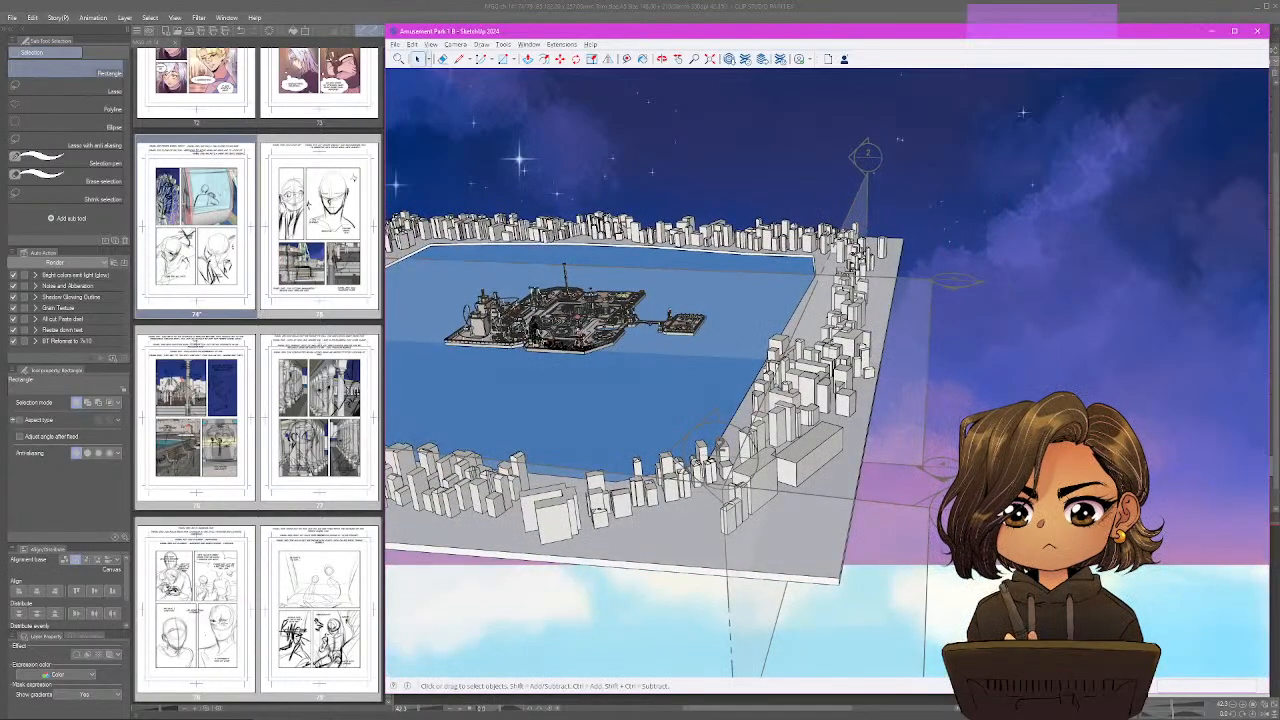
mouse_move(600, 510)
left_mouse_down()
mouse_move(412, 572)
mouse_move(397, 548)
left_mouse_up()
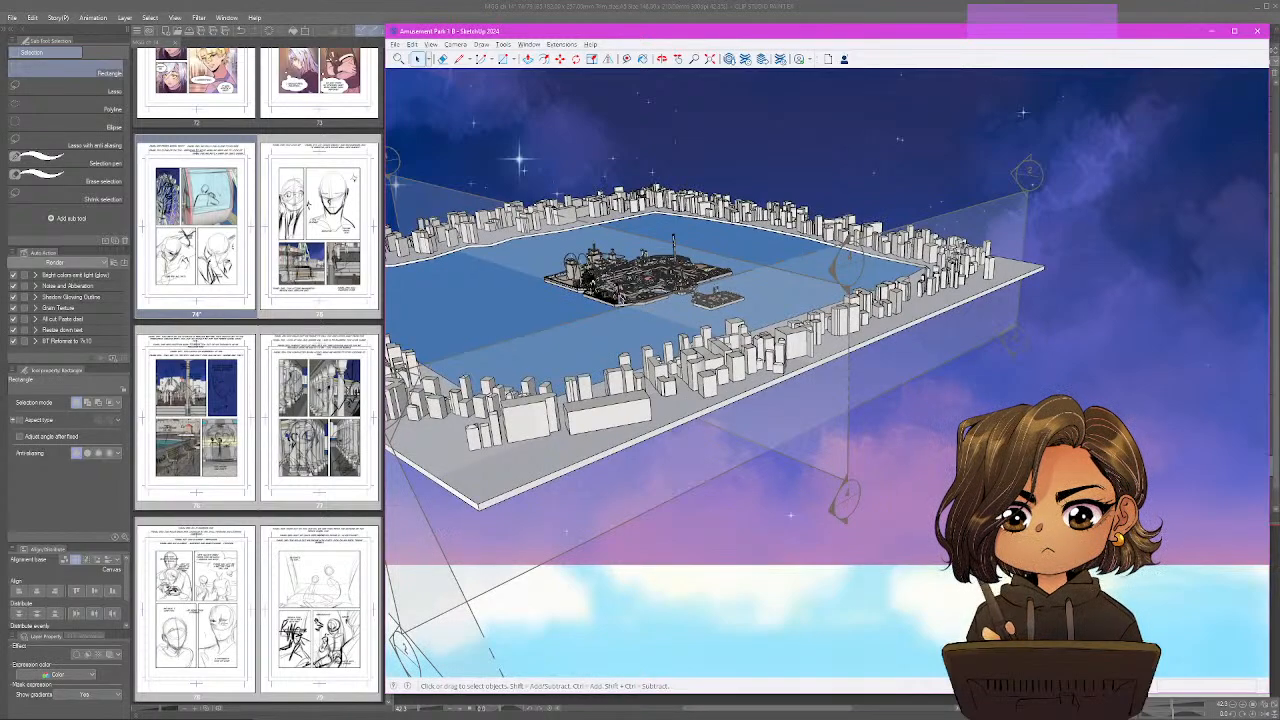
double_click(617, 291)
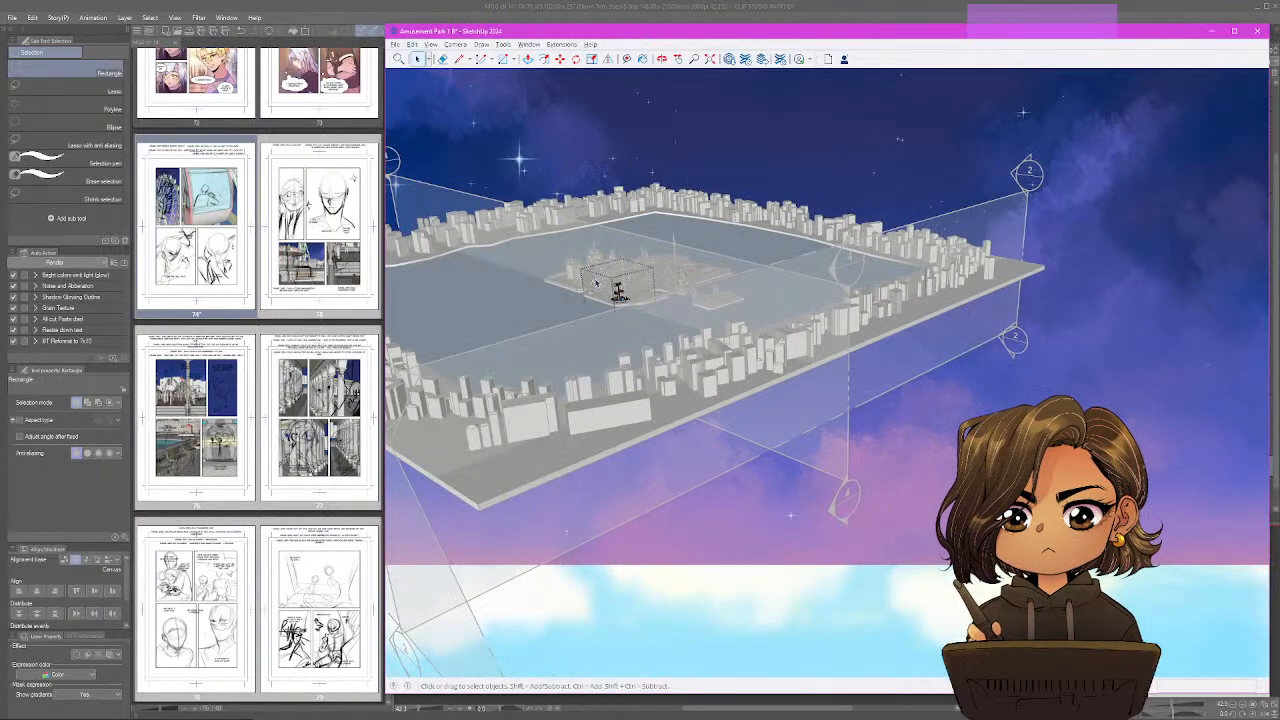
left_click(397, 460)
right_click(820, 522)
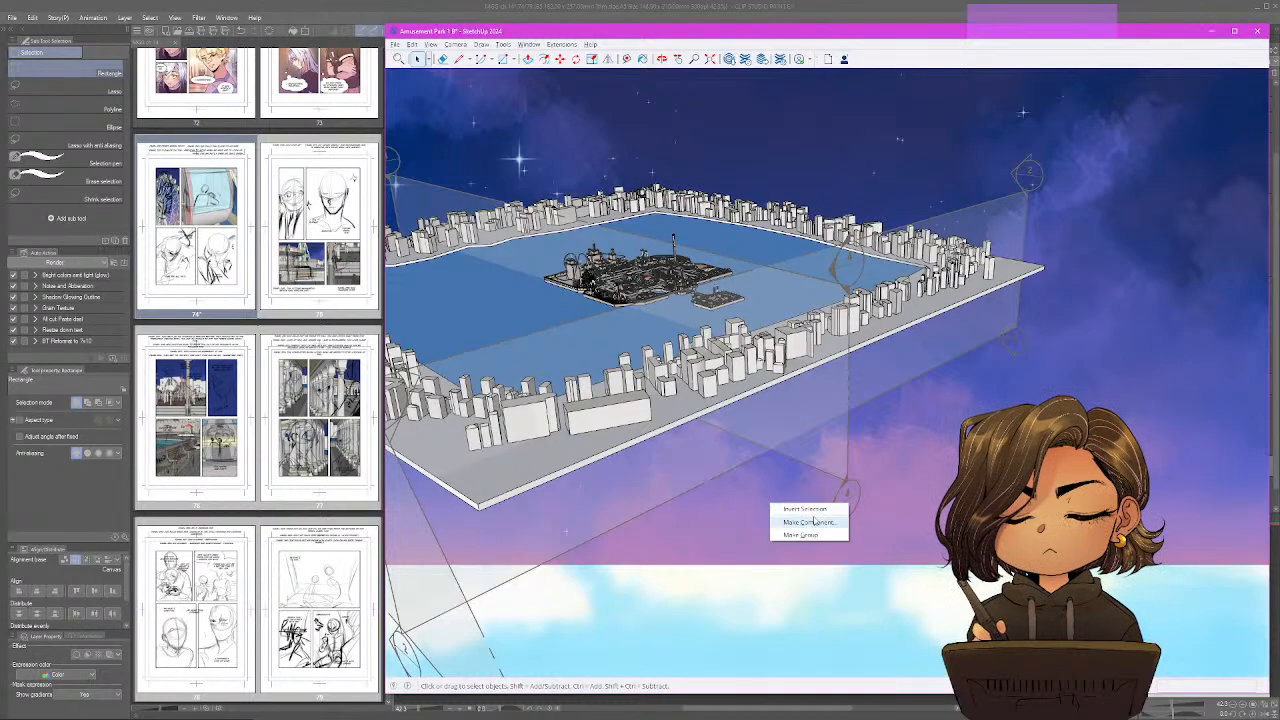
right_click(763, 262)
right_click(740, 160)
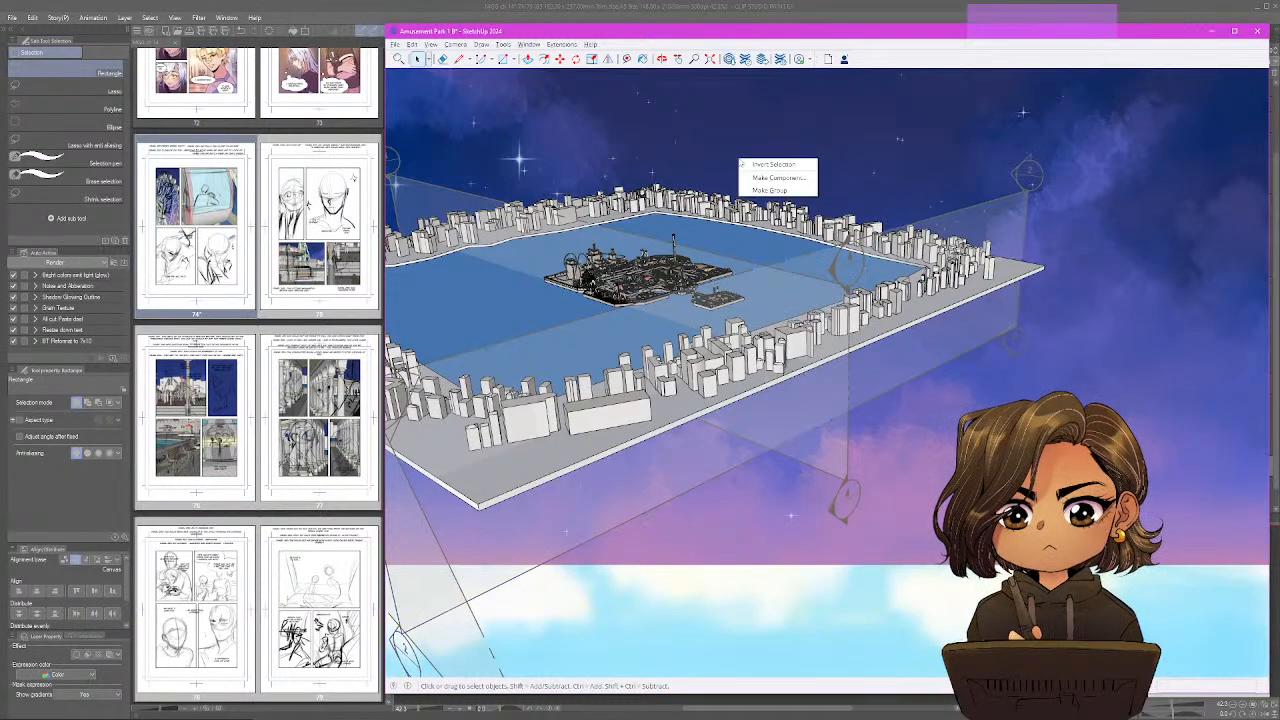
right_click(898, 580)
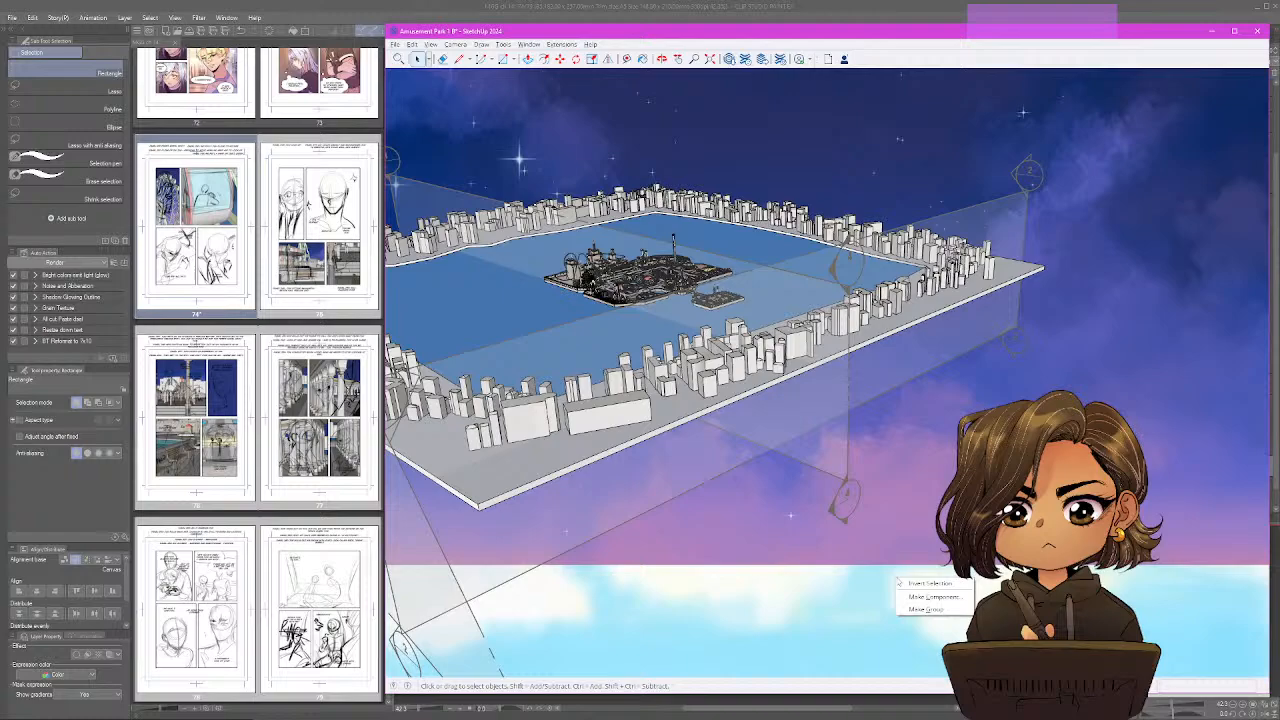
right_click(622, 297)
right_click(569, 312)
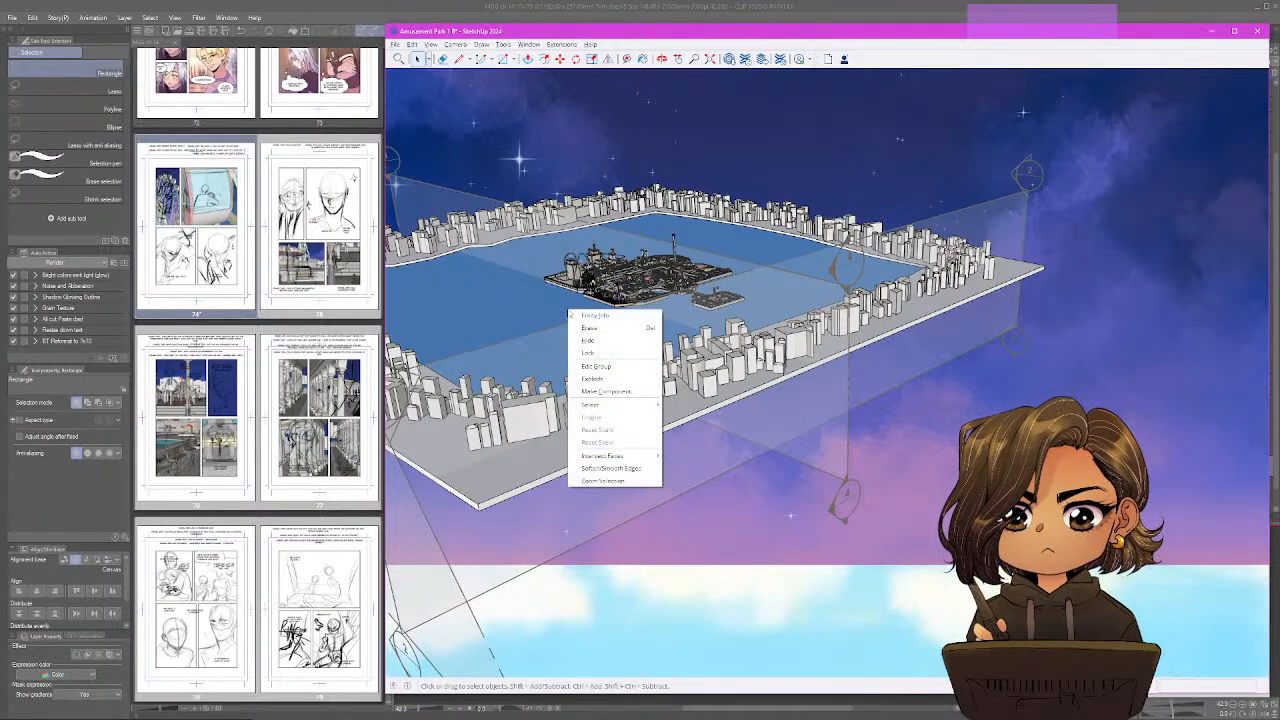
left_click(423, 33)
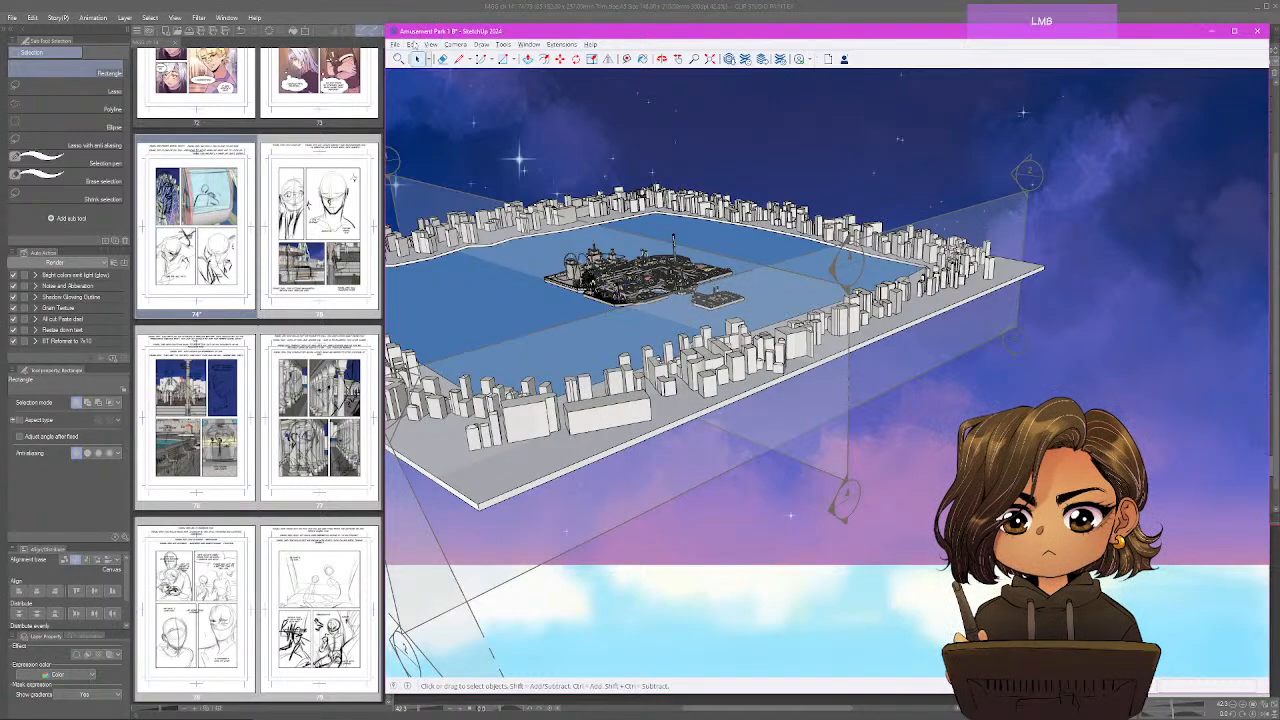
left_click(411, 44)
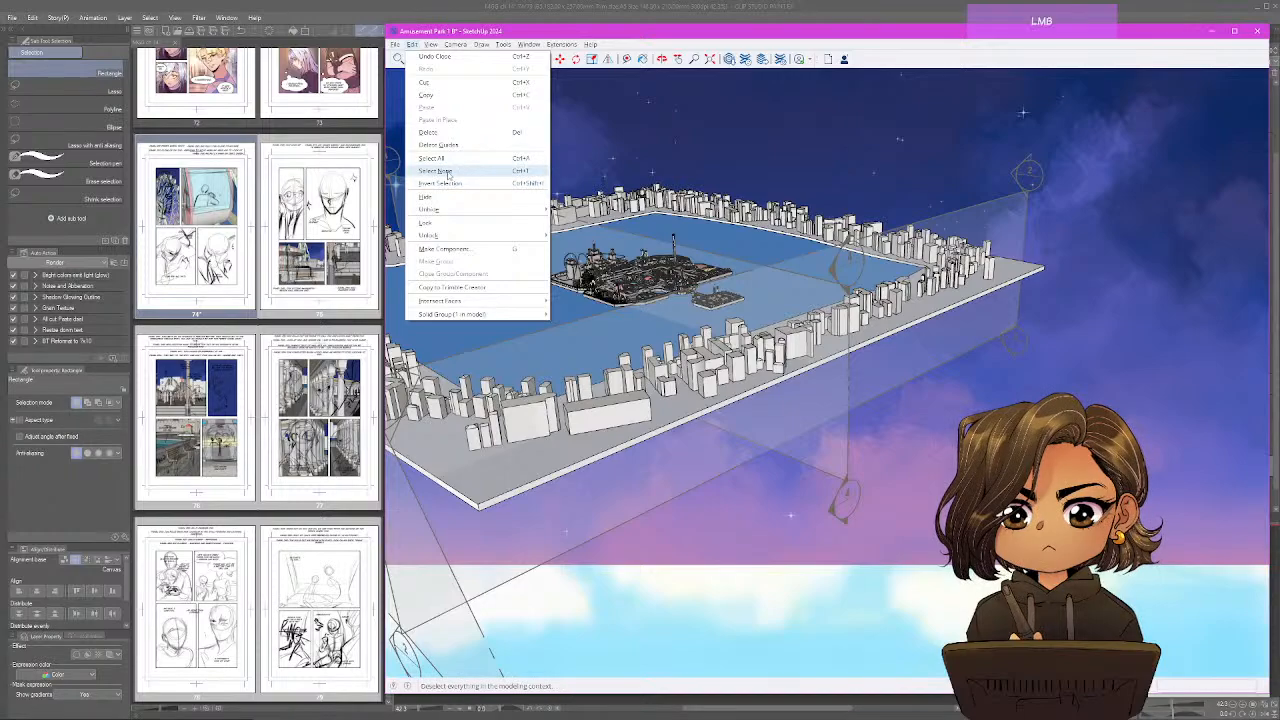
left_click(448, 172)
Clear the selection and make section plane 3 at the city's outer edge the active cut.
mouse_move(540, 160)
left_mouse_down()
mouse_move(626, 165)
mouse_move(642, 260)
left_mouse_up()
key("space")
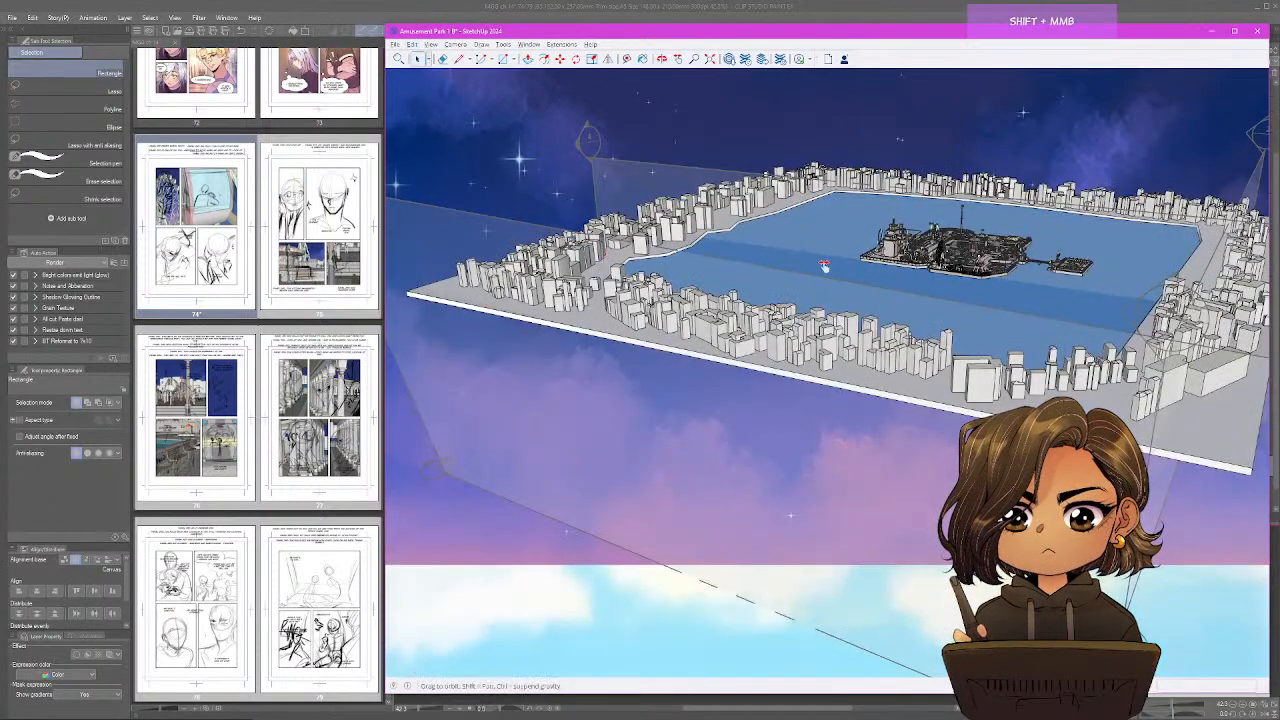
mouse_move(826, 266)
left_mouse_down()
mouse_move(720, 281)
mouse_move(851, 265)
mouse_move(572, 290)
left_mouse_up()
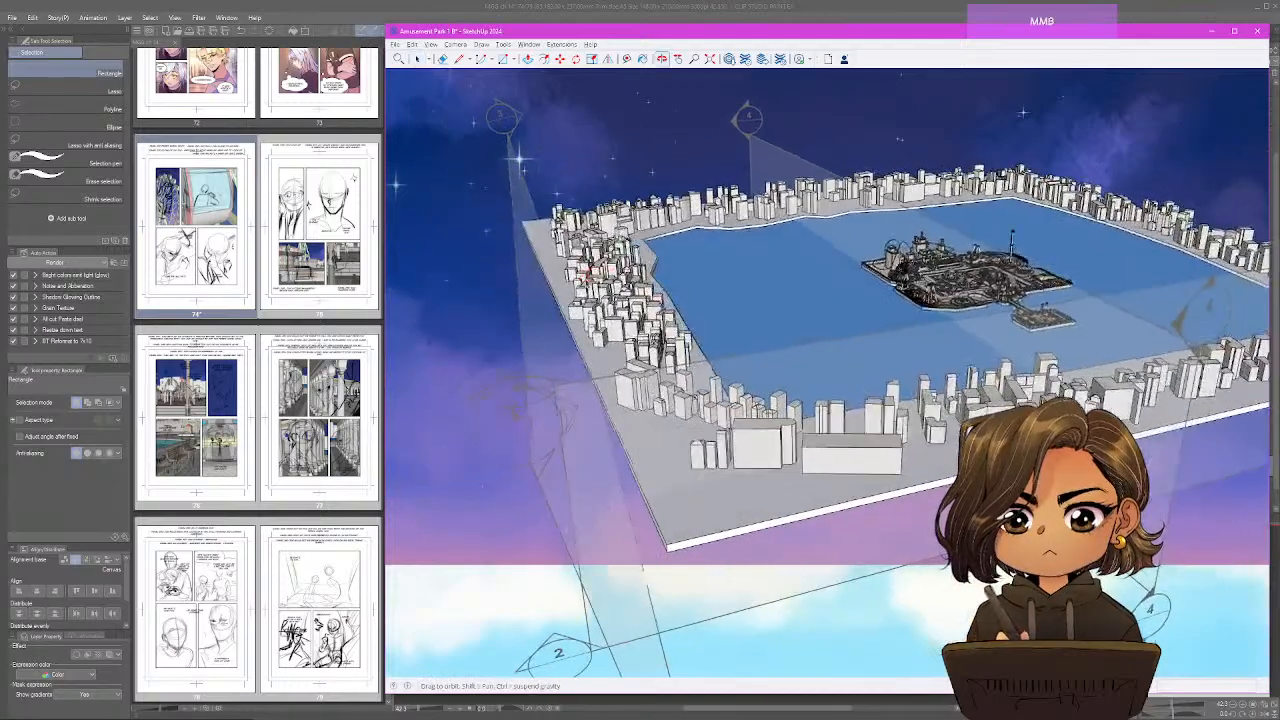
left_click(509, 122)
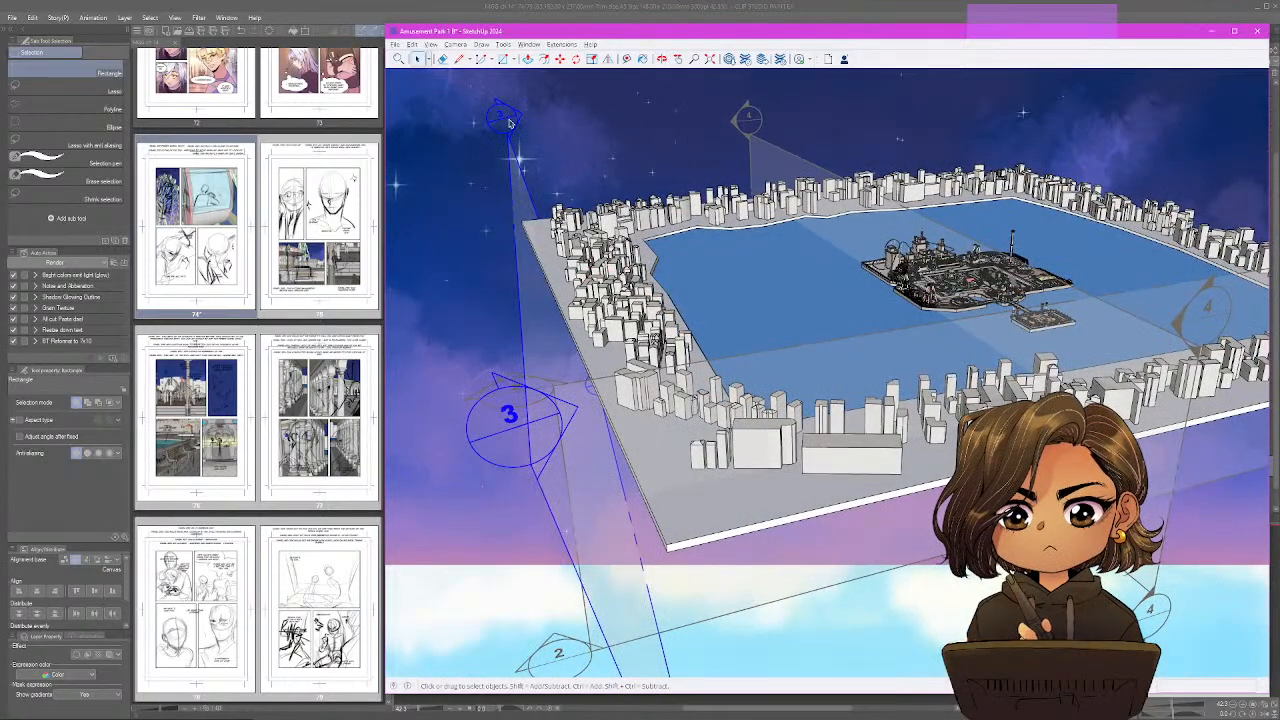
right_click(506, 113)
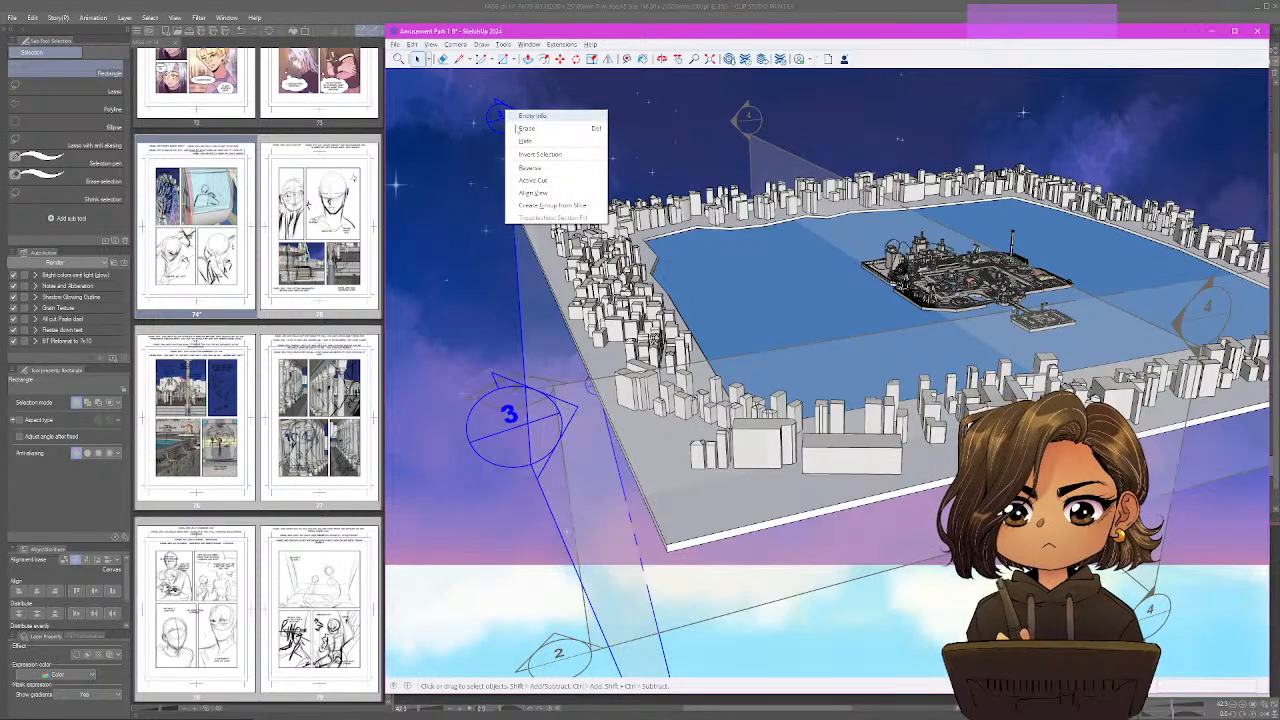
left_click(538, 185)
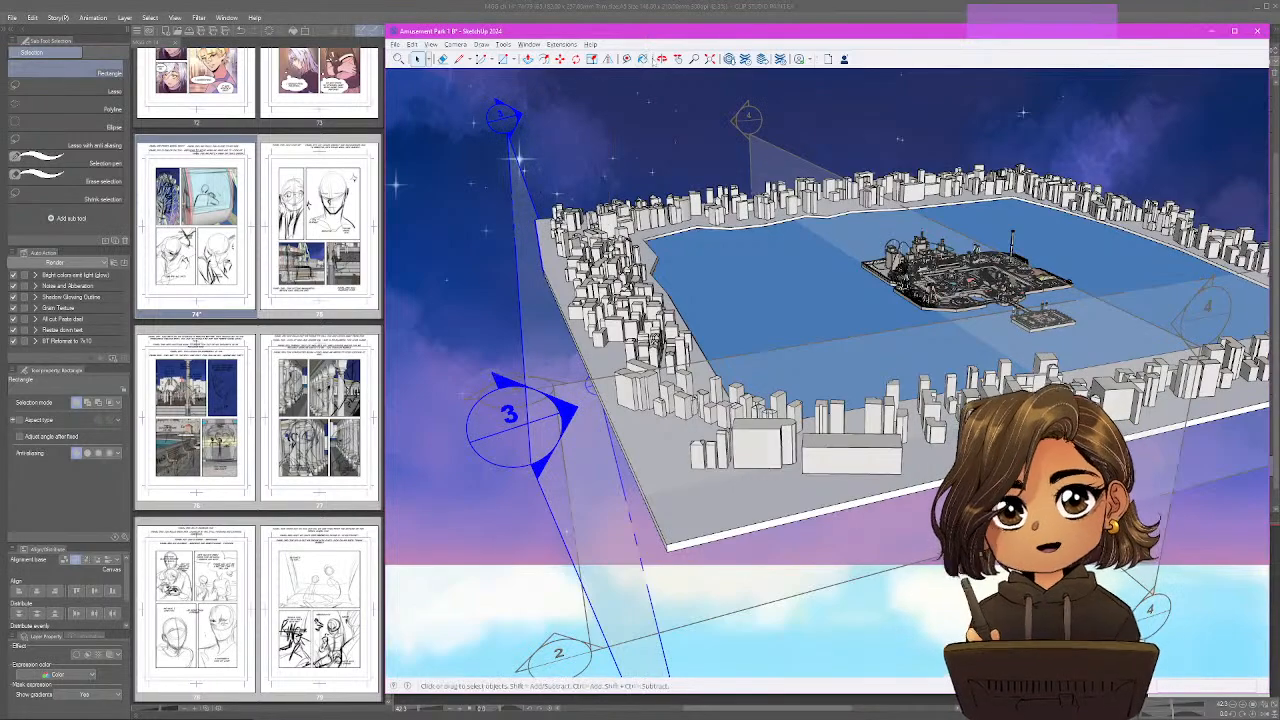
Move section plane 3 inward about 637 m so it cuts away the city buildings on its side of the island.
left_click(560, 59)
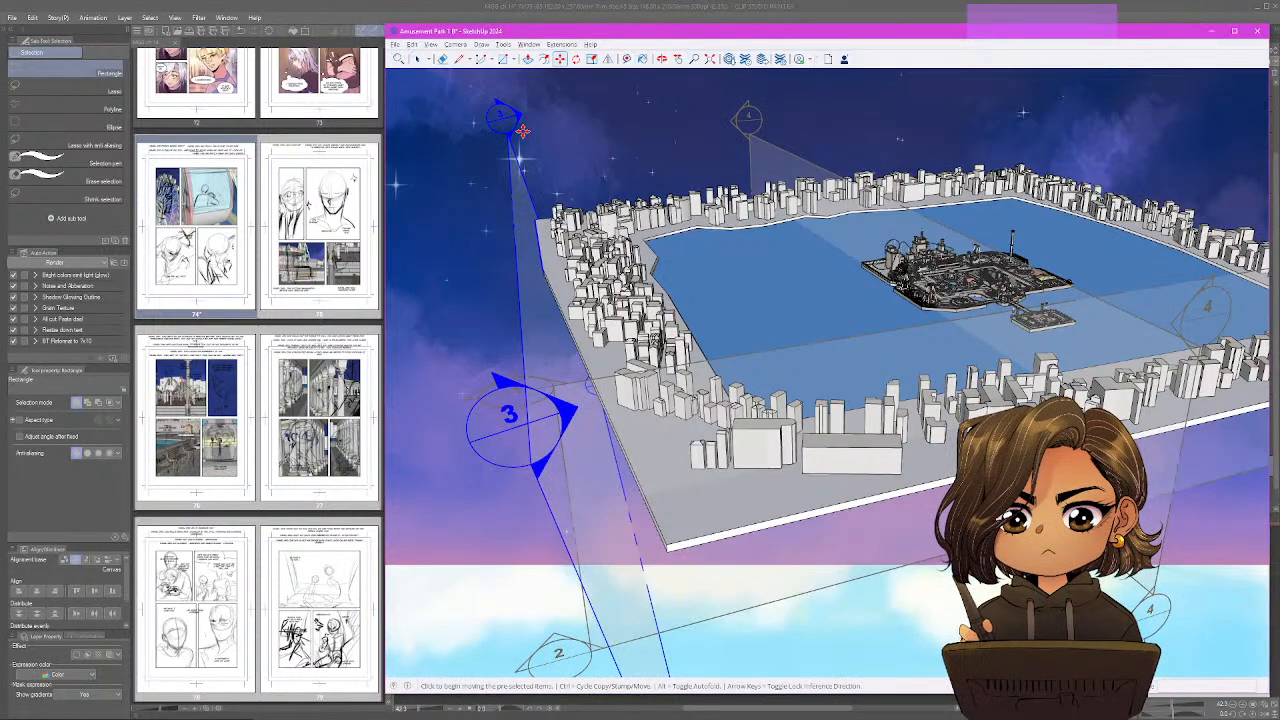
left_click(509, 128)
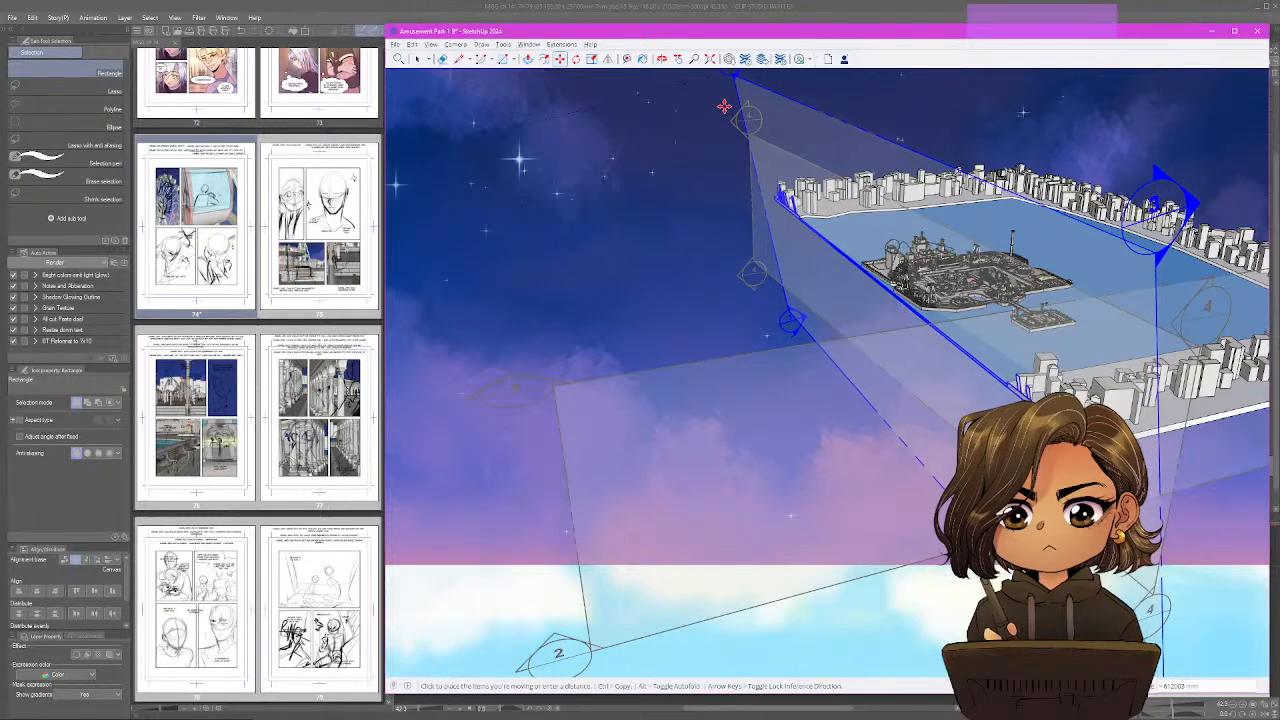
left_click(749, 121)
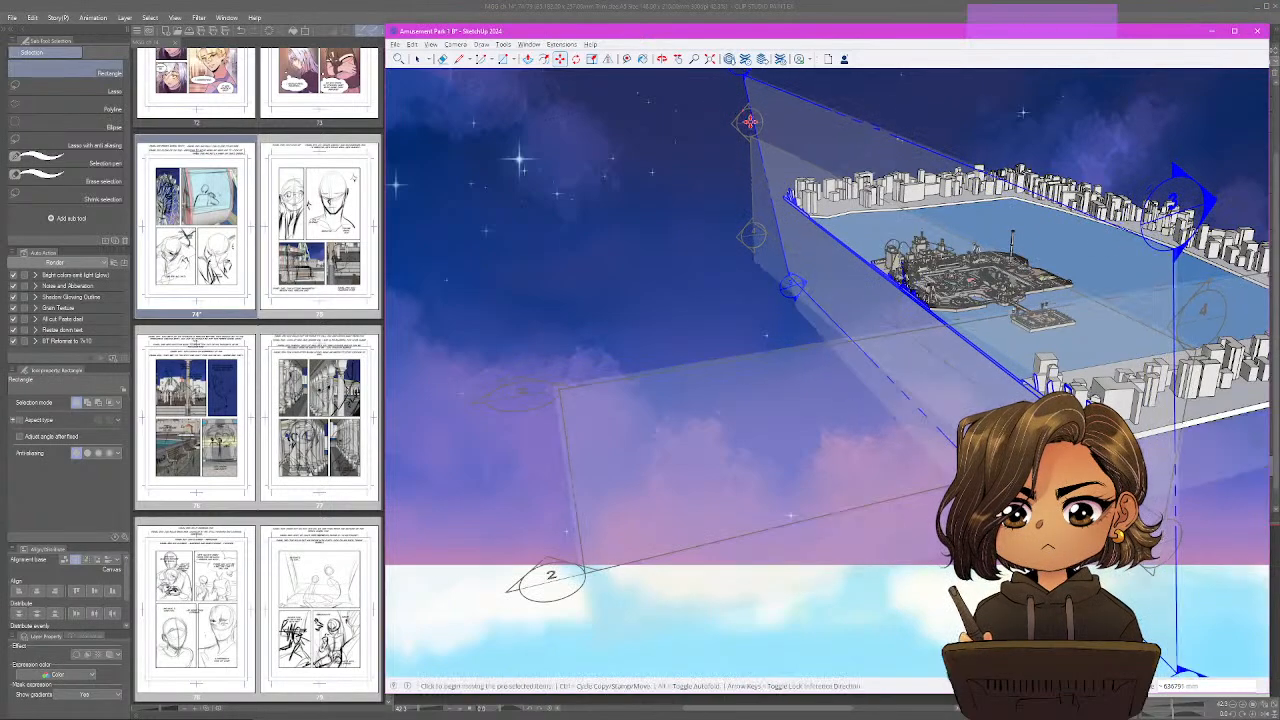
scroll(899, 243, "up", 3)
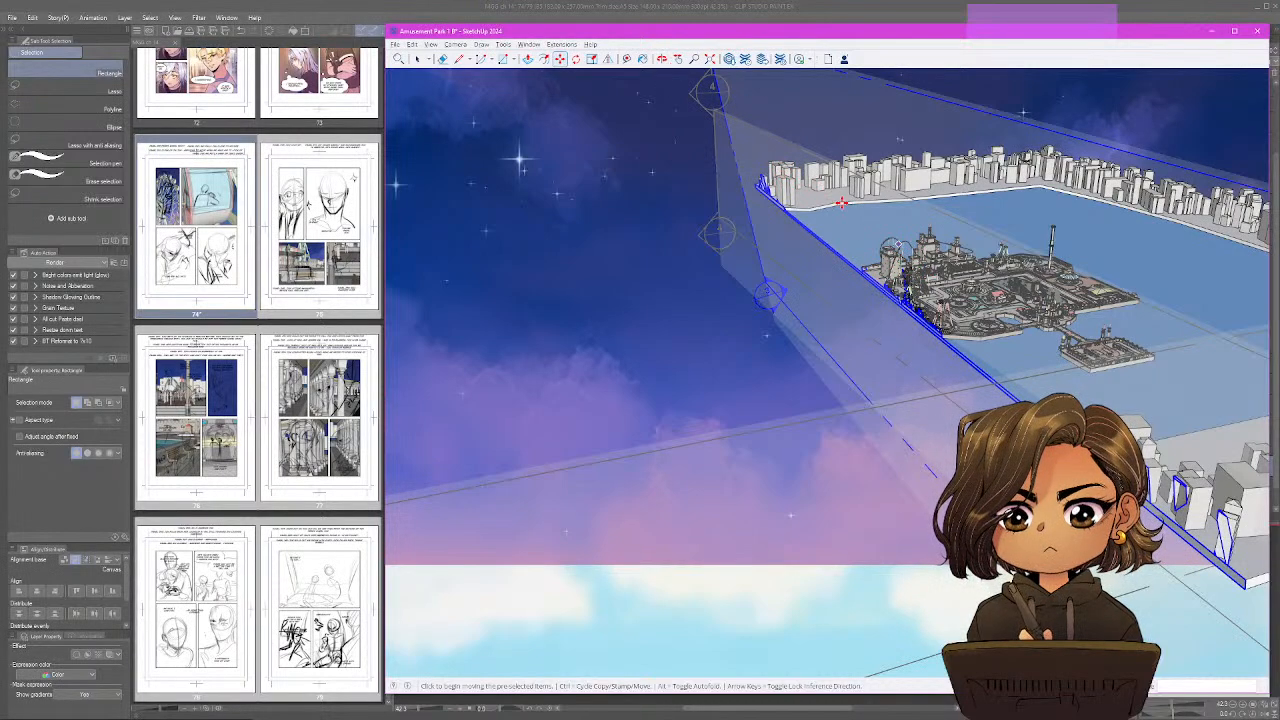
left_click(856, 204)
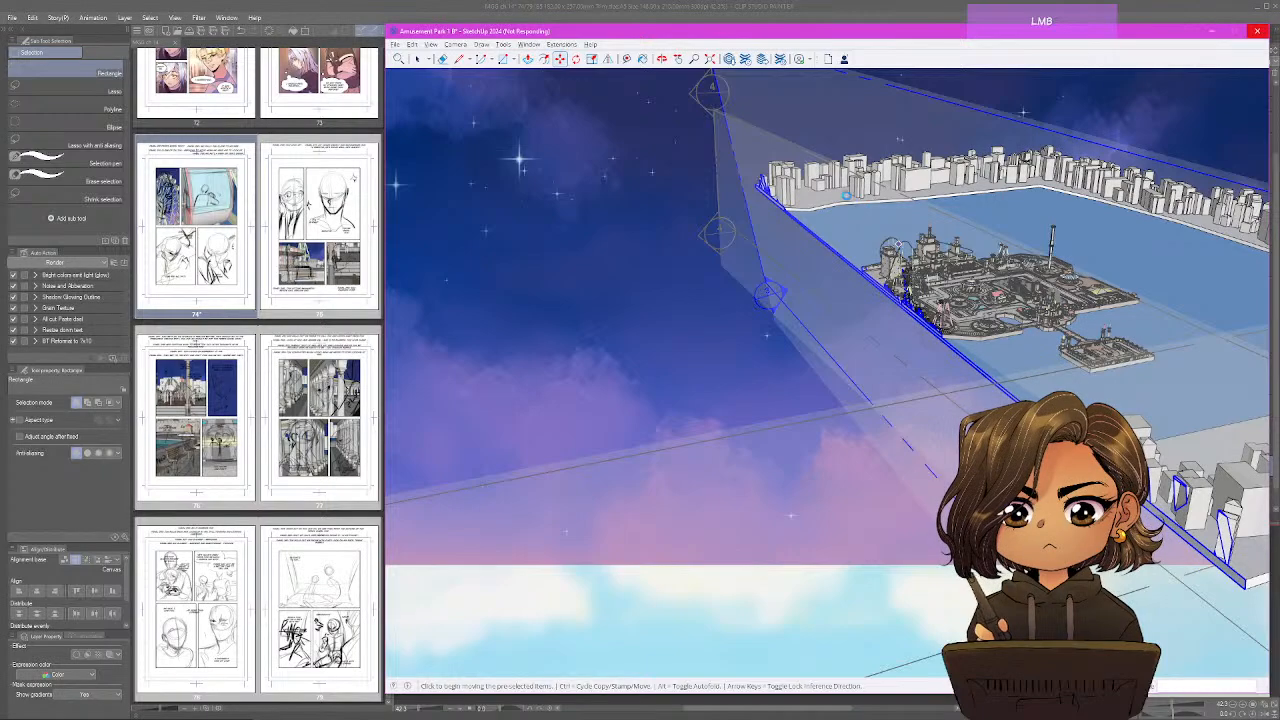
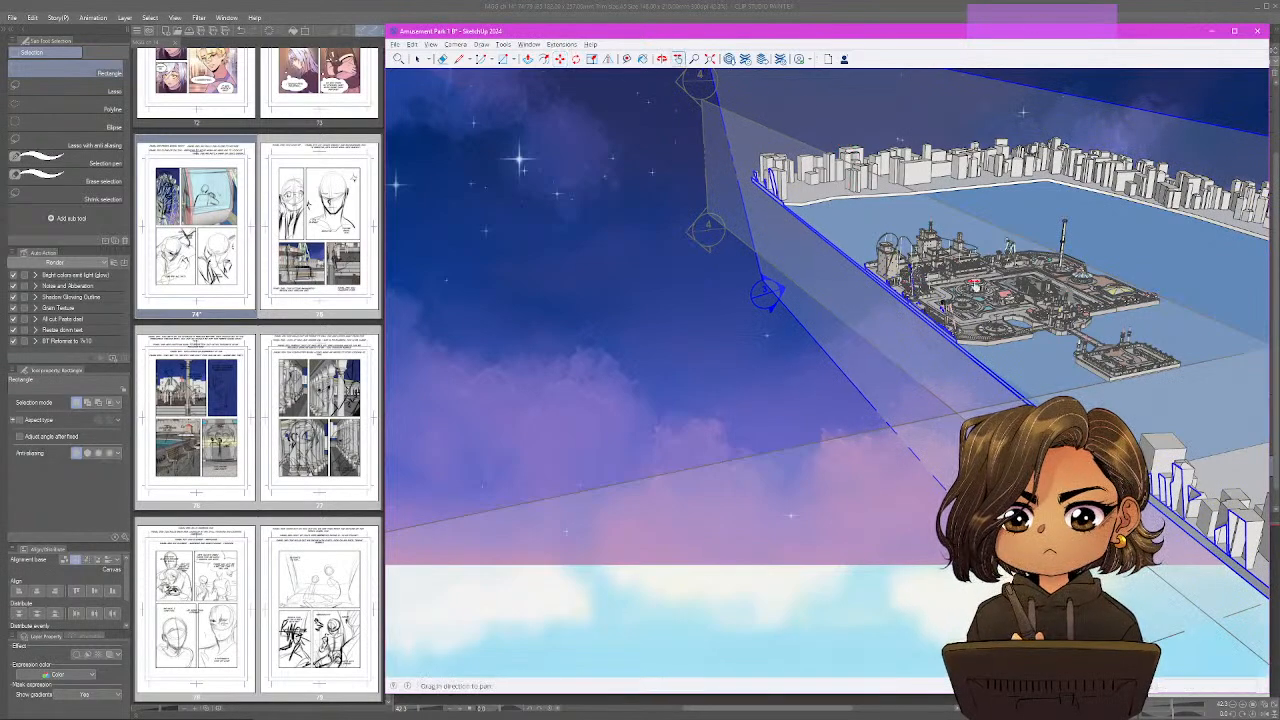
Move section plane 3 slightly outward so it slices only the outer side off the pink ferris wheel gondola.
scroll(938, 295, "up", 2)
scroll(833, 292, "up", 5)
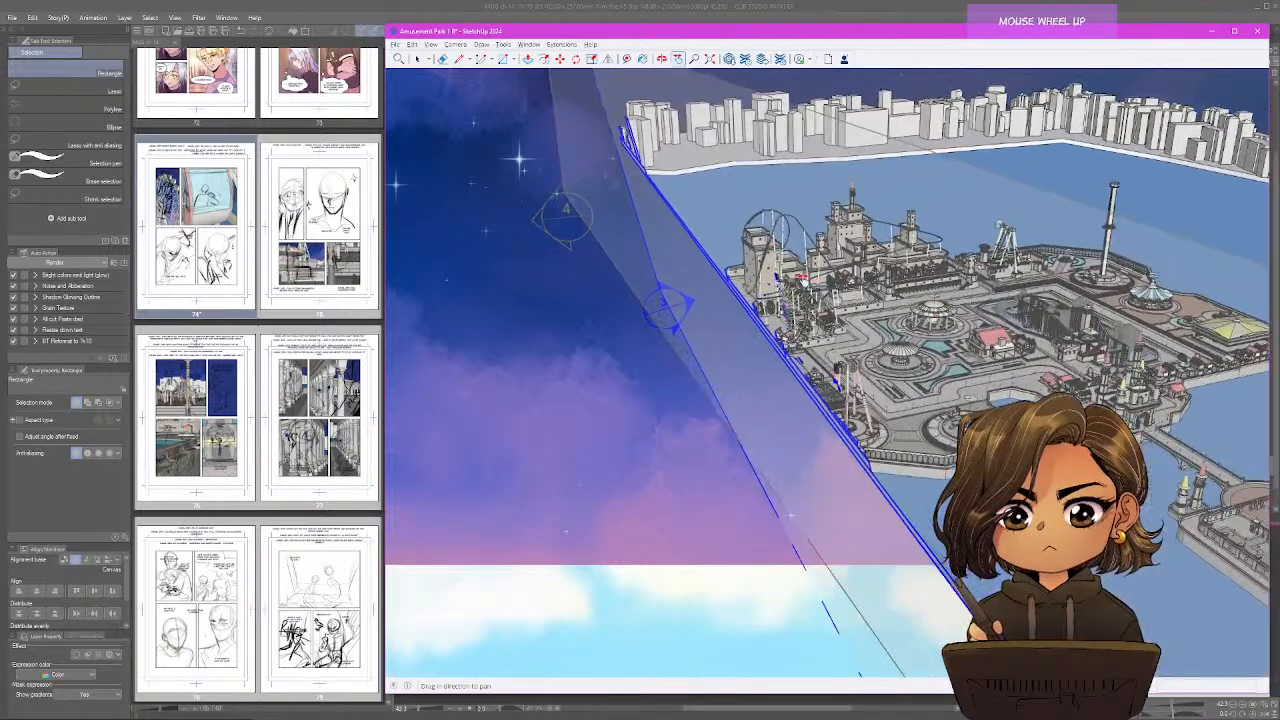
scroll(756, 270, "up", 5)
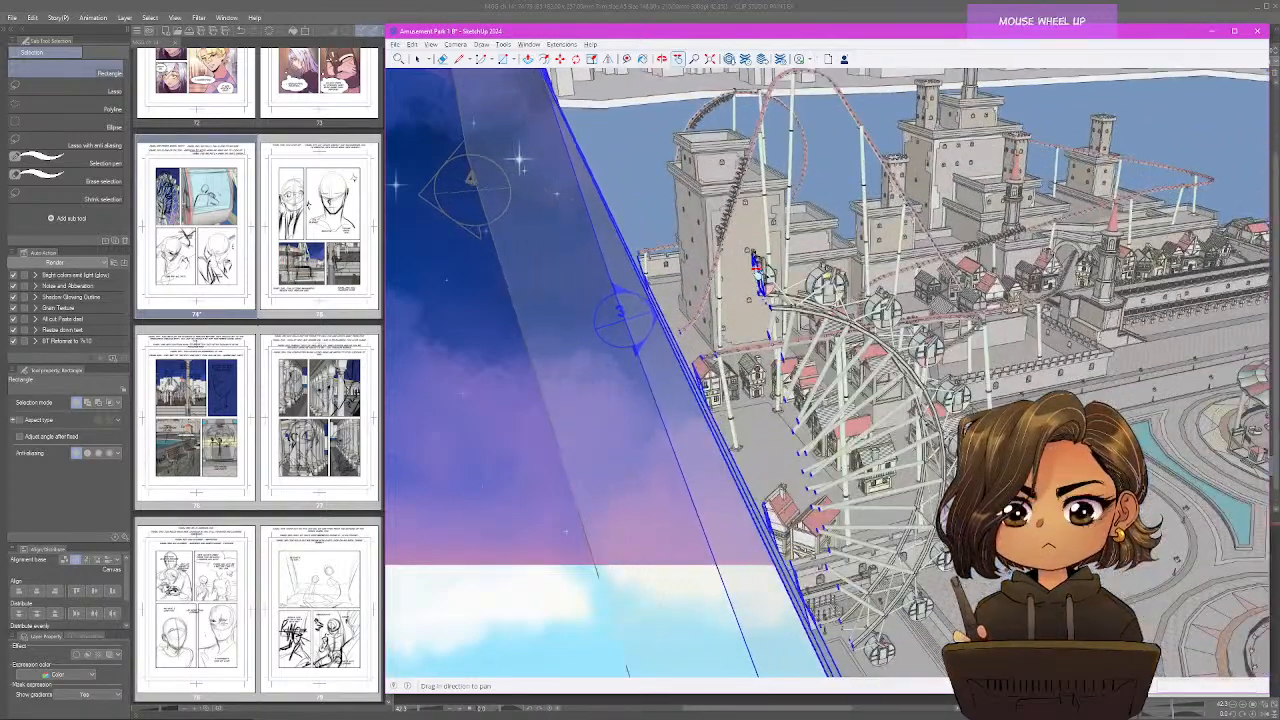
scroll(631, 320, "up", 3)
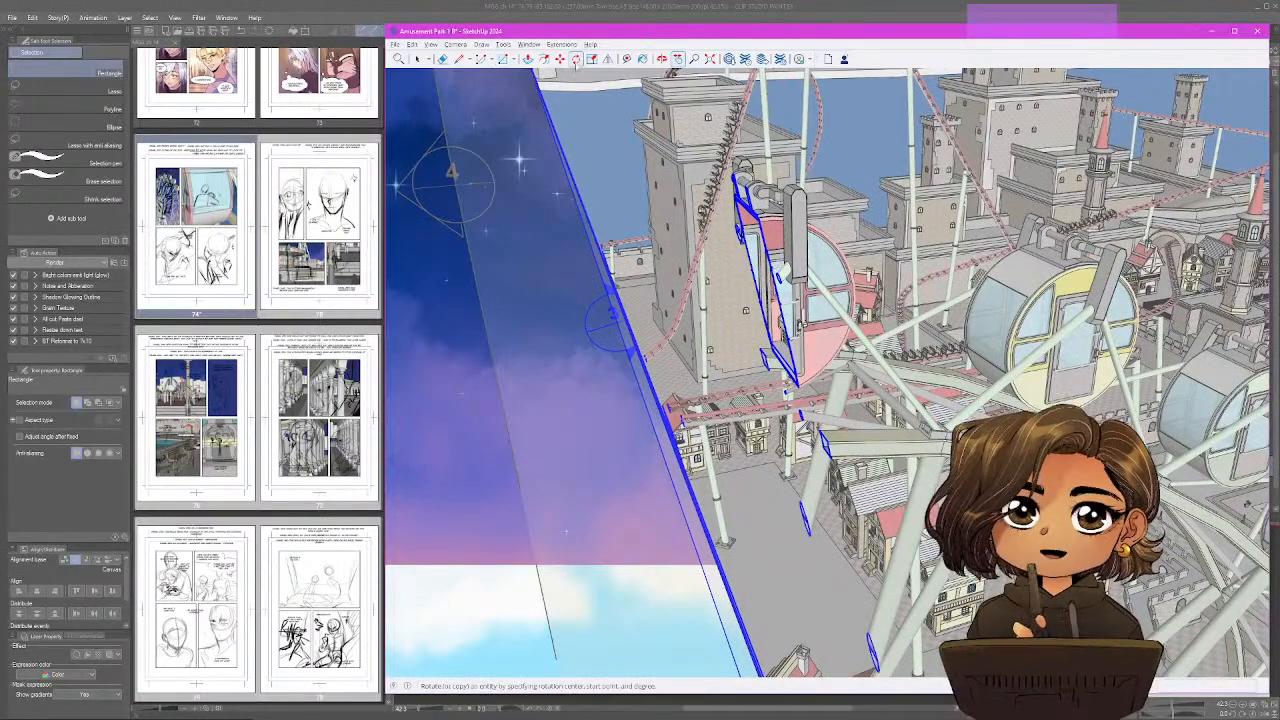
left_click(560, 59)
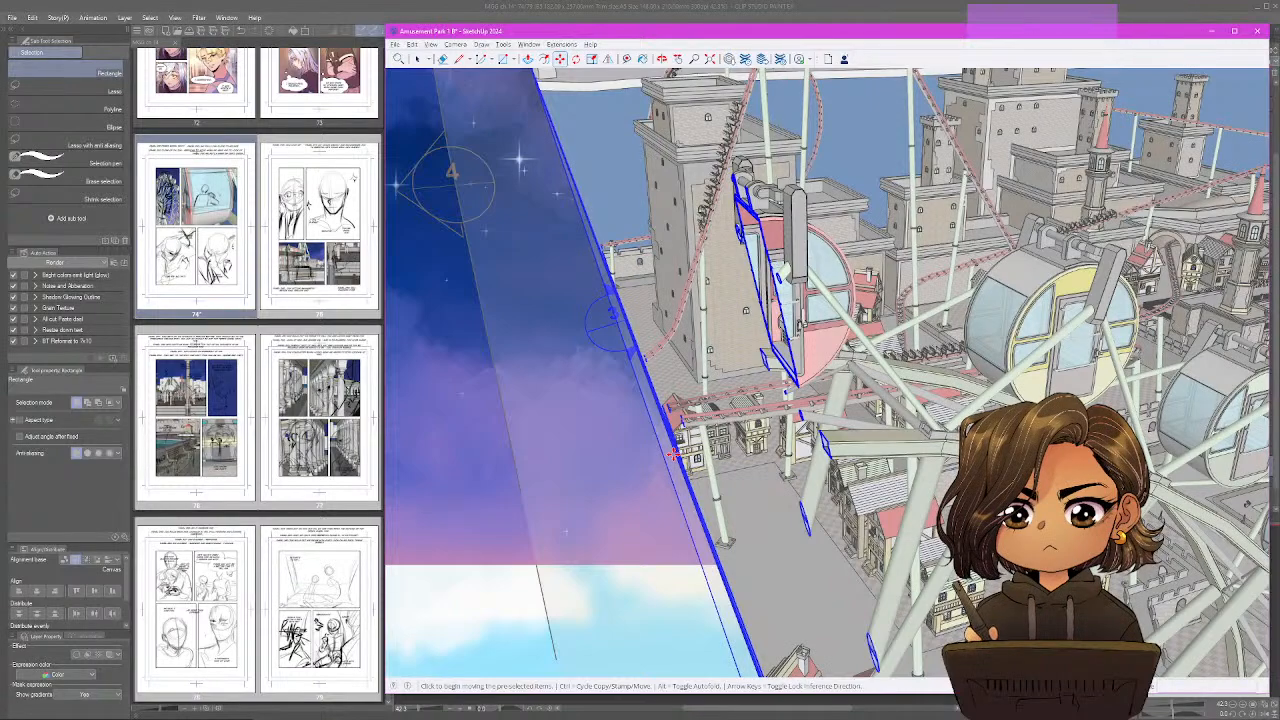
left_click(673, 452)
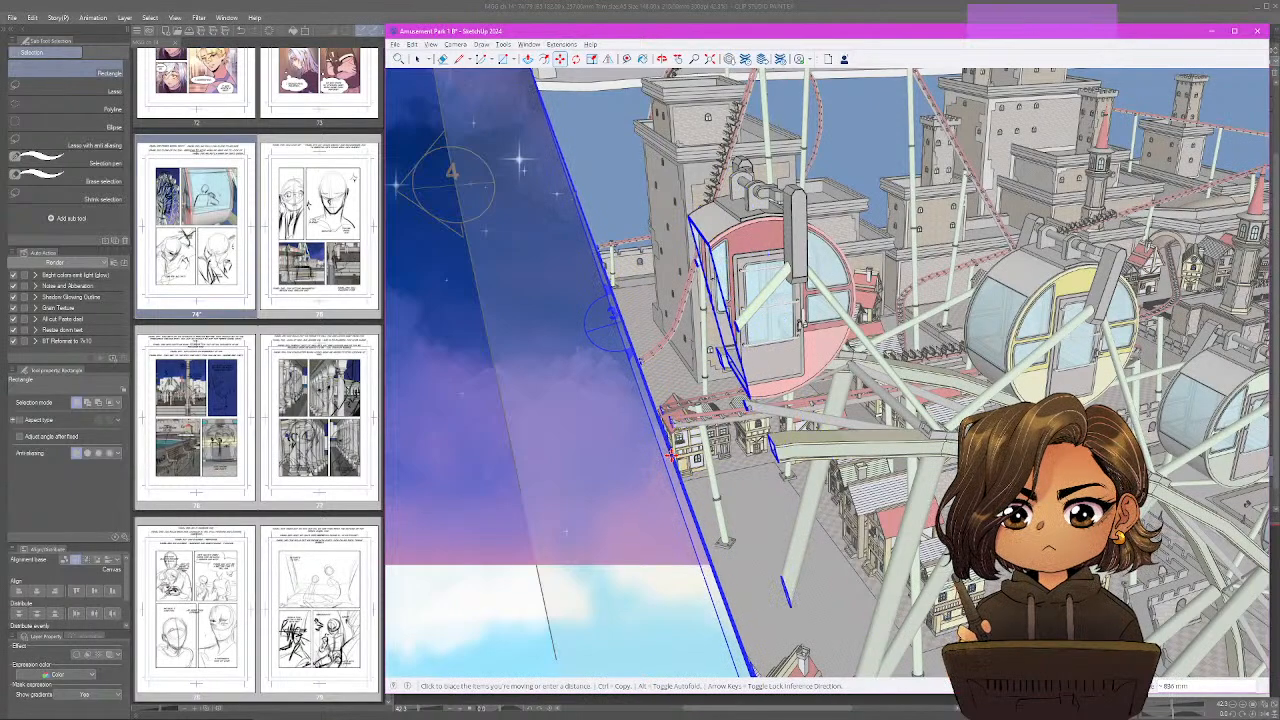
left_click(673, 452)
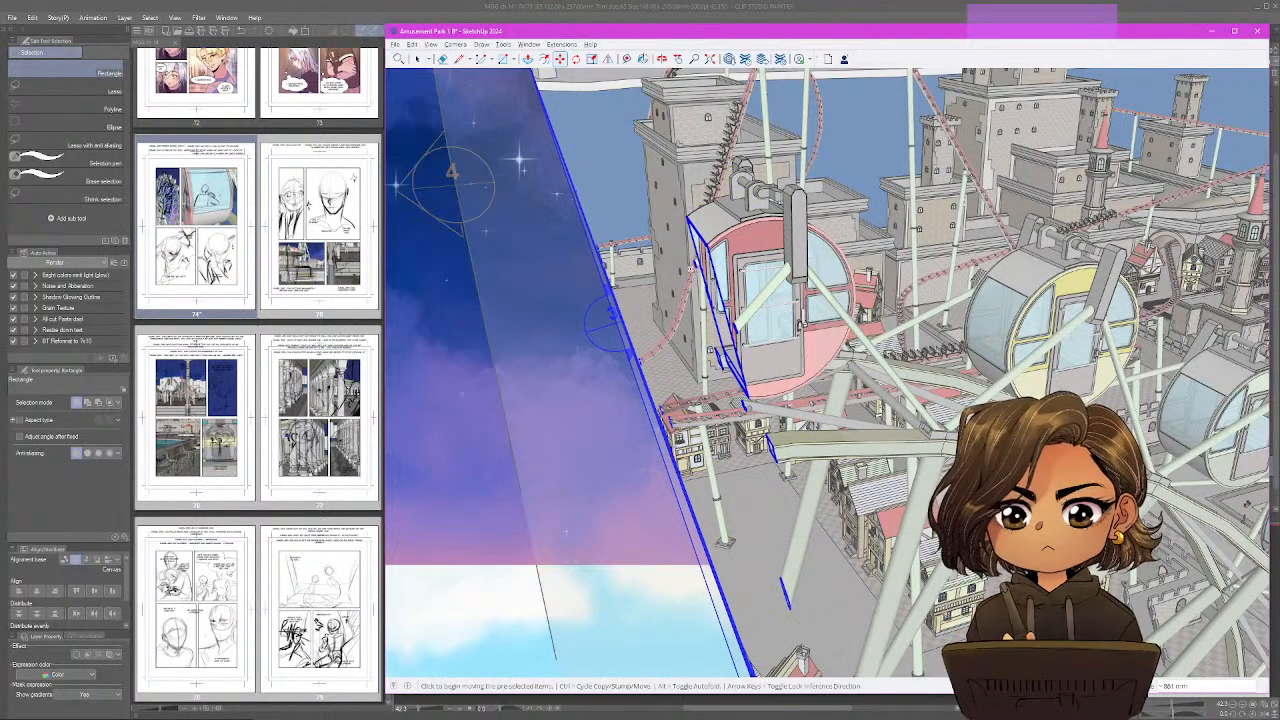
Hide the section planes and frame the cut-open gondola head-on with its bench and rear window centred.
left_click(432, 46)
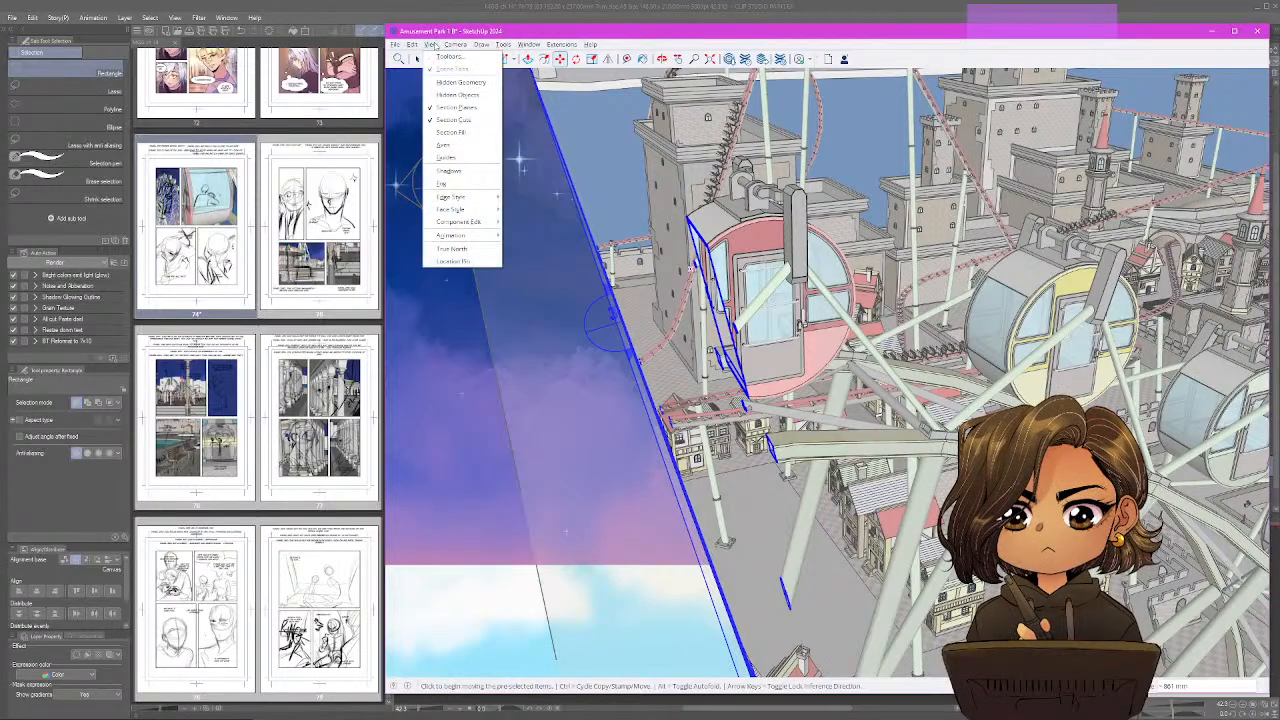
left_click(458, 108)
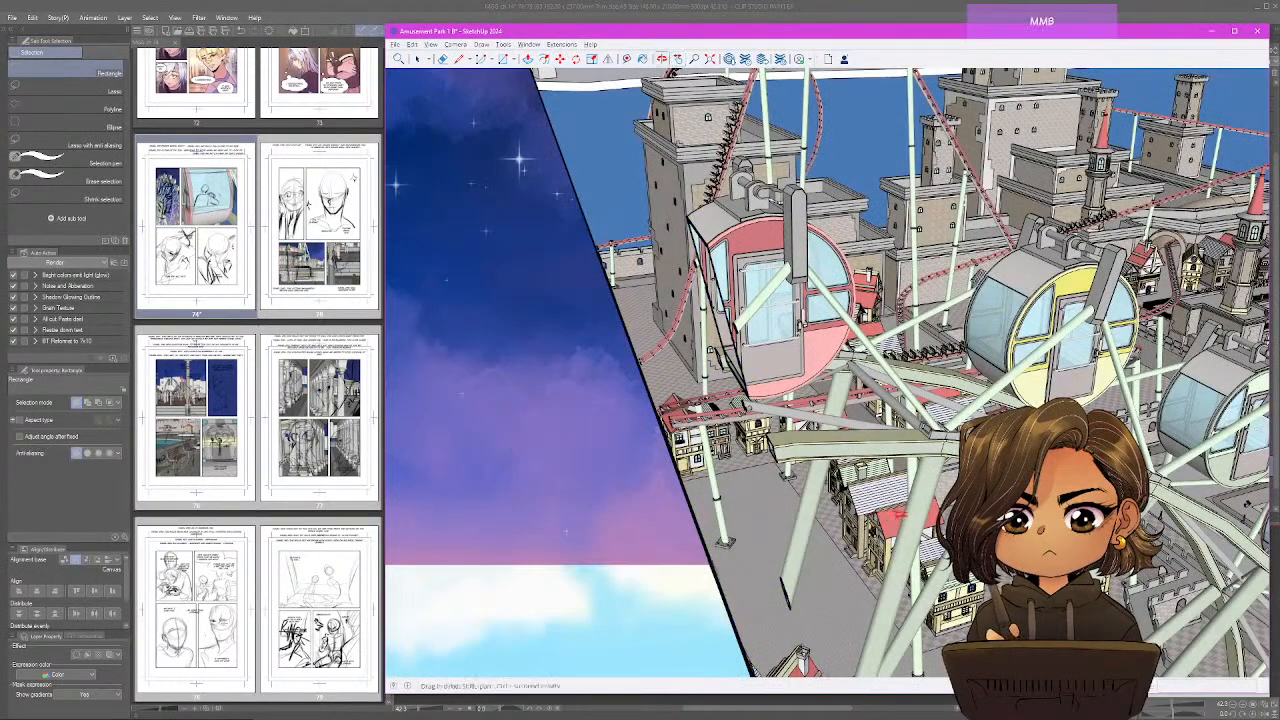
mouse_move(868, 345)
left_mouse_down()
mouse_move(985, 275)
mouse_move(905, 342)
mouse_move(603, 381)
mouse_move(1003, 292)
mouse_move(1150, 202)
left_mouse_up()
left_click_drag(621, 471, 743, 394)
left_click_drag(762, 441, 727, 390)
scroll(744, 426, "up", 1)
scroll(727, 390, "up", 5)
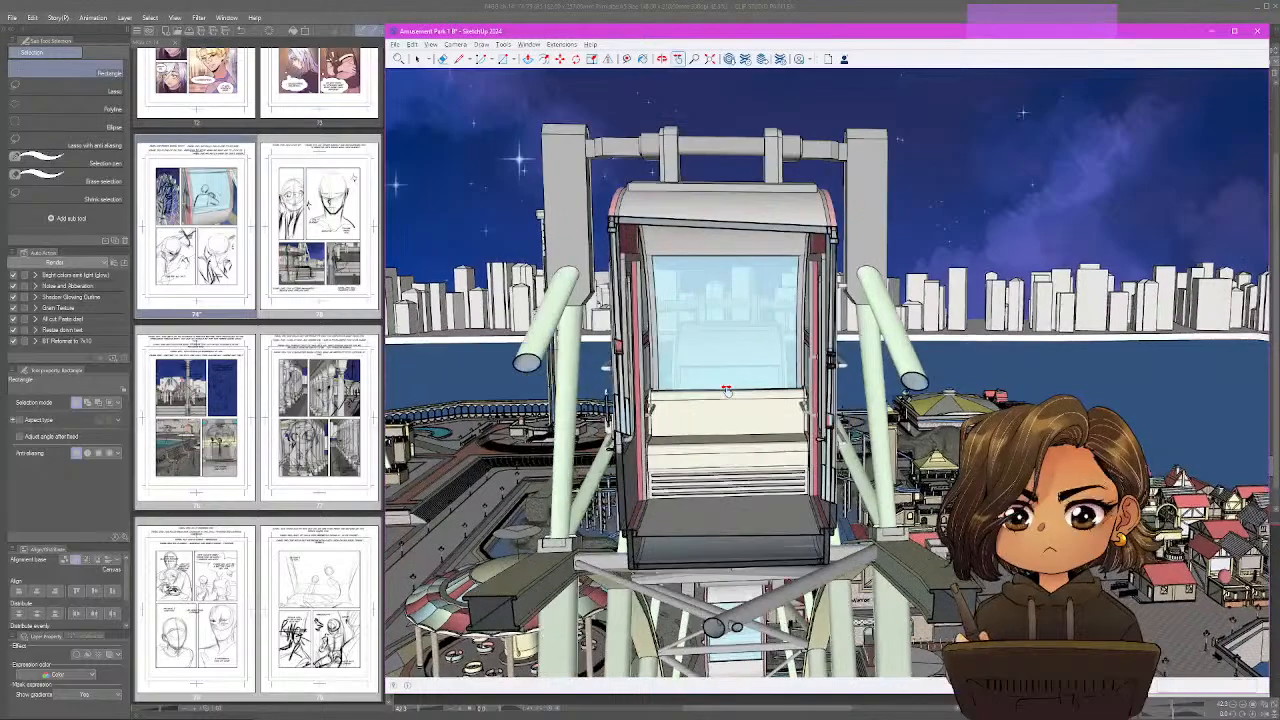
scroll(727, 390, "up", 4)
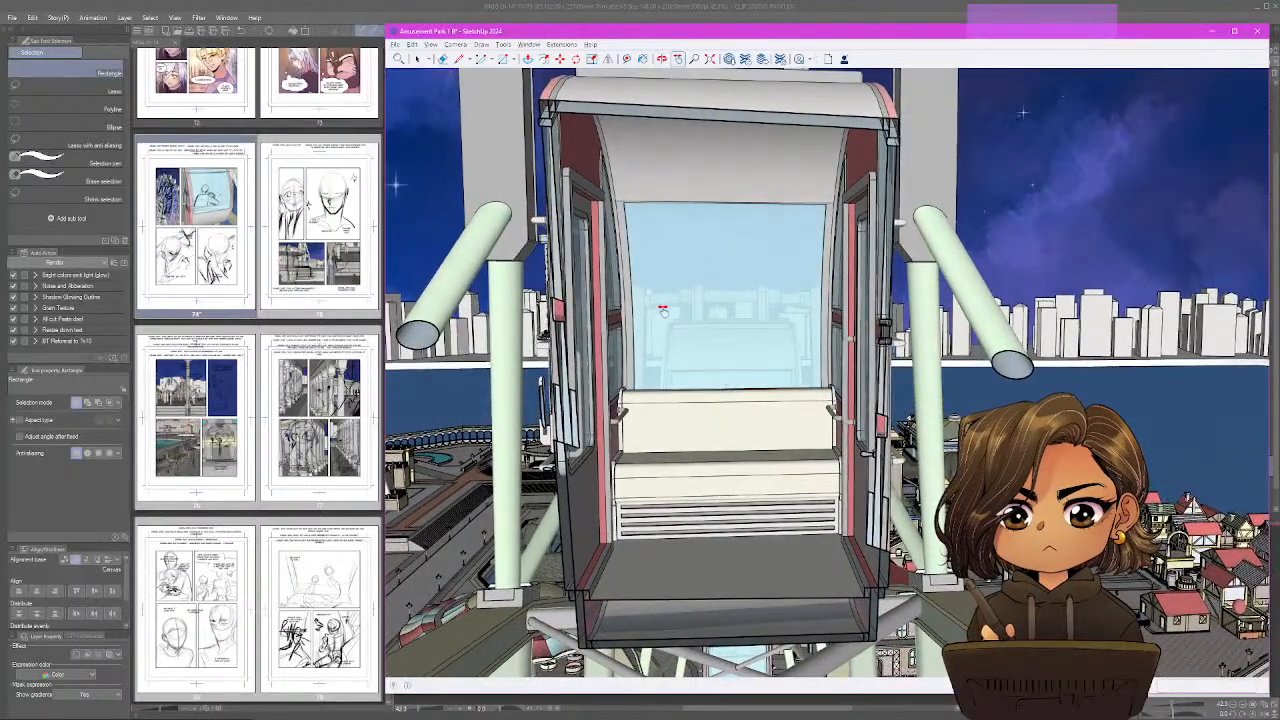
In Clip Studio Paint, sample the gondola window's light blue on page 74 and fill the figure flats layer with it.
left_click(159, 211)
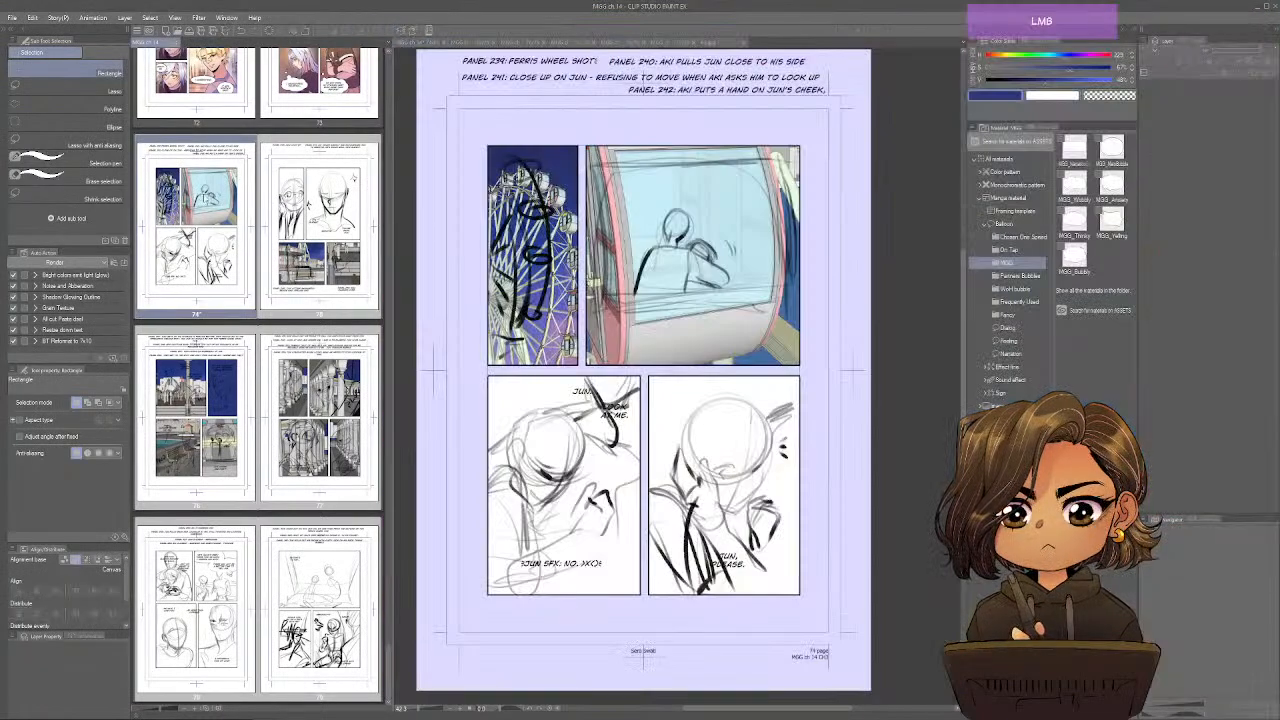
key("u")
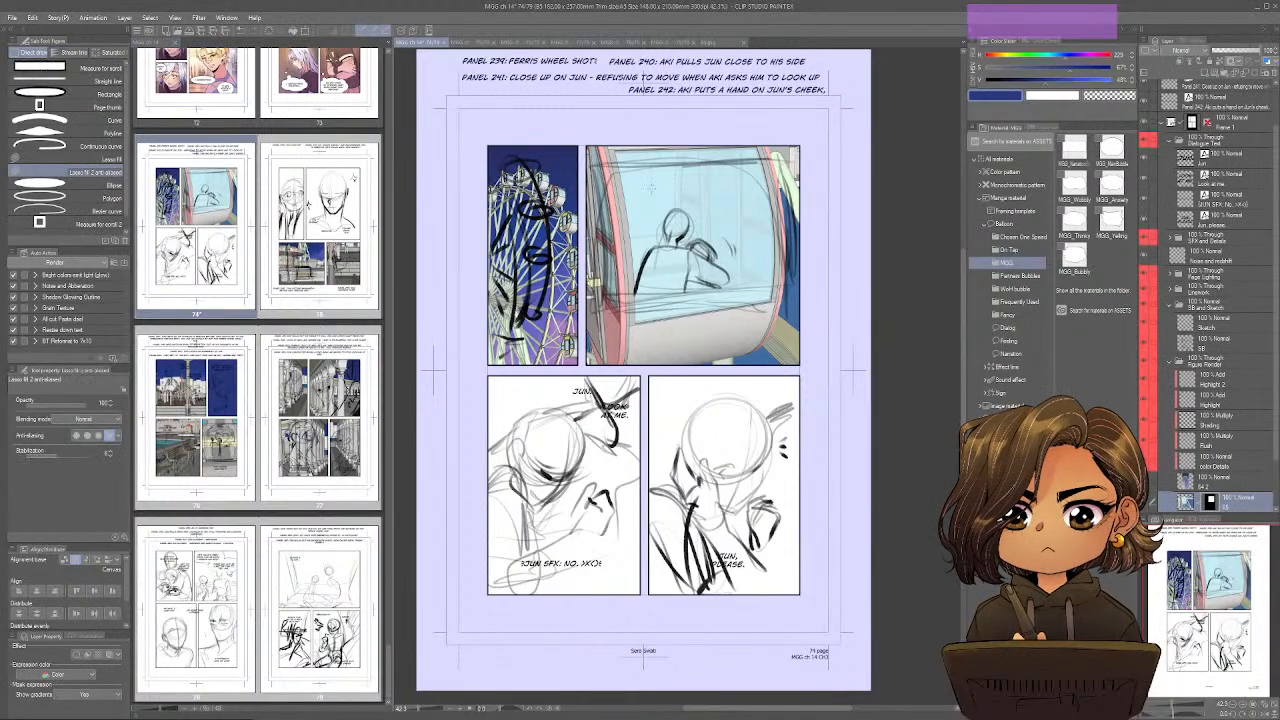
left_click(655, 187, "alt")
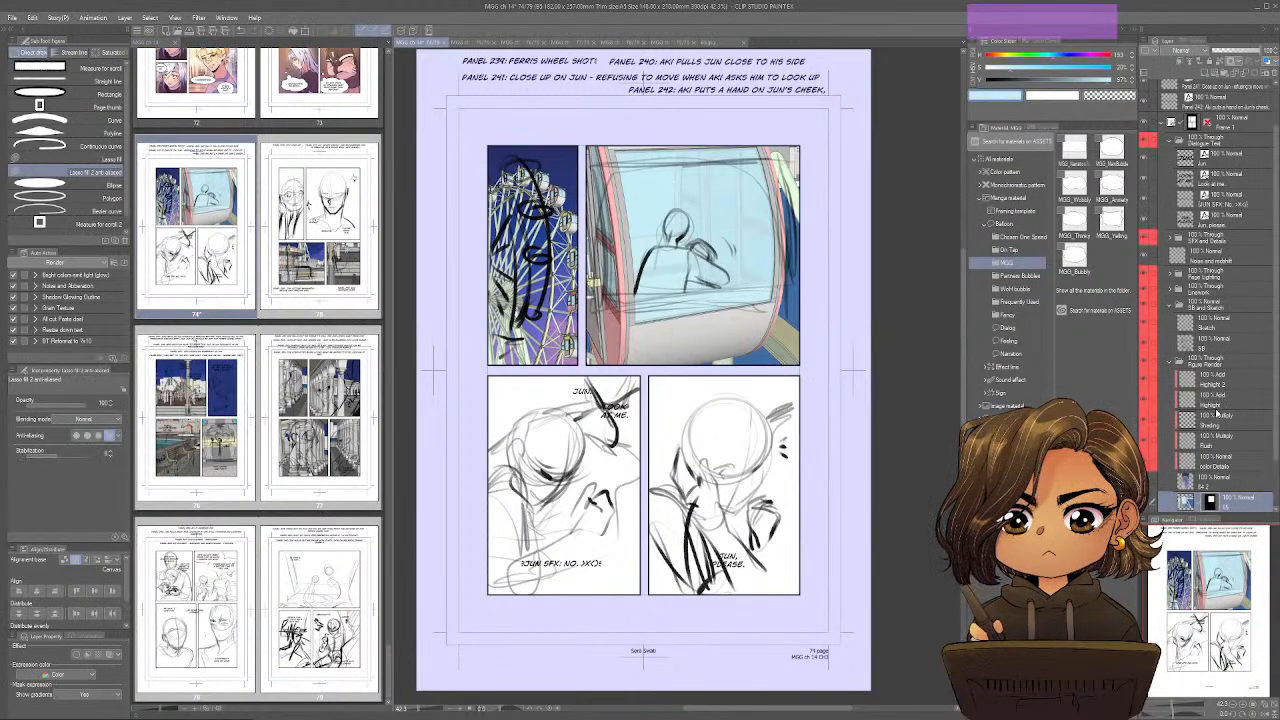
scroll(1217, 412, "down", 2)
left_click(1206, 471)
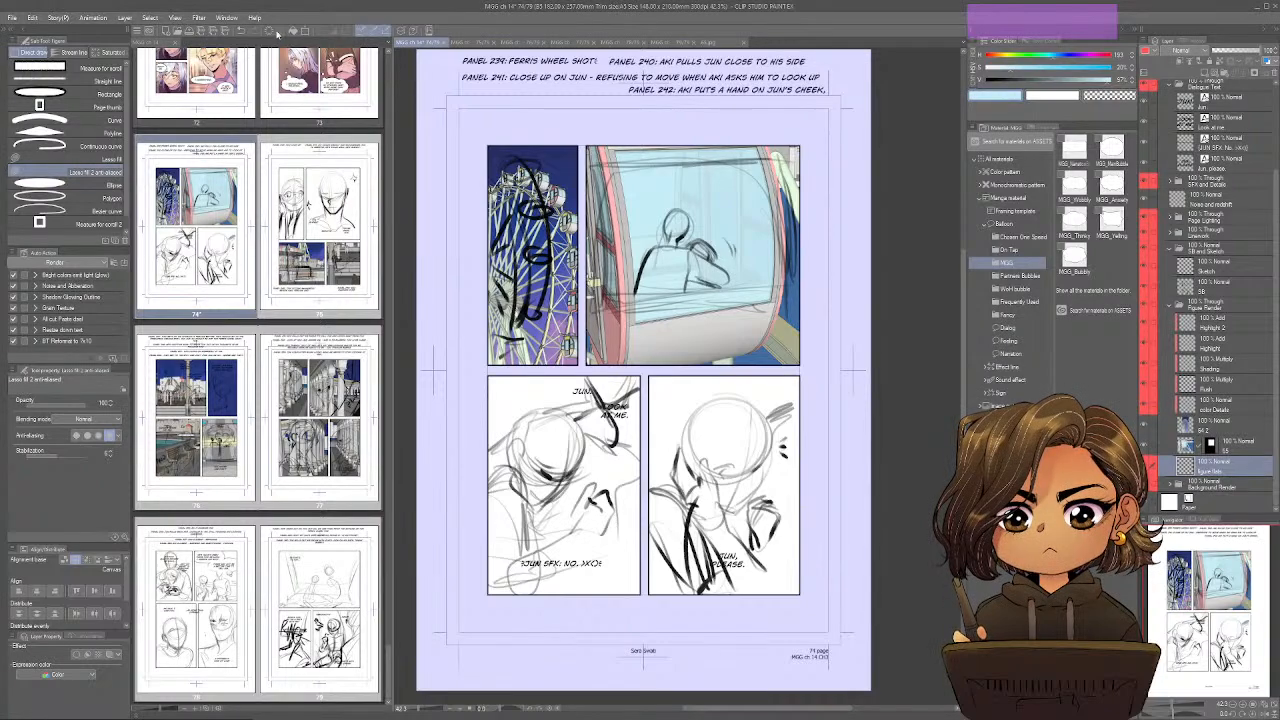
left_click(298, 35)
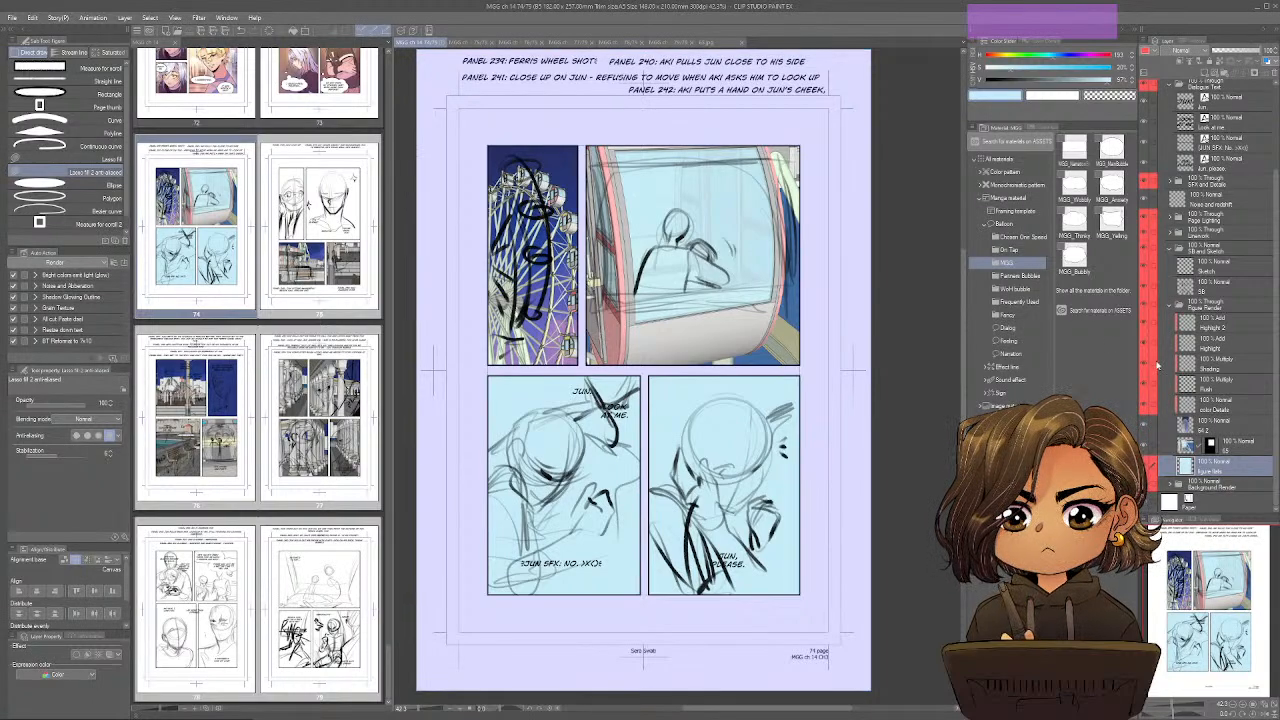
Open page 75 and fill its BG flats layer with the same light blue.
double_click(348, 242)
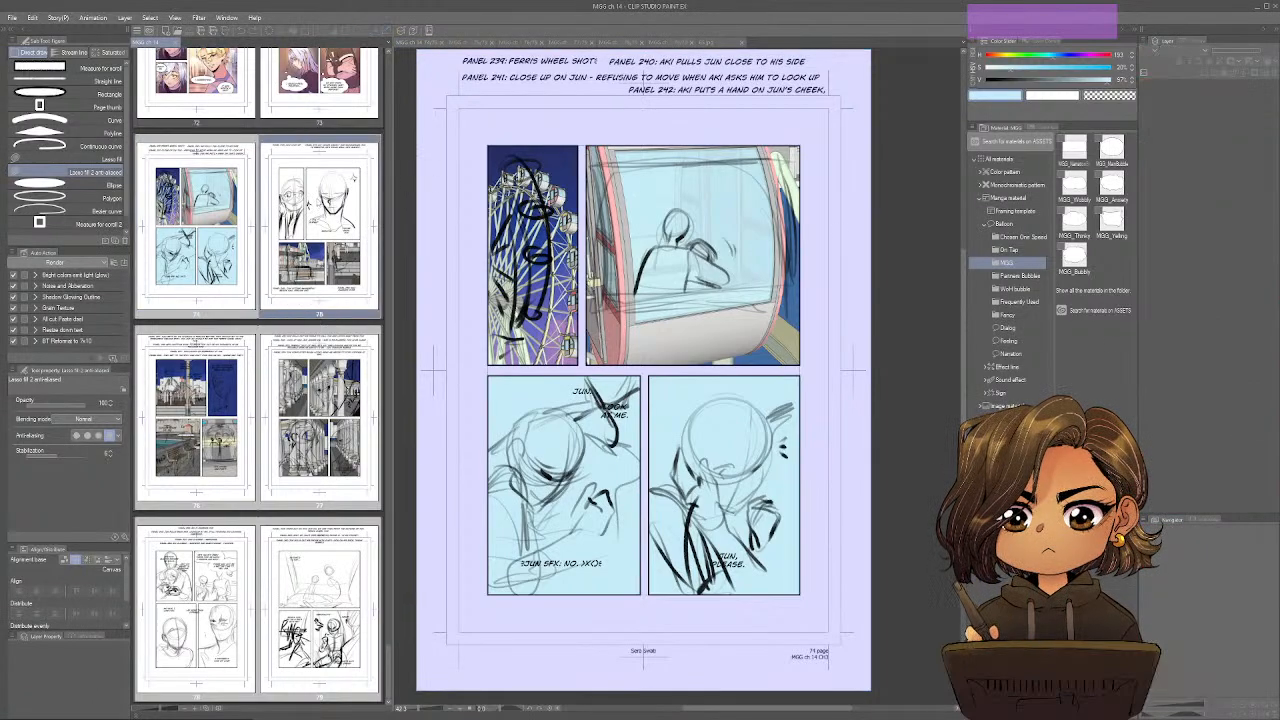
scroll(1206, 451, "down", 3)
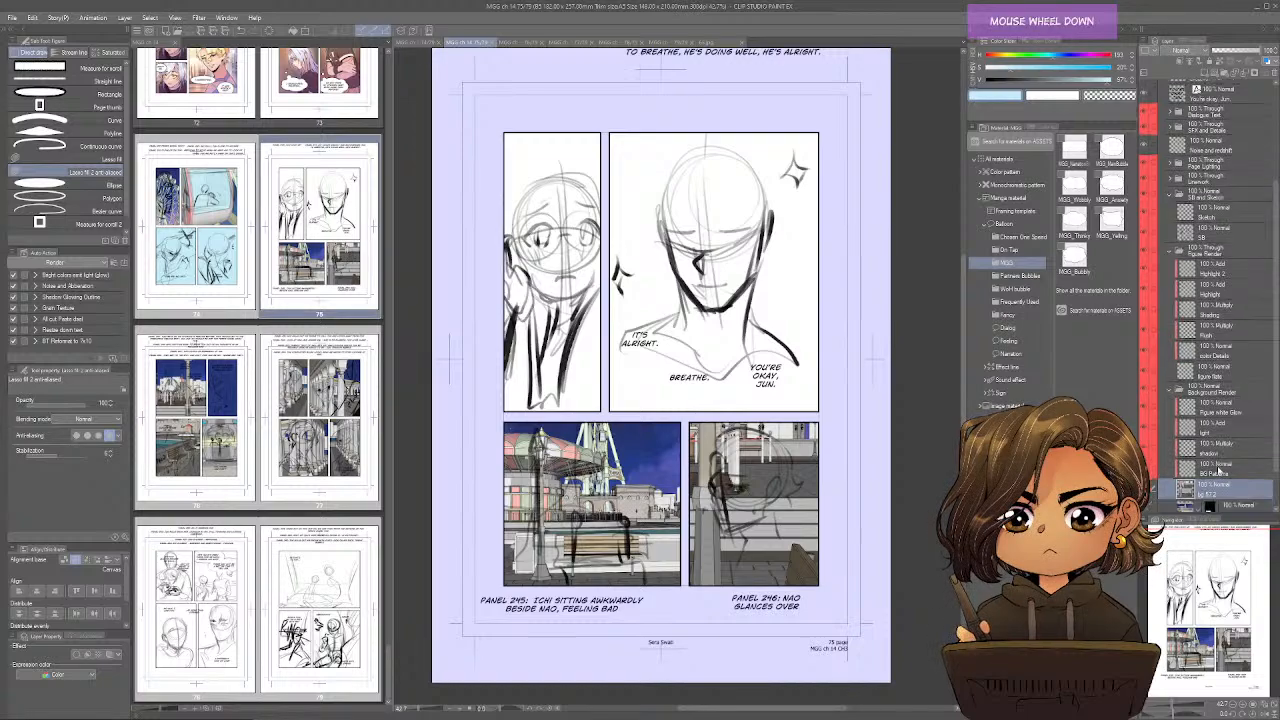
left_click(1216, 481)
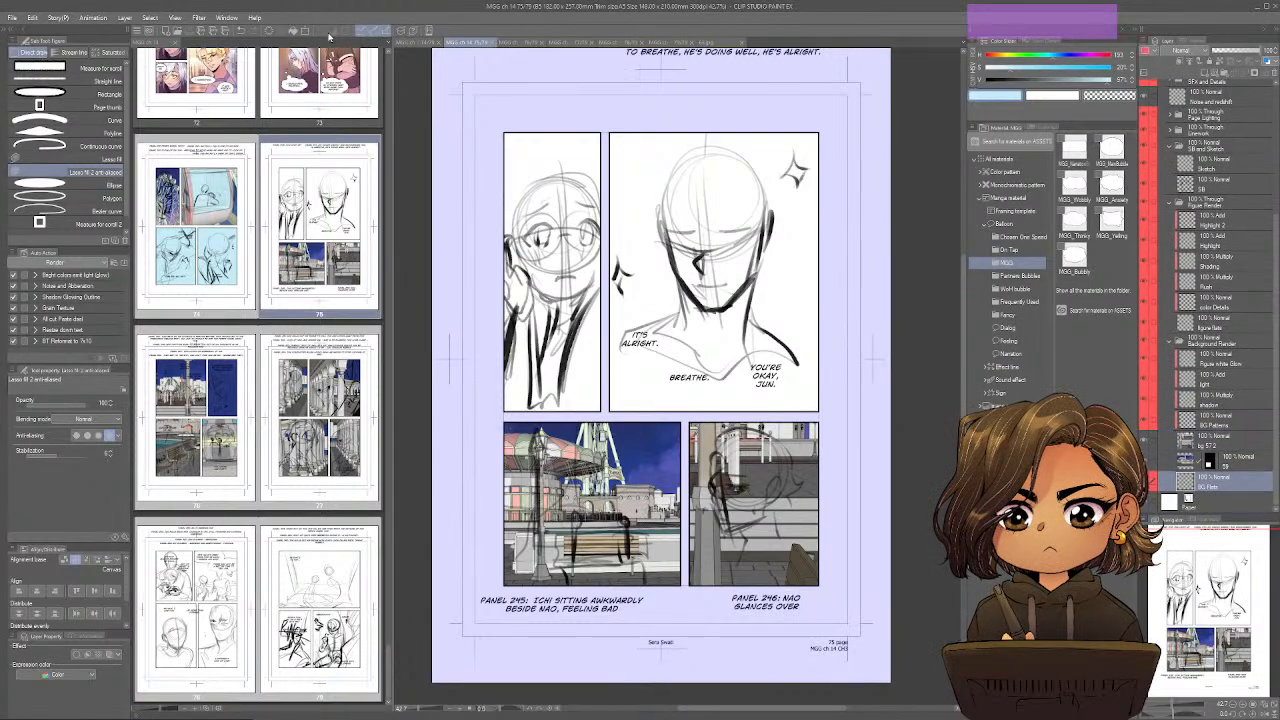
left_click(291, 32)
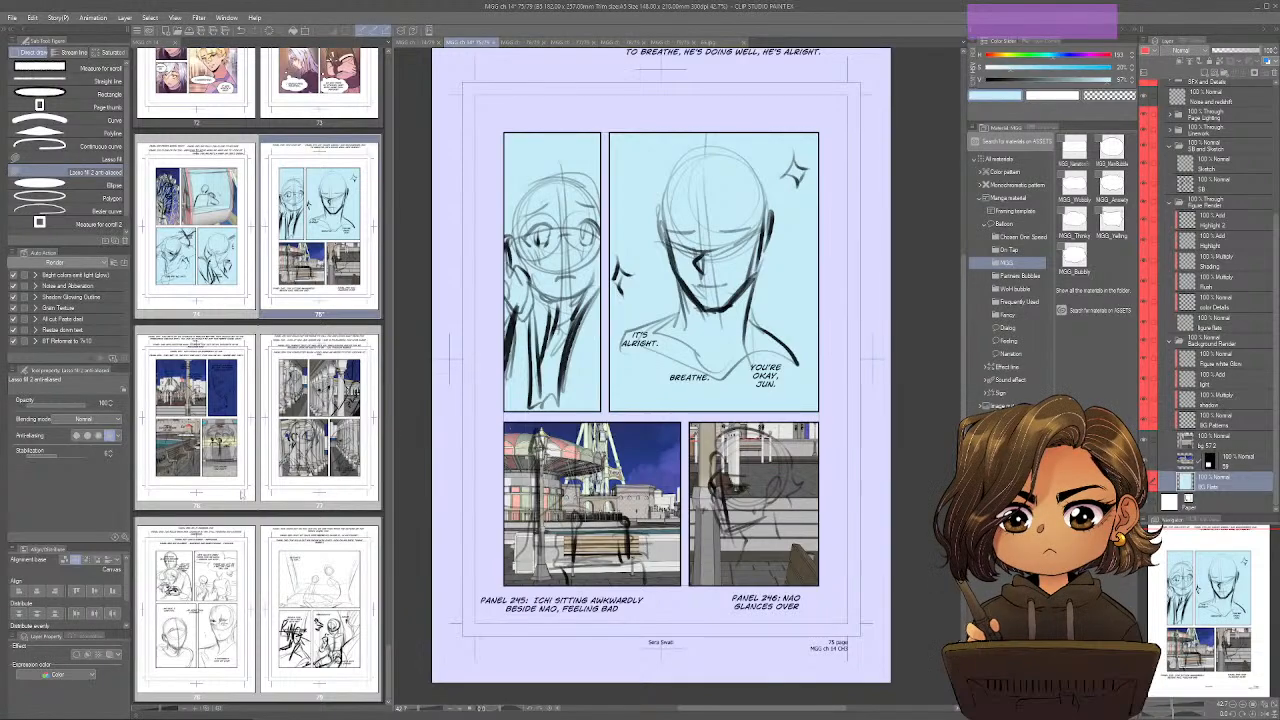
Open page 78 for its panel sketches, switch to SketchUp and frame a closer view of the gondola's bench and window.
double_click(243, 543)
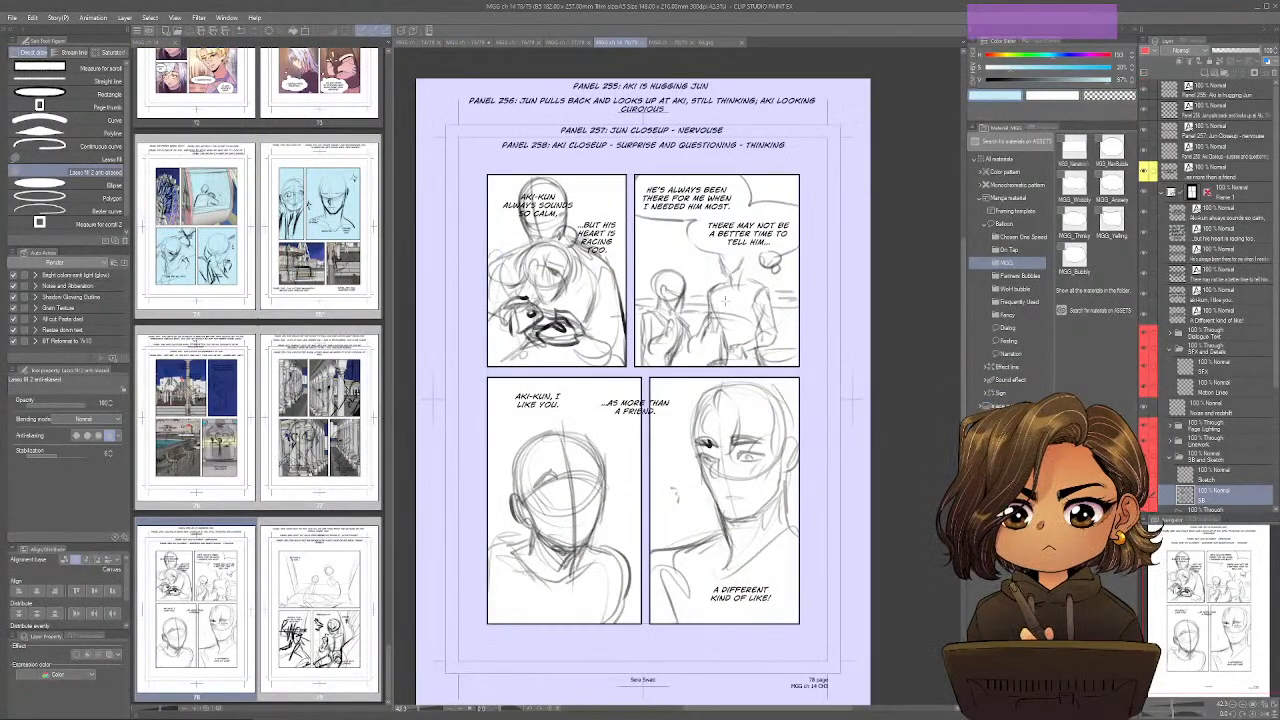
key("alt+Tab")
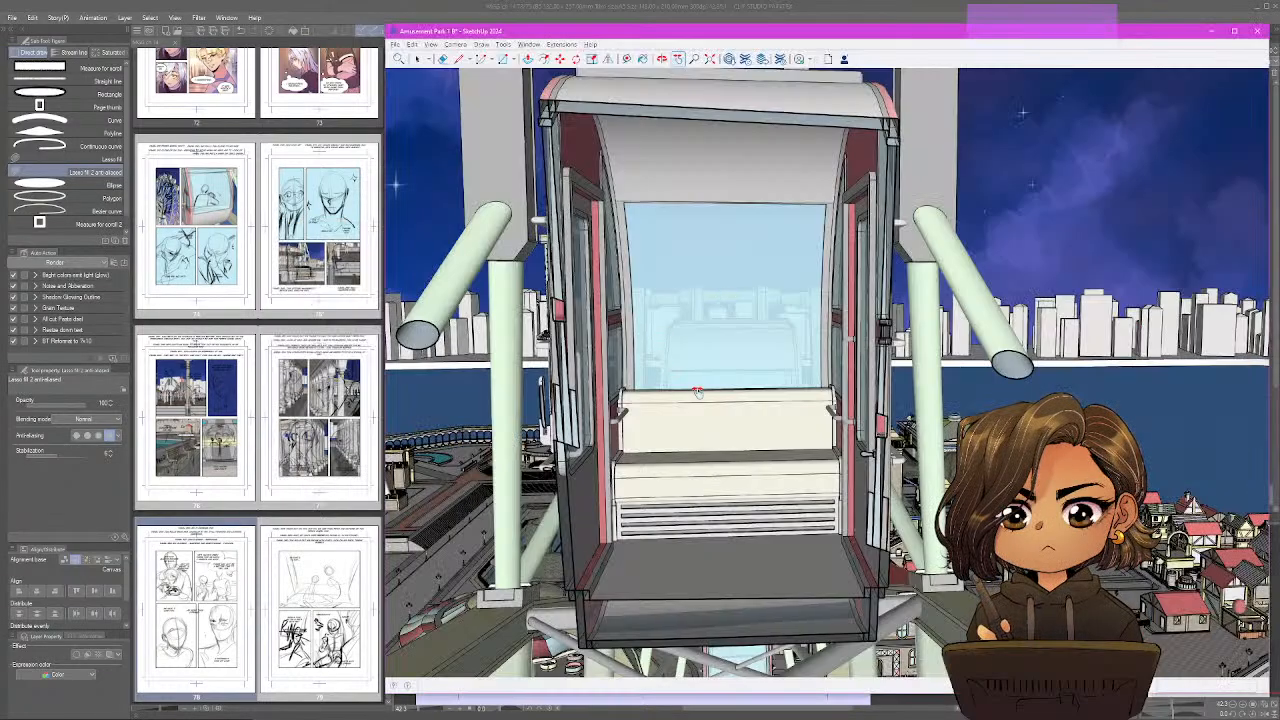
scroll(697, 392, "up", 5)
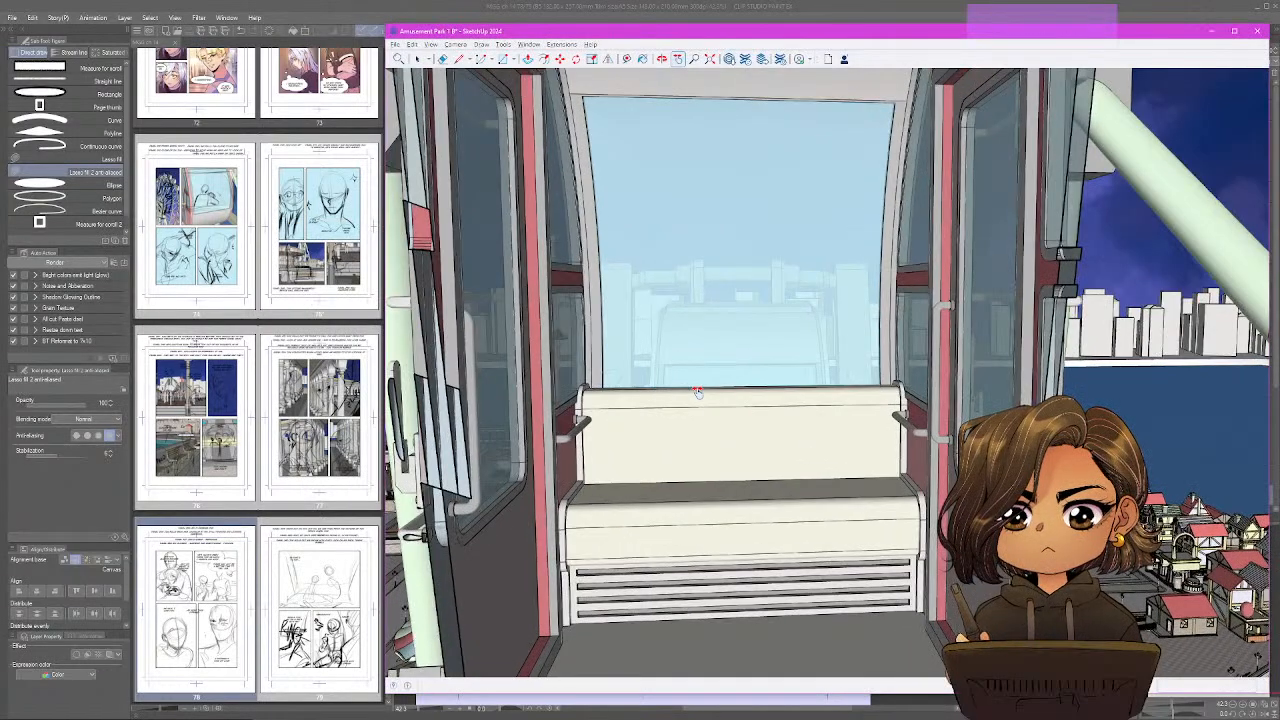
scroll(697, 392, "up", 4)
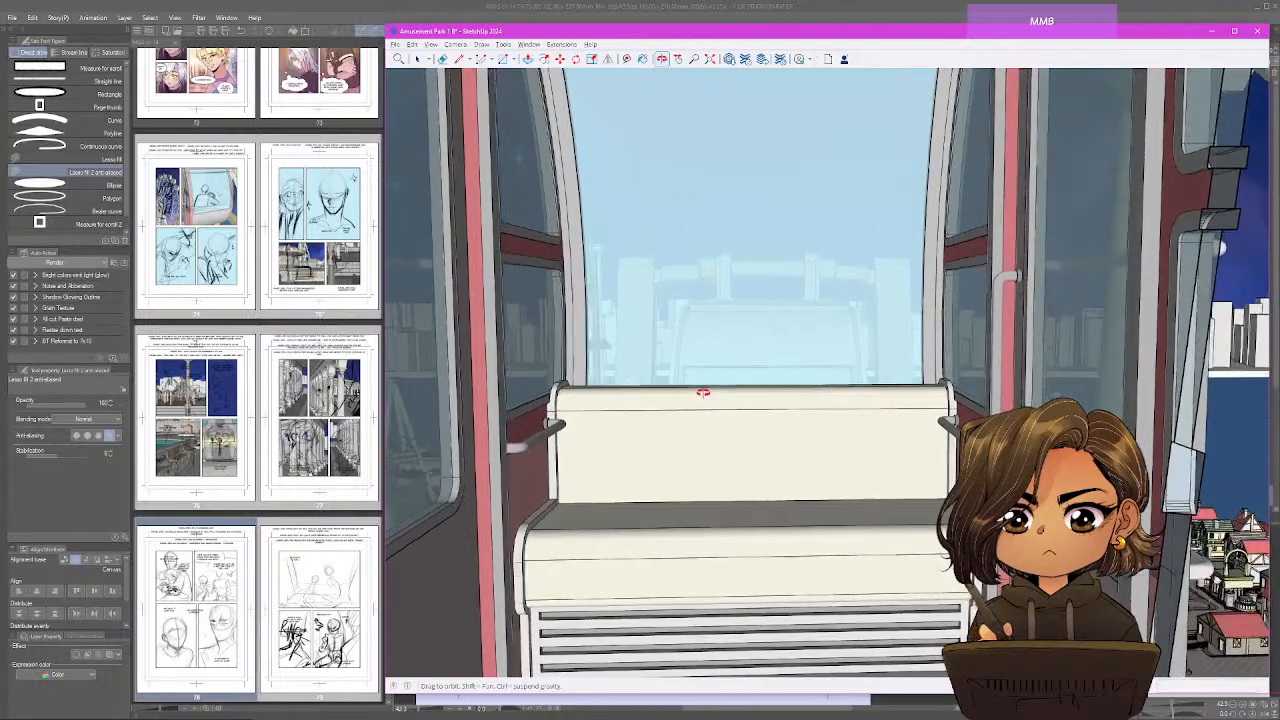
left_click_drag(703, 392, 718, 395)
key("h")
left_click_drag(959, 325, 1010, 353)
middle_click(1020, 354)
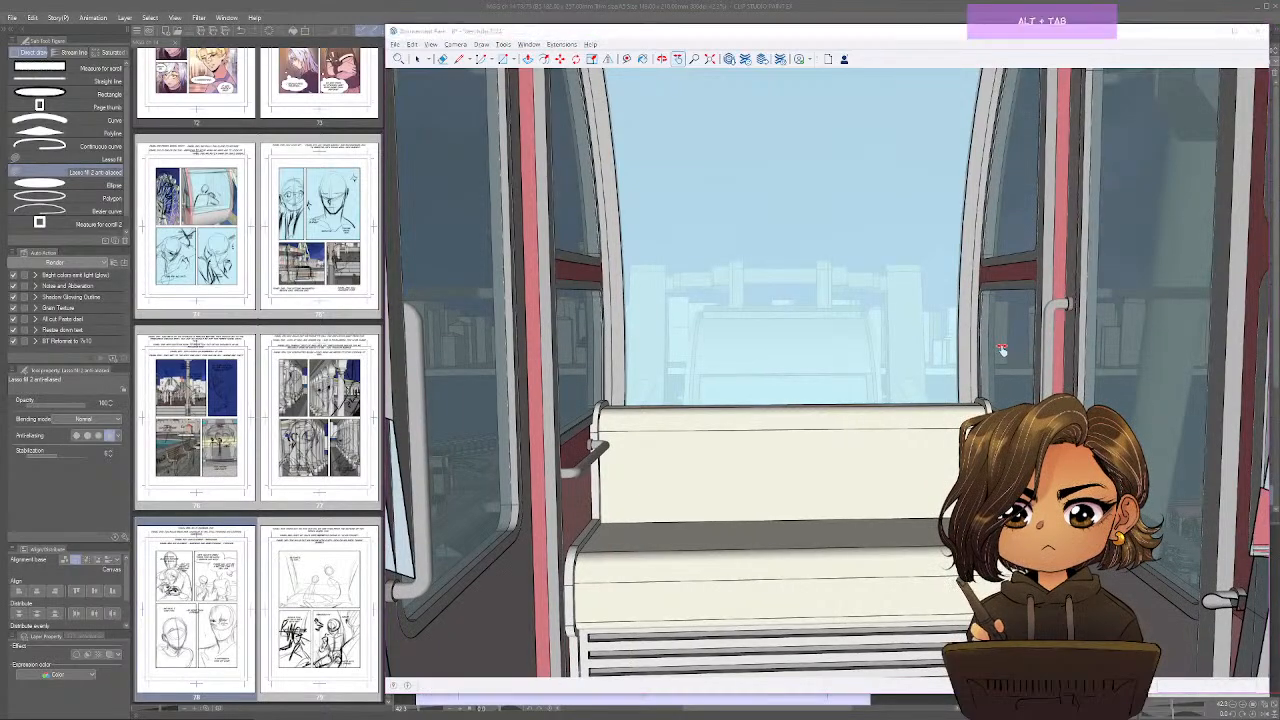
key("alt+Tab")
Compare the exported image bg 49 in the MyGentleGiant_Chapter14 folder with the SketchUp gondola view, and close the file browser without opening it.
key("alt+Tab")
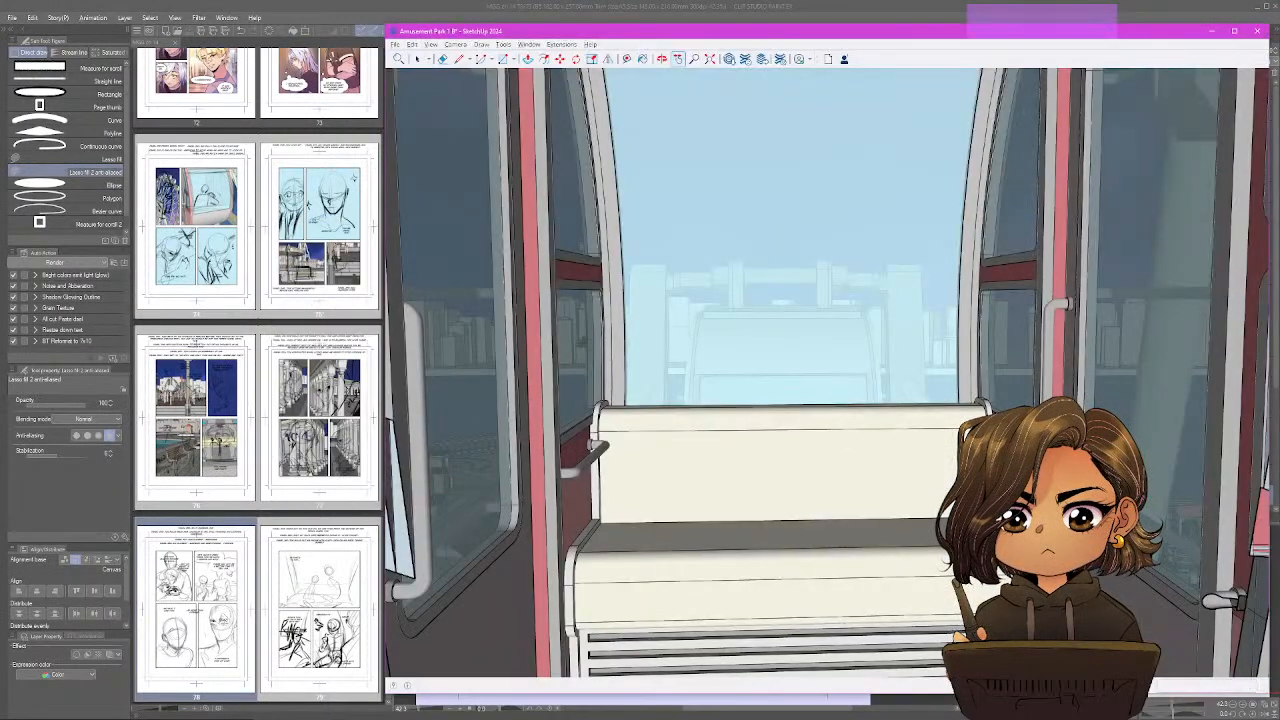
mouse_move(768, 472)
left_mouse_down()
mouse_move(749, 443)
mouse_move(766, 446)
left_mouse_up()
key("alt+Tab")
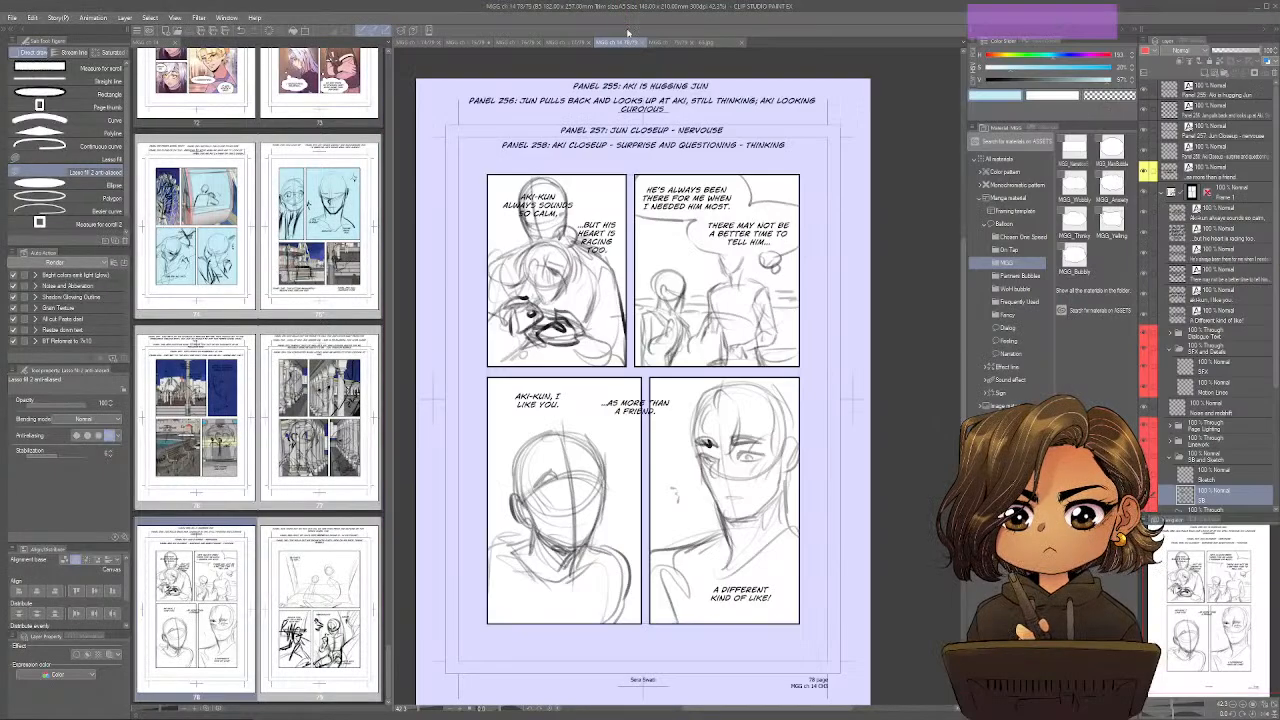
key("ctrl+o")
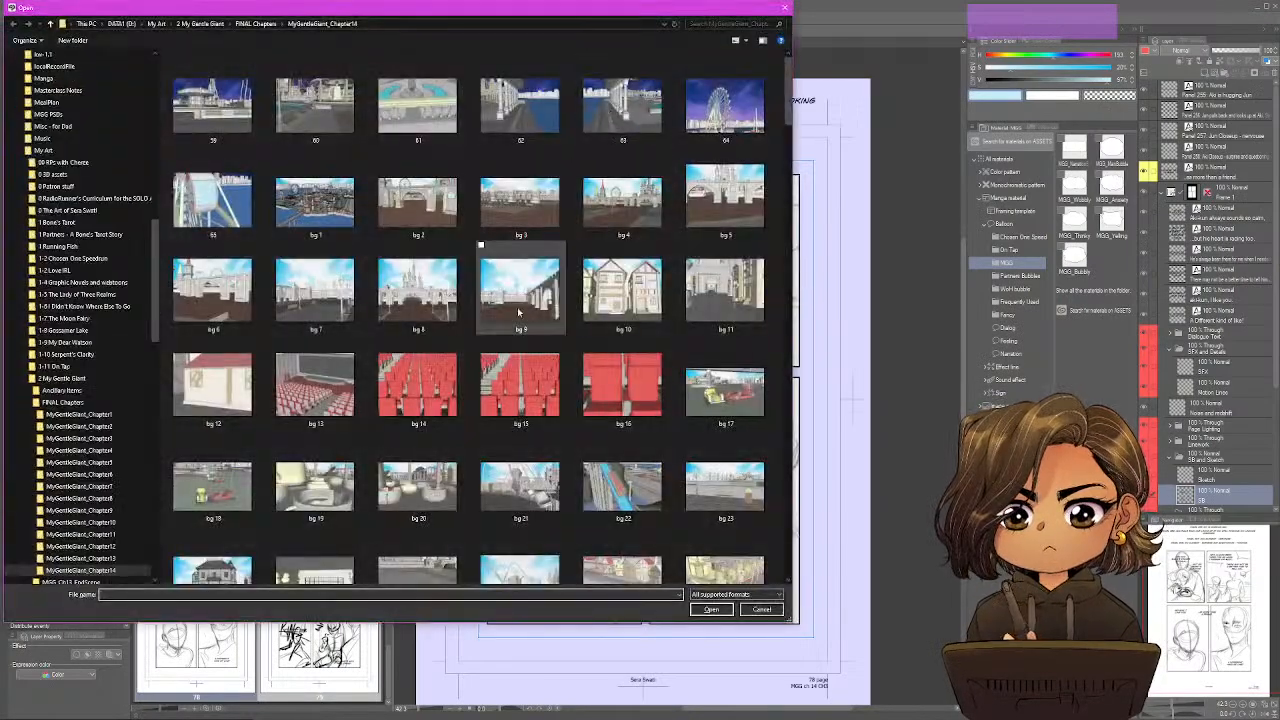
scroll(581, 396, "down", 1)
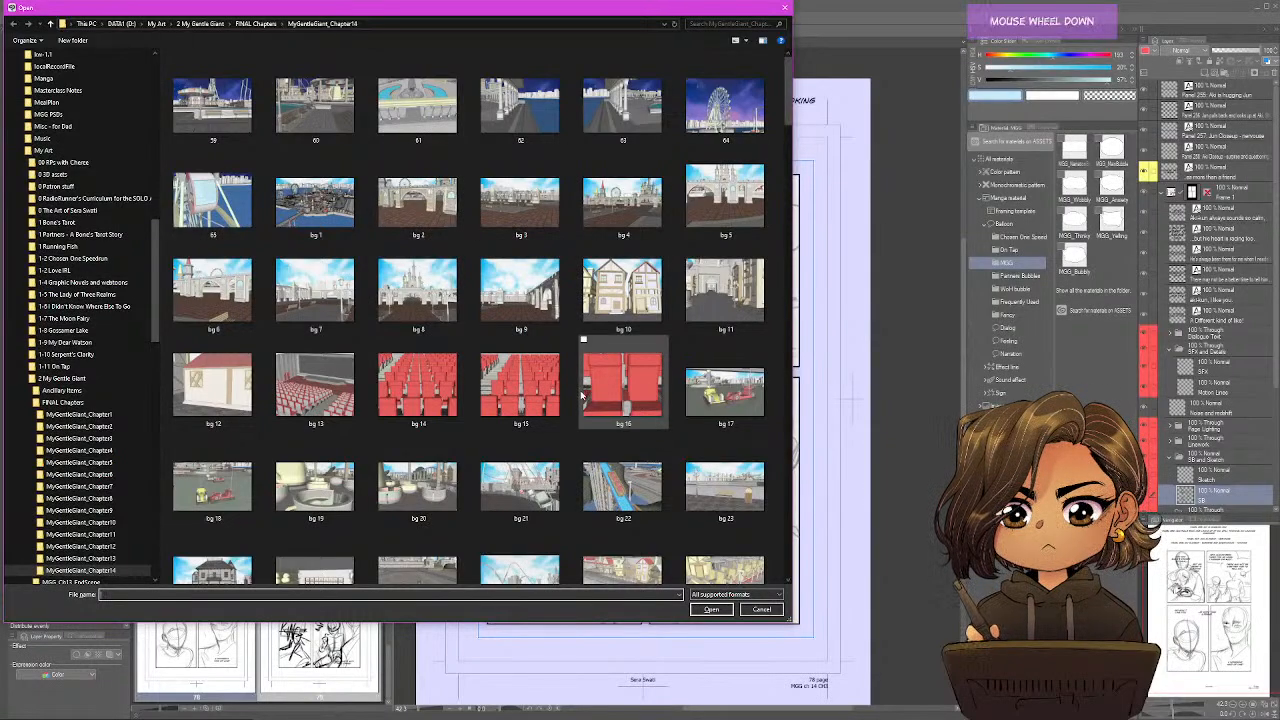
scroll(581, 396, "down", 3)
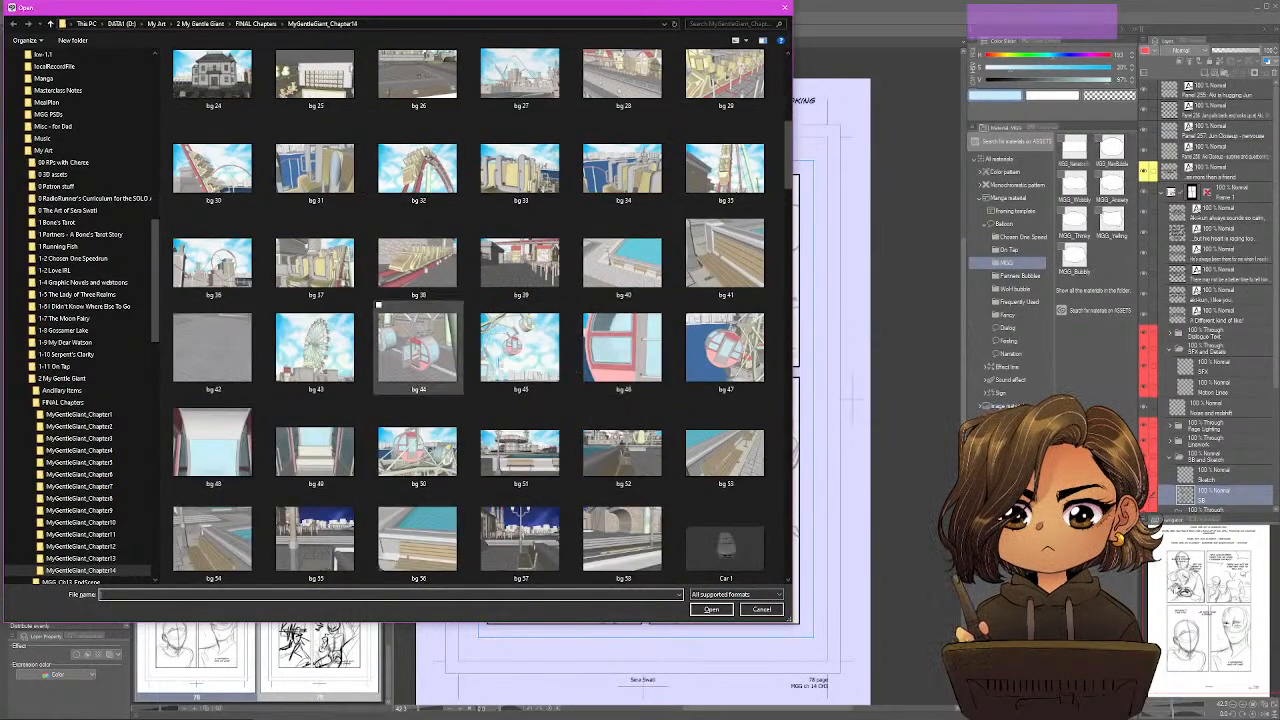
left_click(337, 456)
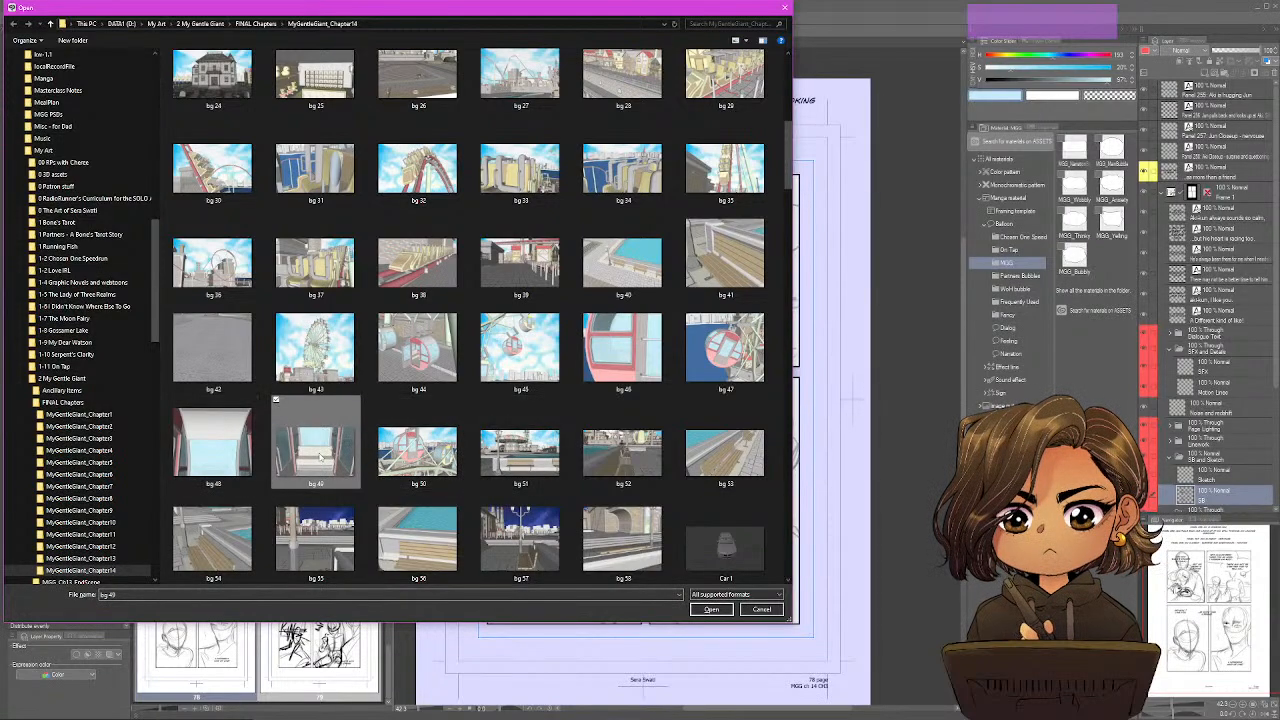
left_click(322, 458)
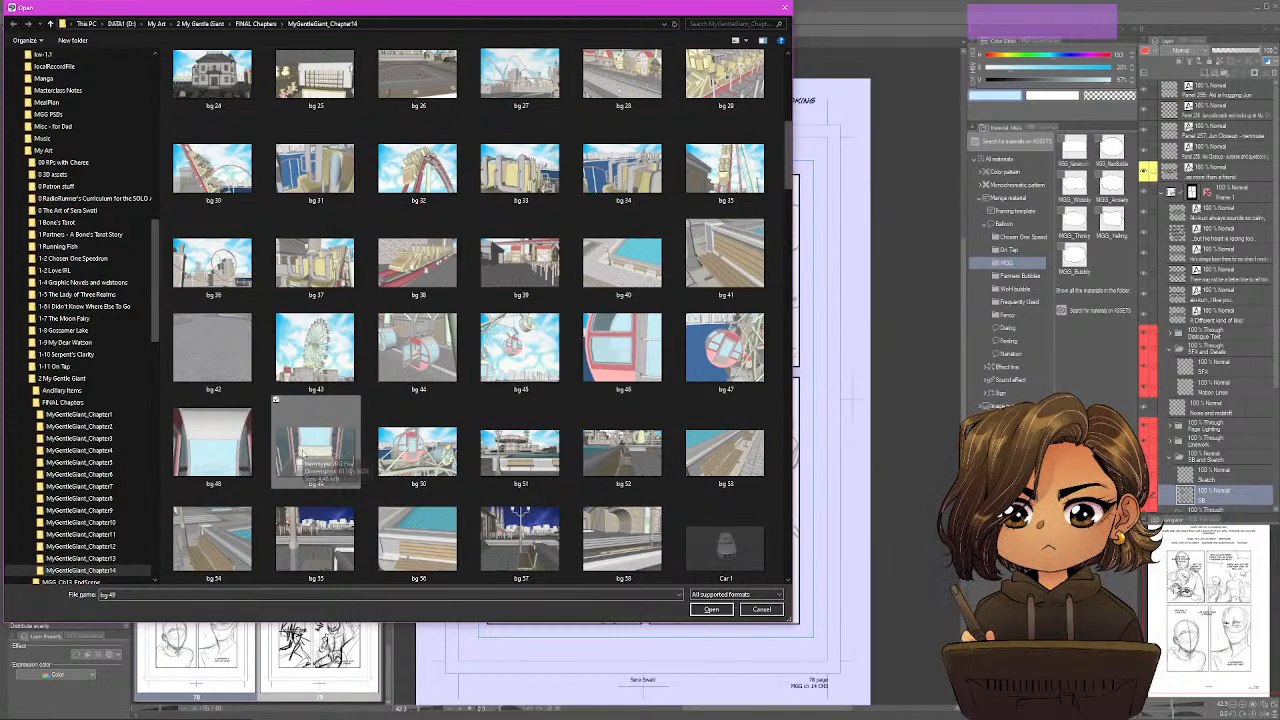
key("alt+Tab")
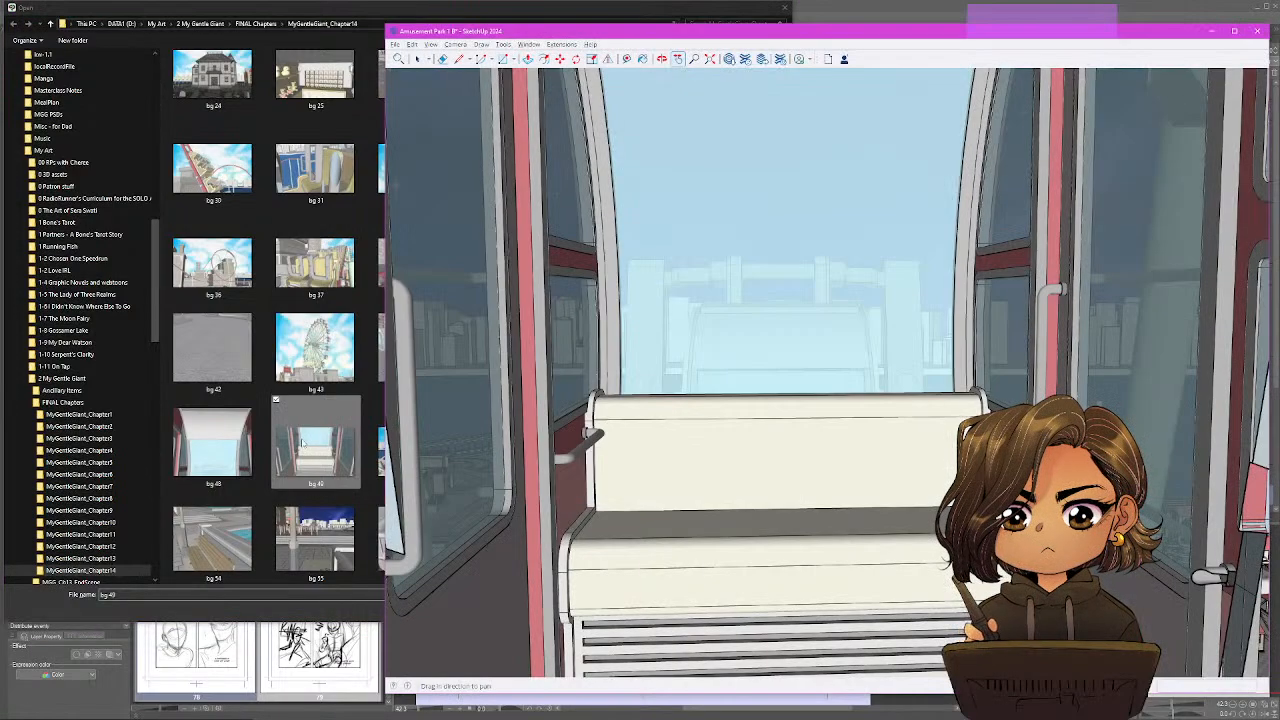
left_click(297, 609)
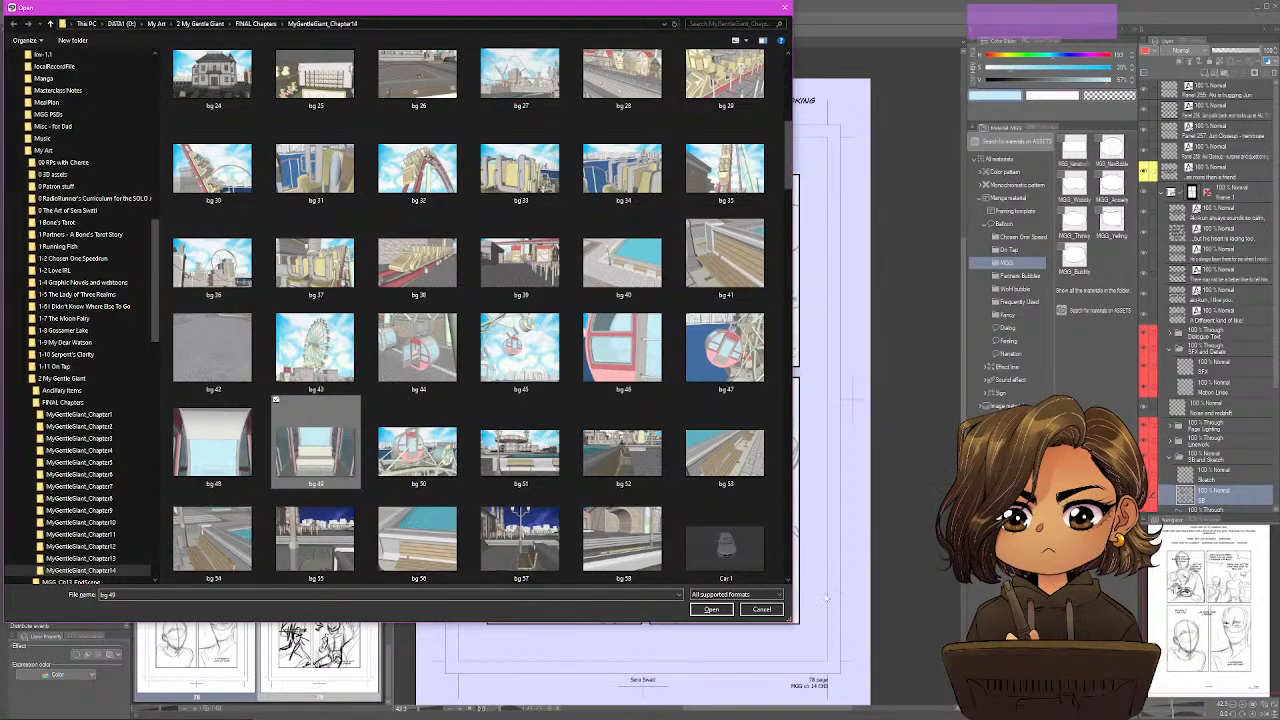
left_click(769, 613)
Select page 77 in the page overview and return to page 78.
left_click(349, 438)
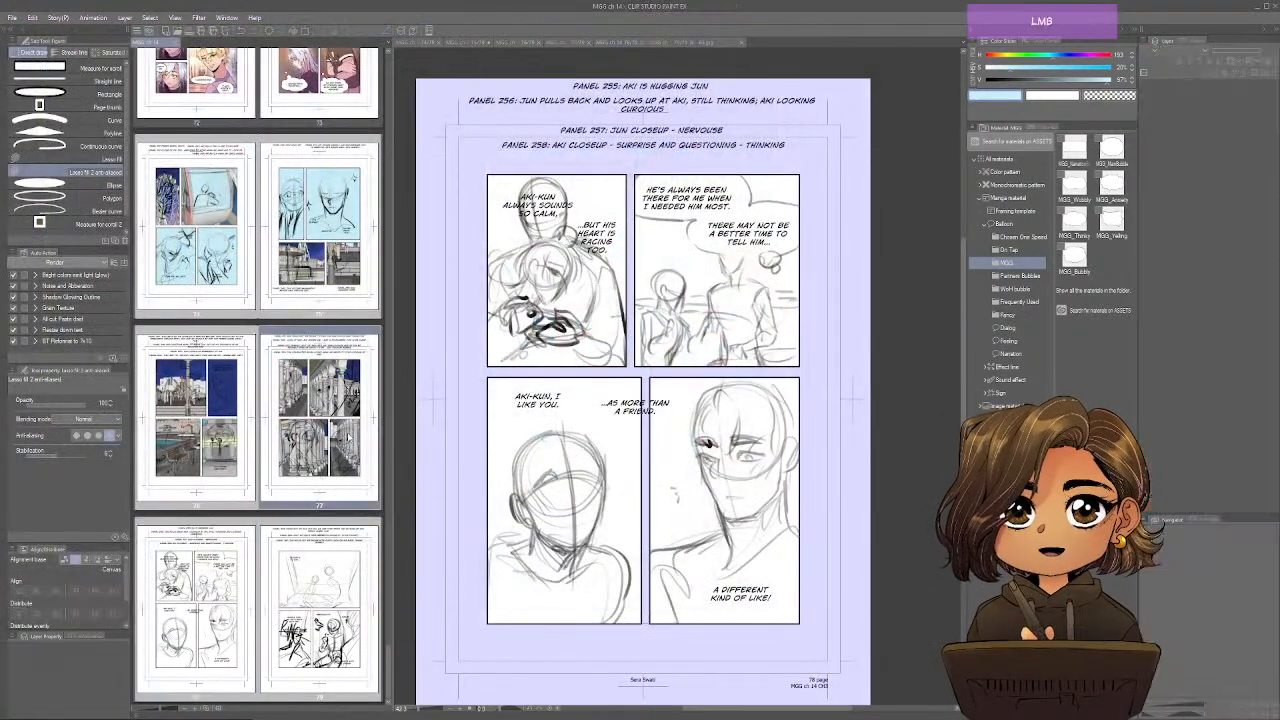
scroll(349, 438, "down", 1)
left_click(181, 634)
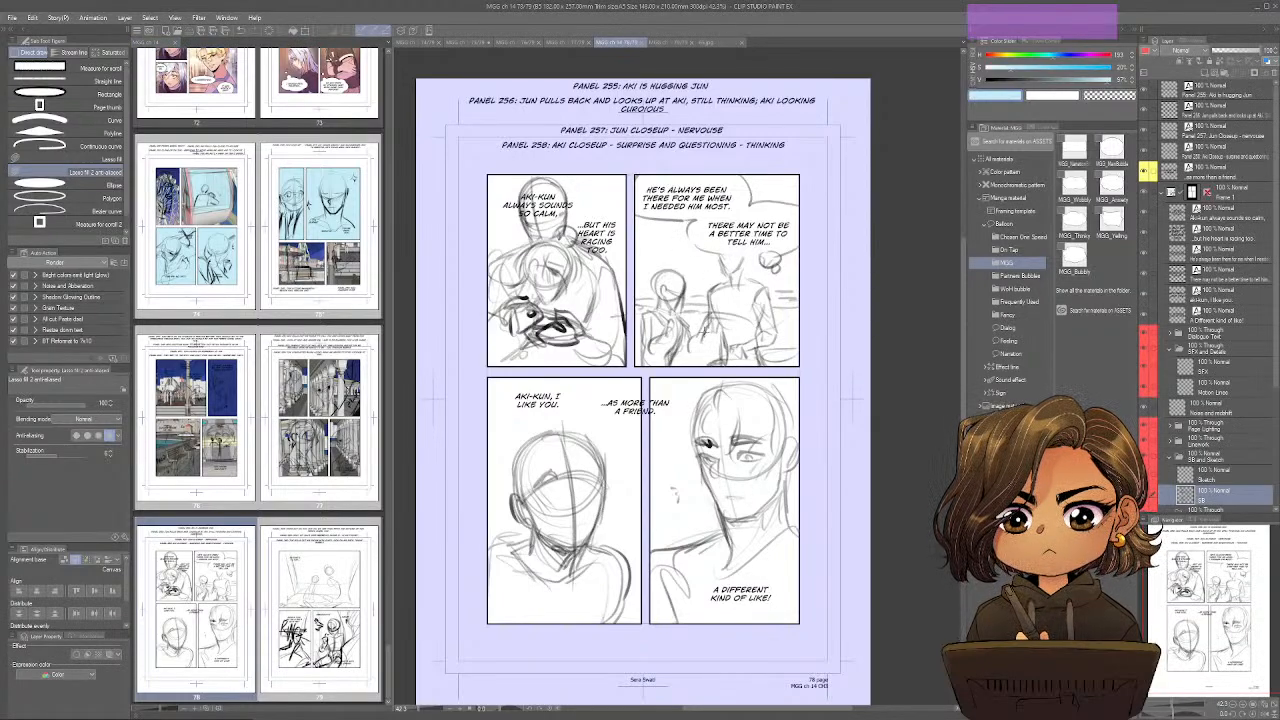
Open the exported gondola image bg 49 from the MyGentleGiant_Chapter14 folder.
key("ctrl")
key("ctrl+o")
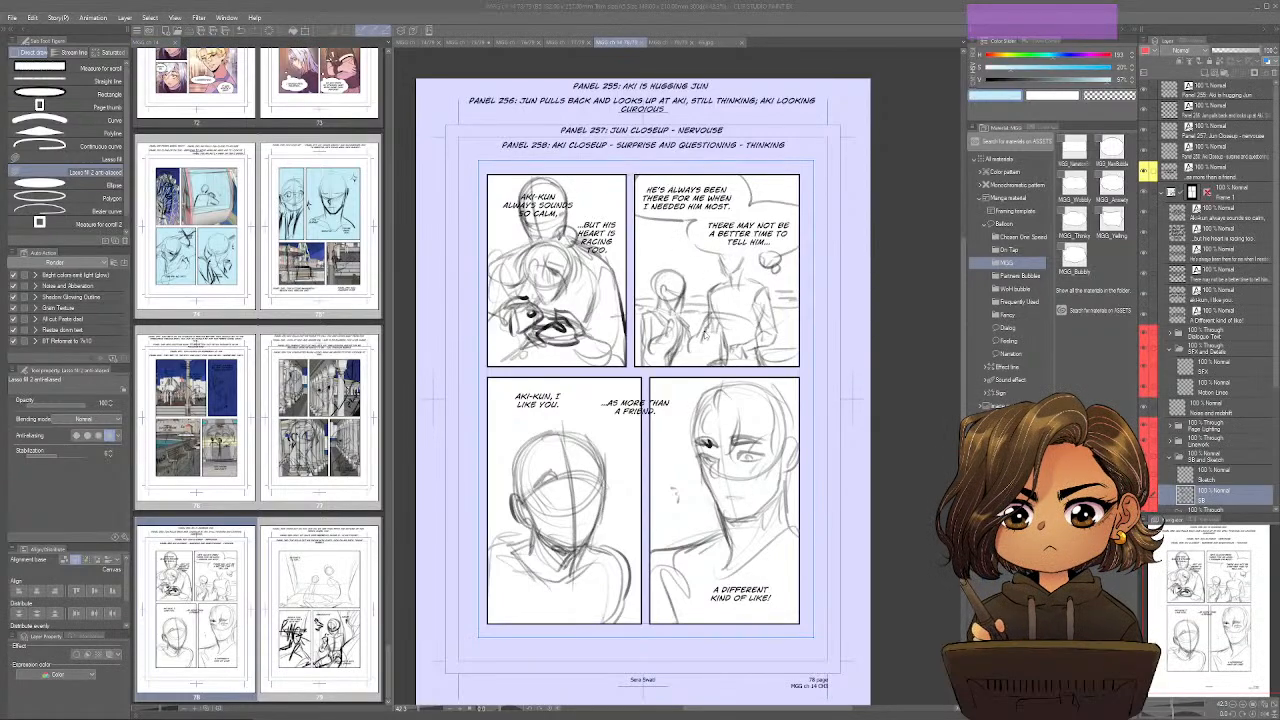
scroll(505, 305, "down", 3)
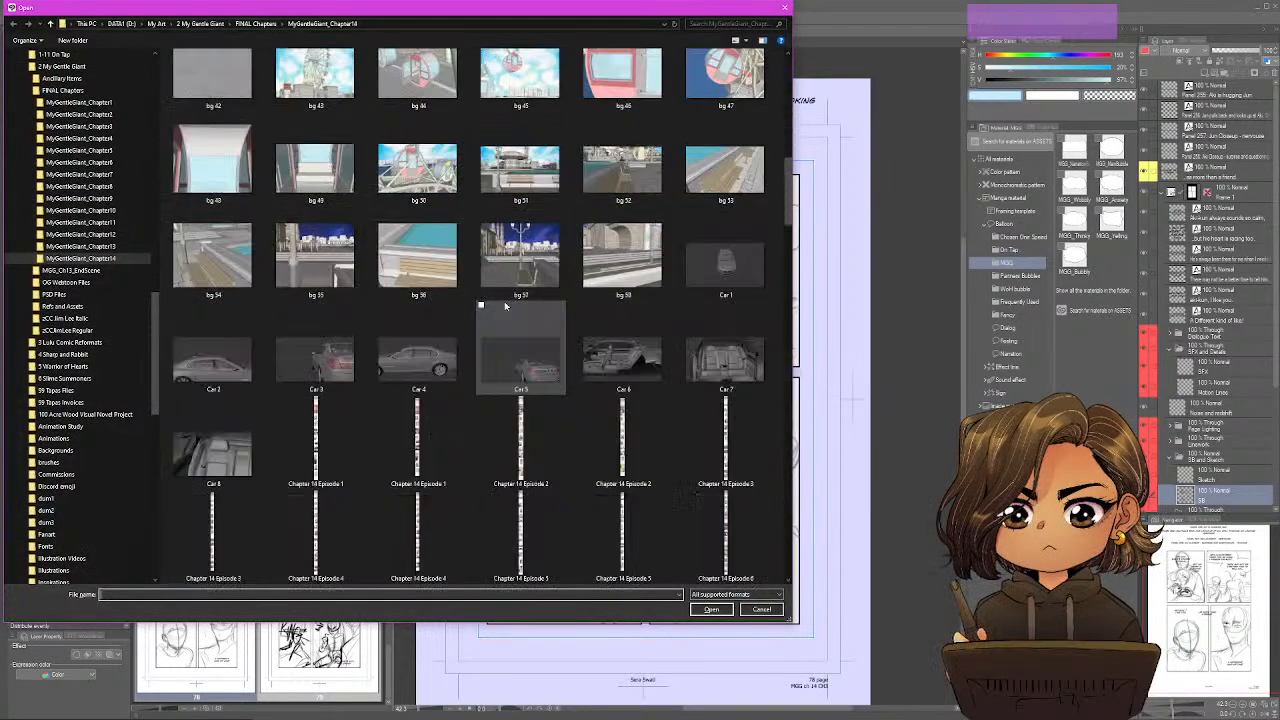
scroll(505, 305, "up", 2)
double_click(314, 333)
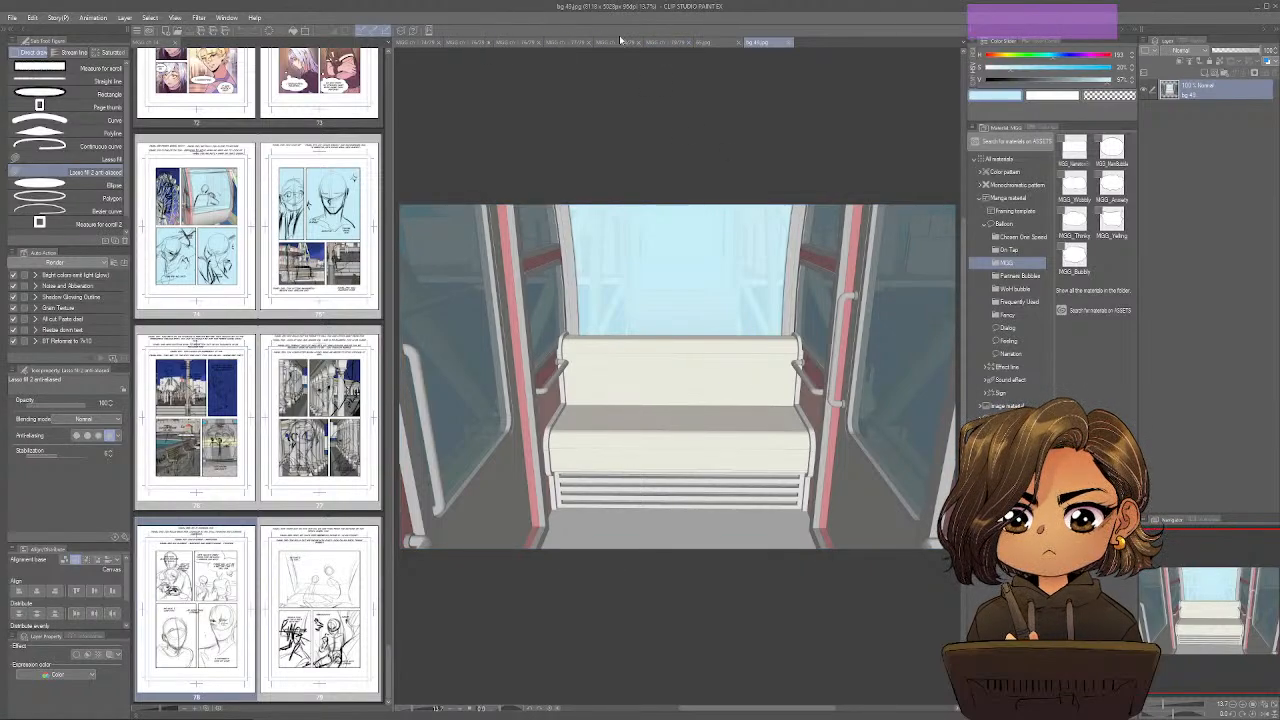
Return to page 78 and paste the bg 49 image as a new layer directly above its BG flats layer.
left_click(663, 41)
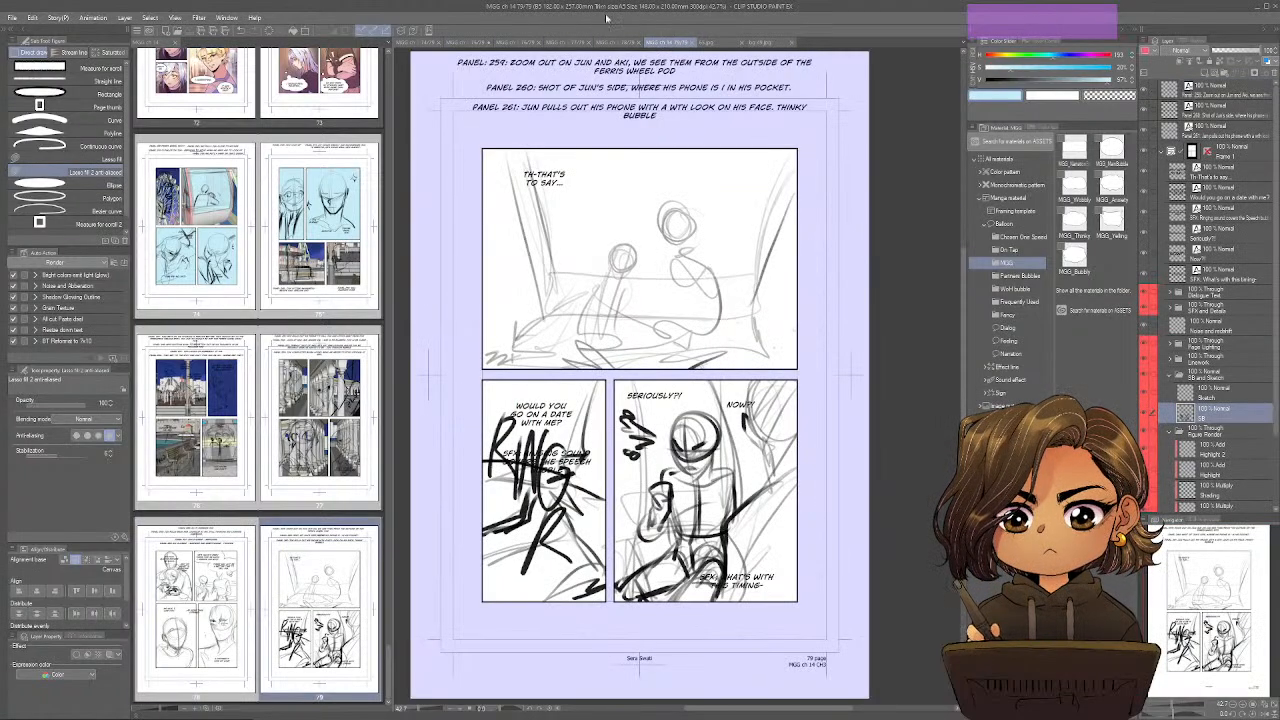
left_click(615, 44)
scroll(1213, 477, "down", 4)
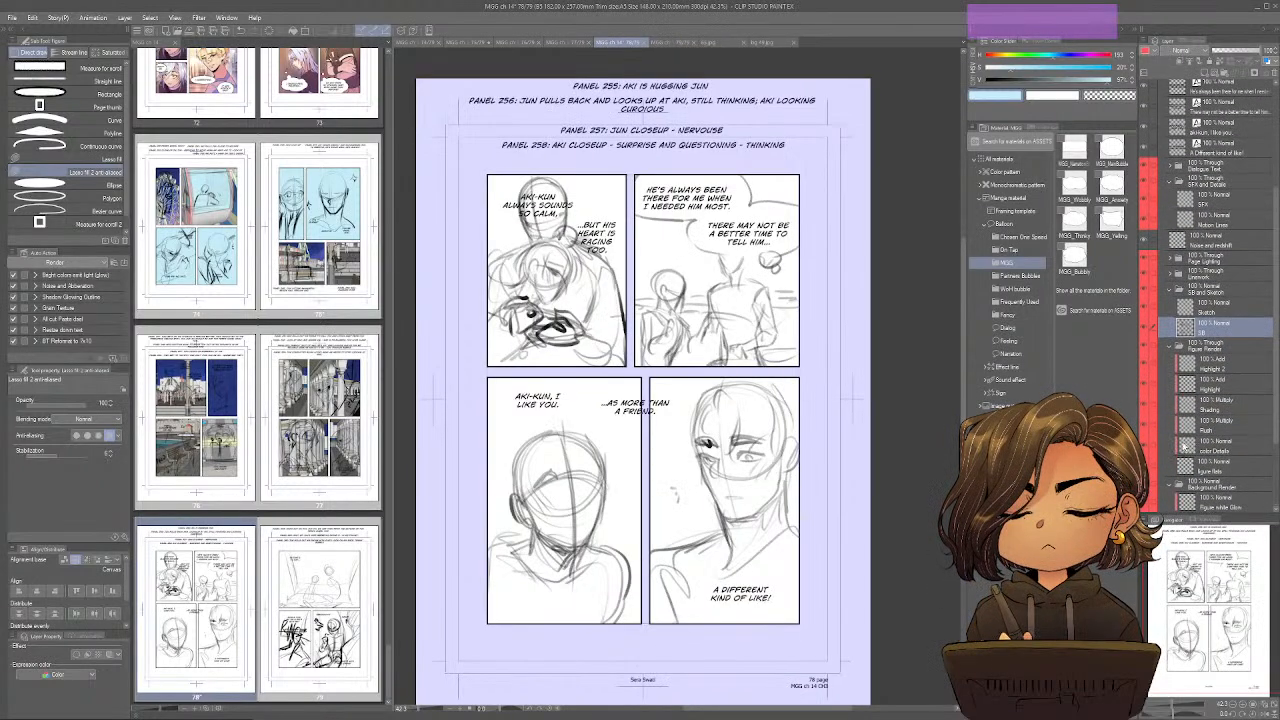
scroll(1188, 438, "down", 3)
left_click(1200, 483)
key("ctrl+shift+v")
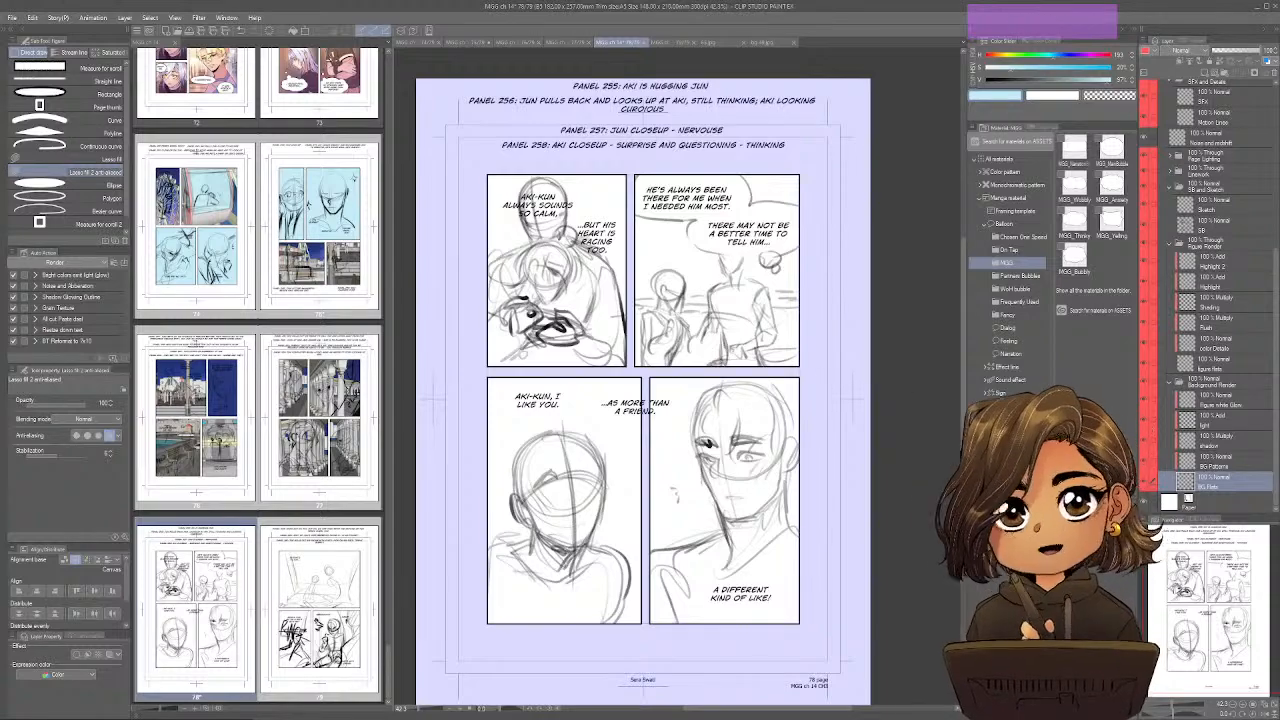
Scale down and position the pasted gondola image so its window and bench back sit behind the figures in page 78's first panel.
key("ctrl+t")
left_click_drag(744, 633, 744, 590)
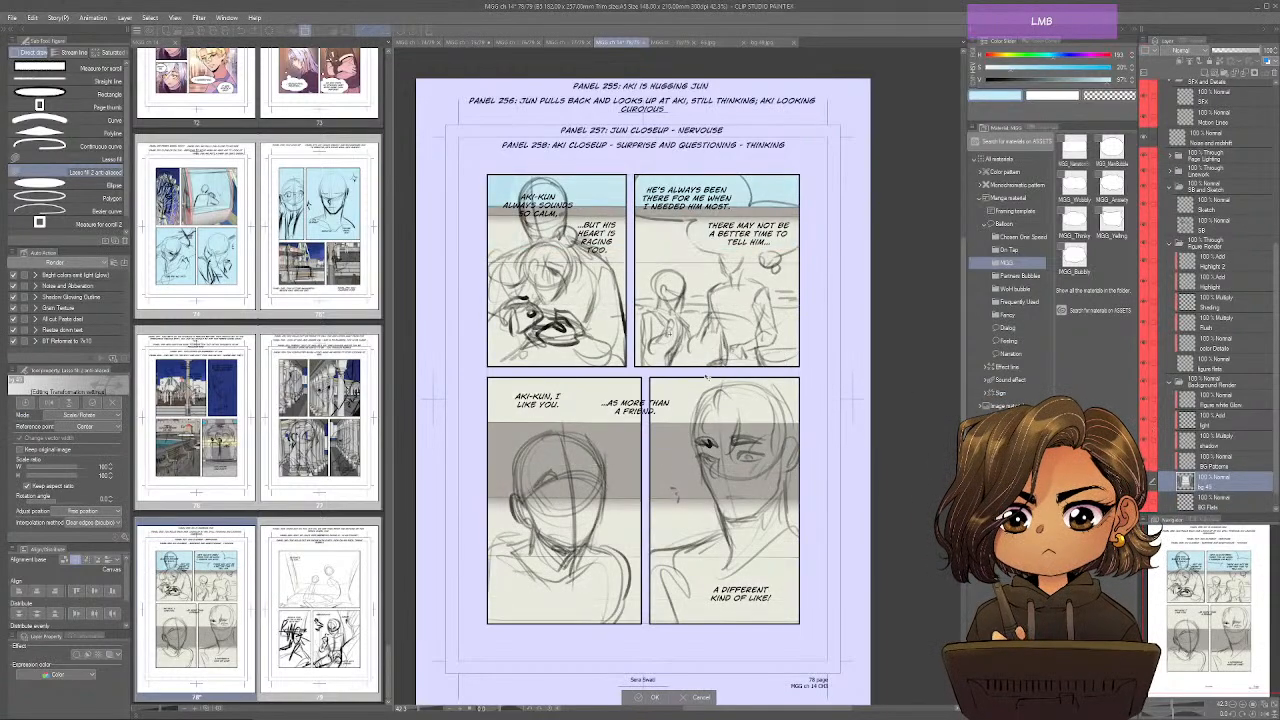
left_click_drag(657, 168, 729, 572)
left_click_drag(740, 205, 760, 557)
left_click_drag(793, 598, 753, 230)
left_click_drag(713, 306, 713, 353)
left_click_drag(752, 279, 751, 277)
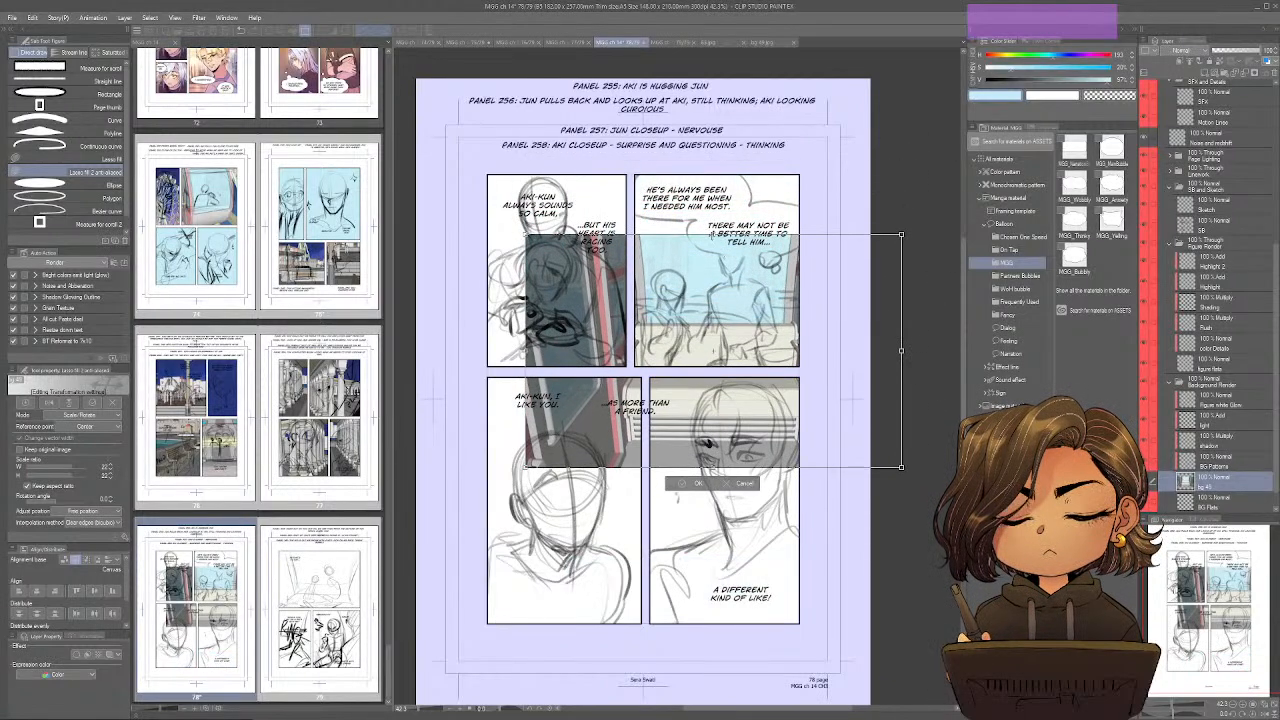
left_click_drag(712, 234, 717, 175)
left_click_drag(792, 297, 624, 284)
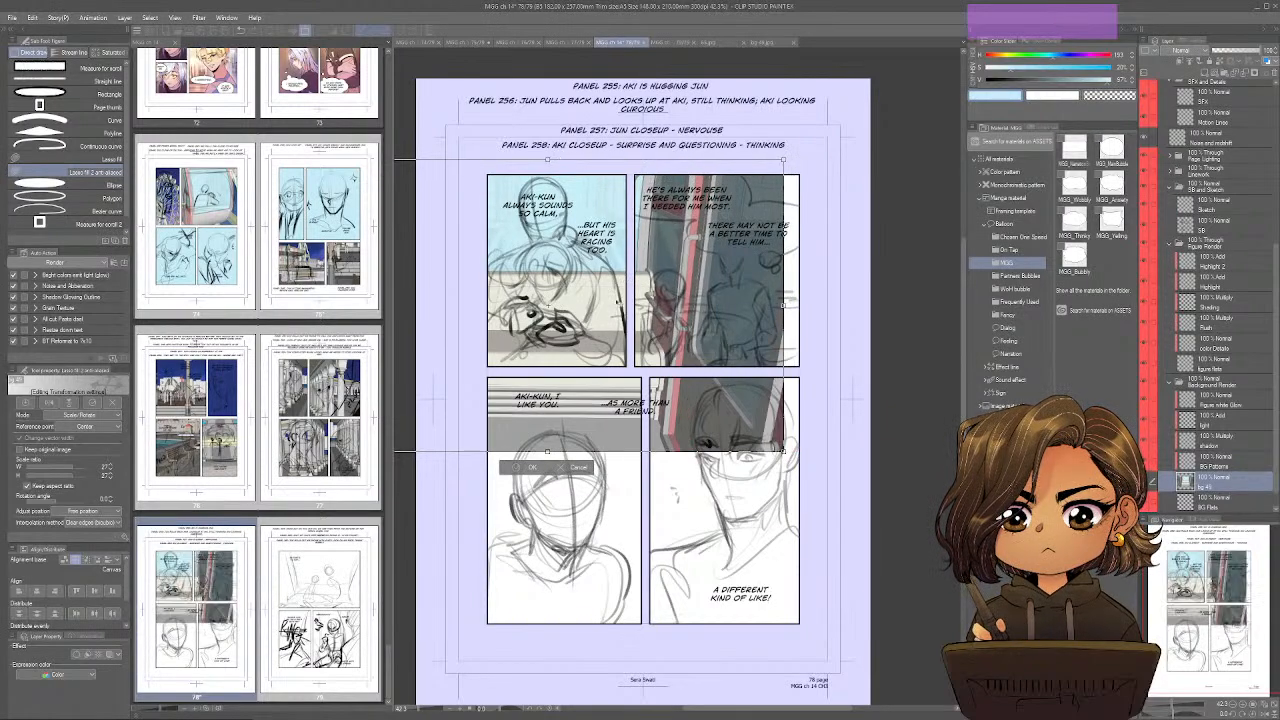
left_click_drag(545, 451, 557, 601)
mouse_move(565, 535)
left_mouse_down()
mouse_move(562, 467)
mouse_move(563, 510)
left_mouse_up()
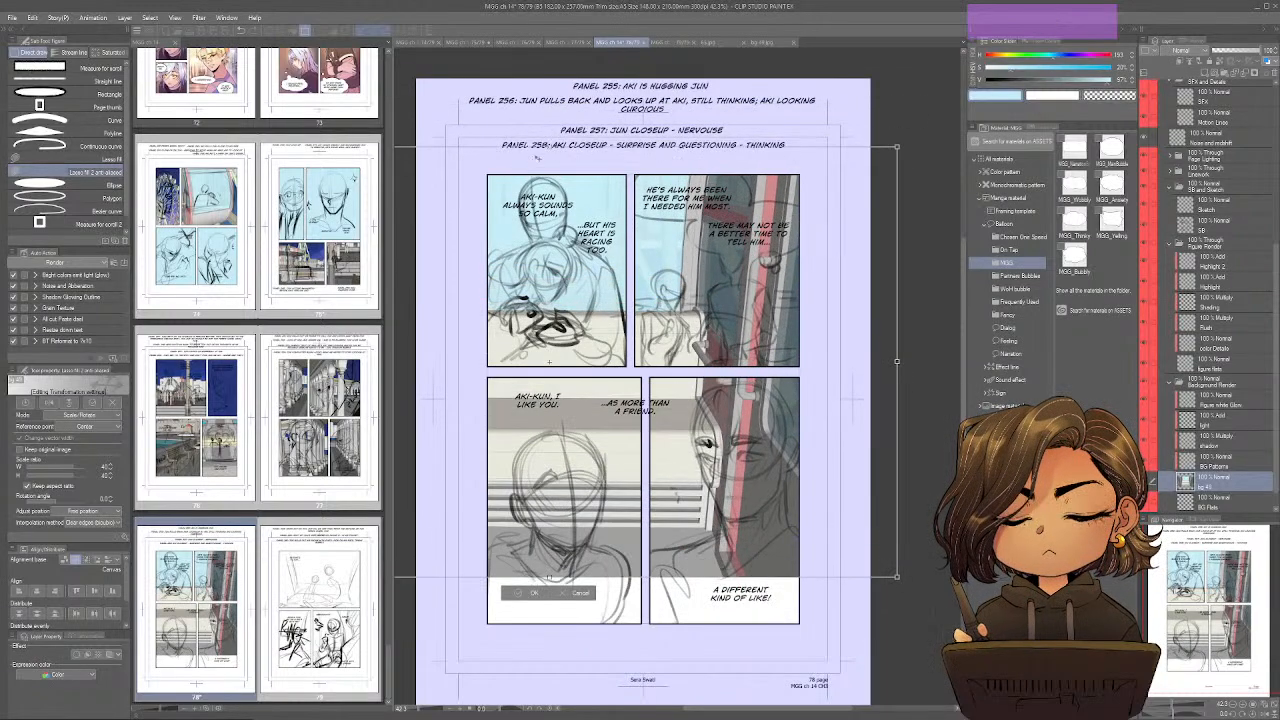
left_click_drag(549, 147, 573, 49)
left_click_drag(584, 271, 565, 304)
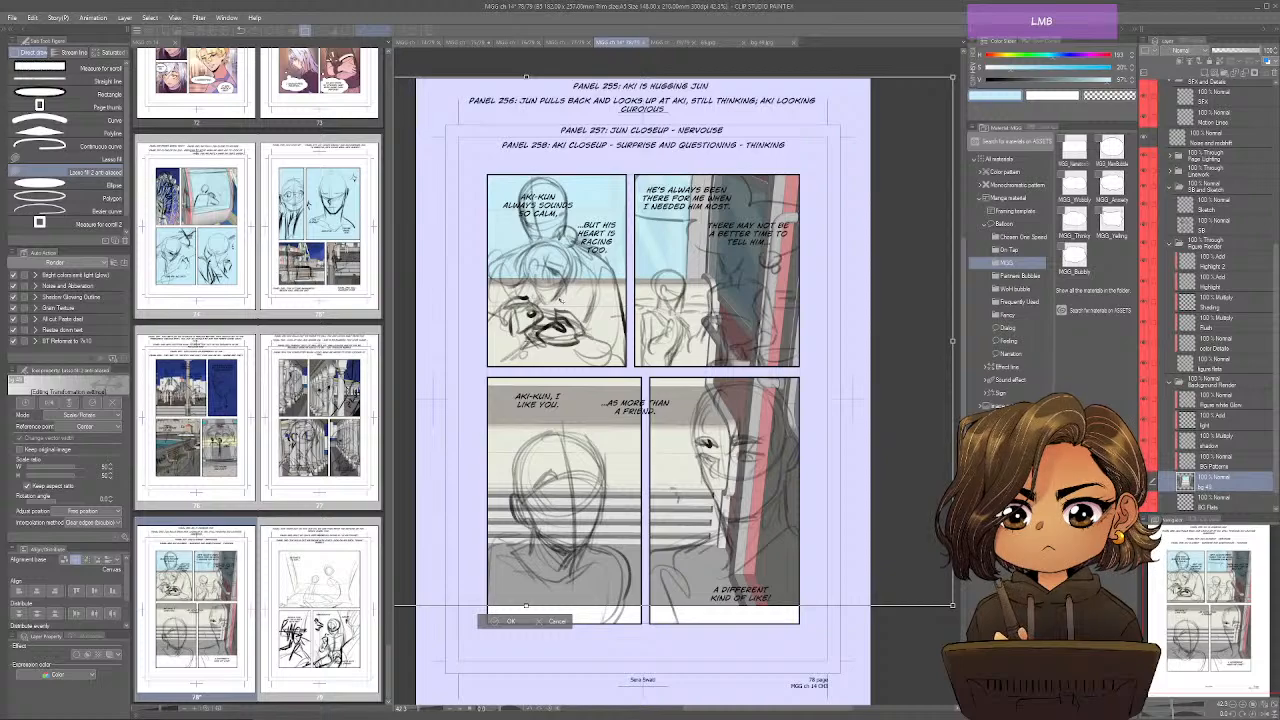
left_click_drag(560, 297, 560, 298)
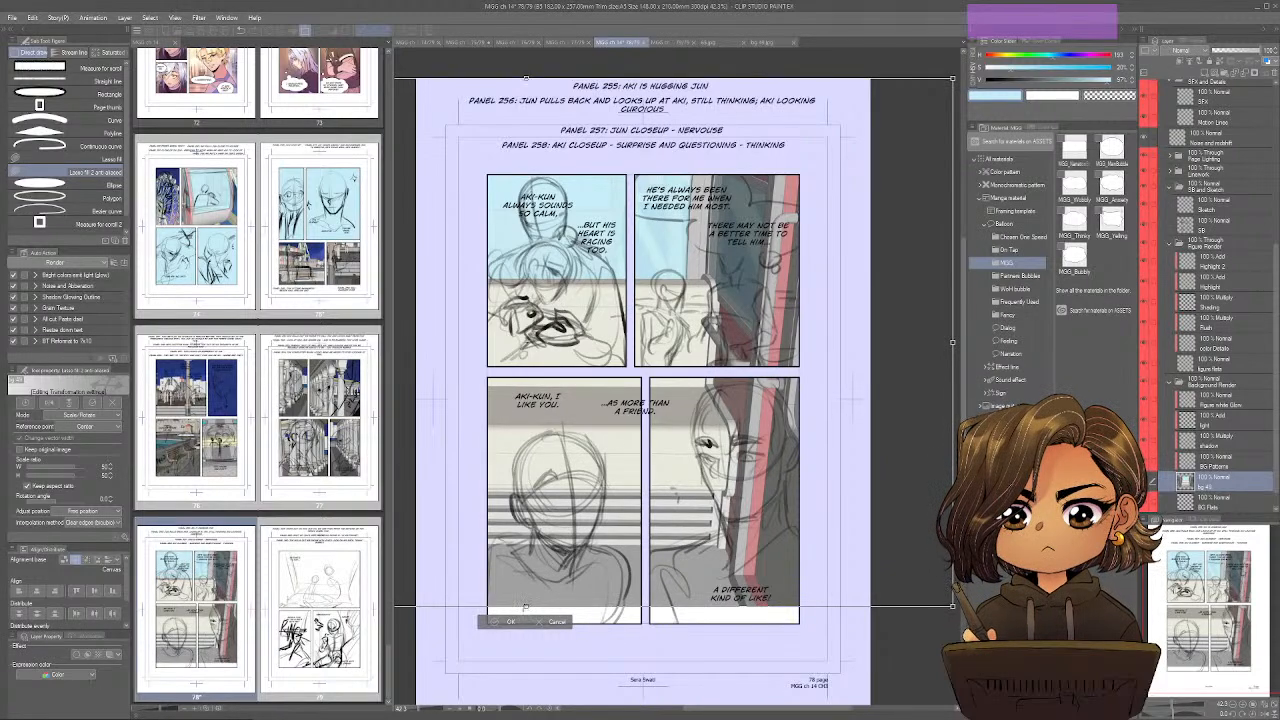
Cut the first panel's area of the gondola image onto its own layer, delete the leftover image layer and clear the selection.
key("m")
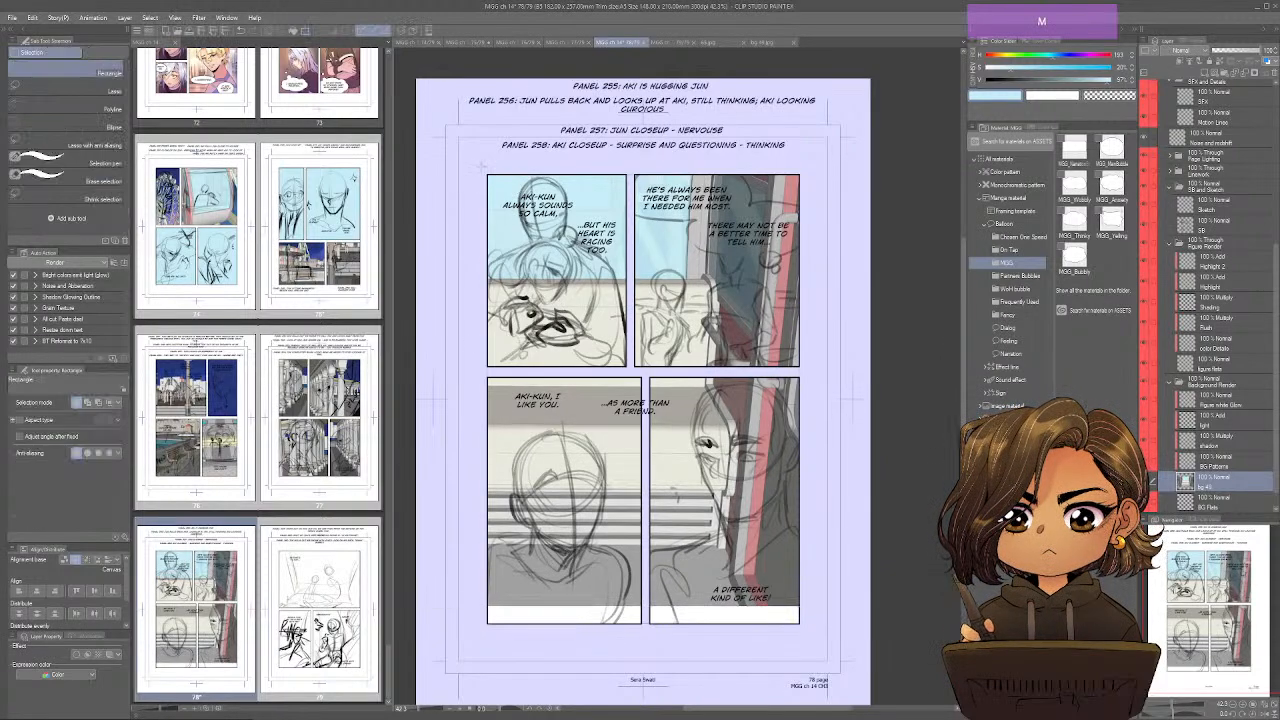
left_click_drag(482, 167, 631, 377)
key("u")
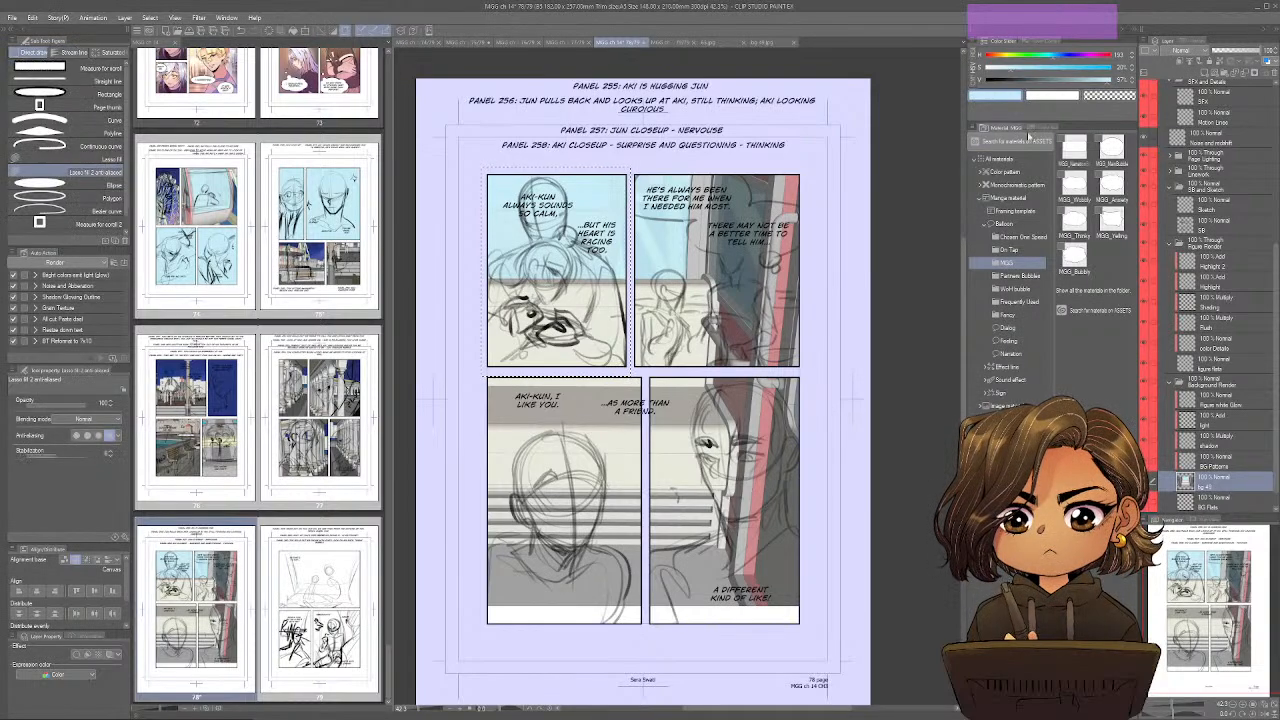
key("ctrl+x")
key("ctrl+v")
left_click(1207, 505)
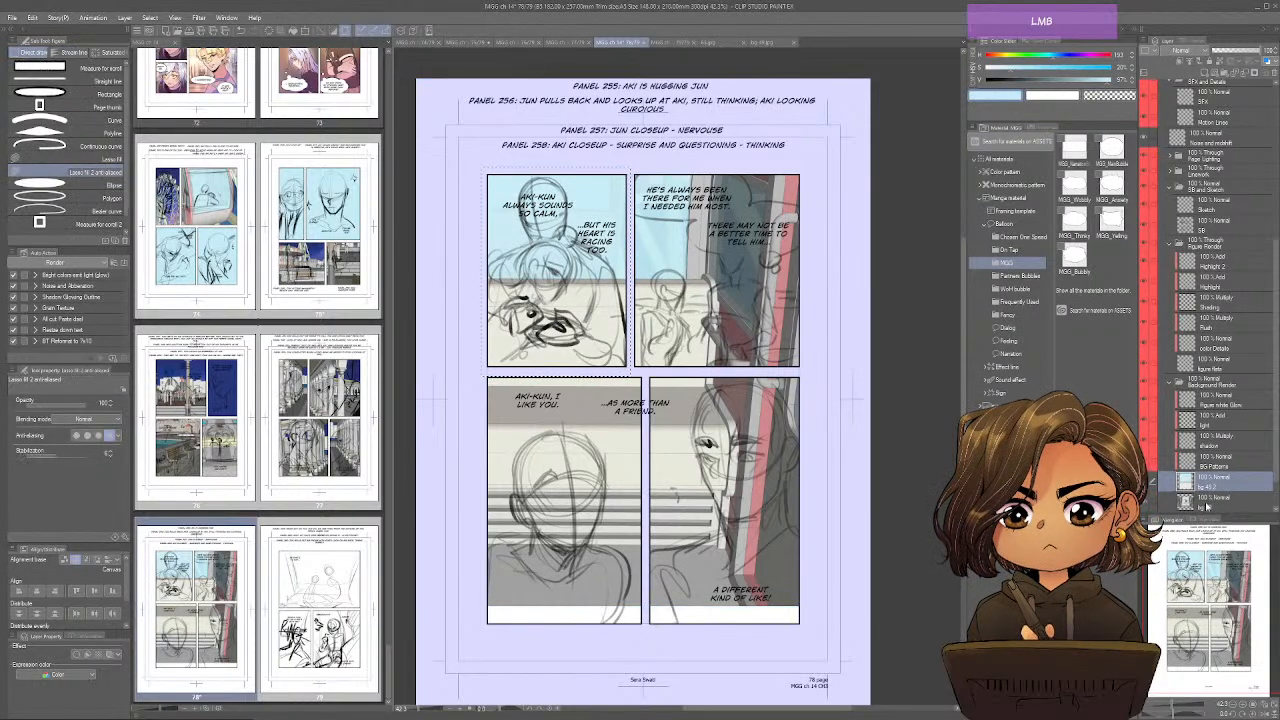
left_click(1268, 73)
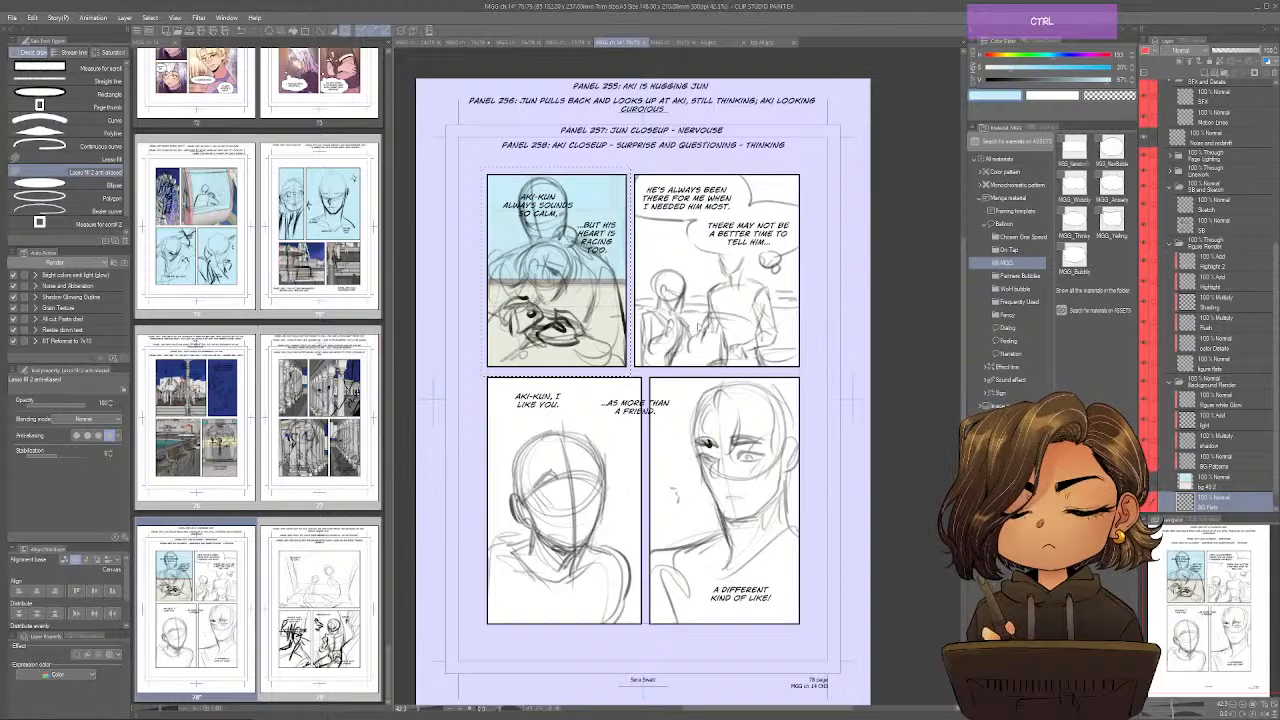
key("ctrl+d")
Close the opened background image files and return to page 78.
key("ctrl+w")
key("ctrl+w")
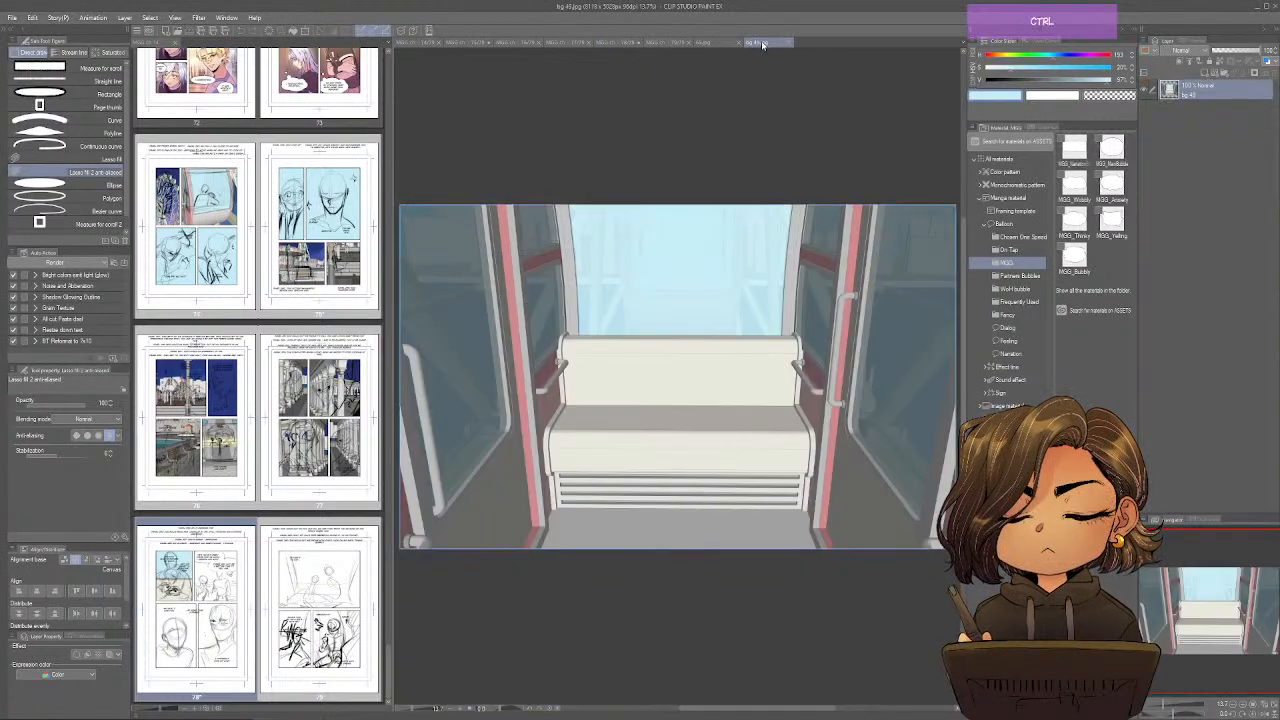
key("ctrl+w")
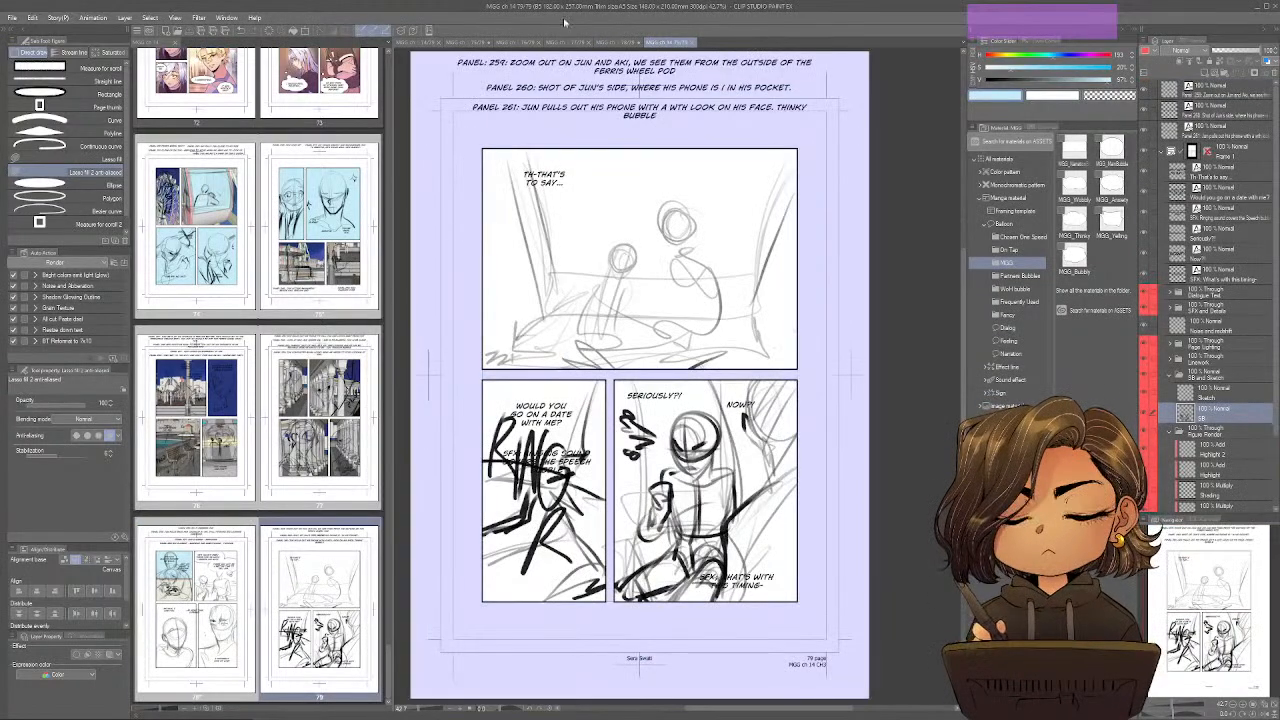
left_click(628, 44)
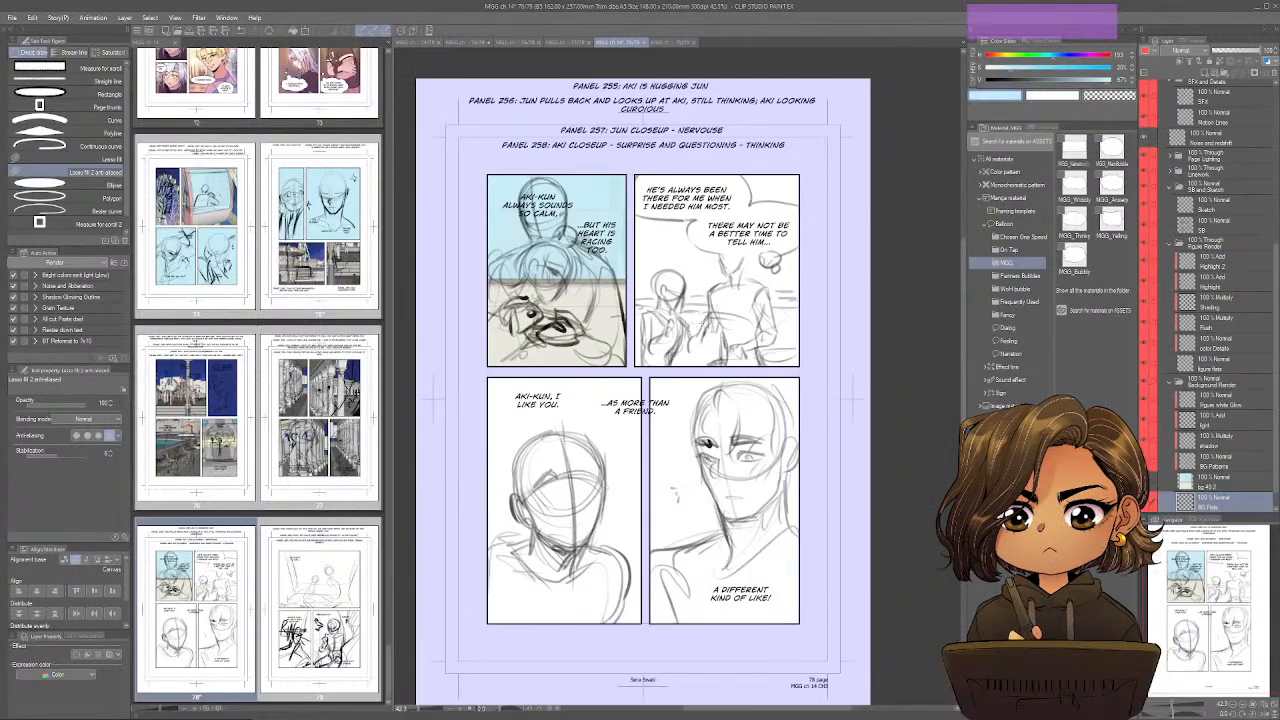
Switch to SketchUp and frame a frontal gondola view showing the whole bench, rear window, ceiling and open doors.
key("alt+Tab")
mouse_move(785, 333)
left_mouse_down()
mouse_move(789, 397)
mouse_move(775, 423)
mouse_move(774, 398)
mouse_move(728, 374)
mouse_move(762, 275)
left_mouse_up()
scroll(789, 397, "down", 2)
key("alt+Tab")
key("alt+Tab")
mouse_move(911, 342)
left_mouse_down()
mouse_move(970, 404)
mouse_move(1010, 298)
left_mouse_up()
key("alt+Tab")
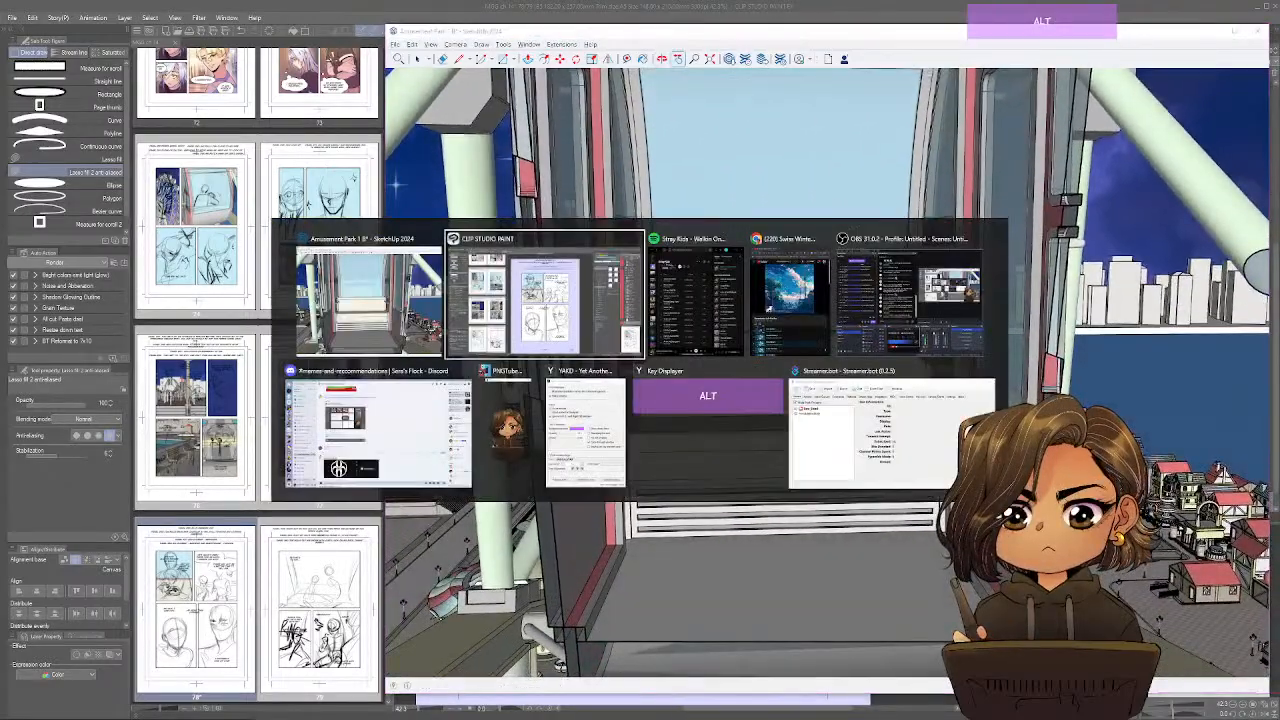
key("alt+Tab")
left_click(846, 374)
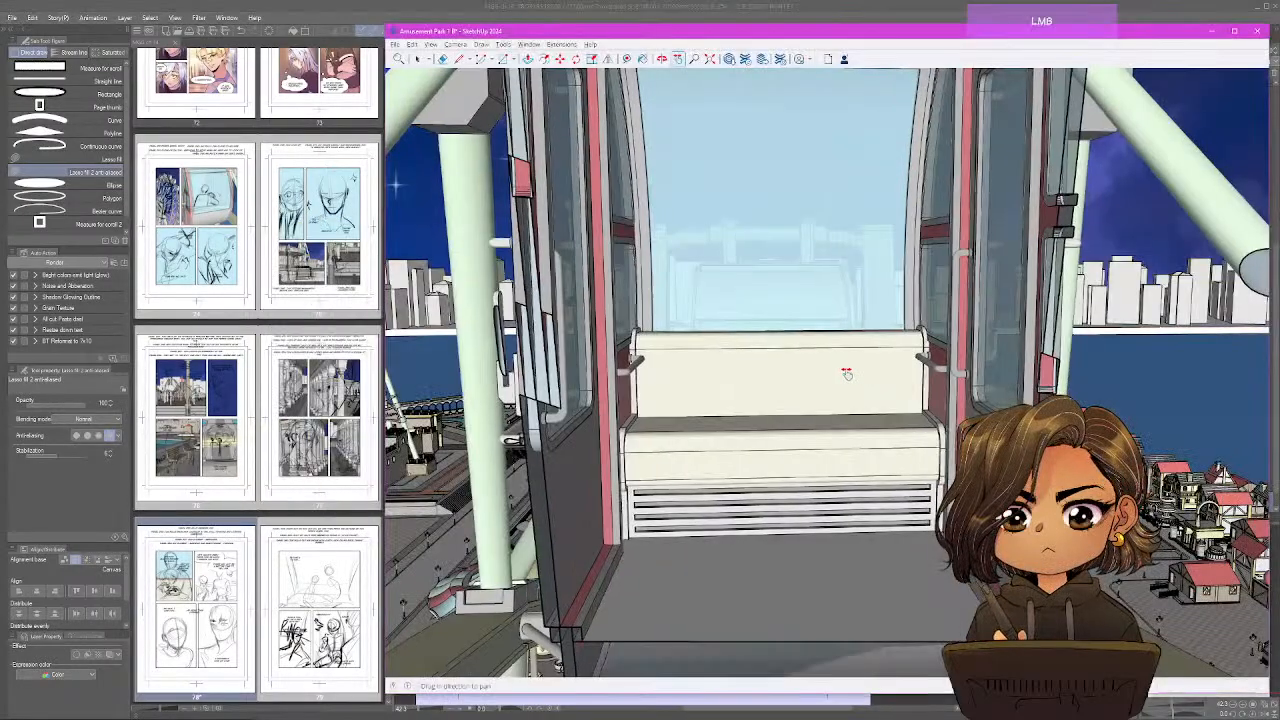
left_click_drag(822, 380, 822, 373)
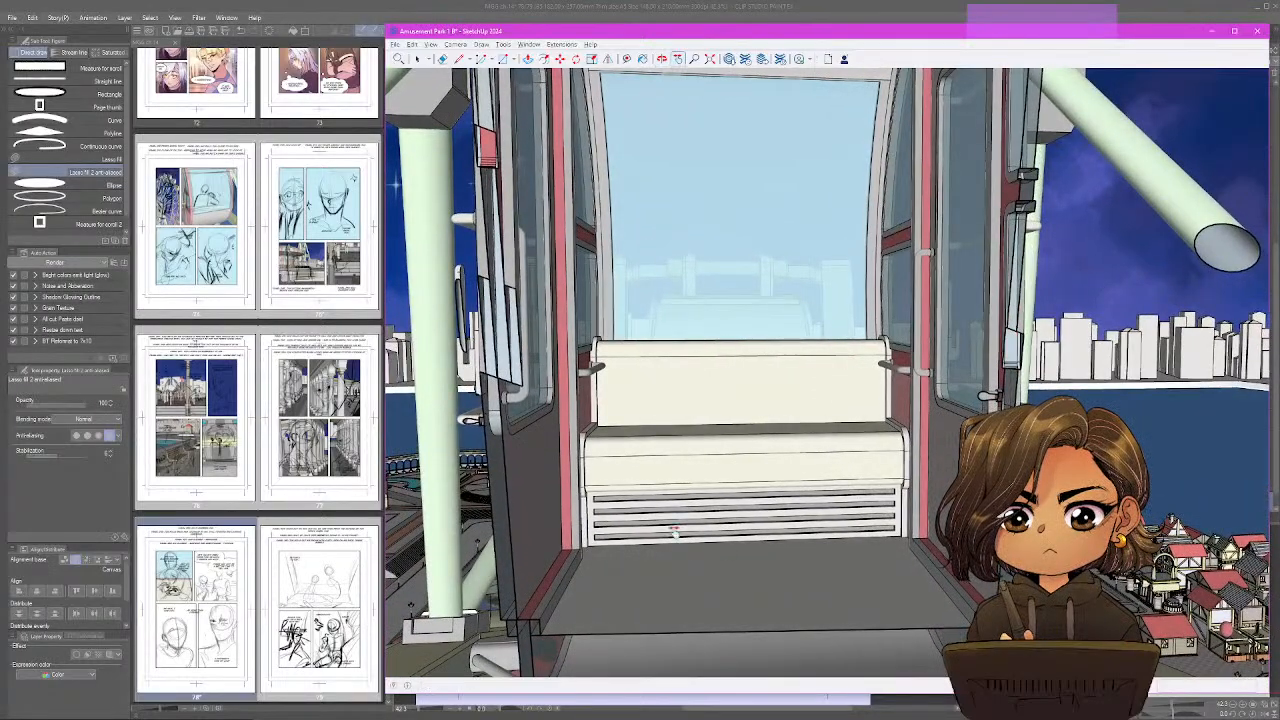
left_click_drag(674, 531, 653, 297)
left_click_drag(631, 446, 660, 505)
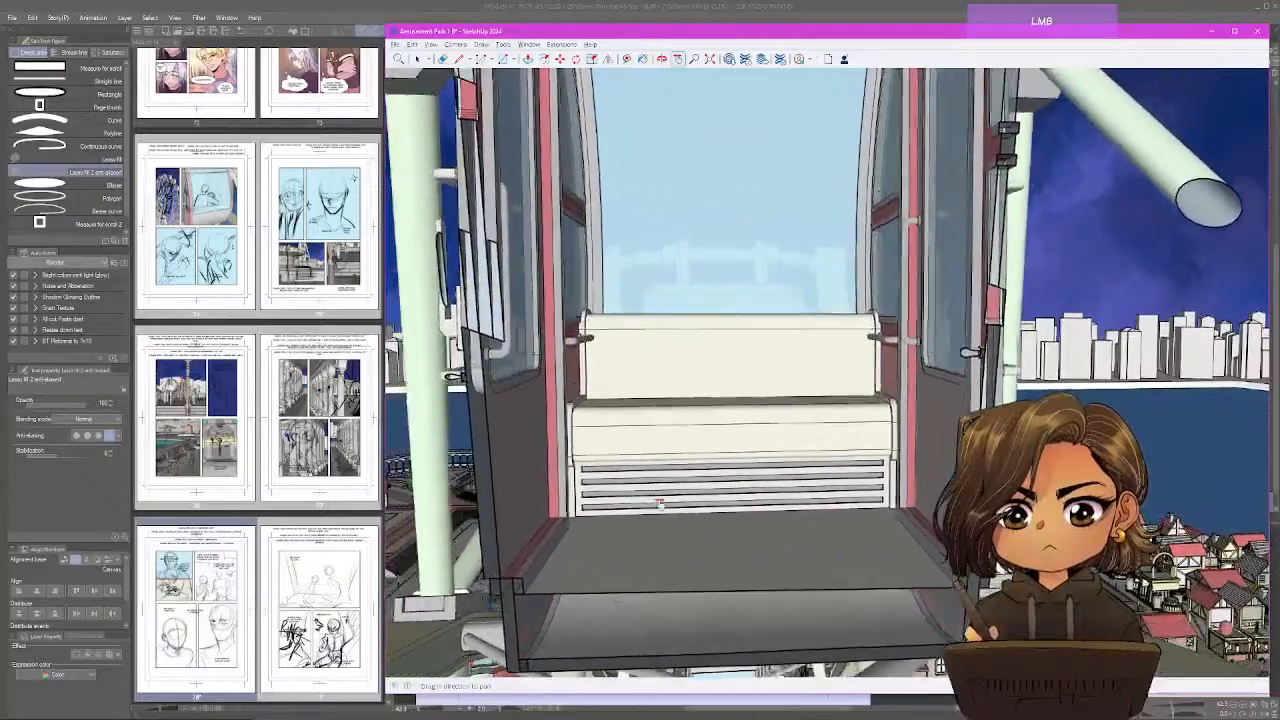
left_click_drag(762, 453, 747, 478)
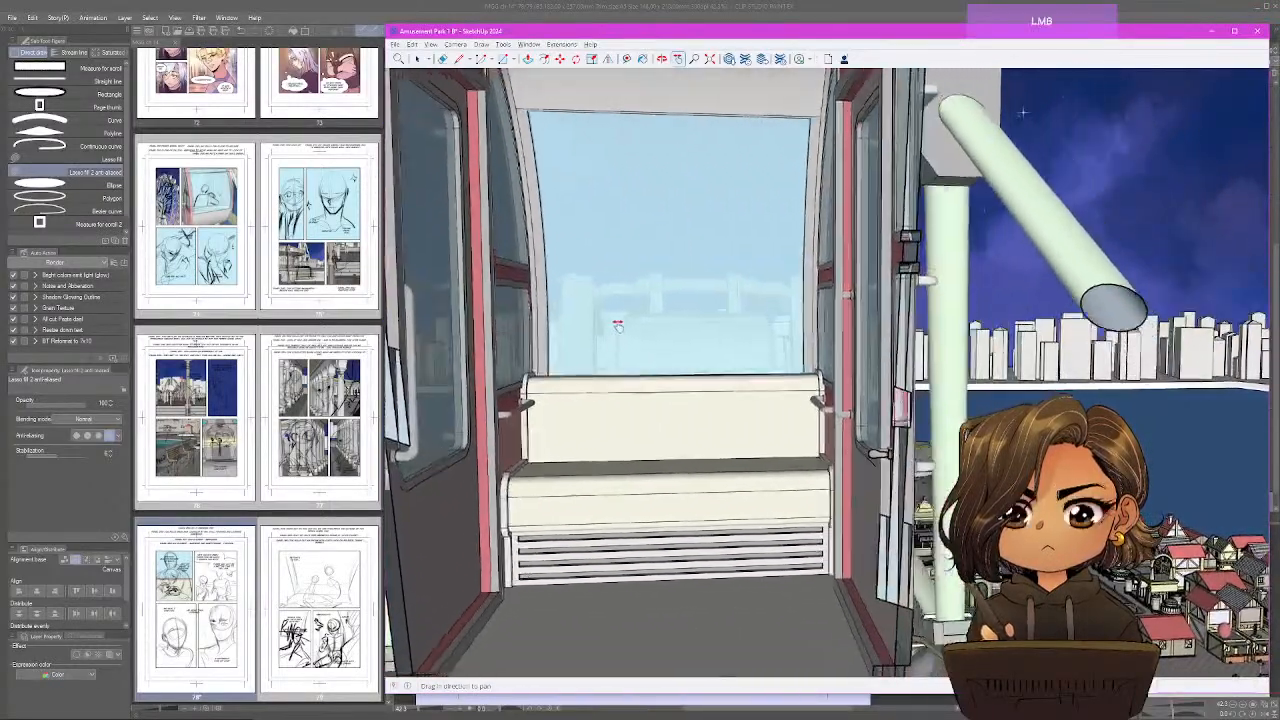
mouse_move(618, 326)
left_mouse_down()
mouse_move(740, 329)
mouse_move(789, 354)
mouse_move(803, 323)
mouse_move(736, 322)
mouse_move(1258, 338)
mouse_move(737, 357)
mouse_move(749, 311)
mouse_move(751, 360)
mouse_move(763, 371)
mouse_move(767, 344)
mouse_move(790, 351)
mouse_move(789, 369)
left_mouse_up()
scroll(767, 345, "down", 1)
scroll(790, 350, "up", 2)
scroll(790, 347, "down", 2)
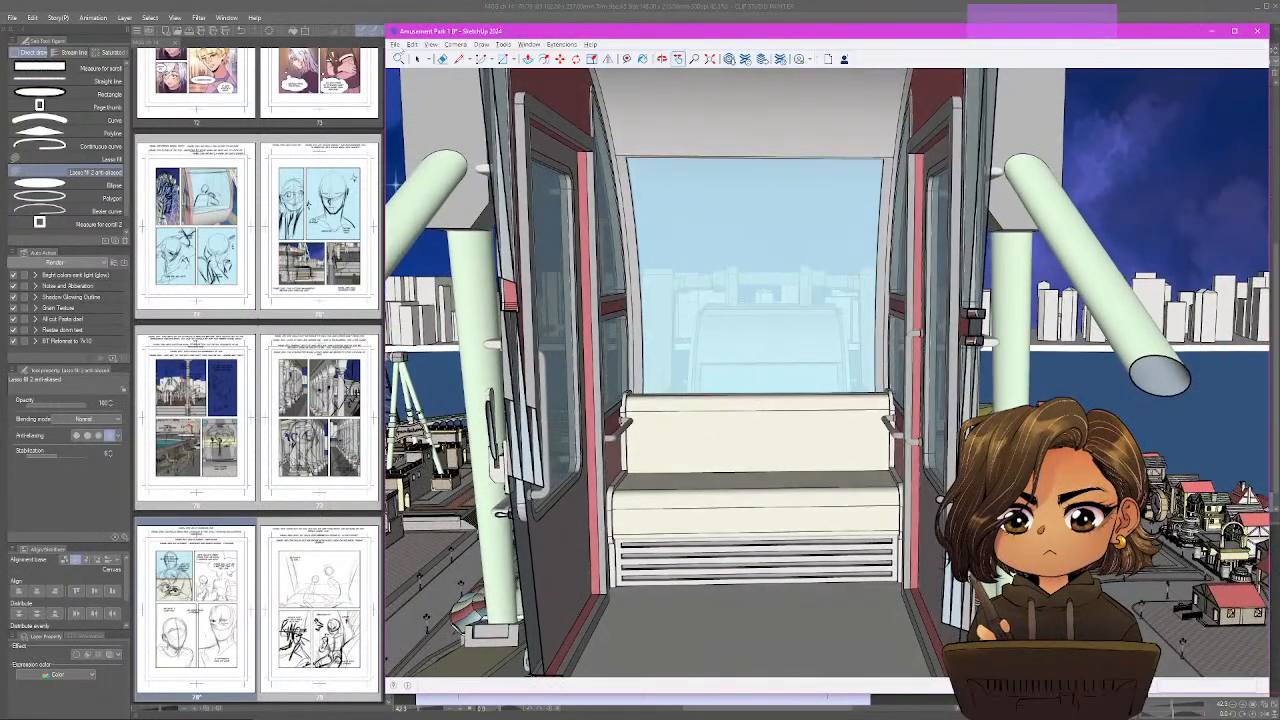
Export the gondola view as a 2D JPEG graphic named 66 in the MyGentleGiant_Chapter14 folder.
left_click(395, 44)
mouse_move(540, 205)
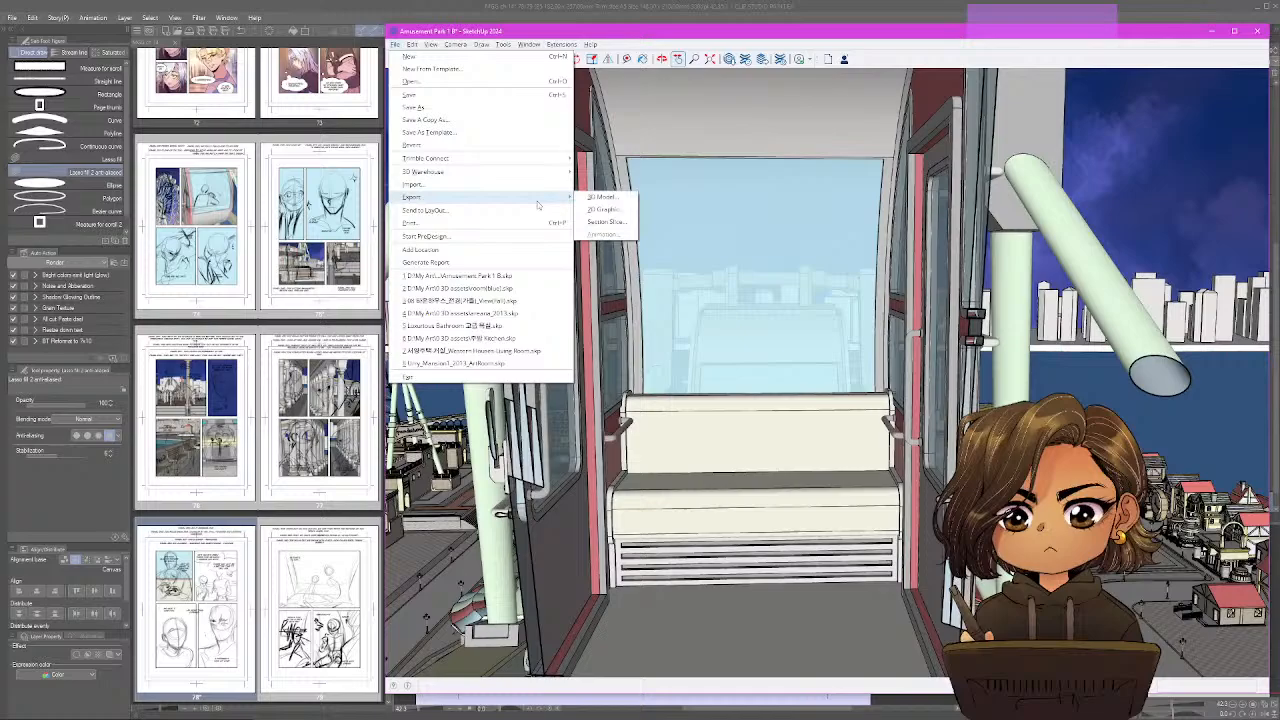
left_click(604, 209)
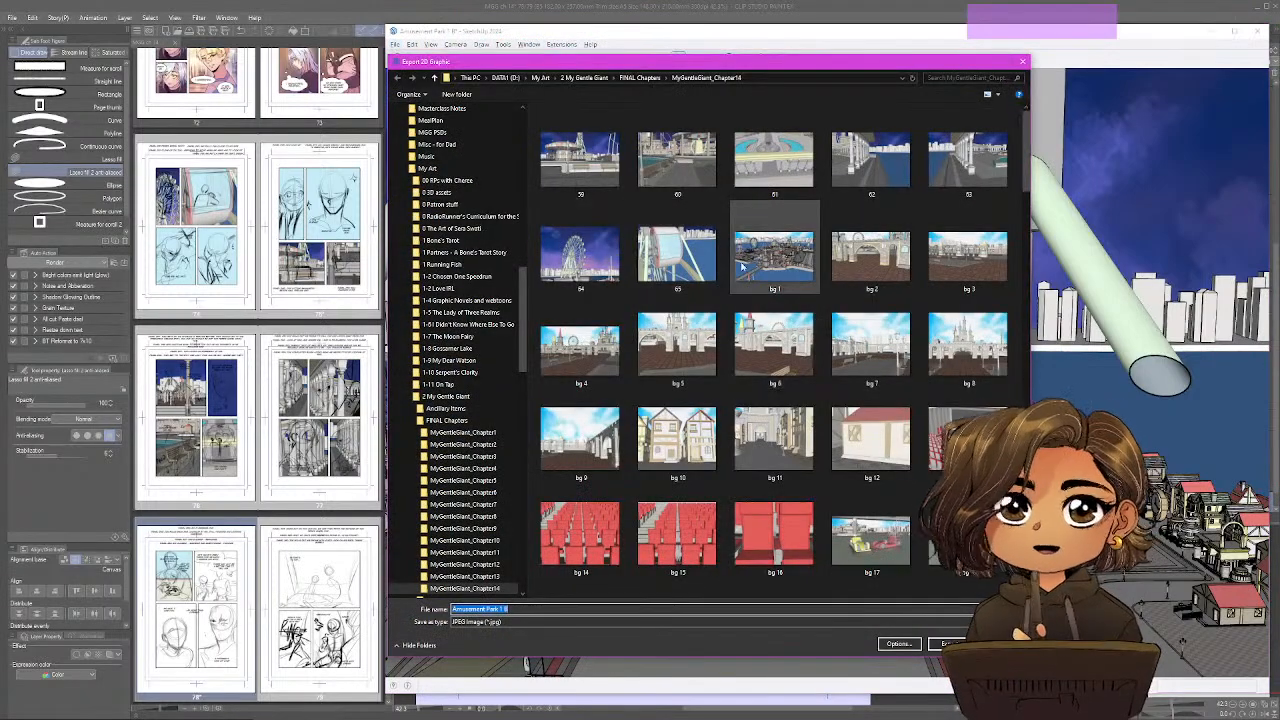
type("66")
key("Return")
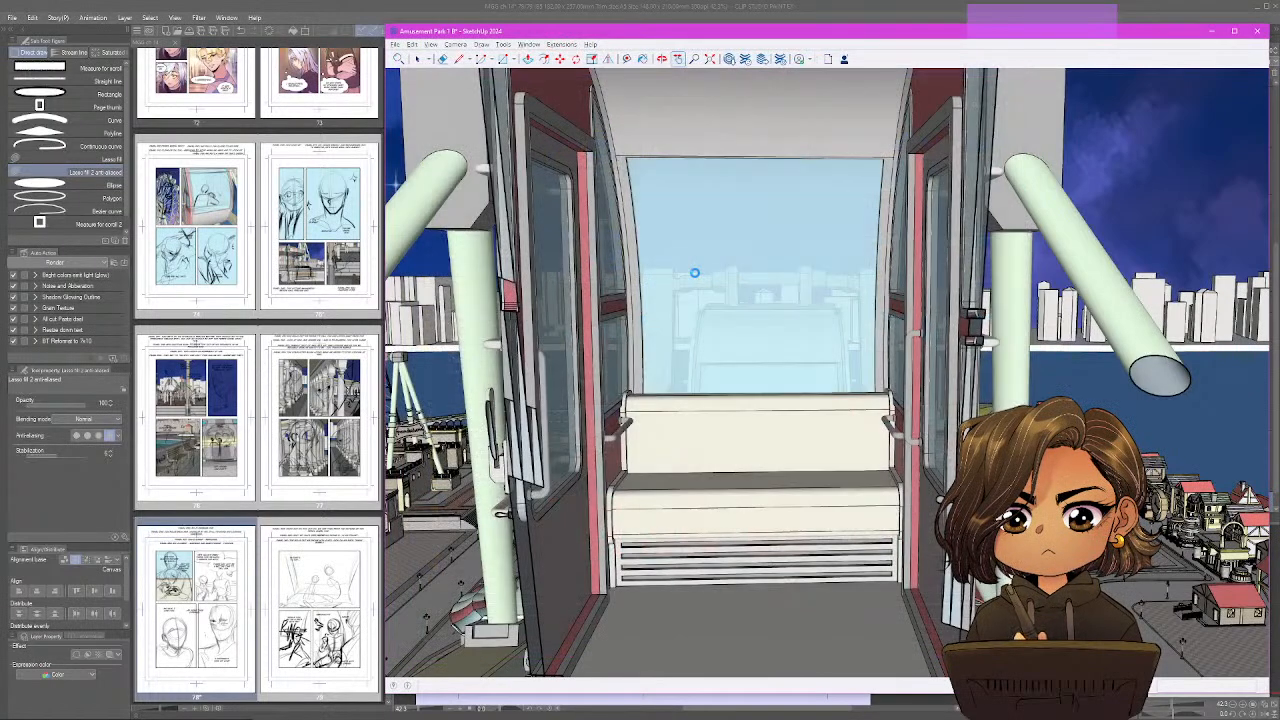
Switch back to Clip Studio Paint and fill page 78's BG flats layer with the light blue.
left_click(565, 5)
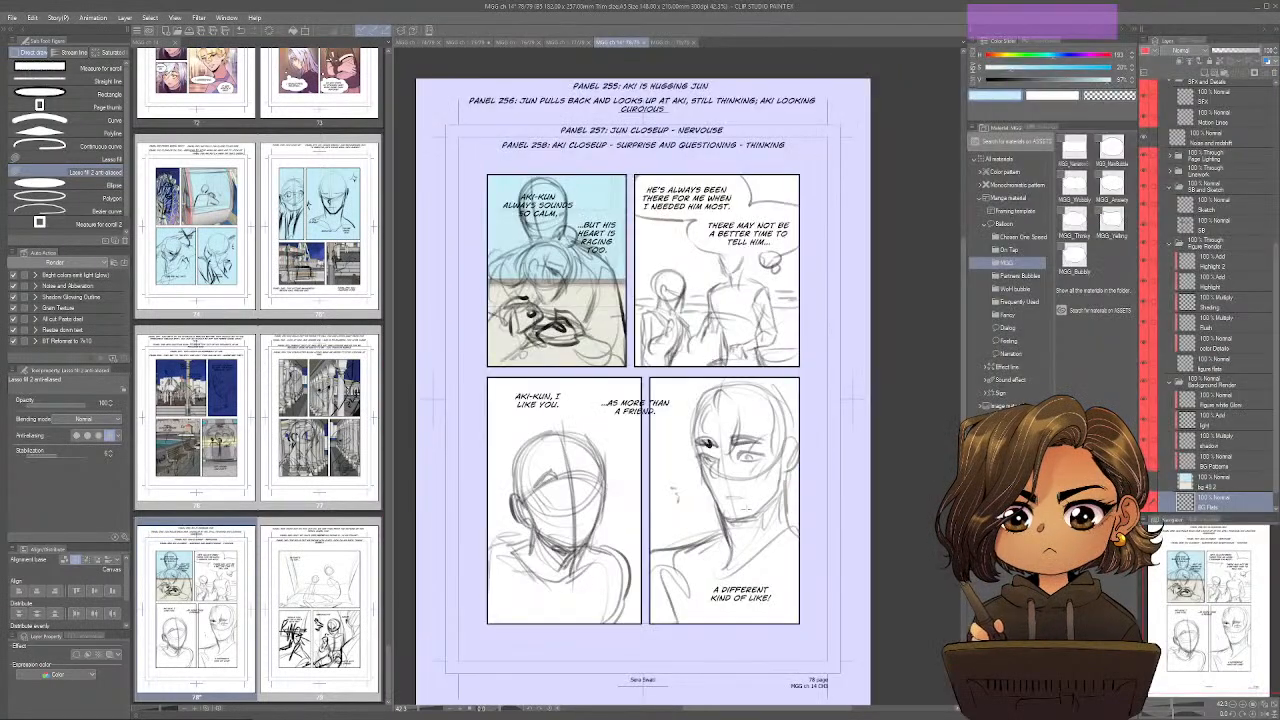
scroll(1215, 300, "down", 1)
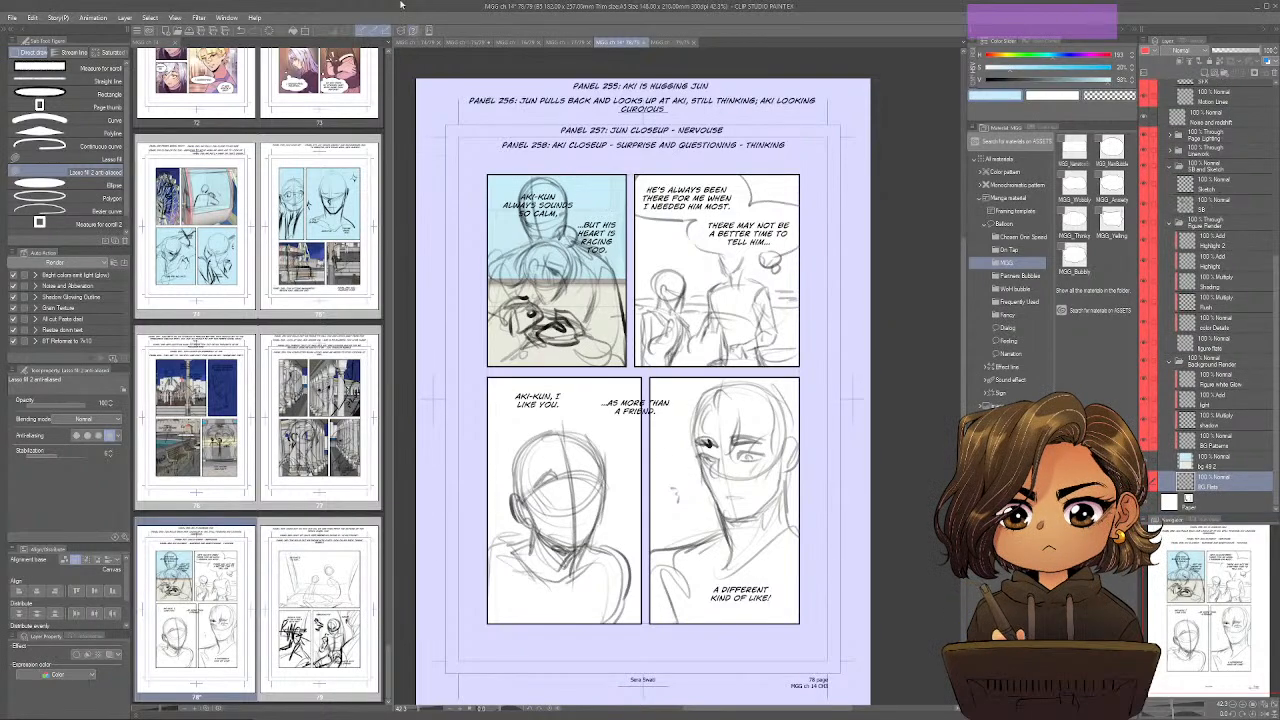
key("alt+Delete")
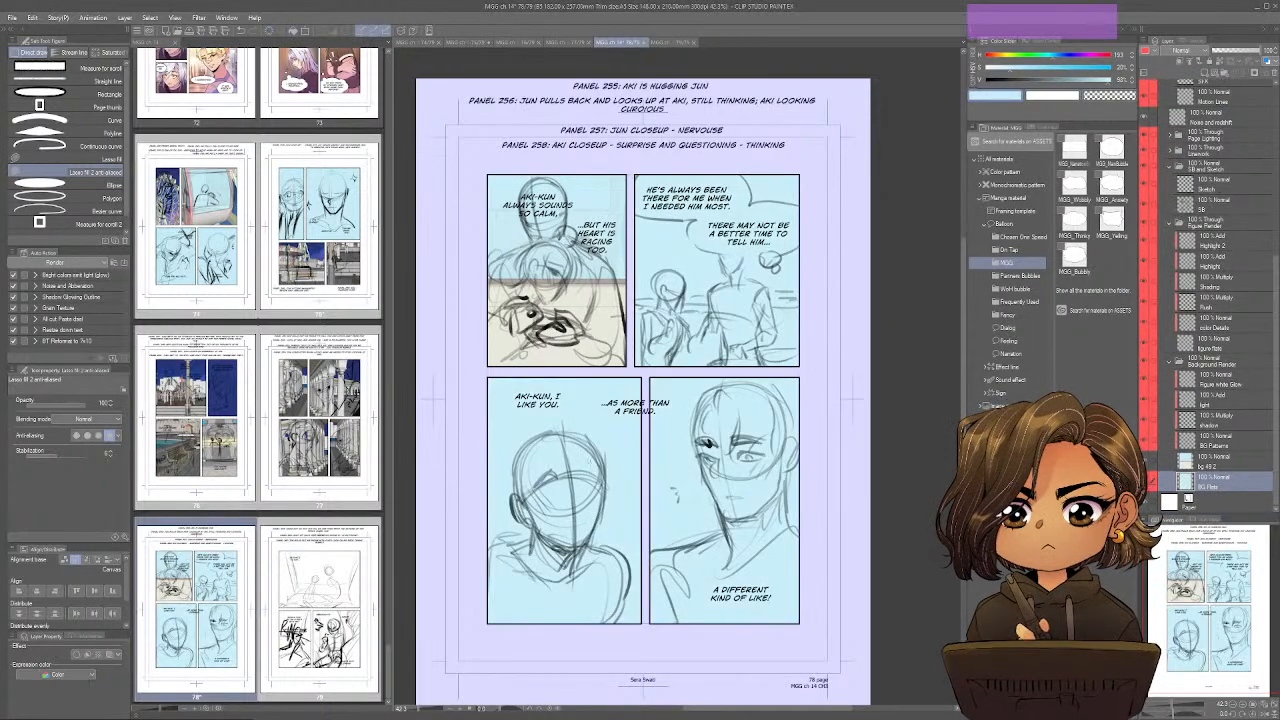
Open page 79, switch to SketchUp and frame a closer, slightly tilted view down onto the gondola bench and rear window.
left_click(319, 610)
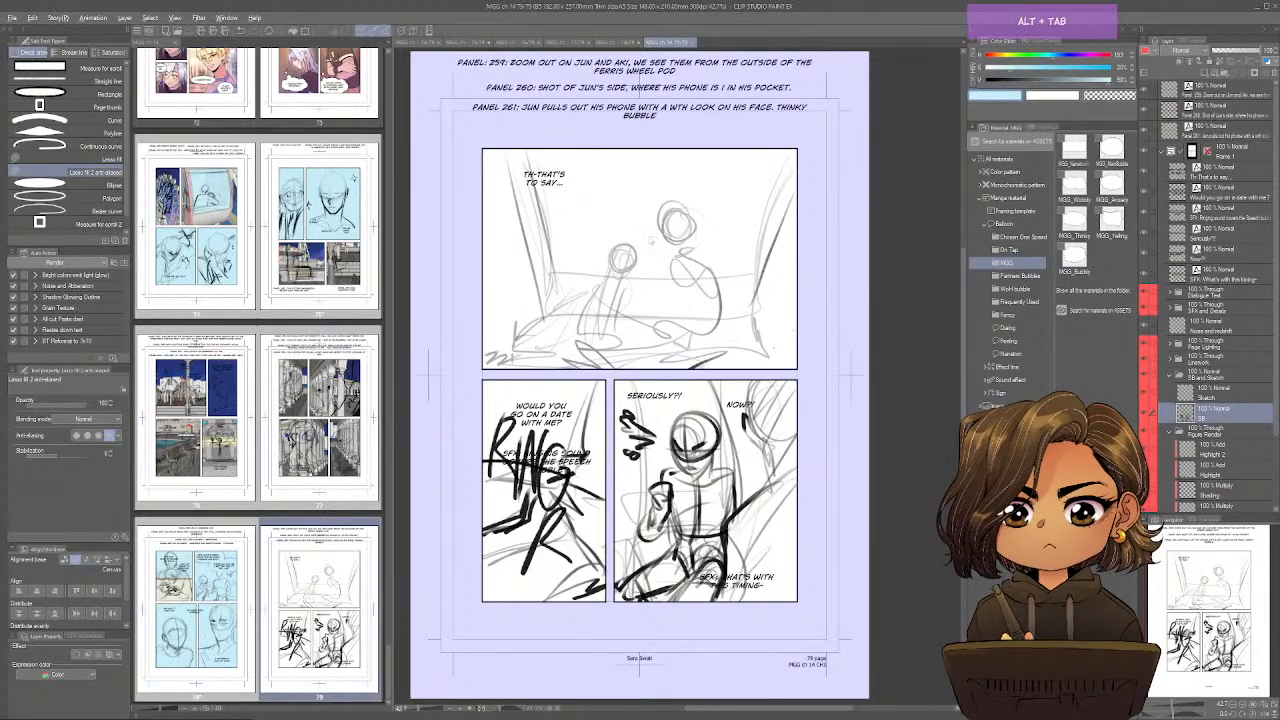
key("alt+Tab")
mouse_move(720, 343)
left_mouse_down()
mouse_move(729, 357)
mouse_move(700, 371)
mouse_move(714, 437)
mouse_move(671, 354)
mouse_move(720, 380)
mouse_move(713, 343)
left_mouse_up()
scroll(710, 330, "up", 3)
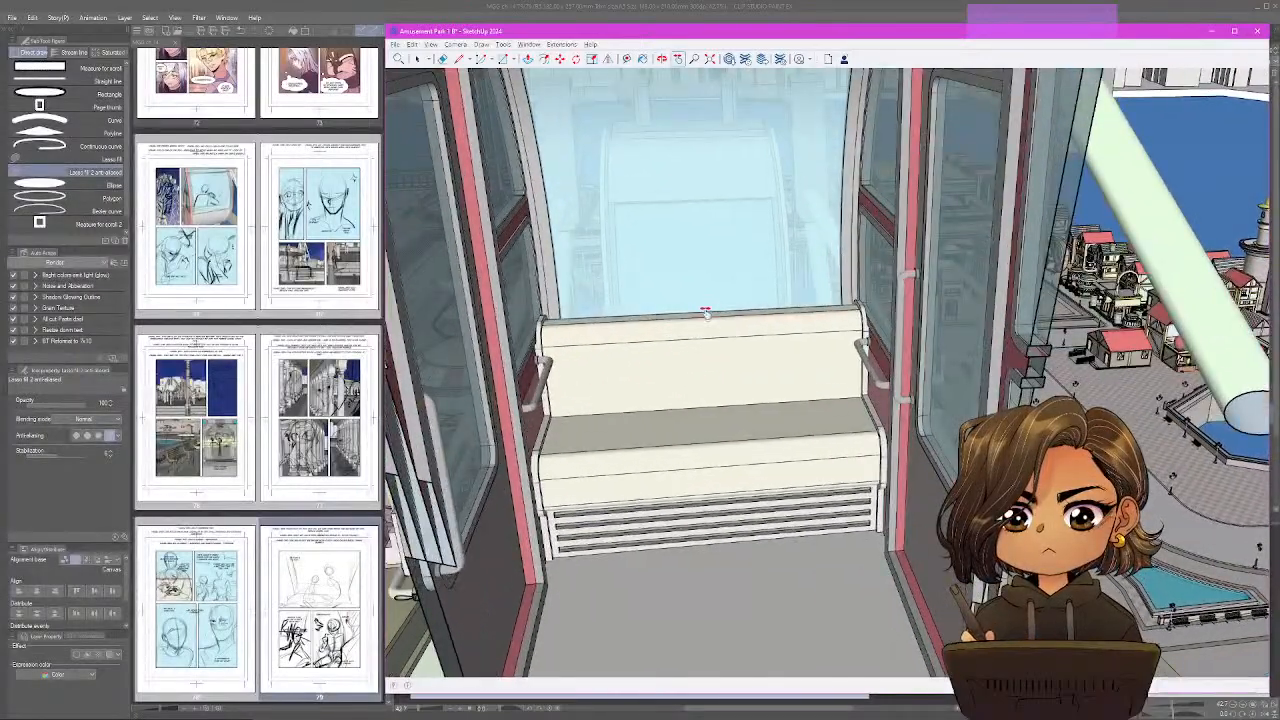
key("alt+Tab")
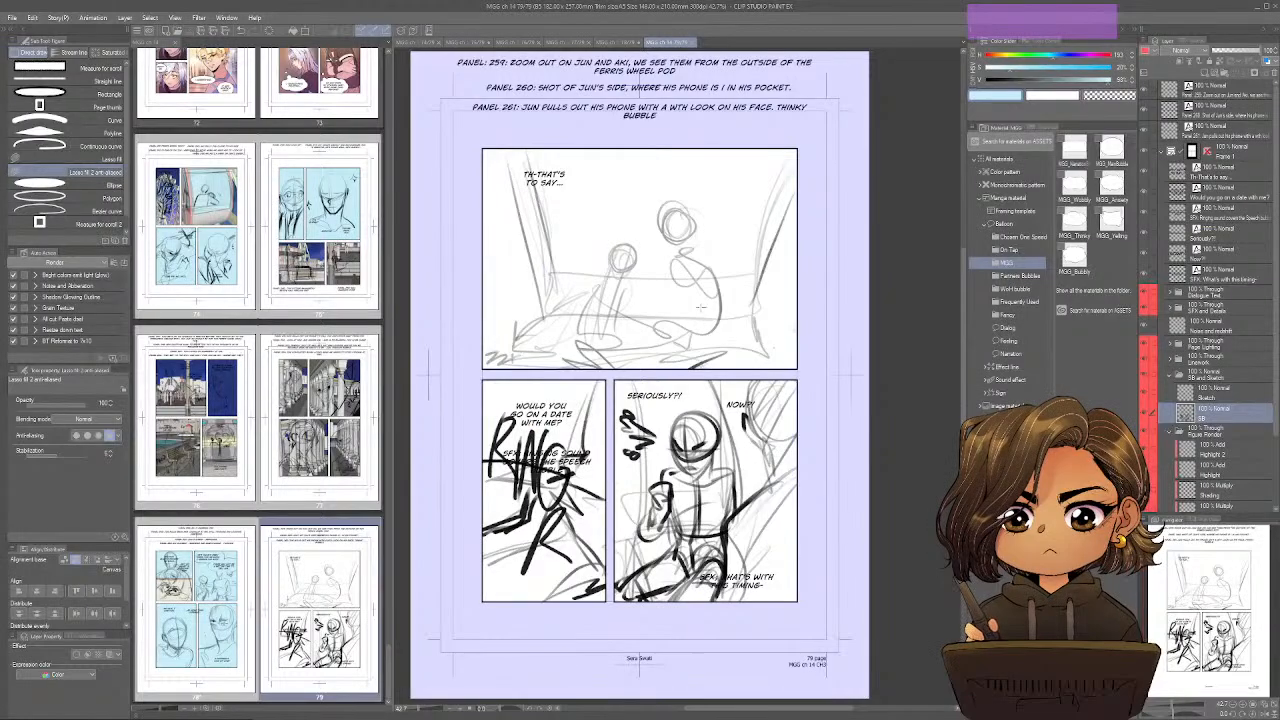
key("alt+Tab")
mouse_move(693, 295)
left_mouse_down()
mouse_move(683, 351)
mouse_move(694, 331)
mouse_move(677, 346)
mouse_move(711, 334)
mouse_move(718, 350)
mouse_move(709, 360)
mouse_move(703, 323)
mouse_move(745, 335)
left_mouse_up()
scroll(741, 328, "up", 2)
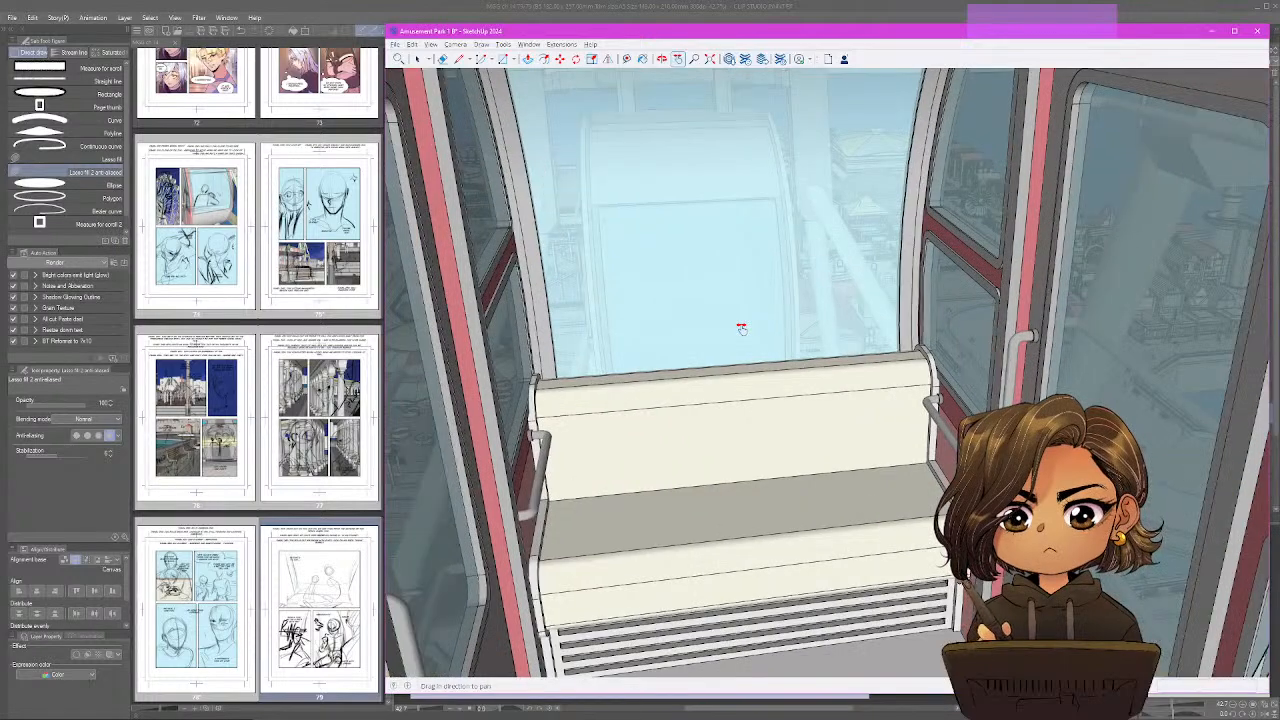
left_click_drag(741, 328, 753, 319)
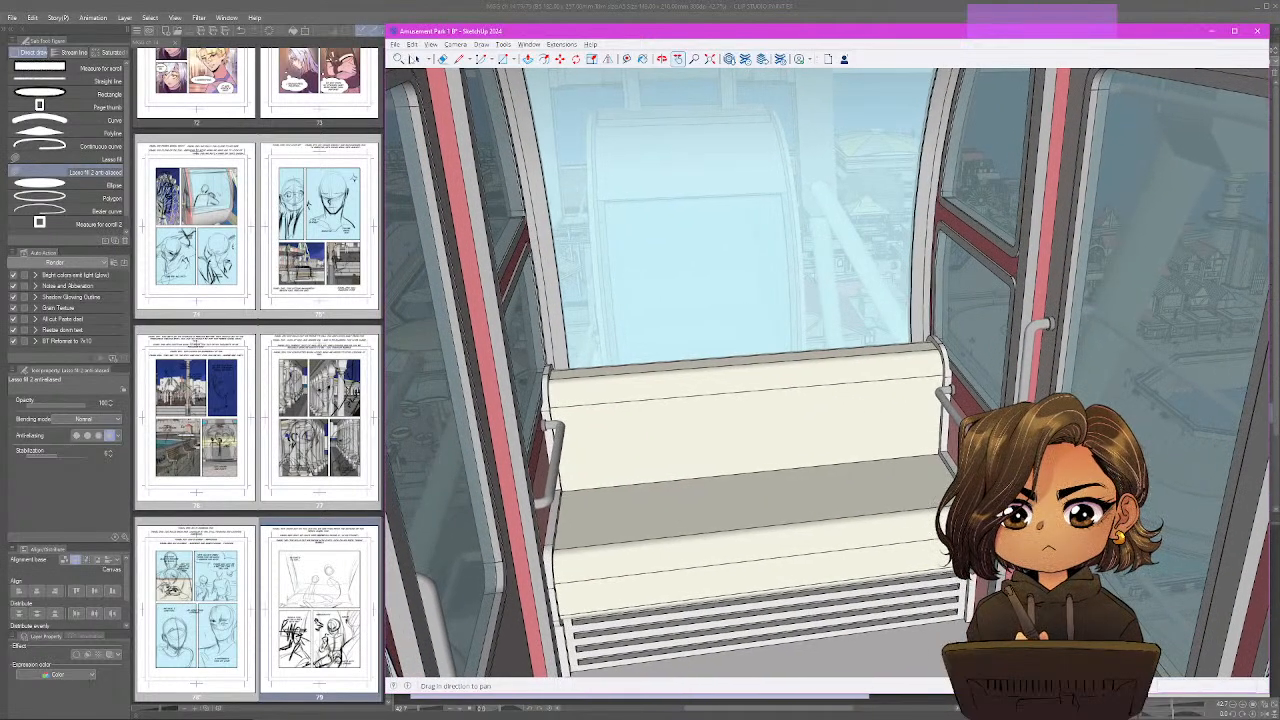
Export the bench view as a 2D JPEG graphic named 67 in the MyGentleGiant_Chapter14 folder.
left_click(396, 44)
mouse_move(540, 197)
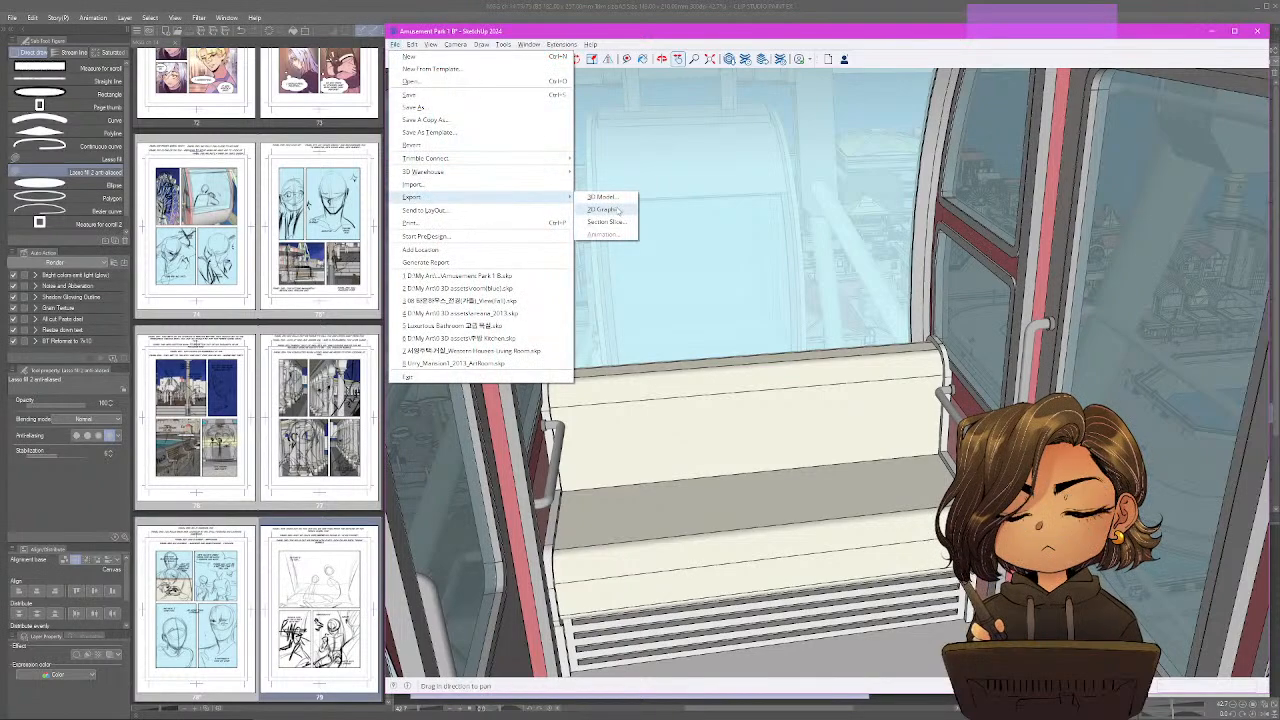
left_click(618, 209)
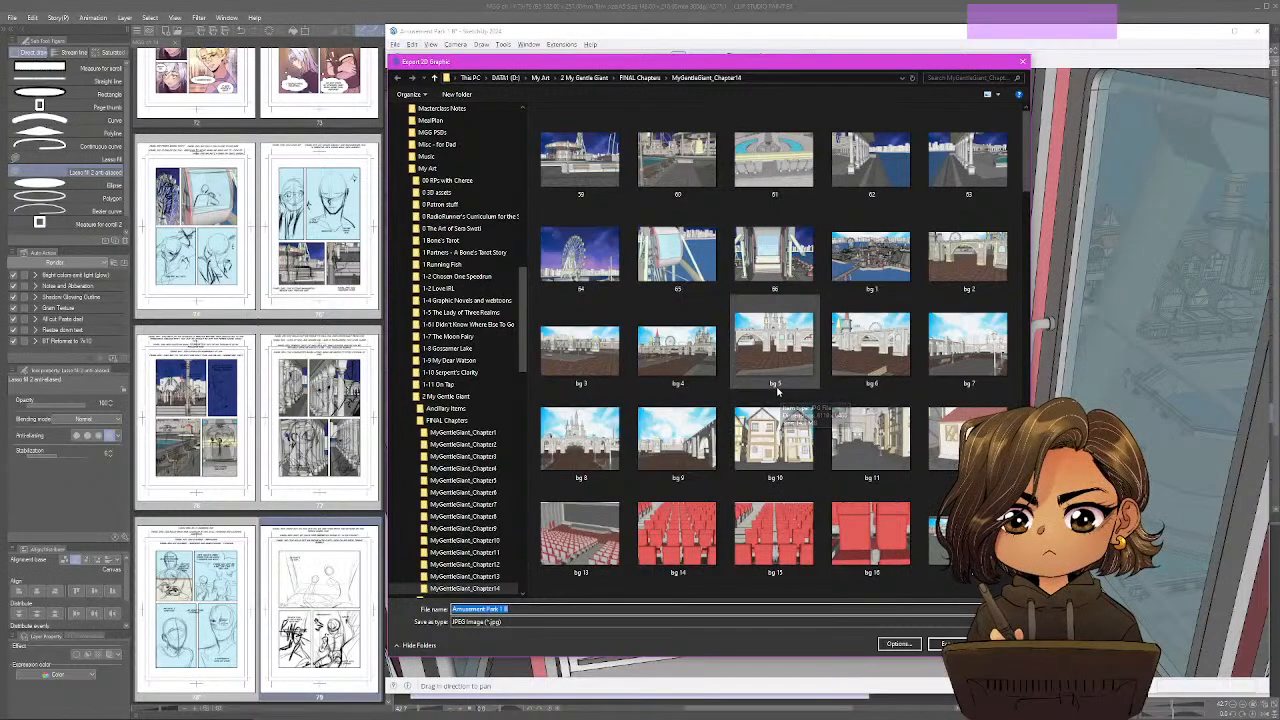
left_click(779, 386)
key("Return")
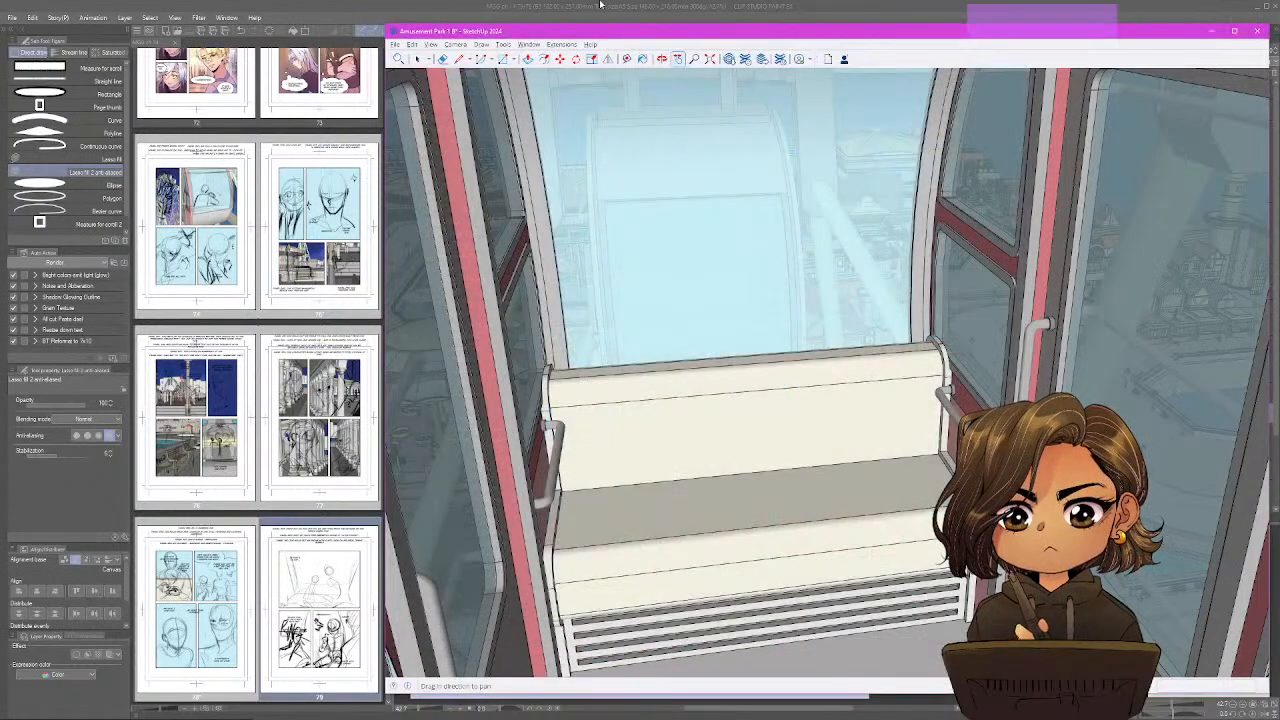
Switch back to Clip Studio Paint, open the exported gondola image 66 and copy it.
left_click(601, 5)
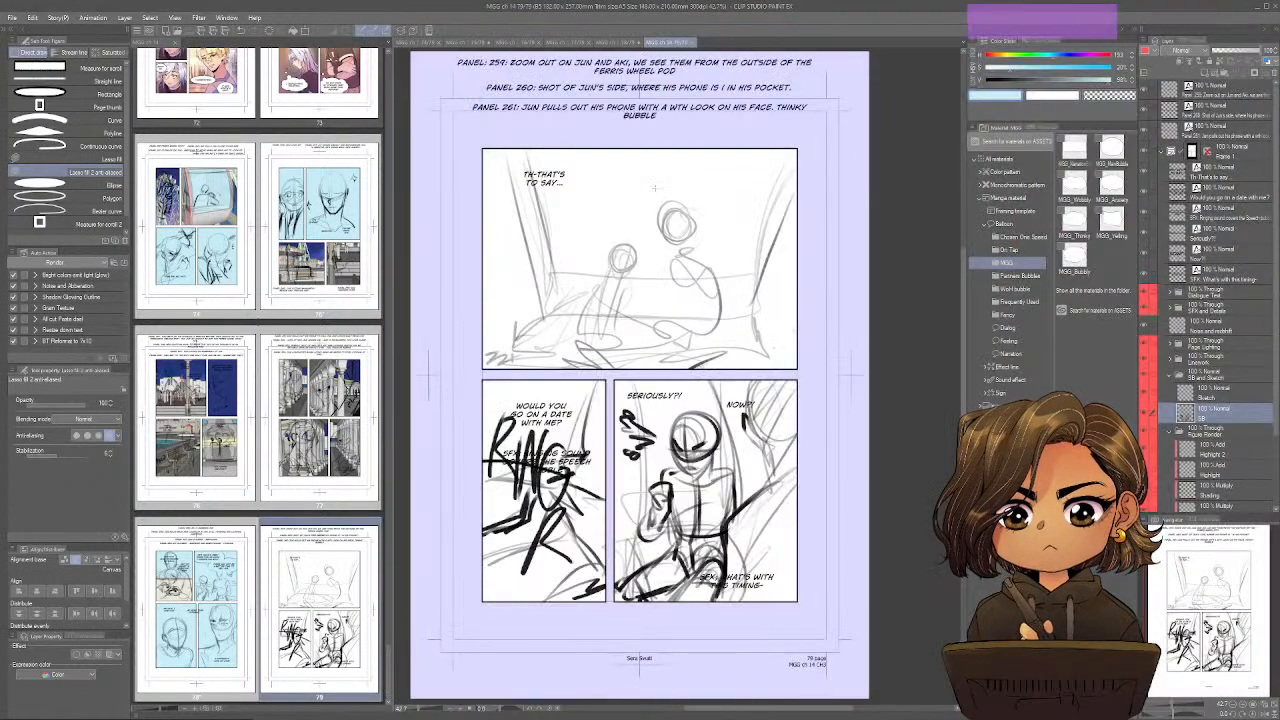
left_click(620, 43)
key("ctrl+o")
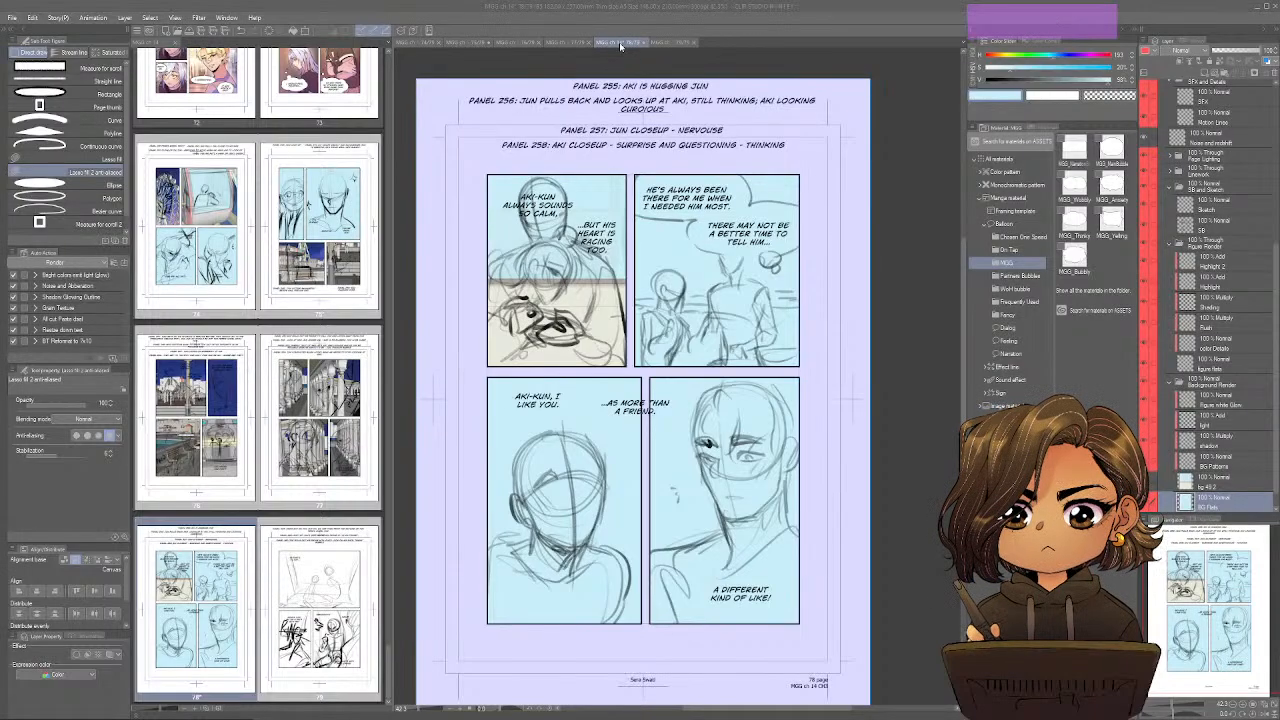
double_click(338, 184)
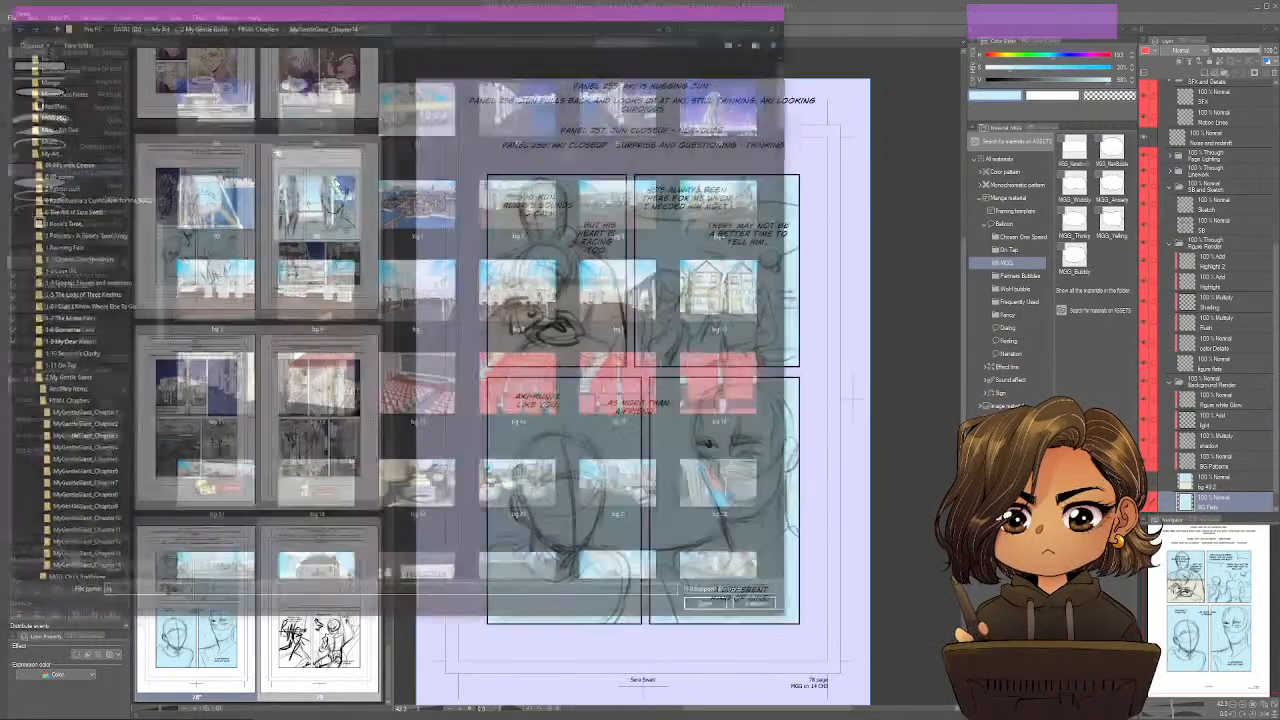
key("ctrl+c")
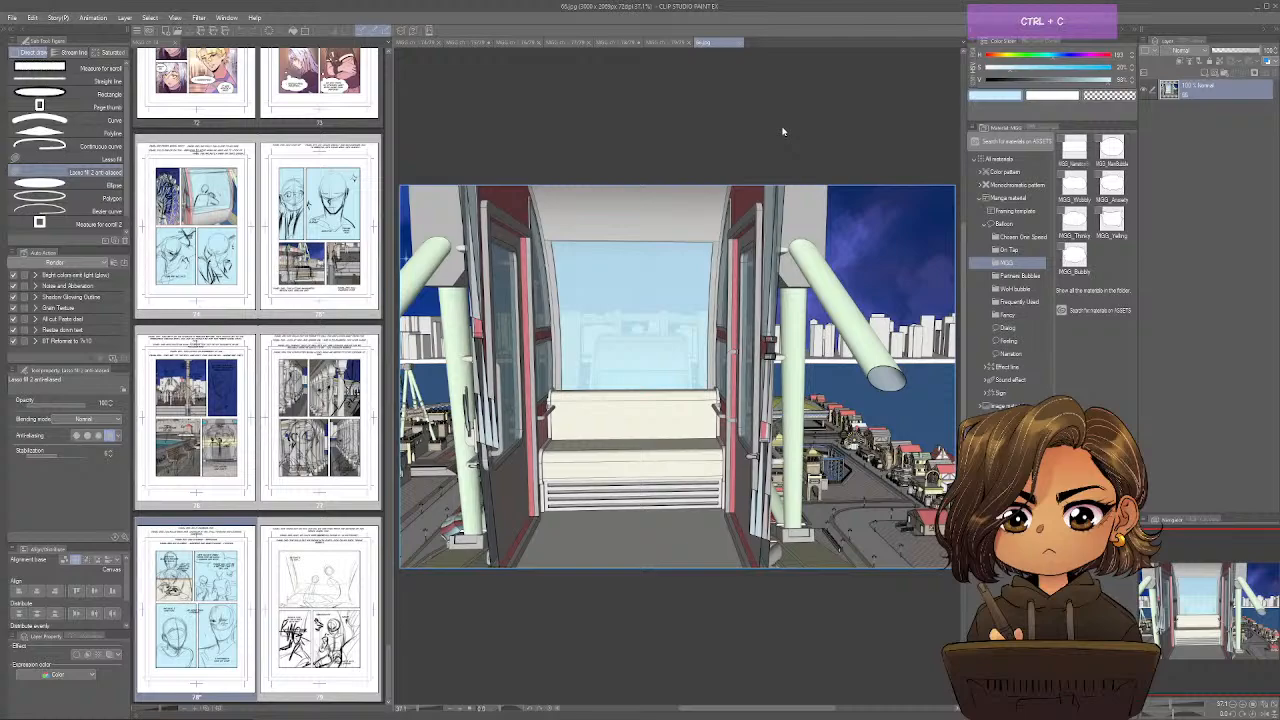
Paste the gondola image onto page 78 as a layer above the existing bench background layer.
left_click(618, 45)
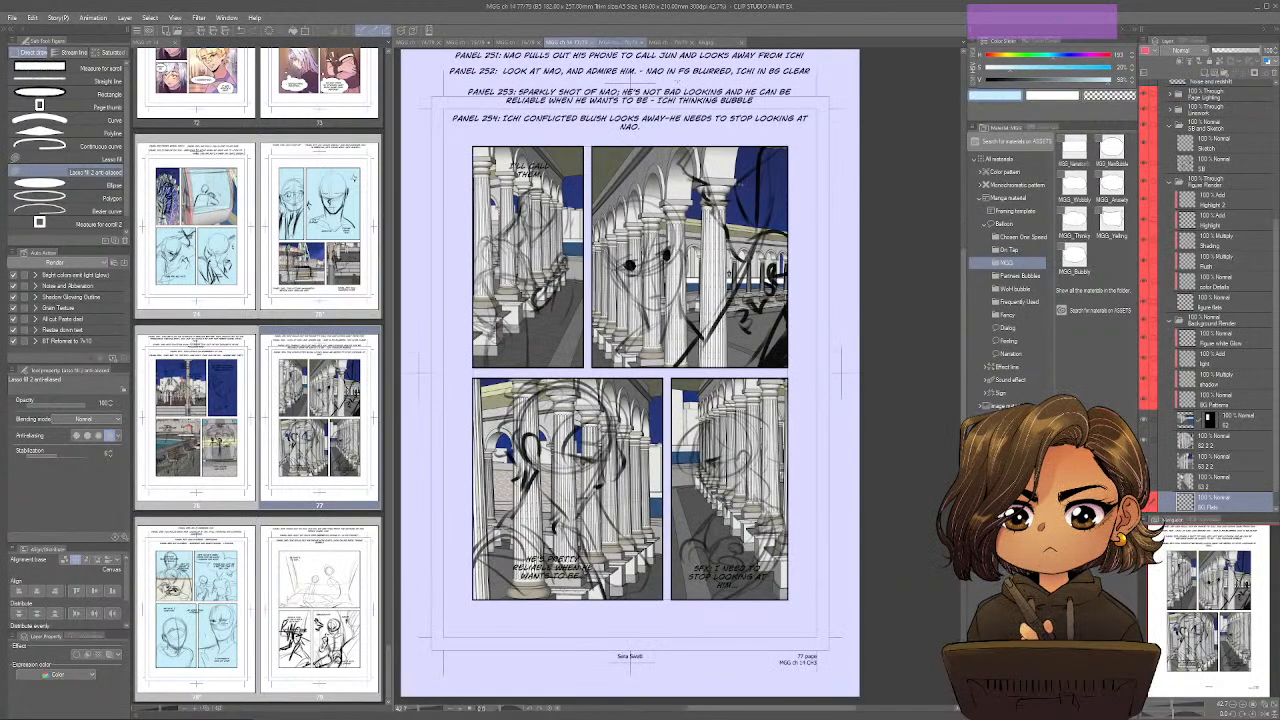
left_click(618, 44)
scroll(1205, 462, "down", 1)
left_click(1206, 464)
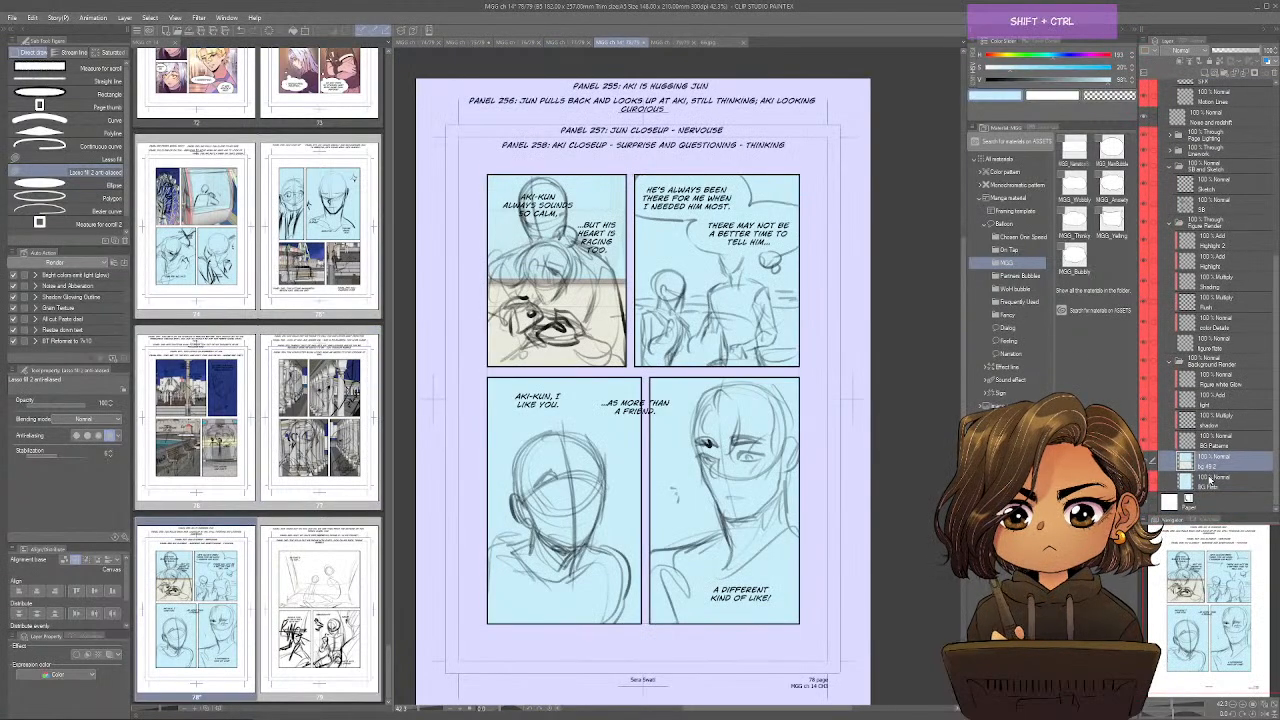
key("ctrl+v")
Enlarge the pasted gondola image to 111% and position its bench and rear window behind panel 256.
key("ctrl+t")
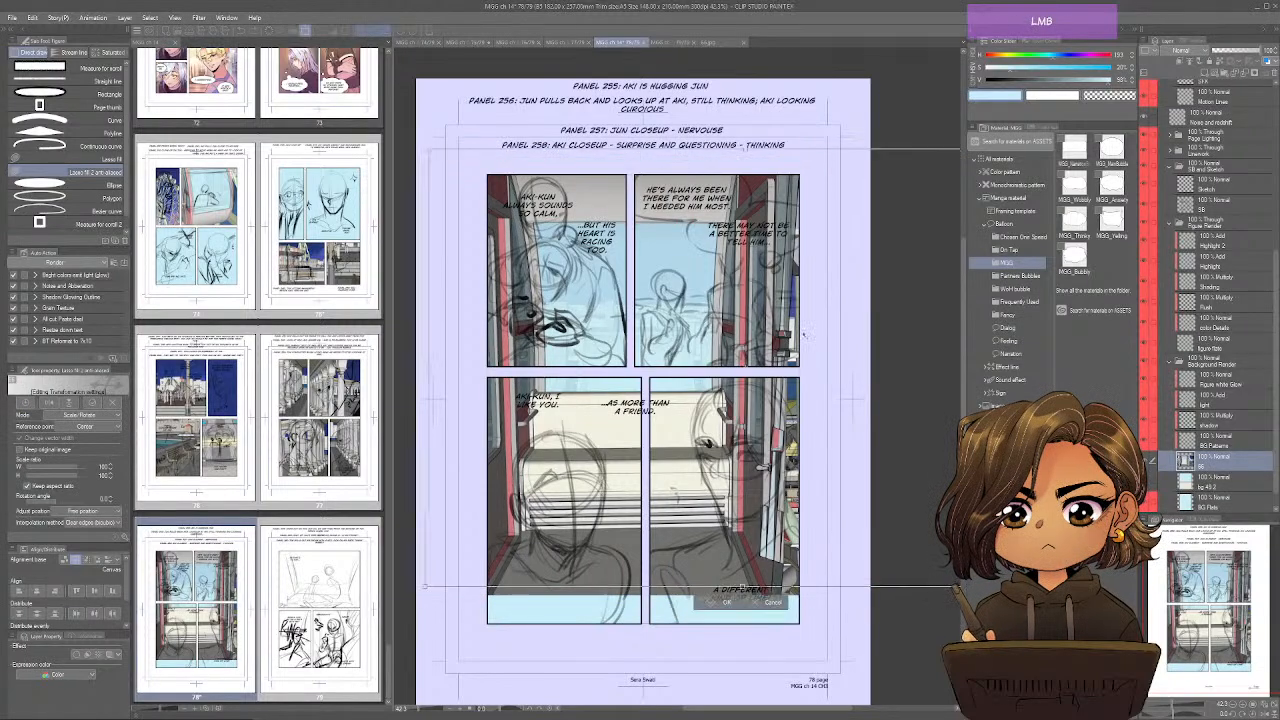
left_click_drag(804, 335, 820, 326)
left_click_drag(864, 134, 833, 140)
left_click_drag(770, 408, 760, 344)
left_click_drag(743, 520, 764, 457)
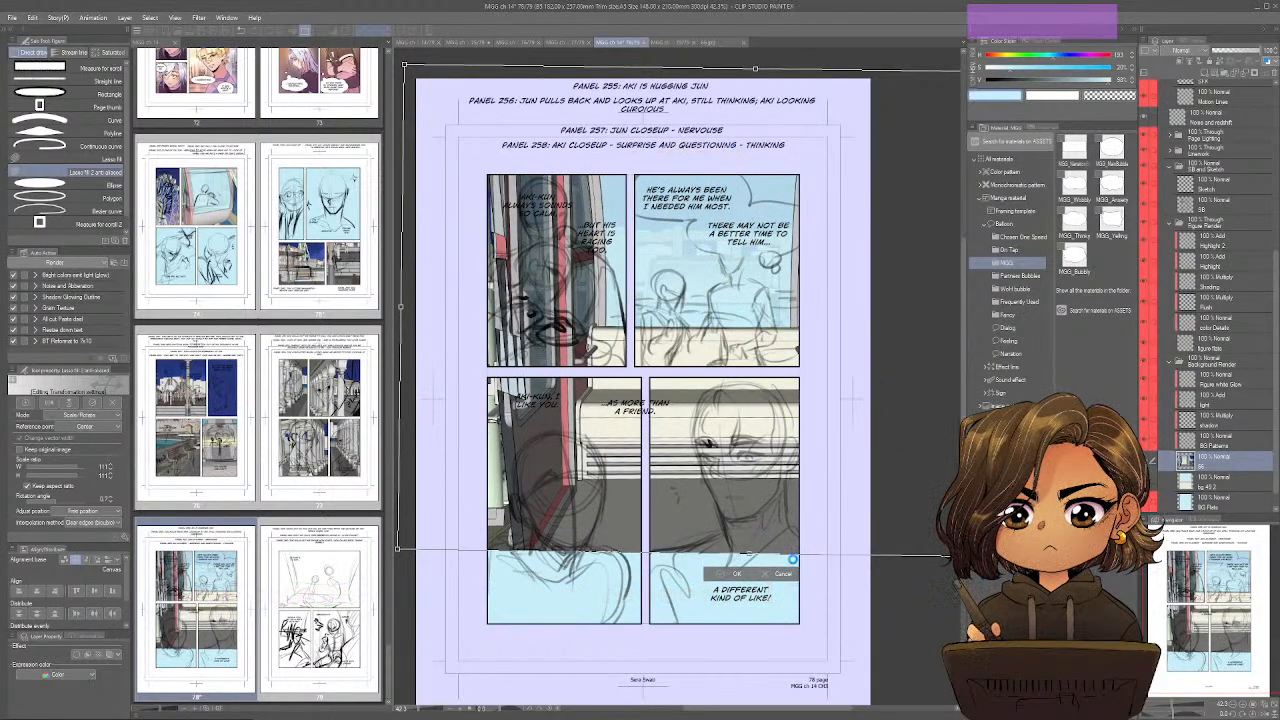
key("Return")
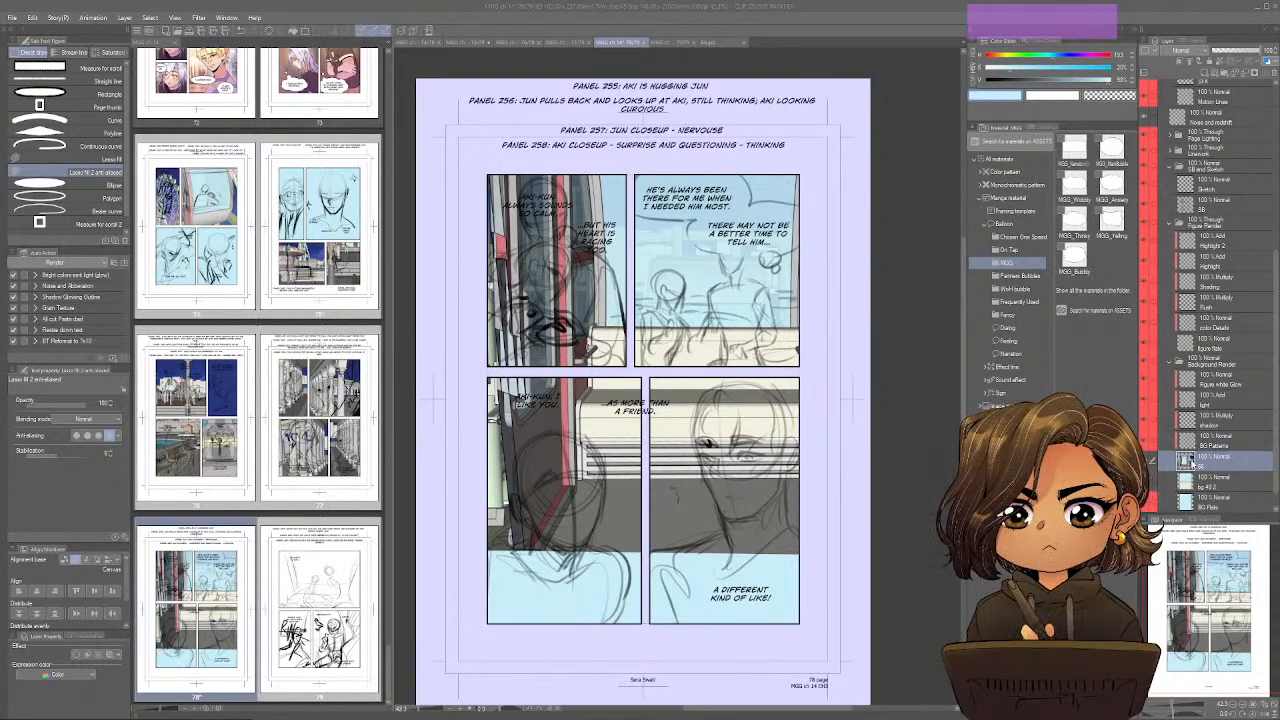
Transform the gondola image again, shrinking it slightly so the bench sits behind panel 256's figures.
key("ctrl")
key("ctrl+t")
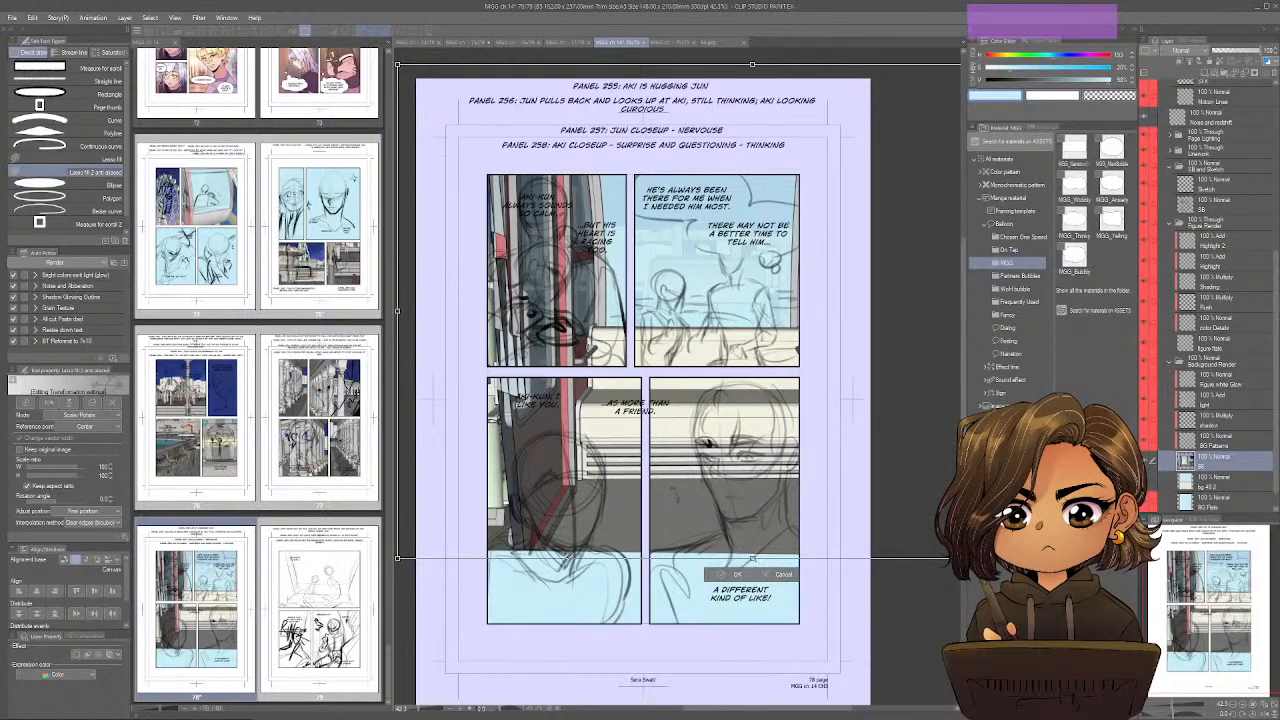
left_click_drag(753, 557, 787, 528)
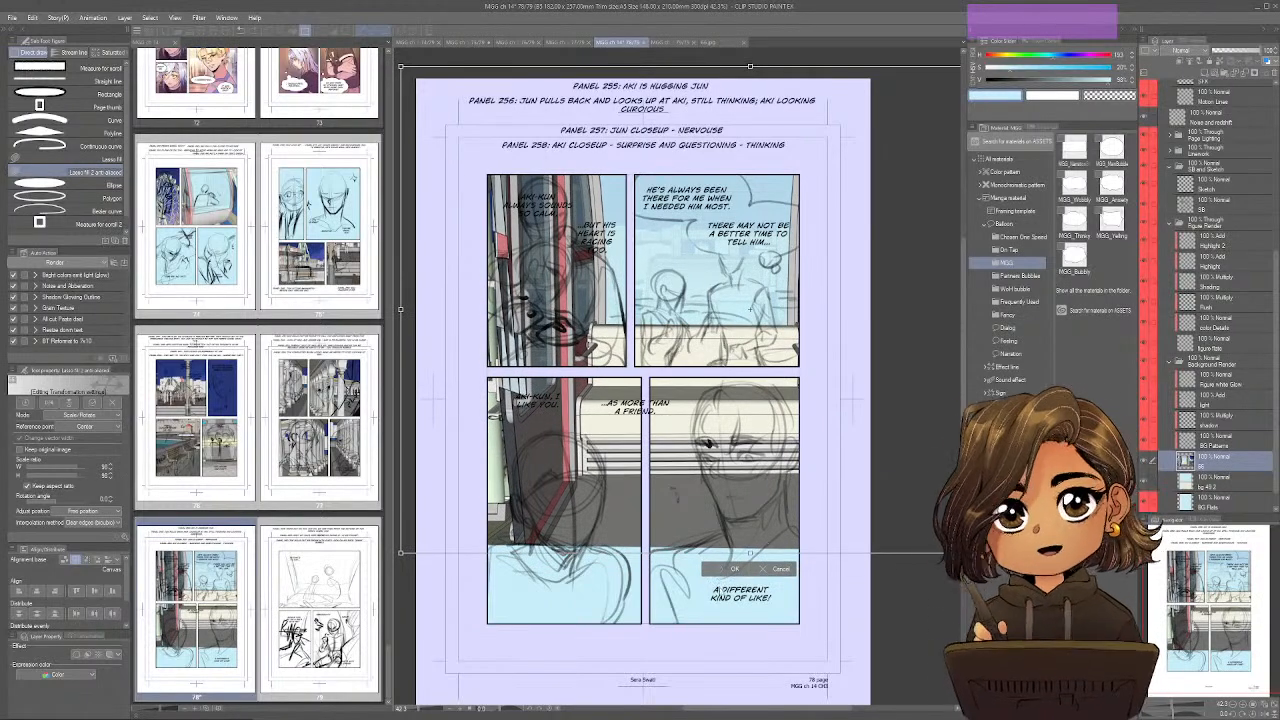
key("Return")
Select the image area around panel 256, cut it out and paste it onto its own layer.
key("m")
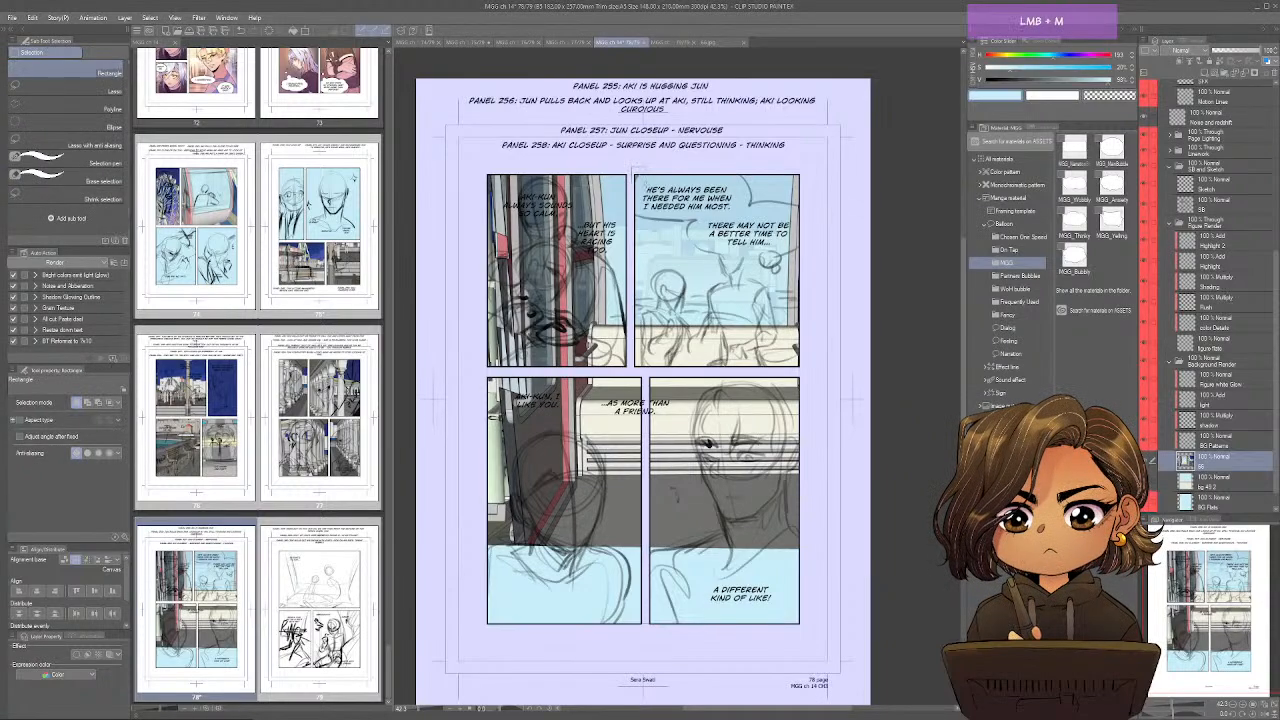
mouse_move(632, 167)
left_mouse_down()
mouse_move(792, 323)
mouse_move(803, 370)
left_mouse_up()
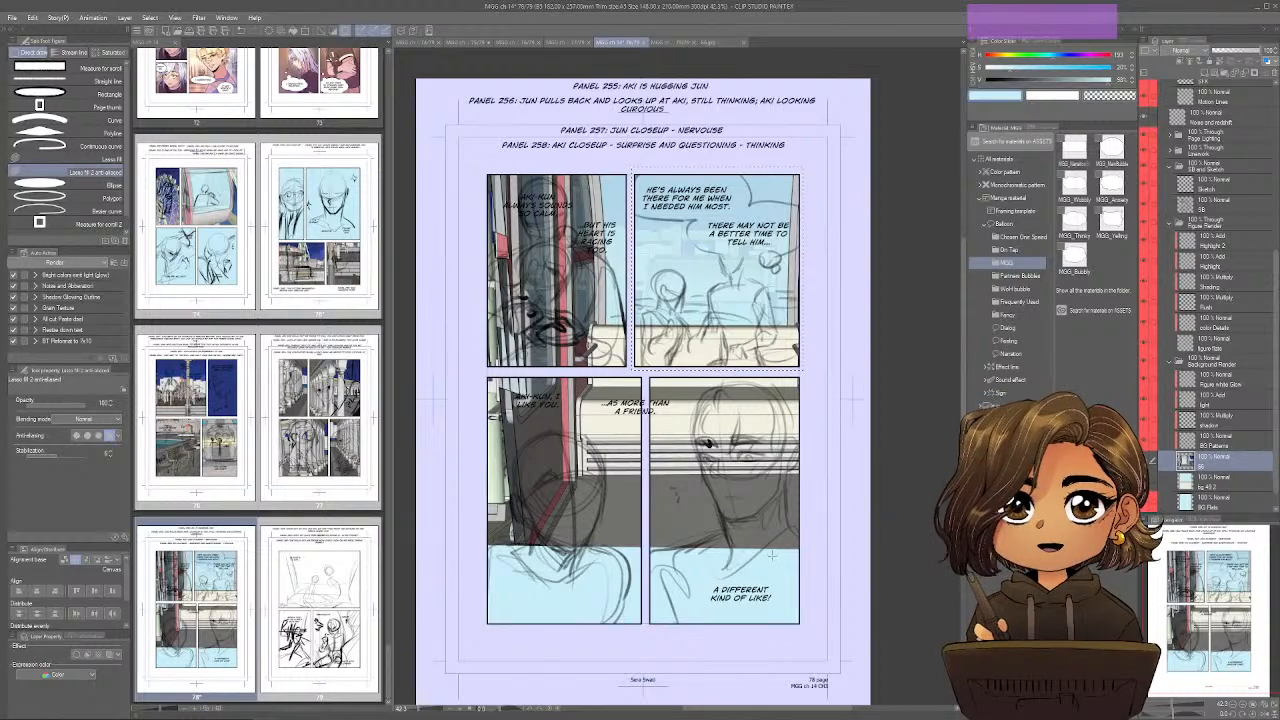
key("ctrl")
key("ctrl+x")
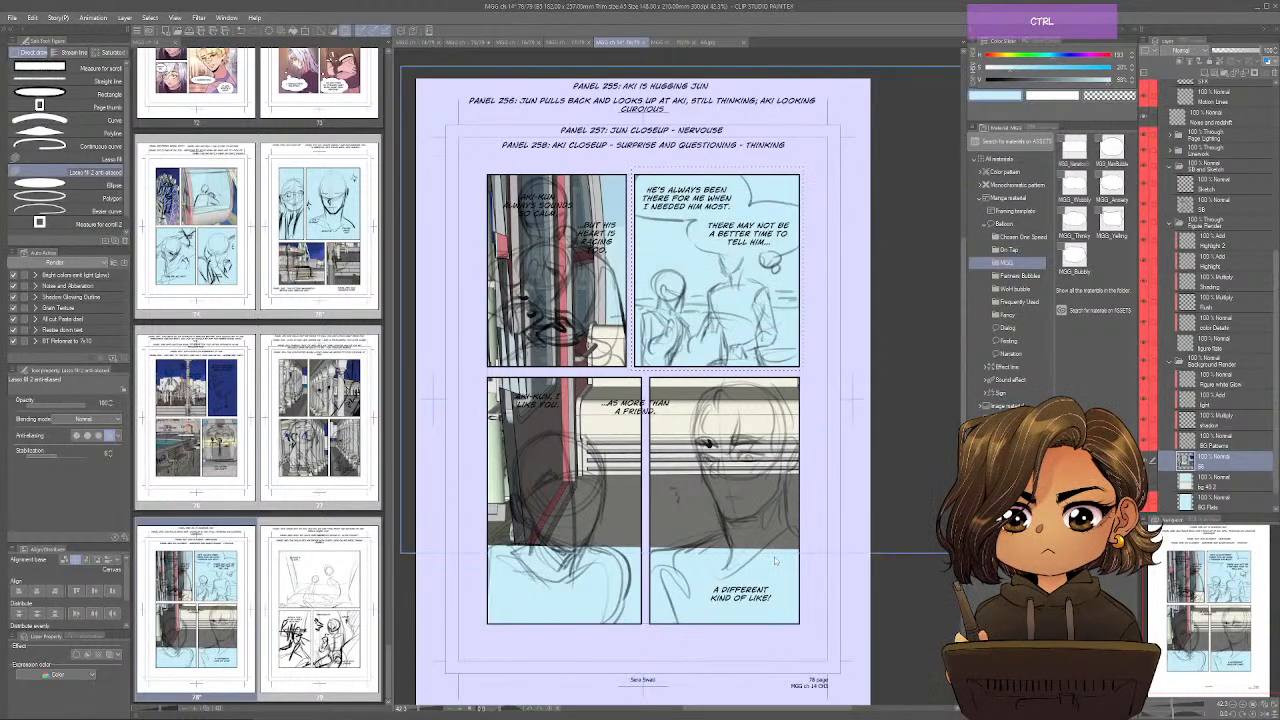
key("ctrl+v")
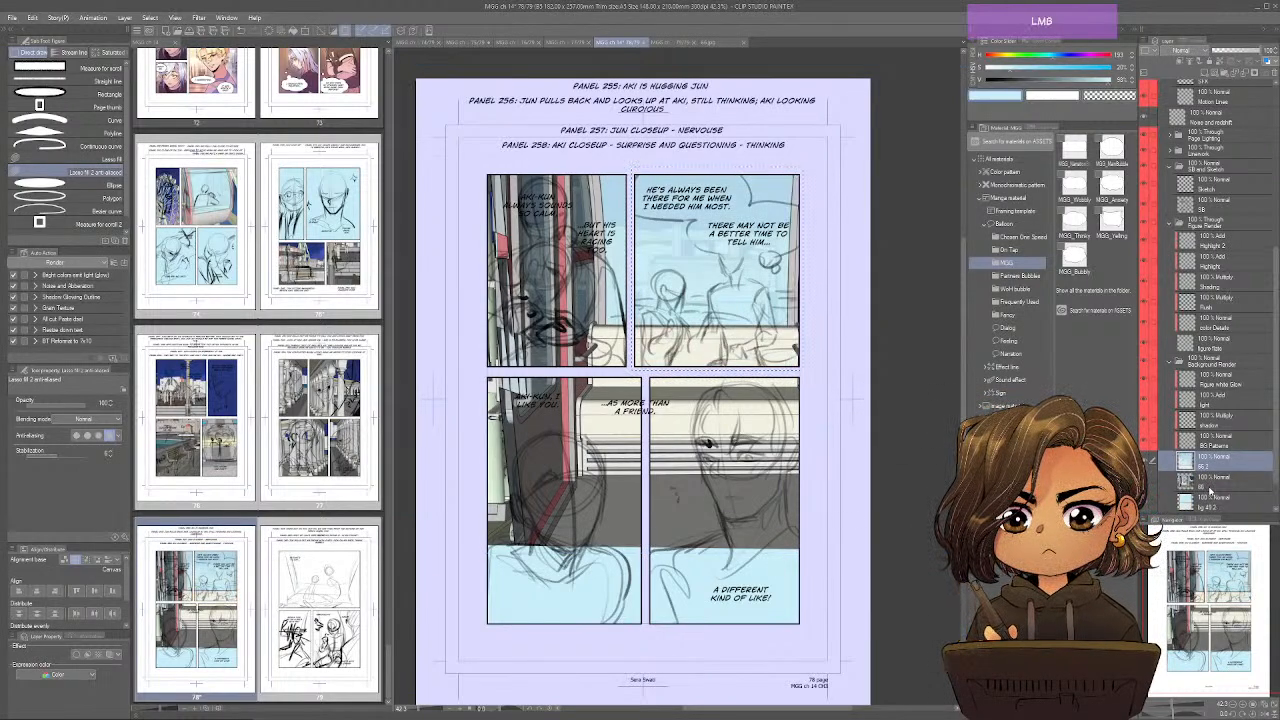
Remove the leftover gondola image from the other panels and save page 78.
left_click(1274, 77)
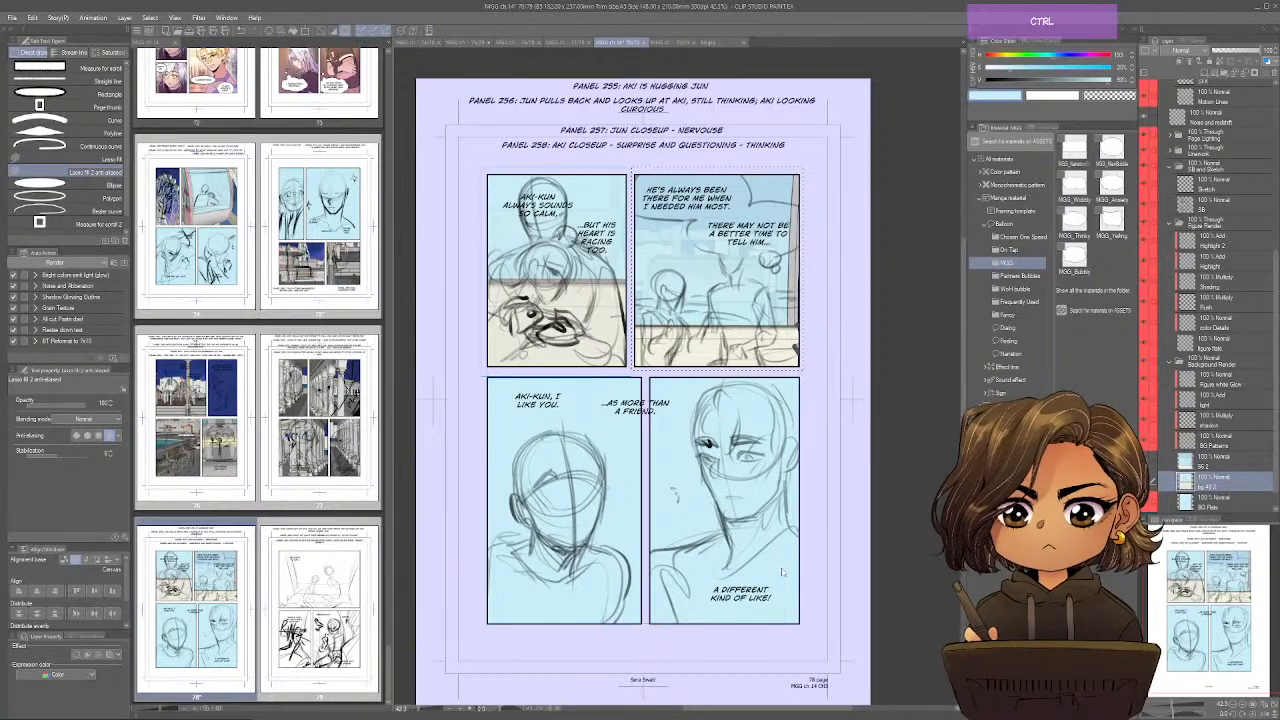
key("ctrl+s")
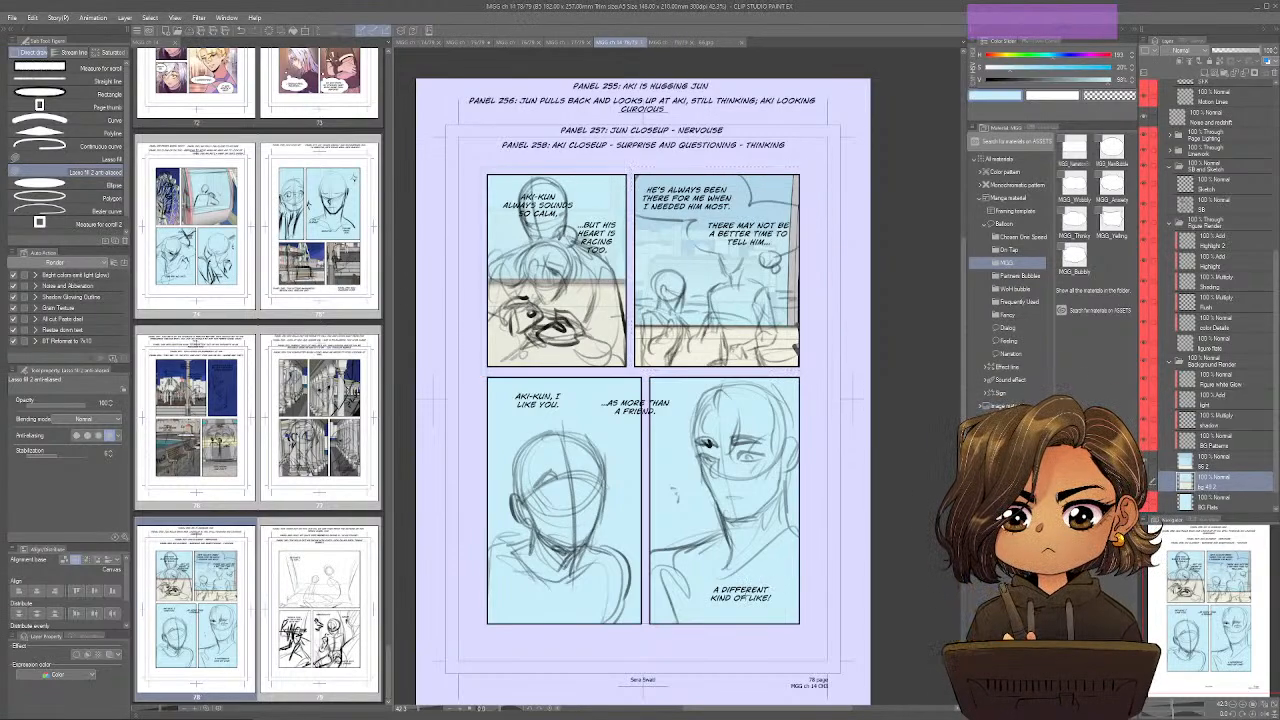
Close the opened gondola image 66 and open the exported image 67 for page 79.
left_click(680, 42)
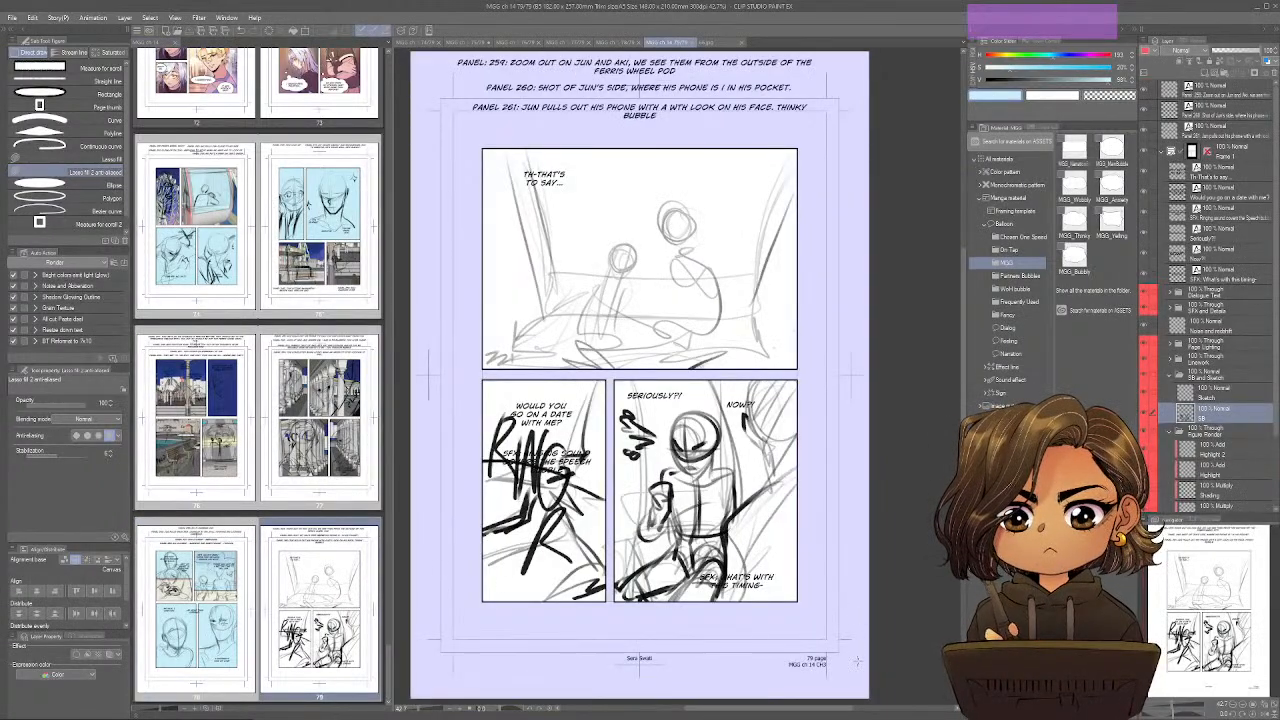
left_click(723, 44)
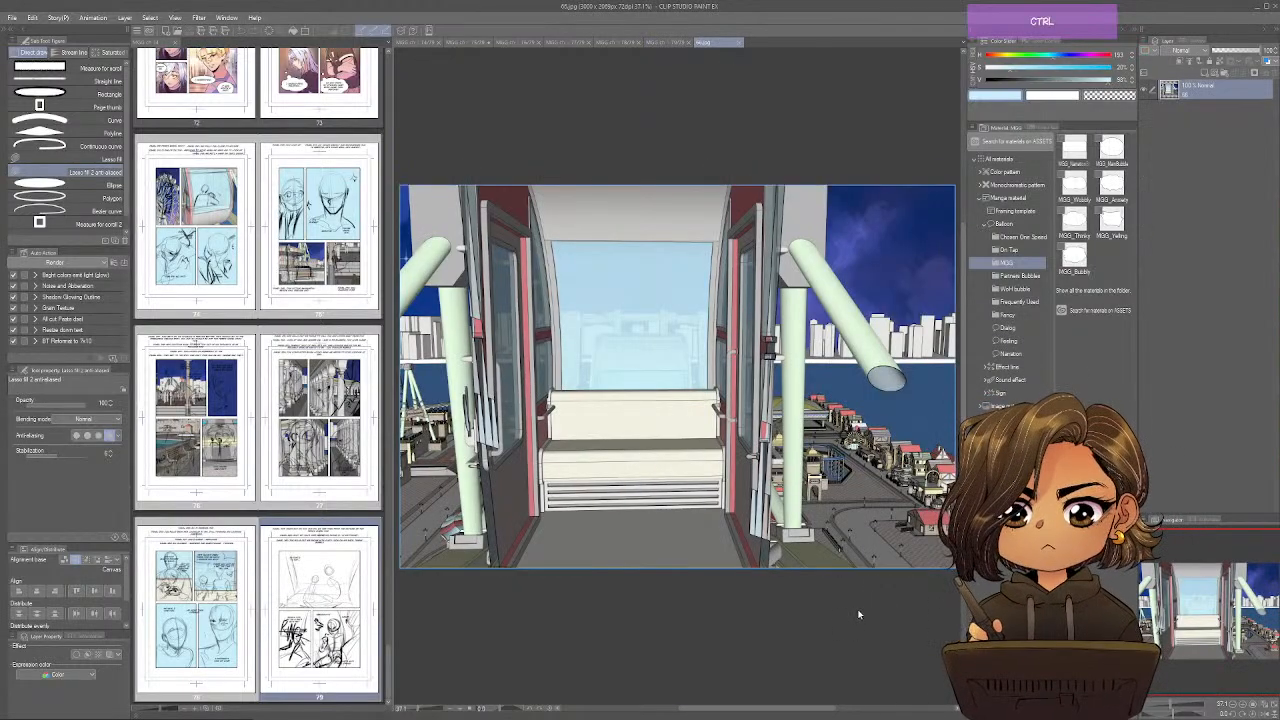
key("ctrl+Tab")
key("ctrl+o")
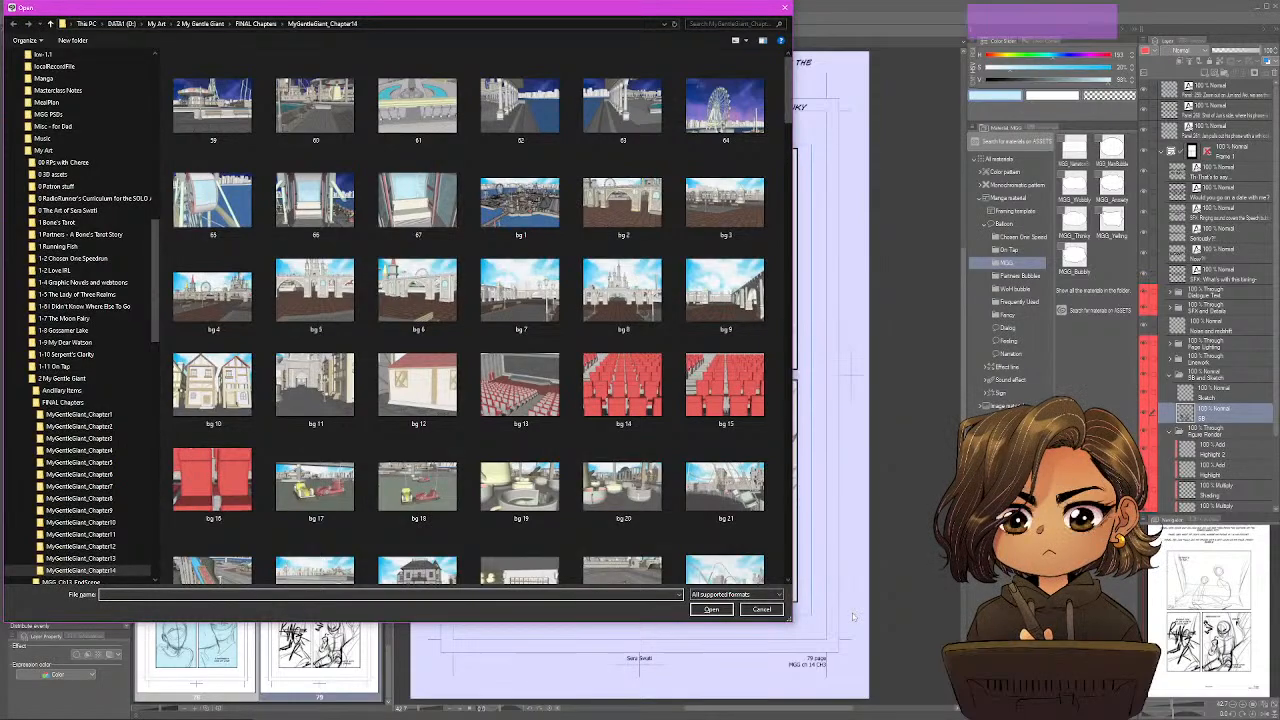
Switch to SketchUp and examine the ferris wheel gondola's bench, side window and doors from different angles inside and outside.
key("alt+Tab")
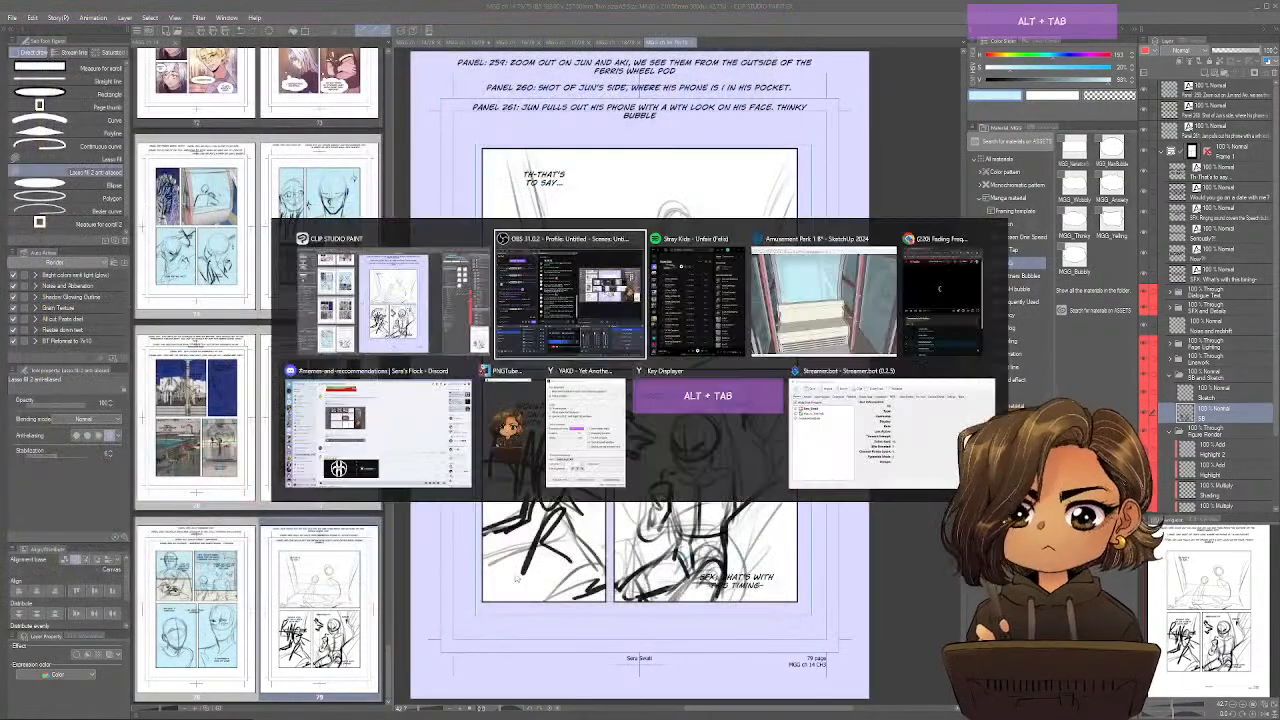
key("alt+Tab")
key("alt+Tab")
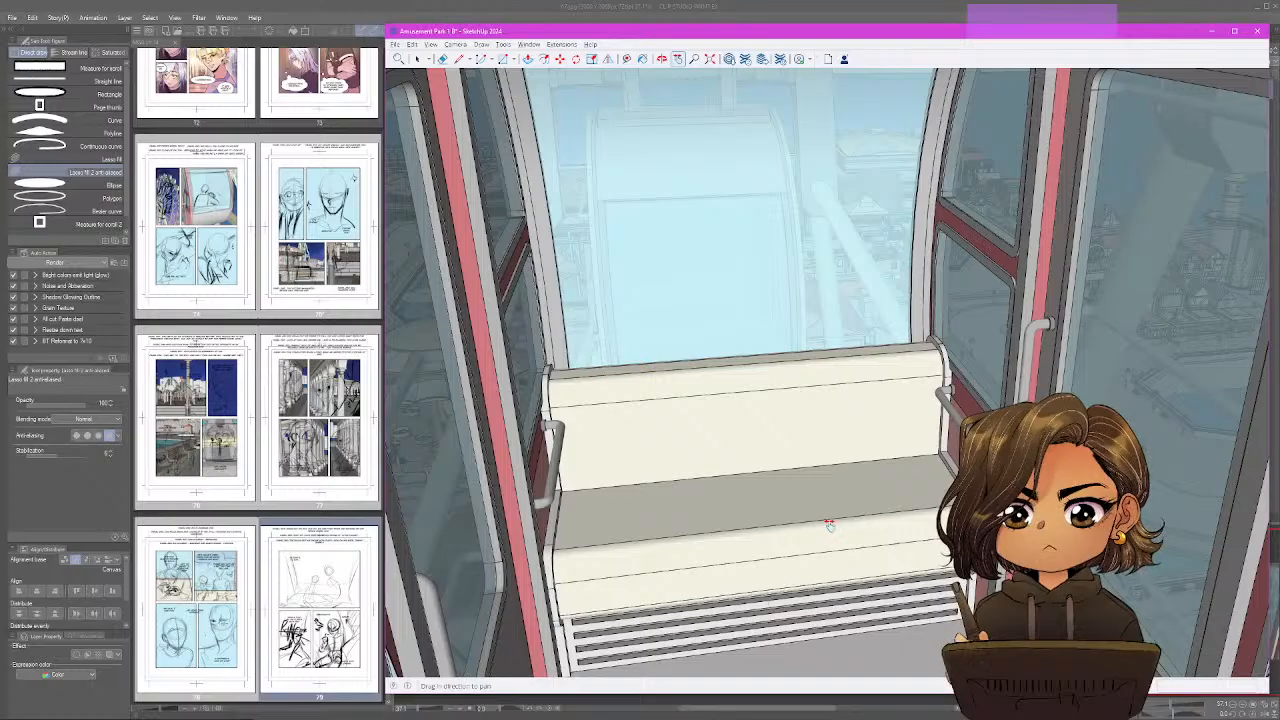
left_click_drag(829, 524, 680, 514)
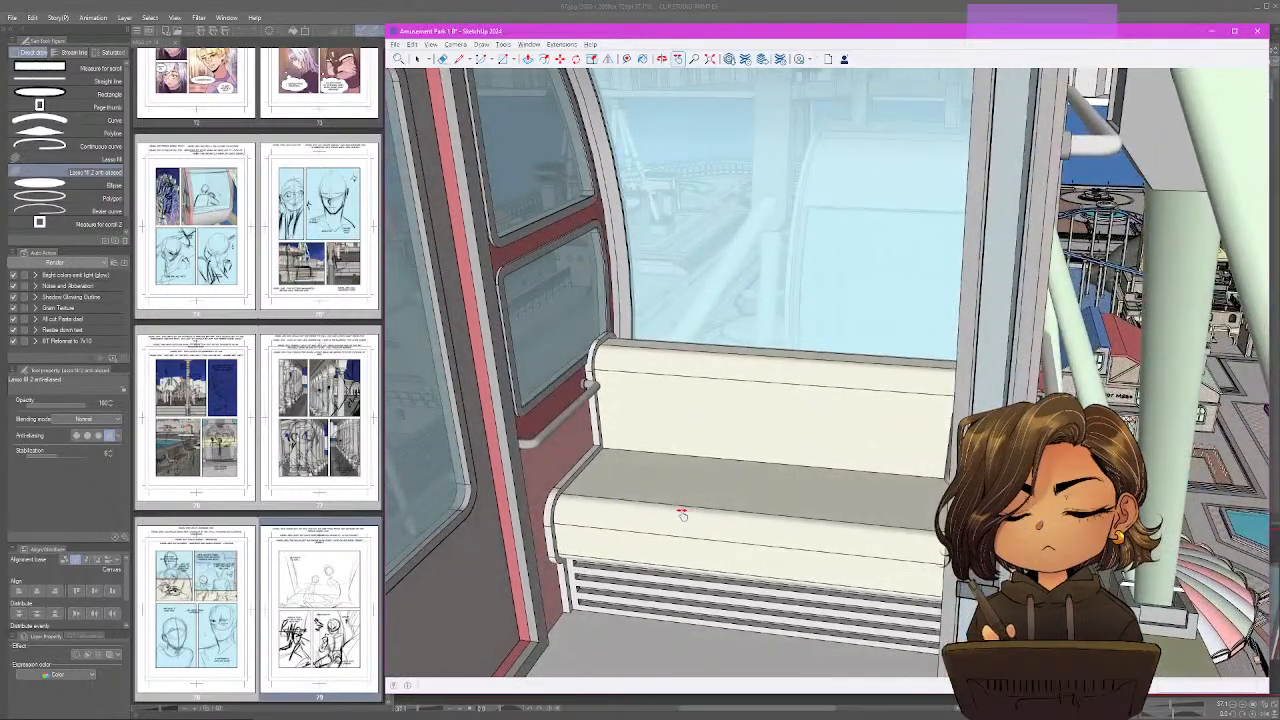
scroll(681, 513, "down", 10)
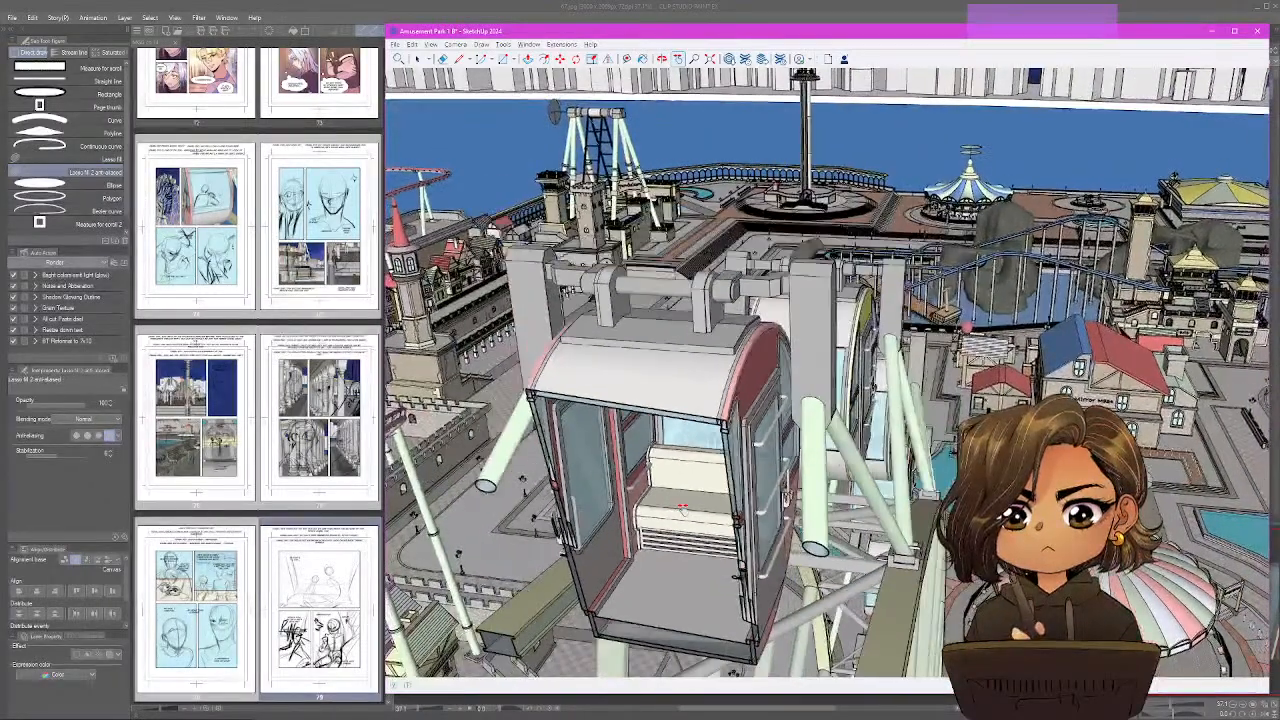
left_click_drag(683, 509, 620, 486)
scroll(620, 486, "up", 1)
scroll(620, 486, "up", 8)
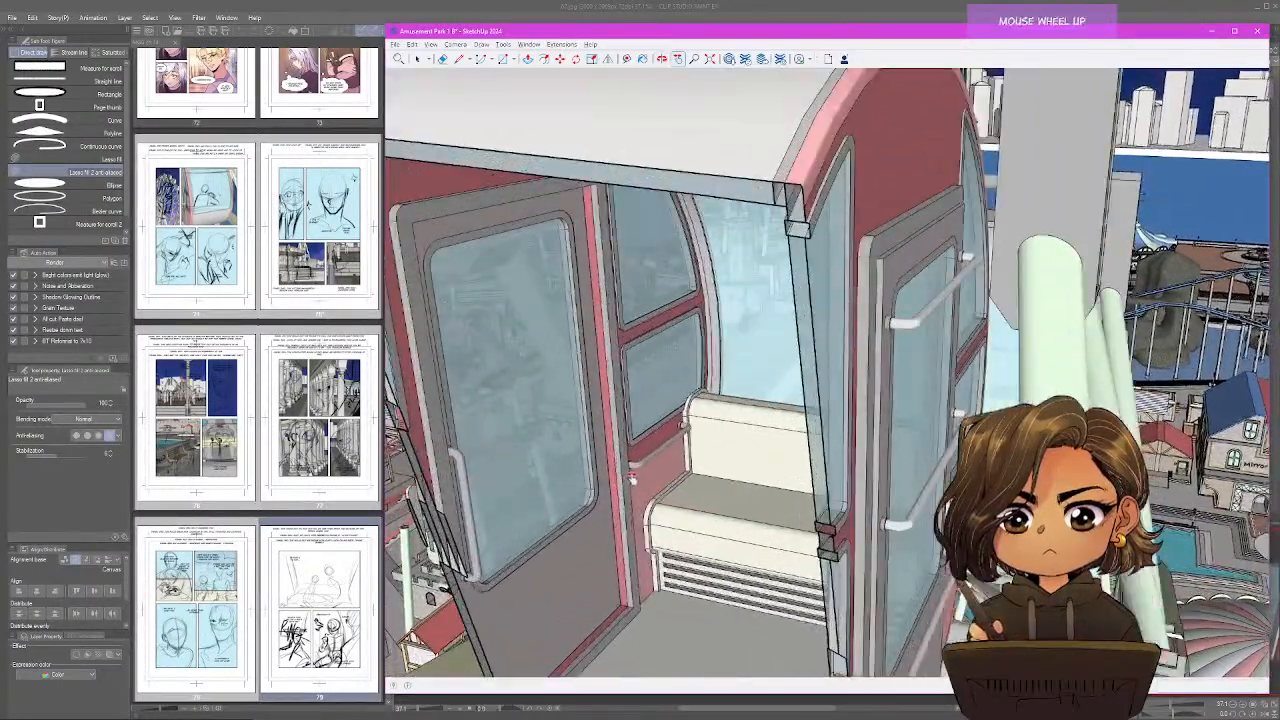
scroll(774, 380, "up", 4)
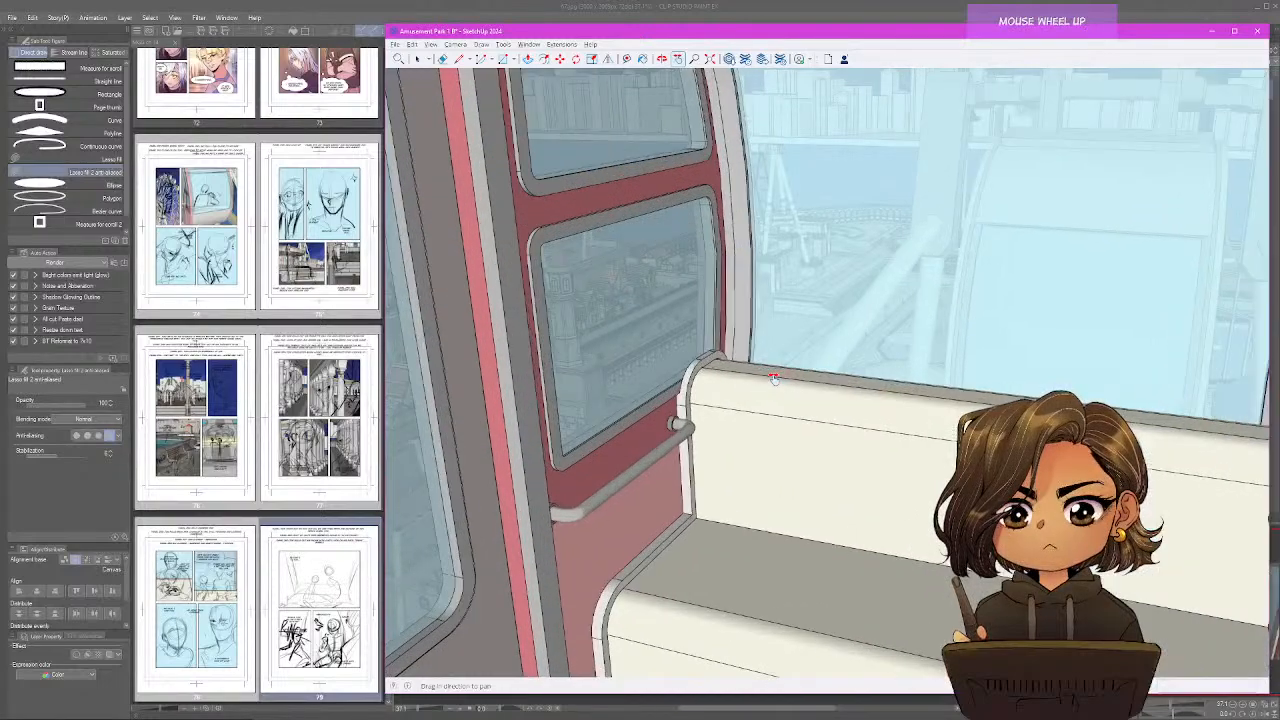
mouse_move(774, 380)
left_mouse_down()
mouse_move(783, 331)
mouse_move(597, 326)
mouse_move(834, 269)
mouse_move(858, 292)
mouse_move(740, 283)
left_mouse_up()
scroll(697, 326, "up", 3)
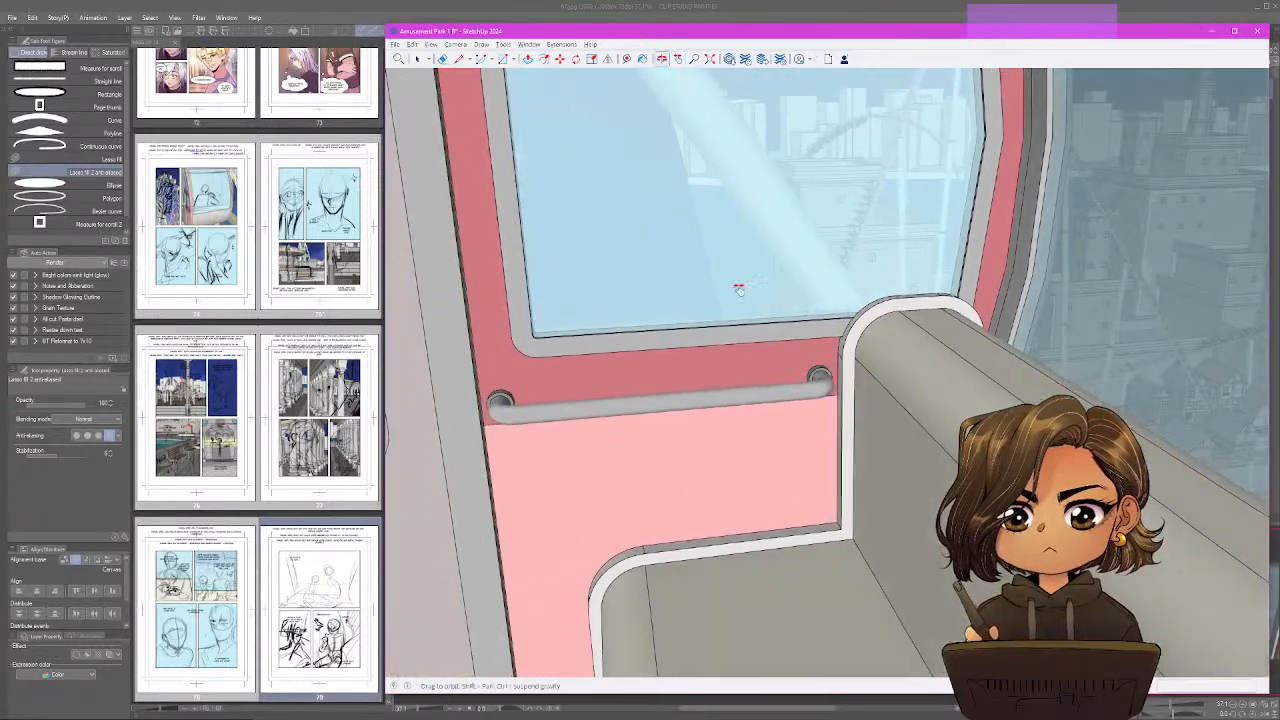
Display the model's section planes and deactivate the section cut slicing through the amusement park.
scroll(740, 285, "down", 4)
scroll(739, 289, "down", 6)
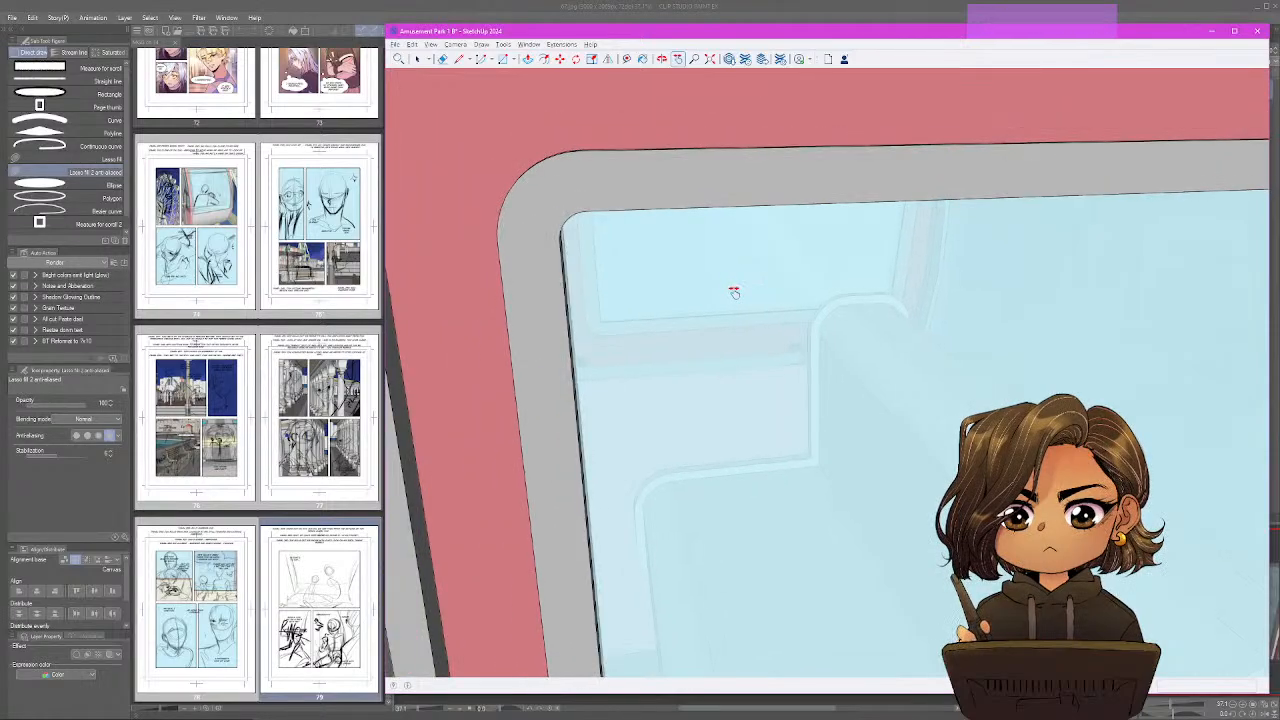
scroll(734, 291, "down", 8)
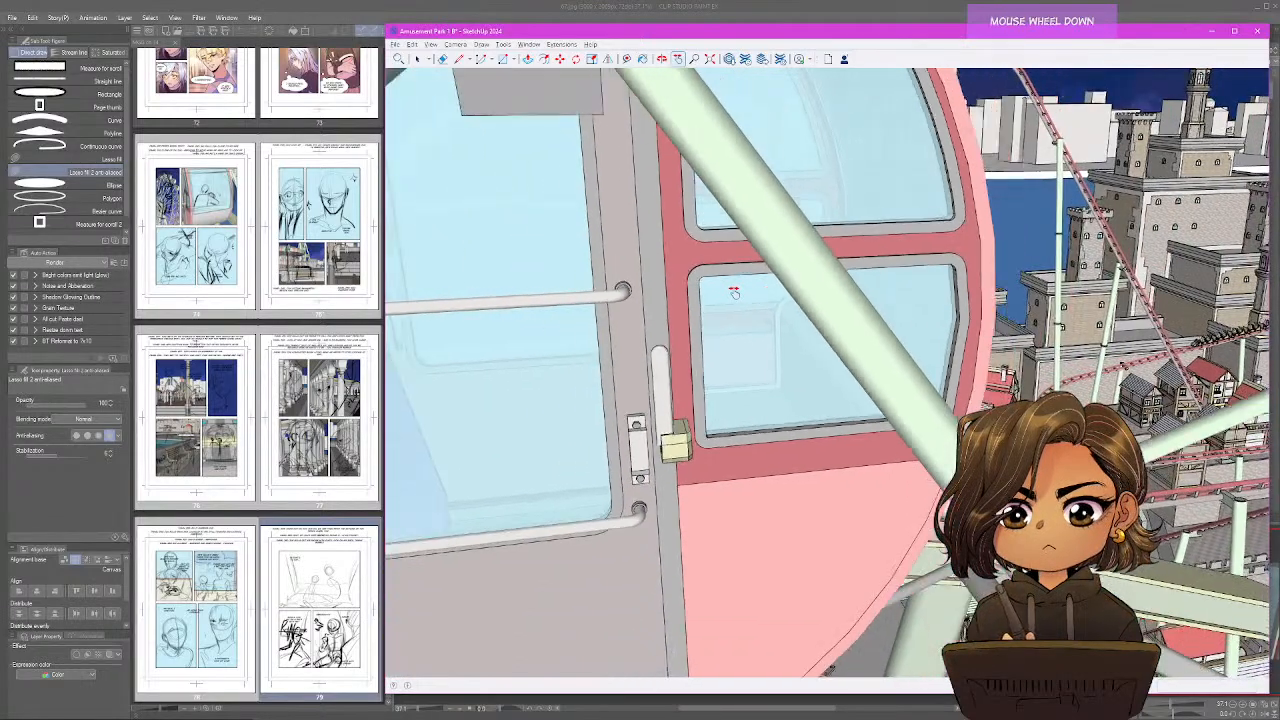
scroll(734, 291, "down", 8)
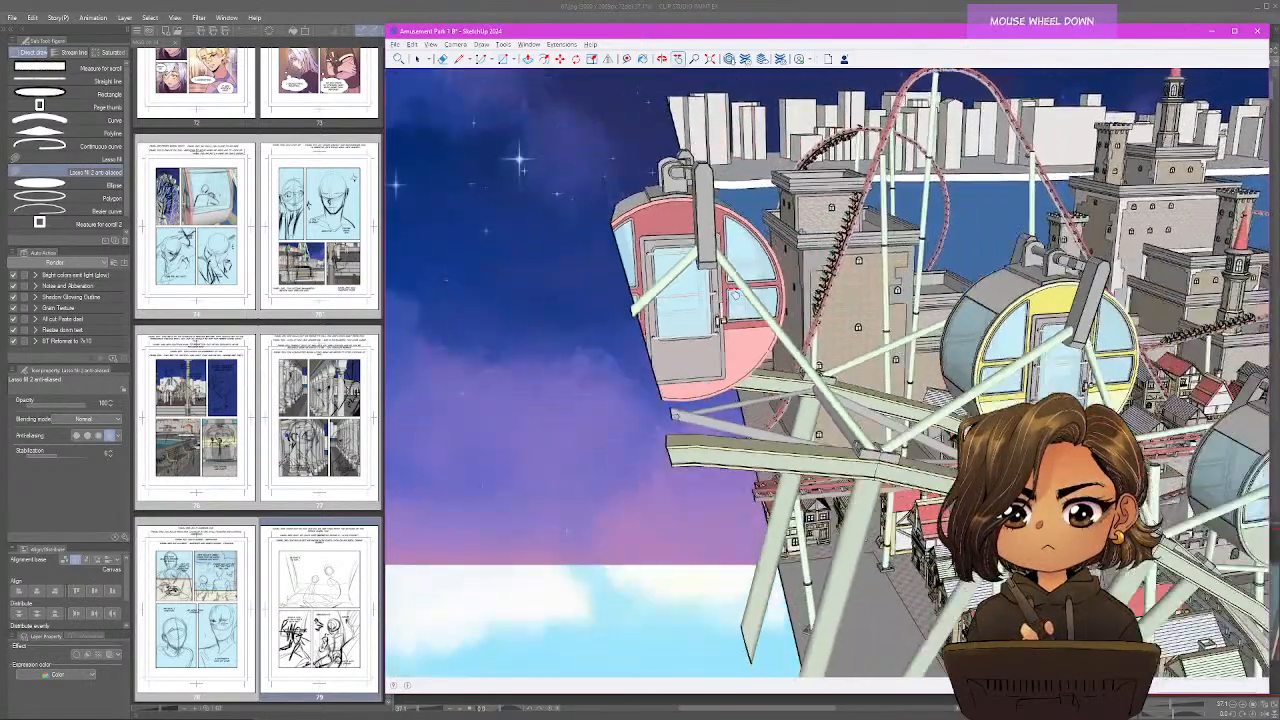
scroll(734, 291, "down", 8)
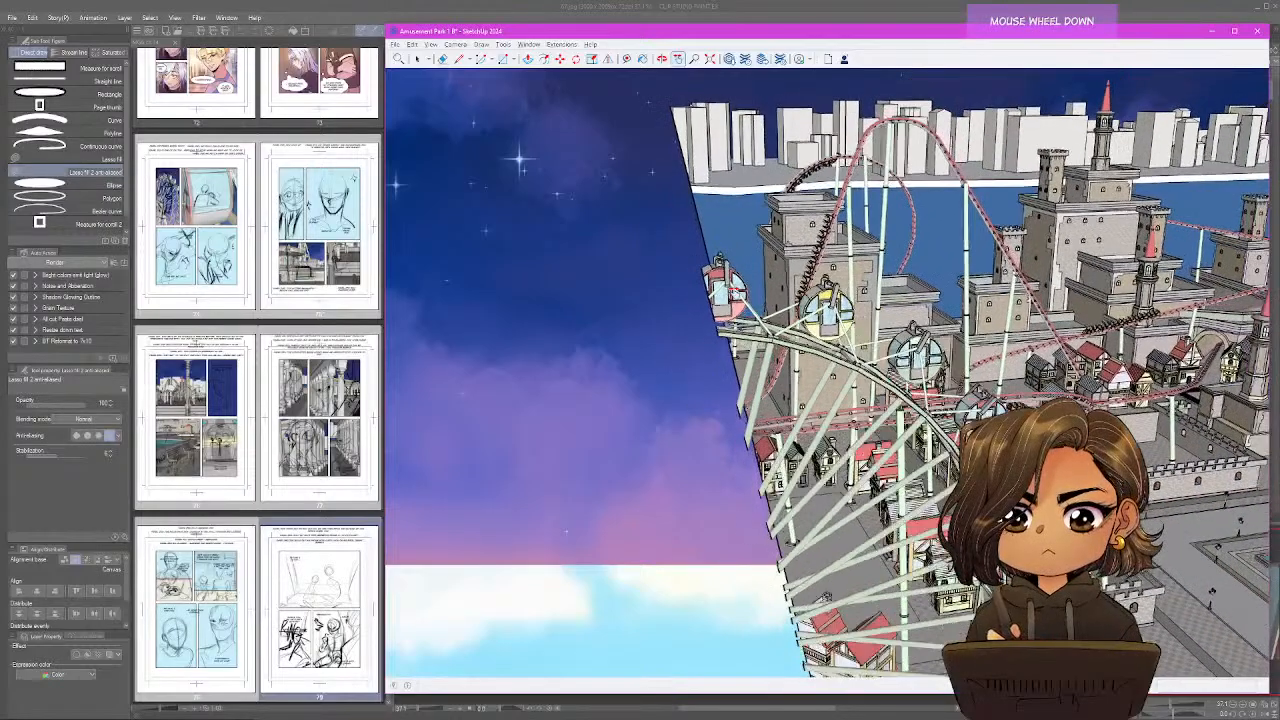
scroll(734, 291, "down", 8)
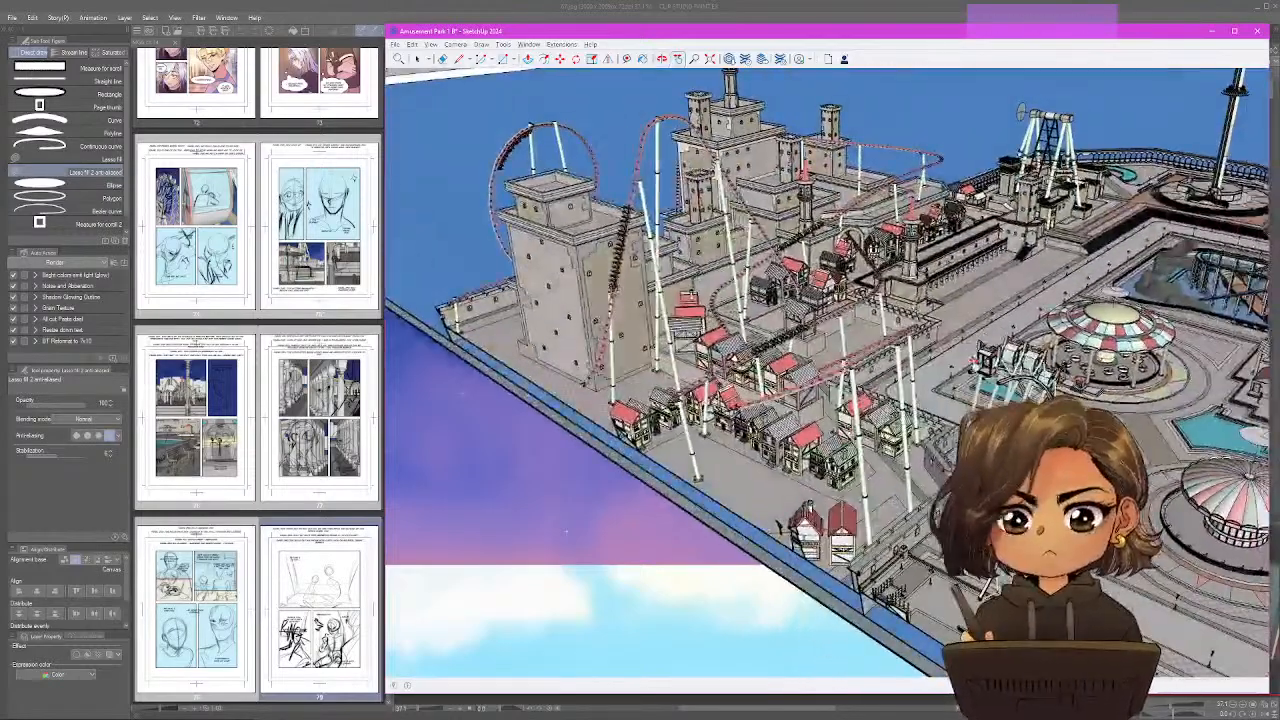
scroll(917, 457, "down", 5)
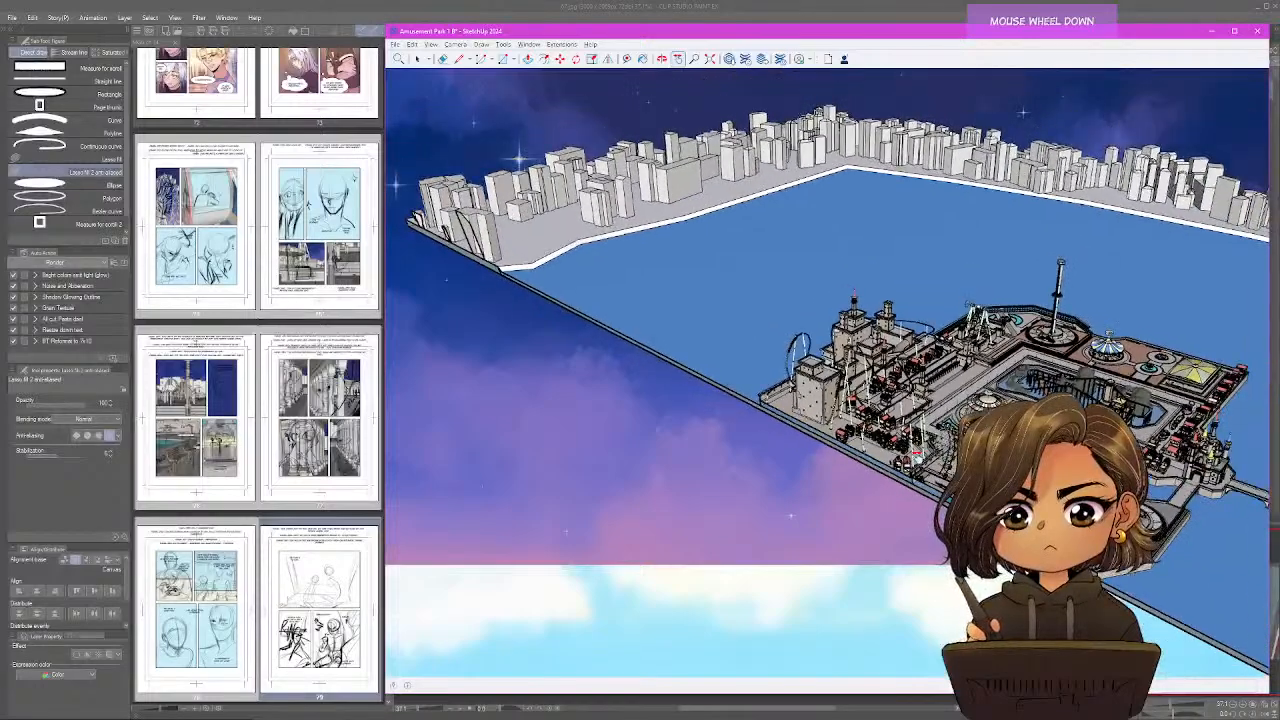
left_click_drag(917, 457, 850, 448)
left_click(678, 59)
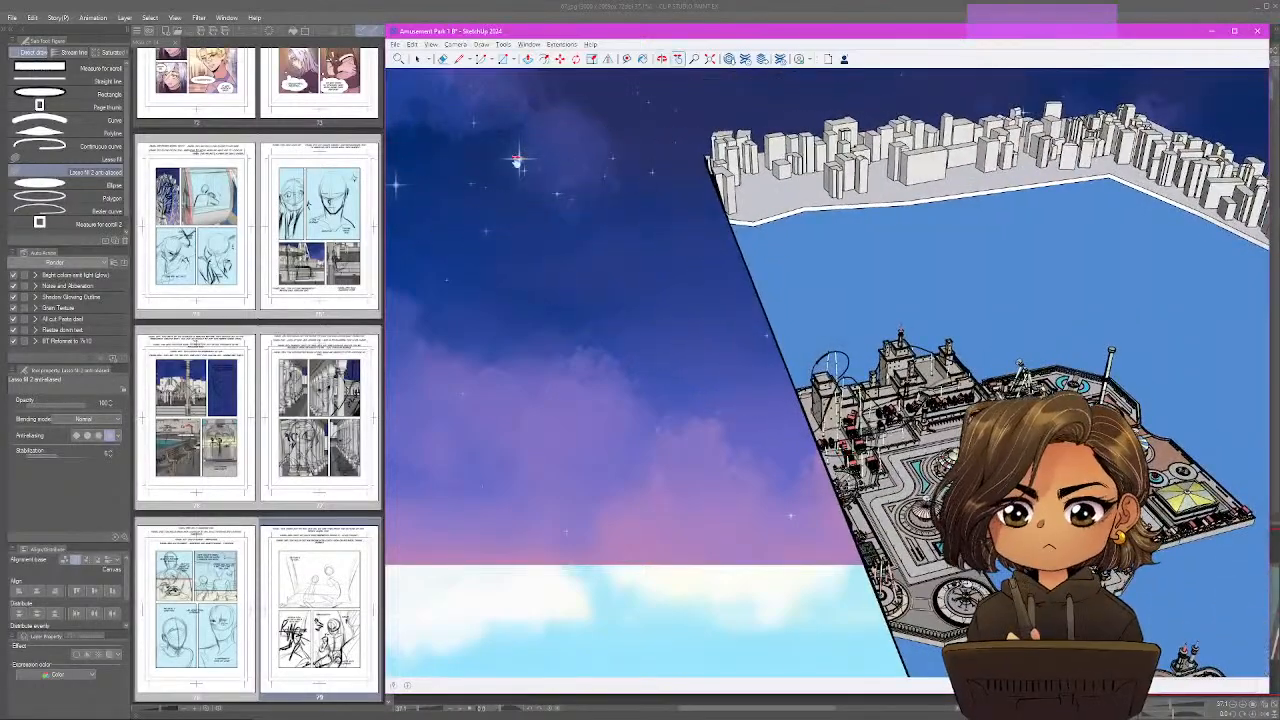
left_click(432, 45)
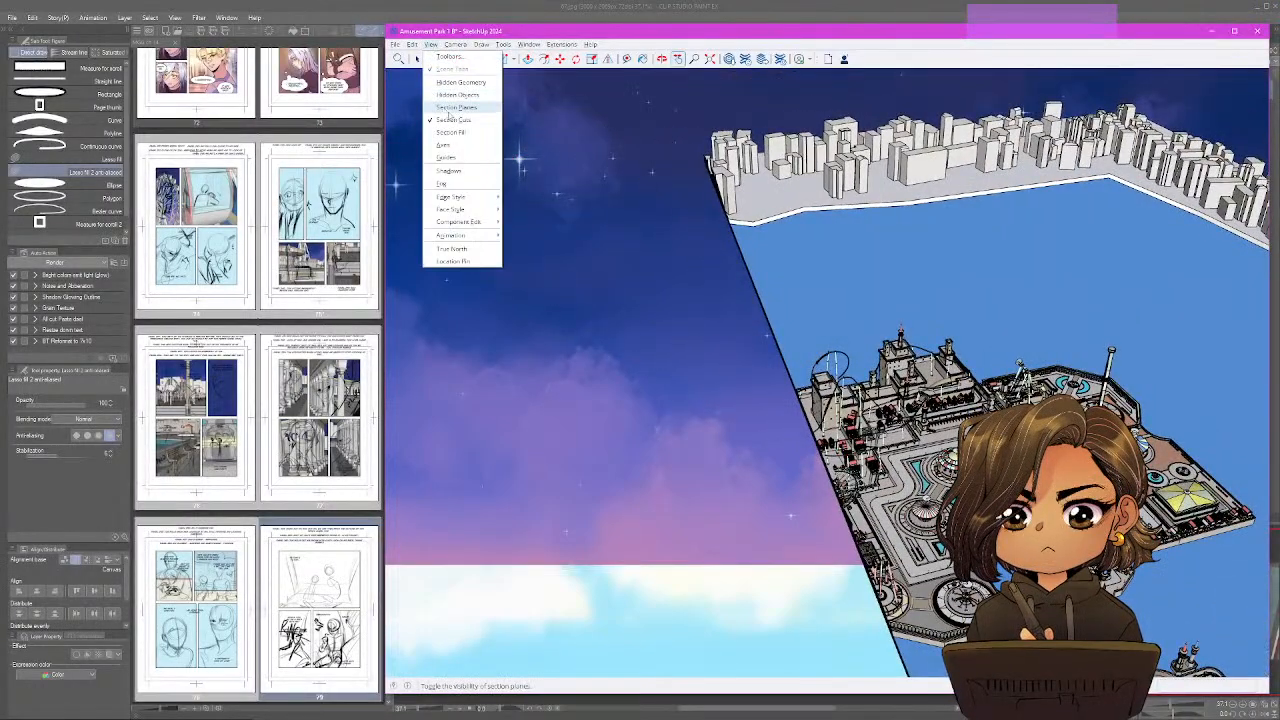
left_click(452, 116)
key("space")
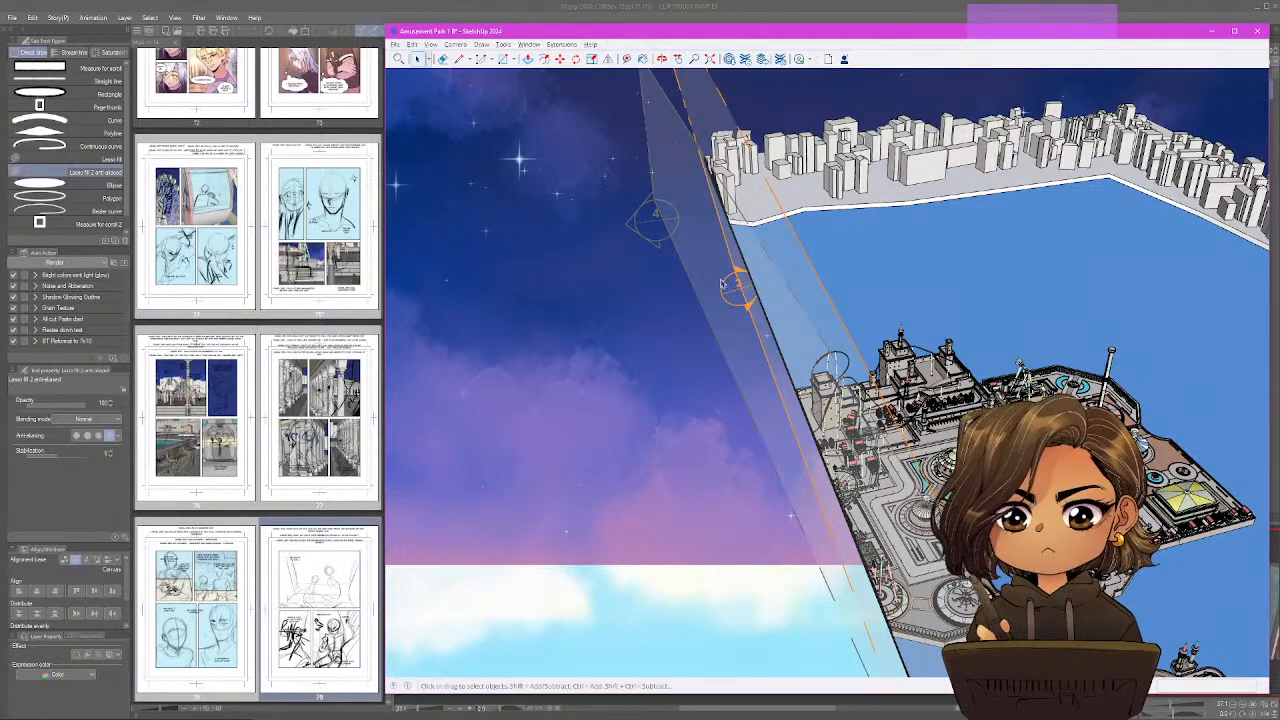
double_click(806, 254)
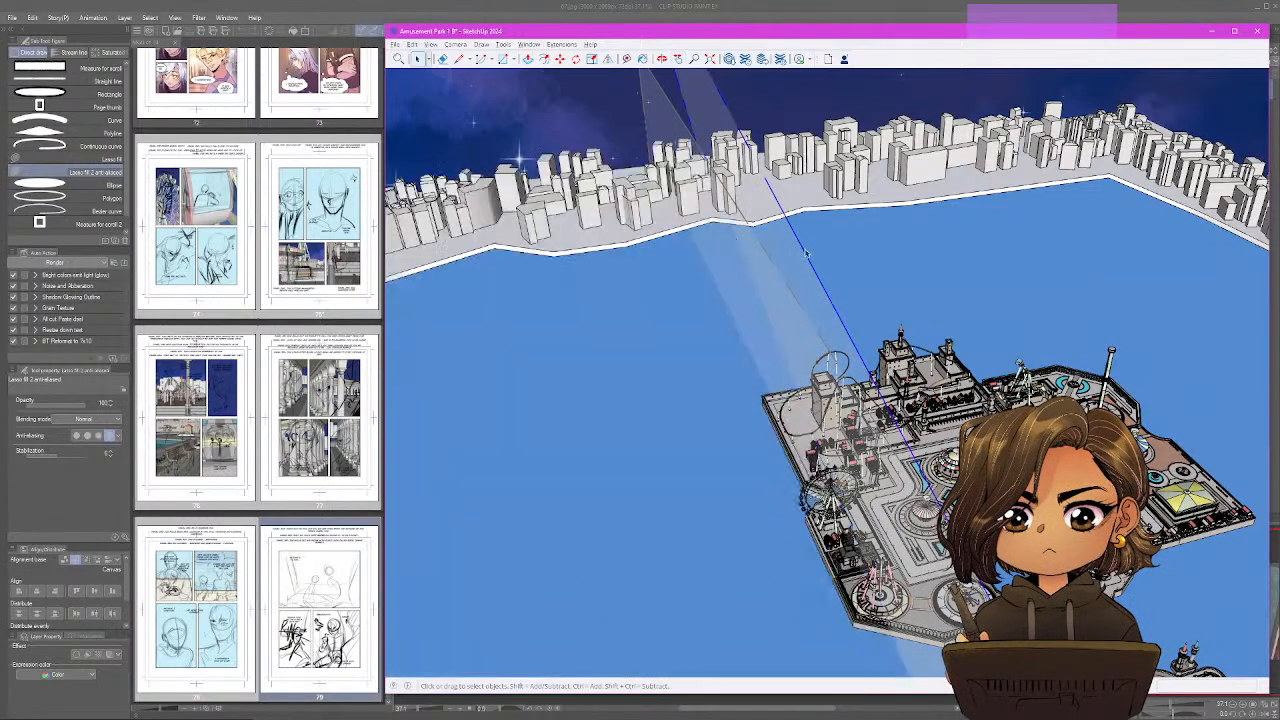
Move the deactivated section plane away from the park, out over the water beyond the ferris wheel.
left_click(801, 252)
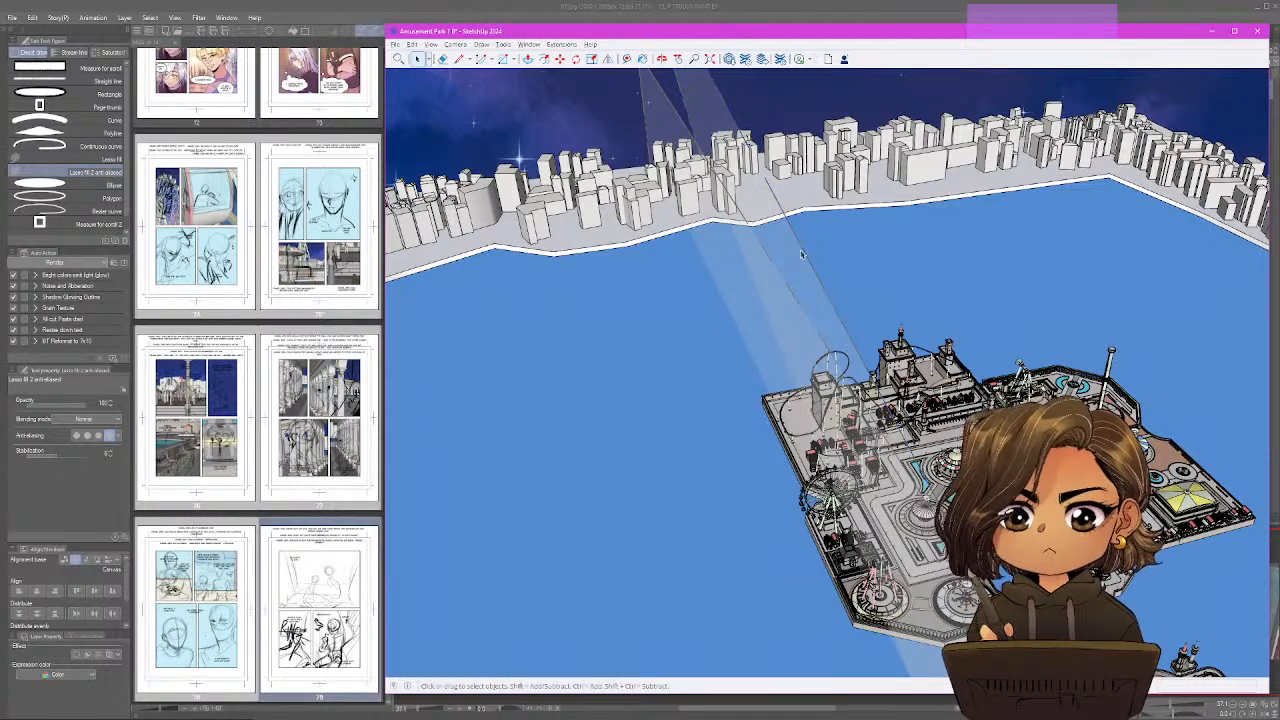
left_click(804, 255)
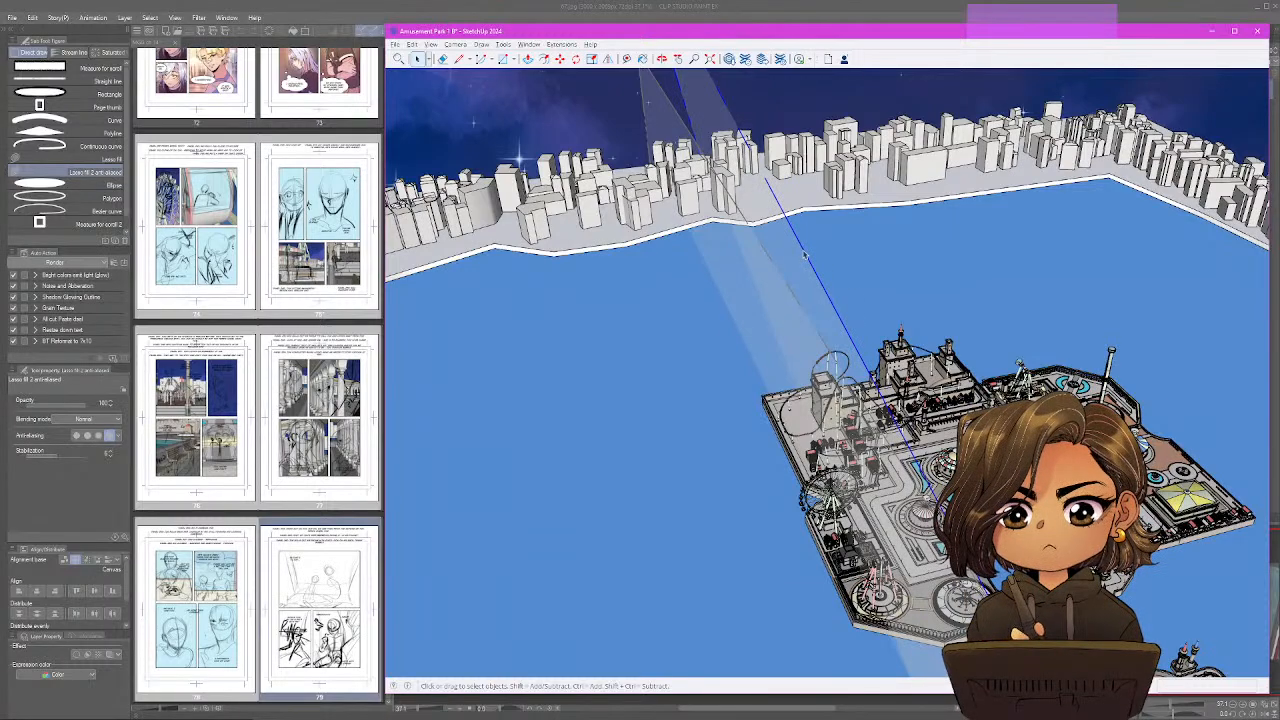
left_click(560, 58)
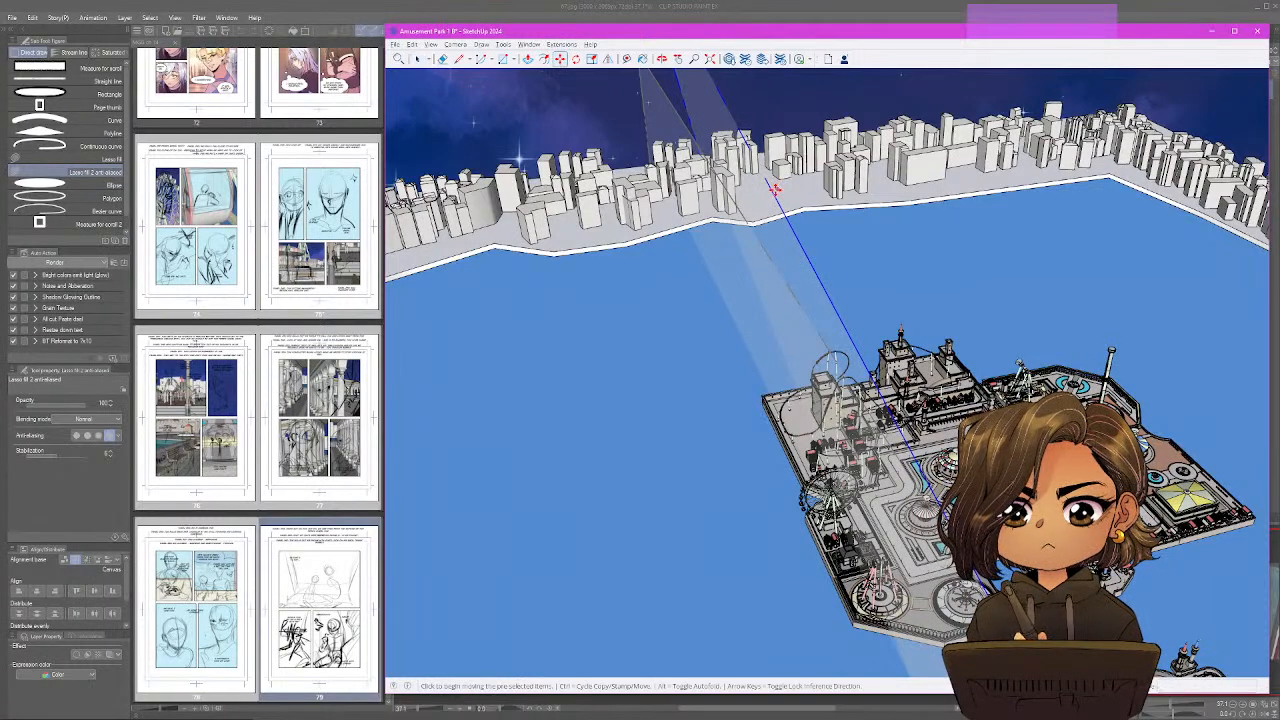
left_click(768, 191)
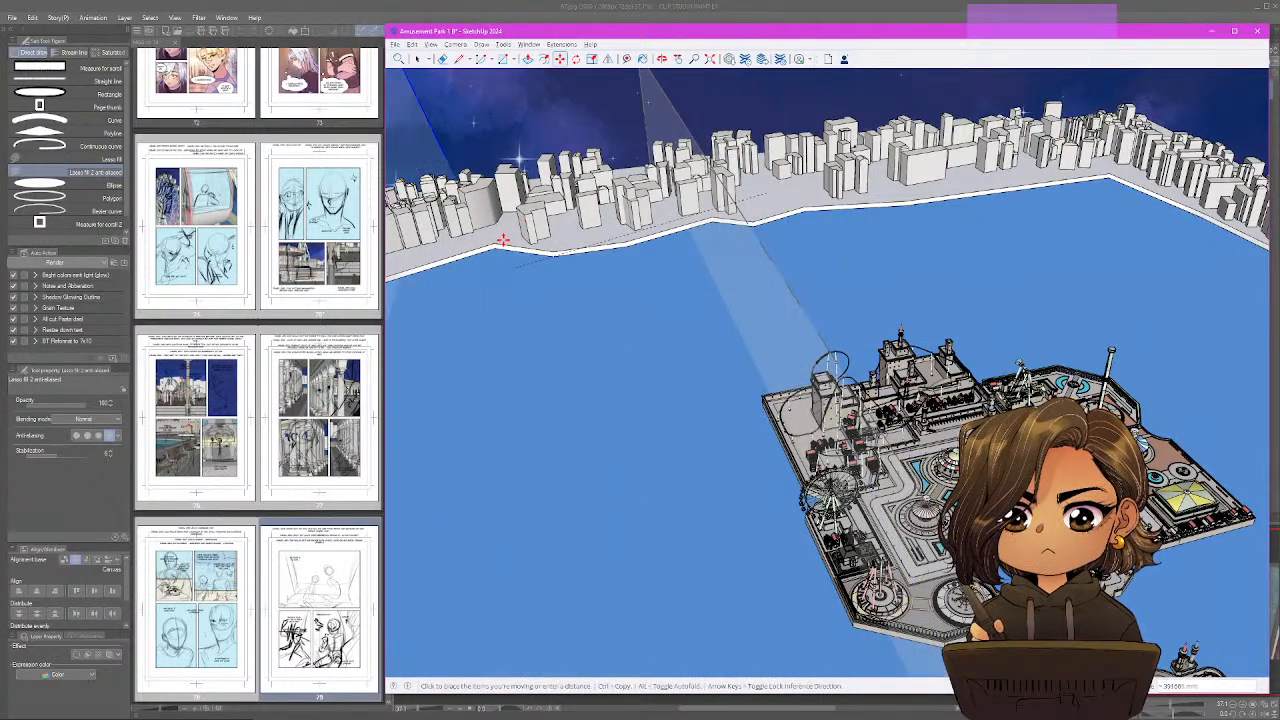
key("space")
Move the second section plane across the park to the opposite side, near the far city shoreline.
left_click(659, 101)
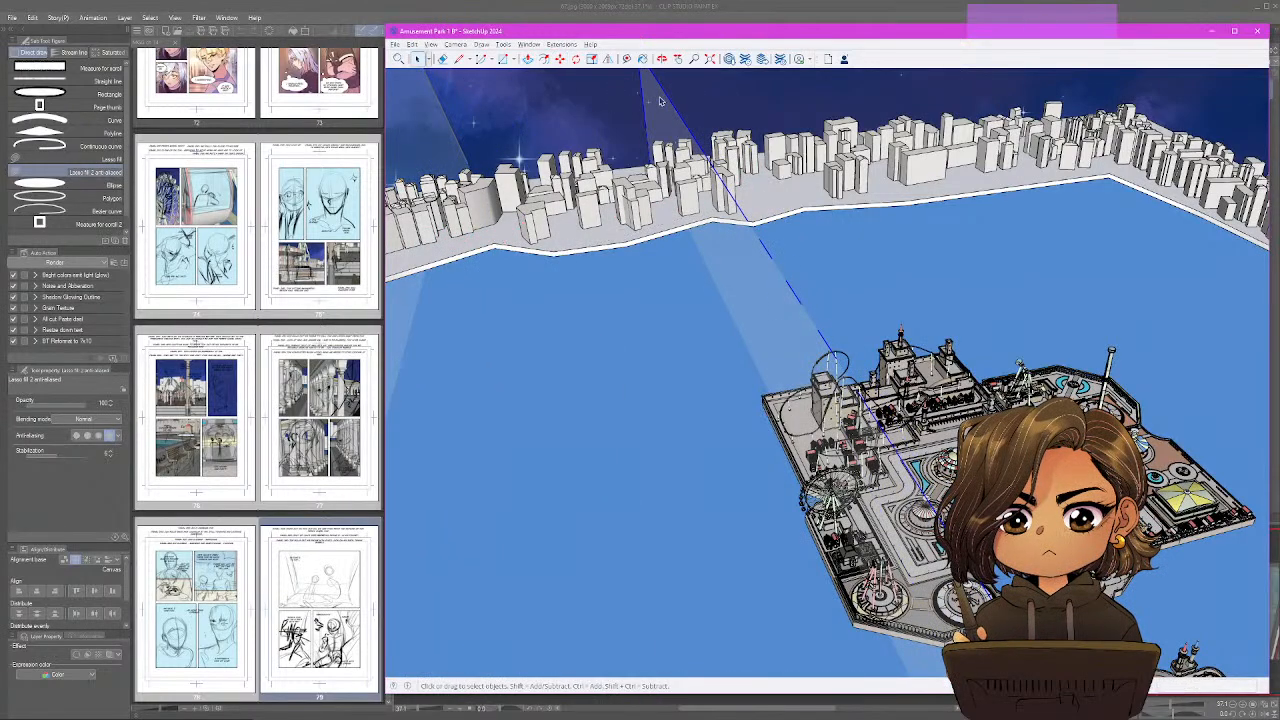
left_click(560, 60)
left_click(681, 133)
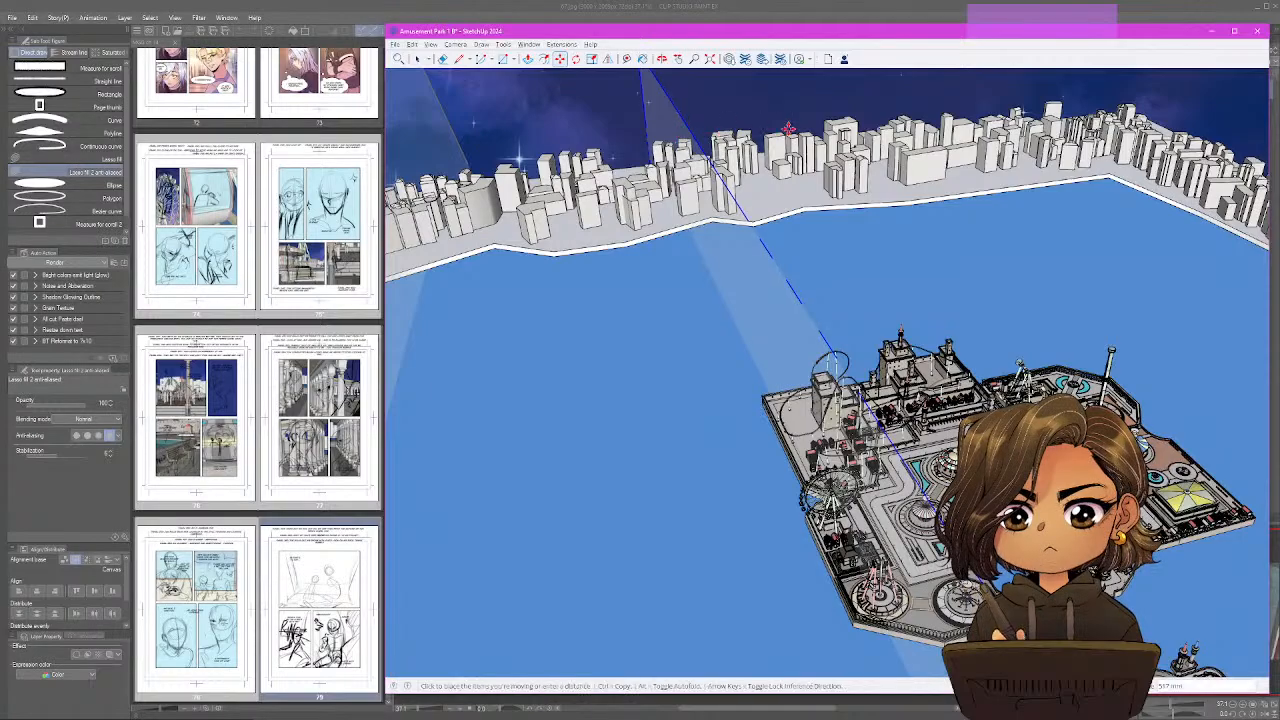
left_click(1077, 172)
scroll(938, 273, "down", 5)
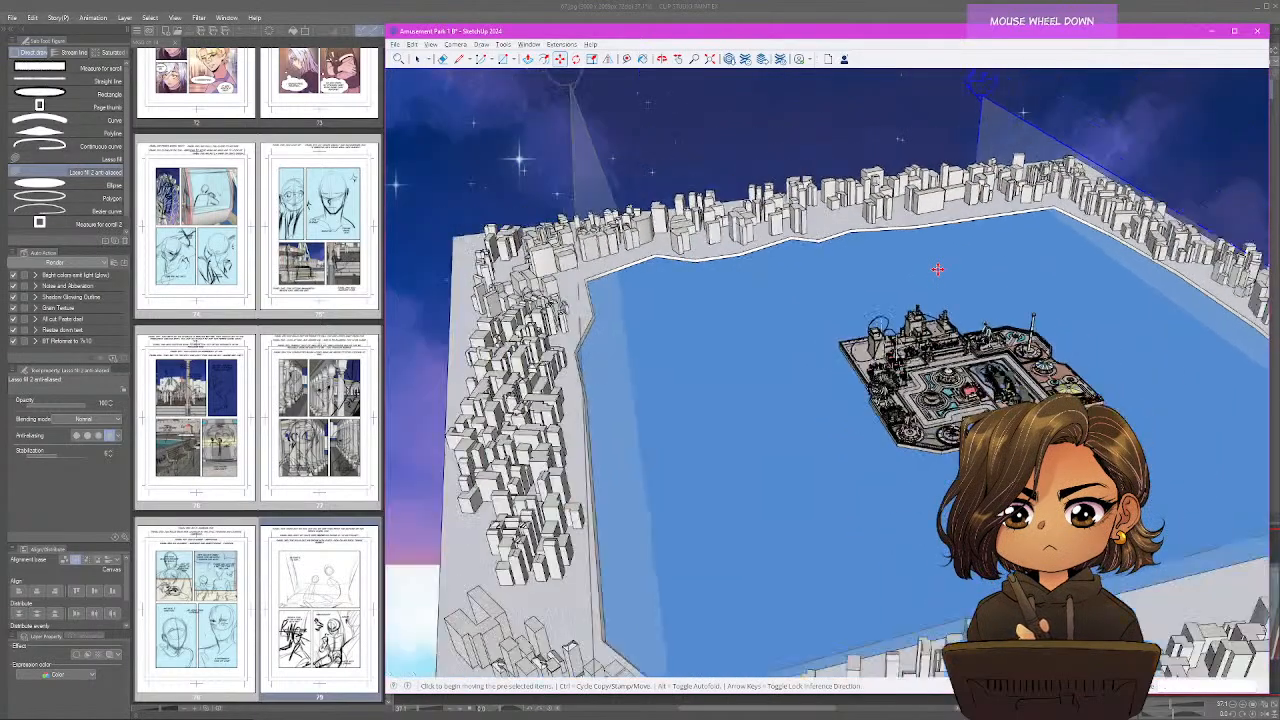
Move section plane 2 from the outer city edge across the water to the amusement park.
mouse_move(934, 270)
left_mouse_down()
mouse_move(842, 401)
mouse_move(1106, 380)
mouse_move(1114, 343)
mouse_move(1103, 344)
left_mouse_up()
key("space")
left_click(1149, 490)
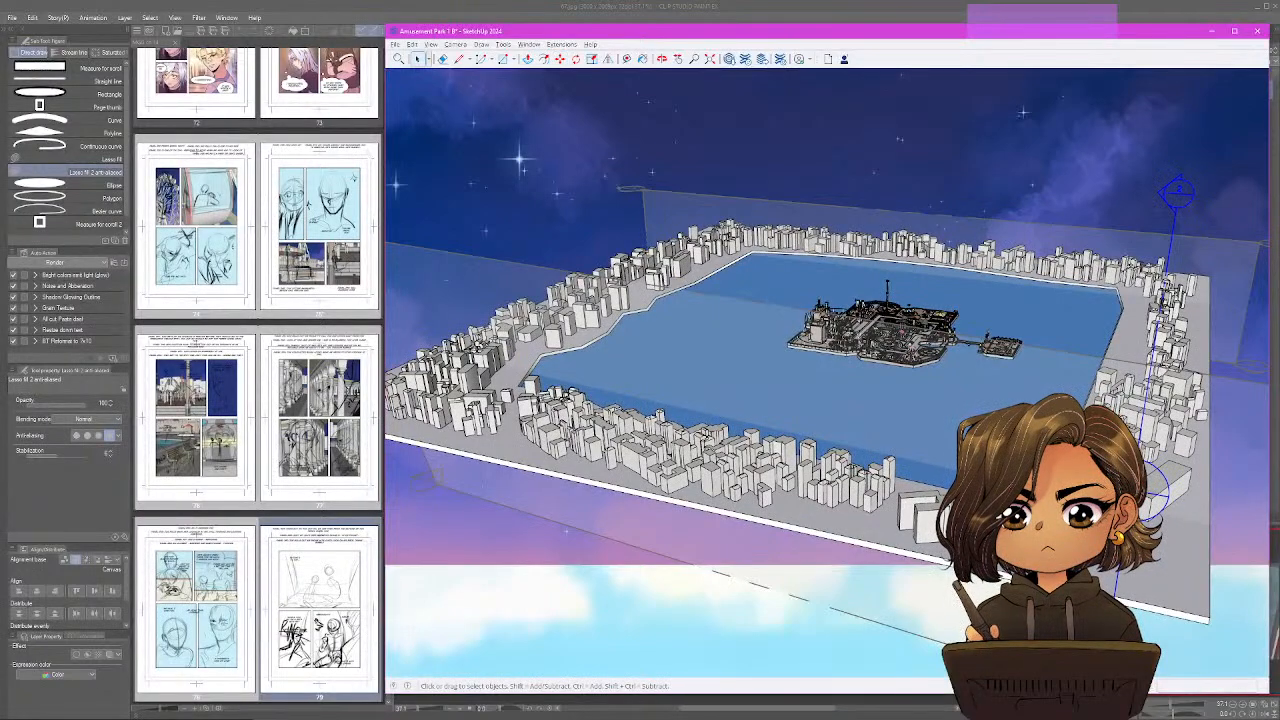
left_click(559, 58)
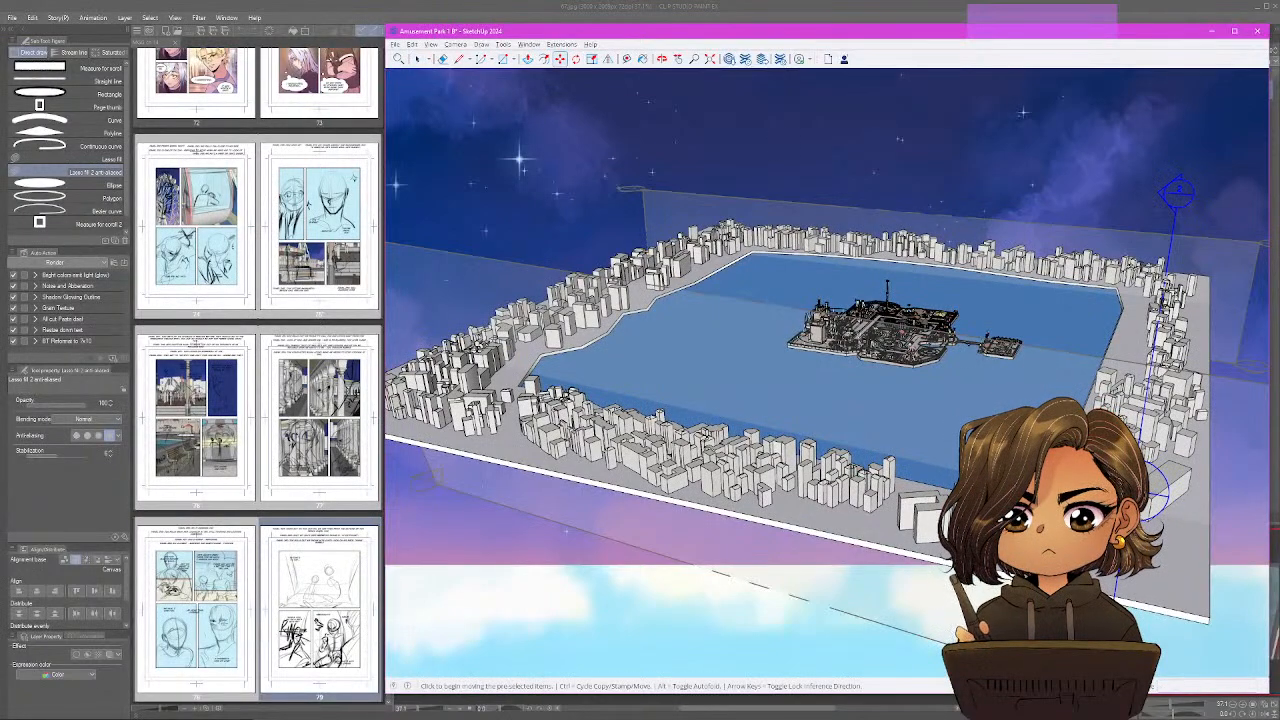
left_click(1149, 466)
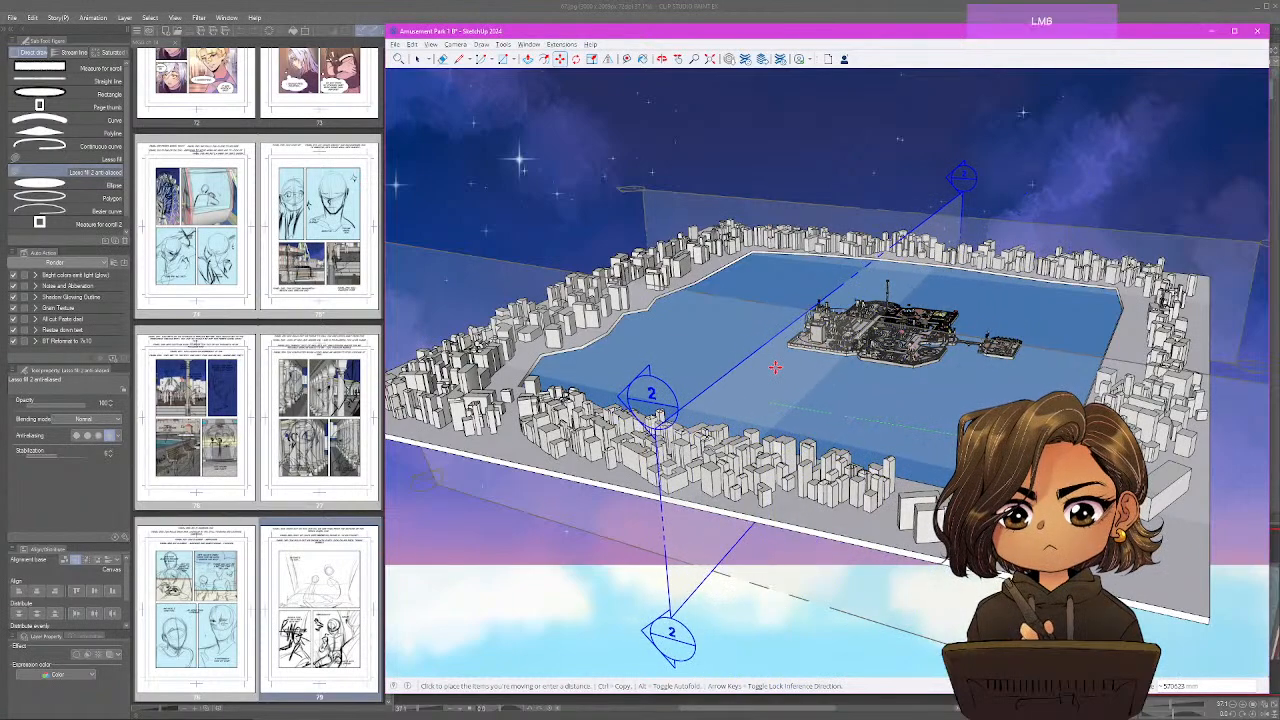
left_click(773, 366)
Shift section plane 2 further across the park to line up with the ferris wheel.
scroll(838, 345, "up", 3)
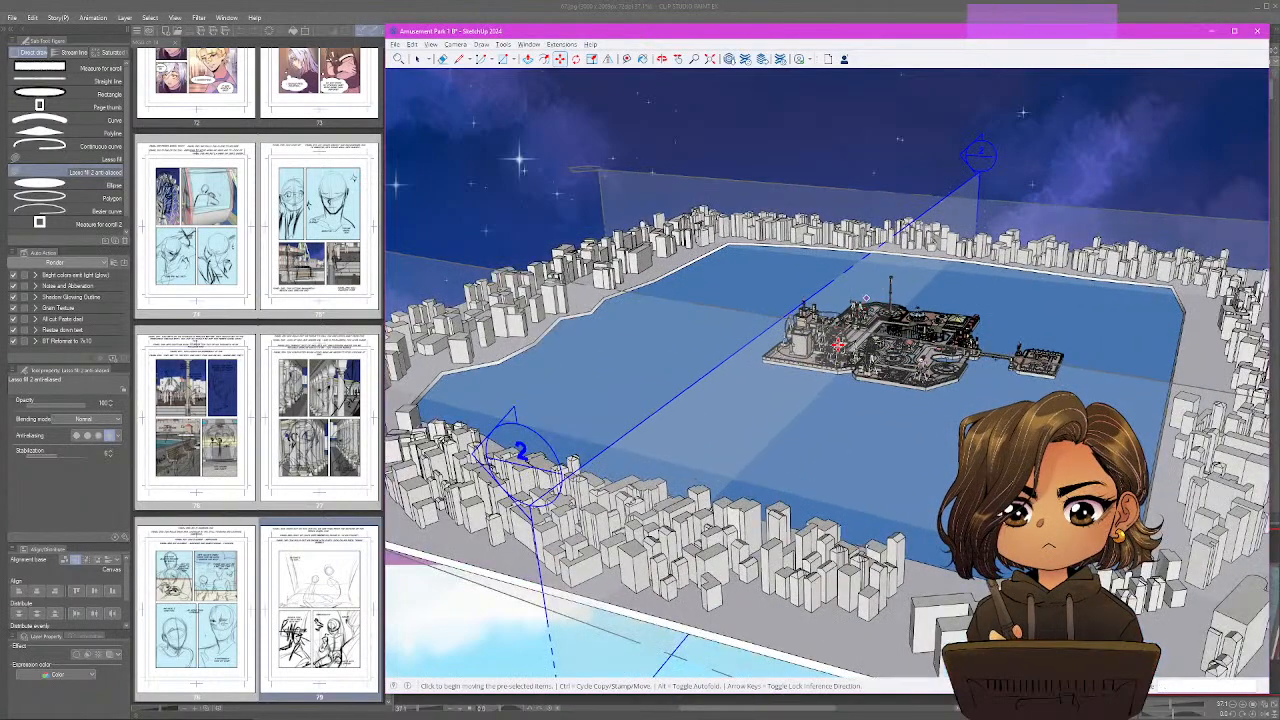
scroll(838, 345, "up", 4)
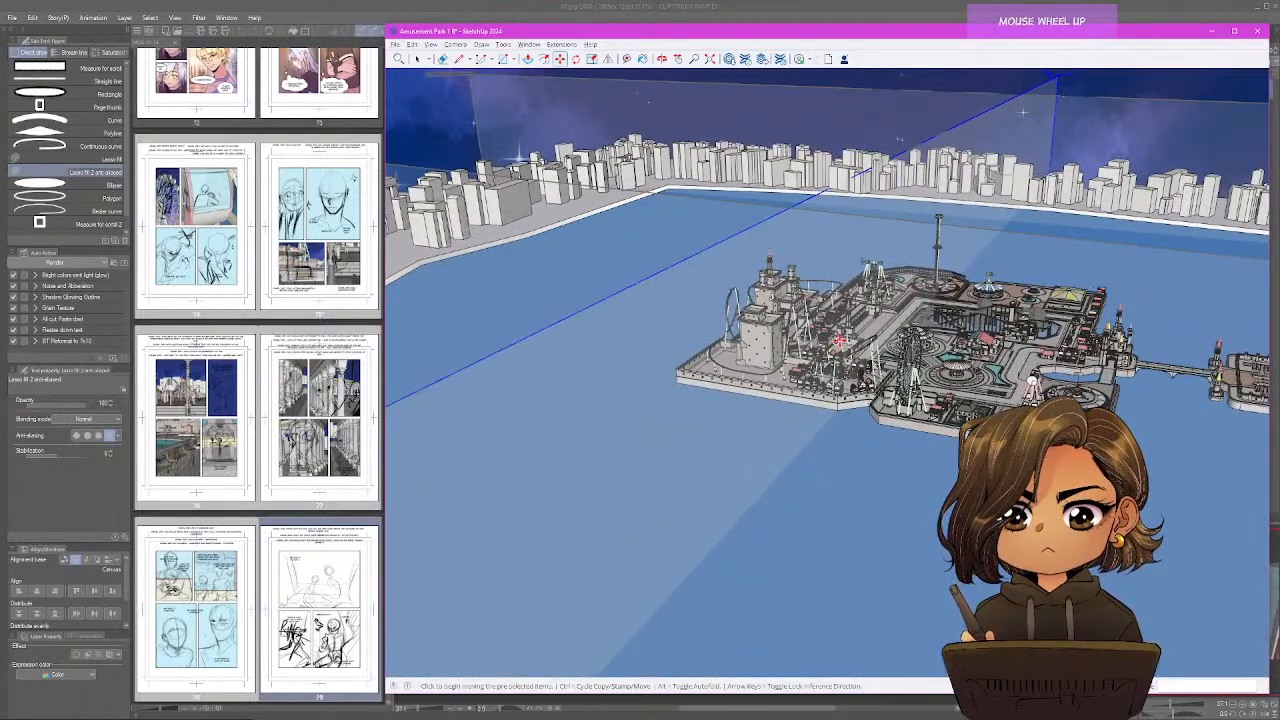
scroll(840, 341, "up", 3)
left_click(840, 341)
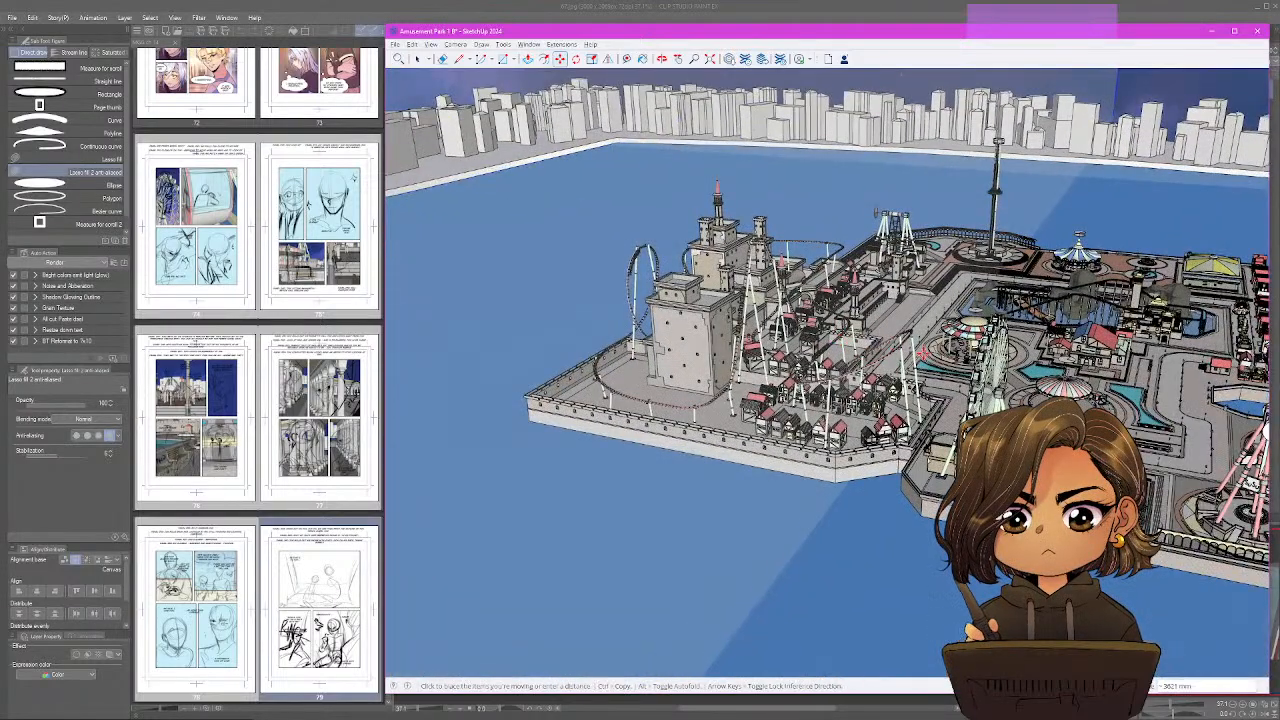
left_click(993, 366)
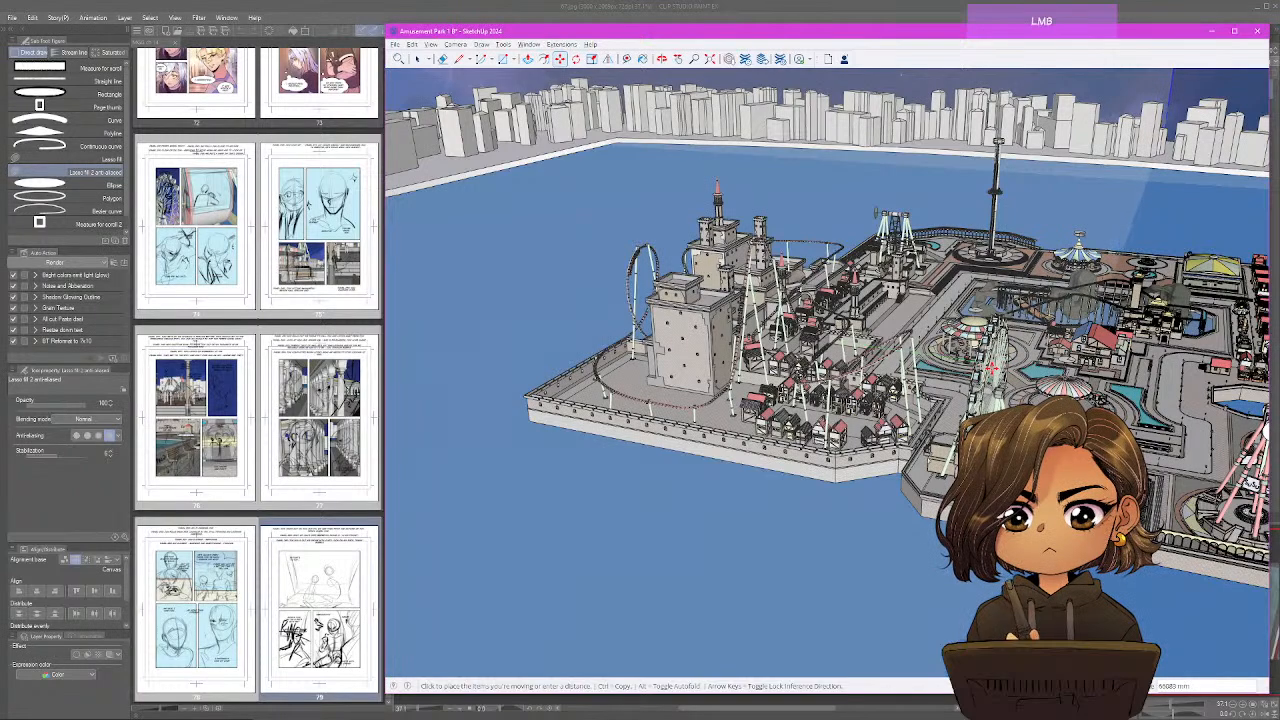
Try making the section plane visible in the sky above the skyline the active cut.
right_click(1097, 164)
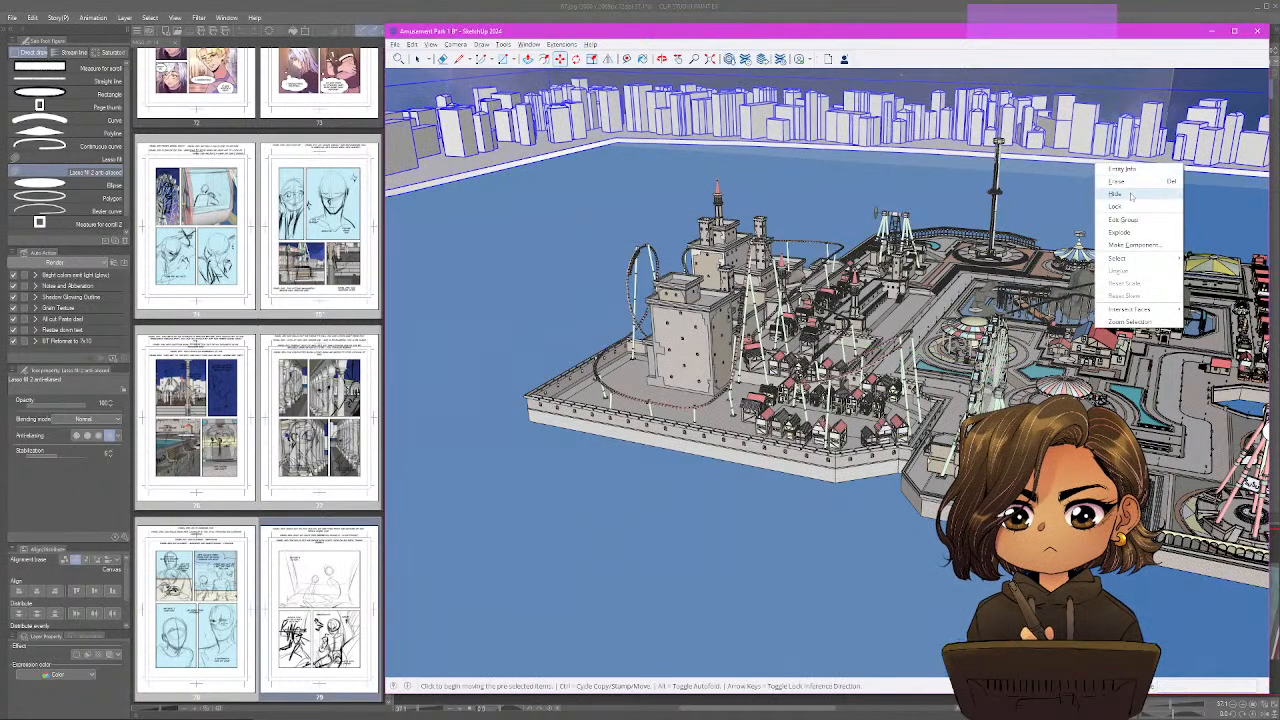
right_click(1157, 89)
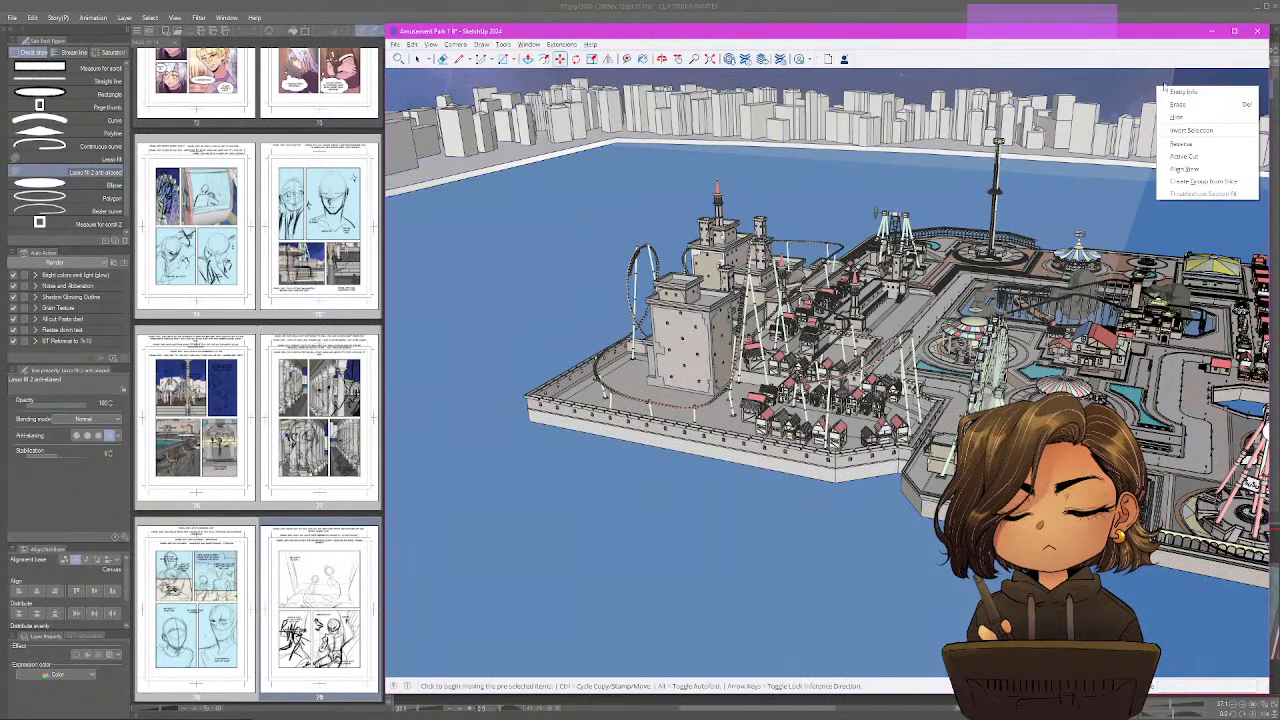
left_click(1182, 157)
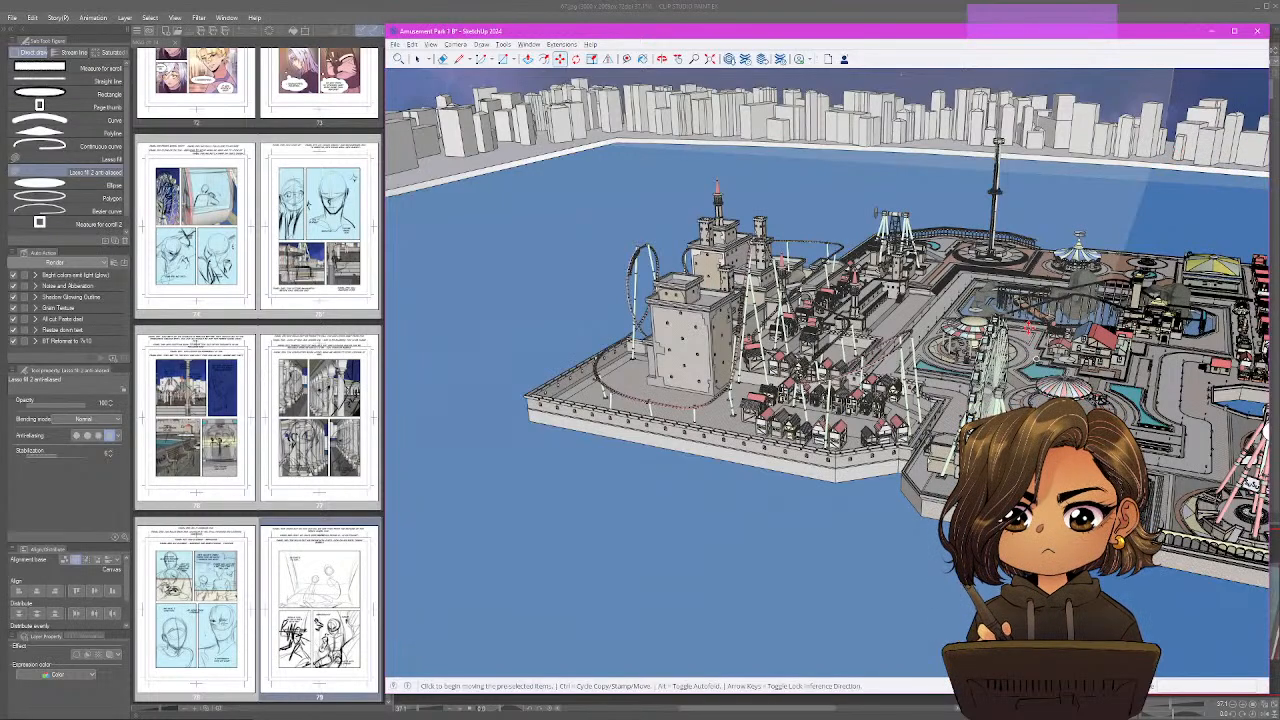
left_click(430, 45)
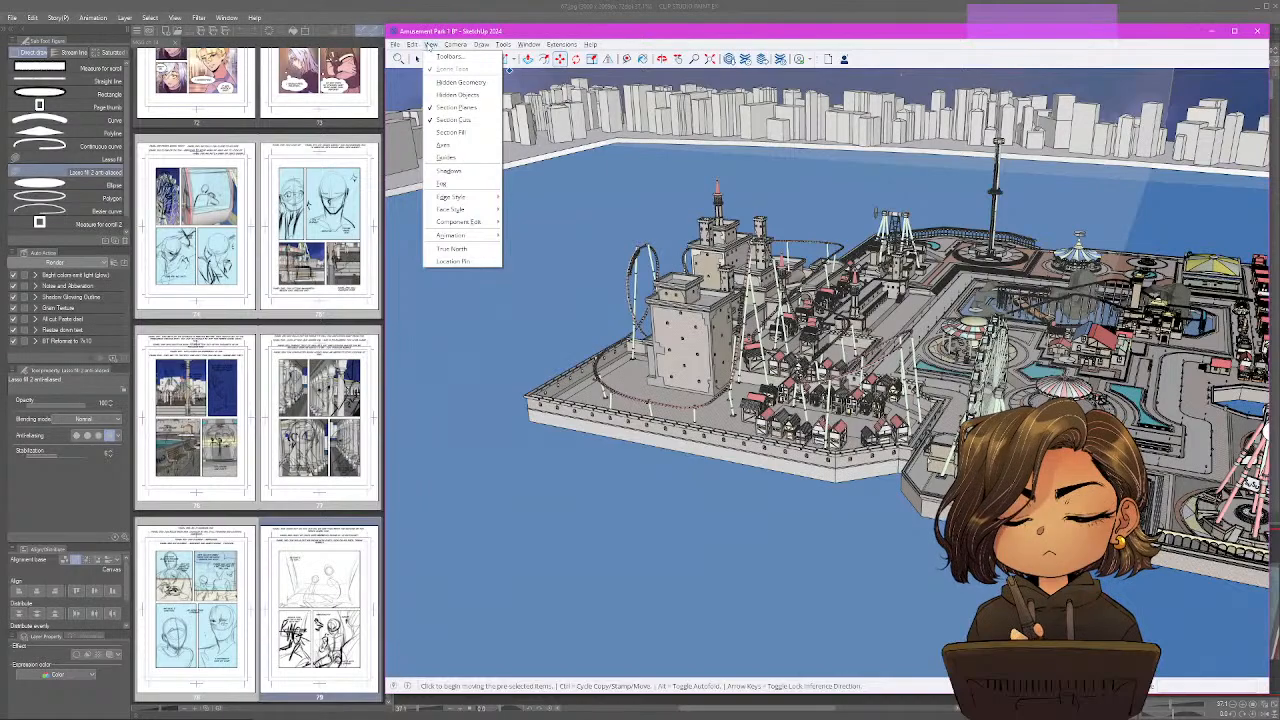
left_click(712, 27)
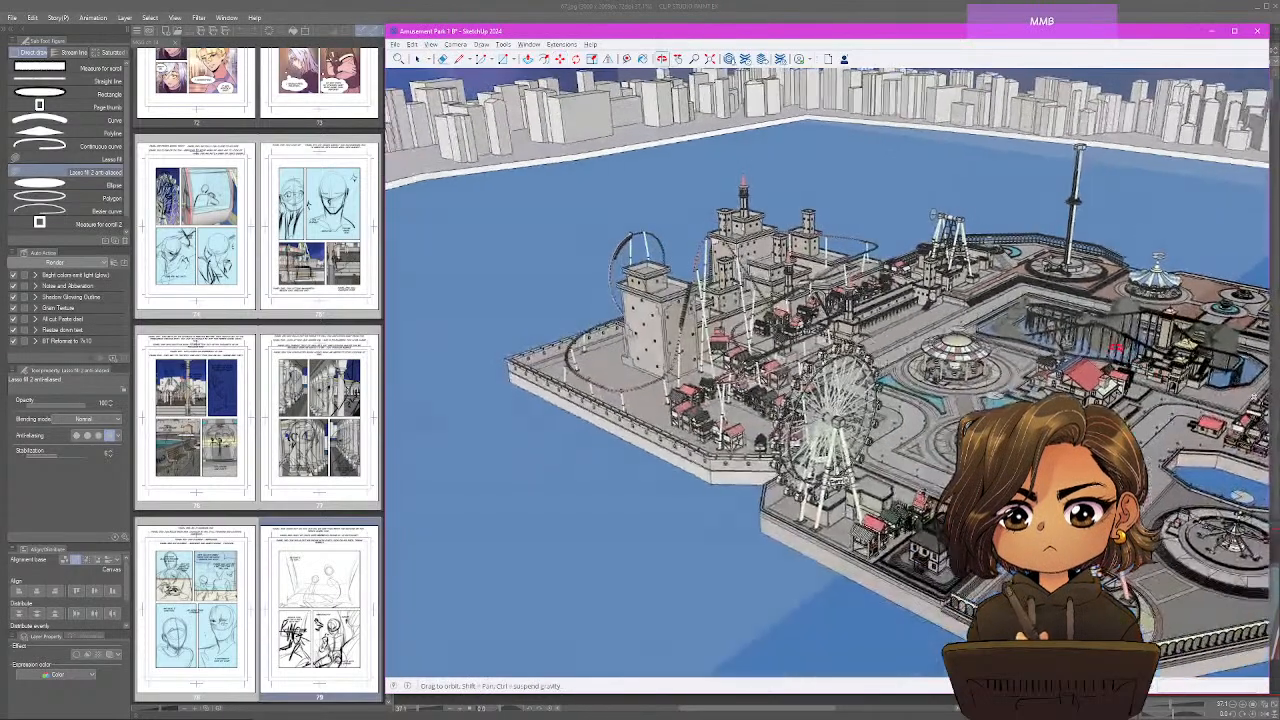
Make section plane 2, which crosses the park, the active cut.
scroll(1080, 320, "down", 5)
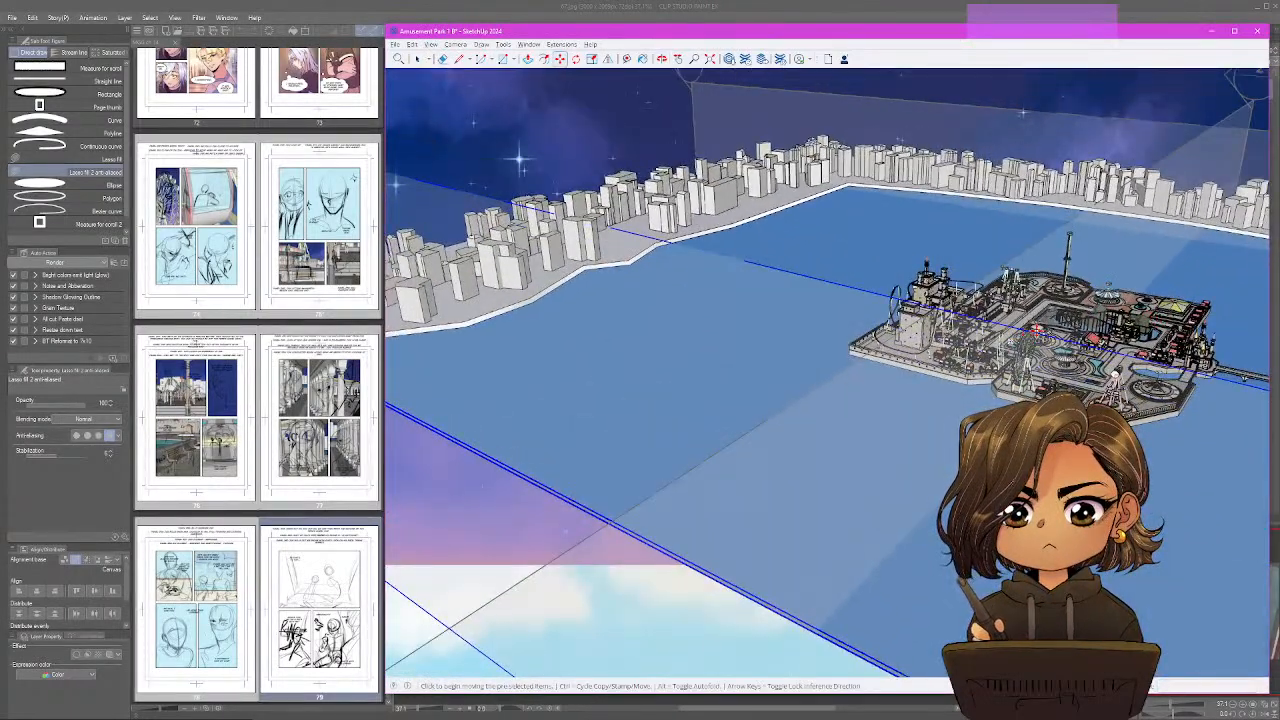
key("space")
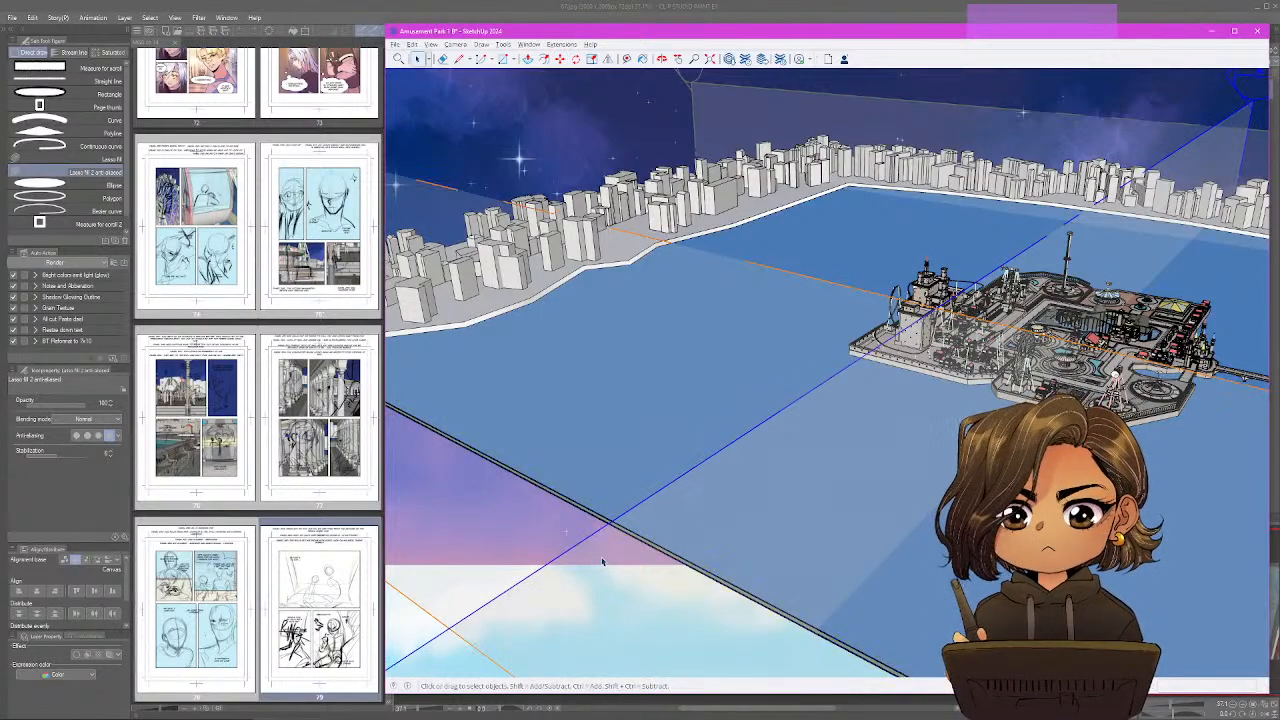
right_click(601, 557)
left_click(664, 628)
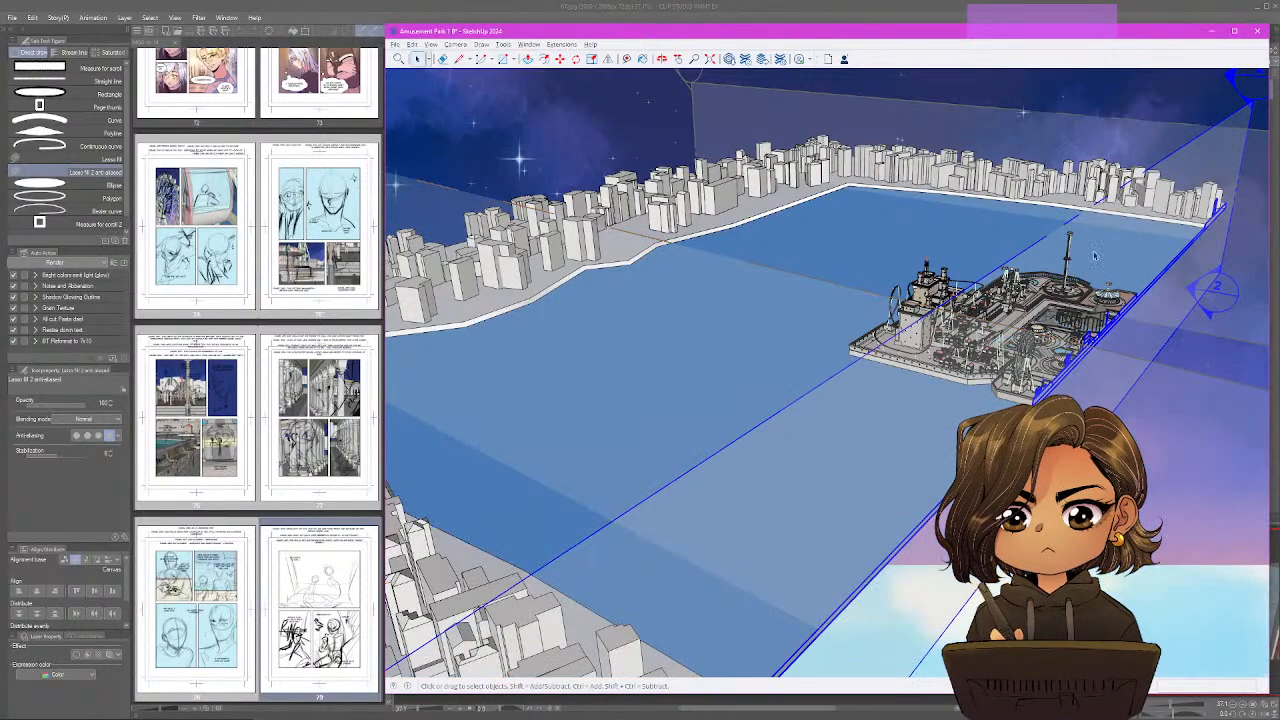
Move section plane 2 about 17.8 m across the park until it slices through the ferris wheel gondolas.
scroll(1157, 262, "up", 5)
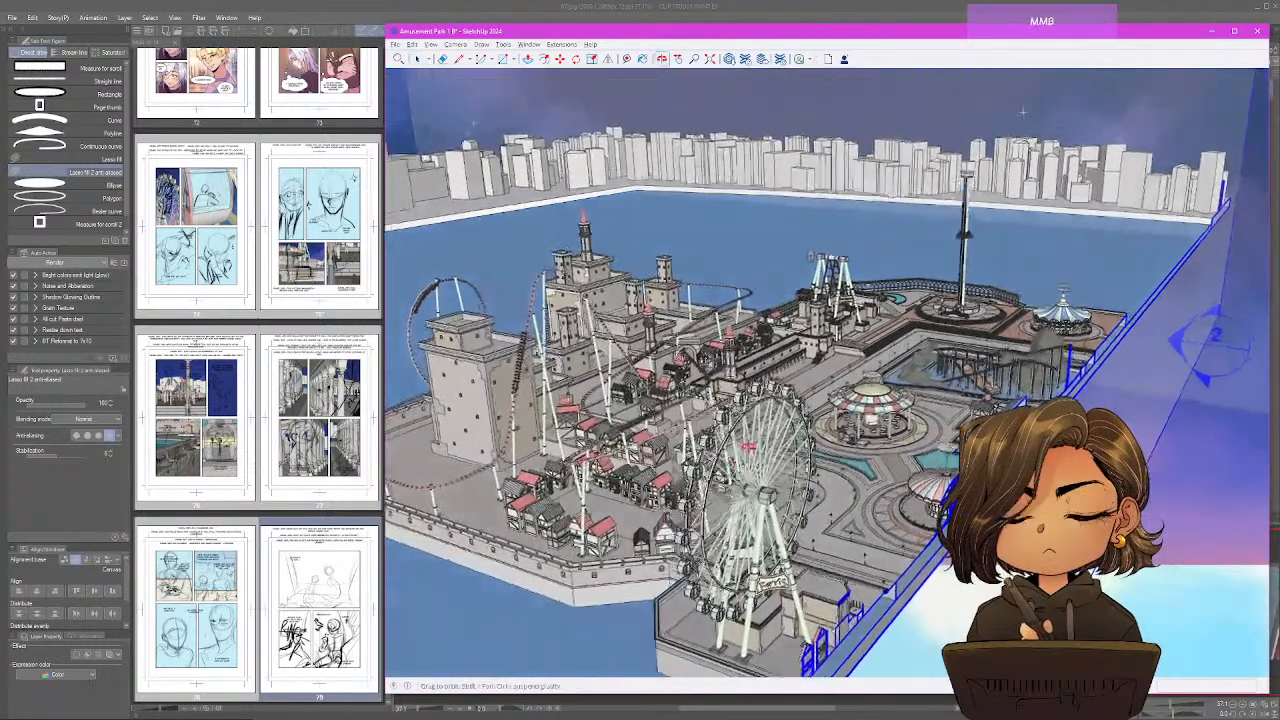
left_click_drag(749, 447, 765, 395)
scroll(762, 410, "up", 4)
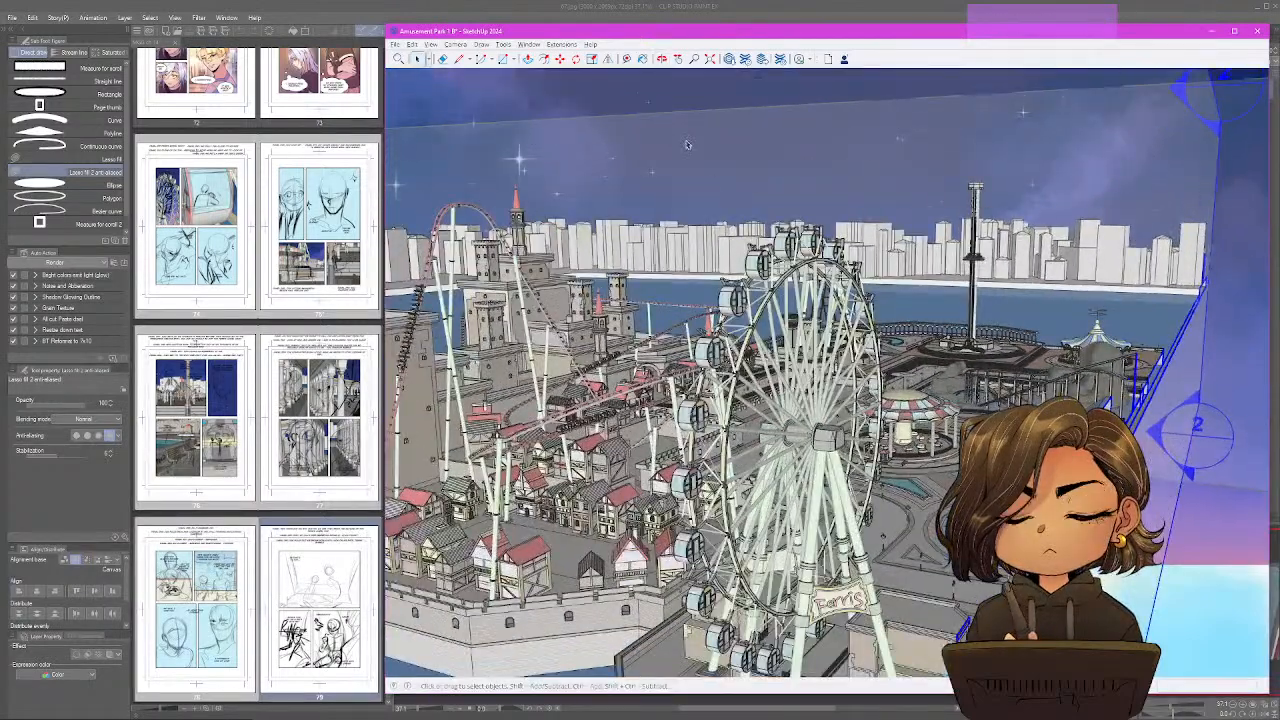
left_click(560, 58)
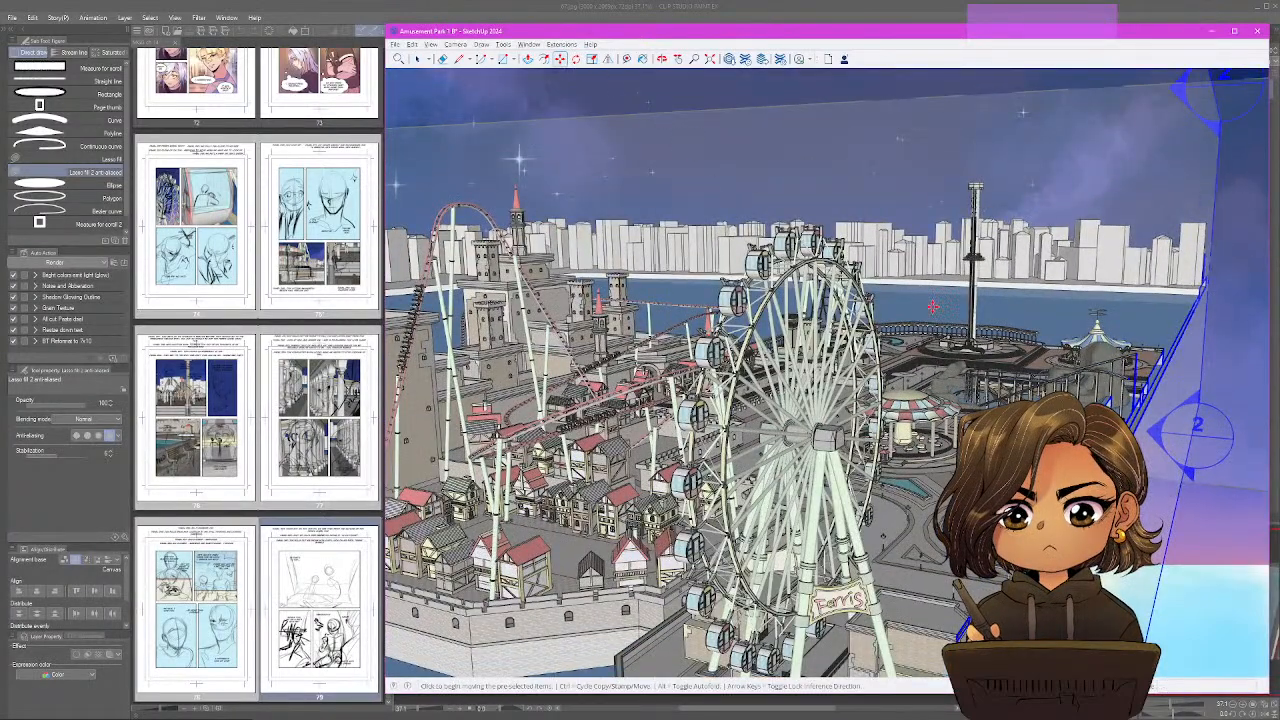
left_click(1060, 500)
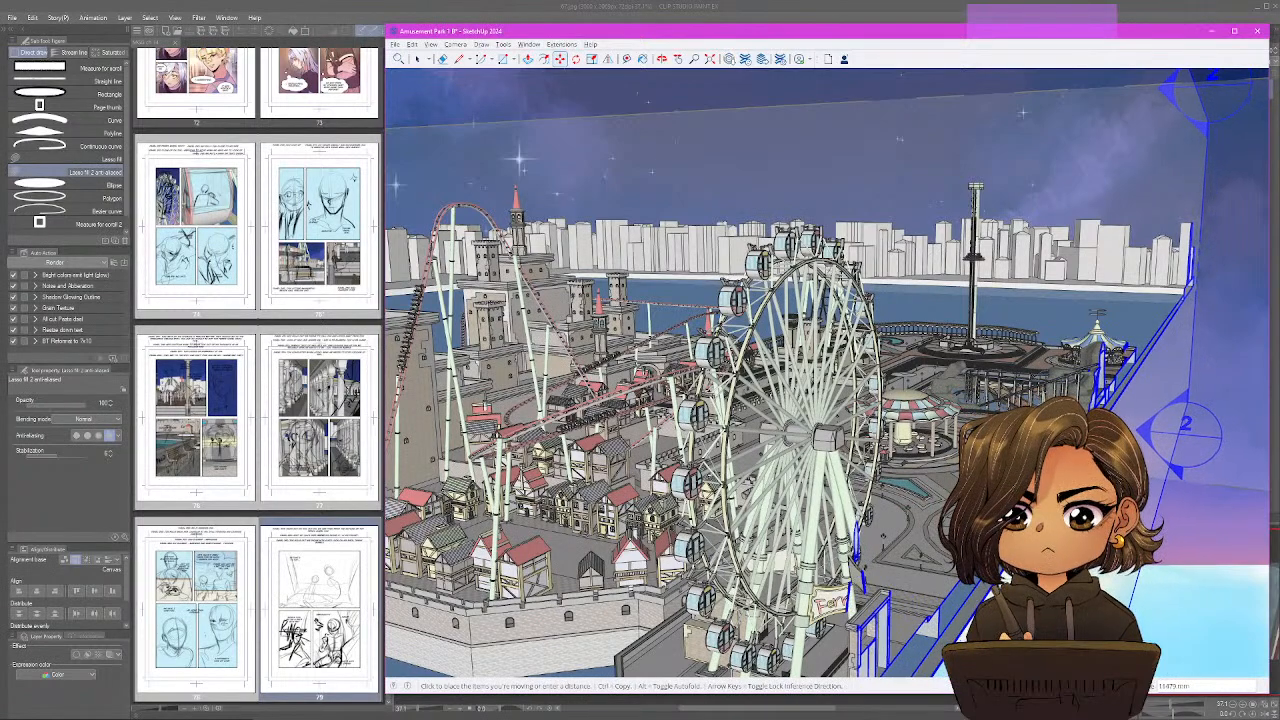
left_click(806, 434)
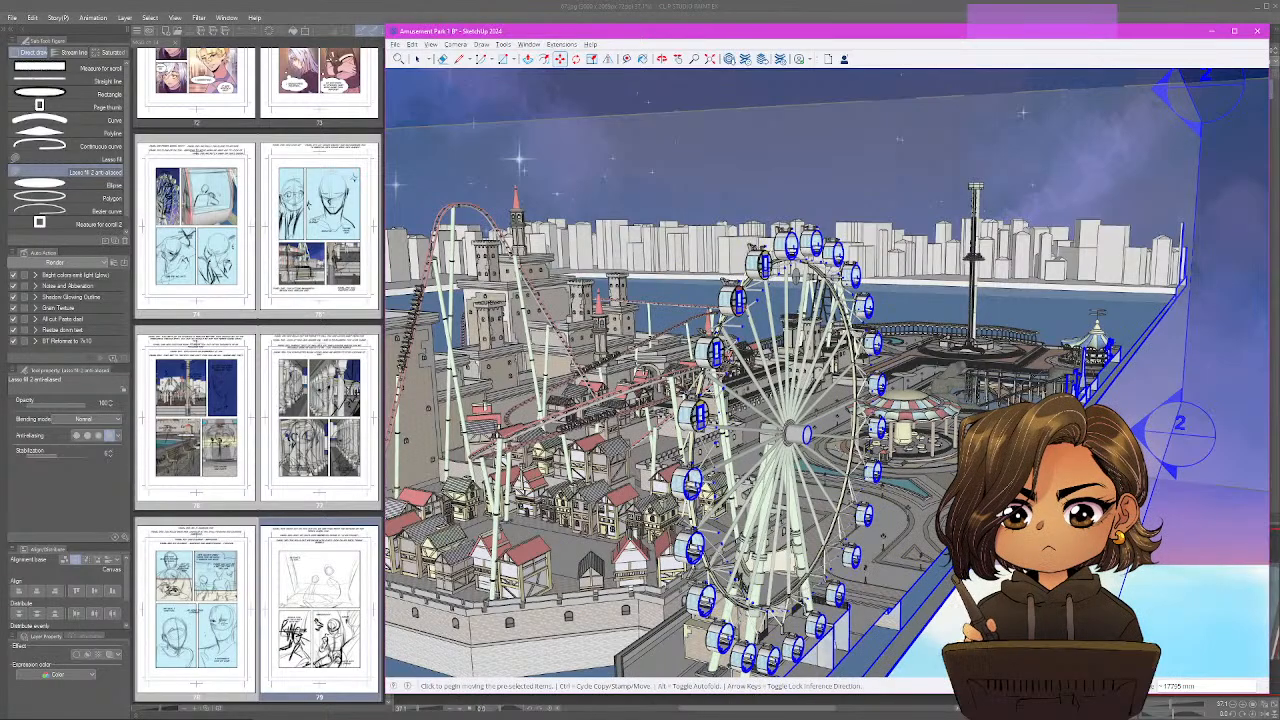
Shift section plane 2 about 130 mm further into the upper gondolas, cutting past the near end of the bench.
mouse_move(960, 367)
left_mouse_down()
mouse_move(865, 380)
mouse_move(930, 300)
mouse_move(820, 360)
left_mouse_up()
scroll(813, 355, "up", 3)
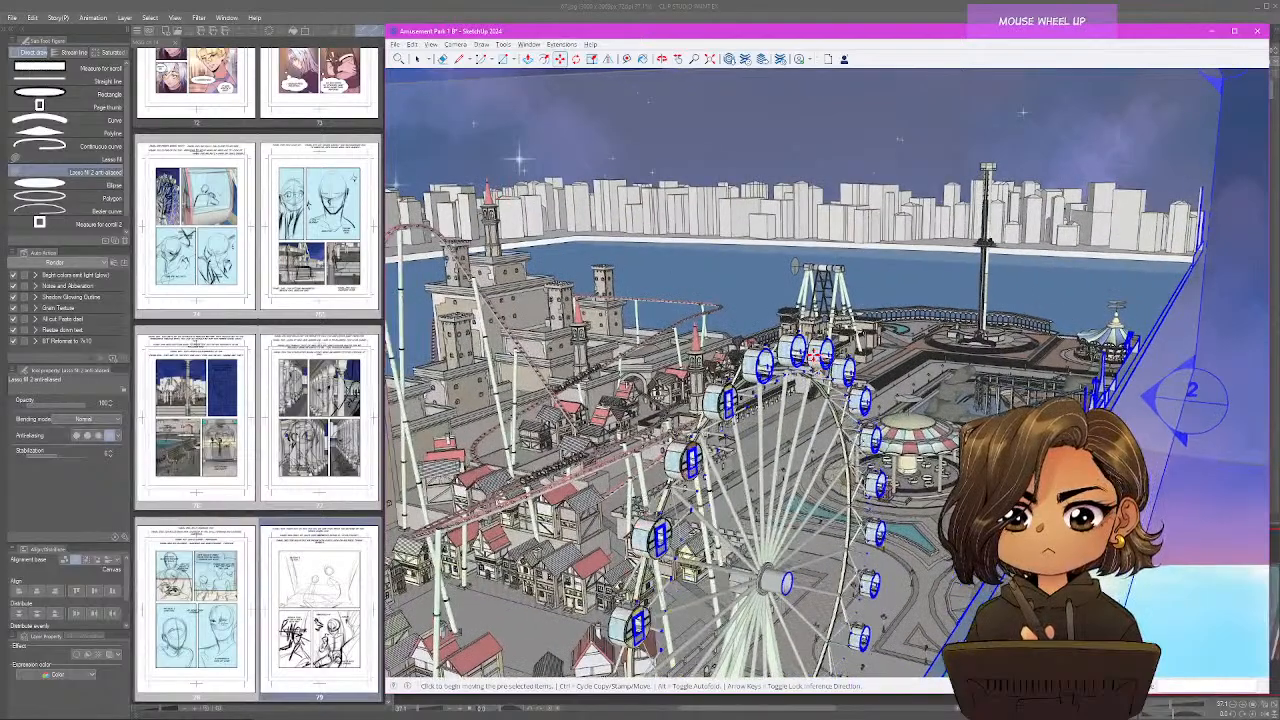
scroll(813, 355, "up", 8)
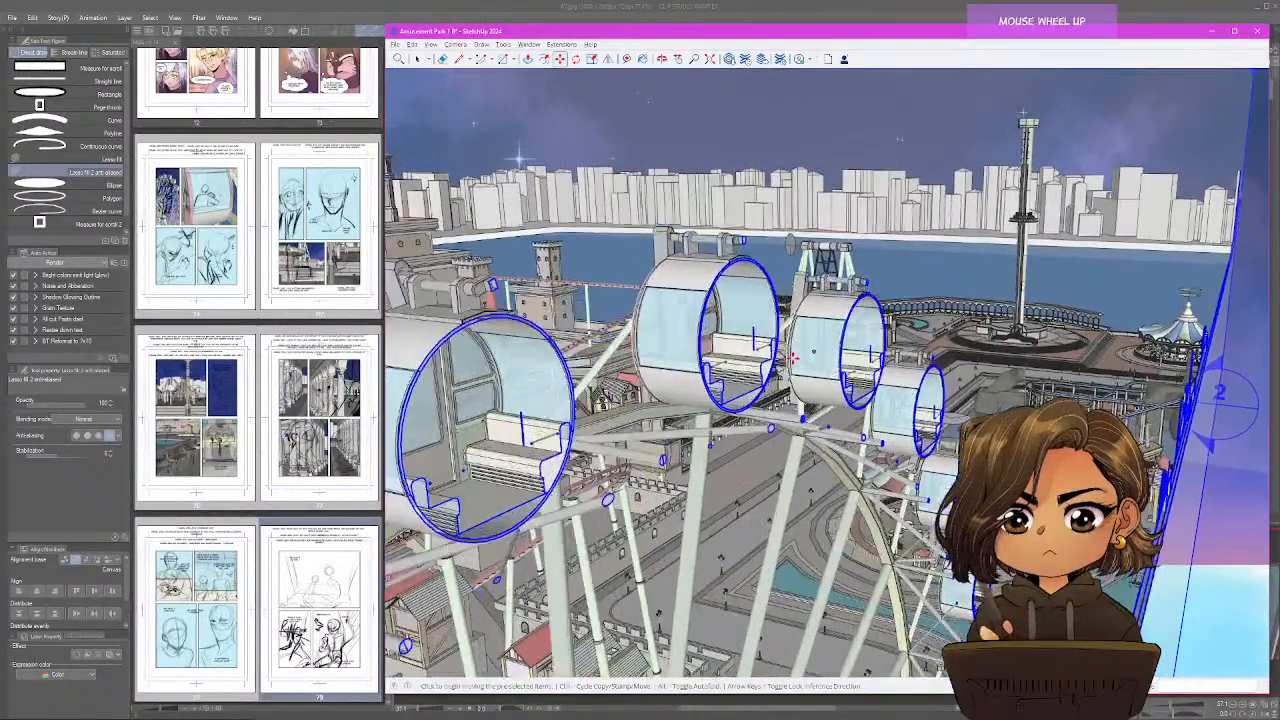
scroll(787, 360, "up", 2)
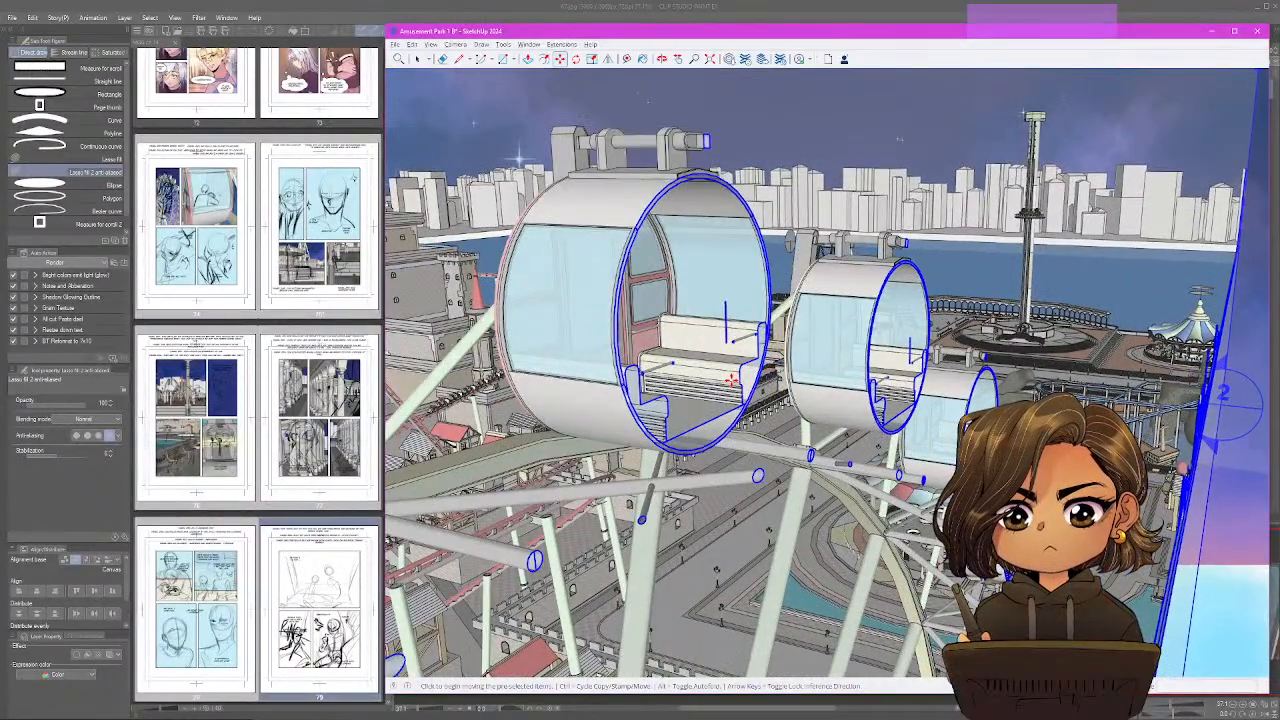
left_click(731, 380)
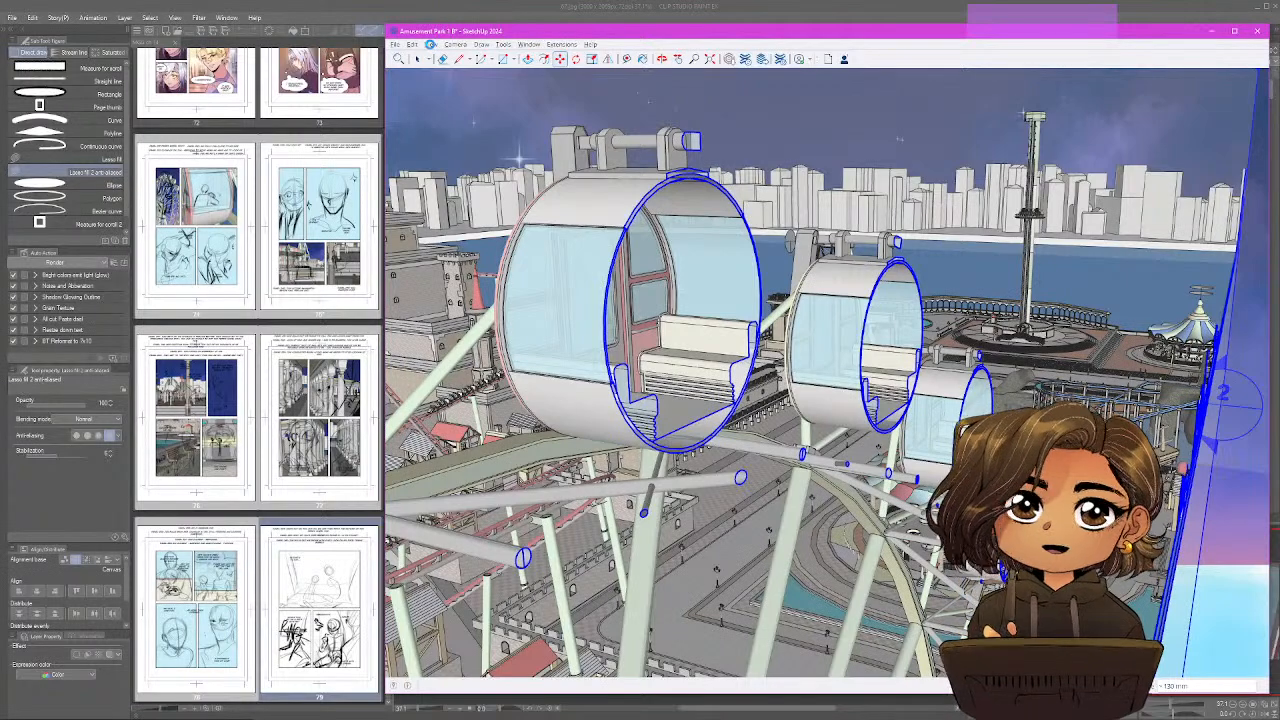
Hide the section planes and examine the cut gondola's interior up close, around the door and bench.
left_click(430, 45)
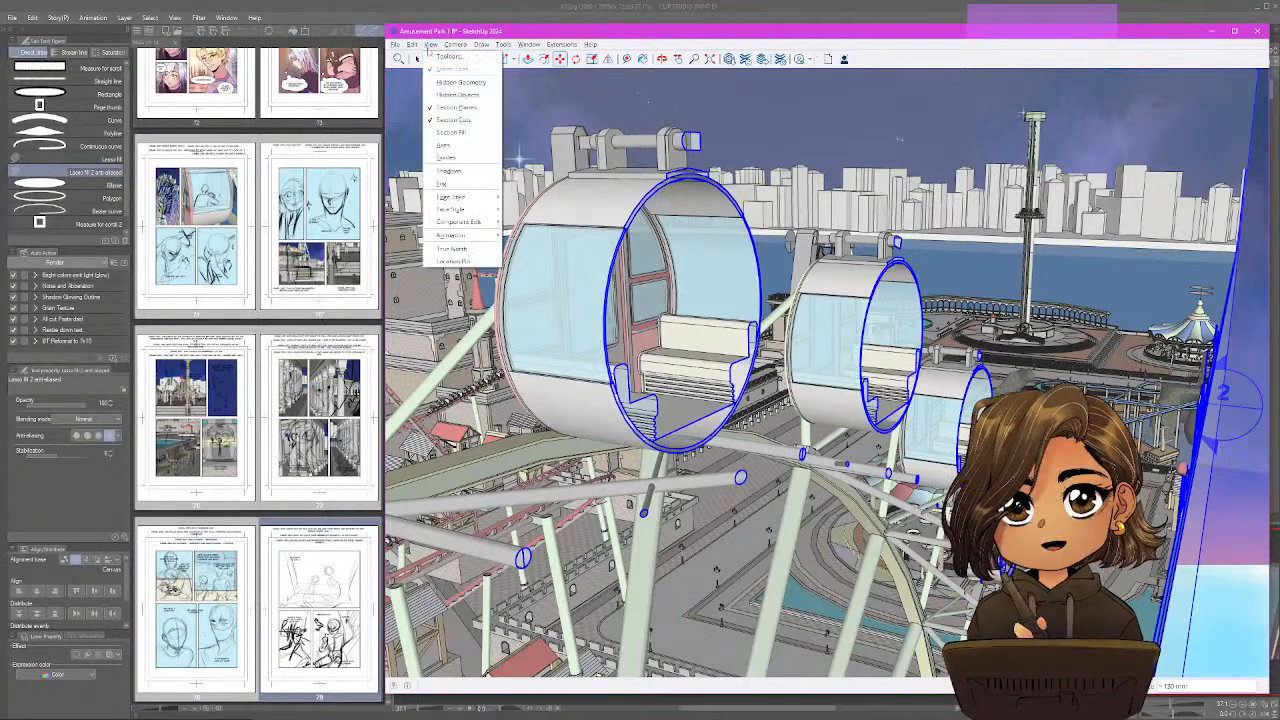
left_click(456, 108)
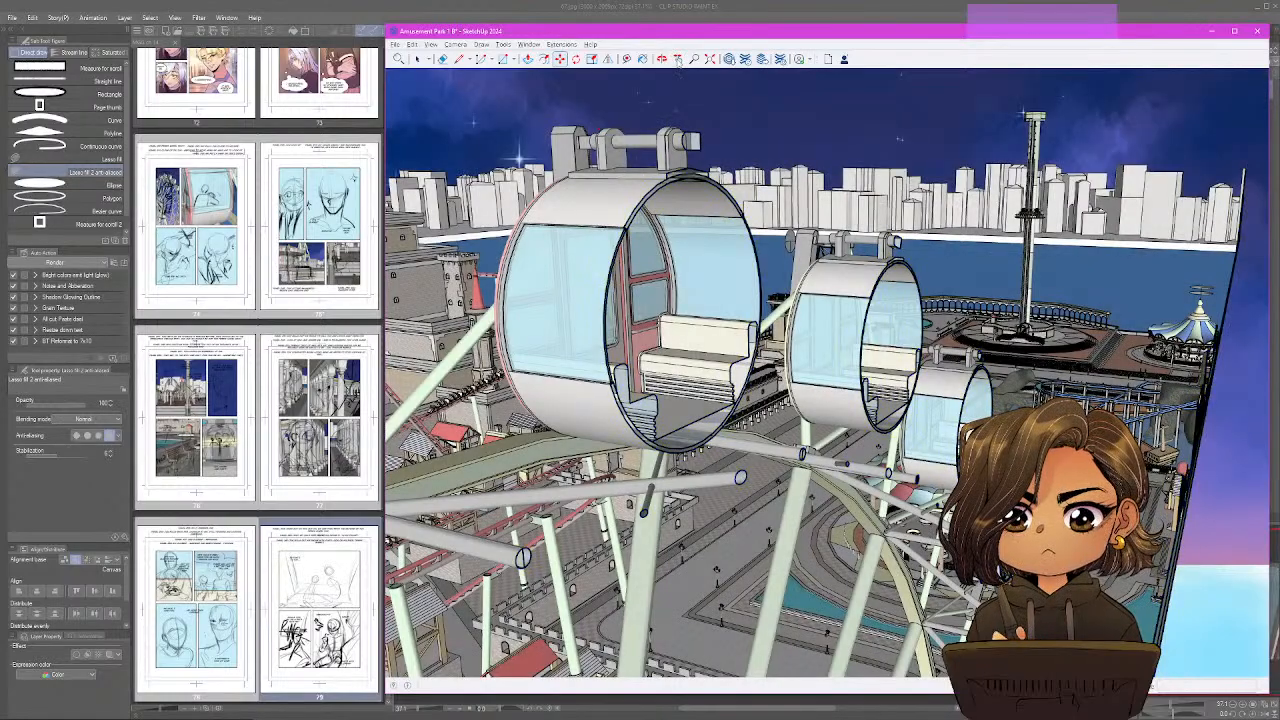
mouse_move(740, 385)
left_mouse_down()
mouse_move(850, 384)
mouse_move(786, 379)
mouse_move(690, 340)
left_mouse_up()
scroll(687, 336, "up", 5)
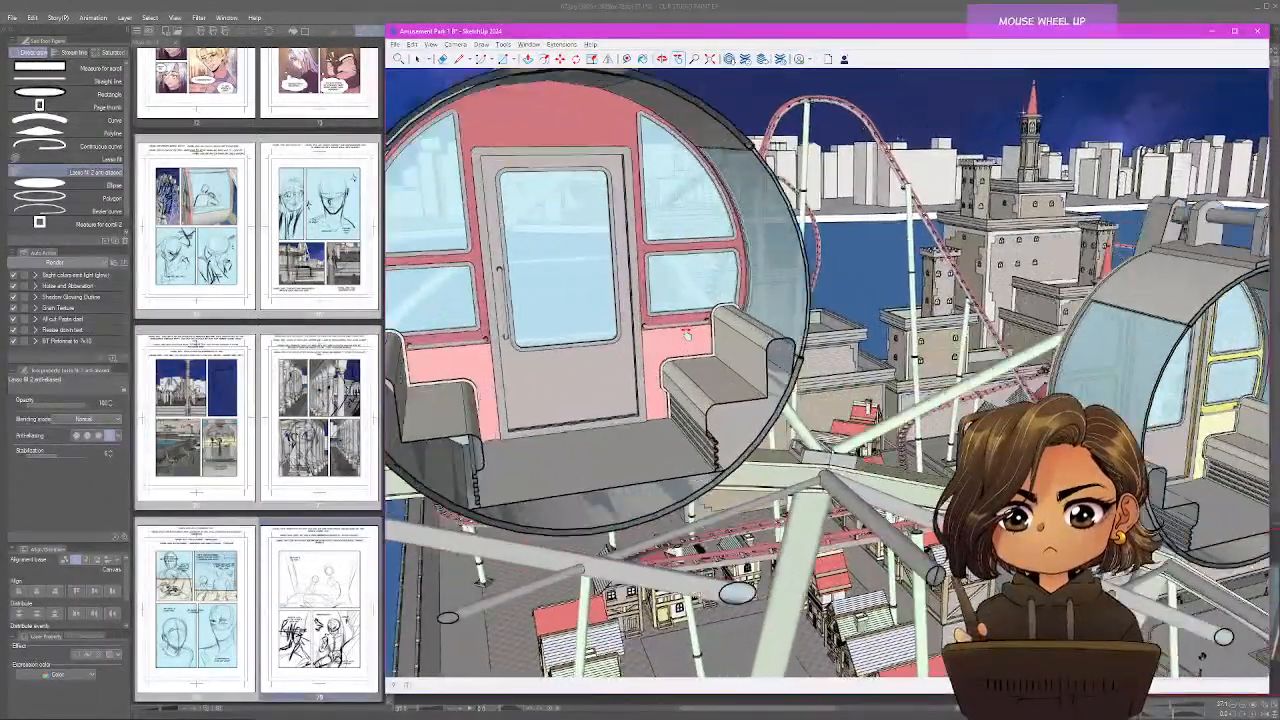
scroll(687, 336, "up", 6)
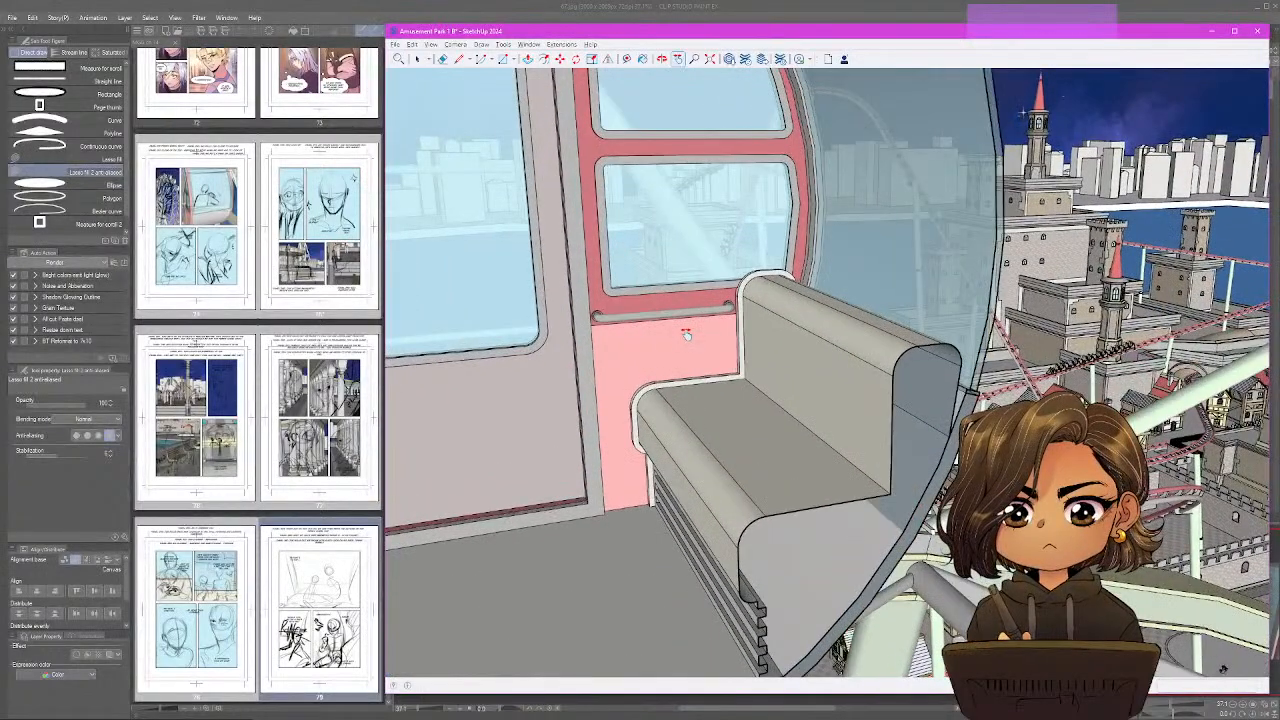
mouse_move(687, 336)
left_mouse_down()
mouse_move(817, 334)
mouse_move(833, 368)
left_mouse_up()
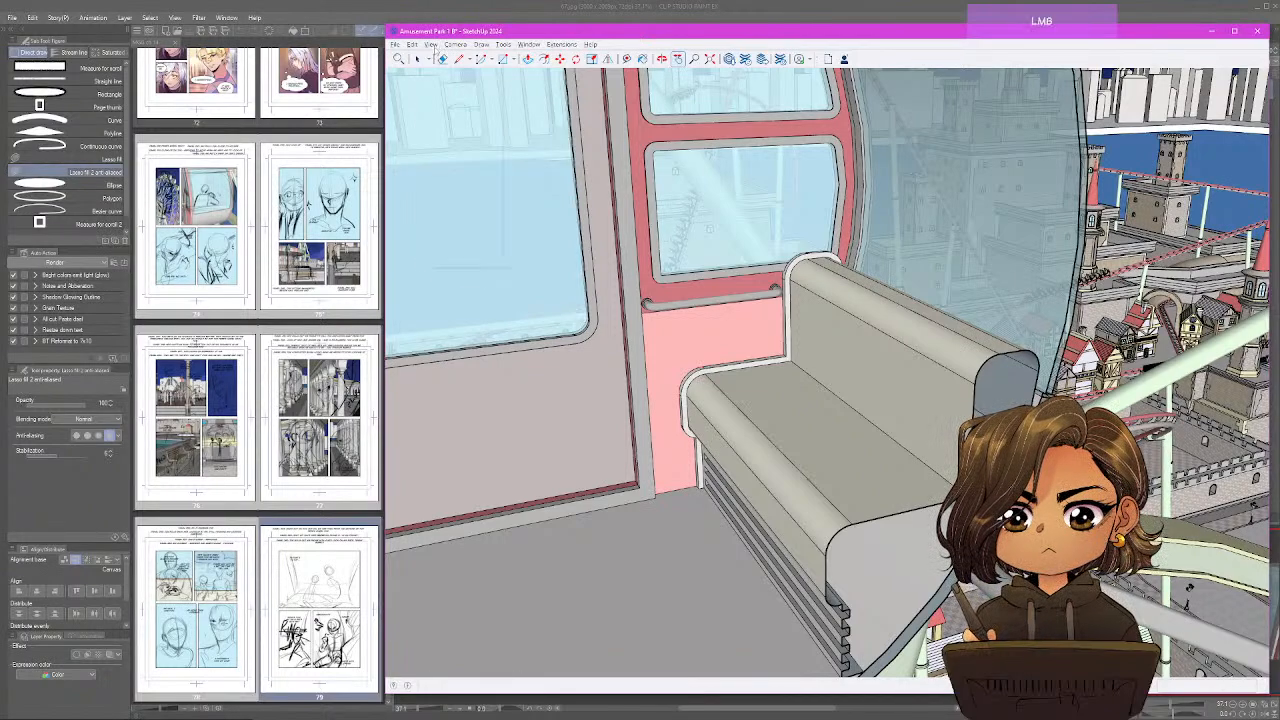
Turn the display of section planes back on and reselect section plane 2.
left_click(431, 45)
left_click(463, 111)
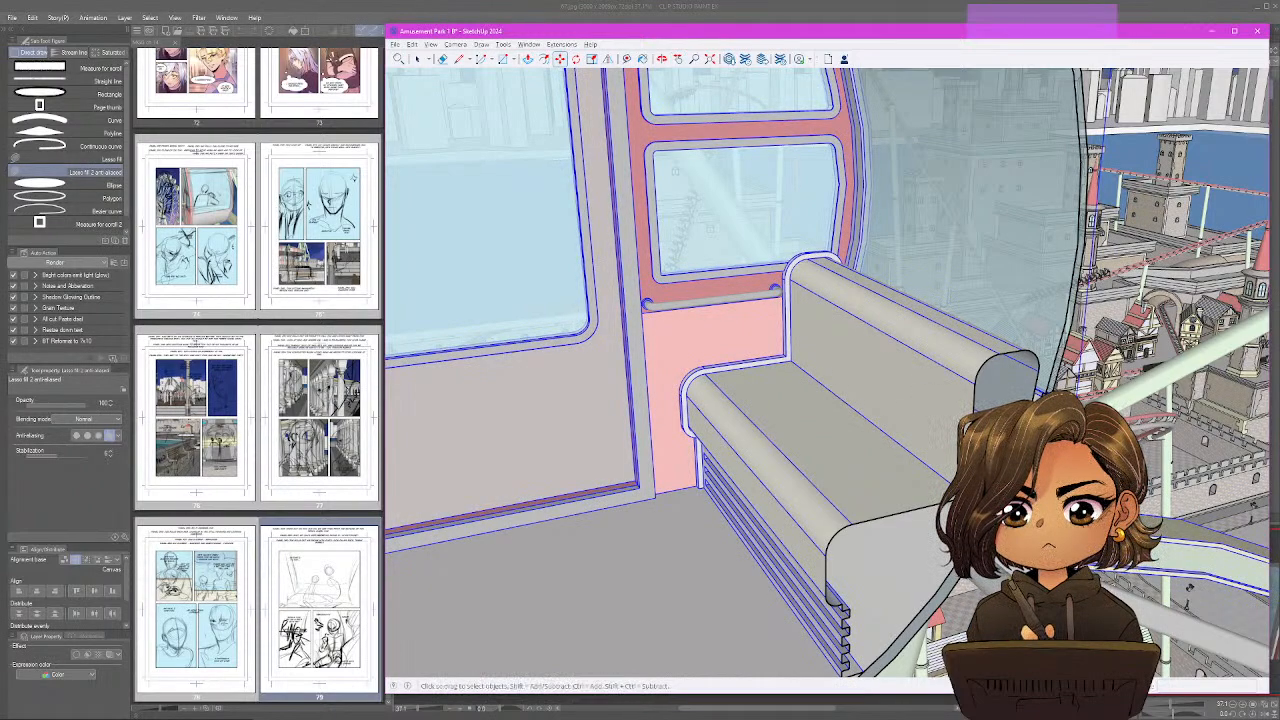
key("space")
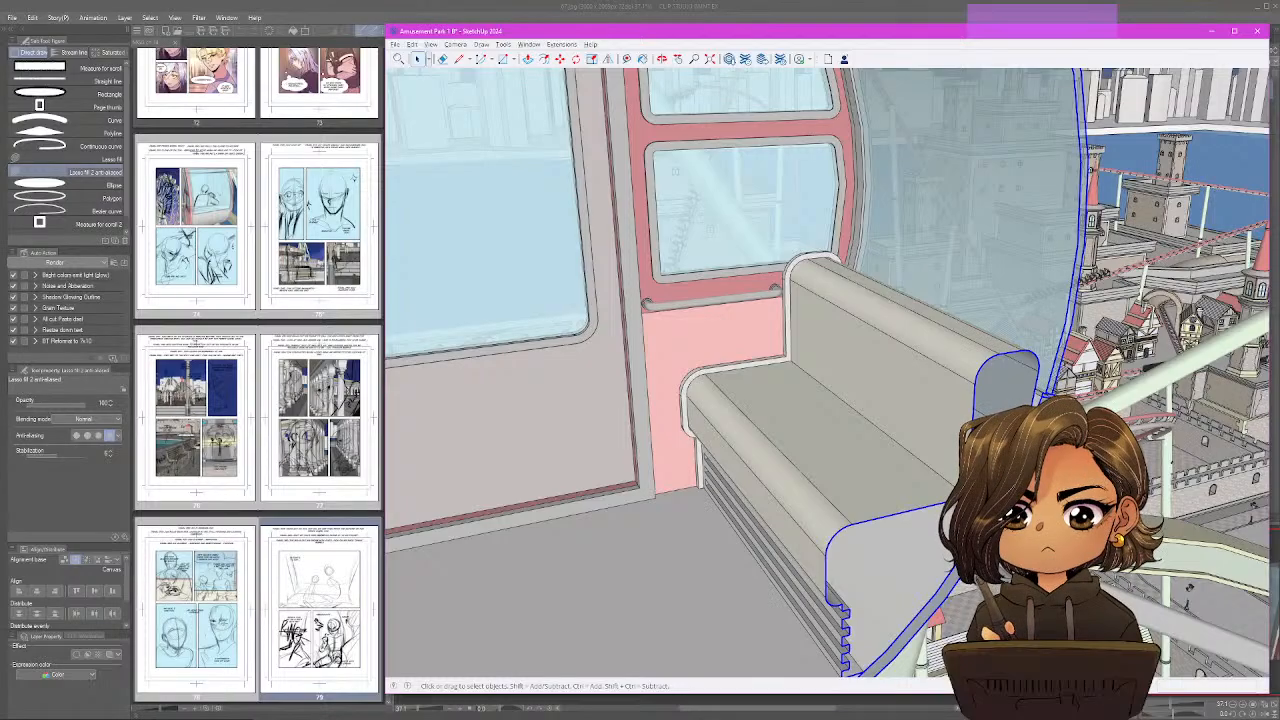
Move section plane 2 slightly back outward so less of the gondola's near side and benches is cut away.
scroll(828, 377, "down", 8)
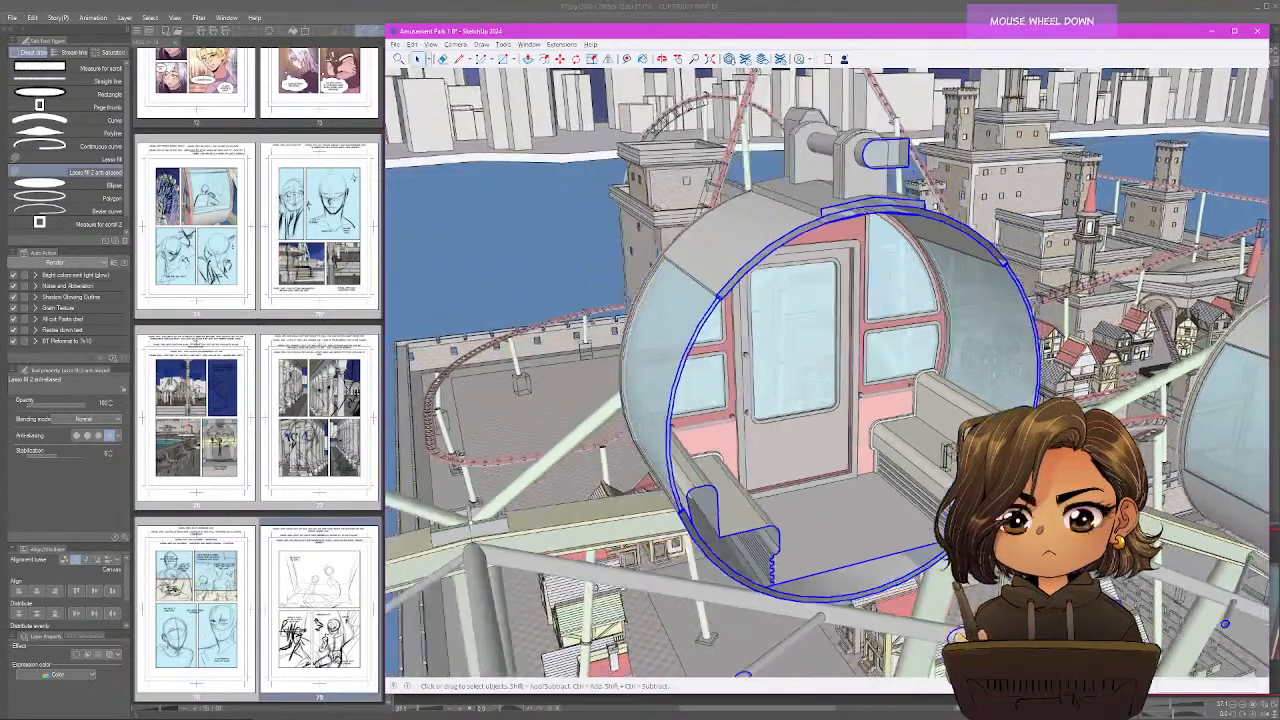
scroll(960, 380, "down", 5)
mouse_move(880, 370)
left_mouse_down()
mouse_move(1105, 382)
mouse_move(970, 405)
left_mouse_up()
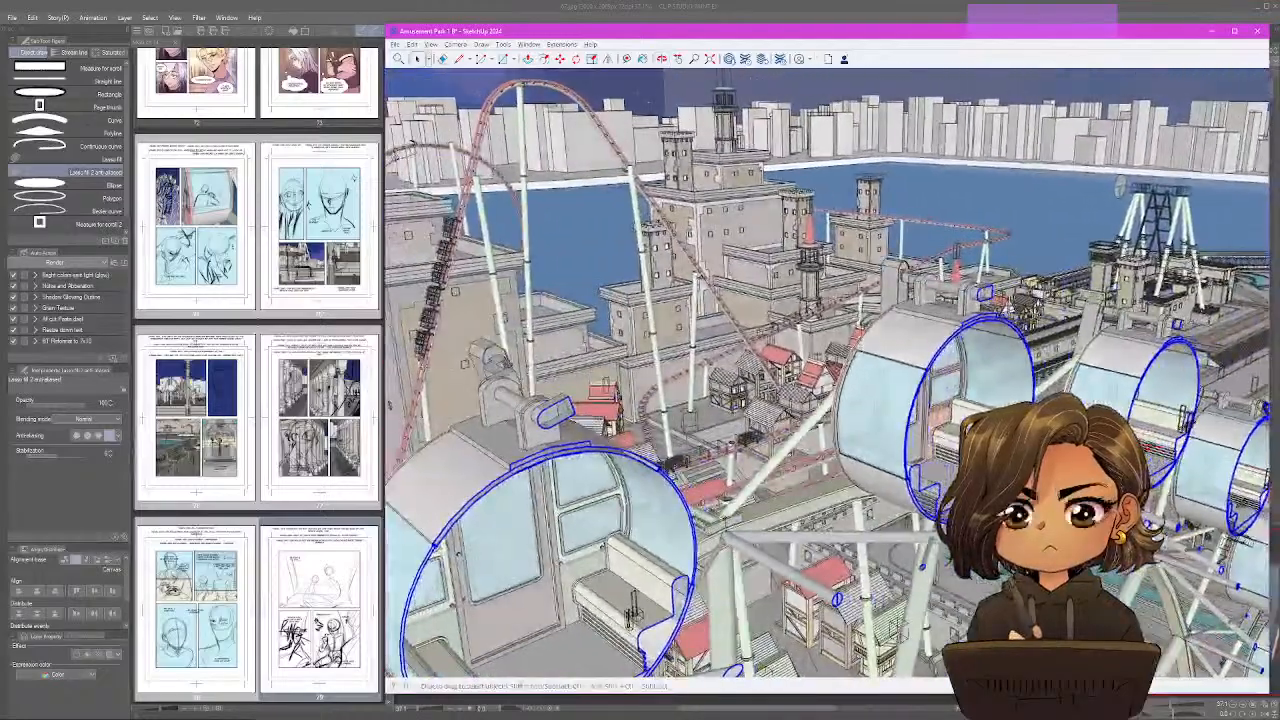
scroll(970, 406, "up", 5)
scroll(900, 390, "up", 8)
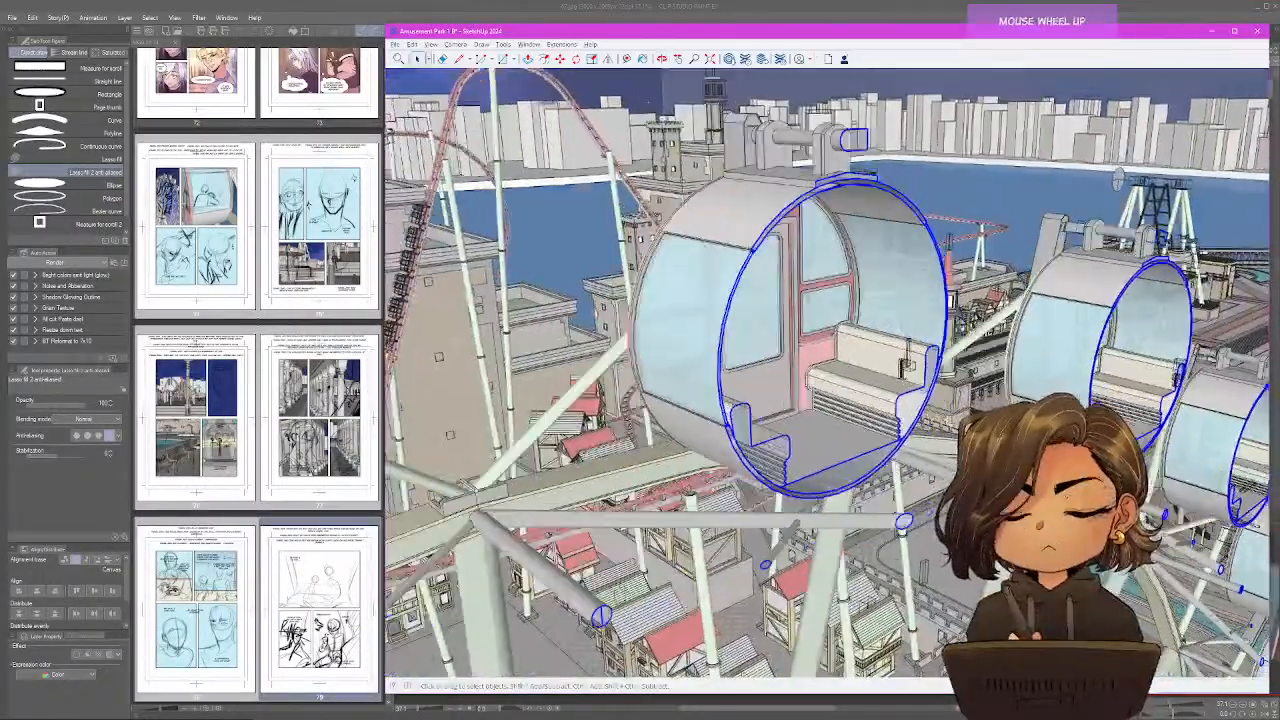
scroll(945, 410, "up", 2)
left_click_drag(945, 410, 936, 430)
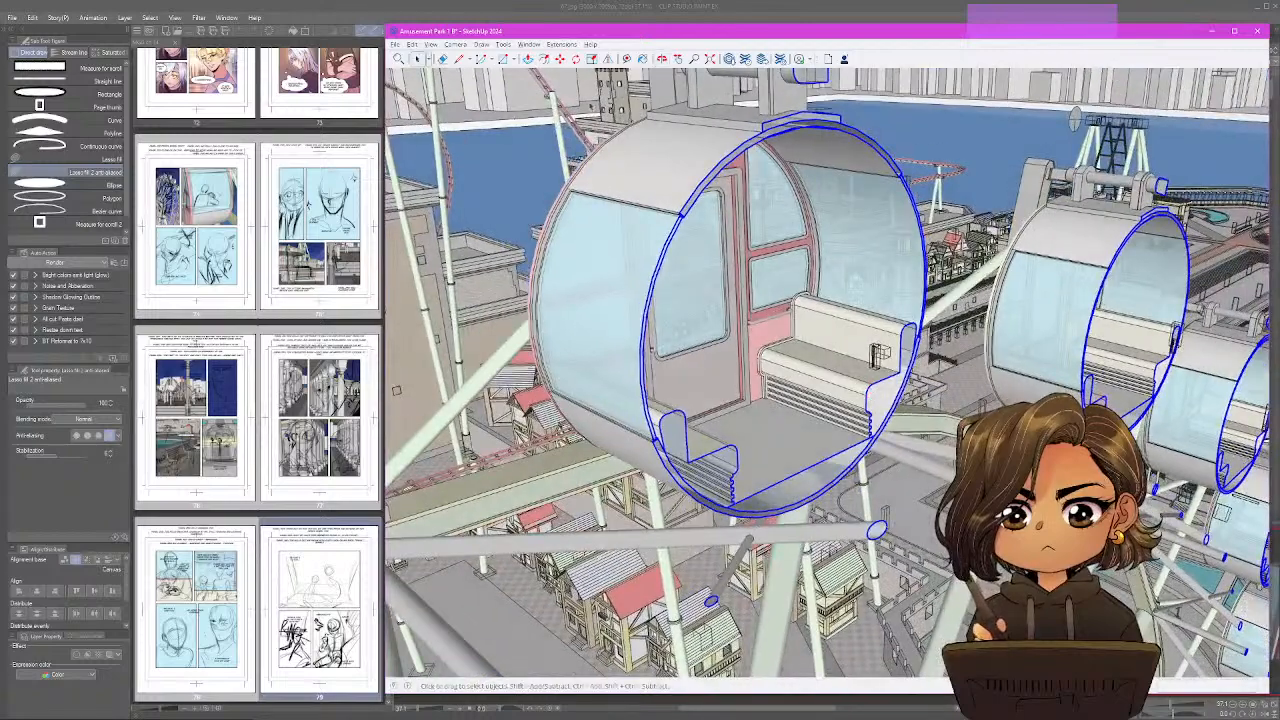
left_click(560, 58)
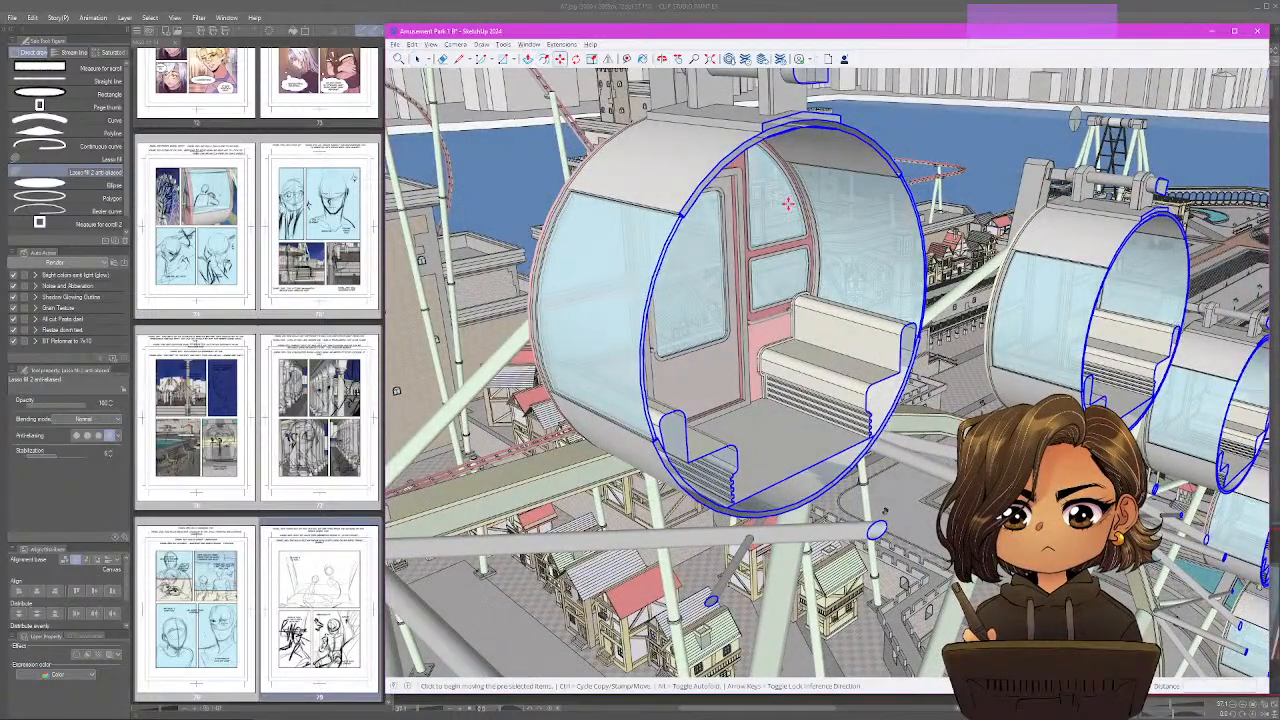
left_click(888, 397)
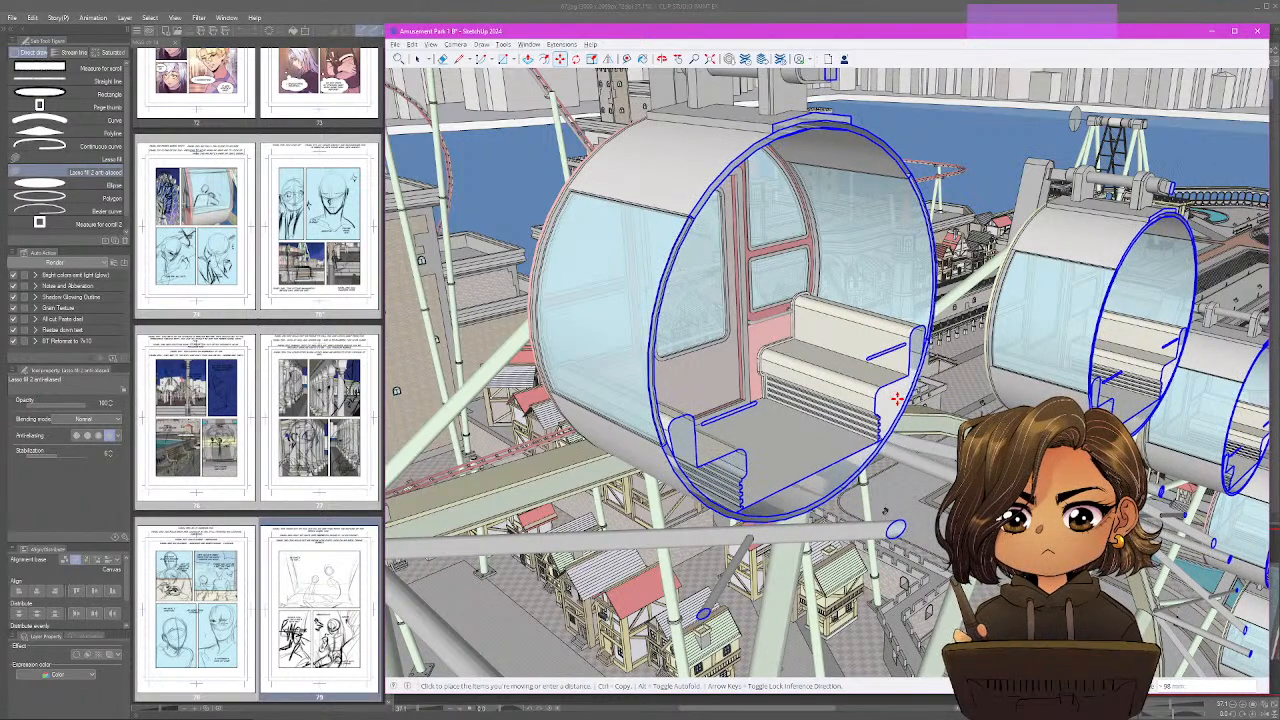
left_click(897, 399)
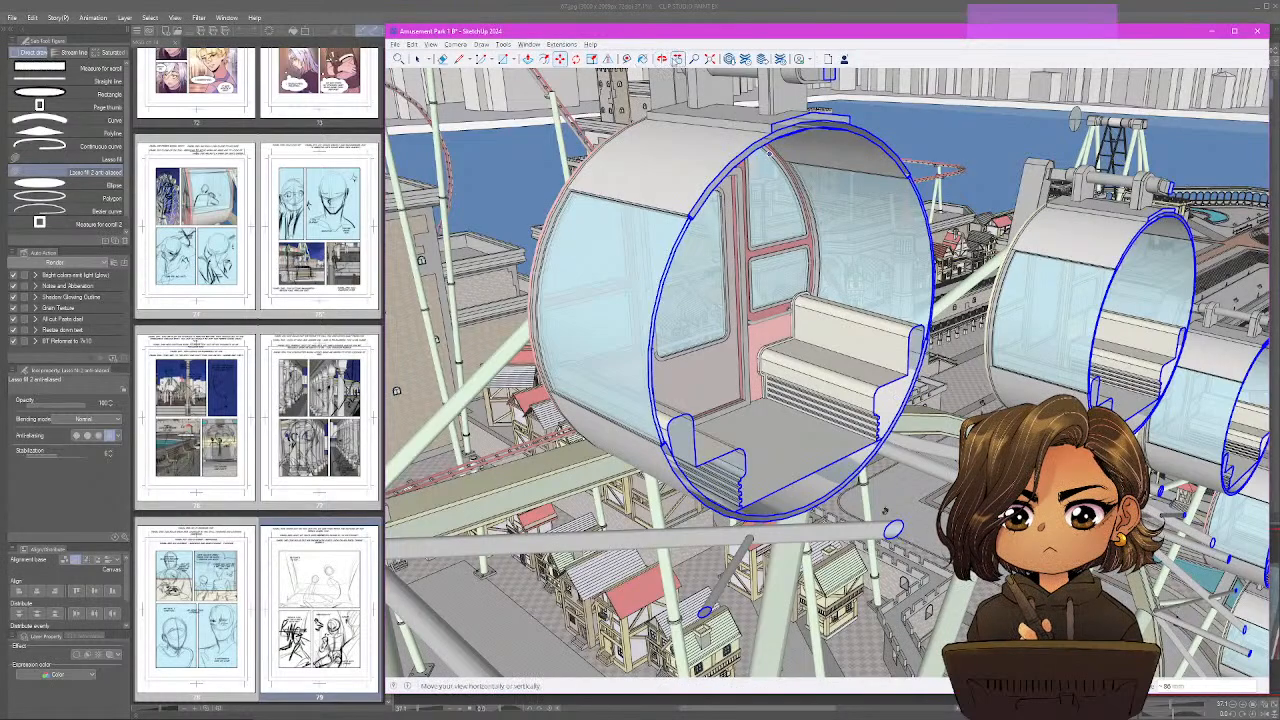
Hide the section planes and turn the view to face the gondola's open side, toward its door.
left_click(431, 45)
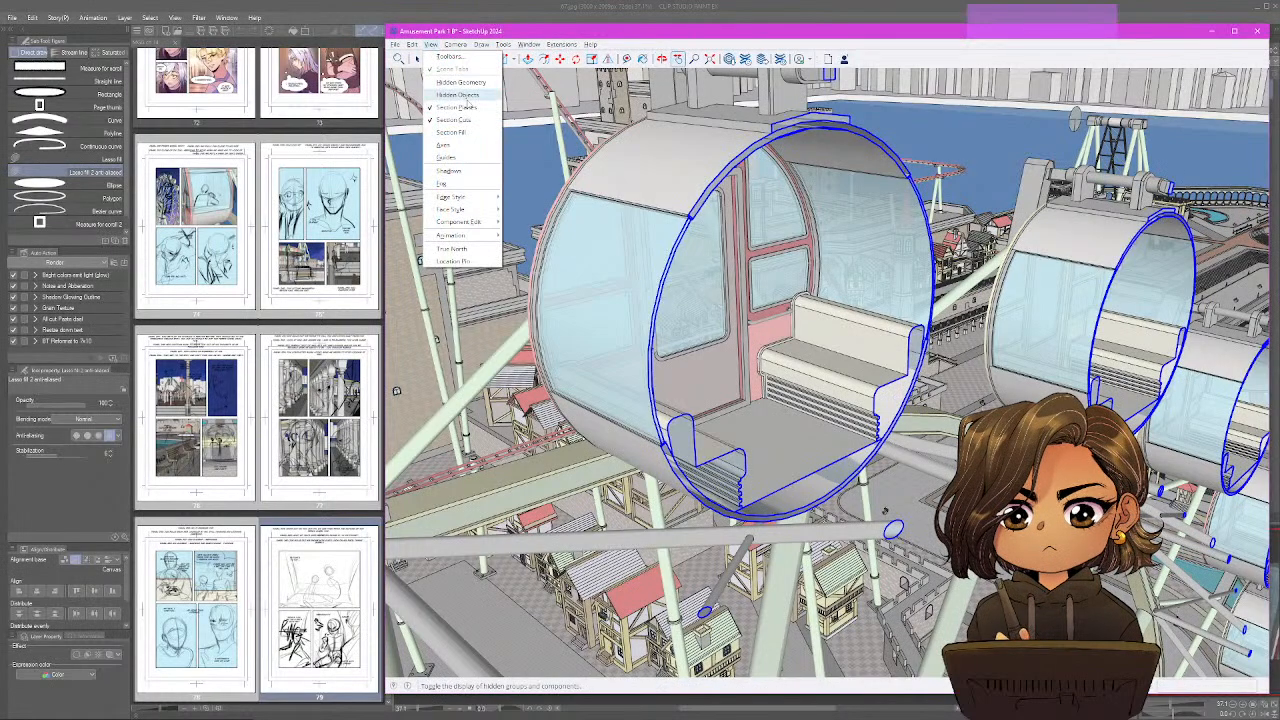
left_click(479, 108)
middle_click(859, 298)
left_click_drag(859, 298, 800, 310)
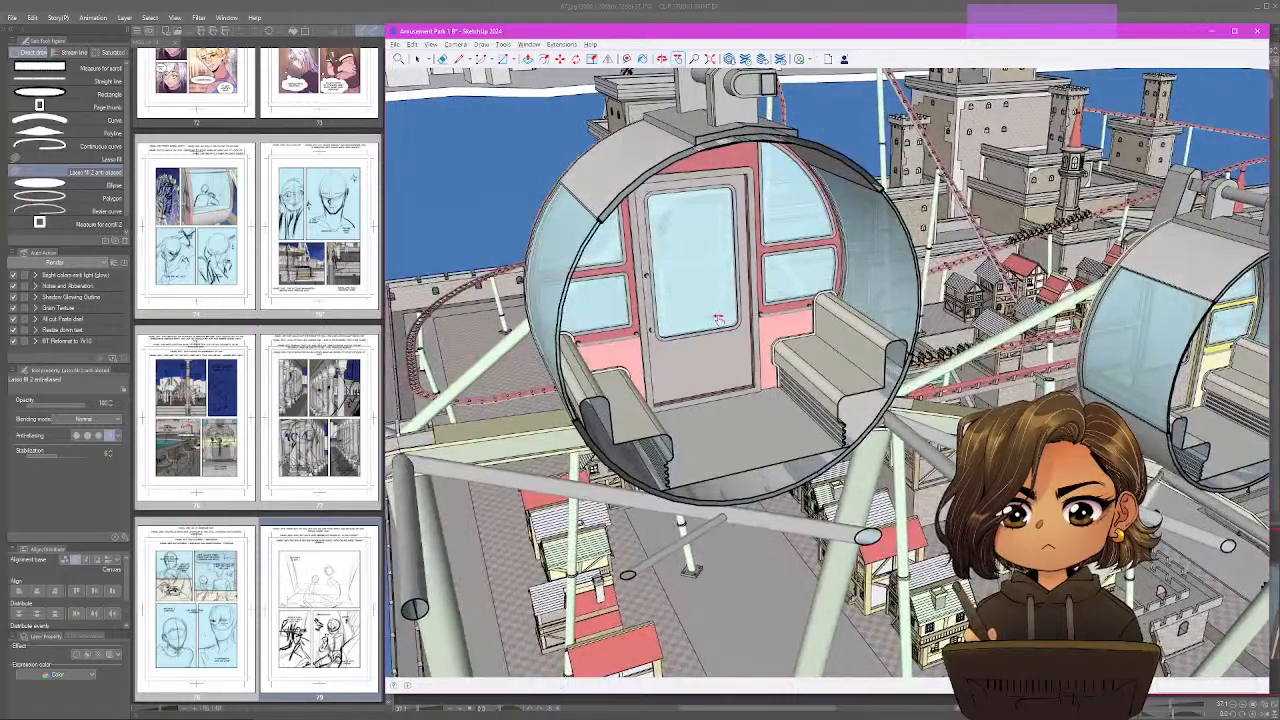
Switch to Clip Studio Paint and select page 79 in the page overview.
key("alt+Tab")
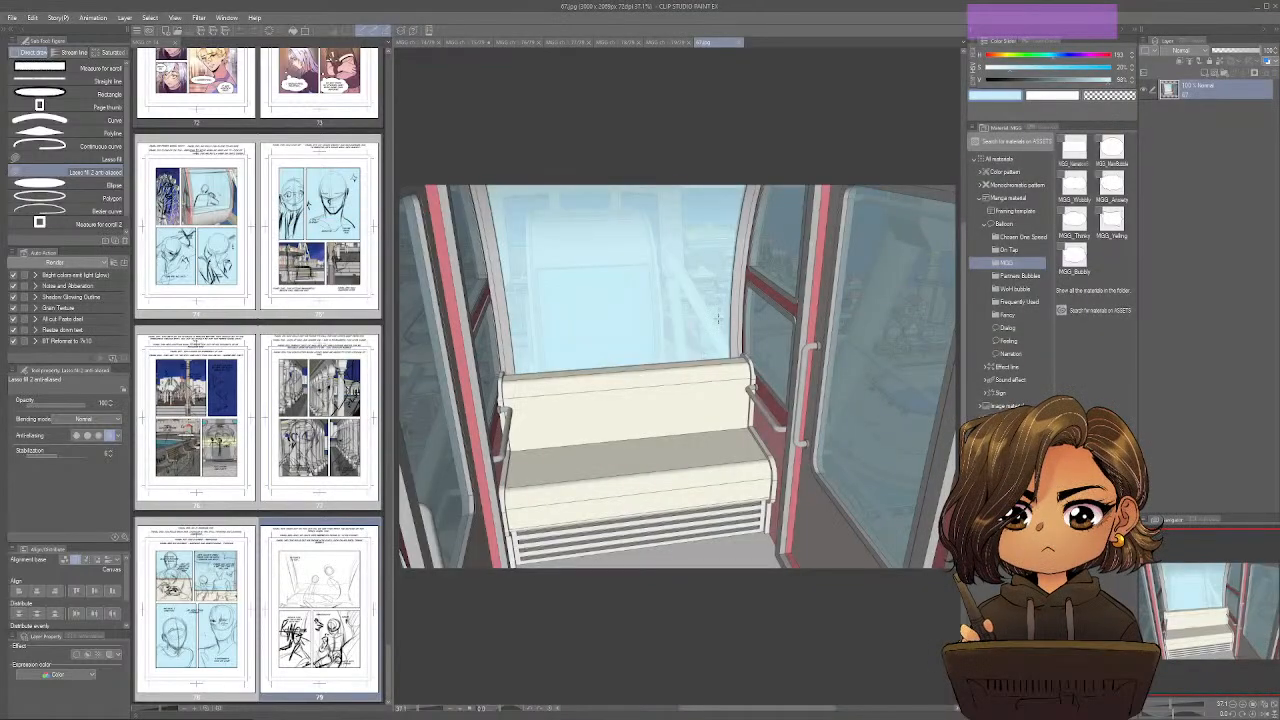
left_click(308, 609)
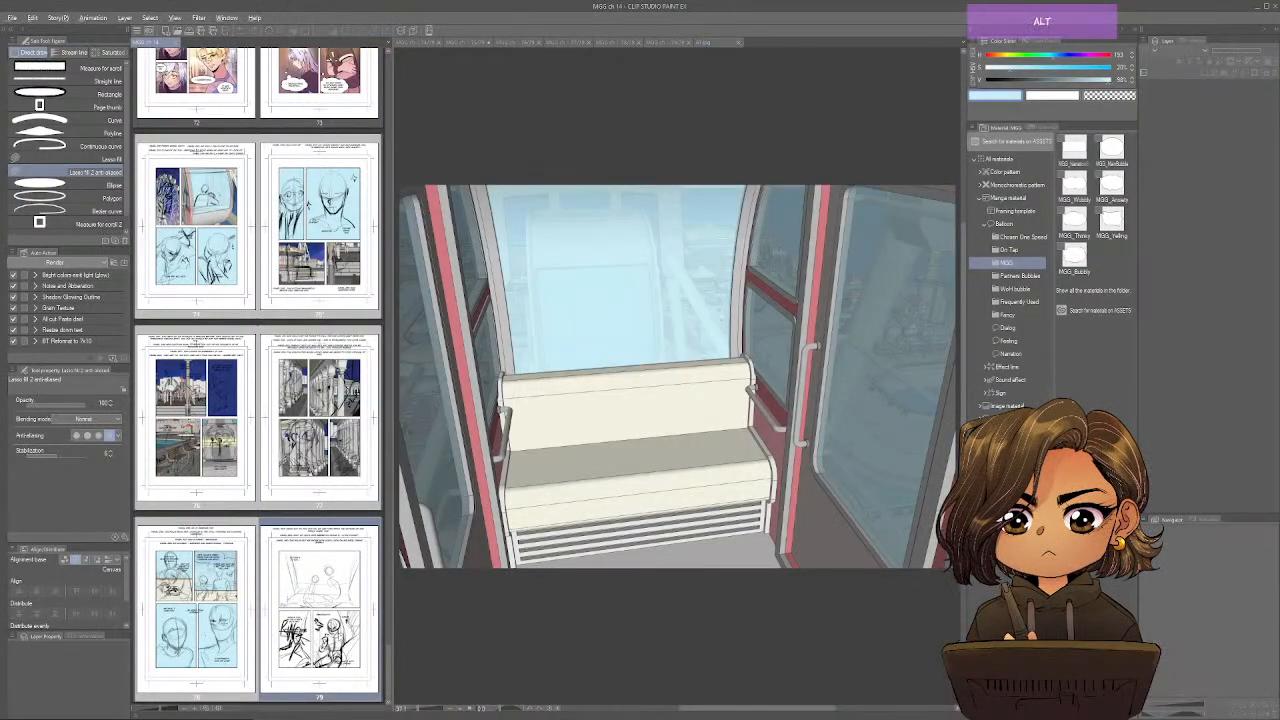
Switch to SketchUp and frame a close view of the bench and small window beside the gondola door.
key("alt+Tab")
scroll(864, 300, "up", 8)
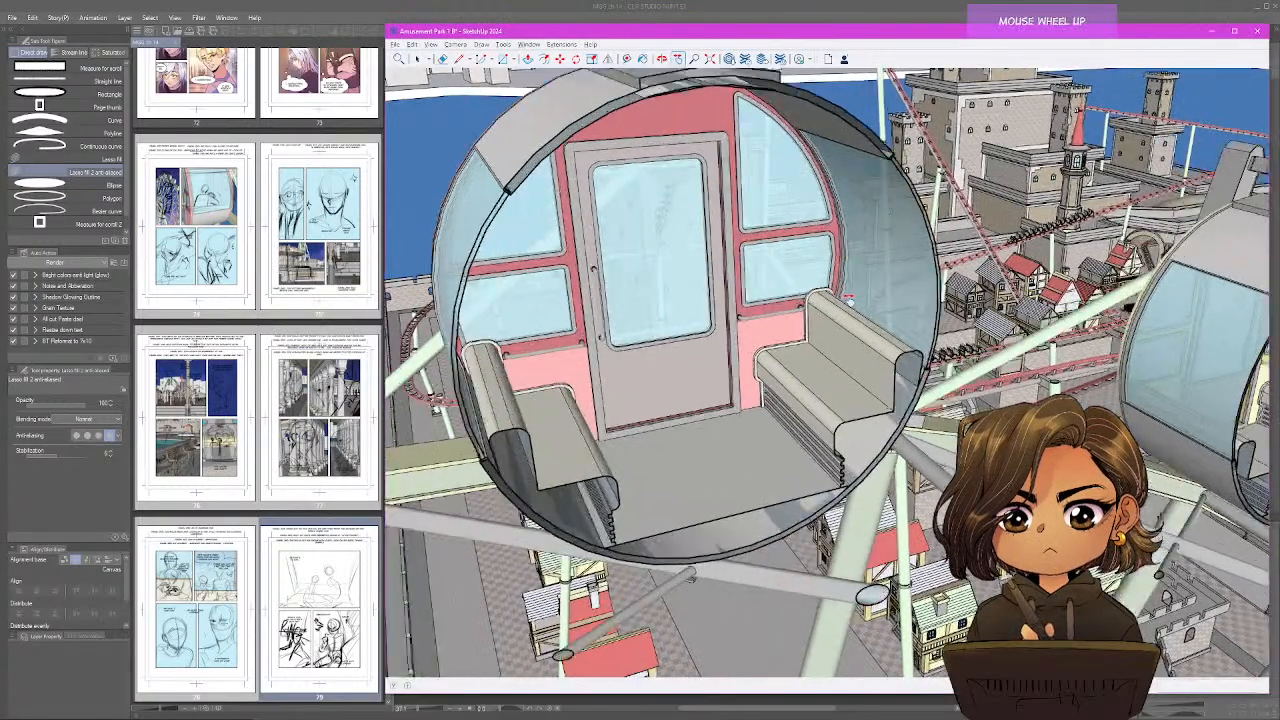
middle_click(797, 295)
mouse_move(797, 296)
left_mouse_down()
mouse_move(780, 288)
mouse_move(712, 405)
mouse_move(752, 385)
mouse_move(777, 312)
mouse_move(823, 286)
mouse_move(814, 277)
mouse_move(765, 322)
mouse_move(769, 350)
mouse_move(736, 356)
mouse_move(767, 340)
left_mouse_up()
scroll(772, 353, "up", 3)
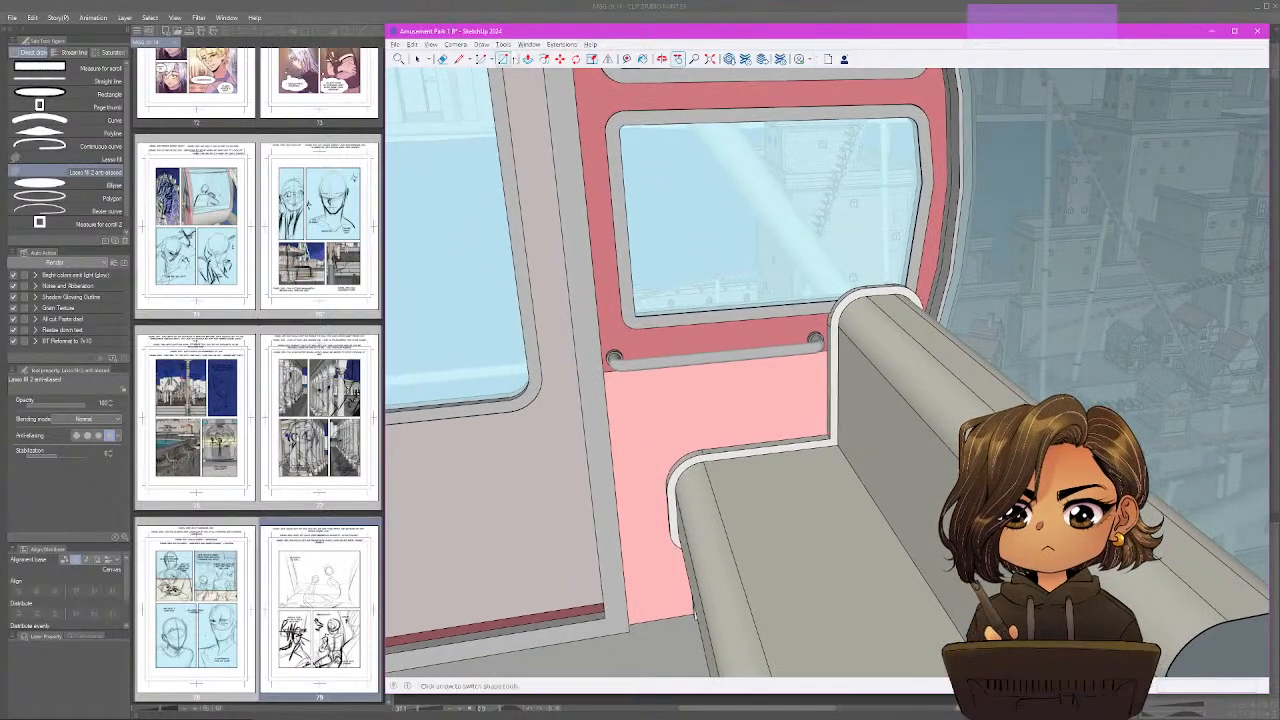
Export the current gondola view as a 2D JPEG image named 68 in the MyGentleGiant_Chapter14 folder.
left_click(396, 44)
mouse_move(505, 198)
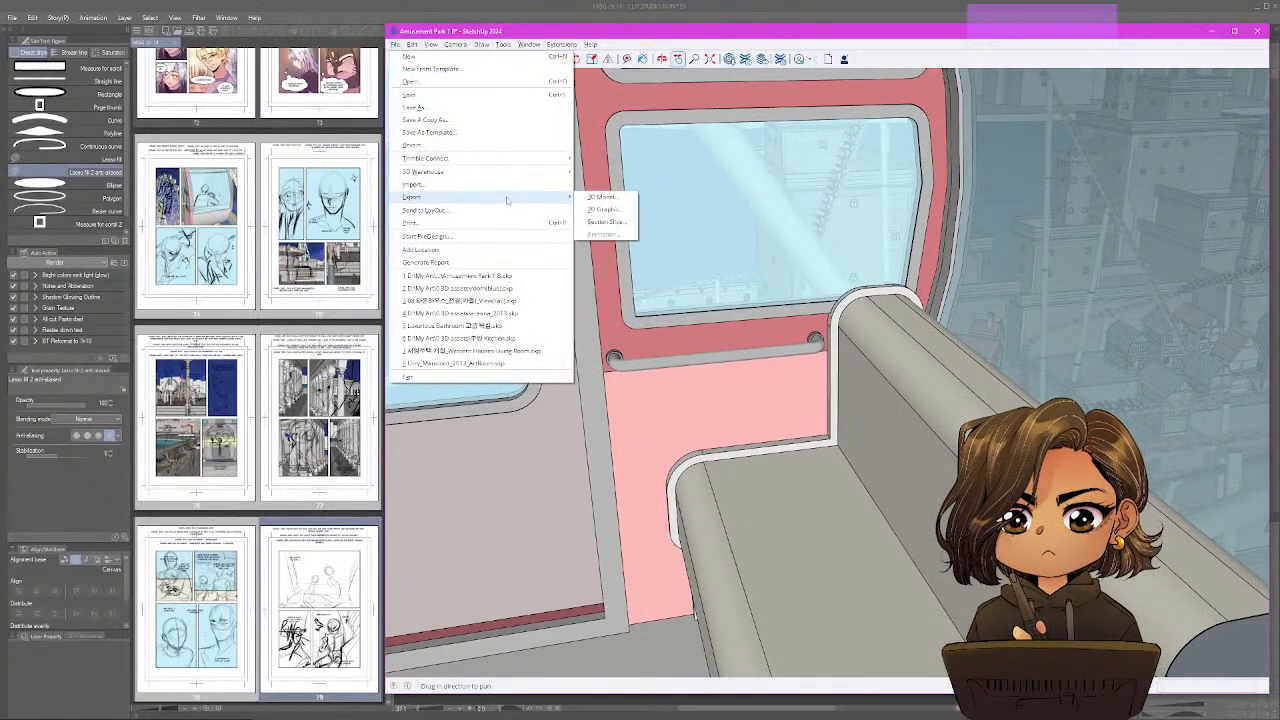
left_click(590, 206)
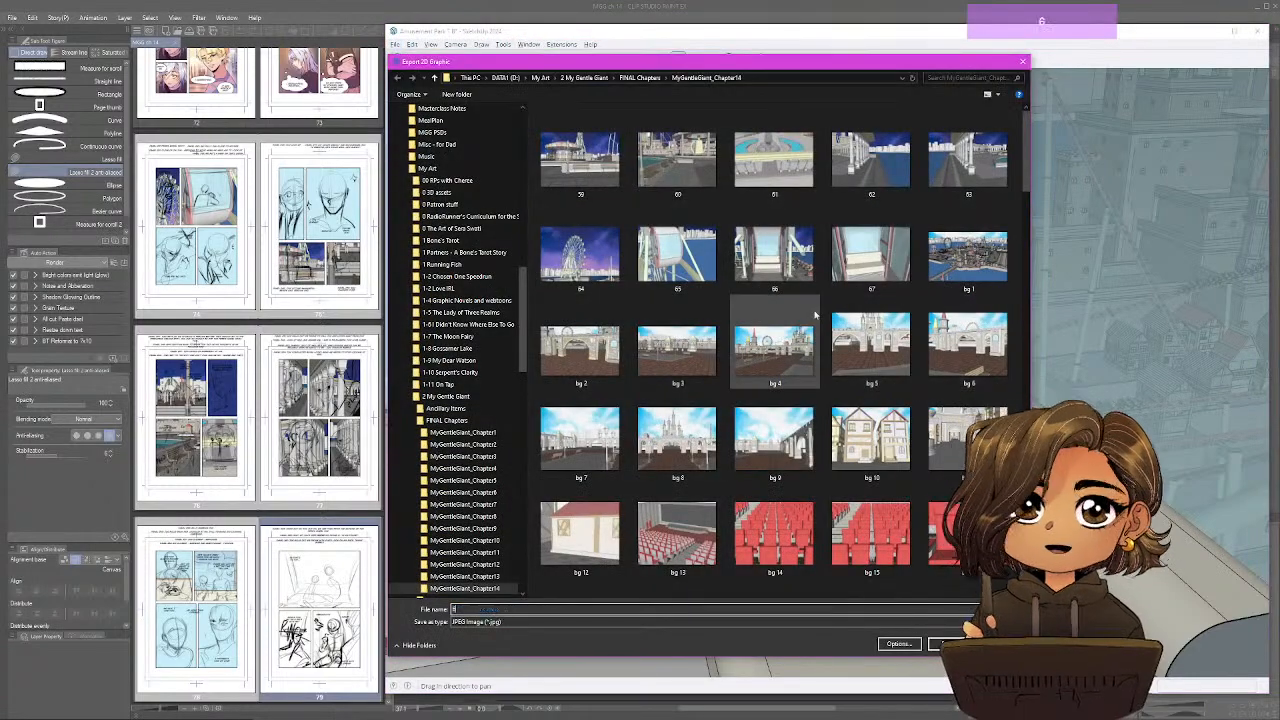
key("Return")
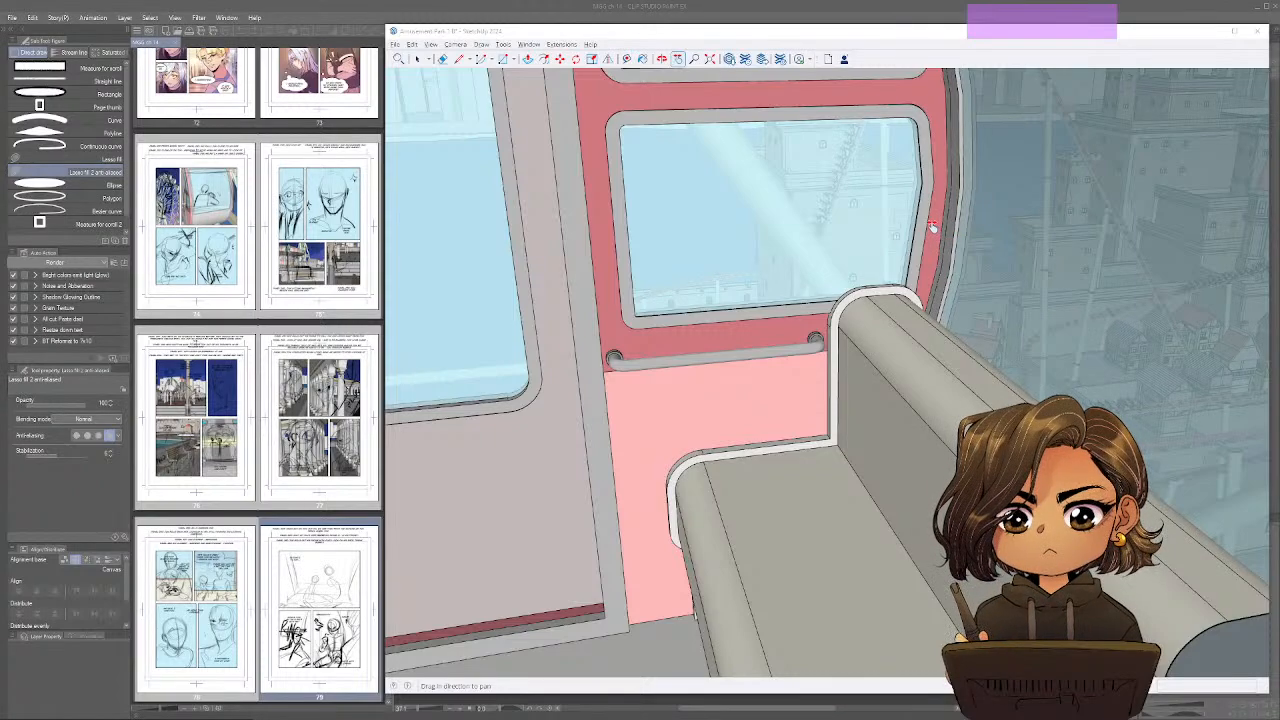
left_click_drag(932, 224, 905, 214)
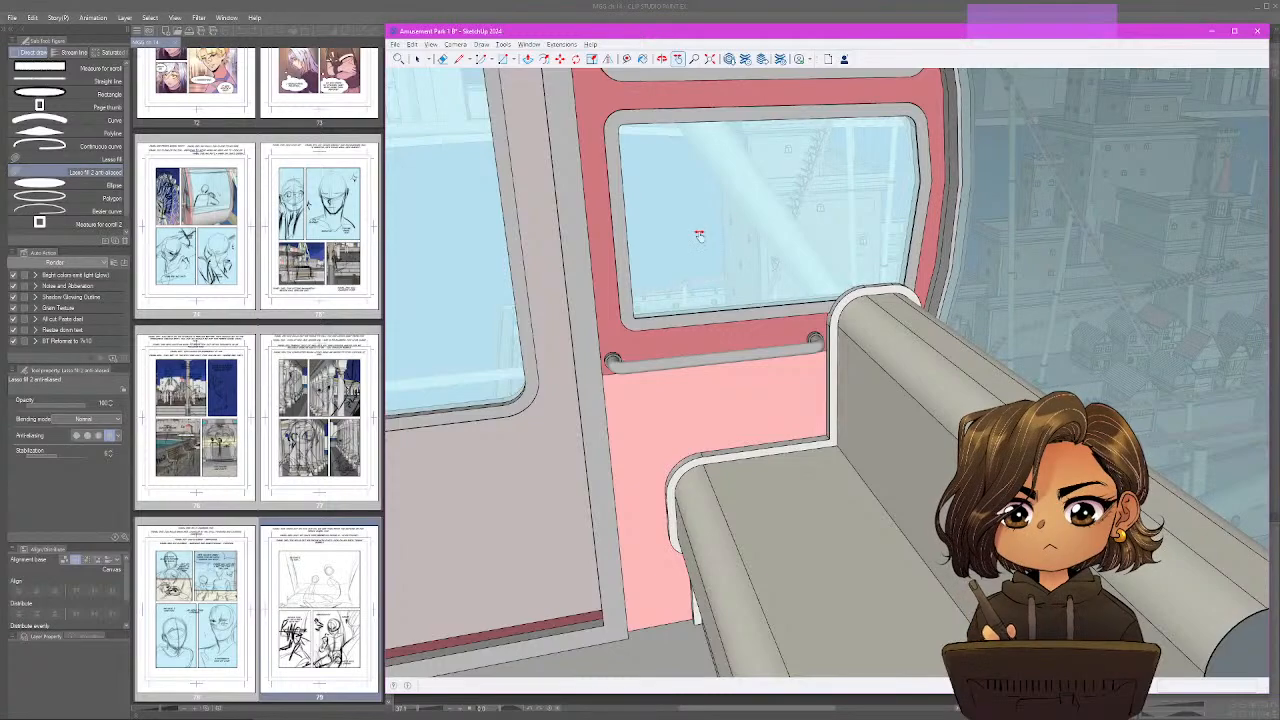
Switch to Clip Studio Paint and paste the 67.jpg image into page 79's Background Render folder, above the BG Flats layer.
left_click(266, 5)
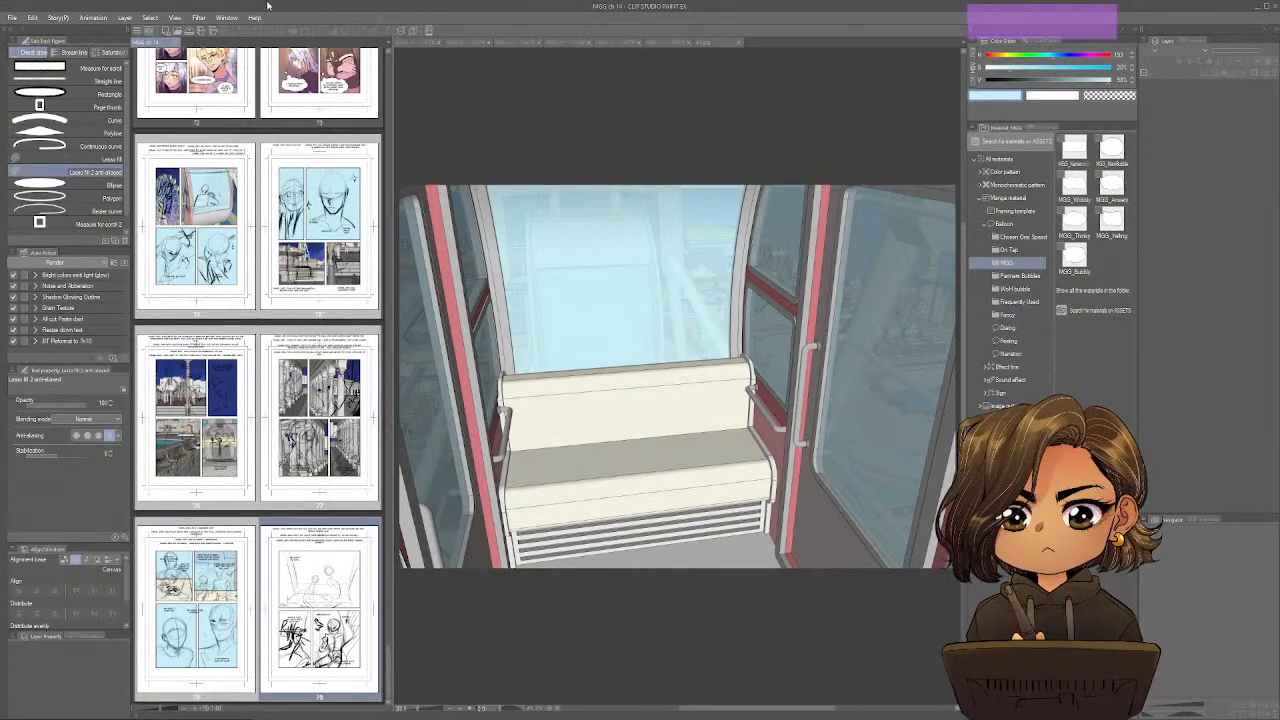
left_click(703, 42)
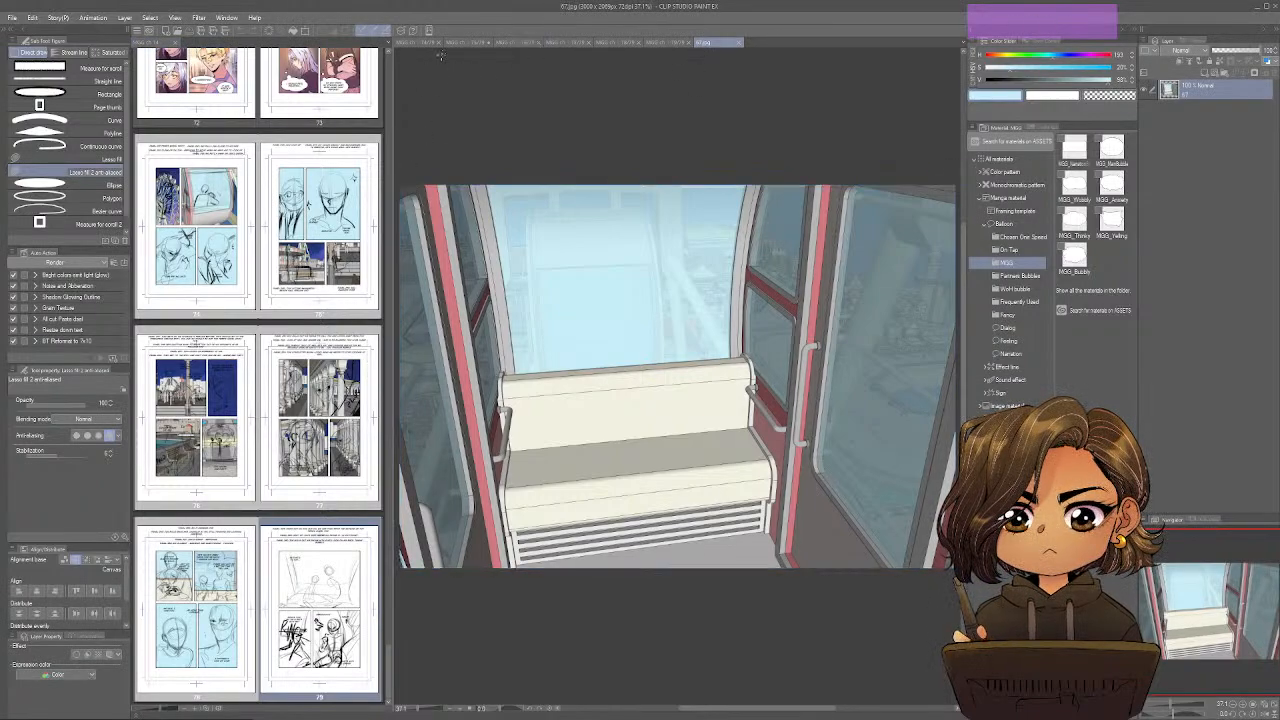
left_click(668, 42)
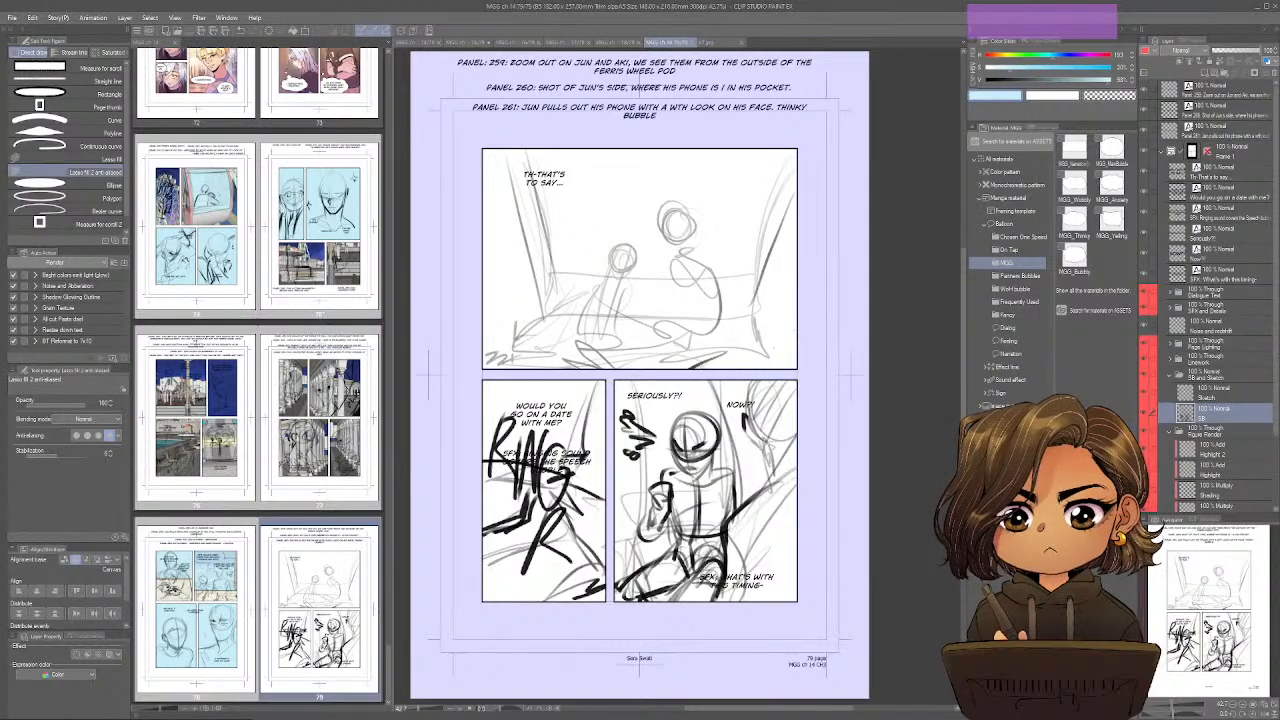
scroll(1210, 400, "down", 3)
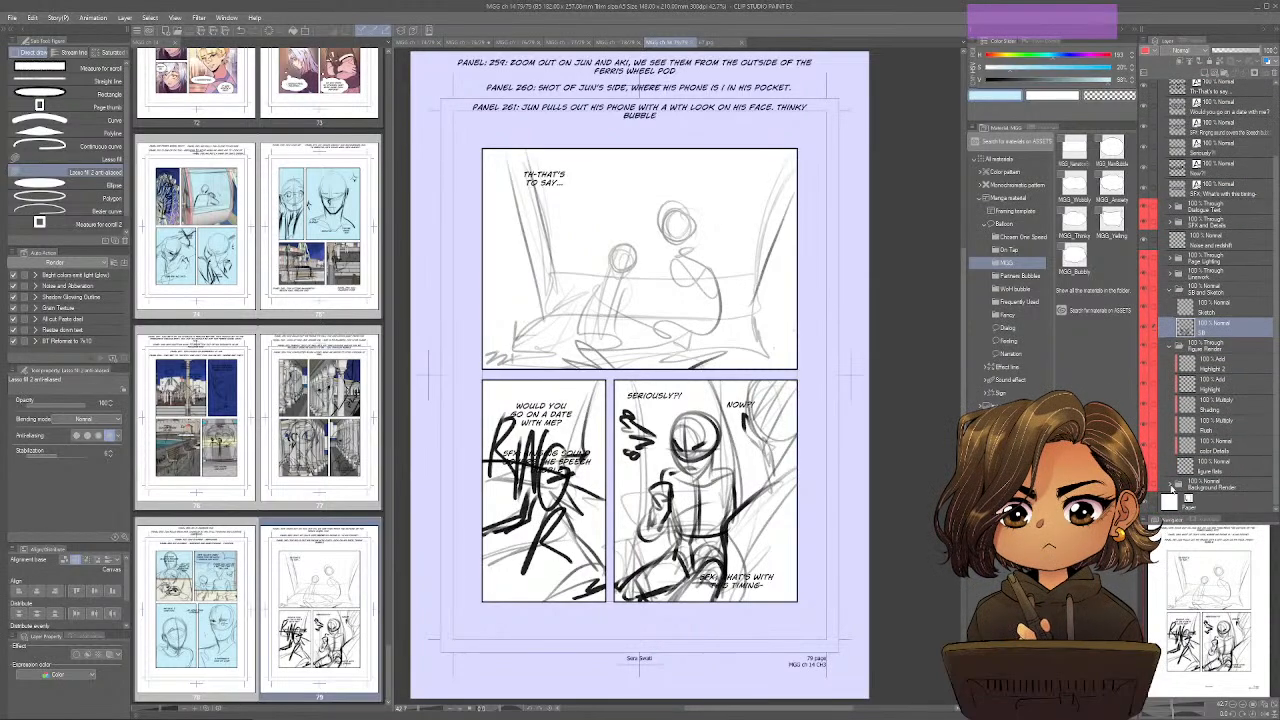
scroll(1168, 486, "down", 3)
key("ctrl+shift+v")
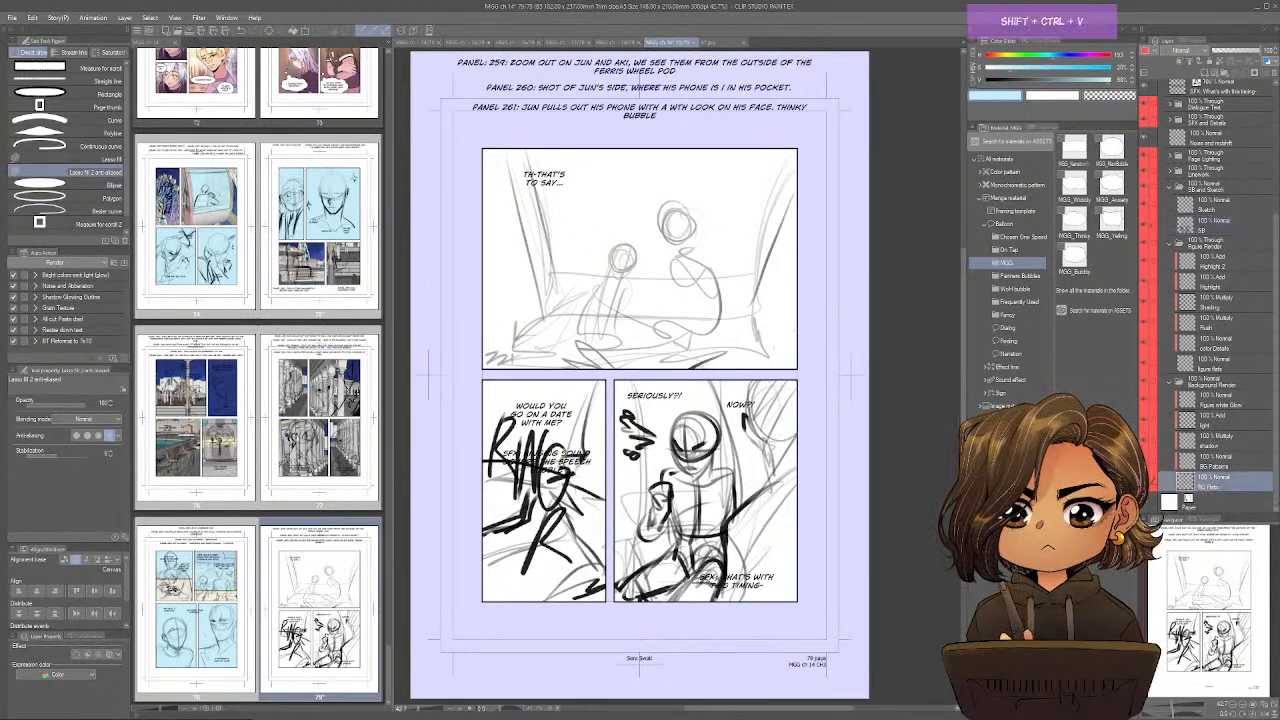
Scale the pasted gondola image to about 74% and position it so the facing bench fills page 79's top panel.
key("ctrl+t")
left_click_drag(681, 417, 700, 266)
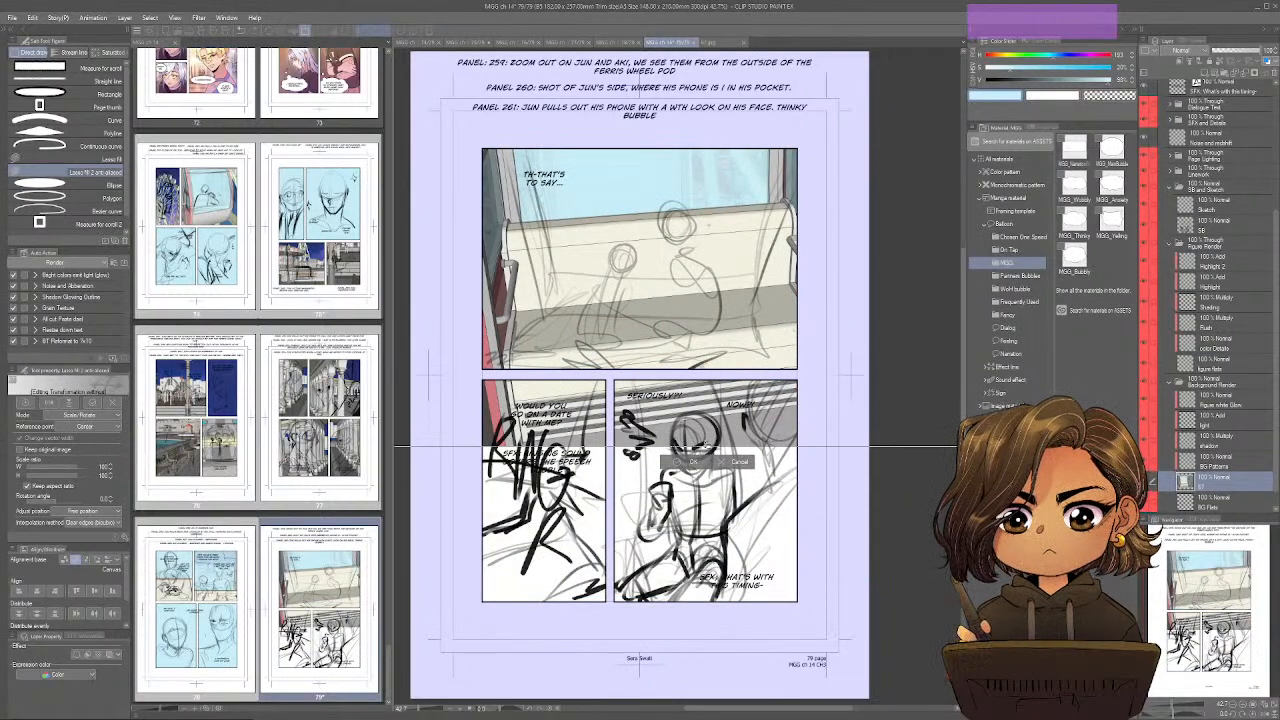
left_click_drag(706, 446, 706, 209)
left_click_drag(722, 150, 630, 306)
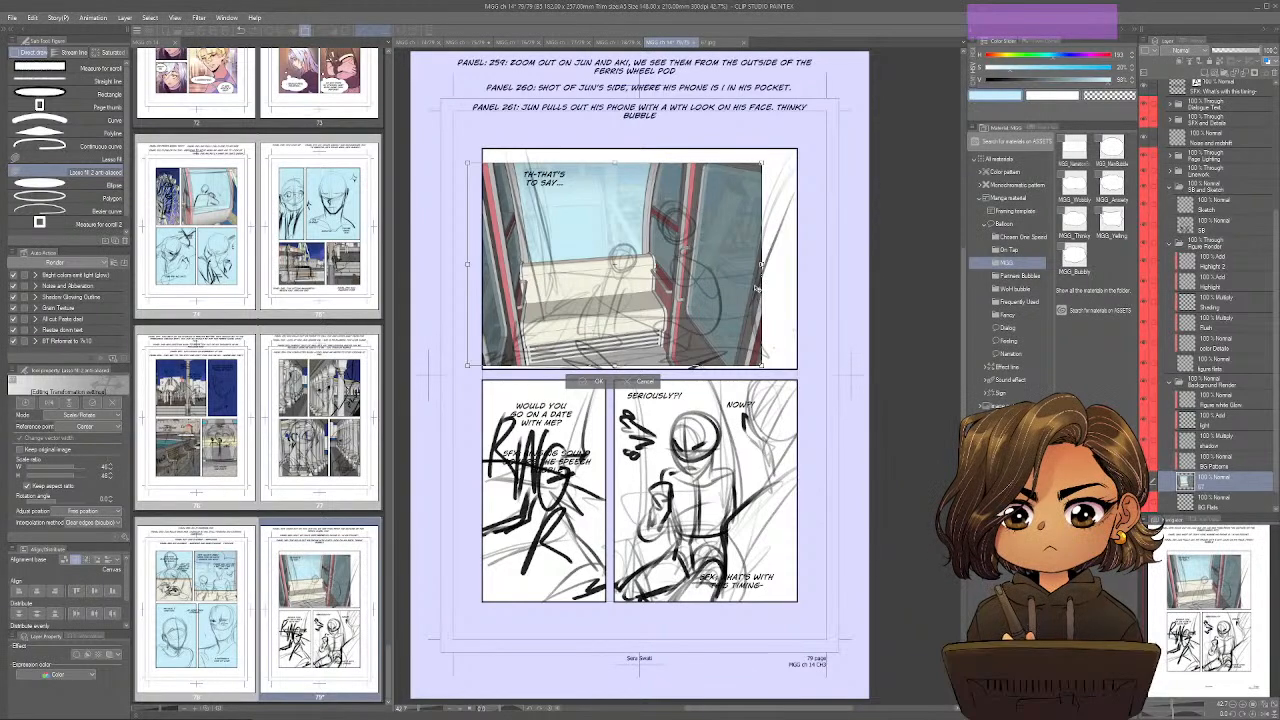
left_click_drag(762, 264, 835, 264)
left_click_drag(765, 286, 765, 288)
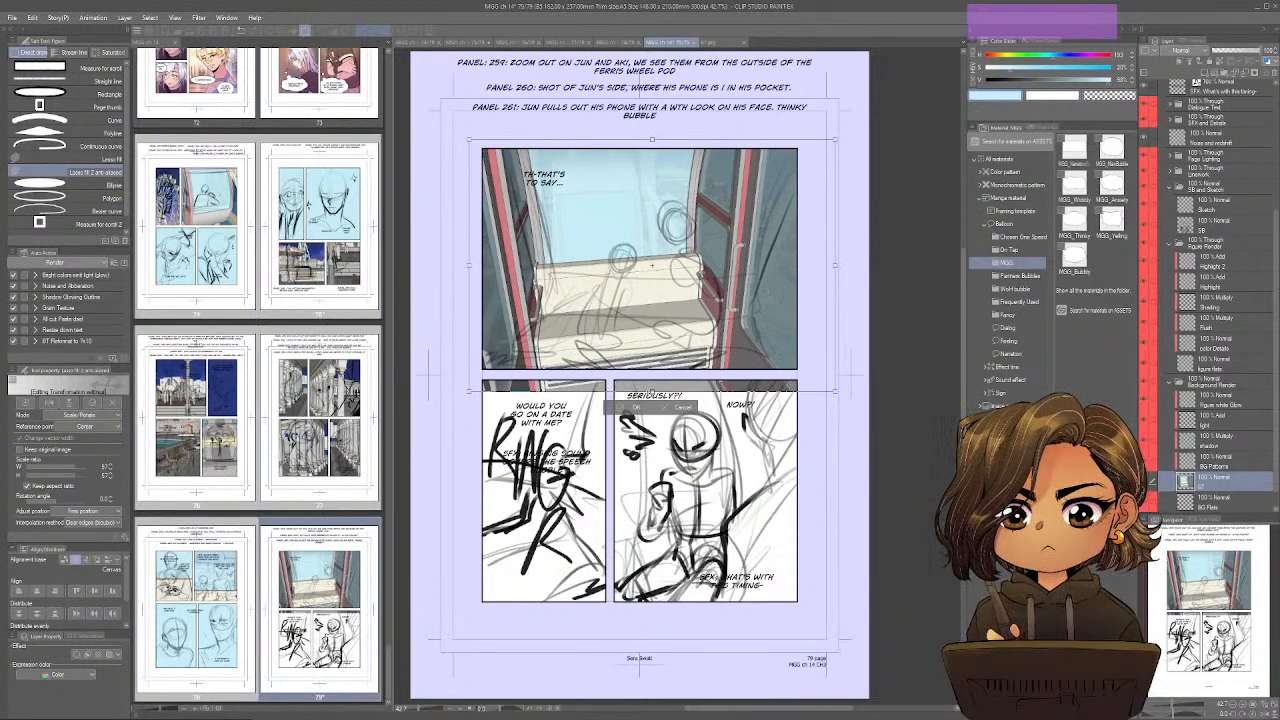
left_click_drag(651, 393, 702, 429)
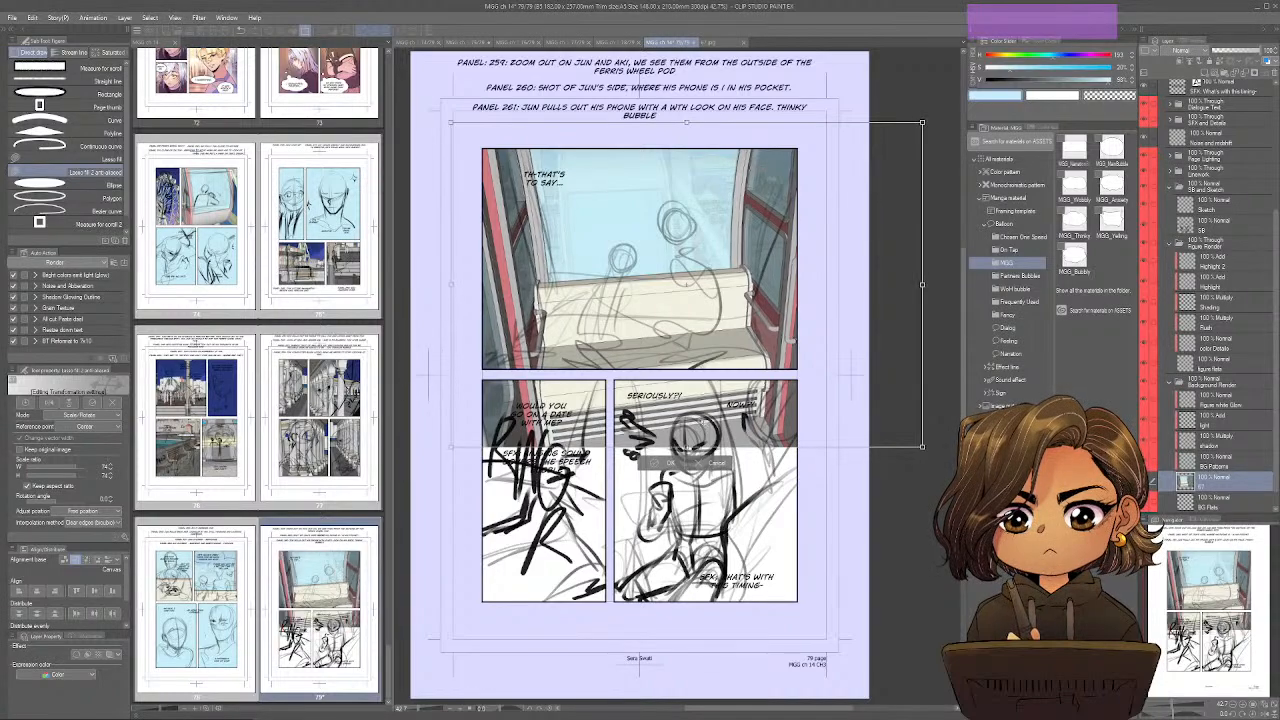
key("Return")
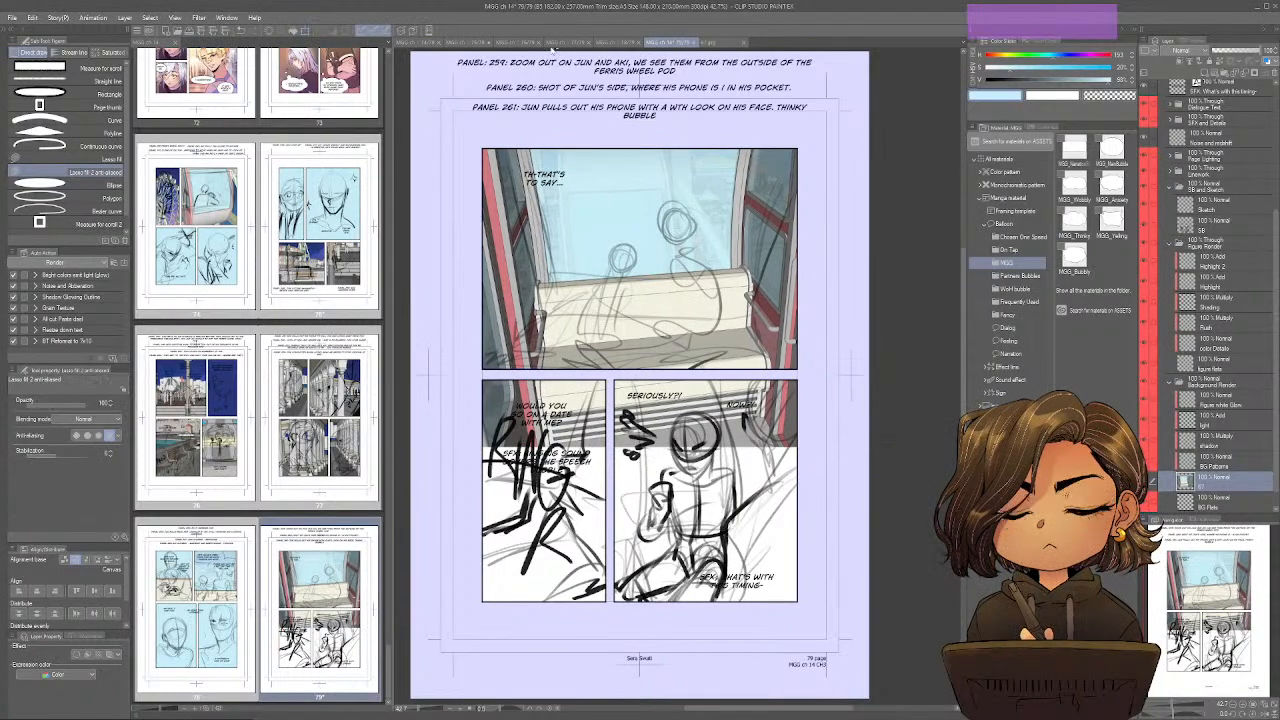
Select the top panel area and mask the gondola image layer to it.
key("m")
left_click_drag(529, 184, 806, 375)
left_click(1255, 74)
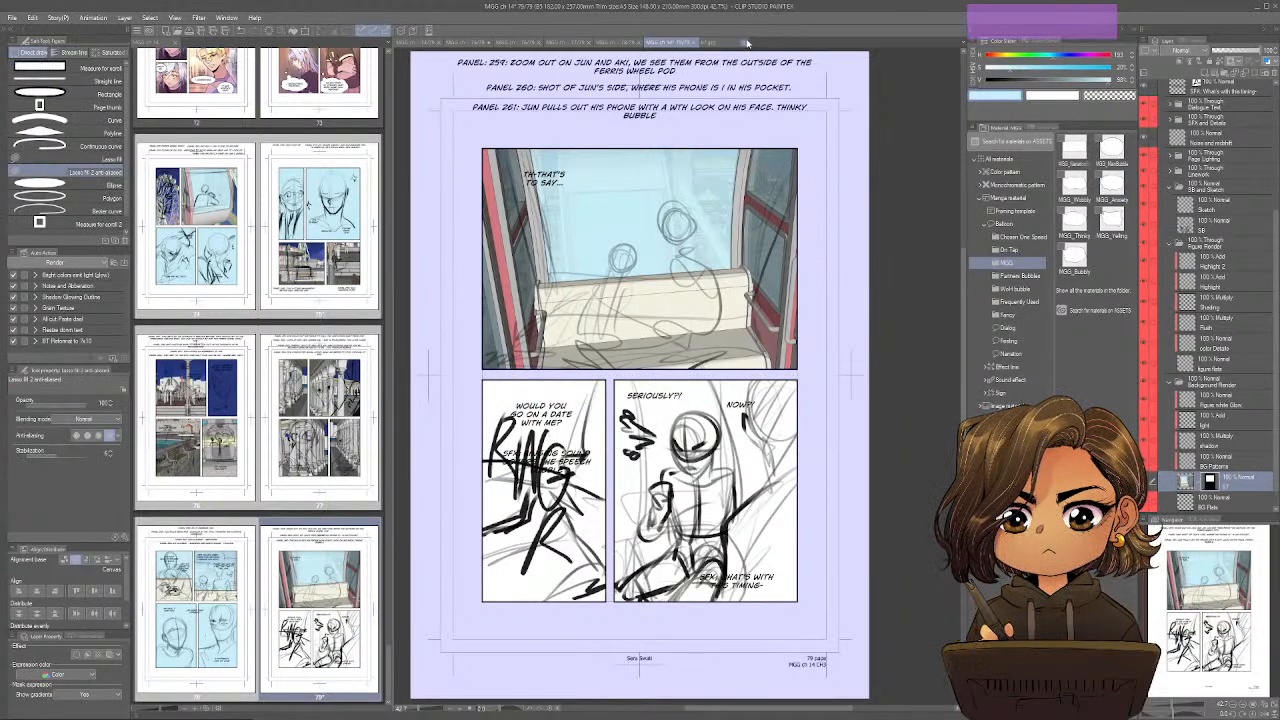
Close 67.jpg, open image 68 from the chapter folder, and paste a copy of it into page 79.
key("ctrl")
key("ctrl+o")
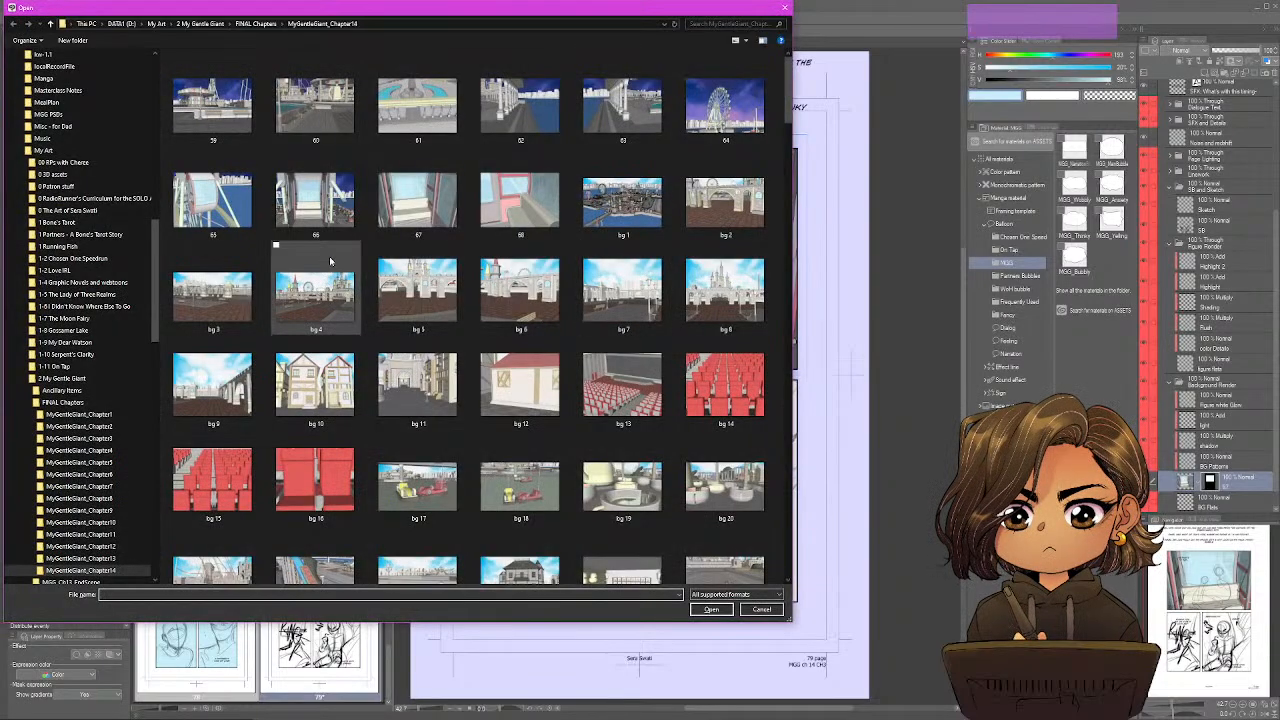
double_click(489, 205)
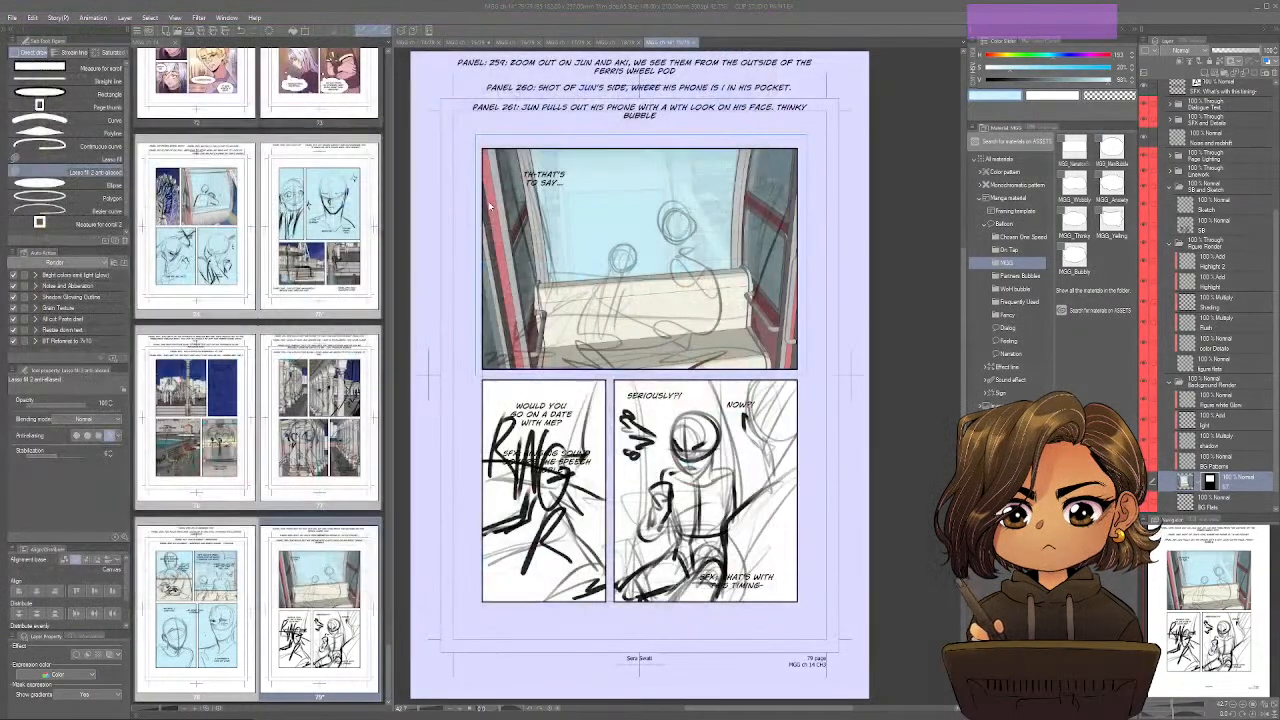
key("ctrl+c")
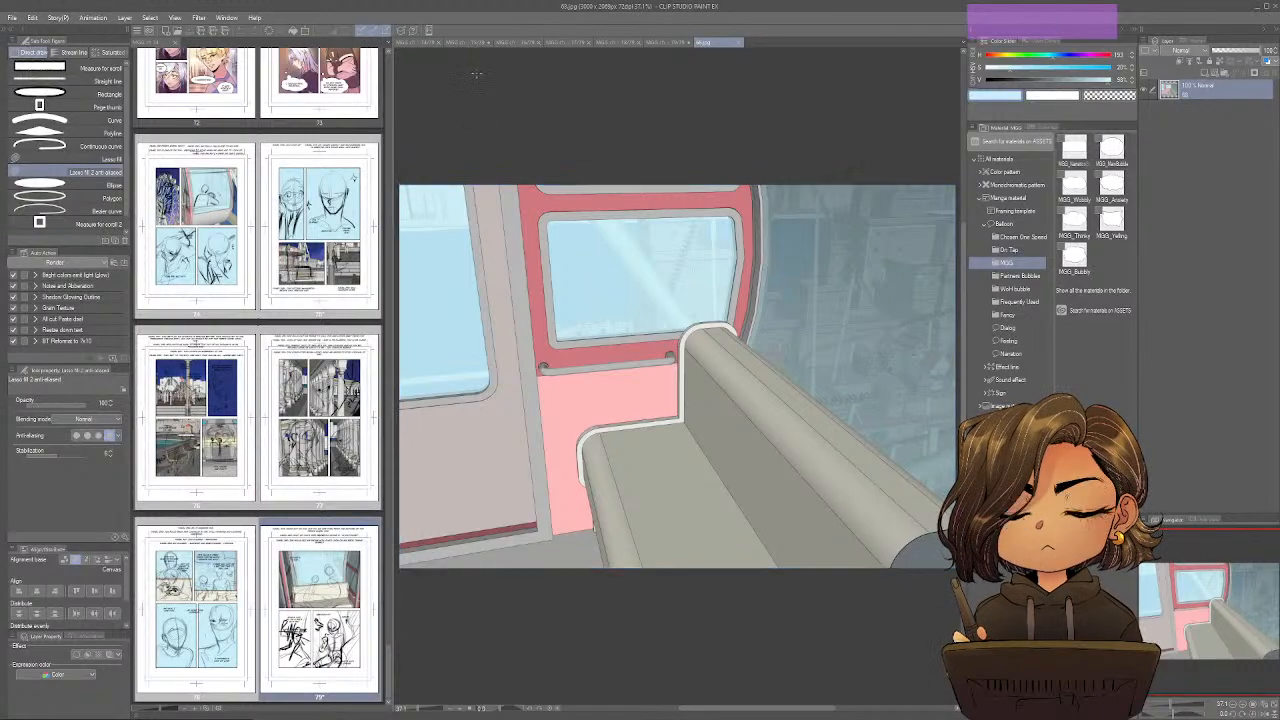
left_click(676, 43)
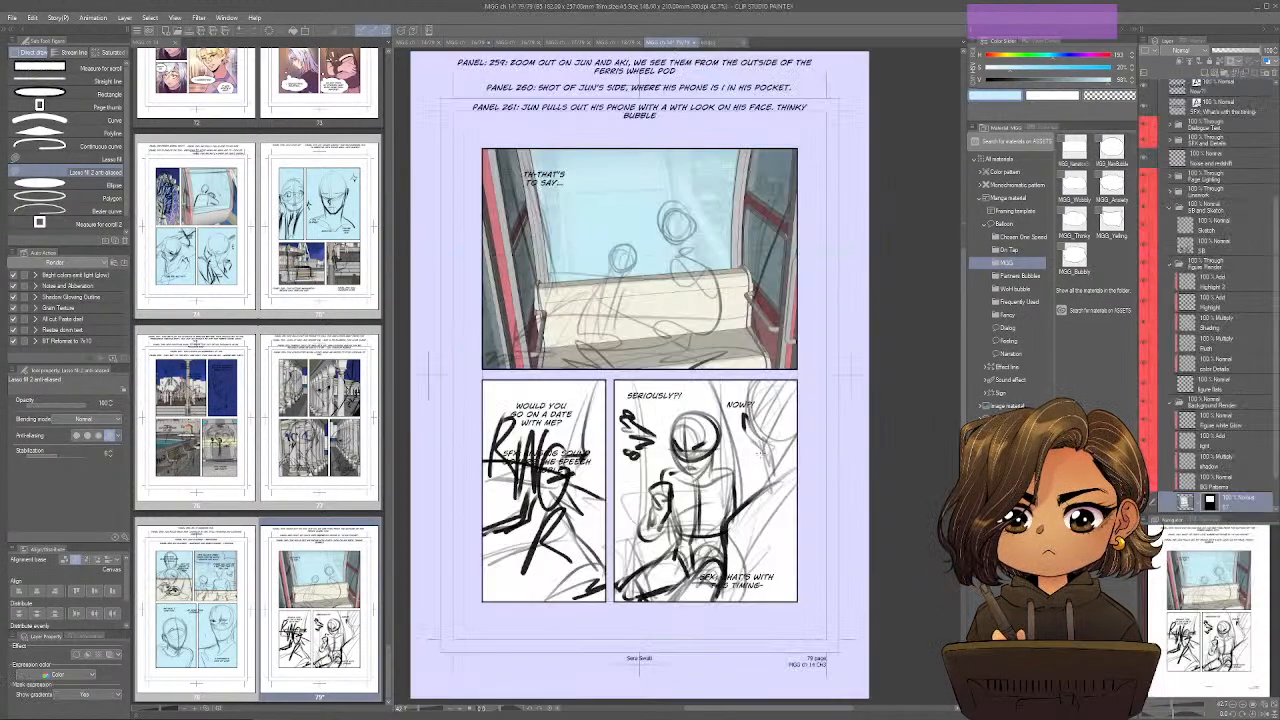
key("ctrl+v")
Scale the pasted door-and-bench image to about 74% and position it behind the "Seriously?!" panel.
key("ctrl+t")
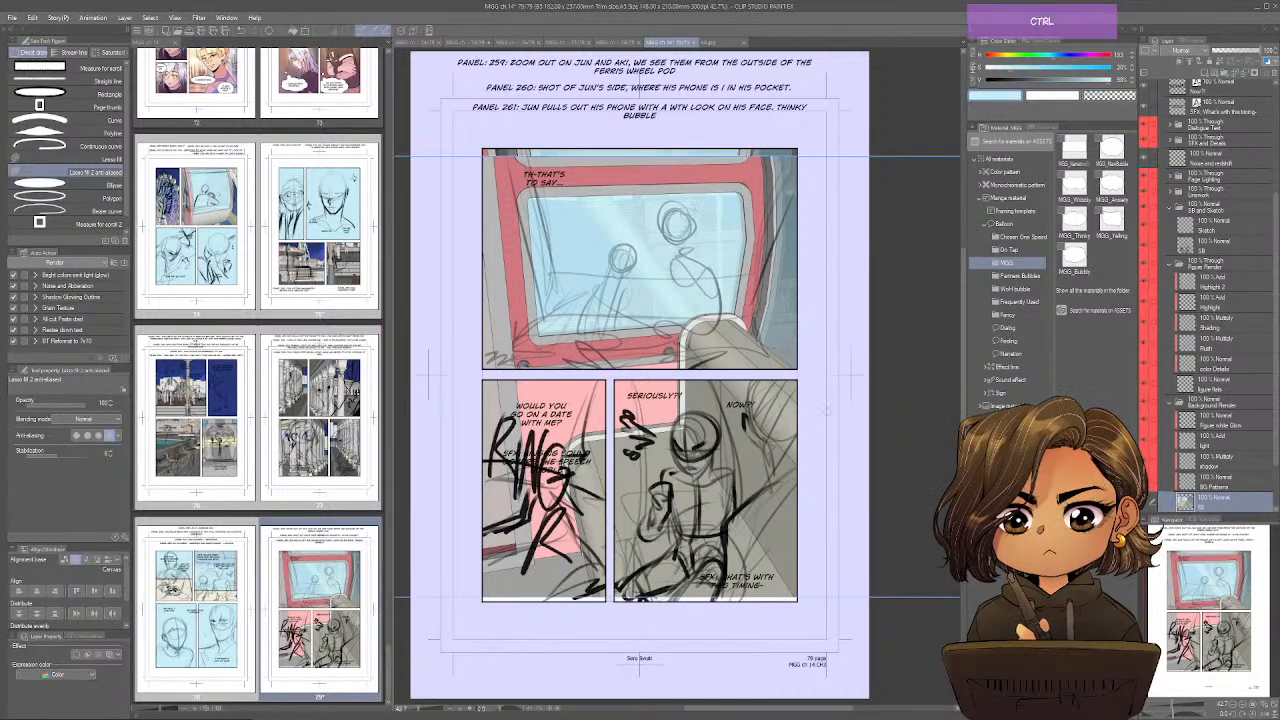
left_click_drag(762, 362, 766, 489)
left_click_drag(686, 283, 740, 401)
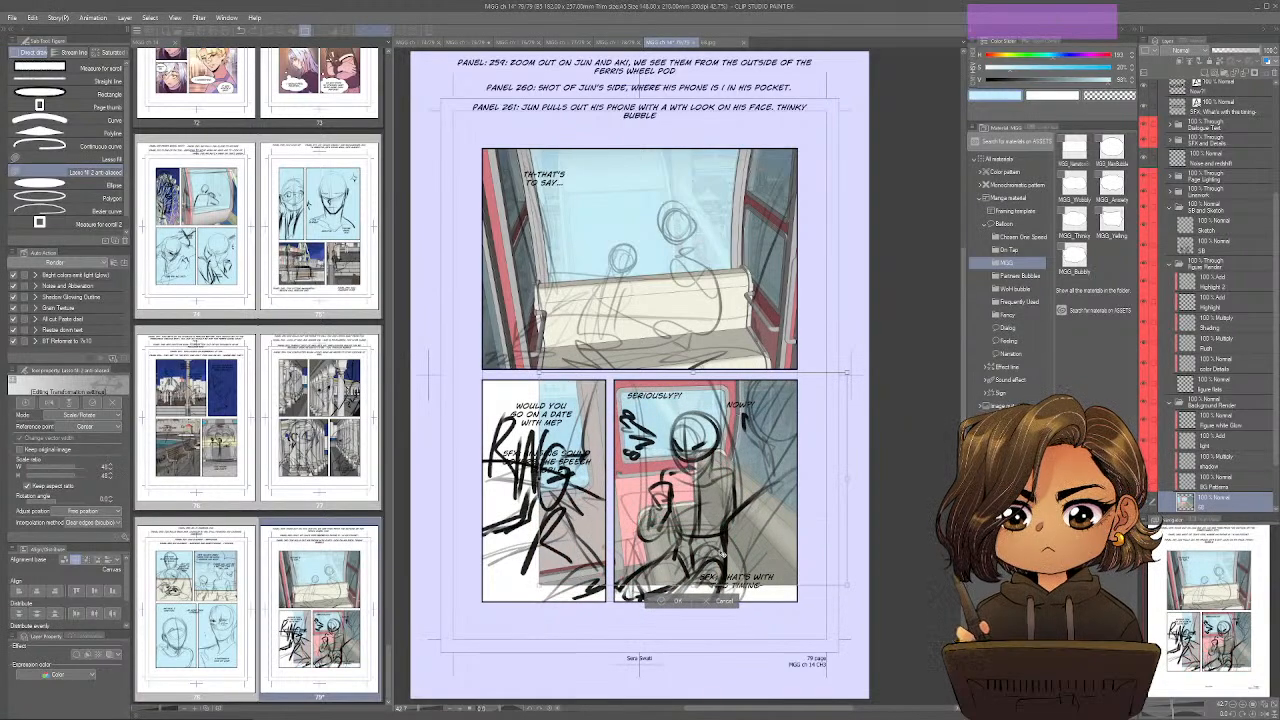
left_click_drag(693, 585, 693, 681)
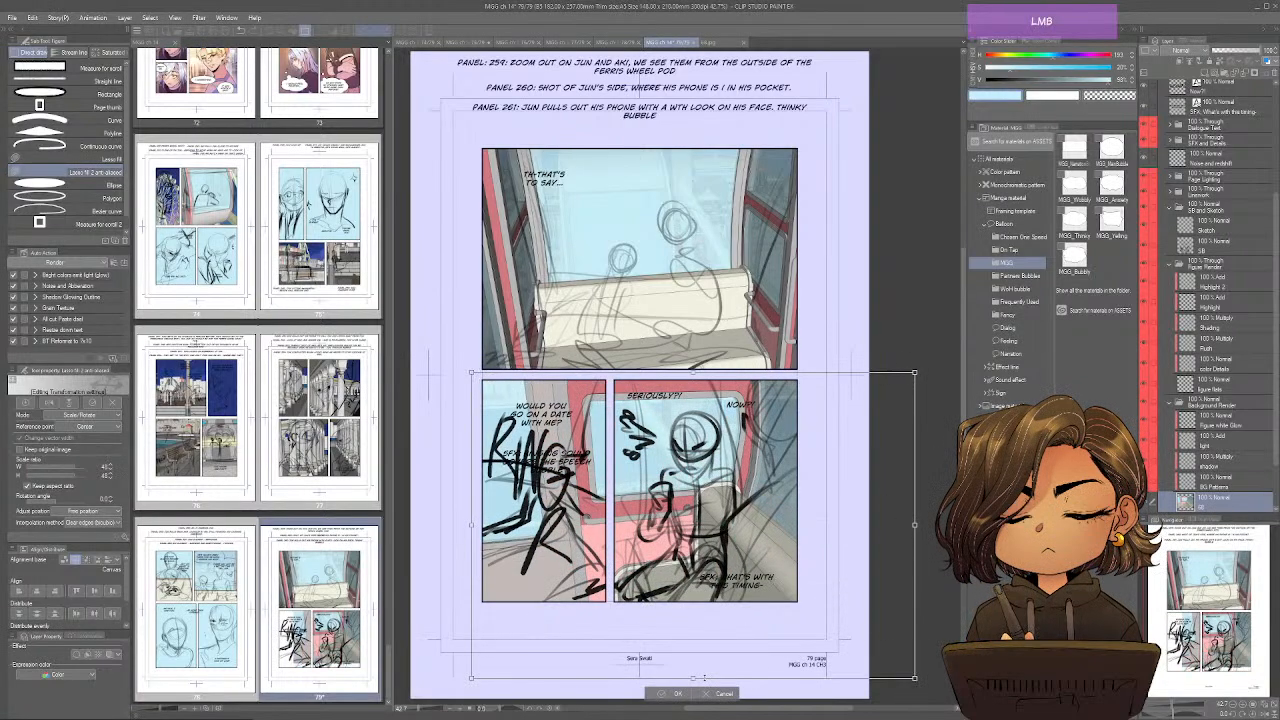
left_click_drag(726, 597, 720, 553)
left_click_drag(682, 667, 700, 625)
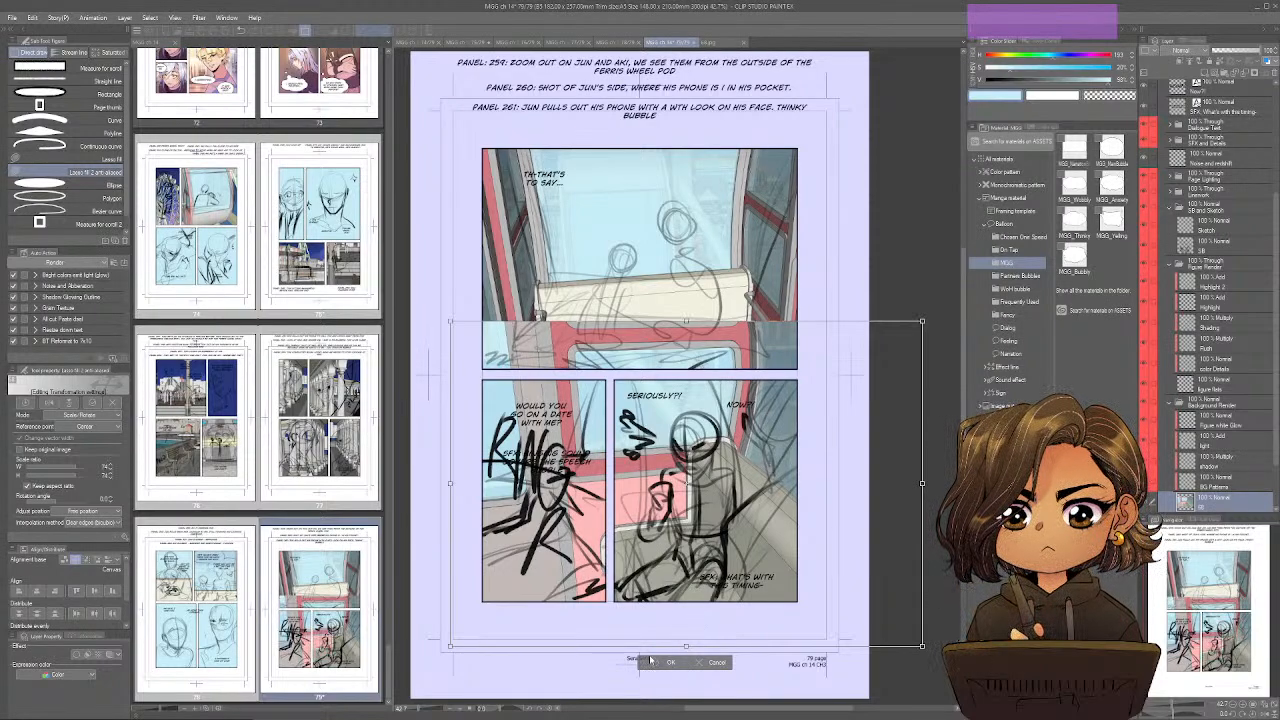
key("Return")
Select the "Seriously?!" panel with a rectangular selection and mask the door-and-bench image layer to it.
key("m")
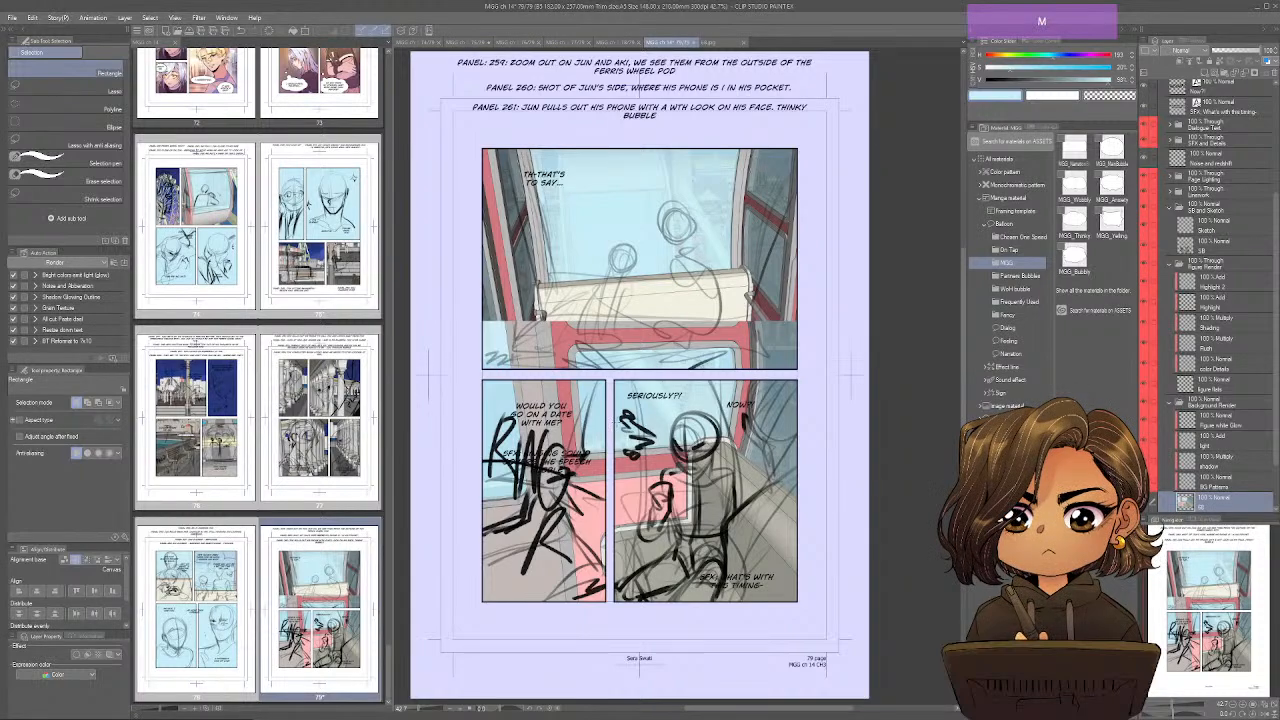
left_click_drag(614, 378, 810, 605)
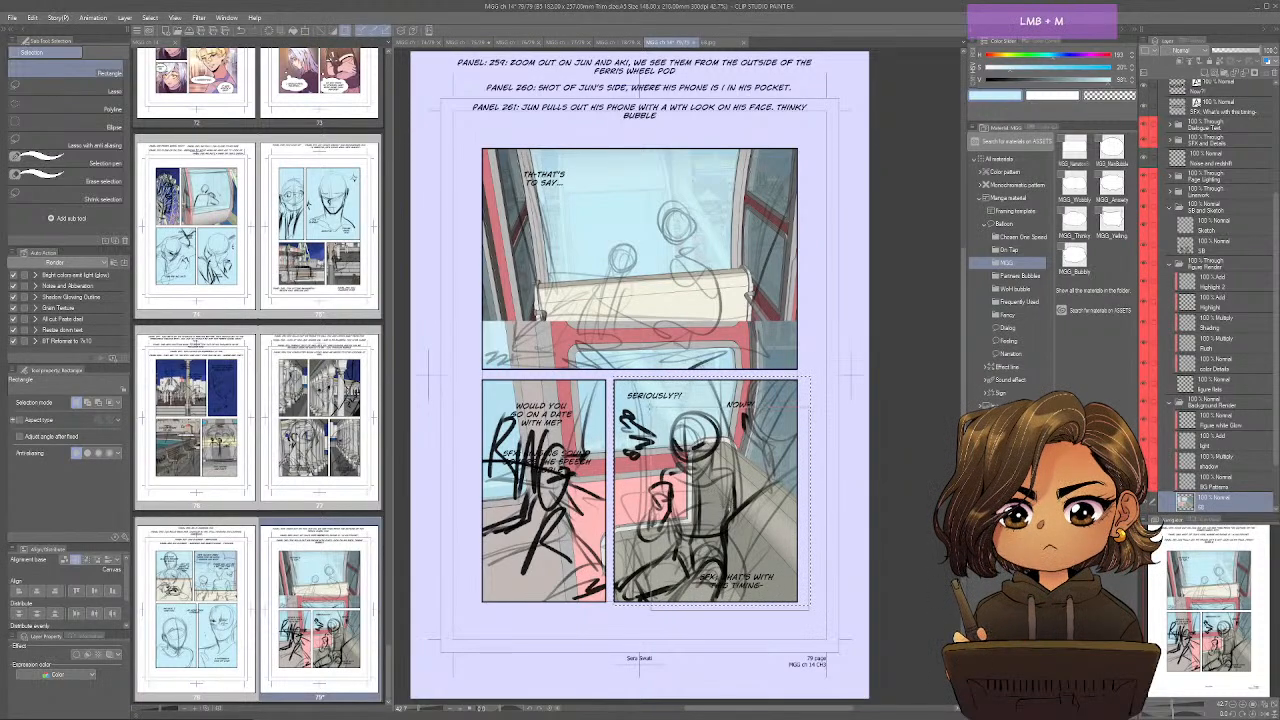
key("u")
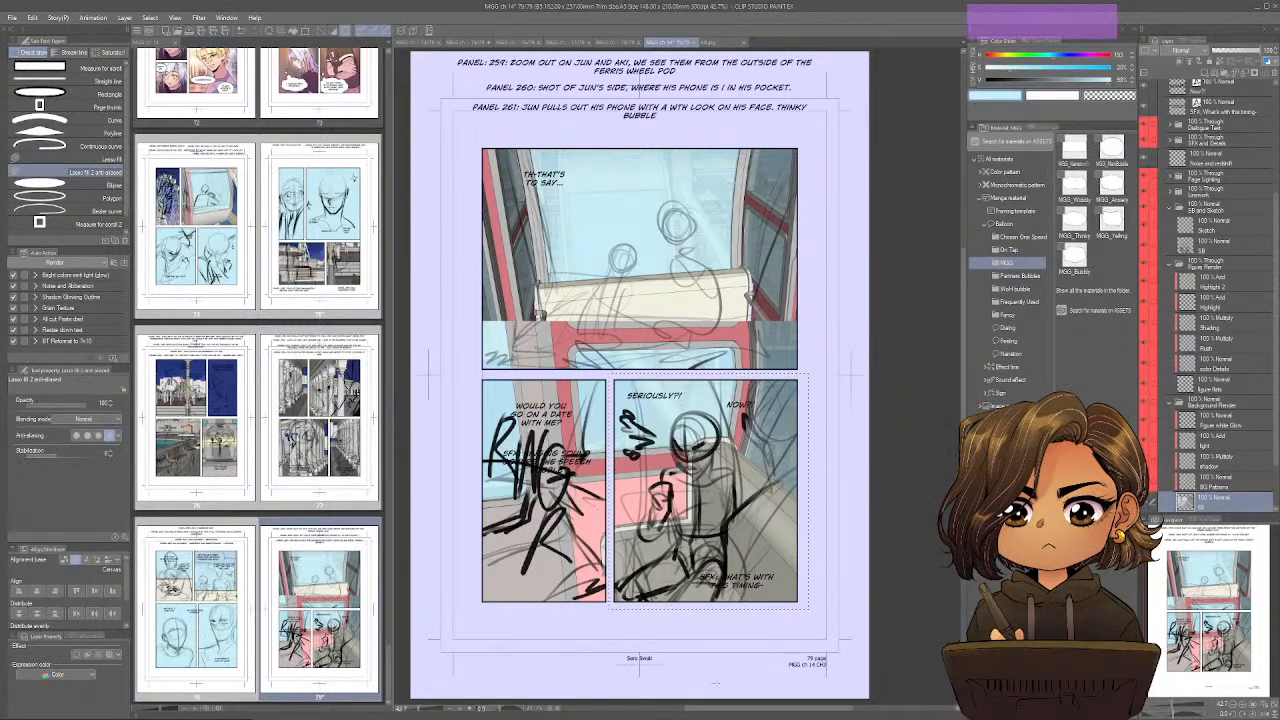
left_click(1253, 76)
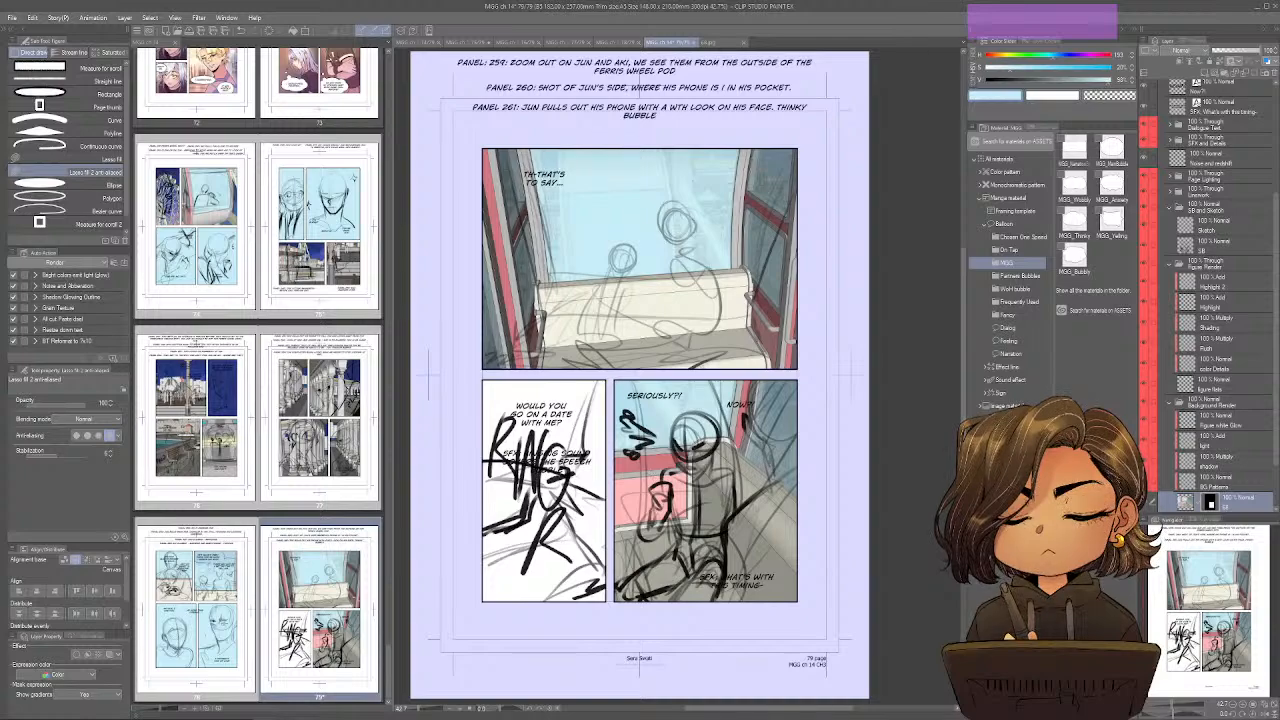
Sample the bench's grey, fill the BG Flats layer with it to color the "Ring" panel's background, and save page 79.
right_click(717, 497)
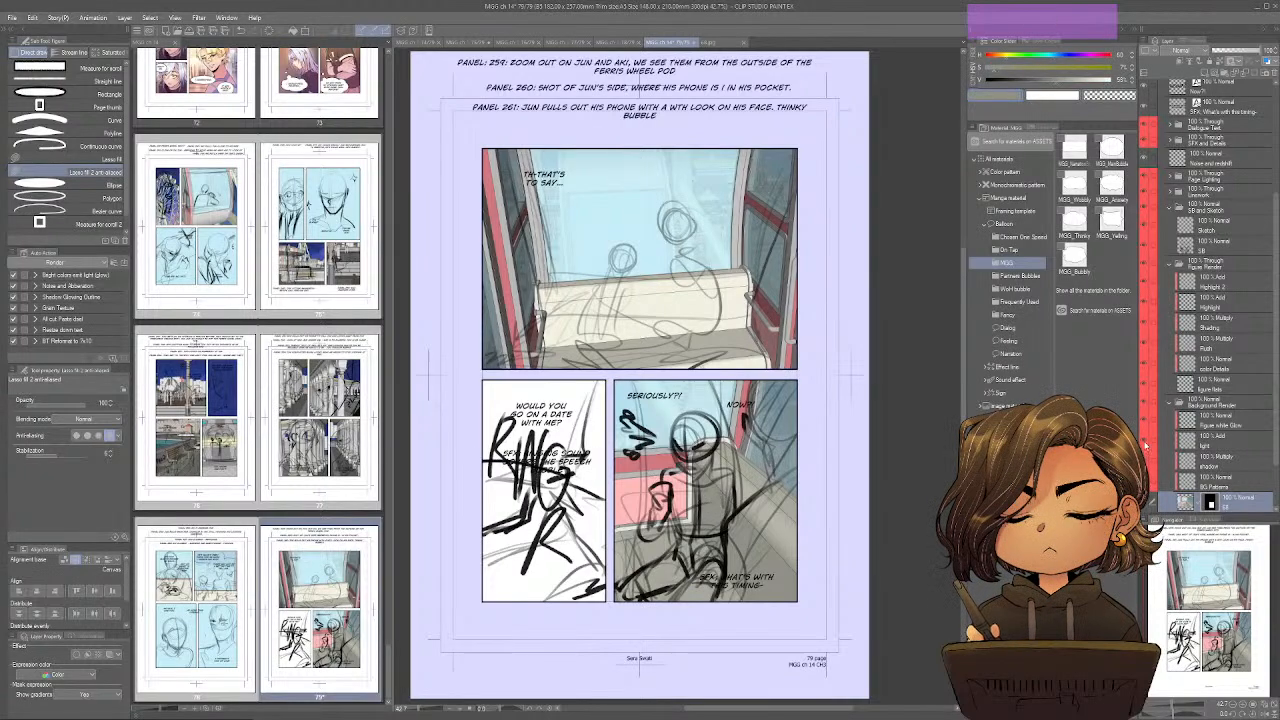
left_click(1200, 462)
scroll(1200, 420, "down", 2)
left_click(1210, 482)
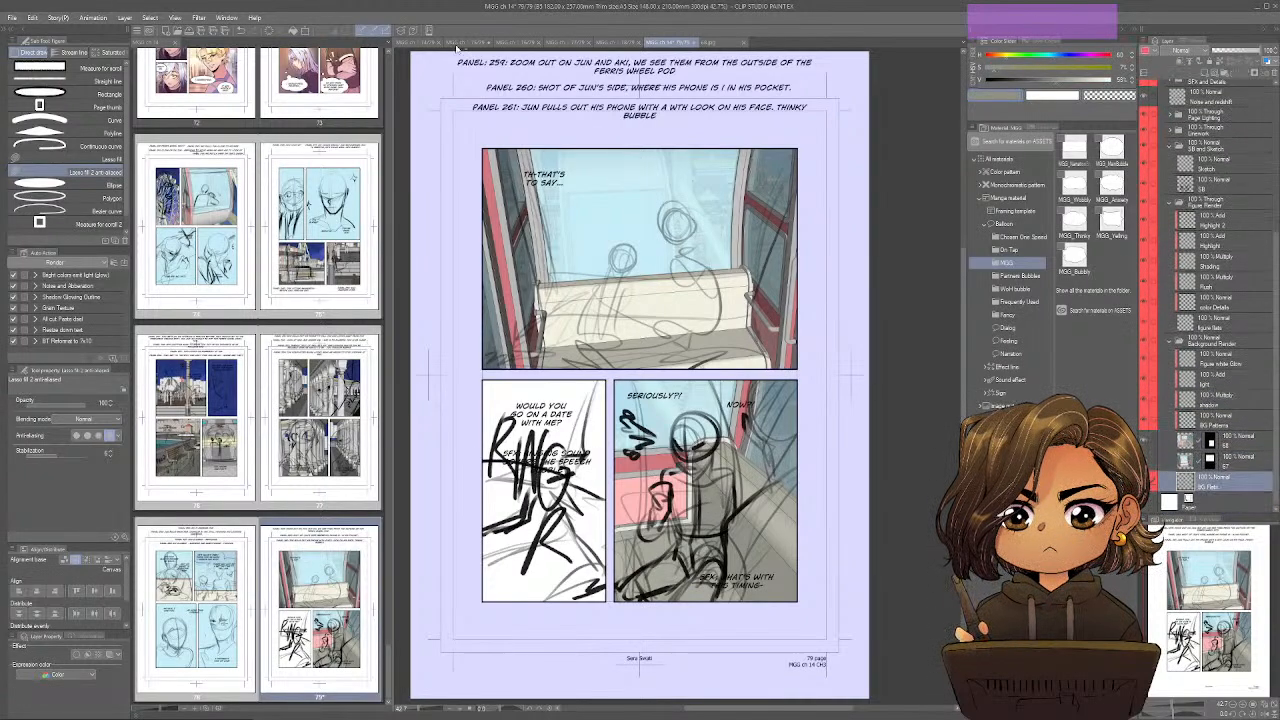
left_click(296, 33)
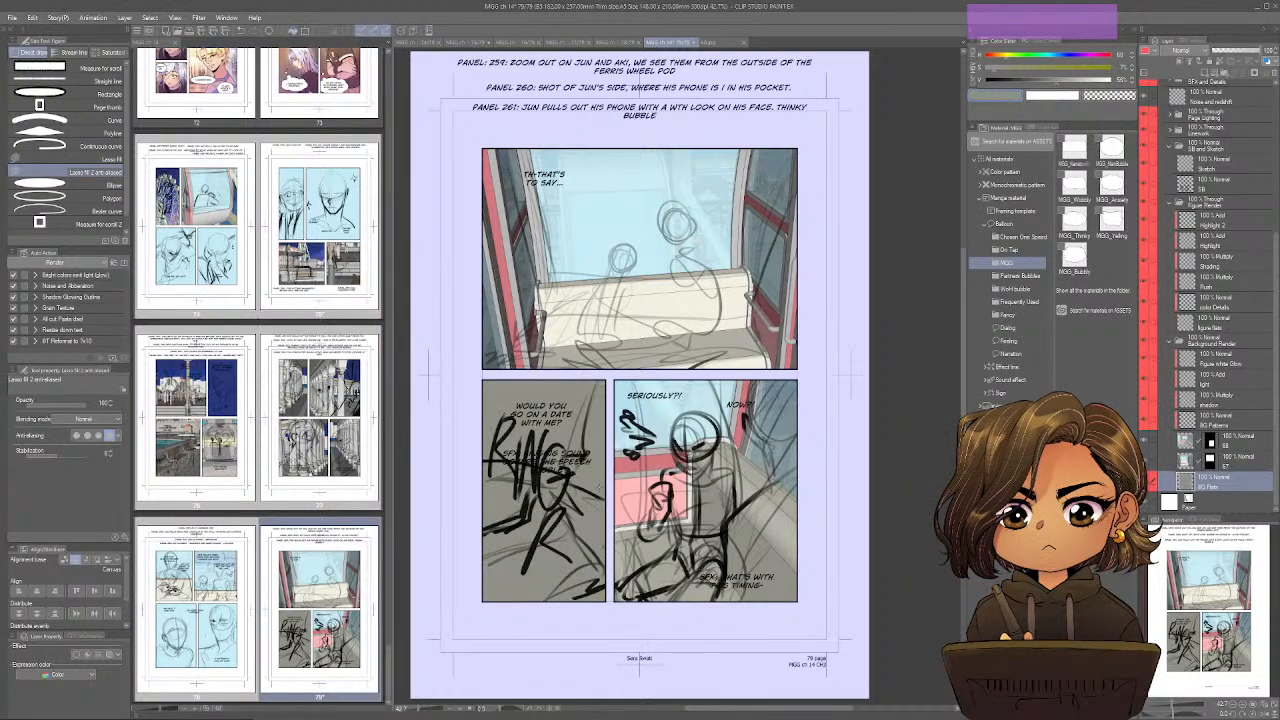
key("ctrl+s")
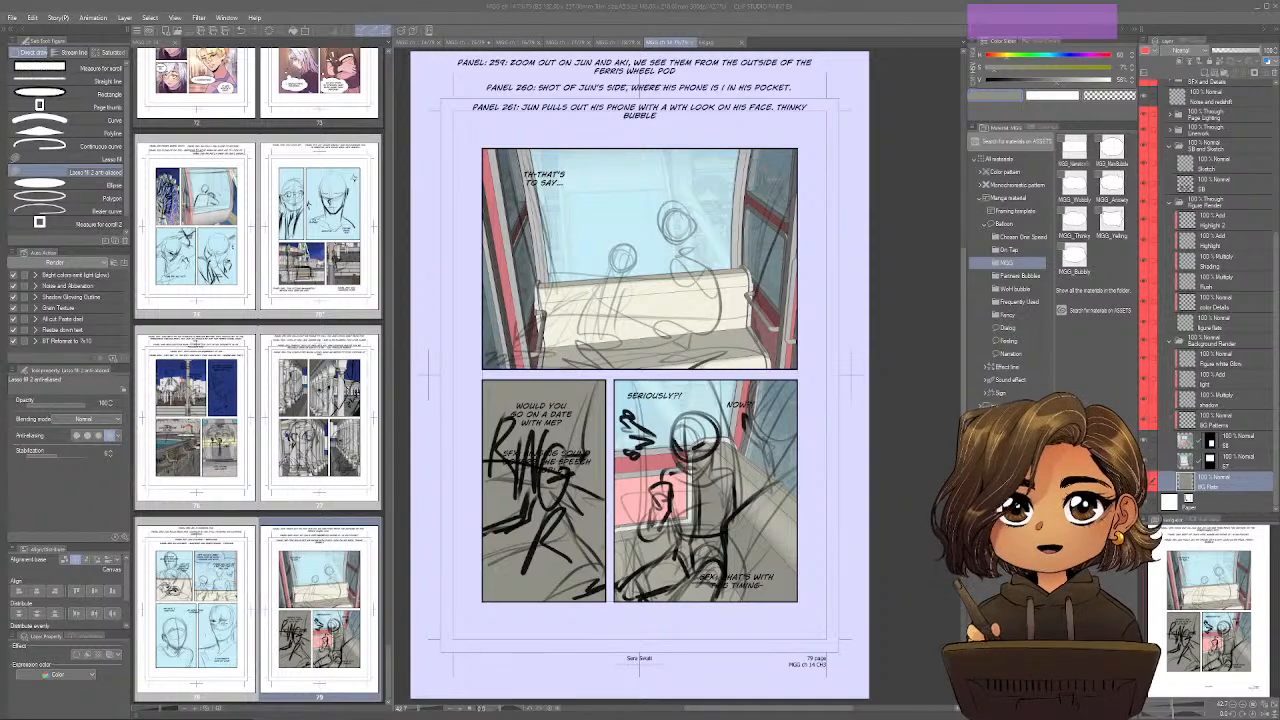
scroll(258, 400, "down", 3)
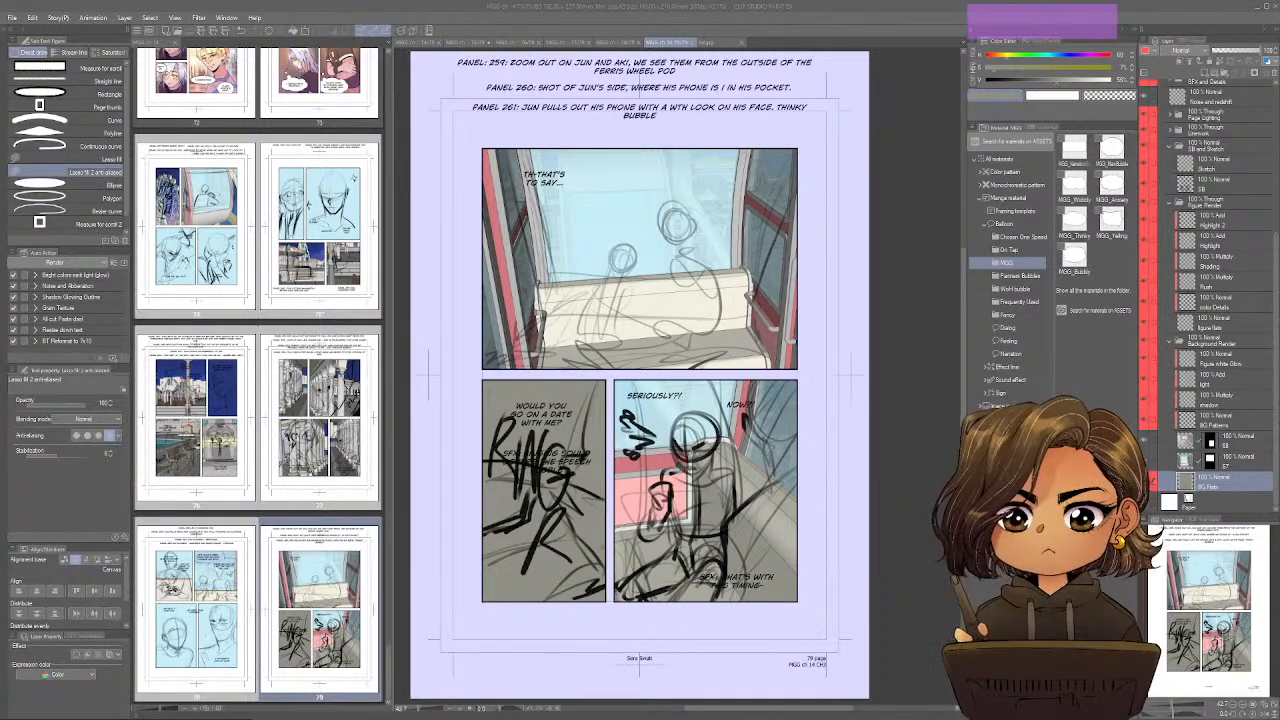
scroll(258, 400, "down", 2)
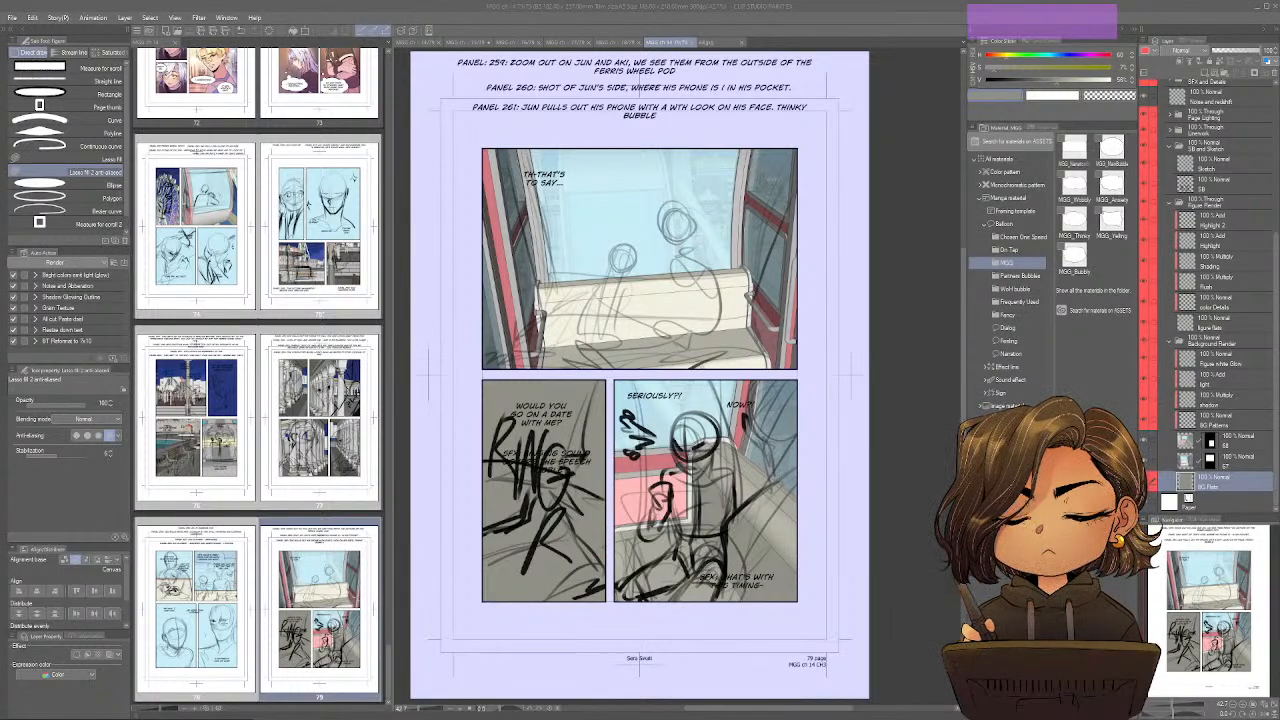
scroll(259, 420, "down", 2)
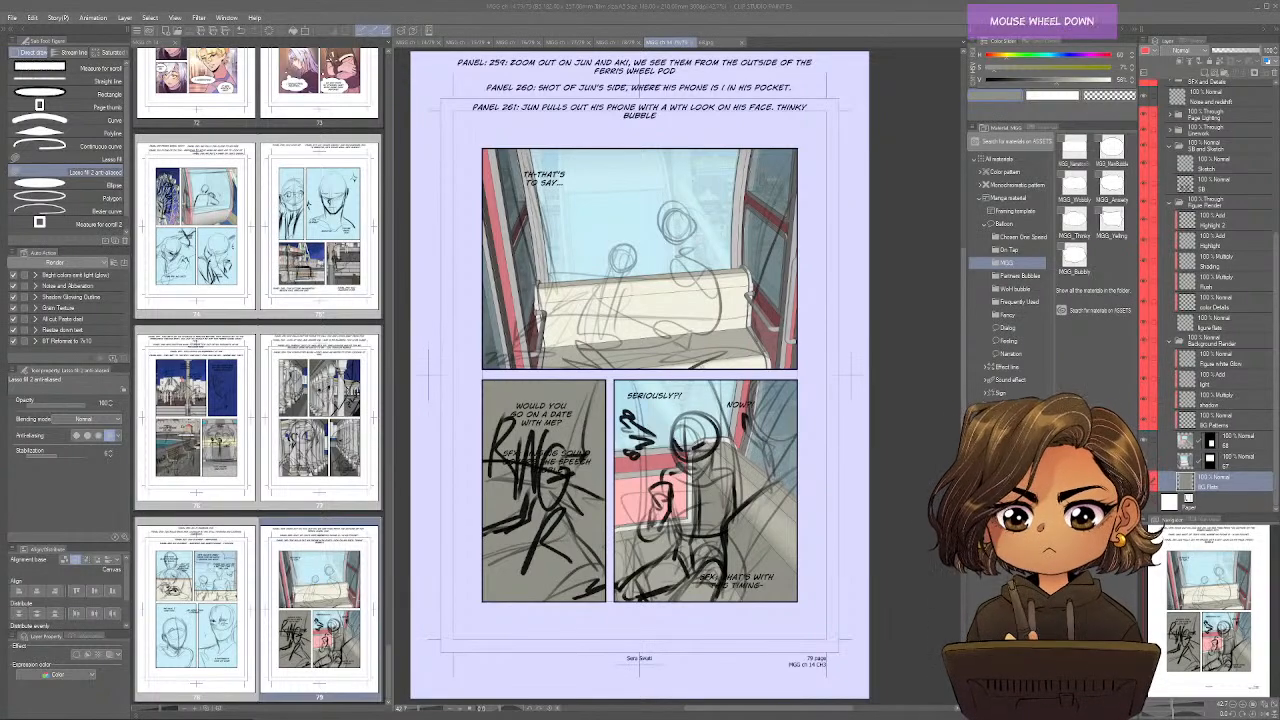
scroll(259, 420, "down", 2)
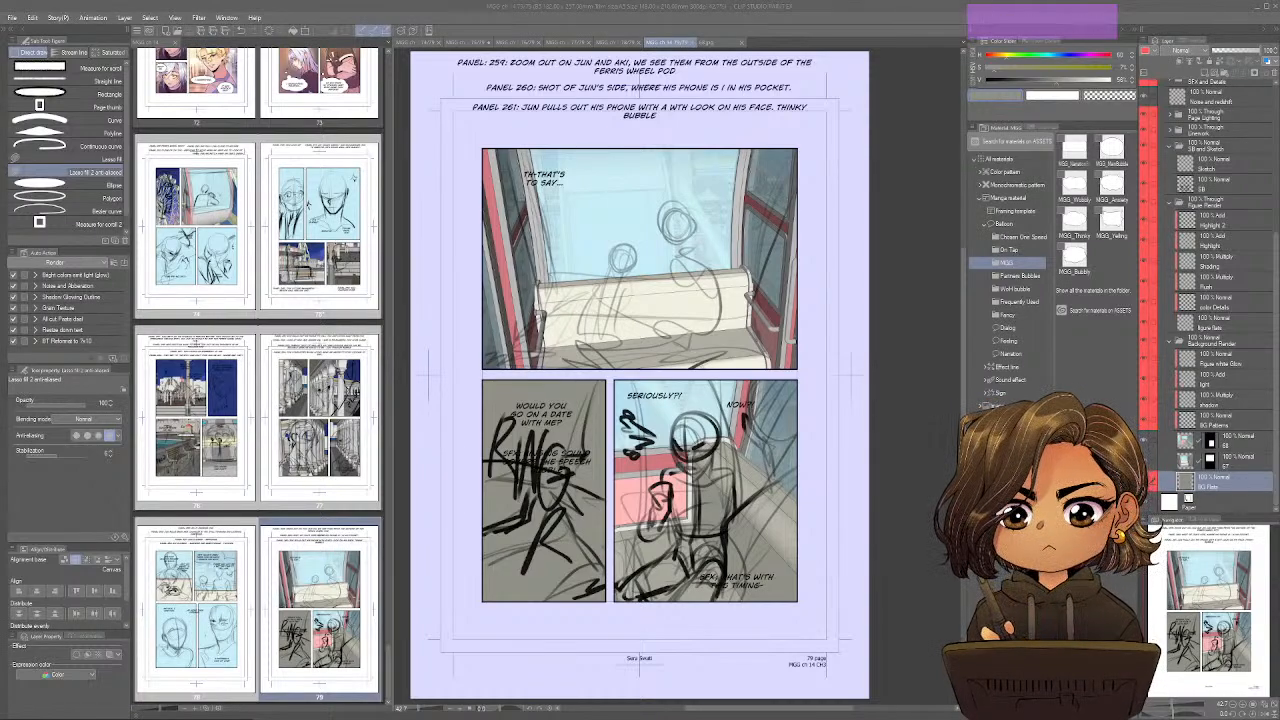
scroll(259, 420, "up", 1)
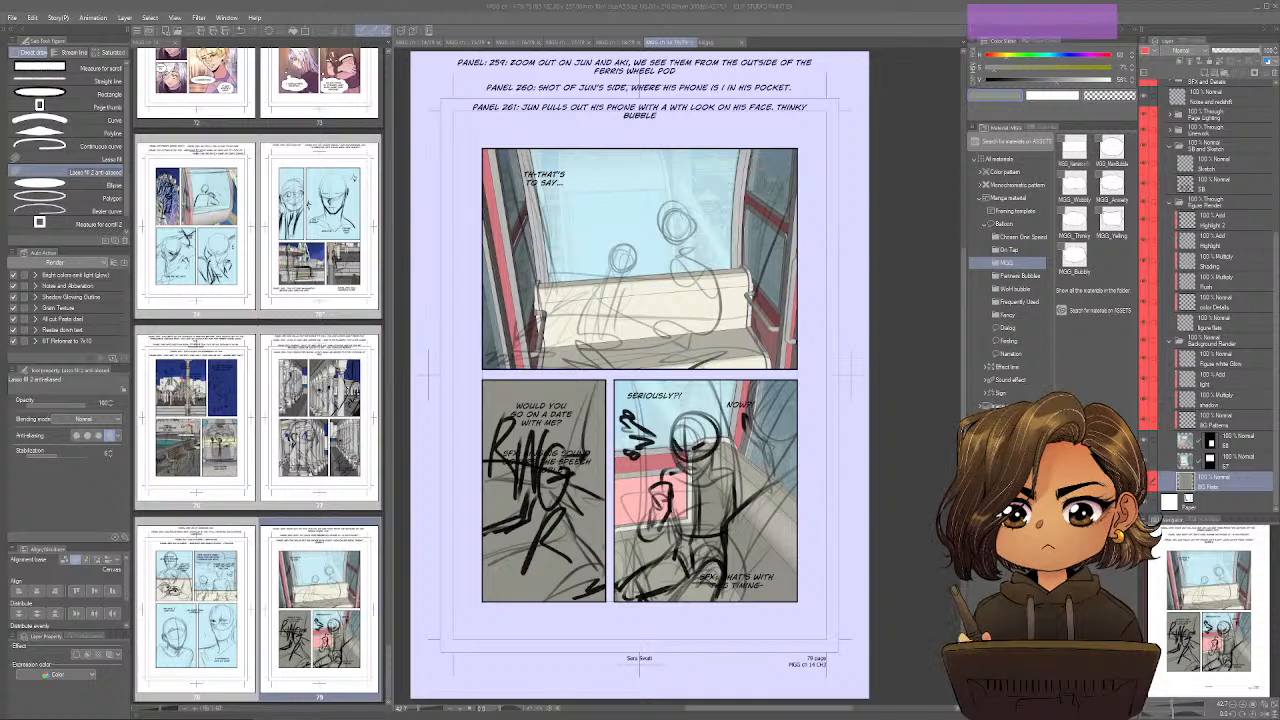
scroll(259, 420, "up", 3)
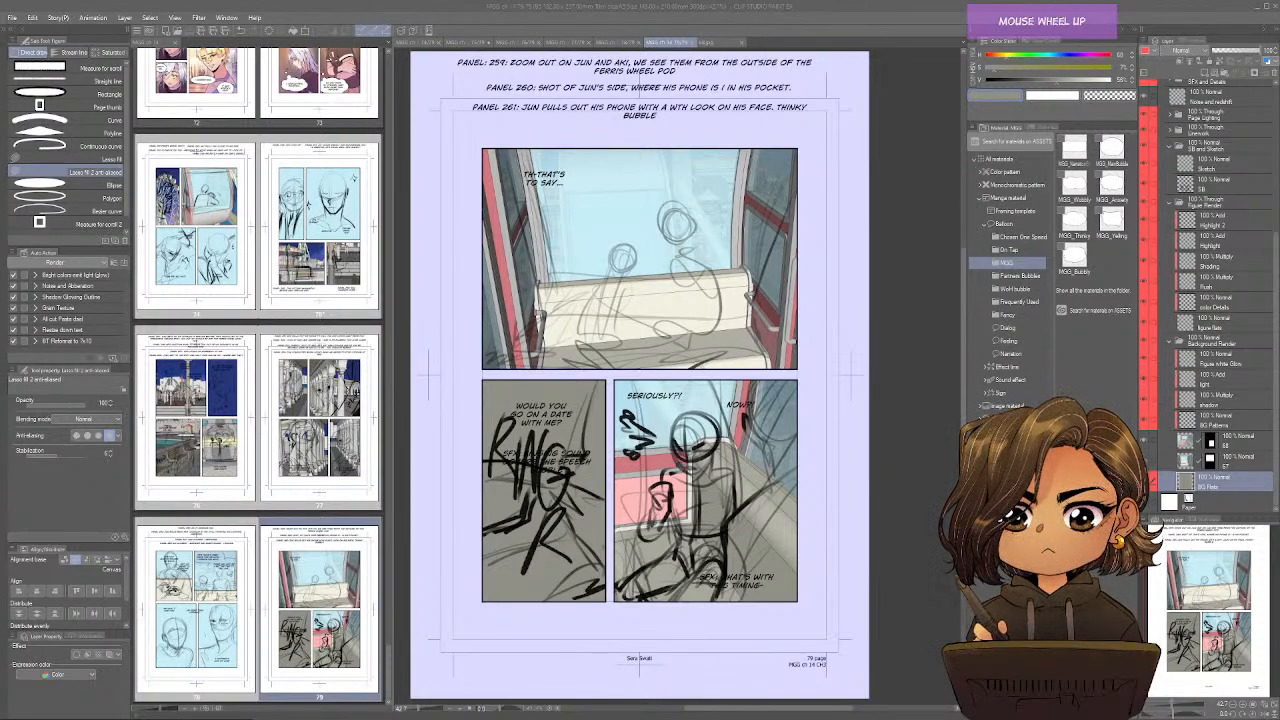
scroll(259, 420, "up", 3)
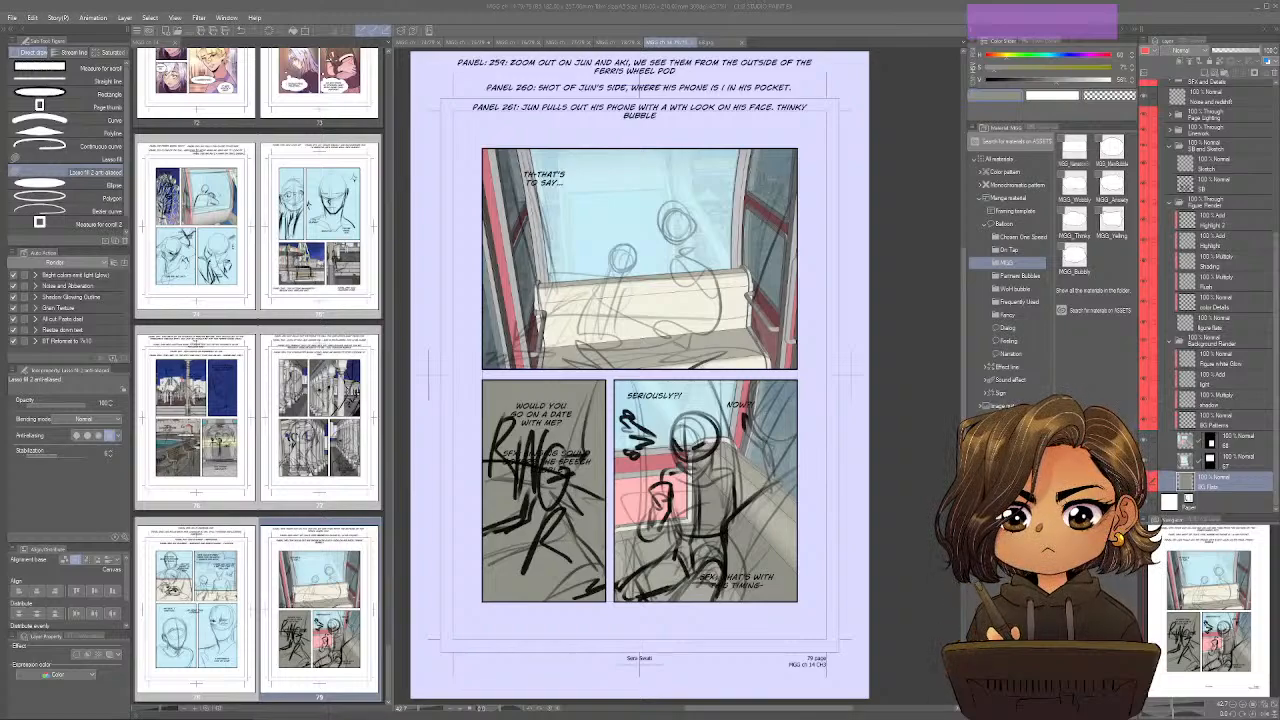
left_click(705, 490)
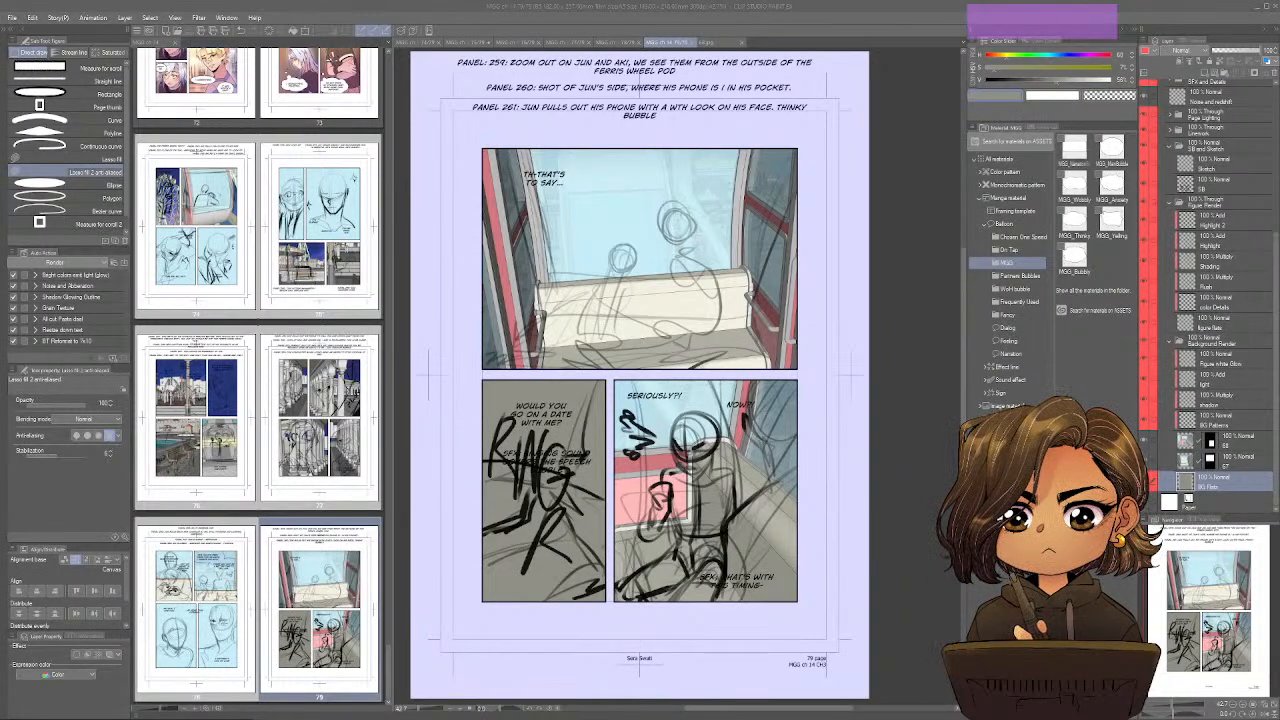
left_click(700, 485)
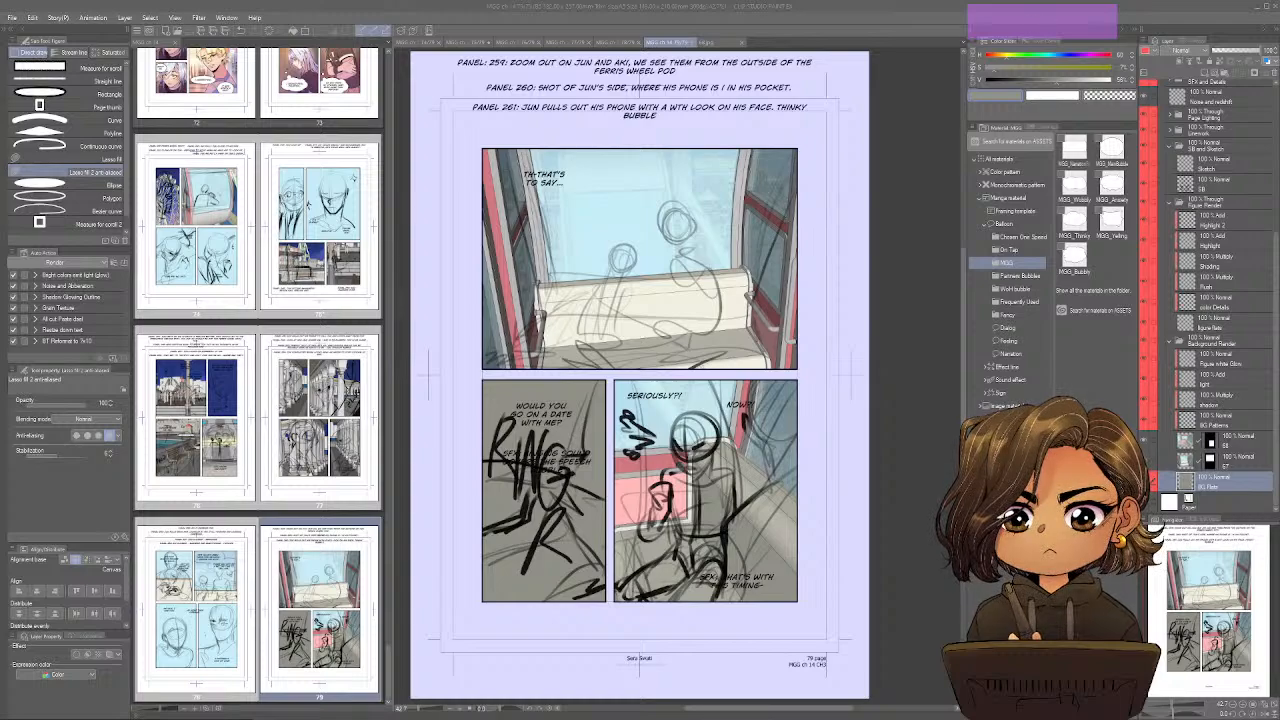
mouse_move(700, 485)
left_mouse_down()
mouse_move(715, 500)
mouse_move(700, 490)
left_mouse_up()
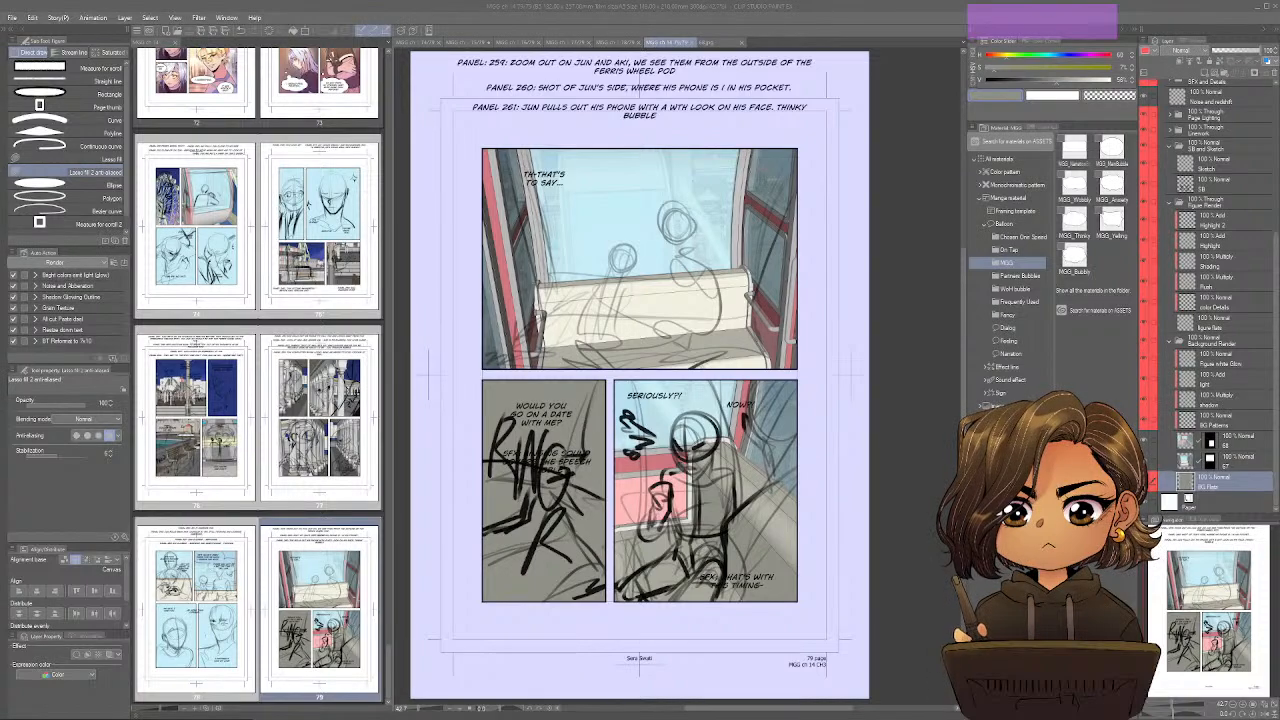
left_click(700, 490)
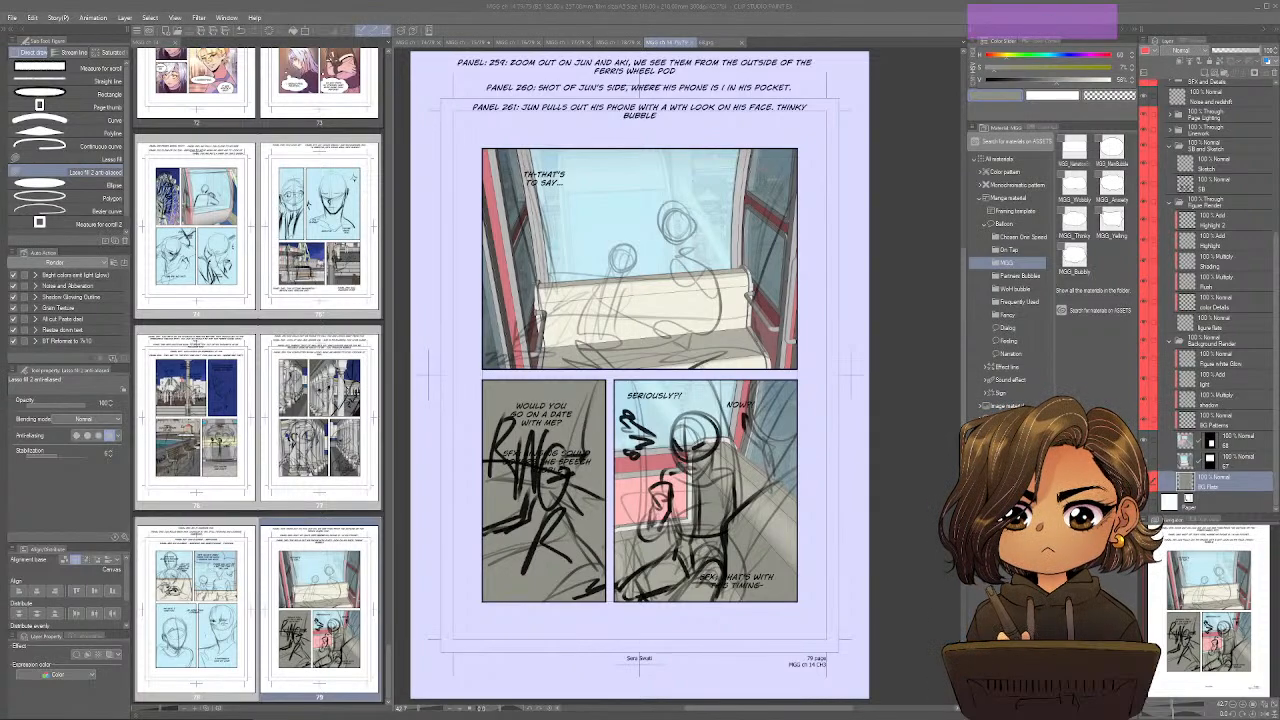
left_click(700, 490)
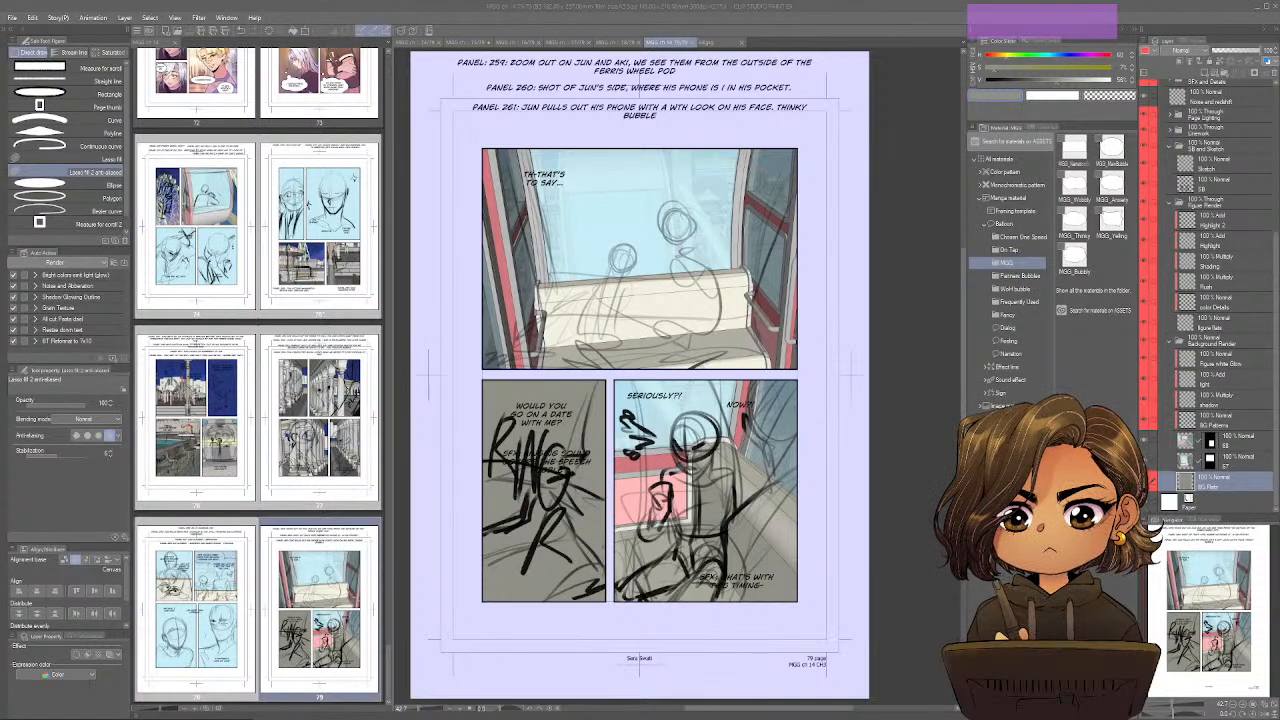
left_click(540, 480)
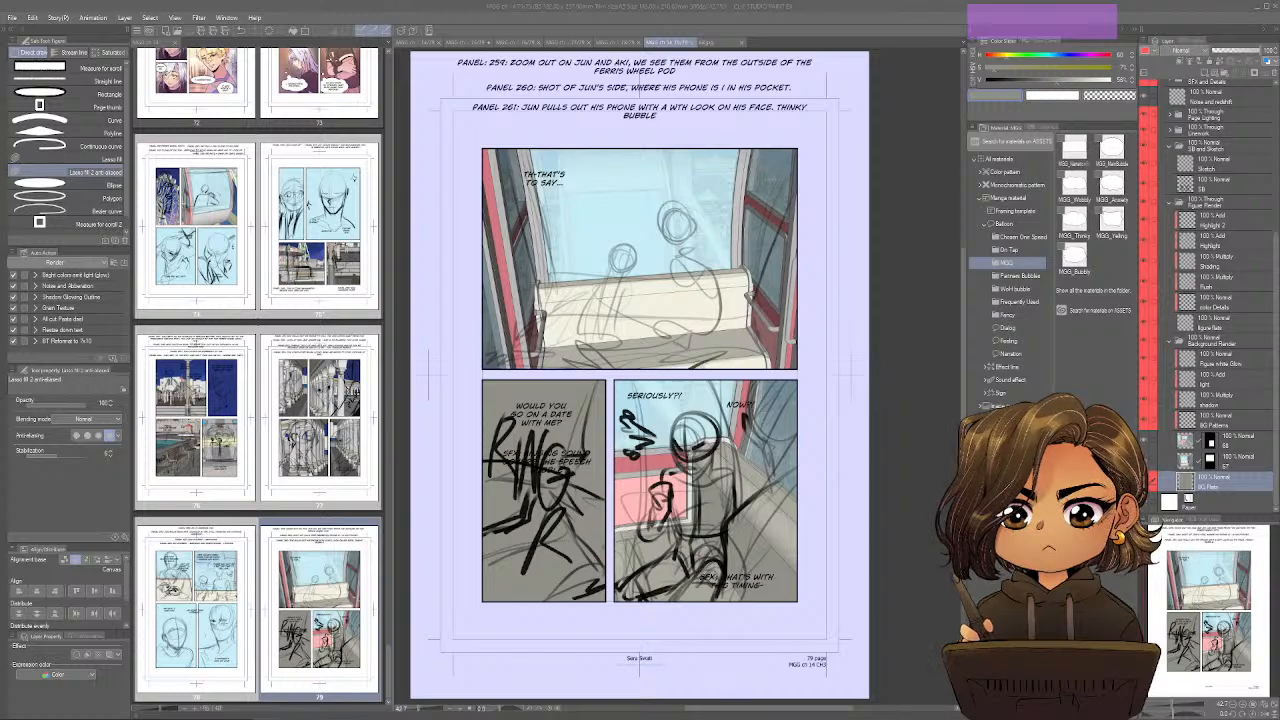
key("ctrl")
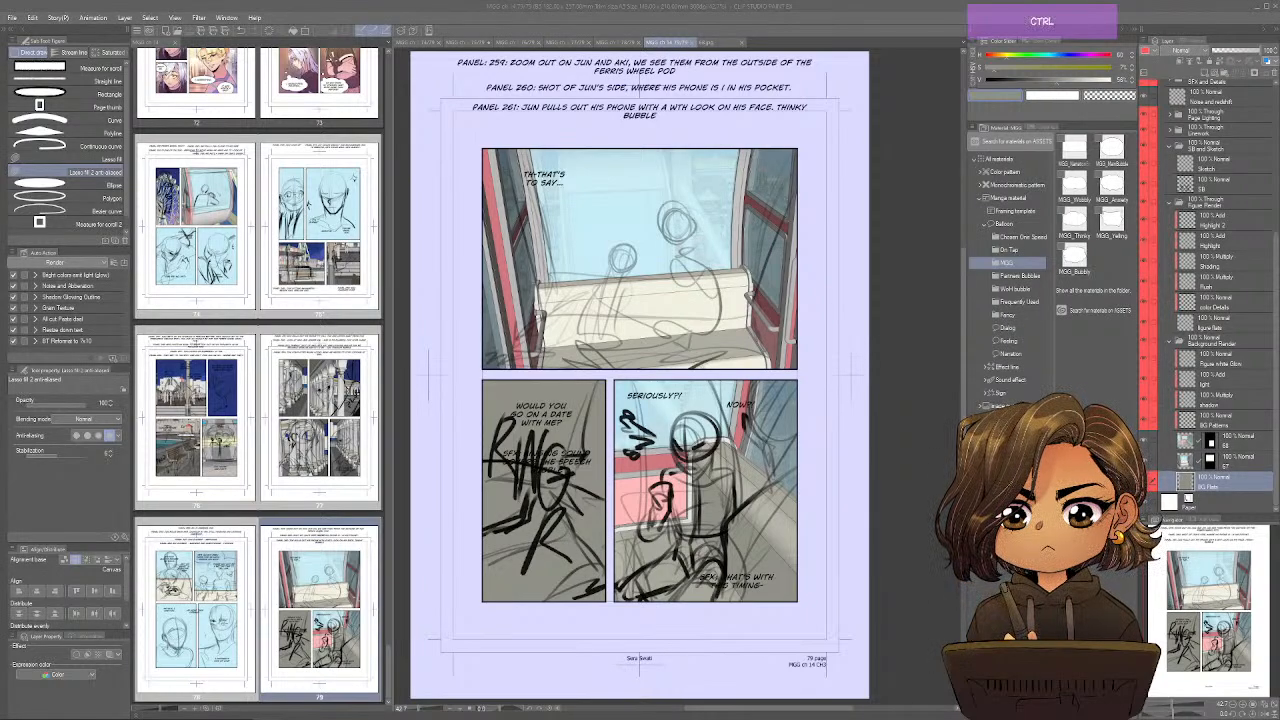
key("ctrl+s")
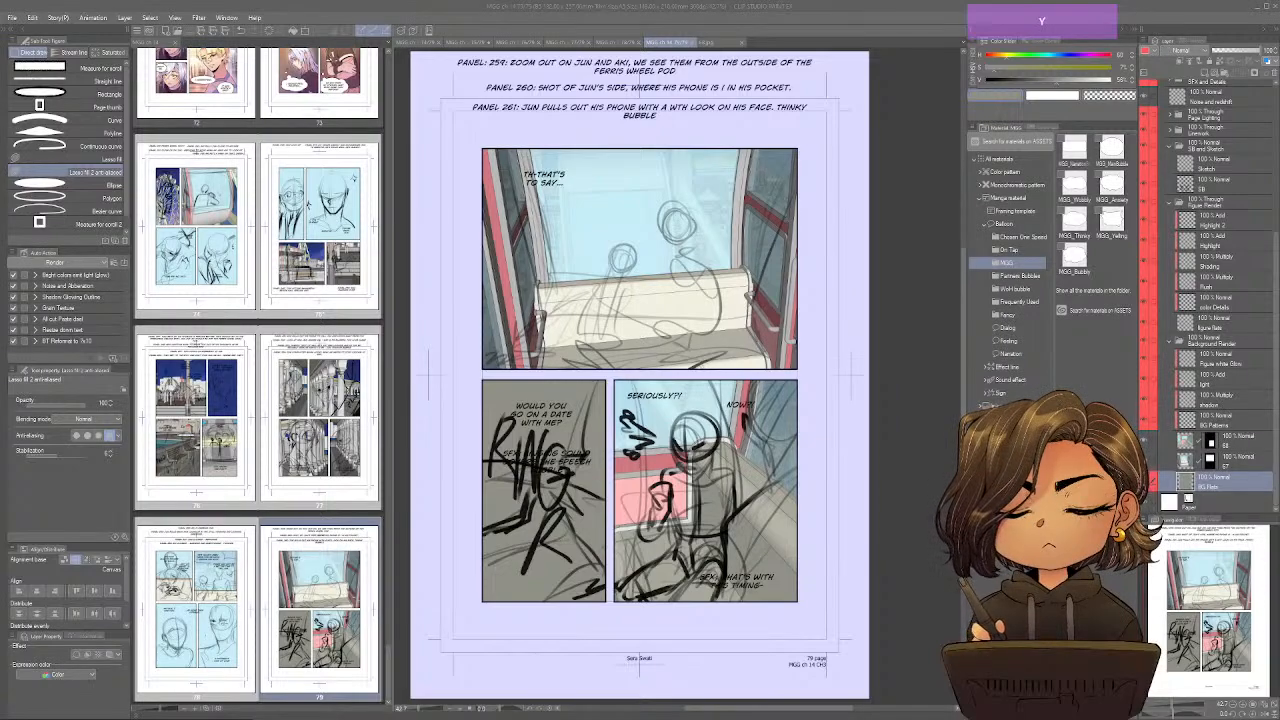
scroll(640, 375, "up", 1)
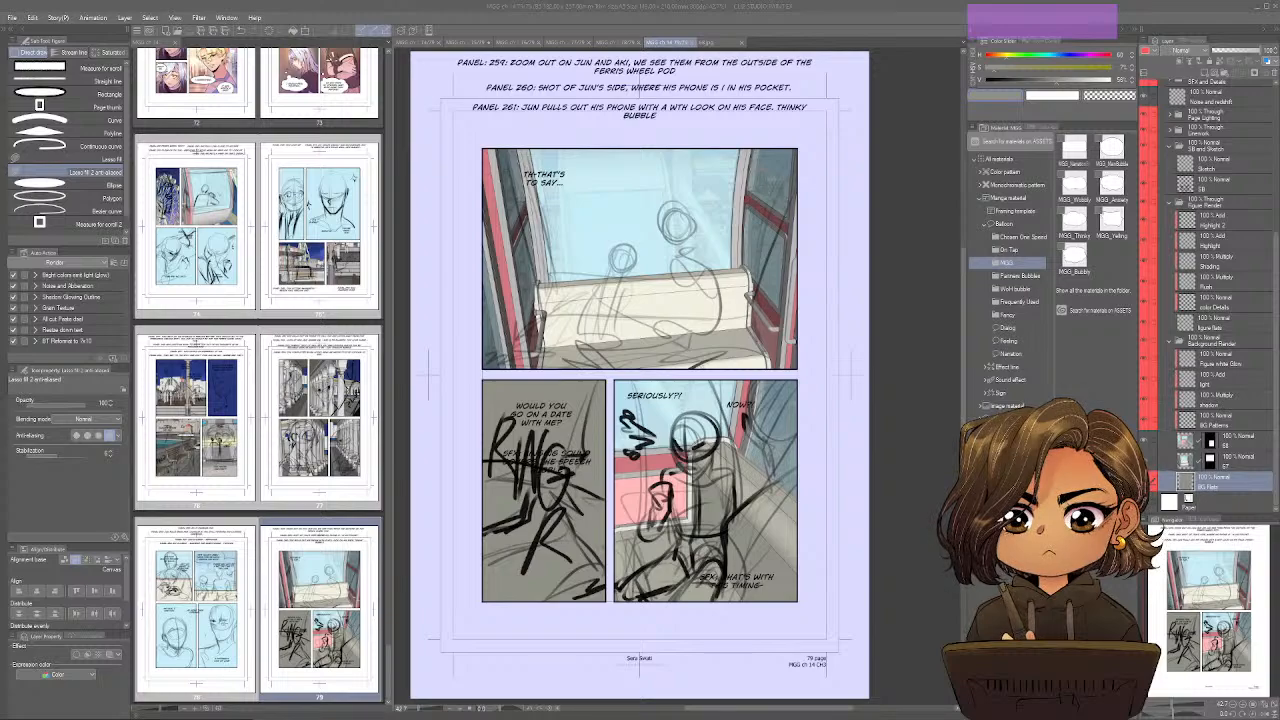
key("ctrl")
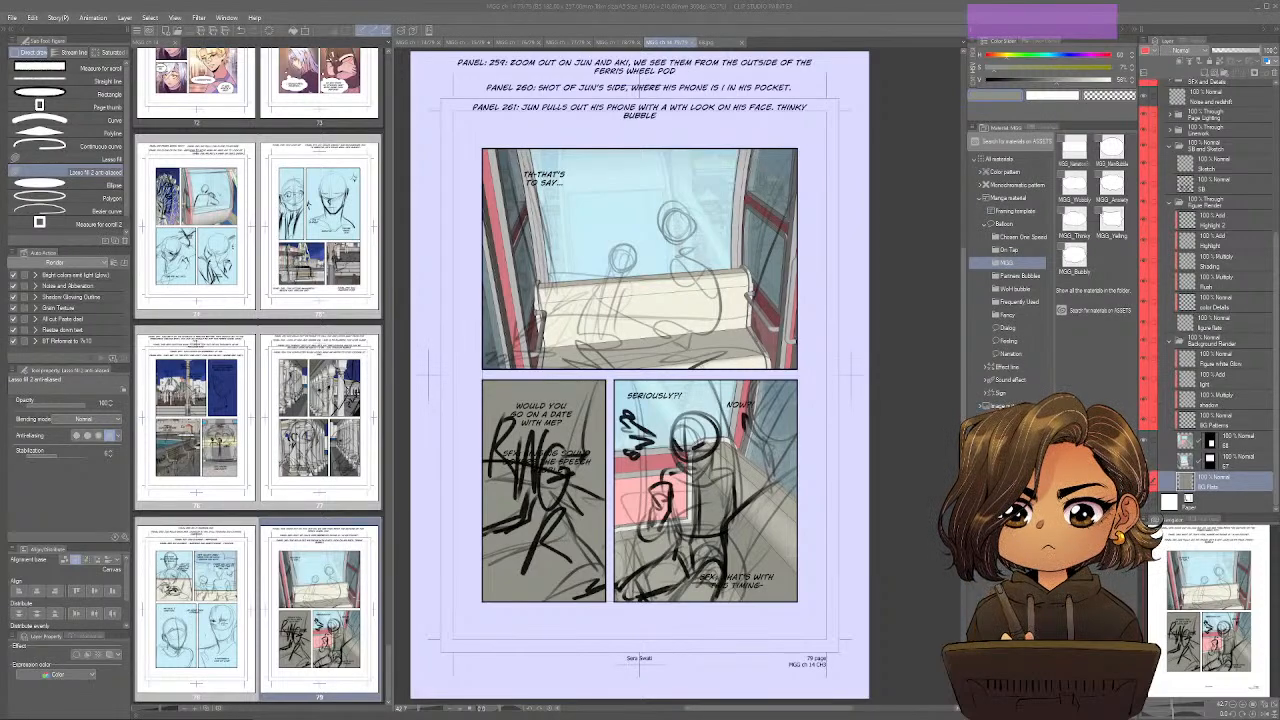
scroll(640, 375, "down", 1)
scroll(640, 375, "up", 1)
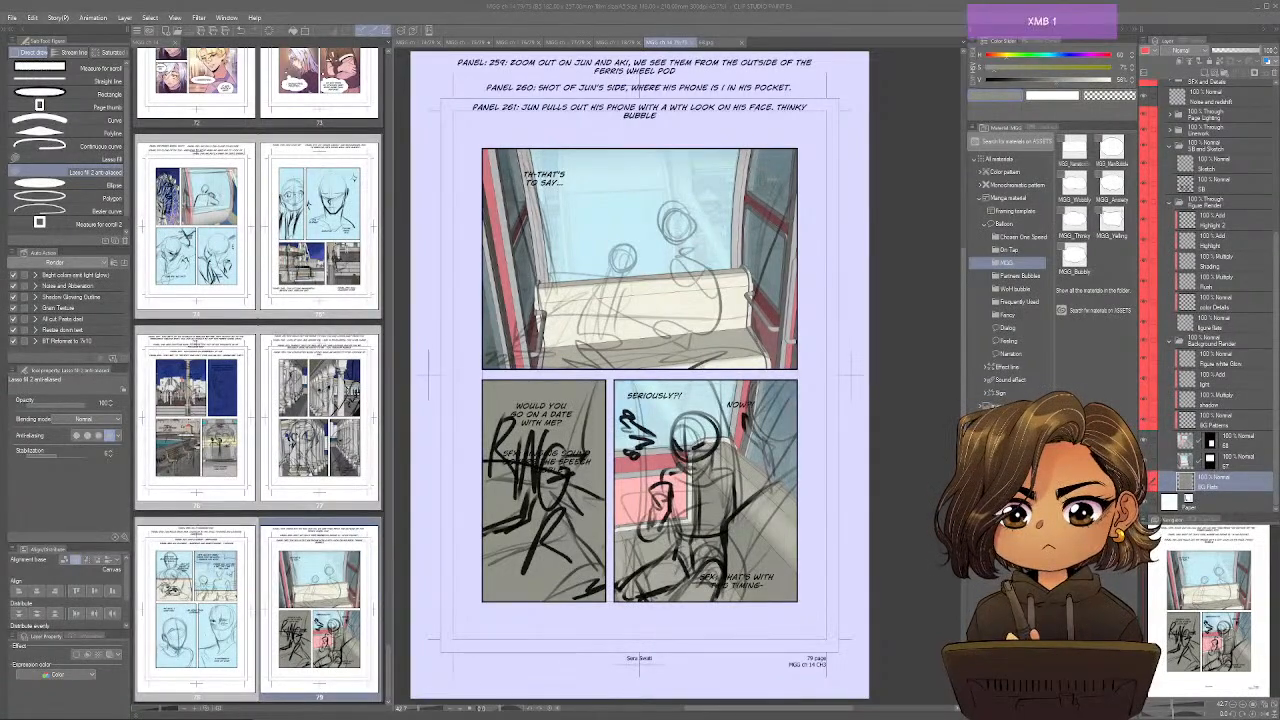
scroll(640, 375, "down", 1)
scroll(640, 375, "up", 1)
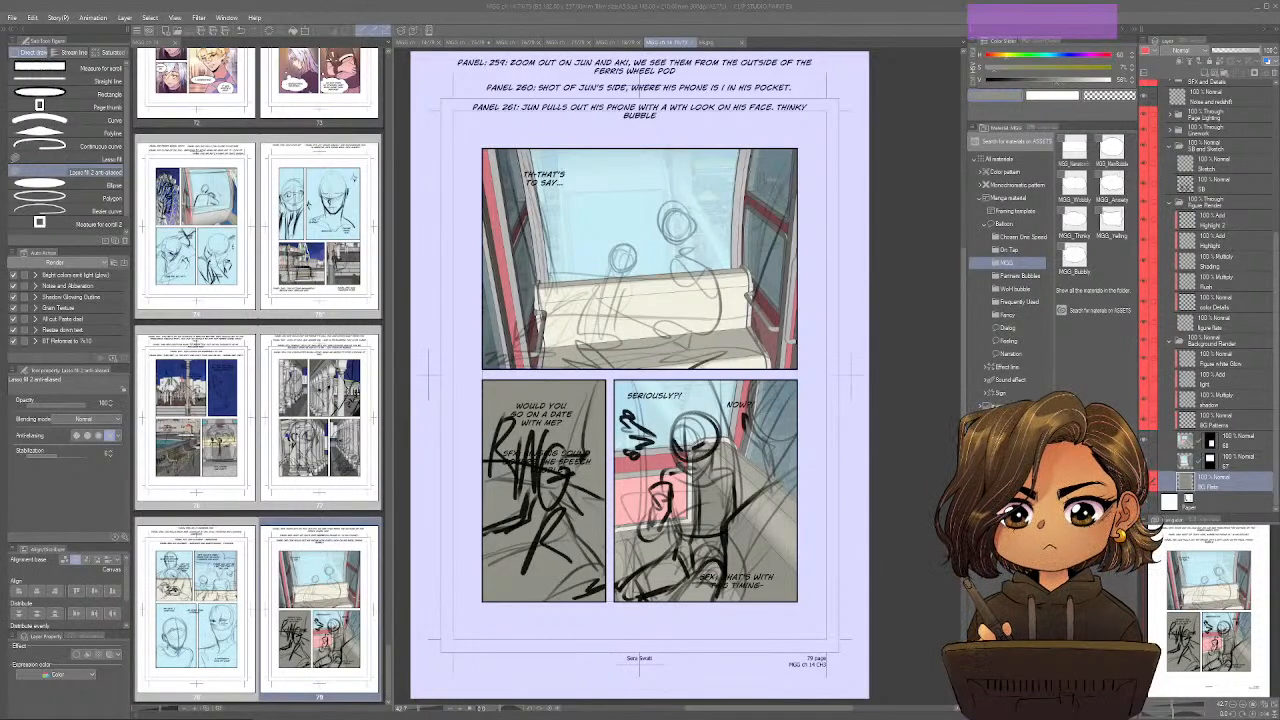
scroll(640, 375, "down", 1)
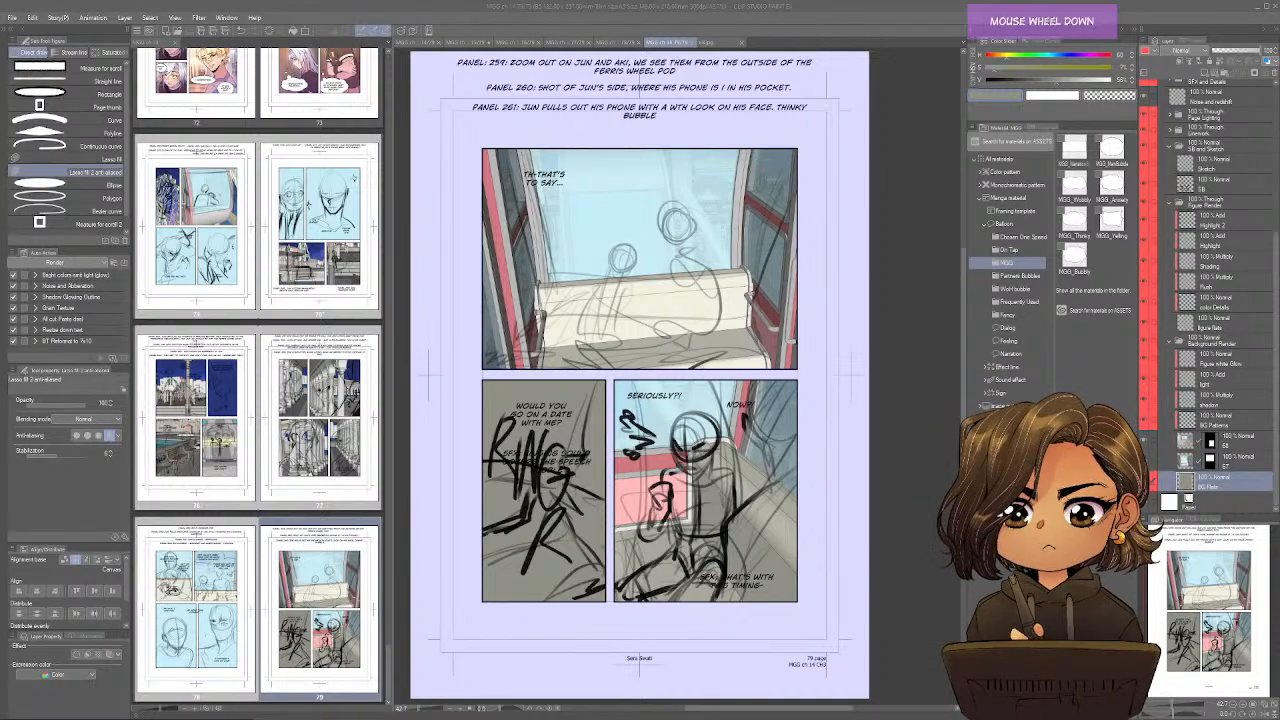
scroll(640, 375, "up", 1)
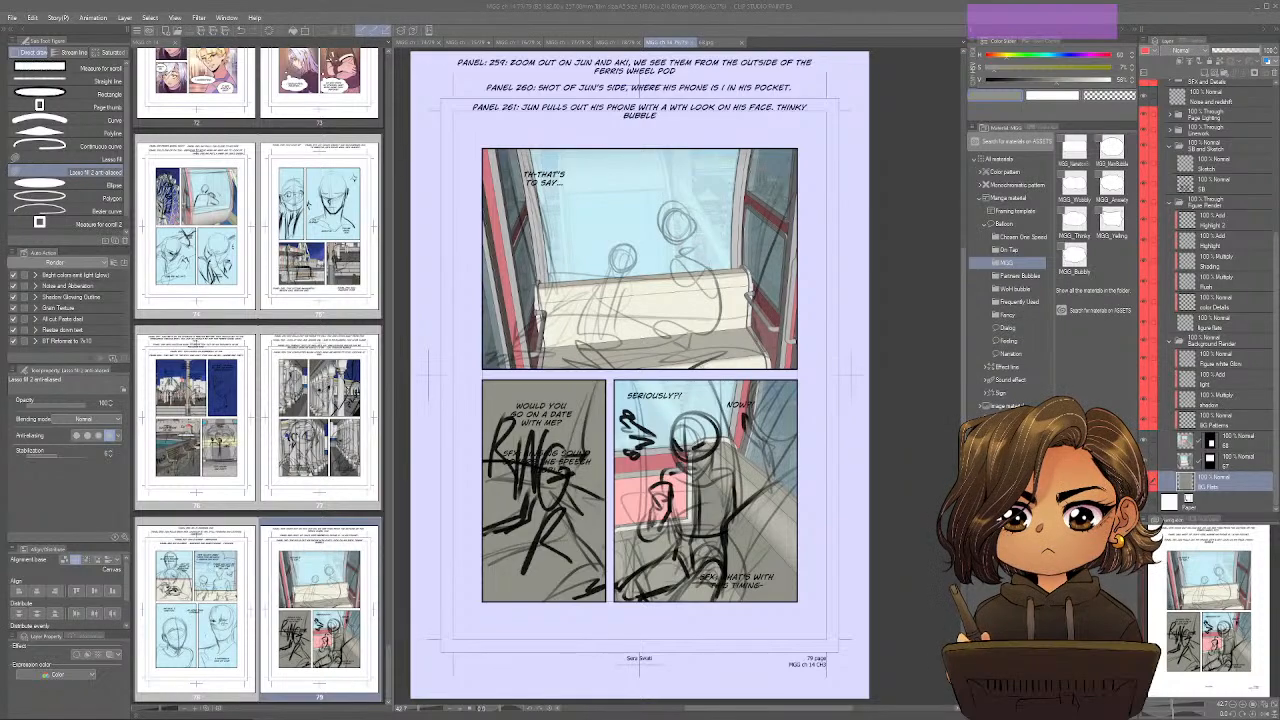
scroll(640, 375, "down", 5)
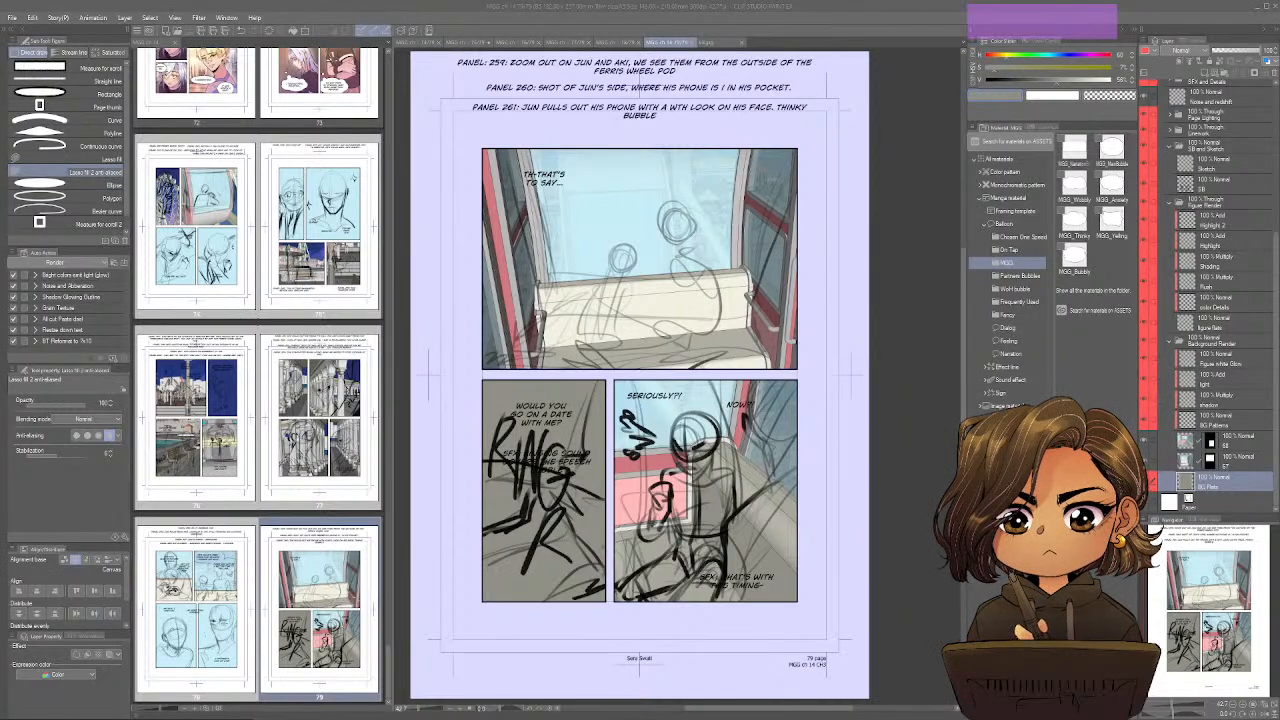
key("ctrl")
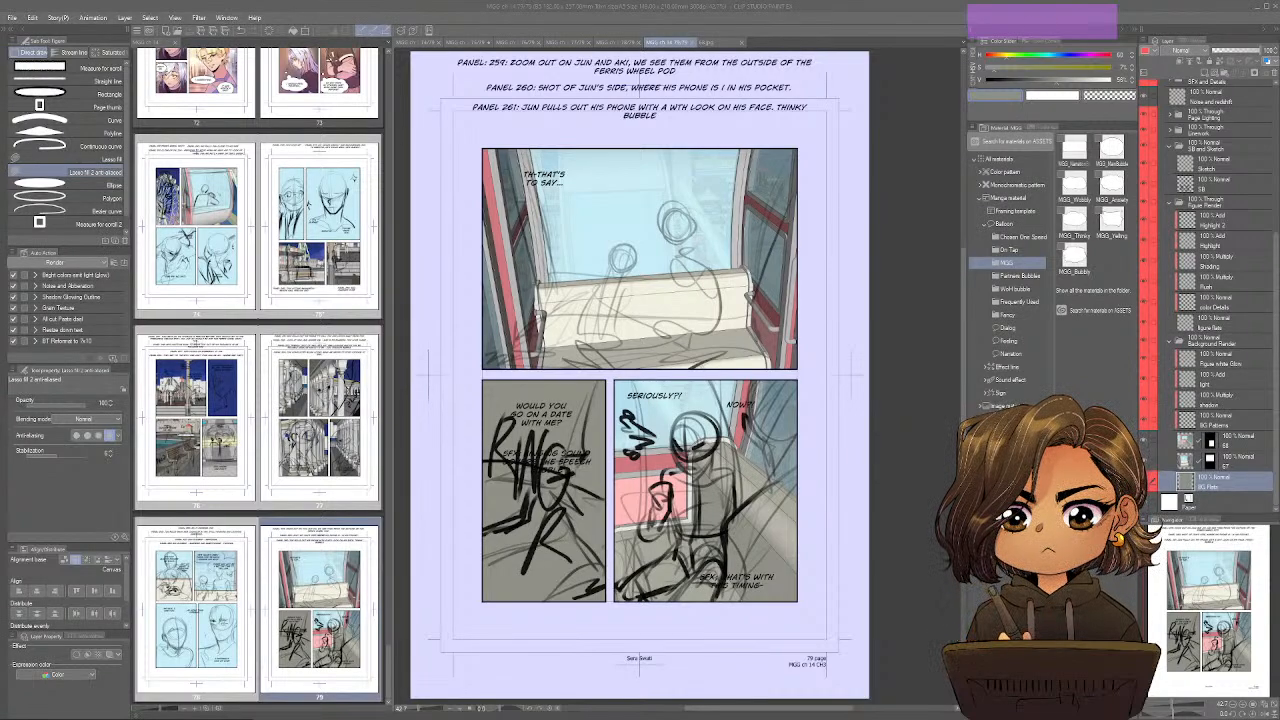
key("ctrl")
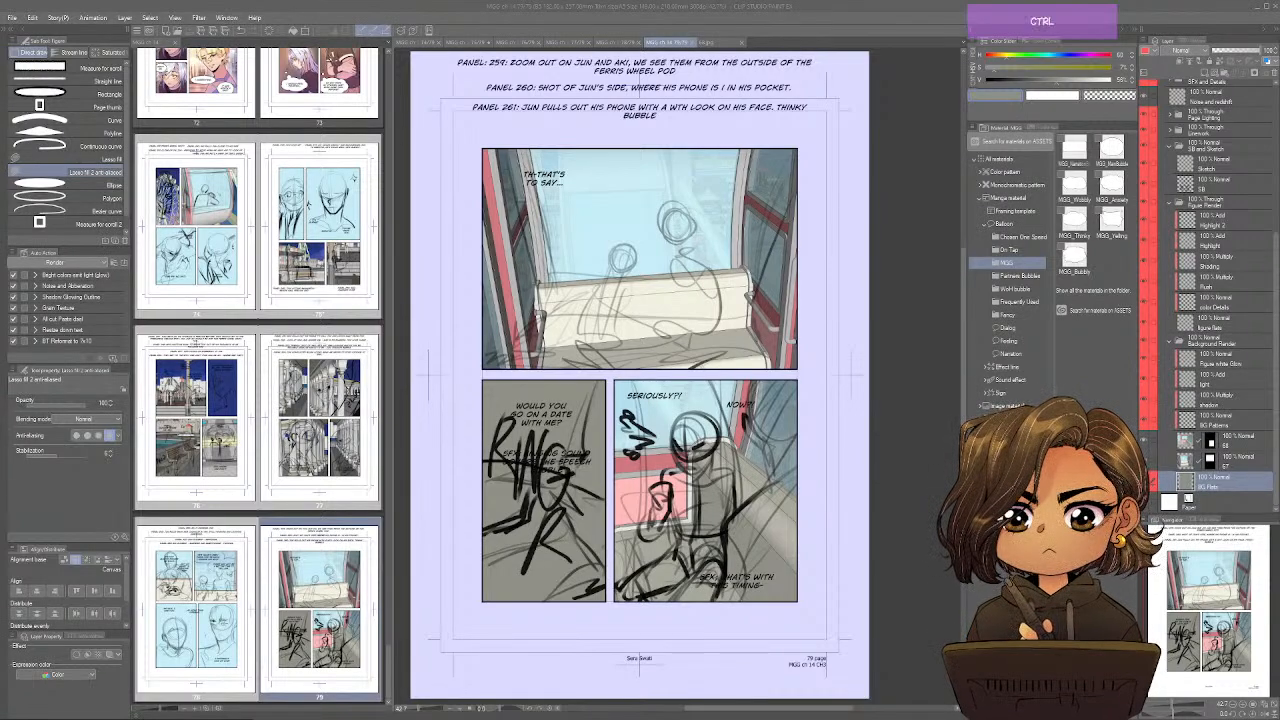
key("ctrl+s")
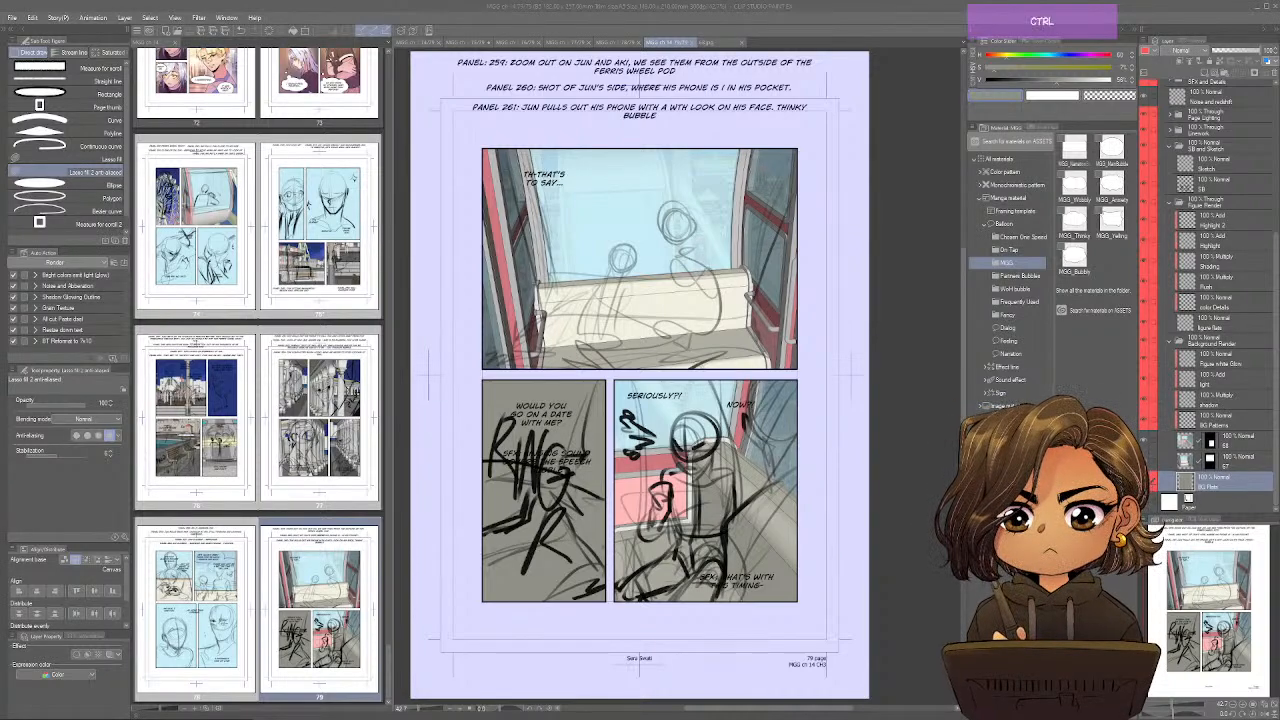
key("ctrl+s")
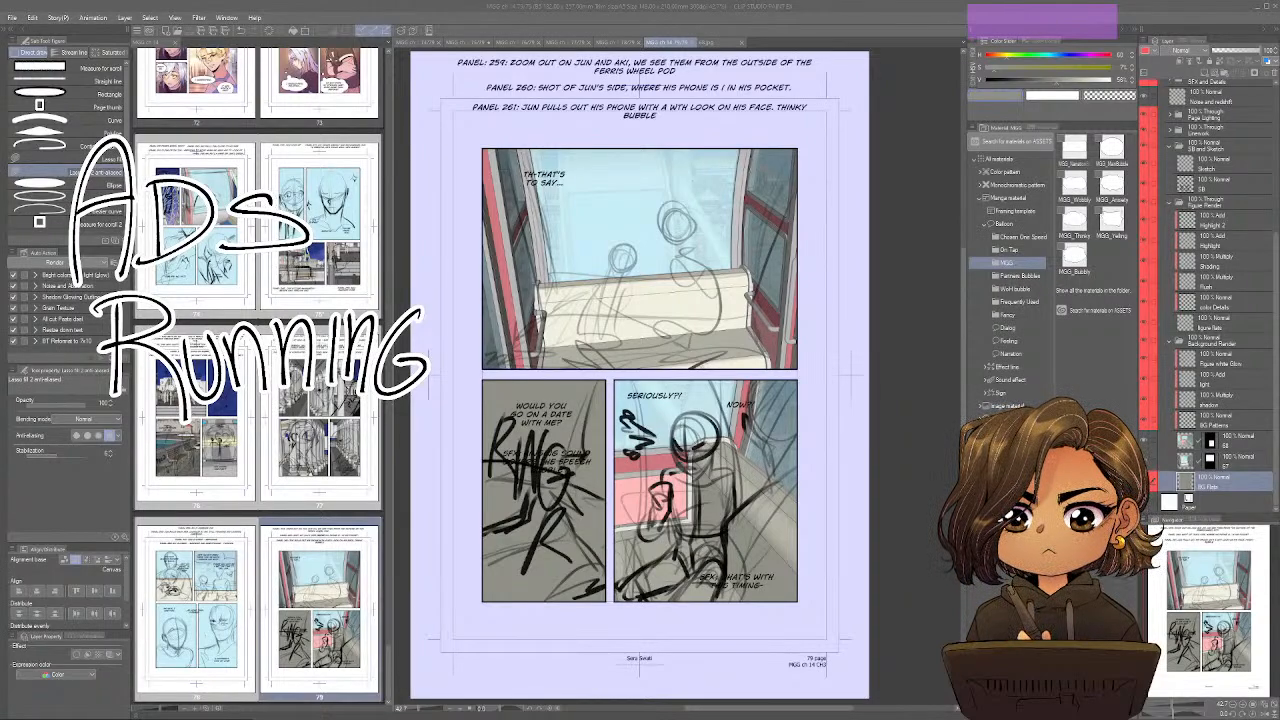
Save the MGG ch 14 comic file, close image 68.jpg, and return to page 79.
left_click(631, 5)
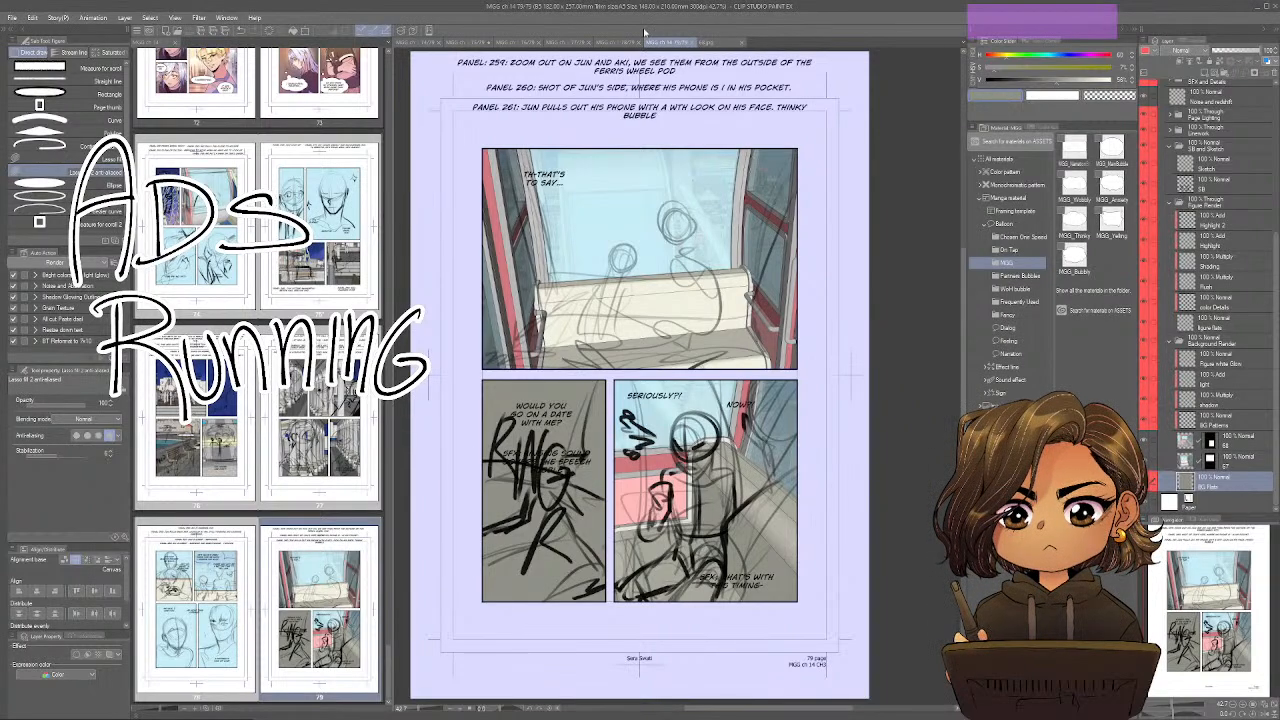
left_click(319, 226)
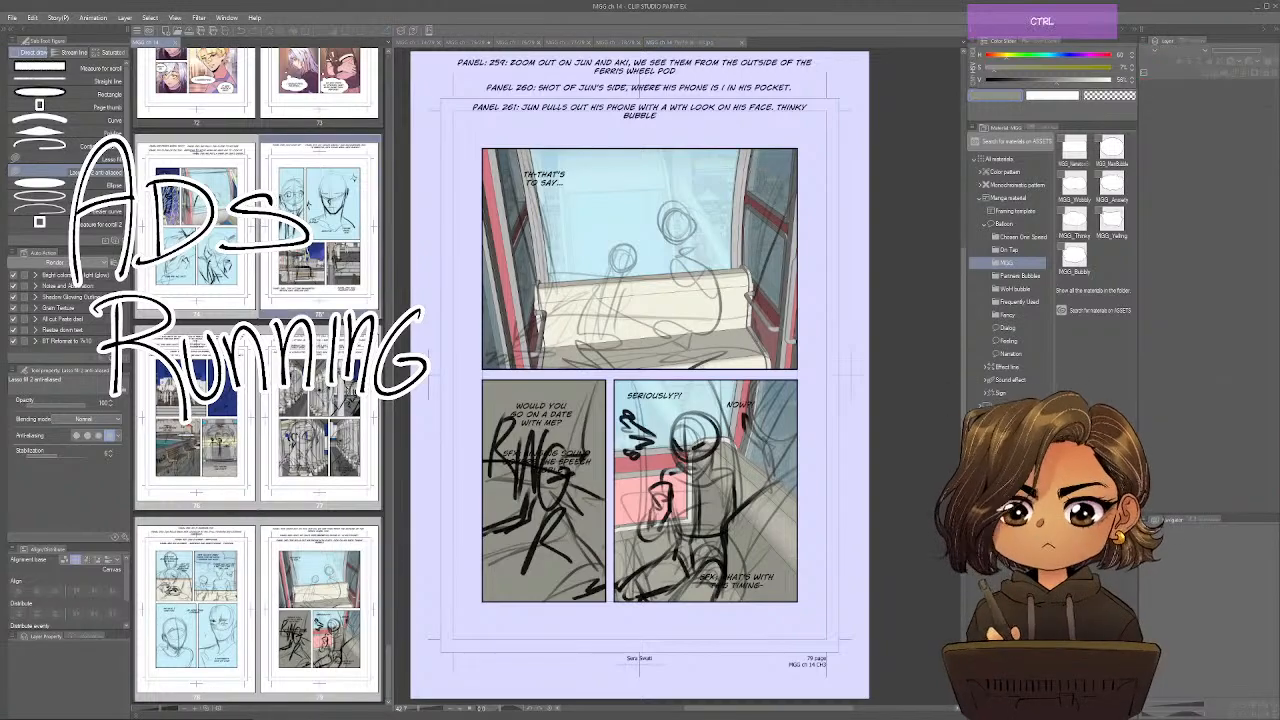
key("ctrl+s")
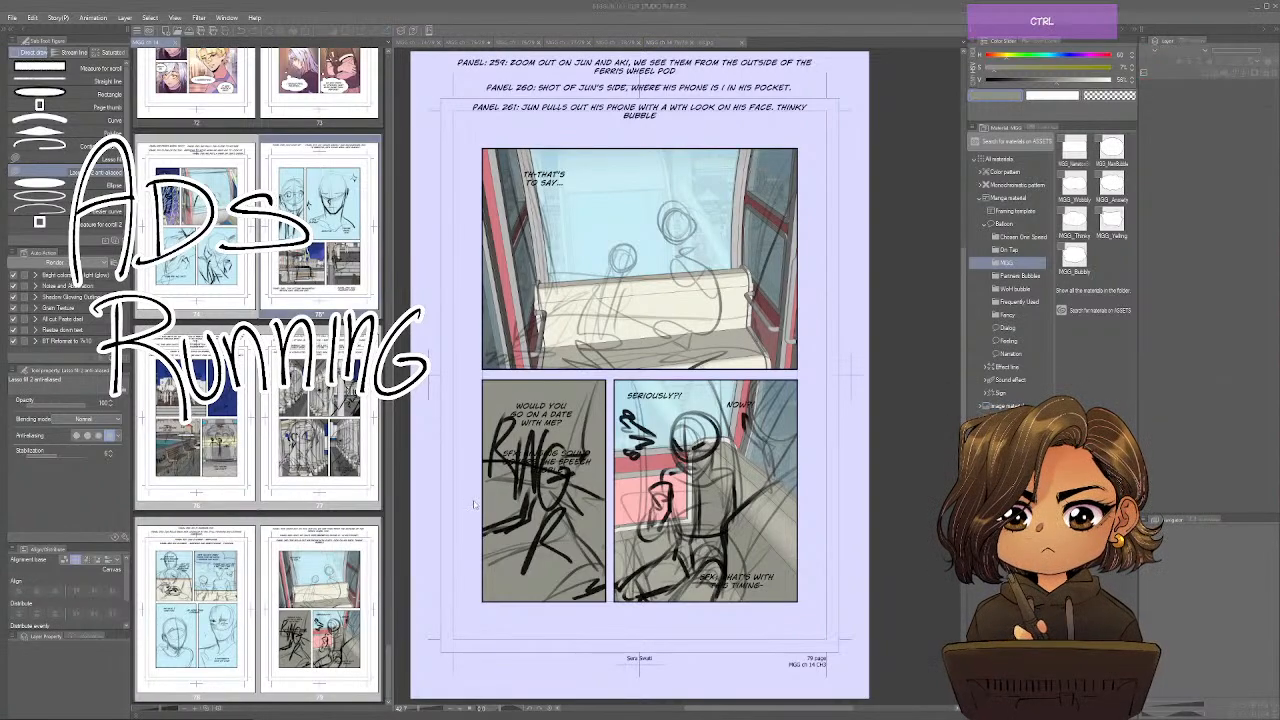
left_click(652, 266)
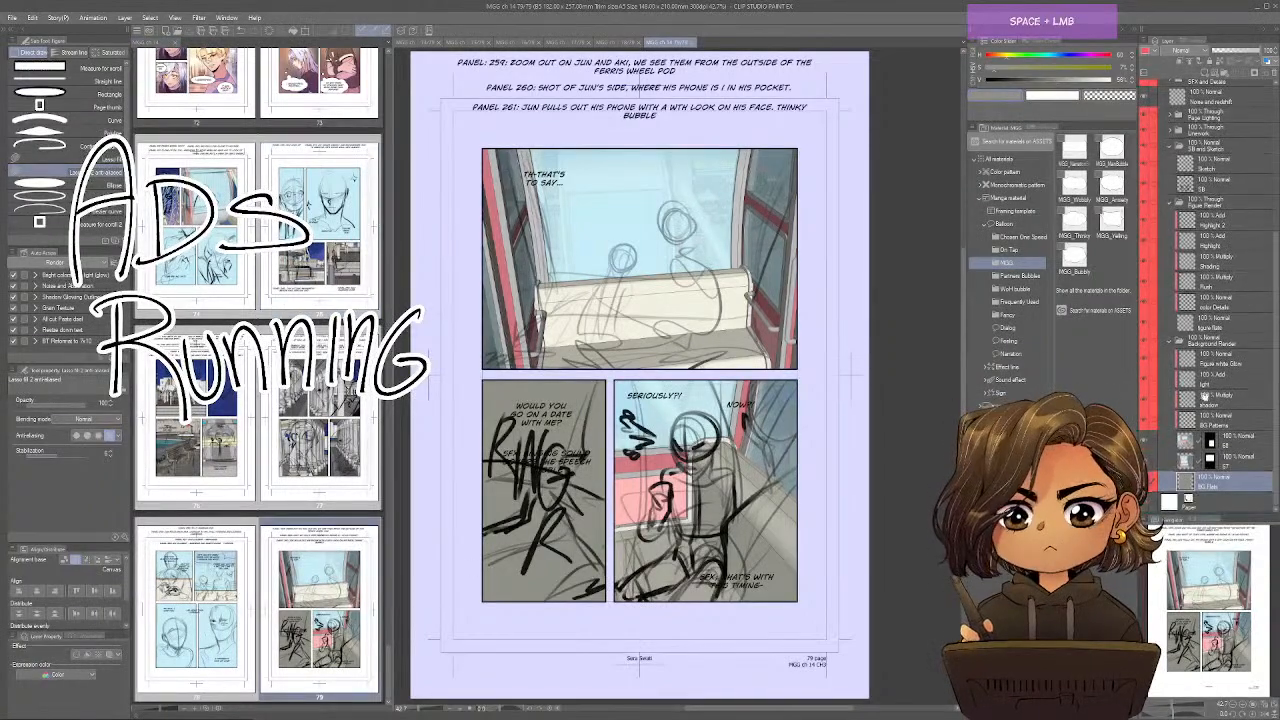
Merge image layers 68 and 67 down into BG Flats, applying their masks, and give BG Flats a green palette color.
left_click(1236, 441)
key("ctrl+w")
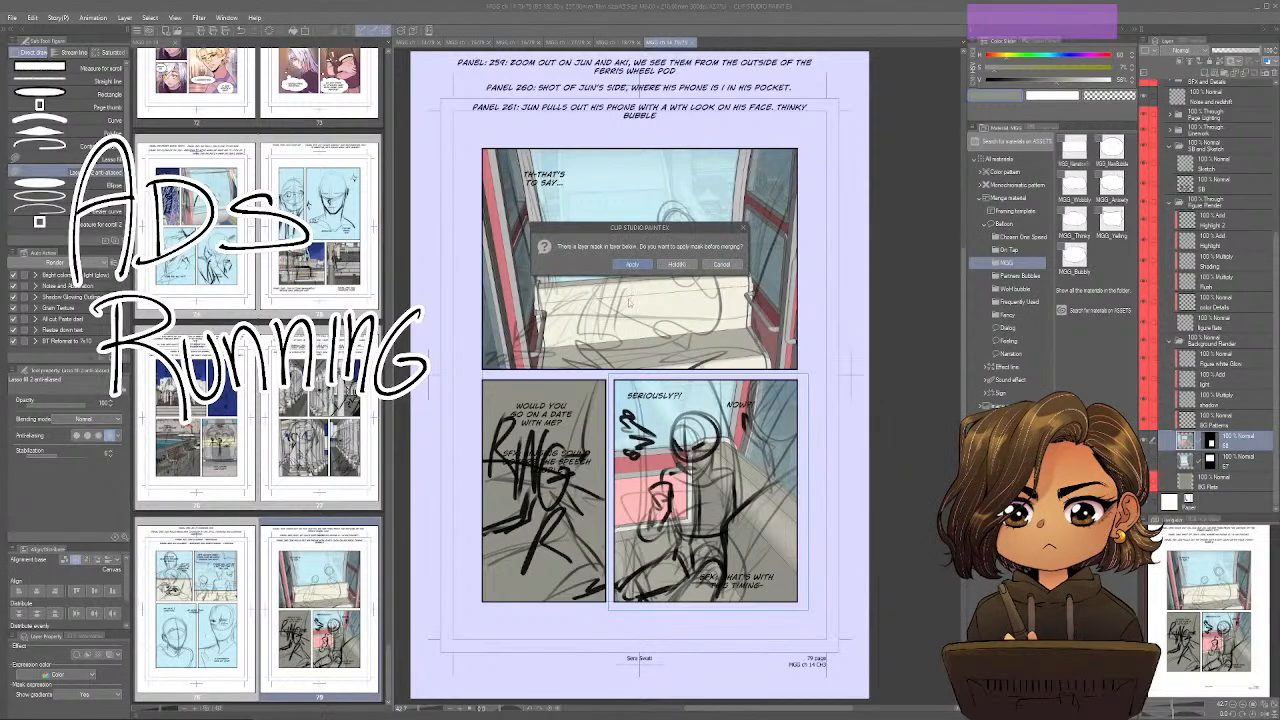
left_click(635, 268)
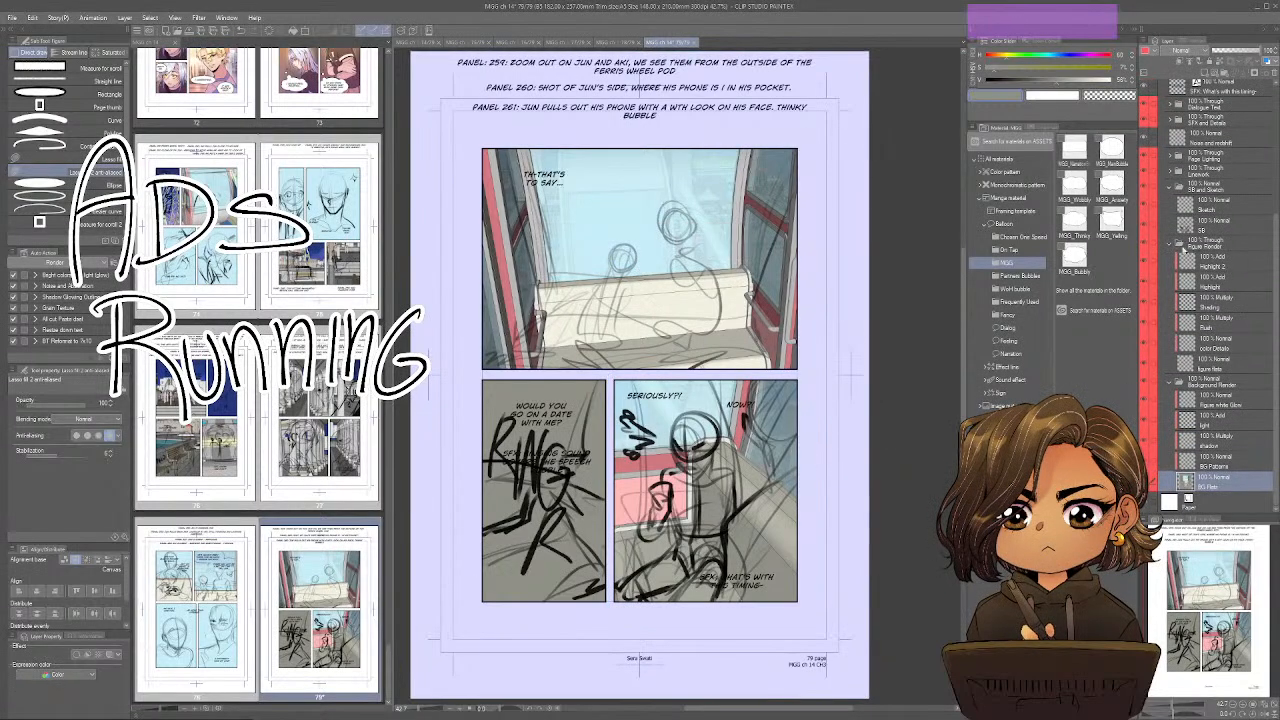
left_click(1155, 53)
left_click(1160, 103)
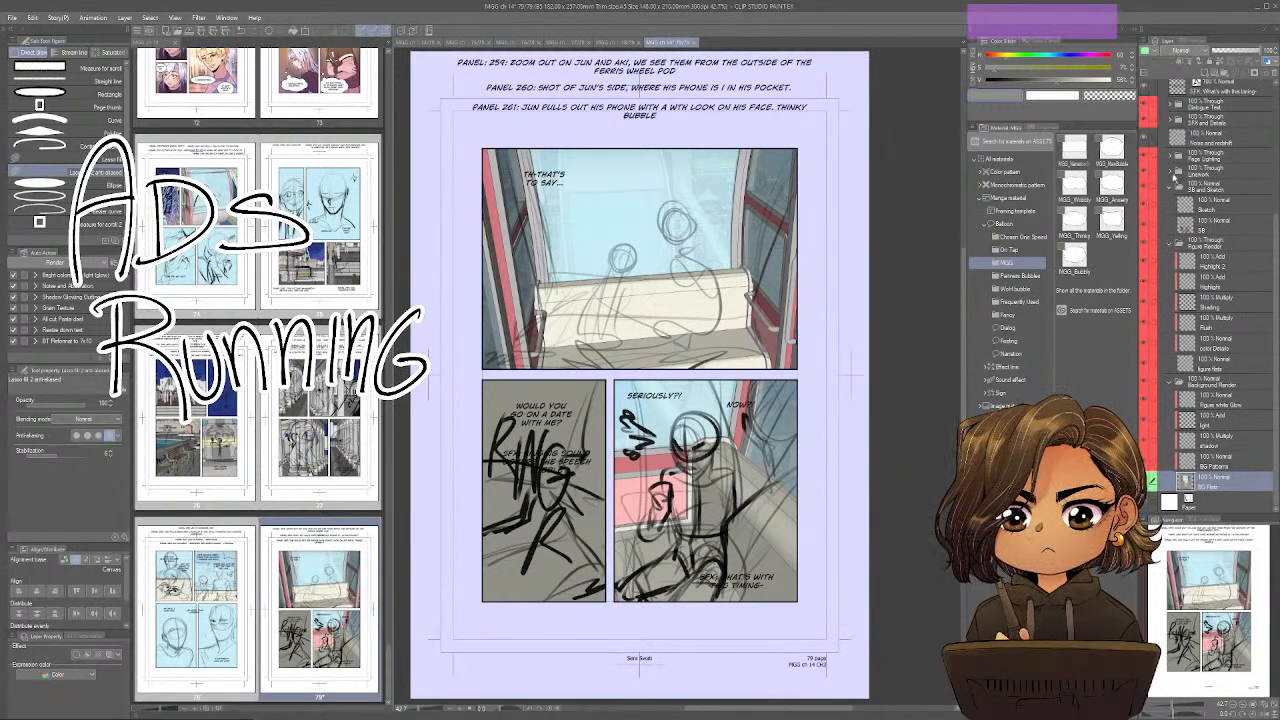
Tint the Background Render folder with the blue layer color and reduce its opacity.
left_click(1201, 381)
key("ctrl+b")
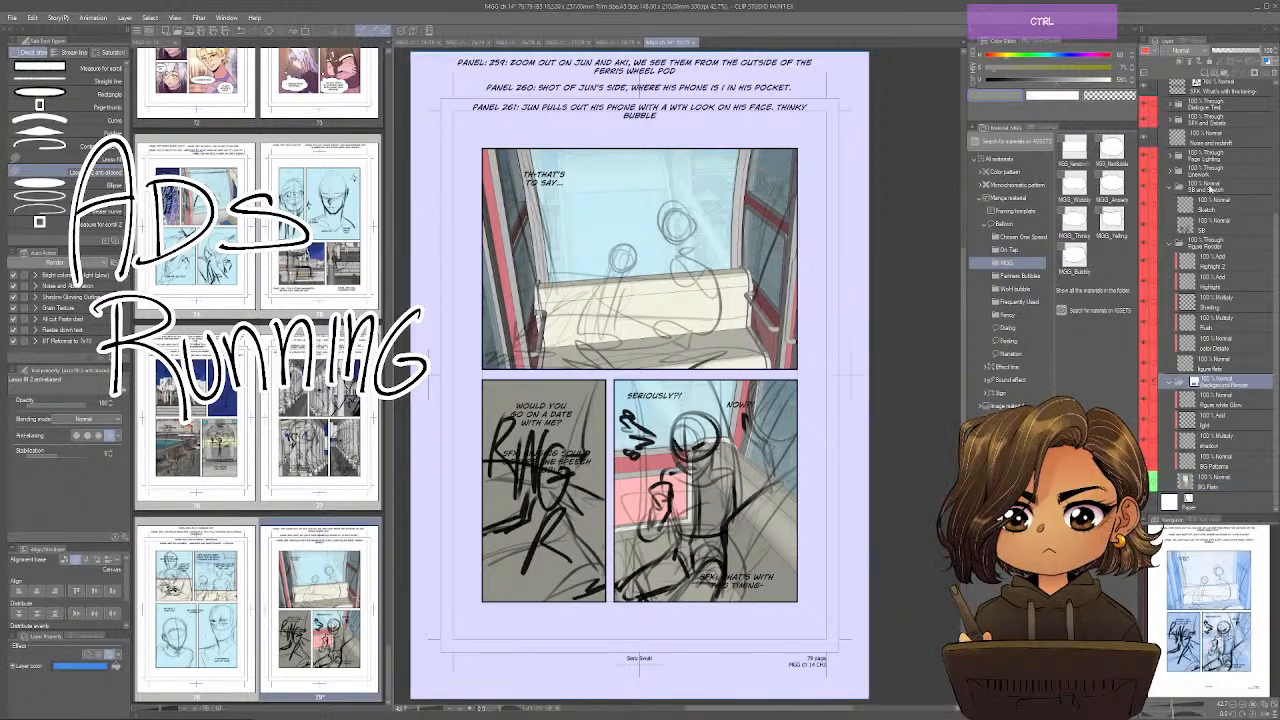
left_click(1227, 52)
left_click_drag(1229, 53, 1246, 52)
Give the SB layer a yellow palette color and tint it with the blue layer color.
left_click(1207, 226)
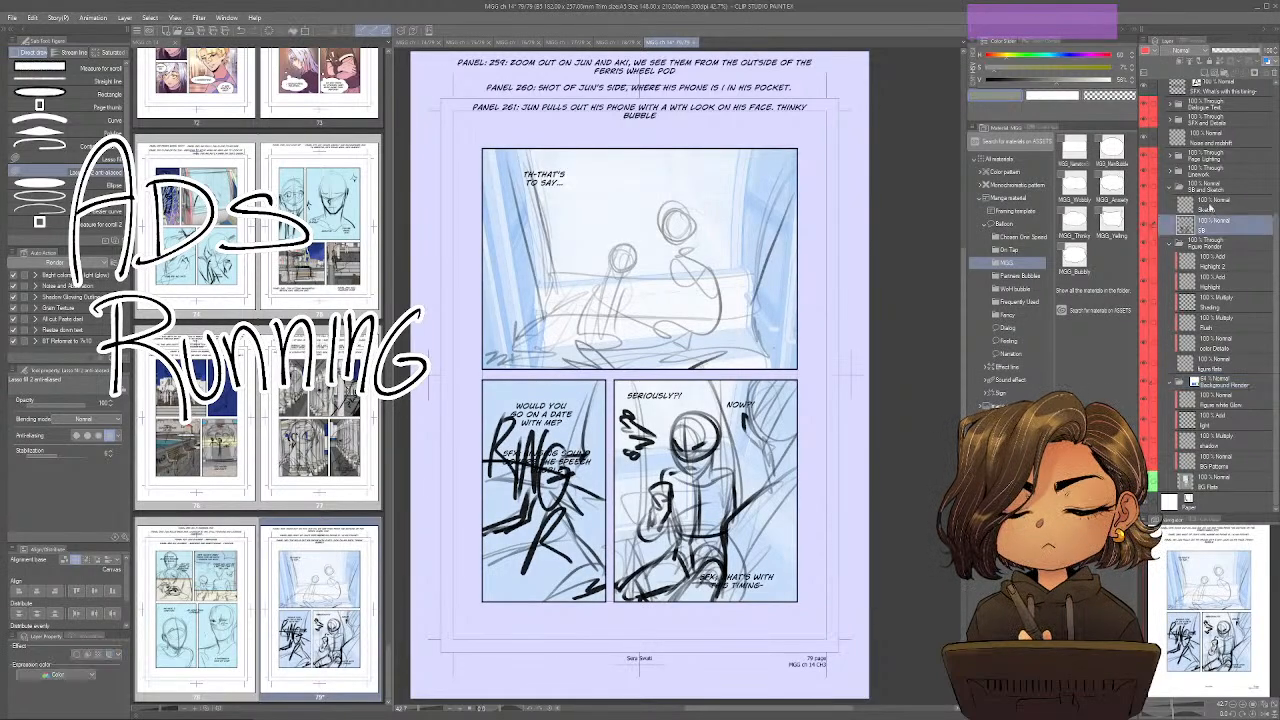
left_click(1146, 50)
left_click(1158, 94)
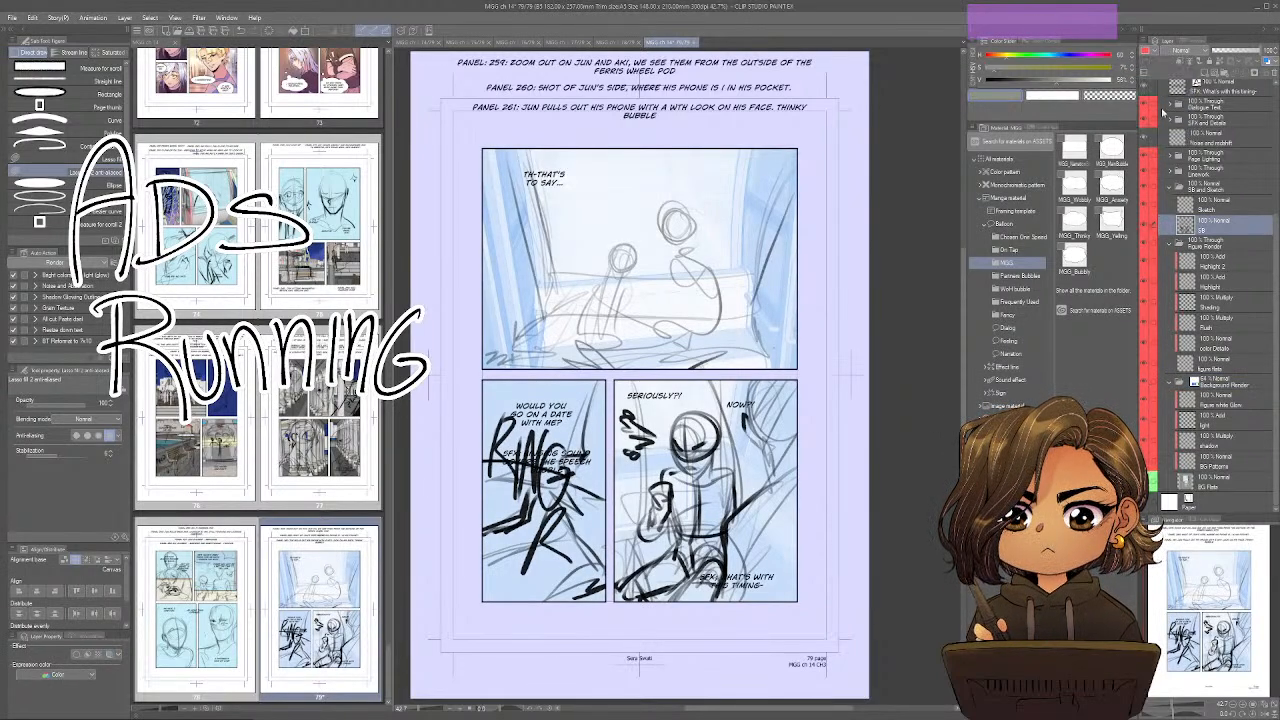
key("ctrl+b")
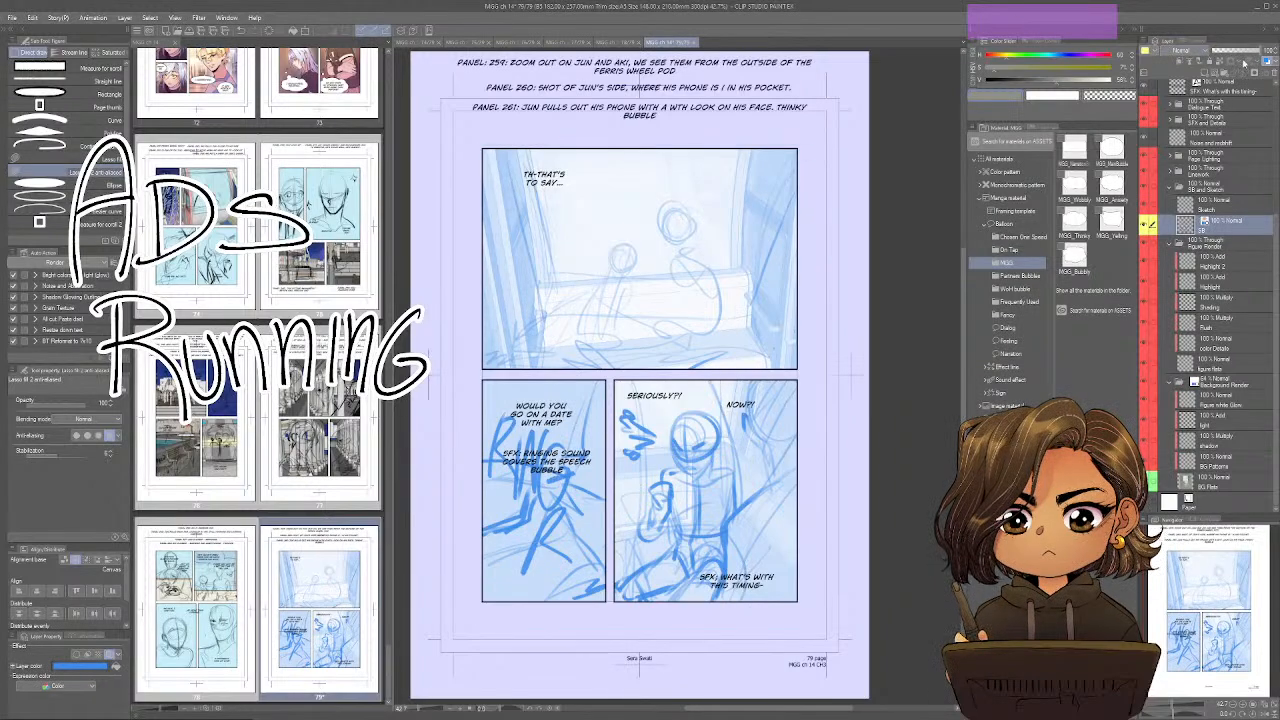
Lower the SB layer's opacity on page 79 until the storyboard is faint, and make the Sketch layer active.
left_click(1239, 52)
left_click_drag(1239, 52, 1220, 52)
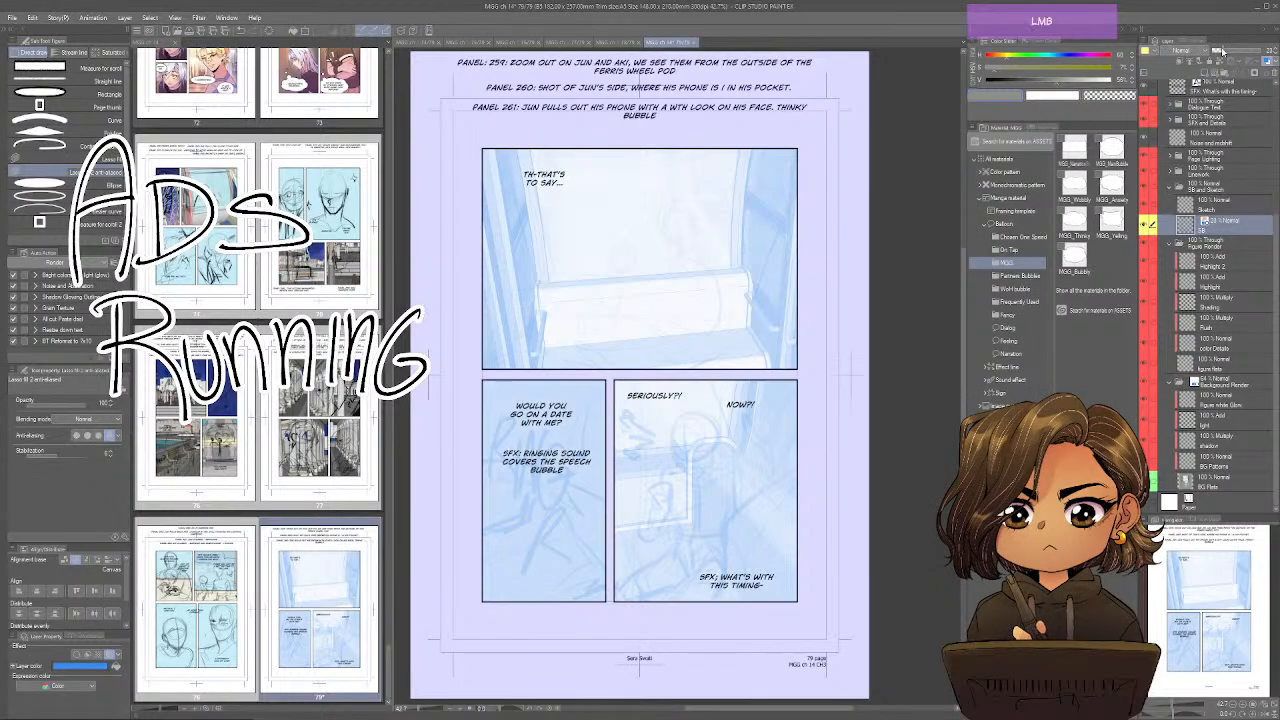
left_click(1227, 207)
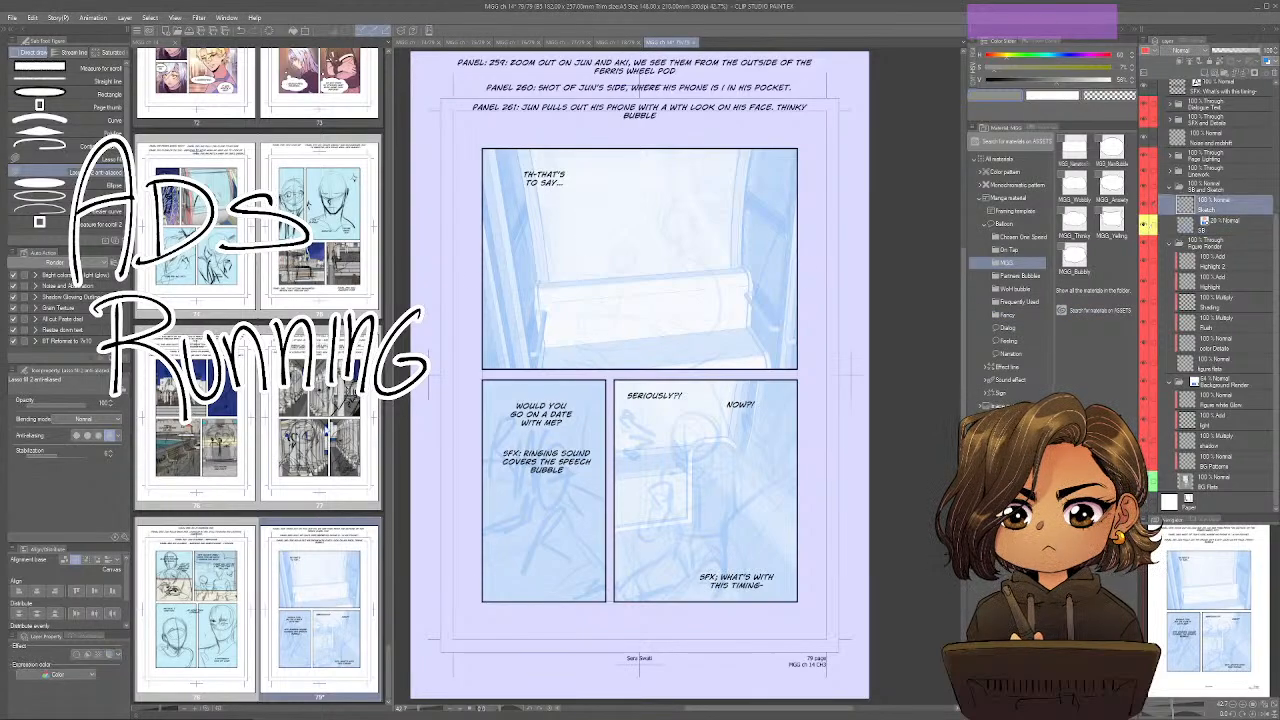
Open page 78, merge its background image layers down into BG Flats, and give BG Flats a green palette color.
double_click(230, 614)
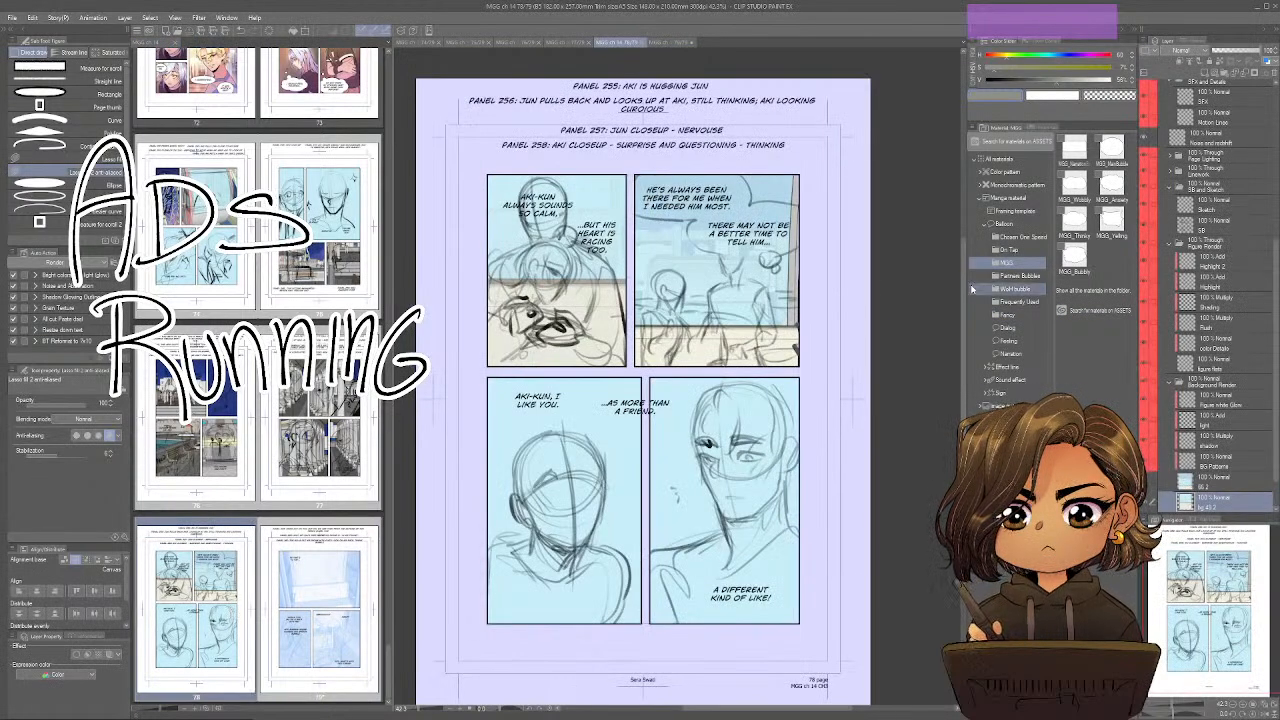
scroll(1209, 425, "down", 2)
left_click(1212, 441)
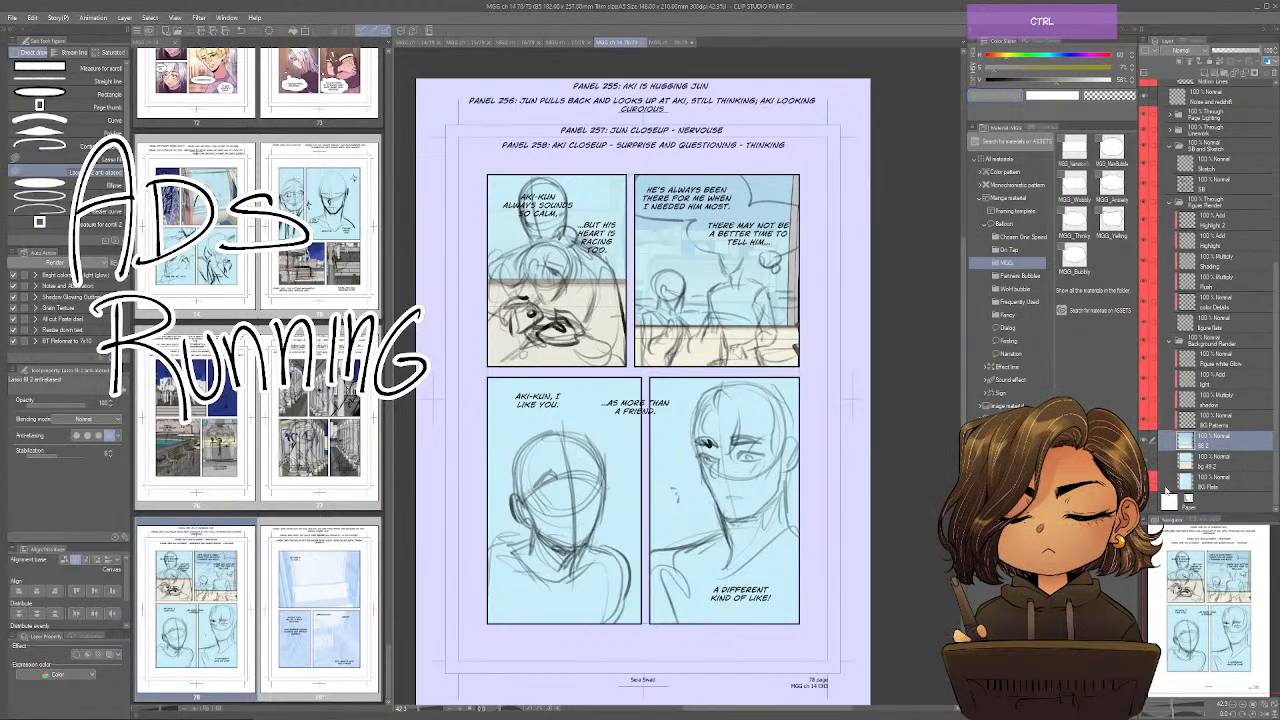
key("ctrl+e")
key("ctrl+e")
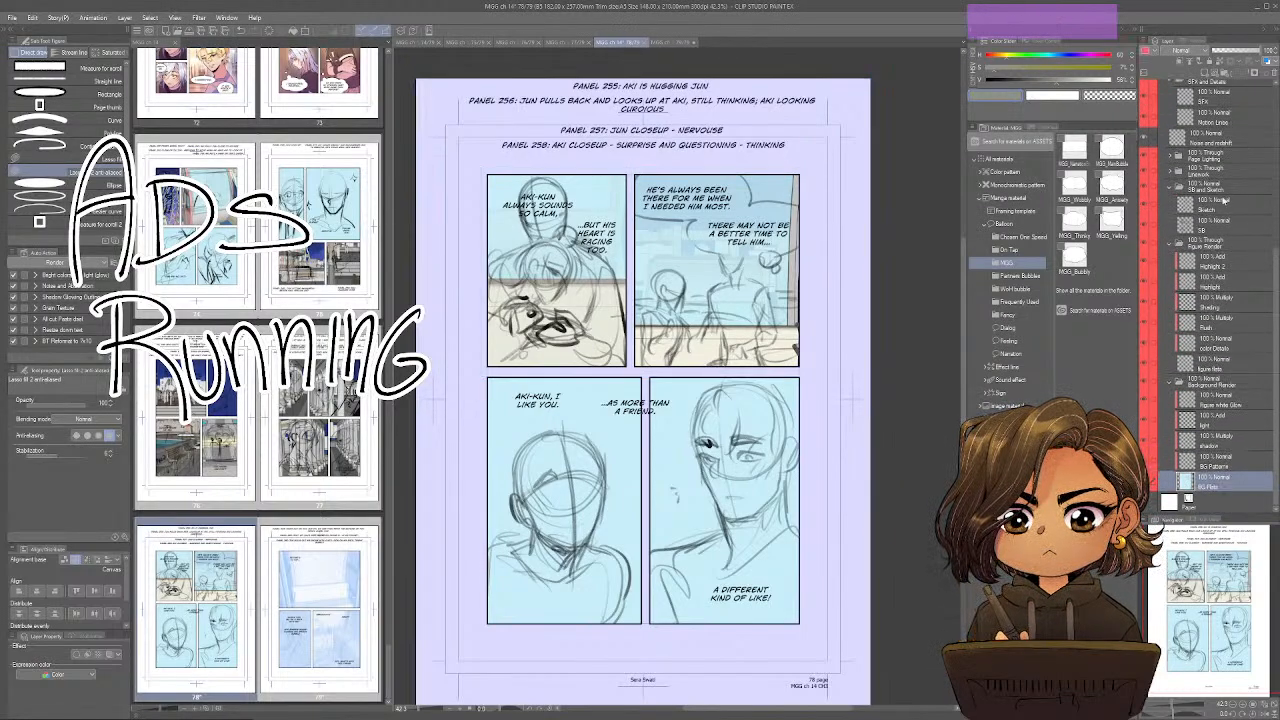
left_click(1154, 51)
left_click(1160, 106)
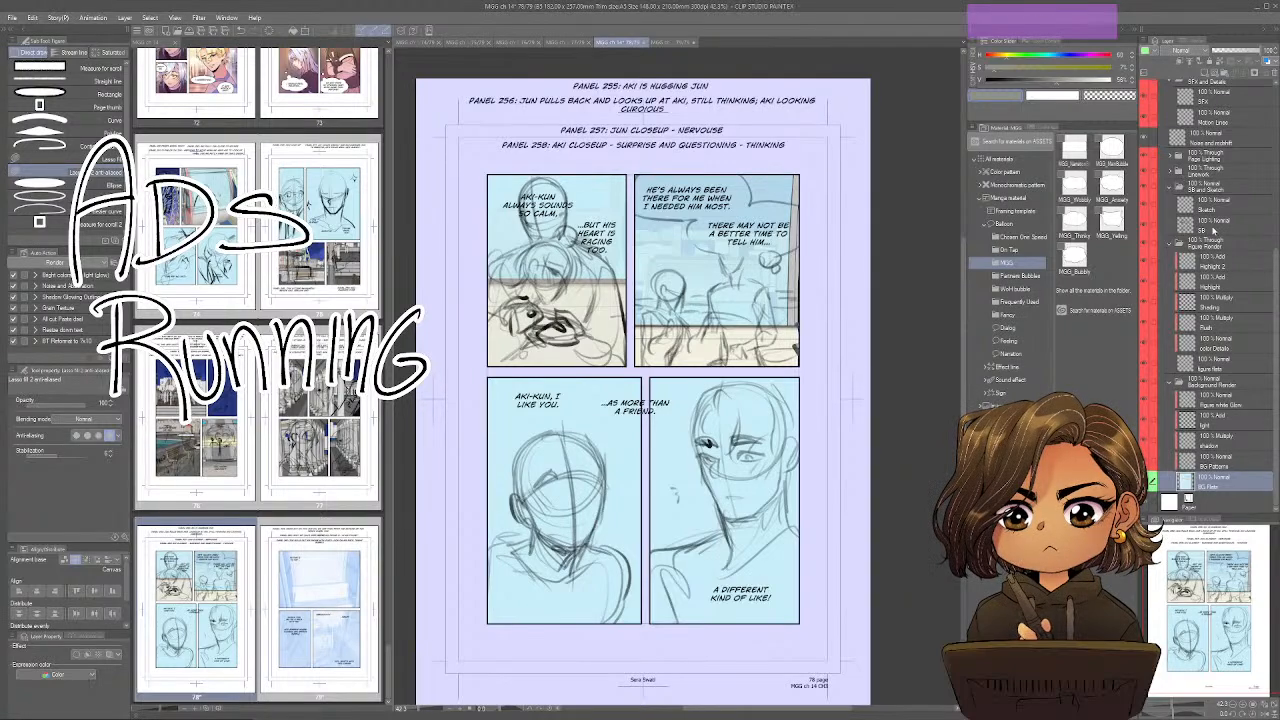
Give page 78's SB layer a green palette color, and tint the Background Render folder with the blue layer color at reduced opacity.
left_click(1213, 231)
left_click(1154, 51)
left_click(1160, 106)
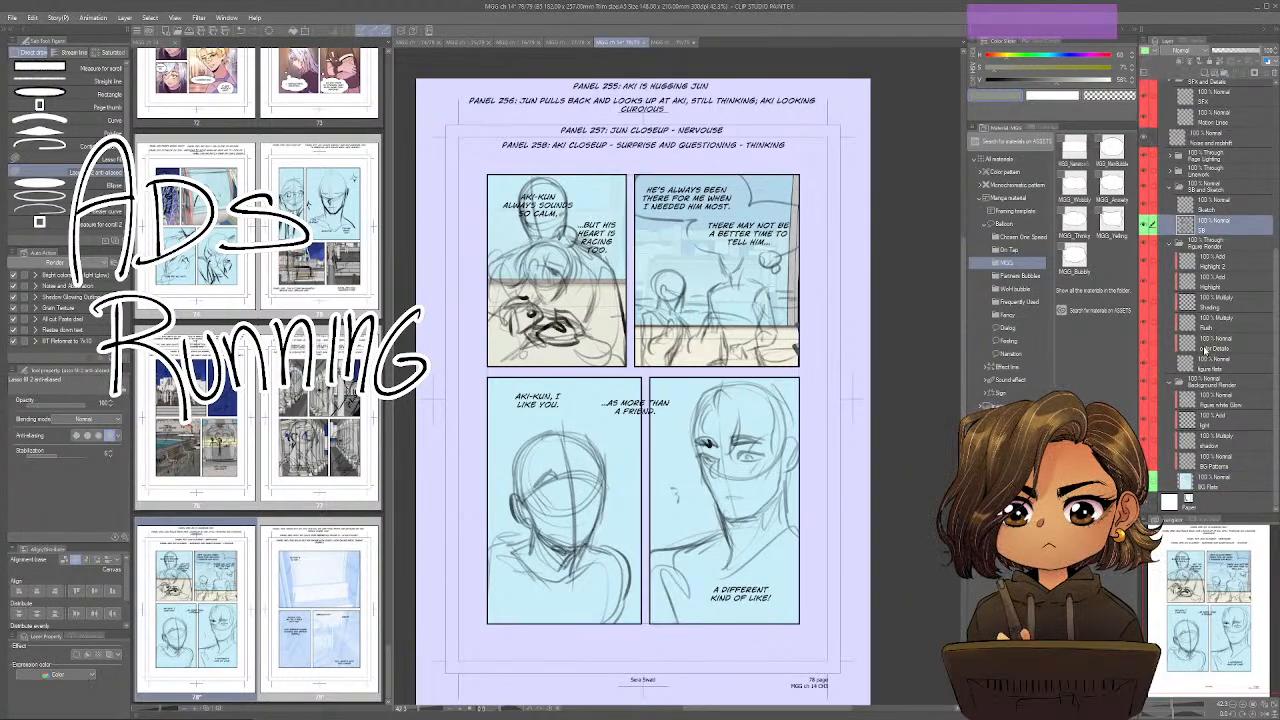
left_click(1210, 381)
key("ctrl+e")
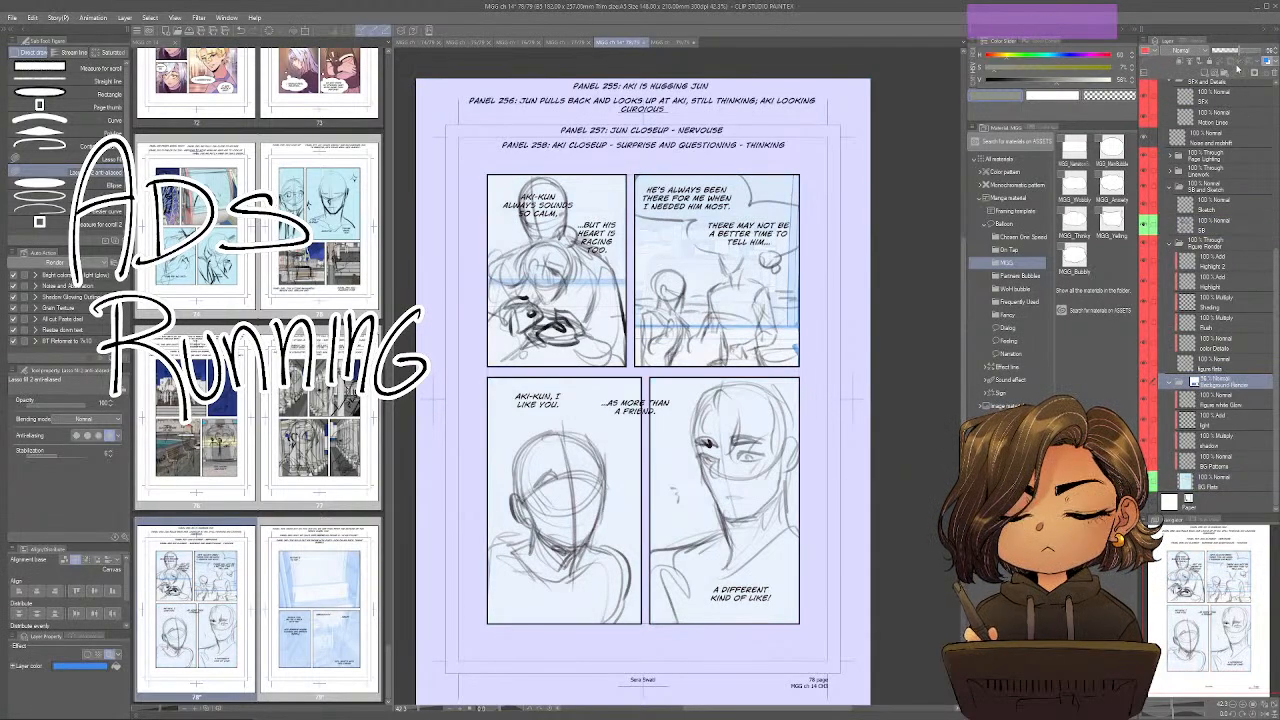
Tint page 78's SB layer with the blue layer color at strongly reduced opacity, and make the Sketch layer active.
left_click(1212, 225)
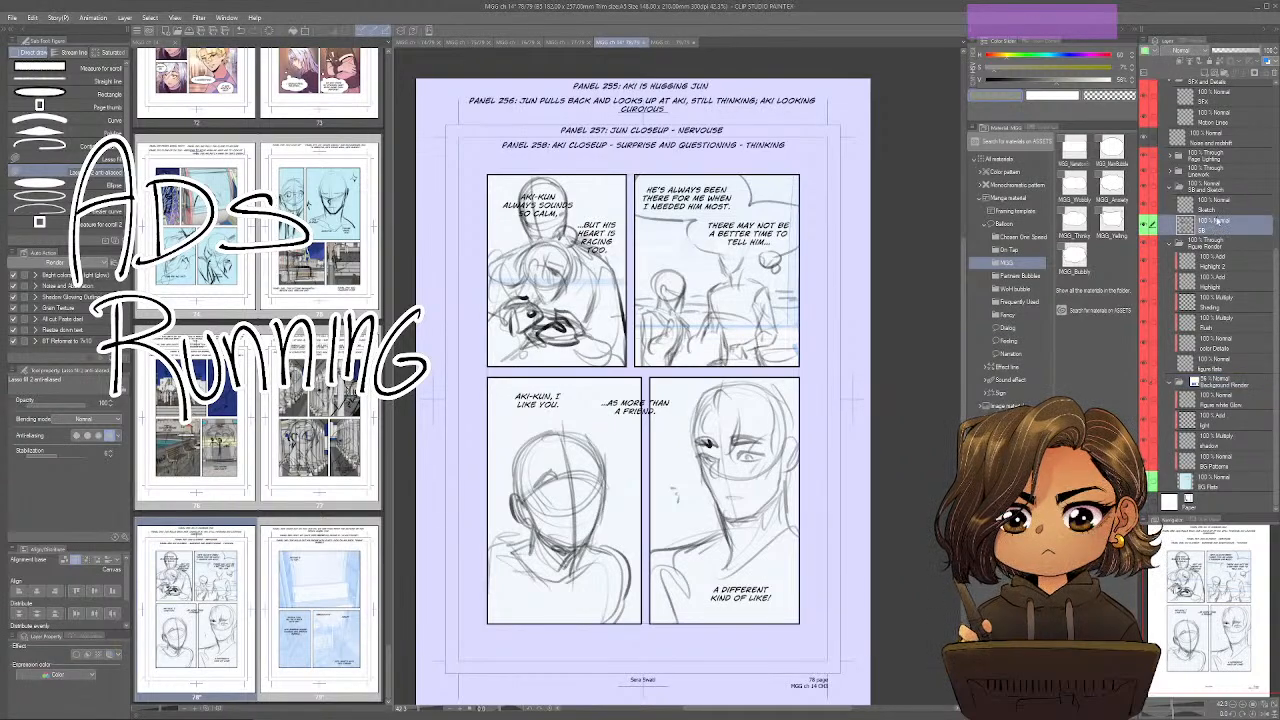
left_click(1214, 210)
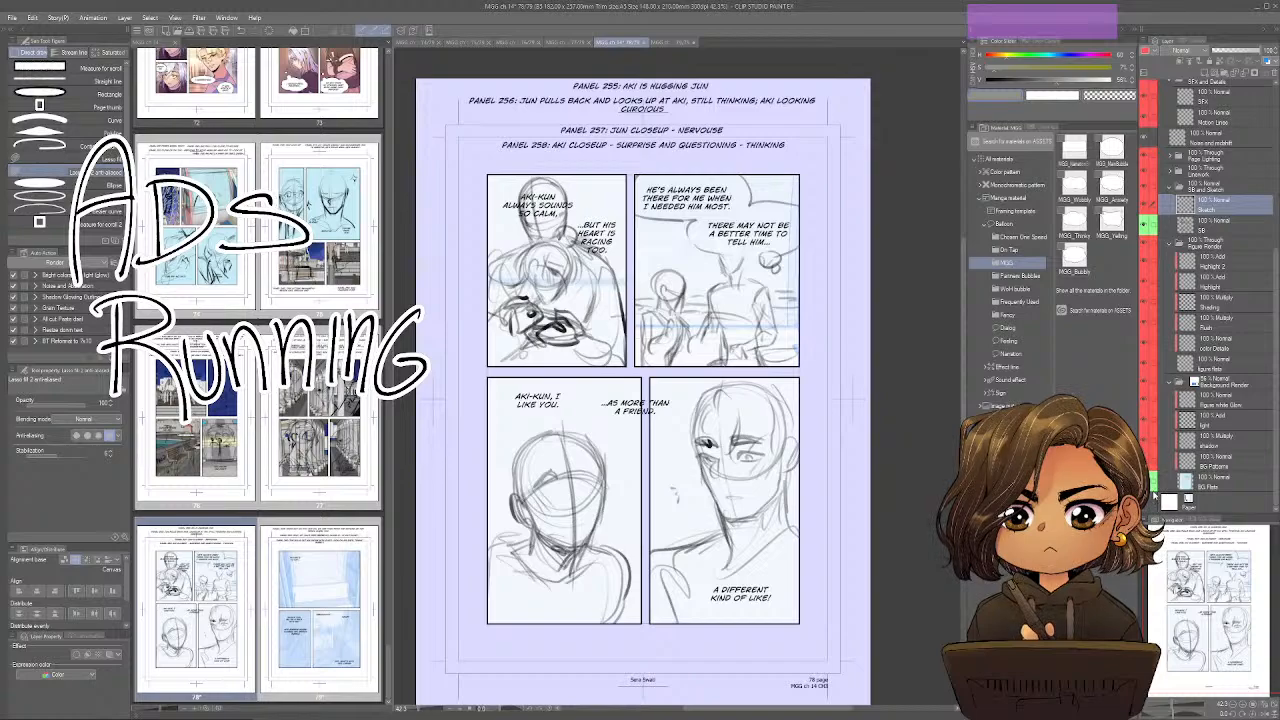
left_click(1193, 224)
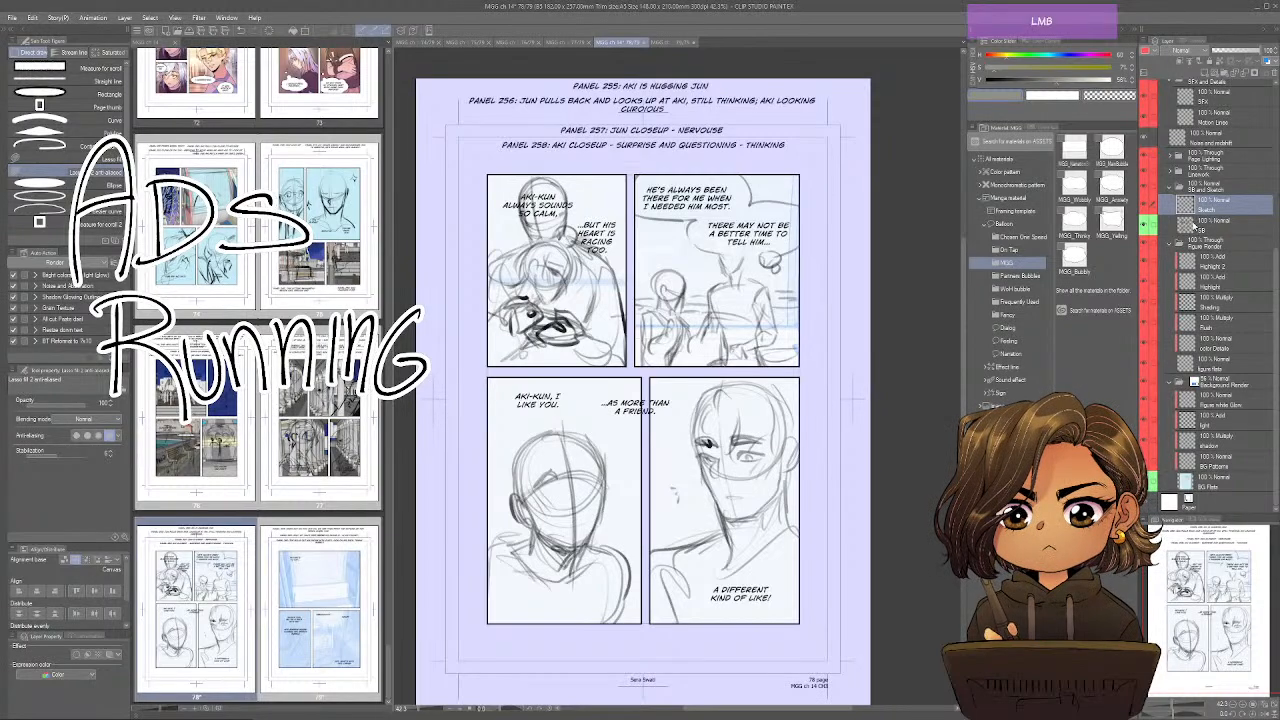
key("ctrl+b")
left_click(1225, 51)
left_click_drag(1225, 51, 1212, 51)
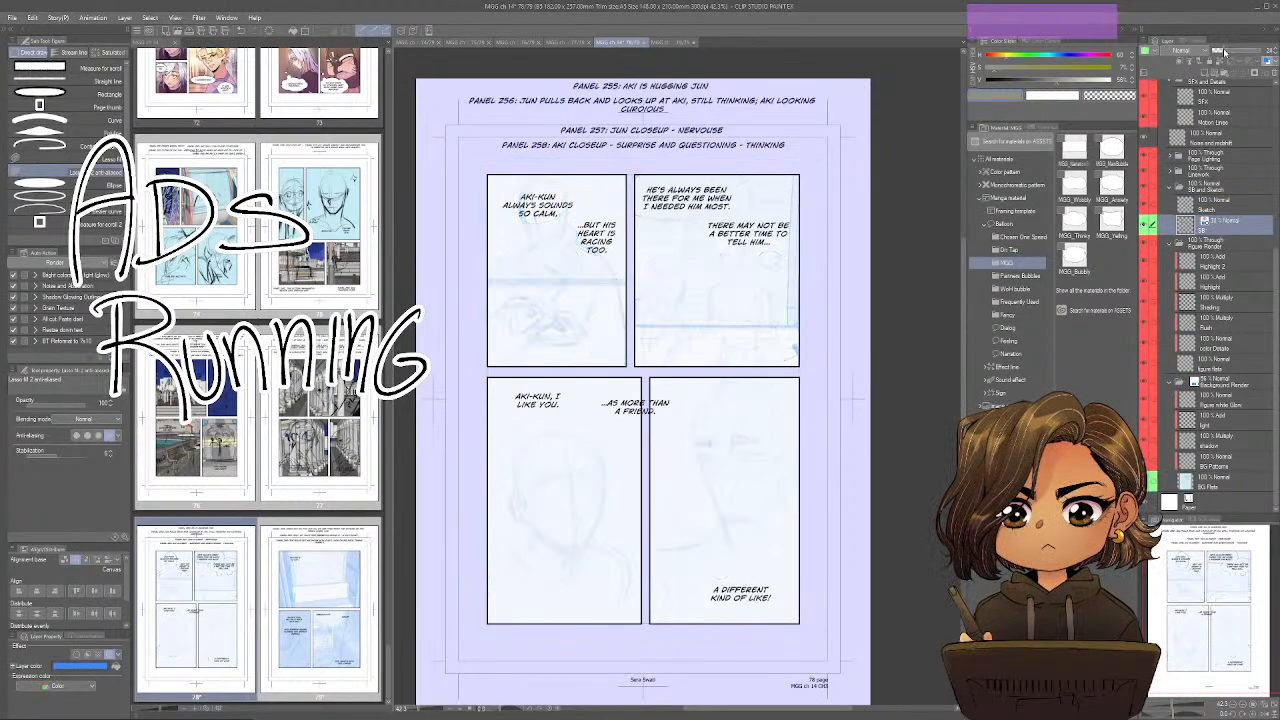
left_click(1200, 204)
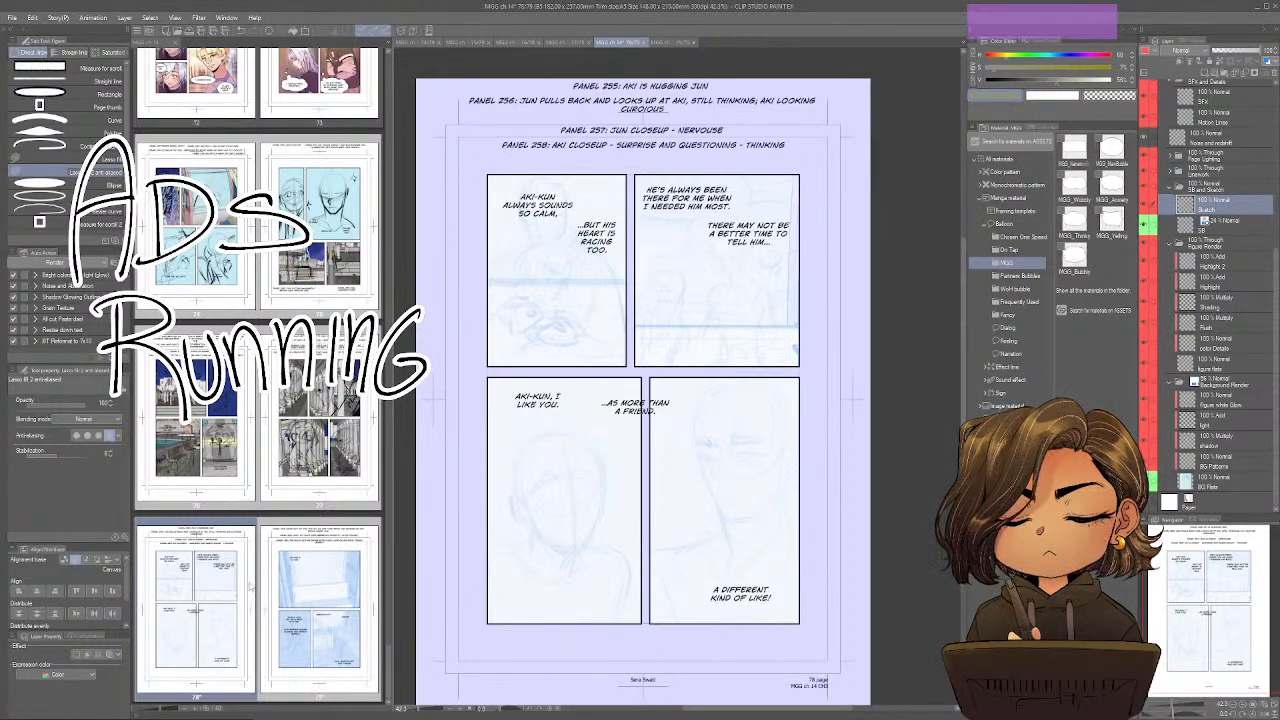
Open page 77, merge its four background image layers down into BG Flats, and give BG Flats a green palette color.
double_click(340, 444)
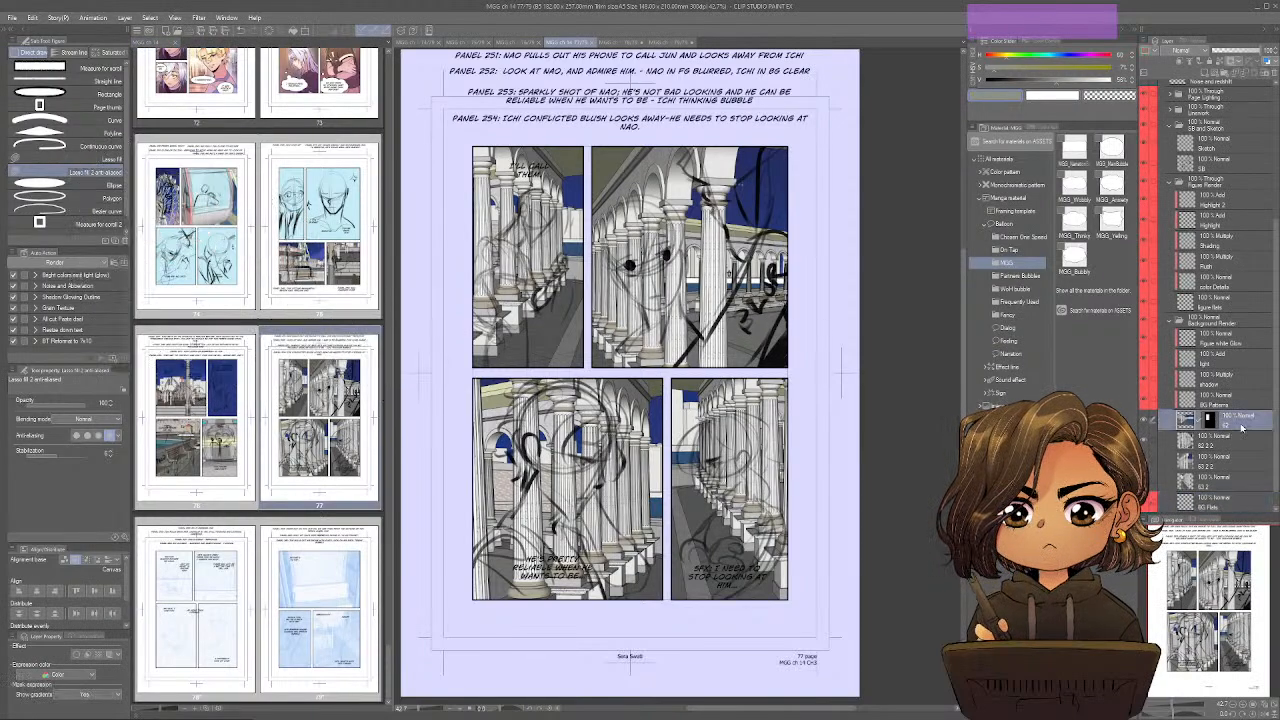
key("ctrl+e")
key("ctrl+e")
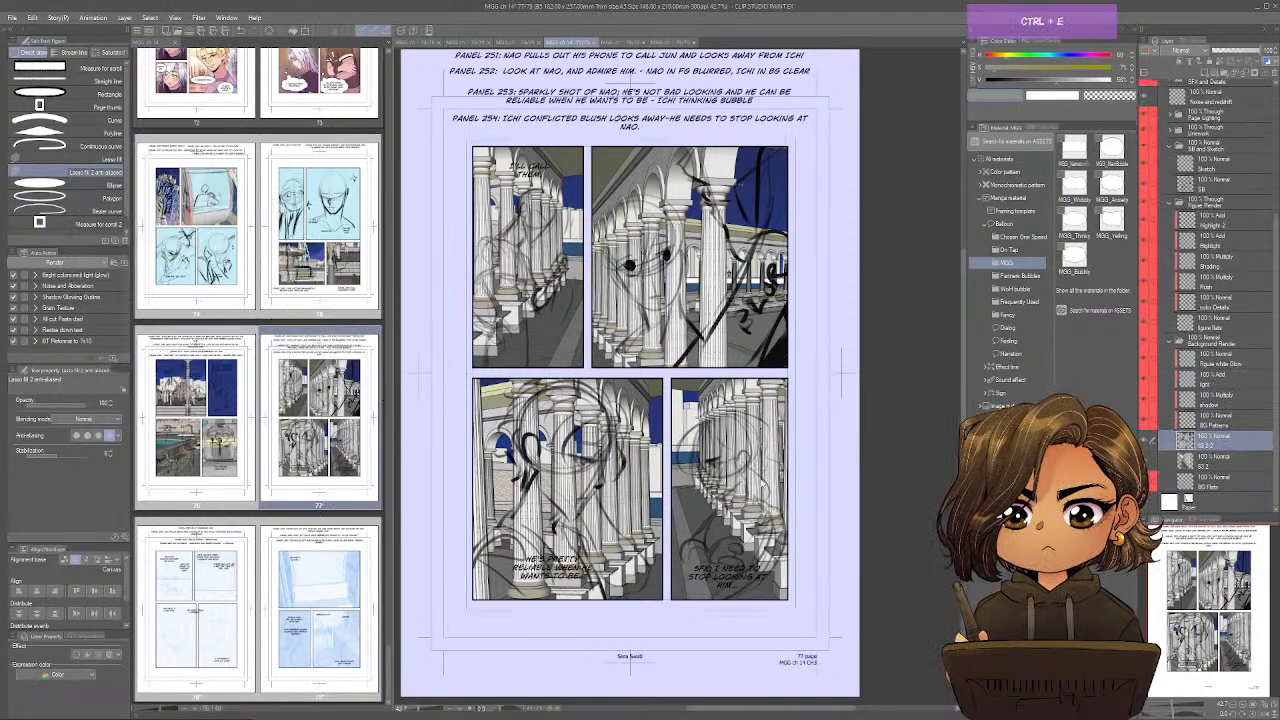
key("ctrl+e")
key("ctrl+e")
left_click(1151, 57)
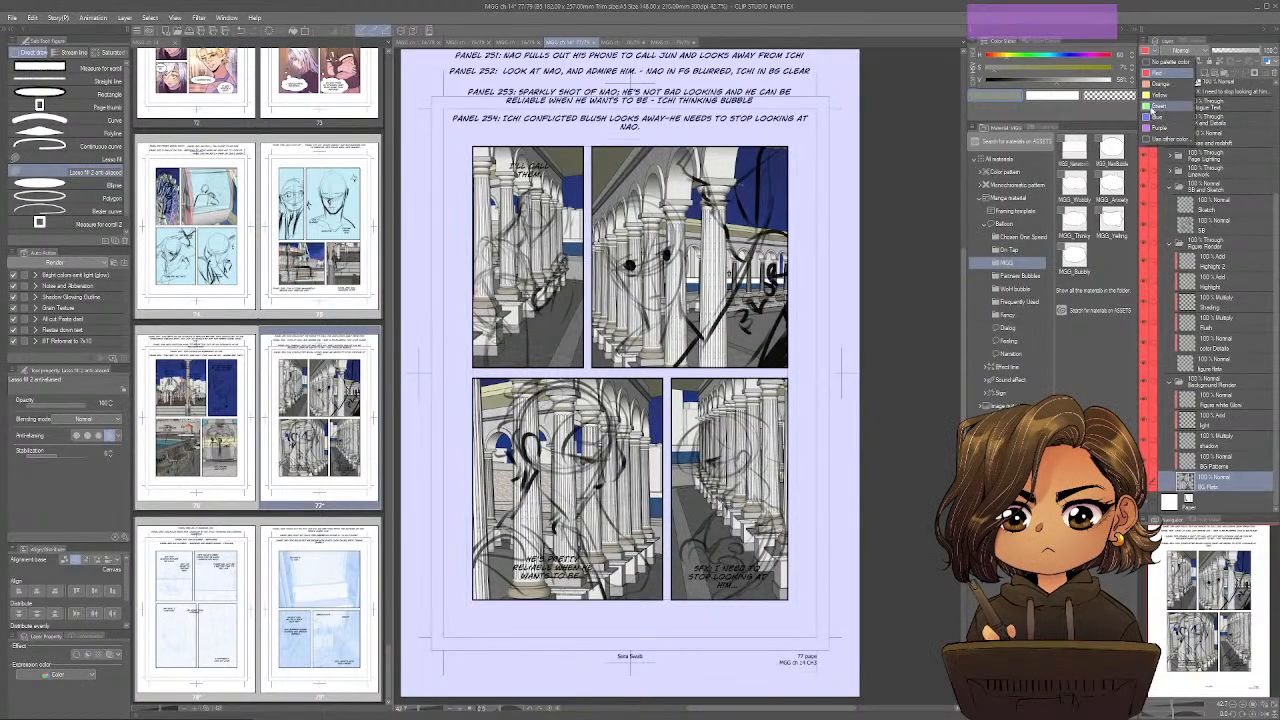
left_click(1156, 106)
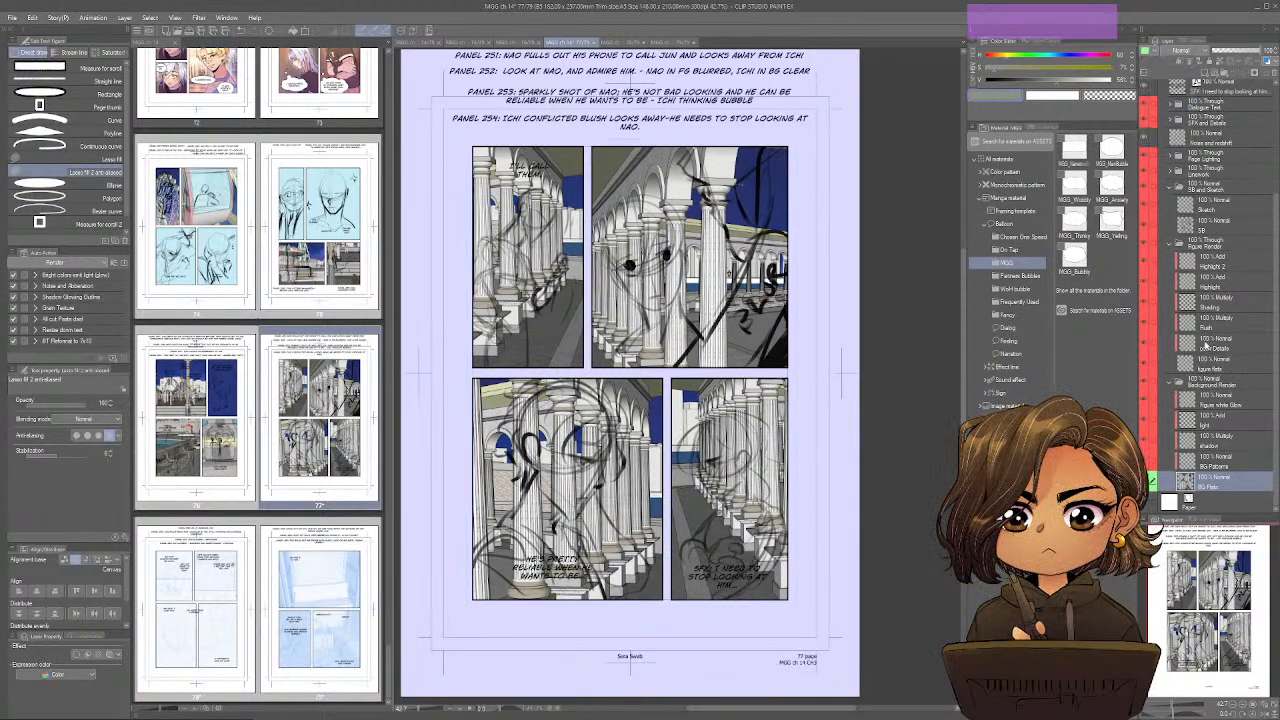
Tint page 77's Background Render folder and SB layer blue at reduced opacity, and give SB a yellow palette color.
left_click(1205, 385)
key("ctrl+b")
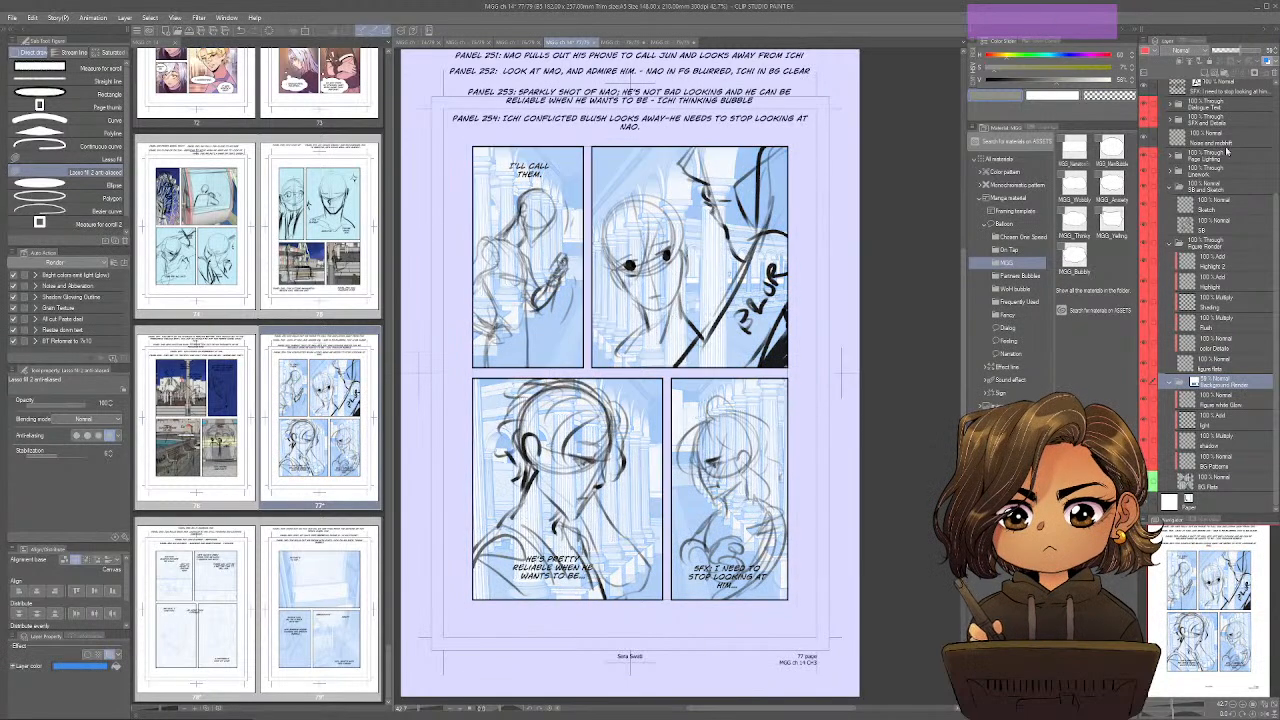
left_click(1190, 228)
key("ctrl")
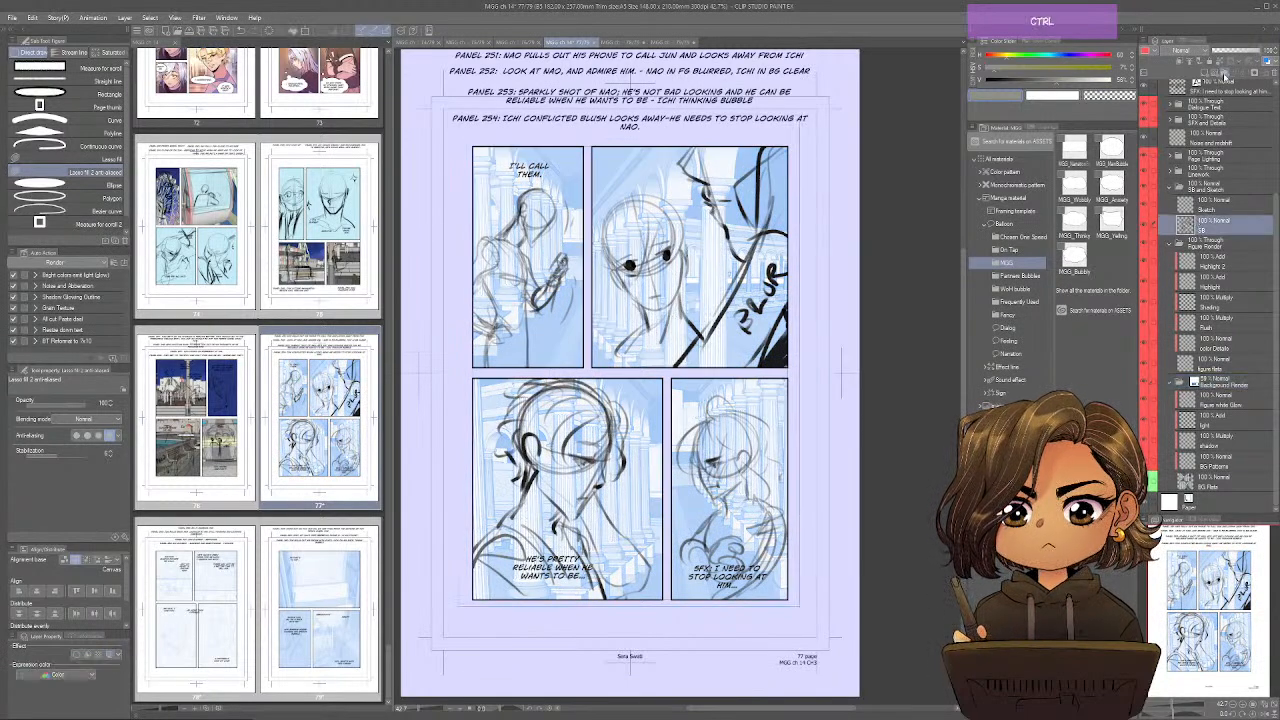
key("ctrl+b")
left_click(1221, 51)
left_click(1155, 51)
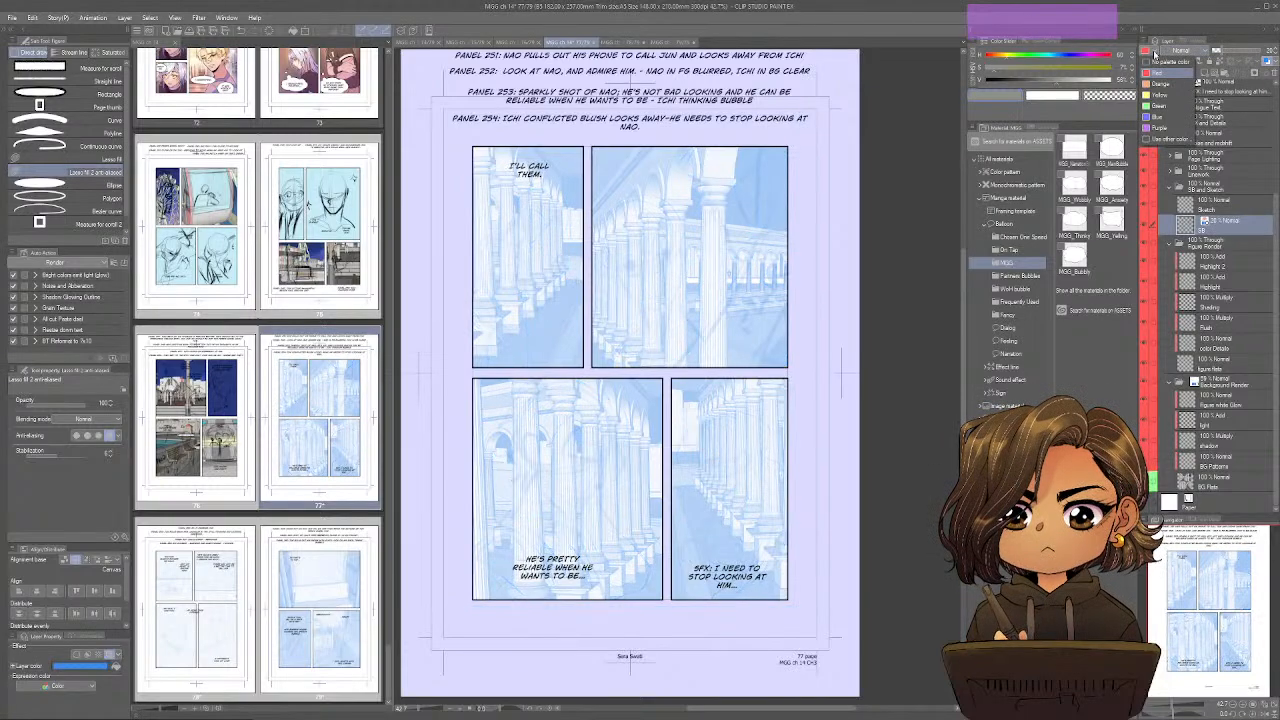
left_click(1160, 95)
left_click(1195, 200)
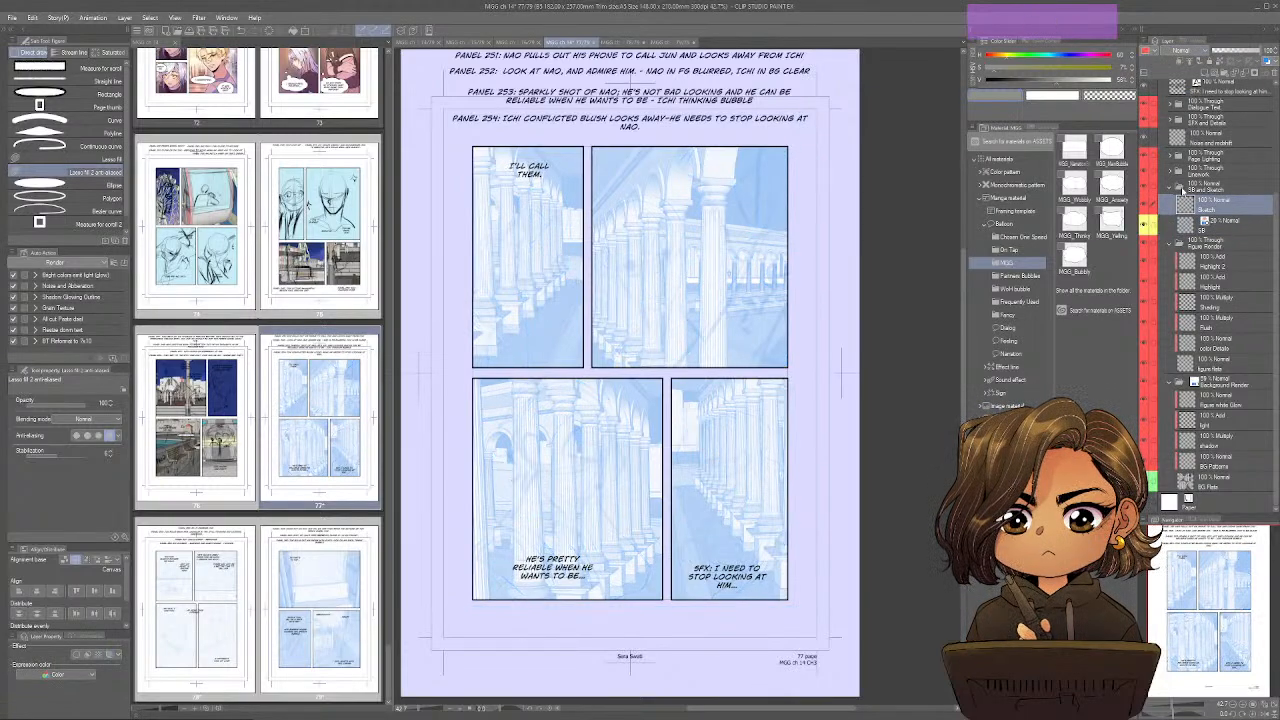
Open page 76, merge its background image layers into BG Flats with the mask applied, and give BG Flats a green palette color.
double_click(225, 476)
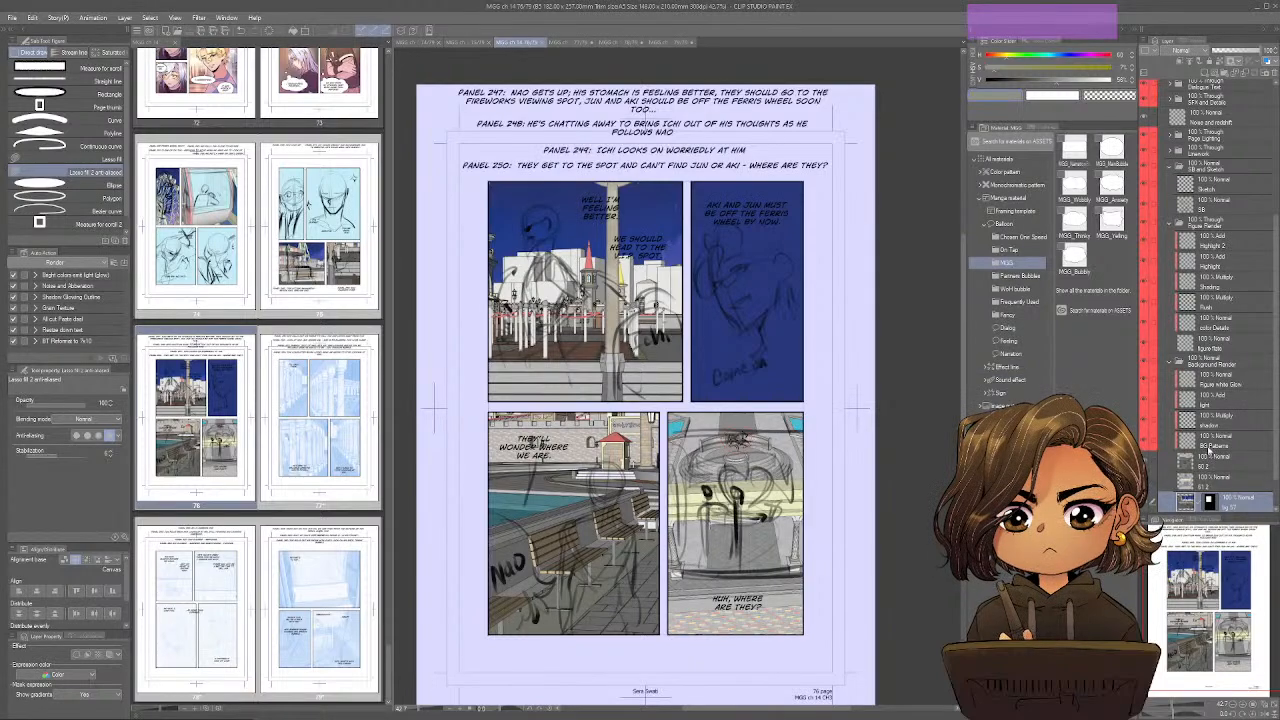
left_click(1209, 460)
key("ctrl+e")
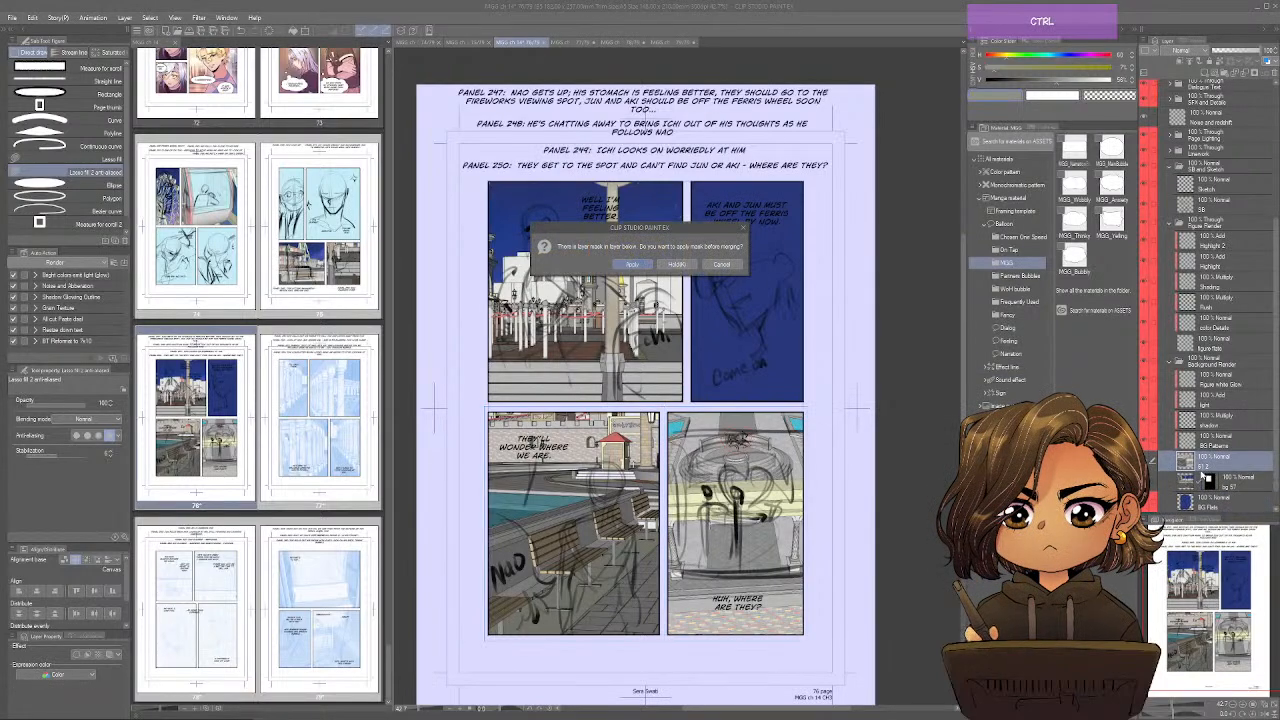
left_click(632, 264)
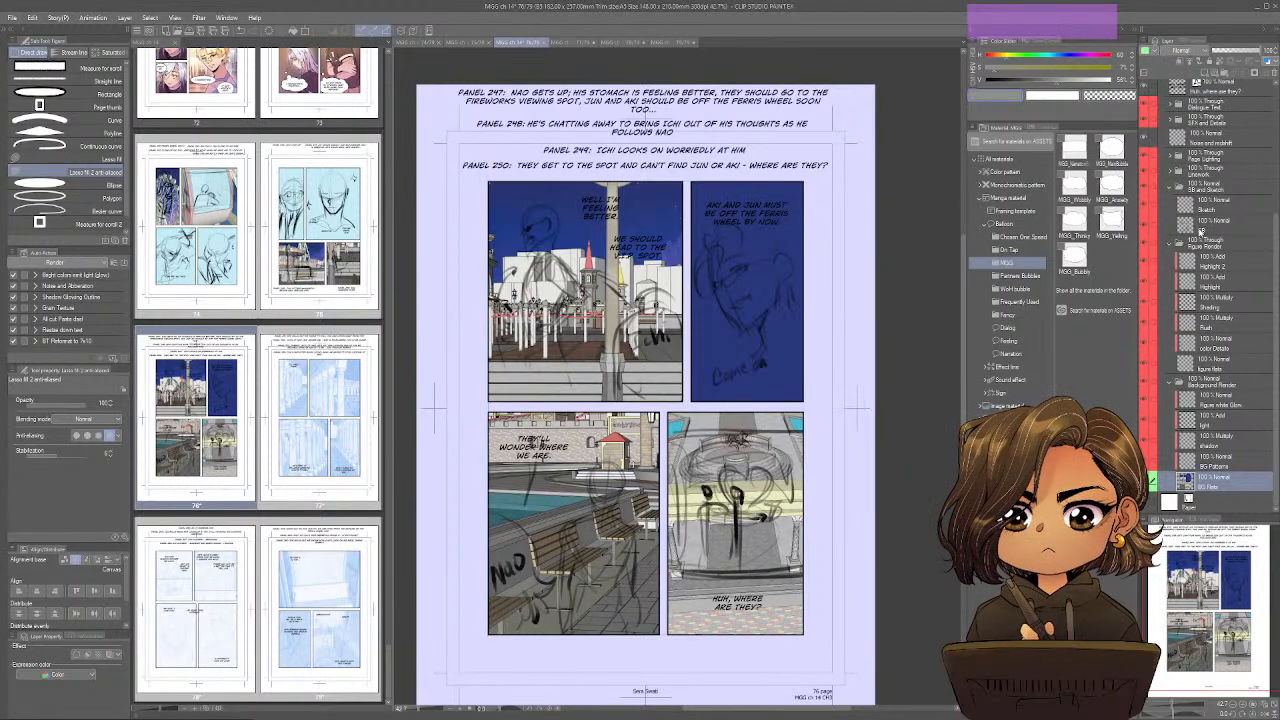
Tint page 76's Background Render folder and SB layer blue at reduced opacity, and give SB a yellow palette color.
left_click(1190, 384)
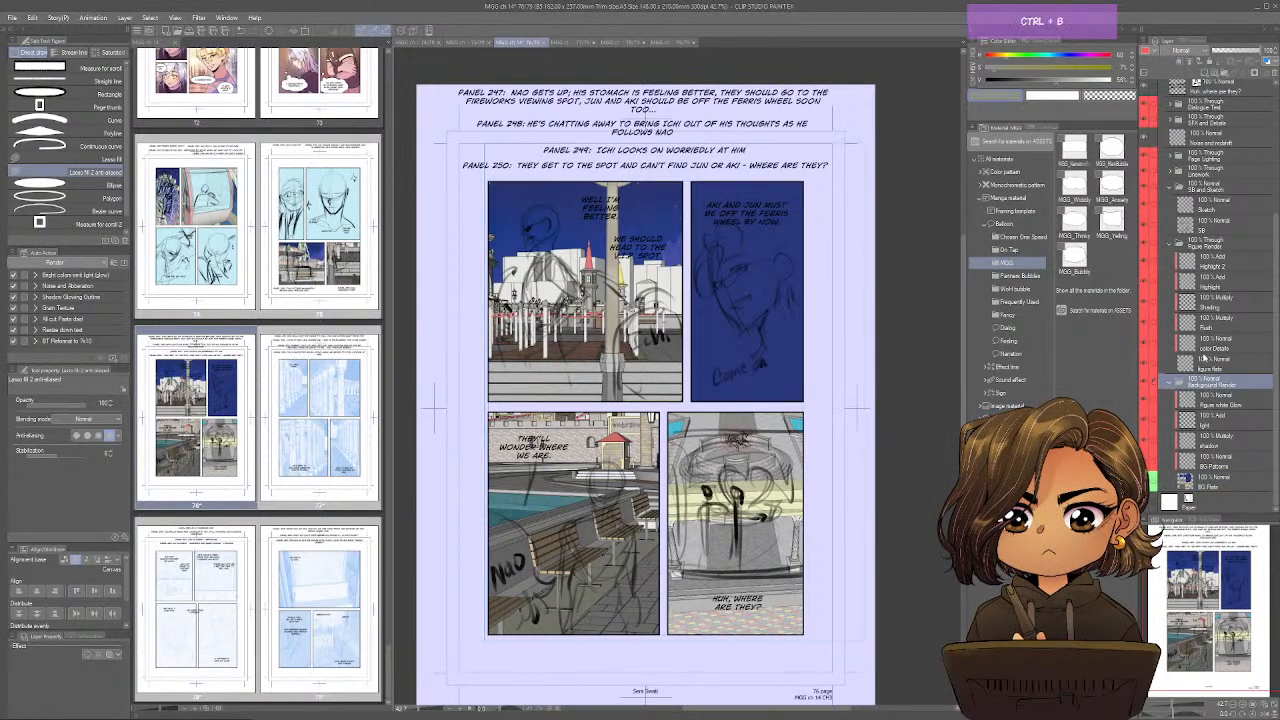
left_click(1238, 53)
left_click(1202, 226)
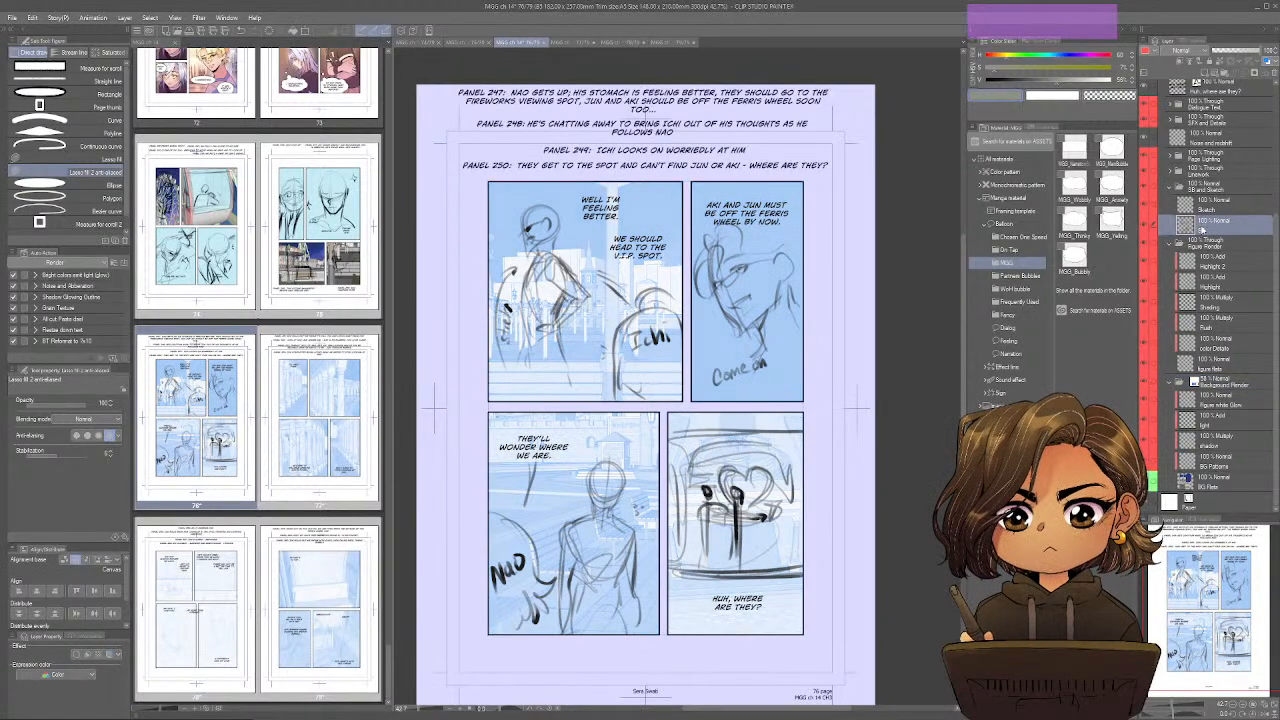
key("ctrl+b")
left_click(1228, 52)
left_click_drag(1228, 52, 1212, 52)
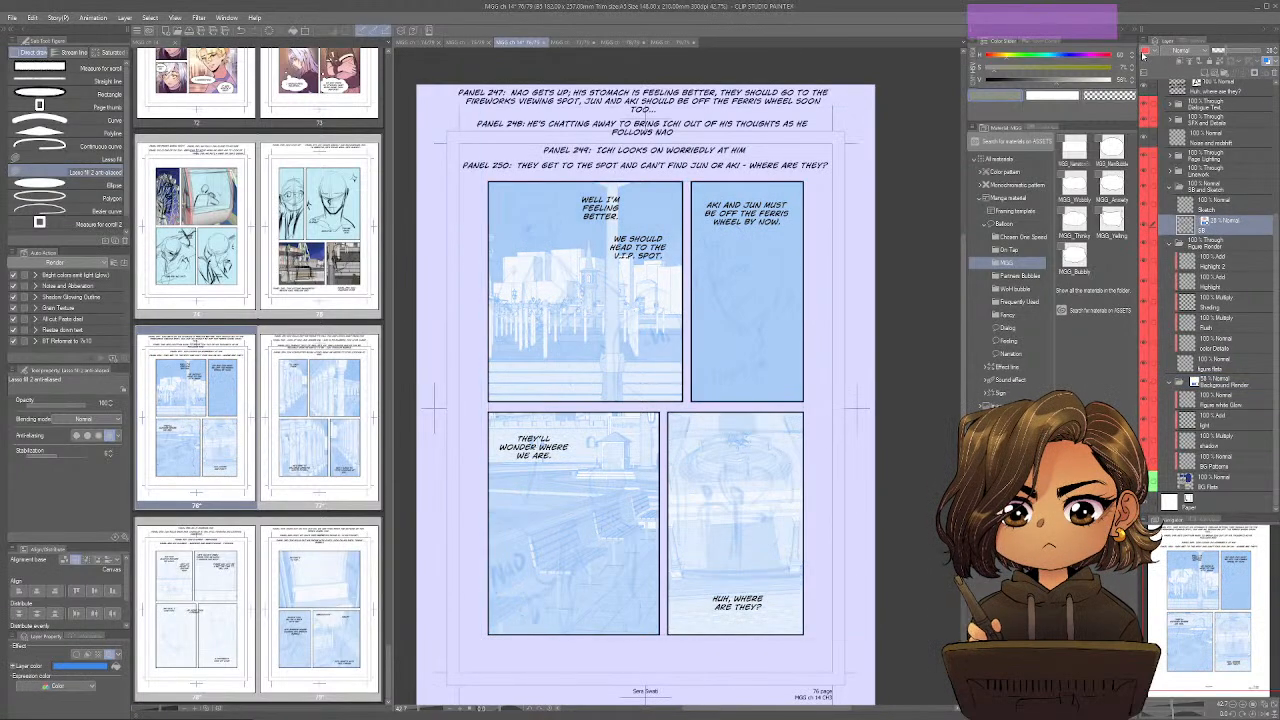
left_click(1197, 205)
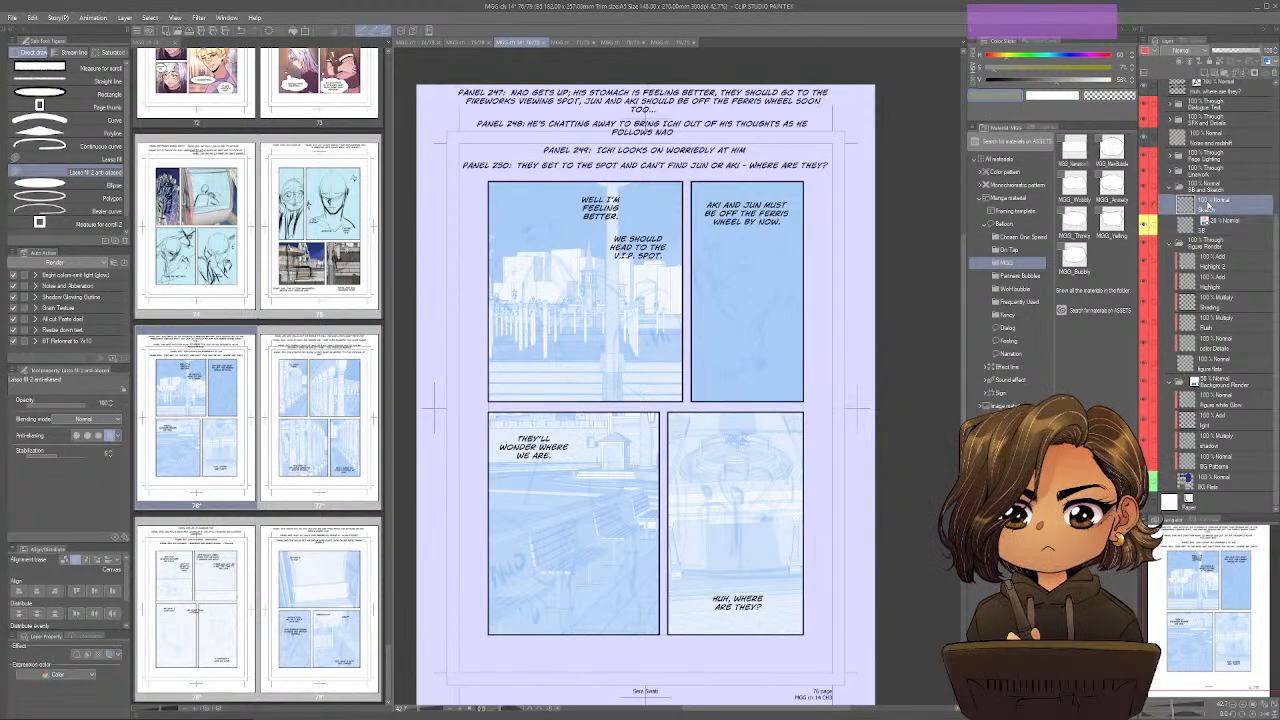
Open page 75, merge its two background image layers into BG Flats with the mask applied, and give BG Flats a green palette color.
left_click(468, 42)
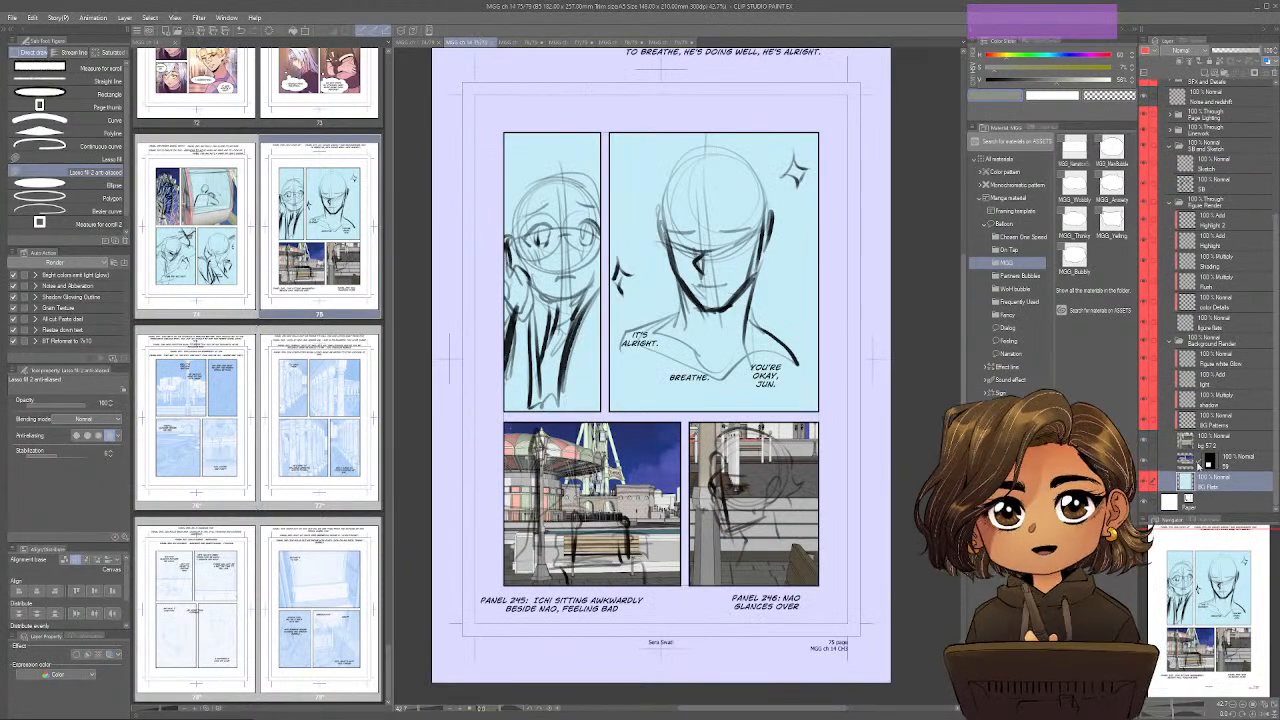
key("ctrl+e")
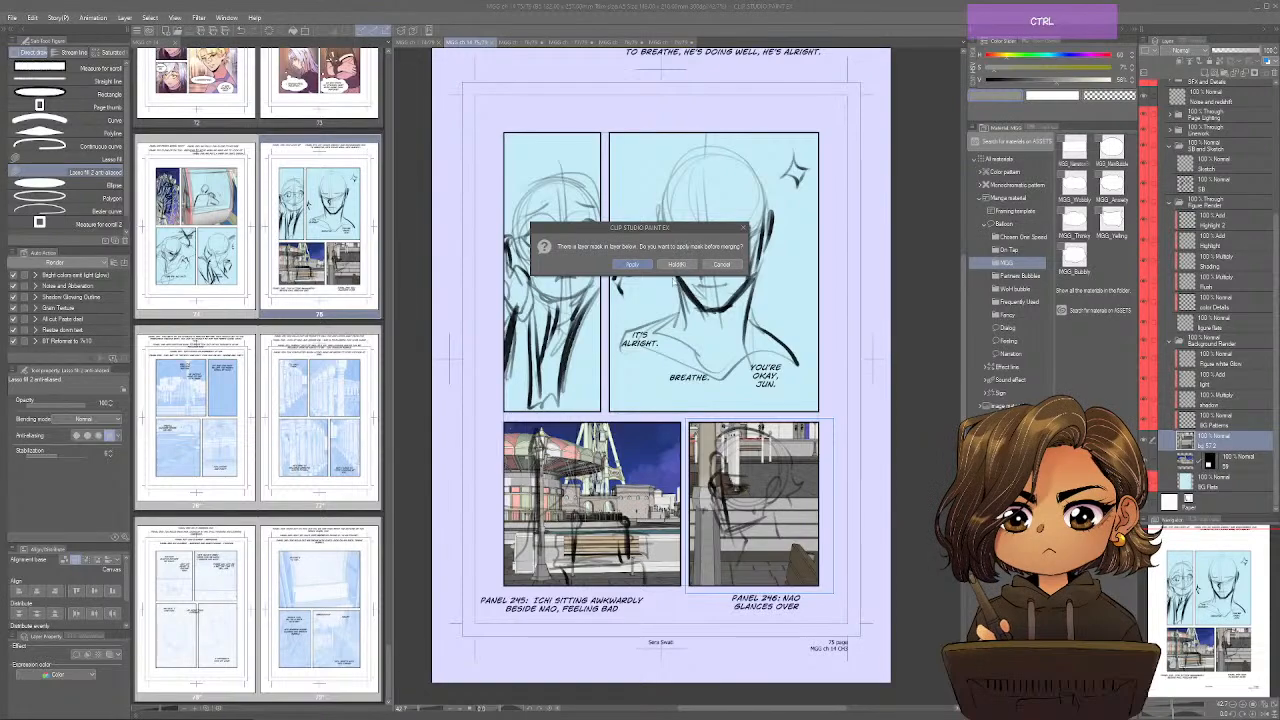
left_click(632, 264)
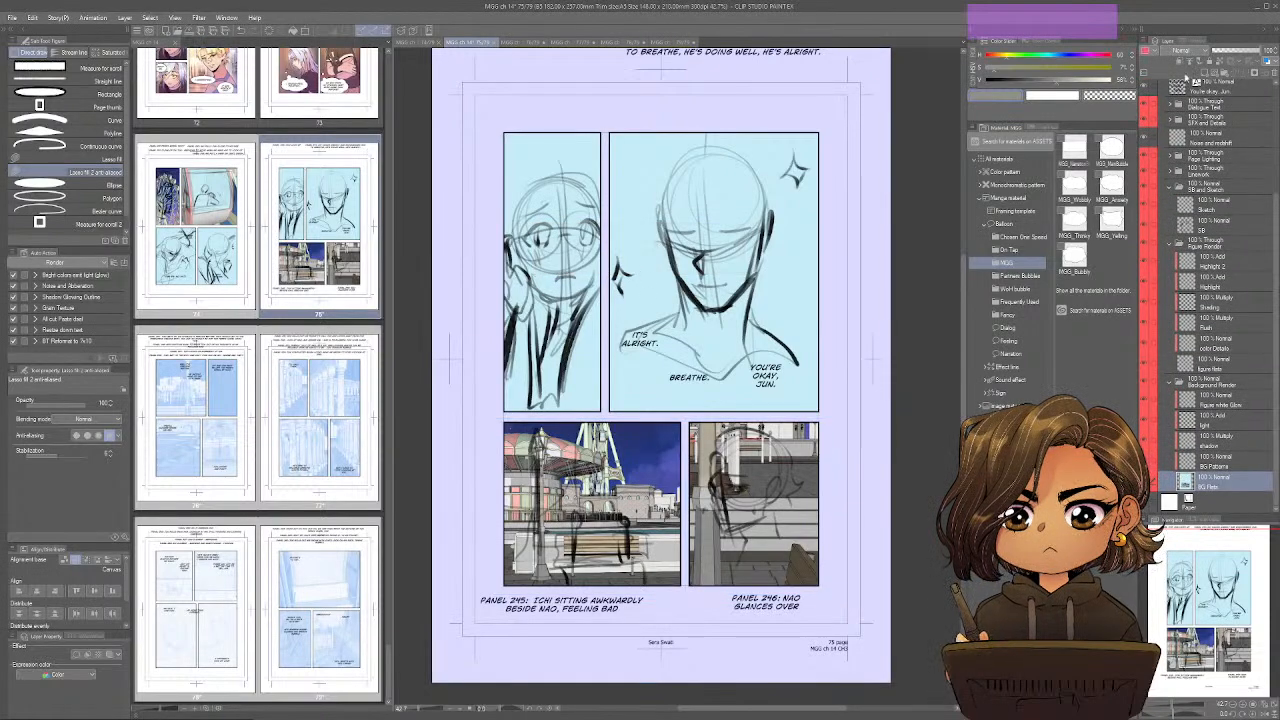
Tint page 75's Background Render folder with the blue layer color and reduce its opacity.
left_click(1205, 386)
key("ctrl+b")
left_click(1238, 51)
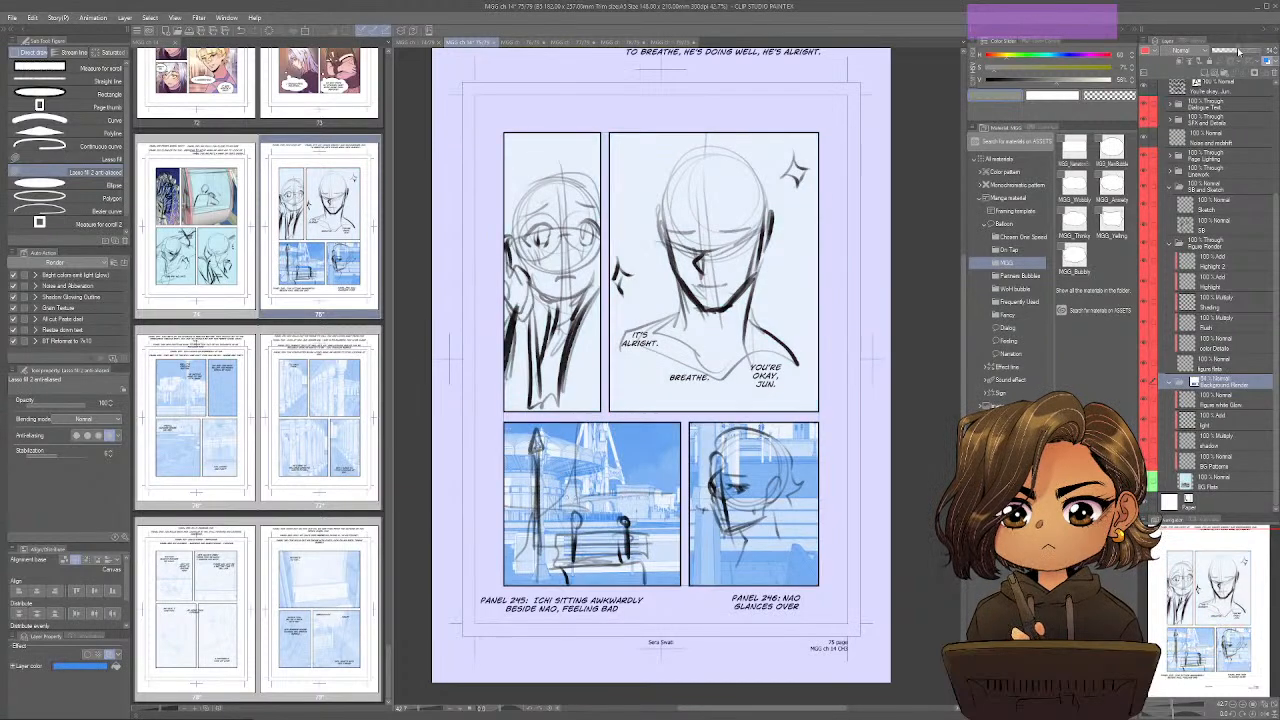
Tint page 75's SB layer blue at about 21% opacity, give it a yellow palette color, and make the Sketch layer active.
left_click(1210, 226)
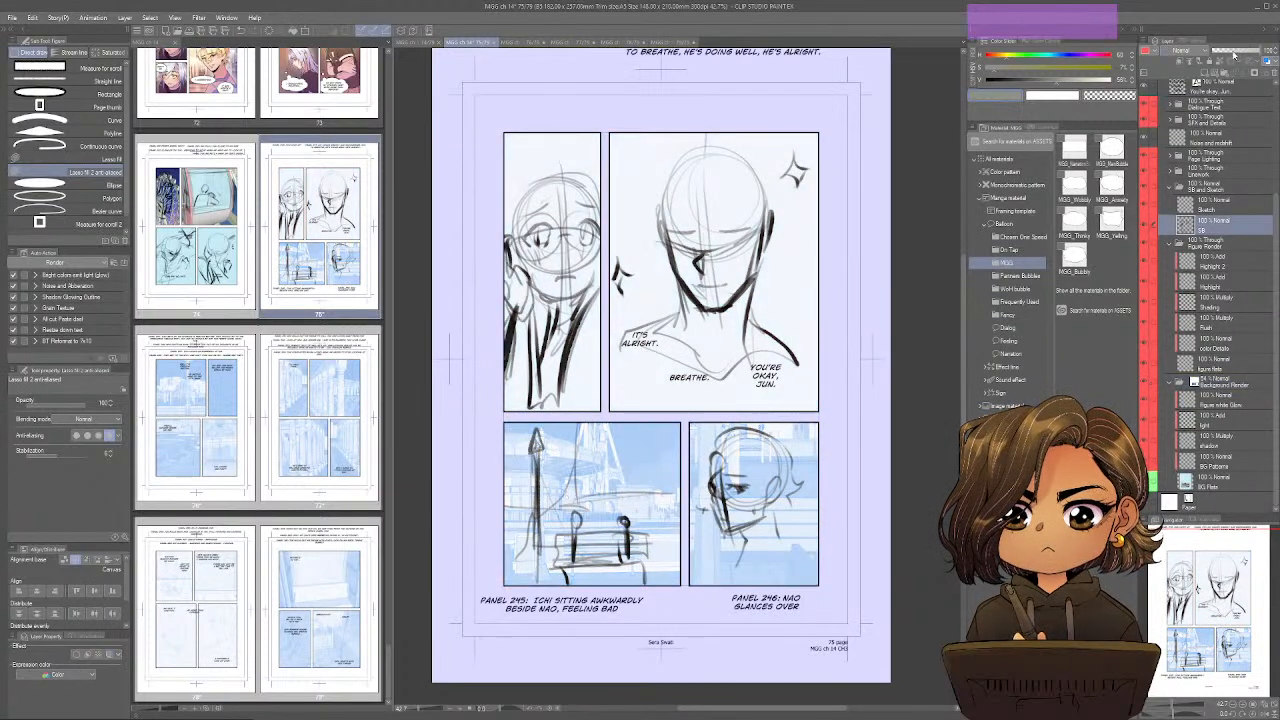
key("ctrl+b")
left_click(1147, 51)
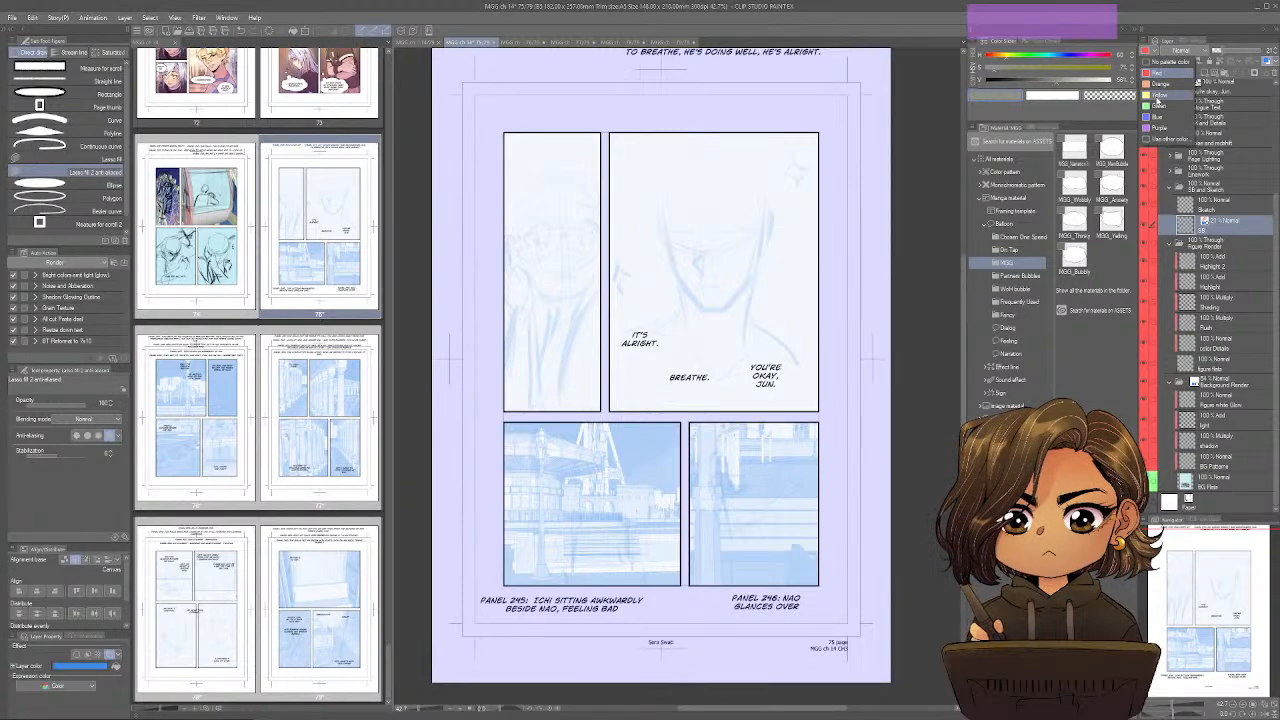
left_click(1157, 105)
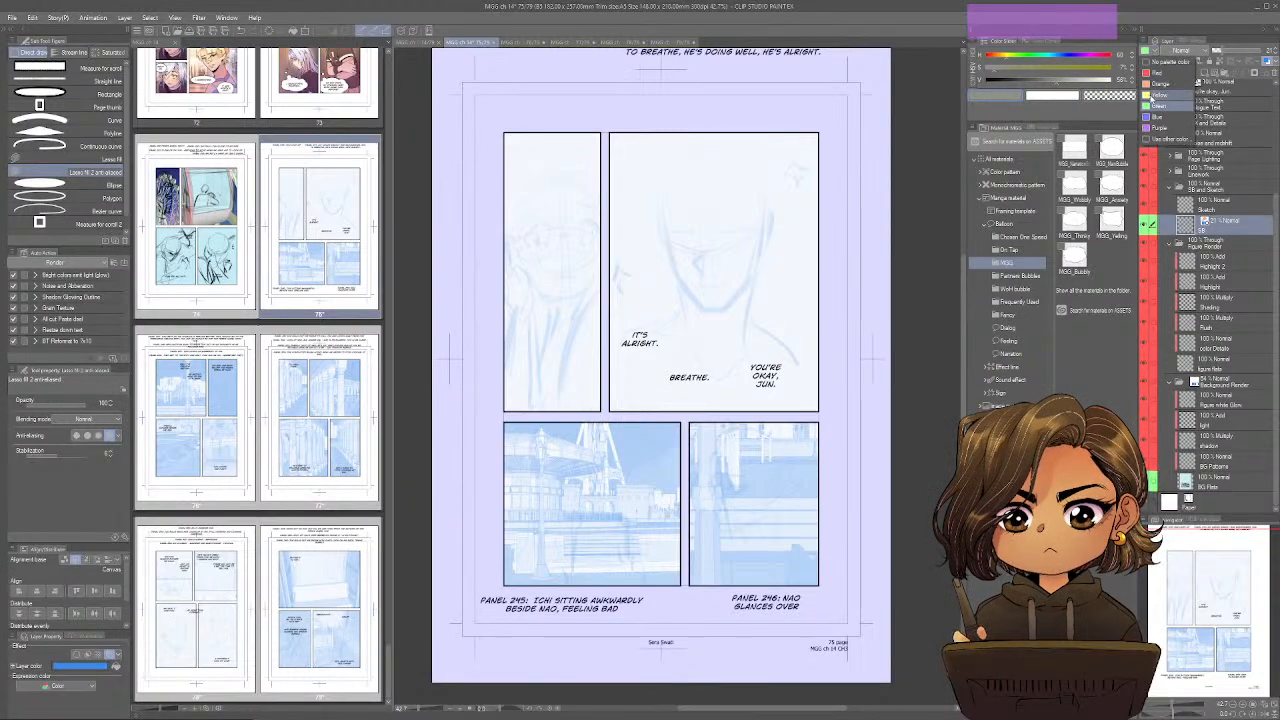
left_click(1195, 207)
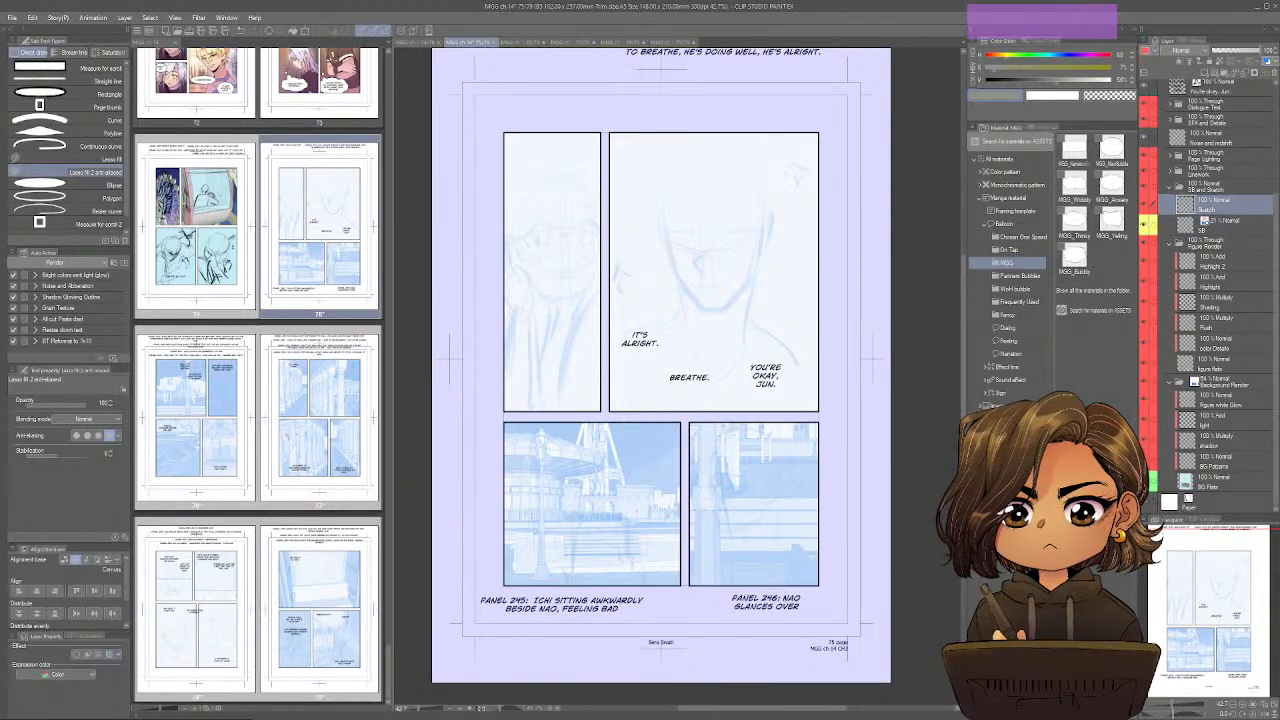
On page 74, merge the background image layers into Figure Flats with the mask applied, and give Figure Flats a green palette color.
left_click(430, 43)
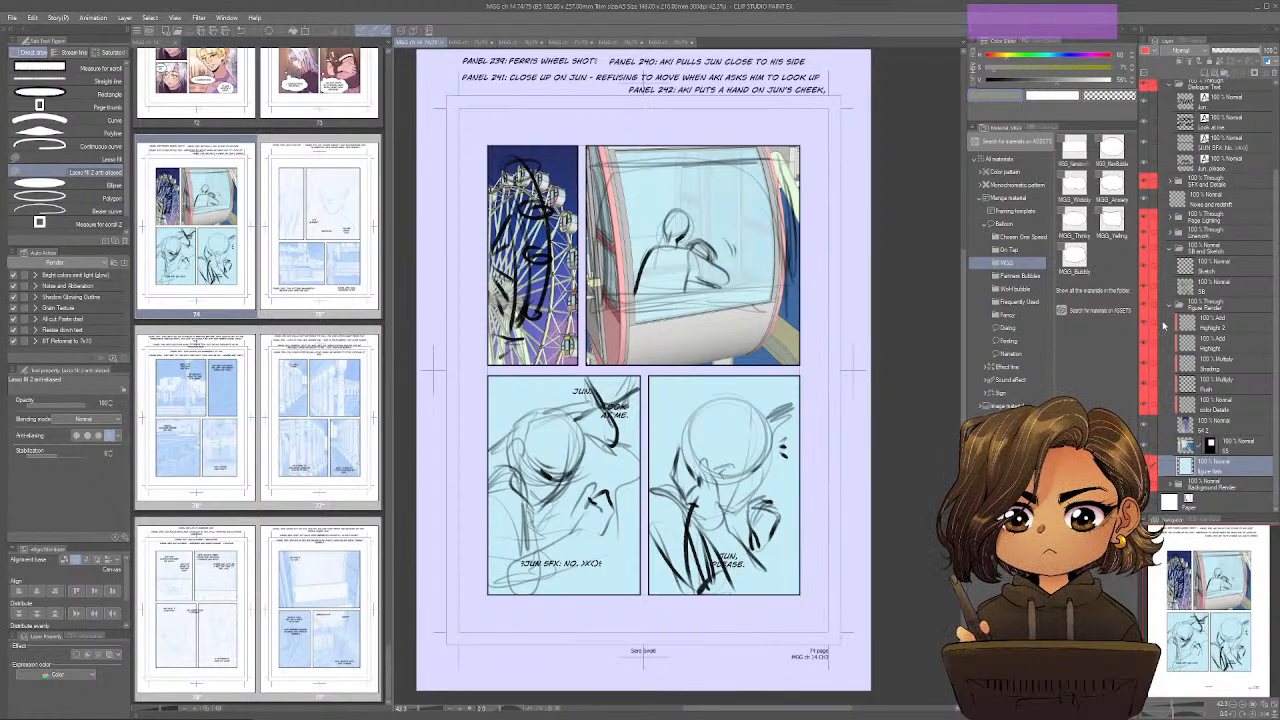
left_click(1186, 426)
key("ctrl+e")
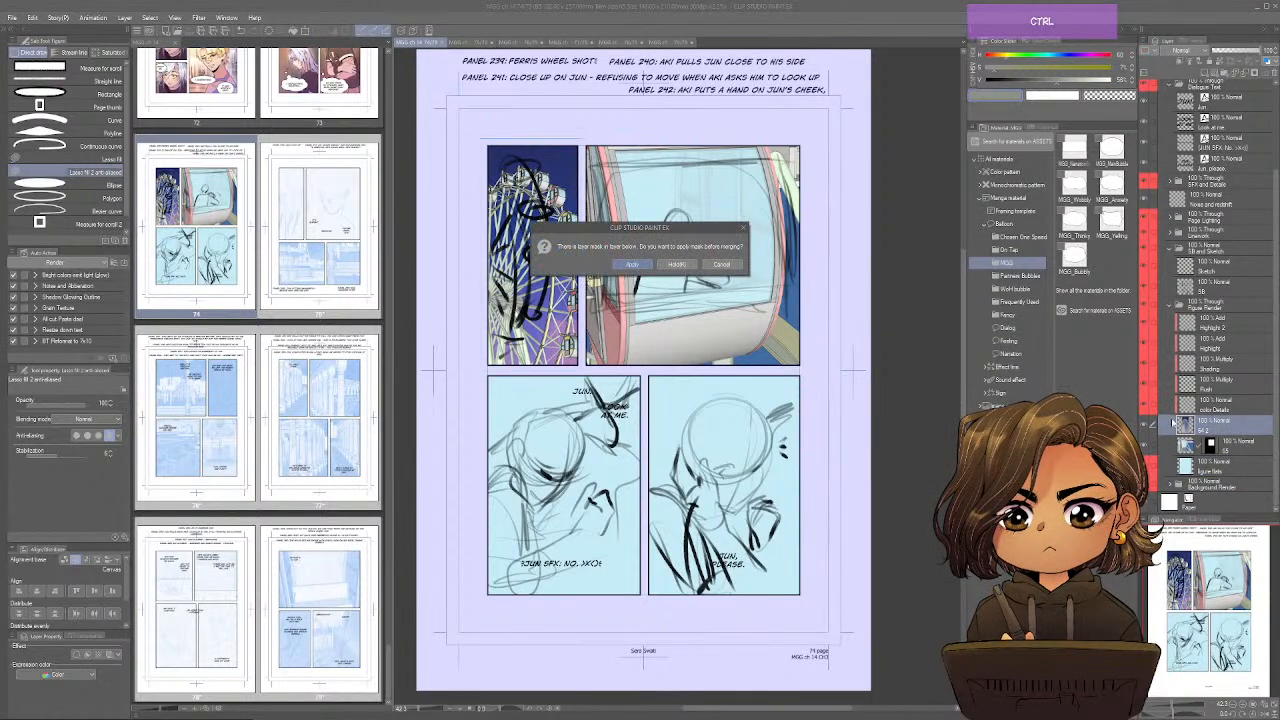
left_click(632, 264)
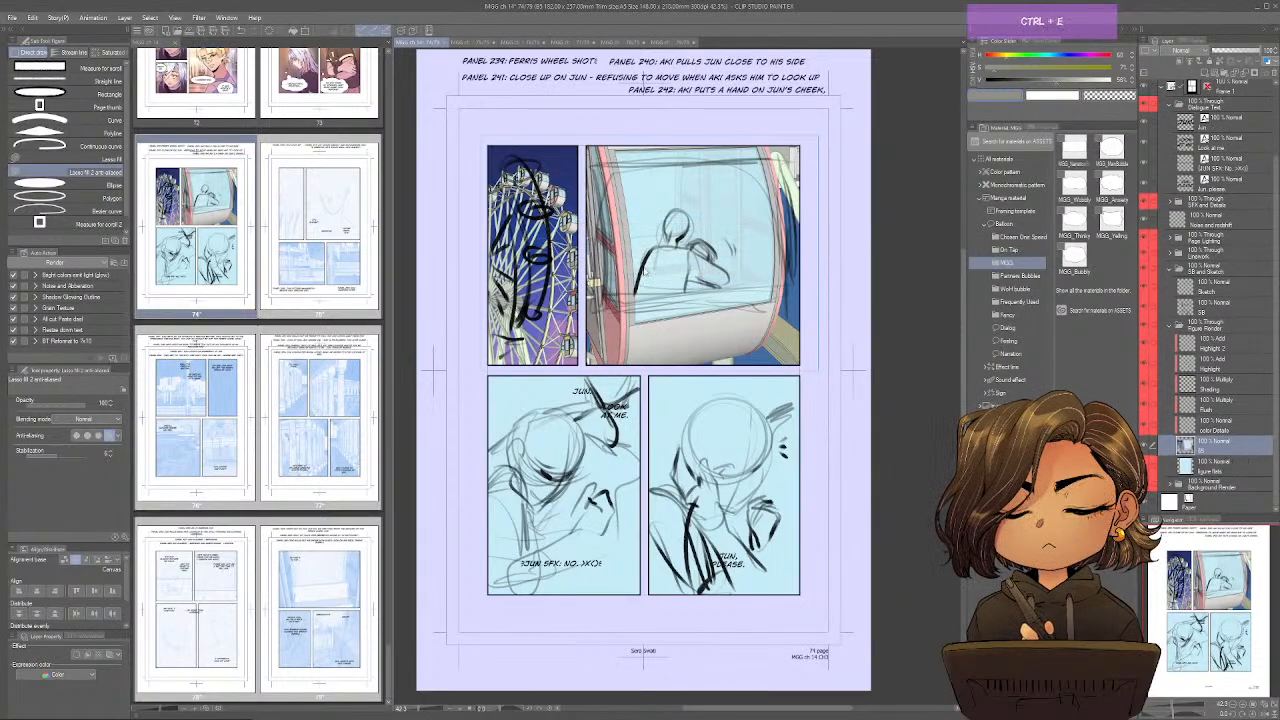
left_click(1154, 51)
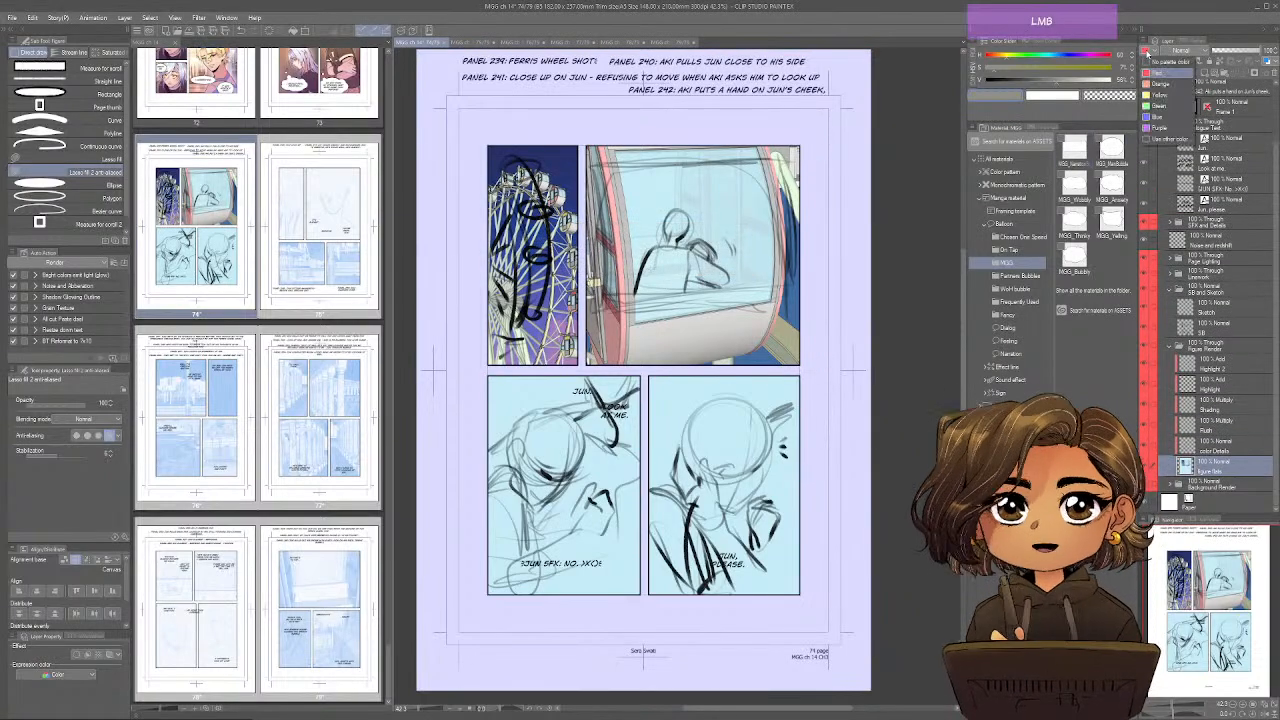
left_click(1164, 102)
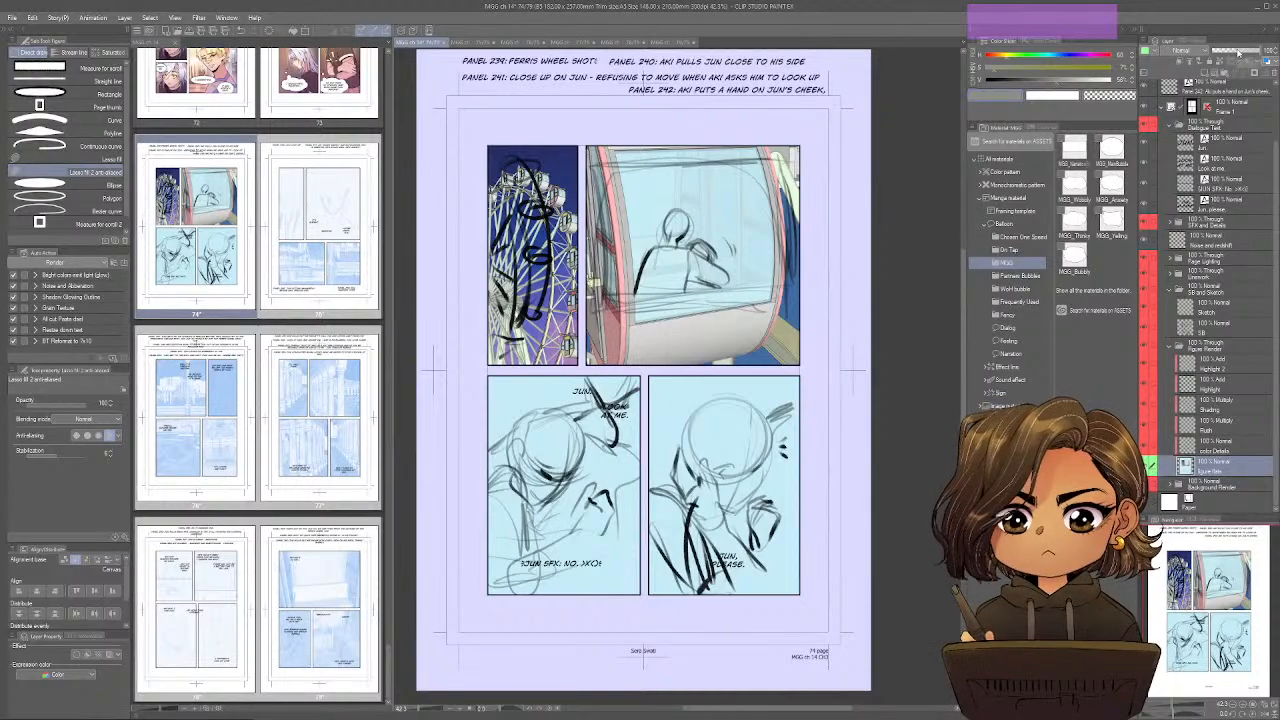
Tint page 74's Figure Flats and SB layers blue at reduced opacity, give SB a yellow palette color, and activate the Sketch layer.
left_click(1240, 52)
key("ctrl+b")
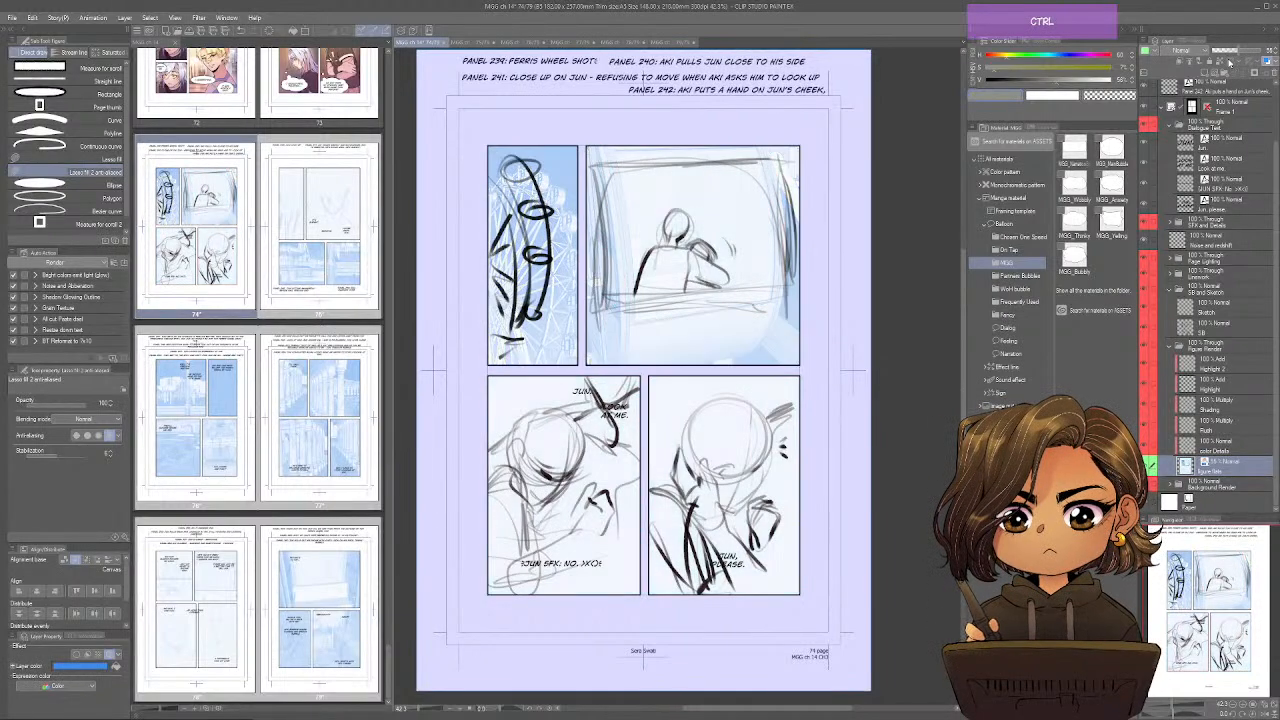
left_click(1180, 328)
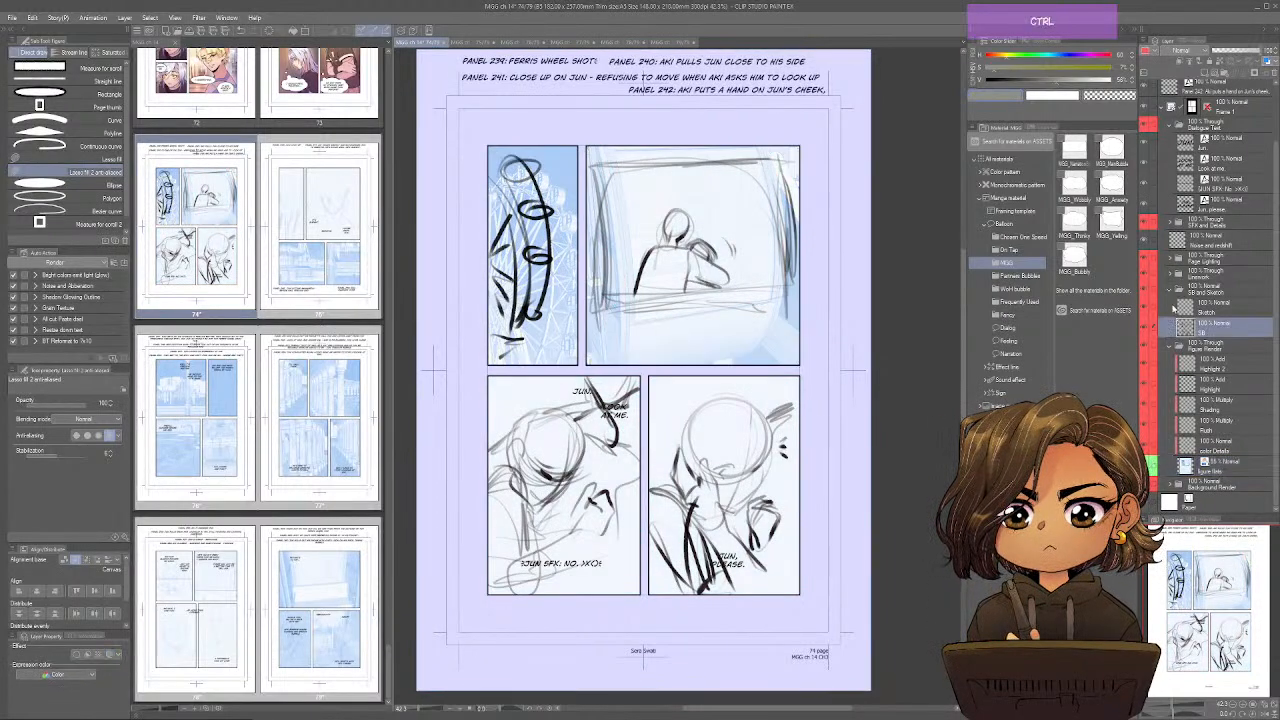
key("ctrl+b")
left_click(1148, 53)
left_click(1156, 106)
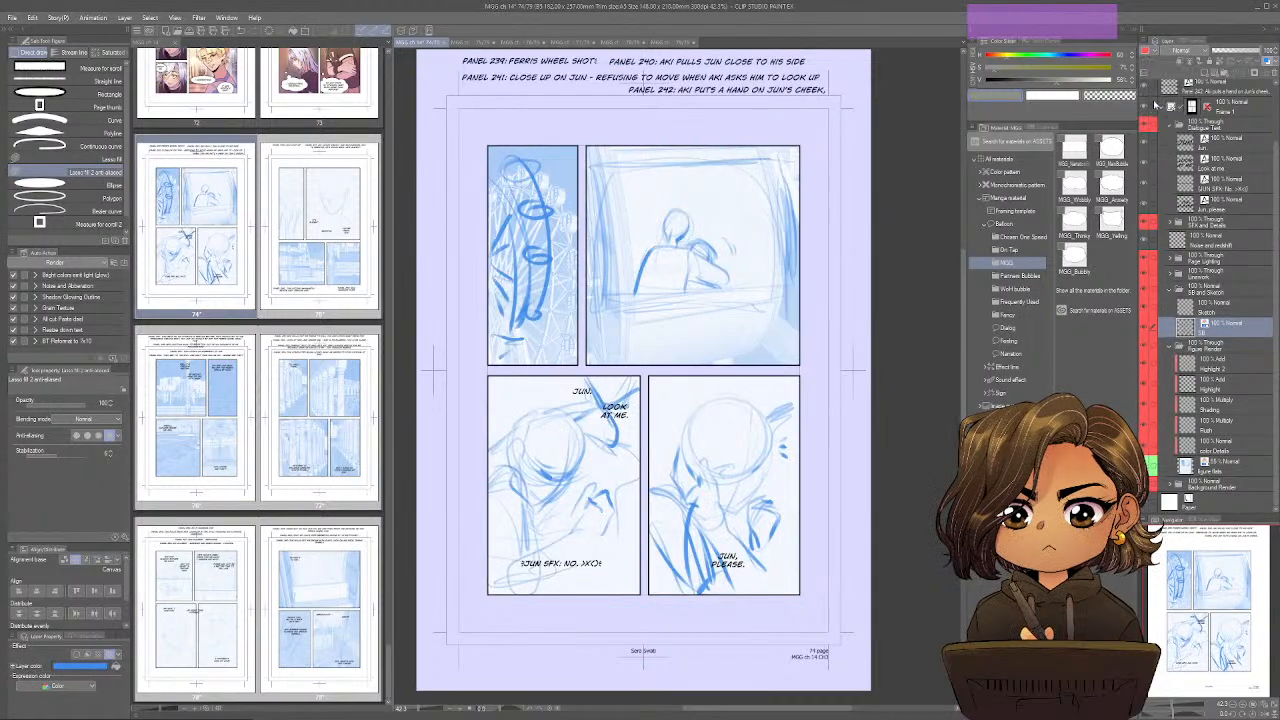
left_click(1148, 53)
left_click(1160, 95)
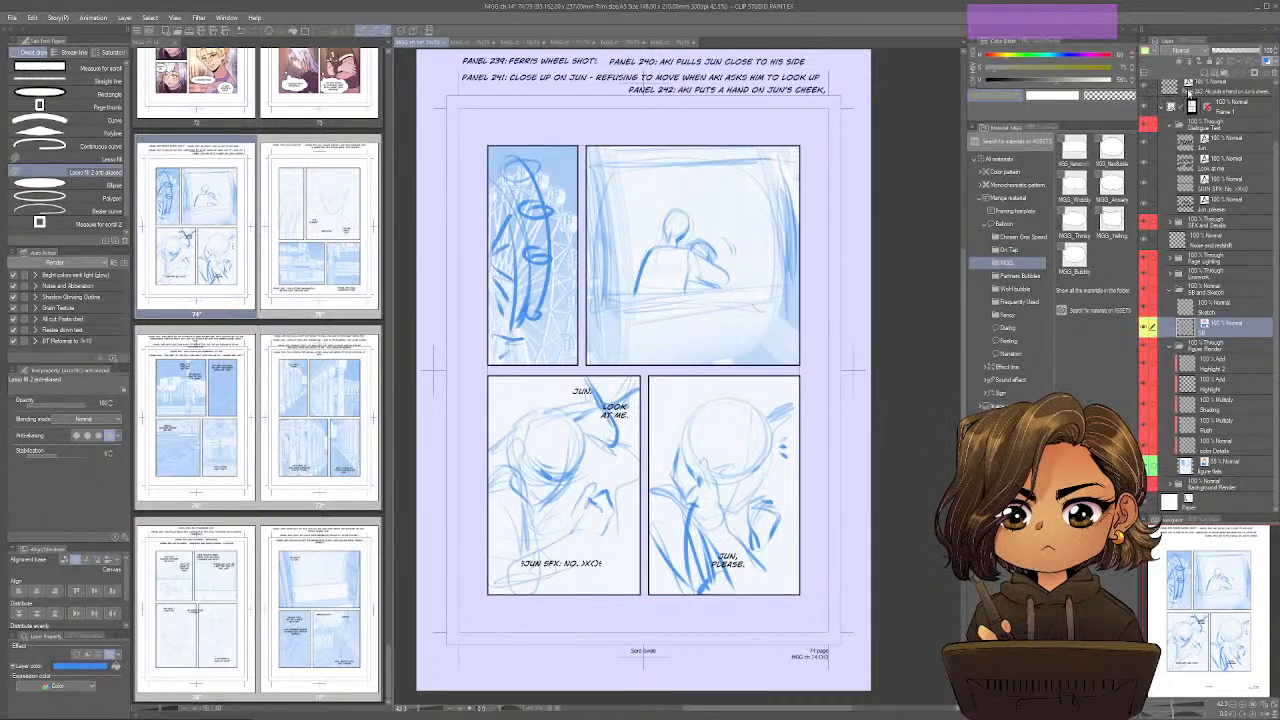
left_click_drag(1227, 50, 1224, 50)
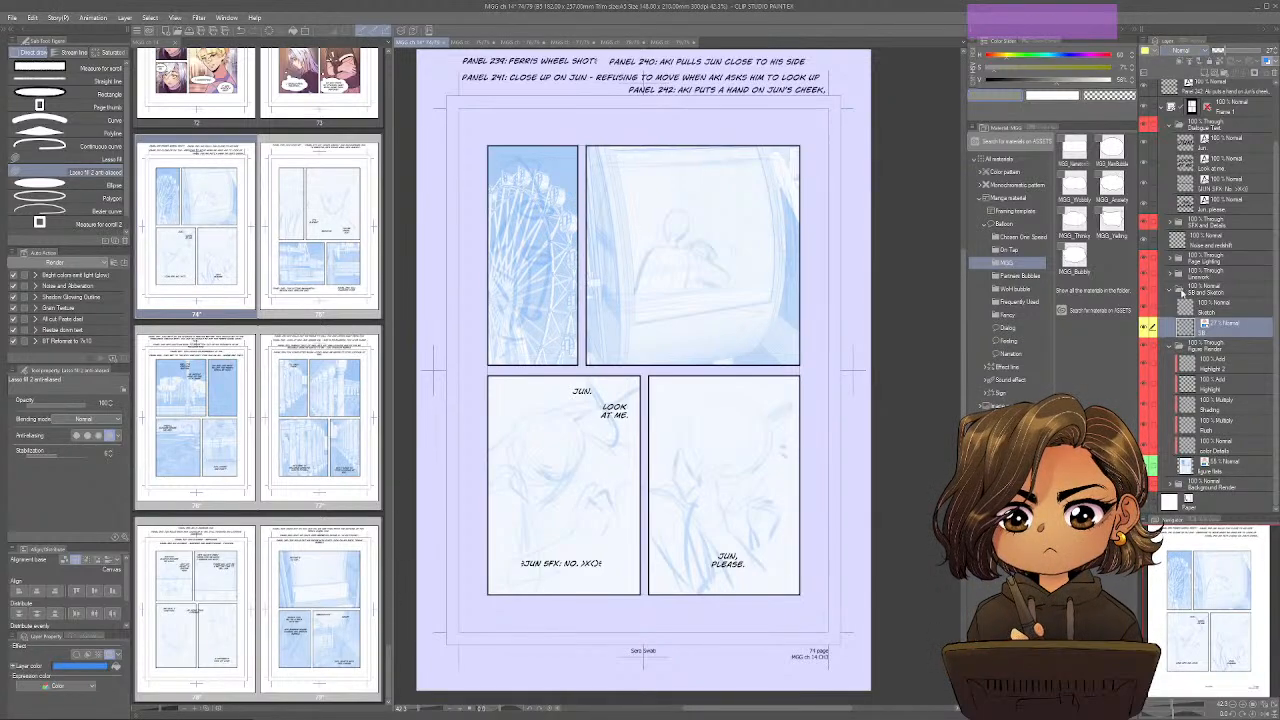
left_click(1182, 300)
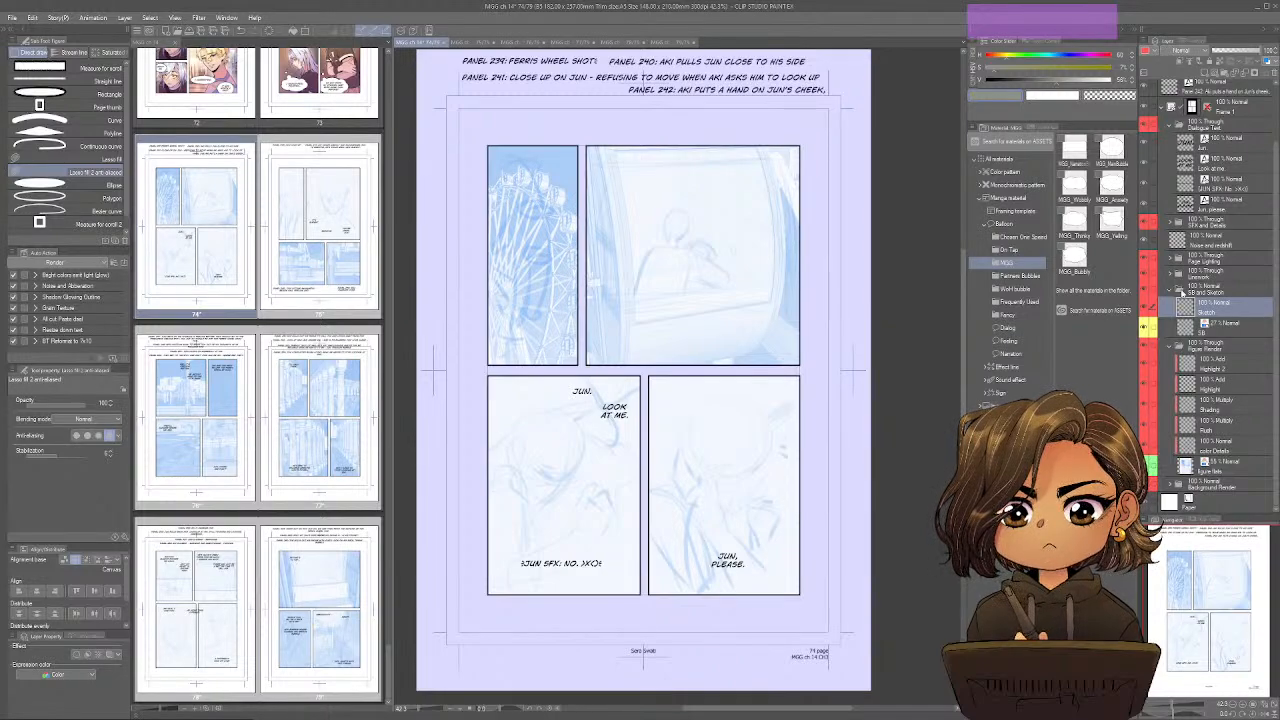
Go through the prepared pages from 74 to 79 to check their faint blue backgrounds and storyboards.
double_click(313, 201)
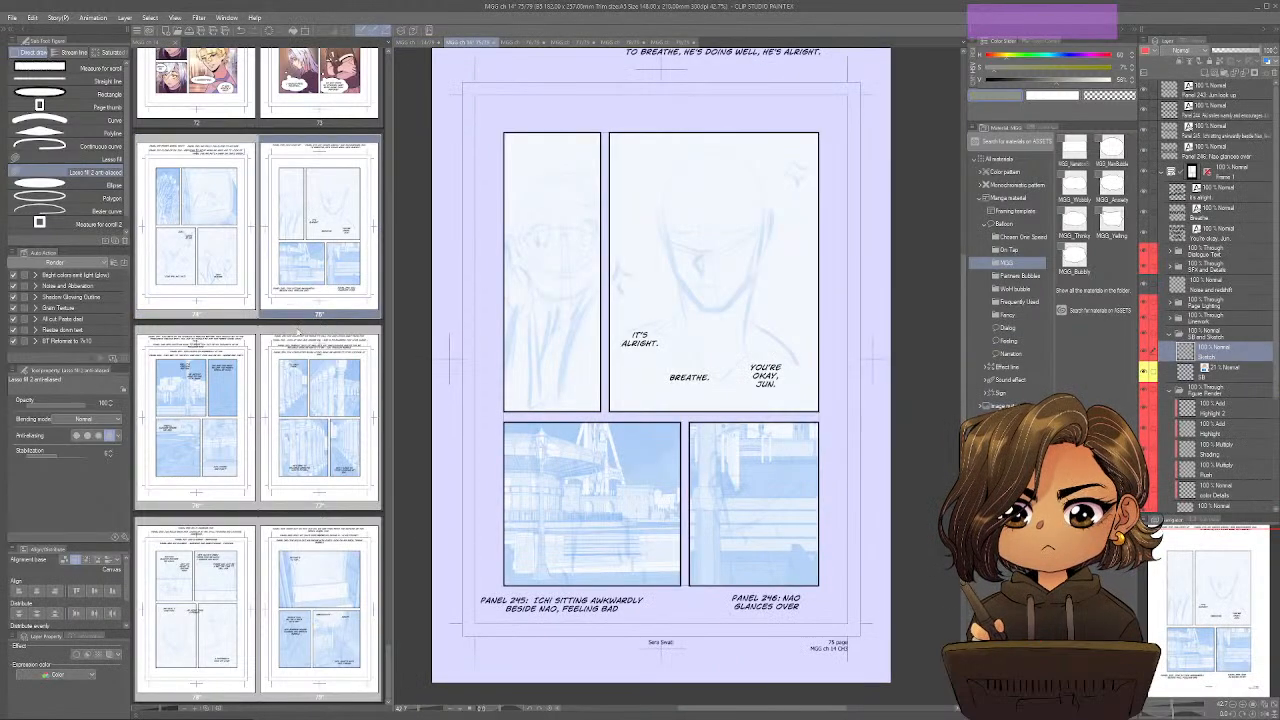
double_click(249, 384)
double_click(288, 408)
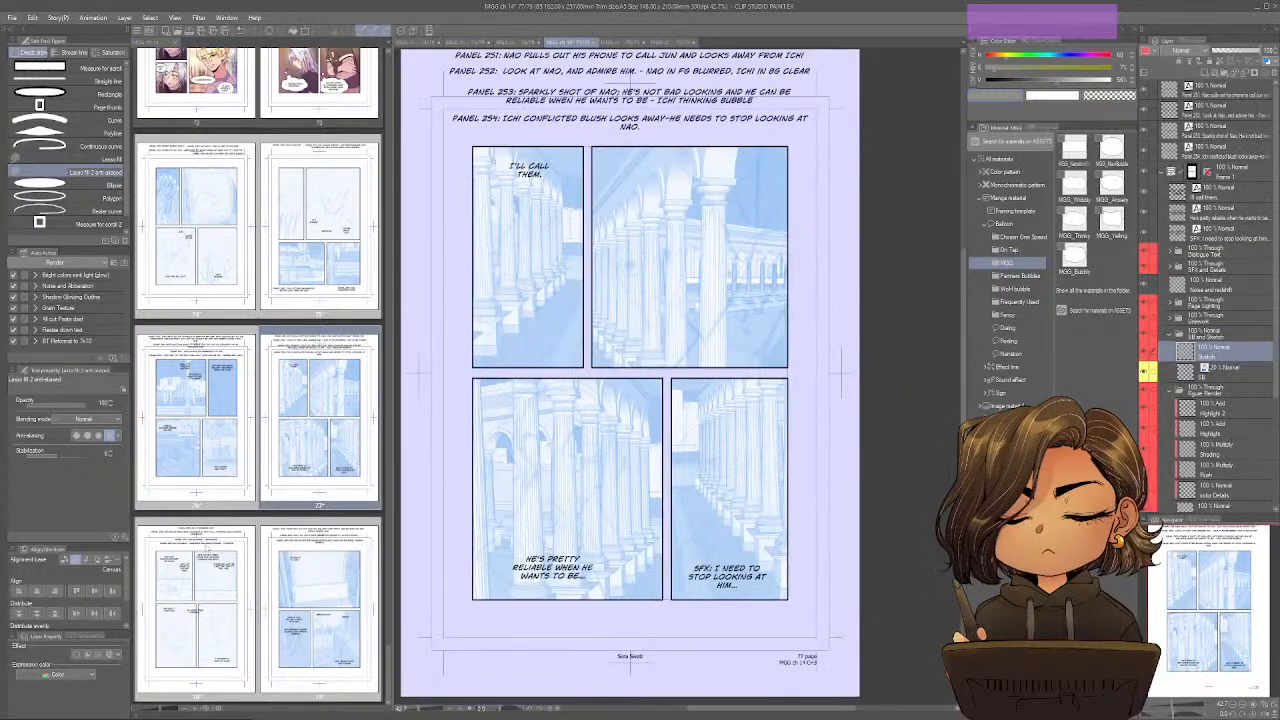
double_click(282, 584)
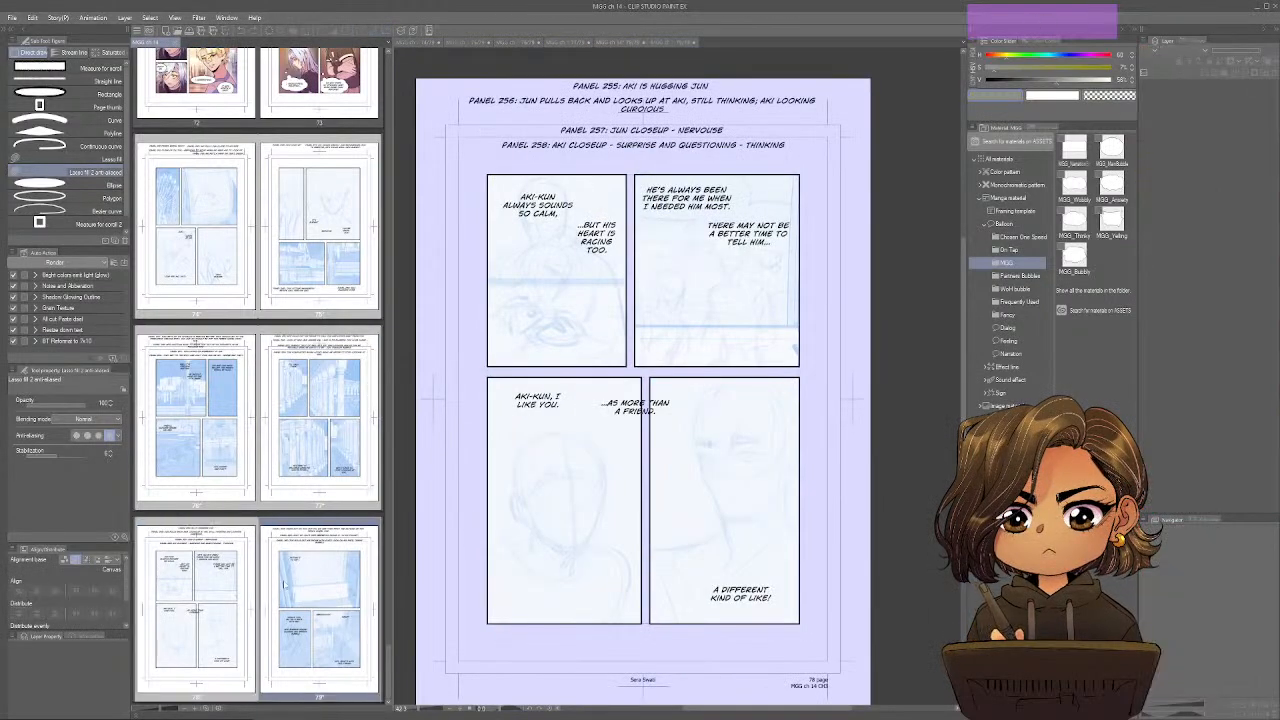
double_click(186, 283)
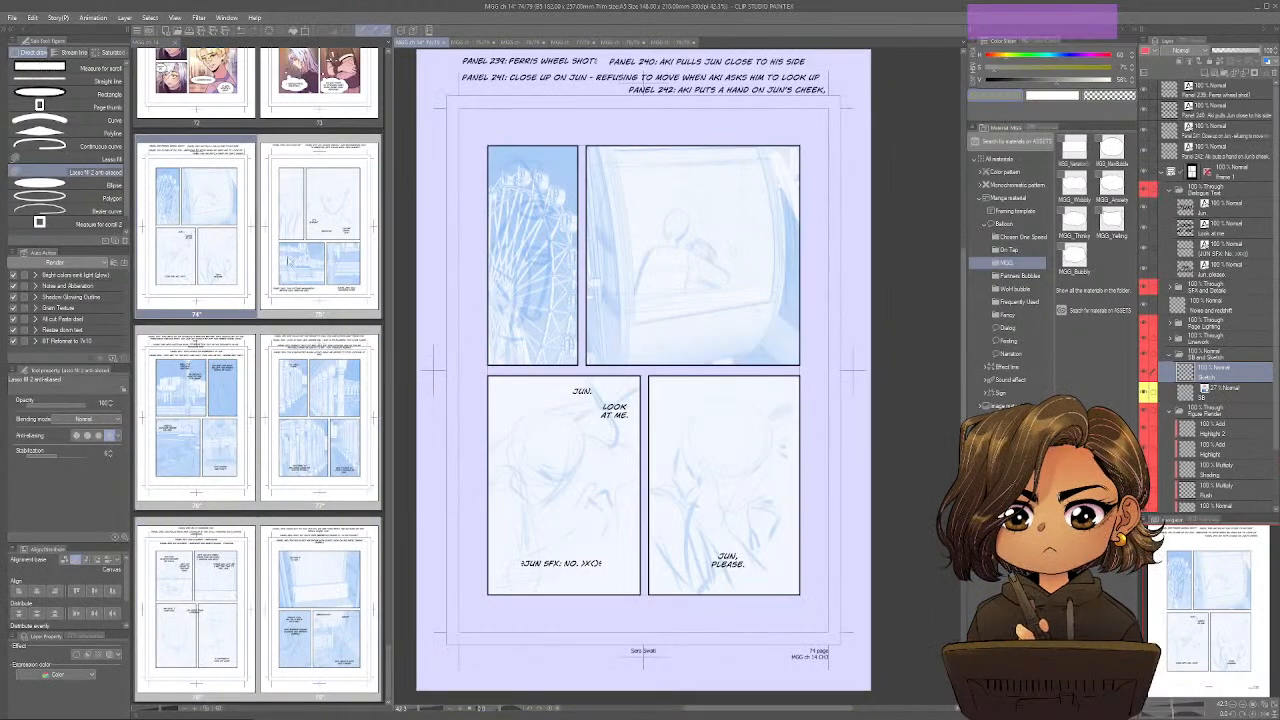
double_click(288, 262)
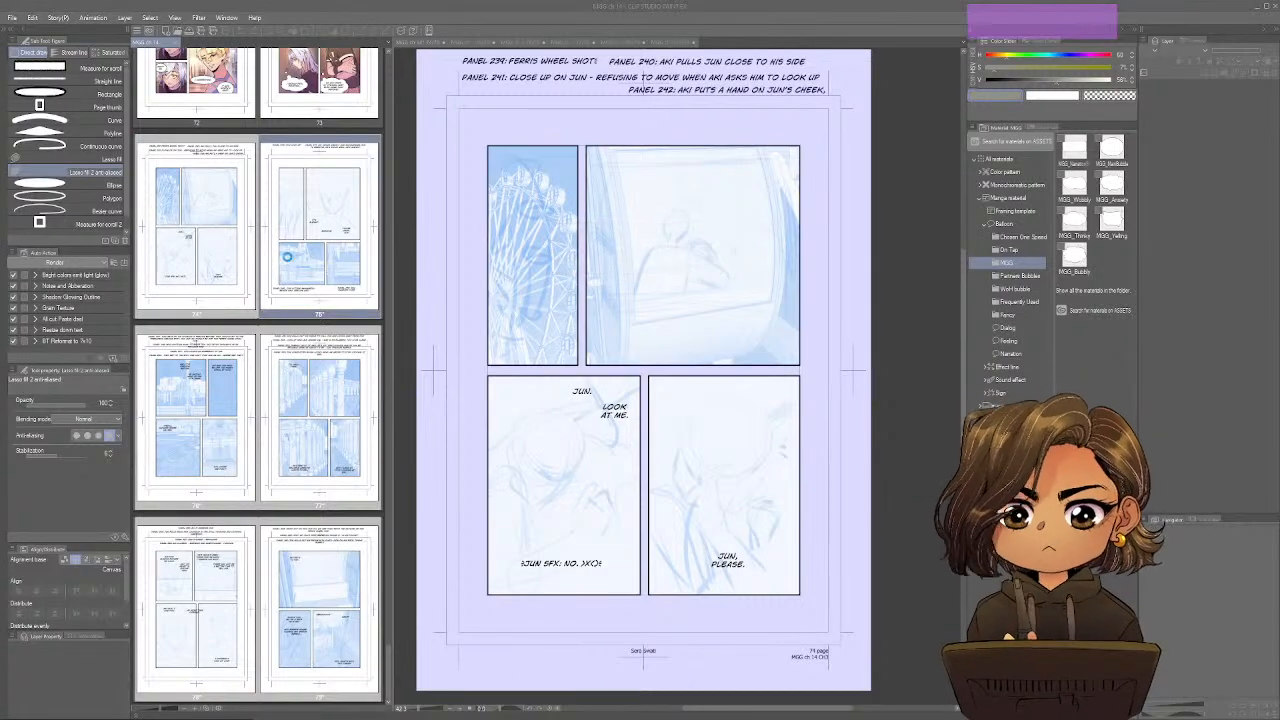
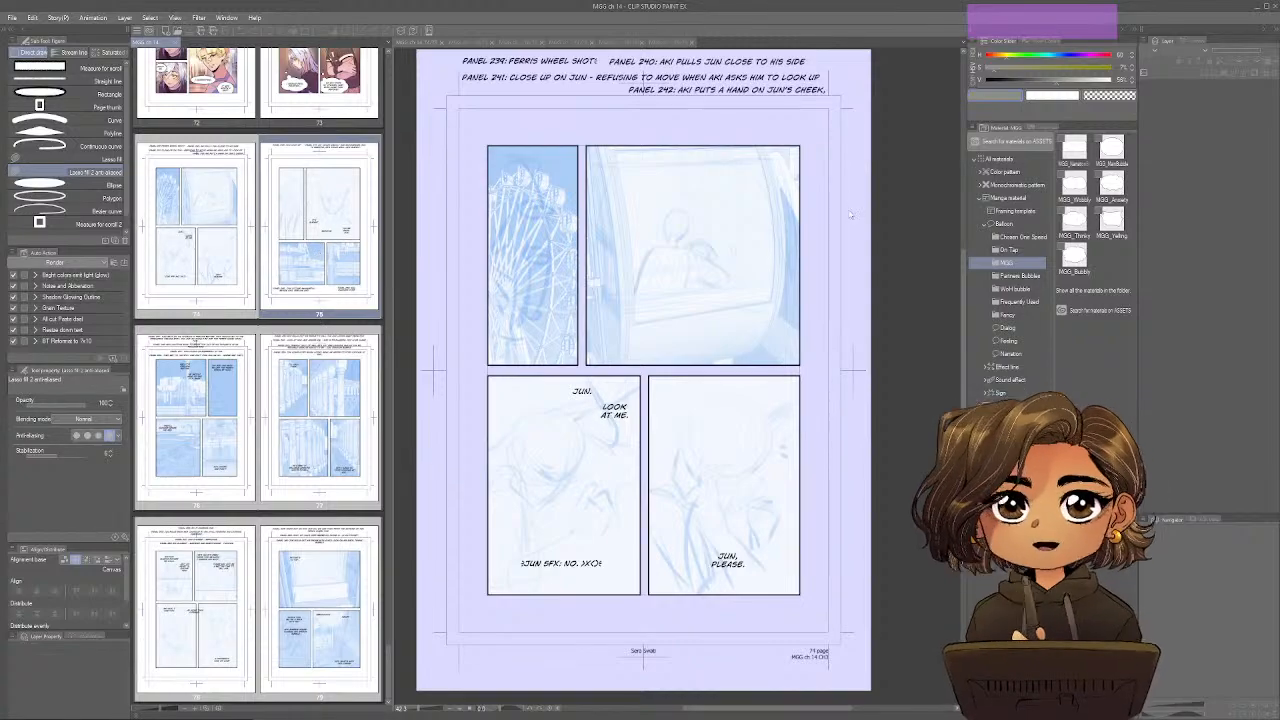
Set the drawing color to black and make page 74's canvas active for sketching.
left_click_drag(1002, 80, 951, 88)
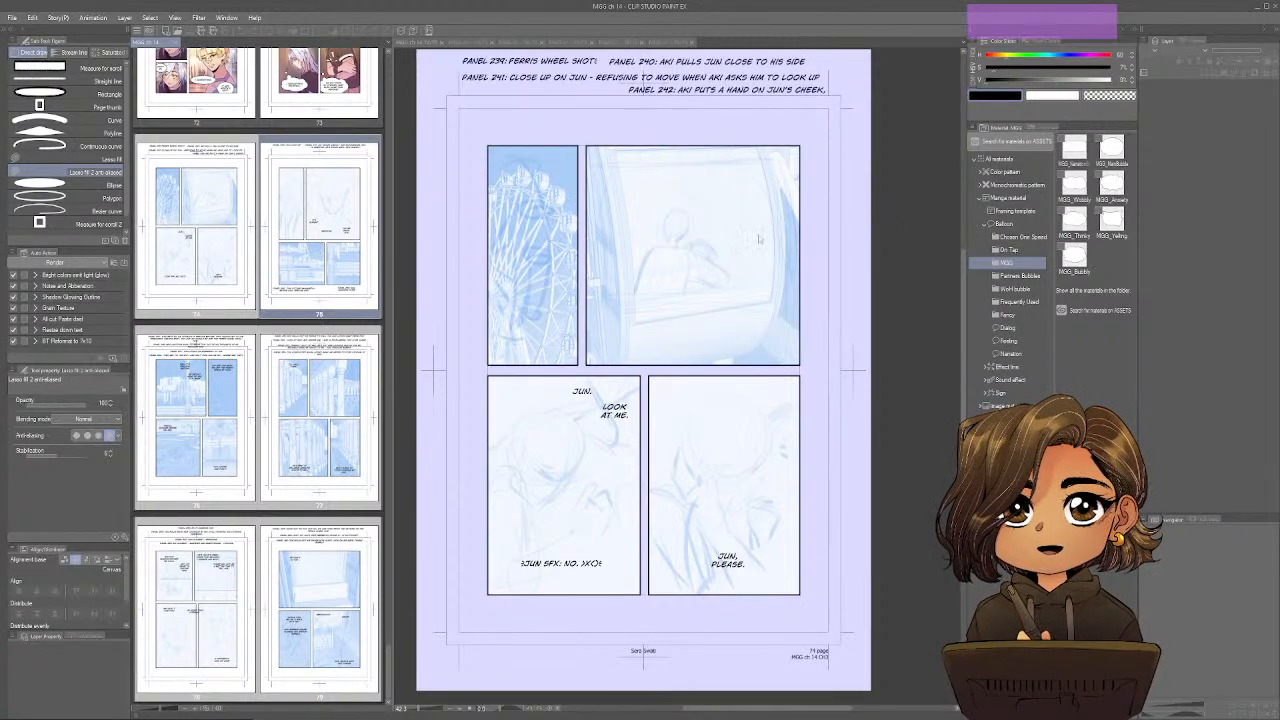
left_click(892, 210)
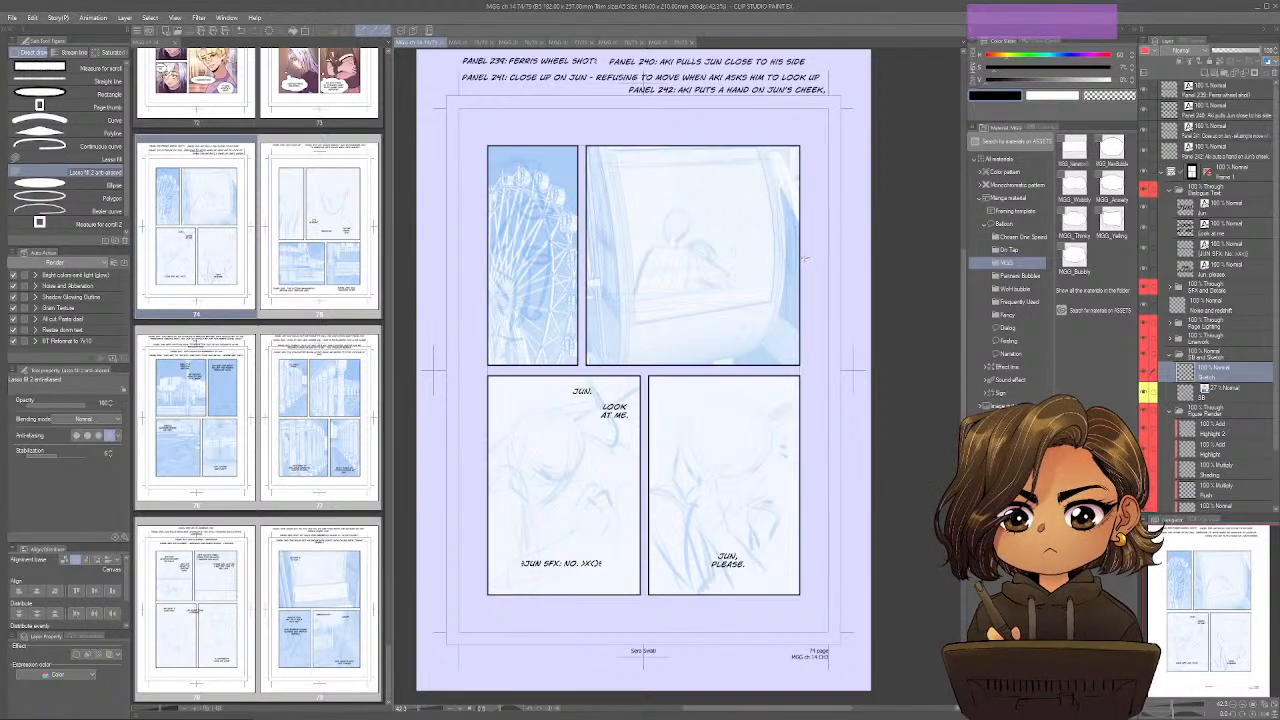
key("p")
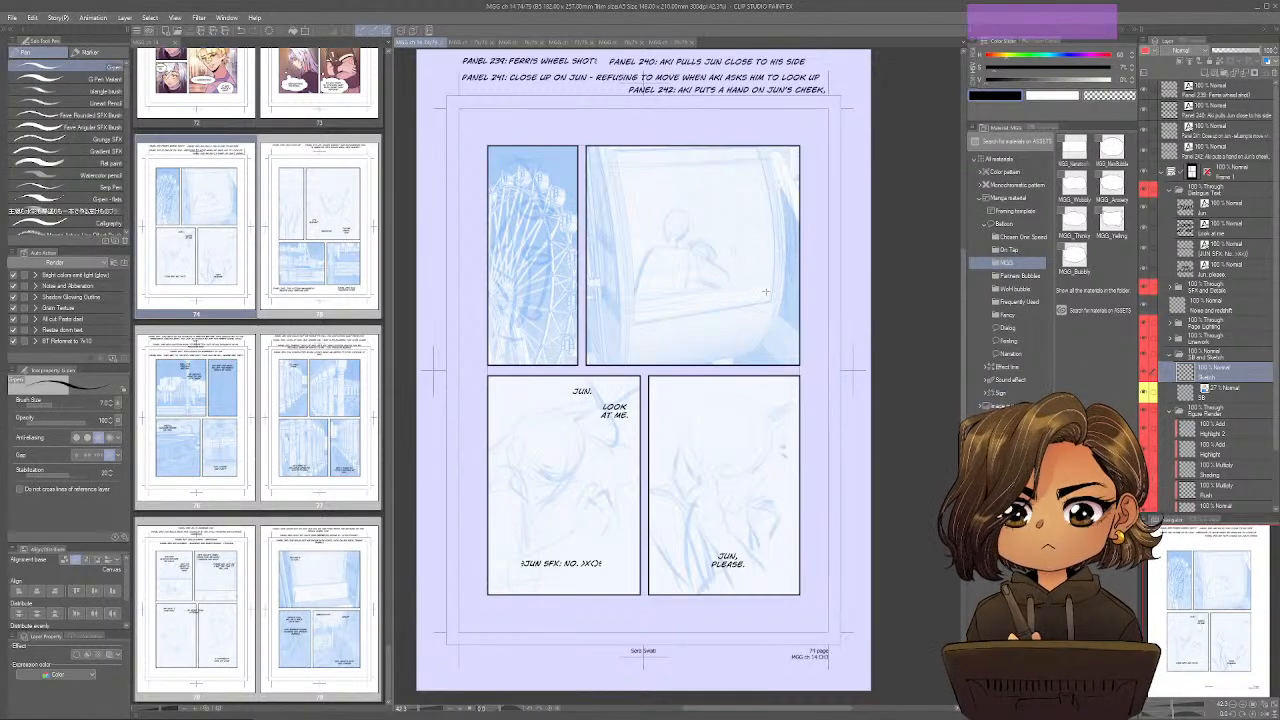
left_click_drag(748, 273, 783, 212)
key("ctrl+z")
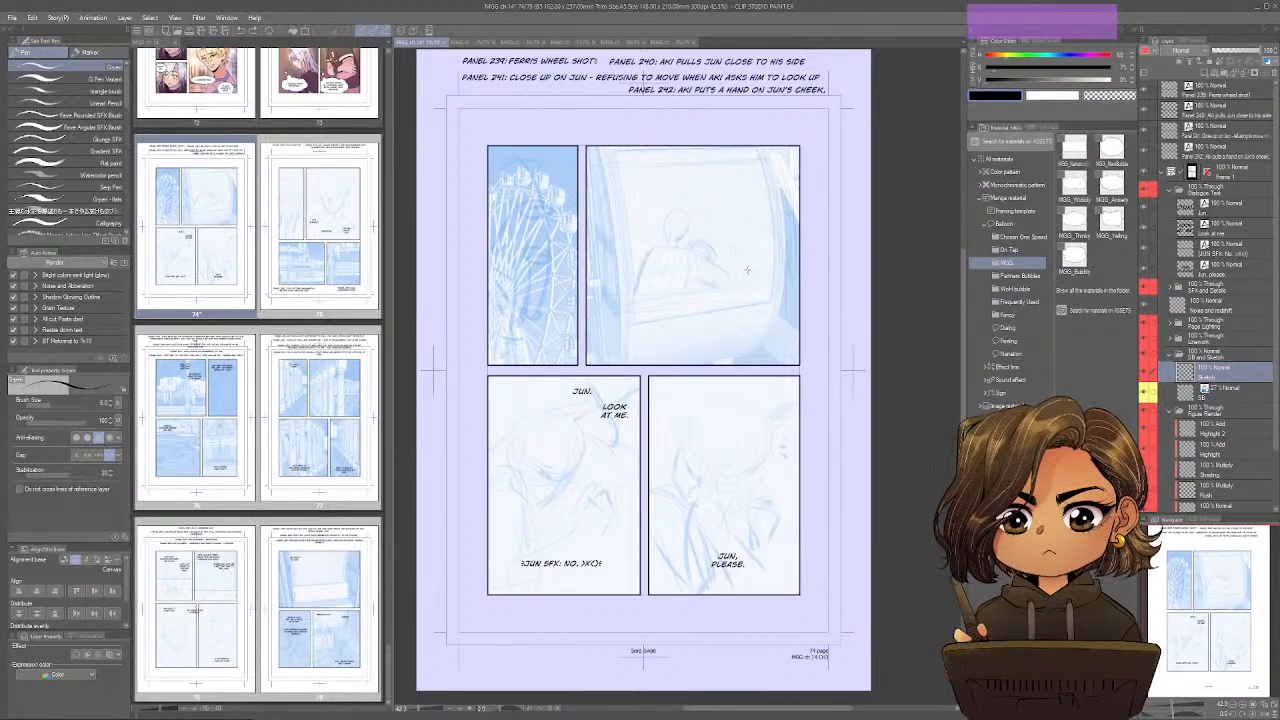
mouse_move(750, 244)
left_mouse_down()
mouse_move(719, 278)
mouse_move(742, 308)
left_mouse_up()
key("ctrl+z")
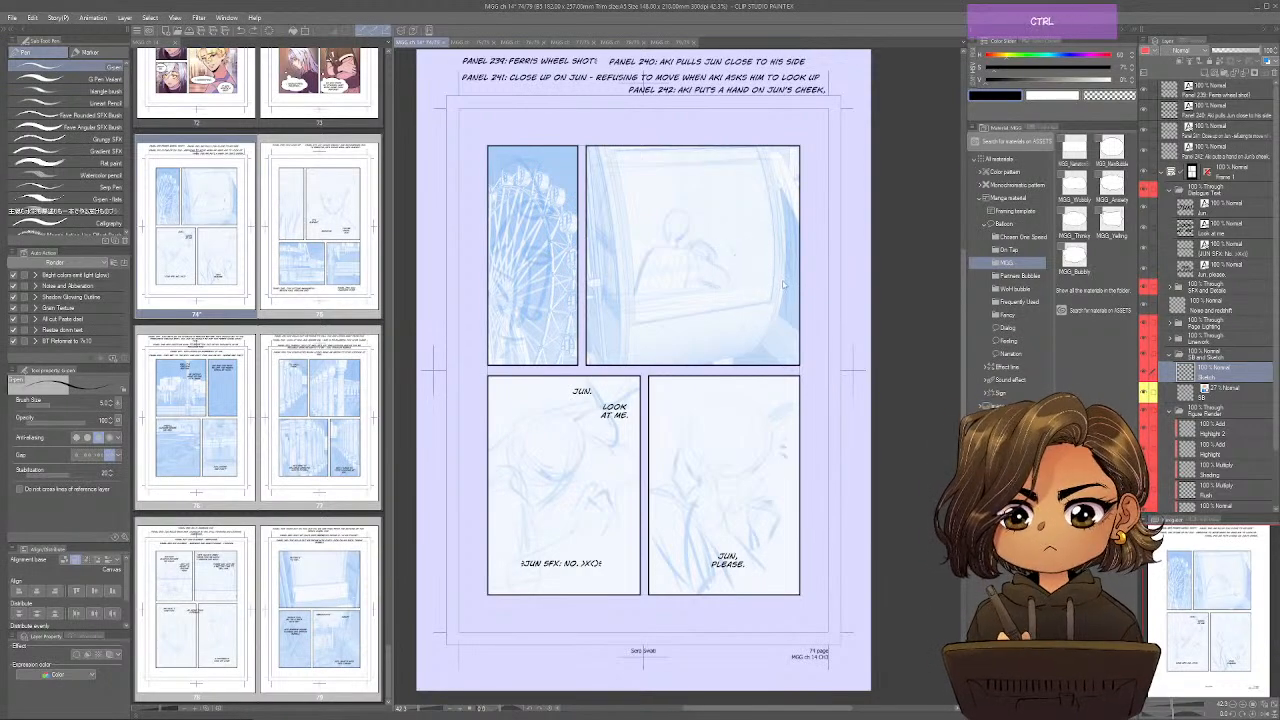
Choose the Design pencil with a finer brush size, test it with loose strokes over the large cabin panel, and clear them.
key("p")
mouse_move(764, 220)
left_mouse_down()
mouse_move(718, 237)
mouse_move(759, 251)
mouse_move(740, 322)
left_mouse_up()
mouse_move(728, 256)
left_mouse_down()
mouse_move(685, 300)
mouse_move(710, 352)
left_mouse_up()
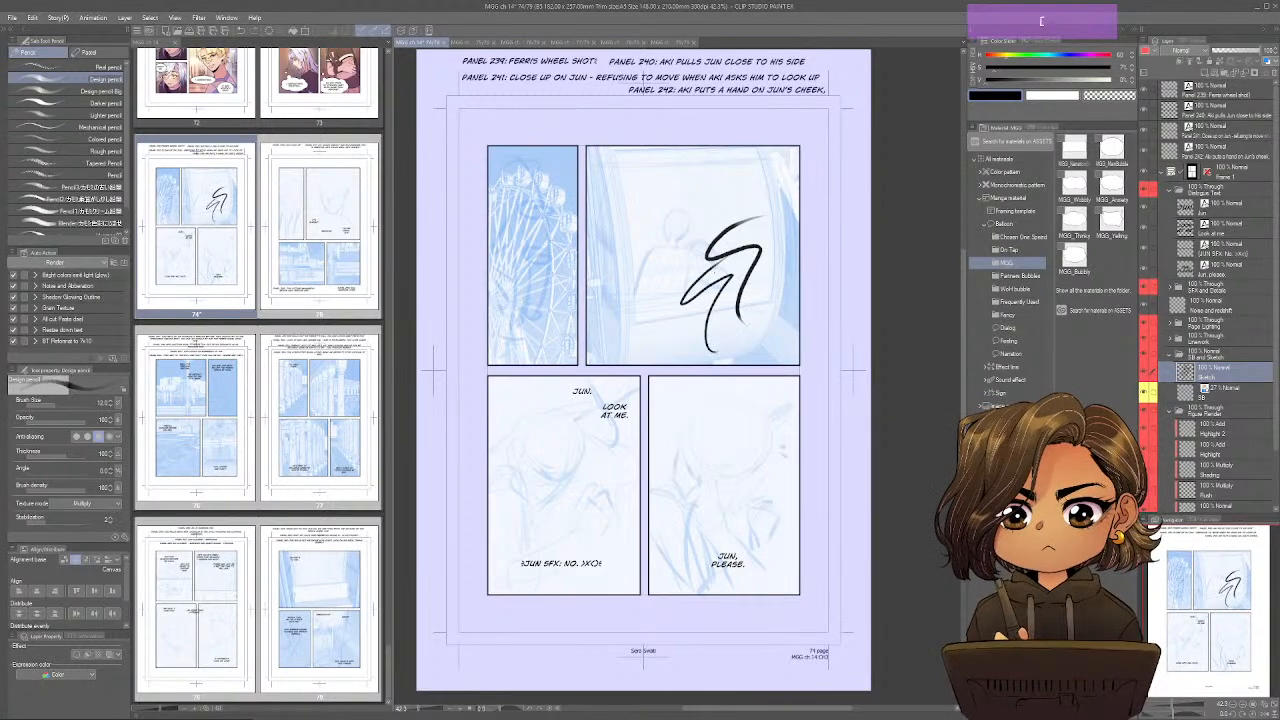
left_click_drag(684, 203, 642, 318)
left_click_drag(690, 228, 668, 318)
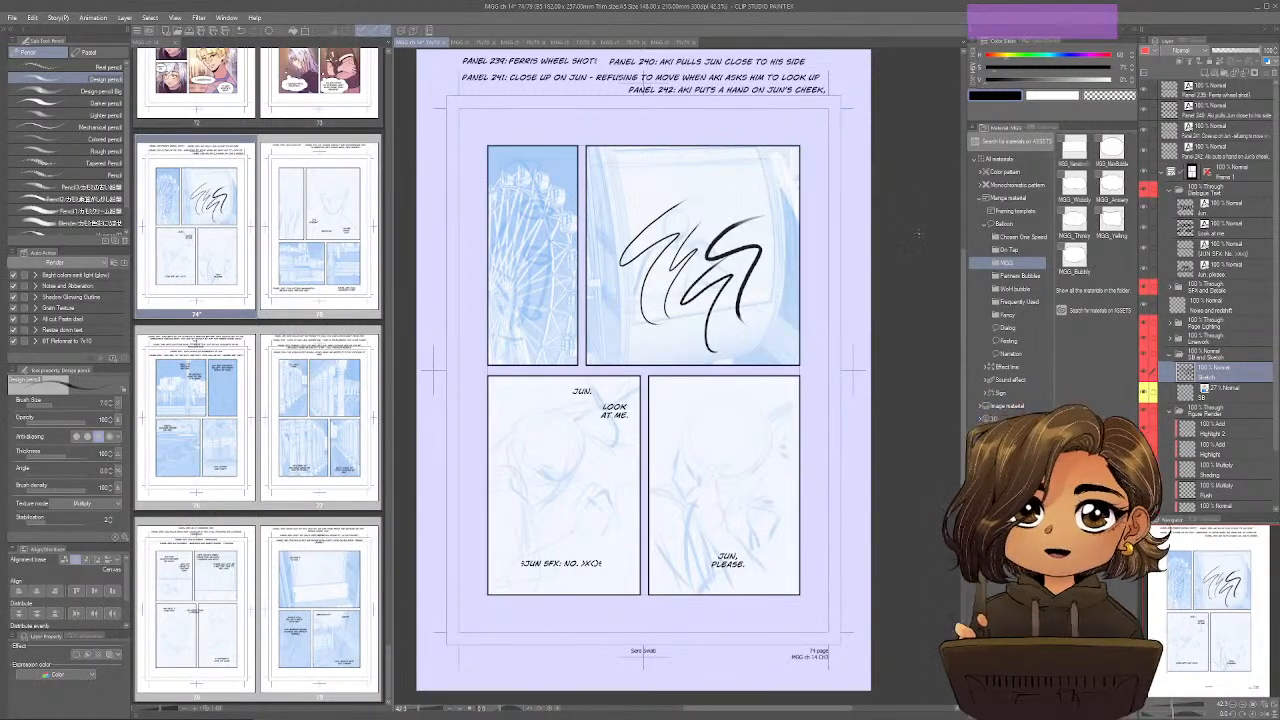
key("Delete")
Sketch the head, ear area and neck of the figure seen from behind in page 74's large Ferris wheel cabin panel.
key("ctrl+alt+0")
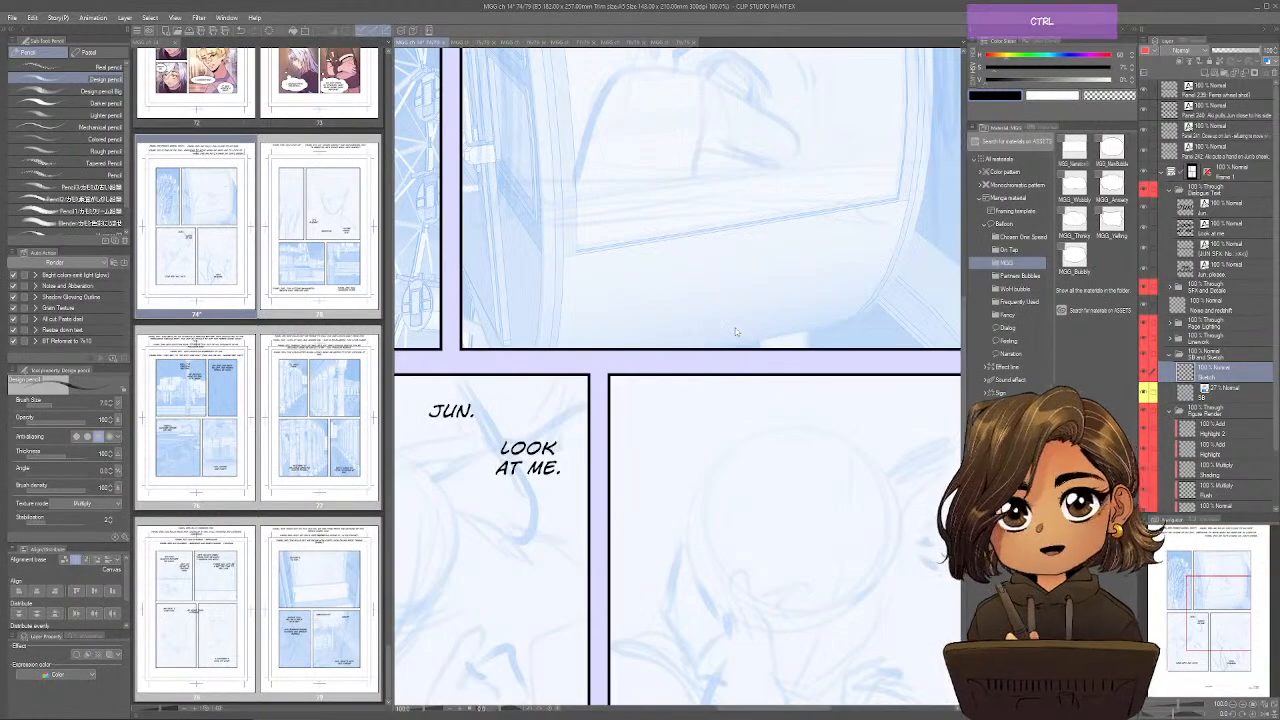
key("ctrl+minus")
key("ctrl+minus")
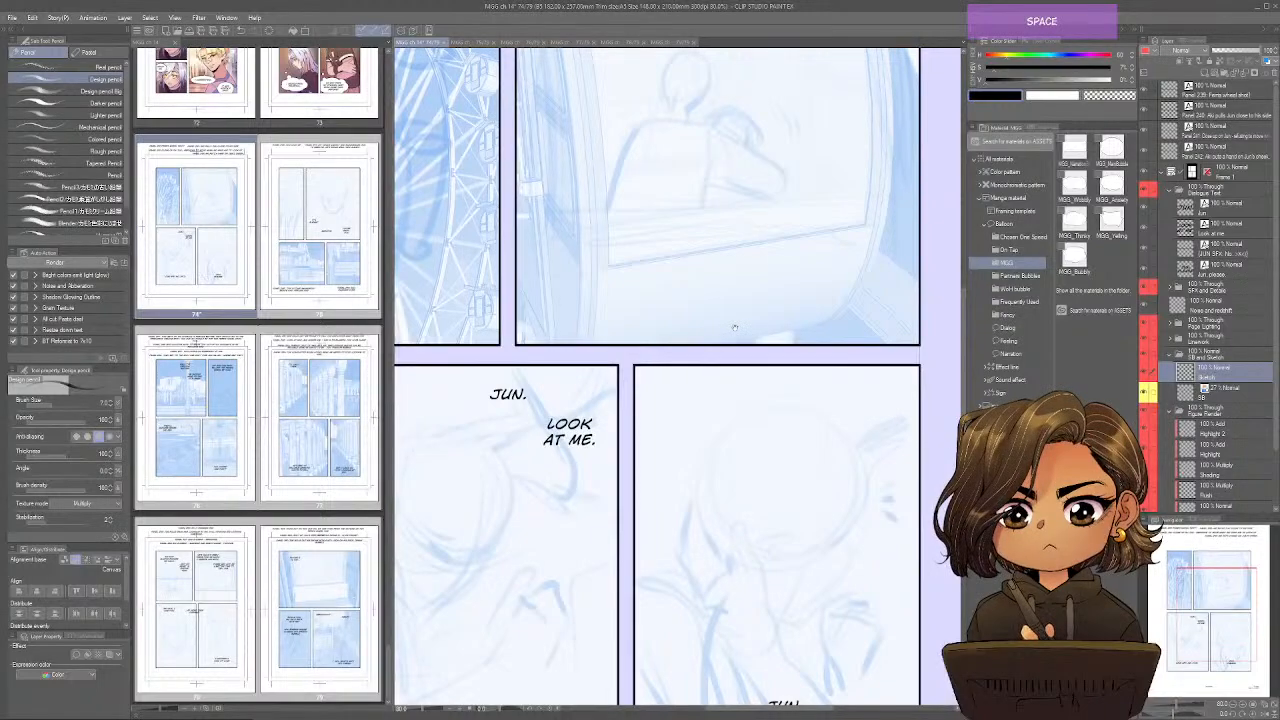
left_click_drag(861, 85, 852, 370)
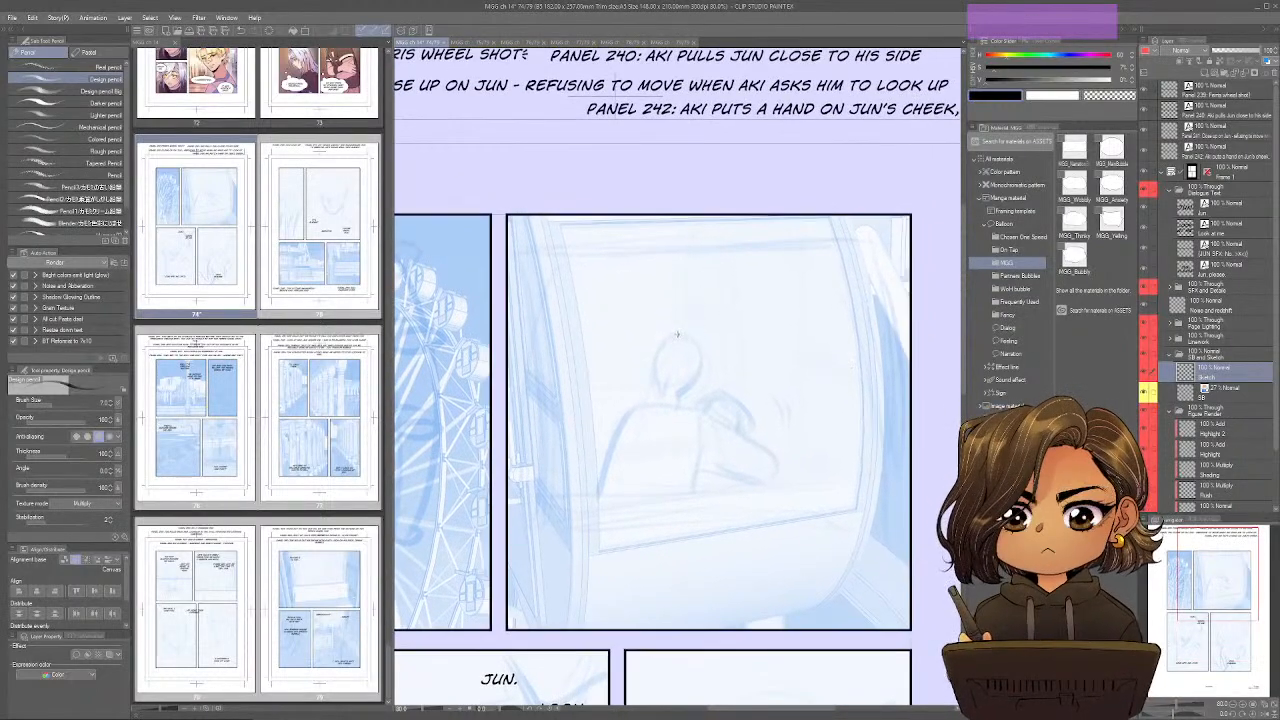
mouse_move(677, 335)
left_mouse_down()
mouse_move(665, 350)
mouse_move(697, 342)
mouse_move(699, 386)
left_mouse_up()
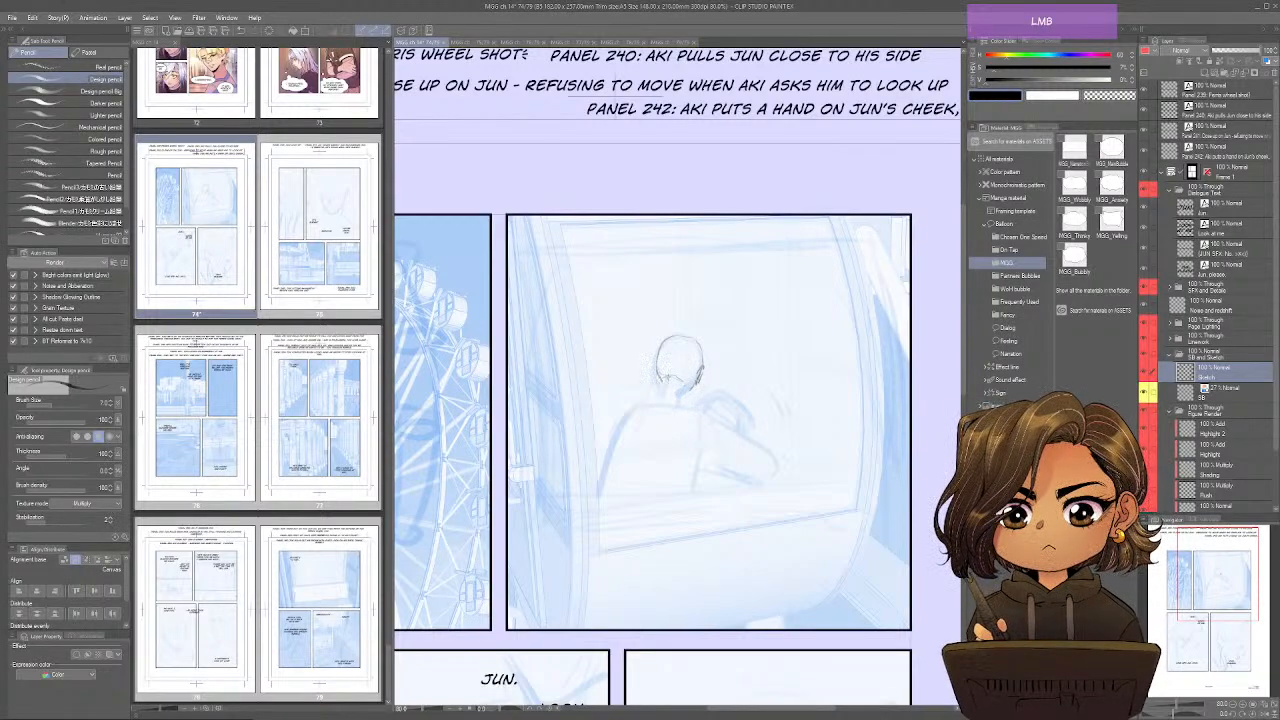
left_click_drag(682, 373, 688, 384)
left_click_drag(688, 331, 670, 364)
mouse_move(672, 362)
left_mouse_down()
mouse_move(674, 381)
mouse_move(690, 384)
left_mouse_up()
mouse_move(684, 375)
left_mouse_down()
mouse_move(692, 387)
mouse_move(652, 403)
mouse_move(688, 396)
left_mouse_up()
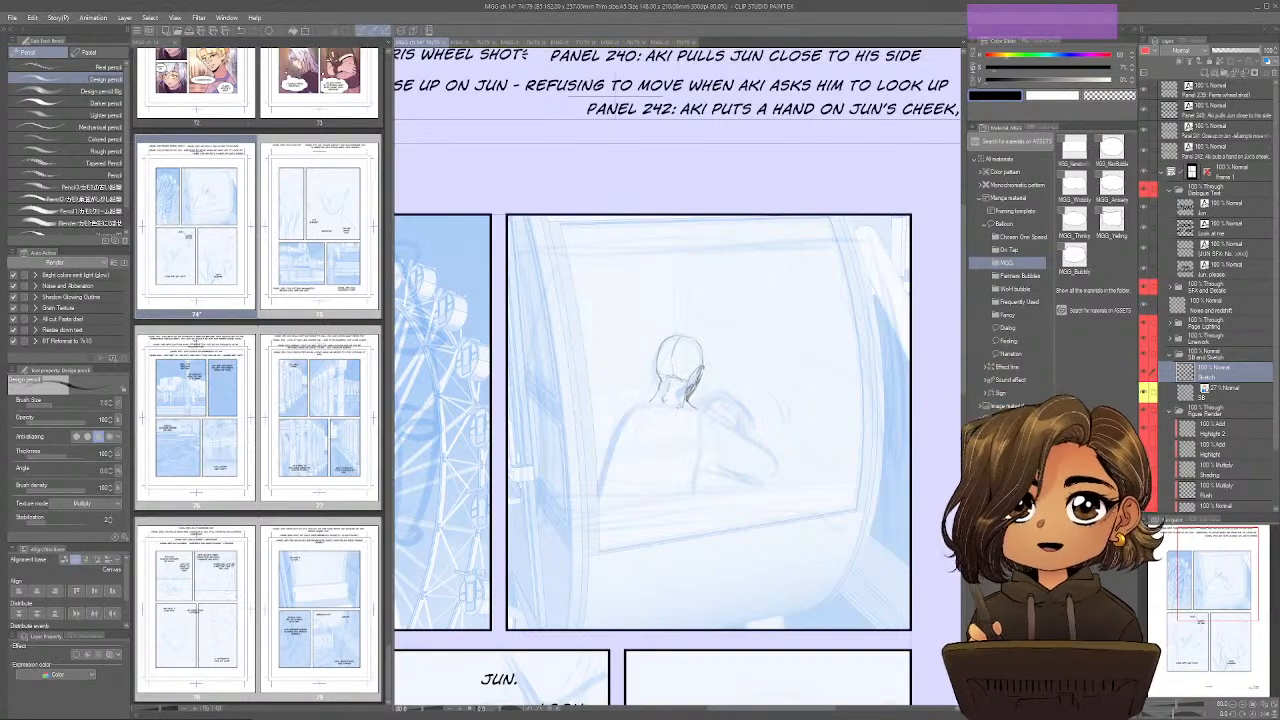
Sketch the cabin figure's shoulders, back, waistline and the arm reaching around the companion, following the blue storyboard.
mouse_move(683, 404)
left_mouse_down()
mouse_move(619, 411)
mouse_move(614, 428)
left_mouse_up()
mouse_move(694, 411)
left_mouse_down()
mouse_move(650, 444)
mouse_move(616, 436)
mouse_move(612, 512)
left_mouse_up()
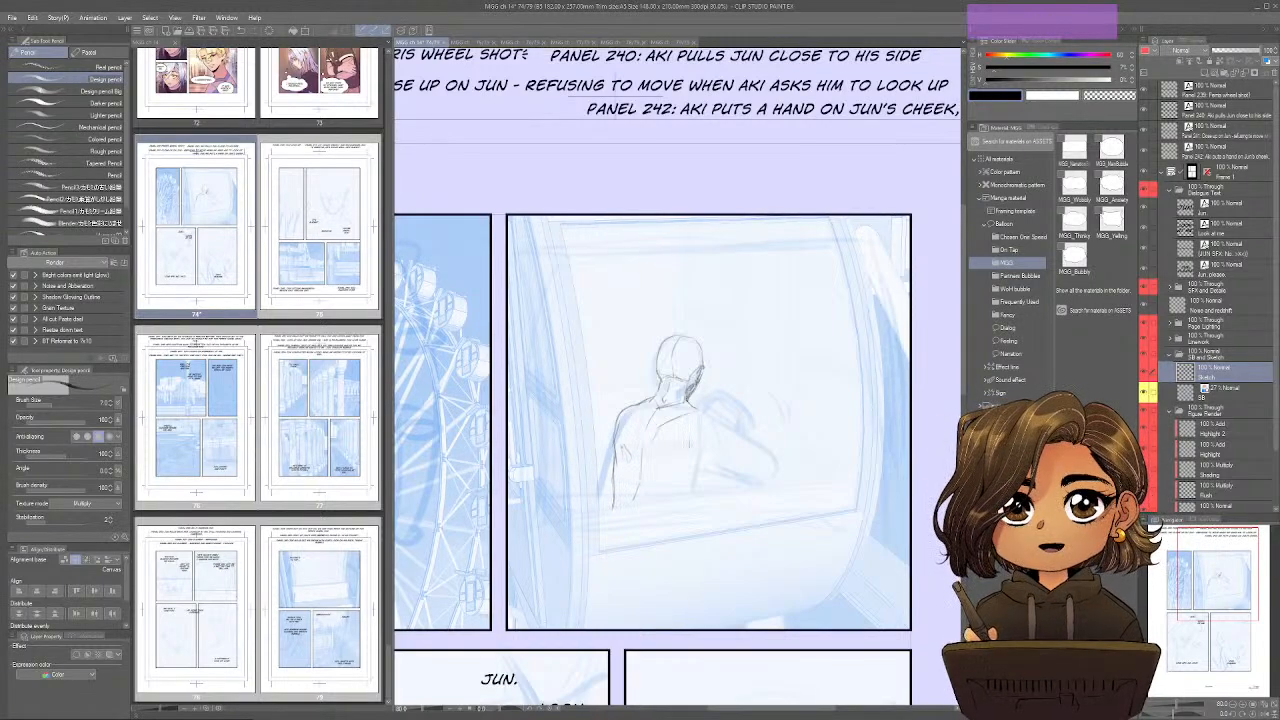
mouse_move(686, 458)
left_mouse_down()
mouse_move(716, 451)
mouse_move(638, 459)
mouse_move(655, 456)
mouse_move(687, 486)
mouse_move(669, 505)
mouse_move(760, 487)
left_mouse_up()
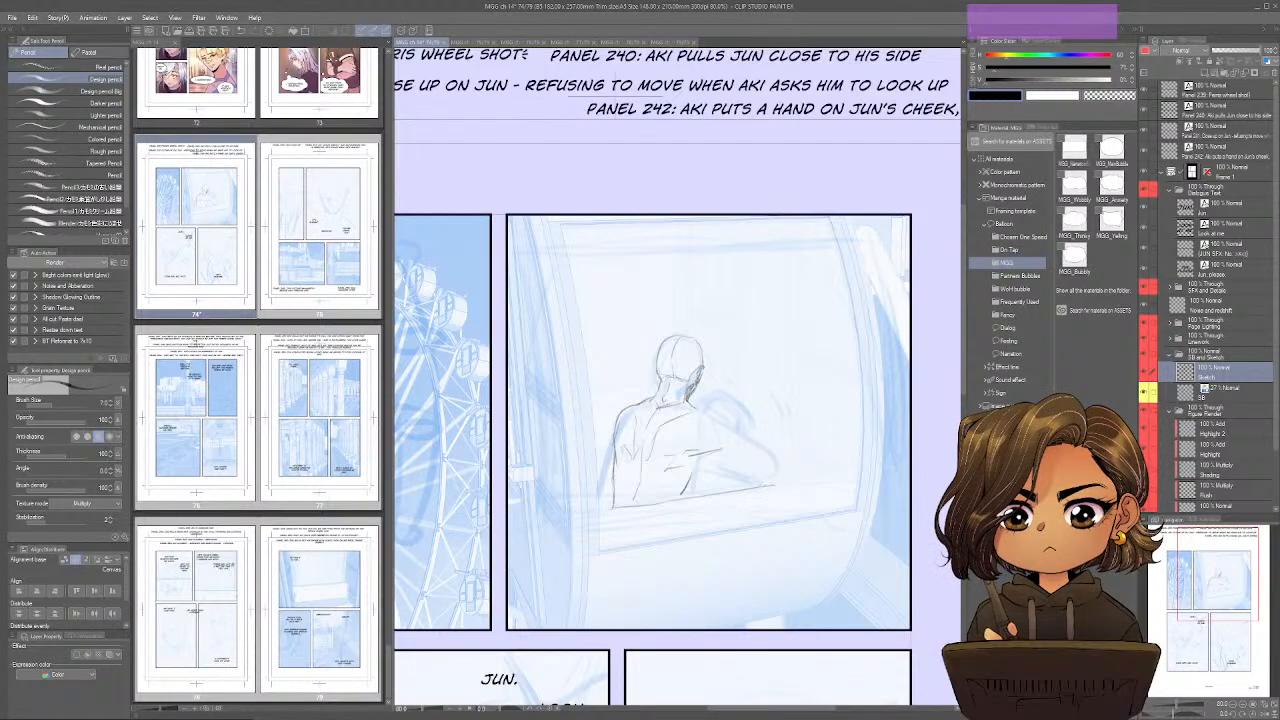
mouse_move(696, 405)
left_mouse_down()
mouse_move(757, 444)
mouse_move(708, 466)
mouse_move(766, 463)
left_mouse_up()
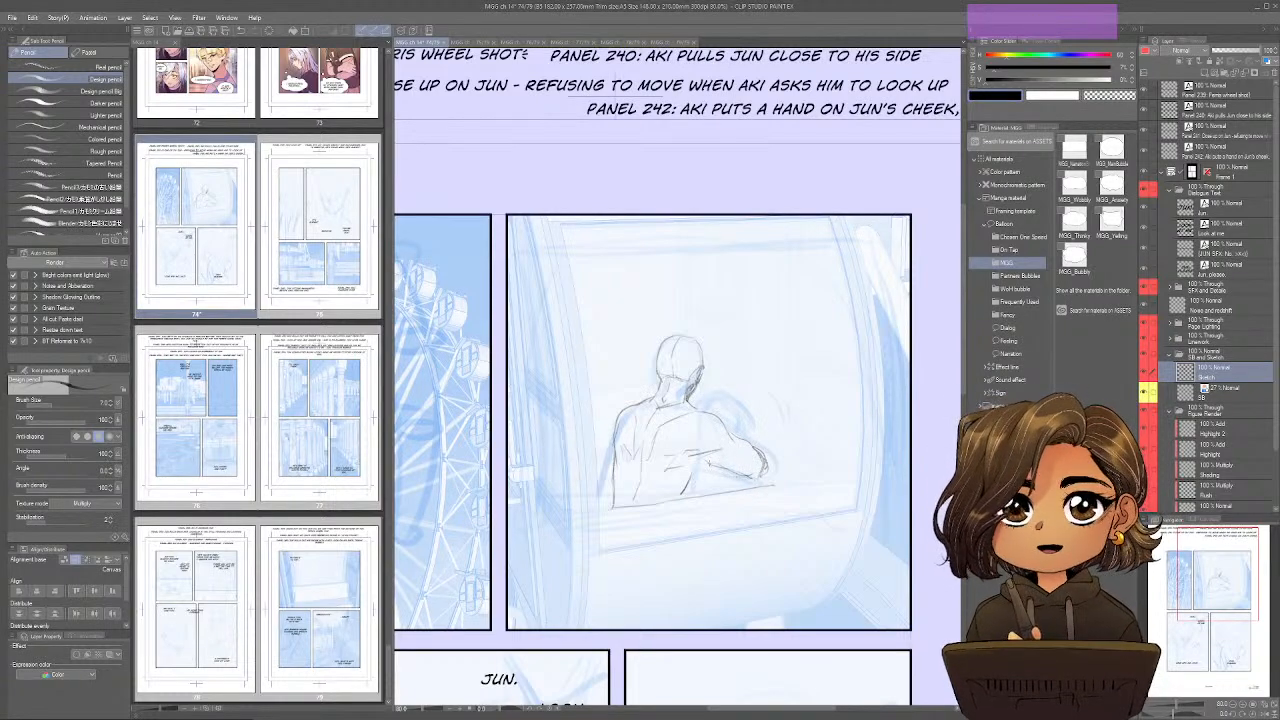
left_click_drag(710, 462, 672, 506)
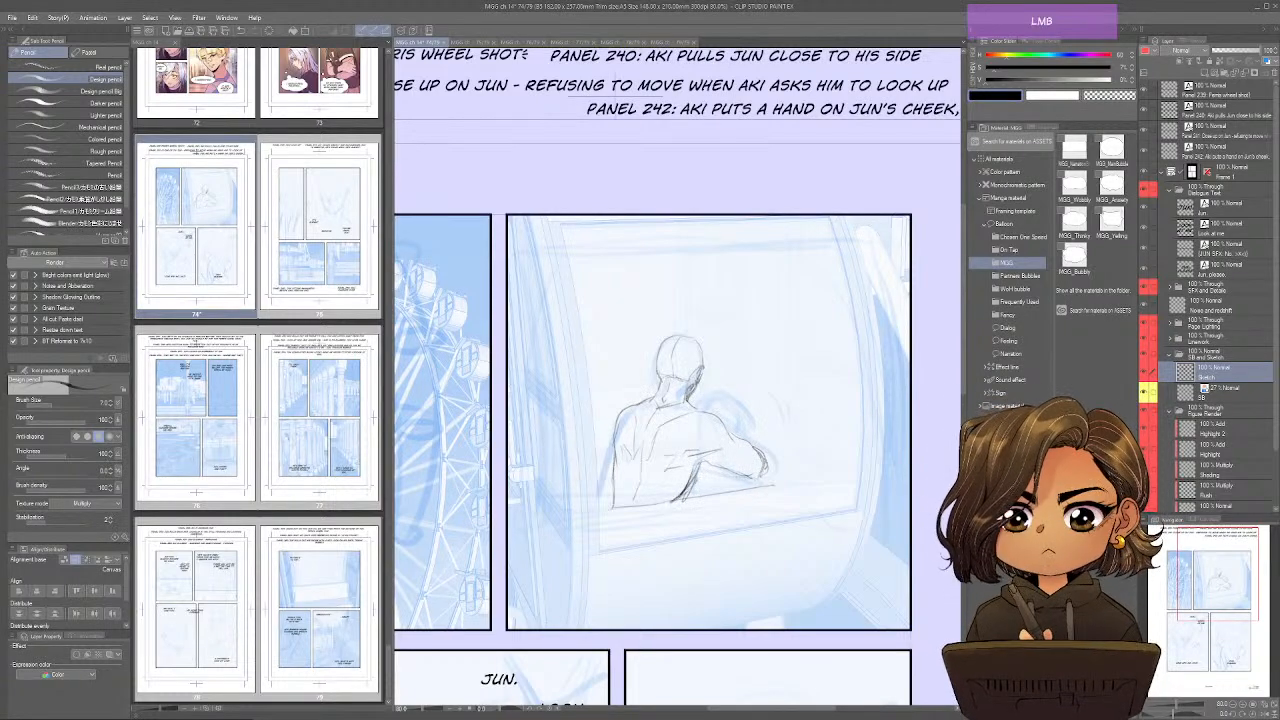
Sketch the second figure's head and body leaning inside the arm in the cabin panel, and erase the stray lines.
mouse_move(716, 400)
left_mouse_down()
mouse_move(738, 434)
mouse_move(734, 420)
left_mouse_up()
mouse_move(708, 466)
left_mouse_down()
mouse_move(699, 483)
mouse_move(759, 486)
left_mouse_up()
mouse_move(731, 428)
left_mouse_down()
mouse_move(720, 490)
mouse_move(682, 502)
mouse_move(752, 491)
left_mouse_up()
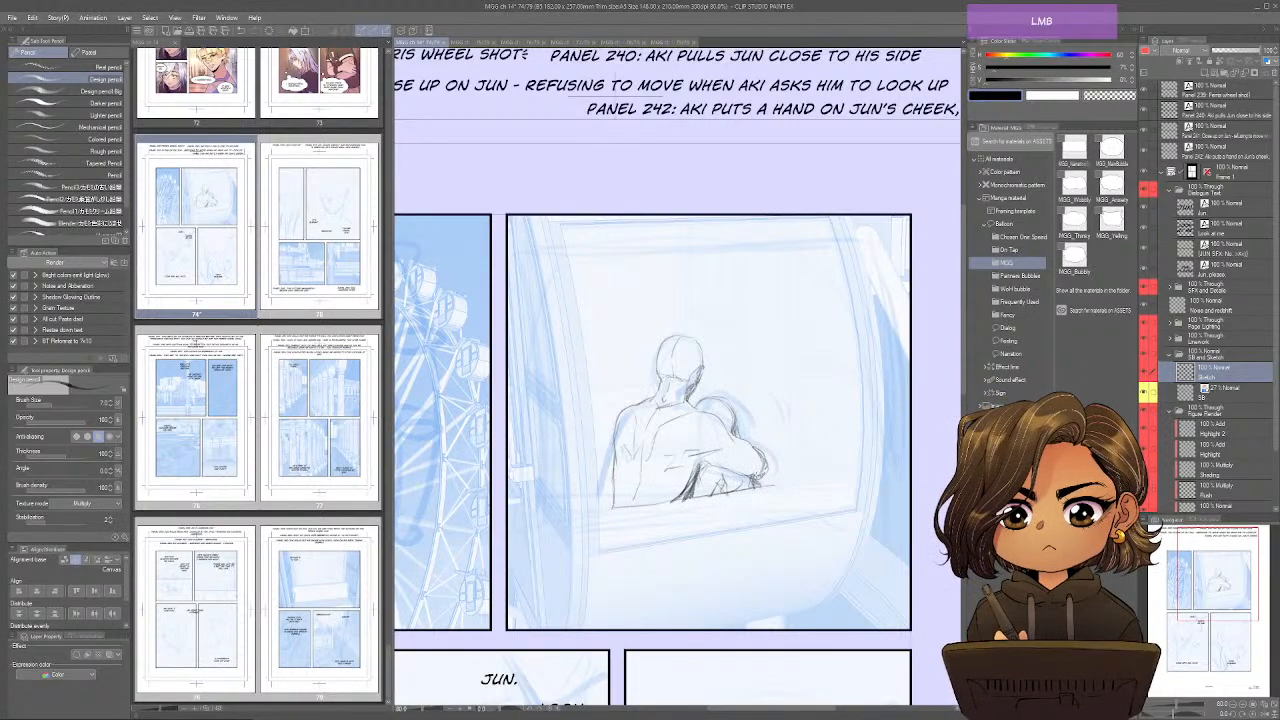
mouse_move(708, 414)
left_mouse_down()
mouse_move(656, 391)
mouse_move(613, 440)
mouse_move(612, 500)
mouse_move(776, 488)
left_mouse_up()
key("e")
In the lower-left panel of page 74, sketch the close-up figure's ear, shoulder line and rounded head outline.
key("space")
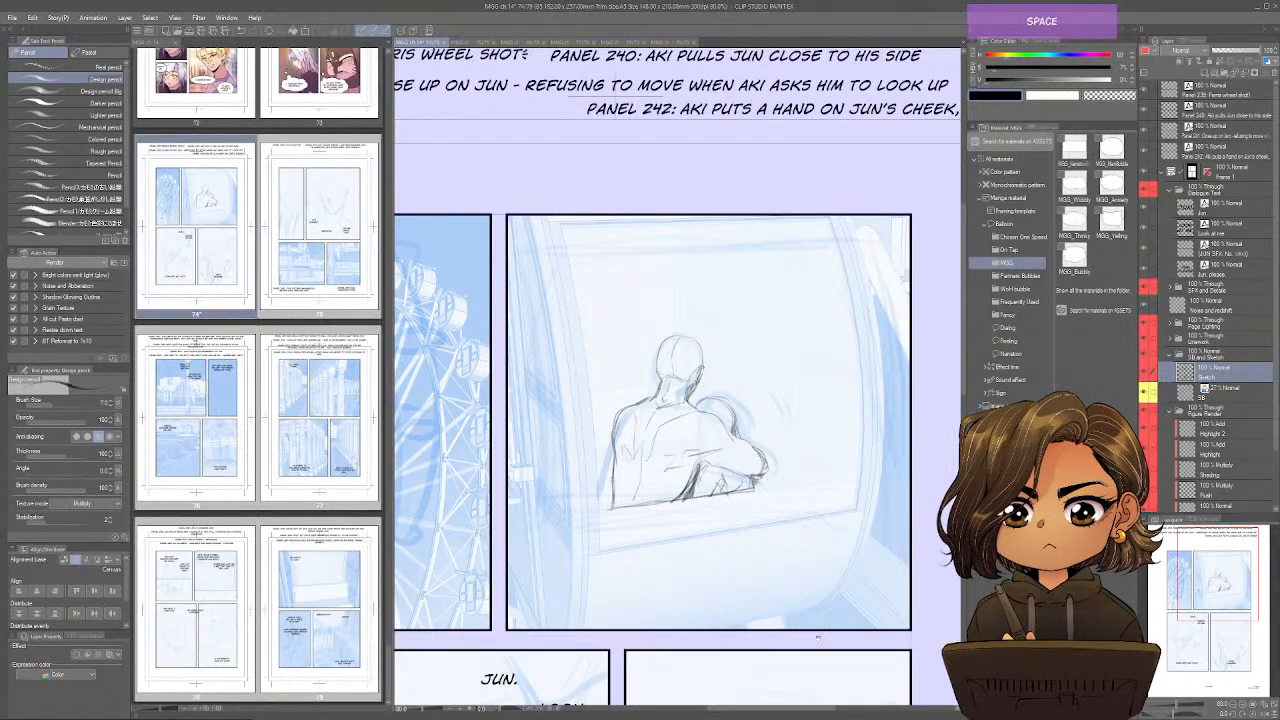
left_click_drag(818, 636, 866, 416)
left_click_drag(789, 579, 907, 414)
left_click_drag(809, 534, 803, 485)
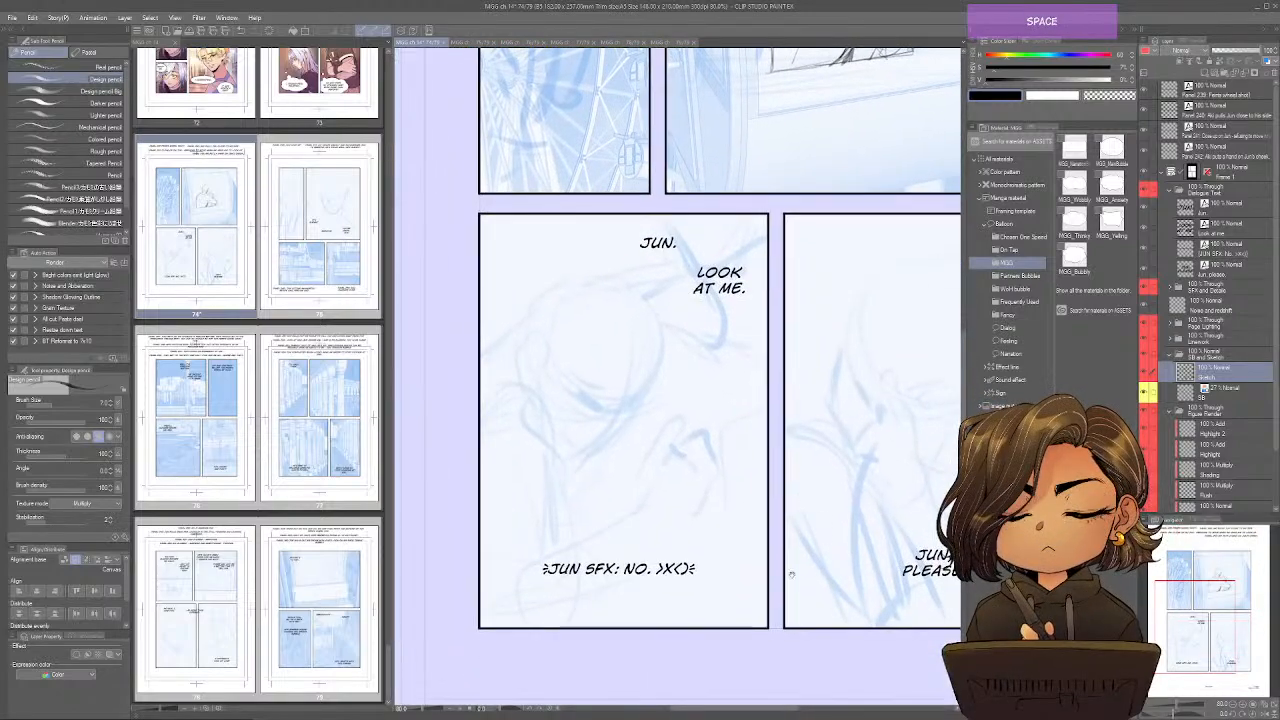
mouse_move(791, 575)
left_mouse_down()
mouse_move(817, 561)
mouse_move(802, 583)
left_mouse_up()
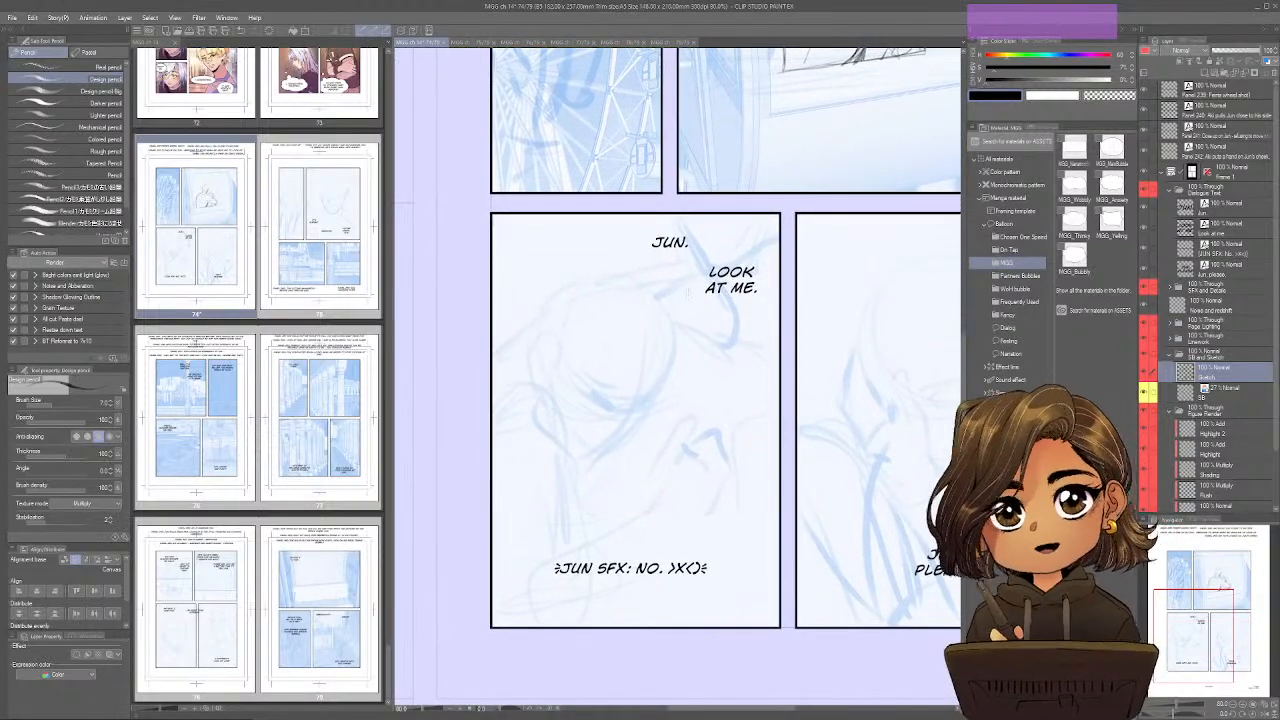
mouse_move(558, 344)
left_mouse_down()
mouse_move(539, 348)
mouse_move(550, 405)
mouse_move(520, 387)
mouse_move(562, 448)
left_mouse_up()
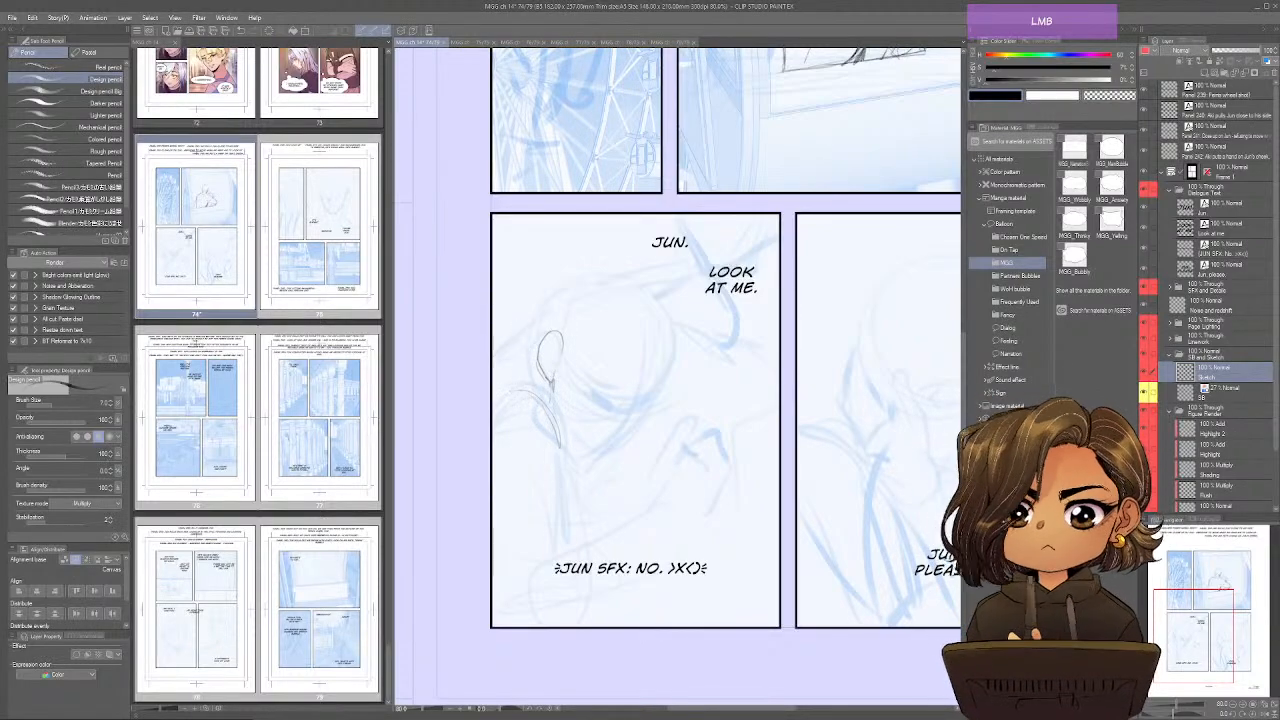
mouse_move(492, 411)
left_mouse_down()
mouse_move(535, 400)
mouse_move(553, 290)
mouse_move(575, 277)
left_mouse_up()
mouse_move(539, 368)
left_mouse_down()
mouse_move(532, 312)
mouse_move(607, 270)
left_mouse_up()
left_click_drag(645, 288, 671, 320)
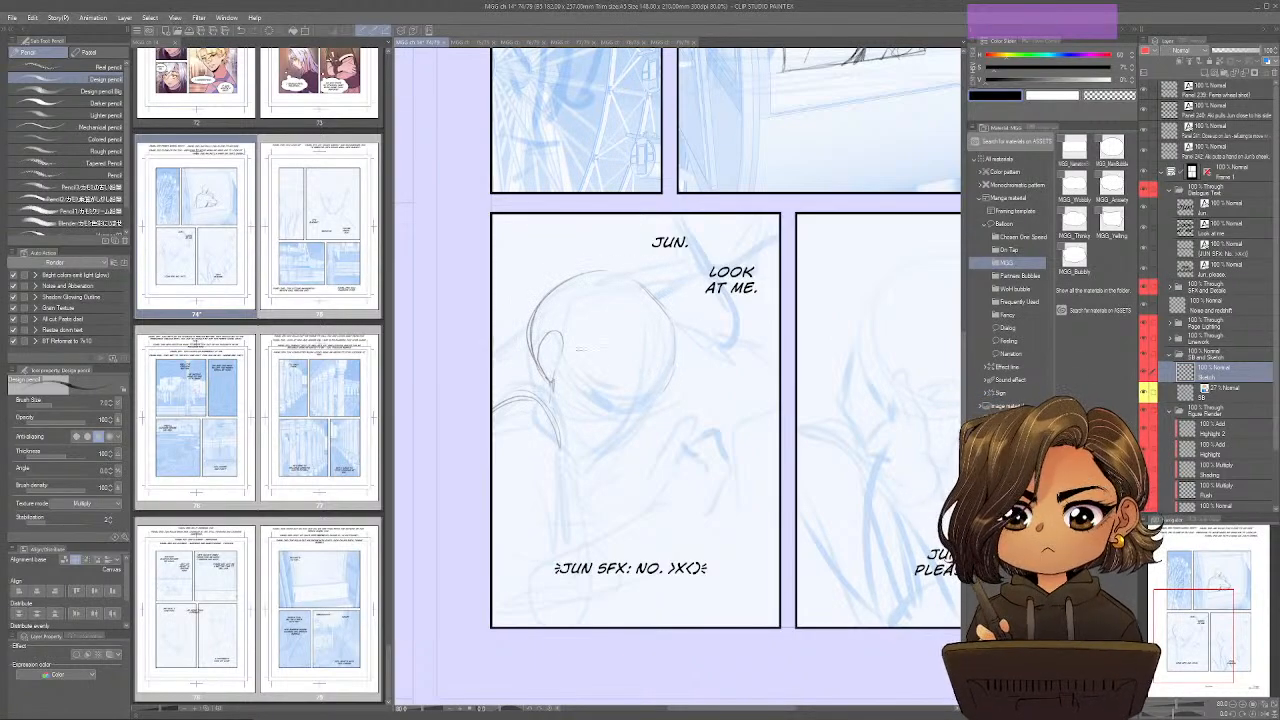
Sketch the close-up figure's hairline, brow, downcast eye, nose and jawline over the storyboard face.
left_click_drag(562, 344, 566, 370)
mouse_move(678, 372)
left_mouse_down()
mouse_move(612, 366)
mouse_move(619, 355)
mouse_move(612, 371)
mouse_move(577, 375)
left_mouse_up()
key("space")
mouse_move(681, 389)
left_mouse_down()
mouse_move(687, 402)
mouse_move(656, 440)
mouse_move(591, 482)
left_mouse_up()
mouse_move(650, 417)
left_mouse_down()
mouse_move(637, 450)
mouse_move(671, 409)
mouse_move(614, 422)
mouse_move(632, 440)
left_mouse_up()
left_click_drag(580, 384, 558, 396)
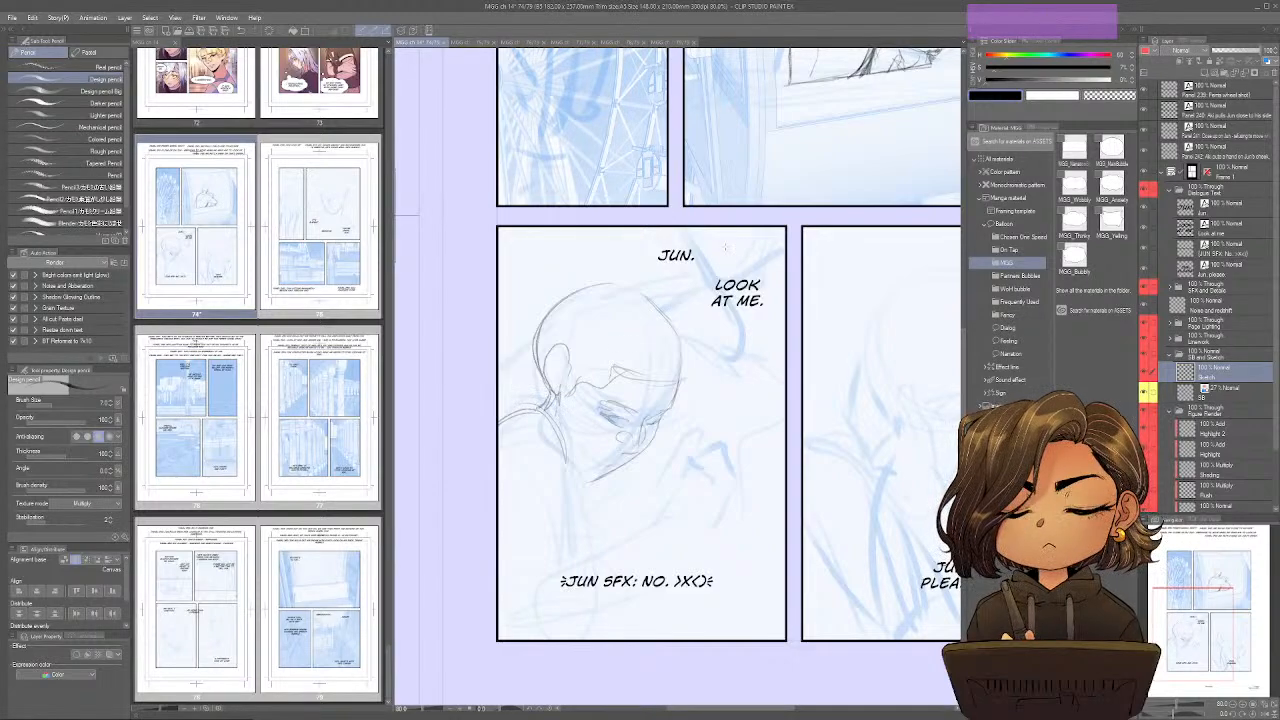
Sketch the partial outlines of the second figure beside and above the bowed head in the lower-left panel.
left_click_drag(686, 260, 702, 290)
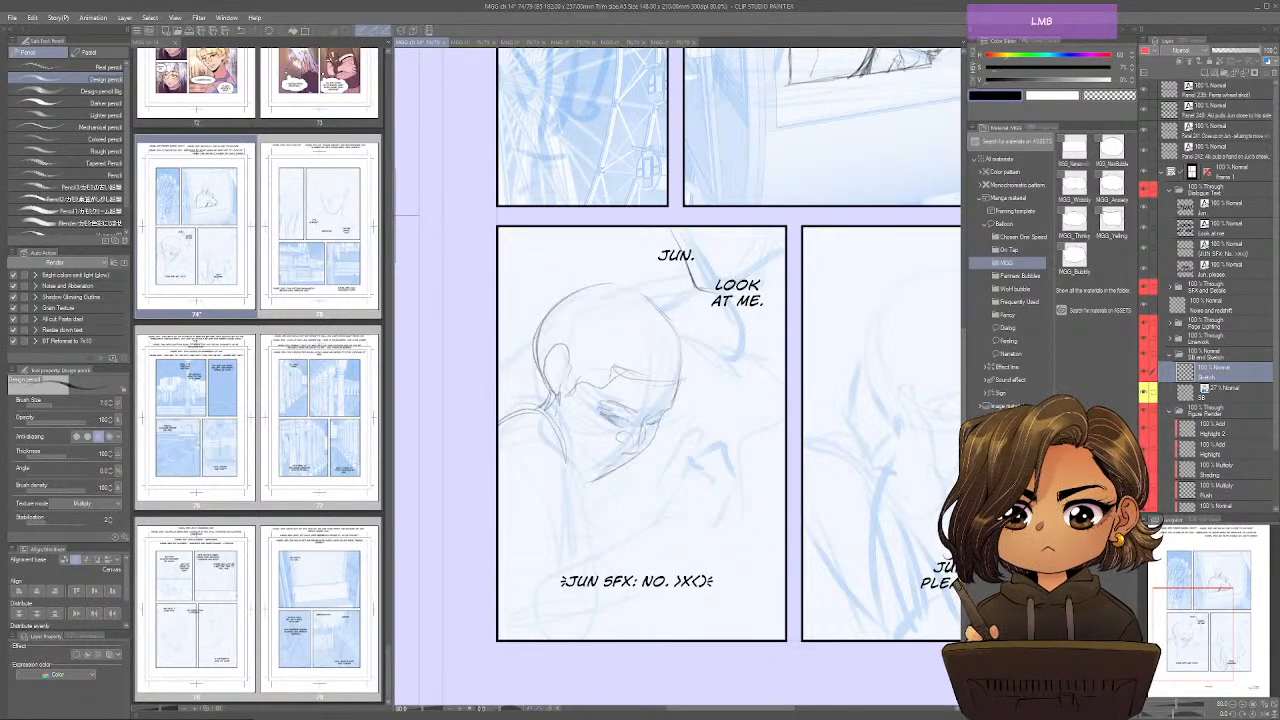
mouse_move(780, 248)
left_mouse_down()
mouse_move(720, 314)
mouse_move(730, 360)
left_mouse_up()
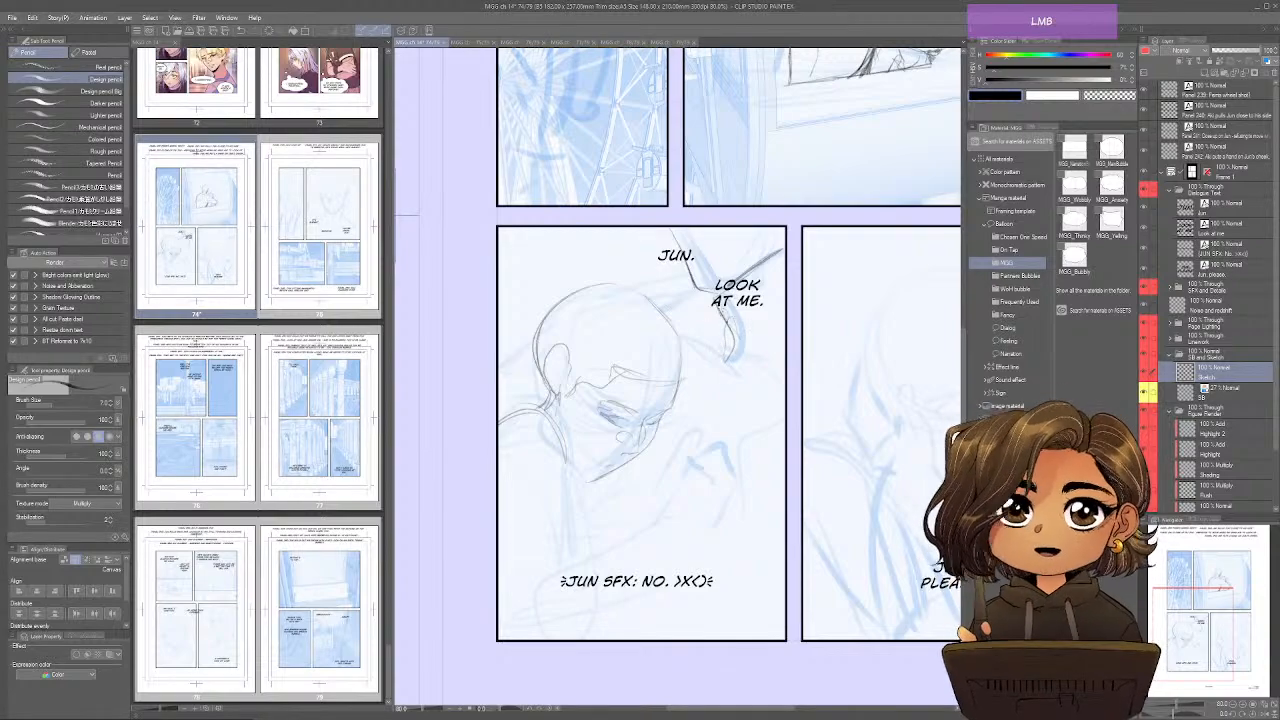
left_click_drag(716, 312, 720, 307)
mouse_move(686, 358)
left_mouse_down()
mouse_move(711, 382)
mouse_move(771, 356)
left_mouse_up()
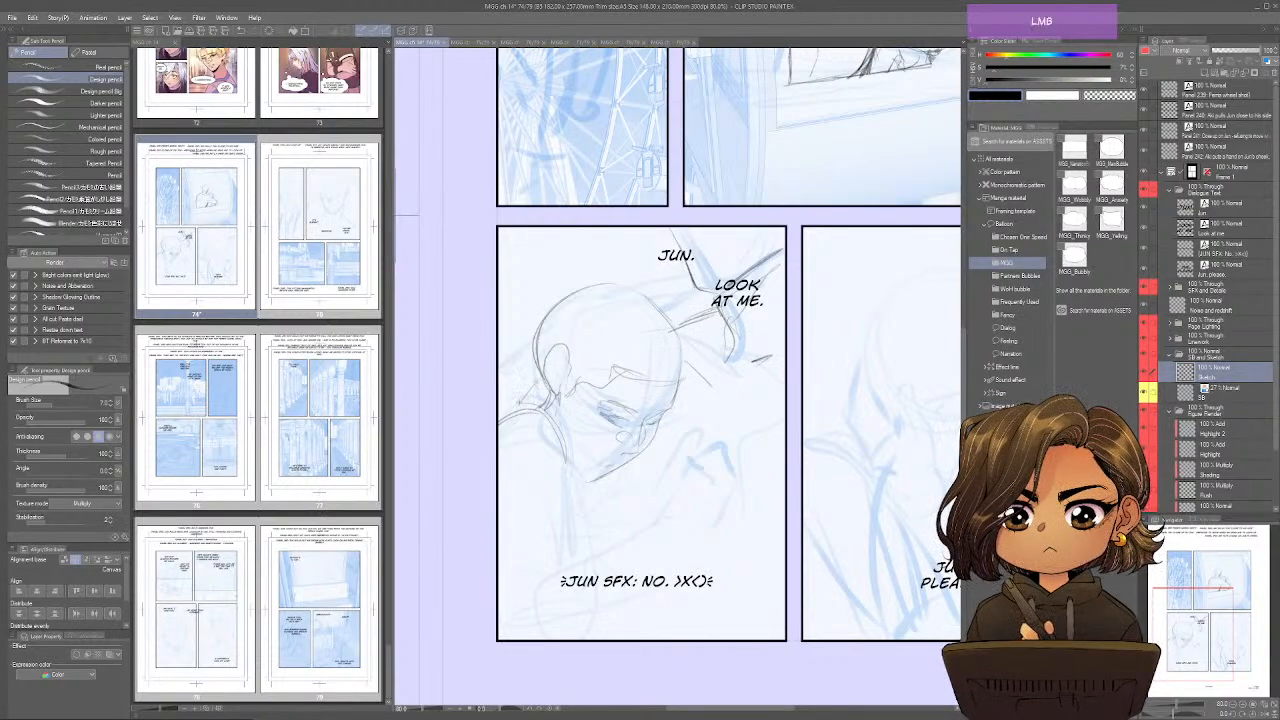
left_click_drag(664, 330, 686, 318)
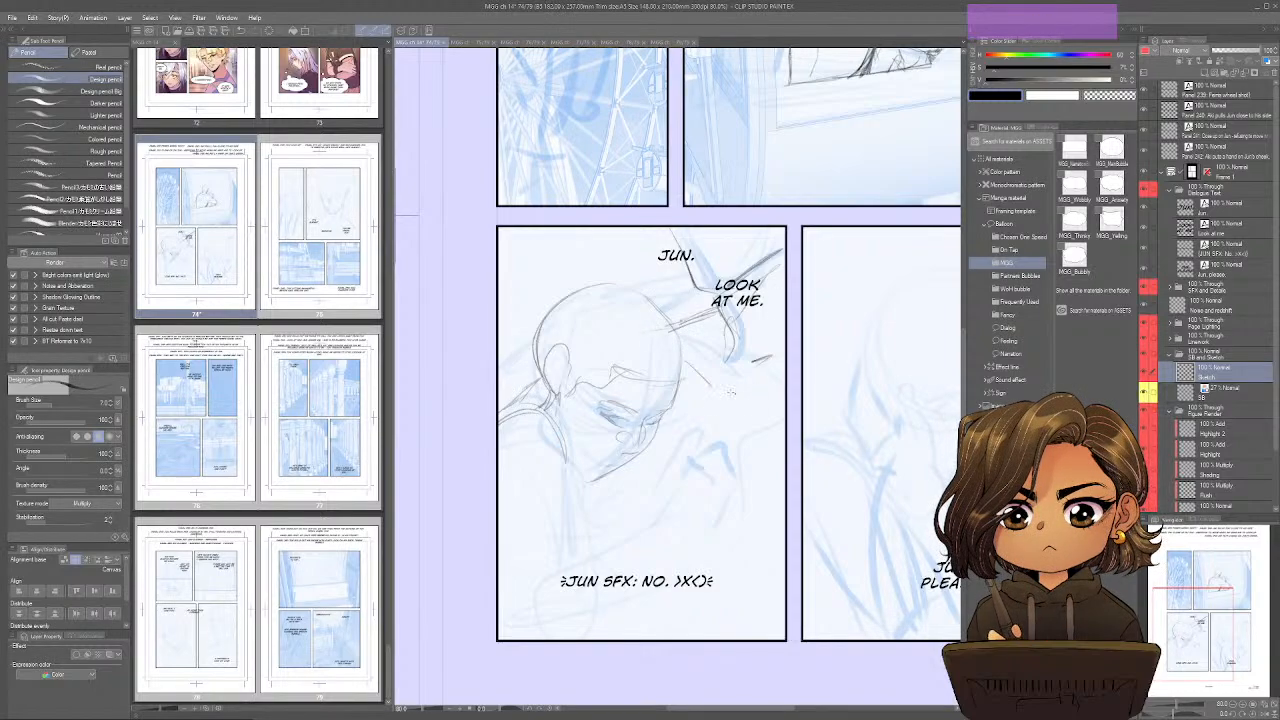
left_click_drag(722, 388, 752, 370)
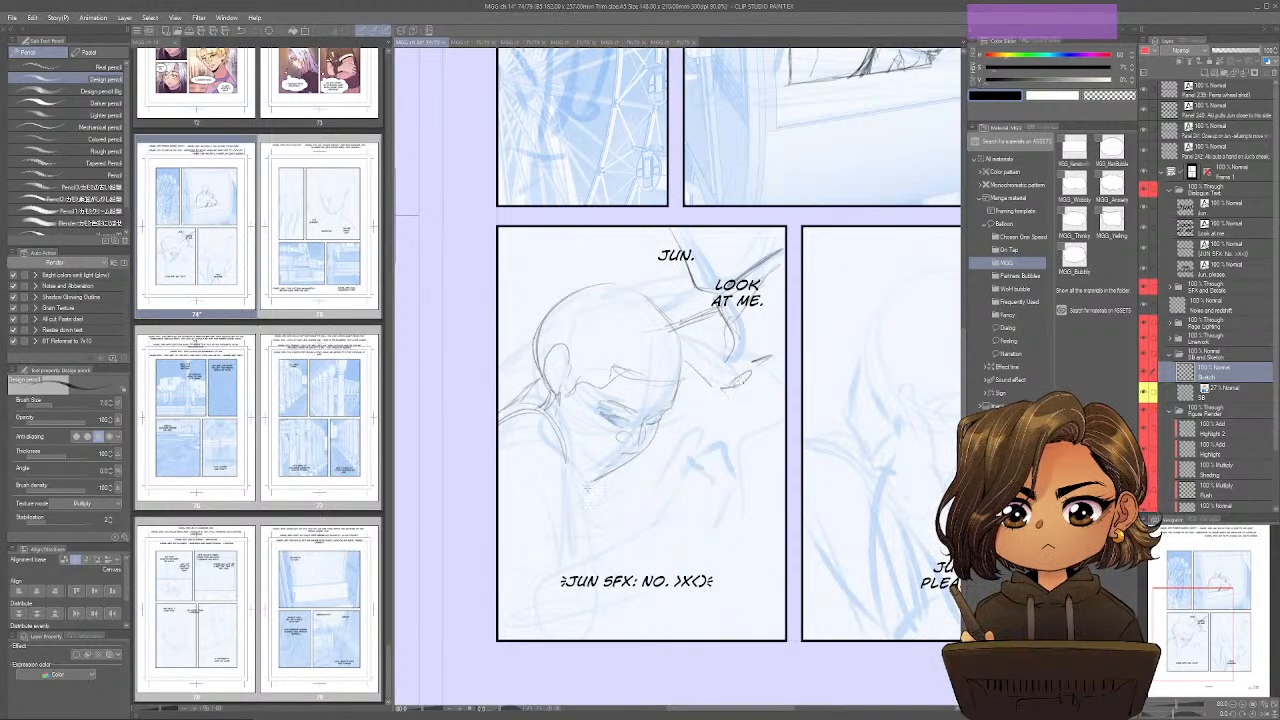
Sketch the close-up figure's chin, shoulder and upper arm, and rough in the raised forearm near the panel's lower edge.
left_click_drag(578, 474, 594, 486)
mouse_move(560, 416)
left_mouse_down()
mouse_move(586, 474)
mouse_move(550, 502)
left_mouse_up()
left_click_drag(546, 584, 514, 640)
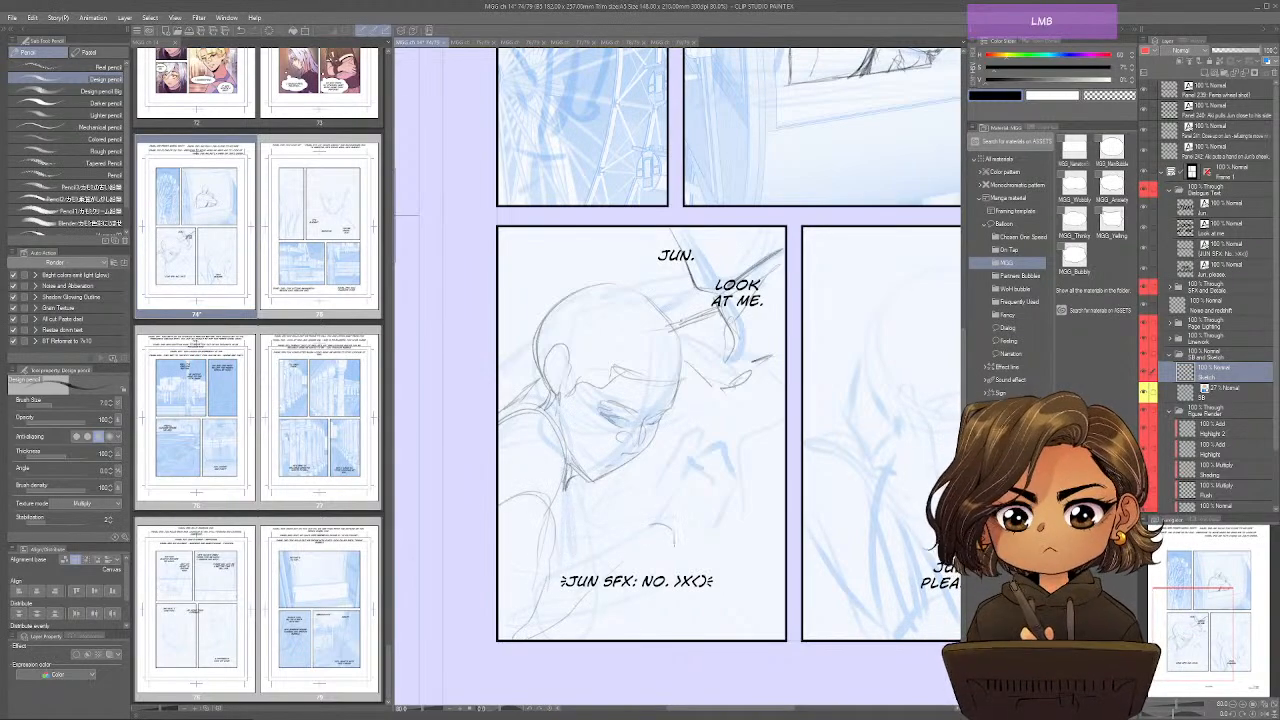
left_click_drag(606, 554, 510, 635)
left_click_drag(644, 586, 600, 628)
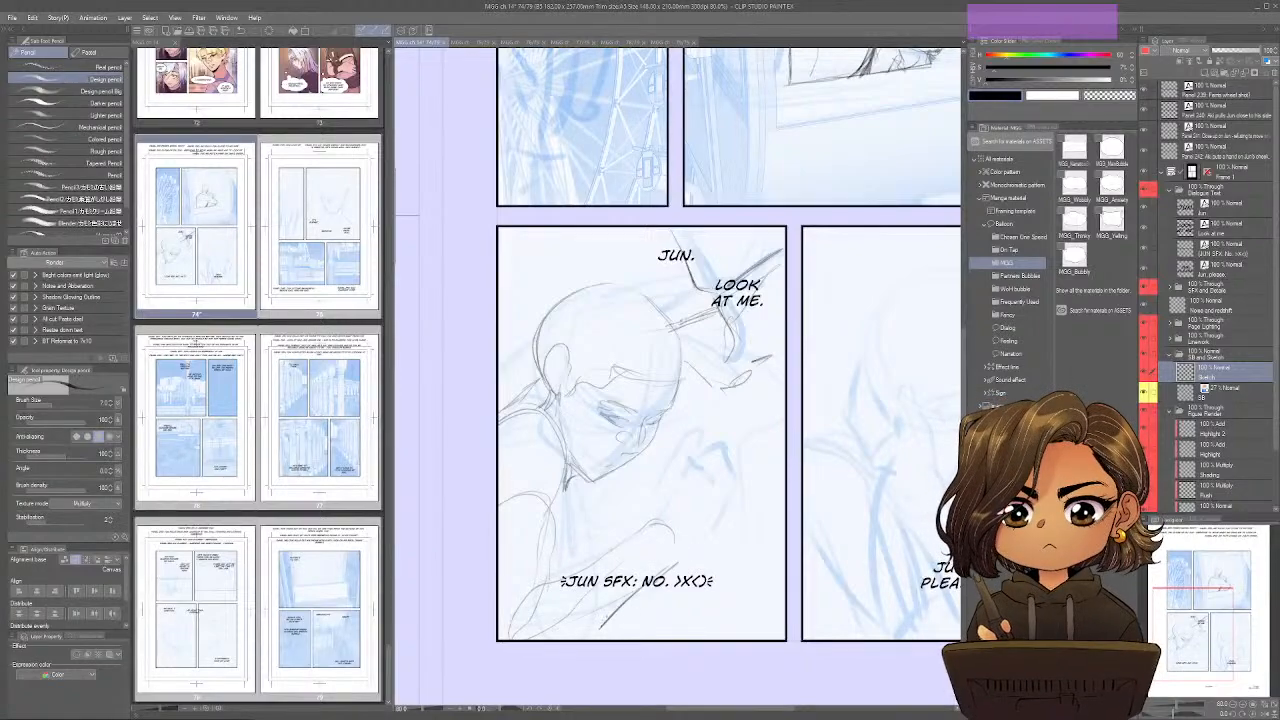
Sketch the close-up figure's curled hand with its fingers, the clothing folds around it and the forearm's lower edge.
left_click_drag(655, 520, 676, 467)
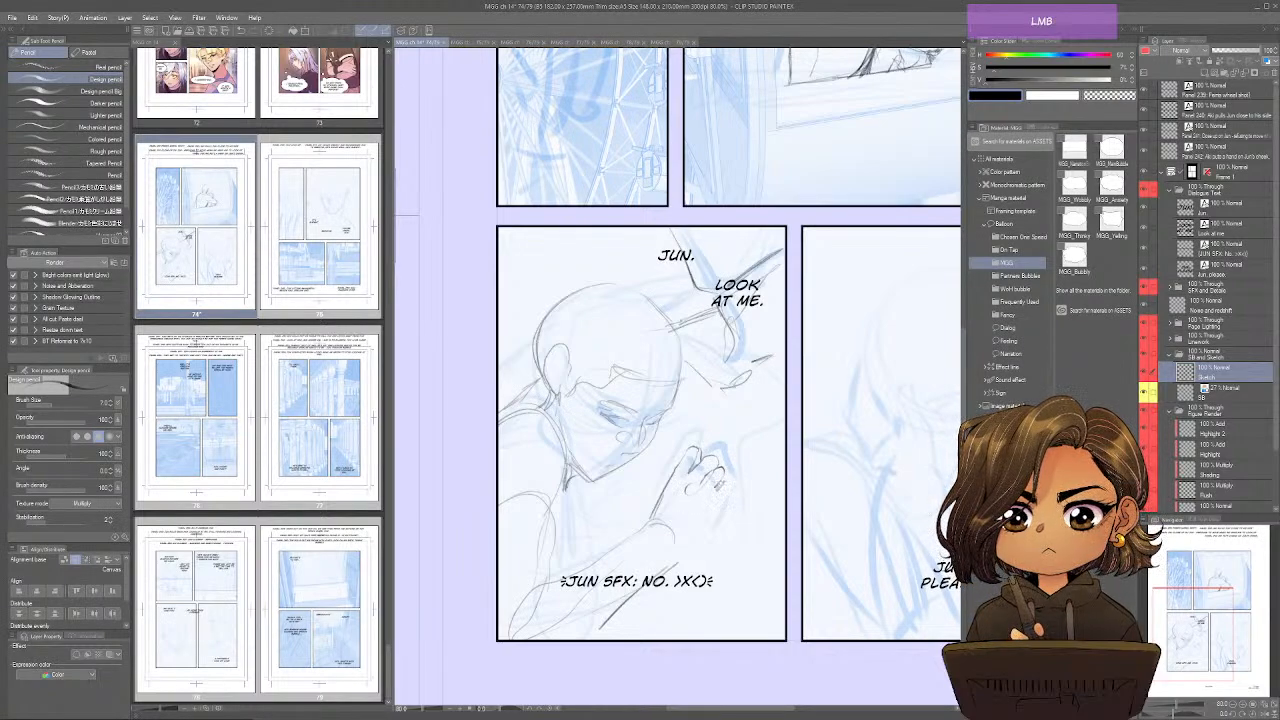
left_click_drag(720, 494, 706, 520)
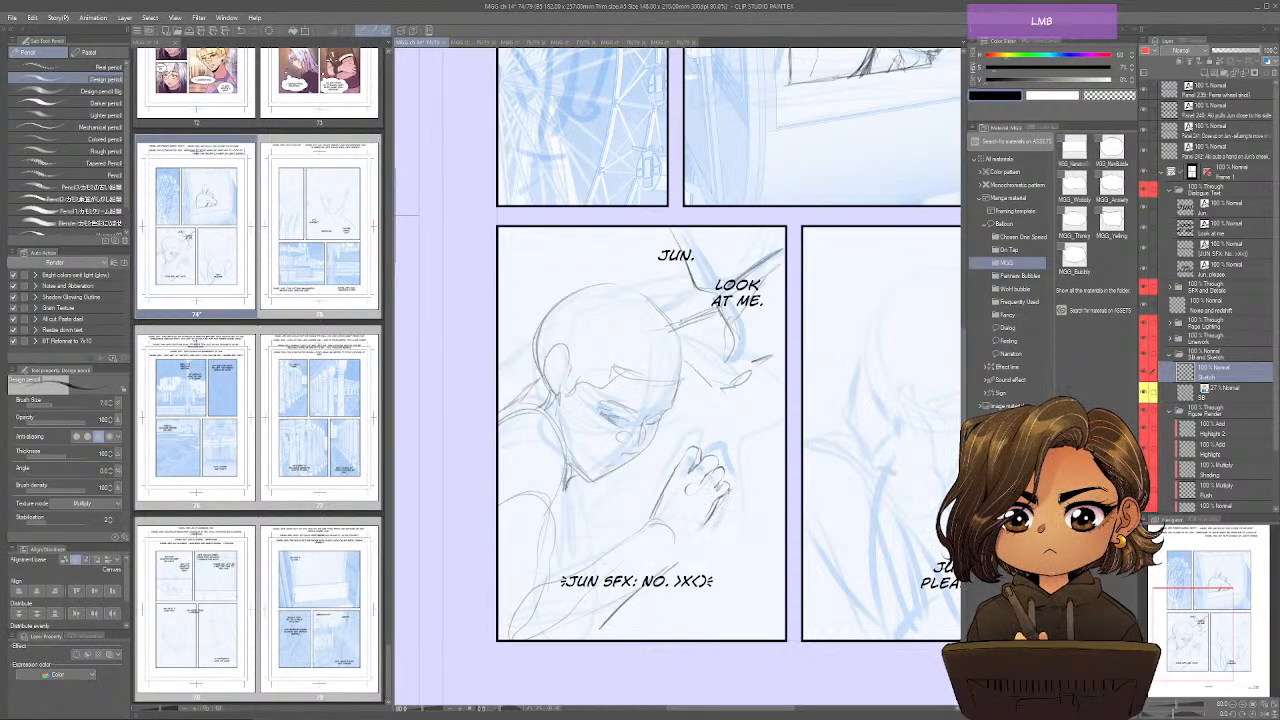
mouse_move(766, 470)
left_mouse_down()
mouse_move(726, 500)
mouse_move(746, 450)
mouse_move(699, 446)
mouse_move(650, 518)
left_mouse_up()
left_click_drag(670, 434, 673, 482)
left_click_drag(680, 546, 600, 638)
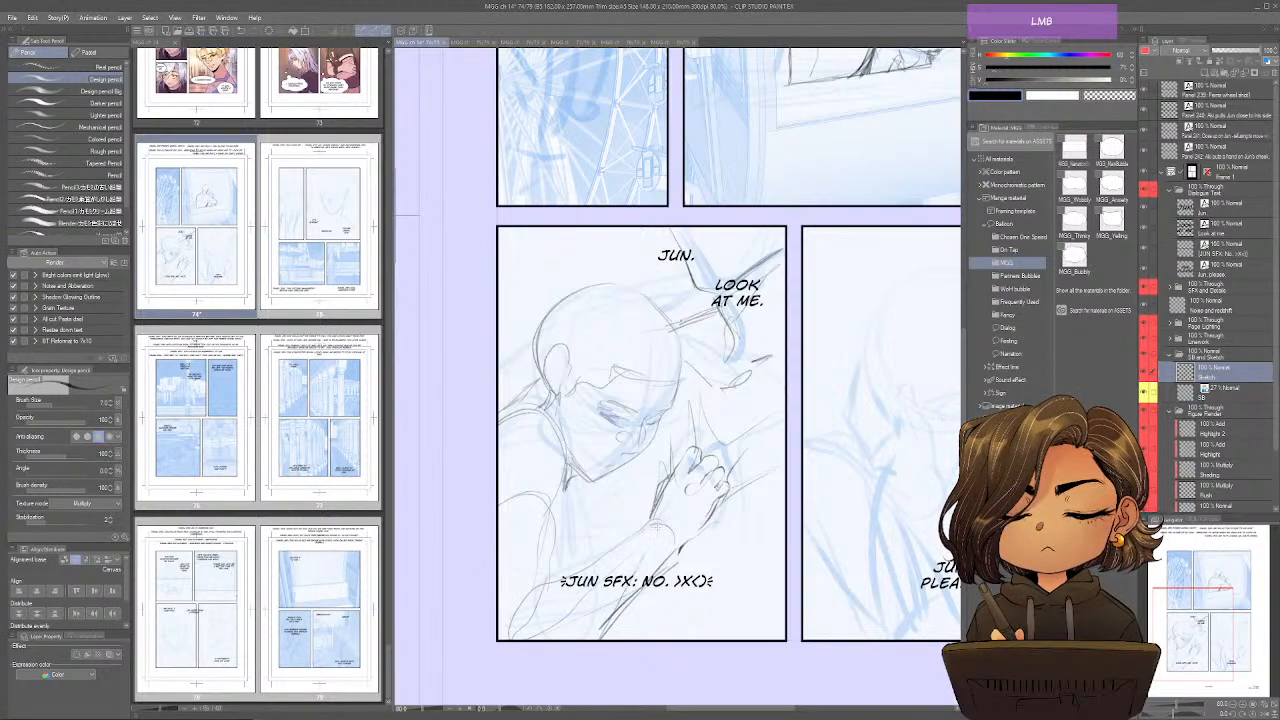
Sketch the close-up figure's neck and chest lines beneath the chin and the near arm's contour in the lower-left panel.
left_click_drag(662, 514, 600, 560)
left_click_drag(574, 476, 556, 546)
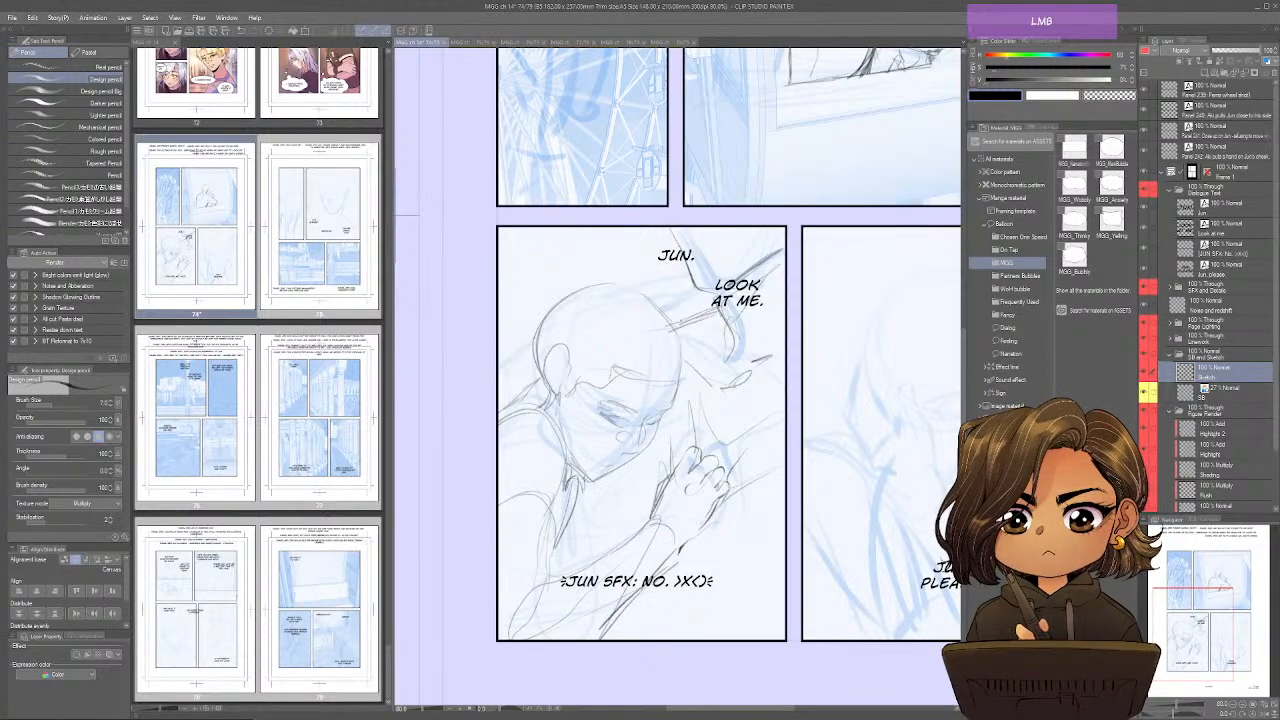
mouse_move(588, 484)
left_mouse_down()
mouse_move(578, 560)
mouse_move(562, 578)
left_mouse_up()
left_click_drag(588, 484, 578, 550)
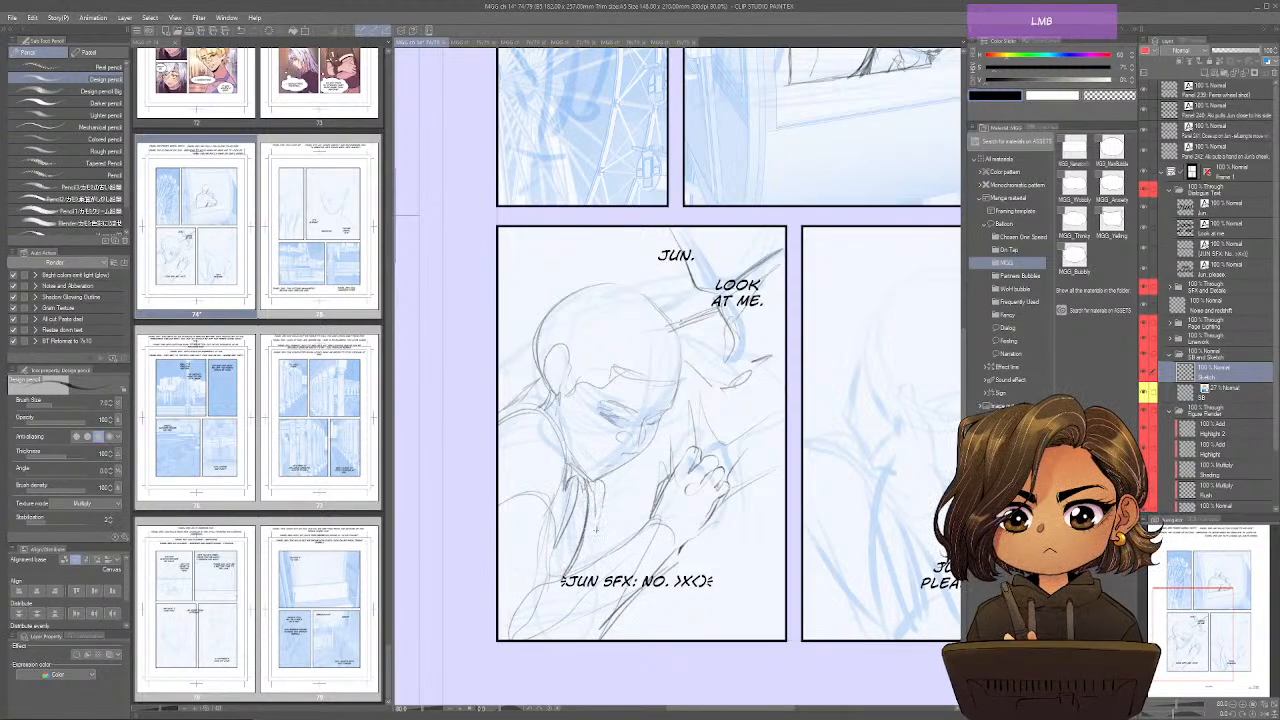
left_click_drag(608, 474, 598, 542)
left_click_drag(531, 582, 556, 506)
mouse_move(553, 564)
left_mouse_down()
mouse_move(515, 612)
mouse_move(513, 640)
left_mouse_up()
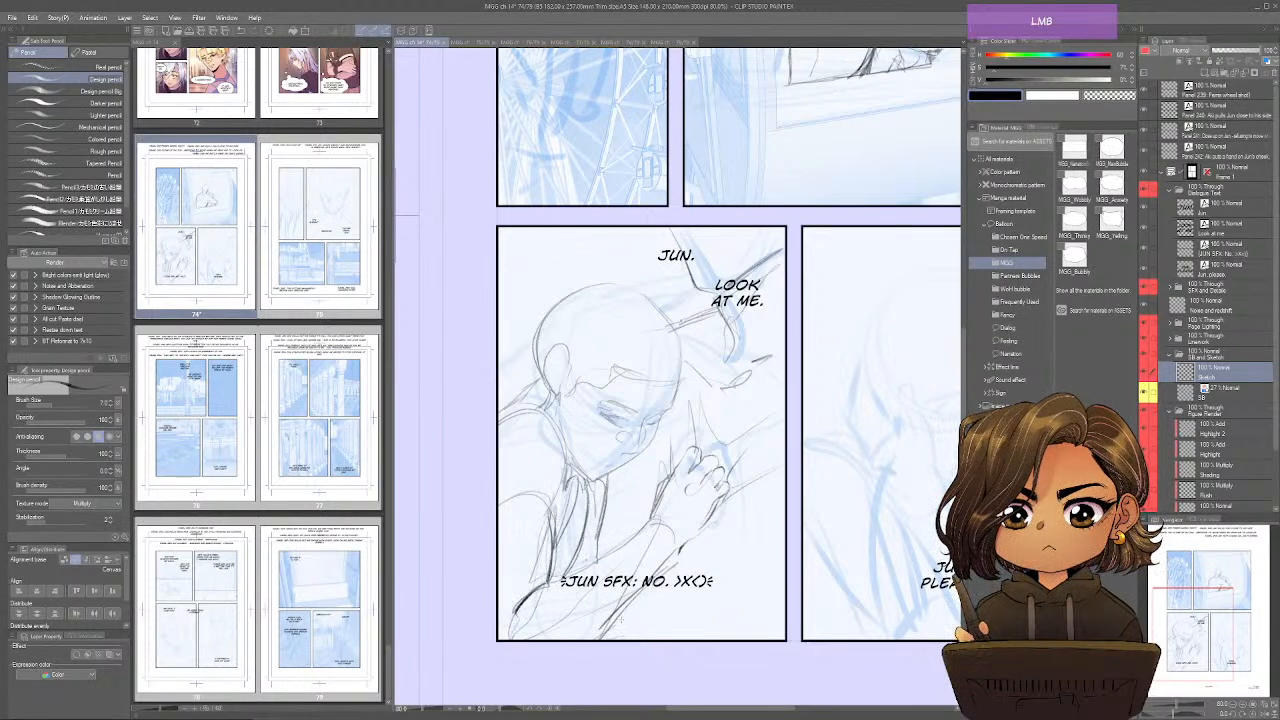
Extend the arm lines to the lower-left panel's bottom edge and add loose fold strokes beside the raised forearm.
left_click_drag(630, 610, 596, 640)
left_click_drag(552, 628, 534, 640)
mouse_move(596, 530)
left_mouse_down()
mouse_move(586, 556)
mouse_move(594, 532)
left_mouse_up()
left_click_drag(606, 482, 600, 552)
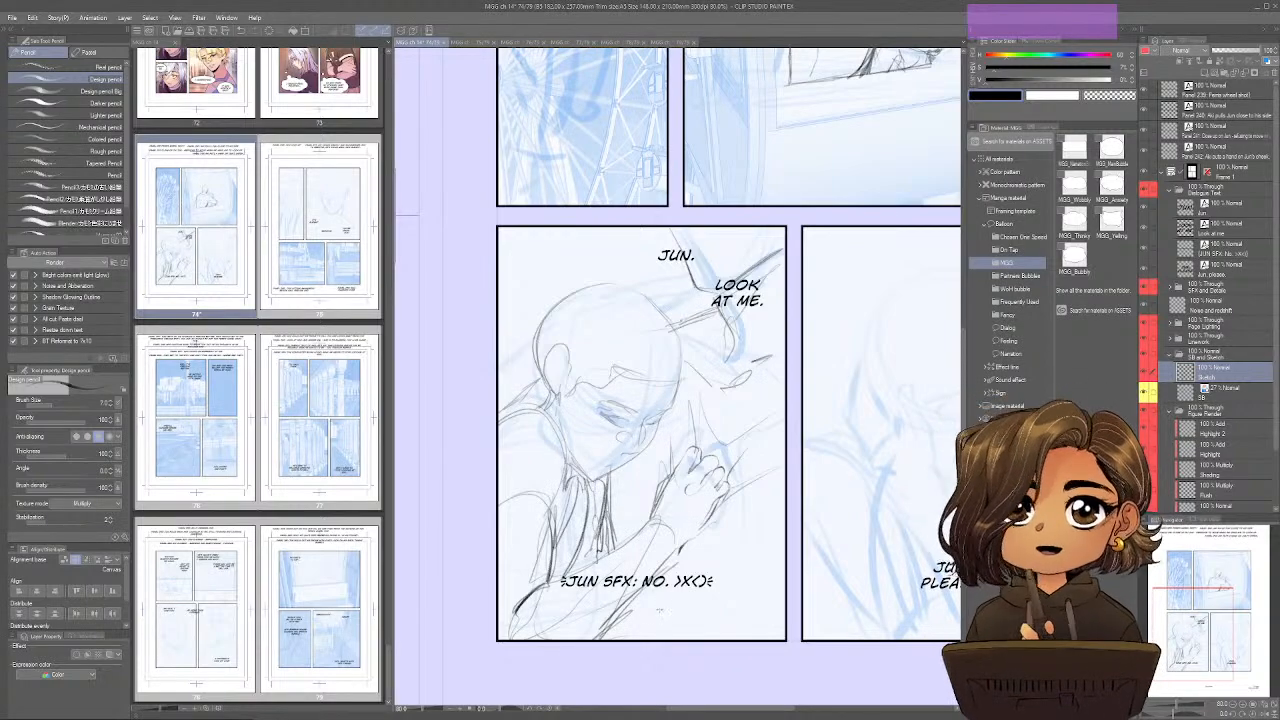
left_click_drag(766, 552, 686, 554)
mouse_move(756, 526)
left_mouse_down()
mouse_move(718, 552)
mouse_move(734, 544)
left_mouse_up()
left_click_drag(766, 530, 608, 536)
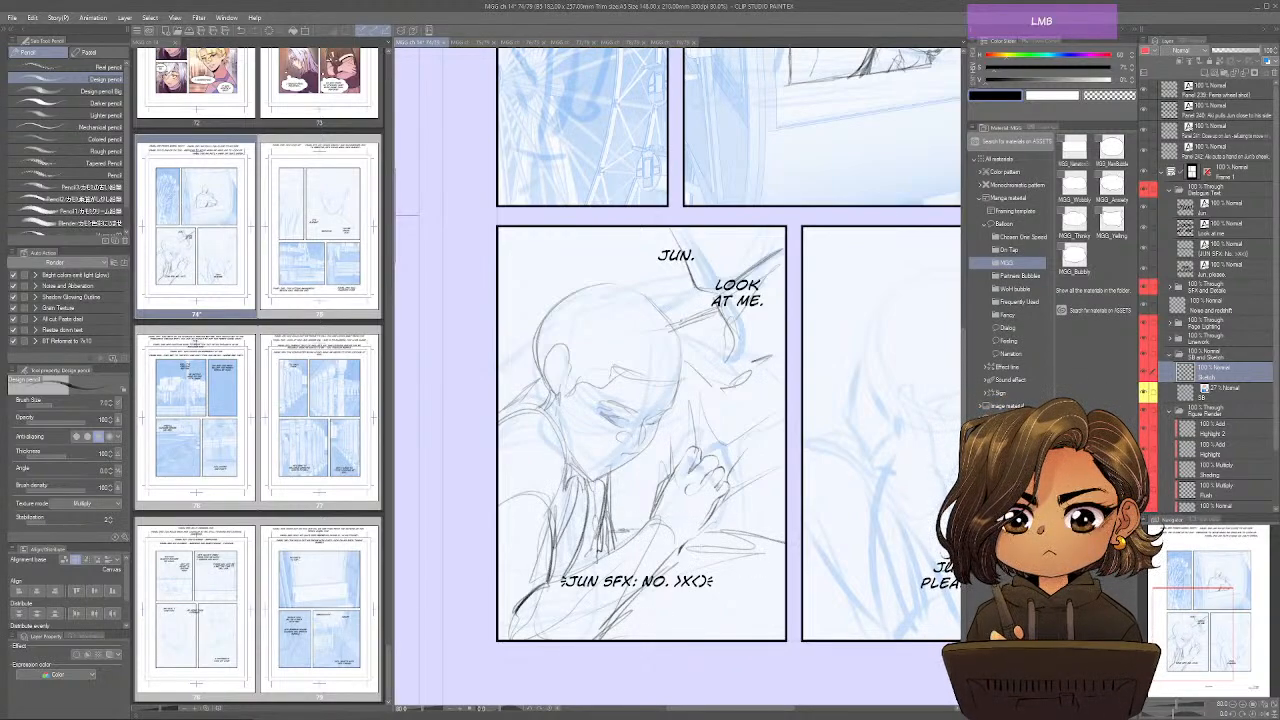
Refine the close-up figure's shoulder and head contour and sketch the ear with its inner detail.
key("space")
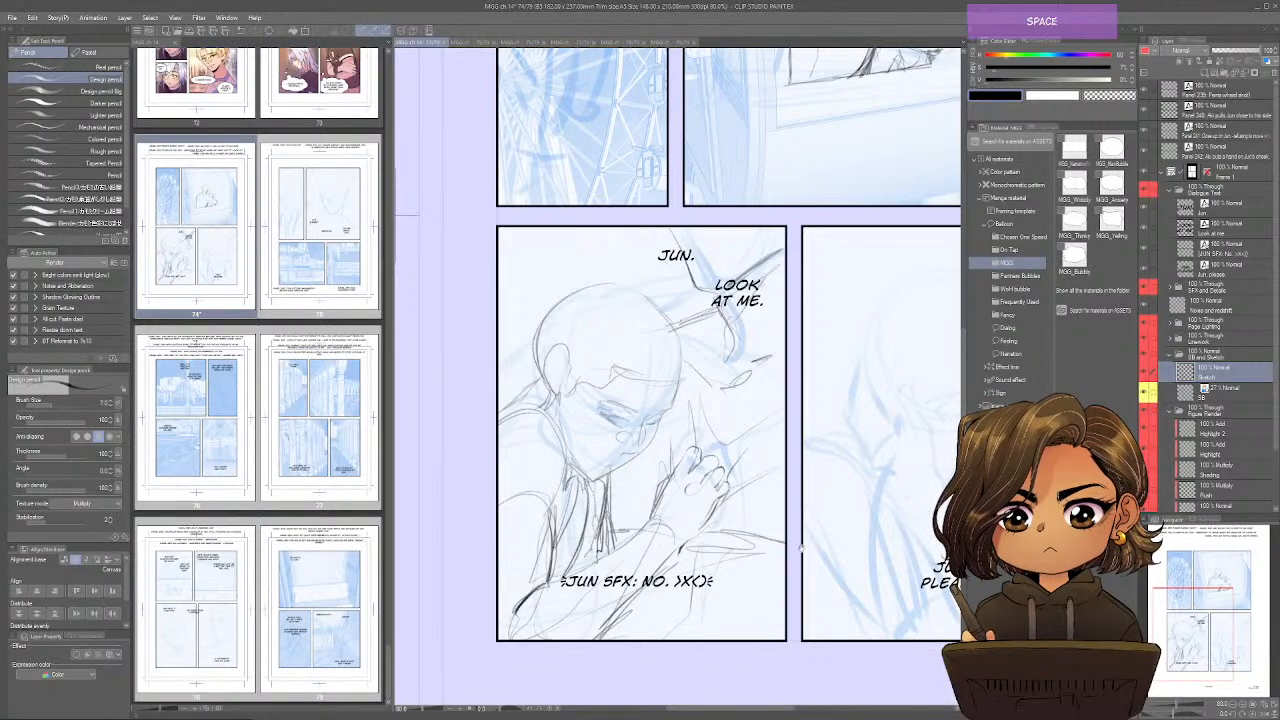
left_click_drag(802, 549, 790, 564)
mouse_move(668, 345)
left_mouse_down()
mouse_move(658, 426)
mouse_move(634, 466)
mouse_move(570, 498)
left_mouse_up()
mouse_move(548, 408)
left_mouse_down()
mouse_move(540, 476)
mouse_move(508, 442)
left_mouse_up()
left_click_drag(536, 404, 540, 436)
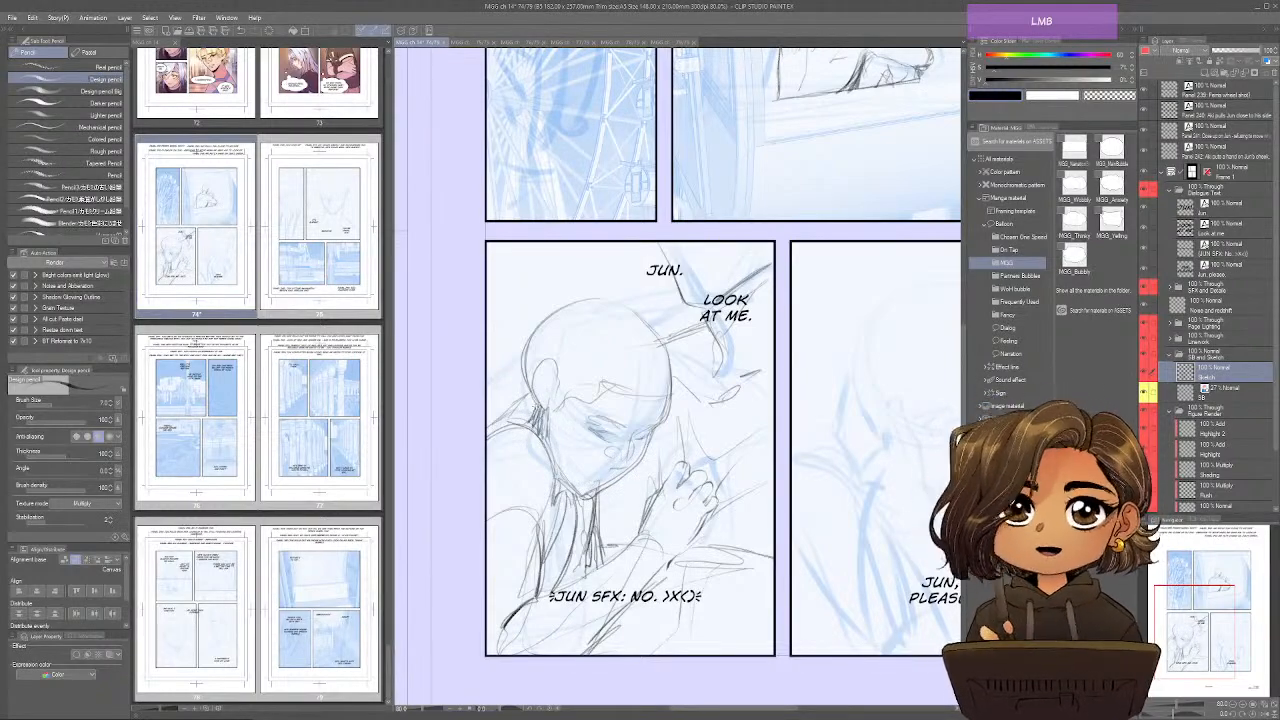
left_click_drag(540, 392, 532, 424)
mouse_move(536, 374)
left_mouse_down()
mouse_move(553, 368)
mouse_move(544, 392)
mouse_move(552, 369)
left_mouse_up()
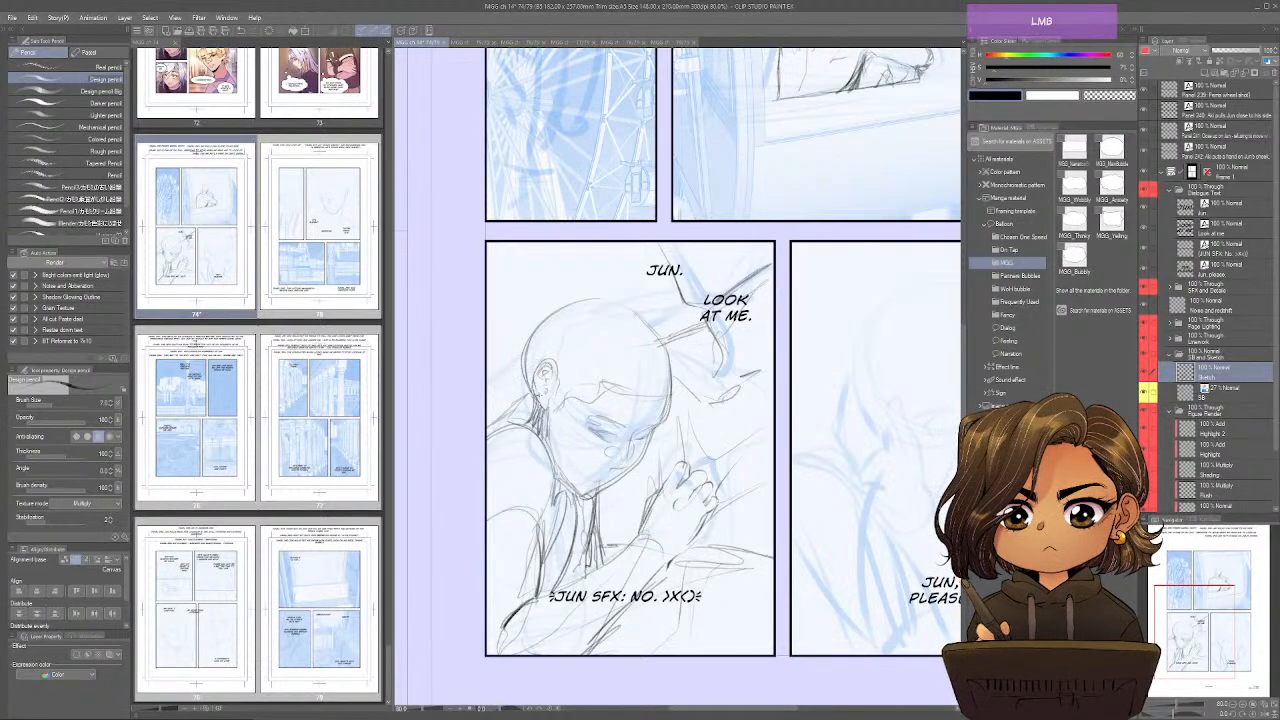
left_click_drag(700, 400, 667, 446)
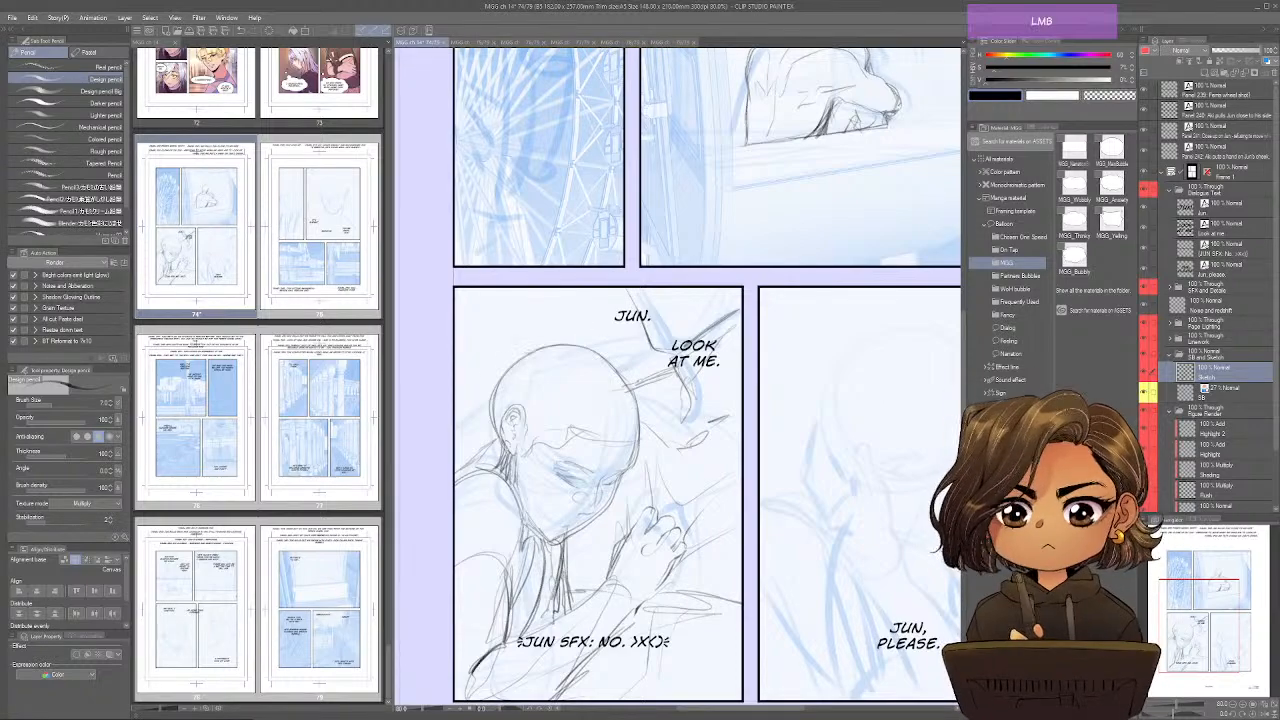
mouse_move(537, 349)
left_mouse_down()
mouse_move(491, 416)
mouse_move(506, 461)
left_mouse_up()
Sketch the hand reaching for the cheek and its long forearm over the storyboard in the lower-right panel.
mouse_move(828, 468)
left_mouse_down()
mouse_move(800, 339)
mouse_move(817, 342)
left_mouse_up()
left_click_drag(868, 457, 669, 488)
mouse_move(645, 376)
left_mouse_down()
mouse_move(676, 398)
mouse_move(645, 335)
mouse_move(649, 400)
left_mouse_up()
mouse_move(648, 401)
left_mouse_down()
mouse_move(645, 390)
mouse_move(673, 386)
mouse_move(649, 397)
mouse_move(612, 354)
mouse_move(607, 400)
mouse_move(640, 384)
mouse_move(617, 432)
mouse_move(658, 474)
left_mouse_up()
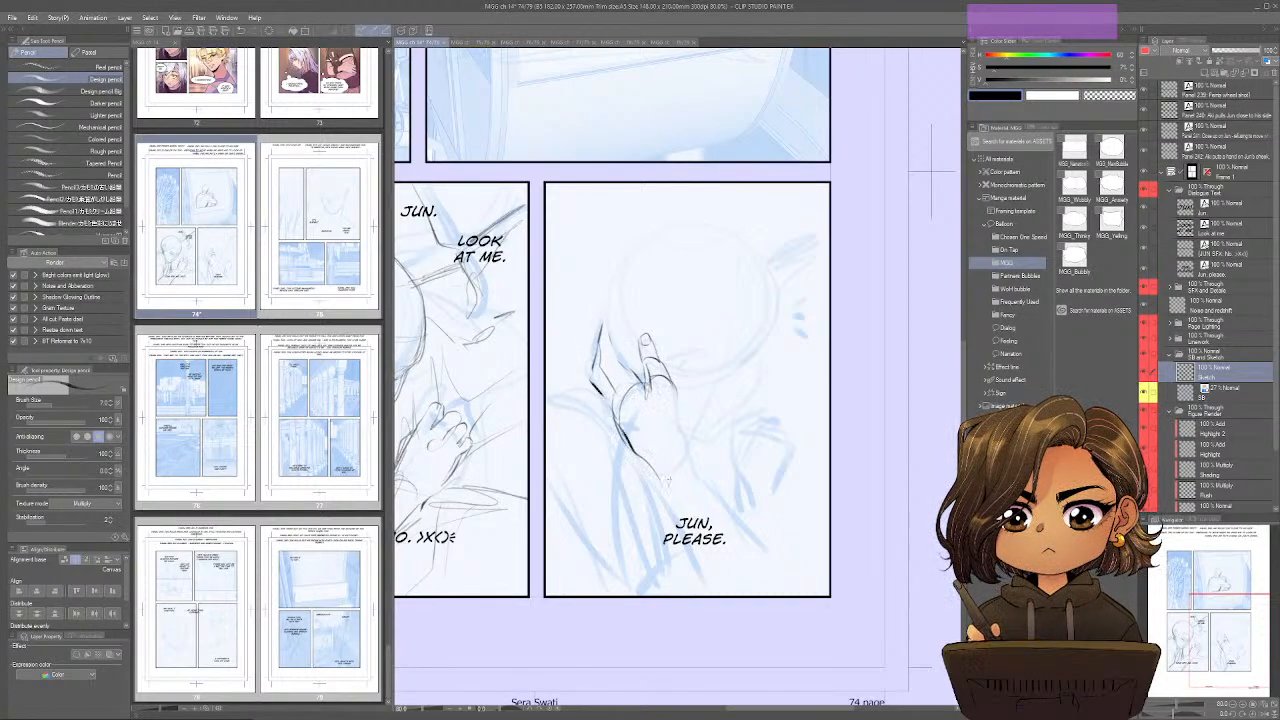
mouse_move(676, 398)
left_mouse_down()
mouse_move(692, 462)
mouse_move(778, 560)
left_mouse_up()
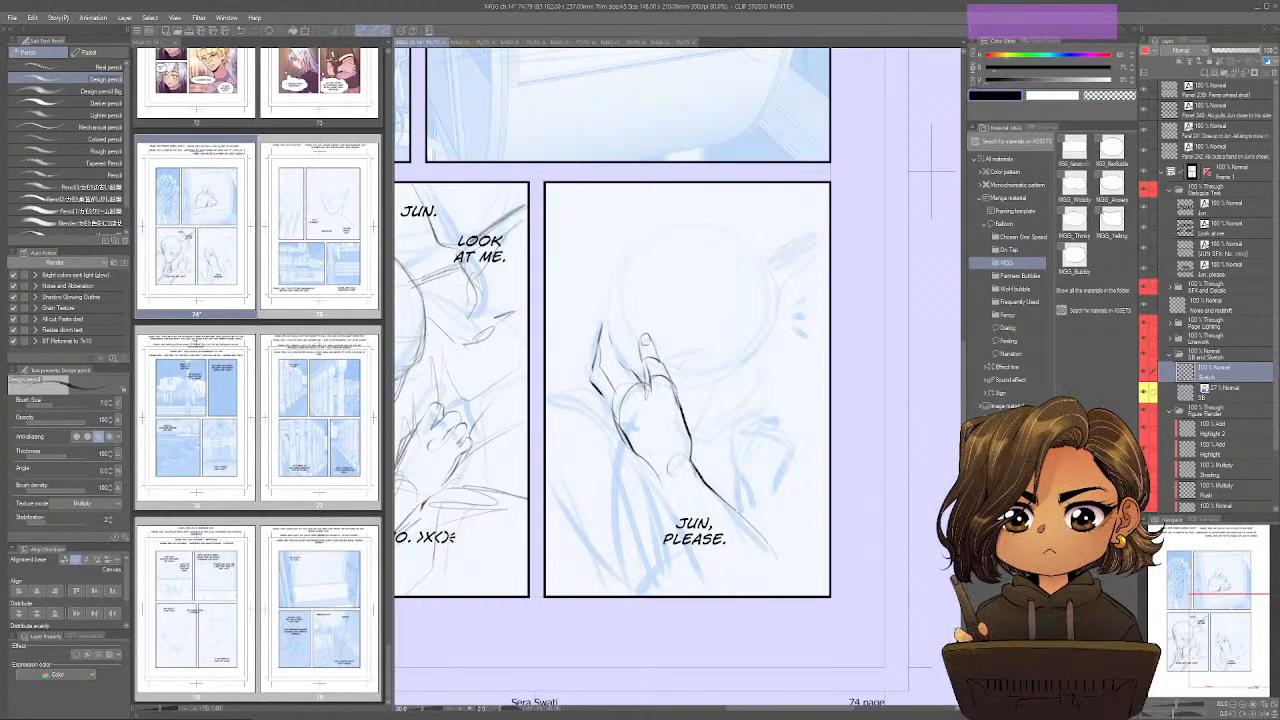
left_click_drag(658, 470, 700, 596)
left_click_drag(776, 564, 802, 596)
Sketch the lower-right figure's eyes, nose, jawline and rounded skull around the reaching hand.
mouse_move(728, 362)
left_mouse_down()
mouse_move(734, 382)
mouse_move(762, 348)
mouse_move(718, 346)
mouse_move(689, 373)
left_mouse_up()
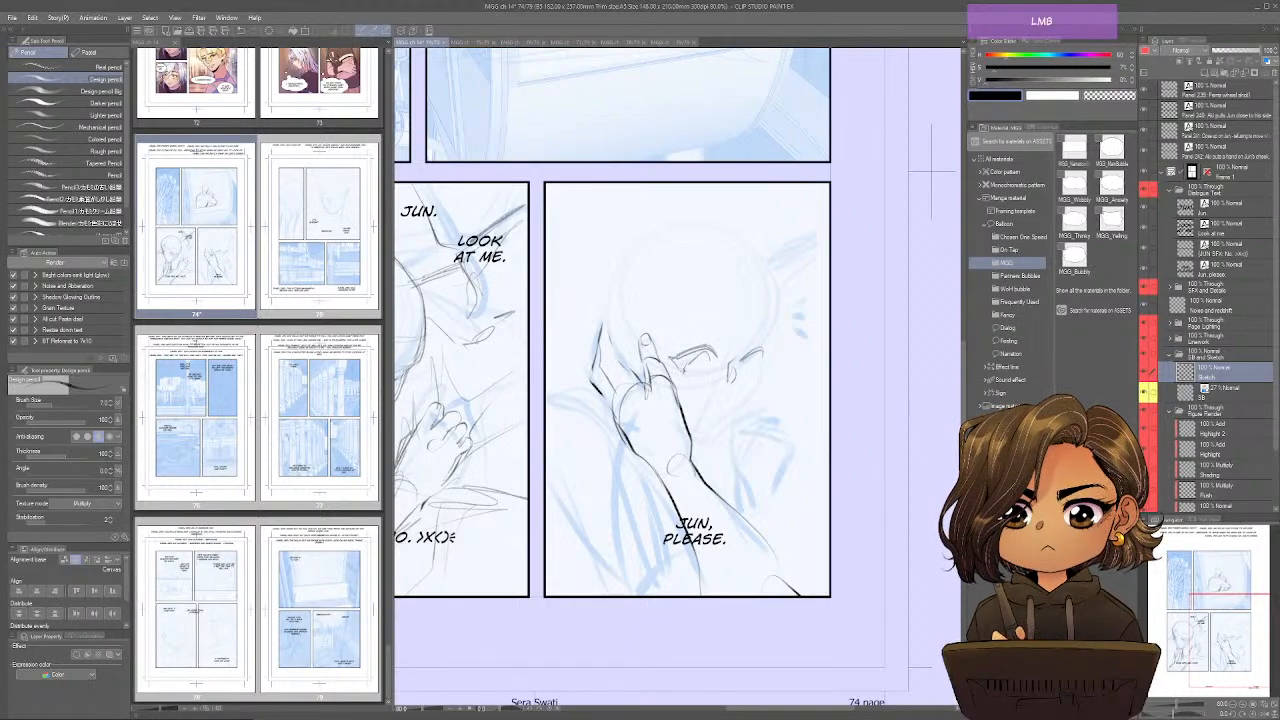
mouse_move(758, 354)
left_mouse_down()
mouse_move(742, 376)
mouse_move(670, 396)
left_mouse_up()
mouse_move(760, 362)
left_mouse_down()
mouse_move(726, 434)
mouse_move(724, 420)
left_mouse_up()
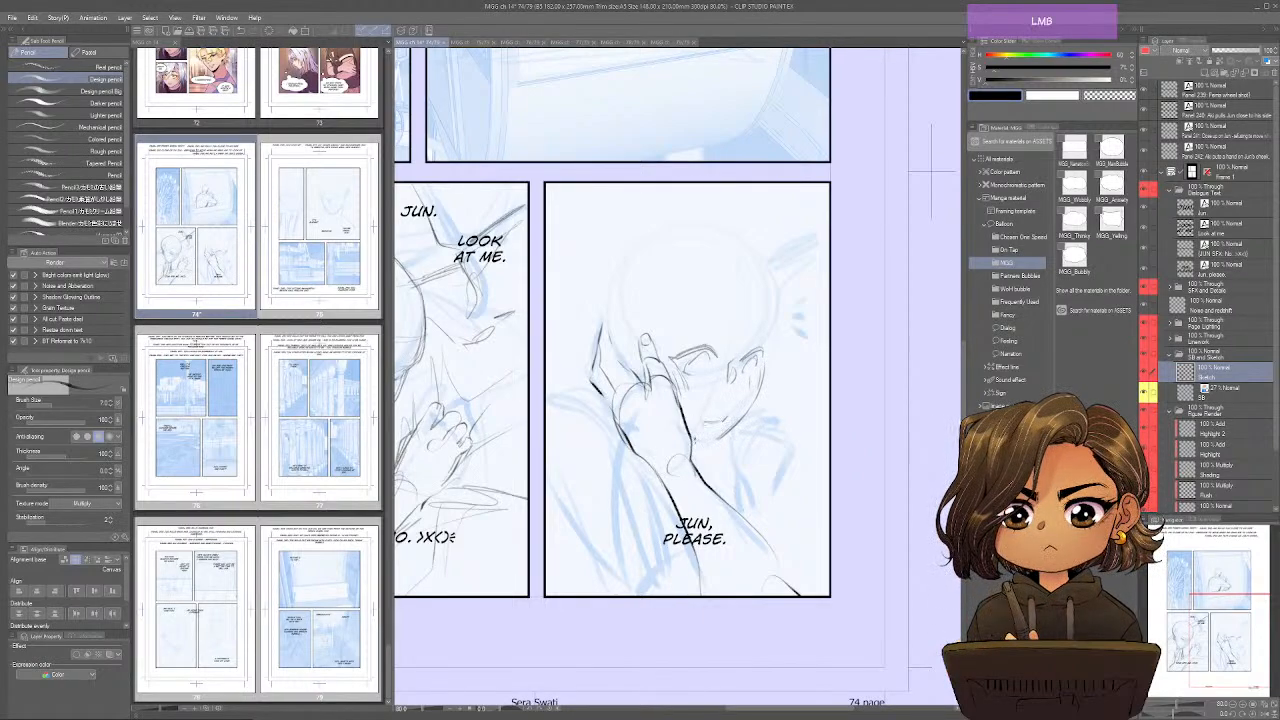
mouse_move(776, 358)
left_mouse_down()
mouse_move(778, 284)
mouse_move(630, 252)
mouse_move(609, 345)
mouse_move(636, 378)
left_mouse_up()
mouse_move(613, 289)
left_mouse_down()
mouse_move(608, 319)
mouse_move(653, 232)
left_mouse_up()
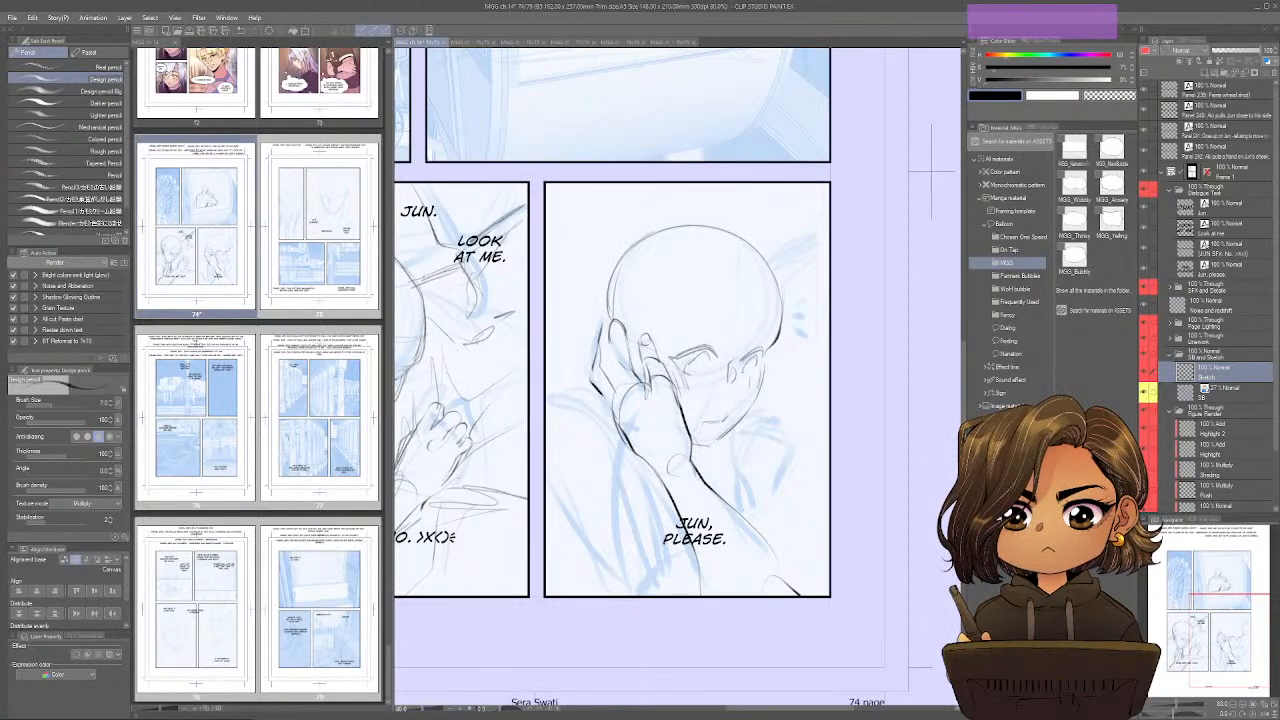
Rework the skull's contour in the lower-right panel and, with the canvas mirrored, sketch the hairline and brow.
left_click_drag(737, 235, 765, 255)
left_click_drag(778, 304, 772, 344)
left_click_drag(770, 278, 764, 352)
left_click_drag(686, 232, 768, 278)
key("ctrl+z")
key("ctrl+z")
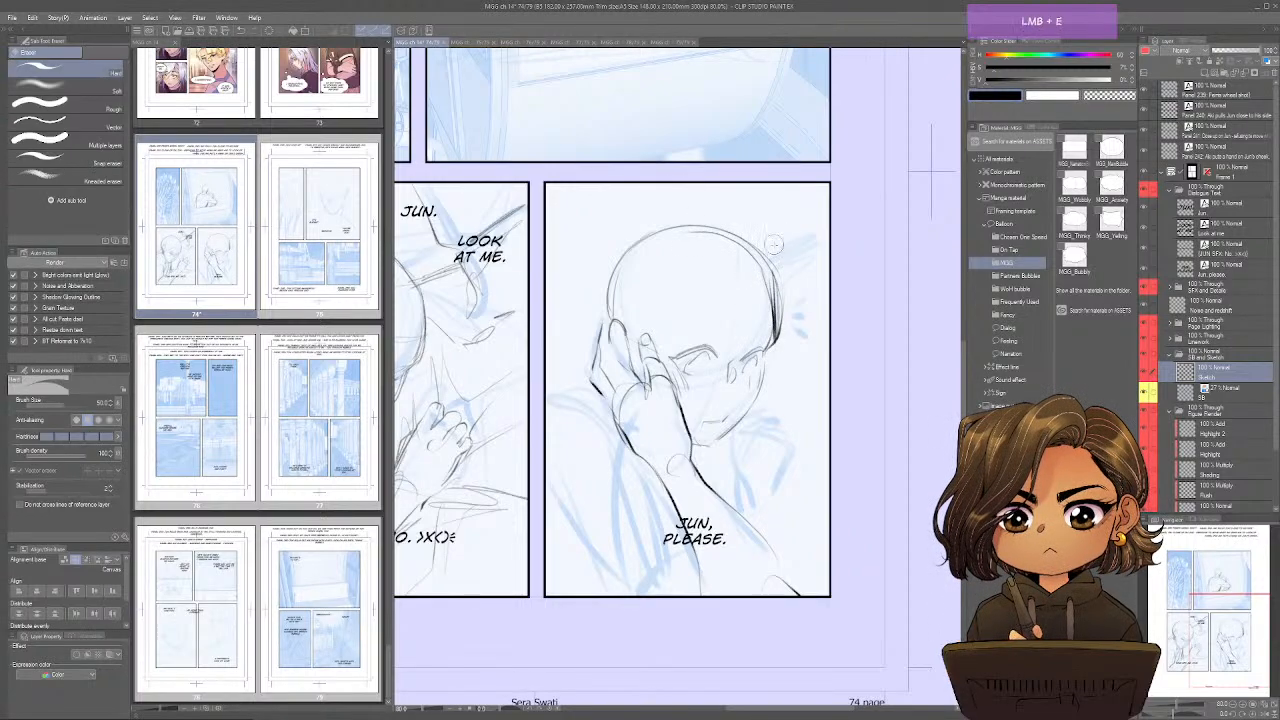
key("ctrl+shift+h")
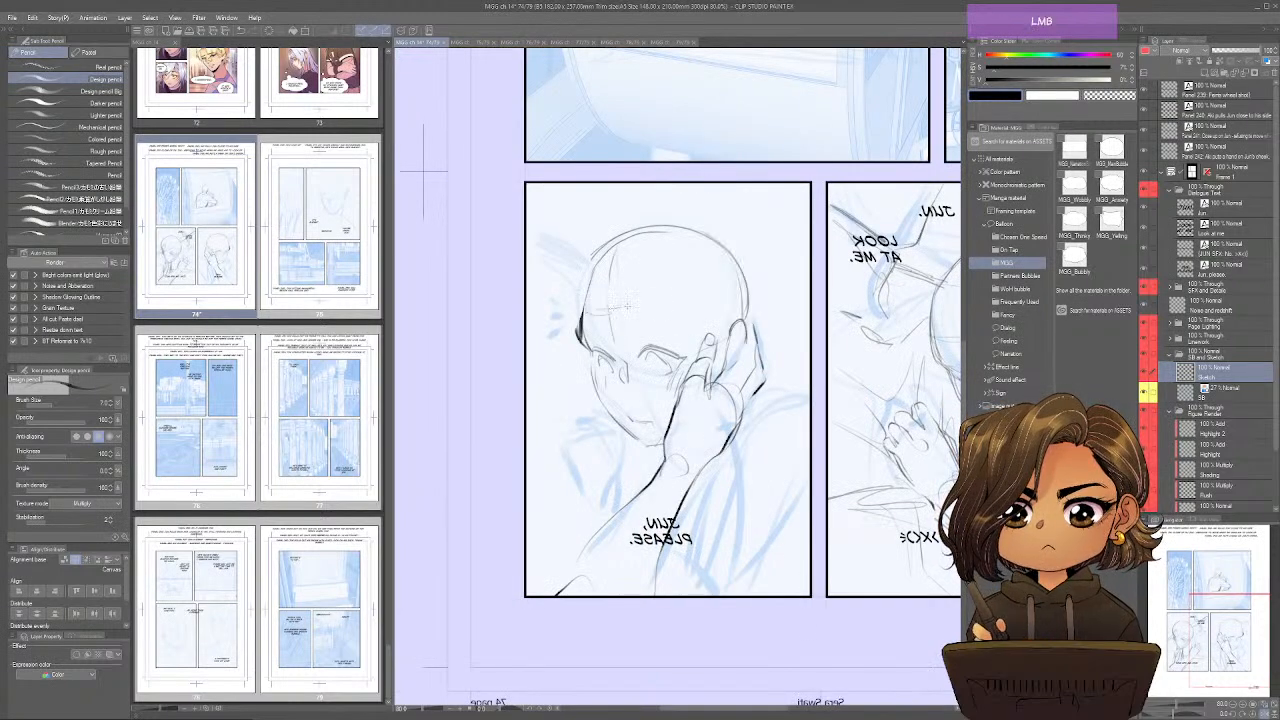
mouse_move(668, 306)
left_mouse_down()
mouse_move(676, 330)
mouse_move(706, 331)
left_mouse_up()
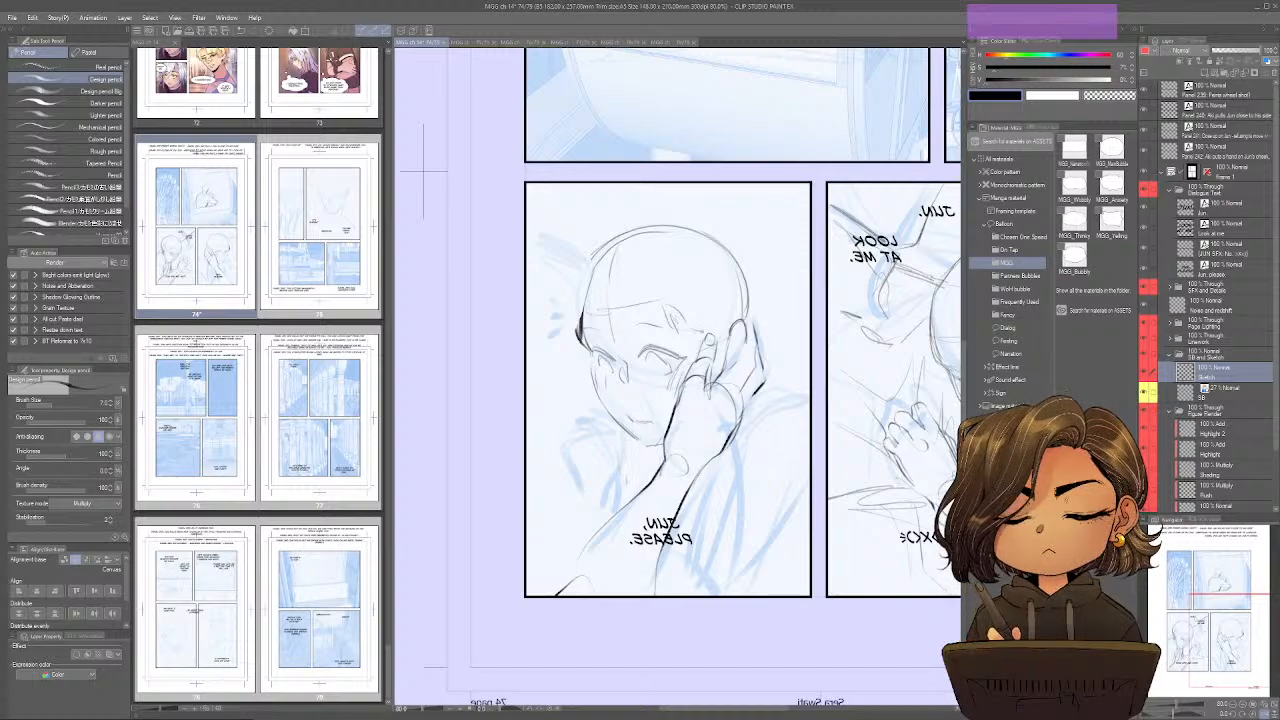
Sketch the lower-right figure's curled hand below the chin and the first lines of the other figure beside the head.
mouse_move(627, 437)
left_mouse_down()
mouse_move(619, 471)
mouse_move(584, 428)
mouse_move(593, 420)
mouse_move(568, 441)
left_mouse_up()
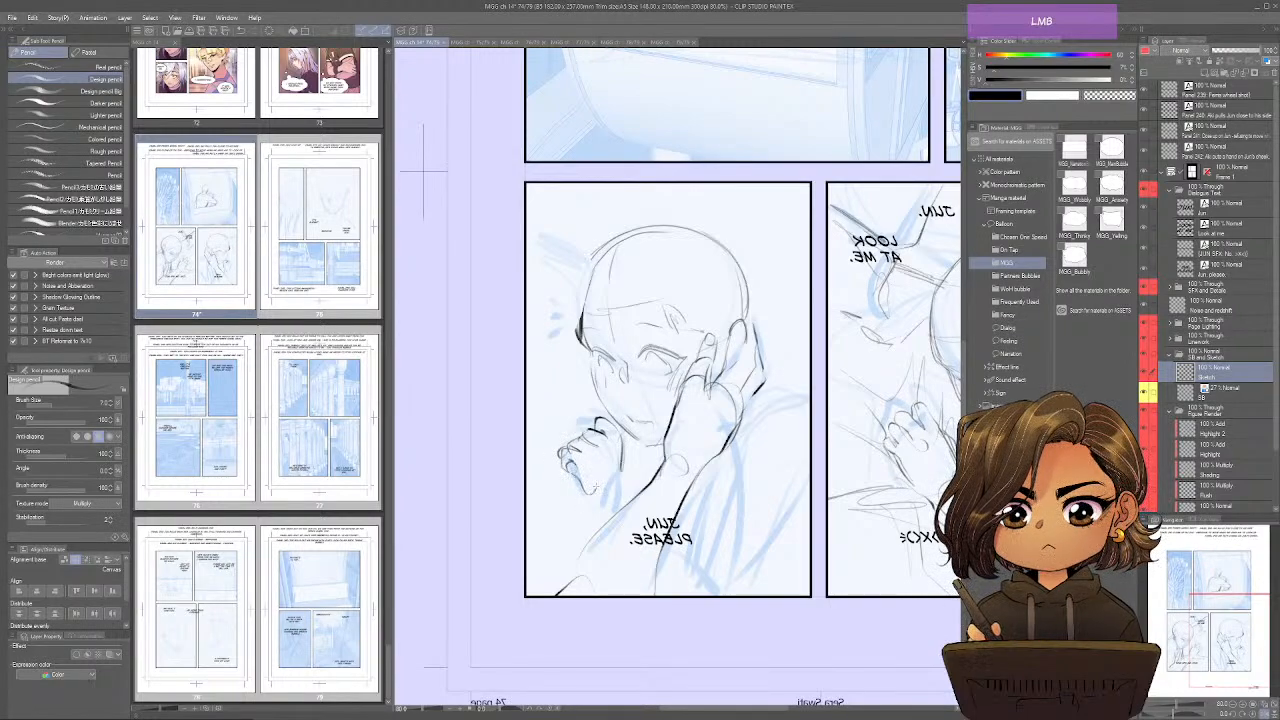
mouse_move(623, 461)
left_mouse_down()
mouse_move(621, 508)
mouse_move(599, 527)
mouse_move(615, 512)
left_mouse_up()
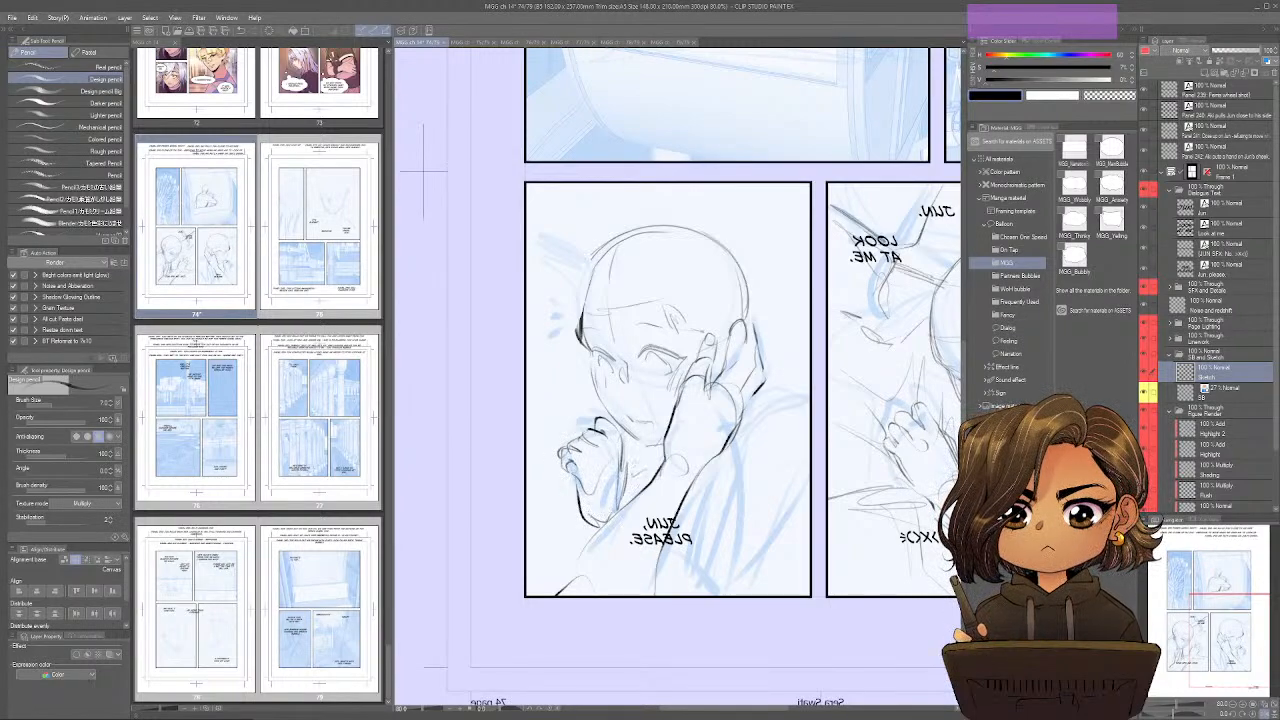
left_click_drag(588, 270, 550, 257)
key("ctrl+shift+h")
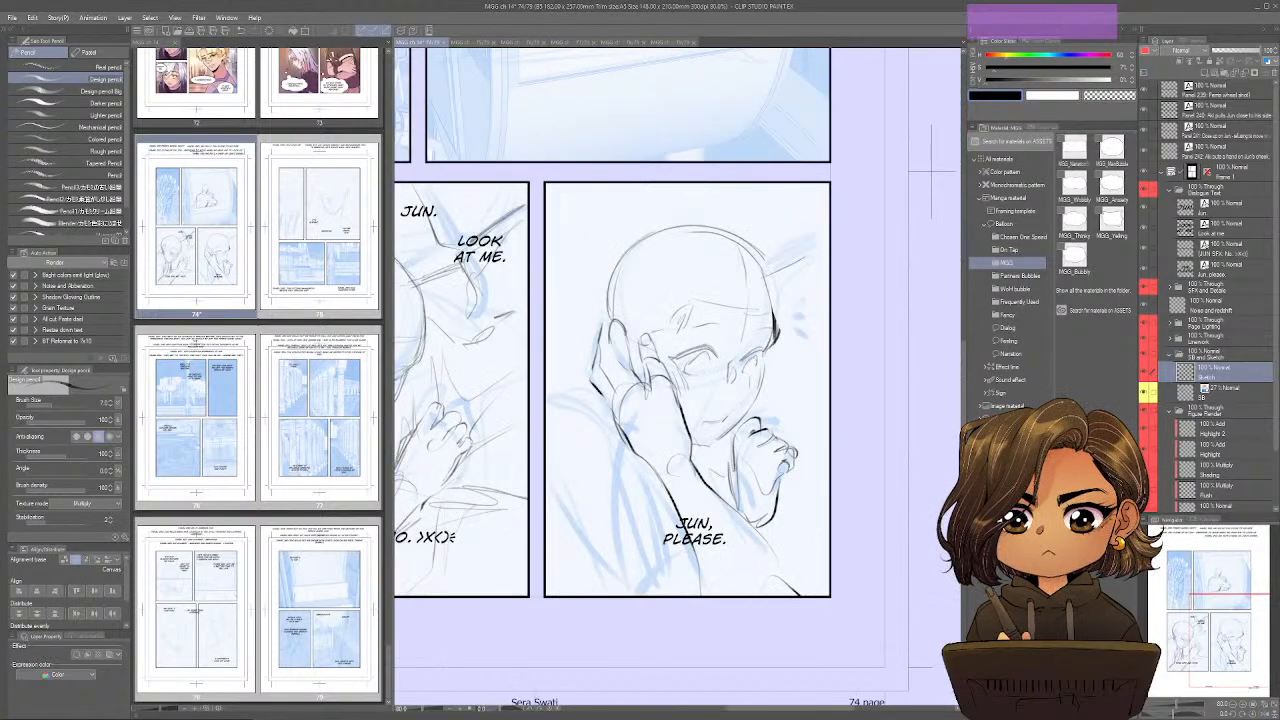
mouse_move(785, 262)
left_mouse_down()
mouse_move(828, 244)
mouse_move(776, 274)
mouse_move(797, 300)
left_mouse_up()
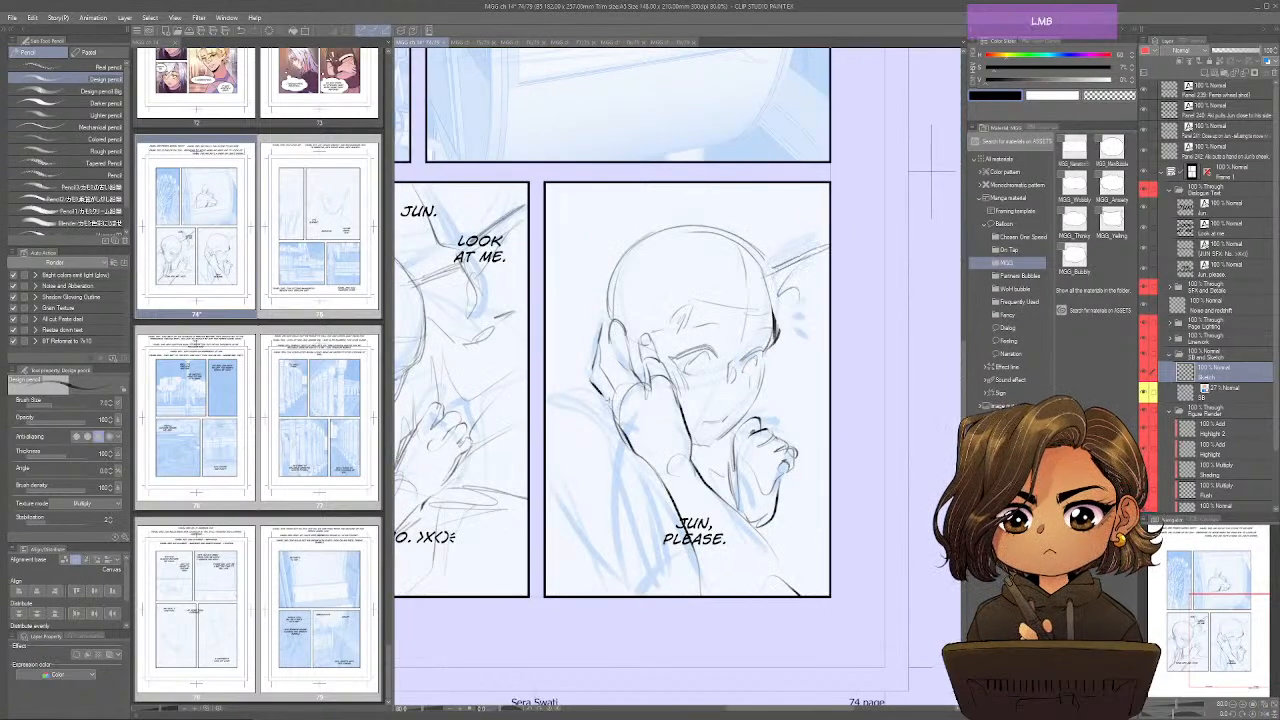
Sketch the shoulder in the lower-right panel and the arm and clothing lines along its bottom edge.
mouse_move(598, 403)
left_mouse_down()
mouse_move(605, 423)
mouse_move(548, 414)
mouse_move(603, 427)
left_mouse_up()
left_click_drag(732, 501, 751, 509)
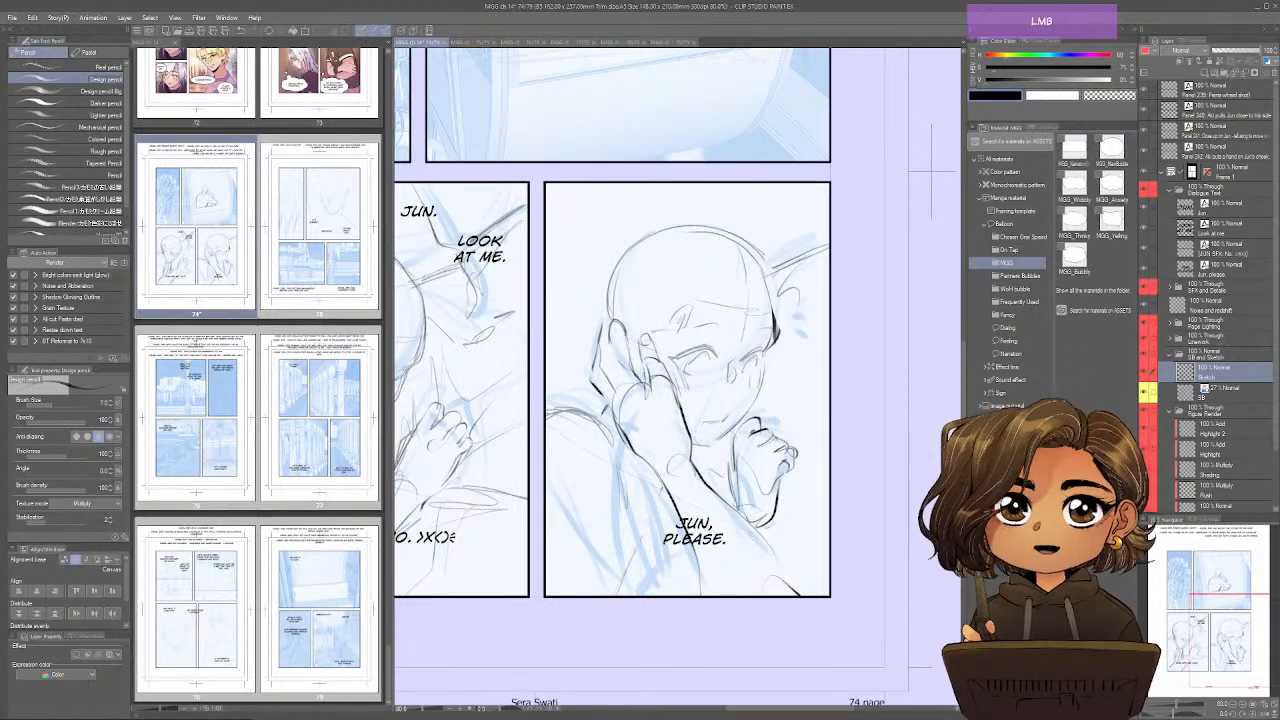
left_click_drag(656, 514, 620, 595)
left_click_drag(688, 546, 634, 595)
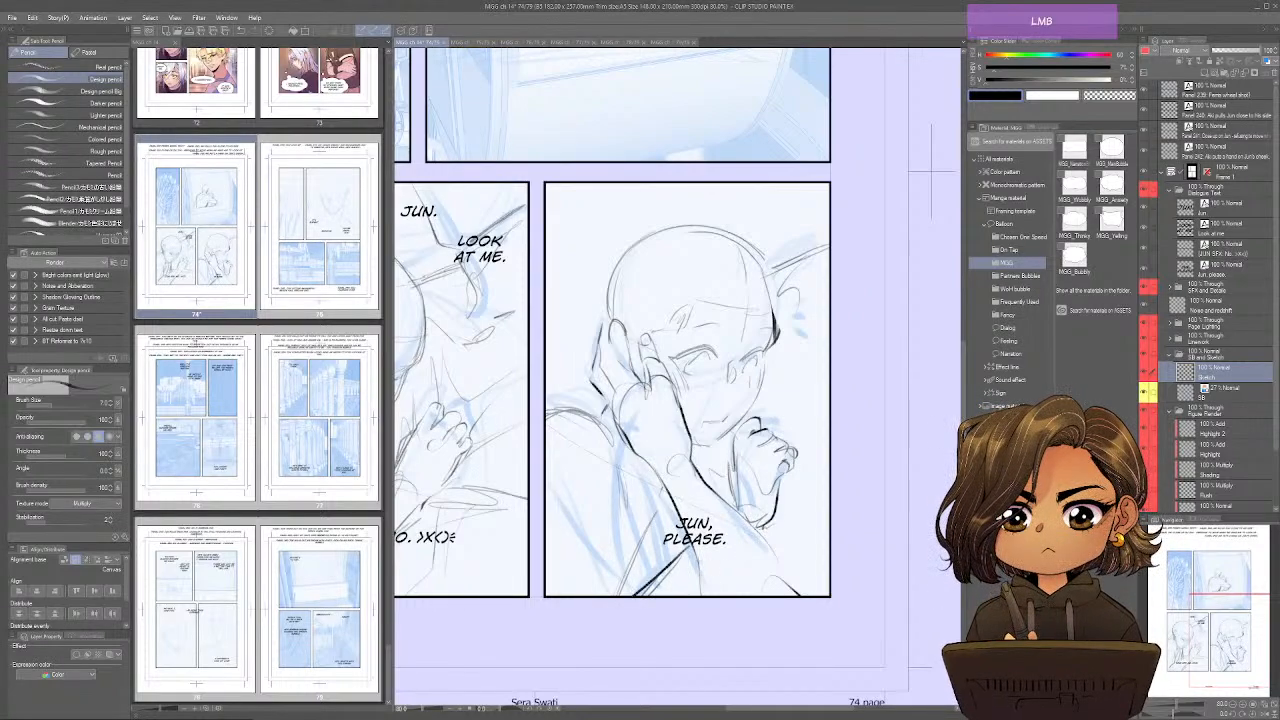
left_click_drag(702, 568, 724, 592)
mouse_move(776, 536)
left_mouse_down()
mouse_move(790, 598)
mouse_move(802, 563)
mouse_move(784, 551)
mouse_move(798, 567)
left_mouse_up()
Add the other figure's partial outlines beside the head in the lower-right panel and touch up the shoulder and chin lines.
mouse_move(790, 194)
left_mouse_down()
mouse_move(795, 228)
mouse_move(820, 232)
mouse_move(824, 270)
mouse_move(764, 268)
left_mouse_up()
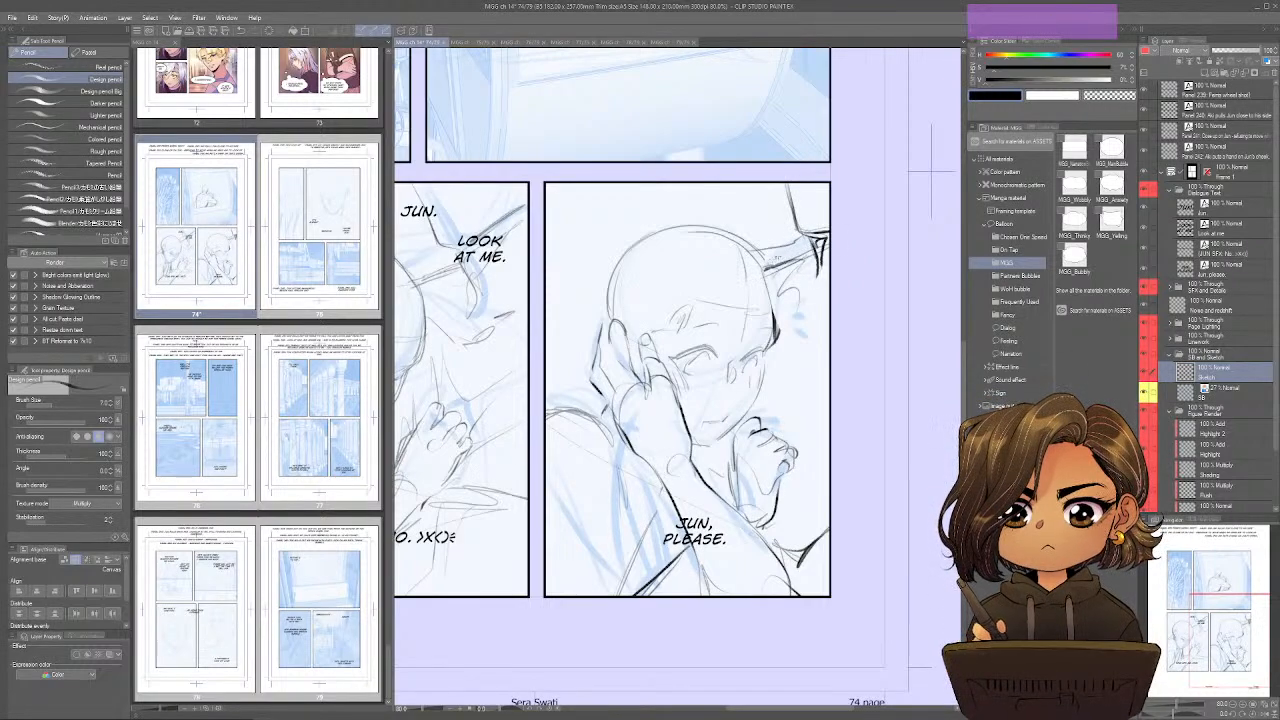
left_click_drag(562, 408, 587, 385)
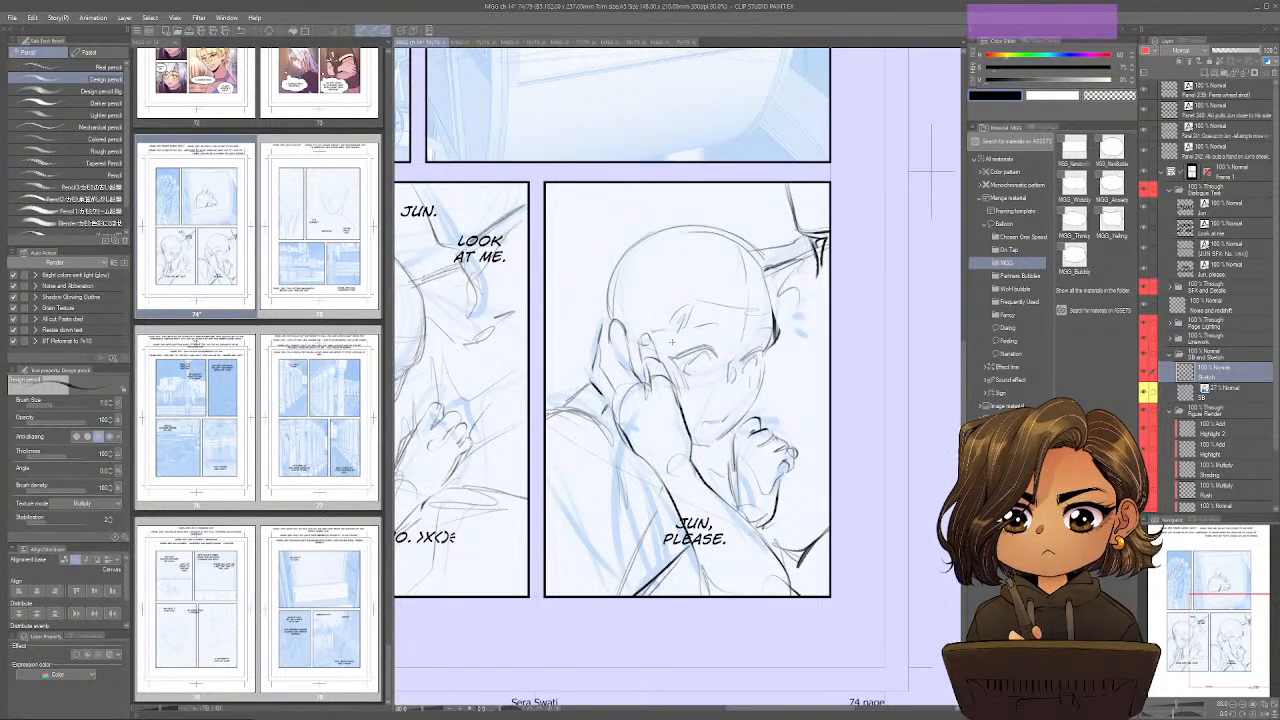
left_click_drag(688, 444, 708, 450)
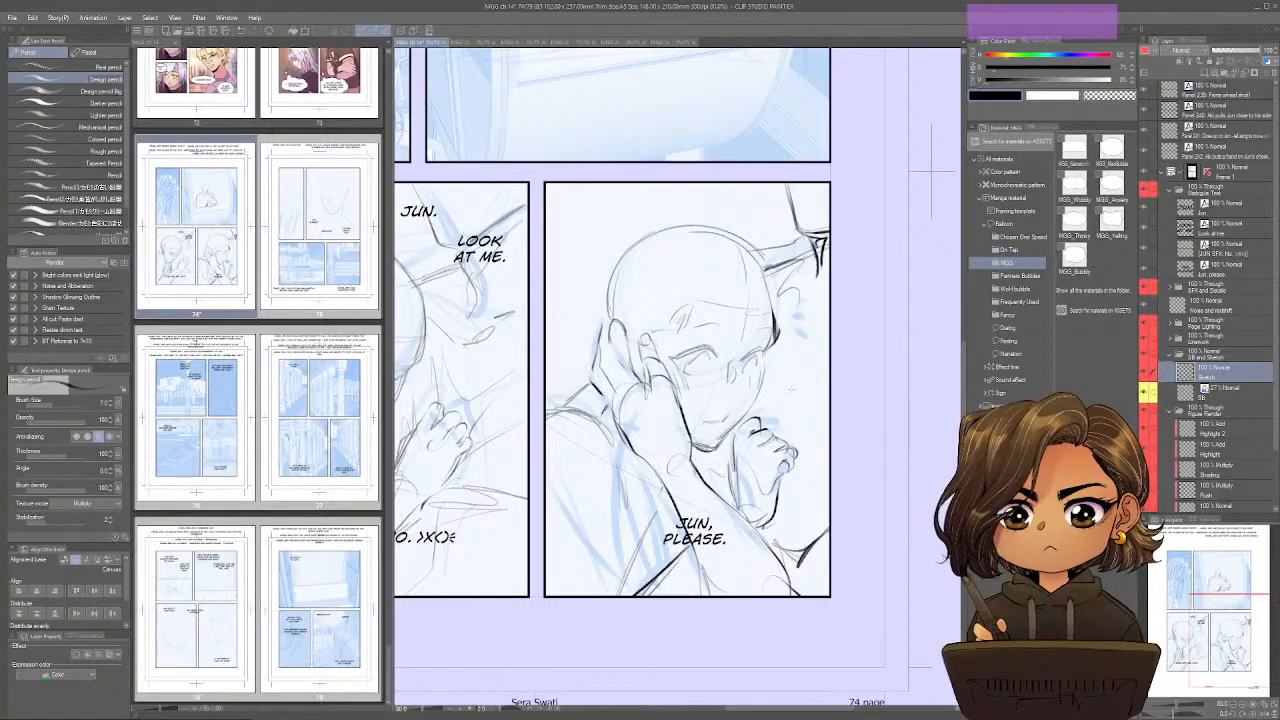
left_click_drag(782, 300, 804, 323)
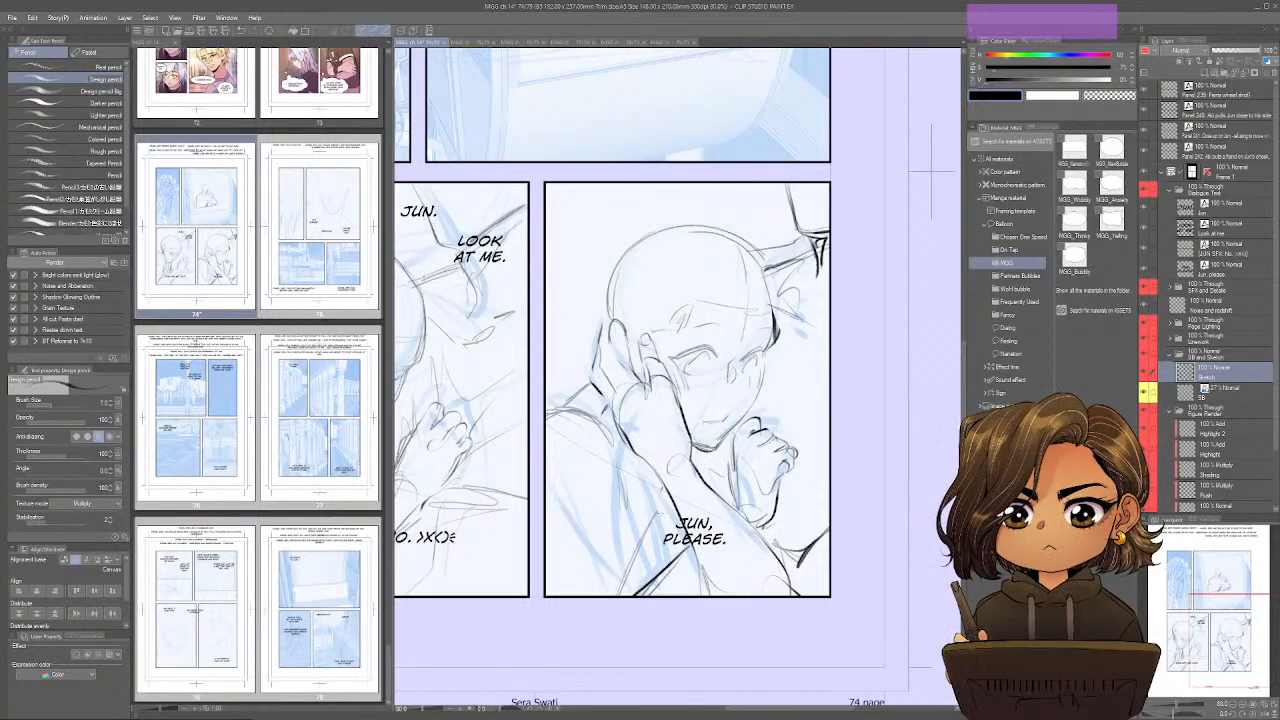
Sketch the clothing folds and upper-arm lines beneath the reaching hand and add the neck line under the chin.
left_click_drag(654, 486, 638, 542)
mouse_move(615, 446)
left_mouse_down()
mouse_move(636, 520)
mouse_move(648, 487)
left_mouse_up()
mouse_move(609, 406)
left_mouse_down()
mouse_move(597, 452)
mouse_move(604, 566)
mouse_move(621, 595)
left_mouse_up()
left_click_drag(604, 490, 613, 594)
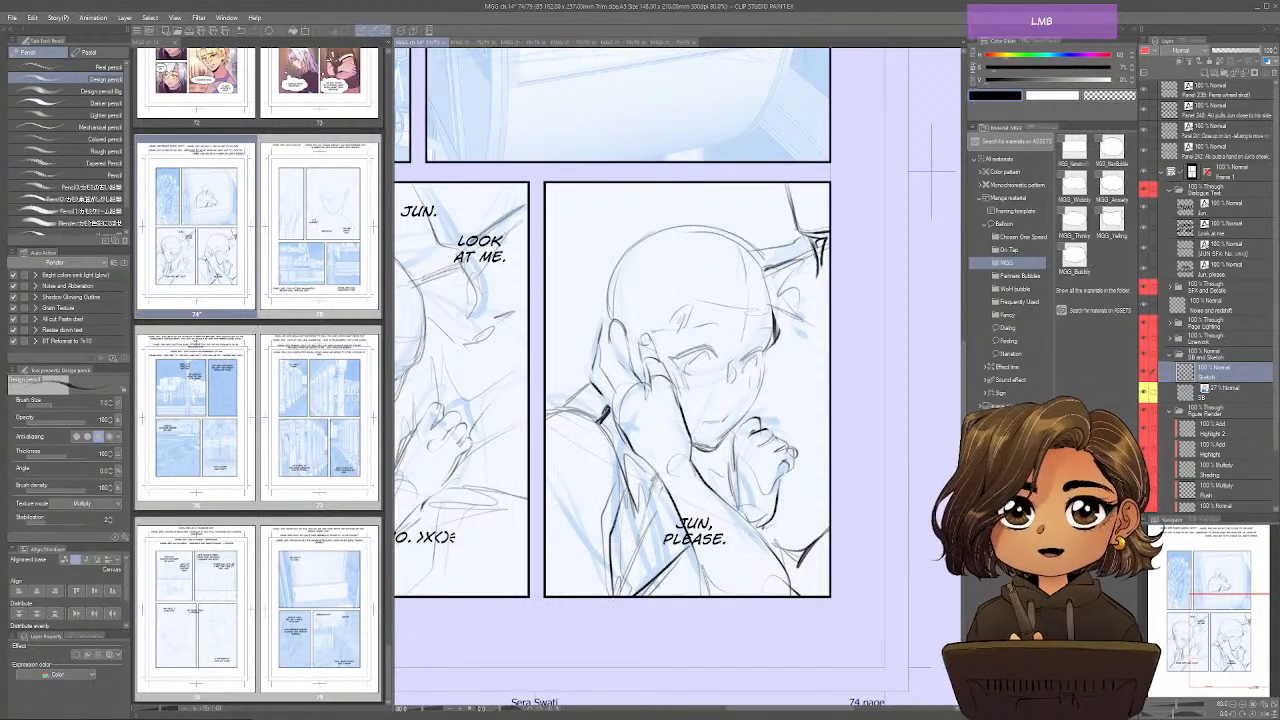
mouse_move(699, 449)
left_mouse_down()
mouse_move(689, 463)
mouse_move(707, 477)
left_mouse_up()
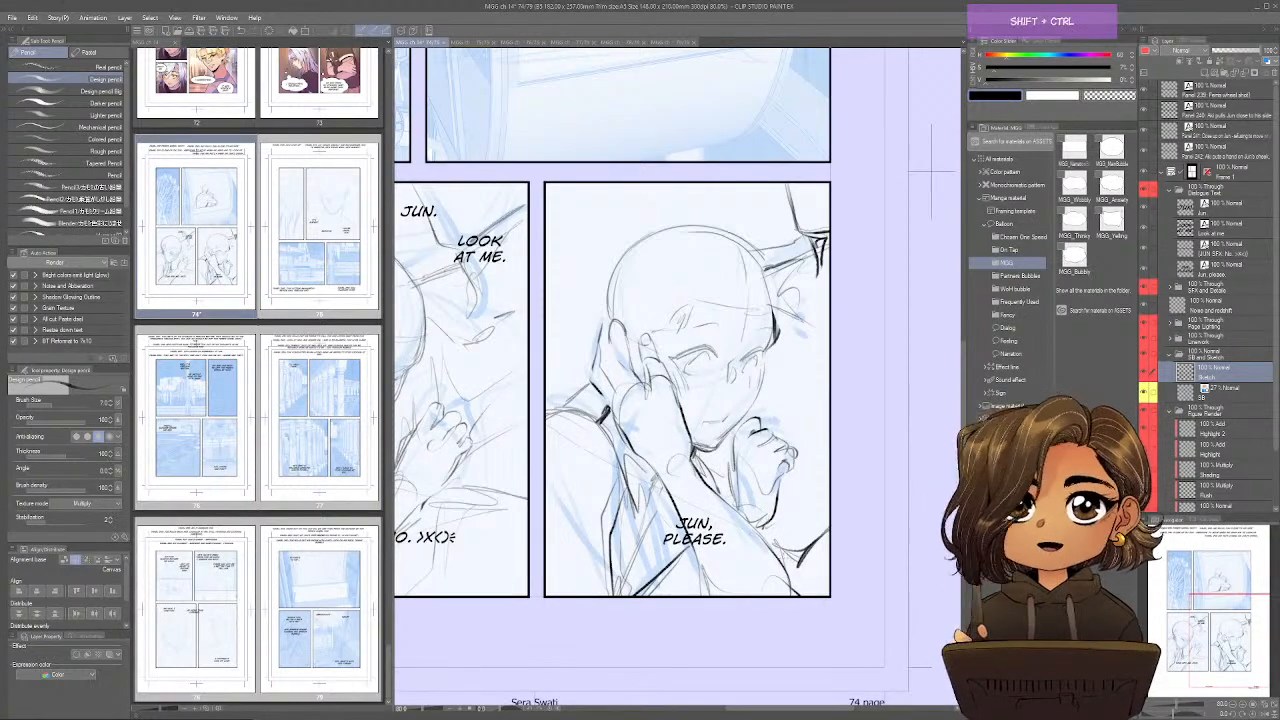
Check the sketched figures across the page in mirrored and normal orientation, ending with the whole page in view.
key("ctrl+shift+h")
key("ctrl+shift+h")
key("ctrl+shift+h")
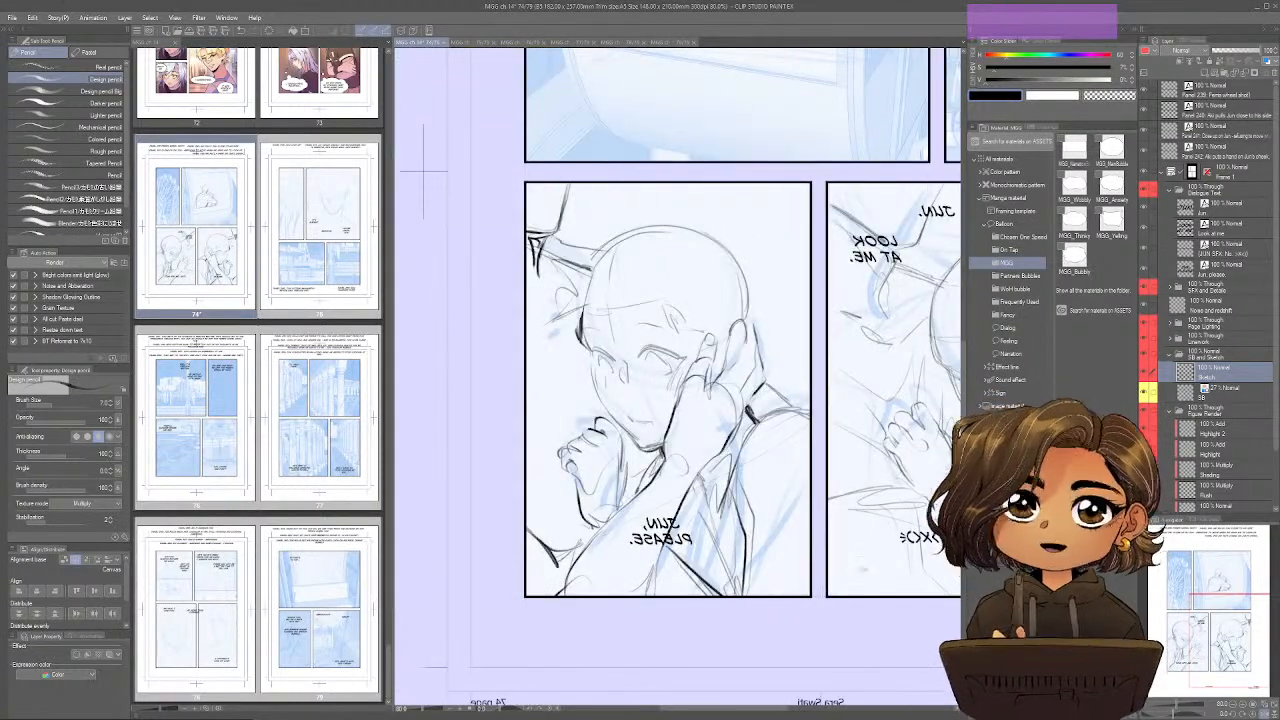
left_click_drag(785, 622, 521, 646)
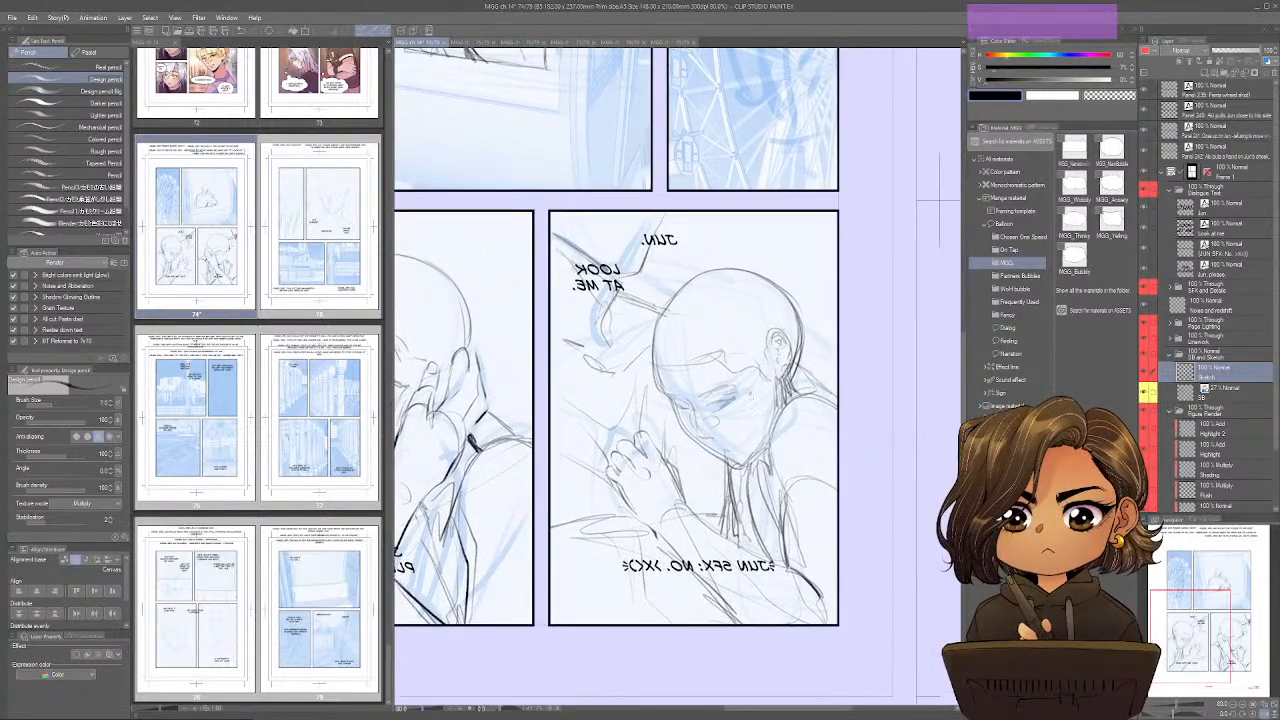
left_click_drag(720, 313, 838, 598)
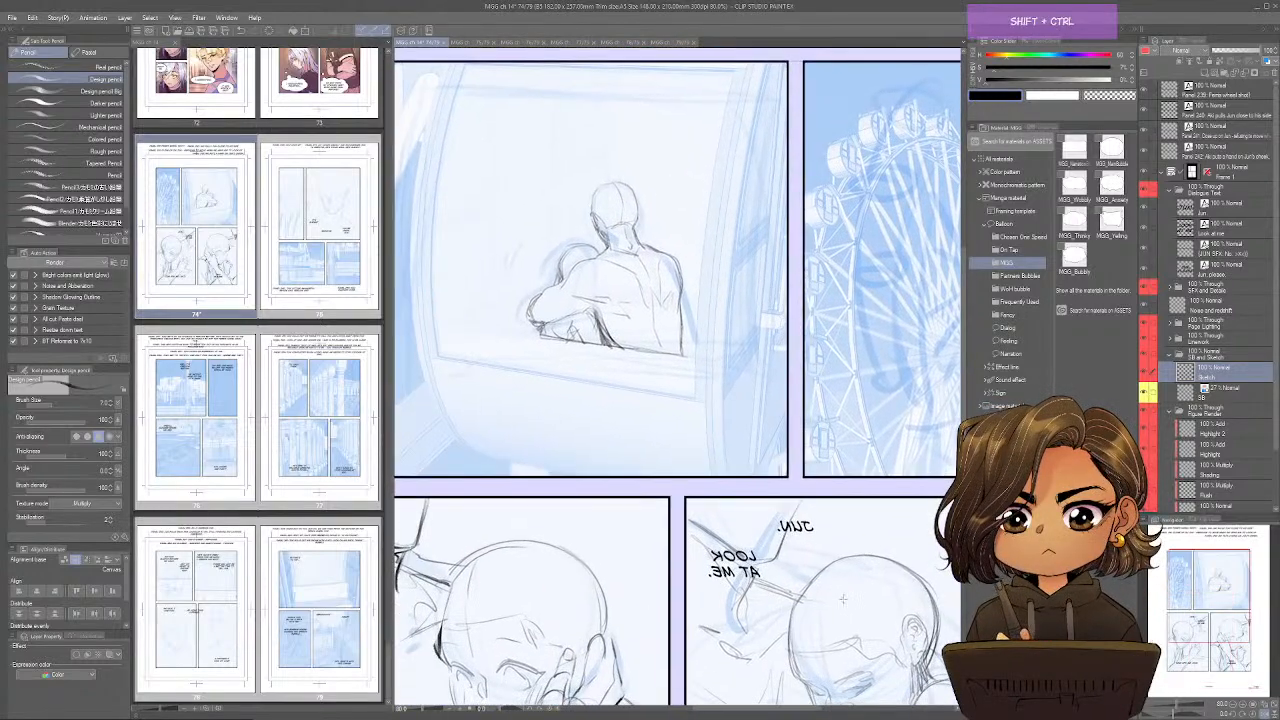
key("ctrl+shift+h")
key("ctrl+shift+h")
key("ctrl+shift+h")
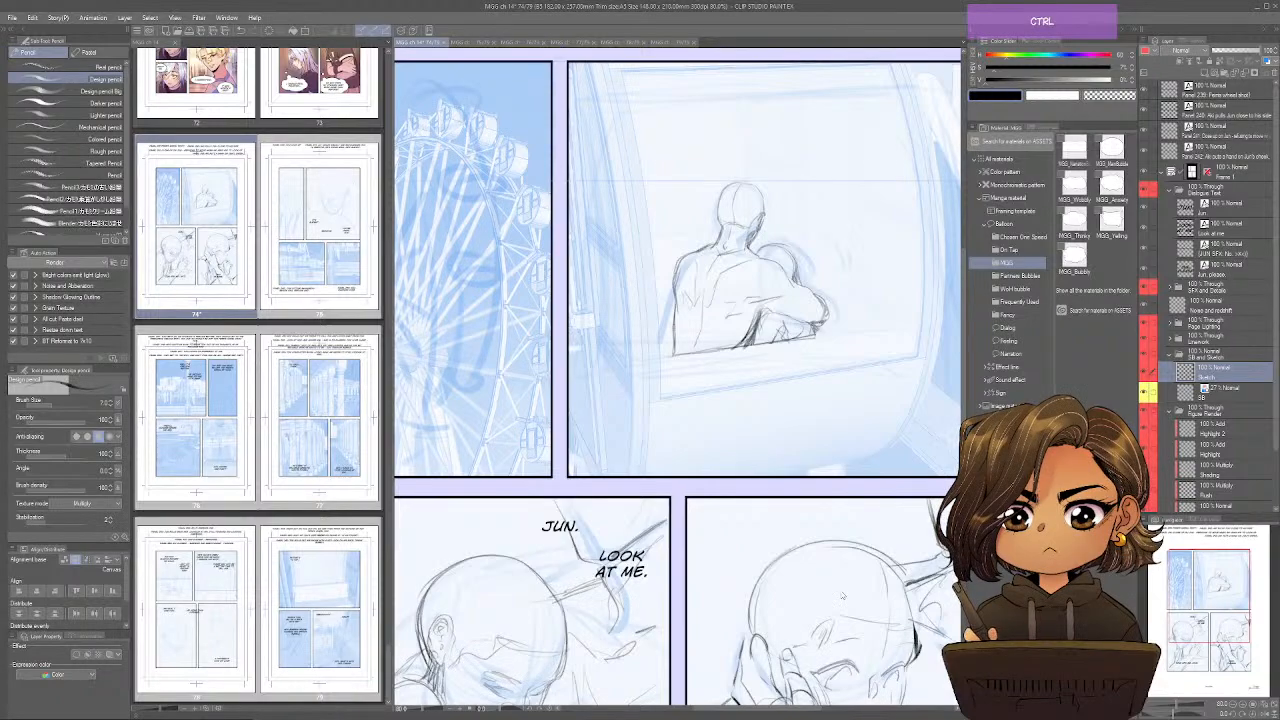
key("ctrl+0")
Hide the SB storyboard layer and set its palette colour to green.
left_click(1148, 394)
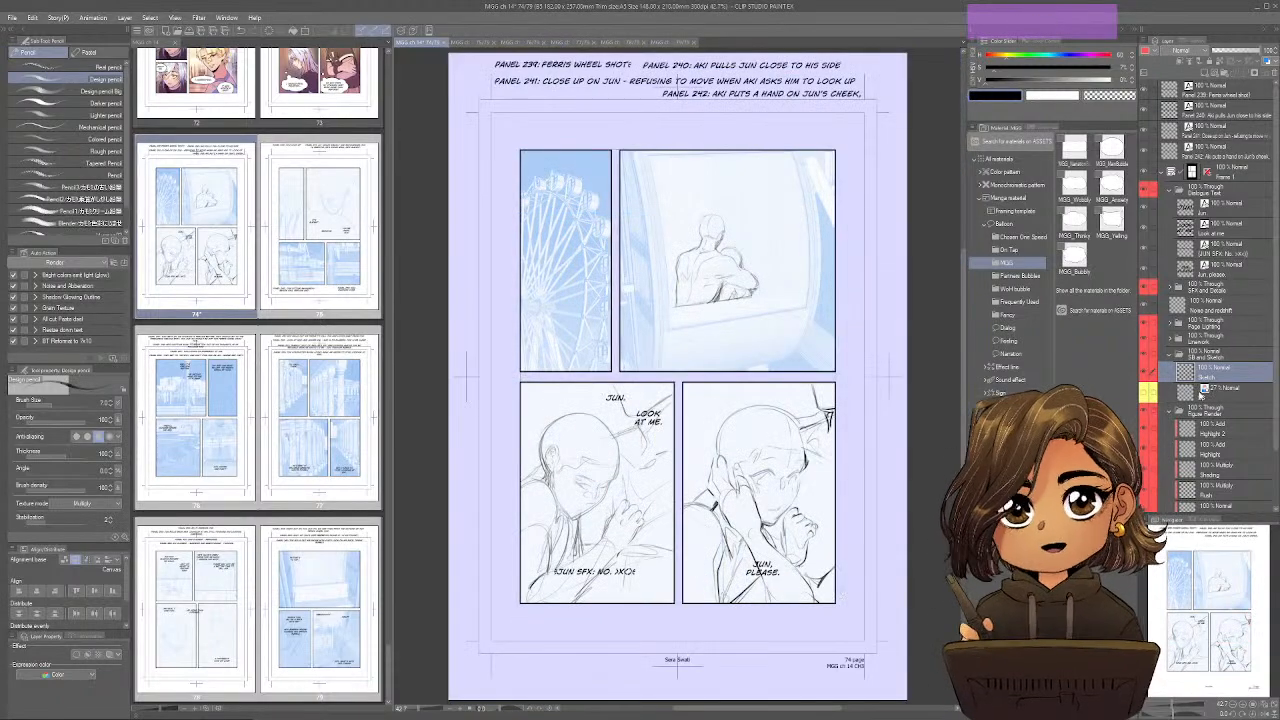
left_click(1222, 393)
left_click(1153, 51)
left_click(1156, 106)
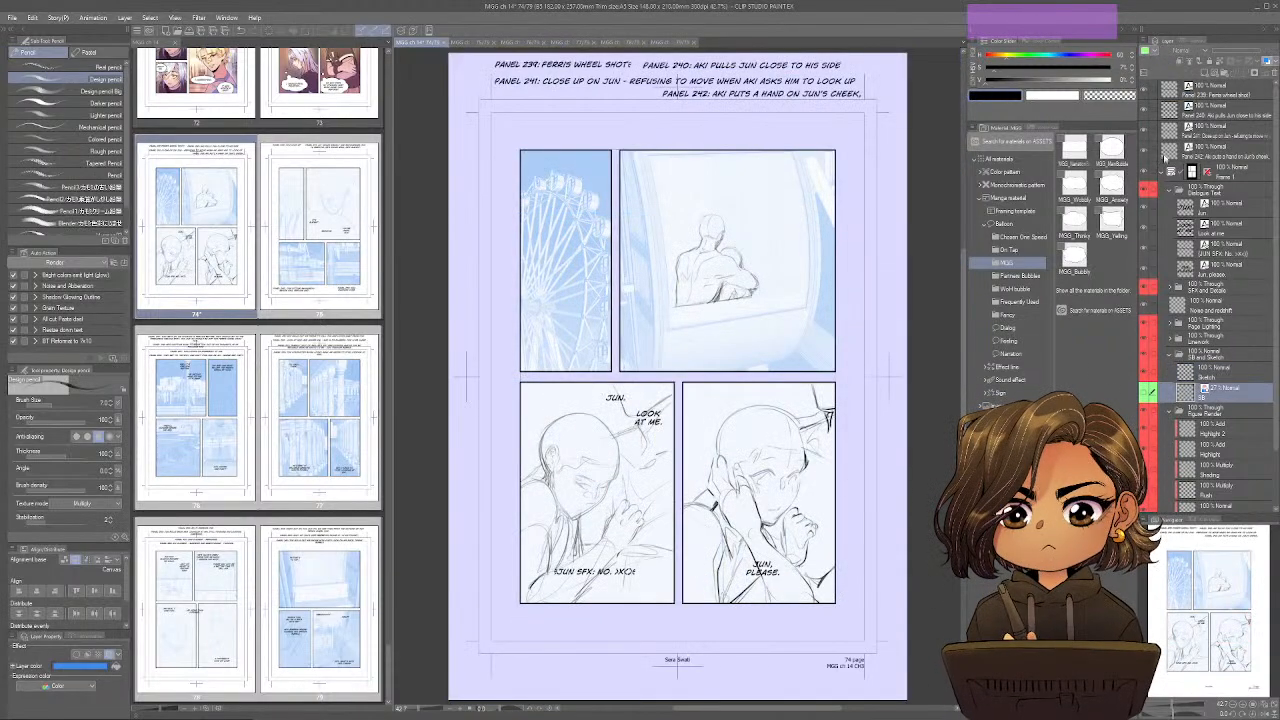
Set the palette colour of the SB and Sketch folder to yellow.
left_click(1207, 374)
left_click(1203, 356, "shift")
left_click(1154, 51)
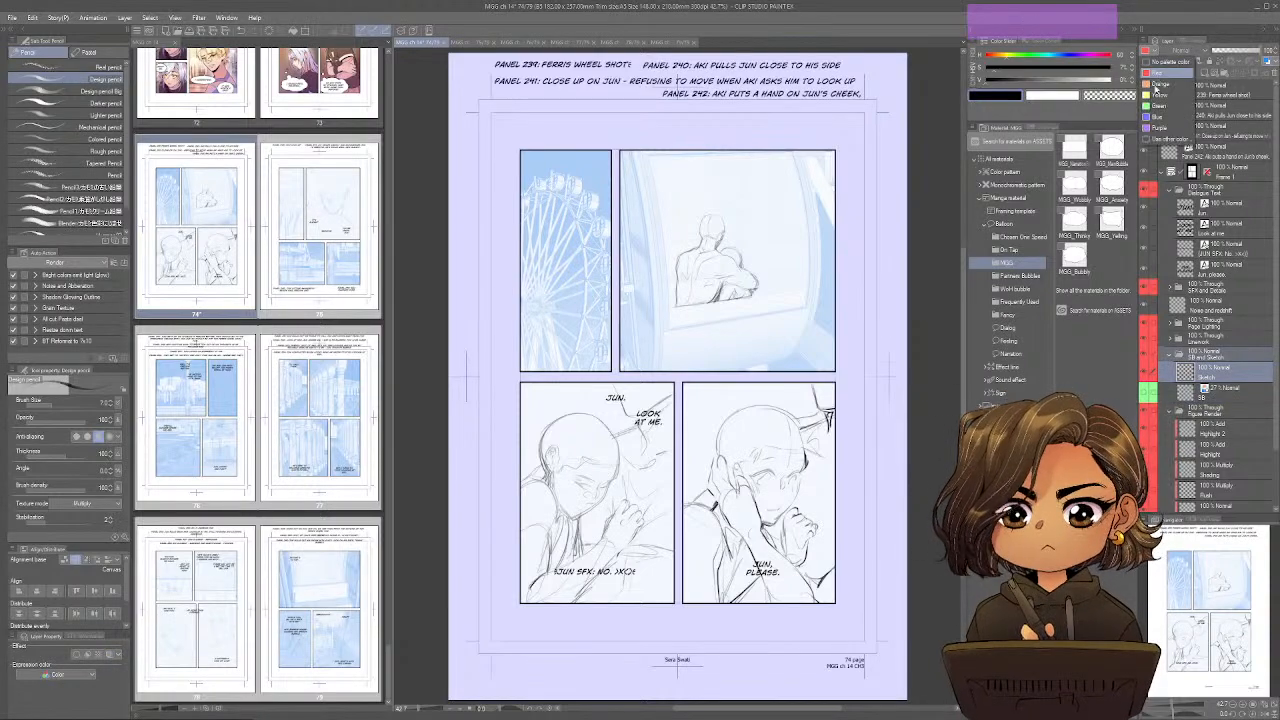
left_click(1156, 96)
Make Linework 2 in the Linework folder the active layer and close page 74 with its changes saved.
left_click(1171, 339)
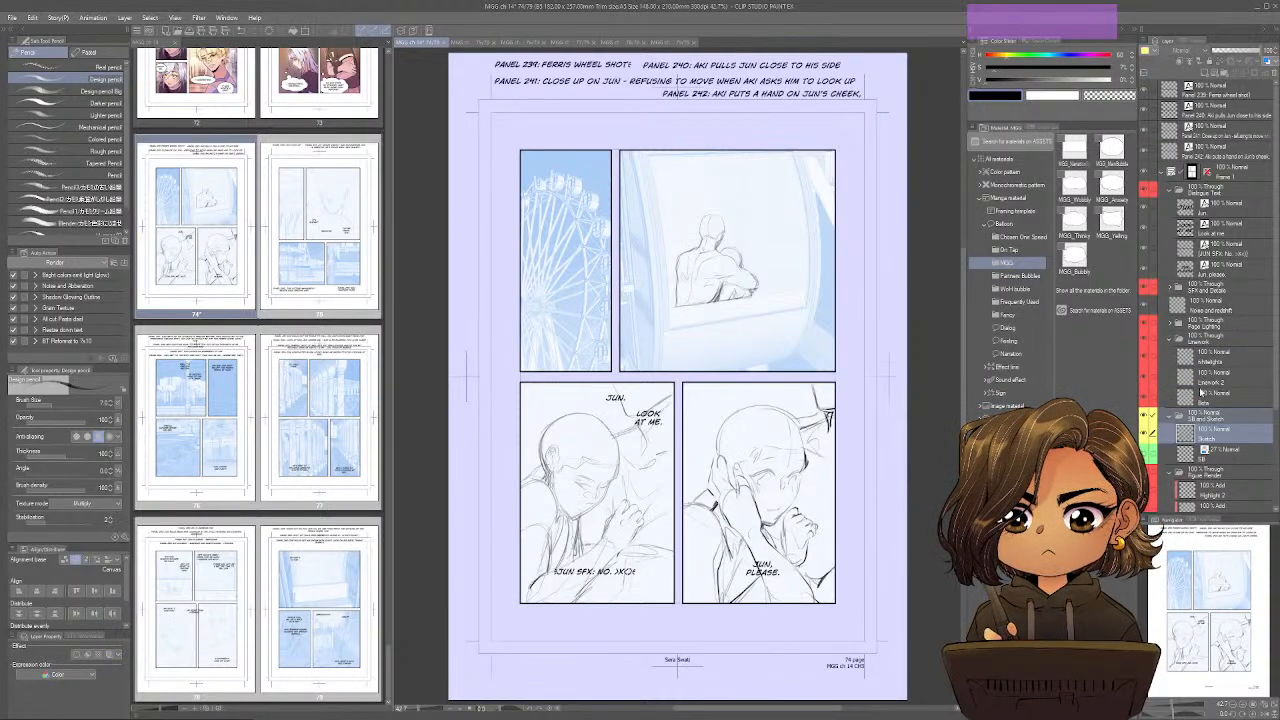
left_click(1203, 384)
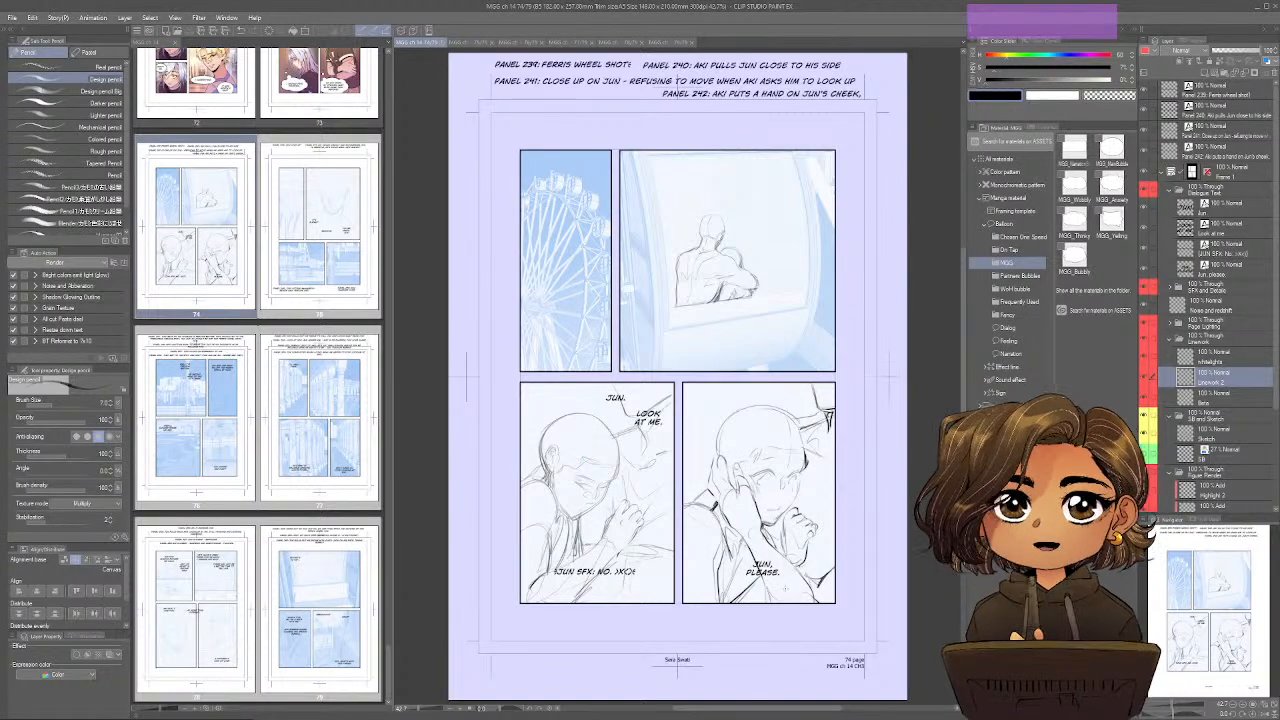
key("ctrl")
key("ctrl+w")
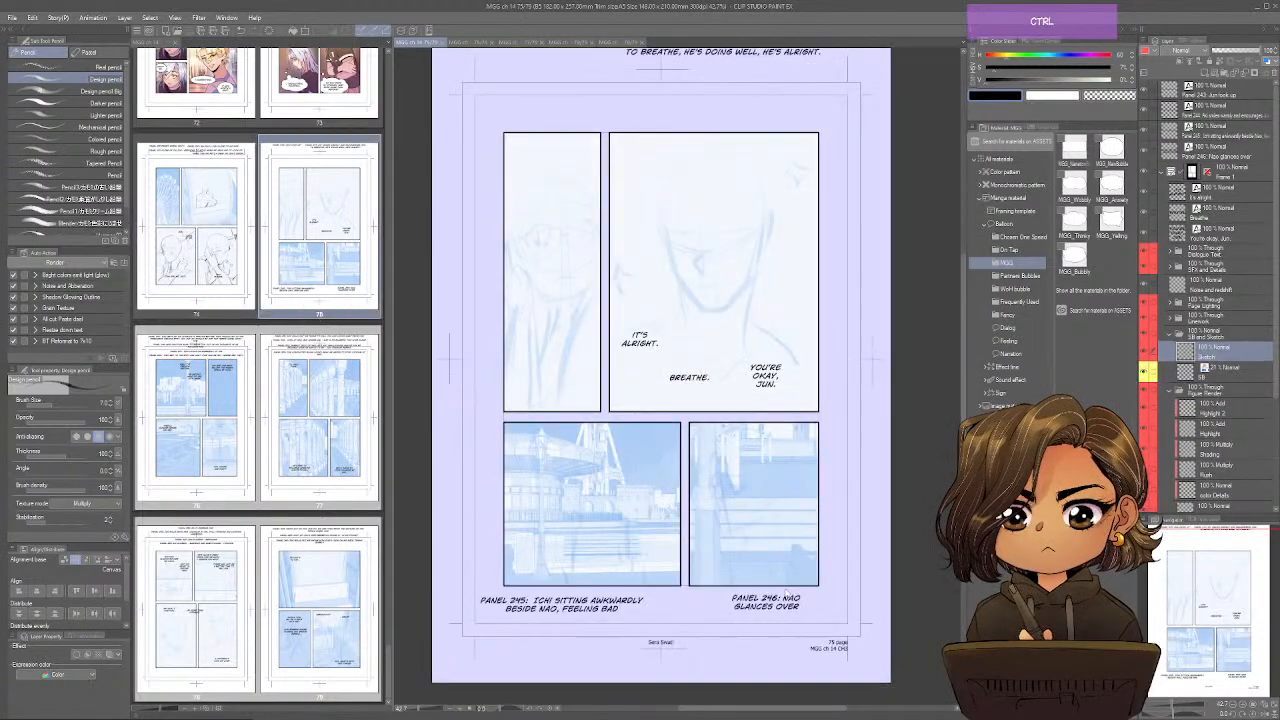
Sketch the upper eyelids, eye line and nose of the face in page 75's narrow upper-left panel.
key("space")
left_click_drag(656, 464, 710, 553)
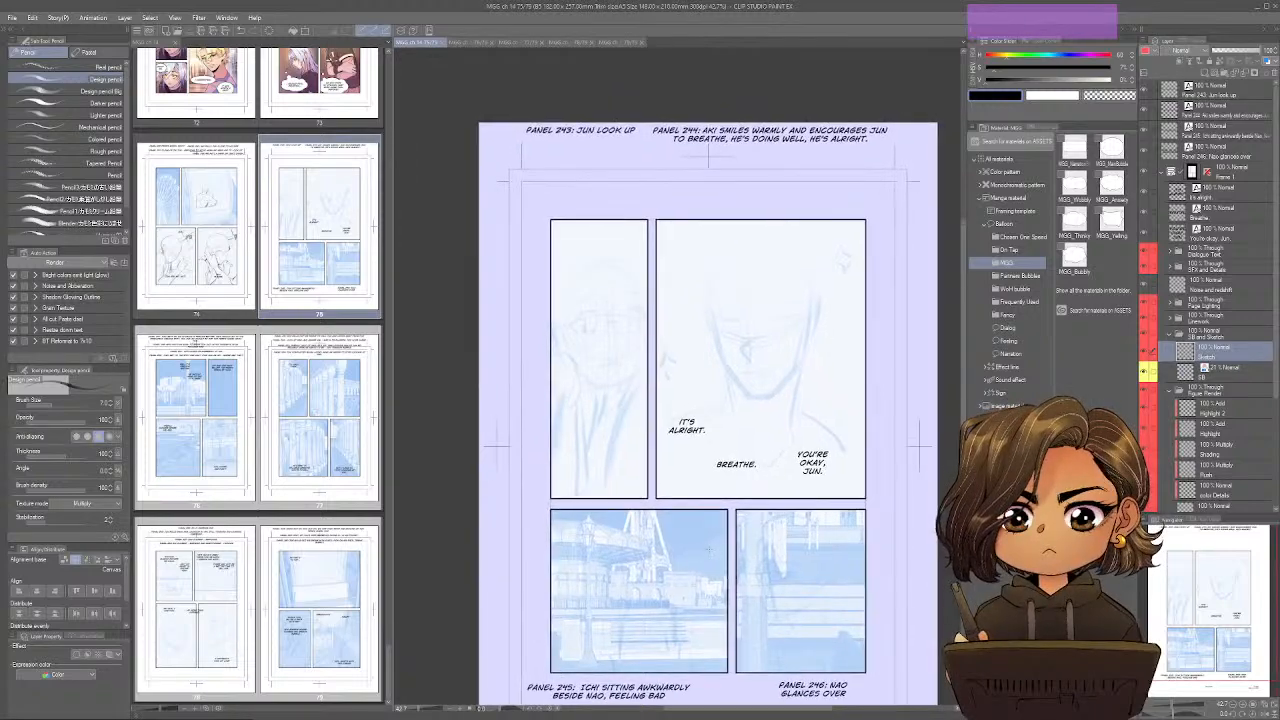
key("ctrl+alt")
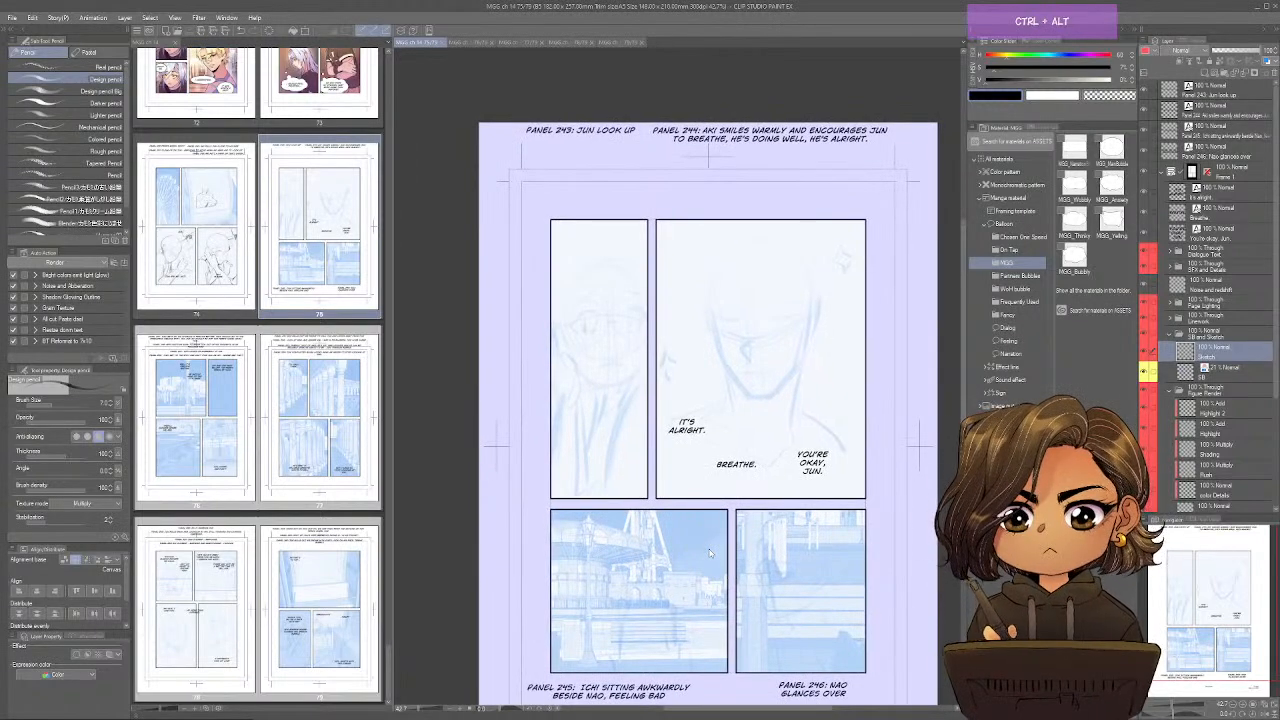
key("ctrl+plus")
key("ctrl+minus")
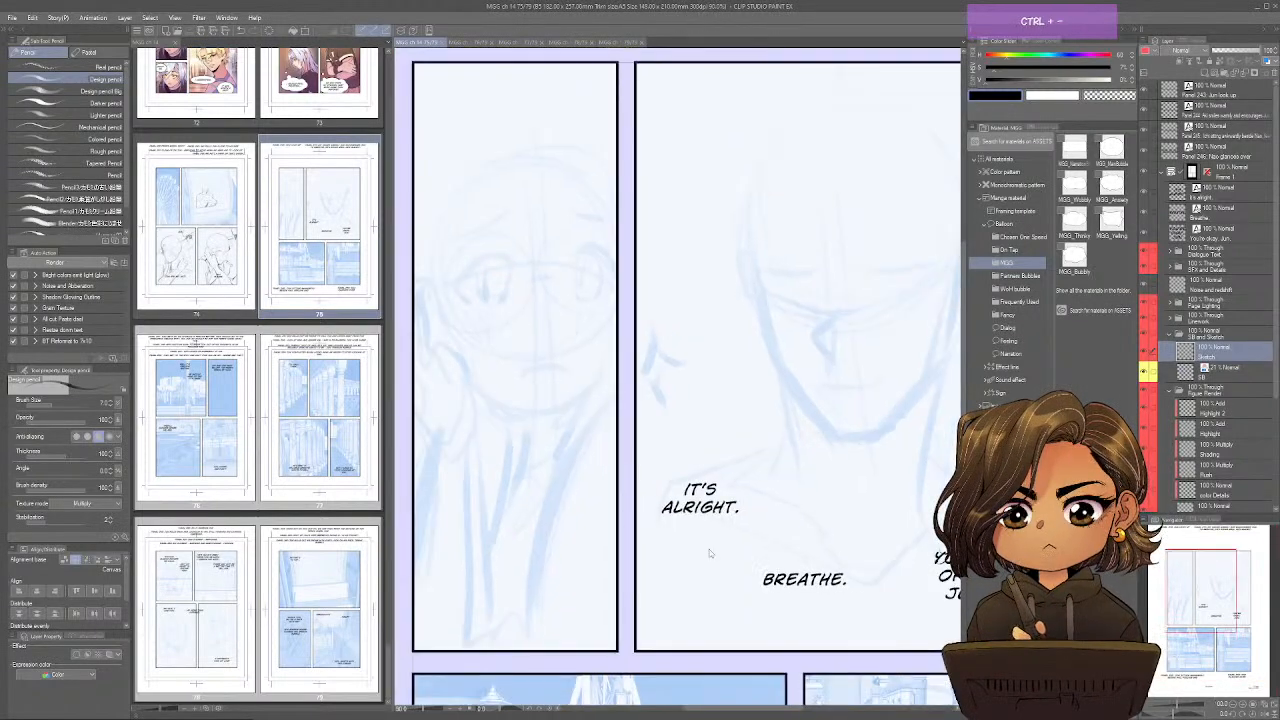
left_click_drag(709, 549, 799, 600)
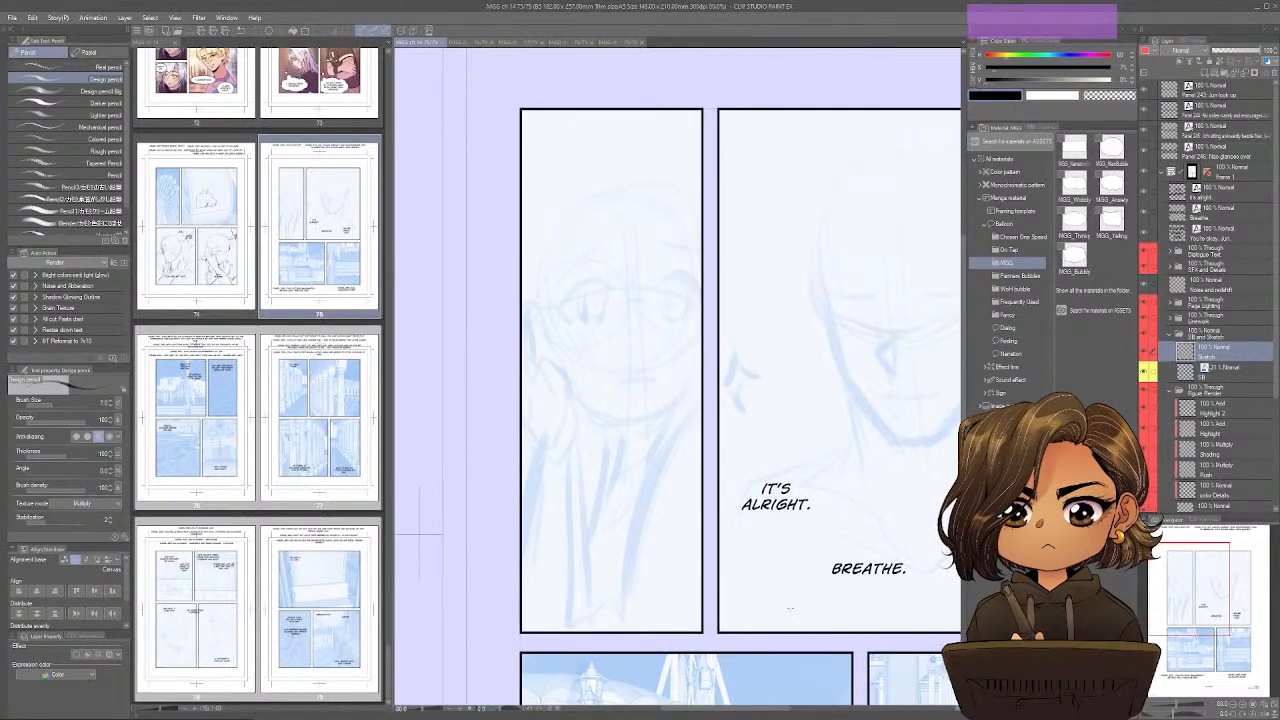
left_click(770, 617)
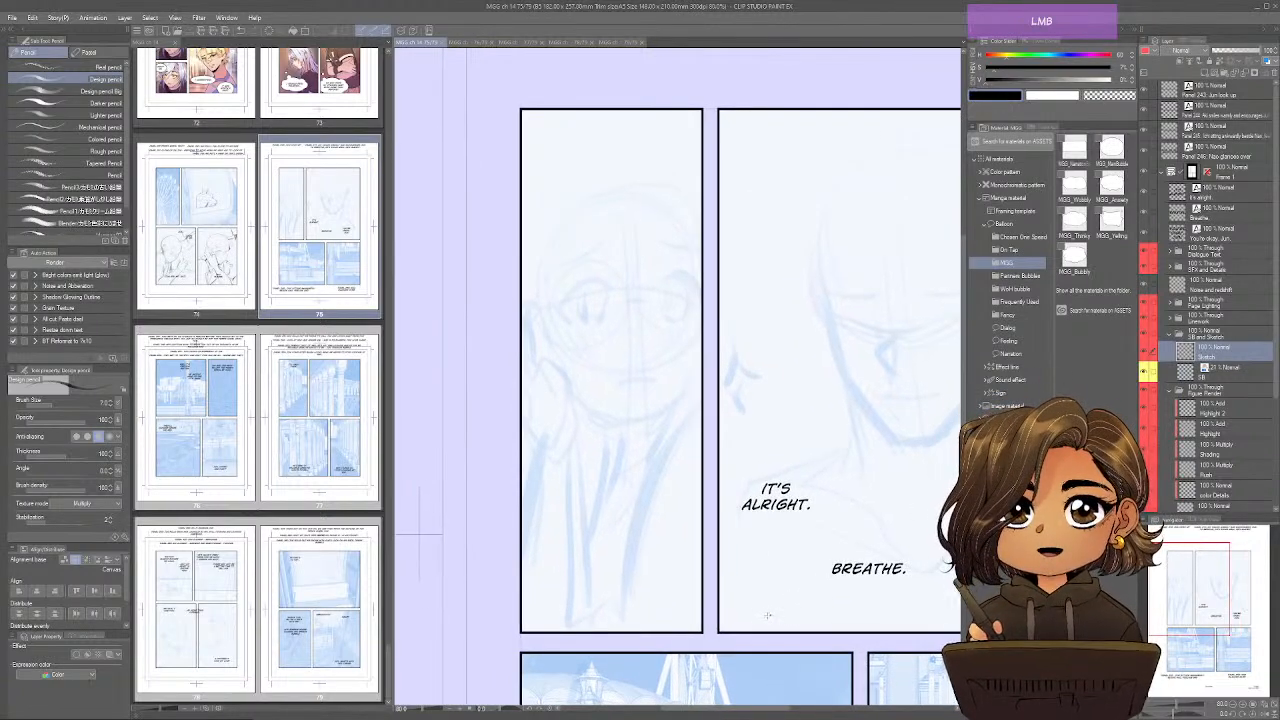
mouse_move(631, 294)
left_mouse_down()
mouse_move(623, 317)
mouse_move(643, 338)
mouse_move(562, 304)
mouse_move(613, 292)
mouse_move(569, 319)
mouse_move(700, 295)
mouse_move(680, 267)
mouse_move(701, 282)
left_mouse_up()
left_click_drag(690, 267, 662, 286)
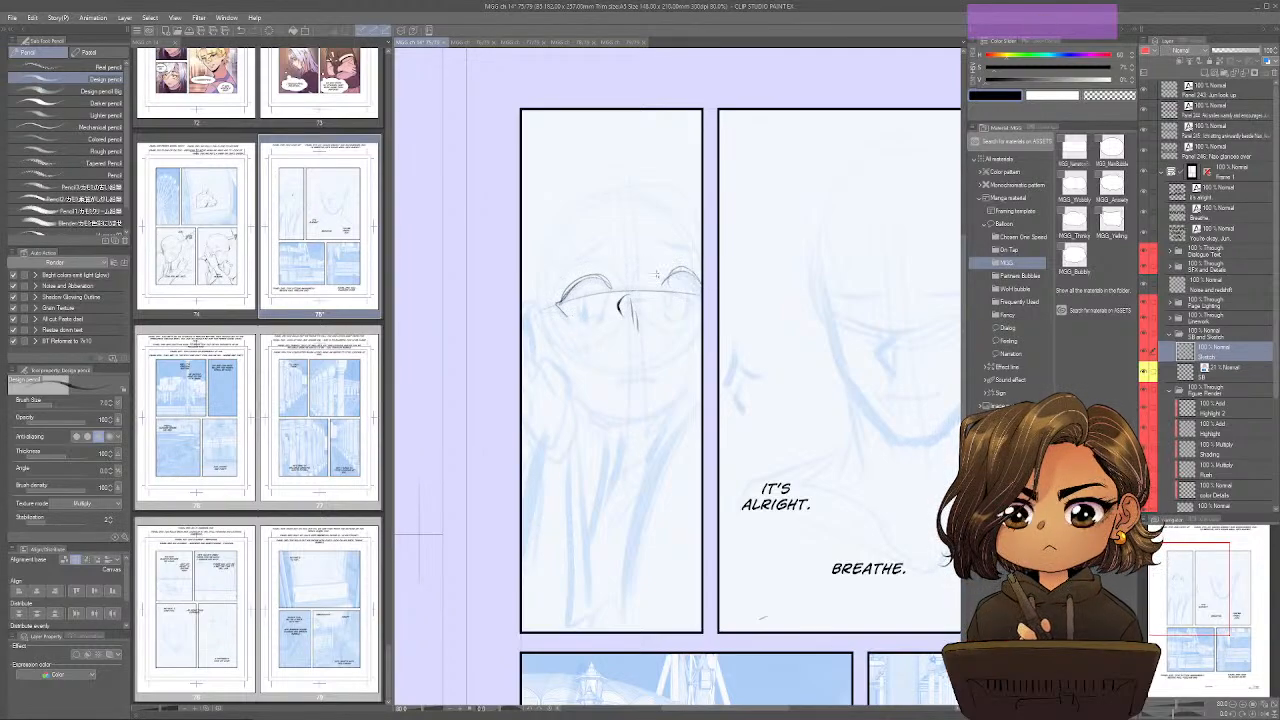
Sketch the rounded head outline, the hairline and the side of the face in the narrow upper-left panel.
mouse_move(563, 241)
left_mouse_down()
mouse_move(691, 237)
mouse_move(692, 213)
mouse_move(553, 209)
left_mouse_up()
mouse_move(701, 218)
left_mouse_down()
mouse_move(558, 208)
mouse_move(536, 251)
left_mouse_up()
left_click_drag(600, 185, 696, 213)
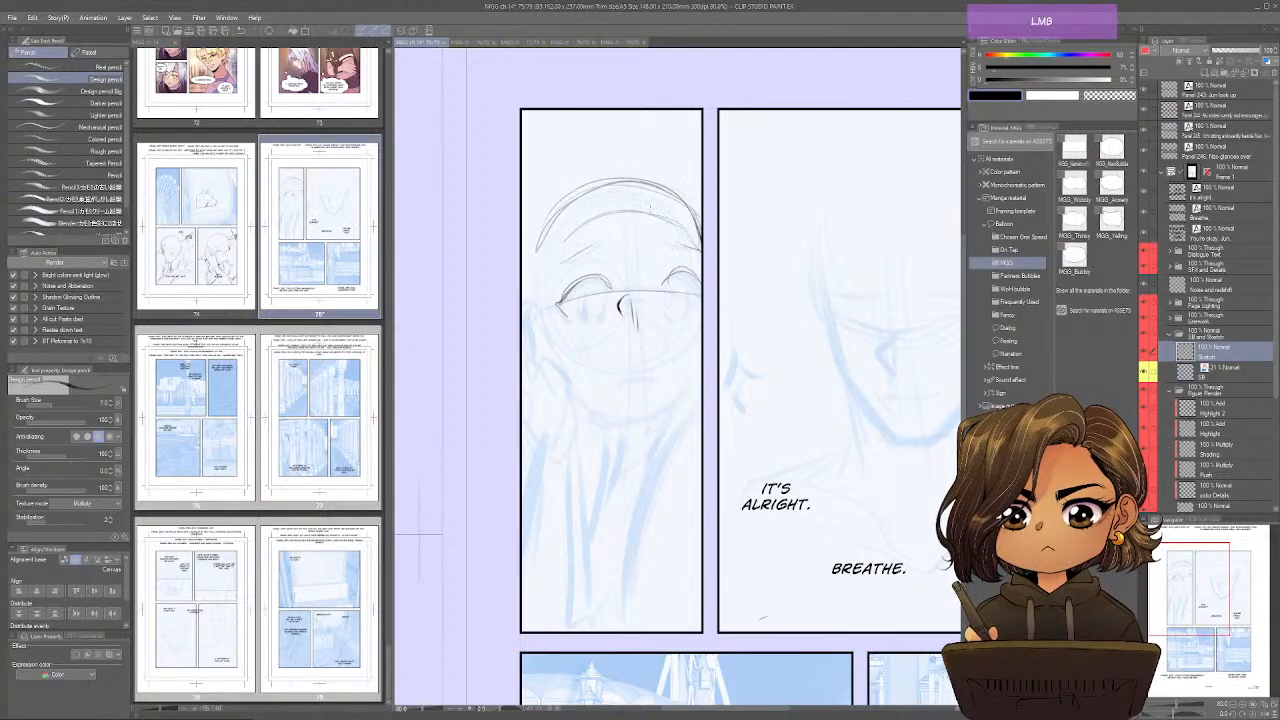
mouse_move(563, 245)
left_mouse_down()
mouse_move(539, 318)
mouse_move(533, 248)
mouse_move(549, 392)
left_mouse_up()
left_click_drag(539, 333, 551, 393)
Sketch the hand resting against the cheek and the arm lines running down from it to the panel border.
left_click_drag(523, 290, 543, 342)
left_click_drag(523, 289, 535, 309)
mouse_move(529, 290)
left_mouse_down()
mouse_move(561, 397)
mouse_move(526, 377)
mouse_move(544, 414)
left_mouse_up()
left_click_drag(538, 410, 572, 422)
left_click_drag(560, 362, 584, 410)
mouse_move(584, 410)
left_mouse_down()
mouse_move(566, 440)
mouse_move(564, 426)
left_mouse_up()
left_click_drag(524, 396, 542, 461)
left_click_drag(578, 427, 587, 615)
left_click_drag(528, 452, 523, 497)
left_click_drag(575, 434, 588, 629)
Sketch the chin, the far side of the jaw and the mouth of the narrow panel's face.
left_click_drag(592, 414, 632, 442)
left_click_drag(586, 416, 626, 444)
mouse_move(626, 436)
left_mouse_down()
mouse_move(660, 431)
mouse_move(698, 386)
left_mouse_up()
mouse_move(654, 434)
left_mouse_down()
mouse_move(696, 384)
mouse_move(654, 377)
left_mouse_up()
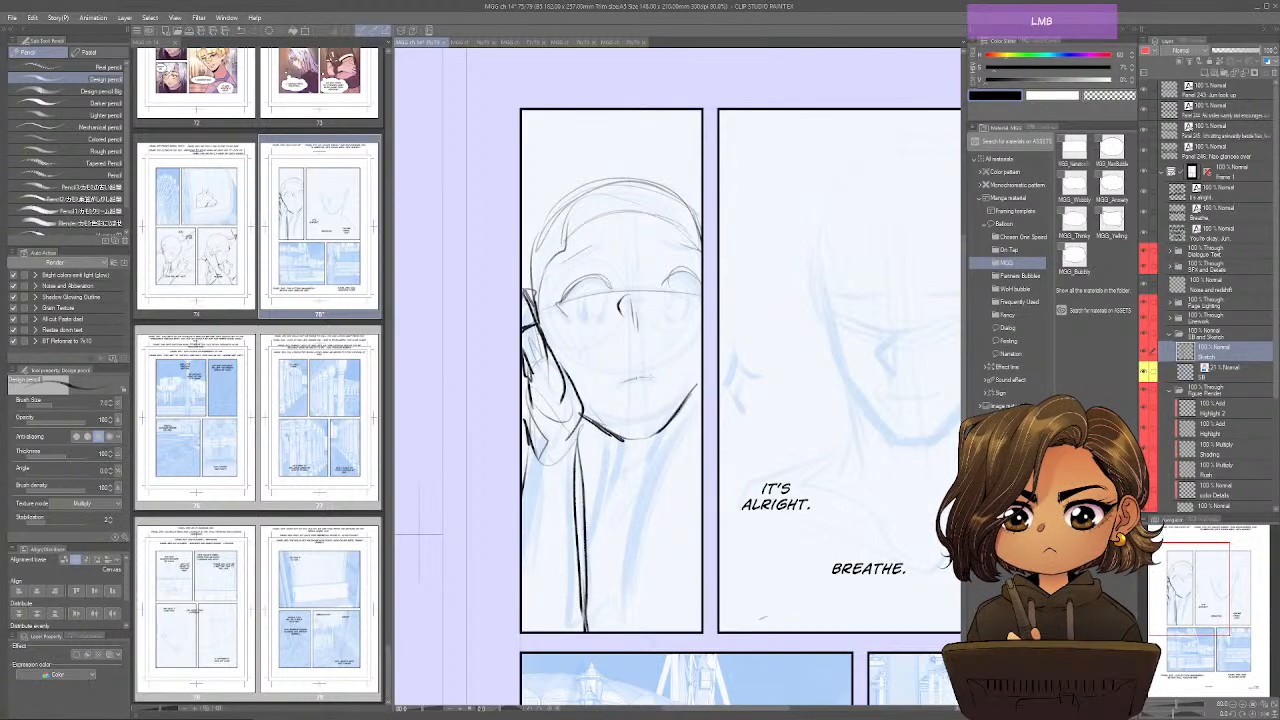
In the mirrored view, add blush lines to the cheek and strengthen the jawline of the narrow panel's face.
key("ctrl+shift+h")
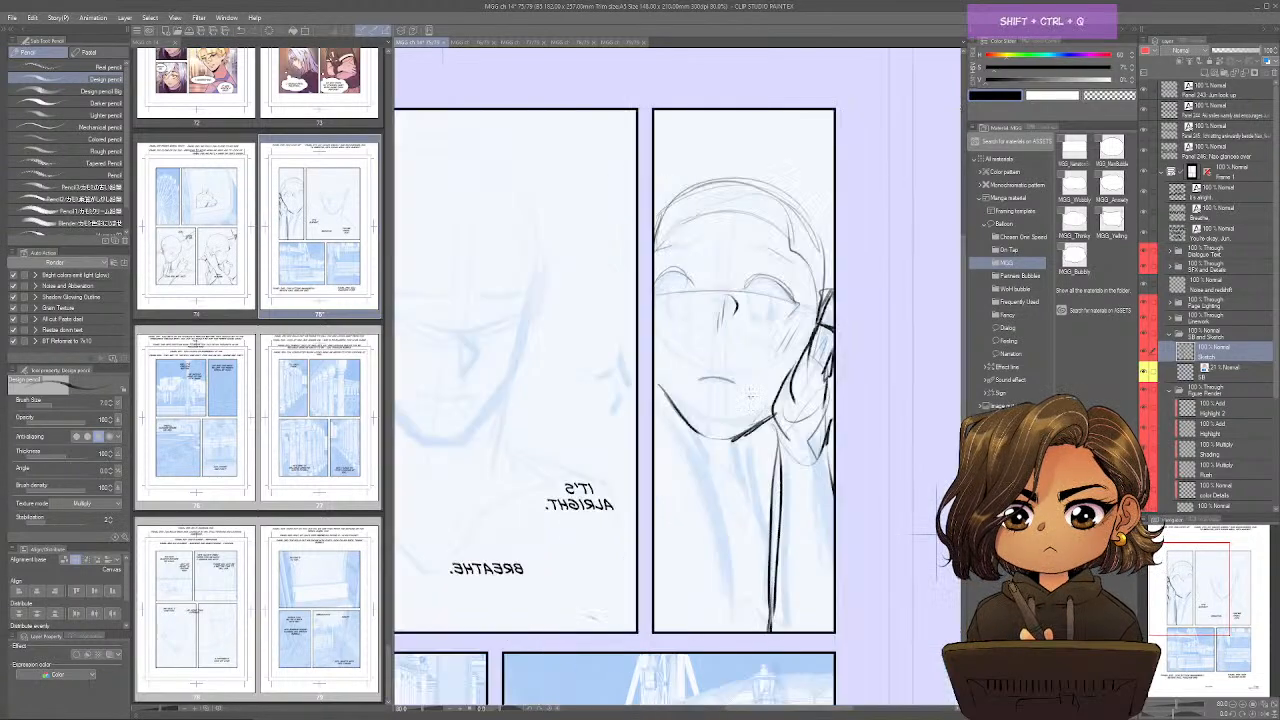
left_click_drag(740, 322, 752, 342)
left_click_drag(750, 328, 762, 356)
left_click_drag(730, 338, 742, 352)
mouse_move(656, 366)
left_mouse_down()
mouse_move(684, 422)
mouse_move(716, 440)
mouse_move(766, 420)
left_mouse_up()
Sketch the neck and the clothing's collar folds beneath the chin of the narrow panel's figure.
left_click_drag(674, 398, 694, 482)
left_click_drag(694, 472, 710, 498)
mouse_move(678, 440)
left_mouse_down()
mouse_move(704, 508)
mouse_move(778, 480)
mouse_move(684, 480)
mouse_move(674, 428)
left_mouse_up()
left_click_drag(674, 442, 658, 426)
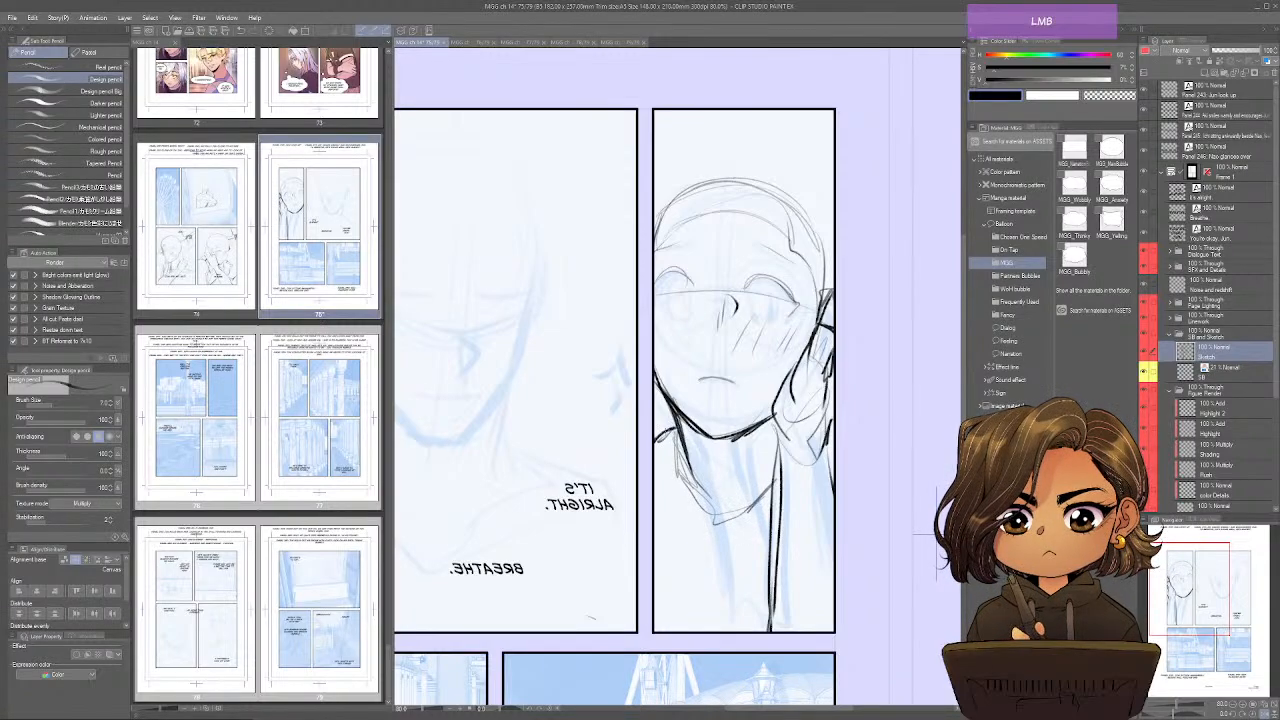
key("ctrl+shift+s")
mouse_move(690, 466)
left_mouse_down()
mouse_move(652, 566)
mouse_move(683, 461)
mouse_move(595, 530)
left_mouse_up()
mouse_move(595, 530)
left_mouse_down()
mouse_move(695, 450)
mouse_move(699, 420)
left_mouse_up()
Darken the head outline of the narrow panel's figure in the mirrored view and save the page.
key("space")
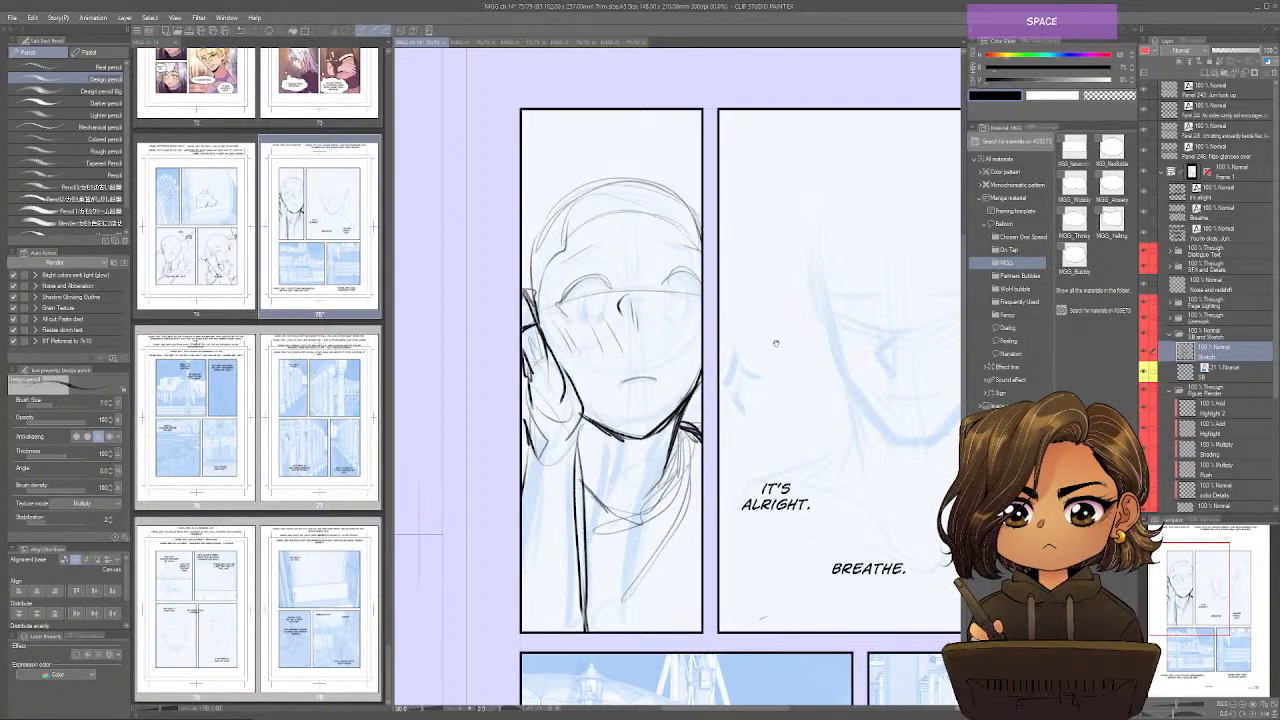
left_click_drag(776, 344, 786, 397)
left_click_drag(713, 277, 645, 228)
key("ctrl+shift+s")
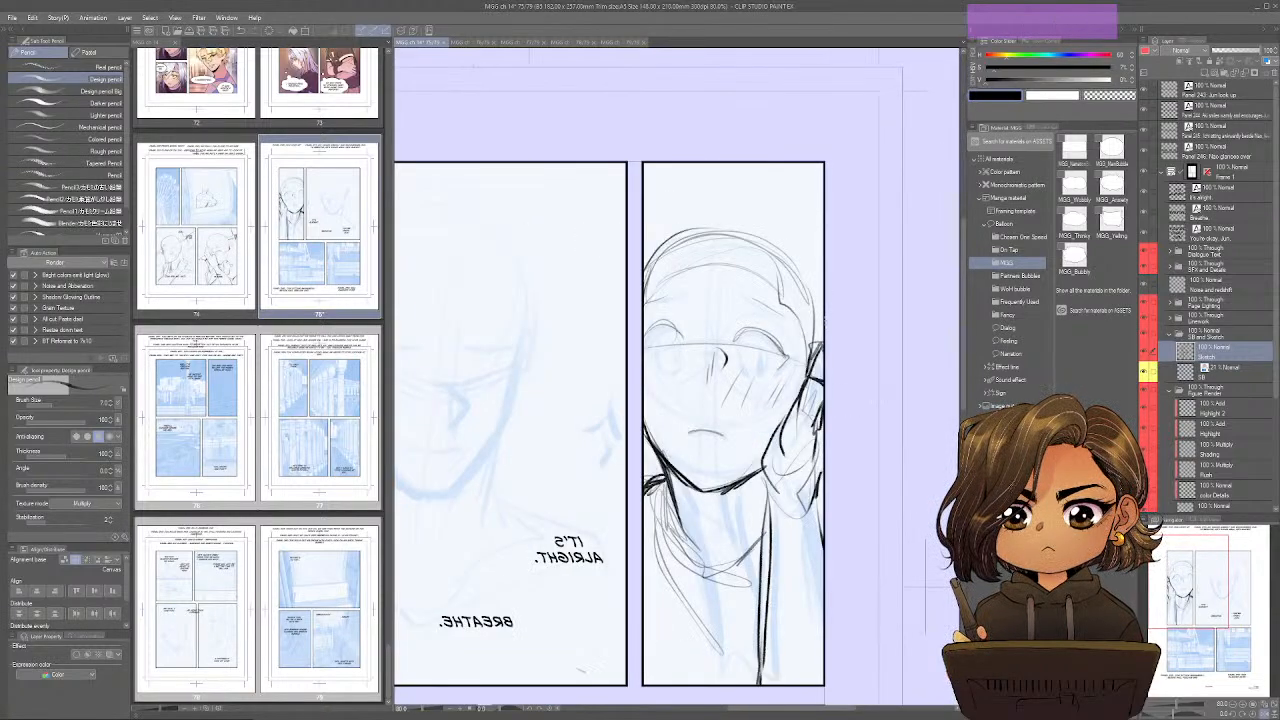
mouse_move(823, 348)
left_mouse_down()
mouse_move(797, 254)
mouse_move(648, 256)
mouse_move(643, 275)
left_mouse_up()
mouse_move(682, 242)
left_mouse_down()
mouse_move(714, 230)
mouse_move(784, 248)
left_mouse_up()
left_click_drag(814, 272, 825, 325)
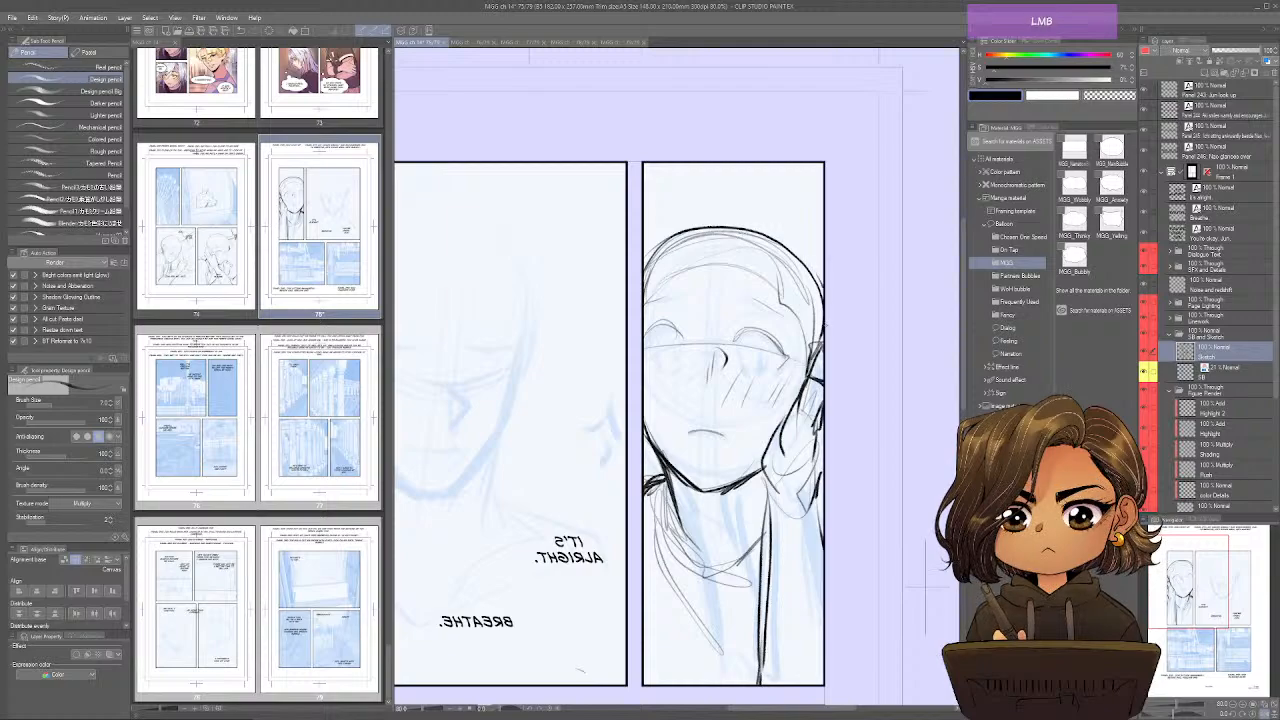
left_click_drag(818, 274, 676, 242)
mouse_move(826, 302)
left_mouse_down()
mouse_move(660, 246)
mouse_move(652, 290)
left_mouse_up()
key("ctrl+s")
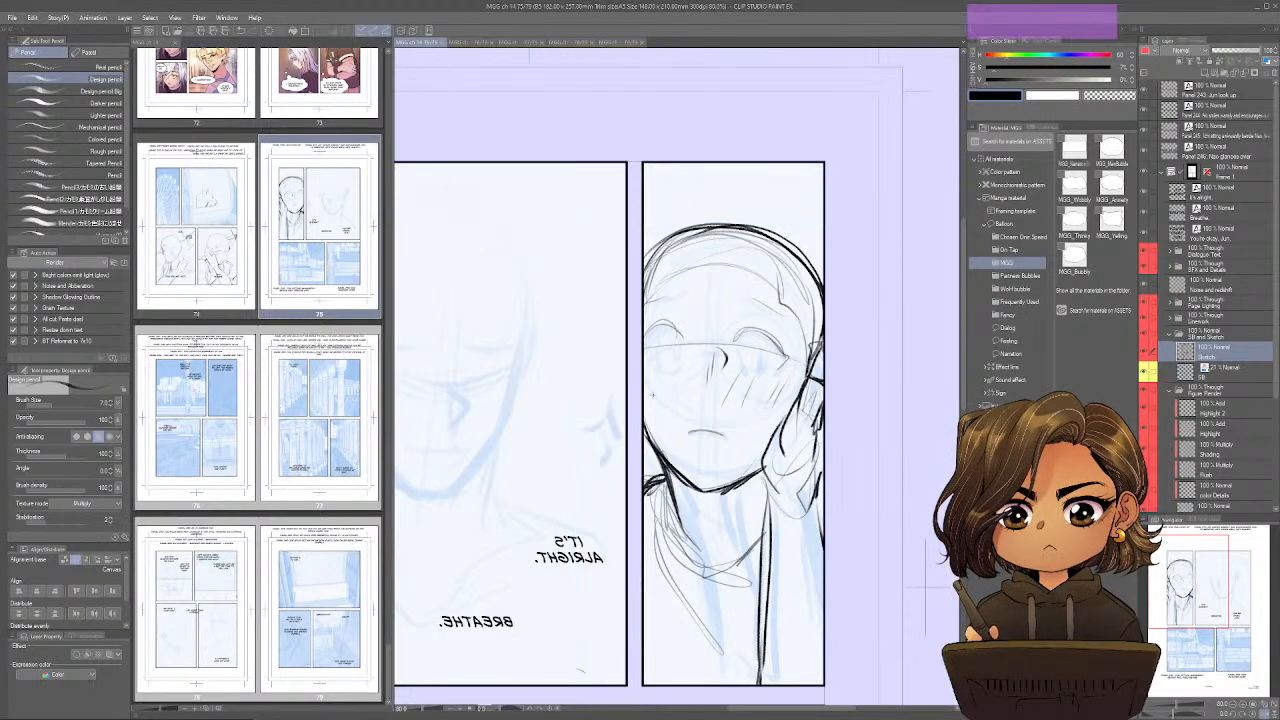
Sketch the irises, lashes and lower eyelids and refine the nose, checking the face in mirrored and normal orientation.
left_click_drag(754, 378, 772, 366)
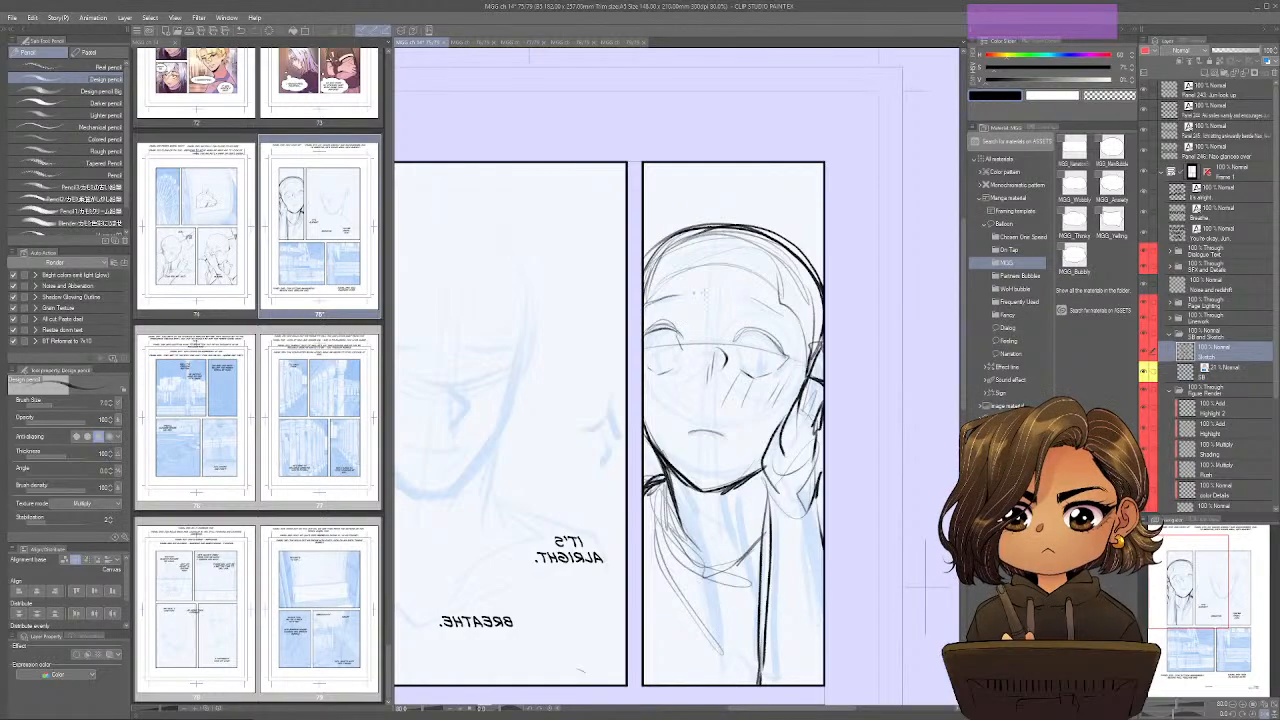
key("ctrl+shift+h")
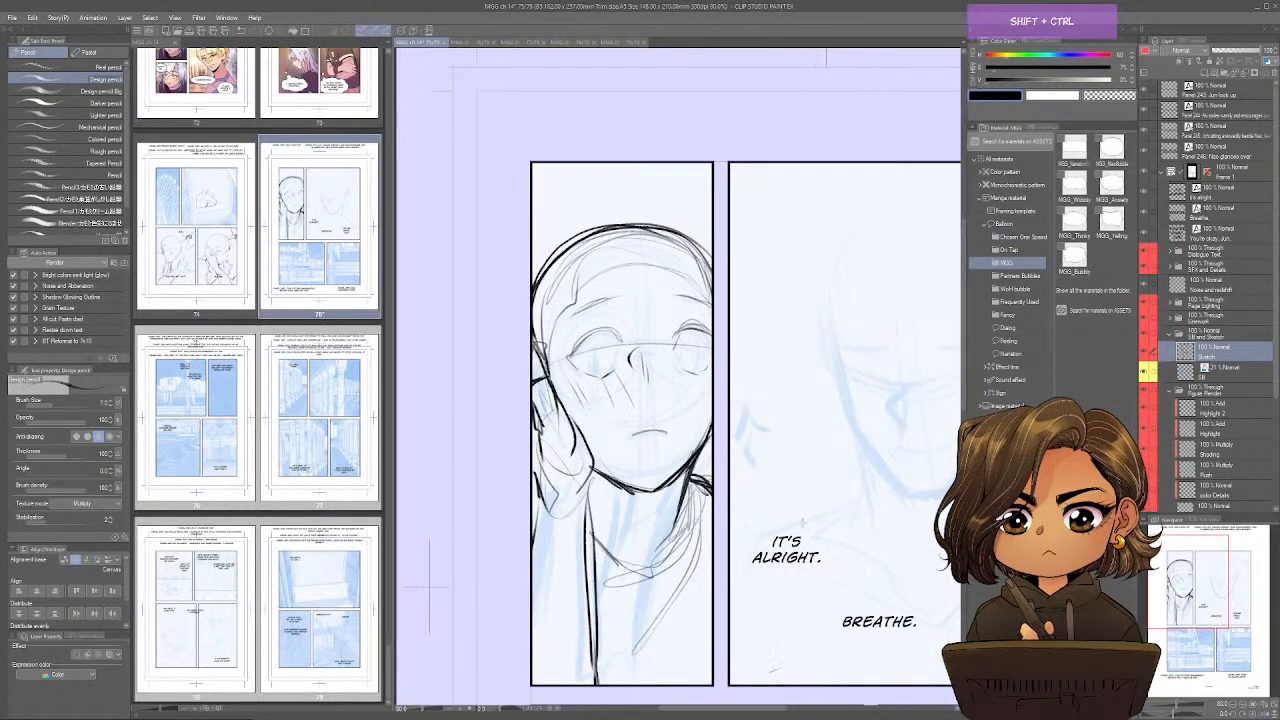
key("ctrl+shift+h")
mouse_move(682, 332)
left_mouse_down()
mouse_move(688, 352)
mouse_move(664, 375)
left_mouse_up()
mouse_move(733, 341)
left_mouse_down()
mouse_move(789, 350)
mouse_move(779, 367)
mouse_move(782, 352)
mouse_move(670, 349)
left_mouse_up()
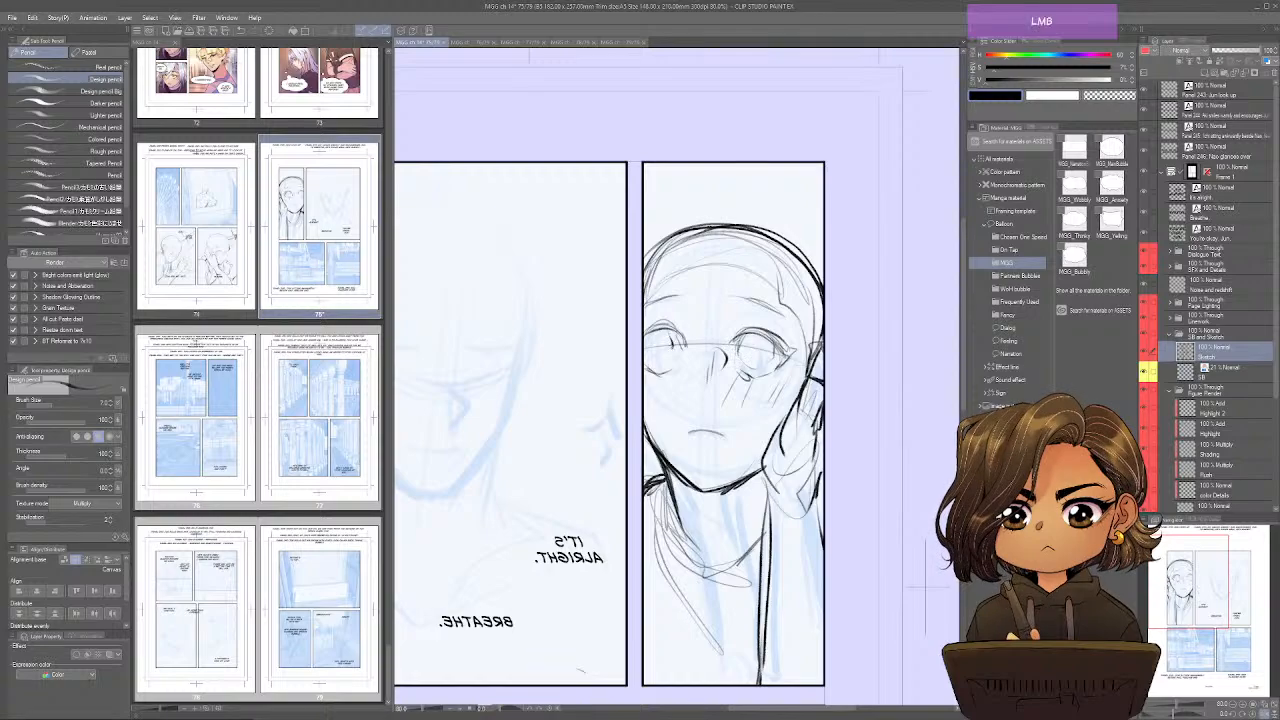
key("ctrl+shift+h")
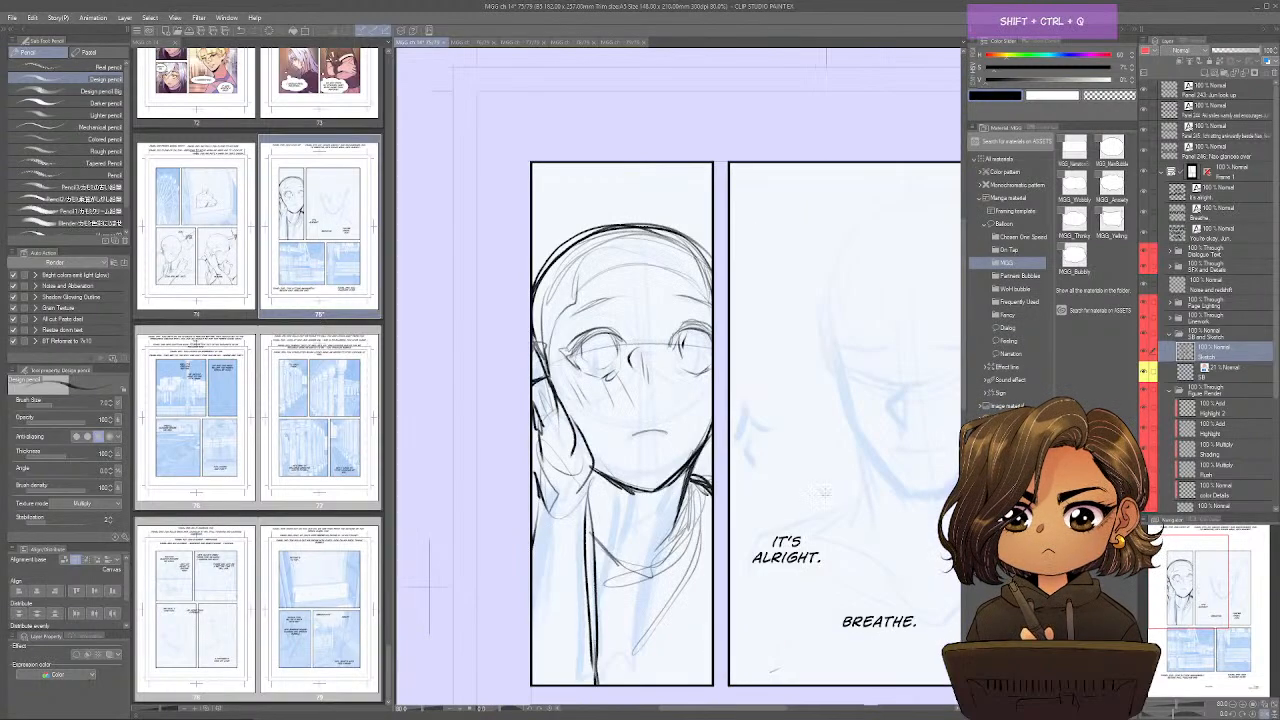
key("ctrl+shift+h")
left_click_drag(686, 385, 710, 395)
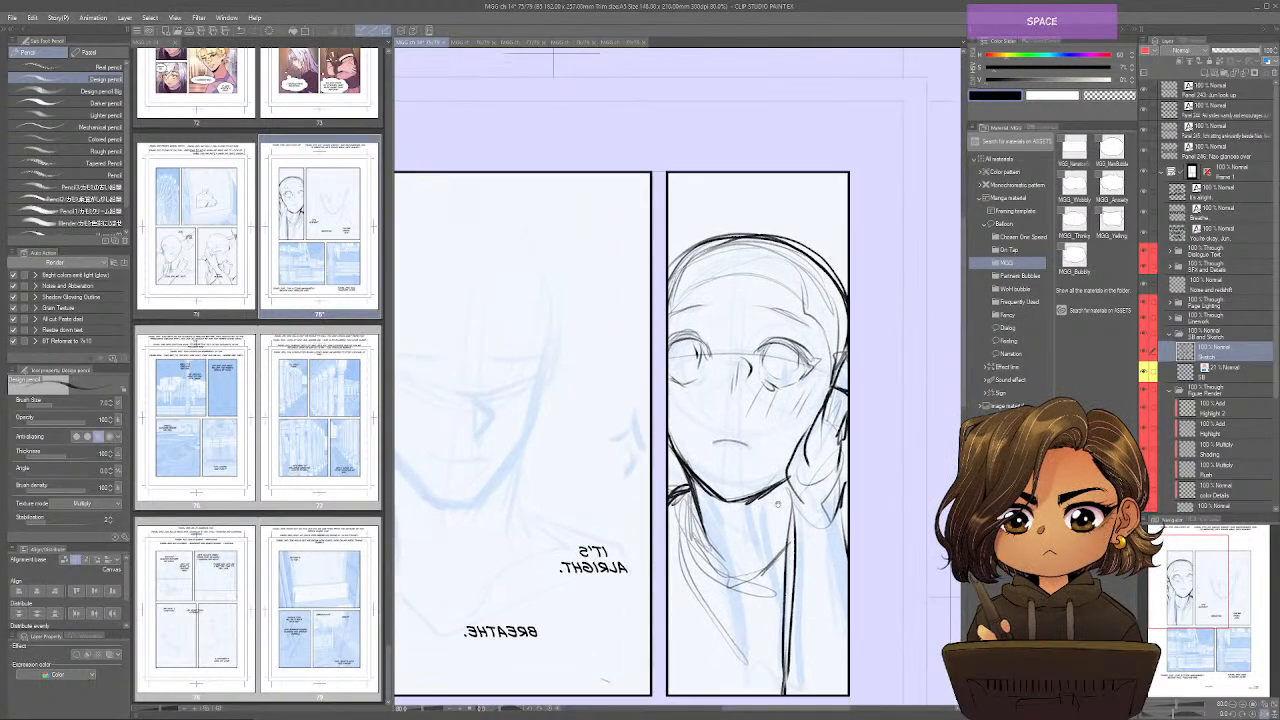
key("ctrl+shift+h")
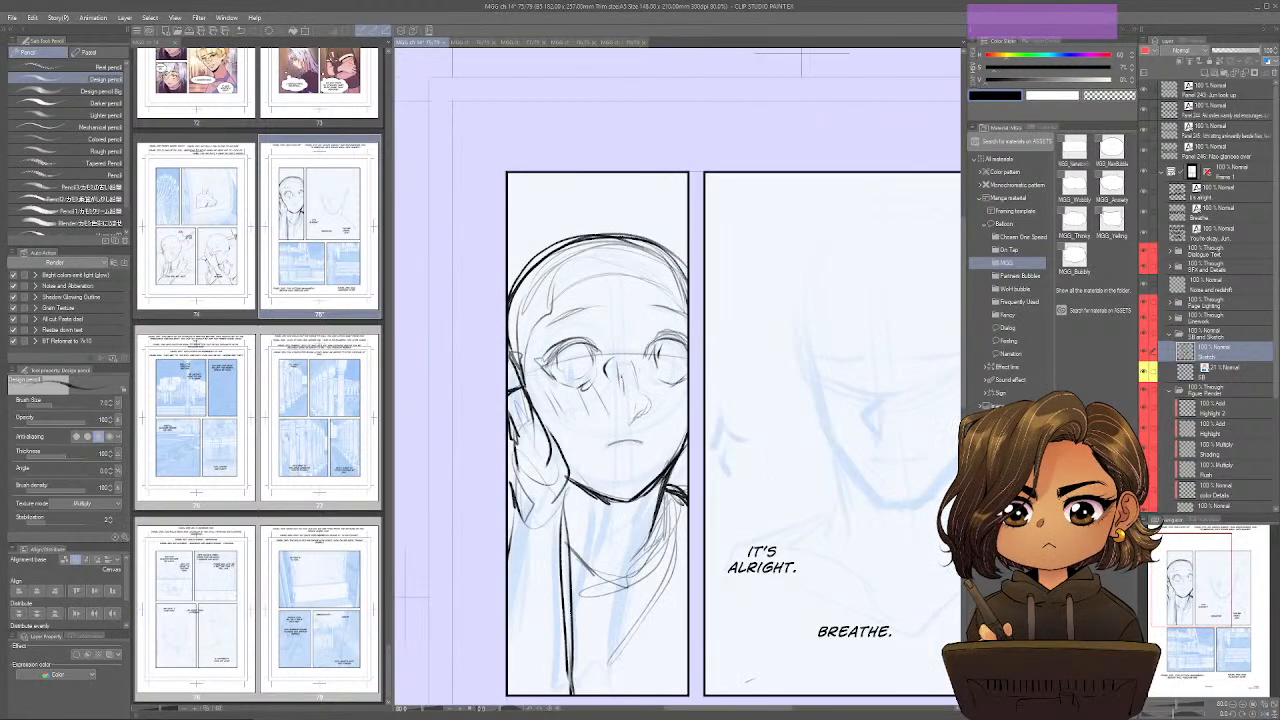
left_click_drag(712, 492, 588, 435)
Sketch the nose, slight smile, closed eyes and eyebrows of the face in the large upper-right panel.
mouse_move(758, 339)
left_mouse_down()
mouse_move(655, 388)
mouse_move(652, 406)
mouse_move(694, 451)
left_mouse_up()
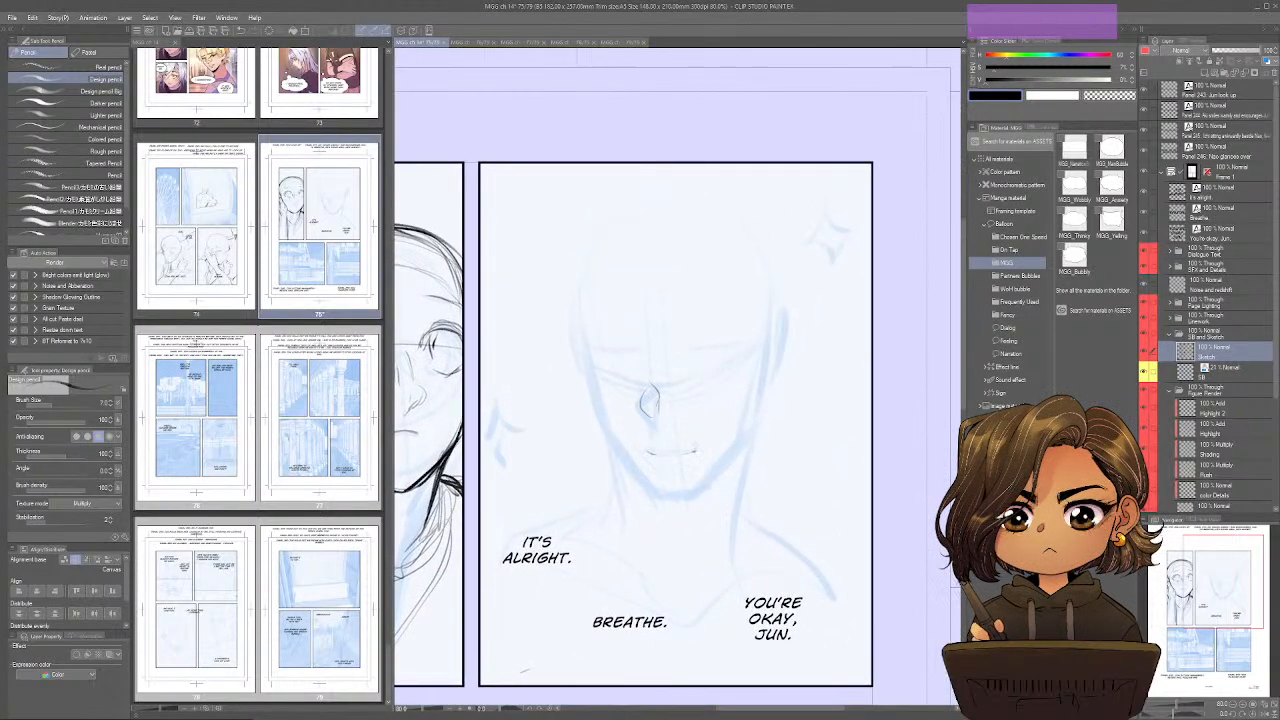
left_click_drag(616, 372, 646, 386)
left_click_drag(606, 370, 628, 378)
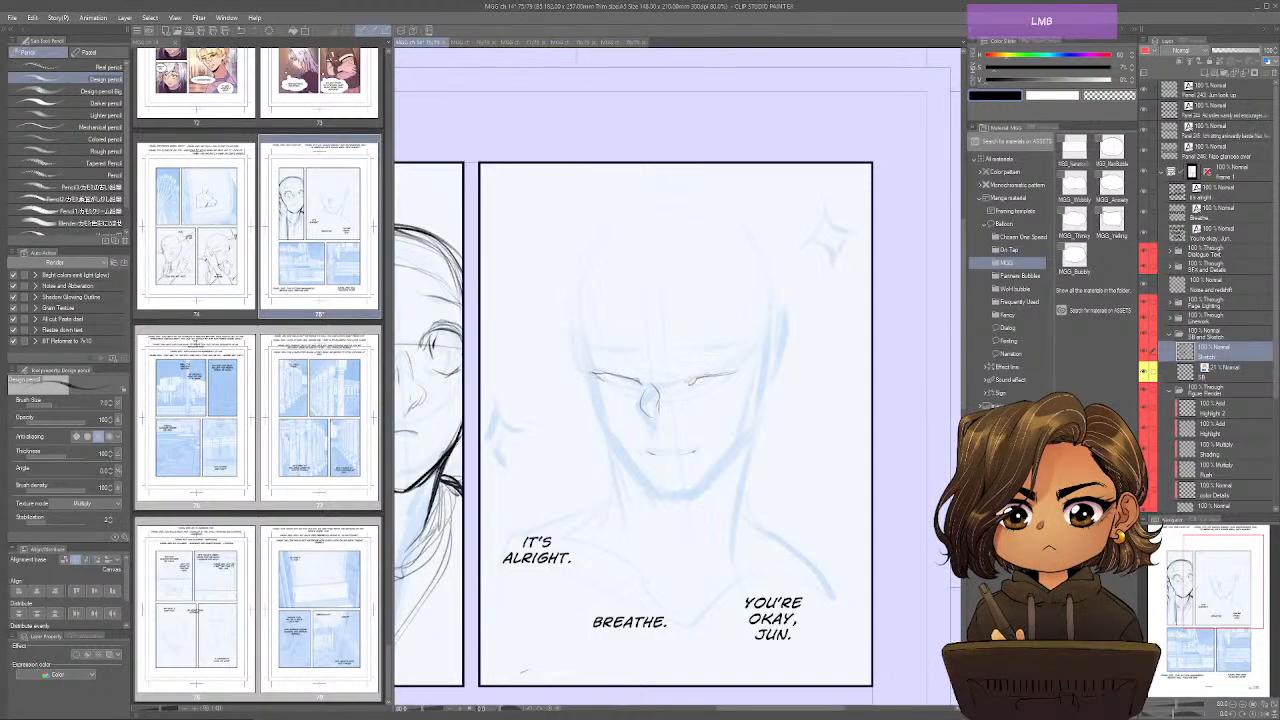
left_click_drag(684, 345, 740, 345)
left_click_drag(592, 347, 699, 347)
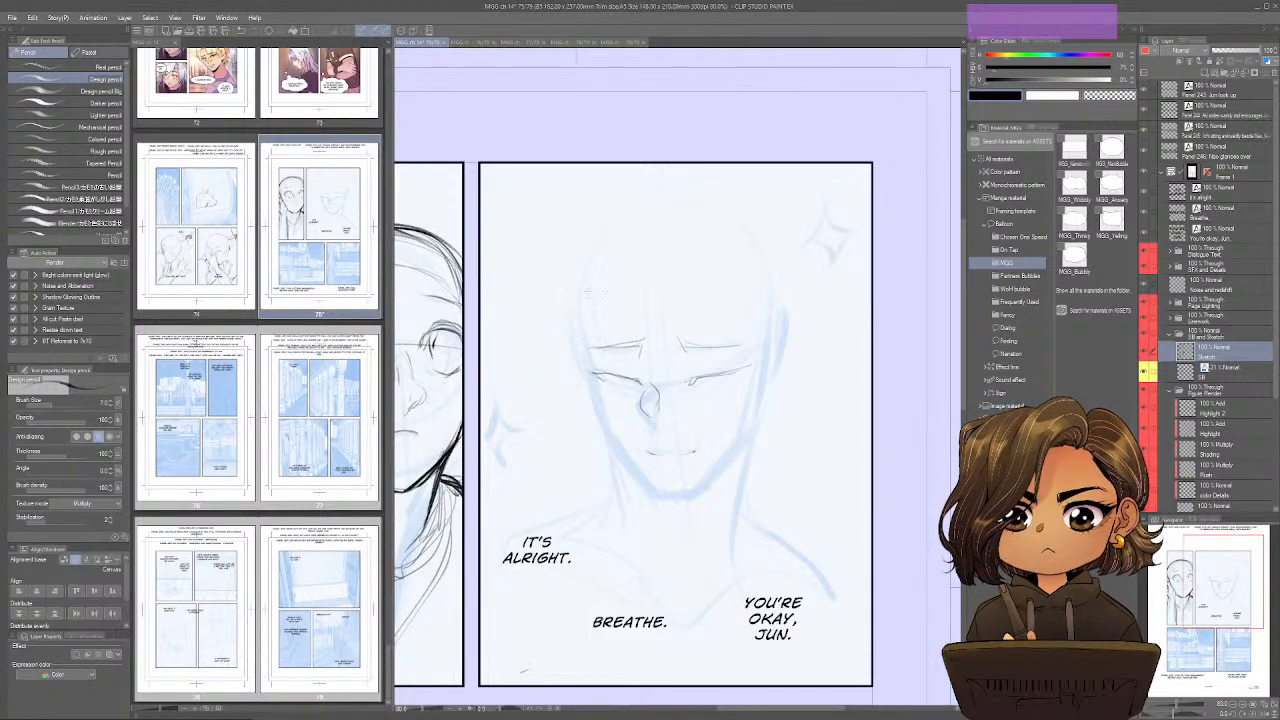
Sketch the temples, cheeks and pointed jaw of the large panel's face, working partly in the mirrored view.
left_click_drag(590, 267, 590, 371)
left_click_drag(583, 324, 591, 377)
key("ctrl+shift+h")
left_click_drag(761, 365, 748, 399)
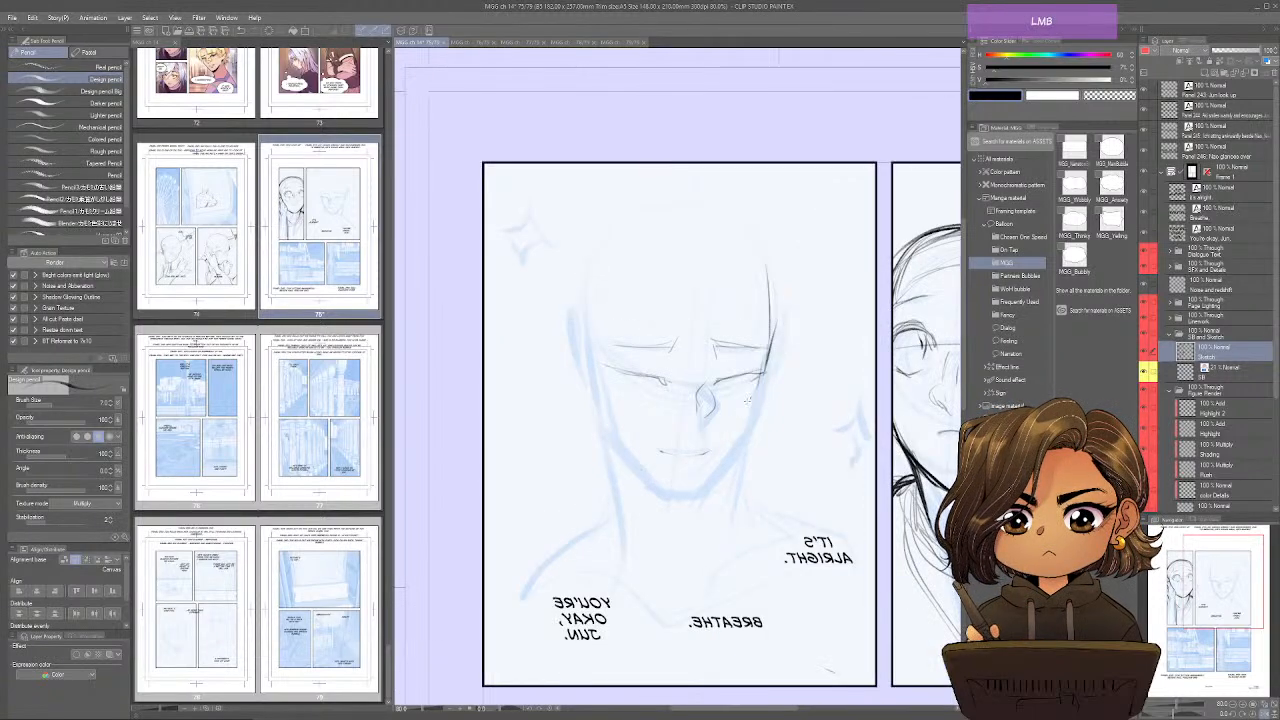
mouse_move(586, 326)
left_mouse_down()
mouse_move(606, 440)
mouse_move(670, 505)
mouse_move(750, 444)
mouse_move(774, 334)
left_mouse_up()
mouse_move(766, 380)
left_mouse_down()
mouse_move(752, 436)
mouse_move(700, 503)
left_mouse_up()
mouse_move(604, 438)
left_mouse_down()
mouse_move(664, 507)
mouse_move(579, 347)
left_mouse_up()
key("ctrl+shift+h")
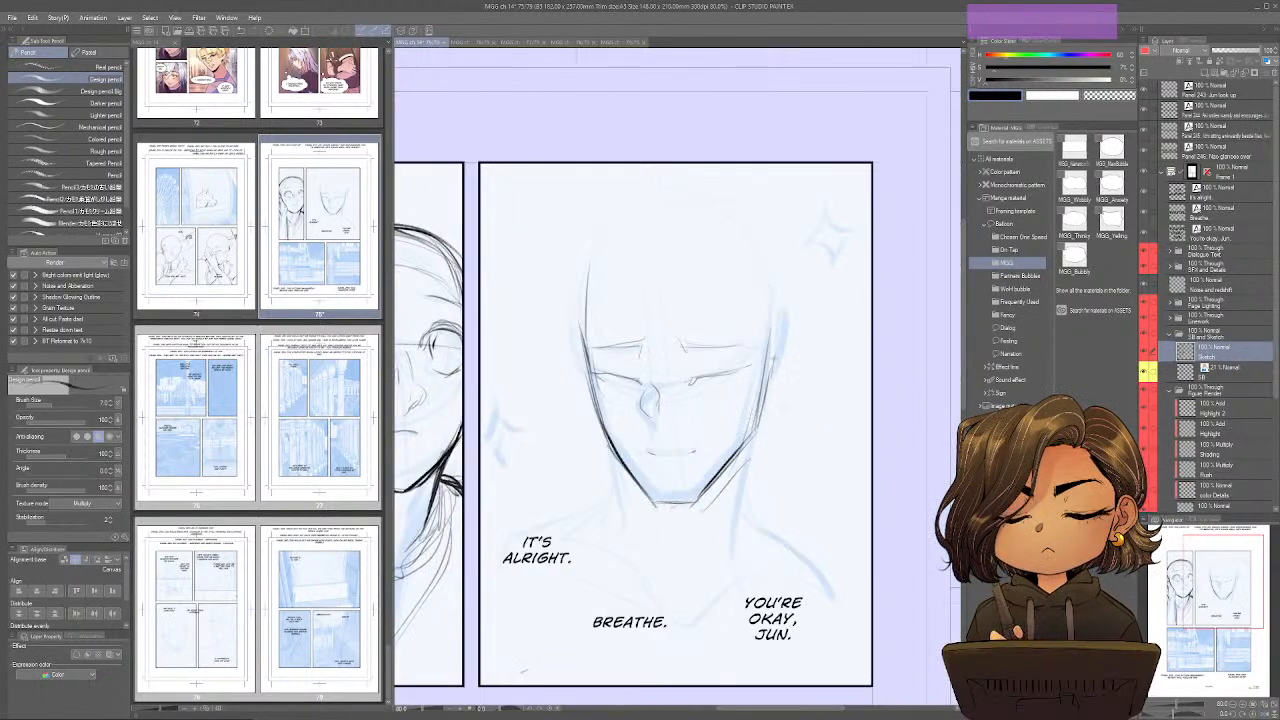
Sketch the ear, the rounded skull outline and the hairline of the large panel's head.
mouse_move(777, 350)
left_mouse_down()
mouse_move(790, 324)
mouse_move(802, 336)
mouse_move(780, 410)
mouse_move(800, 372)
mouse_move(762, 404)
left_mouse_up()
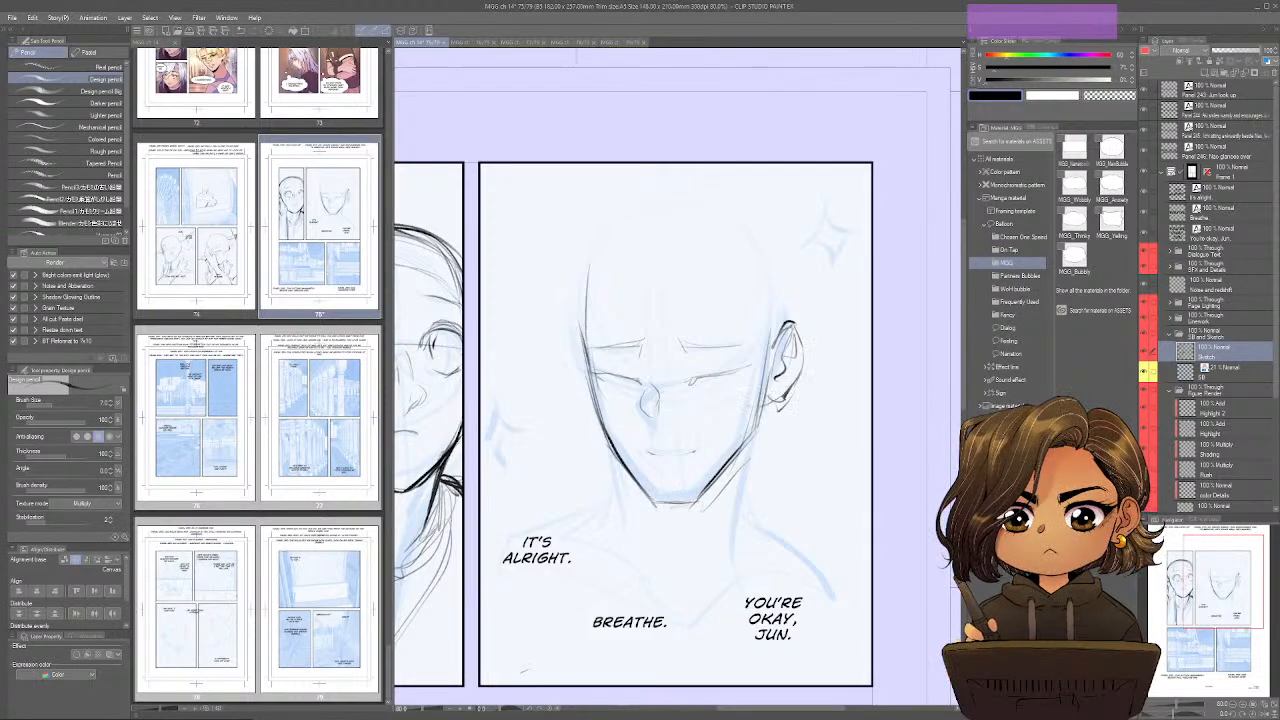
left_click_drag(578, 326, 594, 396)
left_click_drag(584, 338, 594, 236)
mouse_move(592, 242)
left_mouse_down()
mouse_move(672, 196)
mouse_move(726, 208)
left_mouse_up()
mouse_move(592, 281)
left_mouse_down()
mouse_move(734, 268)
mouse_move(770, 380)
left_mouse_up()
mouse_move(788, 336)
left_mouse_down()
mouse_move(794, 272)
mouse_move(622, 196)
mouse_move(591, 323)
left_mouse_up()
left_click_drag(600, 232, 568, 350)
Sketch both sides of the neck and the throat lines below the large panel's chin.
left_click_drag(780, 398, 766, 538)
left_click_drag(634, 472, 650, 590)
left_click_drag(748, 446, 735, 537)
key("ctrl+shift+h")
mouse_move(735, 473)
left_mouse_down()
mouse_move(706, 588)
mouse_move(662, 576)
left_mouse_up()
Sketch the shoulder slopes and the first neckline curve across the chest of the large panel's figure.
mouse_move(584, 410)
left_mouse_down()
mouse_move(565, 528)
mouse_move(492, 533)
left_mouse_up()
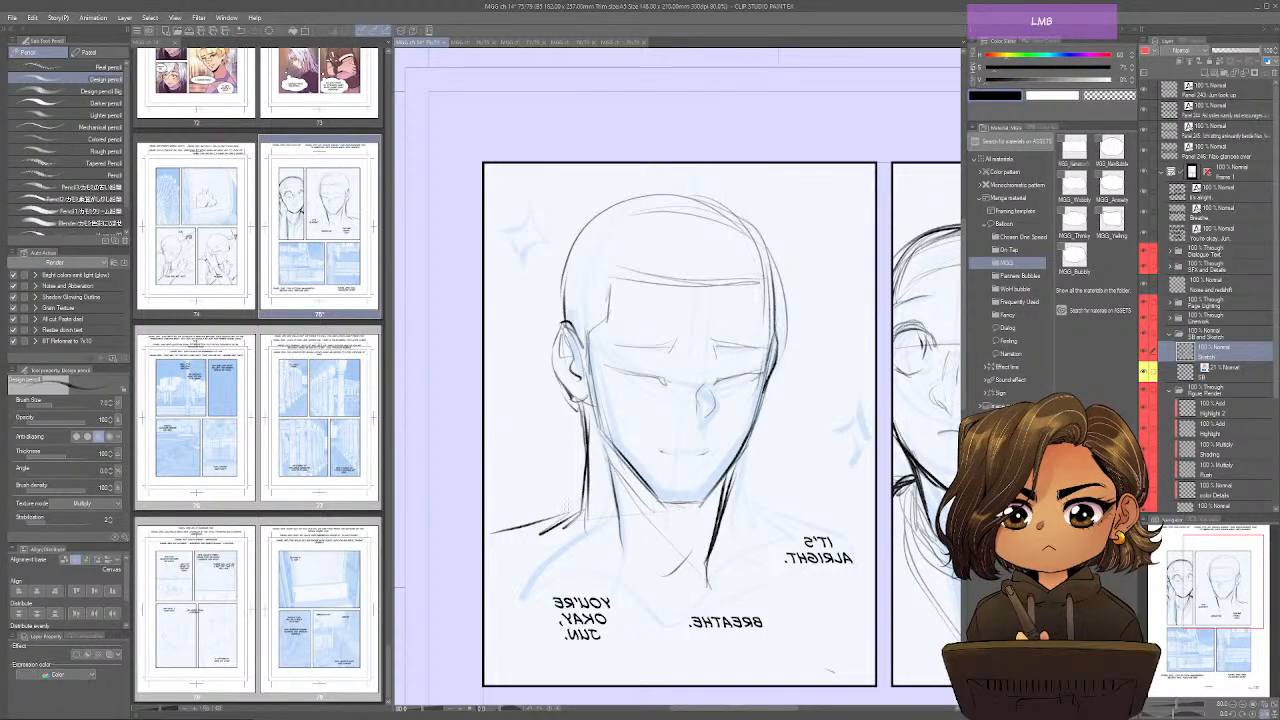
left_click_drag(587, 496, 490, 536)
mouse_move(632, 612)
left_mouse_down()
mouse_move(498, 568)
mouse_move(686, 634)
mouse_move(722, 546)
mouse_move(850, 568)
left_mouse_up()
Darken the head outline of the large panel's figure and strengthen the neck and shoulder lines.
key("alt+Tab")
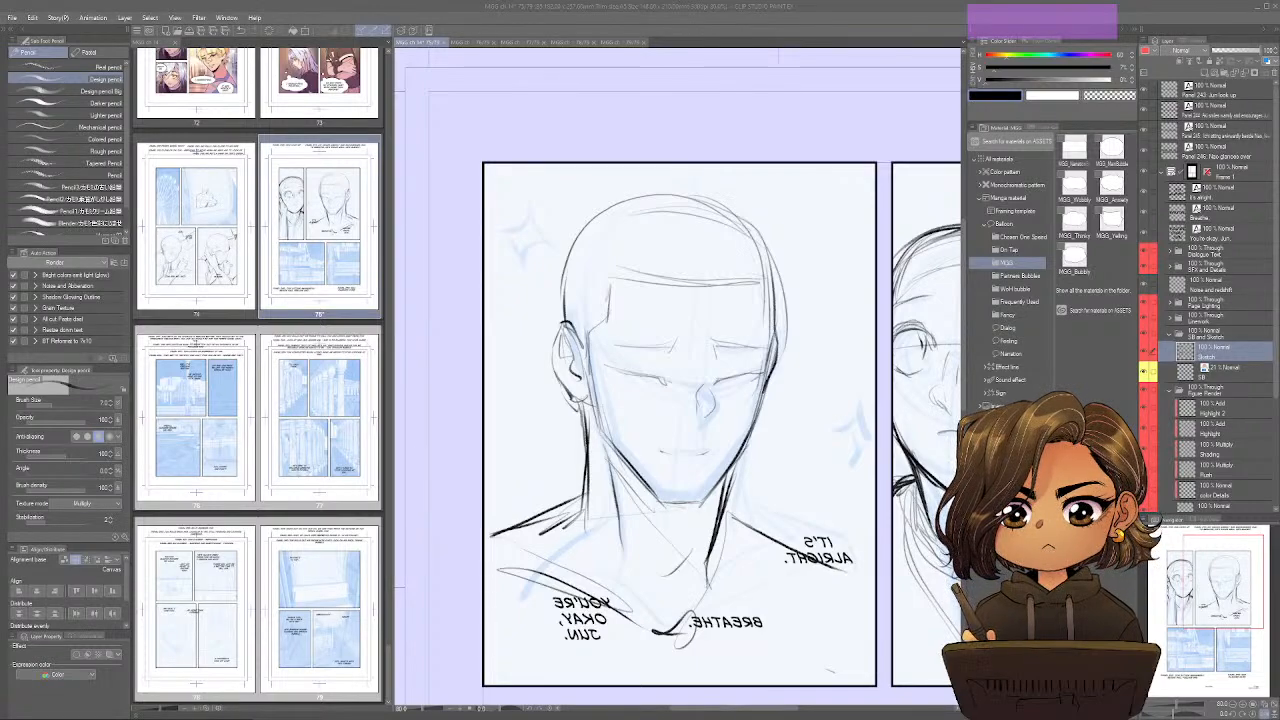
left_click(832, 218)
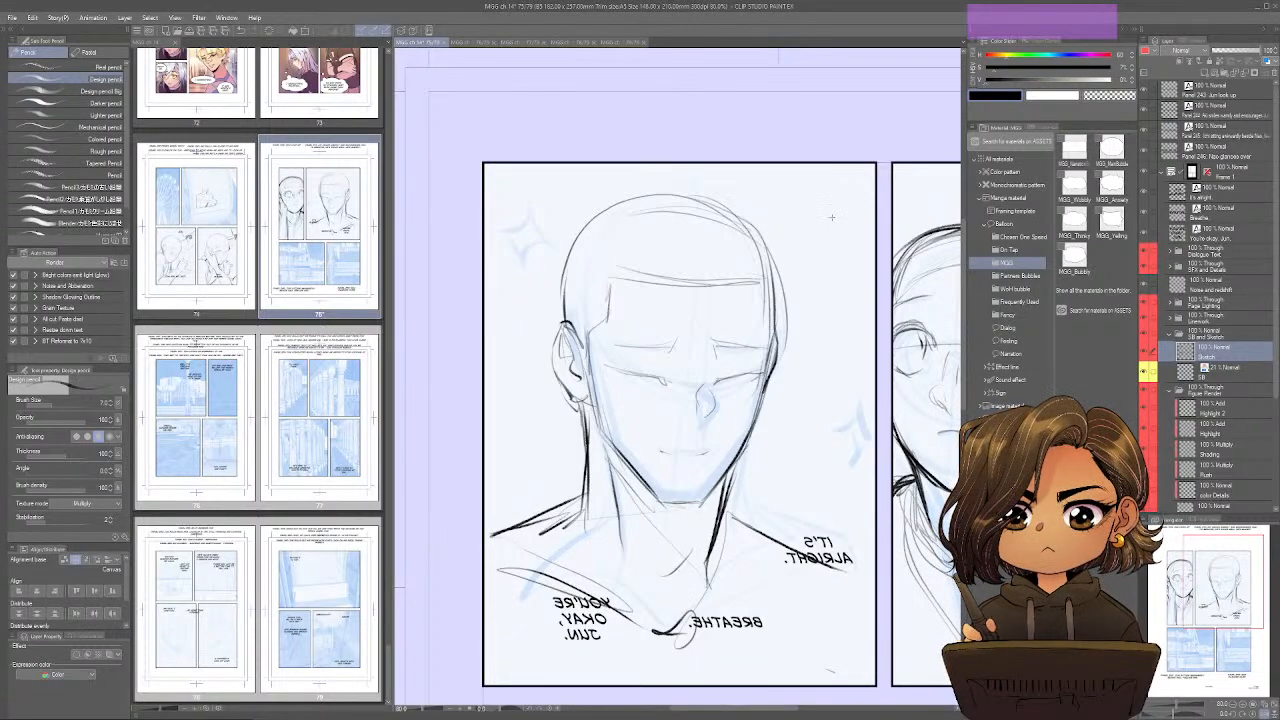
mouse_move(771, 272)
left_mouse_down()
mouse_move(780, 334)
mouse_move(770, 256)
mouse_move(712, 200)
mouse_move(598, 212)
mouse_move(566, 300)
left_mouse_up()
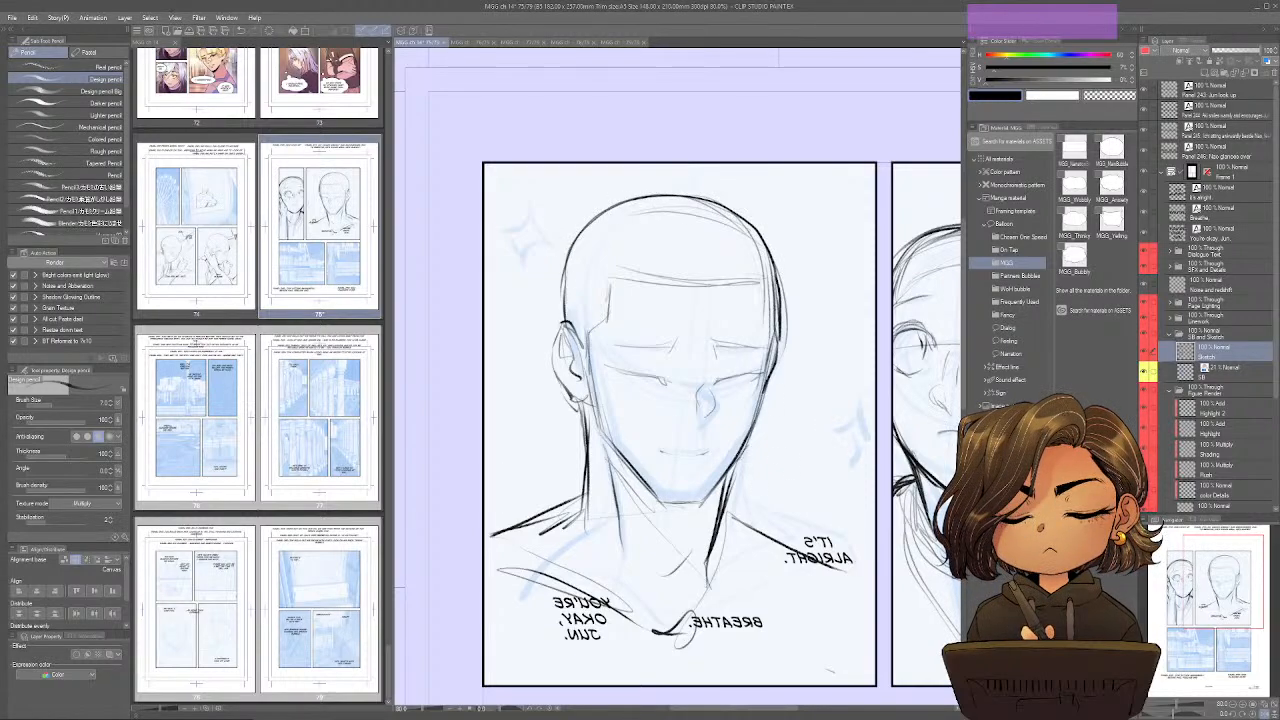
left_click_drag(735, 465, 726, 482)
mouse_move(585, 438)
left_mouse_down()
mouse_move(540, 512)
mouse_move(503, 519)
left_mouse_up()
Extend the clothing's neckline folds across both sides of the chest behind the dialogue text.
left_click_drag(867, 598, 690, 640)
left_click_drag(810, 610, 662, 636)
left_click_drag(484, 585, 596, 616)
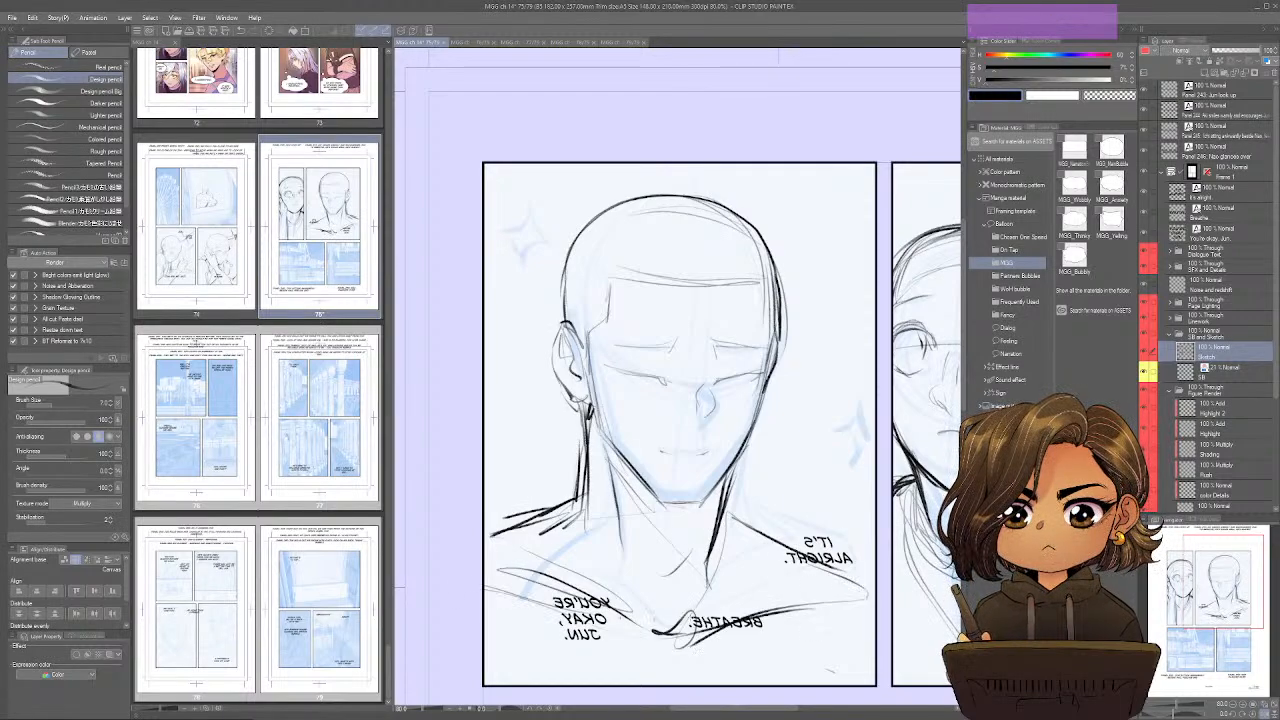
Sketch the torso and crossed legs of the first seated figure on the bench in panel 245.
key("space")
mouse_move(907, 680)
left_mouse_down()
mouse_move(802, 571)
mouse_move(654, 560)
mouse_move(842, 535)
left_mouse_up()
key("ctrl+shift+s")
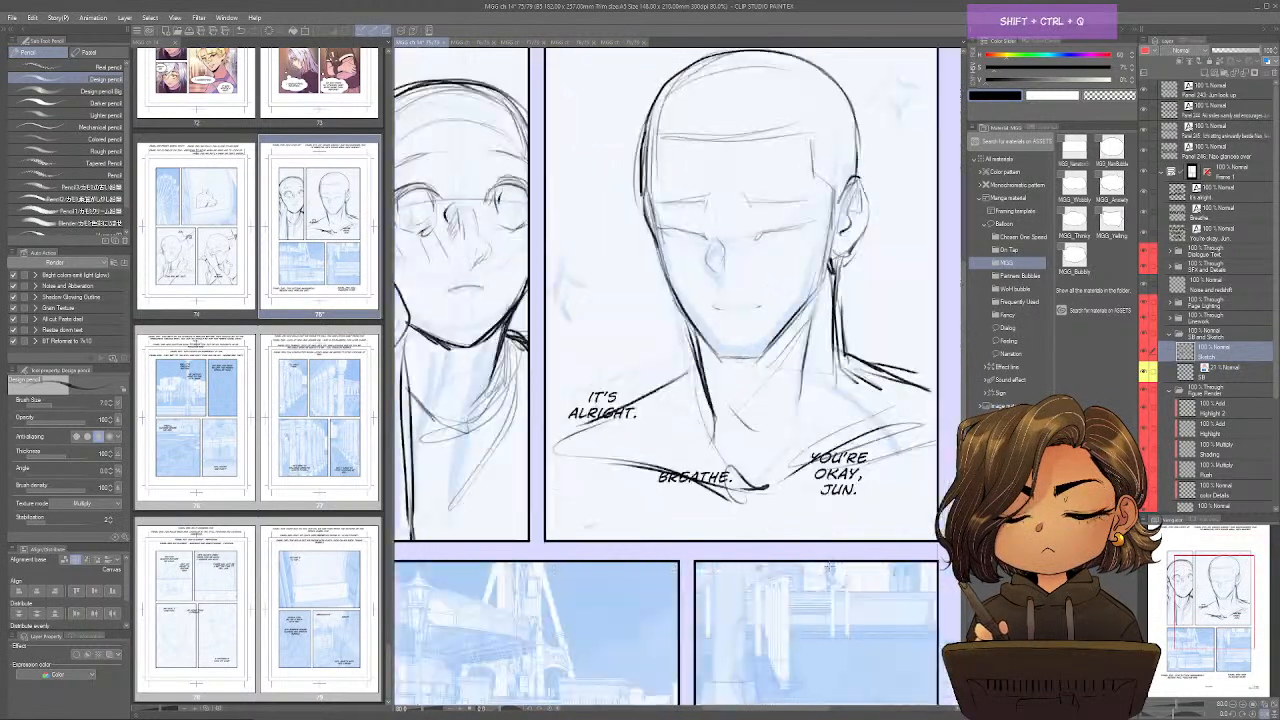
key("space")
mouse_move(813, 582)
left_mouse_down()
mouse_move(811, 613)
mouse_move(955, 307)
mouse_move(800, 587)
left_mouse_up()
key("ctrl+shift+s")
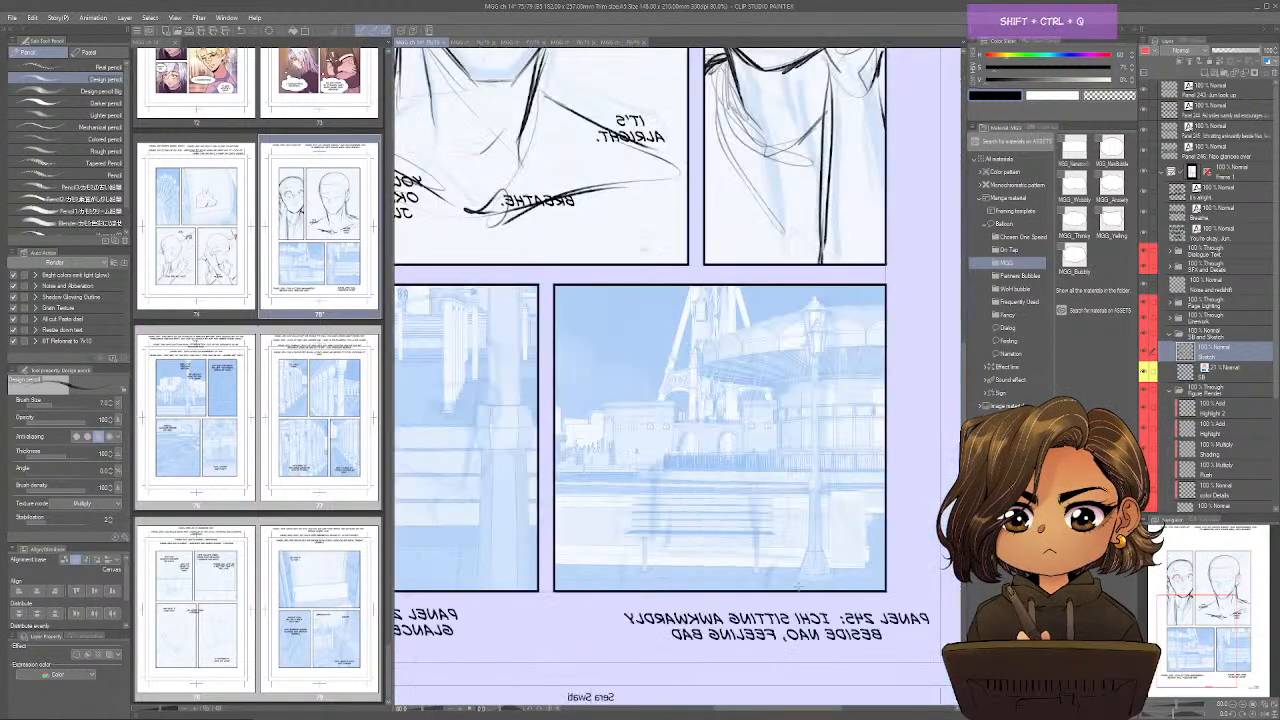
key("ctrl+shift+s")
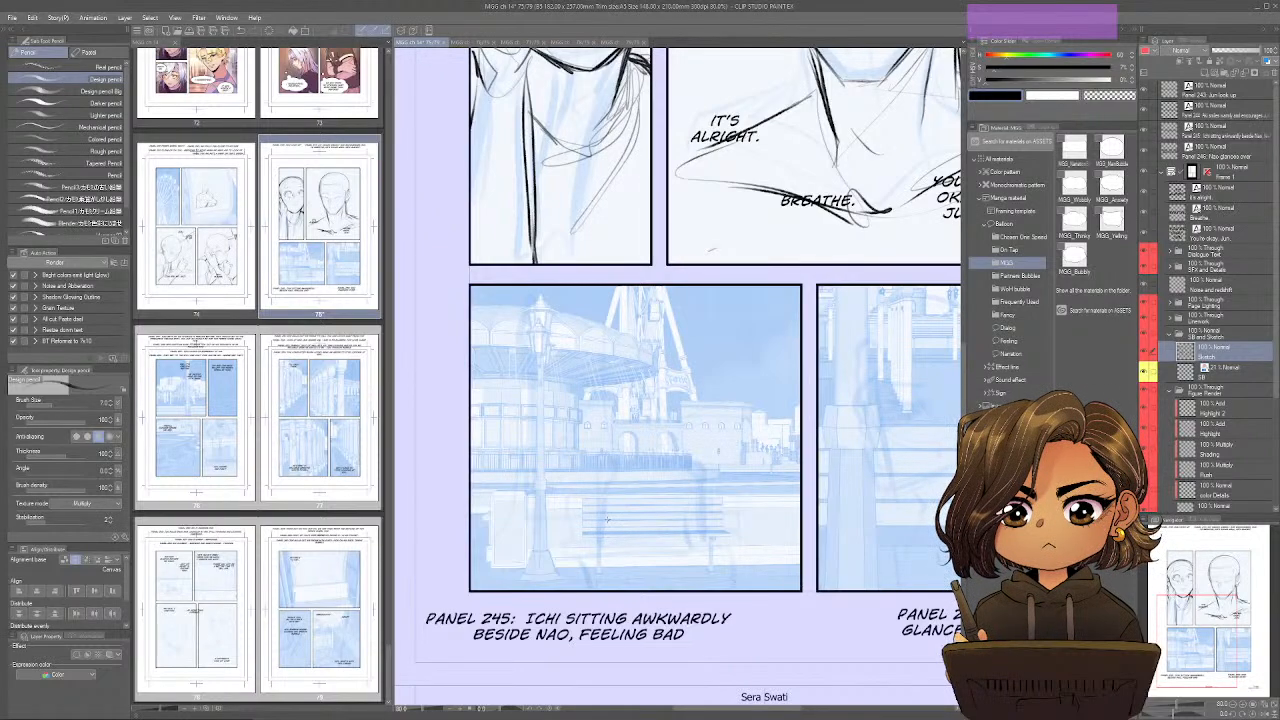
left_click_drag(605, 518, 632, 519)
left_click_drag(606, 530, 598, 542)
mouse_move(600, 540)
left_mouse_down()
mouse_move(634, 517)
mouse_move(606, 532)
mouse_move(630, 582)
left_mouse_up()
mouse_move(606, 517)
left_mouse_down()
mouse_move(603, 532)
mouse_move(607, 495)
left_mouse_up()
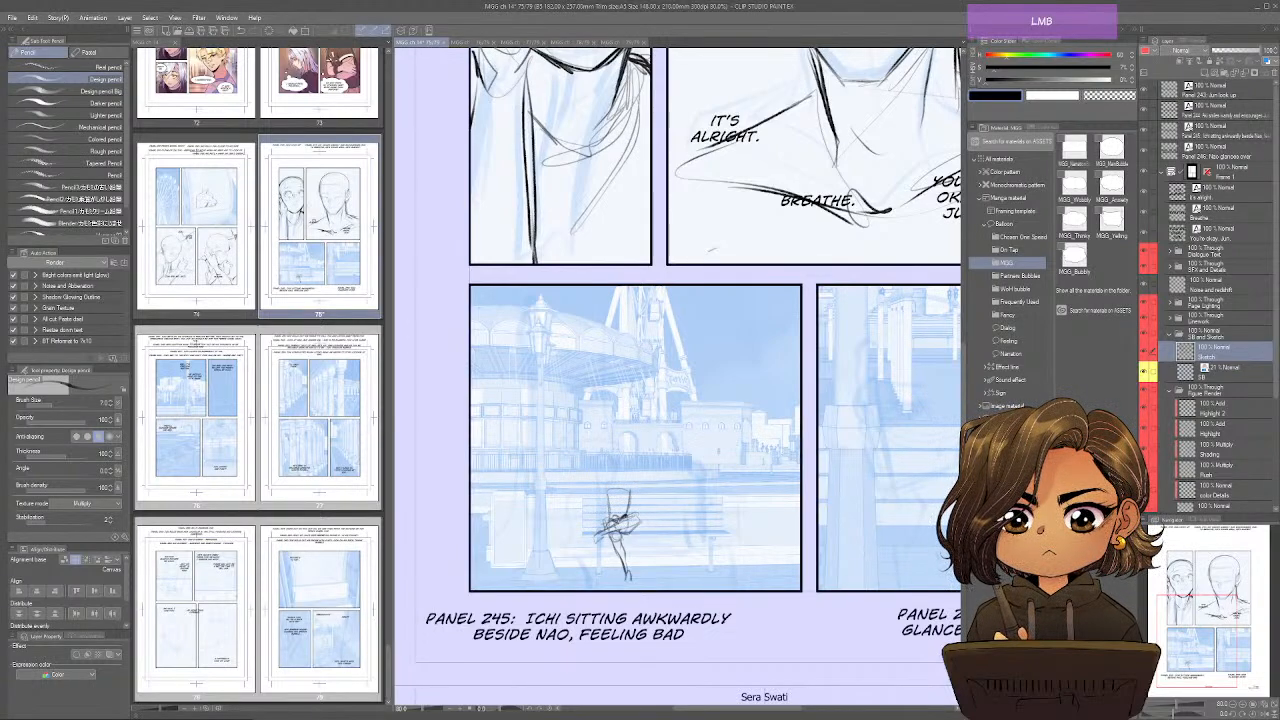
Add the first figure's head and arms, and sketch the smaller second figure sitting beside it on the bench.
mouse_move(631, 490)
left_mouse_down()
mouse_move(633, 511)
mouse_move(603, 521)
mouse_move(598, 491)
mouse_move(624, 473)
mouse_move(619, 494)
mouse_move(621, 482)
mouse_move(602, 494)
mouse_move(633, 495)
mouse_move(611, 510)
left_mouse_up()
left_click_drag(609, 507, 622, 509)
mouse_move(614, 493)
left_mouse_down()
mouse_move(618, 519)
mouse_move(634, 513)
mouse_move(608, 492)
mouse_move(686, 482)
mouse_move(668, 509)
left_mouse_up()
mouse_move(668, 494)
left_mouse_down()
mouse_move(668, 533)
mouse_move(688, 535)
mouse_move(682, 572)
mouse_move(688, 540)
mouse_move(699, 561)
mouse_move(690, 534)
mouse_move(680, 571)
mouse_move(692, 563)
left_mouse_up()
mouse_move(670, 500)
left_mouse_down()
mouse_move(667, 523)
mouse_move(689, 511)
mouse_move(687, 529)
mouse_move(673, 497)
mouse_move(615, 538)
mouse_move(630, 533)
left_mouse_up()
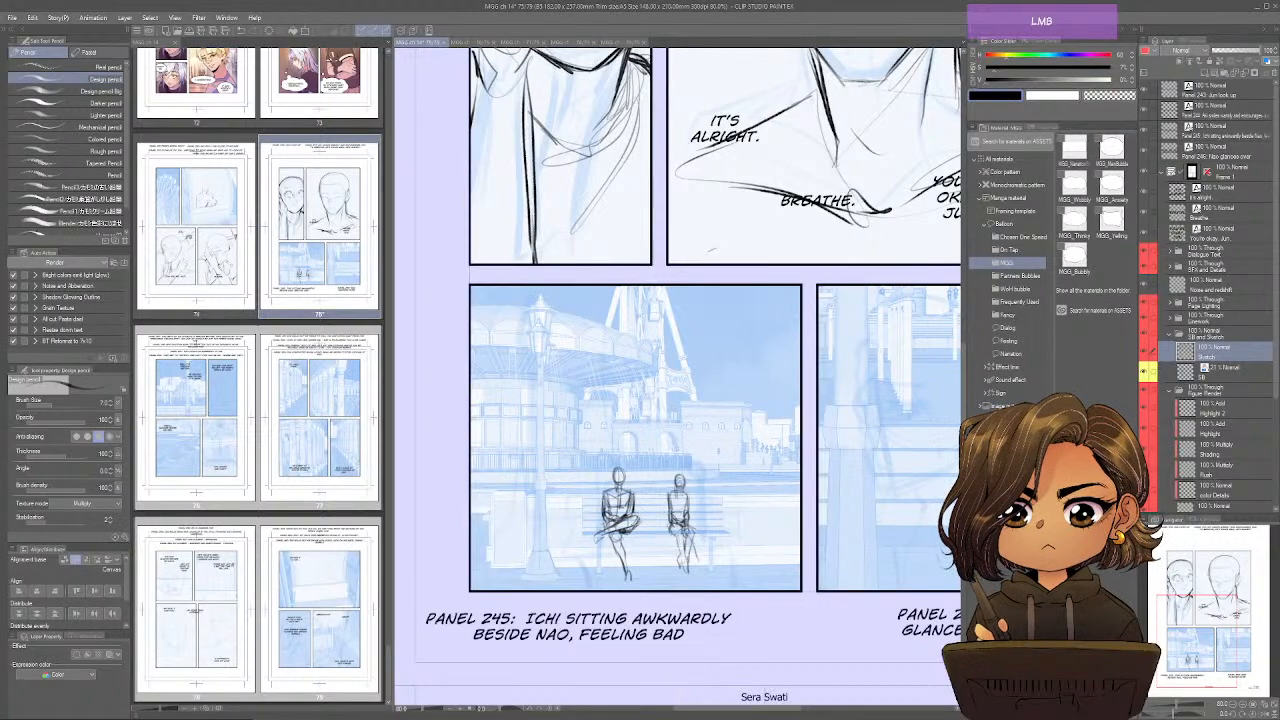
mouse_move(606, 531)
left_mouse_down()
mouse_move(598, 543)
mouse_move(630, 584)
mouse_move(687, 574)
mouse_move(692, 538)
mouse_move(682, 550)
mouse_move(680, 538)
mouse_move(687, 571)
left_mouse_up()
key("e")
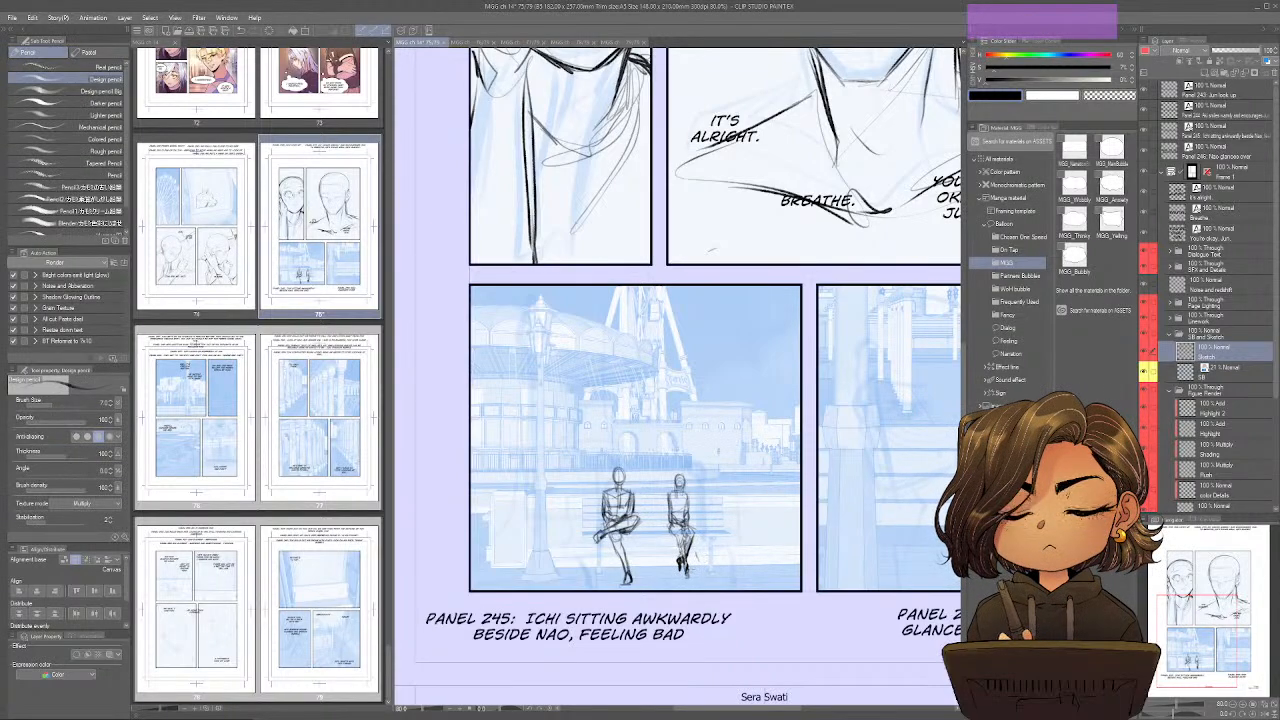
Sketch small distant marks along the waterfront behind the bench and a partial foreground shape at panel 245's left edge.
left_click_drag(862, 610, 828, 603)
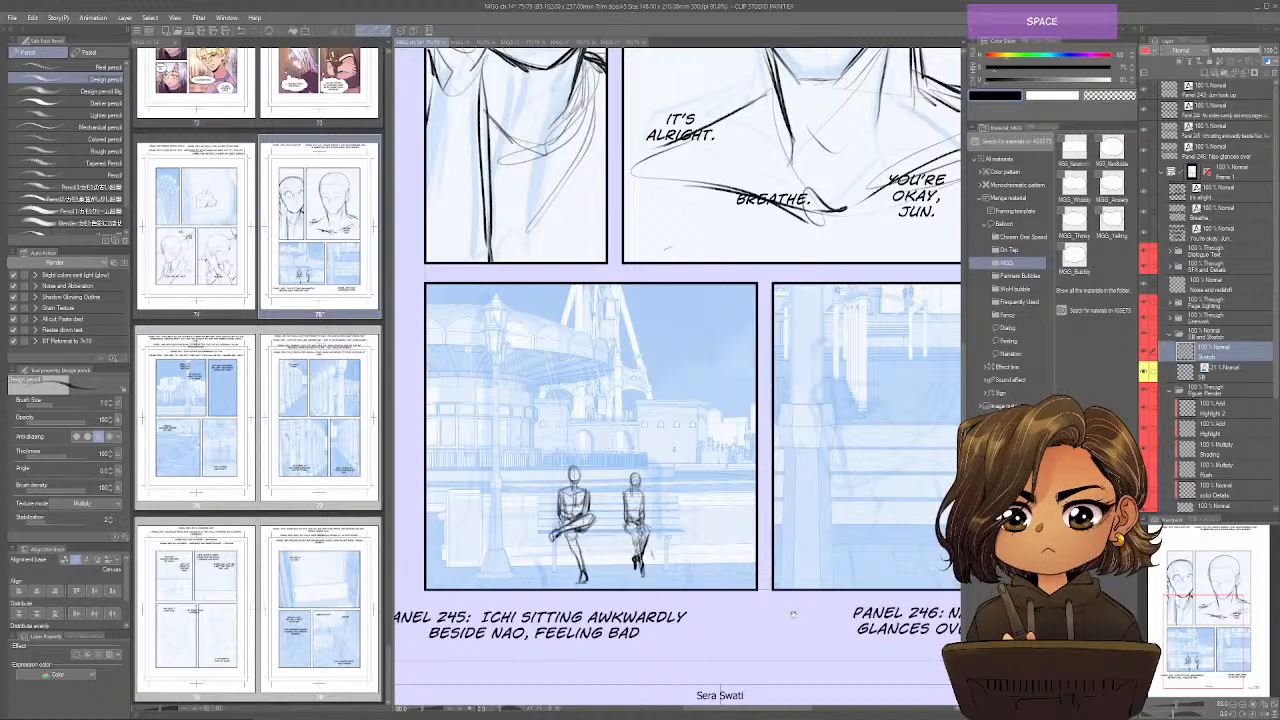
left_click_drag(792, 614, 824, 611)
mouse_move(776, 452)
left_mouse_down()
mouse_move(783, 467)
mouse_move(751, 466)
left_mouse_up()
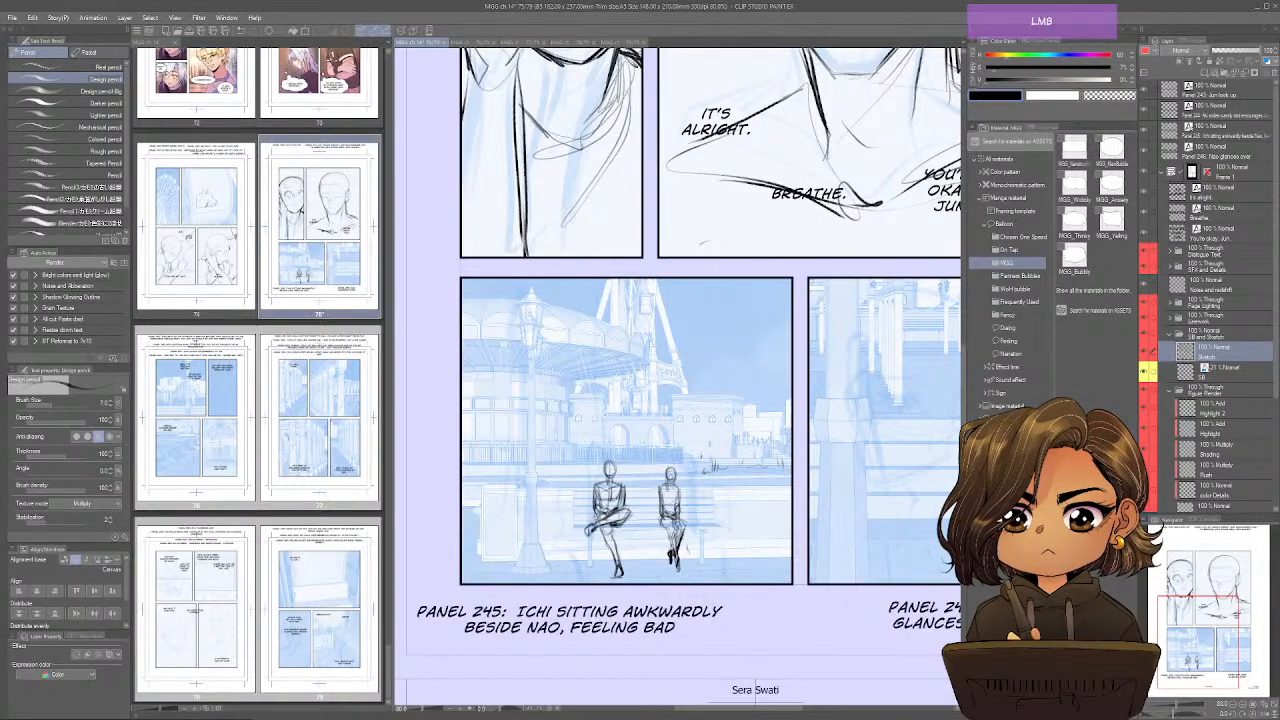
left_click_drag(702, 455, 698, 474)
left_click_drag(488, 459, 477, 473)
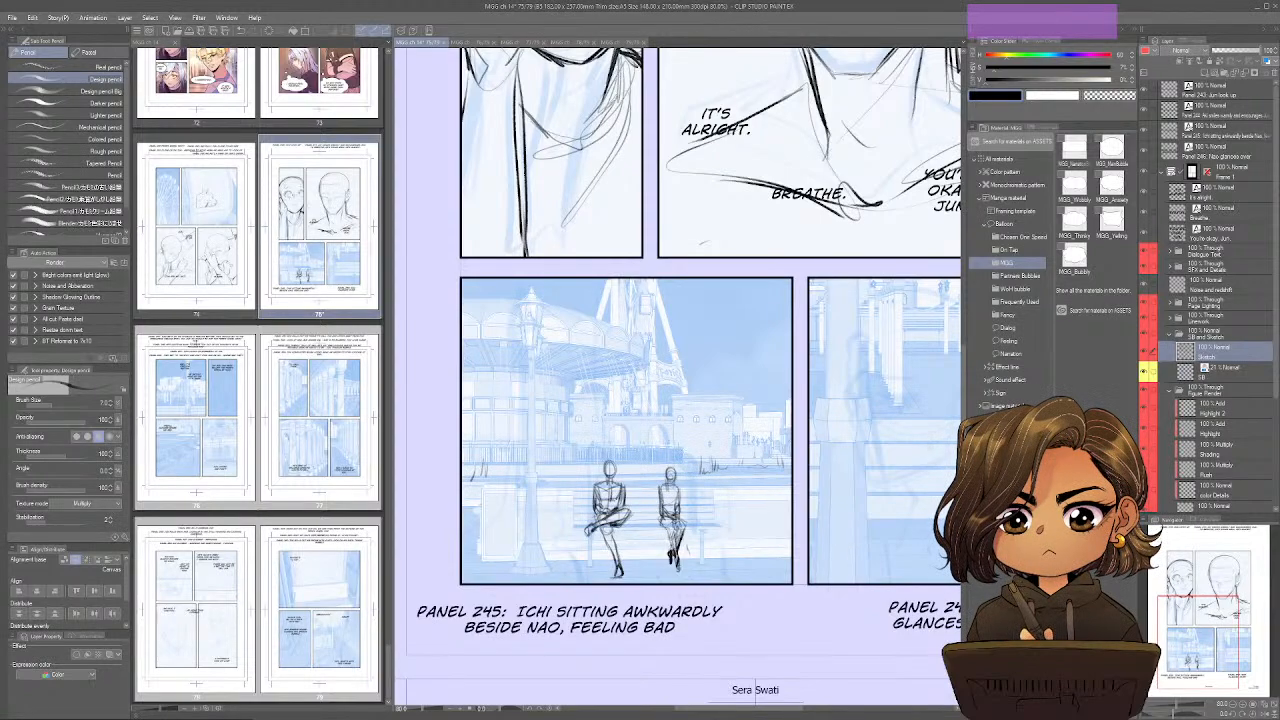
mouse_move(760, 449)
left_mouse_down()
mouse_move(766, 459)
mouse_move(745, 458)
mouse_move(779, 460)
mouse_move(730, 461)
left_mouse_up()
left_click_drag(465, 468, 462, 479)
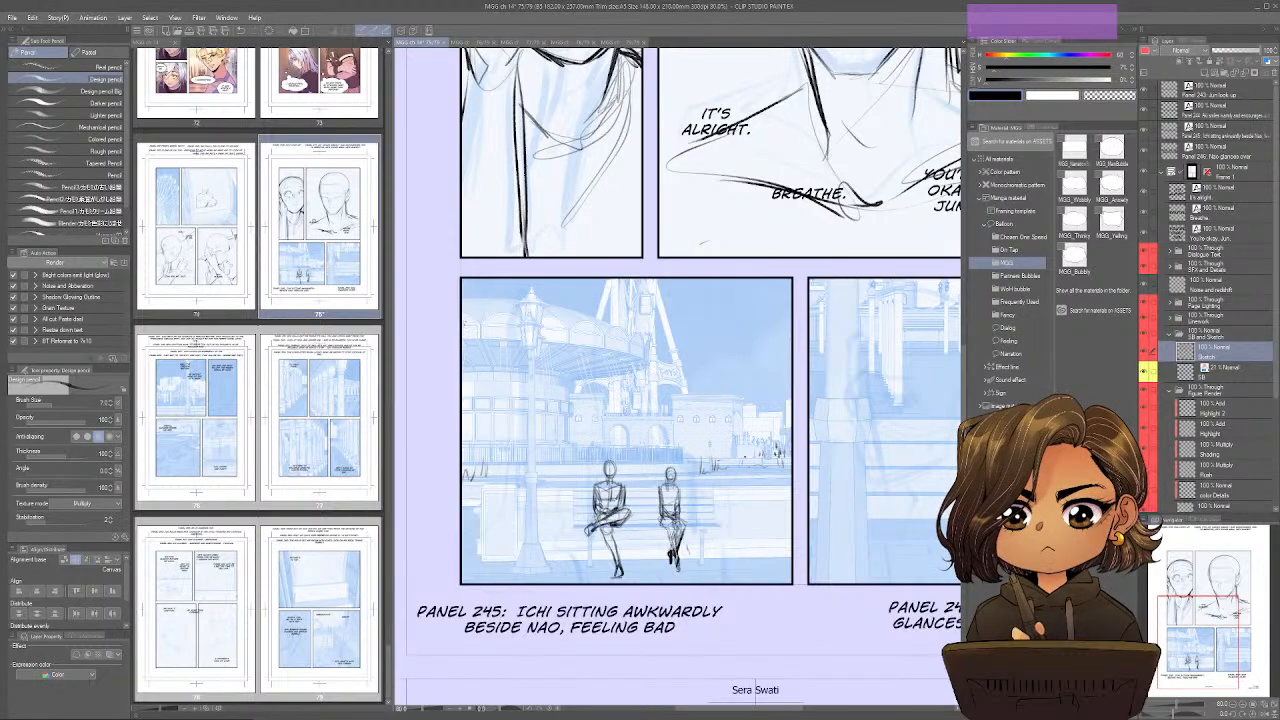
mouse_move(462, 300)
left_mouse_down()
mouse_move(487, 460)
mouse_move(468, 485)
mouse_move(464, 590)
left_mouse_up()
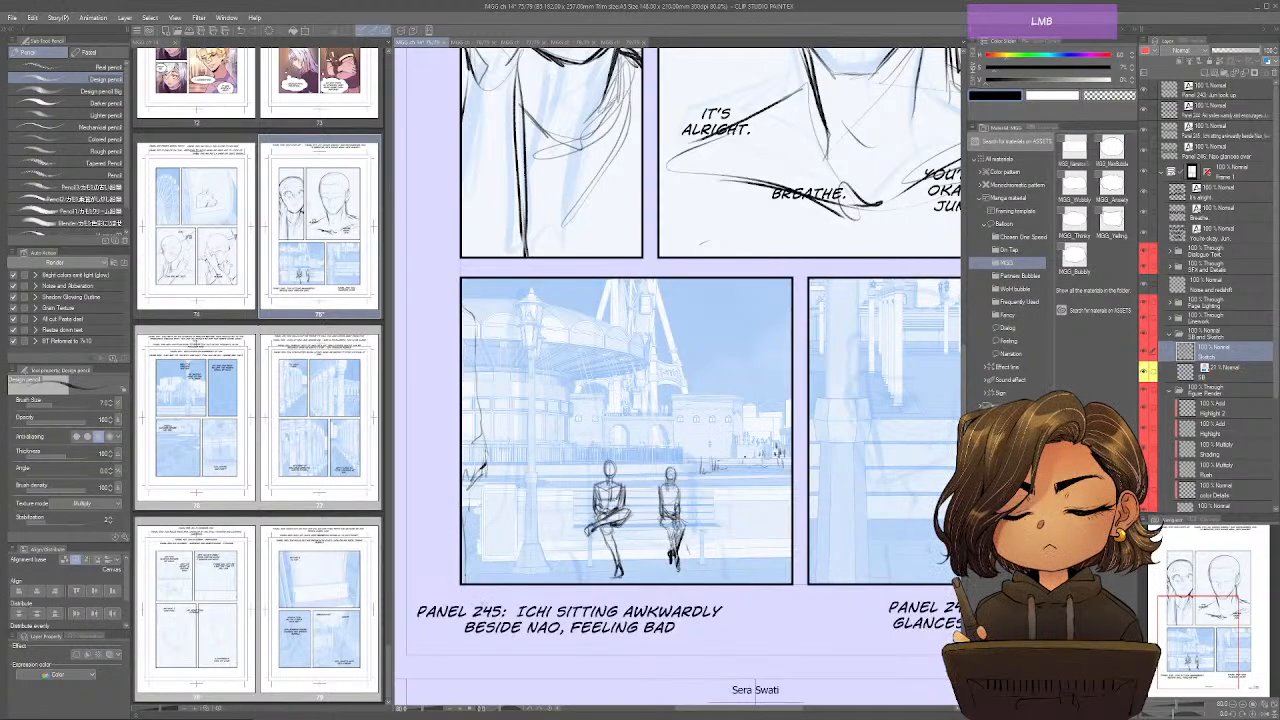
Sketch a cropped foreground figure in panel 245's lower right corner and a balloon with its string above it.
mouse_move(752, 504)
left_mouse_down()
mouse_move(790, 490)
mouse_move(716, 568)
left_mouse_up()
mouse_move(790, 466)
left_mouse_down()
mouse_move(736, 582)
mouse_move(746, 512)
mouse_move(714, 572)
mouse_move(738, 562)
mouse_move(760, 582)
left_mouse_up()
mouse_move(790, 406)
left_mouse_down()
mouse_move(751, 342)
mouse_move(742, 282)
mouse_move(676, 312)
mouse_move(744, 335)
mouse_move(757, 296)
mouse_move(757, 318)
mouse_move(731, 336)
left_mouse_up()
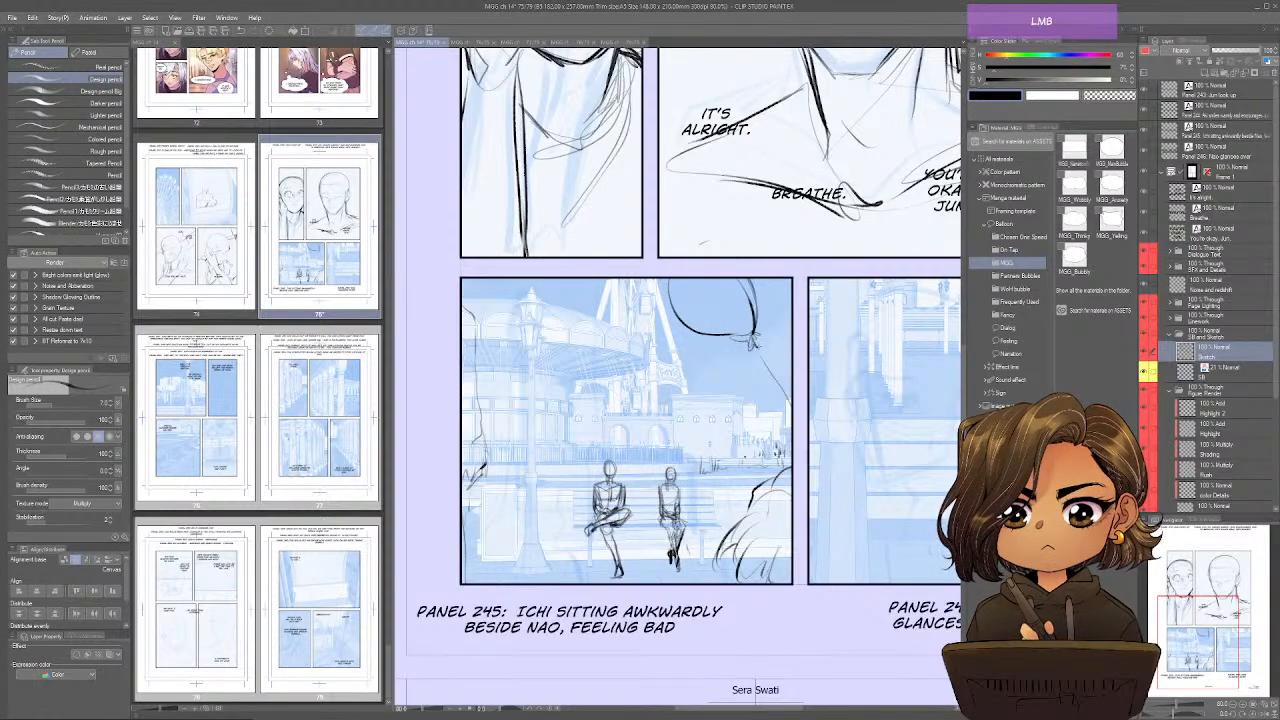
Sketch the face contour, skull curve and first eye and brow lines of the turned head in panel 246.
key("space")
left_click_drag(867, 577, 837, 594)
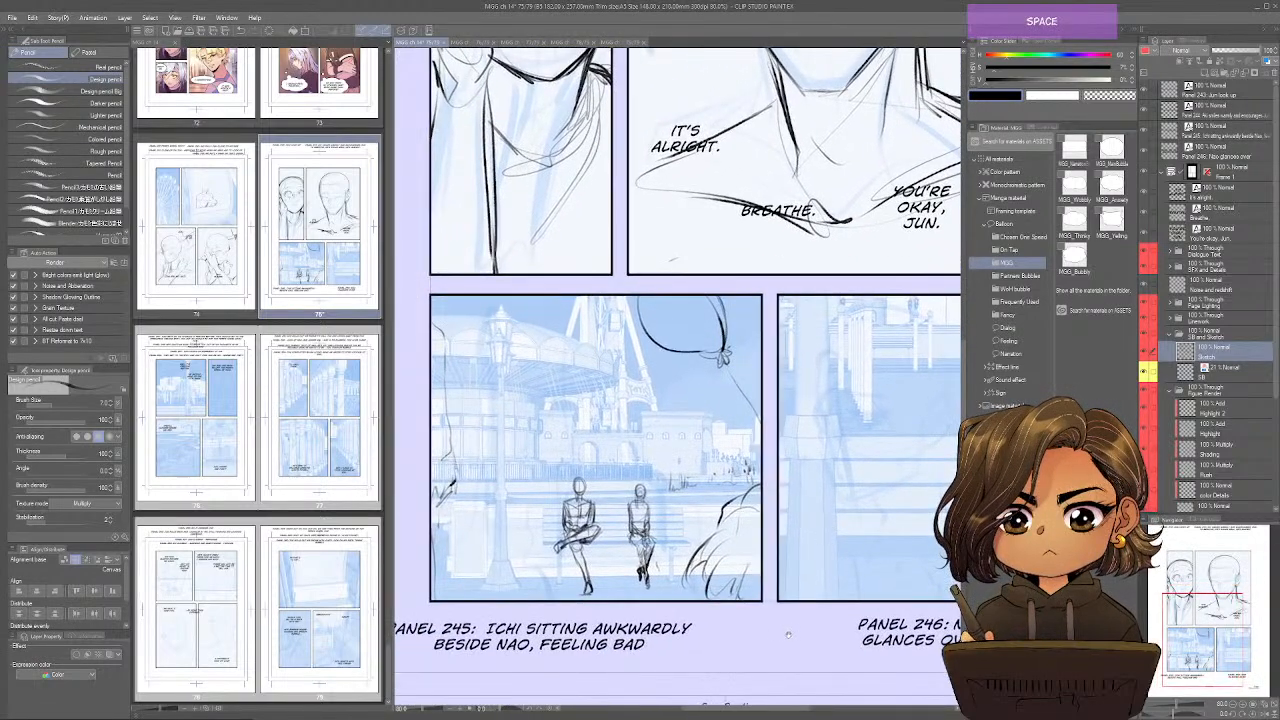
left_click_drag(788, 634, 712, 592)
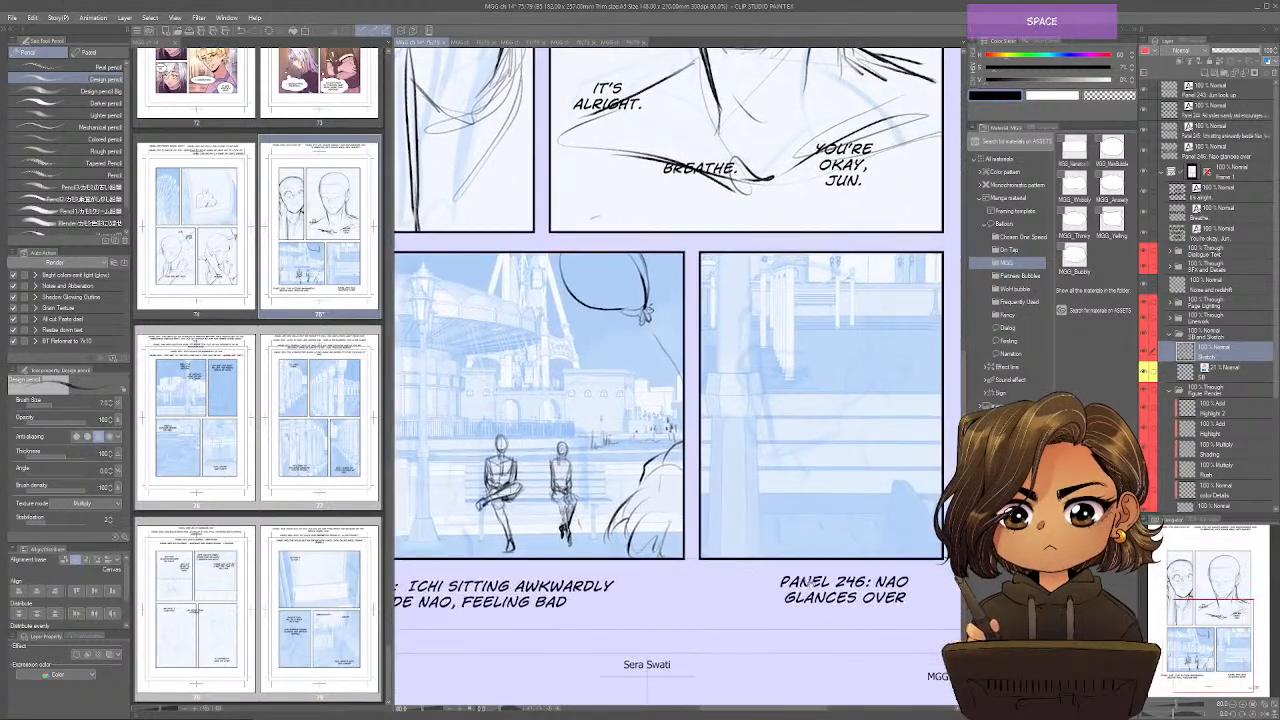
left_click_drag(810, 578, 700, 595)
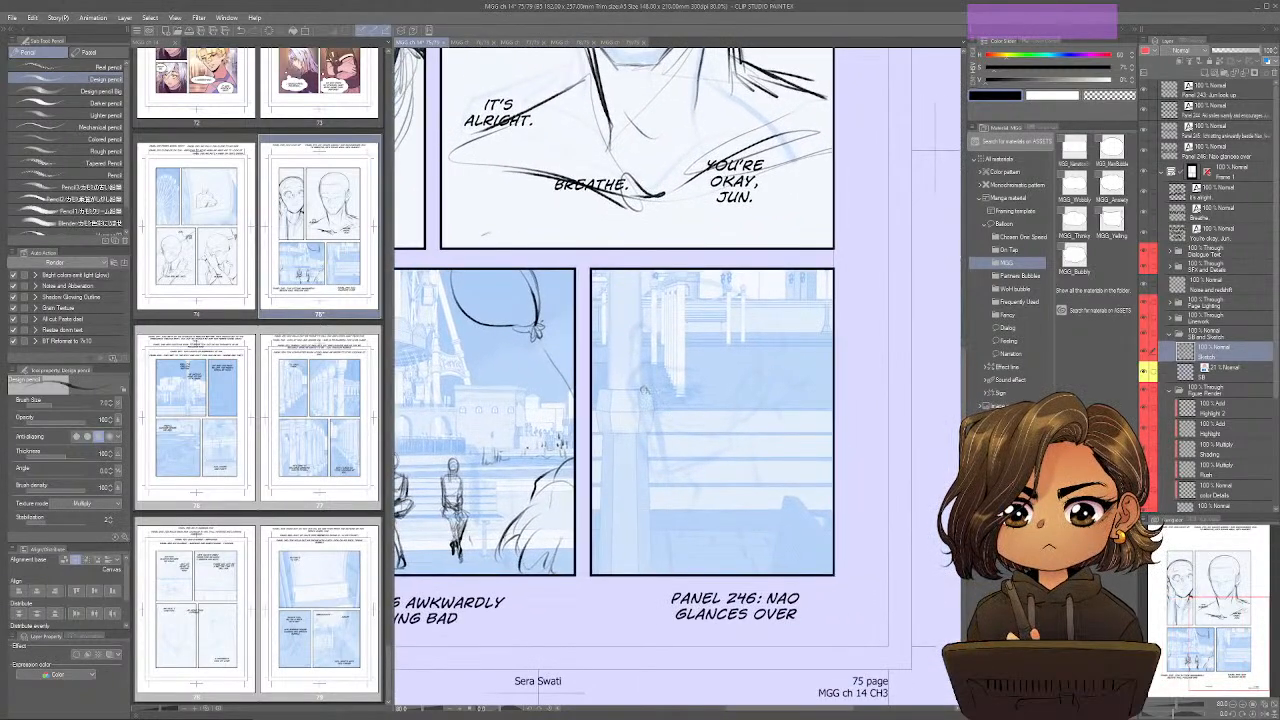
key("ctrl+shift+h")
key("ctrl+shift+h")
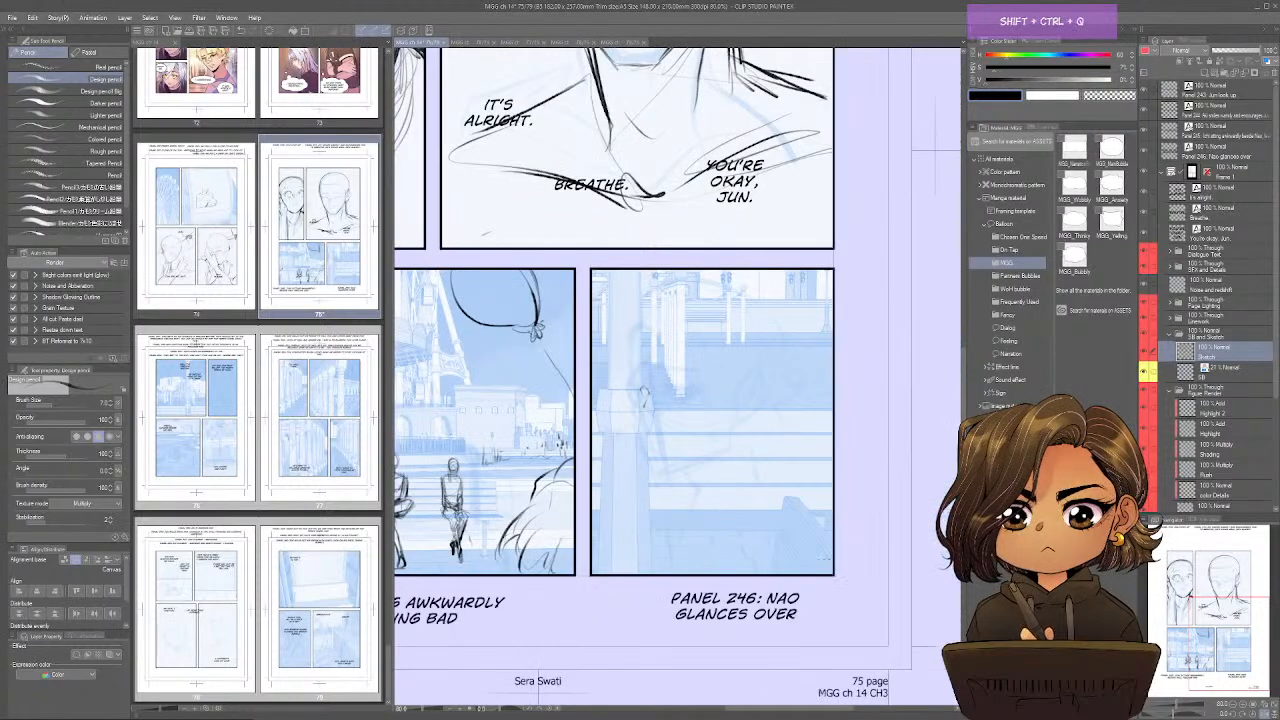
left_click_drag(634, 378, 658, 472)
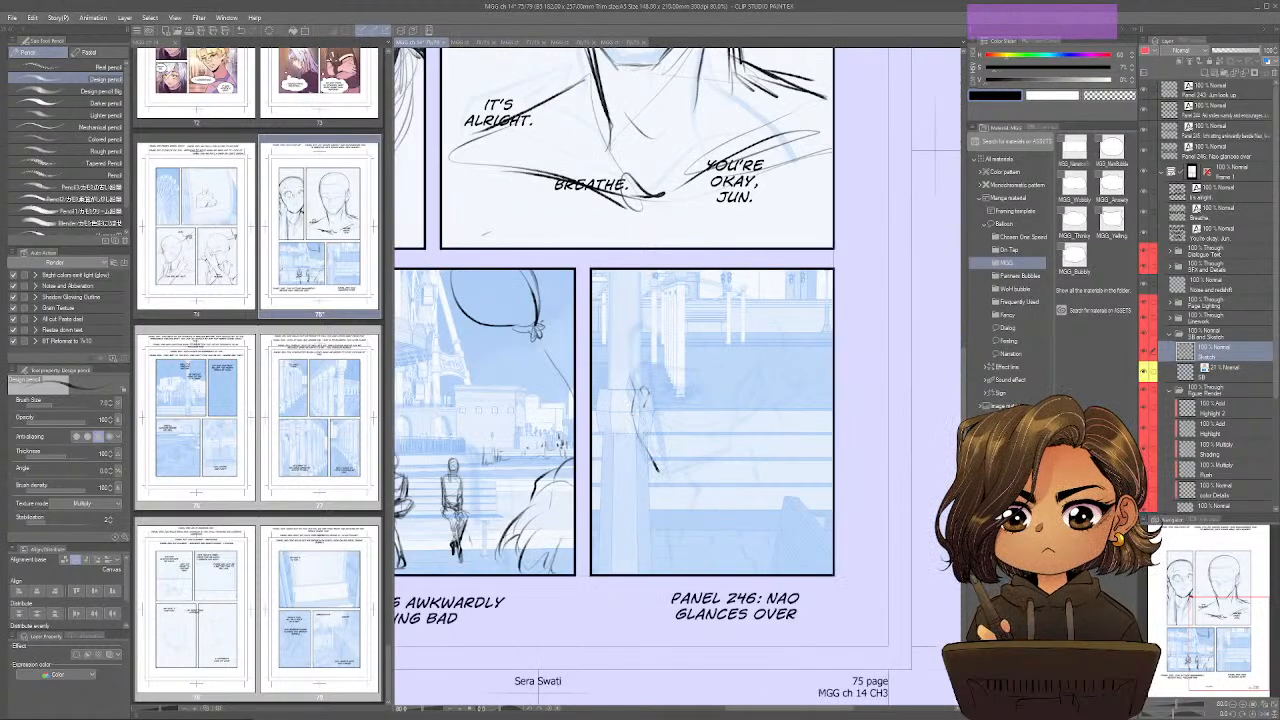
left_click_drag(638, 322, 626, 372)
mouse_move(680, 304)
left_mouse_down()
mouse_move(757, 318)
mouse_move(769, 362)
left_mouse_up()
mouse_move(642, 396)
left_mouse_down()
mouse_move(684, 394)
mouse_move(641, 398)
mouse_move(692, 368)
mouse_move(625, 370)
left_mouse_up()
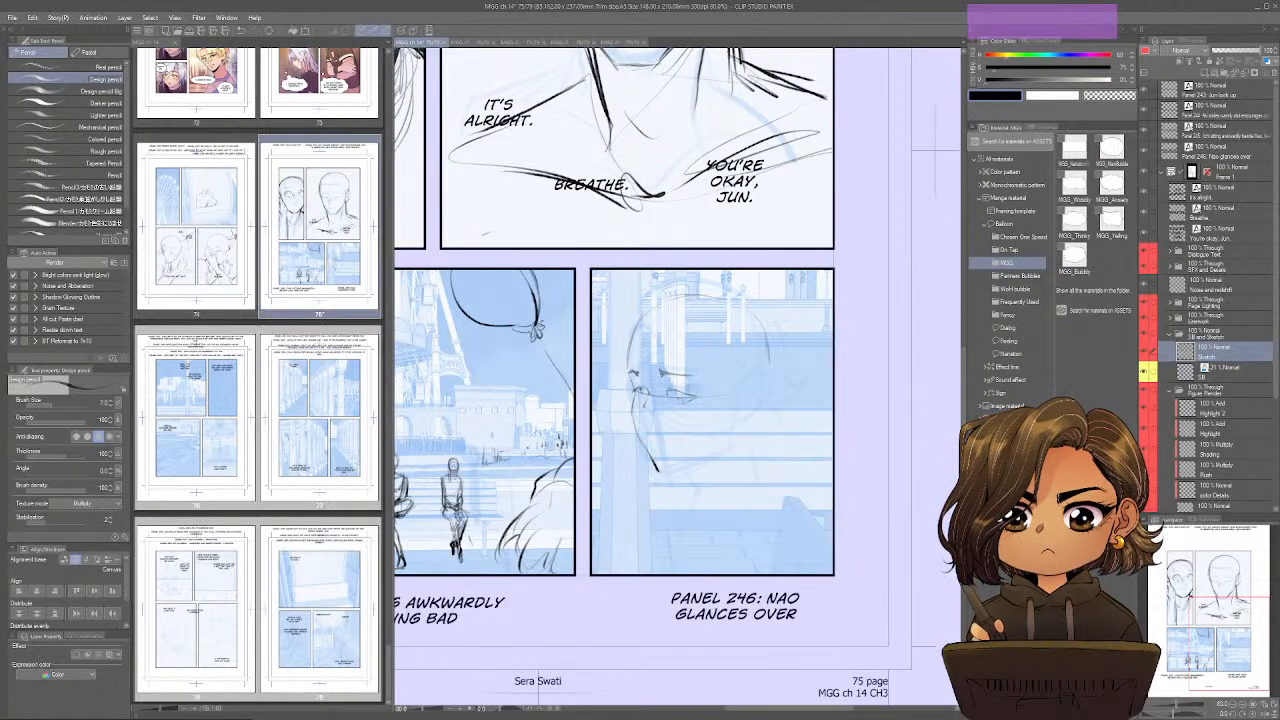
Refine the eyes and jaw of panel 246's head, and add the ear and neck lines.
key("ctrl+shift+h")
mouse_move(708, 454)
left_mouse_down()
mouse_move(690, 478)
mouse_move(642, 460)
mouse_move(694, 452)
left_mouse_up()
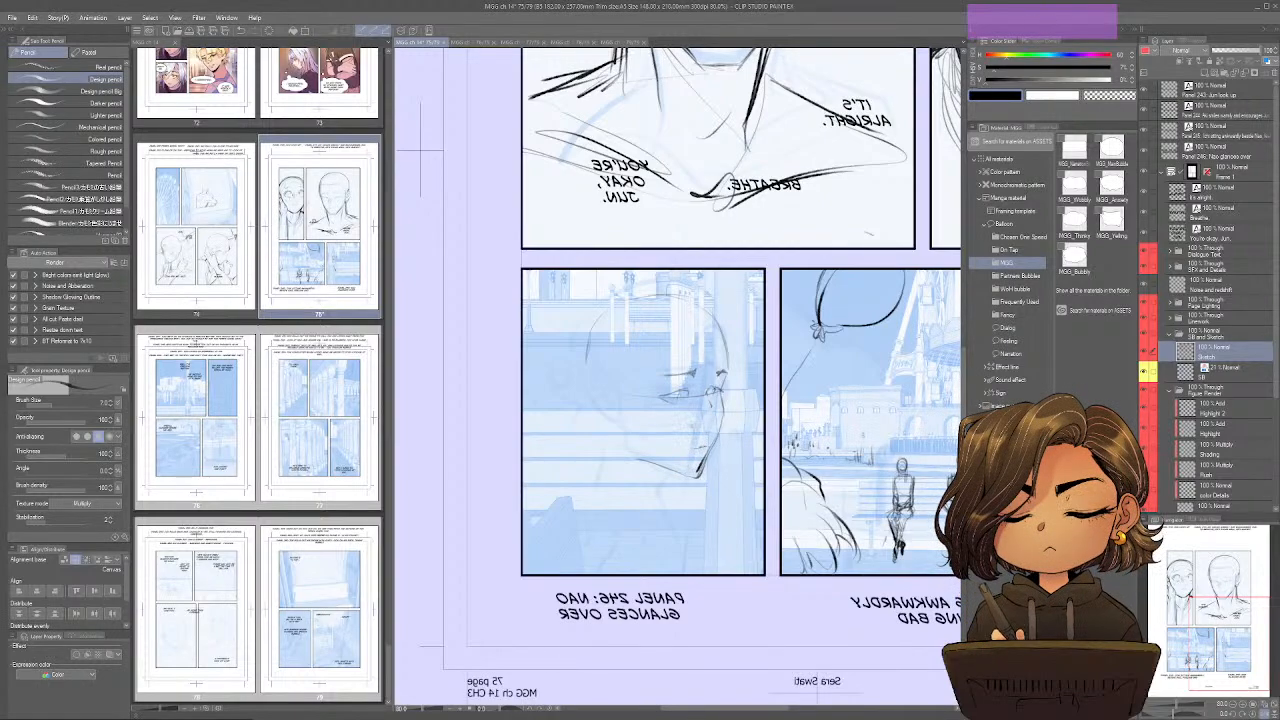
mouse_move(696, 390)
left_mouse_down()
mouse_move(656, 396)
mouse_move(696, 388)
mouse_move(674, 402)
mouse_move(721, 403)
mouse_move(663, 398)
mouse_move(732, 391)
mouse_move(750, 414)
mouse_move(682, 483)
left_mouse_up()
key("ctrl+shift+s")
mouse_move(694, 479)
left_mouse_down()
mouse_move(687, 498)
mouse_move(714, 540)
left_mouse_up()
left_click_drag(684, 539, 692, 547)
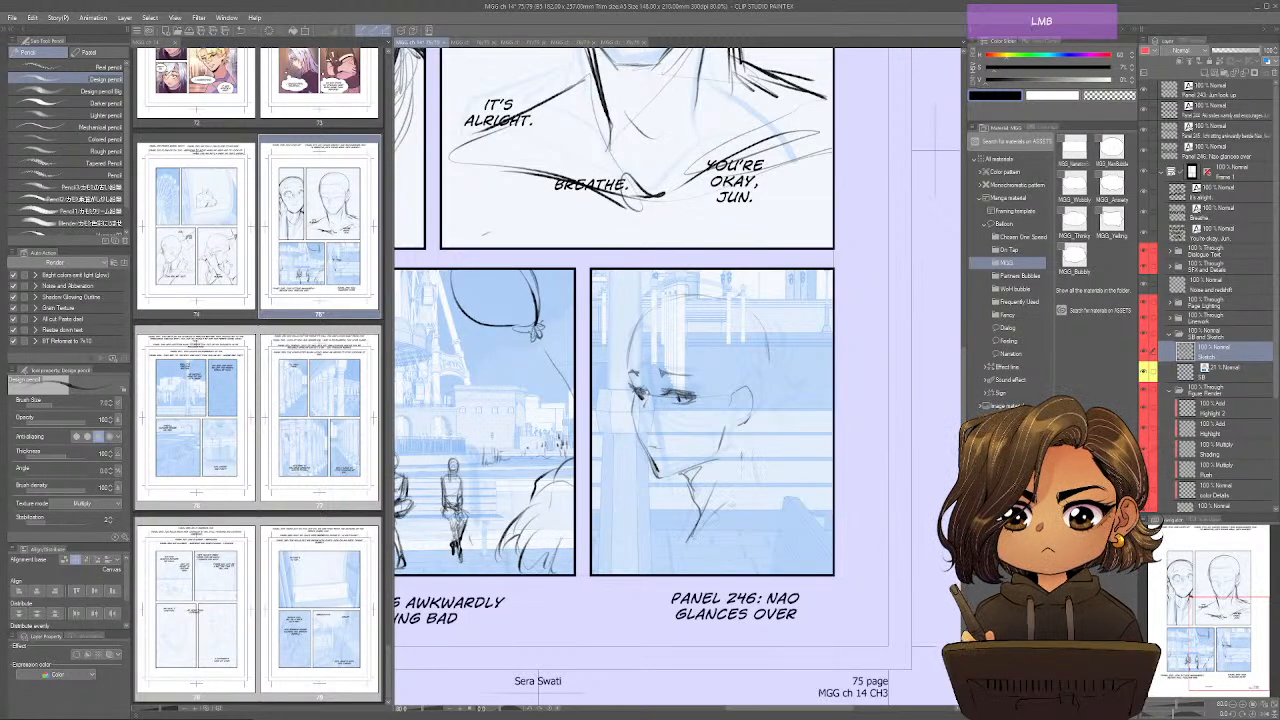
left_click_drag(753, 422, 775, 490)
Complete the back of panel 246's head with a hairline, and strengthen the ear and nape lines.
key("ctrl+shift+h")
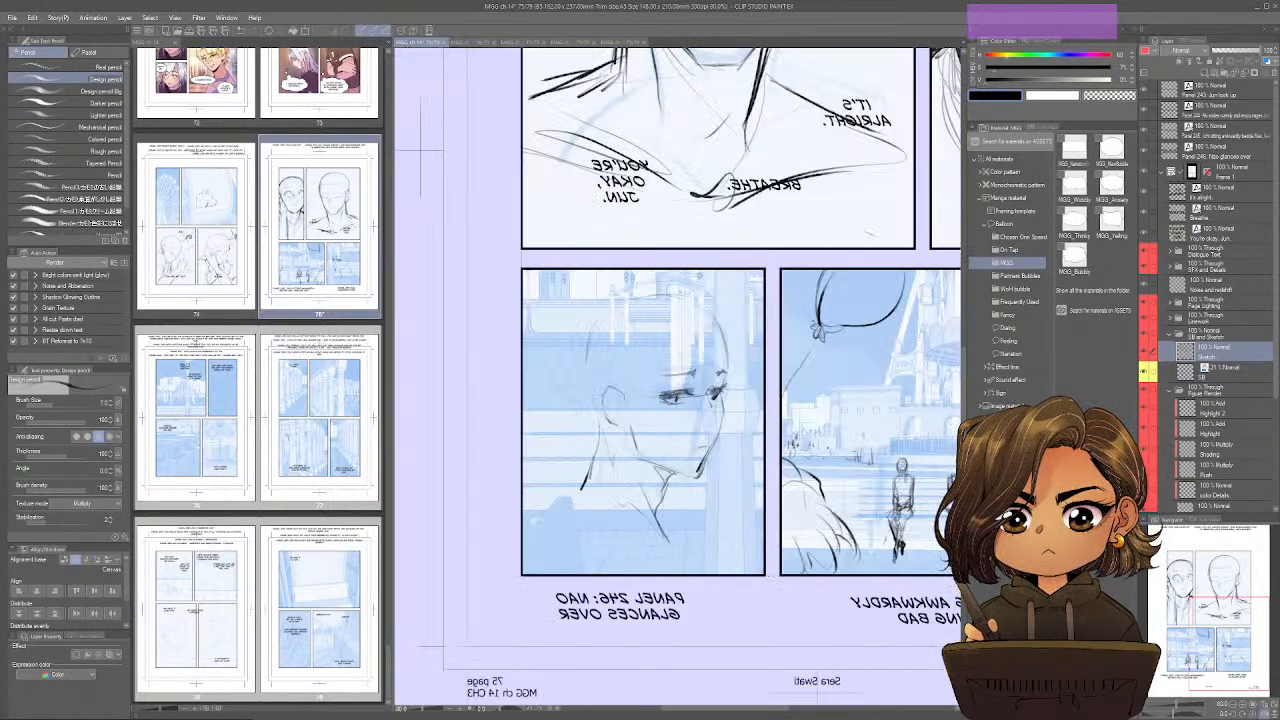
mouse_move(596, 408)
left_mouse_down()
mouse_move(583, 342)
mouse_move(608, 307)
mouse_move(654, 293)
mouse_move(732, 370)
mouse_move(674, 359)
mouse_move(627, 408)
left_mouse_up()
left_click_drag(690, 331, 727, 334)
left_click_drag(716, 327, 727, 347)
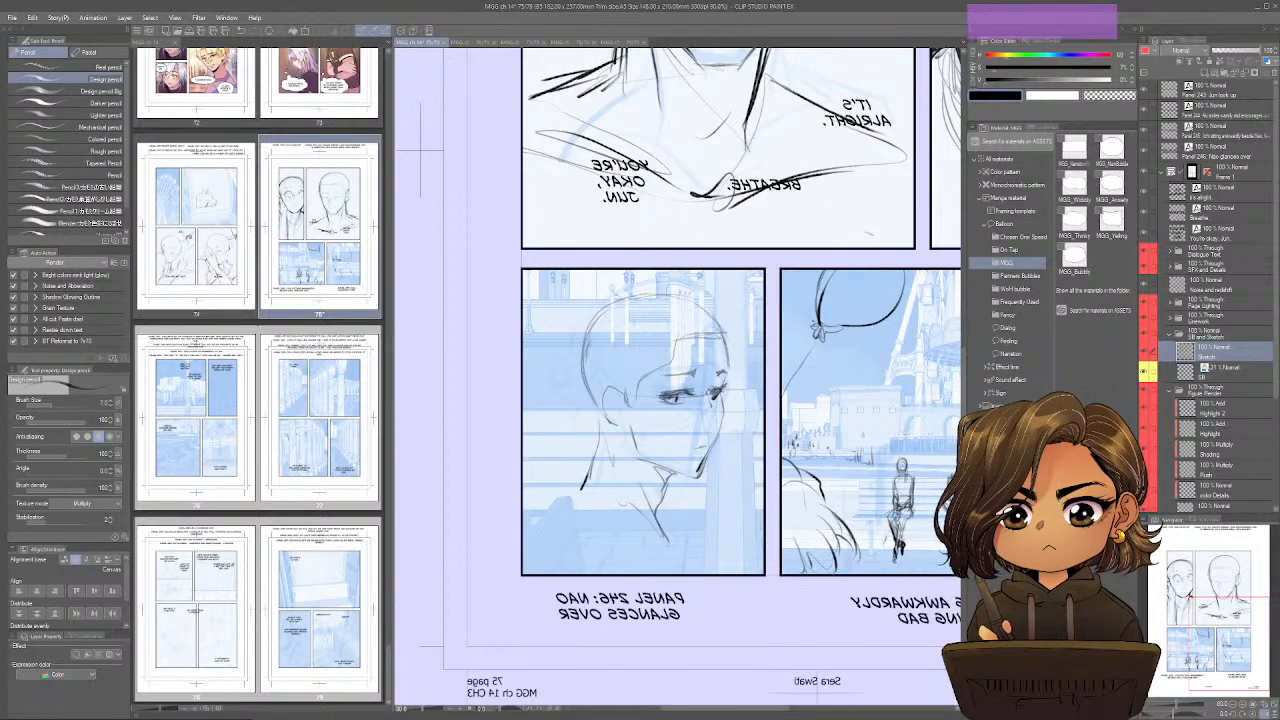
left_click_drag(607, 405, 583, 489)
key("ctrl+shift+h")
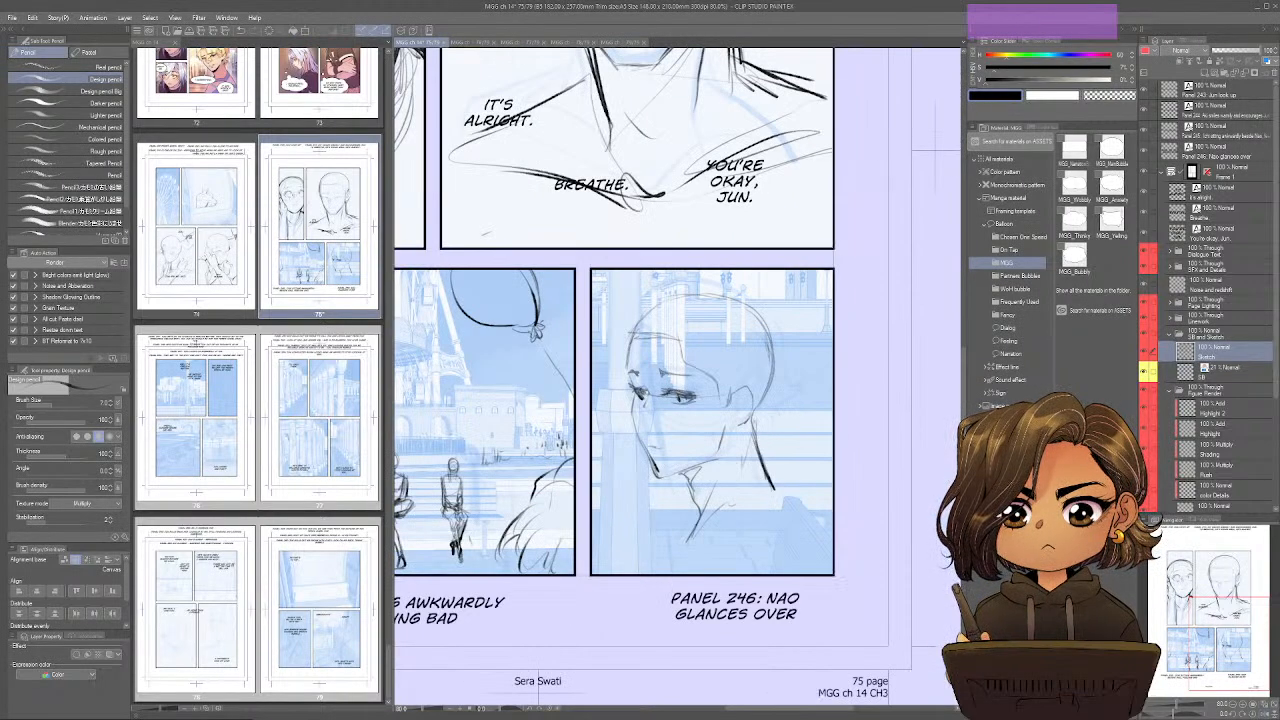
Extend the neck into the shoulder and collar lines down to panel 246's lower border.
left_click_drag(774, 487, 793, 515)
mouse_move(706, 540)
left_mouse_down()
mouse_move(750, 508)
mouse_move(789, 513)
mouse_move(811, 563)
left_mouse_up()
left_click_drag(774, 484, 815, 573)
left_click_drag(788, 500, 815, 578)
left_click_drag(695, 521, 669, 575)
left_click_drag(692, 522, 665, 578)
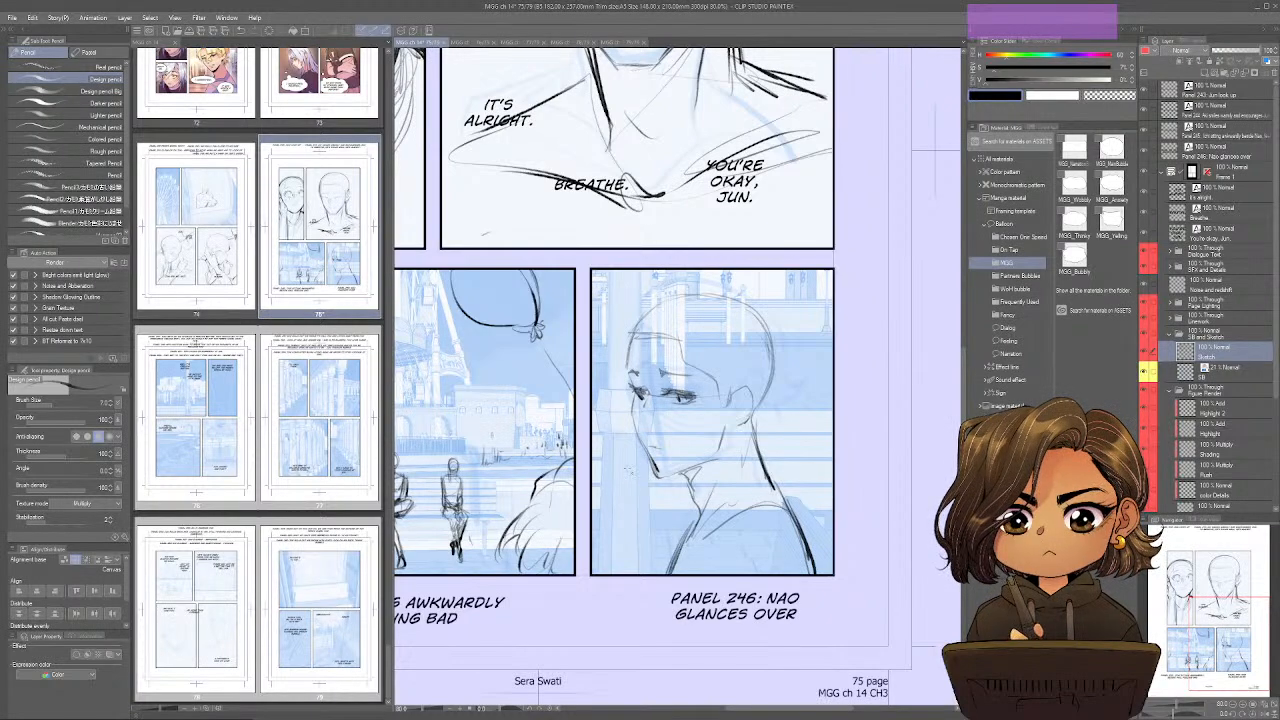
left_click_drag(690, 420, 768, 531)
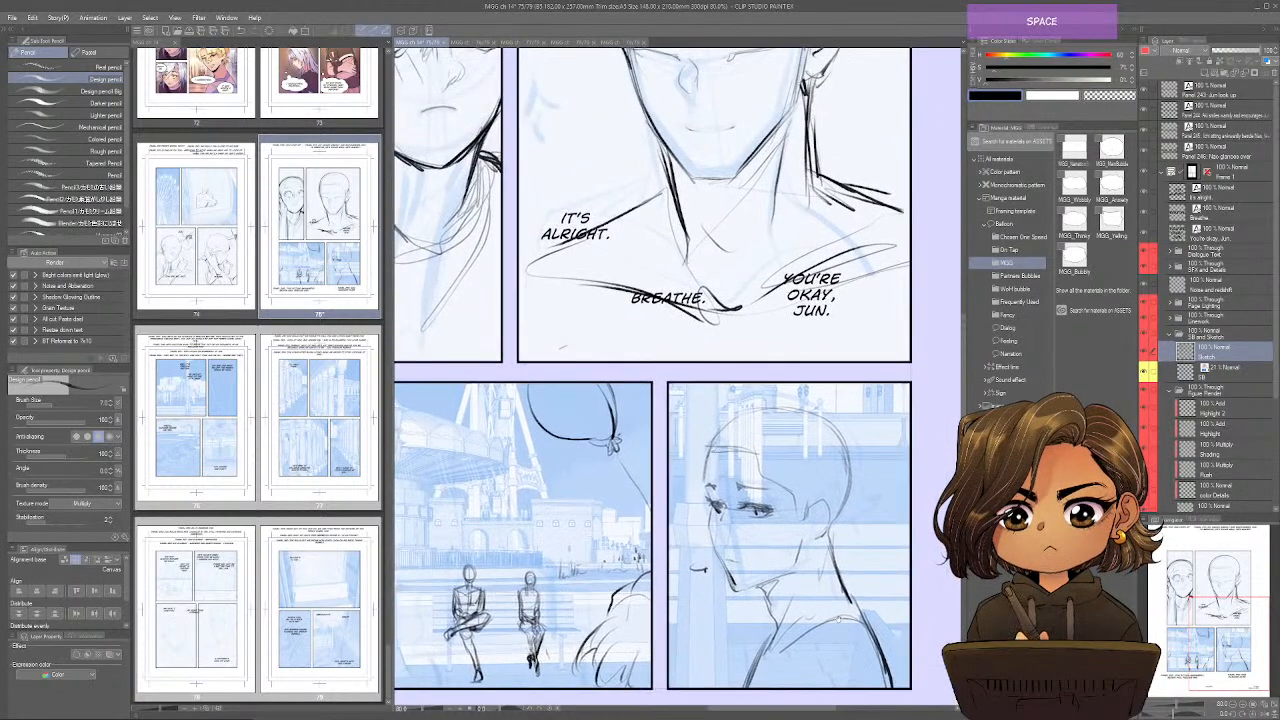
Set the storyboard layer's palette colour to purple and the Sketch layer's palette colour to yellow.
key("ctrl+0")
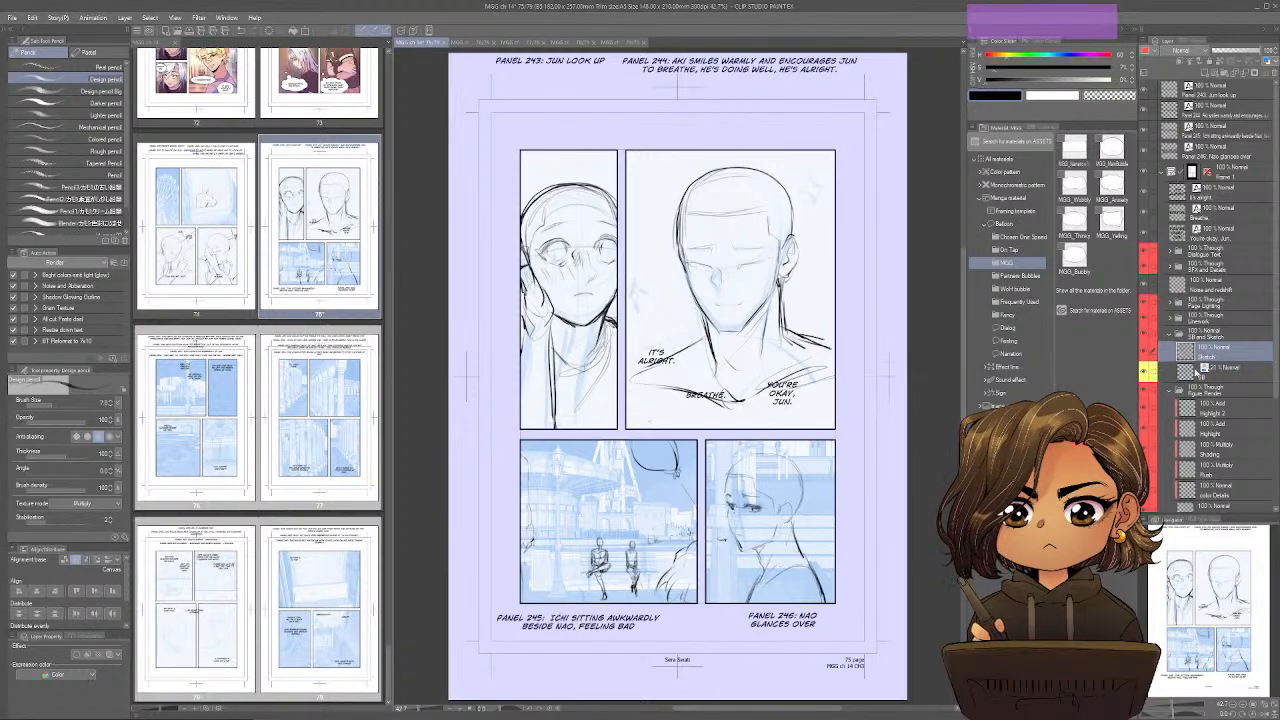
left_click(1212, 368)
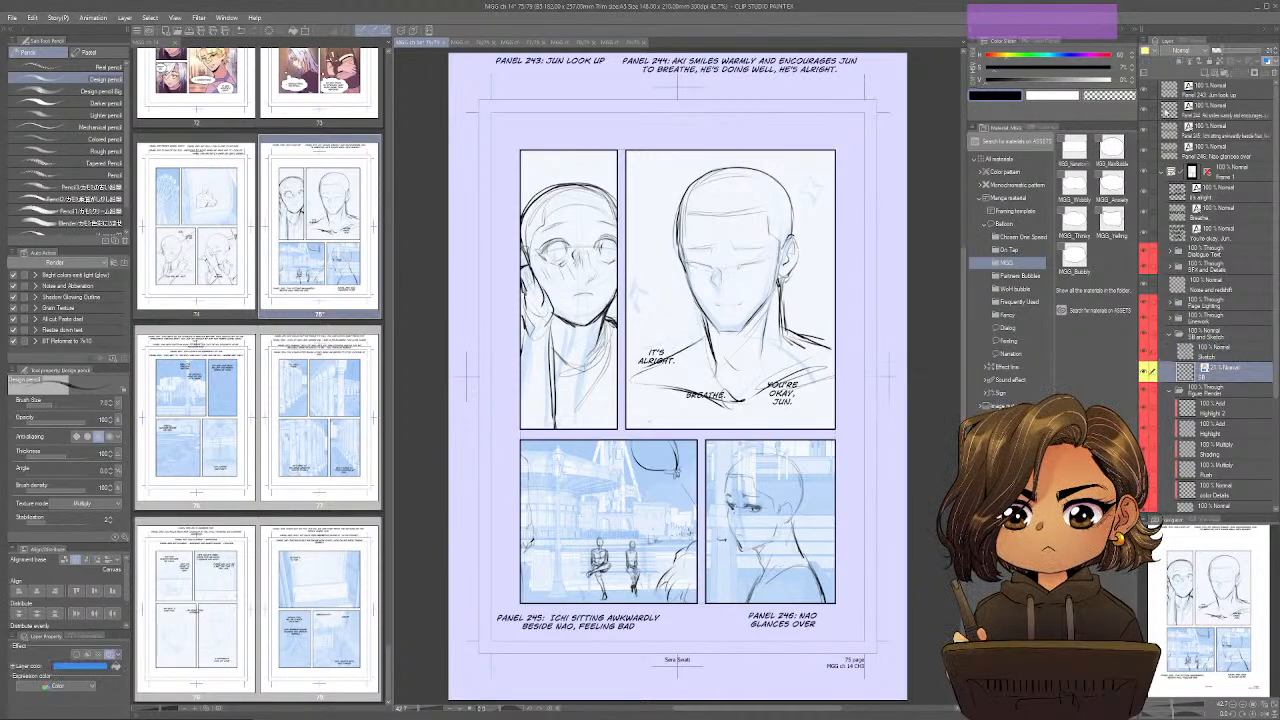
left_click(1149, 51)
left_click(1160, 129)
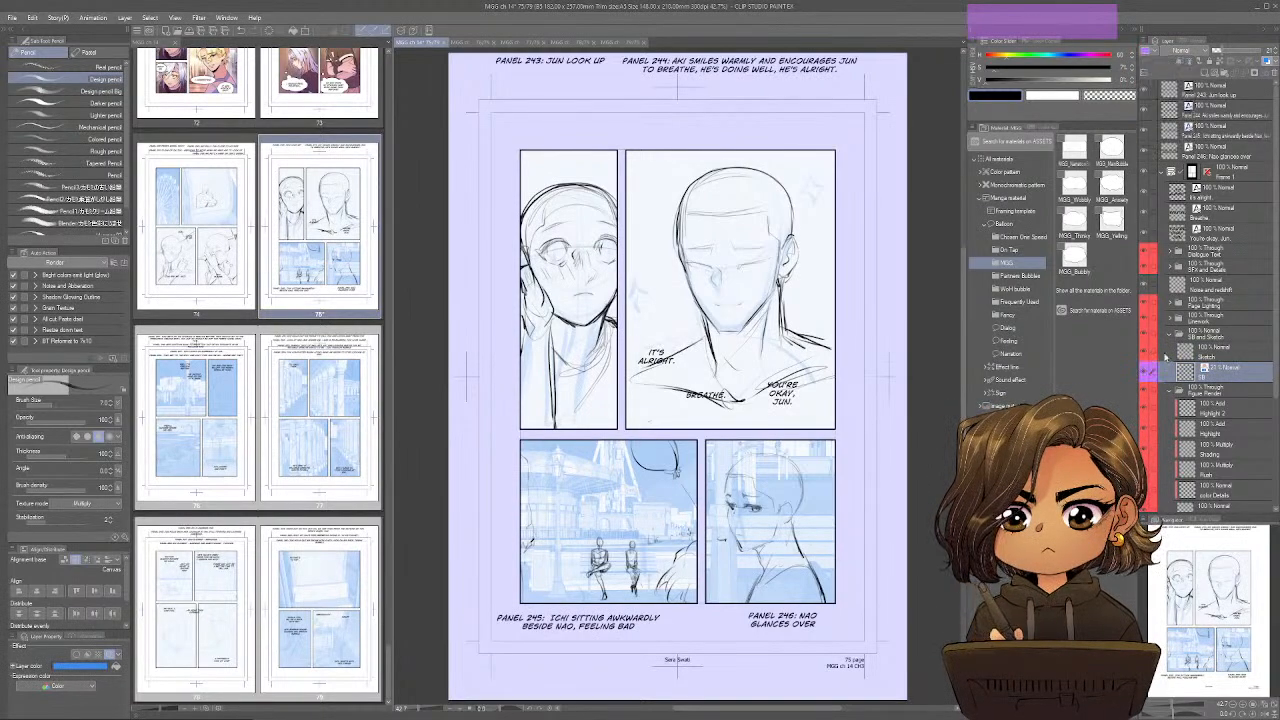
left_click(1192, 348)
left_click(1150, 51)
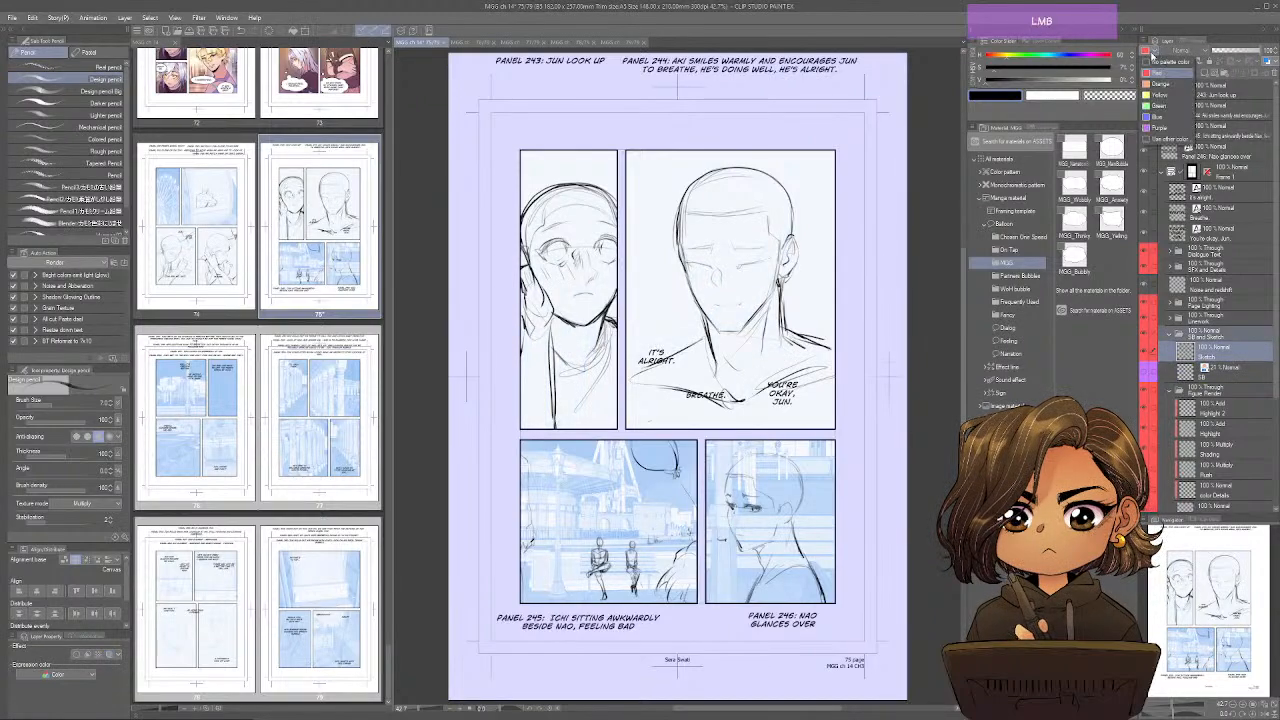
left_click(1160, 95)
Select the second linework layer in the Linework folder, and save and close page 75.
left_click(1170, 318)
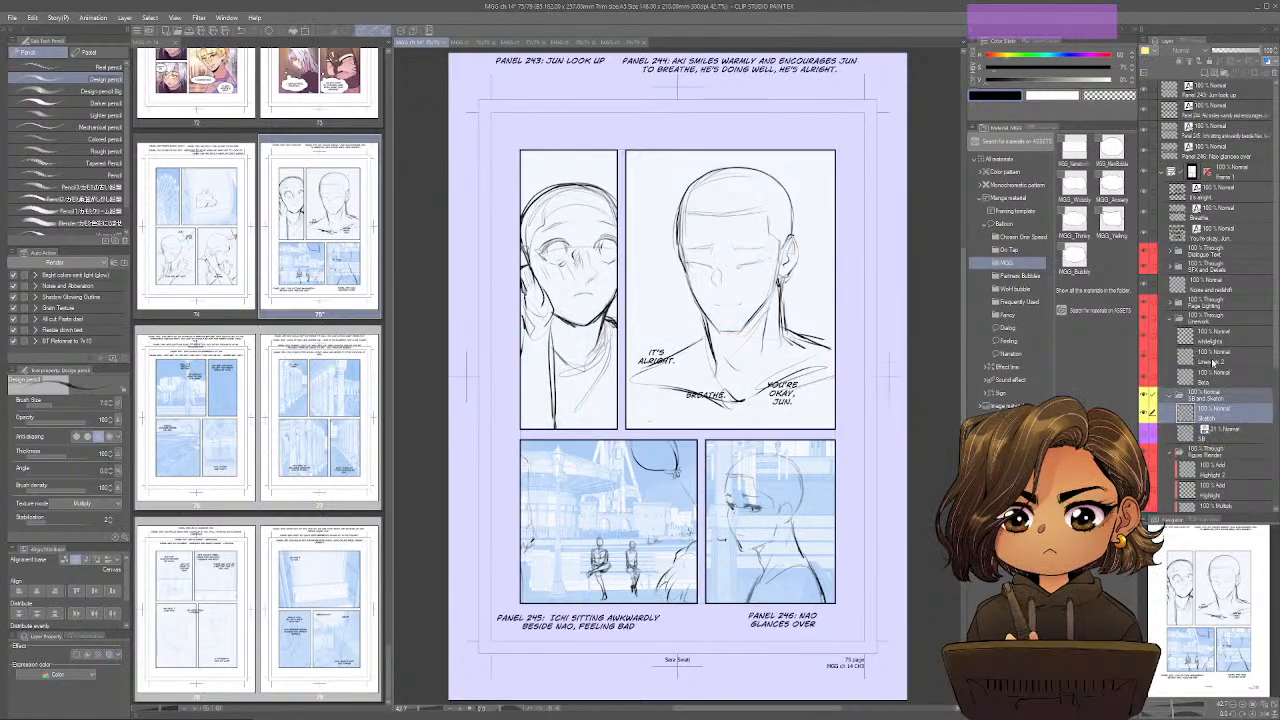
left_click(1213, 360)
key("ctrl+s")
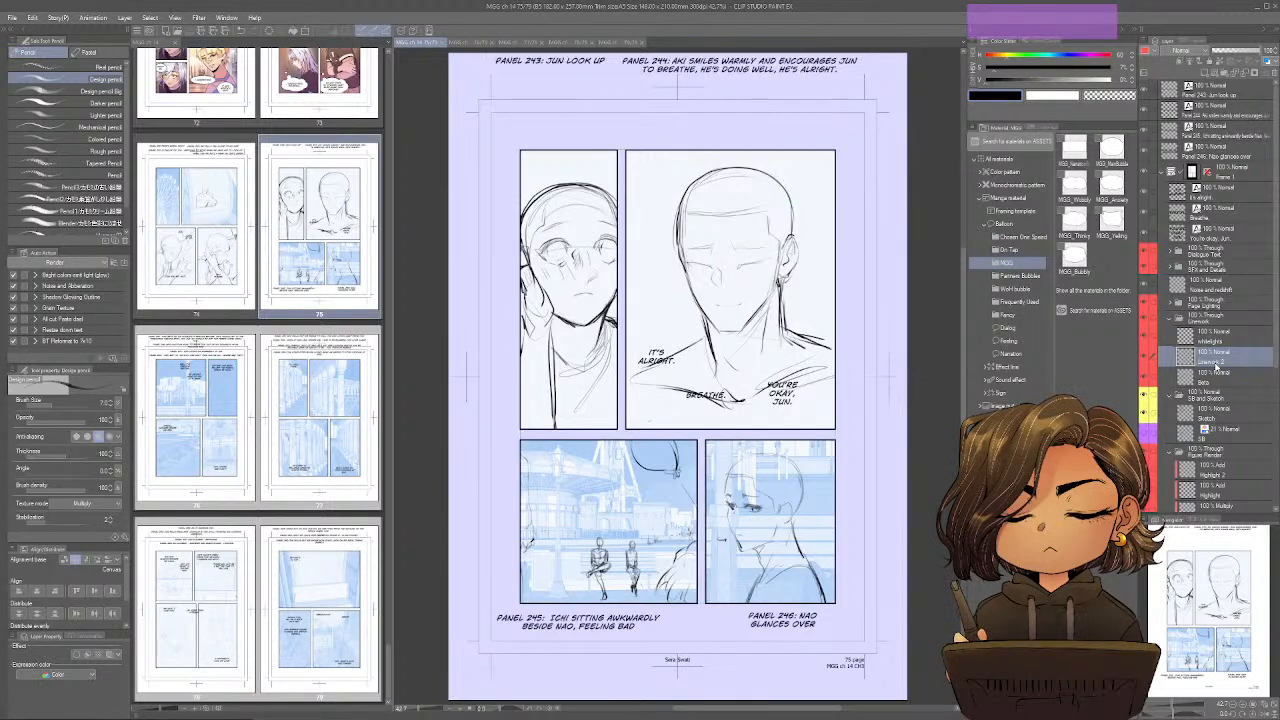
key("ctrl")
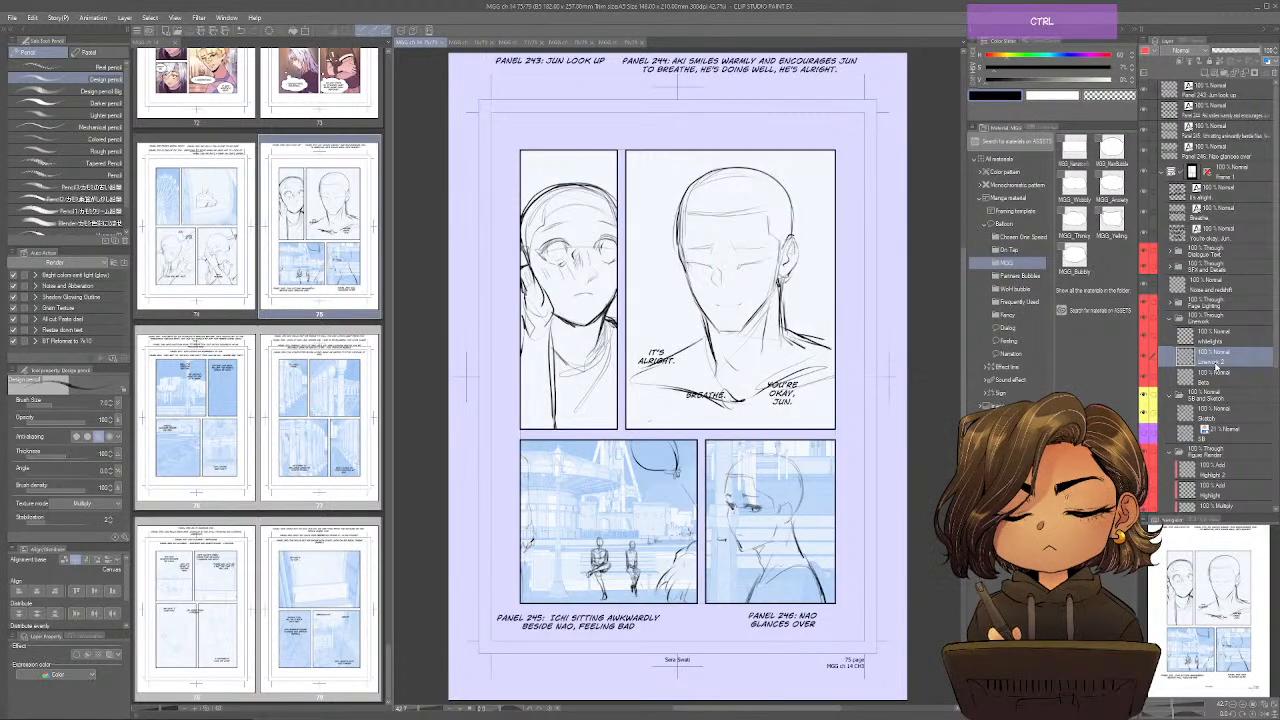
key("ctrl+w")
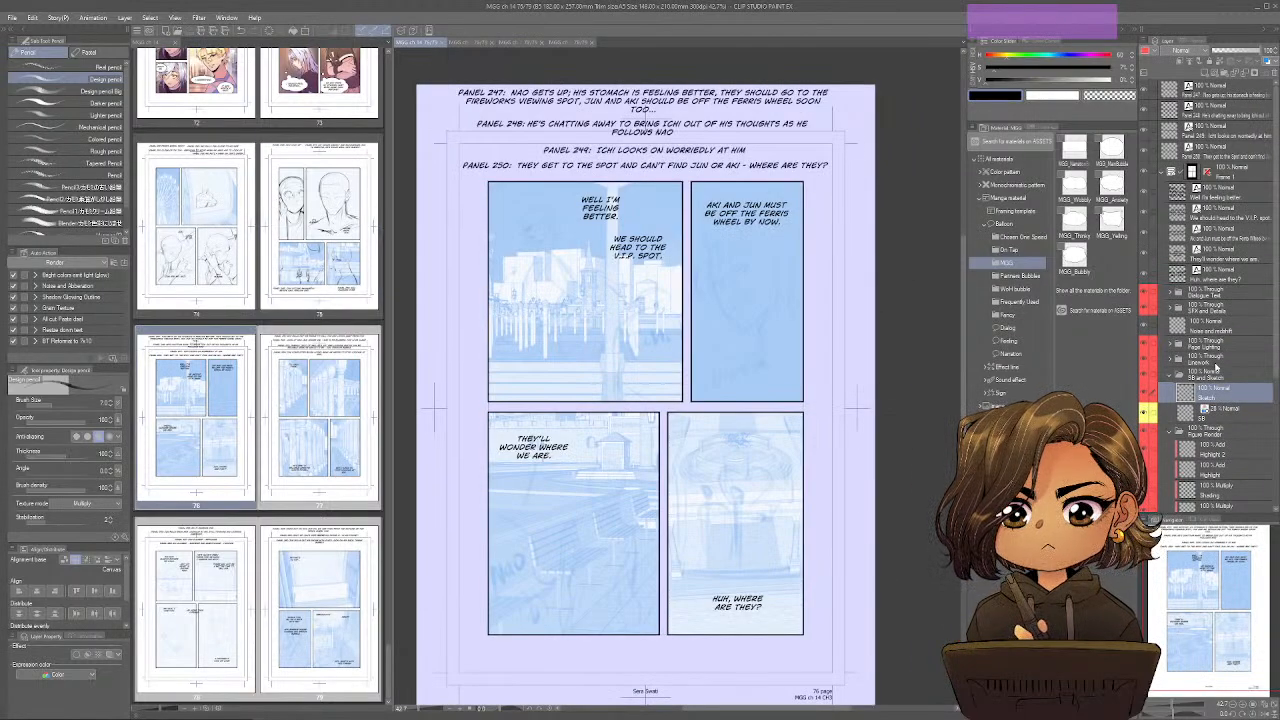
Sketch the rough outline and arm of the foreground figure in panel 247 on page 76, labelling it "Ichi".
mouse_move(695, 391)
left_mouse_down()
mouse_move(758, 443)
mouse_move(718, 439)
left_mouse_up()
key("ctrl+alt+0")
key("ctrl+minus")
mouse_move(740, 352)
left_mouse_down()
mouse_move(670, 381)
mouse_move(644, 490)
left_mouse_up()
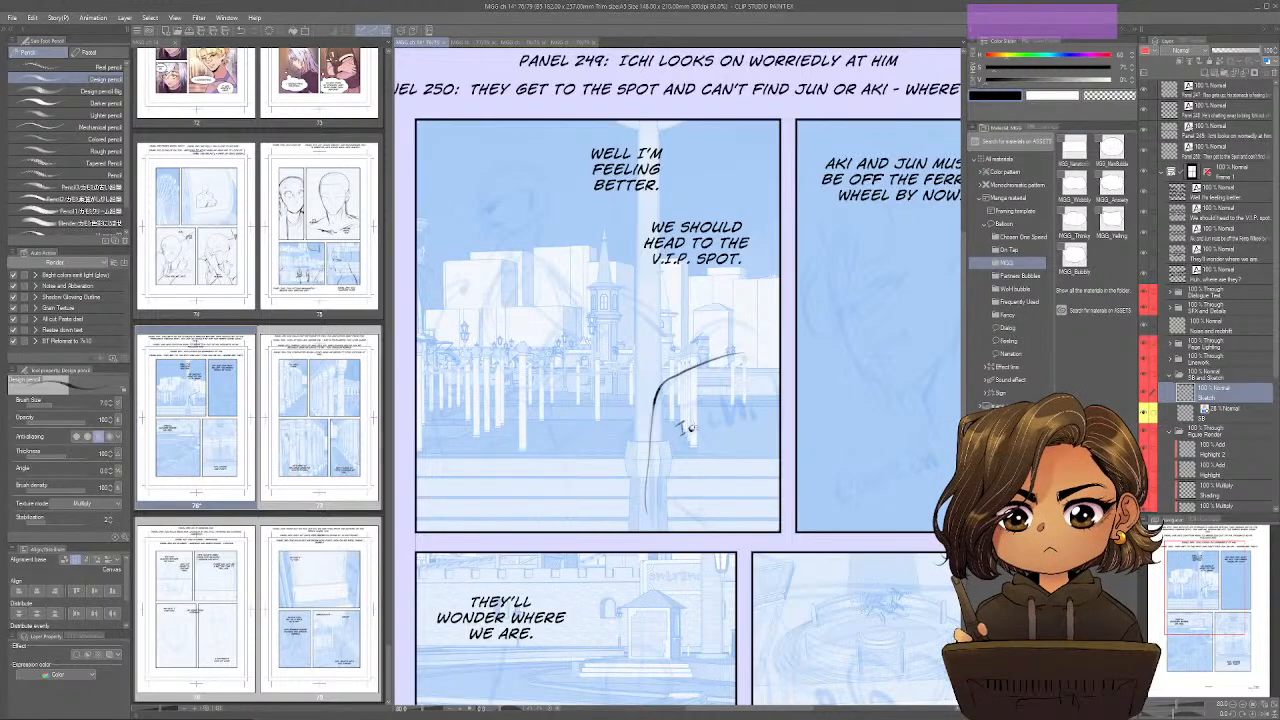
left_click_drag(688, 428, 701, 427)
left_click_drag(726, 352, 779, 371)
left_click_drag(662, 394, 648, 530)
left_click_drag(664, 466, 694, 524)
left_click_drag(680, 450, 686, 500)
Complete the foreground Ichi outline in panel 247 with its shoulder and arm lines, short marks above it and a curved stroke overhead.
left_click_drag(700, 326, 710, 346)
mouse_move(720, 332)
left_mouse_down()
mouse_move(724, 344)
mouse_move(728, 328)
left_mouse_up()
left_click_drag(708, 342, 802, 395)
left_click_drag(806, 350, 704, 332)
left_click_drag(732, 251, 714, 313)
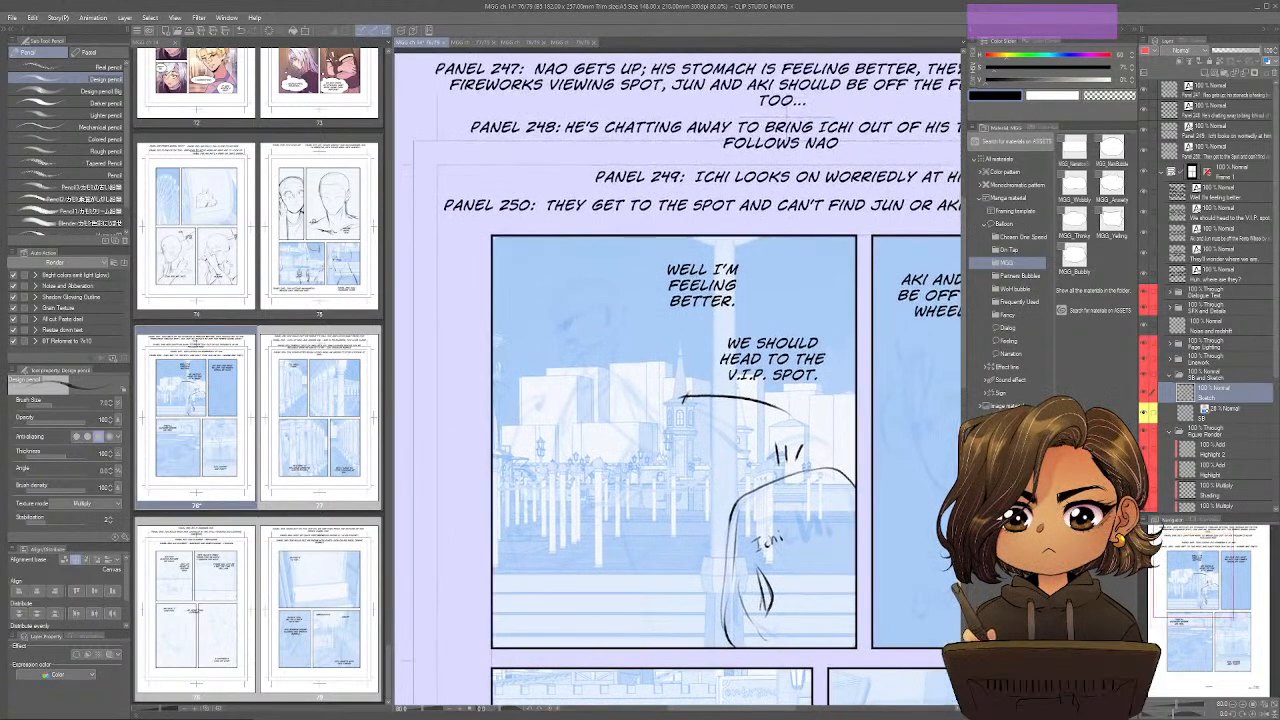
Sketch the standing figure's head in panel 247, with a rounded skull, face guidelines and jaw.
left_click_drag(557, 320, 568, 360)
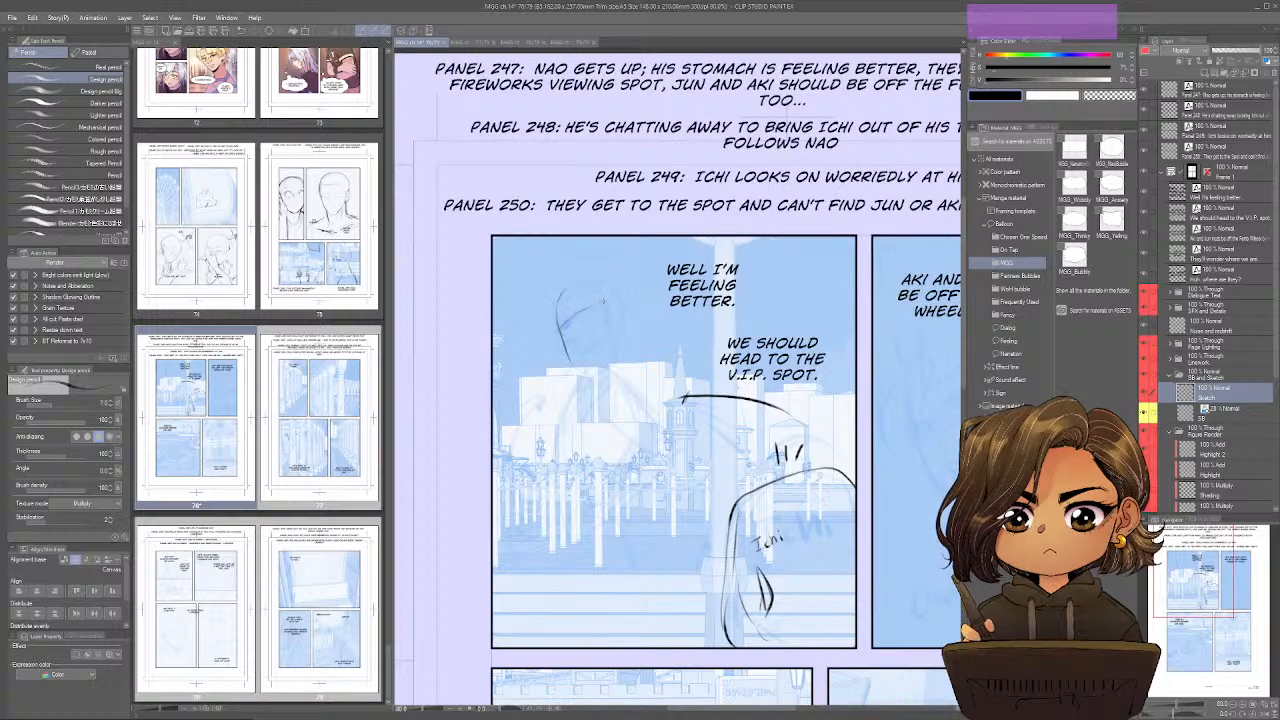
mouse_move(579, 310)
left_mouse_down()
mouse_move(557, 328)
mouse_move(573, 364)
mouse_move(586, 357)
left_mouse_up()
mouse_move(603, 325)
left_mouse_down()
mouse_move(588, 355)
mouse_move(596, 329)
mouse_move(578, 346)
mouse_move(583, 333)
mouse_move(552, 328)
left_mouse_up()
mouse_move(569, 285)
left_mouse_down()
mouse_move(553, 318)
mouse_move(585, 283)
mouse_move(613, 323)
mouse_move(618, 294)
left_mouse_up()
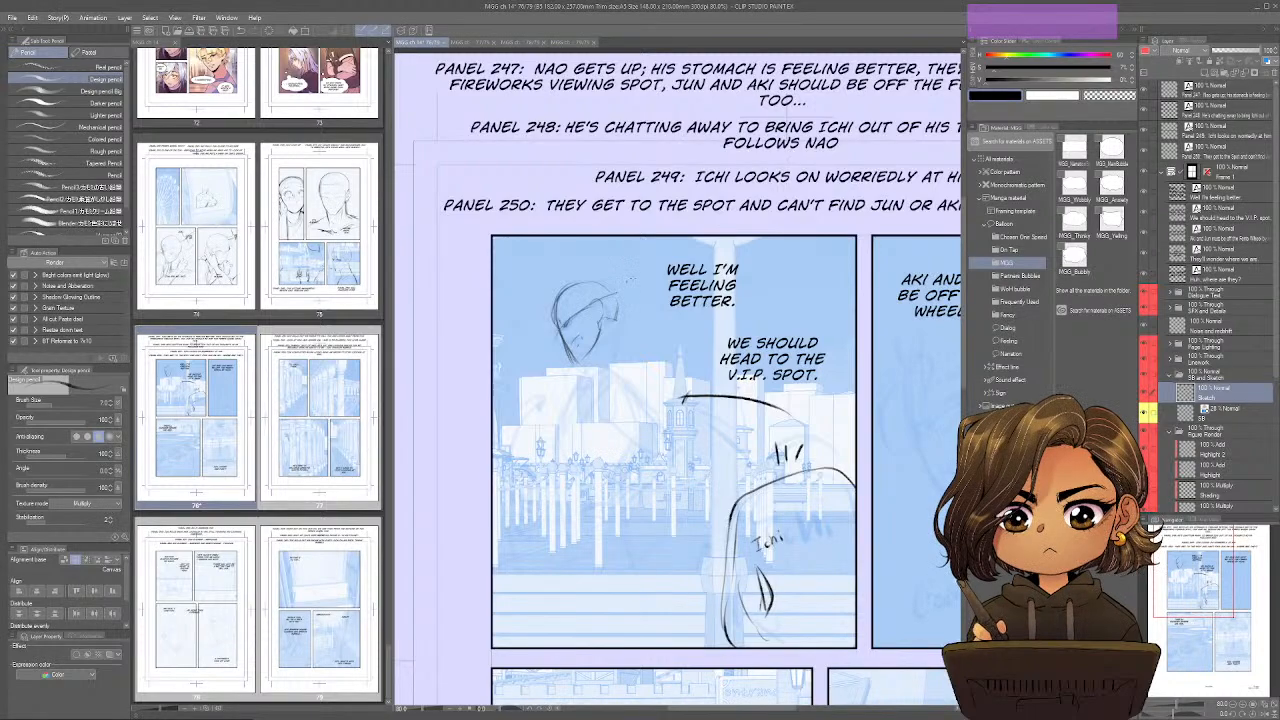
key("ctrl+shift+q")
left_click_drag(757, 284, 739, 312)
left_click_drag(740, 314, 747, 335)
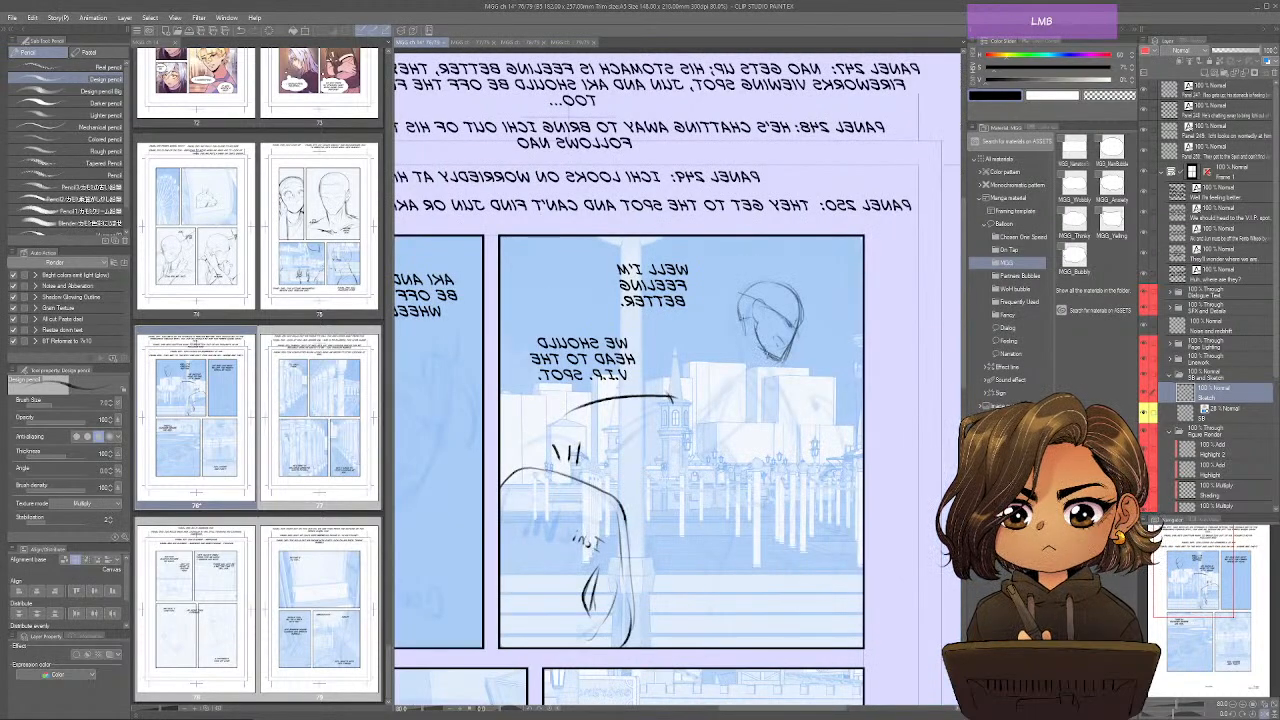
Sketch the standing figure's neck, shoulders, torso and upper arm below the head in panel 247.
left_click_drag(737, 340, 743, 354)
mouse_move(745, 320)
left_mouse_down()
mouse_move(739, 342)
mouse_move(765, 382)
left_mouse_up()
mouse_move(736, 360)
left_mouse_down()
mouse_move(760, 374)
mouse_move(738, 362)
mouse_move(708, 386)
mouse_move(741, 398)
mouse_move(701, 388)
left_mouse_up()
left_click_drag(780, 384, 786, 400)
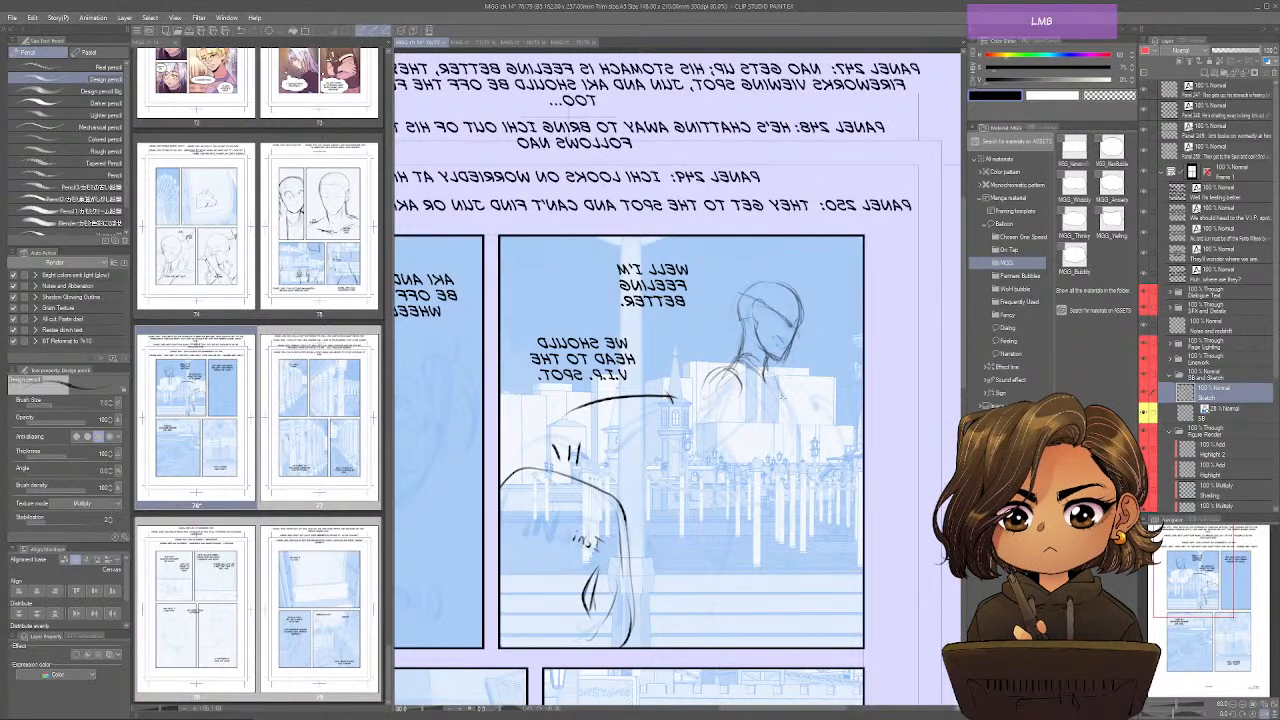
left_click_drag(716, 368, 766, 480)
mouse_move(764, 372)
left_mouse_down()
mouse_move(789, 407)
mouse_move(804, 473)
mouse_move(750, 382)
mouse_move(714, 391)
mouse_move(750, 415)
mouse_move(714, 383)
mouse_move(686, 432)
left_mouse_up()
left_click_drag(739, 403, 711, 422)
mouse_move(732, 369)
left_mouse_down()
mouse_move(670, 438)
mouse_move(702, 447)
left_mouse_up()
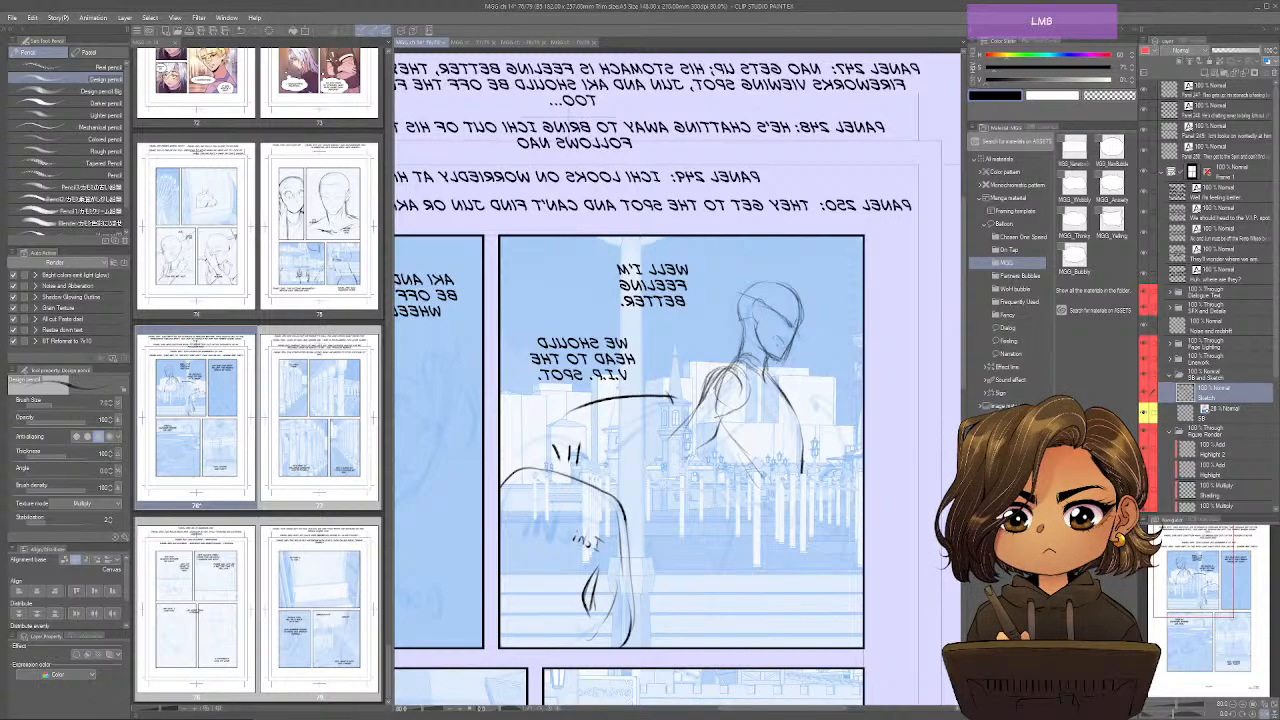
Draw the standing figure's bent elbow, forearm and hand at the hip, darkening the gap between arm and torso.
mouse_move(698, 403)
left_mouse_down()
mouse_move(659, 467)
mouse_move(602, 500)
mouse_move(622, 450)
mouse_move(600, 478)
mouse_move(602, 502)
left_mouse_up()
key("ctrl+shift+h")
left_click_drag(558, 462, 553, 534)
mouse_move(670, 443)
left_mouse_down()
mouse_move(655, 460)
mouse_move(692, 436)
mouse_move(686, 458)
left_mouse_up()
mouse_move(688, 452)
left_mouse_down()
mouse_move(668, 484)
mouse_move(612, 482)
mouse_move(618, 506)
mouse_move(602, 490)
mouse_move(606, 508)
left_mouse_up()
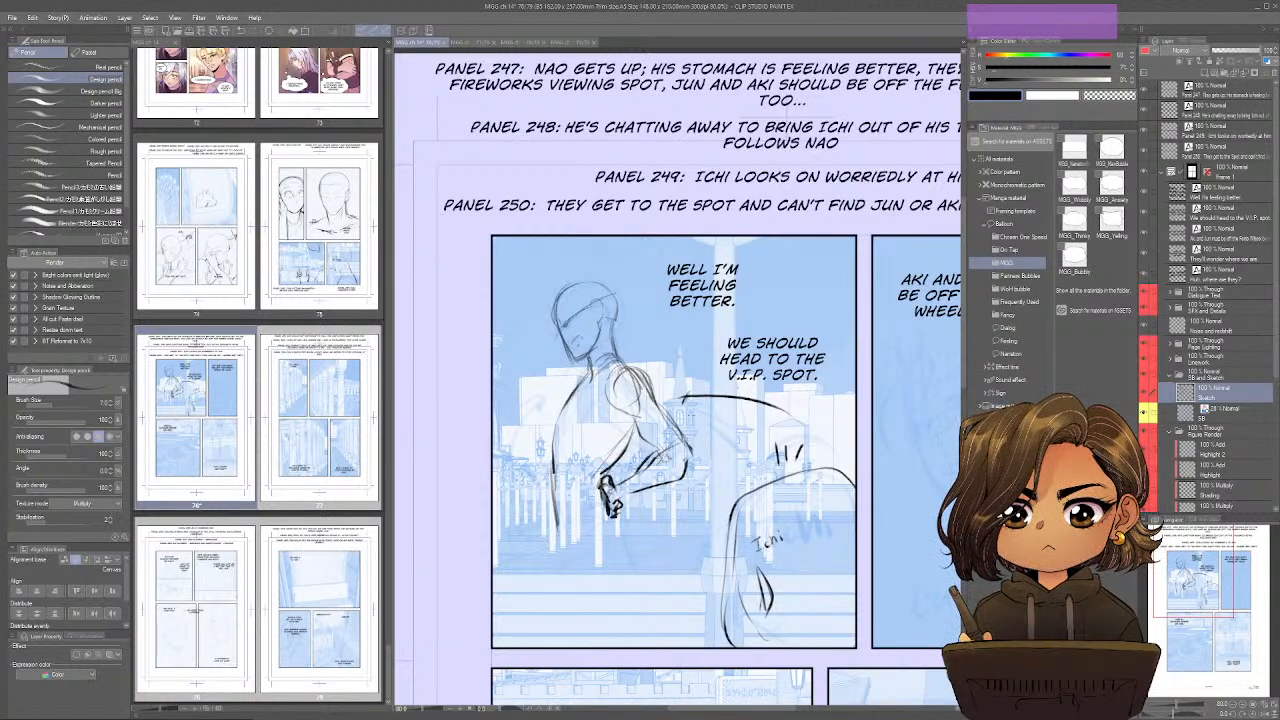
mouse_move(686, 408)
left_mouse_down()
mouse_move(694, 440)
mouse_move(636, 448)
mouse_move(632, 428)
mouse_move(626, 480)
left_mouse_up()
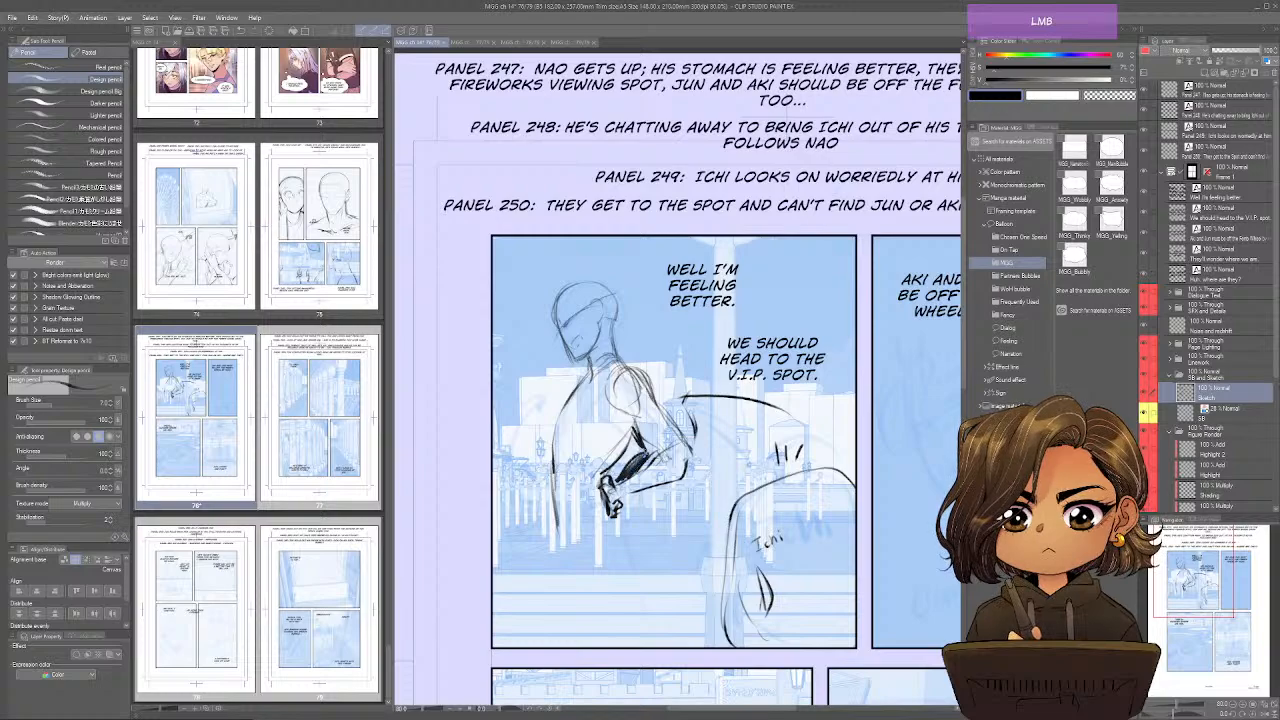
Sketch the waistline, hips and start of the thighs on the standing figure in panel 247.
mouse_move(644, 434)
left_mouse_down()
mouse_move(628, 456)
mouse_move(644, 460)
mouse_move(599, 451)
left_mouse_up()
mouse_move(630, 430)
left_mouse_down()
mouse_move(598, 468)
mouse_move(560, 476)
mouse_move(558, 538)
left_mouse_up()
left_click_drag(588, 514, 570, 522)
mouse_move(614, 512)
left_mouse_down()
mouse_move(580, 526)
mouse_move(566, 570)
left_mouse_up()
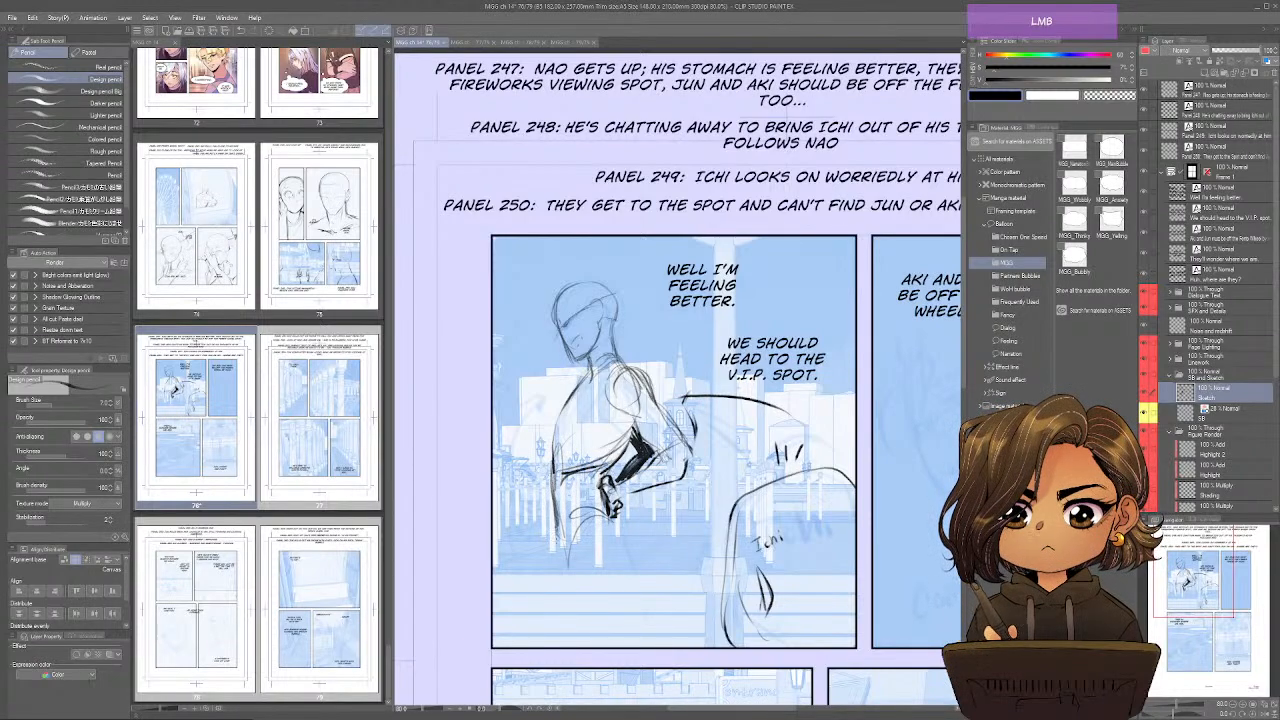
left_click_drag(610, 512, 625, 550)
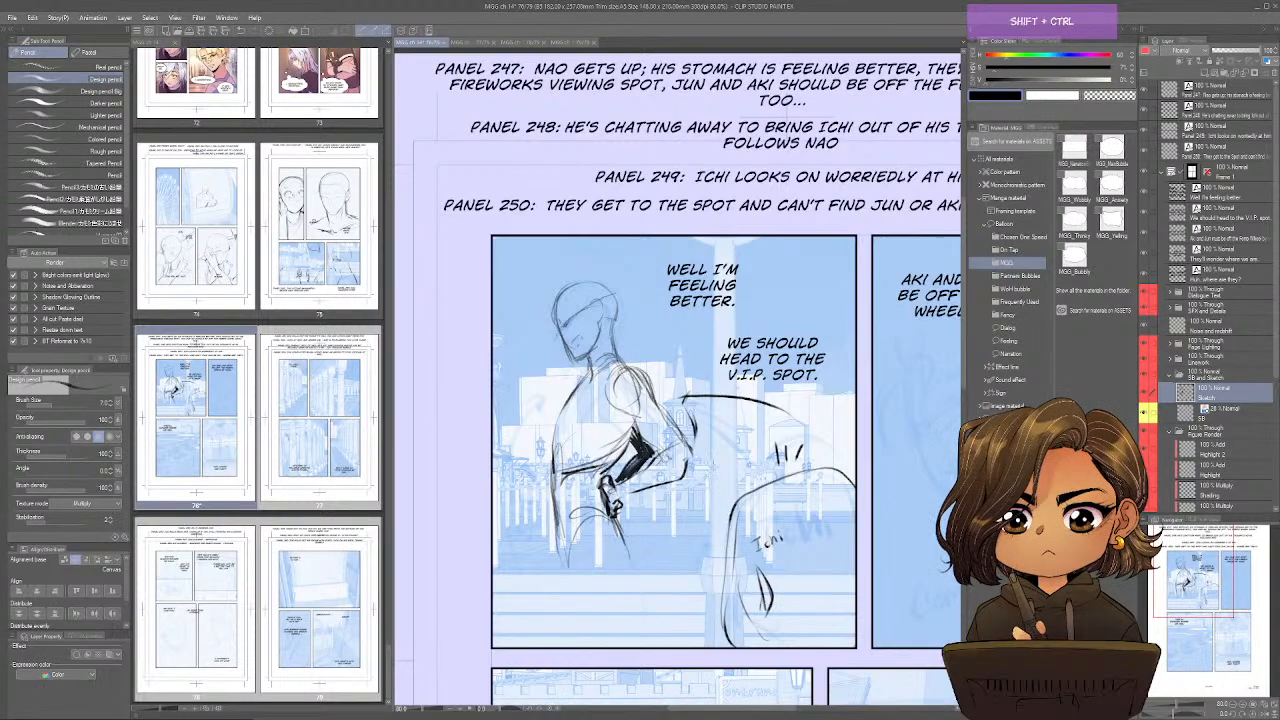
Draw both of the standing figure's legs down to panel 247's lower border, shading the rear leg dark.
key("ctrl+shift+h")
left_click_drag(804, 512, 789, 614)
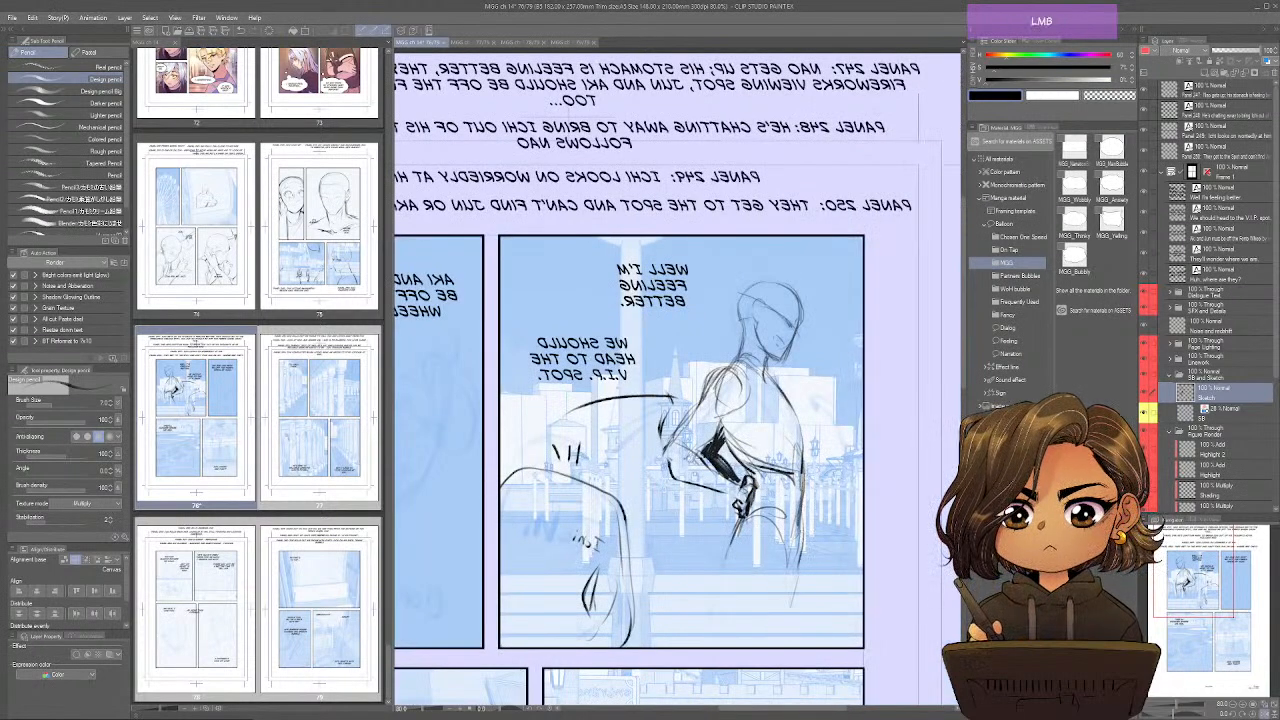
left_click_drag(802, 537, 782, 607)
mouse_move(770, 525)
left_mouse_down()
mouse_move(787, 584)
mouse_move(731, 543)
mouse_move(730, 580)
mouse_move(786, 594)
mouse_move(764, 645)
left_mouse_up()
left_click_drag(730, 566, 718, 652)
left_click_drag(803, 528, 778, 622)
left_click_drag(793, 562, 761, 648)
left_click_drag(733, 524, 708, 652)
left_click_drag(729, 574, 716, 648)
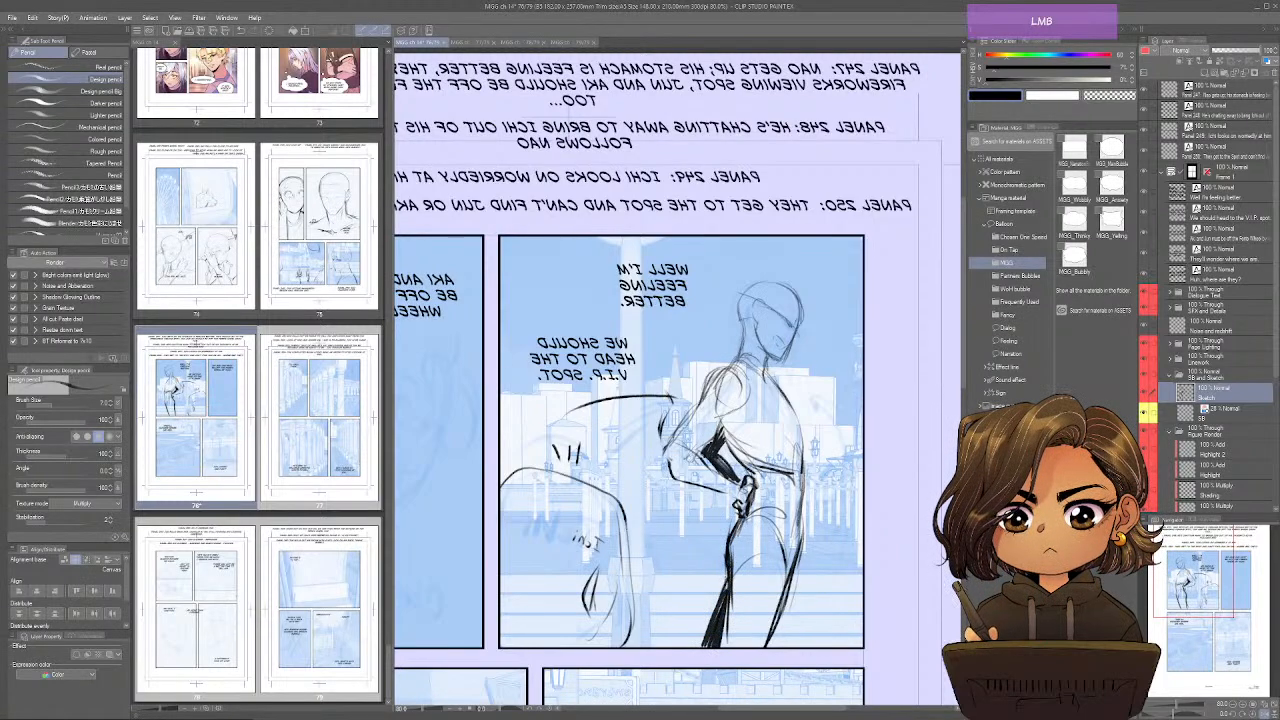
key("ctrl+shift+h")
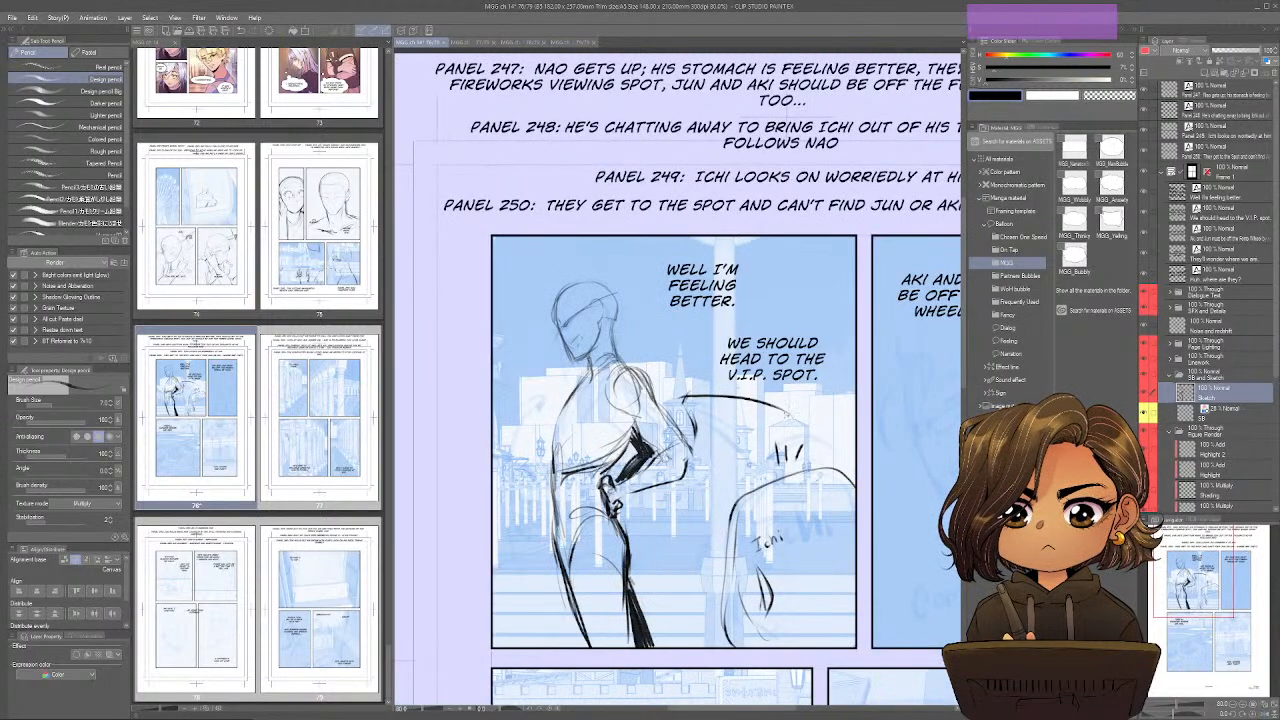
Replace the curved stroke above Ichi with a steeper arc crossing the "We should head to the V.I.P. spot" dialogue.
key("e")
mouse_move(690, 400)
left_mouse_down()
mouse_move(784, 408)
mouse_move(802, 430)
mouse_move(657, 333)
left_mouse_up()
key("p")
key("ctrl")
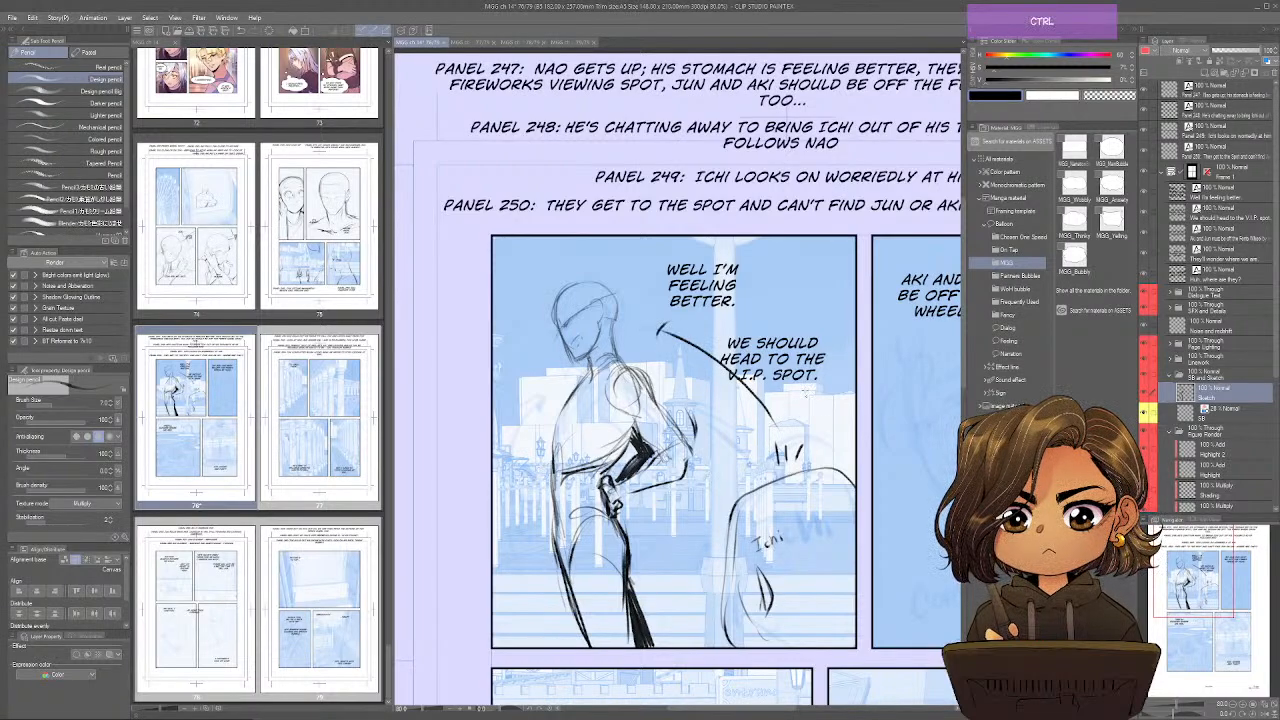
Reinforce the standing figure's forearm, chest and front thigh contours with darker pencil lines.
mouse_move(674, 429)
left_mouse_down()
mouse_move(678, 477)
mouse_move(646, 489)
left_mouse_up()
left_click_drag(668, 480, 638, 489)
key("space")
left_click_drag(855, 531, 860, 481)
left_click_drag(557, 427, 561, 495)
left_click_drag(557, 449, 566, 509)
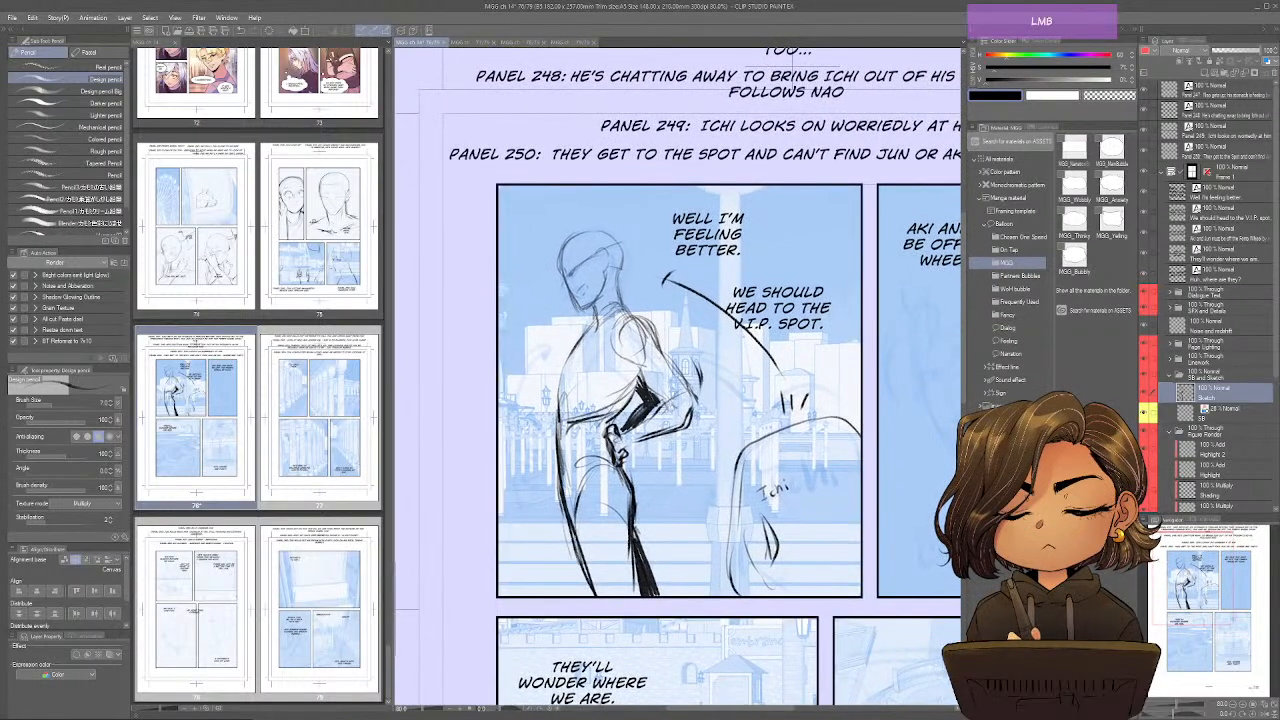
left_click_drag(598, 321, 559, 387)
left_click_drag(639, 377, 613, 413)
mouse_move(634, 363)
left_mouse_down()
mouse_move(639, 378)
mouse_move(609, 417)
left_mouse_up()
key("ctrl+shift+h")
key("ctrl+shift+h")
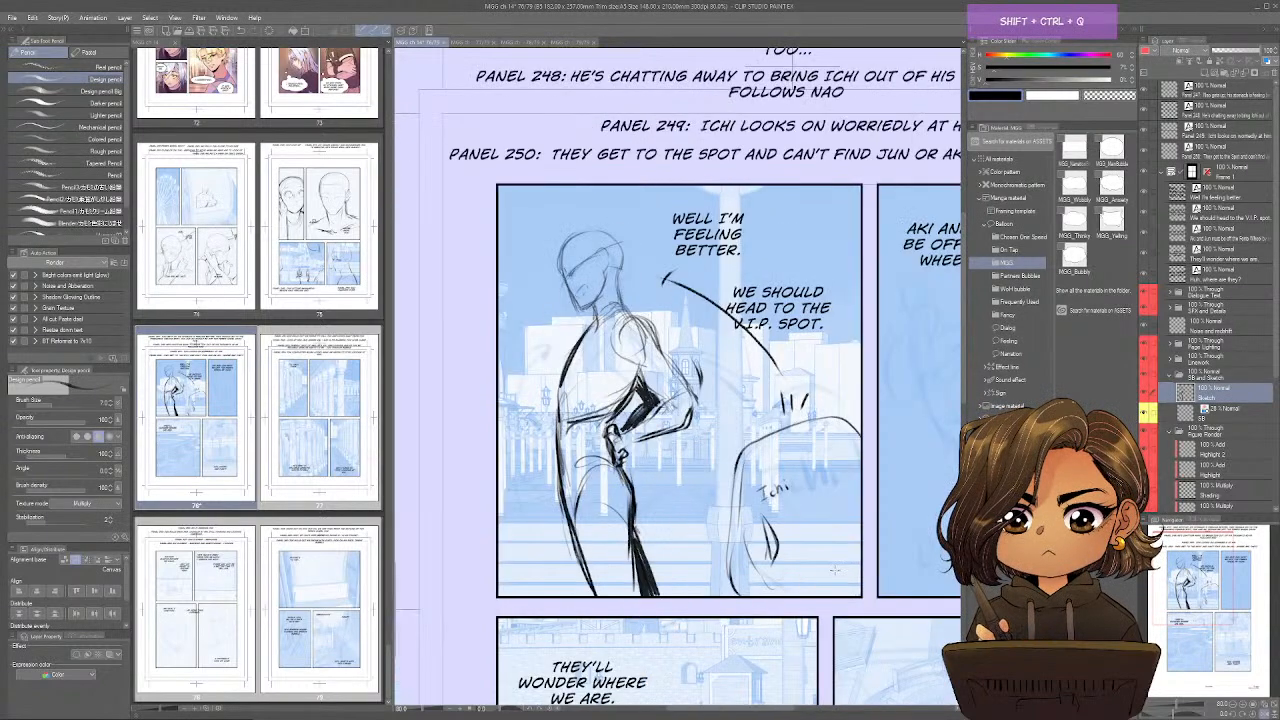
Select the standing figure in panel 247 with a rectangle, rotate it about 6 degrees clockwise and check it mirrored.
key("m")
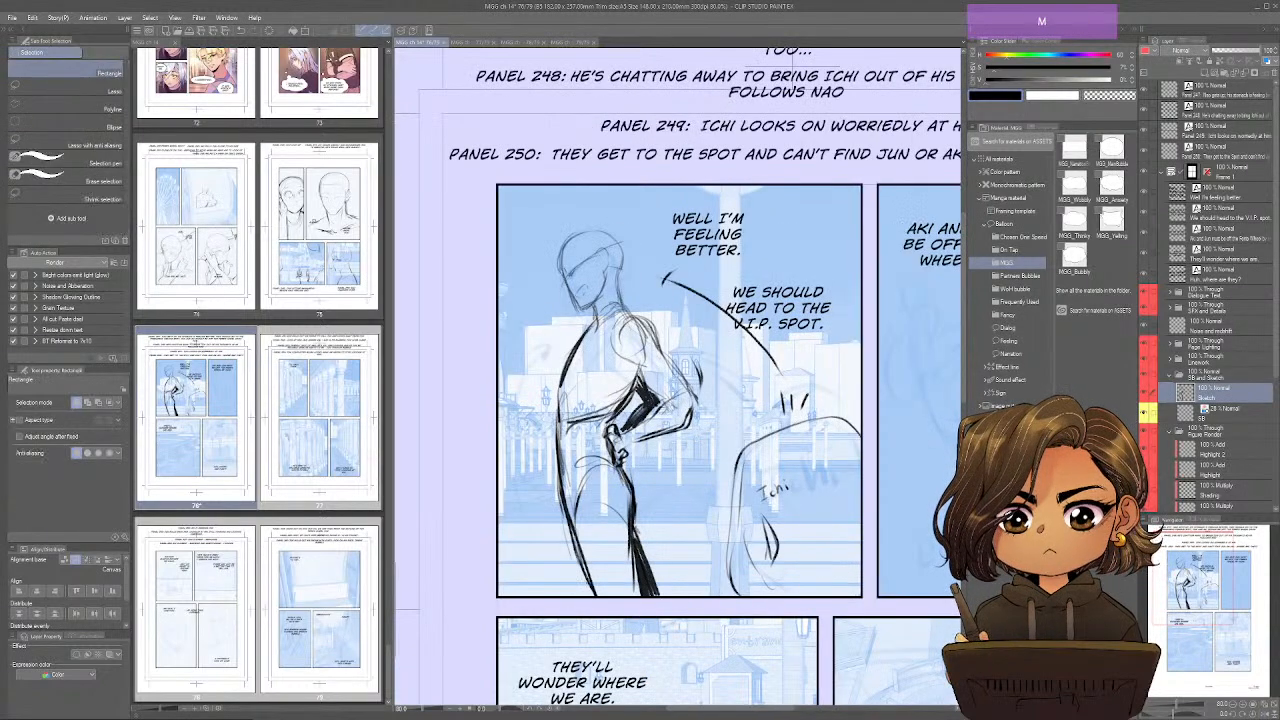
mouse_move(504, 610)
left_mouse_down()
mouse_move(506, 394)
mouse_move(714, 200)
left_mouse_up()
key("p")
key("ctrl+t")
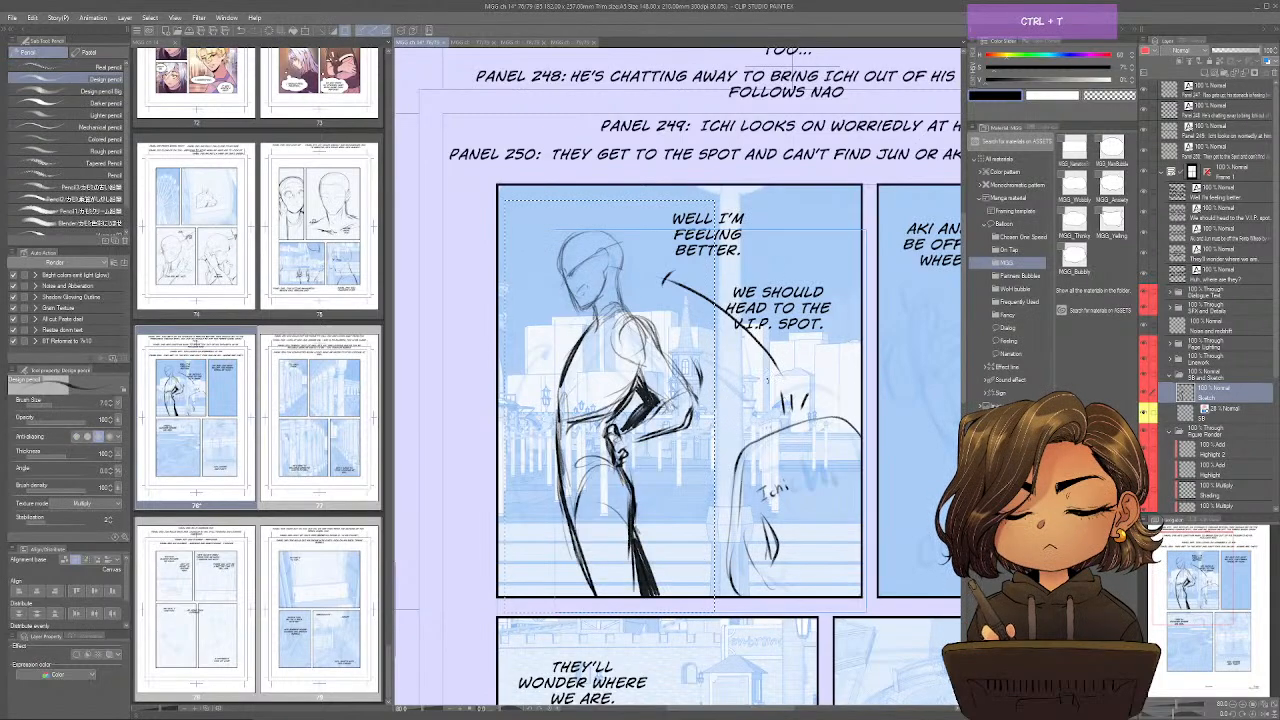
left_click_drag(609, 406, 597, 598)
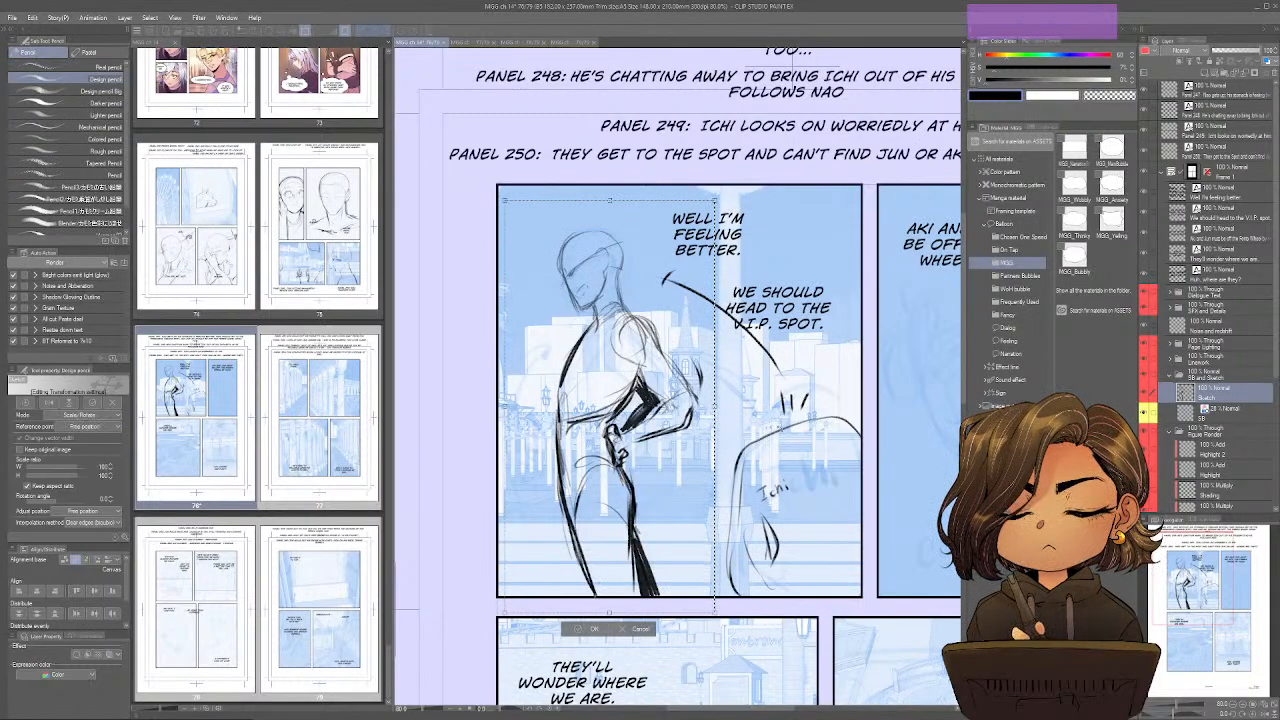
left_click_drag(787, 432, 802, 451)
left_click_drag(643, 531, 619, 530)
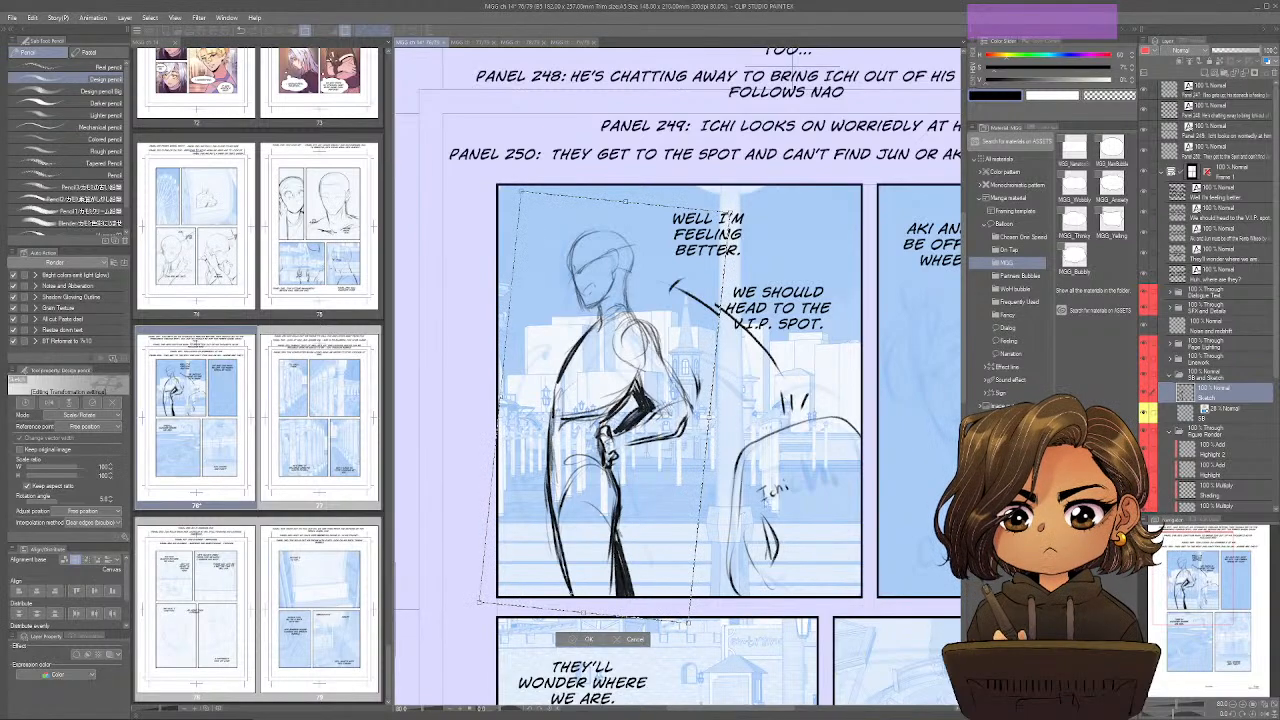
left_click(588, 637)
key("ctrl")
key("shift")
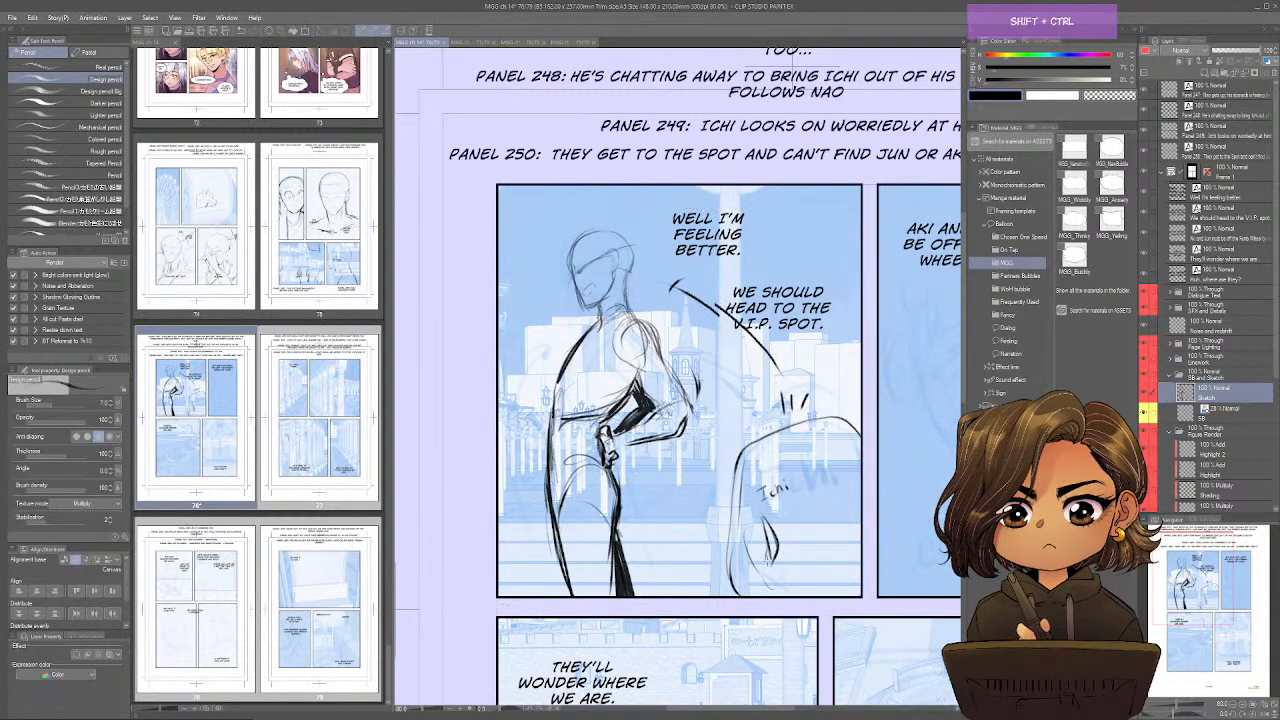
key("ctrl+shift+h")
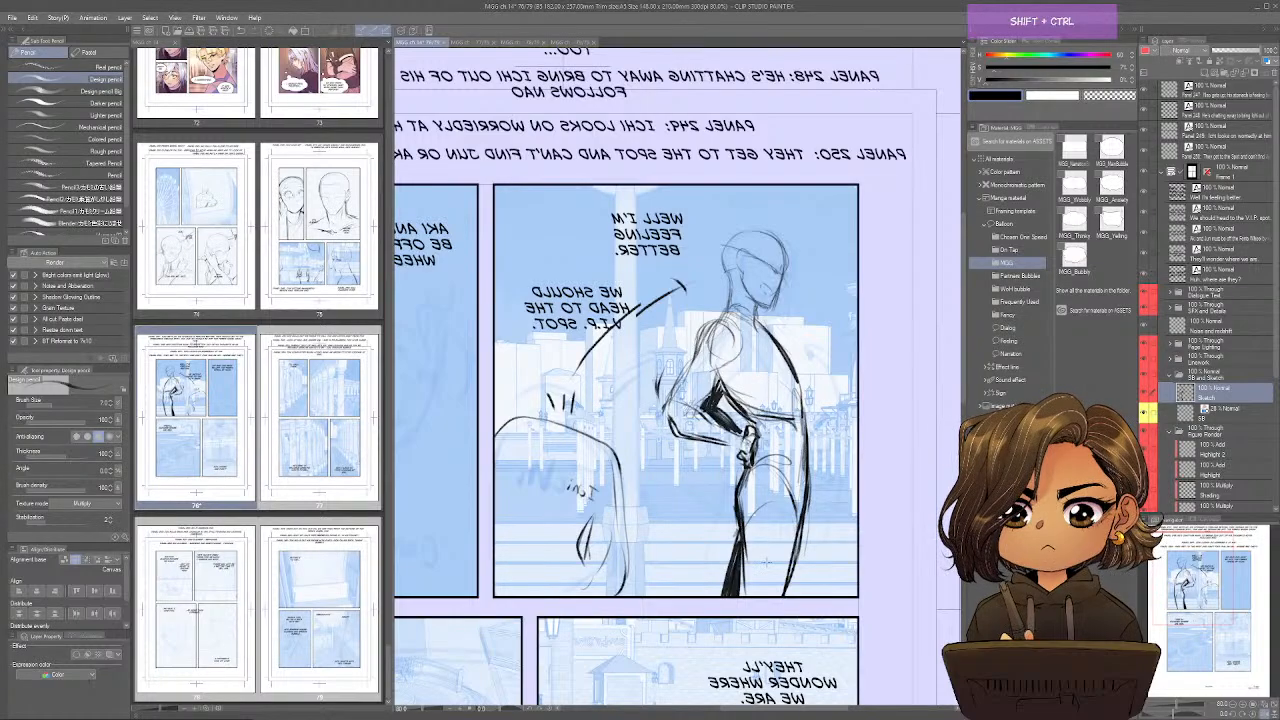
key("ctrl+shift+h")
key("ctrl+shift+h")
key("ctrl+shift+h")
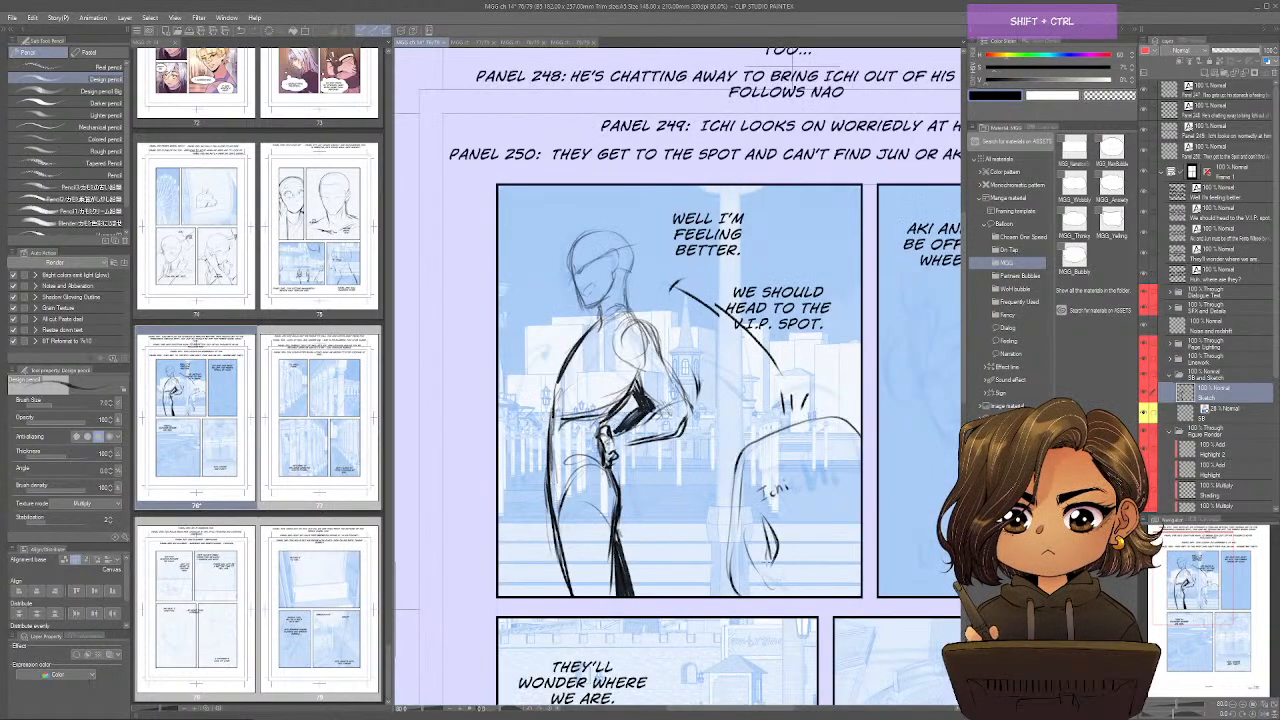
Sketch the eyes, nose, open smiling mouth and chin of the face in panel 248.
mouse_move(1094, 549)
left_mouse_down()
mouse_move(839, 515)
mouse_move(802, 522)
mouse_move(843, 536)
mouse_move(821, 539)
left_mouse_up()
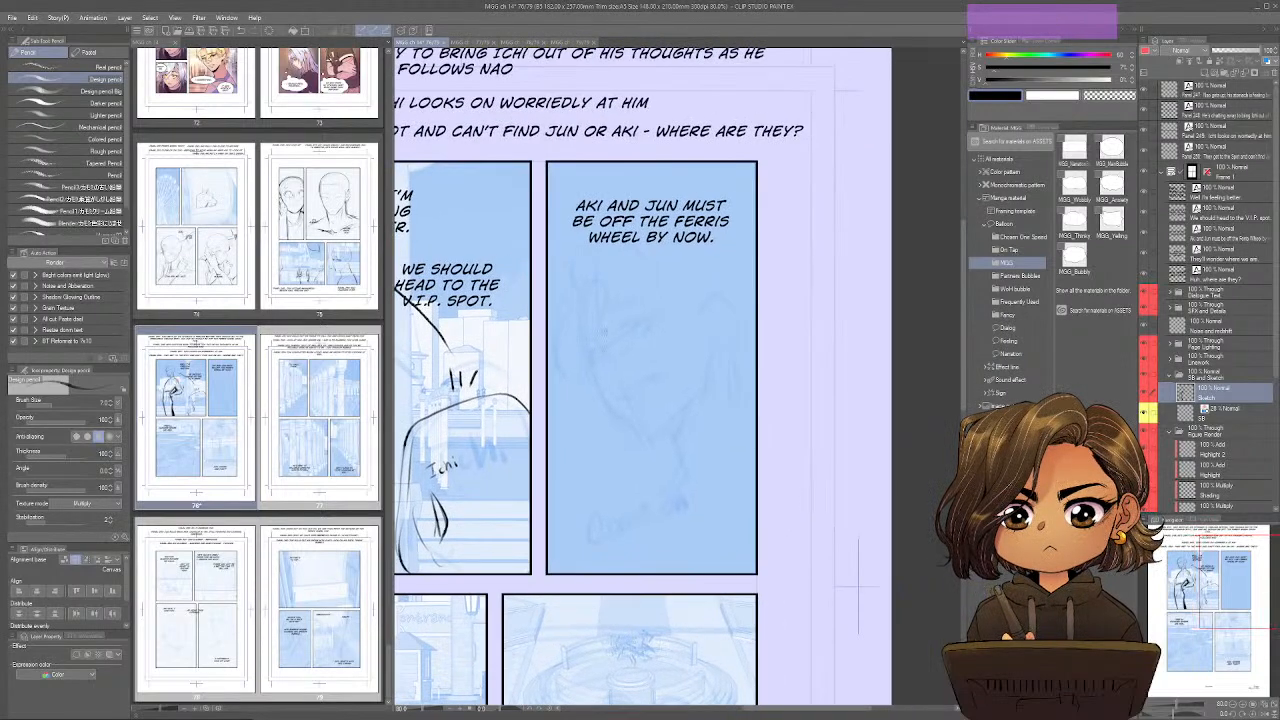
mouse_move(599, 338)
left_mouse_down()
mouse_move(590, 352)
mouse_move(605, 355)
mouse_move(593, 357)
mouse_move(646, 324)
left_mouse_up()
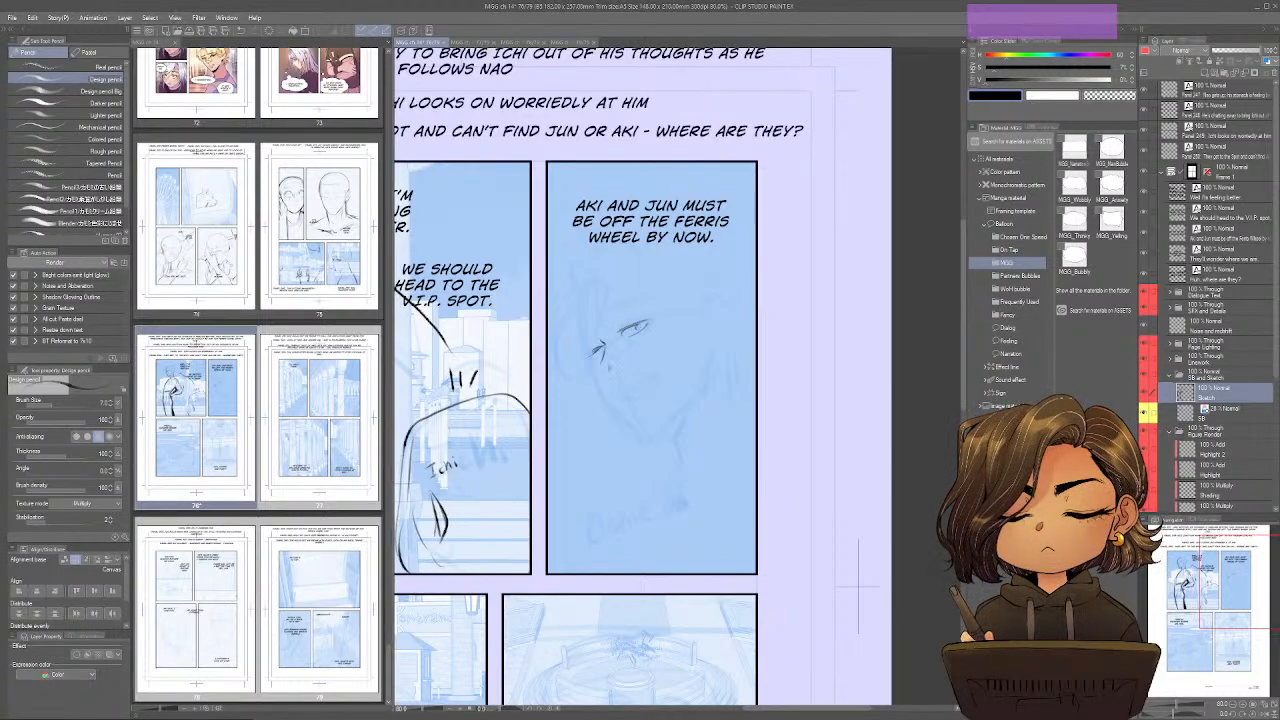
mouse_move(598, 366)
left_mouse_down()
mouse_move(614, 380)
mouse_move(654, 375)
mouse_move(651, 386)
left_mouse_up()
mouse_move(610, 313)
left_mouse_down()
mouse_move(630, 307)
mouse_move(583, 335)
mouse_move(595, 371)
mouse_move(640, 420)
mouse_move(668, 430)
mouse_move(667, 418)
left_mouse_up()
mouse_move(627, 337)
left_mouse_down()
mouse_move(647, 328)
mouse_move(630, 323)
left_mouse_up()
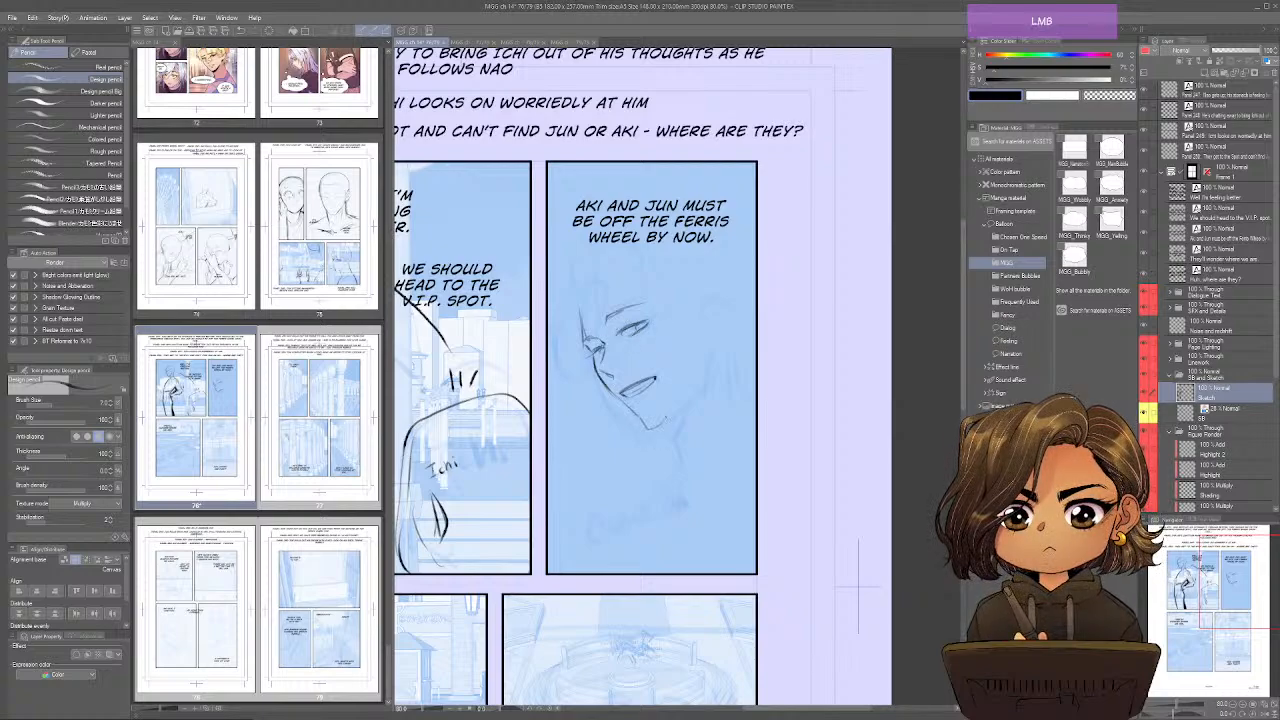
left_click_drag(631, 395, 656, 378)
Sketch the glasses and loose front hair locks around the face in panel 248, with a light crown outline.
mouse_move(584, 293)
left_mouse_down()
mouse_move(566, 328)
mouse_move(604, 276)
left_mouse_up()
left_click_drag(594, 322, 586, 364)
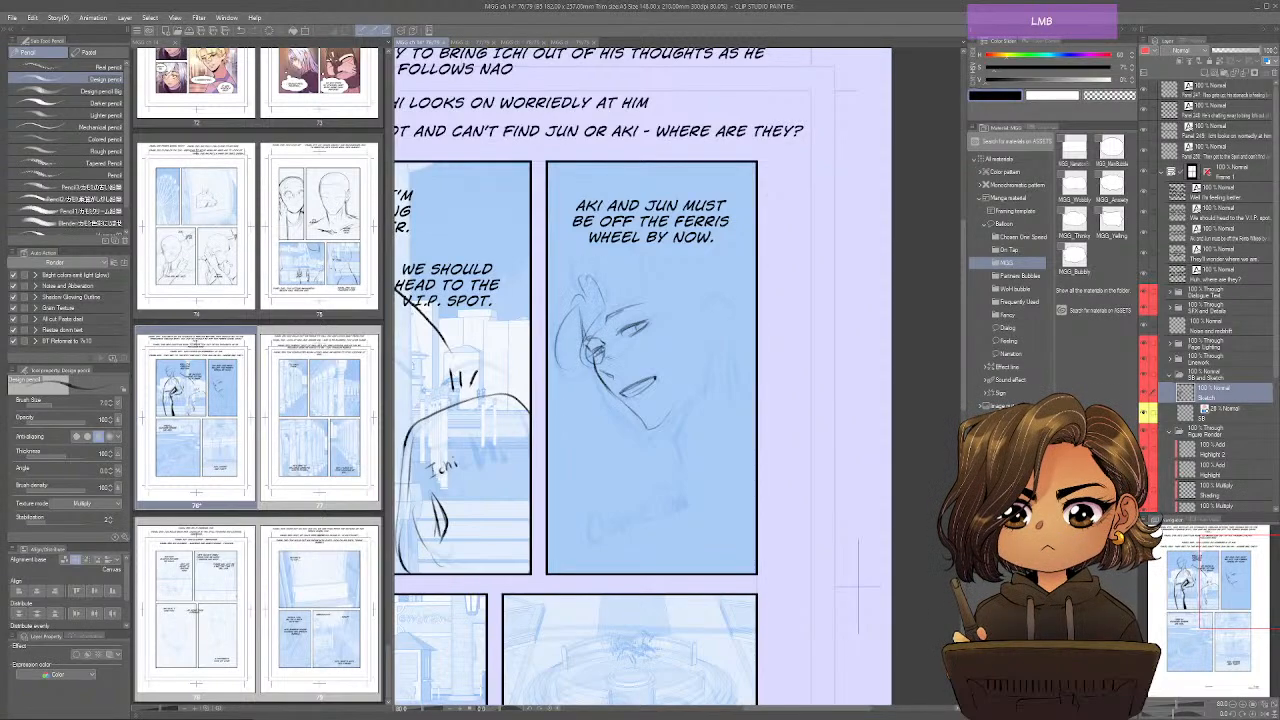
mouse_move(606, 268)
left_mouse_down()
mouse_move(630, 310)
mouse_move(574, 281)
mouse_move(646, 235)
left_mouse_up()
mouse_move(662, 249)
left_mouse_down()
mouse_move(688, 276)
mouse_move(688, 239)
left_mouse_up()
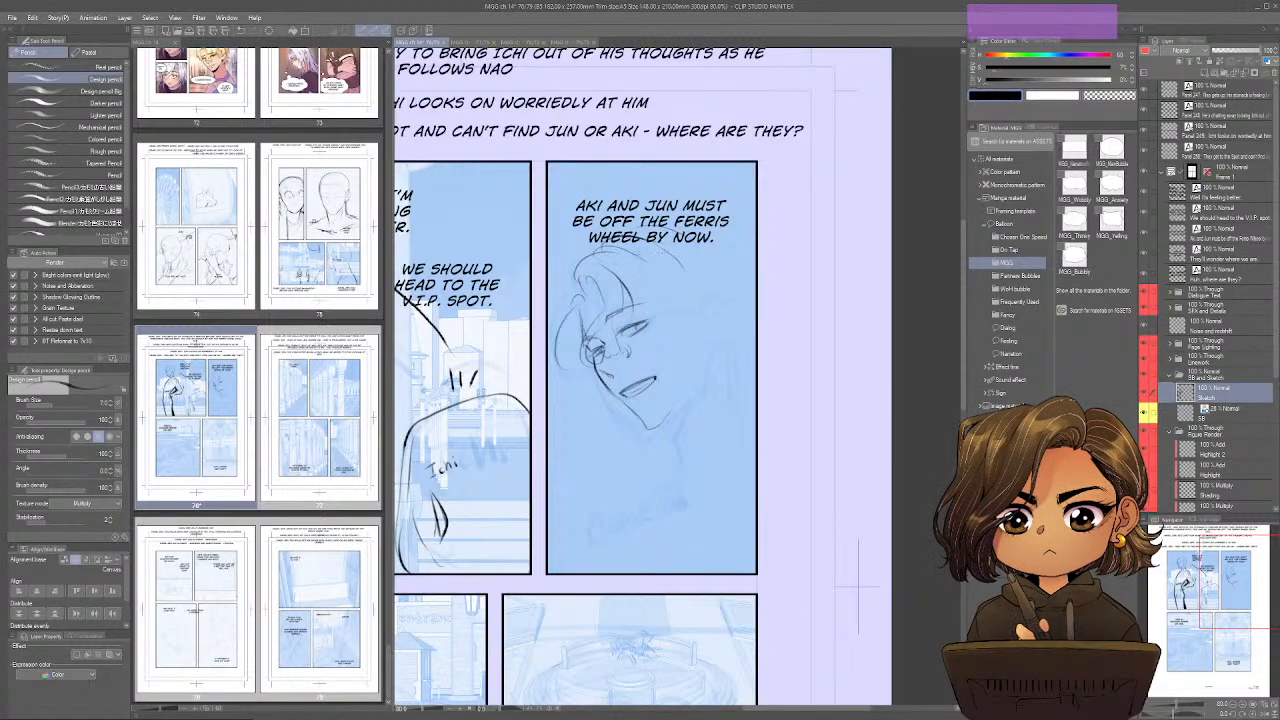
left_click_drag(584, 274, 568, 294)
mouse_move(570, 288)
left_mouse_down()
mouse_move(554, 332)
mouse_move(574, 350)
left_mouse_up()
Draw the jawline, neck and first collar lines of the figure in panel 248.
left_click_drag(694, 392, 662, 424)
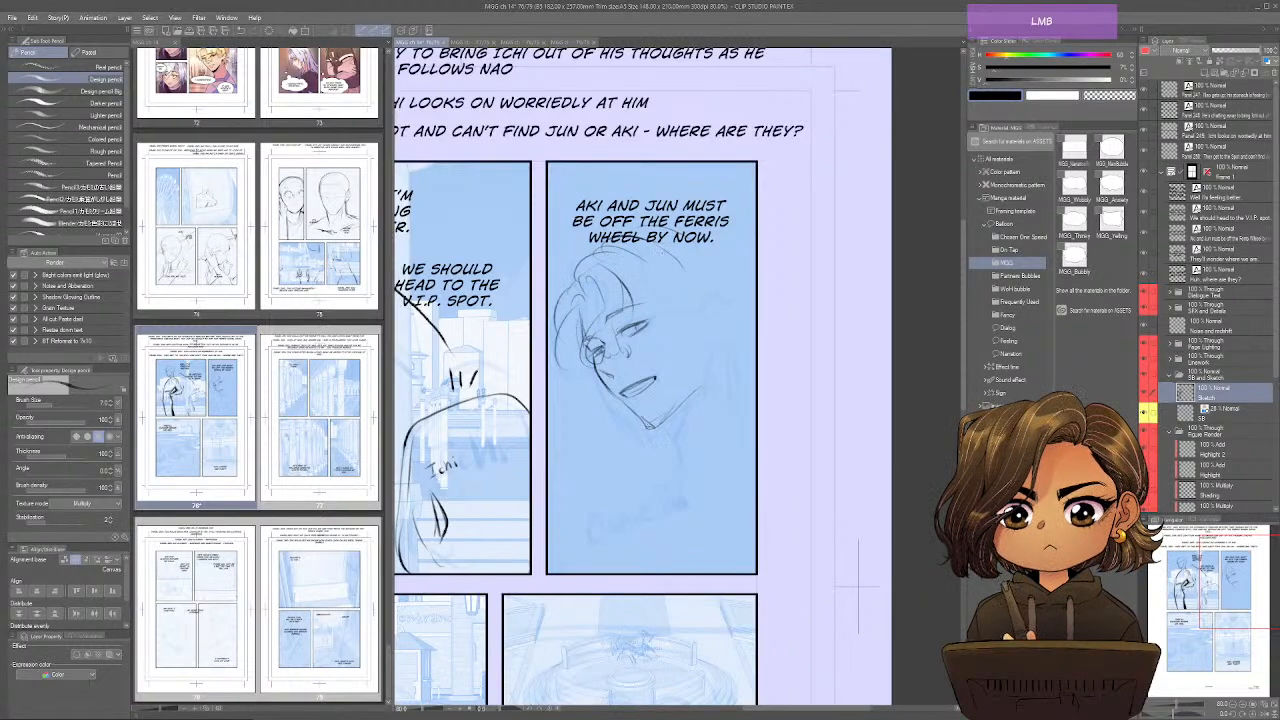
mouse_move(700, 368)
left_mouse_down()
mouse_move(676, 402)
mouse_move(686, 433)
left_mouse_up()
mouse_move(654, 427)
left_mouse_down()
mouse_move(680, 417)
mouse_move(693, 467)
left_mouse_up()
left_click_drag(708, 403, 704, 477)
mouse_move(725, 354)
left_mouse_down()
mouse_move(706, 416)
mouse_move(755, 405)
left_mouse_up()
left_click_drag(751, 417, 695, 491)
mouse_move(718, 408)
left_mouse_down()
mouse_move(700, 484)
mouse_move(755, 397)
left_mouse_up()
left_click_drag(692, 462, 685, 482)
left_click(858, 588)
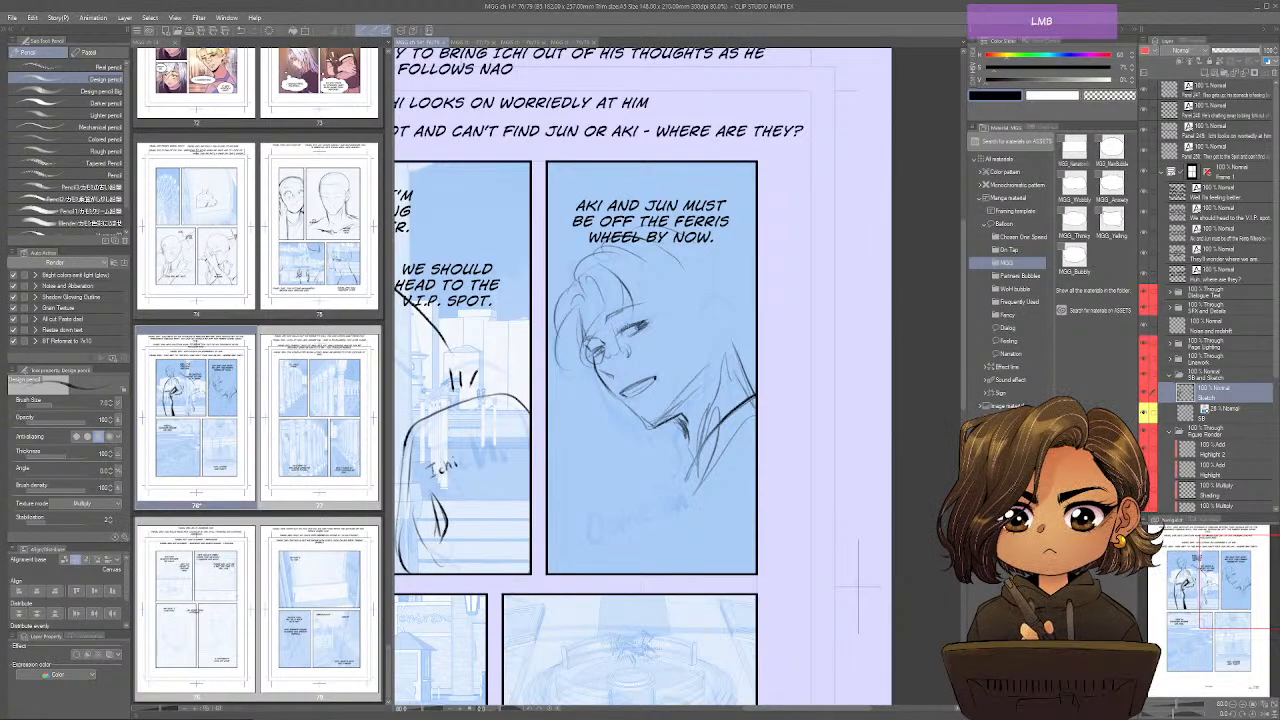
Darken the eyes and add the ear with its studs and dangling earring in panel 248.
left_click_drag(638, 321, 597, 351)
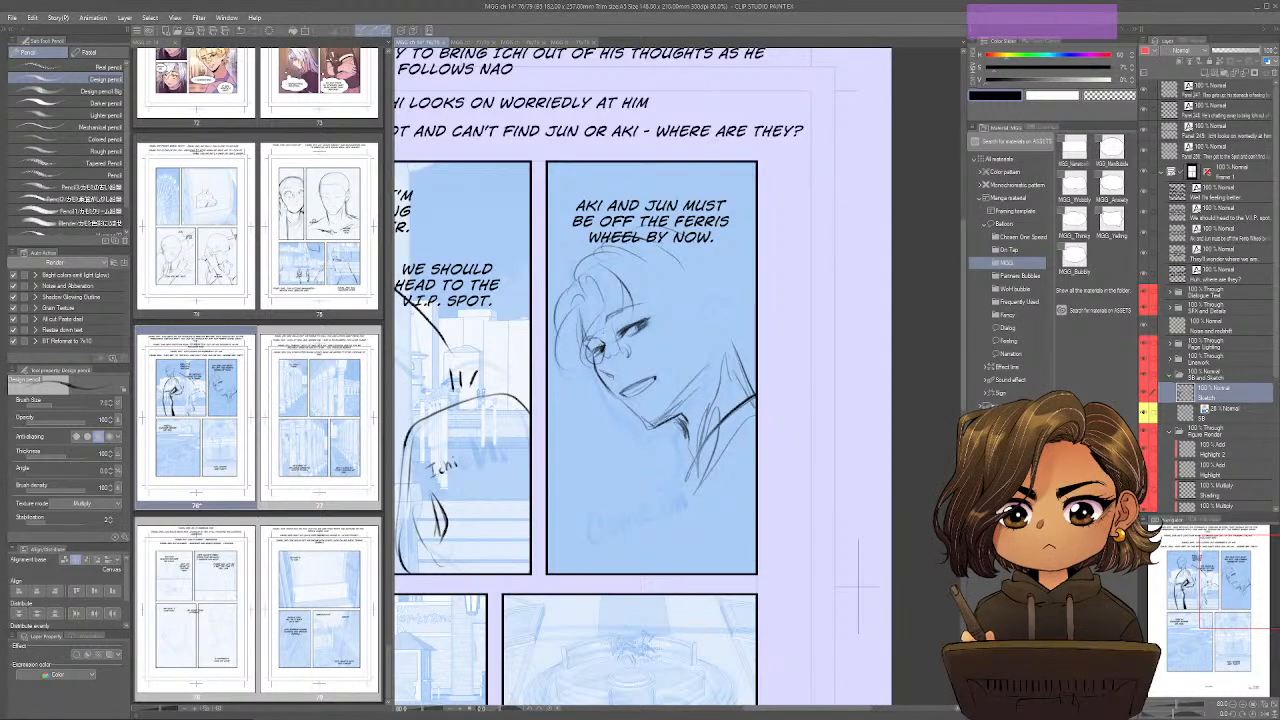
mouse_move(694, 248)
left_mouse_down()
mouse_move(672, 272)
mouse_move(723, 328)
mouse_move(706, 349)
left_mouse_up()
mouse_move(709, 326)
left_mouse_down()
mouse_move(700, 379)
mouse_move(656, 418)
mouse_move(719, 330)
mouse_move(703, 343)
mouse_move(709, 381)
left_mouse_up()
left_click_drag(712, 349, 714, 374)
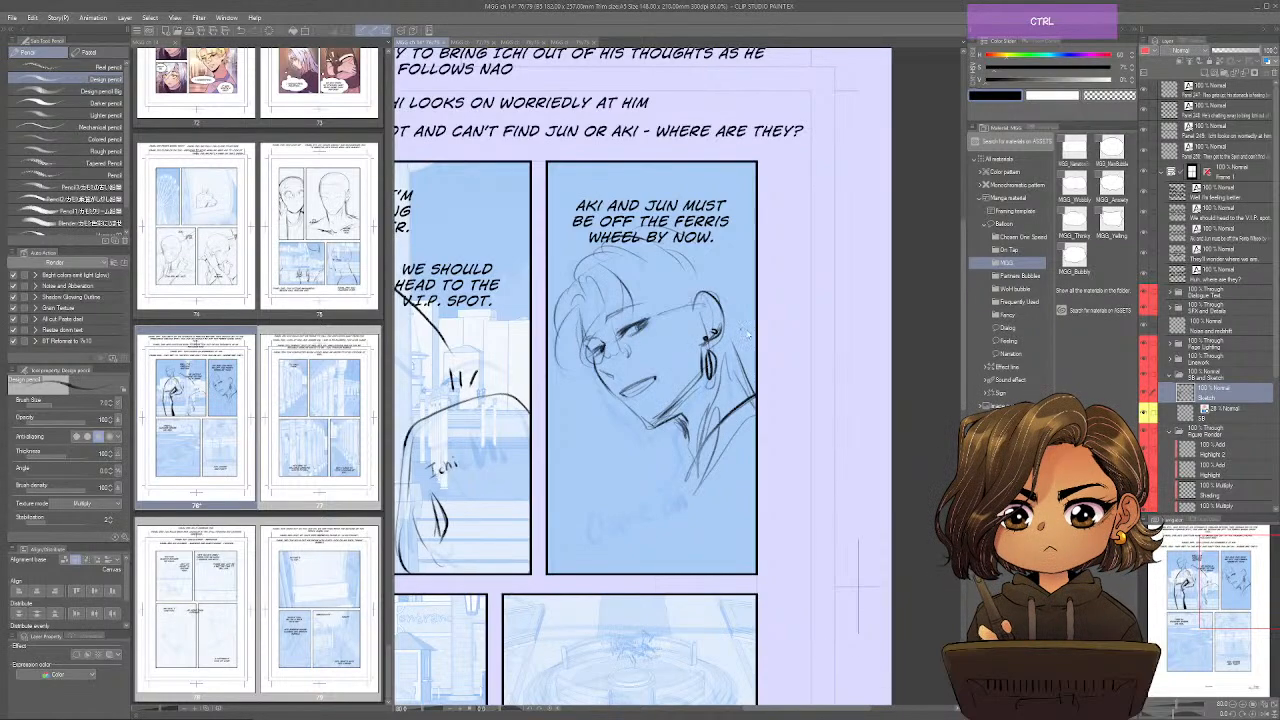
Mirror the view and draw the figure's collar, shoulder and sleeve lines down to panel 248's lower border.
key("ctrl+shift+h")
left_click_drag(665, 456, 694, 493)
mouse_move(619, 404)
left_mouse_down()
mouse_move(697, 496)
mouse_move(663, 455)
left_mouse_up()
left_click_drag(657, 465, 673, 489)
mouse_move(601, 403)
left_mouse_down()
mouse_move(656, 467)
mouse_move(686, 478)
mouse_move(714, 548)
left_mouse_up()
left_click_drag(686, 472, 726, 572)
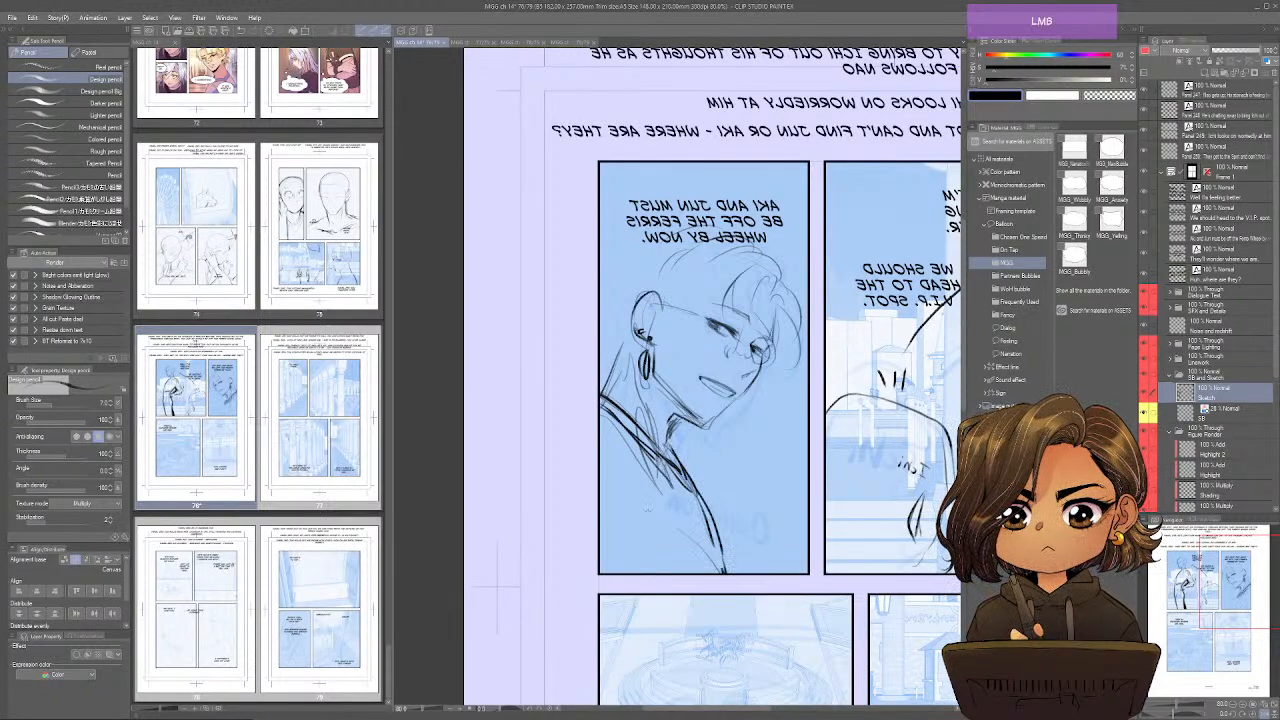
left_click_drag(600, 466, 613, 543)
left_click_drag(601, 492, 613, 573)
left_click_drag(603, 516, 613, 573)
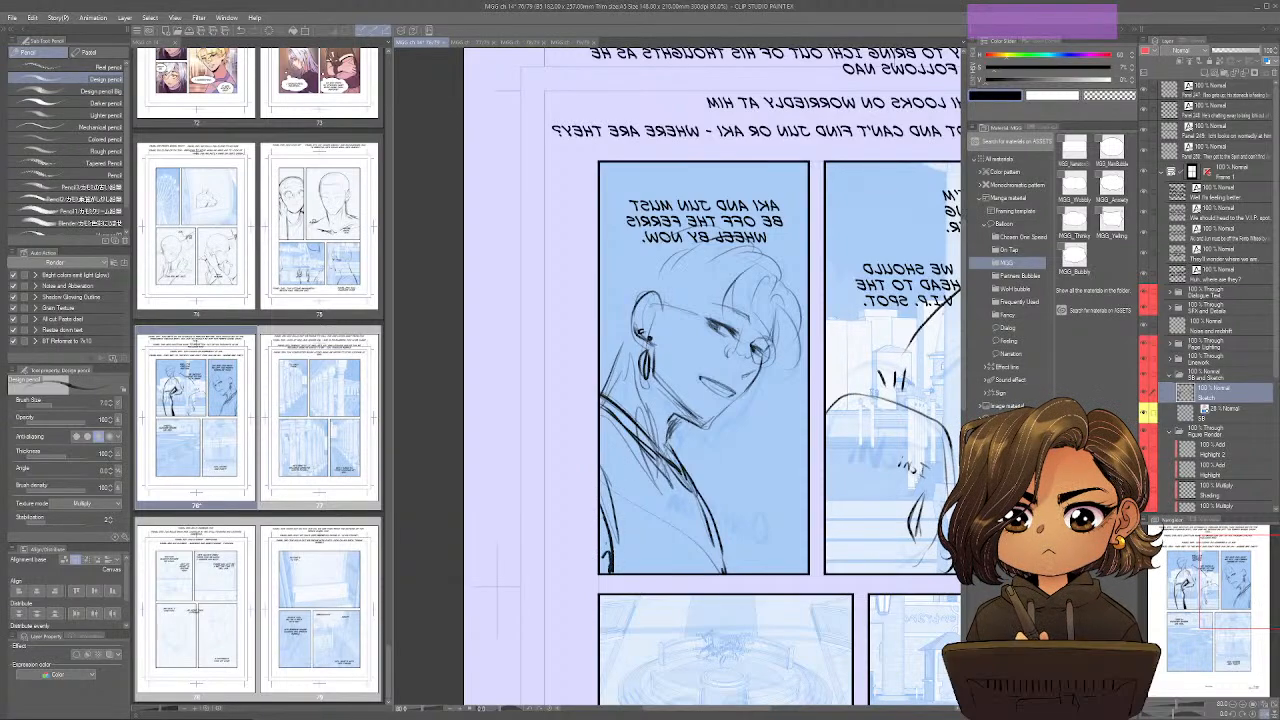
Draw the hair over the forehead and crown and behind the ear of the figure in panel 248.
left_click_drag(702, 248, 637, 294)
left_click_drag(684, 268, 670, 332)
mouse_move(670, 328)
left_mouse_down()
mouse_move(684, 299)
mouse_move(720, 297)
mouse_move(692, 302)
left_mouse_up()
left_click_drag(738, 264, 710, 298)
mouse_move(744, 226)
left_mouse_down()
mouse_move(658, 242)
mouse_move(780, 262)
left_mouse_up()
mouse_move(694, 214)
left_mouse_down()
mouse_move(780, 266)
mouse_move(660, 216)
mouse_move(604, 244)
left_mouse_up()
mouse_move(648, 236)
left_mouse_down()
mouse_move(600, 248)
mouse_move(616, 278)
mouse_move(602, 286)
left_mouse_up()
left_click_drag(654, 252, 600, 278)
left_click_drag(604, 278, 624, 346)
left_click_drag(632, 326, 606, 370)
Strengthen the outer hair and jaw contour in panel 248, shade the neck below the jaw and restore the unmirrored view.
mouse_move(786, 258)
left_mouse_down()
mouse_move(798, 308)
mouse_move(778, 366)
mouse_move(708, 434)
mouse_move(668, 442)
left_mouse_up()
mouse_move(665, 397)
left_mouse_down()
mouse_move(670, 431)
mouse_move(667, 415)
left_mouse_up()
left_click_drag(658, 387, 675, 423)
left_click_drag(667, 393, 685, 423)
key("ctrl+shift+h")
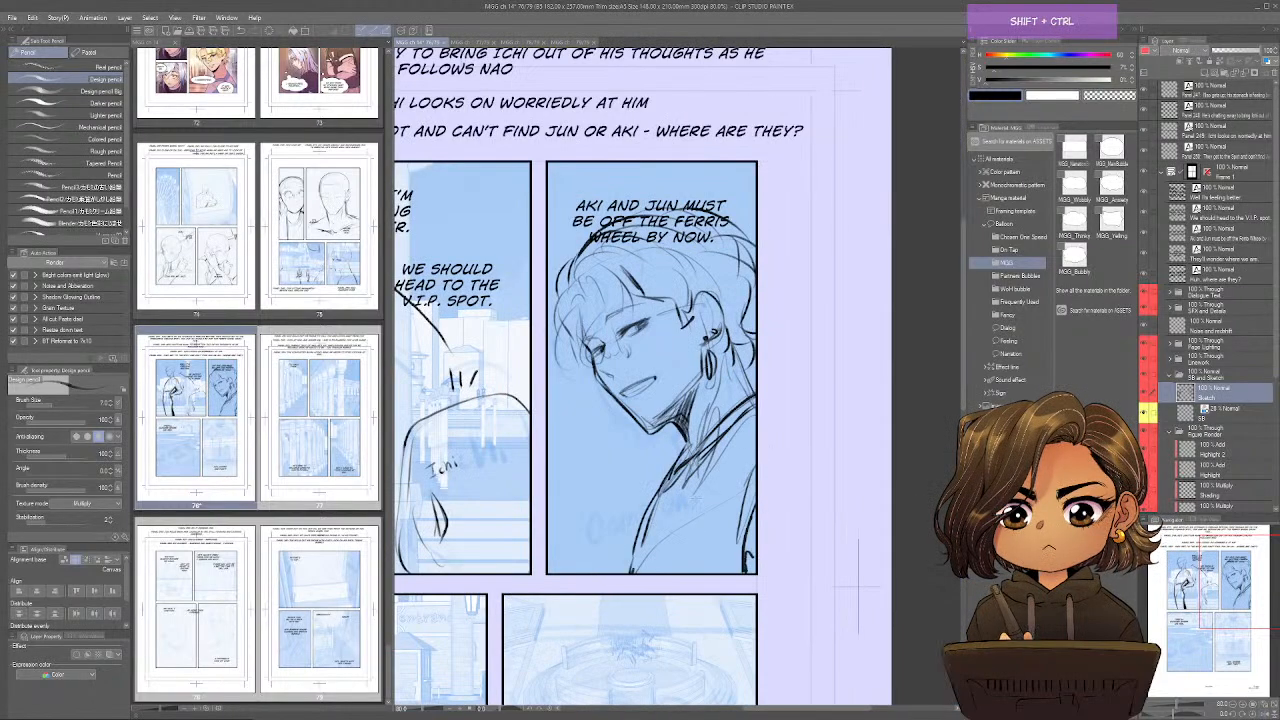
Finish the hair edge behind the neck in panel 248 and add small emphasis marks beside the figure's chin.
left_click_drag(735, 355, 755, 387)
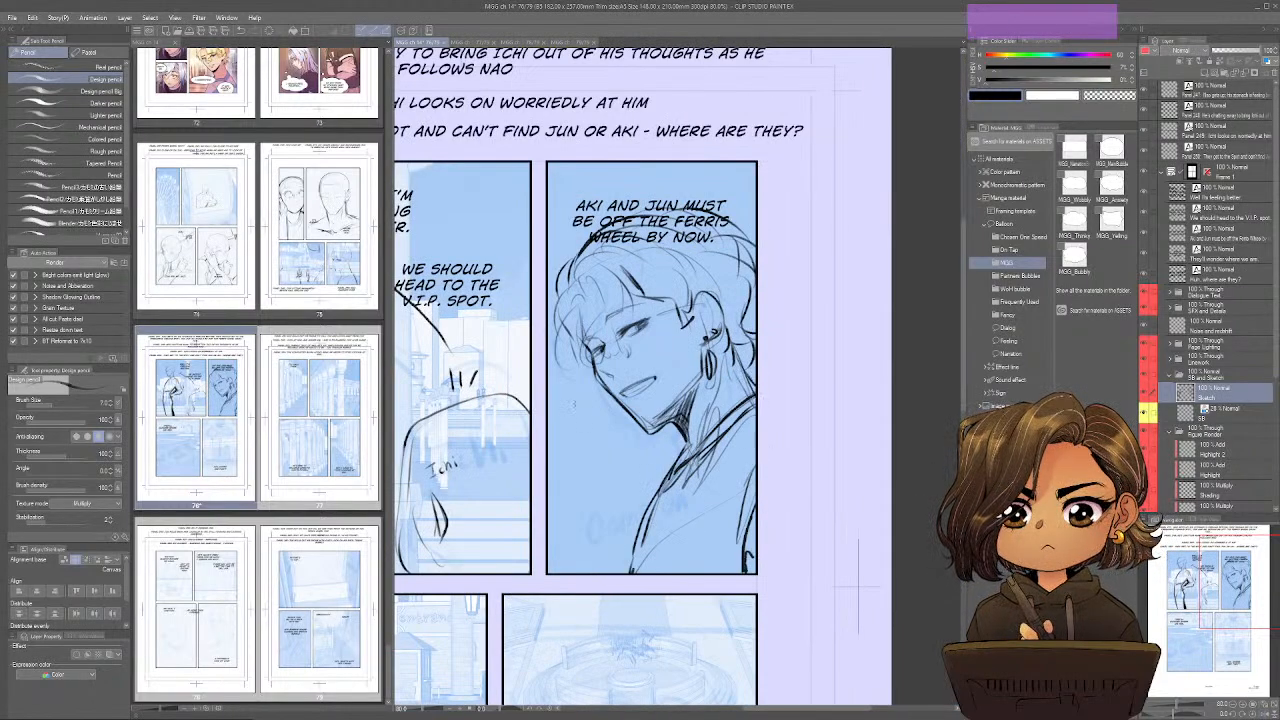
left_click_drag(570, 417, 597, 437)
left_click_drag(524, 682, 578, 600)
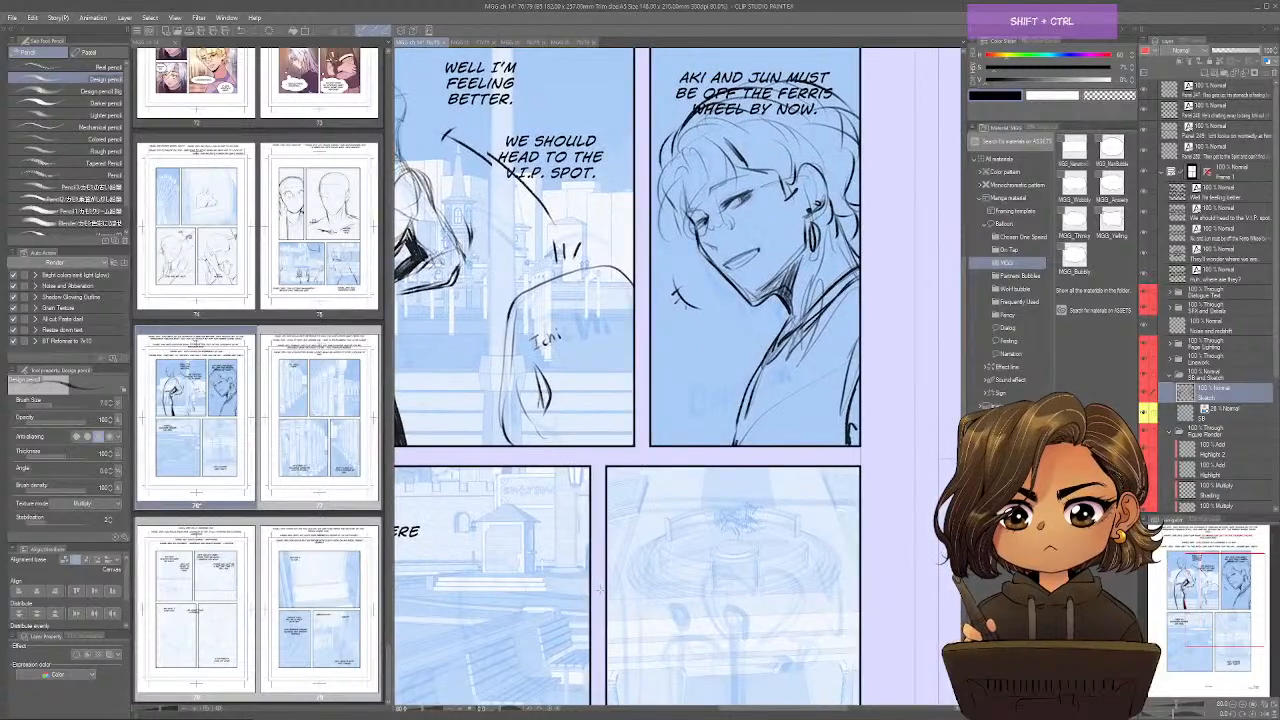
Mirror the view, reshape the hair, head and shoulders in panel 248 with Liquify, and return to the Design pencil in the unmirrored view.
key("ctrl+shift+h")
left_click_drag(657, 505, 700, 596)
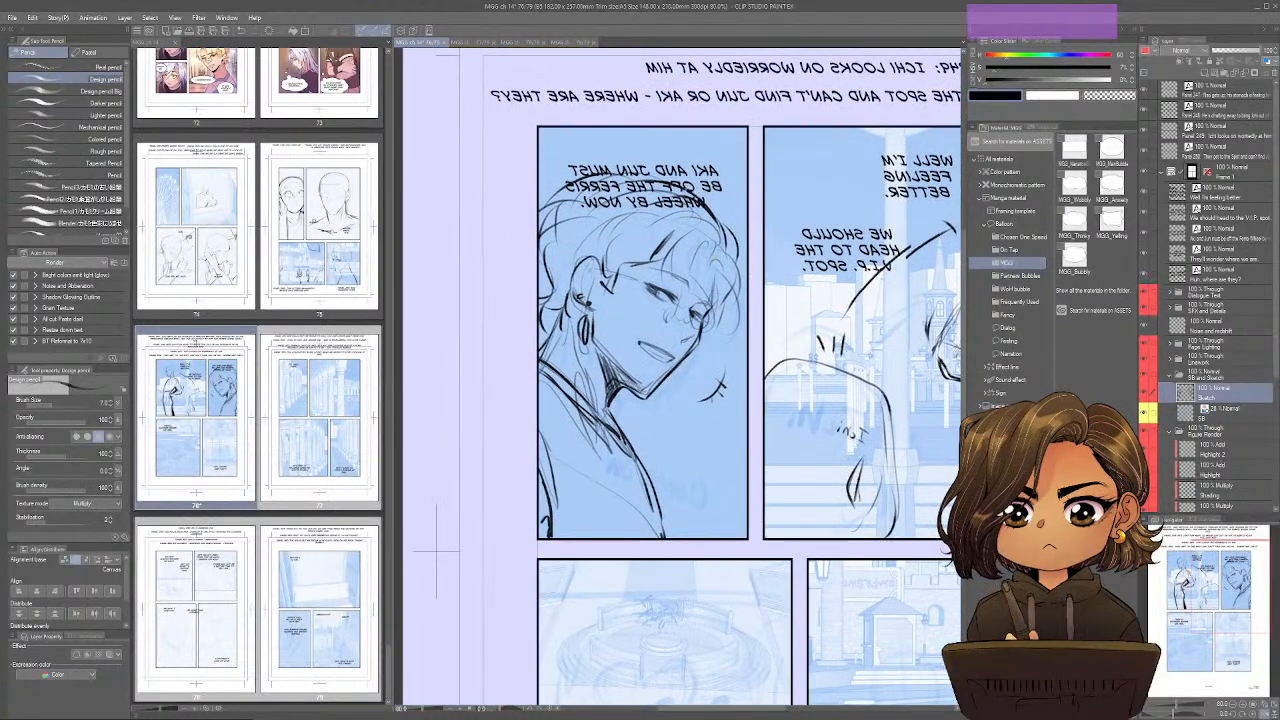
key("l")
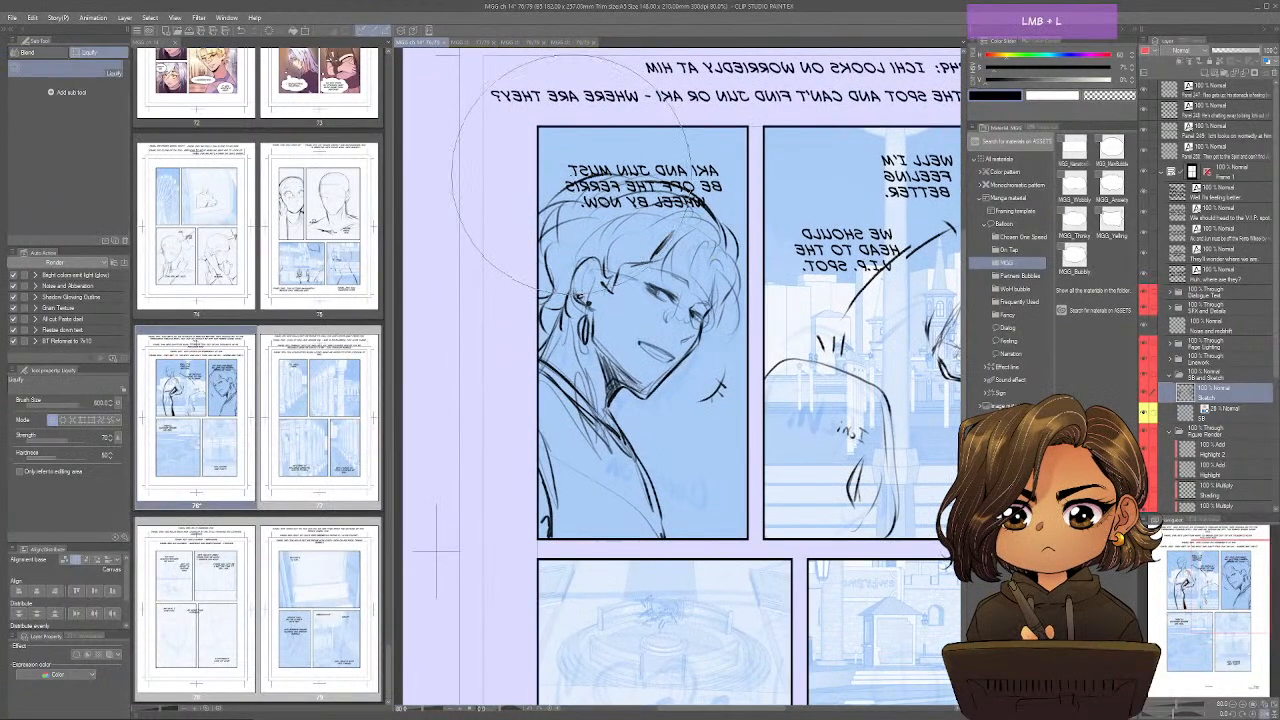
mouse_move(516, 257)
left_mouse_down()
mouse_move(528, 276)
mouse_move(515, 278)
left_mouse_up()
left_click_drag(668, 168, 664, 188)
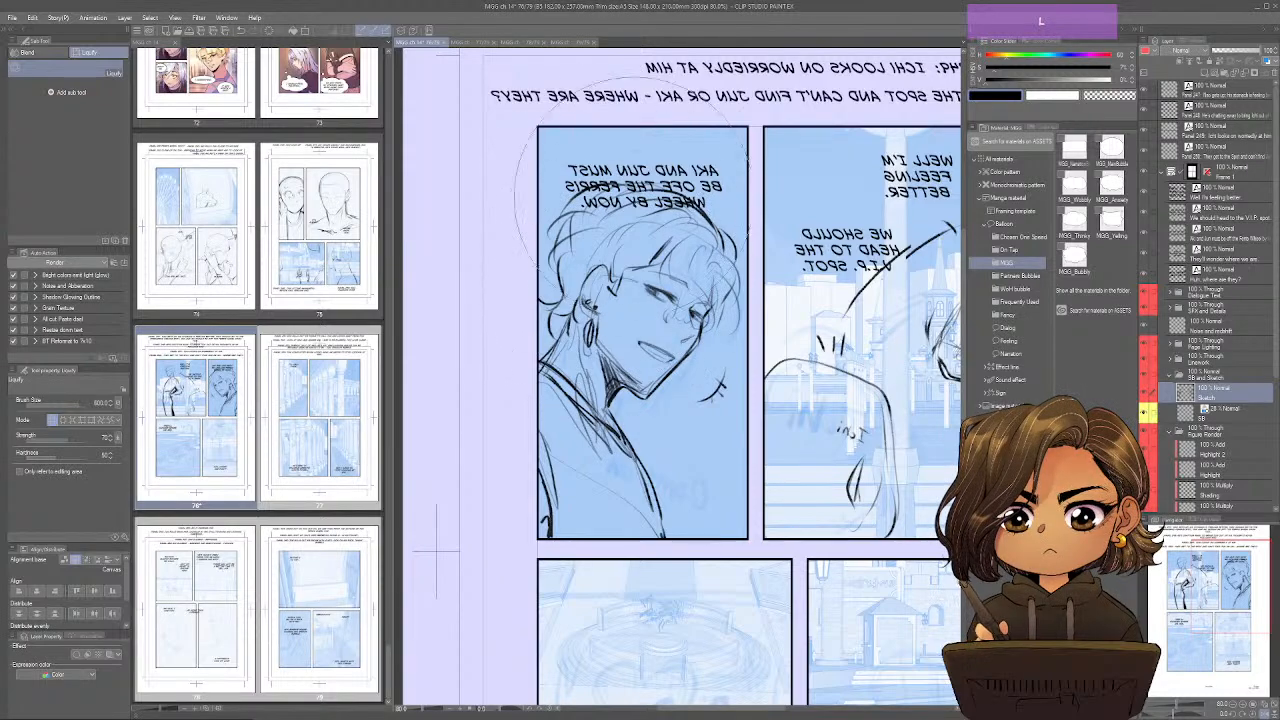
mouse_move(588, 348)
left_mouse_down()
mouse_move(600, 332)
mouse_move(607, 344)
left_mouse_up()
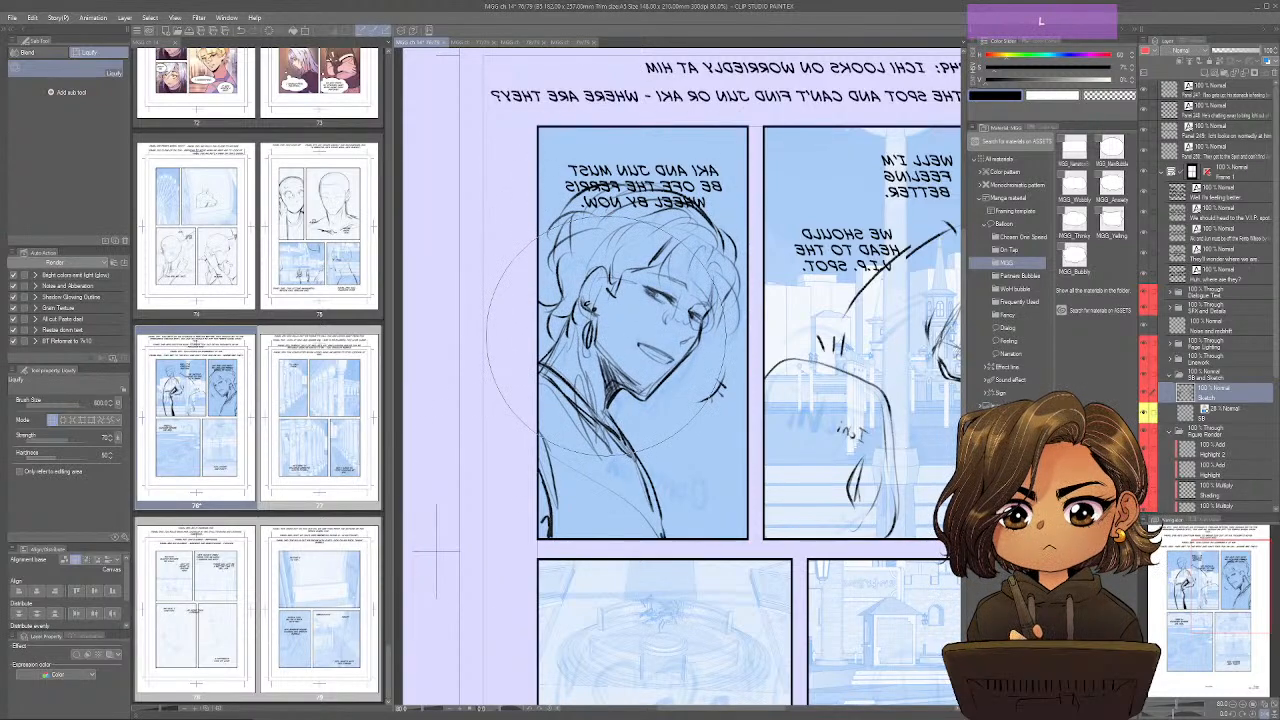
left_click_drag(653, 459, 656, 446)
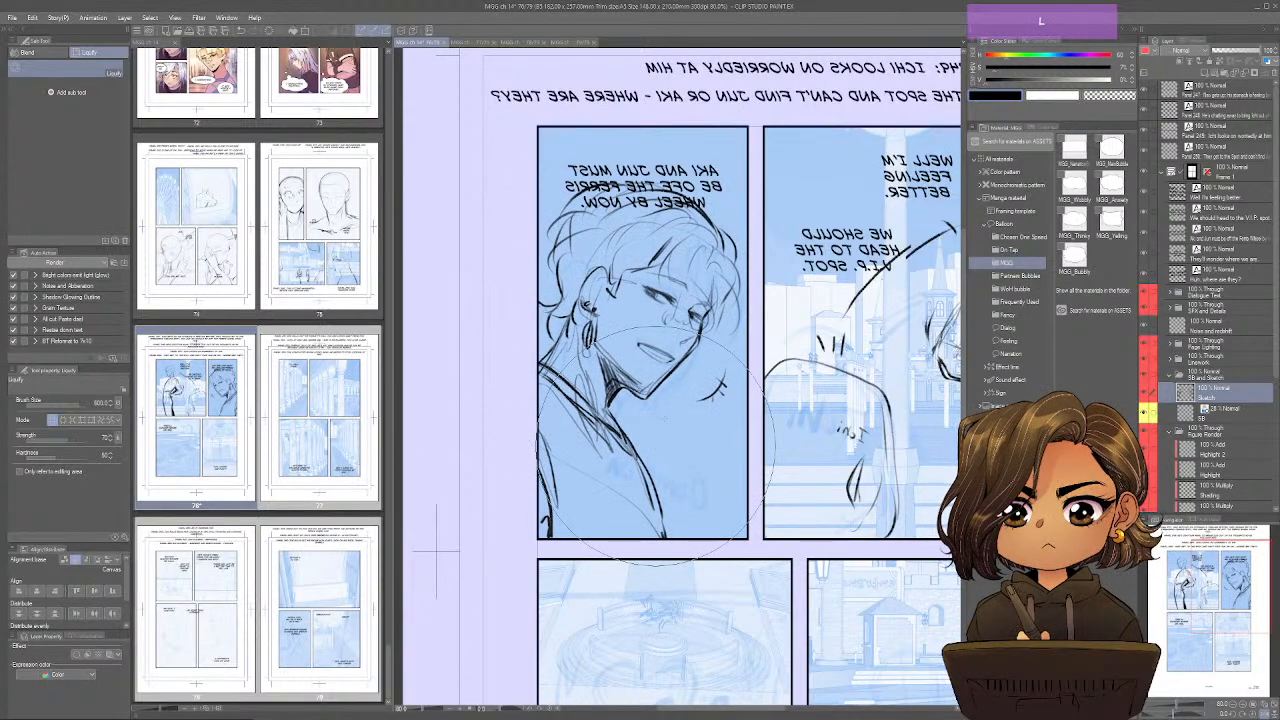
left_click_drag(680, 262, 725, 218)
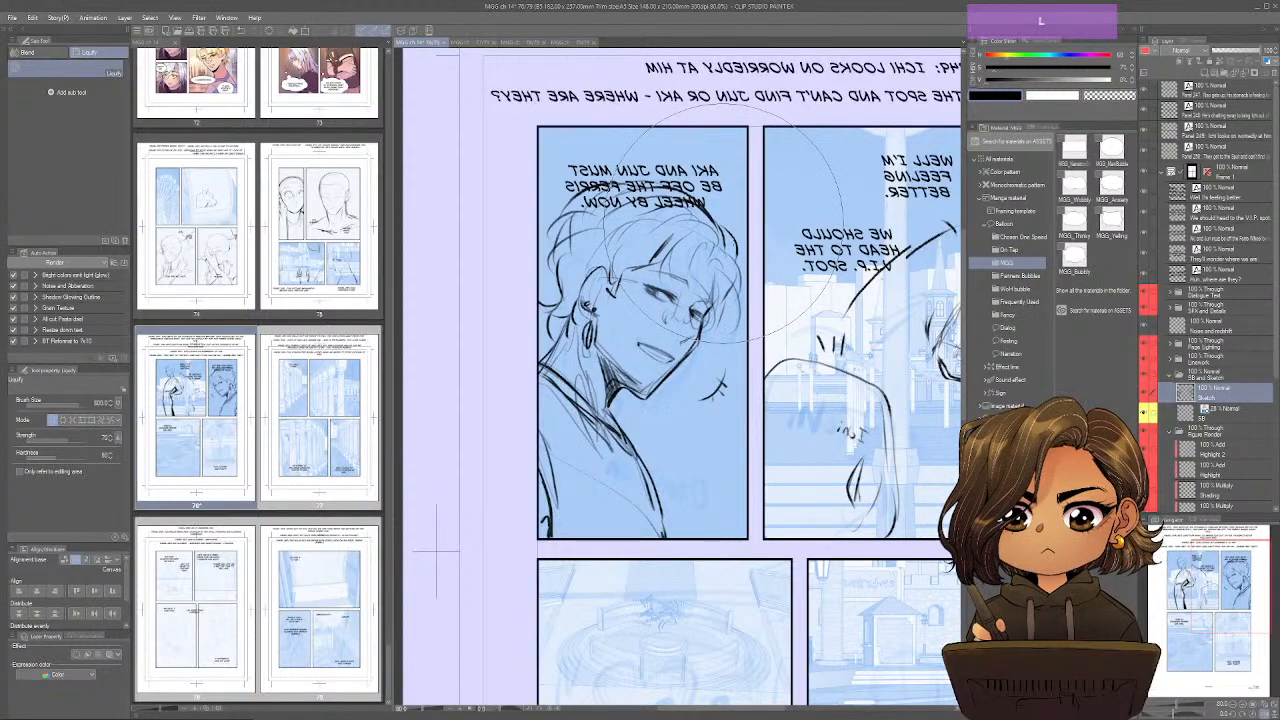
key("ctrl+shift+s")
key("ctrl+shift+s")
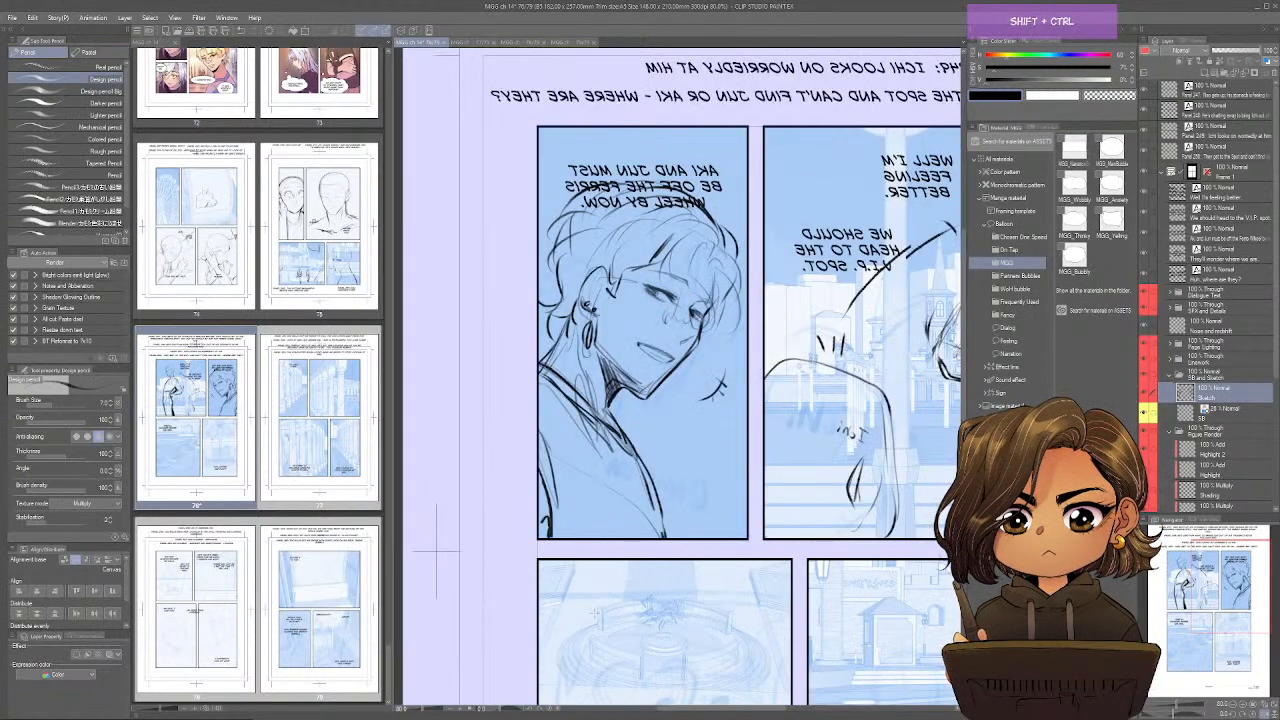
key("ctrl+shift+s")
key("ctrl+shift+s")
key("ctrl+shift+s")
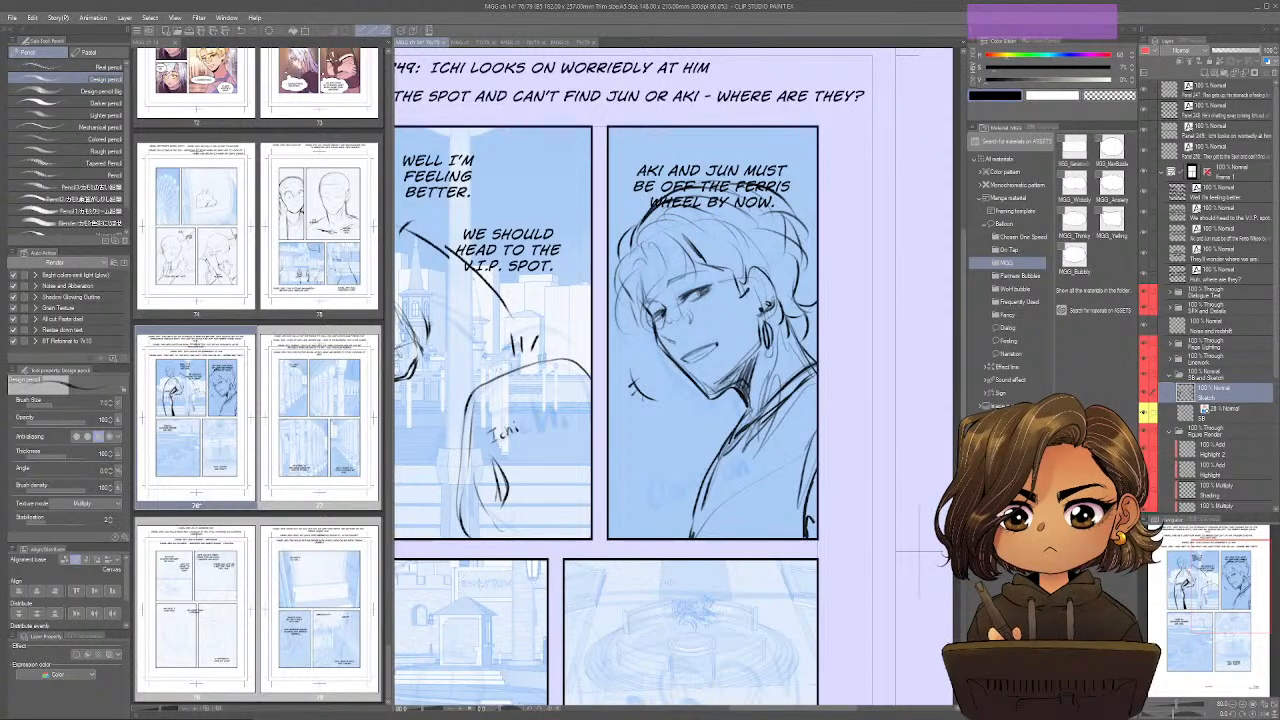
Draw the back of Nao's head with flowing hair in the lower-left corner of panel 249 and label it Nao.
left_click_drag(740, 559, 975, 197)
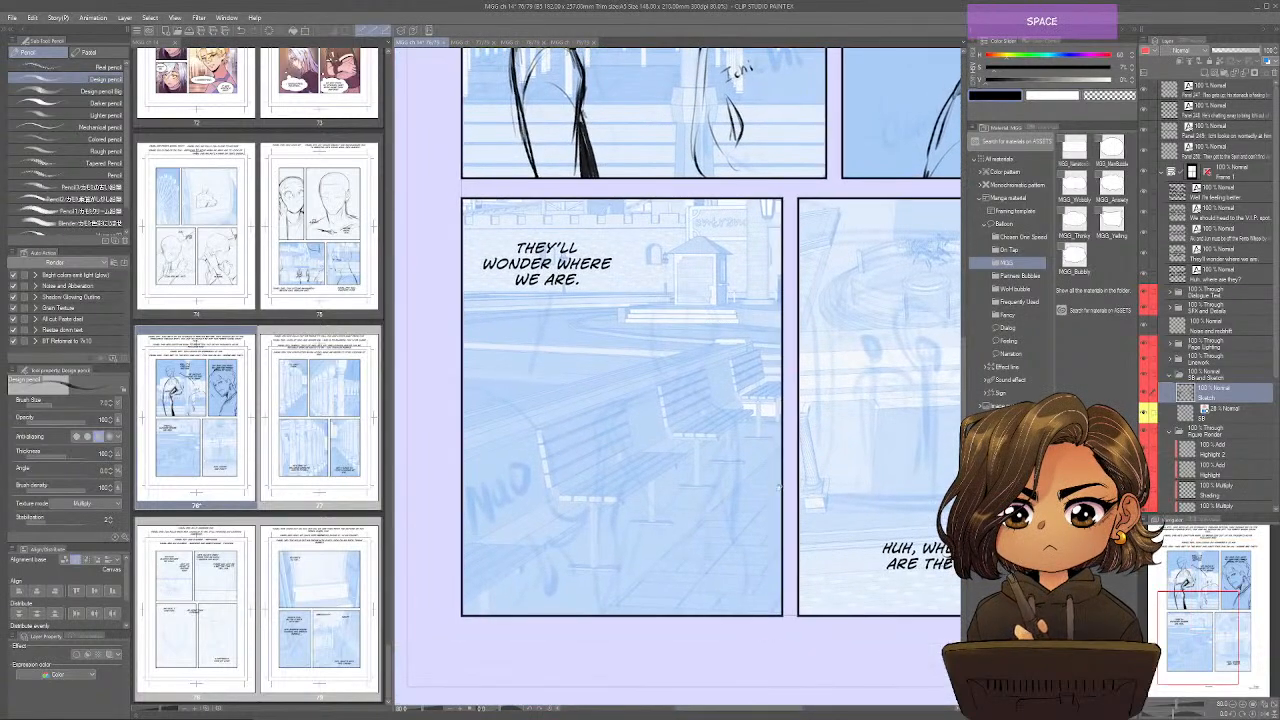
left_click_drag(764, 450, 773, 495)
mouse_move(475, 437)
left_mouse_down()
mouse_move(591, 557)
mouse_move(585, 636)
left_mouse_up()
left_click_drag(489, 495, 559, 615)
mouse_move(487, 486)
left_mouse_down()
mouse_move(527, 507)
mouse_move(557, 565)
left_mouse_up()
mouse_move(577, 566)
left_mouse_down()
mouse_move(613, 601)
mouse_move(606, 614)
left_mouse_up()
left_click_drag(563, 568, 570, 652)
mouse_move(492, 554)
left_mouse_down()
mouse_move(474, 626)
mouse_move(506, 650)
left_mouse_up()
left_click_drag(506, 606, 534, 658)
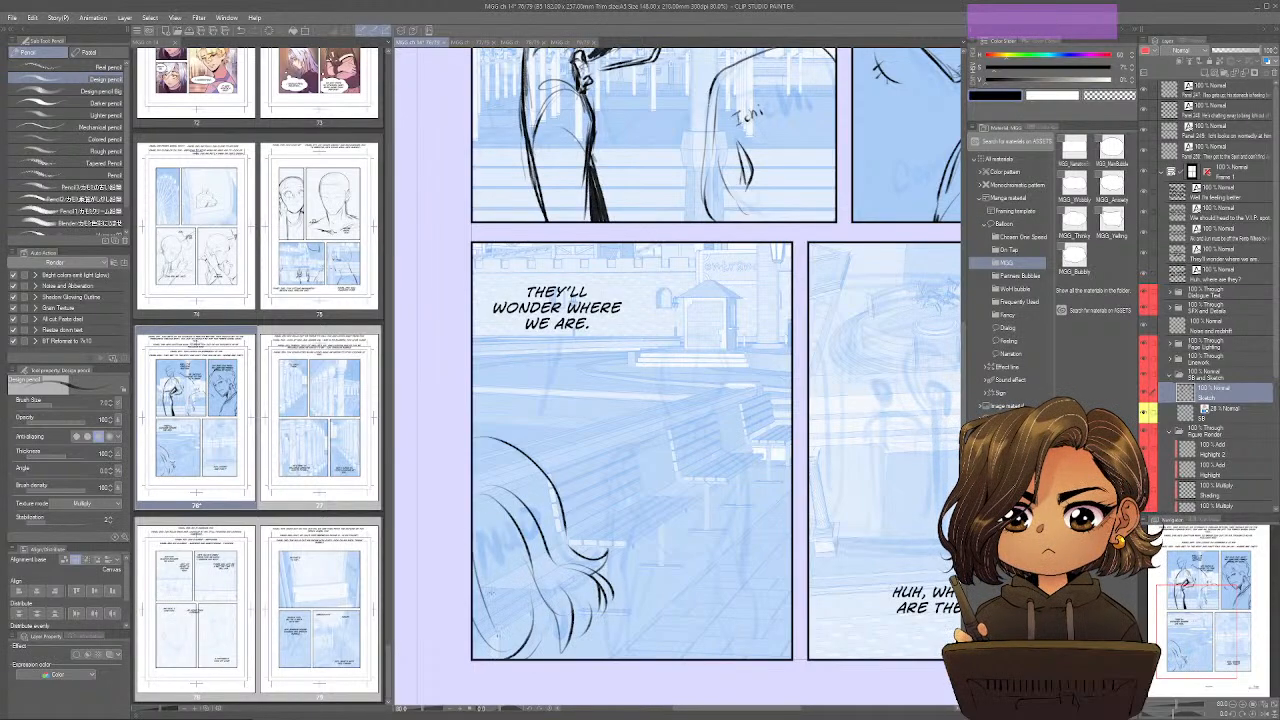
left_click_drag(486, 560, 500, 584)
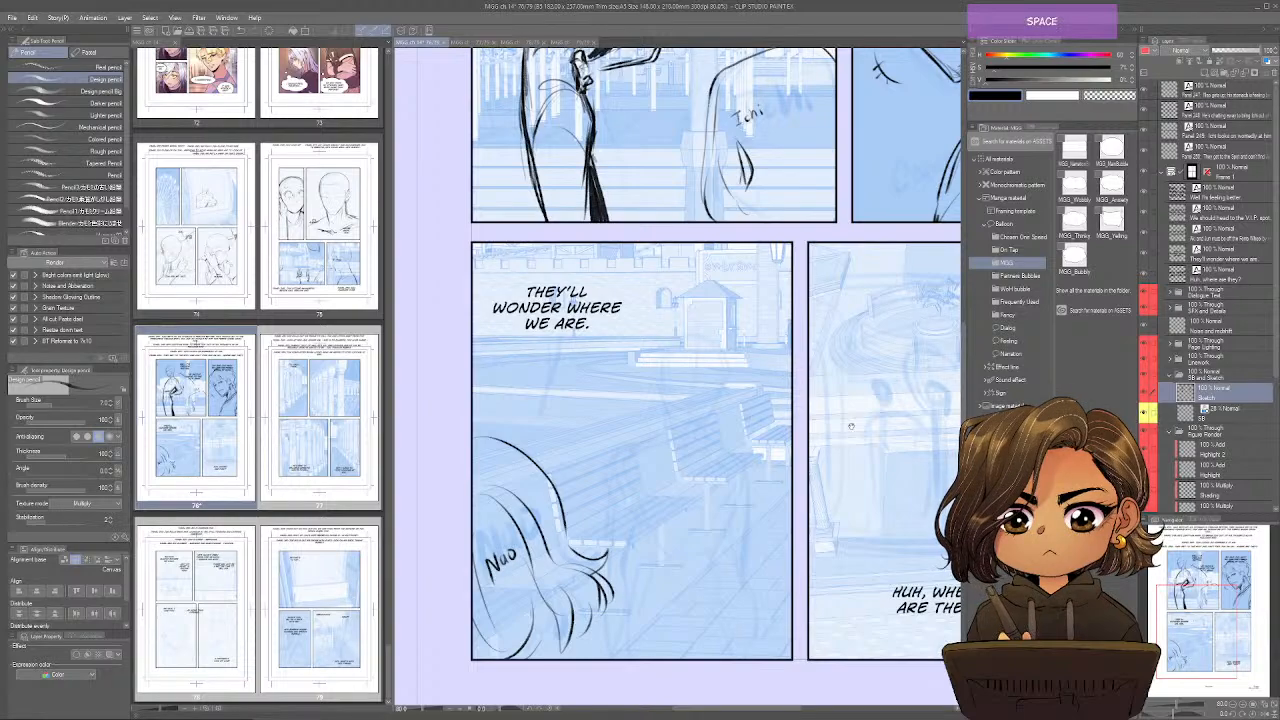
Sketch the facing figure's head in panel 249 as a skull oval with jaw, facial guidelines and rough features, checking it mirrored.
left_click_drag(851, 426, 821, 462)
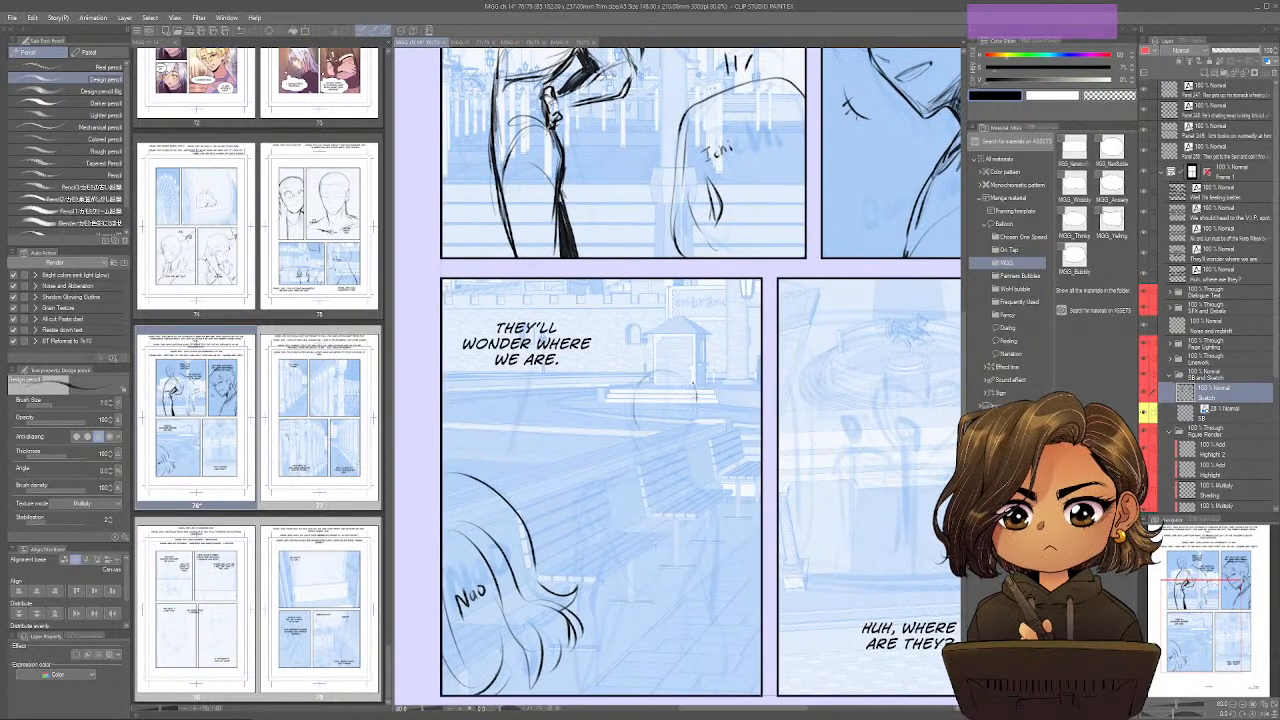
left_click_drag(693, 383, 692, 424)
mouse_move(662, 368)
left_mouse_down()
mouse_move(698, 402)
mouse_move(663, 455)
left_mouse_up()
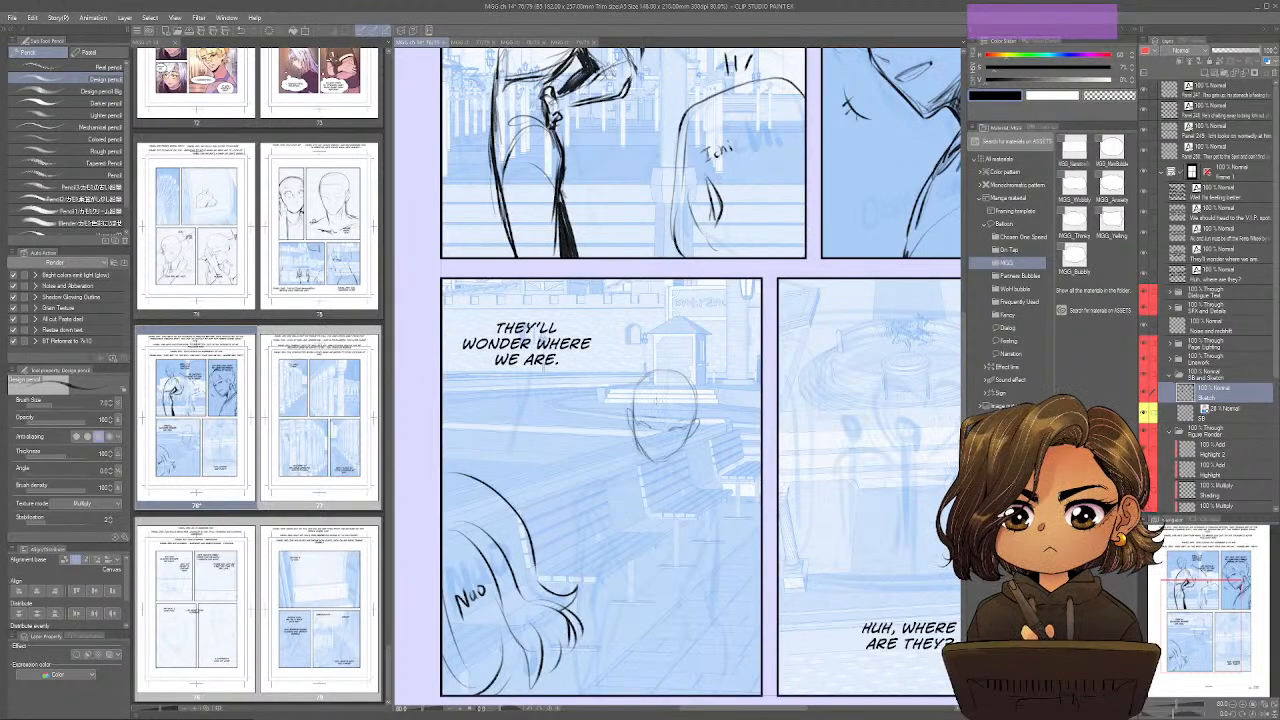
left_click_drag(650, 403, 691, 406)
key("ctrl+shift+b")
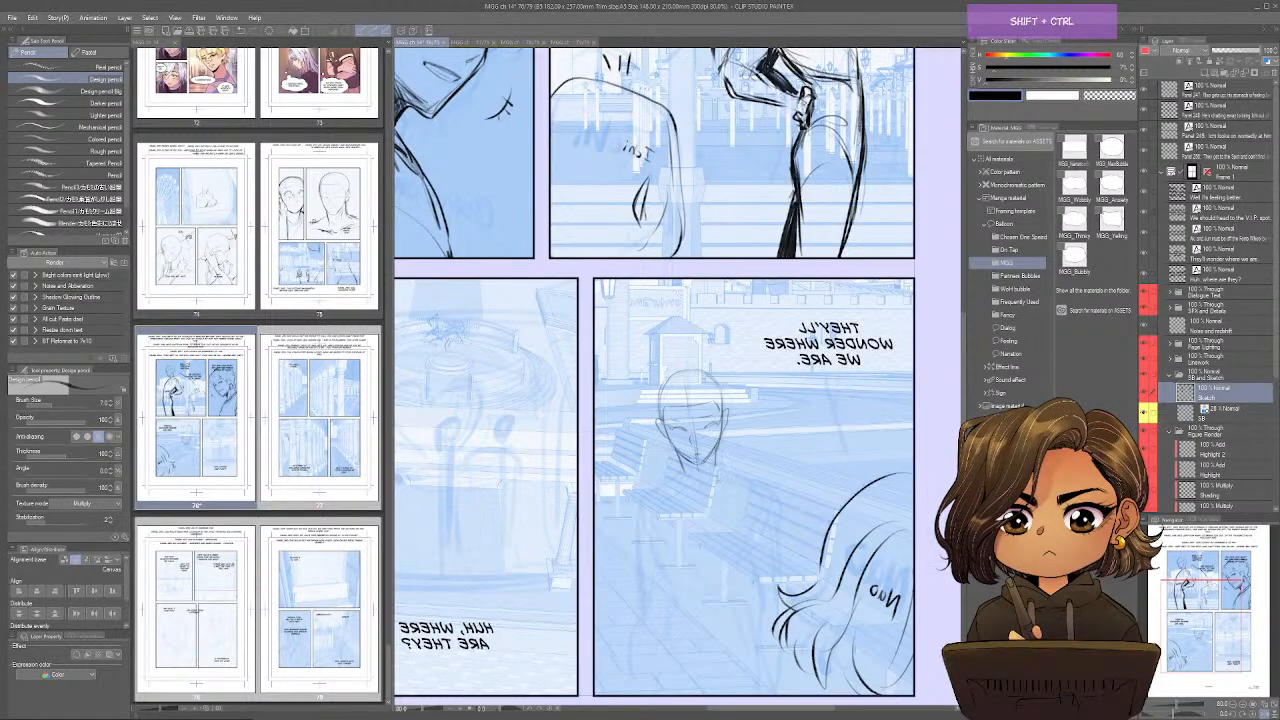
Sketch the neck, shoulders and upper torso outline of the facing figure in panel 249, alternating between normal and mirrored view.
key("ctrl+shift+b")
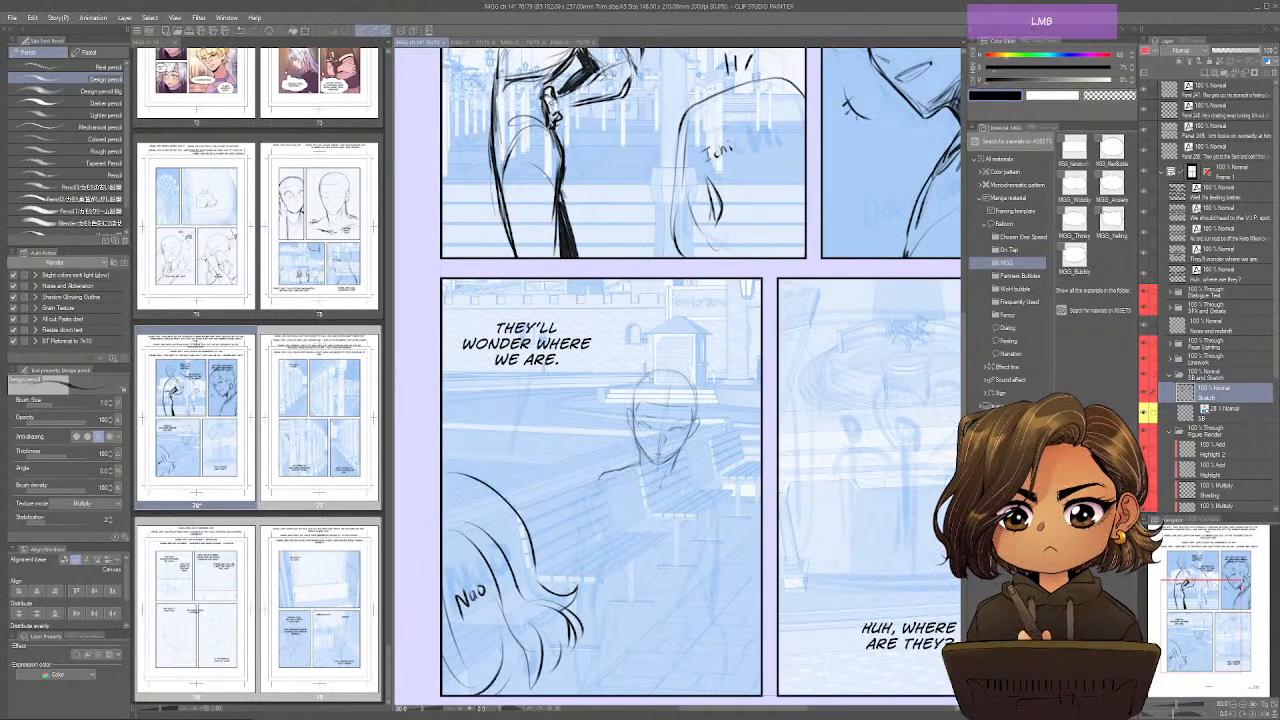
left_click_drag(604, 470, 587, 486)
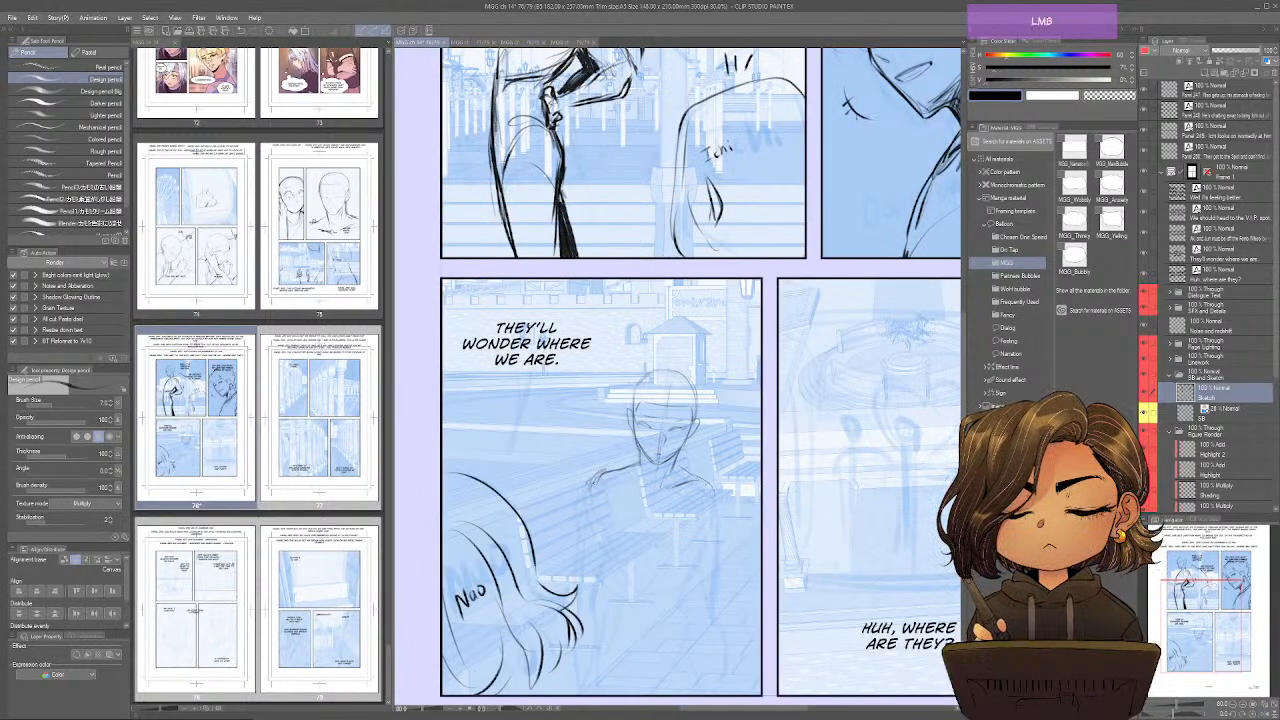
key("ctrl+shift+b")
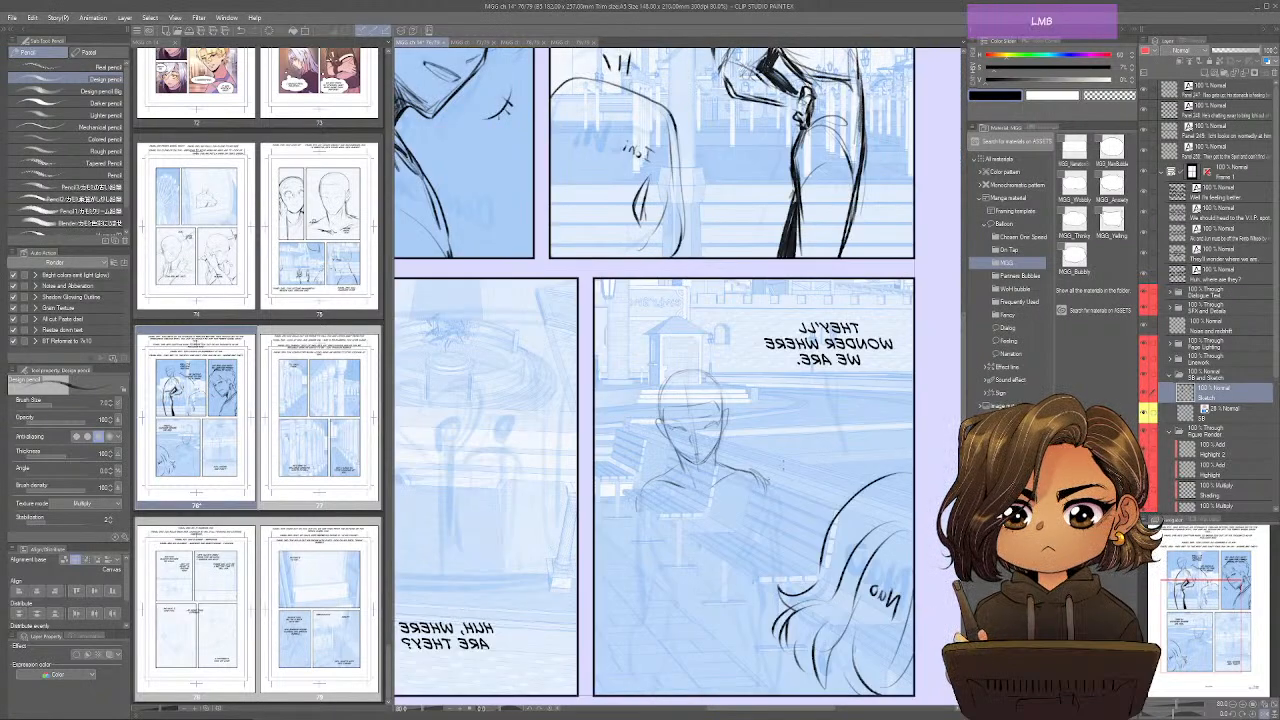
left_click_drag(747, 515, 709, 607)
left_click_drag(657, 519, 685, 559)
left_click_drag(757, 503, 737, 541)
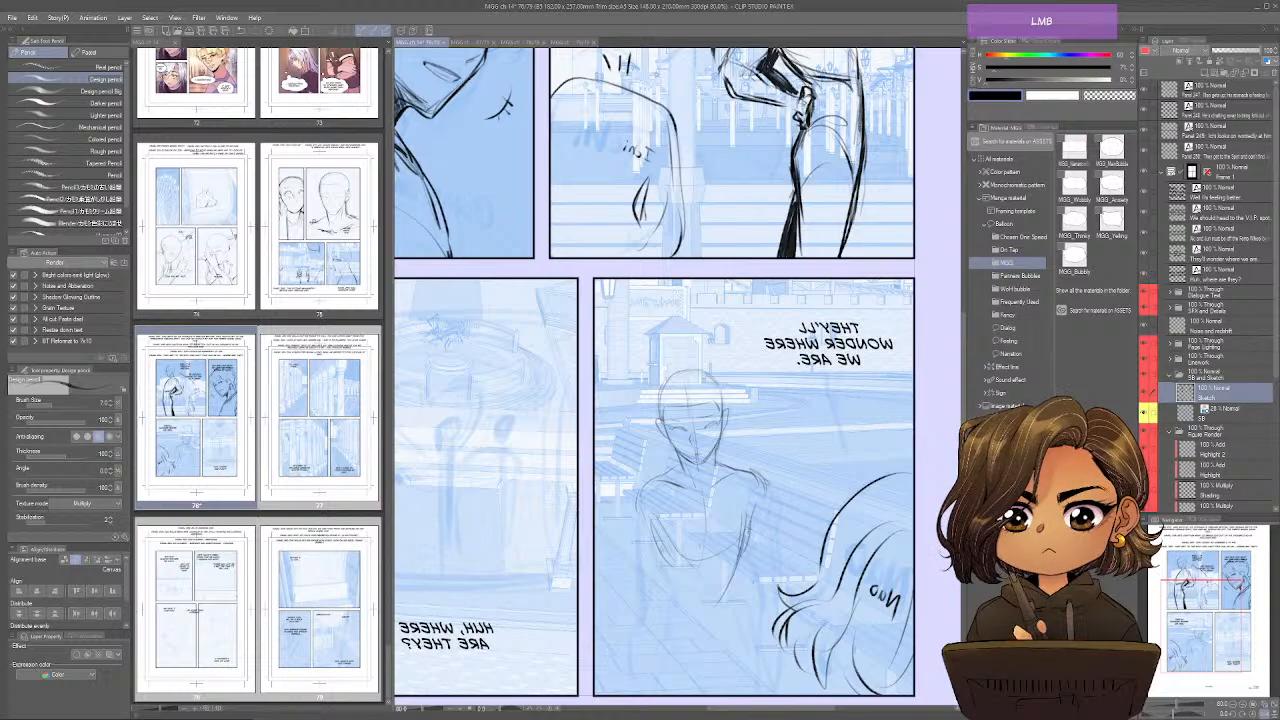
Restore the unmirrored view and rough in the sides of the facing figure's torso down to the waist in panel 249.
key("ctrl+shift+b")
left_click_drag(604, 500, 620, 611)
left_click_drag(619, 561, 641, 598)
left_click_drag(699, 541, 673, 626)
left_click_drag(610, 598, 603, 632)
Draw the facing figure's hanging arm and hand away from Nao, and begin the other upper arm in mirrored view.
mouse_move(722, 504)
left_mouse_down()
mouse_move(719, 534)
mouse_move(702, 532)
mouse_move(698, 586)
left_mouse_up()
left_click_drag(724, 542, 718, 606)
mouse_move(708, 578)
left_mouse_down()
mouse_move(698, 647)
mouse_move(641, 665)
left_mouse_up()
key("ctrl+alt+h")
mouse_move(761, 490)
left_mouse_down()
mouse_move(771, 561)
mouse_move(760, 595)
mouse_move(754, 585)
left_mouse_up()
left_click_drag(742, 509, 748, 555)
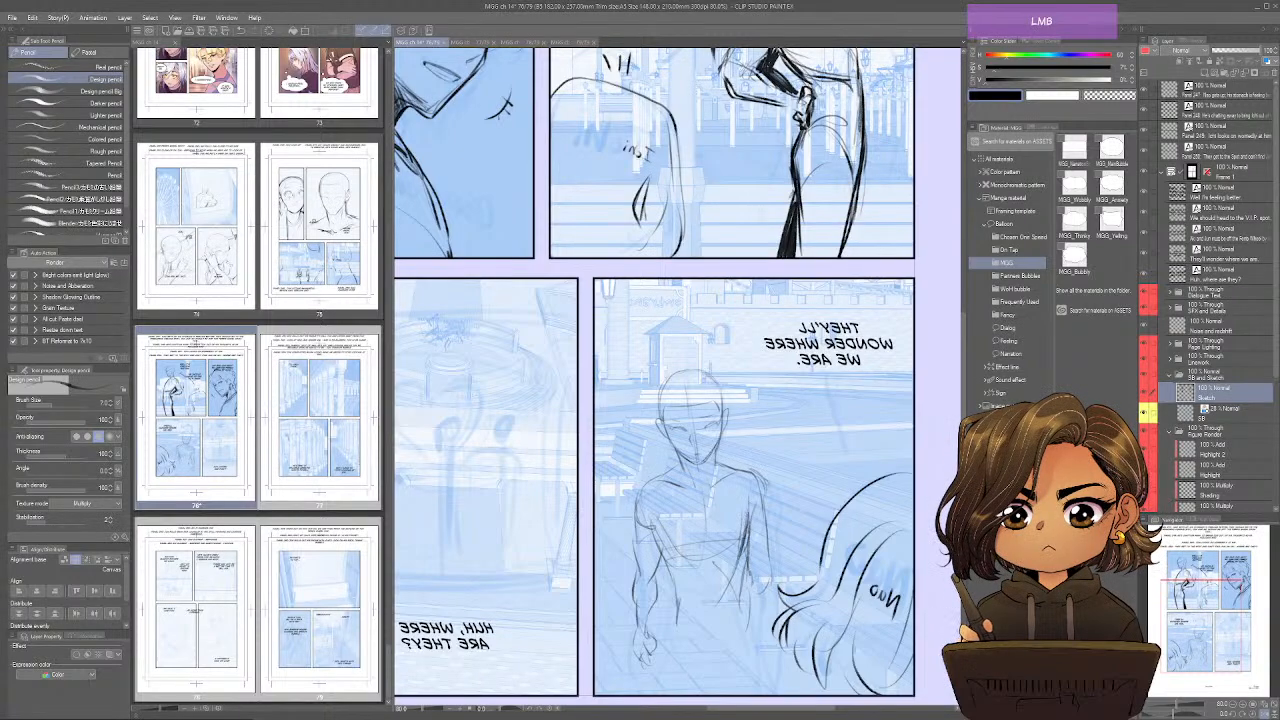
Add the torso's centre line and lower chest guideline, and darken the facing figure's side and waist contours in panel 249.
left_click_drag(706, 491, 702, 575)
mouse_move(662, 513)
left_mouse_down()
mouse_move(648, 543)
mouse_move(741, 542)
left_mouse_up()
left_click_drag(664, 540, 682, 602)
left_click_drag(746, 540, 738, 622)
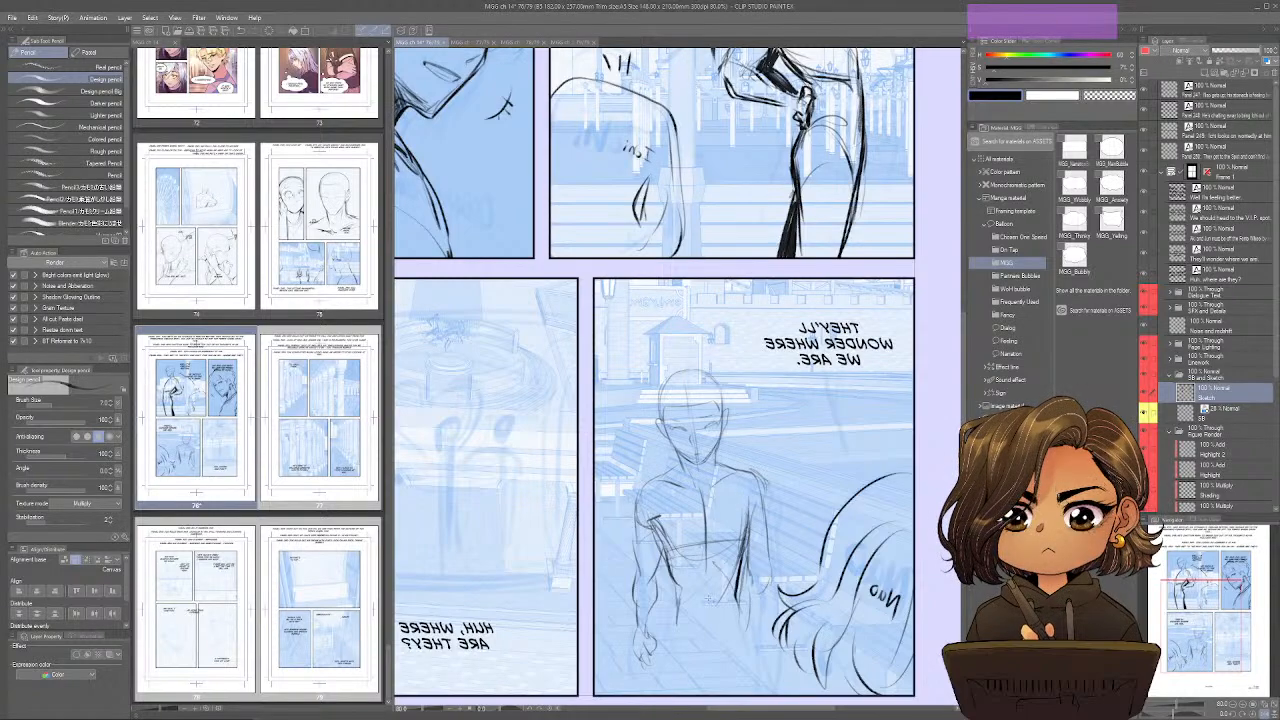
left_click_drag(676, 588, 667, 626)
left_click_drag(671, 592, 664, 632)
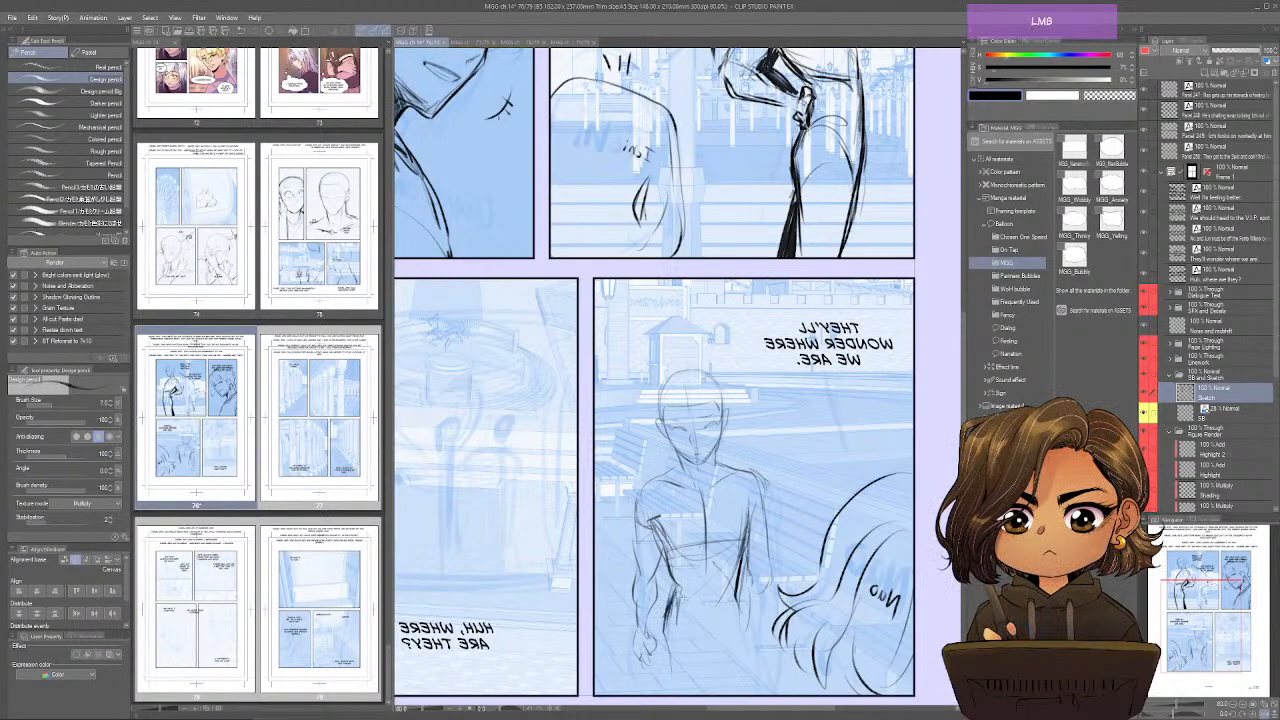
Draw the facing figure's hips, pelvis lines and thighs down to panel 249's lower border, restoring the unmirrored view.
left_click_drag(740, 592, 748, 678)
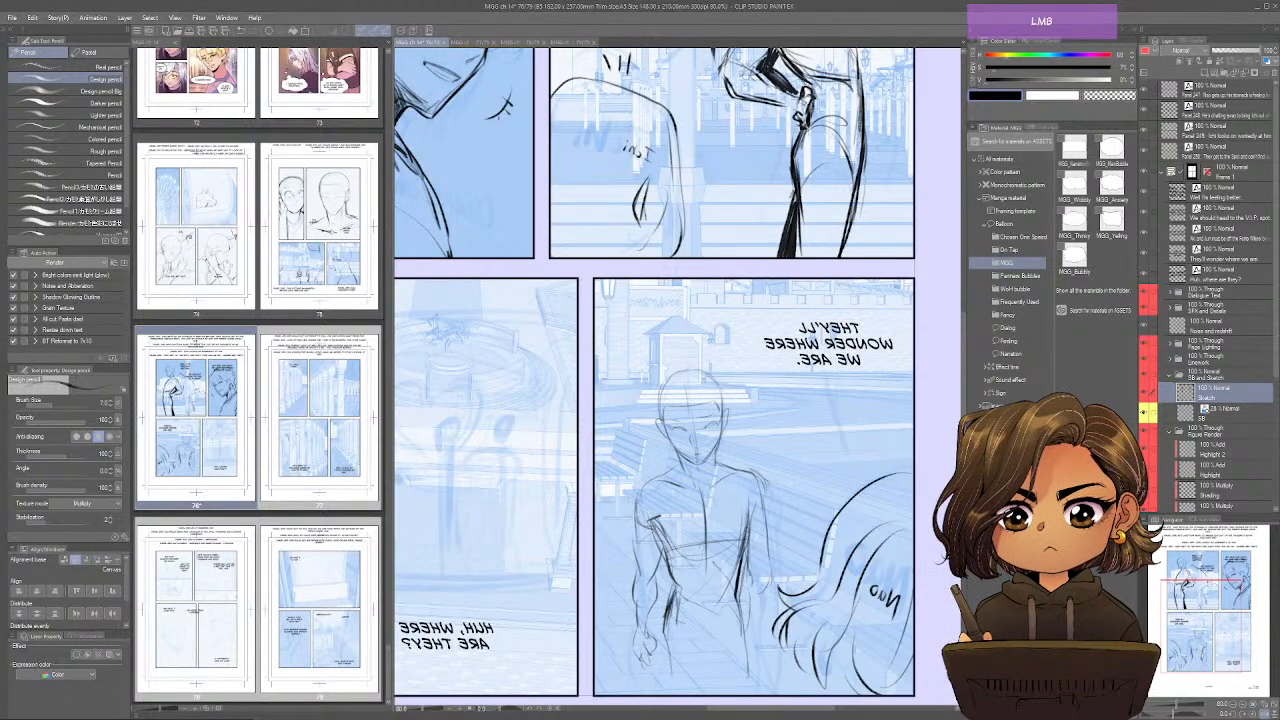
left_click_drag(710, 616, 686, 654)
left_click_drag(682, 616, 660, 684)
key("ctrl+shift+h")
left_click_drag(675, 609, 637, 663)
left_click_drag(693, 627, 694, 695)
left_click_drag(613, 604, 653, 662)
left_click_drag(686, 621, 650, 647)
left_click_drag(614, 602, 608, 666)
left_click_drag(613, 610, 608, 694)
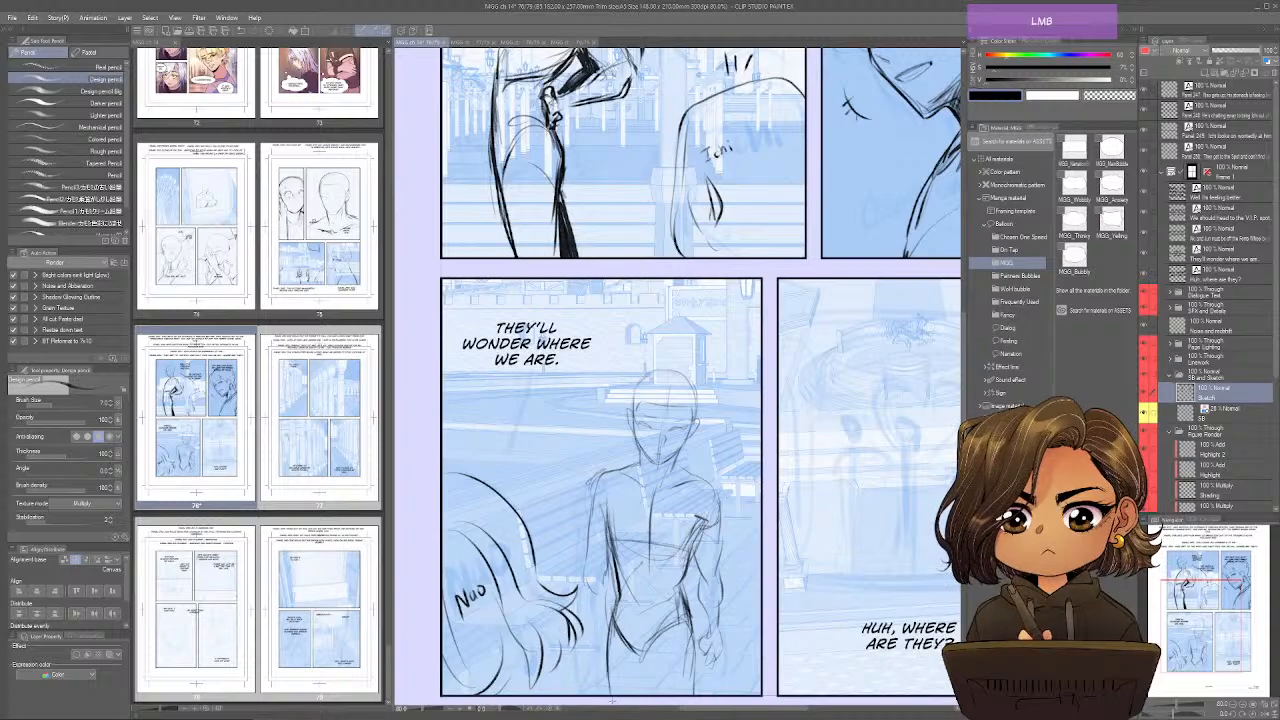
Draw the facing figure's forearm and hand beside Nao's hair in panel 249 and strengthen the upper arm and shoulder line.
mouse_move(587, 574)
left_mouse_down()
mouse_move(605, 593)
mouse_move(589, 639)
left_mouse_up()
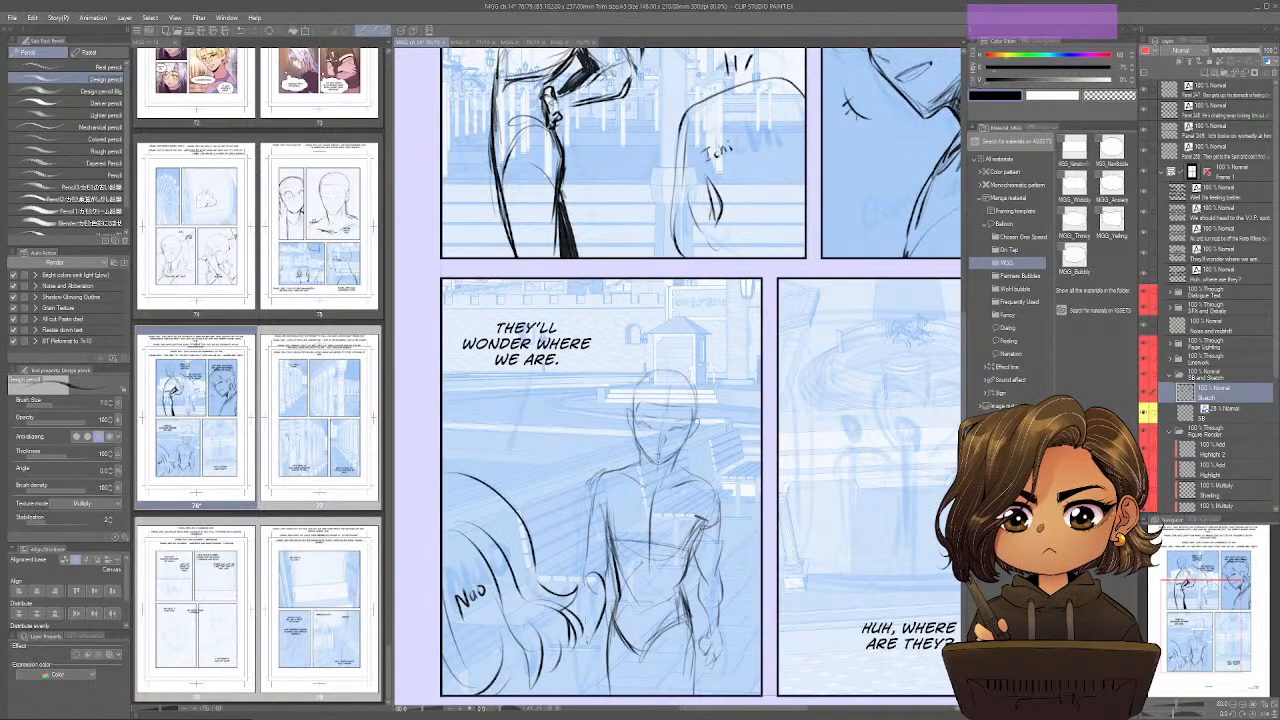
left_click_drag(591, 512, 587, 571)
left_click_drag(593, 489, 589, 565)
mouse_move(591, 573)
left_mouse_down()
mouse_move(577, 617)
mouse_move(595, 672)
left_mouse_up()
left_click_drag(583, 648, 571, 684)
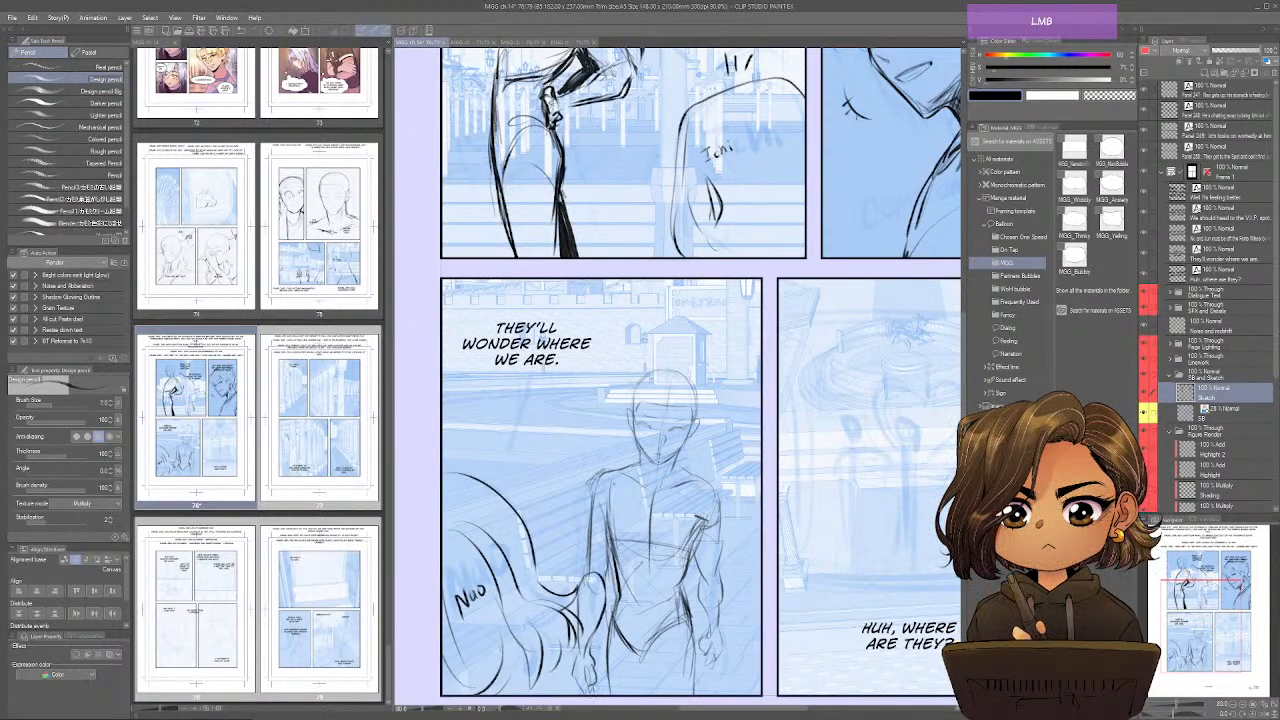
mouse_move(598, 474)
left_mouse_down()
mouse_move(591, 522)
mouse_move(630, 467)
left_mouse_up()
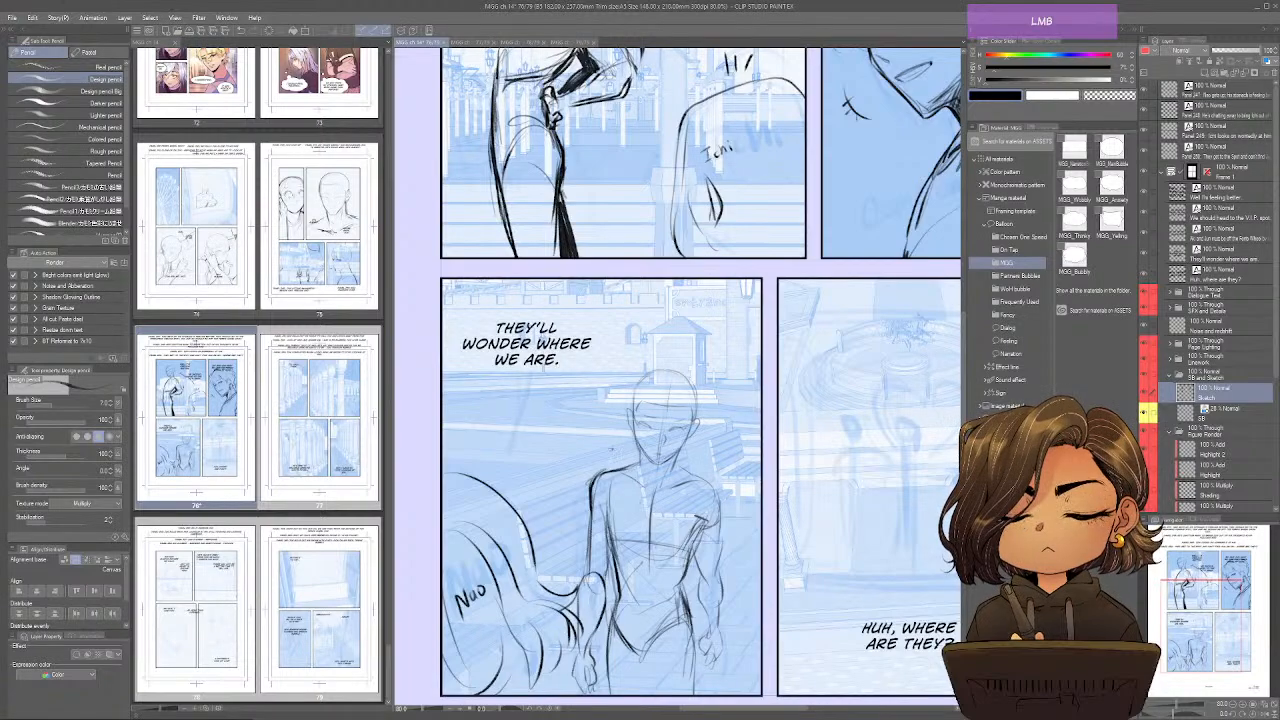
key("ctrl+z")
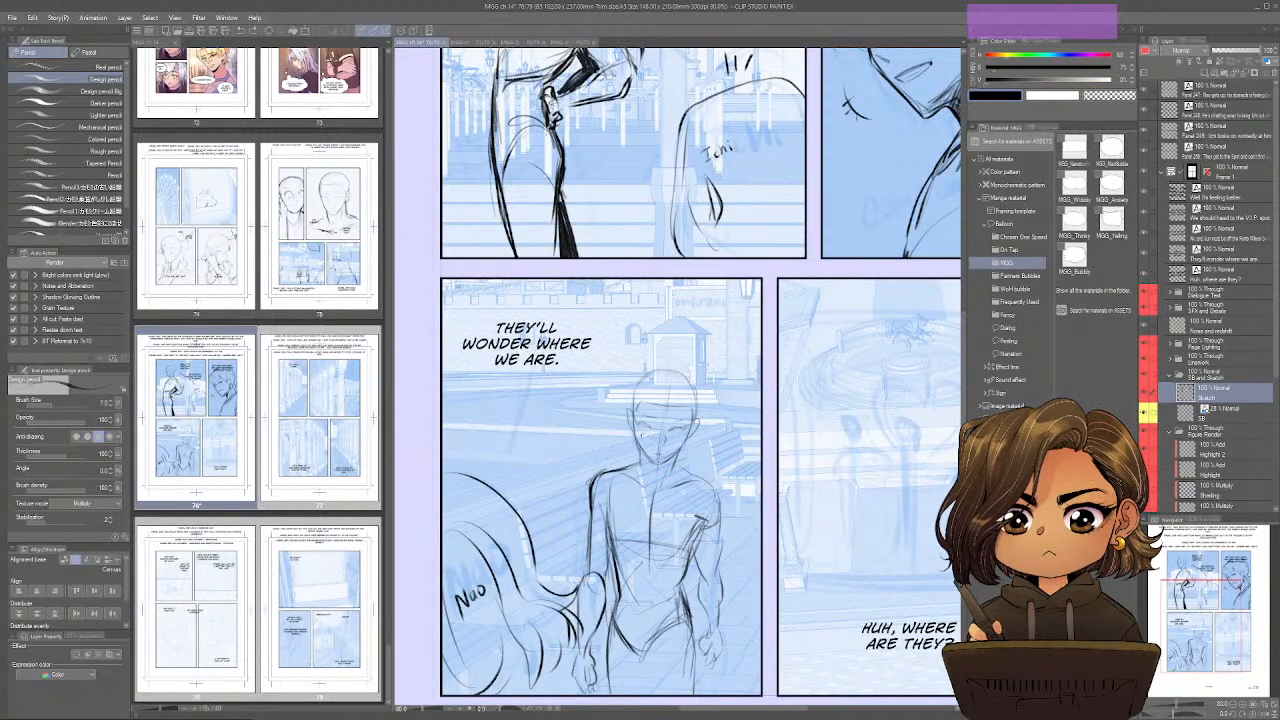
Draw the facing figure's eyes, mouth and firmer jaw contour in panel 249, checking the face in mirrored view.
left_click_drag(637, 422, 645, 429)
key("ctrl+shift+h")
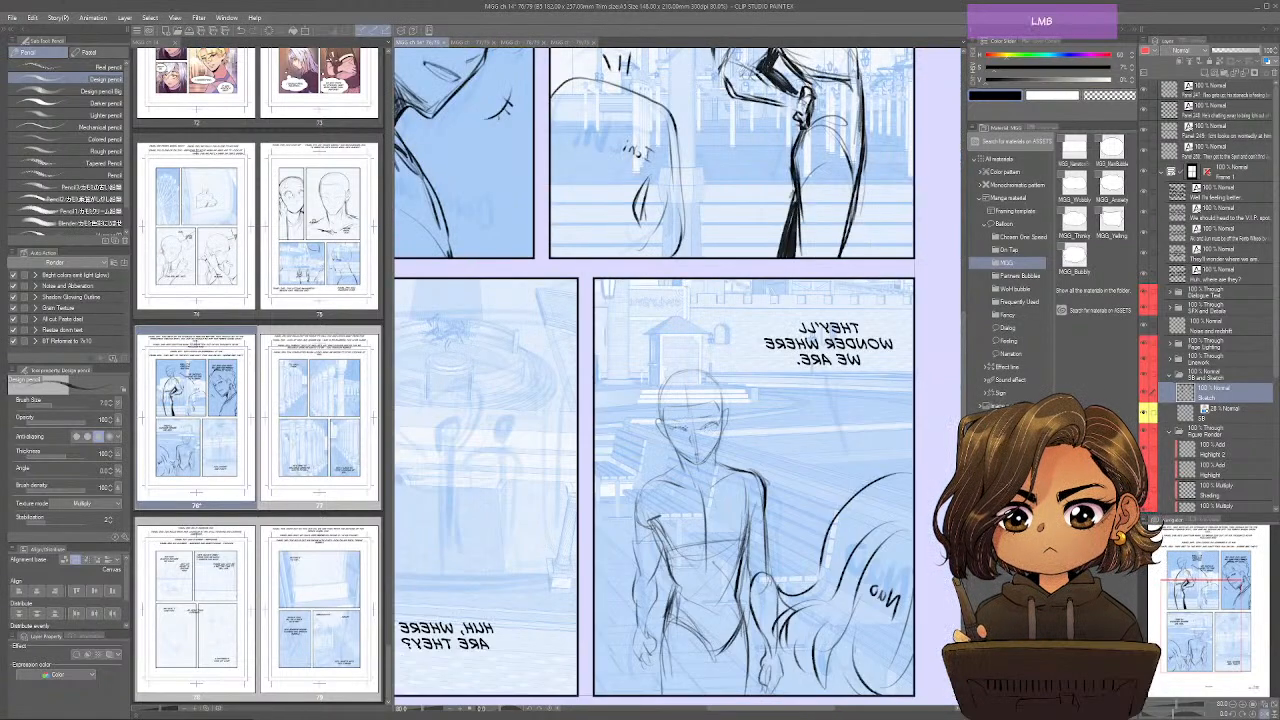
left_click_drag(666, 434, 684, 462)
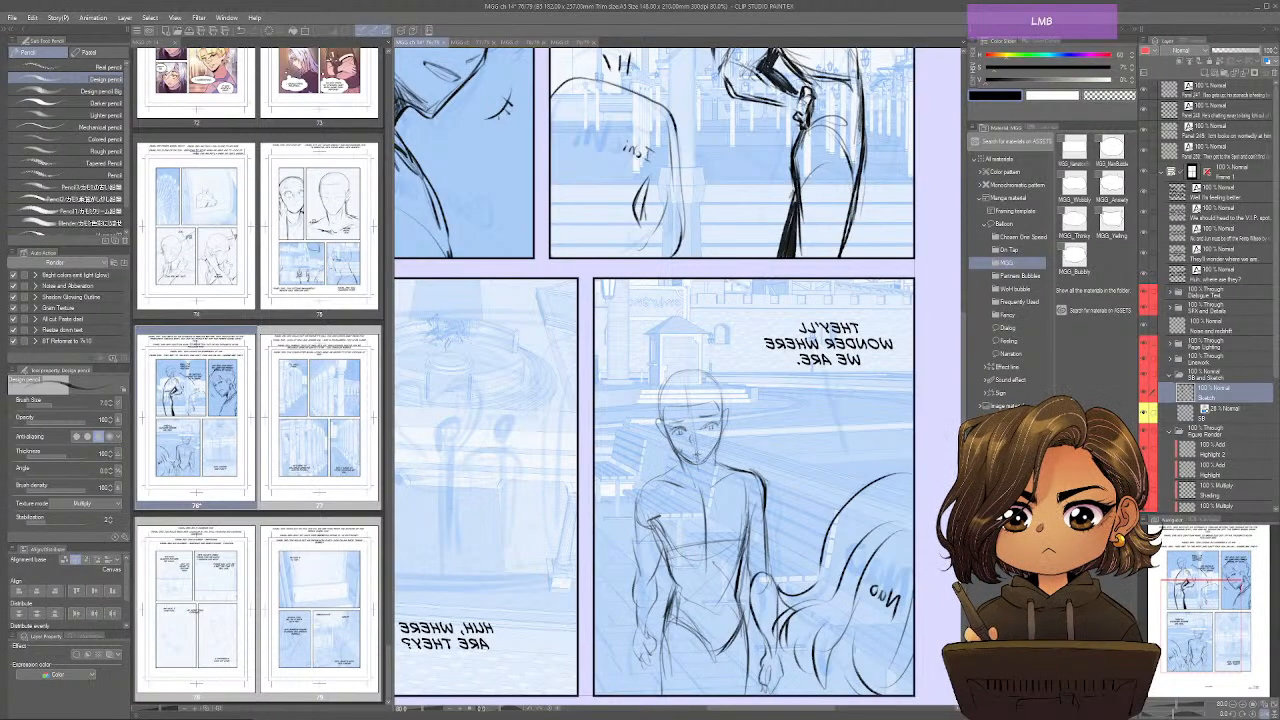
key("h")
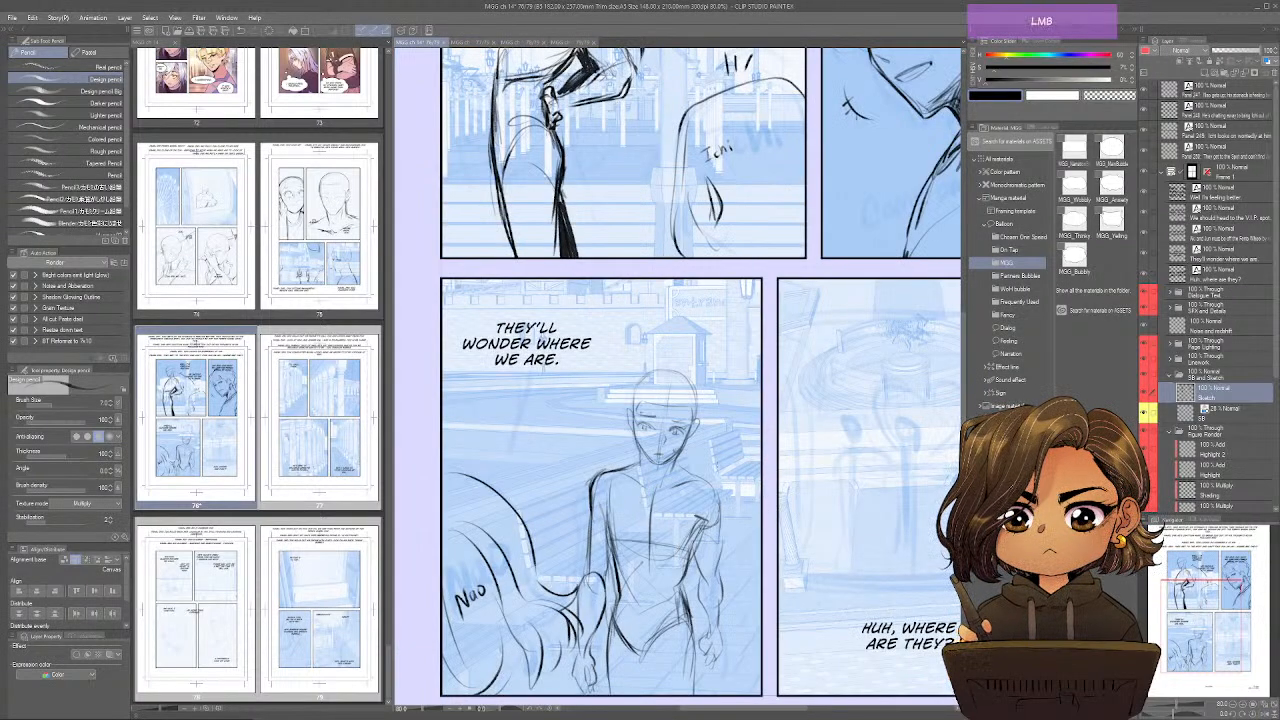
left_click_drag(634, 414, 643, 446)
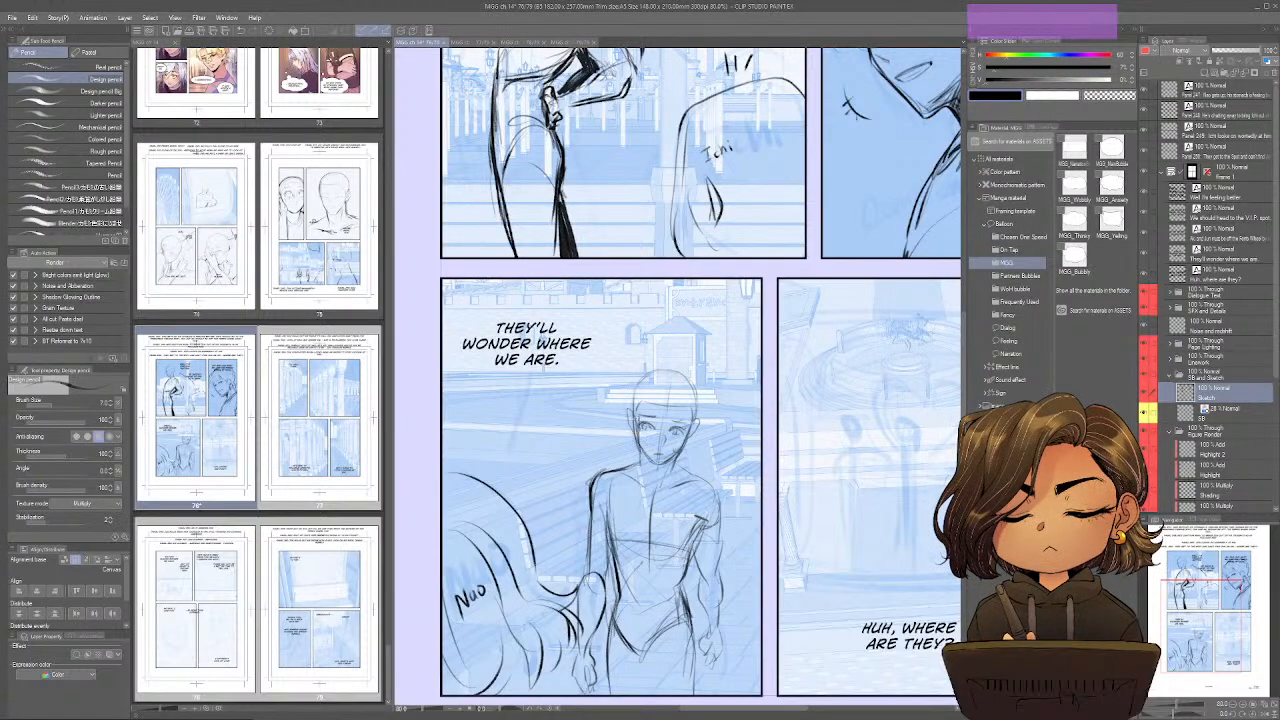
mouse_move(702, 417)
left_mouse_down()
mouse_move(688, 446)
mouse_move(645, 456)
mouse_move(669, 465)
left_mouse_up()
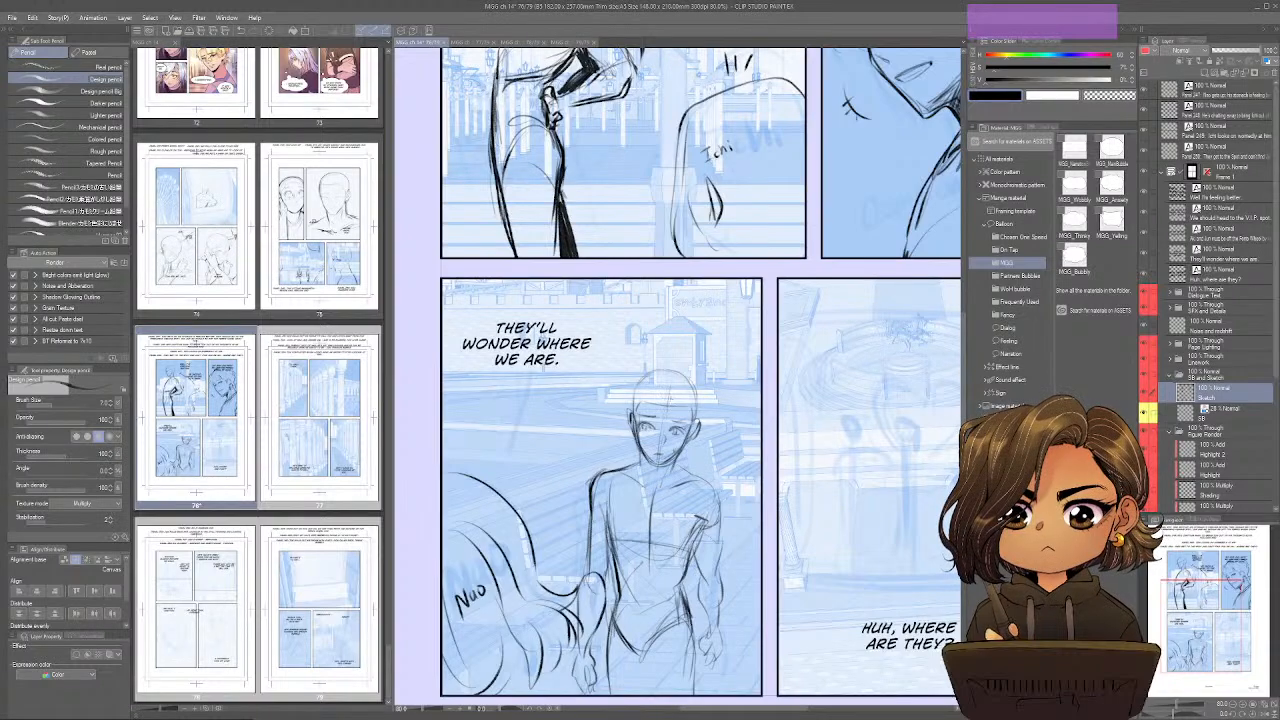
Draw the facing figure's fringe, crown and long side locks falling past the shoulders in panel 249.
mouse_move(680, 398)
left_mouse_down()
mouse_move(648, 440)
mouse_move(679, 398)
mouse_move(697, 411)
mouse_move(681, 462)
left_mouse_up()
mouse_move(677, 403)
left_mouse_down()
mouse_move(692, 425)
mouse_move(653, 391)
mouse_move(637, 415)
left_mouse_up()
left_click_drag(671, 396, 646, 432)
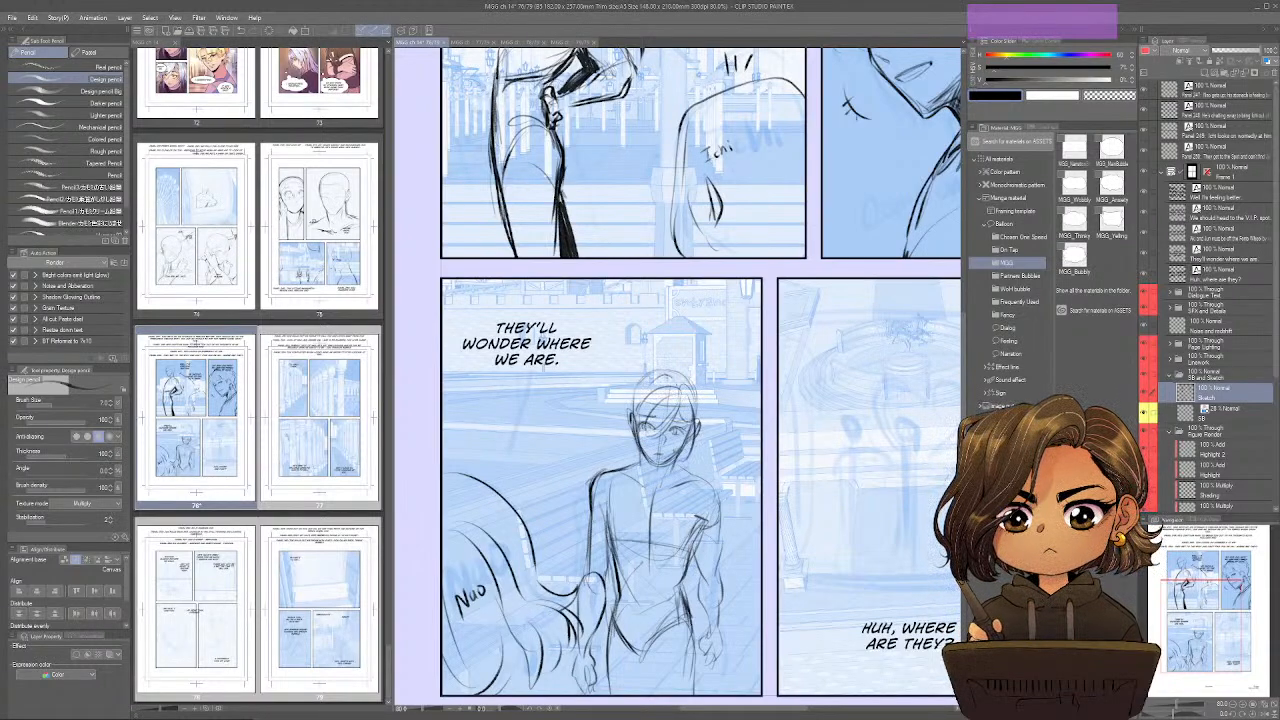
mouse_move(664, 374)
left_mouse_down()
mouse_move(624, 478)
mouse_move(642, 372)
mouse_move(608, 454)
left_mouse_up()
mouse_move(626, 434)
left_mouse_down()
mouse_move(588, 450)
mouse_move(626, 522)
left_mouse_up()
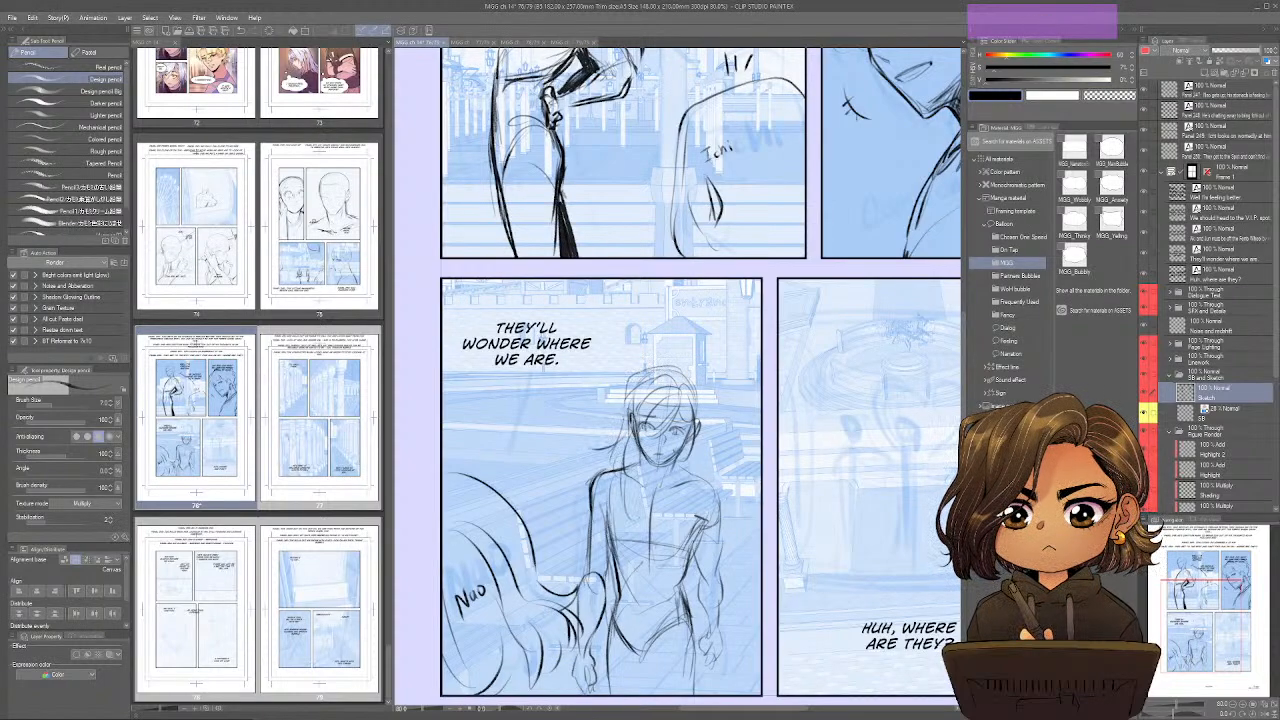
left_click_drag(686, 449, 674, 495)
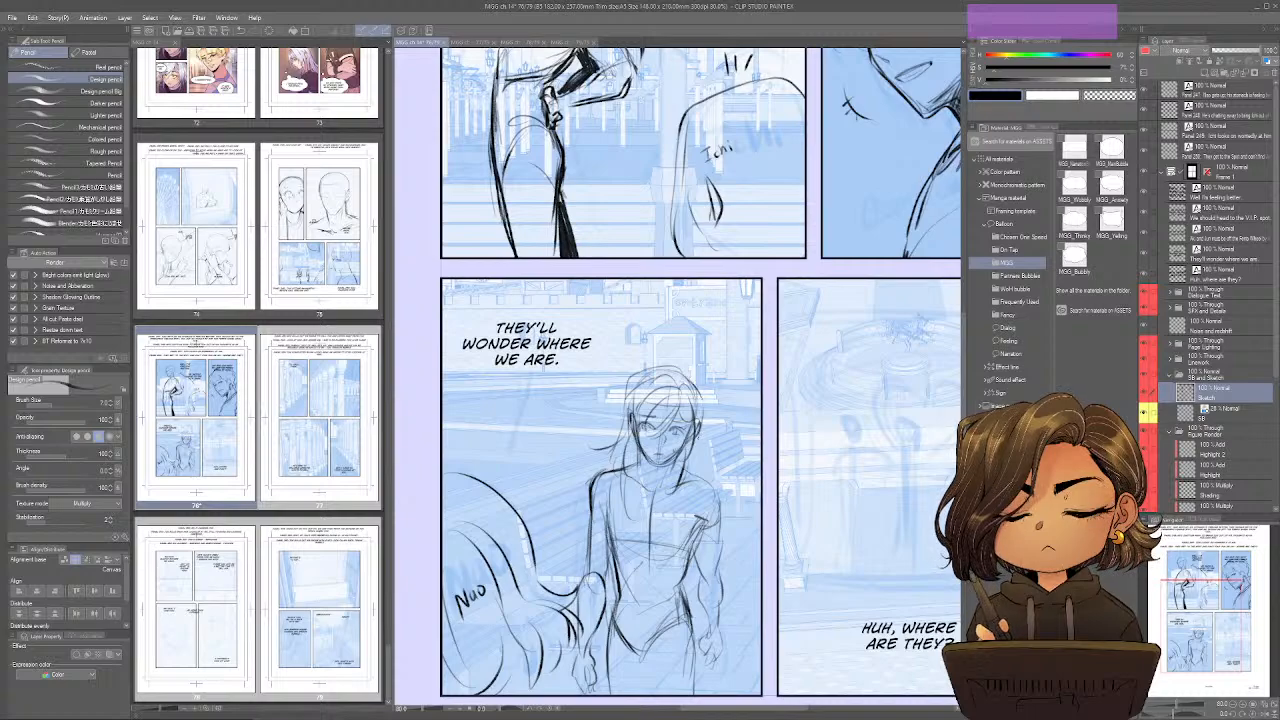
mouse_move(691, 443)
left_mouse_down()
mouse_move(679, 500)
mouse_move(647, 367)
mouse_move(677, 358)
left_mouse_up()
Strengthen the facing figure's waist, hip and thigh contours in panel 249 down to the lower border.
left_click_drag(631, 529, 619, 571)
key("ctrl+z")
left_click_drag(637, 520, 626, 572)
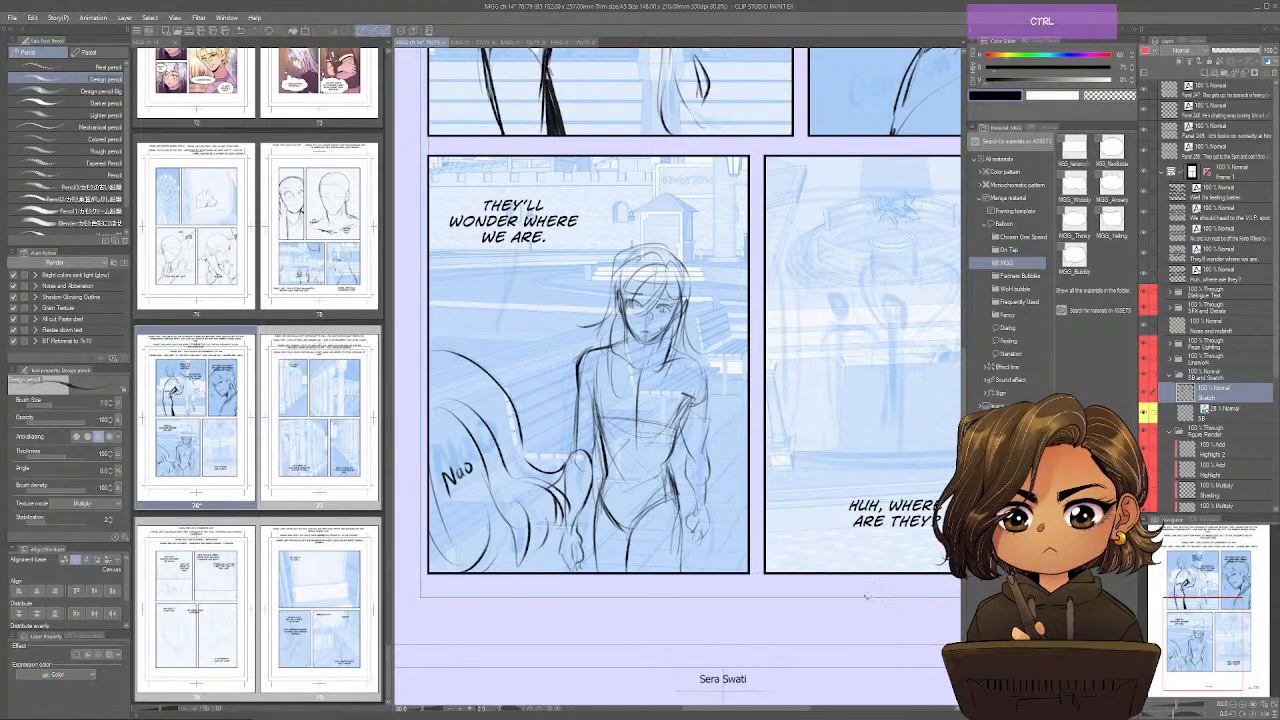
left_click_drag(677, 522, 675, 572)
left_click_drag(670, 484, 680, 412)
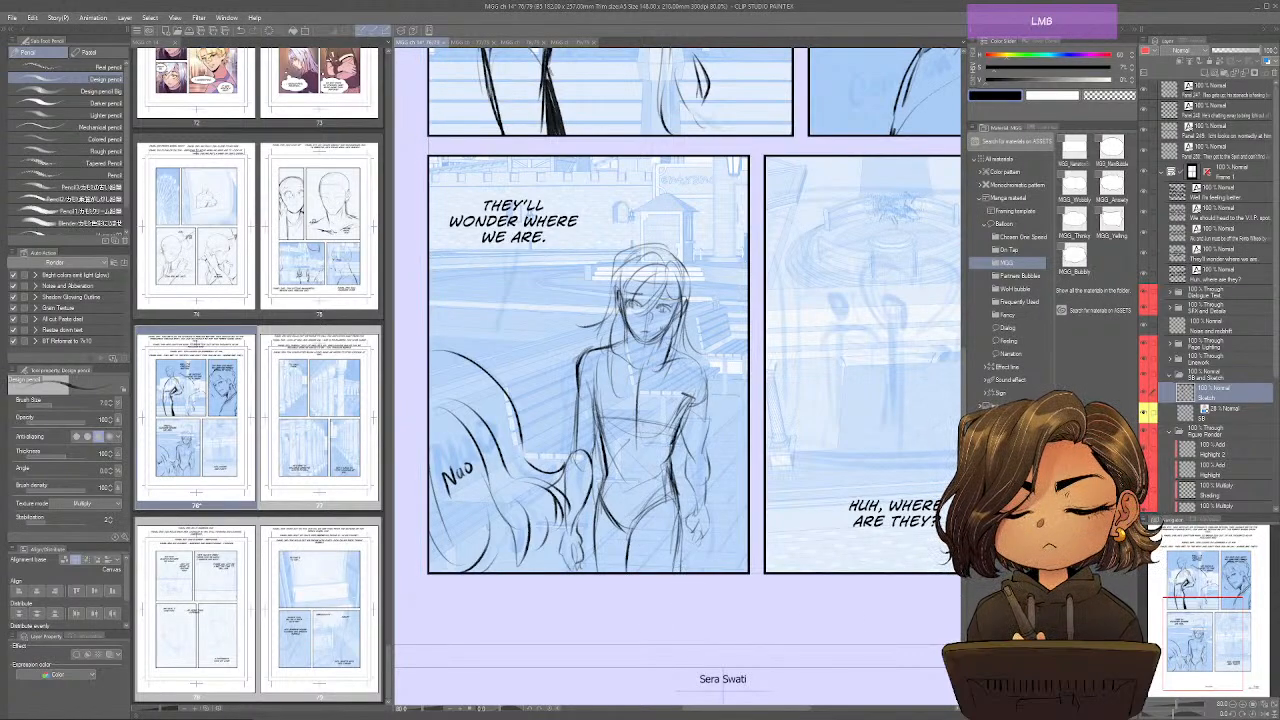
left_click_drag(673, 478, 679, 508)
Sketch short vertical strokes around the fountain in the "Huh, where are they?" panel on page 76.
left_click_drag(900, 558, 724, 587)
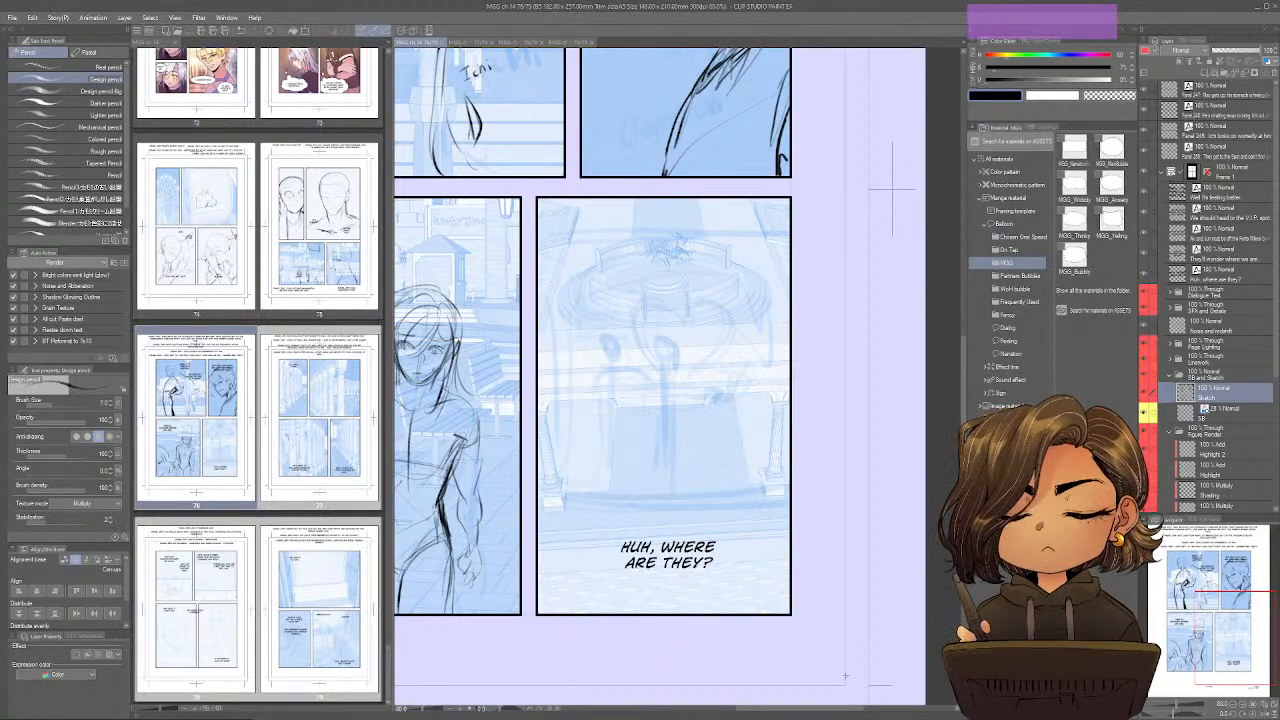
left_click_drag(578, 199, 586, 254)
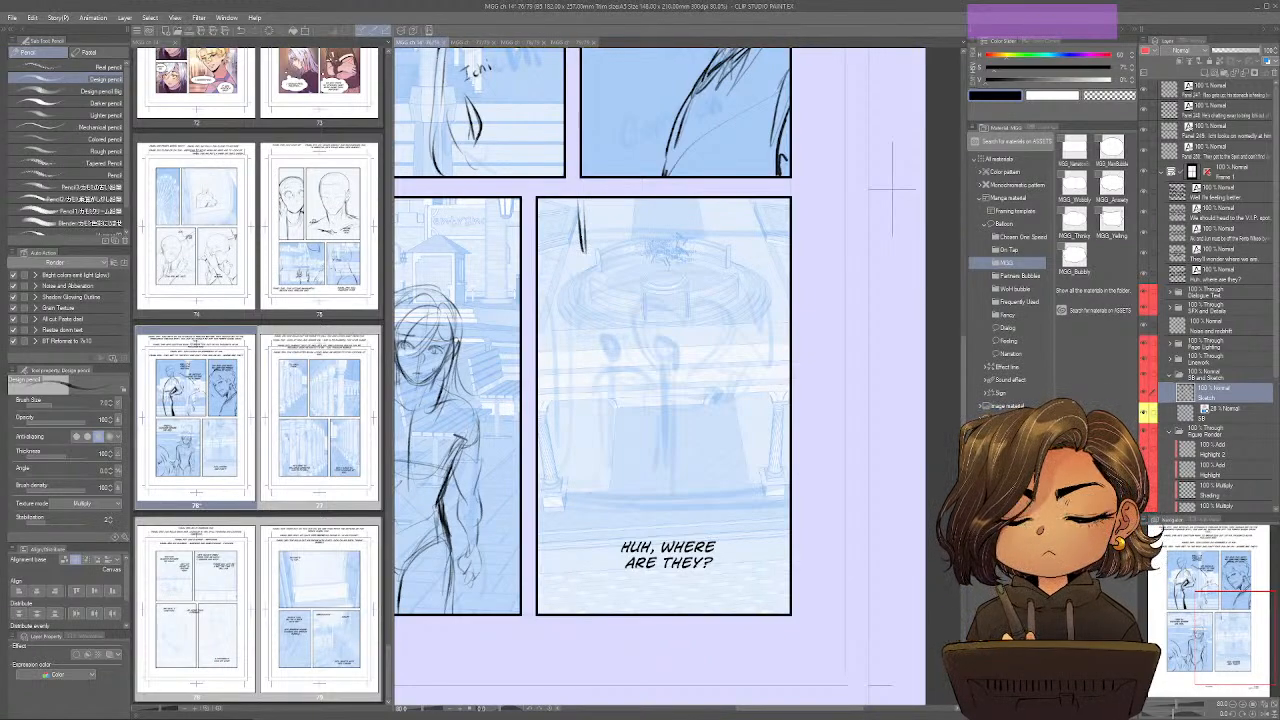
left_click_drag(542, 217, 547, 300)
left_click_drag(734, 200, 733, 237)
left_click_drag(725, 198, 725, 231)
left_click_drag(751, 280, 744, 336)
left_click_drag(760, 242, 757, 296)
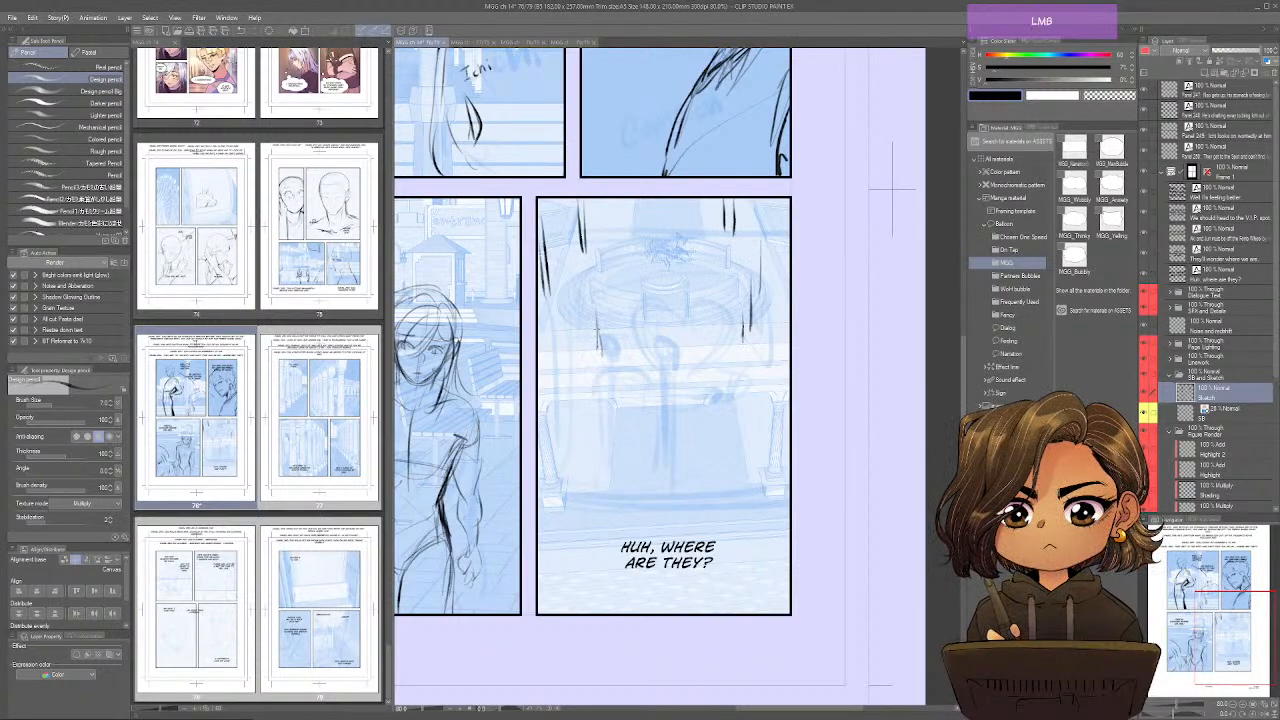
left_click_drag(592, 288, 598, 340)
left_click_drag(629, 200, 630, 242)
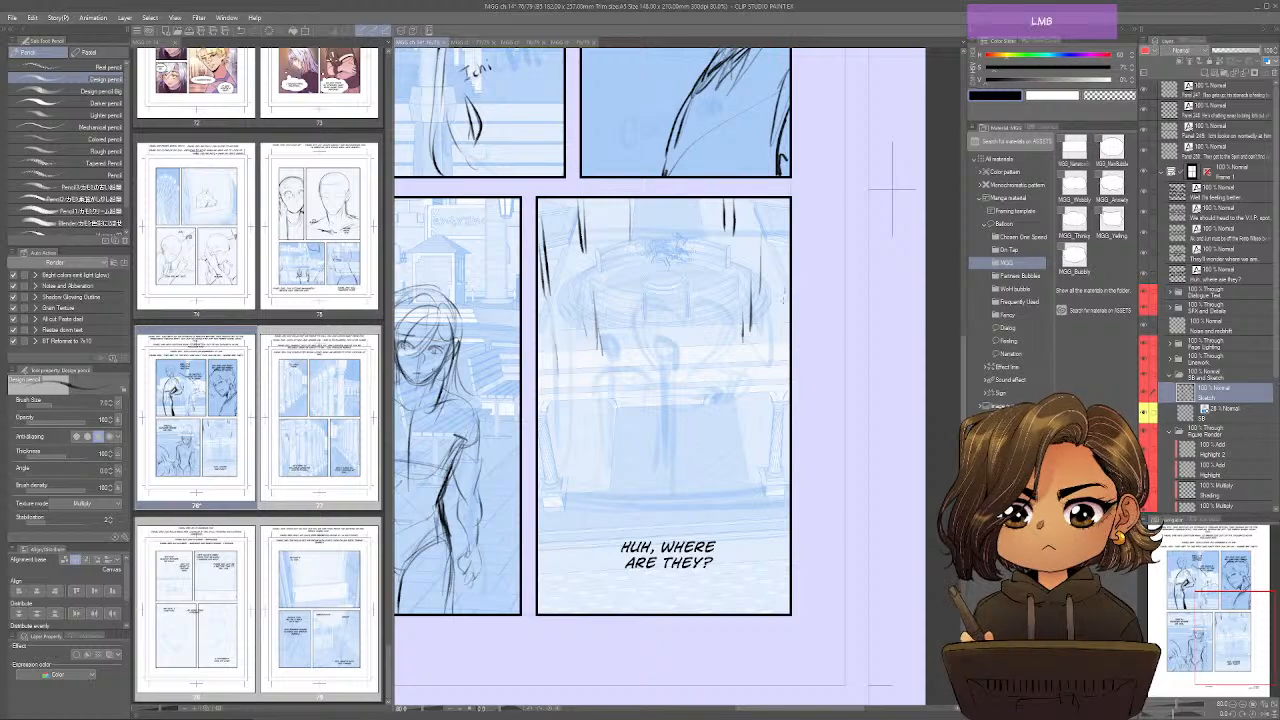
left_click_drag(784, 290, 776, 330)
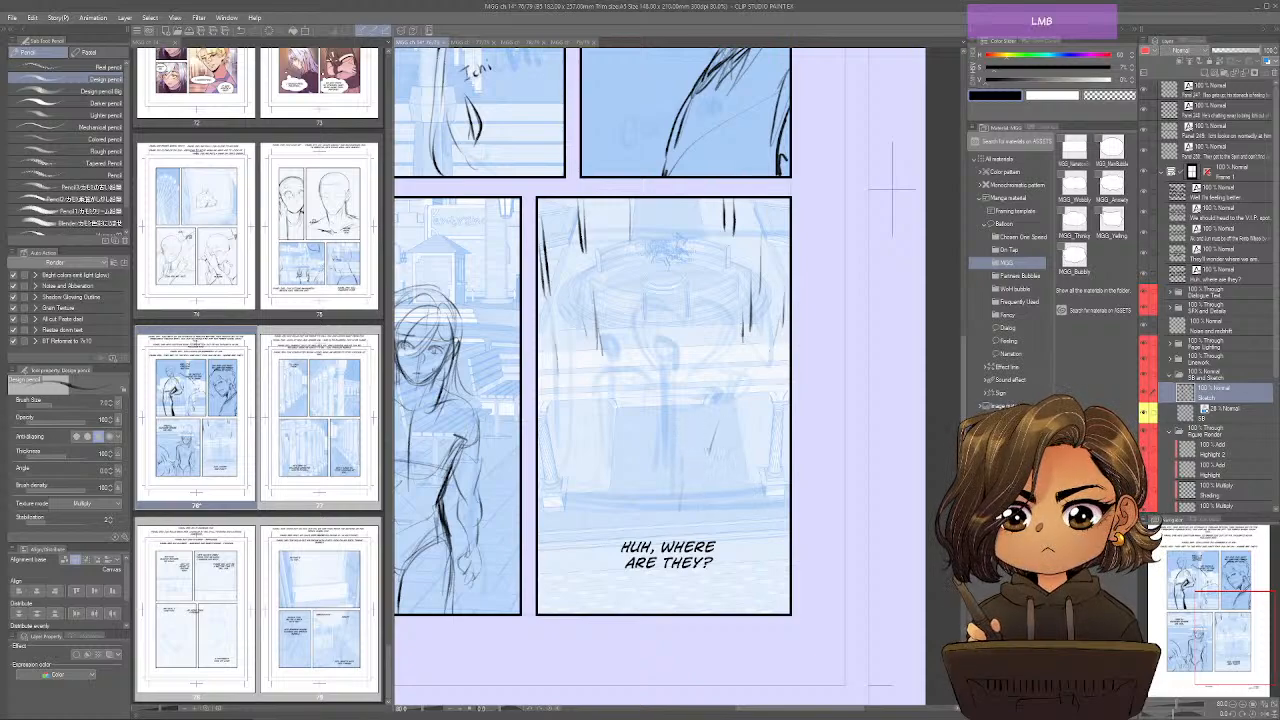
Sketch two small stick figures side by side in front of the fountain, above the dialogue "Huh, where are they?".
left_click_drag(675, 460, 678, 524)
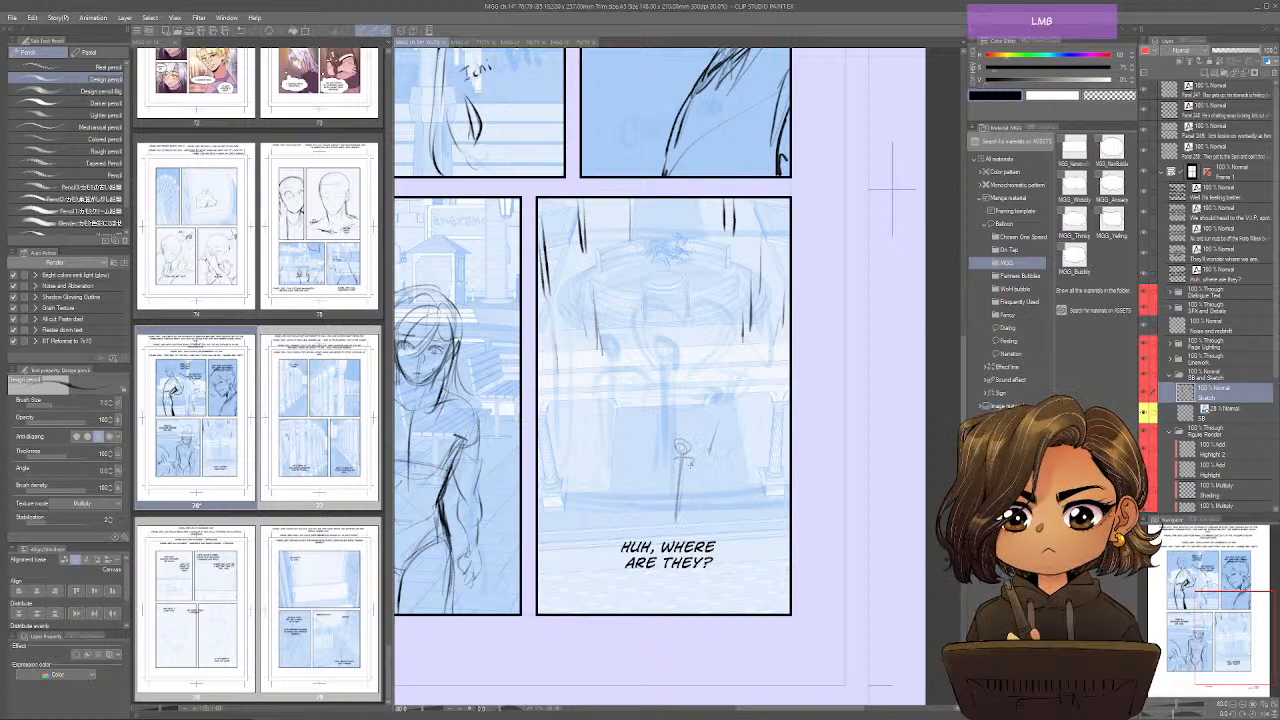
left_click_drag(688, 462, 664, 521)
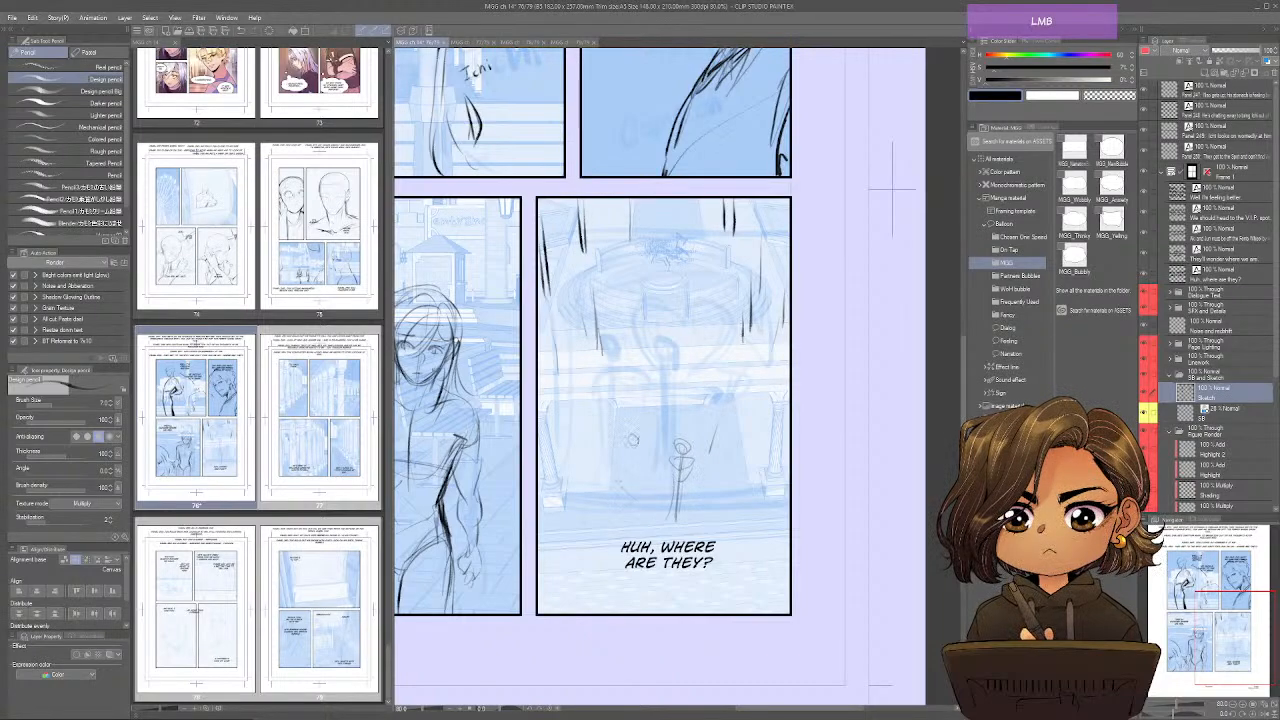
mouse_move(636, 432)
left_mouse_down()
mouse_move(622, 456)
mouse_move(643, 507)
mouse_move(625, 498)
left_mouse_up()
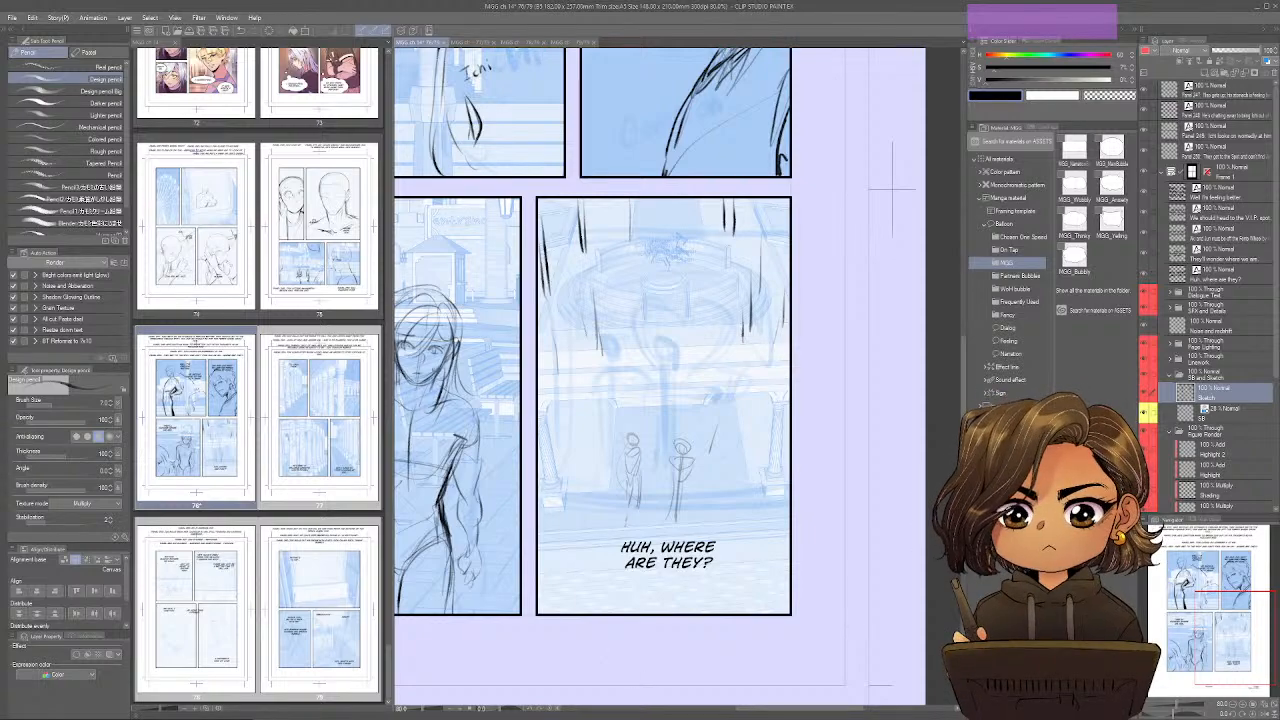
Find a walking pose among the 3D pose materials and place it in the fountain panel.
left_click(1004, 419)
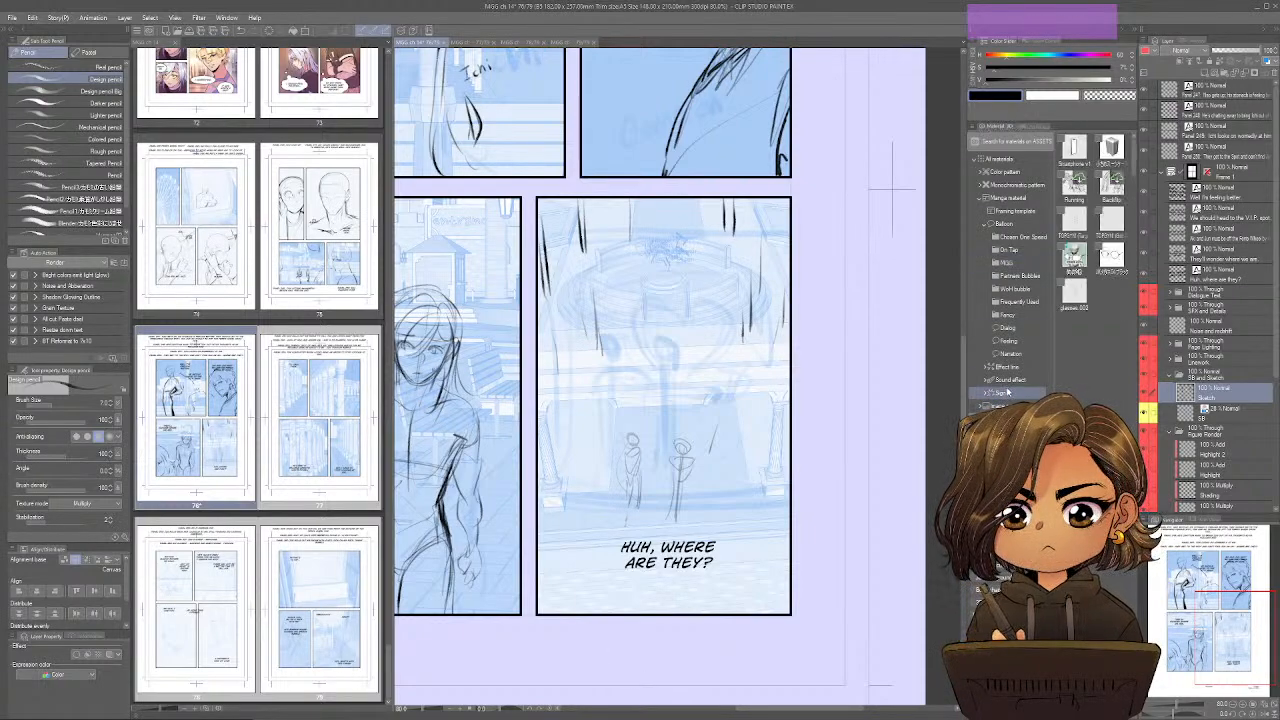
scroll(1010, 386, "down", 3)
scroll(1010, 386, "up", 3)
scroll(1025, 360, "down", 3)
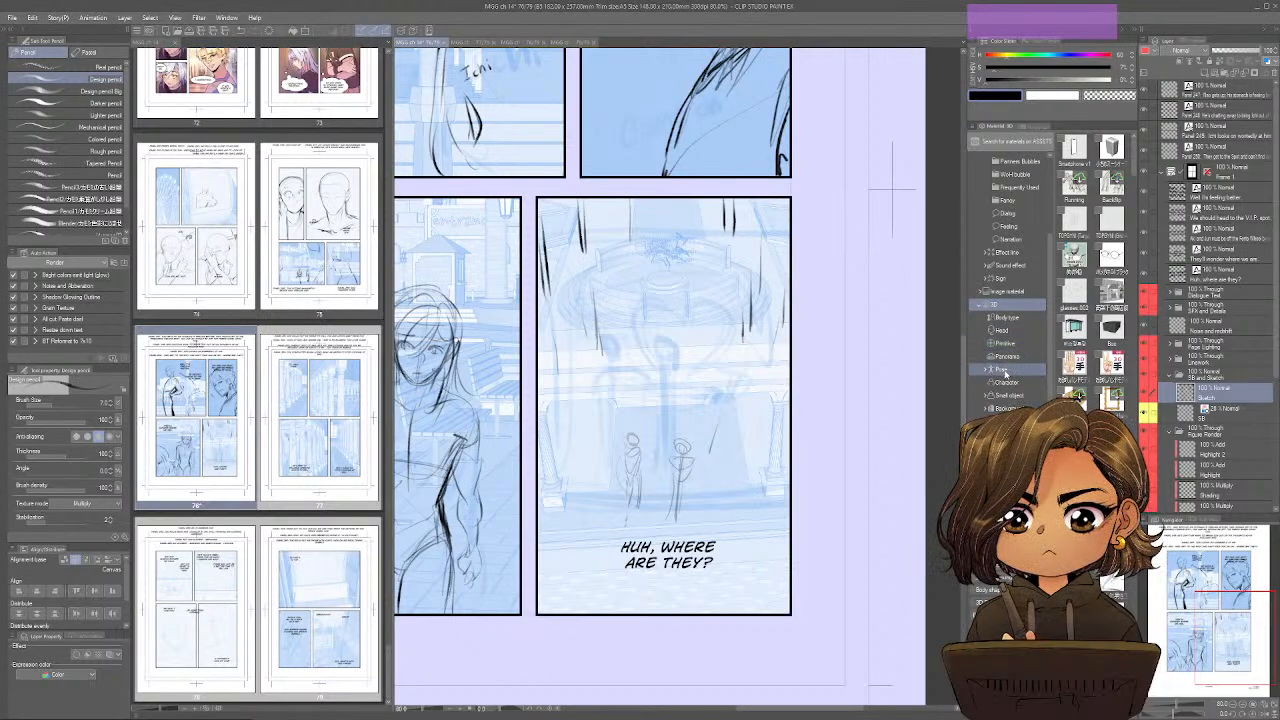
left_click(1004, 369)
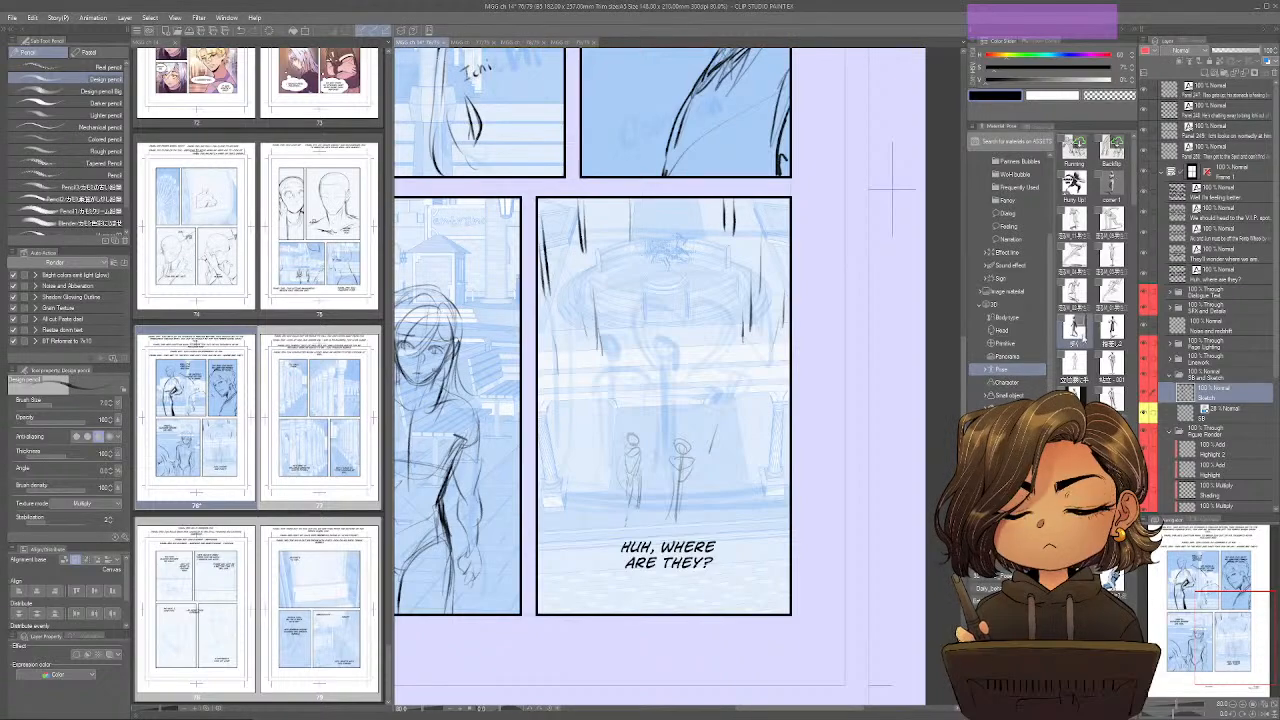
left_click_drag(1074, 328, 665, 485)
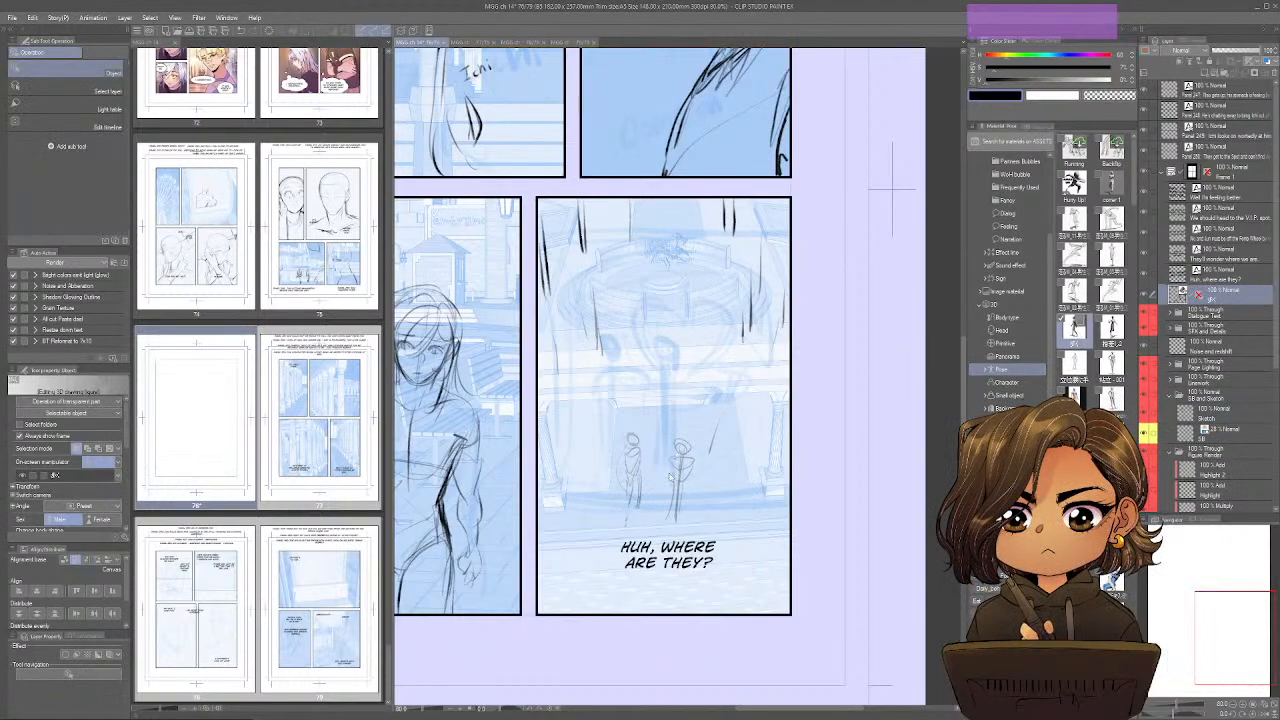
Scale, move and turn the walking 3D mannequin so it stands over the stick figure nearer the panel's centre.
left_click_drag(506, 310, 486, 490)
left_click_drag(500, 220, 630, 475)
left_click_drag(643, 523, 690, 607)
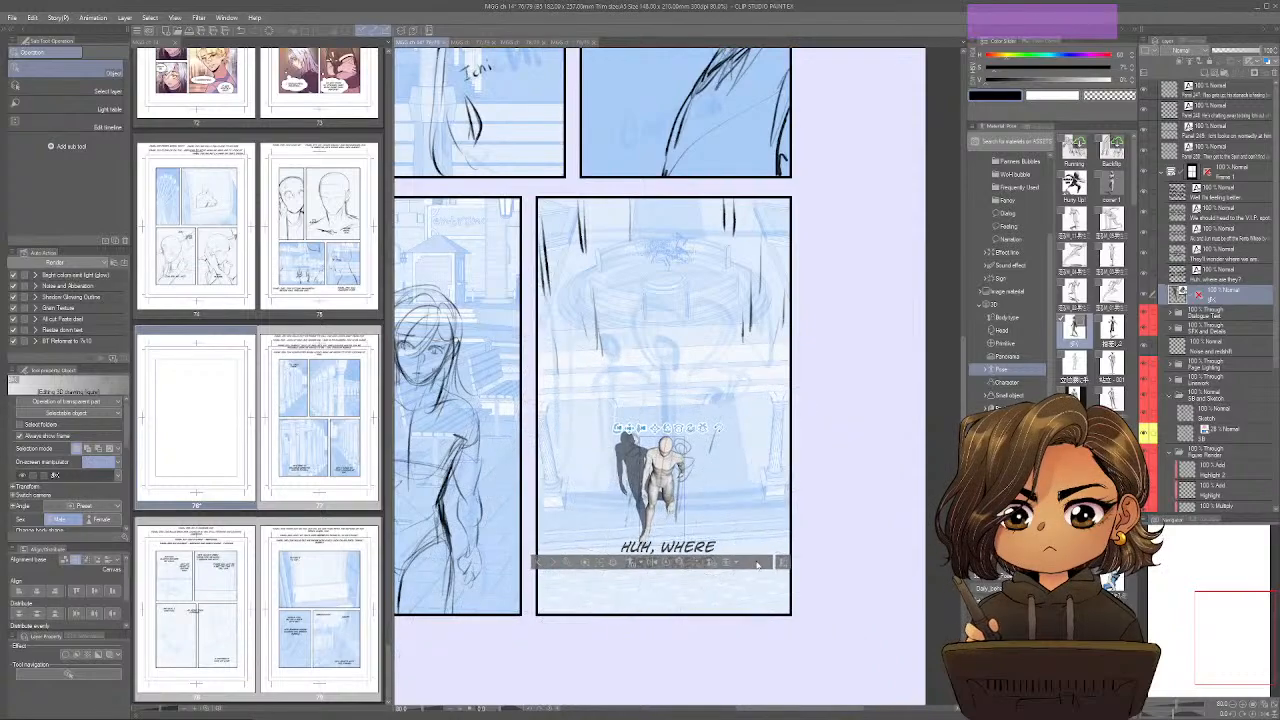
left_click(762, 563)
left_click_drag(711, 516, 731, 490)
right_click(726, 498)
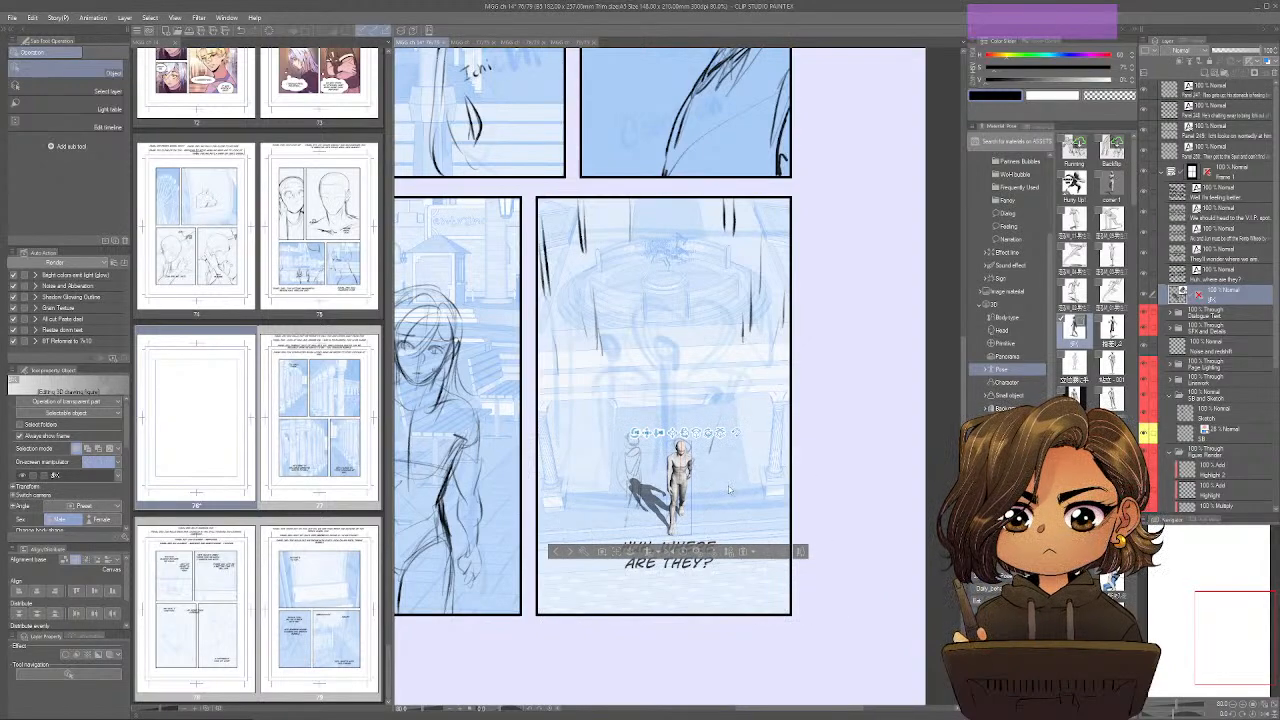
left_click(668, 556)
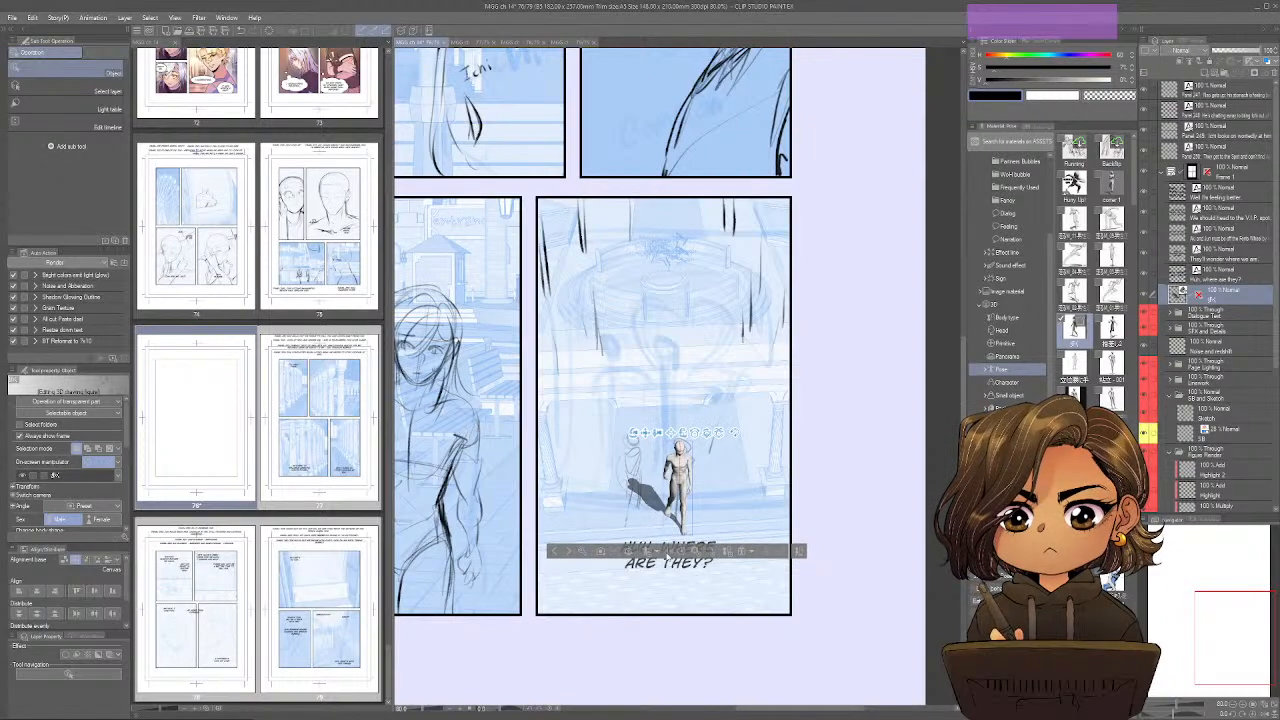
left_click(668, 556)
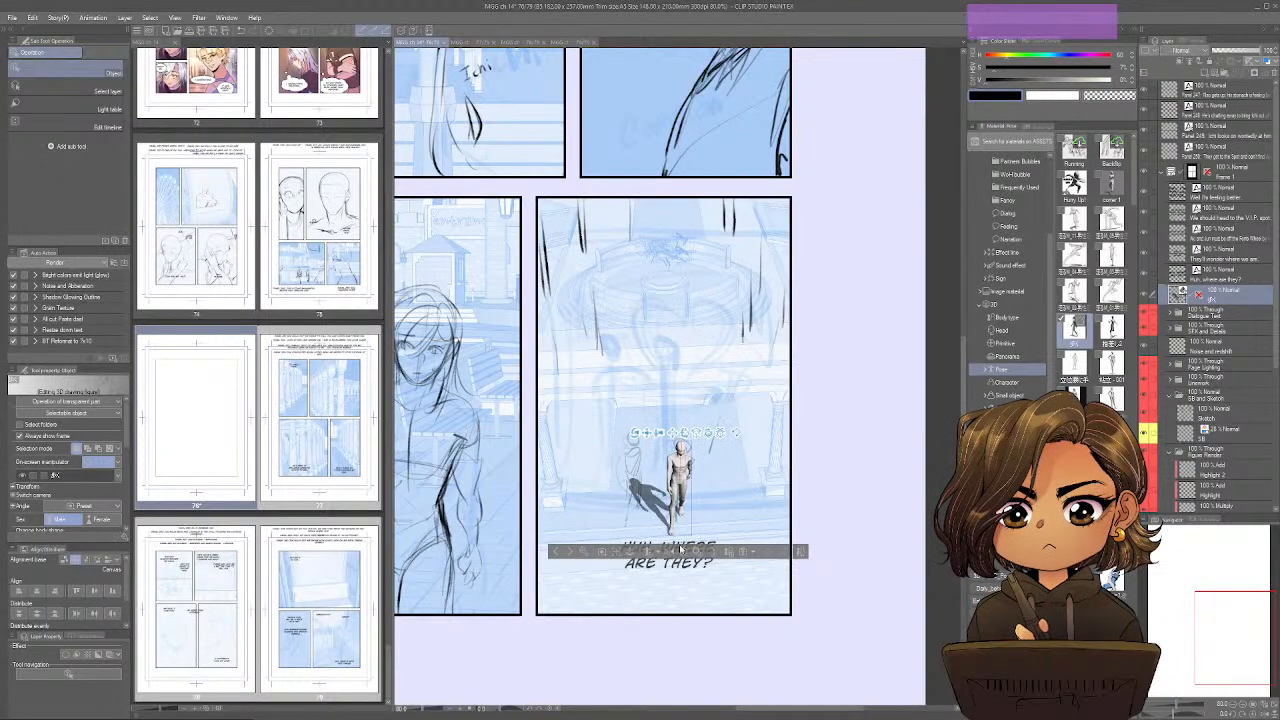
Duplicate the walking 3D mannequin and place the copy beside it over the other stick figure.
key("ctrl")
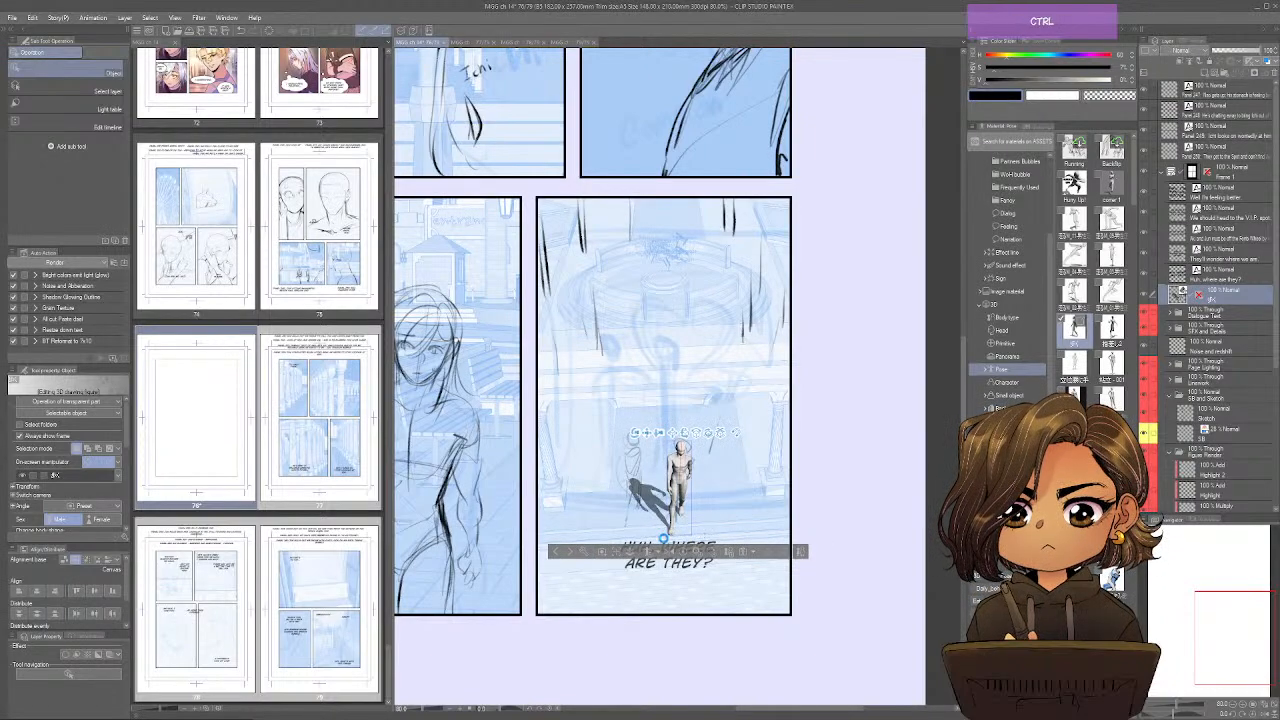
key("ctrl+v")
left_click_drag(663, 538, 612, 523)
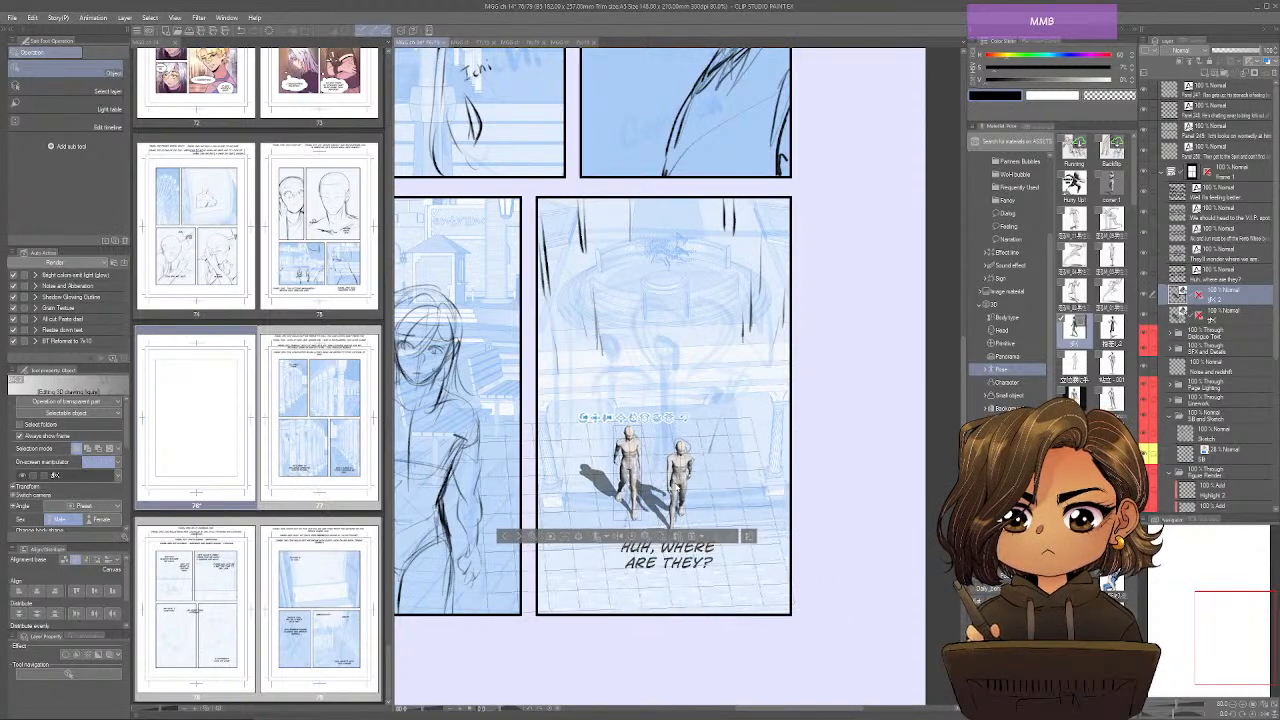
left_click_drag(677, 488, 708, 483)
scroll(723, 455, "down", 1)
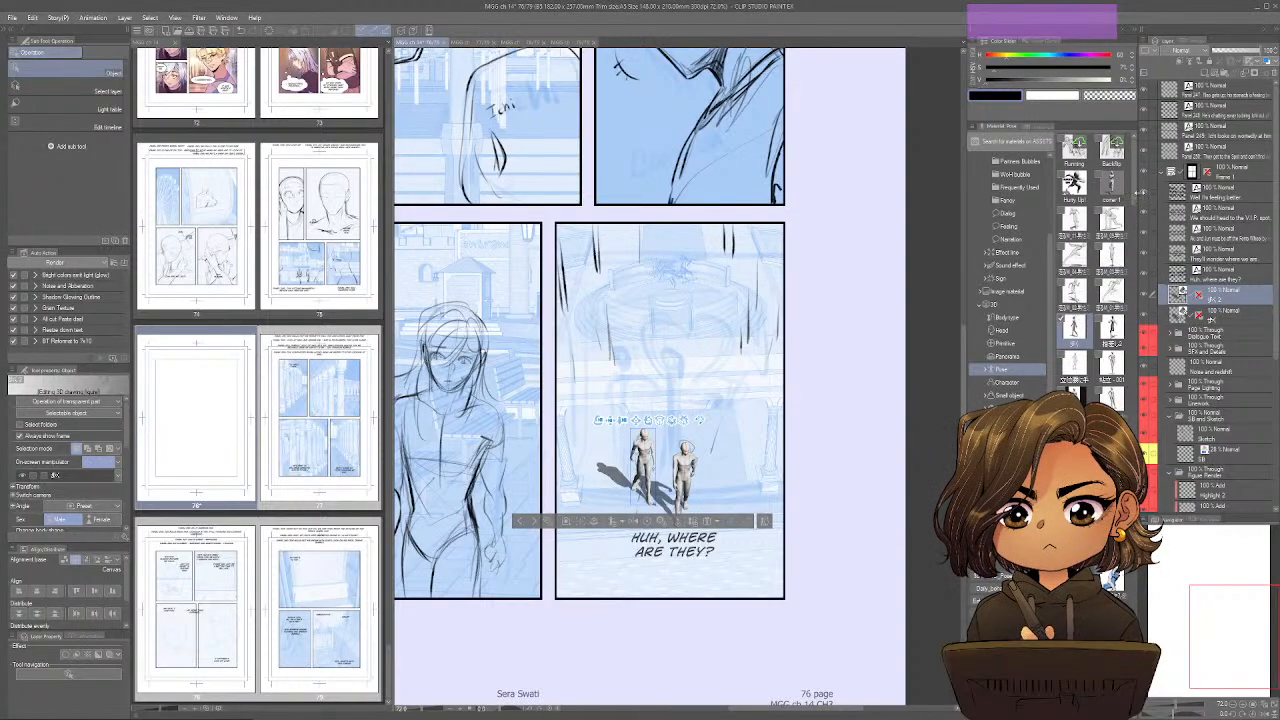
Try to add another 3D mannequin in the mobile phone pose to the fountain panel.
left_click_drag(1136, 200, 1154, 710)
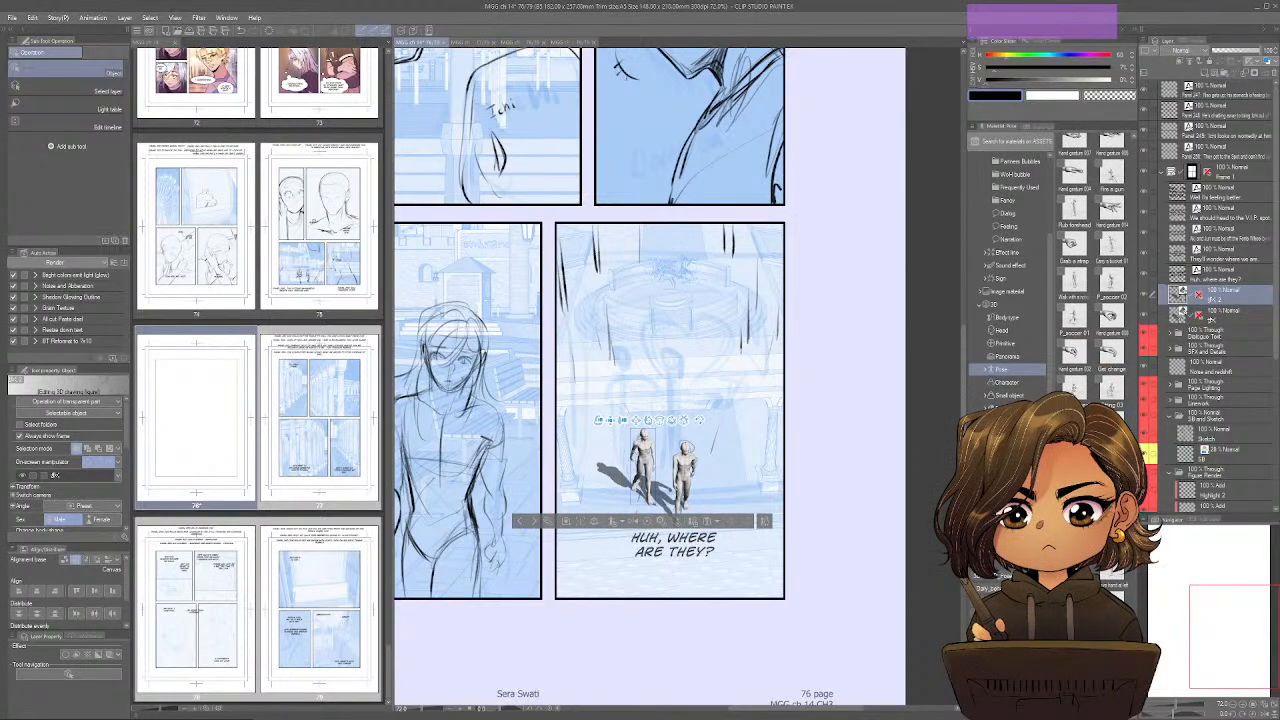
left_click_drag(1076, 430, 752, 320)
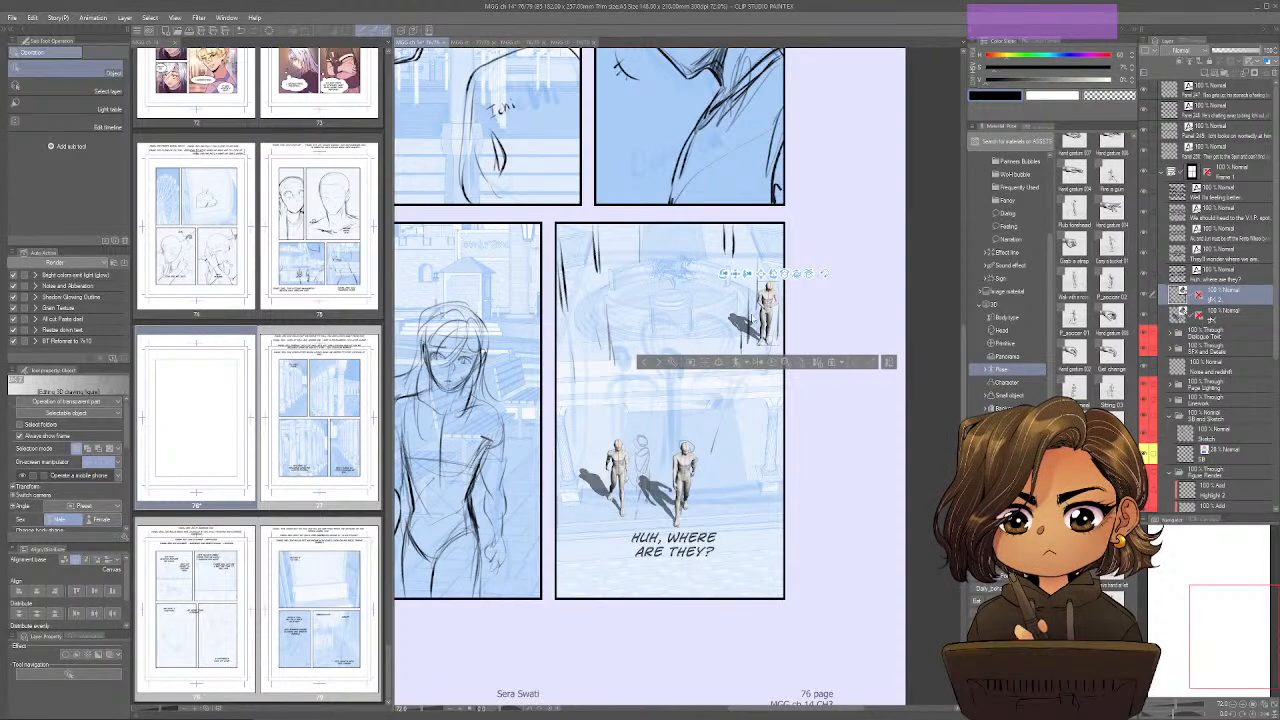
key("ctrl+z")
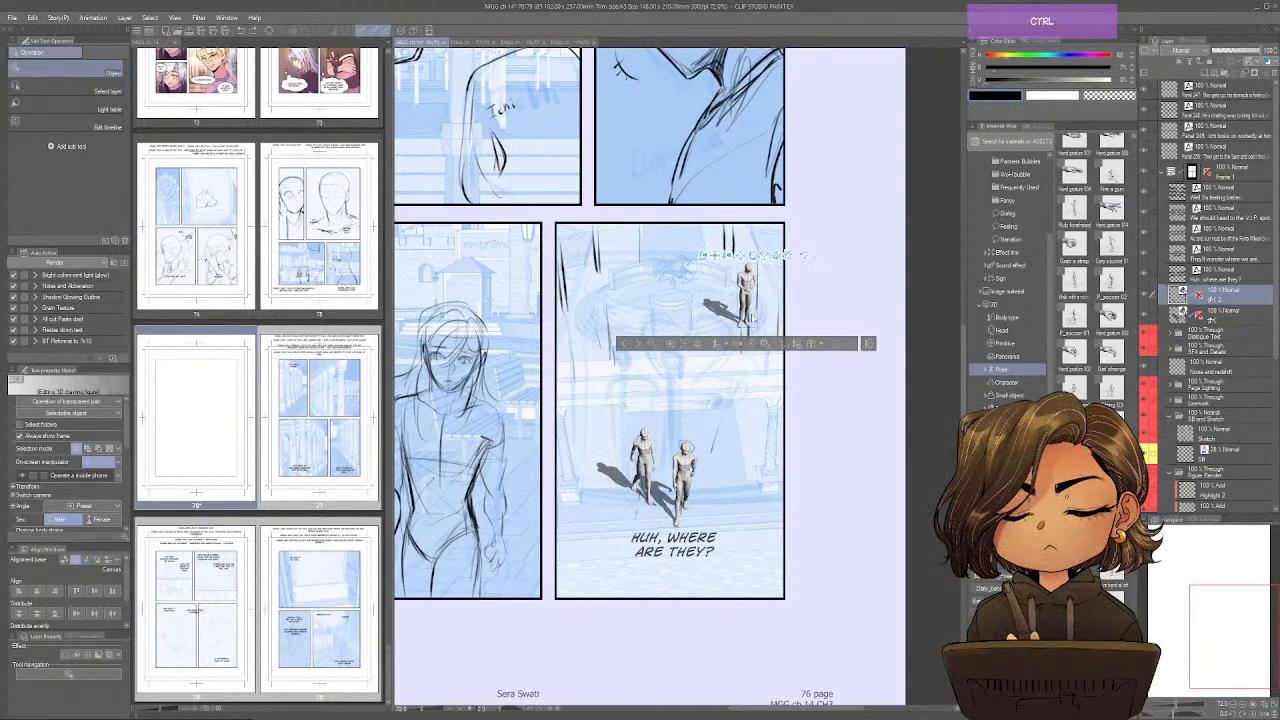
key("ctrl+z")
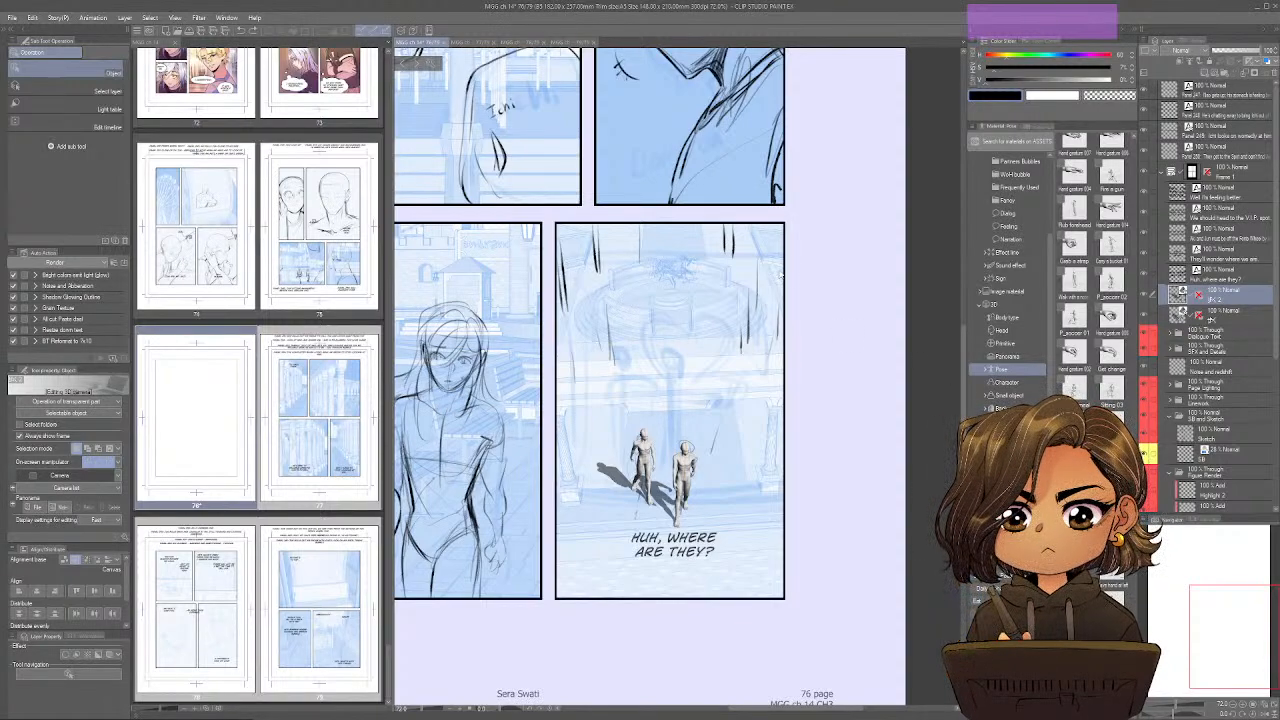
Add a new layer with a perspective ruler, setting its vanishing lines along the fountain scene's upright sides and horizontal ledge.
key("ctrl+shift+n")
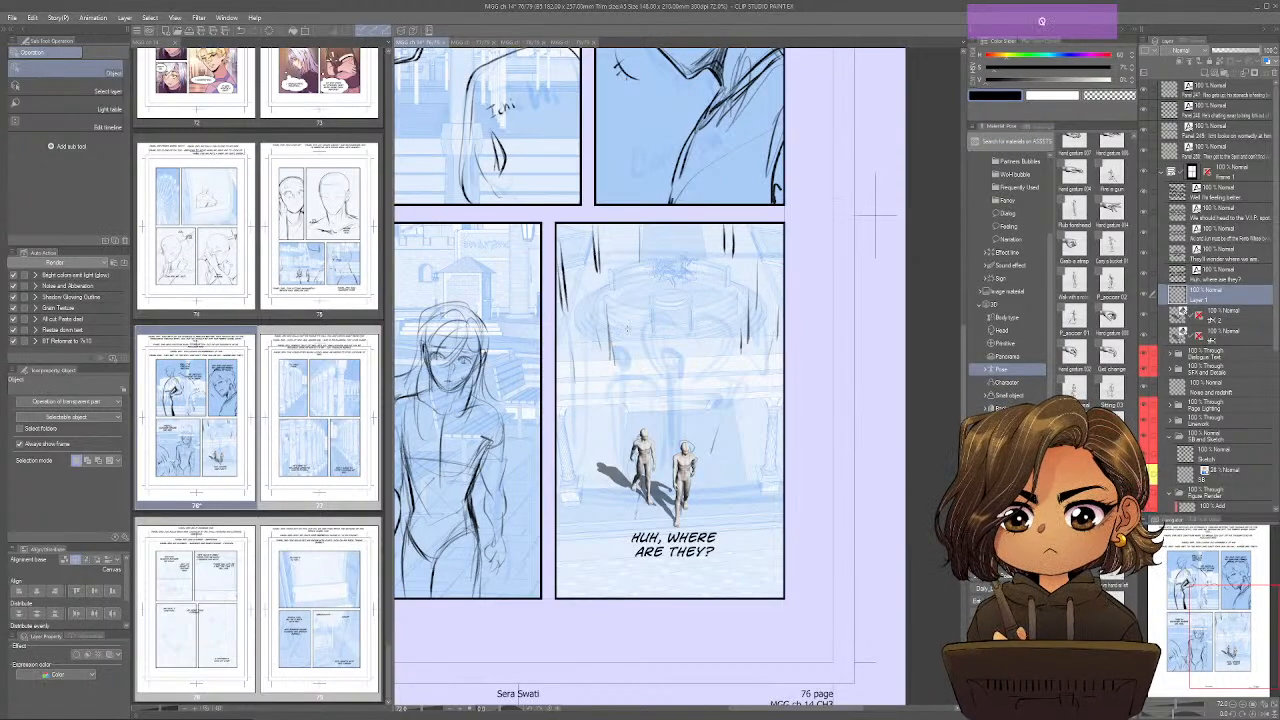
key("u")
left_click_drag(643, 226, 612, 573)
left_click_drag(705, 226, 761, 552)
left_click_drag(770, 402, 754, 556)
left_click_drag(564, 424, 594, 557)
left_click_drag(565, 343, 961, 330)
left_click_drag(567, 363, 960, 346)
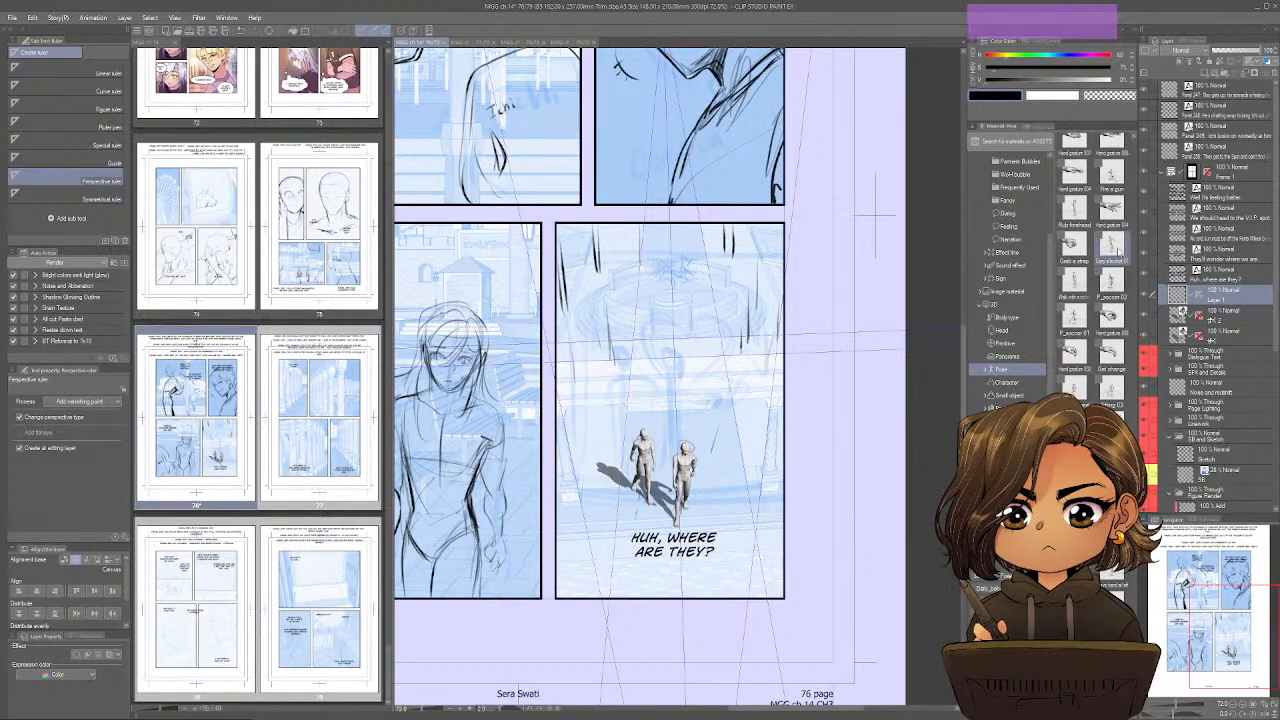
Try to place a 3D mannequin in the walk-with-a-notebook pose using the perspective ruler, and undo the placement.
left_click(1074, 282)
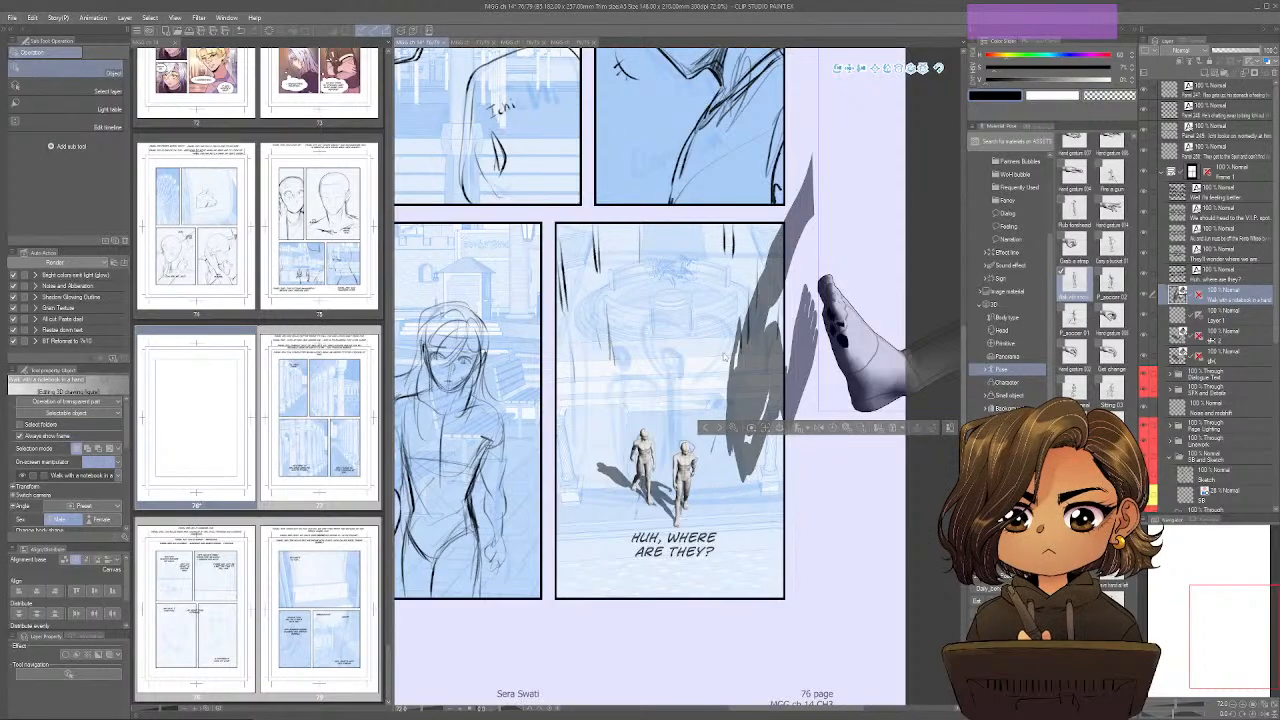
left_click_drag(887, 325, 642, 381)
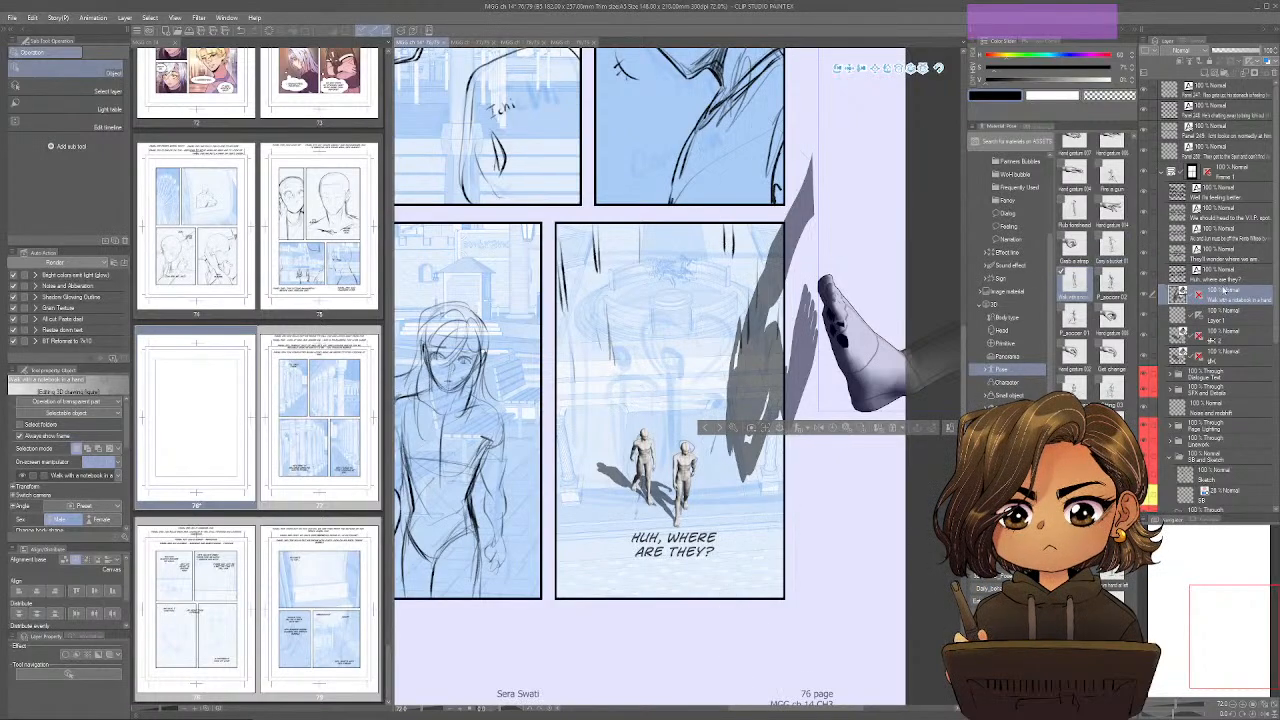
left_click(1272, 73)
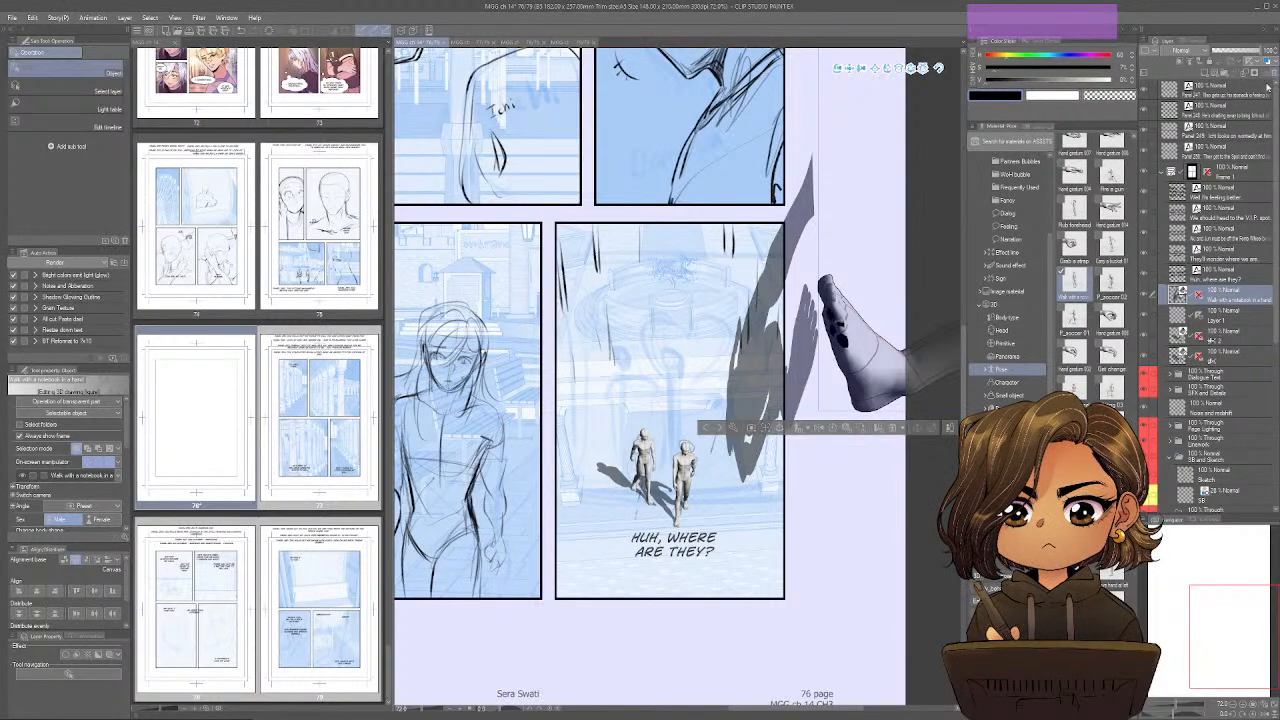
left_click_drag(1087, 276, 675, 405)
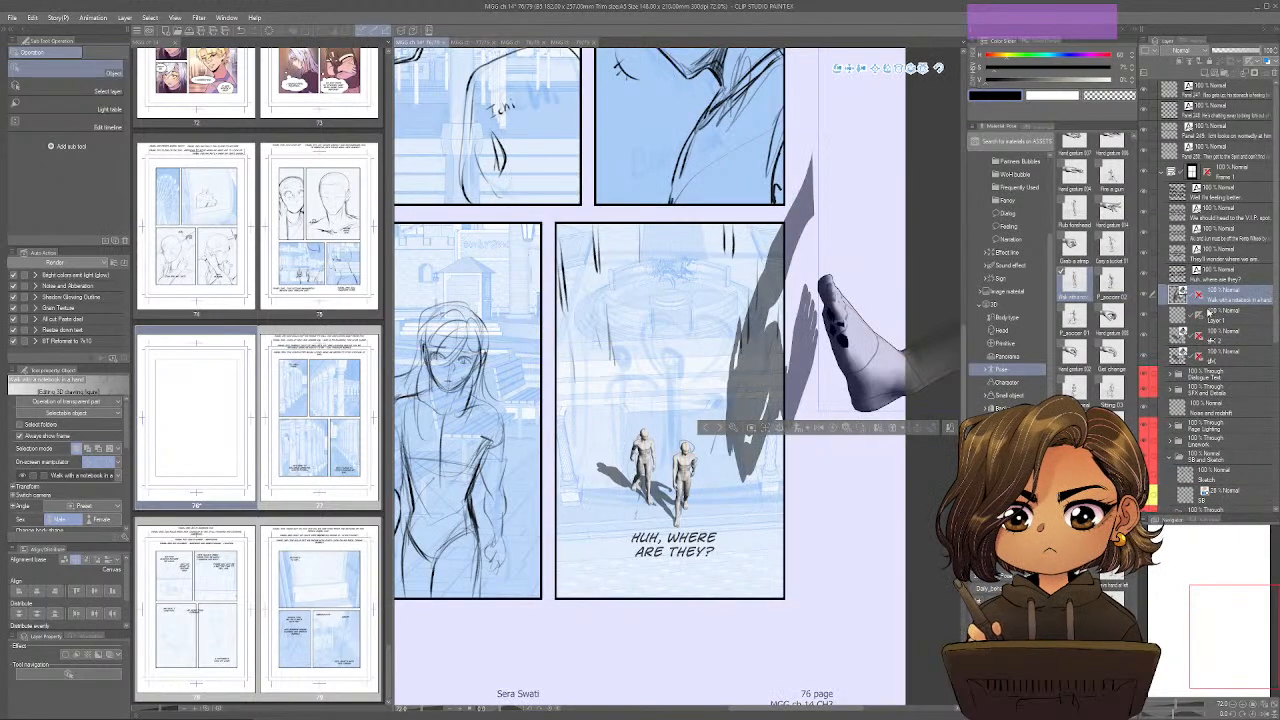
key("ctrl+z")
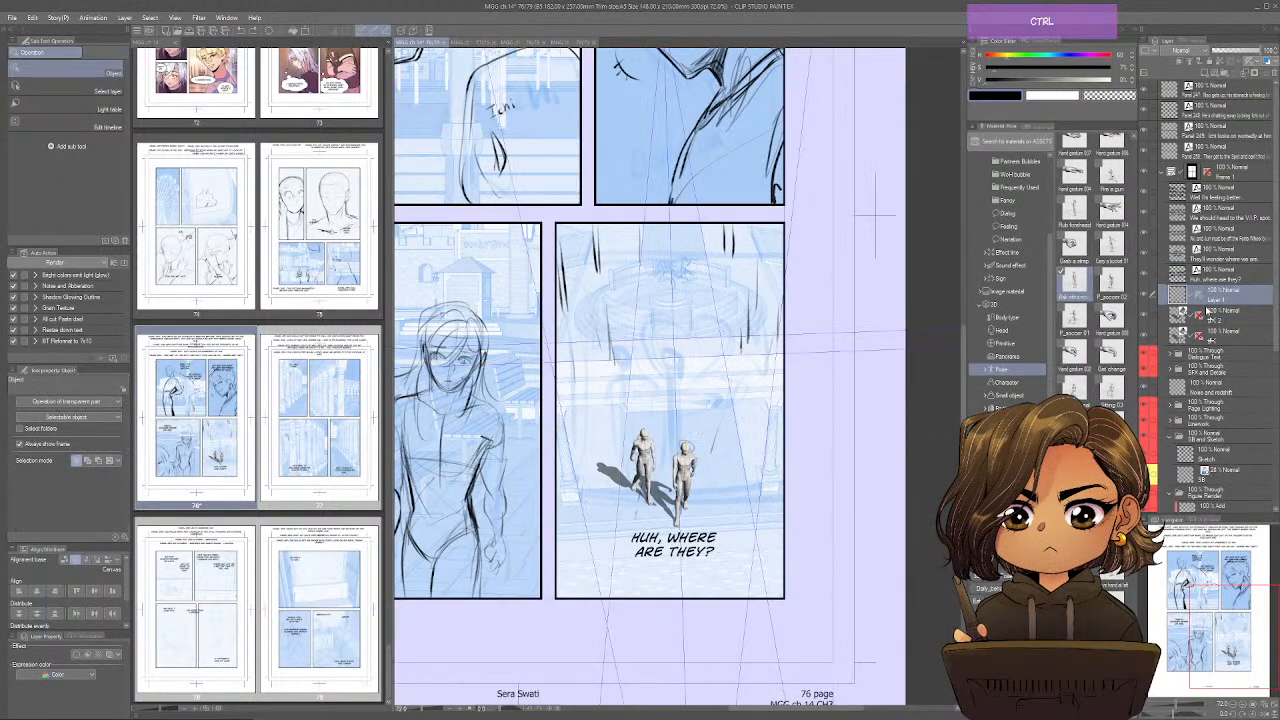
Undo the mannequin placement and the perspective ruler's last lines, keeping only the ruler lines along the fountain scene's upright sides.
key("ctrl+z")
key("ctrl+z")
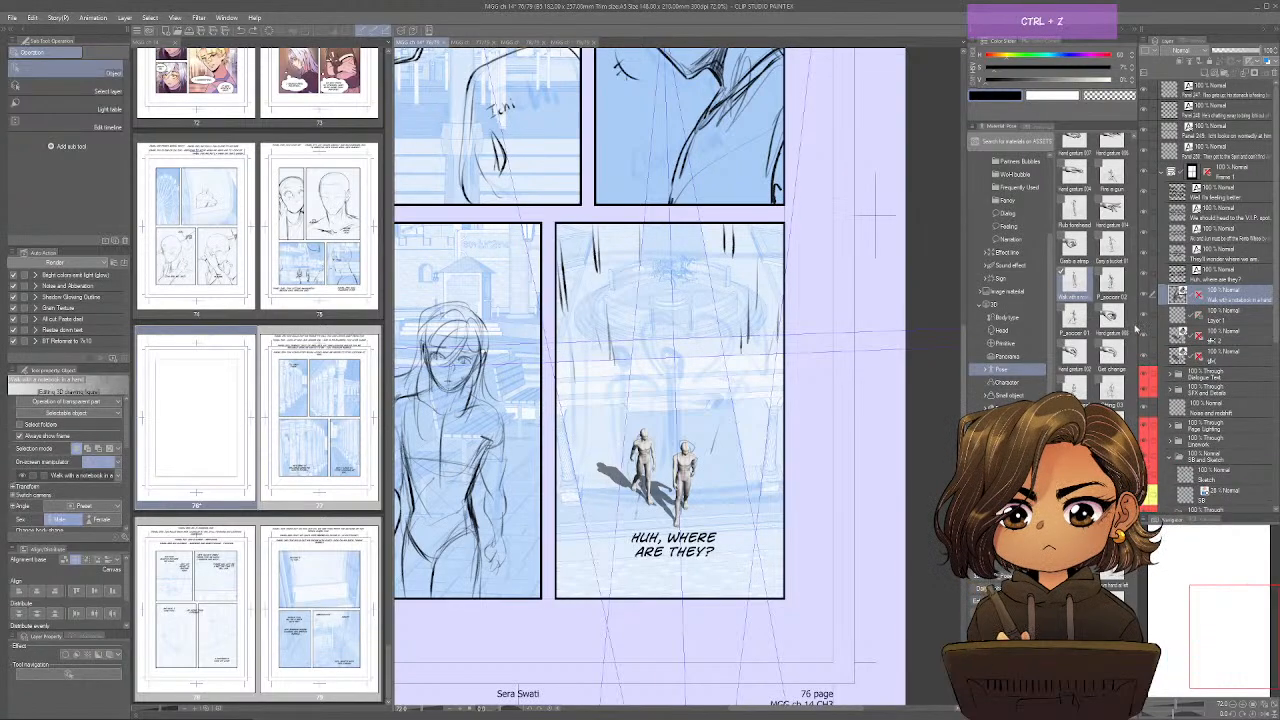
key("ctrl+z")
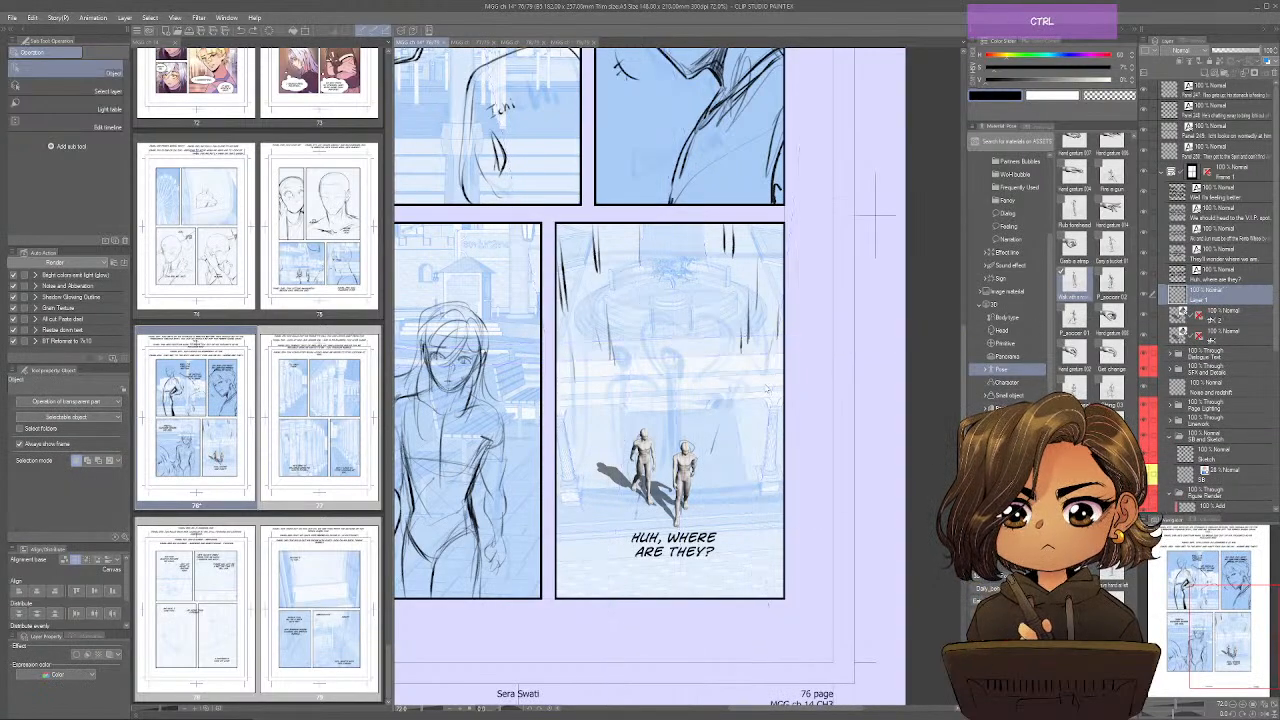
key("ctrl+shift+z")
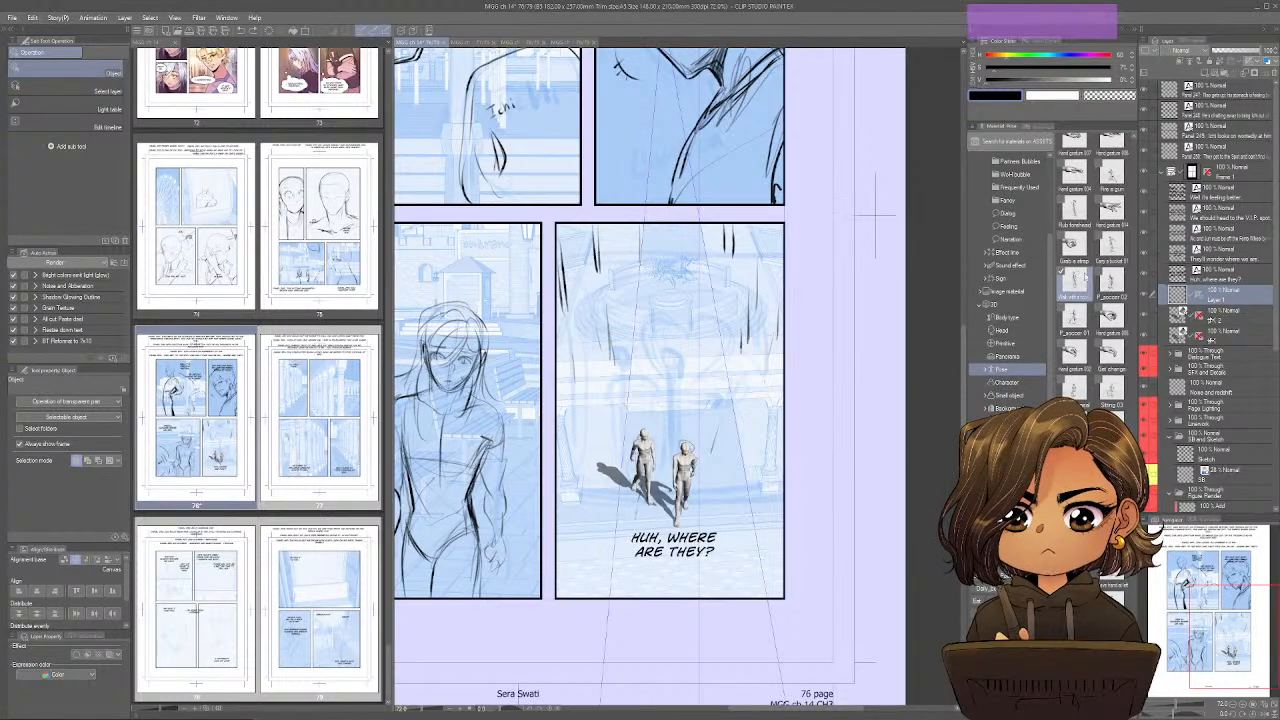
Place two 3D mannequins in the walk-with-a-notebook pose at the back of the fountain panel, one near each upper corner.
left_click_drag(875, 215, 633, 257)
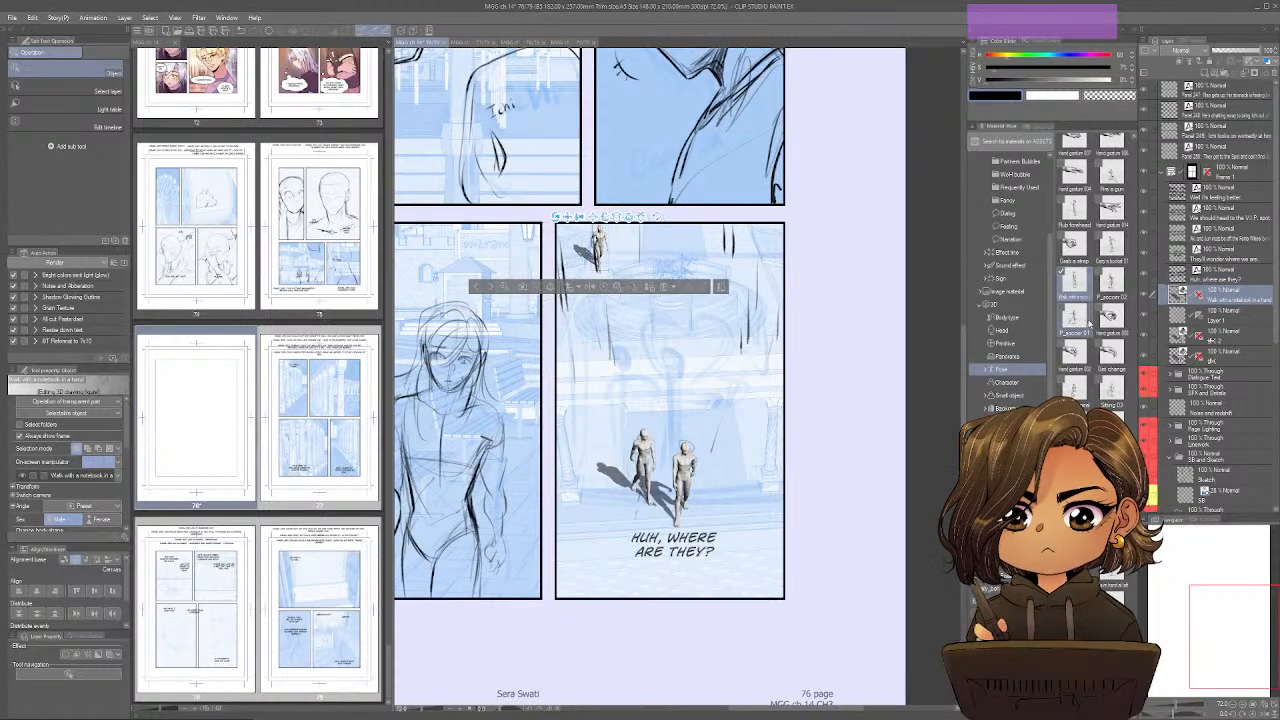
left_click_drag(1080, 283, 703, 244)
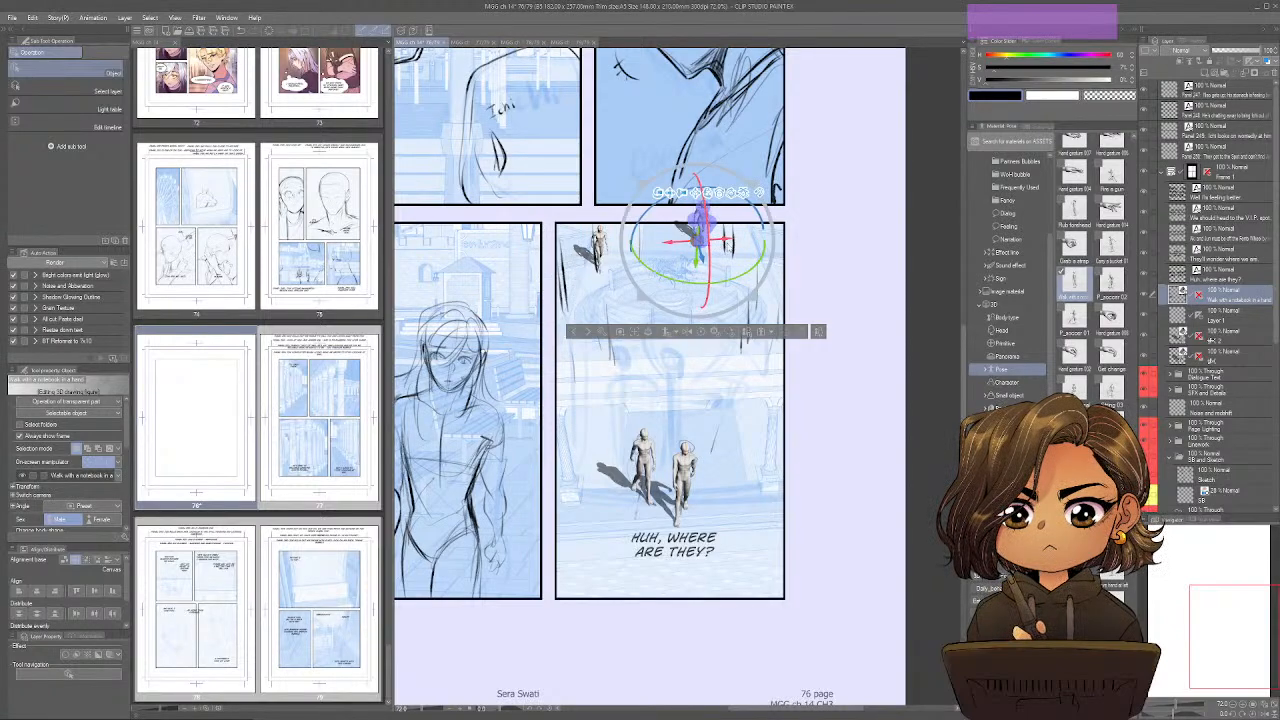
left_click_drag(730, 243, 761, 275)
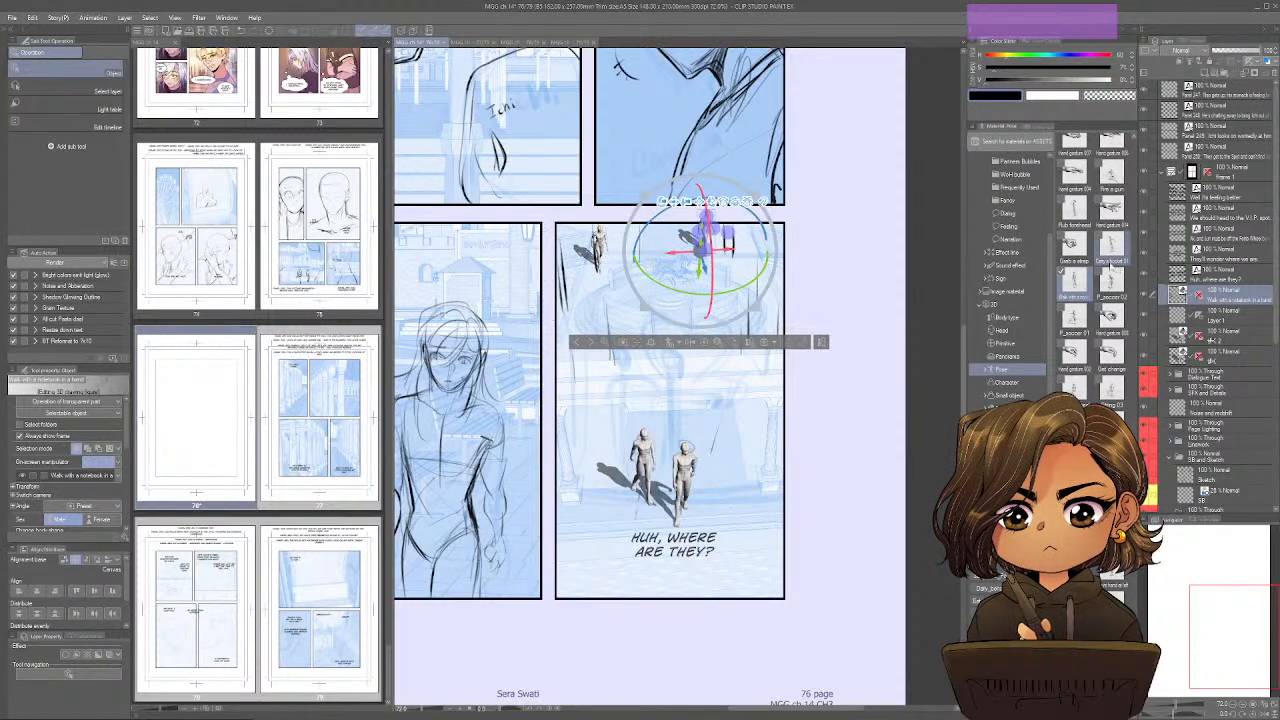
Add a 3D mannequin in the Rub forehead pose beside the fountain's right side, then turn it and move it inside the panel.
scroll(1100, 280, "up", 3)
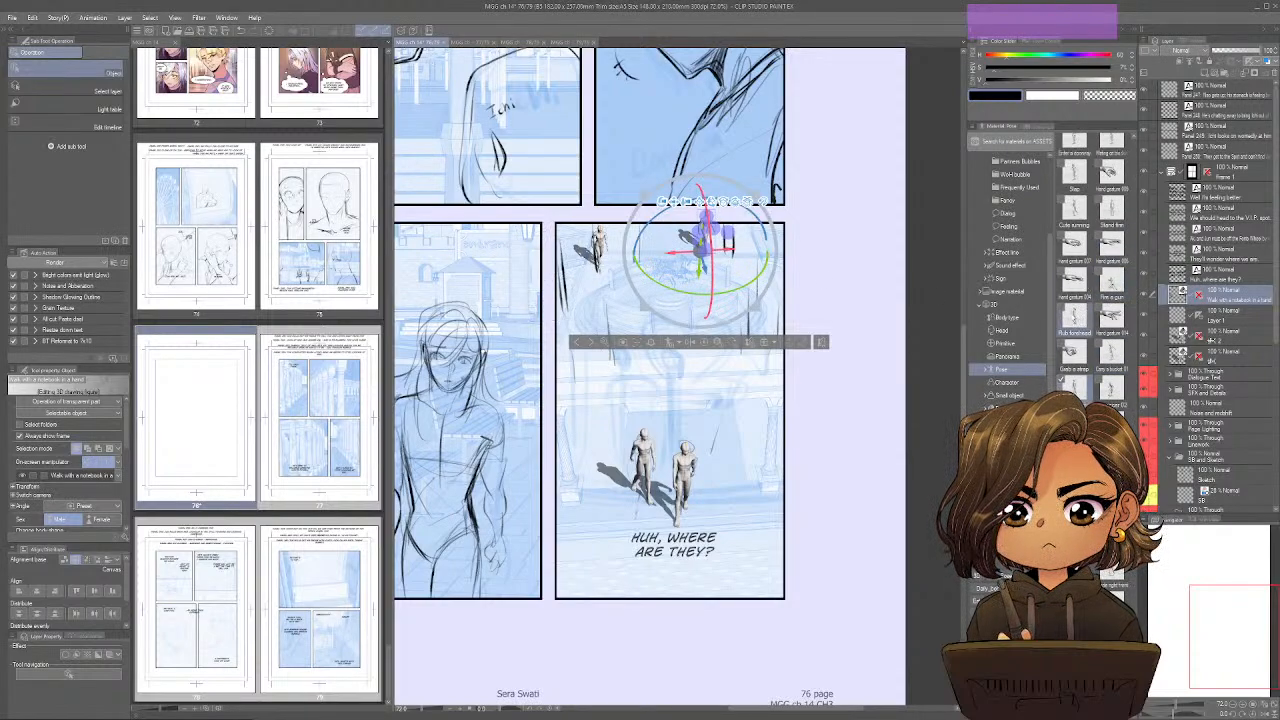
left_click_drag(1074, 318, 776, 325)
left_click(776, 295)
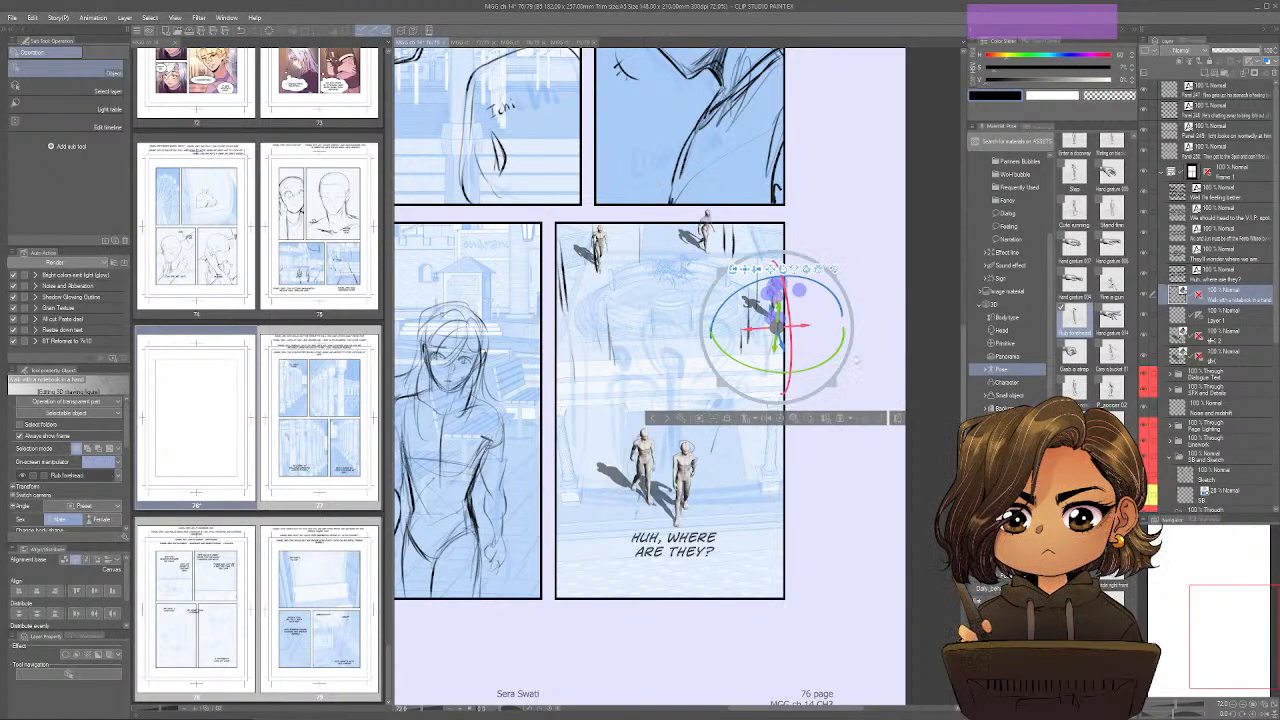
left_click_drag(741, 364, 765, 368)
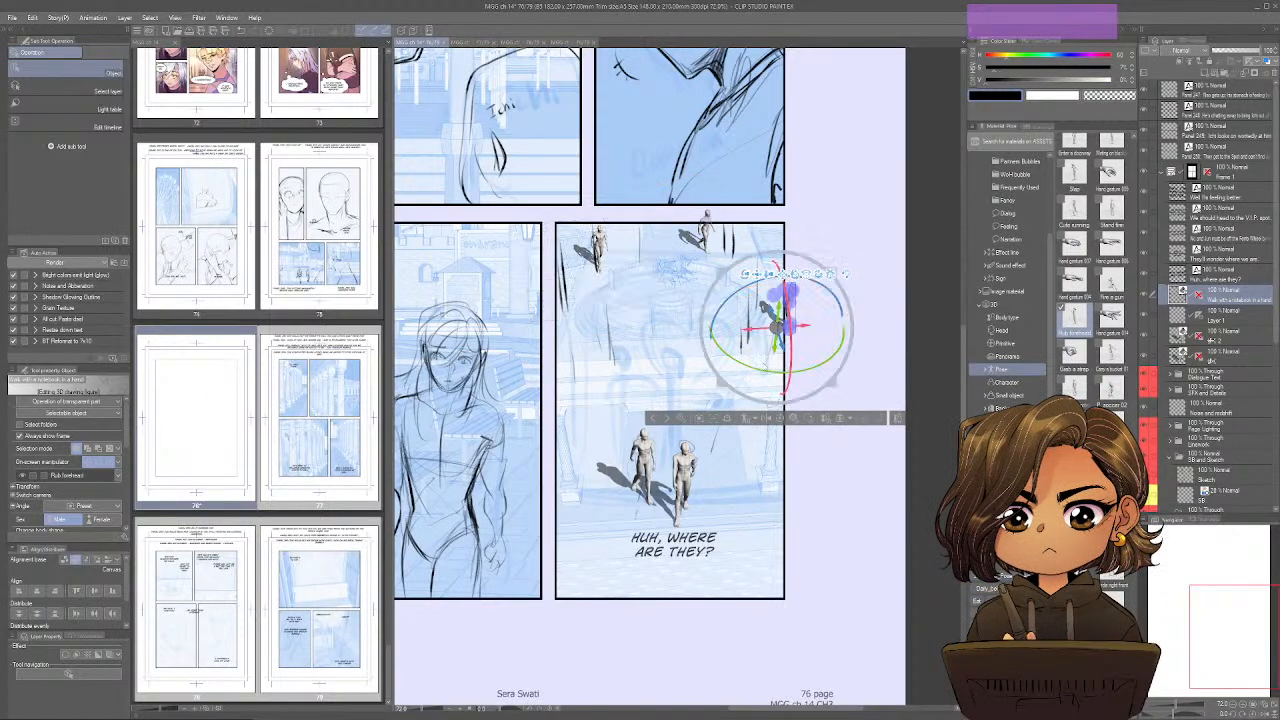
left_click_drag(803, 325, 760, 365)
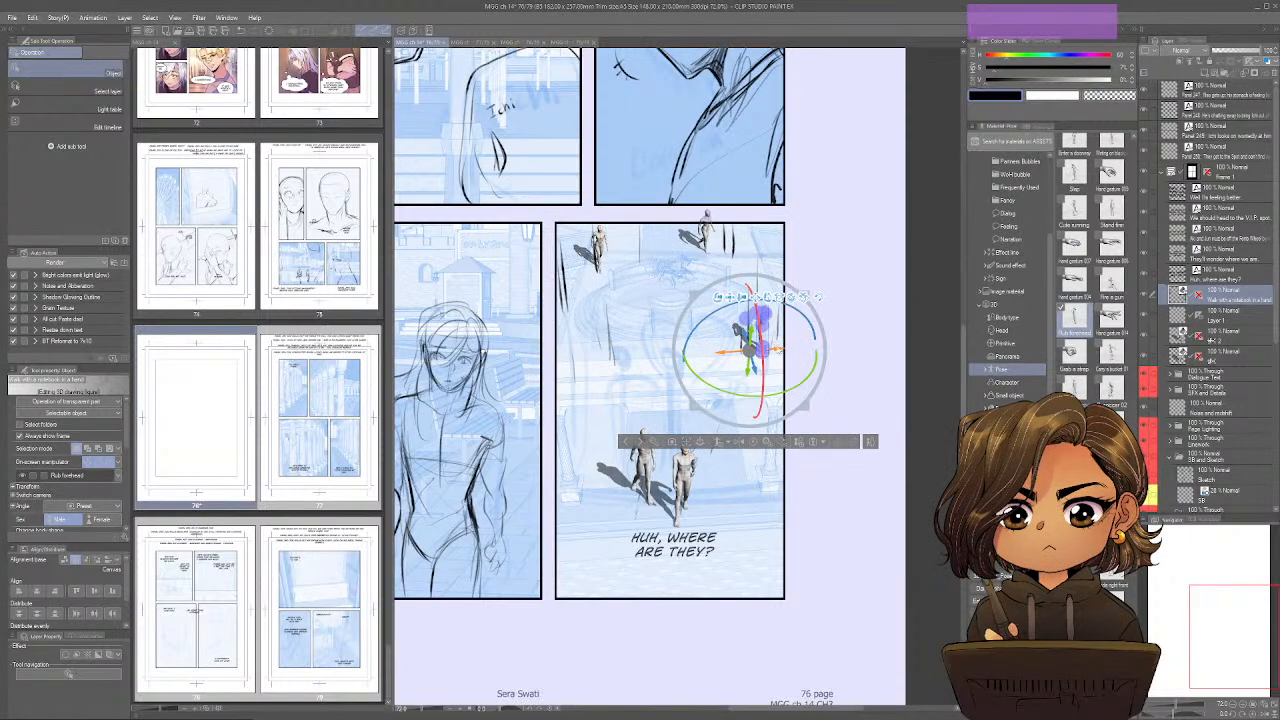
left_click_drag(819, 312, 811, 295)
Add a 3D mannequin in the Cute running pose, rotate it, and move it next to the forehead-rubbing figure.
scroll(1083, 240, "up", 2)
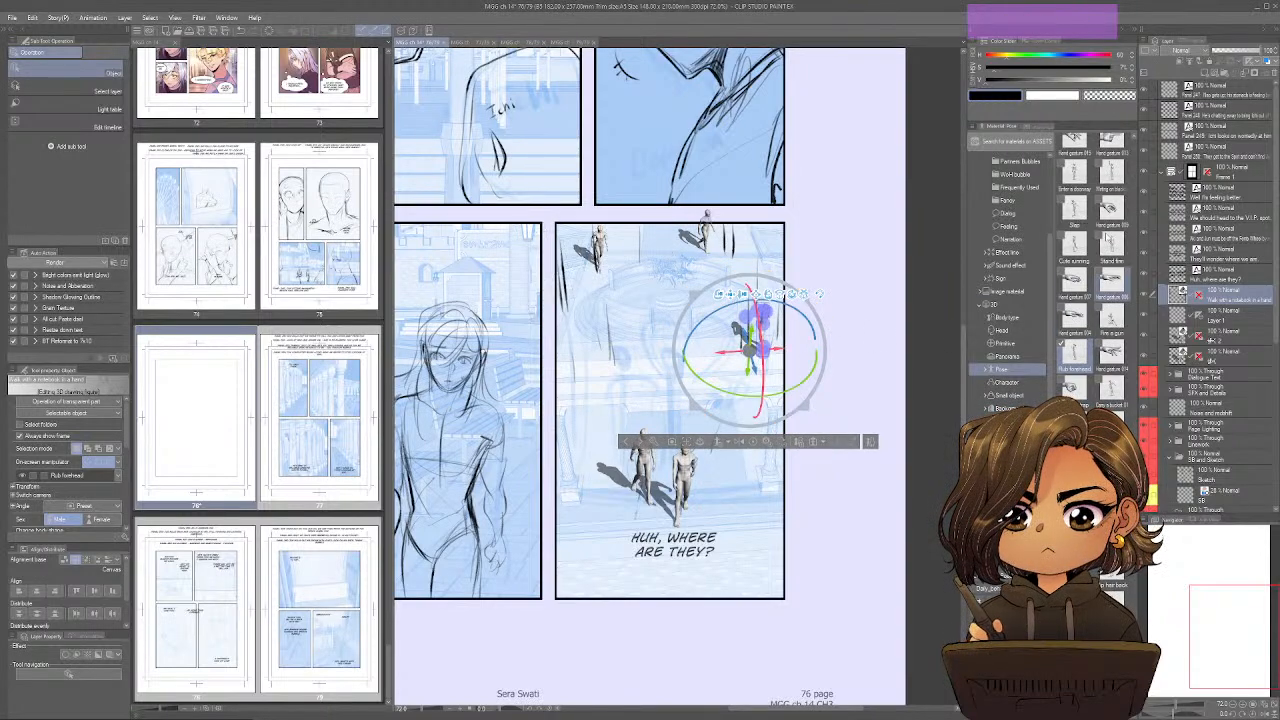
left_click_drag(1075, 245, 715, 342)
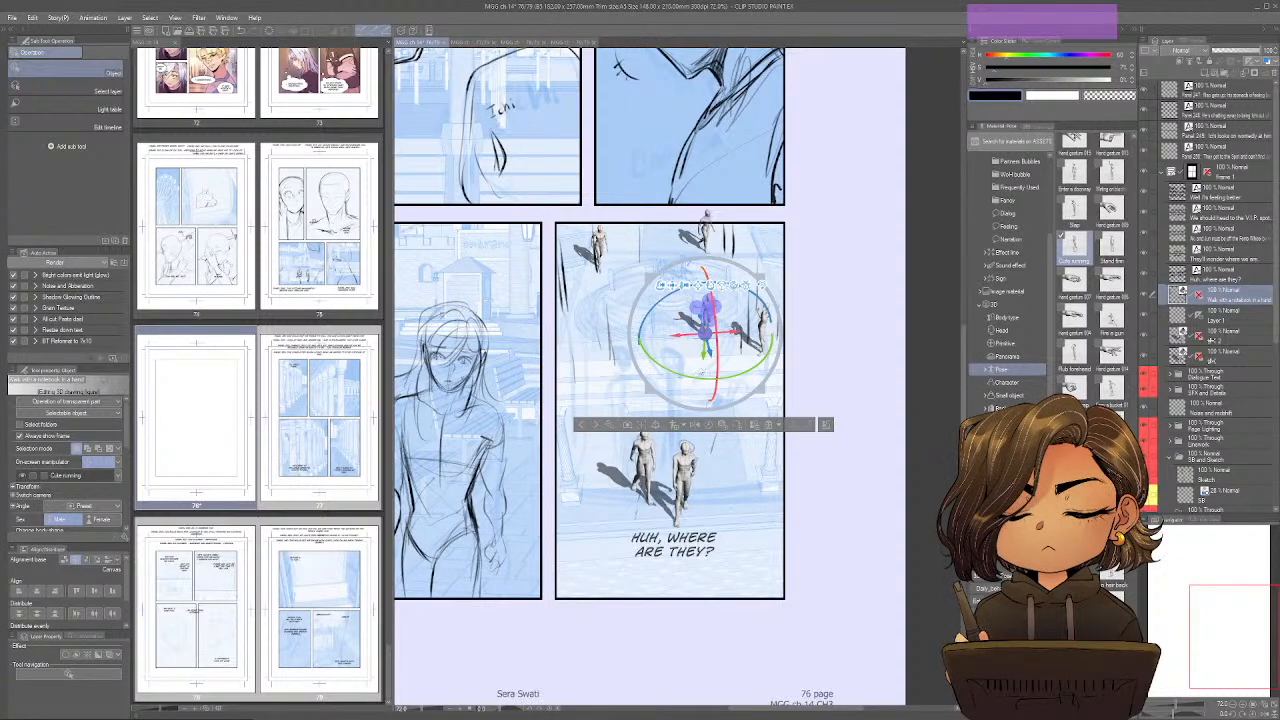
left_click_drag(684, 376, 738, 368)
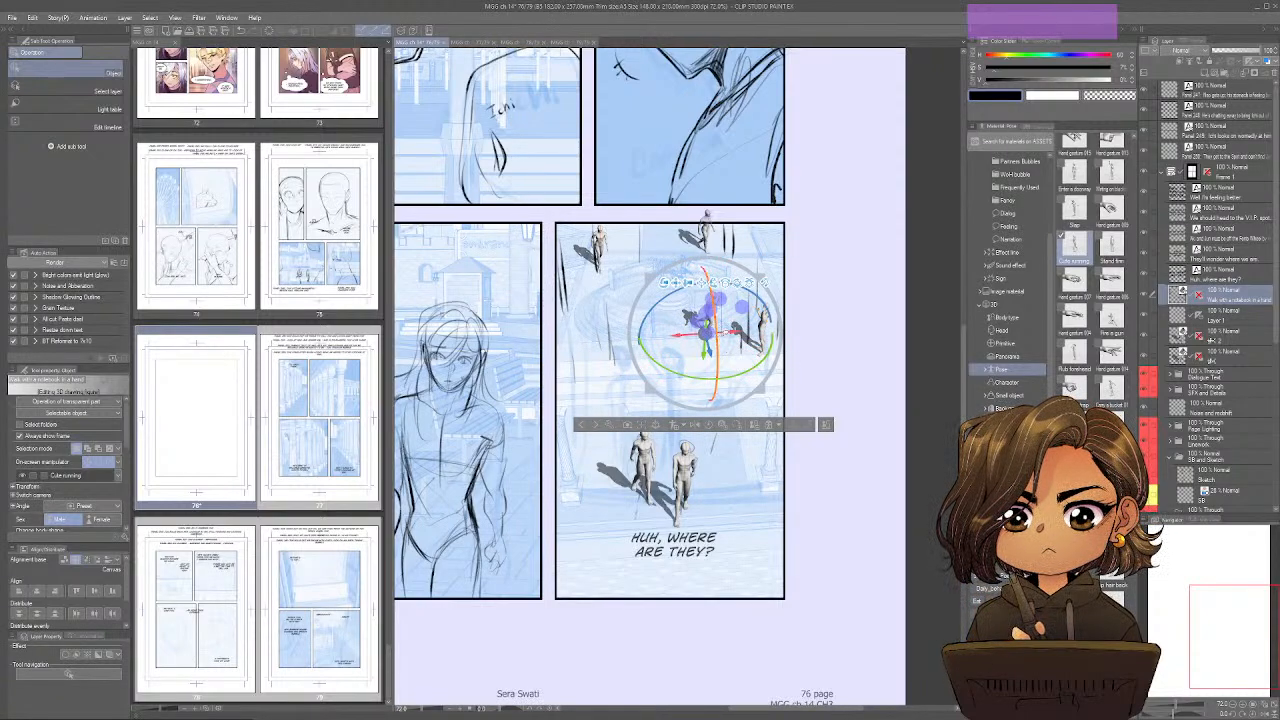
left_click_drag(706, 320, 738, 336)
left_click(813, 349)
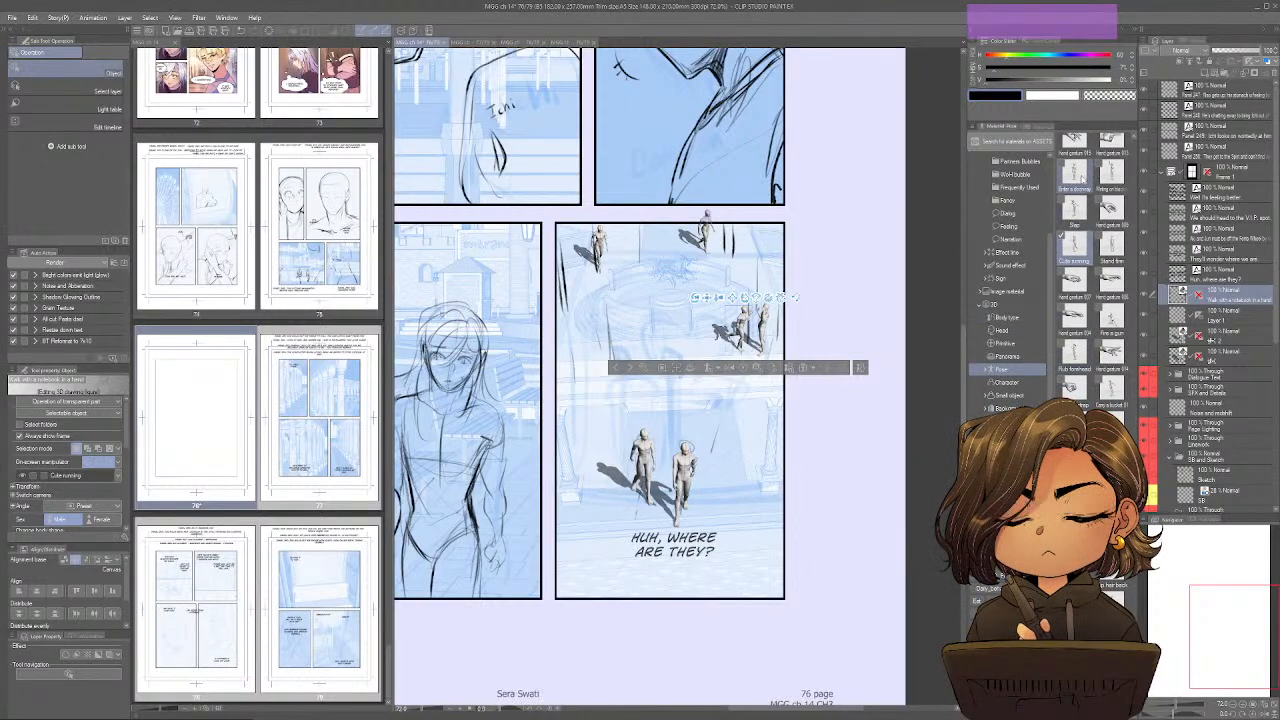
Add a 3D mannequin in the Rise to full height pose at the panel's left edge, adjusting the camera and the figure's position on the ground.
scroll(1090, 260, "up", 1)
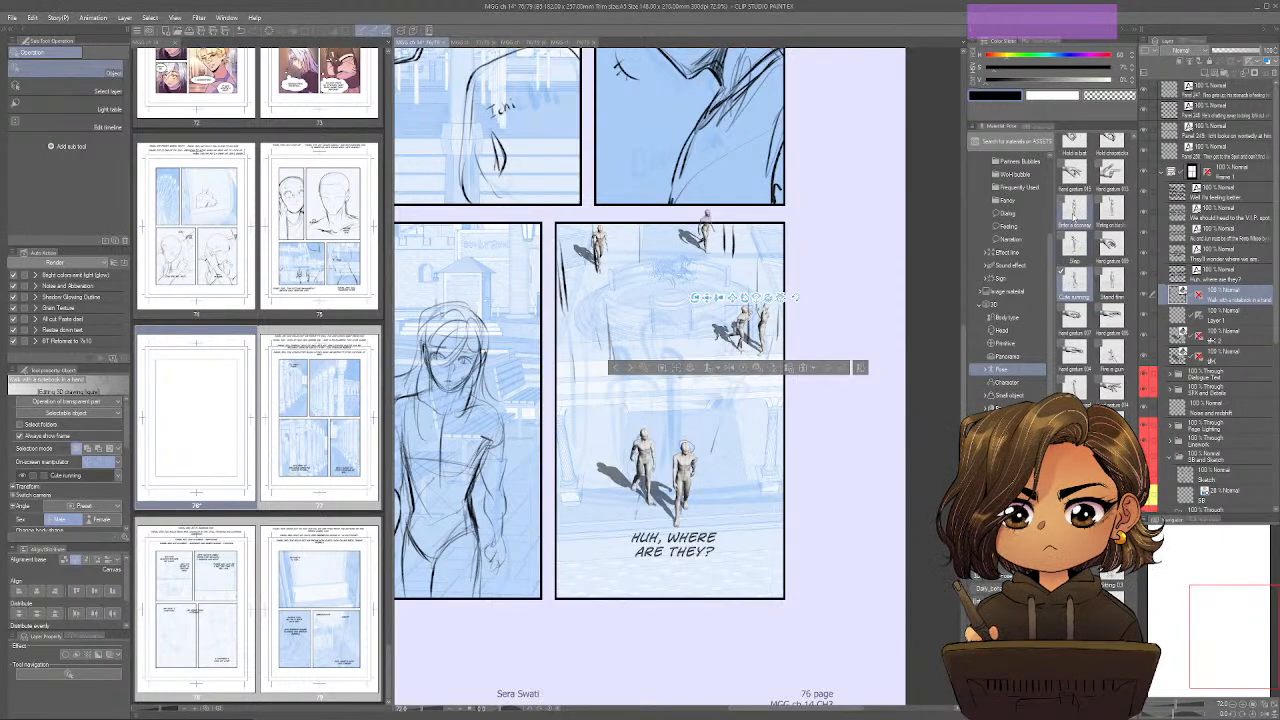
scroll(1073, 211, "up", 2)
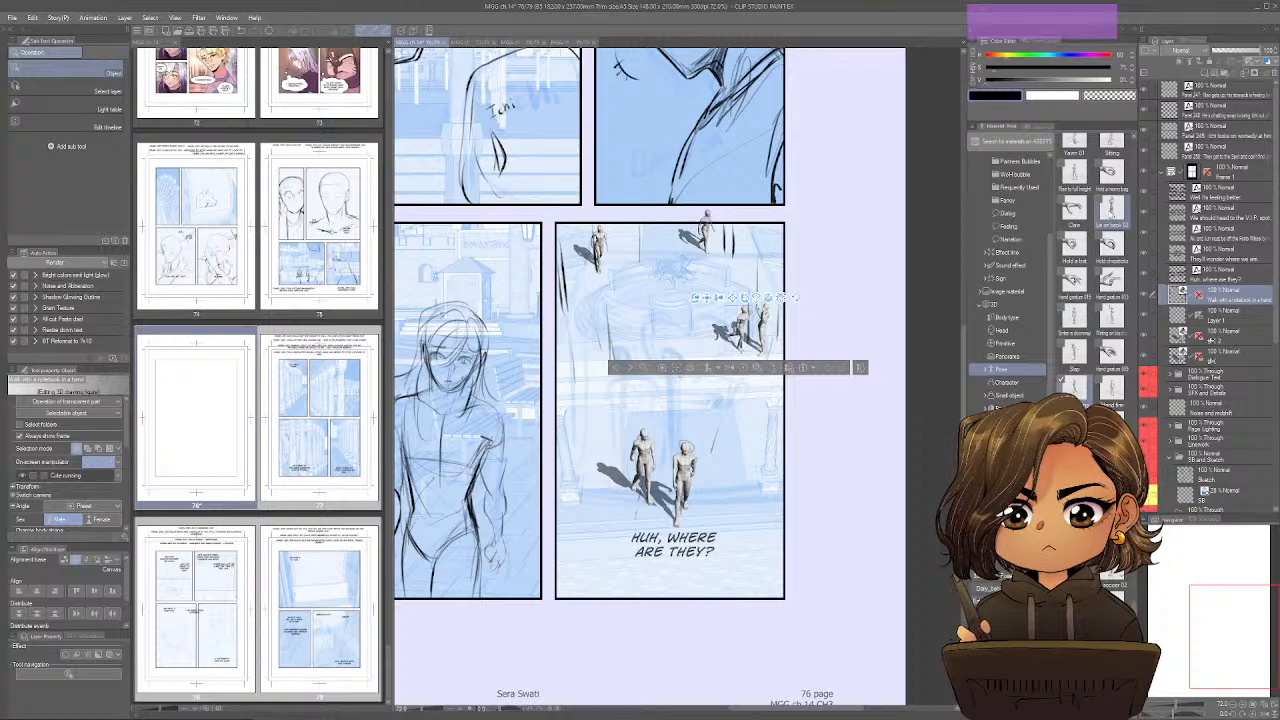
scroll(1076, 245, "up", 2)
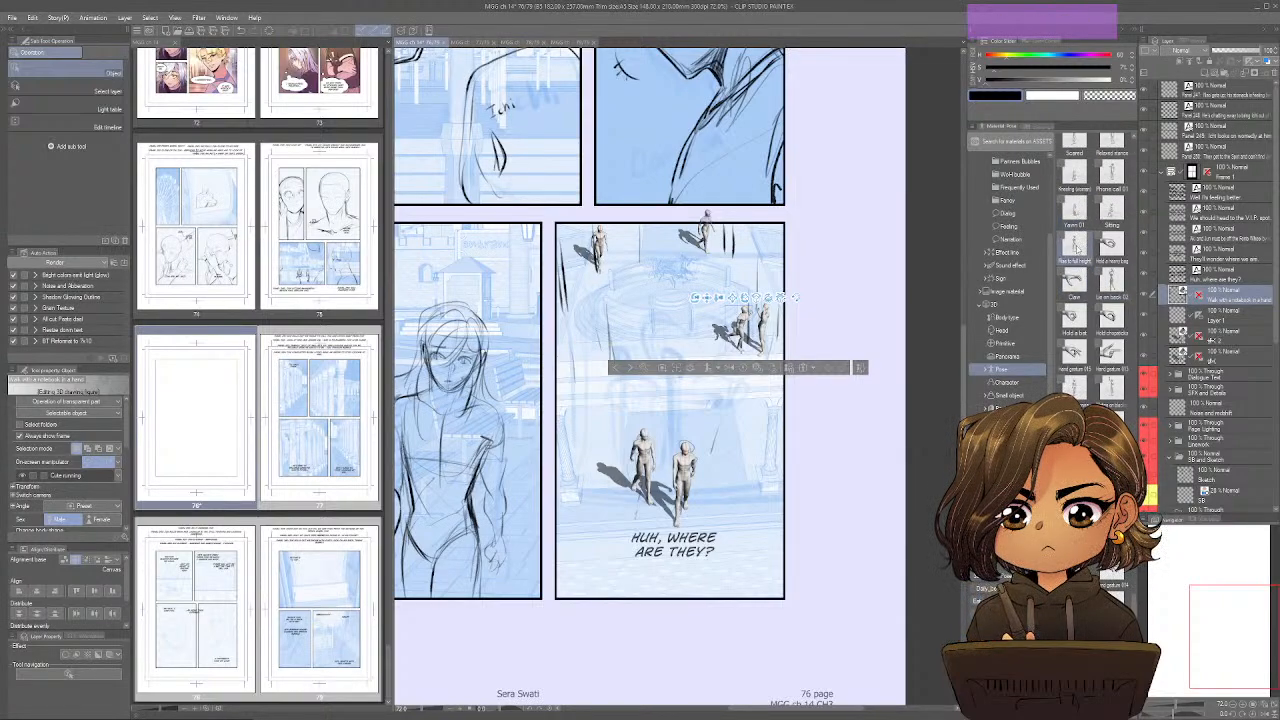
left_click_drag(1073, 245, 578, 423)
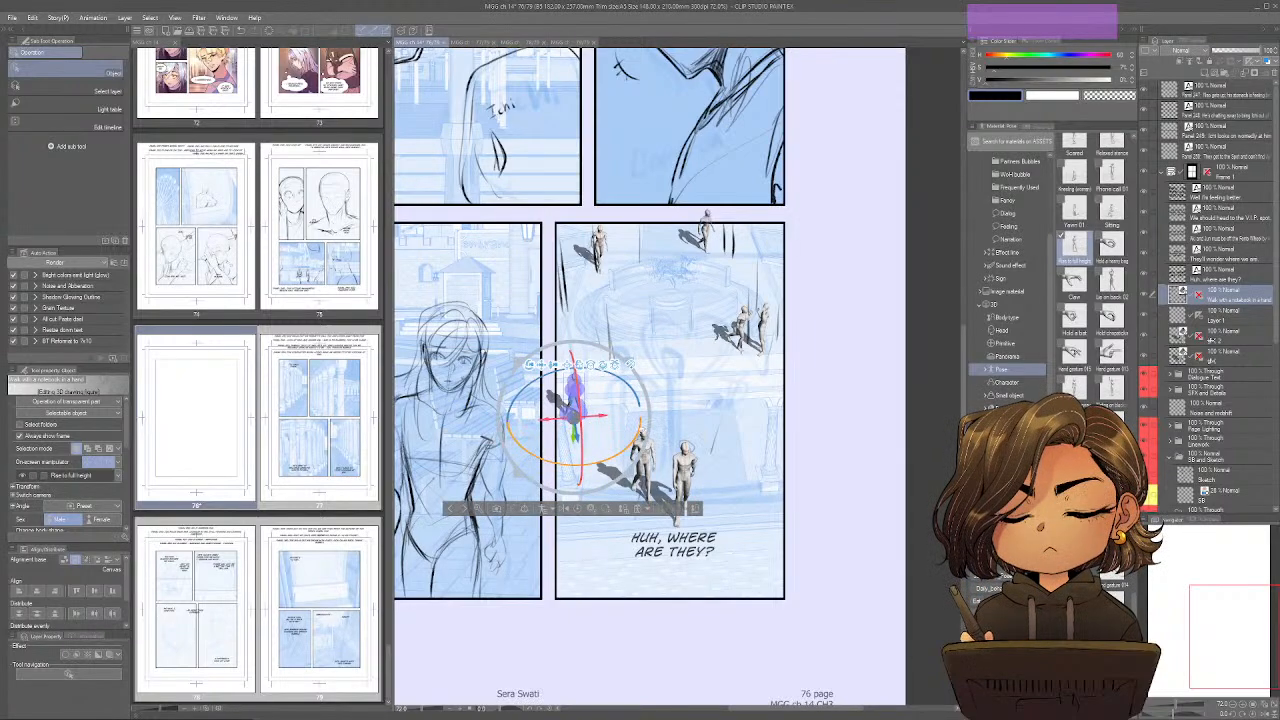
left_click_drag(641, 431, 603, 430)
middle_click(604, 423)
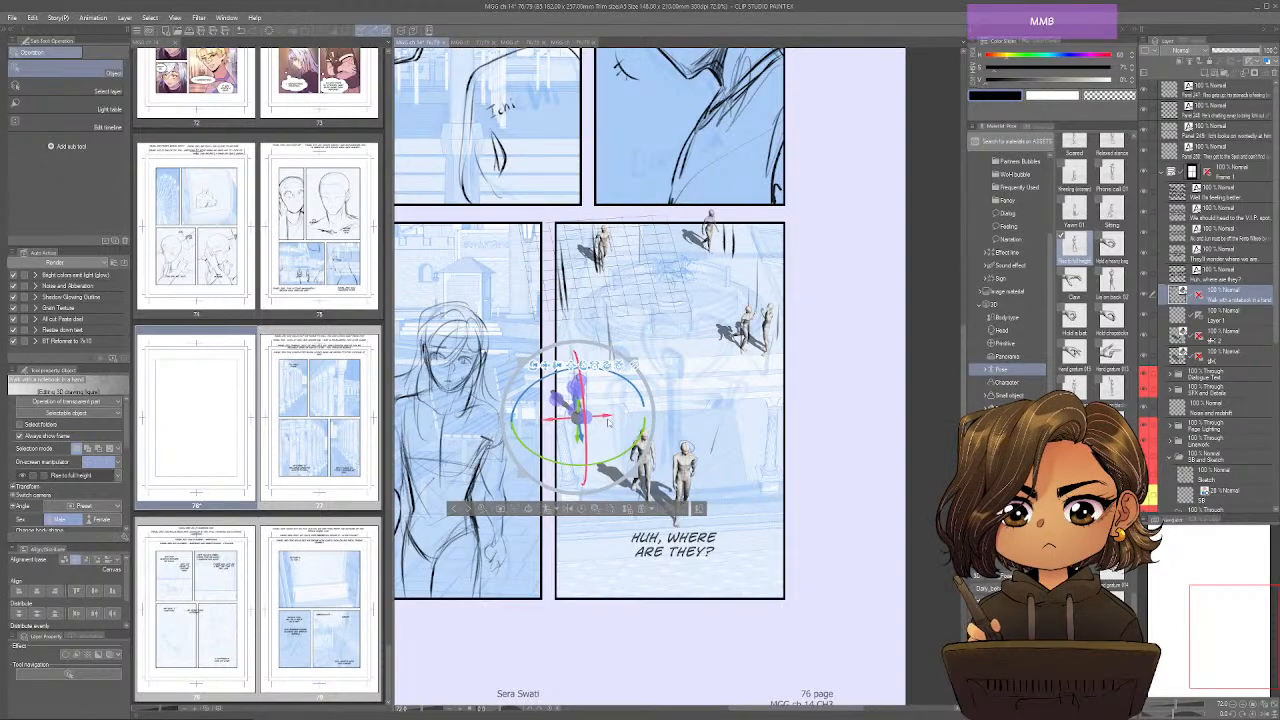
mouse_move(715, 430)
left_mouse_down()
mouse_move(725, 433)
mouse_move(718, 413)
left_mouse_up()
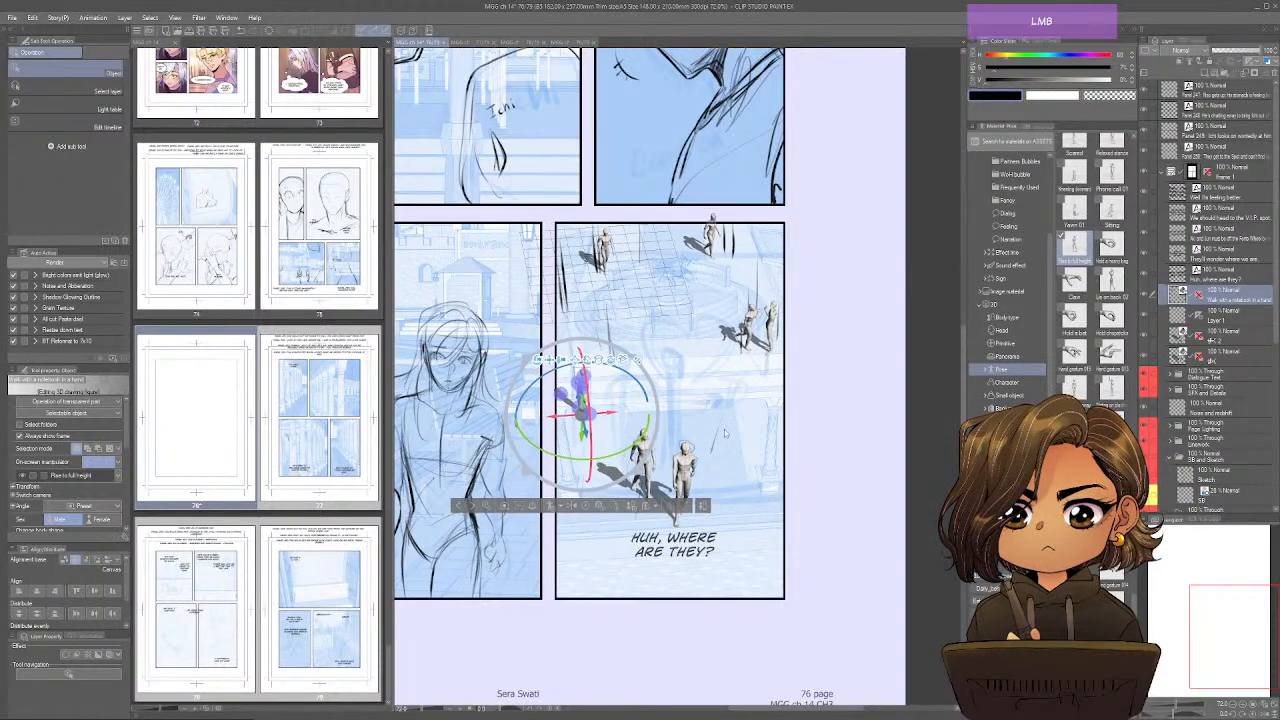
middle_click(720, 422)
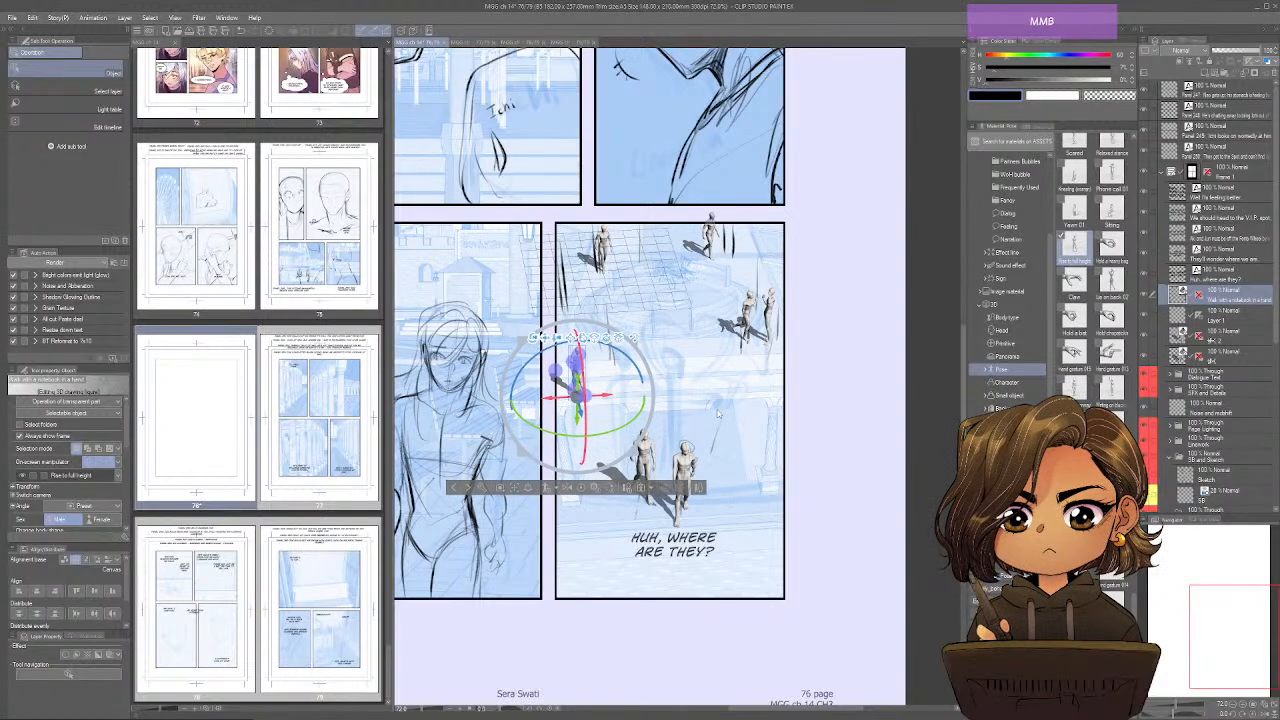
left_click_drag(581, 385, 584, 434)
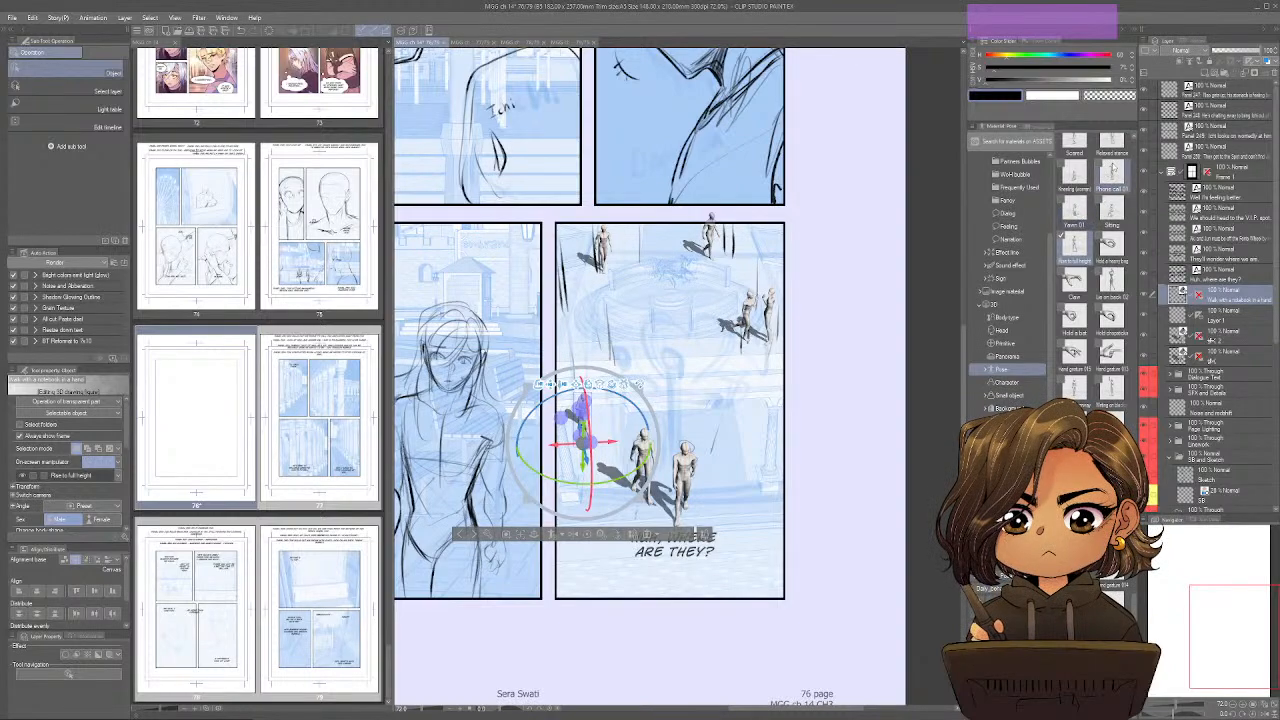
Add a Phone call 01 mannequin at the fountain panel's right side and a rotated Relaxed stance mannequin at its left edge.
left_click_drag(1112, 178, 752, 428)
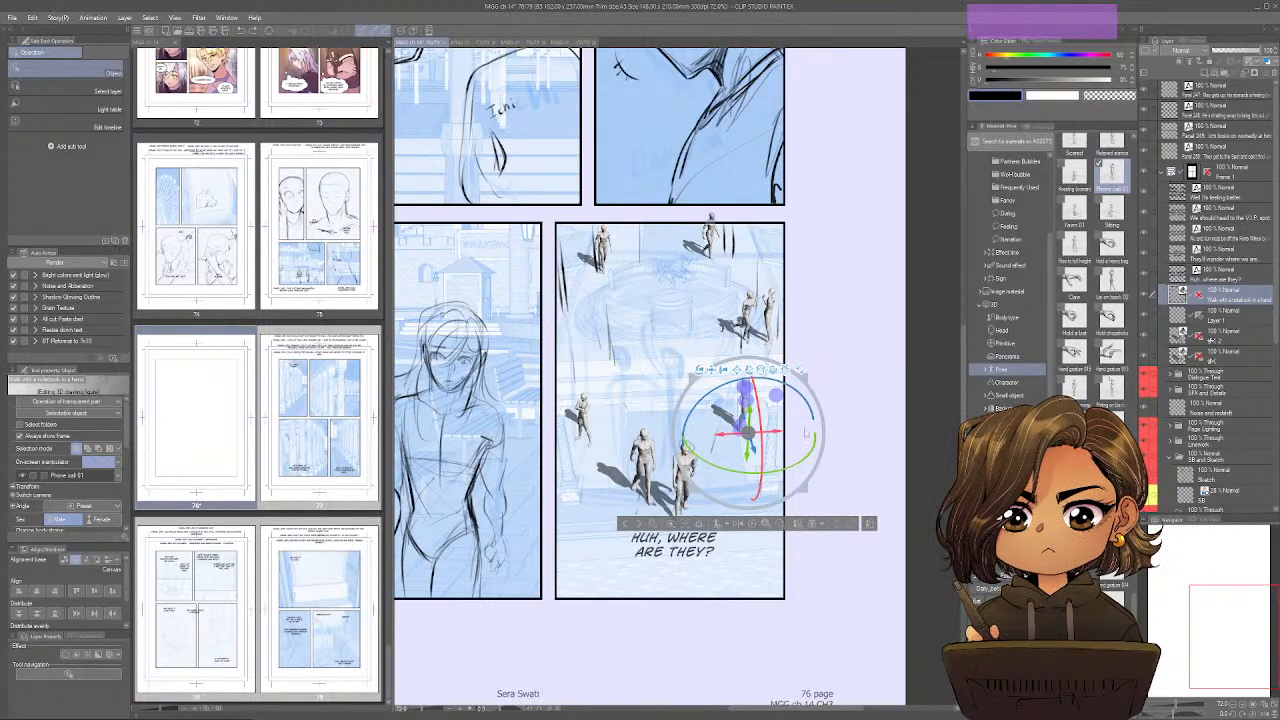
left_click_drag(750, 430, 760, 430)
scroll(1097, 185, "up", 1)
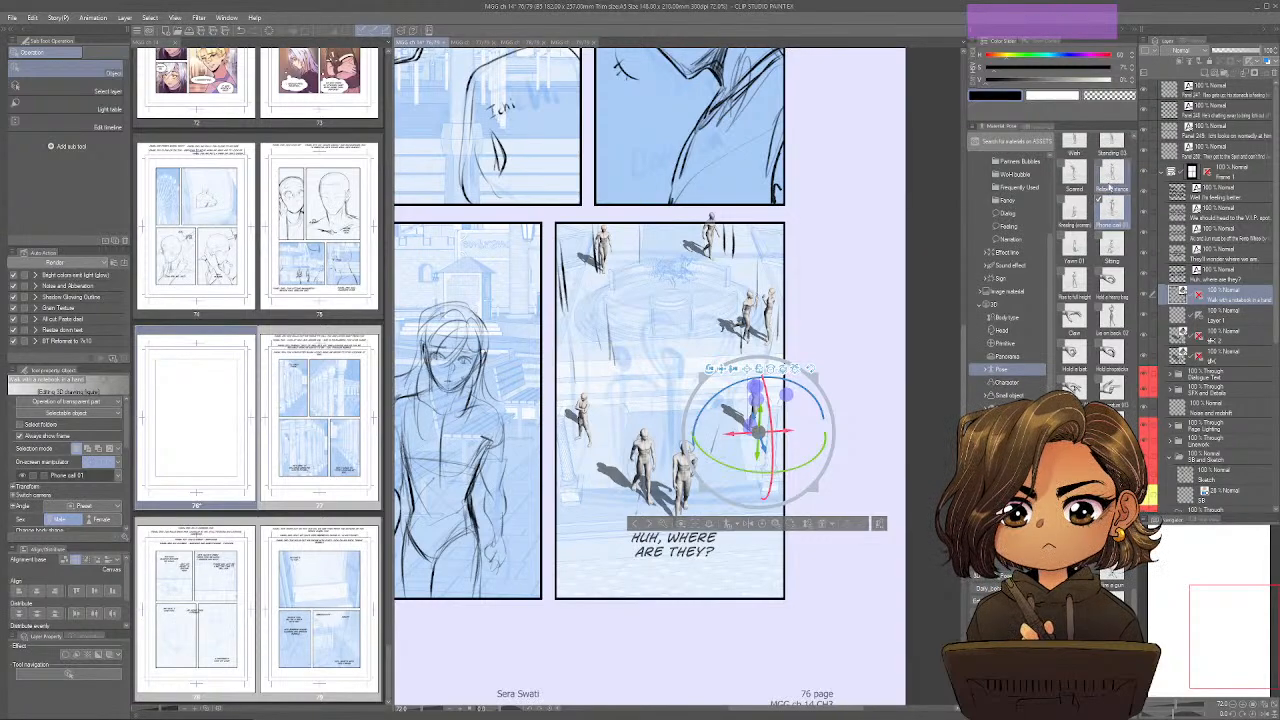
left_click_drag(1110, 178, 571, 333)
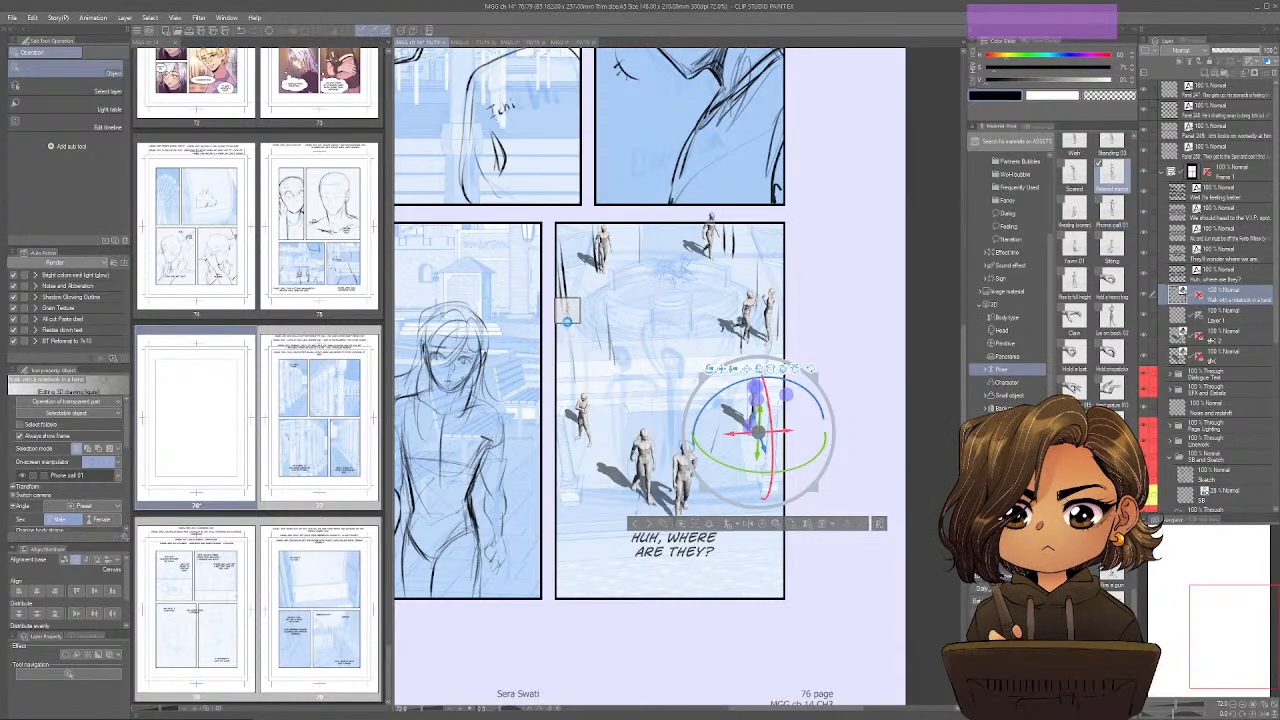
left_click(569, 299)
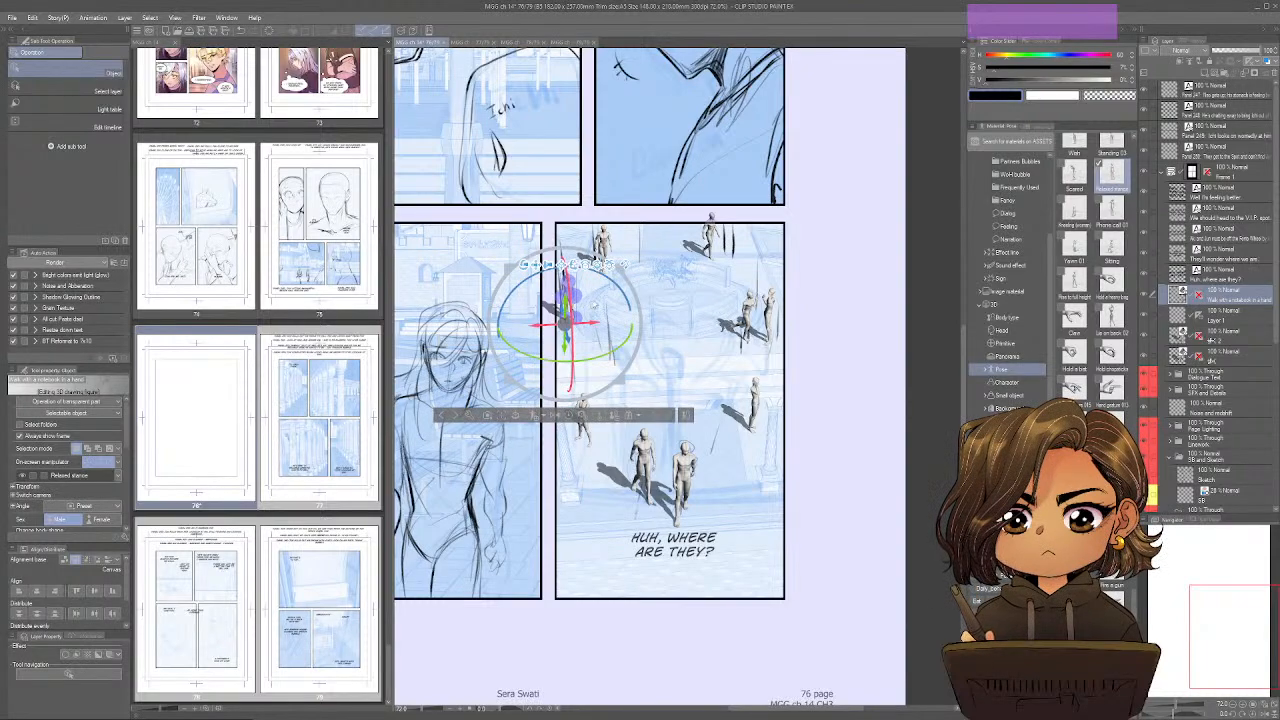
left_click_drag(630, 327, 546, 366)
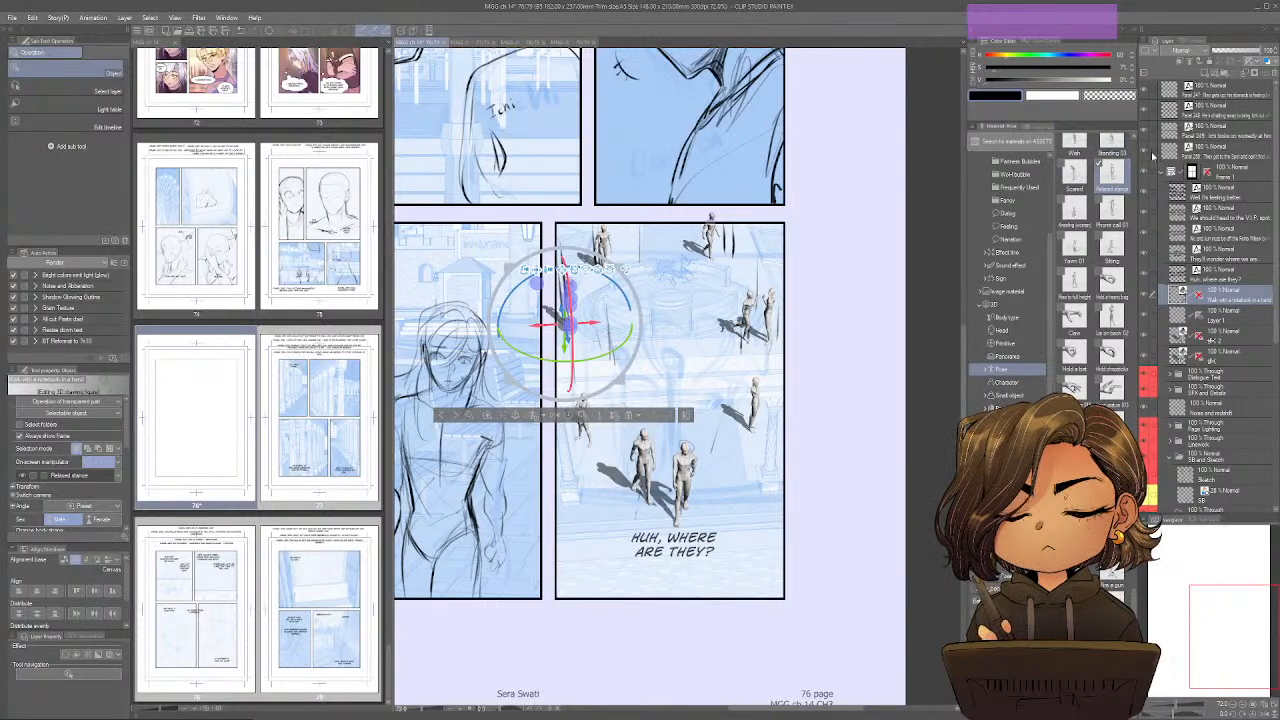
Add another posed 3D mannequin and position it beside the relaxed-stance figure at the panel's left edge.
scroll(1074, 185, "up", 2)
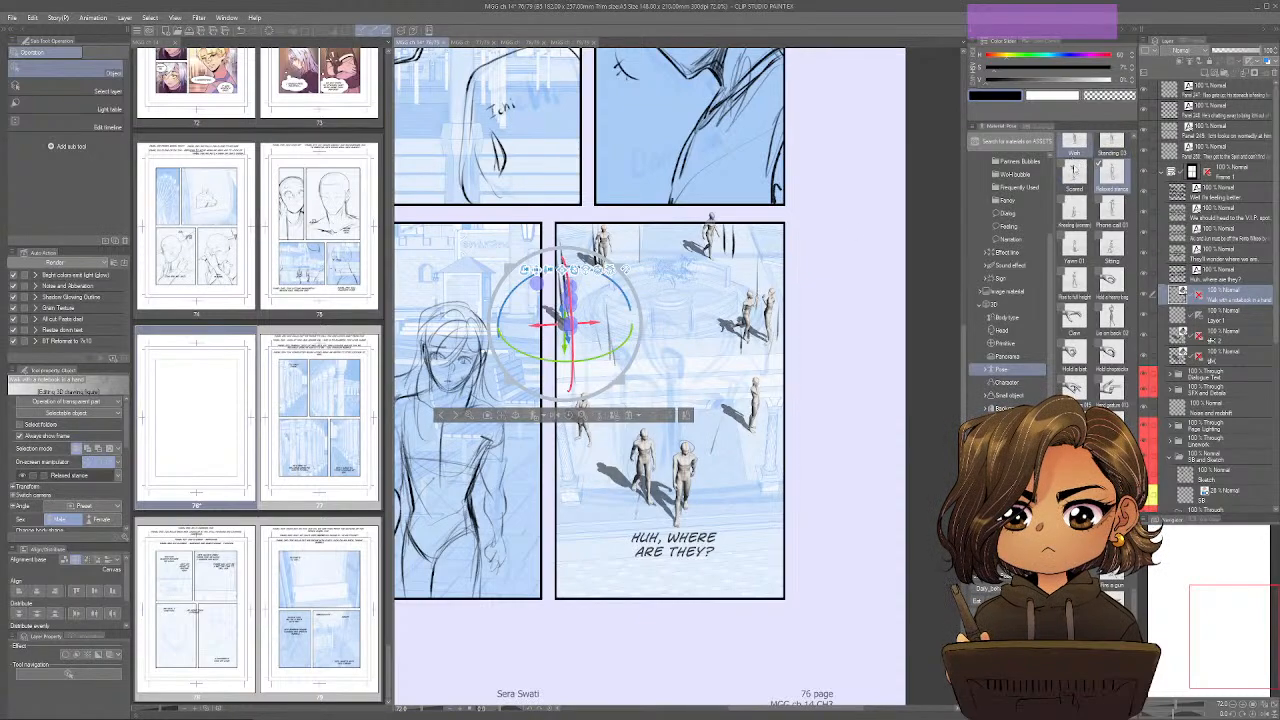
left_click_drag(1079, 217, 620, 321)
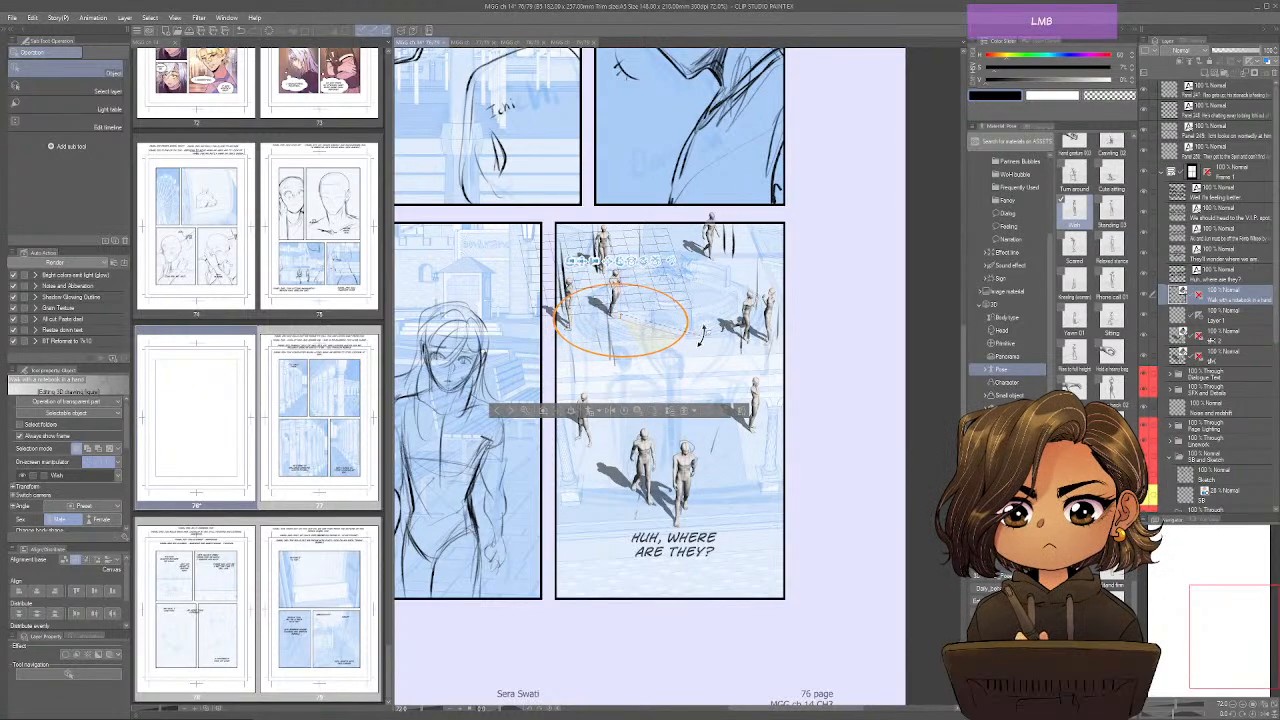
left_click_drag(633, 310, 590, 318)
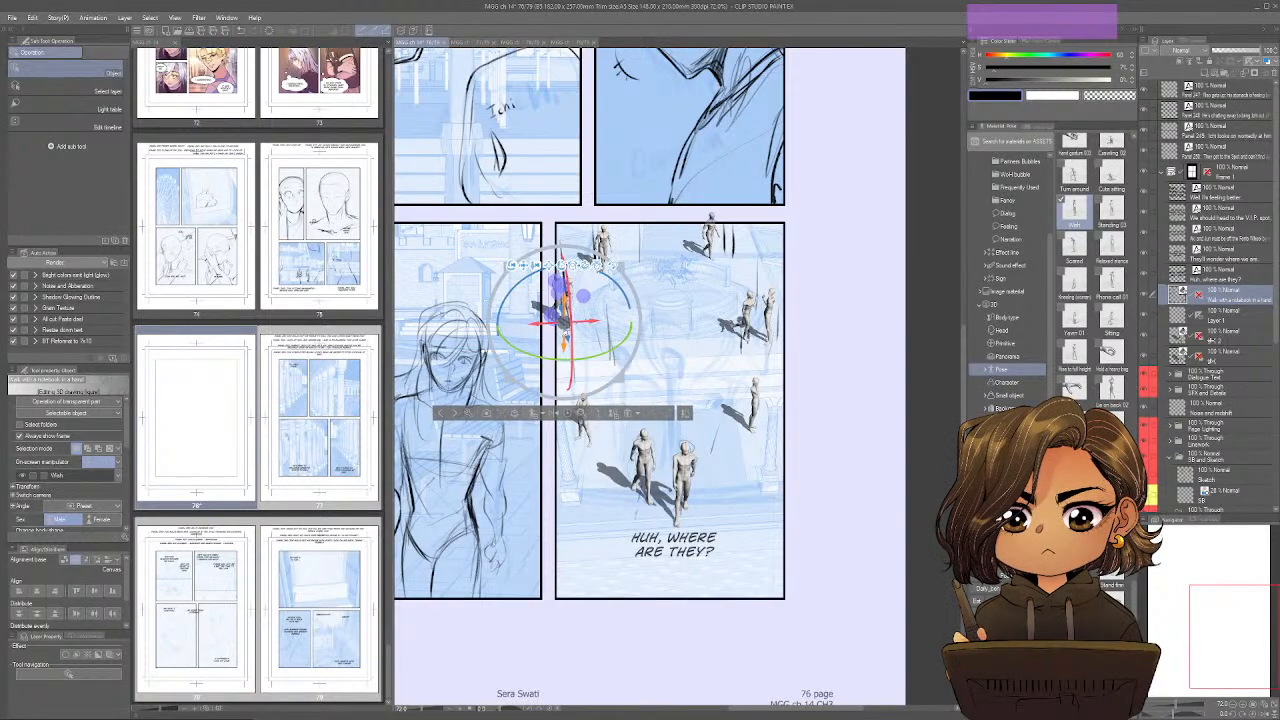
key("ctrl+z")
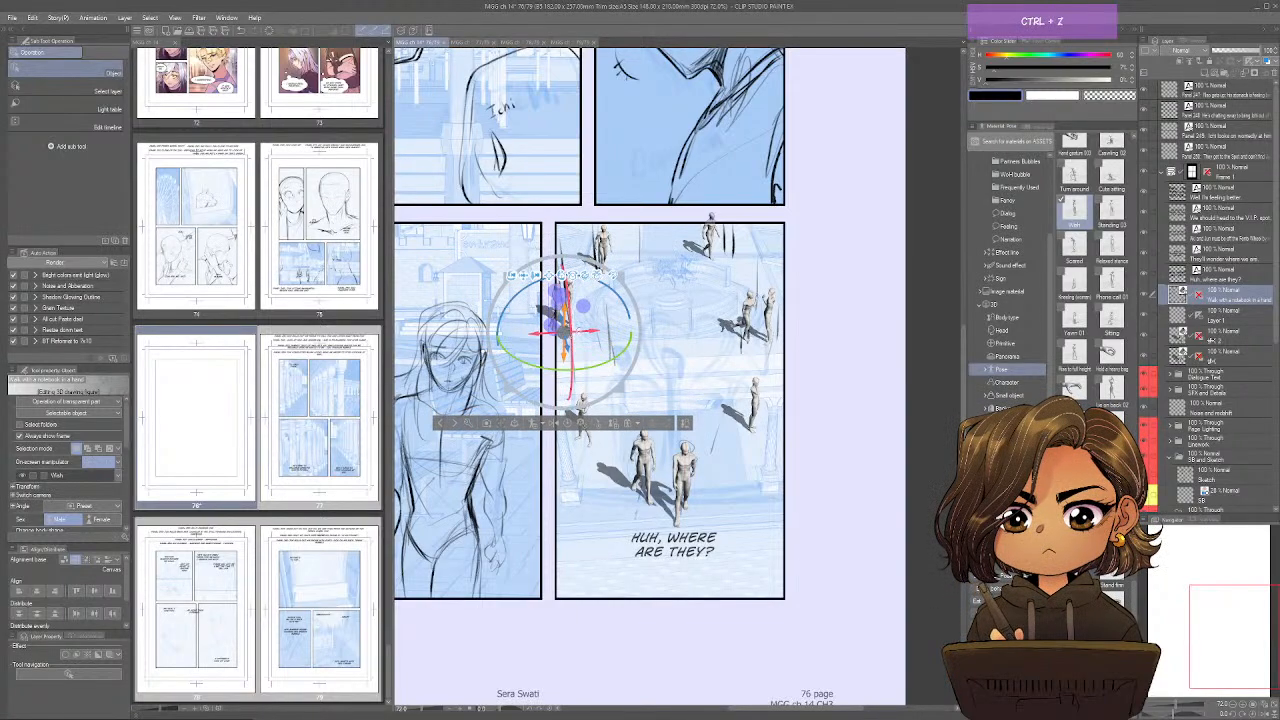
left_click_drag(566, 300, 591, 328)
left_click(836, 313)
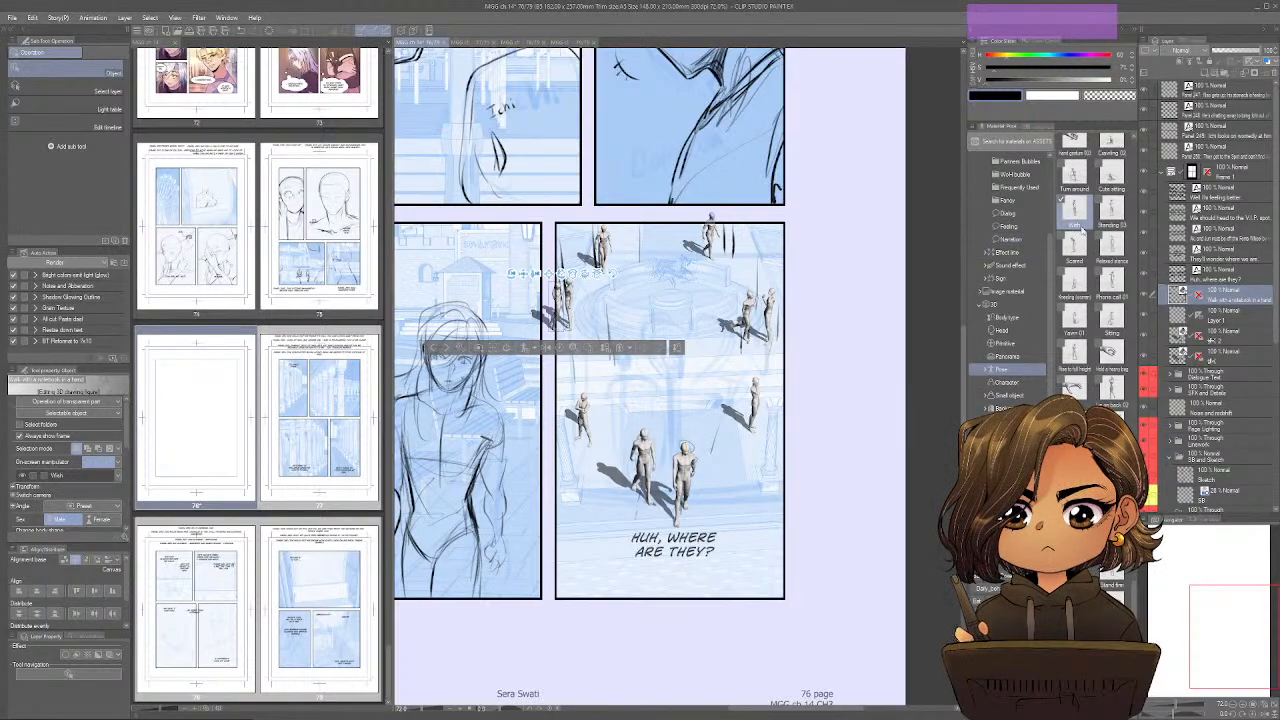
Add a 3D mannequin in the Standing 03 pose next to the figure at the panel's upper right, adjusting its rotation and position.
left_click_drag(1108, 212, 735, 254)
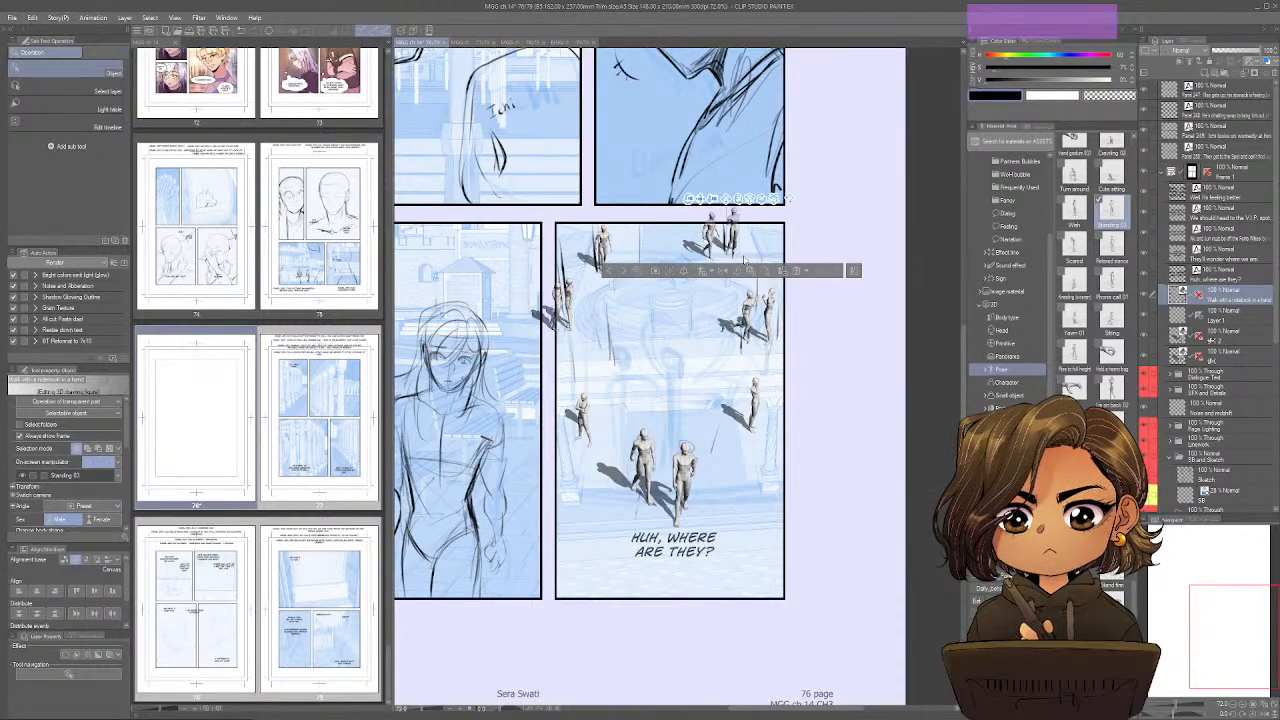
left_click(738, 237)
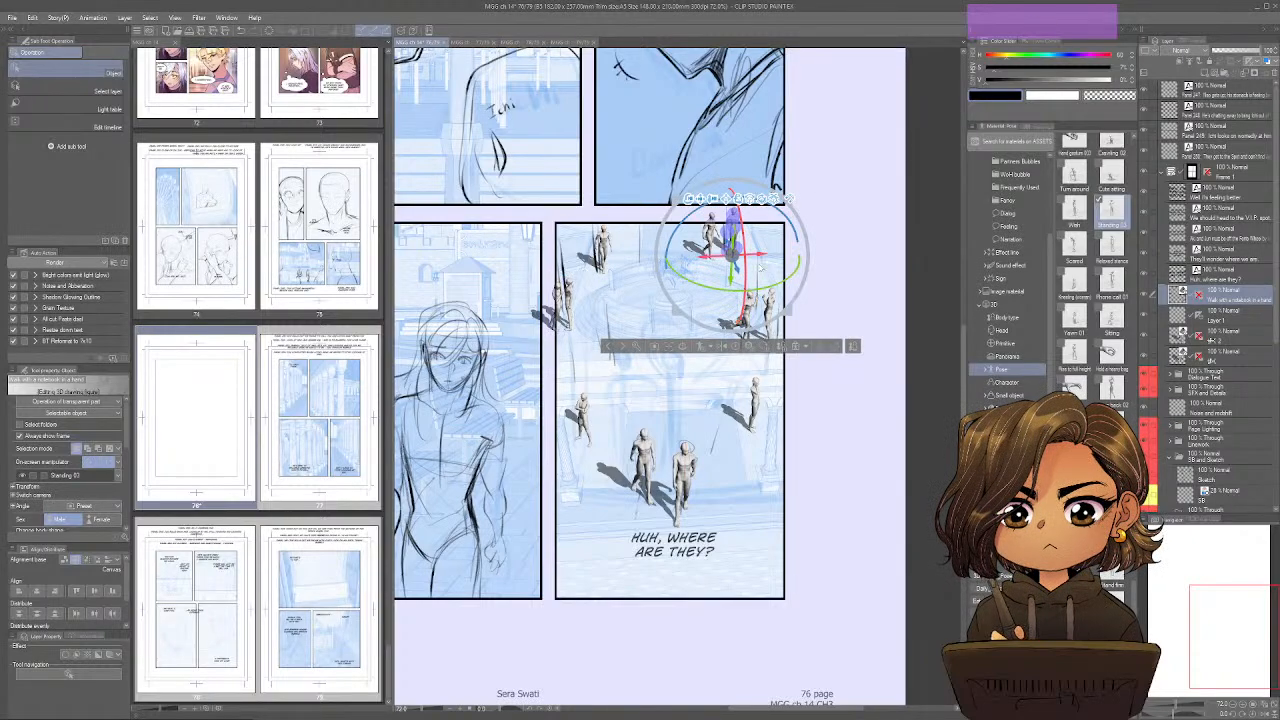
left_click_drag(757, 254, 718, 278)
left_click_drag(806, 291, 741, 271)
left_click(866, 283)
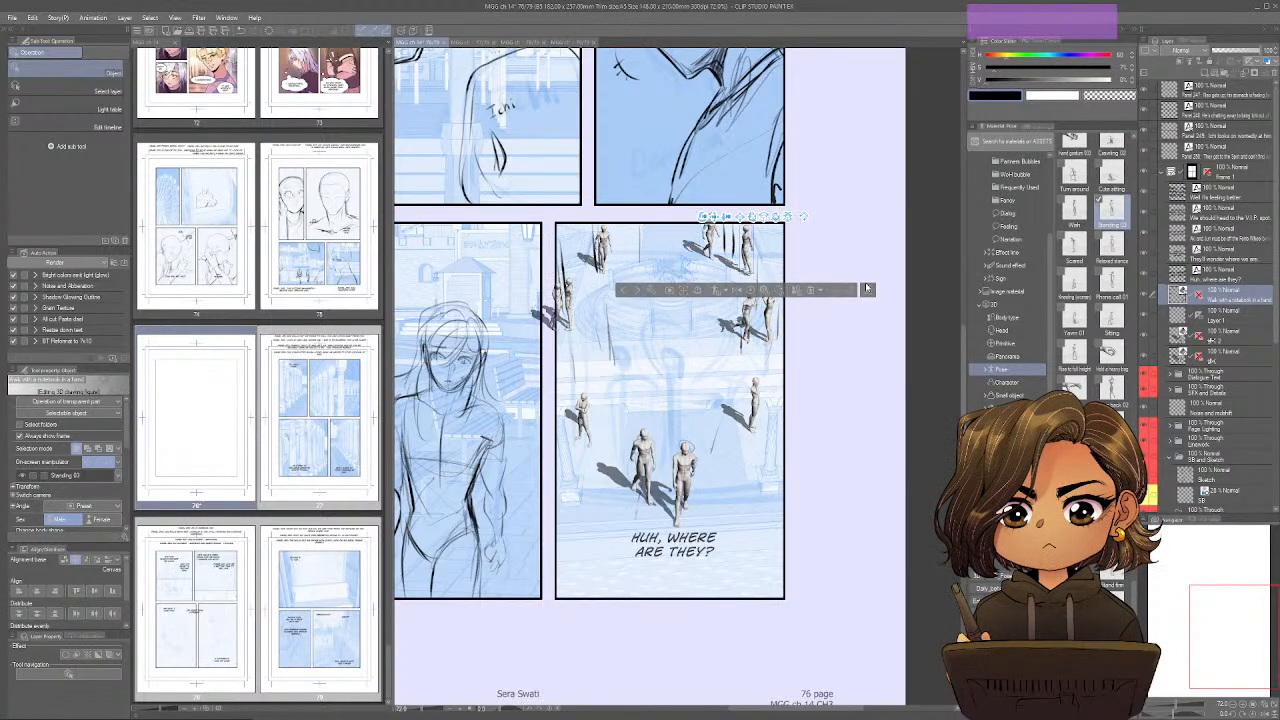
mouse_move(829, 396)
left_mouse_down()
mouse_move(837, 417)
mouse_move(836, 403)
left_mouse_up()
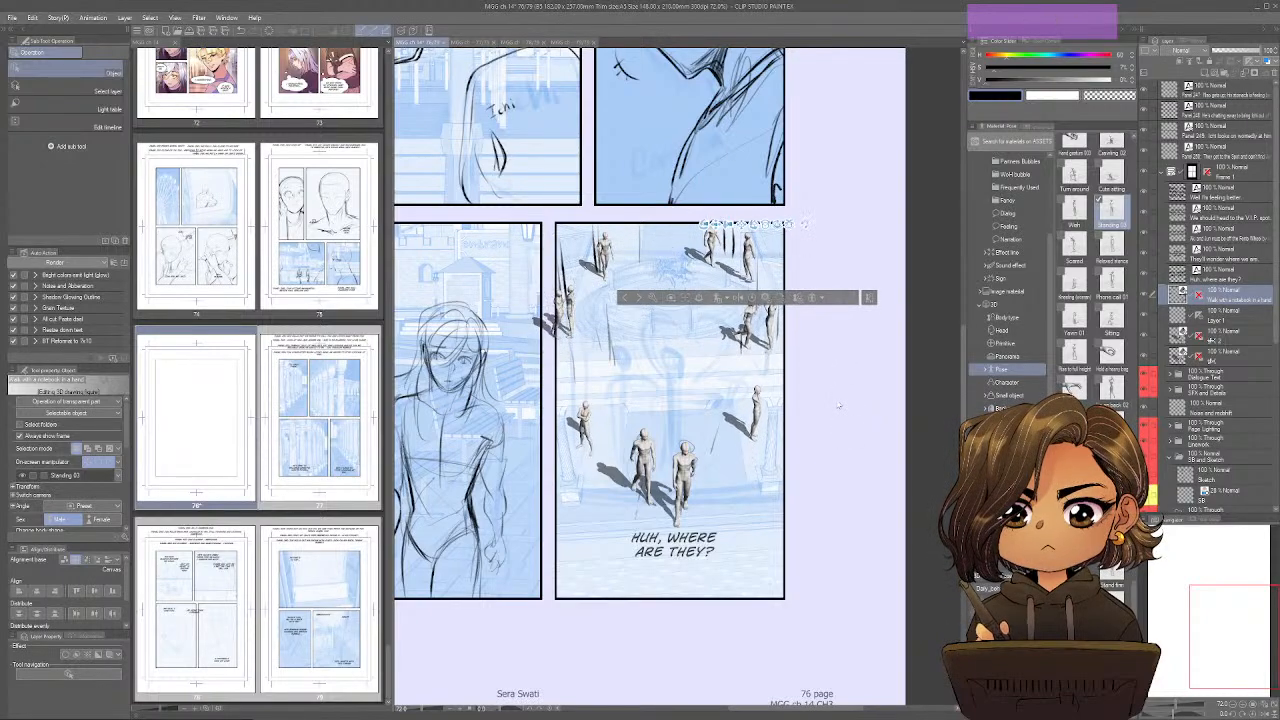
Undo the last change and re-angle the mannequin crowd's 3D camera to fit the fountain panel's perspective.
key("ctrl+z")
left_click_drag(740, 373, 742, 373)
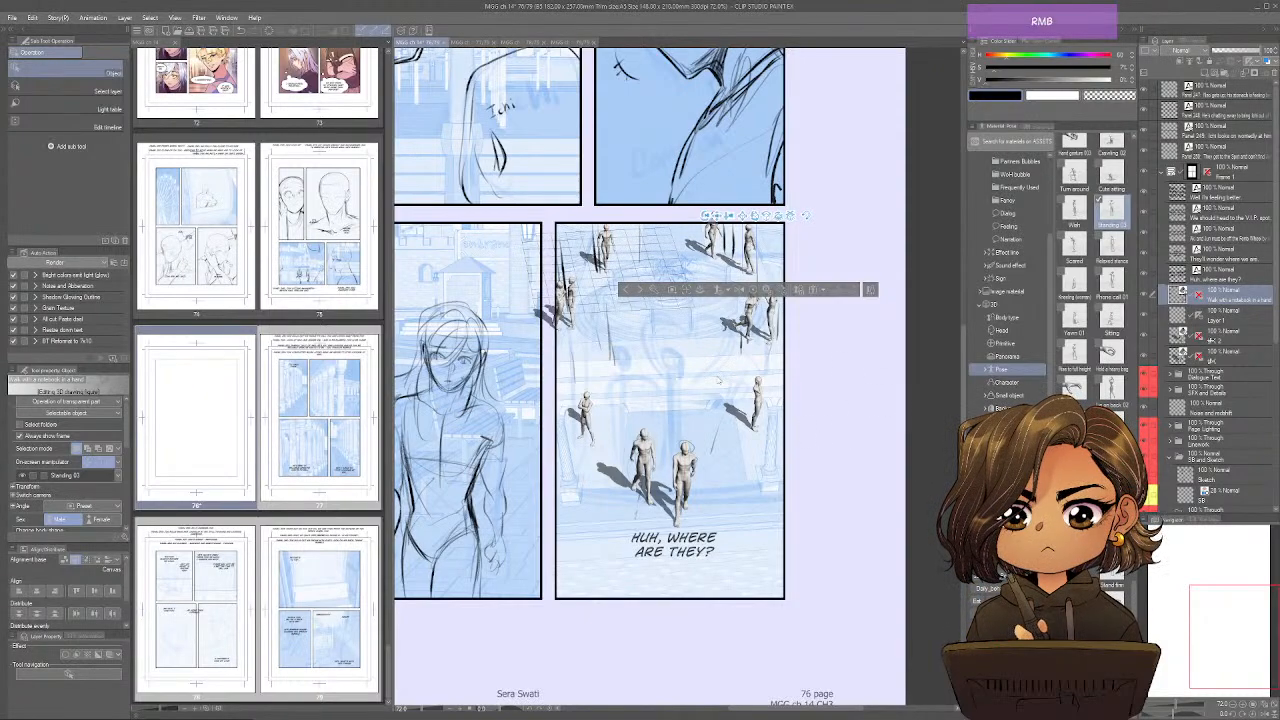
left_click_drag(719, 381, 681, 414)
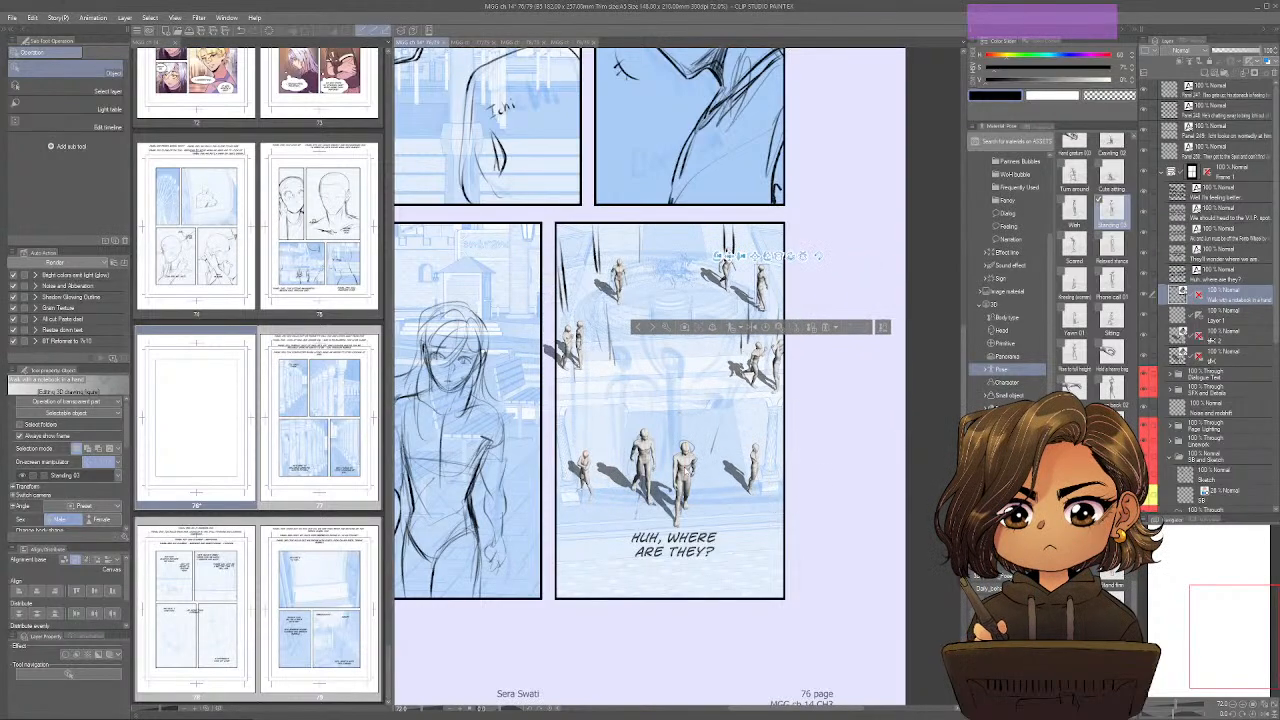
Copy the right foreground mannequin into the crowd's 3D layer and place the copy over the original figure.
left_click(686, 468)
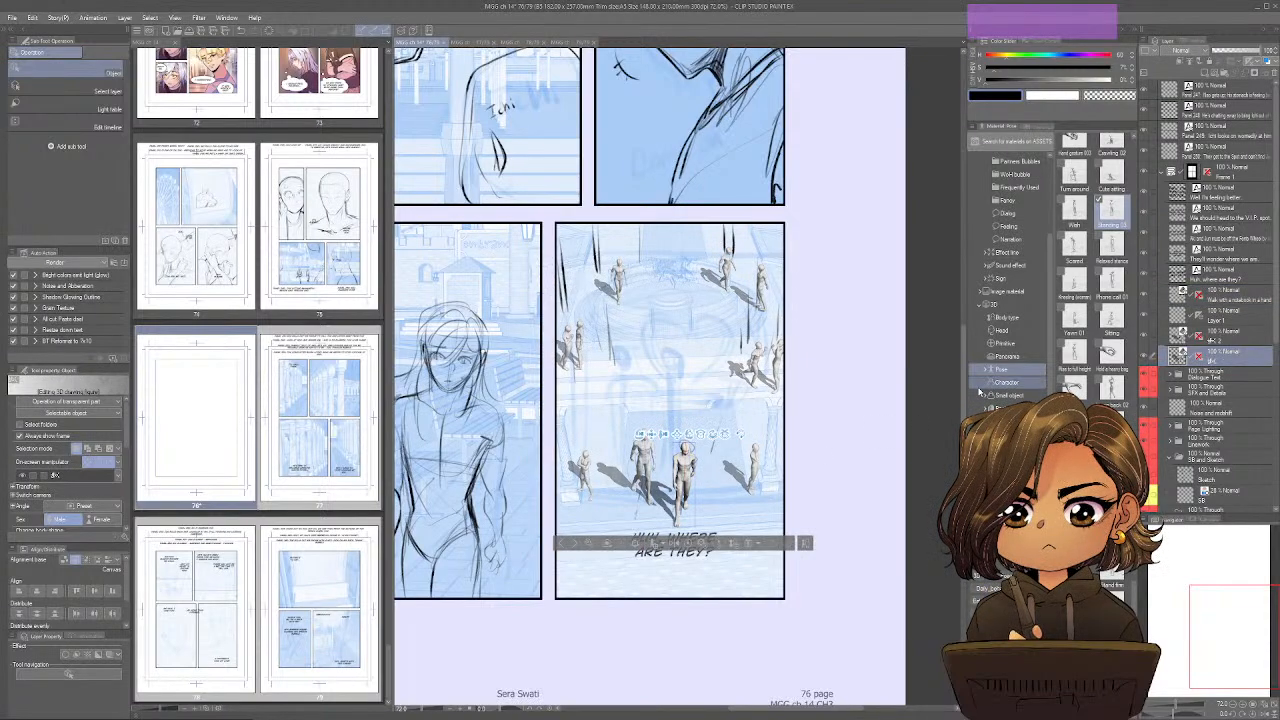
left_click(1226, 301)
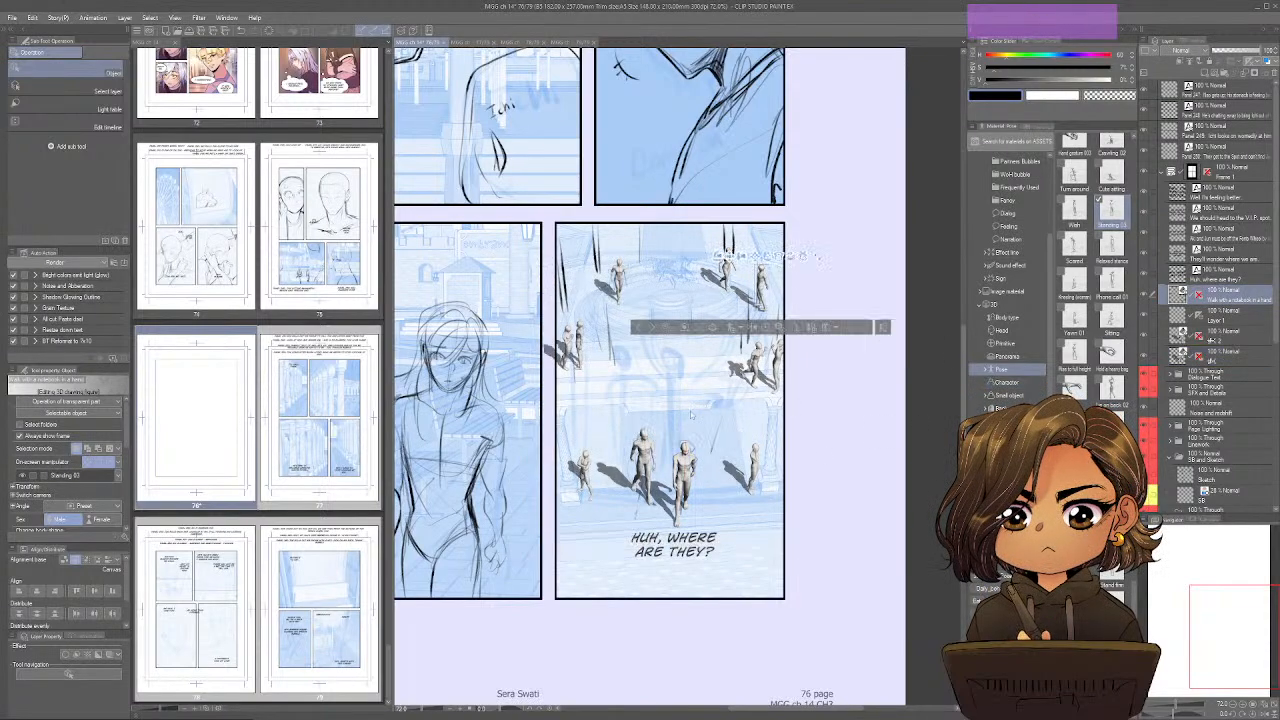
key("ctrl+v")
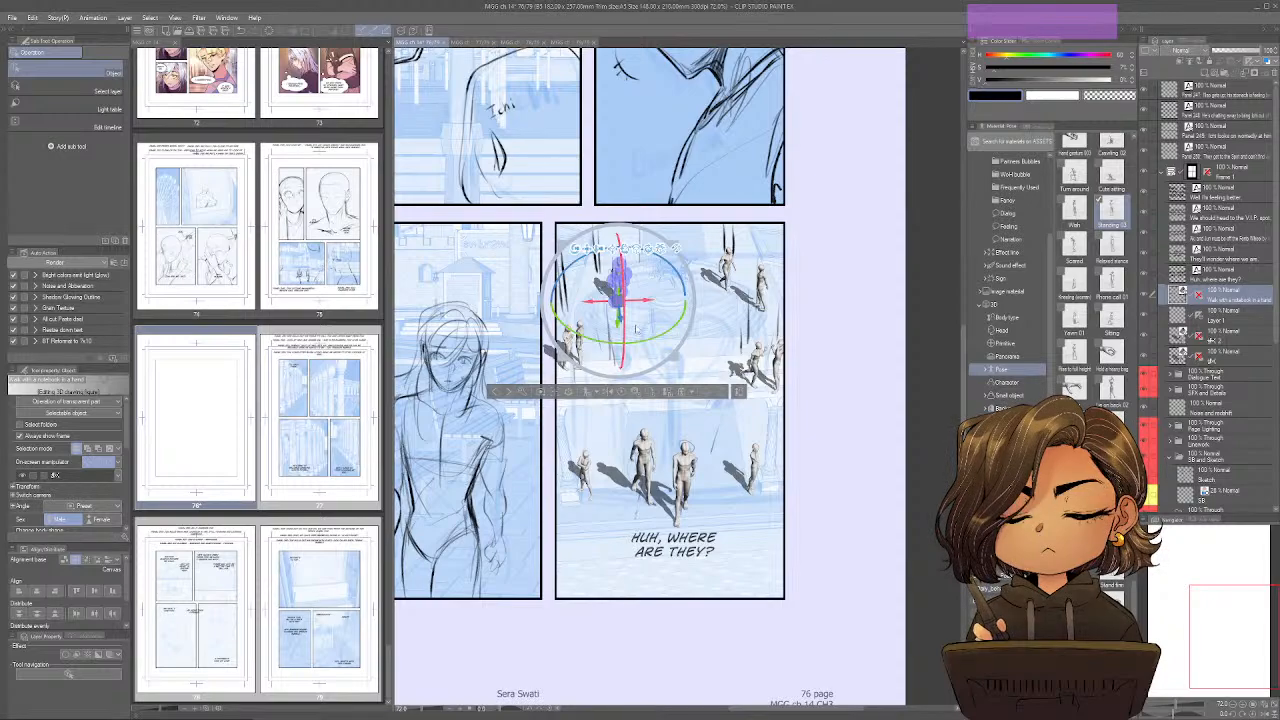
left_click_drag(619, 318, 684, 533)
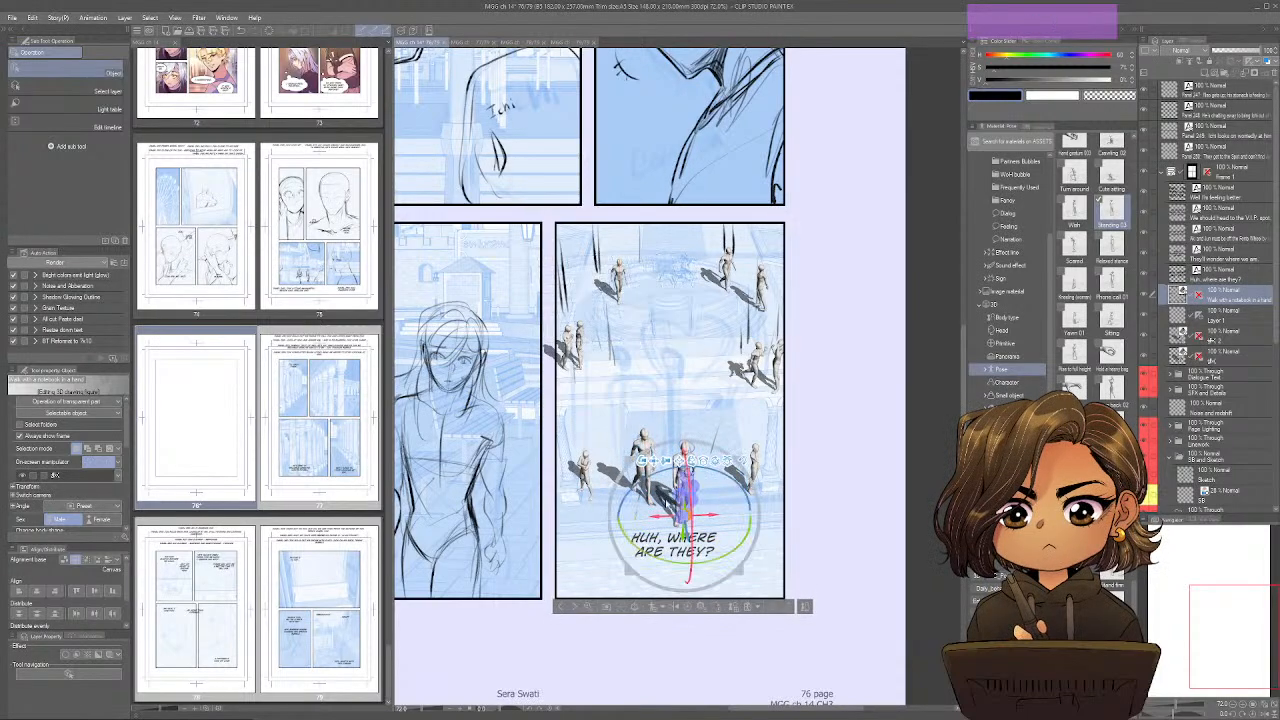
Copy the left foreground mannequin into the crowd's 3D layer and position it beside the right foreground figure.
left_click(644, 445)
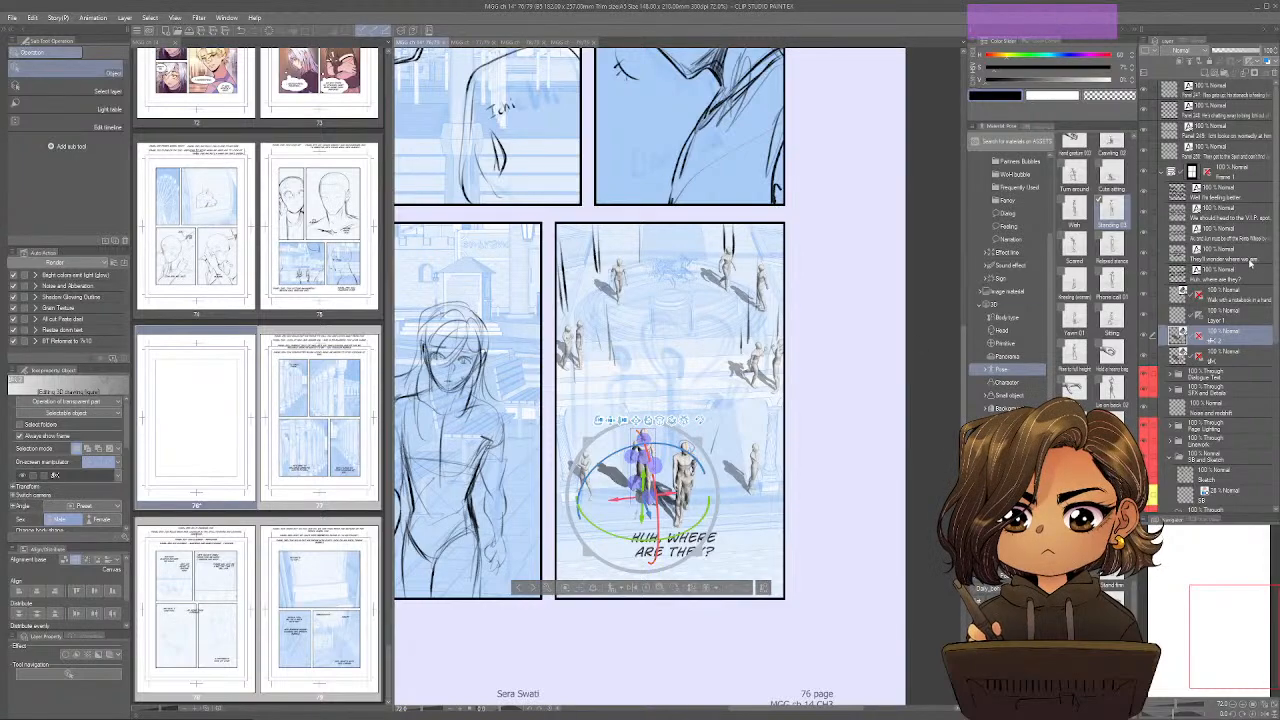
left_click(1243, 296)
left_click(867, 331)
left_click(619, 284)
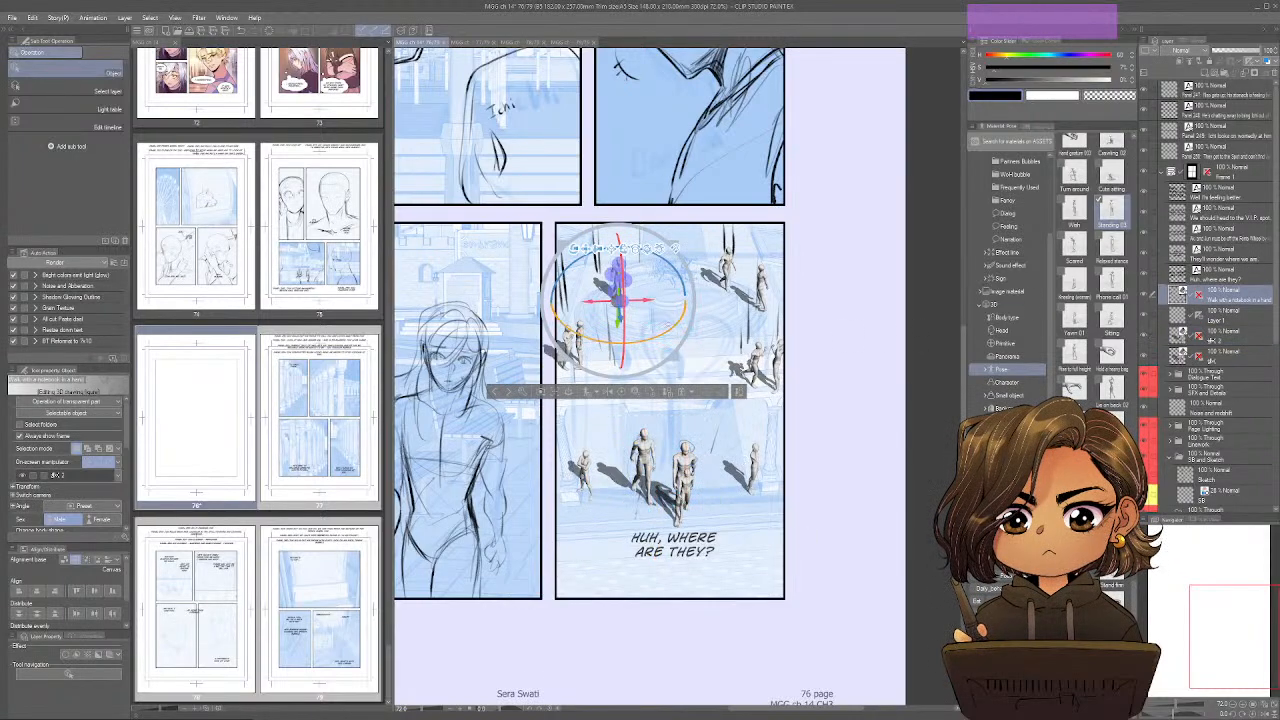
left_click_drag(619, 284, 661, 490)
left_click_drag(700, 536, 732, 510)
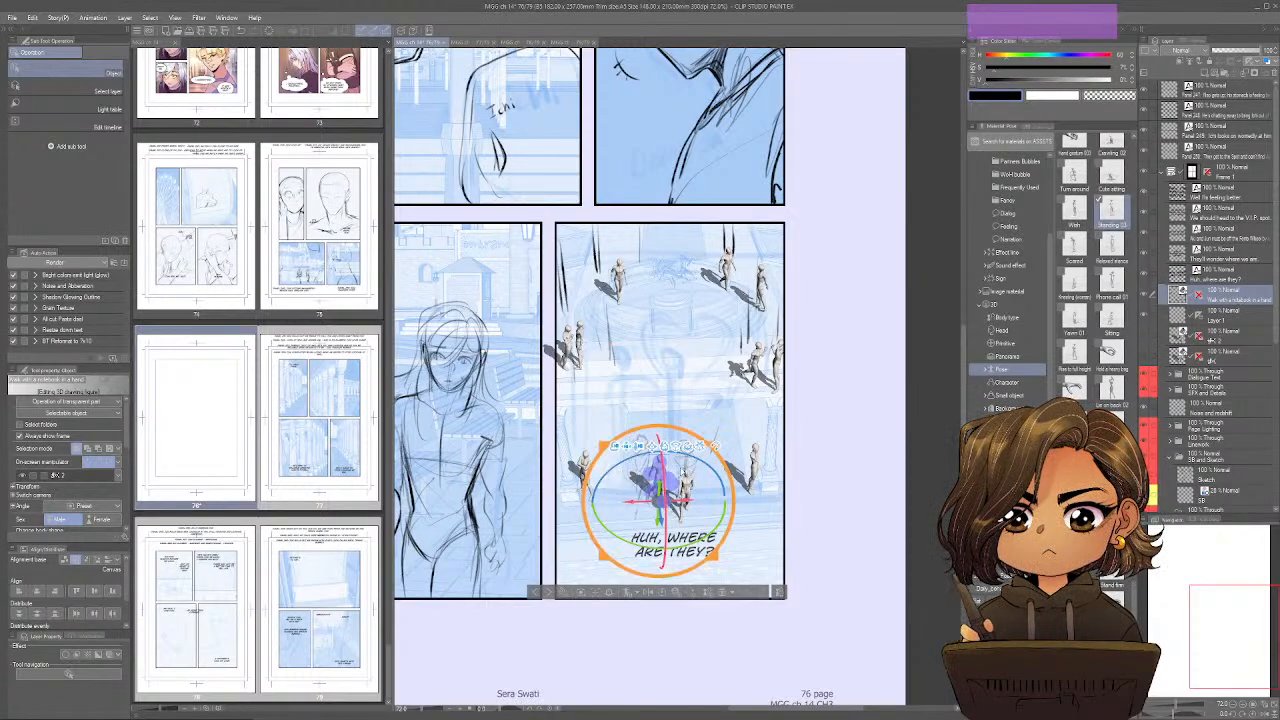
Readjust the crowd's camera and move the Rise to full height mannequin inward and farther back in the fountain panel.
left_click(796, 430)
mouse_move(707, 405)
left_mouse_down()
mouse_move(720, 452)
mouse_move(661, 298)
mouse_move(698, 383)
left_mouse_up()
right_click(706, 410)
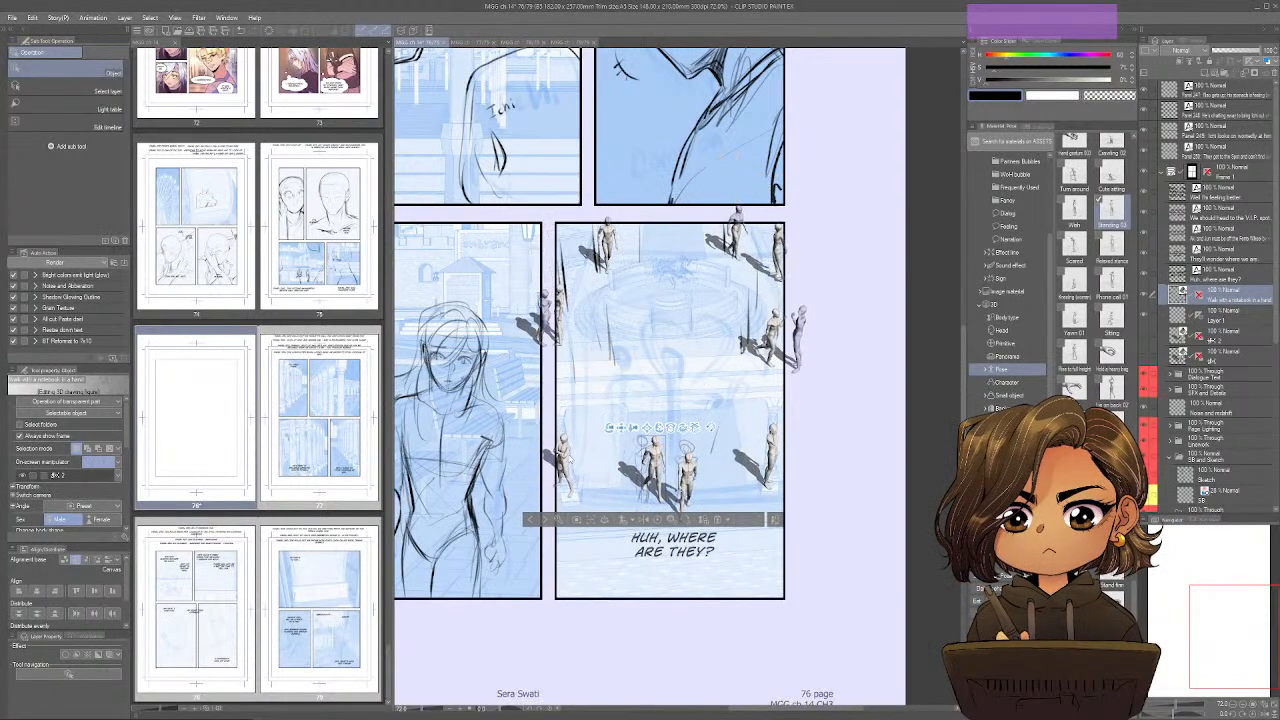
left_click(566, 458)
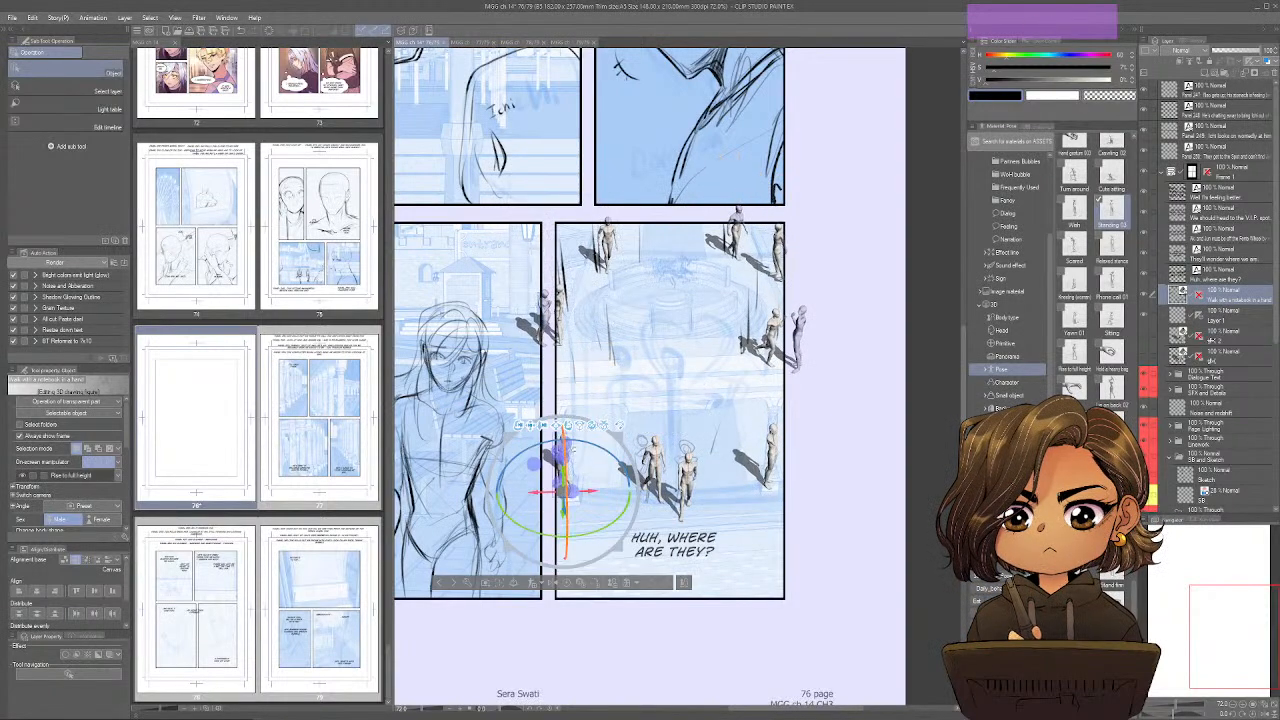
left_click_drag(560, 505, 596, 460)
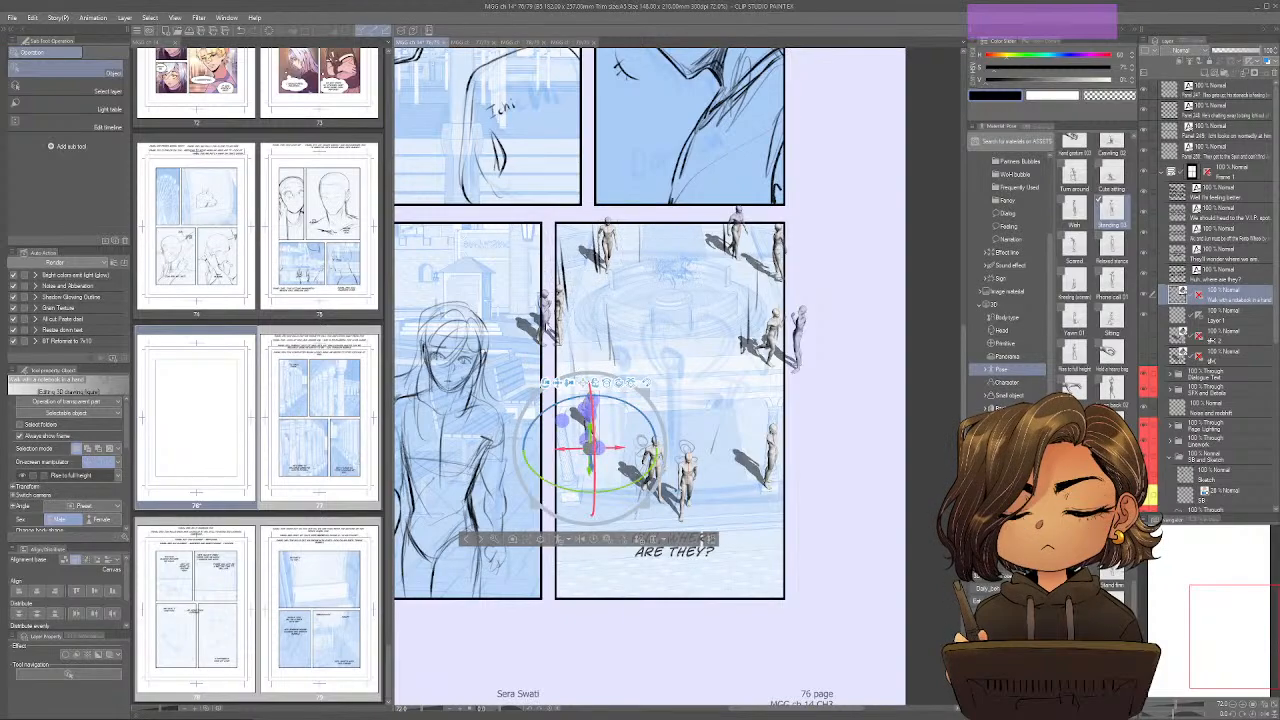
Shift the pair of mannequins at the panel's left edge inward and nudge the notebook-carrying walker slightly farther back.
left_click(548, 312)
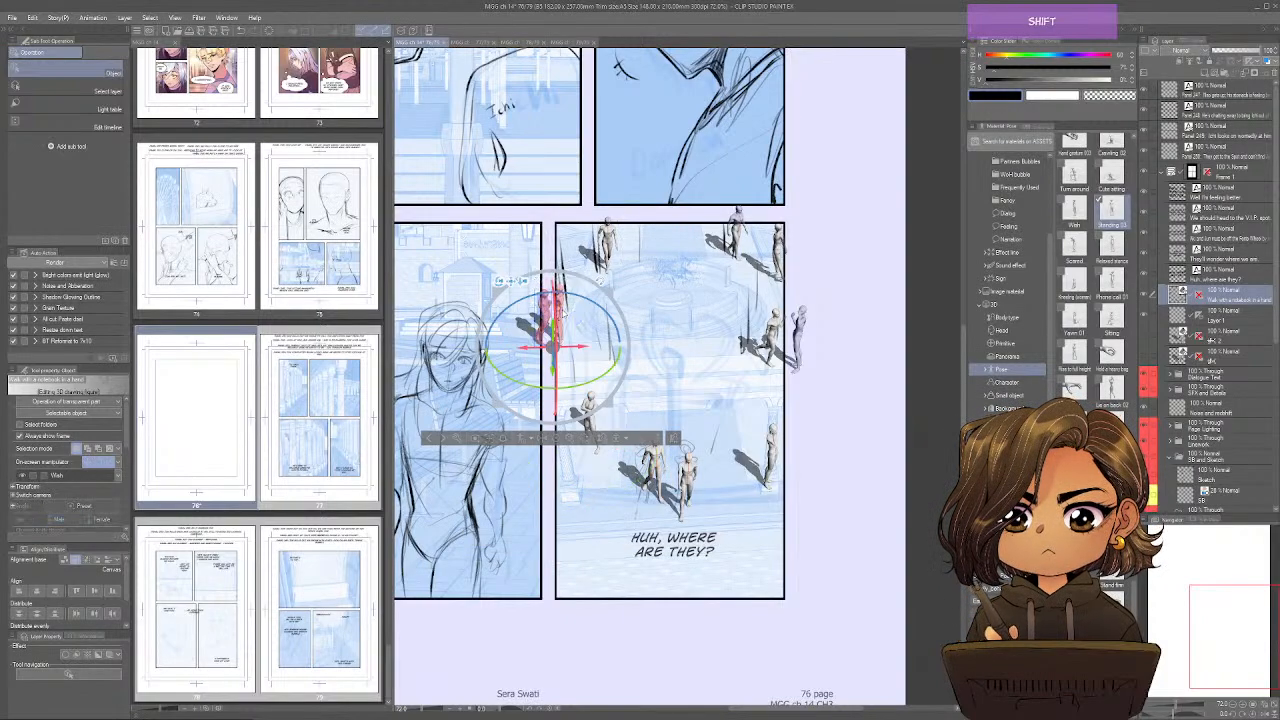
left_click_drag(586, 349, 597, 346)
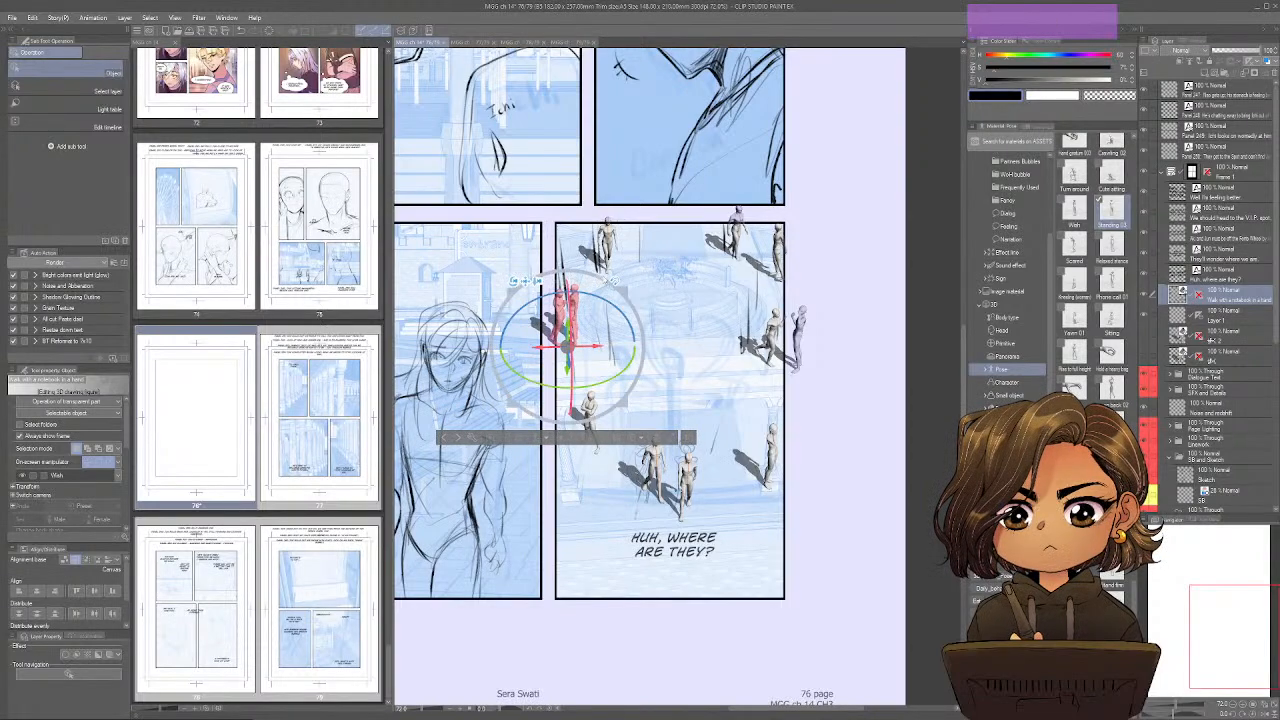
left_click(610, 248)
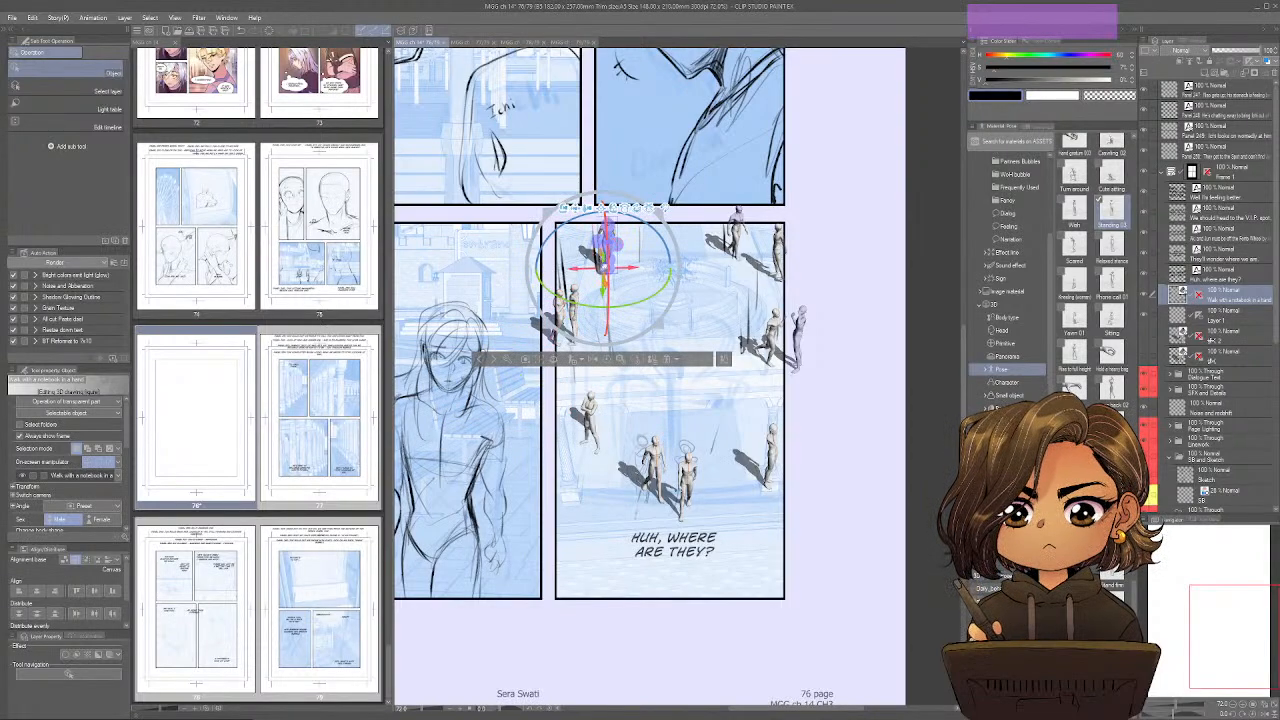
left_click_drag(604, 277, 602, 266)
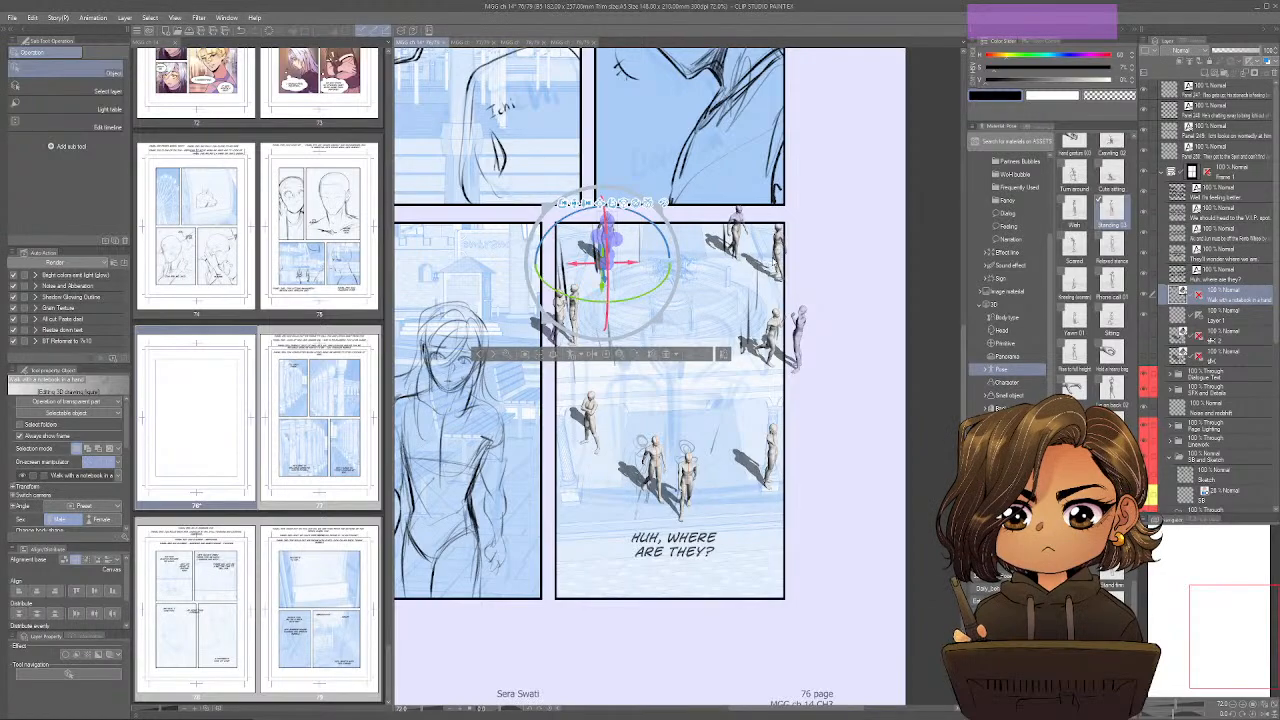
Move the mannequins at the panel's upper right and right edge inward so they stand inside the frame.
left_click(777, 258)
left_click_drag(777, 258, 738, 278)
left_click(738, 238)
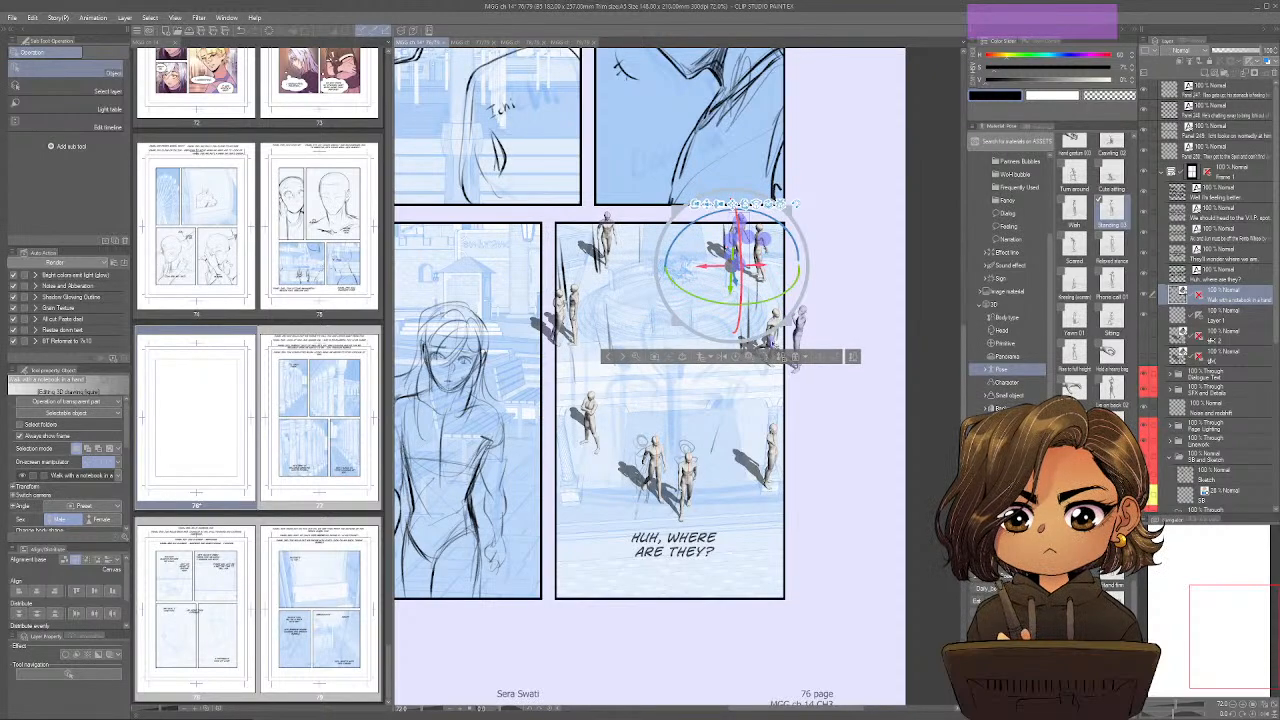
left_click(775, 342)
mouse_move(745, 362)
left_mouse_down()
mouse_move(707, 362)
mouse_move(762, 366)
mouse_move(734, 366)
left_mouse_up()
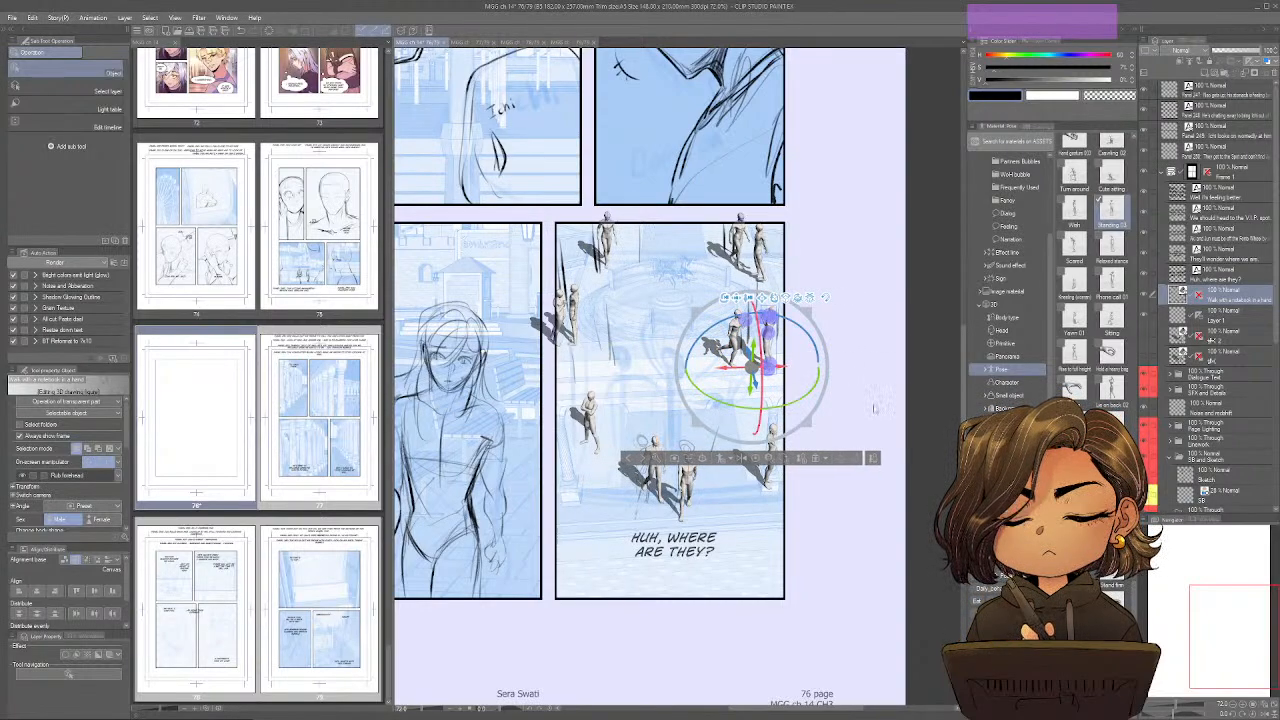
Move the Phone call 01 mannequin inward and farther back from the right edge, then select Layer 1.
left_click(776, 446)
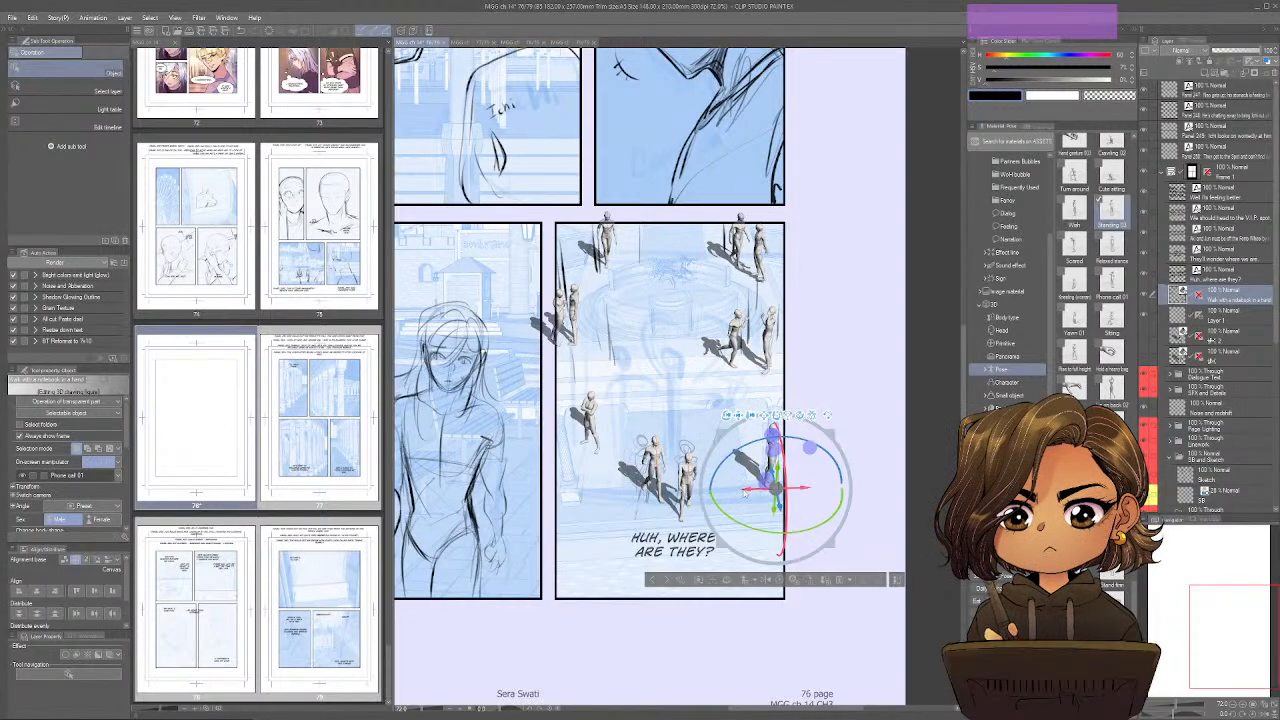
left_click_drag(775, 488, 729, 442)
key("ctrl+z")
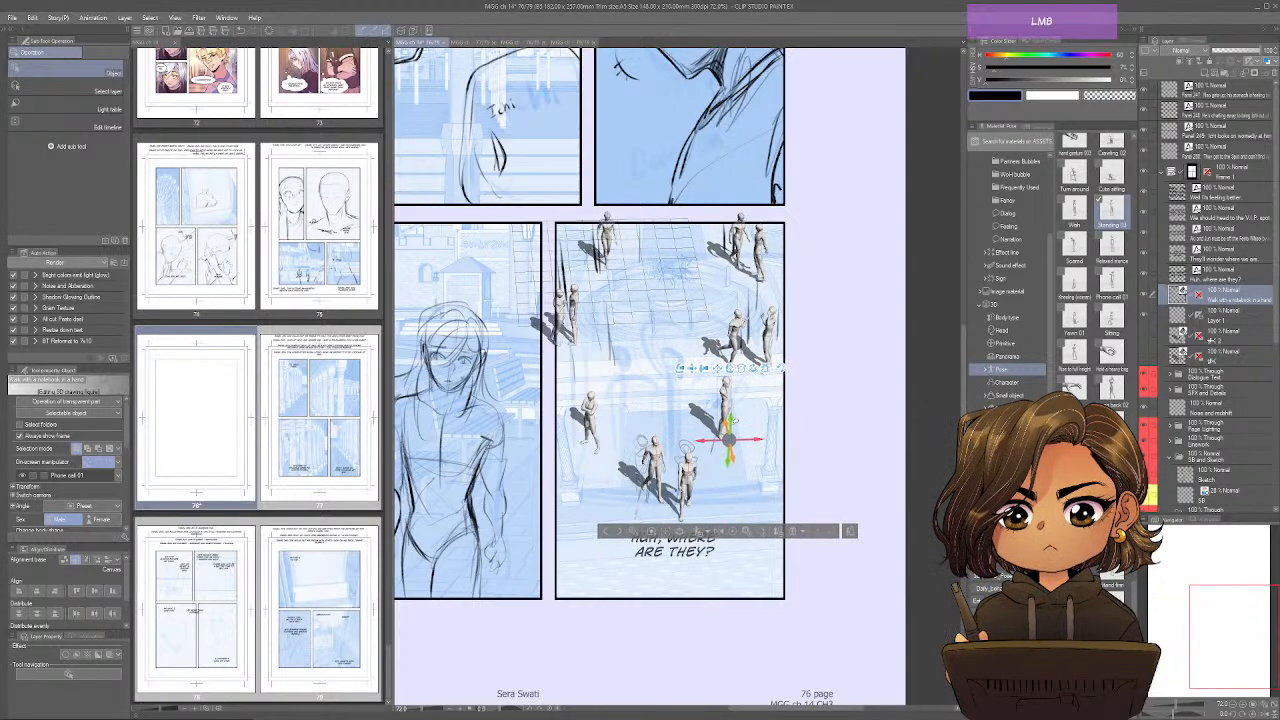
left_click(836, 386)
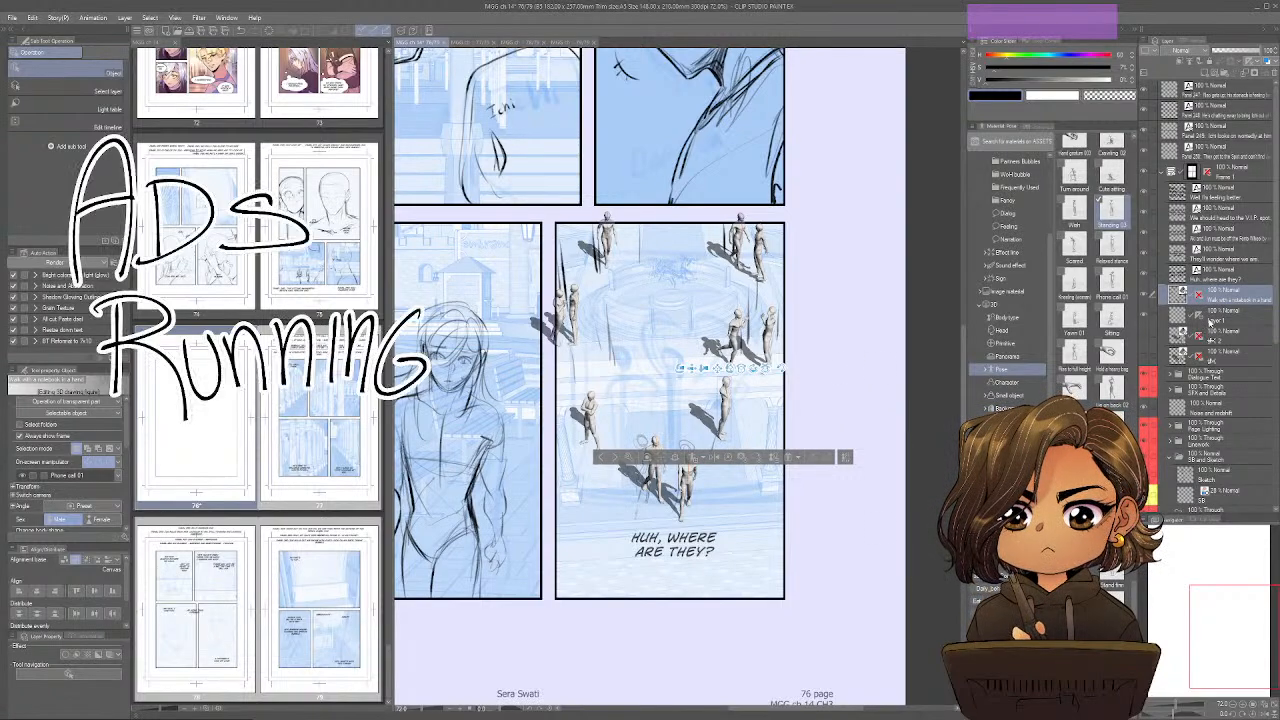
left_click(1230, 318)
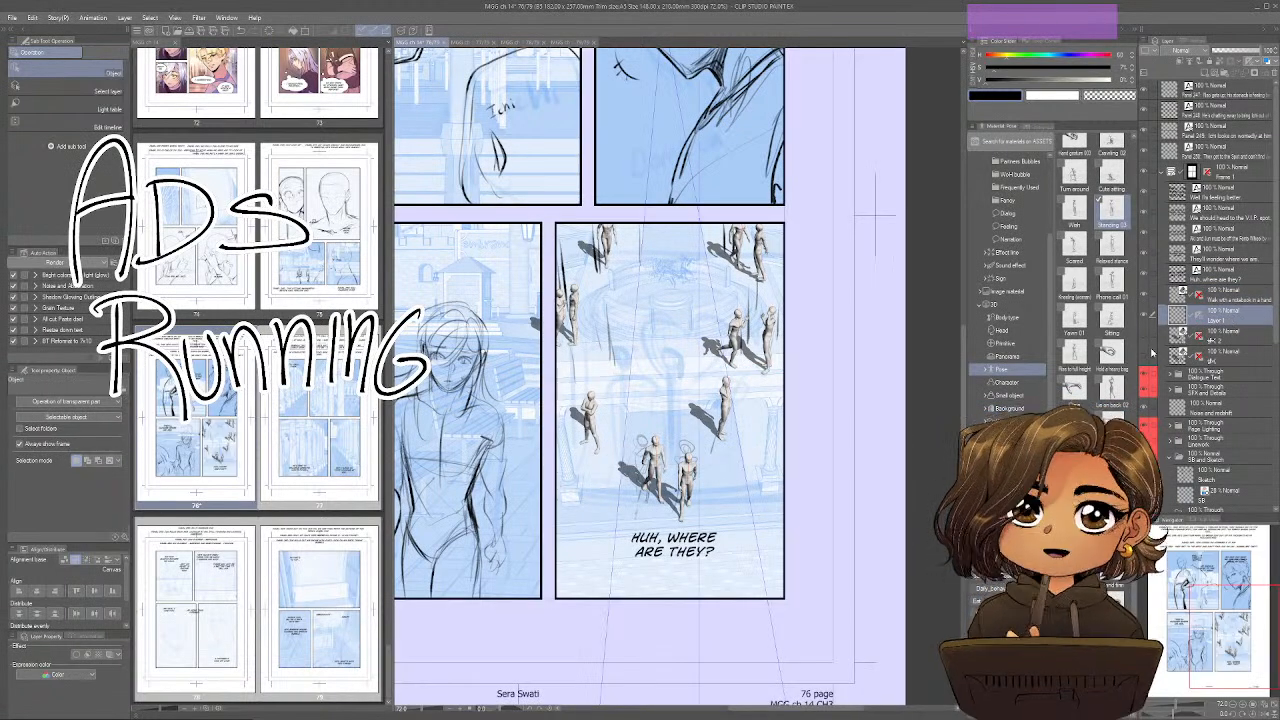
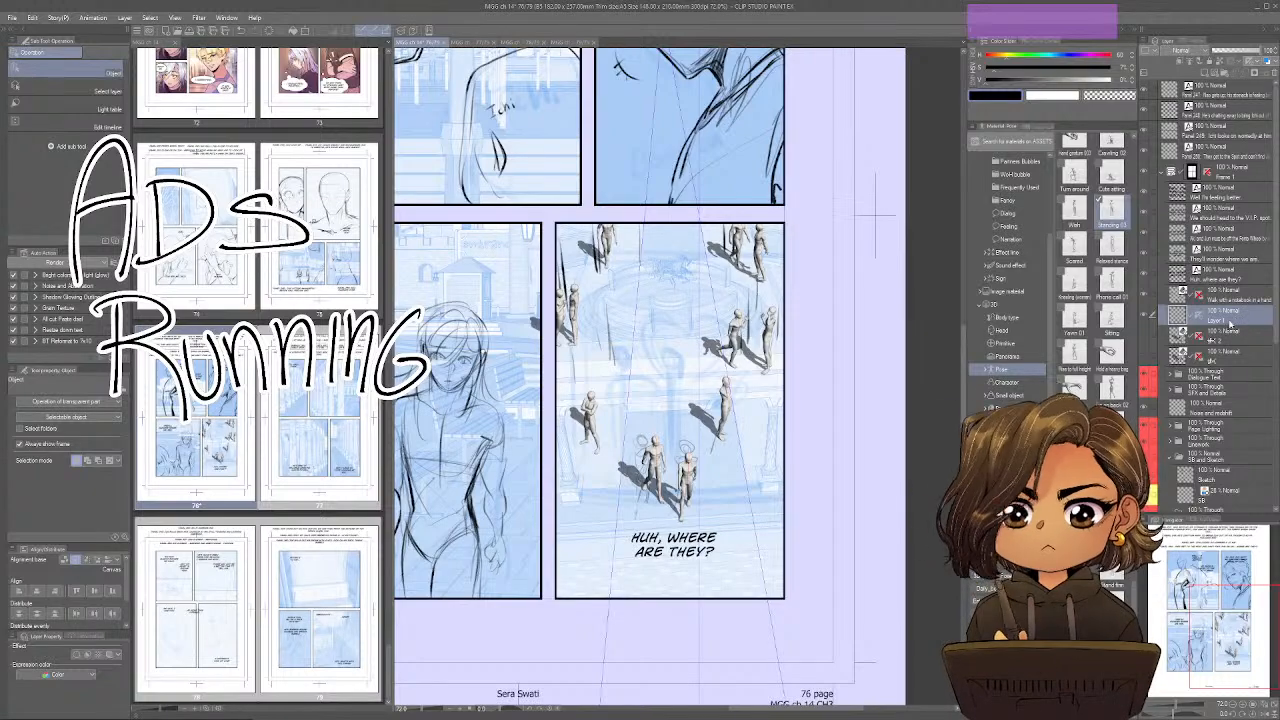
Move Layer 1 into the SB and Sketch folder, beneath the Sketch layer, and enable its blue layer color.
left_click_drag(1232, 320, 1232, 493)
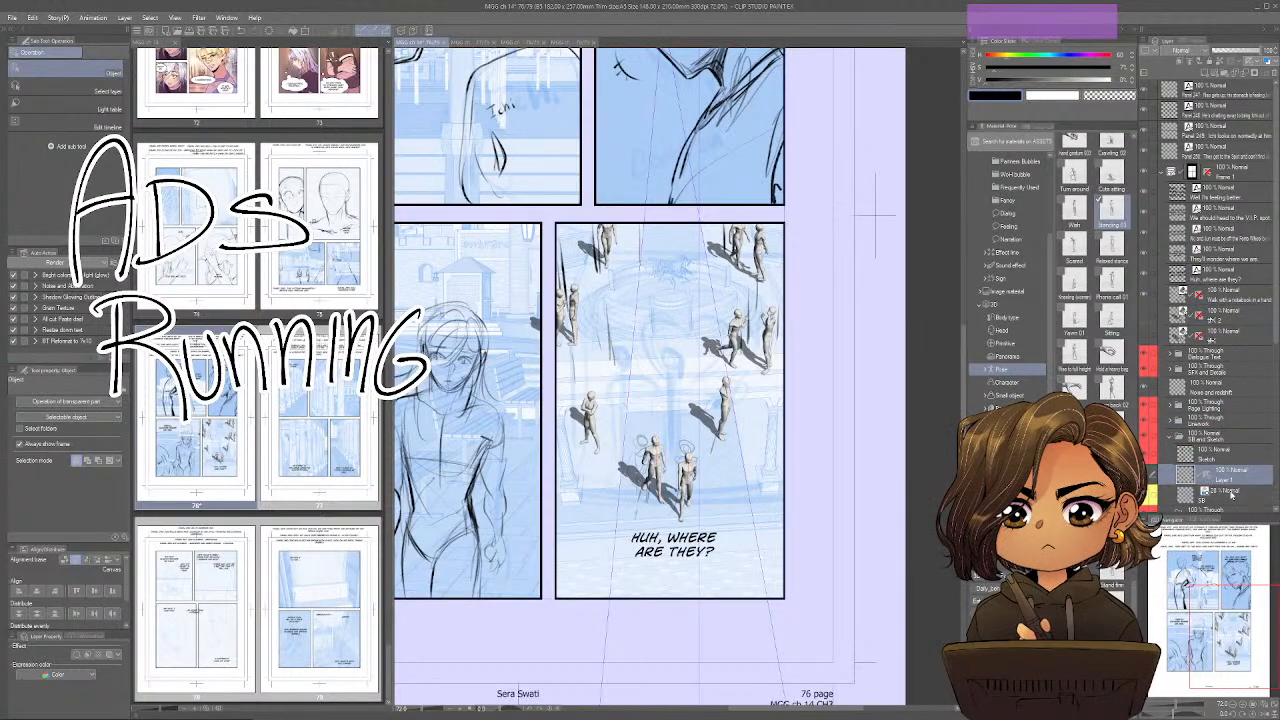
left_click(1221, 470, "ctrl")
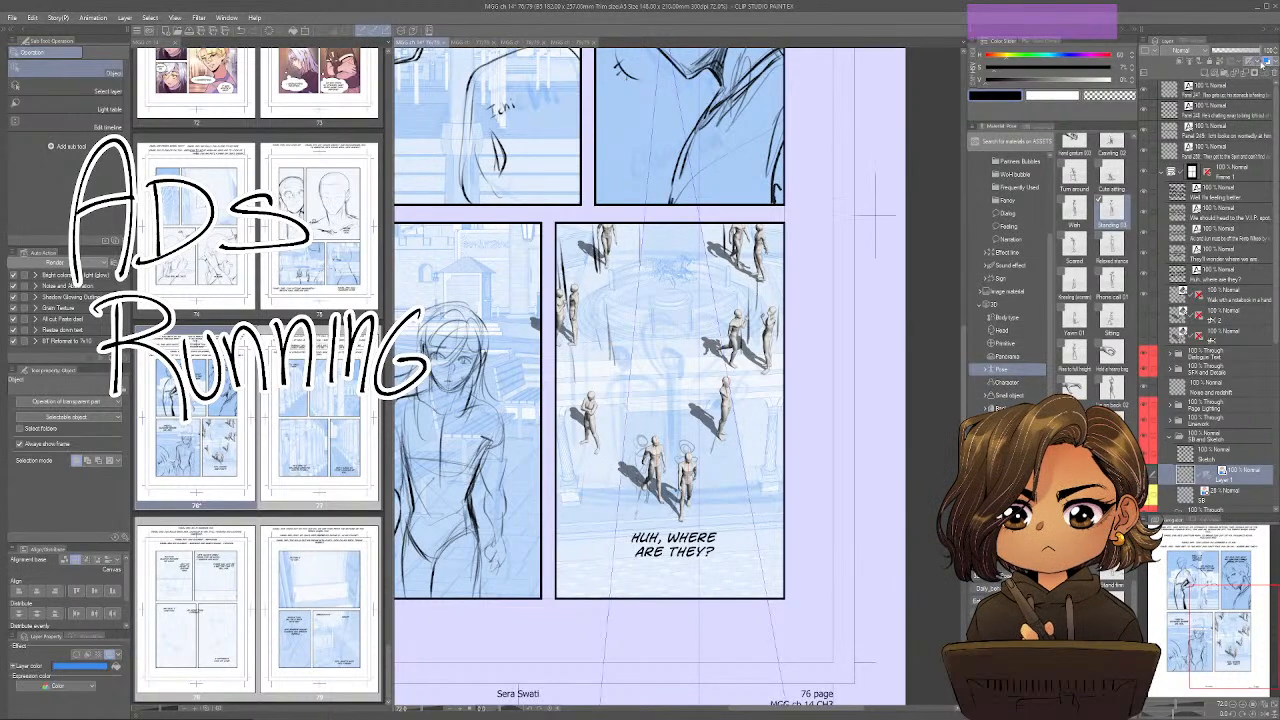
left_click(1266, 62)
Move the 3D walking-figures layer into the SB and Sketch folder and check it by toggling its visibility.
left_click_drag(1240, 309, 1238, 466)
key("ctrl+b")
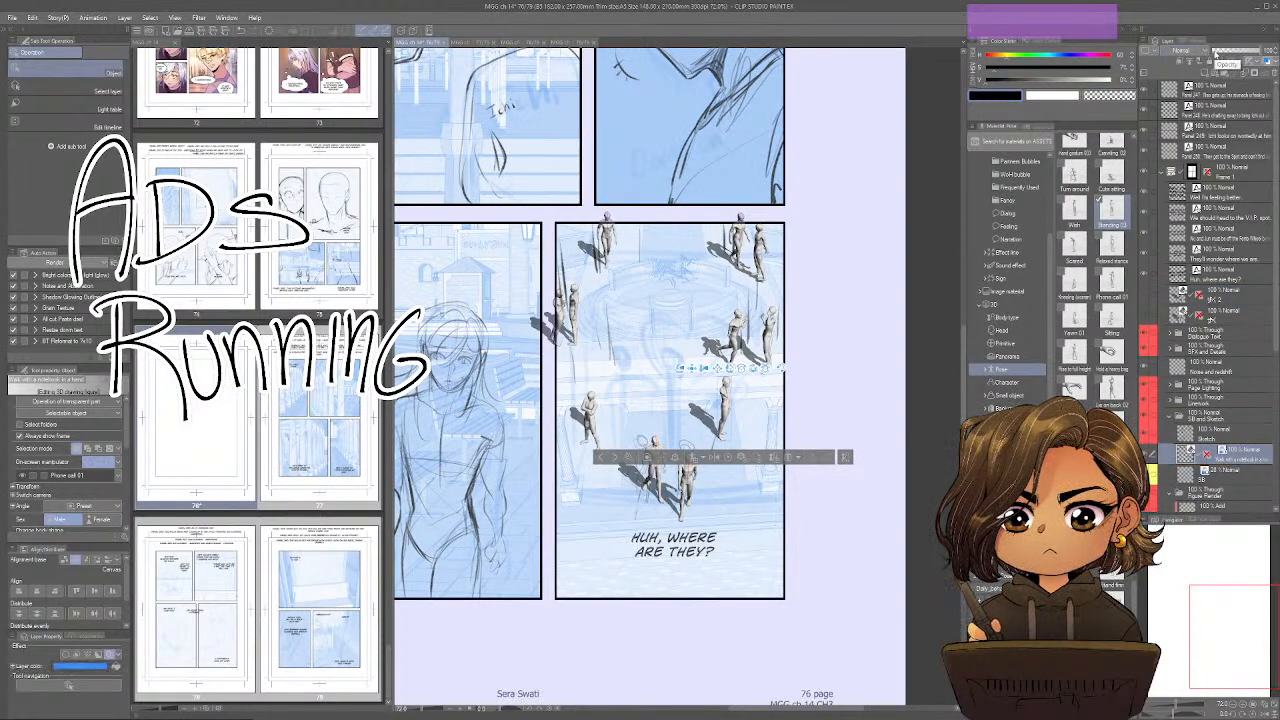
left_click(1147, 455)
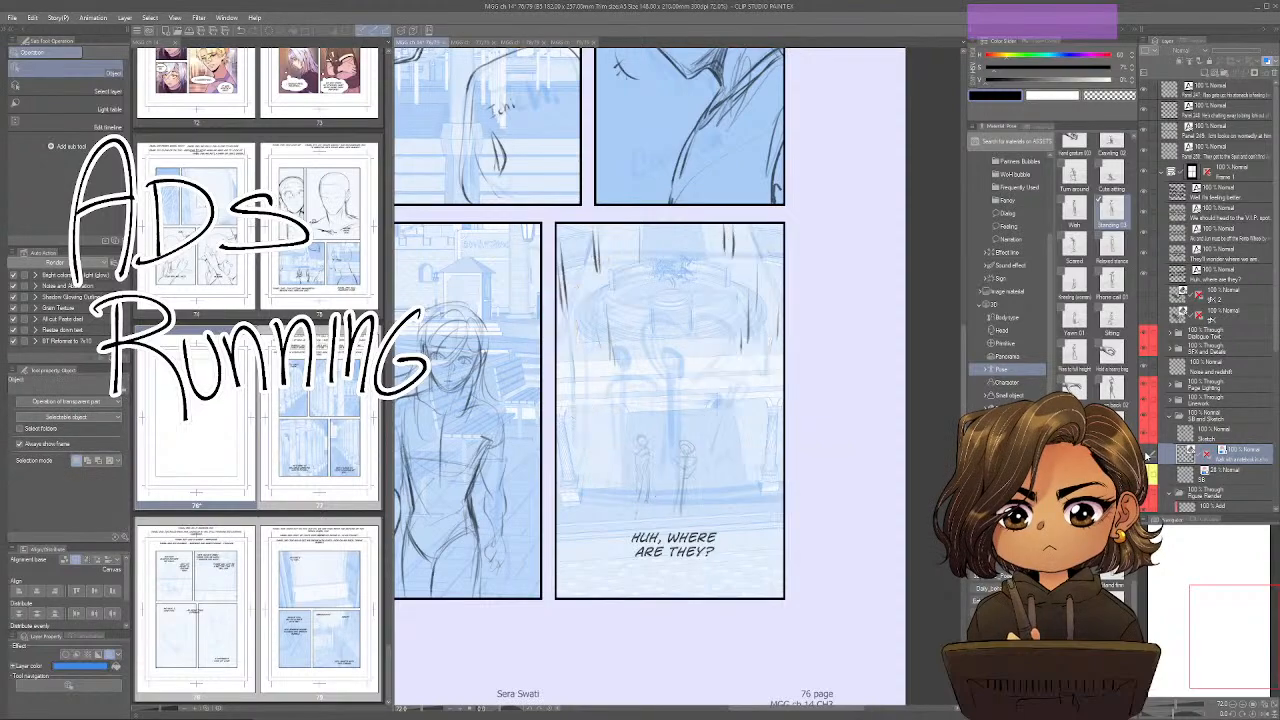
left_click(1147, 455)
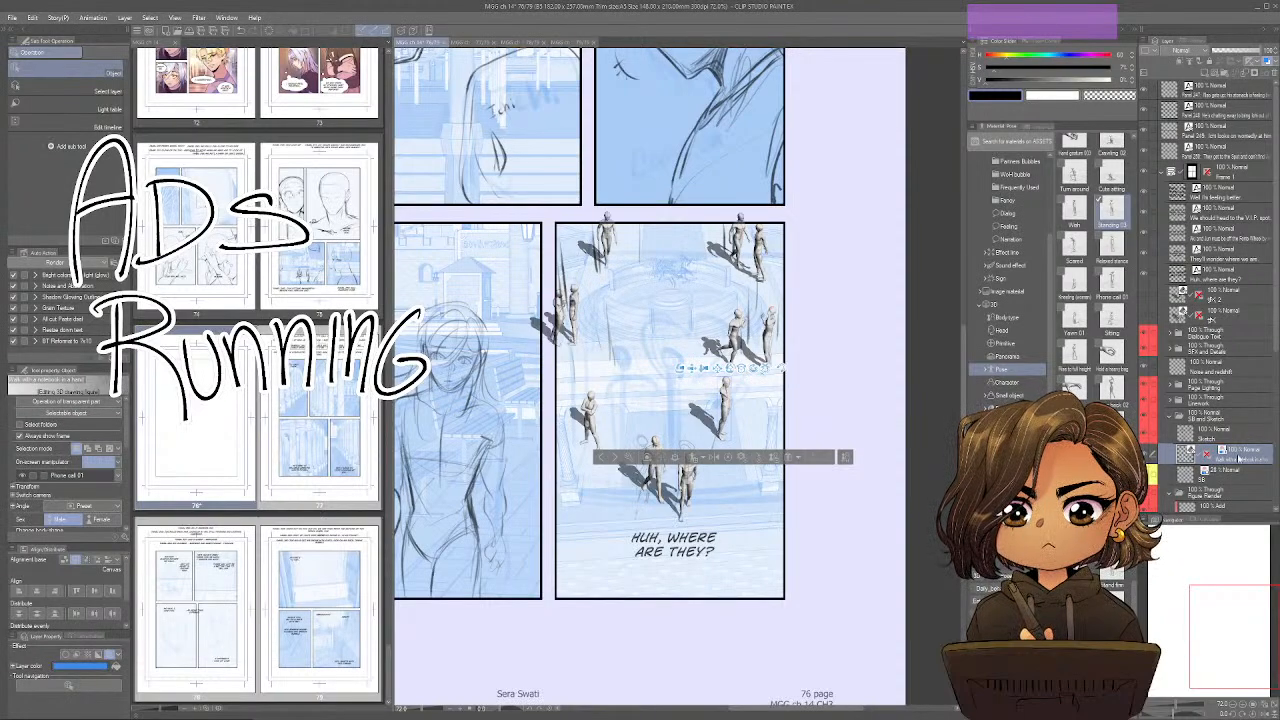
Apply the blue layer color to the SB and Sketch folder, lower its opacity, and save page 76.
key("ctrl+z")
key("ctrl+z")
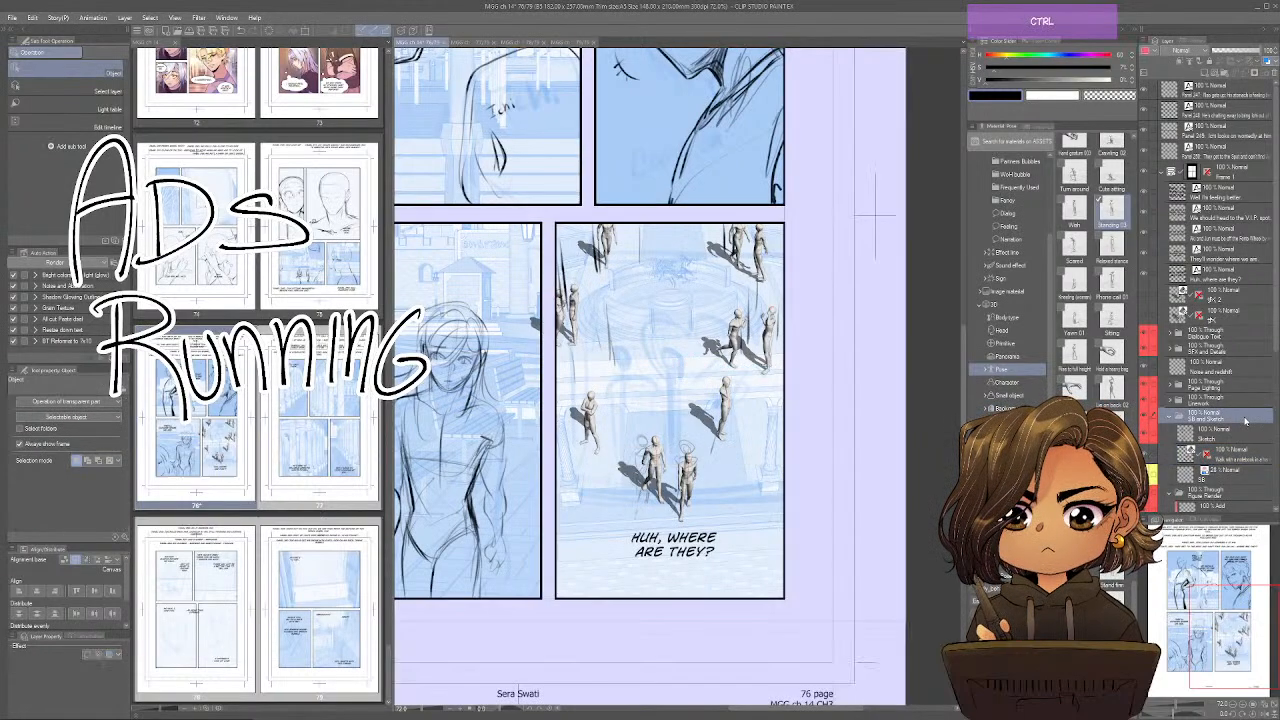
left_click(1240, 50)
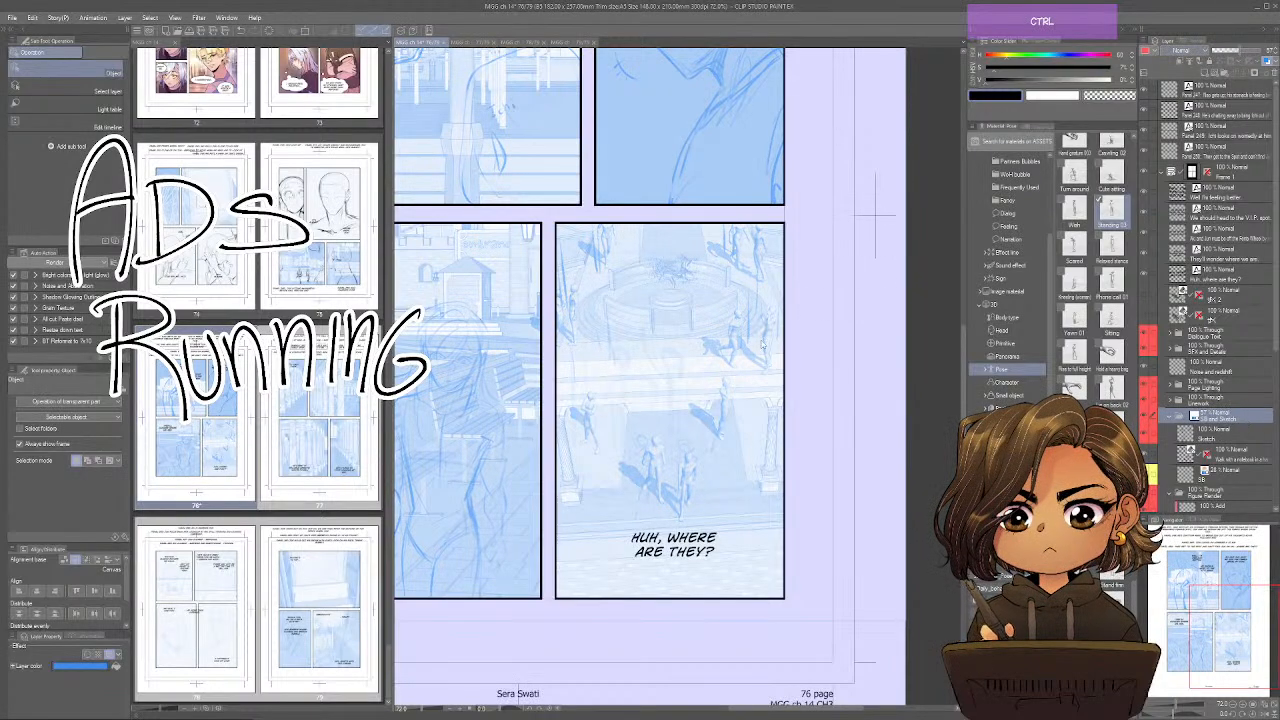
key("ctrl+s")
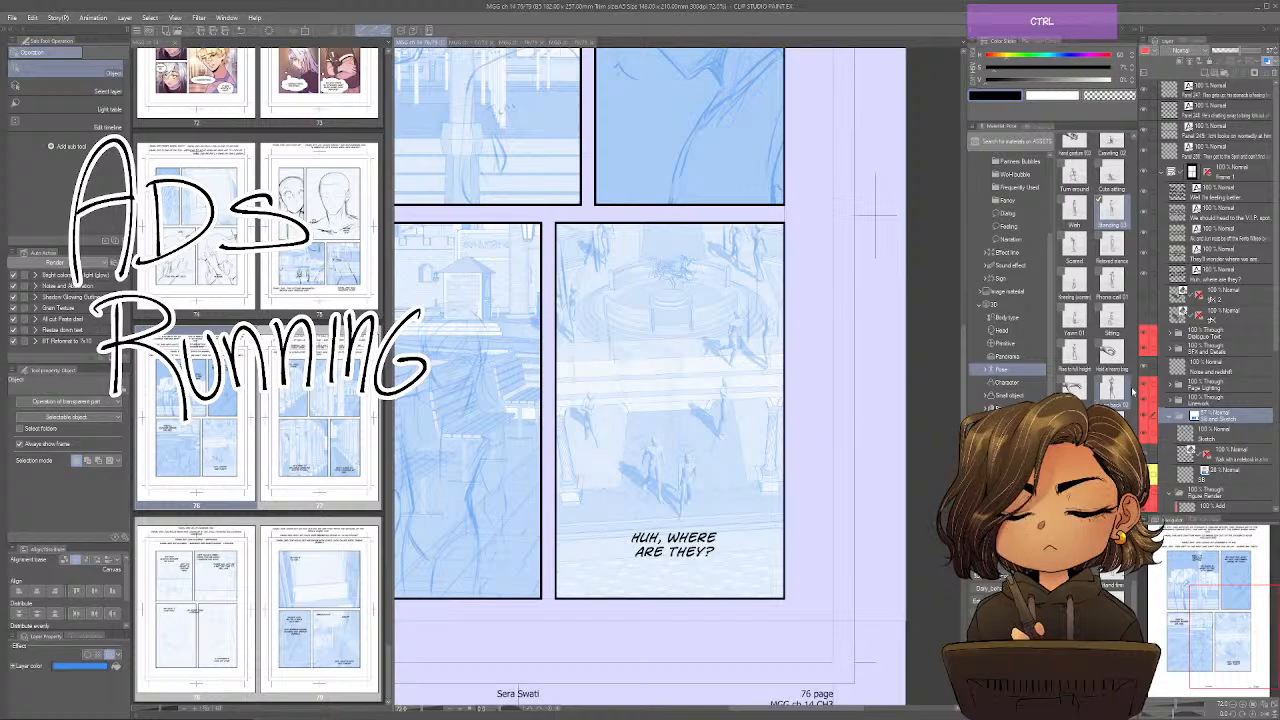
Expand the Linework folder, select the Linework 2 layer, and close page 76 to work on page 77.
left_click(1169, 400)
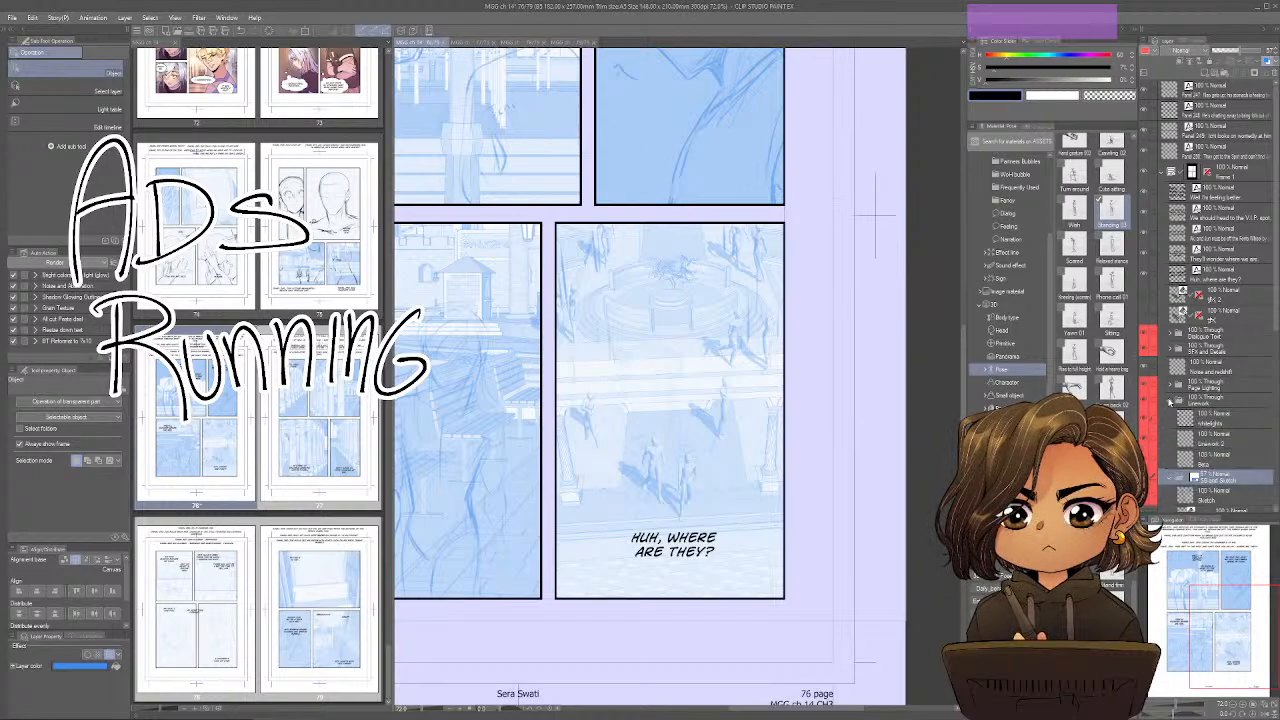
left_click(1208, 446)
key("ctrl")
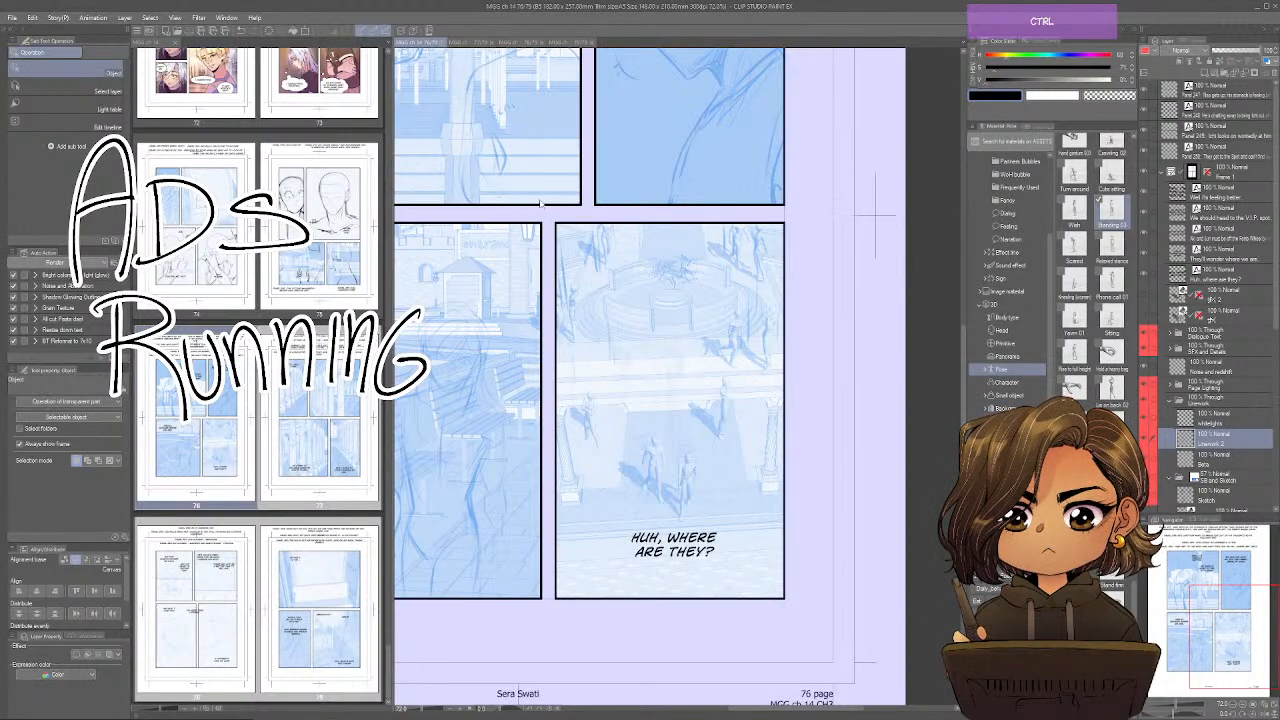
key("ctrl+w")
left_click_drag(539, 202, 609, 261)
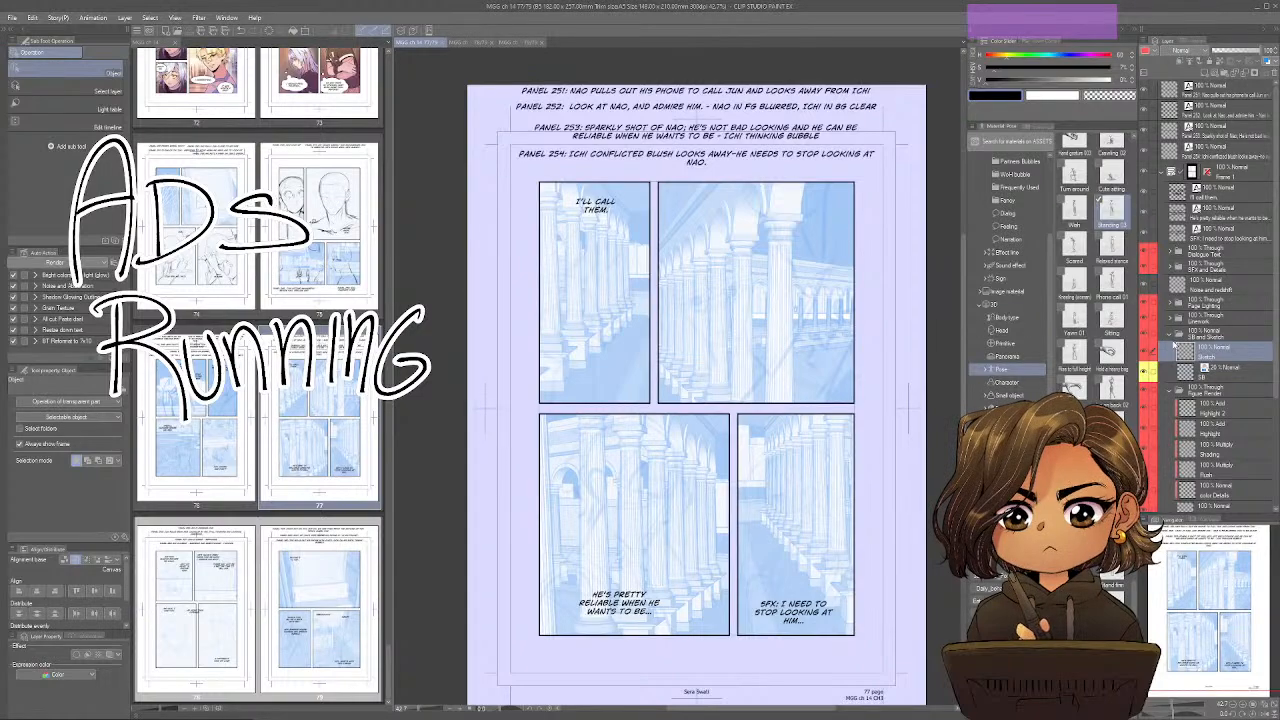
Choose the Design pencil, raise the SB layer's opacity to 44% on page 77, and make the Sketch layer active.
key("p")
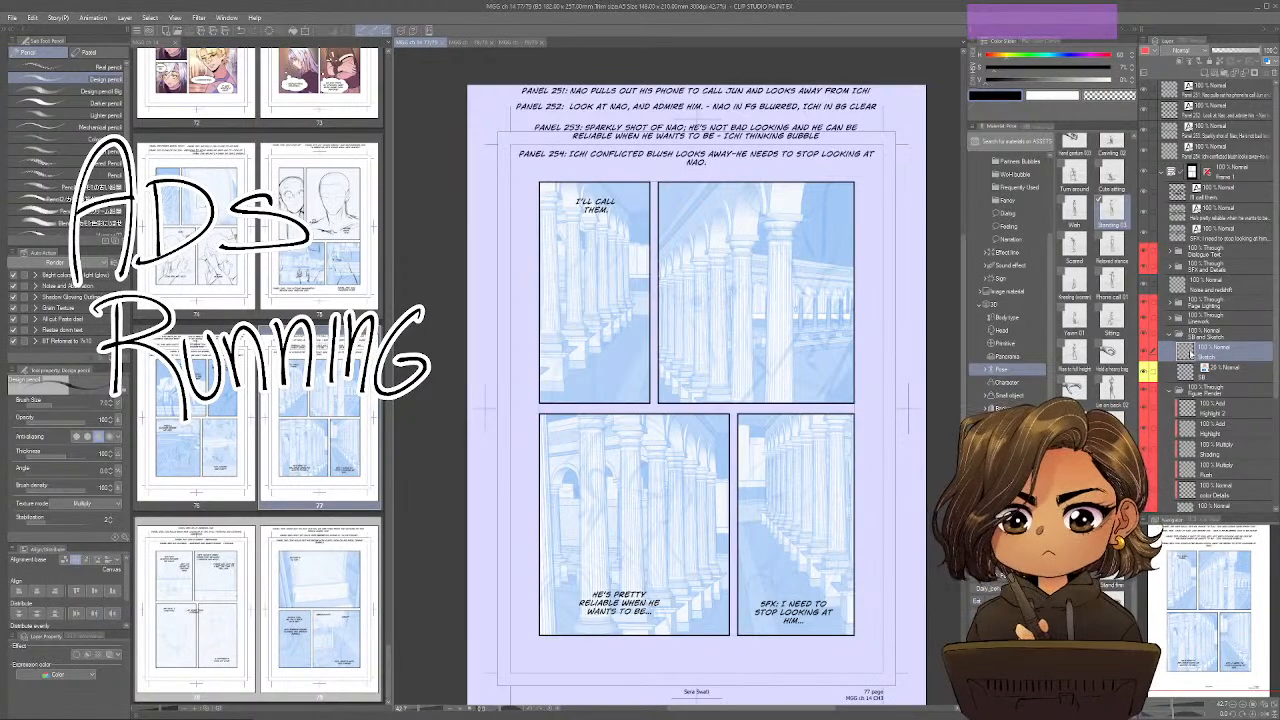
left_click_drag(744, 534, 762, 597)
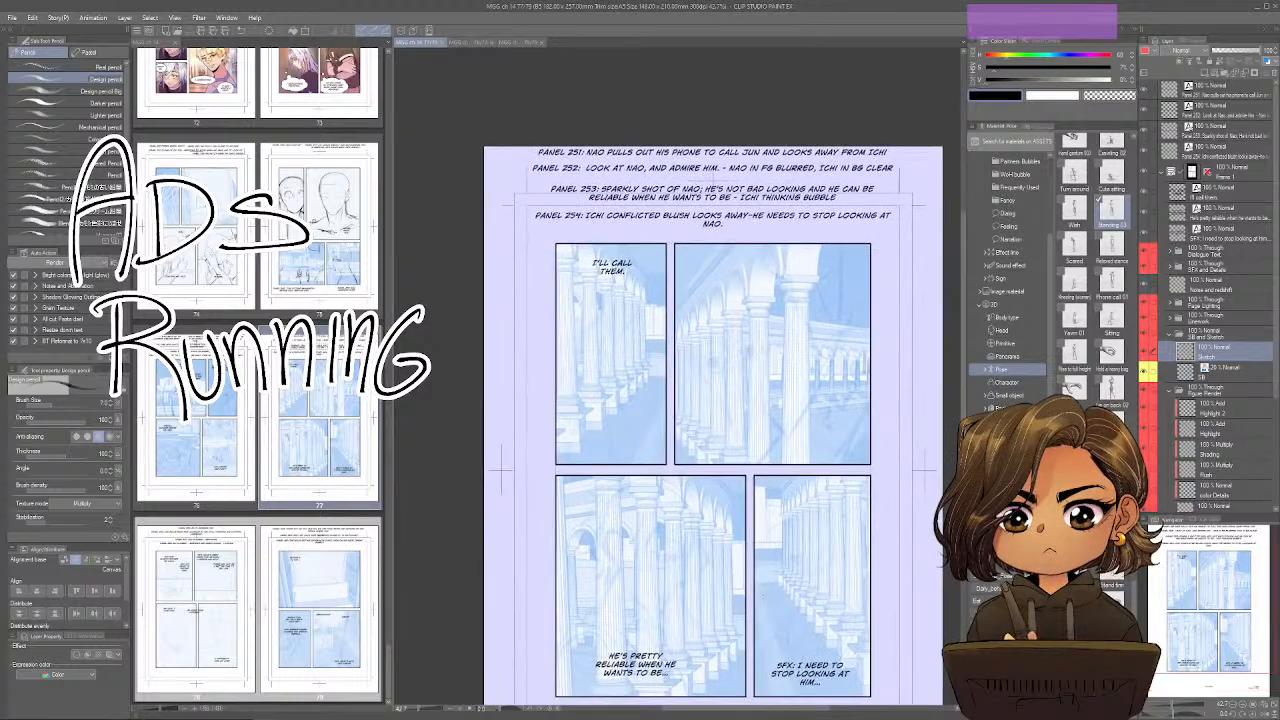
scroll(762, 597, "up", 1)
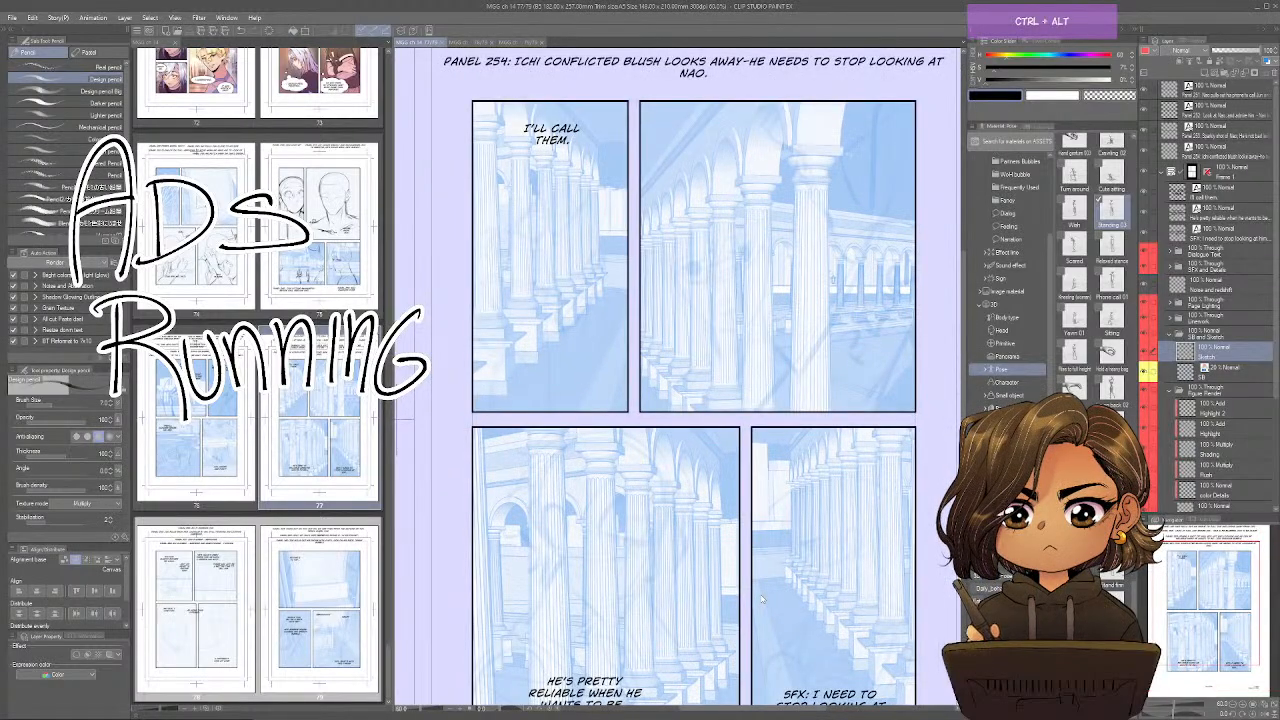
key("ctrl+alt+0")
scroll(762, 597, "down", 2)
left_click_drag(752, 310, 835, 458)
left_click(1222, 373)
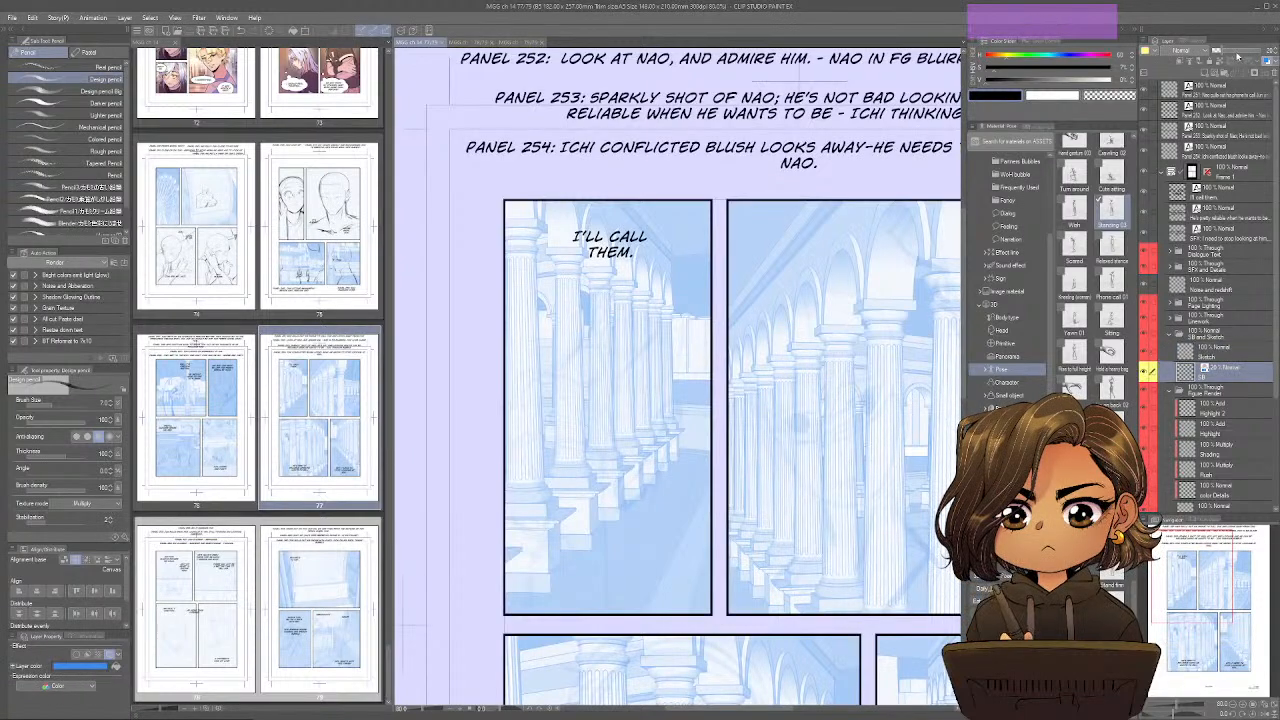
left_click(1213, 352)
Sketch the figure's head, face, neck, shoulders and upper torso over the storyboard in the "I'll call them" panel.
mouse_move(617, 278)
left_mouse_down()
mouse_move(592, 320)
mouse_move(632, 276)
mouse_move(664, 310)
mouse_move(648, 346)
mouse_move(620, 316)
mouse_move(602, 326)
left_mouse_up()
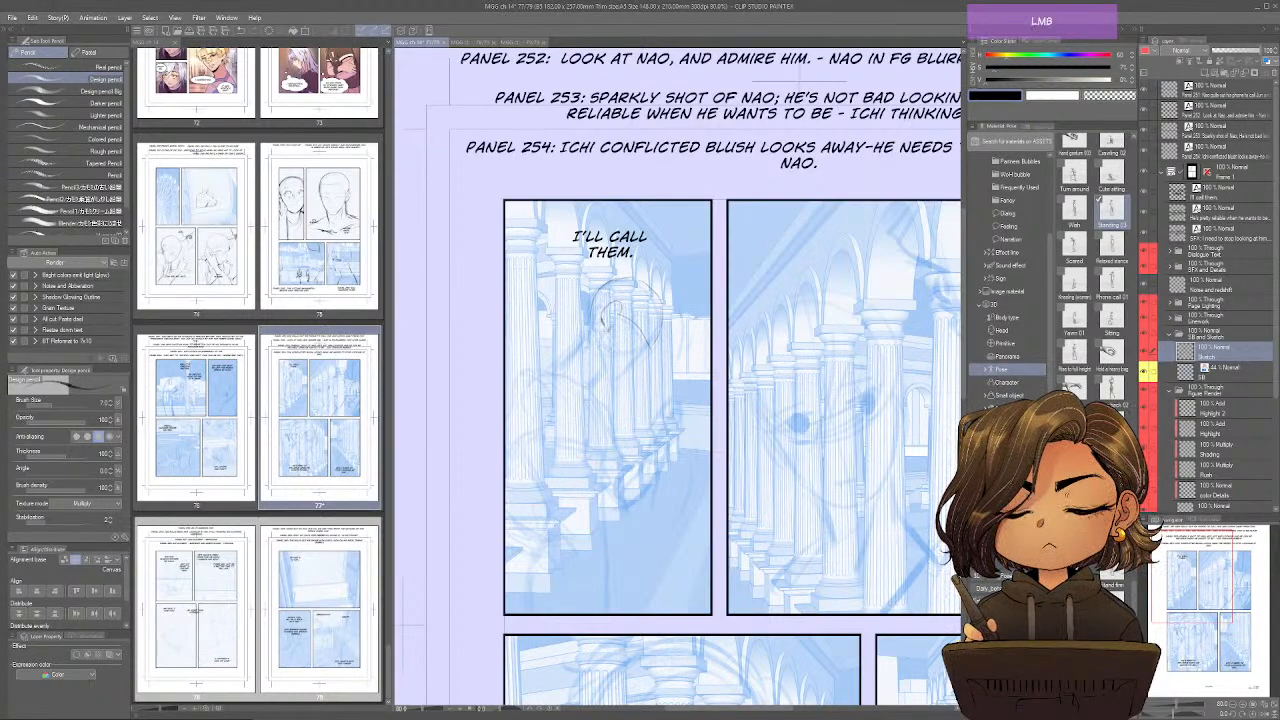
left_click_drag(614, 370, 654, 340)
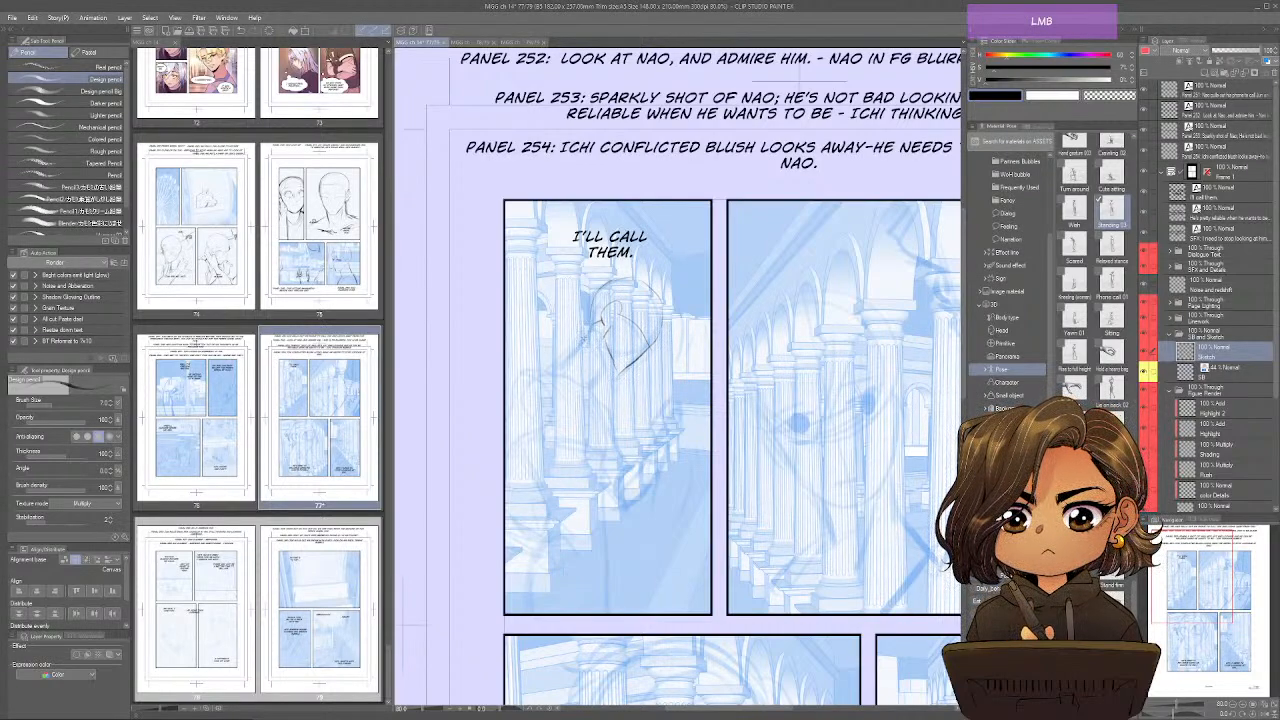
mouse_move(588, 337)
left_mouse_down()
mouse_move(562, 362)
mouse_move(601, 332)
mouse_move(602, 367)
left_mouse_up()
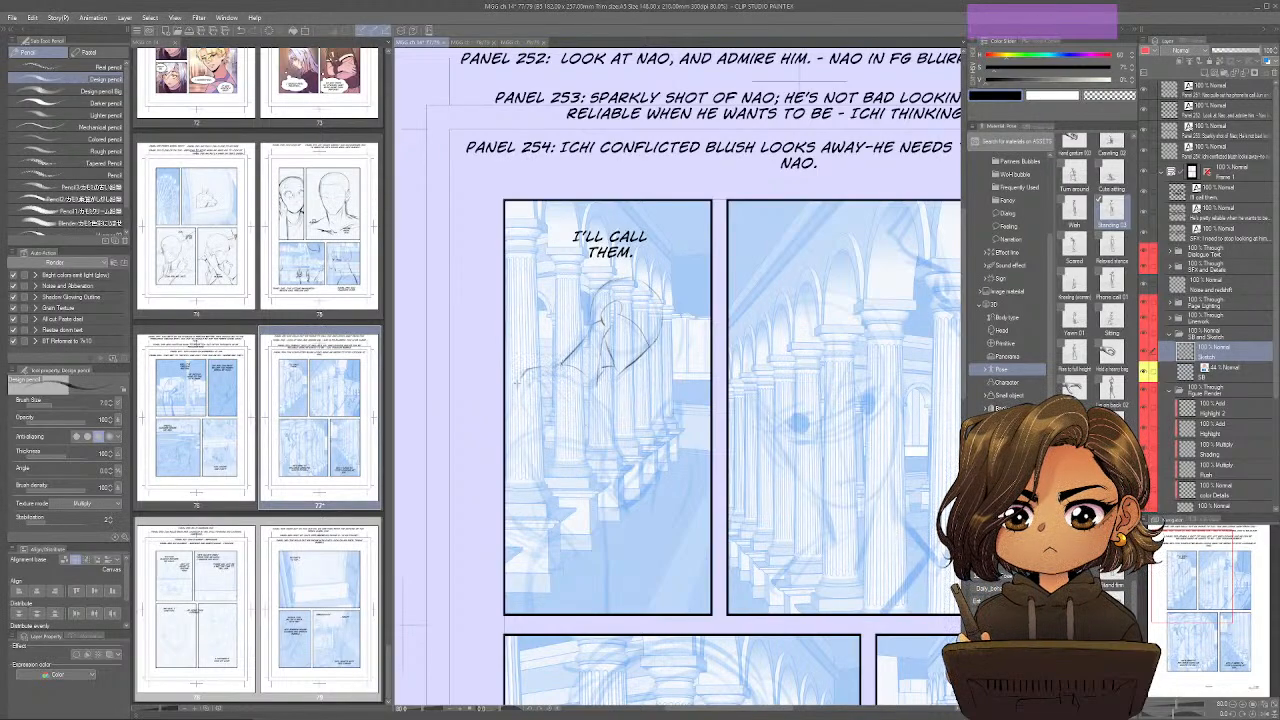
mouse_move(512, 400)
left_mouse_down()
mouse_move(556, 374)
mouse_move(564, 418)
mouse_move(528, 418)
left_mouse_up()
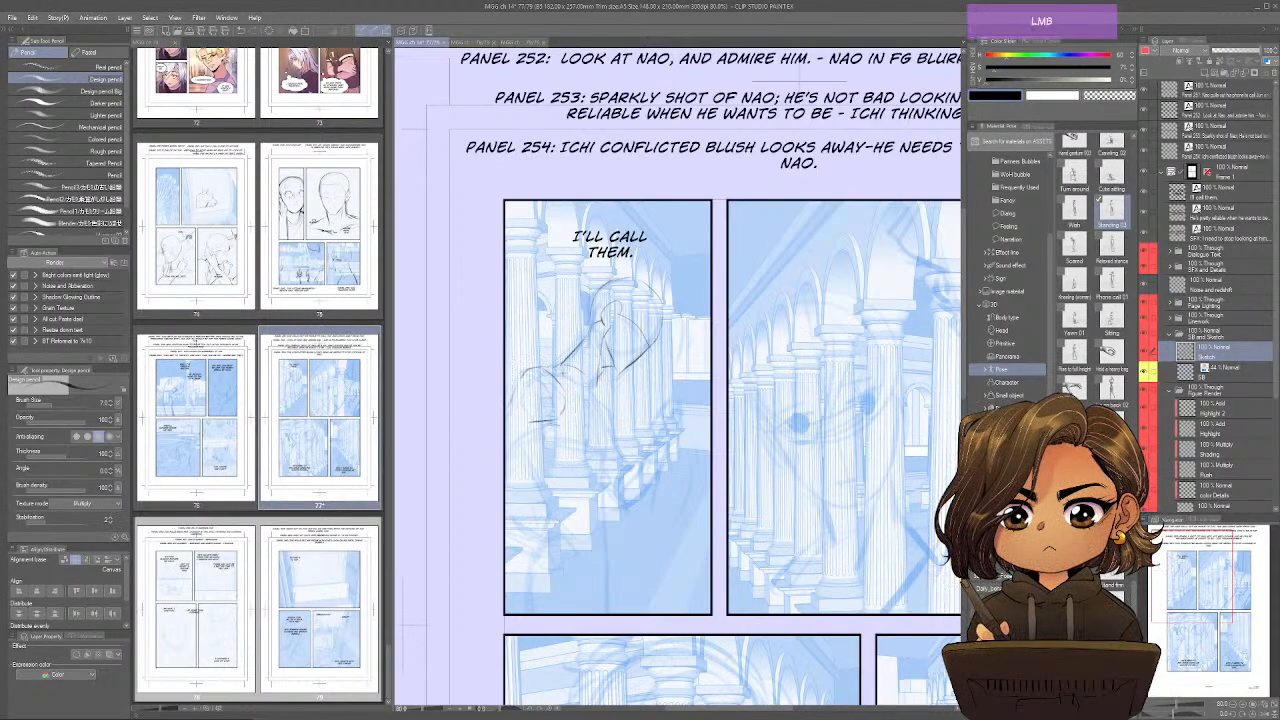
left_click_drag(561, 372, 605, 403)
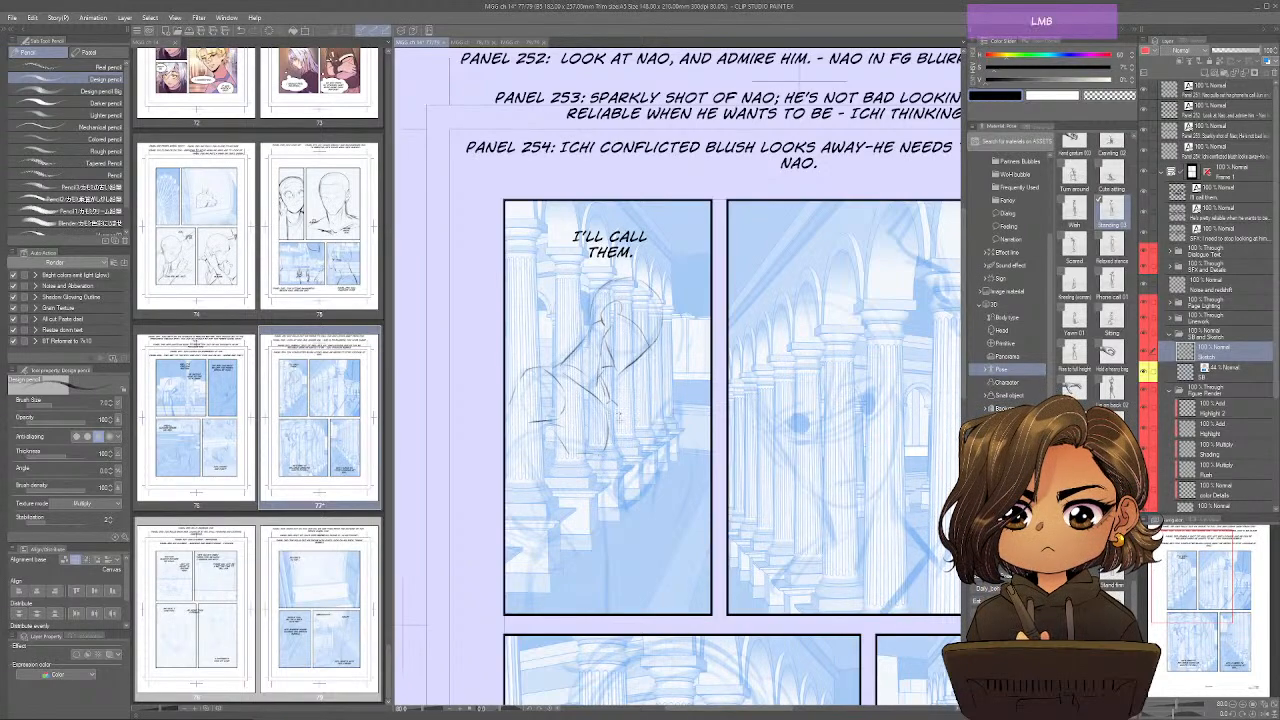
Rough in the figure's torso contours, arm and long vertical body line in the first panel.
left_click_drag(541, 459, 528, 491)
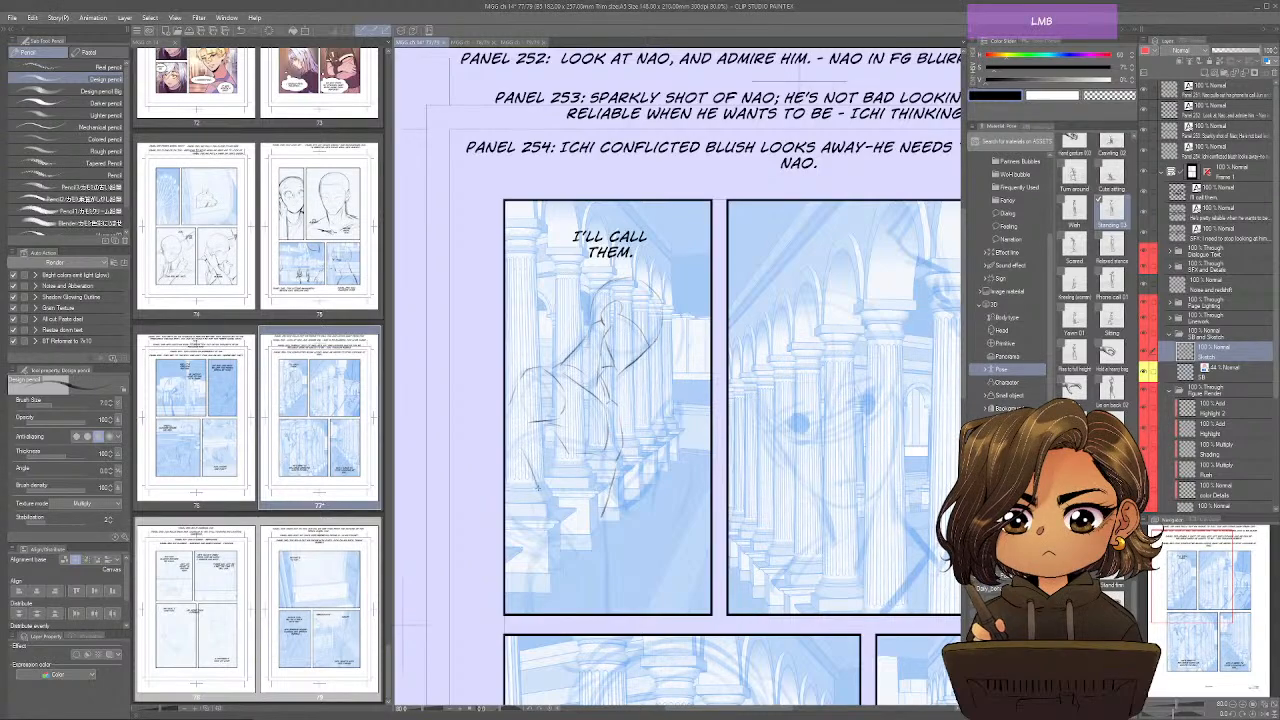
left_click_drag(619, 466, 607, 612)
left_click_drag(615, 398, 622, 431)
left_click_drag(541, 424, 505, 461)
left_click_drag(515, 395, 504, 412)
Sketch the figure's lowered hand, the lines of the lower body, and a slanted stroke for the phone.
mouse_move(505, 497)
left_mouse_down()
mouse_move(541, 531)
mouse_move(531, 548)
mouse_move(559, 526)
mouse_move(551, 554)
mouse_move(568, 521)
mouse_move(561, 533)
left_mouse_up()
mouse_move(553, 521)
left_mouse_down()
mouse_move(542, 555)
mouse_move(563, 532)
left_mouse_up()
mouse_move(551, 535)
left_mouse_down()
mouse_move(567, 527)
mouse_move(574, 549)
left_mouse_up()
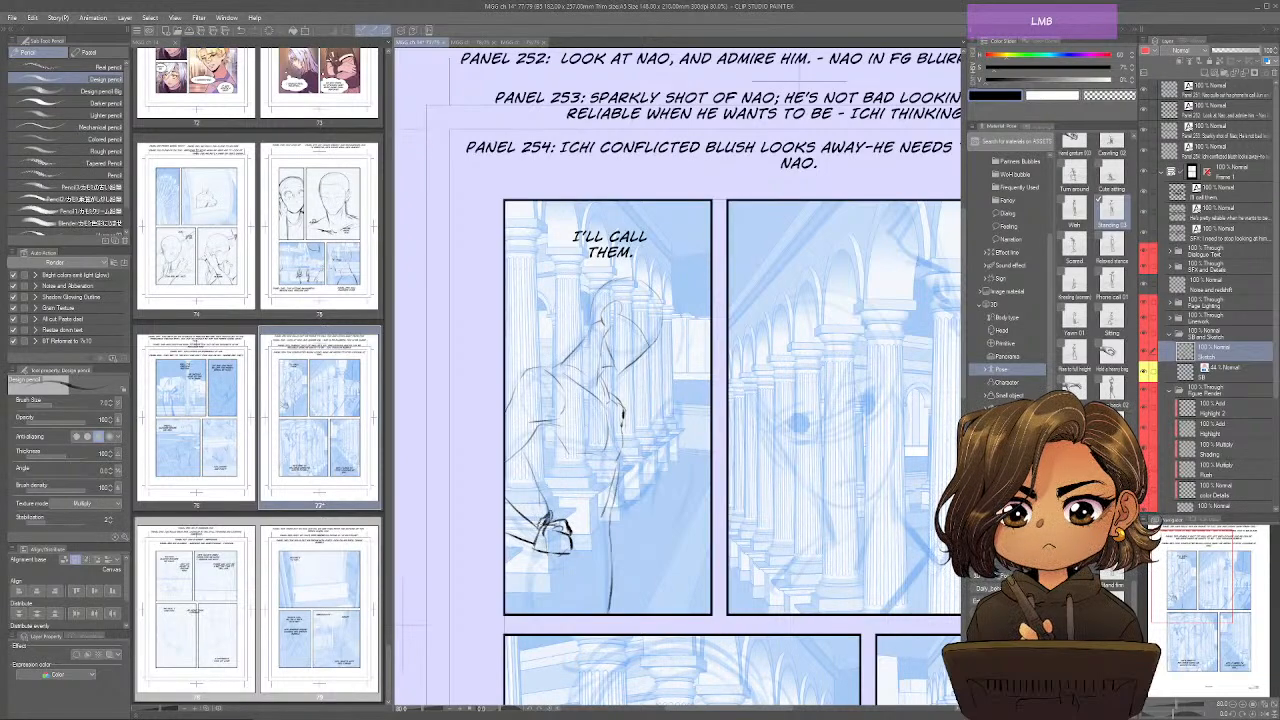
mouse_move(538, 536)
left_mouse_down()
mouse_move(569, 551)
mouse_move(526, 569)
mouse_move(534, 556)
mouse_move(532, 606)
left_mouse_up()
mouse_move(573, 551)
left_mouse_down()
mouse_move(624, 582)
mouse_move(629, 614)
mouse_move(600, 614)
mouse_move(605, 567)
mouse_move(582, 613)
left_mouse_up()
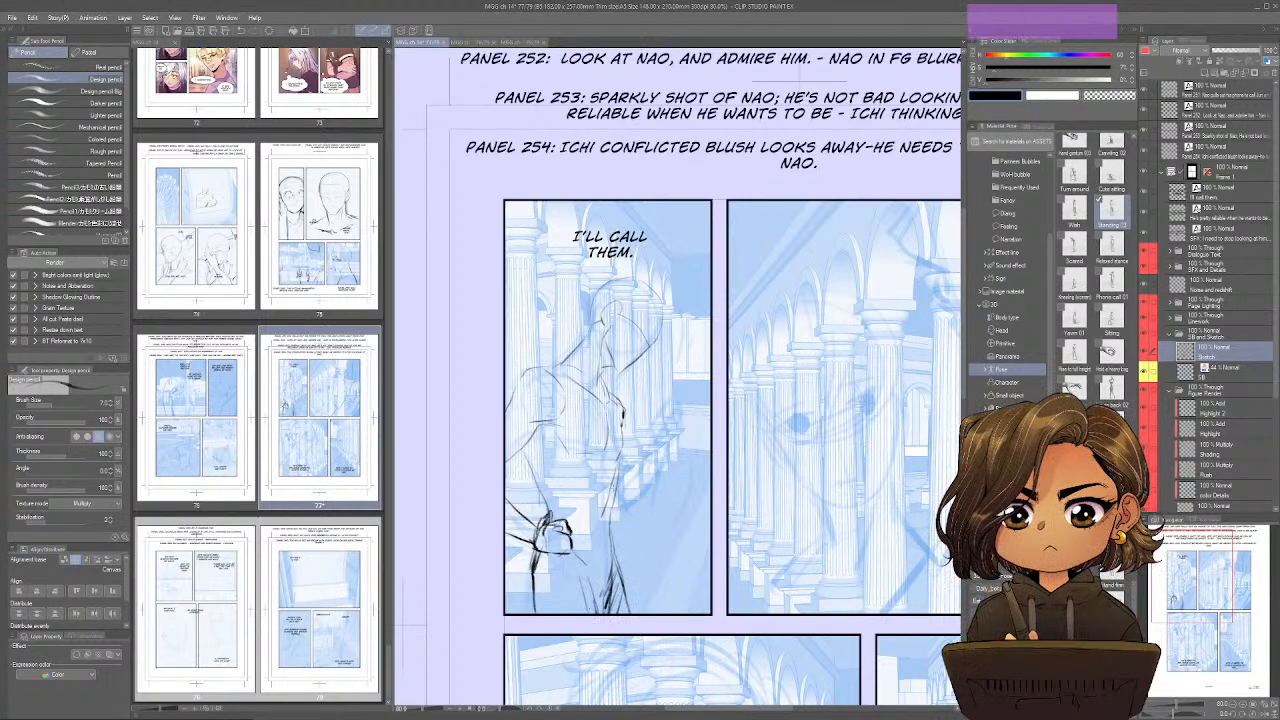
left_click_drag(671, 388, 658, 422)
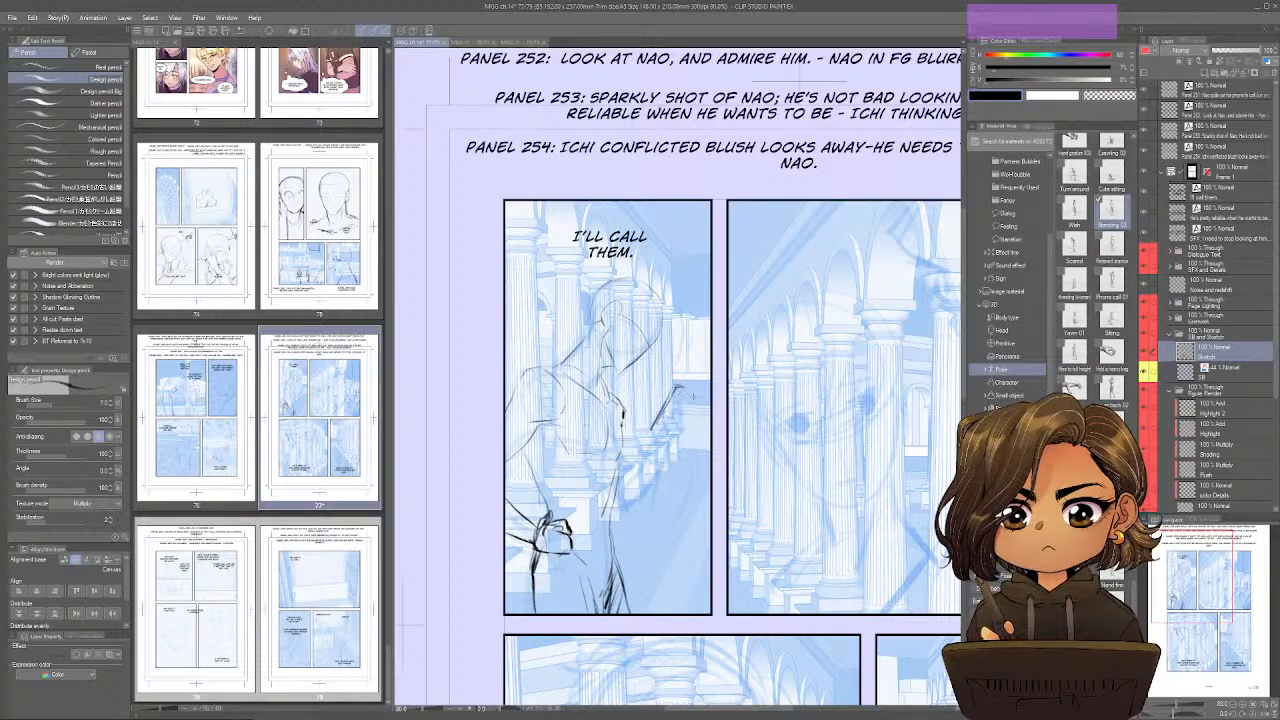
Start opening a file and browse to the HAND FILES folder inside My Art > 0 3D assets.
key("ctrl")
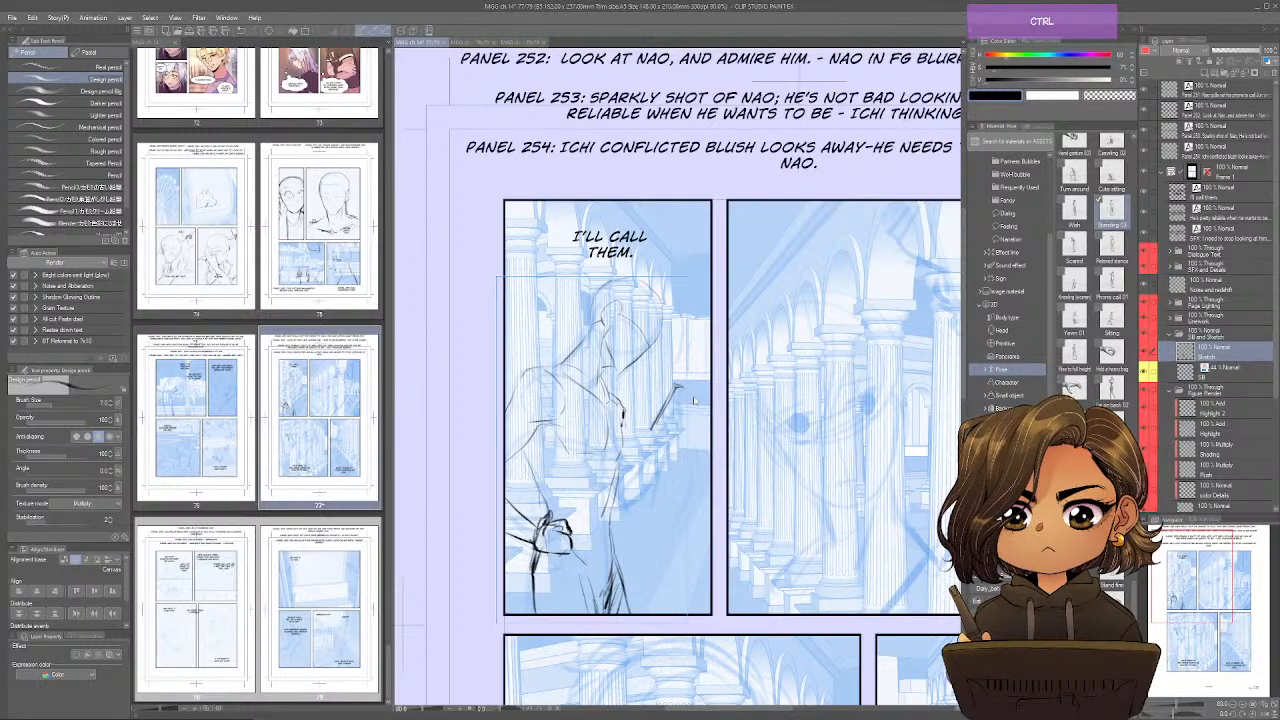
key("ctrl+o")
left_click_drag(266, 40, 490, 53)
left_click(367, 65)
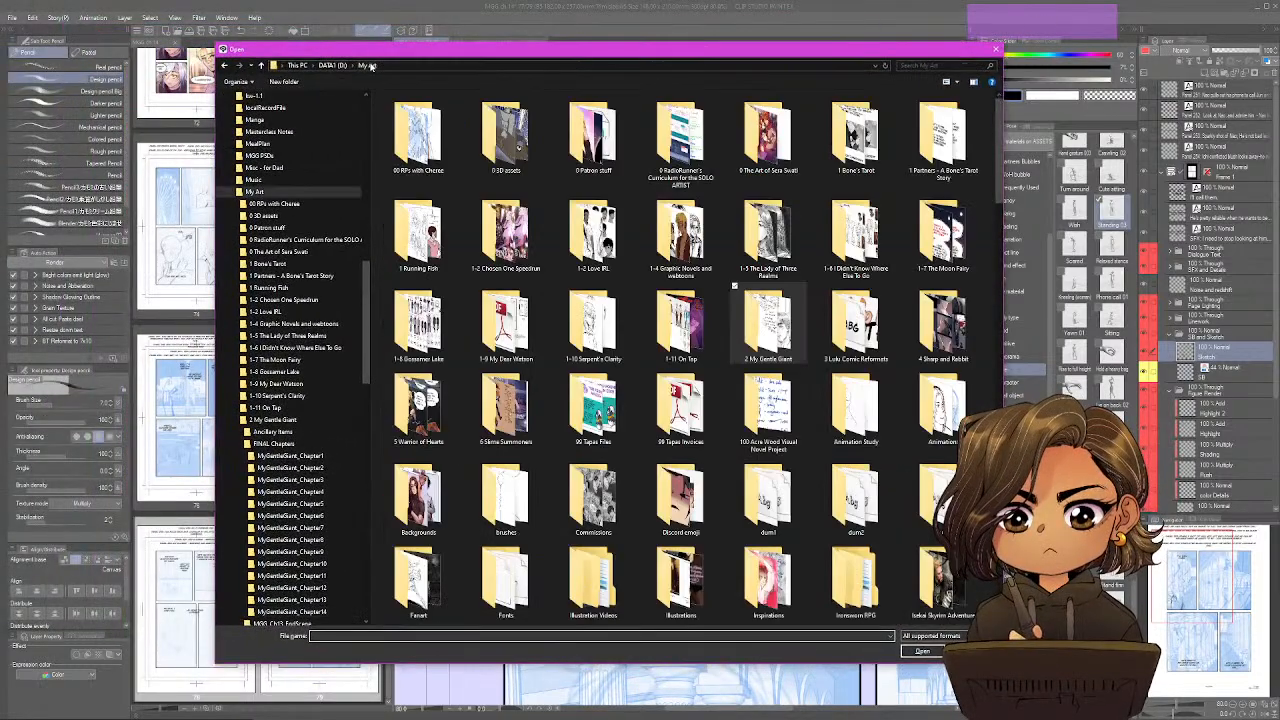
double_click(505, 135)
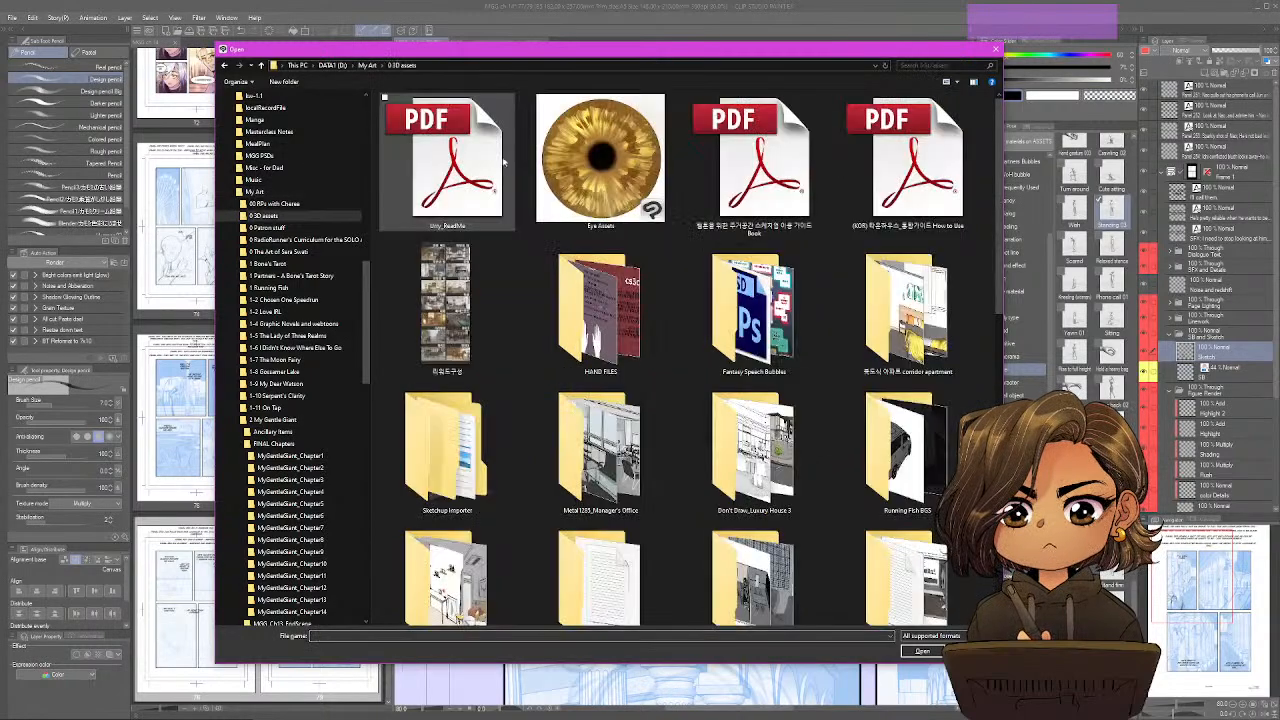
scroll(686, 330, "down", 10)
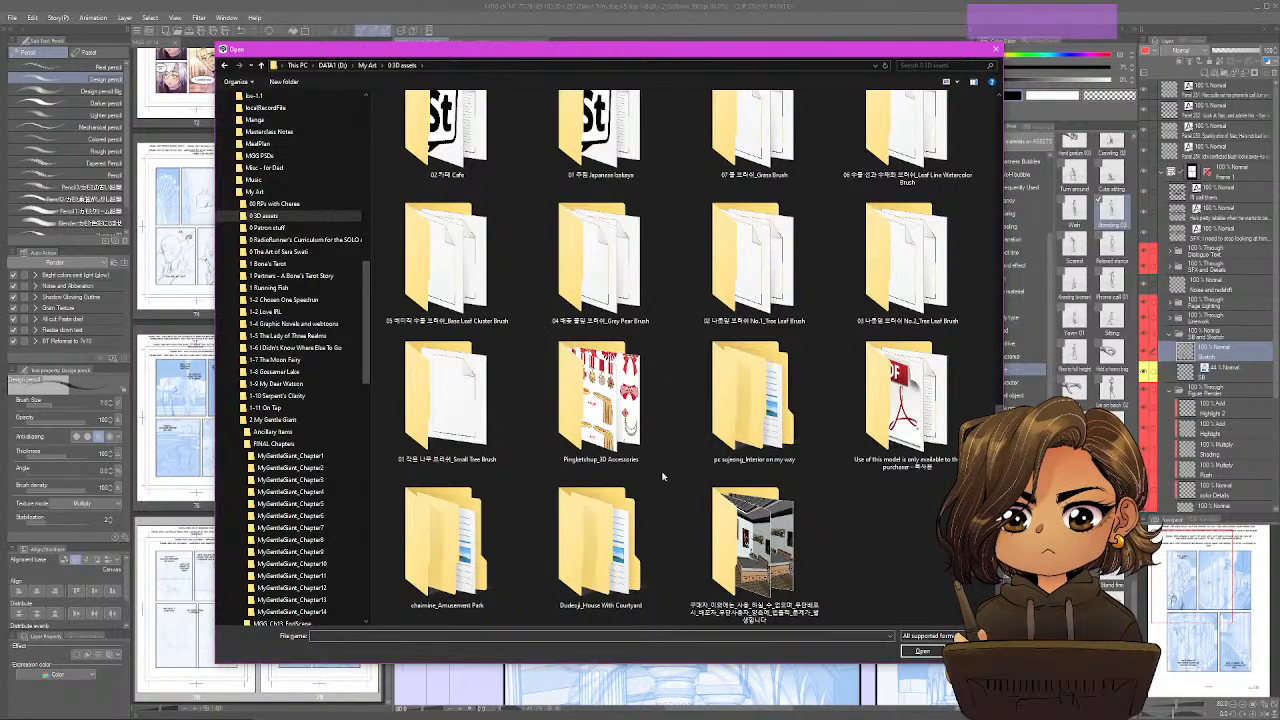
scroll(679, 479, "up", 2)
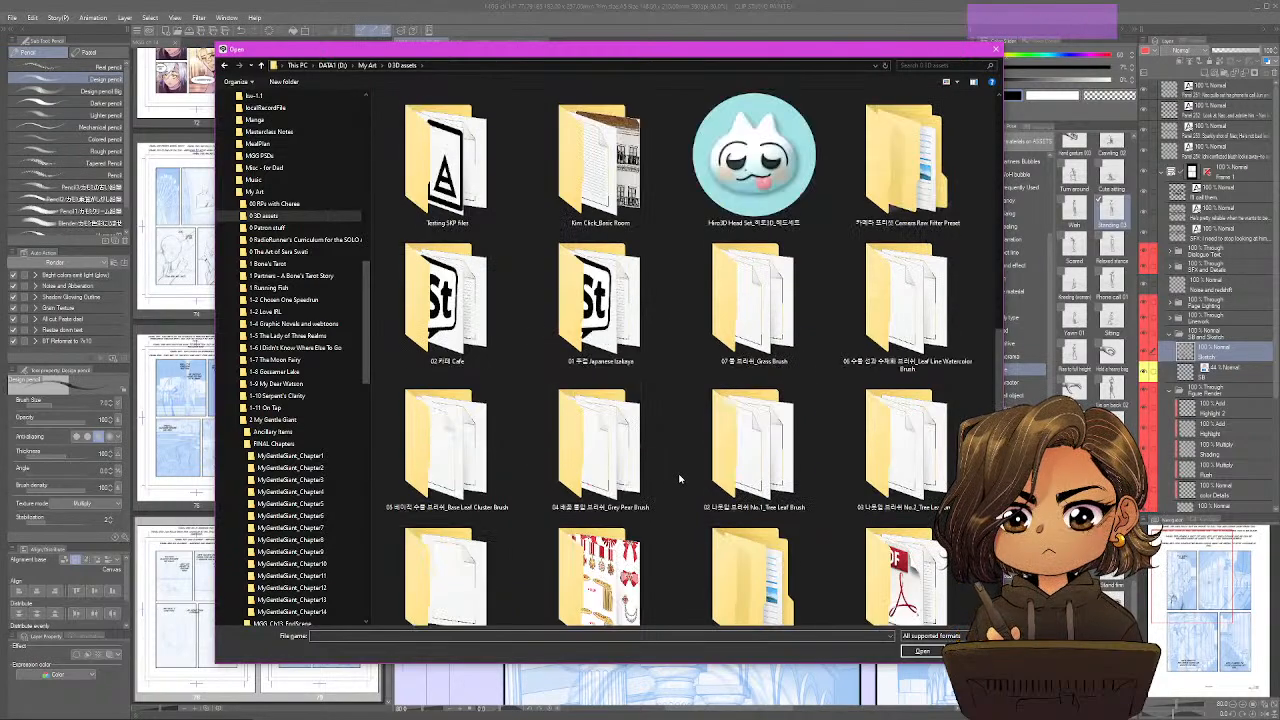
scroll(679, 479, "up", 3)
scroll(679, 479, "up", 3)
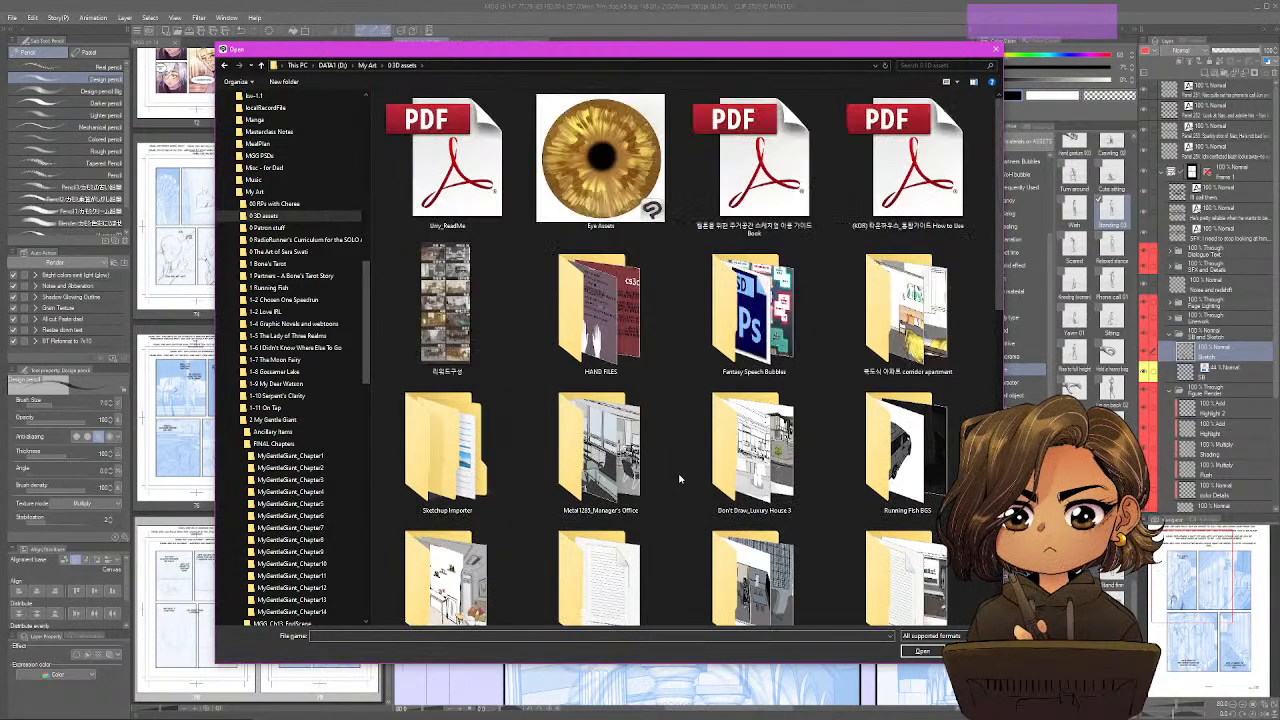
double_click(619, 326)
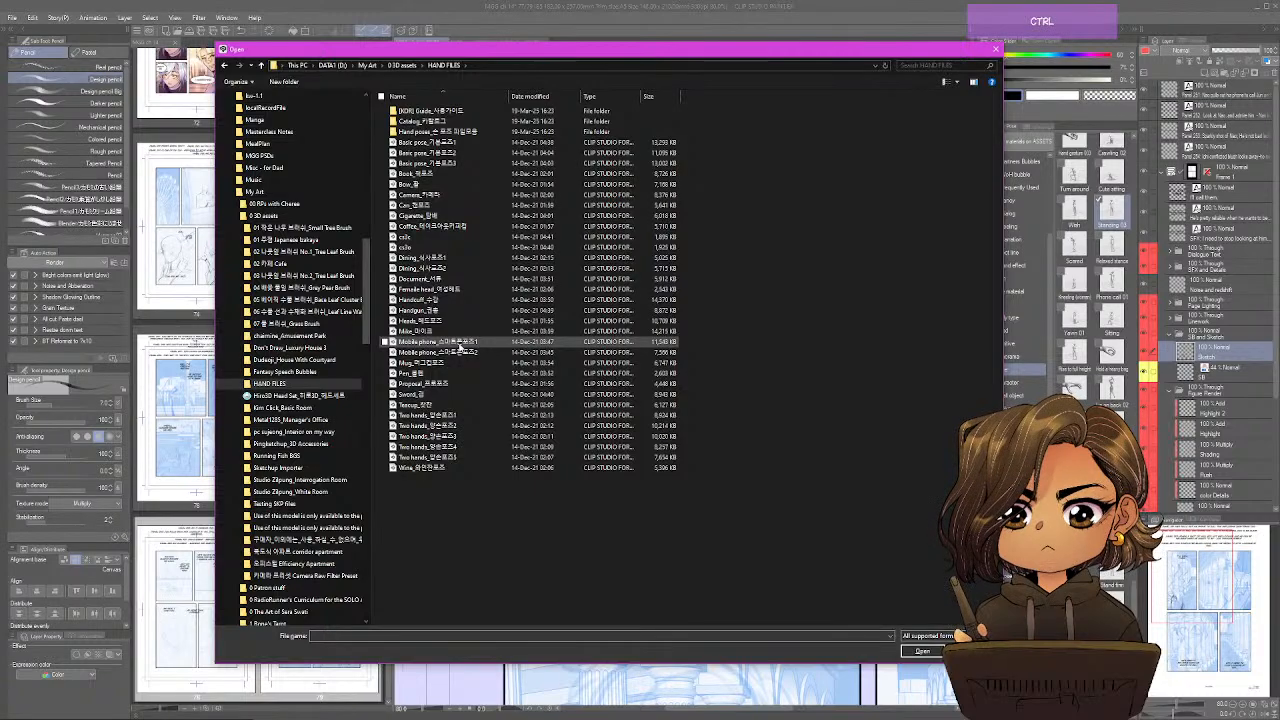
Show the hand files as large thumbnails and open the pose sheet Mobile phone_스마트폰포즈1.
scroll(455, 349, "up", 3, "ctrl")
scroll(460, 348, "up", 5, "ctrl")
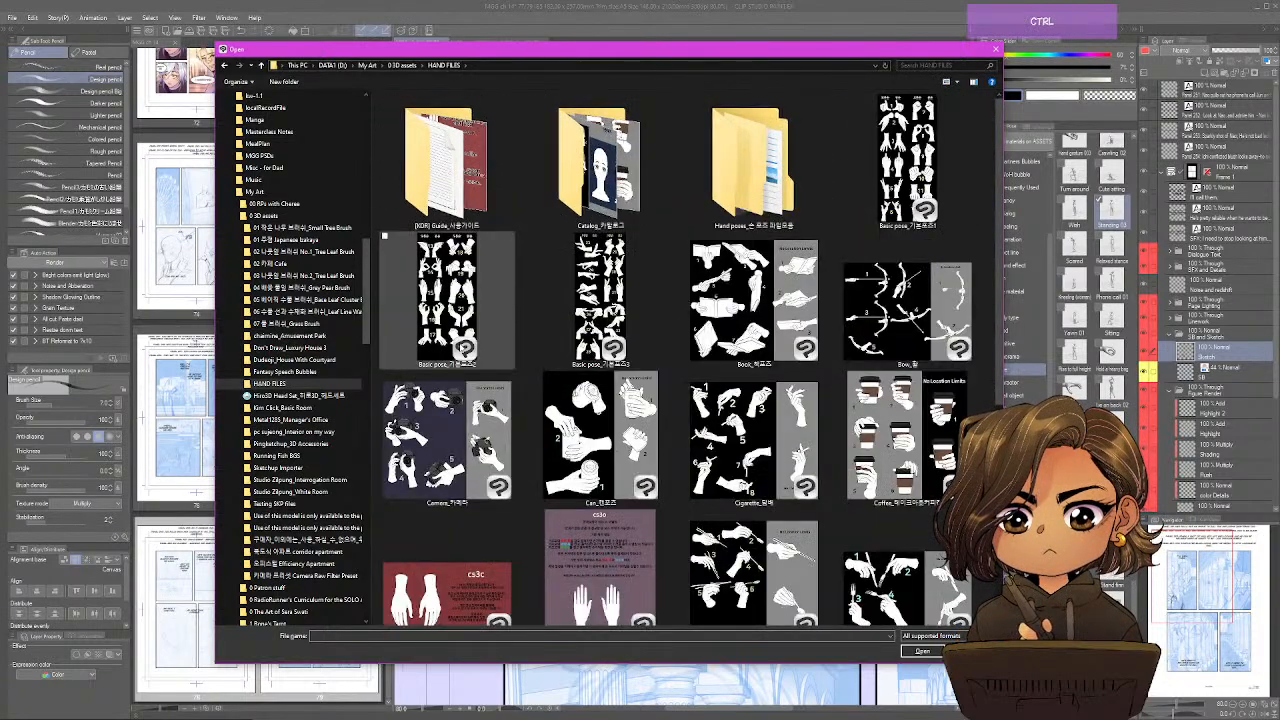
scroll(460, 348, "down", 3)
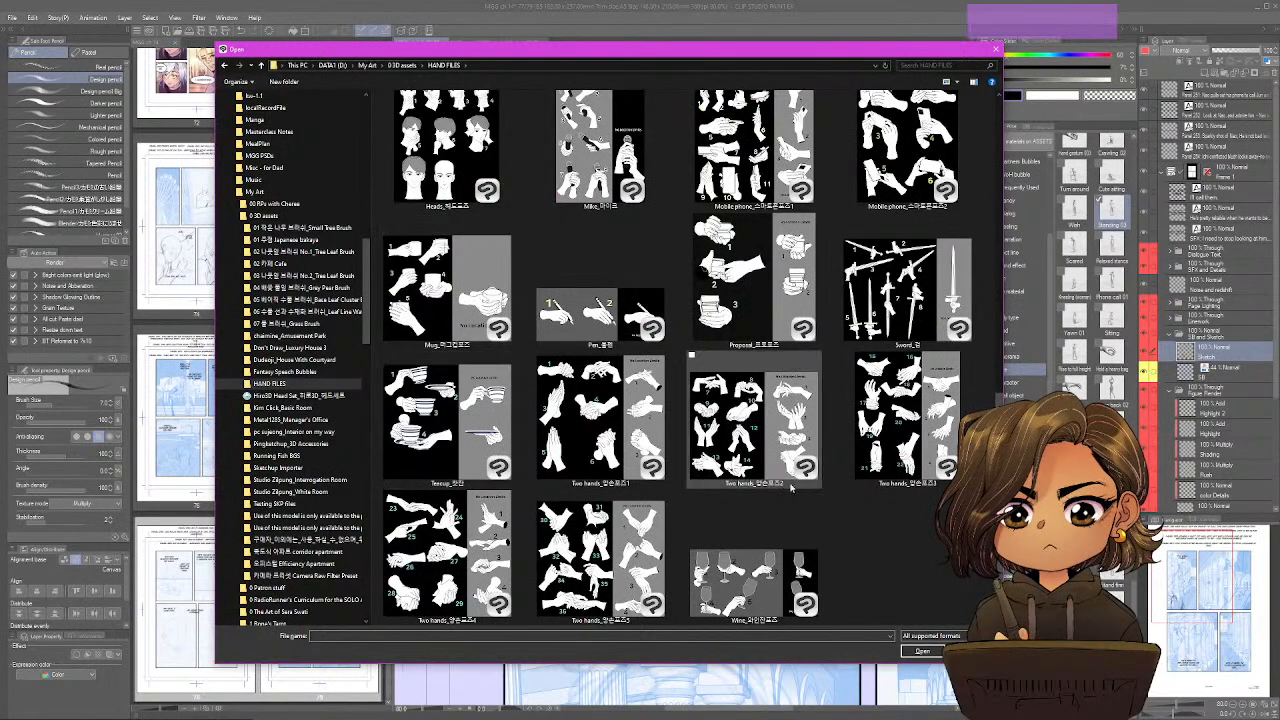
scroll(772, 495, "up", 2)
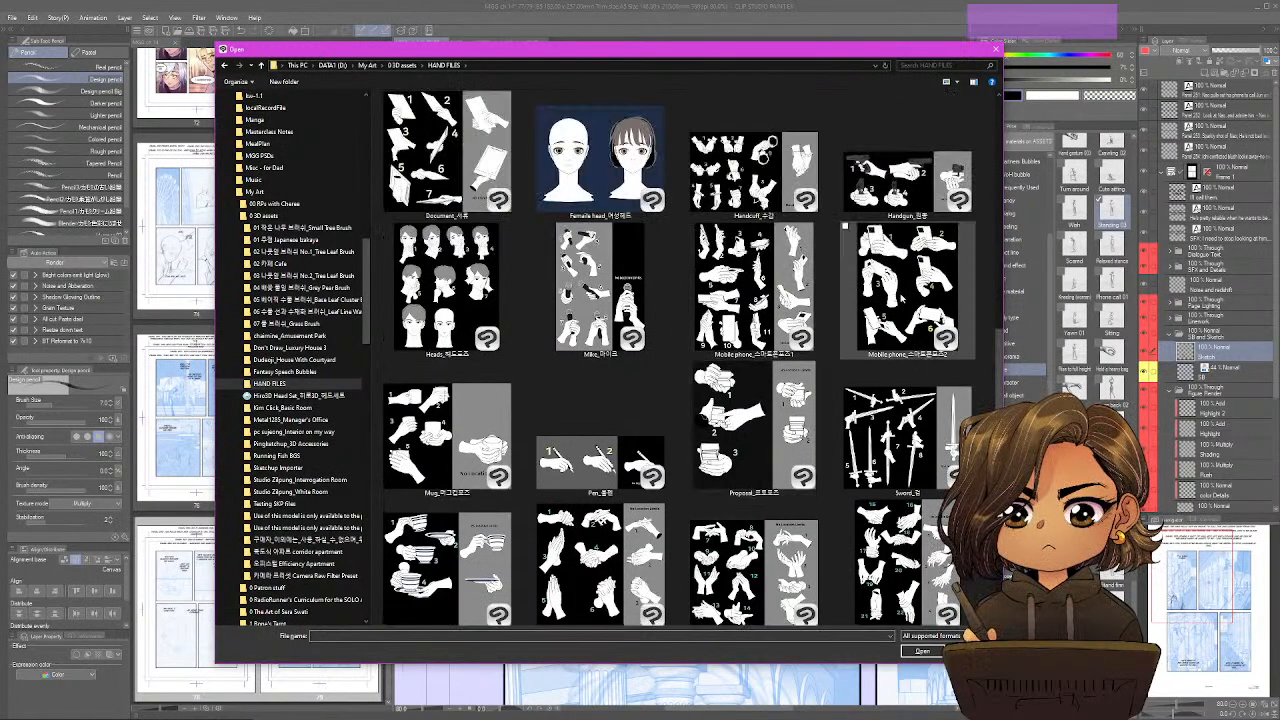
left_click(760, 290)
double_click(786, 250)
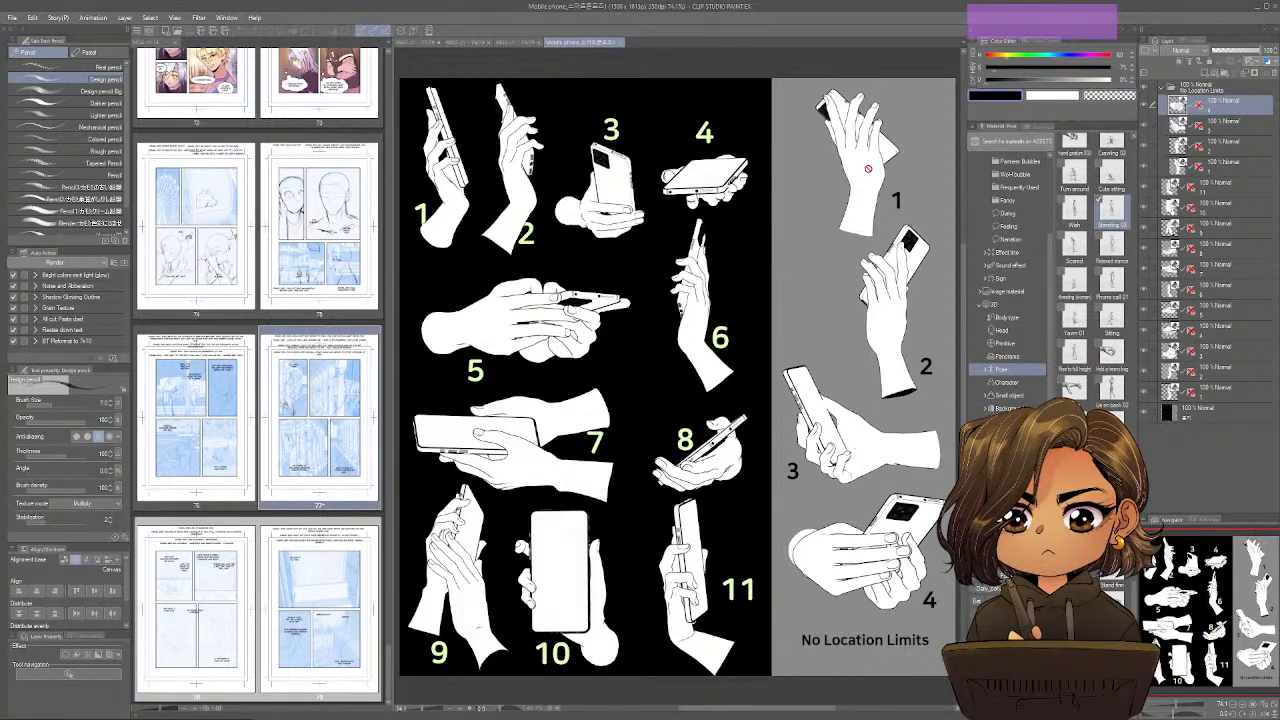
Select hand 1 in the No Location Limits area as a 3D object and turn it to a side view holding the phone.
key("o")
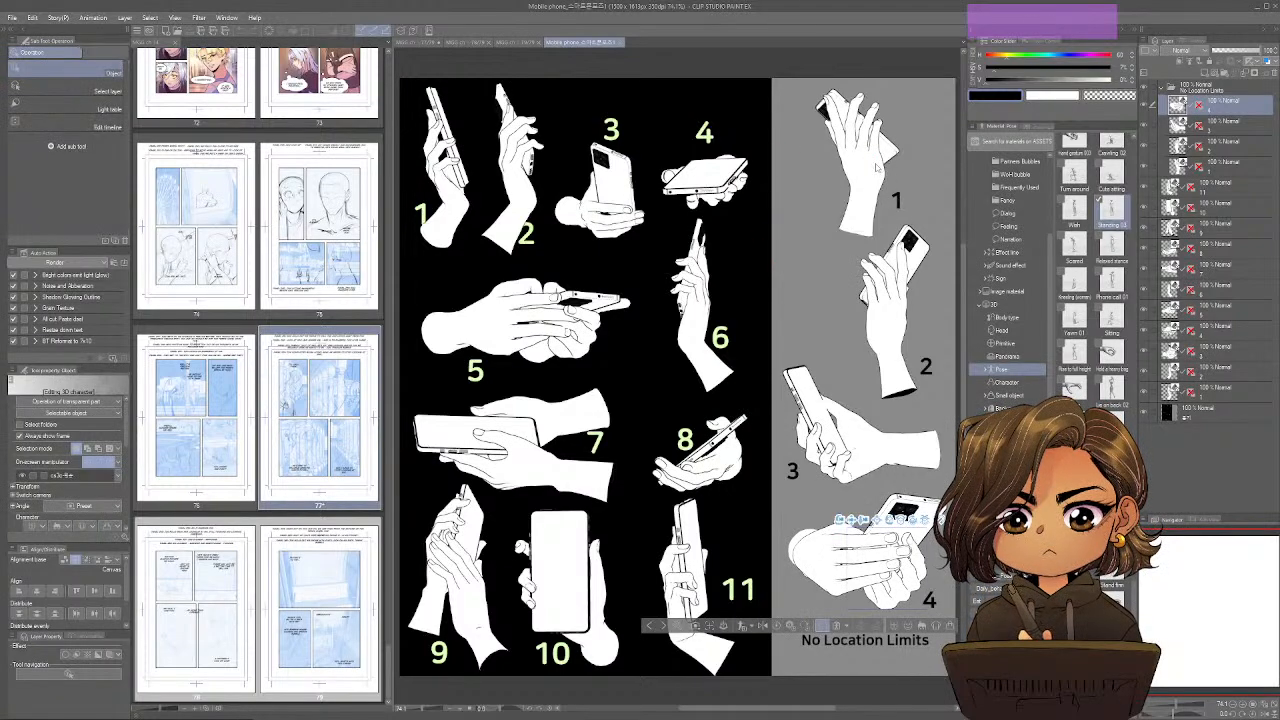
left_click(868, 170)
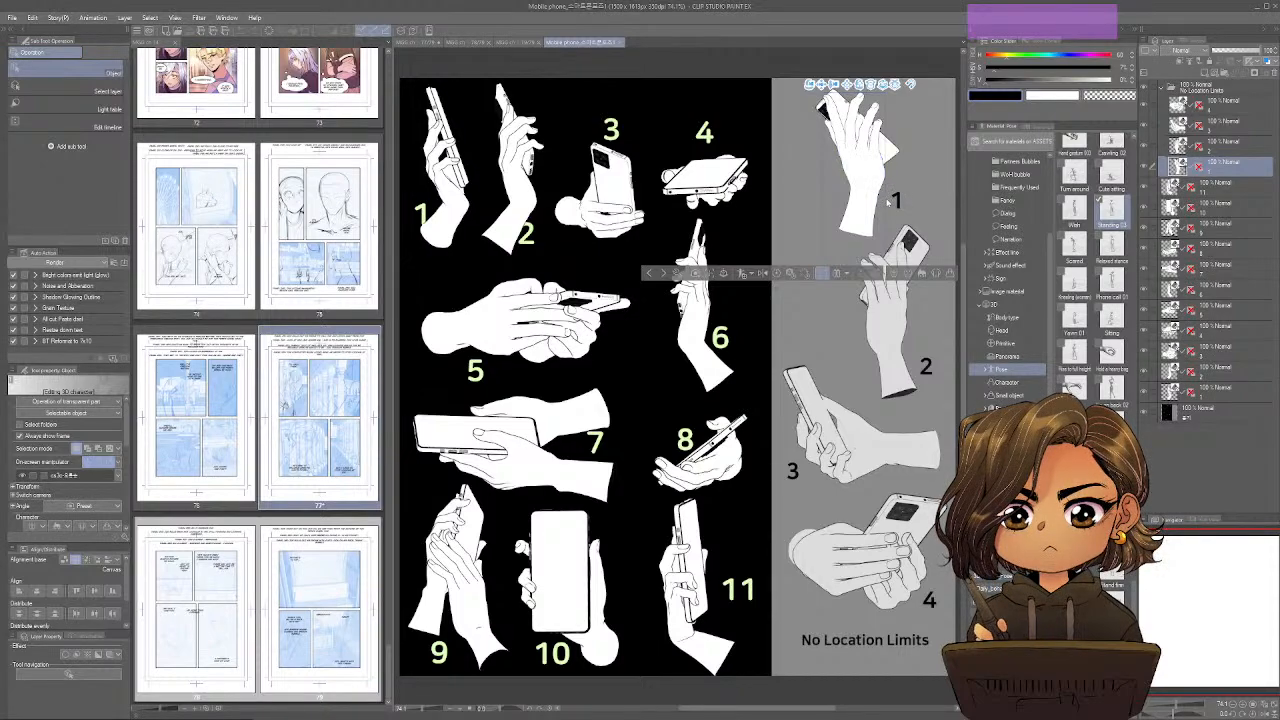
mouse_move(886, 202)
left_mouse_down()
mouse_move(850, 196)
mouse_move(894, 193)
left_mouse_up()
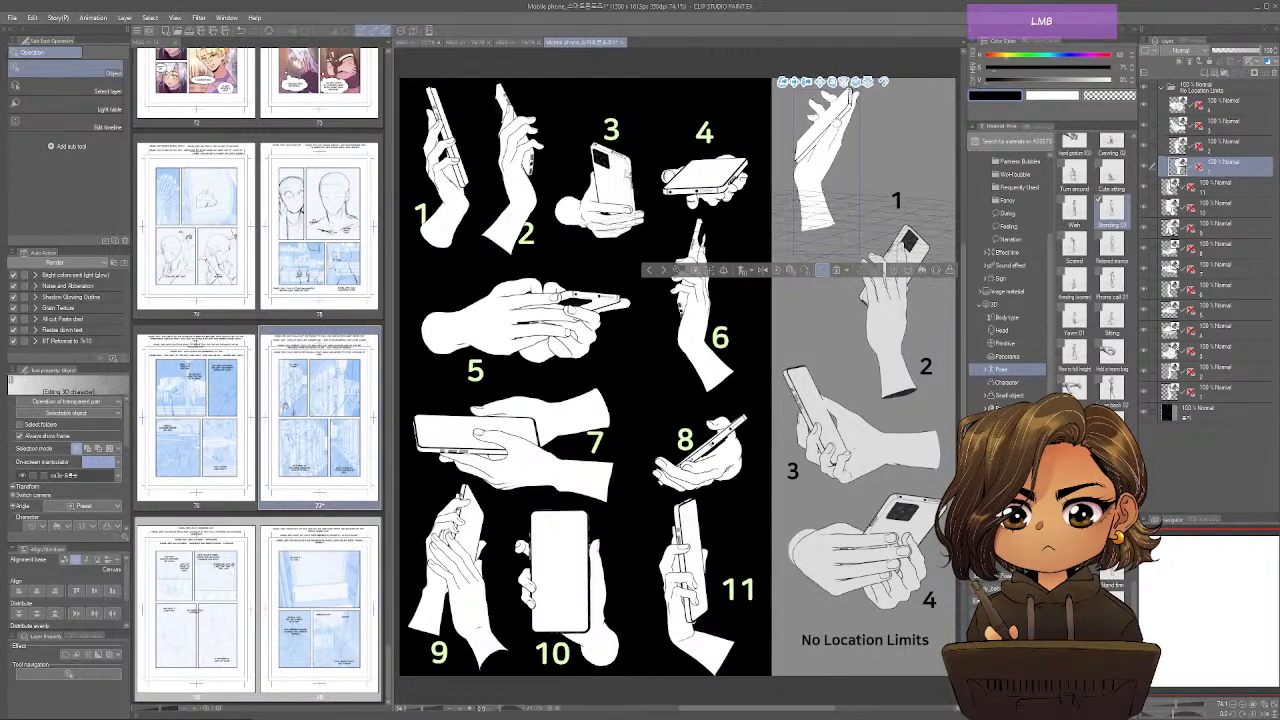
left_click_drag(632, 184, 632, 136)
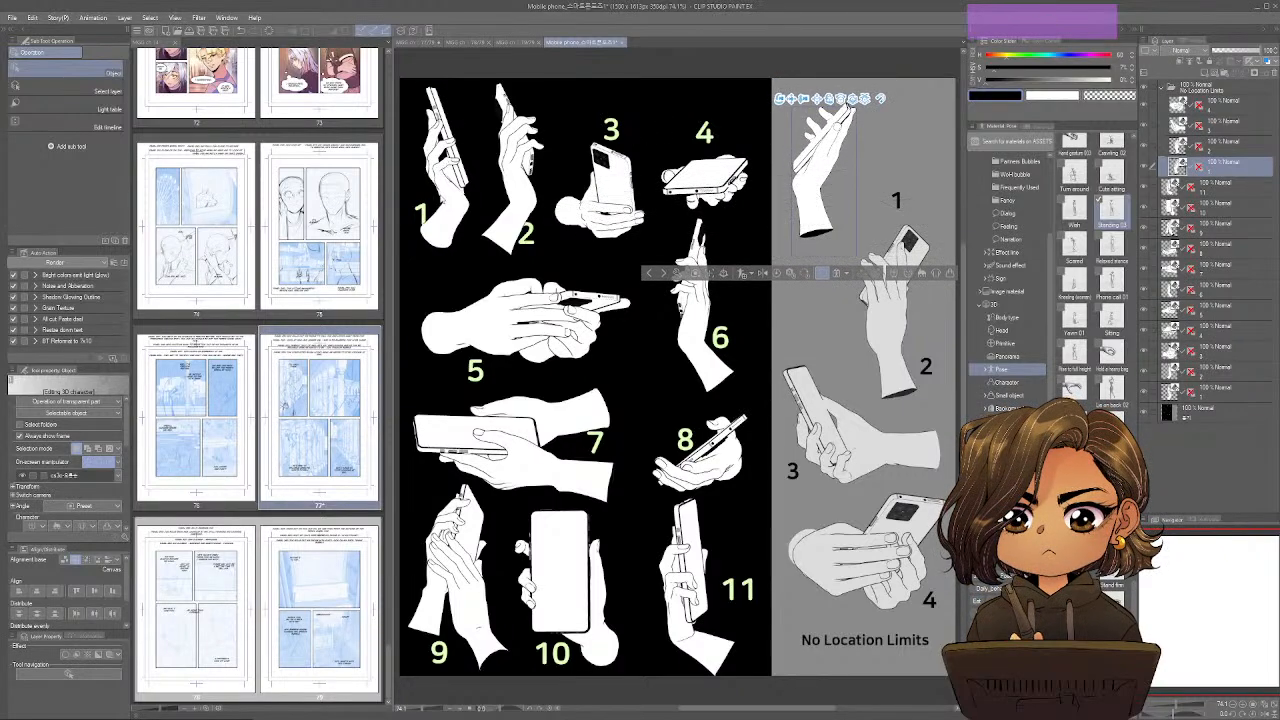
Select hand 1 in the black area of the pose sheet, tilt its view slightly, and copy its layer.
left_click(444, 172)
left_click(446, 196)
left_click_drag(446, 196, 448, 141)
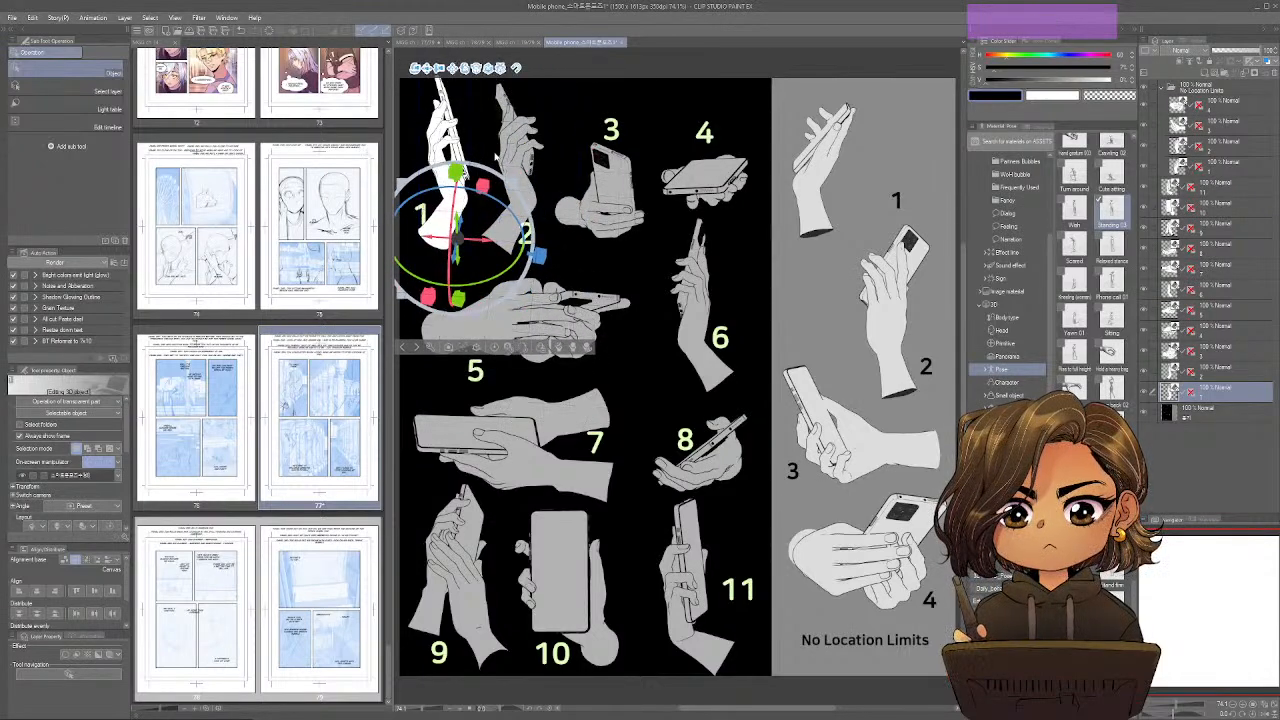
key("ctrl+s")
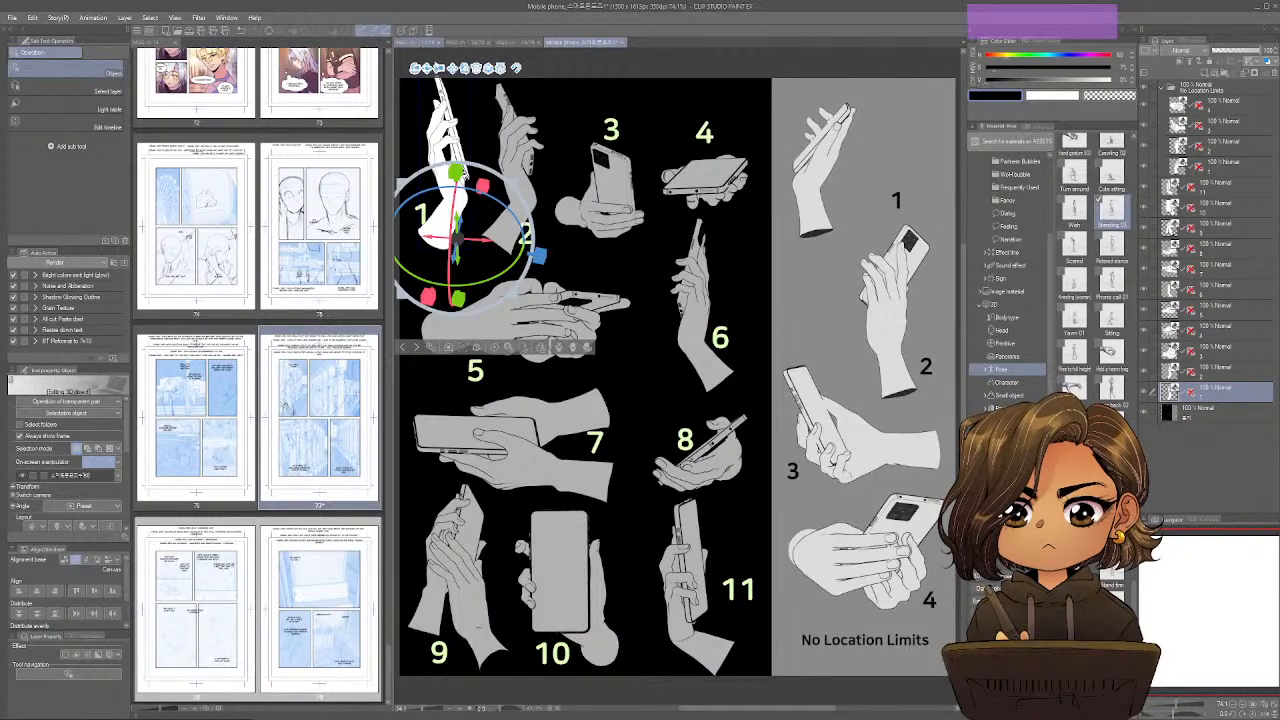
Paste the copied hand 1 into page 77 and move it over the phone stroke in the first panel.
left_click(420, 43)
key("ctrl")
key("ctrl+v")
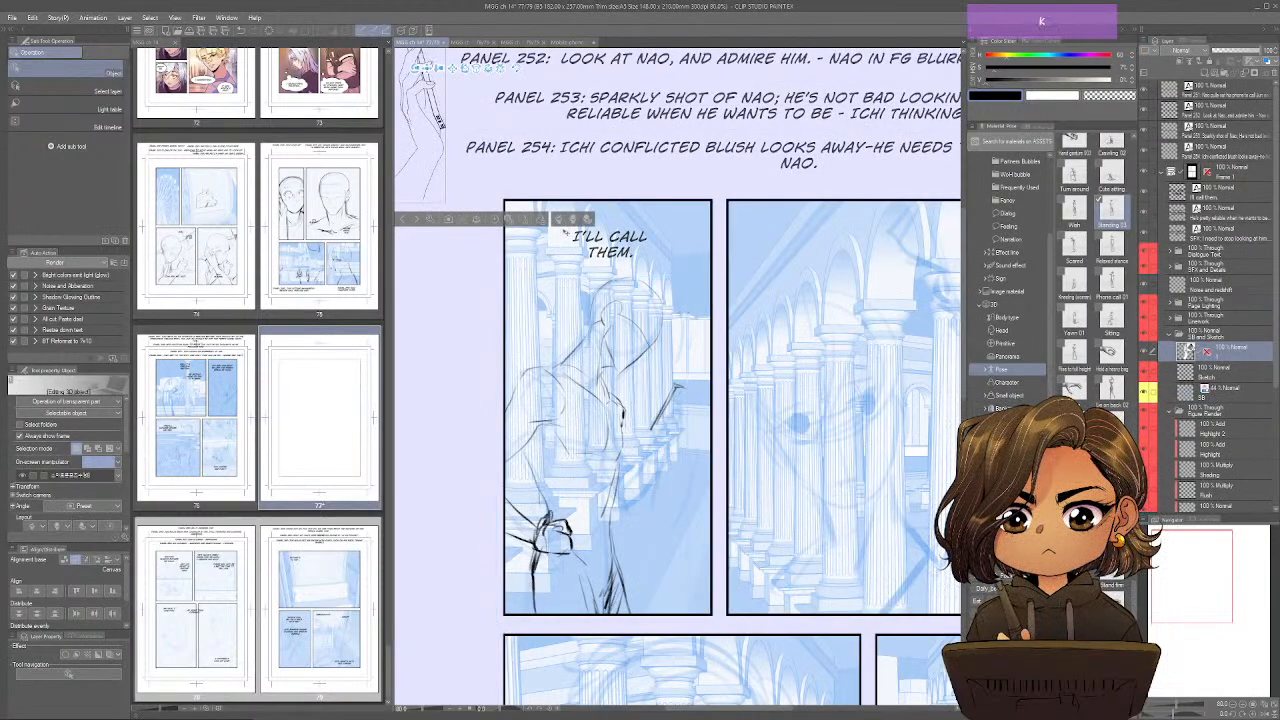
left_click_drag(565, 233, 478, 162)
left_click_drag(571, 217, 362, 298)
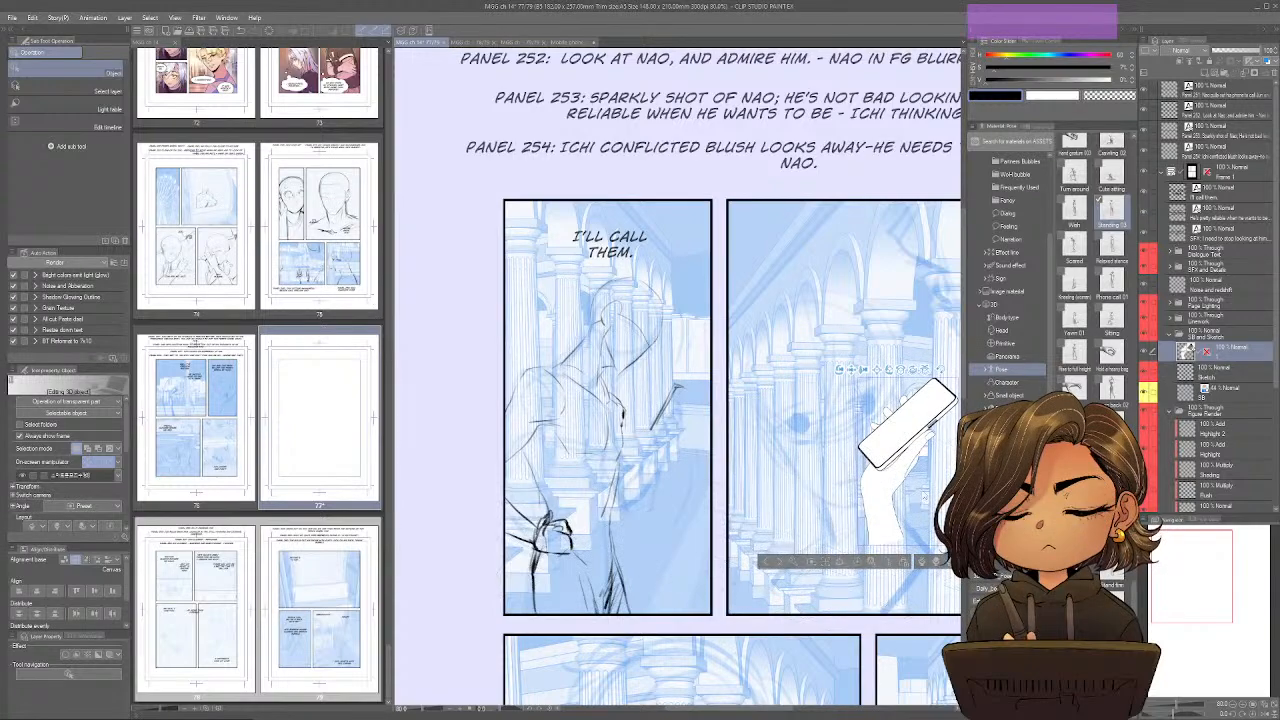
left_click_drag(876, 495, 644, 482)
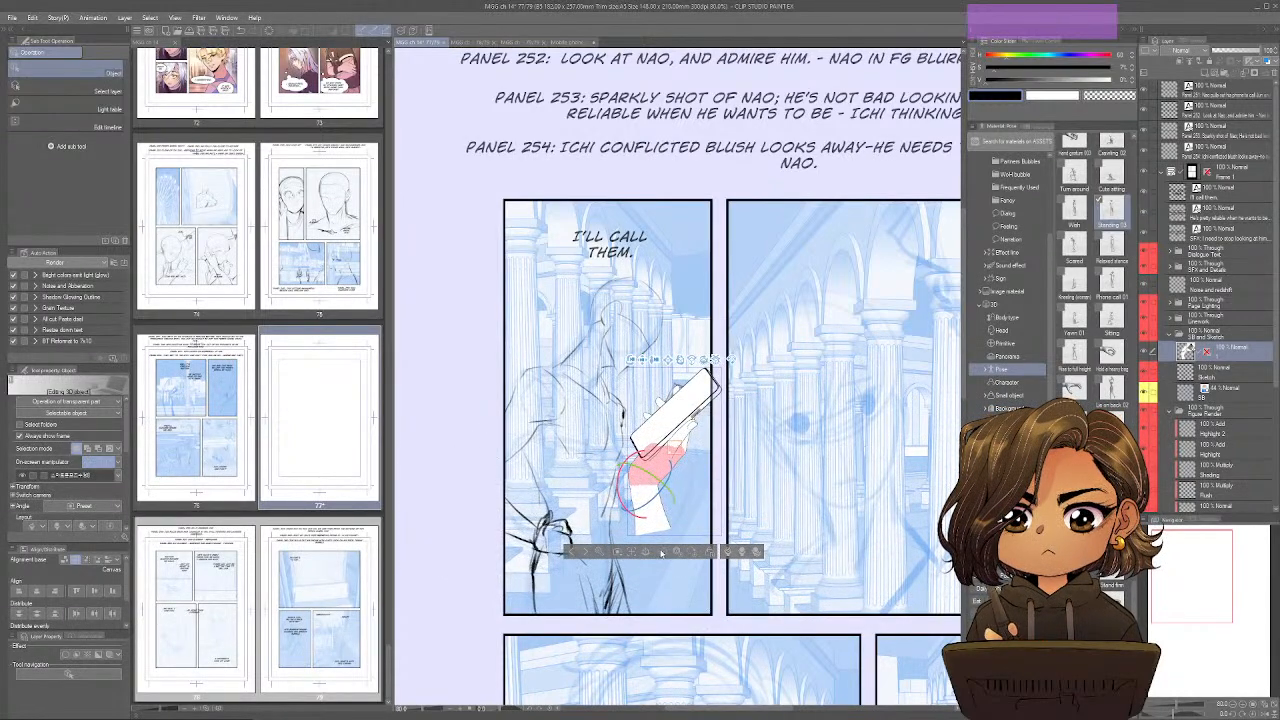
Try to reposition and turn the pasted hand and phone near the first panel's inner border, and undo the last change.
left_click_drag(661, 553, 691, 490)
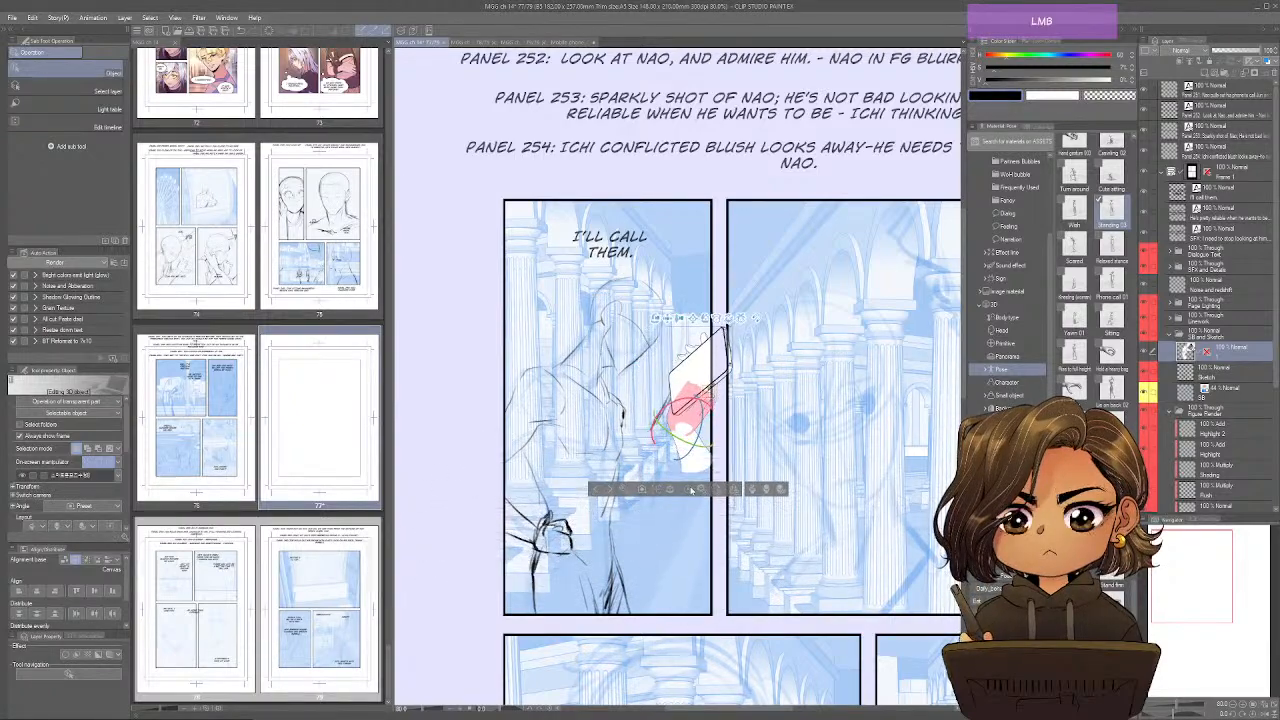
left_click(688, 452)
left_click(684, 450)
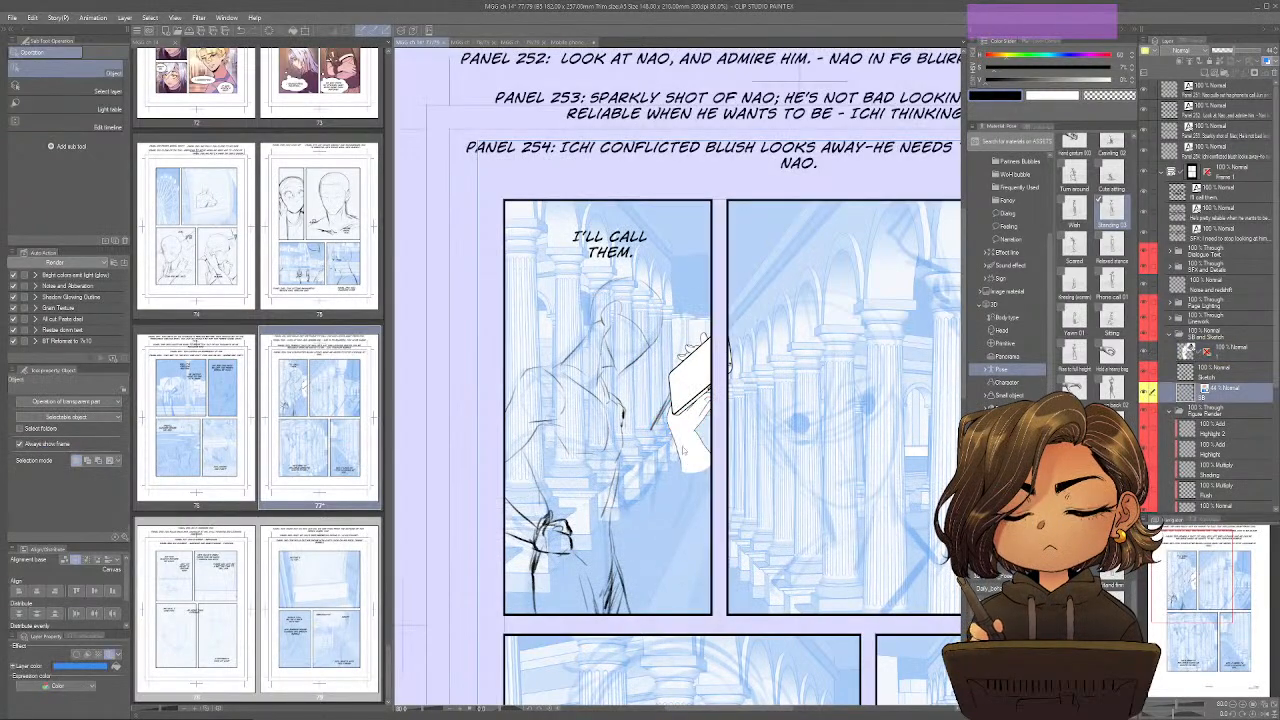
left_click(692, 435)
left_click_drag(698, 428, 657, 594)
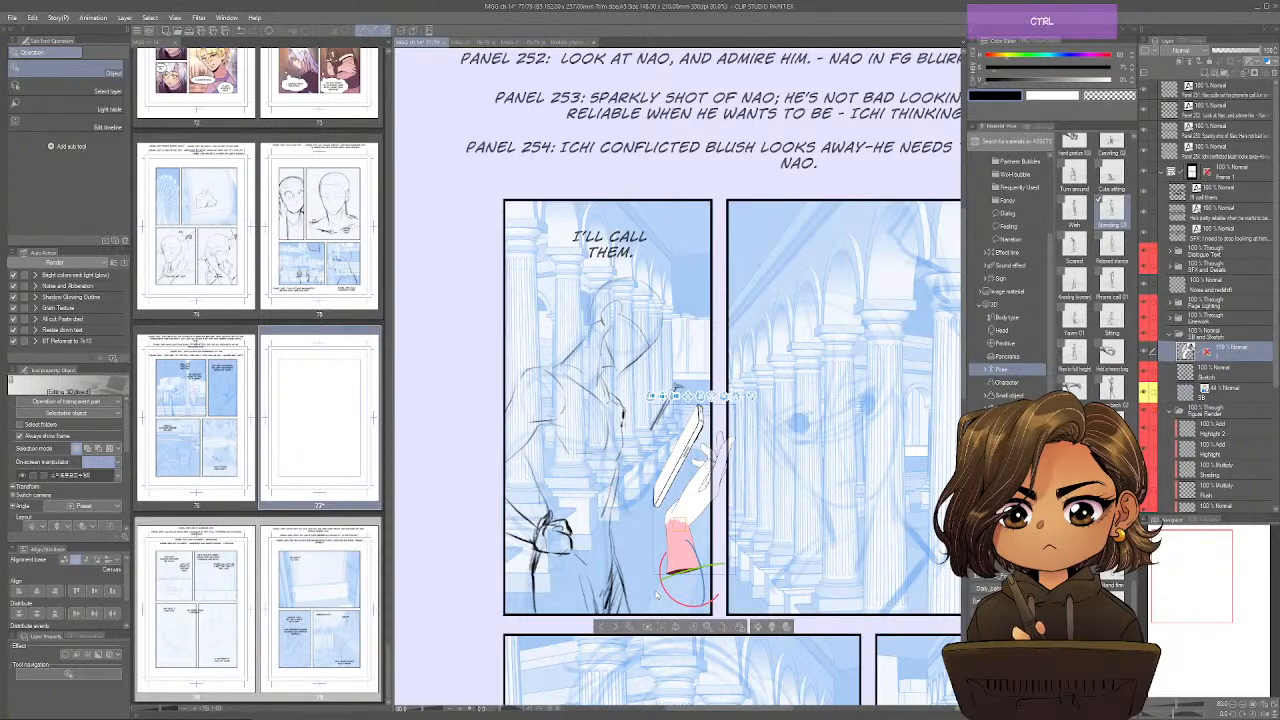
key("ctrl+z")
Try to adjust the pasted hand's forearm and phone separately so the phone lines up with the slanted stroke.
left_click(676, 515)
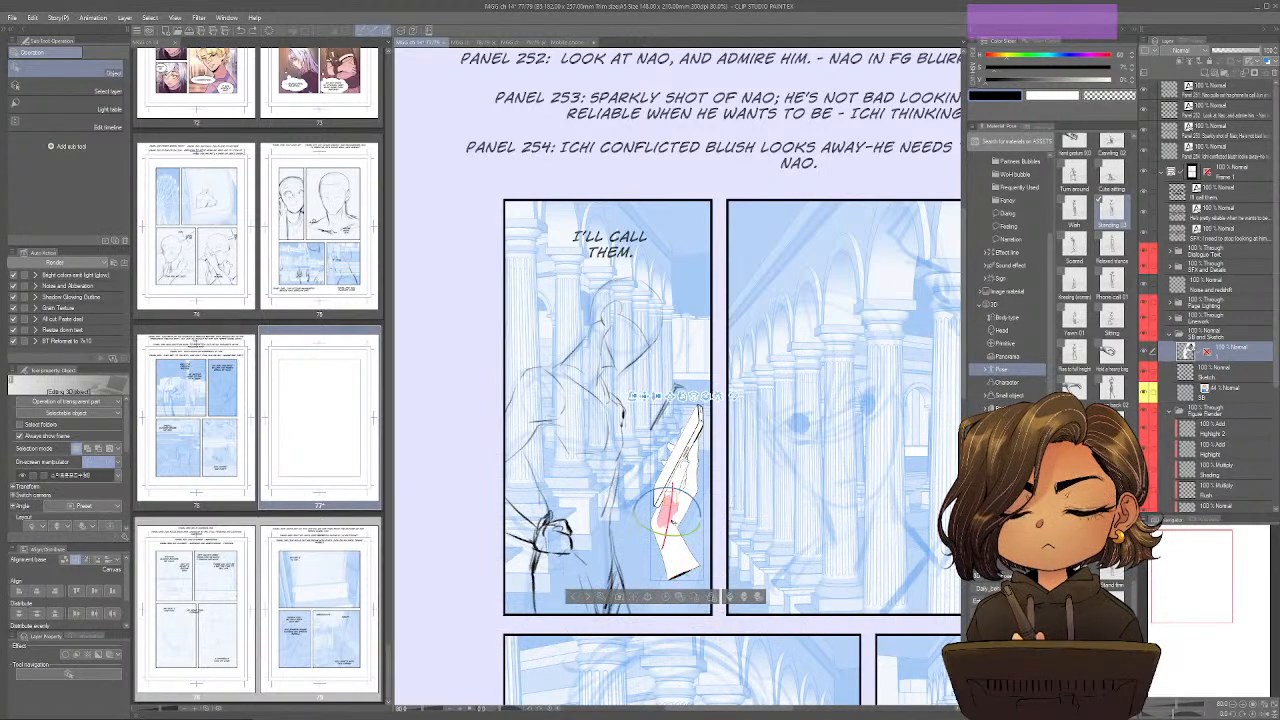
left_click_drag(670, 516, 703, 567)
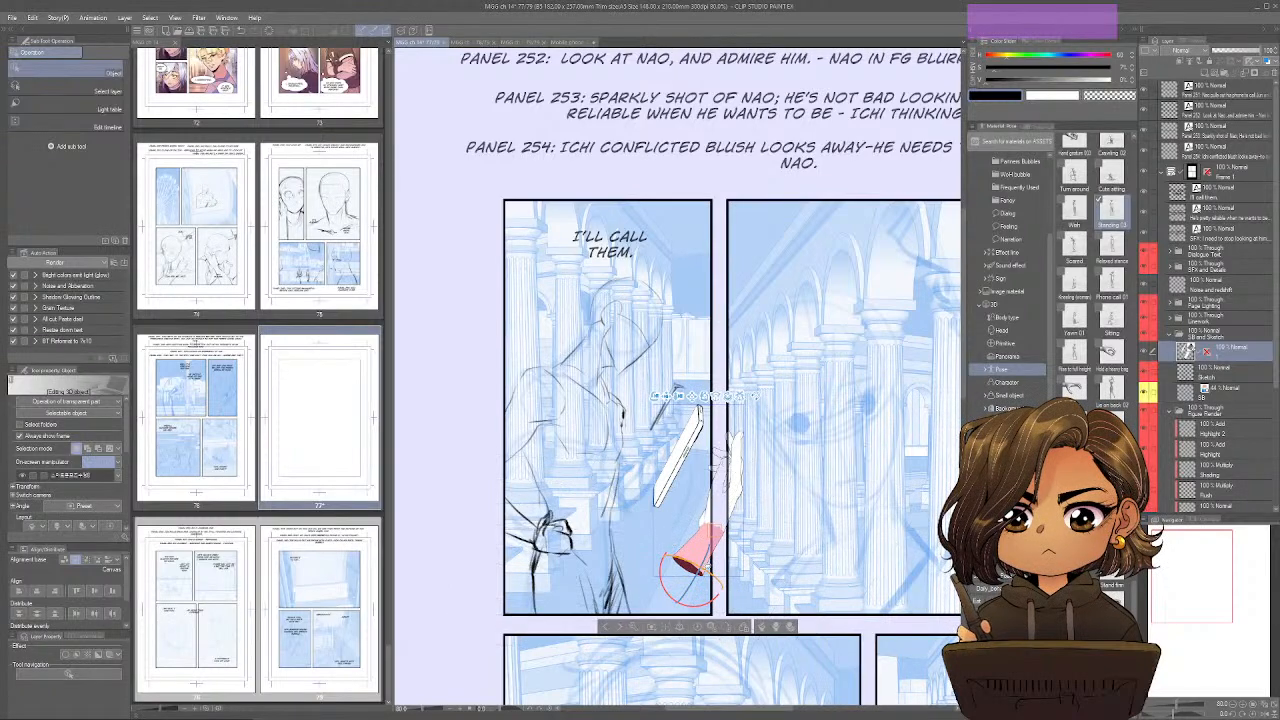
left_click(701, 552)
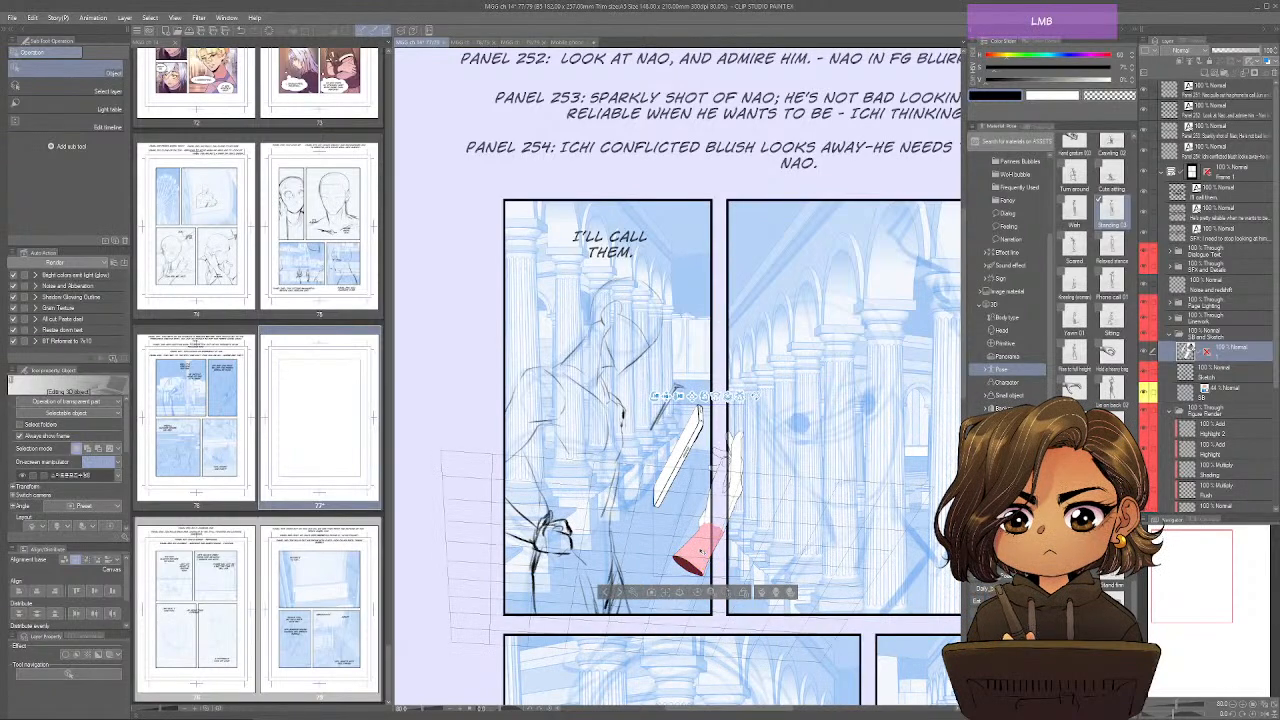
left_click_drag(662, 574, 623, 546)
left_click(641, 432)
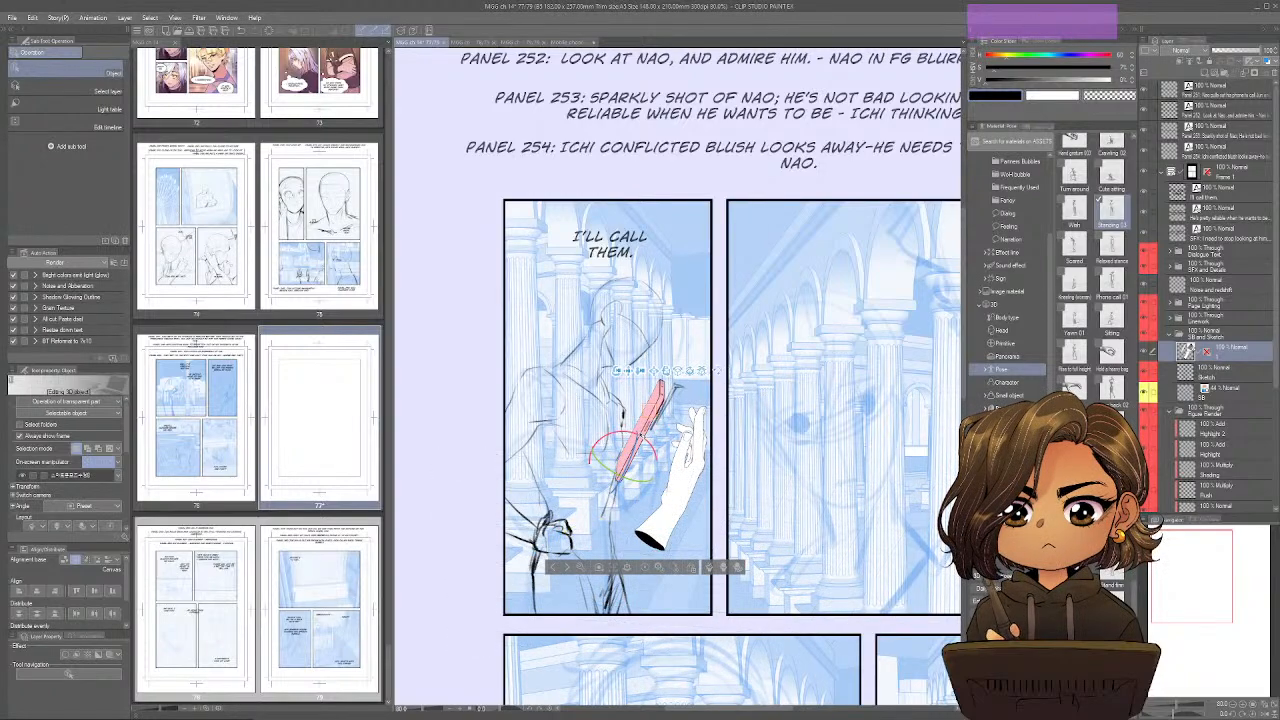
left_click_drag(634, 461, 678, 389)
Undo the adjustments to hand 1 on page 77 along with its pasting.
key("ctrl+z")
key("ctrl+z")
key("ctrl+z")
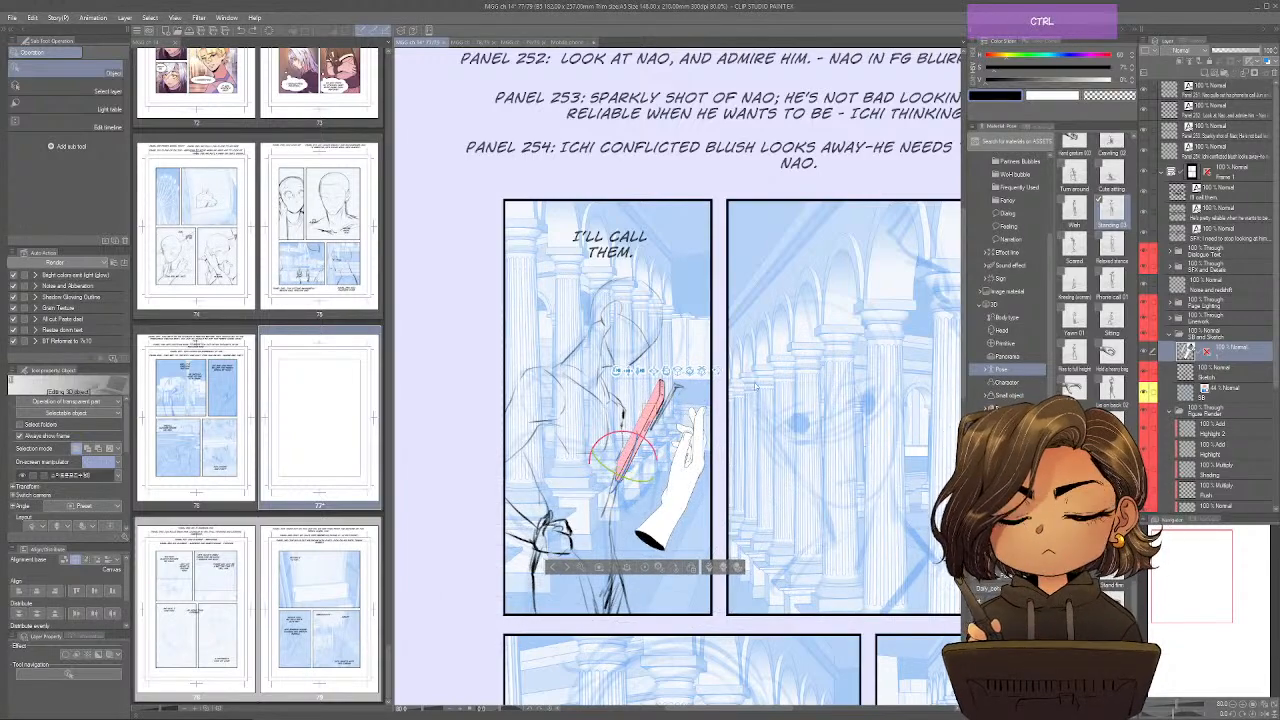
key("ctrl+z")
key("ctrl+z")
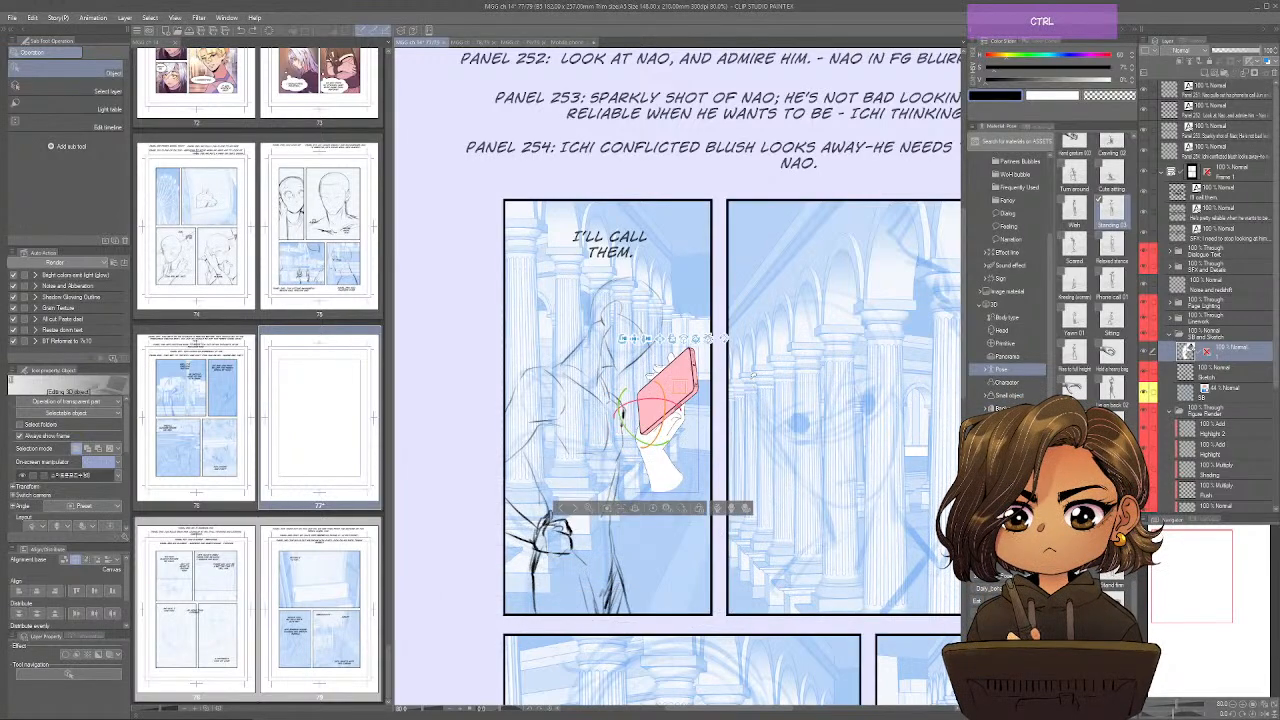
key("ctrl+z")
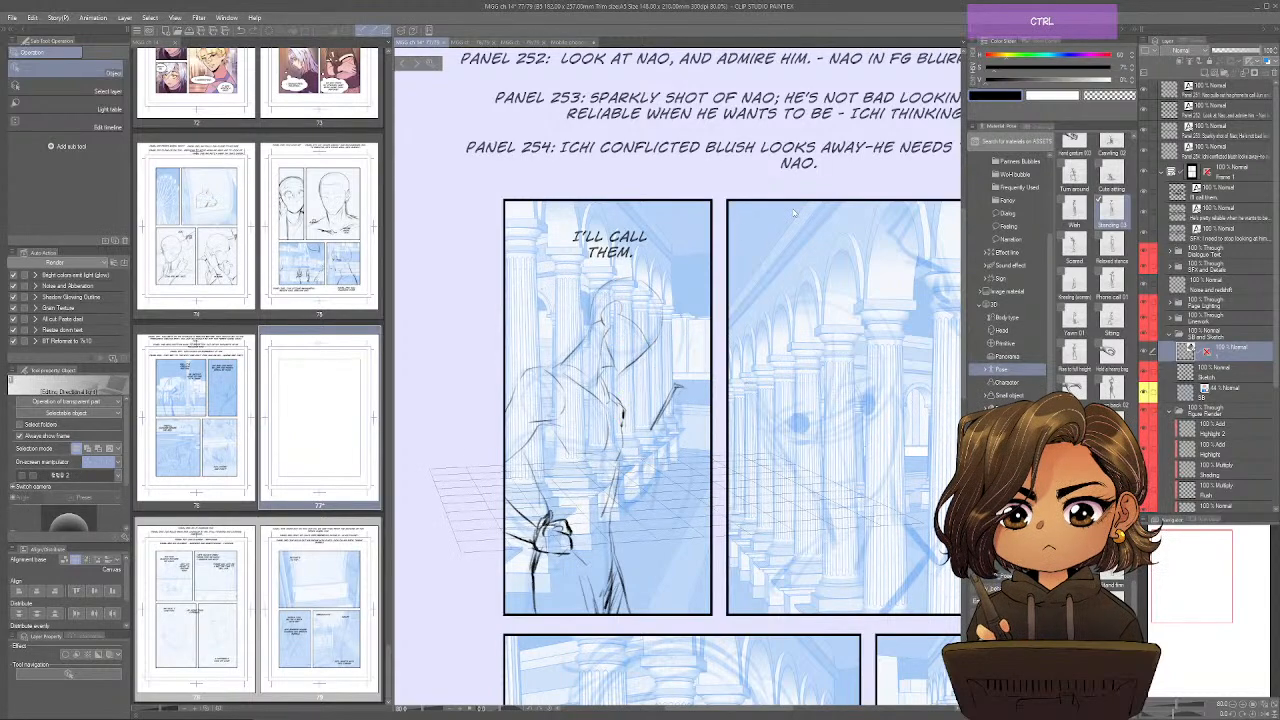
key("ctrl+z")
Return to the phone pose sheet and turn hand 3 until the phone's screen faces forward, undoing the last turn.
left_click(547, 43)
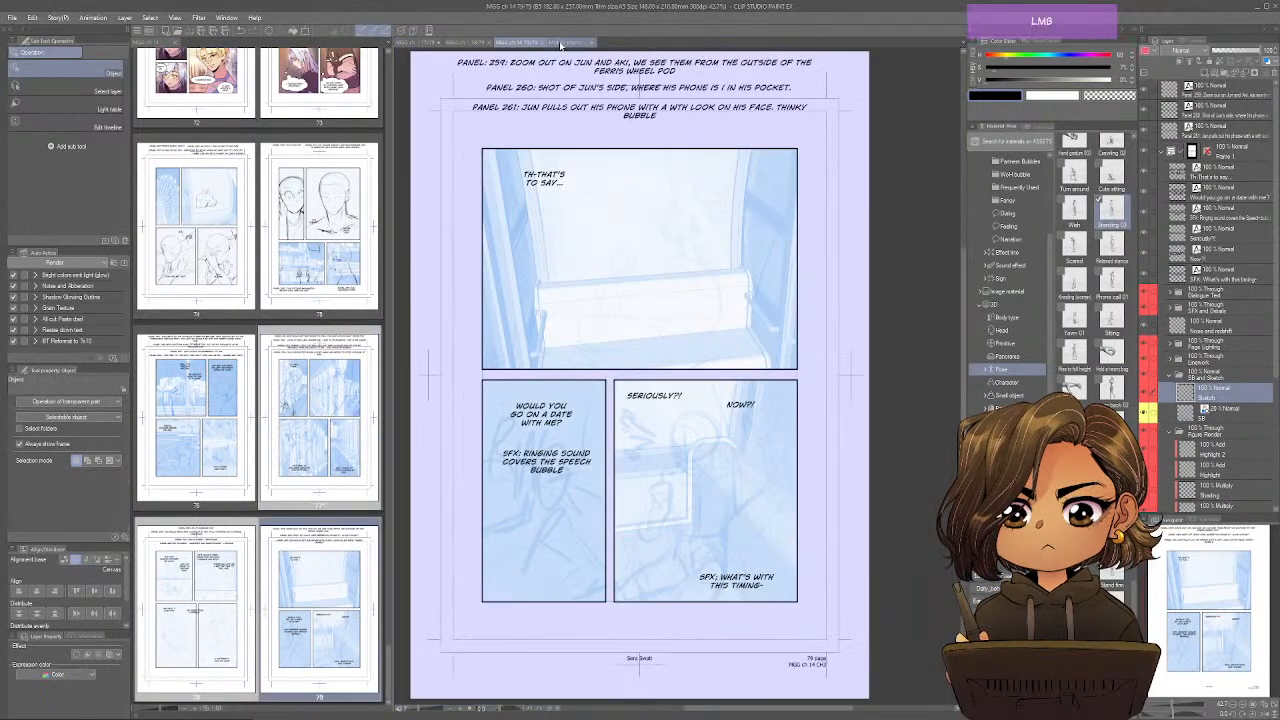
left_click(559, 42)
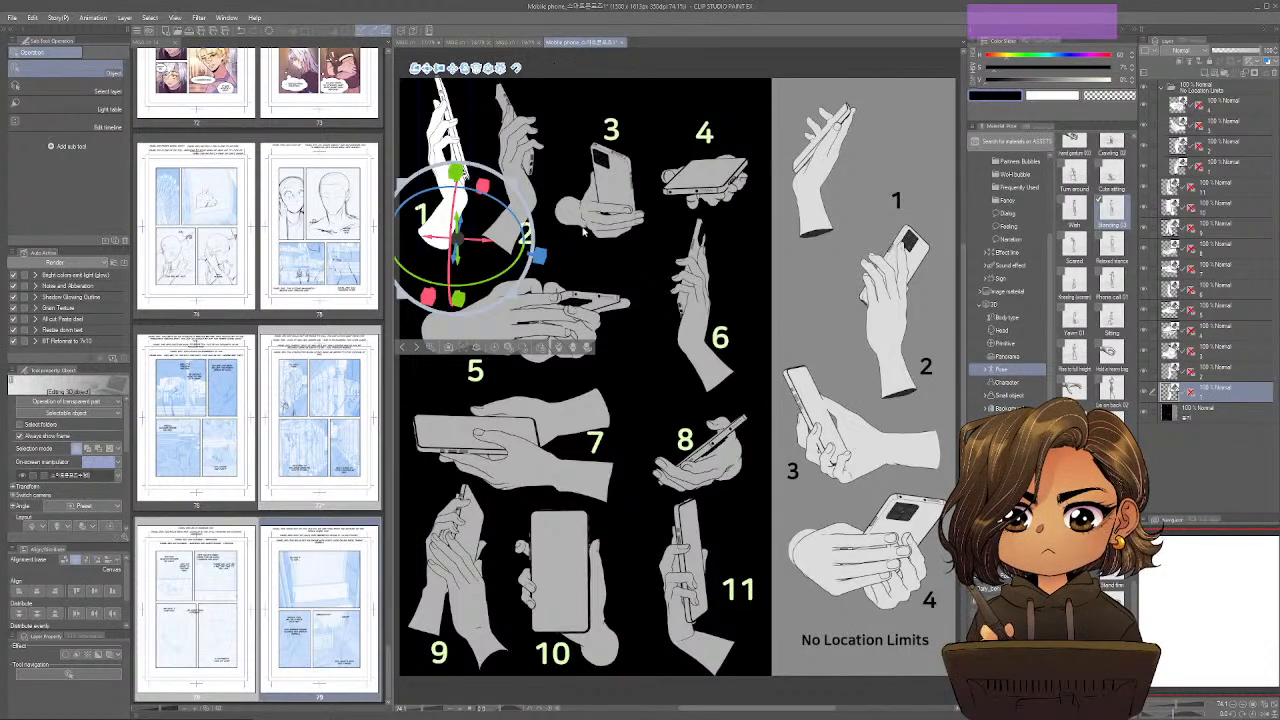
left_click(616, 184)
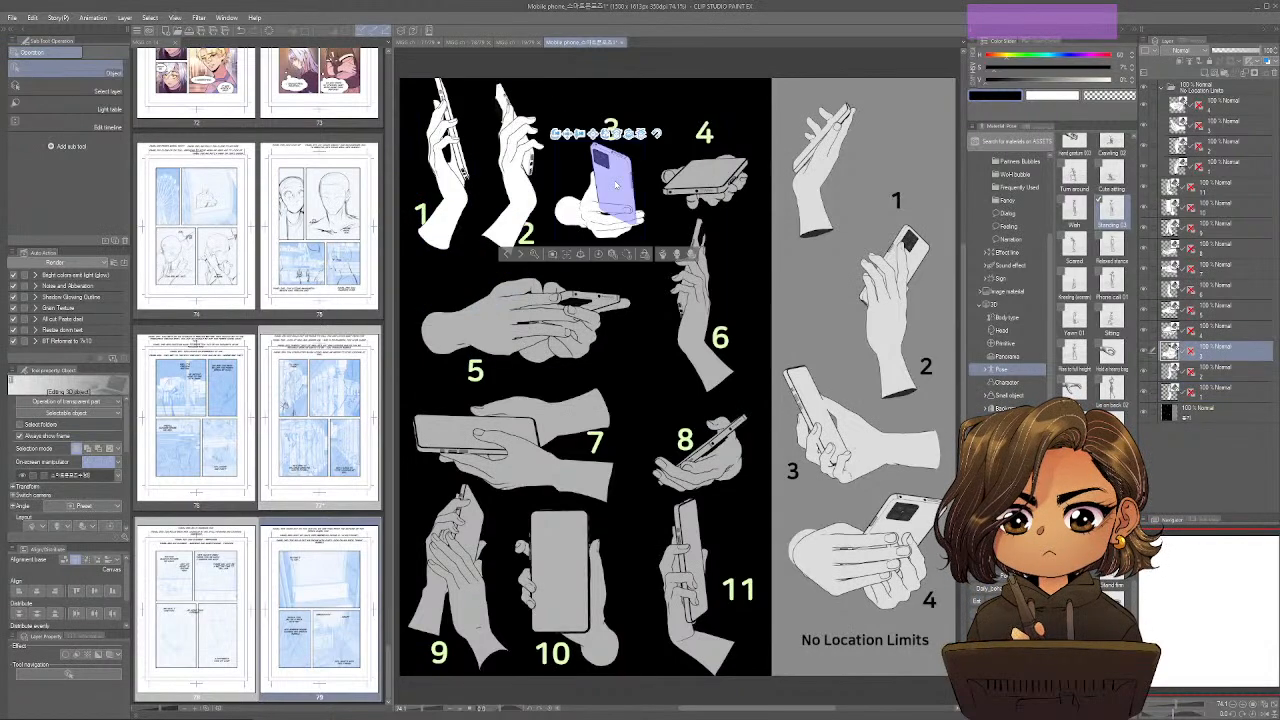
left_click_drag(650, 205, 378, 178)
left_click_drag(834, 229, 402, 234)
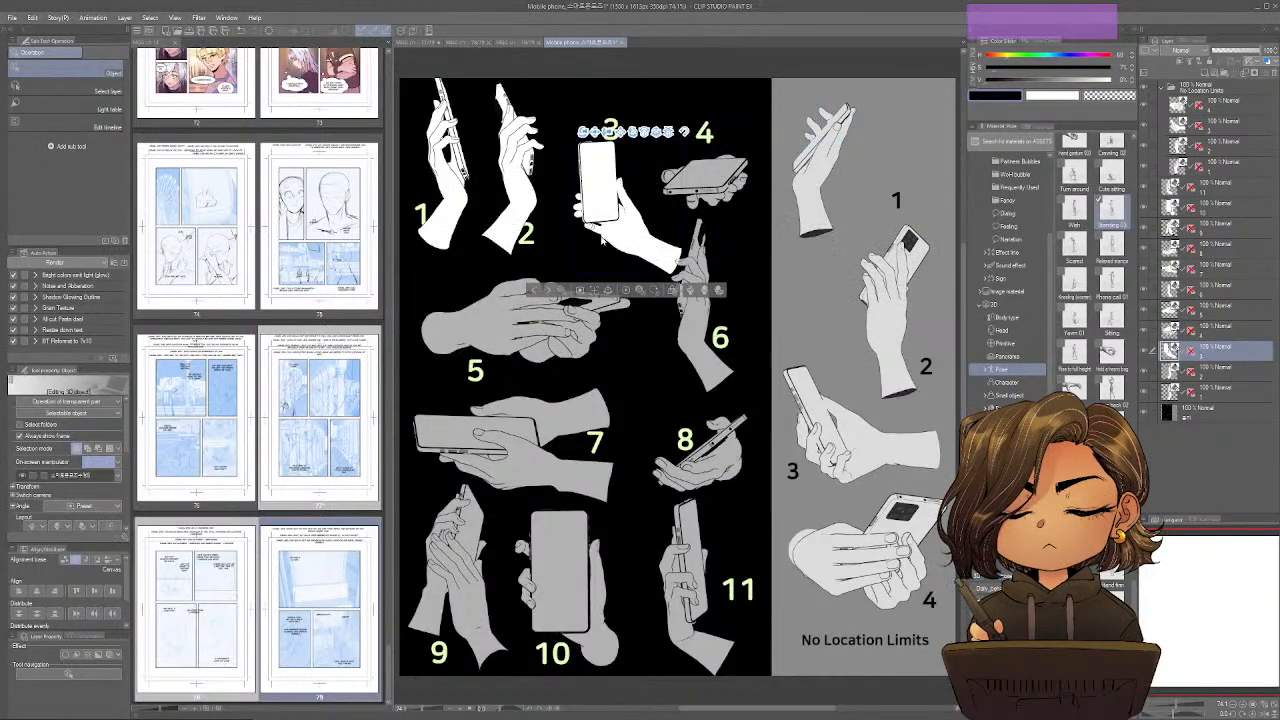
left_click_drag(669, 235, 438, 226)
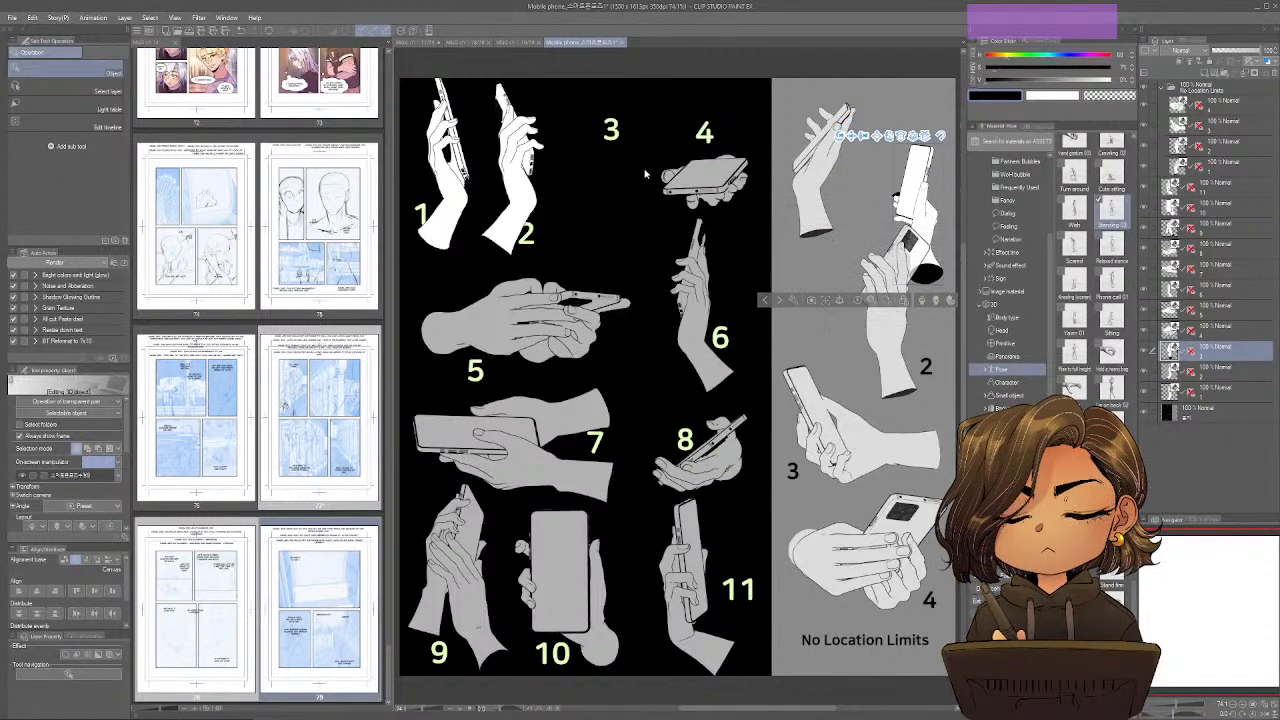
key("ctrl+z")
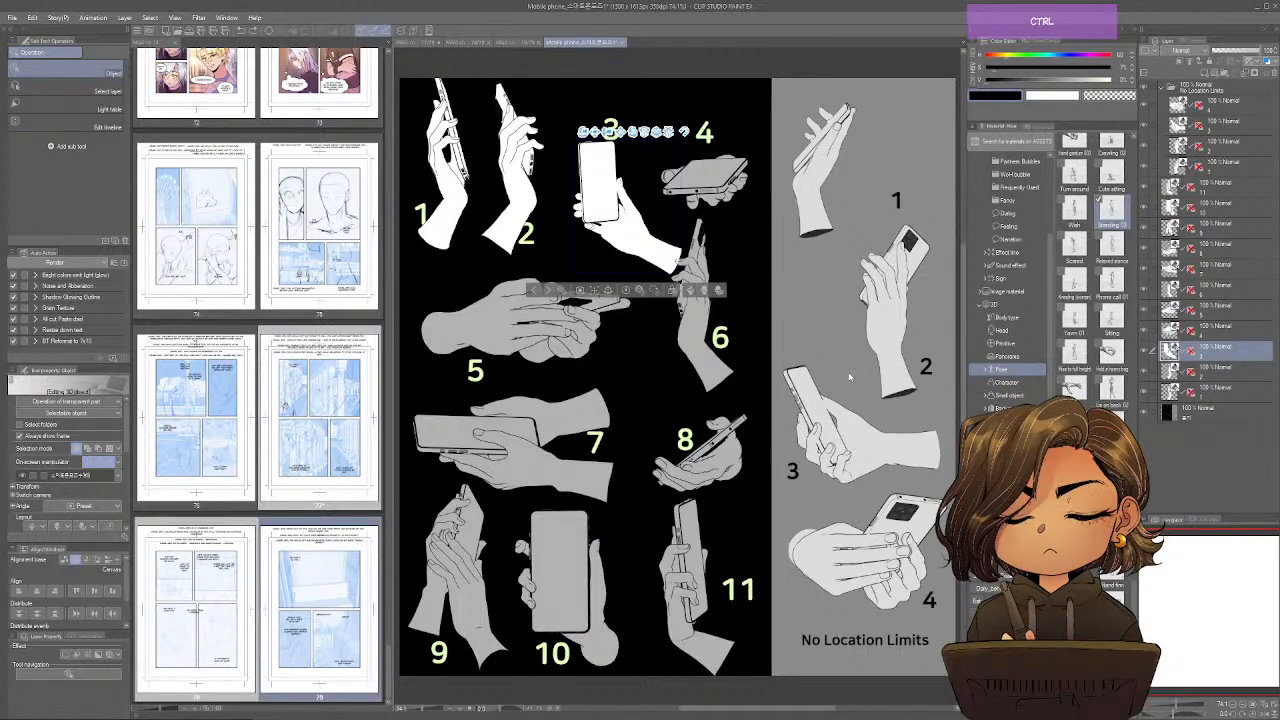
Check the pose sheet in mirrored view and turn hand 8 so it grips a steeply tilted phone, undoing any excess adjustment.
key("ctrl+shift+s")
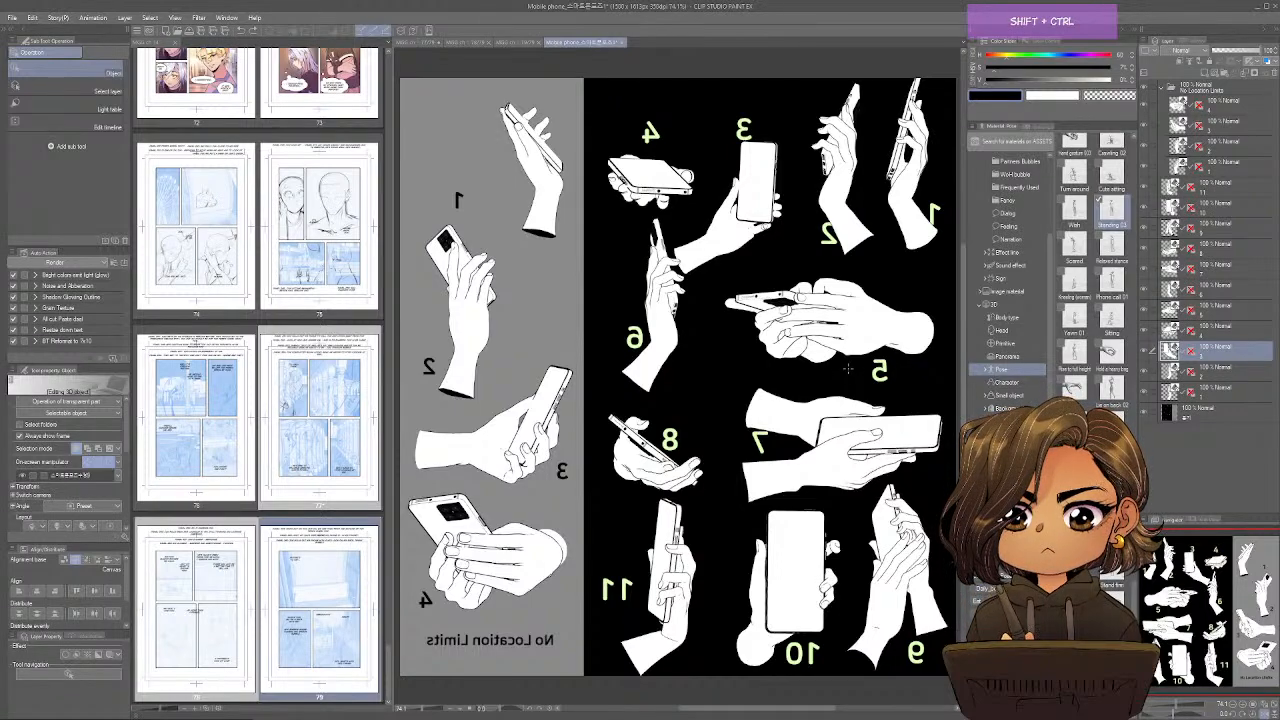
mouse_move(681, 483)
left_mouse_down()
mouse_move(655, 472)
mouse_move(684, 474)
left_mouse_up()
left_click_drag(620, 394, 592, 393)
key("ctrl+shift+h")
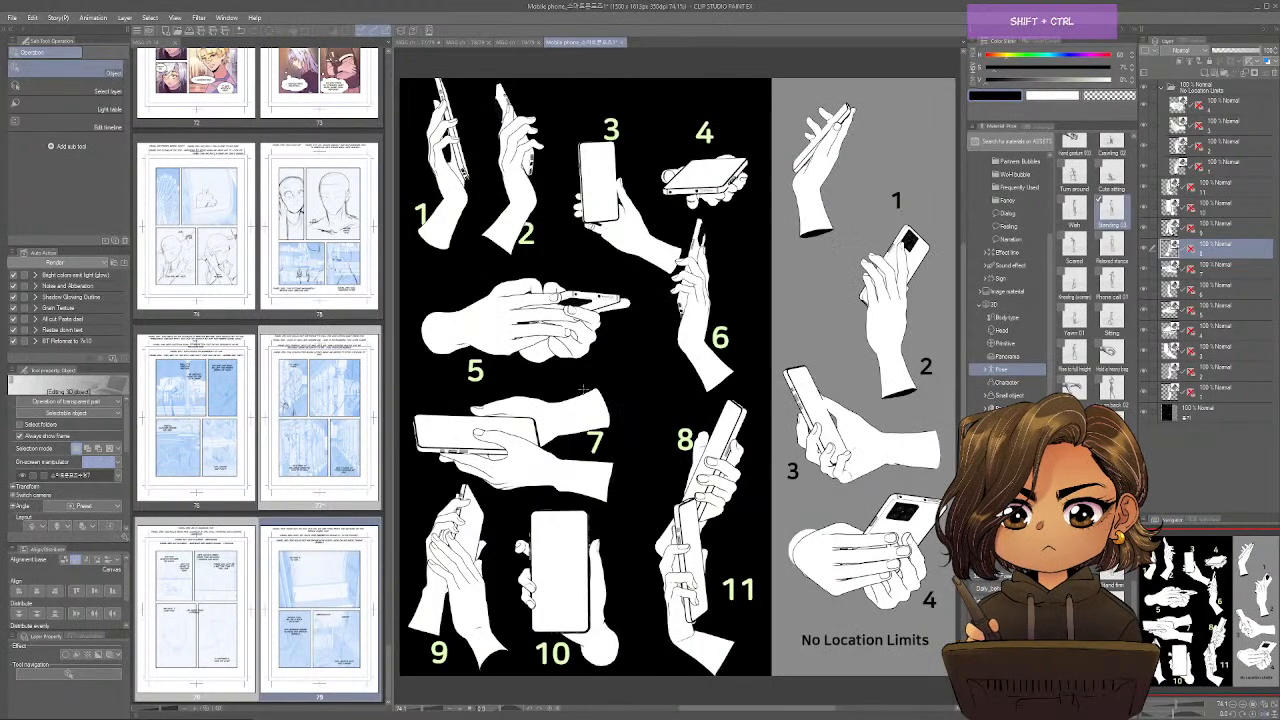
left_click_drag(703, 496, 712, 484)
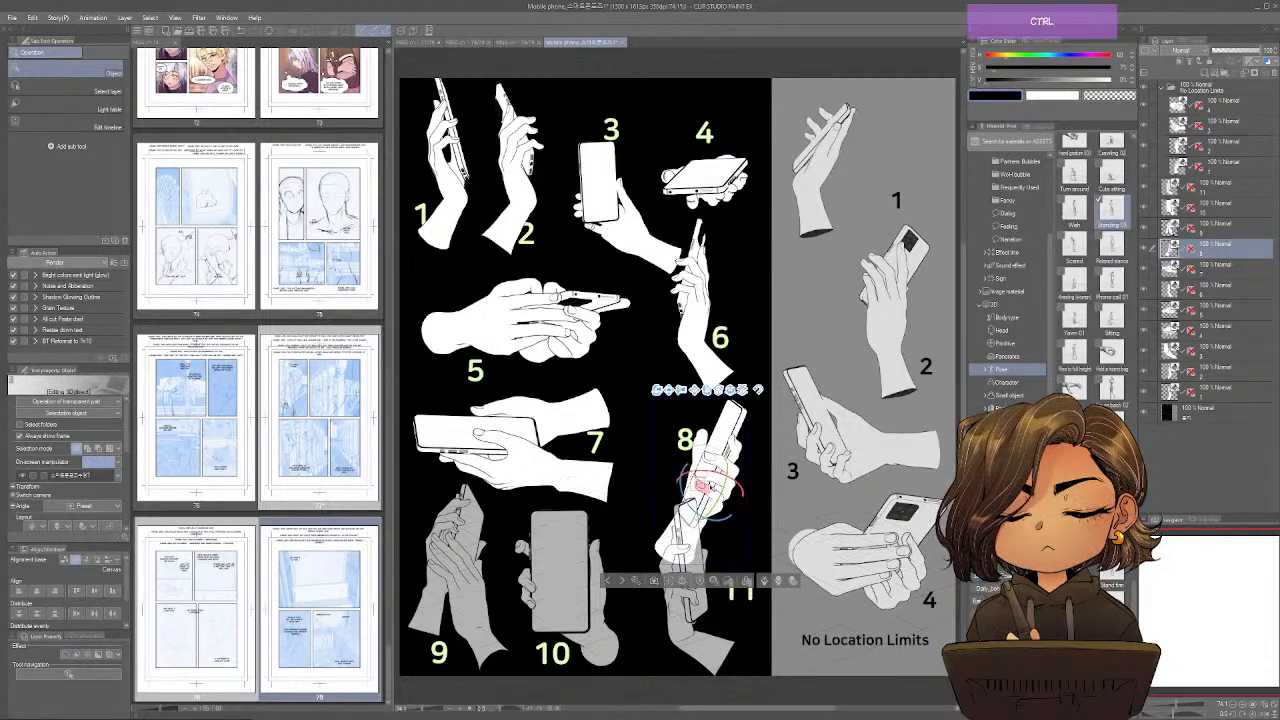
key("ctrl+z")
Copy hand 8 into page 77, then shrink and rotate it to fit the slanted phone stroke in the first panel.
left_click(725, 446)
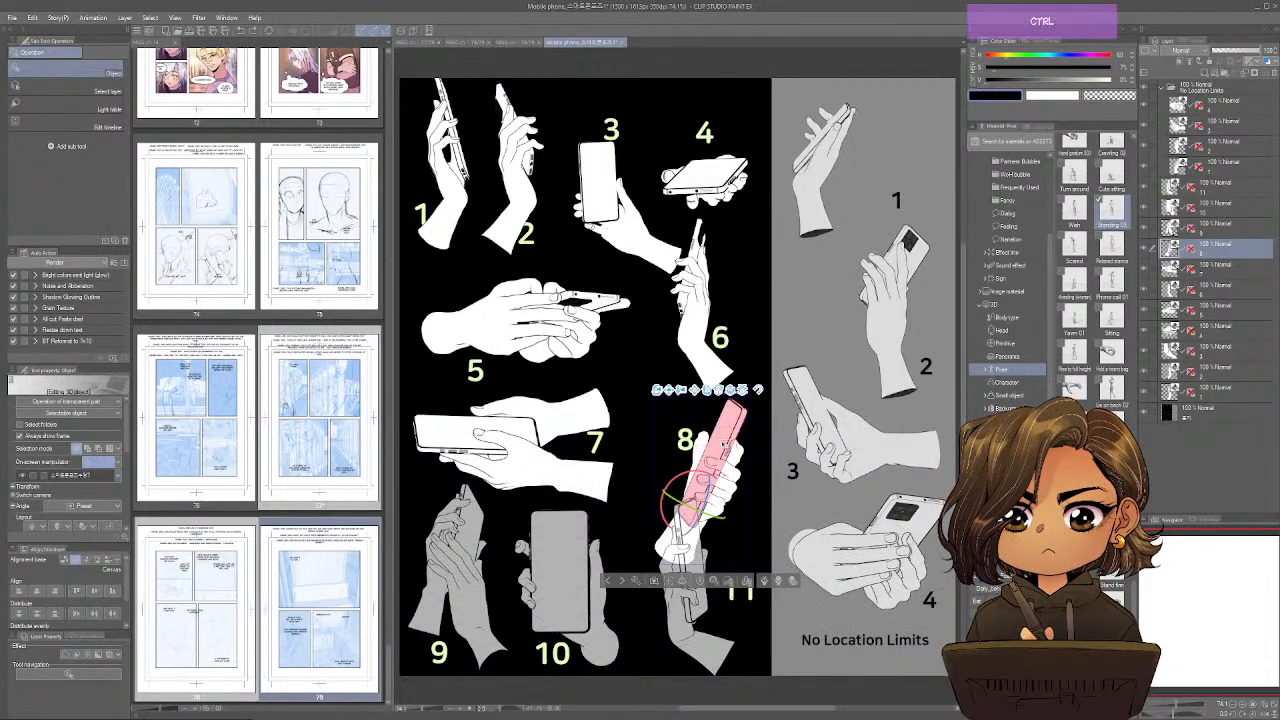
key("ctrl+shift+Tab")
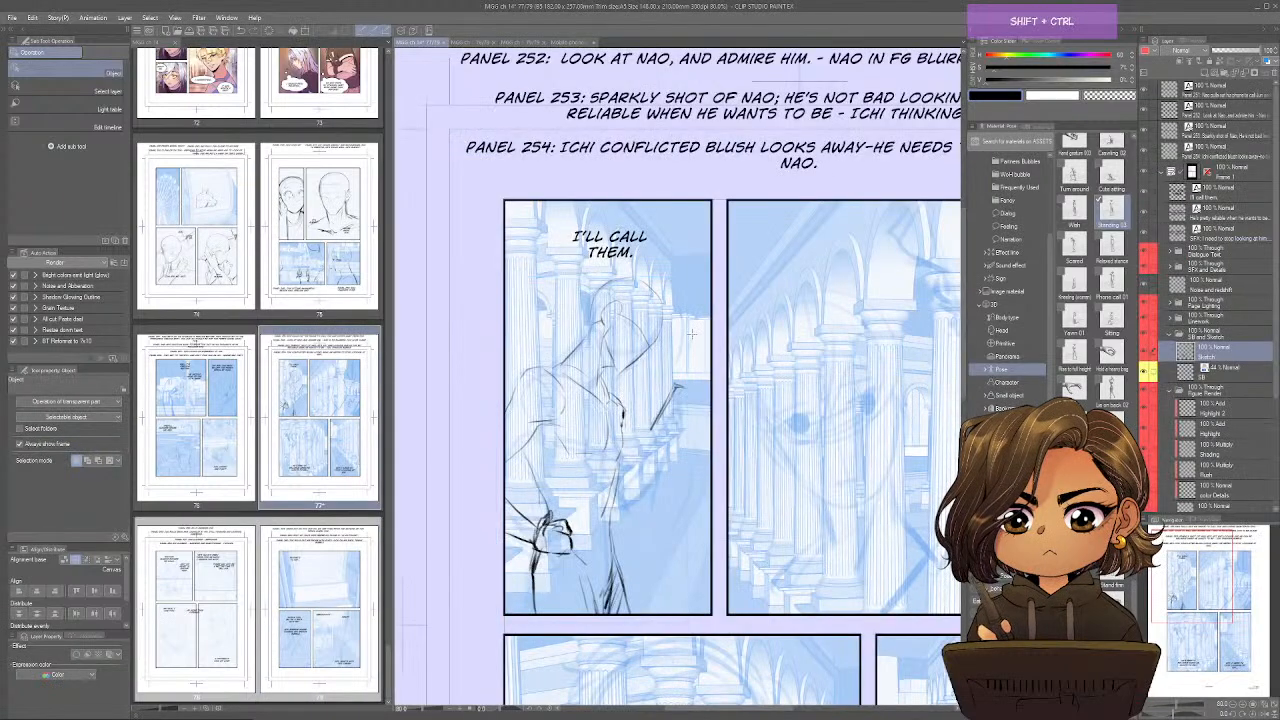
left_click_drag(672, 378, 689, 414)
mouse_move(684, 414)
left_mouse_down()
mouse_move(682, 447)
mouse_move(690, 416)
left_mouse_up()
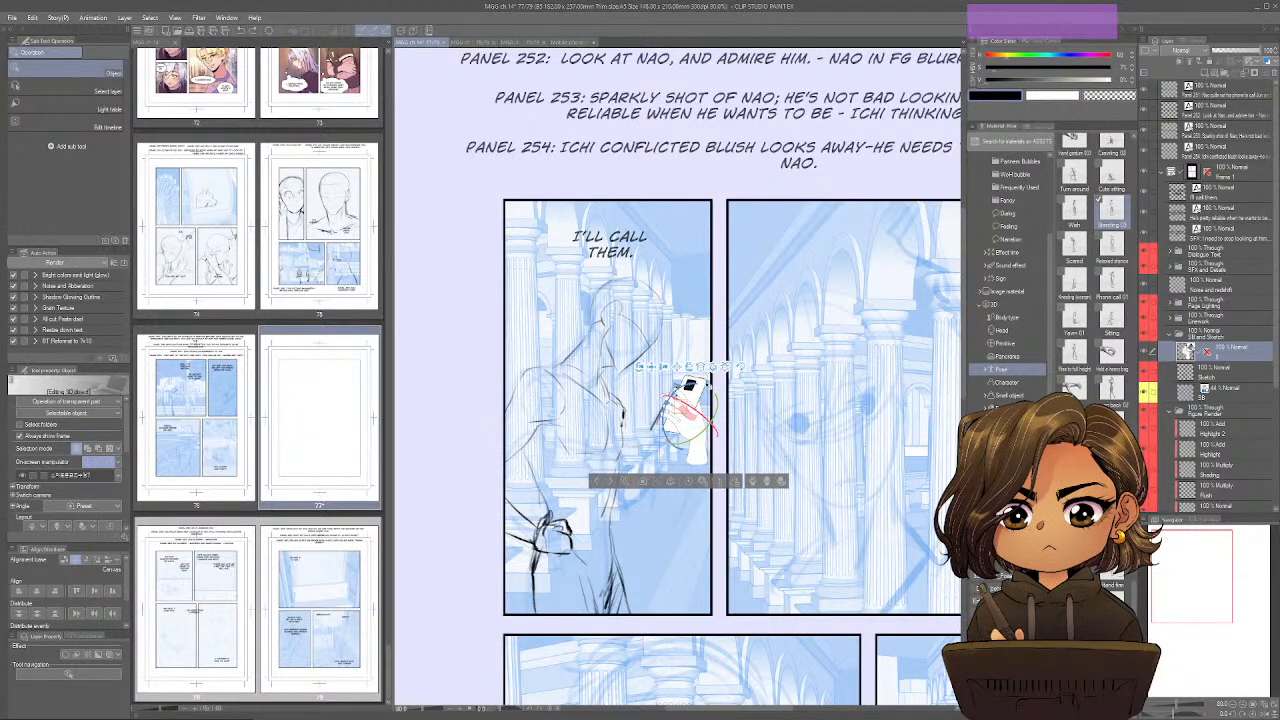
left_click_drag(701, 366, 687, 428)
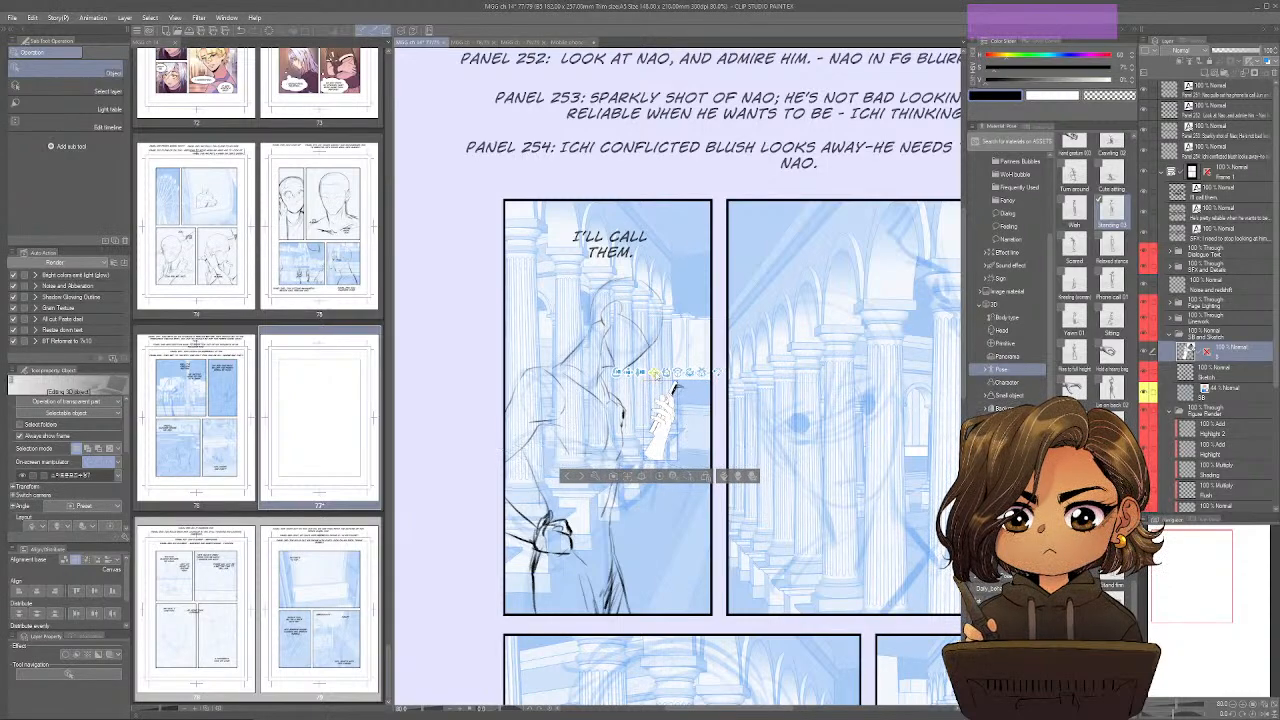
left_click(661, 445)
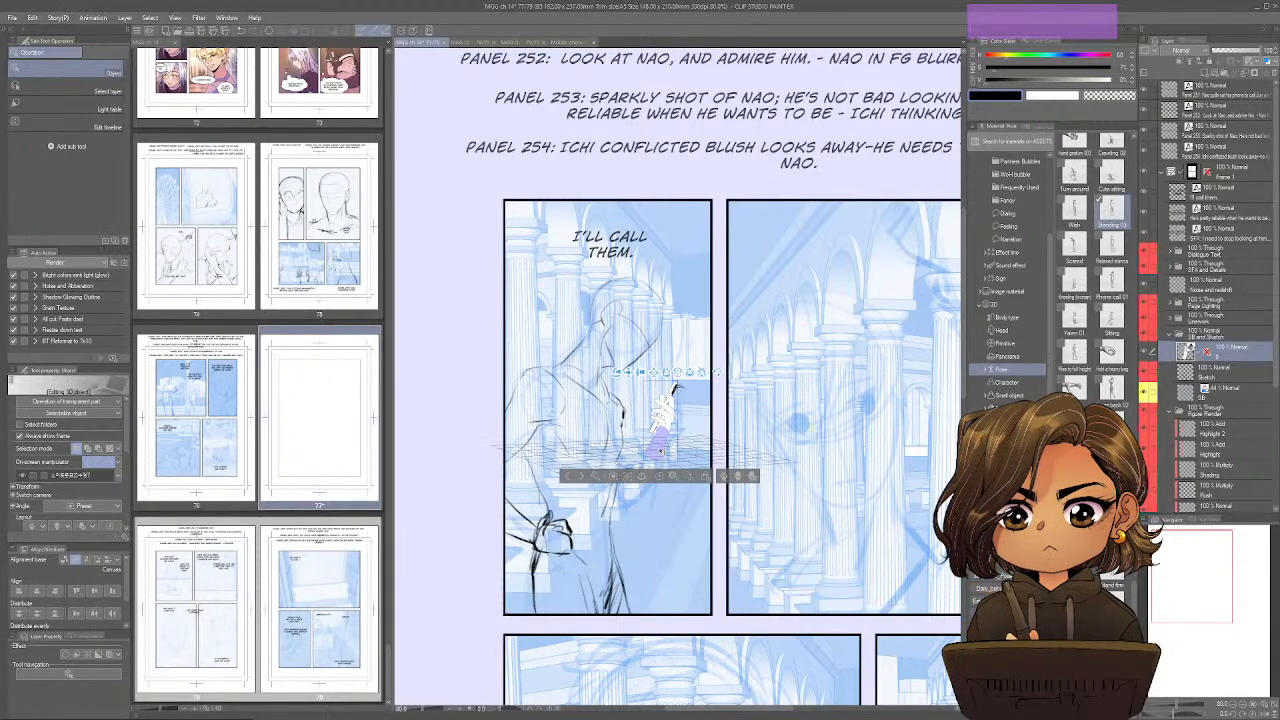
left_click(675, 389)
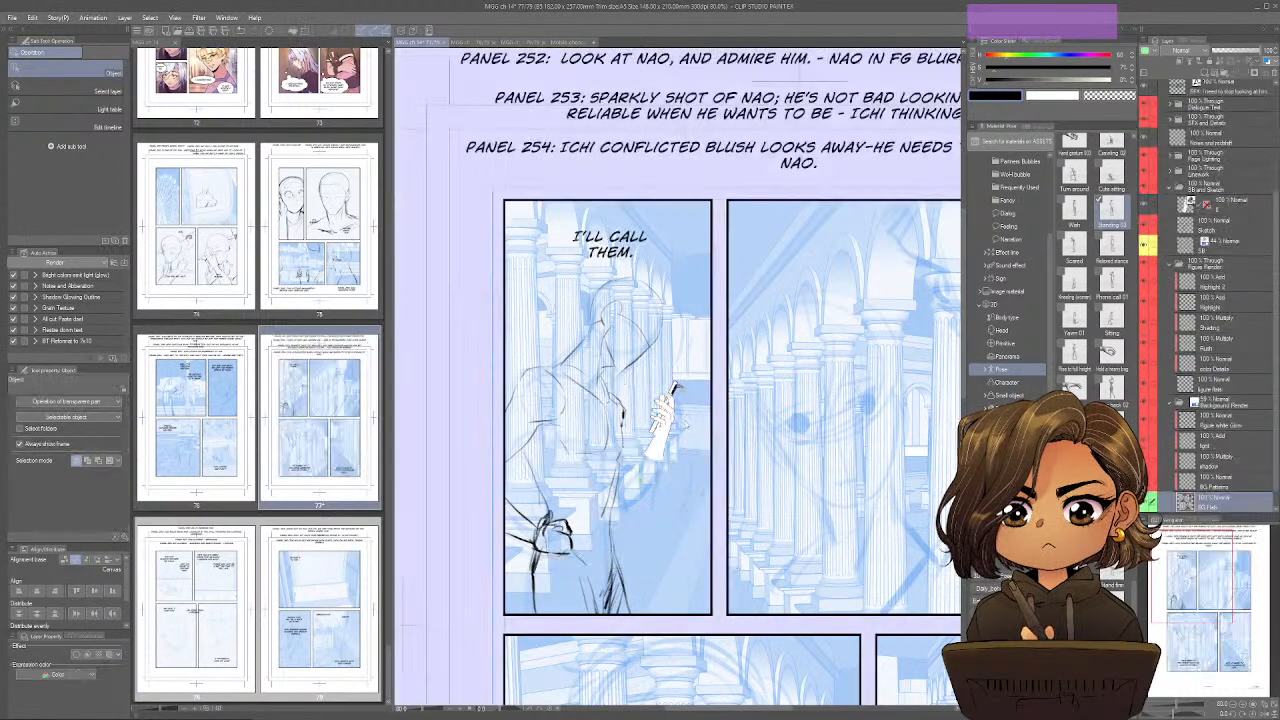
left_click(674, 420)
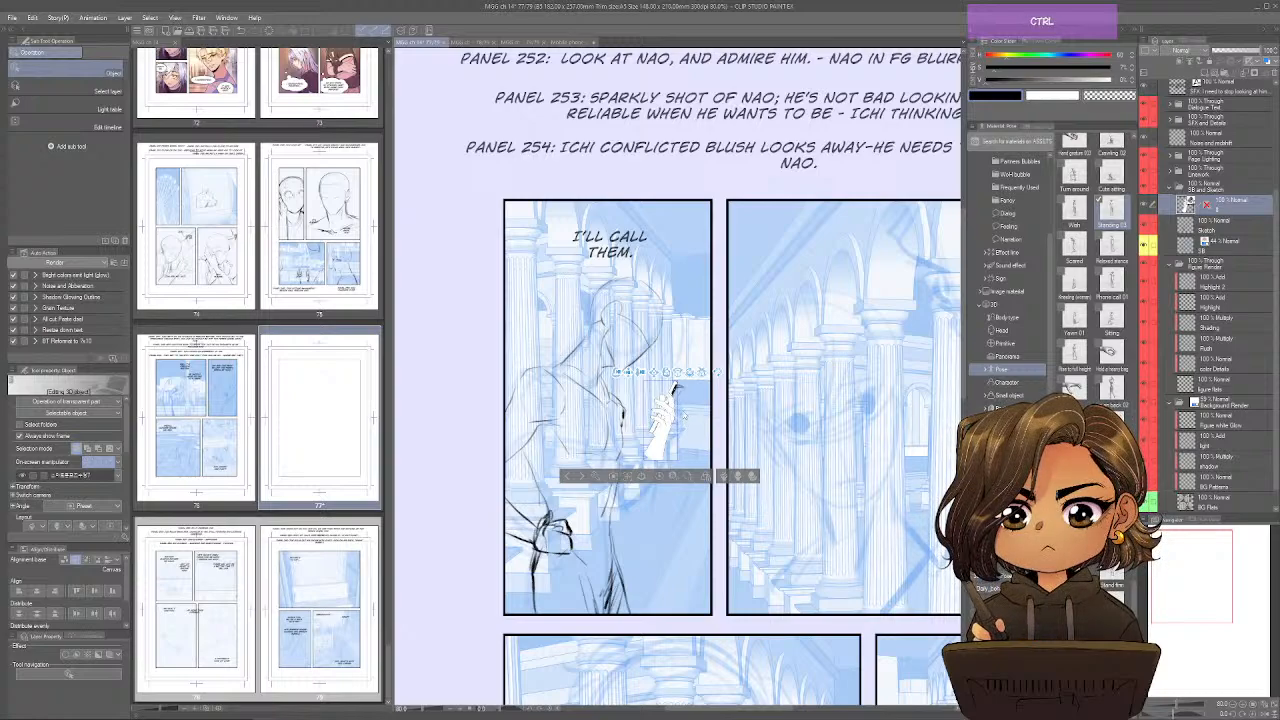
Fine-tune the position and rotation of the 3D phone-holding hand to match the slanted phone stroke in the first panel.
mouse_move(675, 389)
left_mouse_down()
mouse_move(690, 372)
mouse_move(699, 409)
mouse_move(702, 396)
mouse_move(673, 383)
mouse_move(678, 392)
left_mouse_up()
left_click(673, 384)
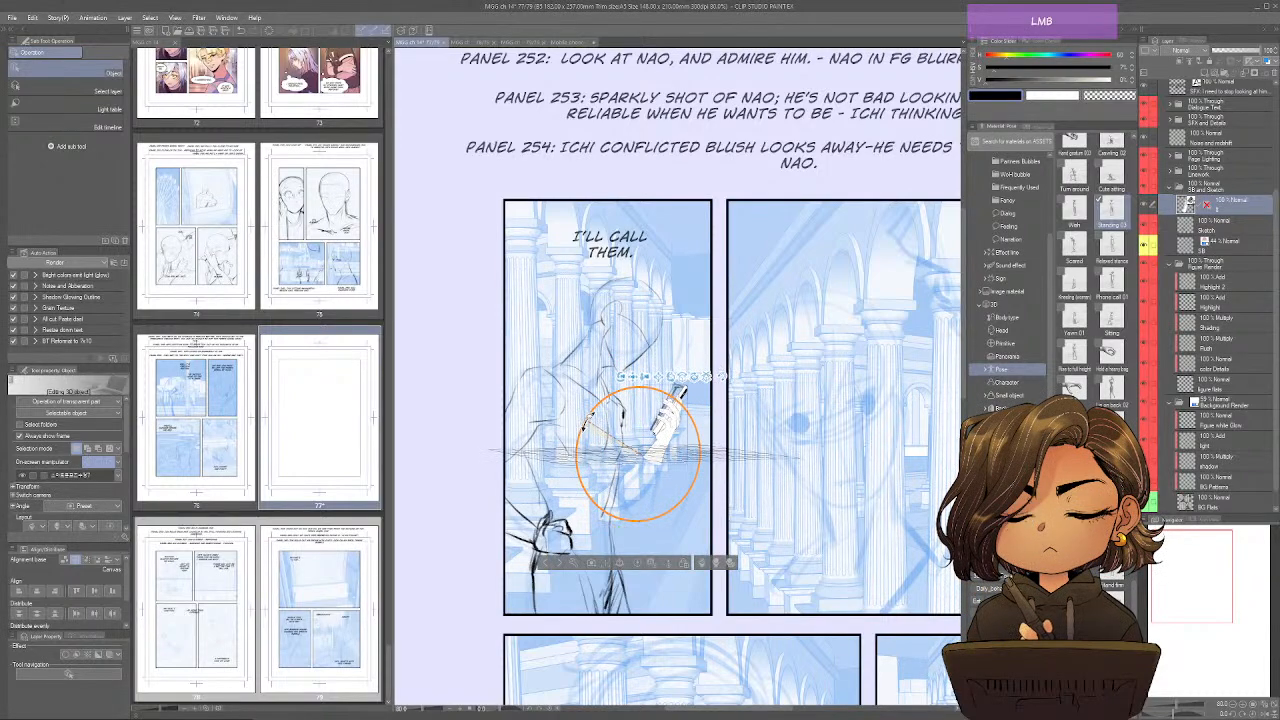
left_click_drag(588, 421, 588, 421)
left_click_drag(691, 452, 690, 447)
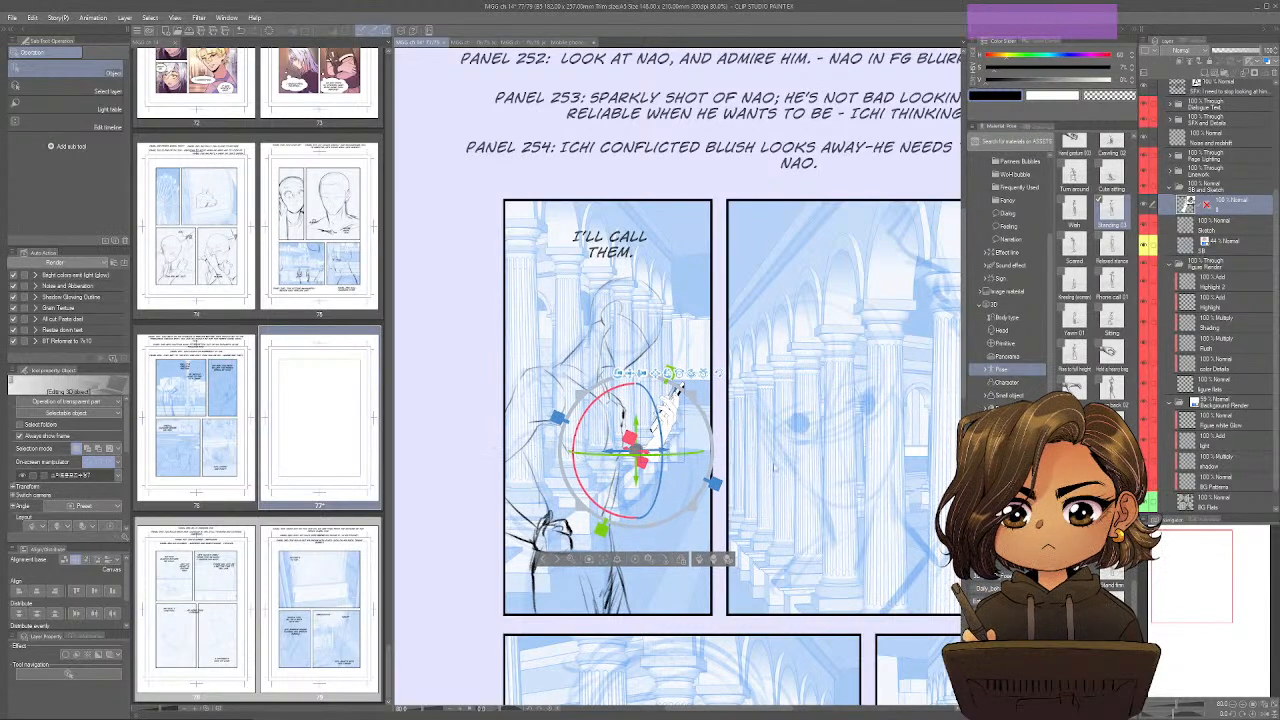
left_click(726, 460)
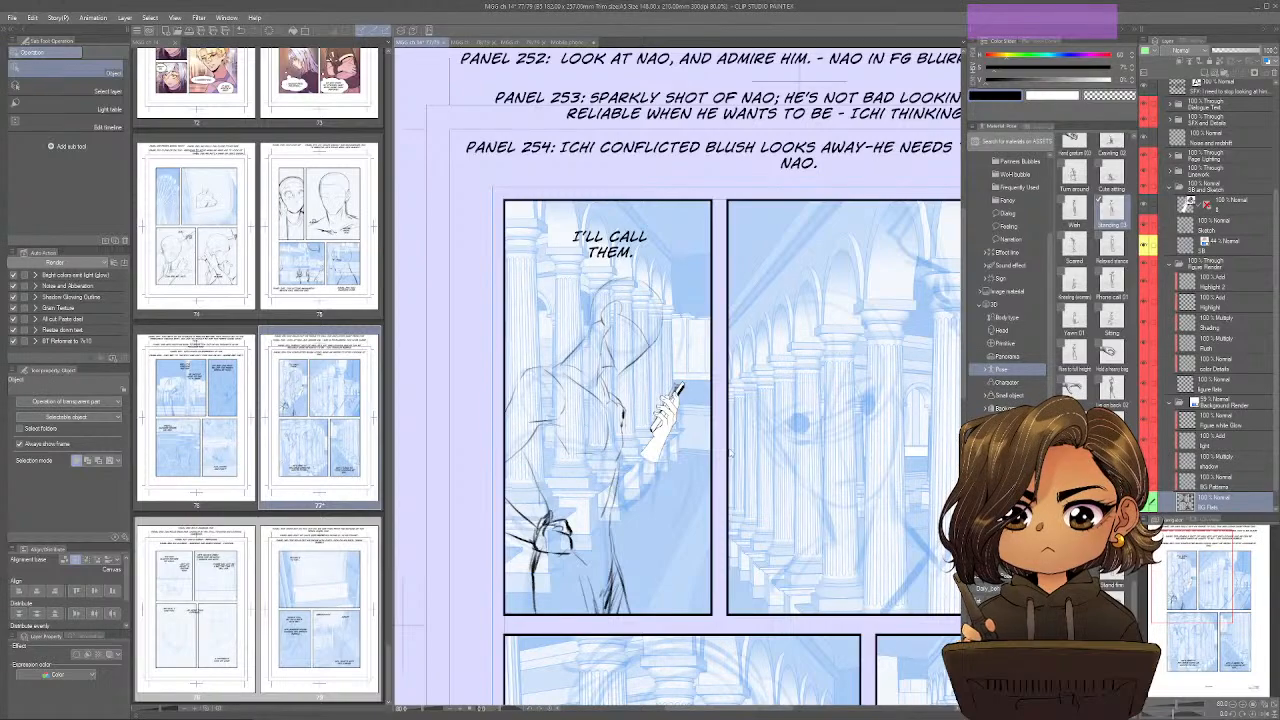
Move the 3D hand layer beneath the Sketch layer, lower its opacity, and make the Sketch layer active.
mouse_move(1210, 266)
left_mouse_down()
mouse_move(1219, 187)
mouse_move(1217, 214)
left_mouse_up()
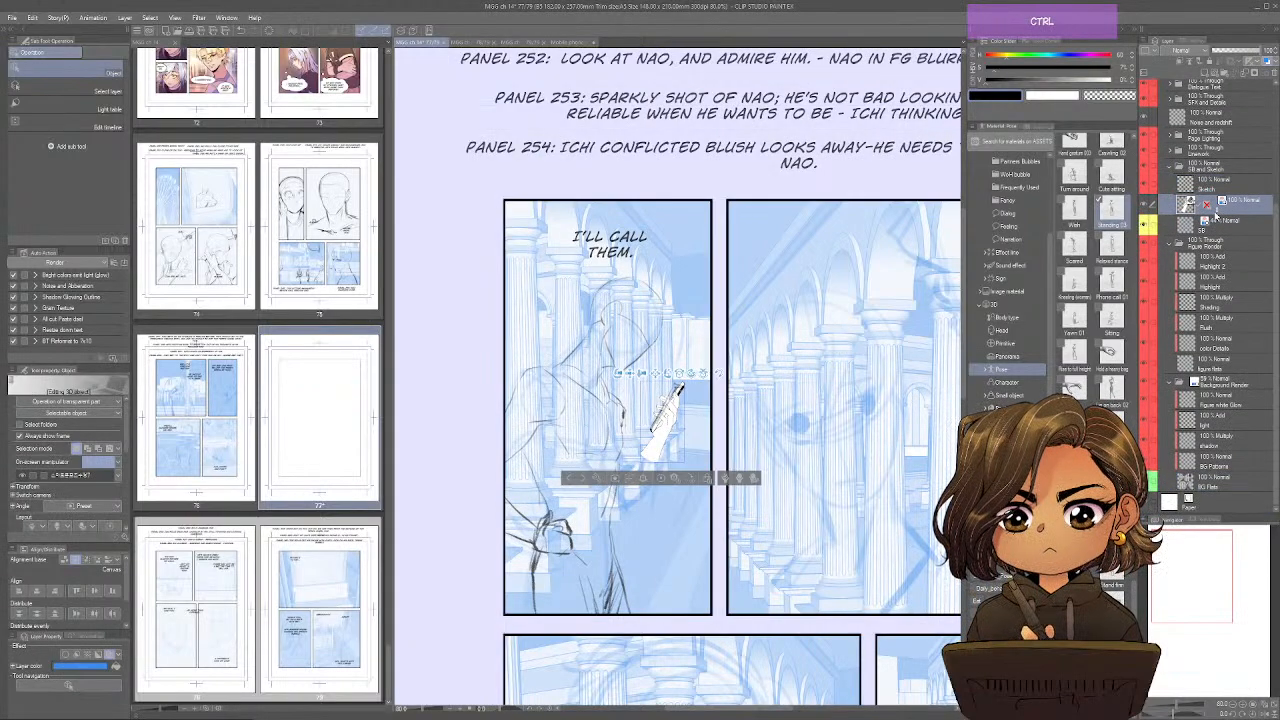
key("ctrl+b")
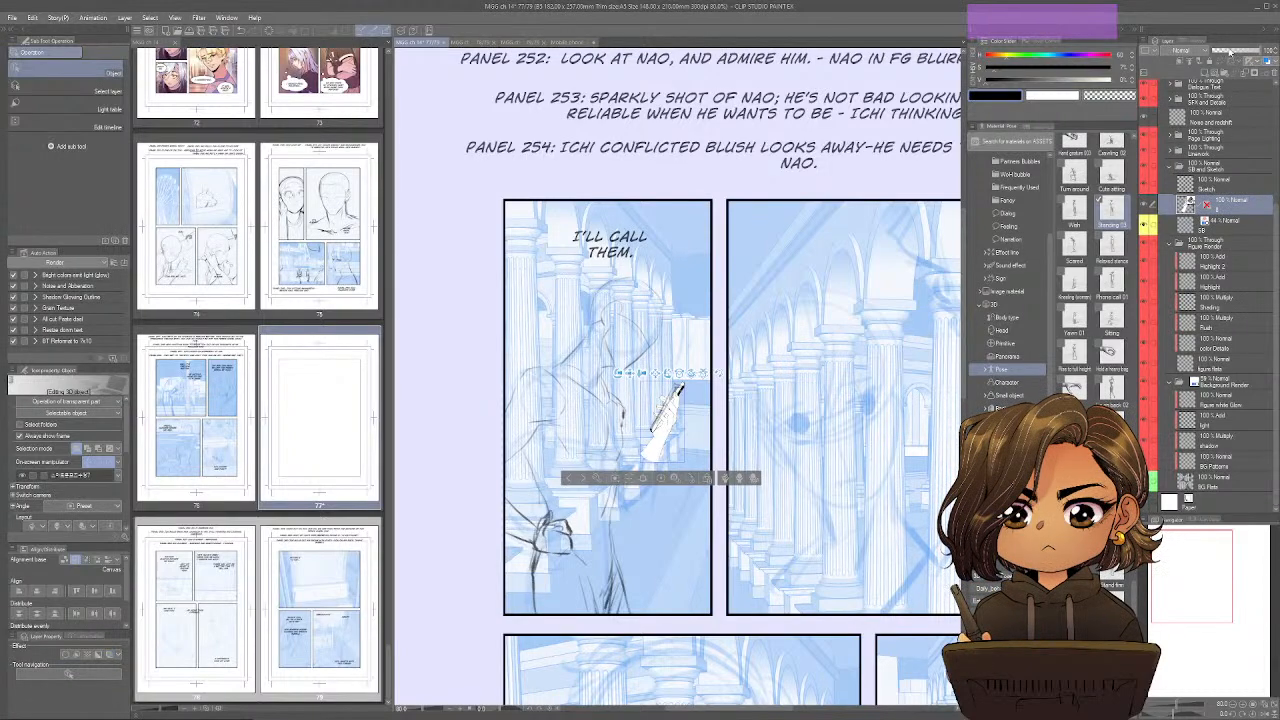
left_click(1229, 51)
left_click(1203, 185)
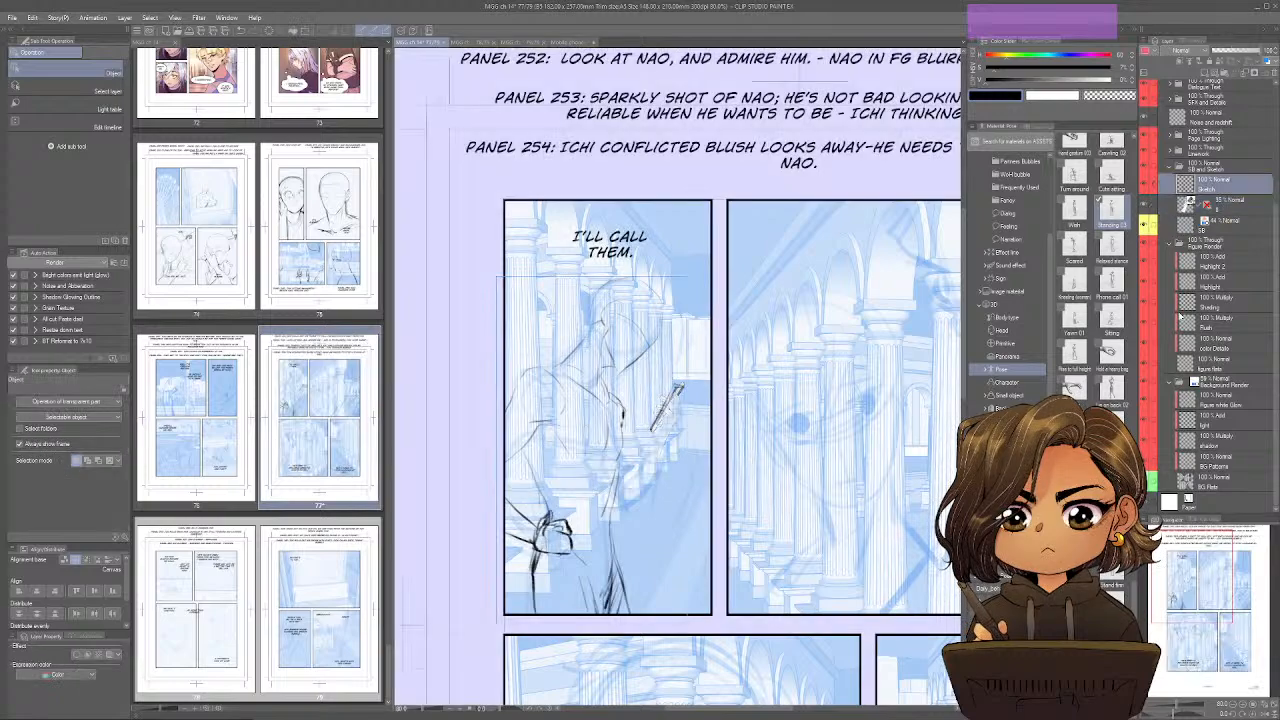
Erase the rough phone stroke on the Sketch layer and trace the phone and gripping hand over the faded 3D reference.
key("p")
scroll(707, 391, "up", 5)
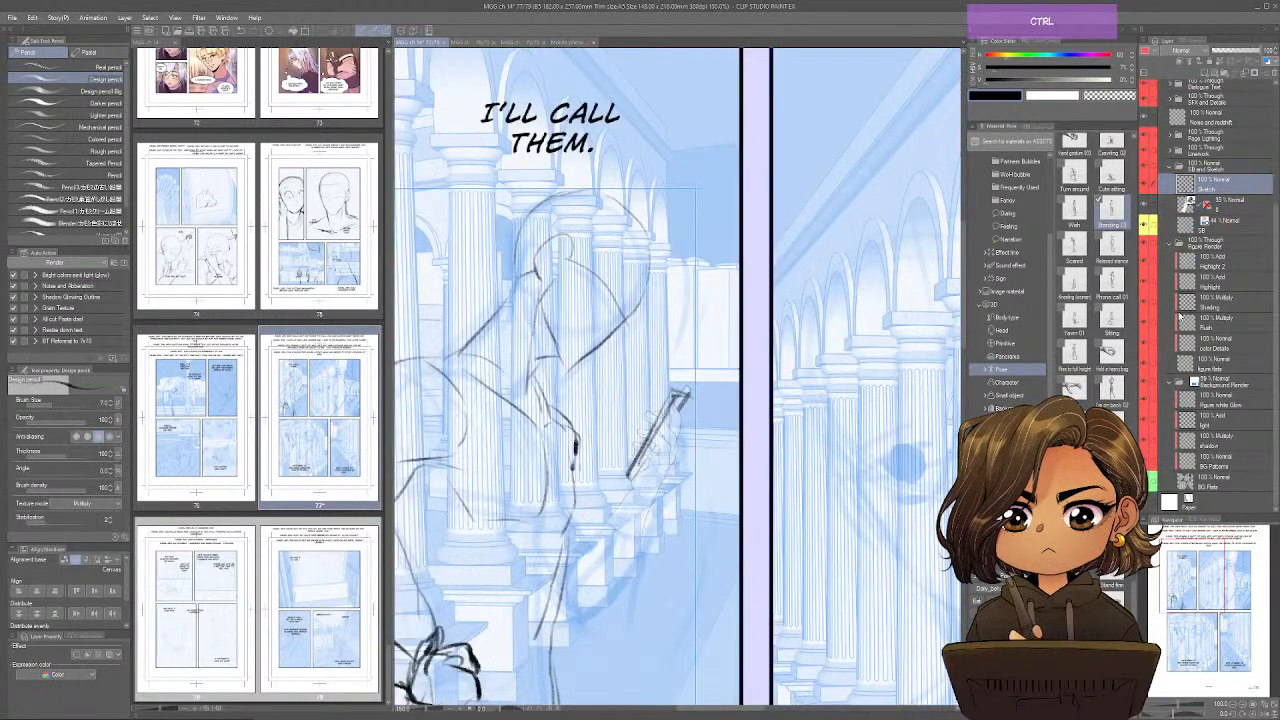
left_click_drag(673, 389, 631, 484)
key("e")
key("p")
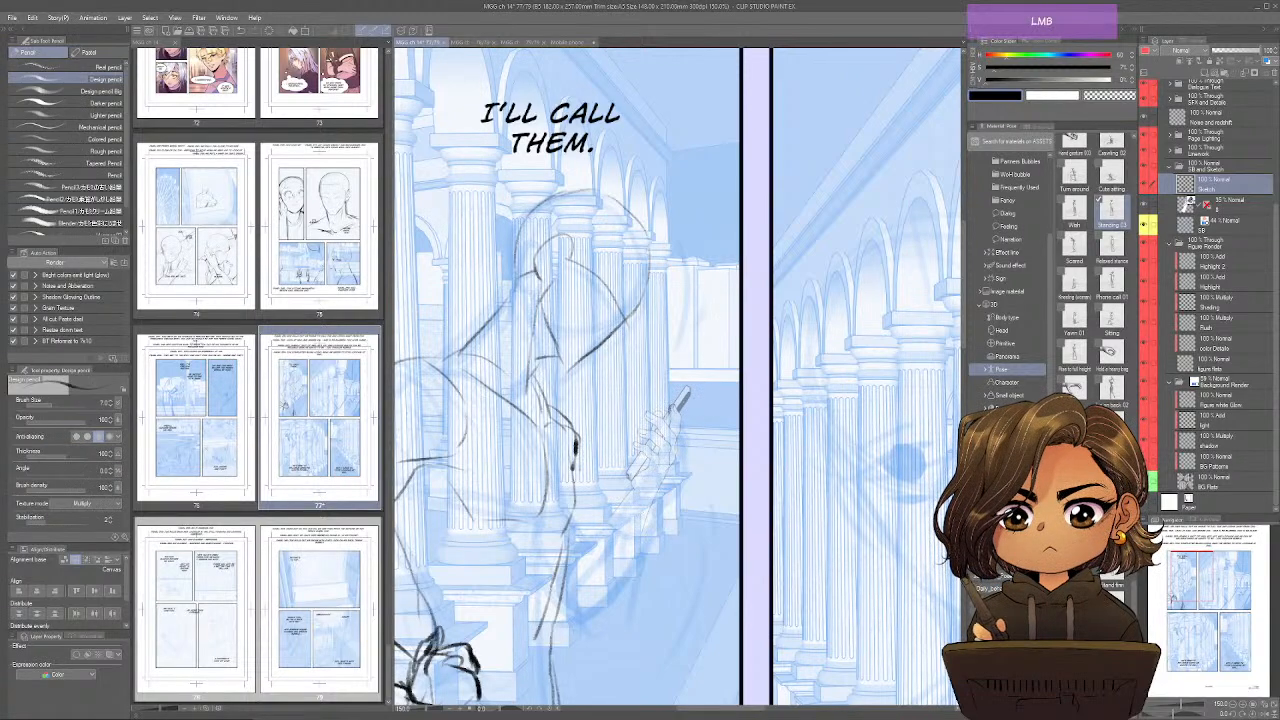
mouse_move(681, 409)
left_mouse_down()
mouse_move(677, 438)
mouse_move(646, 410)
mouse_move(664, 442)
mouse_move(635, 479)
left_mouse_up()
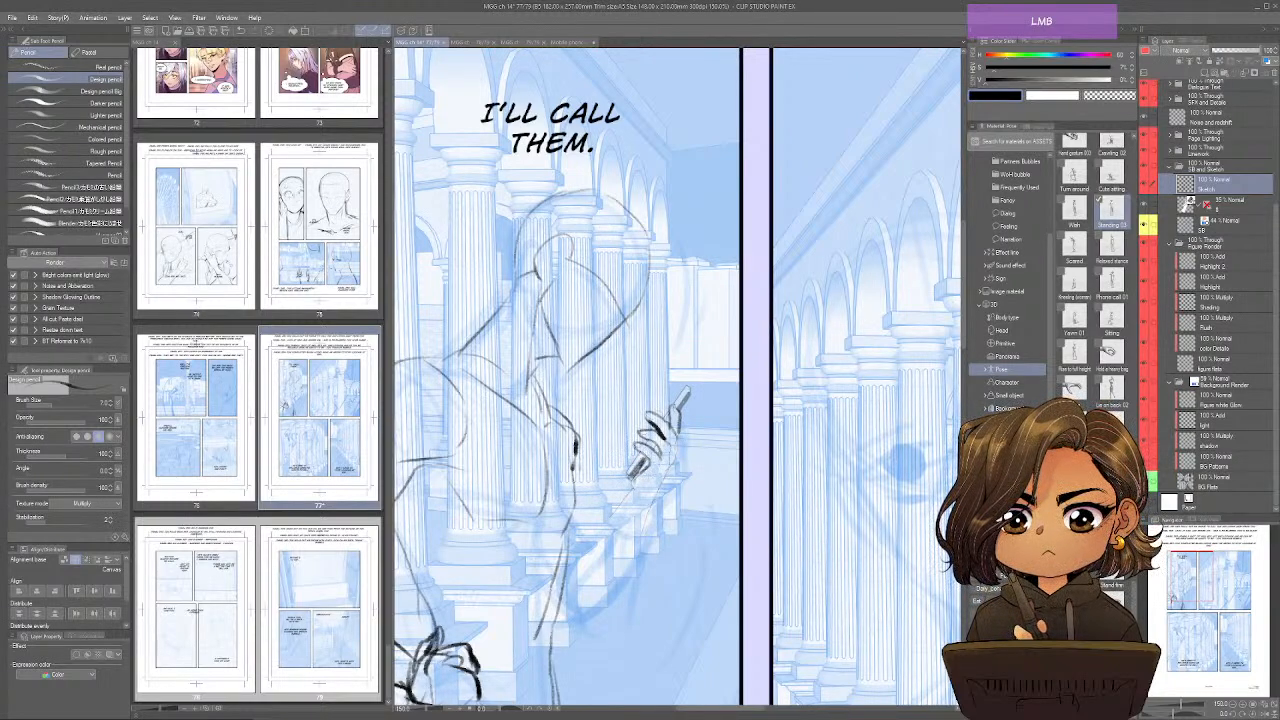
mouse_move(690, 388)
left_mouse_down()
mouse_move(627, 475)
mouse_move(646, 508)
left_mouse_up()
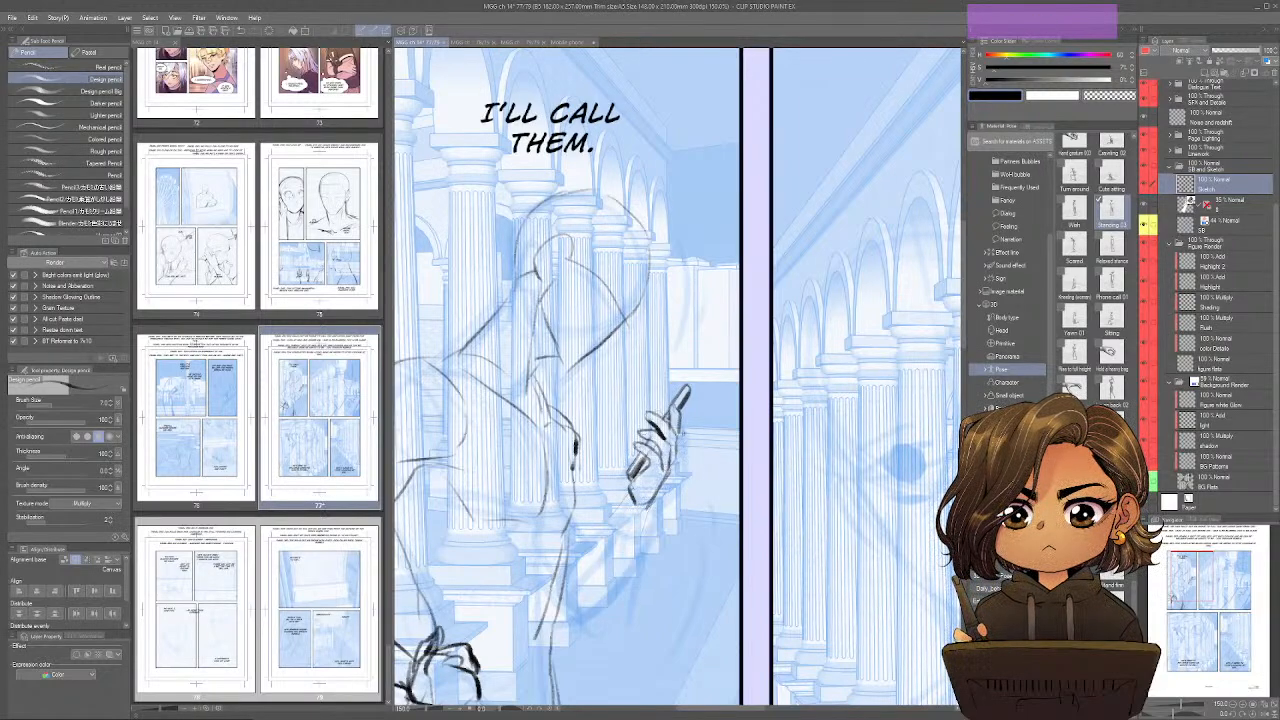
Sketch the raised forearm and elbow connecting the phone hand to the figure's body in the first panel.
left_click_drag(756, 549, 808, 505)
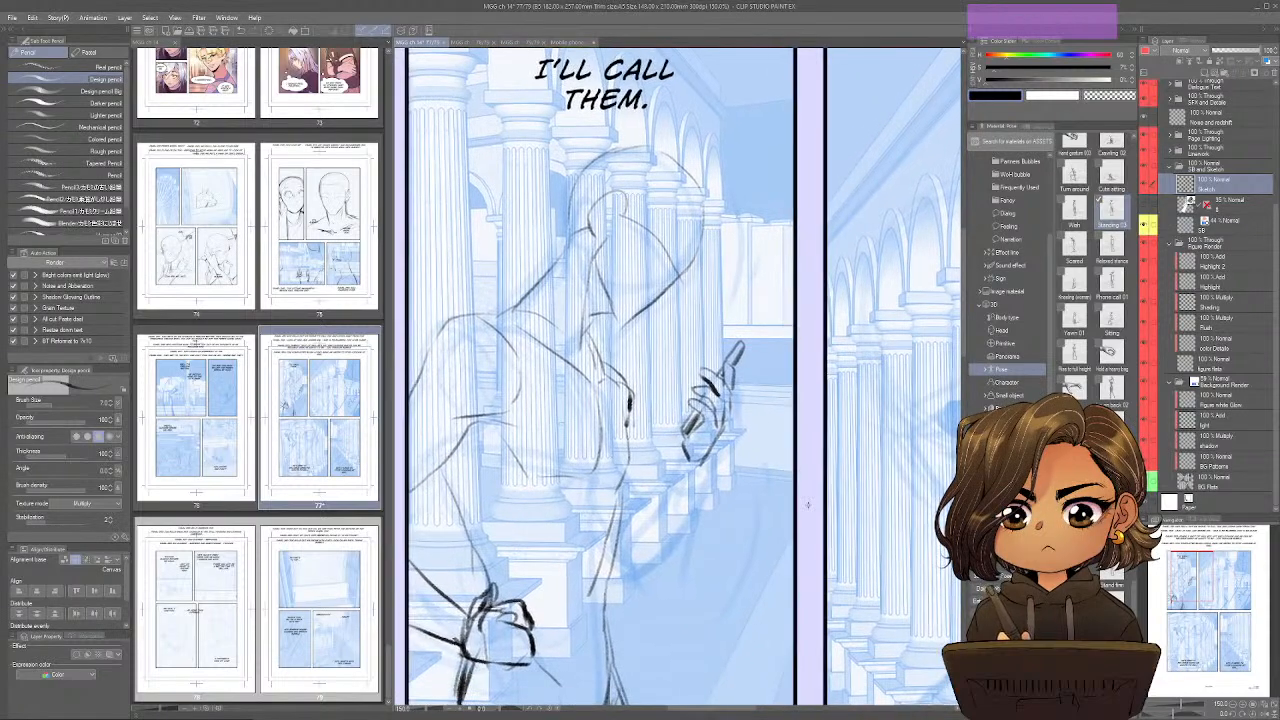
scroll(808, 505, "down", 3)
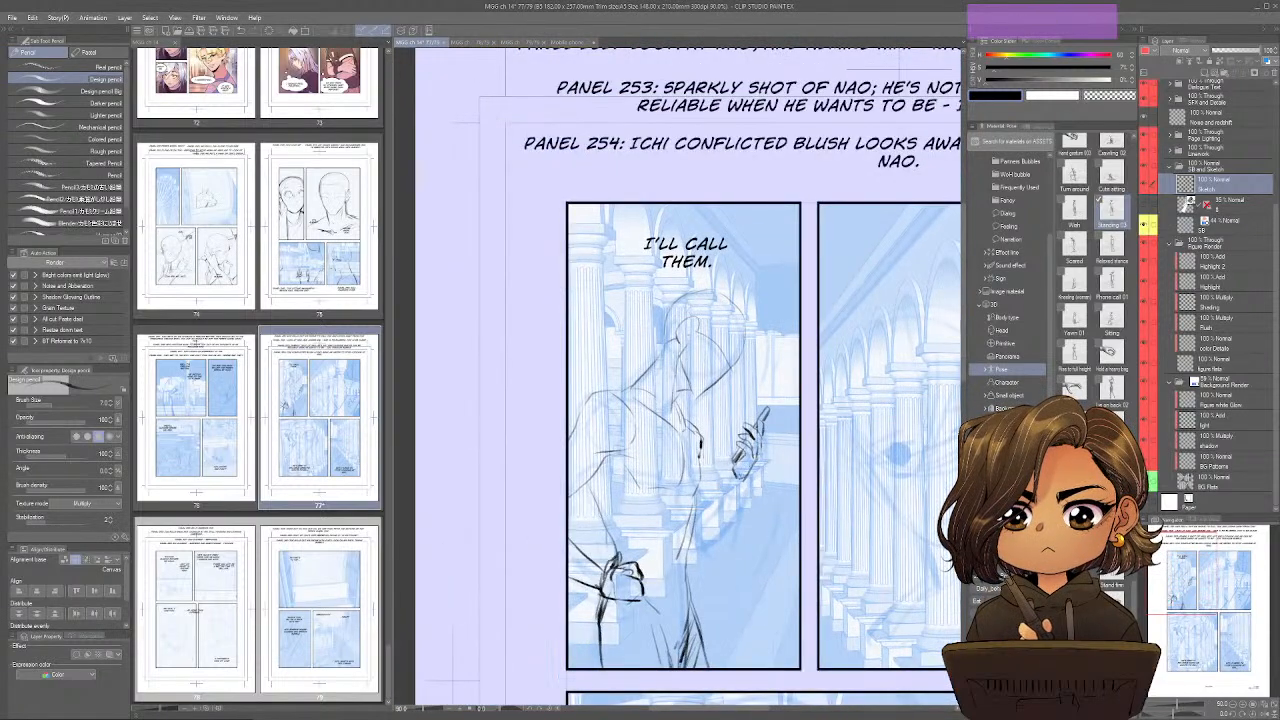
left_click_drag(732, 479, 698, 530)
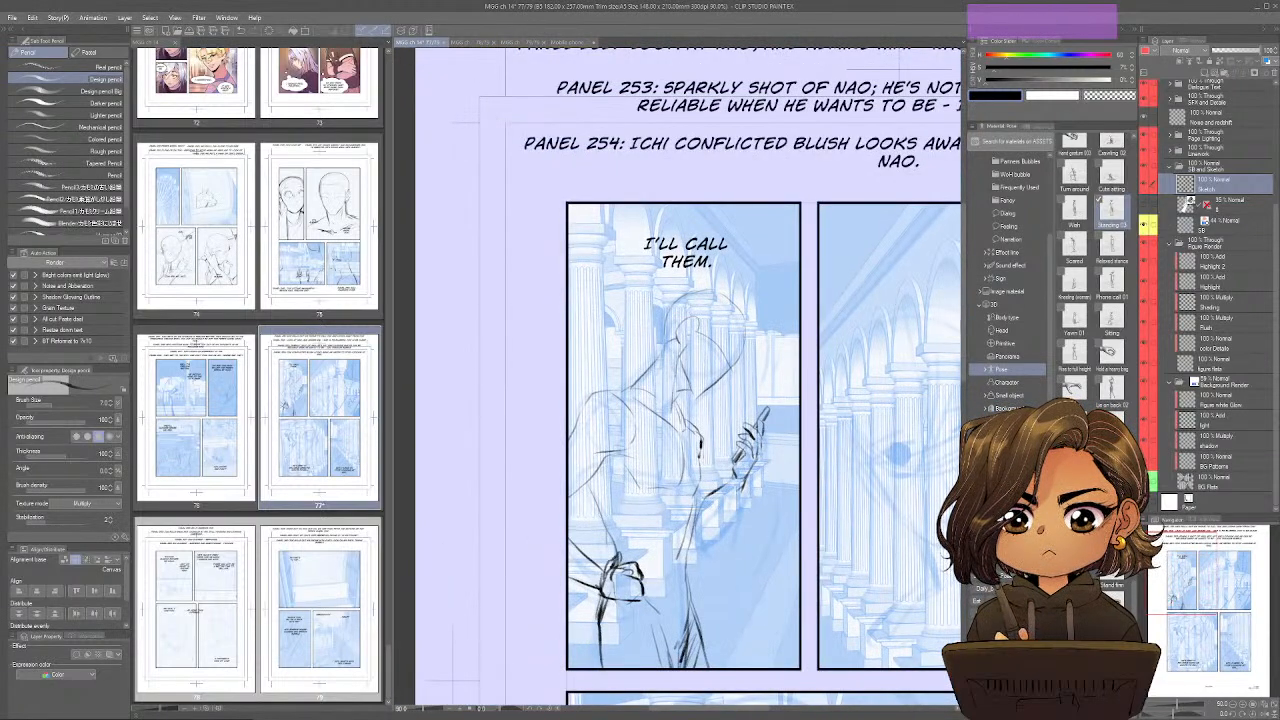
mouse_move(735, 474)
left_mouse_down()
mouse_move(697, 536)
mouse_move(698, 512)
mouse_move(691, 548)
left_mouse_up()
left_click_drag(713, 453, 701, 498)
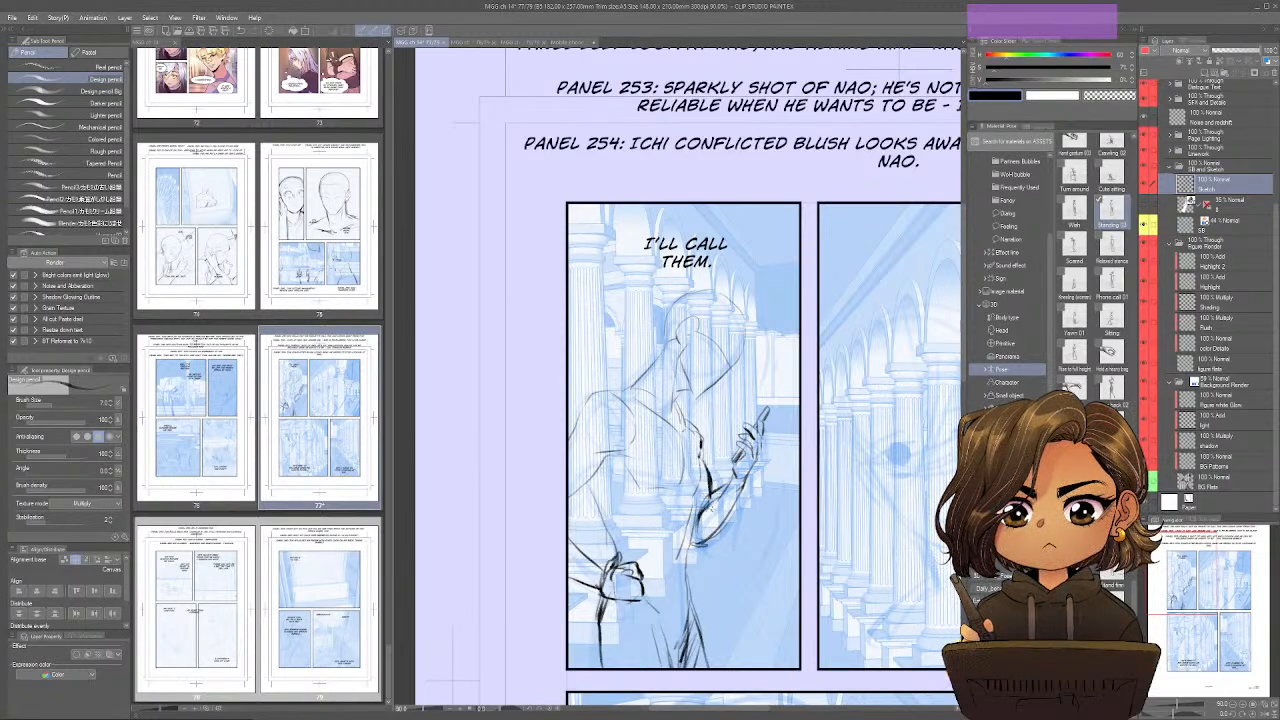
Strengthen the first-panel figure's arm, torso and waist lines with darker pencil strokes.
key("ctrl+shift+s")
mouse_move(665, 422)
left_mouse_down()
mouse_move(622, 498)
mouse_move(632, 526)
left_mouse_up()
left_click_drag(628, 474, 608, 524)
mouse_move(652, 526)
left_mouse_down()
mouse_move(632, 552)
mouse_move(654, 476)
mouse_move(654, 556)
left_mouse_up()
mouse_move(764, 484)
left_mouse_down()
mouse_move(744, 552)
mouse_move(690, 635)
left_mouse_up()
key("ctrl+shift+s")
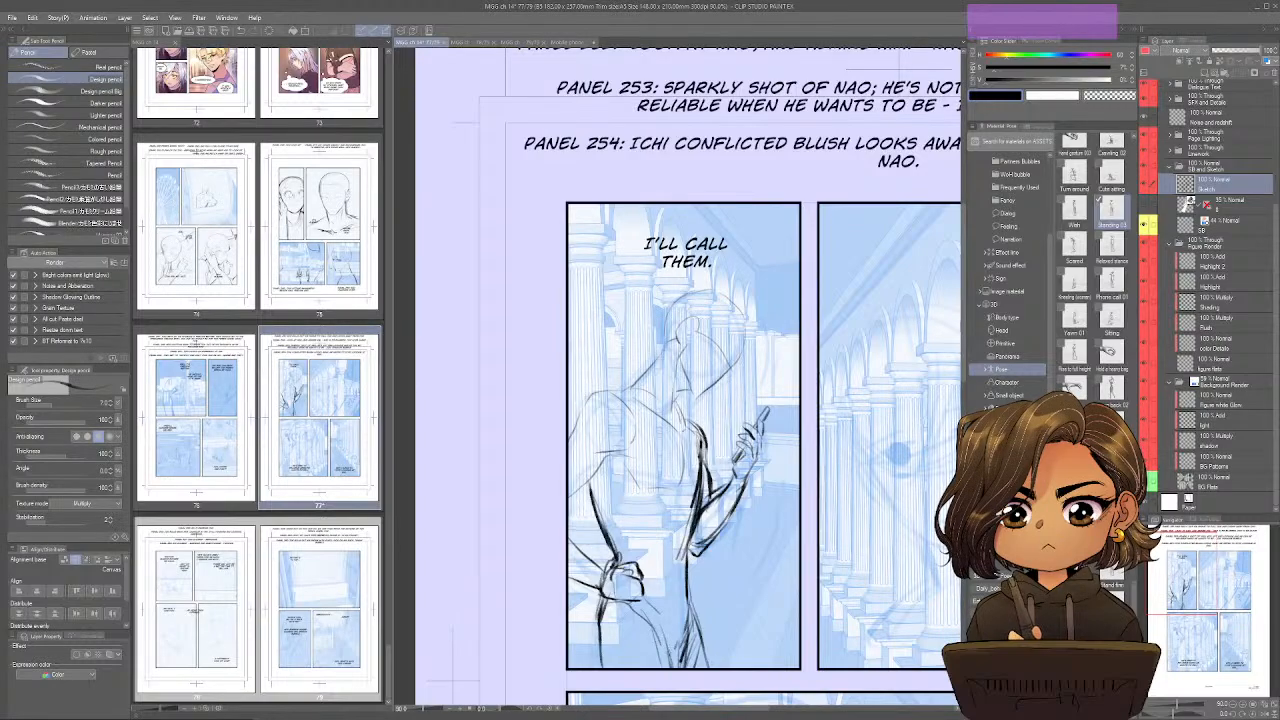
key("ctrl+shift+s")
key("ctrl+shift+s")
key("ctrl+shift+s")
key("ctrl+shift+s")
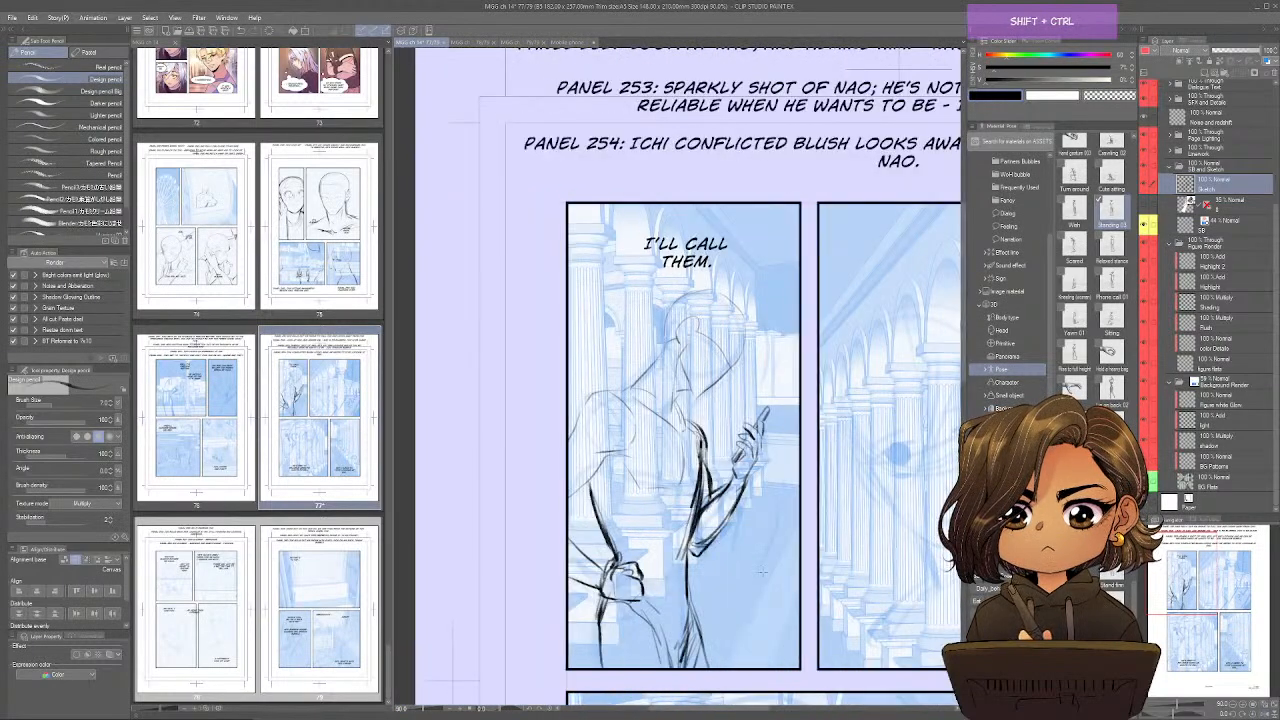
Sketch the large foreground profile and neck line in the second panel, and hatch the dark area in its lower corner.
left_click_drag(763, 570, 573, 543)
left_click_drag(797, 520, 633, 519)
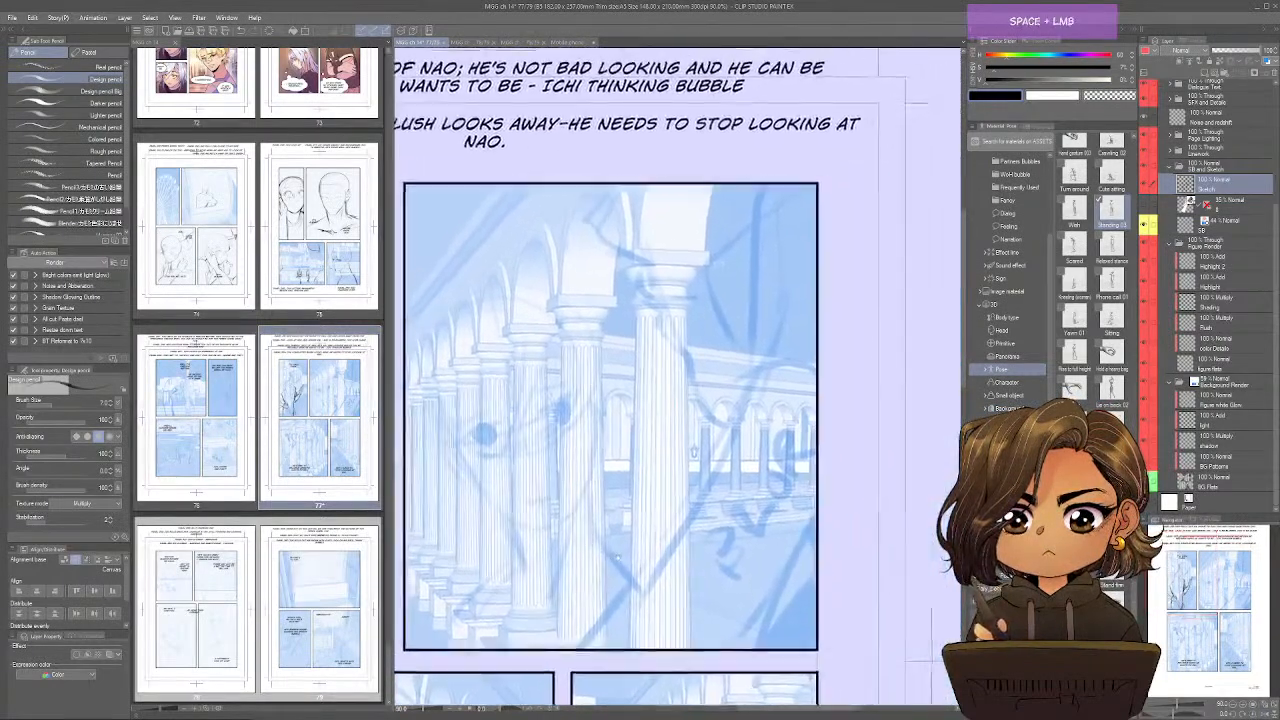
mouse_move(622, 184)
left_mouse_down()
mouse_move(599, 228)
mouse_move(646, 250)
mouse_move(635, 277)
mouse_move(659, 294)
mouse_move(662, 324)
mouse_move(724, 418)
left_mouse_up()
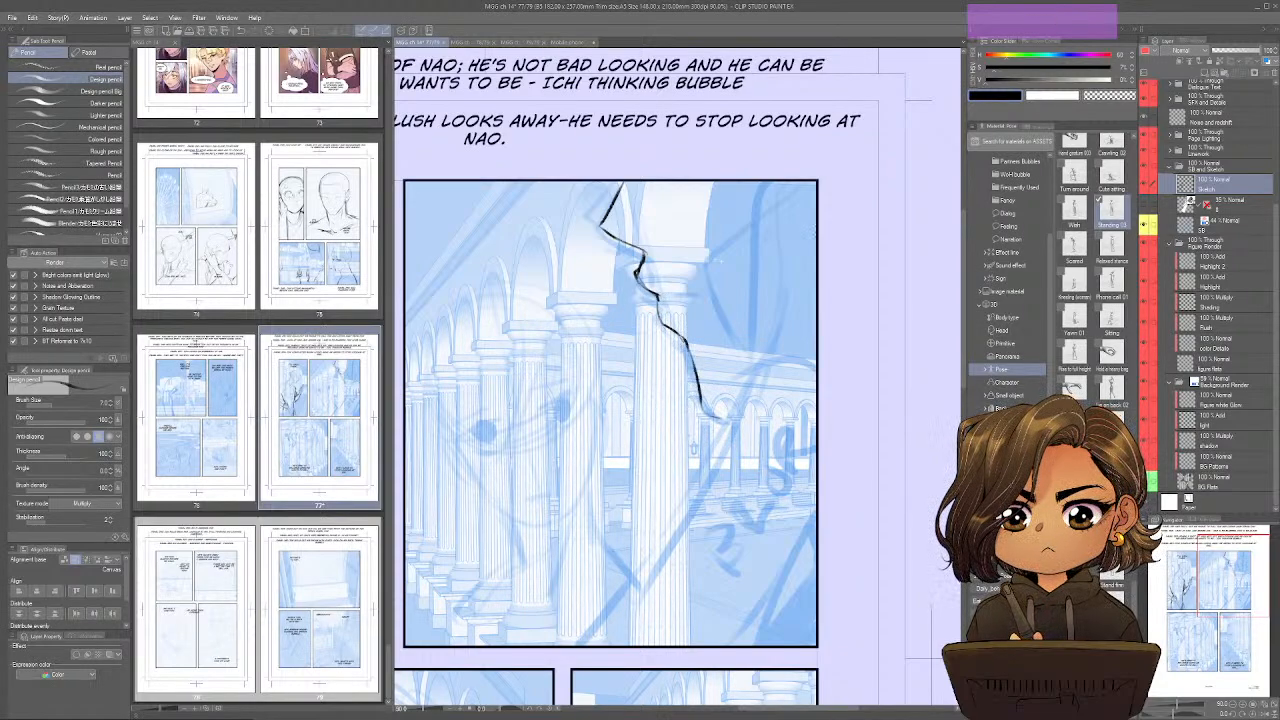
mouse_move(808, 182)
left_mouse_down()
mouse_move(776, 356)
mouse_move(618, 645)
left_mouse_up()
mouse_move(817, 545)
left_mouse_down()
mouse_move(795, 643)
mouse_move(783, 643)
mouse_move(794, 640)
left_mouse_up()
mouse_move(815, 581)
left_mouse_down()
mouse_move(788, 645)
mouse_move(799, 645)
left_mouse_up()
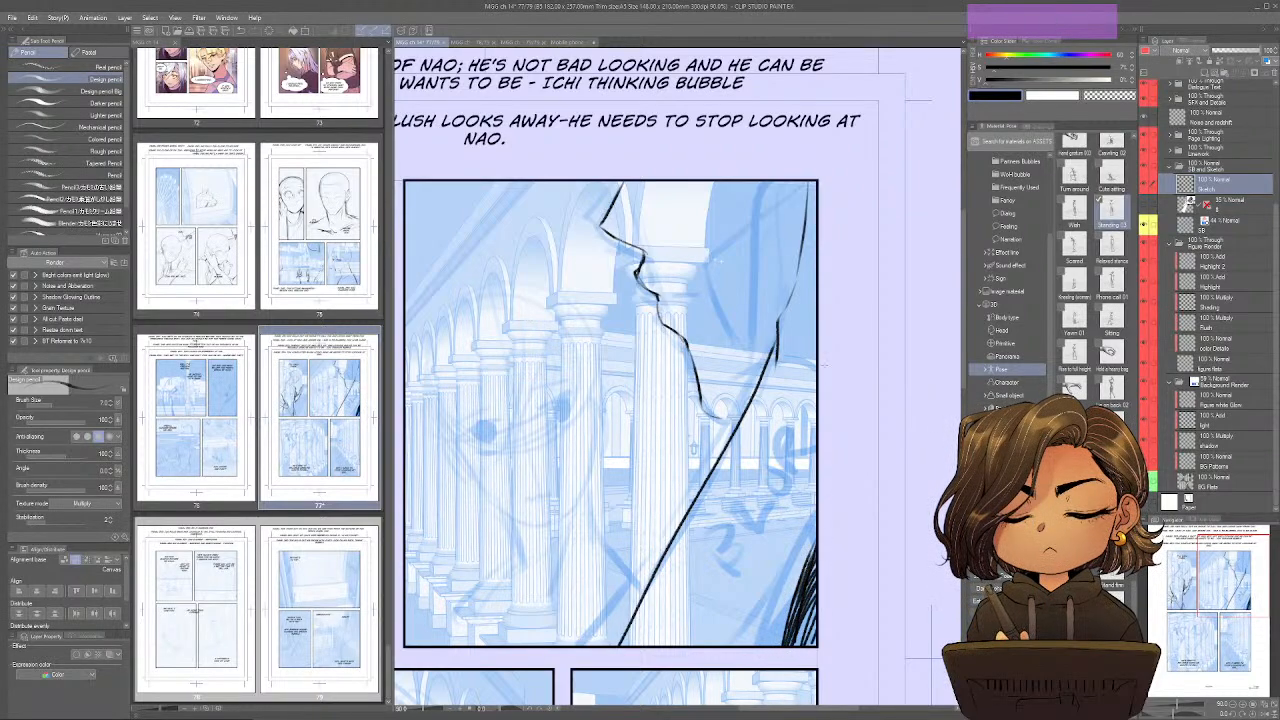
Add the foreground profile's side and forehead hair strands, mouth line and darker chin in the second panel.
left_click_drag(756, 184, 772, 272)
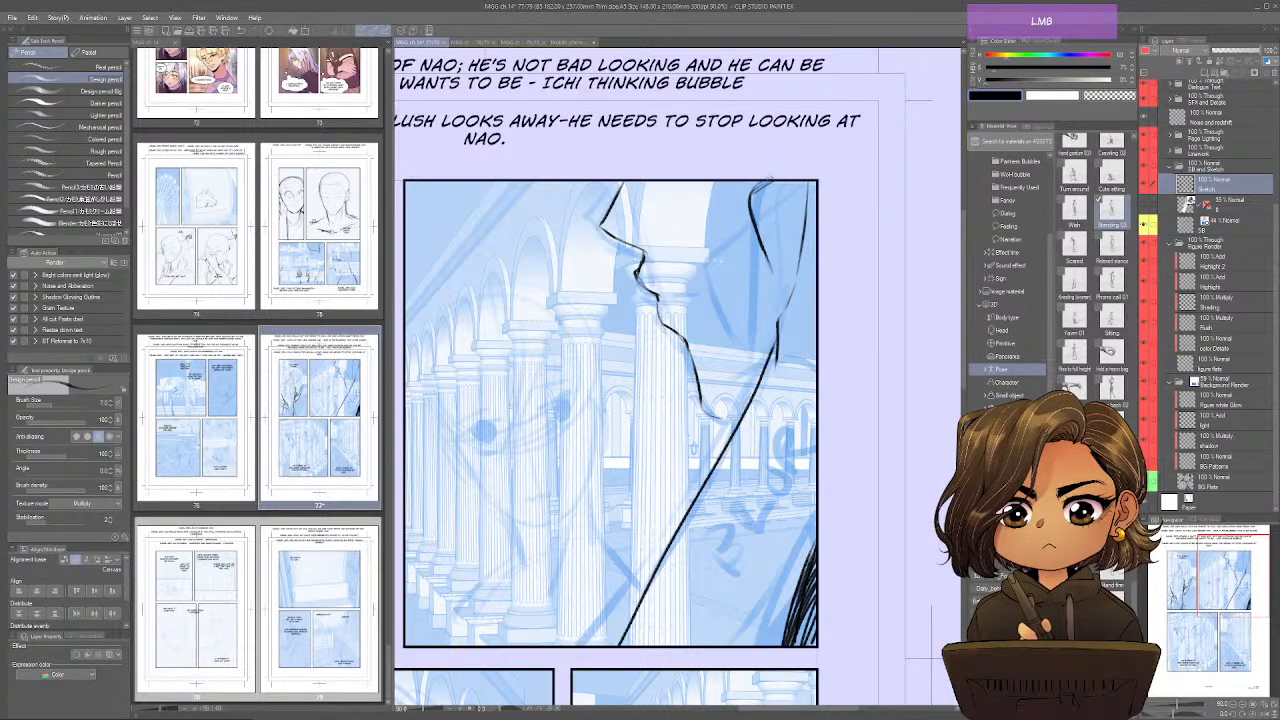
mouse_move(752, 200)
left_mouse_down()
mouse_move(780, 295)
mouse_move(777, 277)
left_mouse_up()
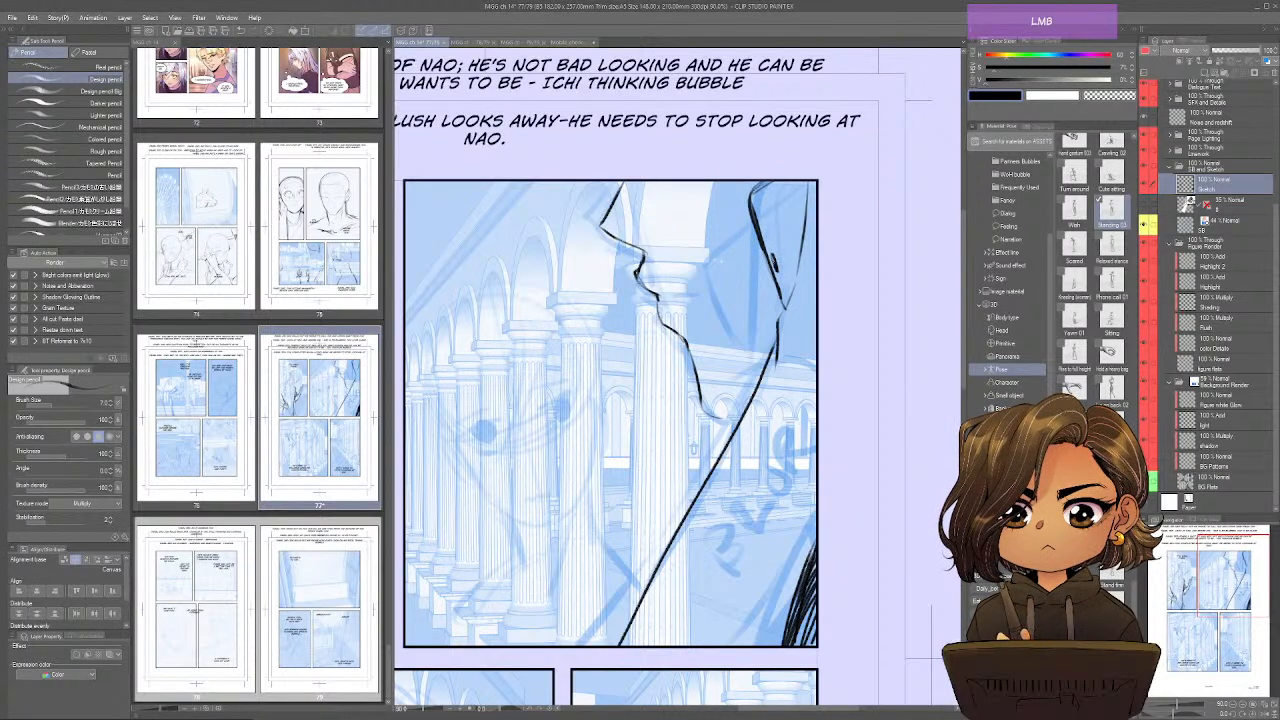
left_click_drag(766, 182, 792, 295)
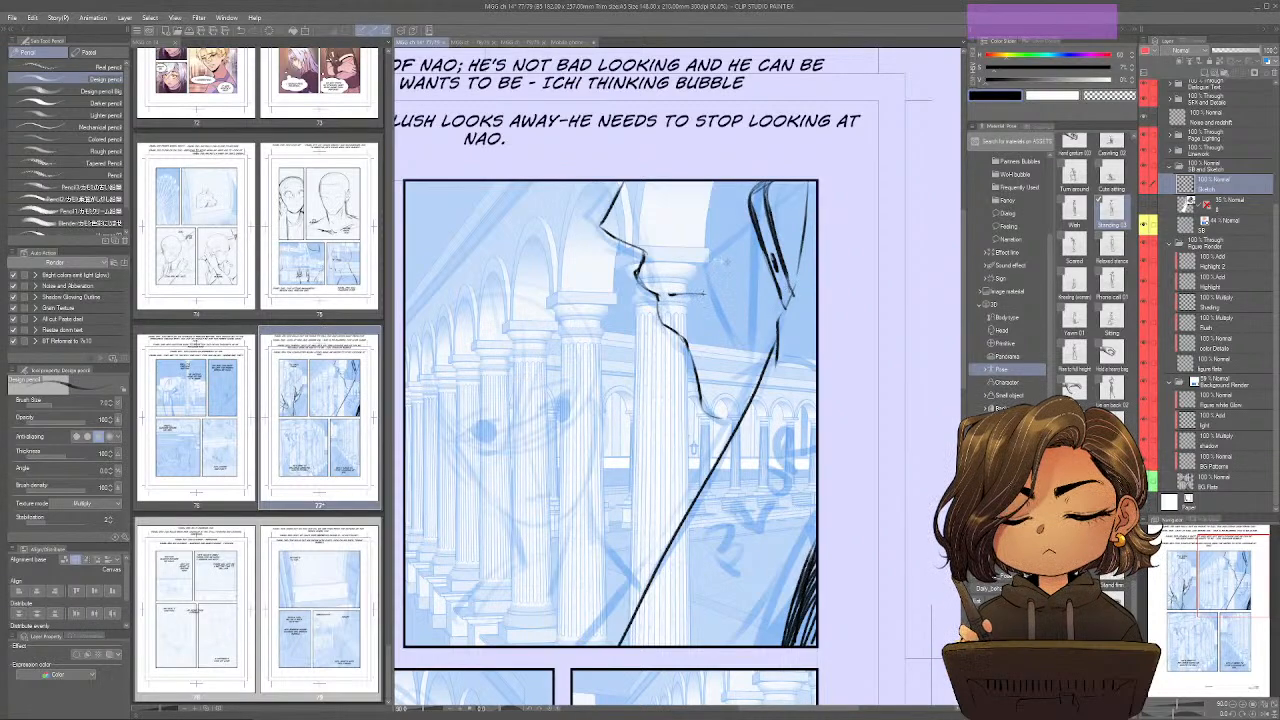
mouse_move(669, 184)
left_mouse_down()
mouse_move(673, 207)
mouse_move(697, 212)
mouse_move(660, 180)
mouse_move(622, 176)
left_mouse_up()
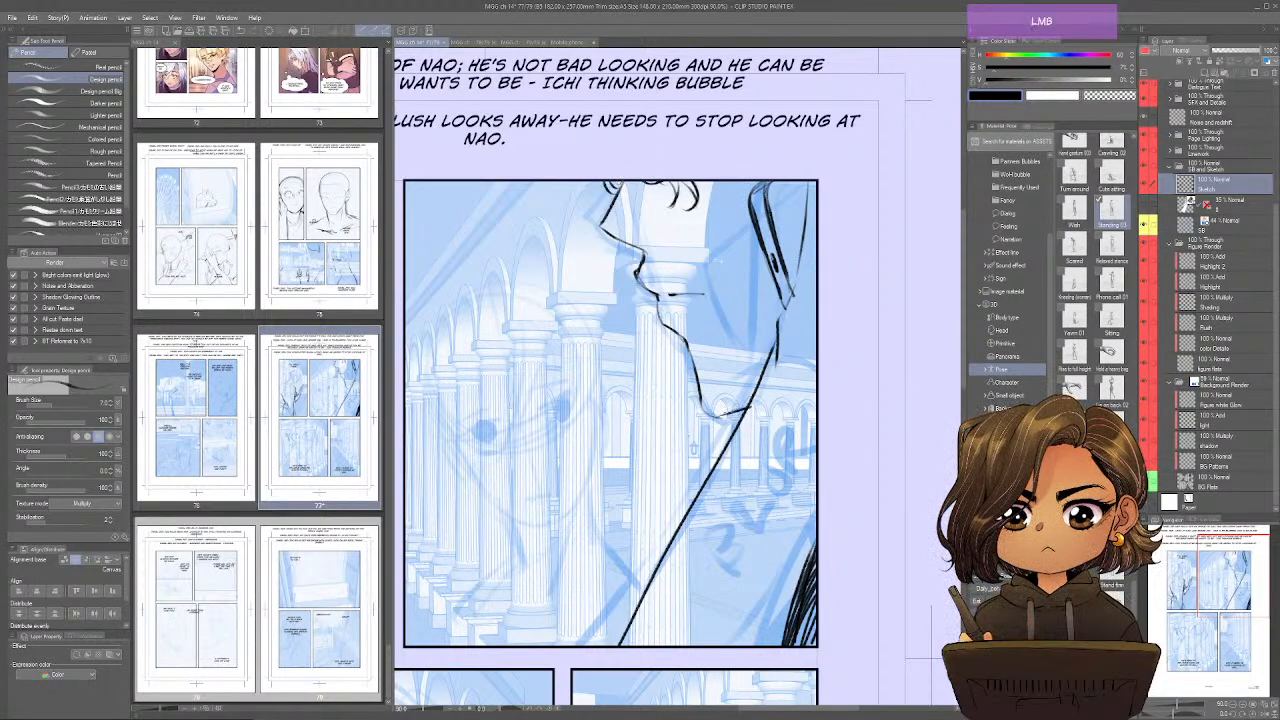
left_click_drag(706, 418, 811, 411)
Sketch the slanted center guideline, eyes and brows of the smaller background face in the second panel.
left_click_drag(548, 298, 622, 526)
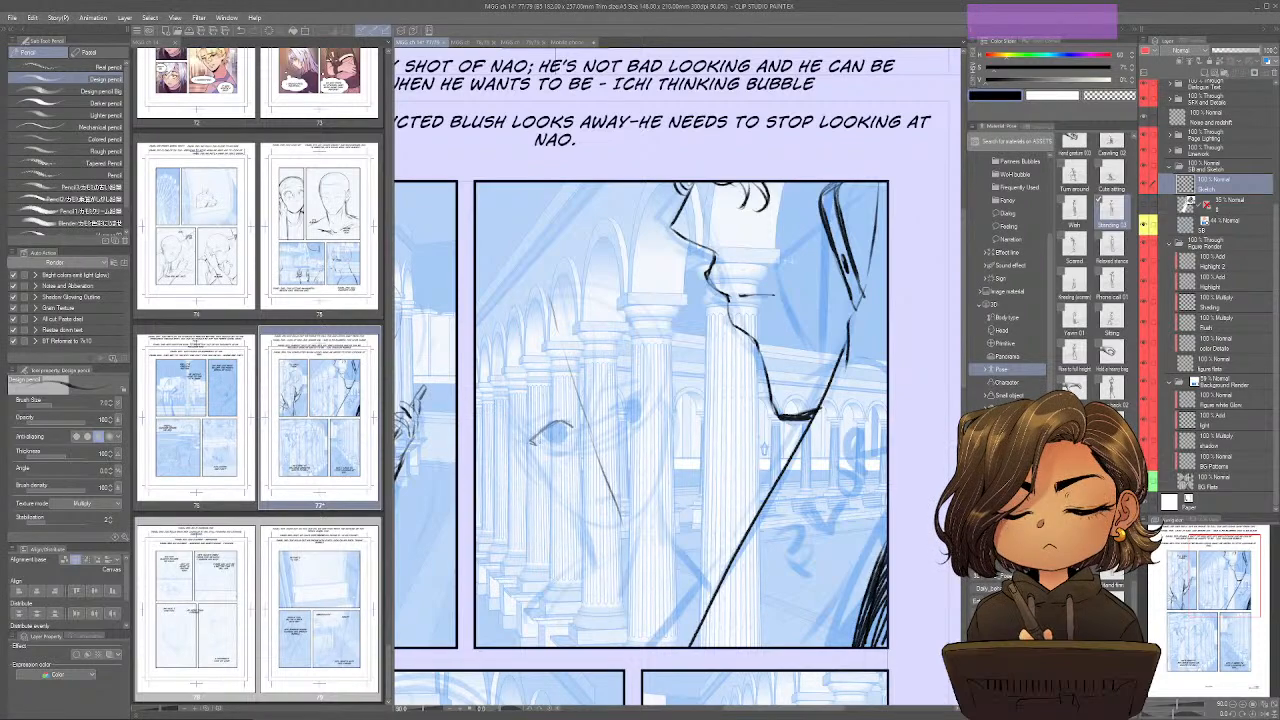
mouse_move(608, 408)
left_mouse_down()
mouse_move(652, 388)
mouse_move(530, 443)
mouse_move(576, 417)
left_mouse_up()
mouse_move(544, 429)
left_mouse_down()
mouse_move(512, 447)
mouse_move(561, 441)
mouse_move(542, 446)
mouse_move(557, 453)
mouse_move(520, 421)
left_mouse_up()
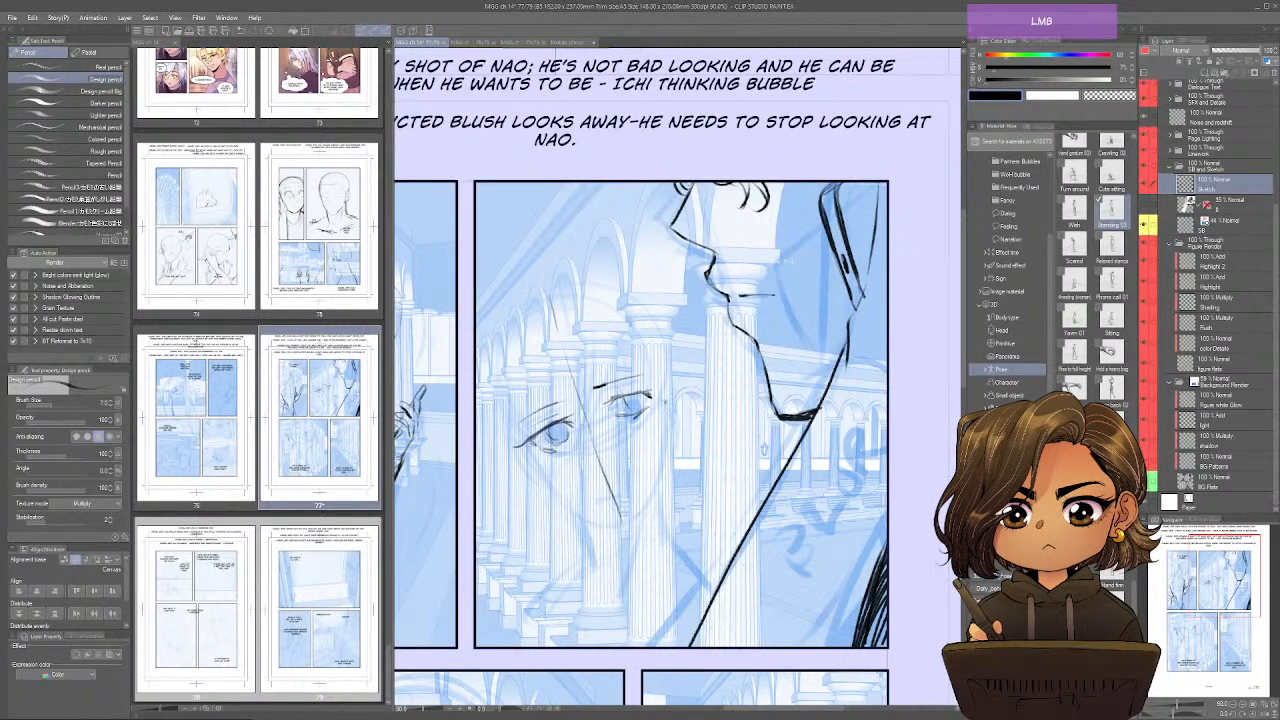
Check the background face in mirrored view and add its nose, mouth, ear and far cheek contour.
key("ctrl+shift+h")
left_click_drag(772, 421, 766, 441)
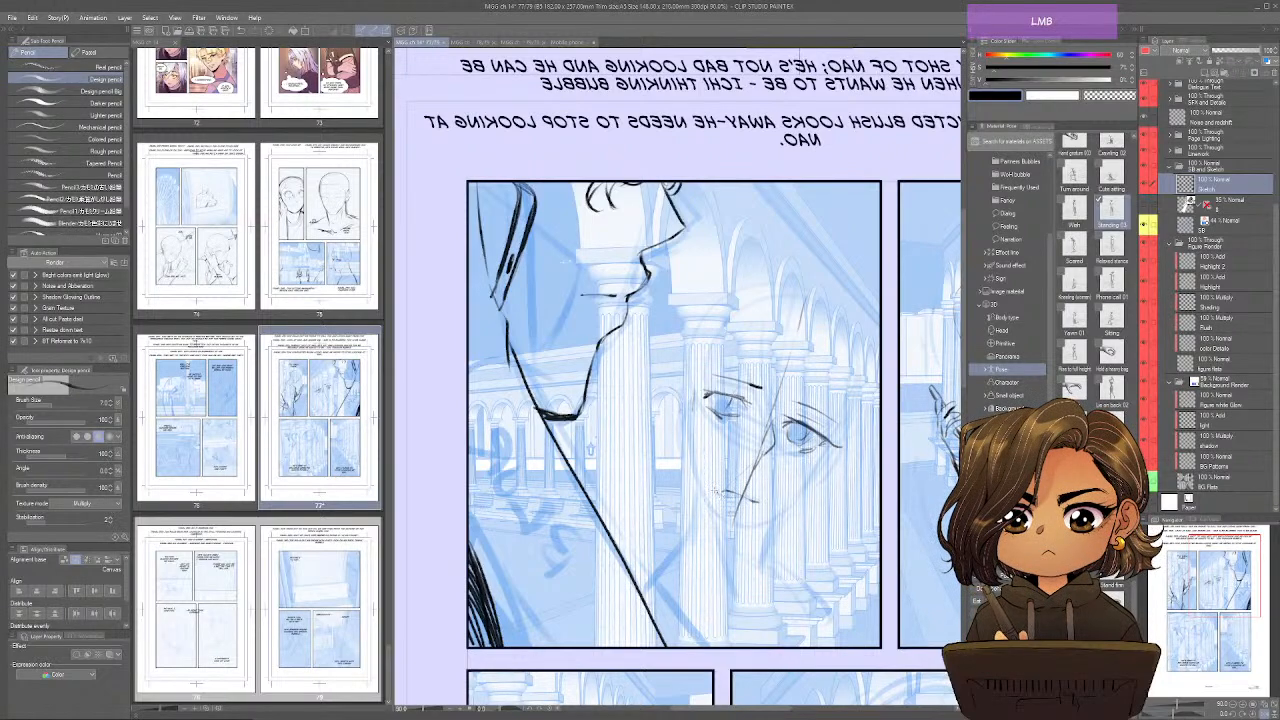
left_click_drag(669, 431, 688, 376)
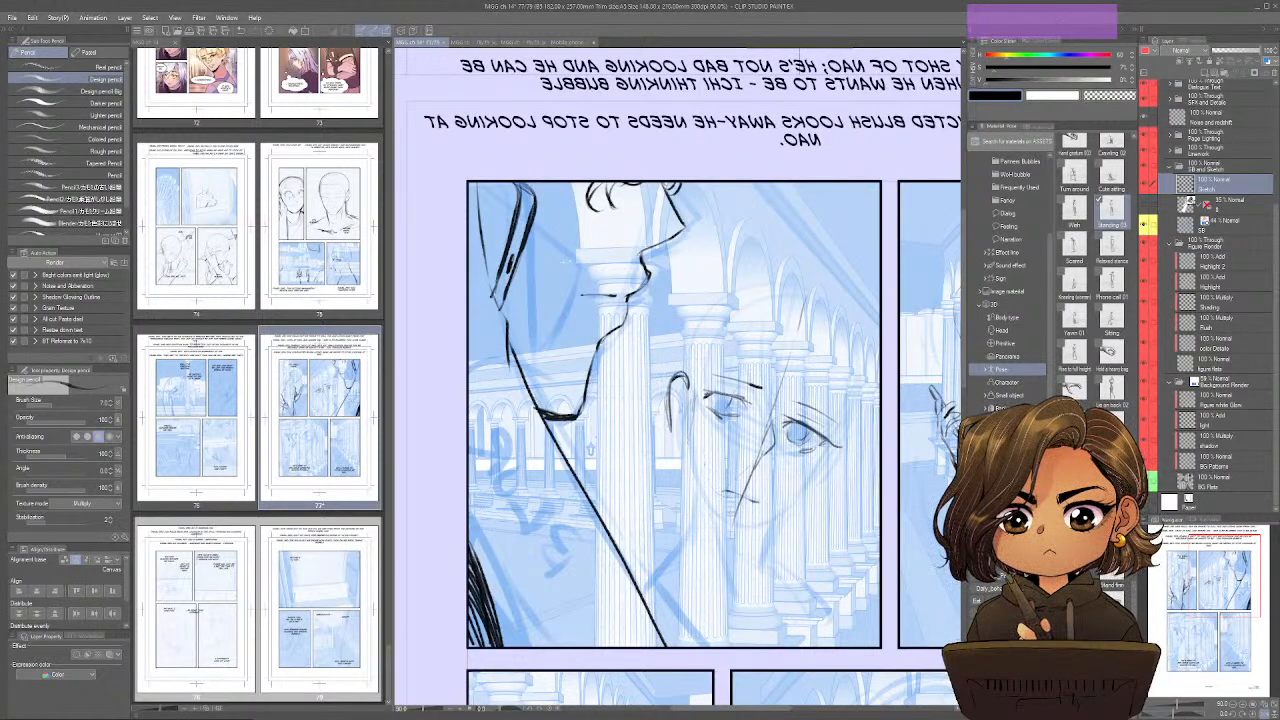
left_click_drag(842, 438, 796, 502)
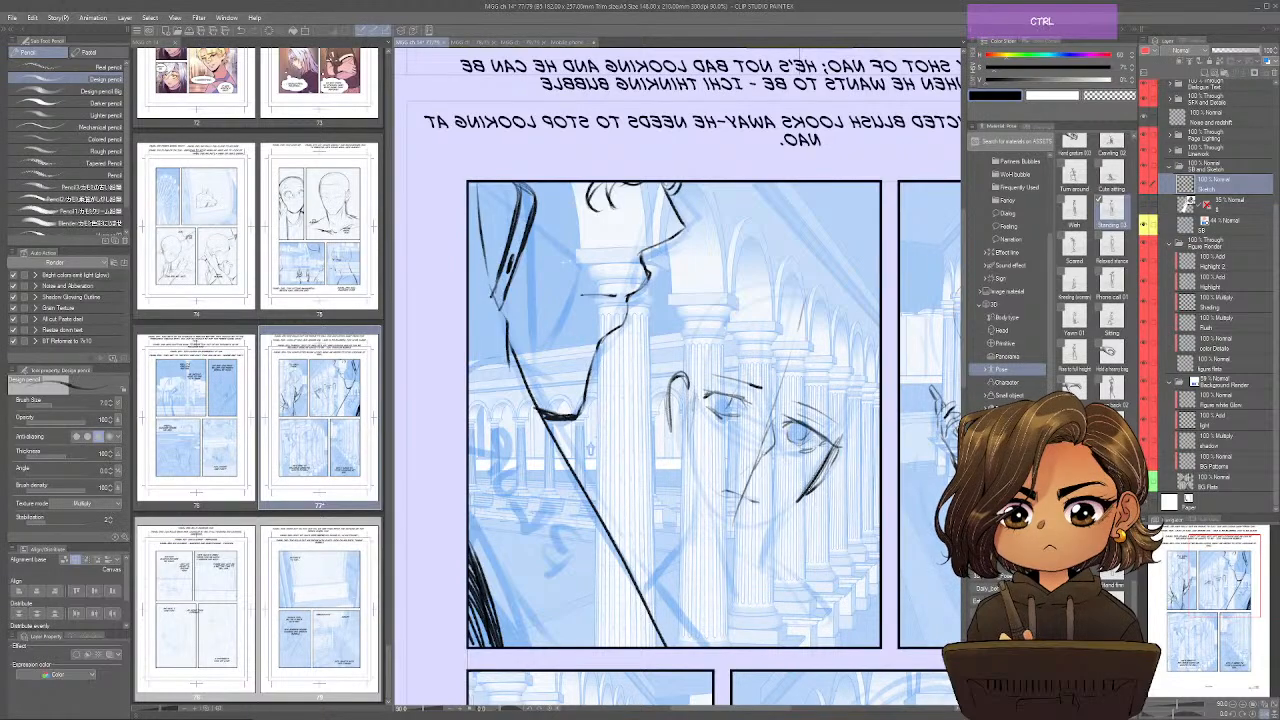
Return to the unmirrored view and draw the background face's nose, jawline and chin, reinforcing the ear area.
key("ctrl+shift+h")
left_click_drag(576, 428, 595, 475)
left_click_drag(522, 438, 616, 543)
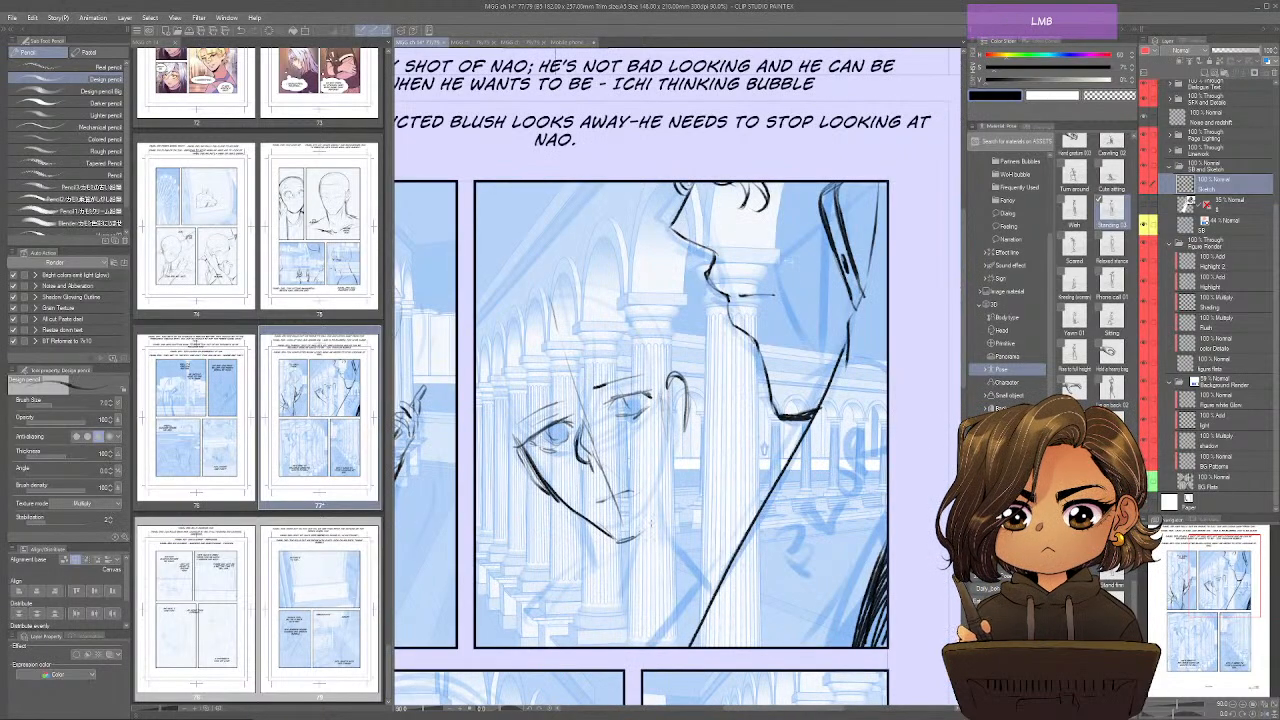
mouse_move(674, 430)
left_mouse_down()
mouse_move(686, 490)
mouse_move(692, 364)
mouse_move(698, 440)
left_mouse_up()
Mirror the view again and darken the background face's cheek, extending the jaw and neck lines below the ear.
key("ctrl+shift+h")
left_click_drag(844, 438, 822, 482)
left_click_drag(834, 468, 802, 502)
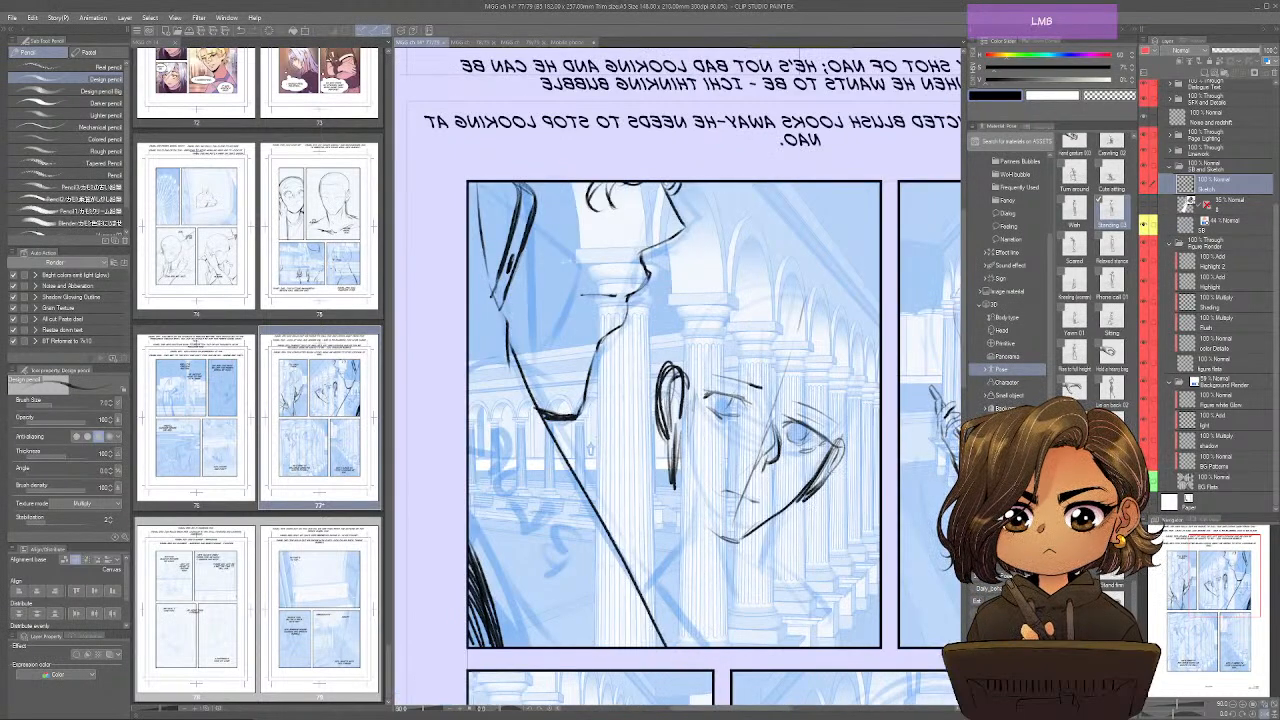
left_click_drag(838, 444, 820, 484)
mouse_move(684, 386)
left_mouse_down()
mouse_move(678, 440)
mouse_move(700, 524)
left_mouse_up()
left_click_drag(668, 456, 684, 490)
left_click_drag(684, 482, 702, 538)
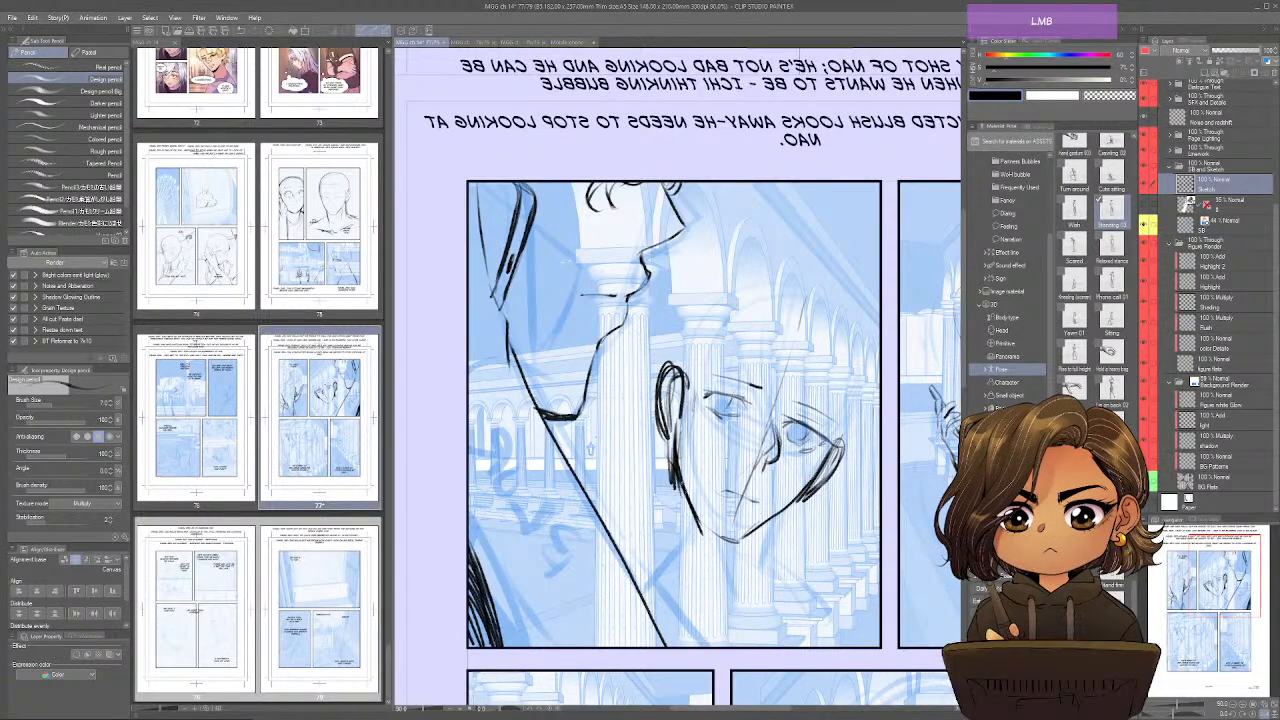
Restore the normal view and sketch the background character's neck, collar and shoulder line.
key("ctrl+shift+h")
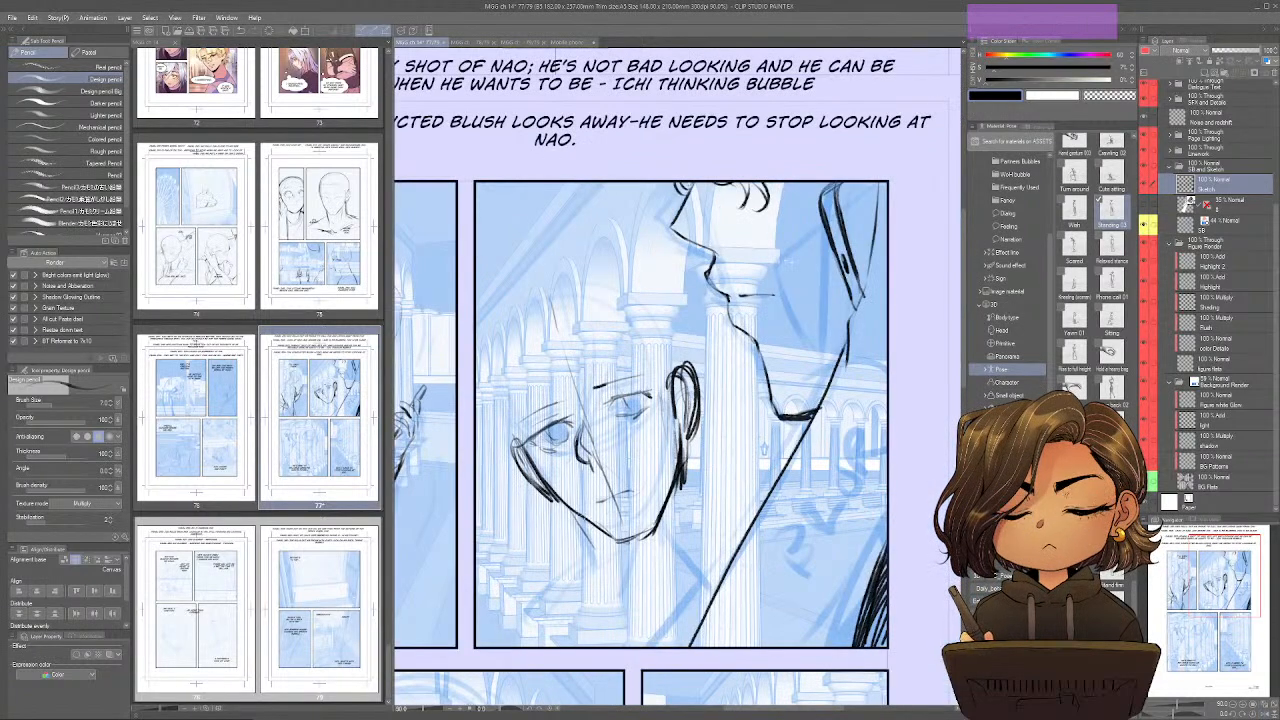
mouse_move(578, 510)
left_mouse_down()
mouse_move(606, 564)
mouse_move(592, 614)
left_mouse_up()
mouse_move(680, 474)
left_mouse_down()
mouse_move(694, 540)
mouse_move(712, 558)
mouse_move(690, 566)
left_mouse_up()
left_click_drag(672, 566, 608, 626)
left_click_drag(622, 562, 594, 586)
left_click_drag(596, 582, 526, 622)
left_click_drag(538, 614, 528, 646)
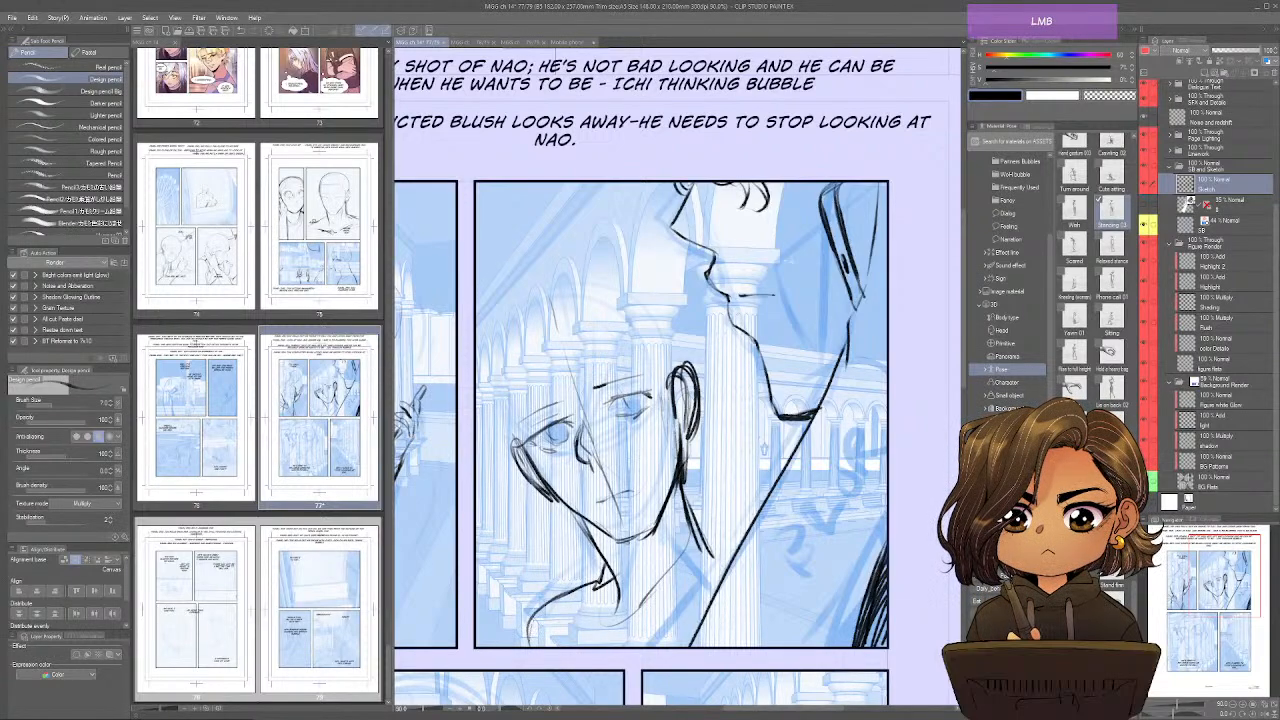
Draw a long vertical line from the background character's cheek past the shoulder and strengthen the neck behind the jaw.
left_click_drag(548, 486, 534, 628)
left_click_drag(542, 526, 536, 598)
left_click_drag(556, 598, 538, 646)
left_click_drag(678, 398, 666, 556)
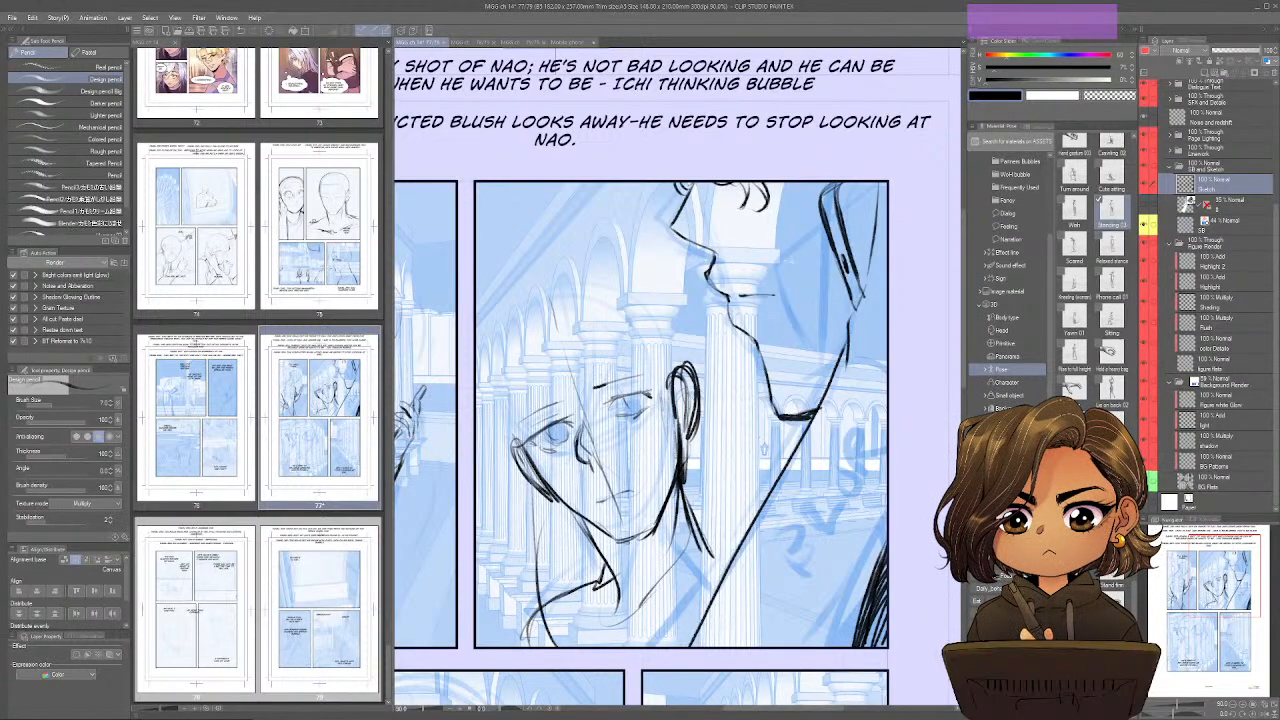
Sketch the background character's parted fringe falling across the forehead and the hair sweeping down to the ear.
mouse_move(582, 332)
left_mouse_down()
mouse_move(566, 472)
mouse_move(558, 460)
left_mouse_up()
mouse_move(584, 286)
left_mouse_down()
mouse_move(576, 296)
mouse_move(590, 266)
left_mouse_up()
left_click_drag(588, 267, 660, 349)
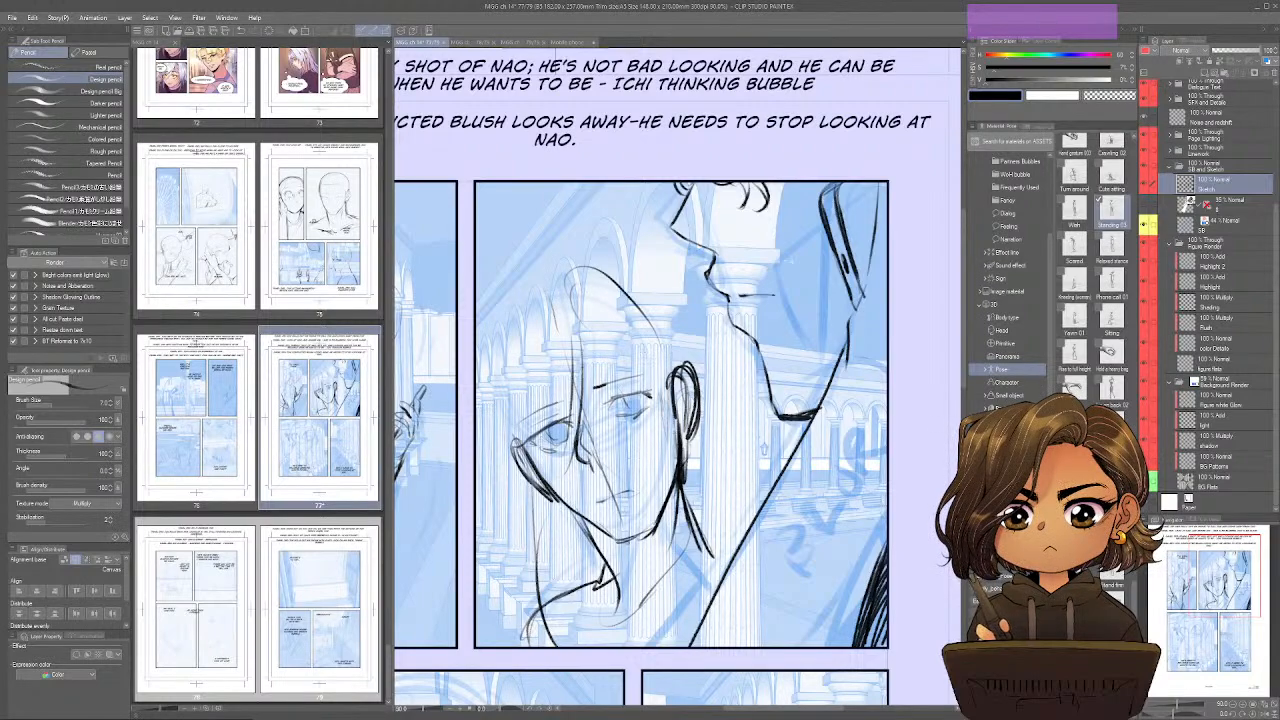
left_click_drag(580, 322, 658, 372)
left_click_drag(618, 318, 662, 366)
mouse_move(604, 306)
left_mouse_down()
mouse_move(655, 346)
mouse_move(676, 406)
left_mouse_up()
mouse_move(594, 283)
left_mouse_down()
mouse_move(619, 286)
mouse_move(682, 370)
left_mouse_up()
Outline the crown and far side of the background character's hair, and mirror the view to check the head shape.
mouse_move(588, 264)
left_mouse_down()
mouse_move(544, 272)
mouse_move(488, 350)
left_mouse_up()
left_click_drag(546, 286, 478, 384)
mouse_move(556, 272)
left_mouse_down()
mouse_move(534, 278)
mouse_move(478, 370)
mouse_move(490, 508)
mouse_move(522, 578)
mouse_move(486, 354)
mouse_move(634, 278)
left_mouse_up()
key("ctrl+shift+s")
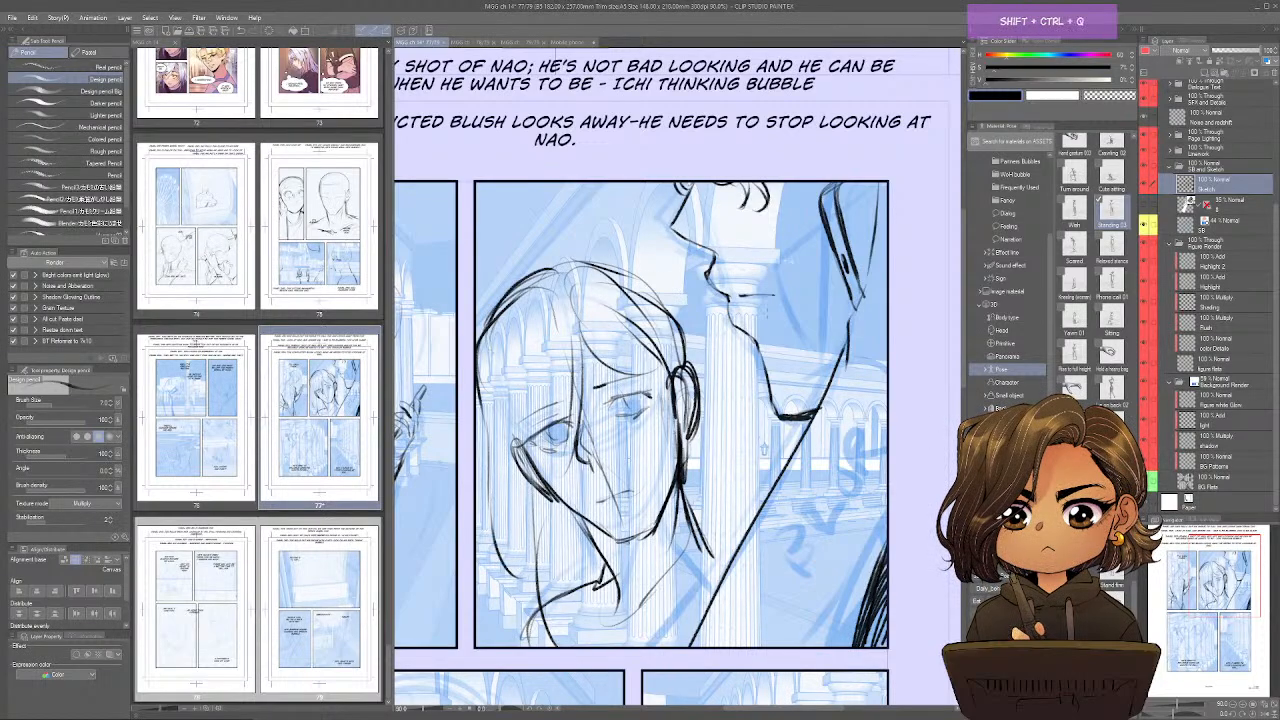
left_click_drag(684, 328, 626, 572)
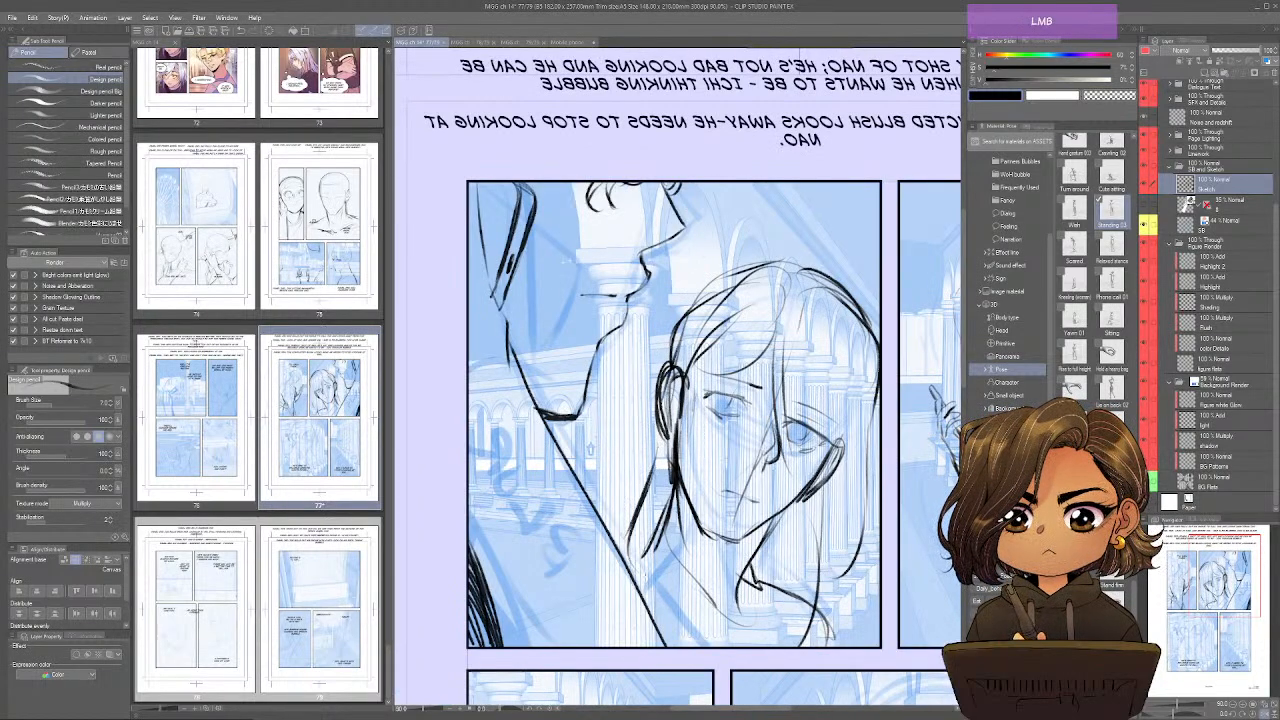
left_click_drag(842, 472, 848, 606)
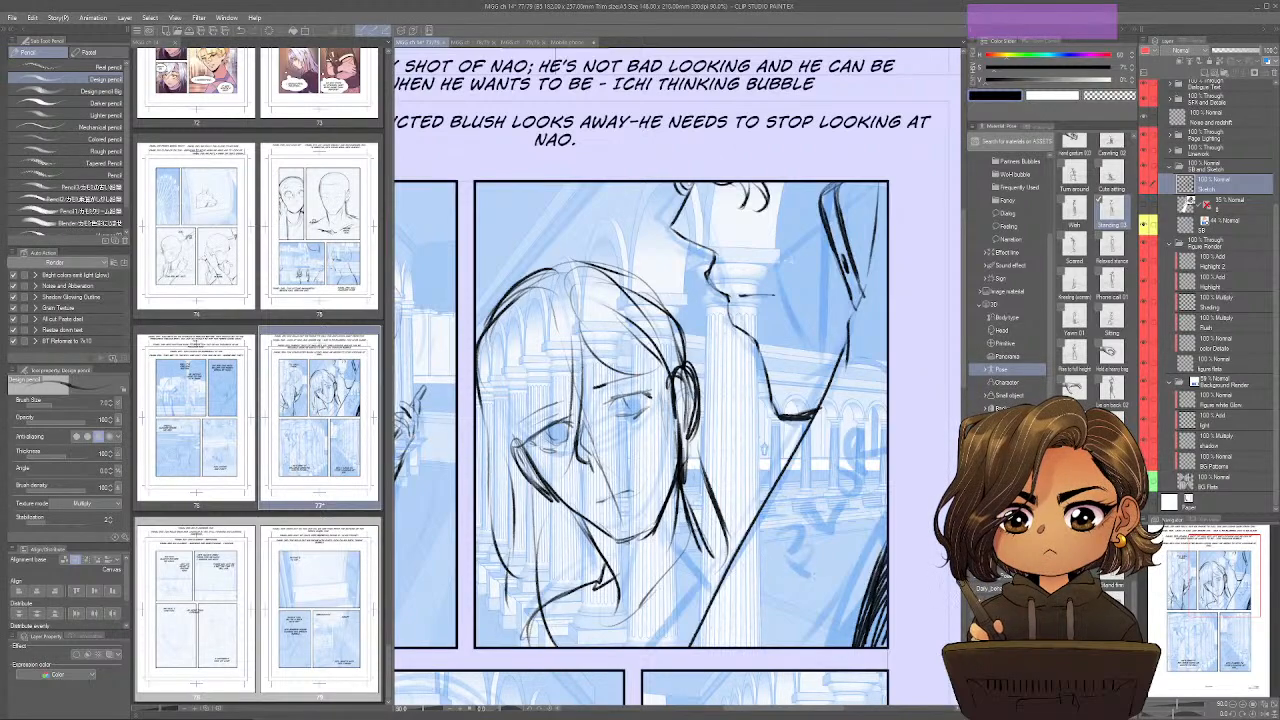
Restore the normal view and add fringe strands sweeping from the parting across the forehead towards the panel border.
left_click_drag(706, 432, 698, 504)
left_click_drag(568, 363, 550, 406)
left_click_drag(565, 338, 547, 375)
left_click_drag(579, 328, 504, 373)
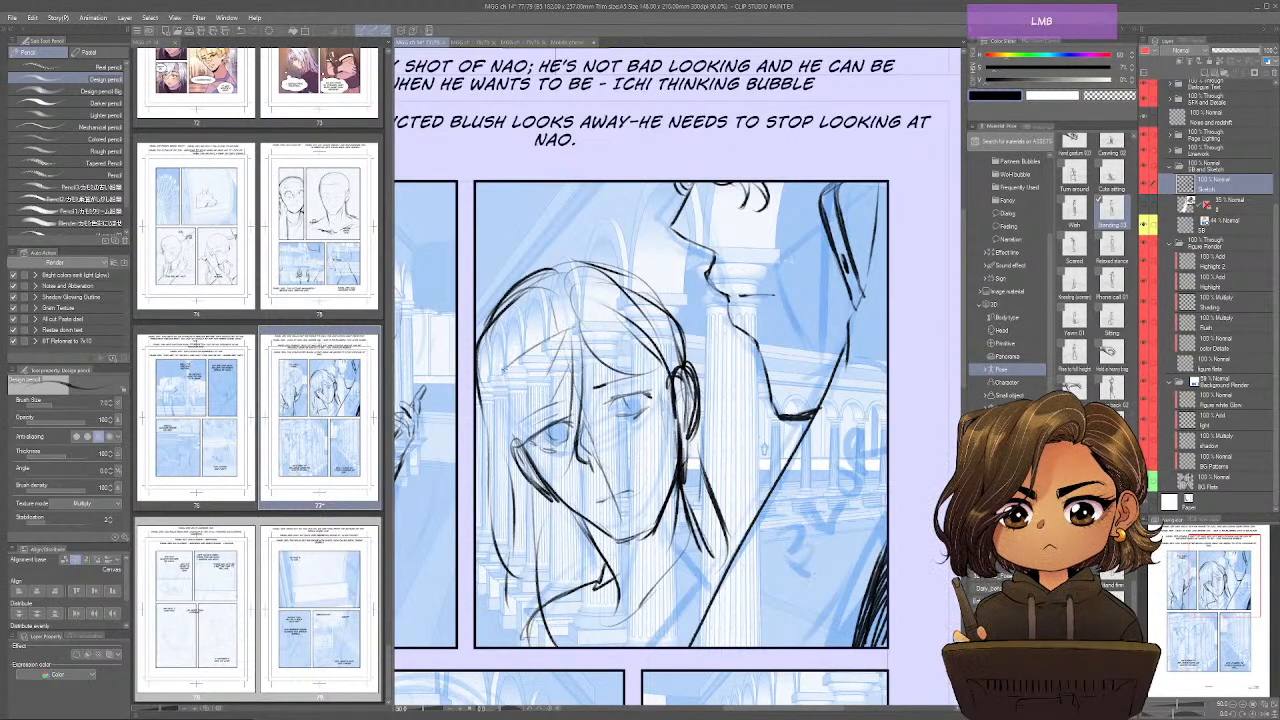
mouse_move(621, 328)
left_mouse_down()
mouse_move(515, 372)
mouse_move(512, 433)
mouse_move(525, 449)
mouse_move(673, 381)
left_mouse_up()
left_click_drag(537, 322, 496, 435)
left_click_drag(532, 394, 478, 461)
left_click_drag(523, 327, 477, 407)
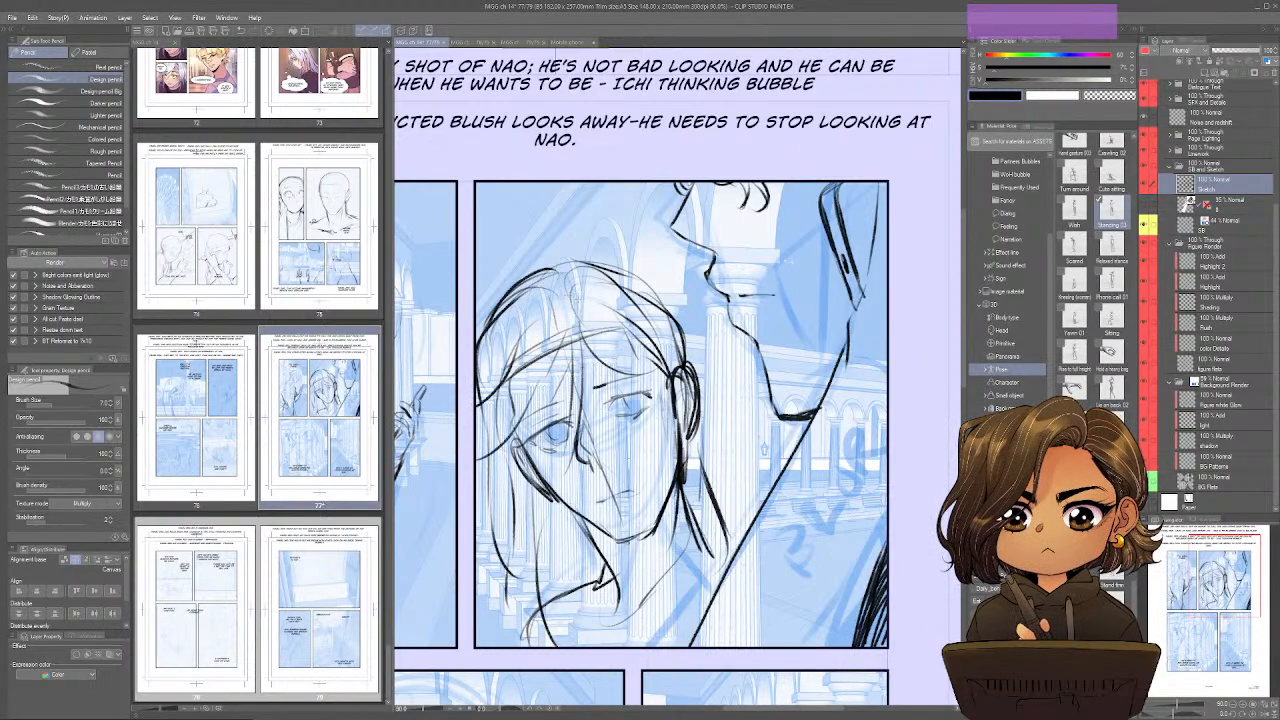
Add loose strands and a small raised tuft at the crown of the background character's hair.
mouse_move(571, 289)
left_mouse_down()
mouse_move(513, 333)
mouse_move(483, 415)
left_mouse_up()
left_click_drag(574, 248, 554, 300)
left_click_drag(593, 260, 667, 303)
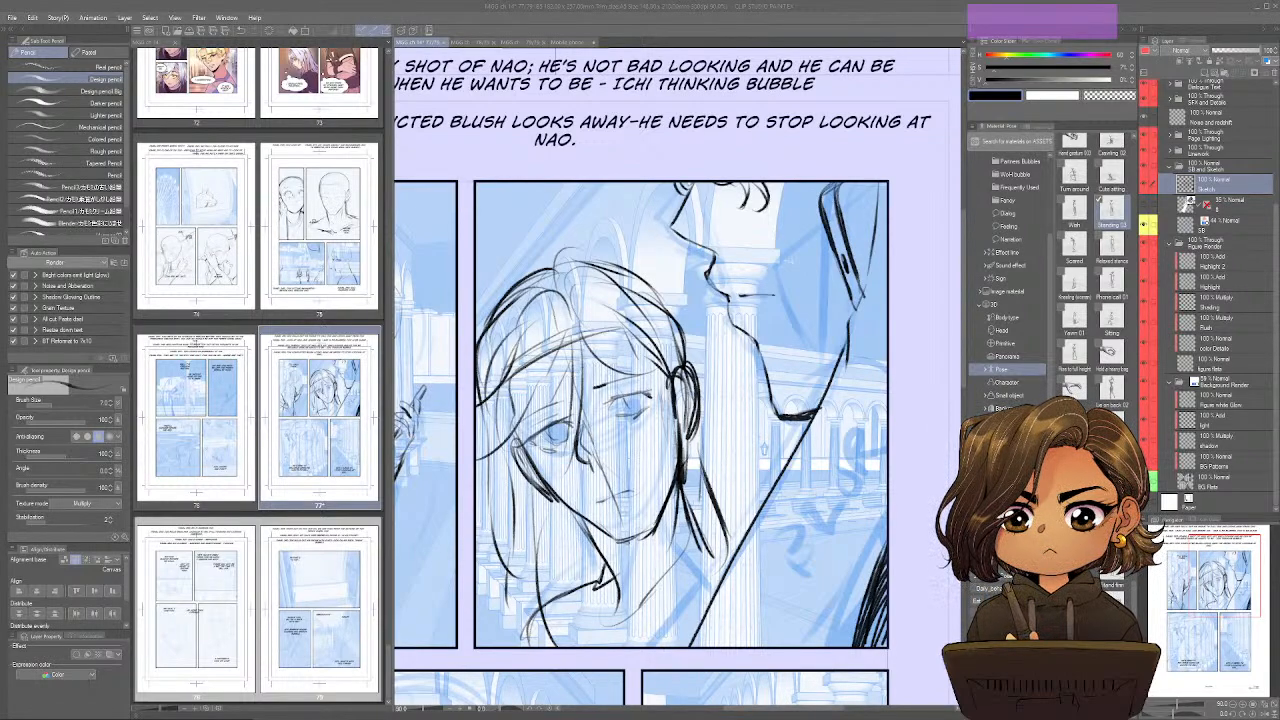
left_click(728, 523)
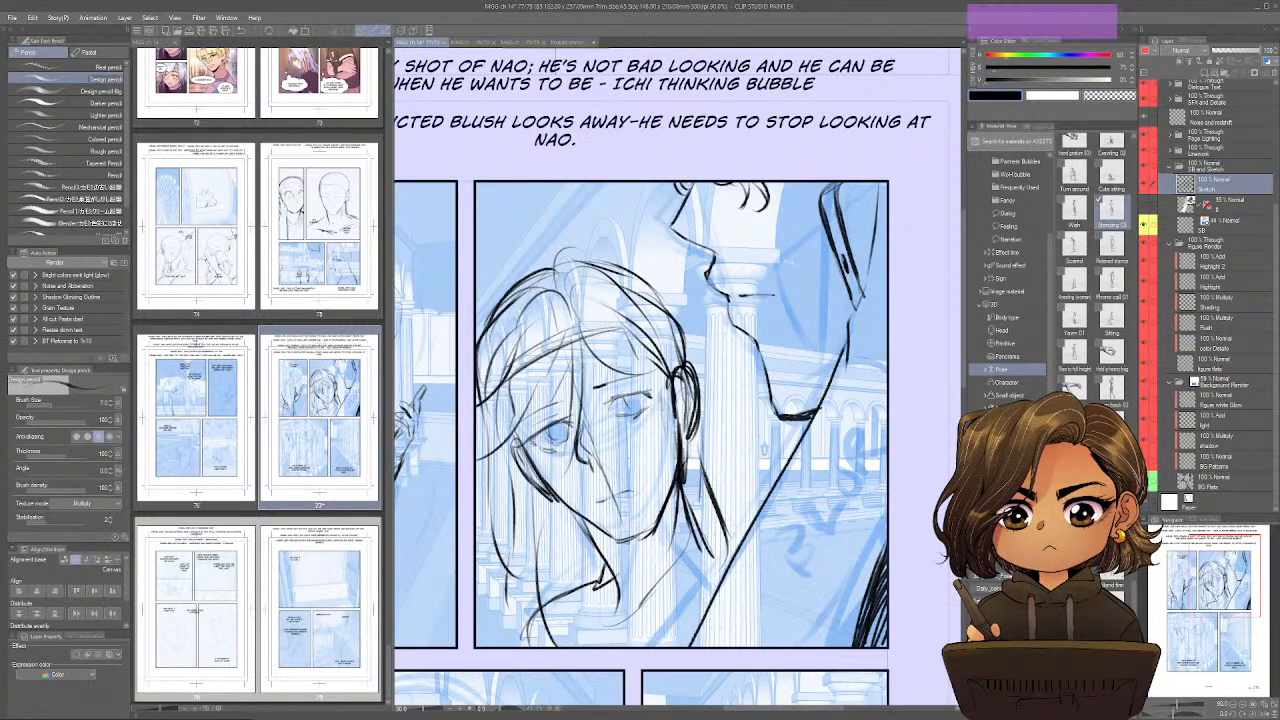
left_click_drag(688, 357, 740, 490)
mouse_move(705, 428)
left_mouse_down()
mouse_move(766, 482)
mouse_move(726, 520)
left_mouse_up()
Draw the side profile in the third panel with forehead, nose, lips, chin and jawline.
left_click_drag(600, 420, 840, 200)
left_click_drag(680, 480, 680, 240)
mouse_move(752, 392)
left_mouse_down()
mouse_move(753, 432)
mouse_move(724, 460)
mouse_move(696, 460)
mouse_move(720, 468)
mouse_move(672, 509)
left_mouse_up()
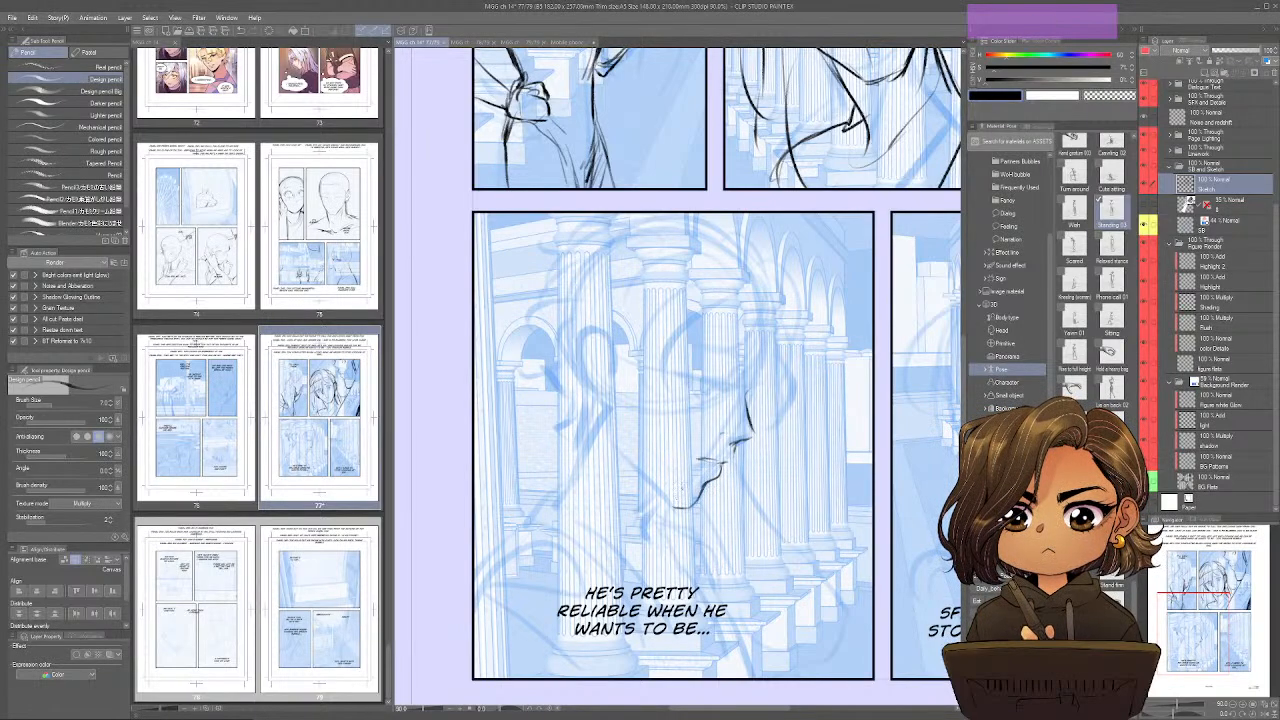
left_click_drag(611, 434, 670, 507)
left_click_drag(620, 450, 641, 475)
Rotate the view and draw the profile's eyebrow and lowered eye with lashes, refining the brow bridge and lips.
key("space")
mouse_move(816, 440)
left_mouse_down()
mouse_move(846, 440)
mouse_move(766, 470)
mouse_move(795, 391)
left_mouse_up()
key("shift+space")
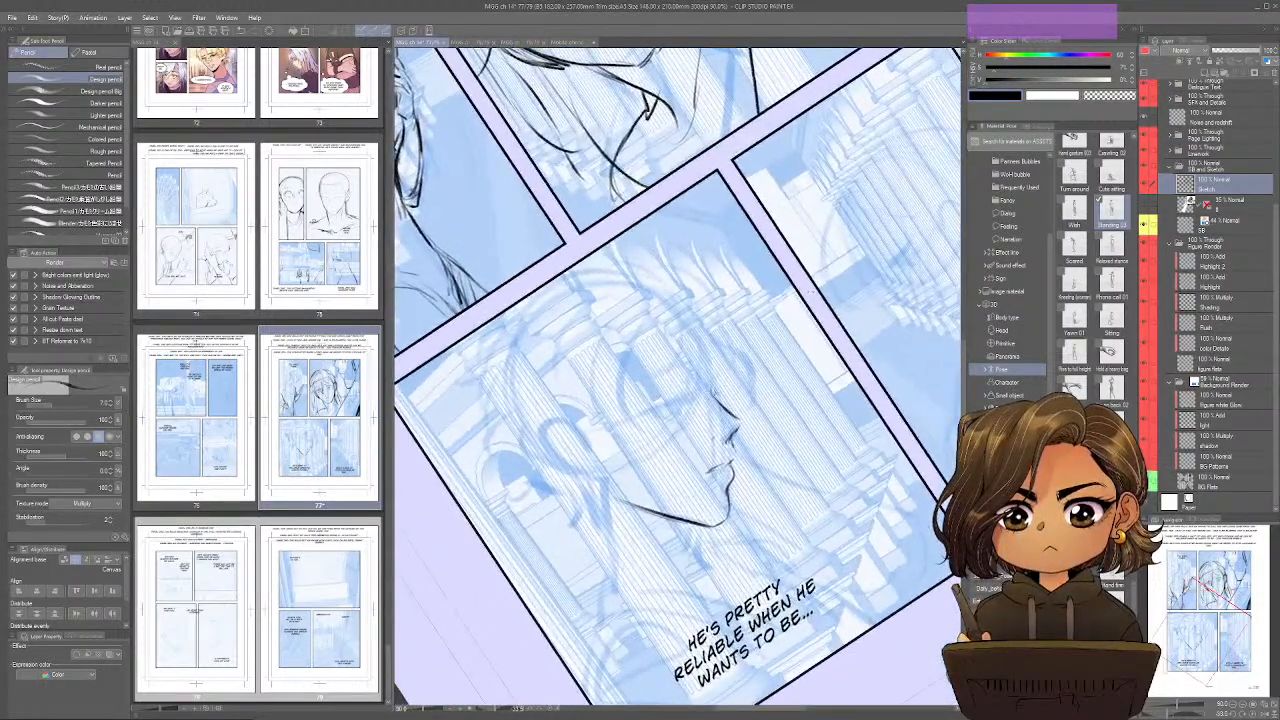
left_click_drag(712, 388, 723, 394)
mouse_move(702, 345)
left_mouse_down()
mouse_move(720, 378)
mouse_move(708, 391)
mouse_move(723, 401)
mouse_move(642, 412)
mouse_move(666, 402)
mouse_move(660, 380)
mouse_move(634, 392)
mouse_move(650, 376)
mouse_move(683, 381)
mouse_move(658, 379)
left_mouse_up()
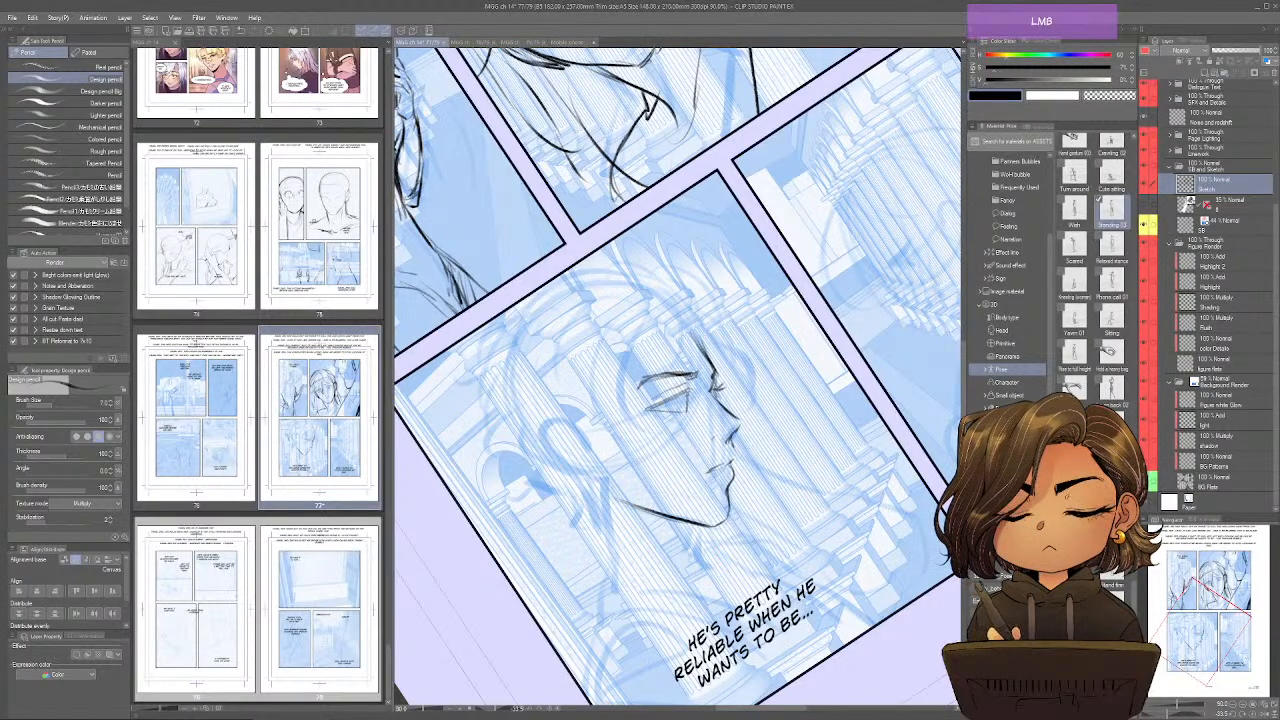
left_click_drag(710, 469, 729, 456)
left_click_drag(880, 403, 859, 471)
mouse_move(658, 396)
left_mouse_down()
mouse_move(690, 402)
mouse_move(638, 393)
mouse_move(679, 399)
mouse_move(673, 411)
mouse_move(648, 400)
mouse_move(663, 412)
left_mouse_up()
left_click_drag(665, 413, 687, 424)
left_click_drag(777, 484, 820, 522)
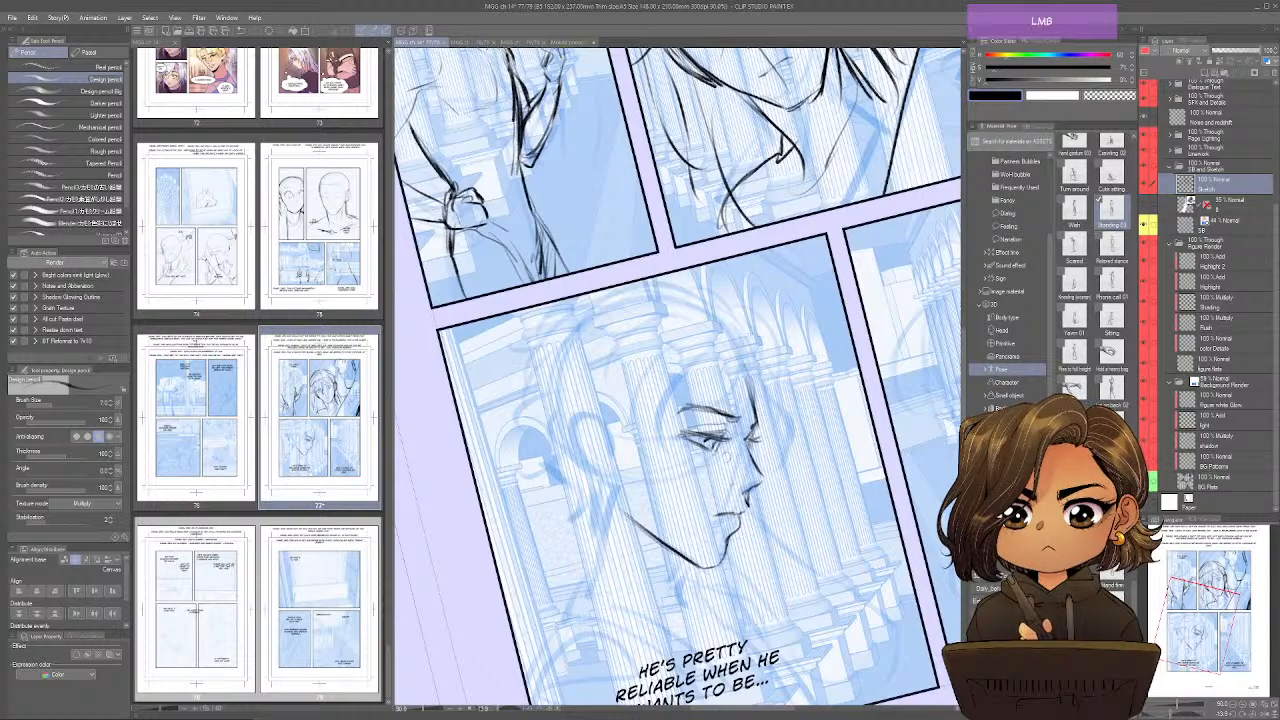
Sketch the profile's hairline and rounded skull from forehead to nape, and mirror the view to check it.
left_click_drag(708, 356, 692, 389)
mouse_move(700, 381)
left_mouse_down()
mouse_move(750, 362)
mouse_move(758, 421)
left_mouse_up()
mouse_move(738, 340)
left_mouse_down()
mouse_move(751, 379)
mouse_move(576, 312)
mouse_move(552, 396)
left_mouse_up()
left_click_drag(582, 316, 551, 402)
key("ctrl+shift+q")
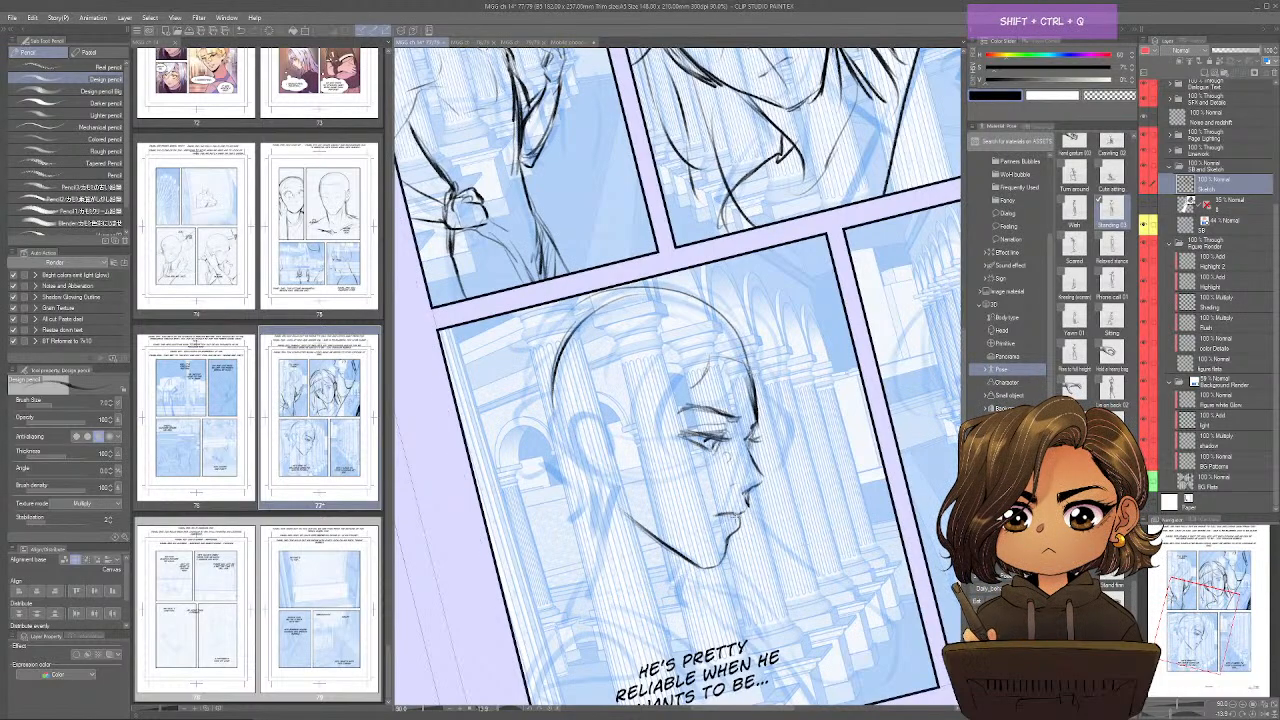
mouse_move(715, 465)
left_mouse_down()
mouse_move(677, 425)
mouse_move(692, 385)
mouse_move(735, 384)
left_mouse_up()
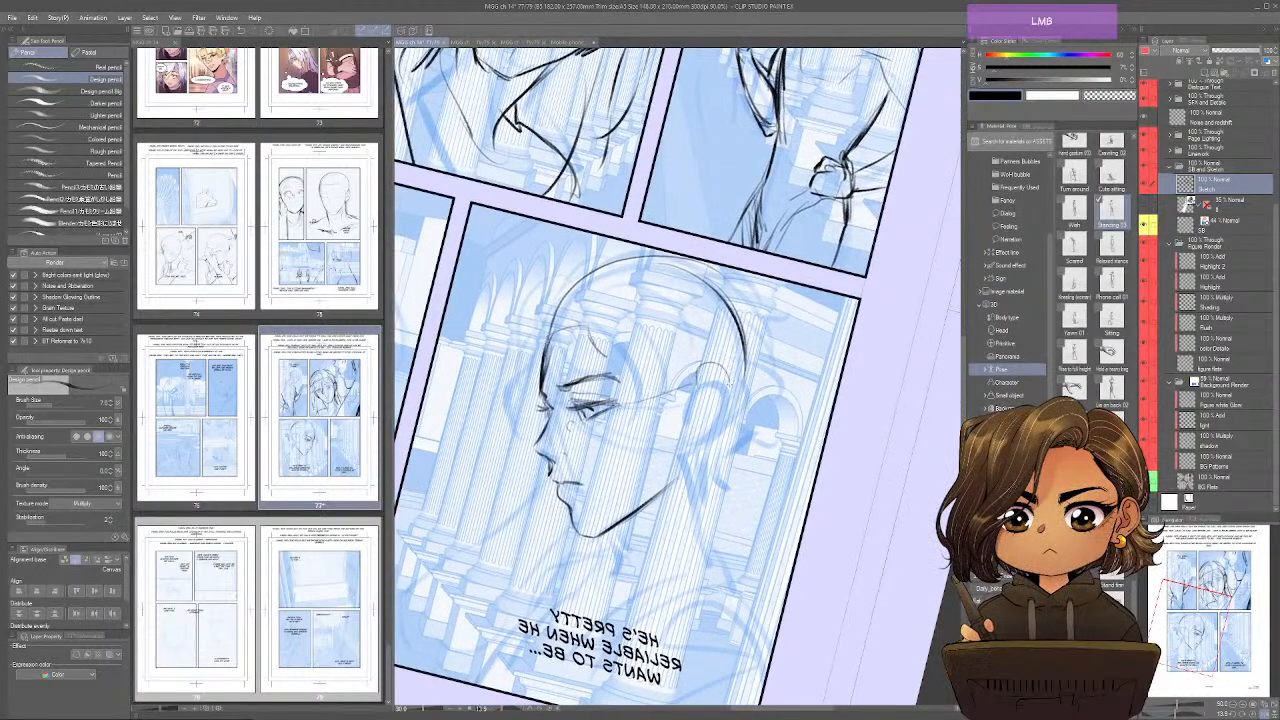
Draw the profile's ear and darken the back of the skull and forehead, switching between the normal and mirrored views.
key("ctrl+shift+q")
left_click_drag(660, 368, 645, 392)
mouse_move(642, 370)
left_mouse_down()
mouse_move(635, 414)
mouse_move(646, 394)
left_mouse_up()
mouse_move(636, 362)
left_mouse_down()
mouse_move(666, 390)
mouse_move(654, 436)
mouse_move(686, 485)
mouse_move(634, 438)
mouse_move(638, 454)
mouse_move(630, 432)
mouse_move(786, 278)
mouse_move(818, 386)
left_mouse_up()
left_click_drag(814, 322, 820, 374)
key("ctrl+shift+q")
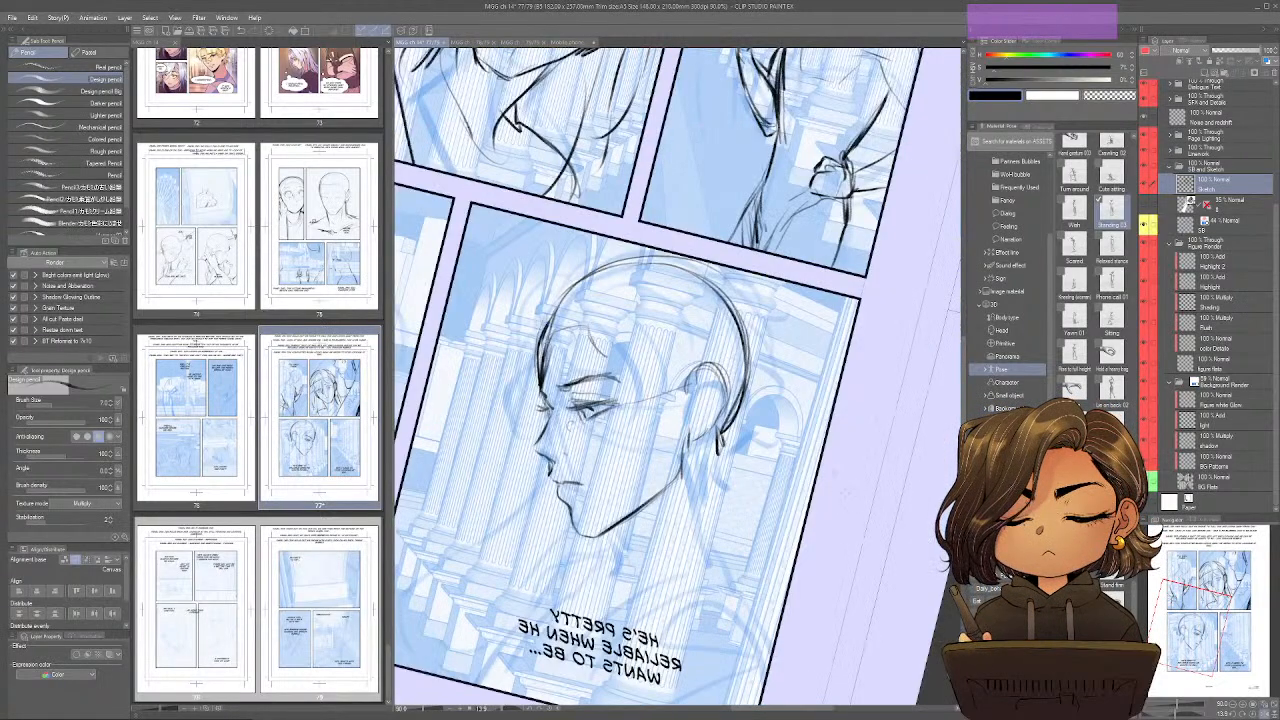
mouse_move(592, 266)
left_mouse_down()
mouse_move(550, 306)
mouse_move(540, 342)
left_mouse_up()
mouse_move(562, 298)
left_mouse_down()
mouse_move(536, 380)
mouse_move(545, 328)
left_mouse_up()
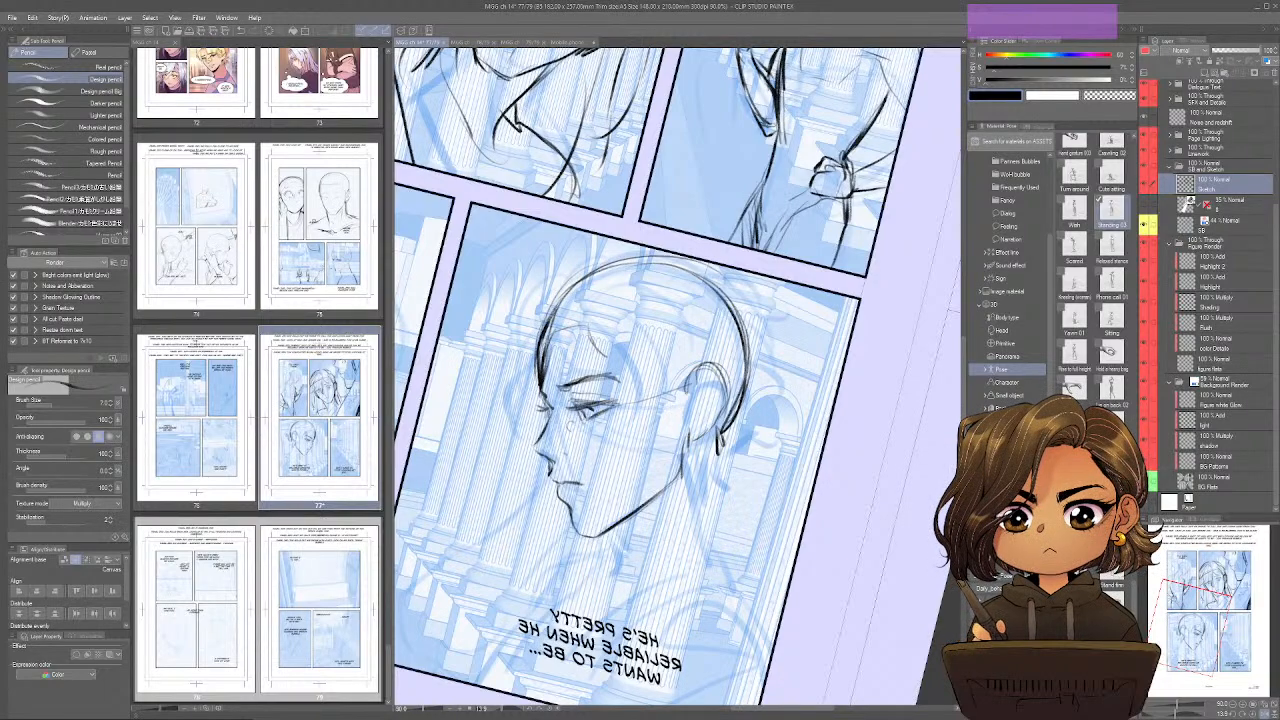
Draw the back and front of the profile character's neck and return to the unmirrored view.
left_click_drag(716, 452, 736, 552)
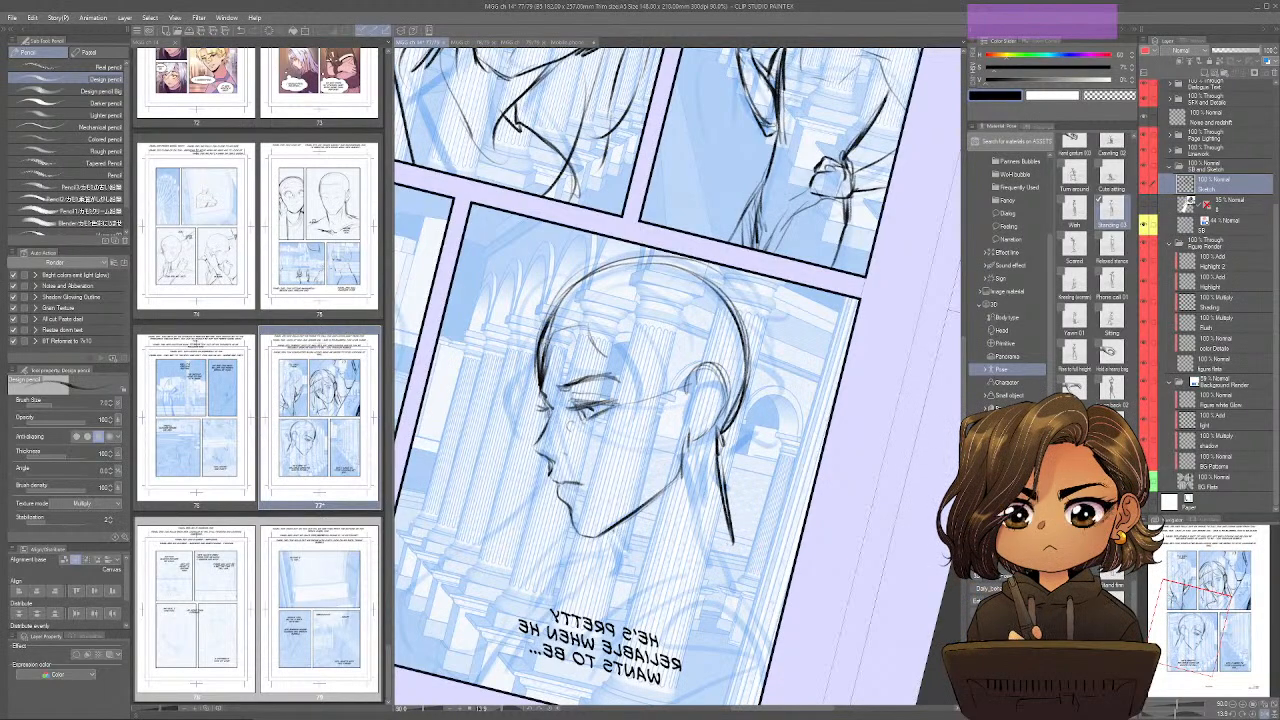
mouse_move(610, 534)
left_mouse_down()
mouse_move(660, 503)
mouse_move(612, 544)
mouse_move(621, 597)
mouse_move(607, 580)
mouse_move(723, 592)
mouse_move(585, 621)
left_mouse_up()
key("ctrl+shift+h")
left_click_drag(857, 559, 791, 380, "space")
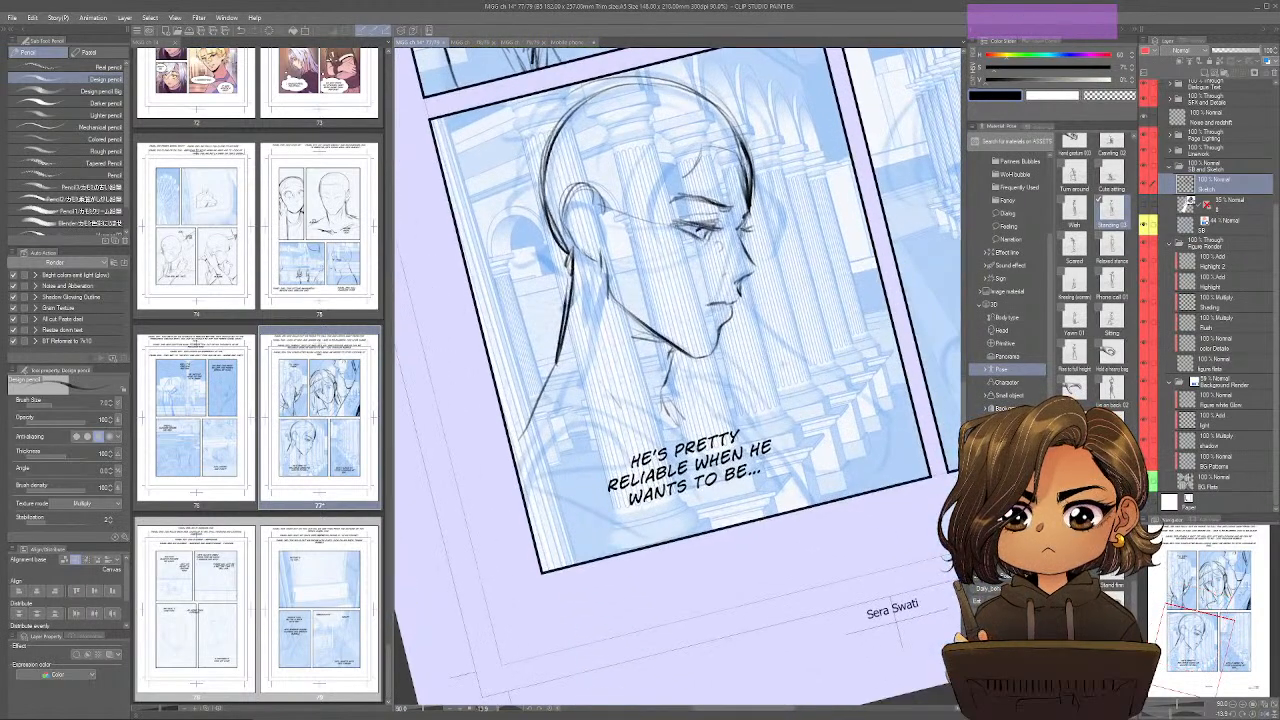
Straighten the view and sketch the third-panel character's throat, collar, shoulder, sleeve and chest lines.
key("ctrl+alt+r")
mouse_move(666, 369)
left_mouse_down()
mouse_move(720, 417)
mouse_move(542, 407)
mouse_move(677, 435)
left_mouse_up()
left_click_drag(675, 441, 709, 416)
left_click_drag(611, 438, 503, 426)
left_click_drag(515, 430, 598, 522)
left_click_drag(501, 462, 548, 532)
mouse_move(733, 446)
left_mouse_down()
mouse_move(724, 511)
mouse_move(750, 532)
left_mouse_up()
left_click_drag(744, 468, 767, 535)
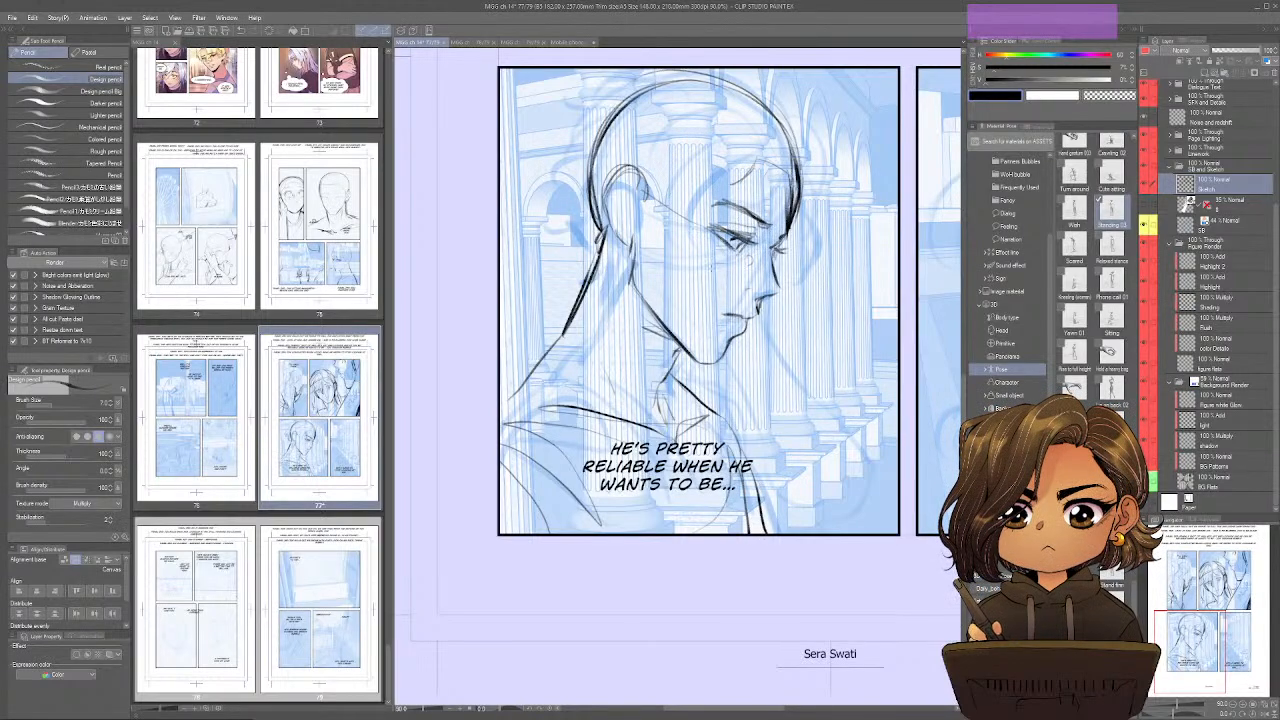
Draw a long curve from the face to the third panel's lower corner, hatch the chest folds, and check the mirrored view.
left_click_drag(759, 302, 892, 478)
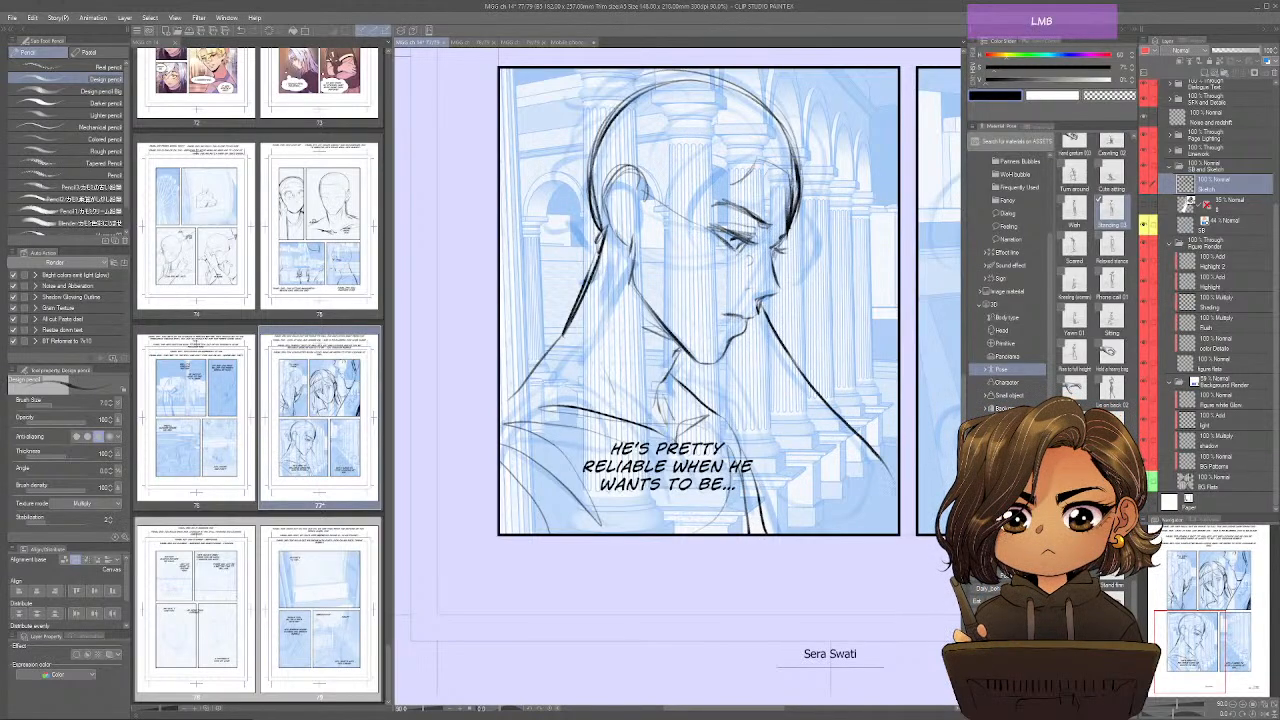
left_click_drag(756, 348, 730, 404)
left_click_drag(758, 420, 814, 532)
left_click_drag(760, 444, 806, 524)
left_click_drag(714, 416, 760, 458)
mouse_move(712, 414)
left_mouse_down()
mouse_move(770, 458)
mouse_move(730, 532)
mouse_move(742, 532)
left_mouse_up()
mouse_move(758, 446)
left_mouse_down()
mouse_move(784, 532)
mouse_move(772, 528)
mouse_move(812, 532)
left_mouse_up()
mouse_move(882, 462)
left_mouse_down()
mouse_move(896, 504)
mouse_move(896, 490)
left_mouse_up()
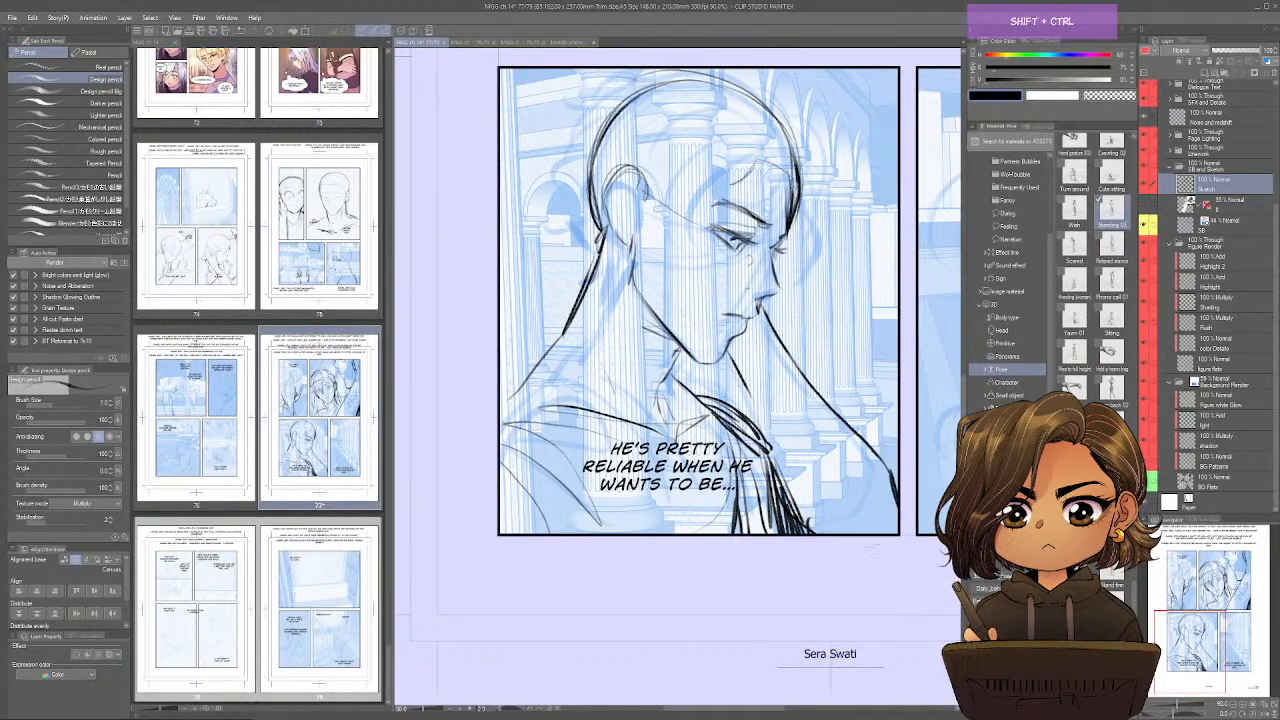
key("ctrl+shift+h")
key("ctrl+shift+h")
Sketch a shoulder guide line and the round head of the character in the fourth panel.
left_click_drag(745, 379, 781, 470)
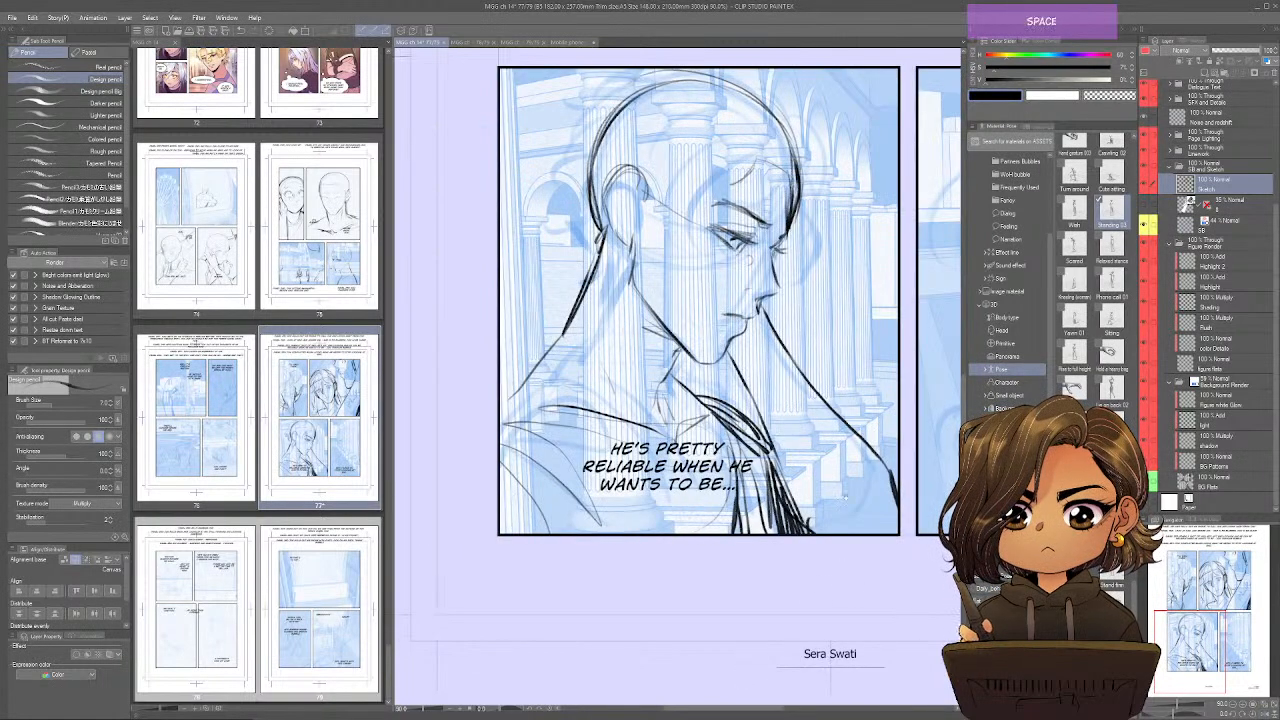
left_click_drag(850, 490, 592, 561)
mouse_move(856, 566)
left_mouse_down()
mouse_move(722, 577)
mouse_move(746, 588)
left_mouse_up()
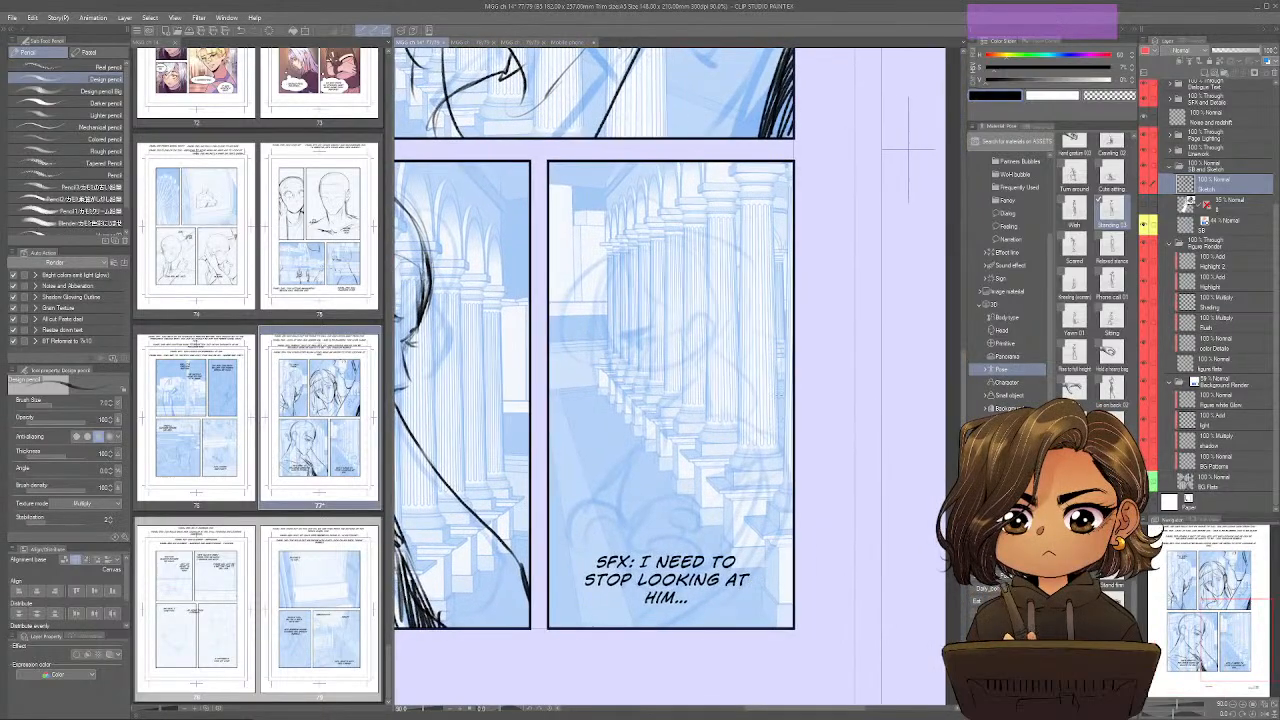
mouse_move(789, 374)
left_mouse_down()
mouse_move(695, 413)
mouse_move(705, 423)
left_mouse_up()
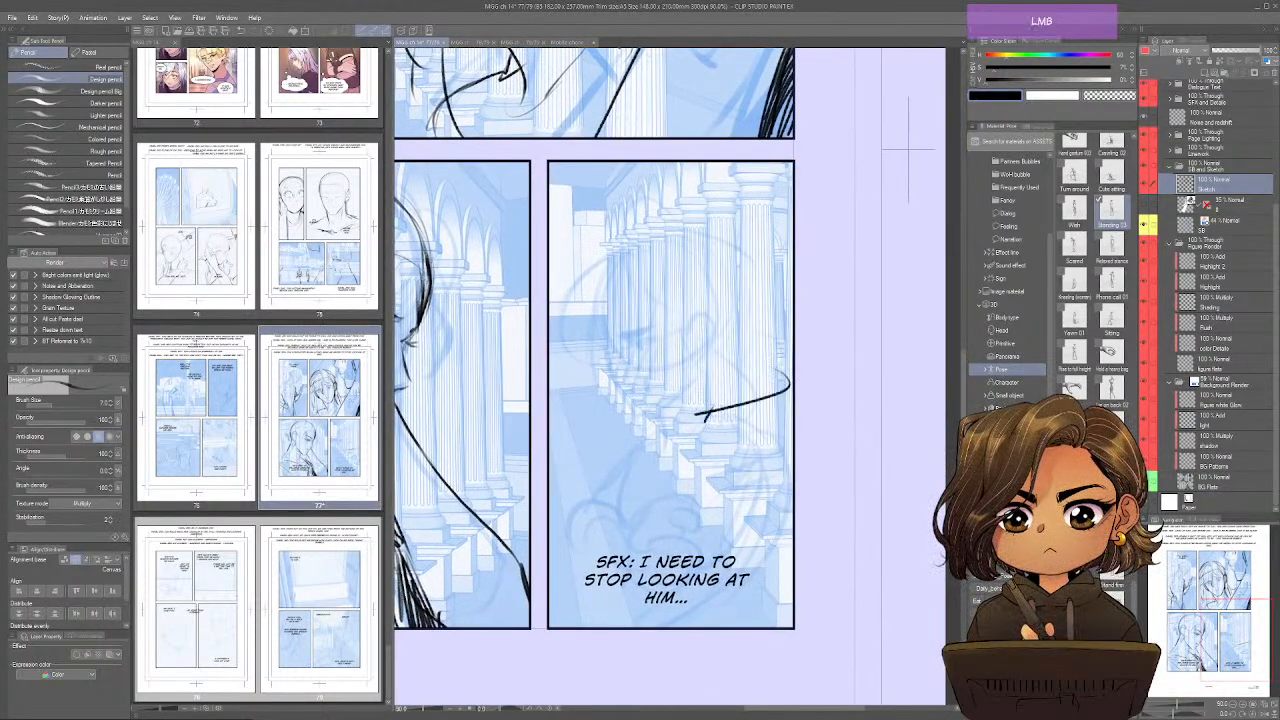
left_click_drag(670, 238, 602, 345)
left_click_drag(600, 285, 626, 360)
mouse_move(706, 258)
left_mouse_down()
mouse_move(724, 336)
mouse_move(750, 332)
mouse_move(672, 348)
mouse_move(704, 312)
mouse_move(700, 344)
mouse_move(610, 363)
mouse_move(646, 405)
mouse_move(648, 338)
mouse_move(632, 380)
left_mouse_up()
Draw the fourth-panel character's brow, downcast eye, face contour, jaw and throat, checking the mirrored view.
key("ctrl+shift+q")
key("ctrl+shift+q")
mouse_move(644, 322)
left_mouse_down()
mouse_move(646, 386)
mouse_move(609, 345)
left_mouse_up()
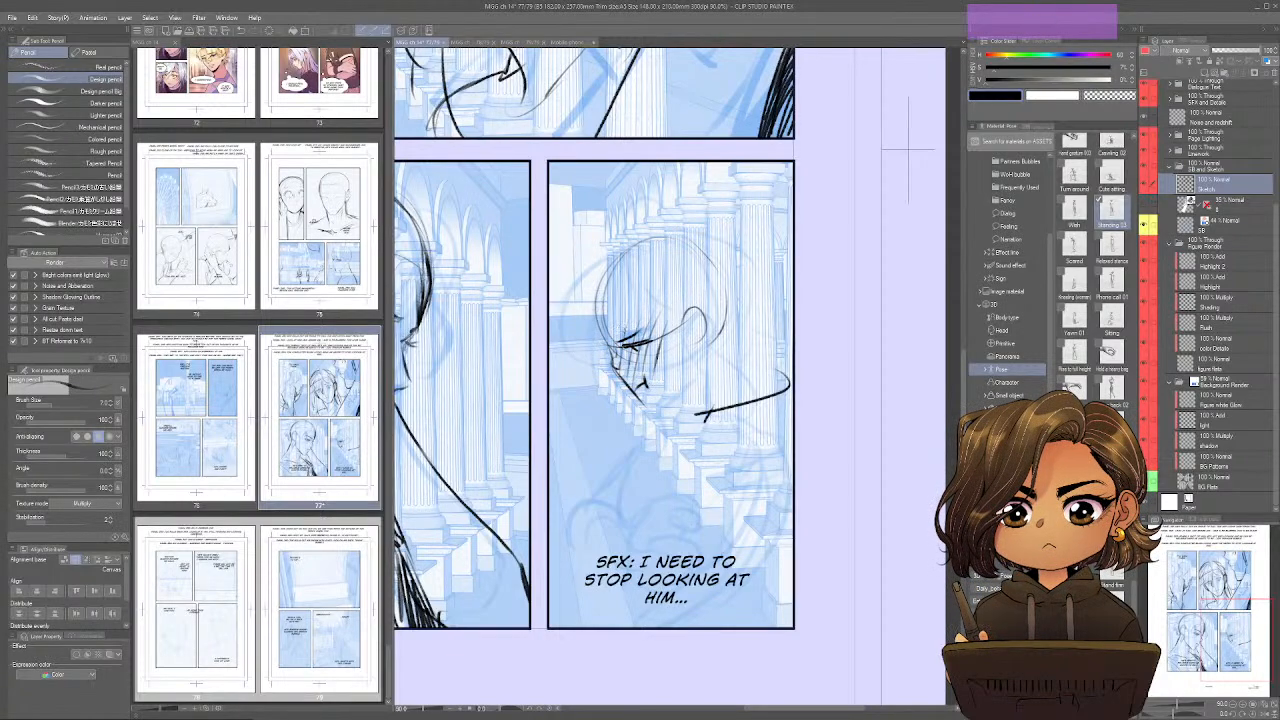
mouse_move(592, 298)
left_mouse_down()
mouse_move(600, 350)
mouse_move(618, 358)
left_mouse_up()
left_click_drag(600, 306, 594, 312)
mouse_move(594, 300)
left_mouse_down()
mouse_move(630, 254)
mouse_move(686, 240)
mouse_move(732, 304)
mouse_move(712, 350)
mouse_move(690, 346)
mouse_move(678, 398)
mouse_move(642, 412)
mouse_move(655, 414)
left_mouse_up()
mouse_move(687, 385)
left_mouse_down()
mouse_move(664, 410)
mouse_move(675, 440)
left_mouse_up()
Draw the fourth-panel character's nape, shoulder and long curved back down to the panel's lower border.
mouse_move(718, 341)
left_mouse_down()
mouse_move(742, 412)
mouse_move(672, 452)
mouse_move(738, 418)
mouse_move(772, 468)
left_mouse_up()
mouse_move(758, 420)
left_mouse_down()
mouse_move(772, 540)
mouse_move(740, 610)
left_mouse_up()
left_click_drag(765, 510, 705, 625)
Sketch the fourth-panel character's front shoulder and folded arms with bunched sleeve creases.
mouse_move(648, 424)
left_mouse_down()
mouse_move(672, 430)
mouse_move(638, 446)
mouse_move(616, 523)
mouse_move(689, 497)
mouse_move(702, 520)
mouse_move(688, 522)
mouse_move(700, 541)
mouse_move(651, 519)
mouse_move(654, 558)
left_mouse_up()
mouse_move(644, 538)
left_mouse_down()
mouse_move(658, 557)
mouse_move(684, 558)
mouse_move(694, 542)
mouse_move(650, 552)
mouse_move(670, 560)
left_mouse_up()
mouse_move(642, 512)
left_mouse_down()
mouse_move(668, 556)
mouse_move(634, 540)
left_mouse_up()
mouse_move(654, 506)
left_mouse_down()
mouse_move(614, 558)
mouse_move(550, 542)
mouse_move(556, 572)
mouse_move(584, 578)
left_mouse_up()
mouse_move(614, 498)
left_mouse_down()
mouse_move(612, 536)
mouse_move(580, 528)
left_mouse_up()
left_click_drag(618, 488, 610, 534)
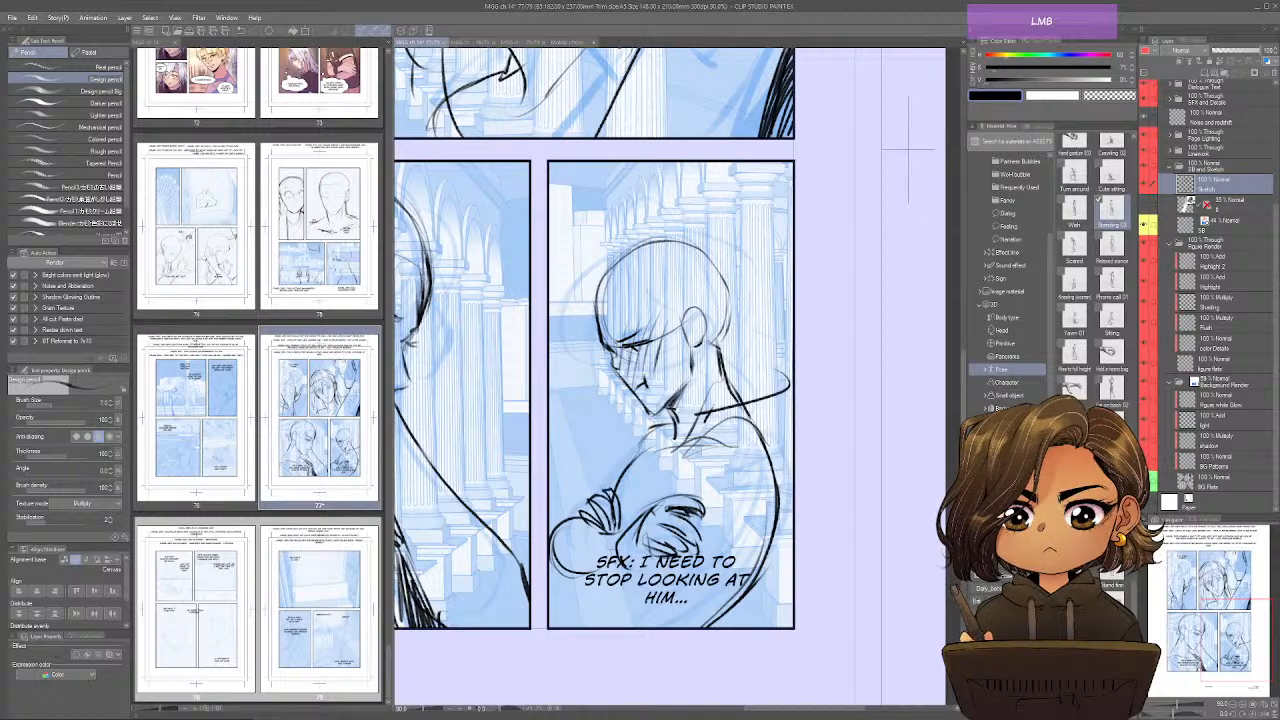
left_click_drag(654, 424, 546, 530)
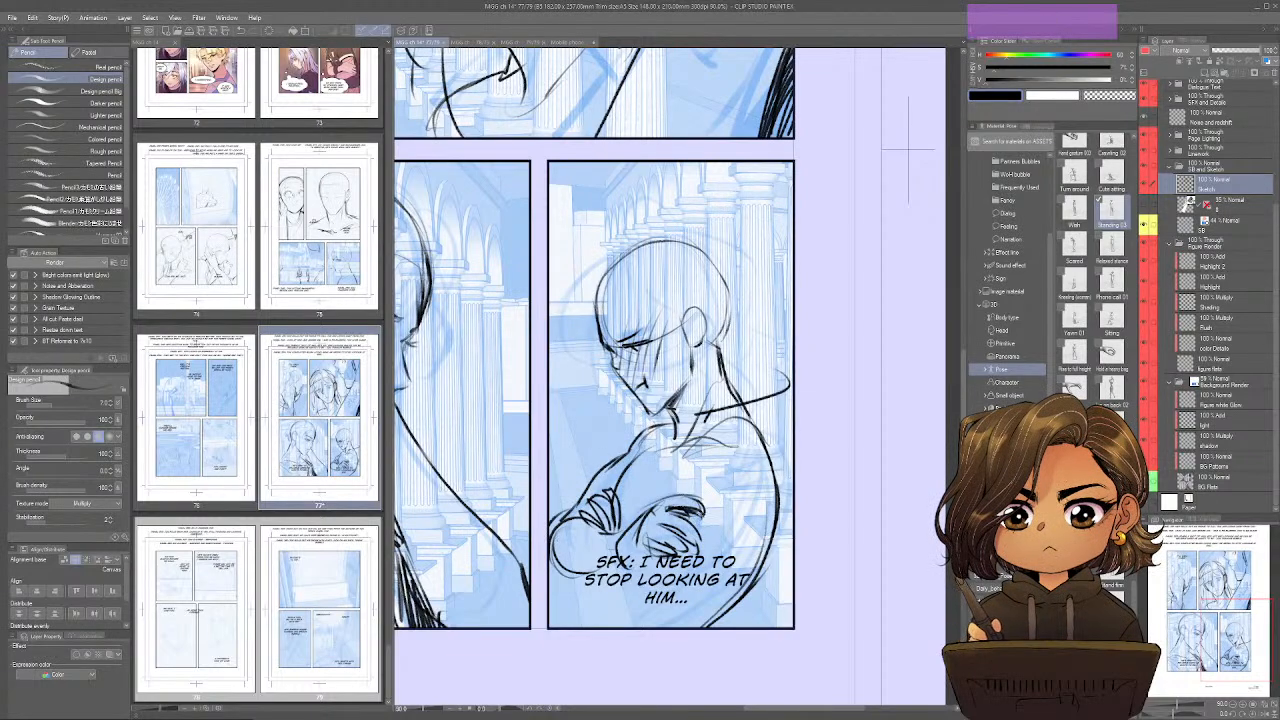
Draw the near sleeve's bold upper curve and the torso lines beneath the folded arms.
mouse_move(684, 494)
left_mouse_down()
mouse_move(756, 450)
mouse_move(724, 476)
left_mouse_up()
mouse_move(722, 450)
left_mouse_down()
mouse_move(684, 496)
mouse_move(706, 466)
left_mouse_up()
mouse_move(700, 468)
left_mouse_down()
mouse_move(680, 504)
mouse_move(624, 534)
left_mouse_up()
left_click_drag(776, 496, 618, 626)
left_click_drag(588, 566, 614, 626)
left_click_drag(599, 570, 612, 620)
left_click_drag(602, 604, 643, 625)
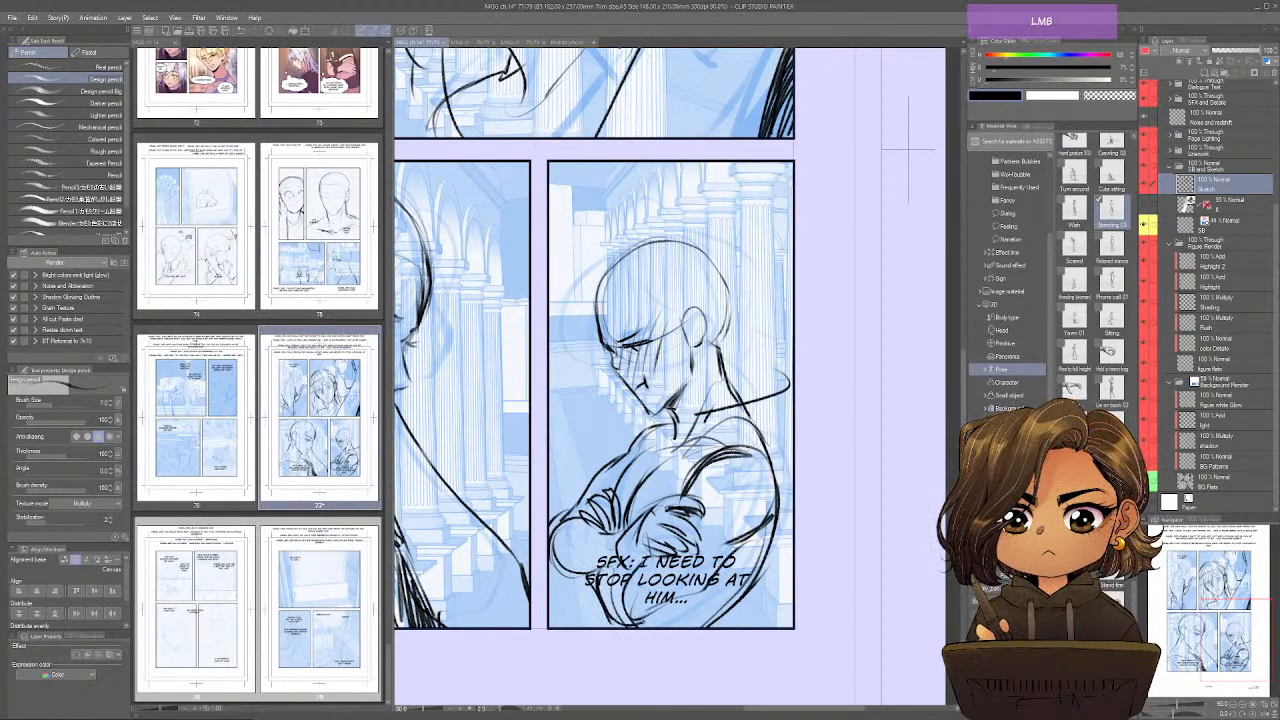
Hatch dark folds below the folded arms and along the fourth-panel character's lower back.
left_click_drag(636, 564, 622, 624)
left_click_drag(620, 590, 627, 624)
left_click_drag(698, 590, 650, 626)
left_click_drag(726, 562, 668, 618)
left_click_drag(742, 536, 712, 584)
left_click_drag(712, 586, 674, 614)
left_click_drag(758, 558, 676, 628)
left_click_drag(742, 594, 708, 628)
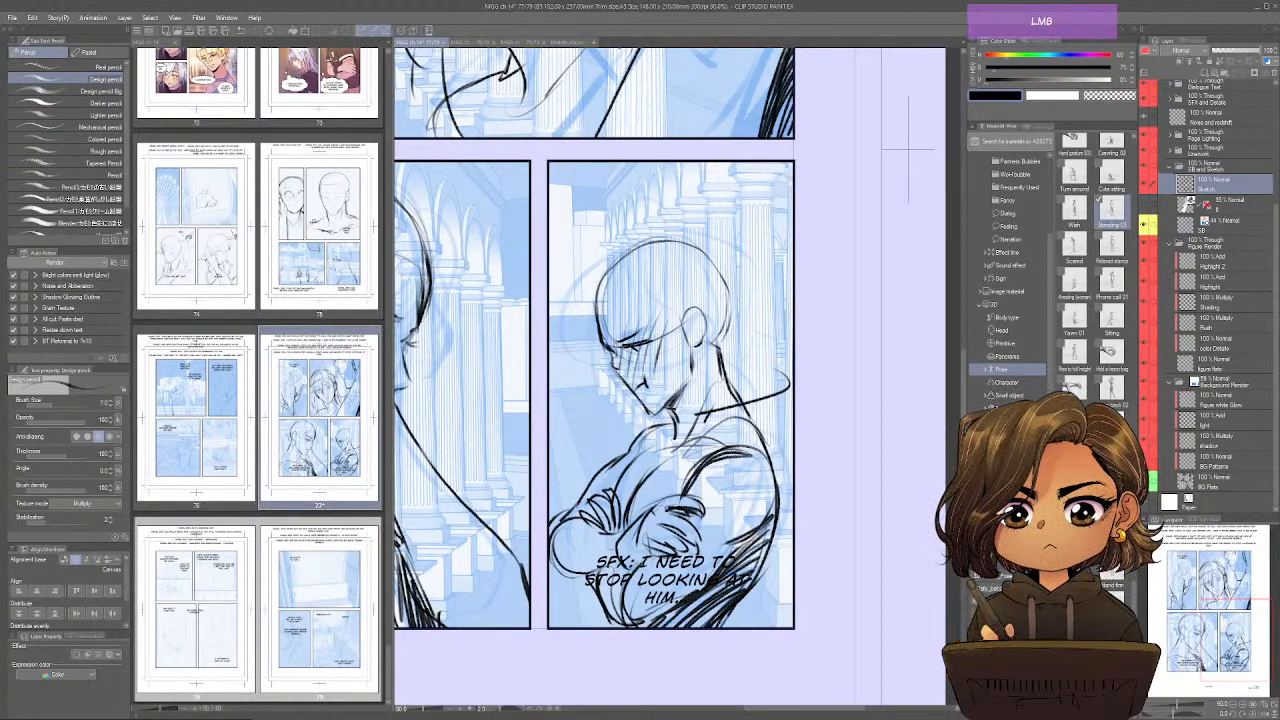
Deepen the shadow at the base of the torso and behind the elbow, and flip the view to compare.
left_click_drag(608, 592, 600, 634)
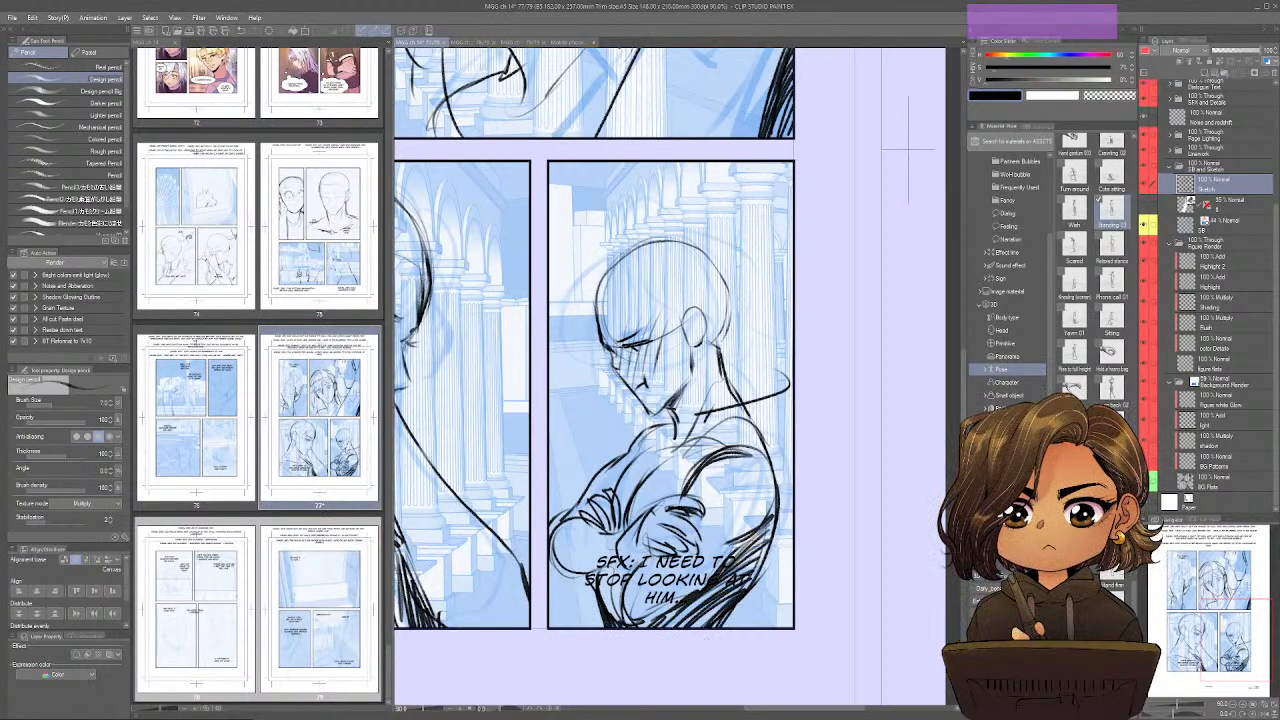
mouse_move(780, 514)
left_mouse_down()
mouse_move(730, 614)
mouse_move(658, 627)
left_mouse_up()
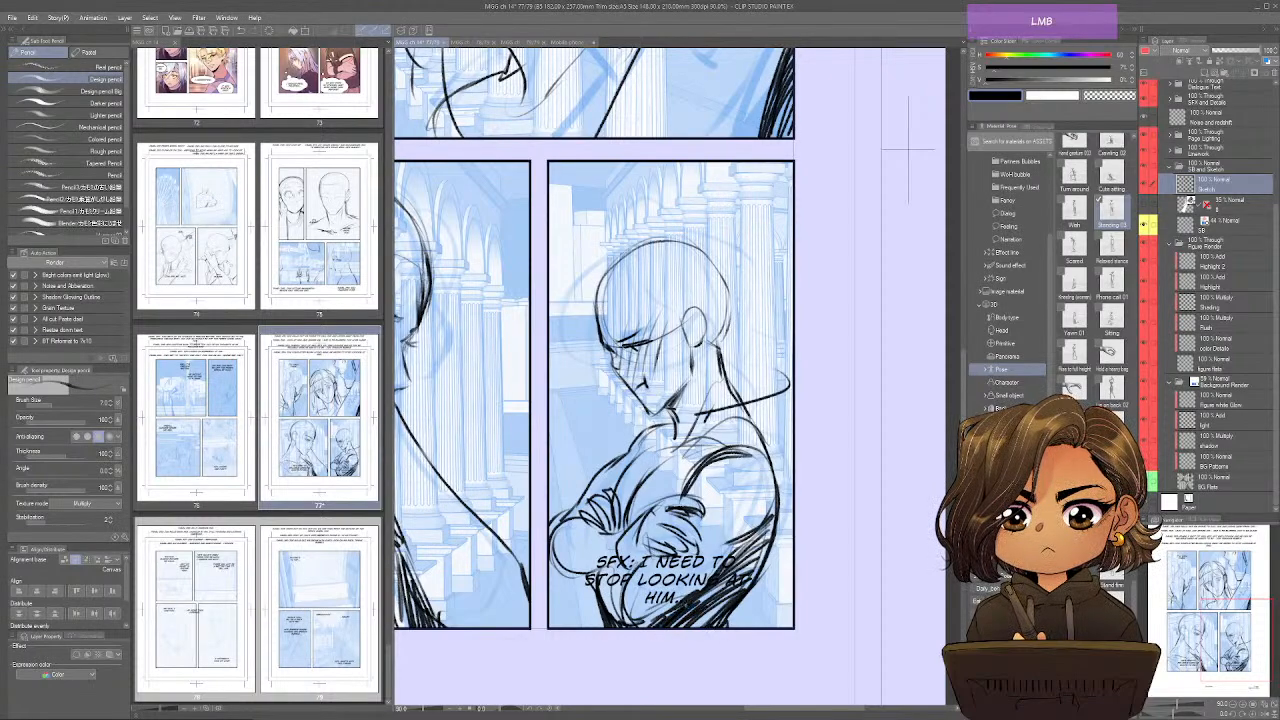
mouse_move(720, 590)
left_mouse_down()
mouse_move(672, 627)
mouse_move(698, 627)
left_mouse_up()
mouse_move(761, 555)
left_mouse_down()
mouse_move(725, 591)
mouse_move(718, 575)
left_mouse_up()
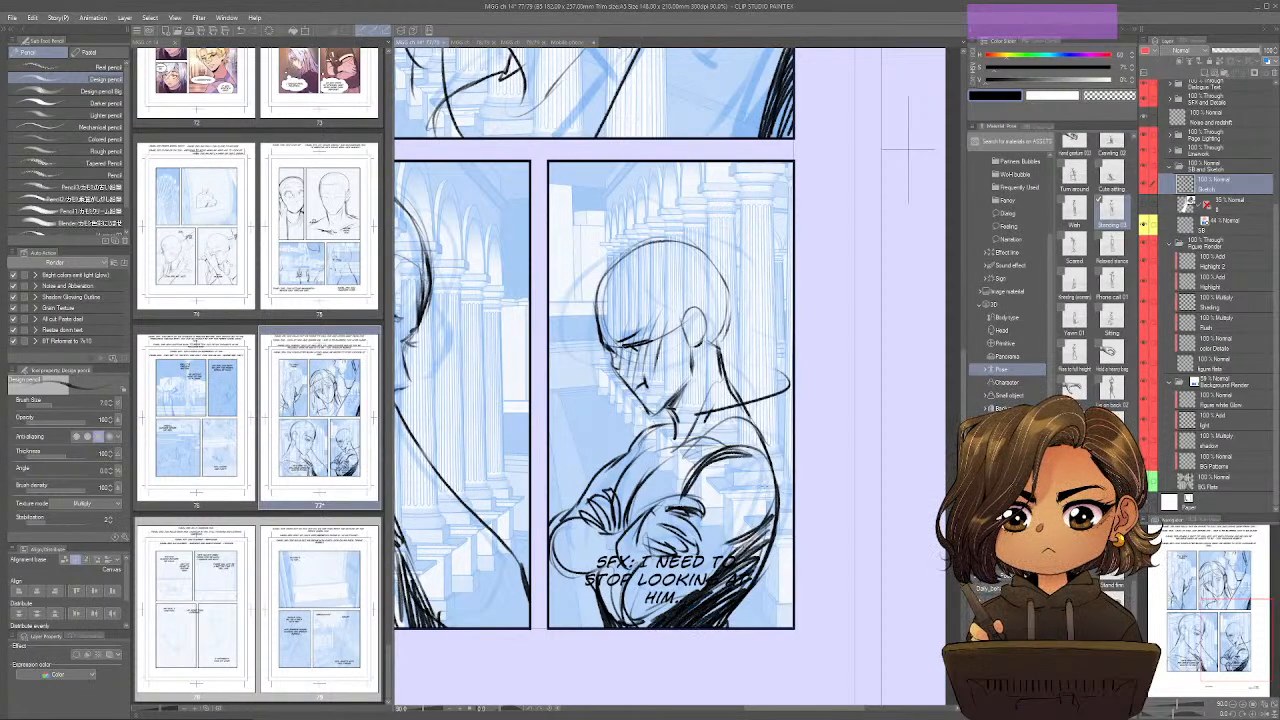
key("ctrl+shift+h")
key("ctrl+shift+h")
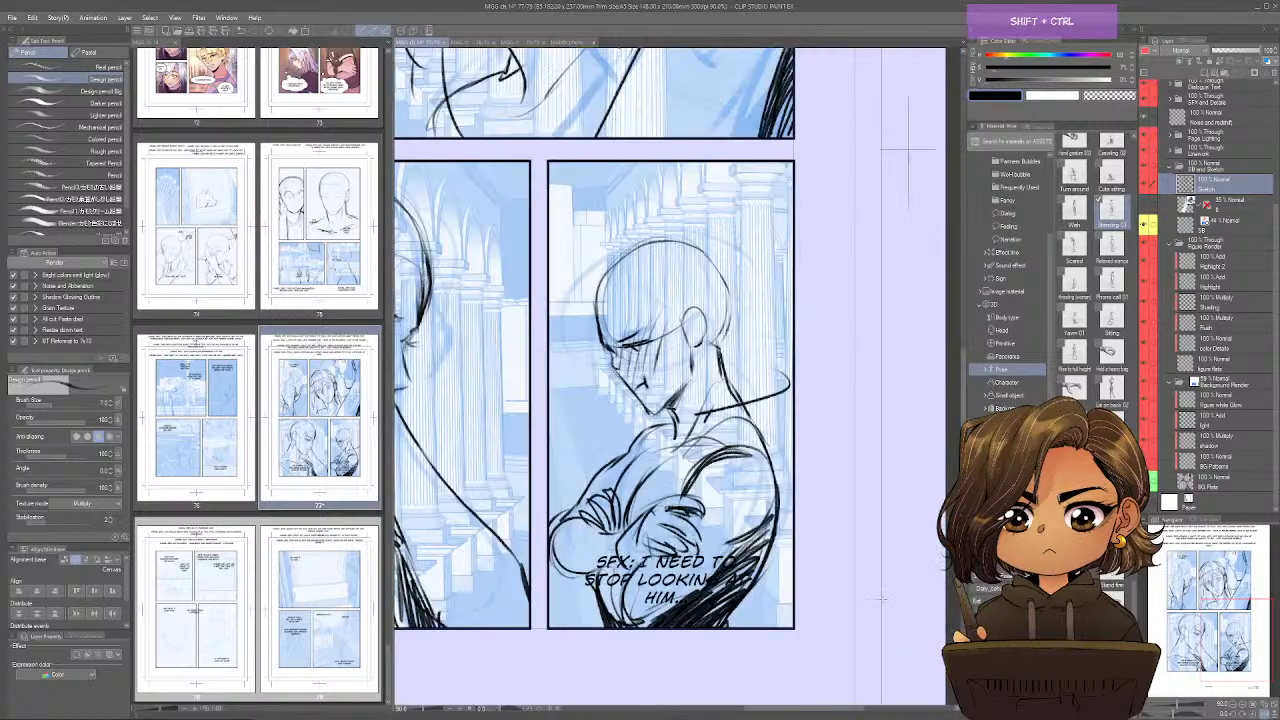
Sketch the fourth-panel character's hair outline over the crown and down behind the ear on page 77.
left_click_drag(831, 465, 891, 499)
left_click_drag(662, 331, 656, 428)
left_click_drag(656, 369, 674, 423)
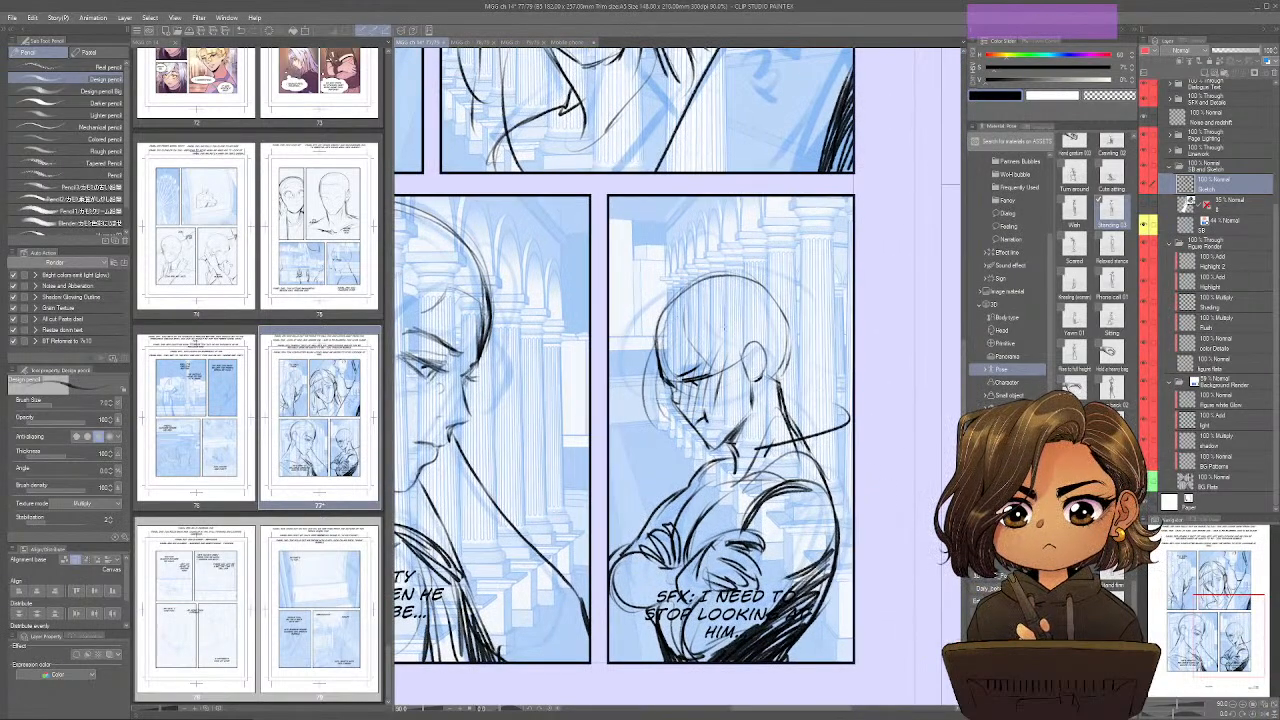
mouse_move(676, 299)
left_mouse_down()
mouse_move(713, 335)
mouse_move(738, 391)
mouse_move(773, 405)
left_mouse_up()
mouse_move(731, 338)
left_mouse_down()
mouse_move(740, 380)
mouse_move(716, 437)
left_mouse_up()
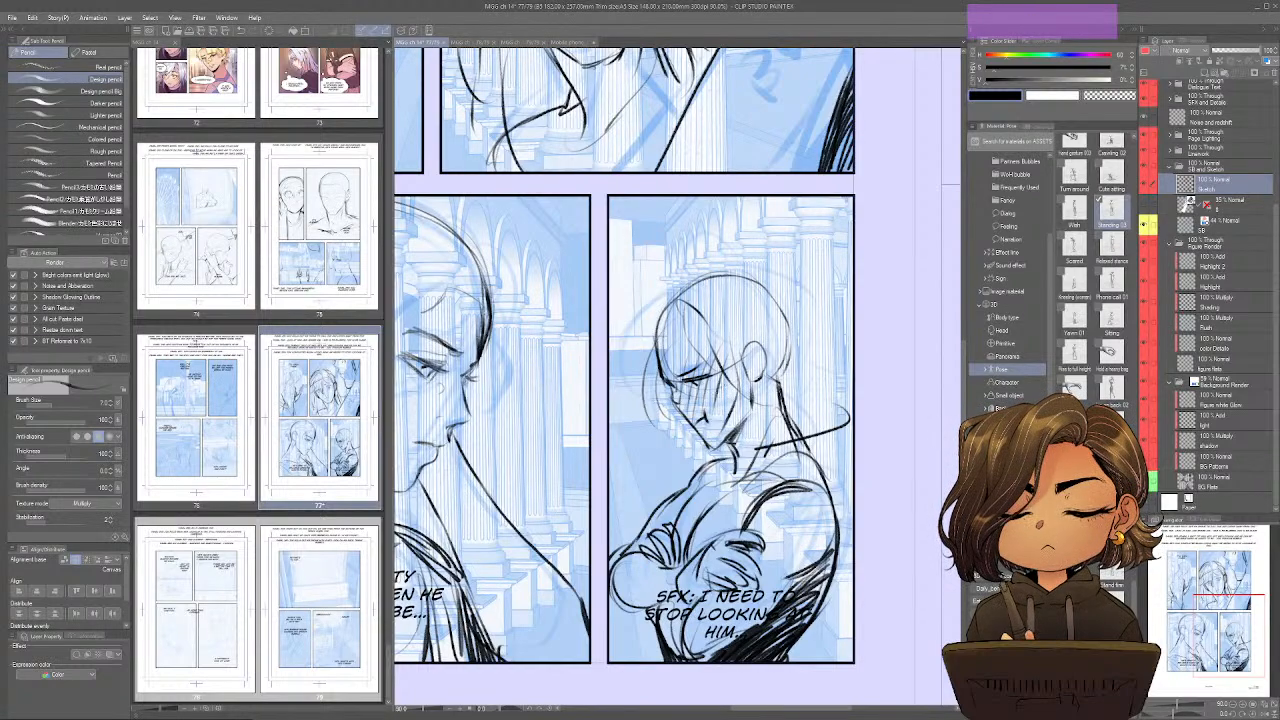
mouse_move(742, 369)
left_mouse_down()
mouse_move(738, 459)
mouse_move(691, 473)
left_mouse_up()
mouse_move(658, 314)
left_mouse_down()
mouse_move(752, 266)
mouse_move(796, 310)
mouse_move(800, 362)
left_mouse_up()
mouse_move(734, 268)
left_mouse_down()
mouse_move(790, 306)
mouse_move(806, 414)
left_mouse_up()
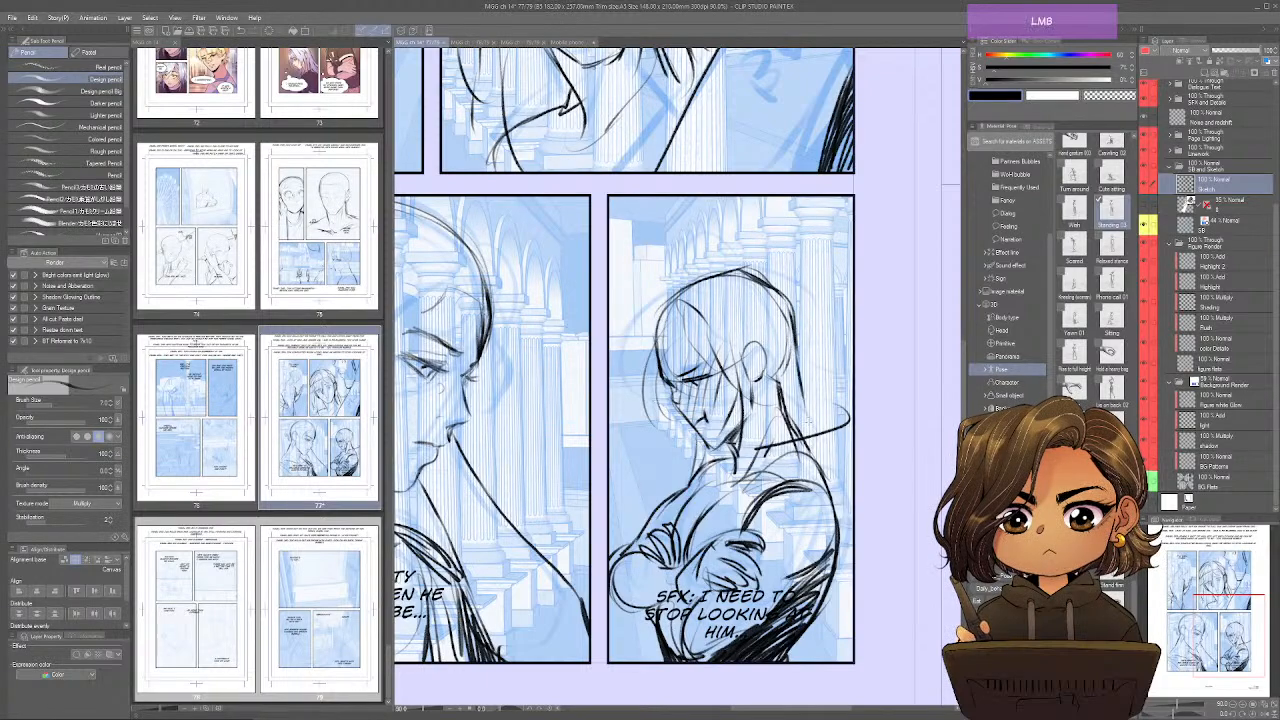
Sketch long hair strands flicking outward over the fourth-panel character's nape and shoulder.
left_click_drag(794, 354, 846, 424)
mouse_move(798, 376)
left_mouse_down()
mouse_move(818, 482)
mouse_move(844, 492)
left_mouse_up()
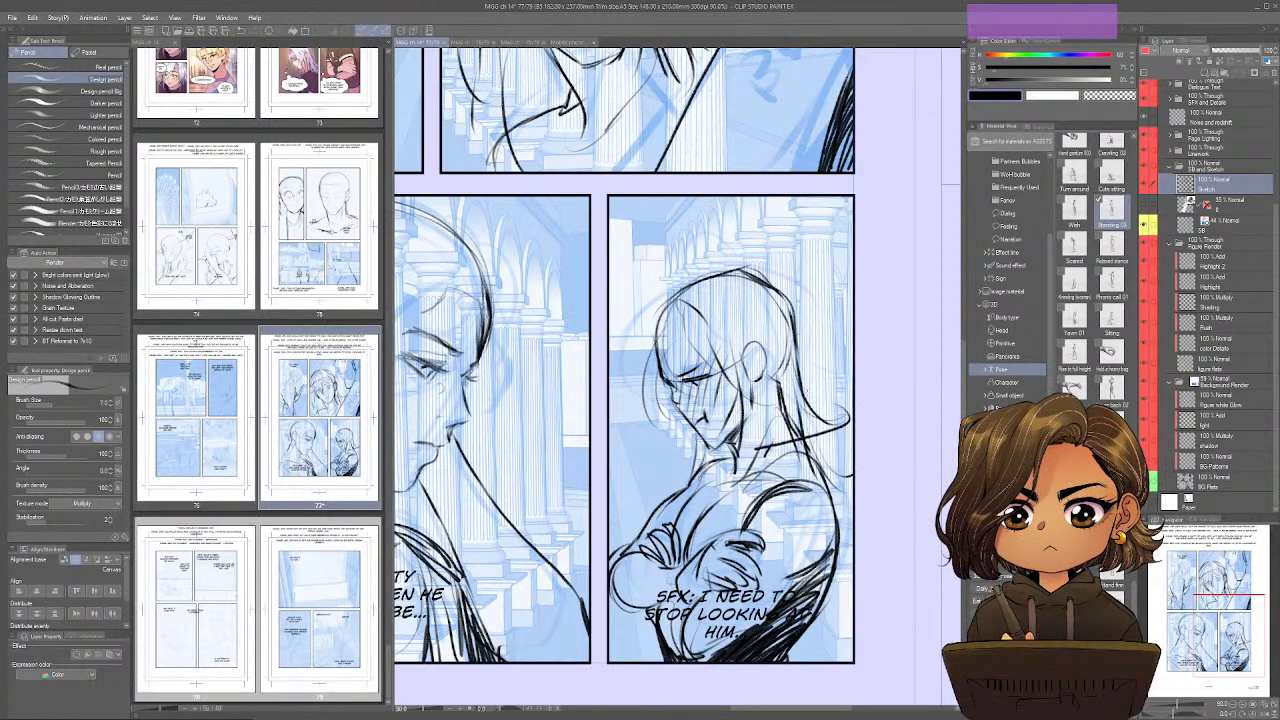
left_click_drag(764, 361, 756, 468)
left_click_drag(773, 412, 744, 468)
mouse_move(782, 430)
left_mouse_down()
mouse_move(762, 462)
mouse_move(811, 486)
left_mouse_up()
Sketch the flyaway tufts and parted bangs framing the fourth-panel character's forehead and face.
mouse_move(664, 306)
left_mouse_down()
mouse_move(657, 366)
mouse_move(618, 386)
mouse_move(626, 334)
left_mouse_up()
left_click_drag(628, 304, 622, 324)
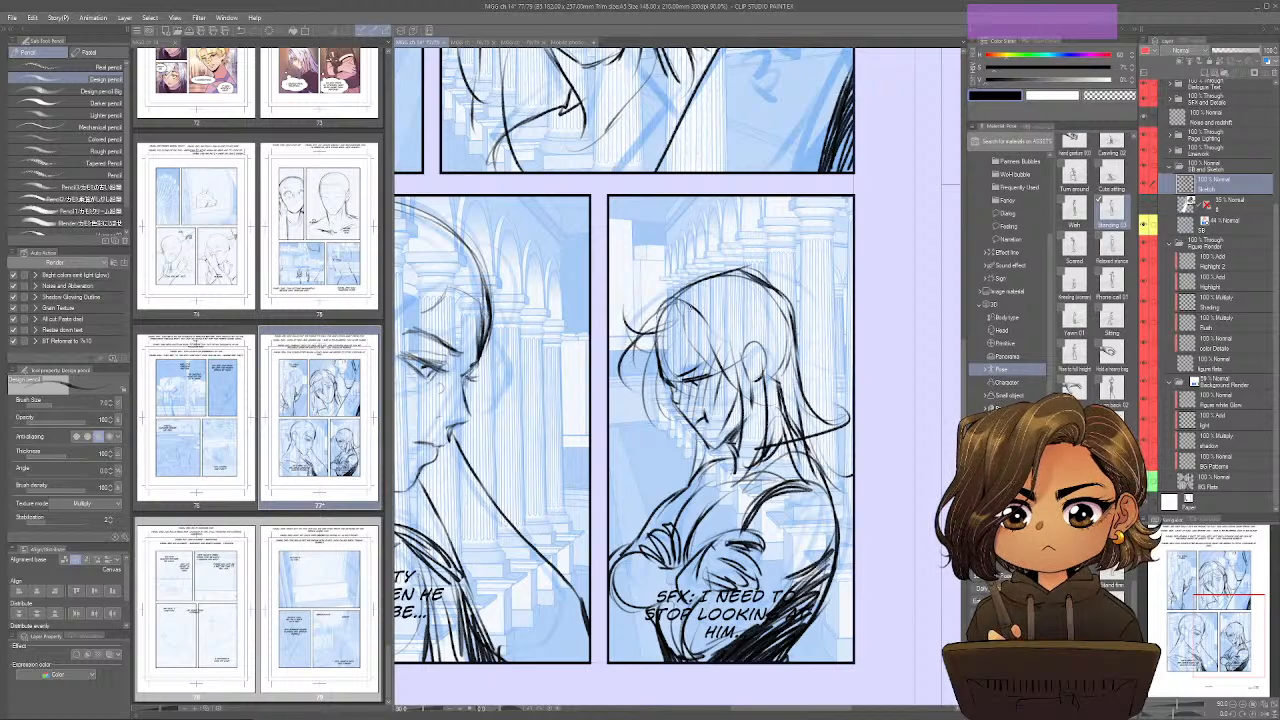
left_click_drag(702, 298, 688, 334)
mouse_move(686, 284)
left_mouse_down()
mouse_move(672, 290)
mouse_move(728, 314)
left_mouse_up()
left_click_drag(718, 302, 746, 350)
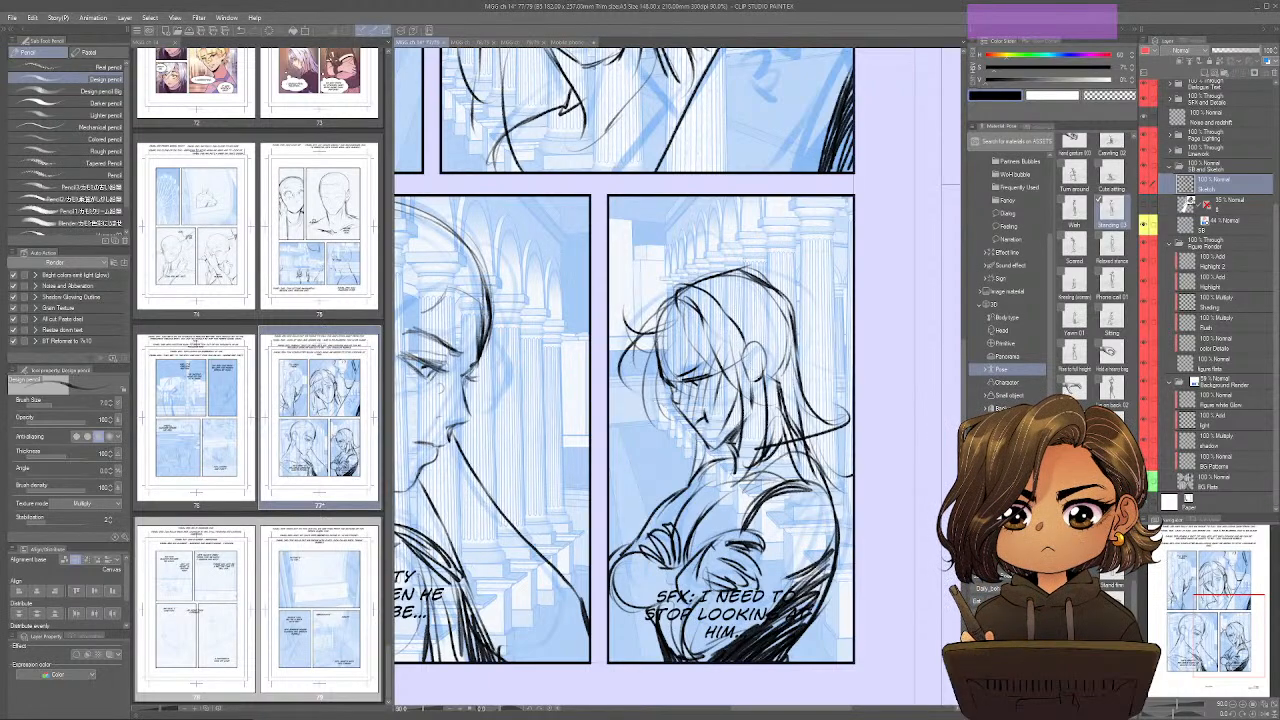
mouse_move(686, 316)
left_mouse_down()
mouse_move(646, 392)
mouse_move(662, 362)
left_mouse_up()
left_click_drag(656, 362, 624, 374)
left_click_drag(678, 334, 664, 370)
left_click_drag(664, 378, 658, 412)
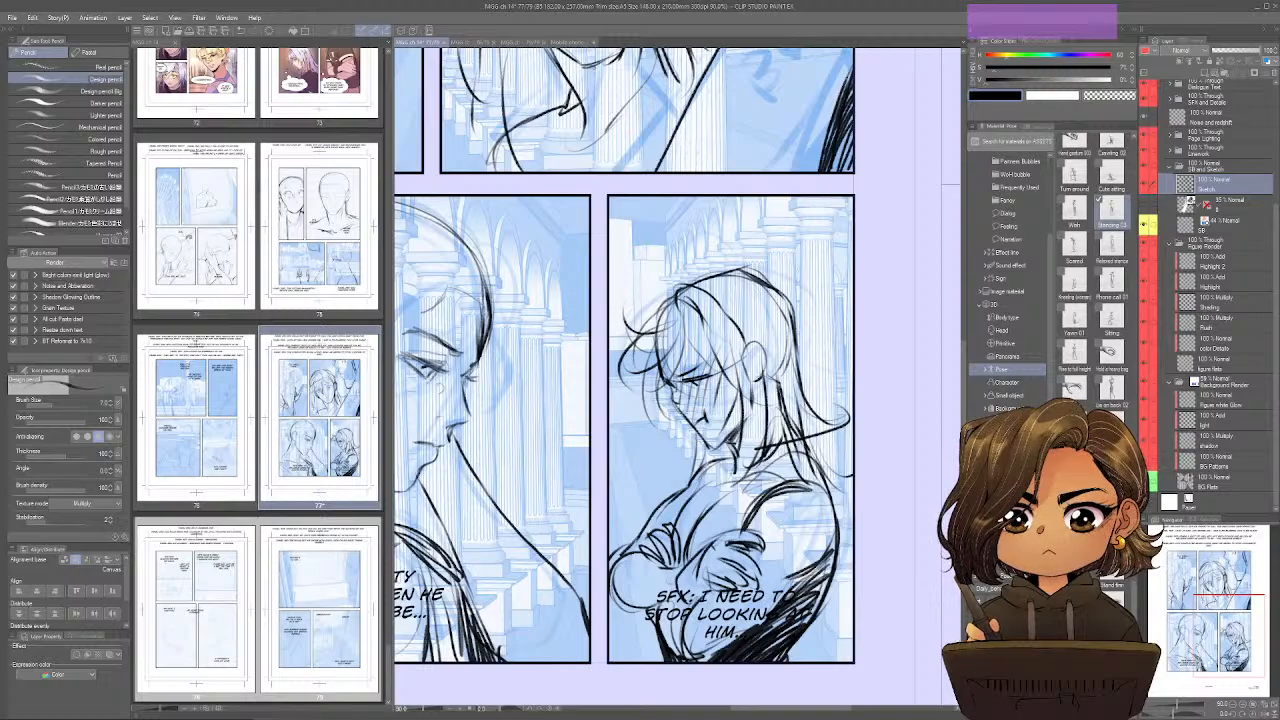
Hide the storyboard layer, mark it and the 3D figure layer purple, and mark the Sketch layer yellow.
left_click_drag(819, 566, 893, 625)
key("ctrl+0")
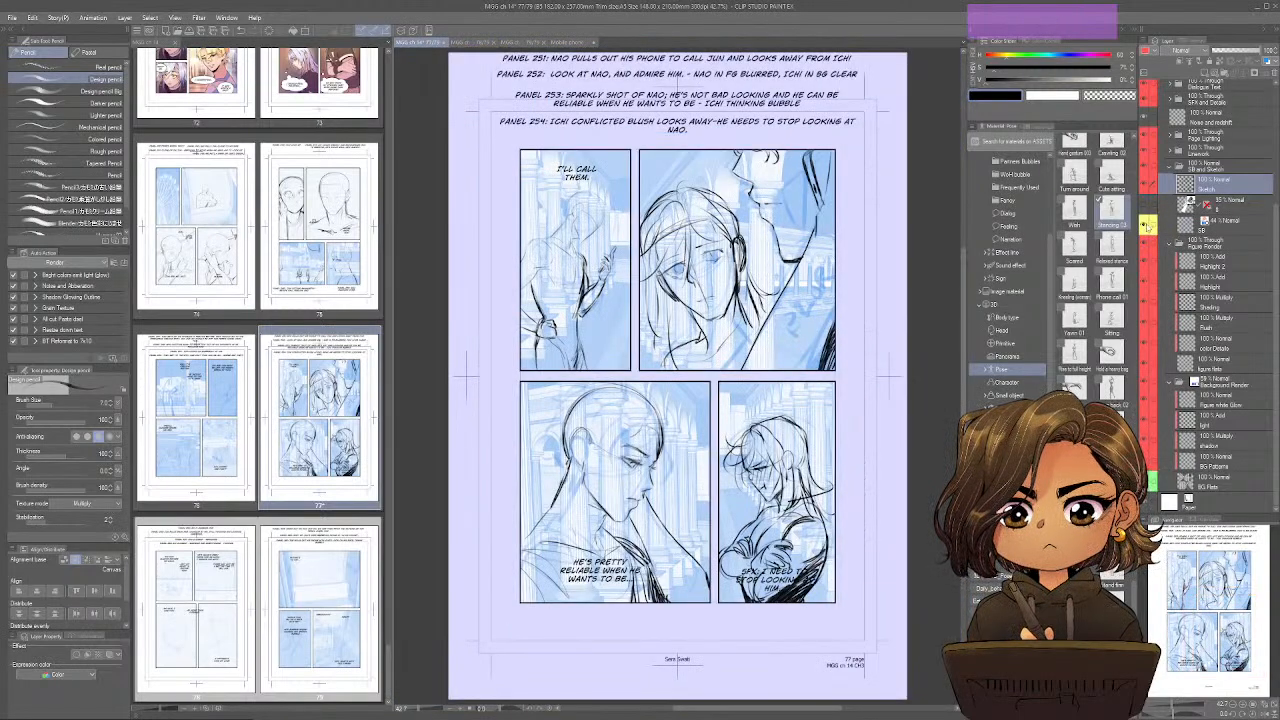
left_click(1145, 226)
left_click(1225, 209)
left_click(1212, 225, "shift")
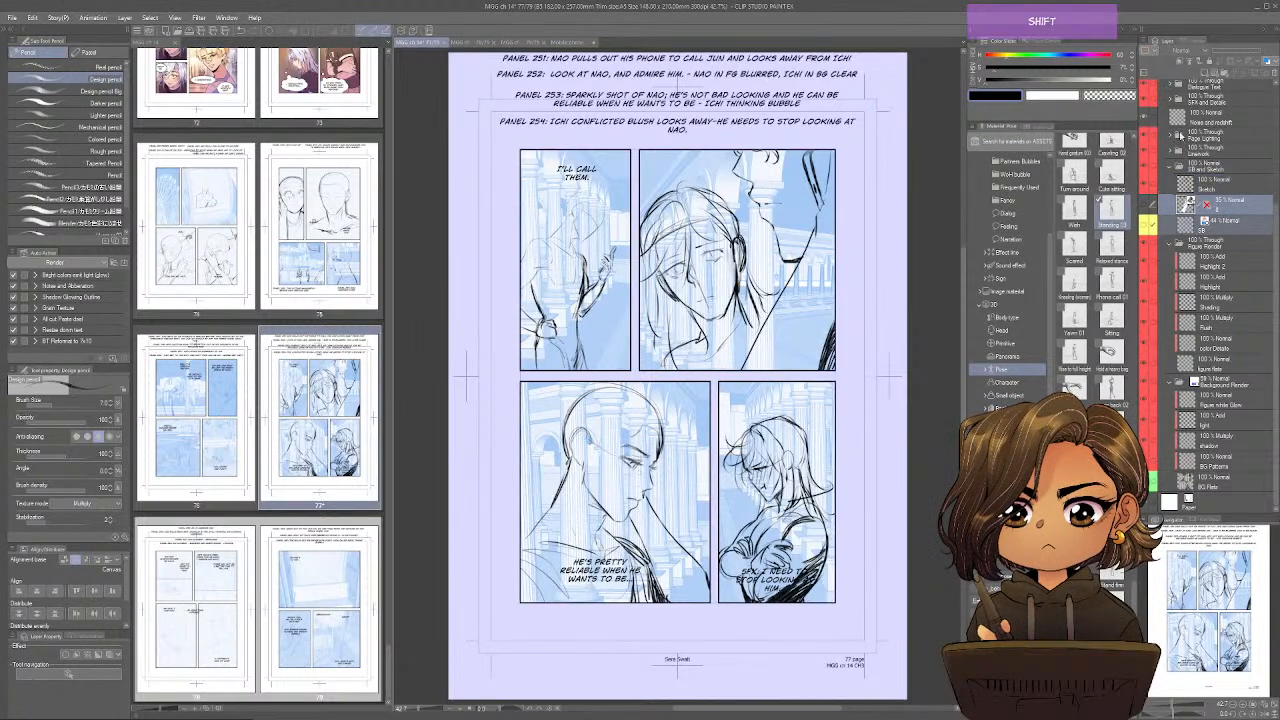
left_click(1155, 52)
left_click(1168, 128)
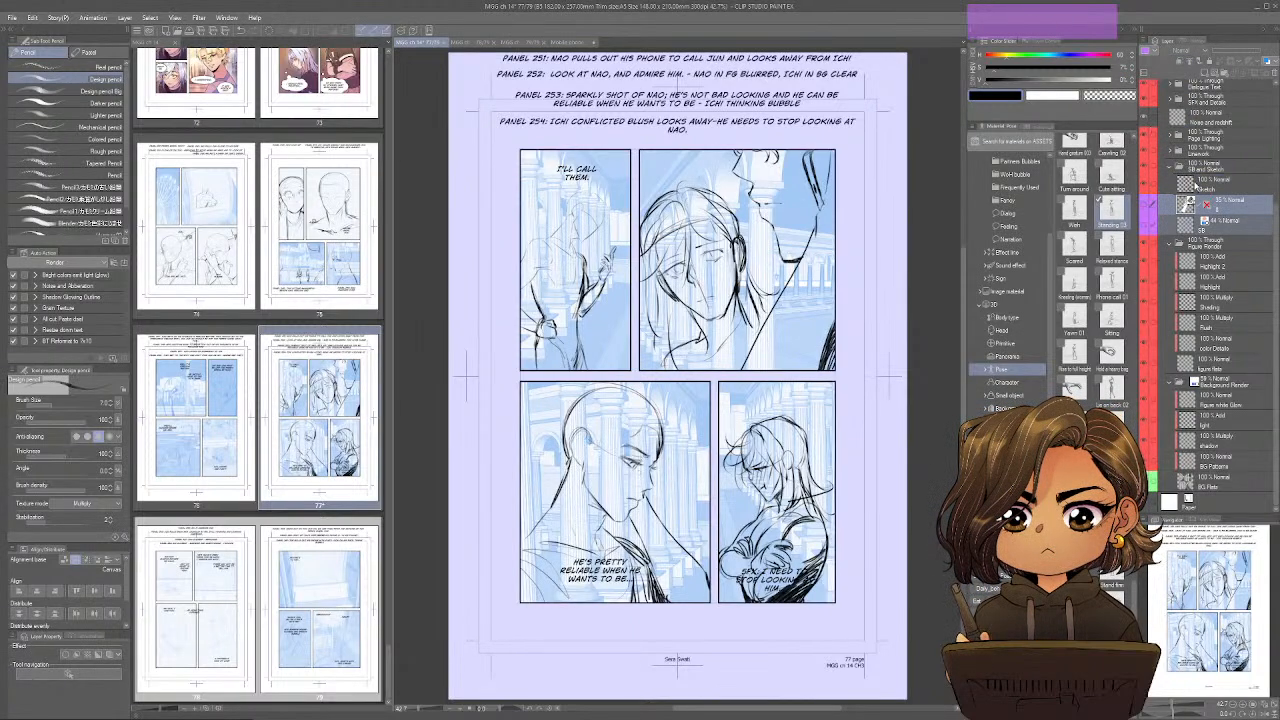
left_click(1197, 183)
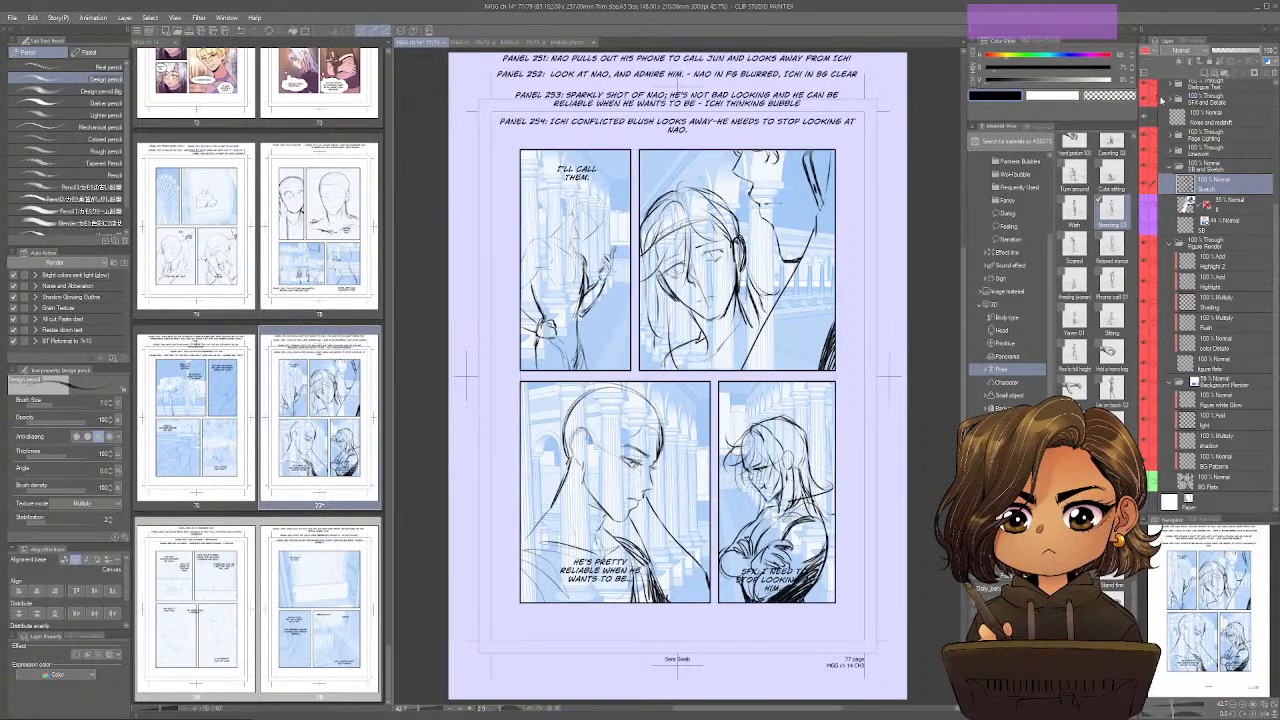
left_click(1162, 100)
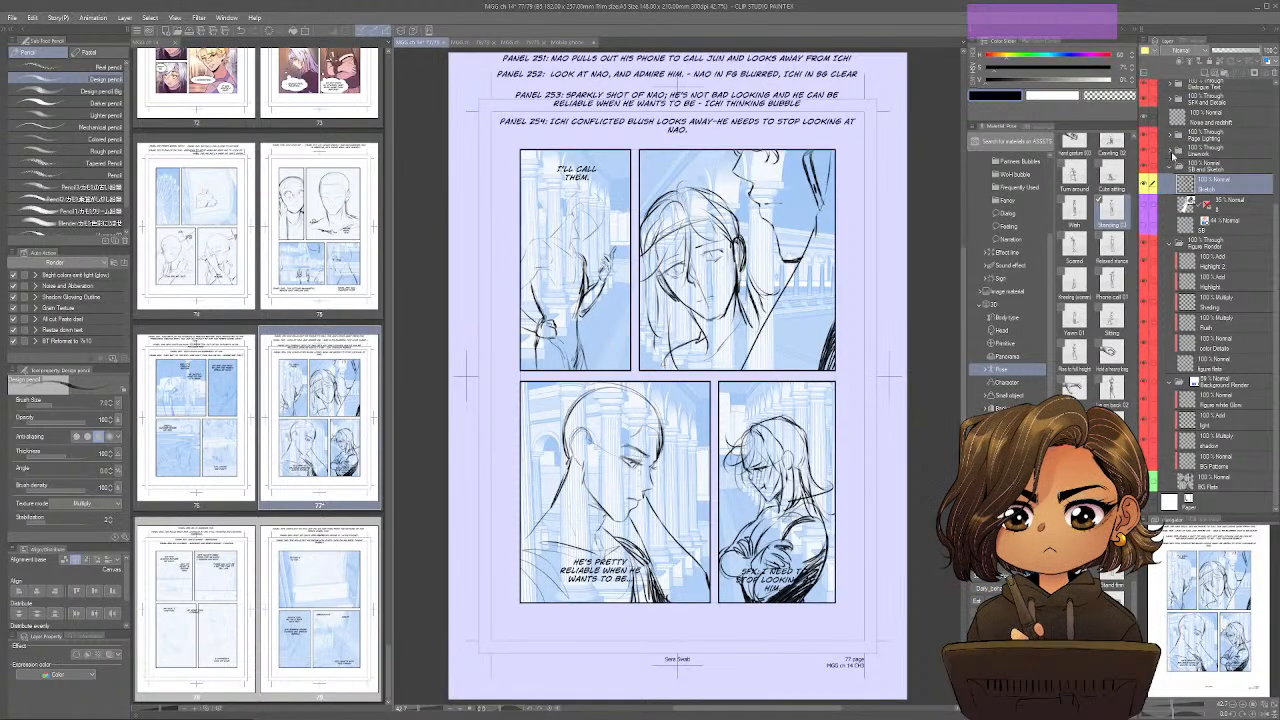
Make the Linework 2 layer active, save page 77 and close it to reach page 78.
left_click(1173, 155)
left_click(1205, 190)
key("ctrl")
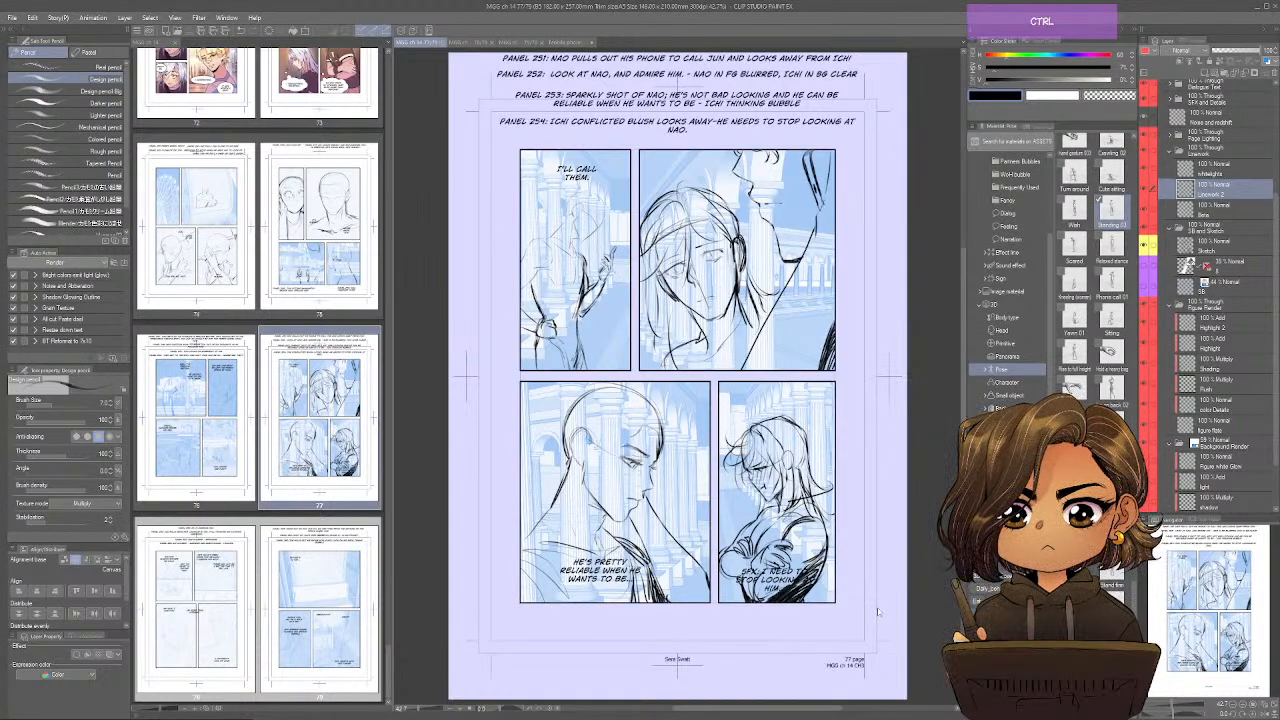
key("ctrl+w")
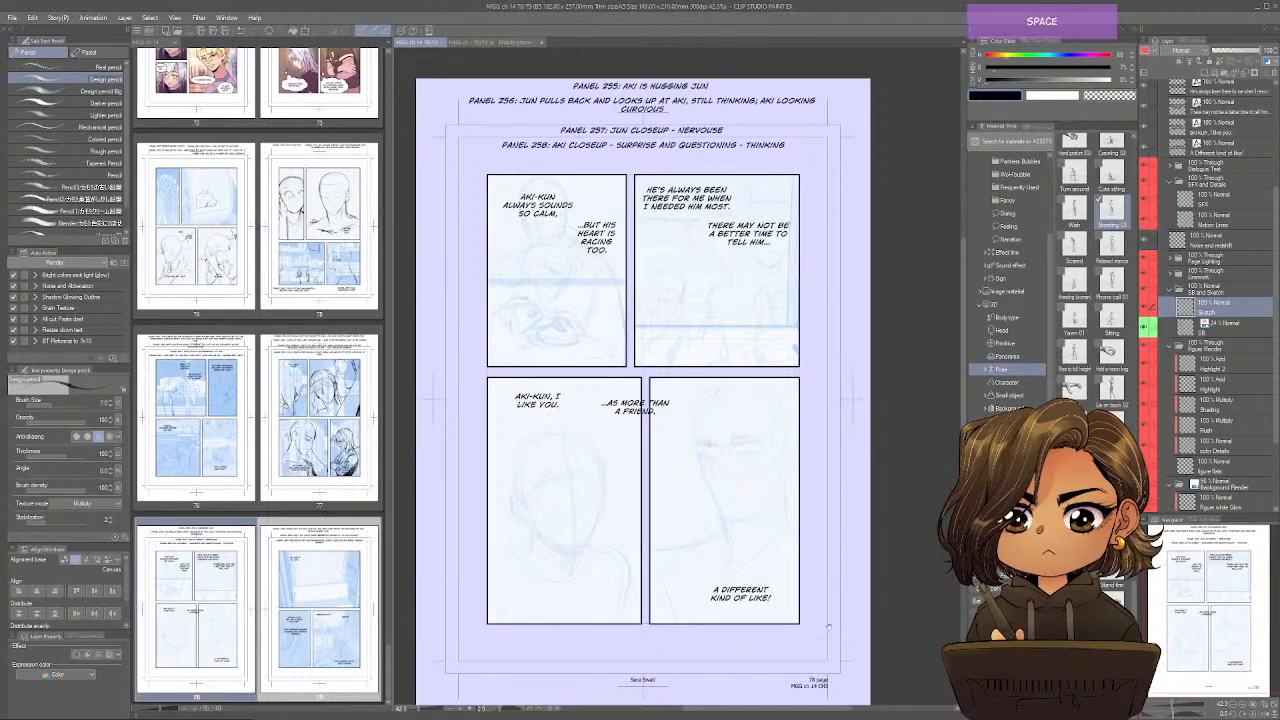
Rough in the front character's skull and downturned face over the storyboard in page 78's first panel.
left_click_drag(820, 647, 855, 620)
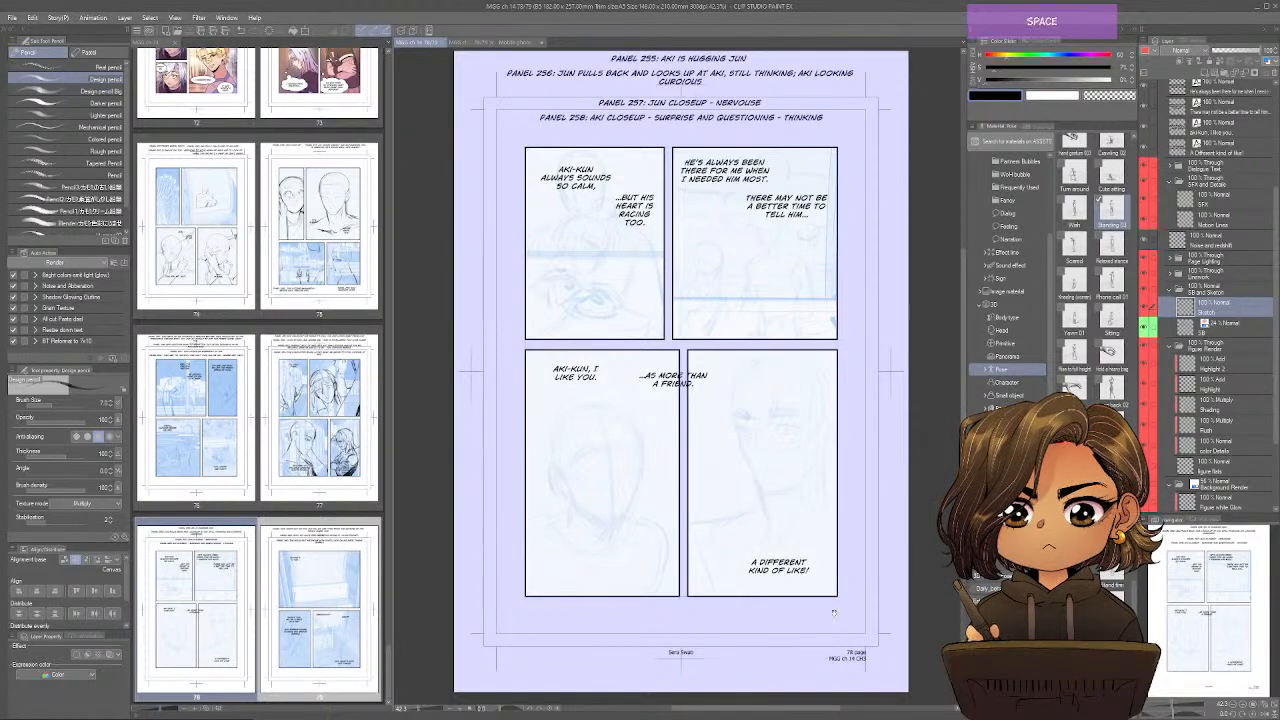
left_click_drag(807, 545, 853, 626)
key("ctrl+alt+0")
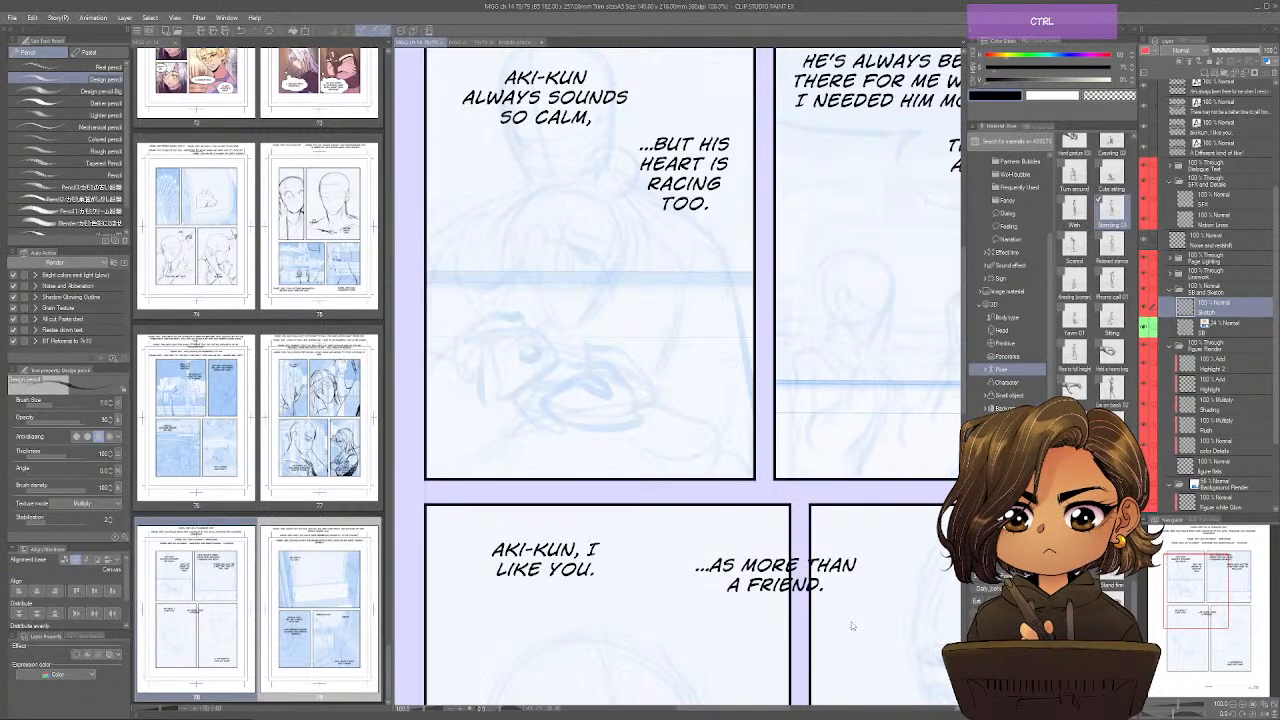
scroll(852, 626, "down", 2)
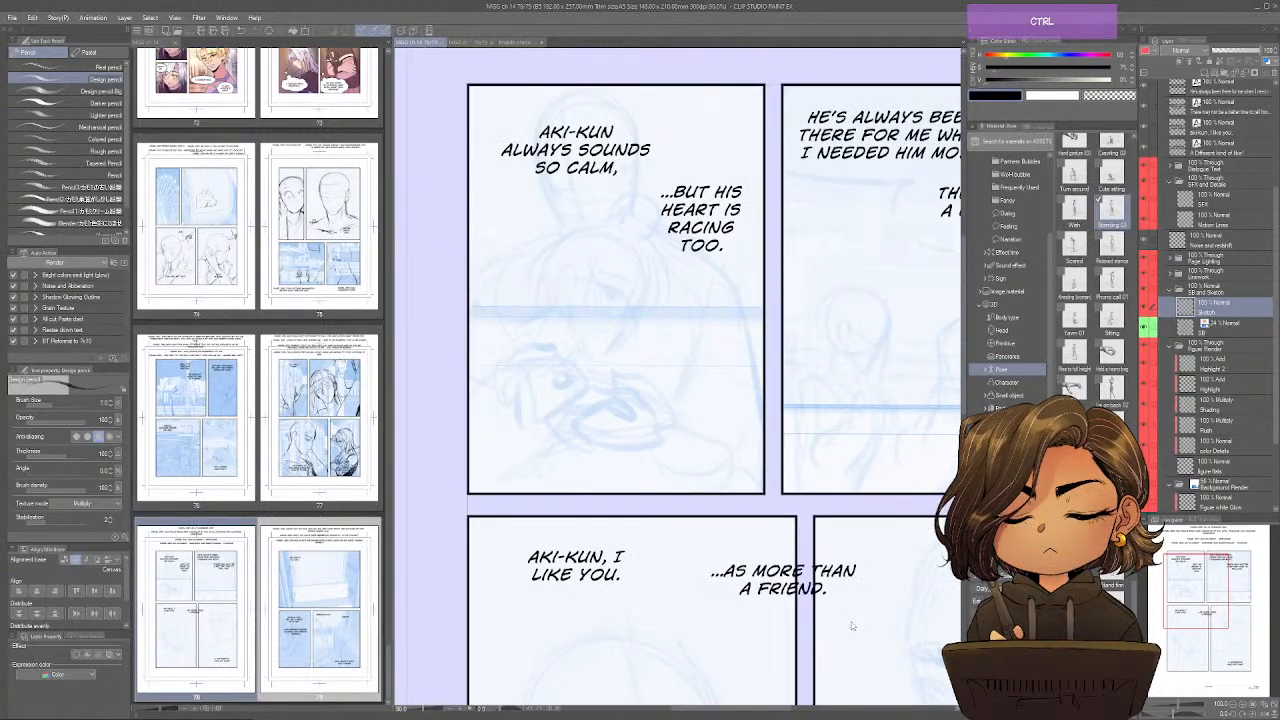
left_click_drag(655, 340, 685, 470)
mouse_move(638, 408)
left_mouse_down()
mouse_move(616, 432)
mouse_move(624, 466)
left_mouse_up()
mouse_move(680, 410)
left_mouse_down()
mouse_move(697, 462)
mouse_move(655, 516)
left_mouse_up()
mouse_move(622, 436)
left_mouse_down()
mouse_move(688, 464)
mouse_move(674, 498)
left_mouse_up()
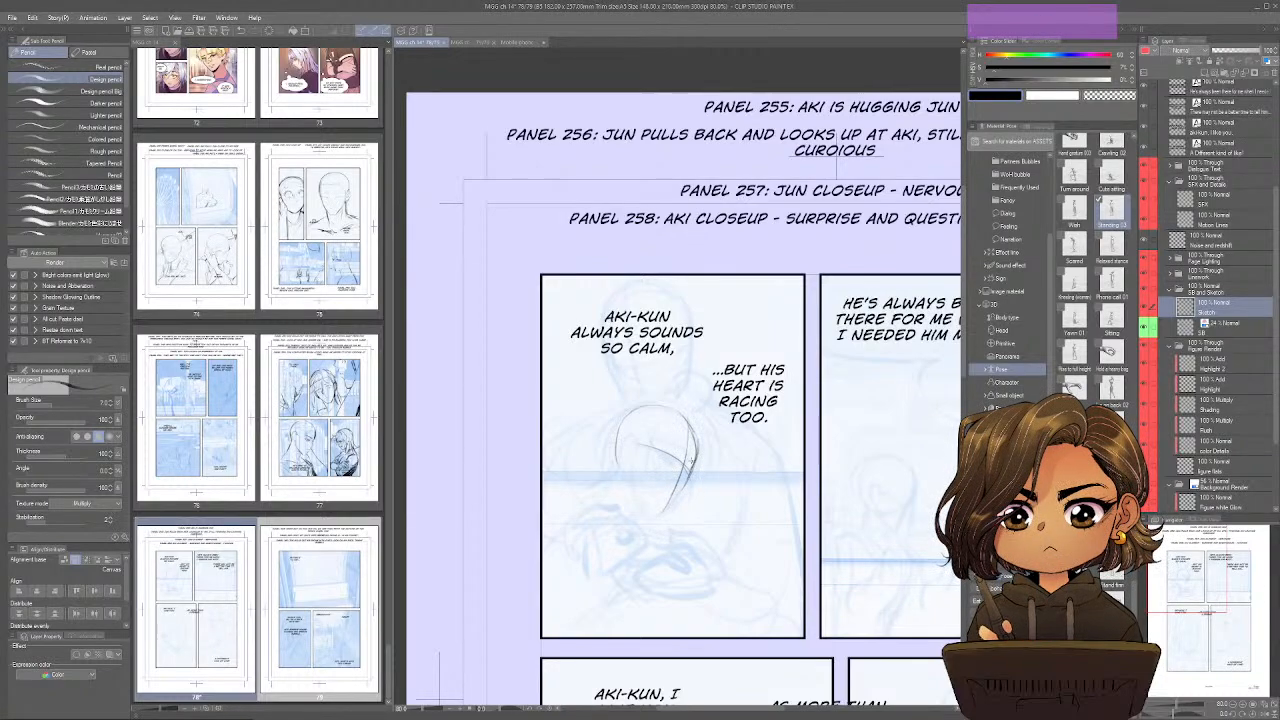
Refine the front character's face edge and jaw, and sketch the ear.
key("e")
left_click_drag(694, 446, 687, 424)
left_click_drag(678, 488, 657, 518)
mouse_move(687, 424)
left_mouse_down()
mouse_move(695, 460)
mouse_move(678, 508)
left_mouse_up()
mouse_move(640, 452)
left_mouse_down()
mouse_move(660, 446)
mouse_move(648, 478)
mouse_move(662, 506)
left_mouse_up()
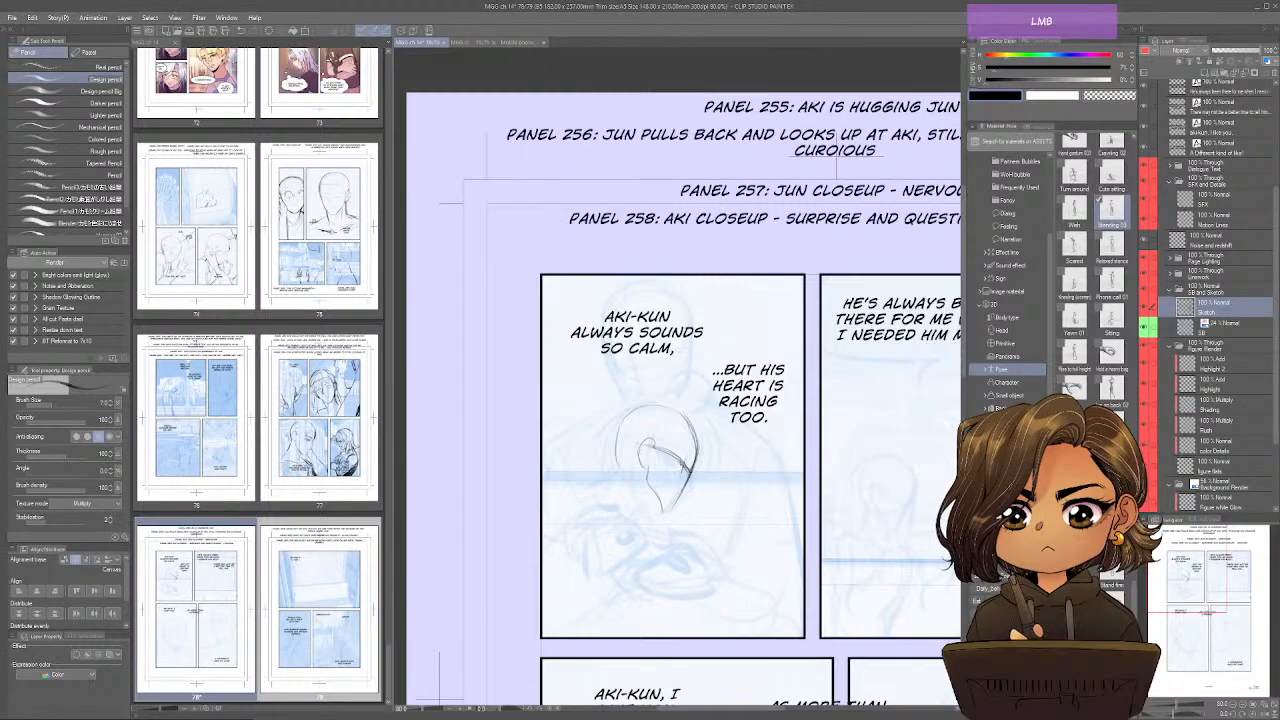
mouse_move(682, 462)
left_mouse_down()
mouse_move(696, 470)
mouse_move(690, 422)
mouse_move(668, 463)
mouse_move(692, 424)
mouse_move(614, 468)
mouse_move(598, 504)
mouse_move(658, 504)
mouse_move(642, 518)
left_mouse_up()
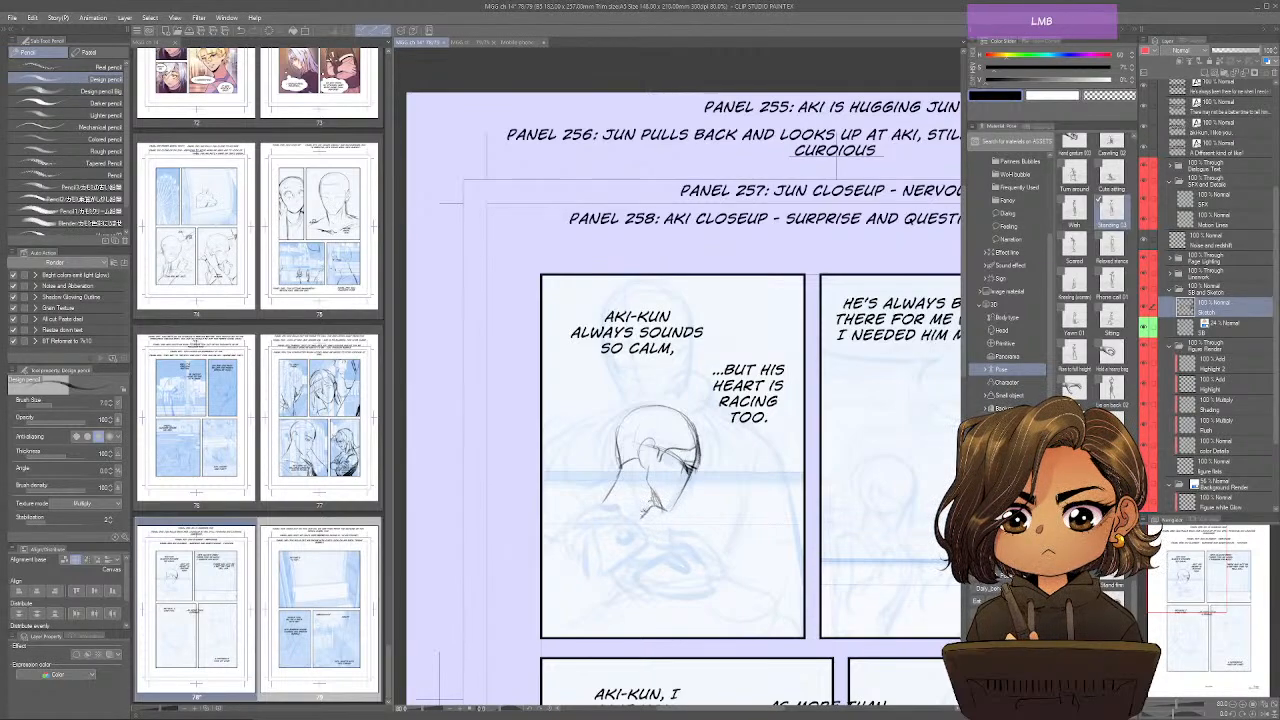
Sketch the front character's nape and shoulder with the hand and forearm resting against them.
left_click_drag(620, 468, 606, 500)
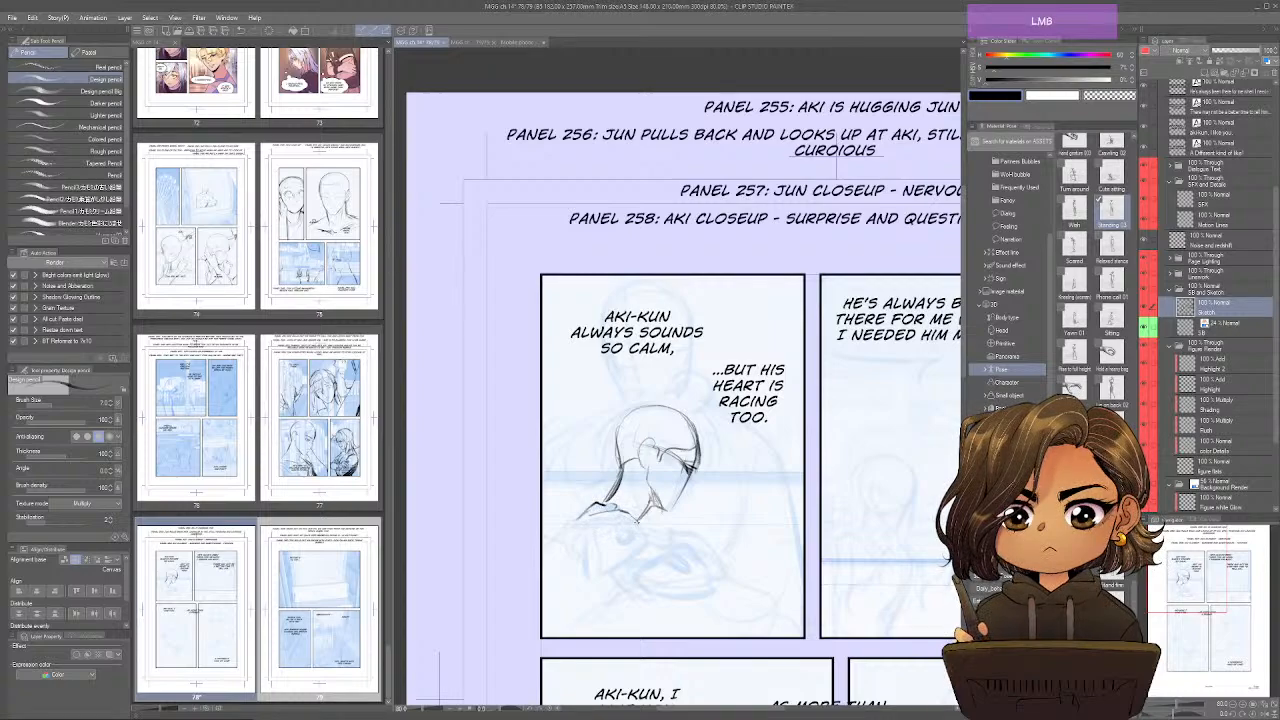
mouse_move(638, 518)
left_mouse_down()
mouse_move(592, 542)
mouse_move(604, 562)
left_mouse_up()
mouse_move(584, 516)
left_mouse_down()
mouse_move(568, 558)
mouse_move(554, 532)
mouse_move(544, 566)
mouse_move(572, 519)
left_mouse_up()
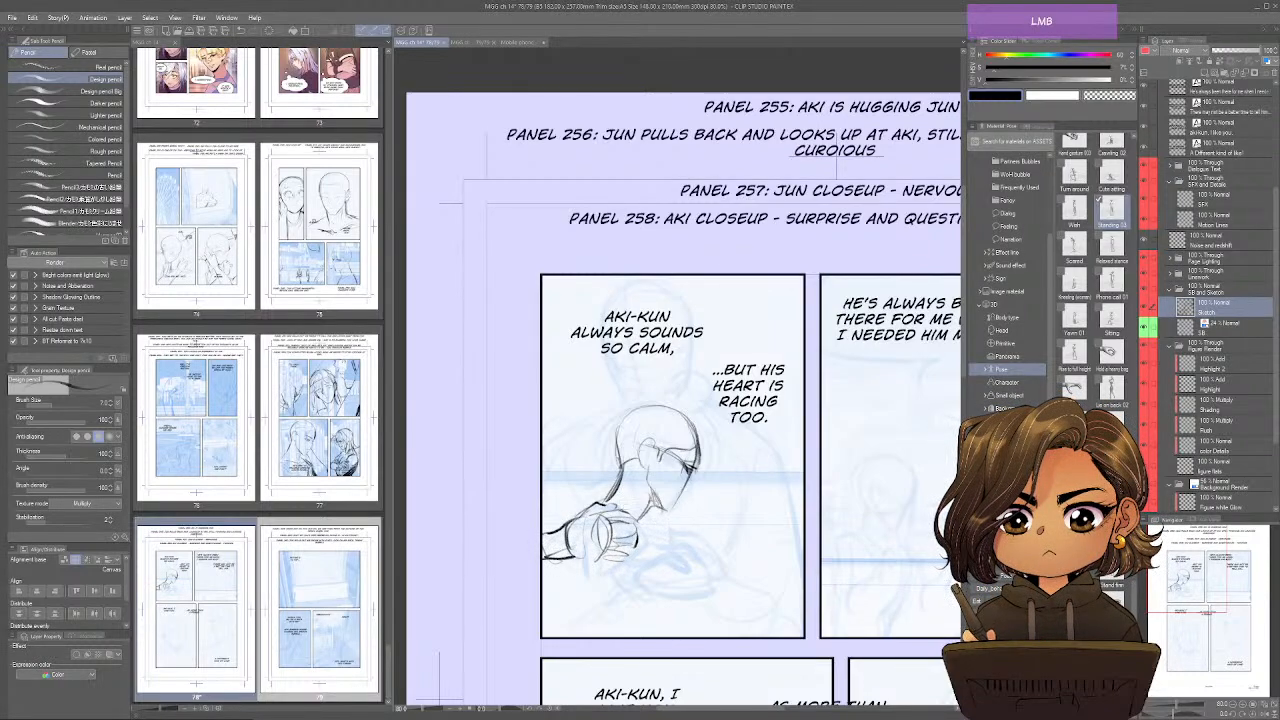
Sketch the front character's reaching arm with its sleeve folds and rounded forearm along the panel's lower part.
mouse_move(648, 509)
left_mouse_down()
mouse_move(621, 529)
mouse_move(662, 552)
mouse_move(708, 554)
left_mouse_up()
mouse_move(664, 532)
left_mouse_down()
mouse_move(684, 542)
mouse_move(661, 588)
mouse_move(653, 581)
mouse_move(670, 587)
mouse_move(664, 598)
left_mouse_up()
mouse_move(704, 556)
left_mouse_down()
mouse_move(726, 588)
mouse_move(676, 604)
left_mouse_up()
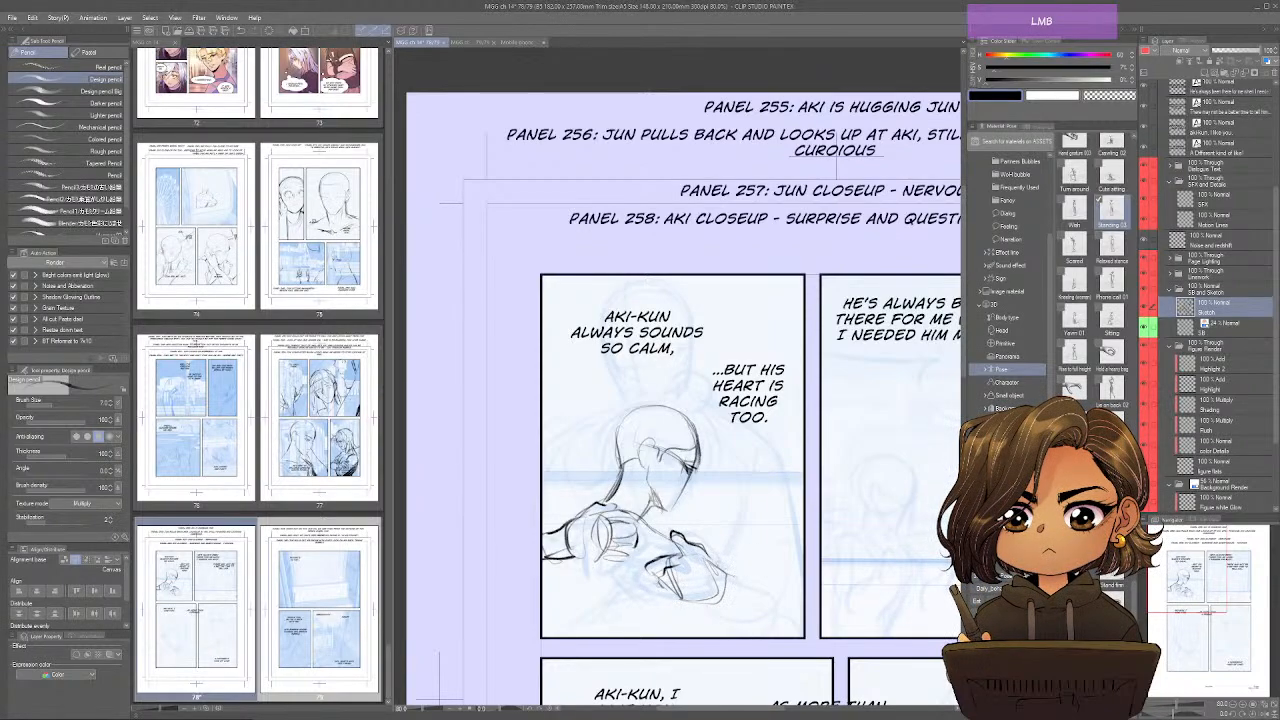
left_click_drag(722, 568, 704, 616)
left_click_drag(612, 566, 636, 574)
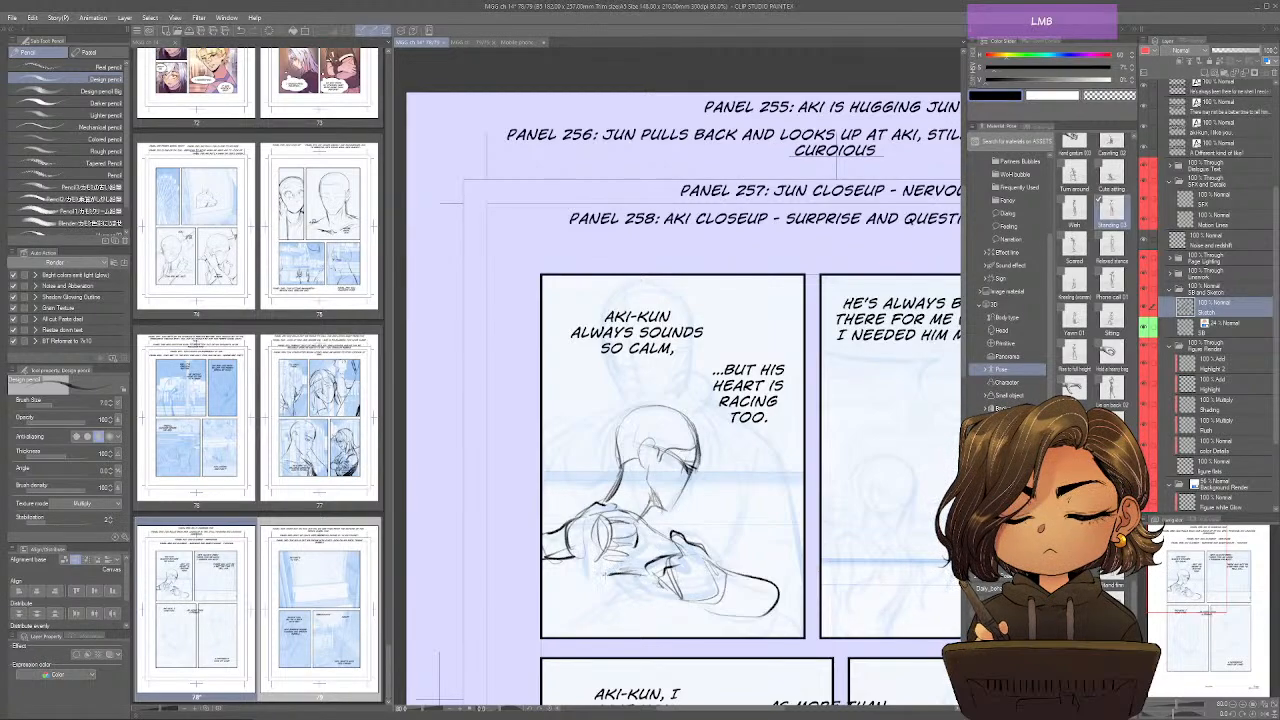
Draw the front character's lower torso lines and sharpen the chin and facial profile.
left_click_drag(566, 549, 543, 575)
left_click_drag(628, 575, 590, 630)
left_click_drag(598, 624, 582, 637)
left_click_drag(630, 572, 596, 631)
left_click_drag(677, 499, 667, 511)
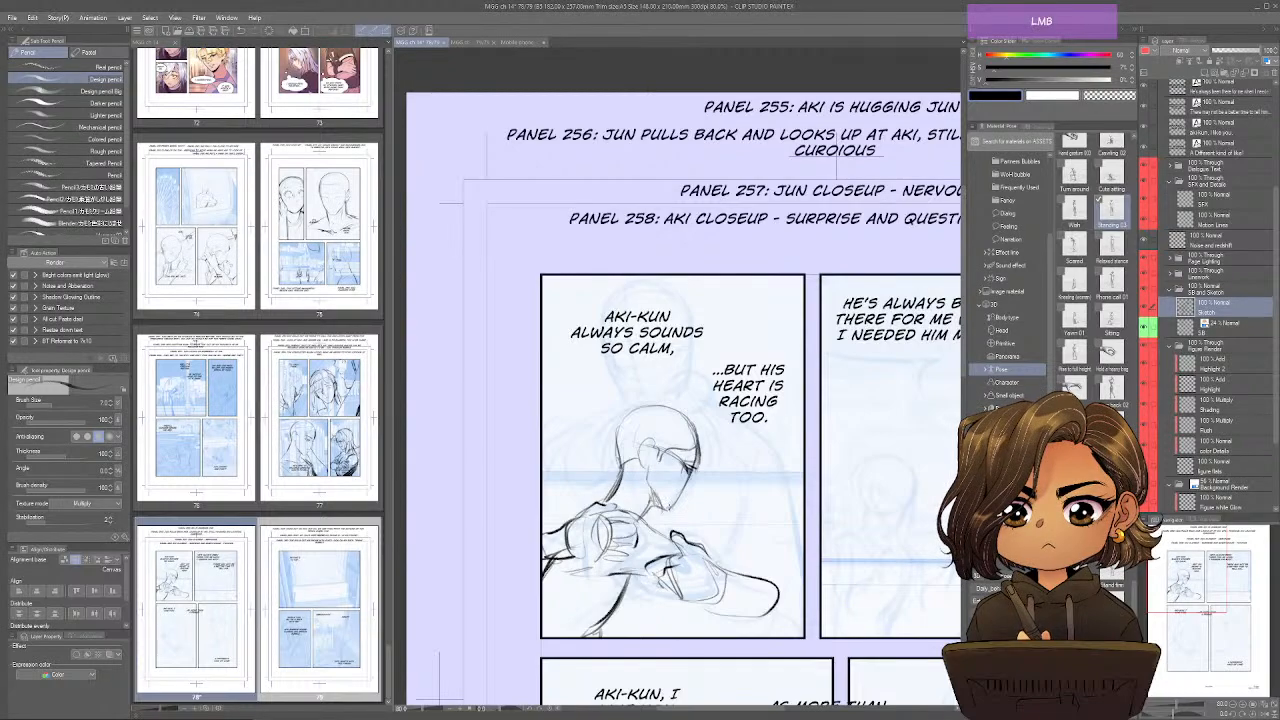
left_click_drag(680, 458, 686, 486)
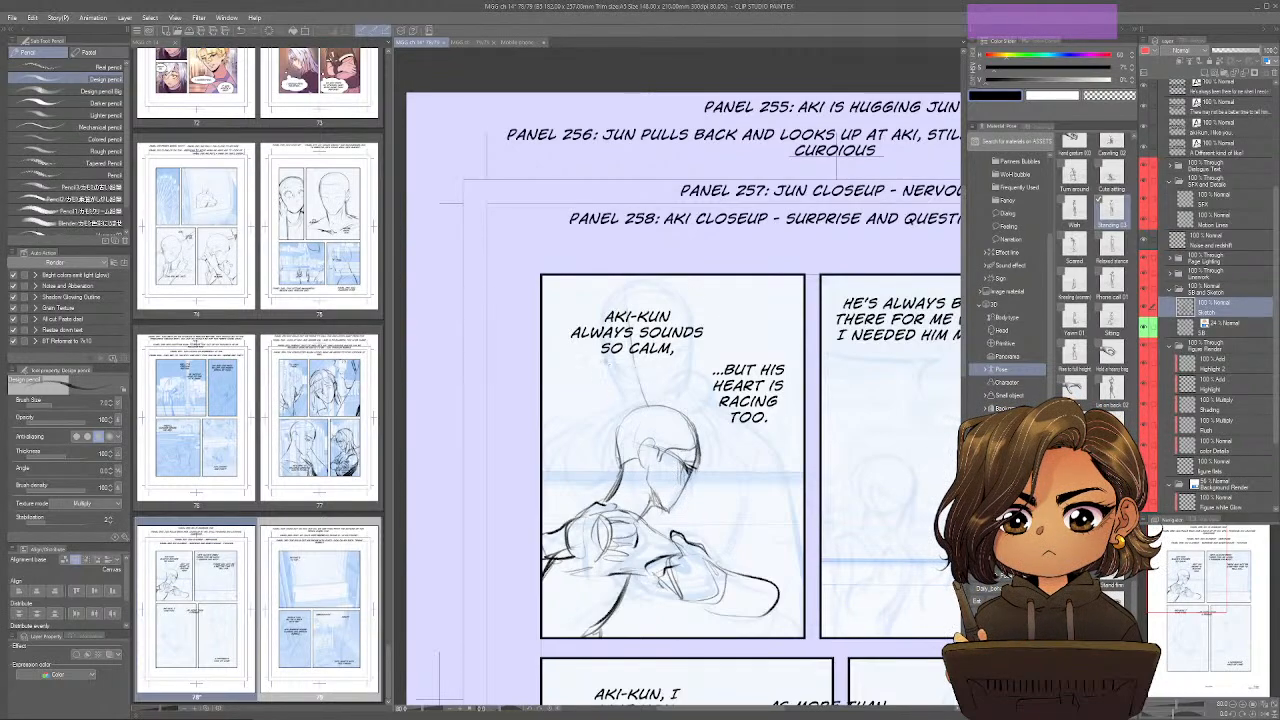
Lightly sketch the rear character's head and neck behind the first panel's dialogue.
left_click_drag(626, 360, 604, 372)
left_click_drag(683, 331, 692, 364)
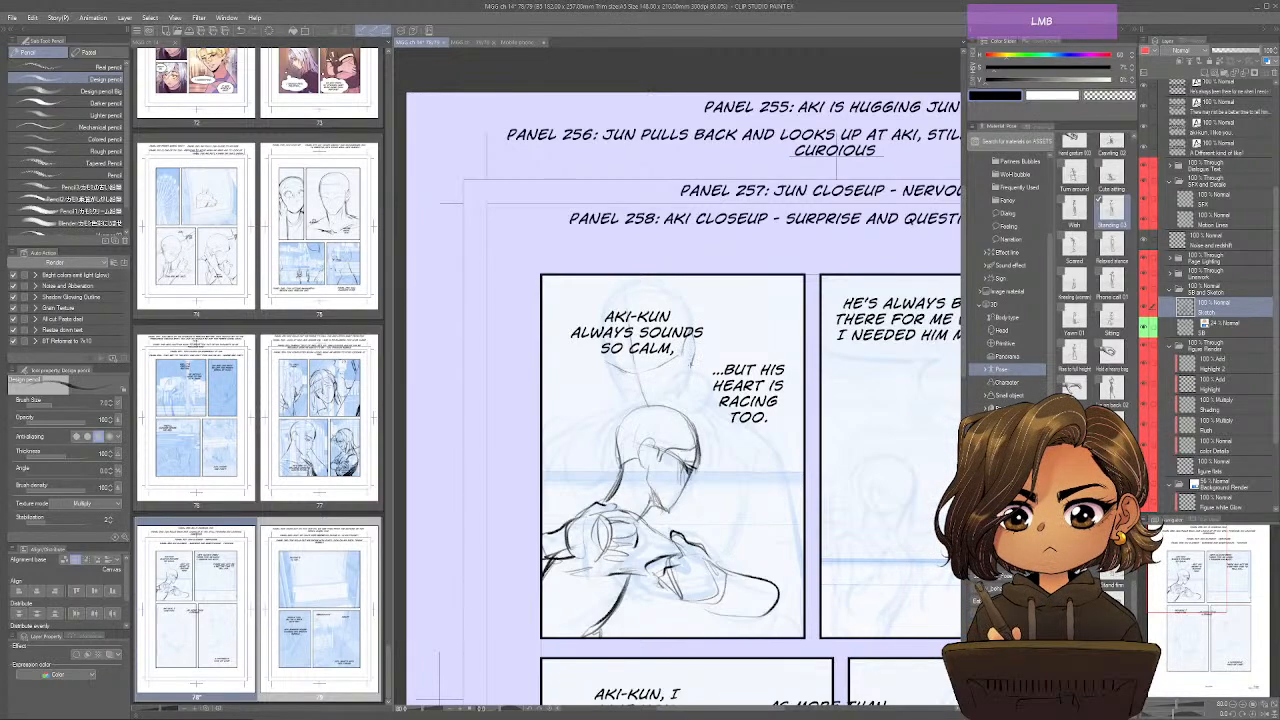
left_click_drag(602, 332, 617, 386)
left_click_drag(603, 324, 632, 291)
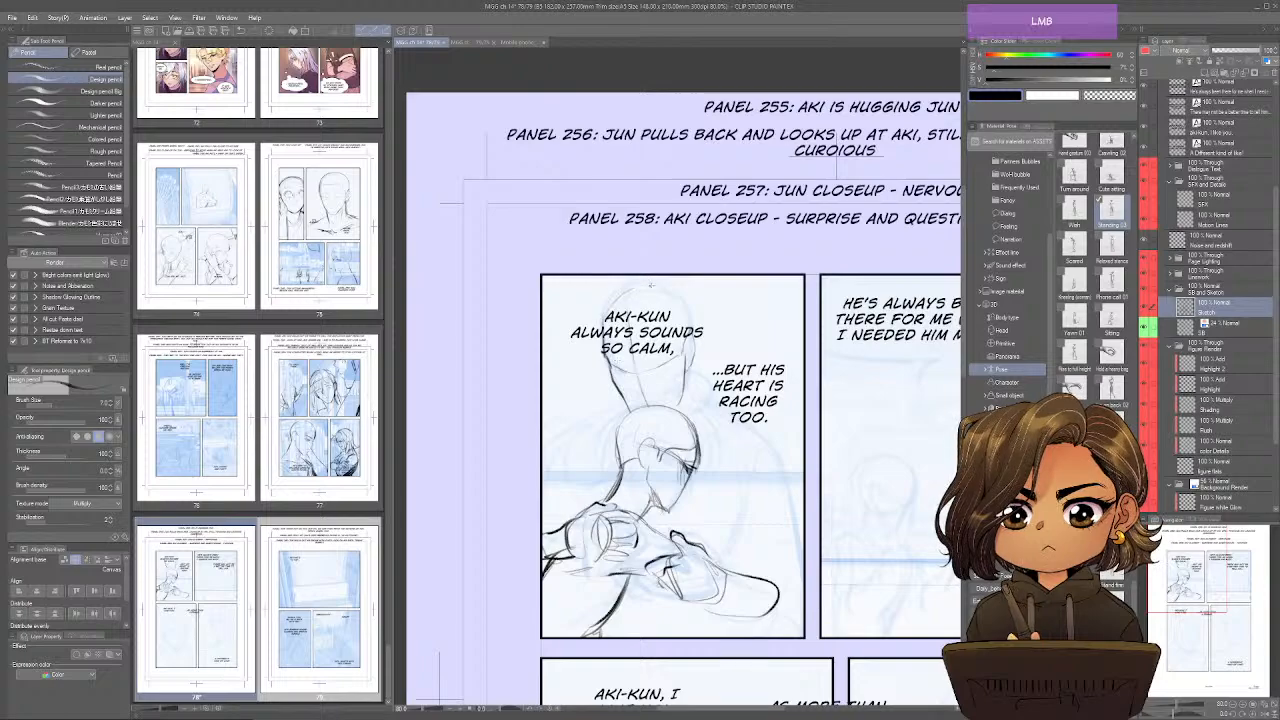
Mirror the view and strengthen the rear character's jaw, neck and skull outline.
key("ctrl+shift+h")
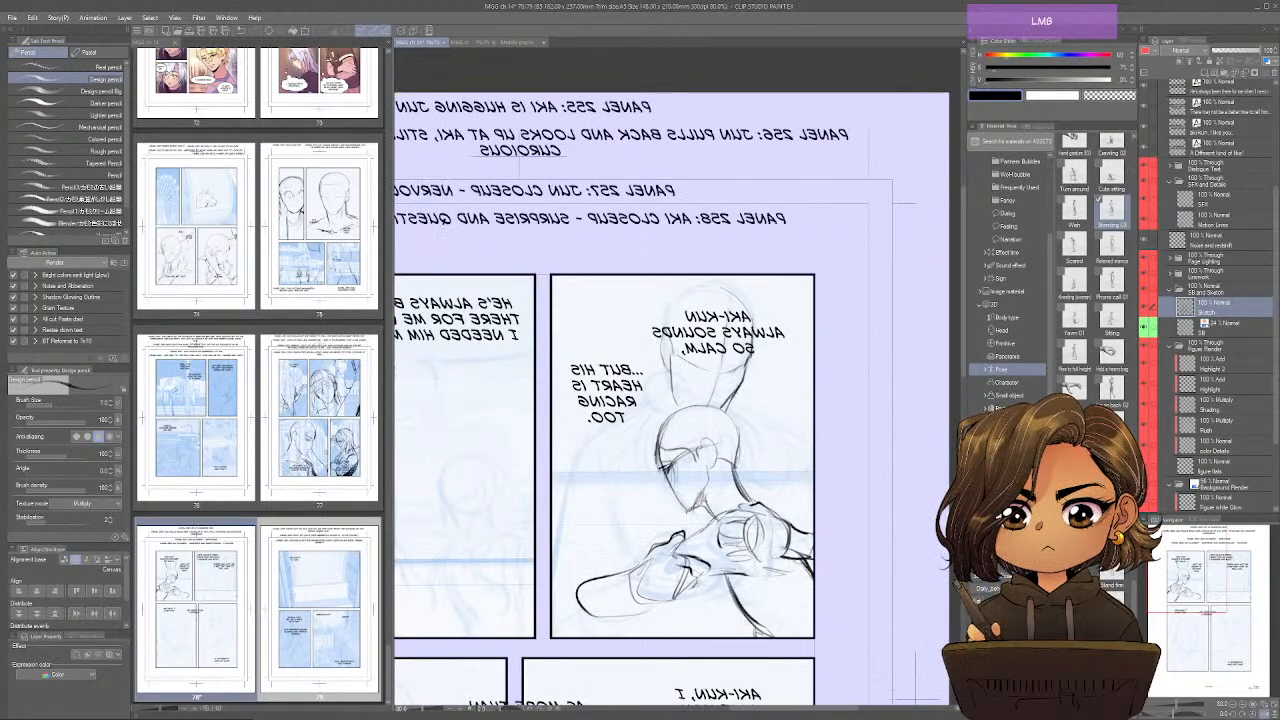
left_click_drag(737, 392, 721, 409)
left_click_drag(672, 364, 685, 407)
left_click_drag(669, 377, 688, 409)
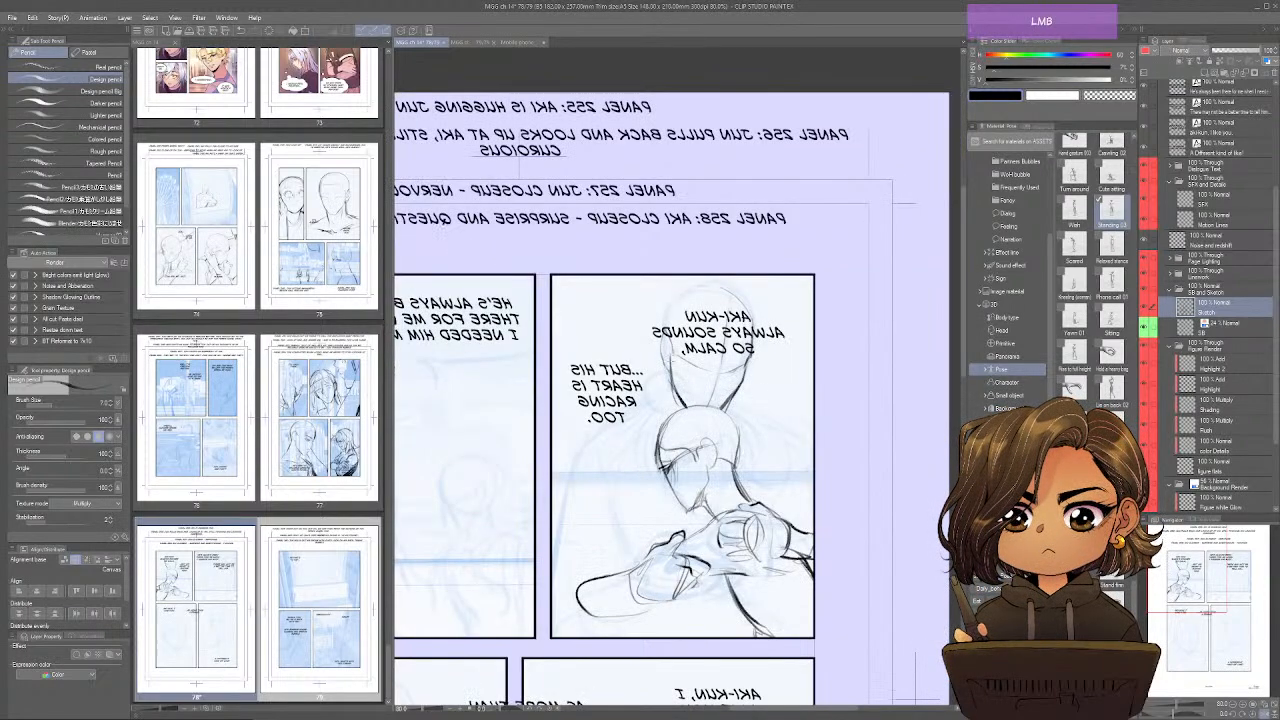
mouse_move(705, 289)
left_mouse_down()
mouse_move(669, 326)
mouse_move(757, 329)
mouse_move(752, 353)
left_mouse_up()
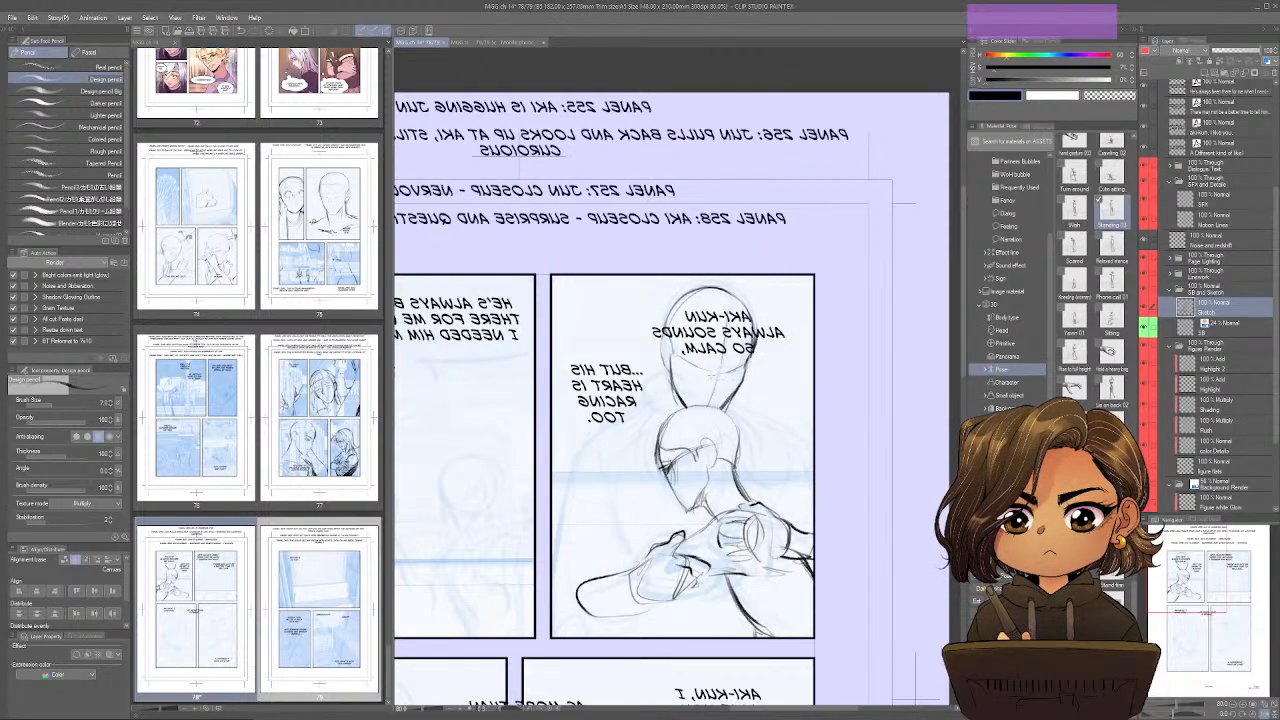
Sketch the rear character's broad shoulders on both sides of the front character's head.
mouse_move(669, 371)
left_mouse_down()
mouse_move(663, 407)
mouse_move(587, 443)
left_mouse_up()
mouse_move(655, 437)
left_mouse_down()
mouse_move(580, 446)
mouse_move(569, 485)
left_mouse_up()
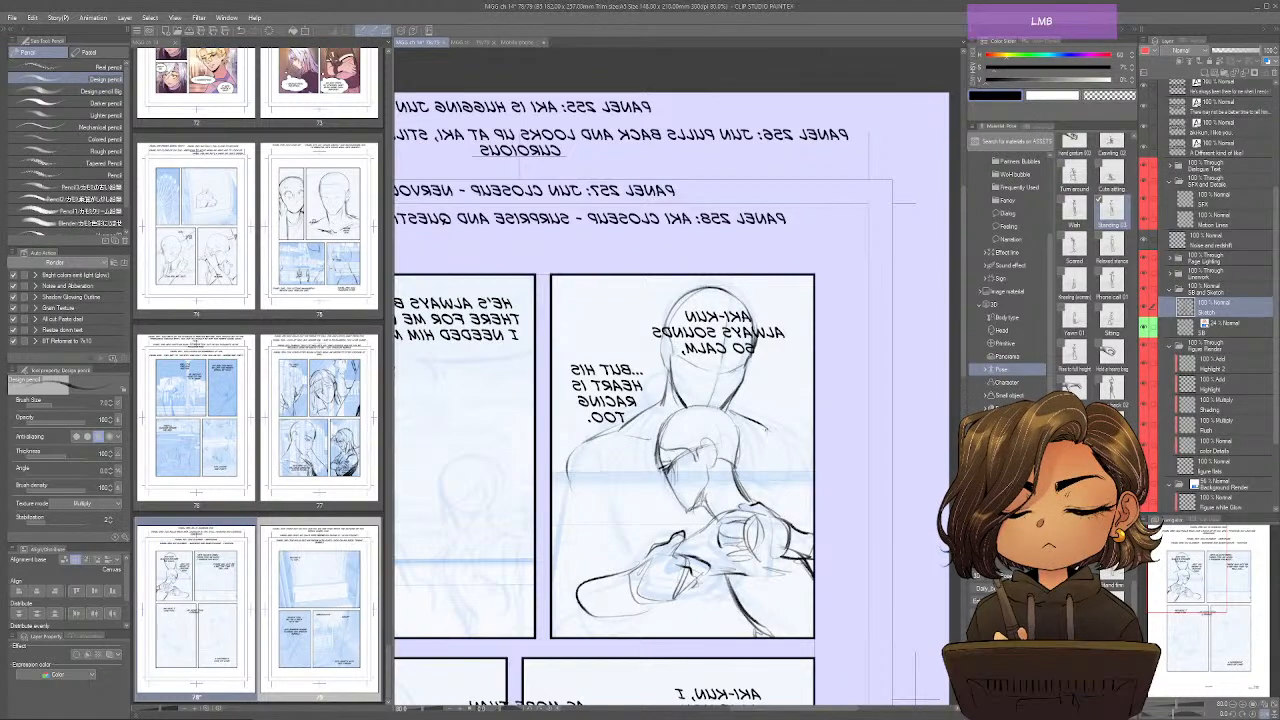
left_click_drag(765, 428, 806, 454)
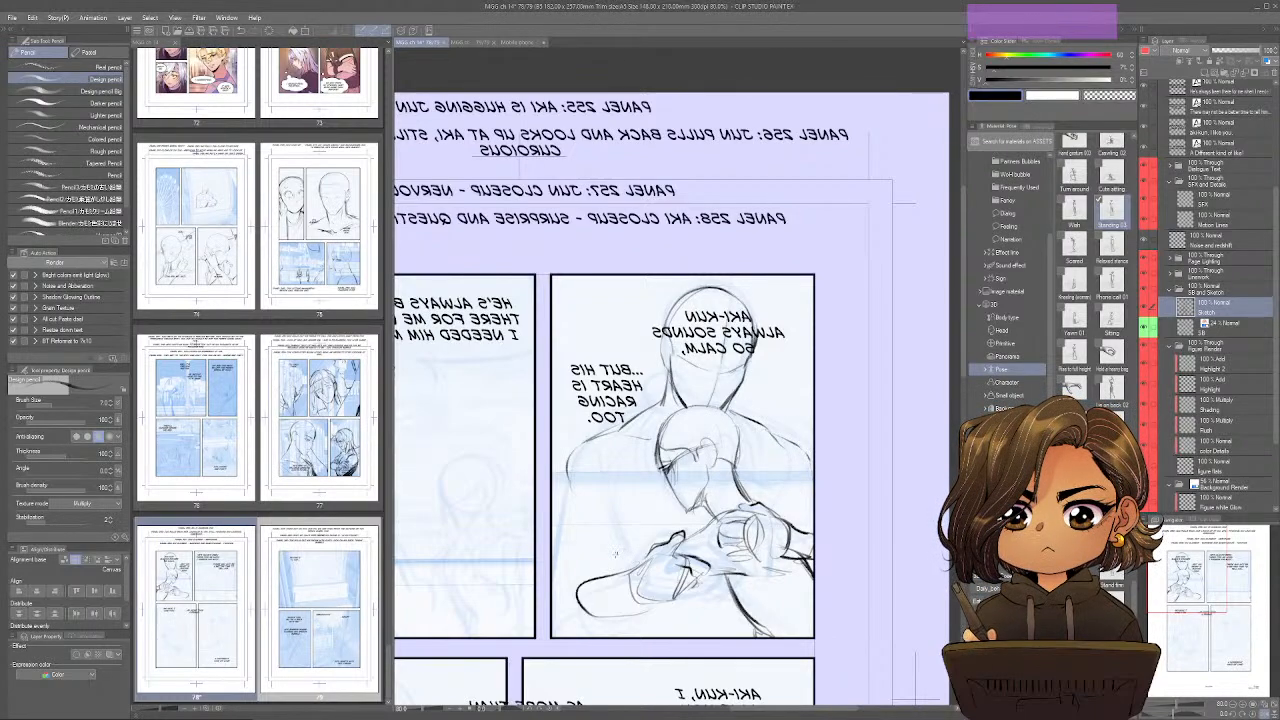
Draw the rear character's upper arm outline with chest and shoulder creases, and restore the unmirrored view.
left_click_drag(632, 572, 562, 618)
mouse_move(569, 482)
left_mouse_down()
mouse_move(570, 606)
mouse_move(568, 542)
mouse_move(562, 576)
left_mouse_up()
mouse_move(580, 464)
left_mouse_down()
mouse_move(584, 518)
mouse_move(606, 552)
left_mouse_up()
left_click_drag(612, 484, 606, 560)
mouse_move(622, 490)
left_mouse_down()
mouse_move(616, 564)
mouse_move(628, 560)
left_mouse_up()
left_click_drag(770, 452, 782, 492)
left_click_drag(756, 422, 771, 480)
mouse_move(758, 422)
left_mouse_down()
mouse_move(782, 472)
mouse_move(772, 478)
left_mouse_up()
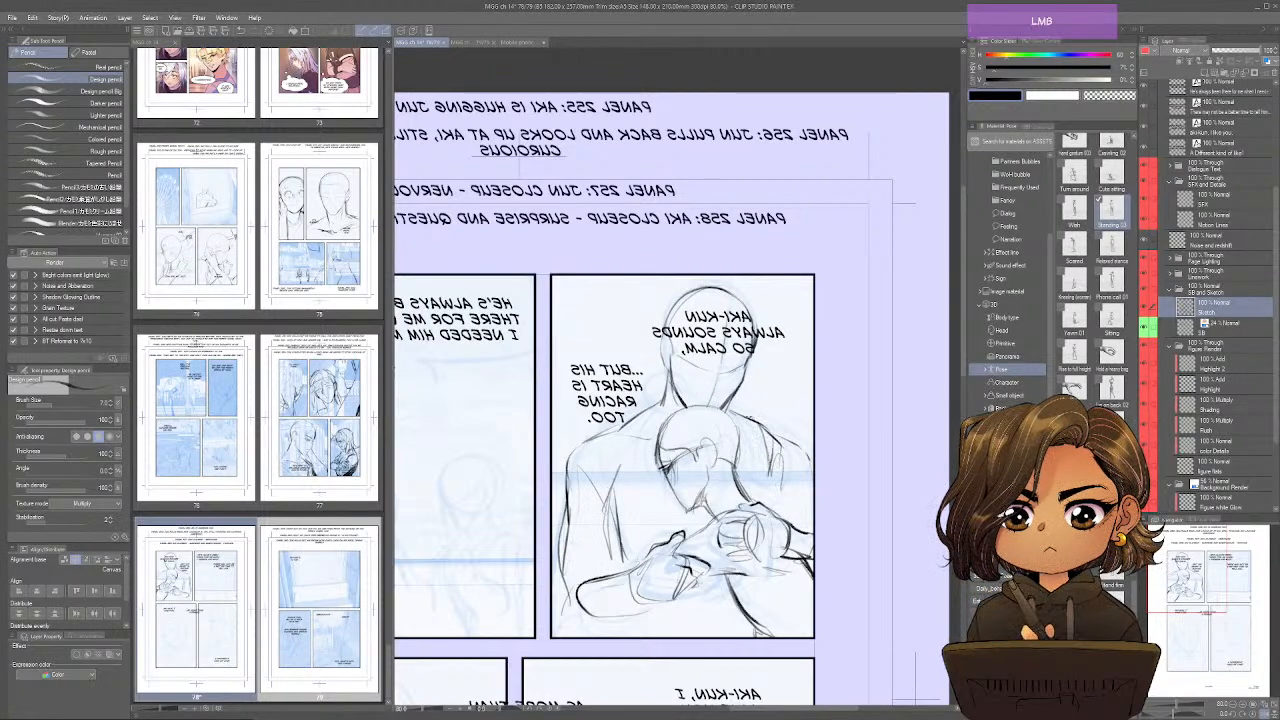
key("ctrl+shift+h")
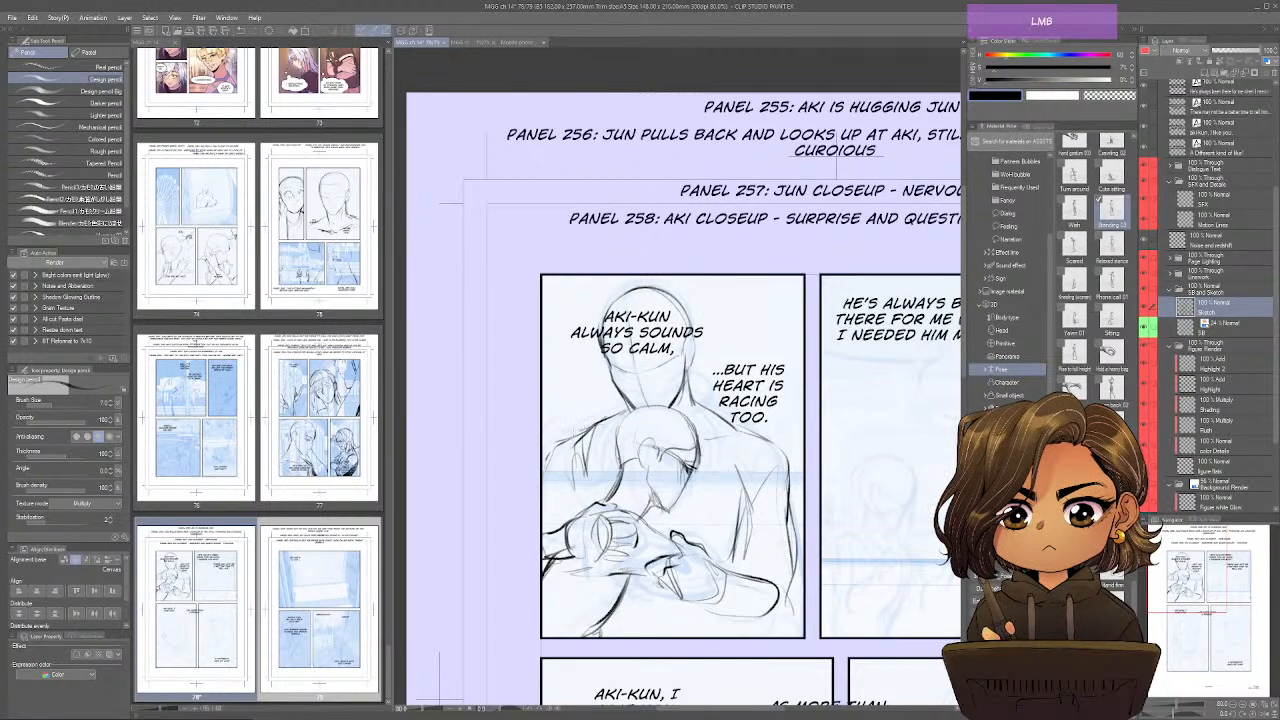
Add contour and crease strokes across the rear character's shoulders and upper arm in the first panel.
mouse_move(556, 482)
left_mouse_down()
mouse_move(541, 509)
mouse_move(587, 503)
left_mouse_up()
mouse_move(548, 453)
left_mouse_down()
mouse_move(591, 428)
mouse_move(609, 438)
left_mouse_up()
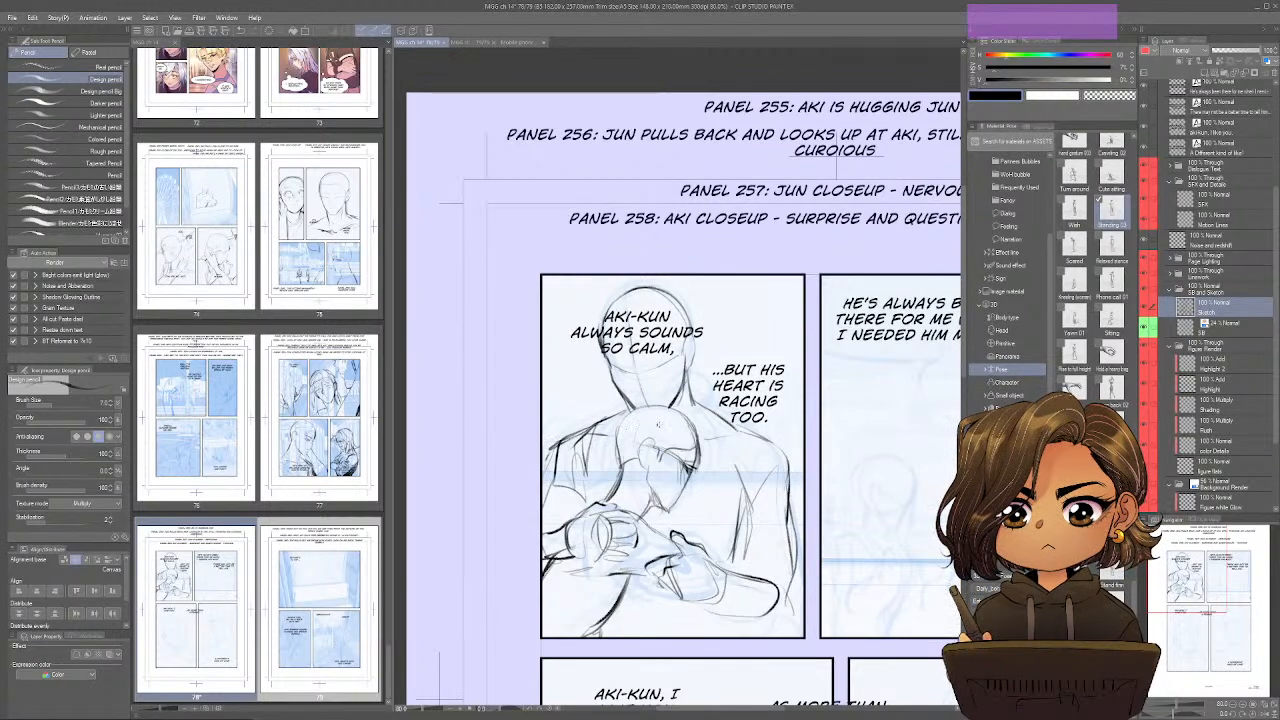
left_click_drag(705, 441, 744, 437)
left_click_drag(590, 456, 595, 504)
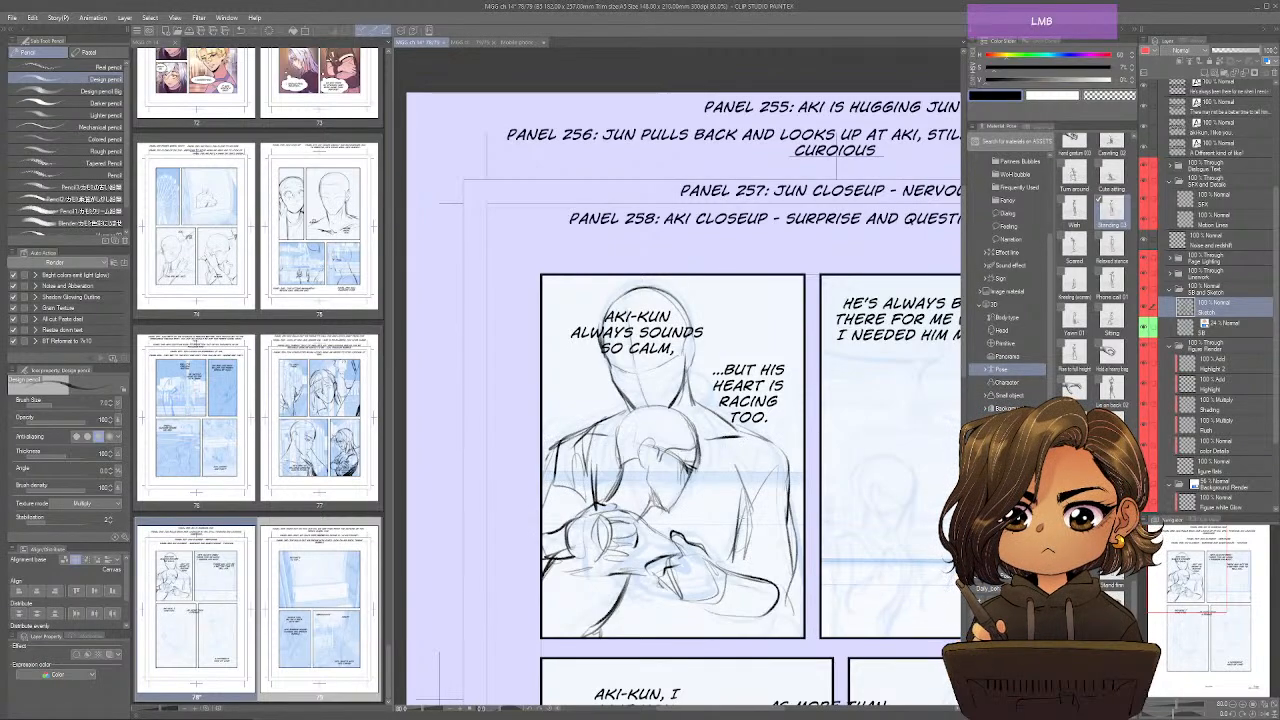
Sketch the crossing forearm and bent elbow on the hugging figures in the first panel, strengthening the hand and lower arm lines.
left_click_drag(744, 512, 708, 540)
left_click_drag(732, 540, 692, 554)
mouse_move(781, 522)
left_mouse_down()
mouse_move(784, 580)
mouse_move(790, 570)
mouse_move(770, 622)
left_mouse_up()
mouse_move(762, 576)
left_mouse_down()
mouse_move(728, 608)
mouse_move(750, 620)
left_mouse_up()
mouse_move(756, 598)
left_mouse_down()
mouse_move(714, 628)
mouse_move(728, 632)
left_mouse_up()
mouse_move(794, 620)
left_mouse_down()
mouse_move(721, 638)
mouse_move(698, 619)
mouse_move(727, 638)
left_mouse_up()
left_click_drag(705, 549, 733, 559)
left_click_drag(707, 549, 745, 575)
left_click_drag(621, 575, 653, 583)
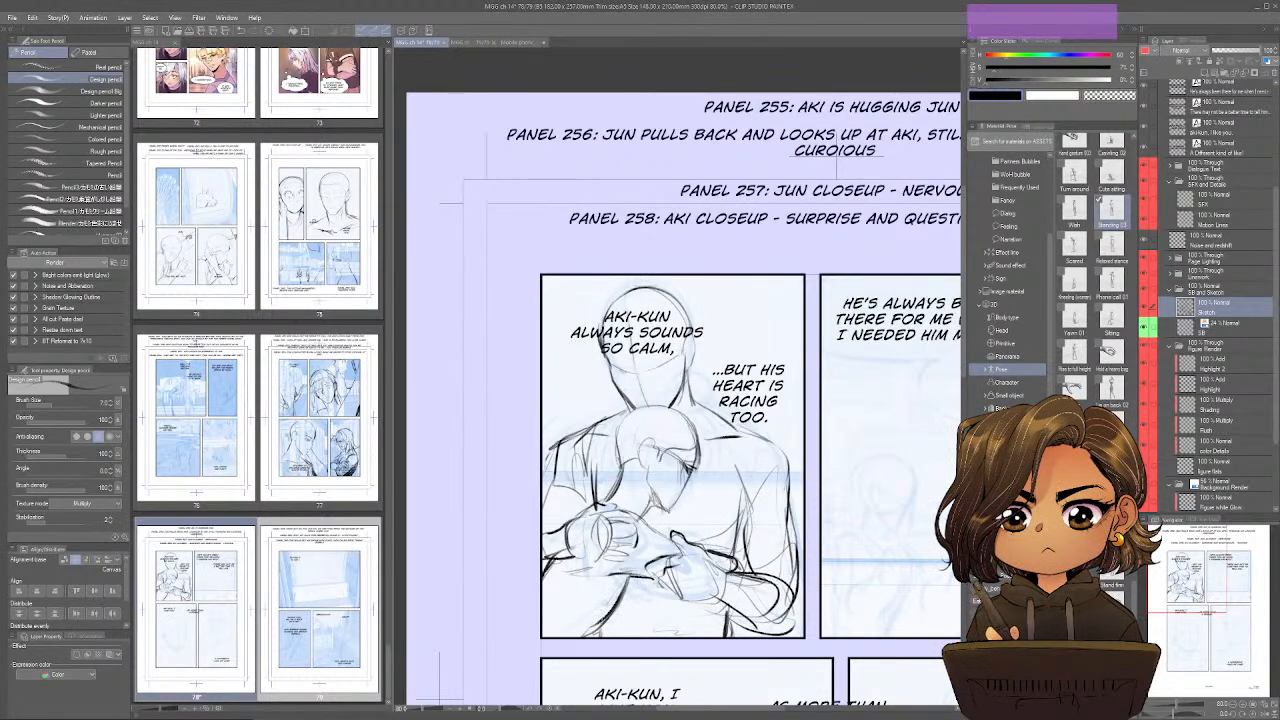
left_click_drag(581, 505, 593, 513)
Lightly sketch the lower face of the taller character beneath the second panel's dialogue.
left_click_drag(918, 488, 730, 484)
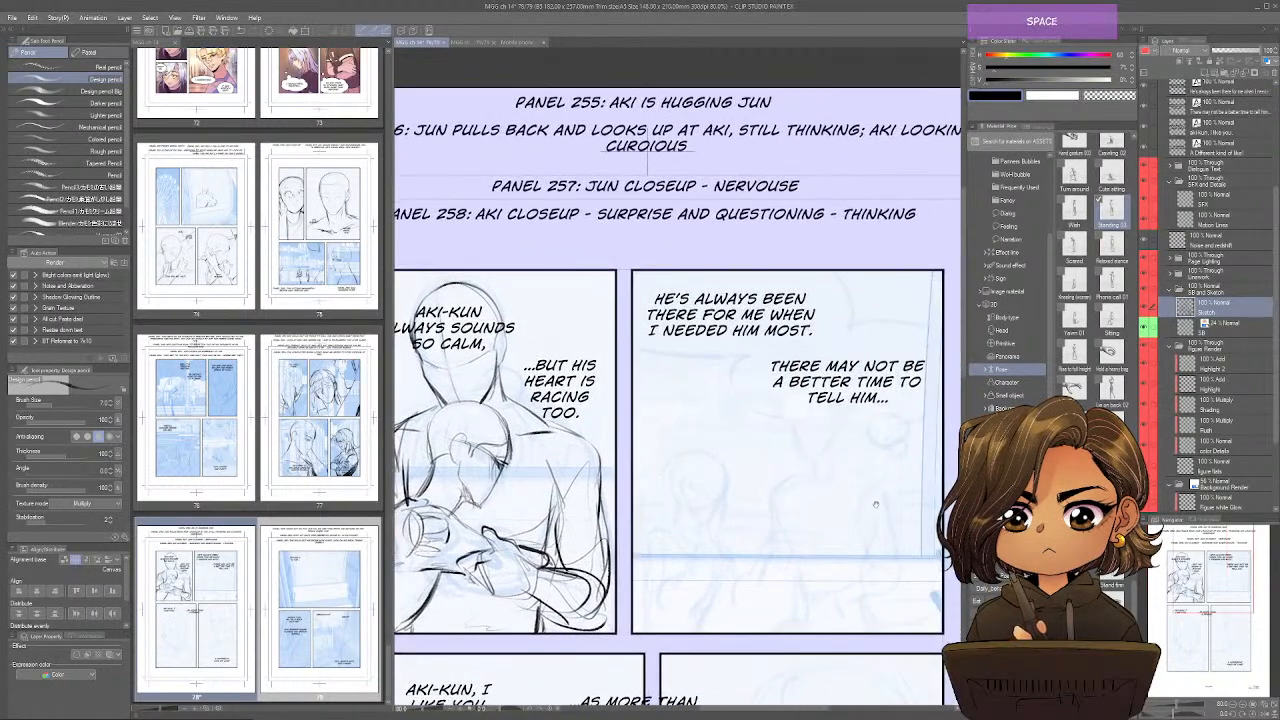
left_click_drag(875, 504, 799, 506)
left_click_drag(754, 430, 722, 446)
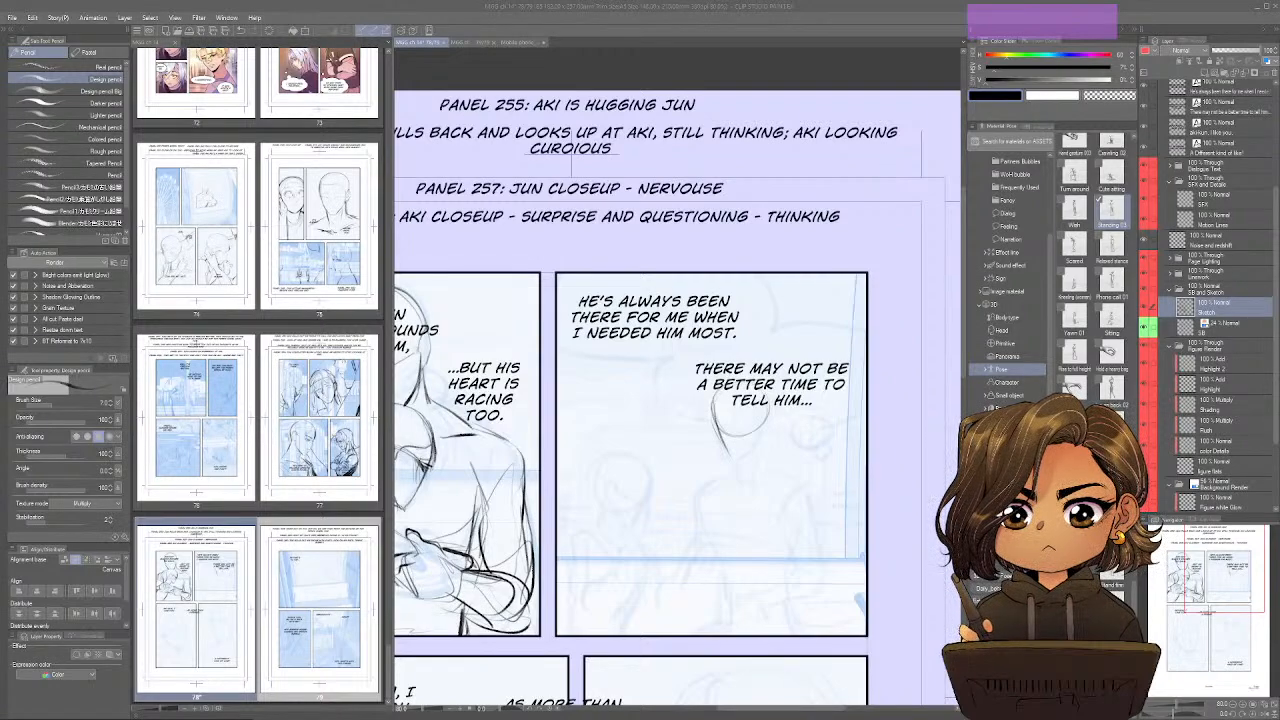
key("alt+Tab")
key("alt+Tab")
key("alt+Tab")
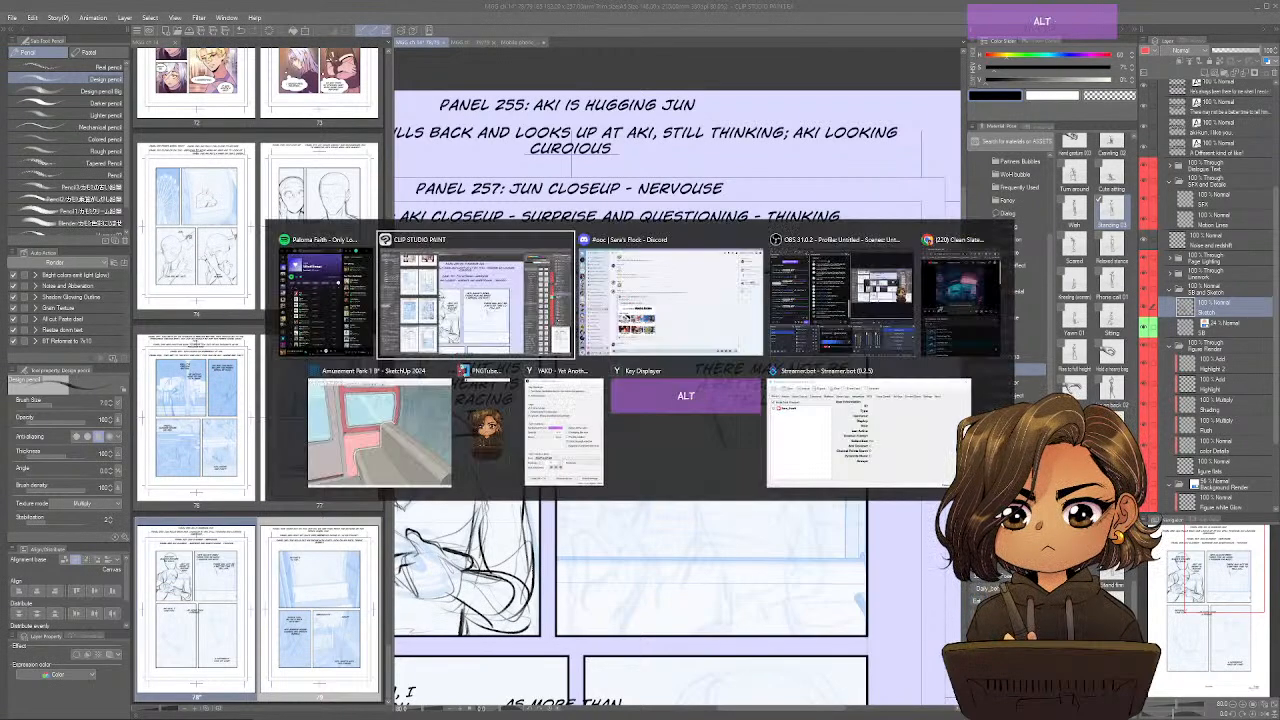
key("alt+Tab")
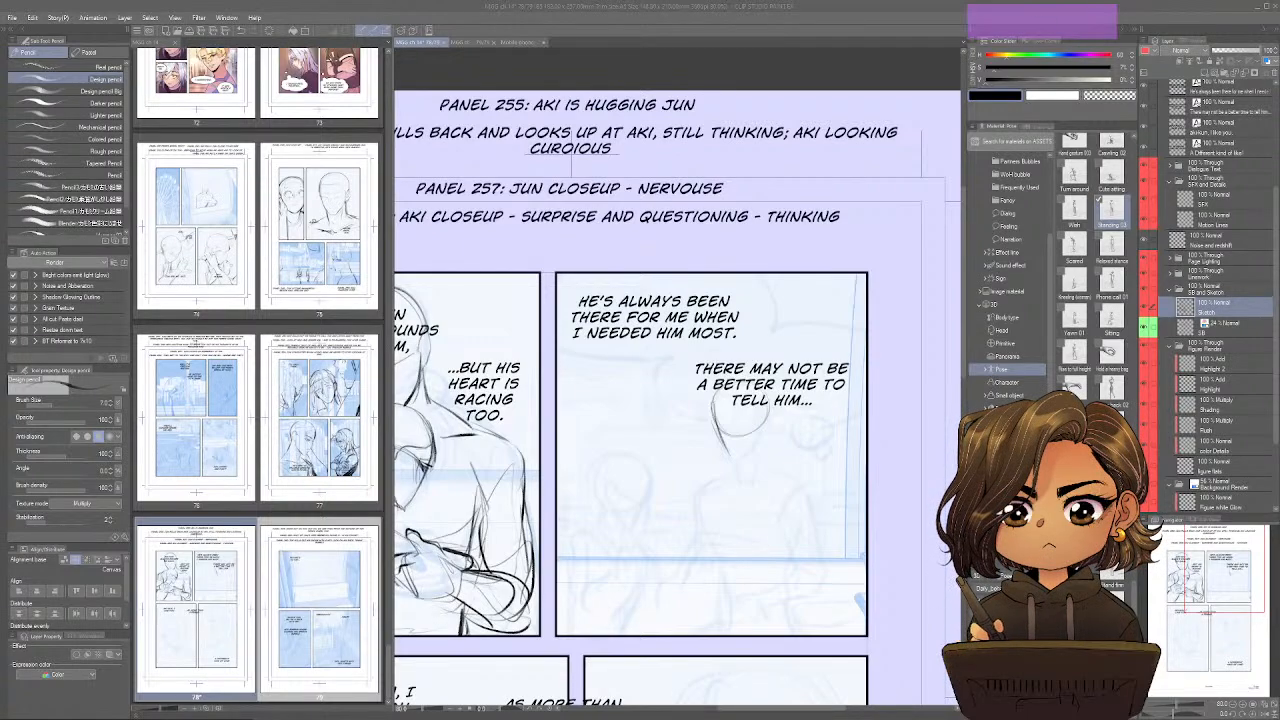
Sketch the taller character's jaw, neck, rounded shoulders and chest in the second panel over the storyboard guide.
mouse_move(711, 423)
left_mouse_down()
mouse_move(763, 424)
mouse_move(730, 459)
mouse_move(745, 426)
mouse_move(735, 423)
mouse_move(727, 450)
left_mouse_up()
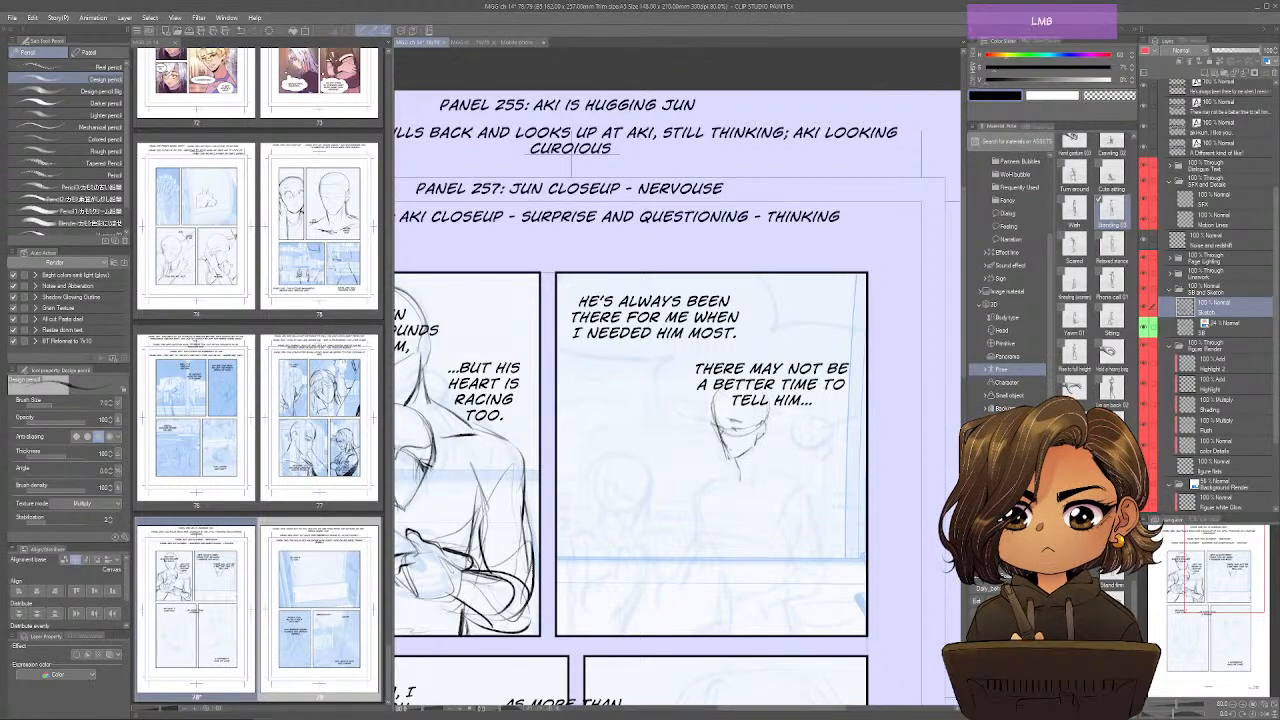
mouse_move(760, 434)
left_mouse_down()
mouse_move(767, 462)
mouse_move(755, 476)
left_mouse_up()
mouse_move(703, 440)
left_mouse_down()
mouse_move(719, 478)
mouse_move(701, 486)
left_mouse_up()
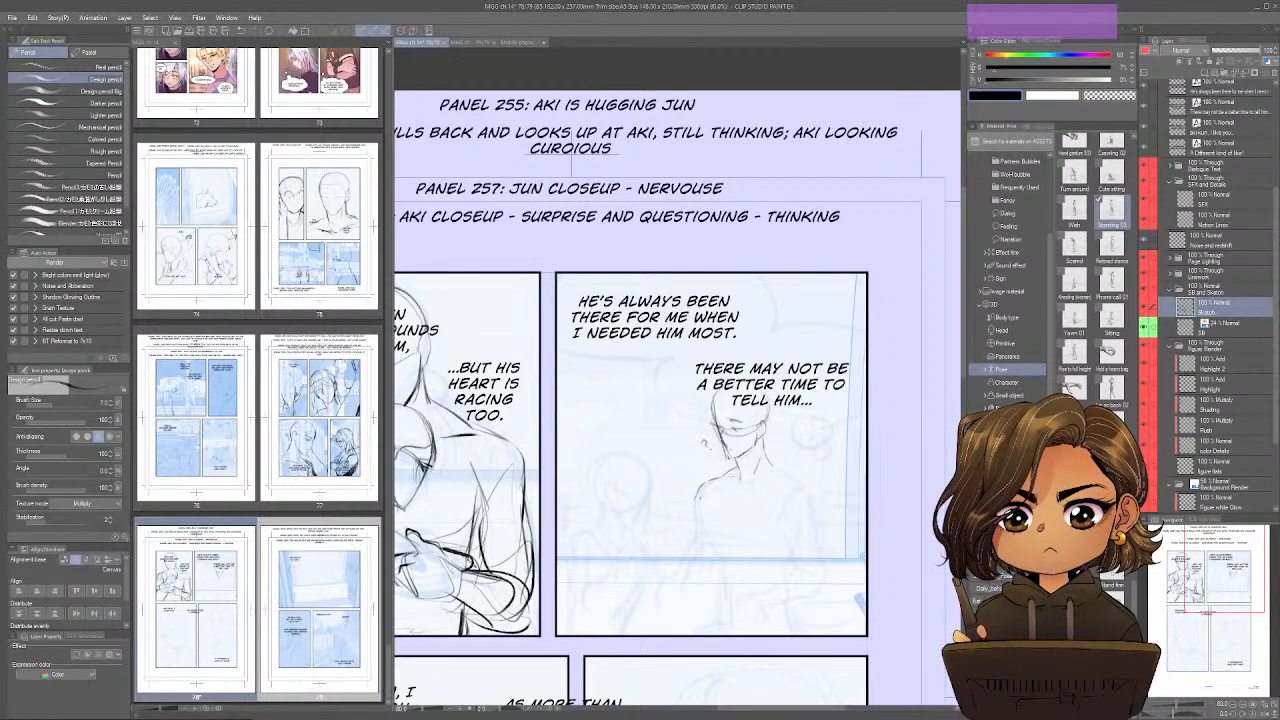
mouse_move(808, 470)
left_mouse_down()
mouse_move(736, 494)
mouse_move(712, 485)
mouse_move(709, 543)
left_mouse_up()
mouse_move(735, 491)
left_mouse_down()
mouse_move(748, 553)
mouse_move(720, 503)
mouse_move(712, 546)
left_mouse_up()
left_click_drag(723, 541, 789, 534)
mouse_move(796, 474)
left_mouse_down()
mouse_move(806, 508)
mouse_move(781, 490)
mouse_move(780, 513)
left_mouse_up()
left_click_drag(808, 480, 814, 510)
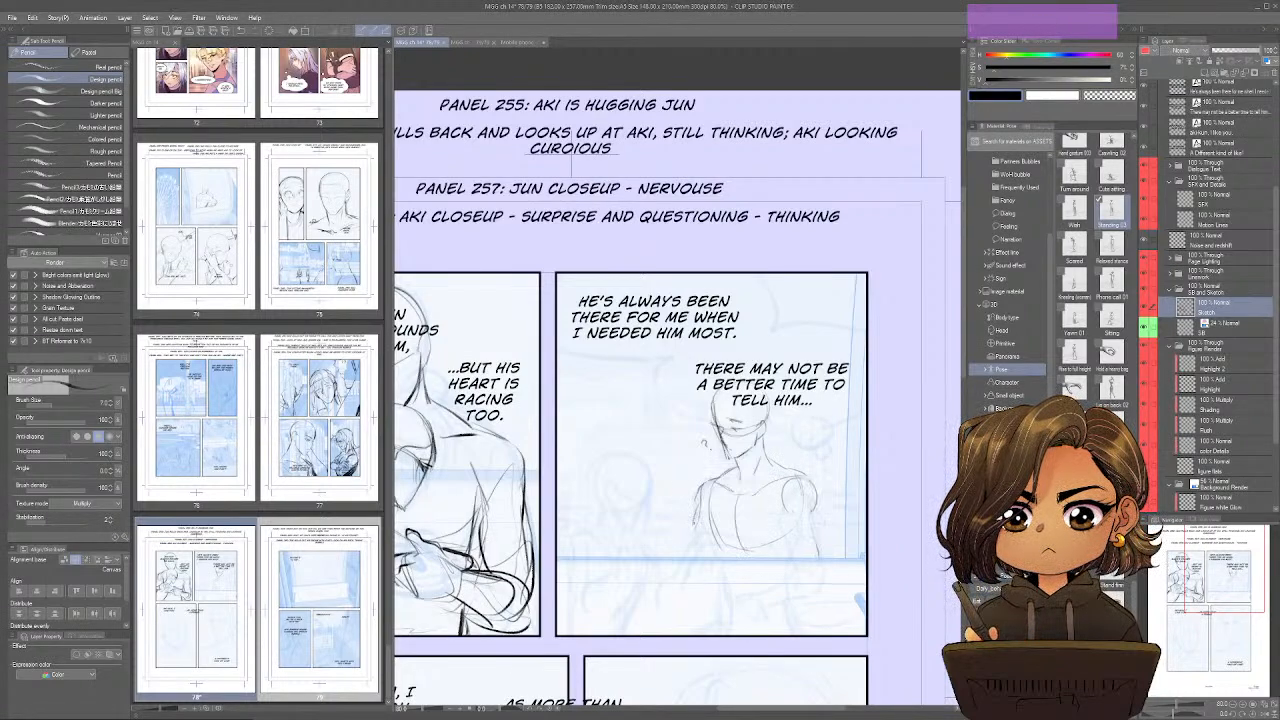
Sketch the smaller character's head, face, neck and raised hand in the second panel.
mouse_move(620, 462)
left_mouse_down()
mouse_move(667, 493)
mouse_move(625, 527)
mouse_move(619, 487)
mouse_move(637, 507)
mouse_move(616, 495)
mouse_move(624, 528)
left_mouse_up()
left_click_drag(603, 471, 590, 523)
mouse_move(600, 507)
left_mouse_down()
mouse_move(592, 527)
mouse_move(611, 537)
left_mouse_up()
left_click_drag(613, 503, 609, 533)
mouse_move(651, 465)
left_mouse_down()
mouse_move(618, 485)
mouse_move(635, 482)
mouse_move(635, 502)
mouse_move(620, 485)
mouse_move(569, 533)
left_mouse_up()
mouse_move(575, 525)
left_mouse_down()
mouse_move(563, 541)
mouse_move(606, 547)
left_mouse_up()
left_click_drag(623, 527, 616, 541)
mouse_move(639, 535)
left_mouse_down()
mouse_move(628, 557)
mouse_move(571, 535)
mouse_move(558, 584)
mouse_move(609, 571)
mouse_move(615, 549)
mouse_move(625, 565)
mouse_move(617, 575)
mouse_move(611, 561)
mouse_move(612, 582)
mouse_move(584, 590)
mouse_move(598, 606)
left_mouse_up()
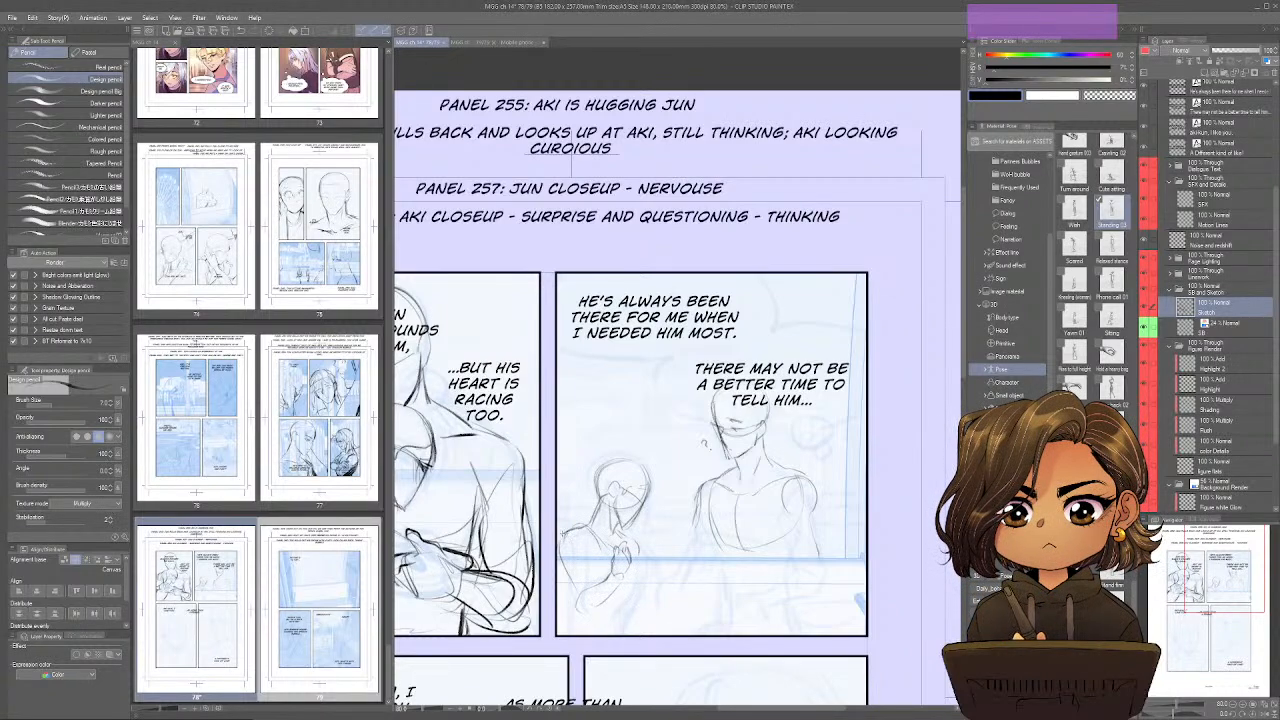
Draw the smaller character's shoulder, near arm and torso sides down to the second panel's lower border.
left_click_drag(590, 532, 570, 564)
left_click_drag(594, 560, 556, 614)
left_click_drag(636, 558, 619, 636)
left_click_drag(566, 564, 576, 636)
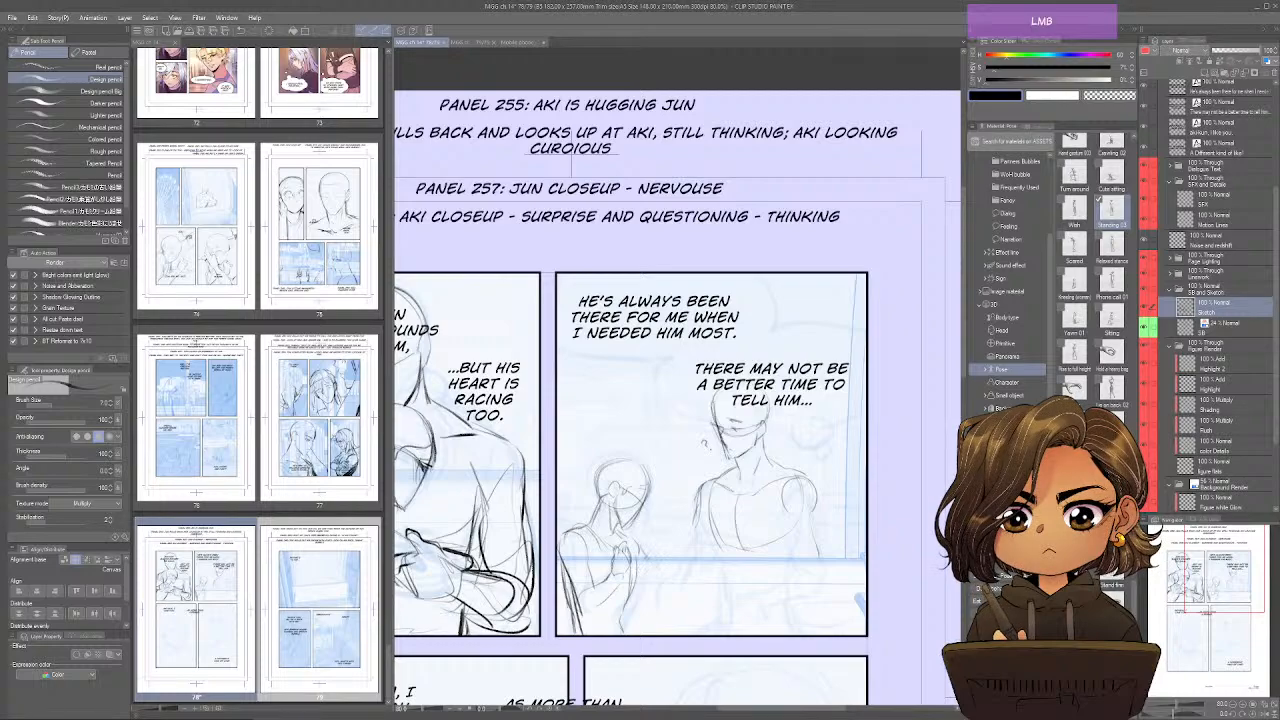
Sketch the smaller character's other arm bent upward, with its hand reaching the taller character's side.
left_click_drag(642, 554, 664, 590)
left_click_drag(688, 530, 686, 540)
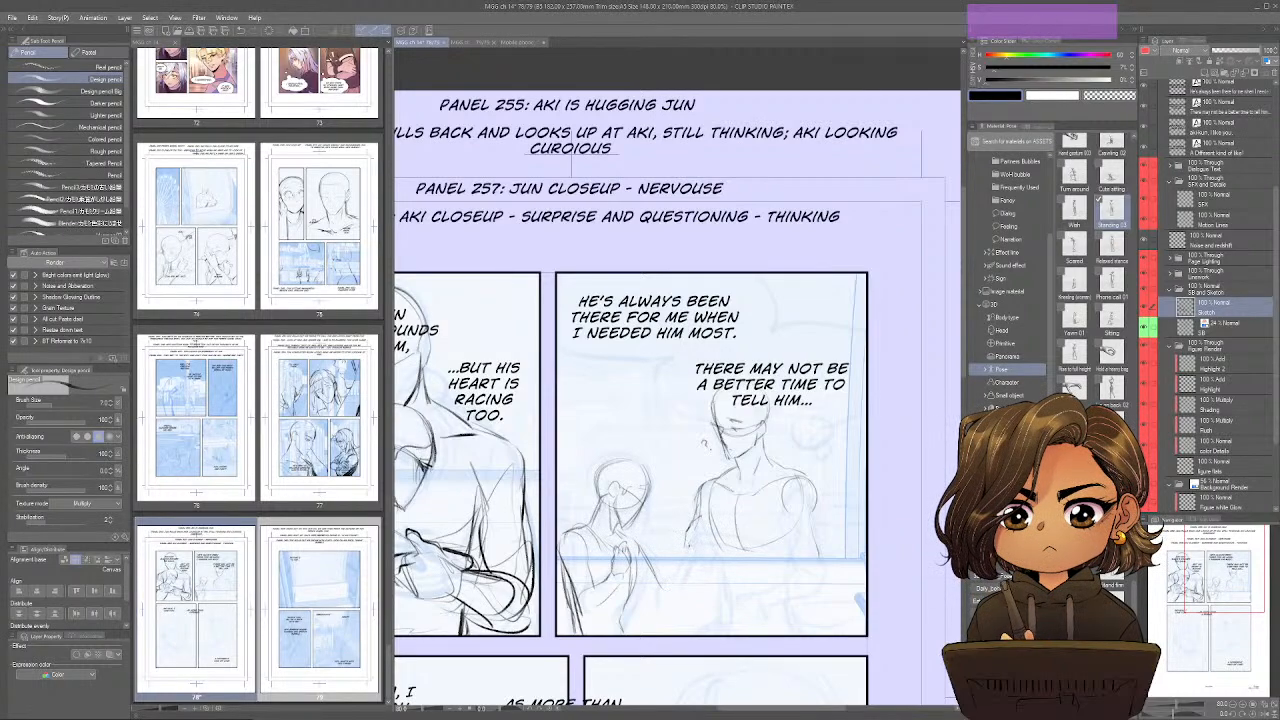
mouse_move(688, 530)
left_mouse_down()
mouse_move(704, 534)
mouse_move(688, 526)
mouse_move(688, 555)
mouse_move(643, 551)
mouse_move(668, 553)
mouse_move(661, 611)
left_mouse_up()
left_click_drag(680, 554, 661, 603)
mouse_move(686, 570)
left_mouse_down()
mouse_move(659, 612)
mouse_move(636, 598)
mouse_move(658, 608)
mouse_move(644, 580)
left_mouse_up()
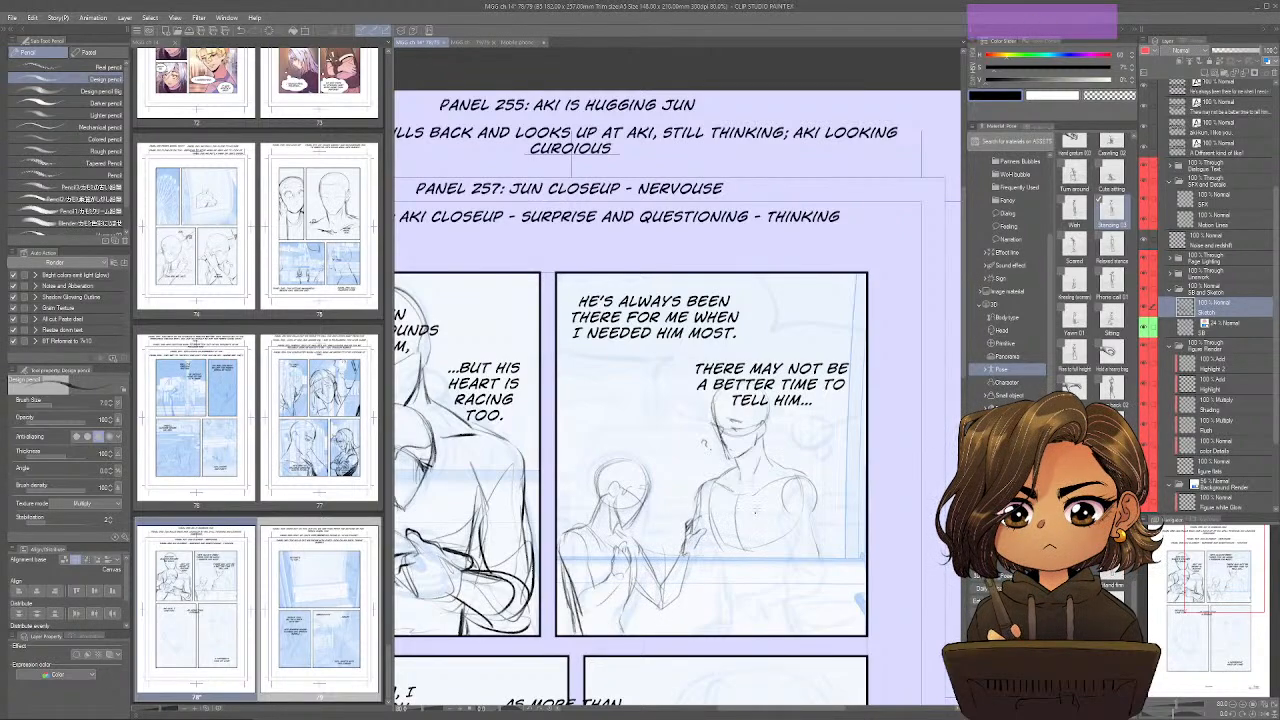
Draw the taller character's torso sides and outer arm, with the forearm and hand resting across the waist.
left_click_drag(711, 508, 736, 588)
left_click_drag(806, 526, 808, 572)
mouse_move(821, 505)
left_mouse_down()
mouse_move(825, 556)
mouse_move(772, 592)
mouse_move(782, 612)
mouse_move(830, 582)
mouse_move(834, 560)
mouse_move(812, 594)
mouse_move(730, 612)
mouse_move(769, 630)
left_mouse_up()
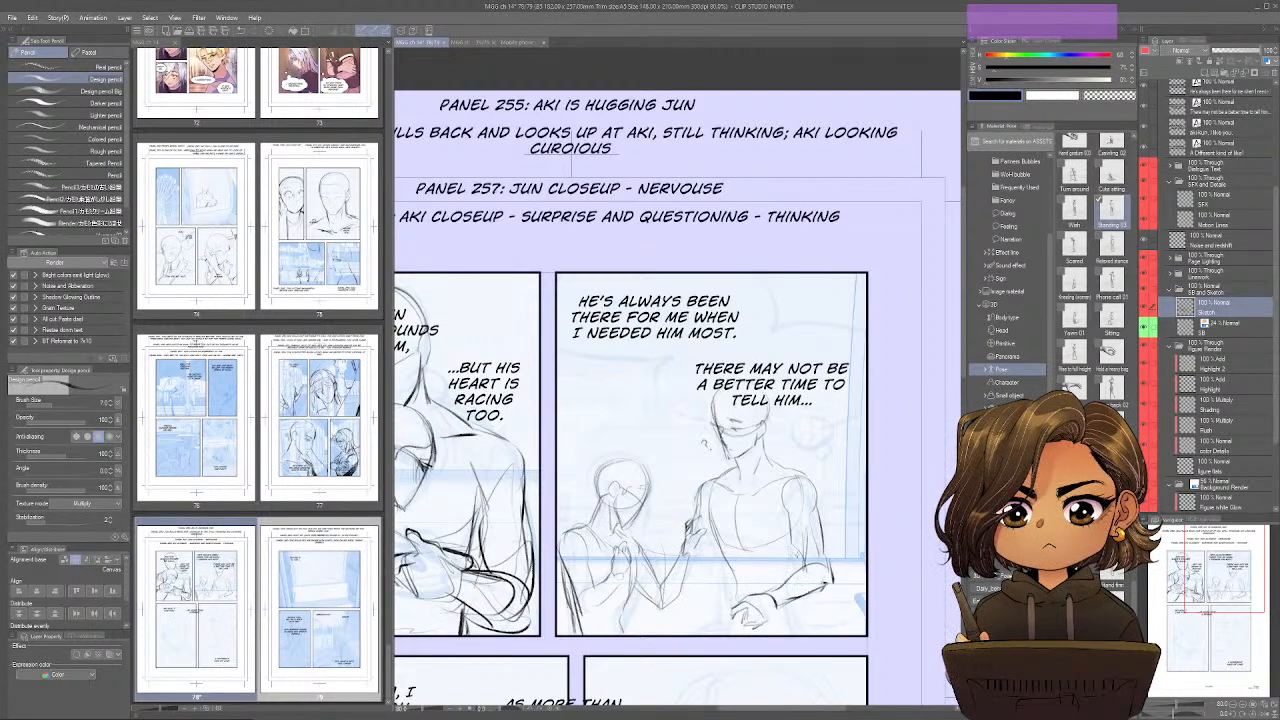
mouse_move(796, 551)
left_mouse_down()
mouse_move(806, 635)
mouse_move(804, 575)
mouse_move(729, 602)
mouse_move(730, 640)
left_mouse_up()
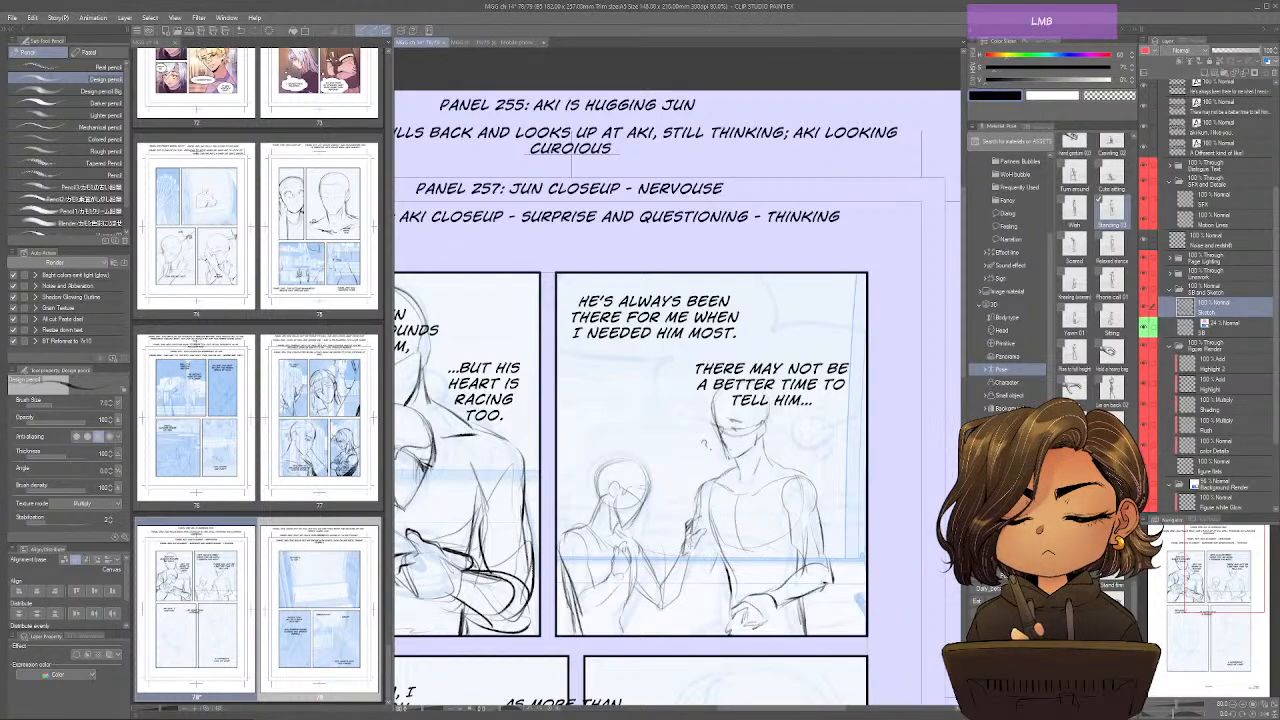
Extend the taller character's inner arm down to the panel border and add short motion marks beside both characters.
mouse_move(683, 546)
left_mouse_down()
mouse_move(703, 575)
mouse_move(714, 566)
mouse_move(669, 635)
left_mouse_up()
left_click_drag(667, 605, 653, 637)
left_click_drag(815, 470, 830, 479)
left_click_drag(650, 441, 656, 466)
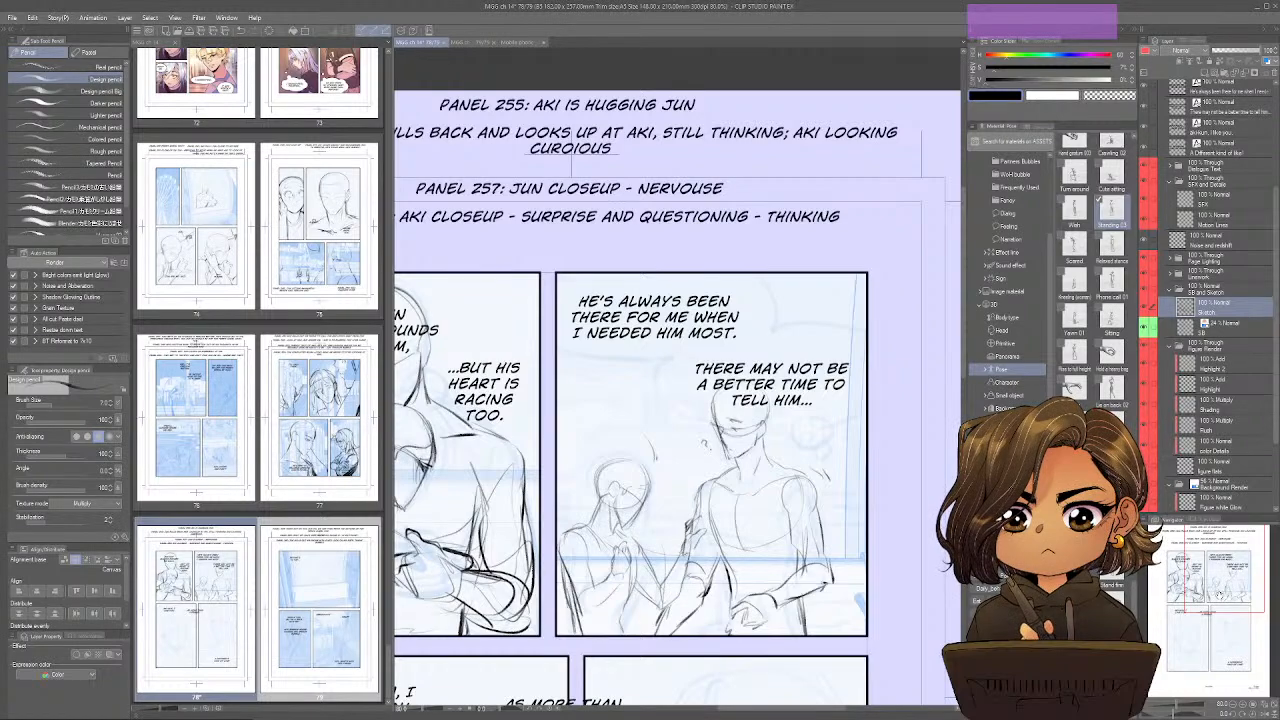
Select the front character's head in the first panel and transform it slightly lower against the rear character's chest.
left_click_drag(1222, 594, 1199, 592)
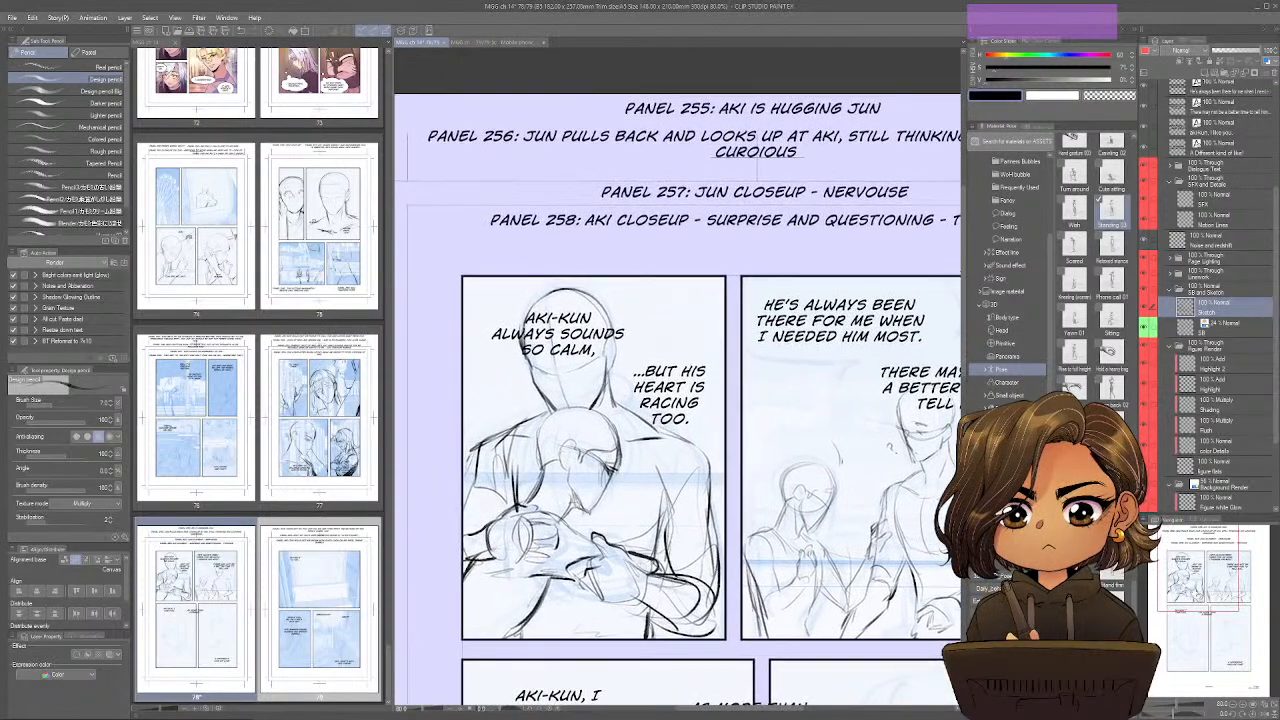
key("n")
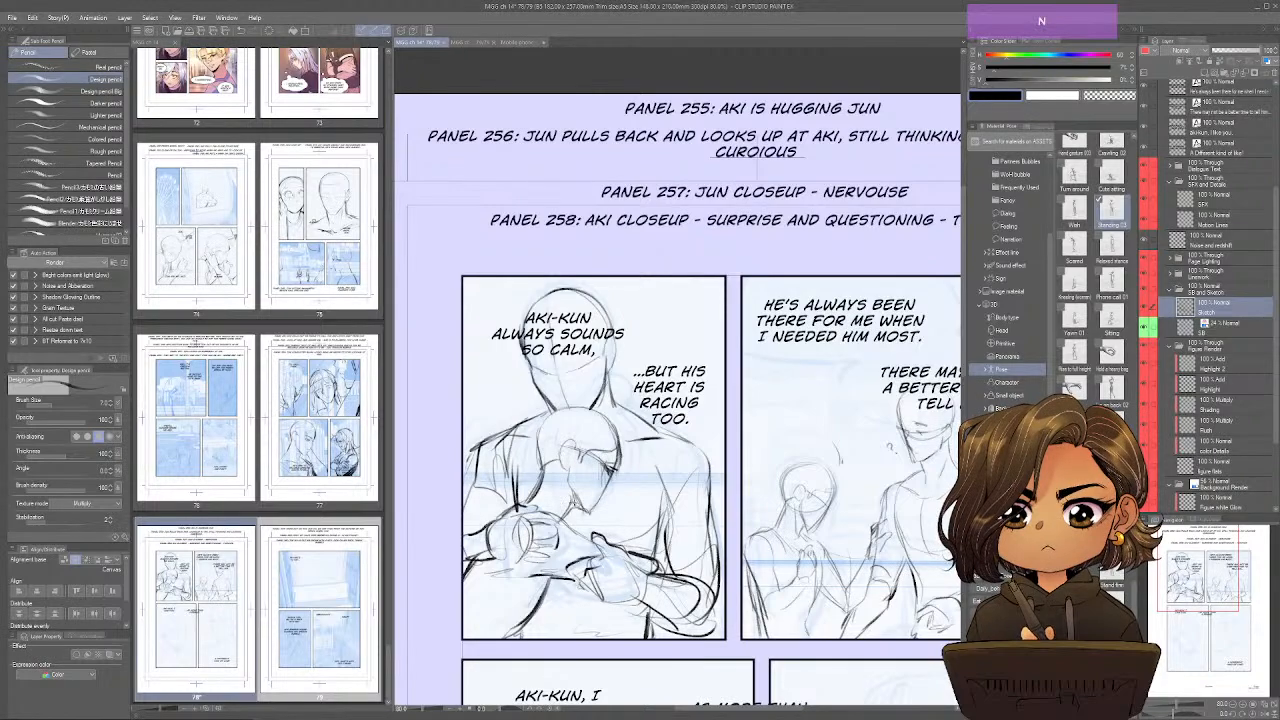
key("m")
key("m")
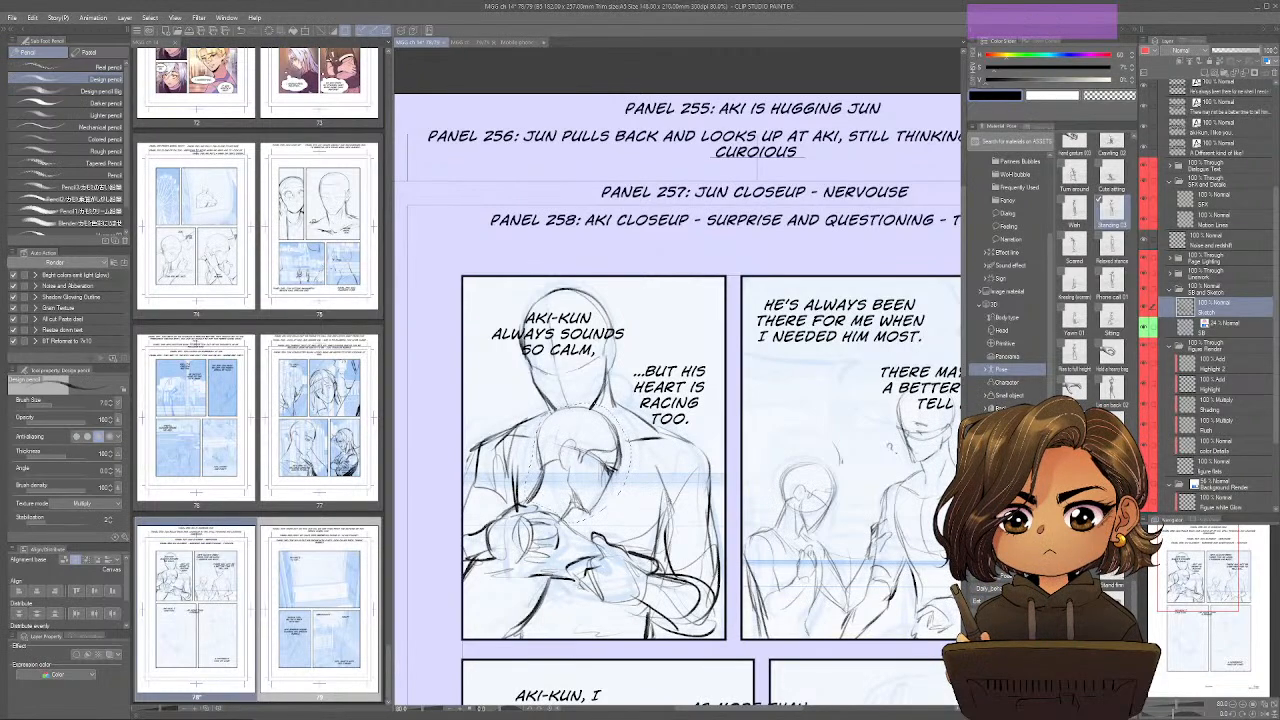
key("ctrl+t")
left_click_drag(648, 402, 658, 418)
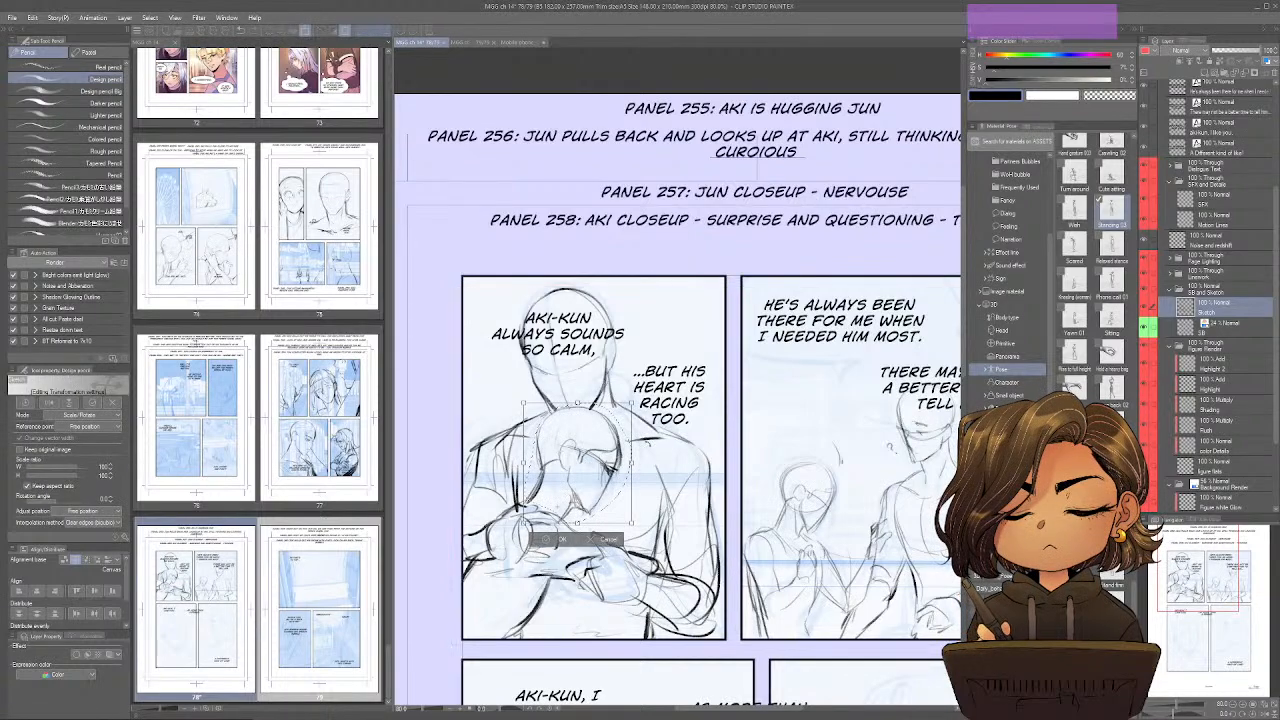
left_click_drag(578, 461, 586, 481)
mouse_move(663, 459)
left_mouse_down()
mouse_move(672, 468)
mouse_move(658, 476)
mouse_move(587, 479)
left_mouse_up()
key("Return")
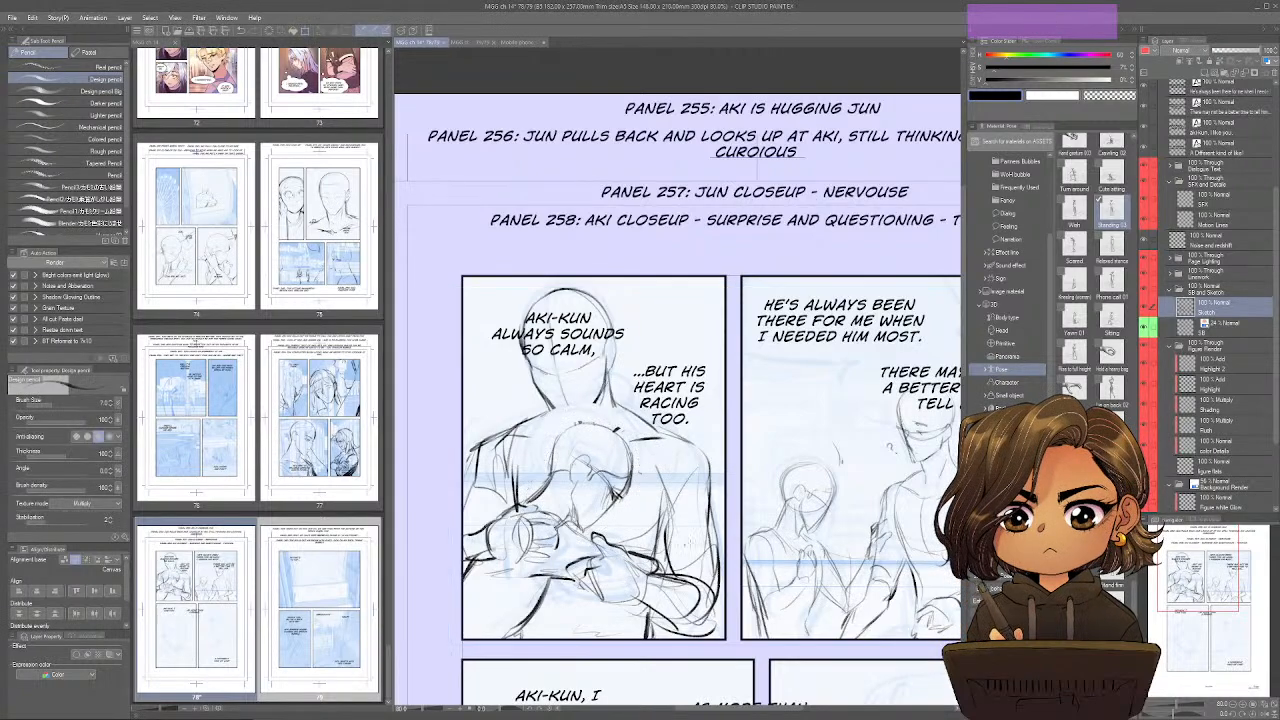
Mirror the view, refine the smaller character's face and both torsos in the second panel, and restore the unmirrored view.
key("ctrl+shift+h")
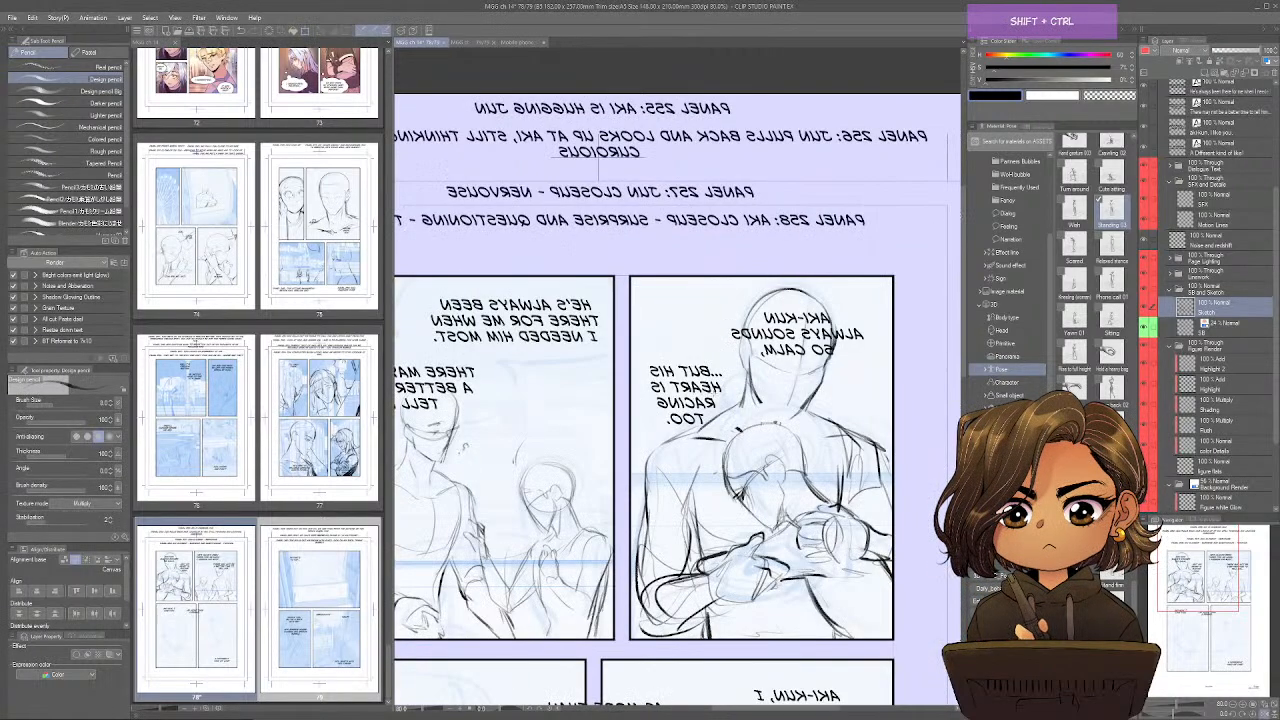
mouse_move(771, 412)
left_mouse_down()
mouse_move(791, 418)
mouse_move(808, 402)
mouse_move(775, 416)
mouse_move(808, 428)
mouse_move(650, 409)
left_mouse_up()
key("ctrl+shift+h")
key("ctrl+shift+h")
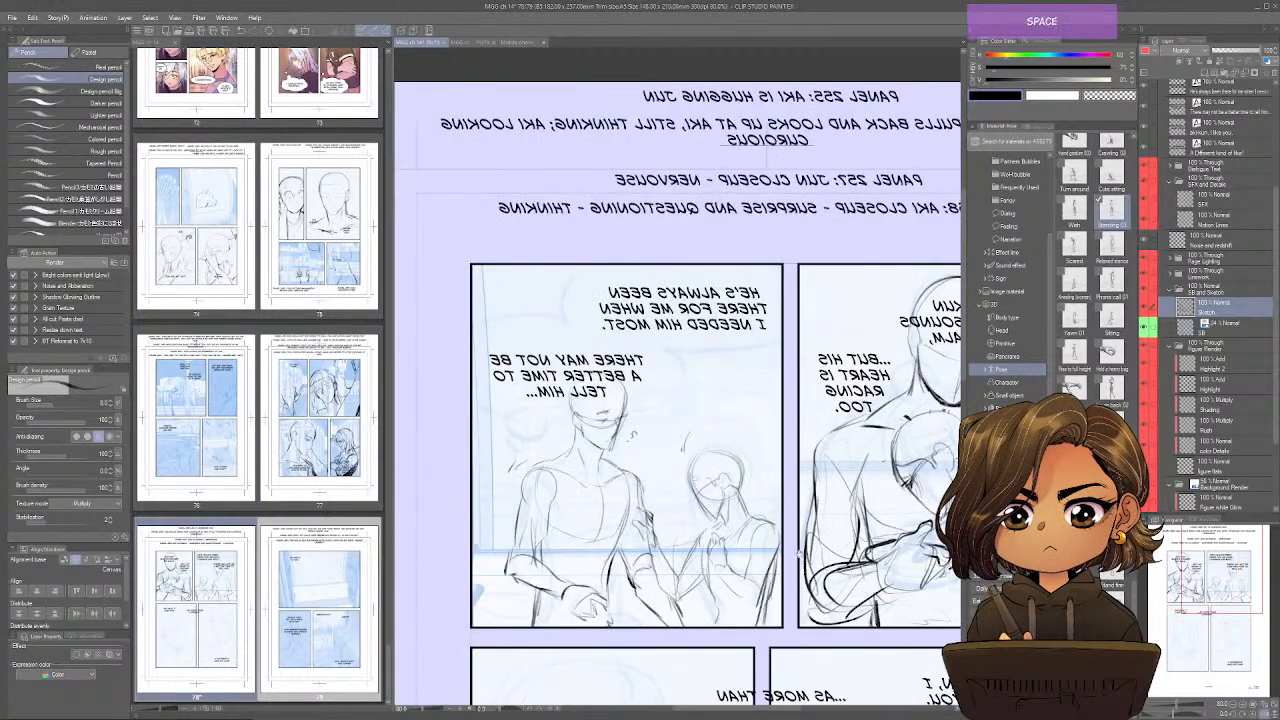
mouse_move(547, 459)
left_mouse_down()
mouse_move(592, 466)
mouse_move(562, 505)
mouse_move(554, 551)
left_mouse_up()
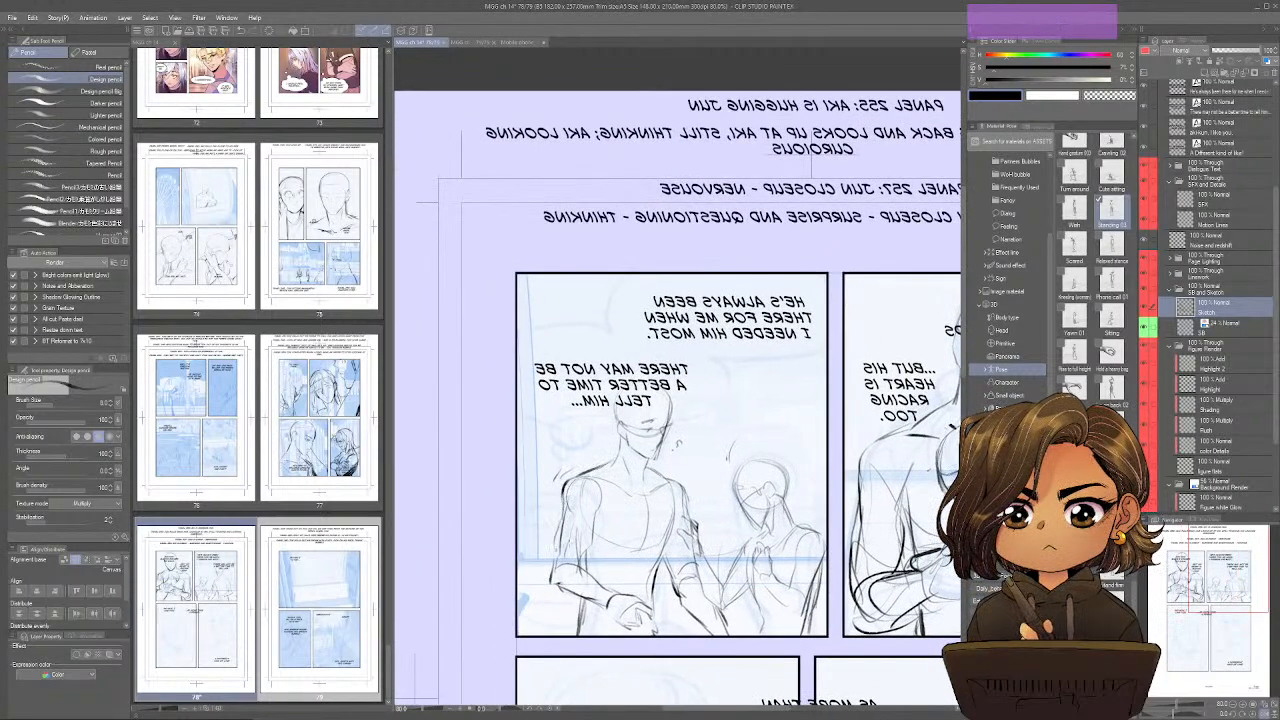
left_click_drag(744, 476, 787, 496)
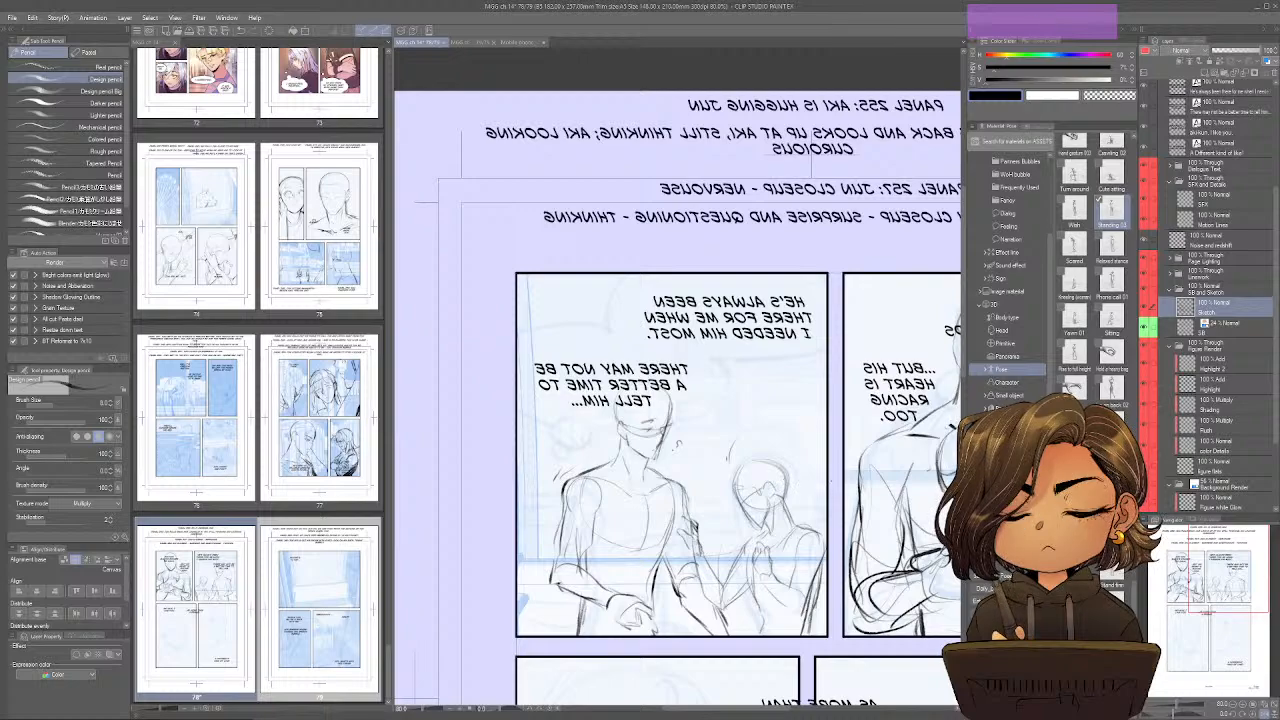
left_click_drag(756, 597, 767, 638)
left_click_drag(821, 565, 805, 637)
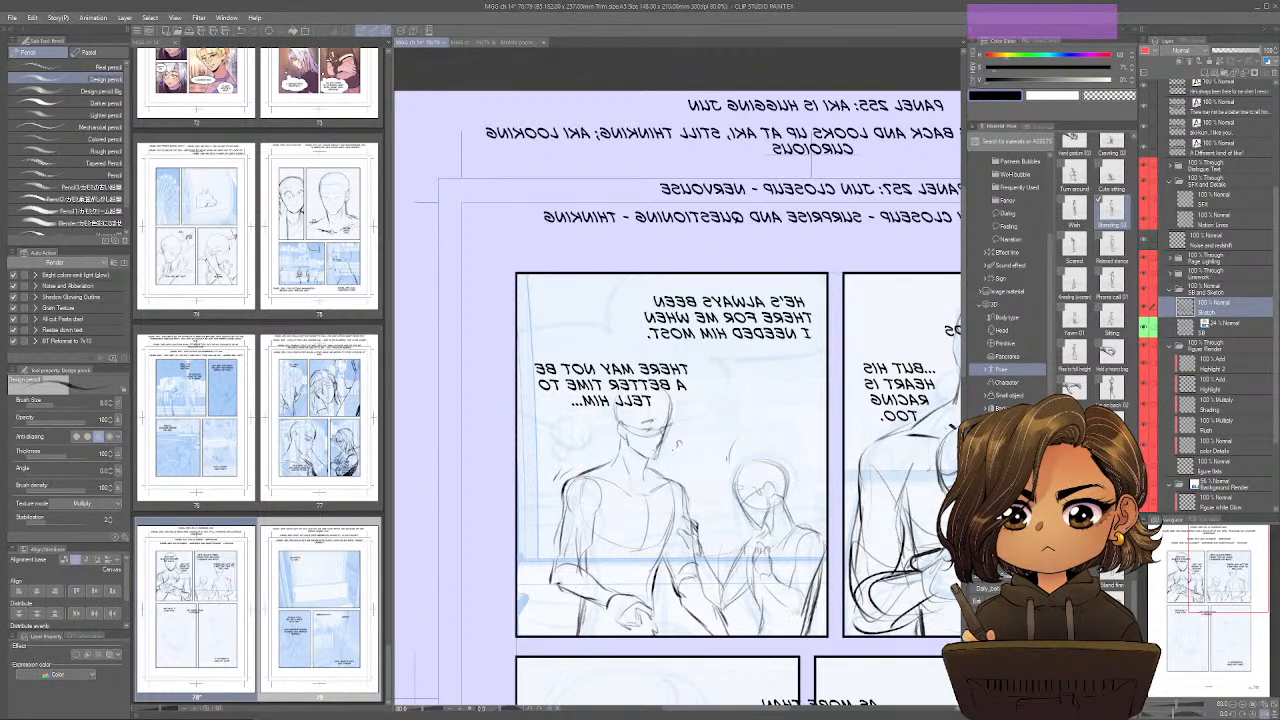
mouse_move(658, 595)
left_mouse_down()
mouse_move(650, 629)
mouse_move(667, 637)
left_mouse_up()
mouse_move(588, 616)
left_mouse_down()
mouse_move(606, 636)
mouse_move(575, 634)
left_mouse_up()
key("ctrl+shift+h")
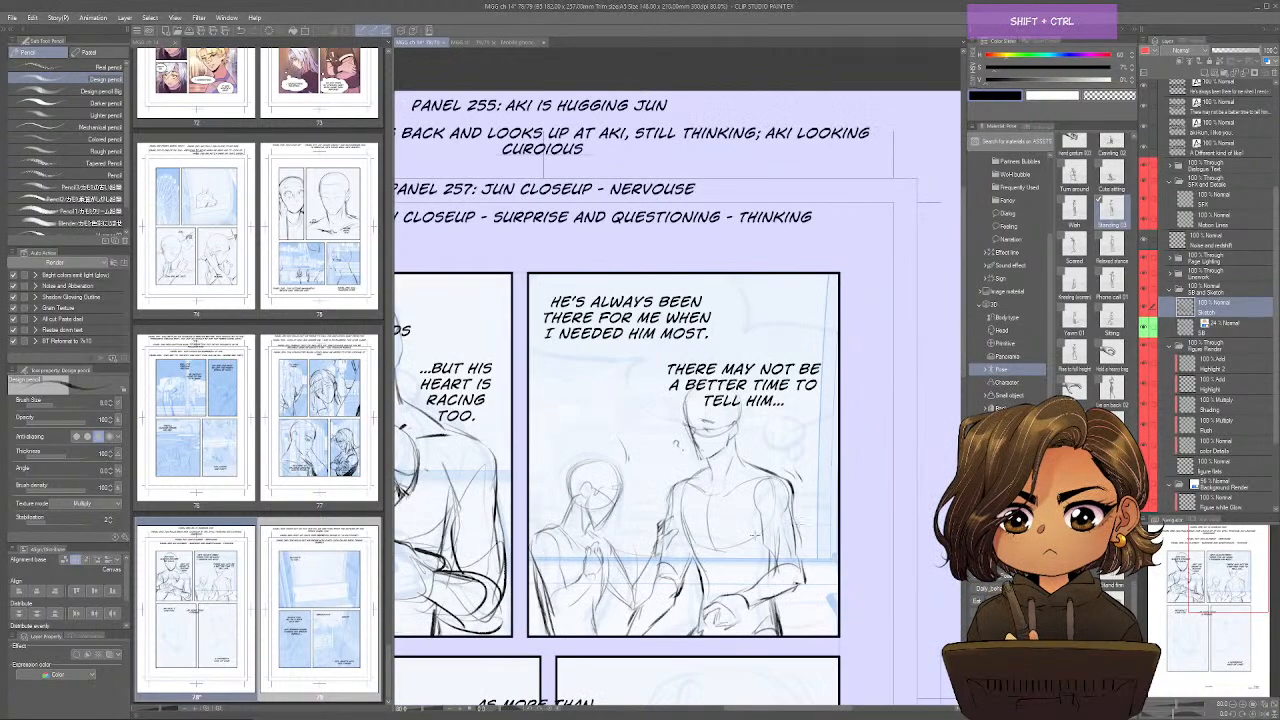
Sketch the tilted close-up head in the third panel, with a rounded skull, brow line, ear and pointed jaw.
left_click_drag(832, 555, 842, 387)
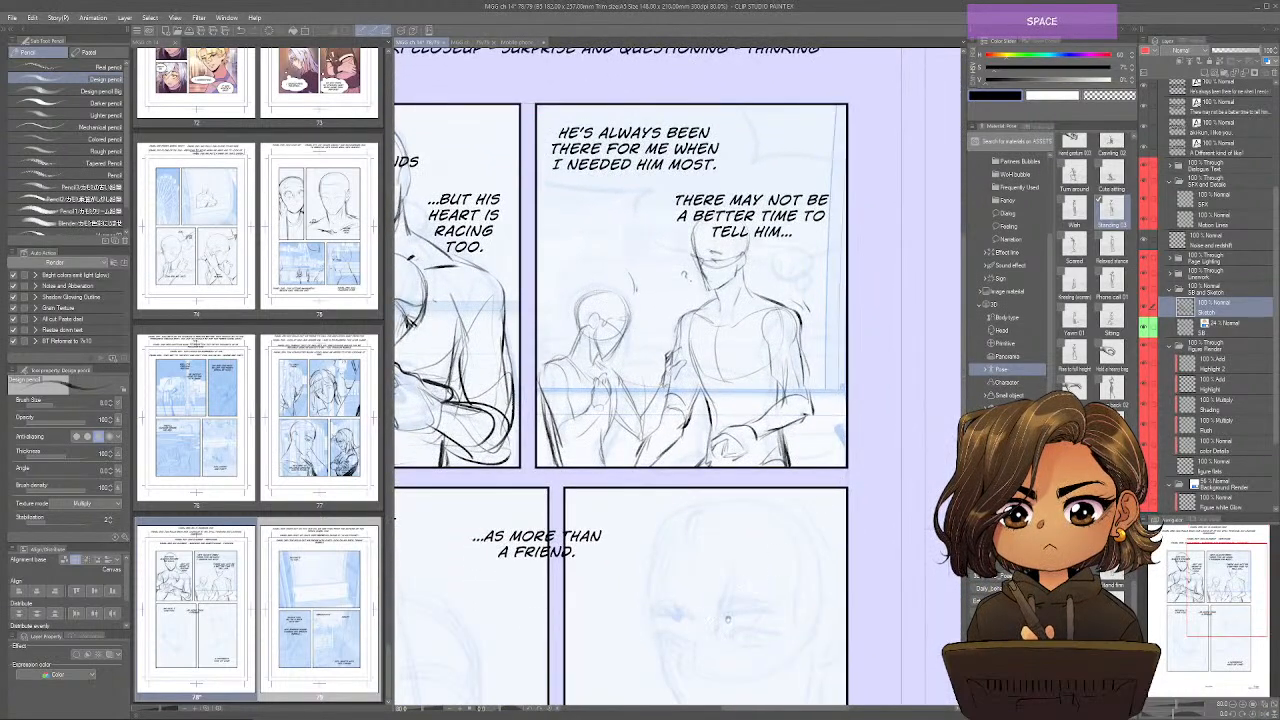
left_click_drag(723, 653, 789, 573)
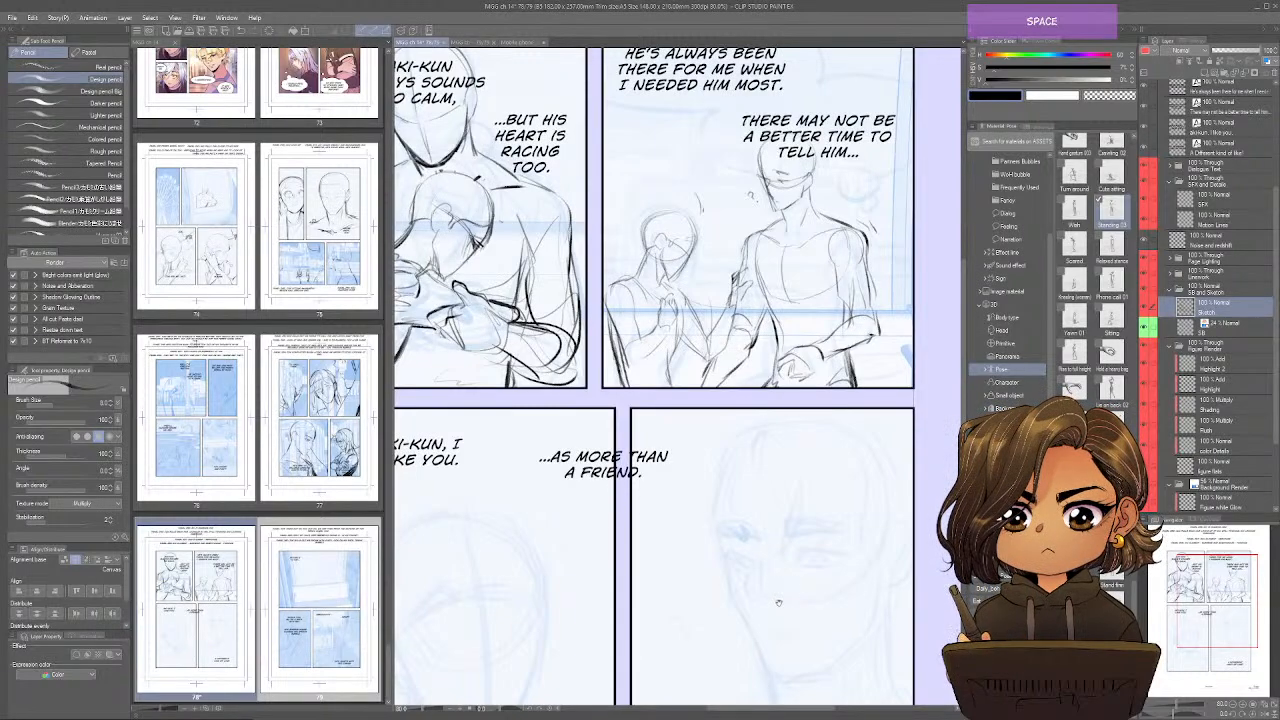
left_click_drag(776, 604, 802, 529)
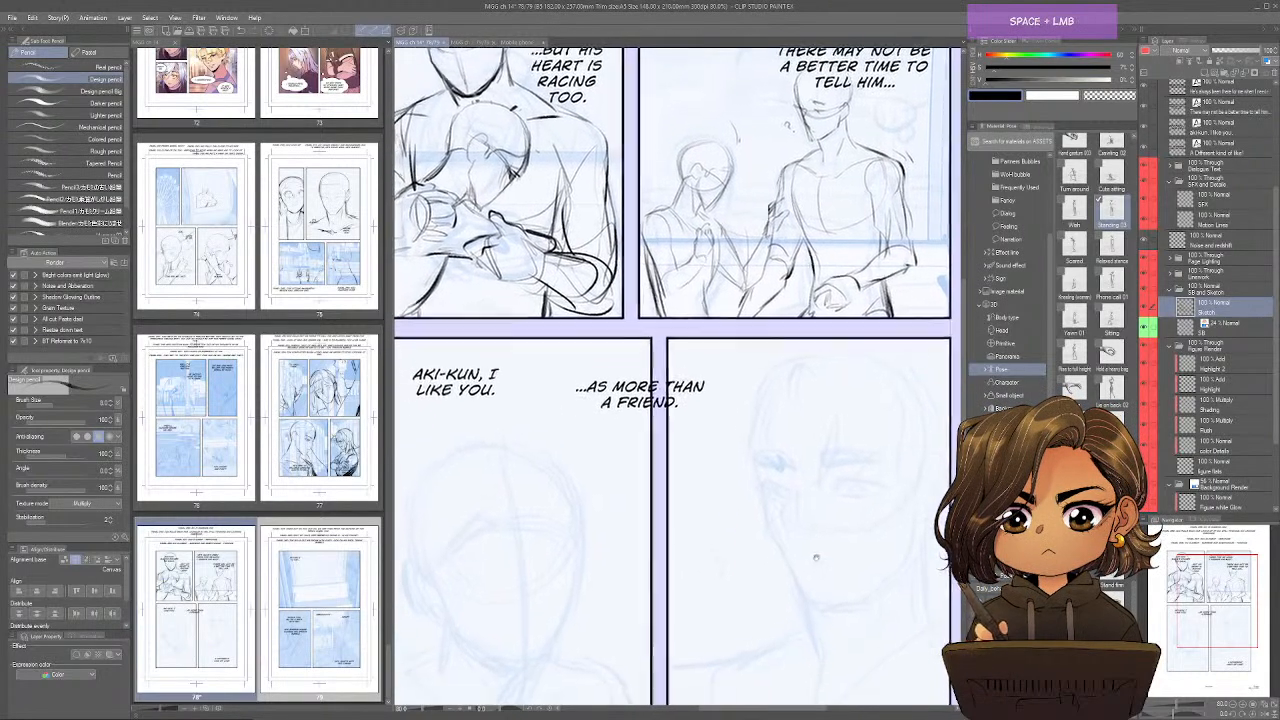
left_click_drag(748, 669, 830, 543)
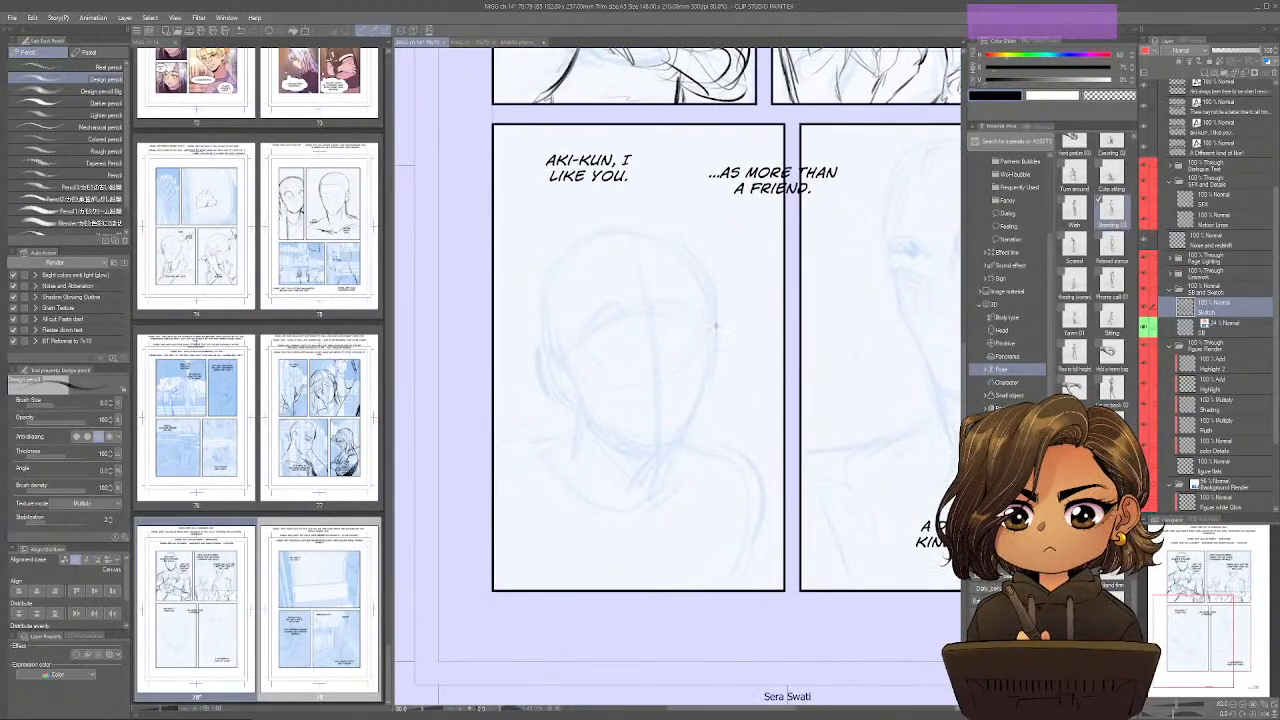
mouse_move(716, 320)
left_mouse_down()
mouse_move(664, 300)
mouse_move(536, 384)
mouse_move(640, 444)
mouse_move(630, 436)
mouse_move(678, 444)
mouse_move(712, 386)
mouse_move(714, 318)
mouse_move(712, 388)
mouse_move(690, 444)
mouse_move(686, 248)
mouse_move(536, 308)
mouse_move(537, 346)
left_mouse_up()
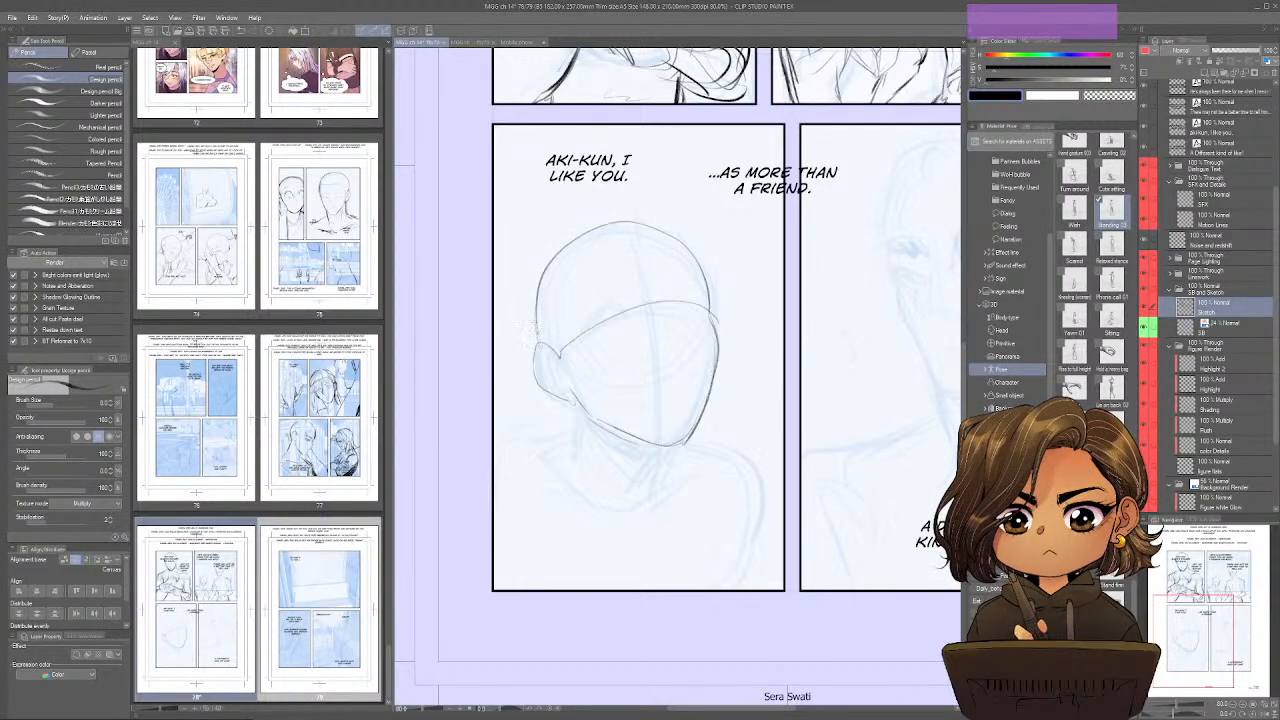
Sketch the third panel face's centre line, eyes, eyebrows, nose and slightly open mouth, mirroring the view while placing the features.
key("ctrl+shift+h")
mouse_move(748, 218)
left_mouse_down()
mouse_move(678, 360)
mouse_move(675, 440)
left_mouse_up()
left_click_drag(690, 305, 670, 341)
mouse_move(676, 291)
left_mouse_down()
mouse_move(760, 324)
mouse_move(752, 308)
left_mouse_up()
key("ctrl+shift+q")
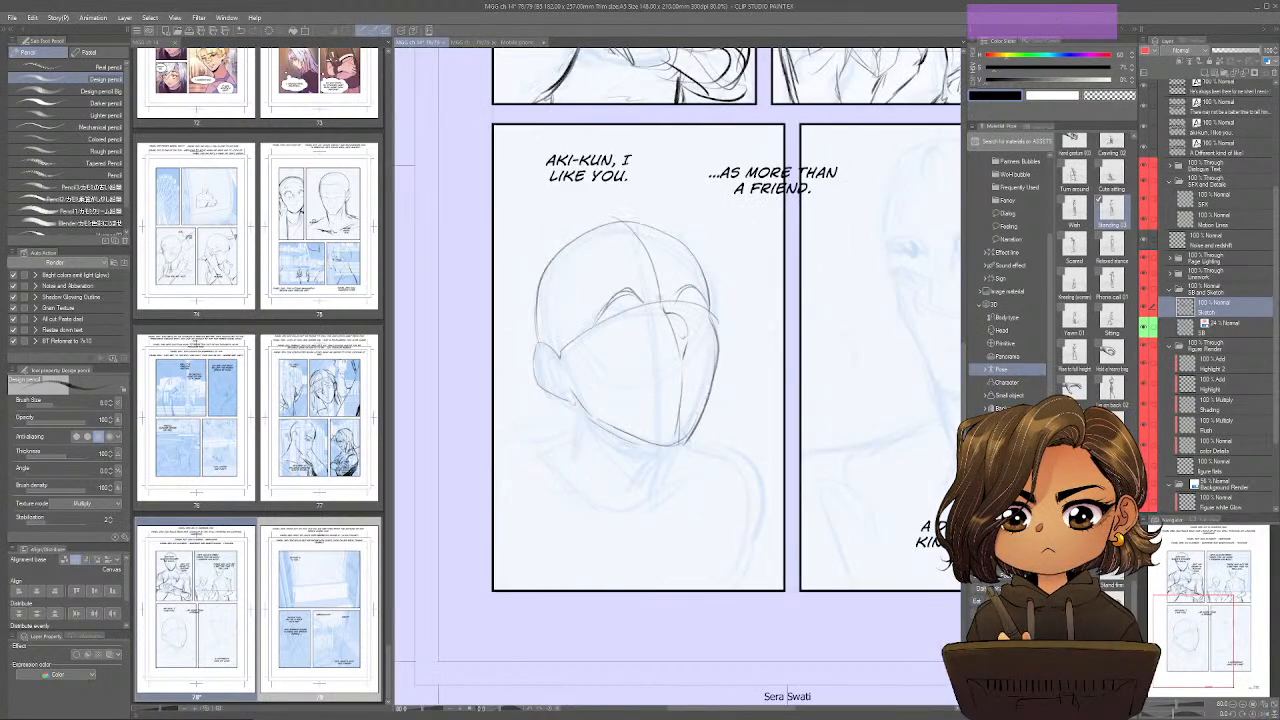
mouse_move(648, 292)
left_mouse_down()
mouse_move(594, 320)
mouse_move(617, 268)
mouse_move(672, 255)
mouse_move(709, 308)
mouse_move(668, 308)
mouse_move(687, 334)
mouse_move(667, 380)
mouse_move(697, 379)
left_mouse_up()
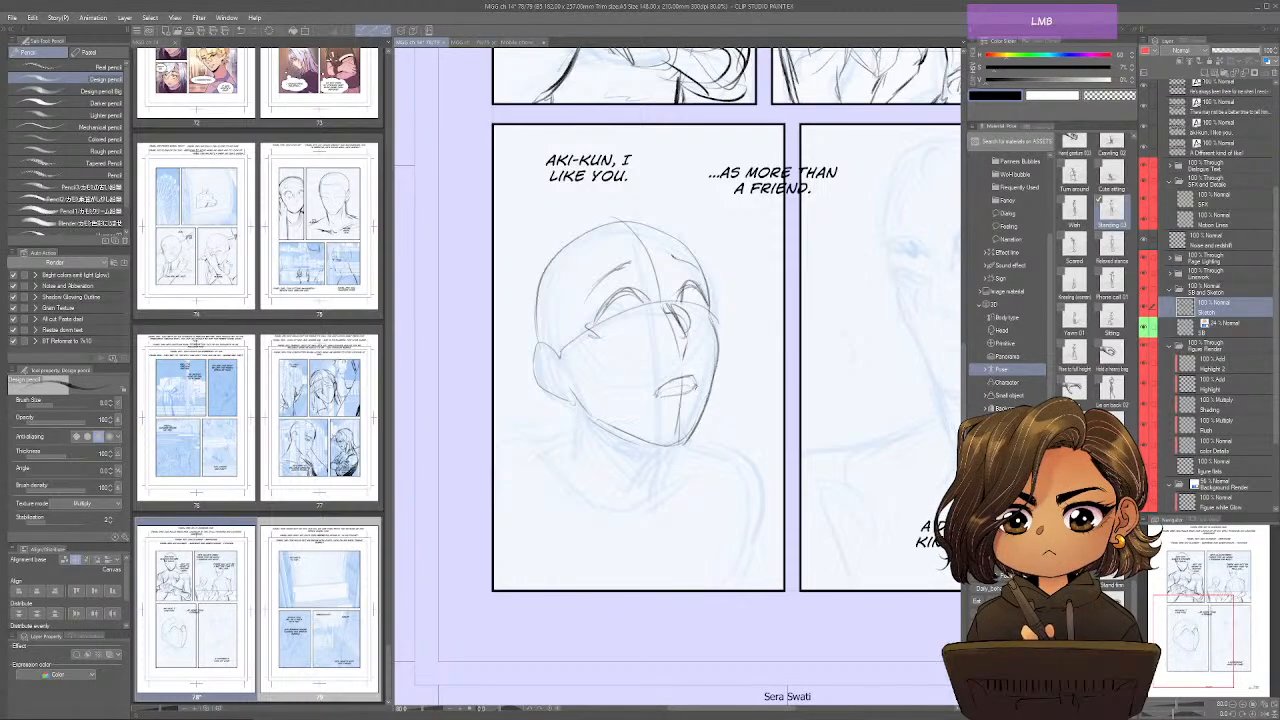
Sketch the irises and round glasses with their bridge on the tilted face in the third panel.
left_click_drag(720, 392, 717, 352)
mouse_move(608, 308)
left_mouse_down()
mouse_move(604, 330)
mouse_move(626, 314)
mouse_move(638, 330)
mouse_move(614, 312)
left_mouse_up()
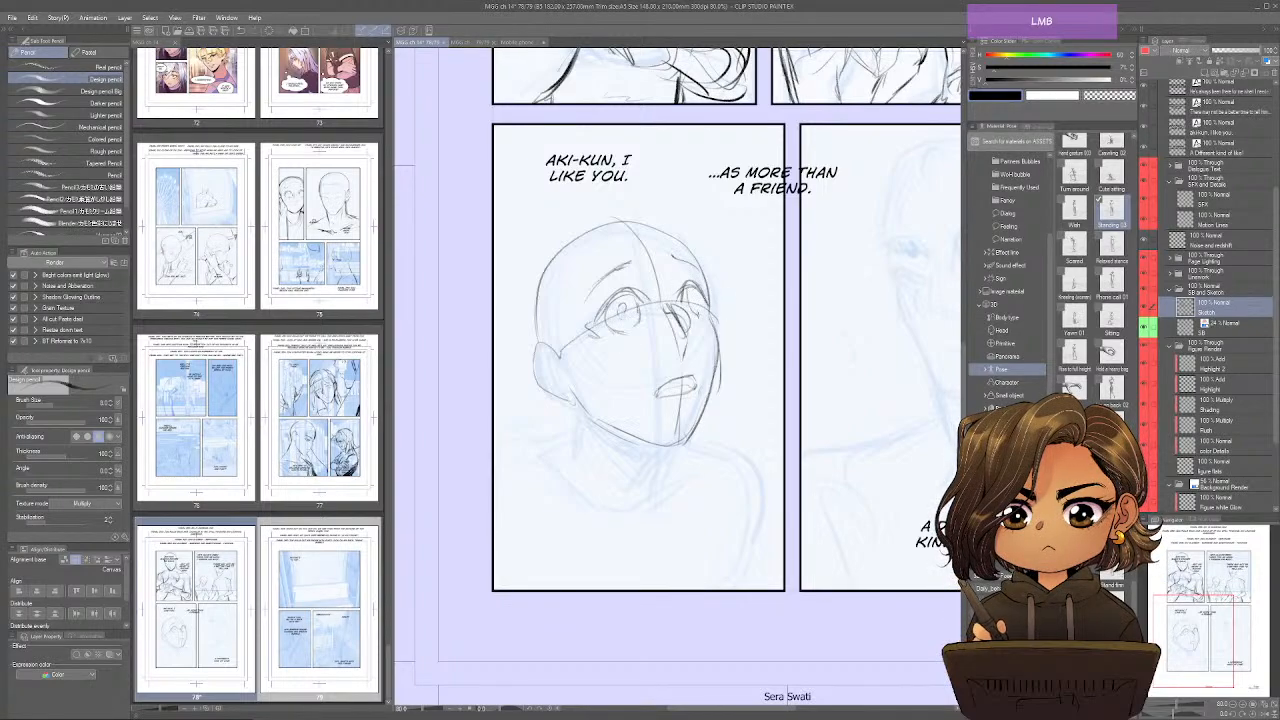
mouse_move(676, 298)
left_mouse_down()
mouse_move(658, 304)
mouse_move(642, 352)
mouse_move(580, 330)
left_mouse_up()
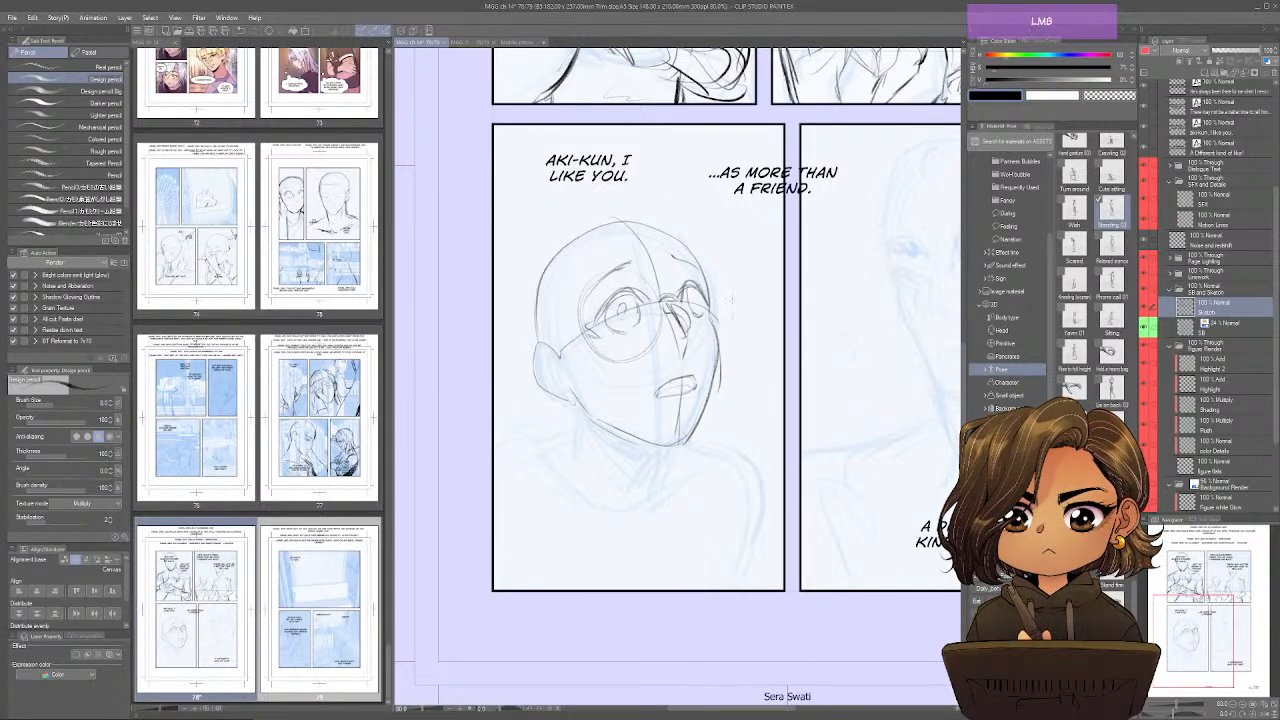
mouse_move(669, 248)
left_mouse_down()
mouse_move(682, 320)
mouse_move(662, 334)
left_mouse_up()
Rough in the third panel character's hair with a loose curl on top, a rounded outer volume and swept fringe strands.
mouse_move(662, 144)
left_mouse_down()
mouse_move(676, 200)
mouse_move(570, 234)
mouse_move(518, 290)
left_mouse_up()
left_click_drag(556, 236, 512, 326)
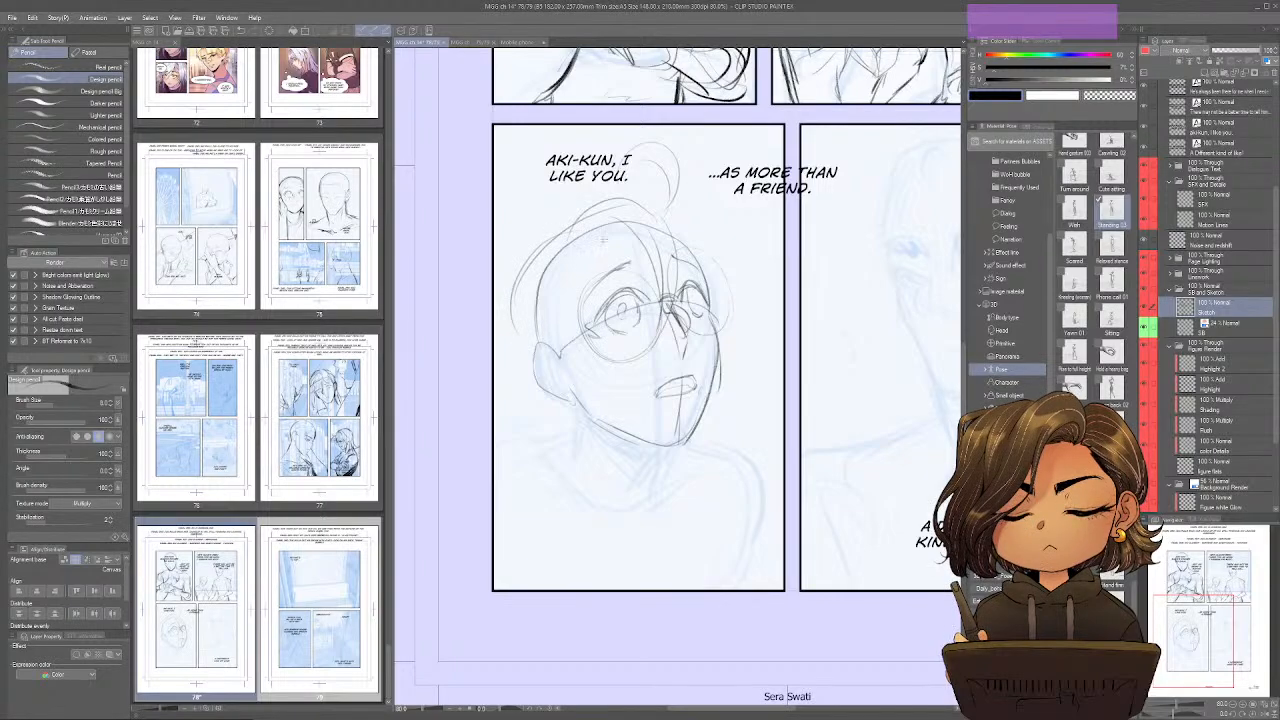
mouse_move(670, 236)
left_mouse_down()
mouse_move(589, 245)
mouse_move(589, 300)
mouse_move(568, 355)
left_mouse_up()
left_click_drag(574, 333, 550, 377)
Sketch the third panel character's neck, round shirt collar, shoulder and sleeve line down to the panel's lower border.
mouse_move(574, 345)
left_mouse_down()
mouse_move(560, 379)
mouse_move(578, 432)
left_mouse_up()
mouse_move(588, 462)
left_mouse_down()
mouse_move(628, 452)
mouse_move(624, 486)
left_mouse_up()
left_click_drag(622, 486, 666, 478)
mouse_move(584, 406)
left_mouse_down()
mouse_move(550, 474)
mouse_move(610, 500)
left_mouse_up()
mouse_move(700, 446)
left_mouse_down()
mouse_move(674, 464)
mouse_move(762, 510)
mouse_move(758, 576)
left_mouse_up()
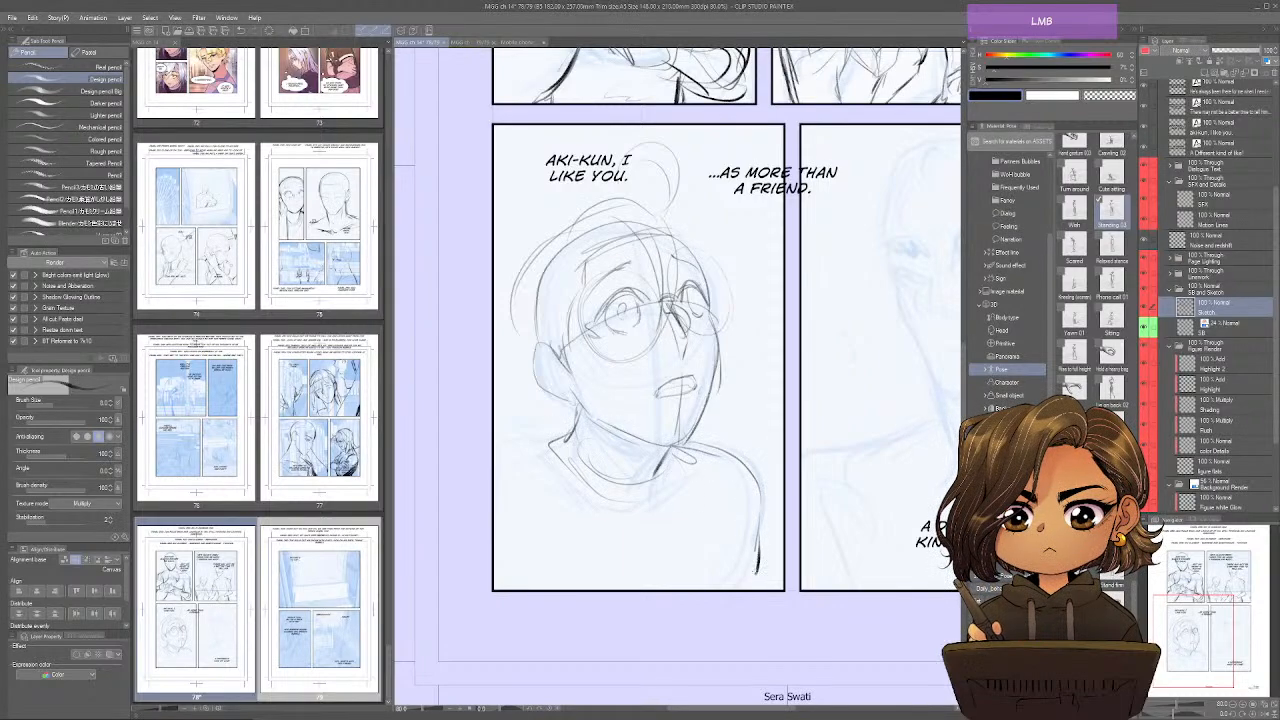
left_click_drag(730, 466, 690, 588)
Darken the third panel character's eyes behind the glasses and add hair strands falling across the cheek.
left_click_drag(702, 286, 700, 312)
left_click_drag(704, 304, 692, 320)
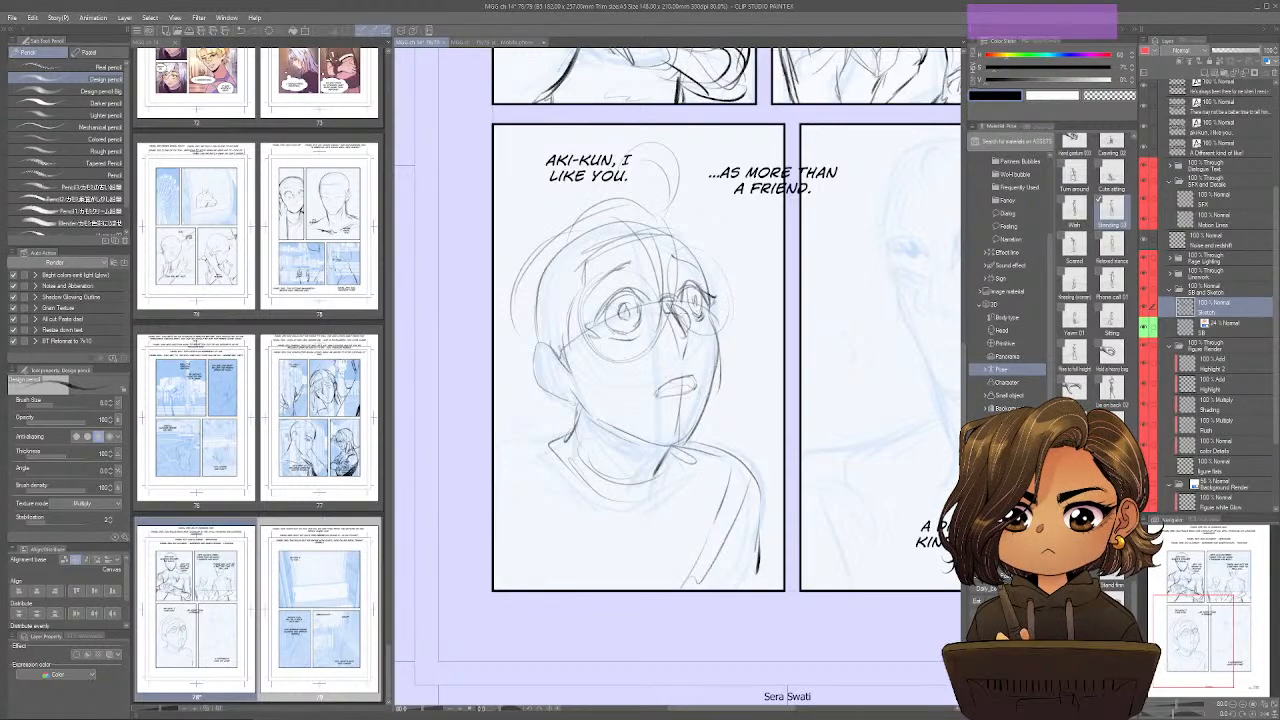
left_click_drag(650, 290, 594, 314)
mouse_move(604, 310)
left_mouse_down()
mouse_move(584, 322)
mouse_move(562, 380)
mouse_move(574, 380)
left_mouse_up()
mouse_move(632, 316)
left_mouse_down()
mouse_move(590, 376)
mouse_move(610, 360)
left_mouse_up()
left_click_drag(702, 312, 690, 340)
left_click_drag(714, 308, 704, 326)
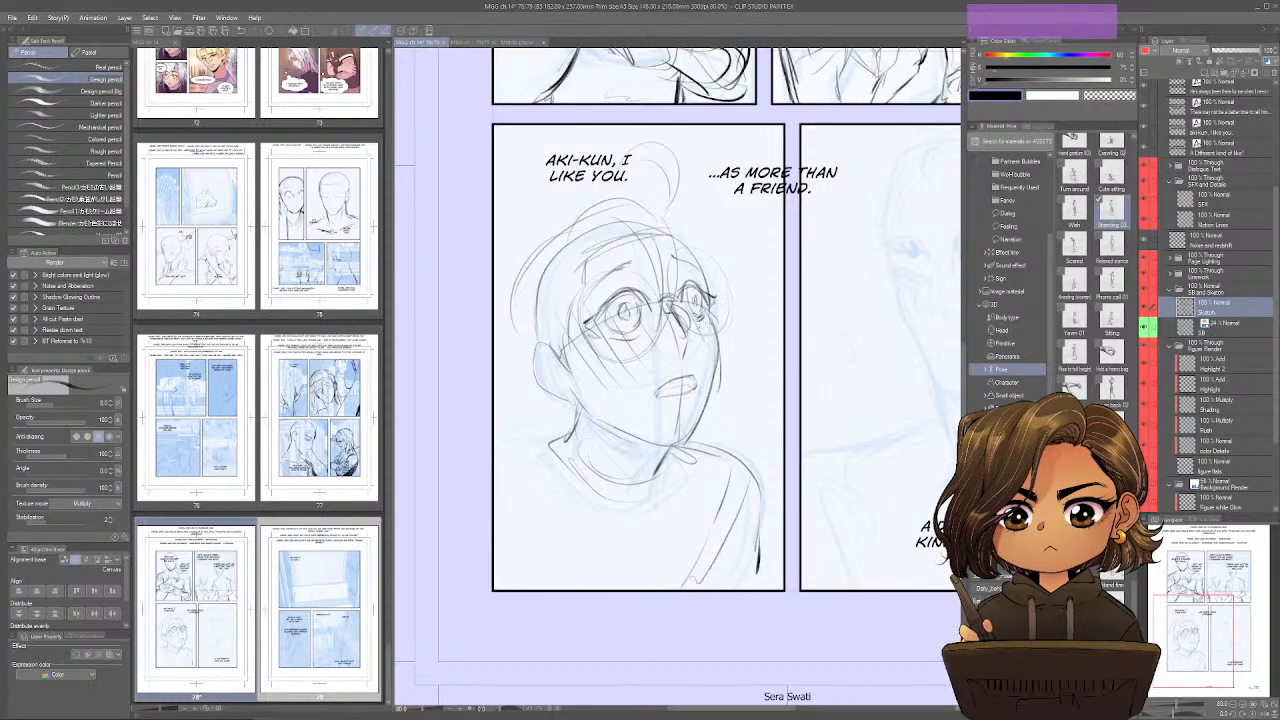
Add hair strands on the far side of the third panel head and strengthen the ear's outline.
mouse_move(660, 222)
left_mouse_down()
mouse_move(706, 266)
mouse_move(712, 302)
mouse_move(706, 242)
mouse_move(738, 292)
left_mouse_up()
left_click_drag(690, 236, 746, 316)
left_click_drag(735, 290, 715, 331)
mouse_move(546, 351)
left_mouse_down()
mouse_move(537, 345)
mouse_move(547, 404)
left_mouse_up()
mouse_move(535, 345)
left_mouse_down()
mouse_move(524, 367)
mouse_move(572, 400)
left_mouse_up()
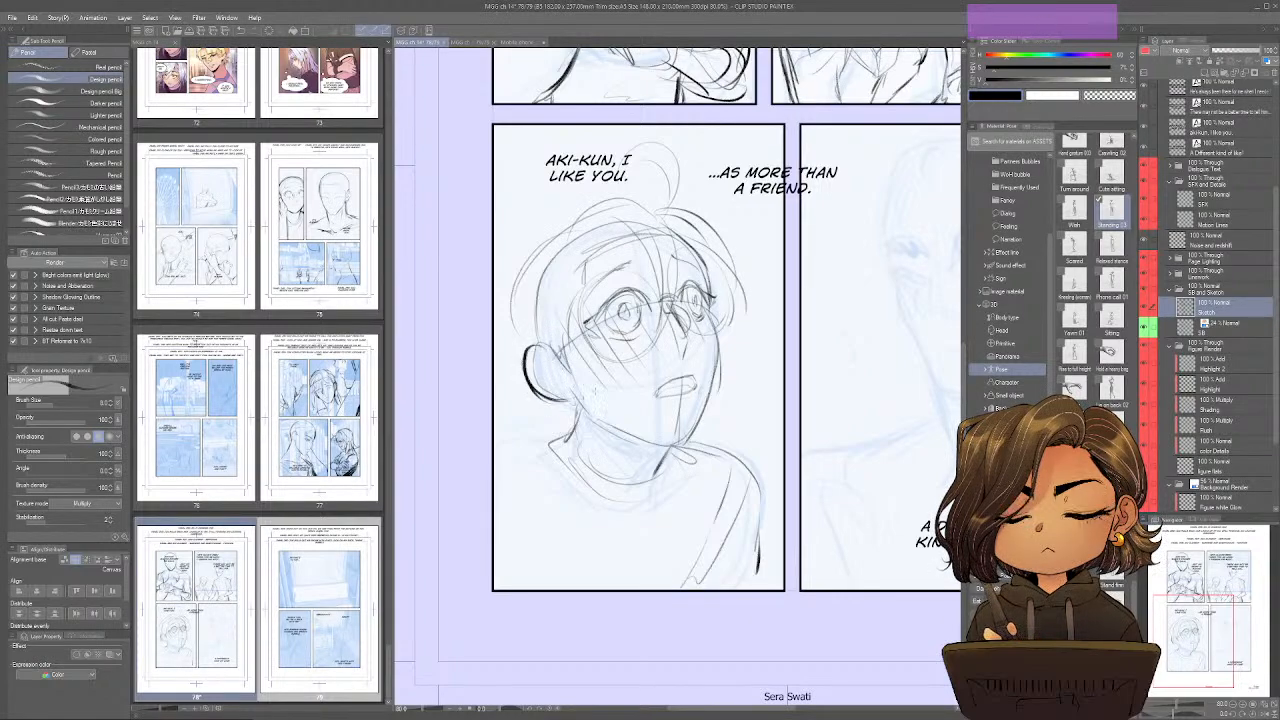
Mirror the view and strengthen the jaw, neck and shoulder lines of the third panel character.
key("ctrl+shift+s")
mouse_move(820, 364)
left_mouse_down()
mouse_move(780, 400)
mouse_move(678, 440)
left_mouse_up()
mouse_move(646, 334)
left_mouse_down()
mouse_move(660, 412)
mouse_move(692, 438)
mouse_move(710, 482)
mouse_move(762, 500)
left_mouse_up()
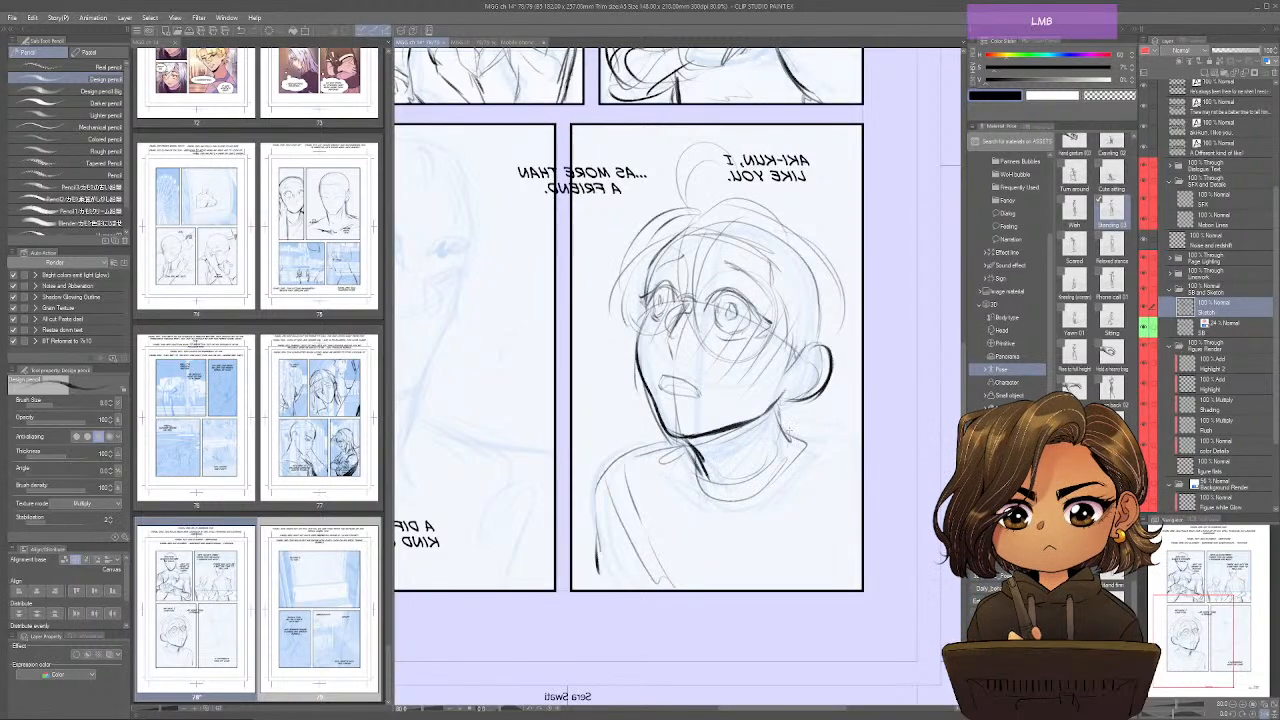
left_click_drag(780, 404, 791, 438)
mouse_move(776, 412)
left_mouse_down()
mouse_move(812, 446)
mouse_move(807, 479)
left_mouse_up()
mouse_move(690, 455)
left_mouse_down()
mouse_move(608, 528)
mouse_move(636, 590)
mouse_move(624, 546)
left_mouse_up()
left_click_drag(818, 442, 850, 464)
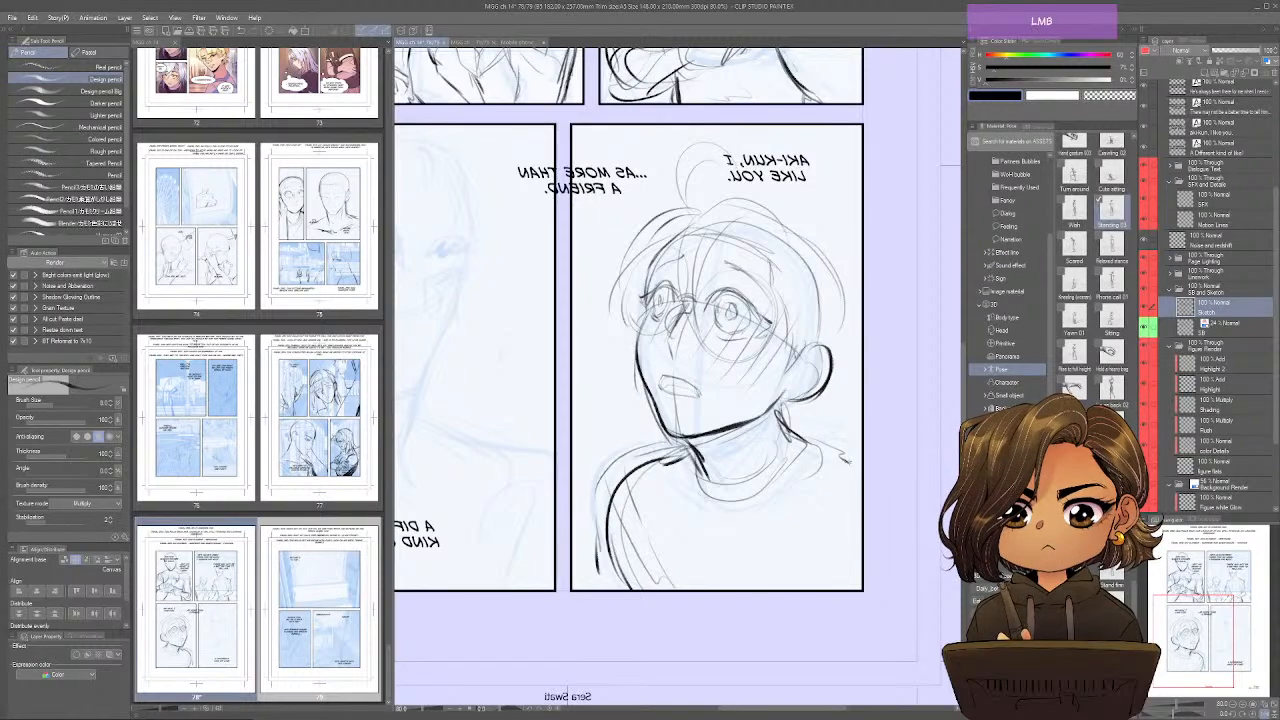
Clean up and redraw the nose and open mouth of the third panel character with firmer lines.
key("e")
mouse_move(662, 378)
left_mouse_down()
mouse_move(700, 400)
mouse_move(680, 412)
left_mouse_up()
left_click_drag(671, 331, 668, 358)
mouse_move(664, 332)
left_mouse_down()
mouse_move(684, 377)
mouse_move(666, 377)
mouse_move(703, 388)
mouse_move(670, 393)
left_mouse_up()
left_click(666, 376)
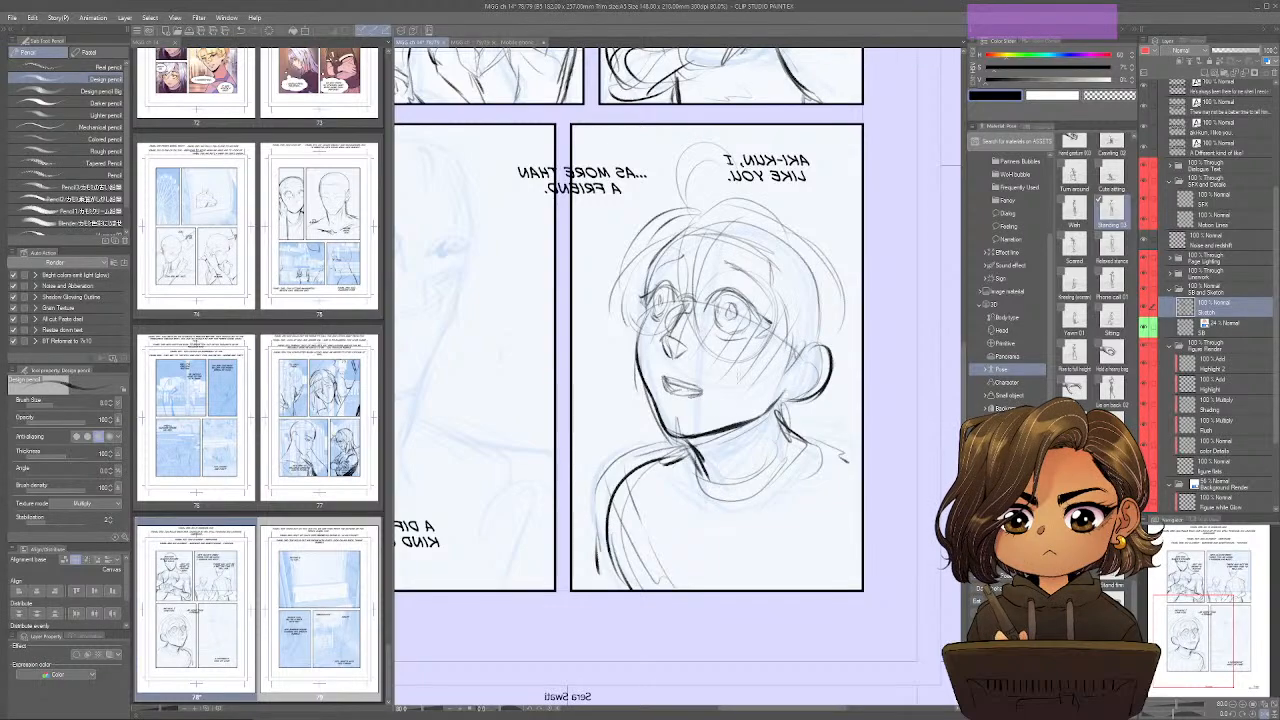
Restore the unmirrored view, darken the far eye and cheek contour, and extend the near shoulder line to the panel border.
key("ctrl+shift+h")
mouse_move(592, 326)
left_mouse_down()
mouse_move(638, 298)
mouse_move(626, 318)
mouse_move(591, 323)
left_mouse_up()
left_click_drag(679, 293, 703, 280)
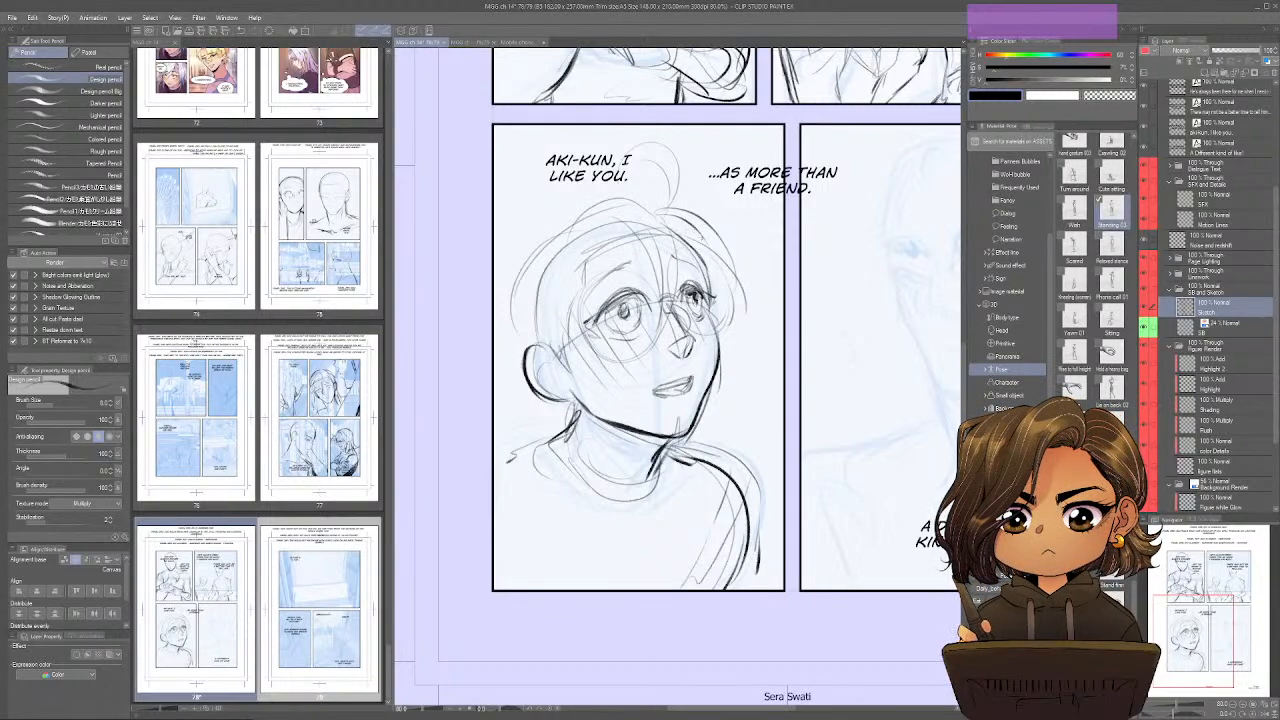
left_click_drag(707, 253, 720, 292)
left_click_drag(720, 352, 730, 410)
left_click_drag(544, 430, 495, 450)
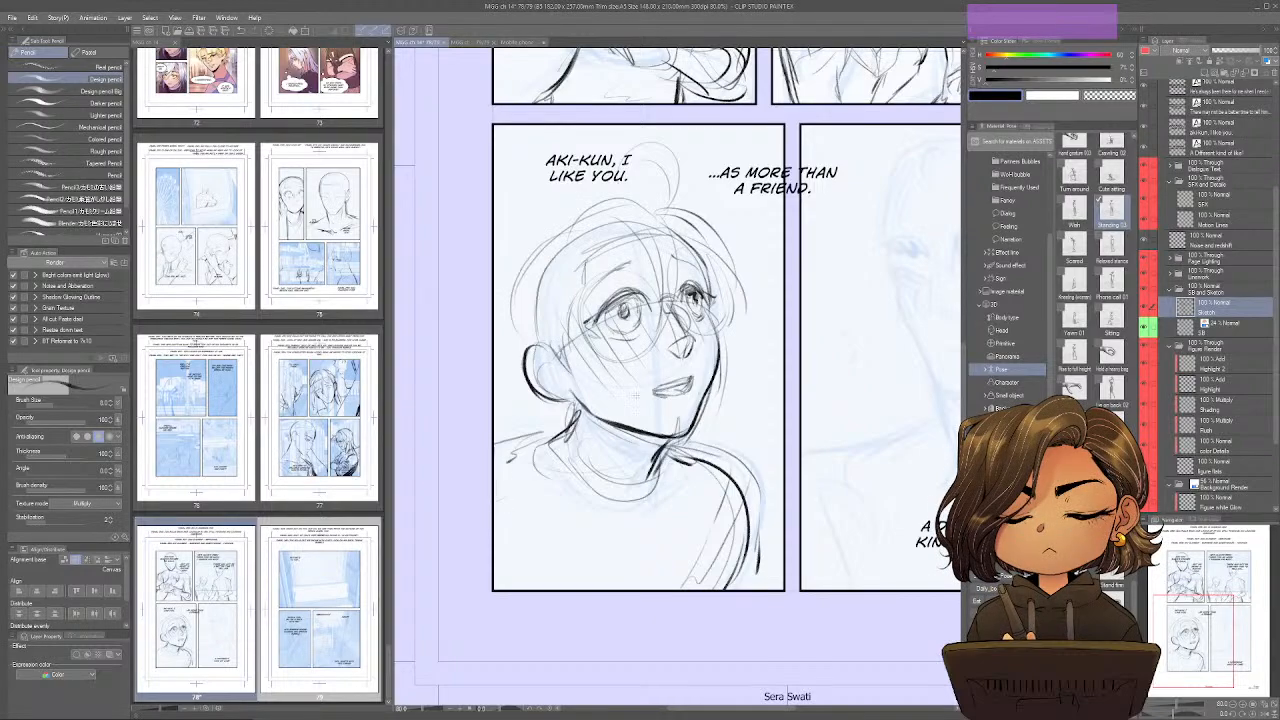
Build up the third panel character's hair with fuller outer strands and short locks around the ear and nape.
mouse_move(605, 209)
left_mouse_down()
mouse_move(512, 287)
mouse_move(516, 275)
left_mouse_up()
mouse_move(650, 217)
left_mouse_down()
mouse_move(560, 206)
mouse_move(546, 267)
mouse_move(496, 322)
mouse_move(522, 371)
left_mouse_up()
mouse_move(557, 213)
left_mouse_down()
mouse_move(524, 235)
mouse_move(506, 326)
mouse_move(516, 387)
left_mouse_up()
mouse_move(510, 345)
left_mouse_down()
mouse_move(525, 395)
mouse_move(514, 366)
left_mouse_up()
mouse_move(512, 272)
left_mouse_down()
mouse_move(498, 350)
mouse_move(522, 375)
left_mouse_up()
mouse_move(538, 392)
left_mouse_down()
mouse_move(550, 420)
mouse_move(520, 433)
mouse_move(573, 440)
left_mouse_up()
mouse_move(572, 398)
left_mouse_down()
mouse_move(578, 454)
mouse_move(565, 464)
left_mouse_up()
mouse_move(562, 405)
left_mouse_down()
mouse_move(568, 424)
mouse_move(540, 438)
left_mouse_up()
mouse_move(532, 404)
left_mouse_down()
mouse_move(560, 432)
mouse_move(543, 415)
left_mouse_up()
left_click_drag(680, 442, 662, 472)
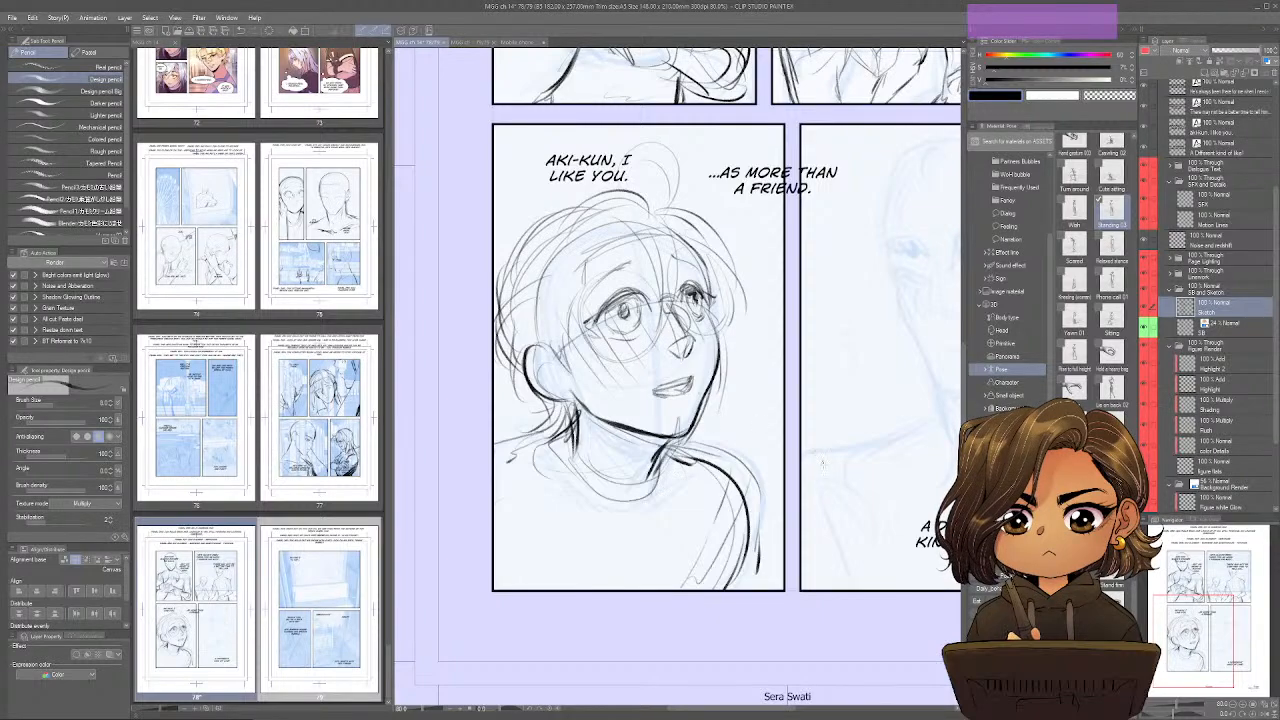
Sketch the foreground character's shoulder and sleeve folds in the lower corner of the fourth panel.
left_click_drag(954, 581, 697, 620)
left_click_drag(548, 534, 606, 626)
mouse_move(592, 560)
left_mouse_down()
mouse_move(616, 628)
mouse_move(568, 630)
left_mouse_up()
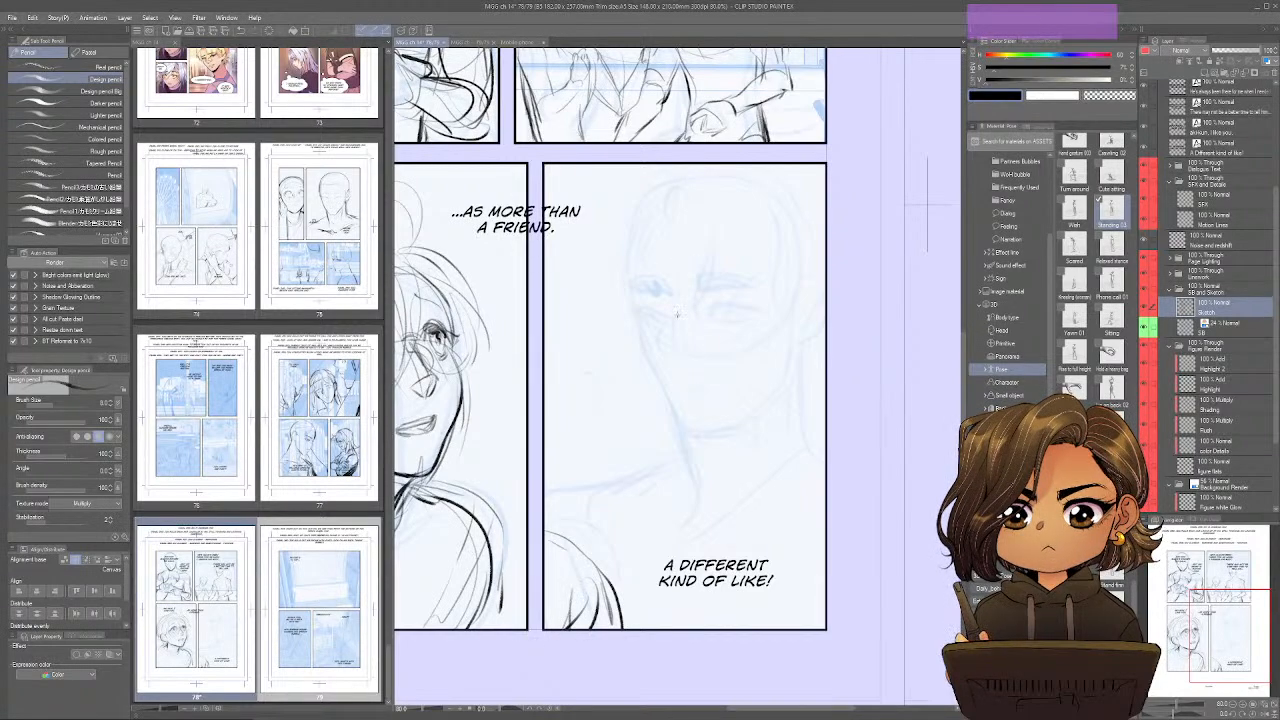
Sketch the nose and small, slightly open mouth of the fourth panel face over the storyboard, checking the flipped view.
left_click_drag(676, 314, 660, 344)
key("ctrl+shift+s")
key("ctrl+shift+s")
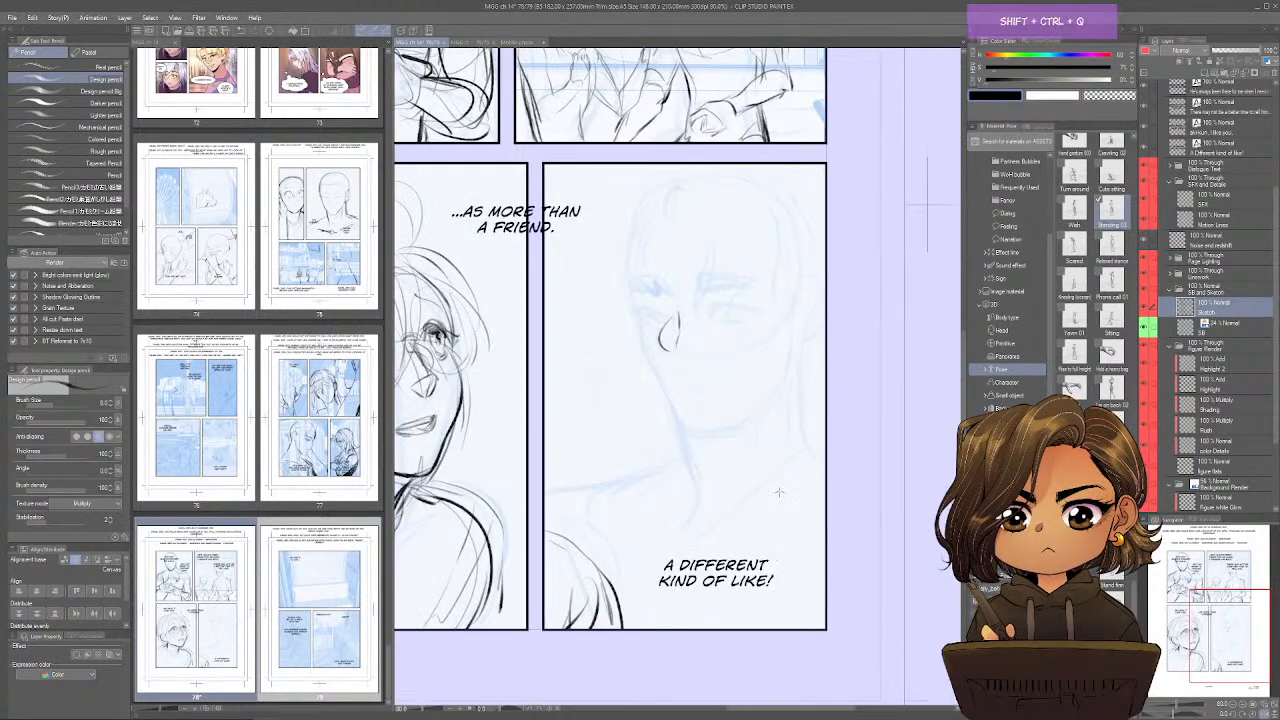
mouse_move(688, 390)
left_mouse_down()
mouse_move(710, 390)
mouse_move(692, 392)
left_mouse_up()
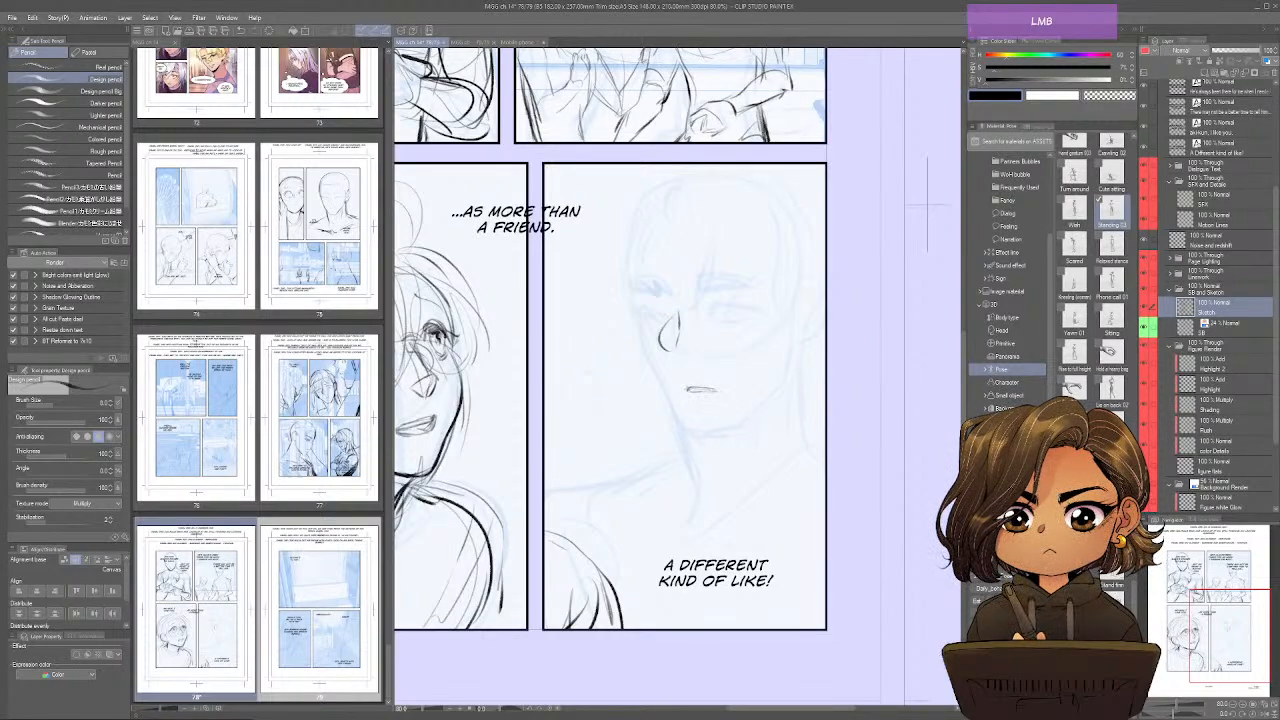
Sketch the fourth panel face's eyes, blush lines on the cheeks and eyebrows.
mouse_move(656, 311)
left_mouse_down()
mouse_move(677, 342)
mouse_move(679, 318)
mouse_move(757, 312)
mouse_move(734, 310)
left_mouse_up()
key("e")
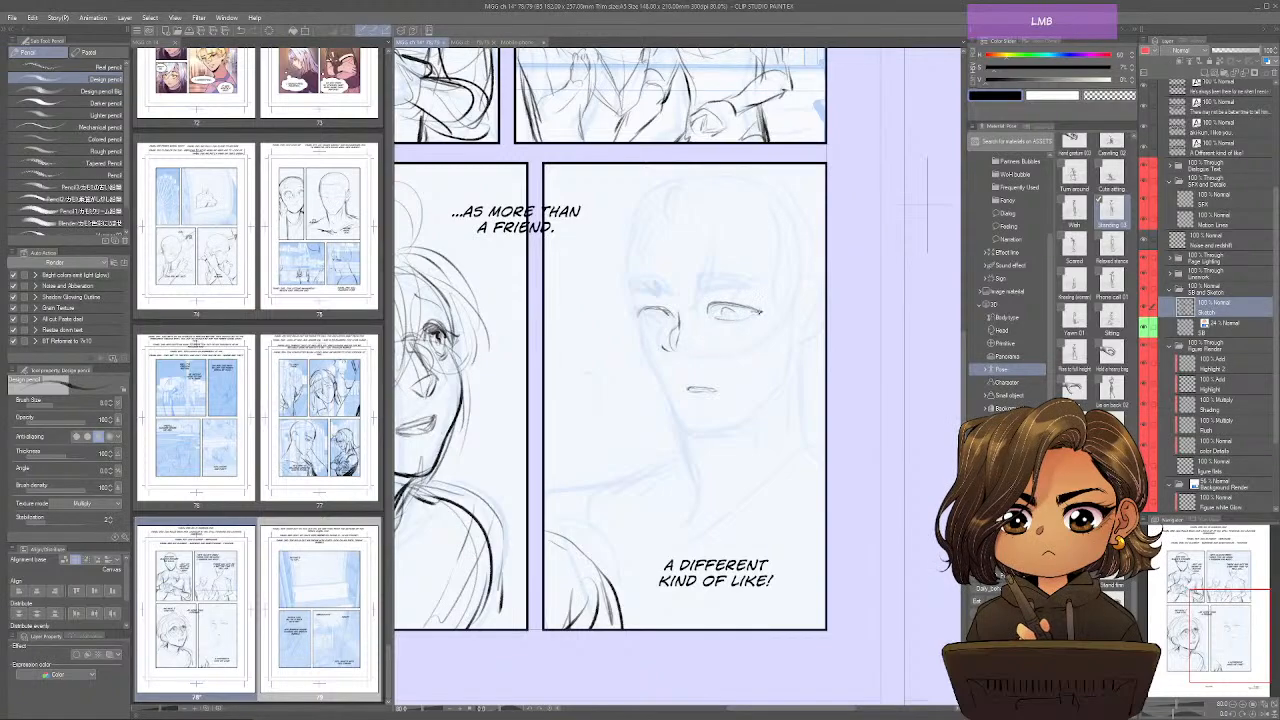
mouse_move(634, 310)
left_mouse_down()
mouse_move(662, 320)
mouse_move(641, 337)
mouse_move(648, 351)
left_mouse_up()
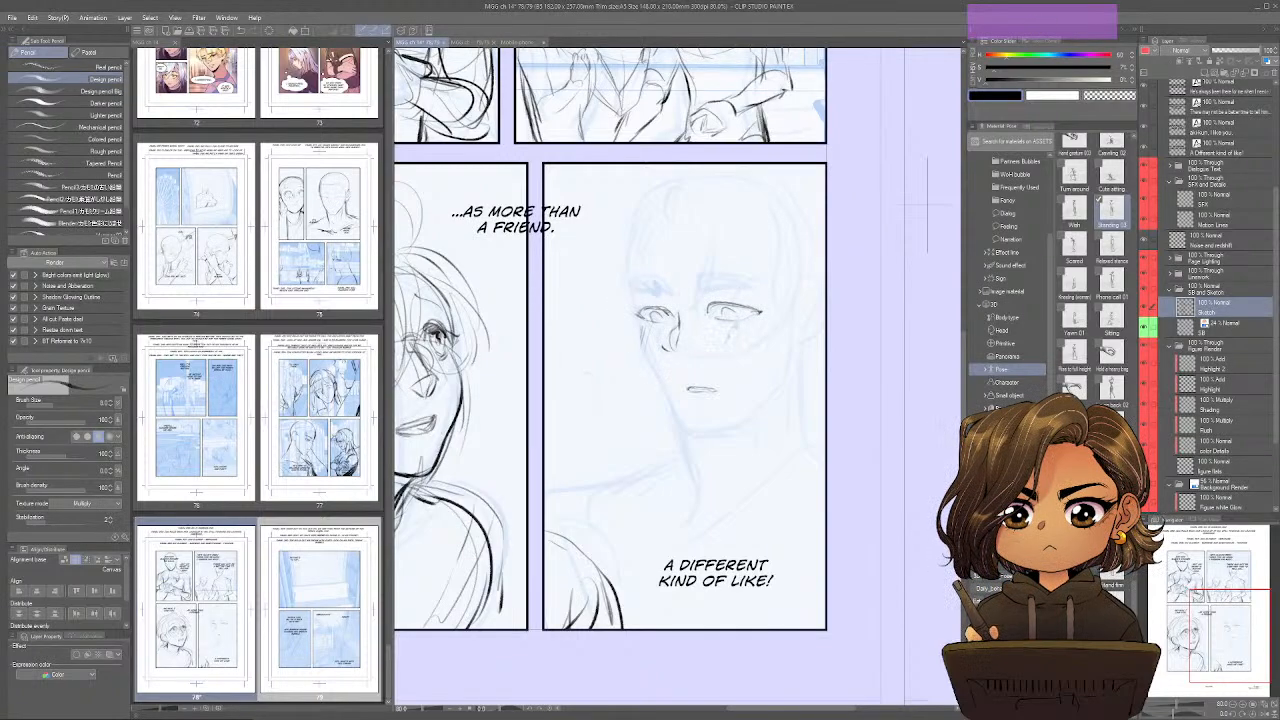
left_click_drag(733, 335, 729, 347)
left_click_drag(755, 281, 661, 290)
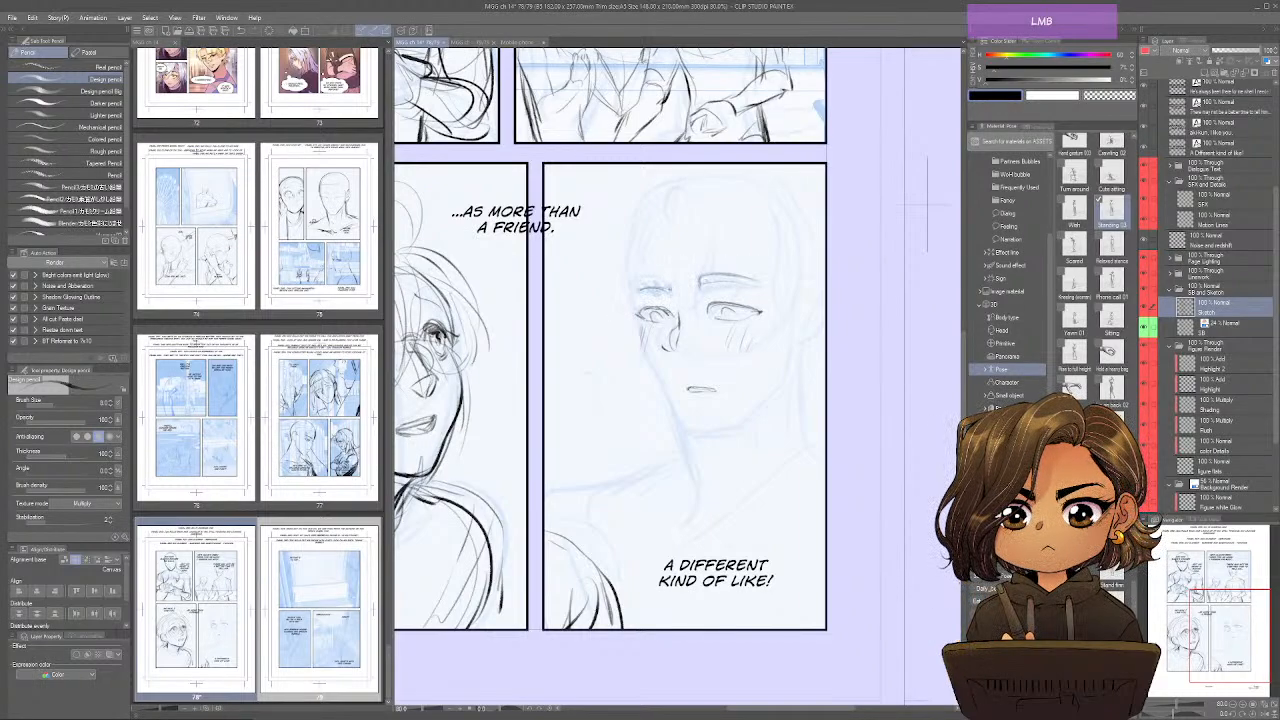
Sketch the fourth panel character's face contour, jaw, neck, shoulders and collarbones, mirroring the view for part of the work.
mouse_move(630, 234)
left_mouse_down()
mouse_move(642, 356)
mouse_move(678, 428)
mouse_move(700, 434)
mouse_move(783, 387)
left_mouse_up()
key("ctrl+shift+a")
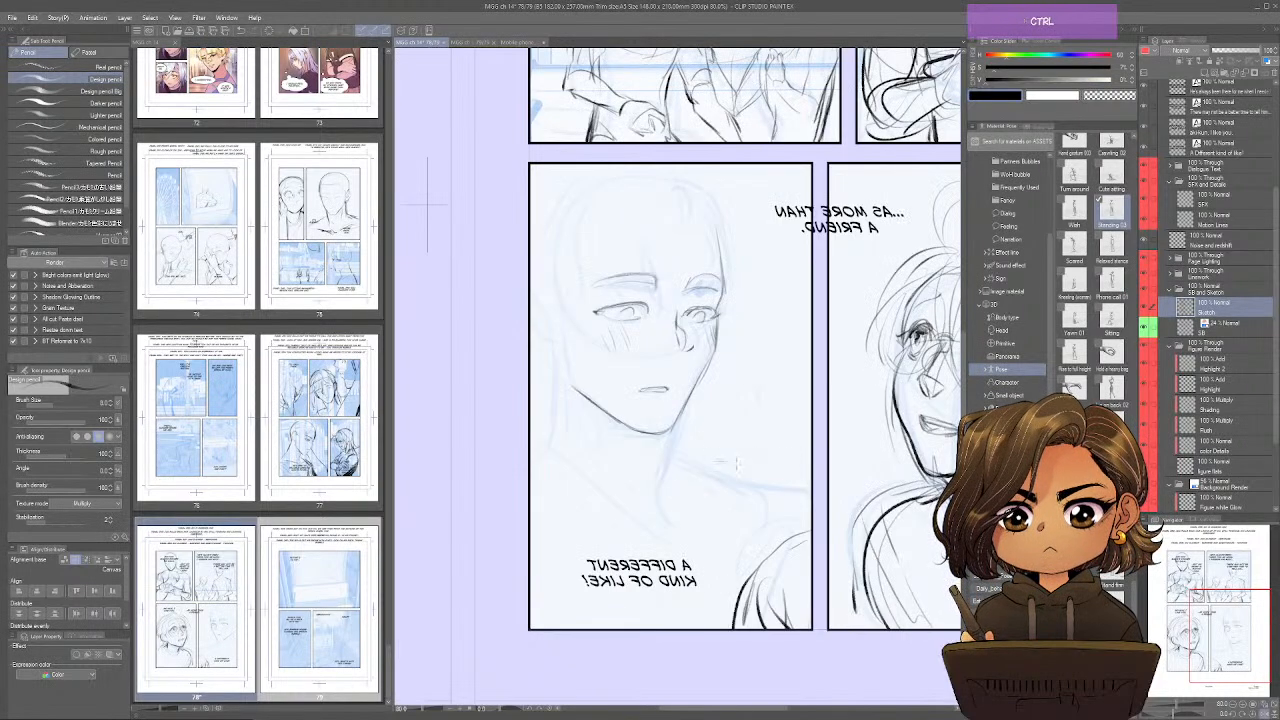
left_click_drag(684, 412, 667, 458)
left_click_drag(604, 488, 783, 493)
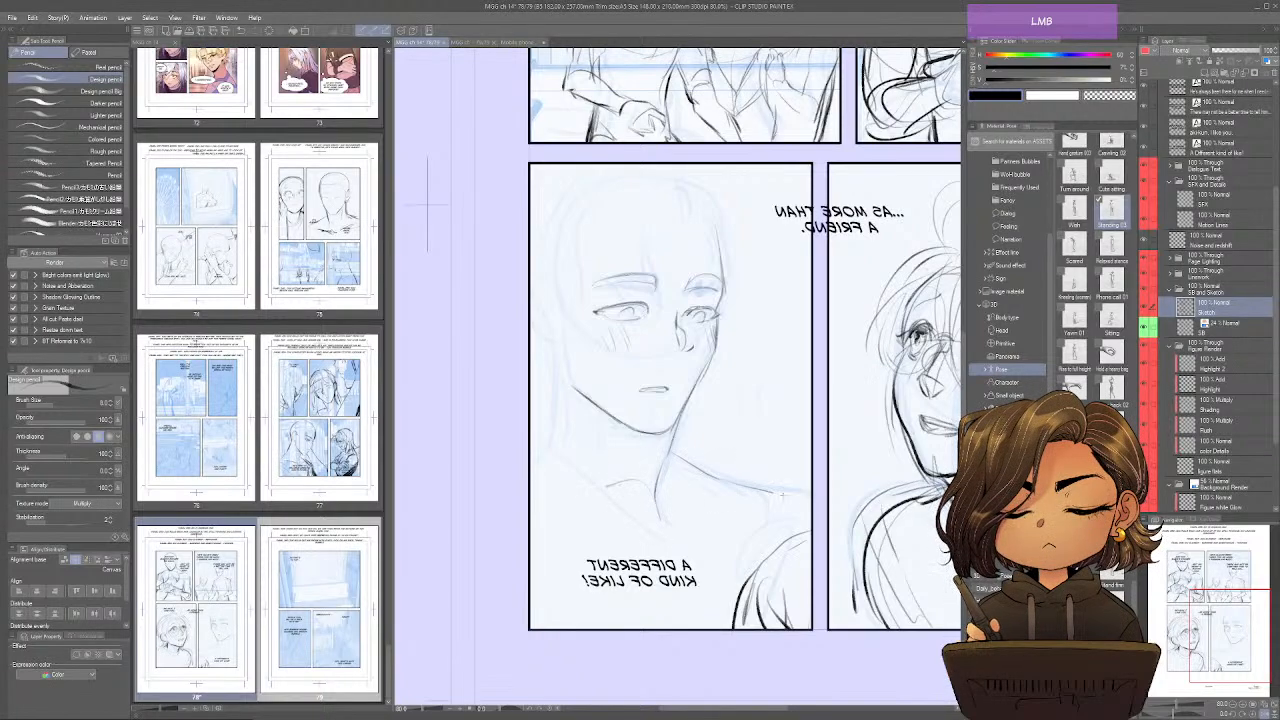
left_click_drag(660, 506, 674, 534)
left_click_drag(634, 540, 530, 500)
mouse_move(654, 543)
left_mouse_down()
mouse_move(643, 567)
mouse_move(800, 521)
left_mouse_up()
key("ctrl+shift+a")
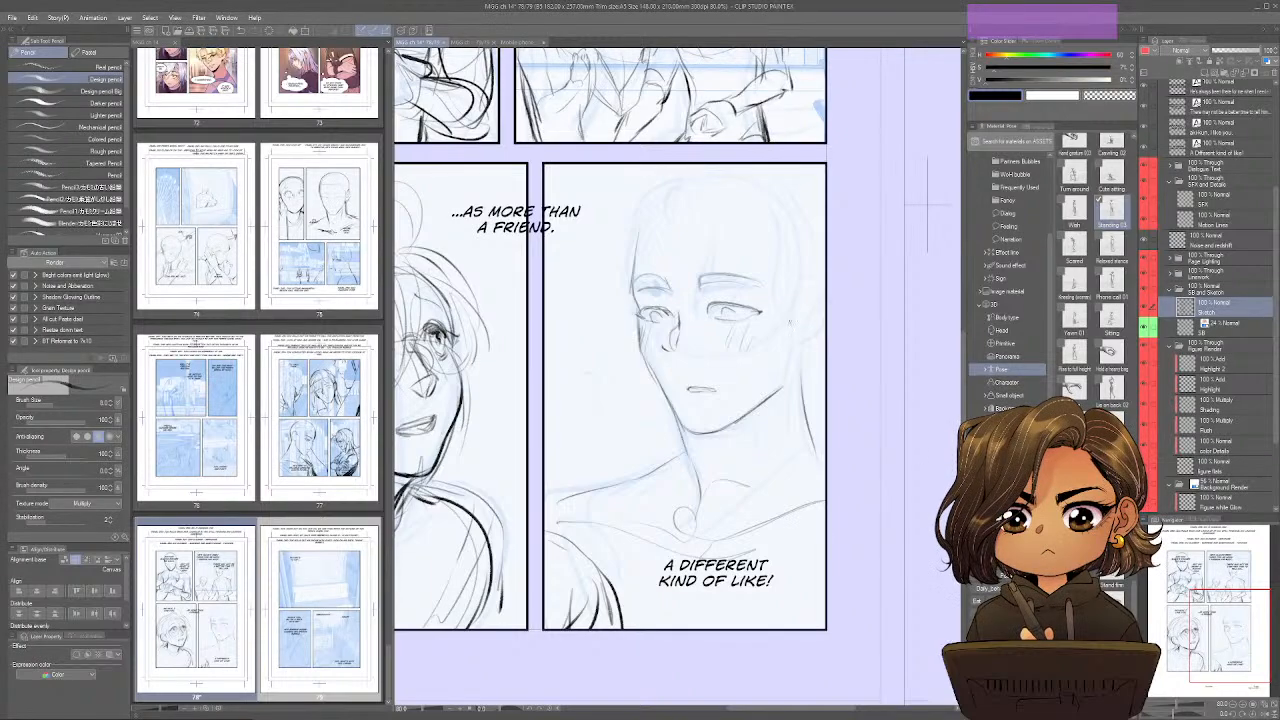
Sketch the fourth panel character's ear, hairline and rounded skull outline.
mouse_move(808, 303)
left_mouse_down()
mouse_move(820, 316)
mouse_move(802, 378)
mouse_move(779, 398)
left_mouse_up()
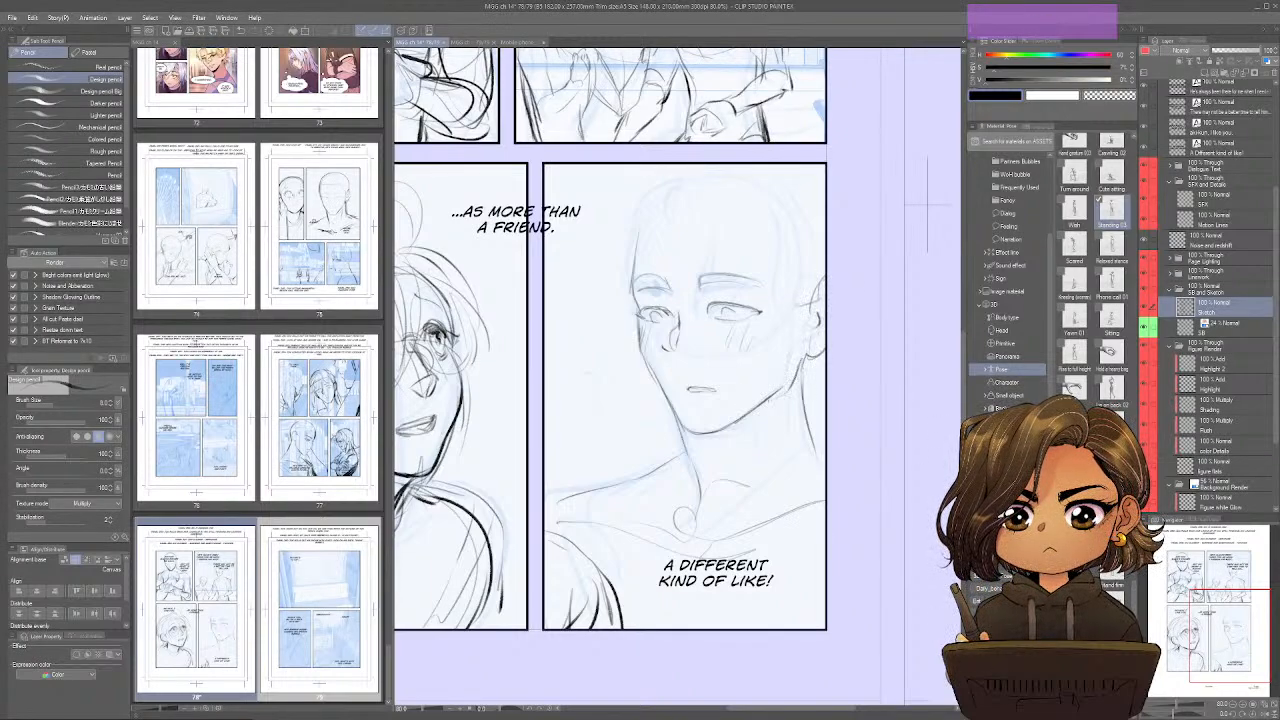
mouse_move(664, 220)
left_mouse_down()
mouse_move(762, 262)
mouse_move(814, 310)
left_mouse_up()
mouse_move(662, 228)
left_mouse_down()
mouse_move(645, 198)
mouse_move(780, 174)
mouse_move(826, 214)
mouse_move(785, 172)
mouse_move(826, 216)
mouse_move(826, 168)
left_mouse_up()
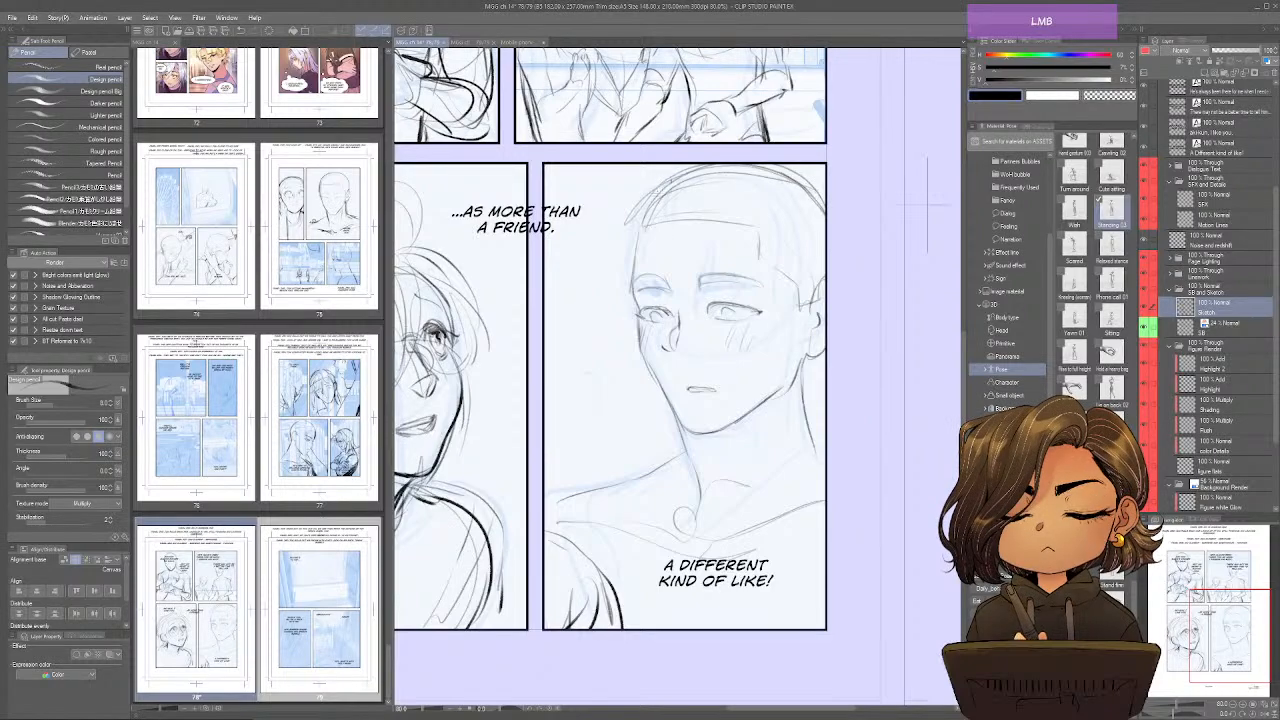
left_click_drag(666, 186, 636, 274)
key("ctrl+shift+q")
key("ctrl+shift+q")
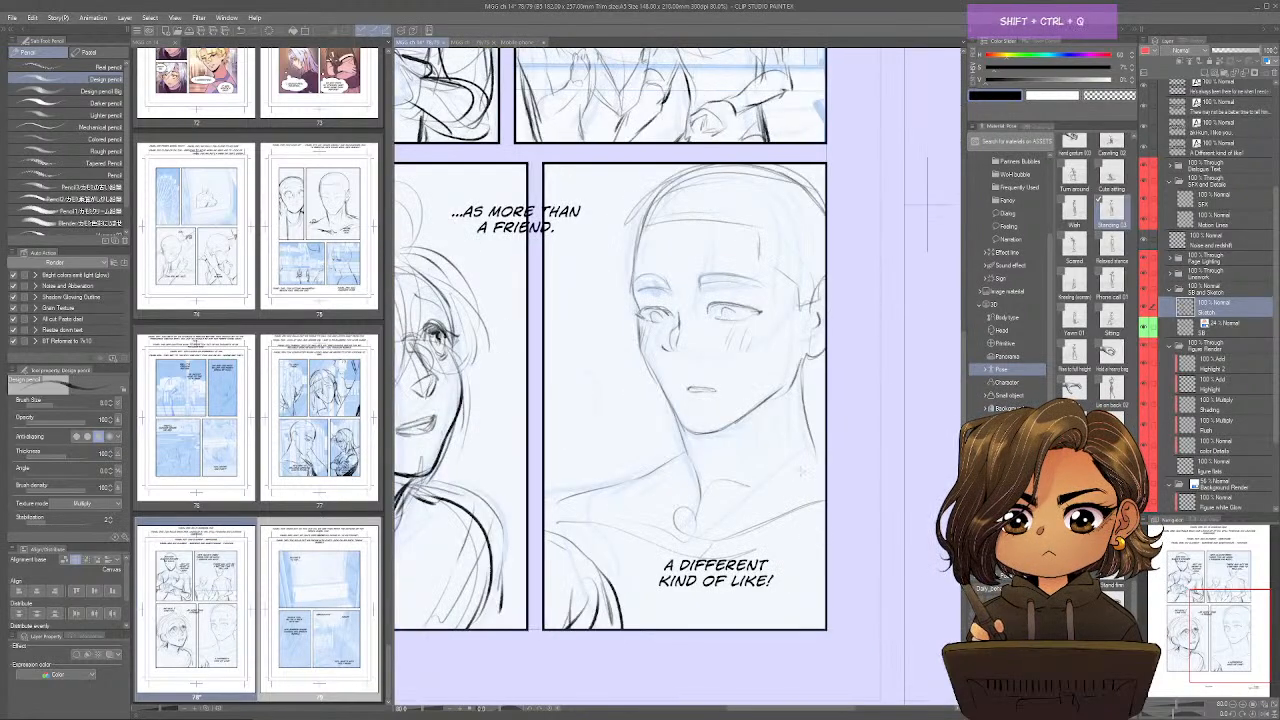
Sketch curved fringe locks falling over the forehead and temple of the fourth panel character.
left_click_drag(649, 222, 657, 261)
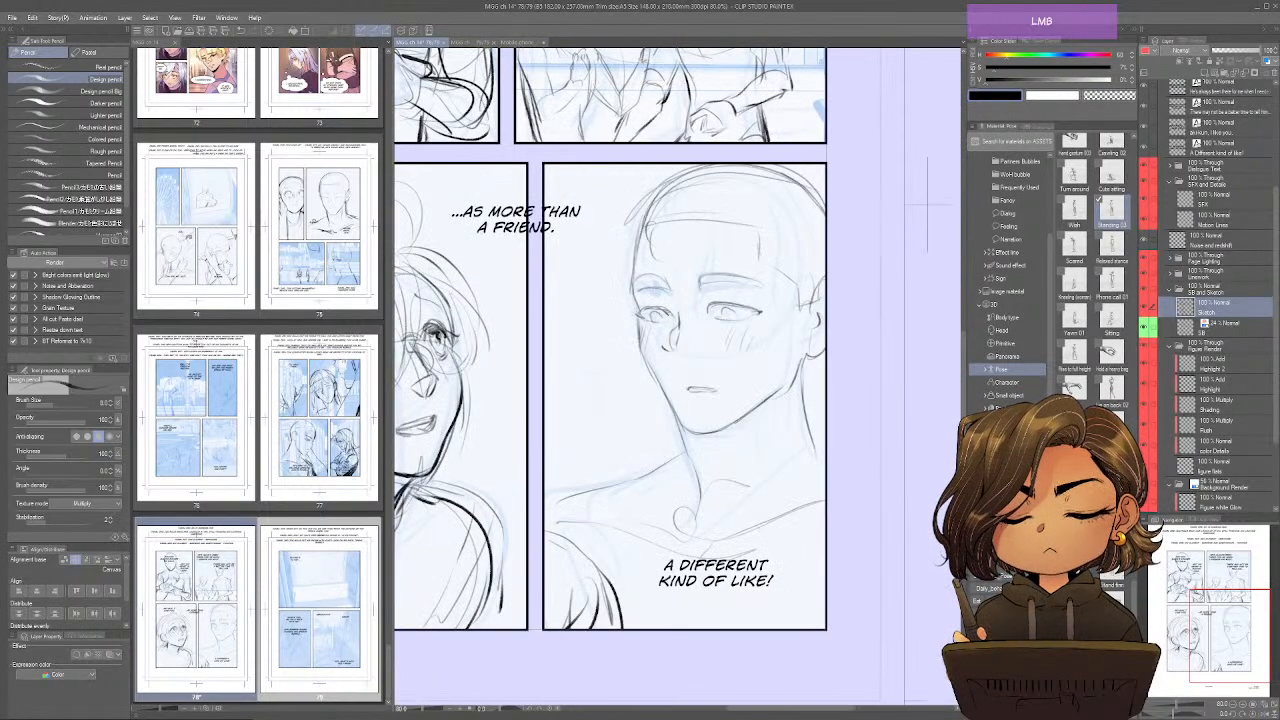
mouse_move(678, 195)
left_mouse_down()
mouse_move(668, 215)
mouse_move(700, 284)
left_mouse_up()
left_click_drag(748, 186, 776, 330)
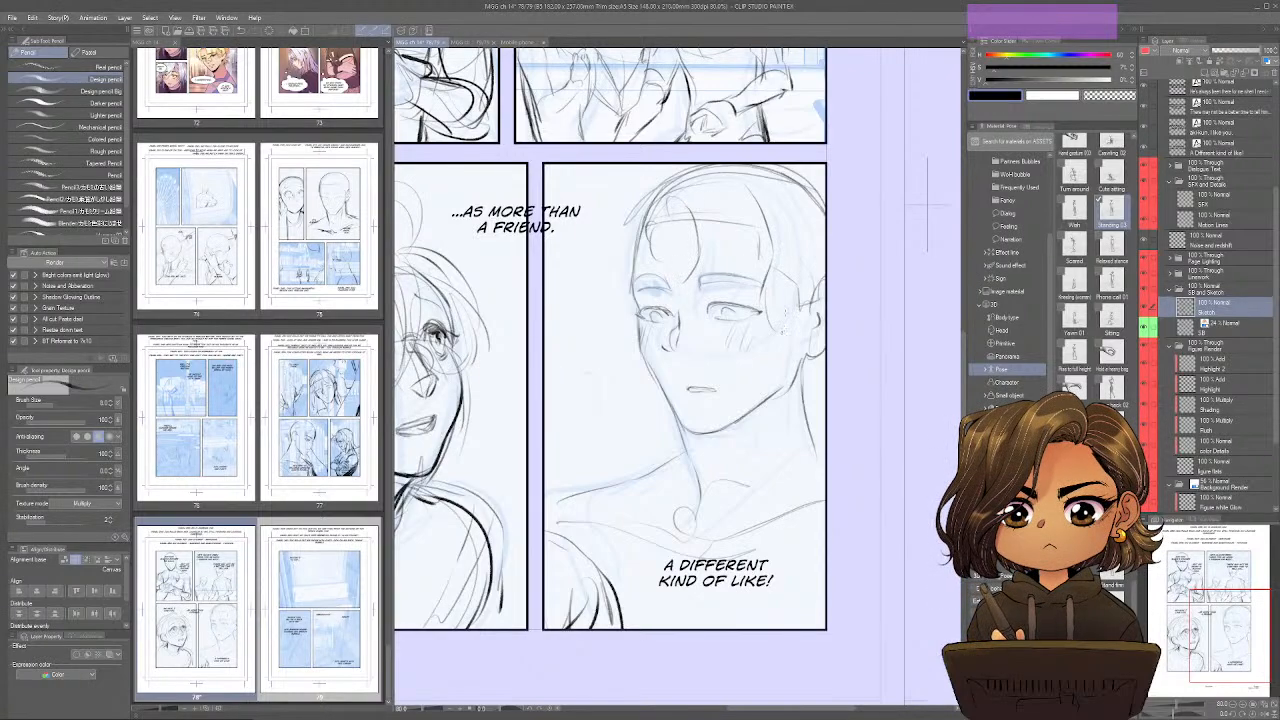
mouse_move(758, 246)
left_mouse_down()
mouse_move(714, 300)
mouse_move(704, 344)
left_mouse_up()
left_click_drag(688, 268, 696, 308)
left_click_drag(740, 272, 750, 304)
left_click_drag(748, 302, 784, 326)
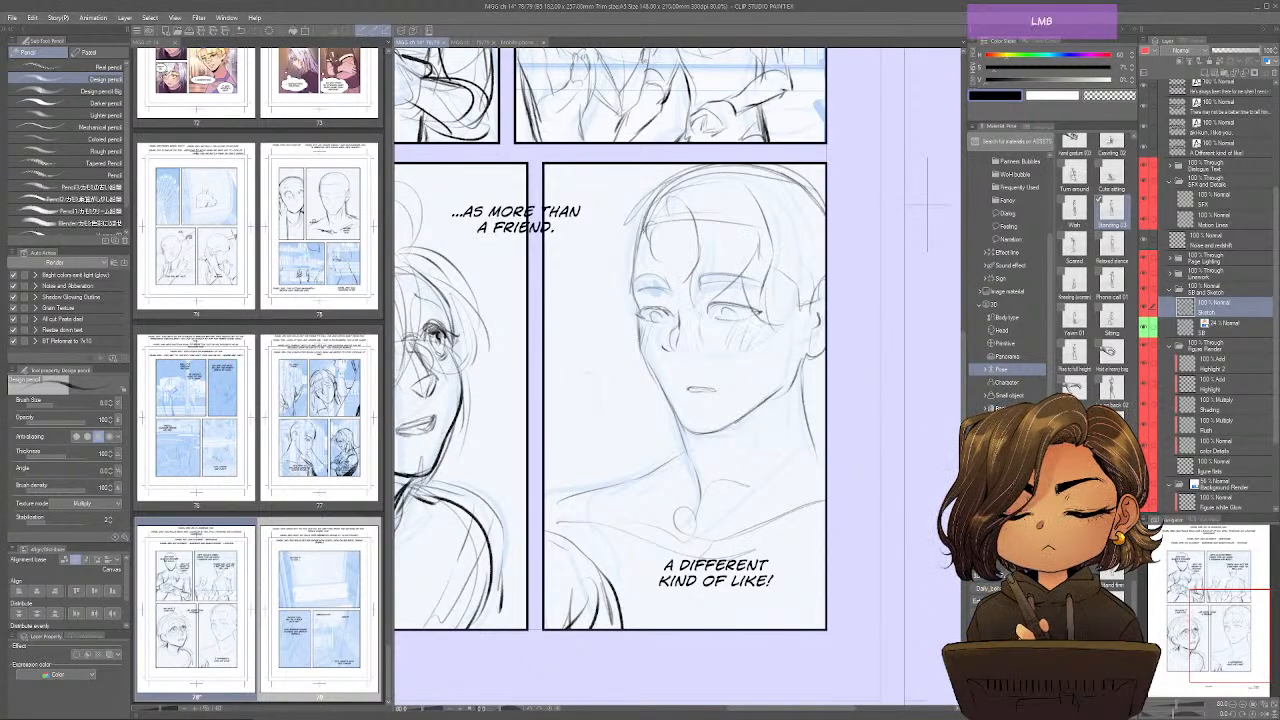
Outline the outer volume of the fourth panel character's hair with loose tufts at the crown and front.
left_click_drag(664, 180, 626, 234)
mouse_move(672, 166)
left_mouse_down()
mouse_move(636, 192)
mouse_move(638, 214)
left_mouse_up()
left_click_drag(646, 210, 620, 246)
left_click_drag(632, 240, 622, 258)
left_click_drag(804, 176, 744, 226)
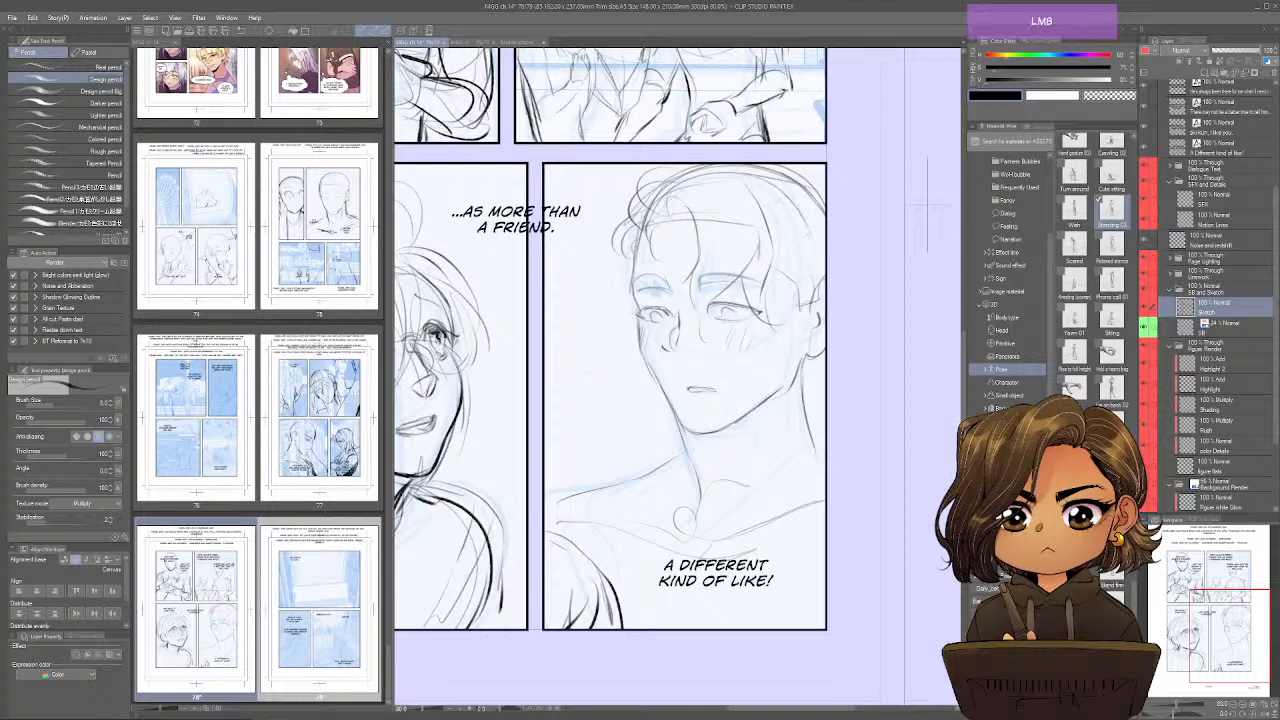
Fit the whole of page 78 in view and save it.
left_click_drag(797, 603, 852, 623)
key("ctrl+0")
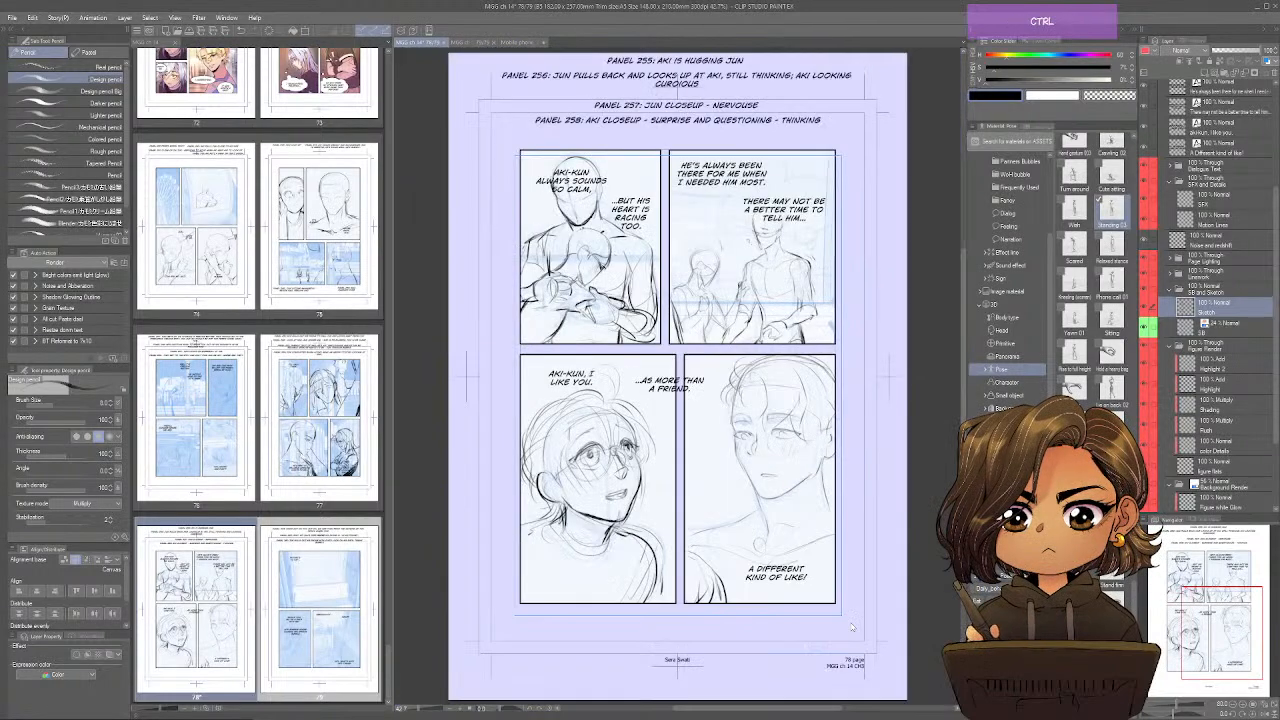
key("ctrl+s")
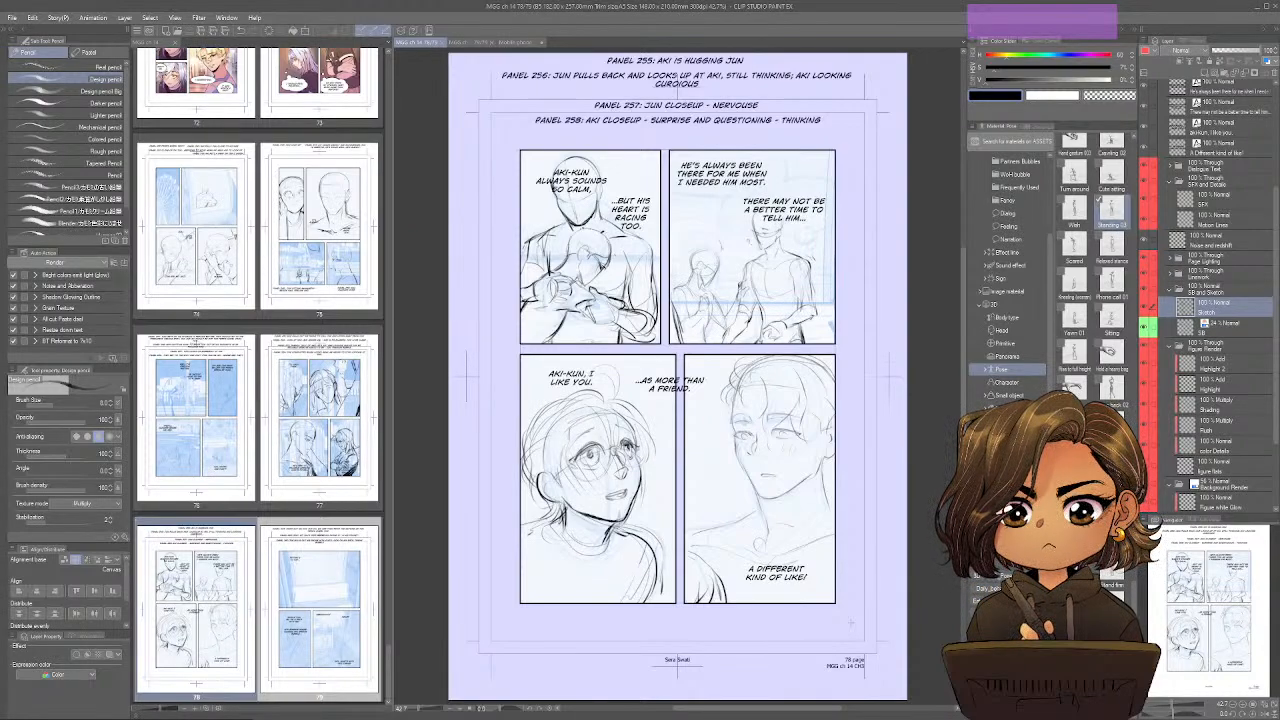
Set the storyboard layer's palette colour to purple and choose a new palette colour for the sketch layer.
left_click(1188, 321)
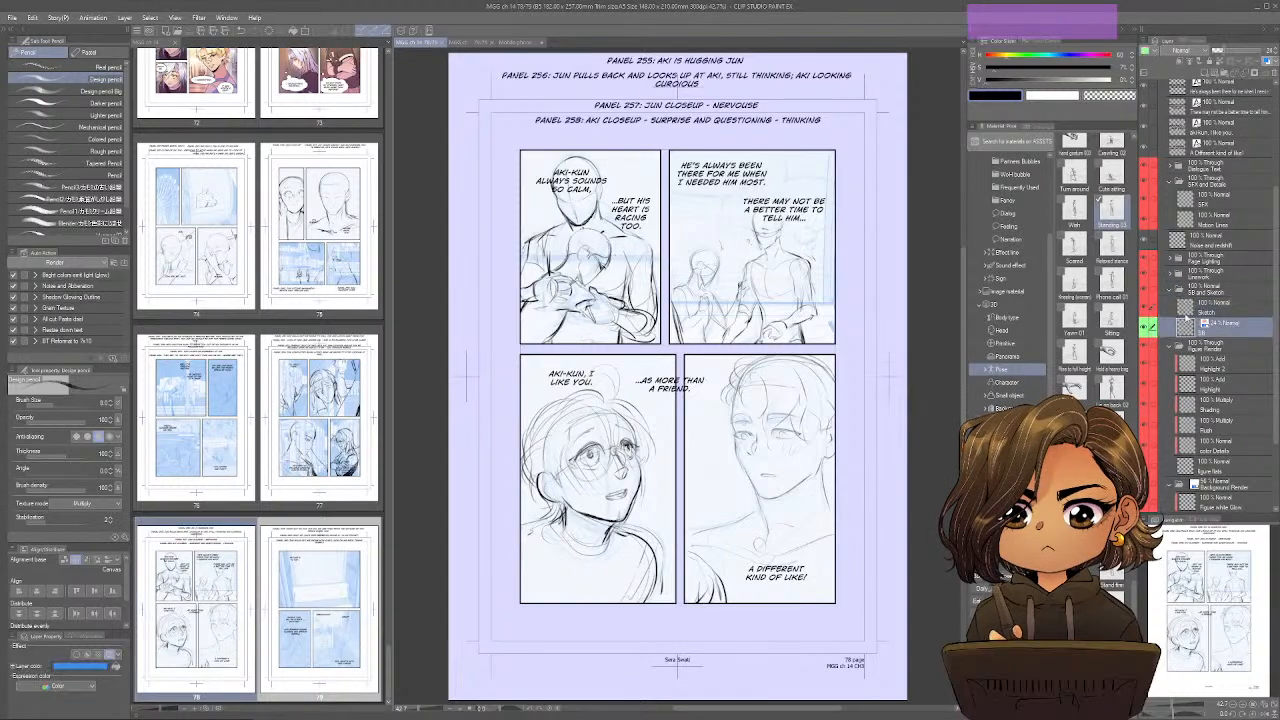
left_click(1147, 53)
left_click(1154, 122)
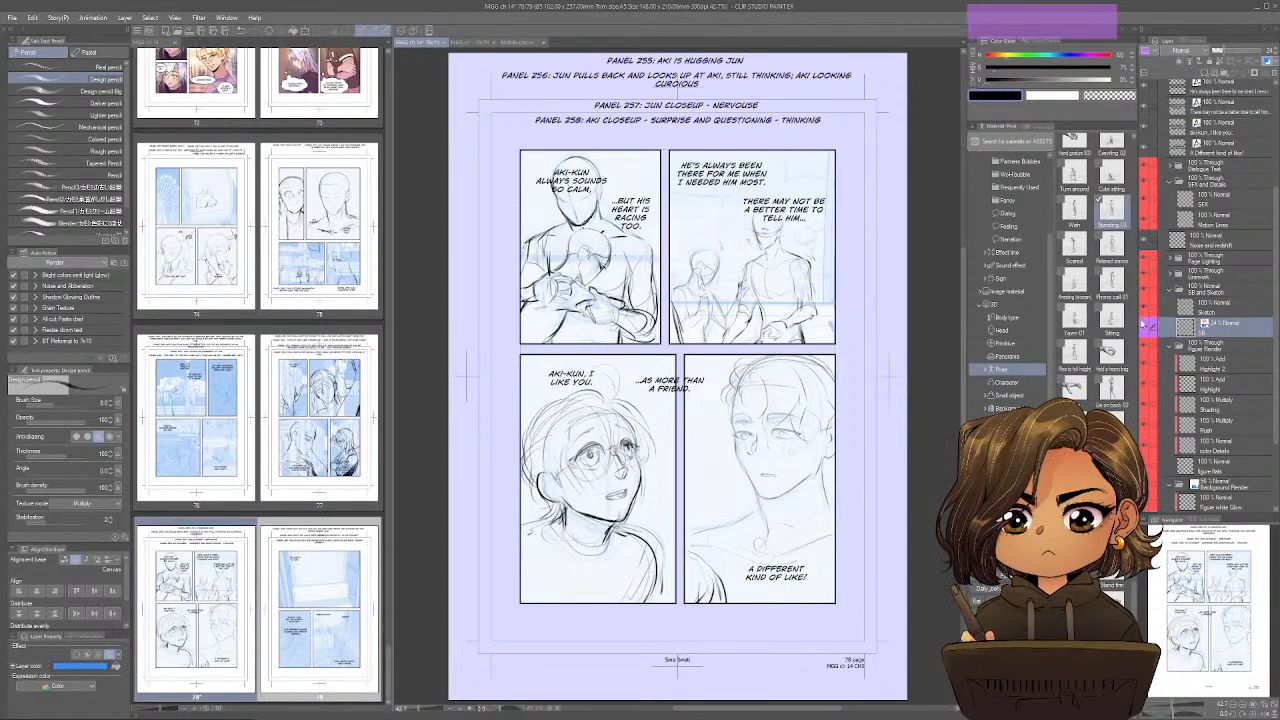
left_click(1190, 305)
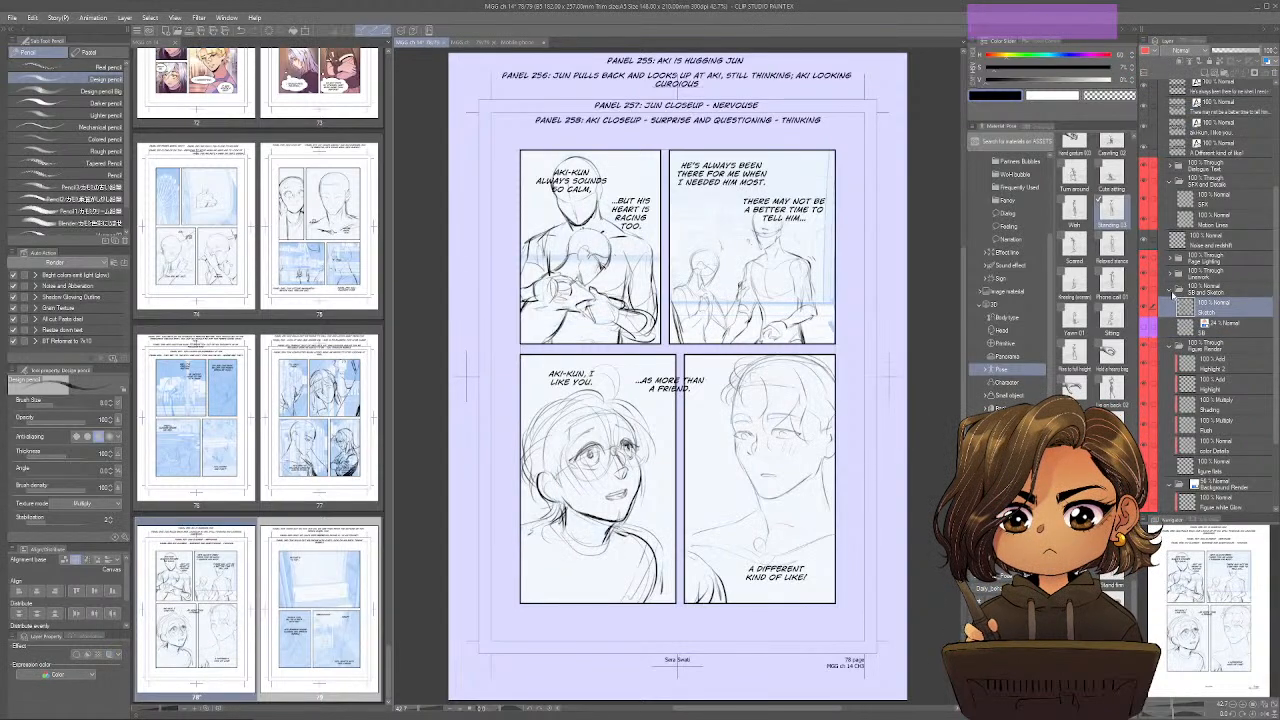
left_click(1147, 53)
left_click(1158, 95)
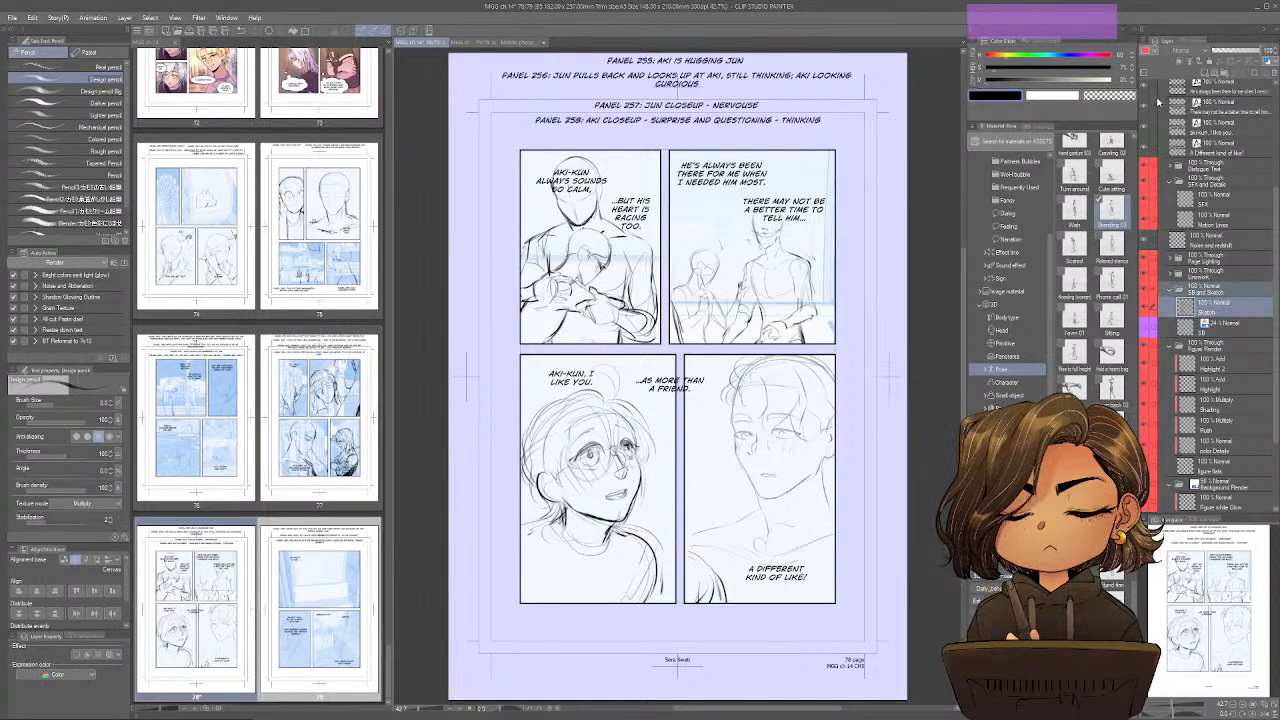
Expand page 78's Linework folder, select the Linework 2 layer inside it and save the page.
left_click(1172, 274)
left_click(1203, 318)
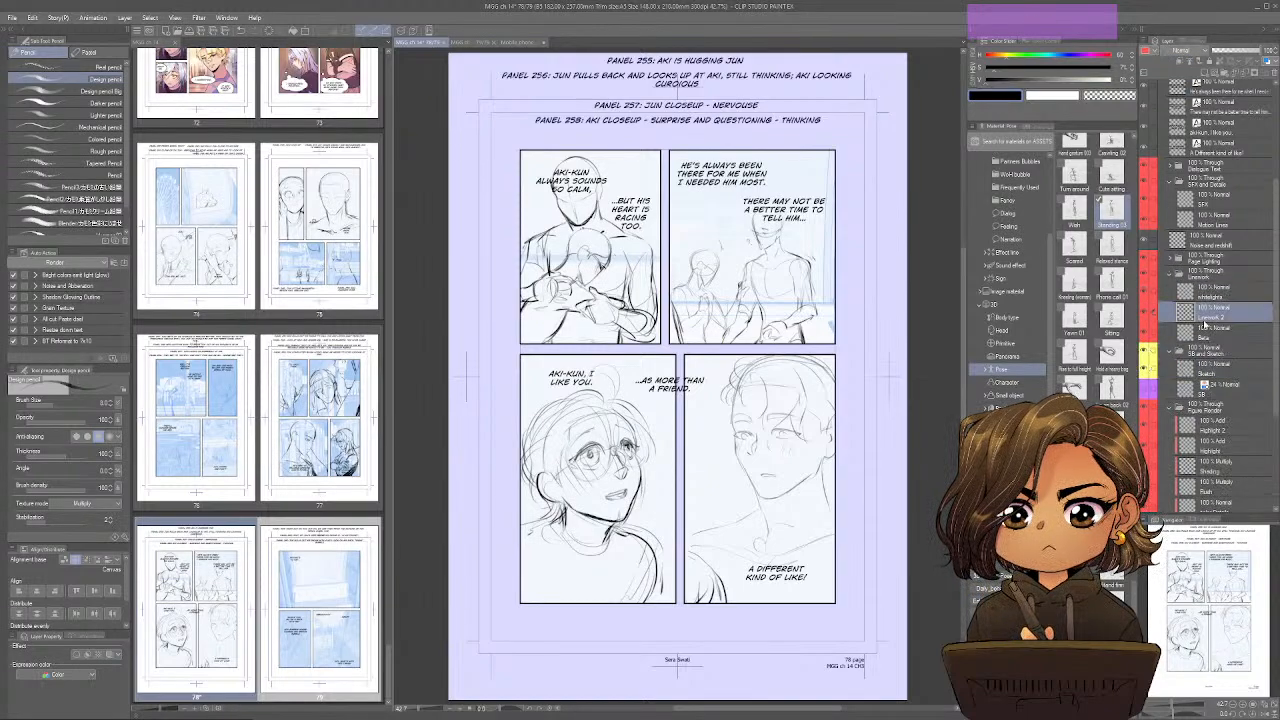
key("ctrl+s")
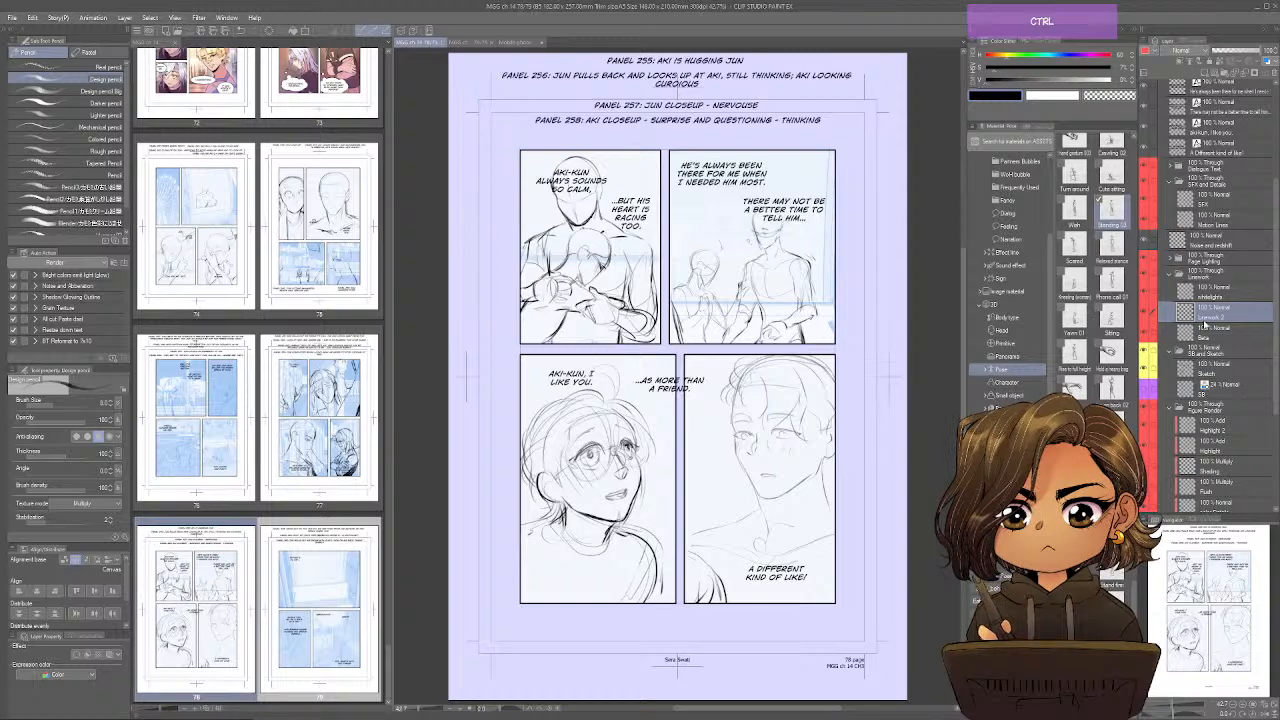
Close pages 78 and 79 and the mobile phone hand reference, leaving only the chapter's page overview open.
key("ctrl+Right")
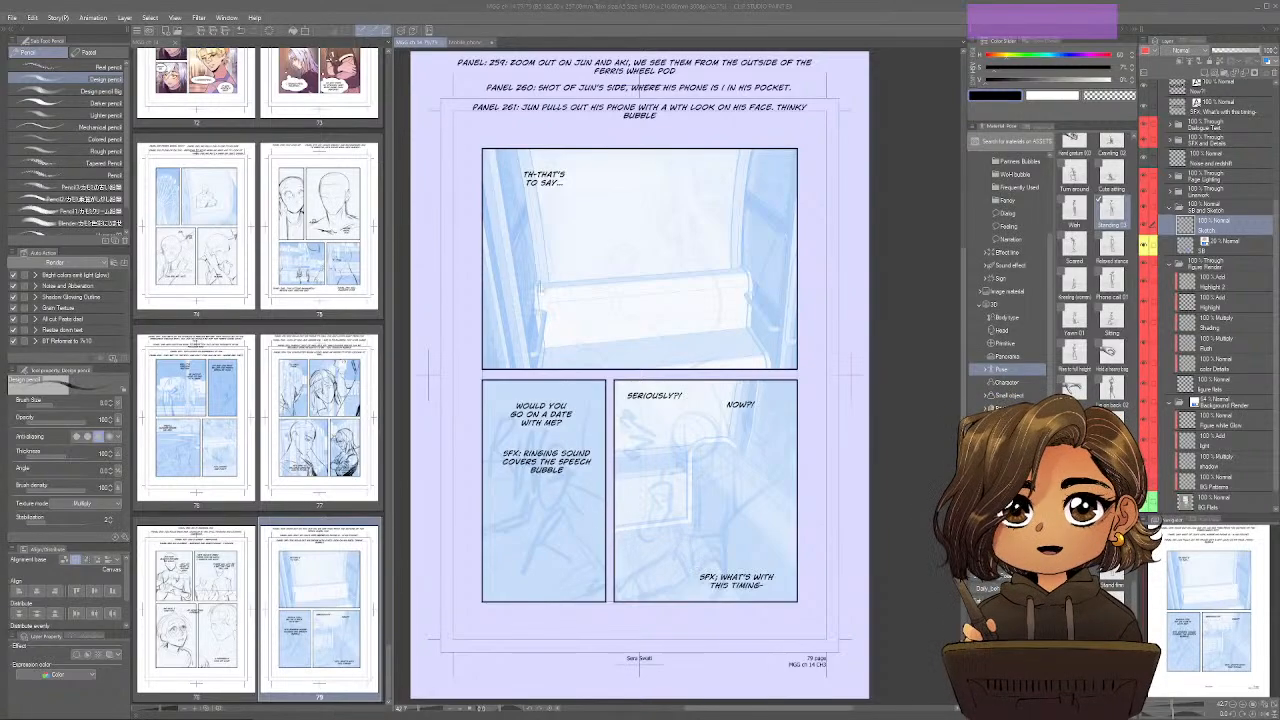
left_click(443, 47)
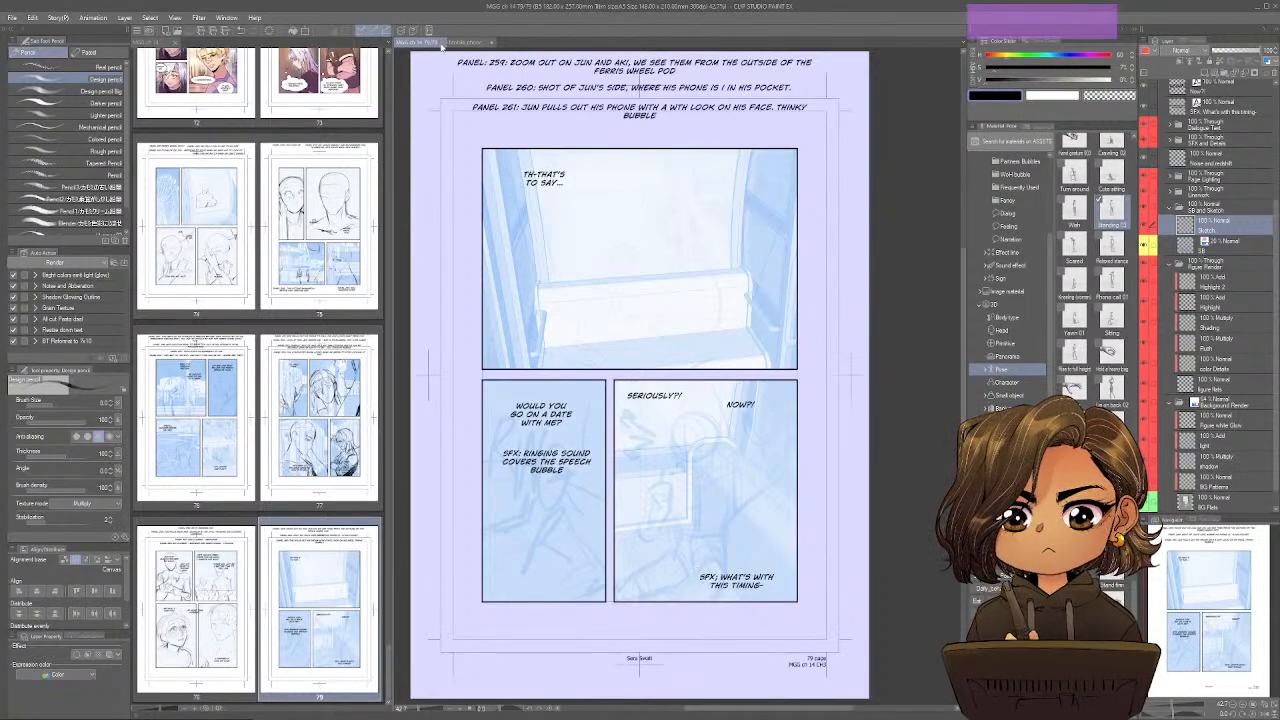
key("ctrl+s")
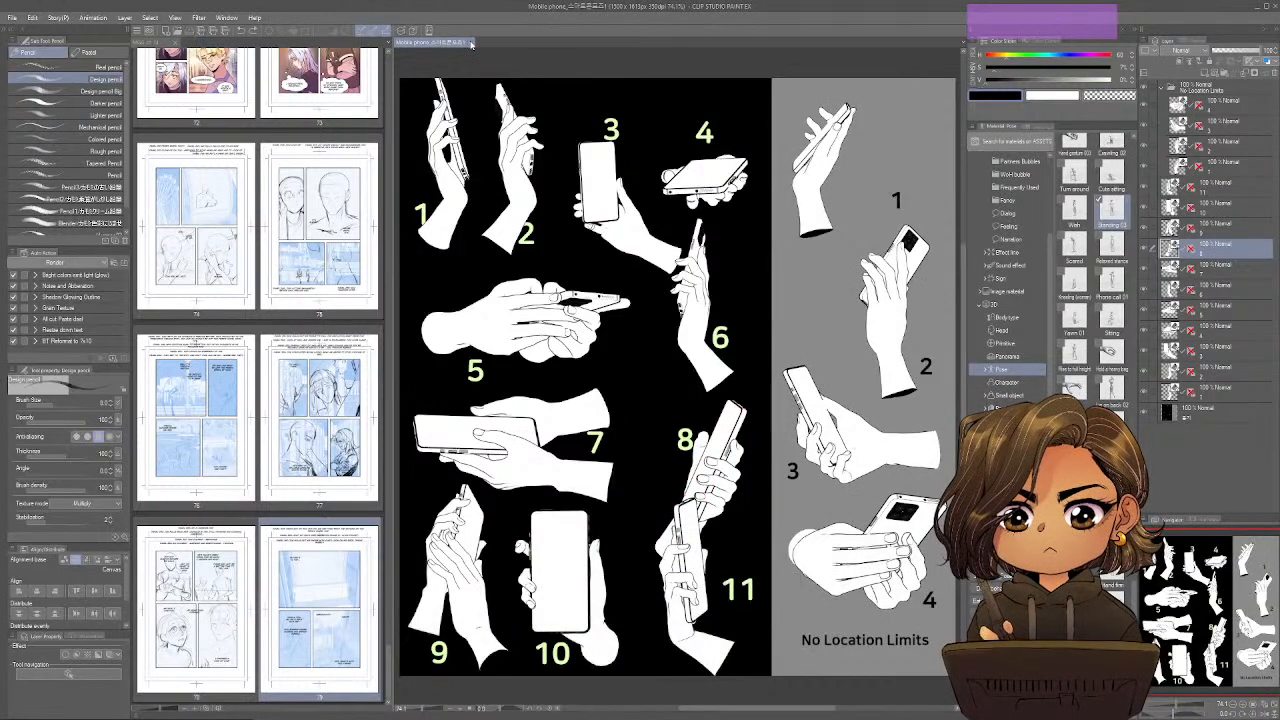
left_click(471, 43)
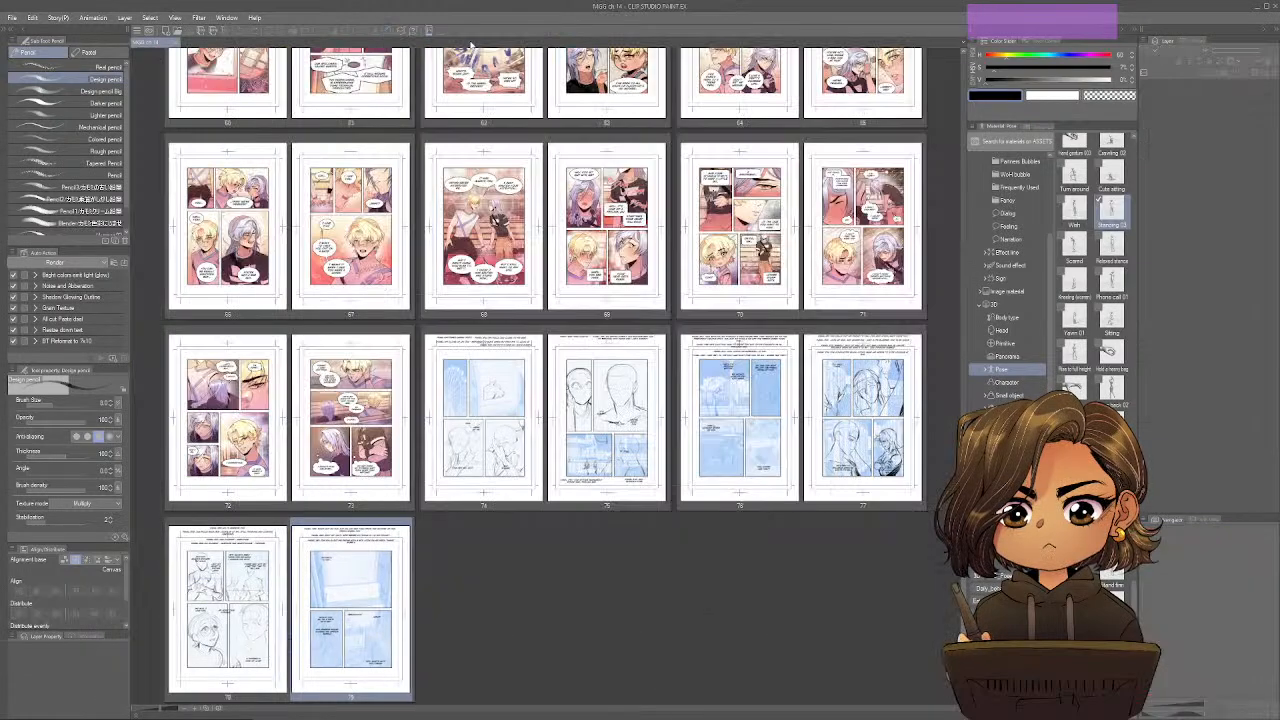
Review the chapter's page thumbnails from page 1 through the sketched pages at the end.
left_click(895, 599)
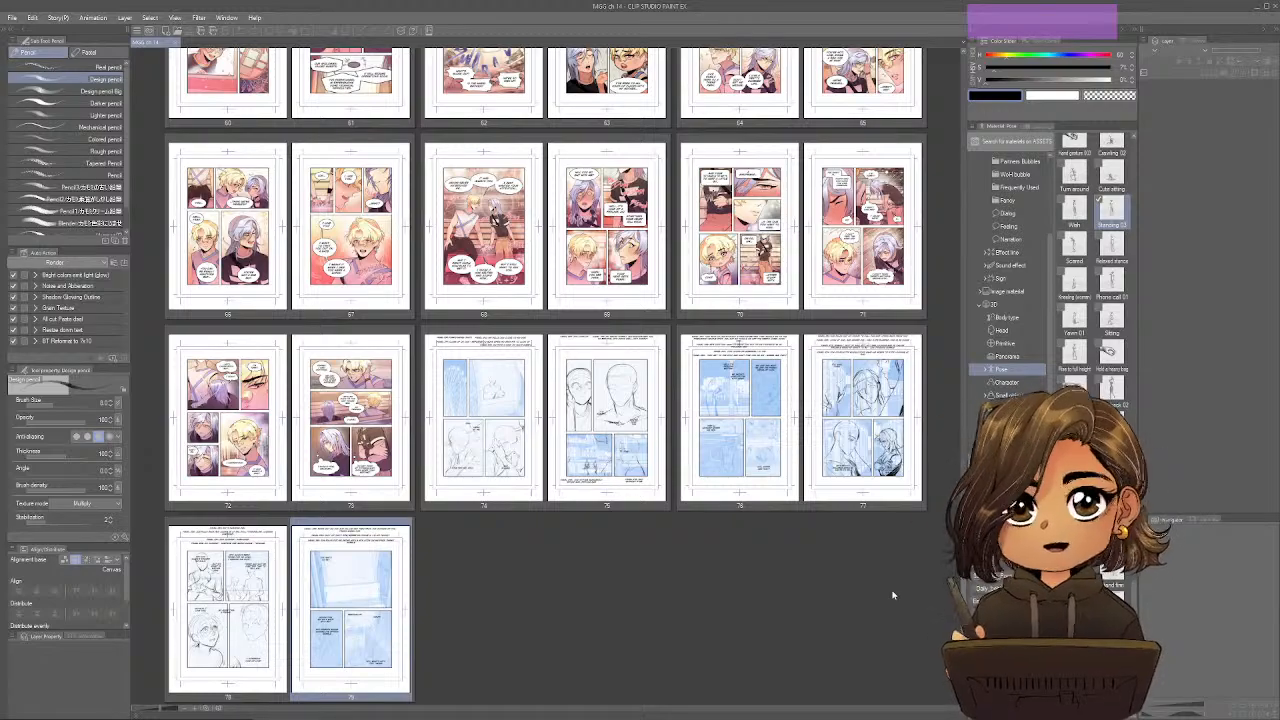
scroll(880, 580, "up", 3)
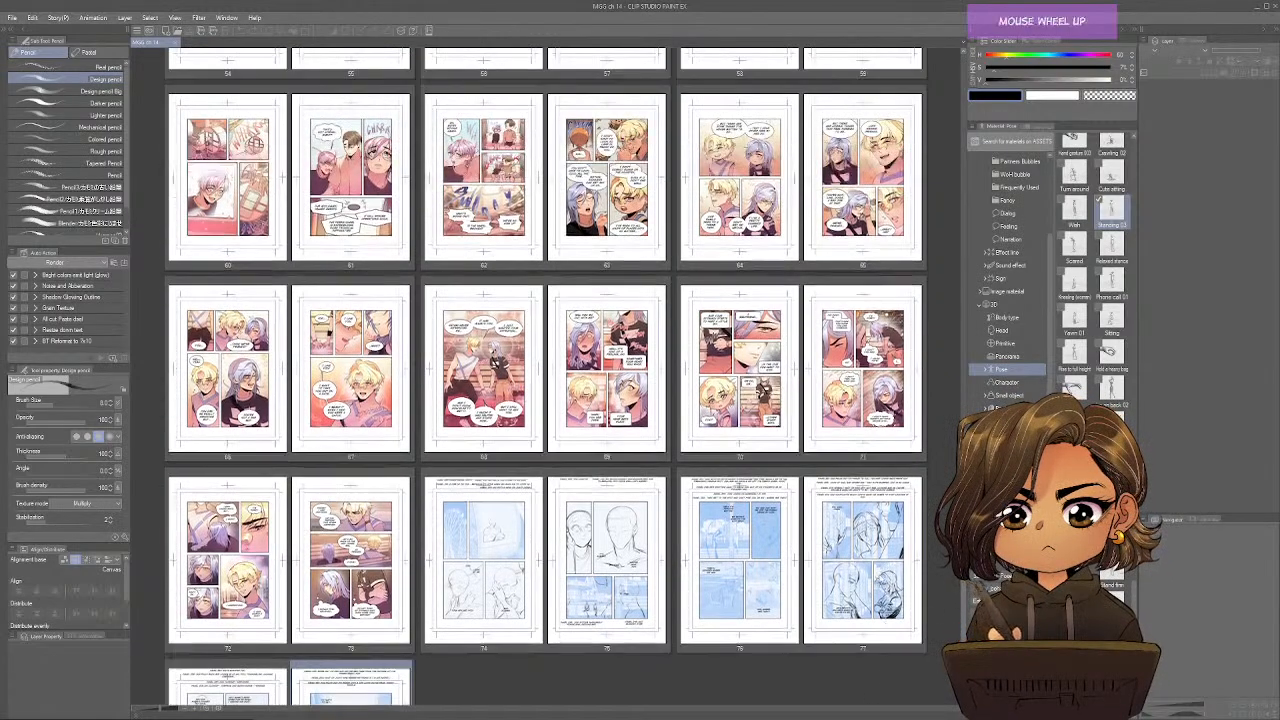
scroll(873, 573, "up", 20)
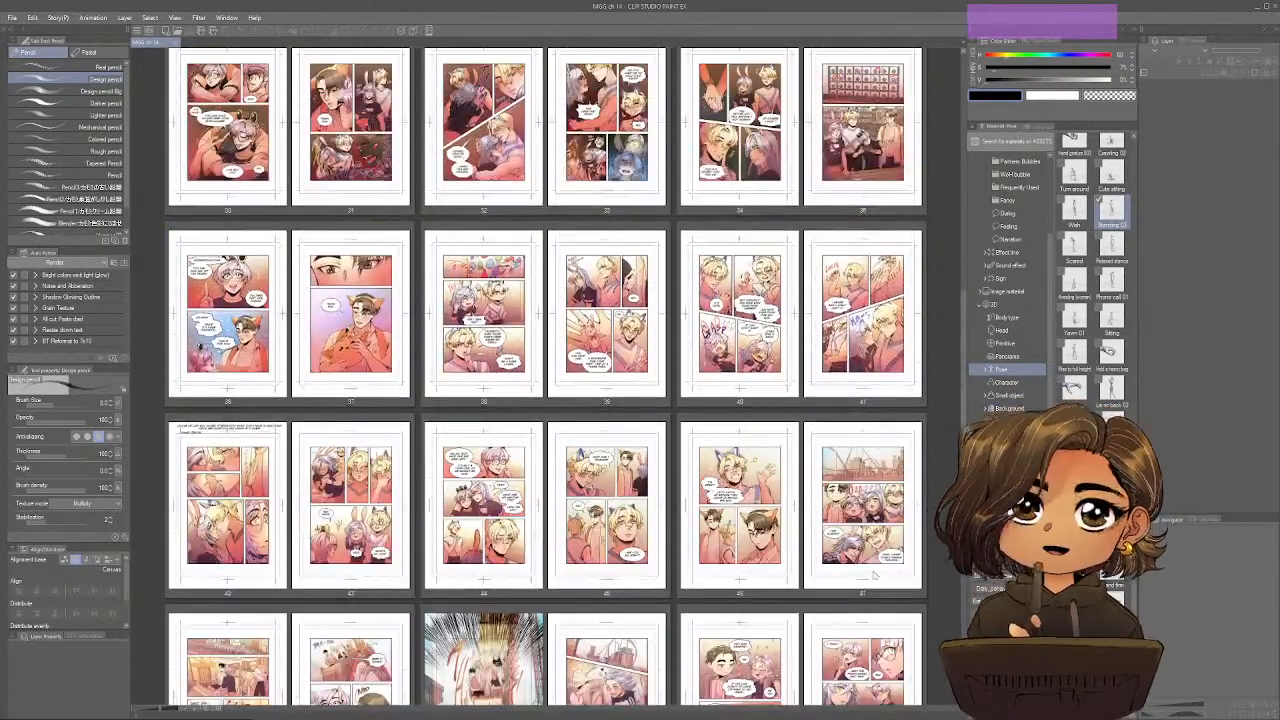
scroll(873, 573, "up", 20)
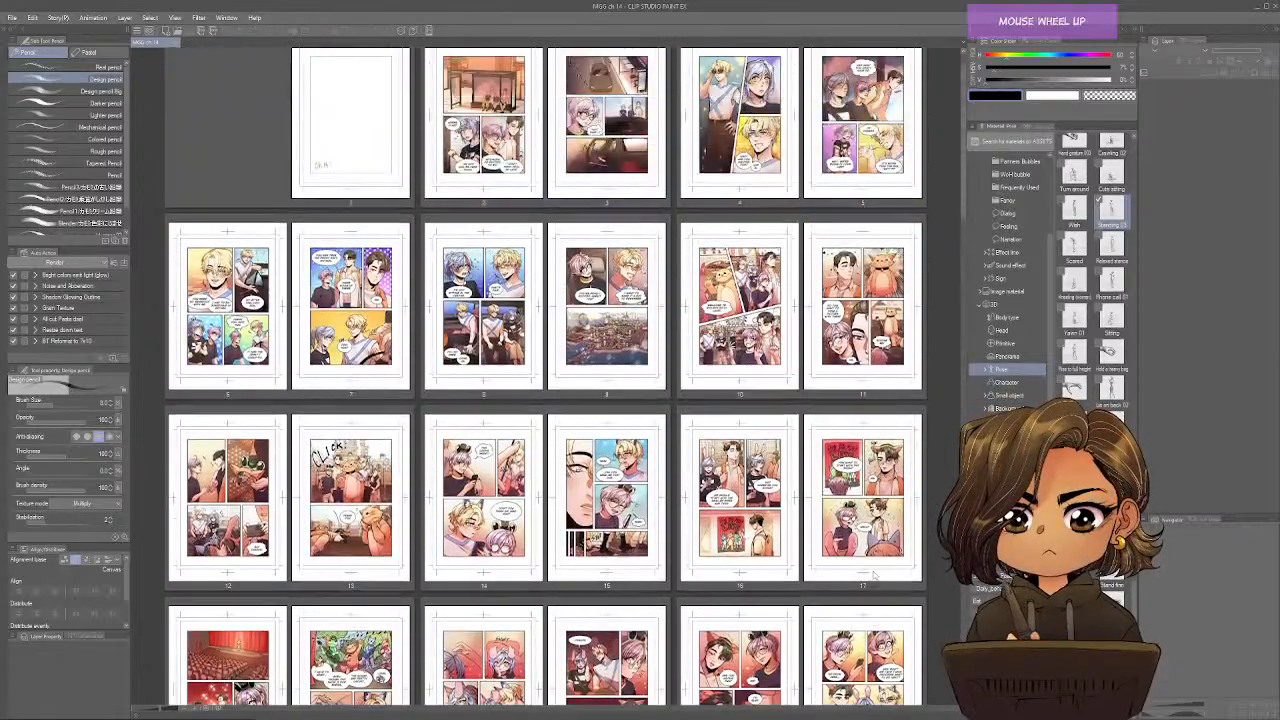
scroll(873, 573, "up", 1)
scroll(873, 573, "down", 5)
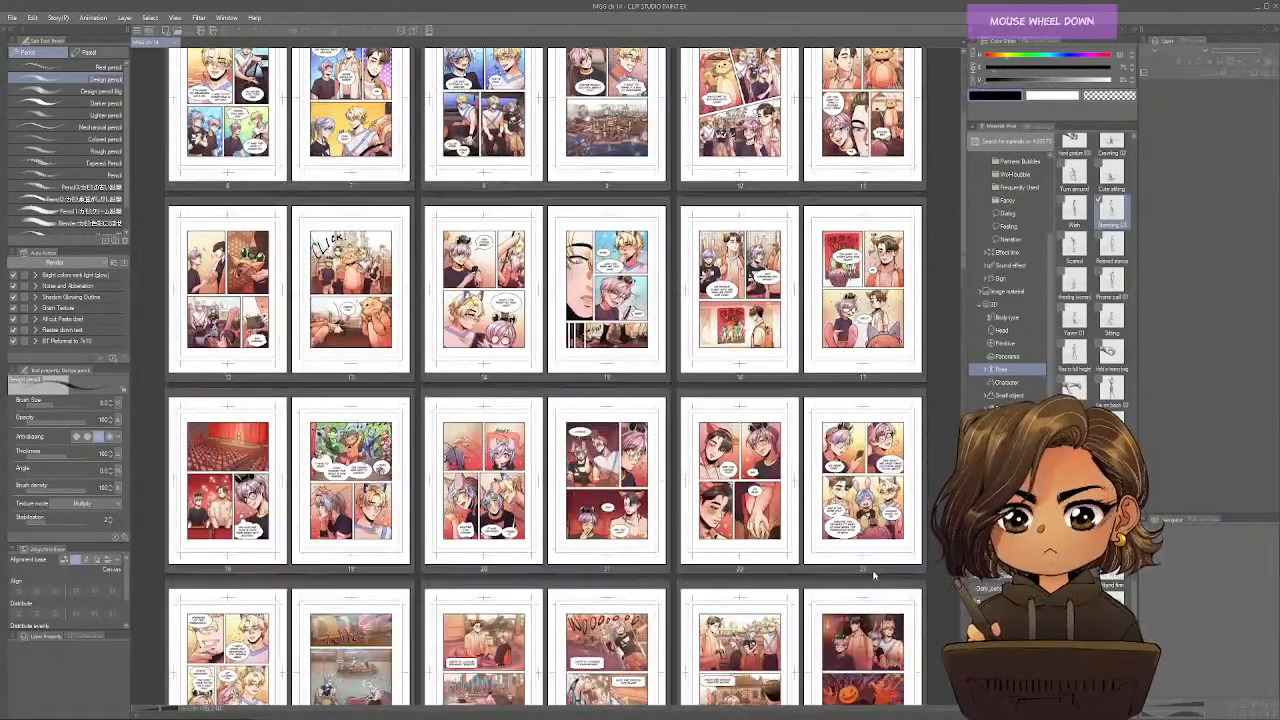
scroll(873, 573, "down", 6)
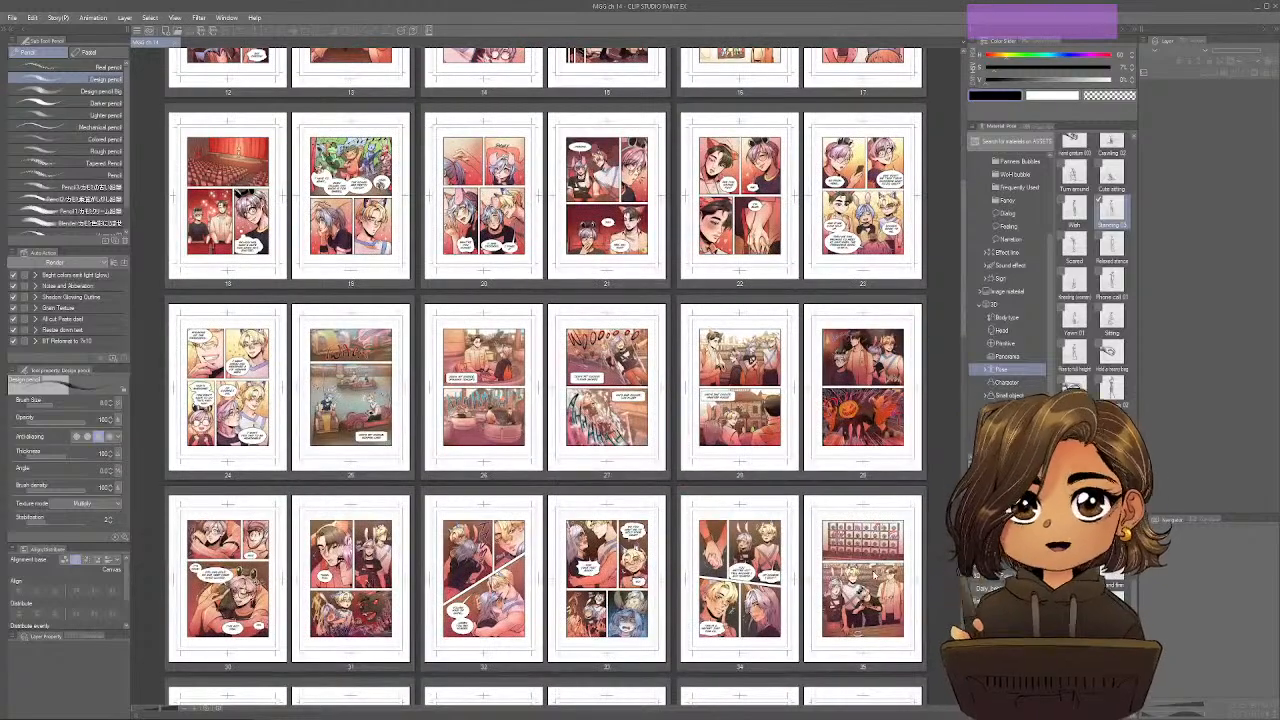
scroll(873, 573, "down", 9)
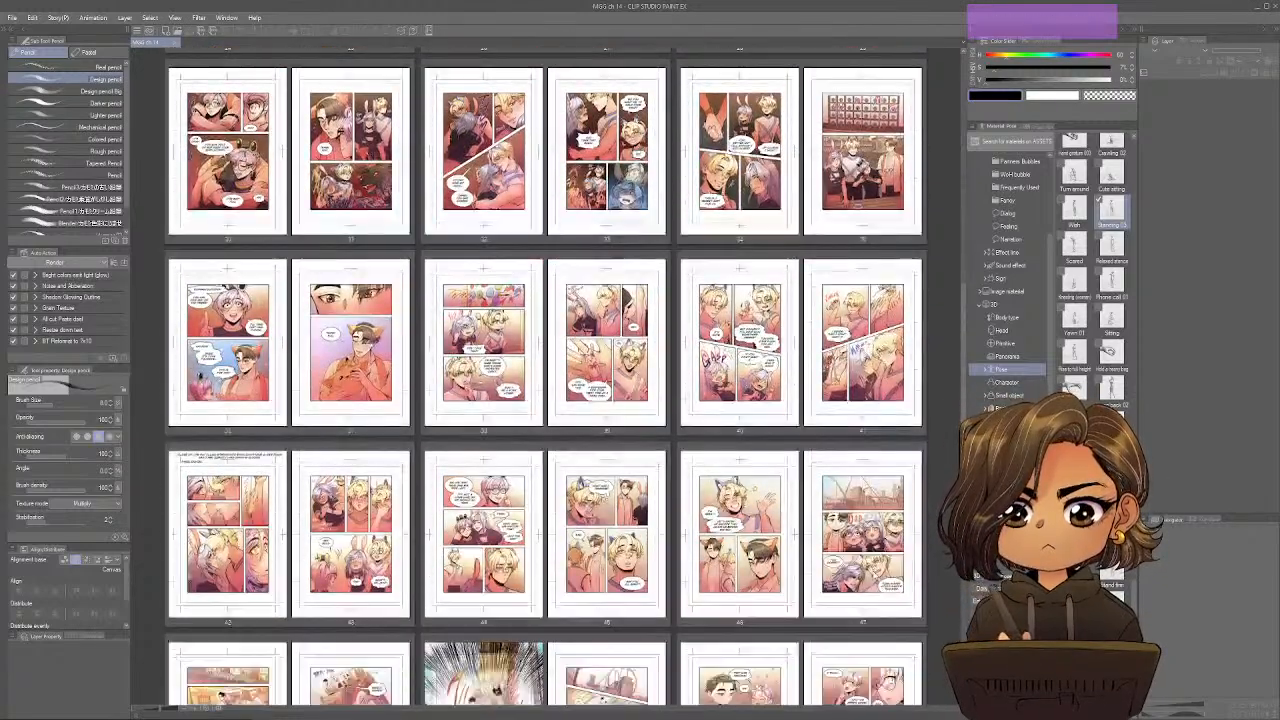
scroll(873, 573, "down", 8)
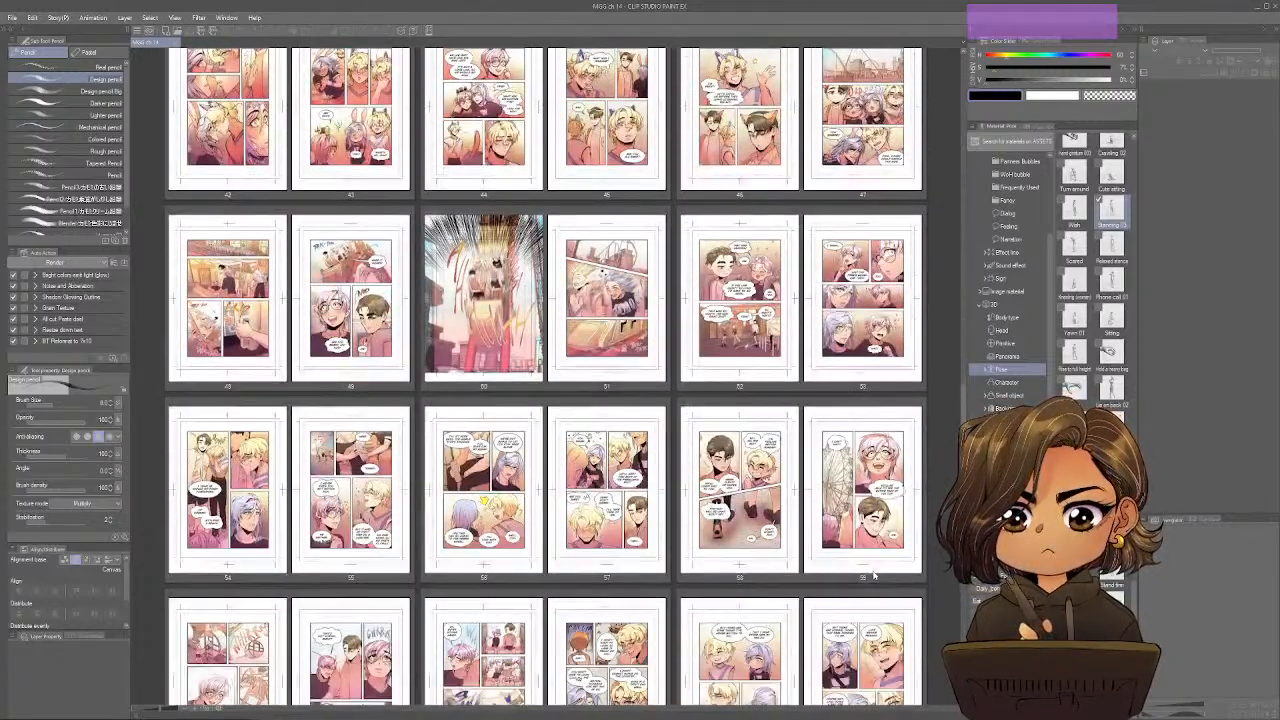
scroll(873, 573, "down", 8)
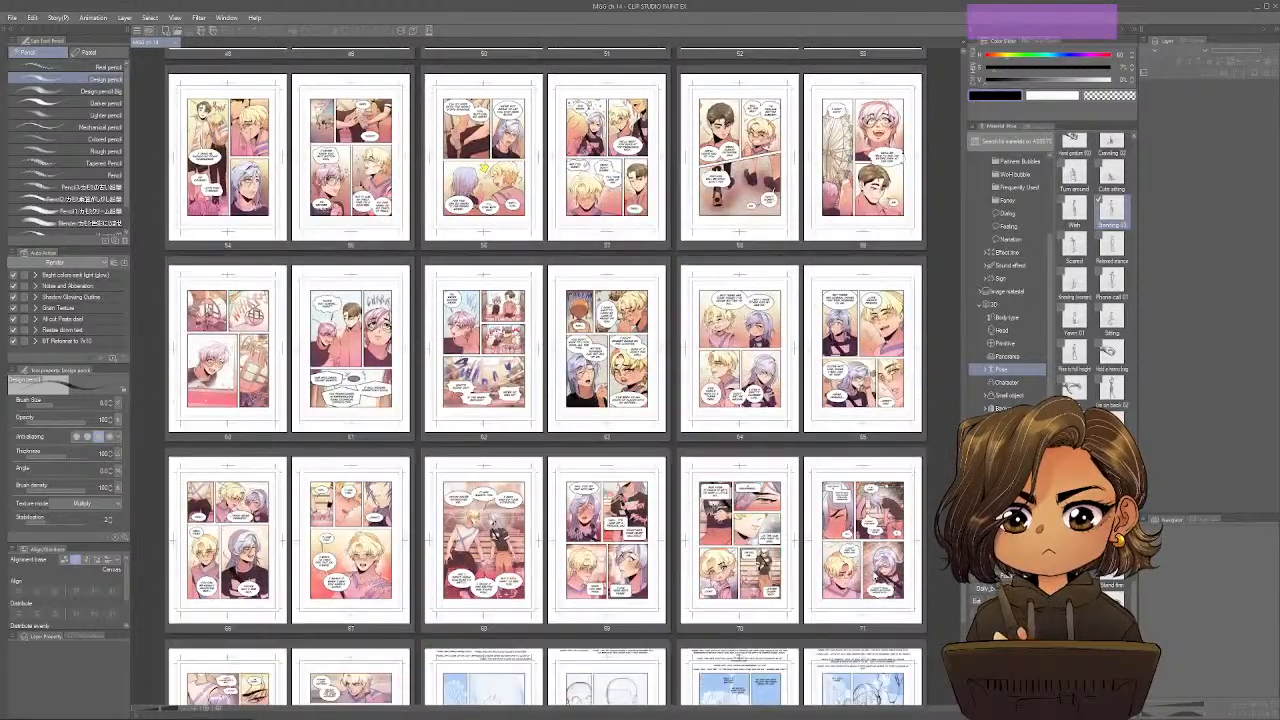
scroll(873, 573, "down", 4)
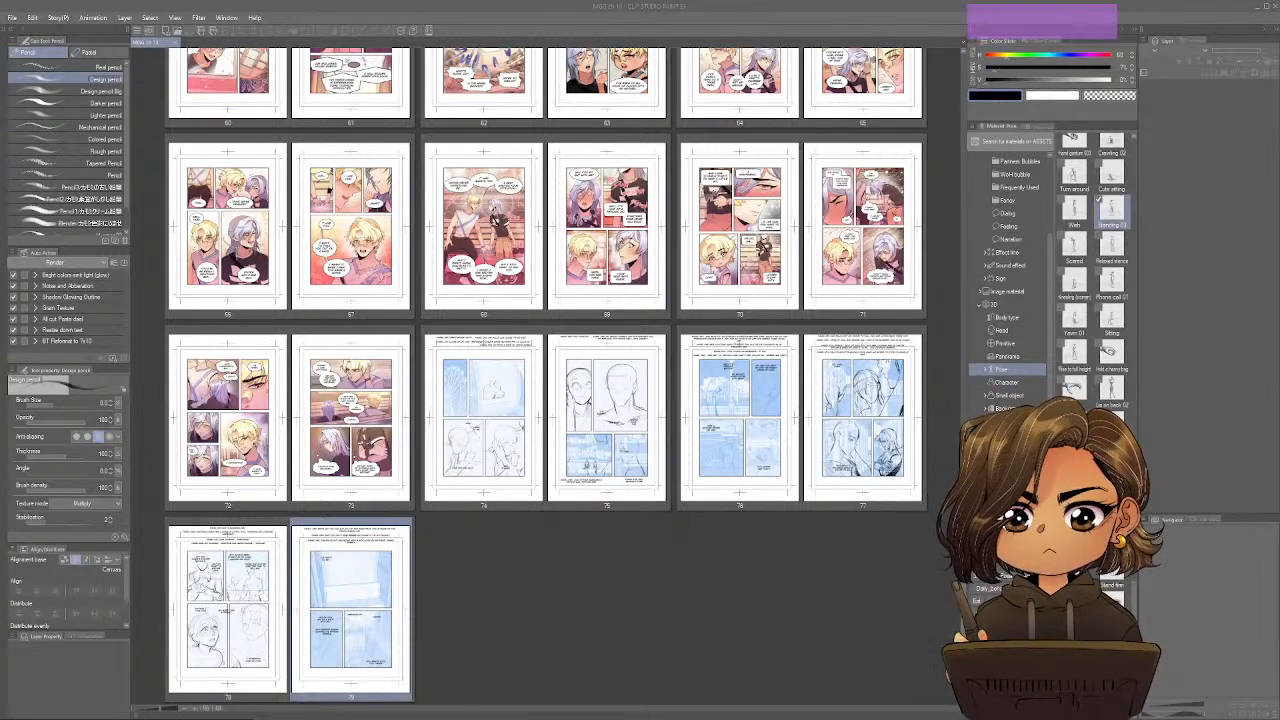
Show the chapter's colour set in place of the 3D pose materials.
left_click(1030, 128)
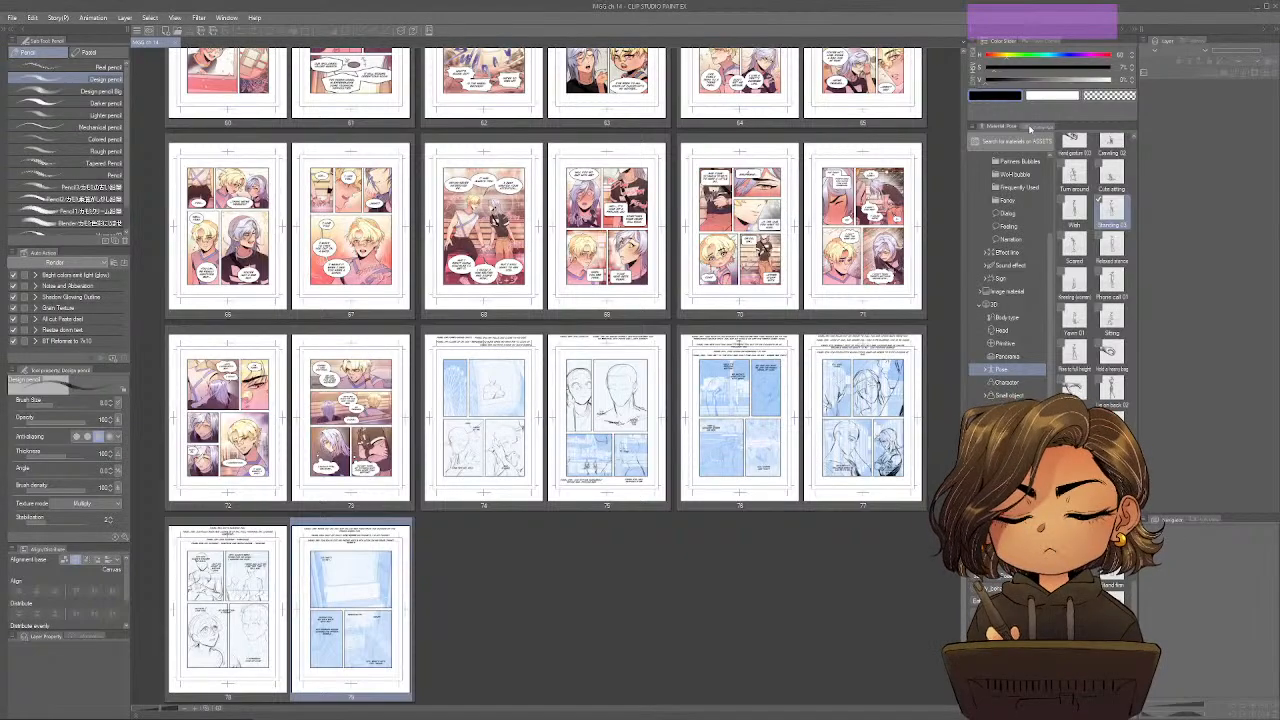
left_click(1030, 128)
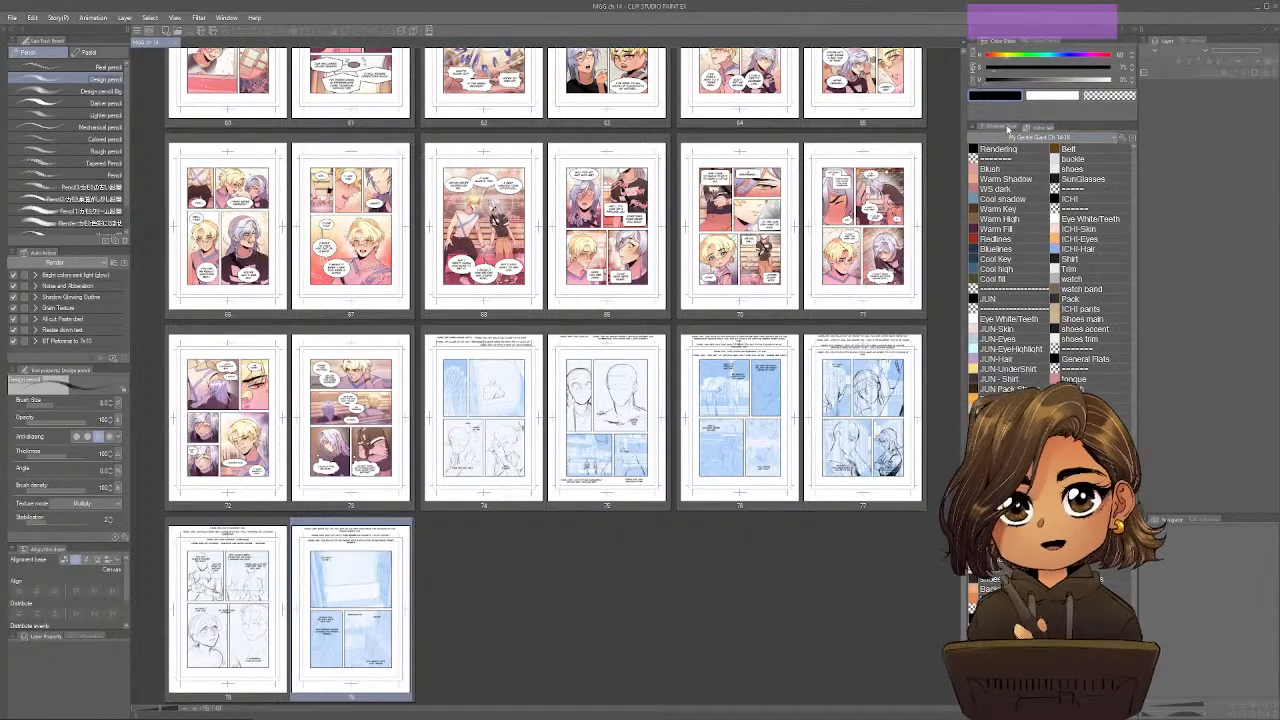